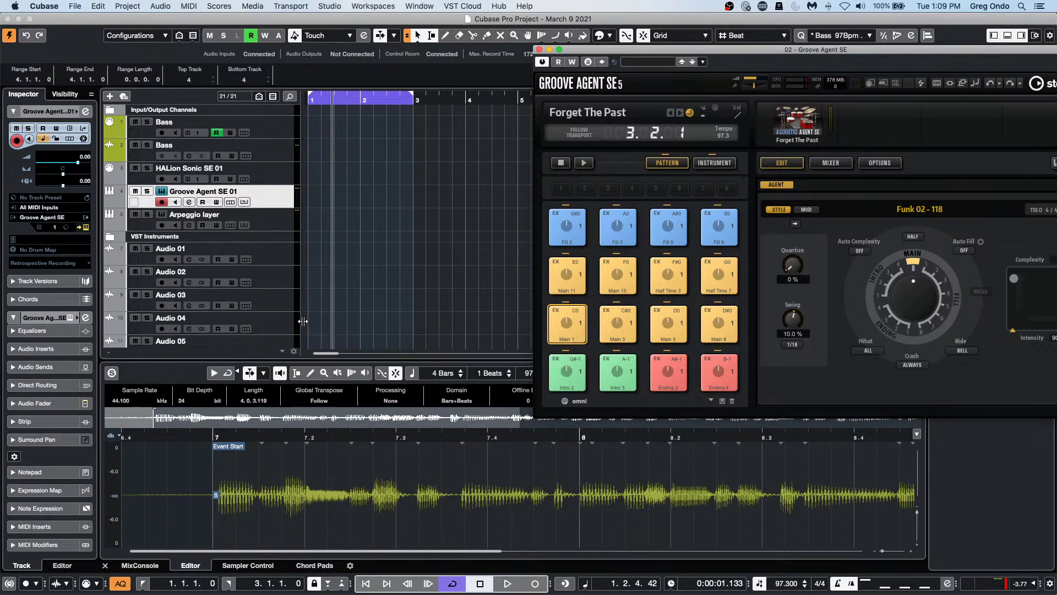
Step: Show the MixConsole in the lower zone and close the Groove Agent SE window
{"action": "scroll", "coordinate": [285, 321], "scroll_direction": "down", "scroll_amount": 5}
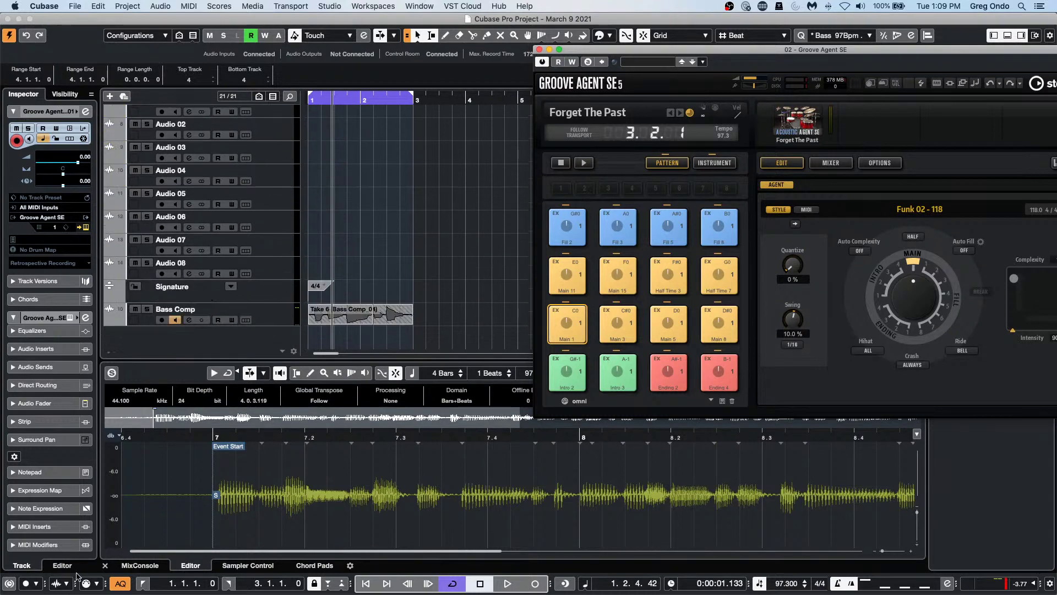
{"action": "left_click", "coordinate": [136, 567]}
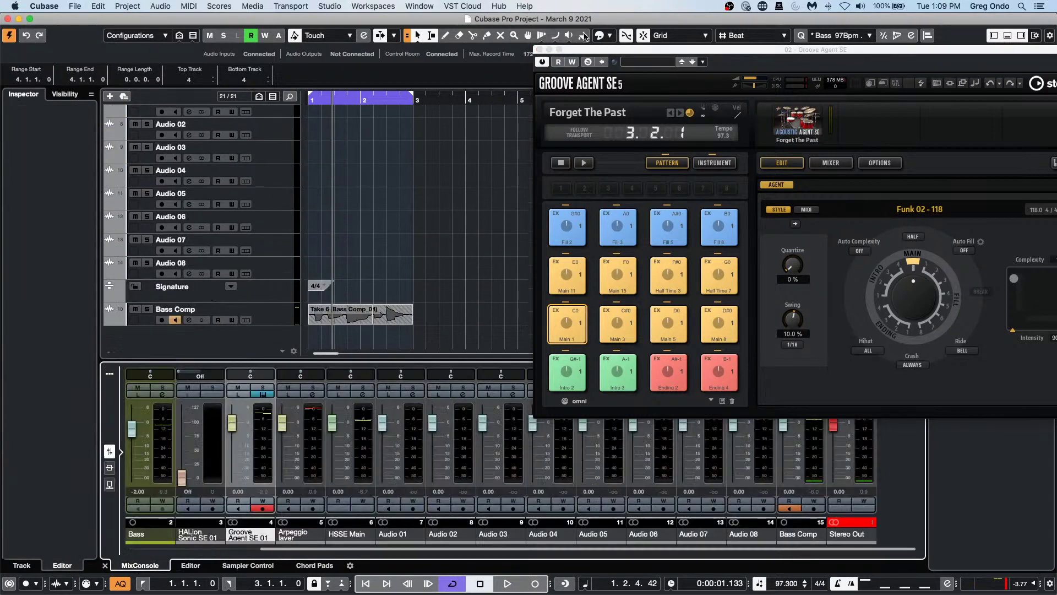
{"action": "left_click", "coordinate": [550, 49]}
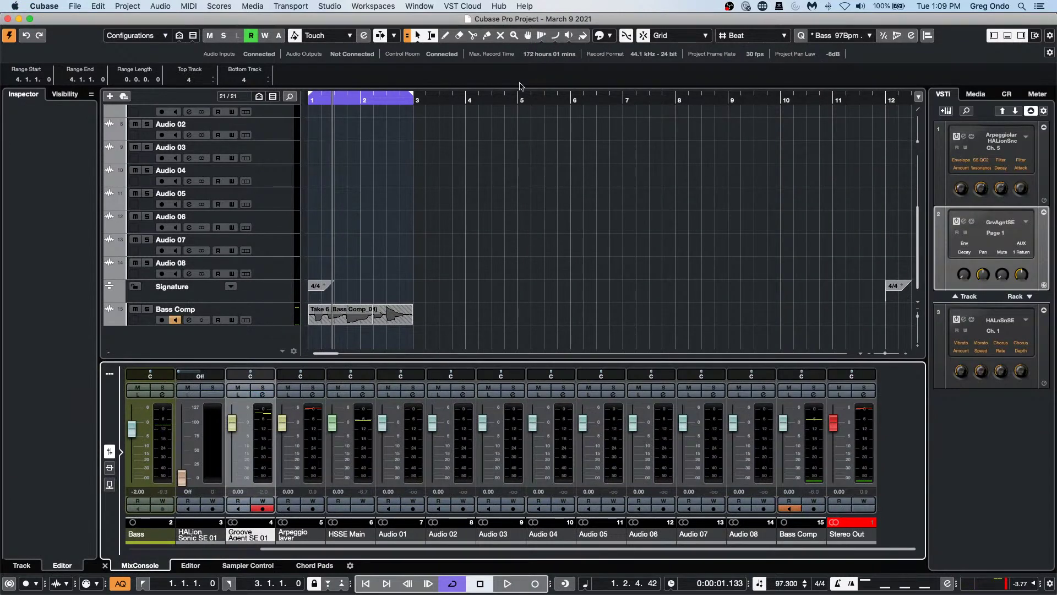
Step: Add a 5.1 output bus in the audio connections, then close the connections window
{"action": "left_click", "coordinate": [355, 6]}
{"action": "mouse_move", "coordinate": [330, 6]}
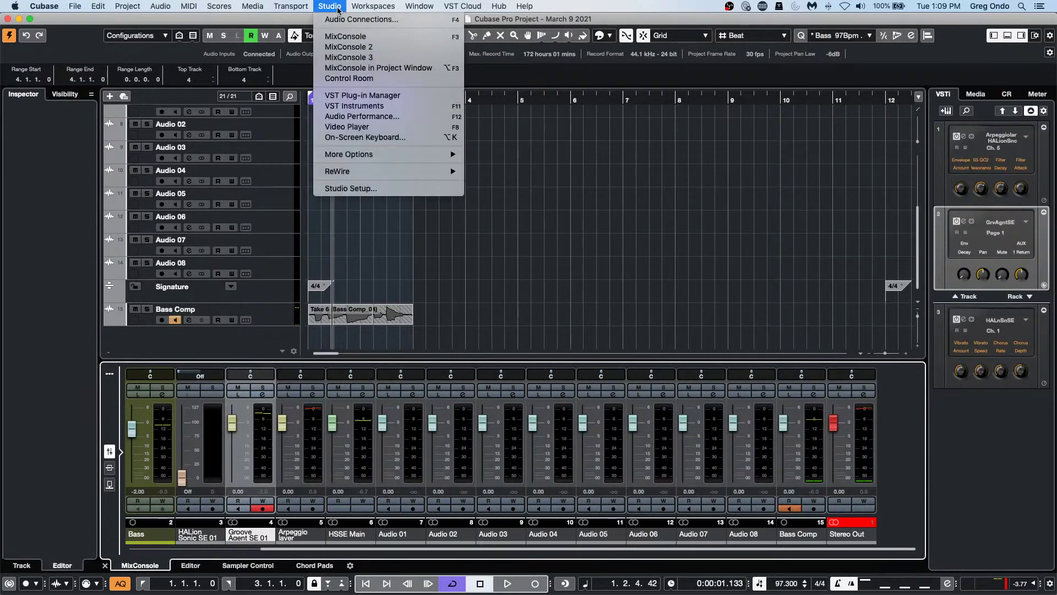
{"action": "left_click", "coordinate": [341, 19]}
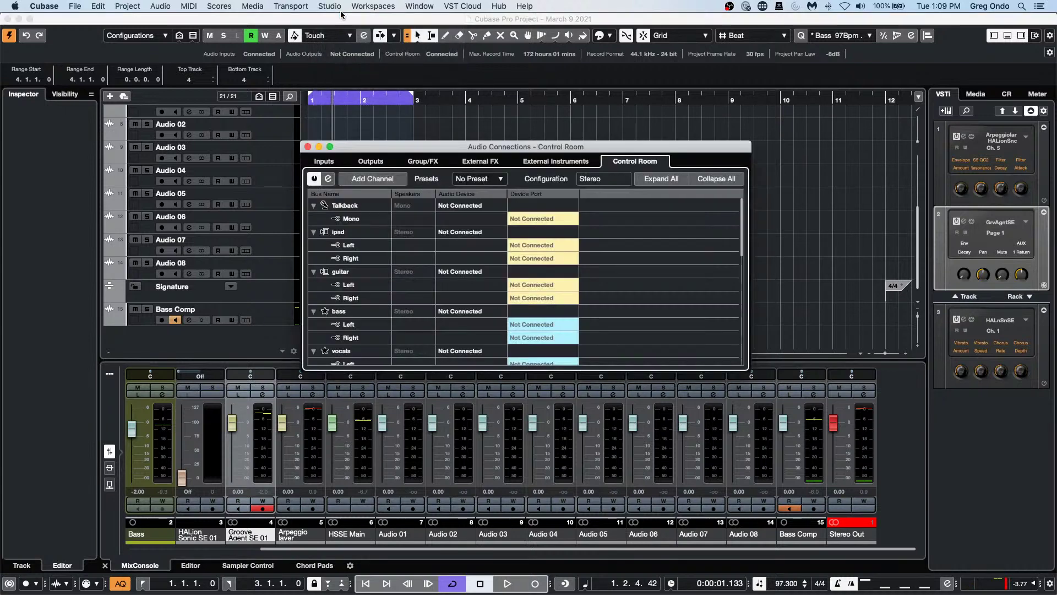
{"action": "left_click", "coordinate": [371, 161]}
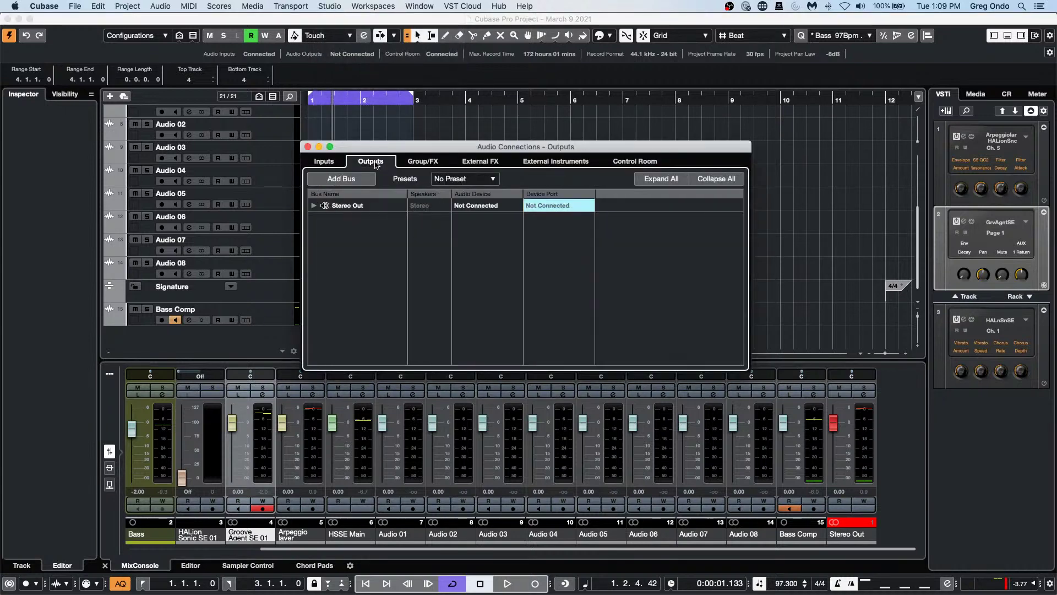
{"action": "right_click", "coordinate": [360, 237]}
{"action": "mouse_move", "coordinate": [391, 273]}
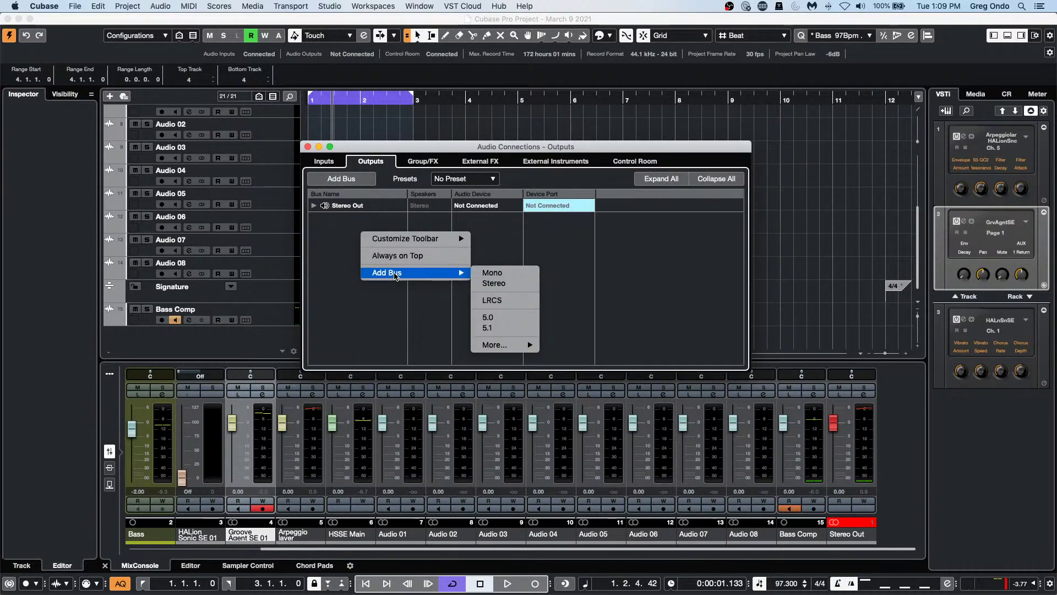
{"action": "left_click", "coordinate": [511, 329]}
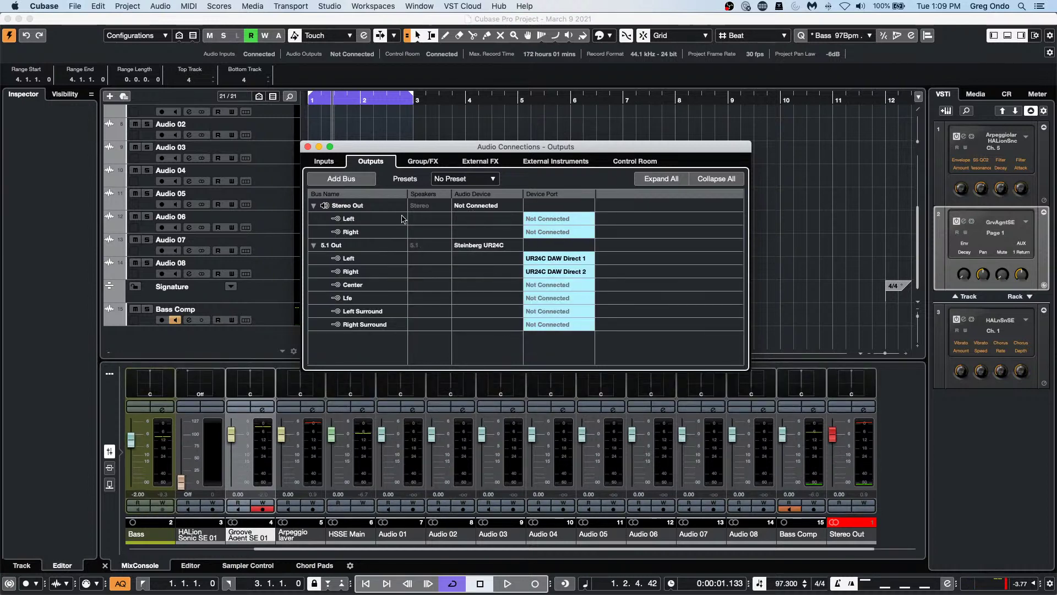
{"action": "left_click", "coordinate": [307, 147]}
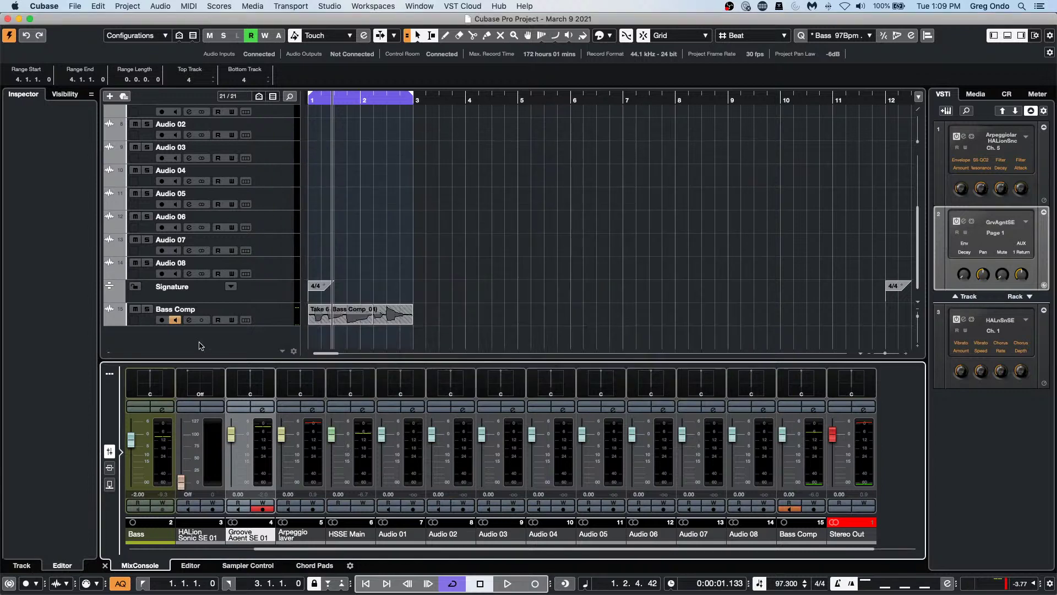
Step: Pan the Audio 01 channel to the left with its surround panner in the mixer
{"action": "left_click_drag", "start_coordinate": [406, 379], "coordinate": [424, 378]}
{"action": "mouse_move", "coordinate": [389, 382]}
{"action": "left_mouse_down"}
{"action": "mouse_move", "coordinate": [360, 382]}
{"action": "mouse_move", "coordinate": [435, 375]}
{"action": "mouse_move", "coordinate": [345, 385]}
{"action": "mouse_move", "coordinate": [405, 377]}
{"action": "mouse_move", "coordinate": [382, 379]}
{"action": "left_mouse_up"}
Step: Add an audio track with a 5.1 channel configuration
{"action": "right_click", "coordinate": [260, 340]}
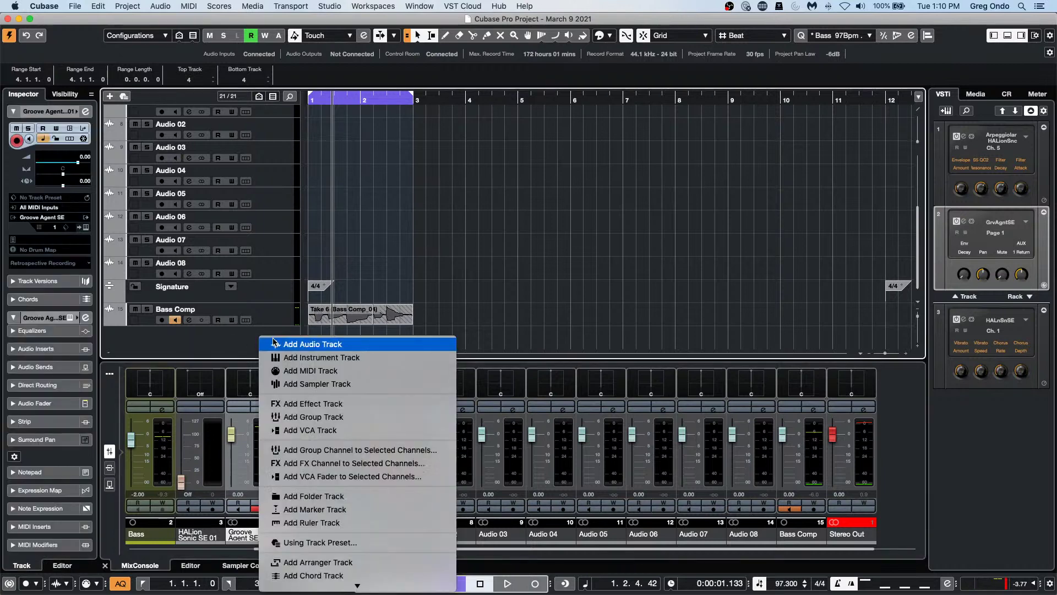
{"action": "left_click", "coordinate": [274, 343]}
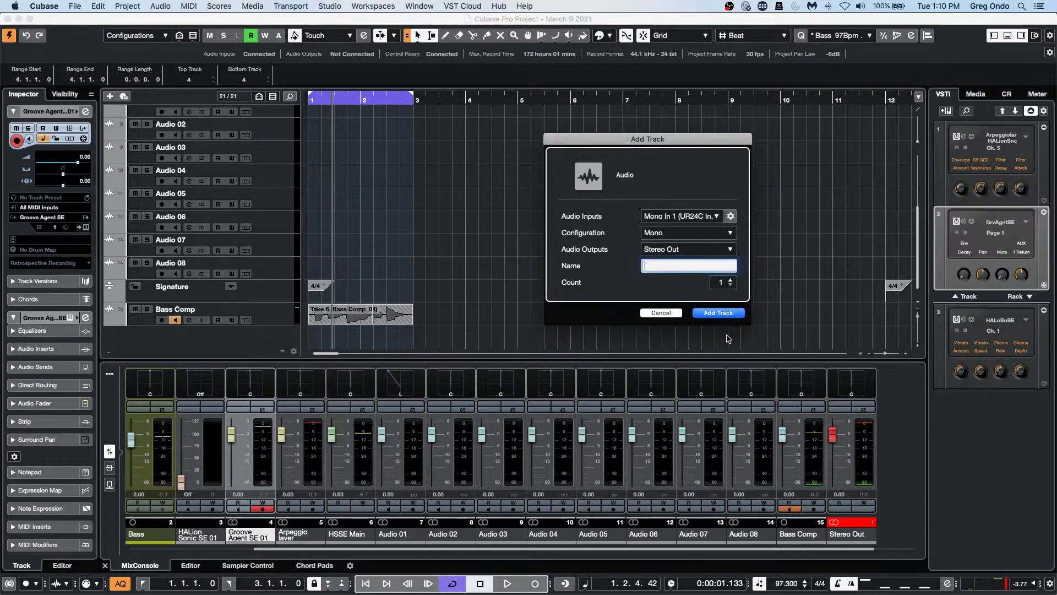
{"action": "left_click", "coordinate": [674, 232]}
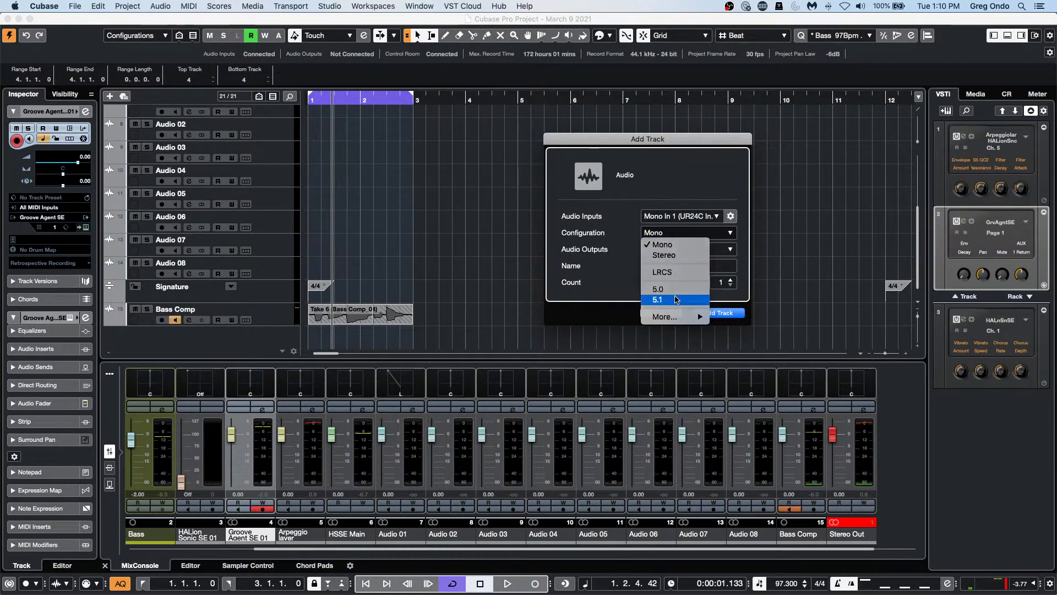
{"action": "left_click", "coordinate": [677, 300]}
{"action": "left_click", "coordinate": [718, 313]}
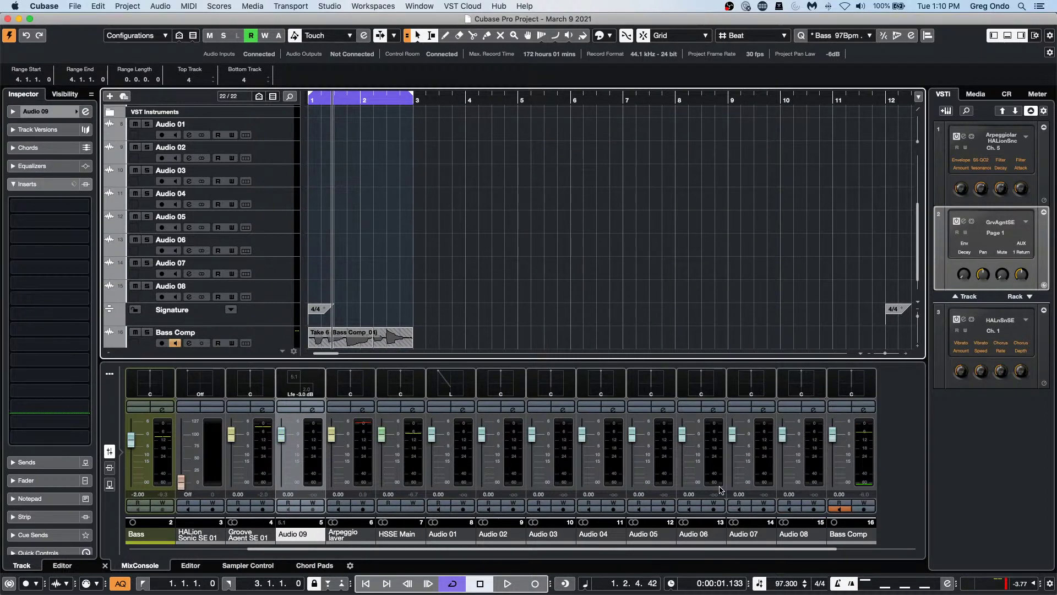
Step: Inspect the MixConvert V6 panner on the Audio 09 channel and close it
{"action": "left_click_drag", "start_coordinate": [809, 550], "coordinate": [874, 550]}
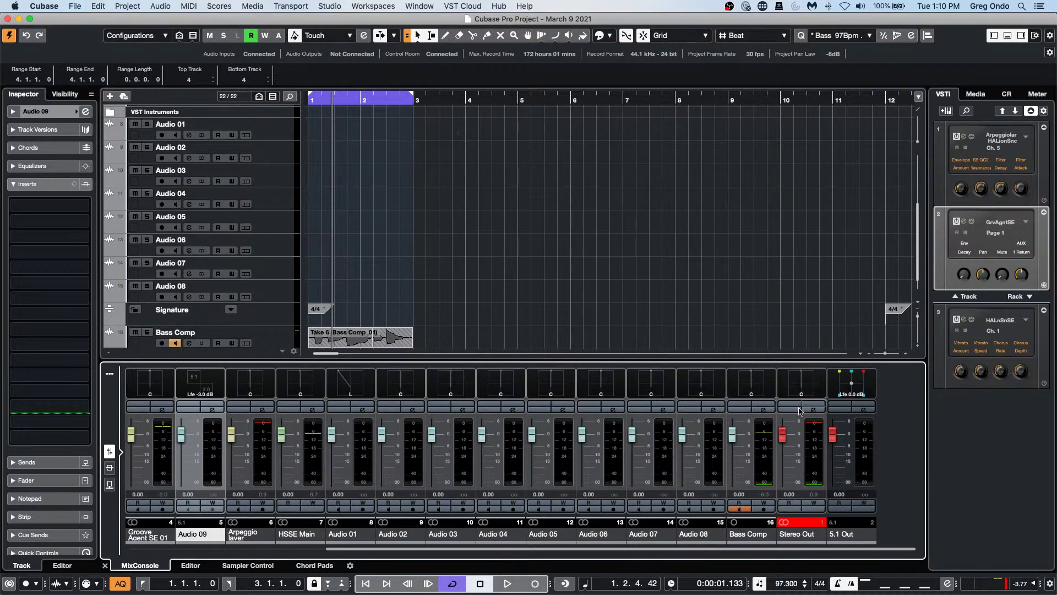
{"action": "scroll", "coordinate": [250, 265], "scroll_direction": "down", "scroll_amount": 1}
{"action": "scroll", "coordinate": [251, 265], "scroll_direction": "up", "scroll_amount": 5}
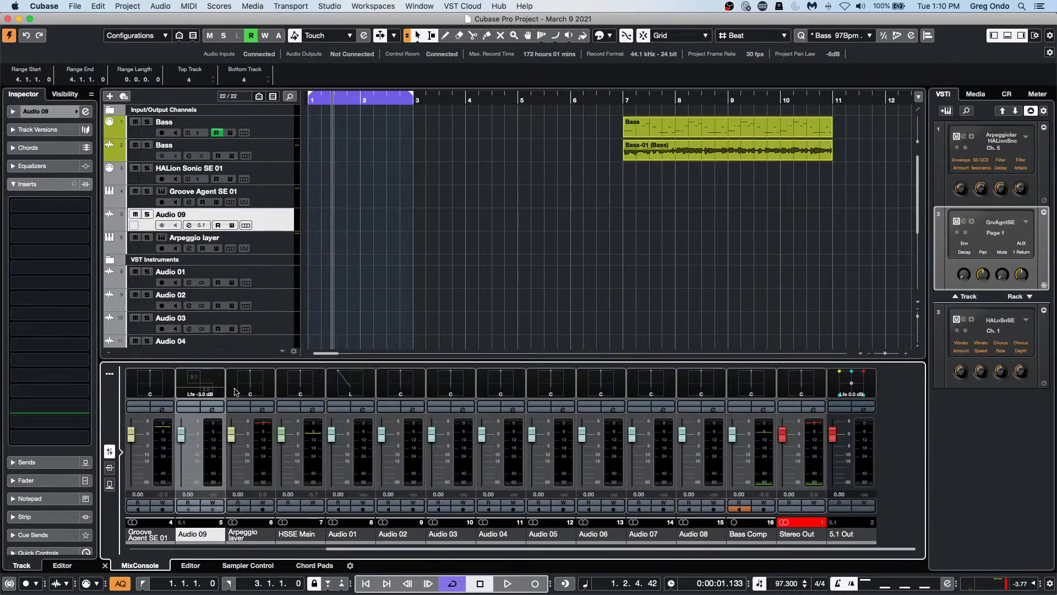
{"action": "double_click", "coordinate": [205, 387]}
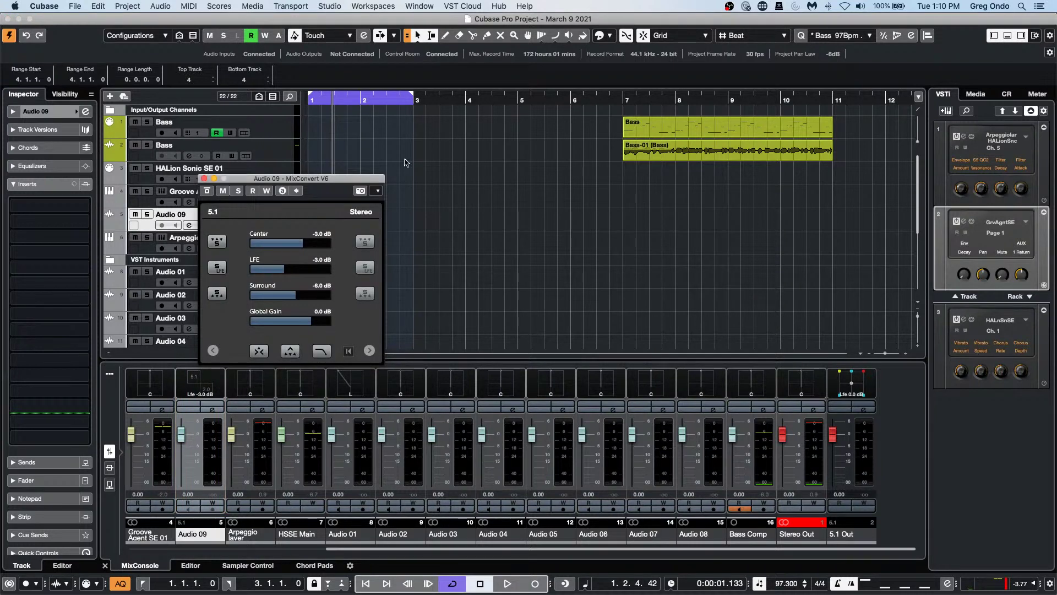
{"action": "left_click", "coordinate": [203, 178]}
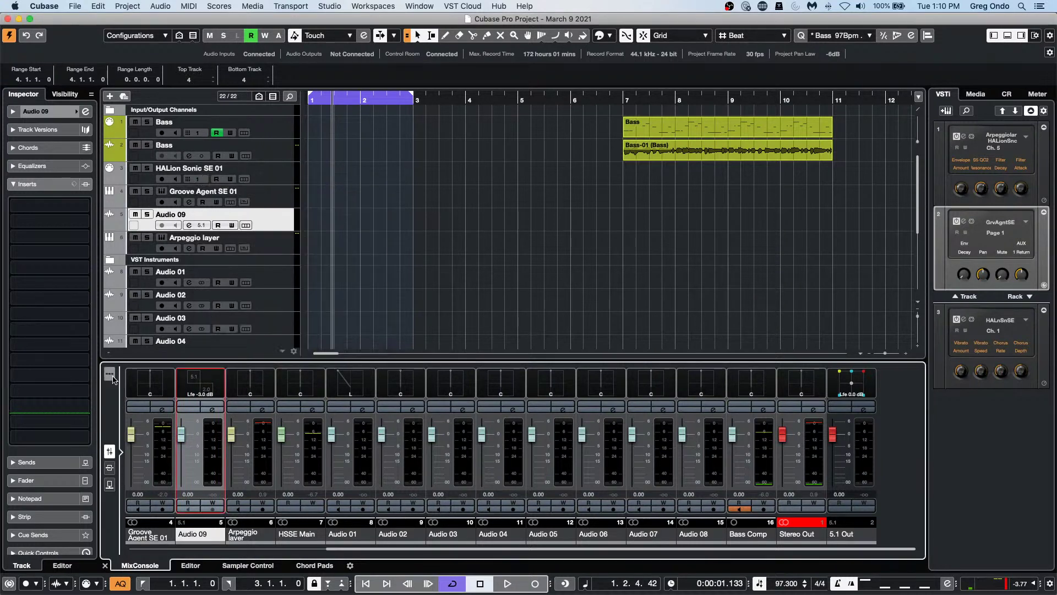
Step: Move the pan position in the 5.1 Out channel's MultiPanner to about R27 and R10, then close the panner
{"action": "double_click", "coordinate": [852, 384]}
{"action": "left_click_drag", "start_coordinate": [378, 325], "coordinate": [426, 352]}
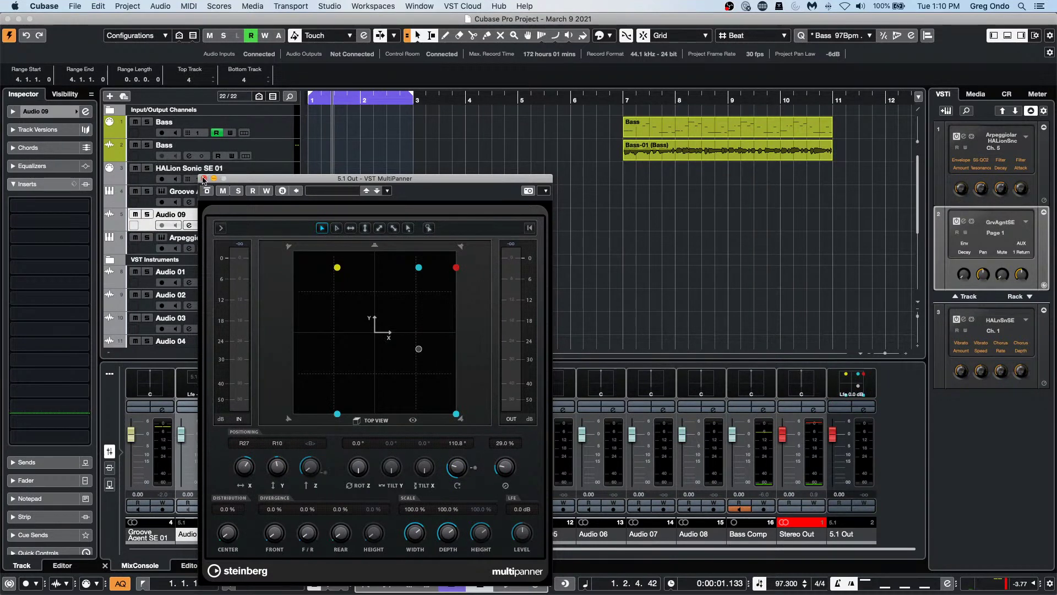
{"action": "left_click", "coordinate": [204, 179]}
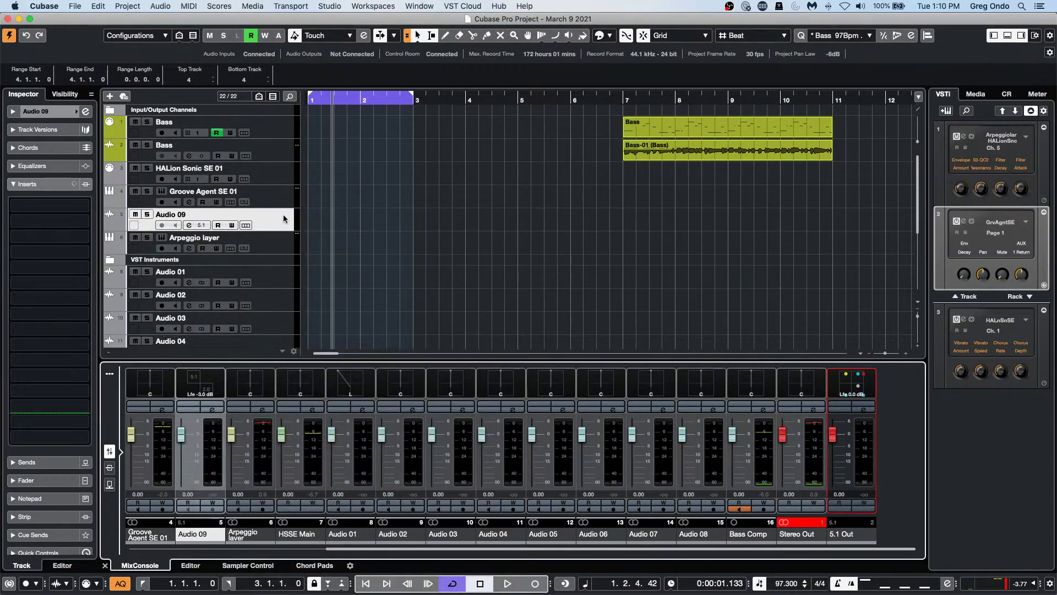
Step: Route the Audio 09 track's output to 5.1 Out and check its MixConvert V6 panner
{"action": "left_click", "coordinate": [283, 215]}
{"action": "left_click", "coordinate": [36, 111]}
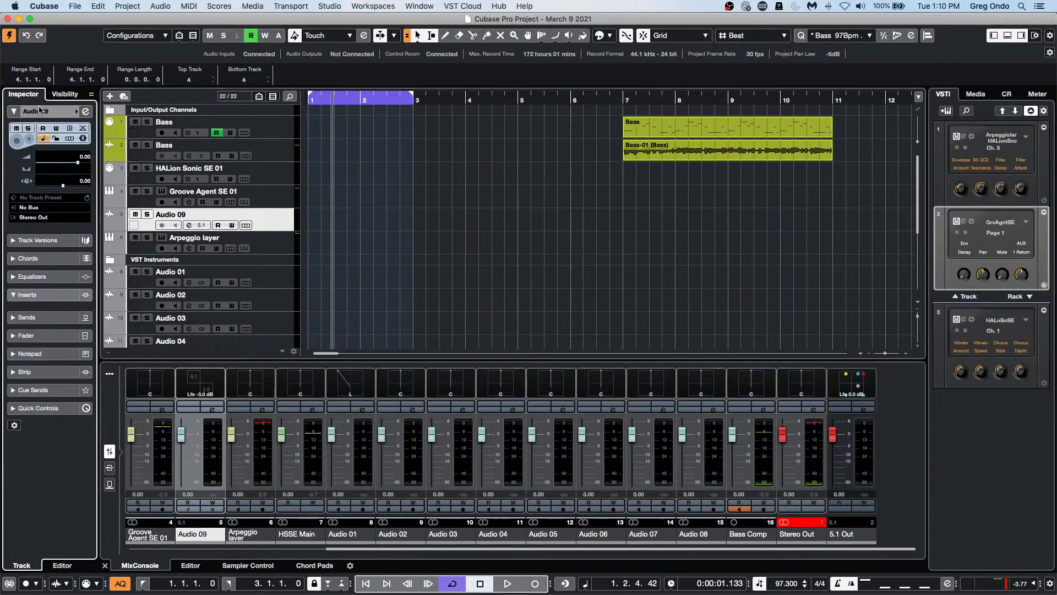
{"action": "left_click", "coordinate": [48, 217]}
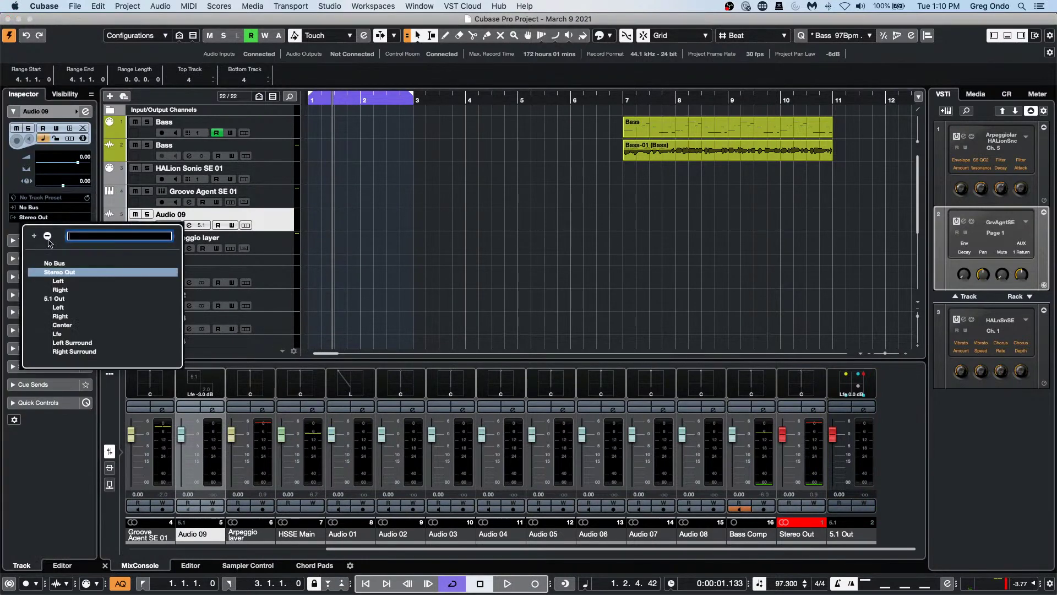
{"action": "left_click", "coordinate": [60, 301]}
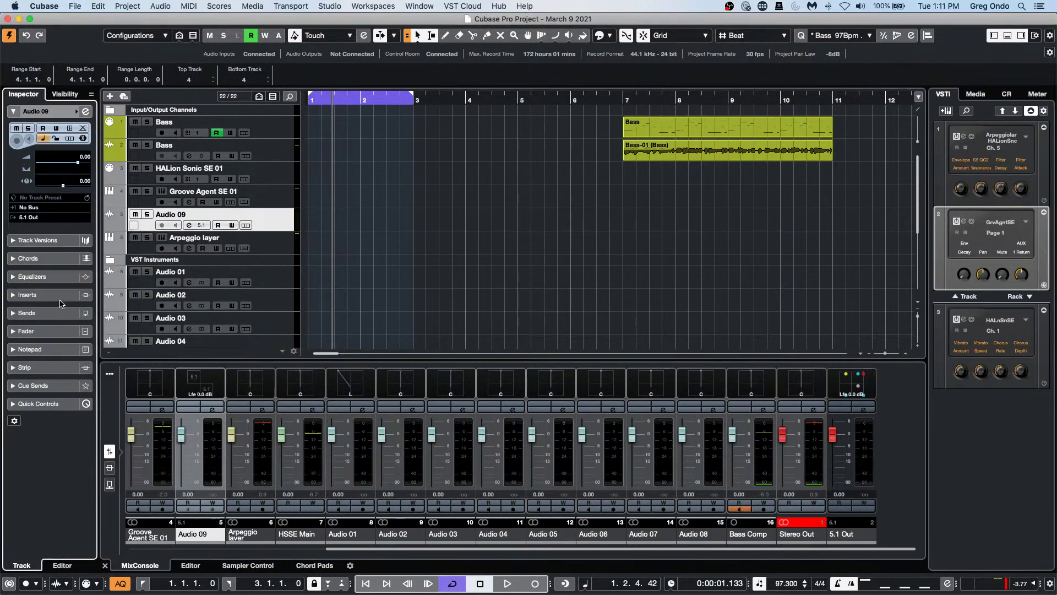
{"action": "double_click", "coordinate": [196, 383]}
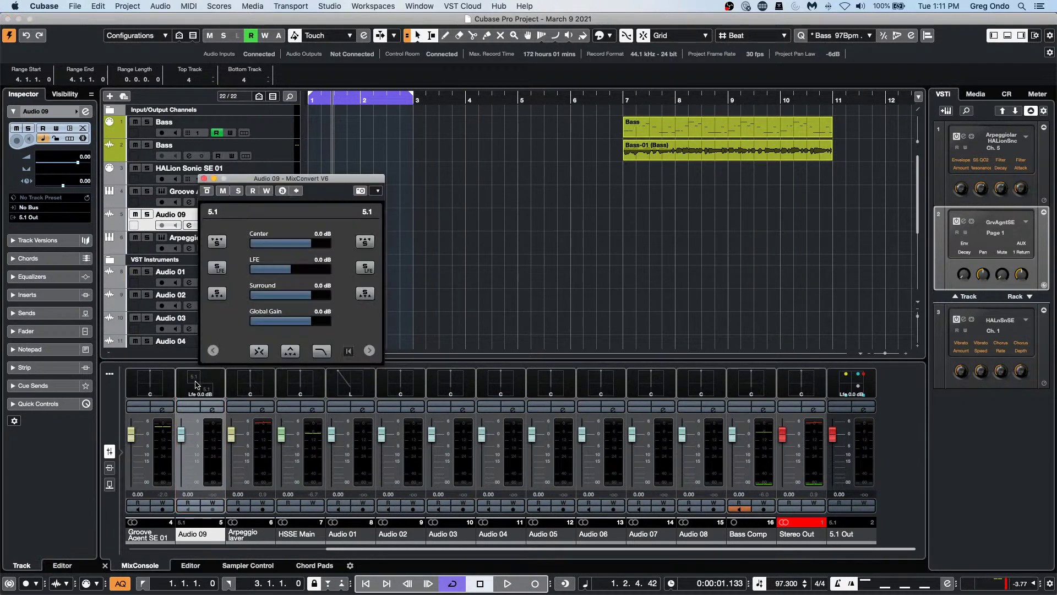
{"action": "left_click", "coordinate": [203, 178]}
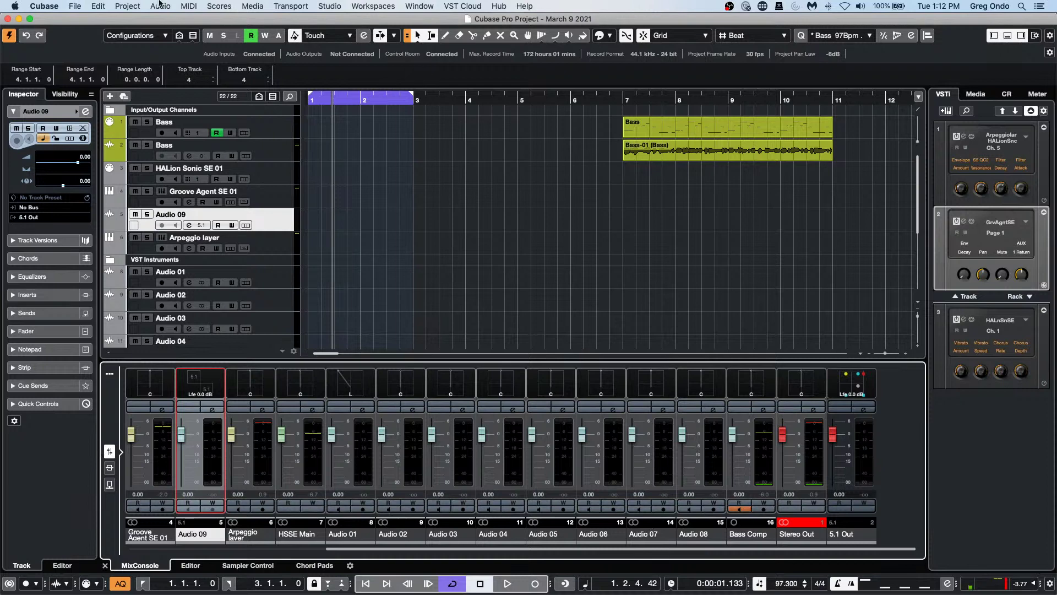
Step: Open the Bass-01 audio event in the sample editor and show its Definition settings
{"action": "scroll", "coordinate": [552, 213], "scroll_direction": "down", "scroll_amount": 4}
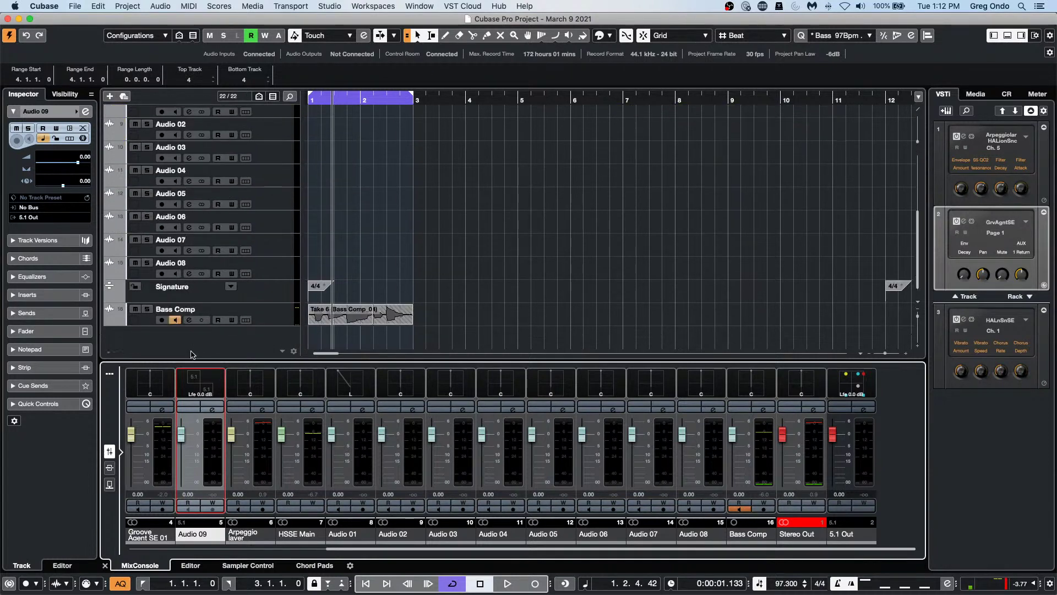
{"action": "scroll", "coordinate": [661, 184], "scroll_direction": "up", "scroll_amount": 5}
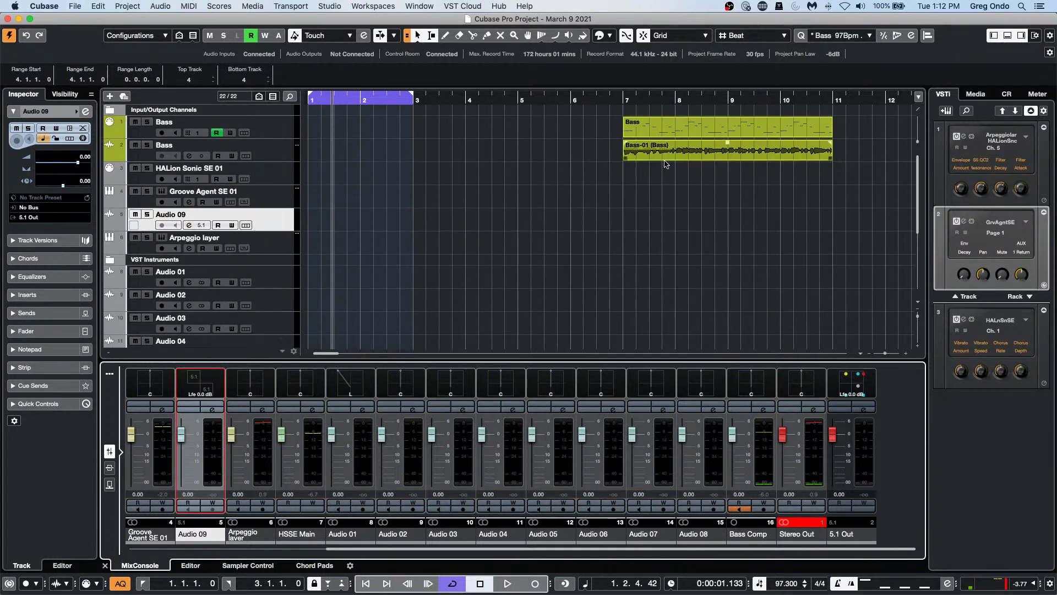
{"action": "double_click", "coordinate": [678, 160]}
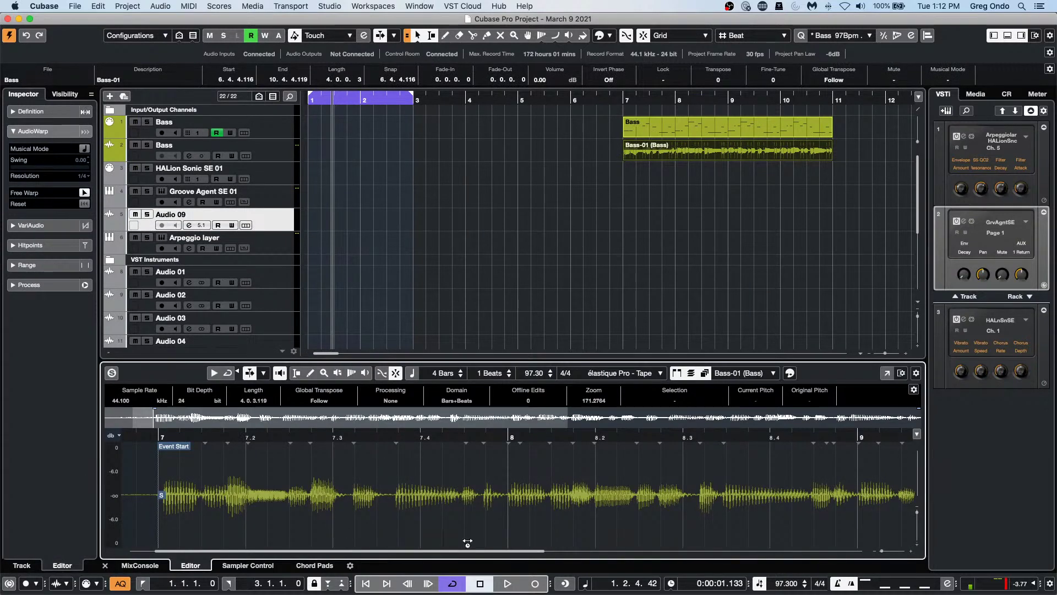
{"action": "left_click", "coordinate": [37, 111]}
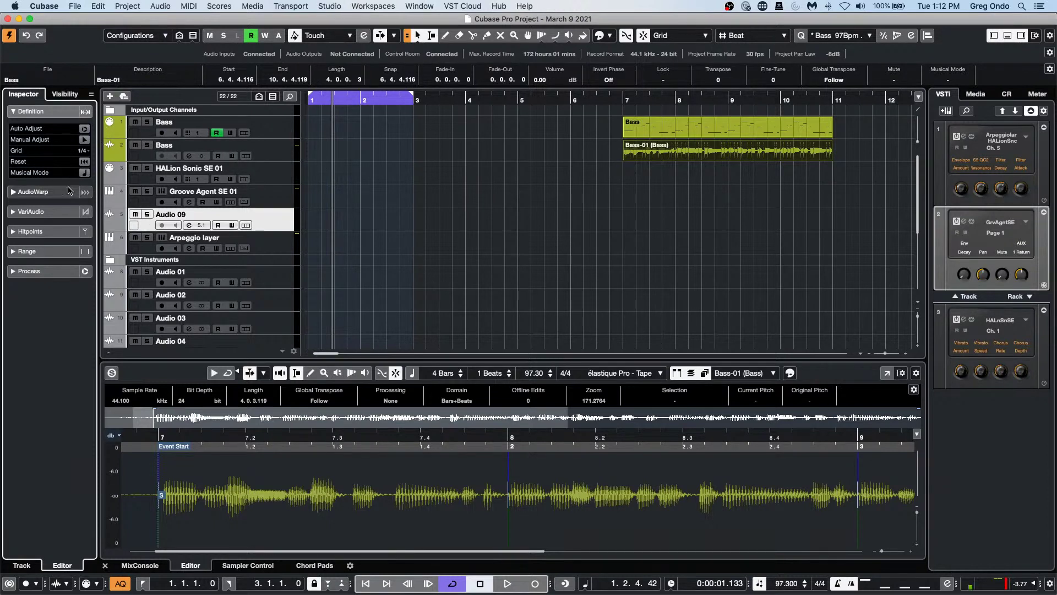
Step: Enable VariAudio editing for the Bass-01 clip and look over its pitch segments
{"action": "left_click", "coordinate": [31, 211]}
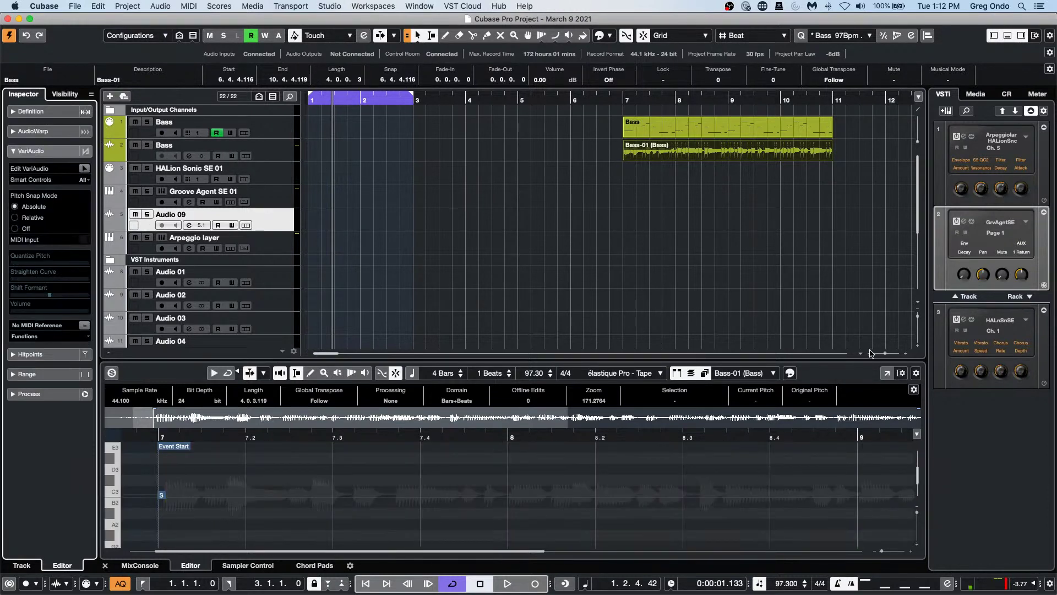
{"action": "left_click", "coordinate": [84, 169]}
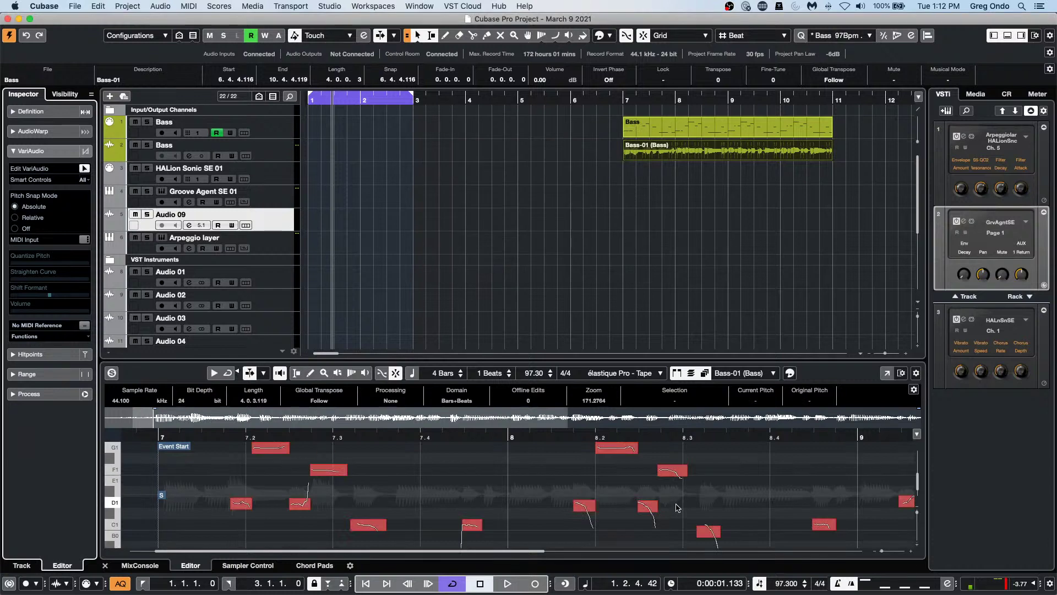
{"action": "scroll", "coordinate": [674, 487], "scroll_direction": "down", "scroll_amount": 5}
{"action": "scroll", "coordinate": [676, 492], "scroll_direction": "down", "scroll_amount": 1}
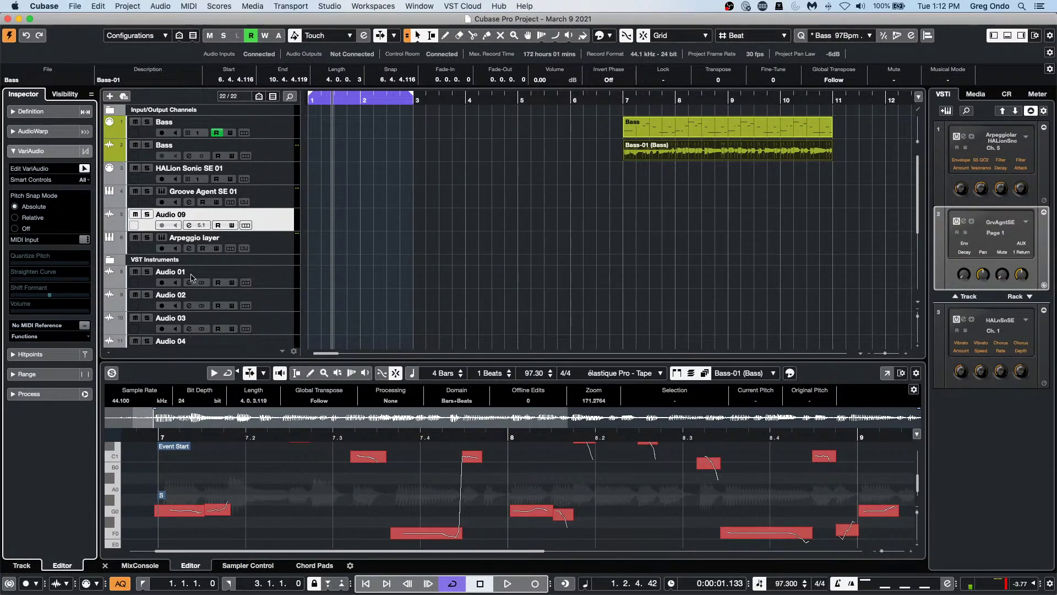
Step: Turn on hitpoint editing for the Bass-01 clip with a threshold of 17, and show the Range settings
{"action": "left_click", "coordinate": [53, 356]}
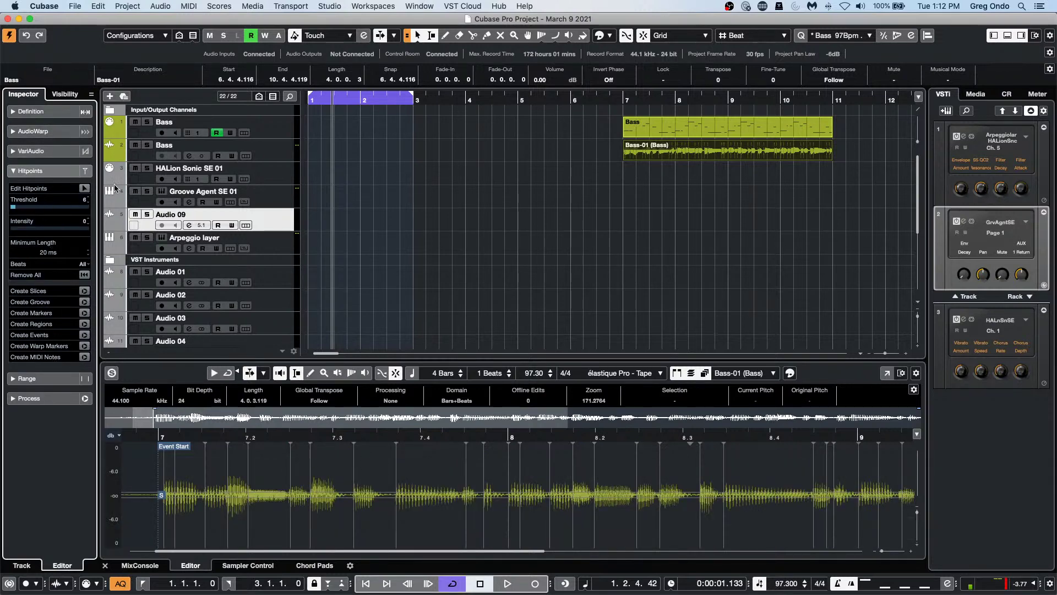
{"action": "left_click", "coordinate": [84, 188]}
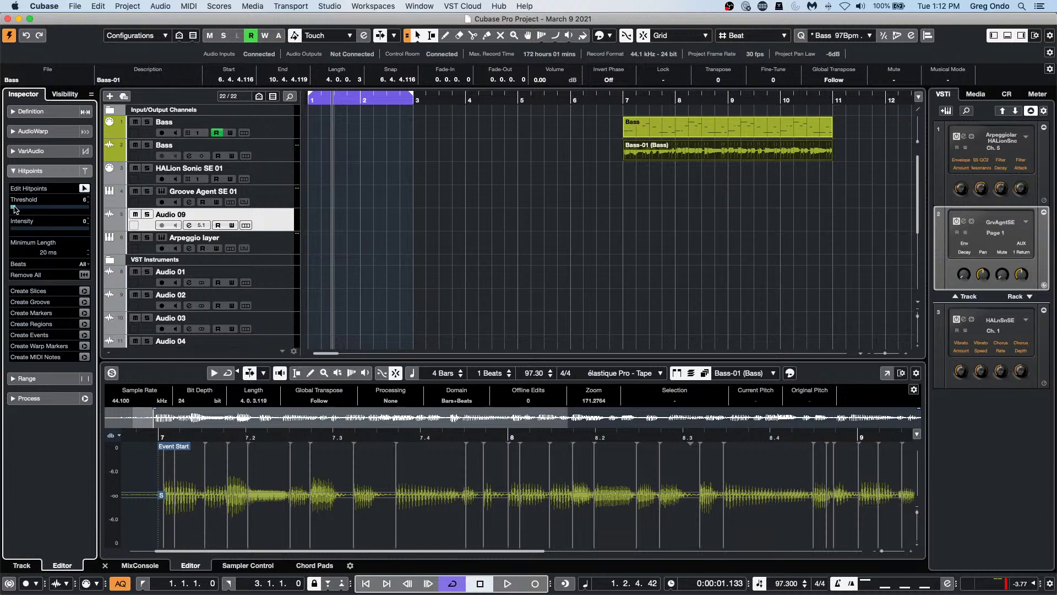
{"action": "left_click_drag", "start_coordinate": [13, 207], "coordinate": [23, 209]}
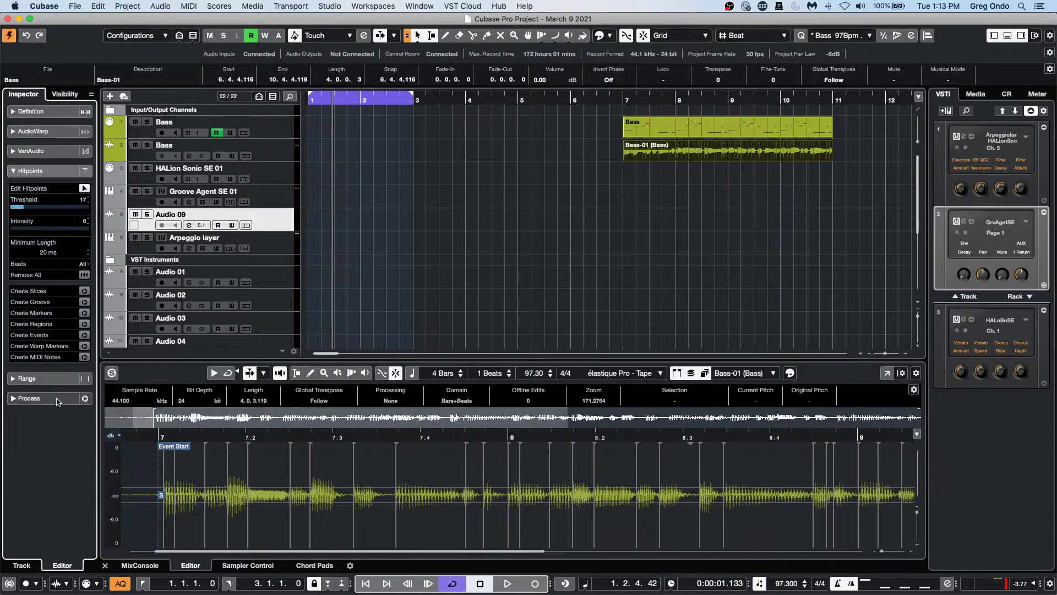
{"action": "left_click", "coordinate": [55, 380]}
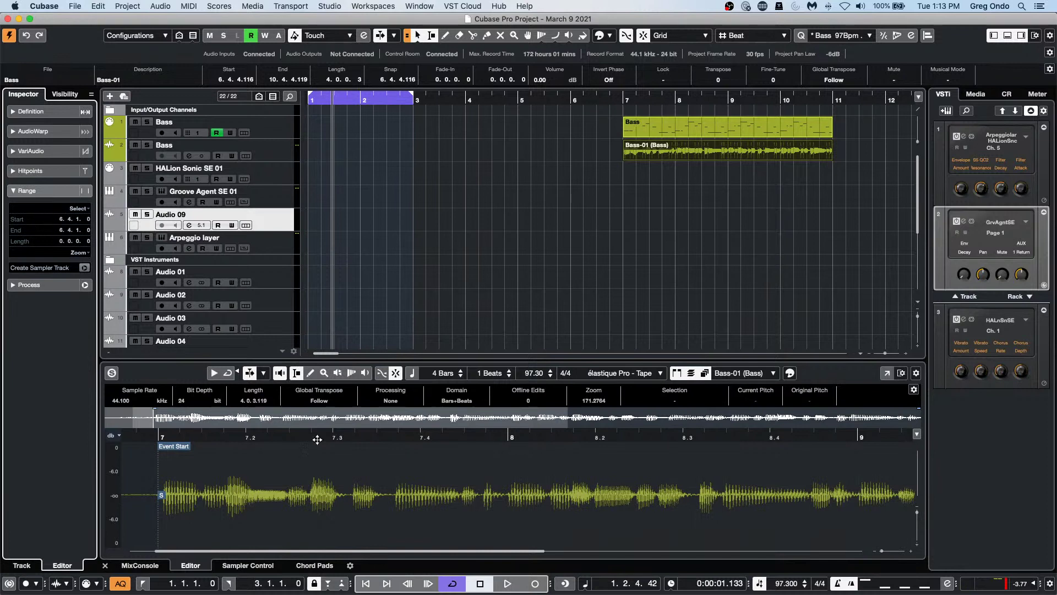
Step: Select the range from about 7.2.4.85 to 8.2.1.115 in the Bass-01 waveform and check the Range zoom options
{"action": "left_click_drag", "start_coordinate": [327, 457], "coordinate": [616, 485]}
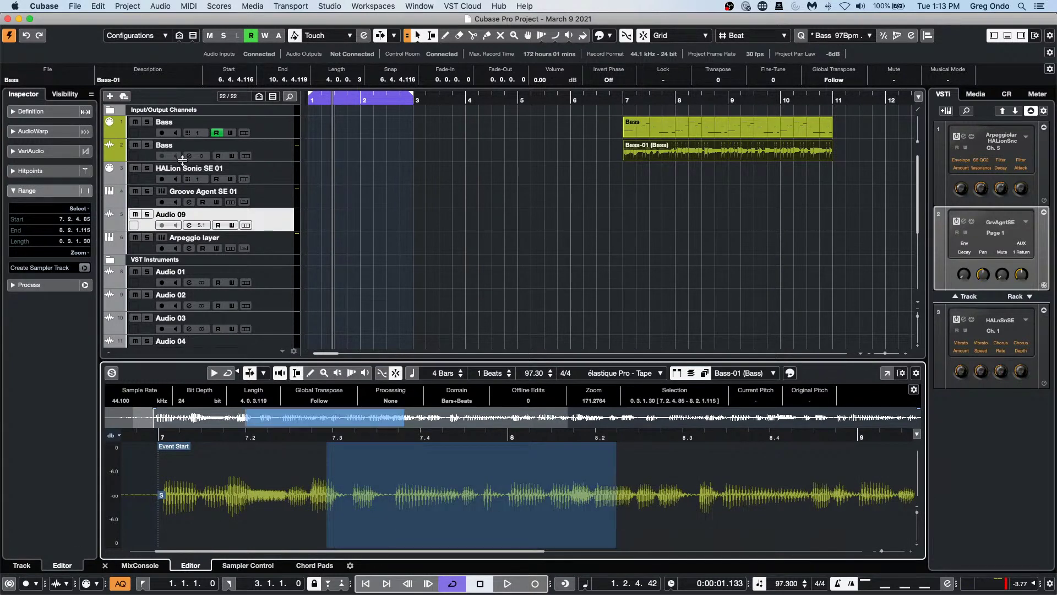
{"action": "left_click", "coordinate": [80, 253]}
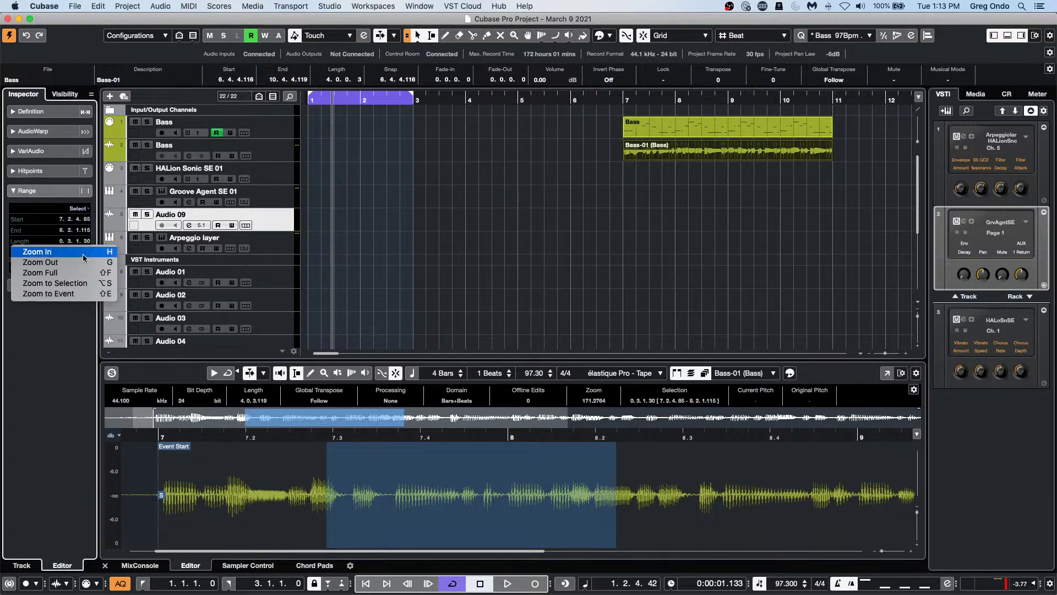
{"action": "left_click", "coordinate": [42, 349]}
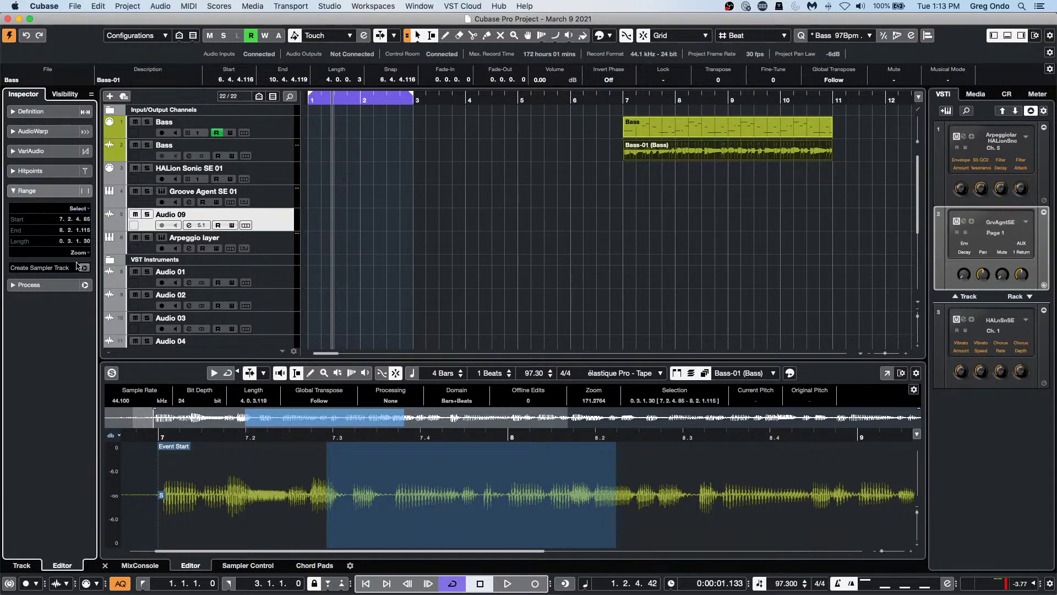
Step: Show the Process settings for the Bass-01 clip and look over the basic commands
{"action": "left_click", "coordinate": [50, 287]}
{"action": "left_click", "coordinate": [60, 234]}
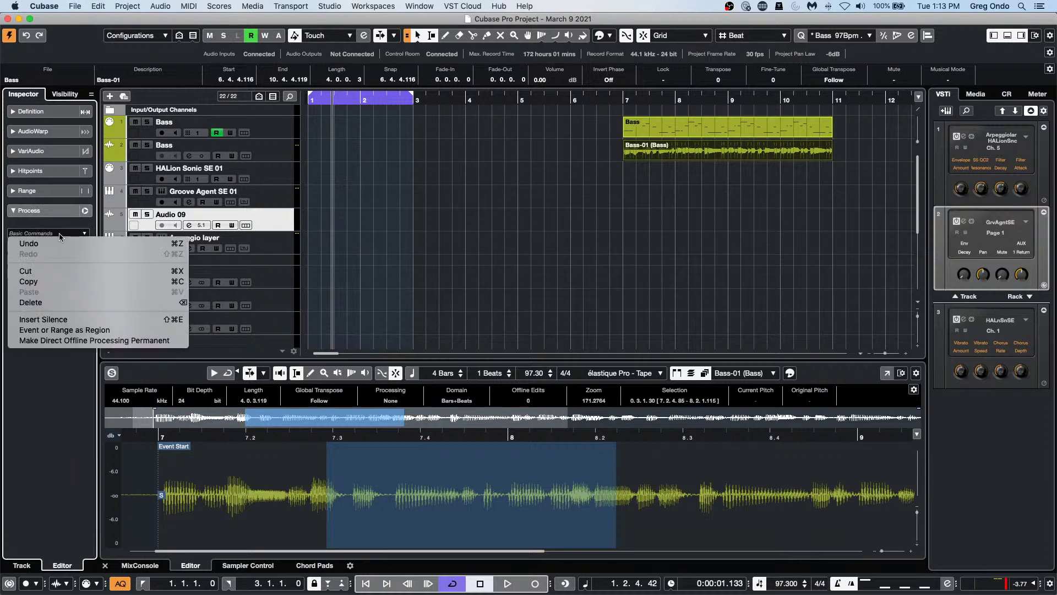
{"action": "left_click", "coordinate": [50, 387]}
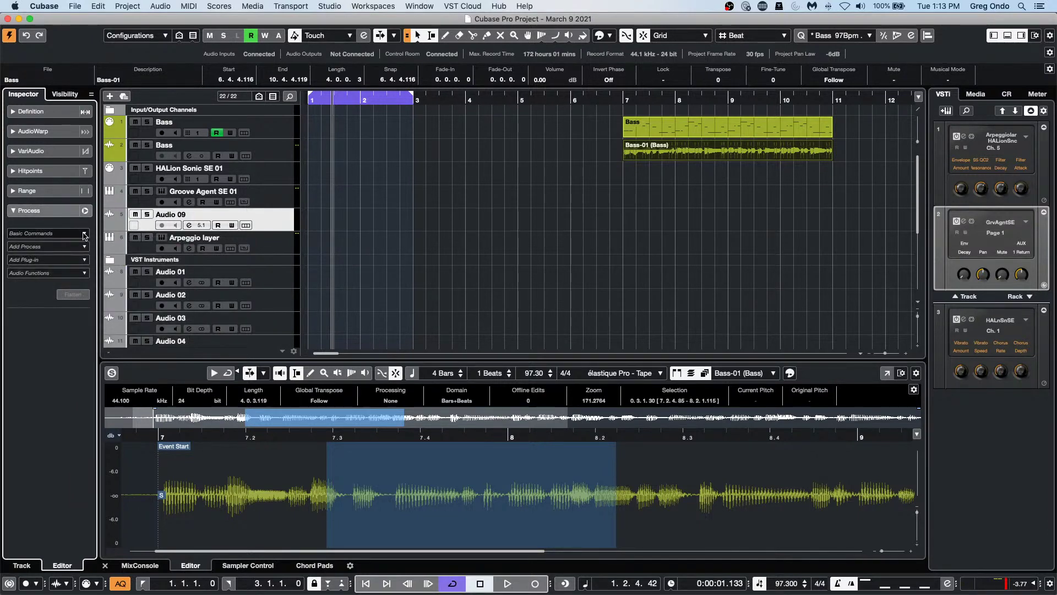
{"action": "left_click", "coordinate": [84, 235]}
{"action": "left_click", "coordinate": [51, 288]}
Step: Try the Fade In and Reverse processes on the selected Bass-01 range, and undo both
{"action": "left_click", "coordinate": [58, 247]}
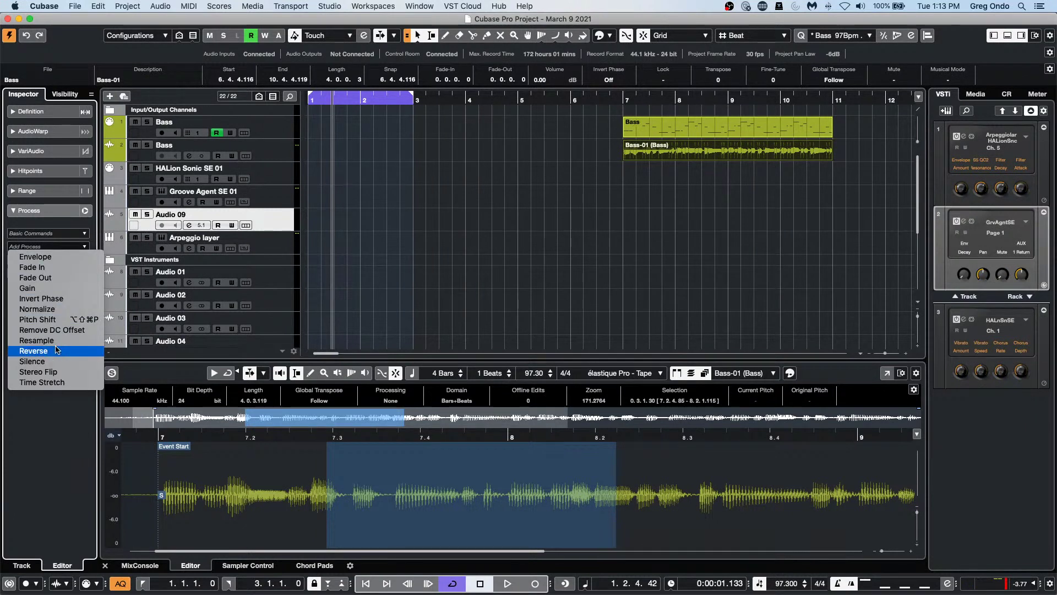
{"action": "left_click", "coordinate": [86, 267]}
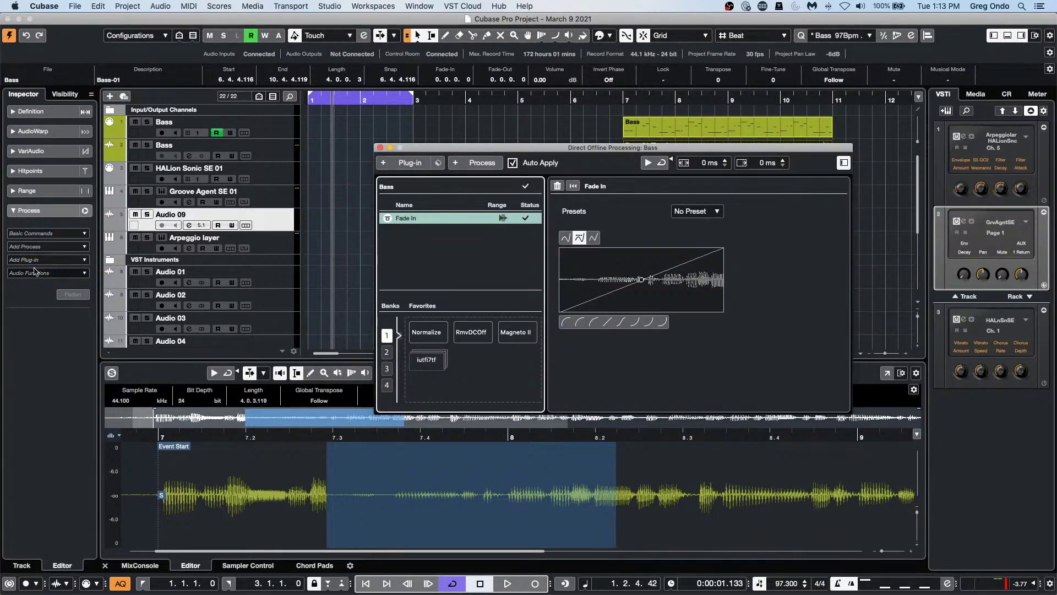
{"action": "left_click", "coordinate": [55, 247]}
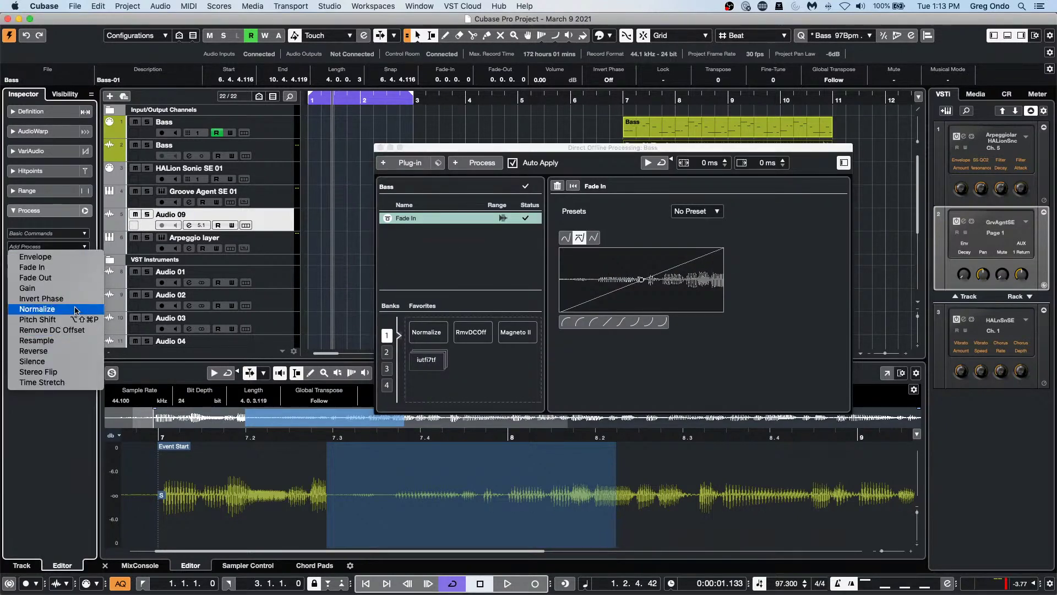
{"action": "left_click", "coordinate": [79, 352]}
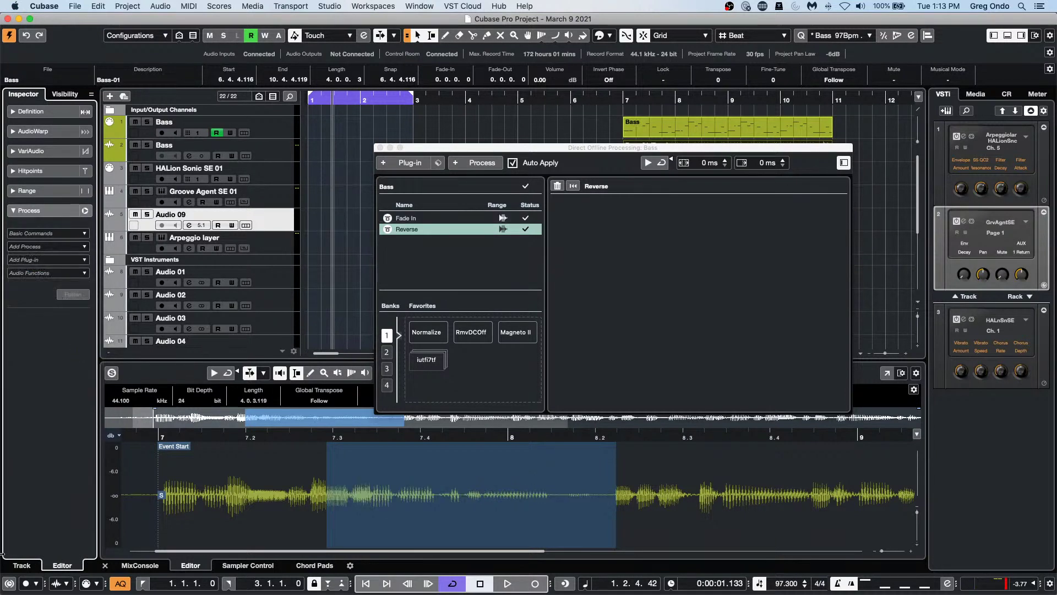
{"action": "key", "text": "super+z"}
{"action": "key", "text": "super+z"}
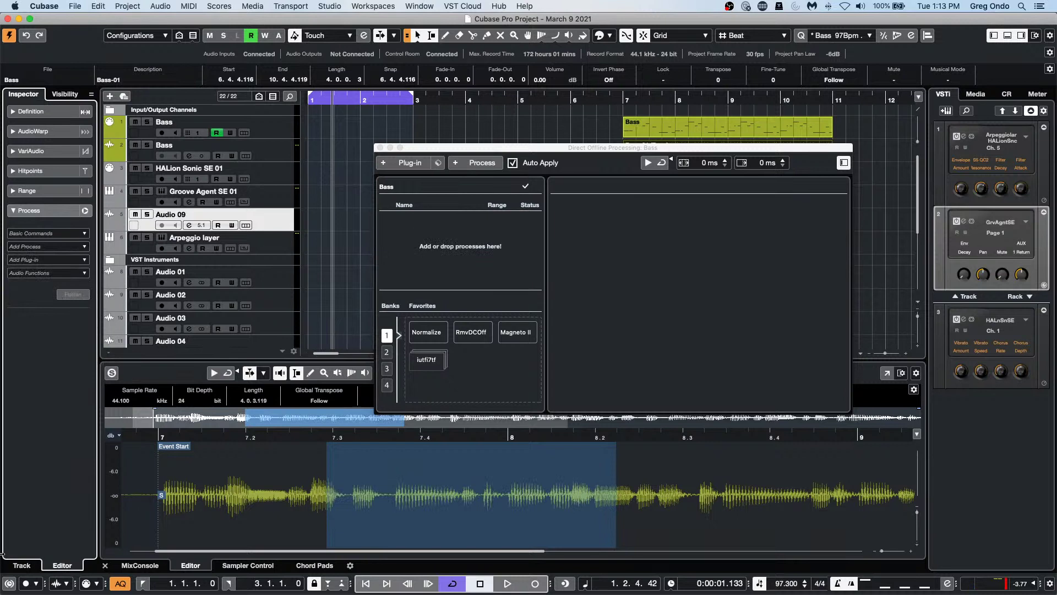
Step: Use Manual Adjust in the Bass-01 clip's Definition settings and bring up its AudioWarp settings
{"action": "left_click", "coordinate": [33, 111]}
{"action": "left_click", "coordinate": [83, 140]}
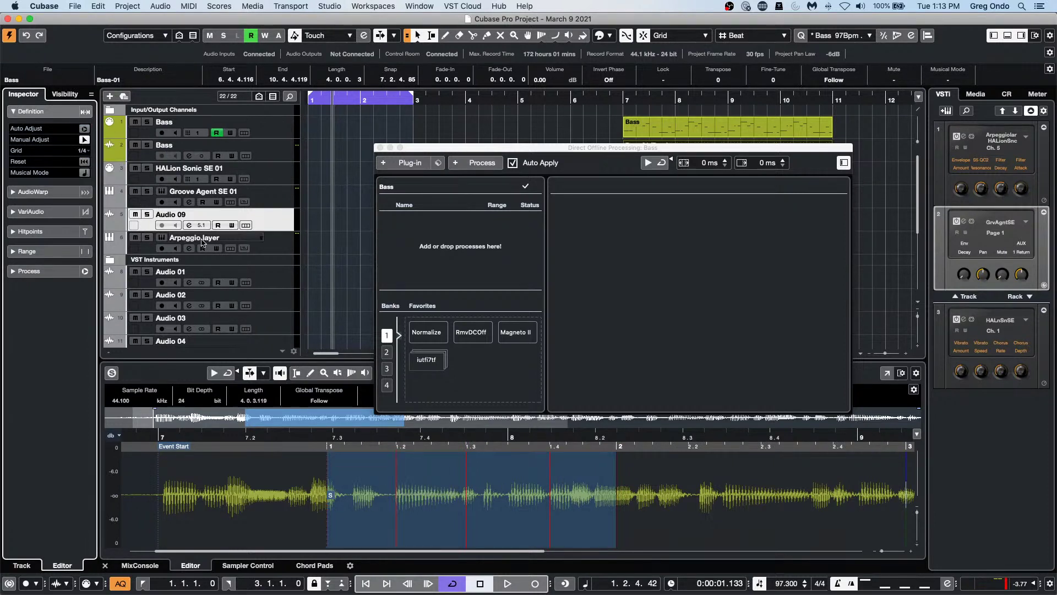
{"action": "left_click", "coordinate": [62, 191]}
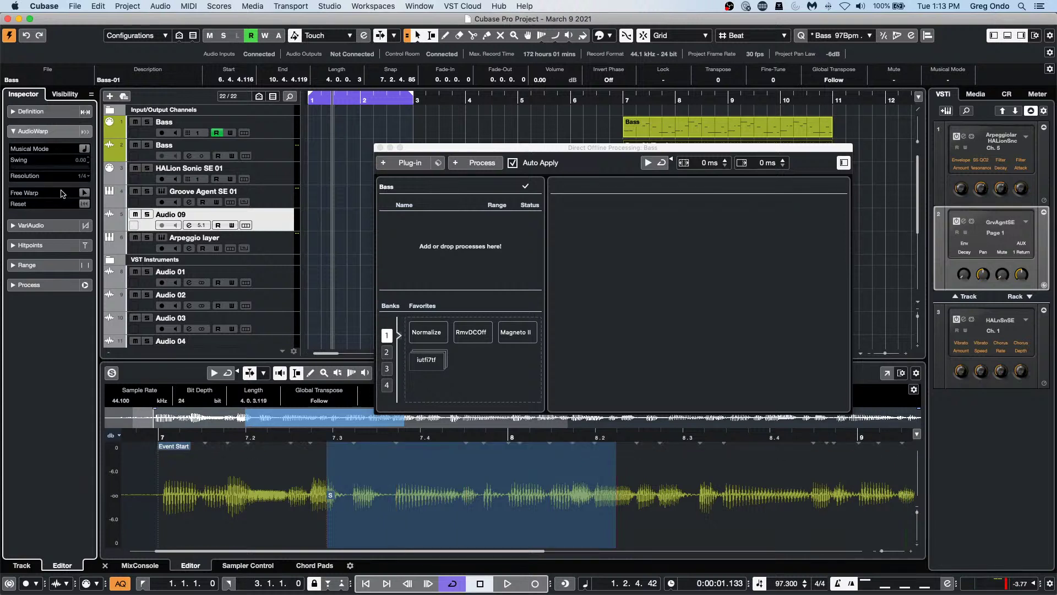
Step: Try Musical Mode and two Free Warp markers between 8.3 and 8.4 on the Bass-01 clip, and undo these changes
{"action": "left_click", "coordinate": [84, 149]}
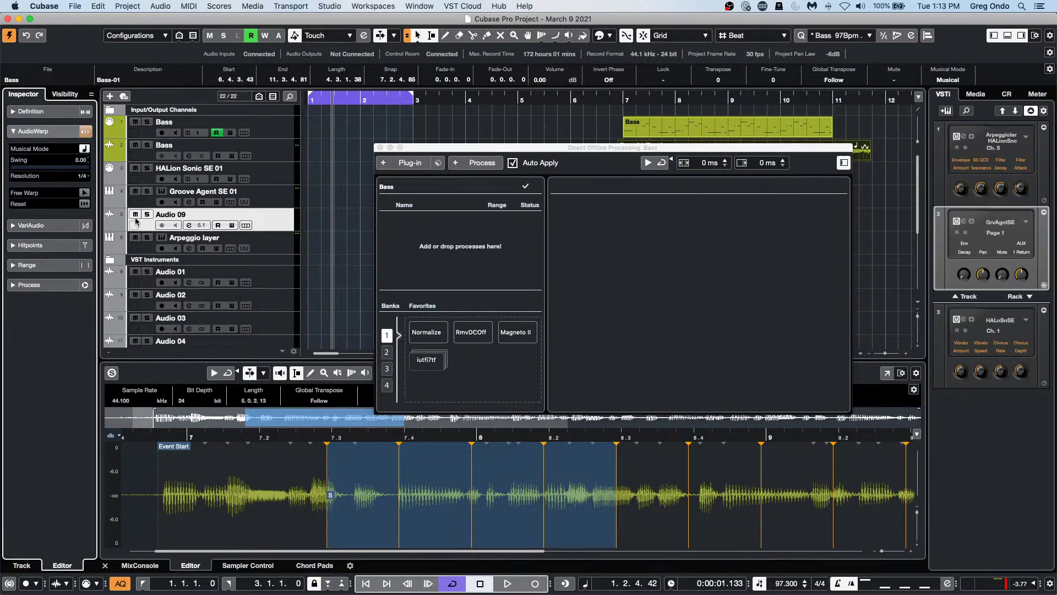
{"action": "left_click", "coordinate": [85, 194]}
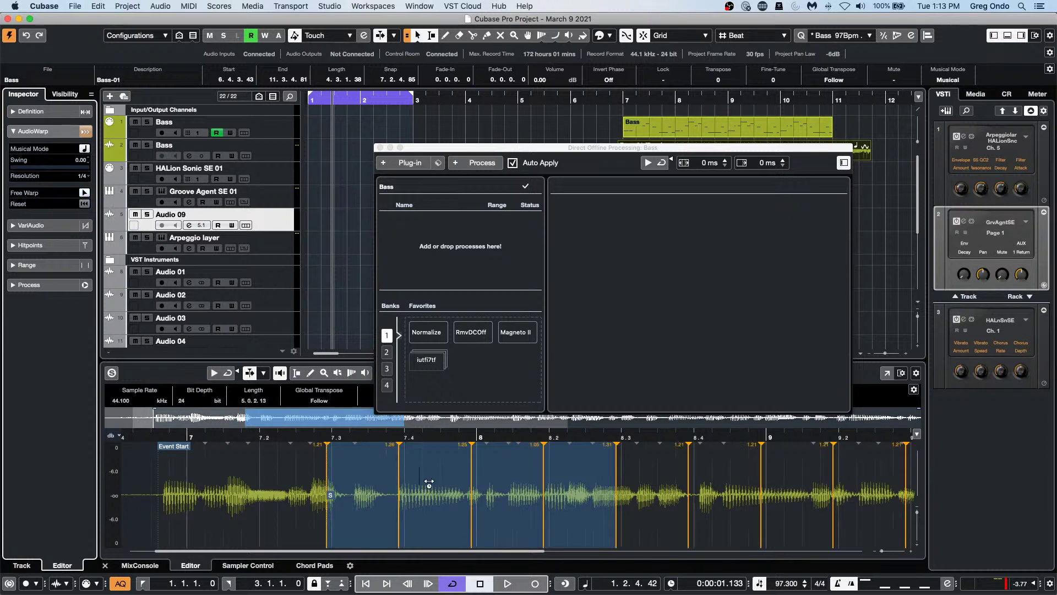
{"action": "mouse_move", "coordinate": [640, 506]}
{"action": "left_mouse_down"}
{"action": "mouse_move", "coordinate": [652, 503]}
{"action": "mouse_move", "coordinate": [639, 502]}
{"action": "left_mouse_up"}
{"action": "left_click_drag", "start_coordinate": [665, 498], "coordinate": [663, 498]}
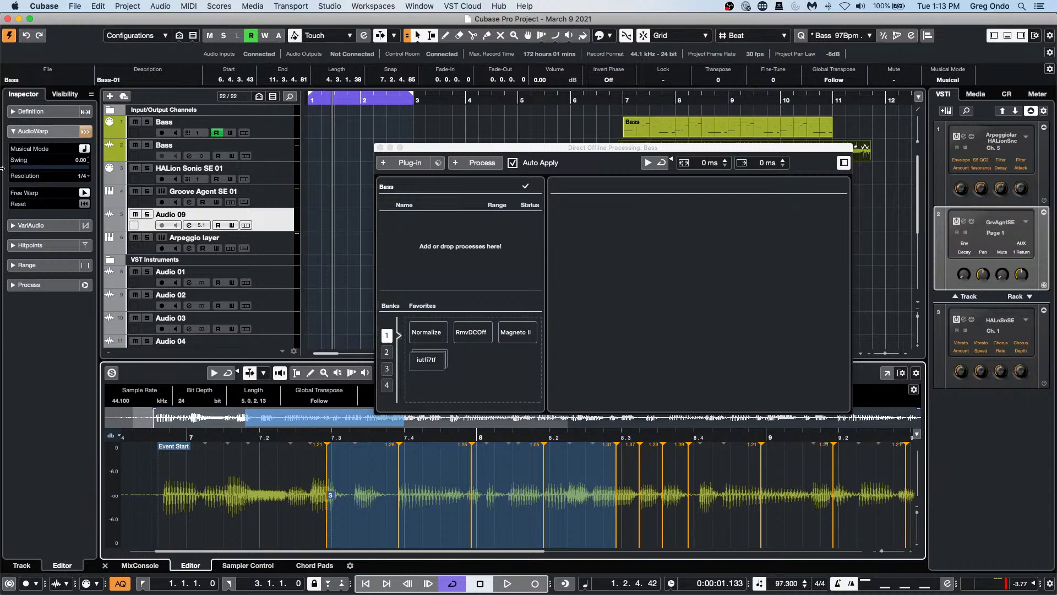
{"action": "key", "text": "super+z"}
{"action": "key", "text": "super+z"}
{"action": "key", "text": "super+z"}
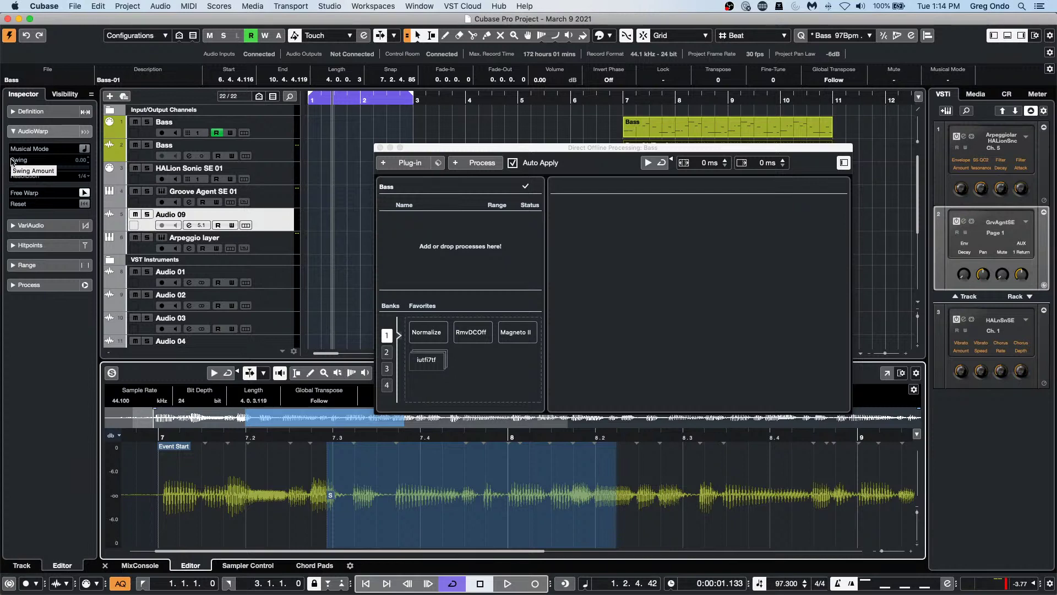
Step: Close the Direct Offline Processing window and show the take lanes of the Bass Comp track
{"action": "left_click", "coordinate": [380, 148]}
{"action": "scroll", "coordinate": [380, 210], "scroll_direction": "down", "scroll_amount": 7}
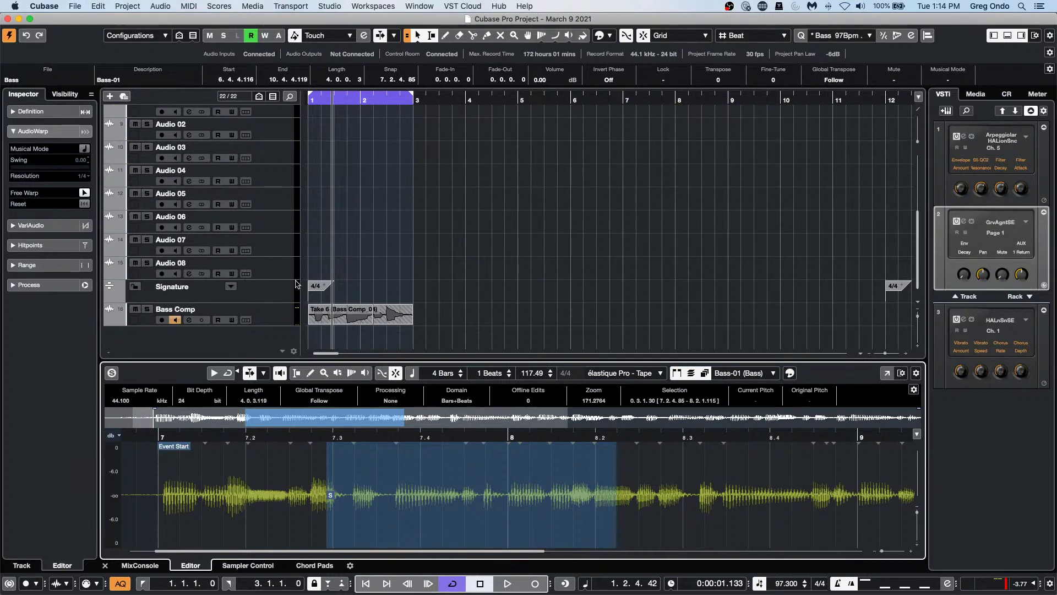
{"action": "left_click", "coordinate": [245, 320]}
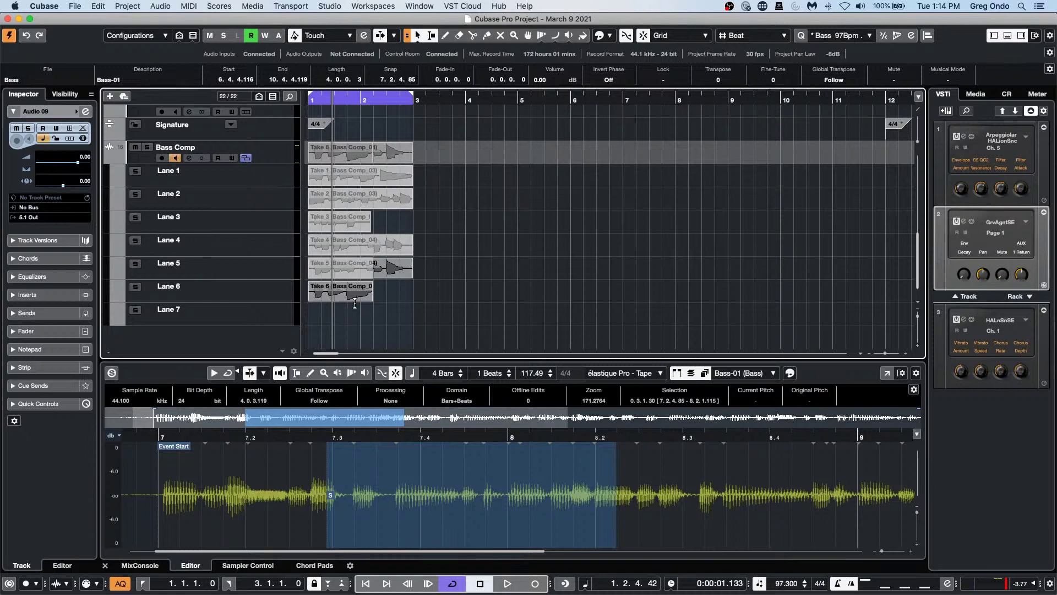
Step: Select Take 2 and Take 5 in the Bass Comp lanes, and look over the transport record mode options
{"action": "right_click", "coordinate": [464, 214]}
{"action": "left_click", "coordinate": [464, 213]}
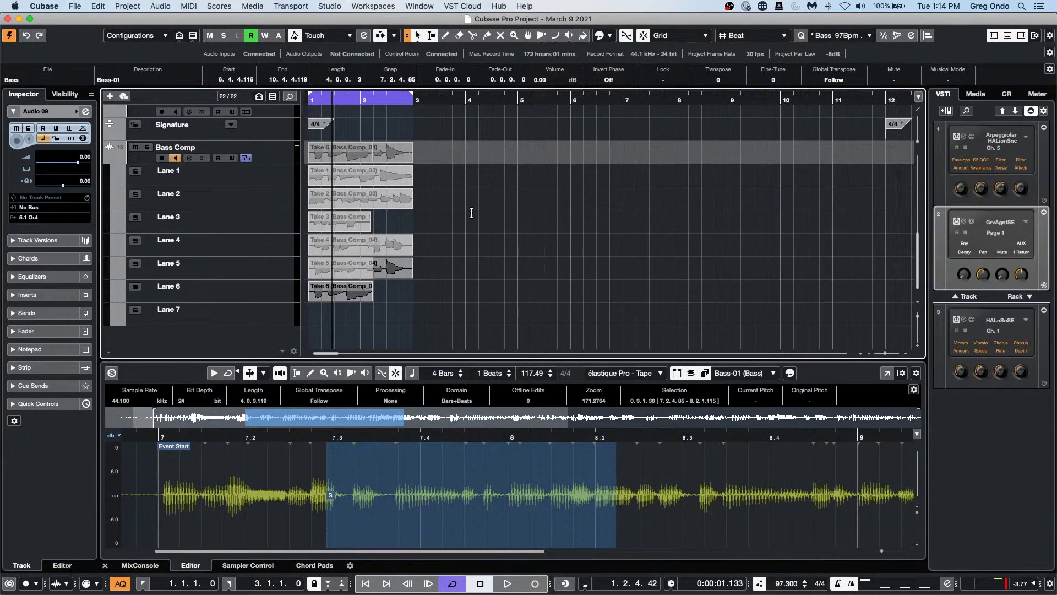
{"action": "left_click", "coordinate": [342, 202]}
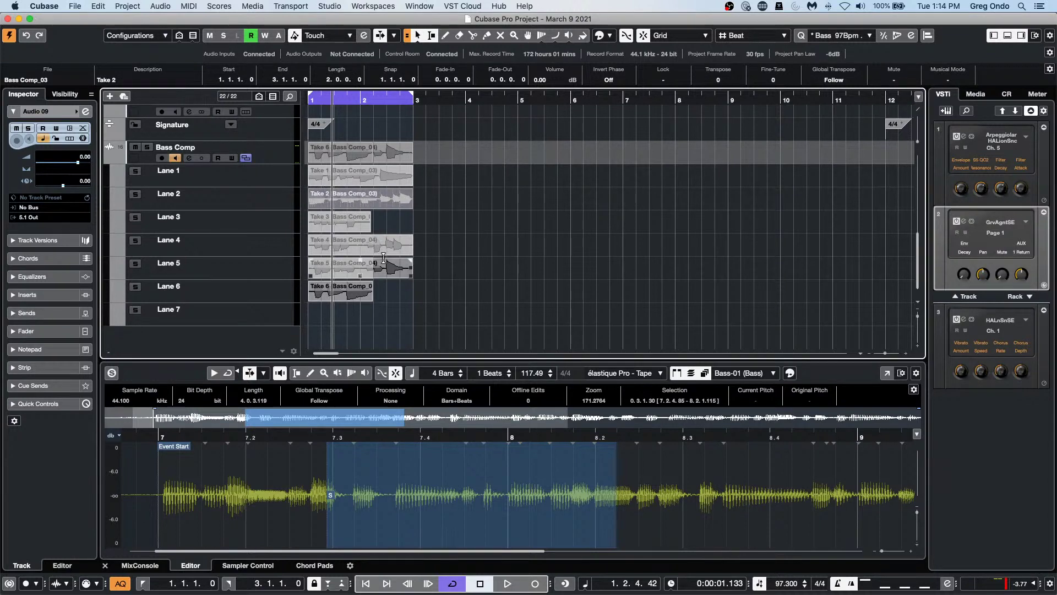
{"action": "left_click", "coordinate": [396, 274]}
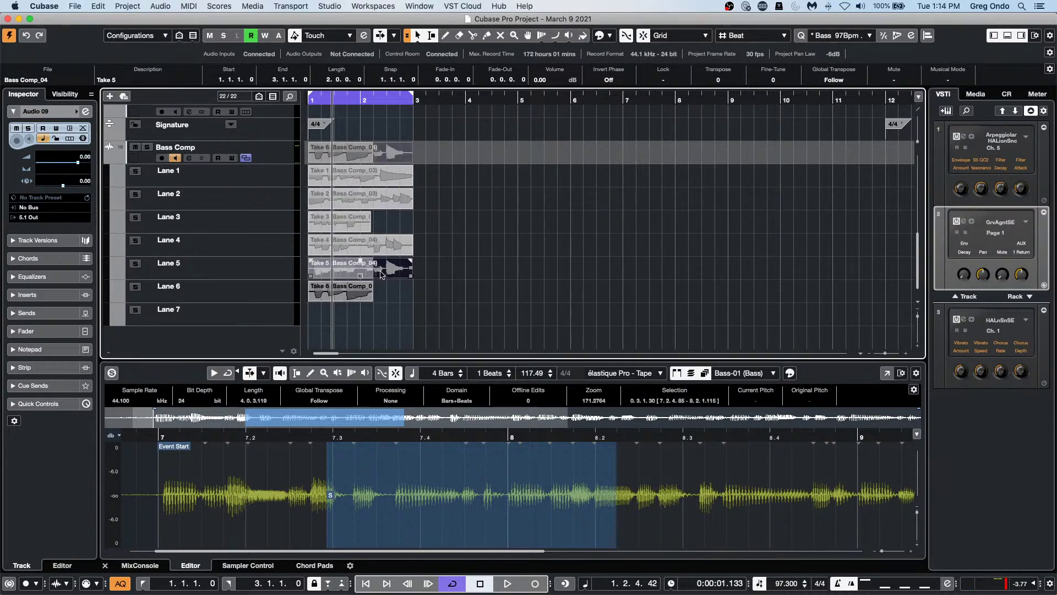
{"action": "left_click", "coordinate": [291, 6]}
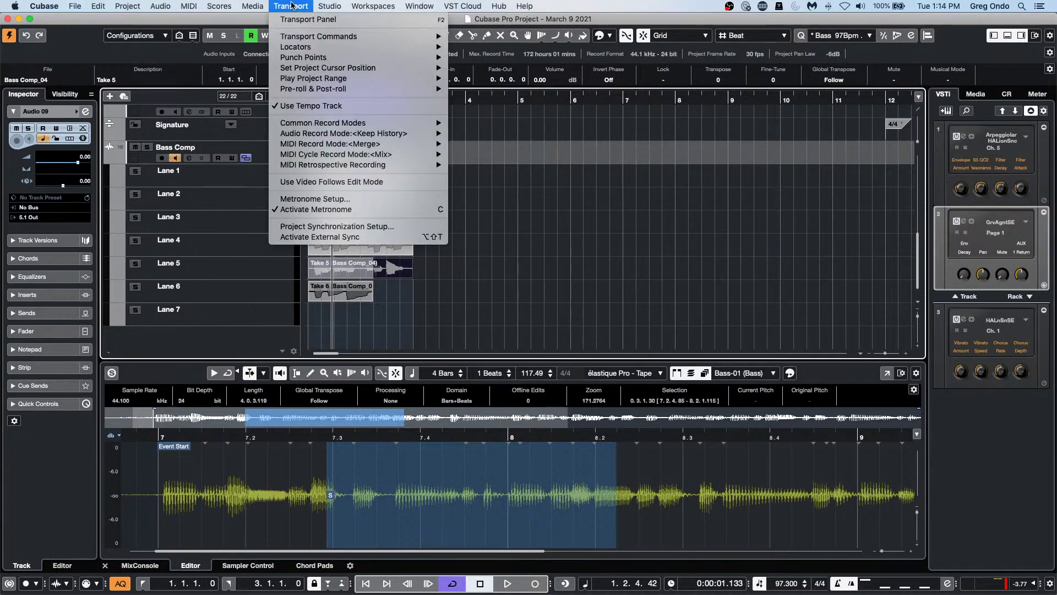
{"action": "left_click", "coordinate": [291, 6]}
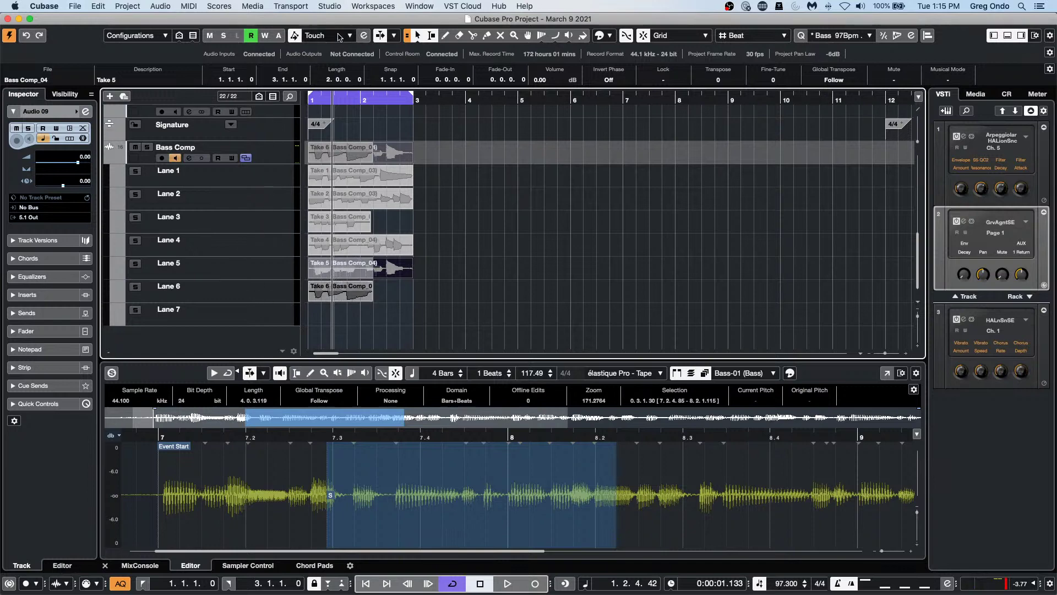
Step: Insert the full Bass Comp_03 recording from the Pool on the Bass Comp track near bar 5 and open it in the sample editor
{"action": "left_click", "coordinate": [243, 8]}
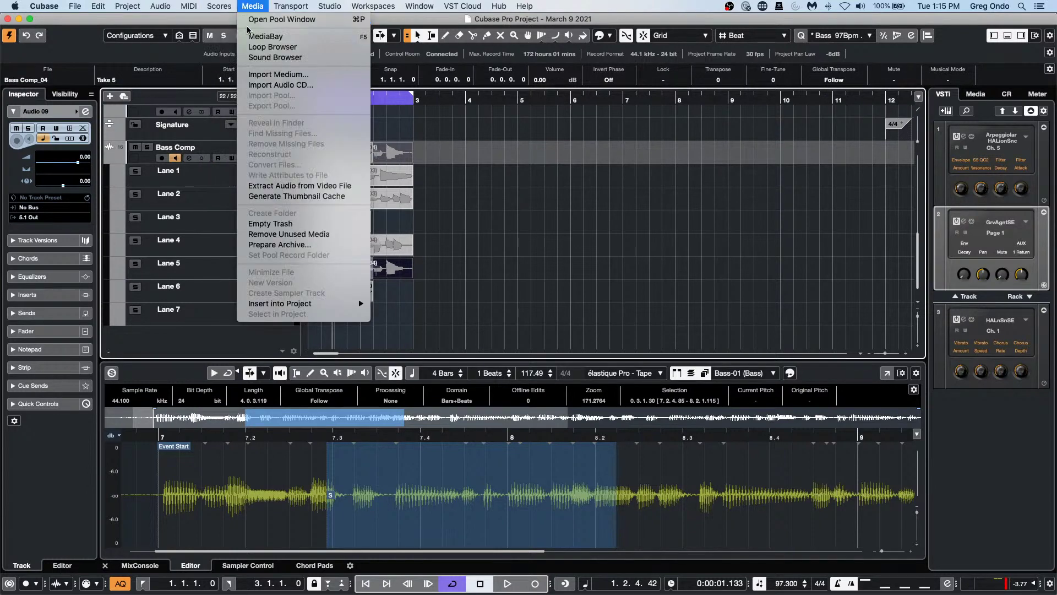
{"action": "left_click", "coordinate": [271, 20]}
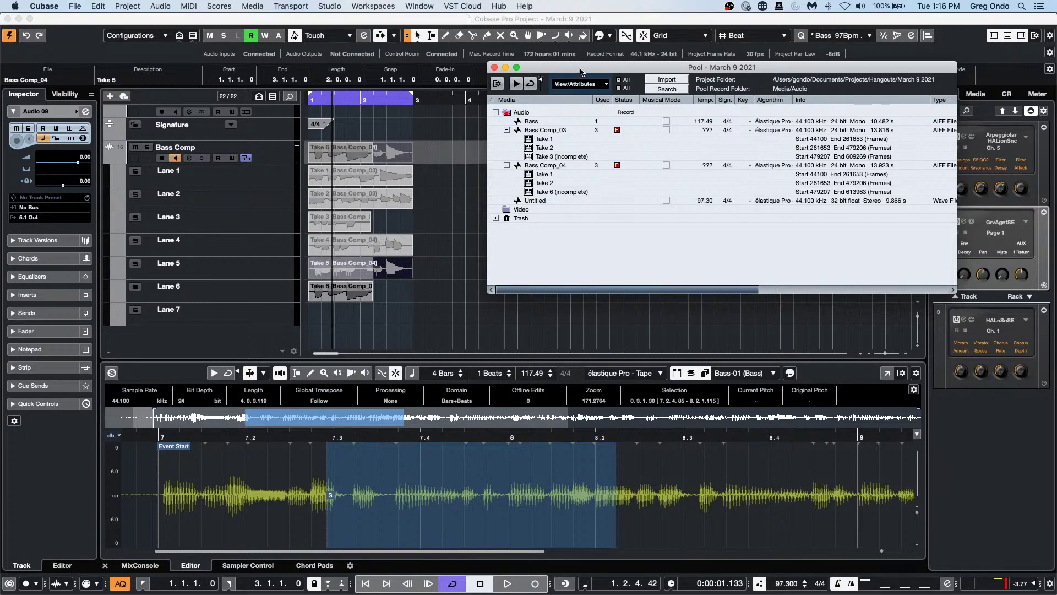
{"action": "left_click_drag", "start_coordinate": [581, 71], "coordinate": [659, 197]}
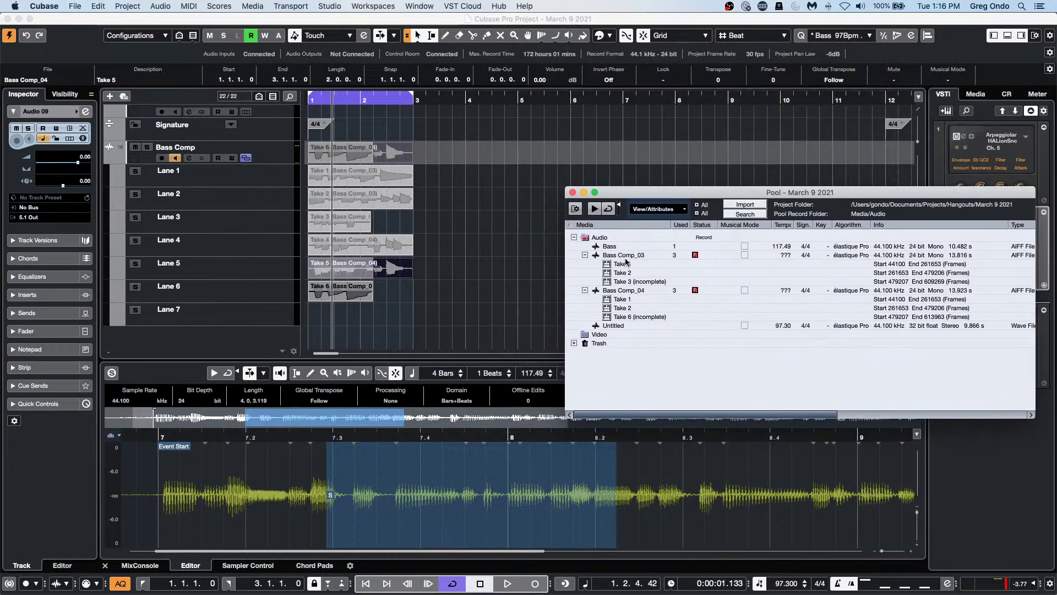
{"action": "left_click_drag", "start_coordinate": [629, 257], "coordinate": [513, 158]}
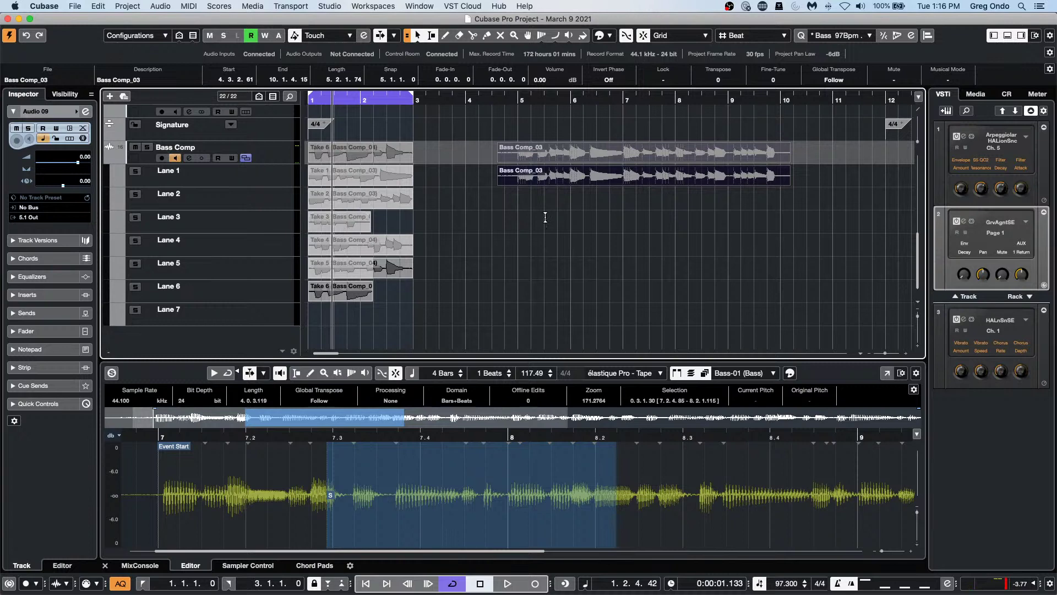
{"action": "double_click", "coordinate": [561, 182]}
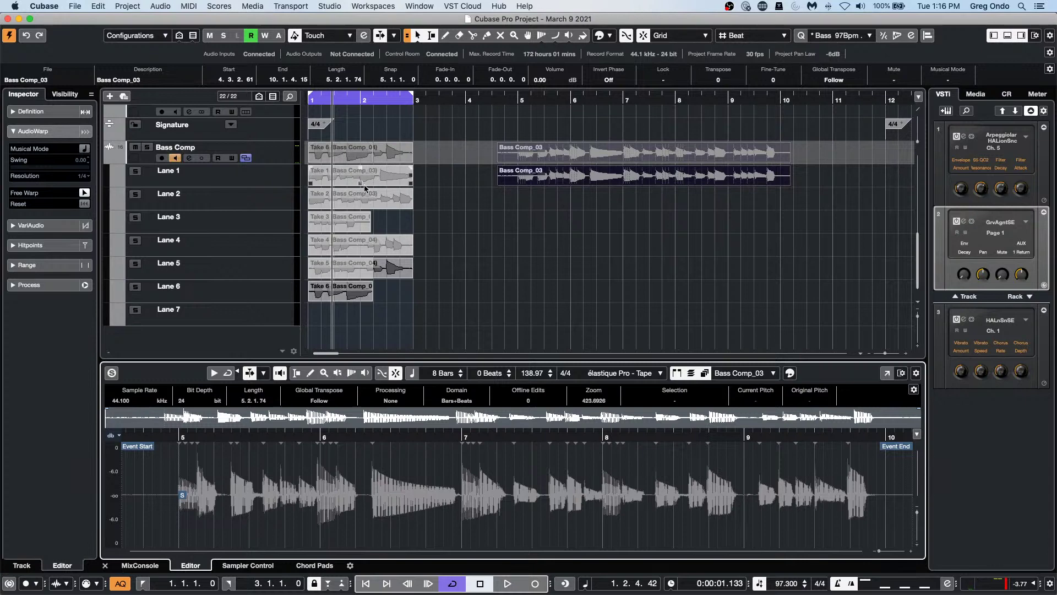
Step: Examine the takes listed under the Bass Comp_03 recording in the Pool, and close the Pool window
{"action": "left_click", "coordinate": [254, 6]}
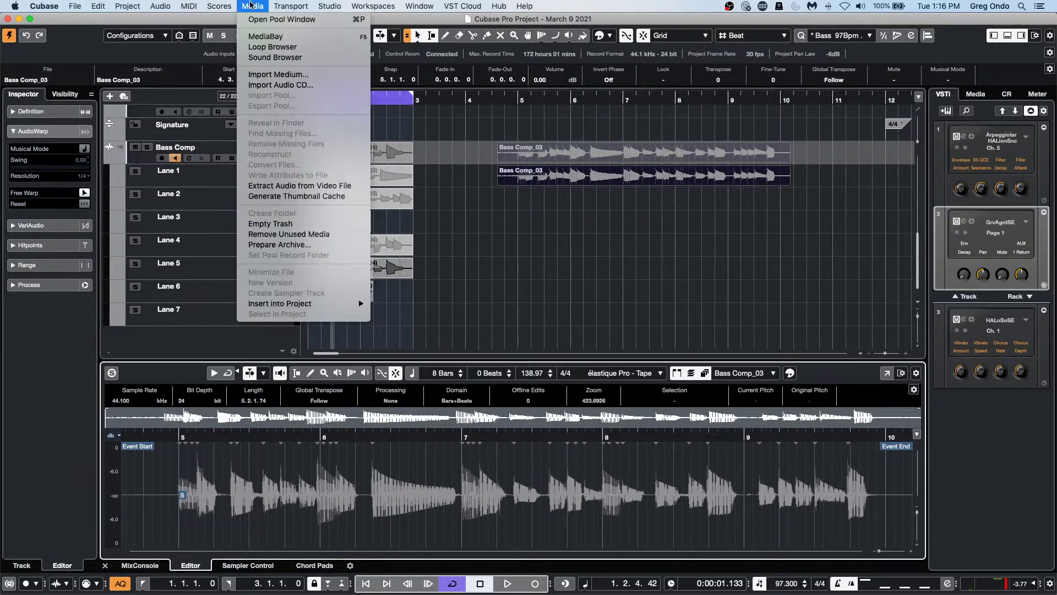
{"action": "left_click", "coordinate": [527, 171]}
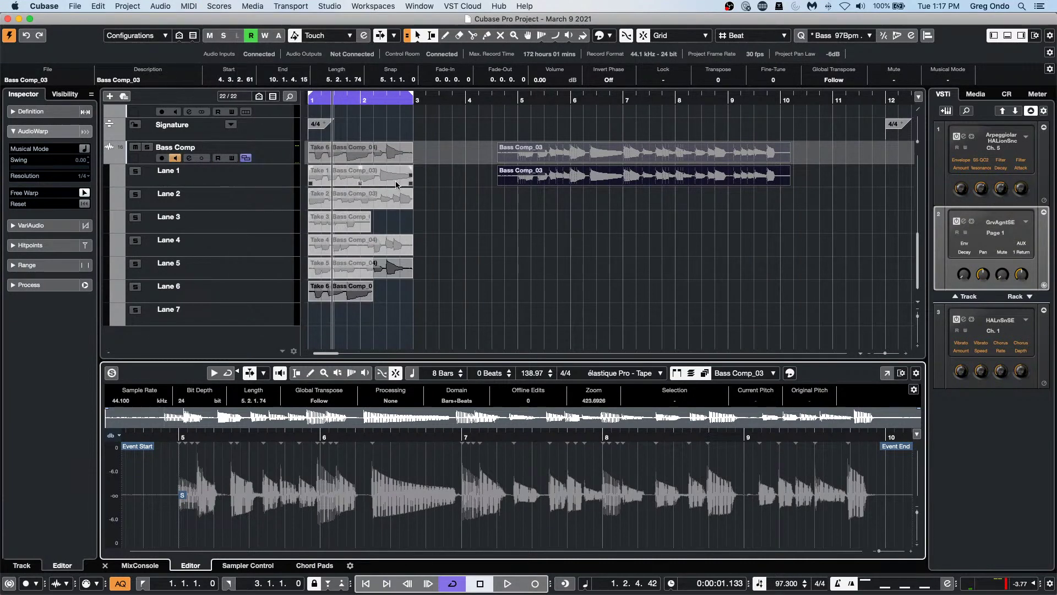
{"action": "left_click", "coordinate": [219, 6]}
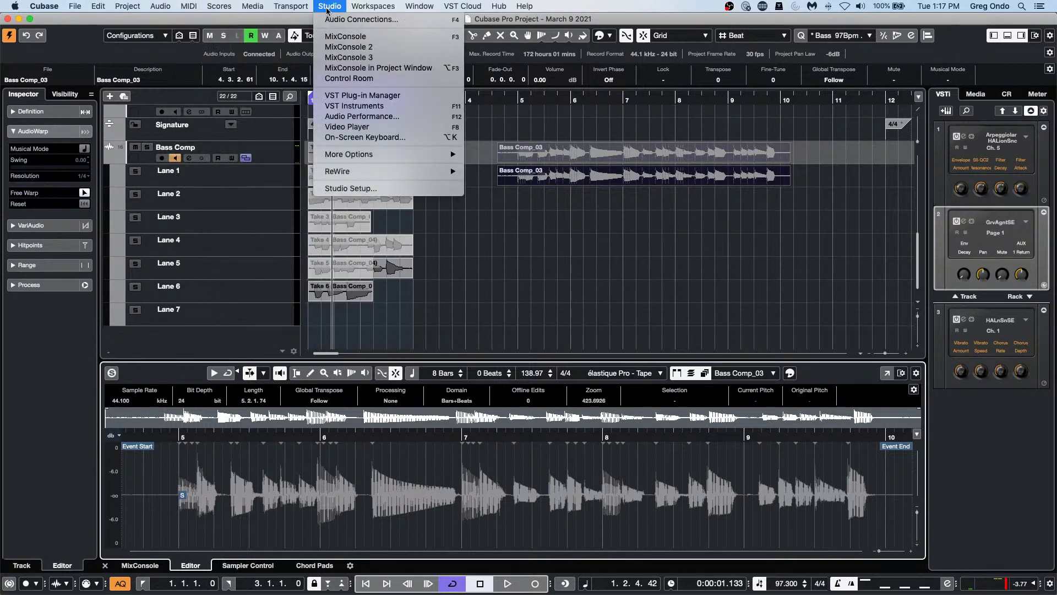
{"action": "mouse_move", "coordinate": [266, 9]}
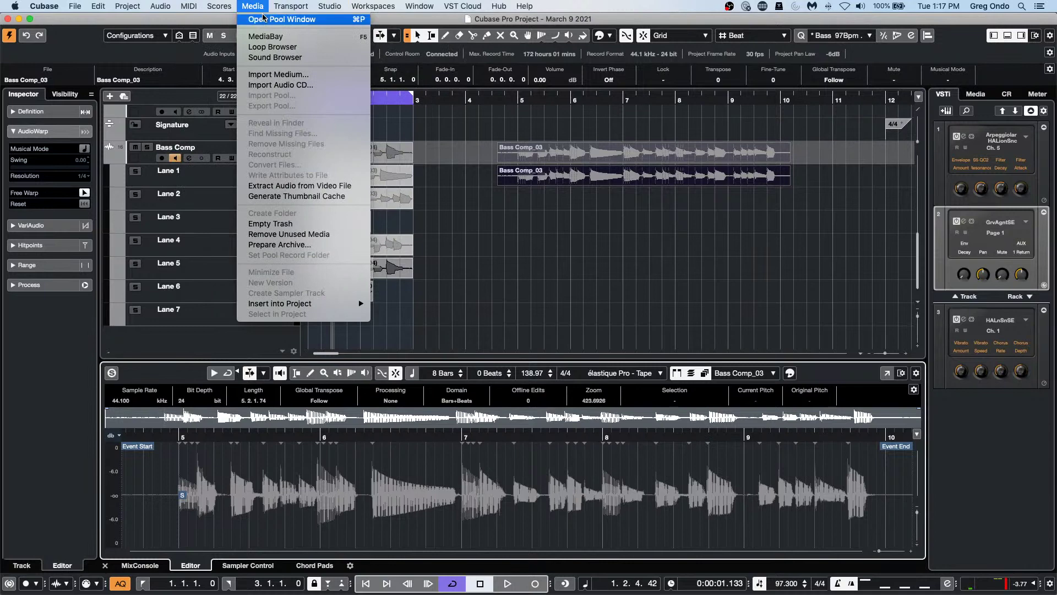
{"action": "left_click", "coordinate": [280, 20]}
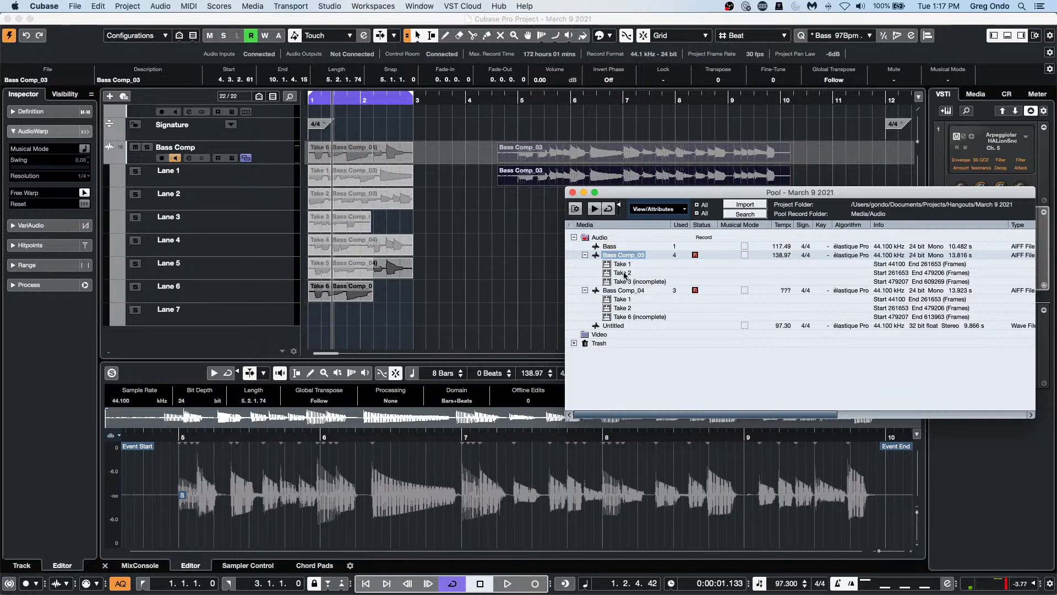
{"action": "left_click", "coordinate": [573, 194]}
Step: Enable the Regions display in the sample editor's window layout for Bass Comp_03
{"action": "left_click", "coordinate": [902, 373]}
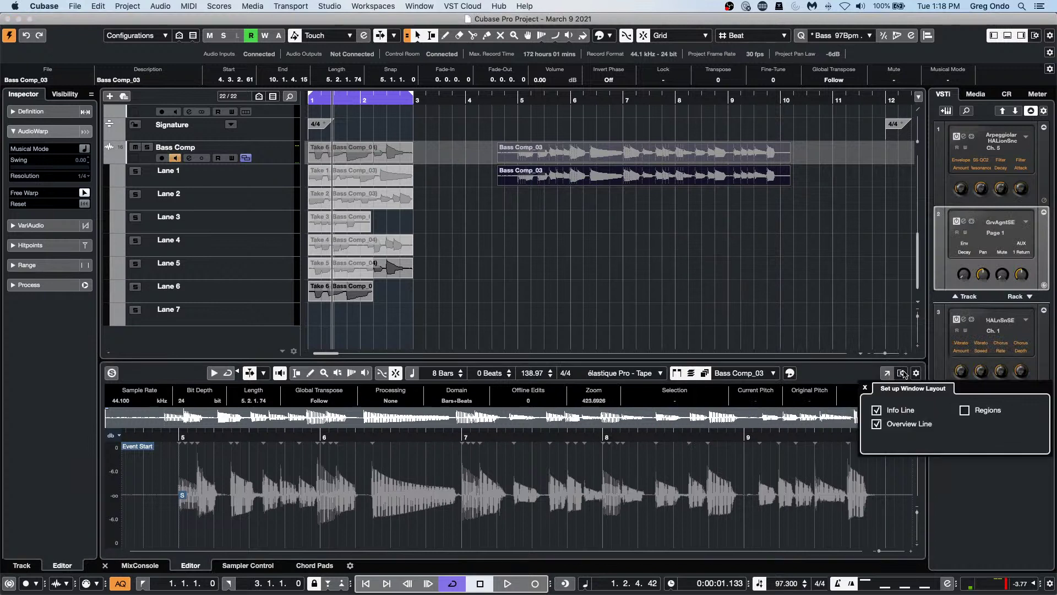
{"action": "left_click", "coordinate": [964, 411]}
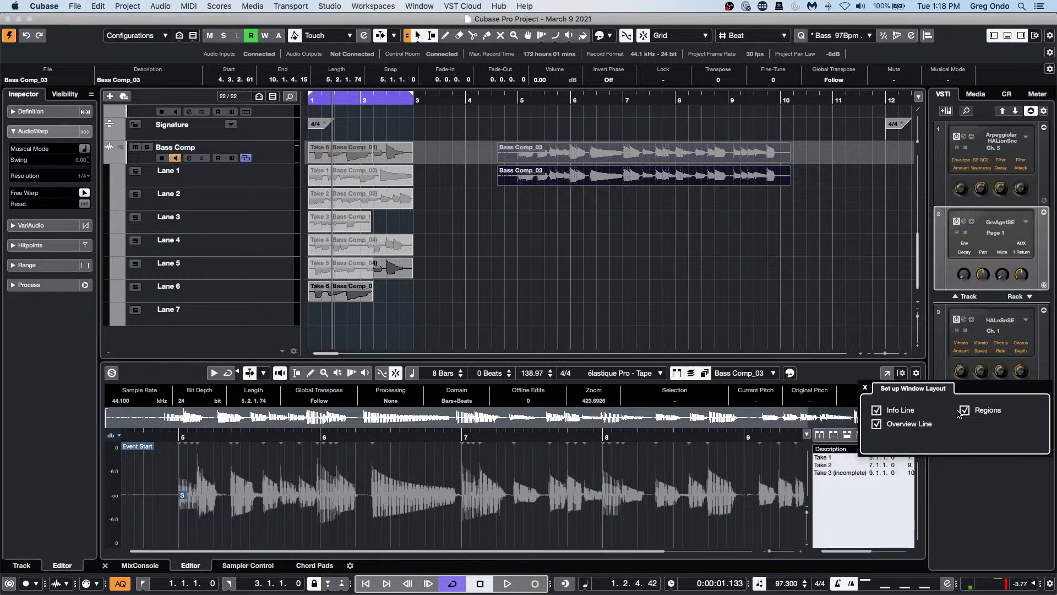
Step: Demonstrate hiding and showing the Regions list for Bass Comp_03 through the sample editor's window layout options
{"action": "left_click", "coordinate": [841, 484]}
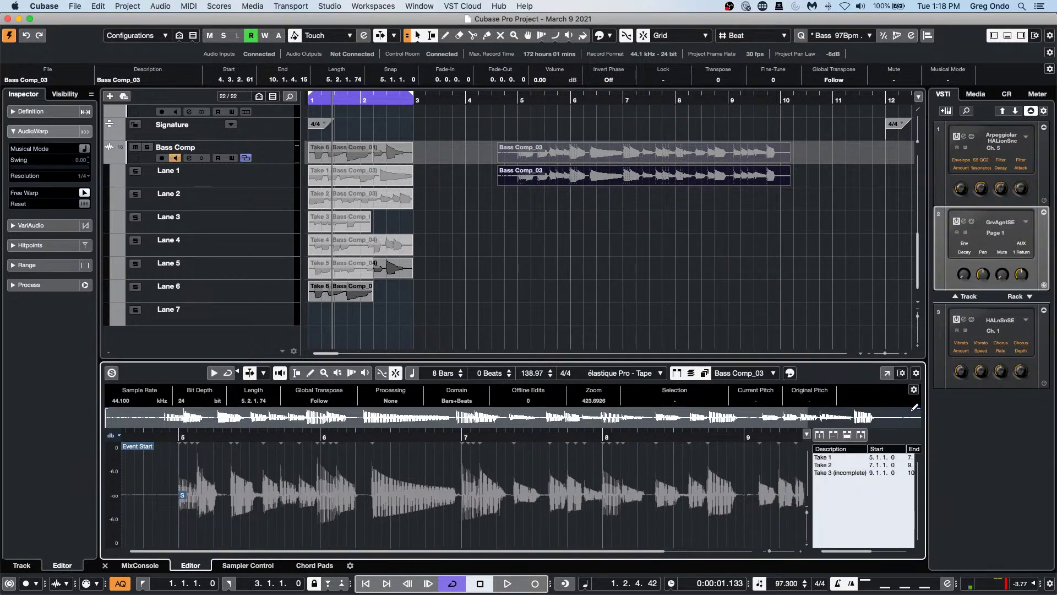
{"action": "left_click", "coordinate": [902, 373]}
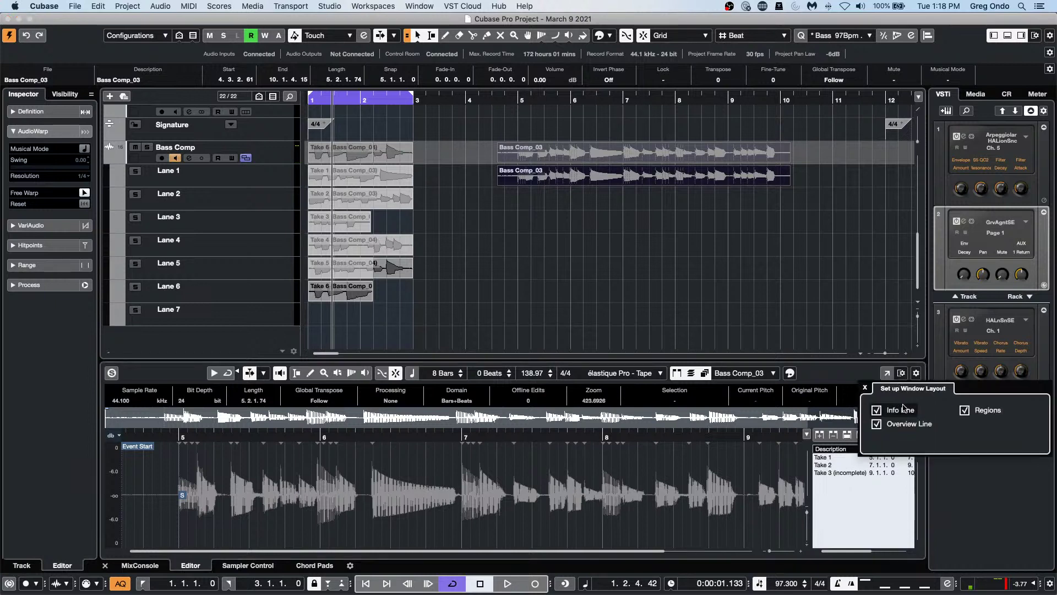
{"action": "left_click", "coordinate": [964, 410]}
{"action": "left_click", "coordinate": [964, 410]}
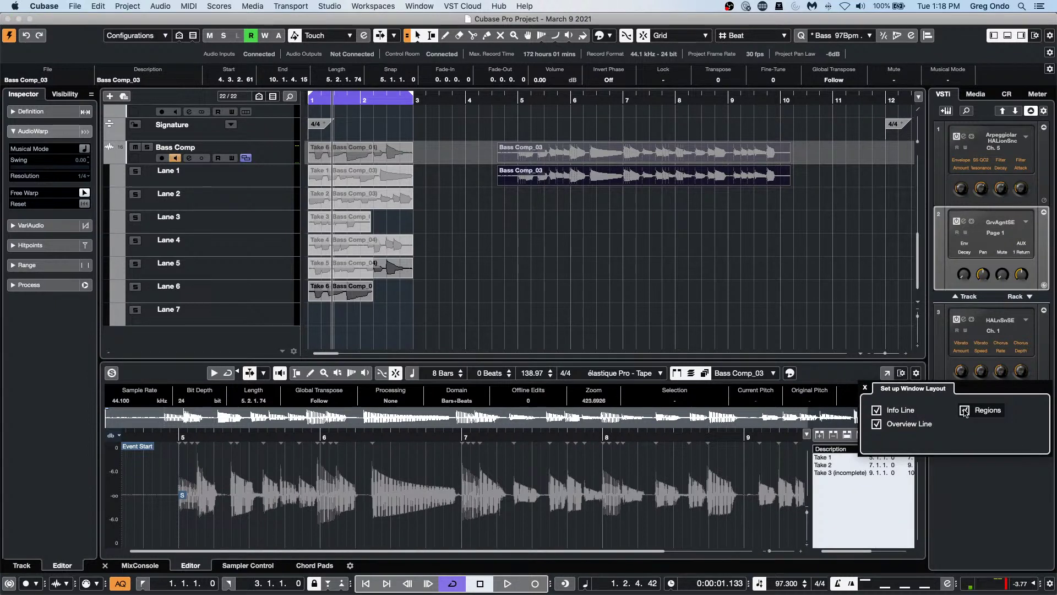
{"action": "left_click", "coordinate": [854, 497]}
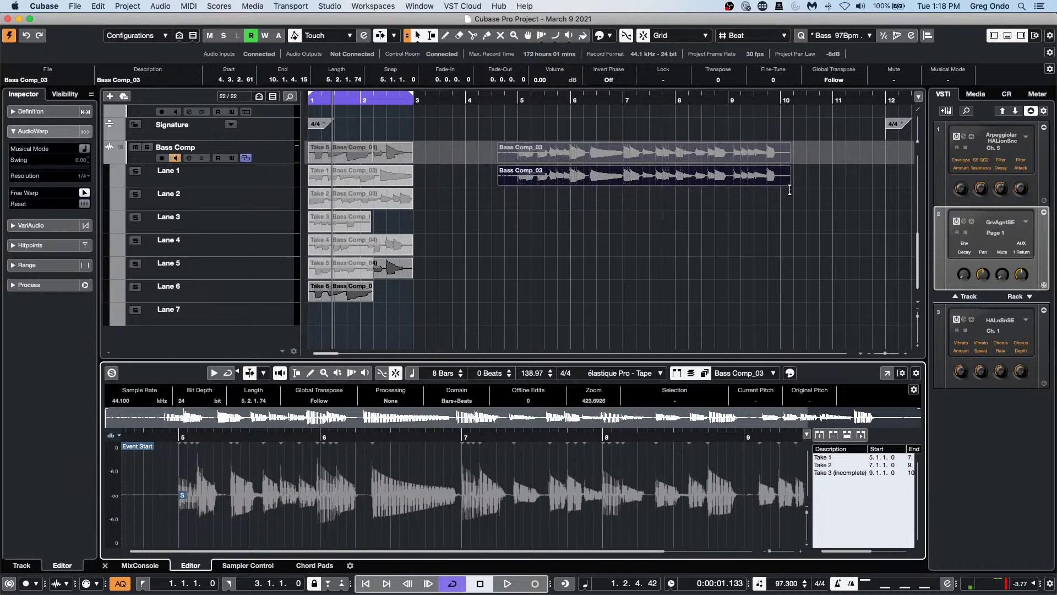
Step: Go through the Take 1, Take 3 (incomplete) and Take 2 regions in the sample editor's region list, ending on Take 1
{"action": "left_click", "coordinate": [828, 458]}
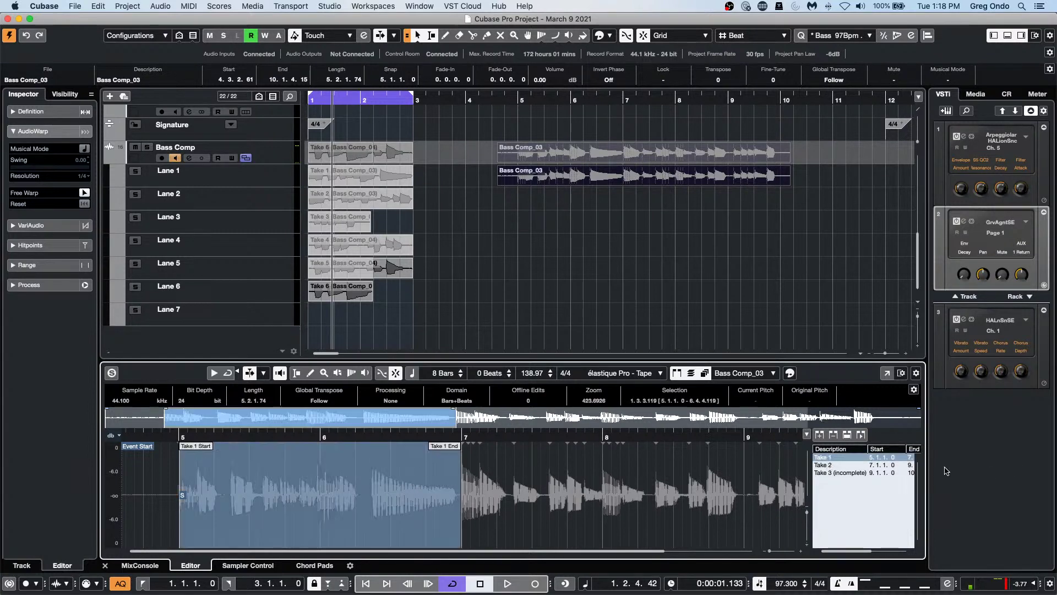
{"action": "double_click", "coordinate": [847, 472]}
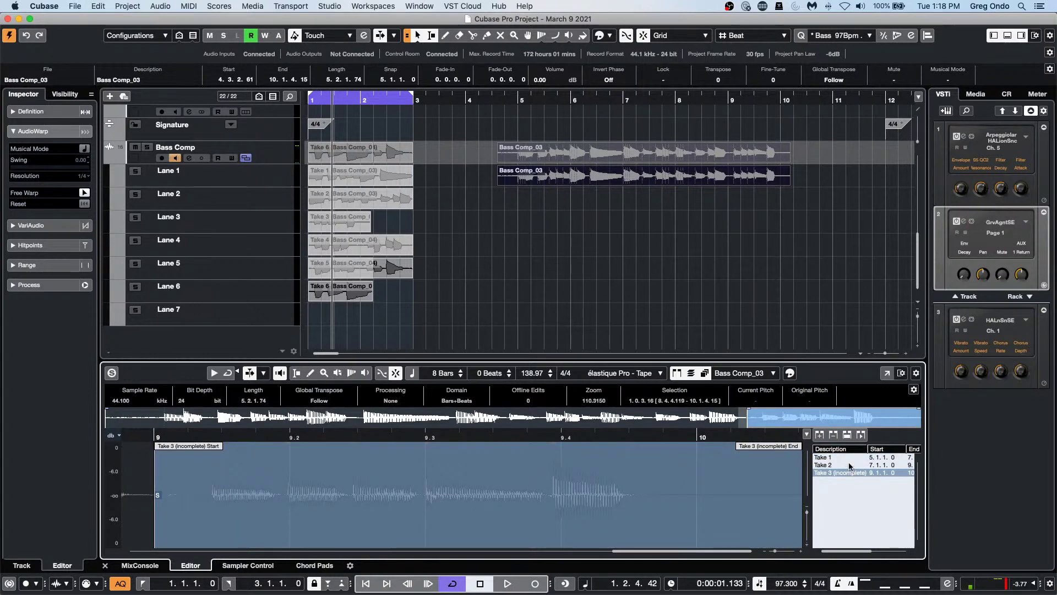
{"action": "double_click", "coordinate": [848, 464]}
{"action": "double_click", "coordinate": [848, 457]}
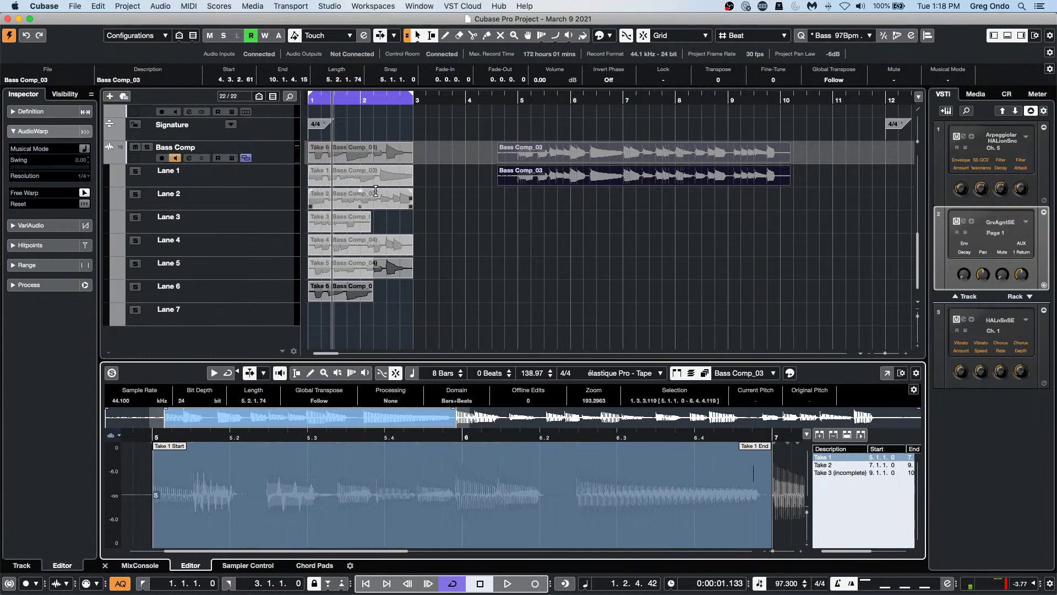
Step: Compare the Take 1 and Take 2 events from the Bass Comp lanes in the sample editor, ending on Take 1
{"action": "left_click", "coordinate": [396, 181]}
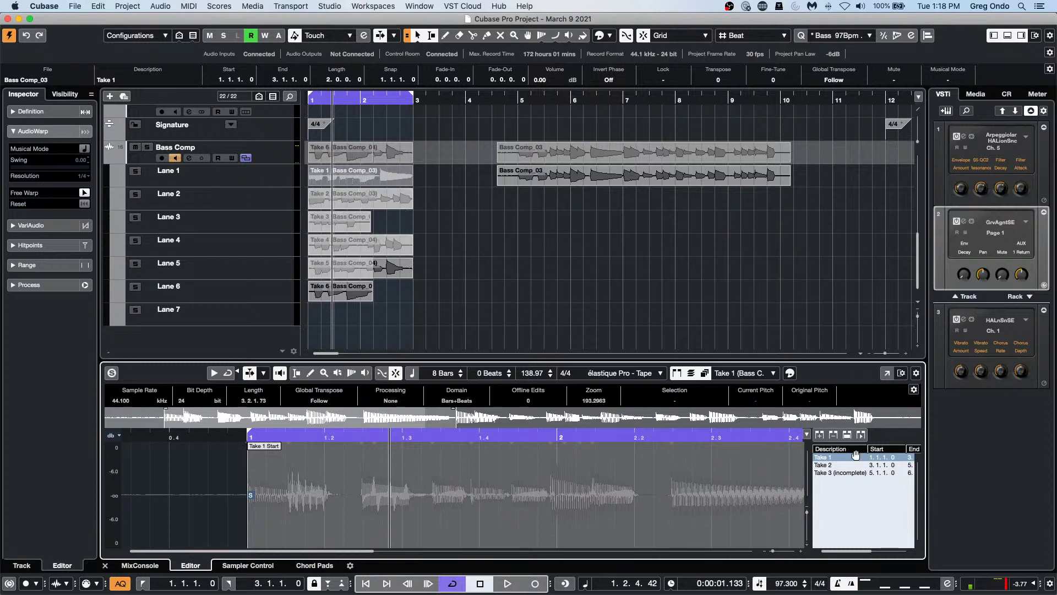
{"action": "left_click", "coordinate": [332, 205]}
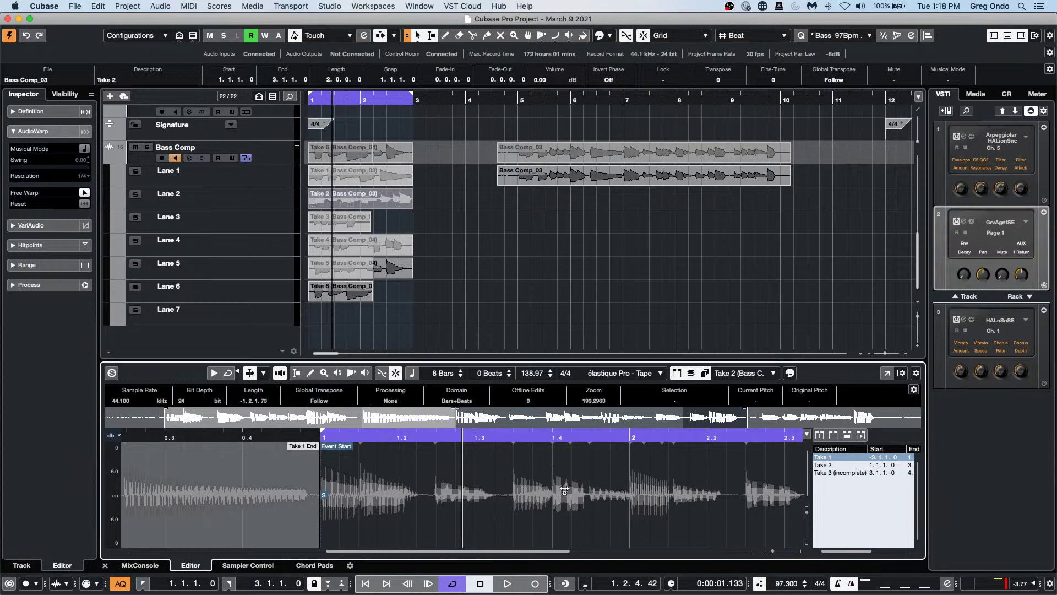
{"action": "left_click", "coordinate": [353, 184]}
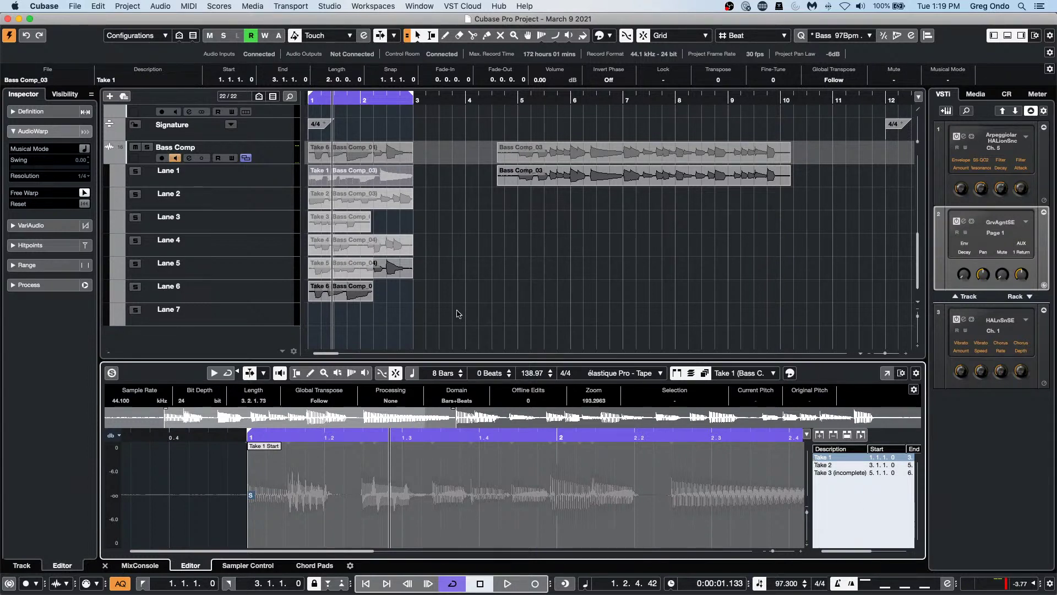
Step: Open the full Bass Comp_03 event from Lane 1 in the sample editor and enable VariAudio editing for it
{"action": "left_click", "coordinate": [596, 183]}
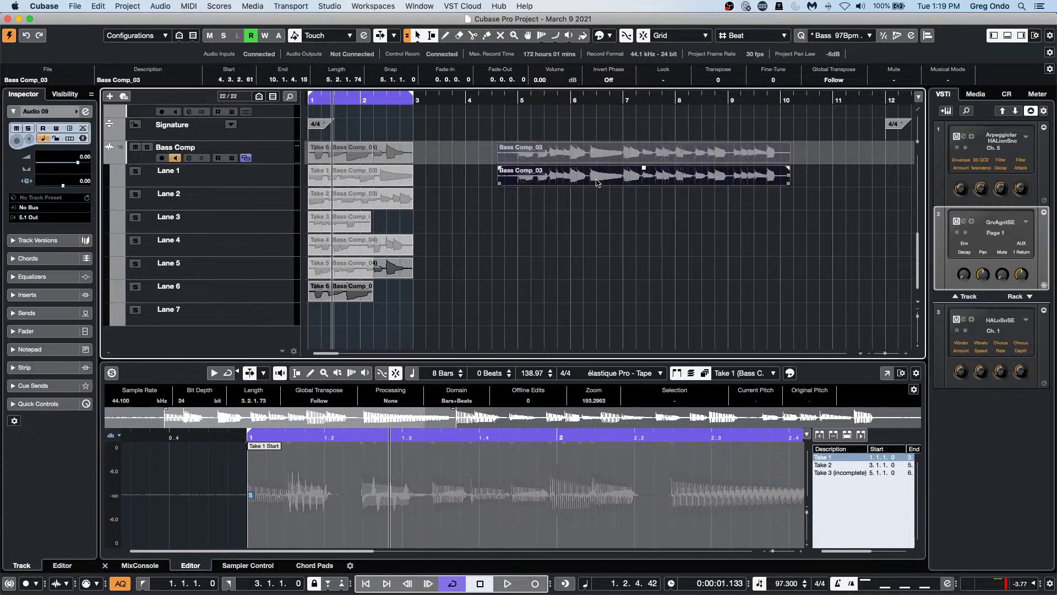
{"action": "double_click", "coordinate": [596, 181]}
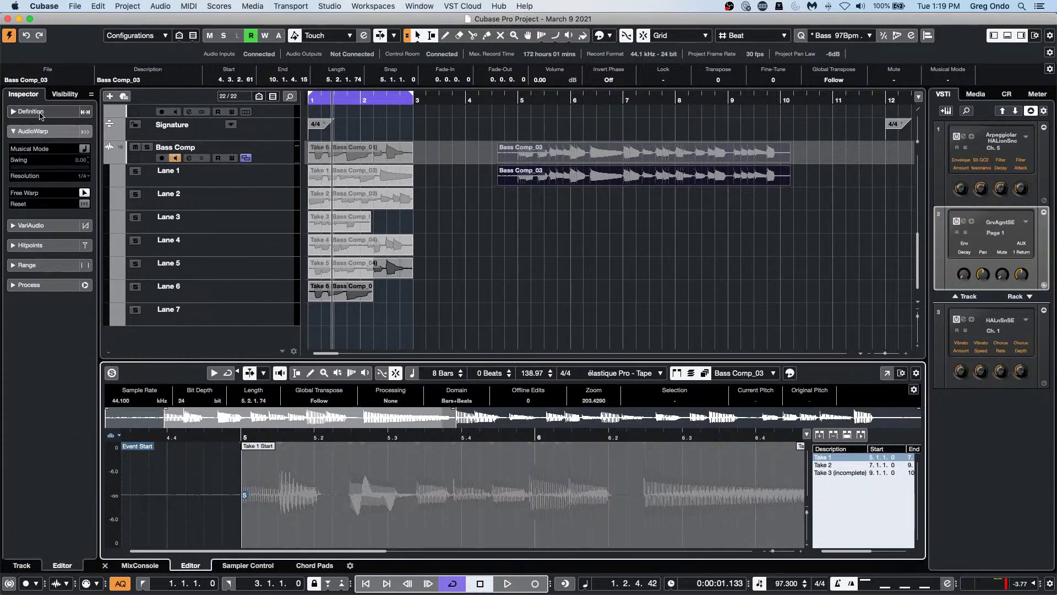
{"action": "left_click", "coordinate": [53, 225]}
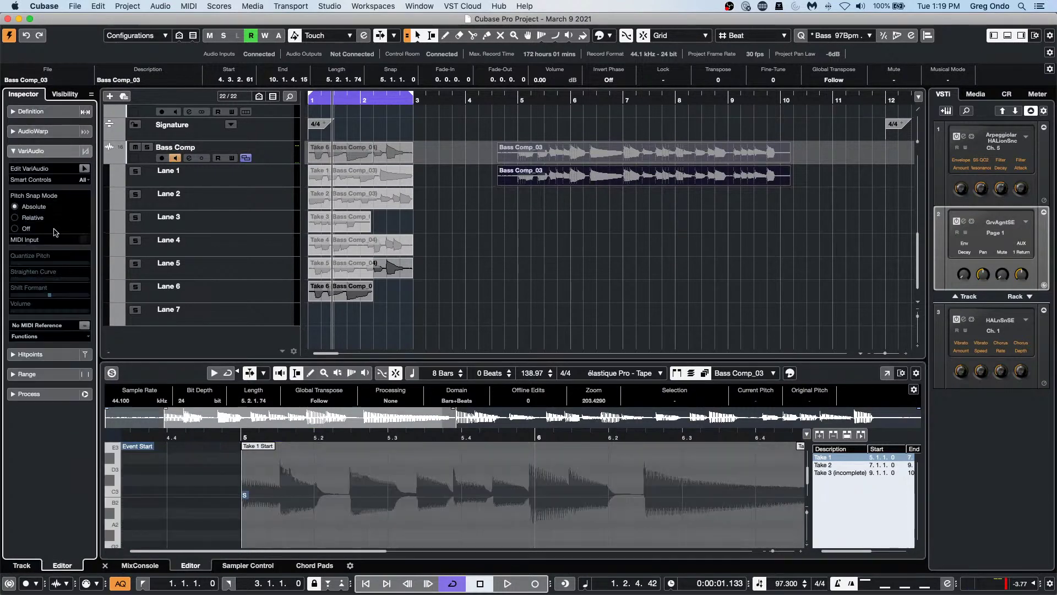
{"action": "left_click", "coordinate": [85, 169]}
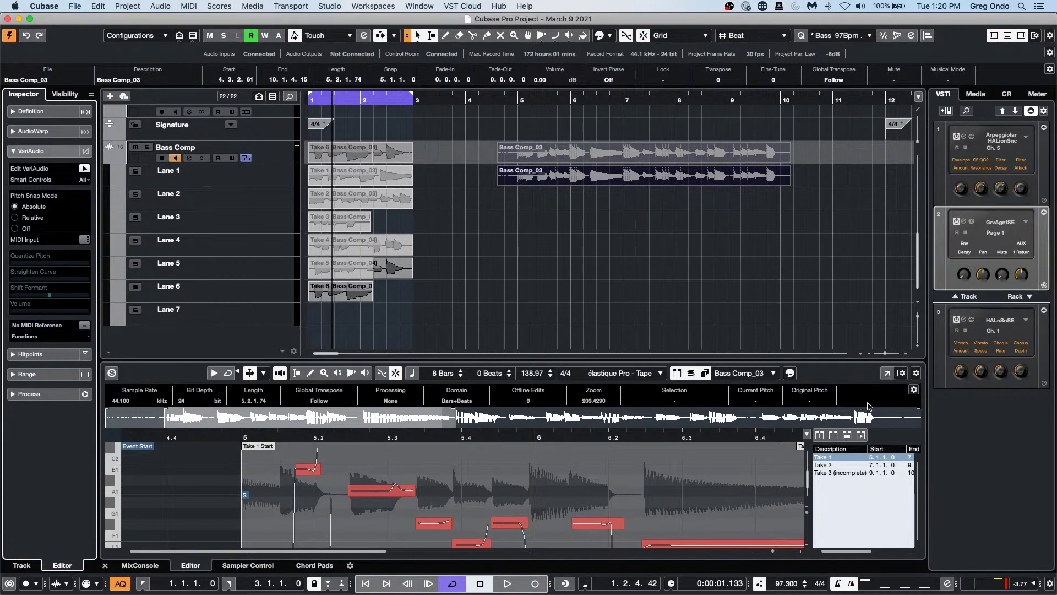
Step: Free-warp the bass notes between bar 6 and just past beat 6.2 in Bass Comp_03, and reopen its VariAudio segments
{"action": "left_click", "coordinate": [33, 132]}
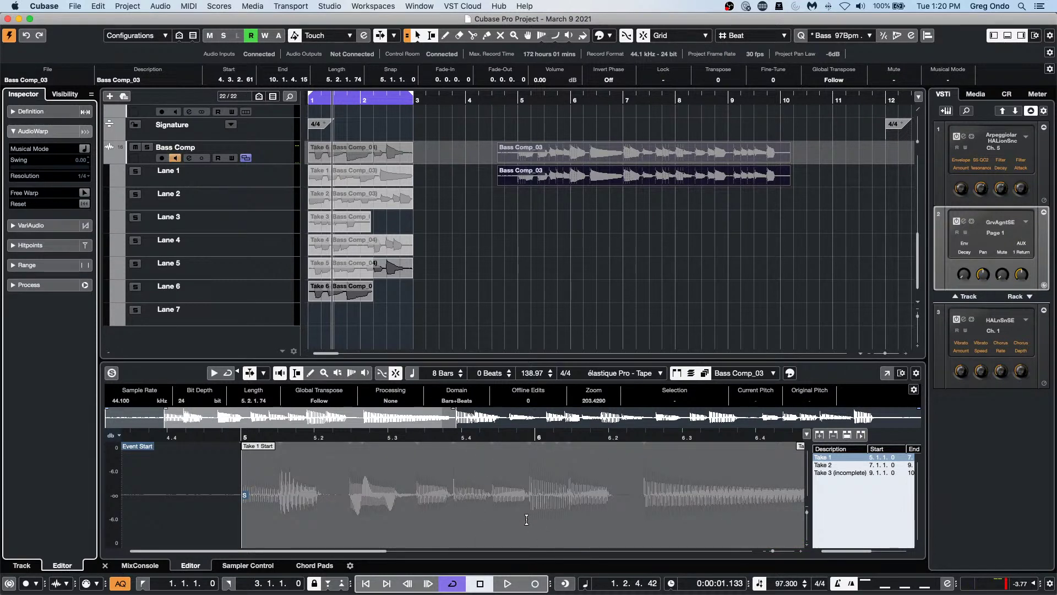
{"action": "left_click", "coordinate": [85, 193]}
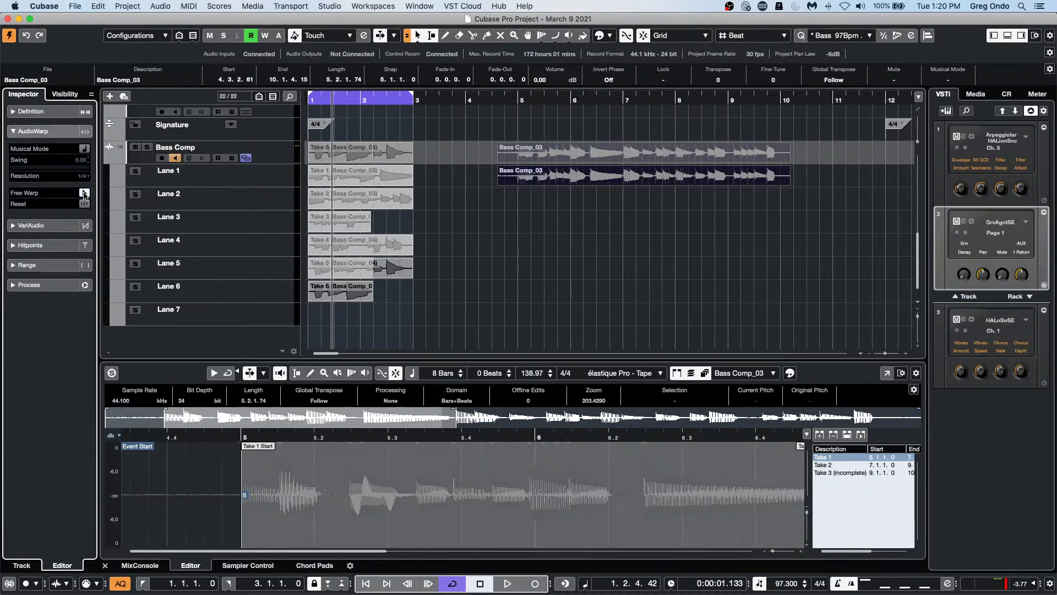
{"action": "mouse_move", "coordinate": [639, 499]}
{"action": "left_mouse_down"}
{"action": "mouse_move", "coordinate": [651, 498]}
{"action": "mouse_move", "coordinate": [609, 501]}
{"action": "left_mouse_up"}
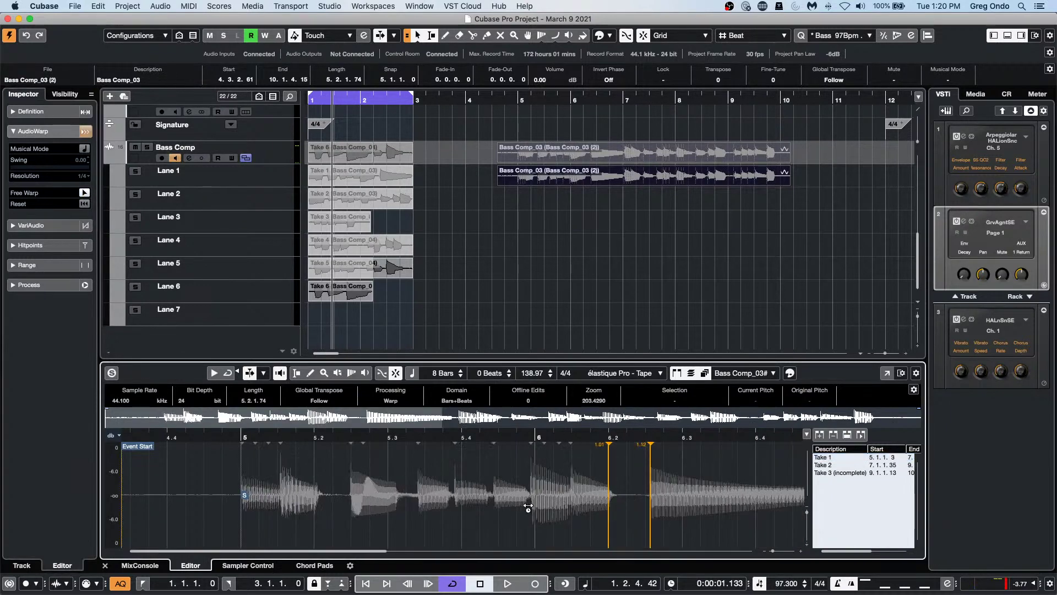
{"action": "left_click_drag", "start_coordinate": [529, 503], "coordinate": [575, 518]}
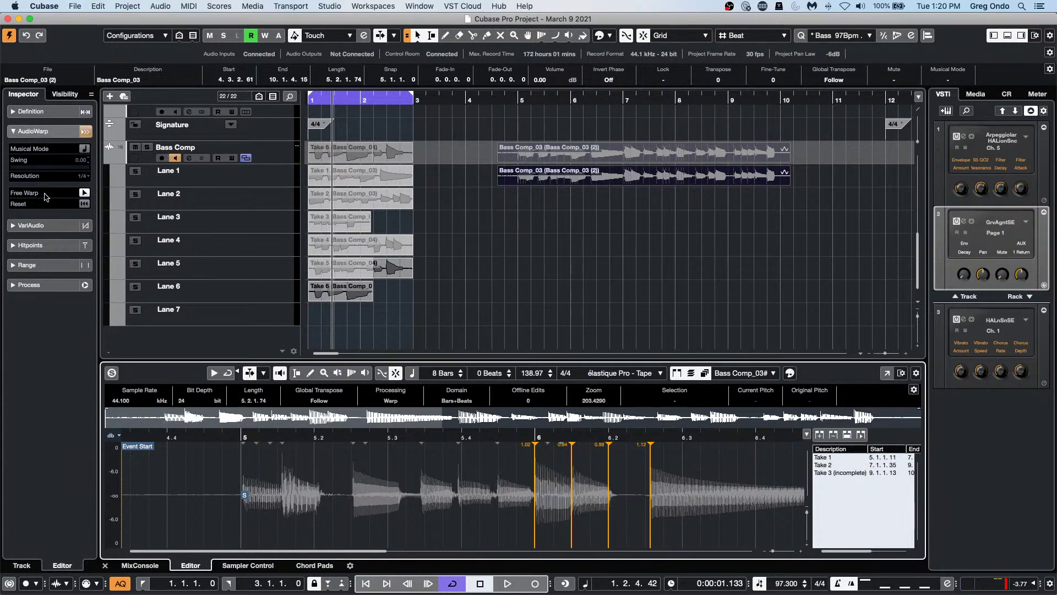
{"action": "left_click", "coordinate": [51, 226]}
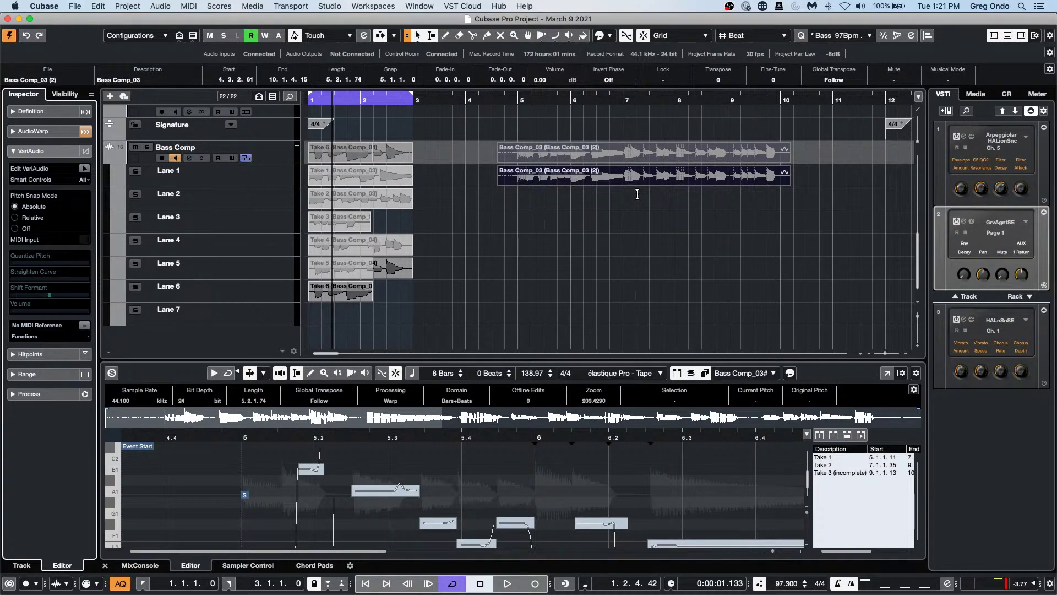
Step: Open the Groove Agent SE instrument of the Groove Agent SE 01 track and audition the Main 1 pattern
{"action": "scroll", "coordinate": [476, 214], "scroll_direction": "up", "scroll_amount": 15}
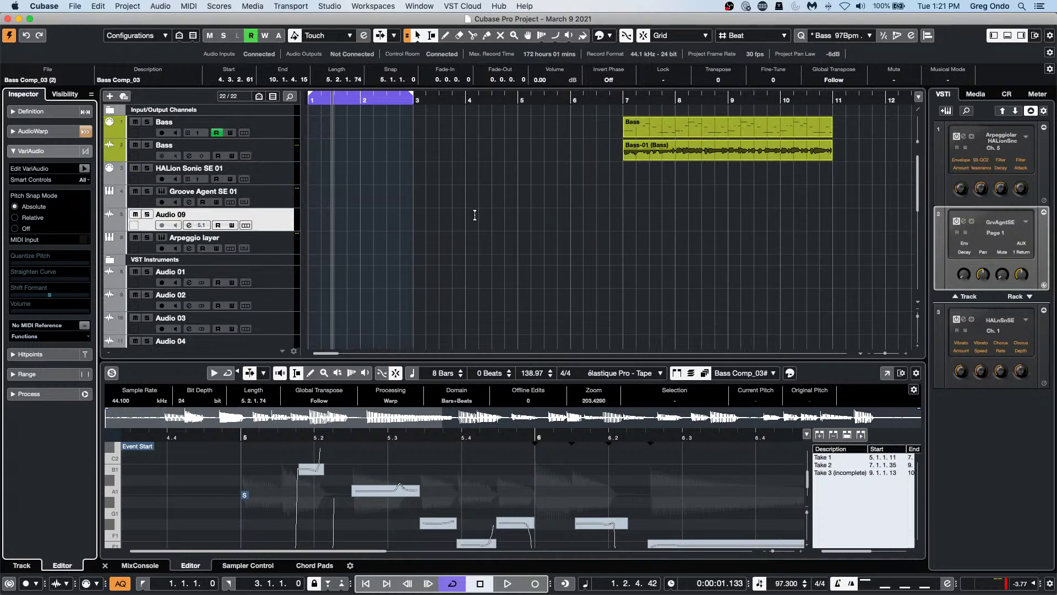
{"action": "left_click", "coordinate": [277, 200]}
{"action": "left_click", "coordinate": [86, 217]}
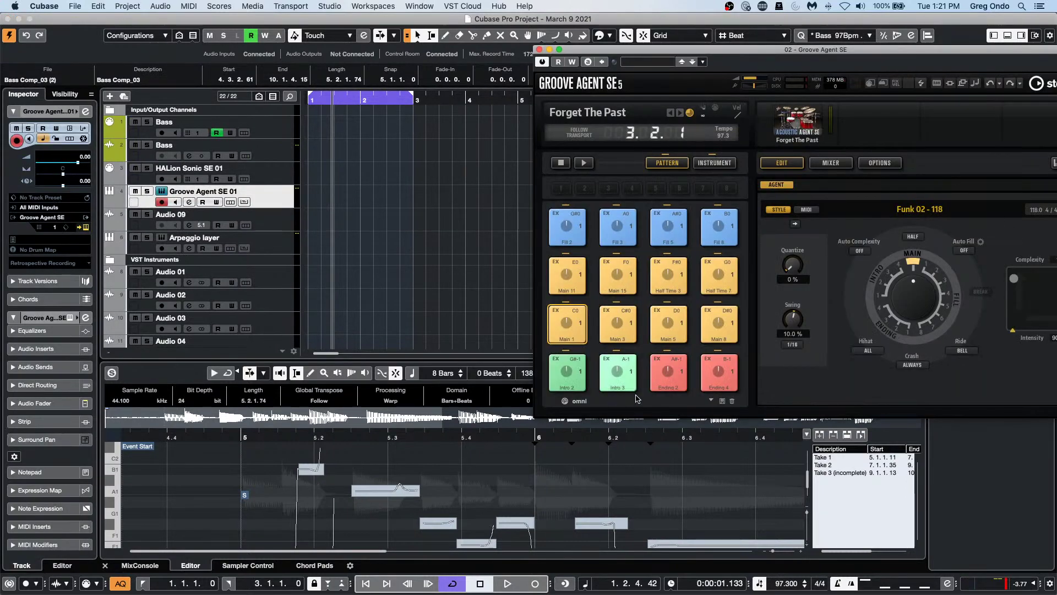
{"action": "left_click", "coordinate": [574, 325]}
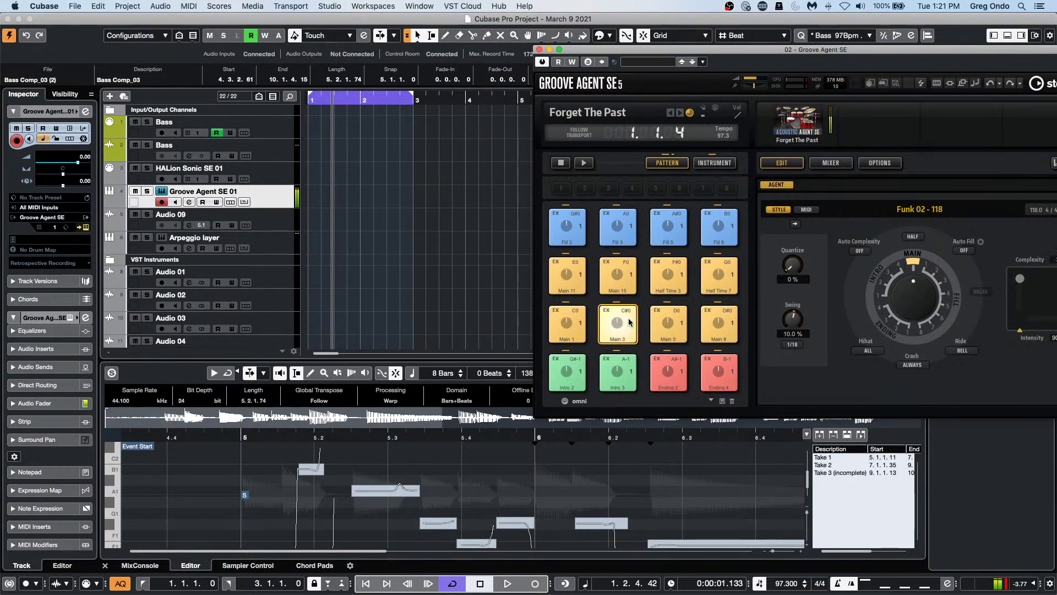
Step: Place the Main 1 pattern as a MIDI part at bar 1 on the Groove Agent SE 01 track, and erase that part
{"action": "left_click_drag", "start_coordinate": [562, 326], "coordinate": [333, 201]}
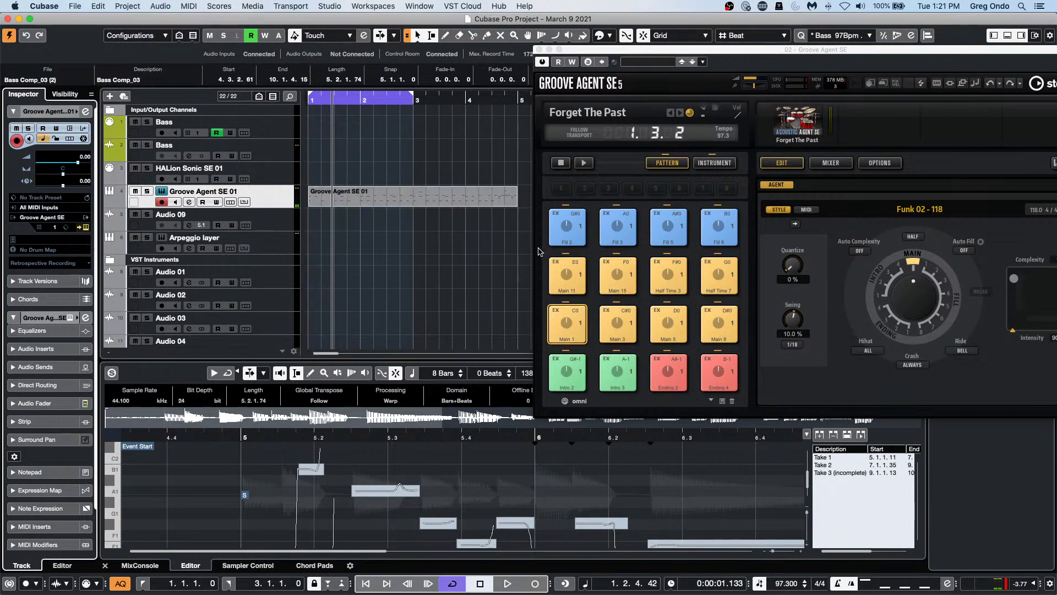
{"action": "right_click", "coordinate": [463, 223]}
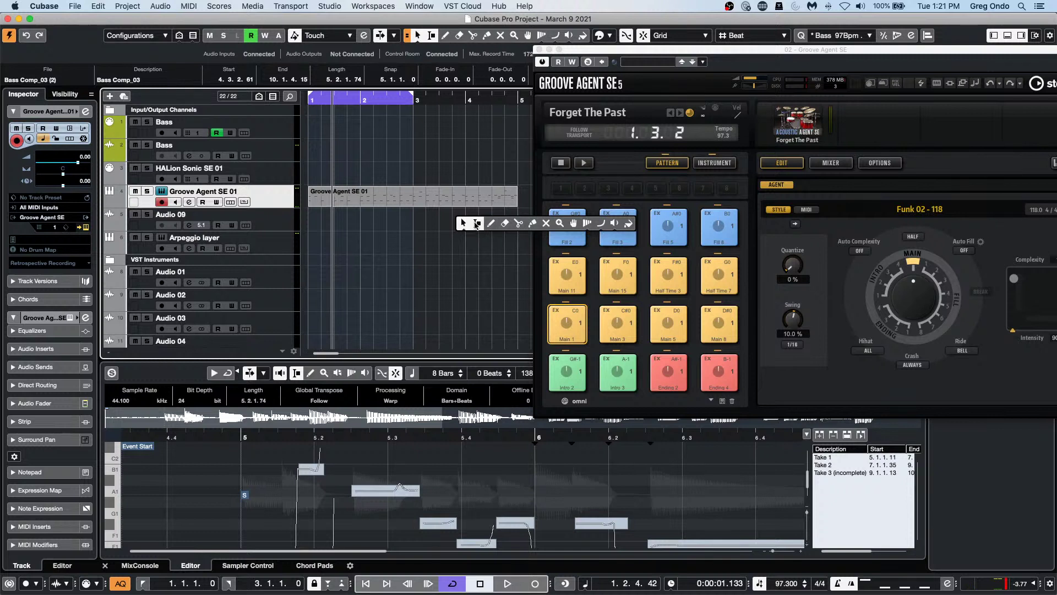
{"action": "left_click", "coordinate": [504, 224]}
{"action": "left_click", "coordinate": [491, 199]}
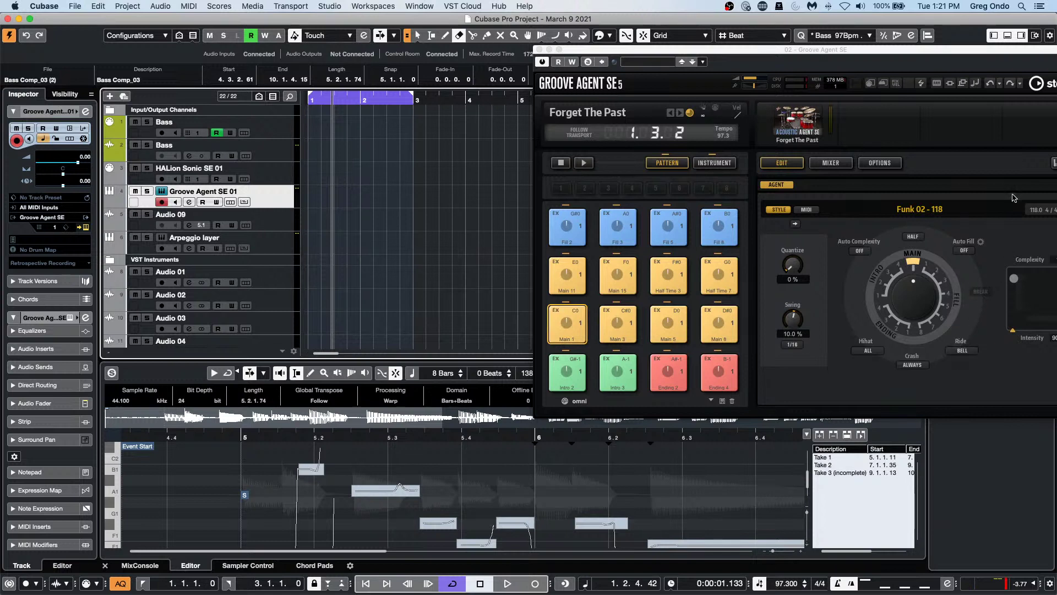
Step: Set the Groove Agent style's complexity to 8, intensity to about 88.6, Auto Fill to 2 and Auto Complexity to 1
{"action": "left_click_drag", "start_coordinate": [964, 55], "coordinate": [936, 57]}
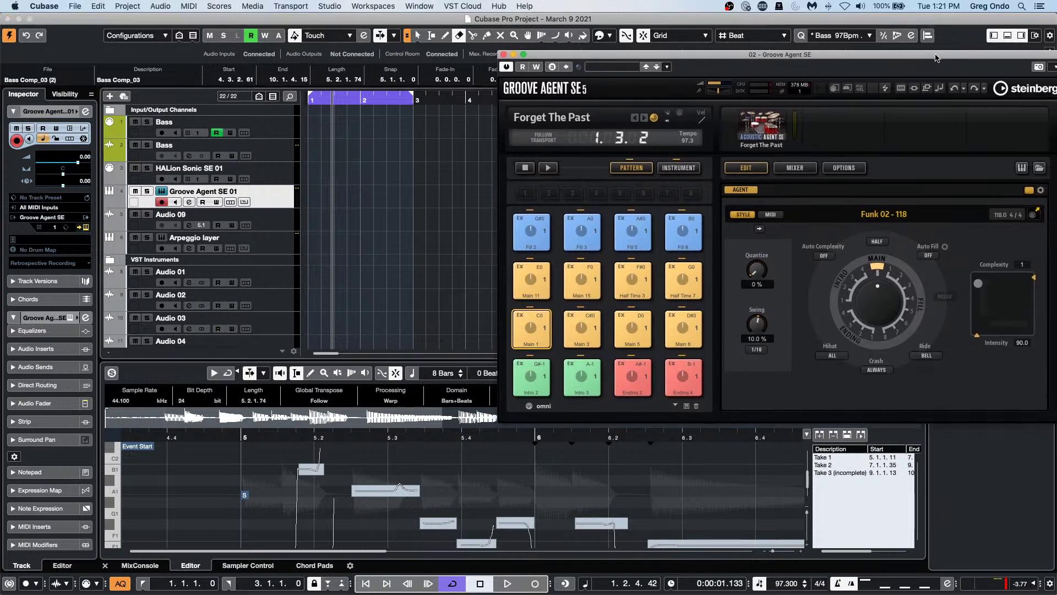
{"action": "left_click_drag", "start_coordinate": [978, 283], "coordinate": [1001, 284]}
{"action": "left_click", "coordinate": [931, 256]}
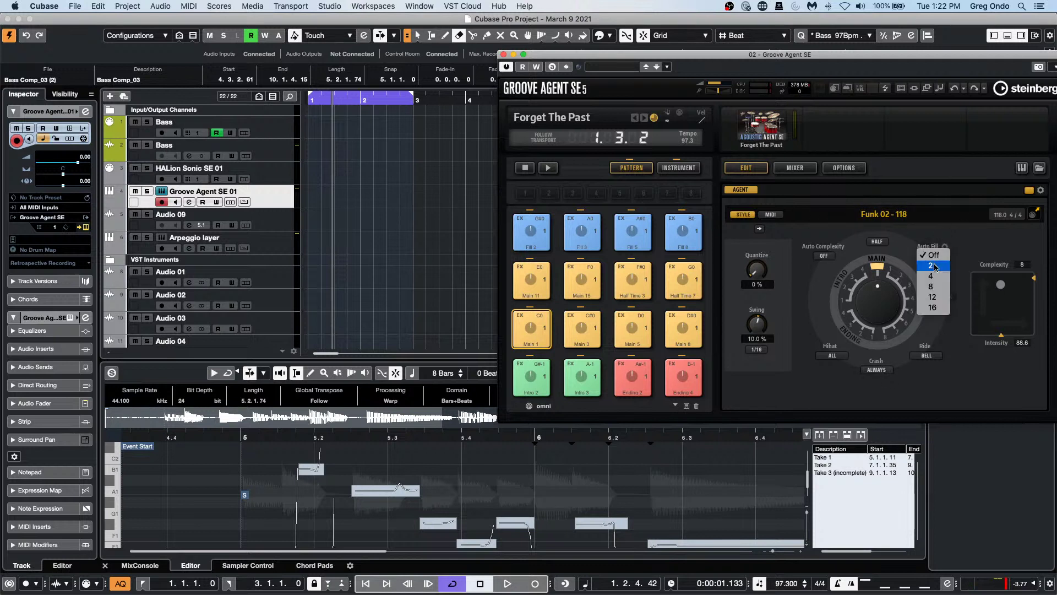
{"action": "left_click", "coordinate": [931, 265]}
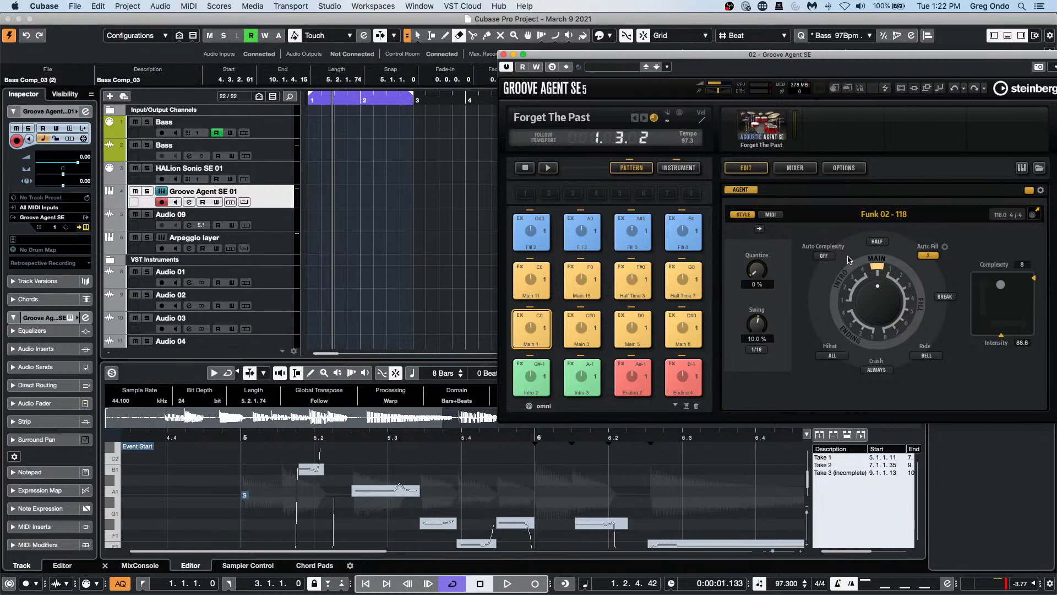
{"action": "left_click", "coordinate": [825, 256]}
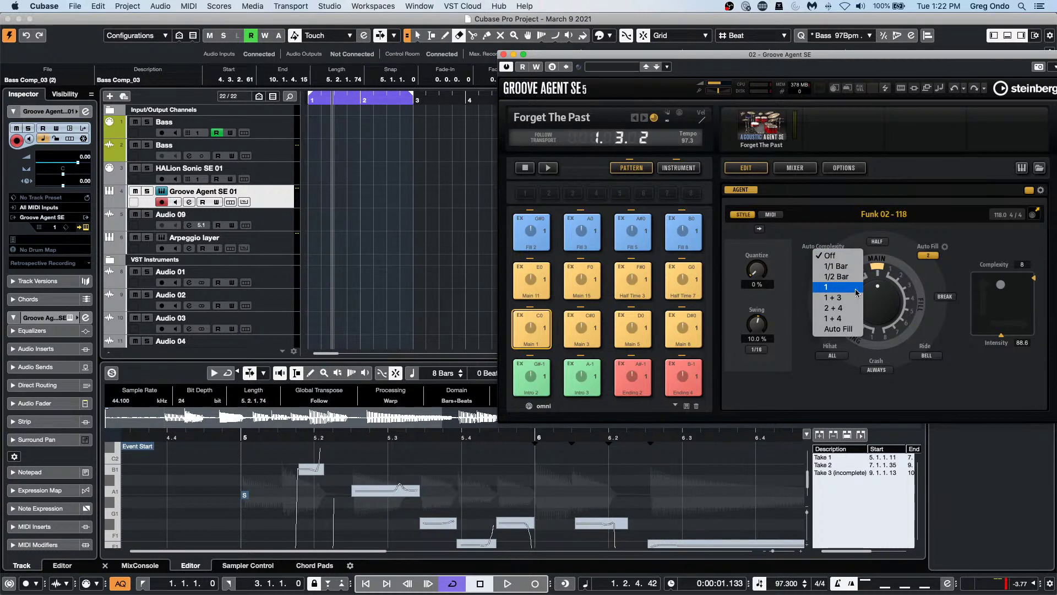
{"action": "left_click", "coordinate": [857, 293]}
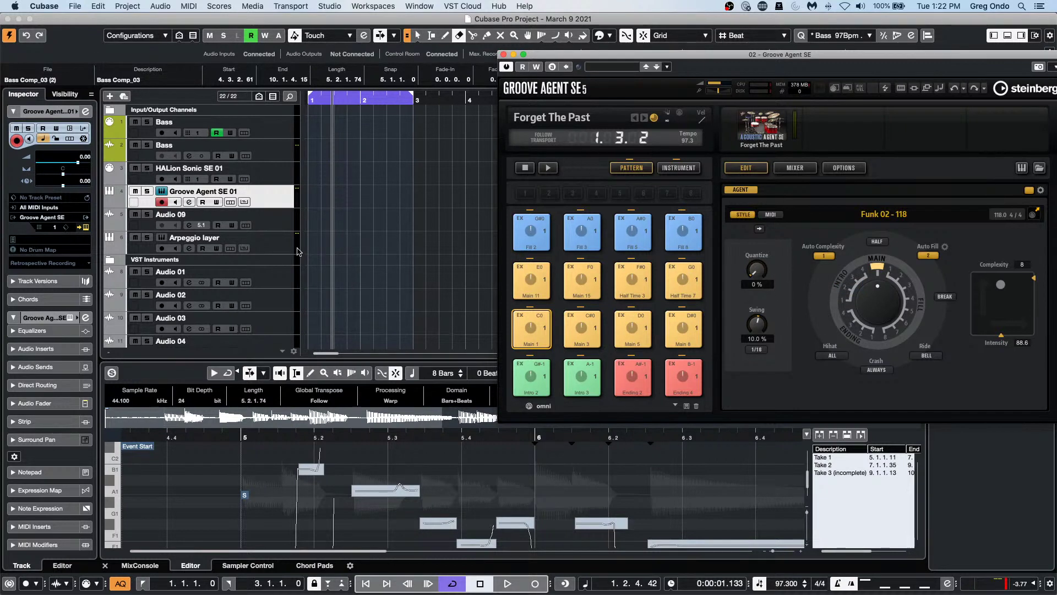
Step: Set the Groove Agent SE 01 track's input to 02. Groove Agent SE - MIDI Out and record the Main 1 and Fill 2 patterns in the bar 1–3 cycle
{"action": "left_click", "coordinate": [55, 209]}
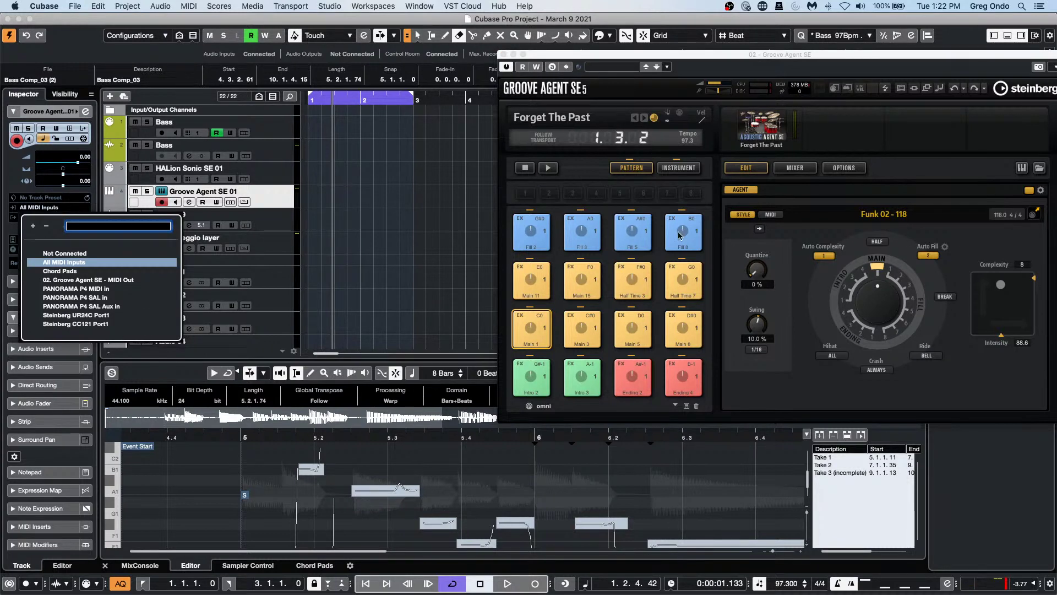
{"action": "left_click", "coordinate": [112, 280]}
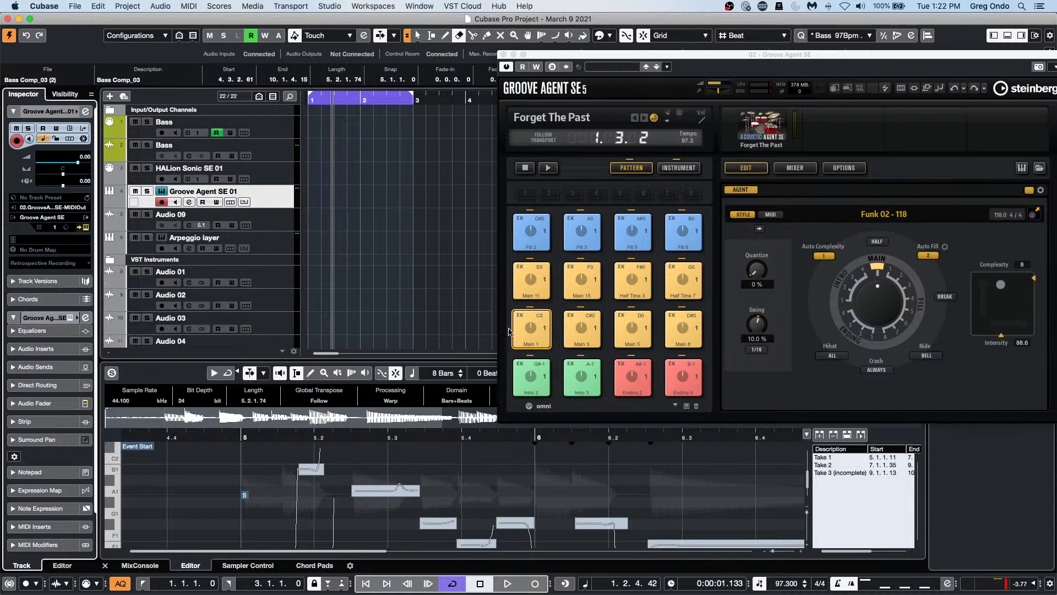
{"action": "left_click", "coordinate": [535, 585]}
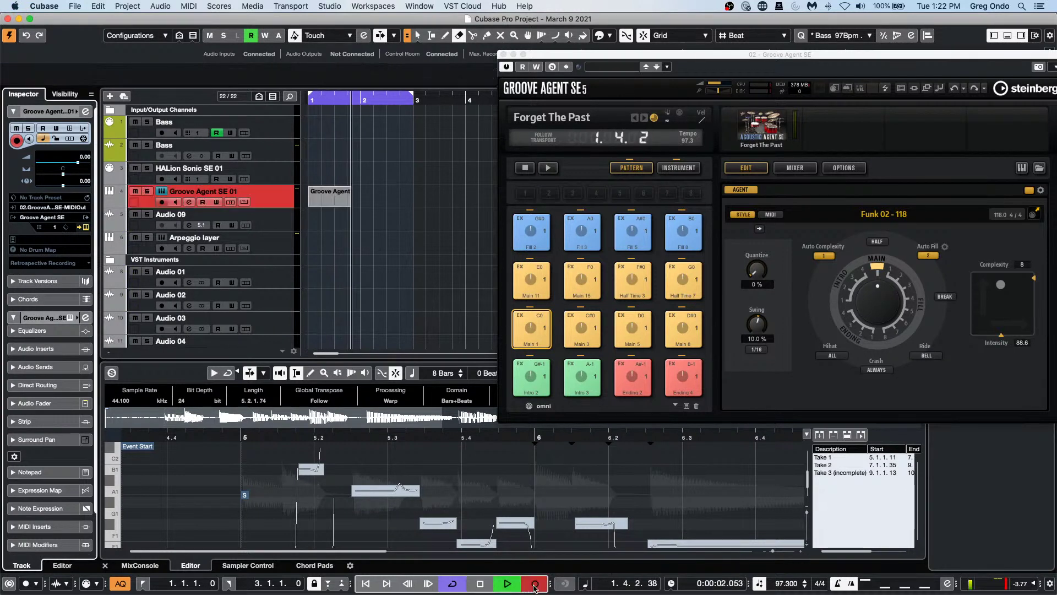
{"action": "left_click", "coordinate": [536, 329]}
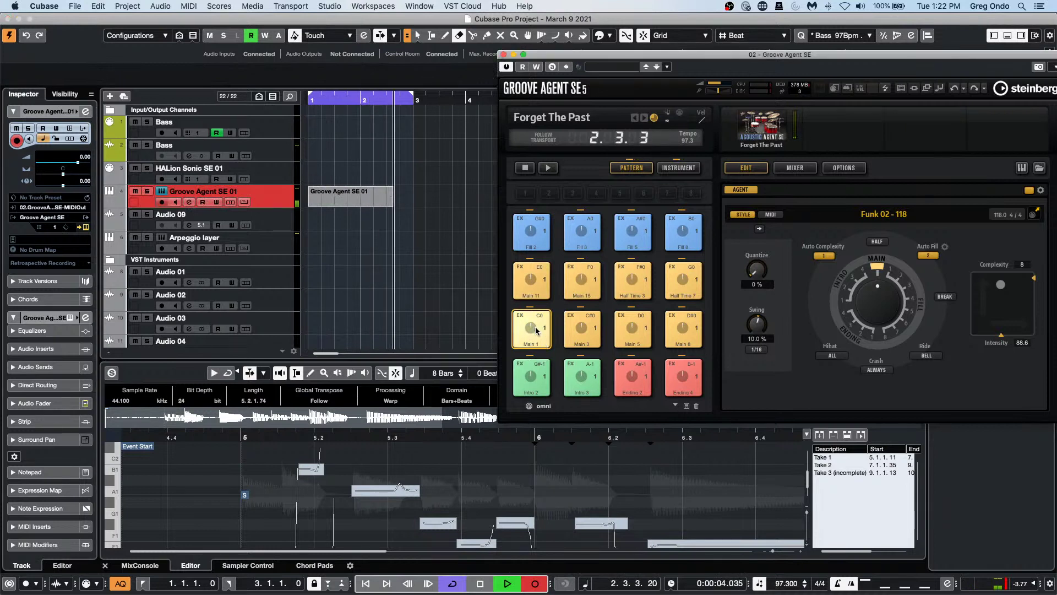
{"action": "left_click", "coordinate": [543, 230]}
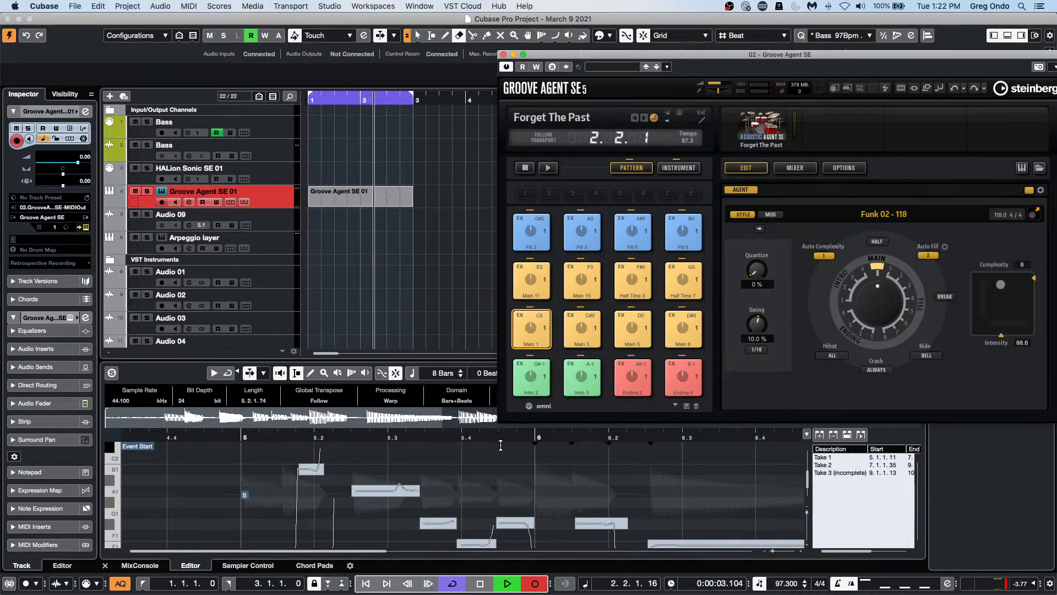
{"action": "key", "text": "space"}
Step: Turn off cycle mode and record the Main 1 pattern on the Groove Agent SE 01 track from bar 4 to bar 10
{"action": "left_click", "coordinate": [453, 584]}
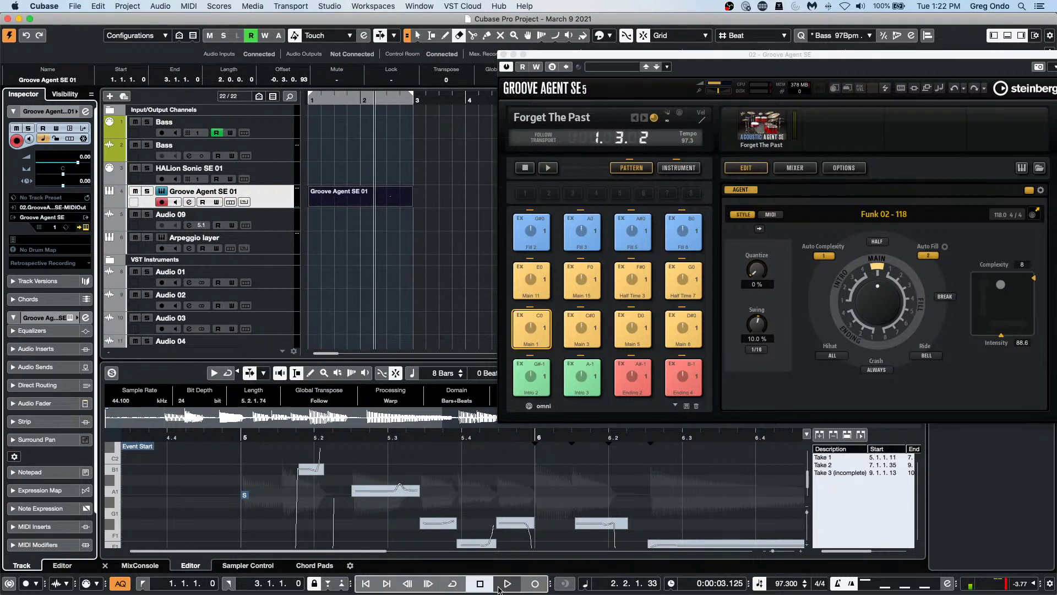
{"action": "left_click", "coordinate": [508, 583]}
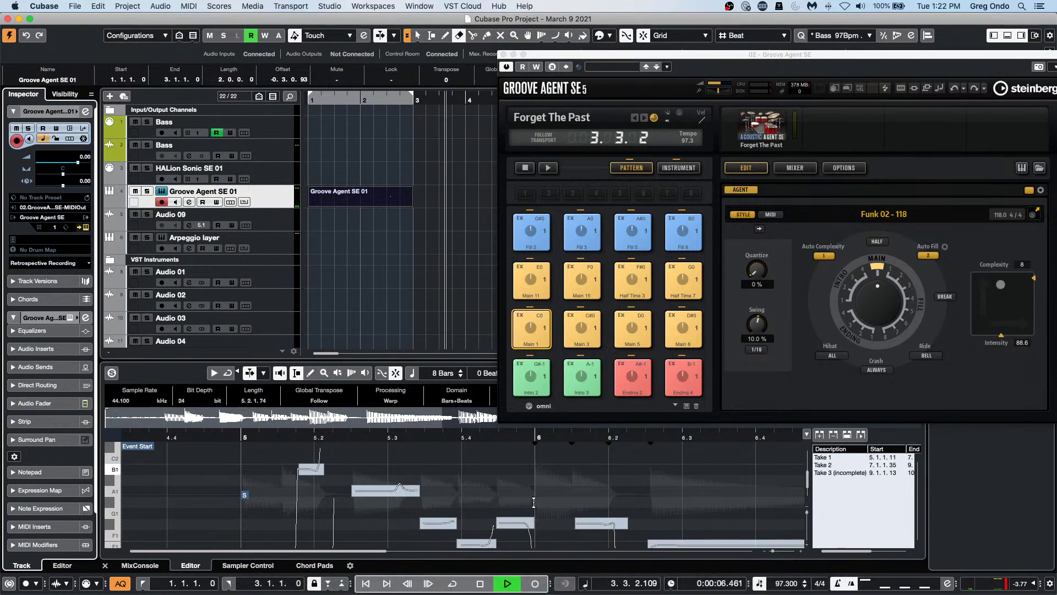
{"action": "left_click", "coordinate": [535, 583]}
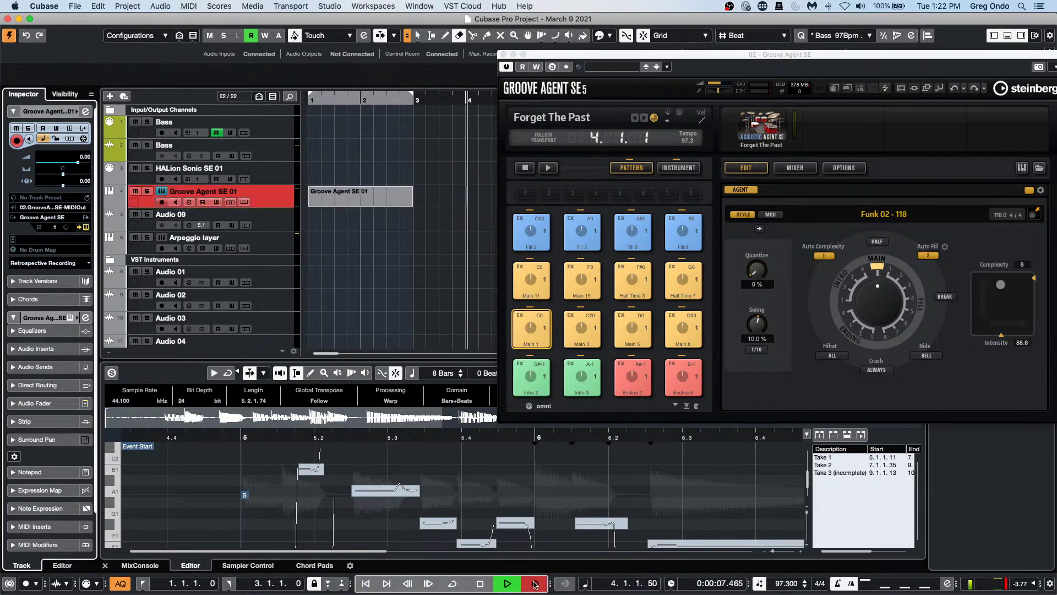
{"action": "left_click", "coordinate": [536, 330]}
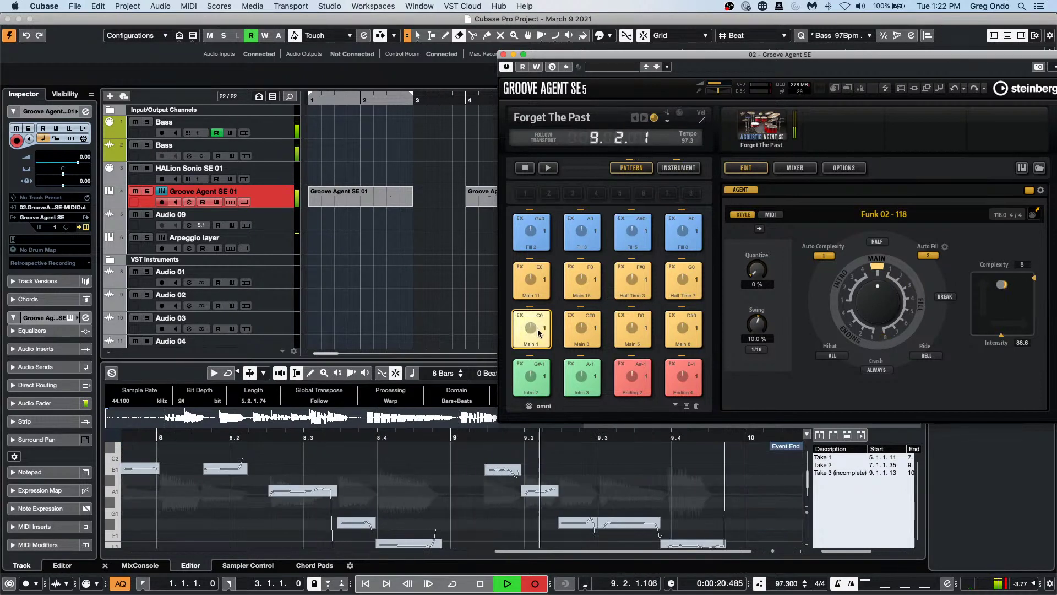
{"action": "key", "text": "space"}
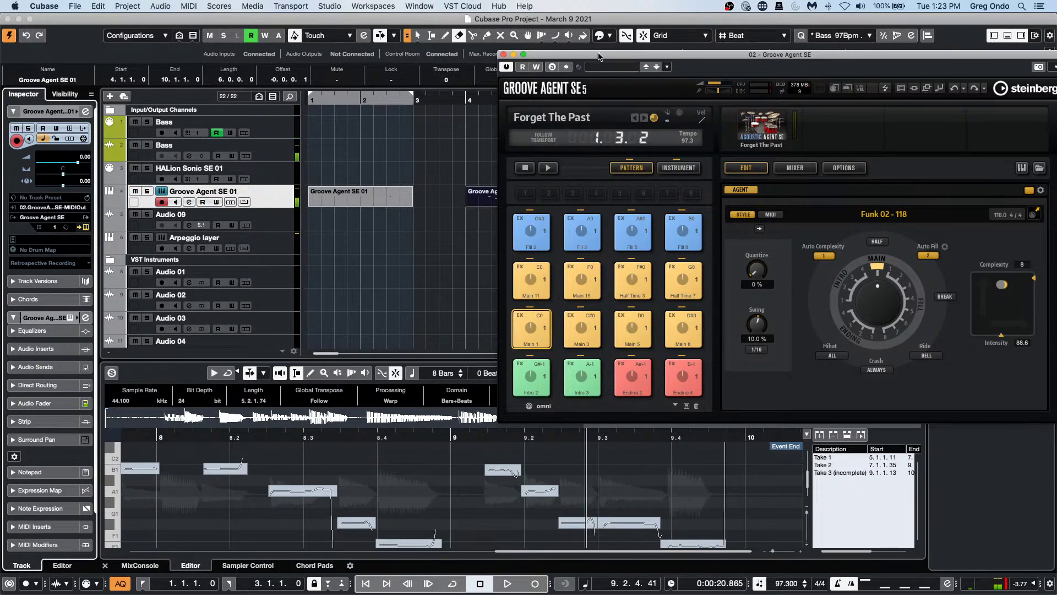
Step: Move the Groove Agent window clear of the timeline and open the recorded part at bar 4 in the Key Editor
{"action": "left_click_drag", "start_coordinate": [599, 57], "coordinate": [815, 91]}
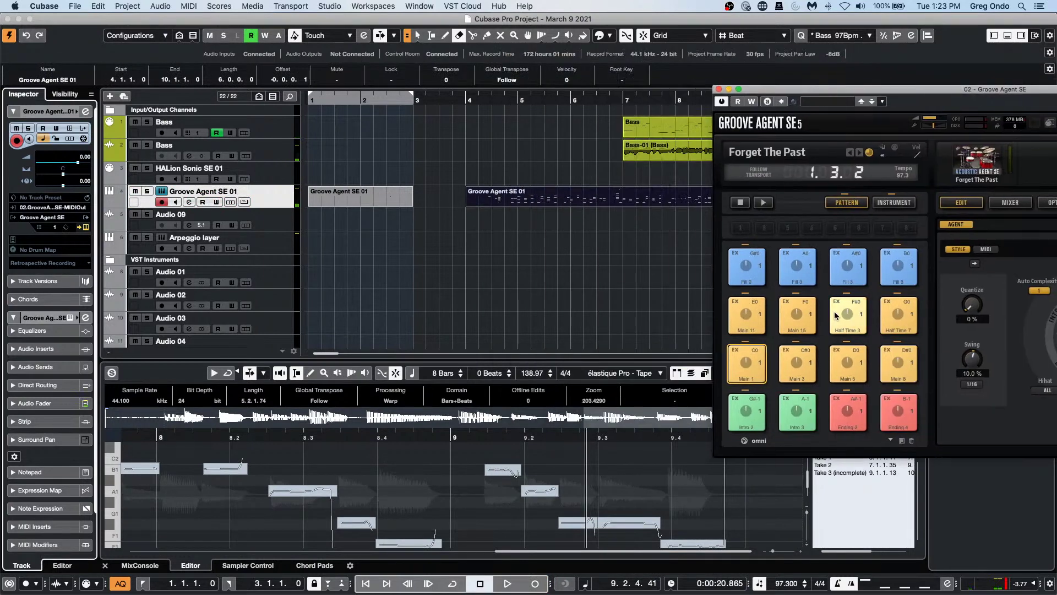
{"action": "right_click", "coordinate": [615, 211]}
{"action": "left_click", "coordinate": [620, 215]}
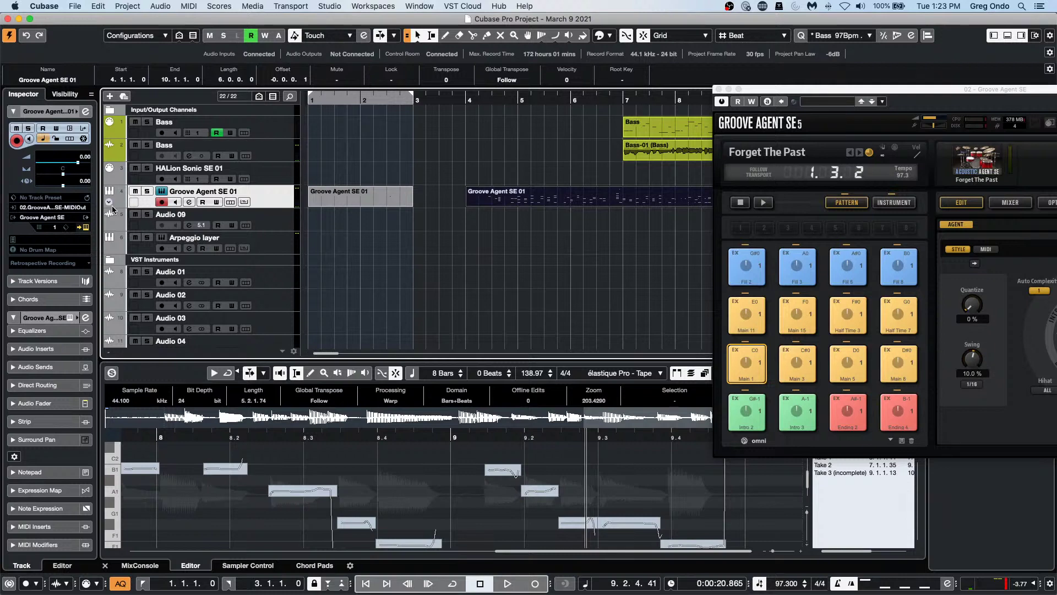
{"action": "double_click", "coordinate": [572, 202]}
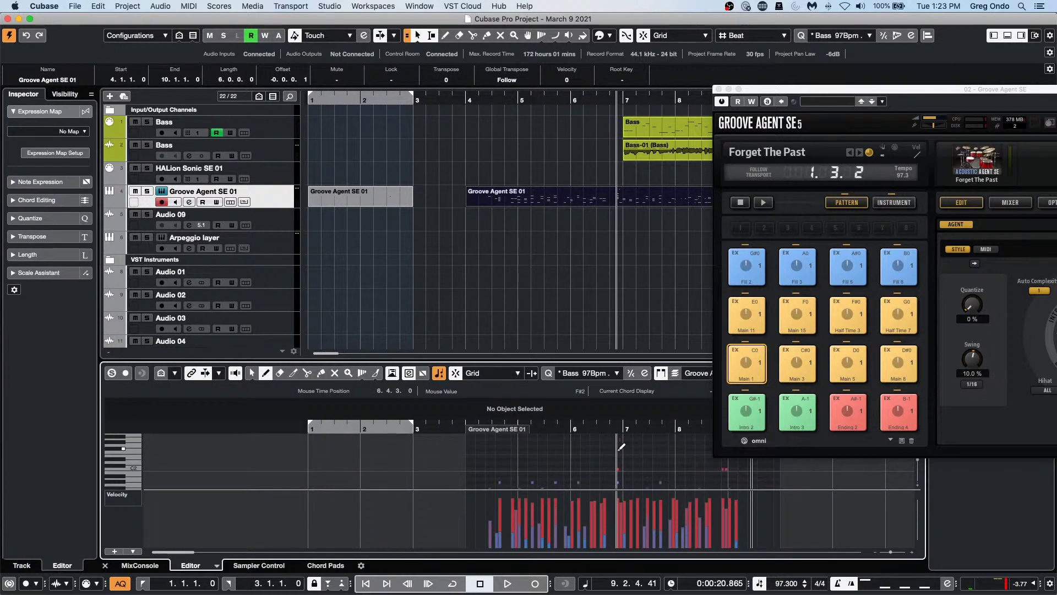
{"action": "scroll", "coordinate": [621, 447], "scroll_direction": "down", "scroll_amount": 5}
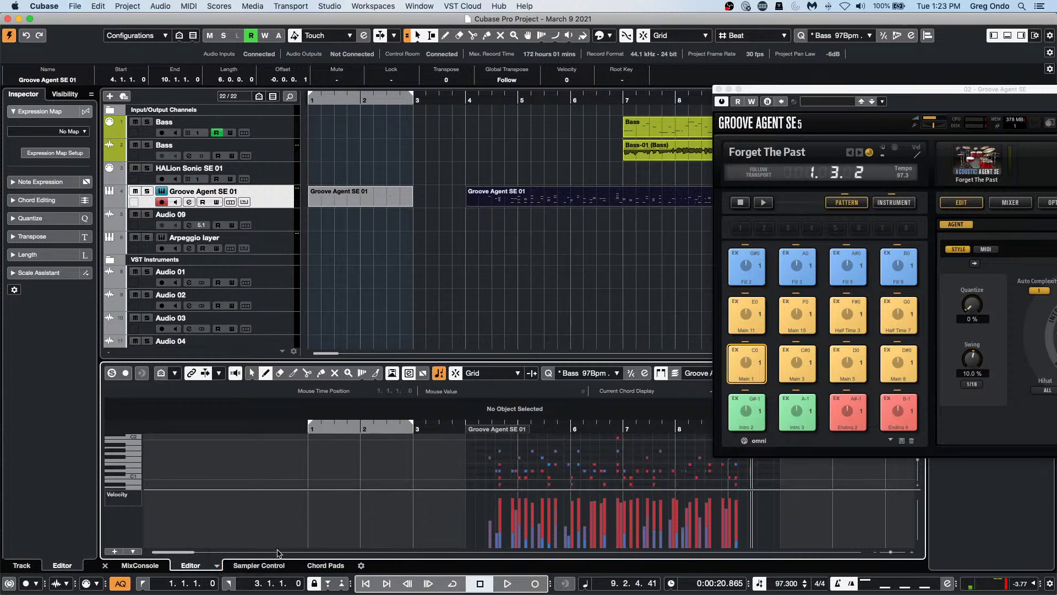
Step: Switch the recorded part to the Drum Editor and show its snare lanes
{"action": "left_click", "coordinate": [218, 565]}
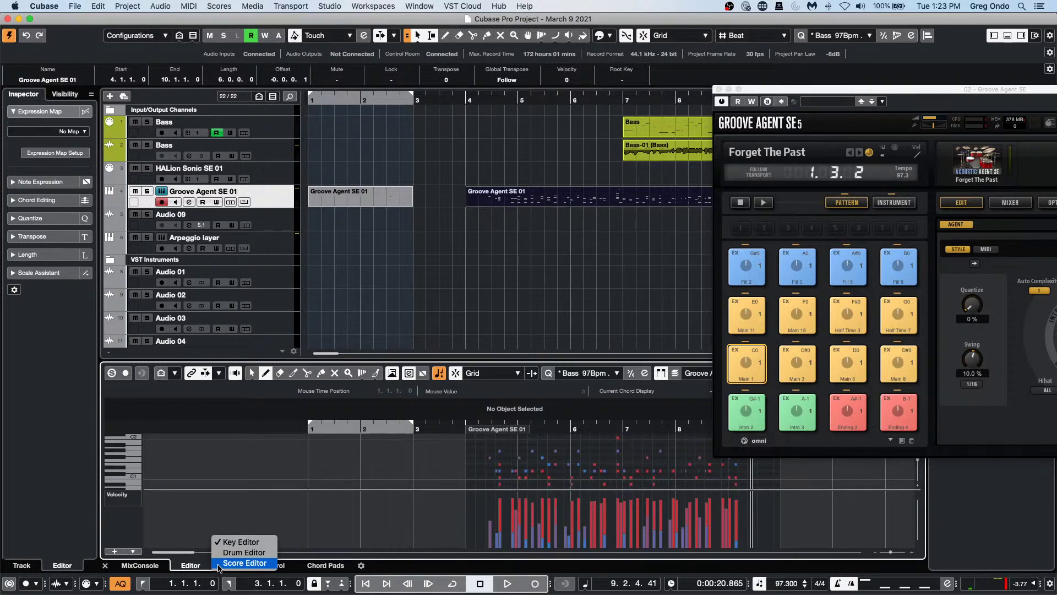
{"action": "left_click", "coordinate": [244, 552]}
{"action": "scroll", "coordinate": [487, 447], "scroll_direction": "up", "scroll_amount": 5}
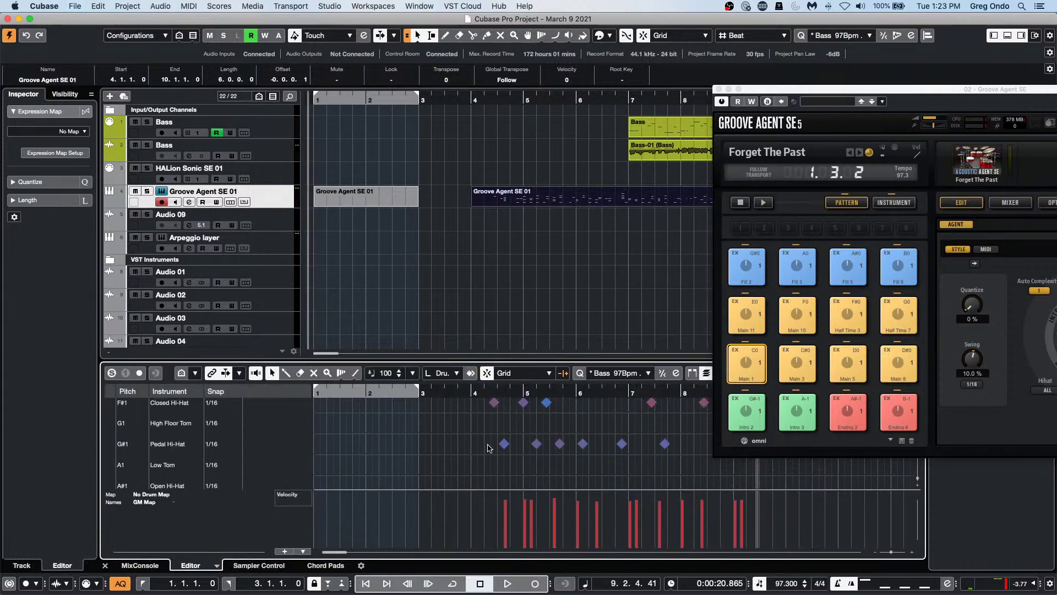
{"action": "scroll", "coordinate": [488, 448], "scroll_direction": "up", "scroll_amount": 2}
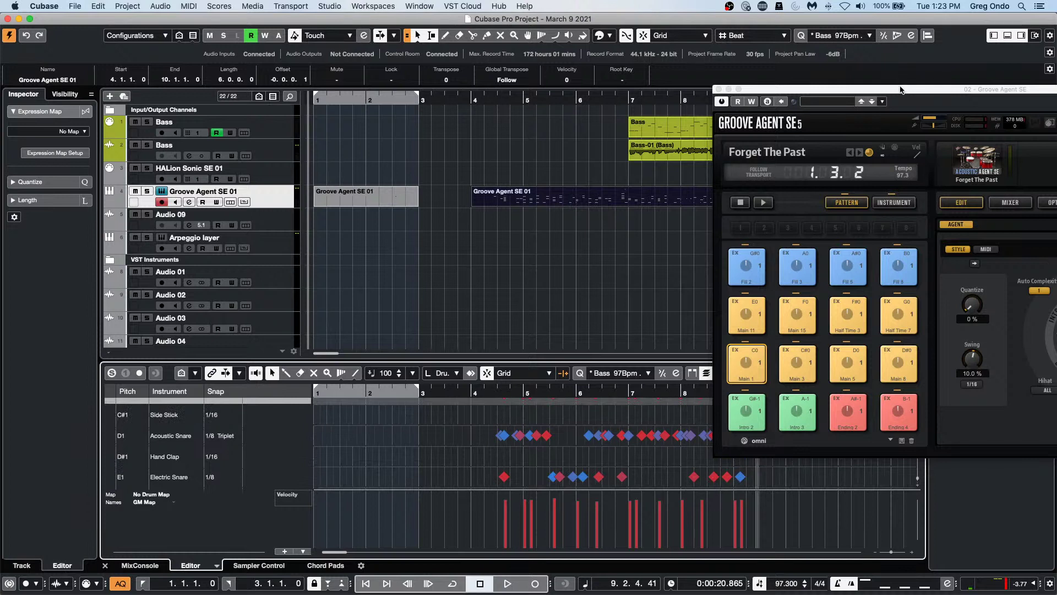
Step: Start Groove Agent's own playback and set the style's complexity to 9 and intensity to about 65.9
{"action": "left_click_drag", "start_coordinate": [901, 89], "coordinate": [705, 76]}
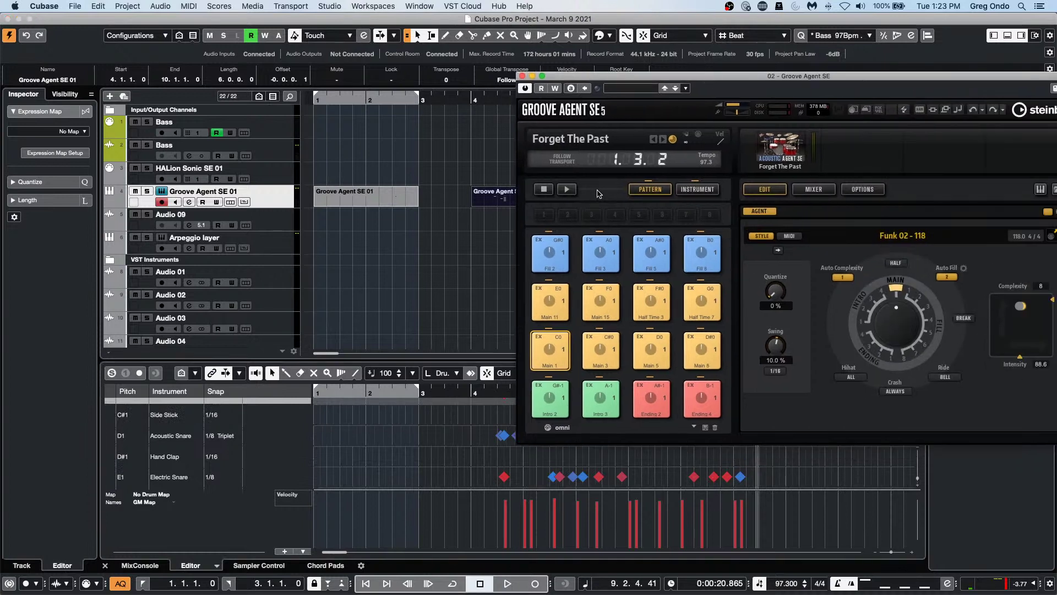
{"action": "left_click", "coordinate": [567, 189]}
{"action": "mouse_move", "coordinate": [1021, 307]}
{"action": "left_mouse_down"}
{"action": "mouse_move", "coordinate": [1013, 337]}
{"action": "mouse_move", "coordinate": [1016, 317]}
{"action": "mouse_move", "coordinate": [1035, 307]}
{"action": "mouse_move", "coordinate": [1019, 317]}
{"action": "left_mouse_up"}
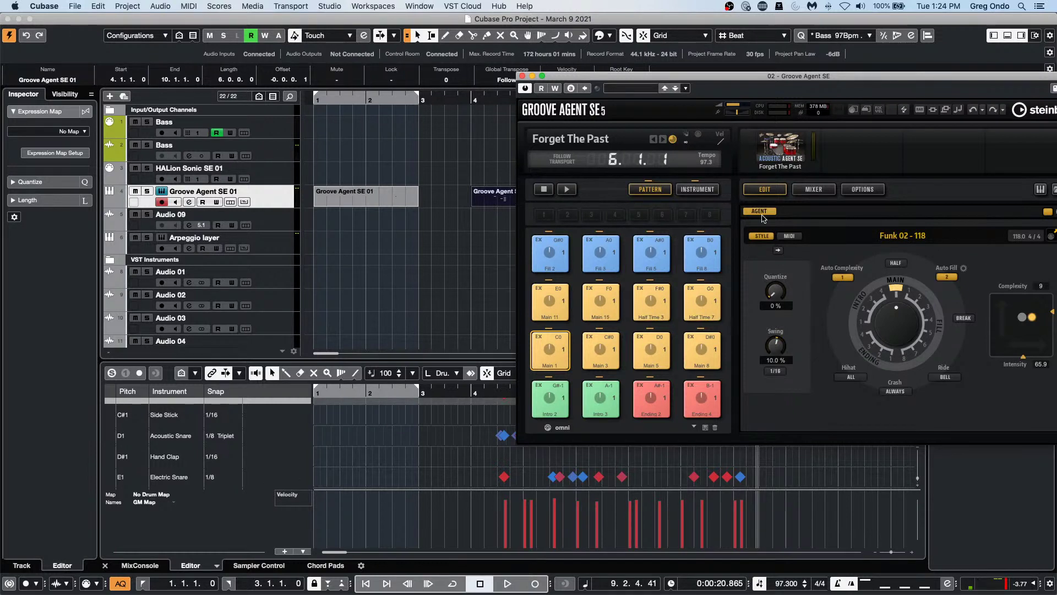
Step: Move the range from 5.4.1 to 8.1.1 of the recorded Groove Agent SE 01 part to bar 14, and undo the move
{"action": "left_click", "coordinate": [283, 202]}
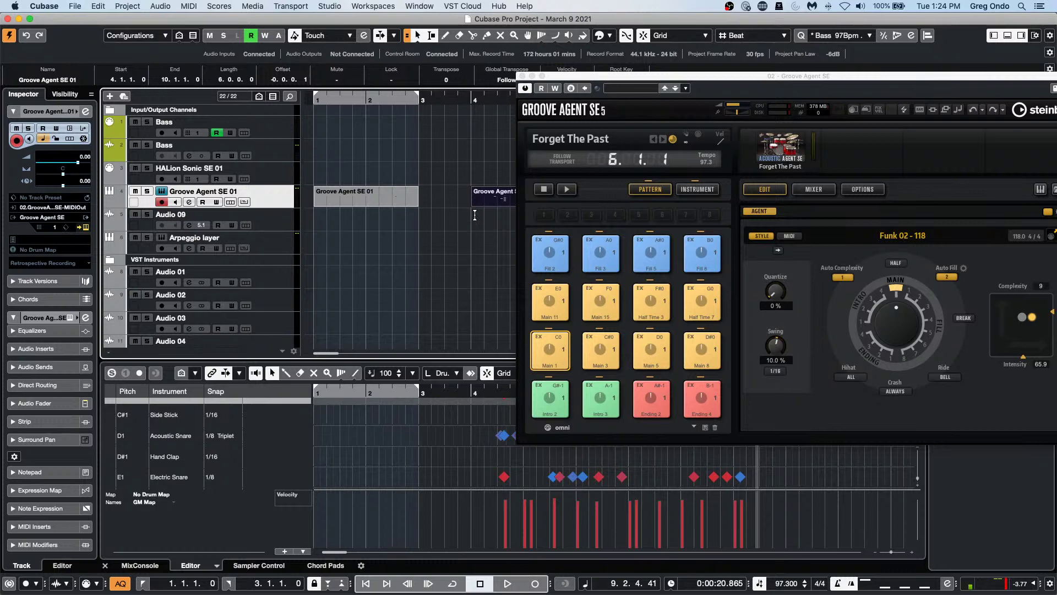
{"action": "left_click_drag", "start_coordinate": [450, 101], "coordinate": [441, 65]}
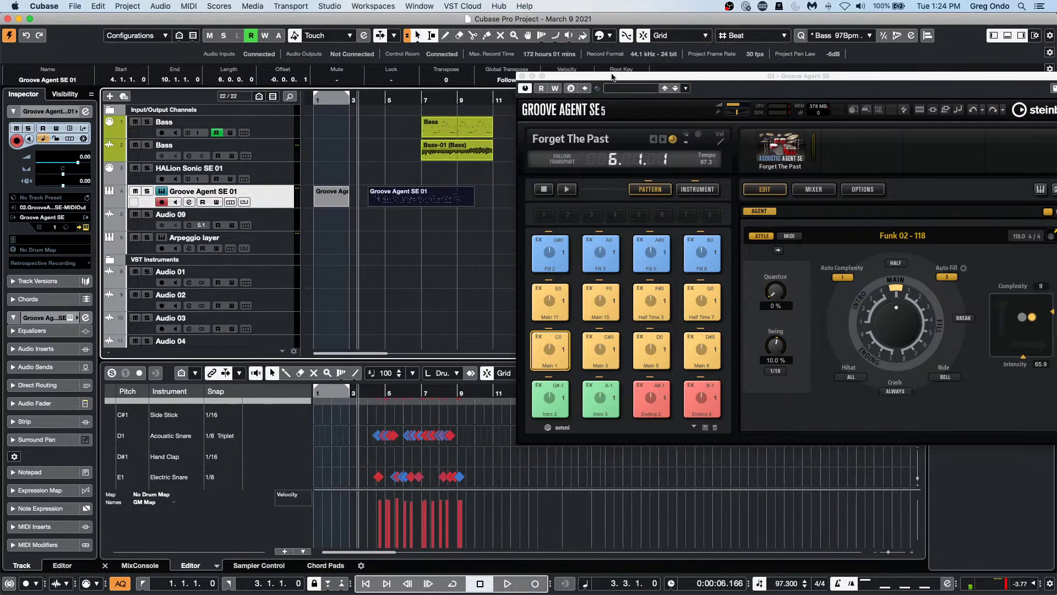
{"action": "left_click_drag", "start_coordinate": [614, 75], "coordinate": [699, 184]}
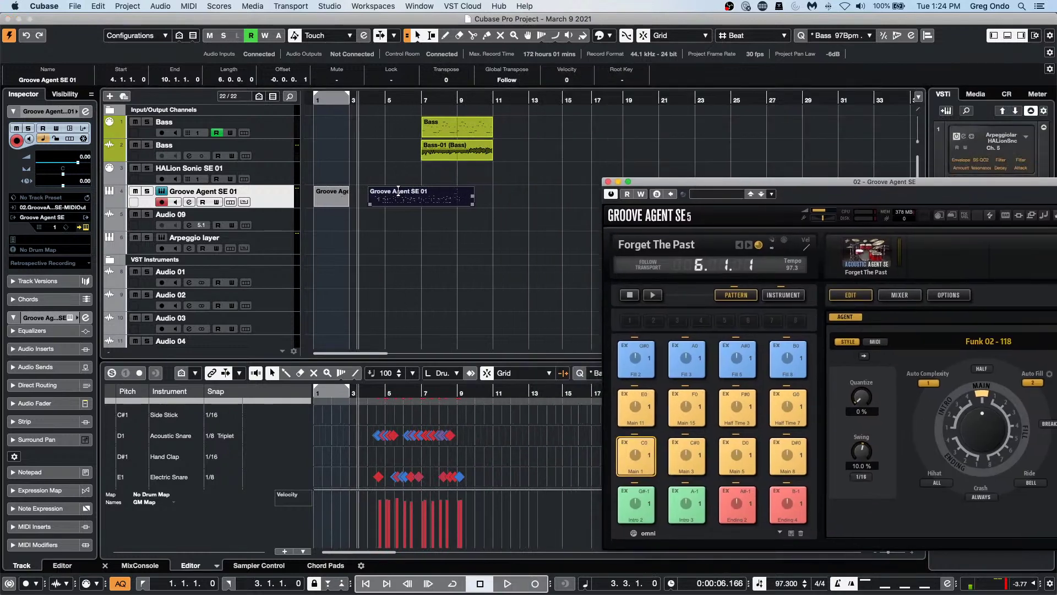
{"action": "left_click_drag", "start_coordinate": [400, 191], "coordinate": [567, 198]}
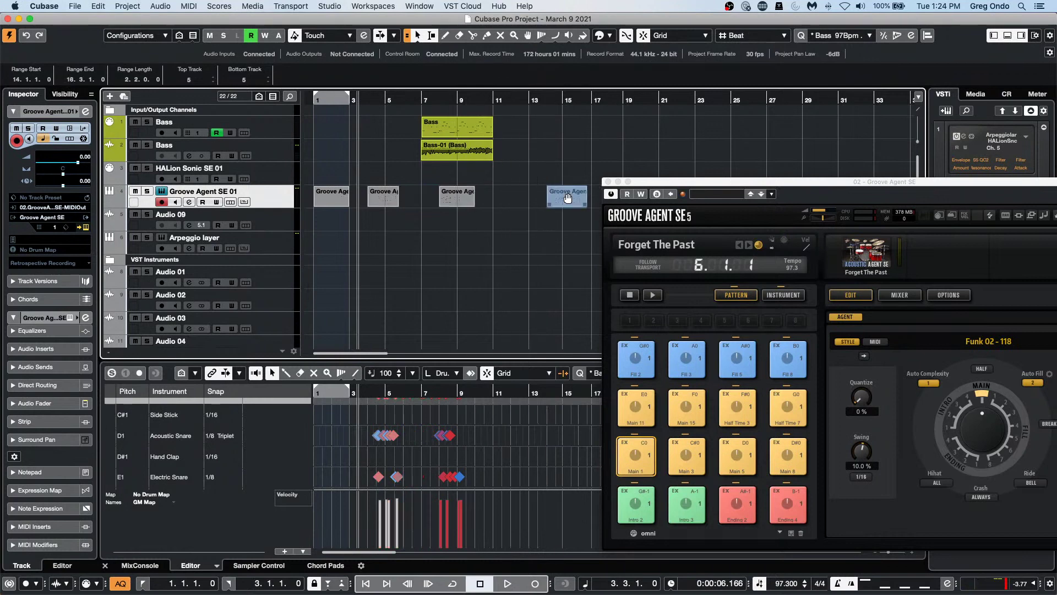
{"action": "mouse_move", "coordinate": [534, 591]}
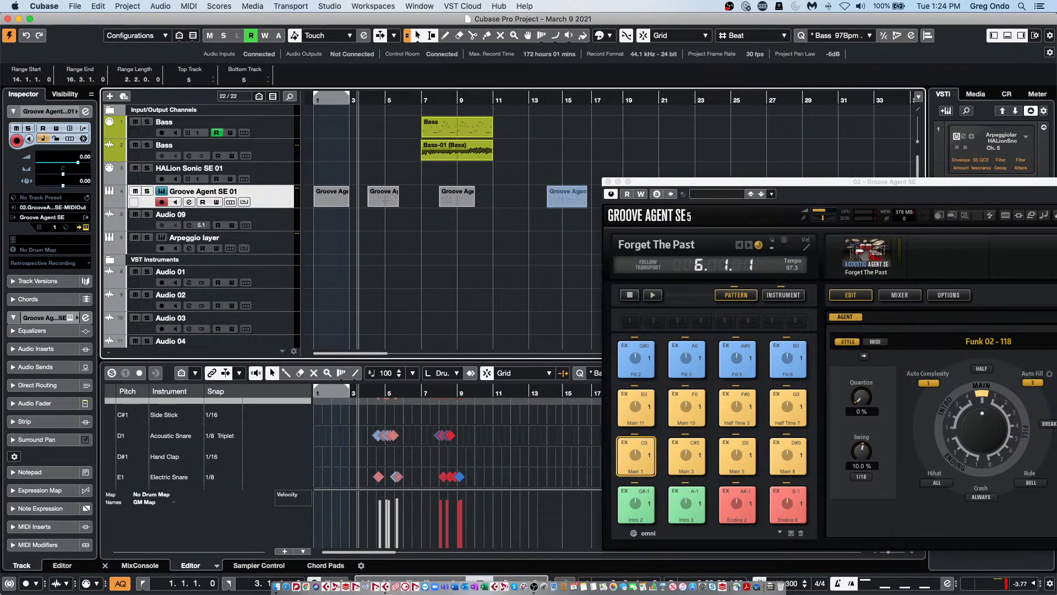
{"action": "key", "text": "super+z"}
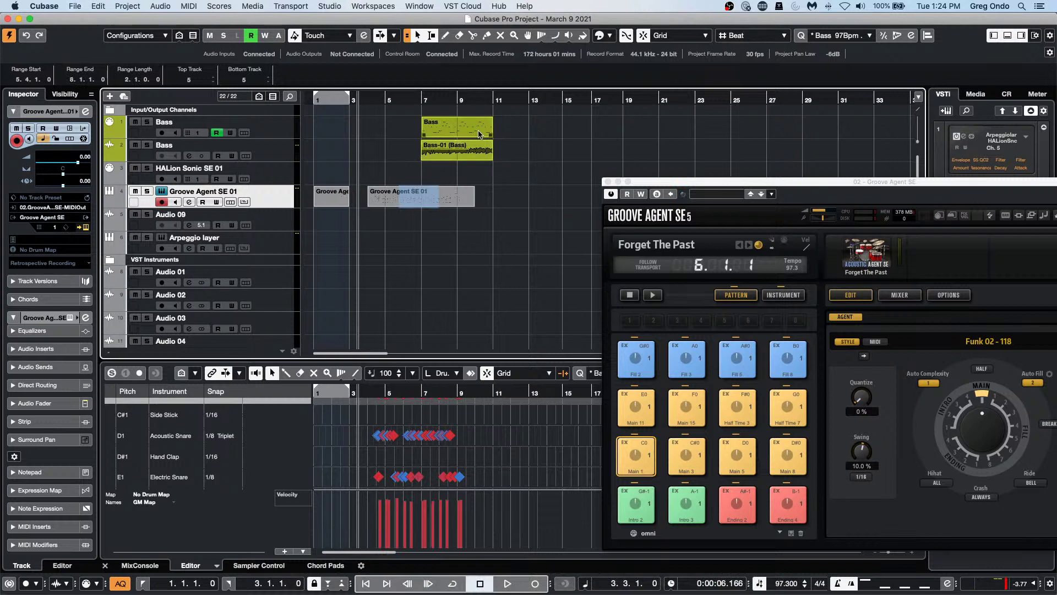
Step: Increase the Groove Agent SE 01 track's height and combine the object and range selection tools
{"action": "left_click", "coordinate": [417, 36]}
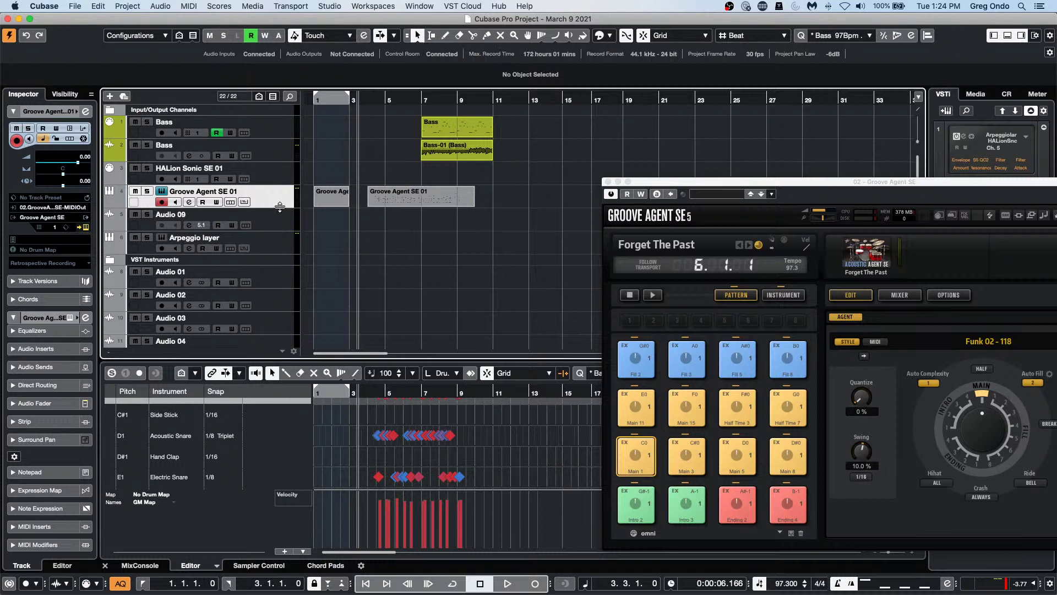
{"action": "left_click_drag", "start_coordinate": [280, 206], "coordinate": [280, 239]}
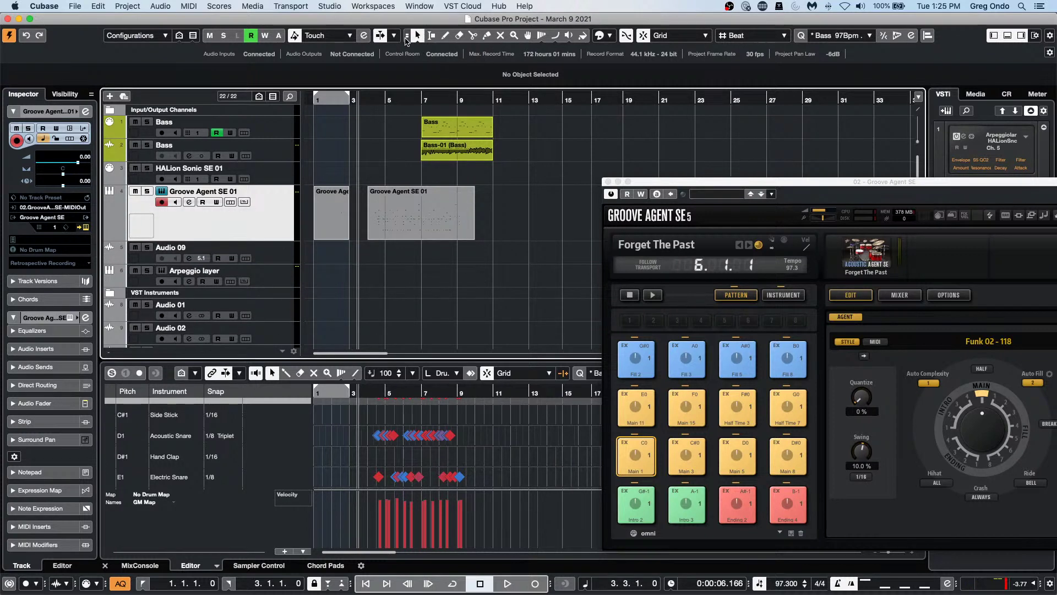
{"action": "left_click", "coordinate": [406, 37]}
Step: Move the whole recorded part to bar 13, move only its 5.4.1 to 8.3.1 range to 13.3.1, and undo each move
{"action": "left_click_drag", "start_coordinate": [408, 239], "coordinate": [569, 238]}
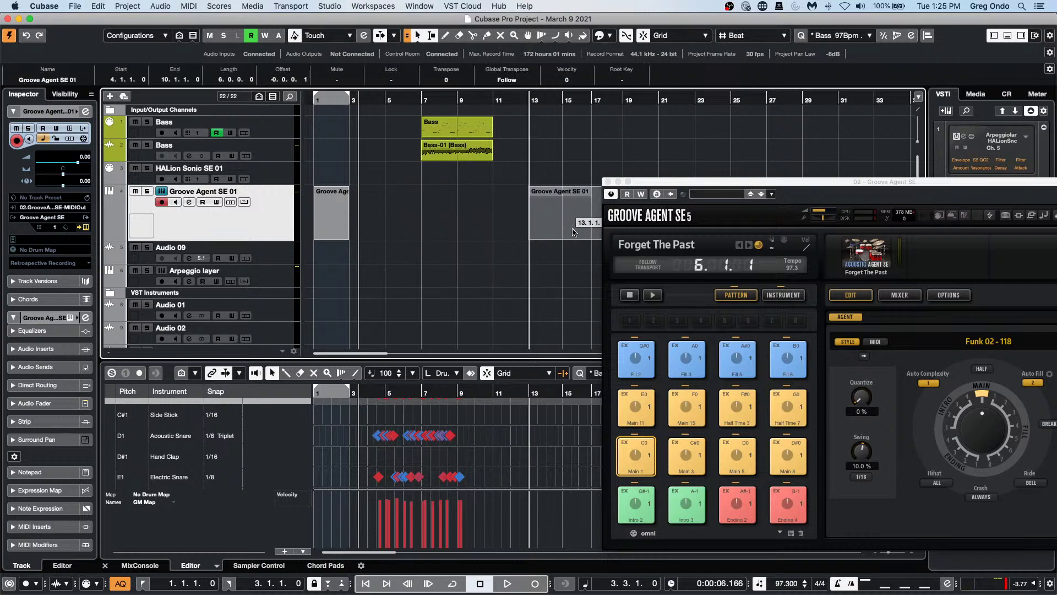
{"action": "key", "text": "super+z"}
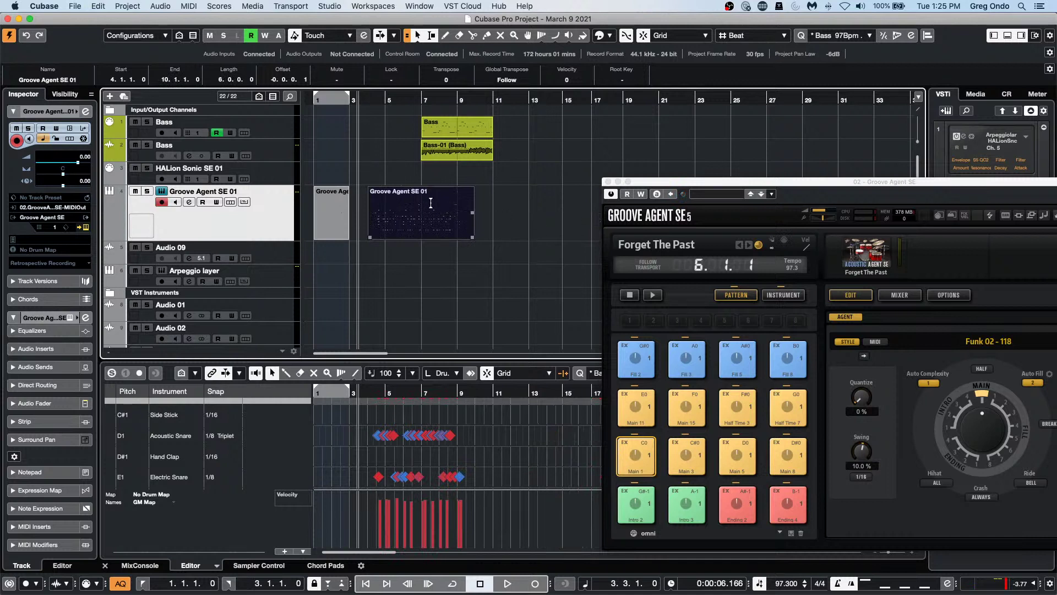
{"action": "left_click_drag", "start_coordinate": [397, 193], "coordinate": [564, 199]}
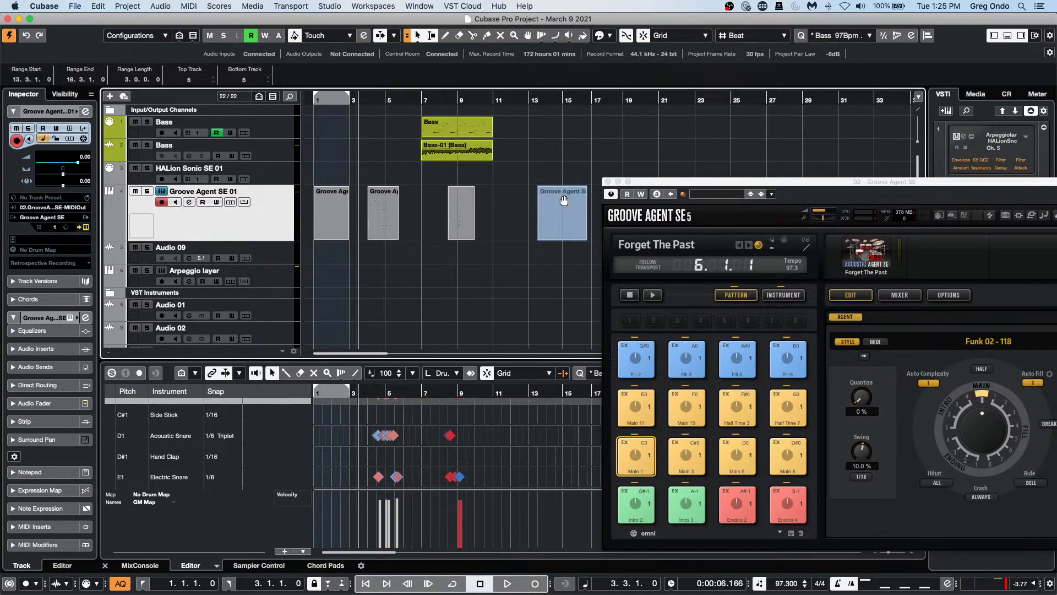
{"action": "mouse_move", "coordinate": [481, 591]}
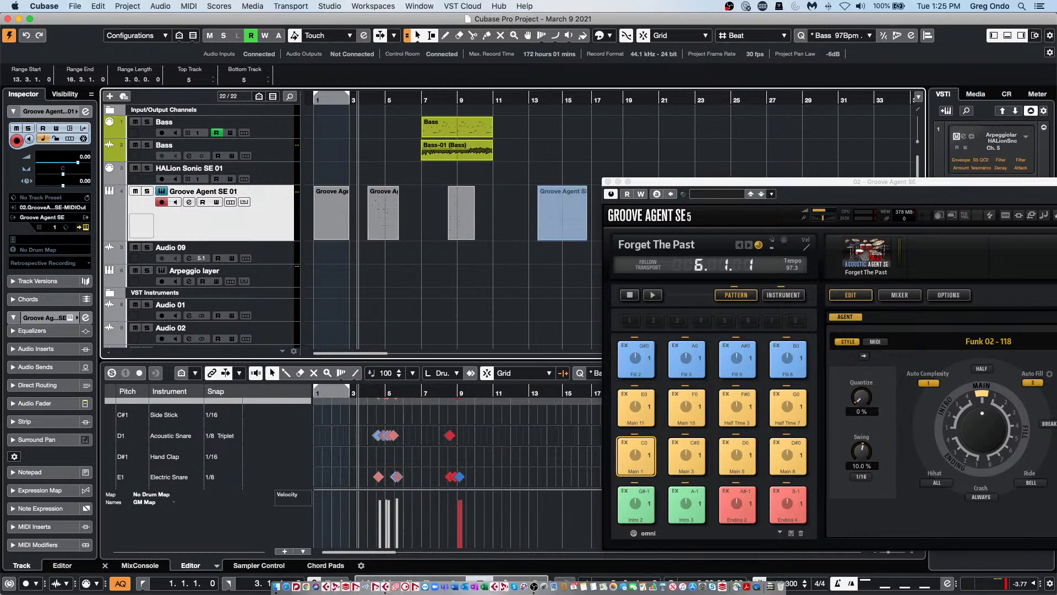
{"action": "key", "text": "super+z"}
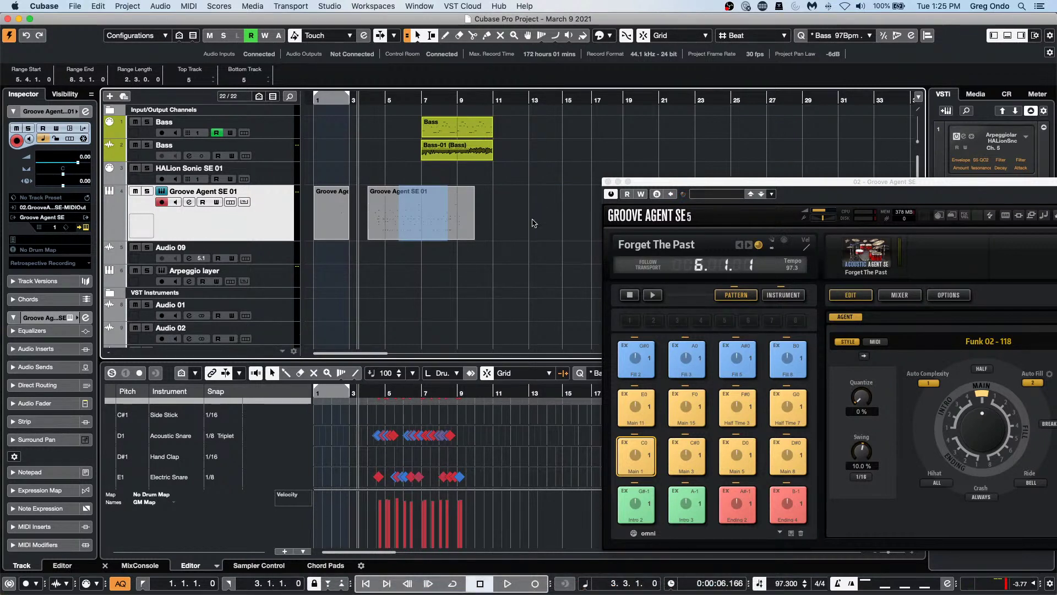
Step: Draw an empty two-bar MIDI part from bar 11 to bar 13 on the Groove Agent SE 01 track
{"action": "right_click", "coordinate": [502, 212]}
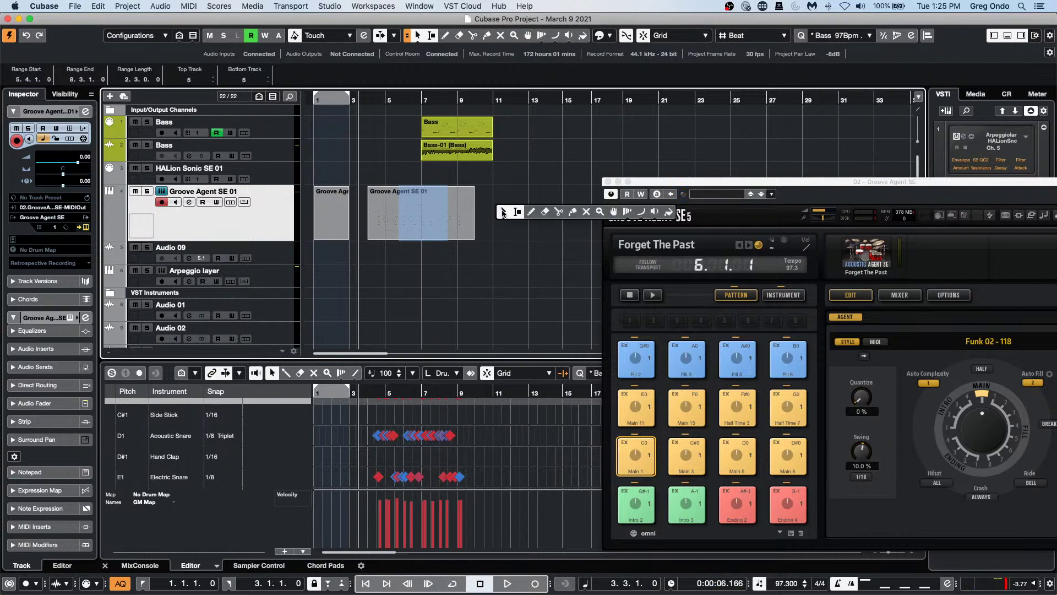
{"action": "left_click", "coordinate": [531, 212]}
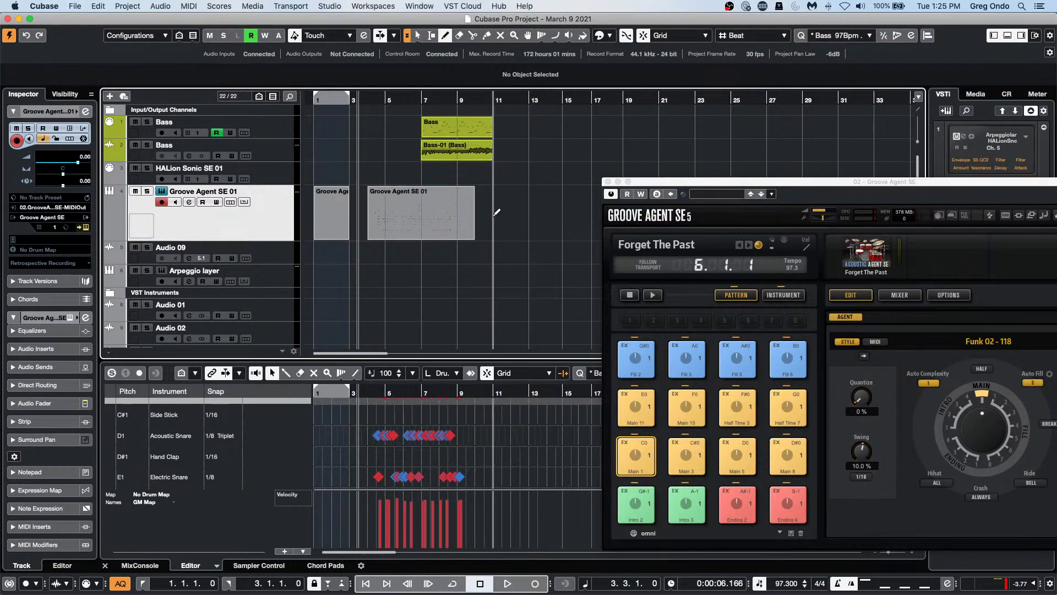
{"action": "left_click_drag", "start_coordinate": [497, 212], "coordinate": [531, 212]}
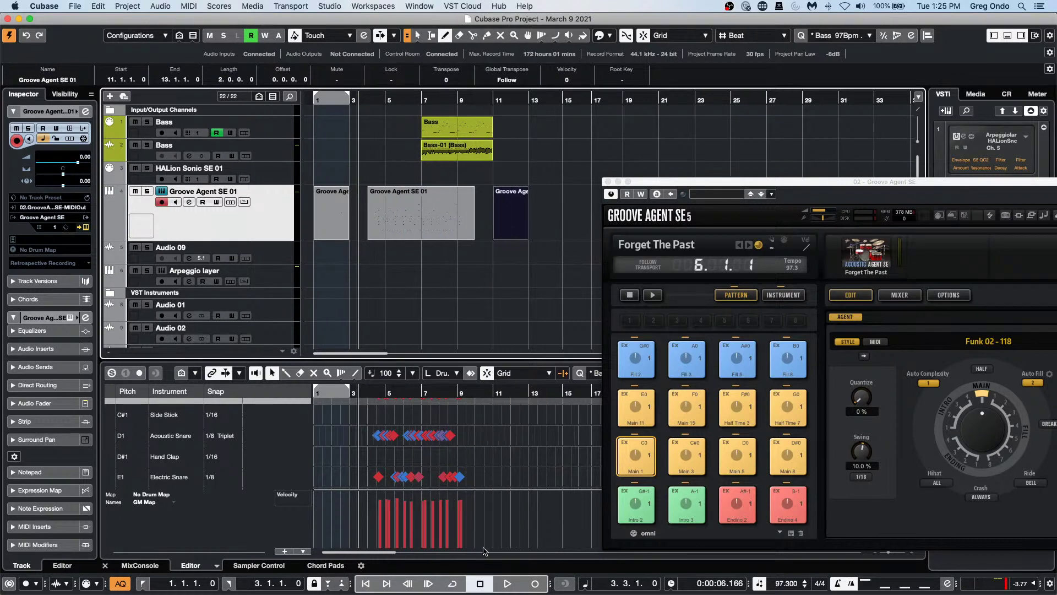
Step: Open the empty part at bar 11 in the Key Editor and draw about eight notes of varied pitch and length between bars 11 and 13
{"action": "key", "text": "1"}
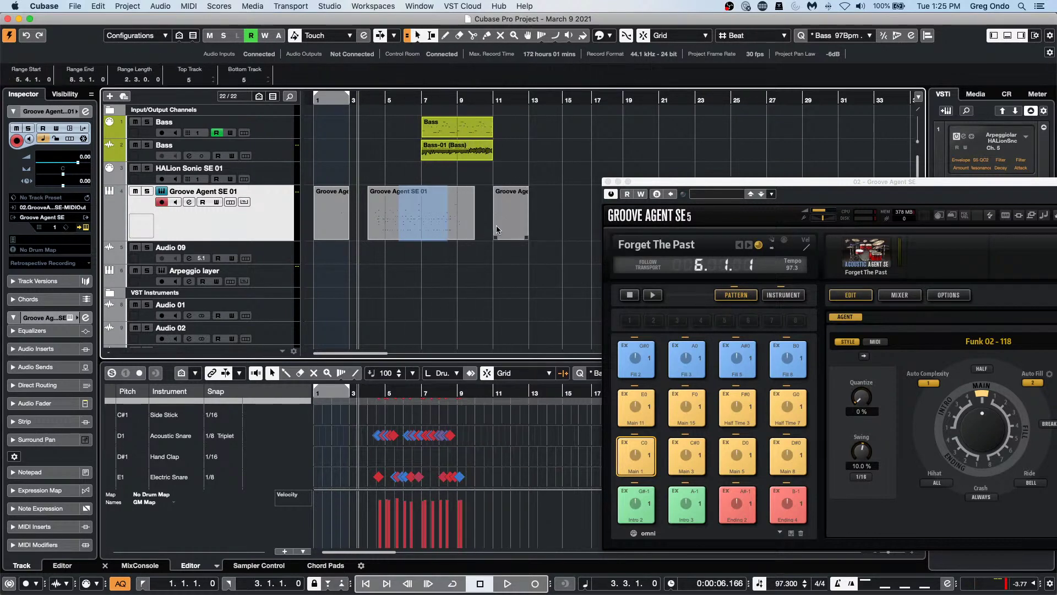
{"action": "left_click", "coordinate": [511, 224]}
{"action": "double_click", "coordinate": [510, 224]}
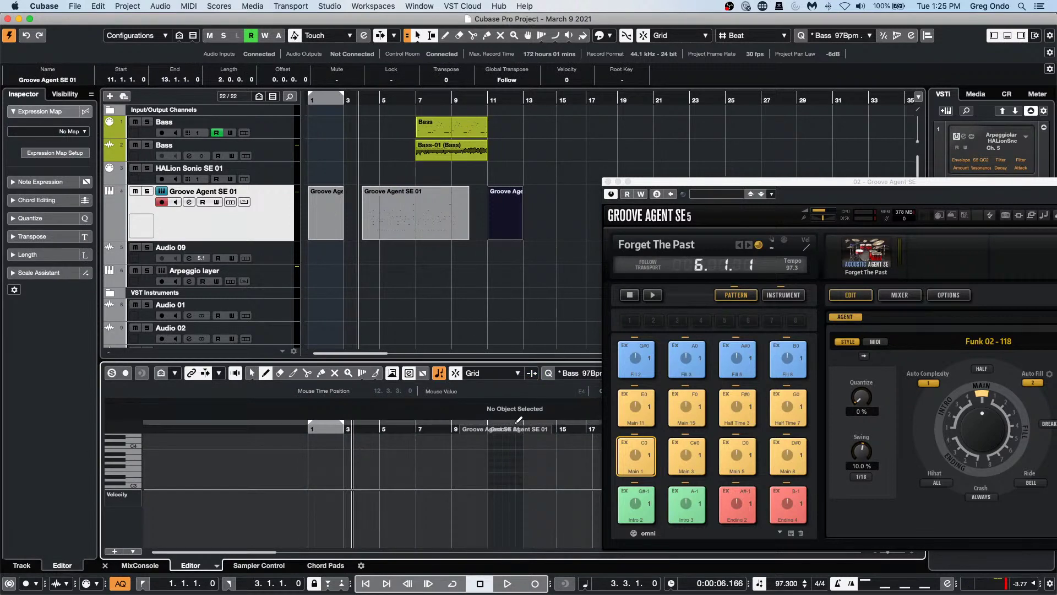
{"action": "mouse_move", "coordinate": [551, 427]}
{"action": "left_mouse_down"}
{"action": "mouse_move", "coordinate": [415, 428]}
{"action": "mouse_move", "coordinate": [430, 462]}
{"action": "mouse_move", "coordinate": [478, 454]}
{"action": "mouse_move", "coordinate": [447, 483]}
{"action": "left_mouse_up"}
{"action": "mouse_move", "coordinate": [478, 483]}
{"action": "left_mouse_down"}
{"action": "mouse_move", "coordinate": [487, 451]}
{"action": "mouse_move", "coordinate": [499, 458]}
{"action": "left_mouse_up"}
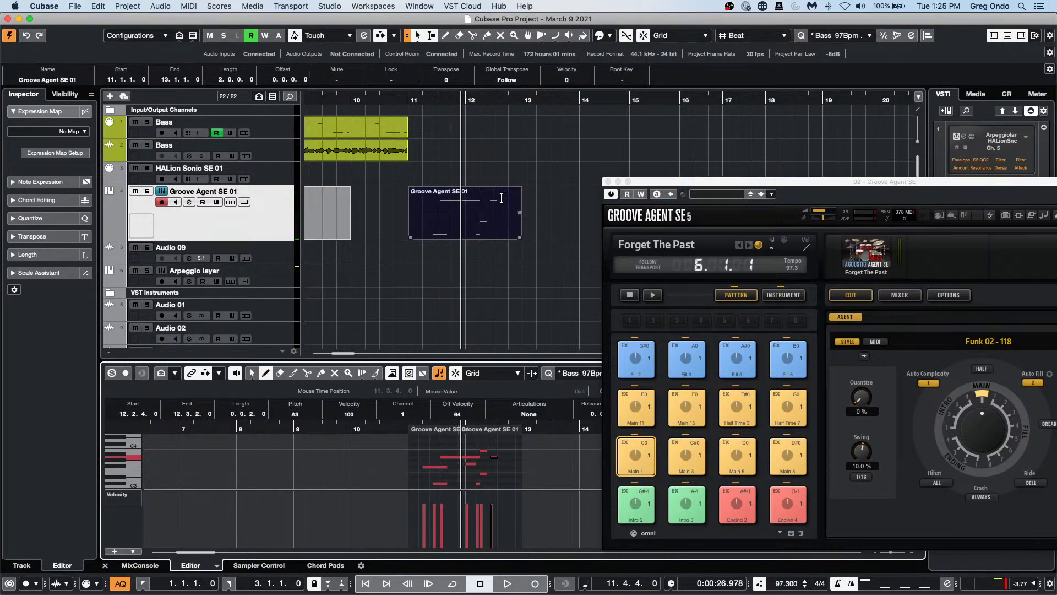
Step: Close the Groove Agent SE window and open the part in a separate Key Editor window
{"action": "left_click", "coordinate": [608, 182]}
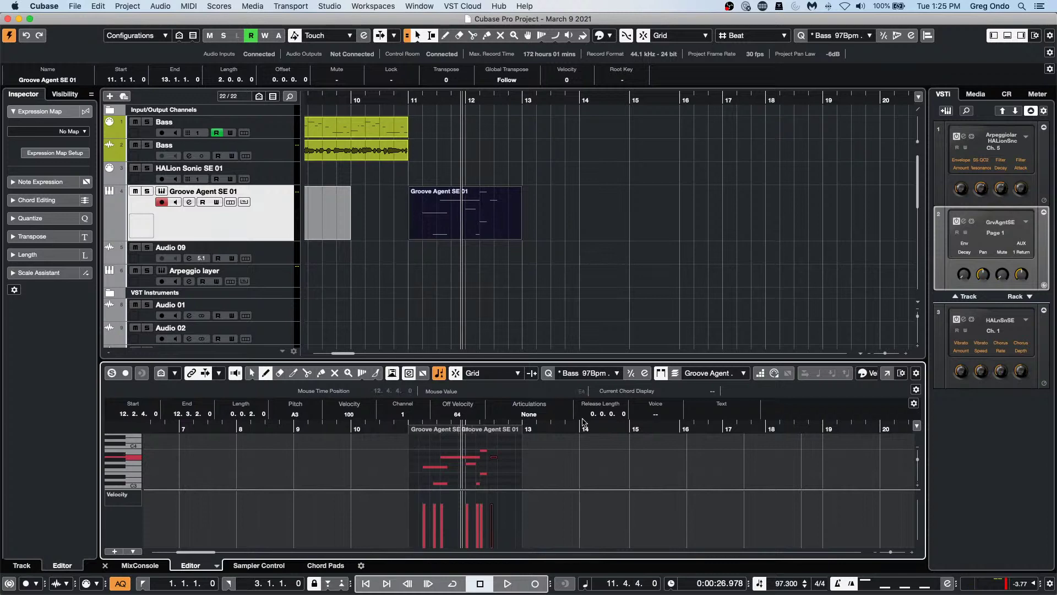
{"action": "left_click", "coordinate": [887, 373]}
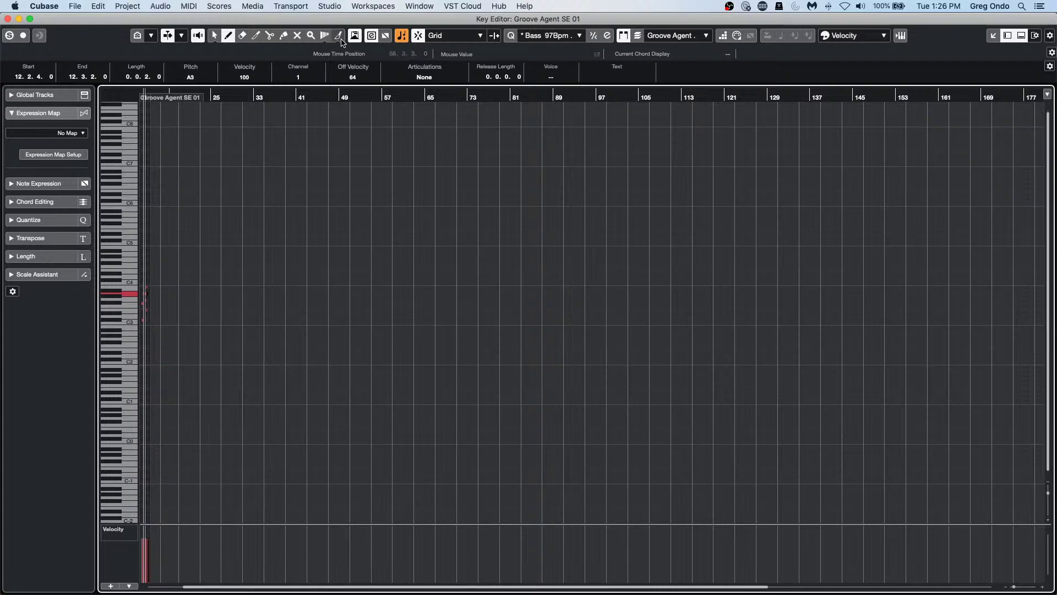
{"action": "mouse_move", "coordinate": [379, 95]}
{"action": "left_mouse_down"}
{"action": "mouse_move", "coordinate": [79, 85]}
{"action": "mouse_move", "coordinate": [7, 103]}
{"action": "mouse_move", "coordinate": [107, 82]}
{"action": "mouse_move", "coordinate": [106, 95]}
{"action": "mouse_move", "coordinate": [200, 154]}
{"action": "mouse_move", "coordinate": [200, 182]}
{"action": "mouse_move", "coordinate": [253, 240]}
{"action": "left_mouse_up"}
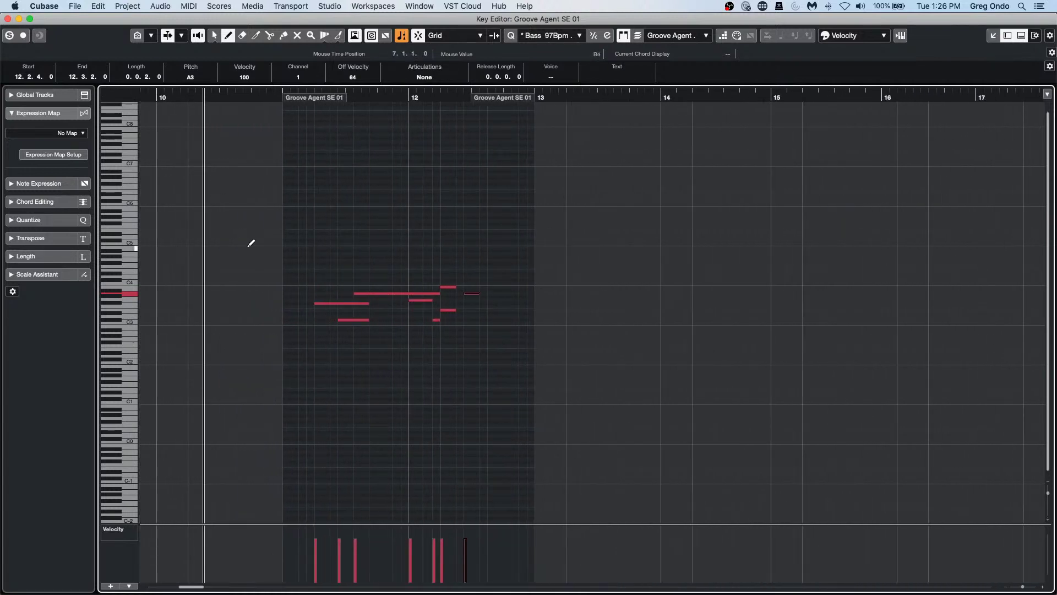
Step: Select all the drawn notes with the Object Selection tool and duplicate them four times past the part's end
{"action": "key", "text": "1"}
{"action": "left_click_drag", "start_coordinate": [333, 257], "coordinate": [504, 380]}
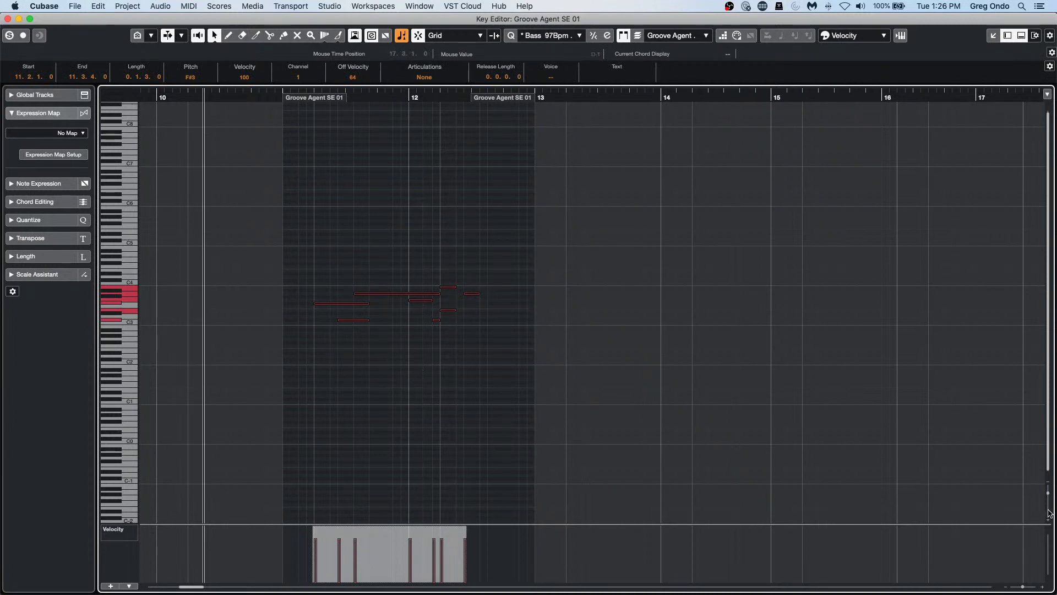
{"action": "left_click_drag", "start_coordinate": [1049, 495], "coordinate": [1049, 499]}
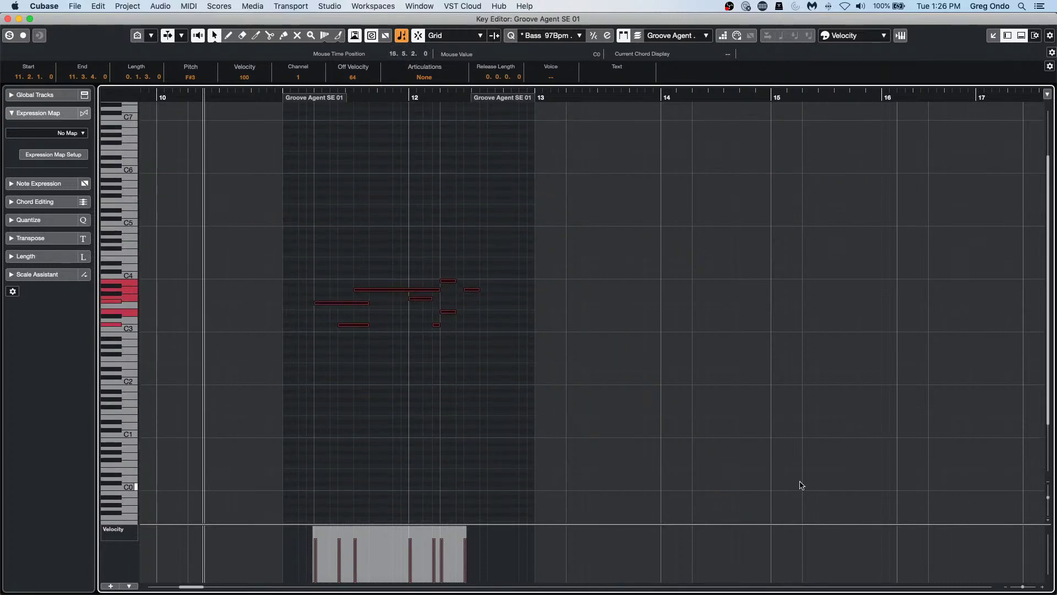
{"action": "left_click", "coordinate": [504, 421]}
{"action": "left_click_drag", "start_coordinate": [337, 254], "coordinate": [478, 364]}
{"action": "mouse_move", "coordinate": [531, 592]}
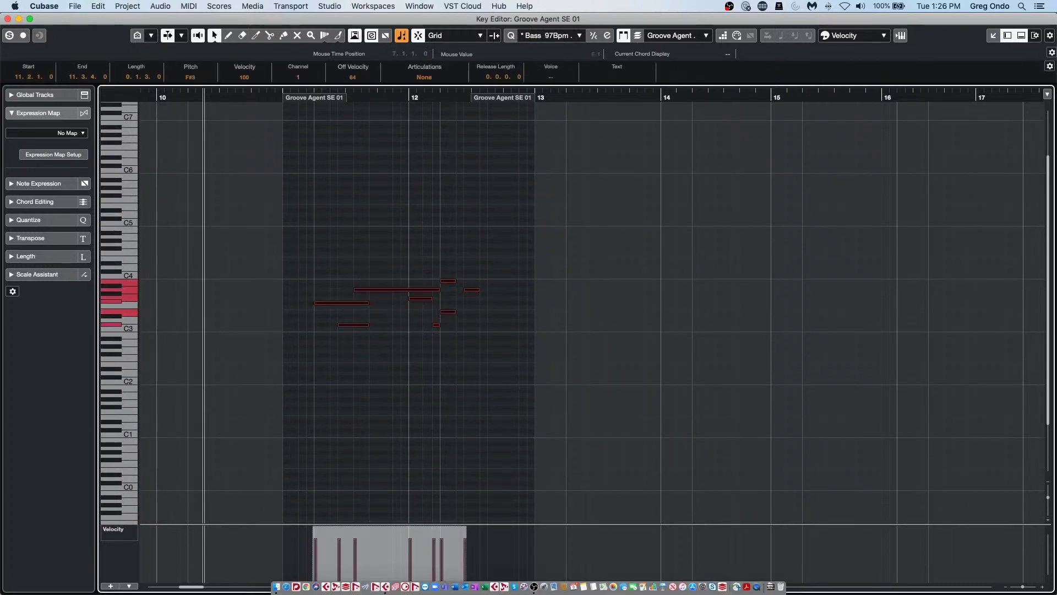
{"action": "key", "text": "super+d"}
{"action": "key", "text": "super+d"}
{"action": "key", "text": "super+d"}
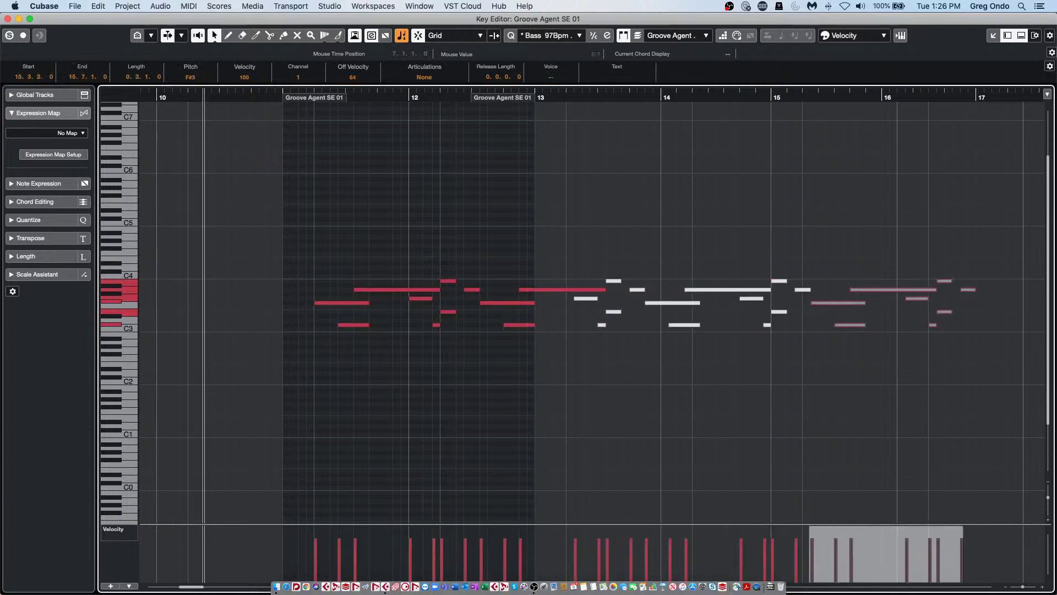
{"action": "key", "text": "super+d"}
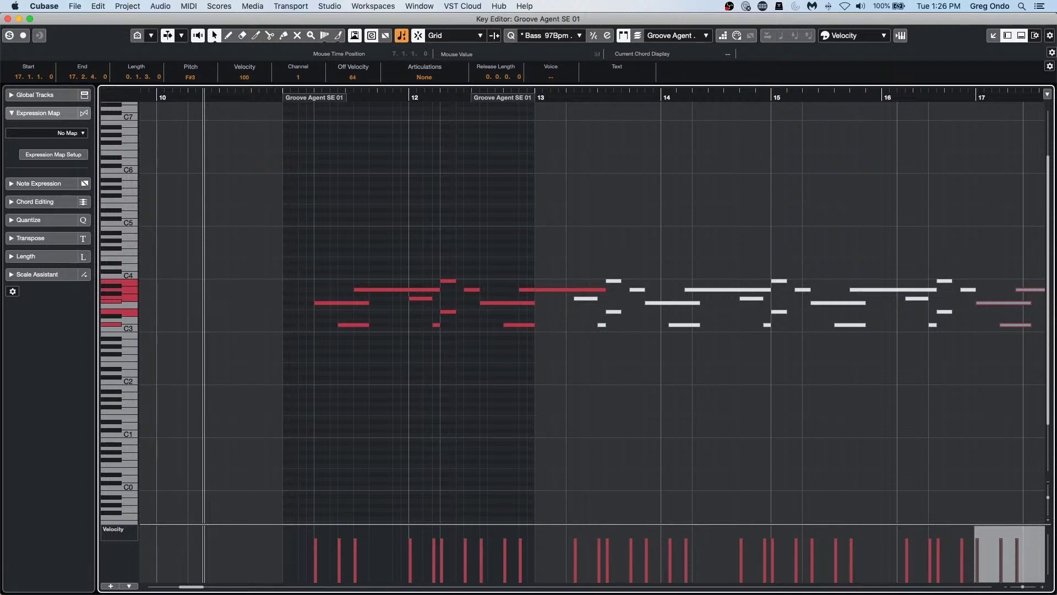
Step: Undo the four note duplications
{"action": "key", "text": "super+z"}
{"action": "key", "text": "super+z"}
{"action": "key", "text": "super+z"}
{"action": "key", "text": "super+z"}
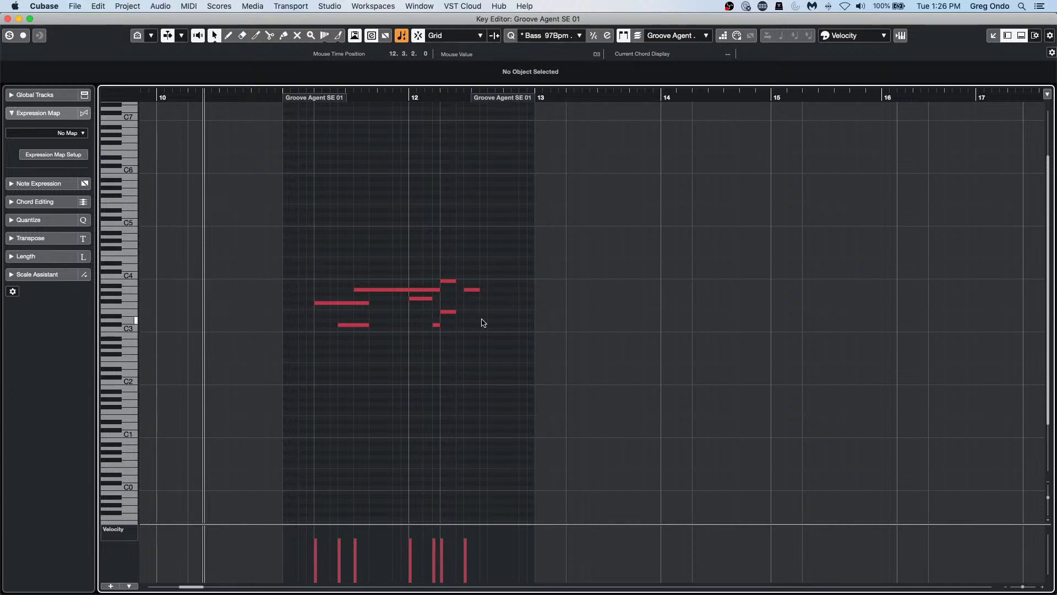
Step: Close the Key Editor window and turn off the combined selection tools in the project, keeping only Object Selection active
{"action": "left_click", "coordinate": [8, 19]}
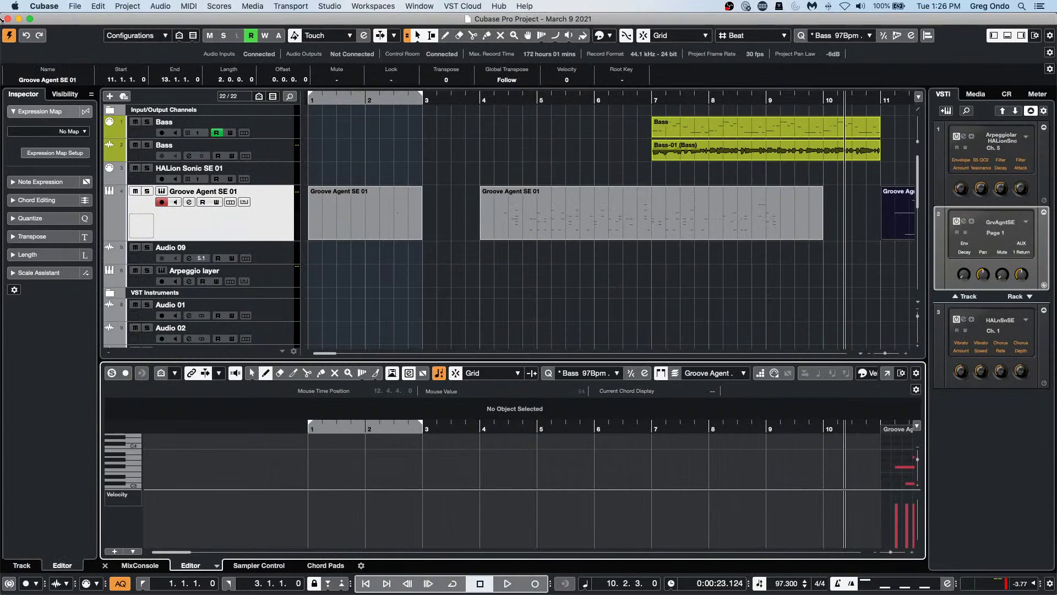
{"action": "left_click", "coordinate": [440, 98]}
{"action": "left_click_drag", "start_coordinate": [440, 98], "coordinate": [441, 74]}
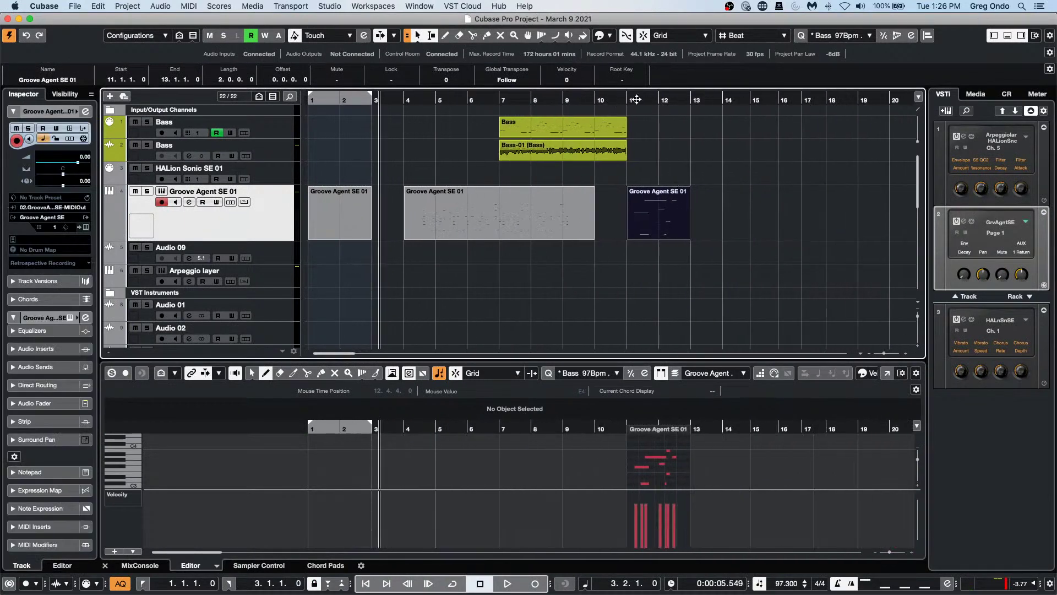
{"action": "left_click", "coordinate": [683, 104]}
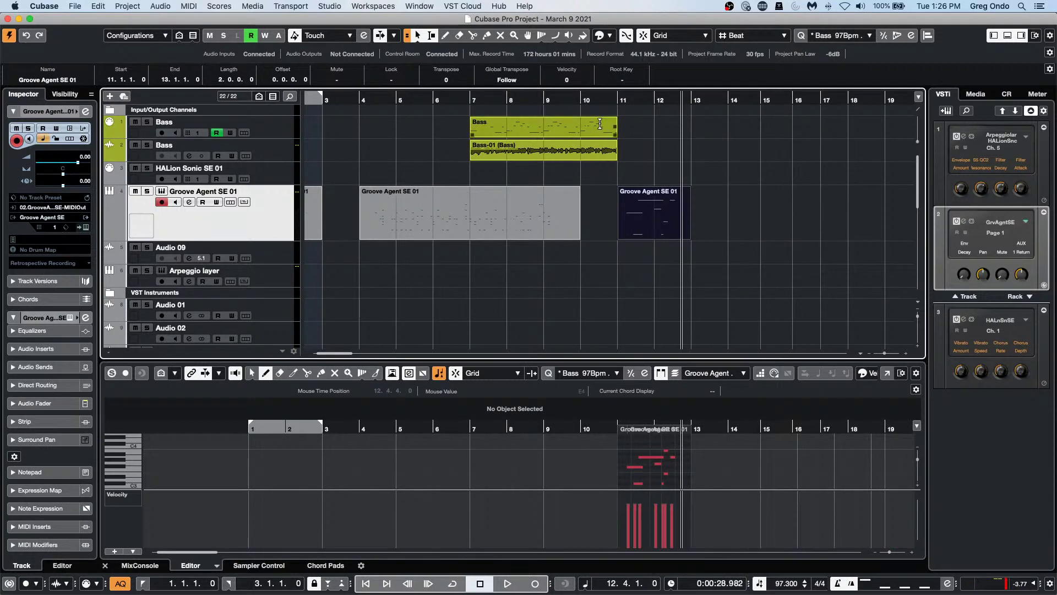
{"action": "key", "text": "h"}
{"action": "left_click", "coordinate": [418, 35]}
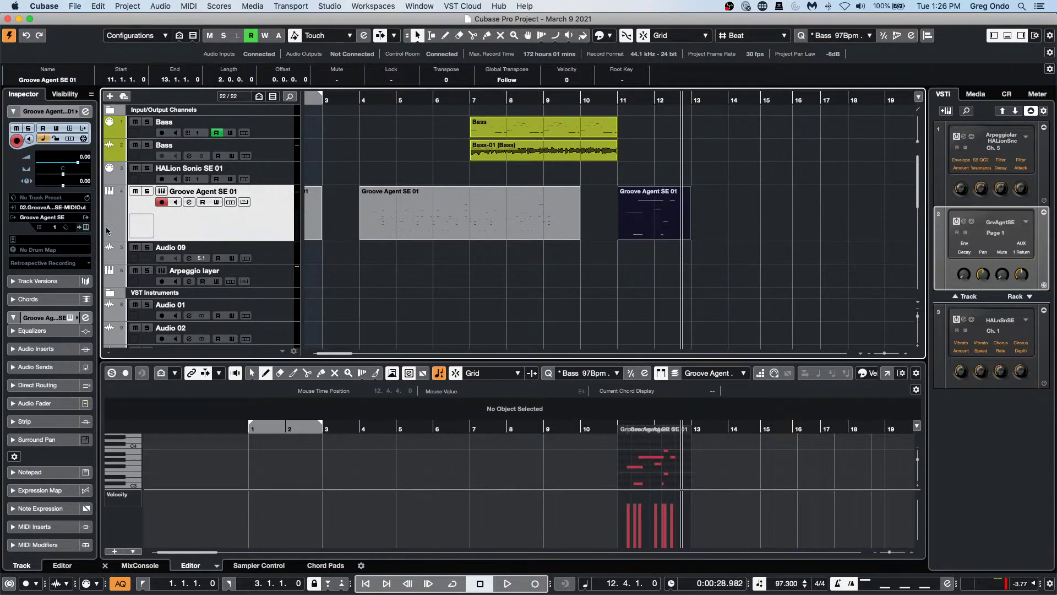
Step: Edit the Groove Agent SE 01 track in place and select the range from 11.1.1 to 13.1.1 across its notes
{"action": "left_click", "coordinate": [235, 201]}
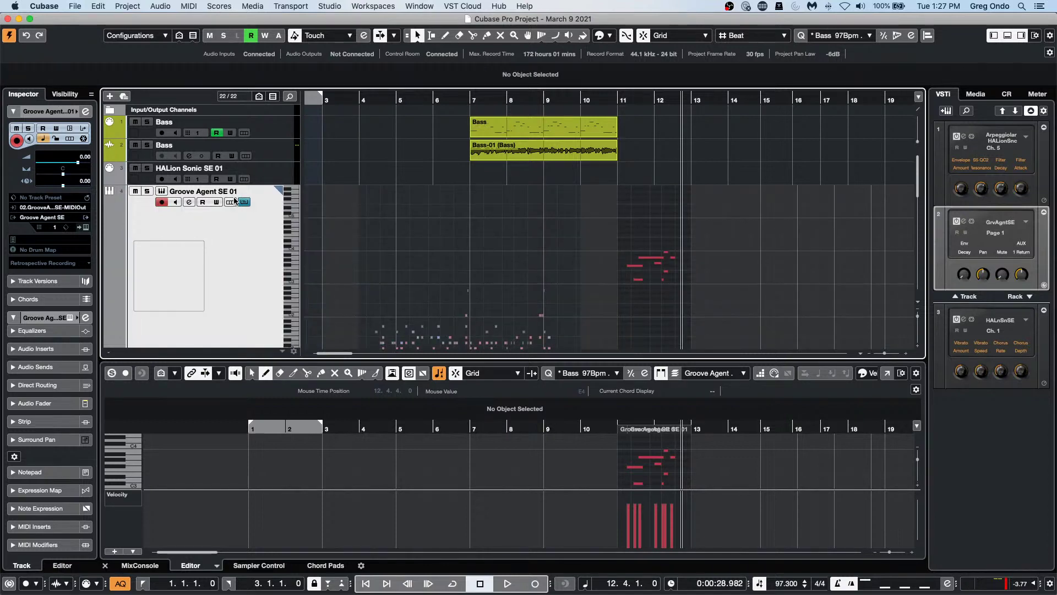
{"action": "left_click_drag", "start_coordinate": [654, 101], "coordinate": [577, 184]}
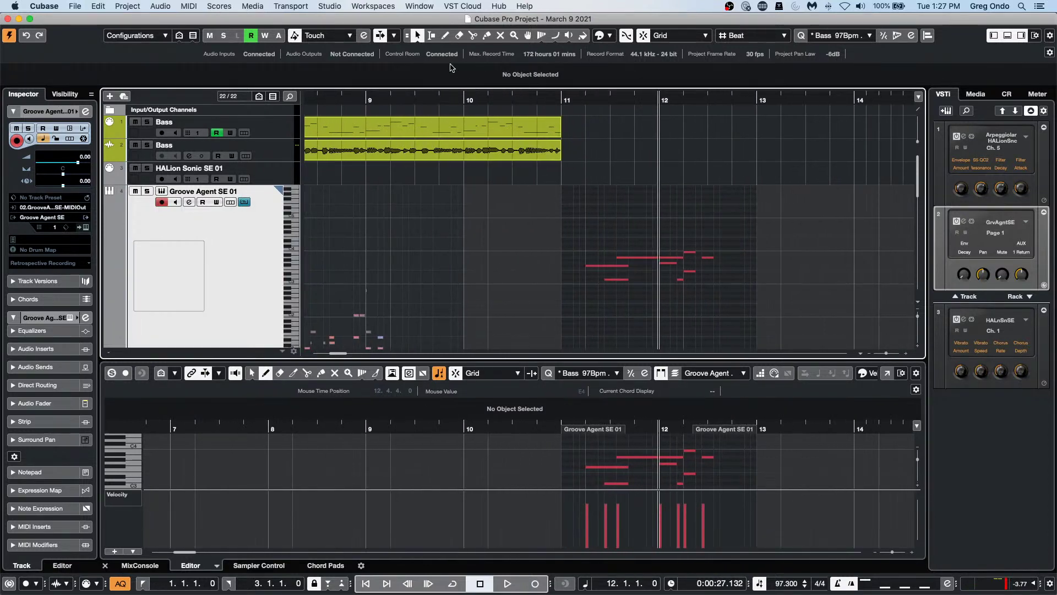
{"action": "left_click", "coordinate": [432, 35]}
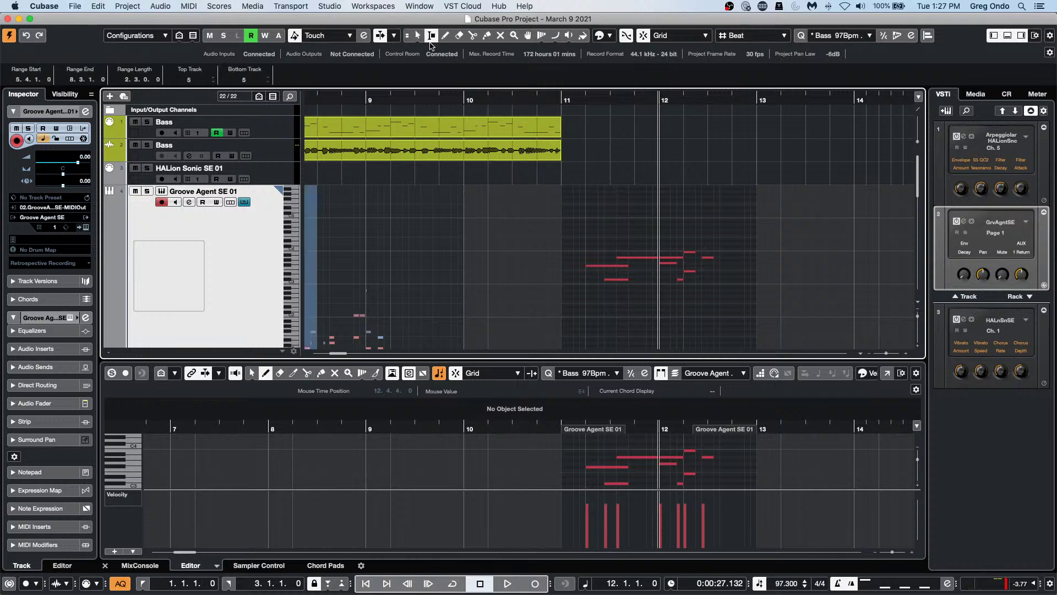
{"action": "left_click_drag", "start_coordinate": [562, 188], "coordinate": [750, 200]}
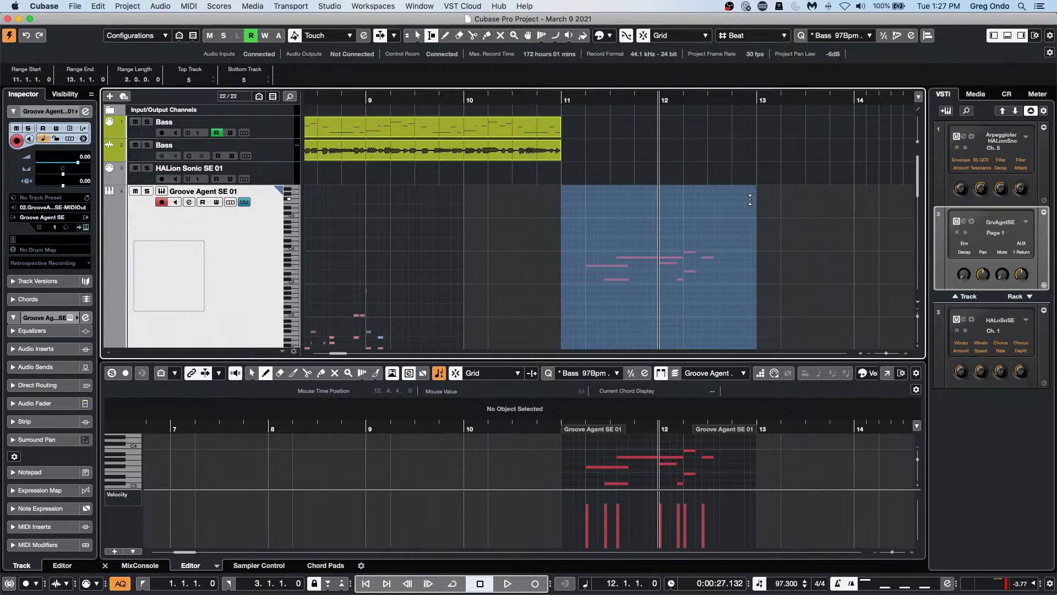
Step: Duplicate the selected two-bar note range four times after bar 13
{"action": "left_click", "coordinate": [601, 99]}
{"action": "key", "text": "g"}
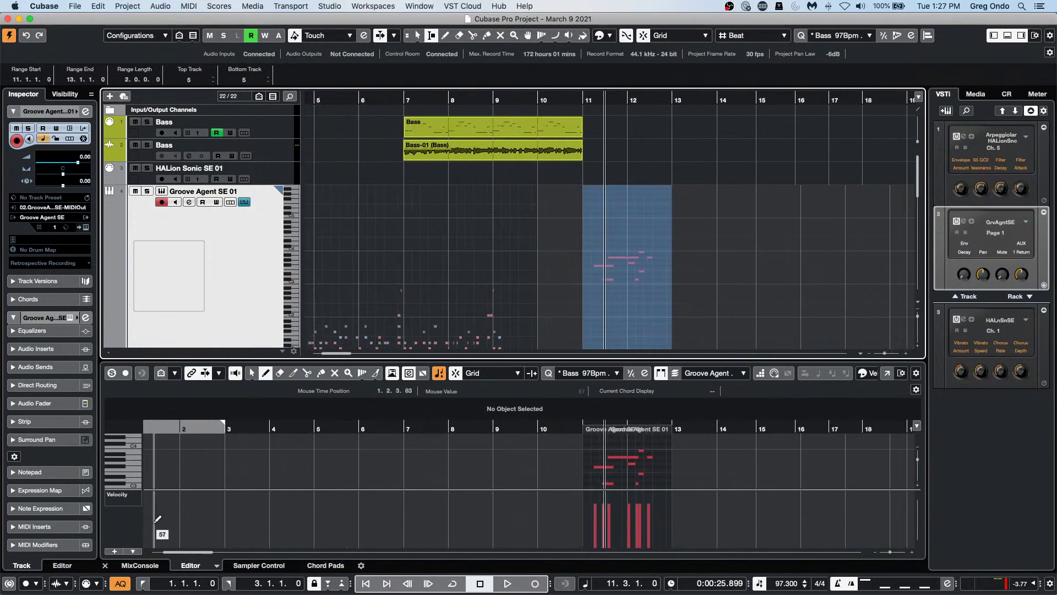
{"action": "key", "text": "super+d"}
{"action": "key", "text": "super+d"}
{"action": "key", "text": "super+d"}
{"action": "key", "text": "super+d"}
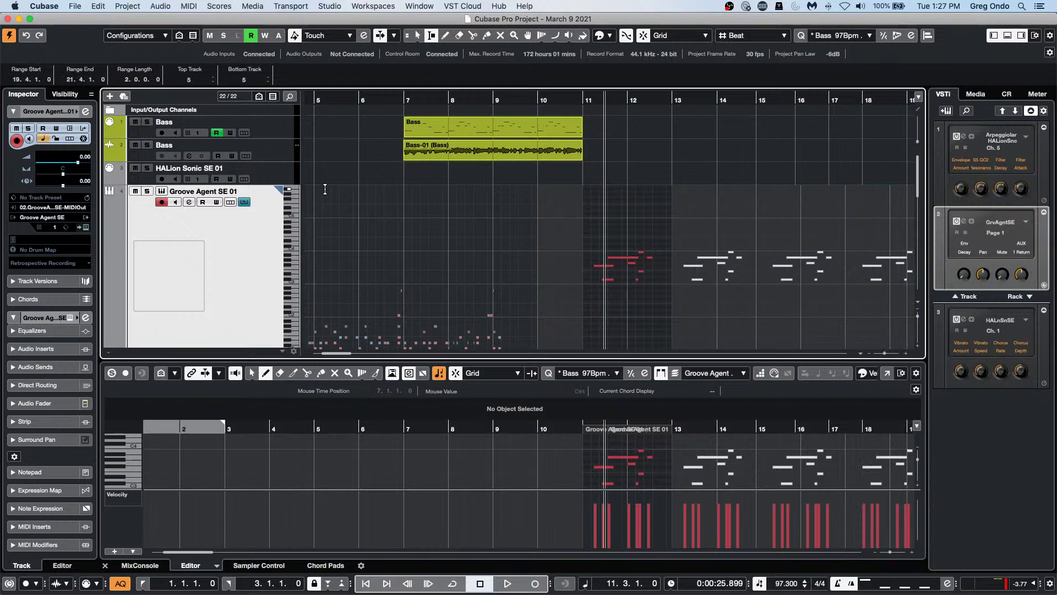
Step: Leave in-place editing and extend the end of the part at bar 11 to 24.3.1 with the Object Selection tool
{"action": "left_click", "coordinate": [246, 203]}
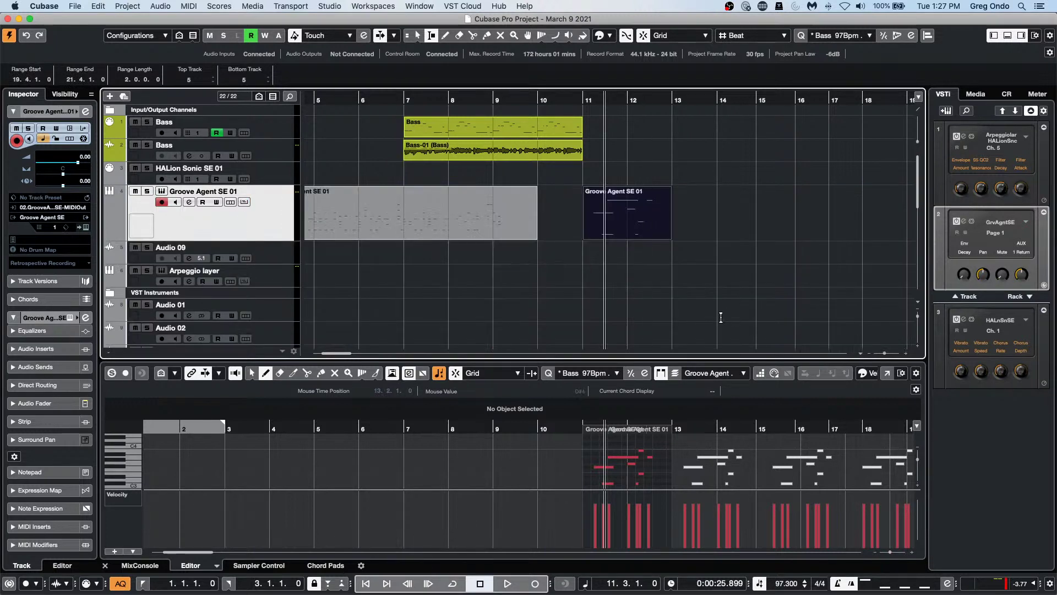
{"action": "left_click", "coordinate": [692, 308]}
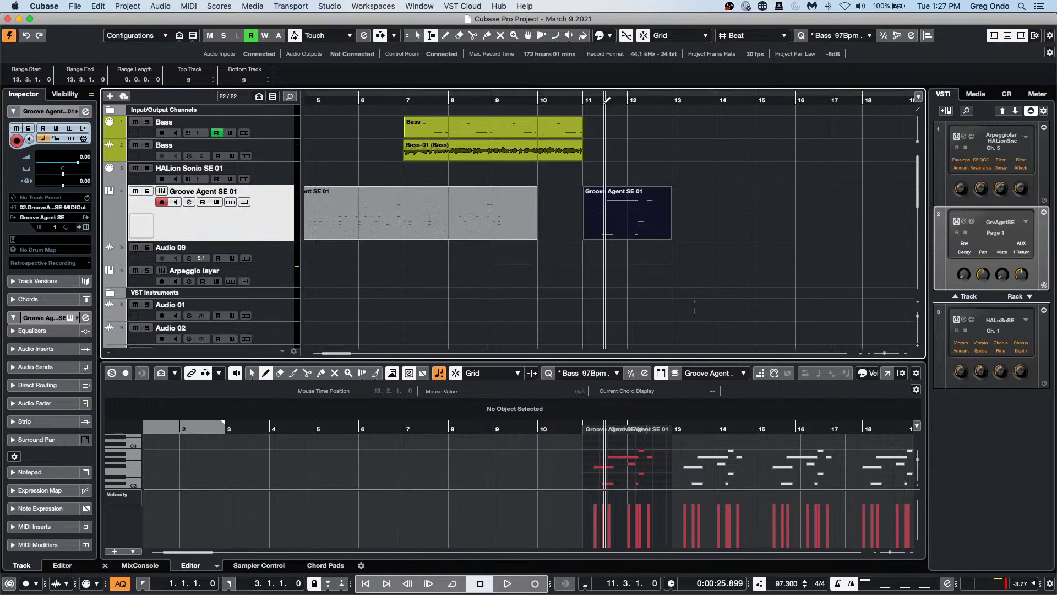
{"action": "left_click_drag", "start_coordinate": [608, 99], "coordinate": [574, 130]}
{"action": "right_click", "coordinate": [513, 244]}
{"action": "left_click", "coordinate": [519, 244]}
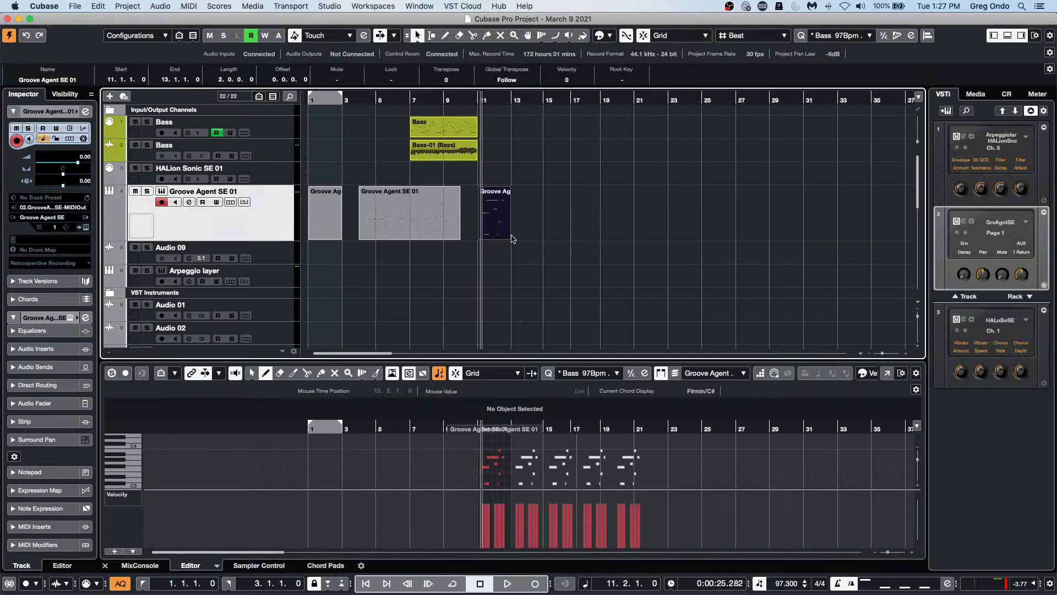
{"action": "left_click_drag", "start_coordinate": [511, 237], "coordinate": [693, 242]}
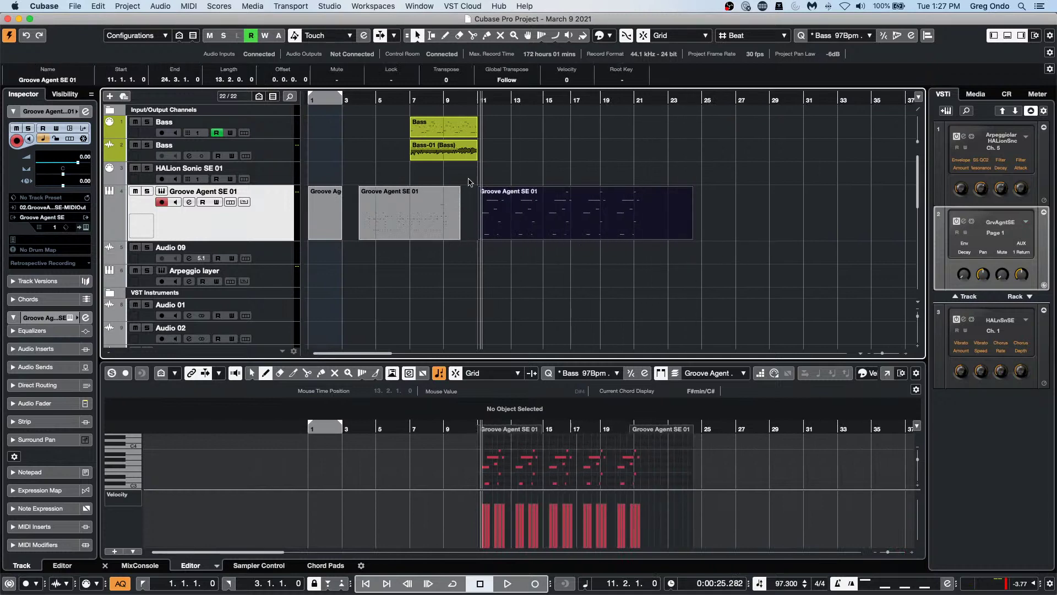
{"action": "left_click", "coordinate": [522, 101]}
{"action": "left_click_drag", "start_coordinate": [521, 100], "coordinate": [521, 200]}
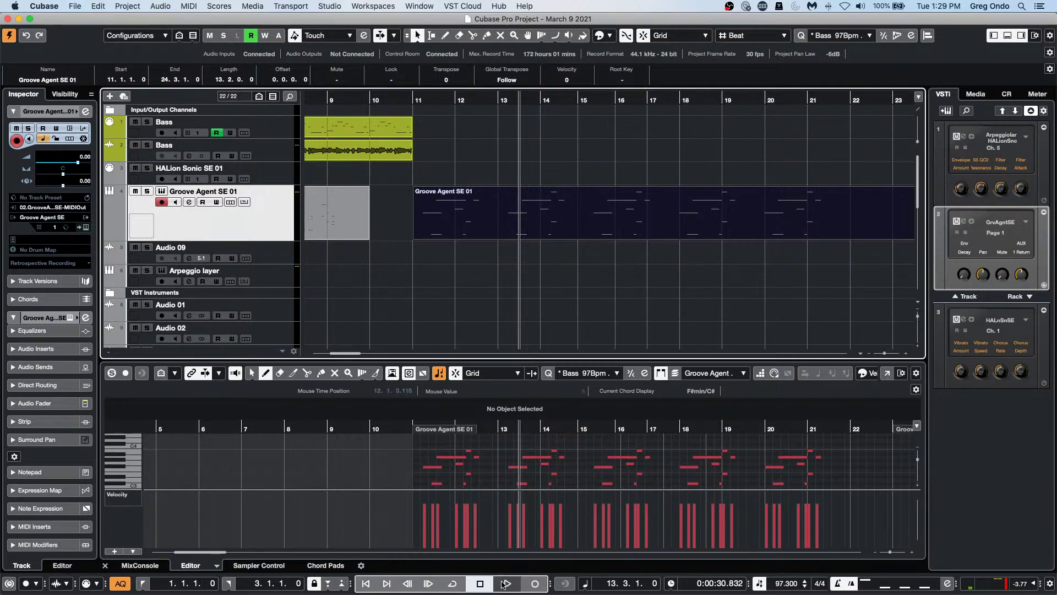
Step: Show the MixConsole in the lower zone and open the channel settings of the 5.1 Out channel
{"action": "left_click", "coordinate": [336, 566]}
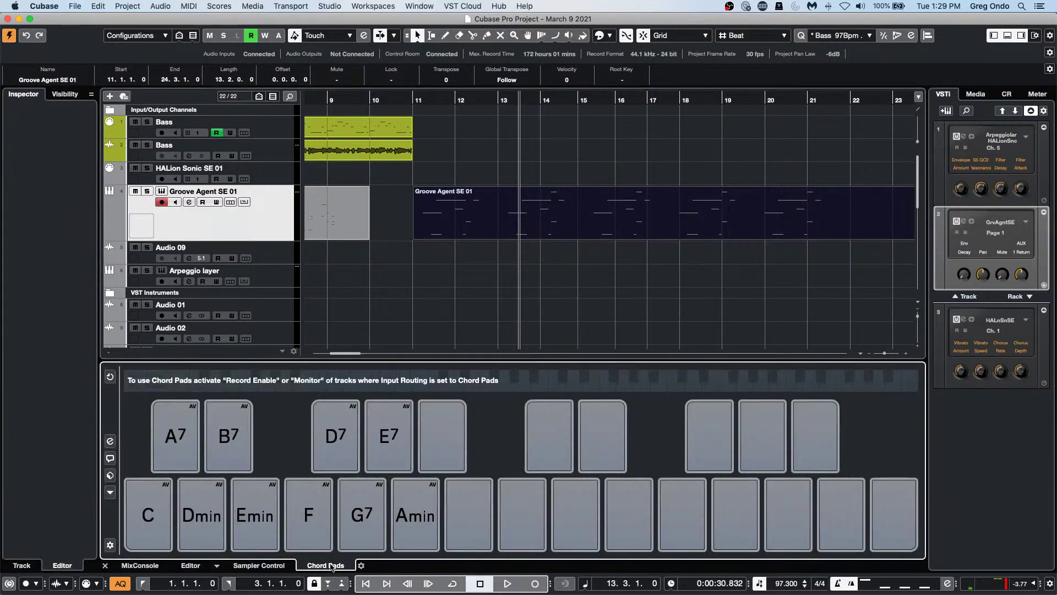
{"action": "left_click", "coordinate": [144, 566]}
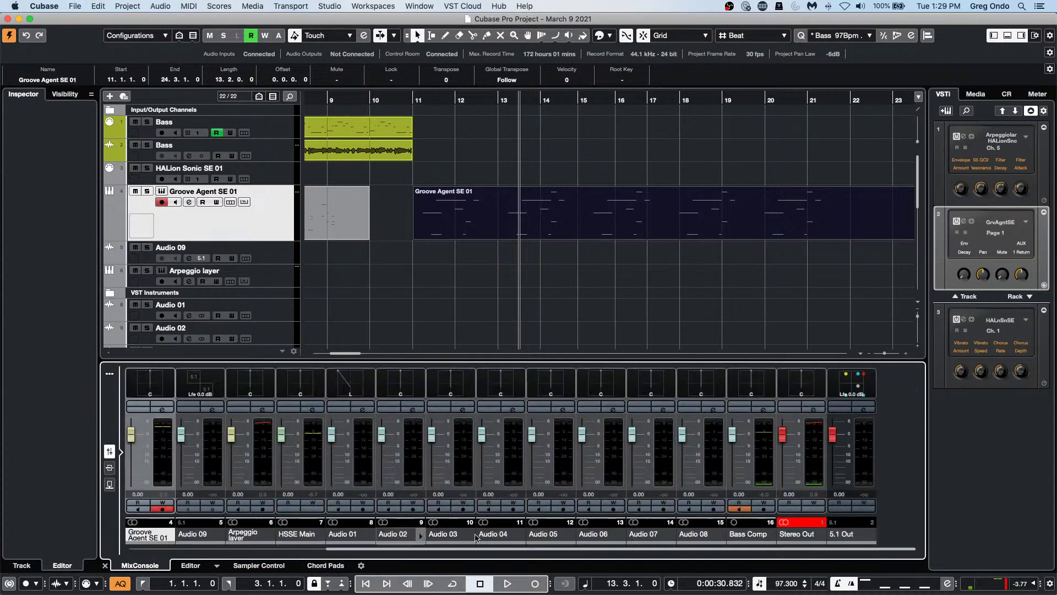
{"action": "left_click", "coordinate": [864, 410]}
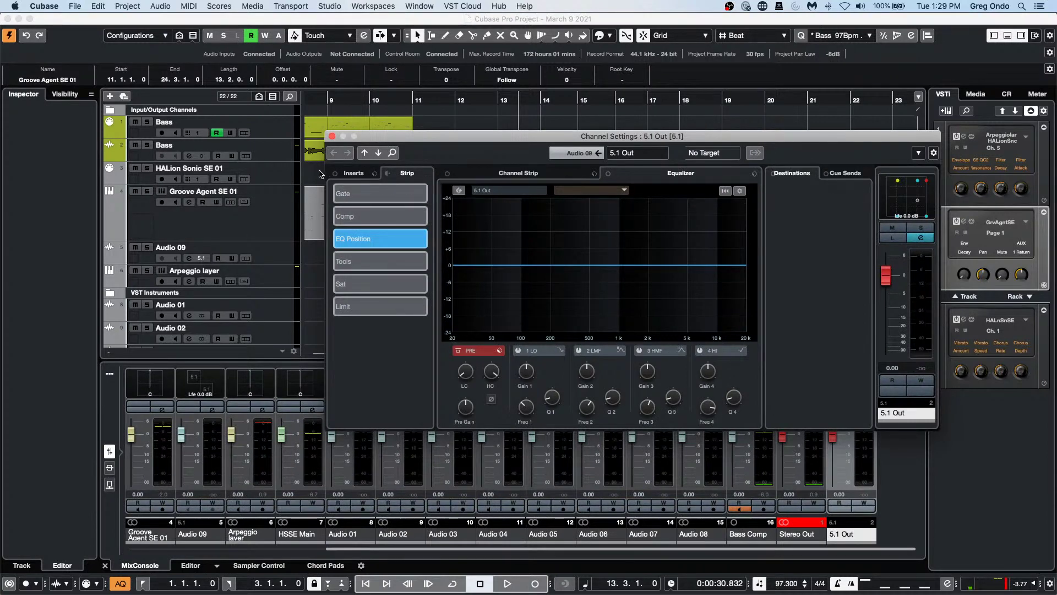
Step: Load the SuperVision analyzer into the second insert slot of the 5.1 Out channel
{"action": "left_click", "coordinate": [374, 181]}
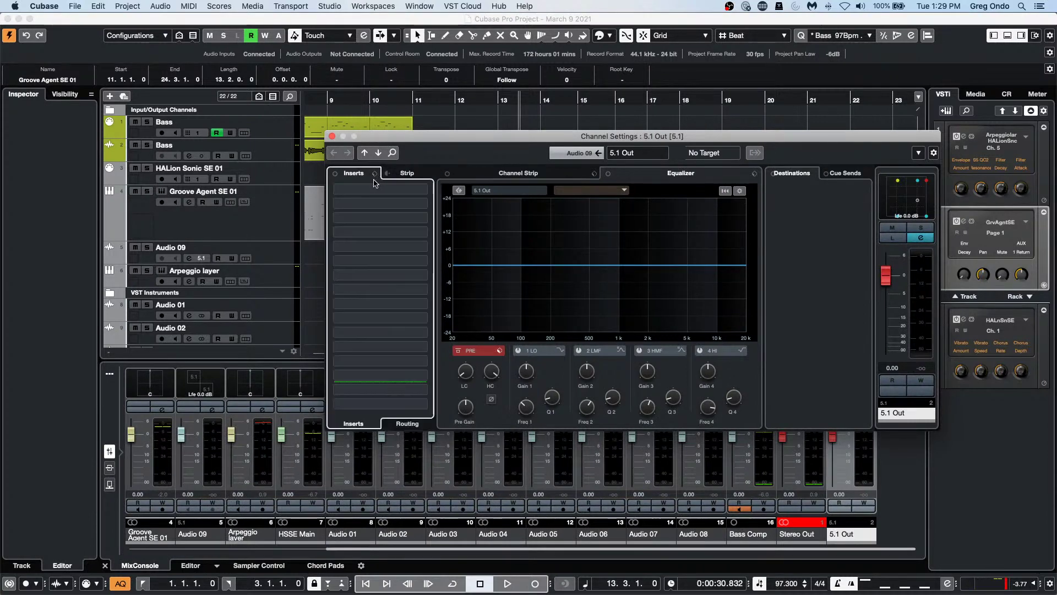
{"action": "left_click", "coordinate": [422, 204]}
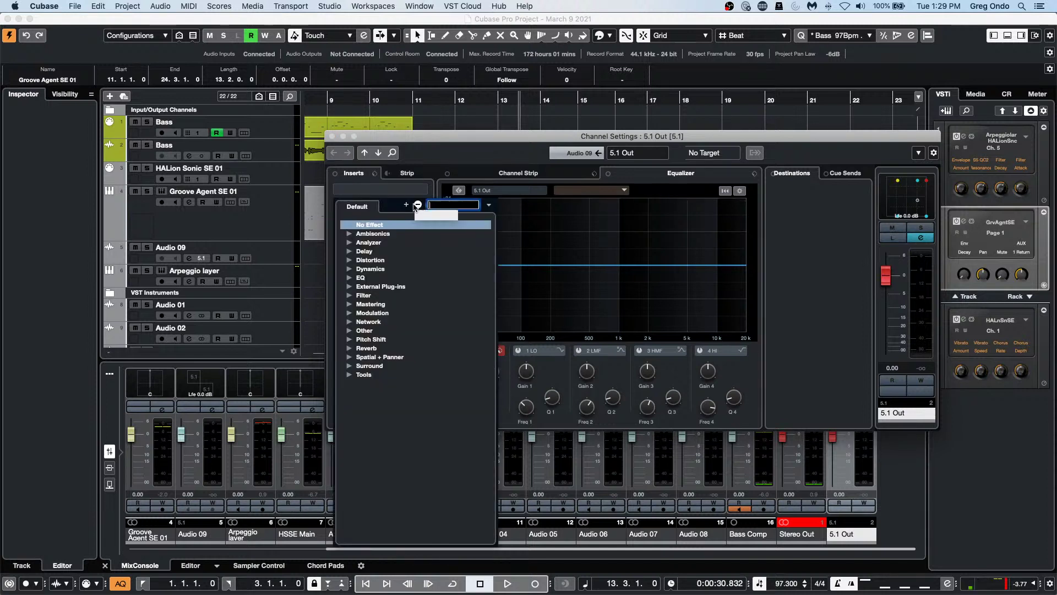
{"action": "left_click", "coordinate": [349, 242]}
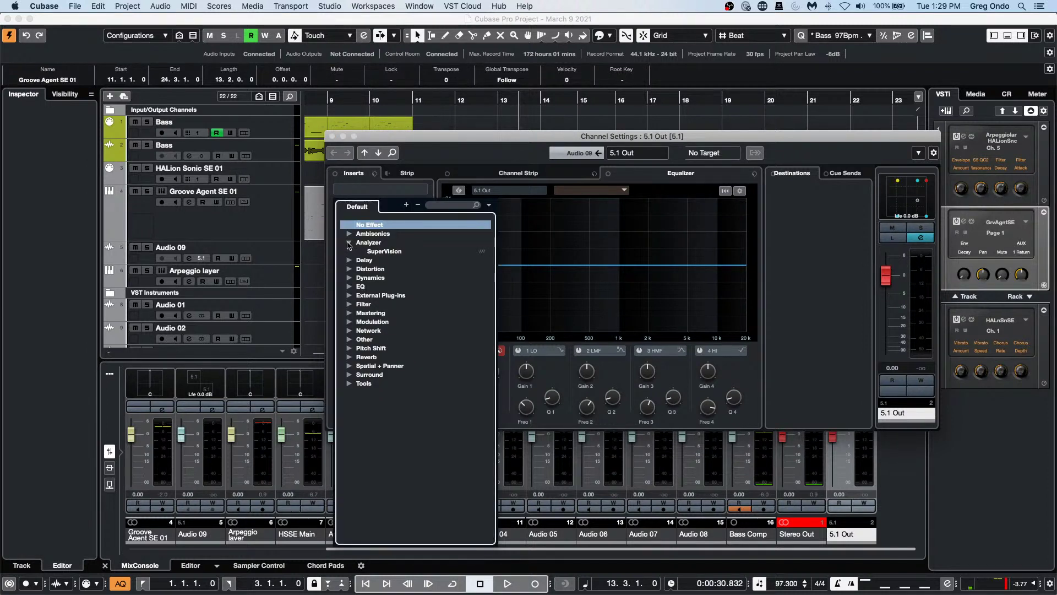
{"action": "left_click", "coordinate": [384, 252]}
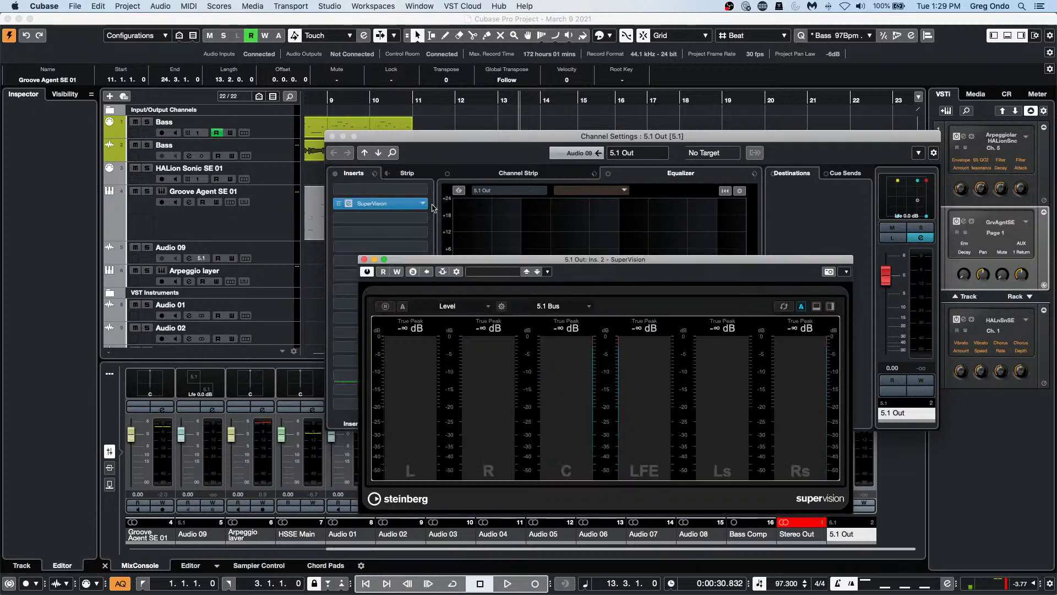
Step: View SuperVision's Loudness meter for the 5.1 bus and return the display to Level
{"action": "left_click_drag", "start_coordinate": [443, 259], "coordinate": [315, 218]}
{"action": "left_click", "coordinate": [347, 265]}
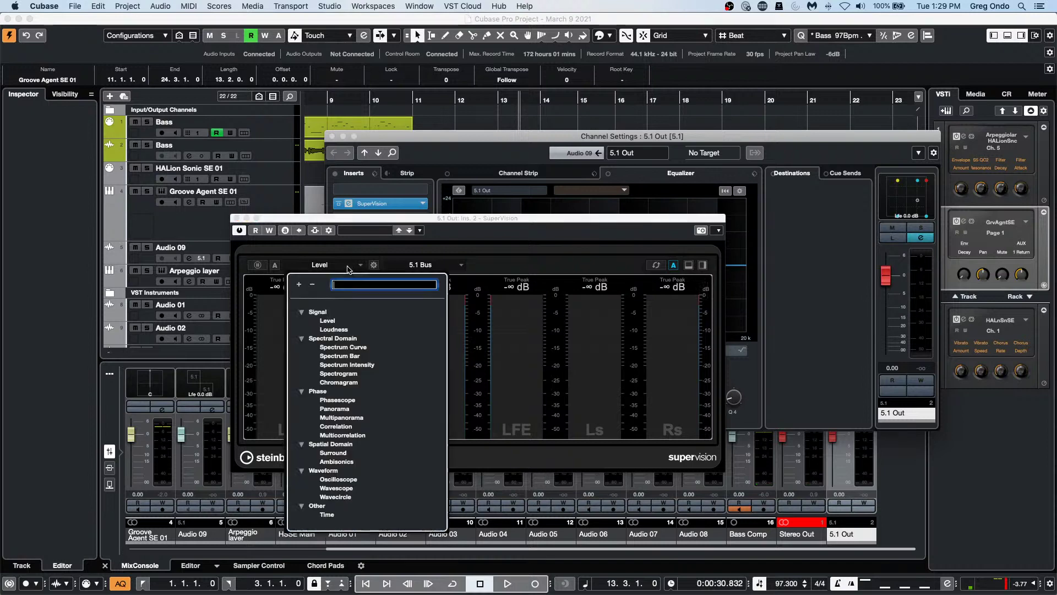
{"action": "left_click", "coordinate": [339, 330]}
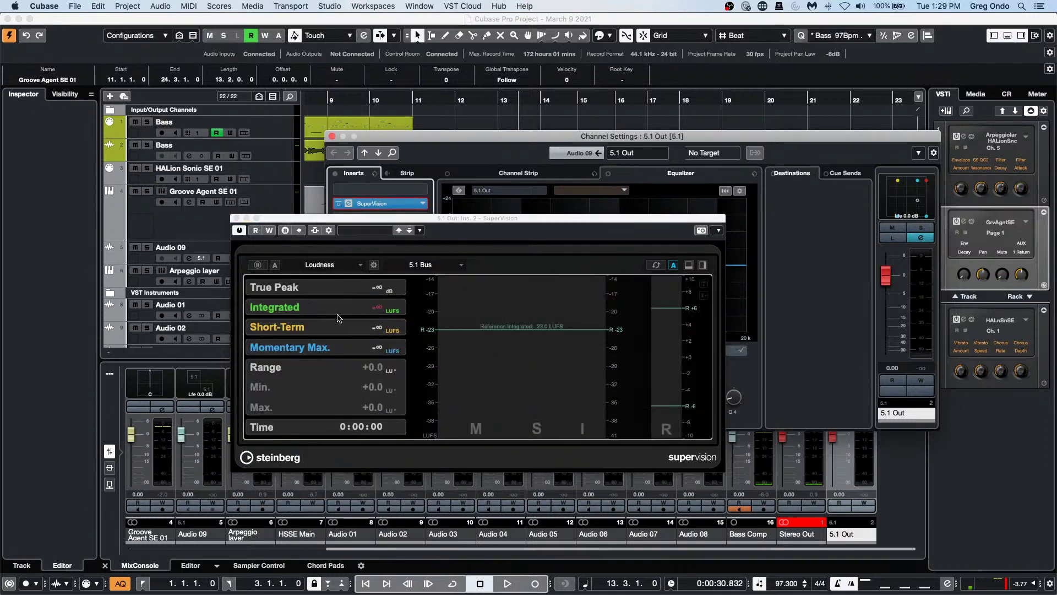
{"action": "left_click", "coordinate": [342, 269]}
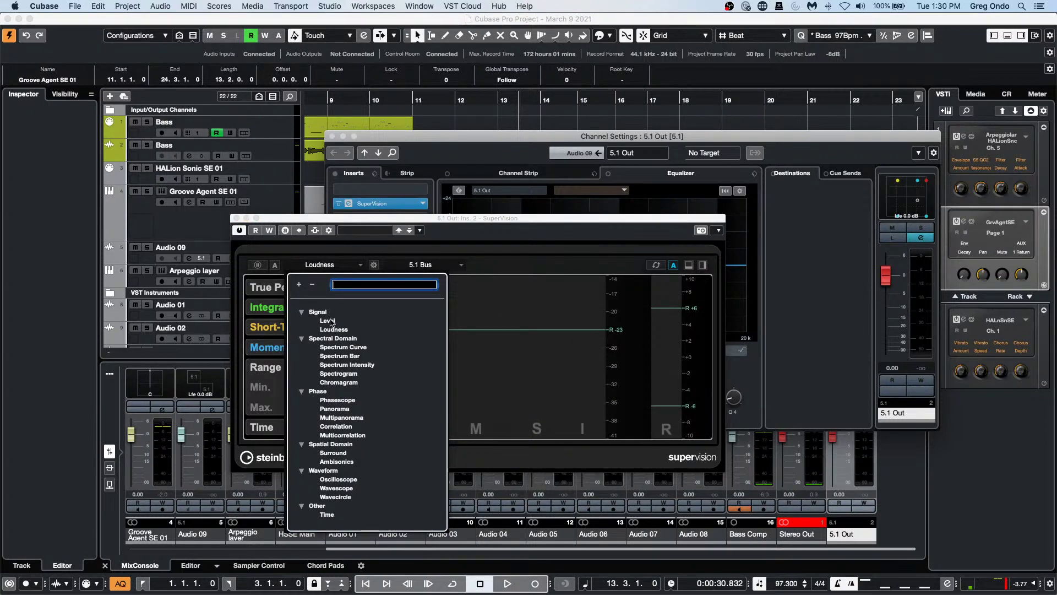
{"action": "left_click", "coordinate": [330, 323]}
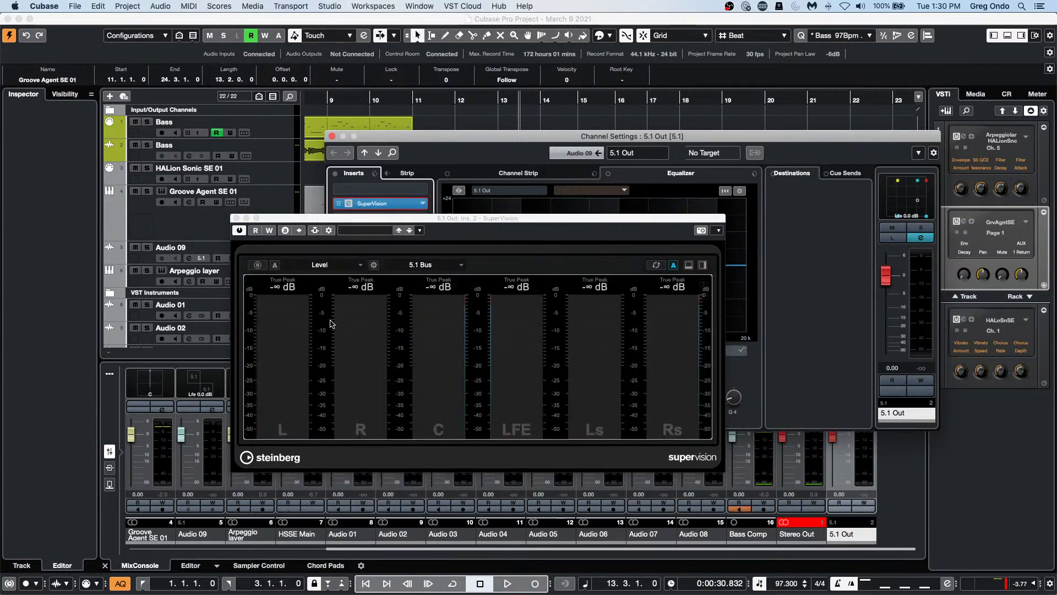
Step: Remove SuperVision from the second insert slot of the 5.1 Out channel and close its channel settings
{"action": "left_click", "coordinate": [236, 218]}
{"action": "left_click", "coordinate": [422, 204]}
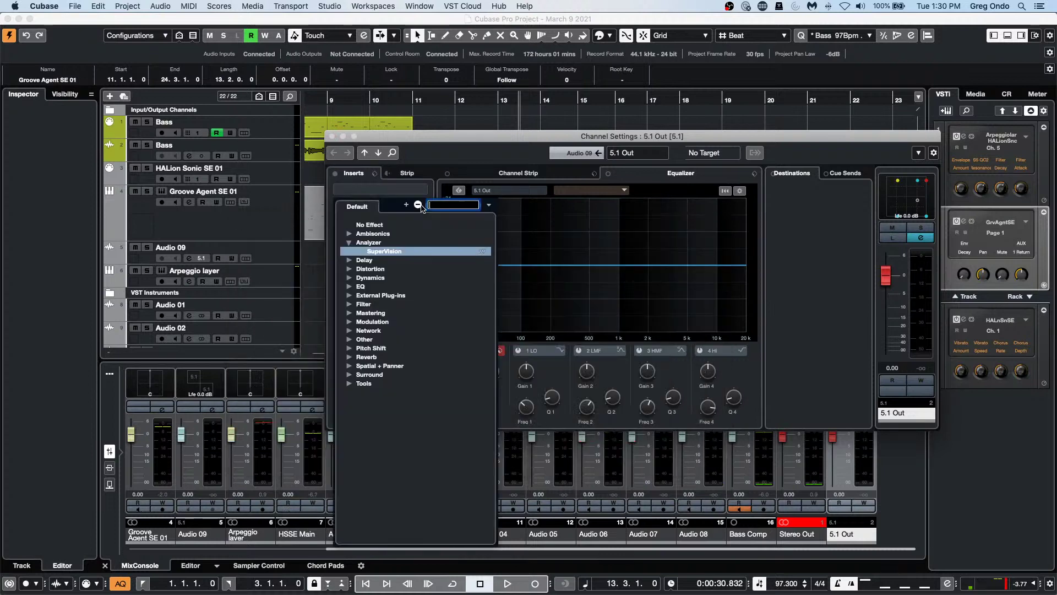
{"action": "left_click", "coordinate": [369, 225]}
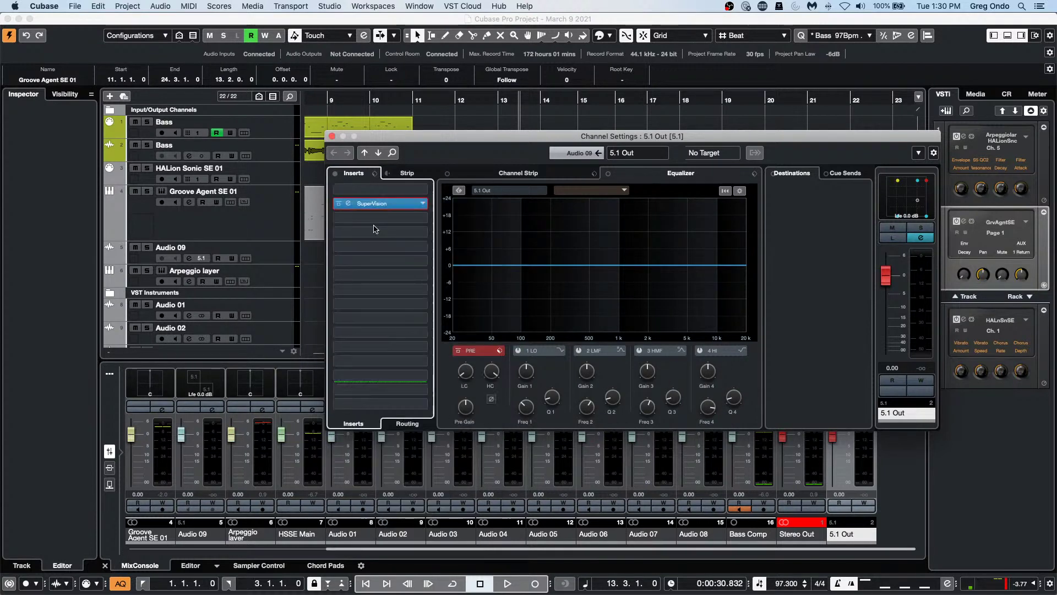
{"action": "left_click", "coordinate": [332, 137]}
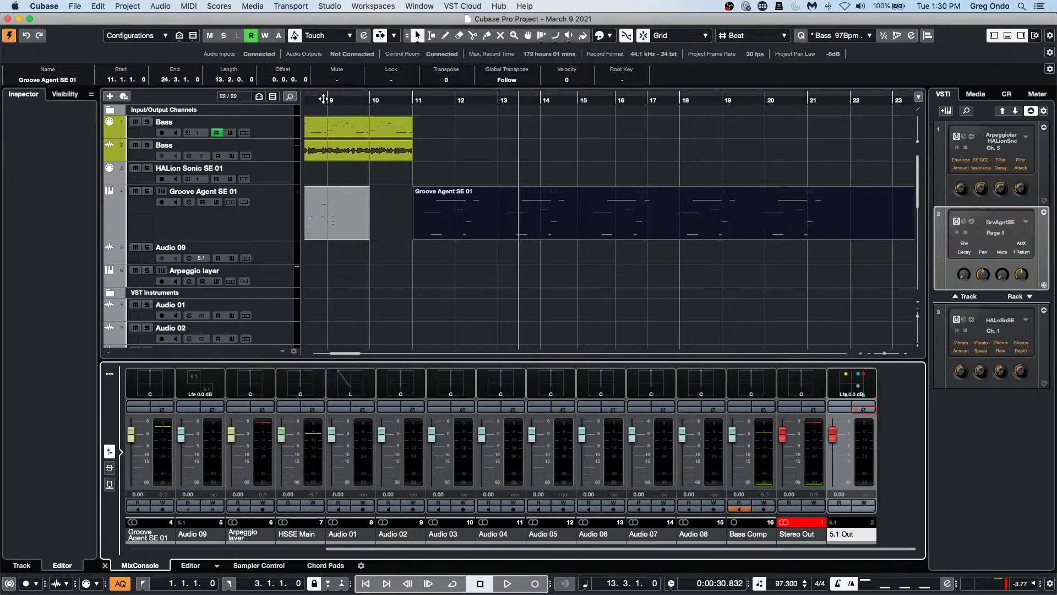
Step: Return to the project start and open the Drum Loops set from the Loops & Samples media content
{"action": "left_click_drag", "start_coordinate": [326, 99], "coordinate": [272, 60]}
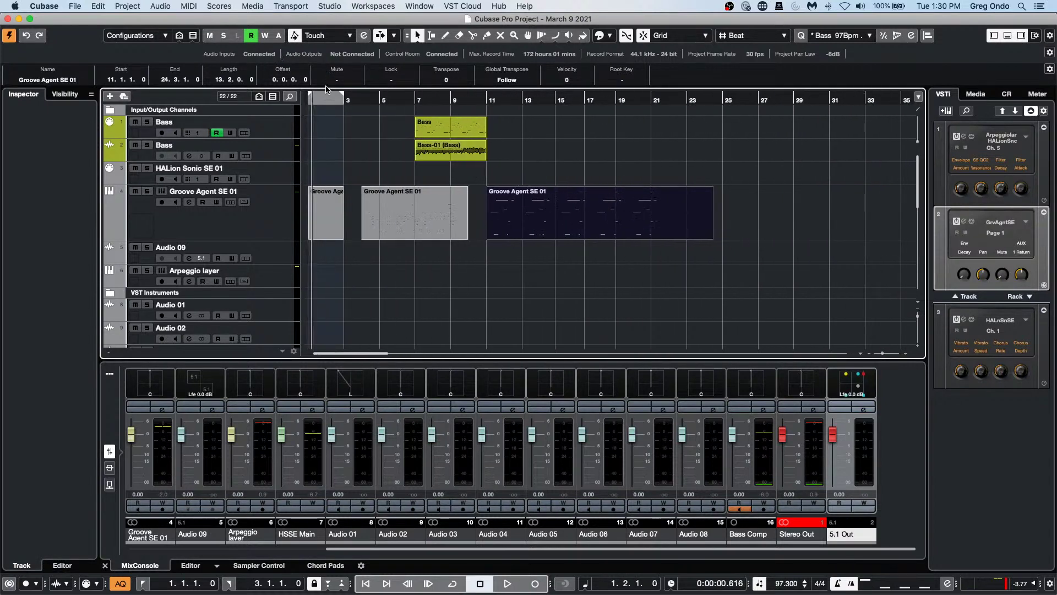
{"action": "scroll", "coordinate": [378, 172], "scroll_direction": "down", "scroll_amount": 10}
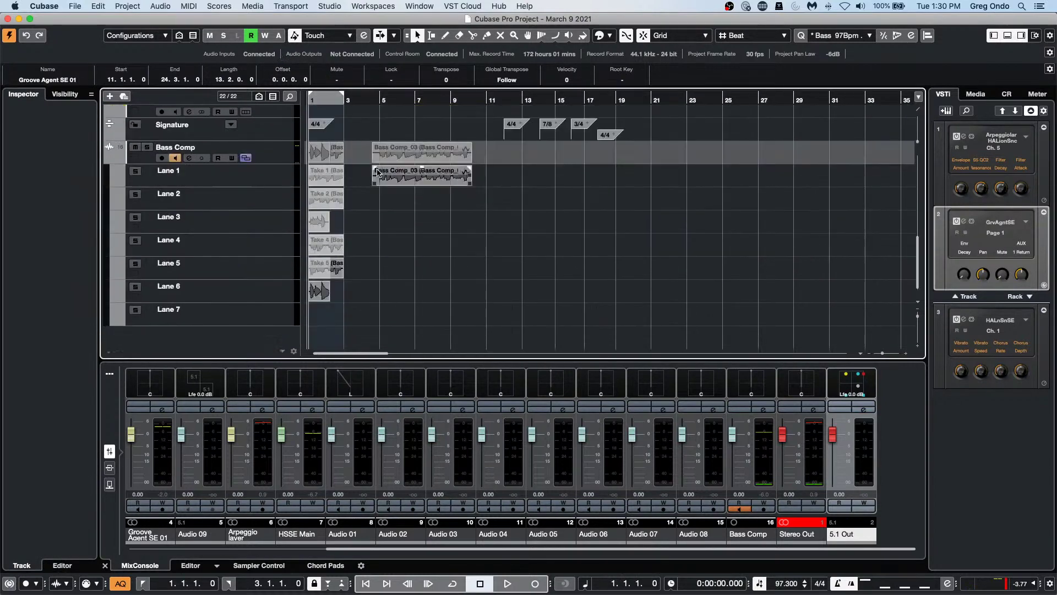
{"action": "scroll", "coordinate": [385, 175], "scroll_direction": "up", "scroll_amount": 10}
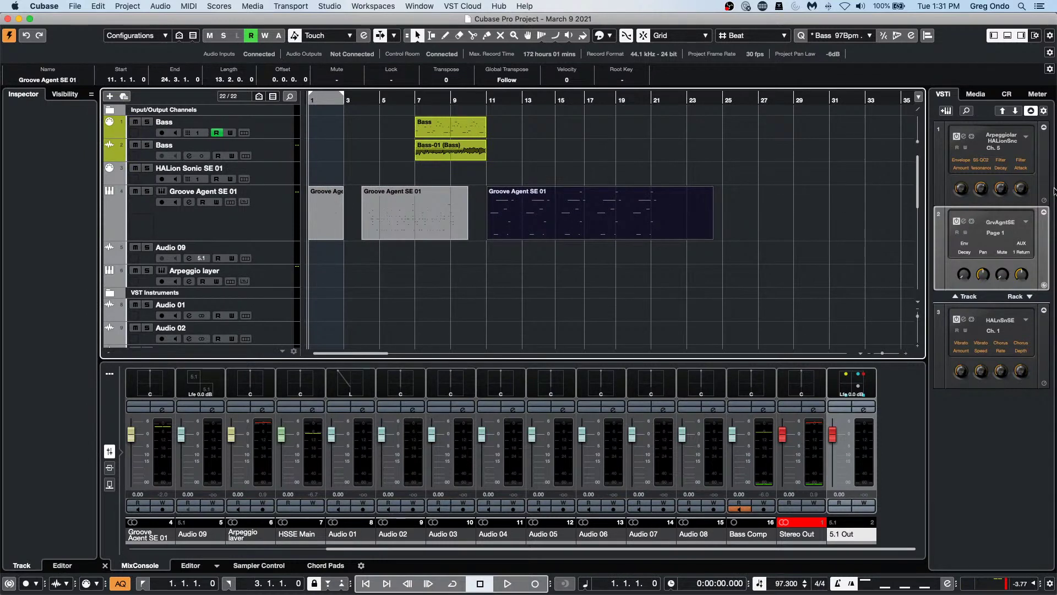
{"action": "left_click", "coordinate": [979, 97]}
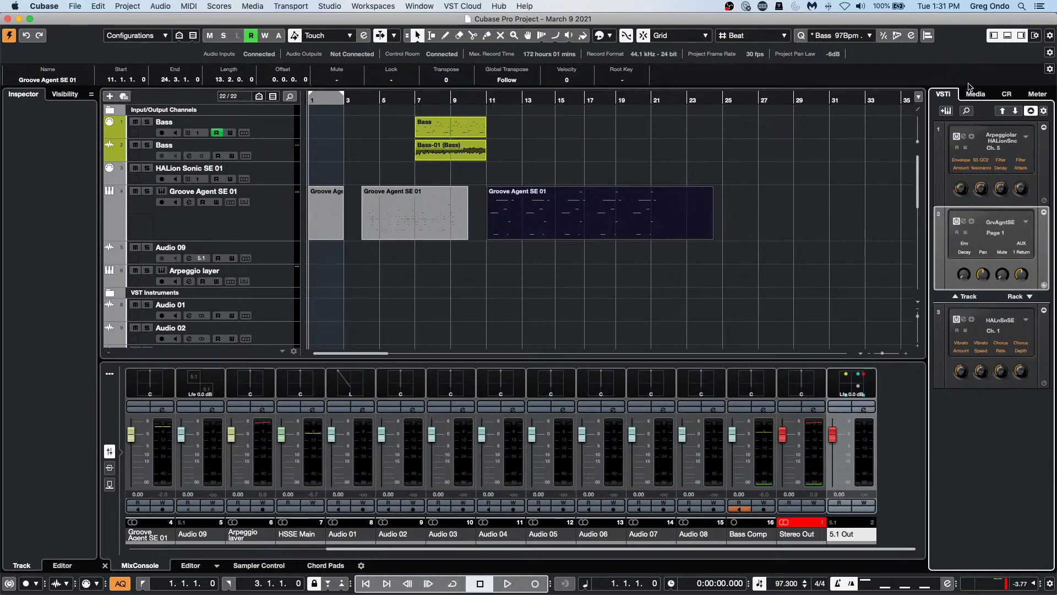
{"action": "left_click", "coordinate": [977, 95]}
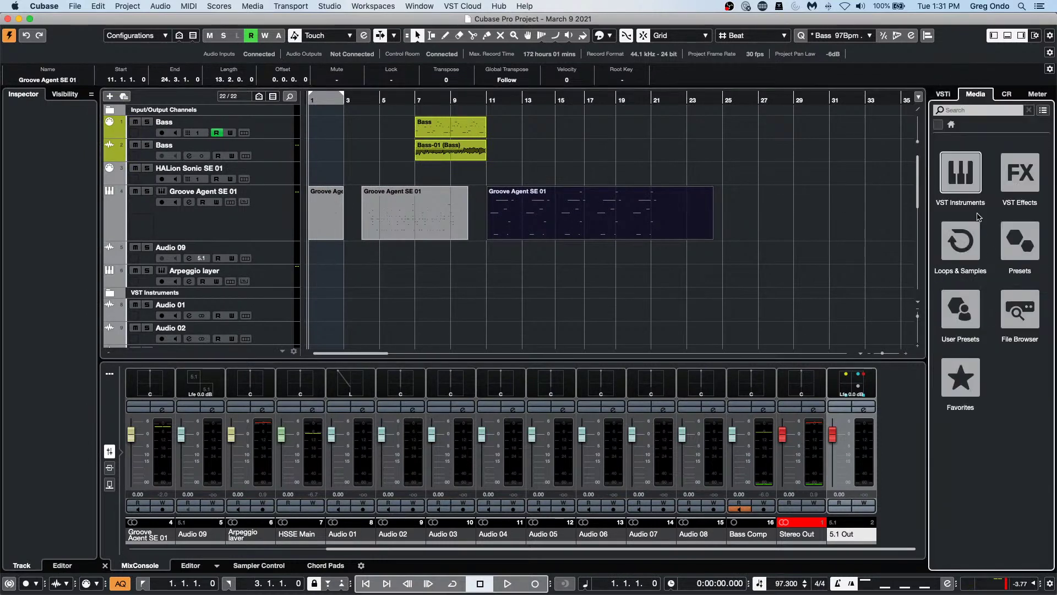
{"action": "left_click", "coordinate": [968, 234]}
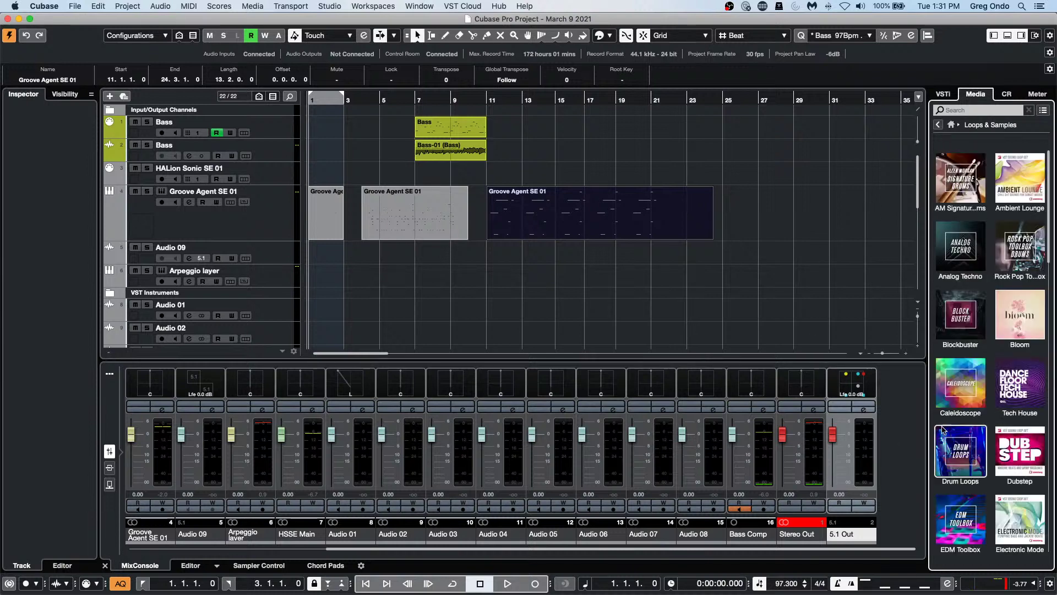
{"action": "left_click", "coordinate": [973, 439]}
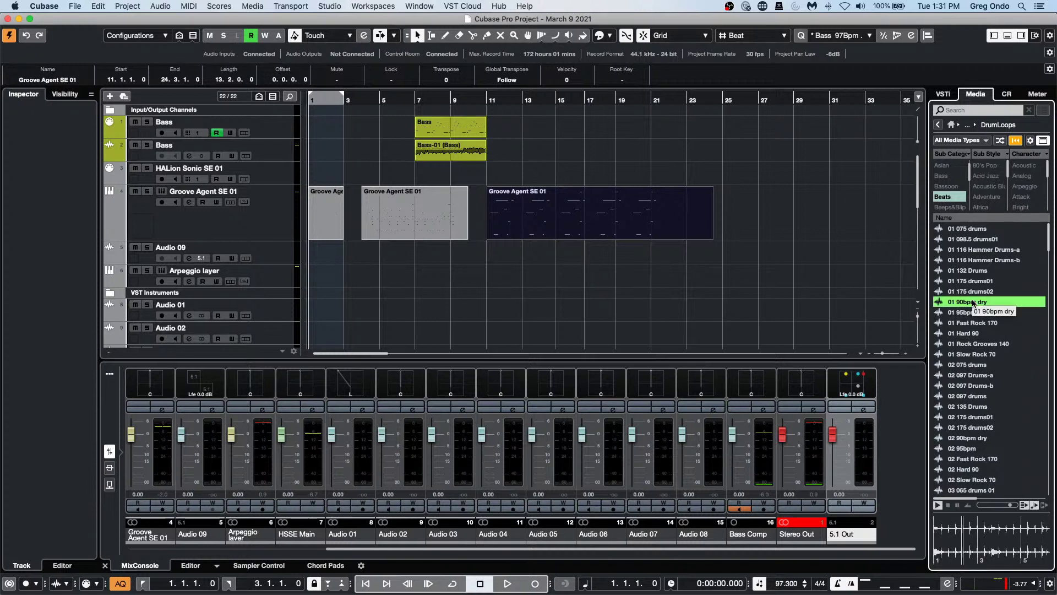
Step: Audition several drum loops and place 01 90bpm dry at bar 25 on a new audio track below Audio 09
{"action": "left_click", "coordinate": [971, 321]}
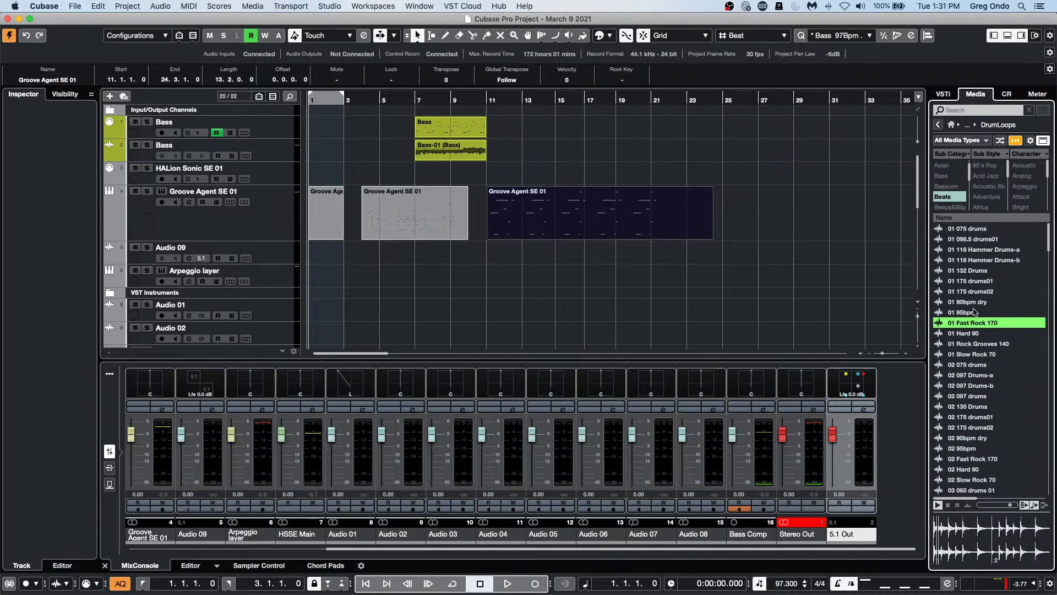
{"action": "left_click", "coordinate": [973, 302]}
{"action": "left_click", "coordinate": [975, 291]}
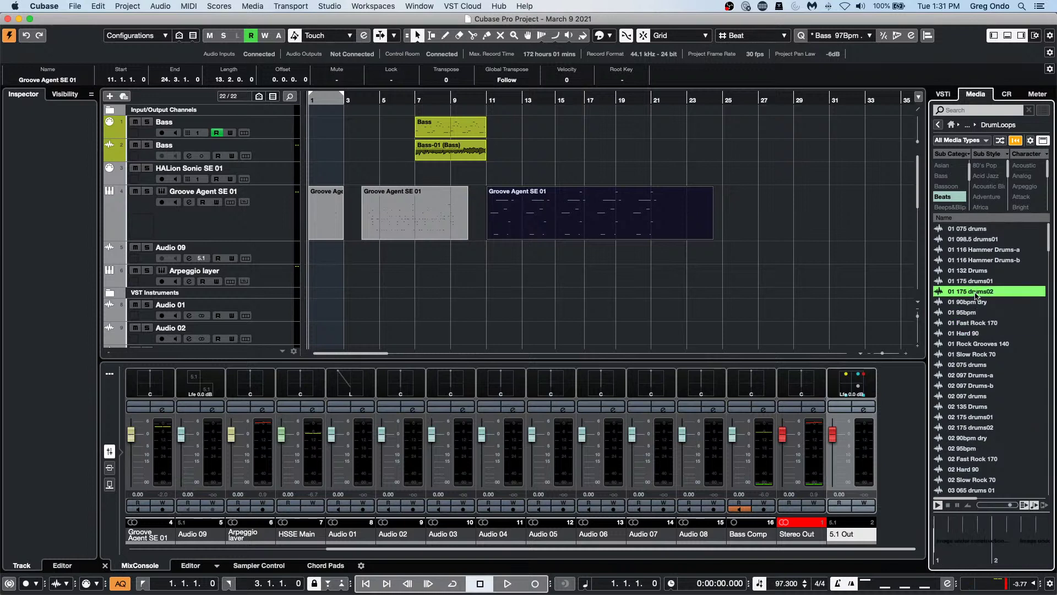
{"action": "left_click", "coordinate": [977, 282]}
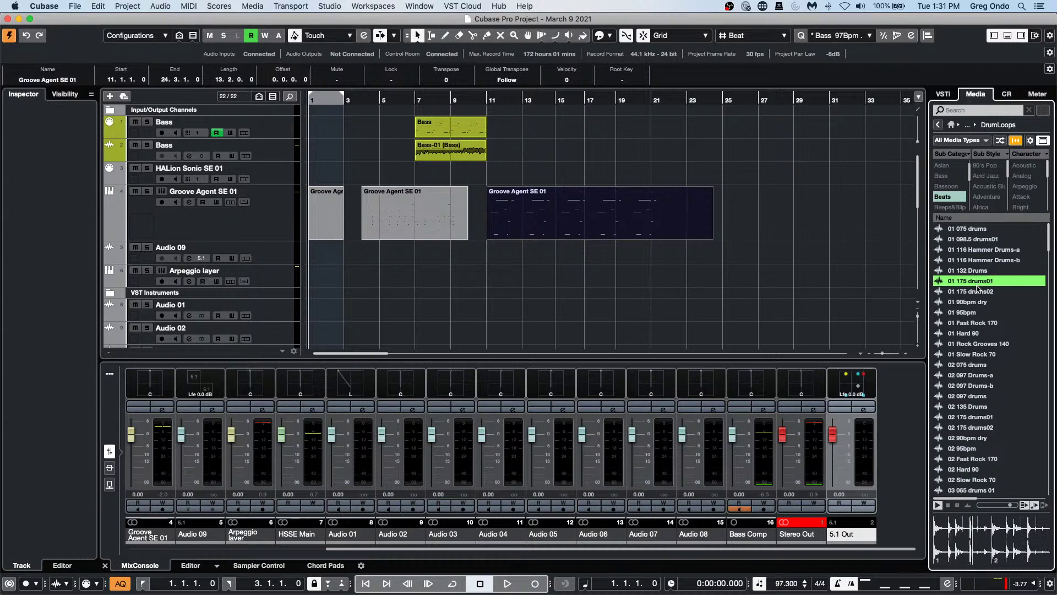
{"action": "left_click_drag", "start_coordinate": [976, 302], "coordinate": [463, 283]}
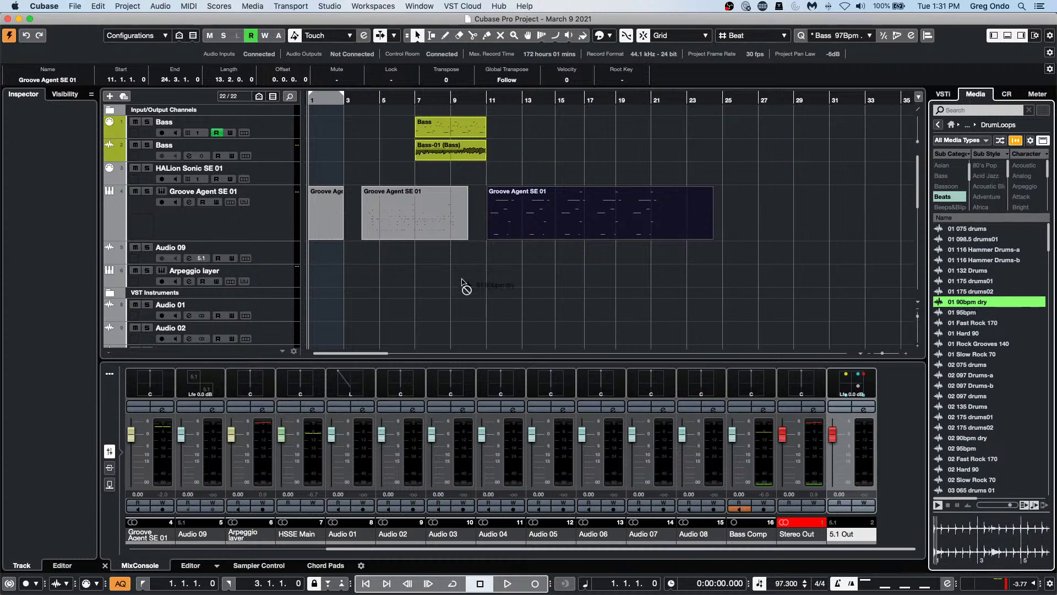
{"action": "left_click_drag", "start_coordinate": [293, 268], "coordinate": [749, 282]}
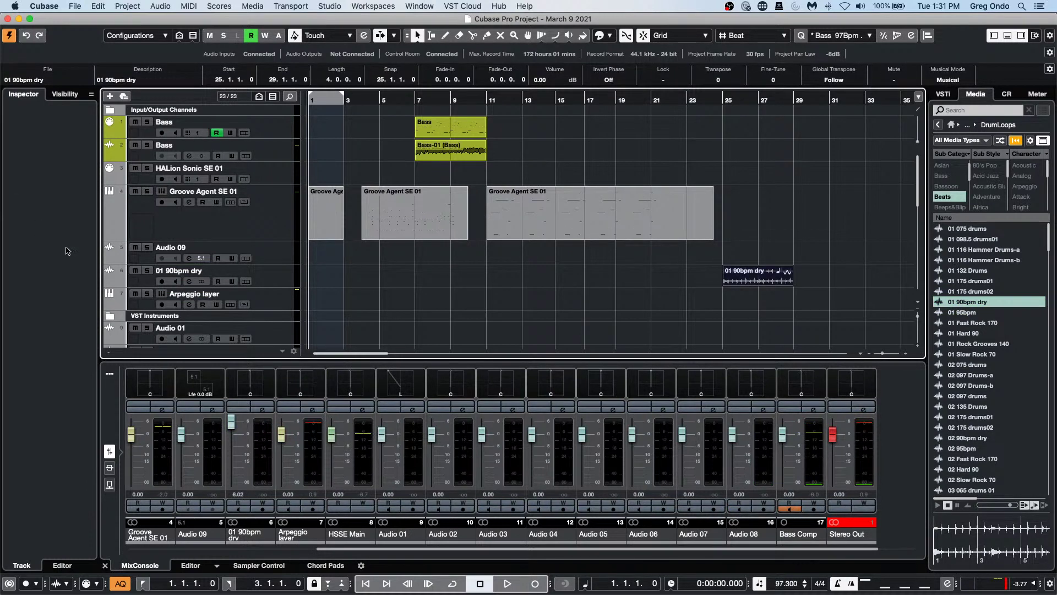
Step: Solo the 01 90bpm dry track, with the locators set to its event, and play from bar 25
{"action": "left_click", "coordinate": [147, 271]}
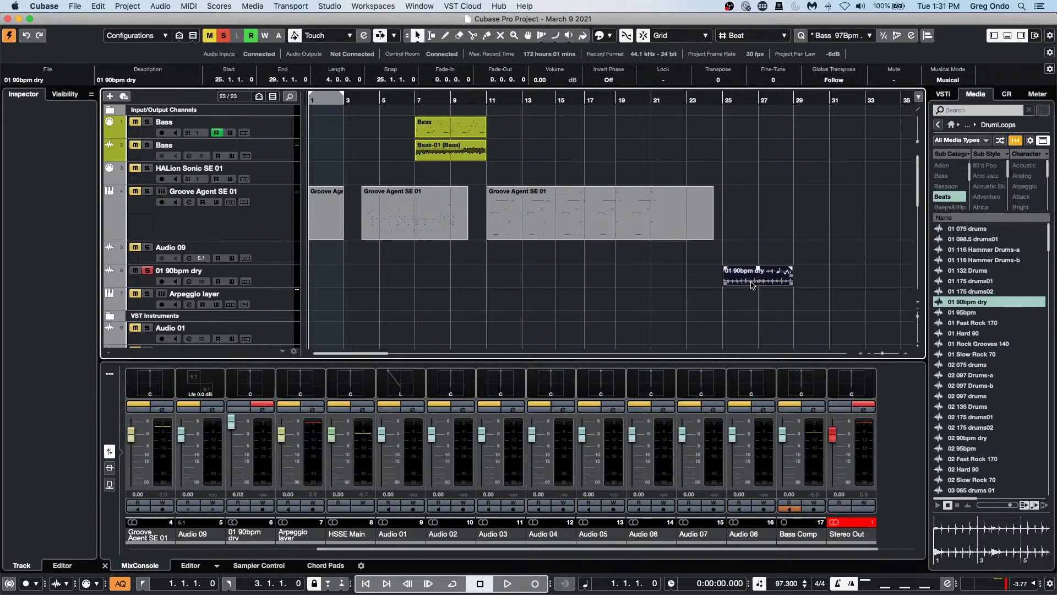
{"action": "key", "text": "p"}
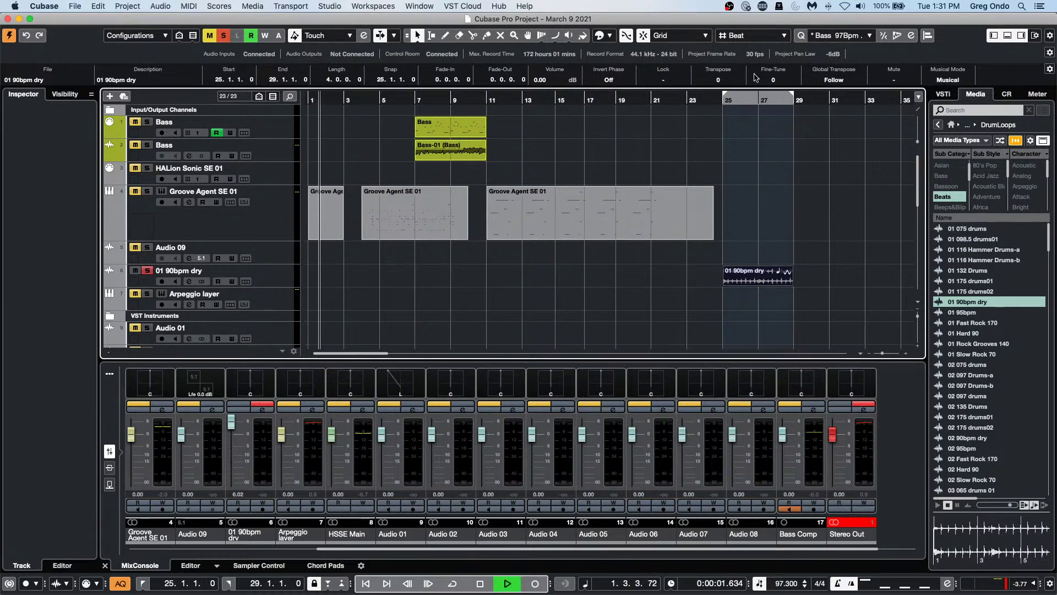
{"action": "key", "text": "KP_1"}
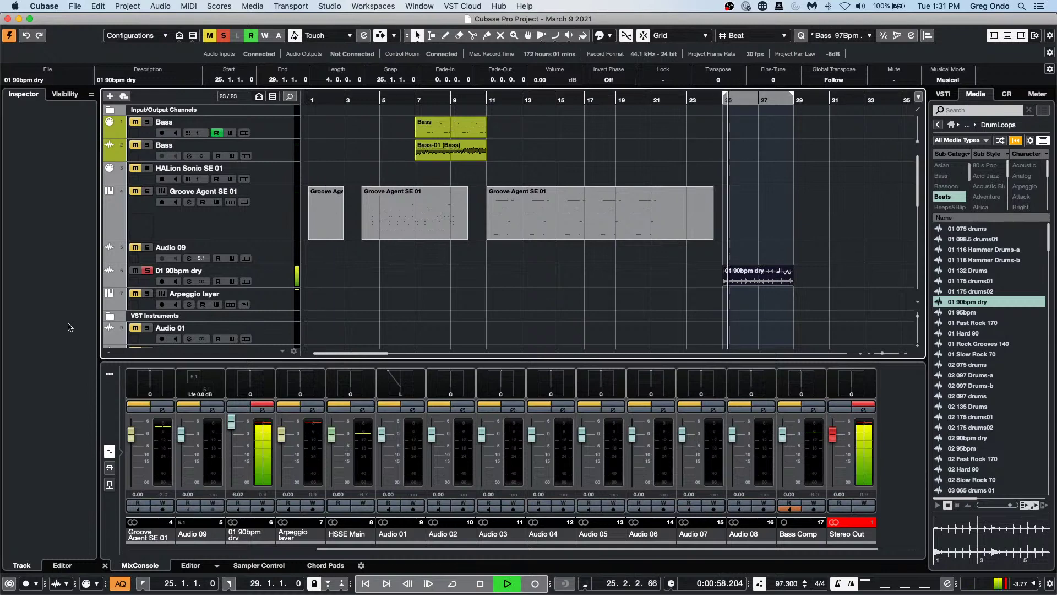
Step: Open the 01 90bpm dry event in the Sample Editor and expand its Process section
{"action": "left_click", "coordinate": [183, 273]}
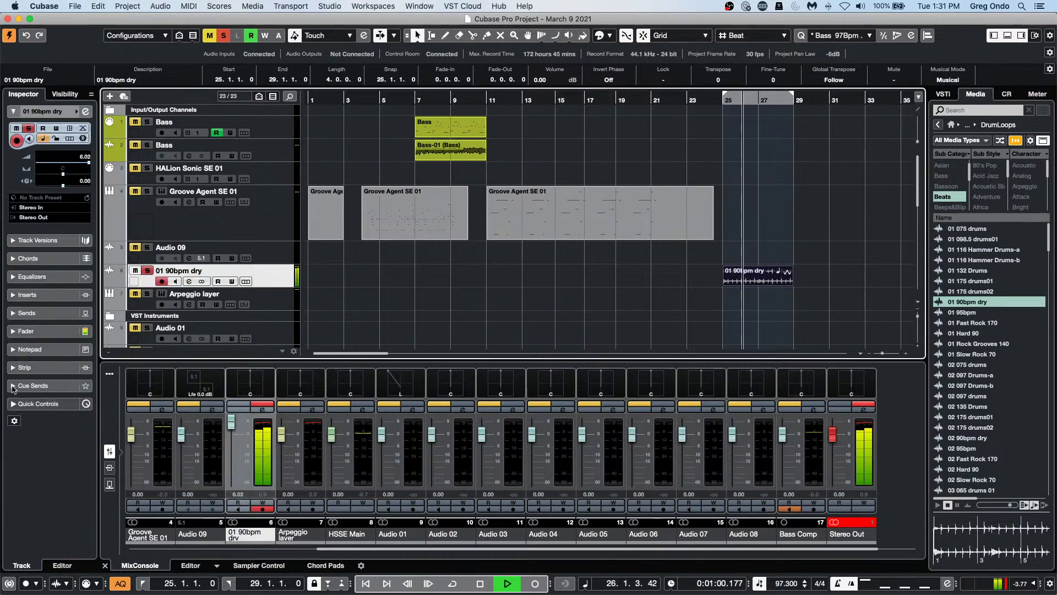
{"action": "key", "text": "super+e"}
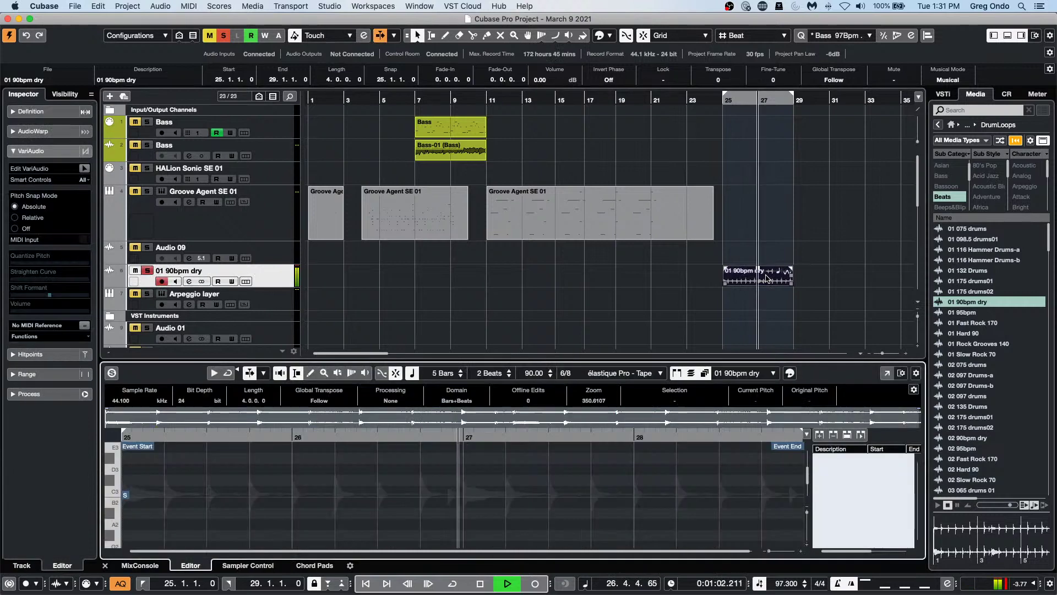
{"action": "left_click", "coordinate": [30, 394]}
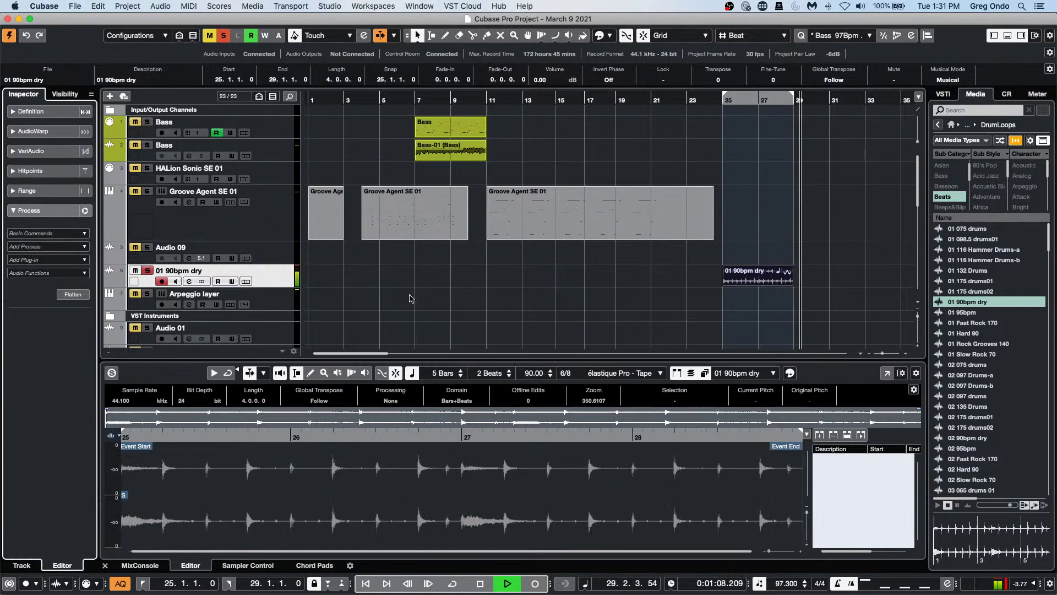
Step: Cycle playback over bars 25 to 29 and add the REVelation reverb to the drum loop as direct offline processing
{"action": "left_click", "coordinate": [749, 100]}
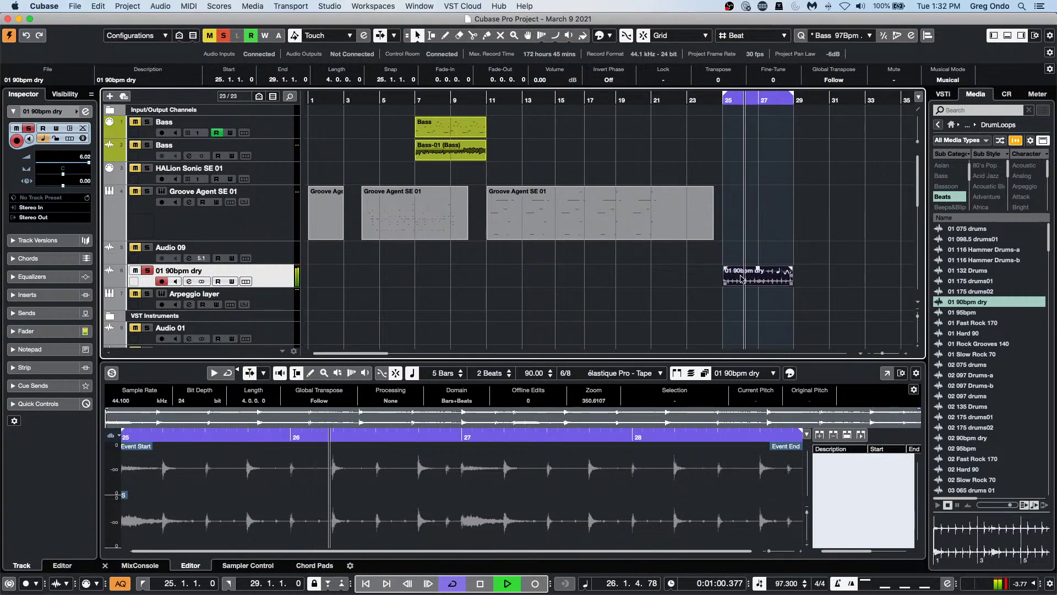
{"action": "double_click", "coordinate": [755, 278]}
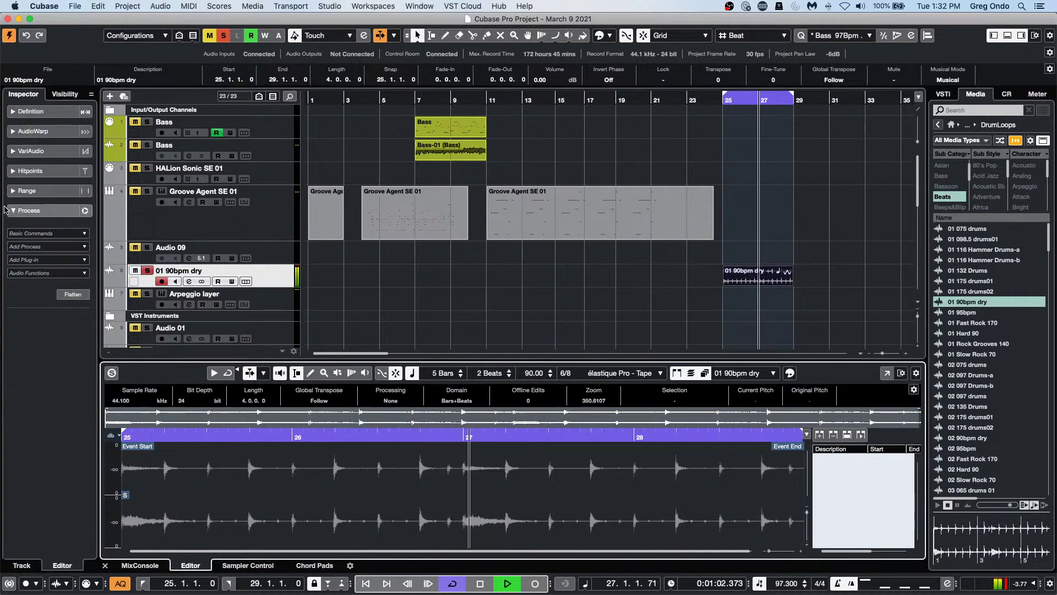
{"action": "left_click", "coordinate": [22, 261]}
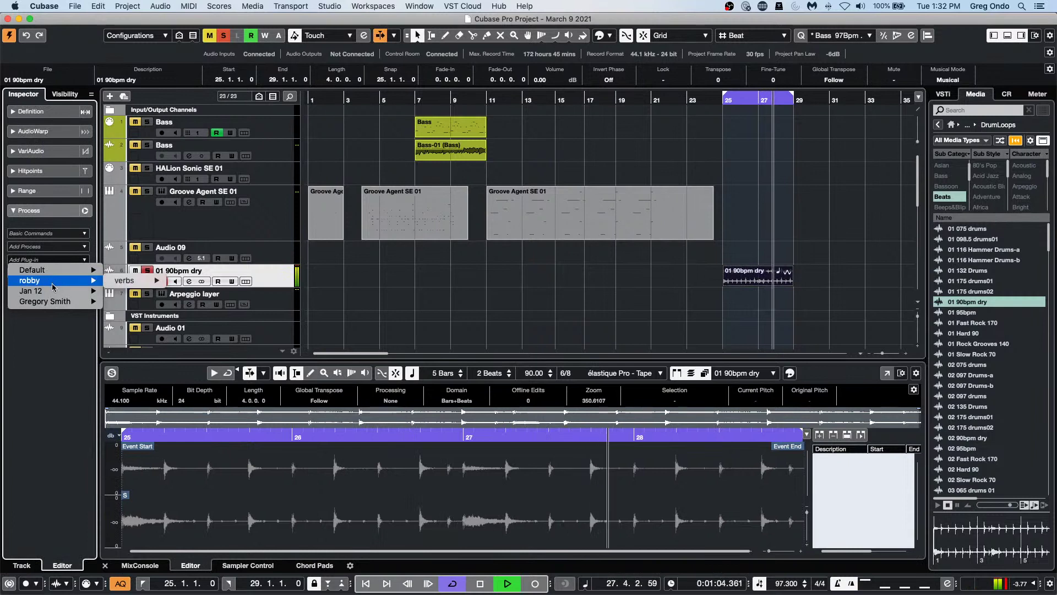
{"action": "mouse_move", "coordinate": [66, 272]}
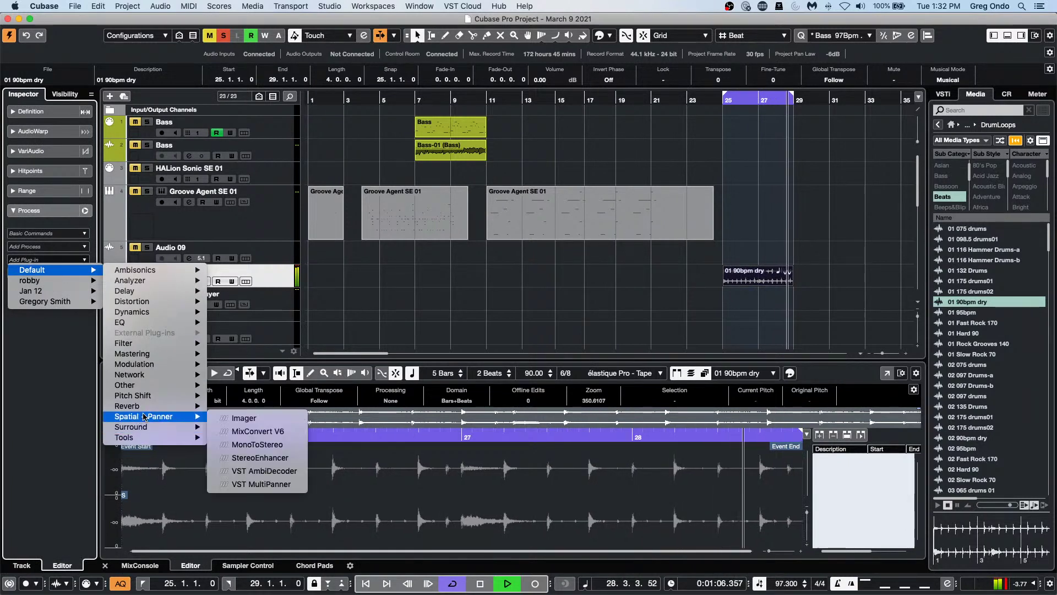
{"action": "mouse_move", "coordinate": [155, 407]}
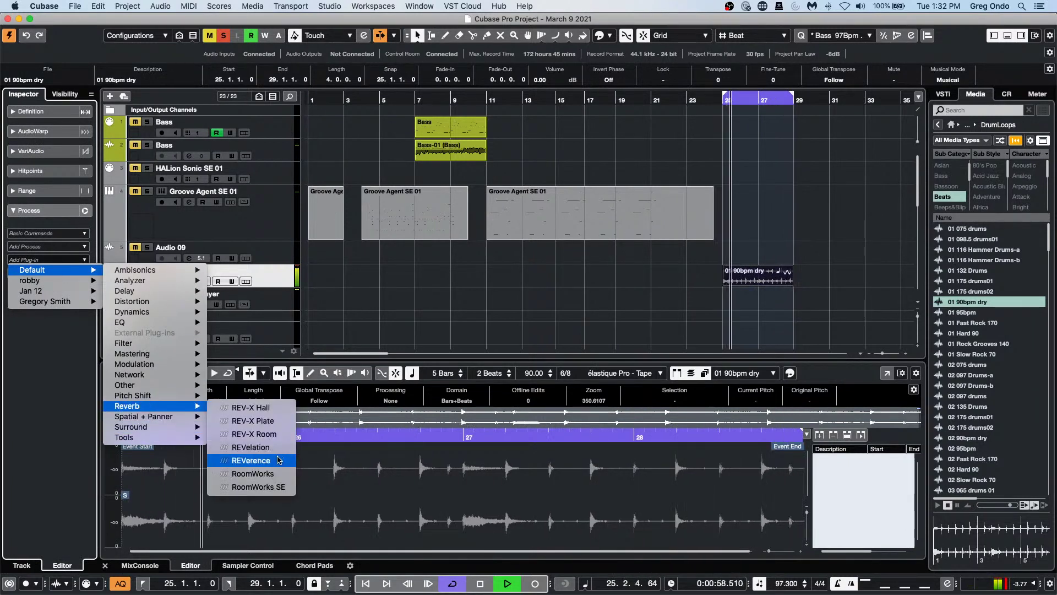
{"action": "left_click", "coordinate": [254, 448]}
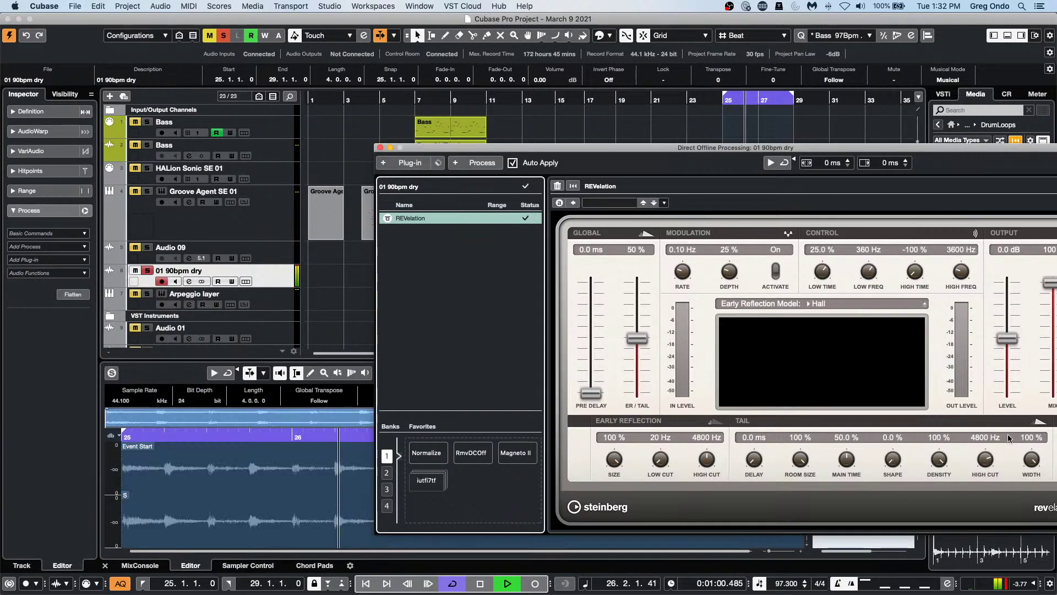
Step: Lower the REVelation output mix to about 21% while the drum loop cycles
{"action": "left_click_drag", "start_coordinate": [657, 148], "coordinate": [307, 169]}
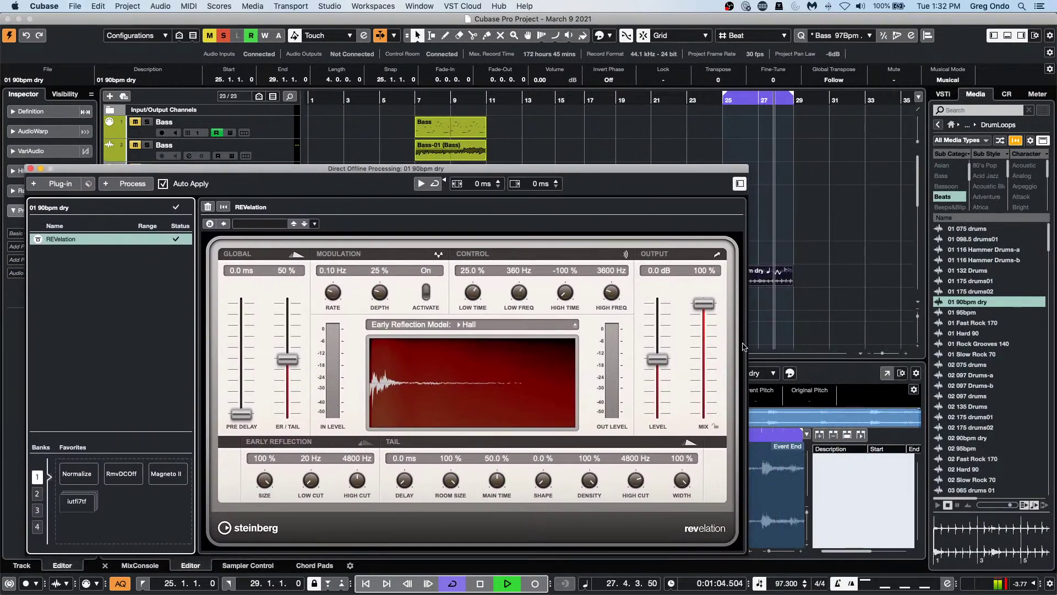
{"action": "left_click_drag", "start_coordinate": [710, 314], "coordinate": [710, 371]}
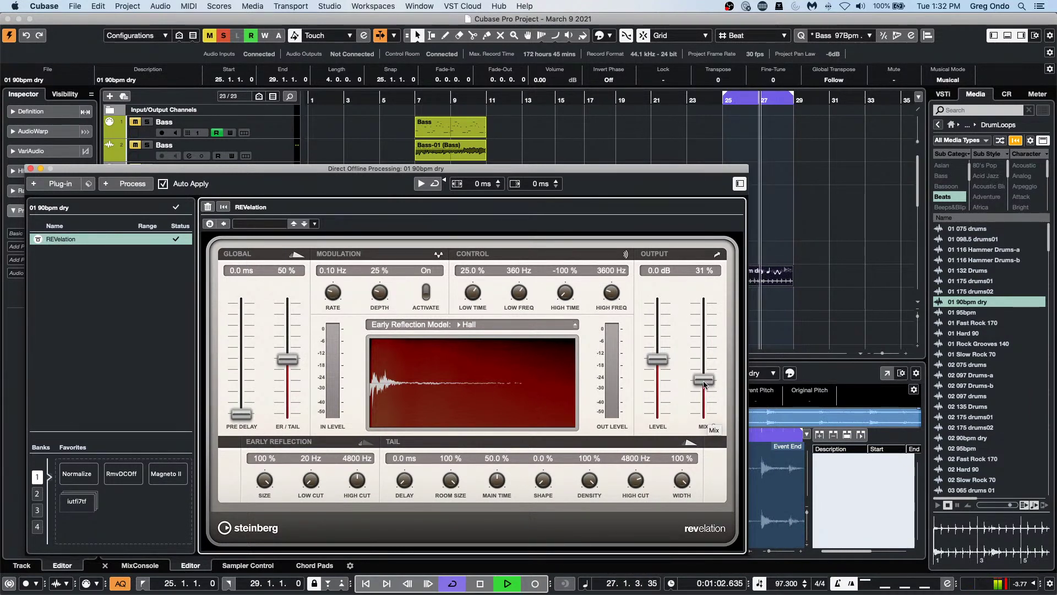
{"action": "left_click_drag", "start_coordinate": [713, 388], "coordinate": [714, 400]}
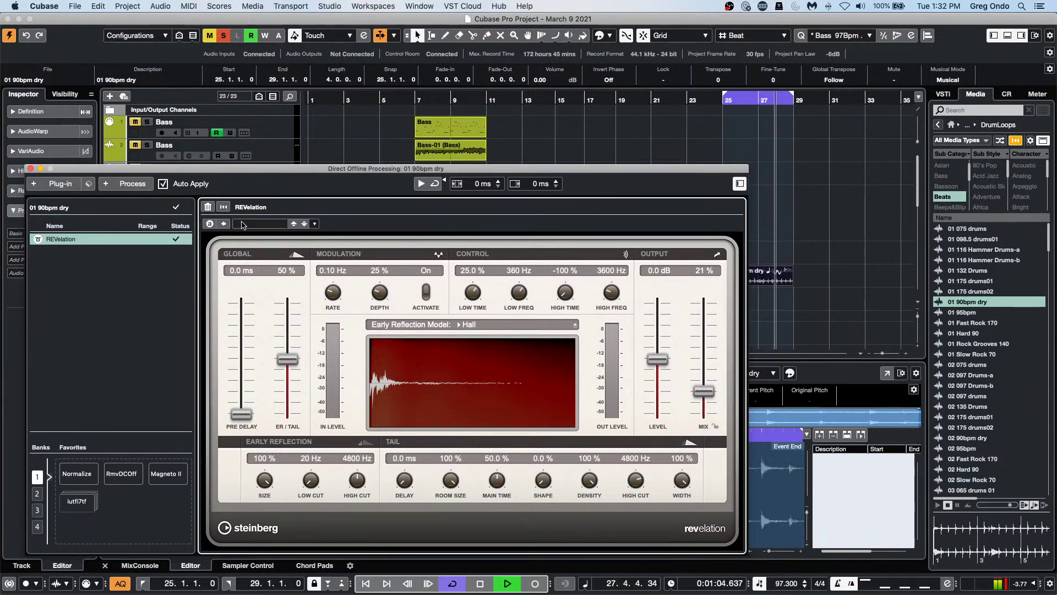
Step: Load the Small Room Dark preset in REVelation
{"action": "left_click", "coordinate": [259, 224]}
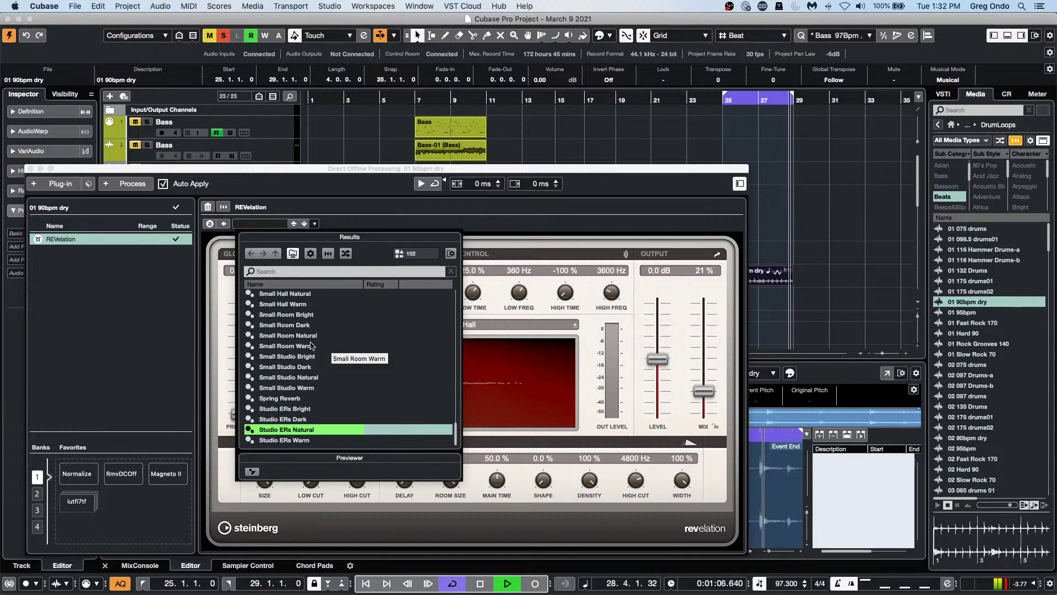
{"action": "left_click", "coordinate": [309, 325]}
{"action": "double_click", "coordinate": [309, 325]}
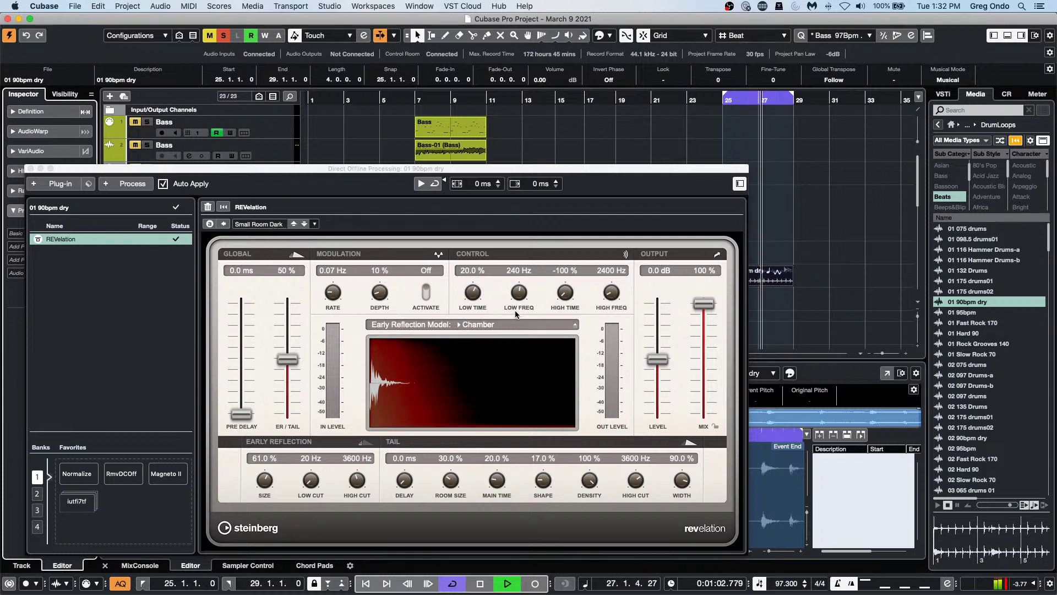
Step: Load the Ambience Warm preset for REVelation on the drum loop
{"action": "left_click", "coordinate": [249, 225]}
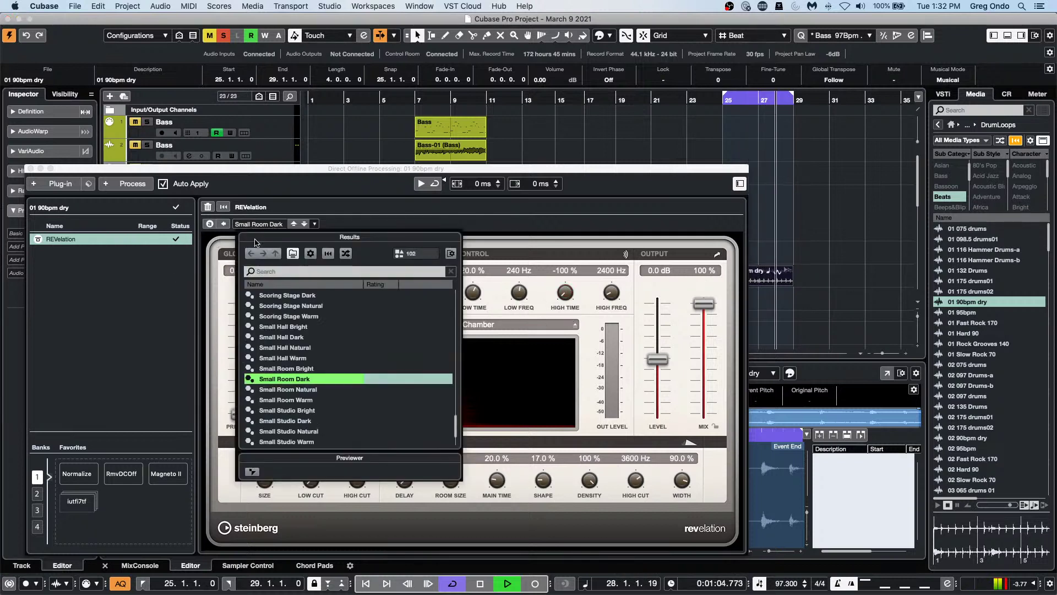
{"action": "scroll", "coordinate": [322, 406], "scroll_direction": "down", "scroll_amount": 2}
{"action": "scroll", "coordinate": [322, 405], "scroll_direction": "up", "scroll_amount": 15}
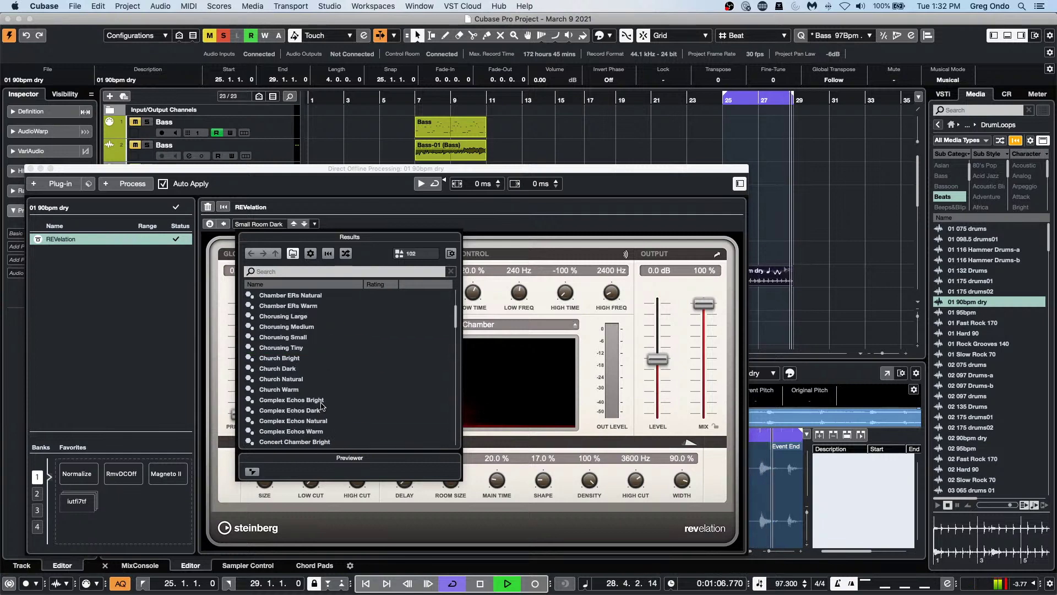
{"action": "scroll", "coordinate": [322, 406], "scroll_direction": "up", "scroll_amount": 3}
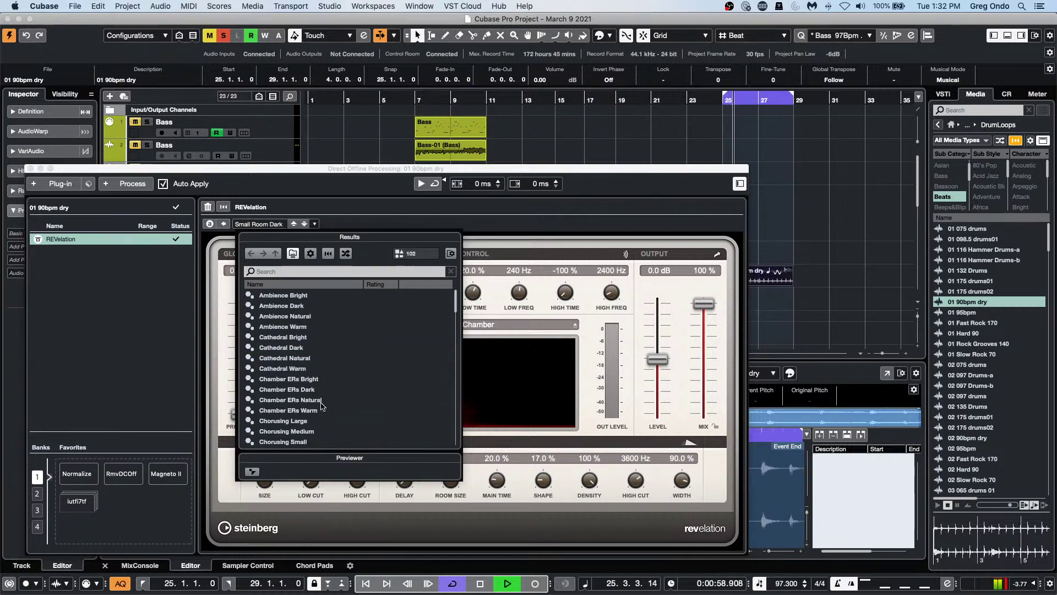
{"action": "double_click", "coordinate": [301, 327]}
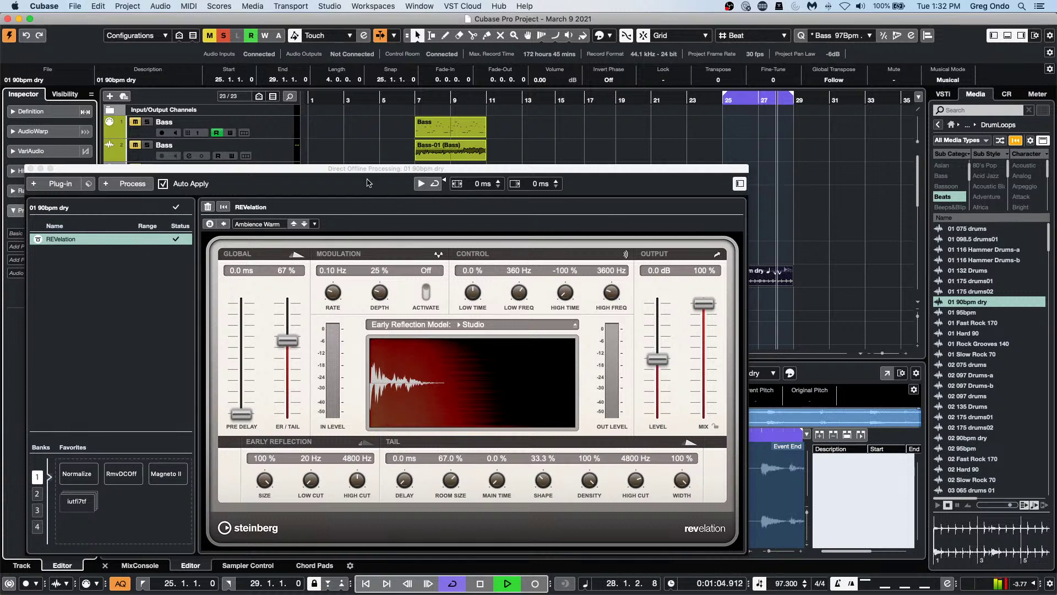
Step: Reposition the offline processing window and add the Flanger modulation effect after REVelation
{"action": "left_click", "coordinate": [284, 178]}
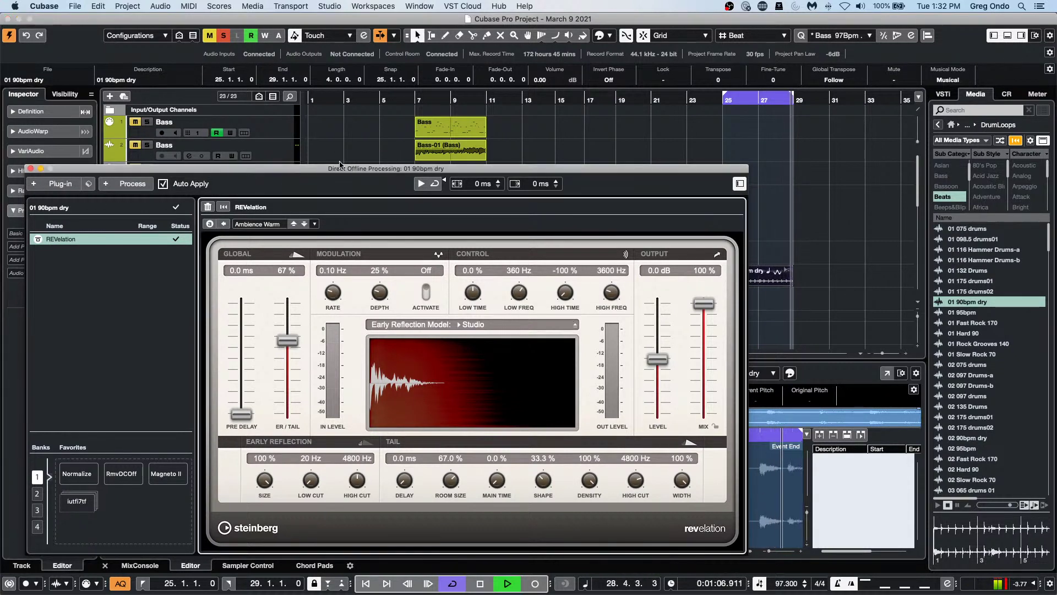
{"action": "left_click_drag", "start_coordinate": [284, 177], "coordinate": [447, 171]}
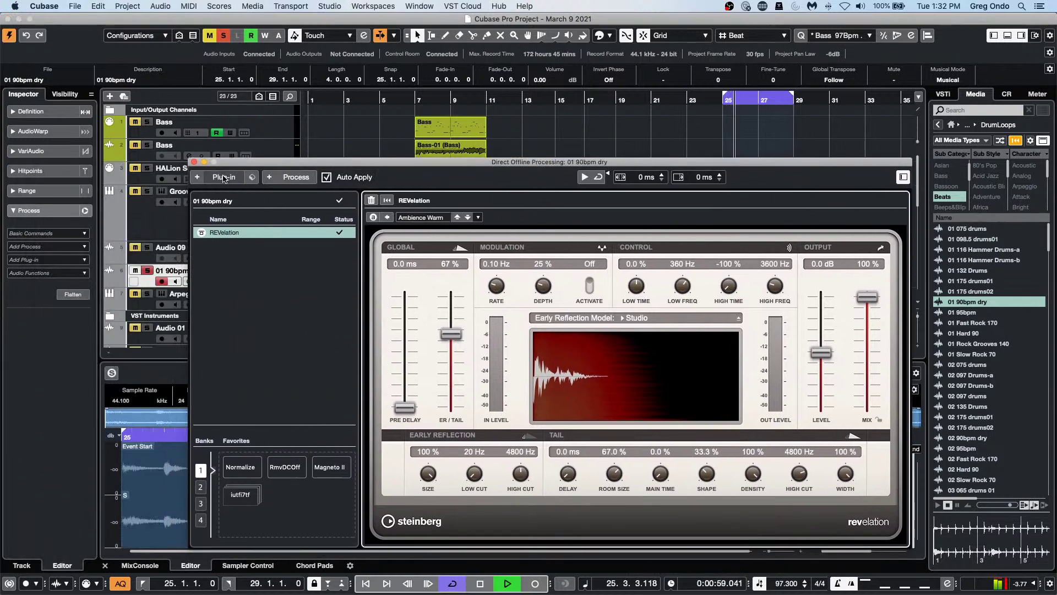
{"action": "left_click", "coordinate": [225, 177]}
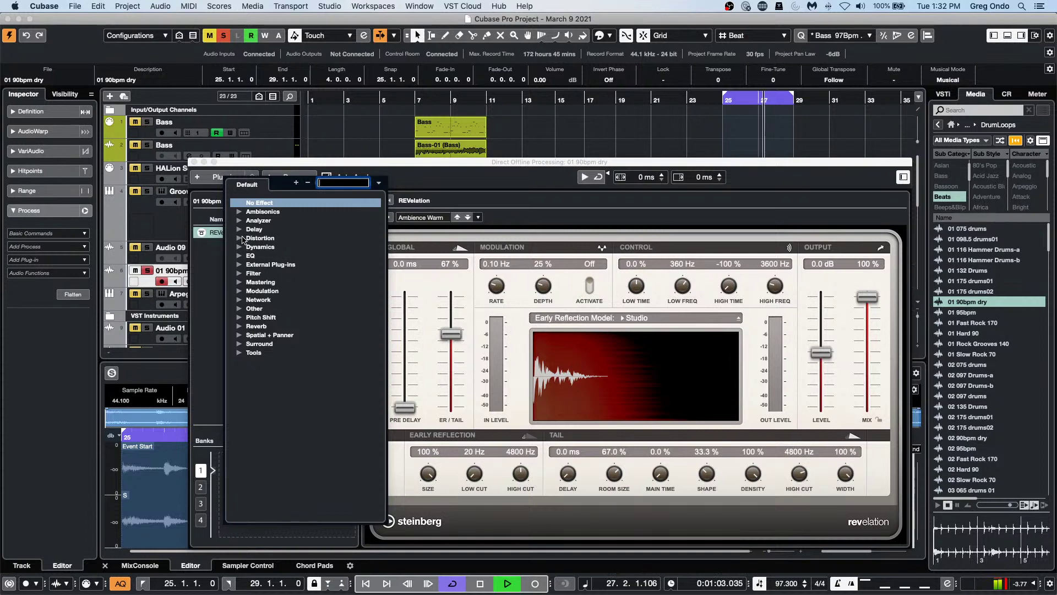
{"action": "left_click", "coordinate": [240, 290]}
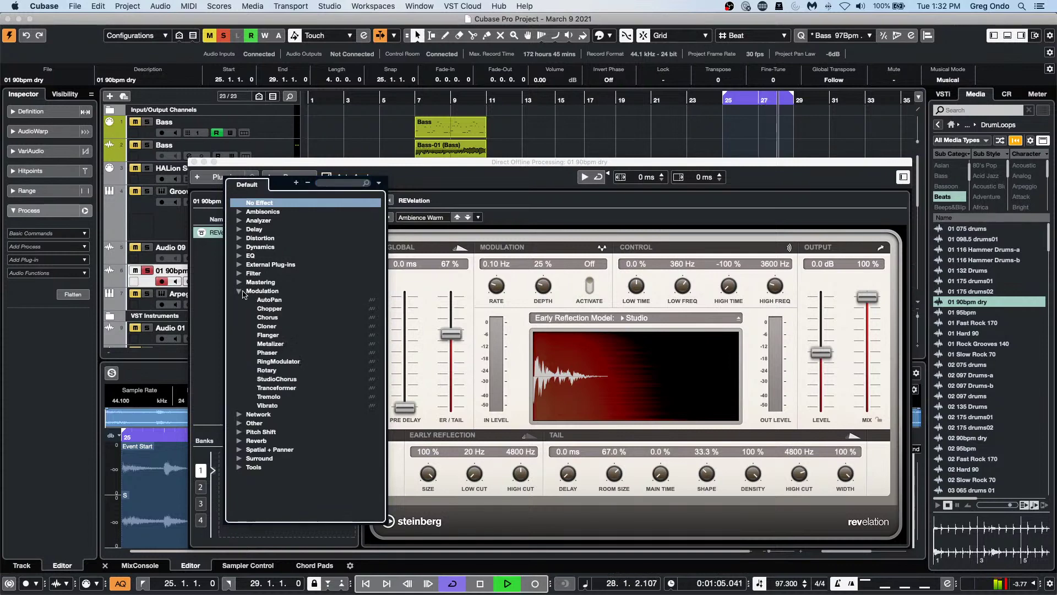
{"action": "left_click", "coordinate": [271, 335]}
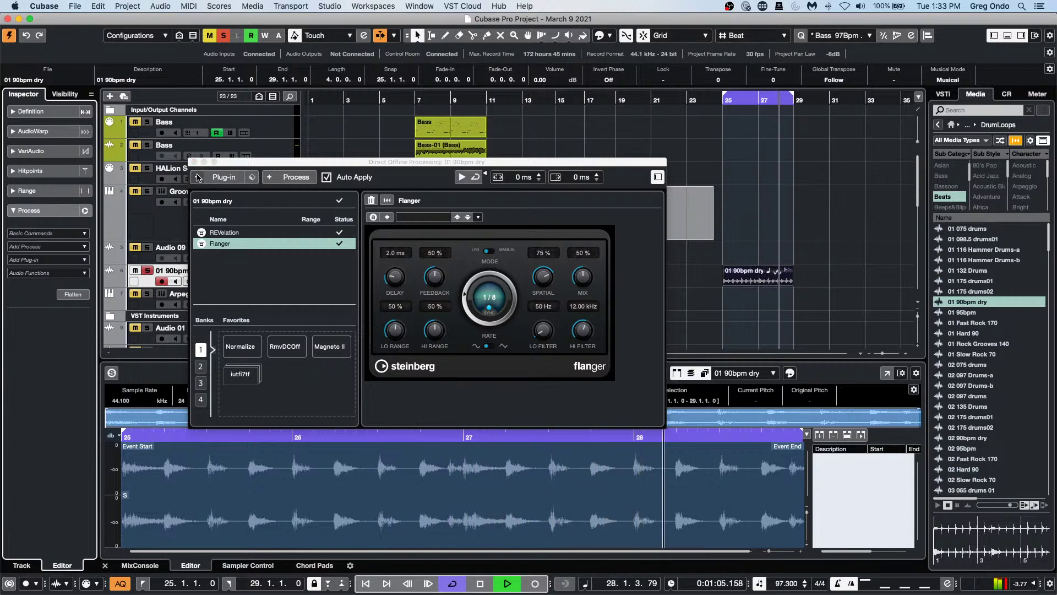
Step: Add the Chopper modulation effect after the Flanger and set its speed to 1/32
{"action": "left_click", "coordinate": [220, 177]}
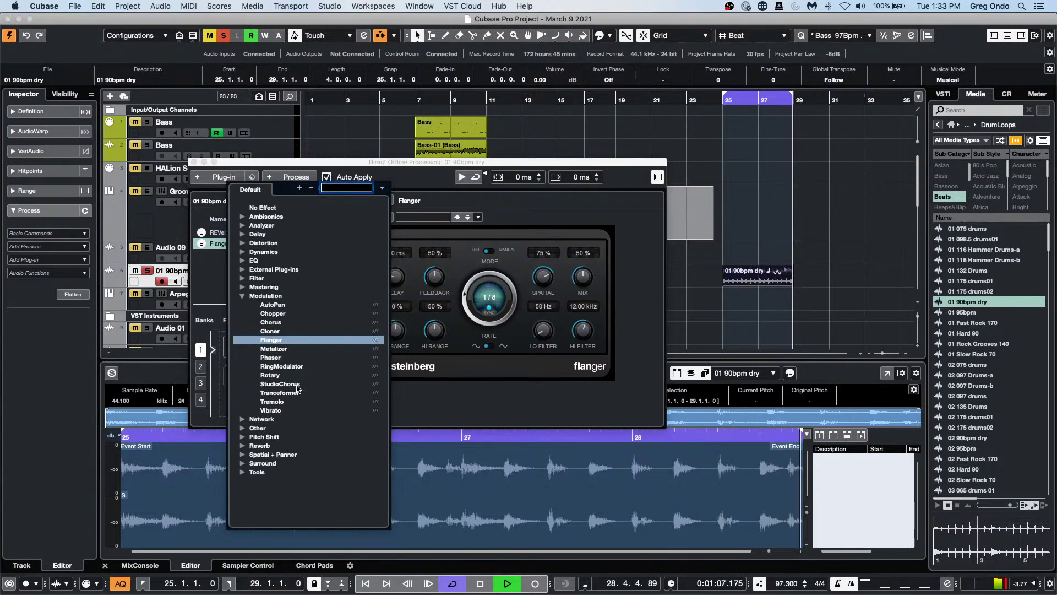
{"action": "left_click", "coordinate": [276, 313]}
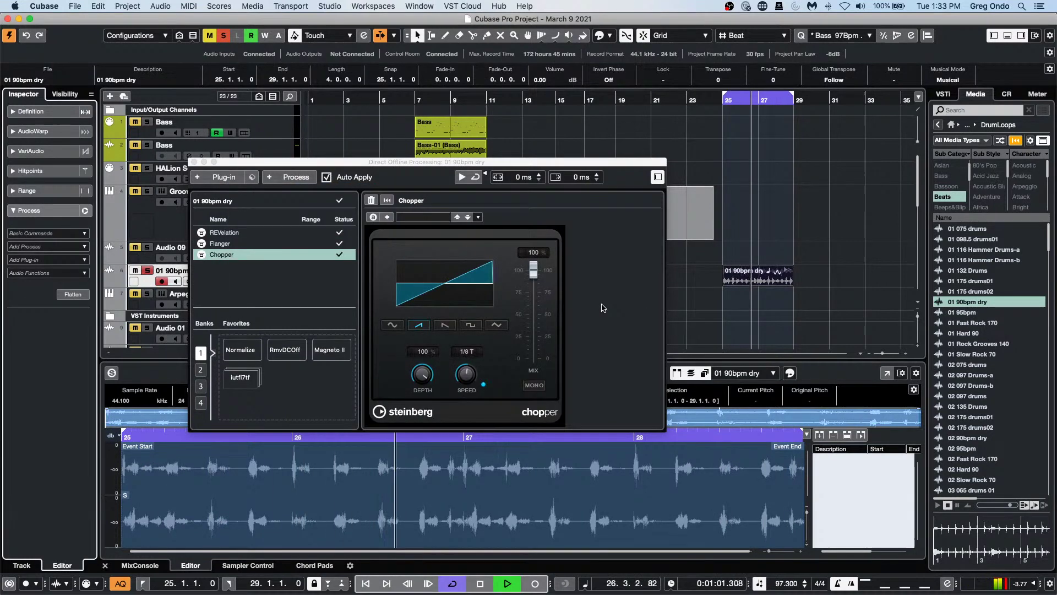
{"action": "left_click_drag", "start_coordinate": [466, 373], "coordinate": [465, 379]}
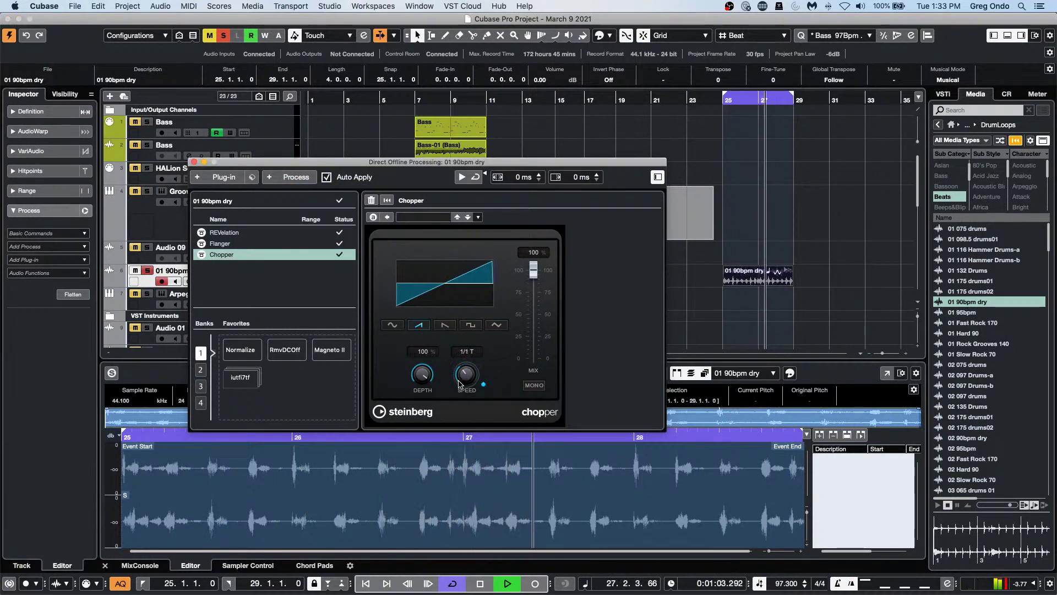
{"action": "scroll", "coordinate": [473, 353], "scroll_direction": "up", "scroll_amount": 3}
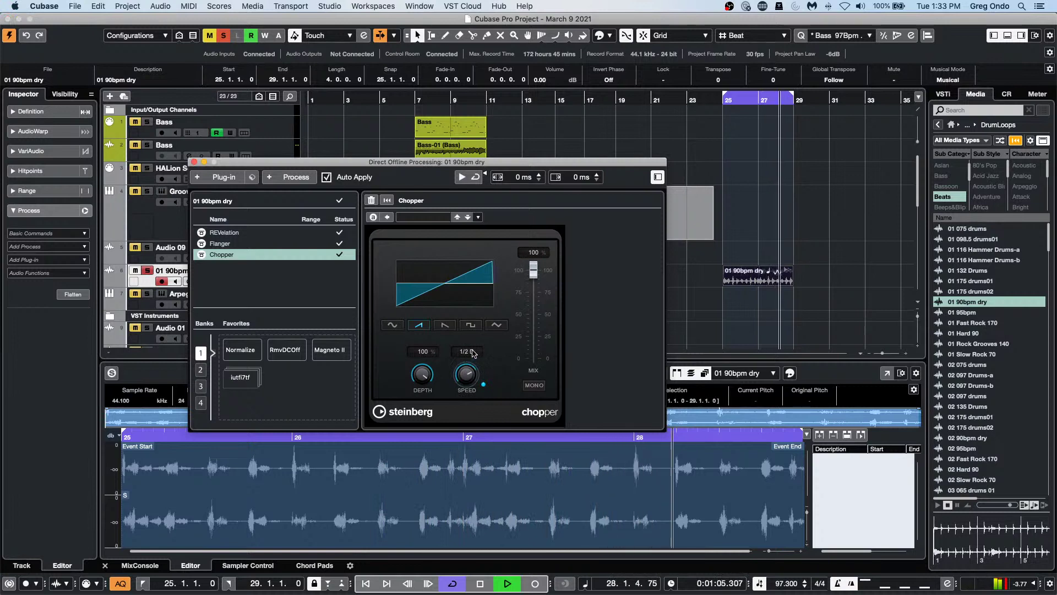
{"action": "left_click_drag", "start_coordinate": [468, 369], "coordinate": [467, 396]}
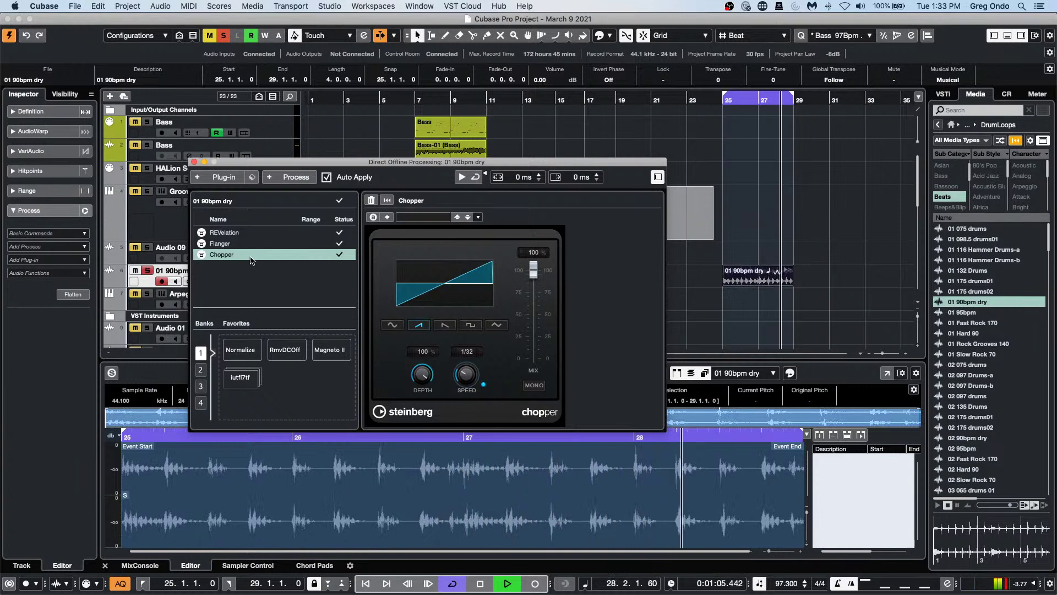
Step: Move Chopper to the top of the offline process list and display REVelation's settings
{"action": "left_click_drag", "start_coordinate": [254, 256], "coordinate": [255, 238]}
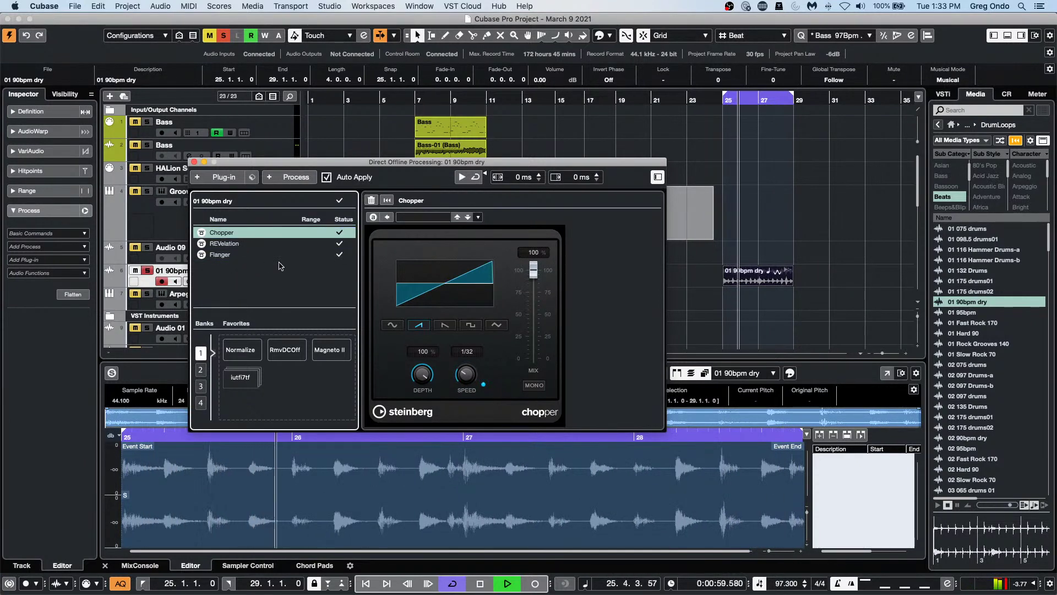
{"action": "left_click", "coordinate": [242, 243]}
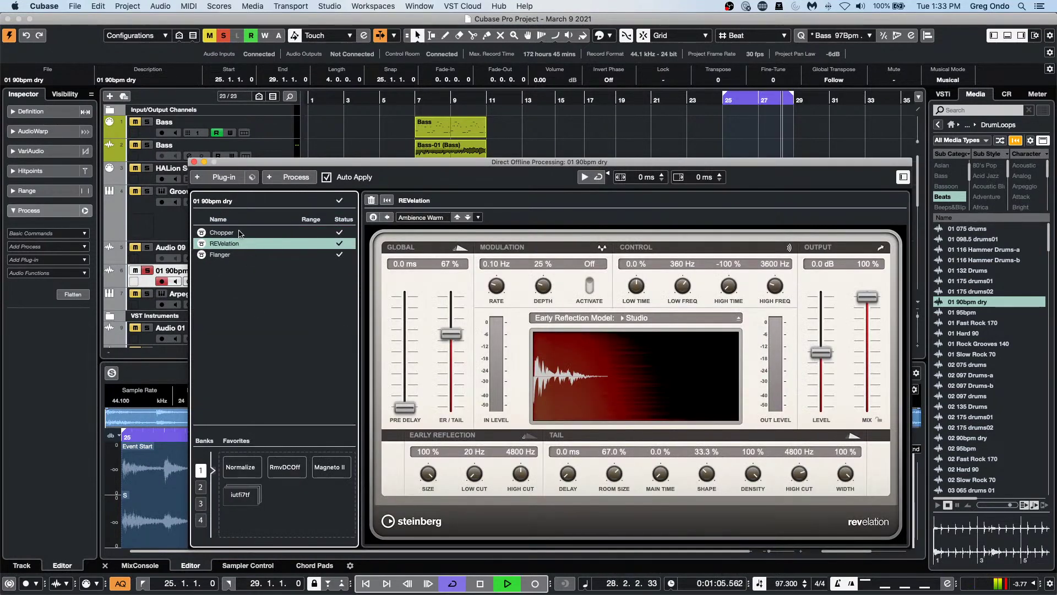
Step: Save Chopper, REVelation and Flanger together as a new favorite named "ali" in bank 1
{"action": "left_click", "coordinate": [220, 233]}
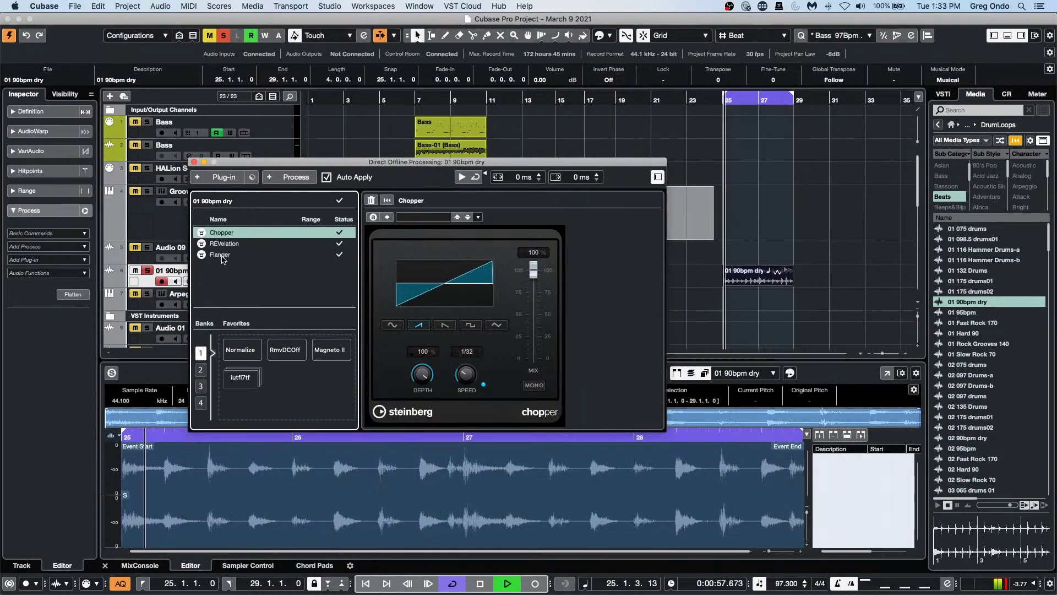
{"action": "left_click", "coordinate": [222, 255], "text": "shift"}
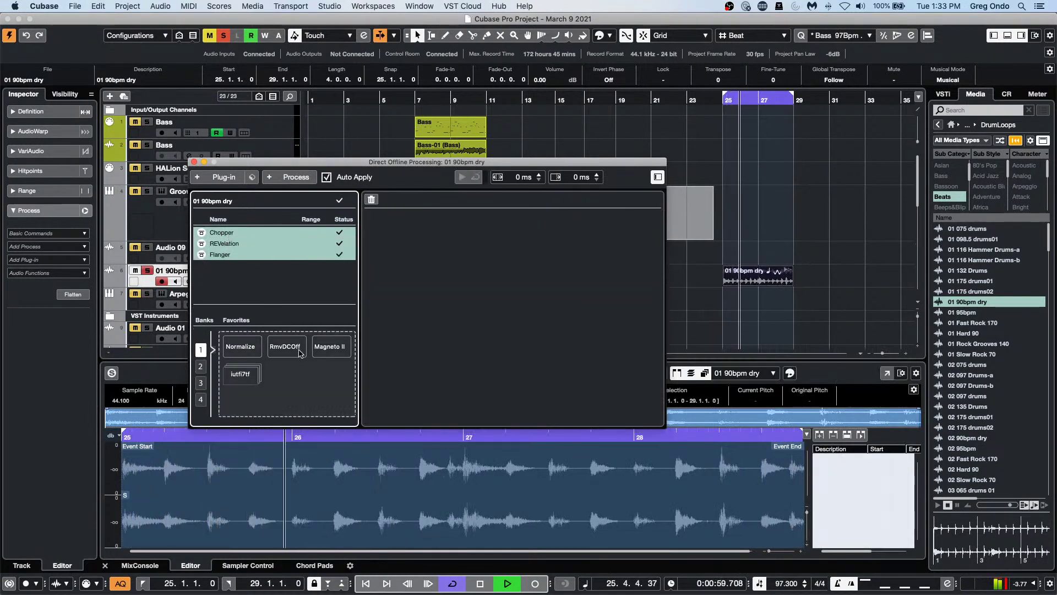
{"action": "left_click", "coordinate": [292, 381]}
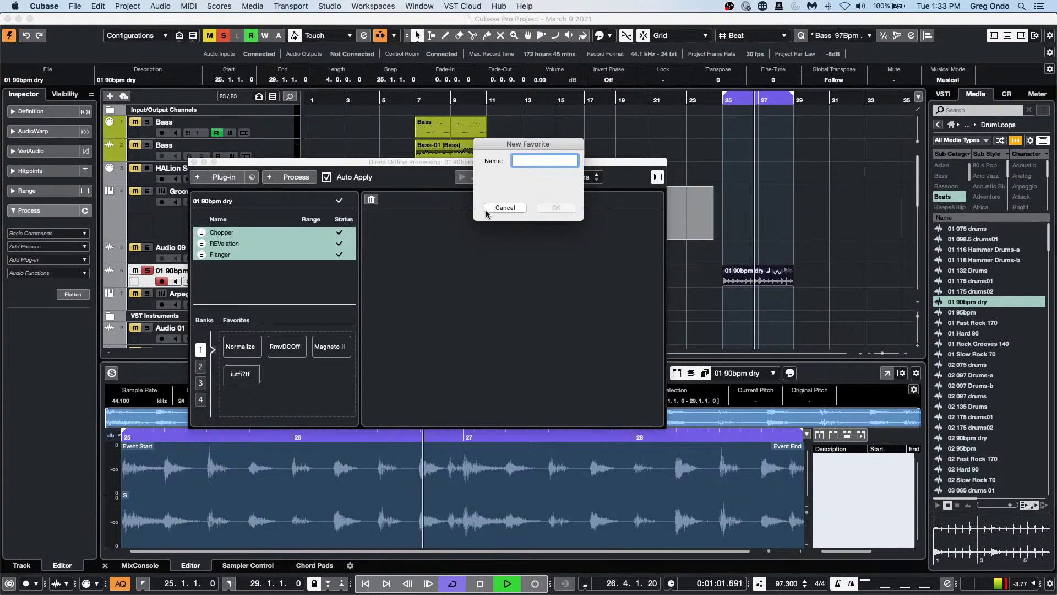
{"action": "type", "text": "a"}
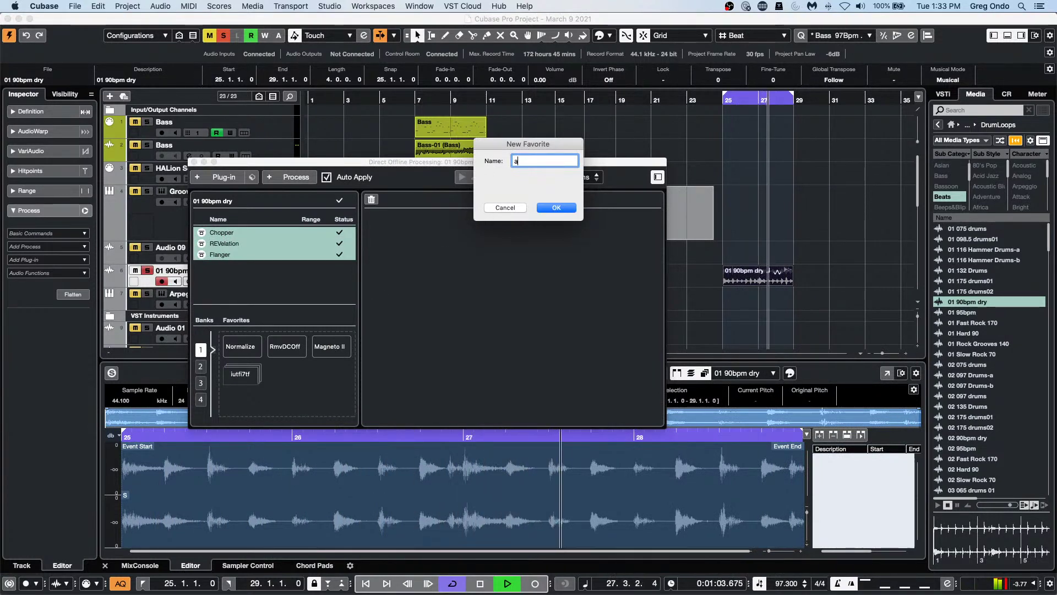
{"action": "type", "text": "li"}
{"action": "key", "text": "Return"}
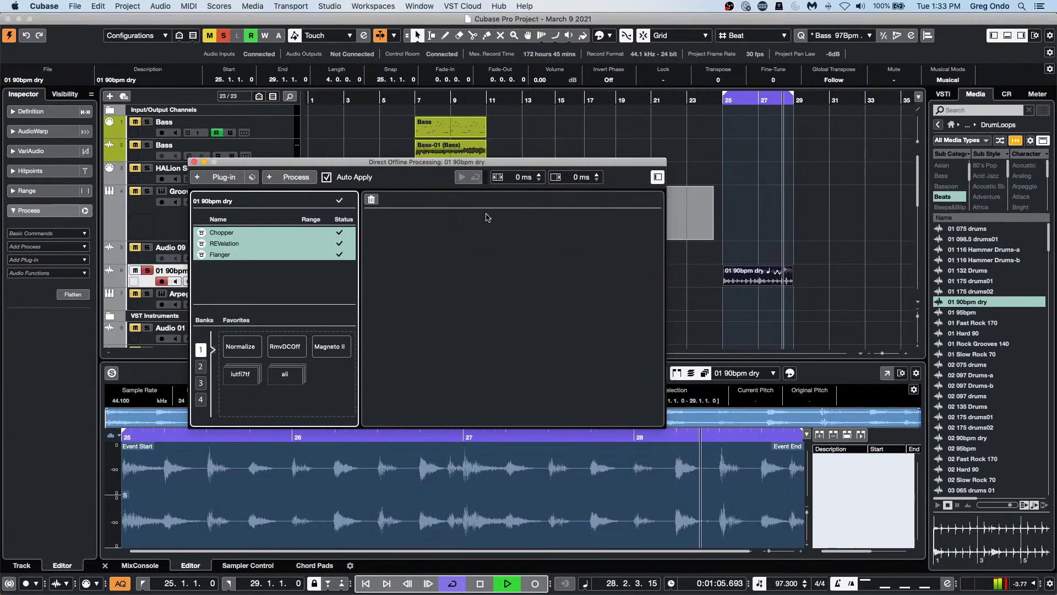
Step: Stop playback and delete REVelation from the loop's offline process list
{"action": "key", "text": "space"}
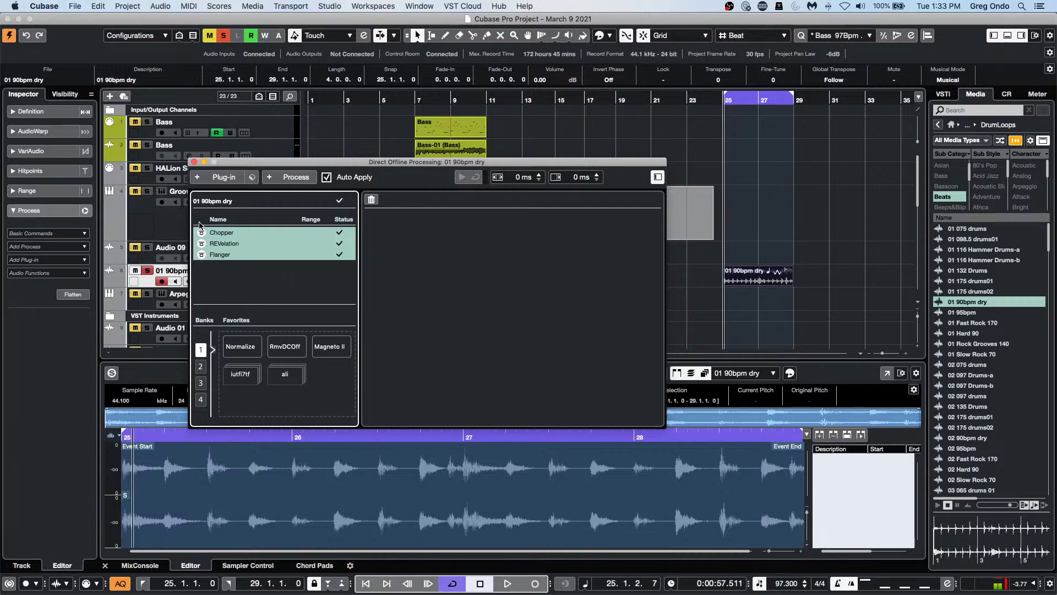
{"action": "left_click", "coordinate": [236, 246]}
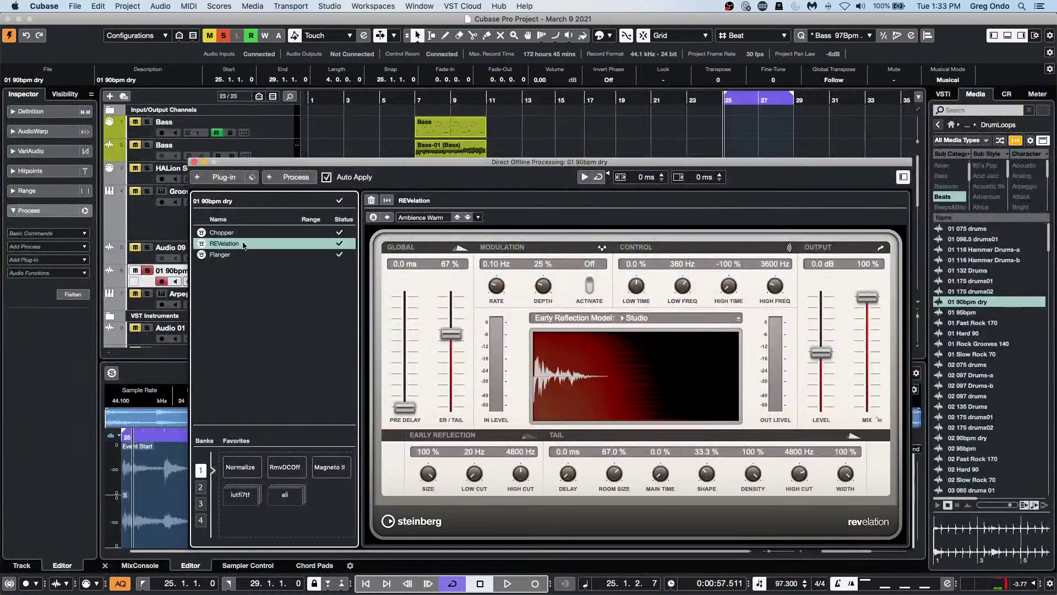
{"action": "right_click", "coordinate": [254, 244]}
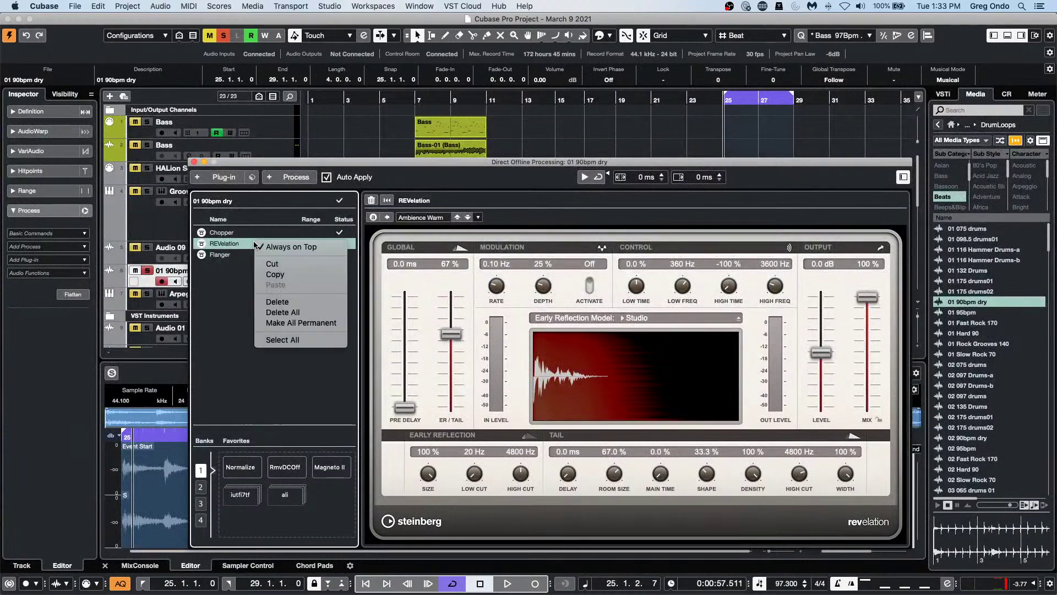
{"action": "left_click", "coordinate": [307, 303]}
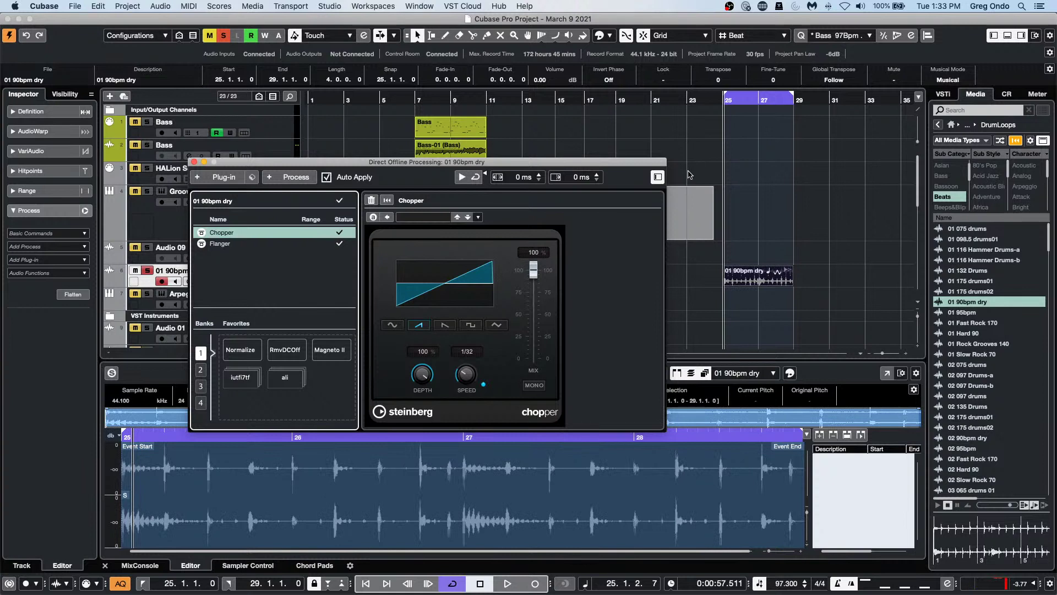
Step: During playback, set Chopper's speed to 1/8 and its waveform to falling sawtooth, and close the offline processing window after stopping
{"action": "key", "text": "space"}
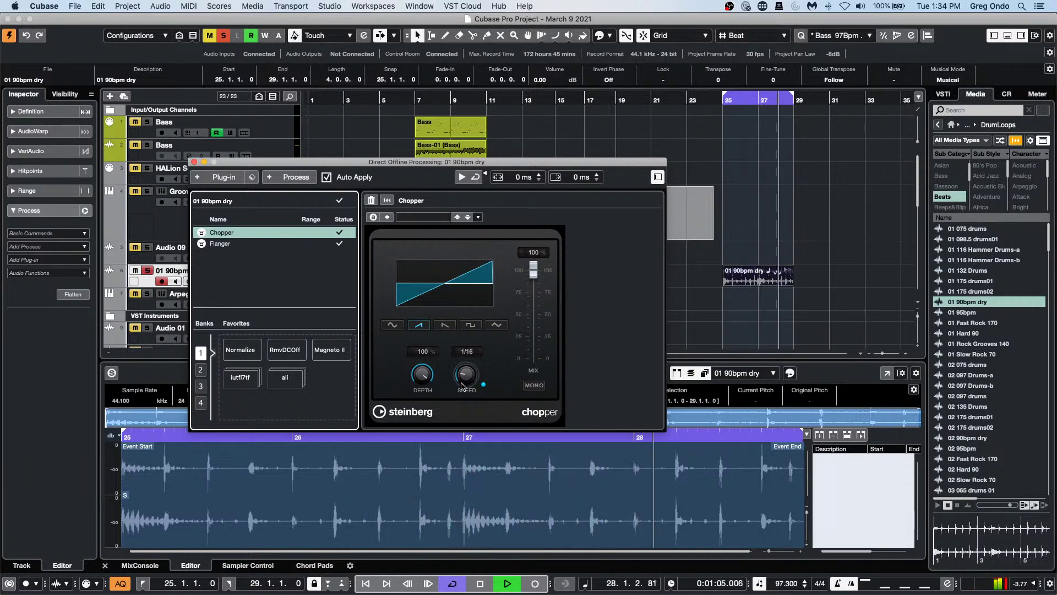
{"action": "left_click_drag", "start_coordinate": [463, 377], "coordinate": [434, 389]}
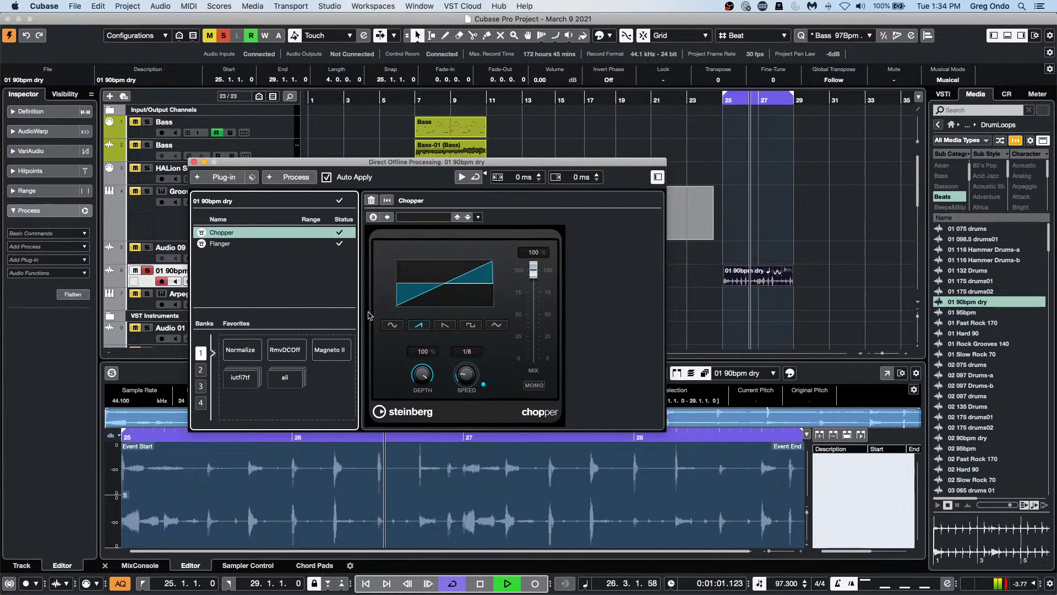
{"action": "left_click", "coordinate": [441, 328]}
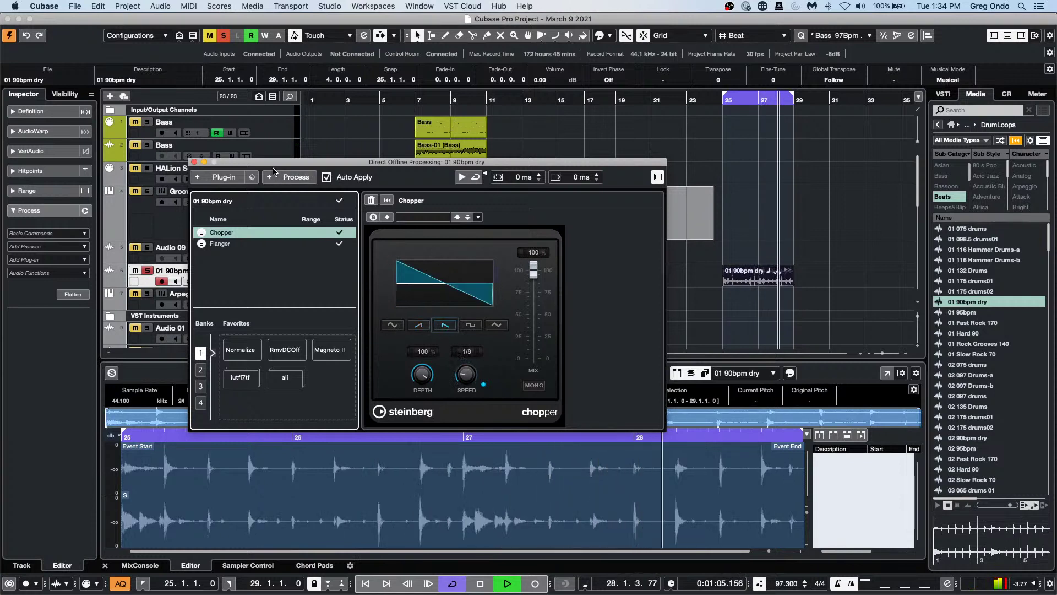
{"action": "key", "text": "space"}
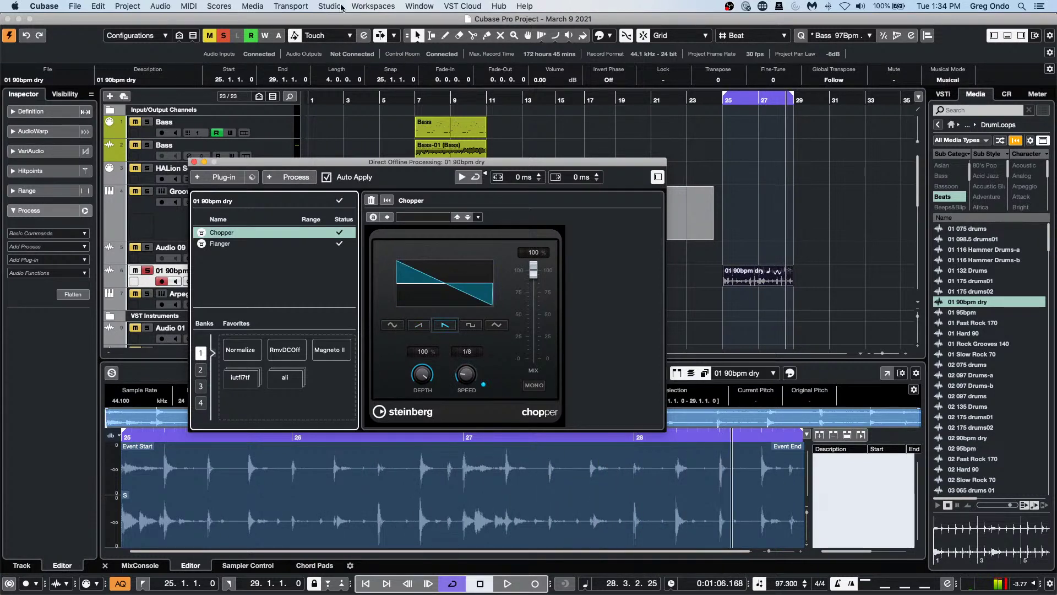
{"action": "left_click", "coordinate": [194, 162]}
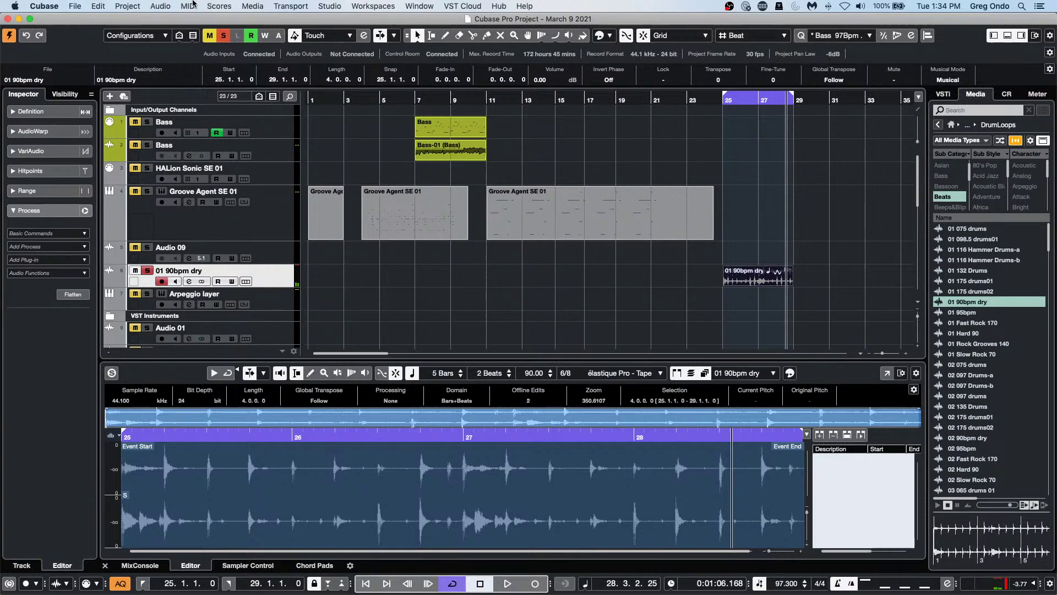
Step: Review the Chopper and Flanger chain in the 01 90bpm dry loop's Direct Offline Processing window and close it
{"action": "key", "text": "F7"}
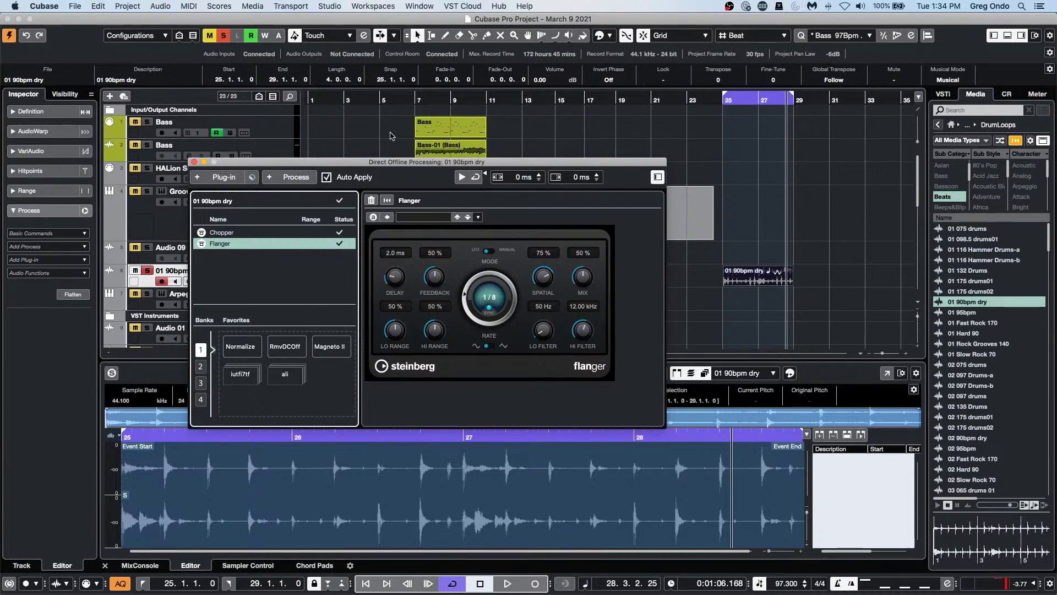
{"action": "left_click", "coordinate": [194, 162]}
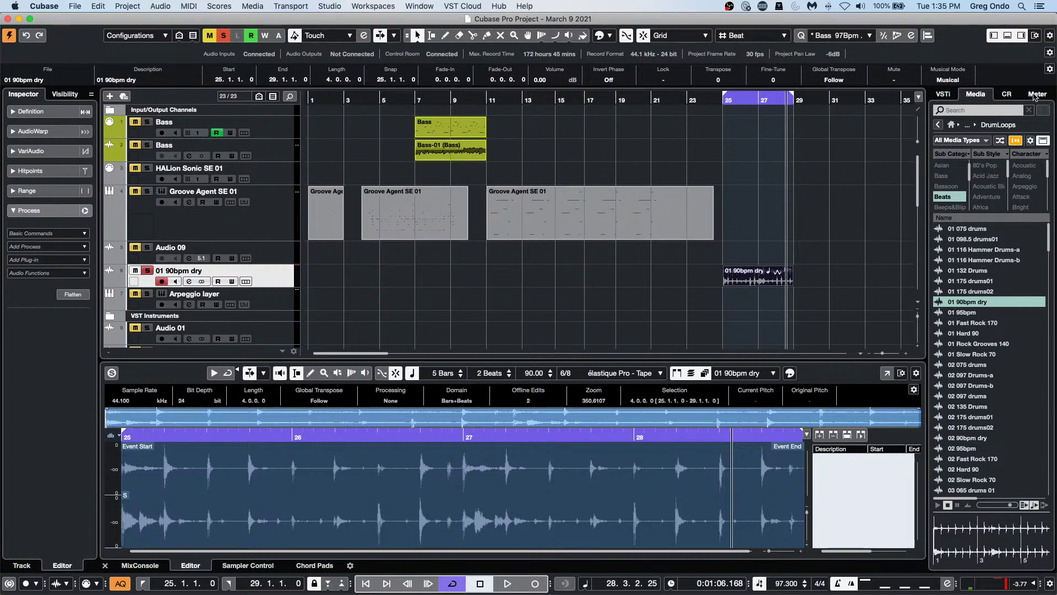
Step: Display the Control Room and switch its Talkback on and off again
{"action": "left_click", "coordinate": [1008, 96]}
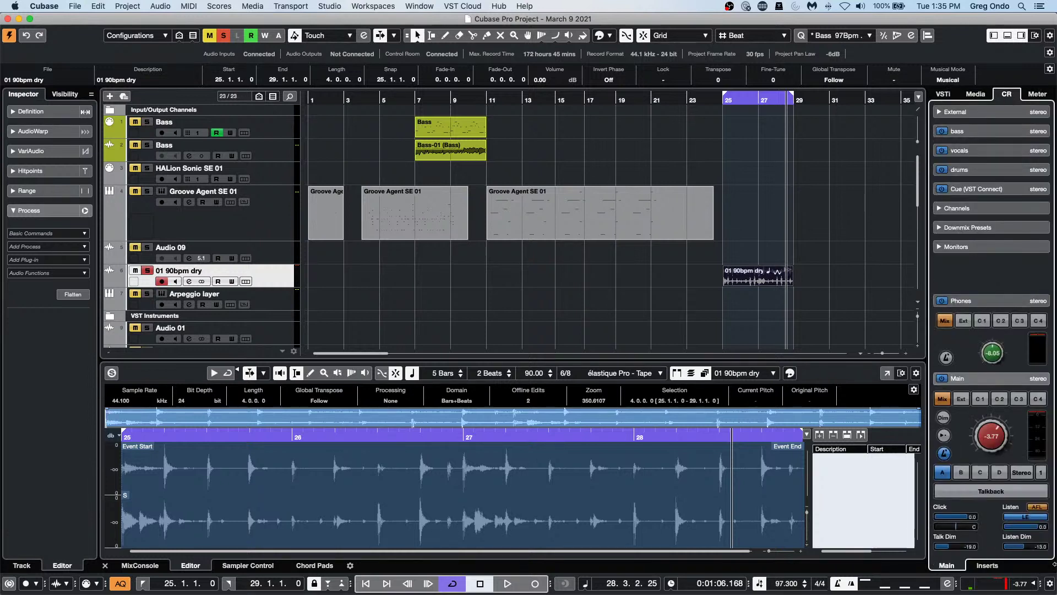
{"action": "left_click", "coordinate": [994, 491]}
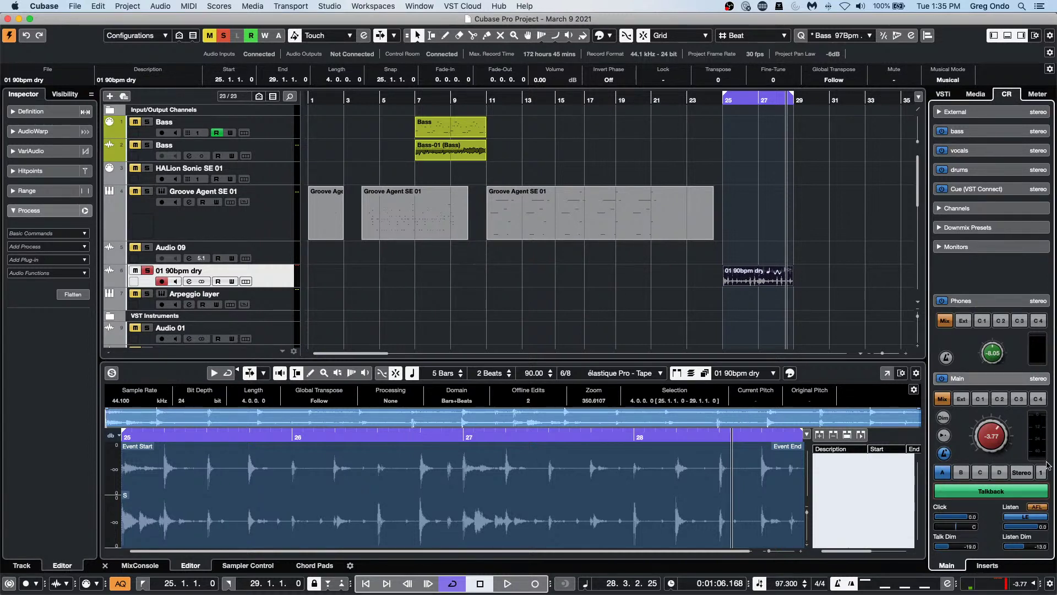
{"action": "left_click", "coordinate": [1002, 494]}
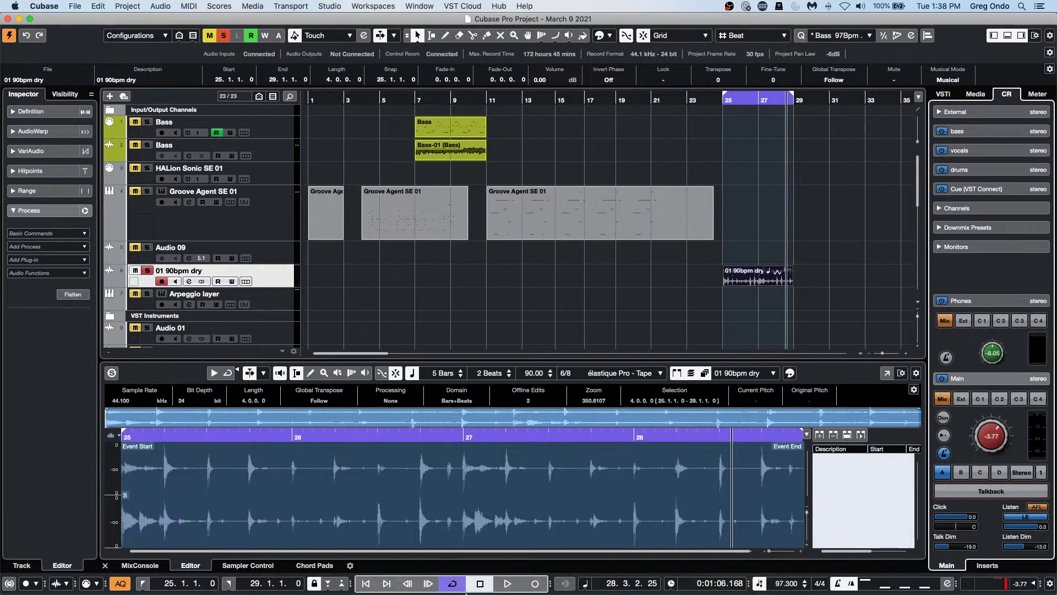
Step: Open Steinberg Library Manager and Steinberg Download Assistant, and browse the VST Instruments & Plugins downloads
{"action": "mouse_move", "coordinate": [411, 593]}
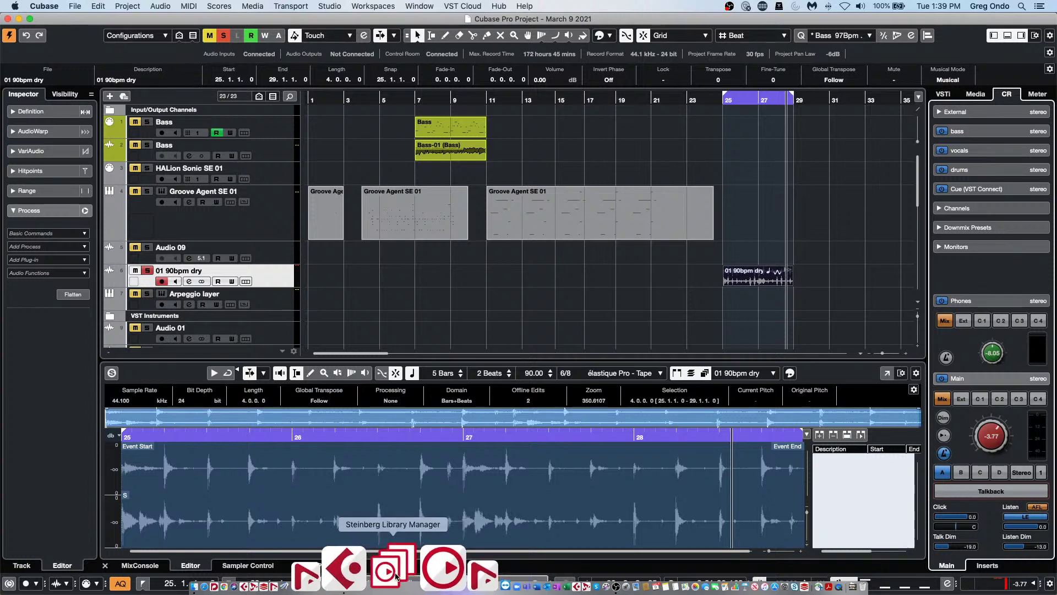
{"action": "left_click", "coordinate": [394, 570]}
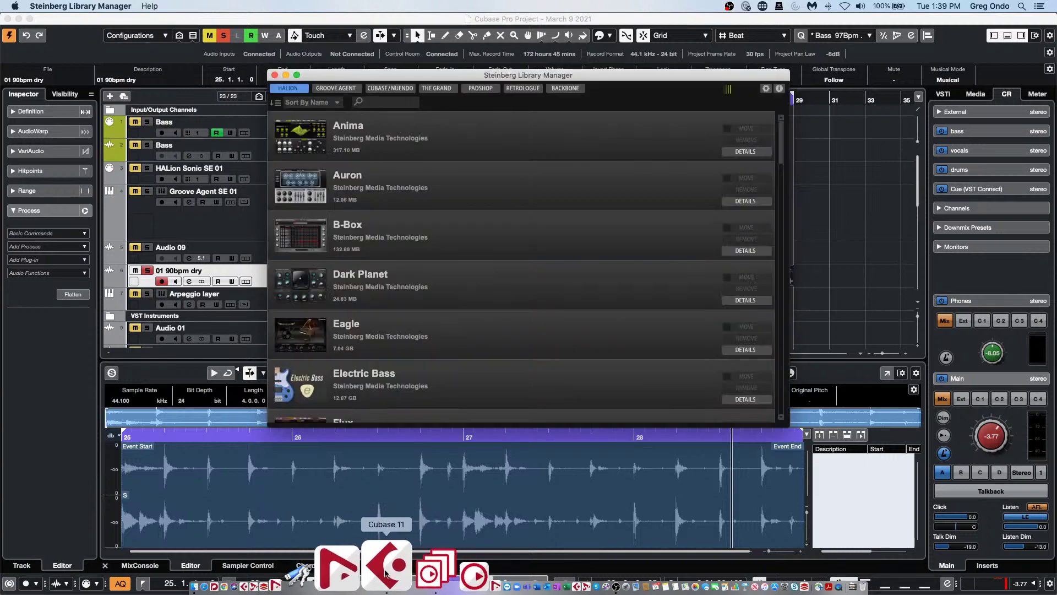
{"action": "left_click", "coordinate": [406, 571]}
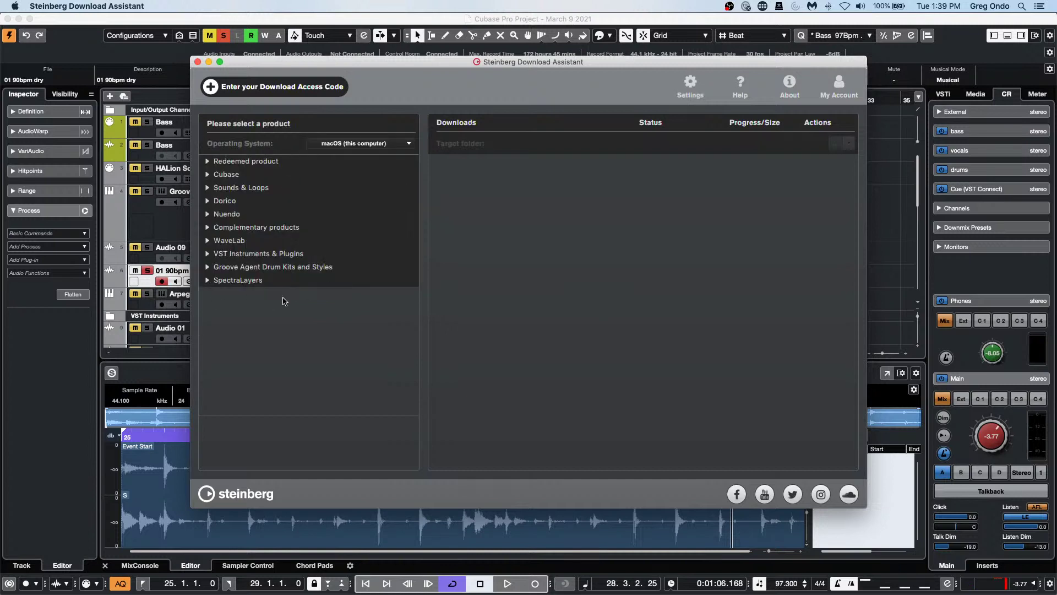
{"action": "left_click", "coordinate": [207, 255]}
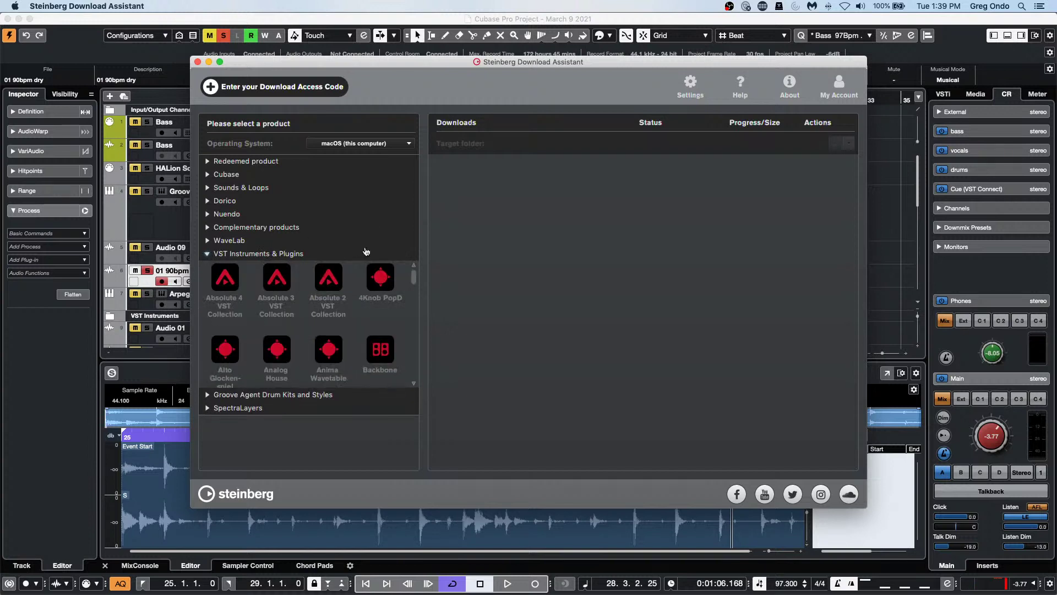
{"action": "scroll", "coordinate": [365, 275], "scroll_direction": "down", "scroll_amount": 10}
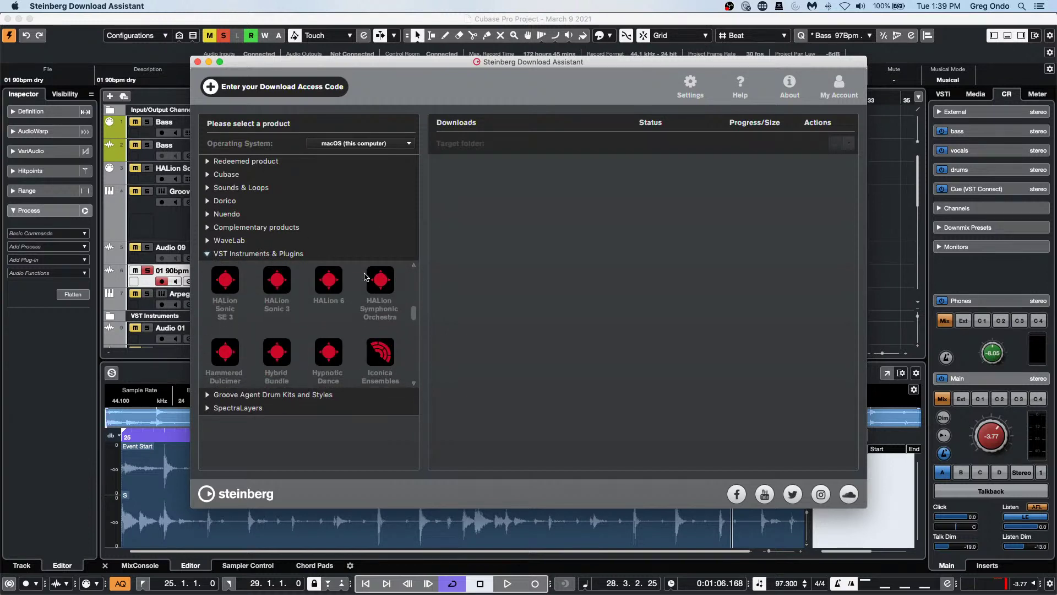
{"action": "scroll", "coordinate": [365, 275], "scroll_direction": "down", "scroll_amount": 10}
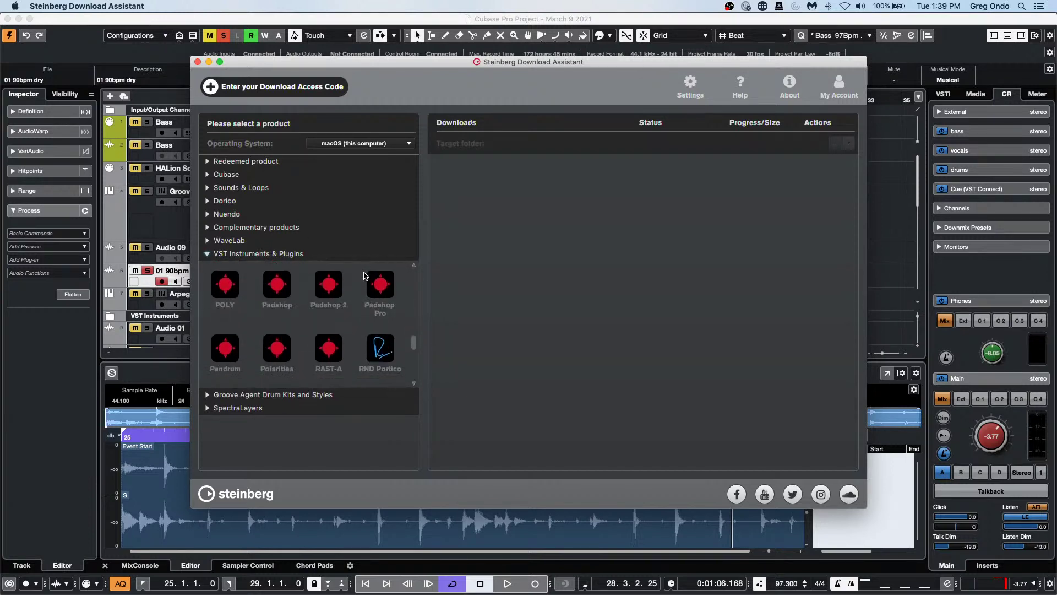
{"action": "scroll", "coordinate": [366, 275], "scroll_direction": "down", "scroll_amount": 5}
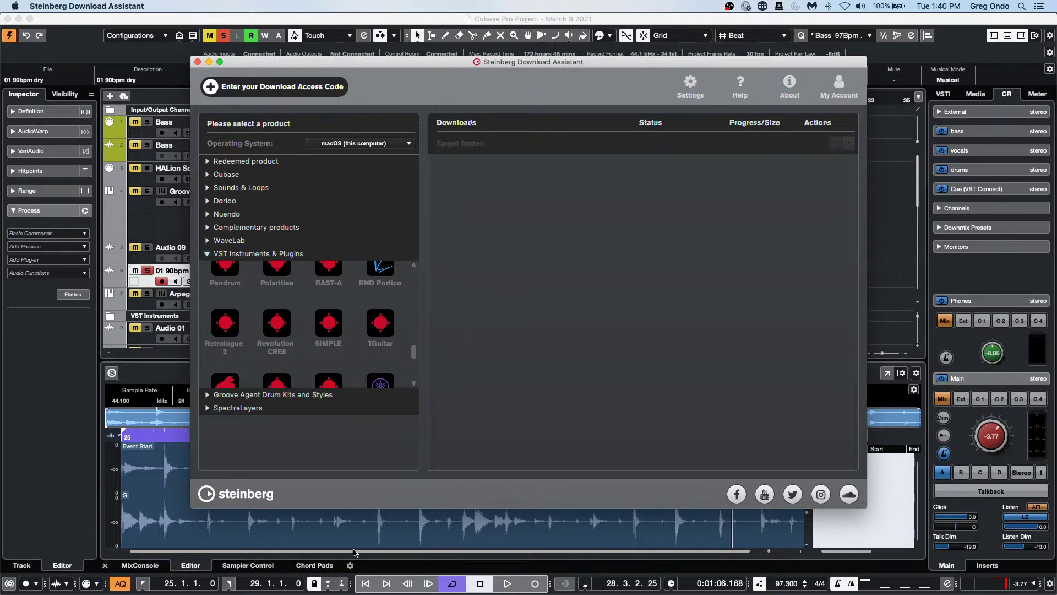
Step: Switch to eLicenser Control Center, skip the maintenance tasks, and try to start activation code entry for the first USB-eLicenser
{"action": "mouse_move", "coordinate": [376, 593]}
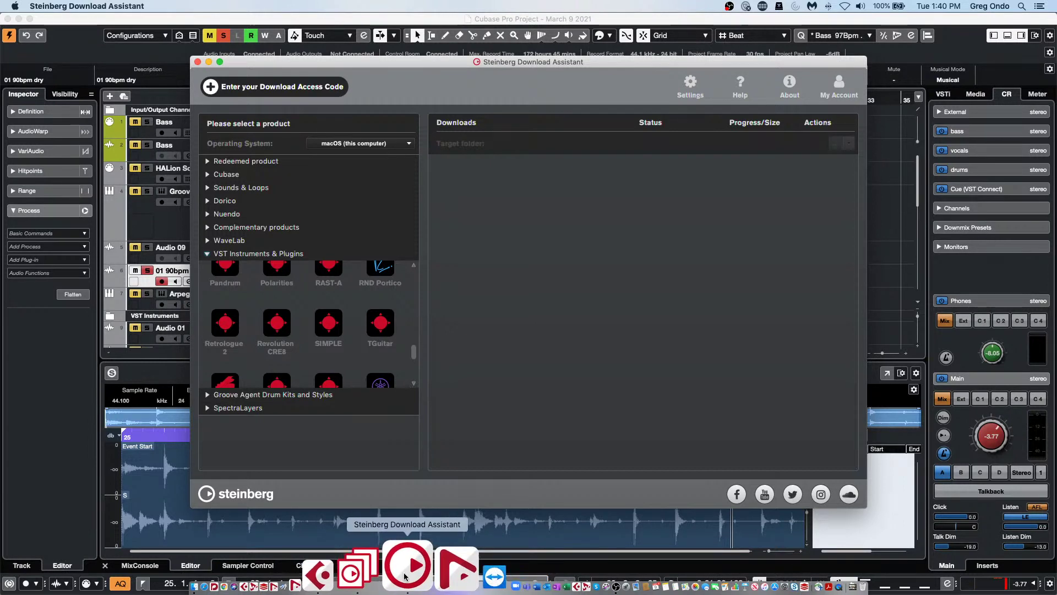
{"action": "left_click", "coordinate": [380, 570]}
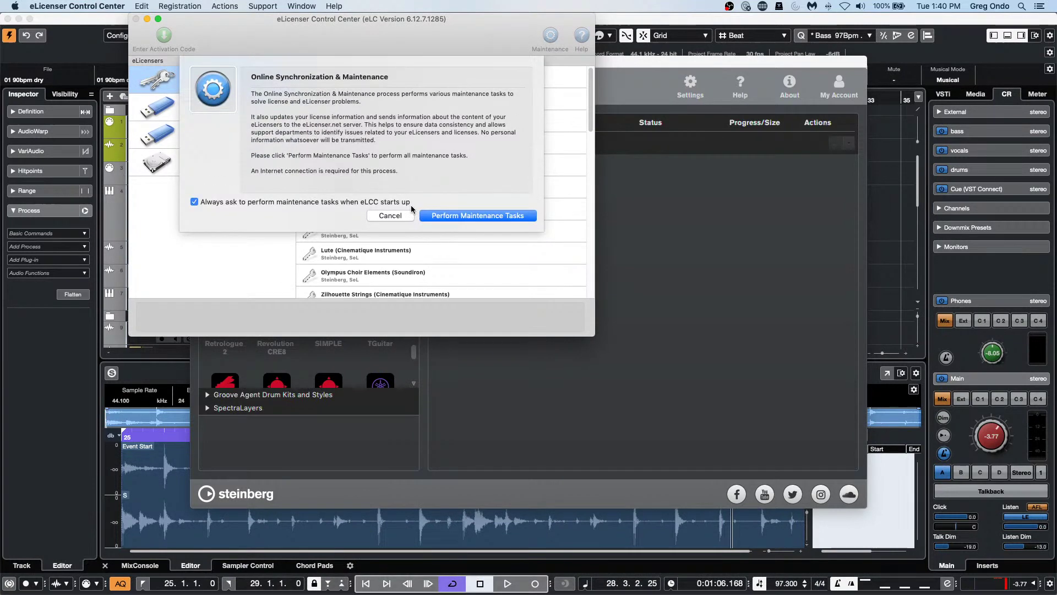
{"action": "left_click", "coordinate": [392, 217]}
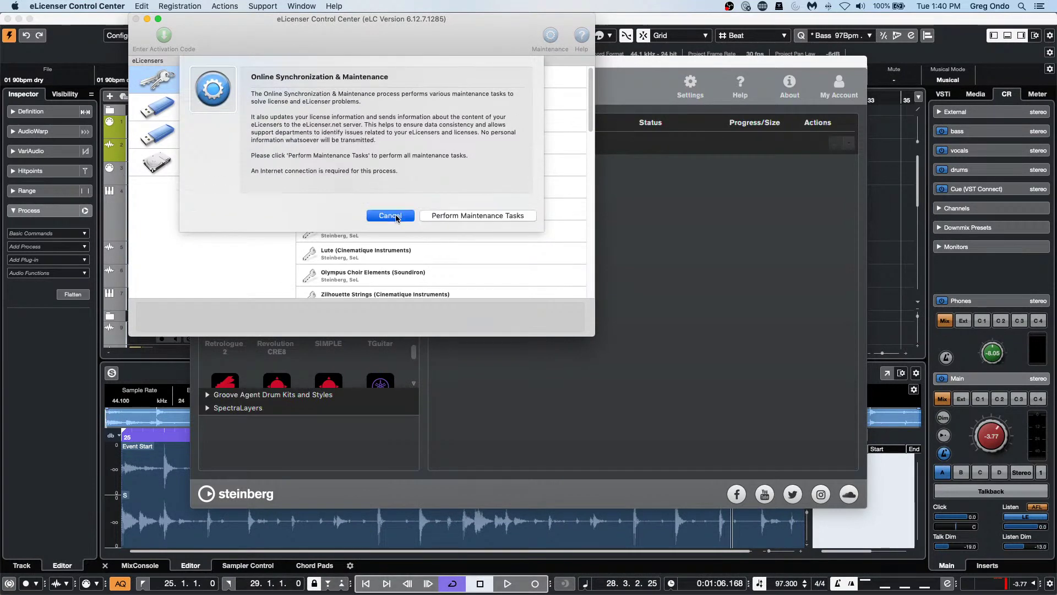
{"action": "left_click", "coordinate": [231, 116]}
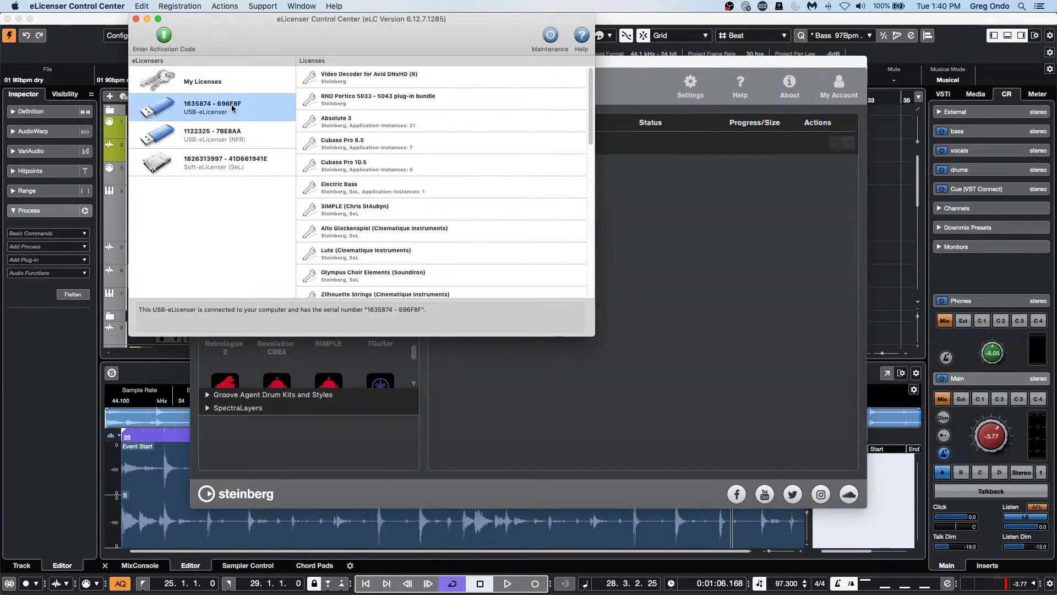
{"action": "left_click", "coordinate": [163, 36]}
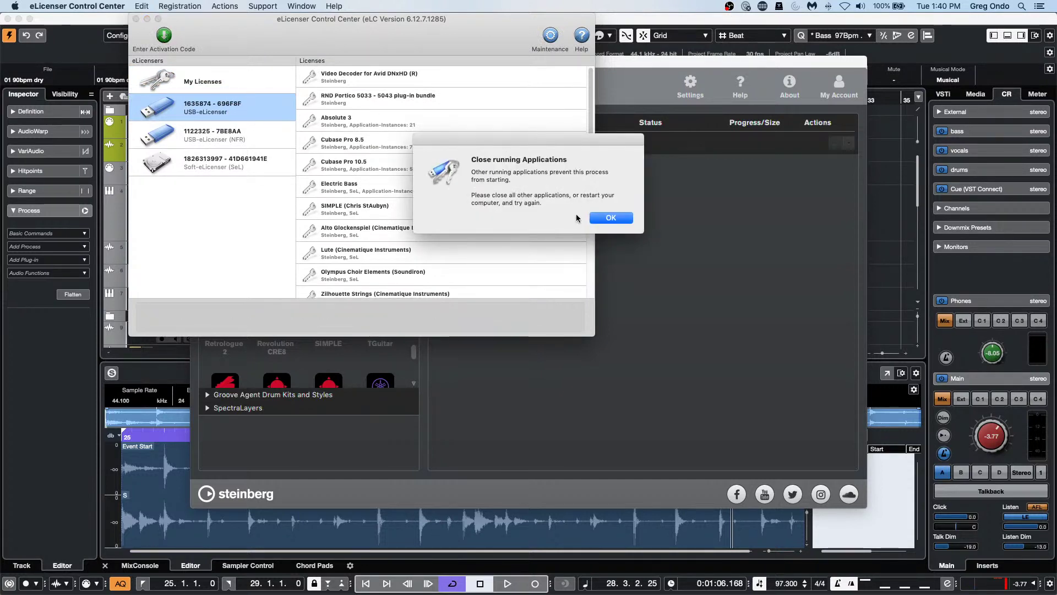
{"action": "left_click", "coordinate": [608, 220]}
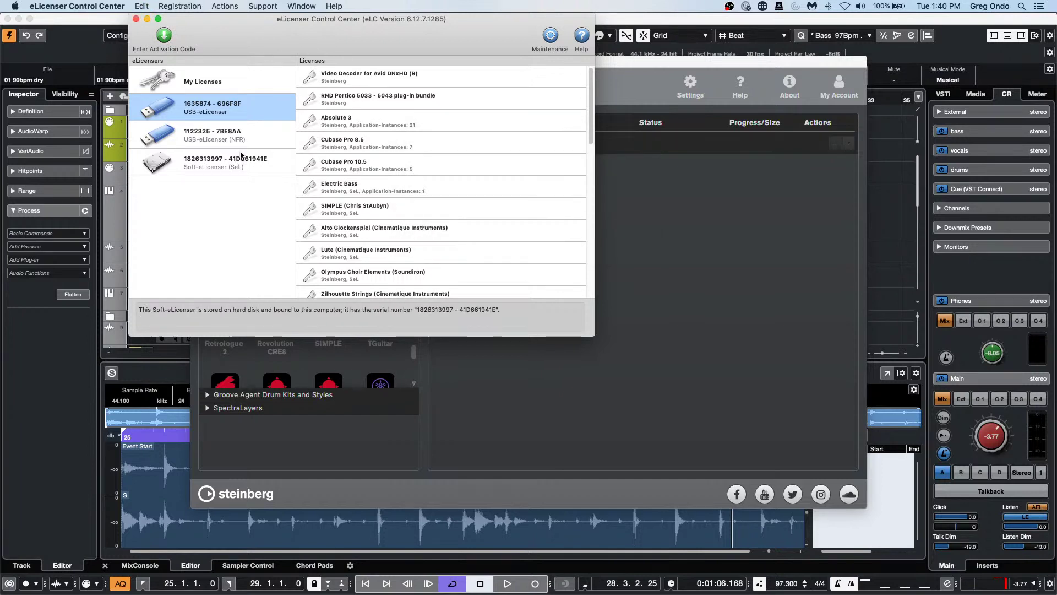
Step: Examine the licenses on the selected USB-eLicenser and close eLicenser Control Center, Download Assistant and Library Manager to return to Cubase
{"action": "scroll", "coordinate": [371, 205], "scroll_direction": "down", "scroll_amount": 1}
{"action": "scroll", "coordinate": [370, 205], "scroll_direction": "down", "scroll_amount": 10}
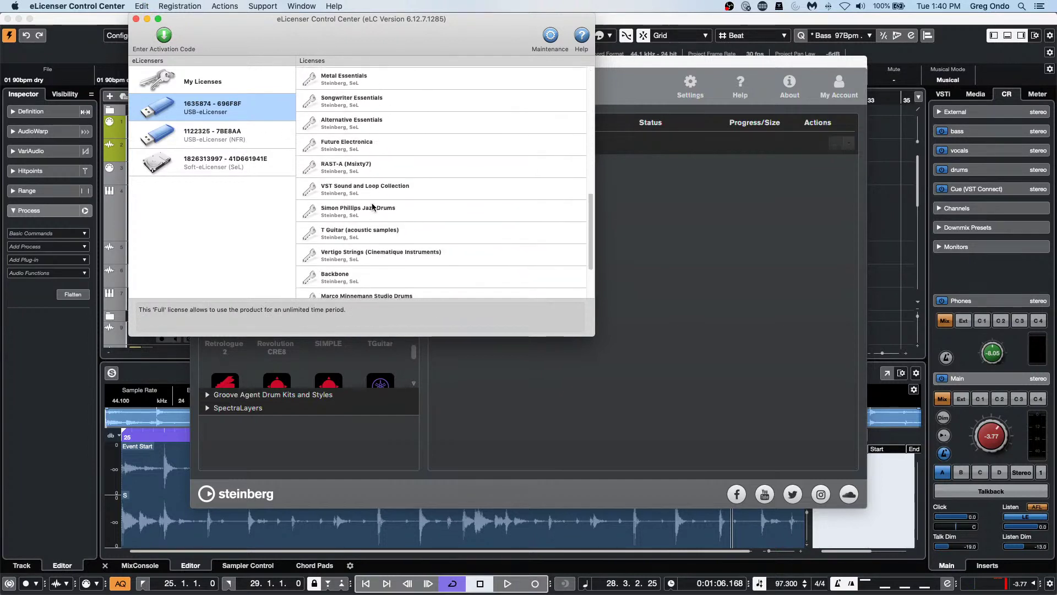
{"action": "scroll", "coordinate": [375, 215], "scroll_direction": "down", "scroll_amount": 4}
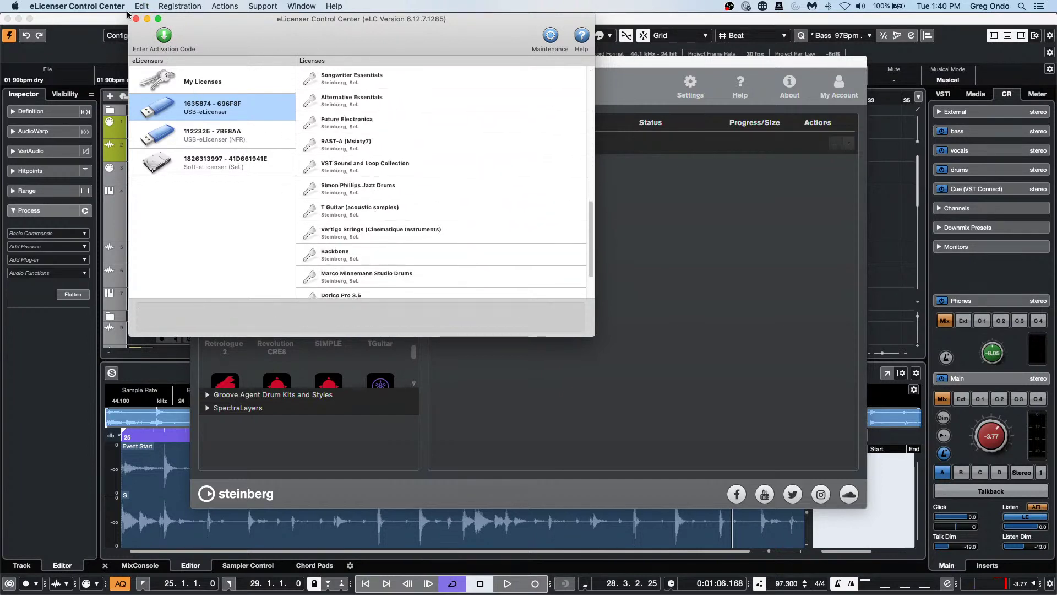
{"action": "left_click", "coordinate": [220, 117]}
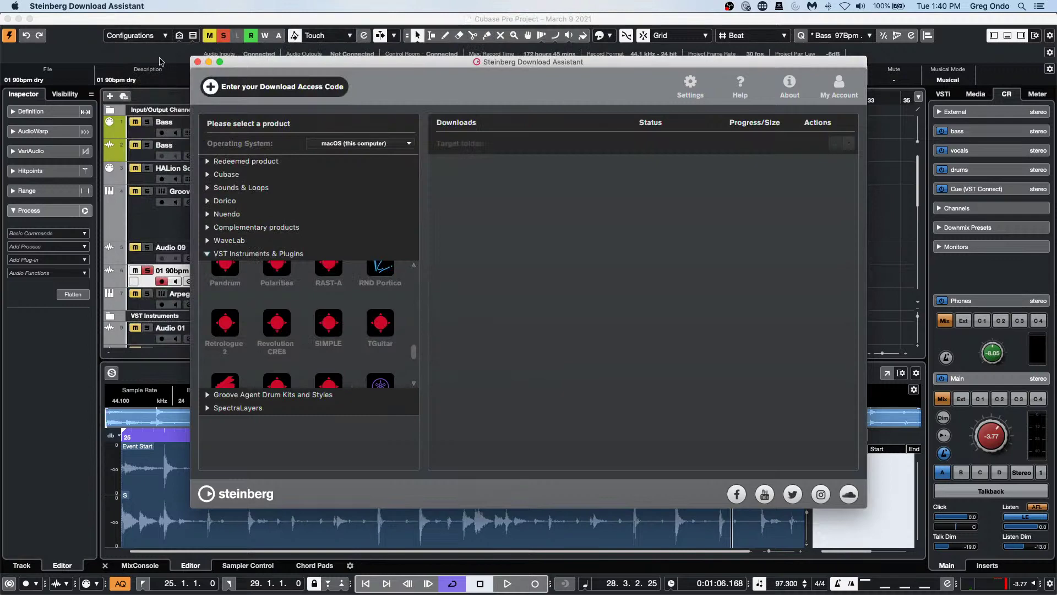
{"action": "left_click", "coordinate": [197, 61]}
{"action": "left_click", "coordinate": [275, 75]}
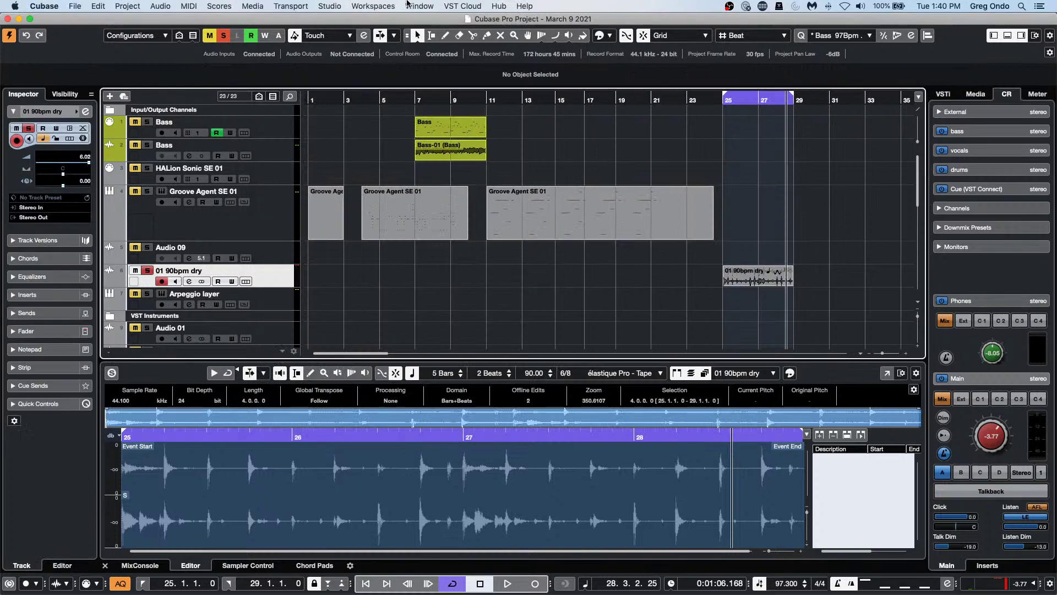
Step: Select the HALion Sonic SE 01 track and open its HALion Sonic SE instrument window
{"action": "left_click", "coordinate": [337, 5]}
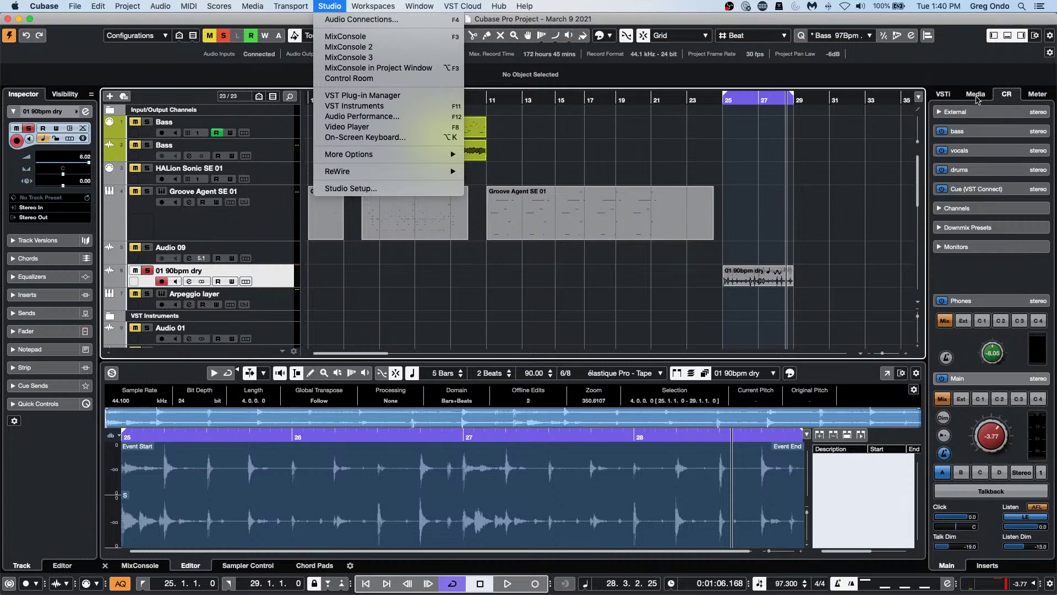
{"action": "left_click", "coordinate": [276, 179]}
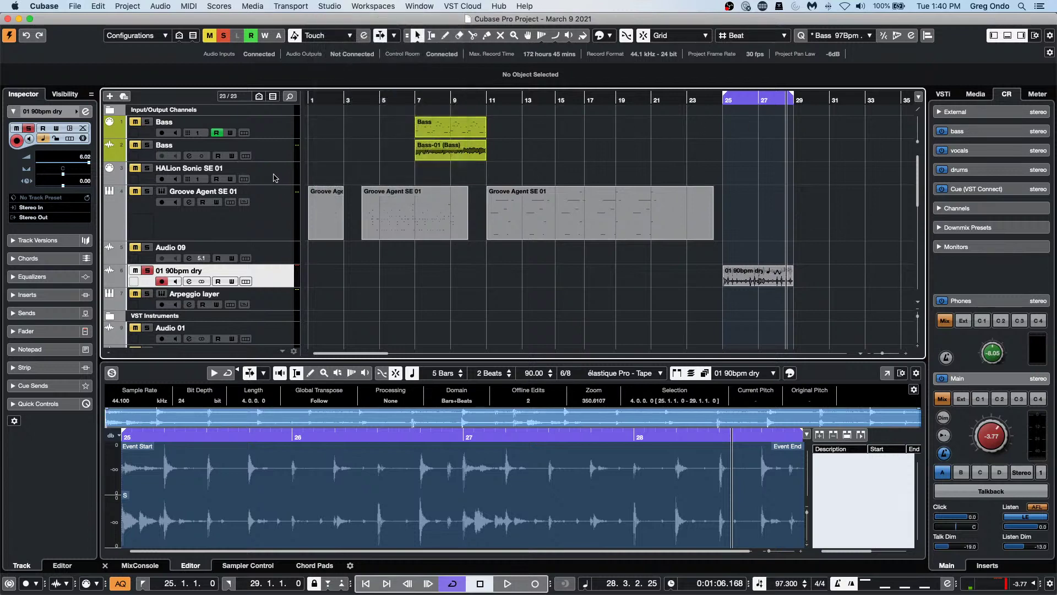
{"action": "left_click", "coordinate": [274, 178]}
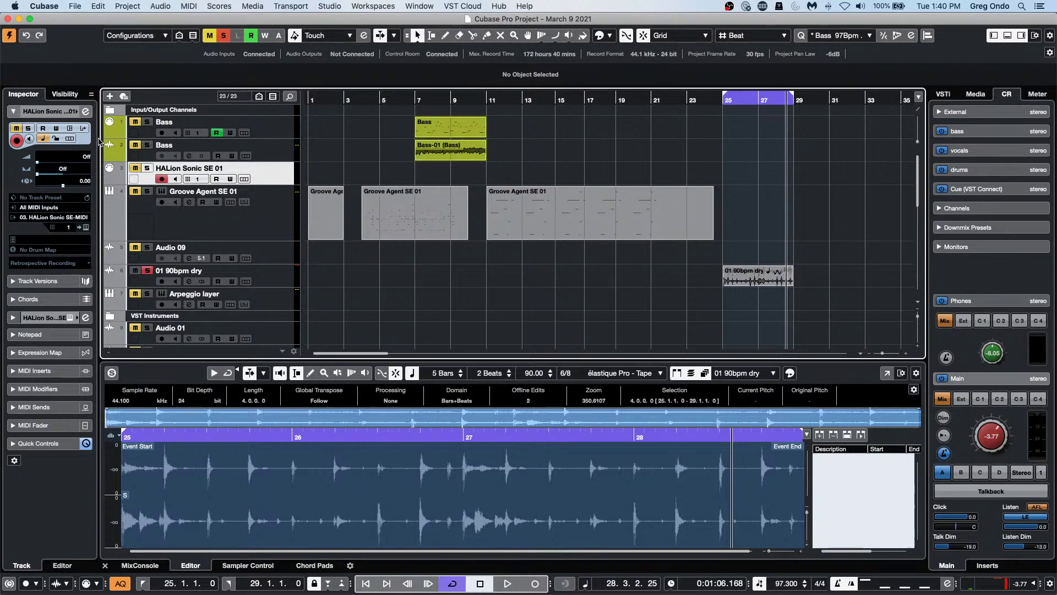
{"action": "left_click", "coordinate": [86, 112]}
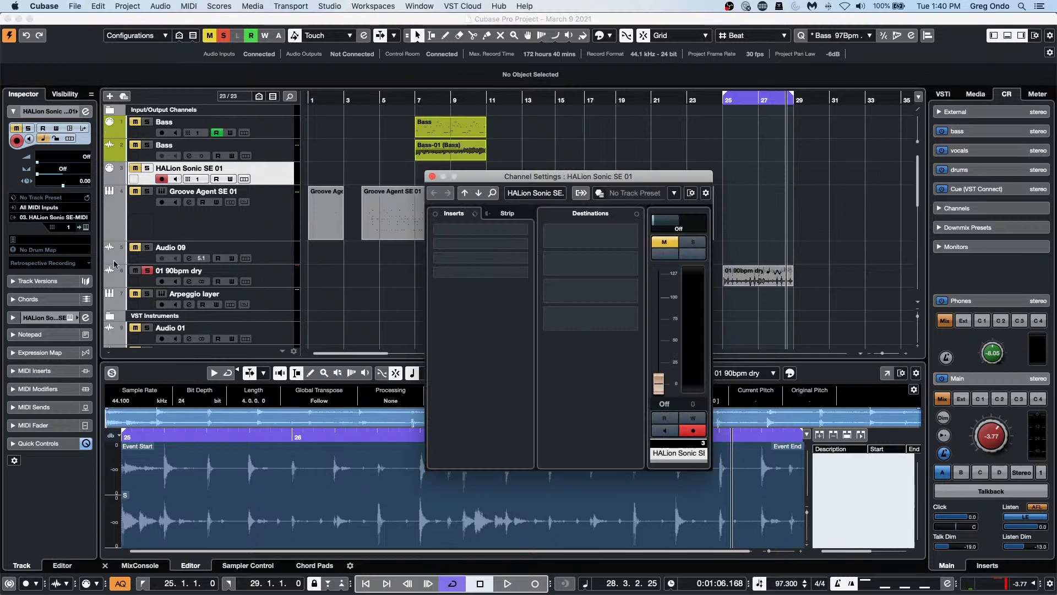
{"action": "left_click", "coordinate": [86, 227]}
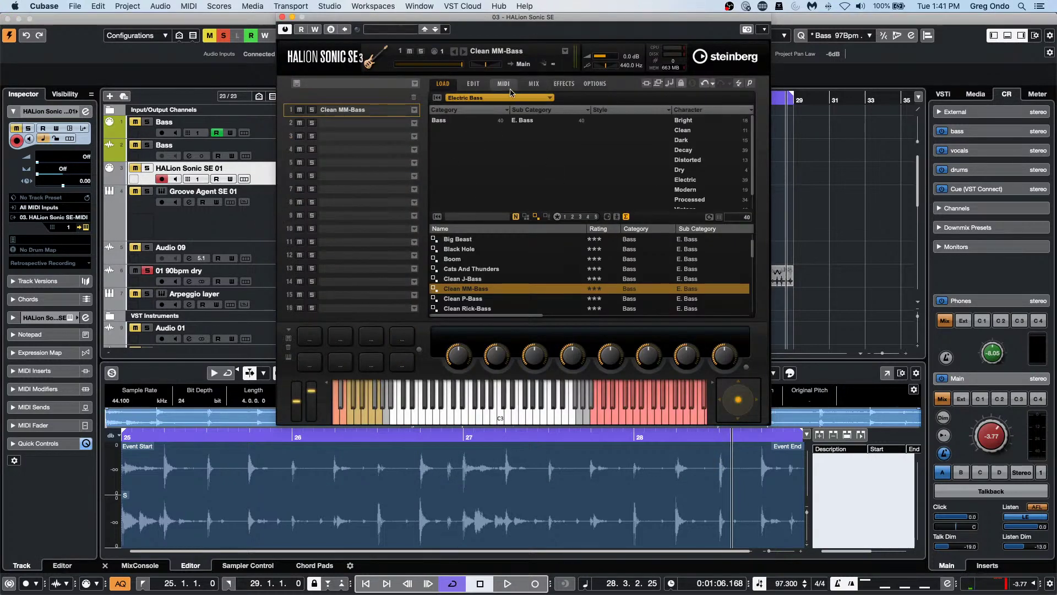
Step: Load the TGuitar program from the TGuitar library into slot 2 of HALion Sonic SE
{"action": "left_click", "coordinate": [378, 124]}
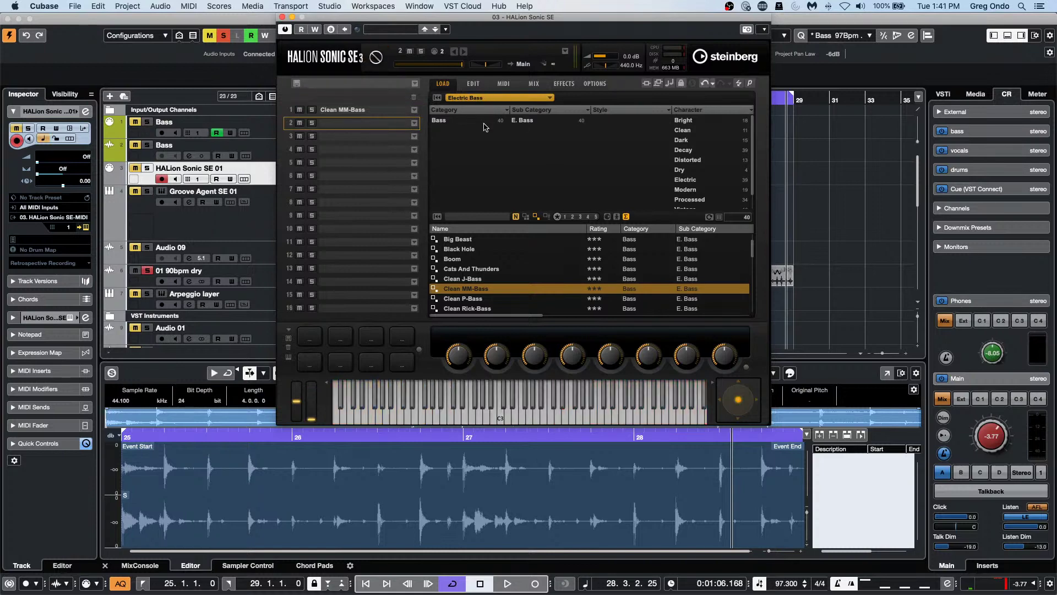
{"action": "left_click", "coordinate": [502, 101]}
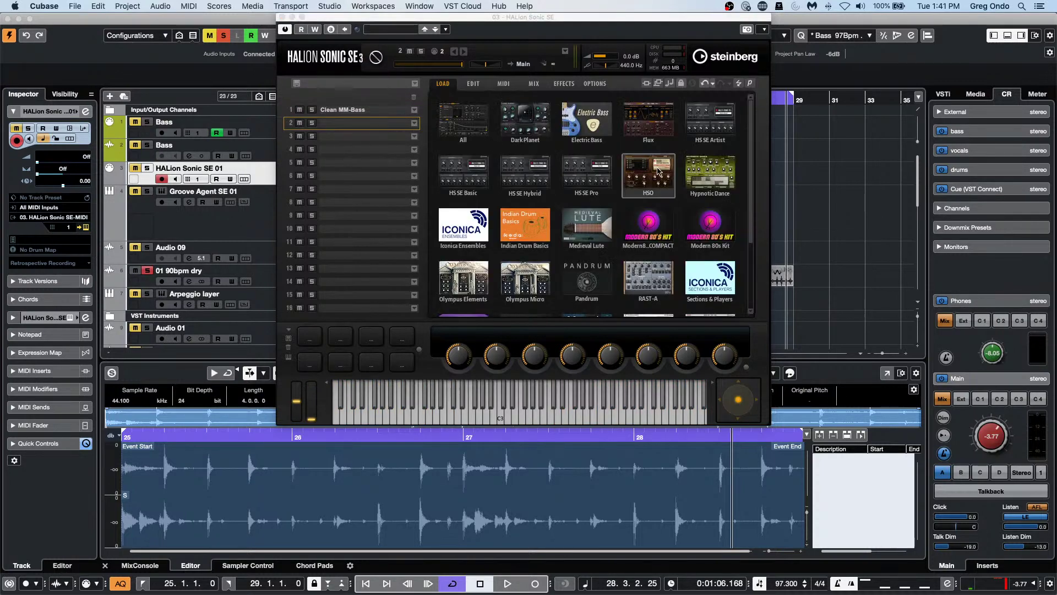
{"action": "scroll", "coordinate": [659, 208], "scroll_direction": "down", "scroll_amount": 2}
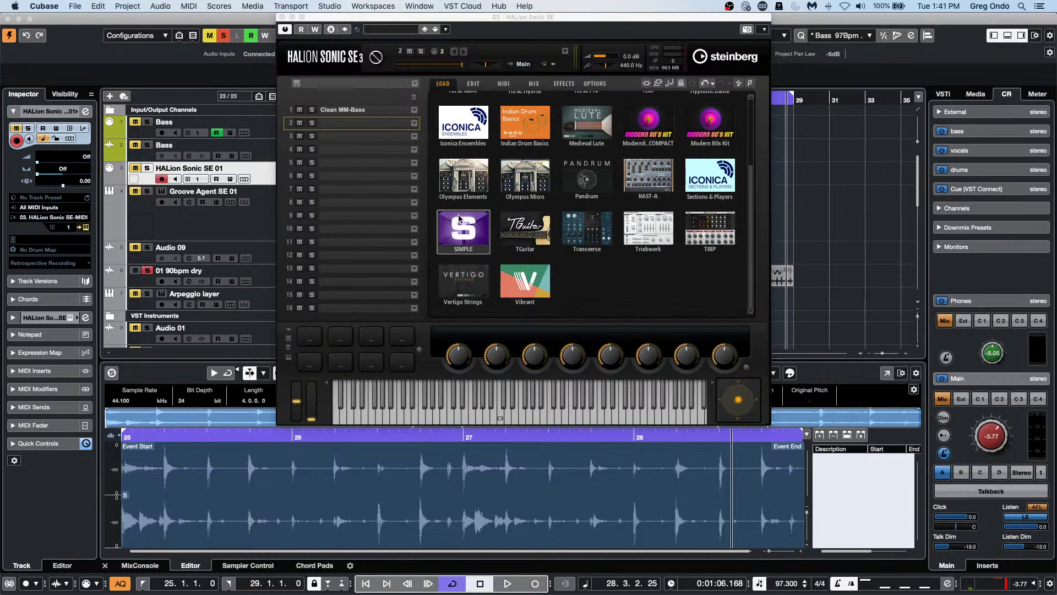
{"action": "left_click", "coordinate": [522, 232]}
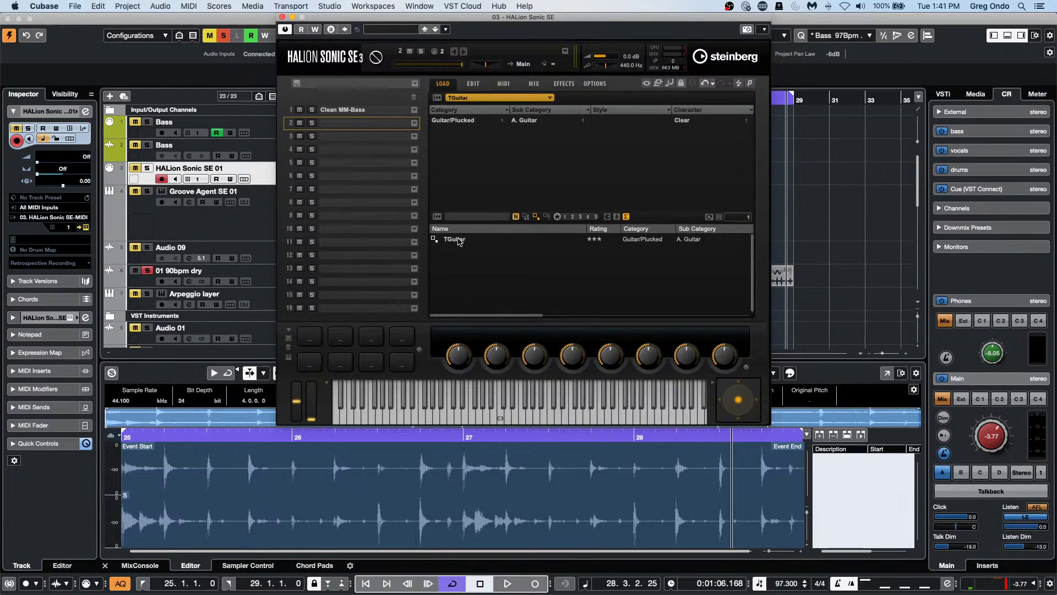
{"action": "double_click", "coordinate": [459, 239]}
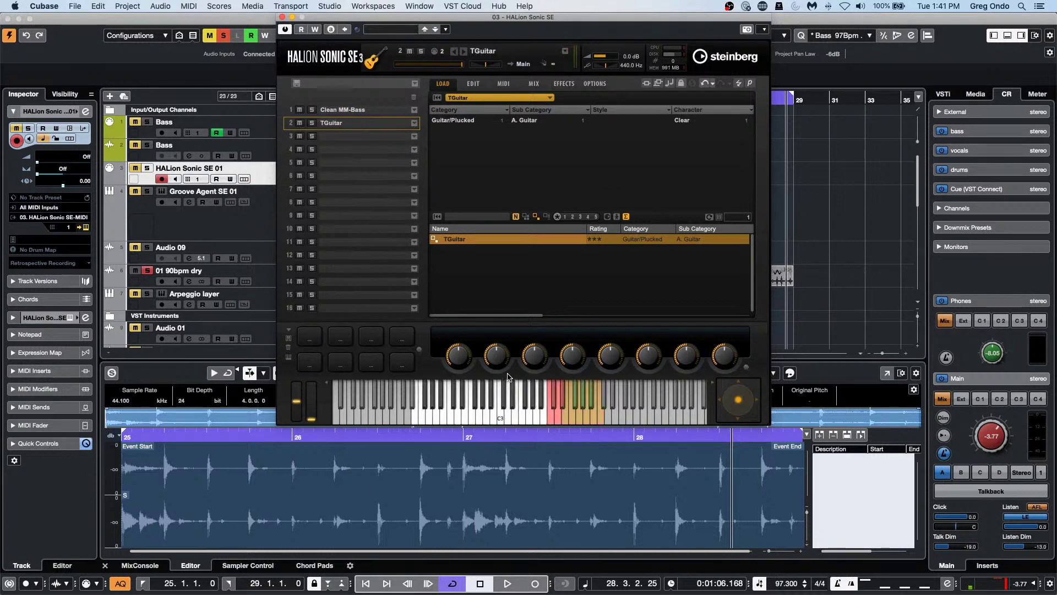
Step: Deactivate all mute and solo states, audition notes on the instrument's keyboard, and show TGuitar's editing page
{"action": "left_click", "coordinate": [515, 410]}
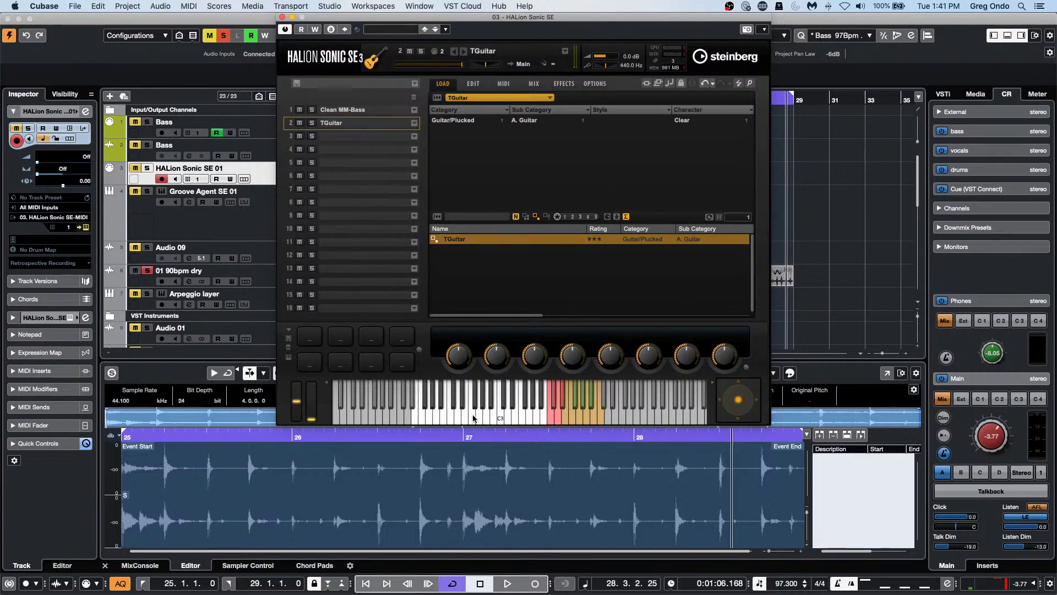
{"action": "left_click", "coordinate": [472, 411]}
{"action": "left_click", "coordinate": [223, 35]}
{"action": "left_click", "coordinate": [209, 36]}
{"action": "left_click", "coordinate": [502, 416]}
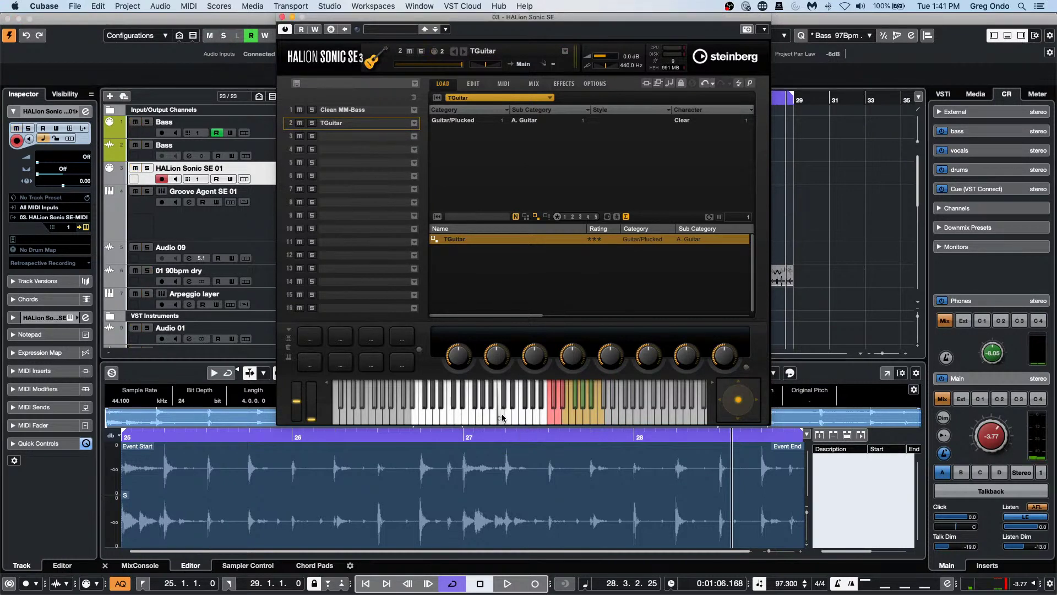
{"action": "left_click", "coordinate": [473, 84]}
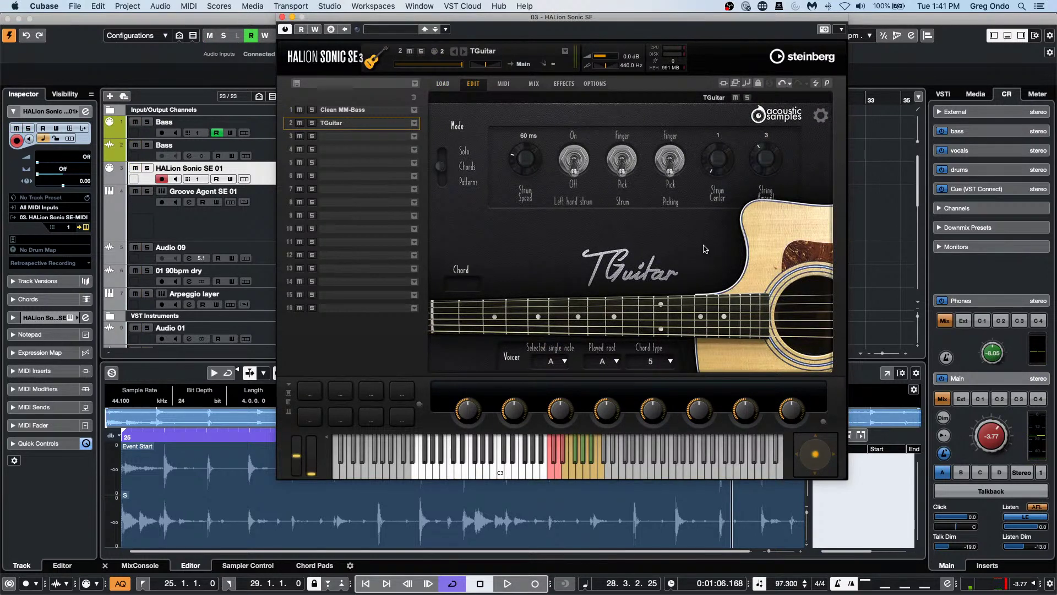
Step: Close the HALion Sonic SE window, select the 01 90bpm dry event, and apply the SpectraLayers extension to it
{"action": "left_click", "coordinate": [282, 17]}
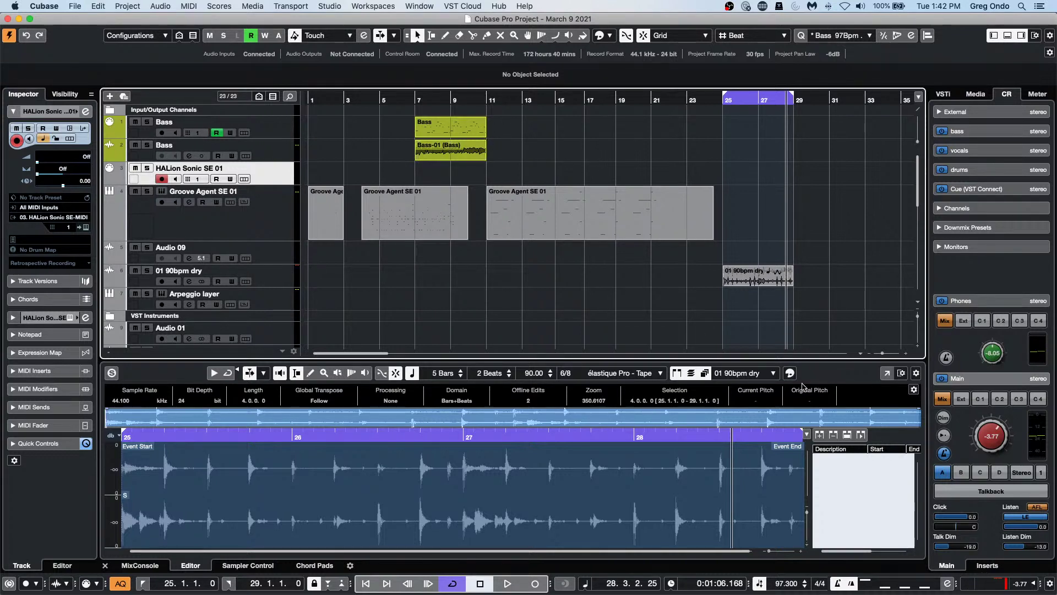
{"action": "left_click", "coordinate": [748, 282]}
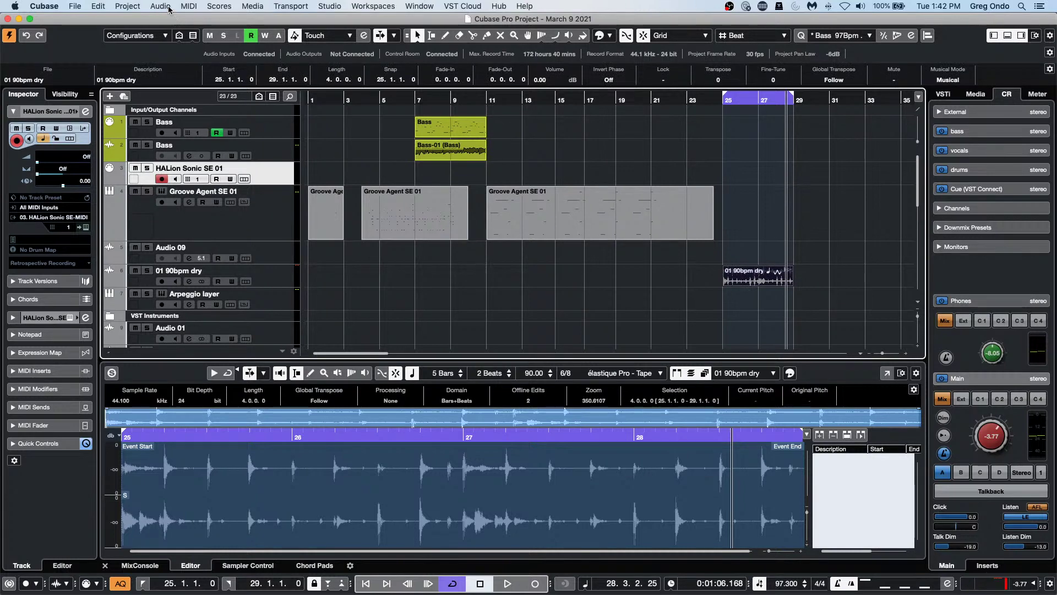
{"action": "left_click", "coordinate": [127, 6]}
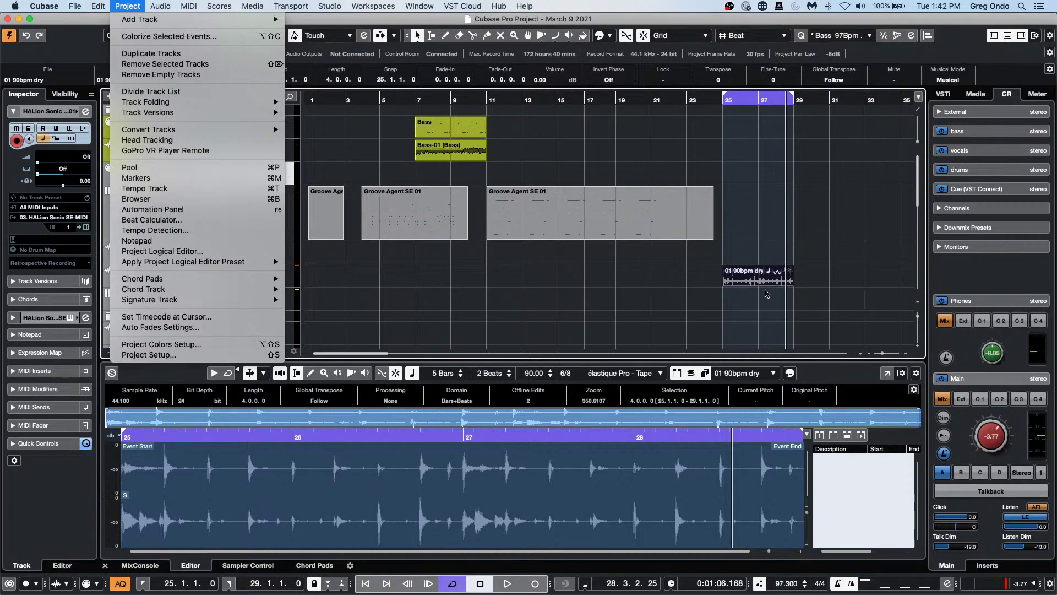
{"action": "left_click", "coordinate": [768, 287]}
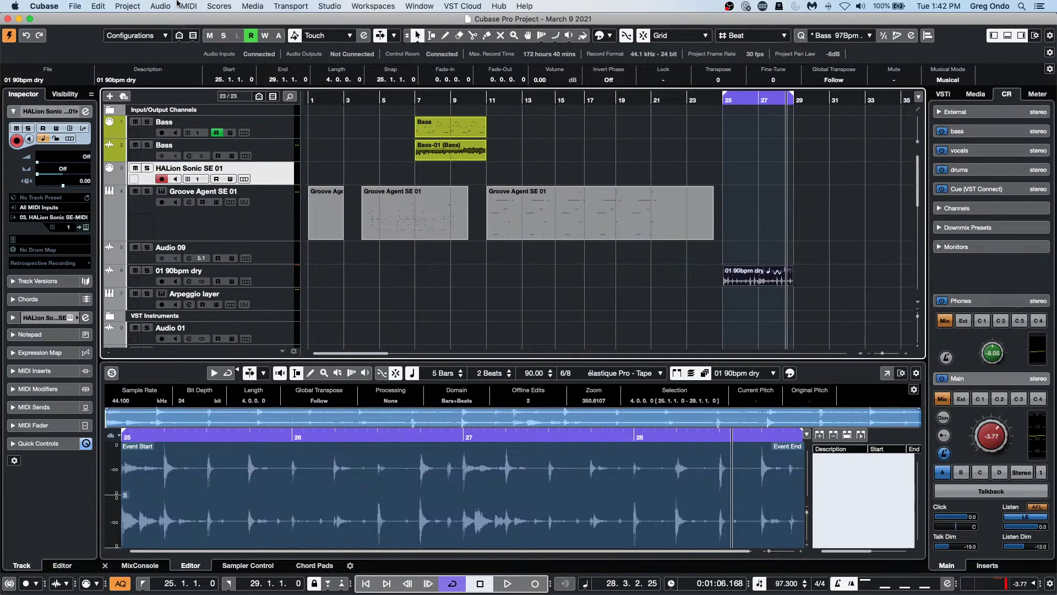
{"action": "left_click", "coordinate": [164, 6]}
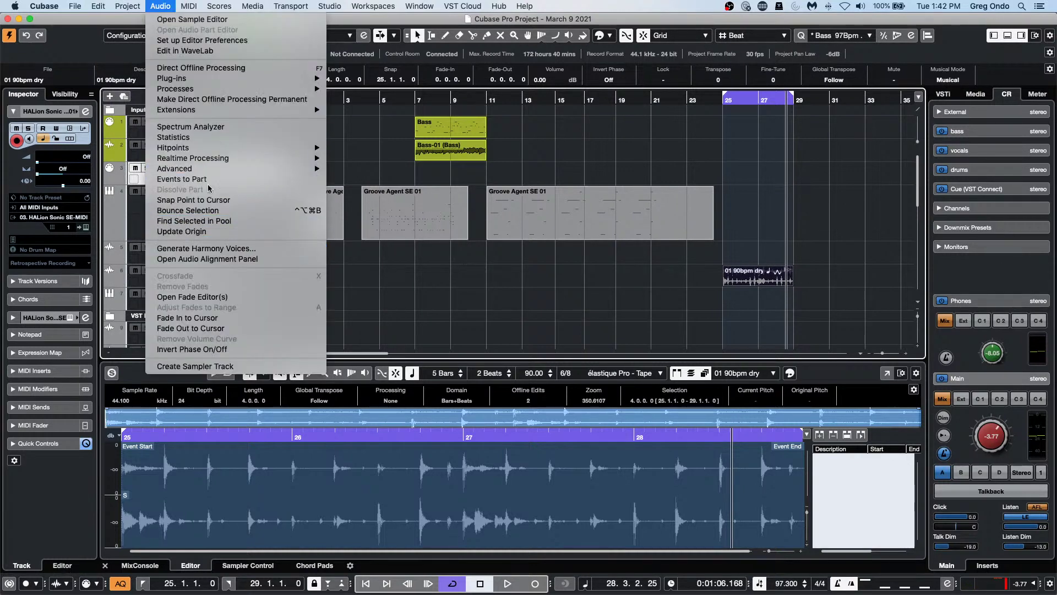
{"action": "mouse_move", "coordinate": [127, 6]}
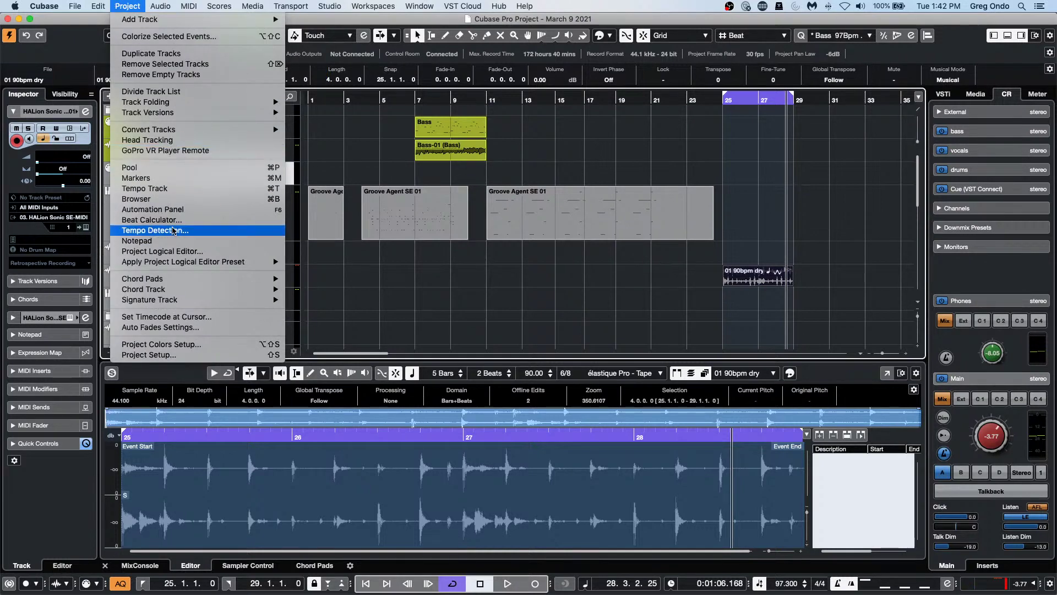
{"action": "mouse_move", "coordinate": [160, 4]}
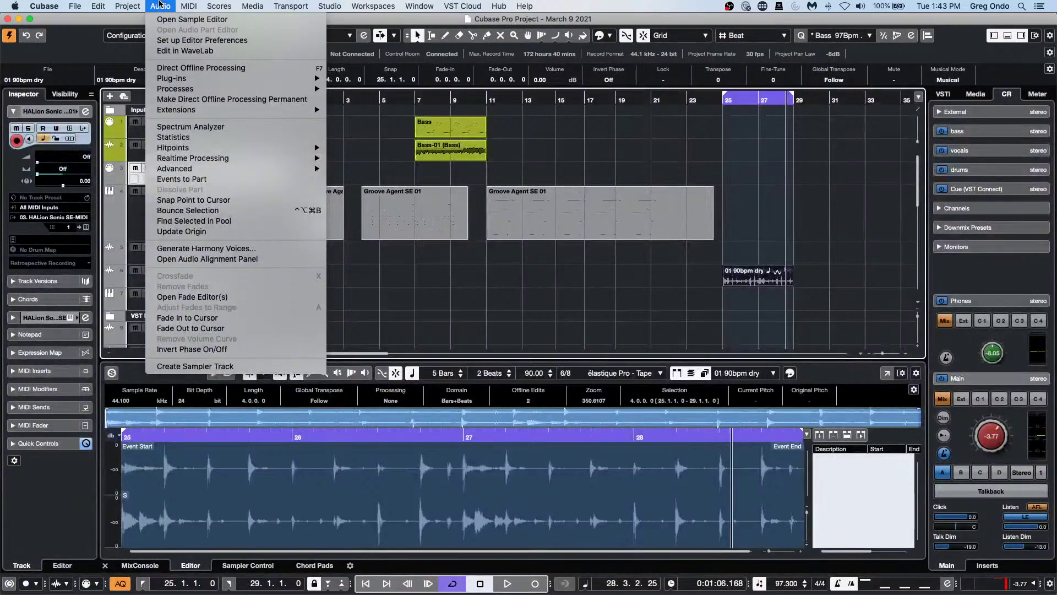
{"action": "mouse_move", "coordinate": [240, 112]}
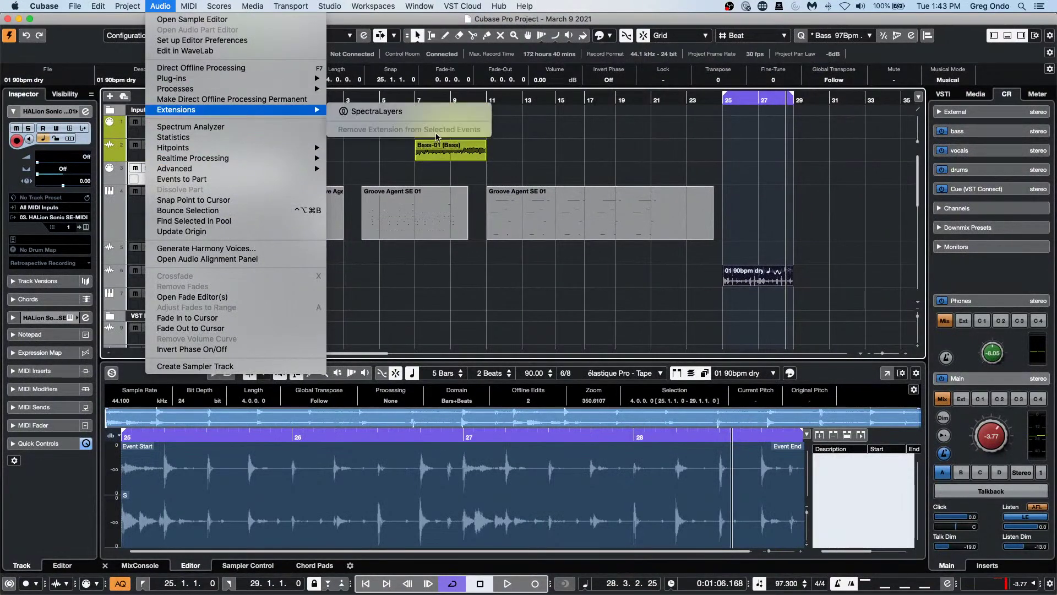
{"action": "left_click", "coordinate": [435, 115]}
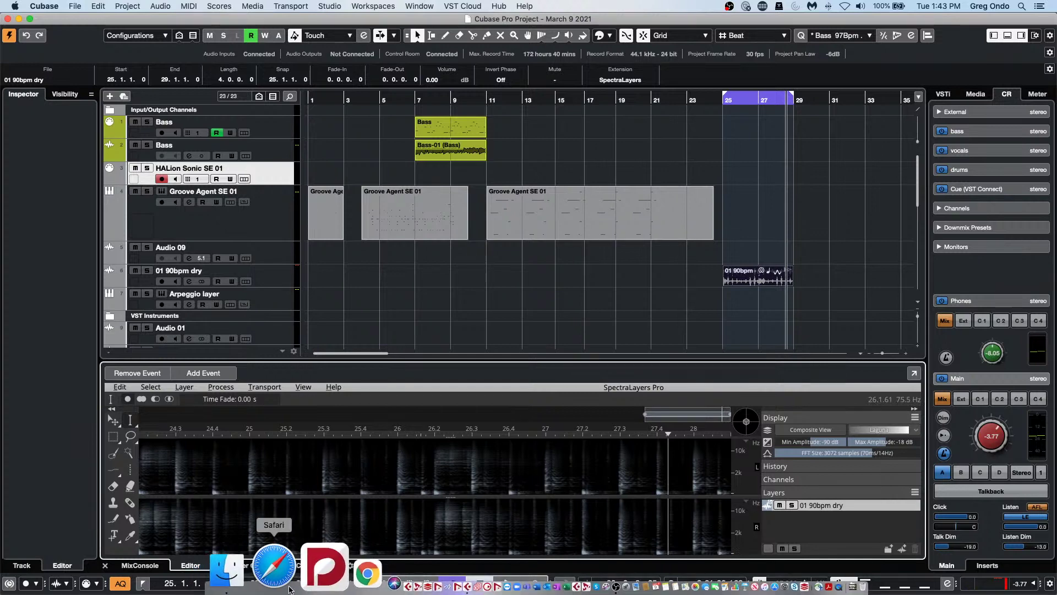
Step: Switch to Finder, browse Documents > Projects > March 9 2021, and look at the contents of its ARA folder
{"action": "left_click", "coordinate": [278, 573]}
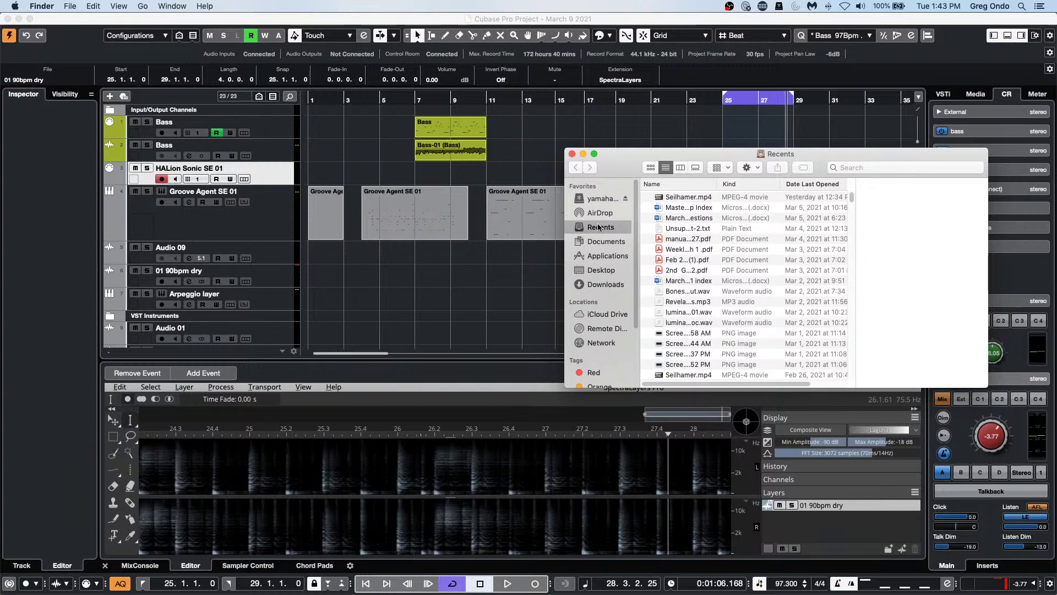
{"action": "left_click", "coordinate": [619, 241]}
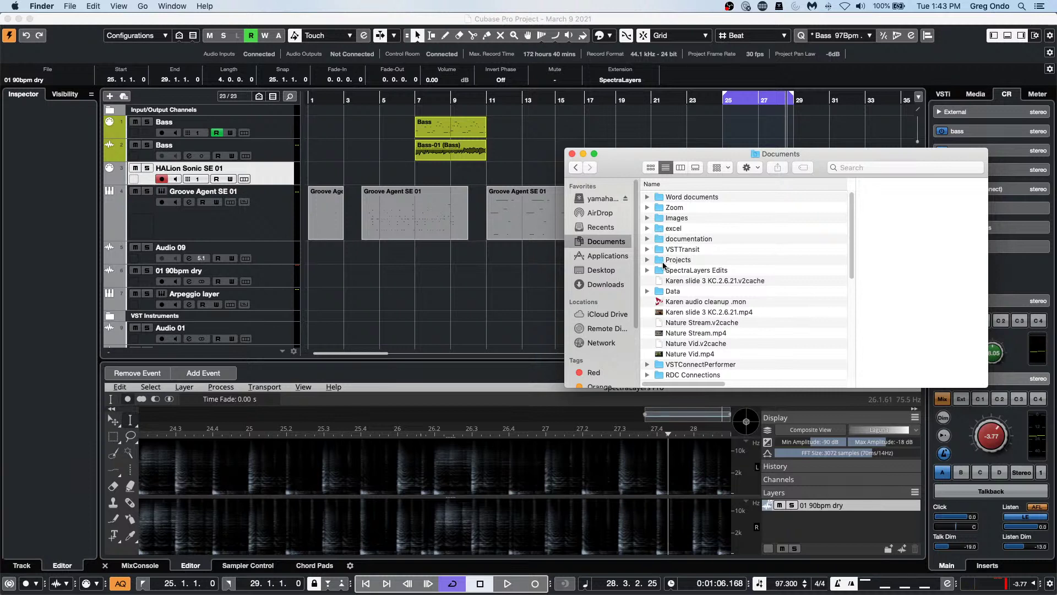
{"action": "double_click", "coordinate": [661, 263]}
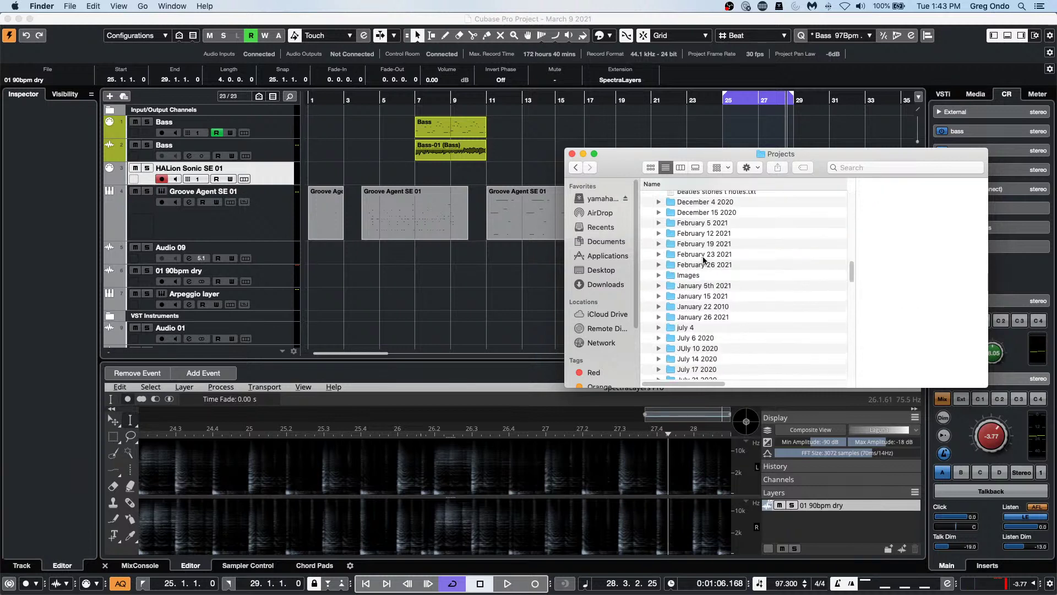
{"action": "scroll", "coordinate": [773, 279], "scroll_direction": "down", "scroll_amount": 5}
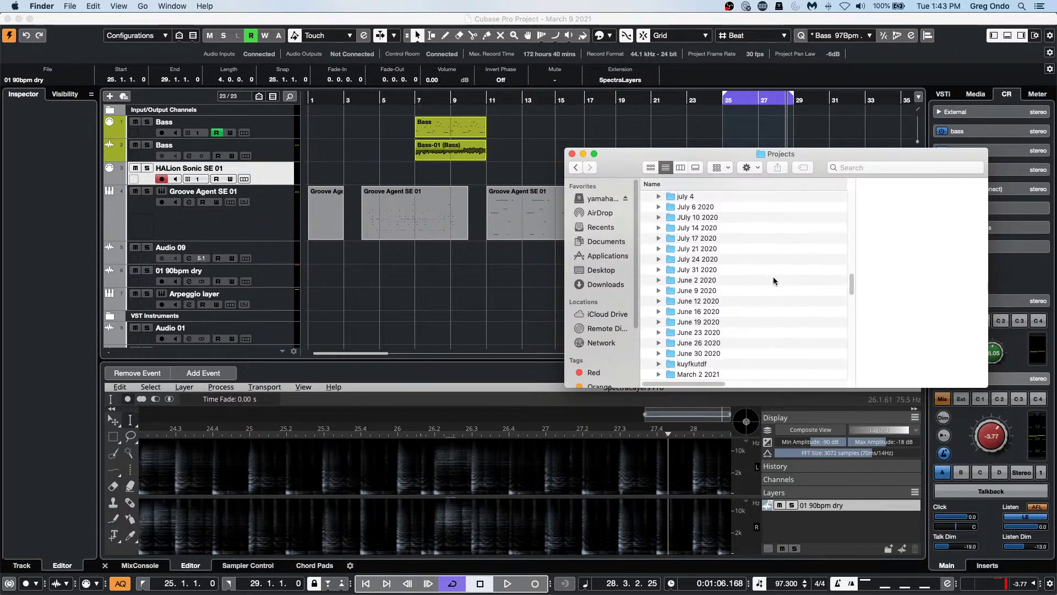
{"action": "scroll", "coordinate": [773, 280], "scroll_direction": "down", "scroll_amount": 3}
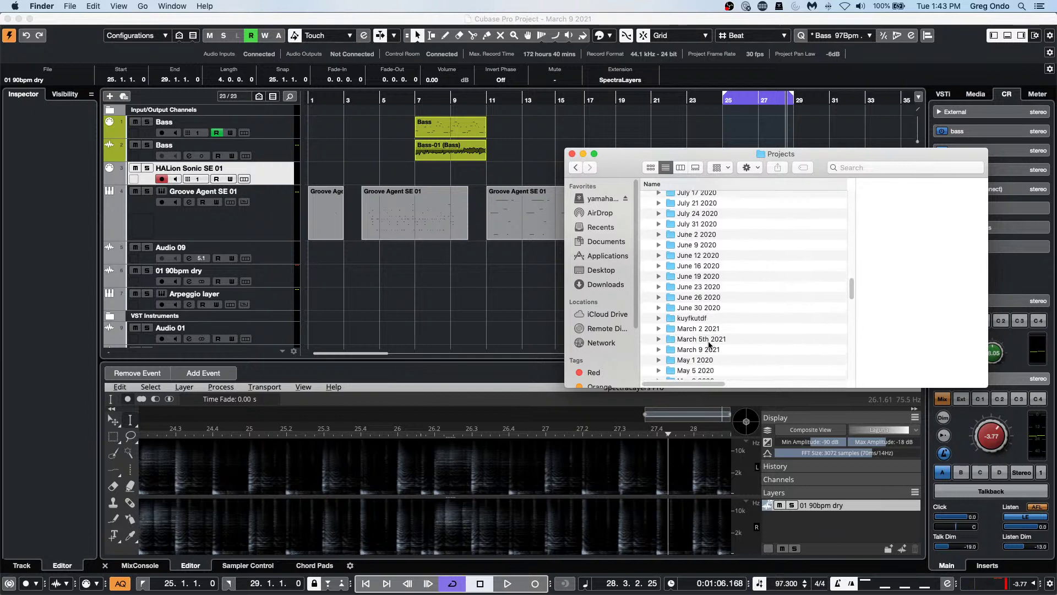
{"action": "double_click", "coordinate": [707, 349]}
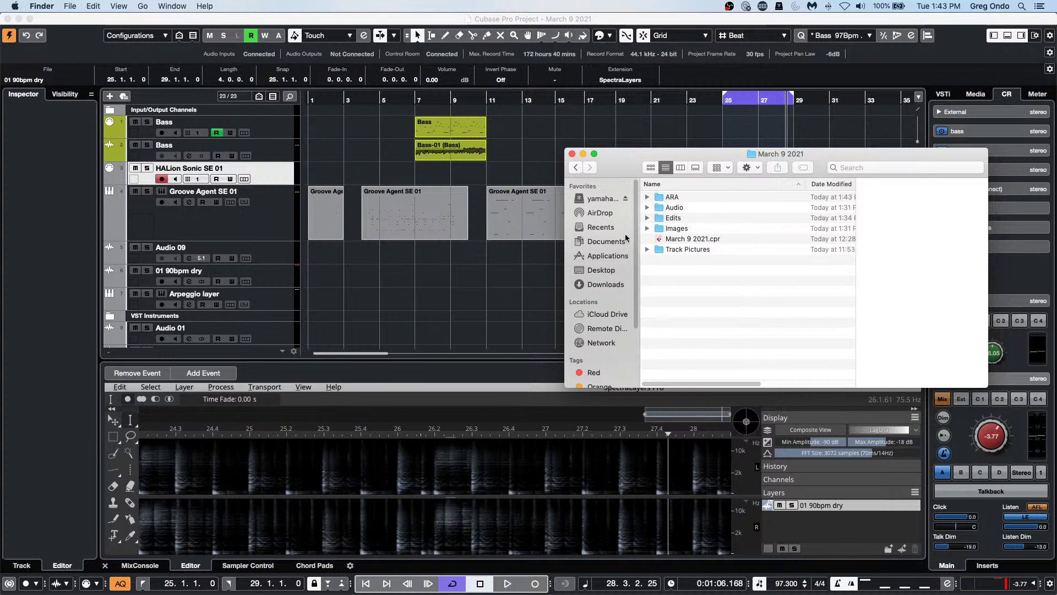
{"action": "left_click", "coordinate": [647, 196]}
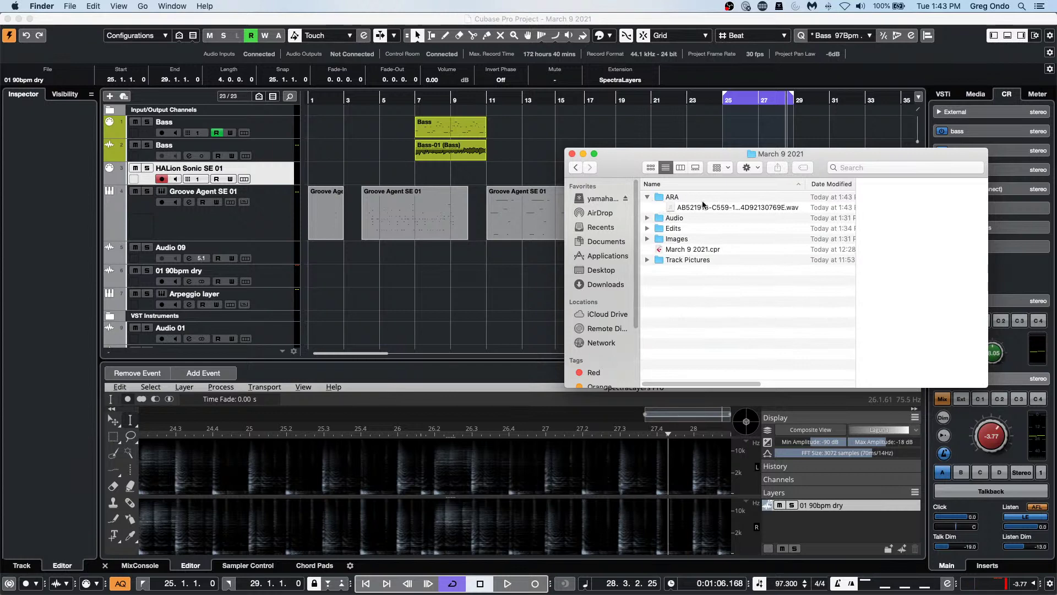
{"action": "left_click_drag", "start_coordinate": [695, 162], "coordinate": [763, 180]}
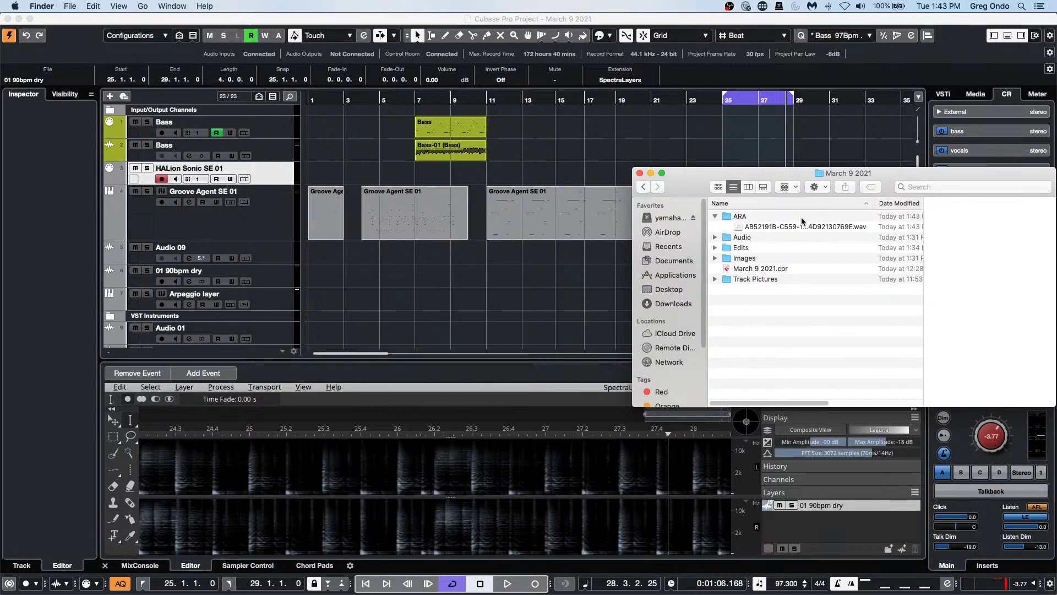
Step: Return to Cubase and revert the project to its last saved version, deleting the files created since that save
{"action": "left_click", "coordinate": [75, 7]}
{"action": "left_click", "coordinate": [75, 7]}
{"action": "left_click", "coordinate": [428, 298]}
{"action": "left_click", "coordinate": [75, 6]}
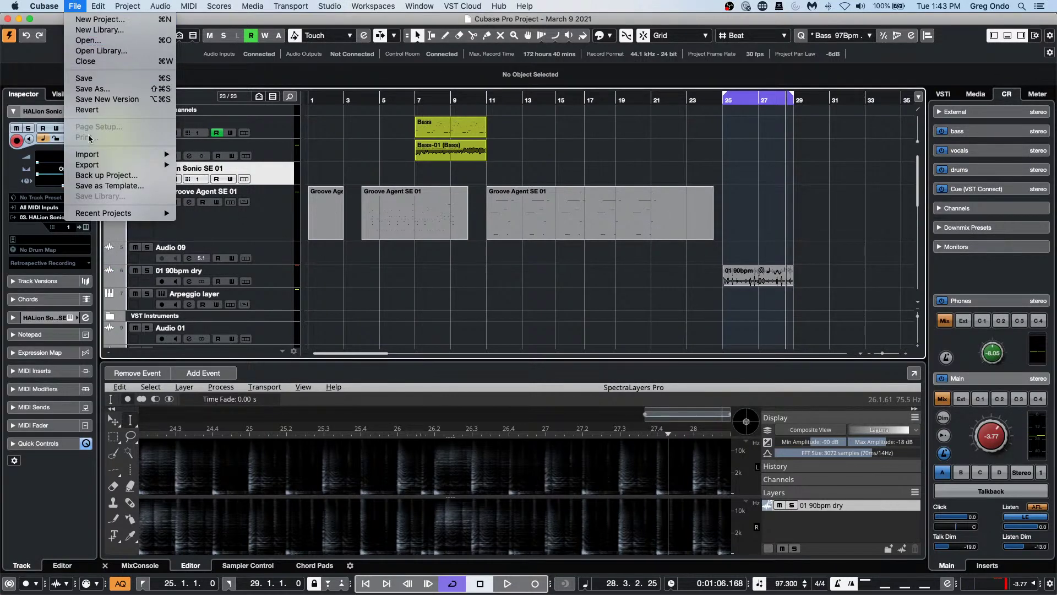
{"action": "left_click", "coordinate": [111, 109]}
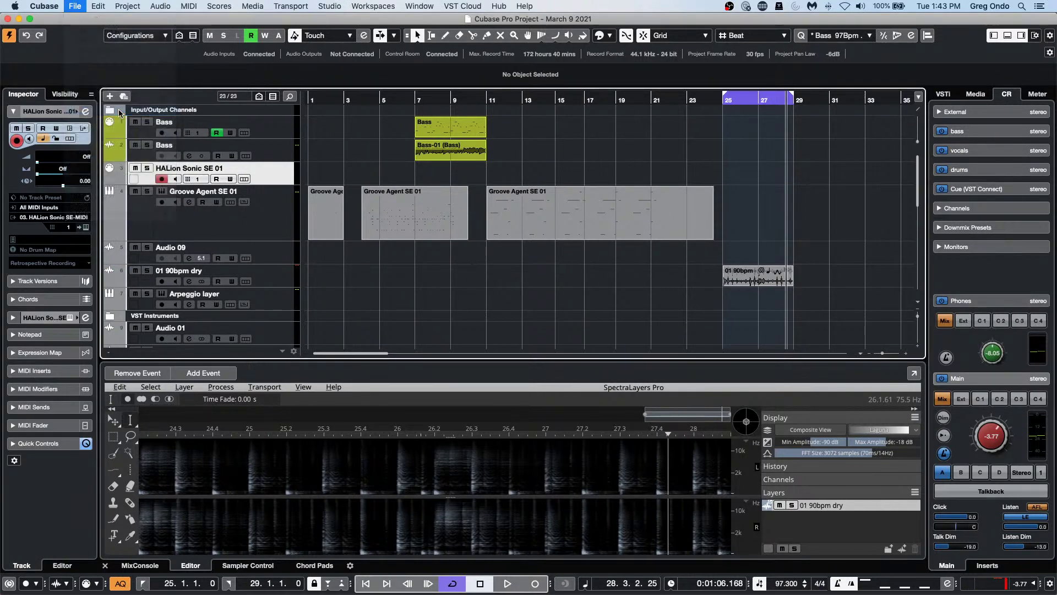
{"action": "left_click", "coordinate": [604, 208]}
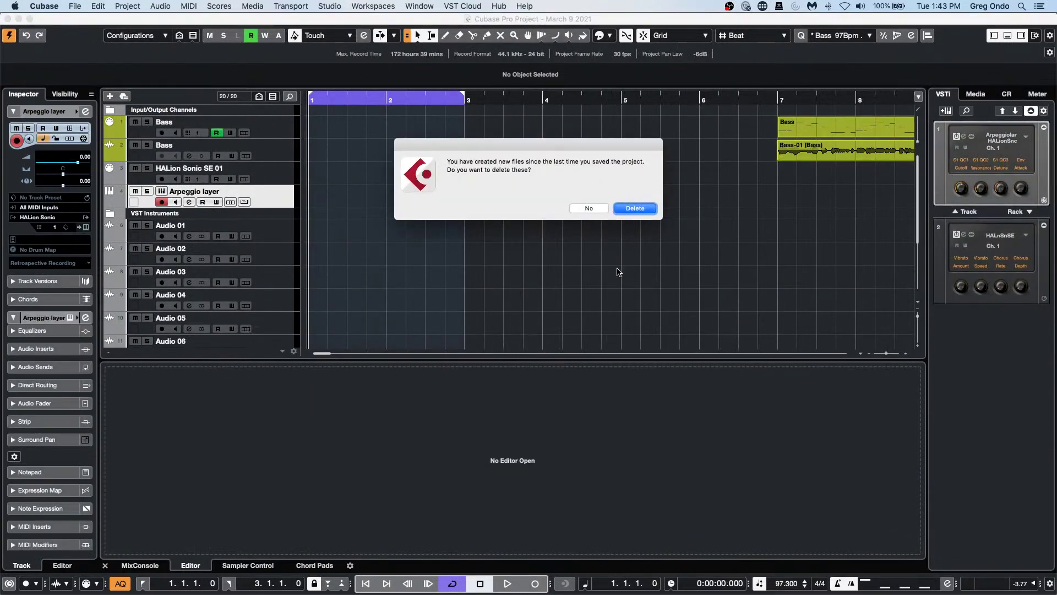
{"action": "left_click", "coordinate": [636, 208]}
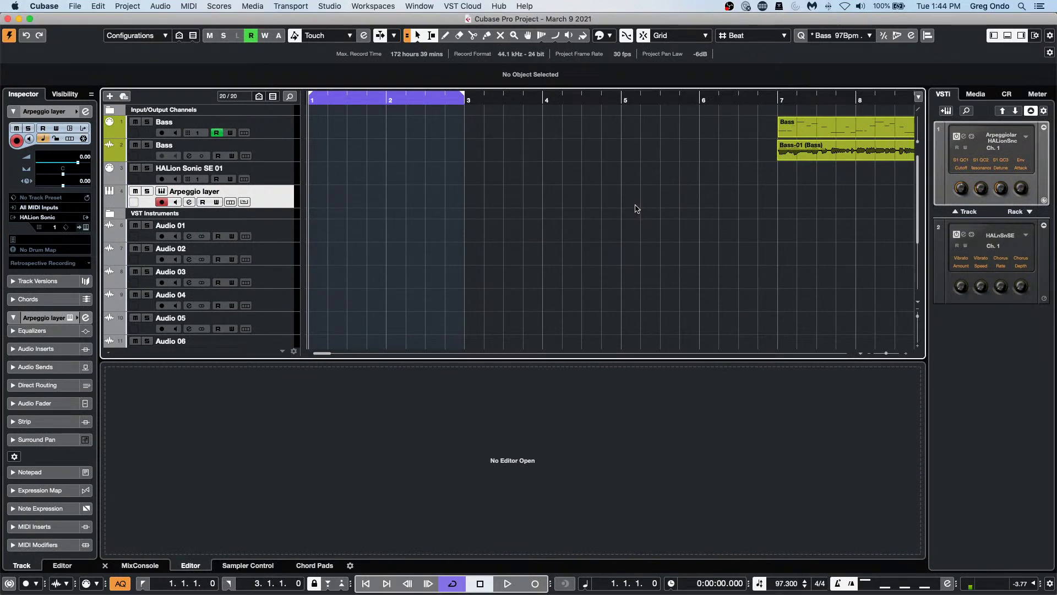
Step: Add Vocals_108_G#m_Adlibs_09_AKB from the Bloom loop set to track Audio 01 at bar 30 and place the cursor just before it
{"action": "left_click_drag", "start_coordinate": [386, 101], "coordinate": [369, 25]}
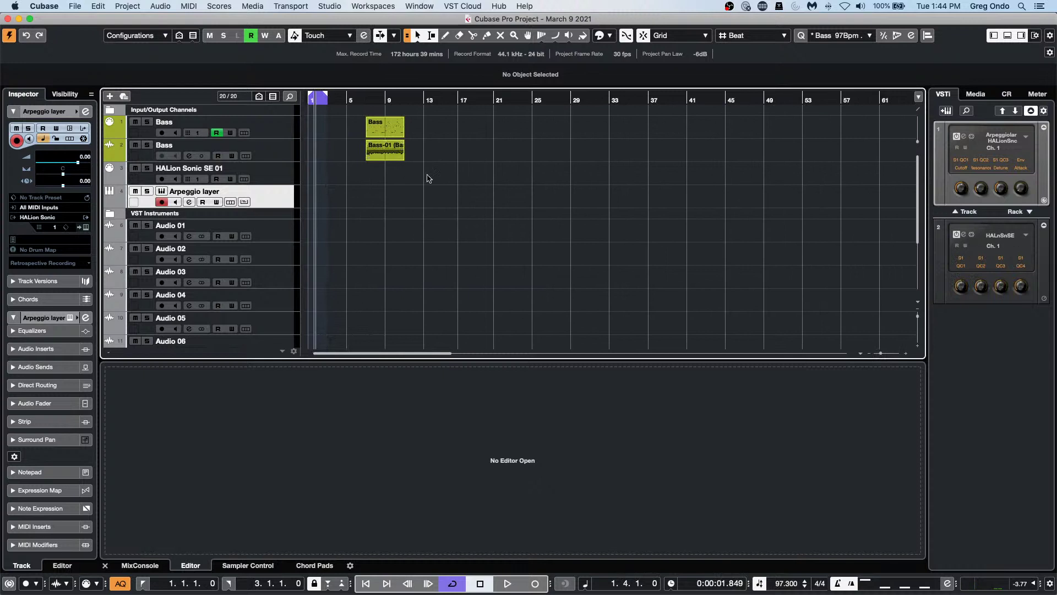
{"action": "left_click", "coordinate": [975, 93]}
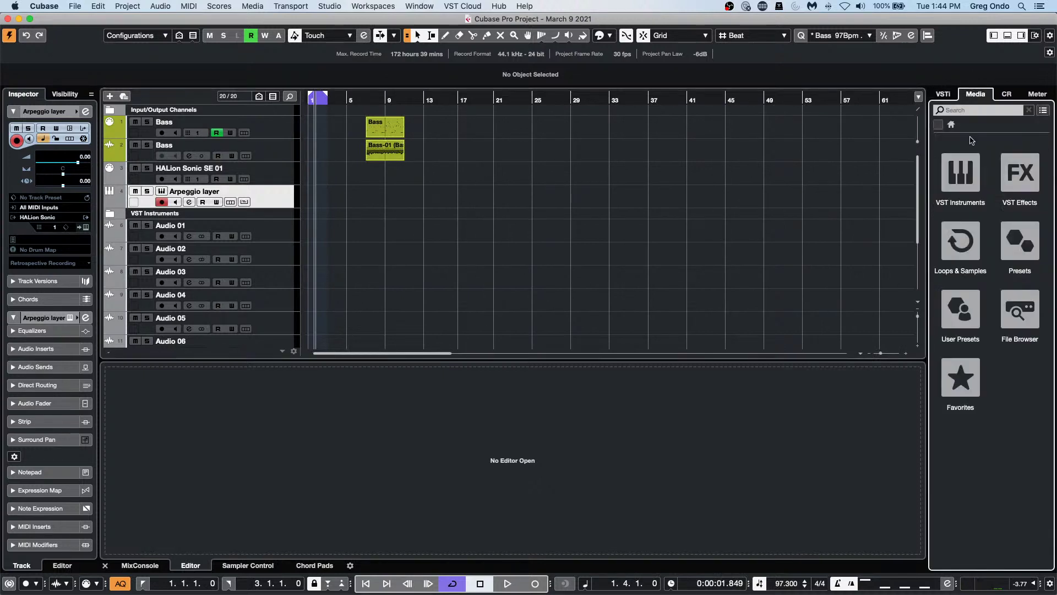
{"action": "left_click", "coordinate": [960, 242]}
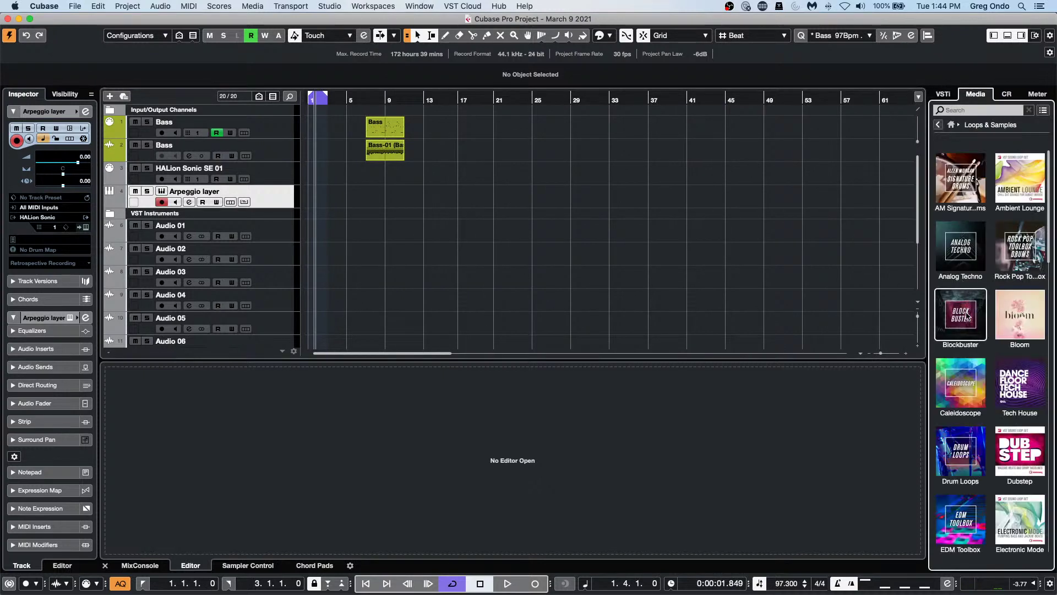
{"action": "left_click", "coordinate": [1015, 317]}
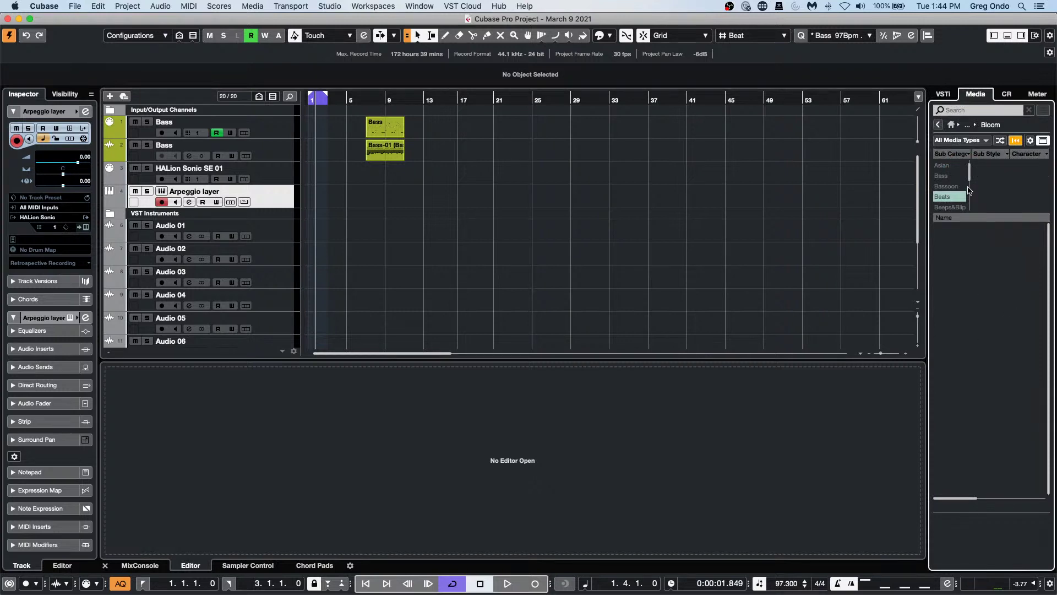
{"action": "left_click_drag", "start_coordinate": [985, 322], "coordinate": [581, 223]}
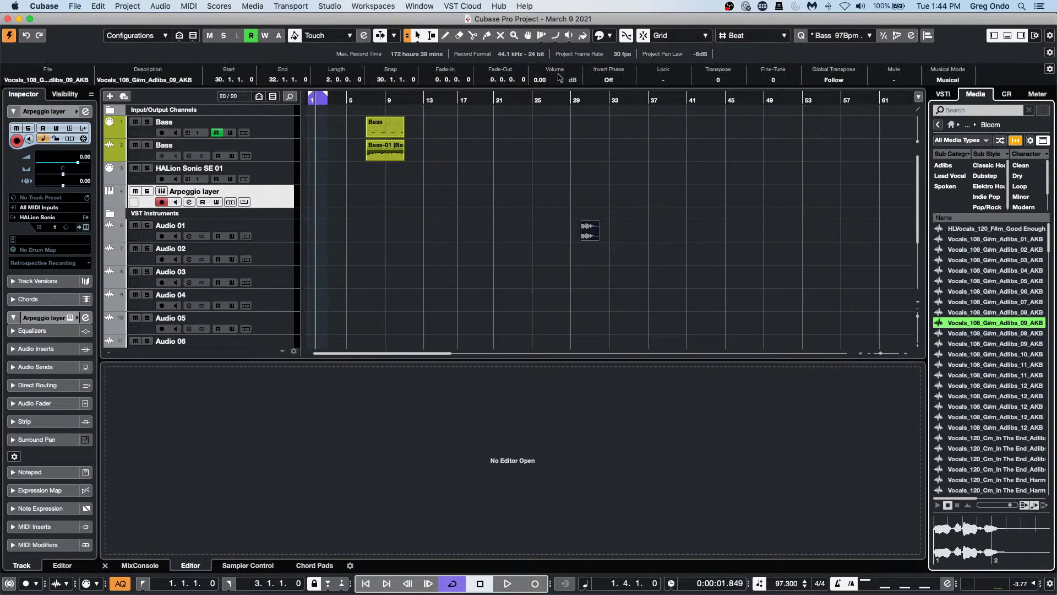
{"action": "left_click_drag", "start_coordinate": [580, 100], "coordinate": [586, 168]}
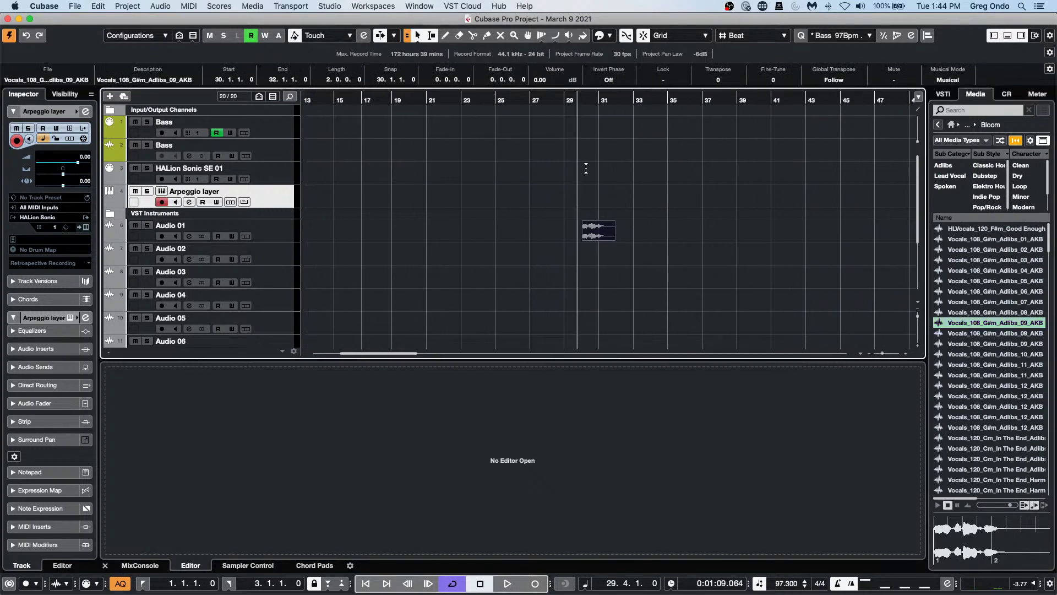
Step: Switch to Finder, move the project's ARA folder to the Trash, close the Finder window, and return to Cubase
{"action": "key", "text": "super+Tab"}
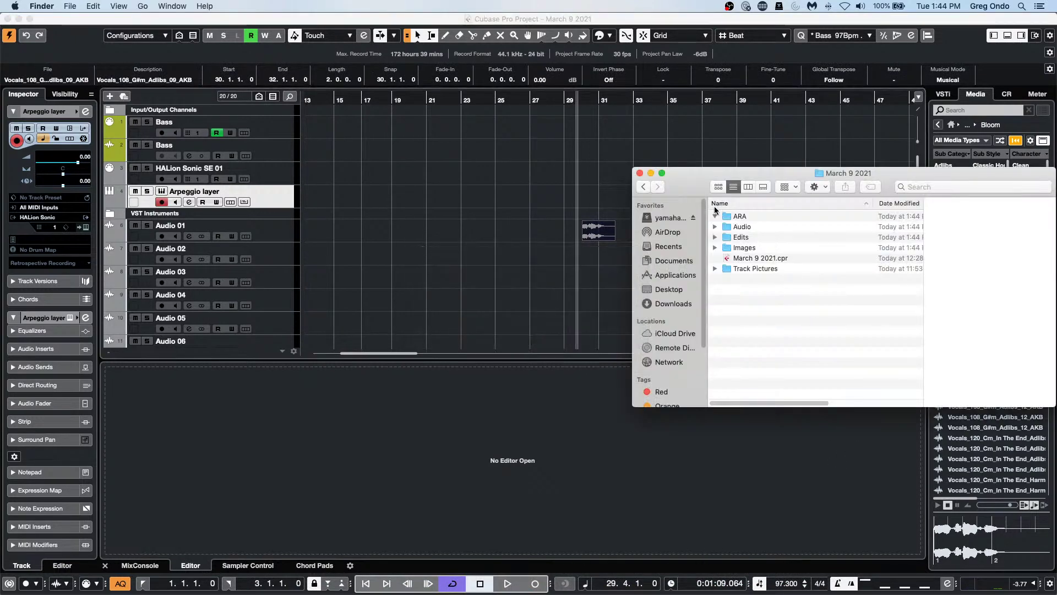
{"action": "right_click", "coordinate": [733, 221]}
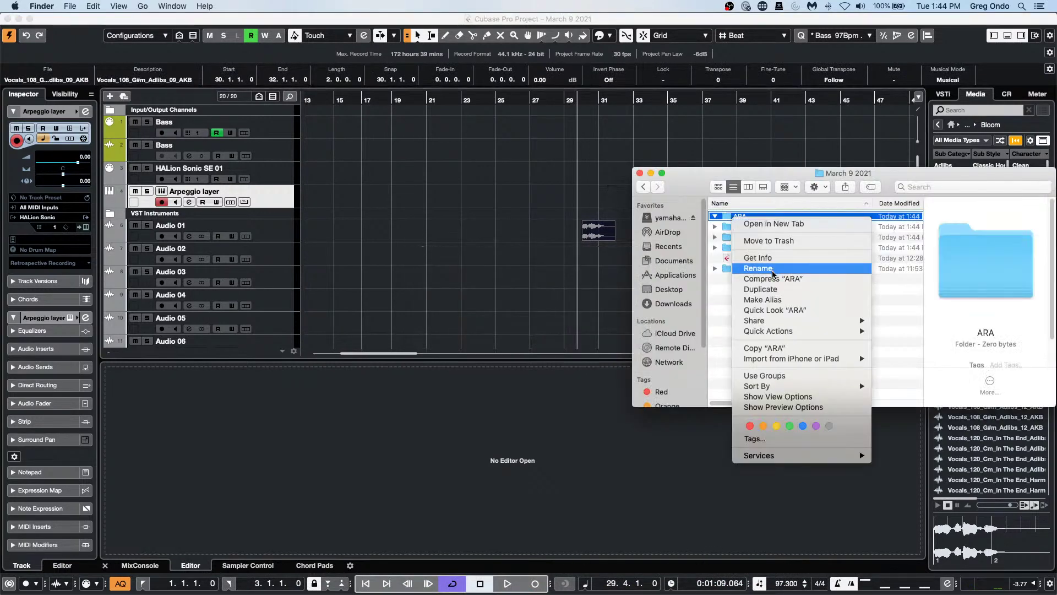
{"action": "left_click", "coordinate": [771, 241]}
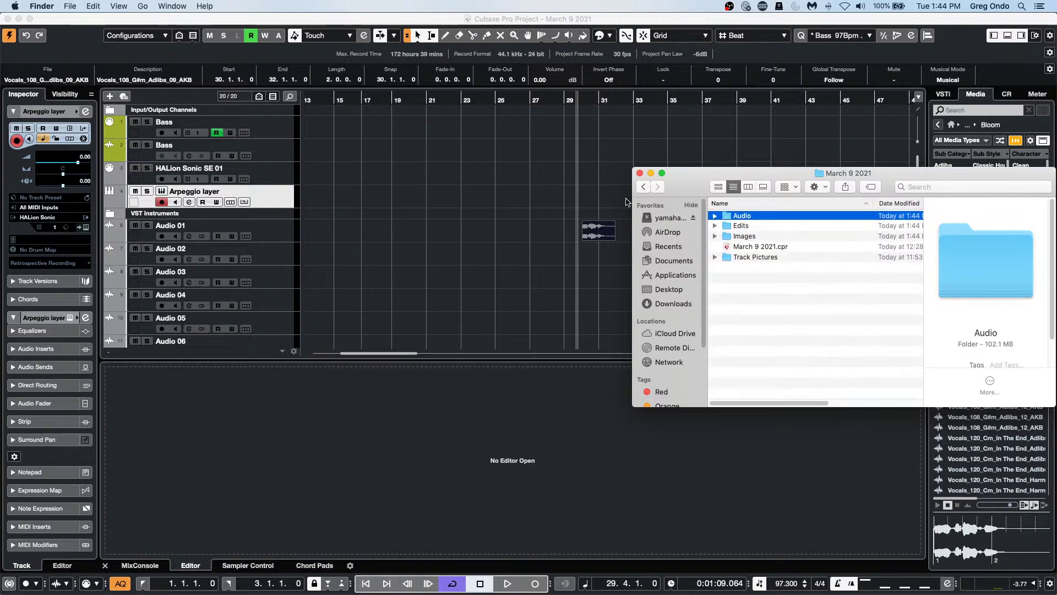
{"action": "left_click", "coordinate": [640, 174]}
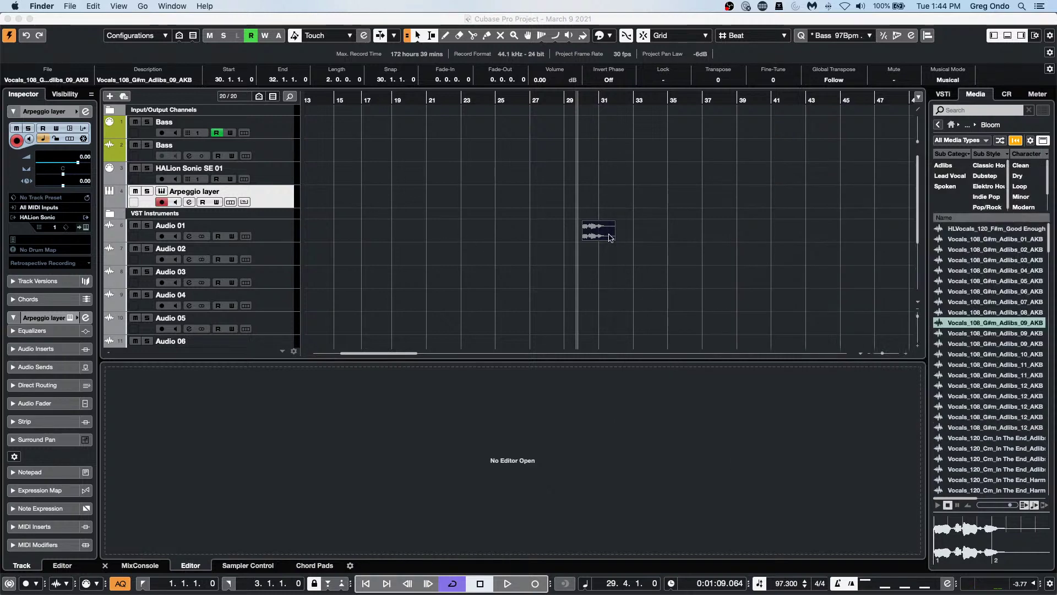
{"action": "key", "text": "super+Tab"}
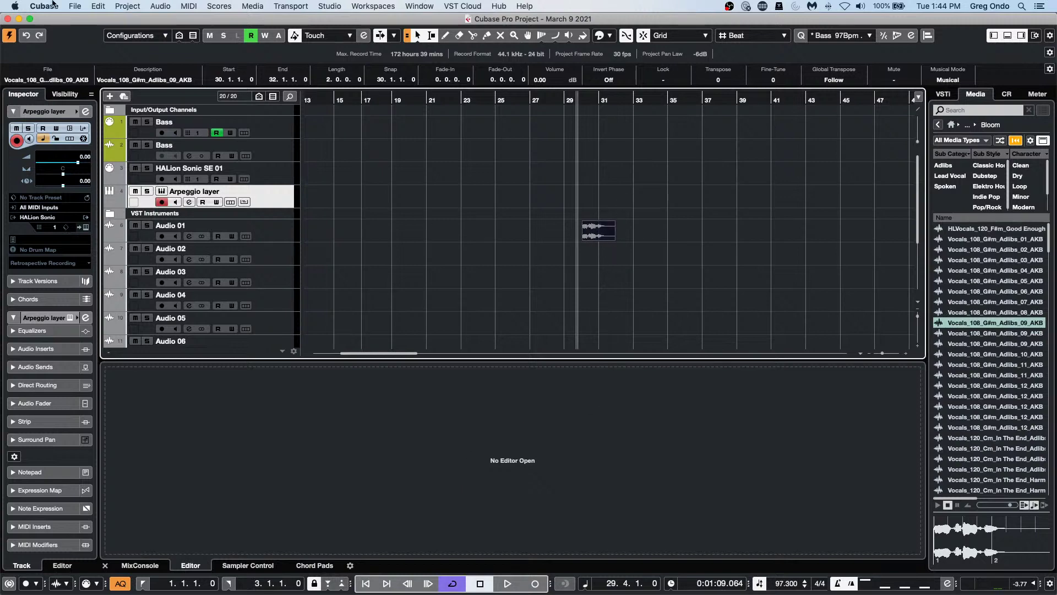
Step: Apply the SpectraLayers extension to the Vocals_108_G#m_Adlibs_09_AKB event at bar 30 on track Audio 01
{"action": "left_click", "coordinate": [132, 7]}
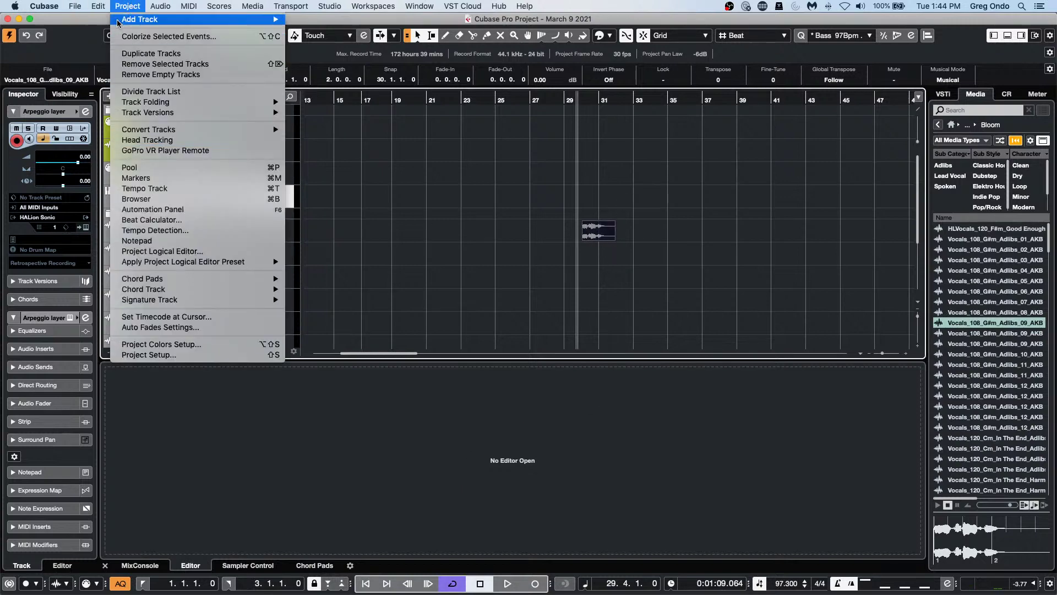
{"action": "mouse_move", "coordinate": [107, 6]}
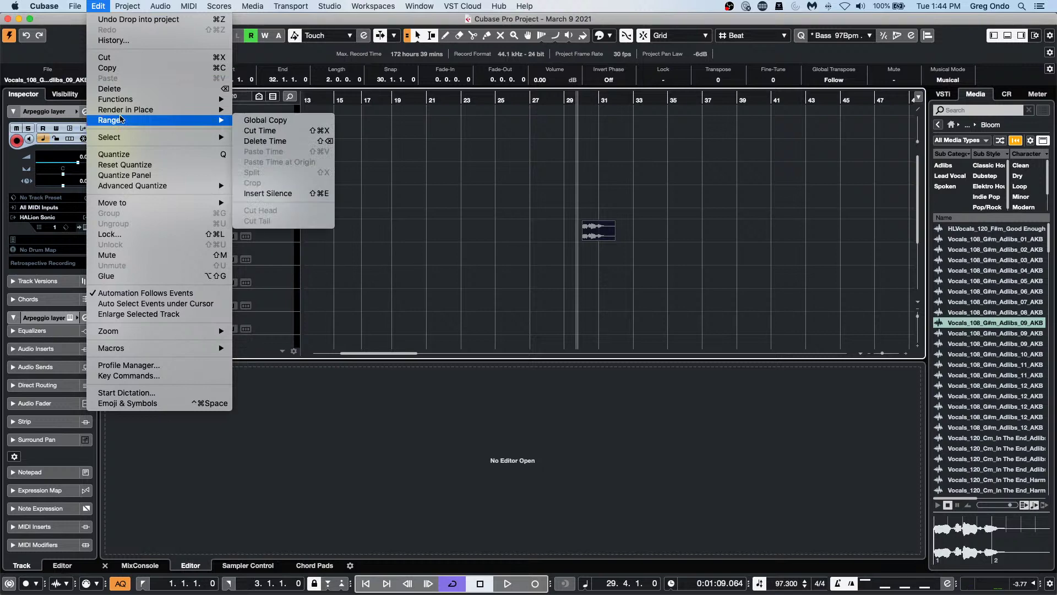
{"action": "mouse_move", "coordinate": [172, 113]}
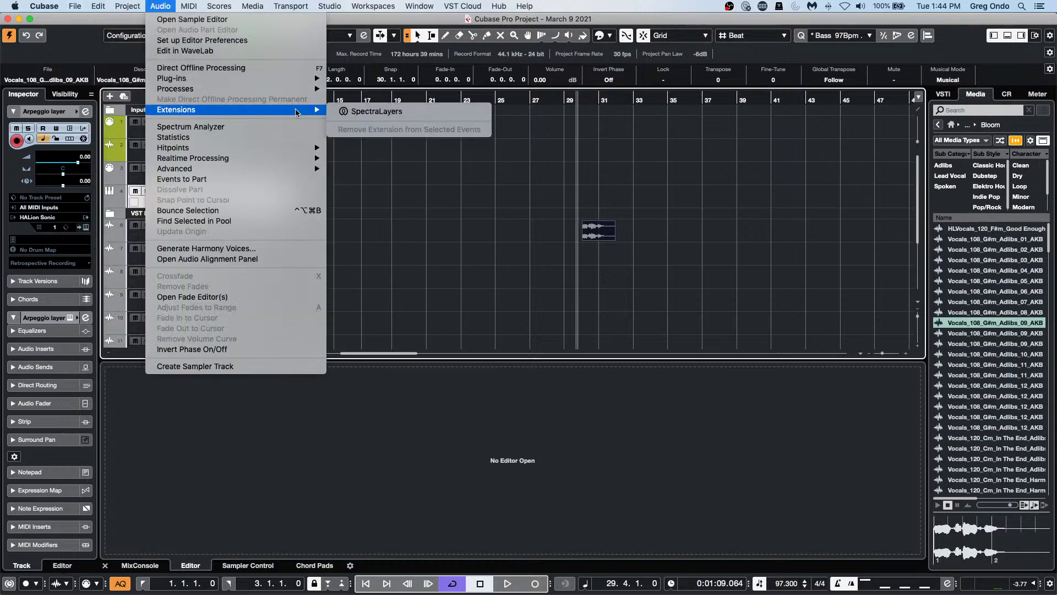
{"action": "left_click", "coordinate": [419, 111]}
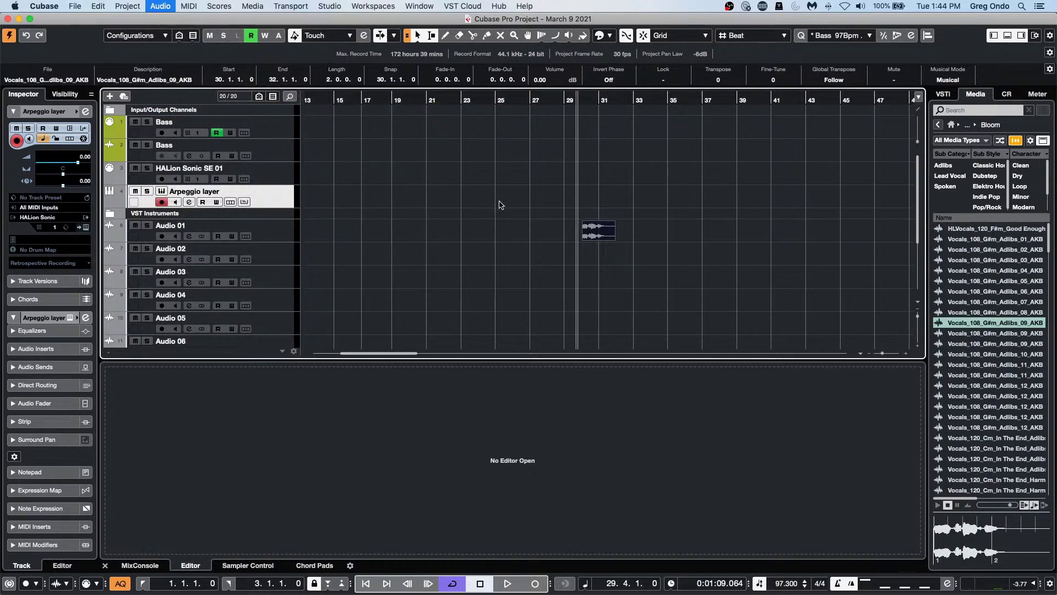
Step: Switch to Finder and open a new Finder window over the project
{"action": "key", "text": "super+Tab"}
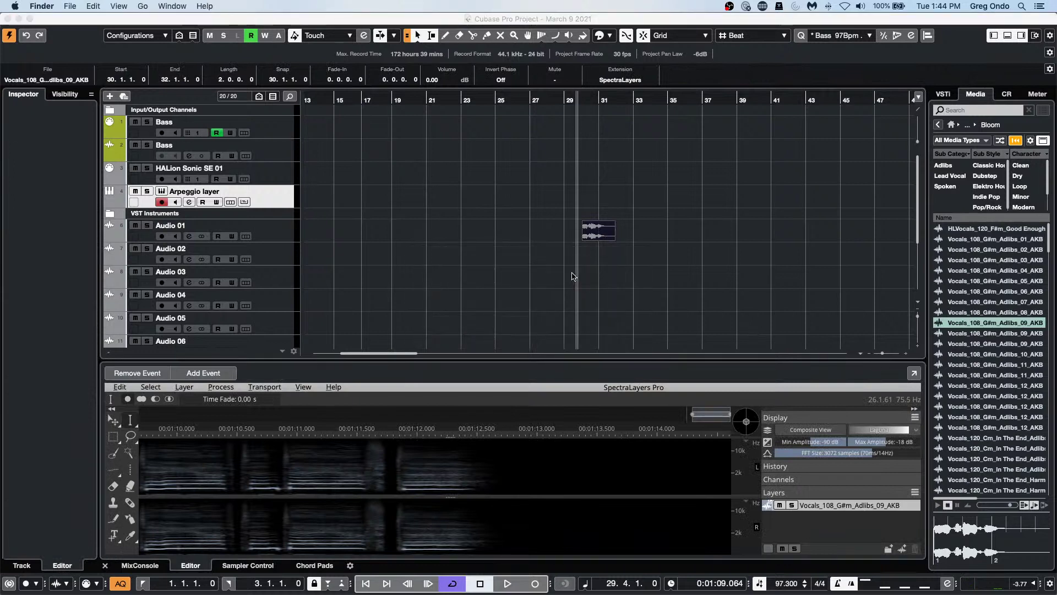
{"action": "key", "text": "super+Tab"}
{"action": "key", "text": "super+shift+Tab"}
{"action": "left_click", "coordinate": [171, 6]}
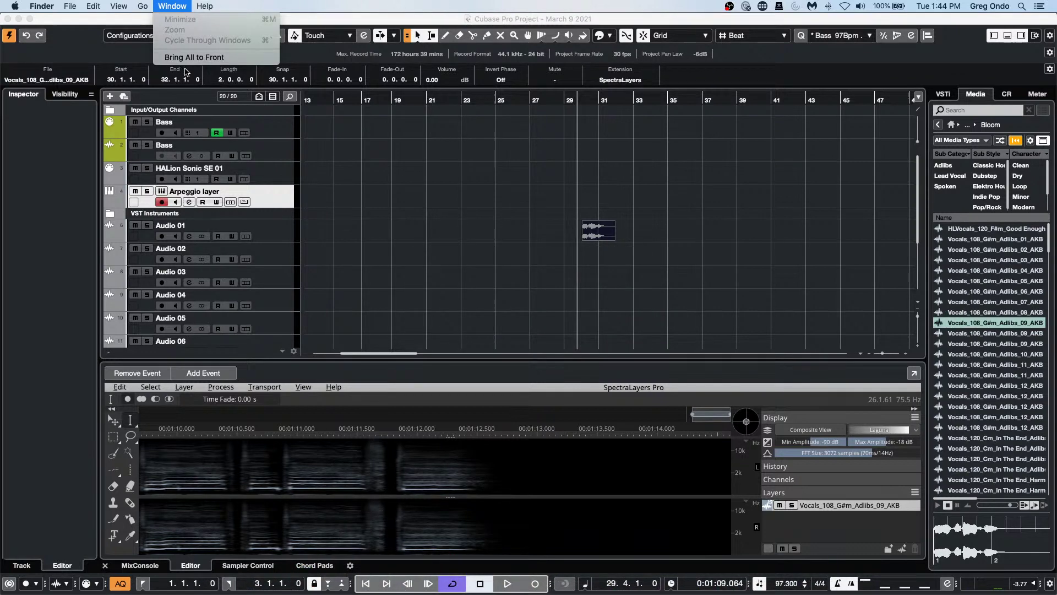
{"action": "left_click", "coordinate": [203, 57]}
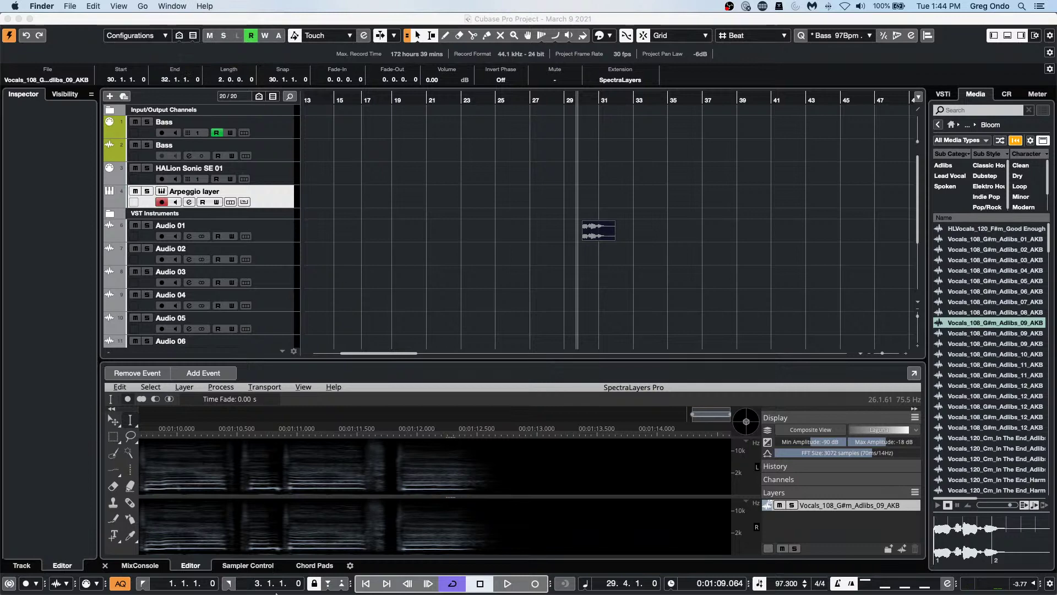
{"action": "left_click", "coordinate": [277, 588]}
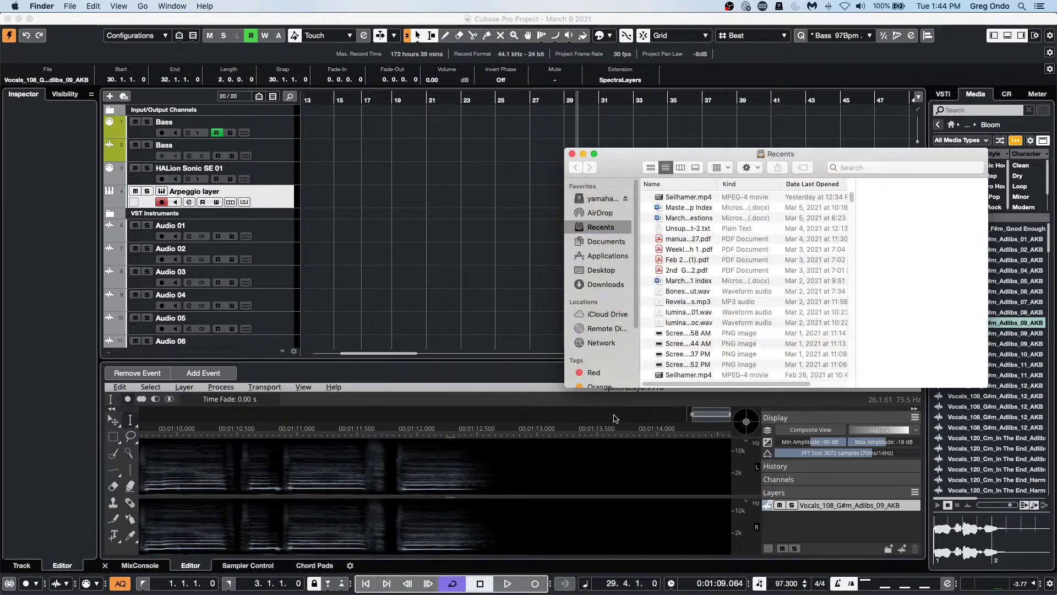
Step: Browse to Documents > Projects > March 9 2021, expand its ARA folder, and move the window clear of the vocal event
{"action": "left_click", "coordinate": [606, 241]}
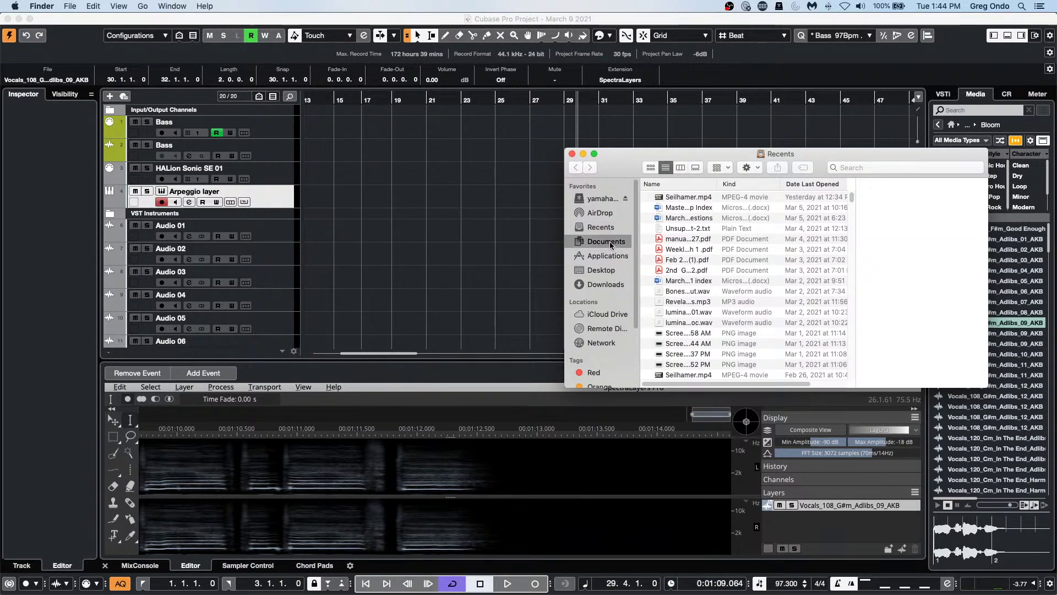
{"action": "double_click", "coordinate": [684, 239]}
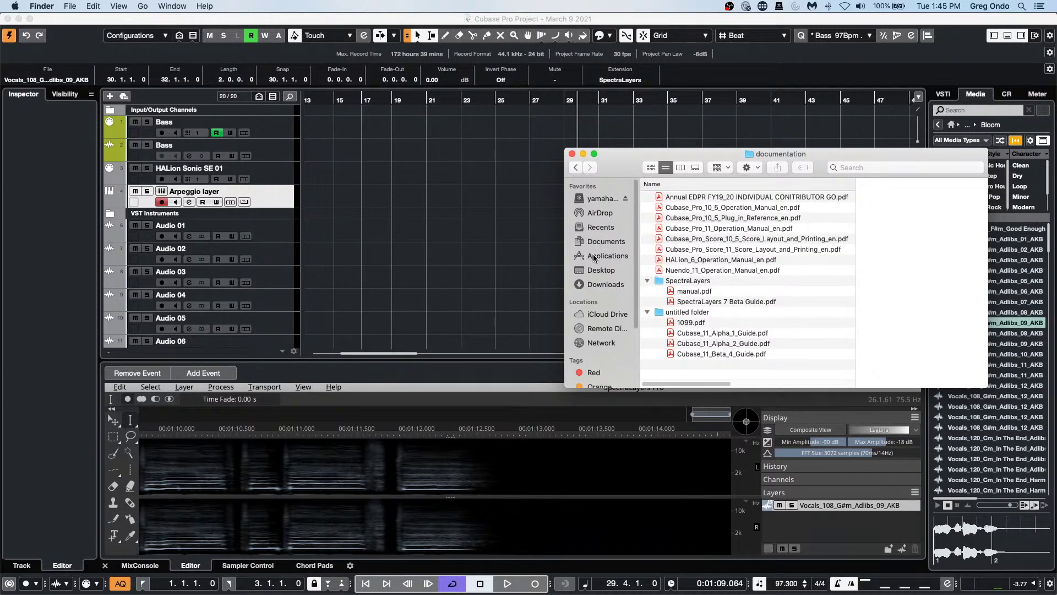
{"action": "left_click", "coordinate": [576, 168]}
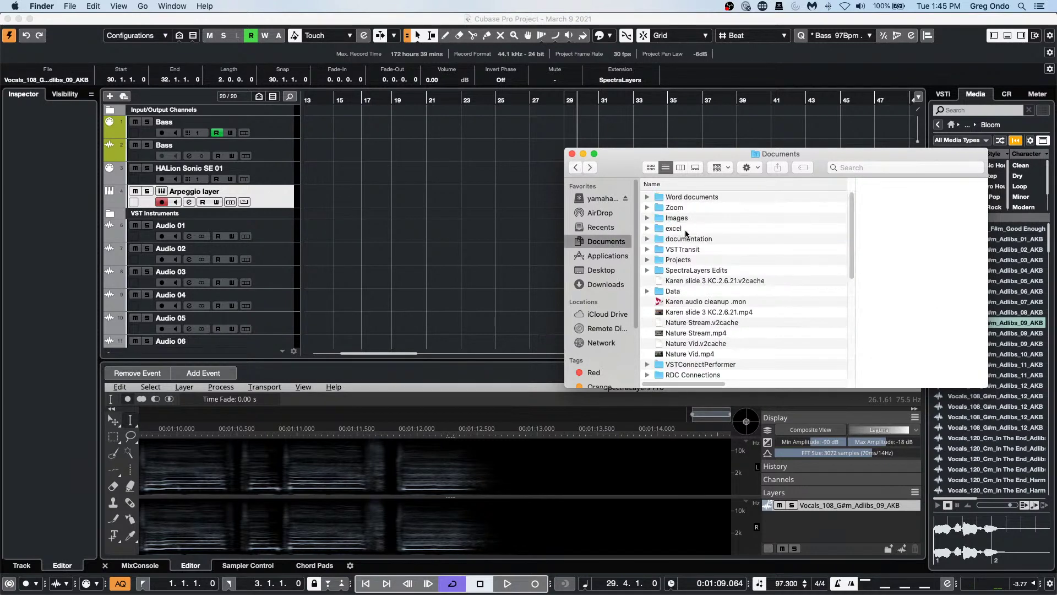
{"action": "double_click", "coordinate": [689, 260]}
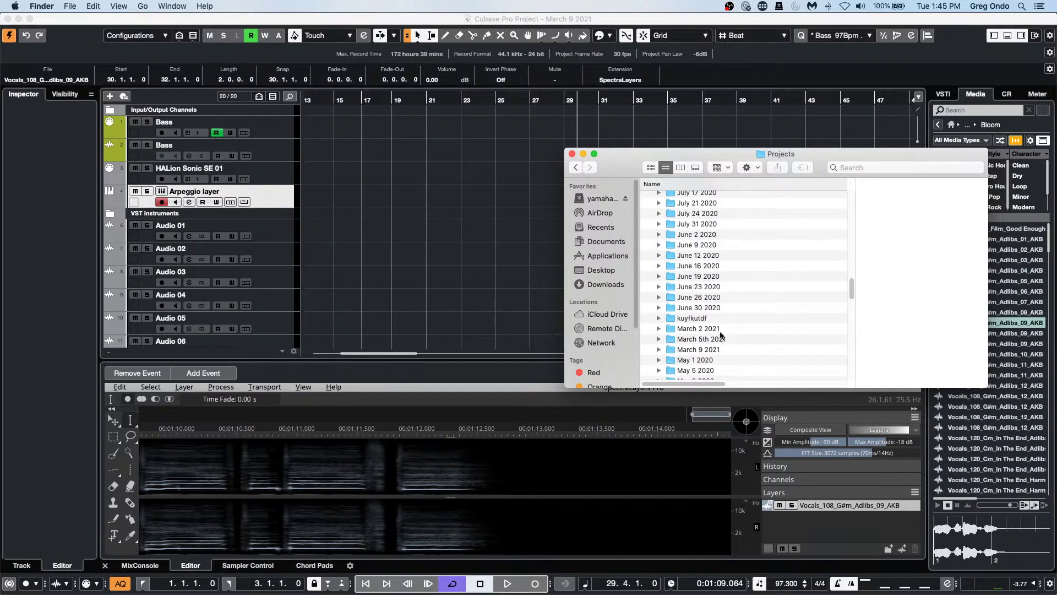
{"action": "double_click", "coordinate": [712, 349]}
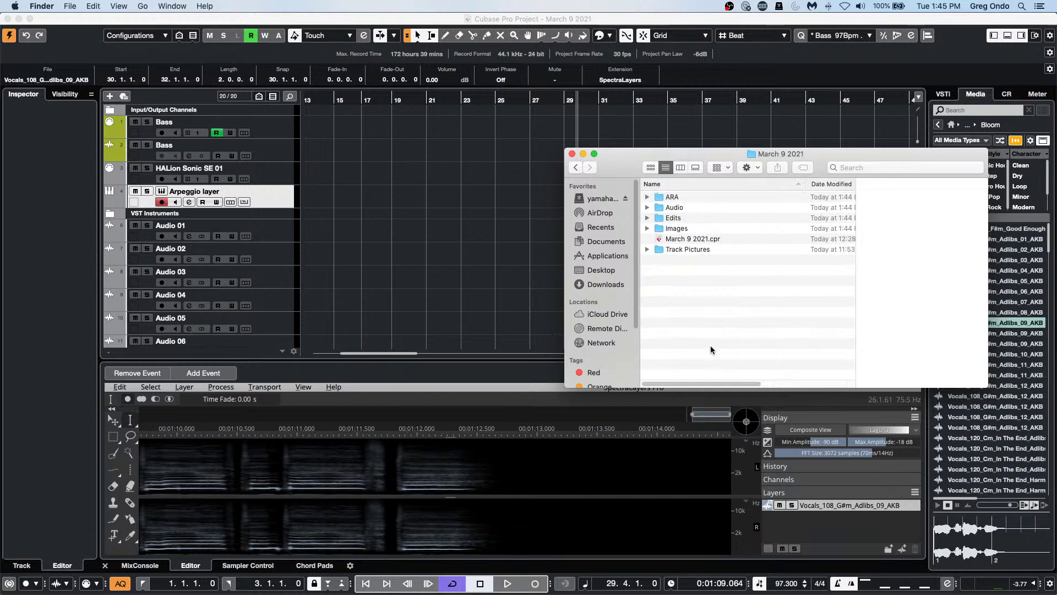
{"action": "left_click", "coordinate": [648, 197]}
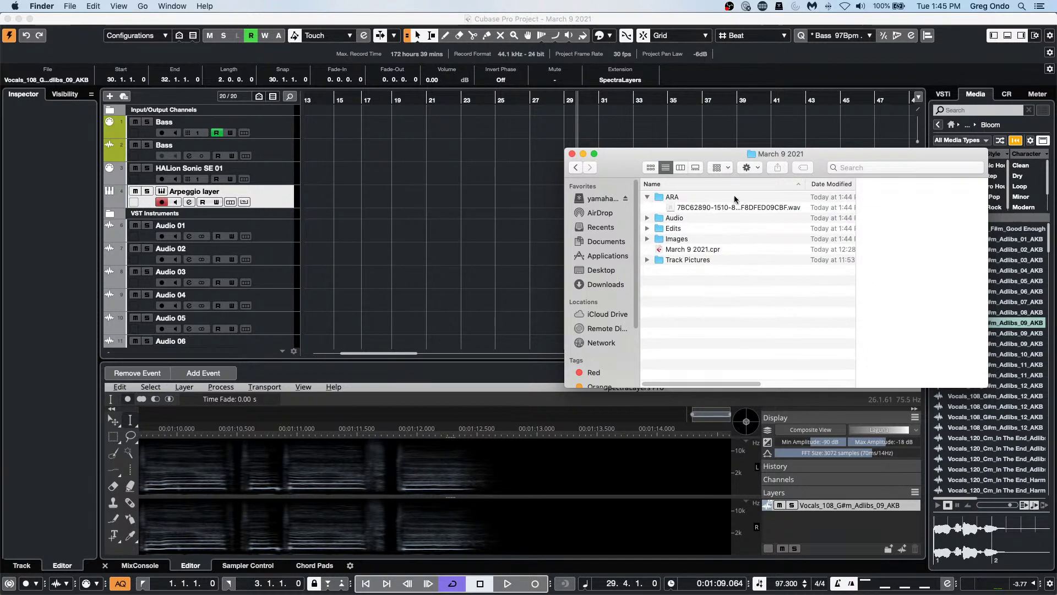
{"action": "left_click_drag", "start_coordinate": [671, 155], "coordinate": [727, 156]}
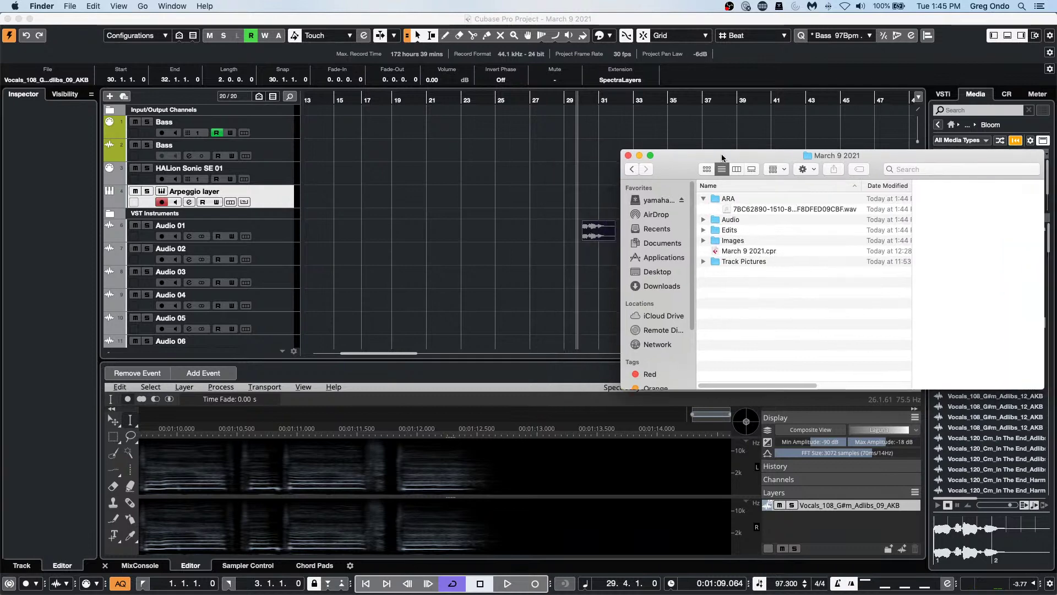
Step: Return to Cubase, select the third vocal phrase as a time range in SpectraLayers, and look through the Edit commands
{"action": "left_click_drag", "start_coordinate": [291, 464], "coordinate": [358, 464]}
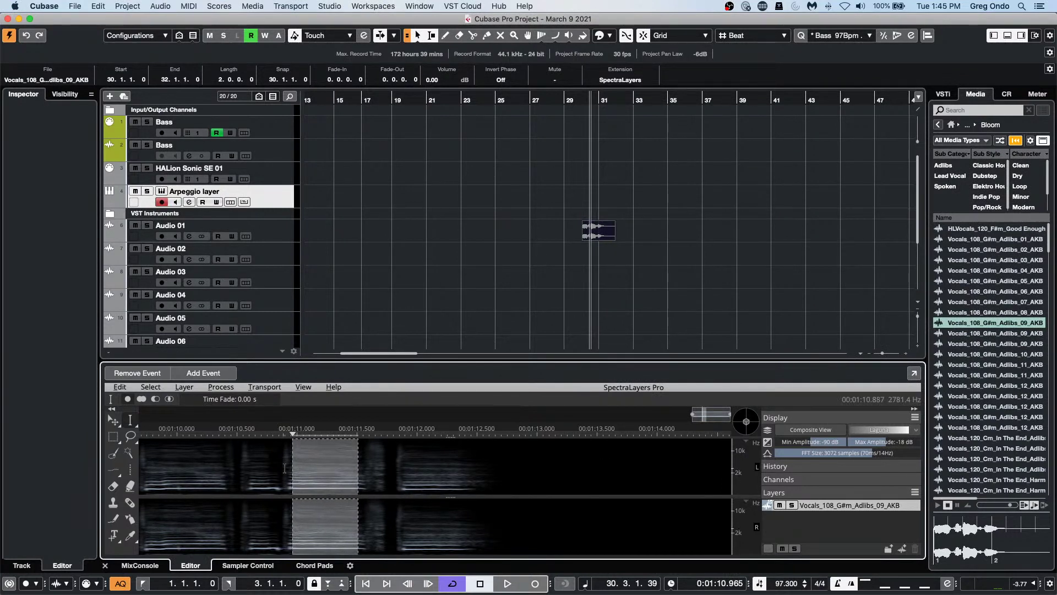
{"action": "mouse_move", "coordinate": [598, 242]}
{"action": "left_click", "coordinate": [97, 8]}
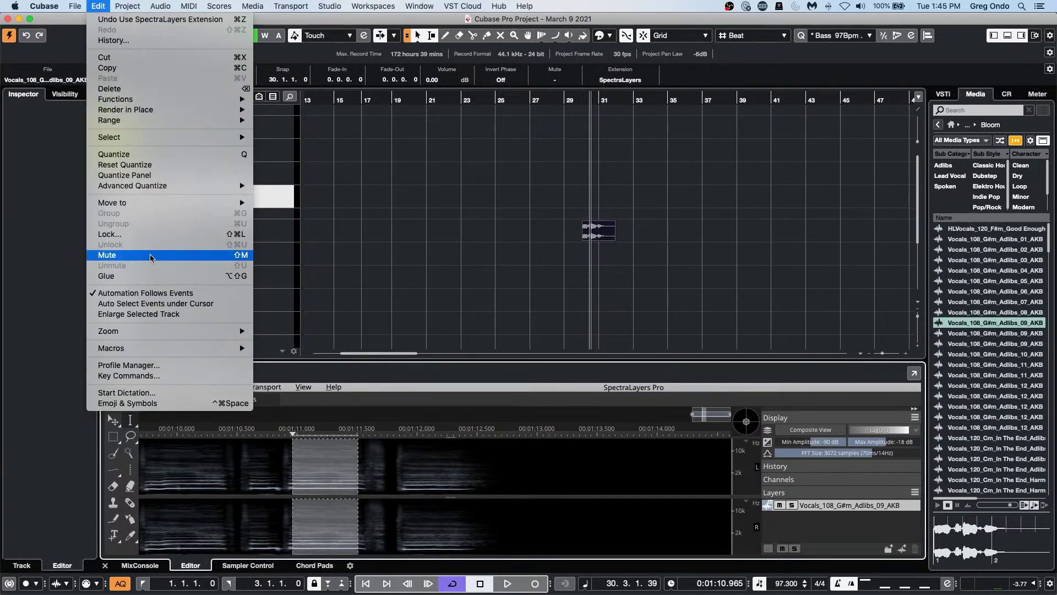
{"action": "left_click", "coordinate": [315, 407]}
Step: Close the project folder's Finder window, then revert the Cubase project to its previously saved version
{"action": "key", "text": "super+Tab"}
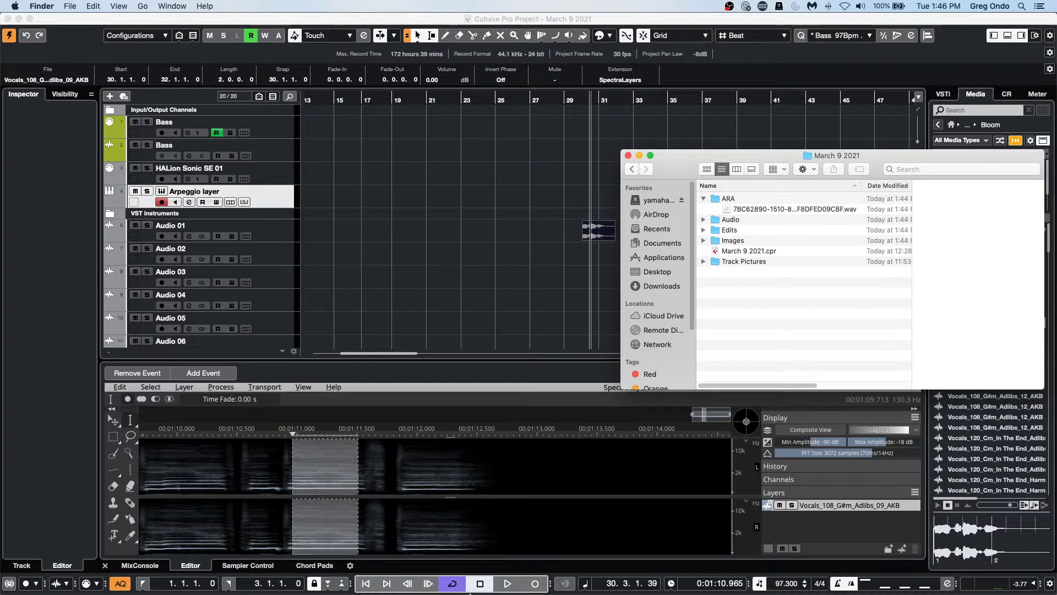
{"action": "left_click", "coordinate": [629, 156]}
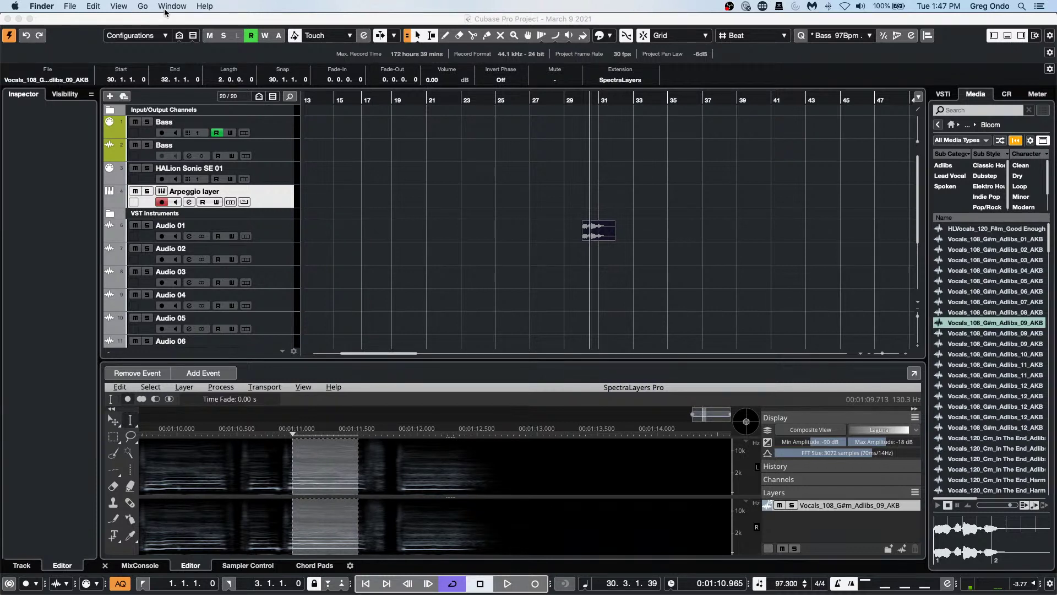
{"action": "left_click", "coordinate": [83, 13]}
{"action": "left_click", "coordinate": [76, 6]}
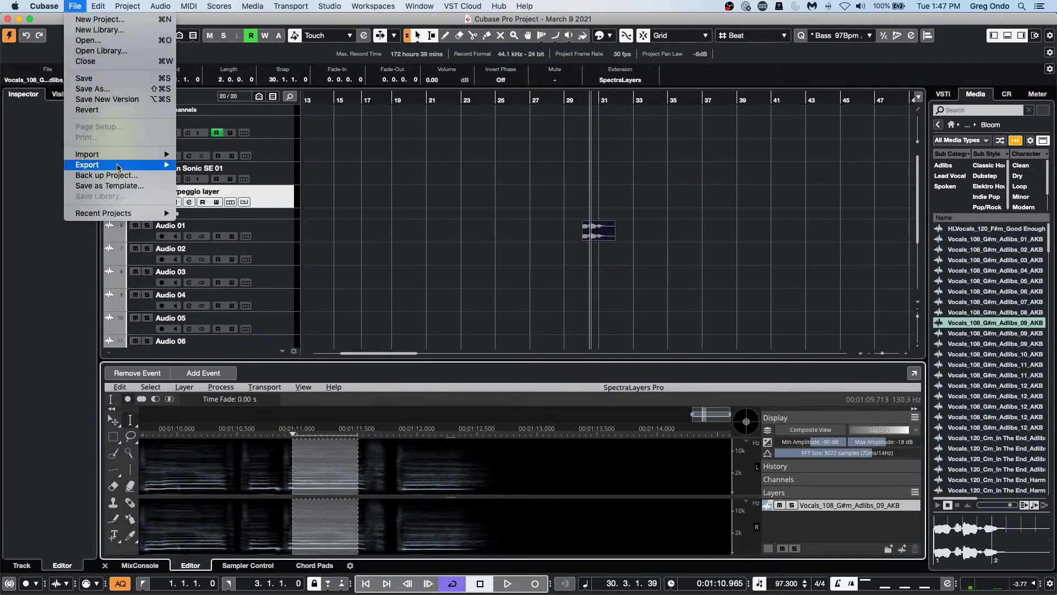
{"action": "left_click", "coordinate": [139, 112]}
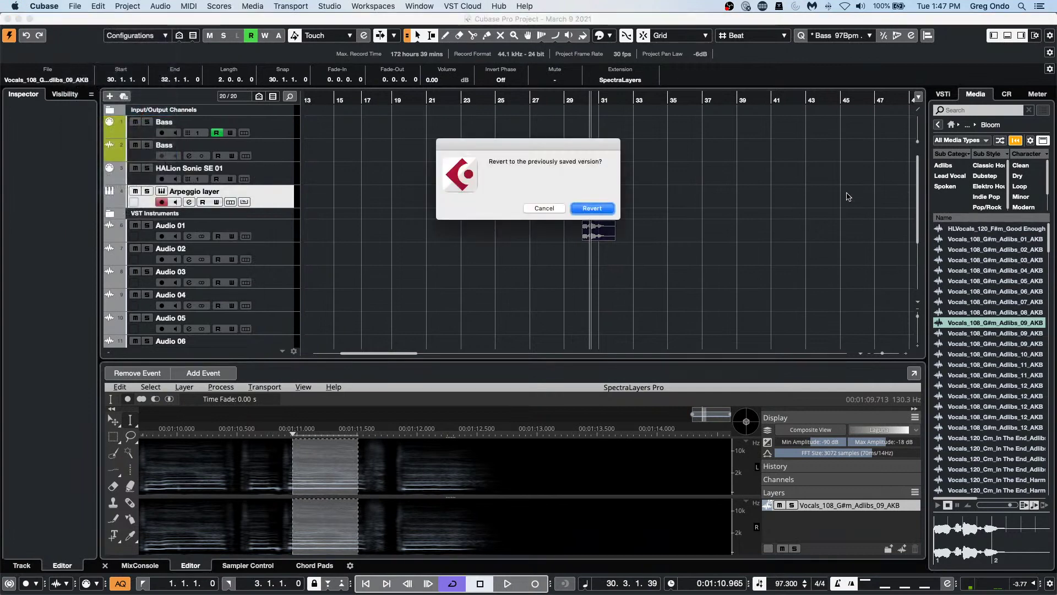
{"action": "left_click", "coordinate": [598, 209]}
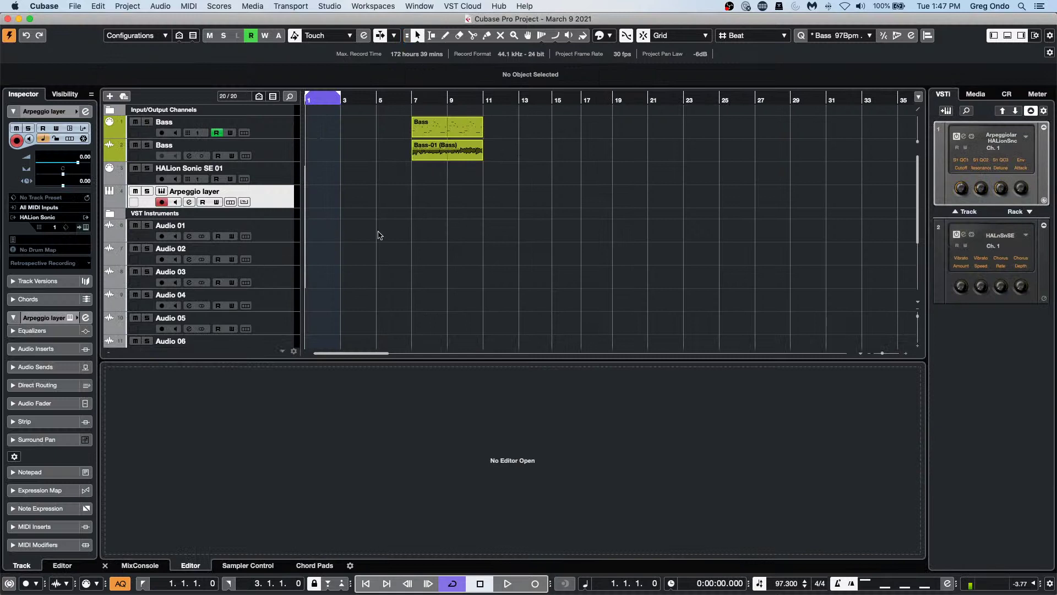
Step: Draw a MIDI part from 7.4.1 to 18.4.1 on the HALion Sonic SE 01 track and open it in the Key Editor
{"action": "left_click", "coordinate": [264, 179]}
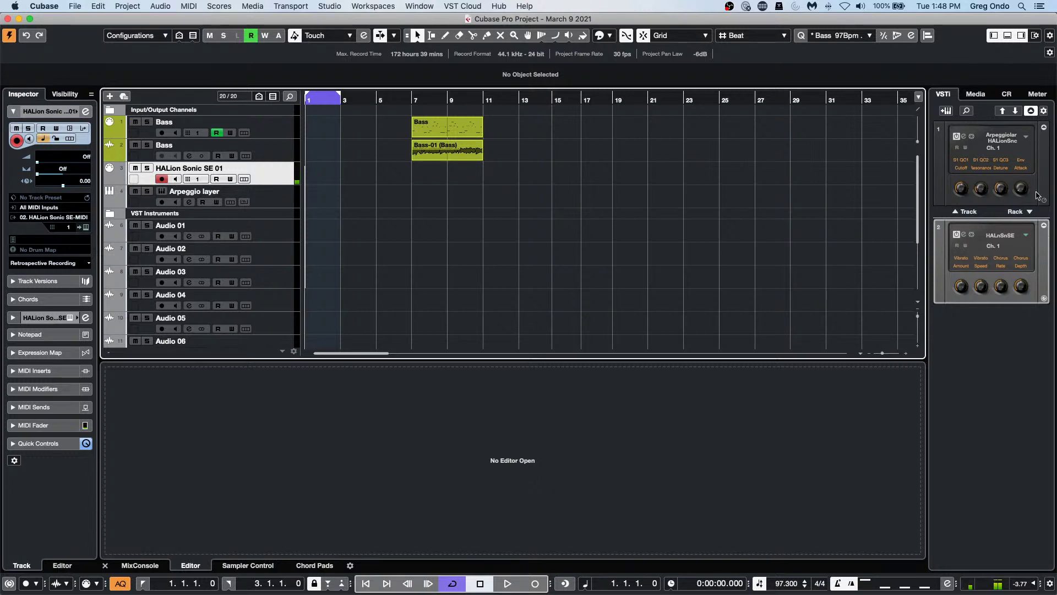
{"action": "right_click", "coordinate": [431, 181]}
{"action": "left_click", "coordinate": [459, 181]}
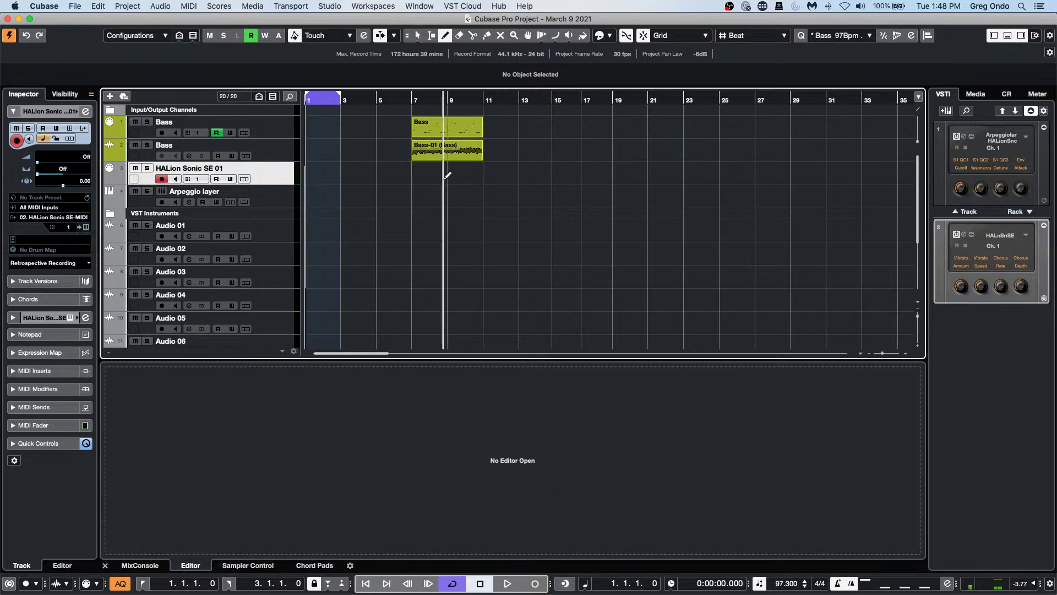
{"action": "left_click_drag", "start_coordinate": [428, 173], "coordinate": [607, 173]}
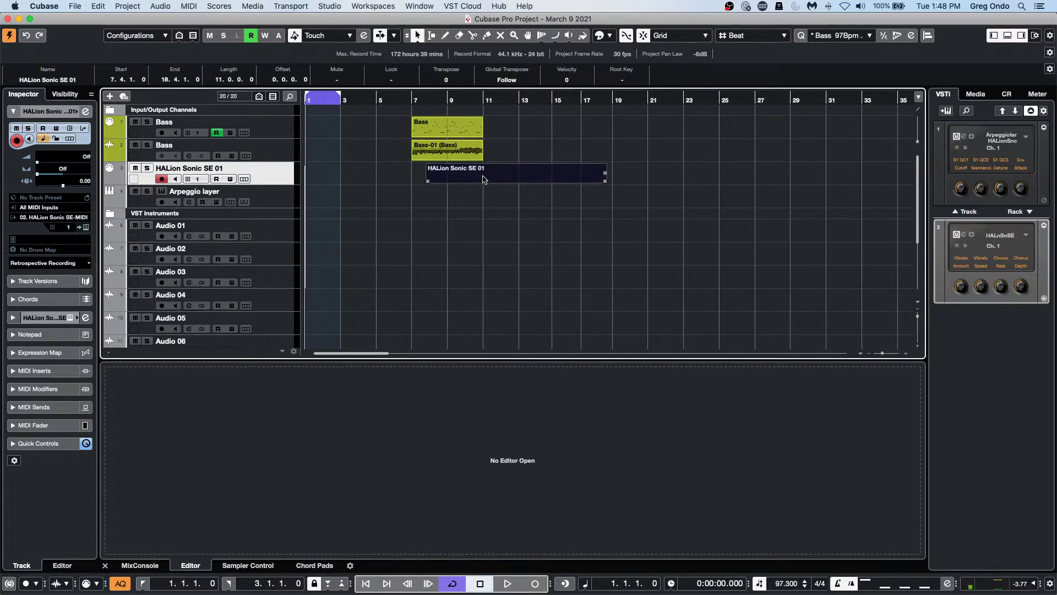
{"action": "double_click", "coordinate": [477, 185]}
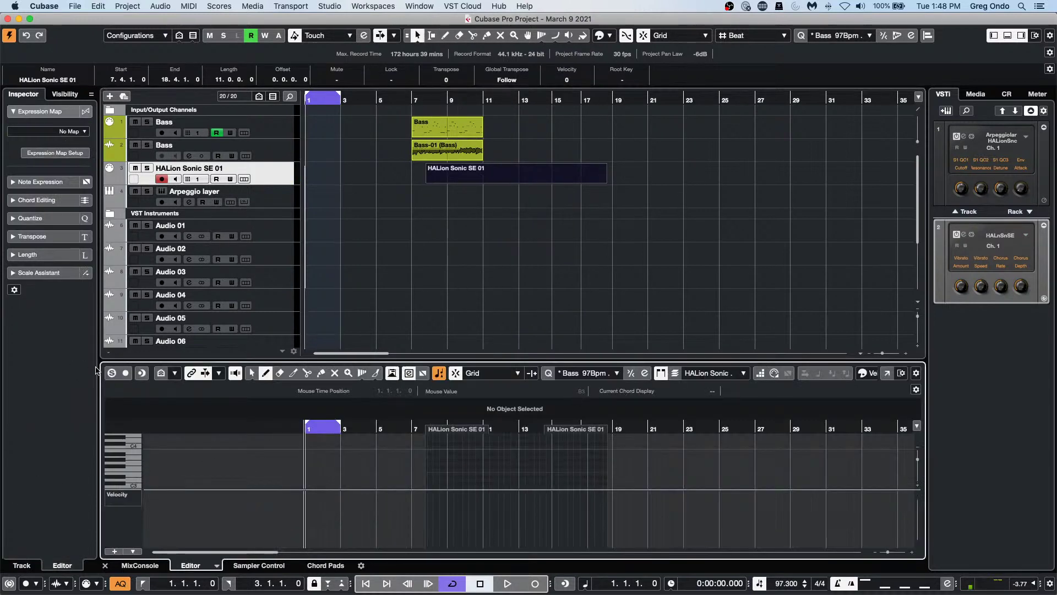
Step: Place the cursor near bar 9, start a test recording on the HALion Sonic SE 01 track, and stop it around bar 11
{"action": "key", "text": "space"}
{"action": "left_click_drag", "start_coordinate": [295, 430], "coordinate": [354, 460]}
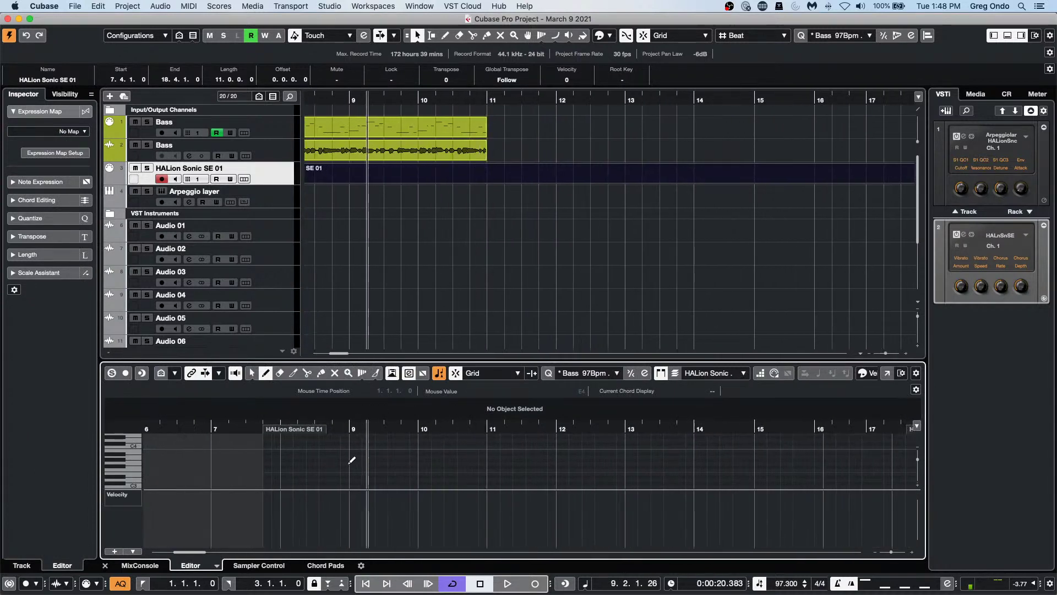
{"action": "left_click", "coordinate": [480, 584]}
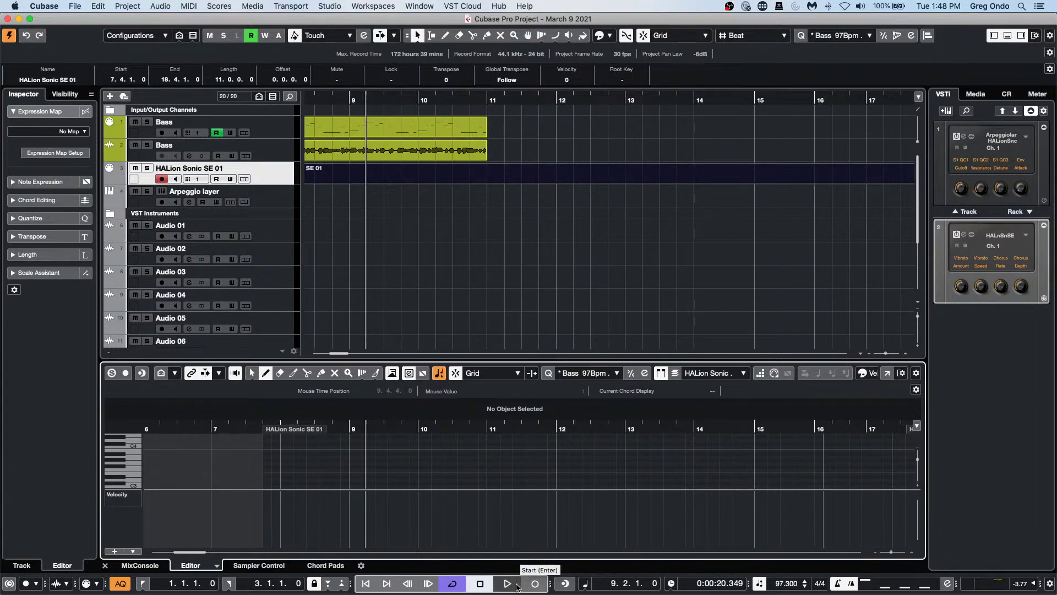
{"action": "left_click", "coordinate": [533, 584]}
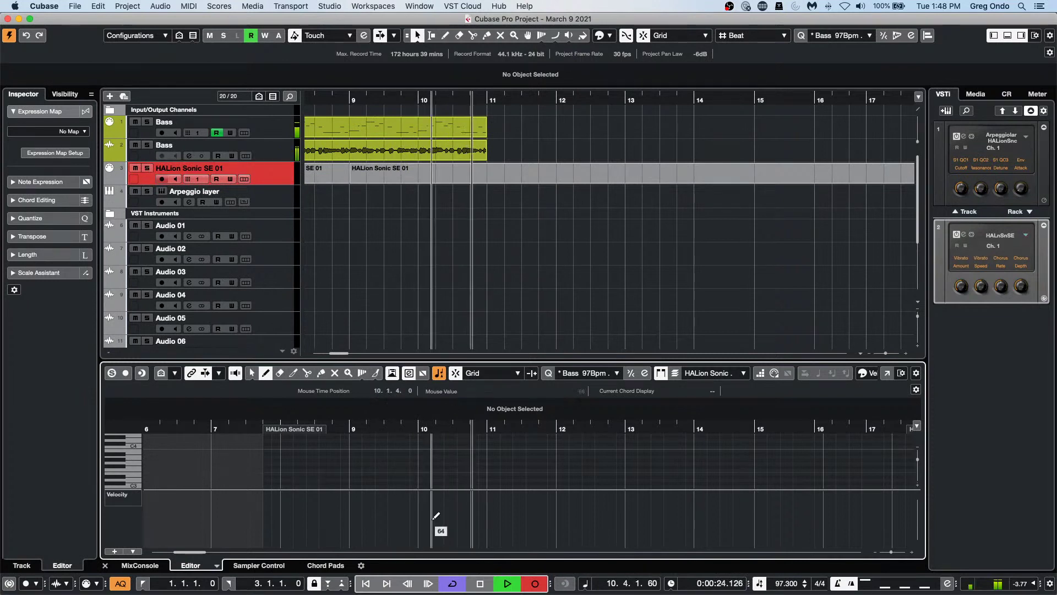
{"action": "key", "text": "space"}
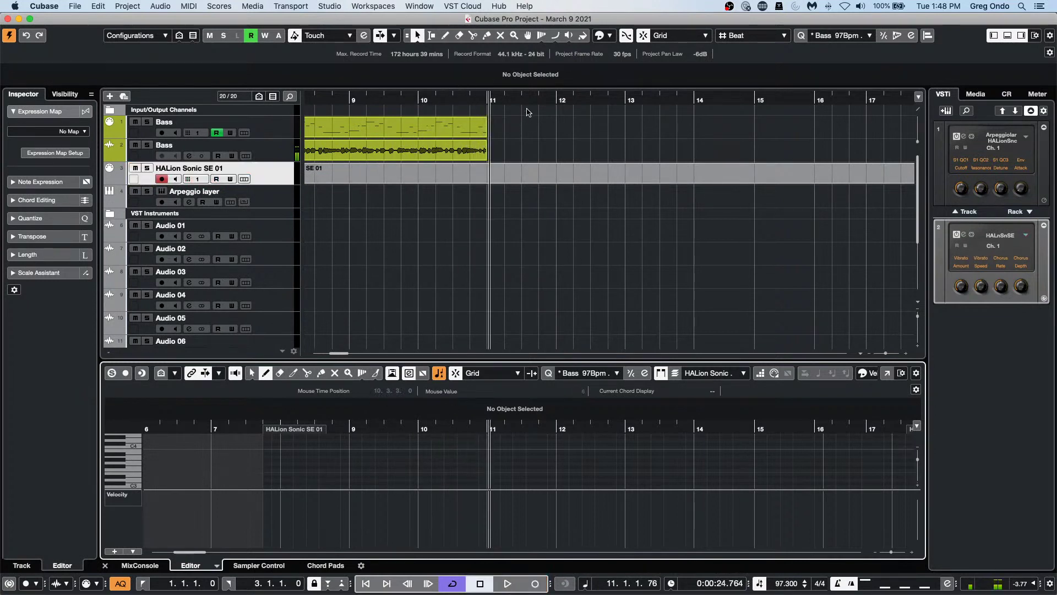
Step: Solo the HALion Sonic SE 01 track and play the project from 11.3.1, stopping after bar 14
{"action": "left_click_drag", "start_coordinate": [529, 99], "coordinate": [552, 97]}
{"action": "left_click", "coordinate": [526, 98]}
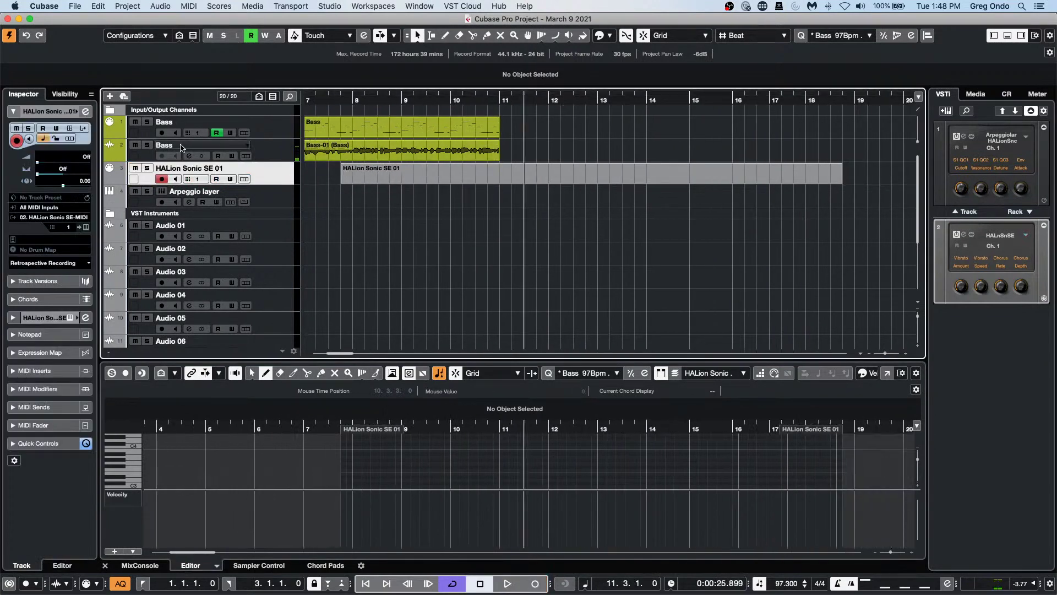
{"action": "left_click", "coordinate": [150, 170]}
{"action": "key", "text": "space"}
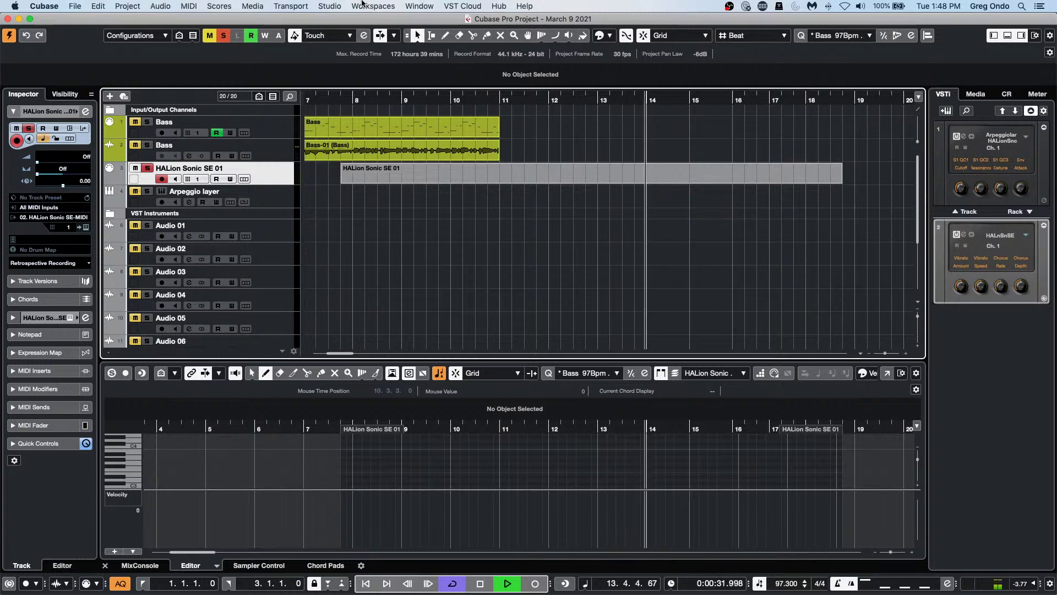
{"action": "key", "text": "space"}
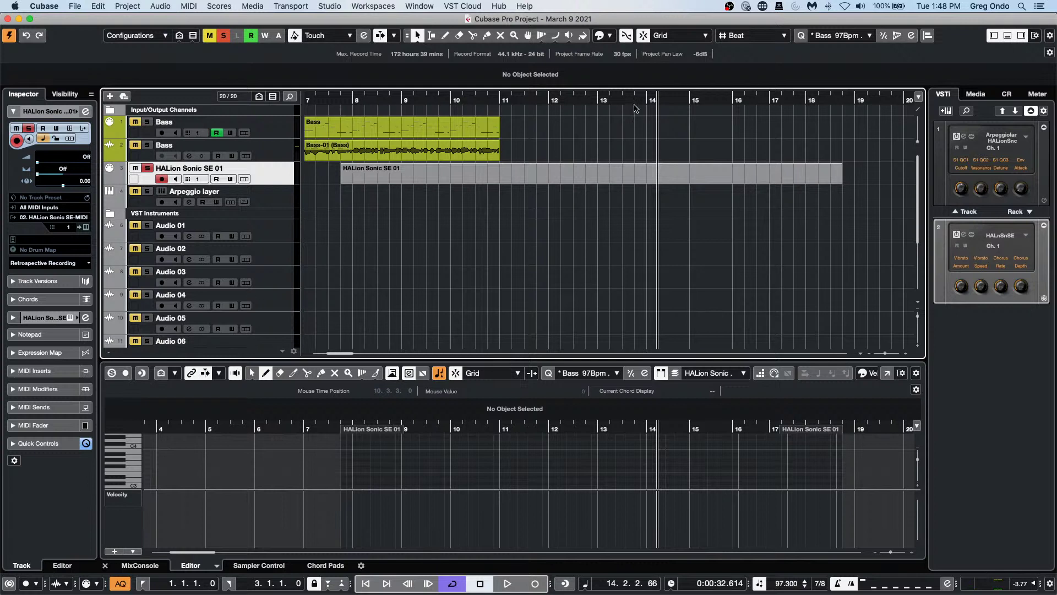
Step: Record MIDI on the HALion Sonic SE 01 track from 11.3.1 and stop around bar 17
{"action": "left_click", "coordinate": [528, 100]}
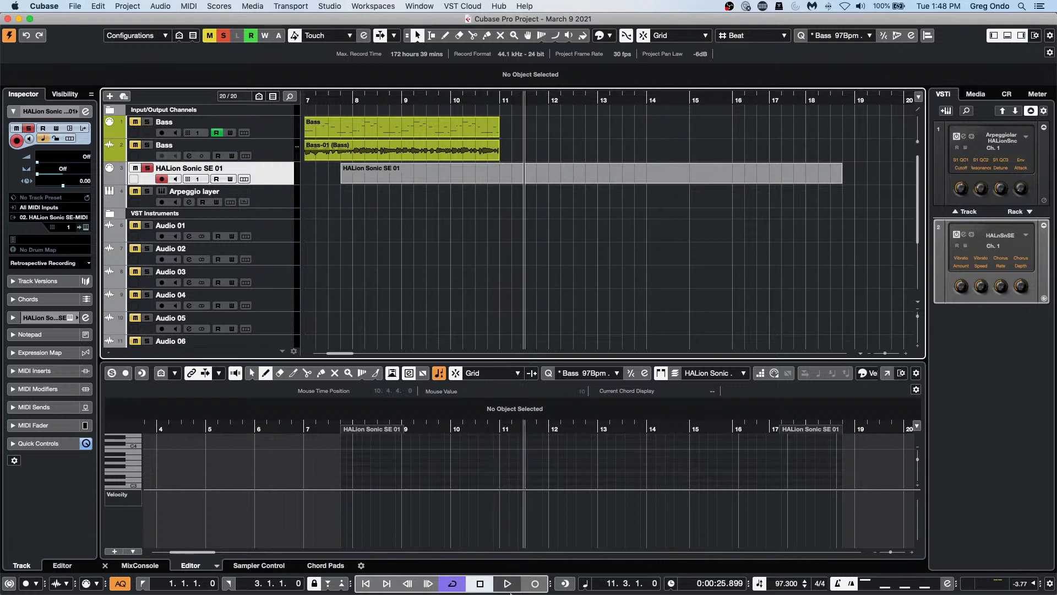
{"action": "left_click", "coordinate": [535, 585]}
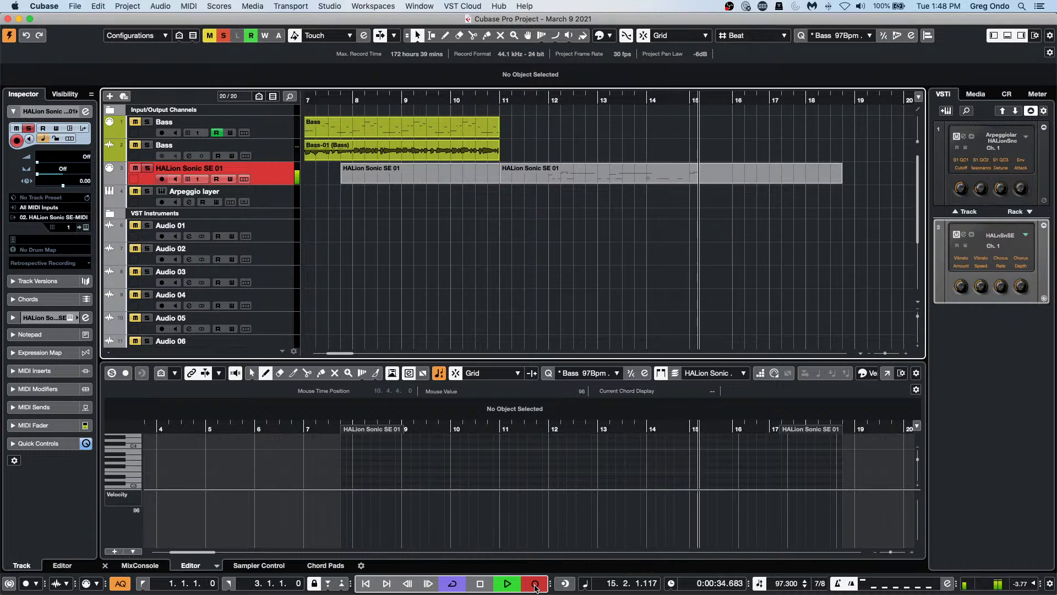
{"action": "left_click", "coordinate": [535, 583]}
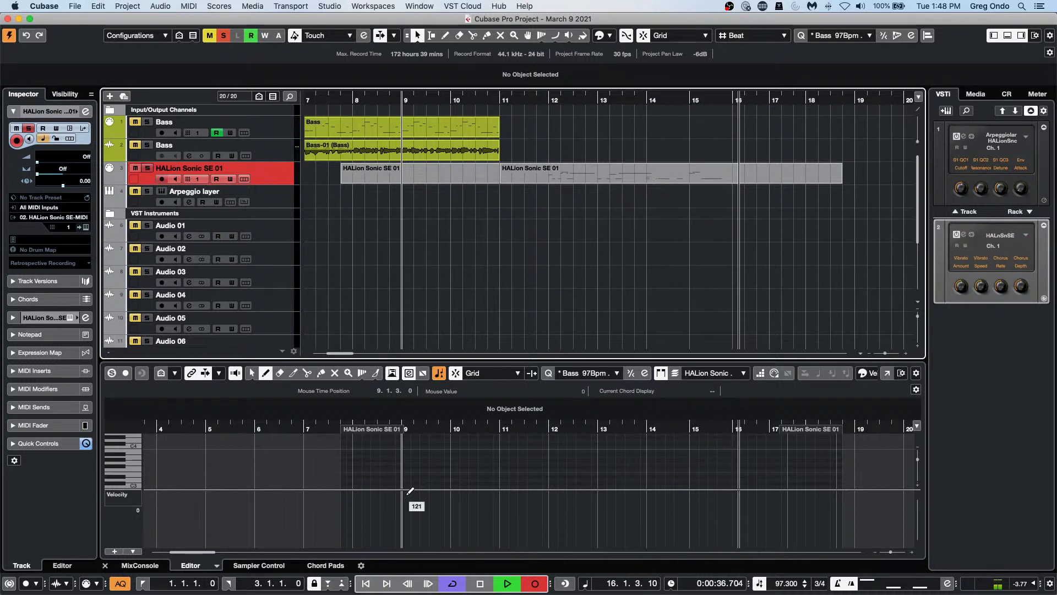
{"action": "key", "text": "space"}
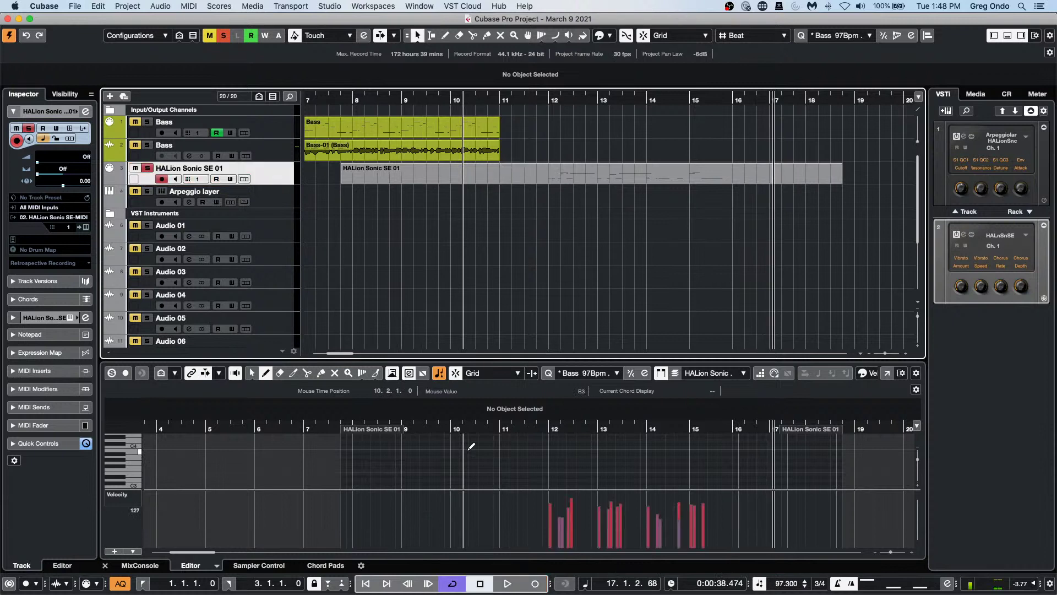
Step: Review the notes just recorded in bars 12 to 15 of the HALion Sonic SE 01 part and delete them all
{"action": "scroll", "coordinate": [604, 461], "scroll_direction": "up", "scroll_amount": 5}
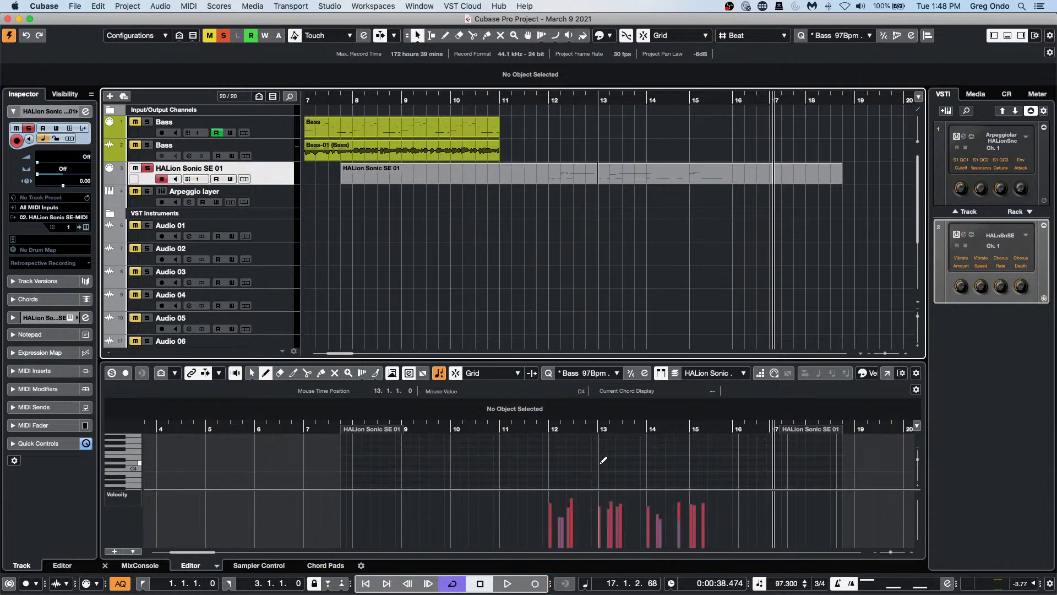
{"action": "scroll", "coordinate": [604, 461], "scroll_direction": "down", "scroll_amount": 10}
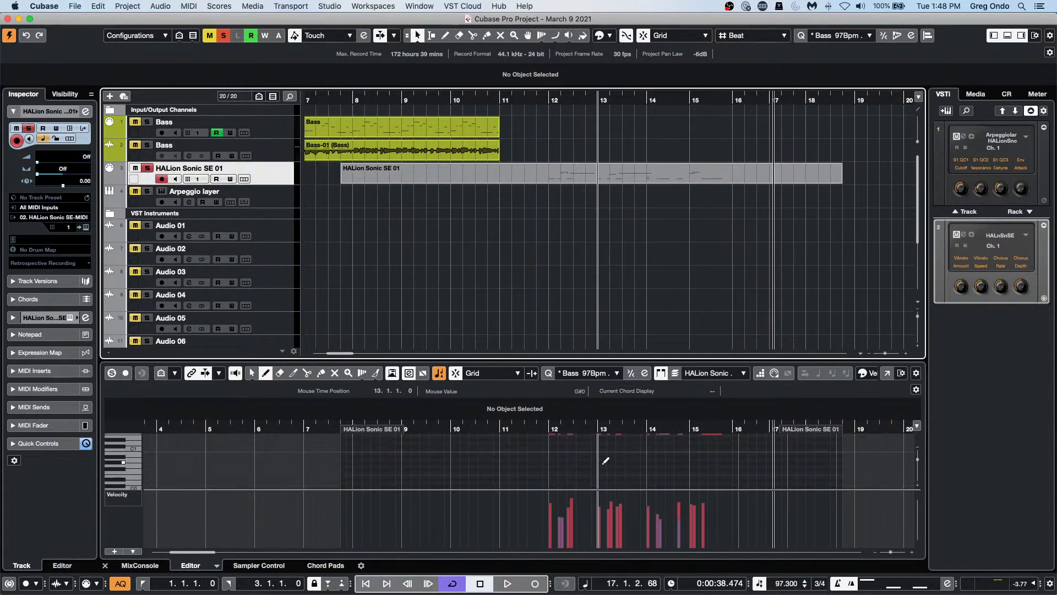
{"action": "scroll", "coordinate": [606, 459], "scroll_direction": "up", "scroll_amount": 3}
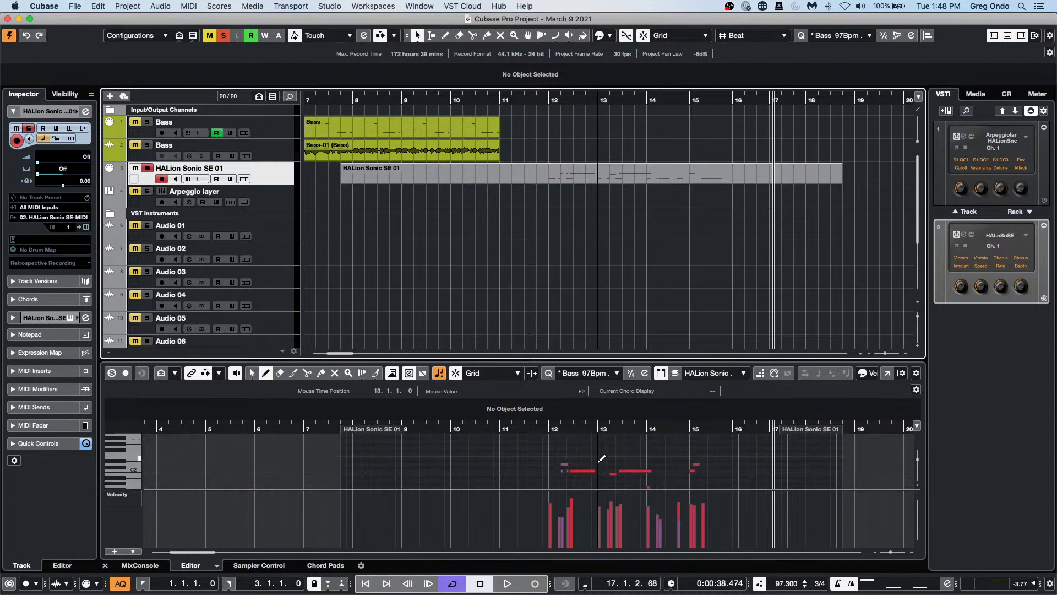
{"action": "scroll", "coordinate": [602, 459], "scroll_direction": "down", "scroll_amount": 2}
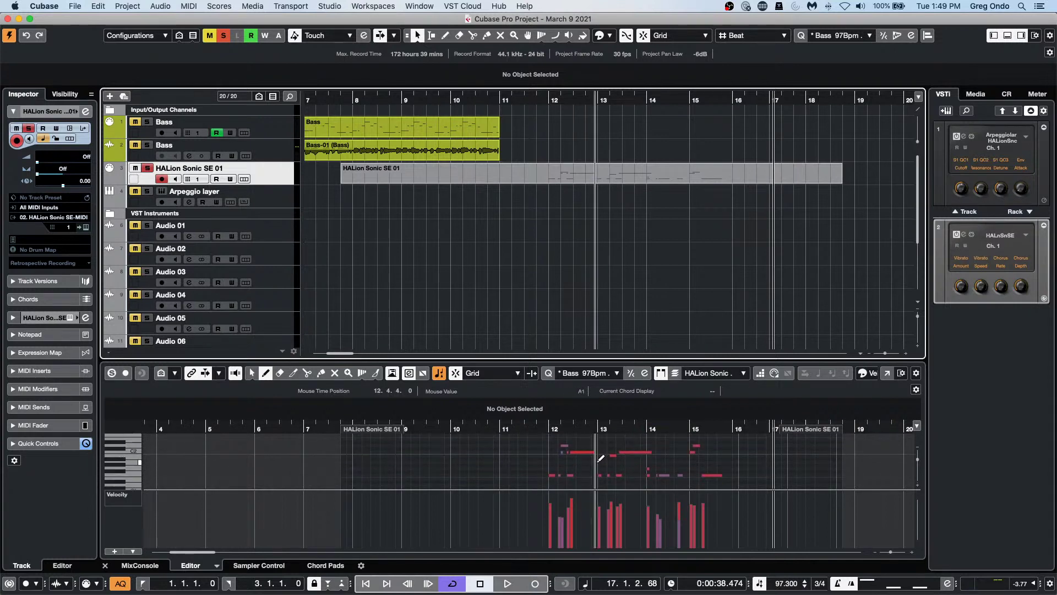
{"action": "key", "text": "super+a"}
{"action": "key", "text": "BackSpace"}
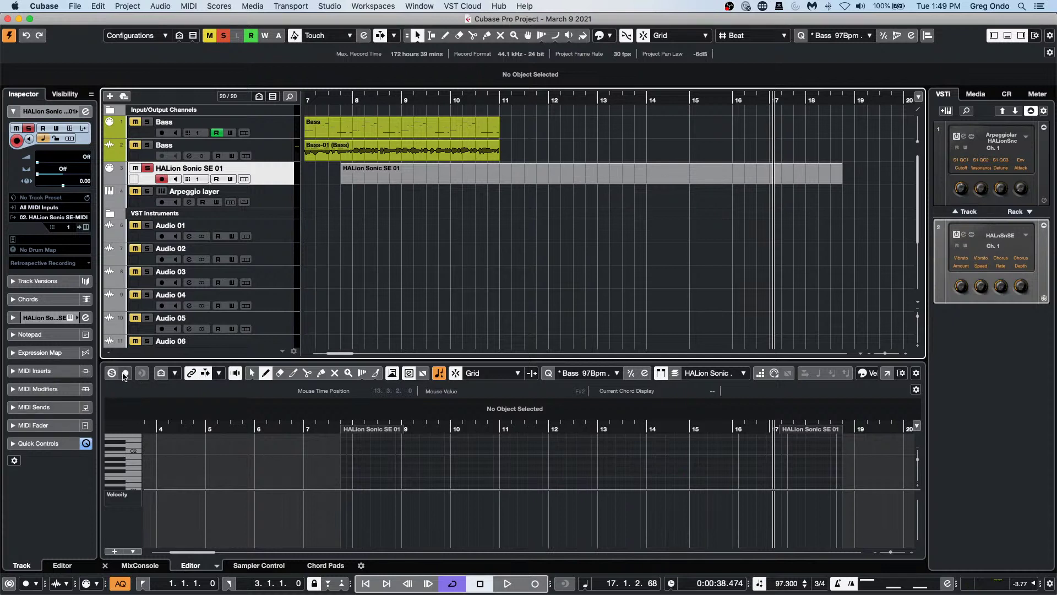
Step: Enable Record in Editor, play from 11.4.1, and punch in a recording on HALion Sonic SE 01 from about bar 12 to bar 15
{"action": "left_click", "coordinate": [125, 404]}
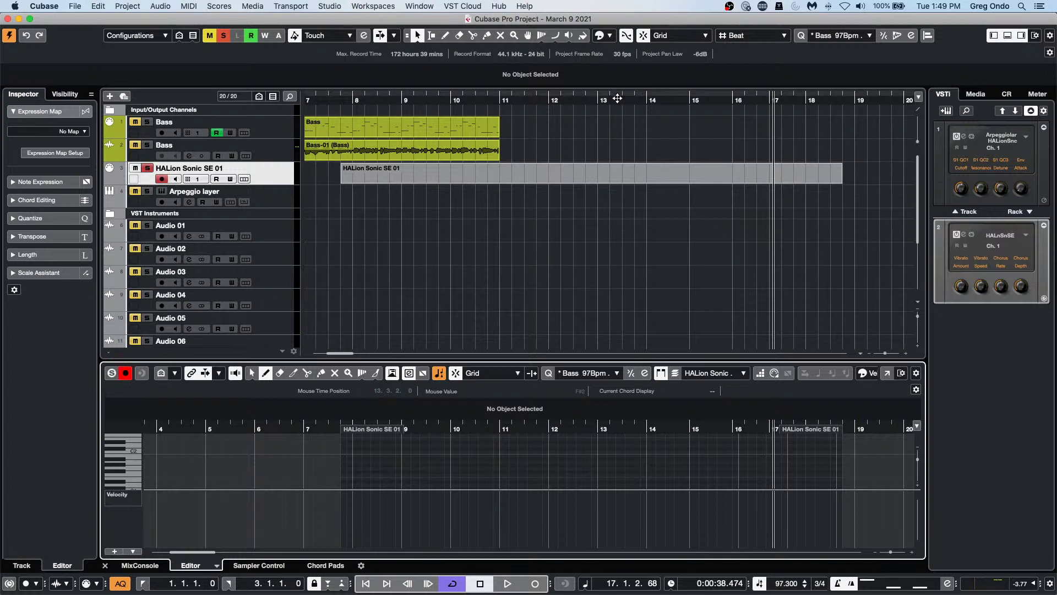
{"action": "left_click", "coordinate": [536, 98]}
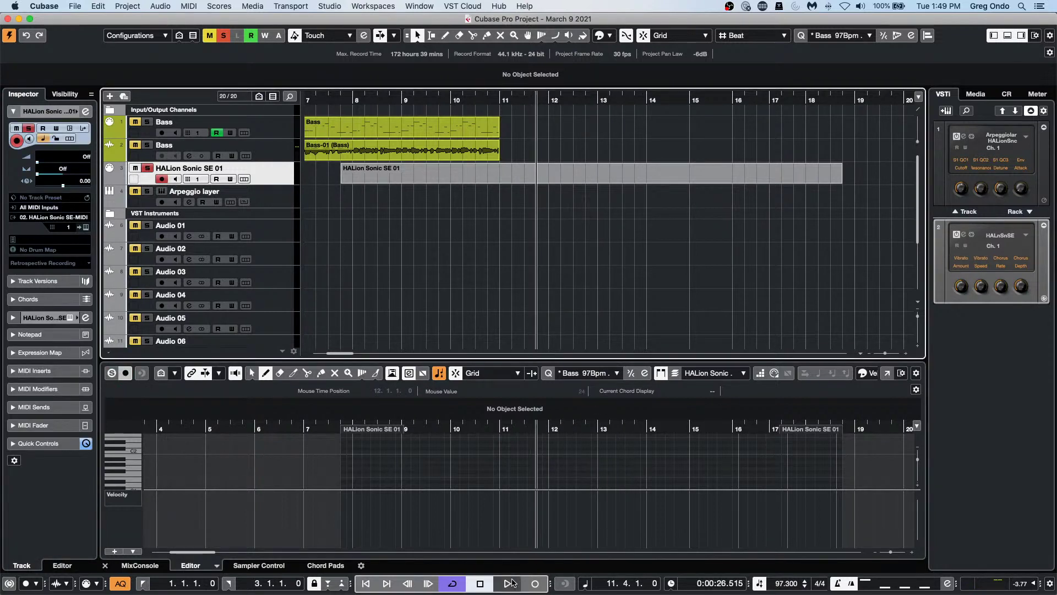
{"action": "left_click", "coordinate": [508, 583]}
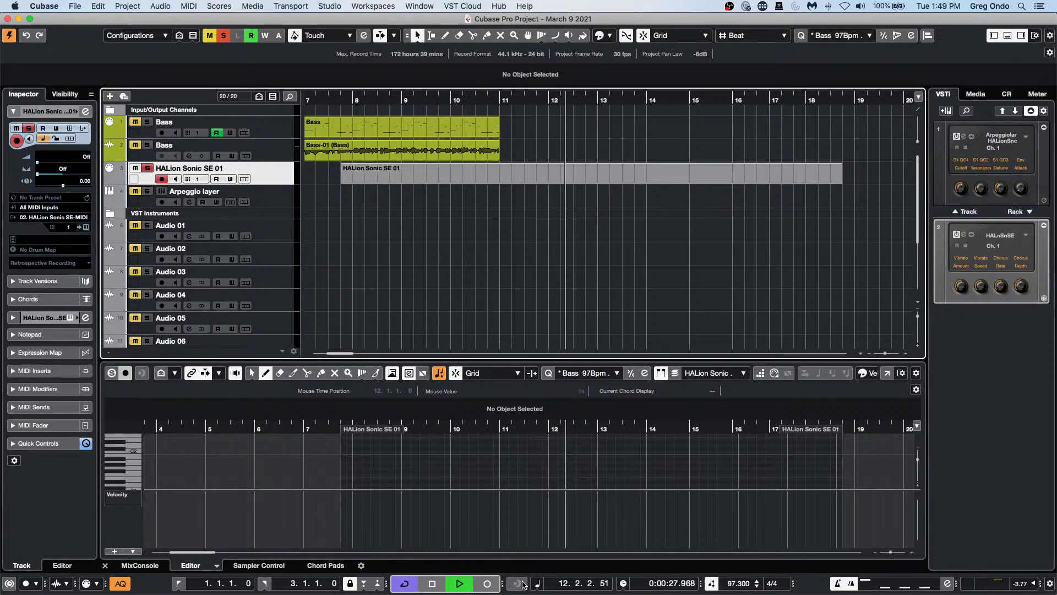
{"action": "left_click", "coordinate": [491, 584]}
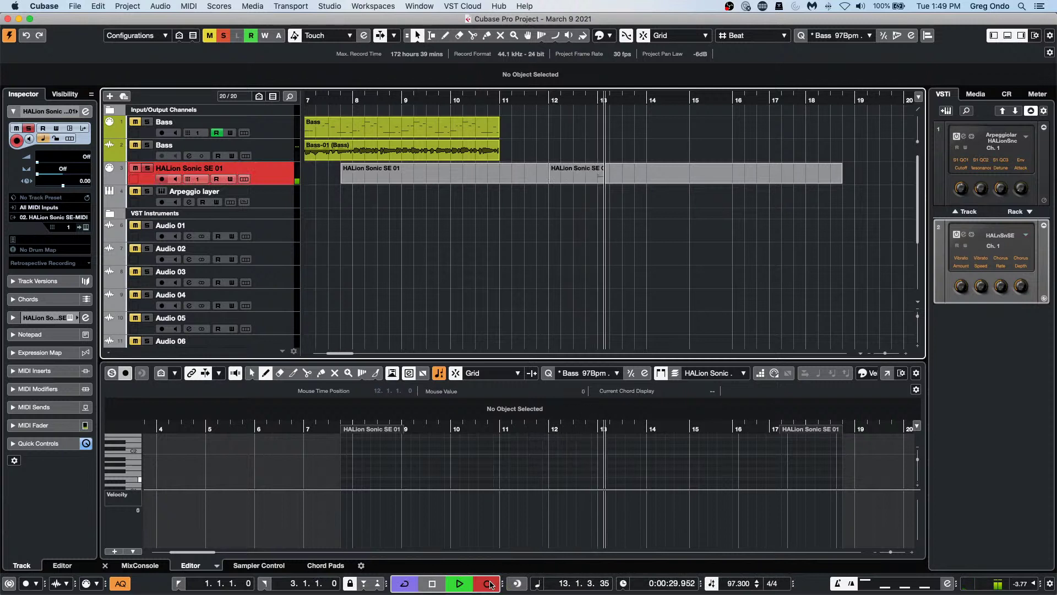
{"action": "left_click", "coordinate": [488, 584]}
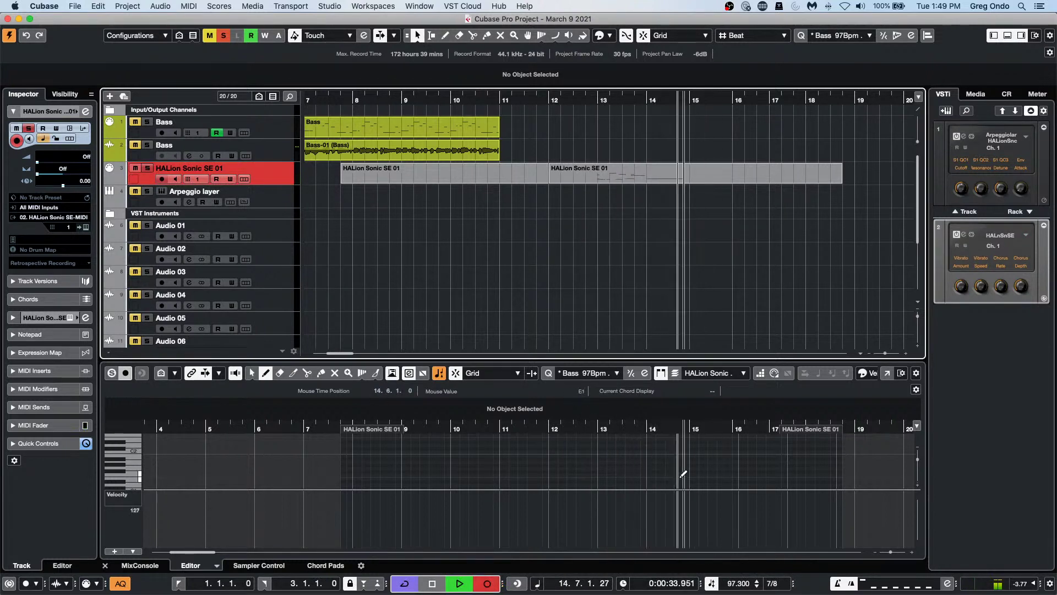
{"action": "key", "text": "space"}
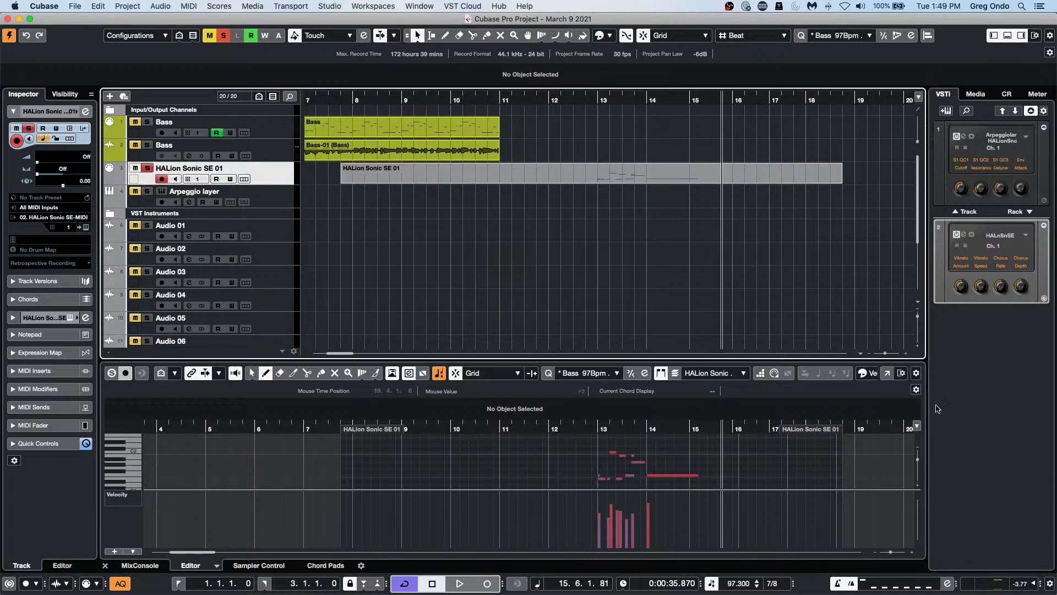
Step: Open the Key Editor in a separate window with the Transport panel, and record notes from 9.2.1 to about 11.3
{"action": "left_click", "coordinate": [901, 373]}
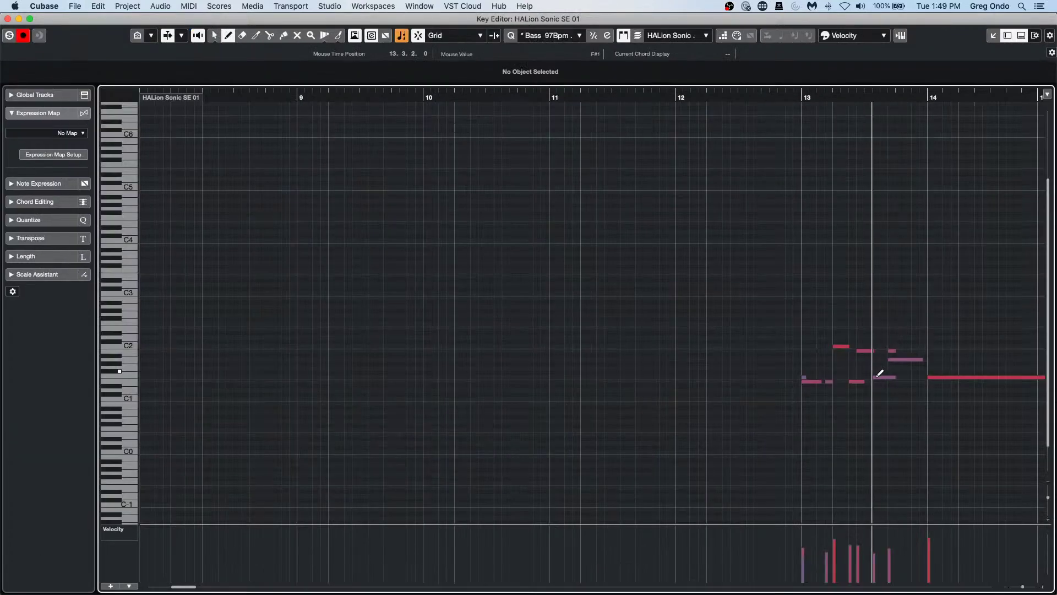
{"action": "left_click", "coordinate": [329, 93]}
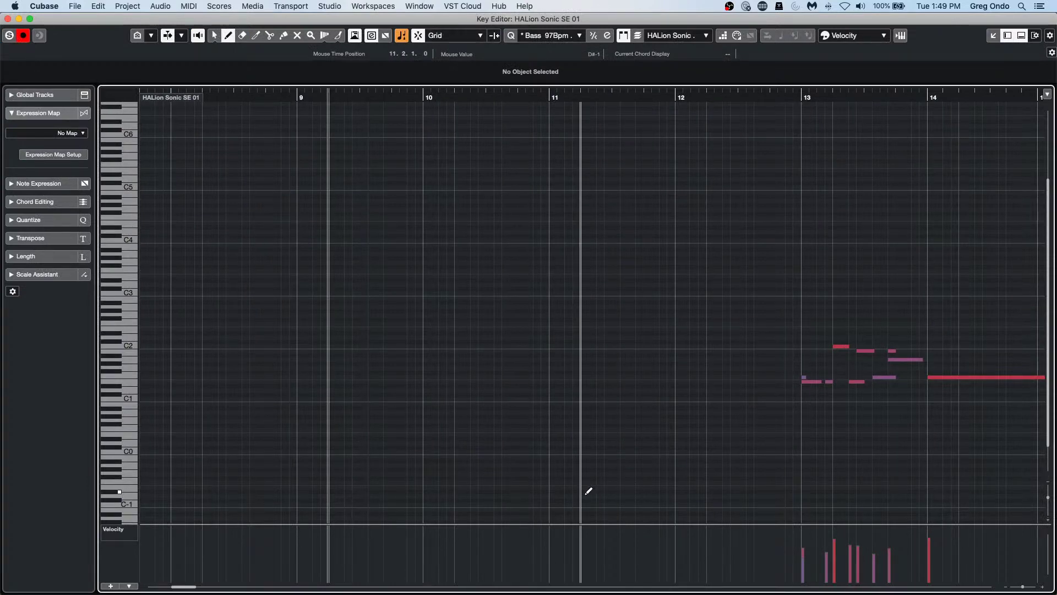
{"action": "key", "text": "F2"}
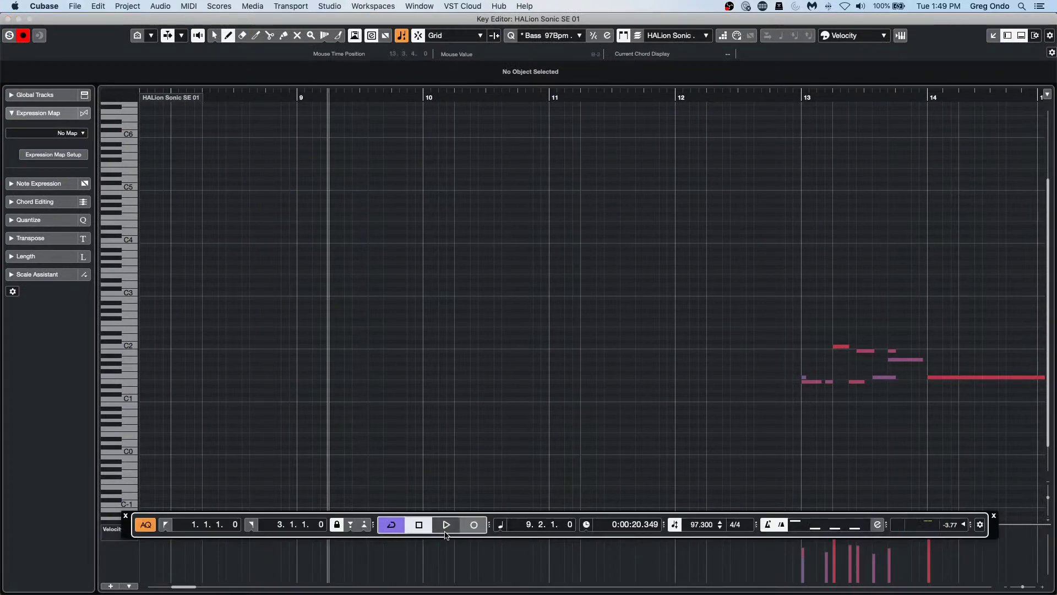
{"action": "left_click", "coordinate": [475, 531]}
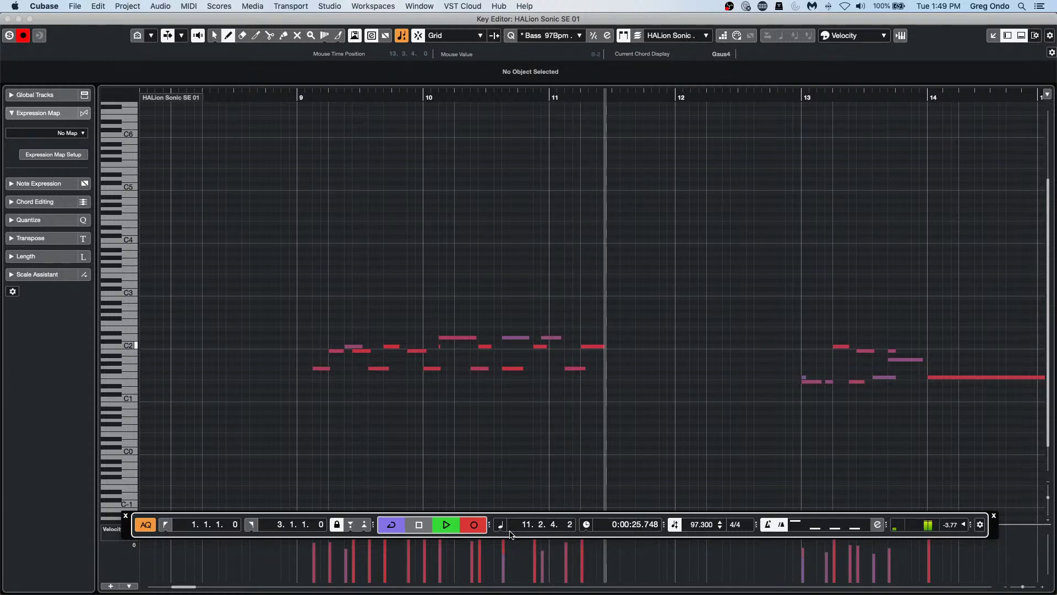
{"action": "key", "text": "space"}
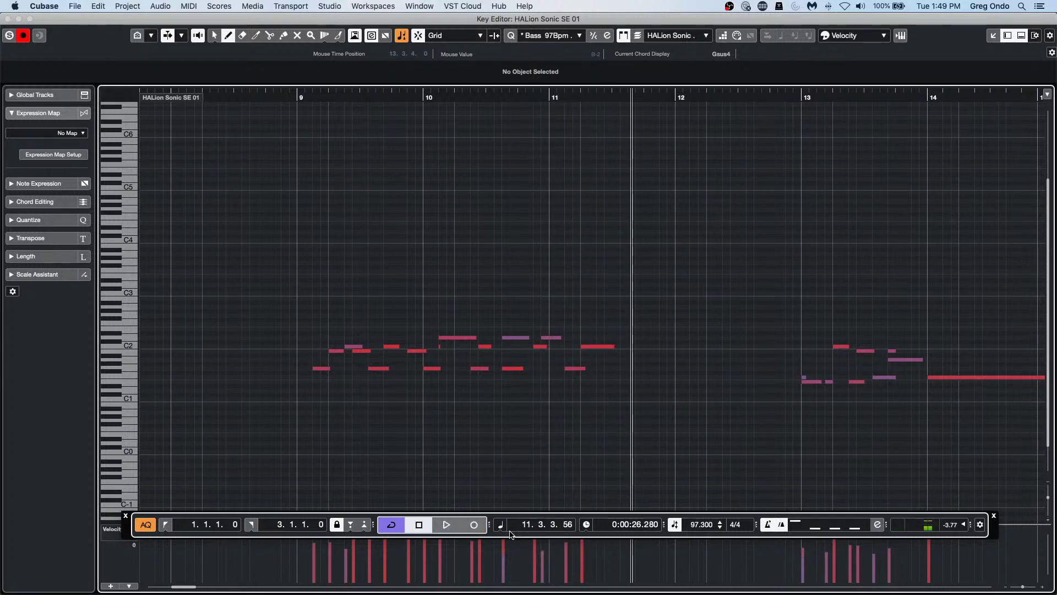
Step: Undo the last recording, then play from 9.1.1 and punch in a new recording with Record in Editor off, stopping around 11.3
{"action": "key", "text": "super+z"}
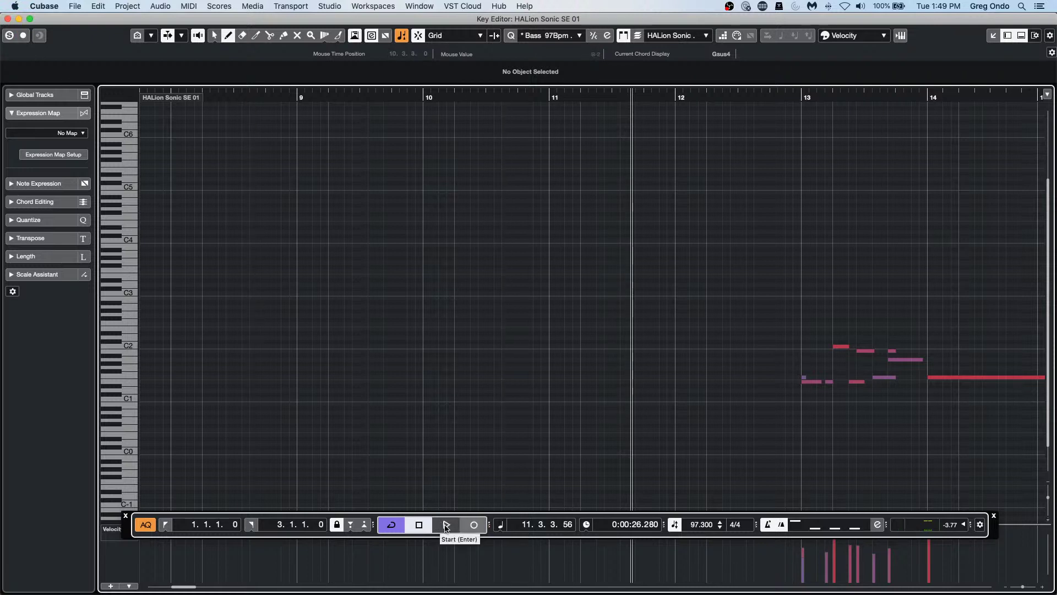
{"action": "left_click", "coordinate": [303, 97]}
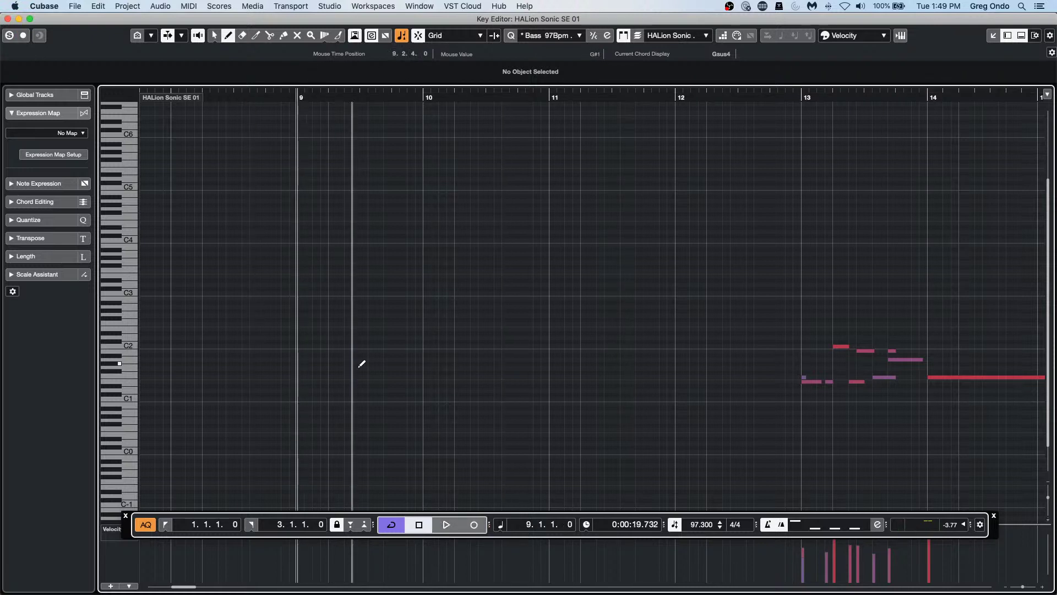
{"action": "left_click", "coordinate": [448, 525]}
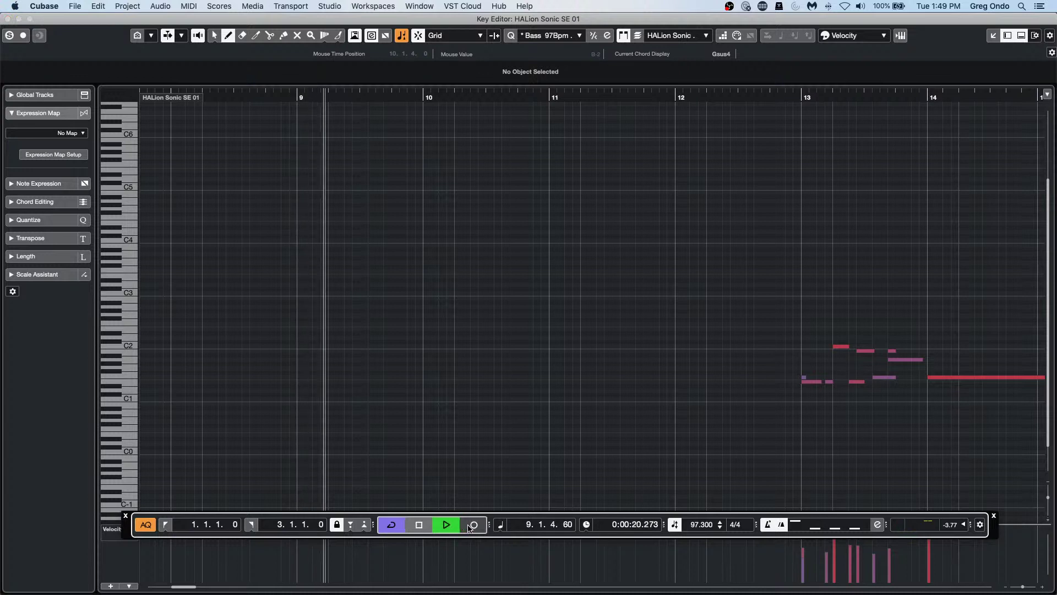
{"action": "left_click", "coordinate": [471, 526]}
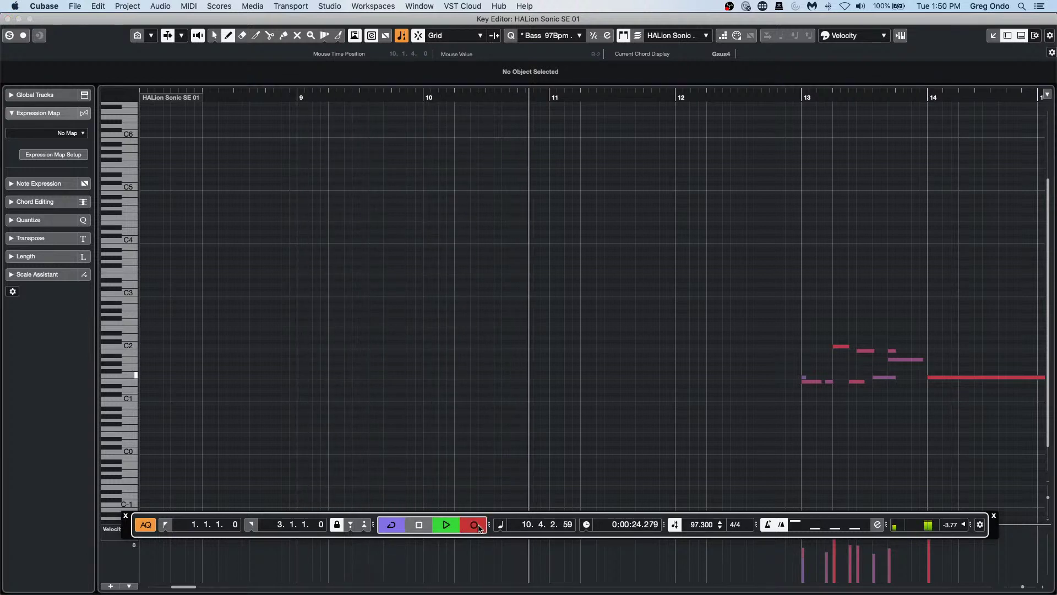
{"action": "key", "text": "space"}
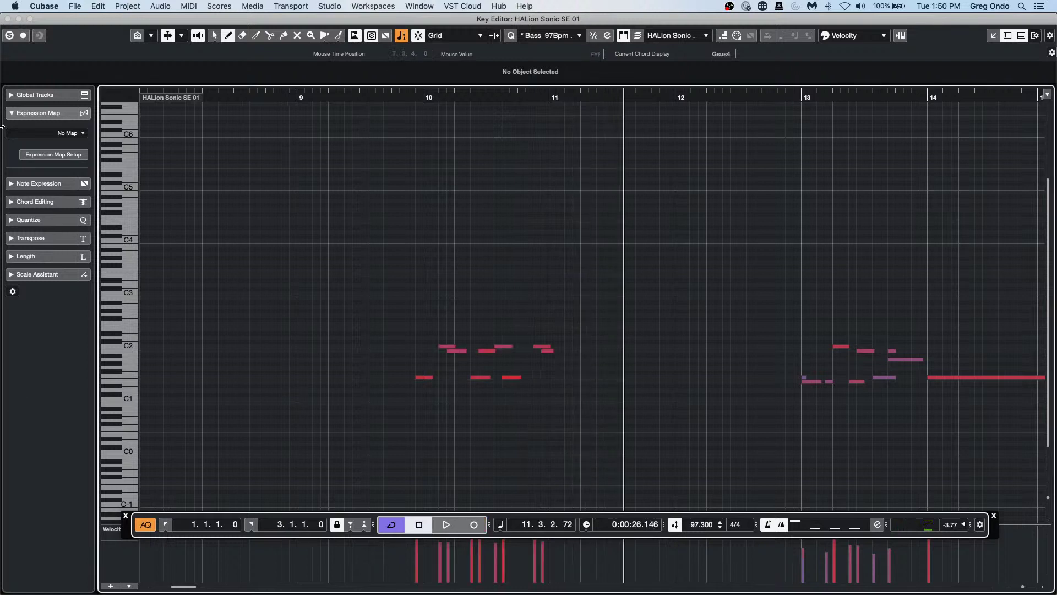
Step: Close the separate Key Editor window and erase the HALion Sonic SE 01 part from the project
{"action": "left_click", "coordinate": [8, 20]}
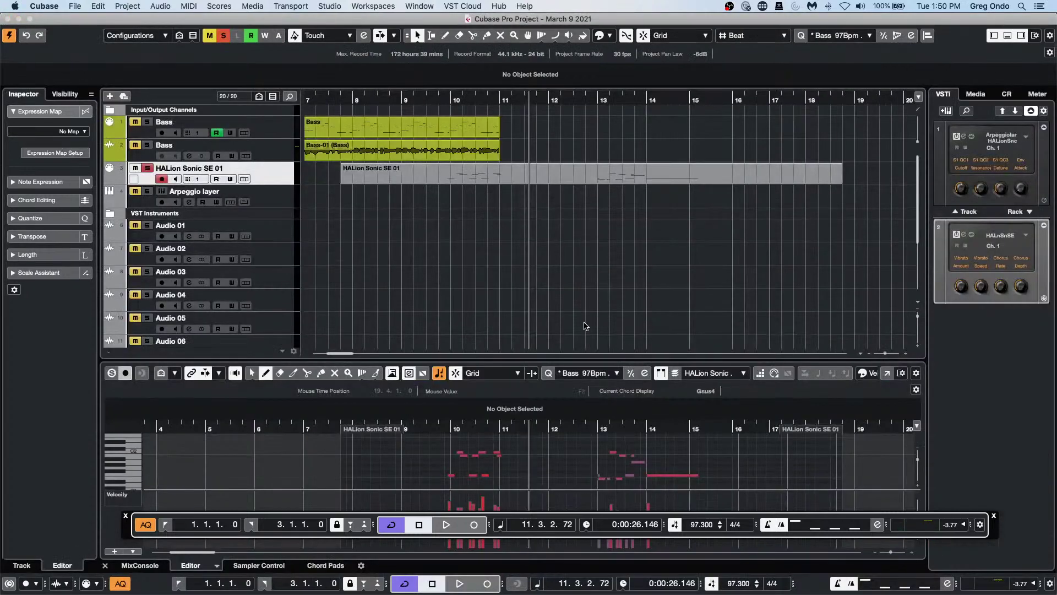
{"action": "right_click", "coordinate": [506, 228]}
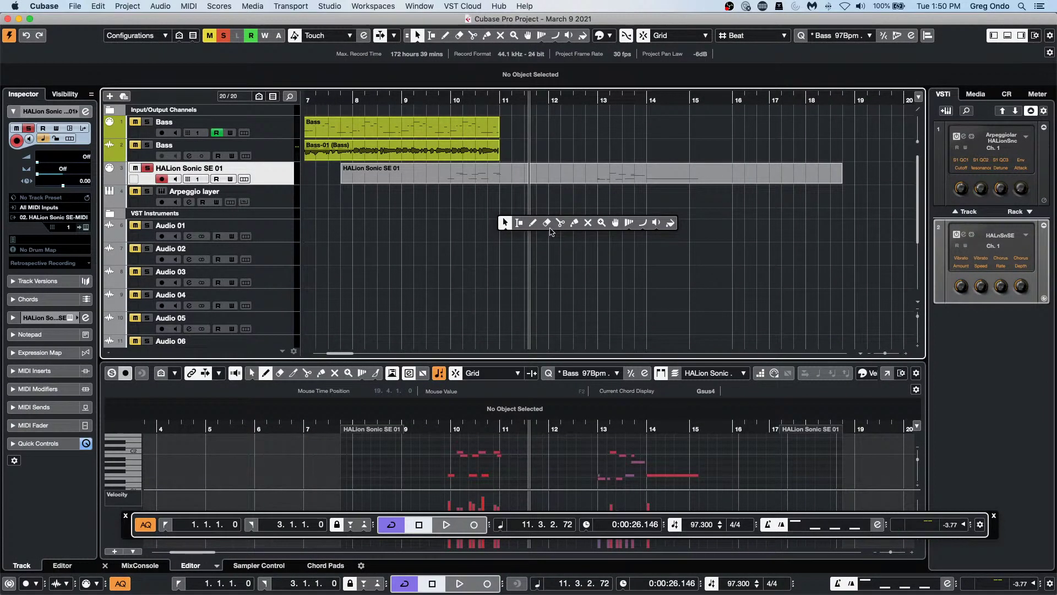
{"action": "left_click", "coordinate": [547, 224]}
{"action": "left_click", "coordinate": [503, 176]}
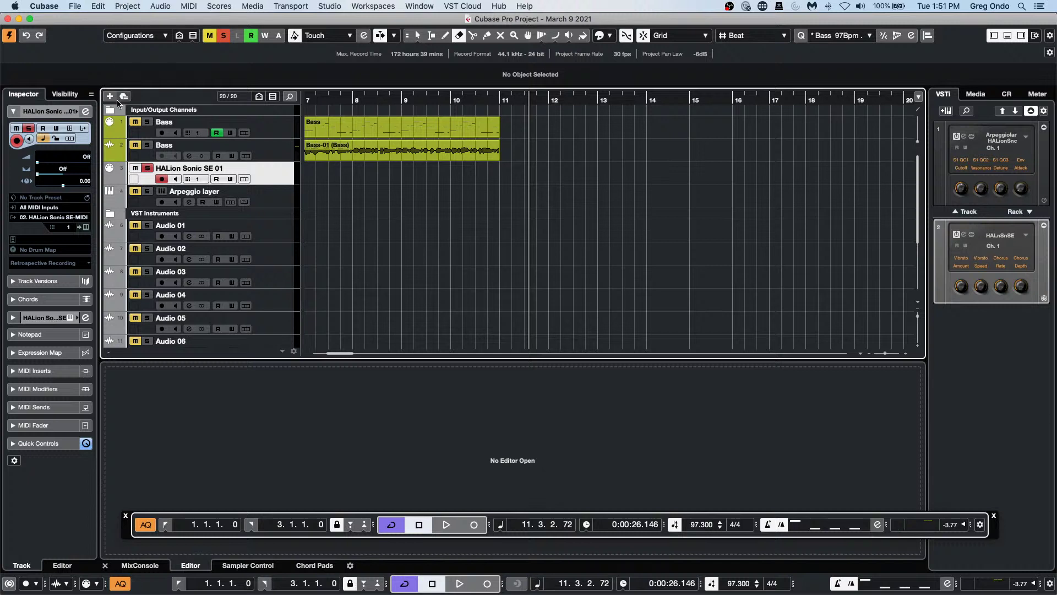
Step: In Key Commands, check the assignments of Command+Option+Shift+H and Command+Option+Shift+Num 0 for the StartStop command, and close the dialog
{"action": "left_click", "coordinate": [100, 6]}
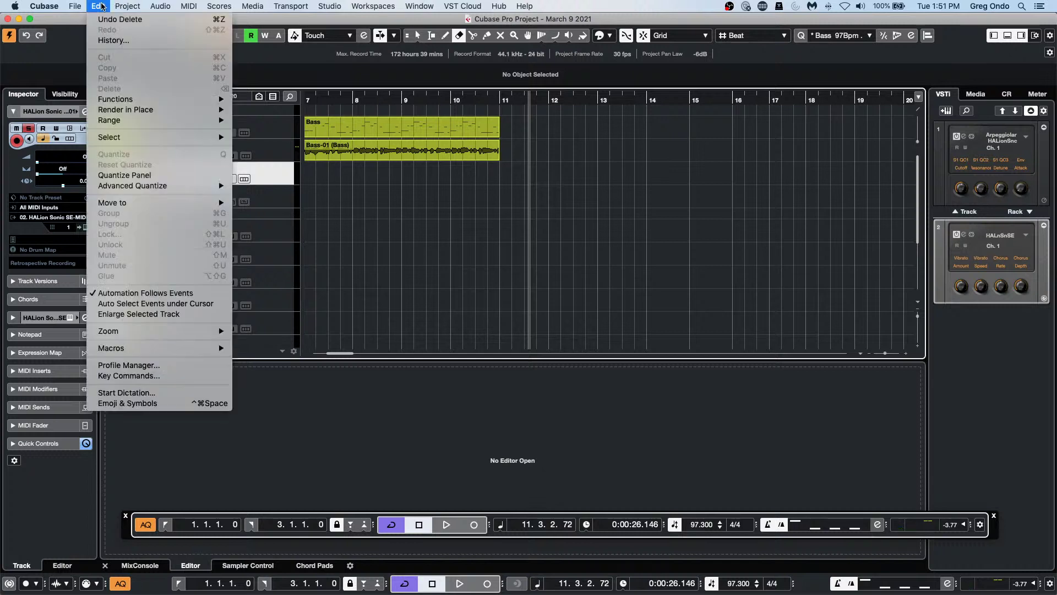
{"action": "left_click", "coordinate": [191, 378]}
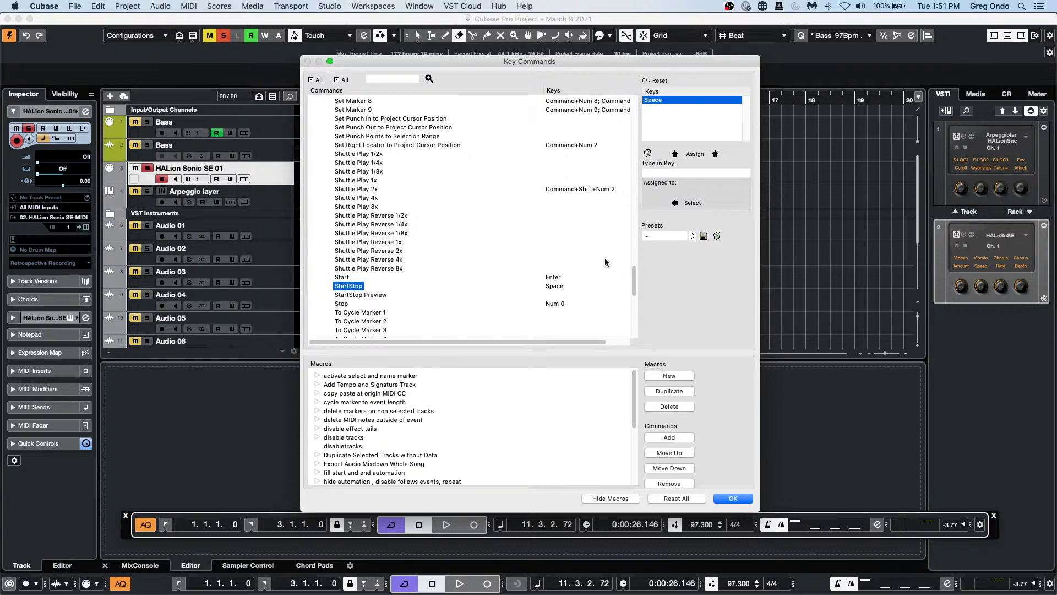
{"action": "left_click", "coordinate": [693, 172]}
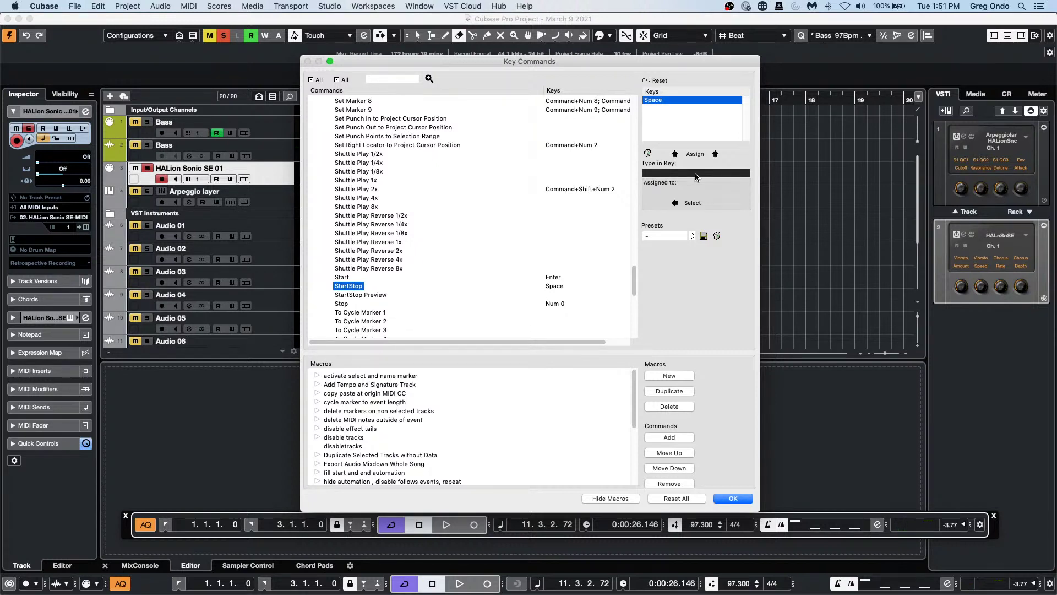
{"action": "key", "text": "super+alt+shift+h"}
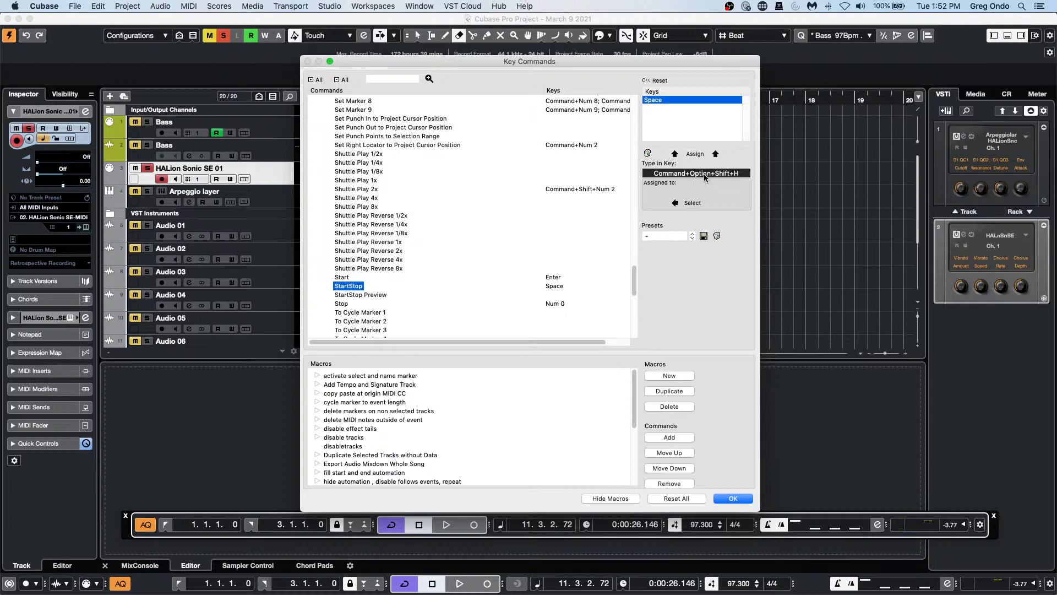
{"action": "key", "text": "super+alt+shift+KP_0"}
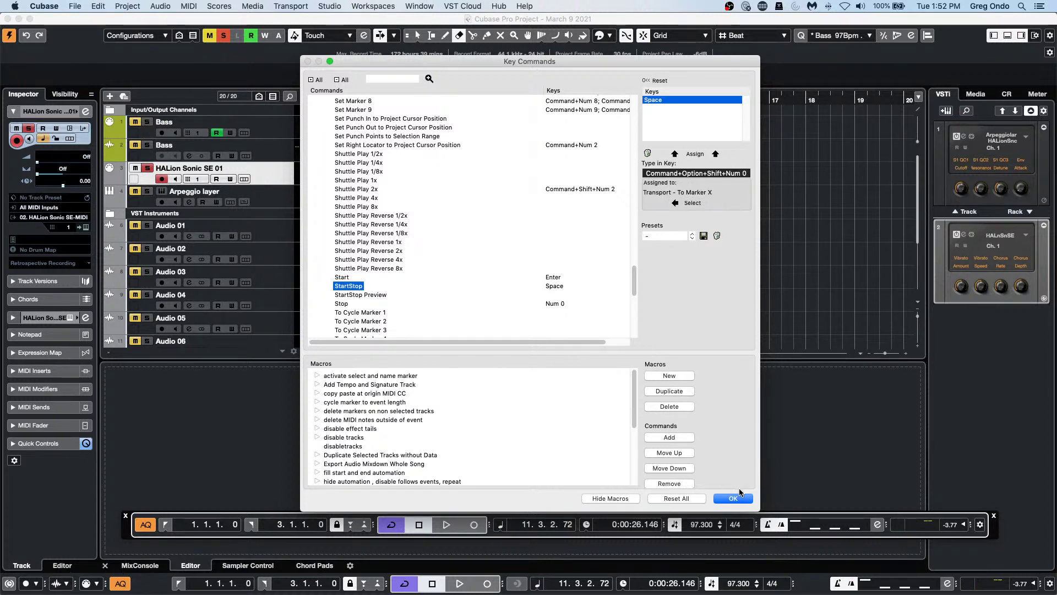
{"action": "key", "text": "alt+shift+super+h"}
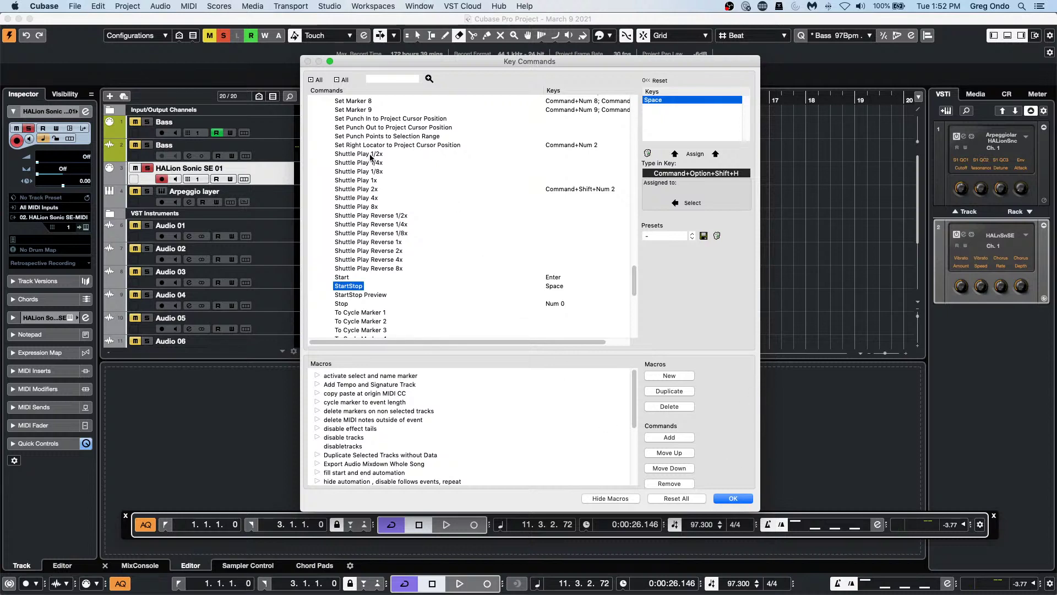
{"action": "left_click", "coordinate": [733, 498]}
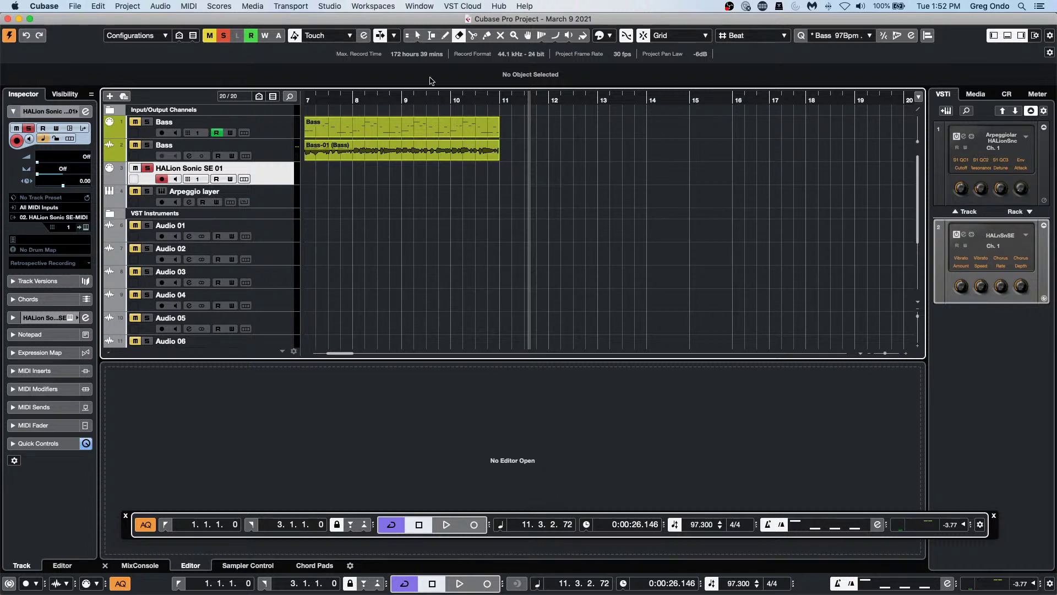
Step: Close the floating Transport panel and return the project cursor to the start of the project
{"action": "left_click", "coordinate": [126, 515]}
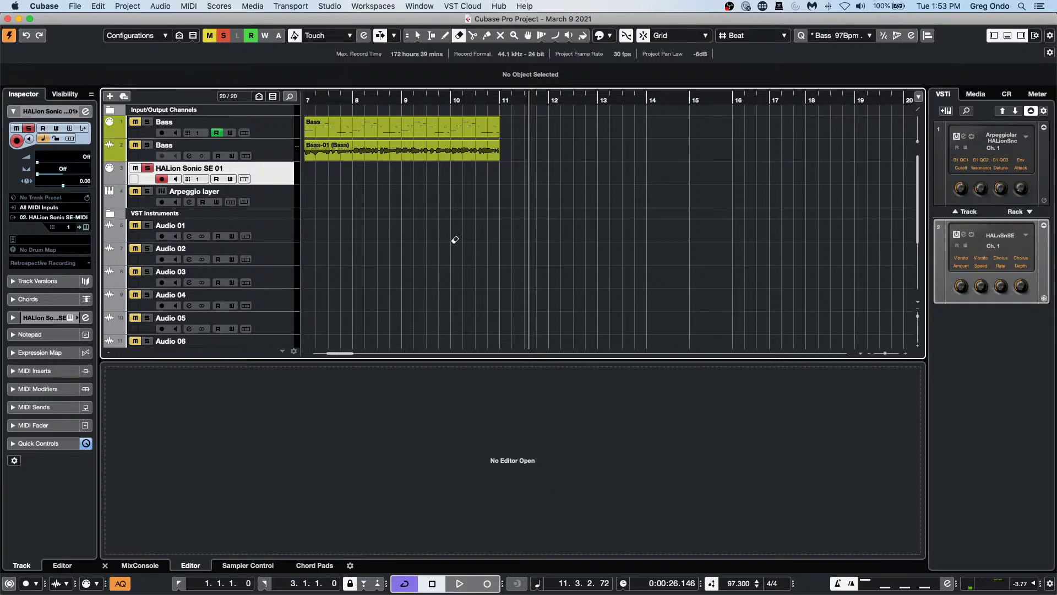
{"action": "scroll", "coordinate": [453, 238], "scroll_direction": "down", "scroll_amount": 5}
{"action": "scroll", "coordinate": [455, 238], "scroll_direction": "up", "scroll_amount": 5}
{"action": "left_click_drag", "start_coordinate": [430, 94], "coordinate": [401, 60]}
{"action": "key", "text": "Home"}
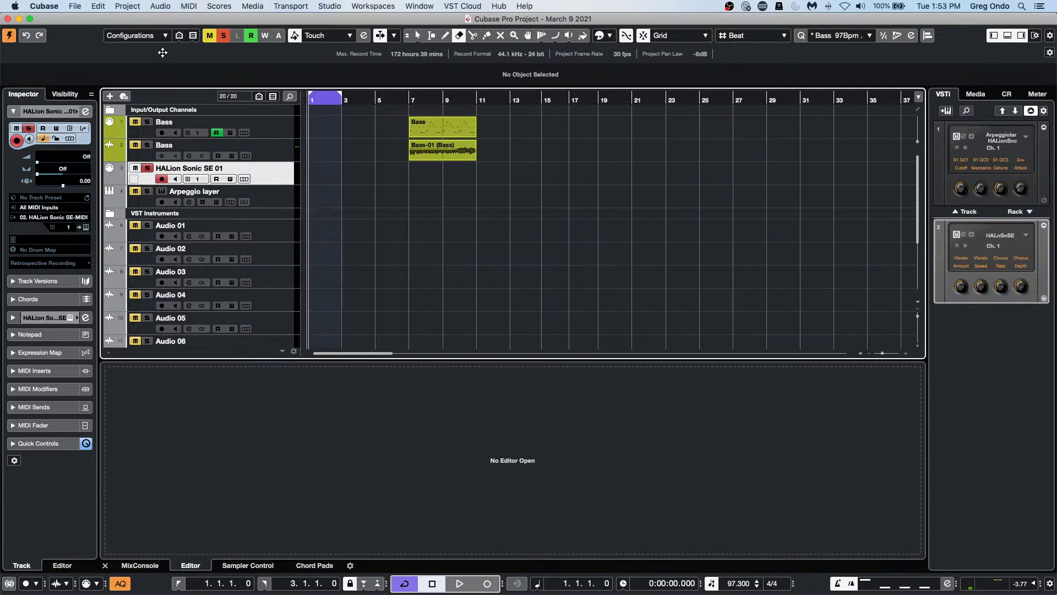
Step: Solo only the Bass audio track and play the project from 6.2.1 with the Object Selection tool active
{"action": "scroll", "coordinate": [545, 311], "scroll_direction": "down", "scroll_amount": 3}
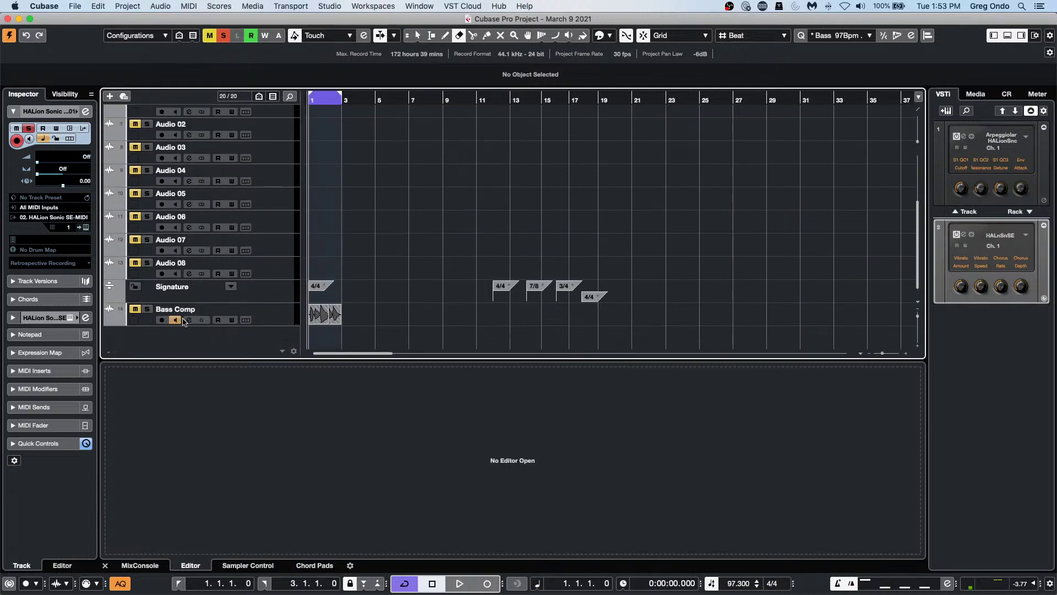
{"action": "scroll", "coordinate": [380, 262], "scroll_direction": "up", "scroll_amount": 3}
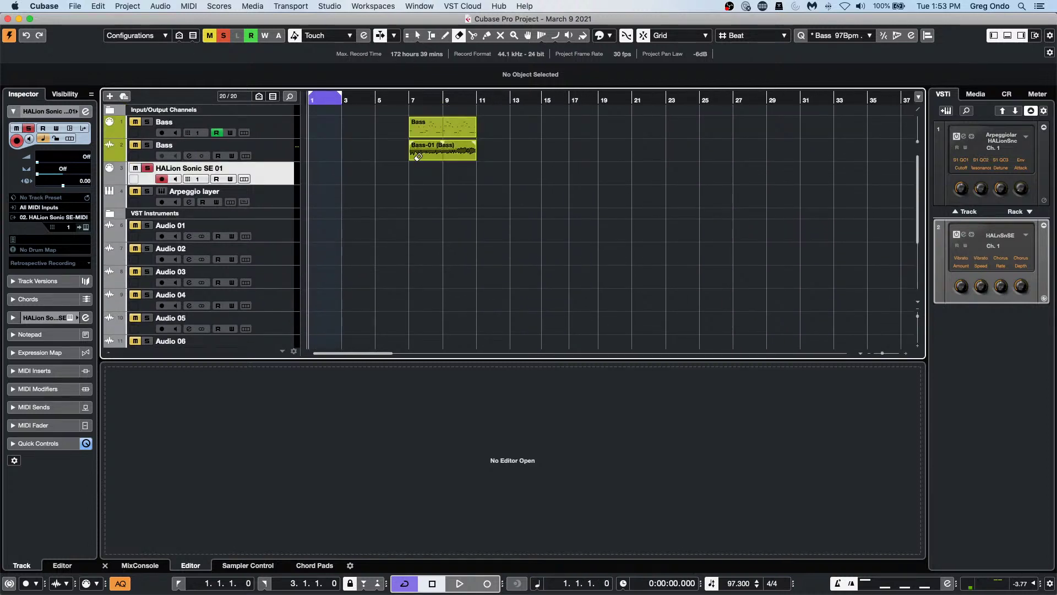
{"action": "left_click", "coordinate": [147, 145]}
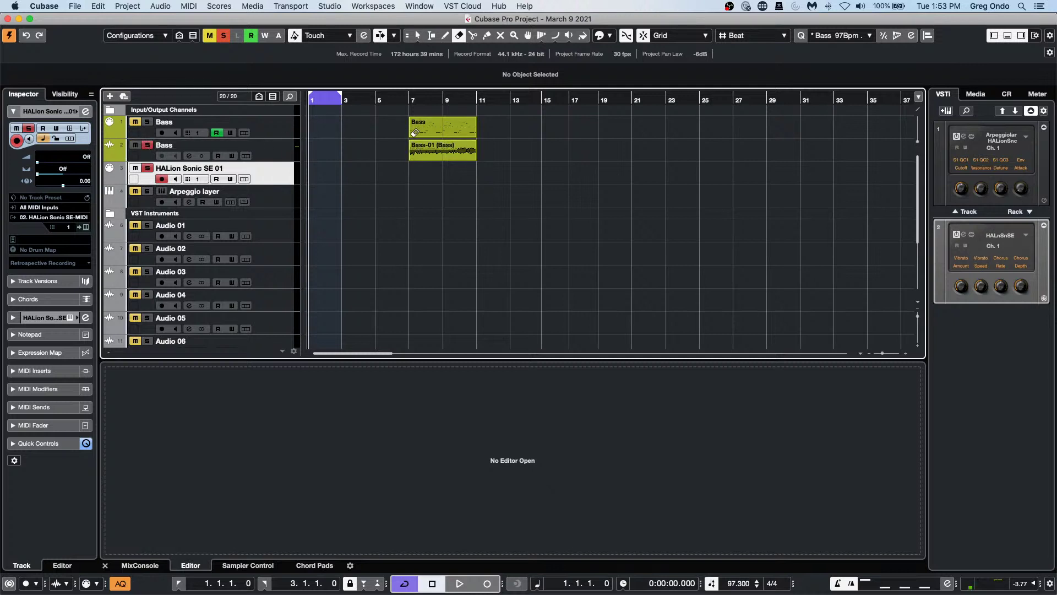
{"action": "left_click", "coordinate": [397, 100]}
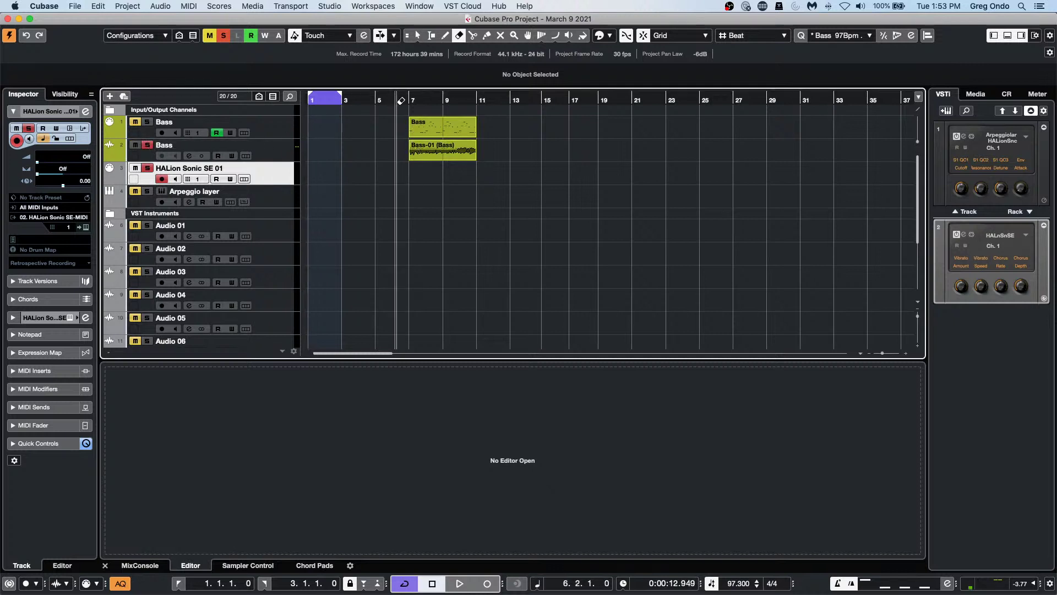
{"action": "key", "text": "space"}
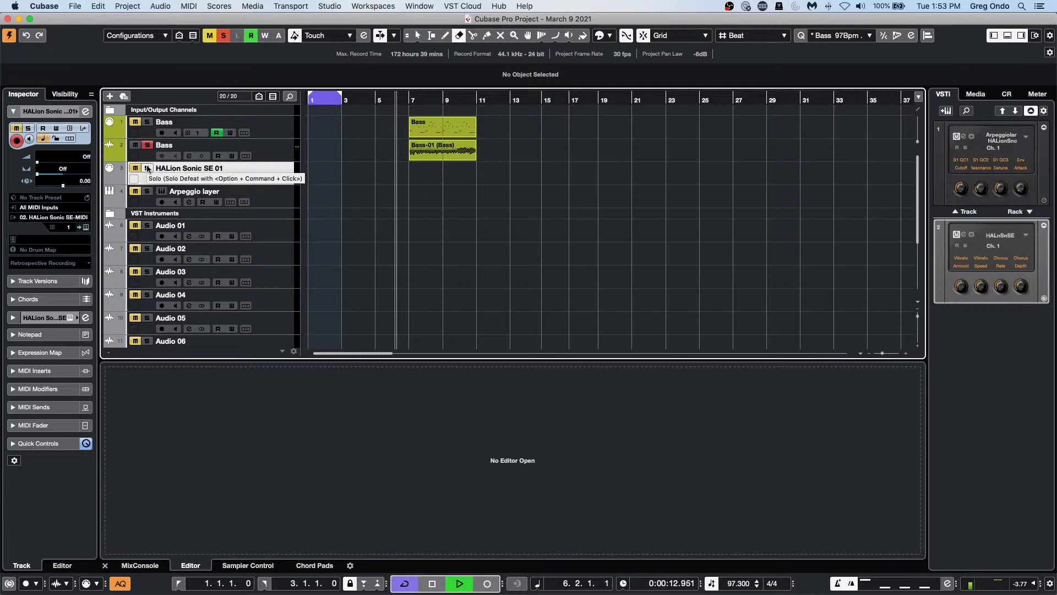
{"action": "right_click", "coordinate": [481, 169]}
{"action": "left_click", "coordinate": [431, 172]}
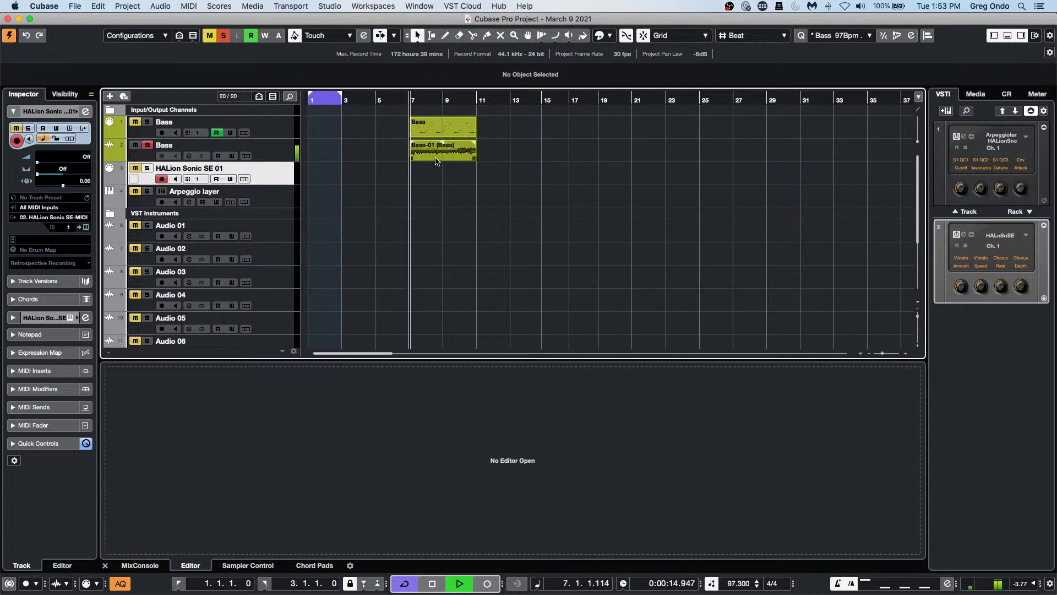
Step: Set the locators to the Bass-01 audio event and select the Bass audio track
{"action": "left_click", "coordinate": [432, 153]}
{"action": "key", "text": "p"}
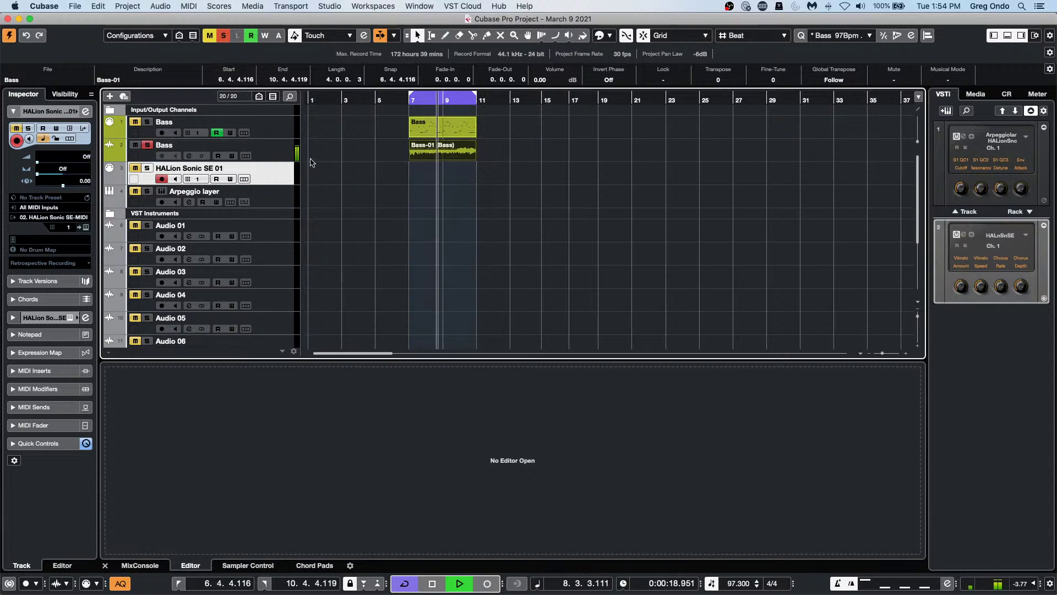
{"action": "left_click", "coordinate": [246, 153]}
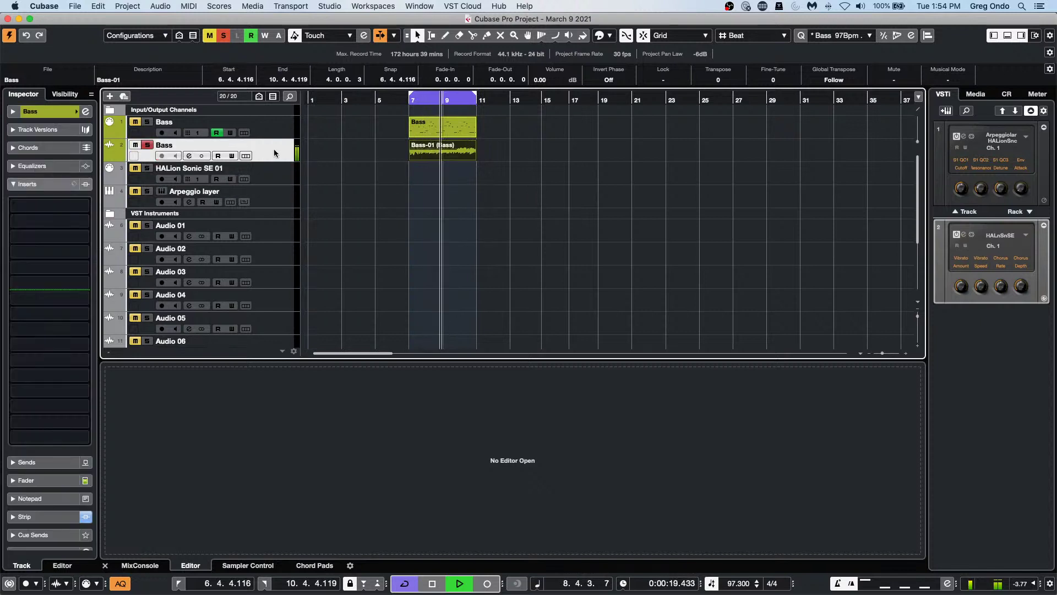
Step: Add an FX channel to Send 1 of the Bass audio track, using the StereoDelay effect in Stereo configuration
{"action": "left_click", "coordinate": [44, 184]}
{"action": "left_click", "coordinate": [51, 203]}
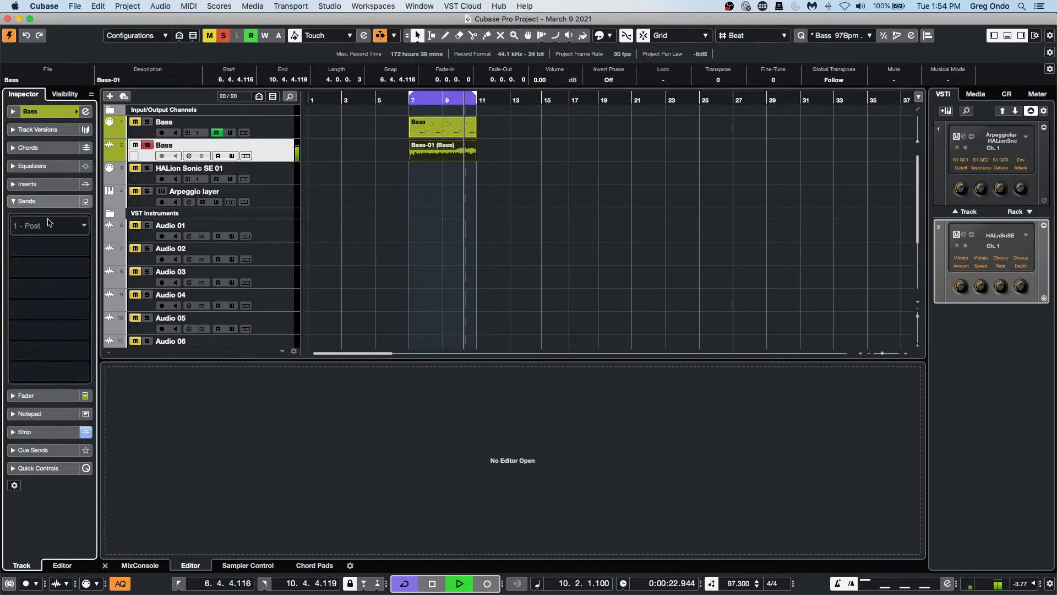
{"action": "right_click", "coordinate": [53, 224]}
{"action": "left_click", "coordinate": [62, 226]}
{"action": "right_click", "coordinate": [62, 226]}
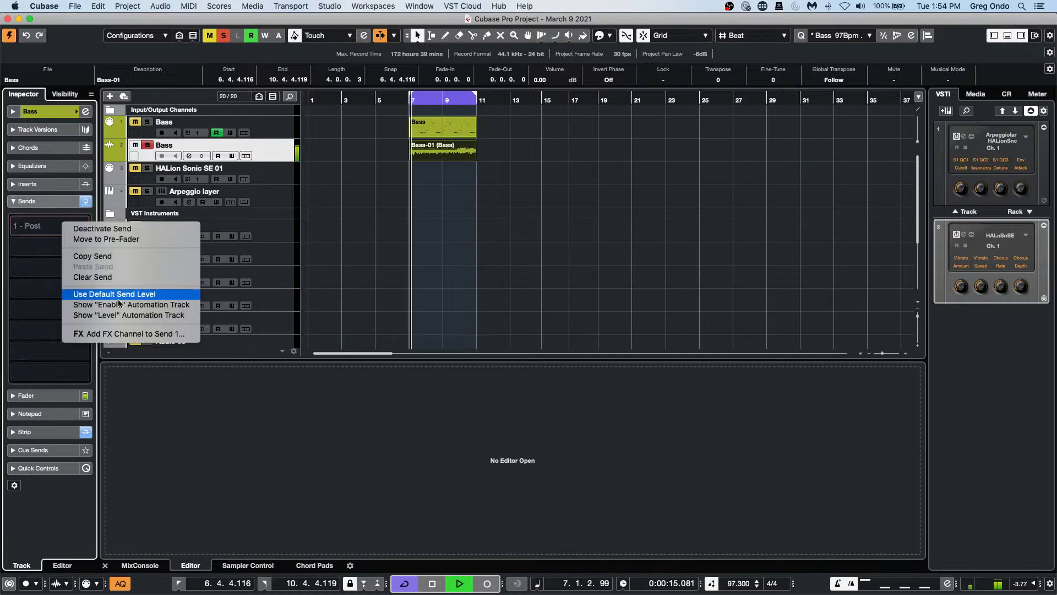
{"action": "left_click", "coordinate": [110, 336]}
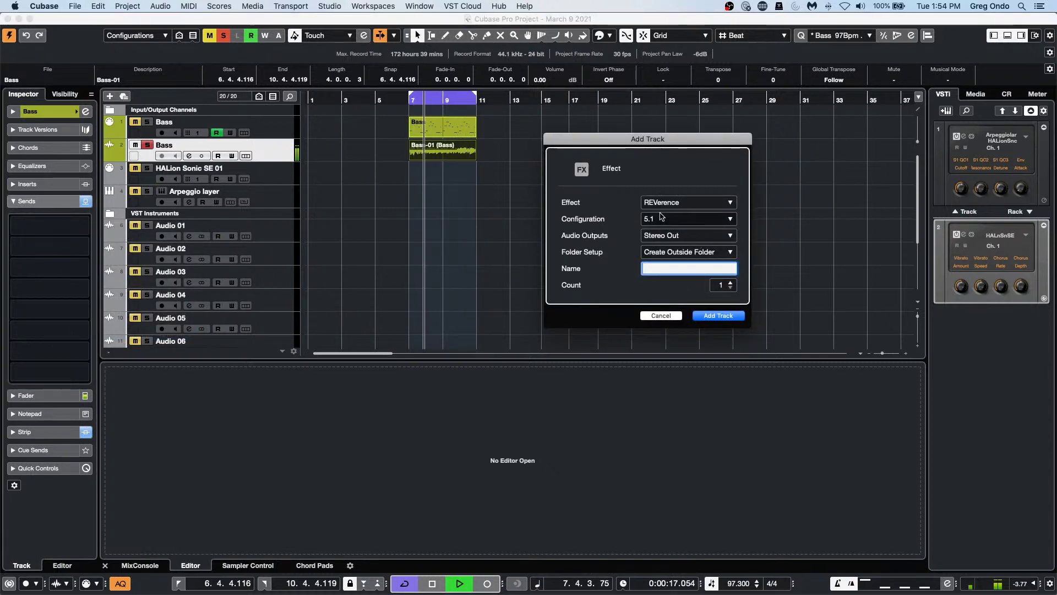
{"action": "left_click", "coordinate": [688, 202]}
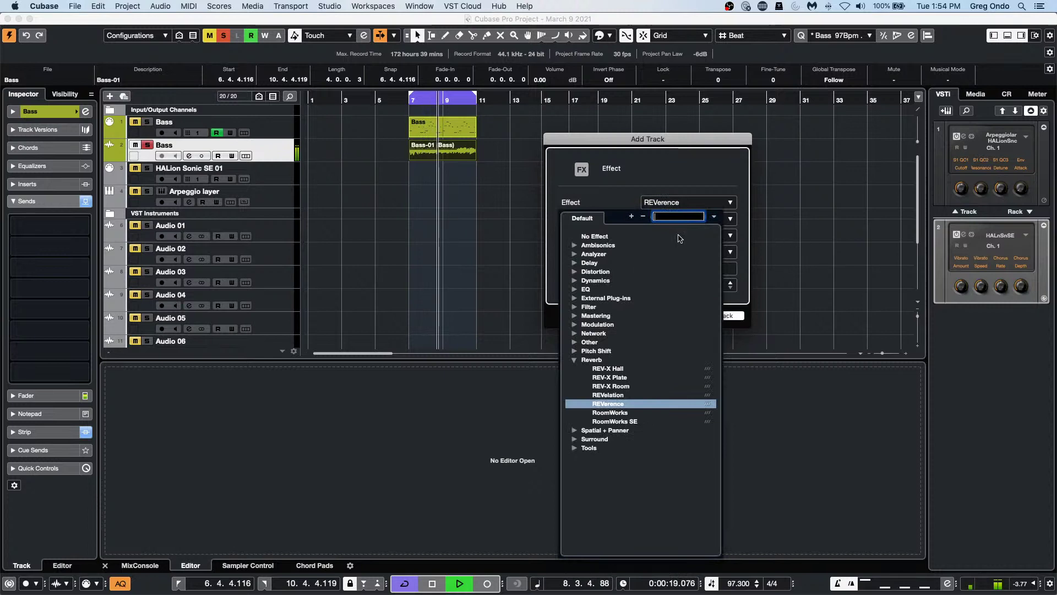
{"action": "left_click", "coordinate": [576, 263]}
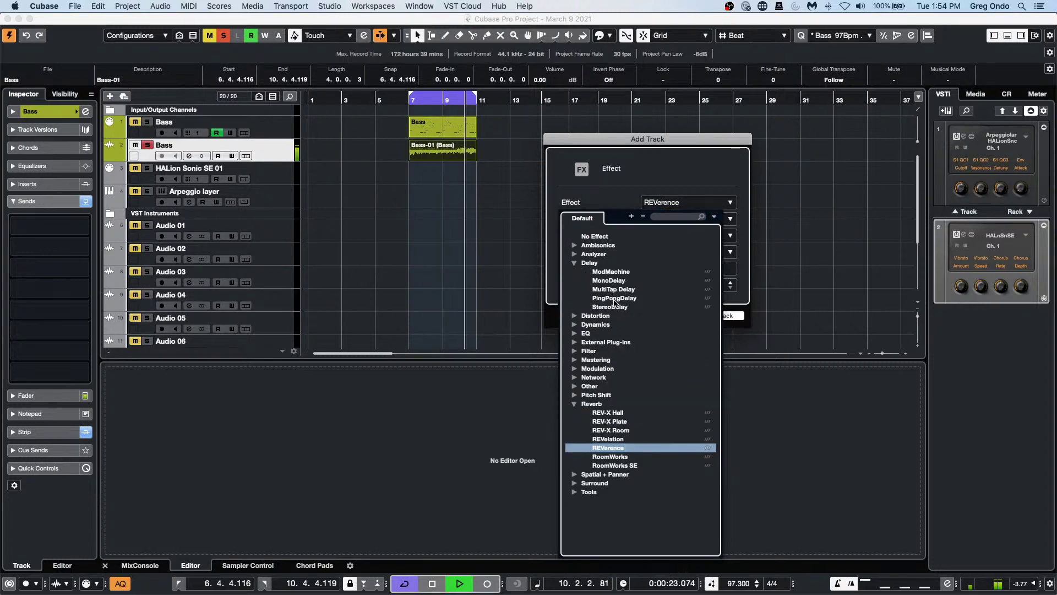
{"action": "left_click", "coordinate": [612, 306]}
{"action": "left_click", "coordinate": [663, 226]}
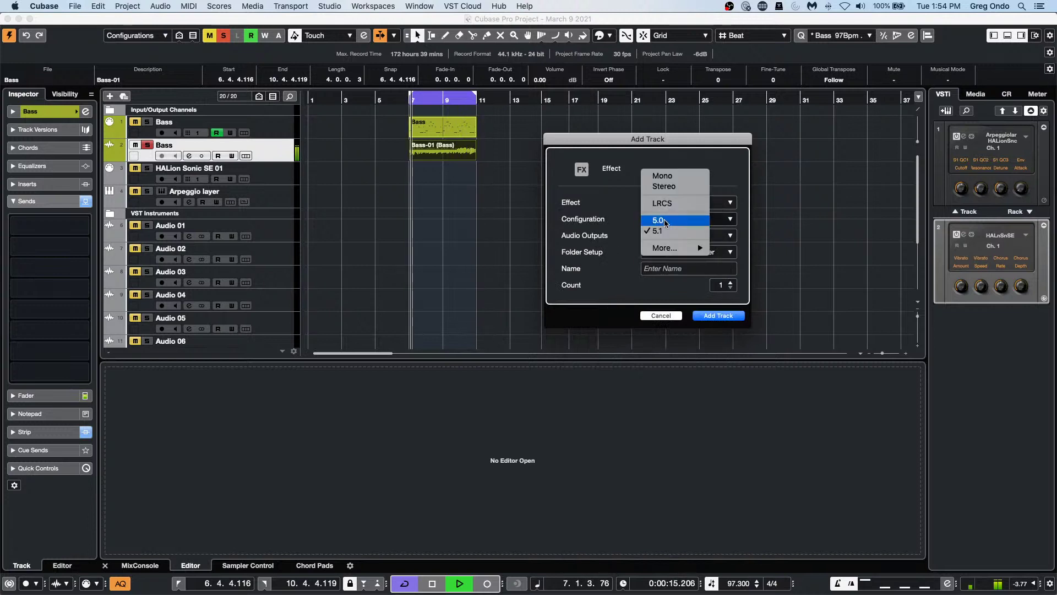
{"action": "left_click", "coordinate": [665, 186]}
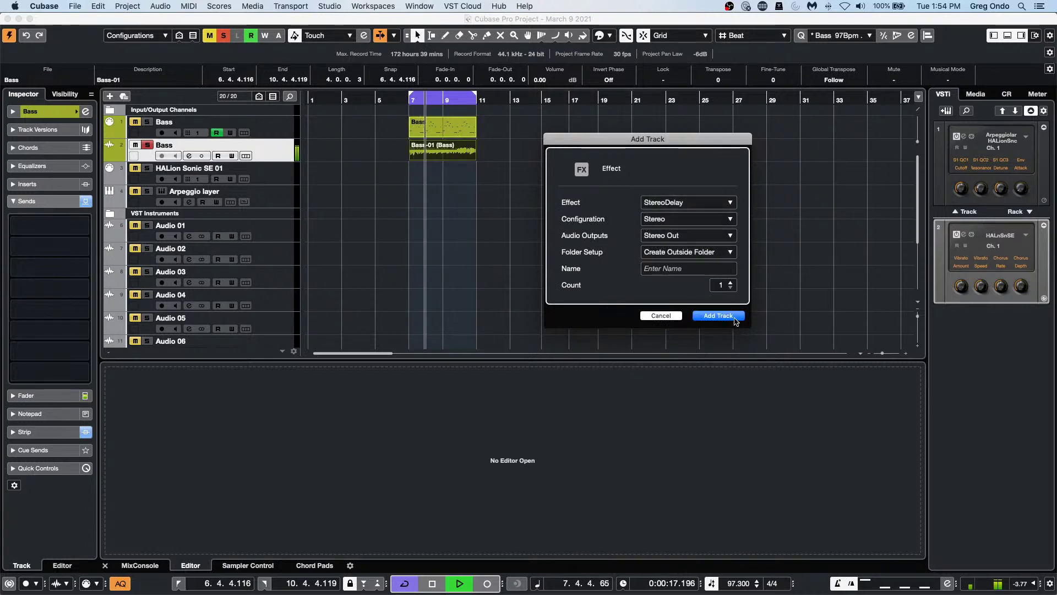
{"action": "left_click", "coordinate": [718, 315]}
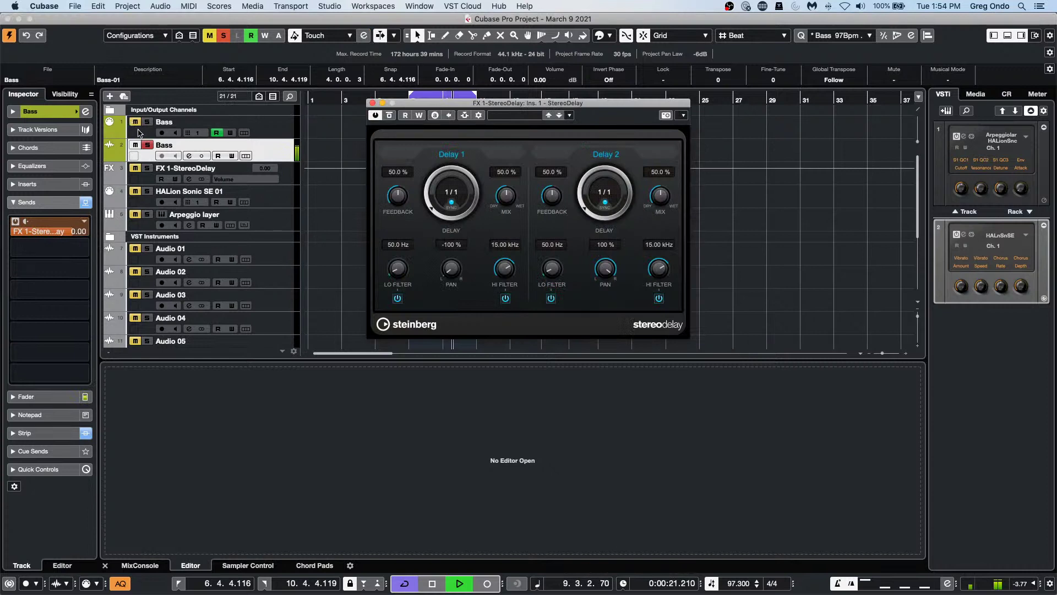
Step: Solo the Bass audio track together with its FX channel, set Delay 1 to 1/8 and Delay 2 to 1/16, and stop playback
{"action": "left_click", "coordinate": [149, 146]}
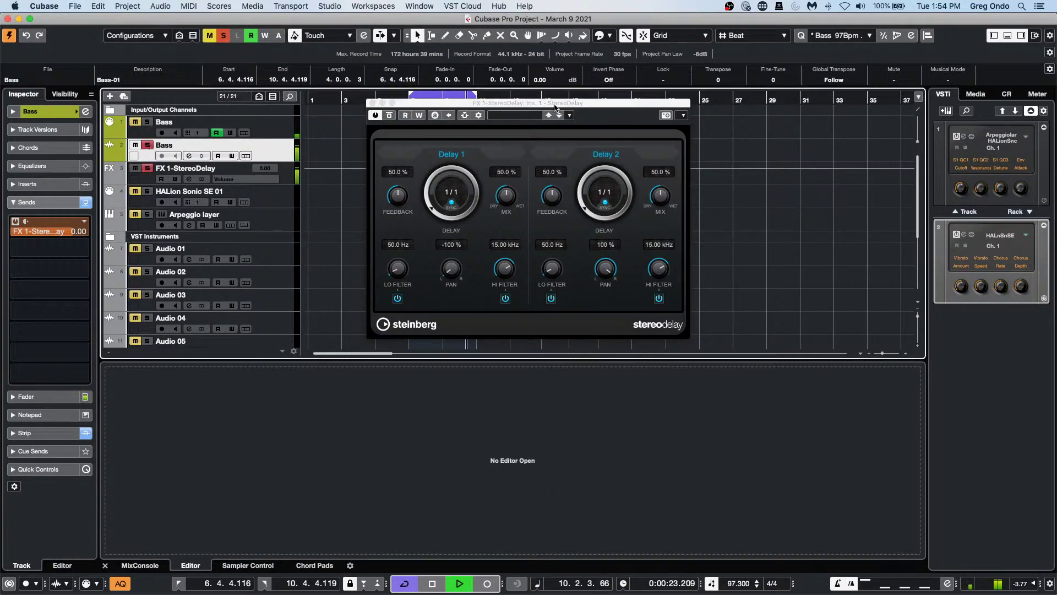
{"action": "left_click_drag", "start_coordinate": [522, 106], "coordinate": [694, 132]}
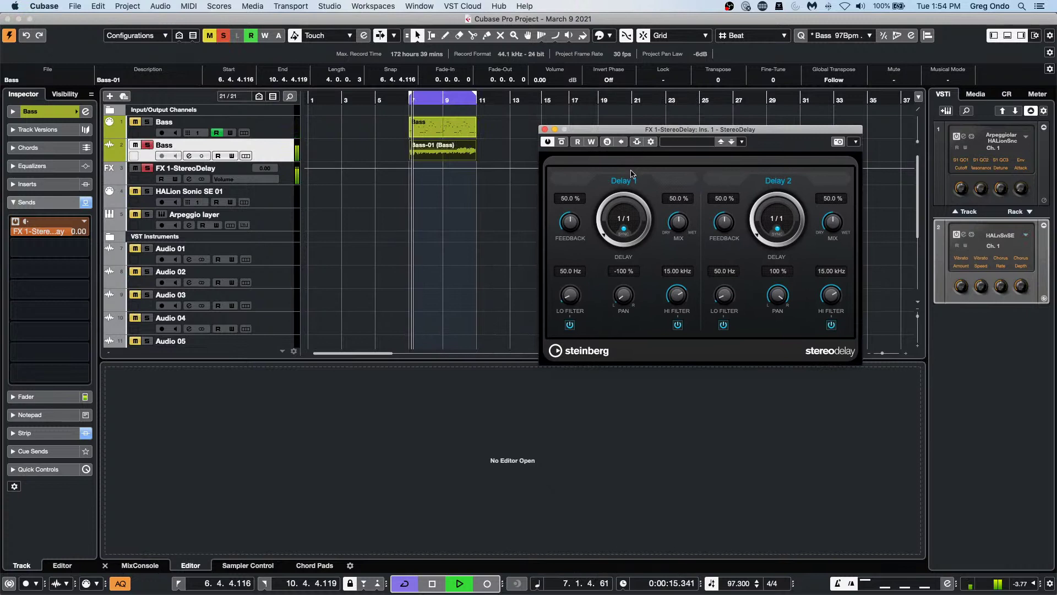
{"action": "left_click_drag", "start_coordinate": [614, 234], "coordinate": [602, 220]}
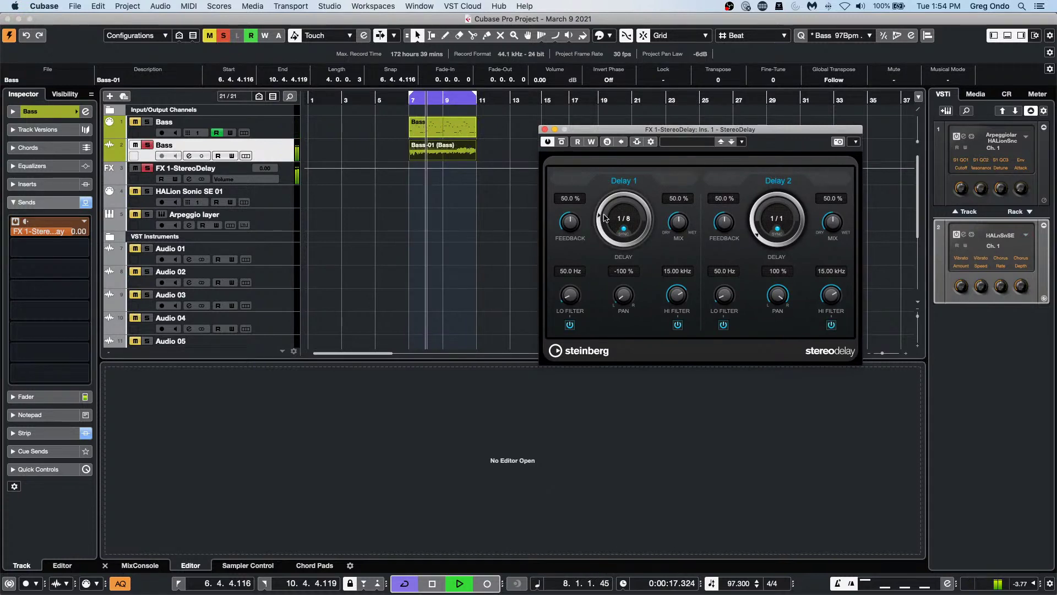
{"action": "left_click_drag", "start_coordinate": [758, 234], "coordinate": [757, 214]}
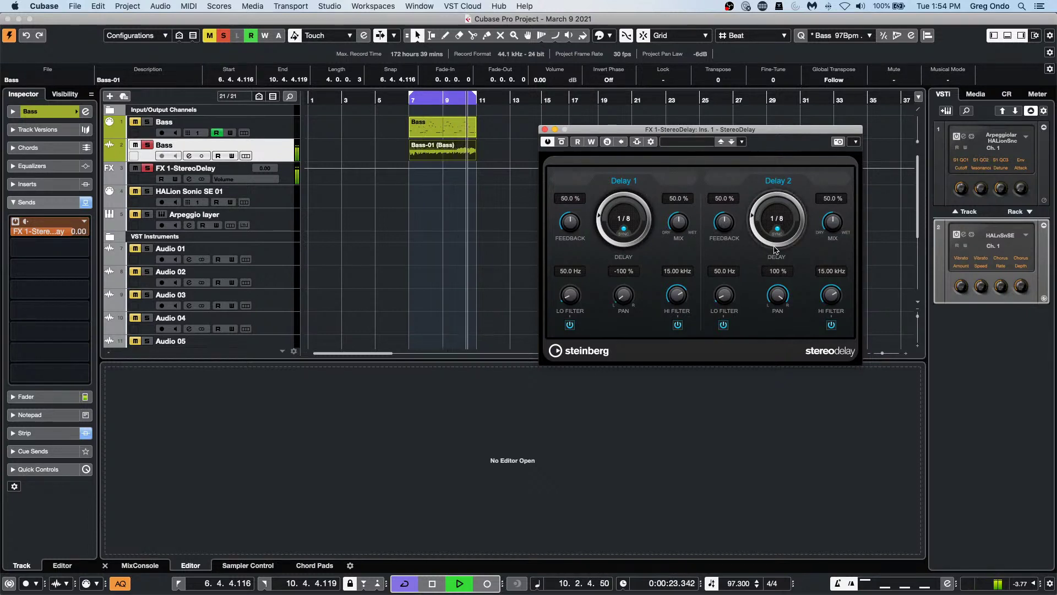
{"action": "left_click_drag", "start_coordinate": [755, 224], "coordinate": [756, 211]}
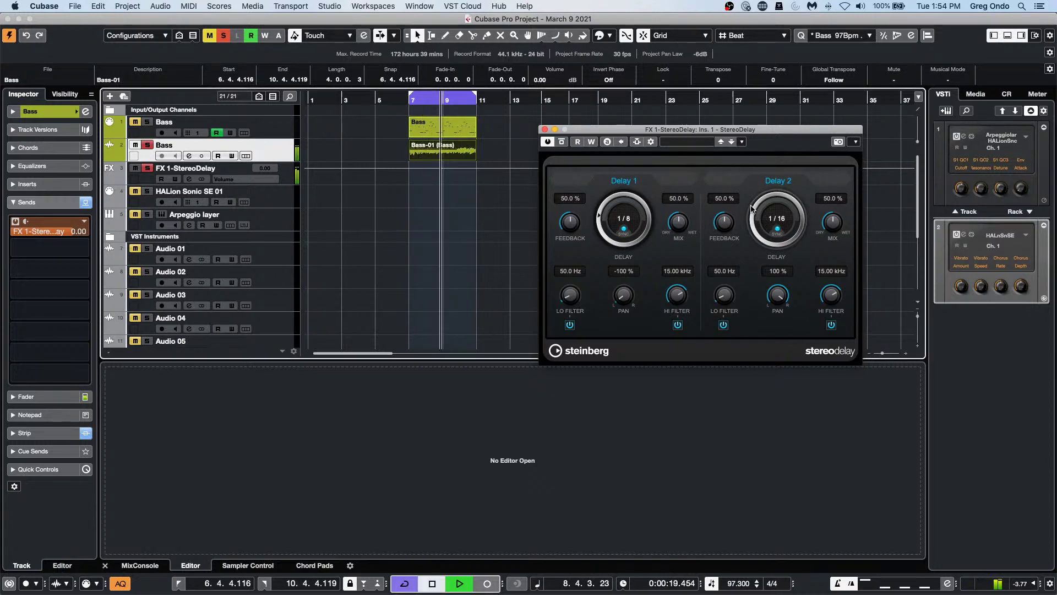
{"action": "key", "text": "space"}
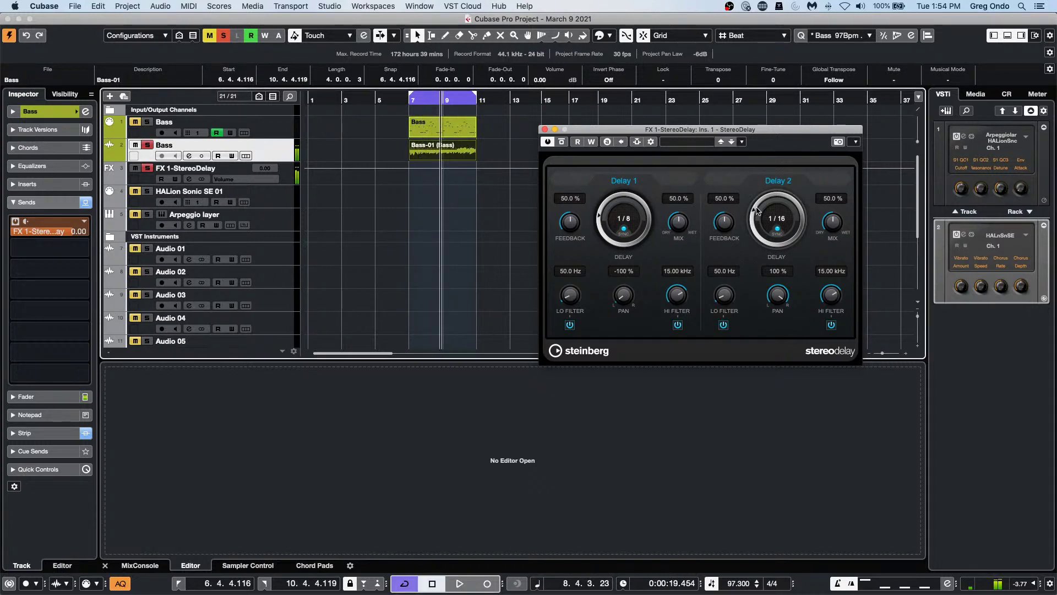
{"action": "left_click", "coordinate": [57, 185]}
{"action": "left_click", "coordinate": [57, 186]}
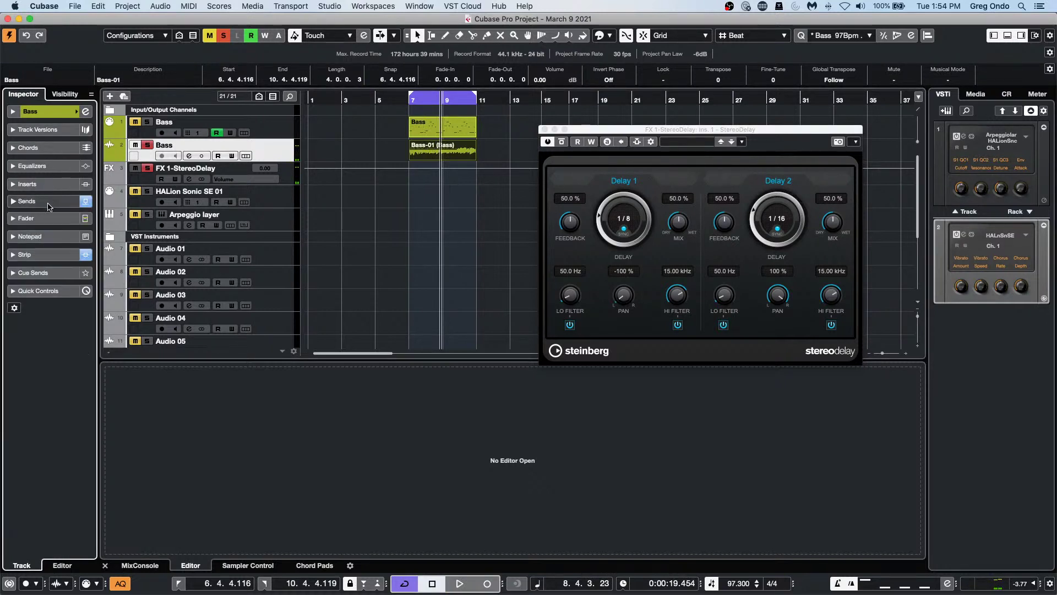
{"action": "left_click", "coordinate": [44, 202]}
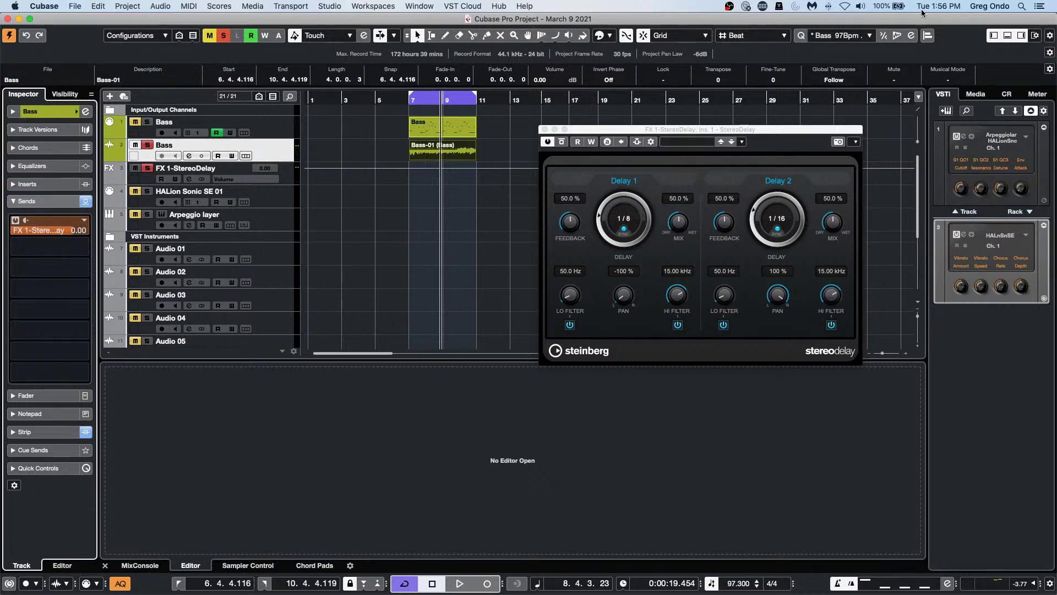
Step: Open the Quantize Panel and examine its preset list, including the Bass groove preset and the preset management commands
{"action": "left_click", "coordinate": [851, 36]}
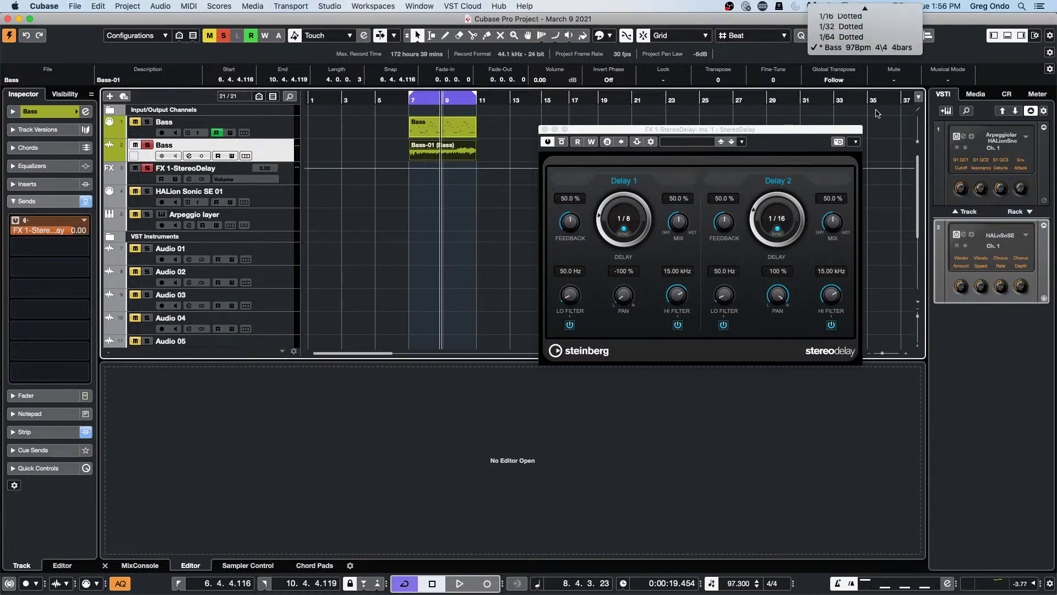
{"action": "left_click", "coordinate": [878, 114]}
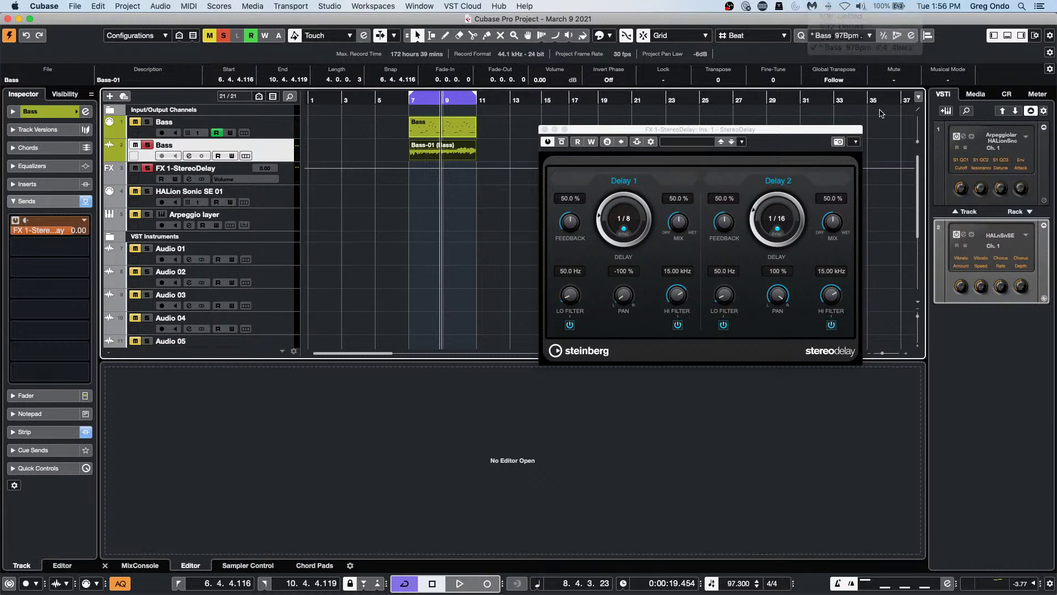
{"action": "left_click", "coordinate": [911, 36]}
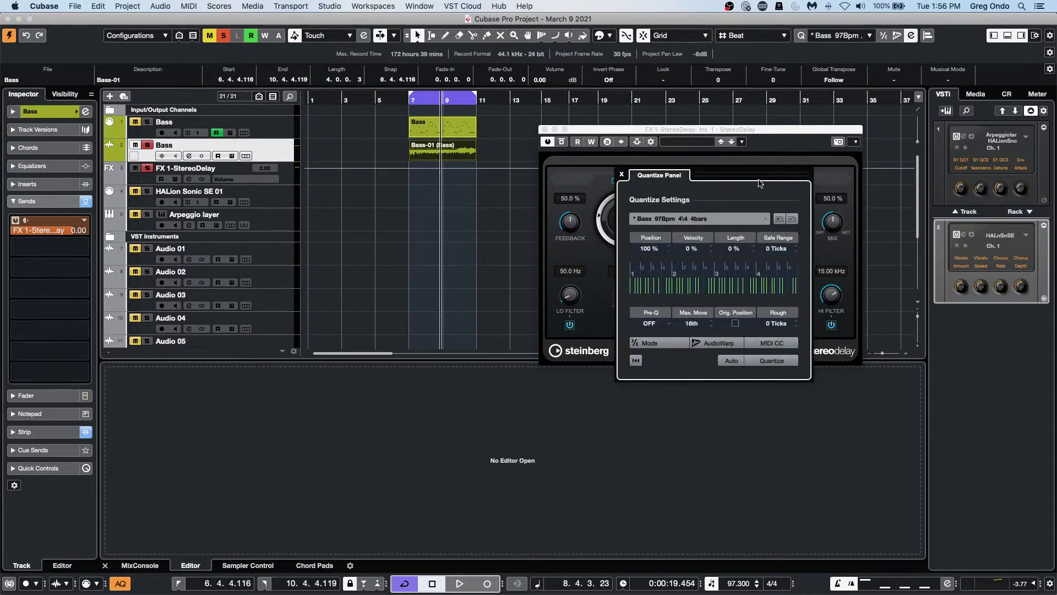
{"action": "left_click", "coordinate": [710, 223]}
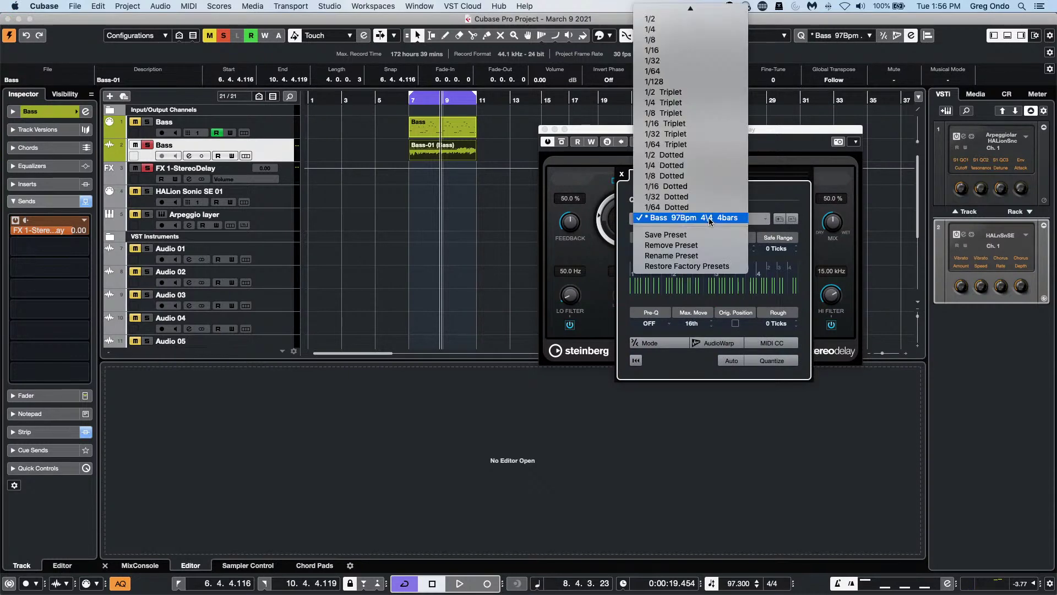
{"action": "left_click", "coordinate": [779, 199]}
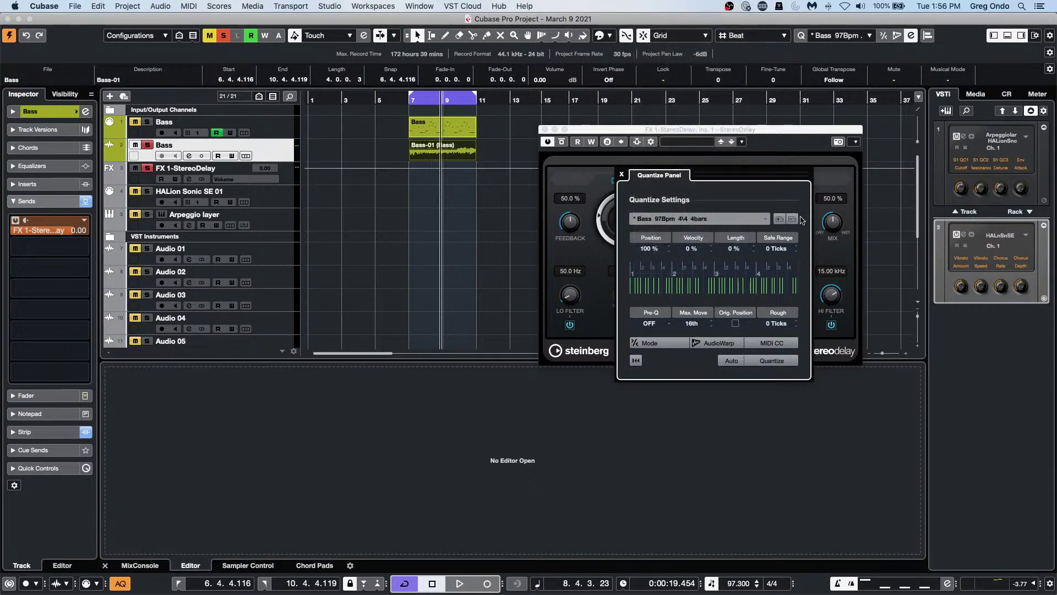
{"action": "left_click", "coordinate": [694, 220]}
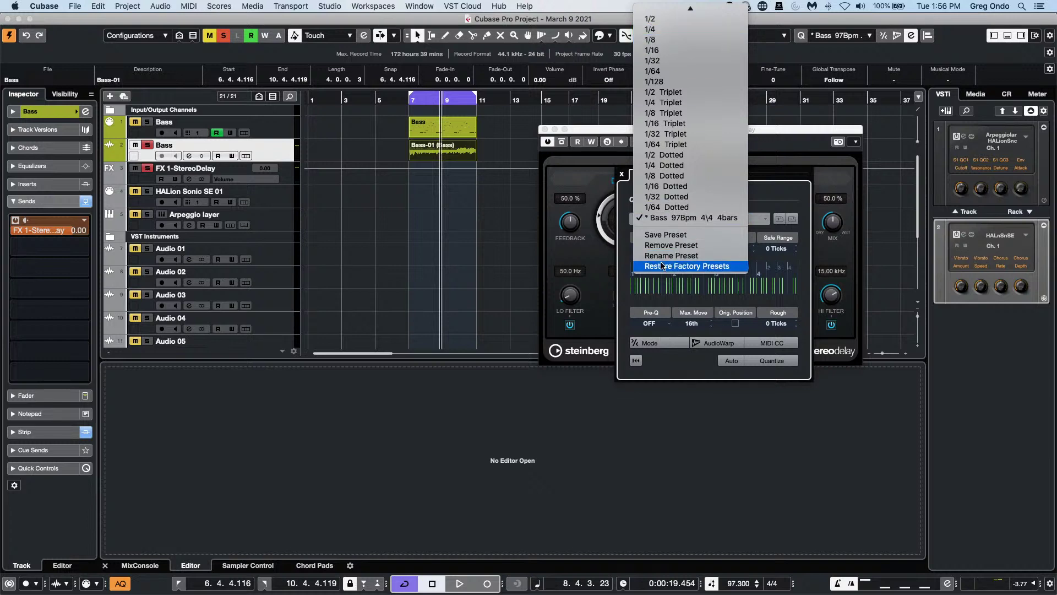
{"action": "left_click", "coordinate": [752, 227]}
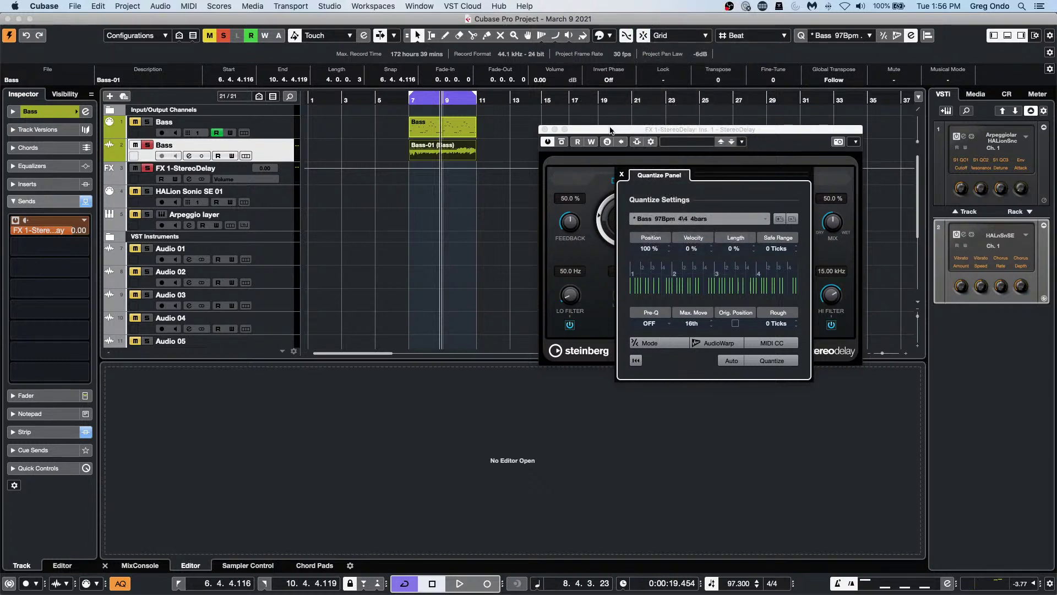
Step: Move the StereoDelay window aside, reopen the Quantize Panel, and review the quantize presets once more
{"action": "left_click_drag", "start_coordinate": [610, 129], "coordinate": [326, 155]}
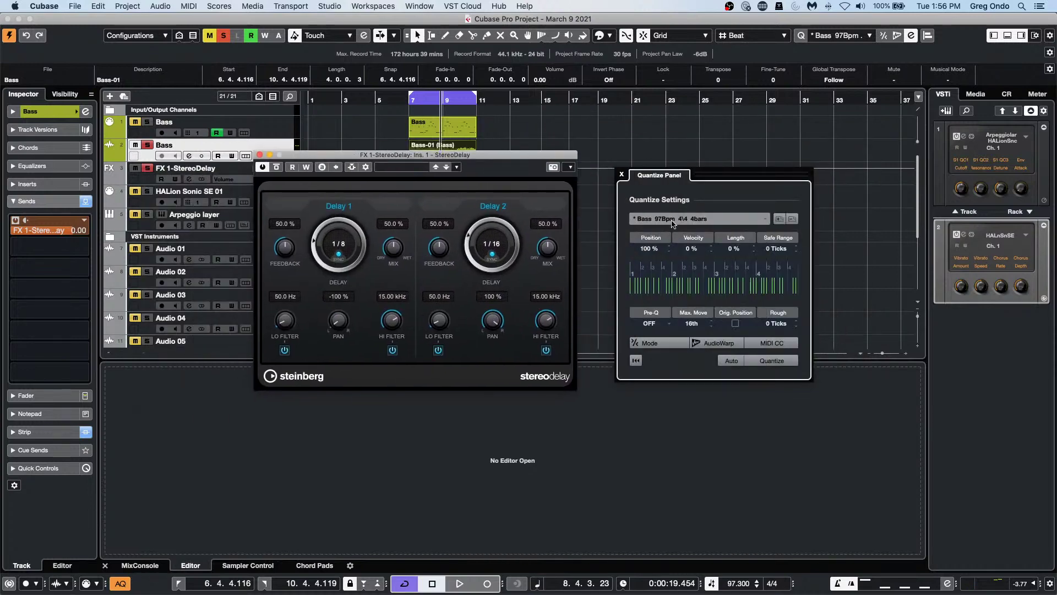
{"action": "left_click", "coordinate": [622, 176]}
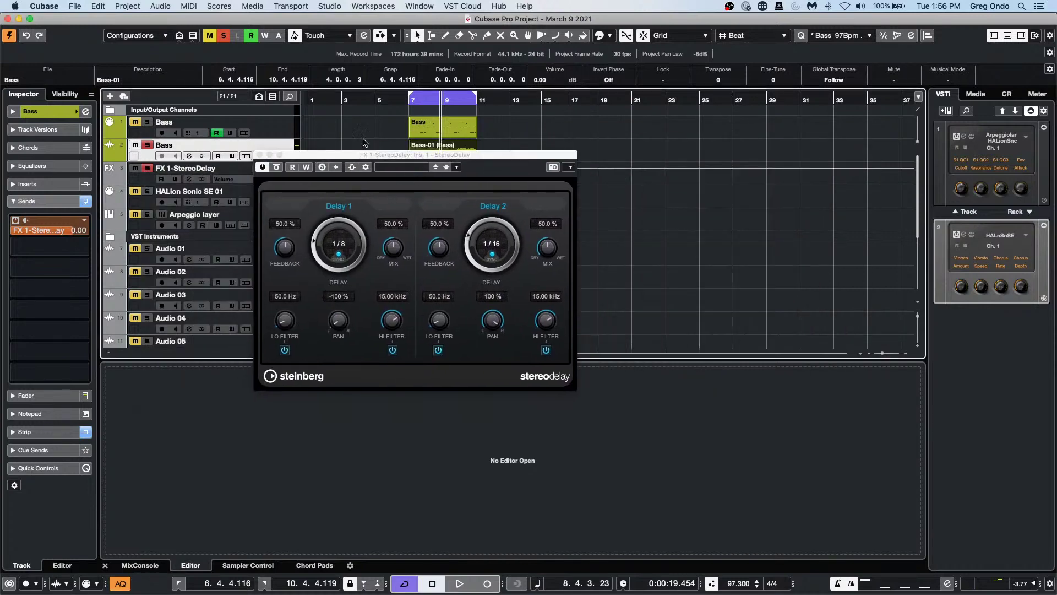
{"action": "left_click", "coordinate": [911, 36]}
{"action": "left_click_drag", "start_coordinate": [683, 178], "coordinate": [358, 210]}
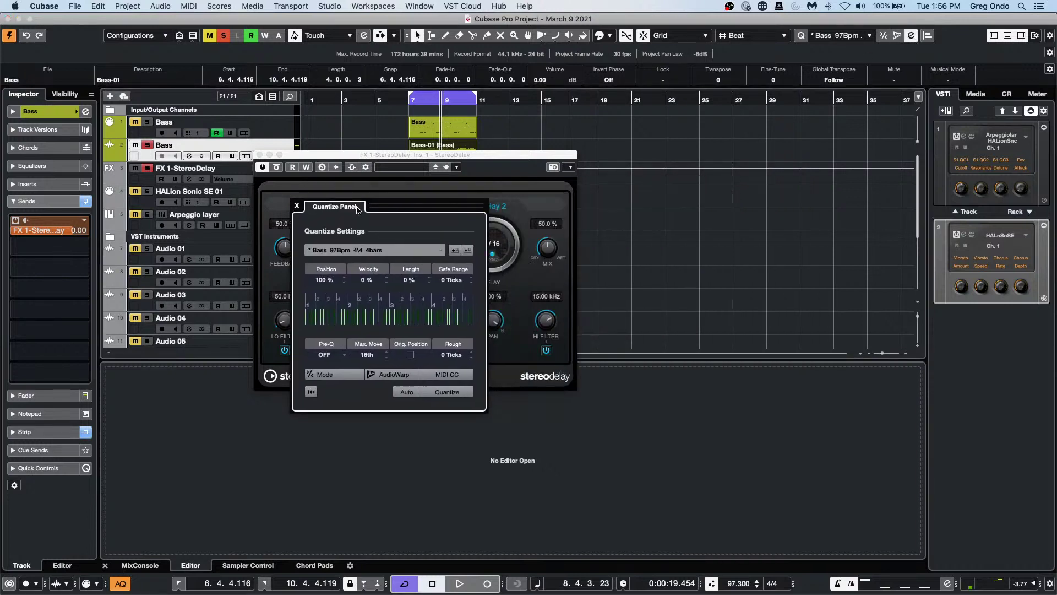
{"action": "left_click", "coordinate": [335, 250]}
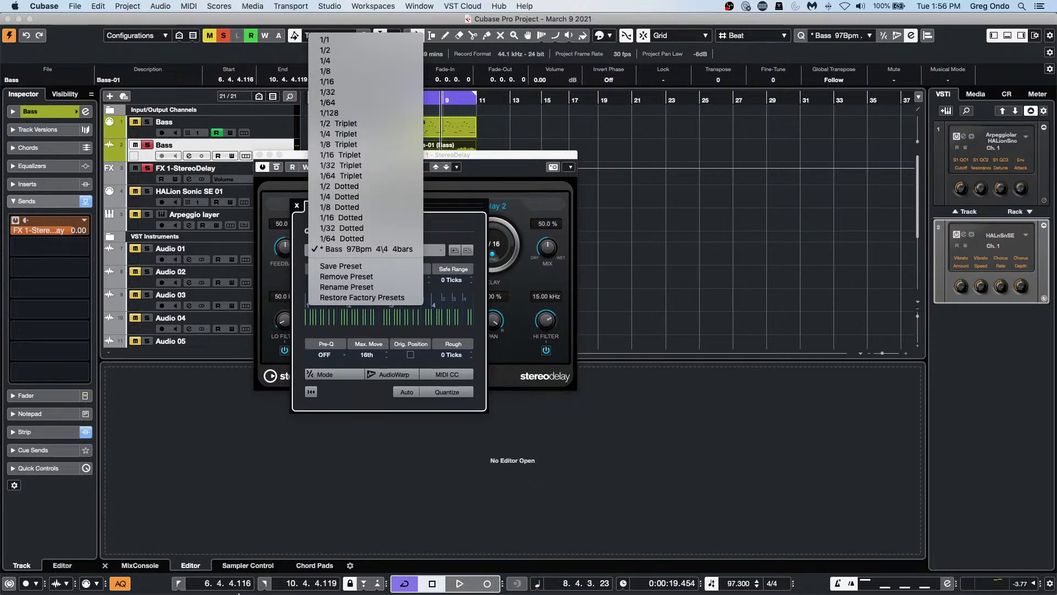
{"action": "left_click", "coordinate": [292, 515]}
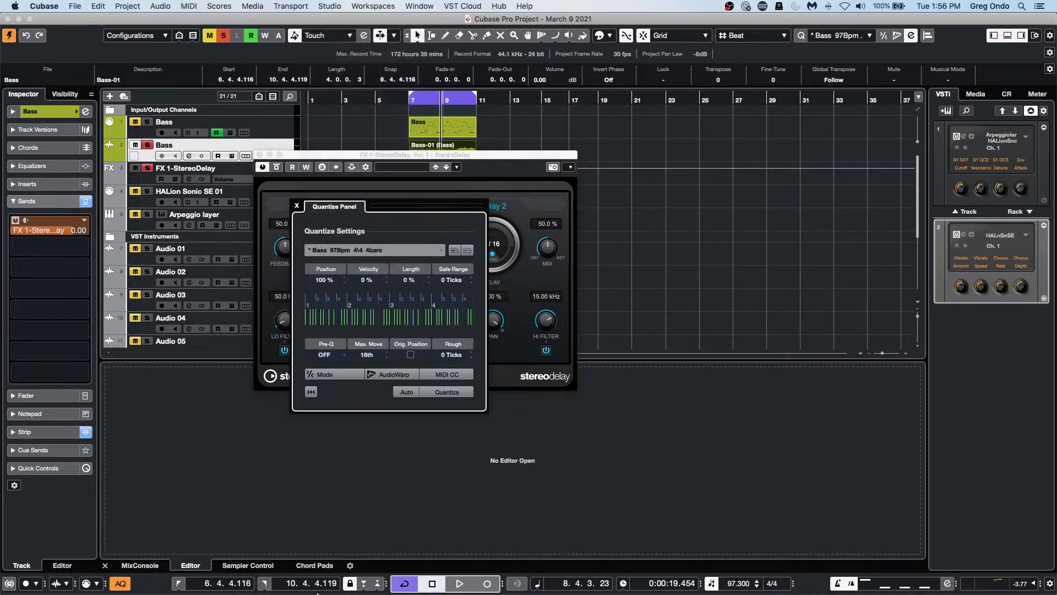
Step: Switch to Finder, open the Library folder, and move its window over the Cubase track list
{"action": "mouse_move", "coordinate": [318, 593]}
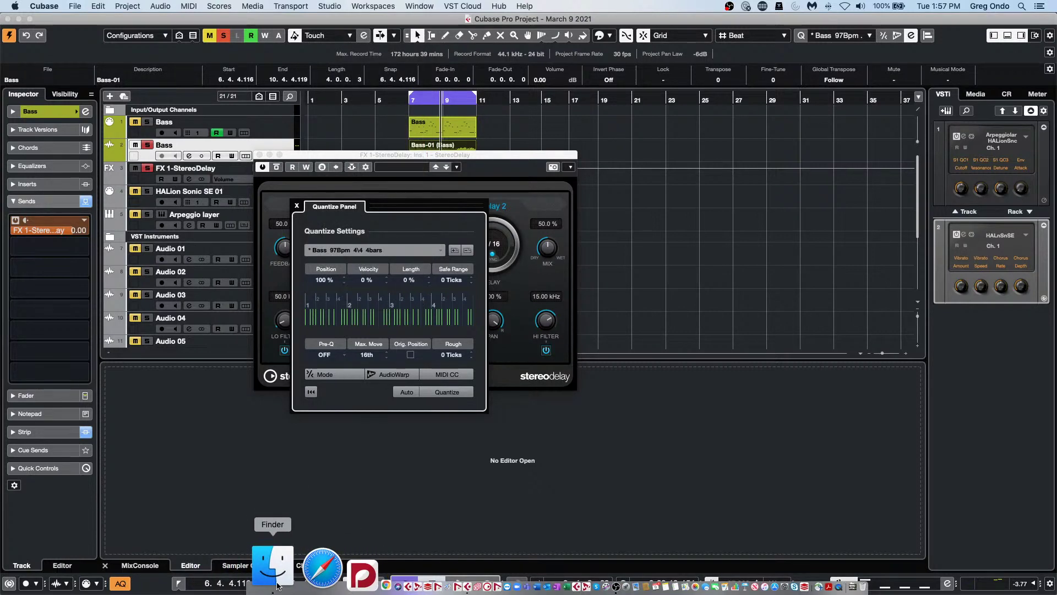
{"action": "left_click", "coordinate": [278, 586]}
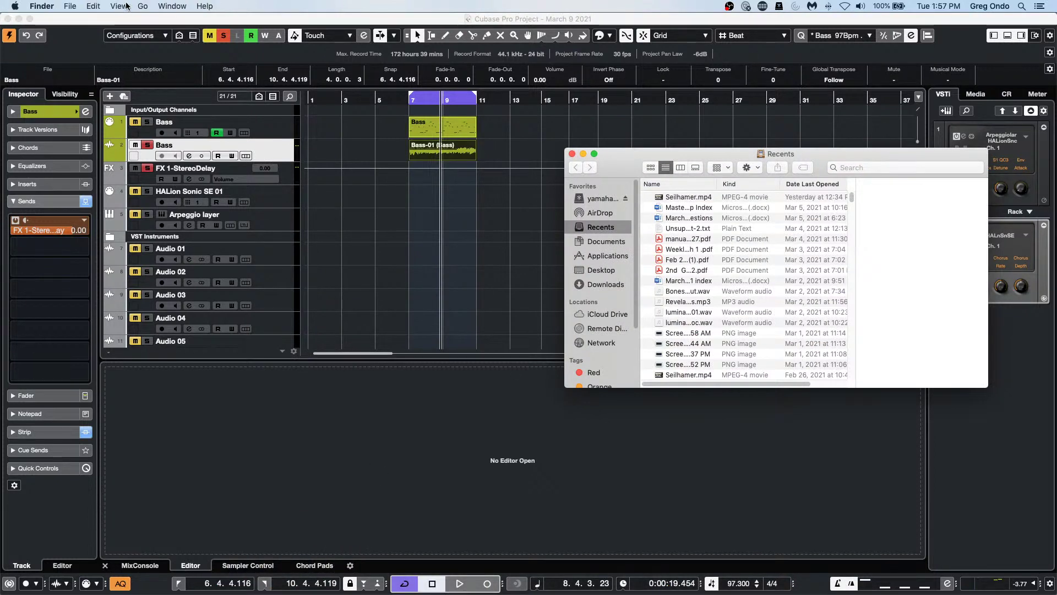
{"action": "left_click", "coordinate": [149, 7]}
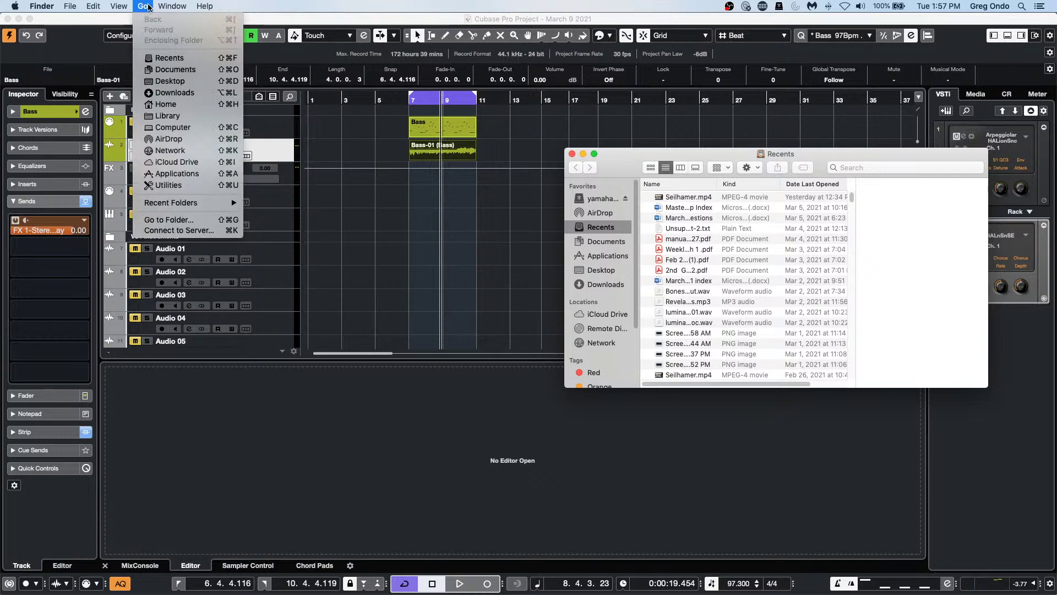
{"action": "left_click", "coordinate": [182, 118]}
{"action": "scroll", "coordinate": [743, 276], "scroll_direction": "down", "scroll_amount": 15}
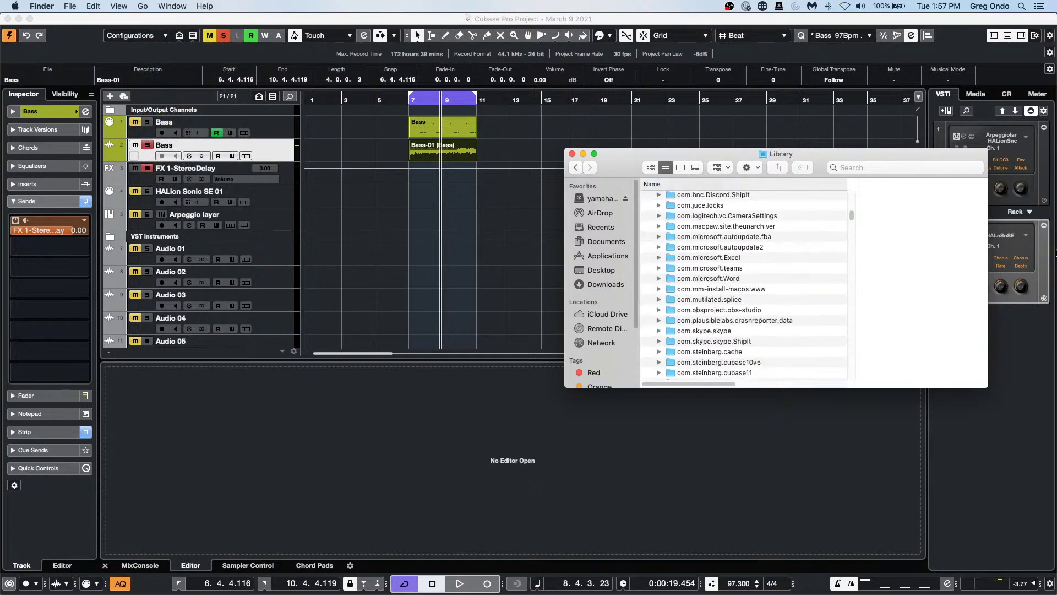
{"action": "scroll", "coordinate": [732, 314], "scroll_direction": "down", "scroll_amount": 10}
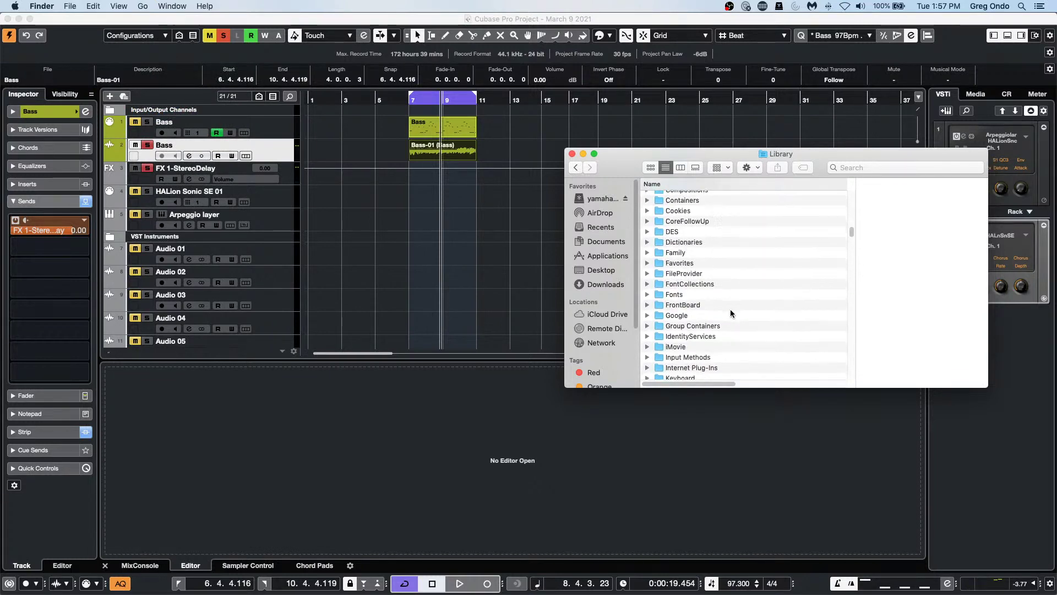
{"action": "scroll", "coordinate": [730, 309], "scroll_direction": "down", "scroll_amount": 1}
{"action": "left_click_drag", "start_coordinate": [710, 155], "coordinate": [312, 141]}
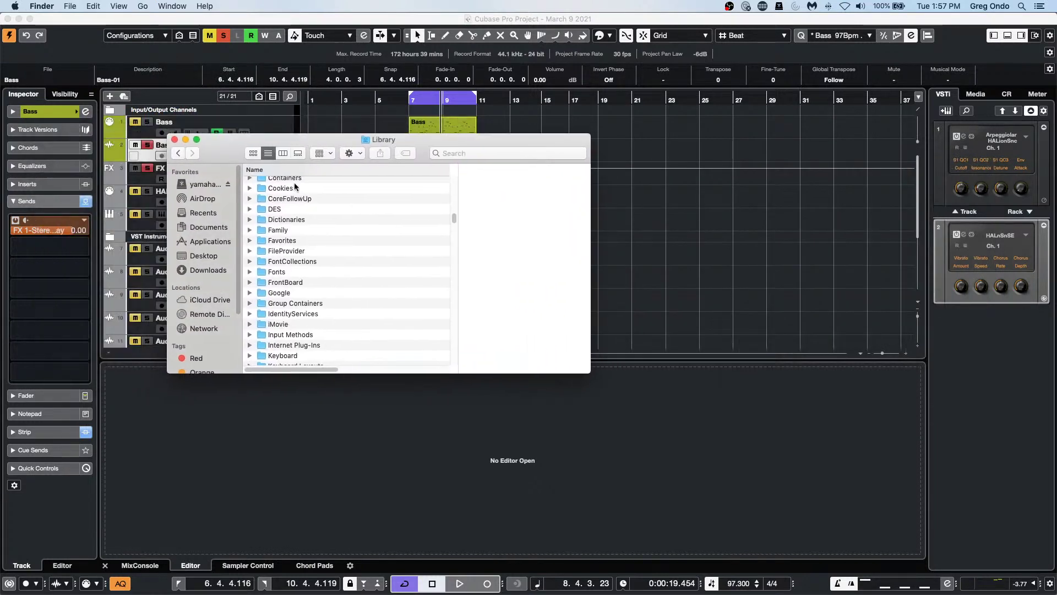
Step: Look through the Library's Preferences folder down to the Cubase preference files and their Presets subfolder
{"action": "scroll", "coordinate": [294, 221], "scroll_direction": "down", "scroll_amount": 15}
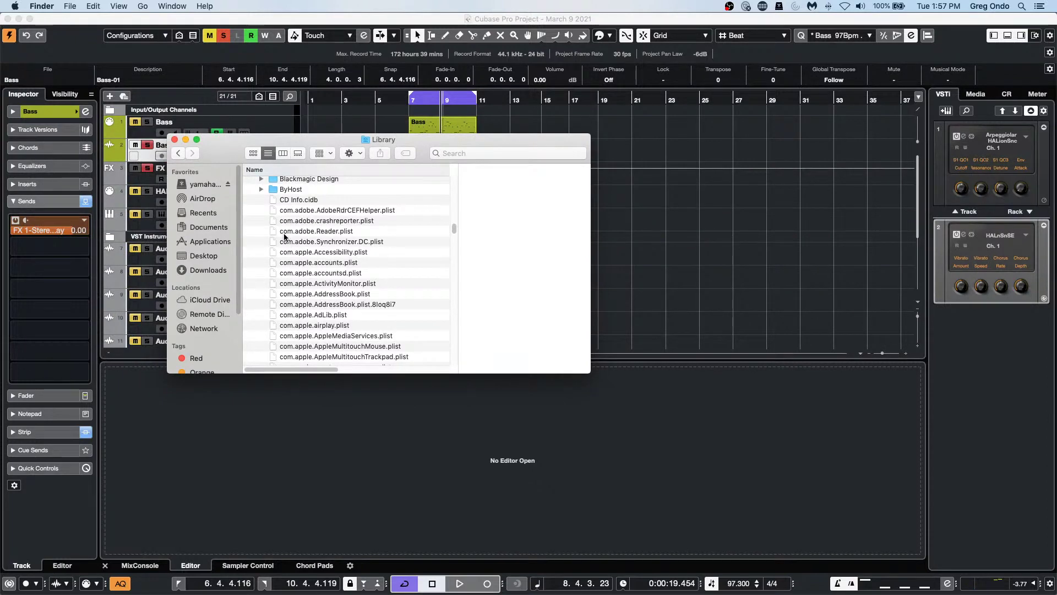
{"action": "scroll", "coordinate": [285, 236], "scroll_direction": "up", "scroll_amount": 3}
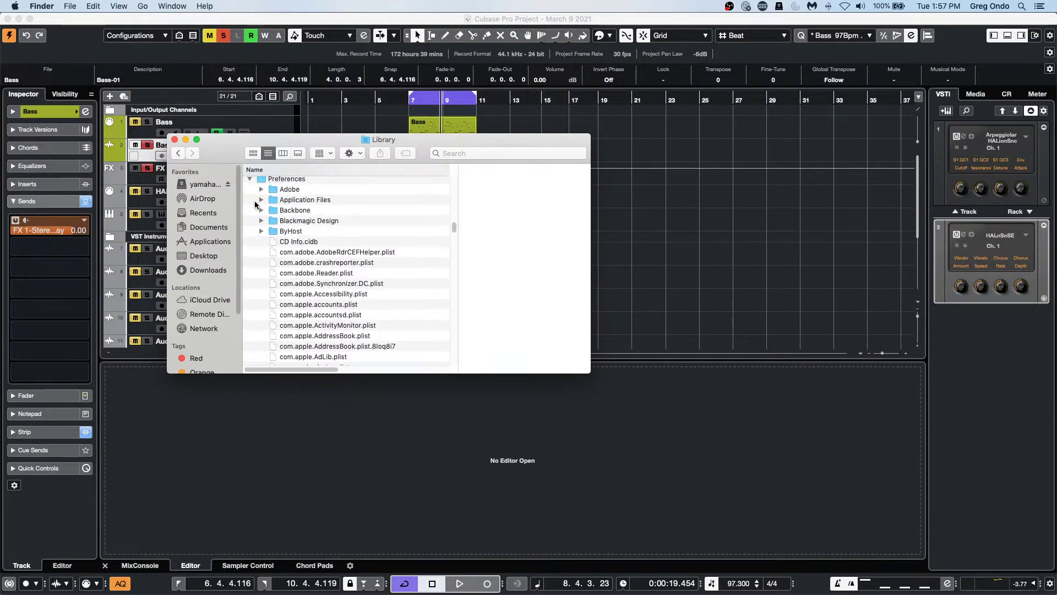
{"action": "scroll", "coordinate": [302, 233], "scroll_direction": "down", "scroll_amount": 20}
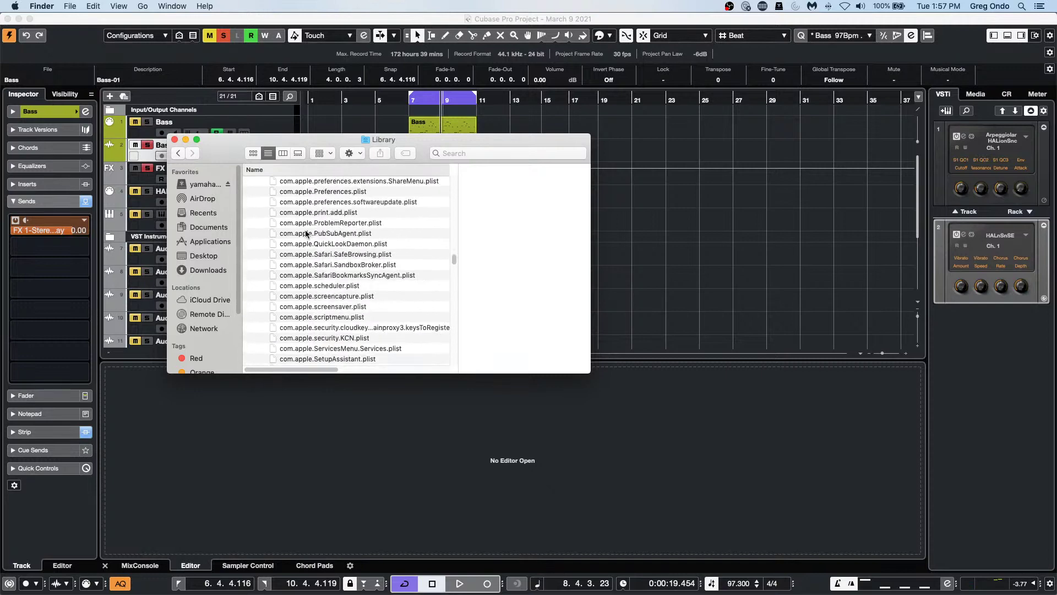
{"action": "scroll", "coordinate": [306, 233], "scroll_direction": "down", "scroll_amount": 20}
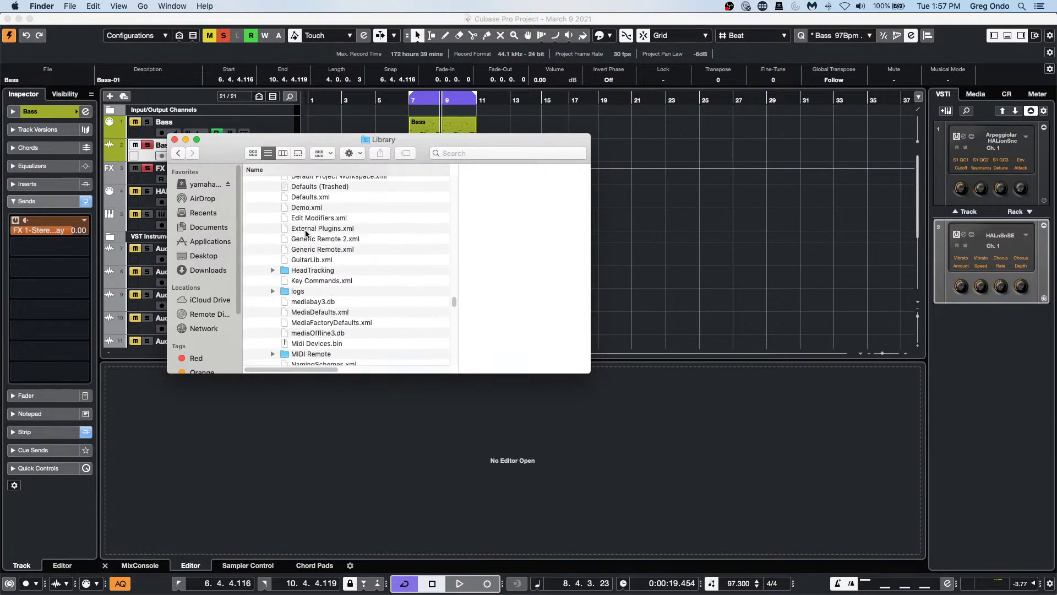
{"action": "scroll", "coordinate": [307, 233], "scroll_direction": "down", "scroll_amount": 5}
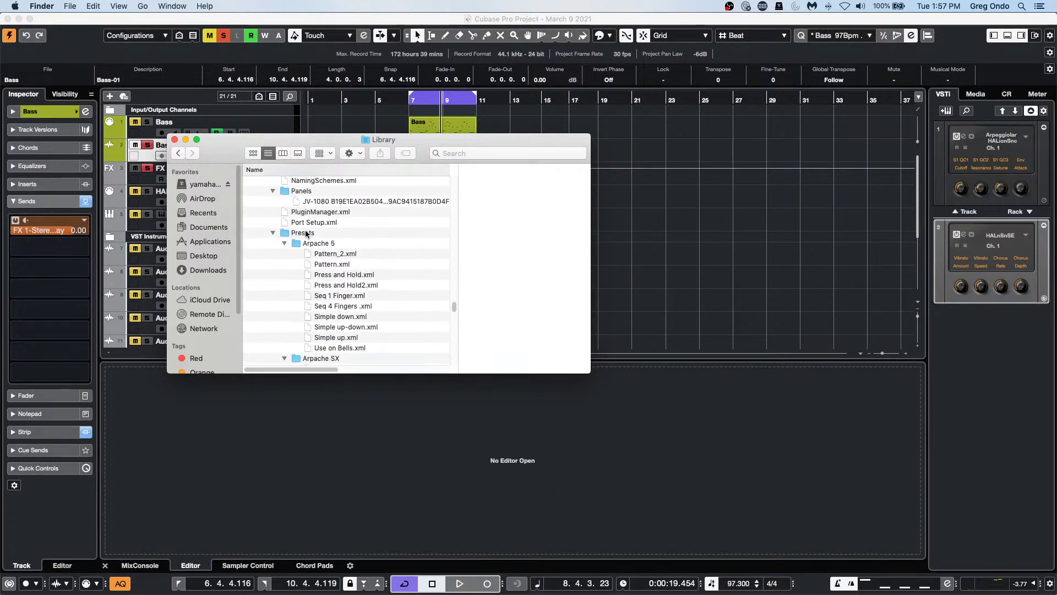
Step: Browse the Presets folder from the Arpache presets through KeyCommands to the Project Logical Editor and StepDesigner subfolders
{"action": "scroll", "coordinate": [307, 234], "scroll_direction": "down", "scroll_amount": 8}
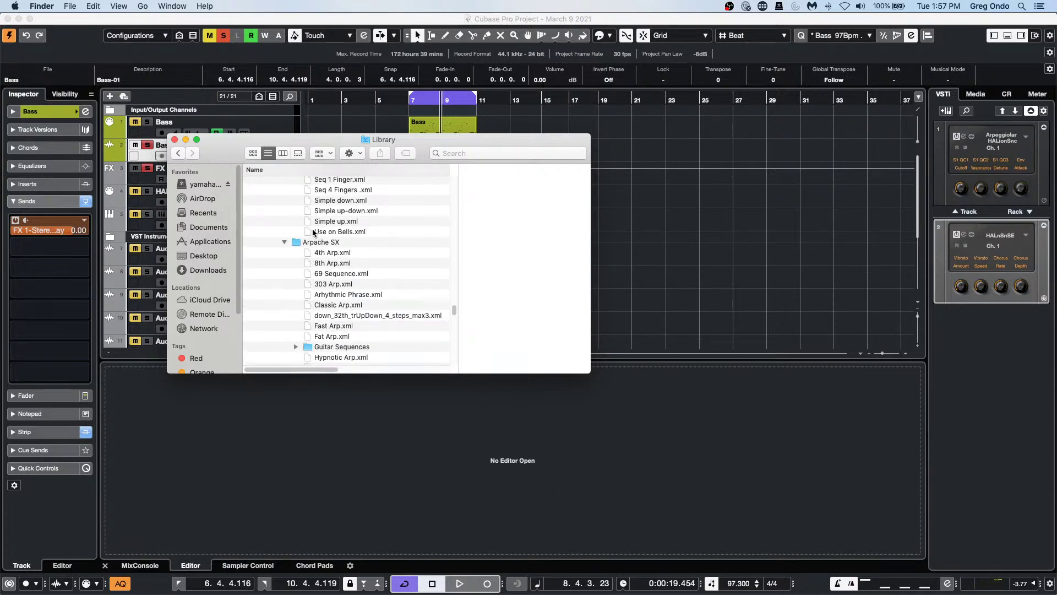
{"action": "scroll", "coordinate": [307, 233], "scroll_direction": "down", "scroll_amount": 15}
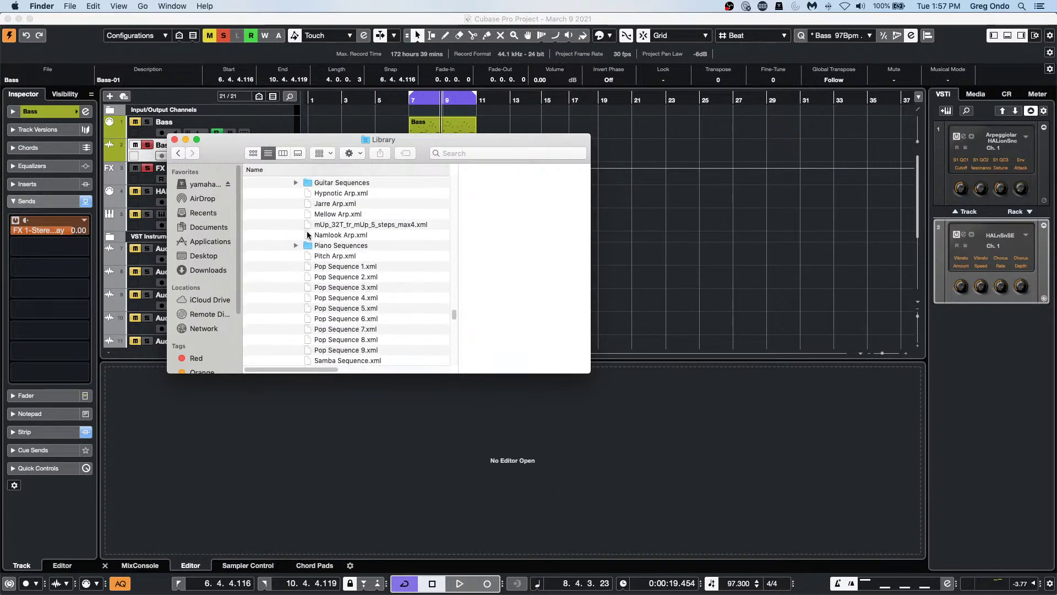
{"action": "scroll", "coordinate": [307, 233], "scroll_direction": "down", "scroll_amount": 15}
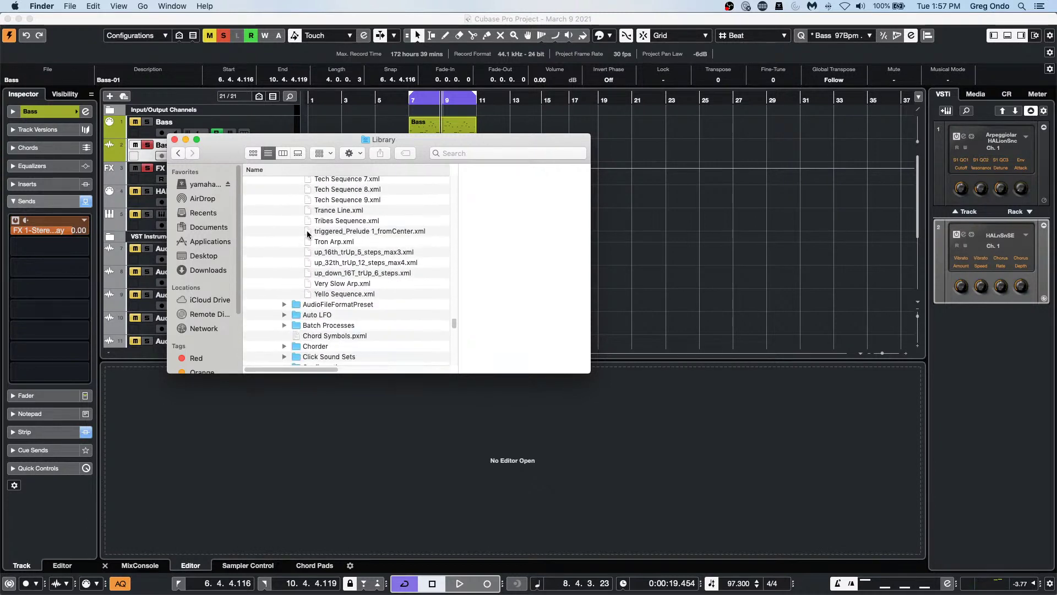
{"action": "scroll", "coordinate": [308, 234], "scroll_direction": "down", "scroll_amount": 8}
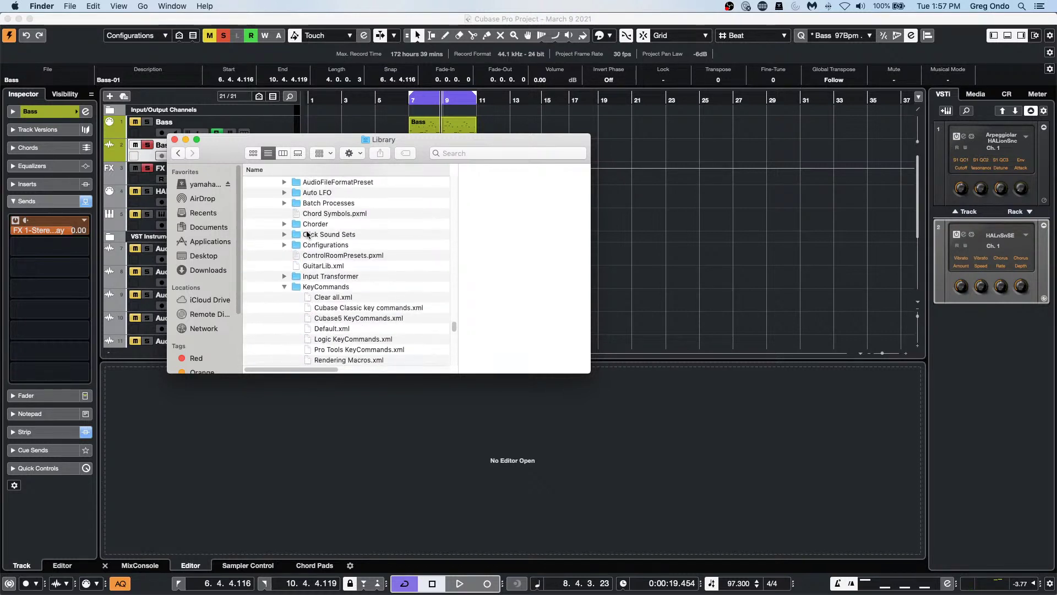
{"action": "scroll", "coordinate": [308, 233], "scroll_direction": "down", "scroll_amount": 4}
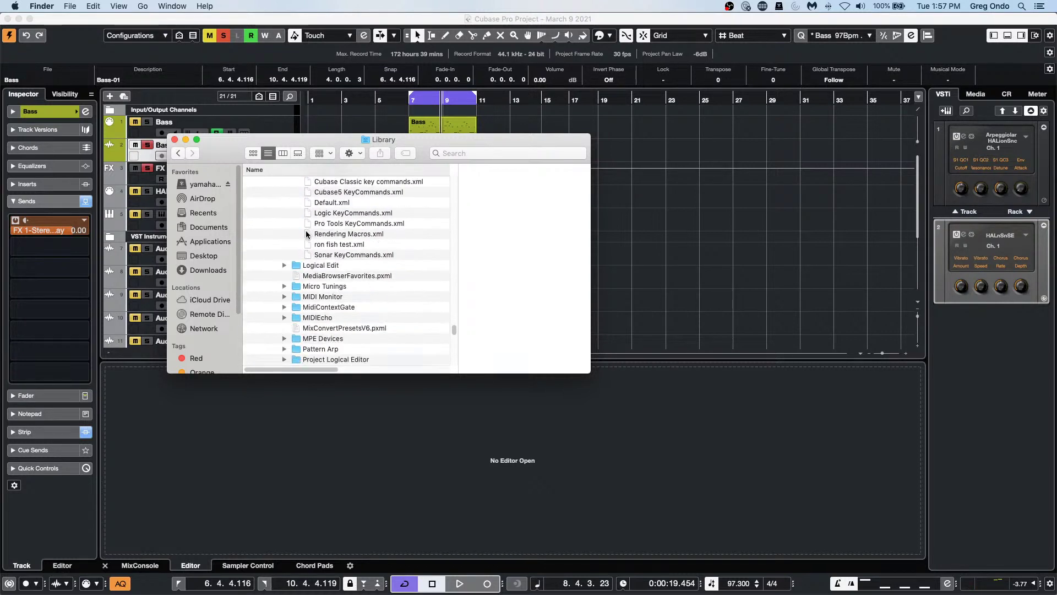
{"action": "scroll", "coordinate": [308, 234], "scroll_direction": "down", "scroll_amount": 2}
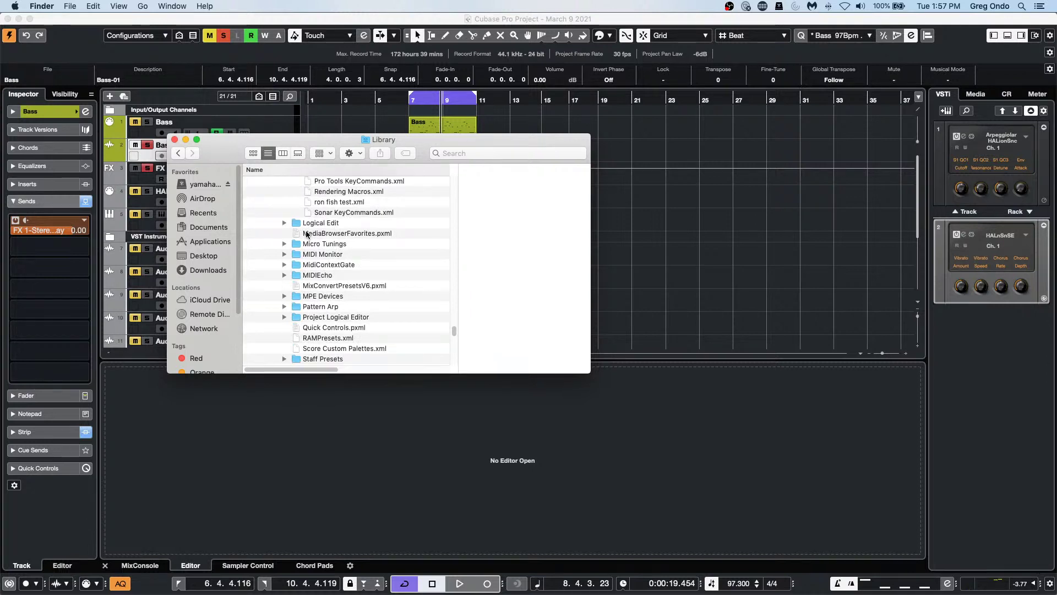
{"action": "scroll", "coordinate": [307, 234], "scroll_direction": "down", "scroll_amount": 4}
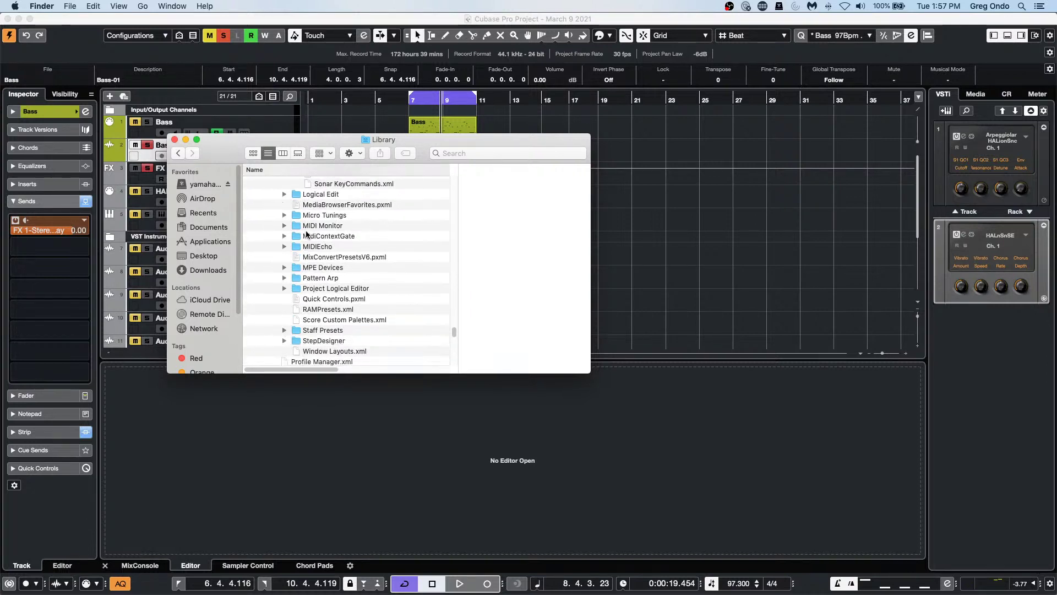
Step: Examine the Cubase preference files below the Presets folder, including Project Templates, UserPreferences.xml and the Vst2xPlugin files
{"action": "scroll", "coordinate": [308, 234], "scroll_direction": "down", "scroll_amount": 7}
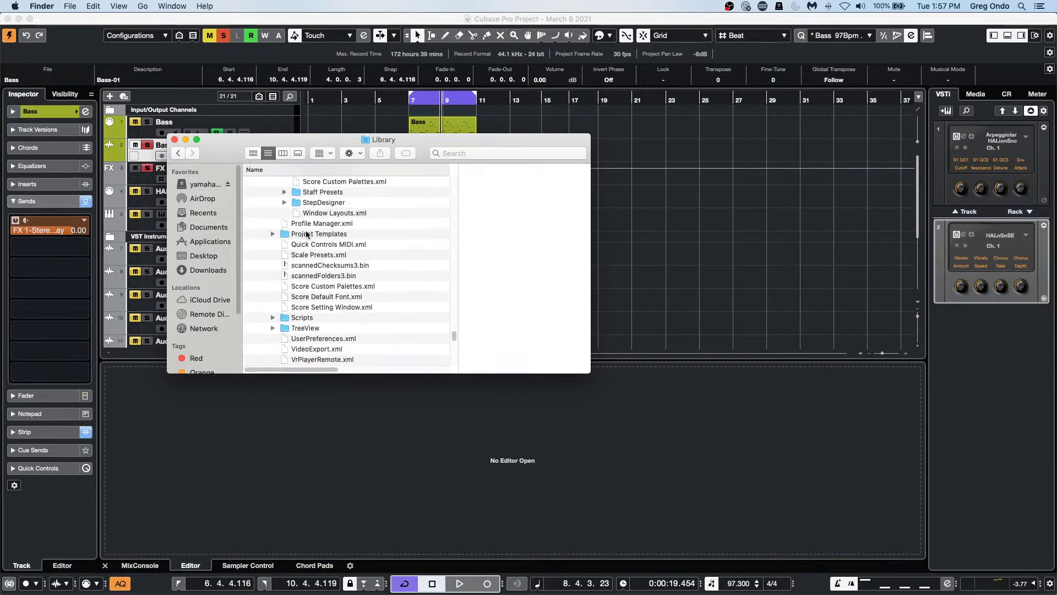
{"action": "scroll", "coordinate": [307, 234], "scroll_direction": "down", "scroll_amount": 2}
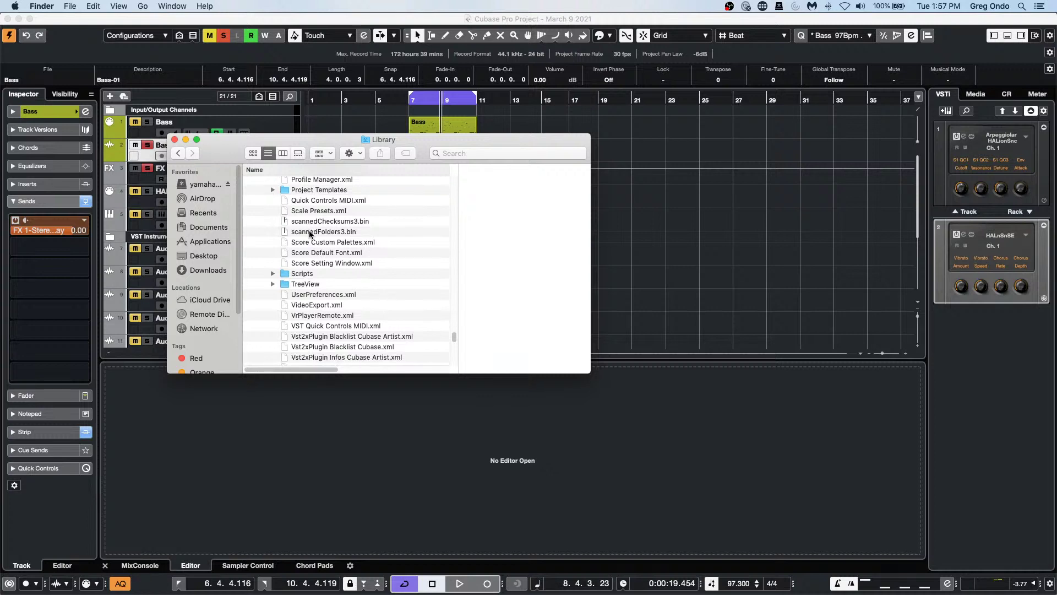
{"action": "scroll", "coordinate": [310, 234], "scroll_direction": "down", "scroll_amount": 5}
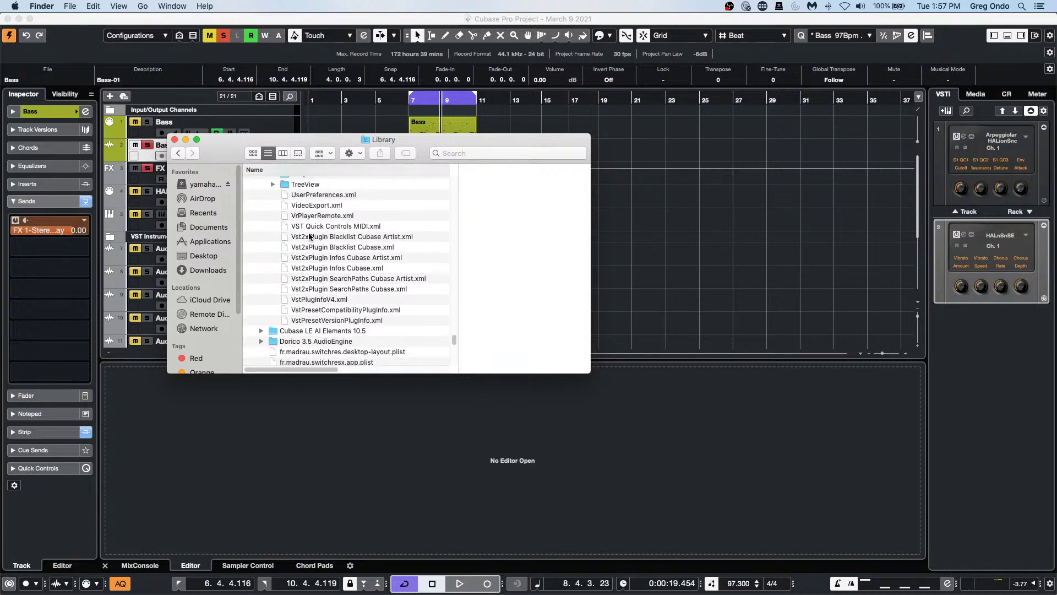
{"action": "scroll", "coordinate": [309, 235], "scroll_direction": "up", "scroll_amount": 3}
{"action": "scroll", "coordinate": [311, 232], "scroll_direction": "up", "scroll_amount": 1}
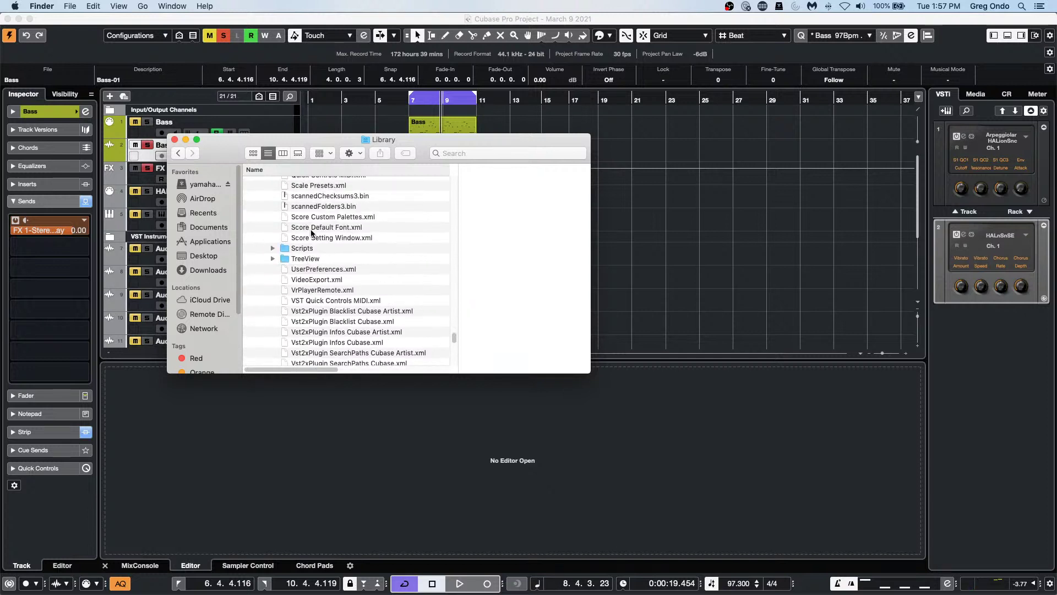
Step: Look back up through the Cubase preference files from UserPreferences.xml to the KeyCommands subfolder of Presets
{"action": "scroll", "coordinate": [312, 234], "scroll_direction": "up", "scroll_amount": 3}
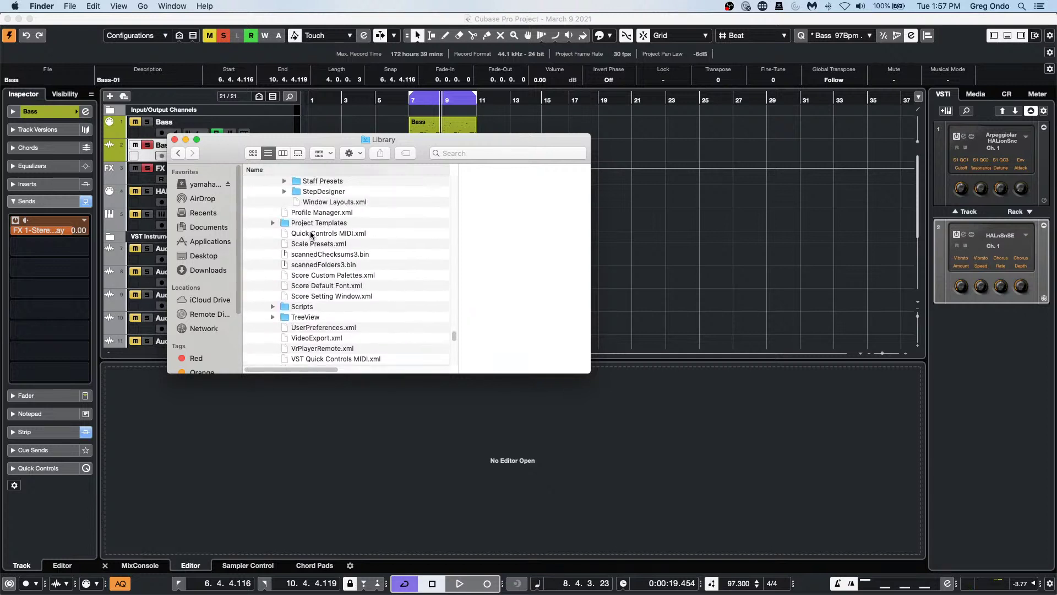
{"action": "scroll", "coordinate": [311, 234], "scroll_direction": "up", "scroll_amount": 2}
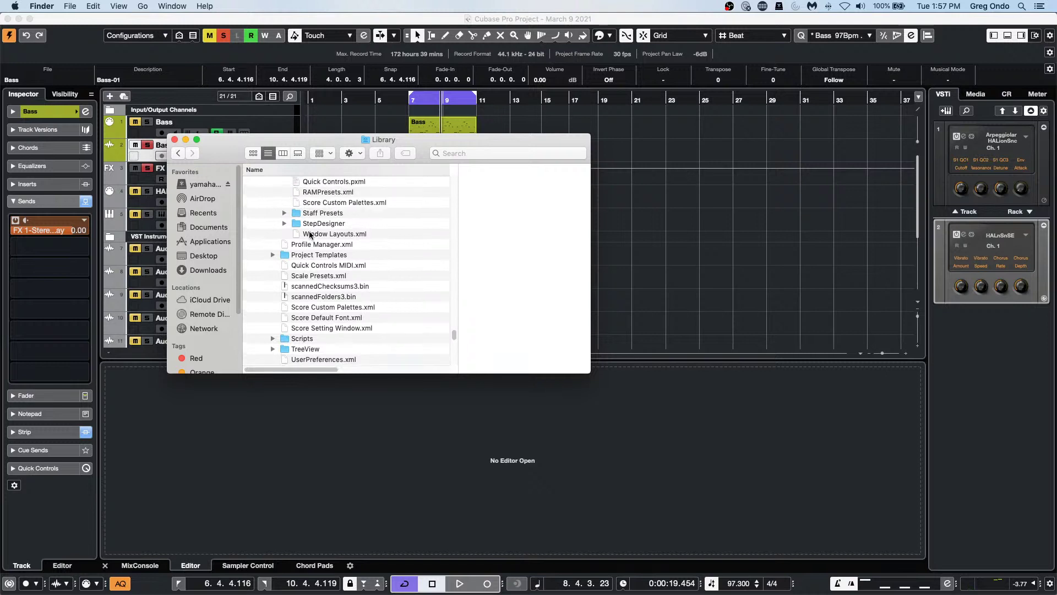
{"action": "scroll", "coordinate": [311, 234], "scroll_direction": "up", "scroll_amount": 3}
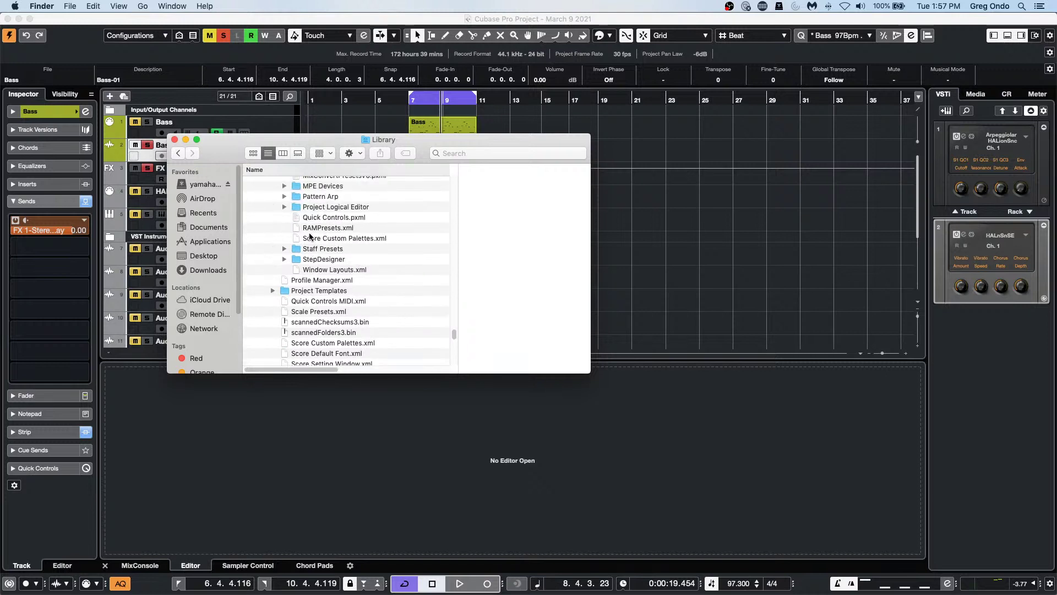
{"action": "scroll", "coordinate": [310, 236], "scroll_direction": "up", "scroll_amount": 2}
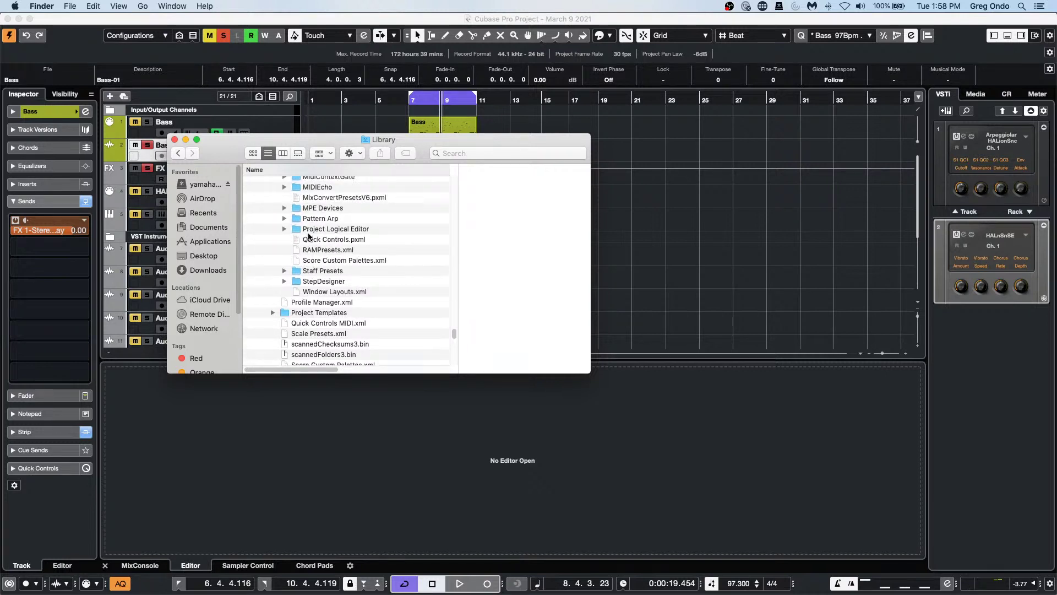
{"action": "scroll", "coordinate": [310, 236], "scroll_direction": "up", "scroll_amount": 5}
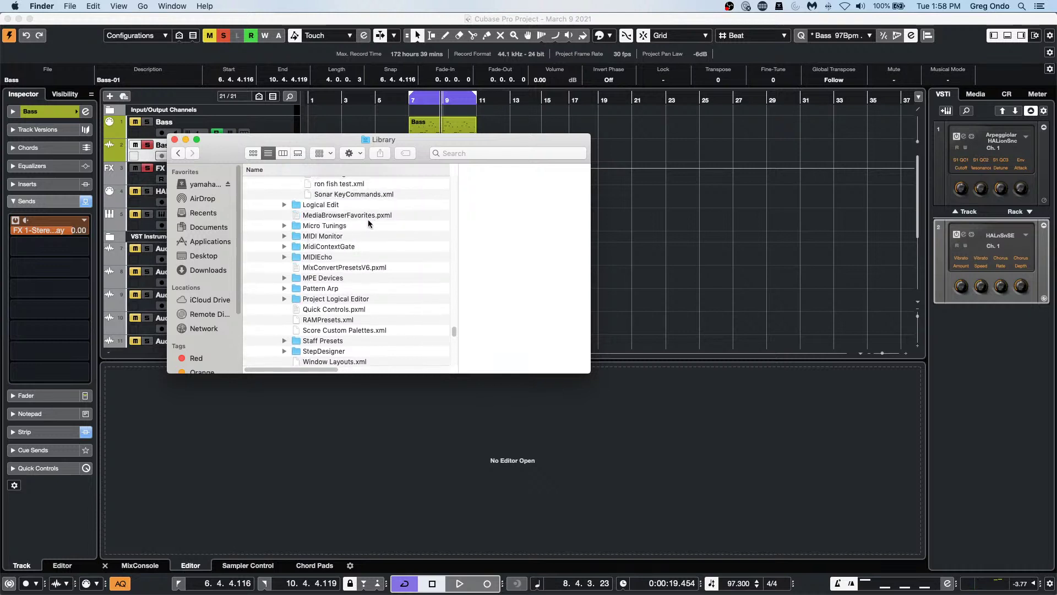
{"action": "scroll", "coordinate": [366, 223], "scroll_direction": "up", "scroll_amount": 2}
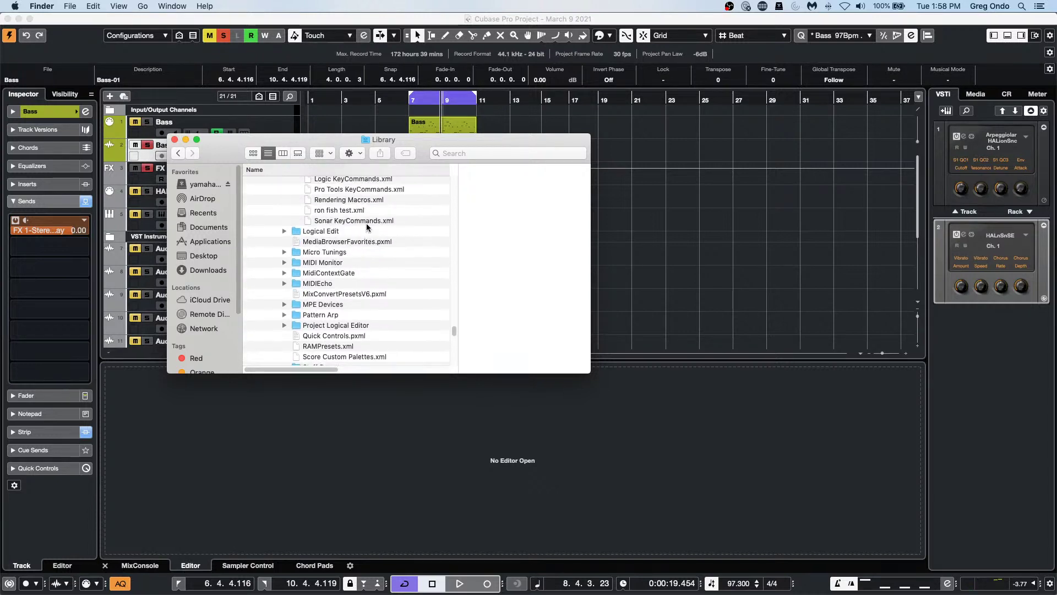
{"action": "scroll", "coordinate": [367, 226], "scroll_direction": "up", "scroll_amount": 2}
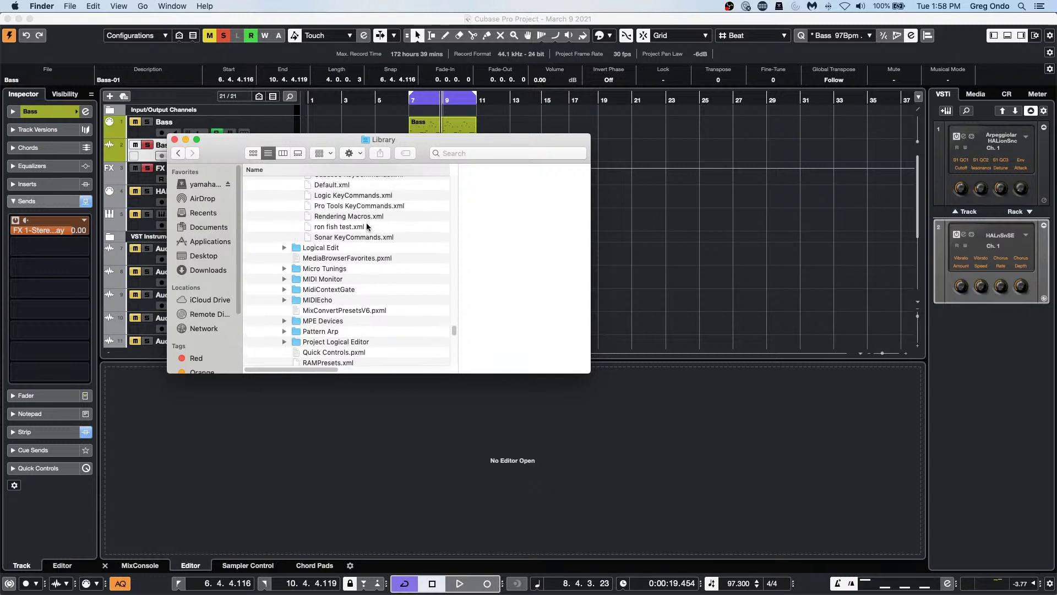
{"action": "scroll", "coordinate": [367, 226], "scroll_direction": "up", "scroll_amount": 5}
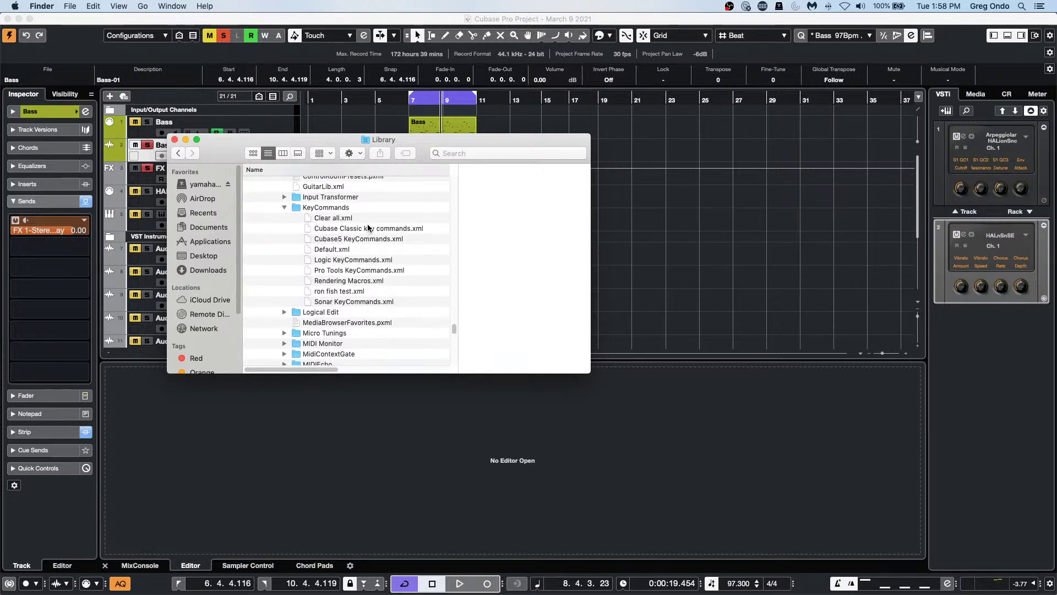
Step: Examine the rest of the Presets folder from KeyCommands up through the Arpache SX and Arpache 5 presets to the Panels folder
{"action": "scroll", "coordinate": [366, 226], "scroll_direction": "up", "scroll_amount": 3}
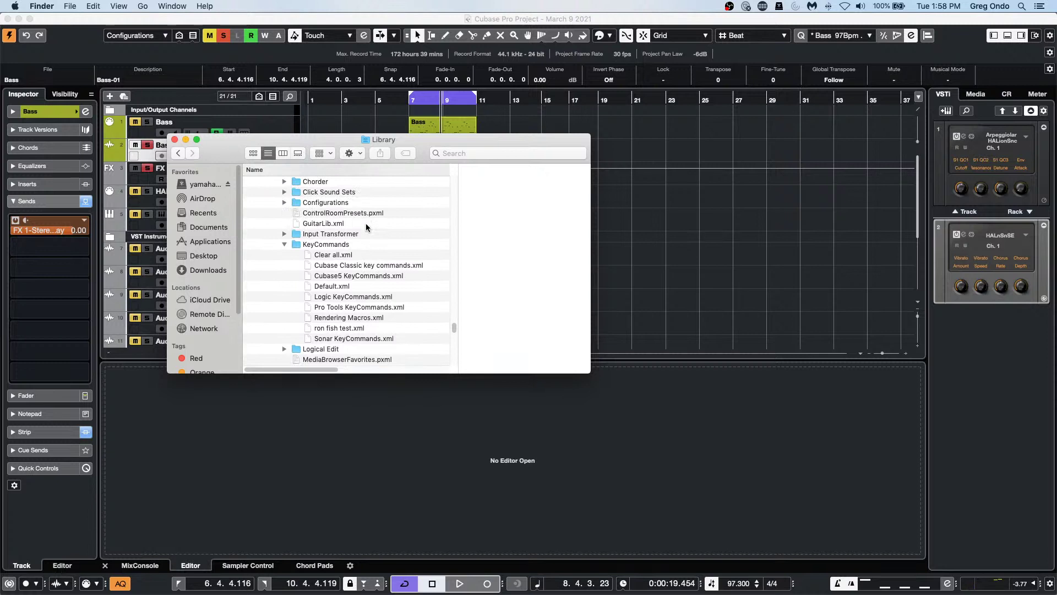
{"action": "scroll", "coordinate": [366, 223], "scroll_direction": "up", "scroll_amount": 3}
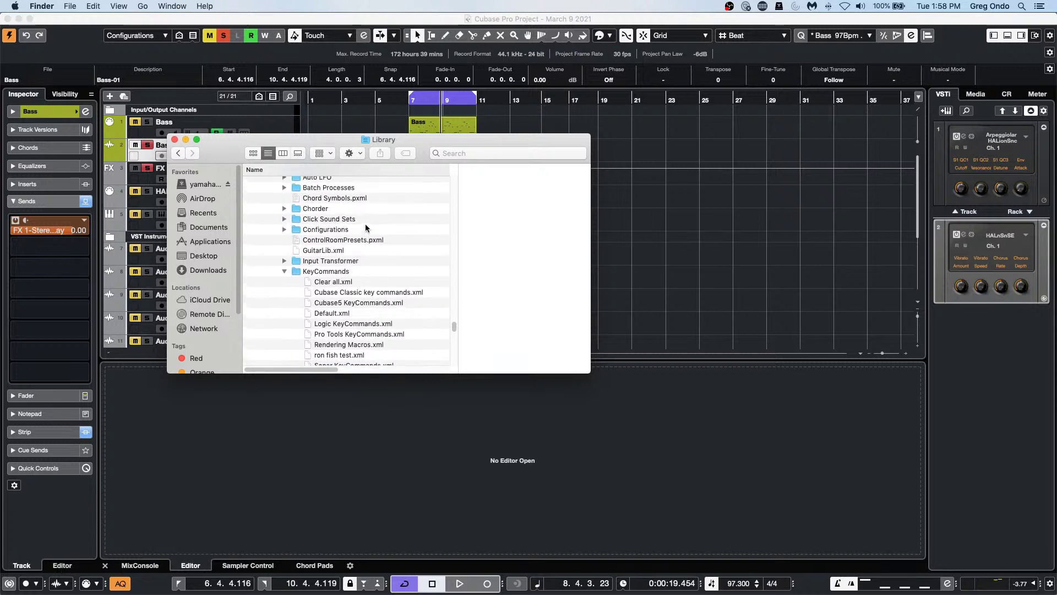
{"action": "scroll", "coordinate": [367, 226], "scroll_direction": "up", "scroll_amount": 3}
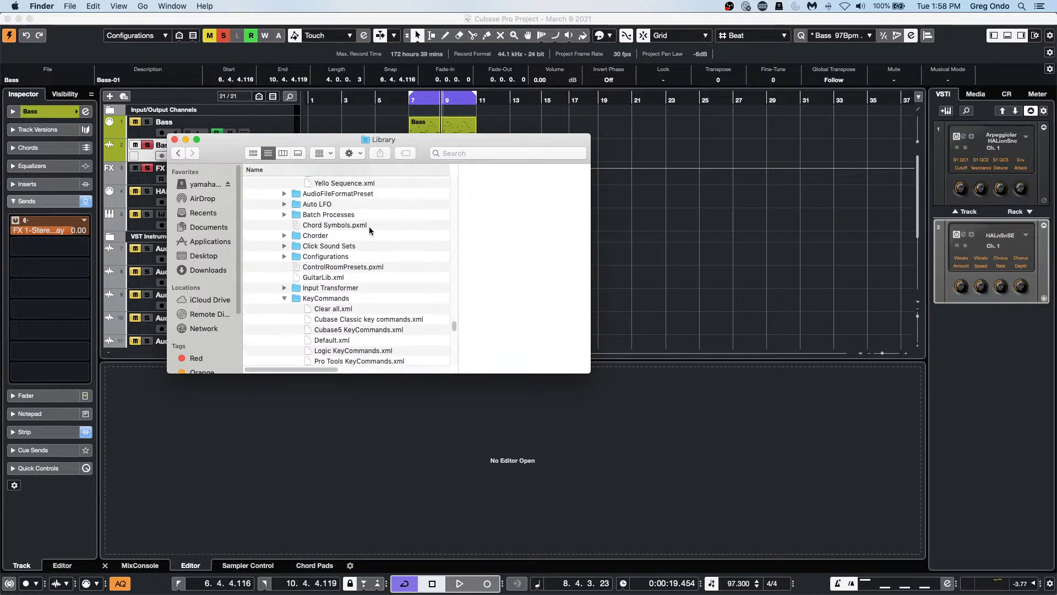
{"action": "scroll", "coordinate": [369, 225], "scroll_direction": "up", "scroll_amount": 5}
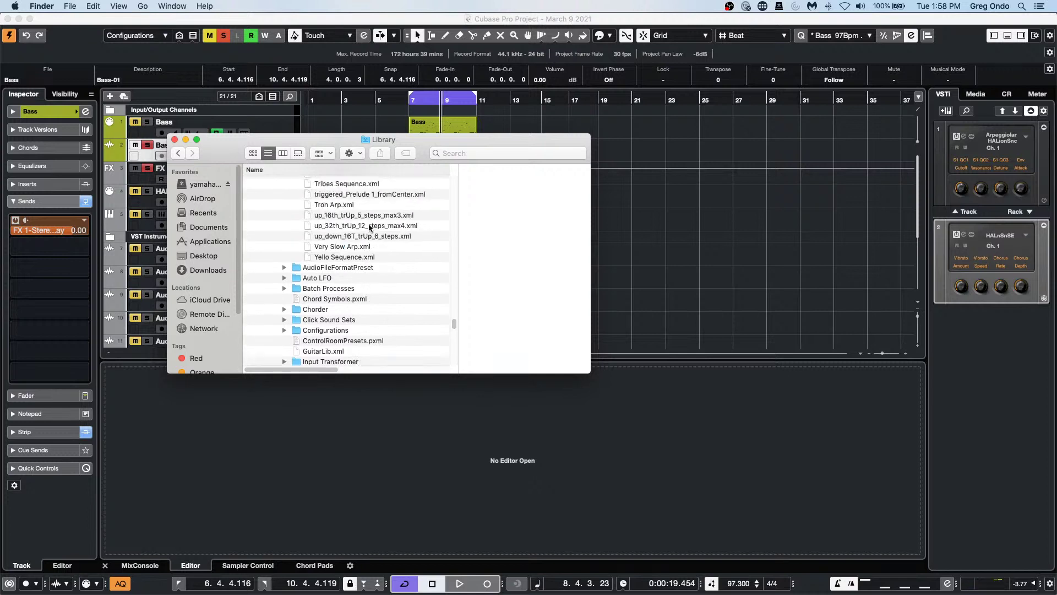
{"action": "scroll", "coordinate": [369, 227], "scroll_direction": "up", "scroll_amount": 10}
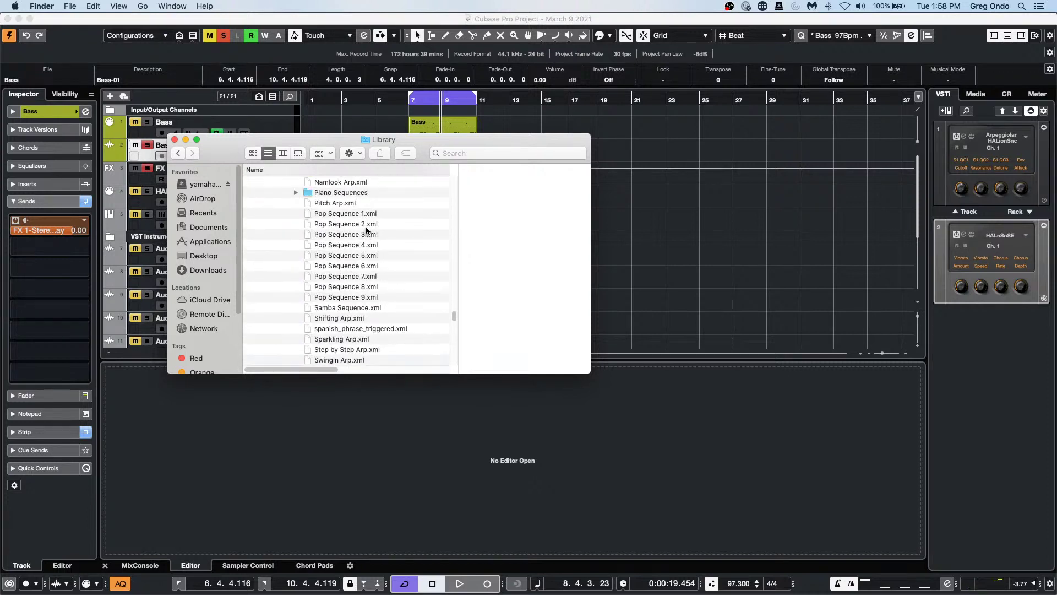
{"action": "scroll", "coordinate": [368, 230], "scroll_direction": "up", "scroll_amount": 10}
{"action": "scroll", "coordinate": [366, 231], "scroll_direction": "up", "scroll_amount": 10}
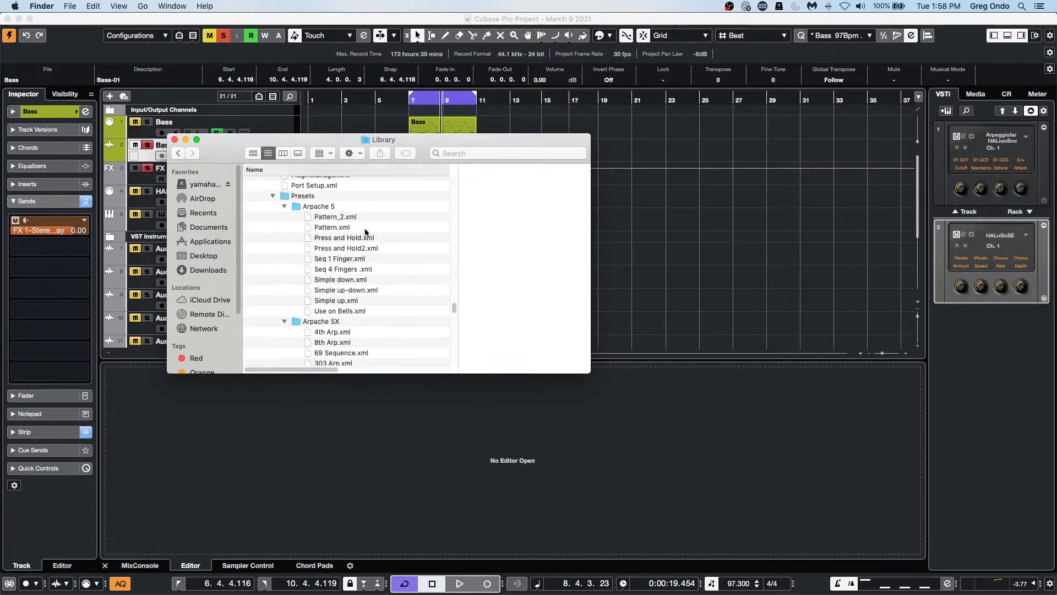
{"action": "scroll", "coordinate": [365, 230], "scroll_direction": "up", "scroll_amount": 5}
{"action": "scroll", "coordinate": [365, 229], "scroll_direction": "down", "scroll_amount": 3}
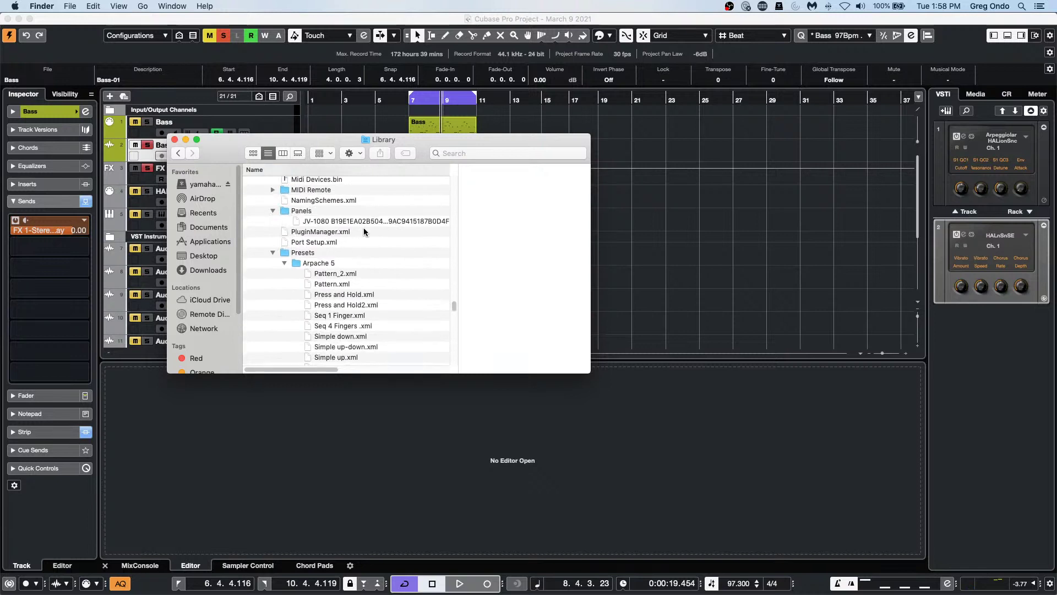
Step: Collapse the Arpache 5 preset folder and close the Library window
{"action": "left_click", "coordinate": [284, 263]}
{"action": "left_click", "coordinate": [284, 273]}
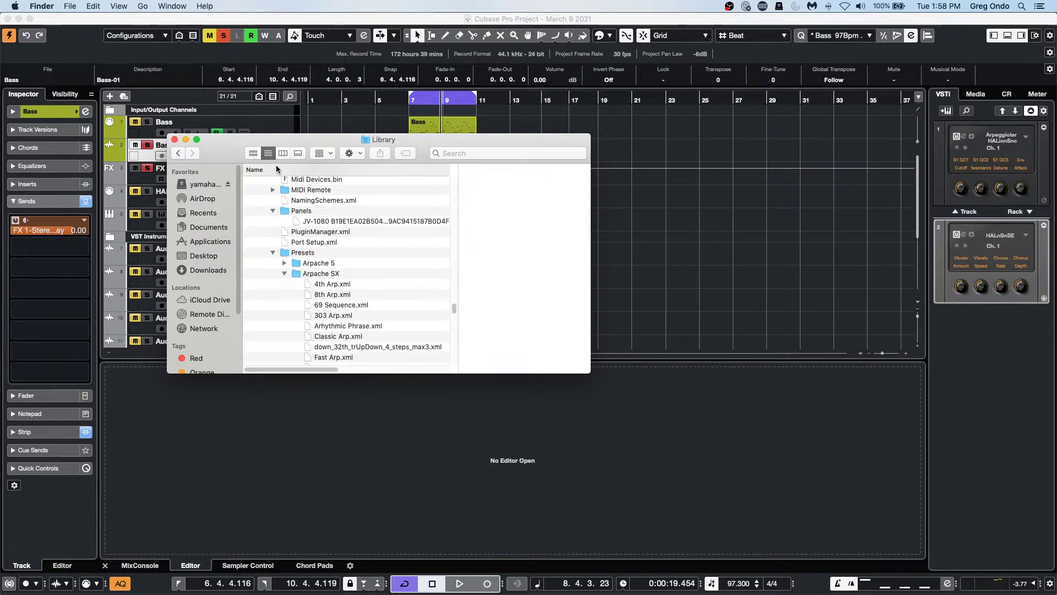
{"action": "left_click", "coordinate": [174, 139]}
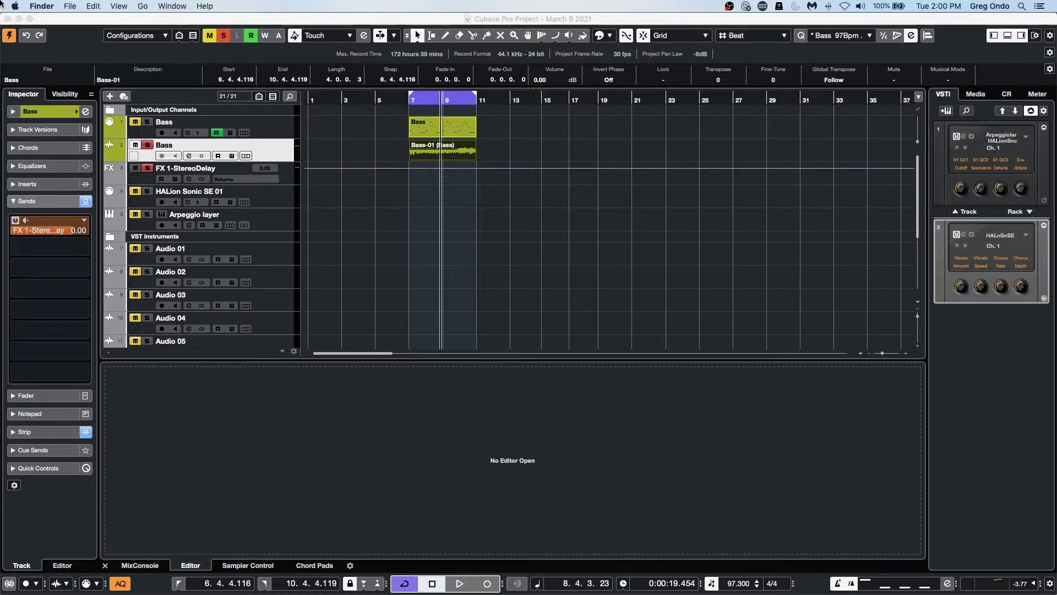
Step: Switch back to Cubase, open the recent project bicycle.cpr and close the Quantize Panel
{"action": "left_click", "coordinate": [66, 6]}
{"action": "left_click", "coordinate": [415, 30]}
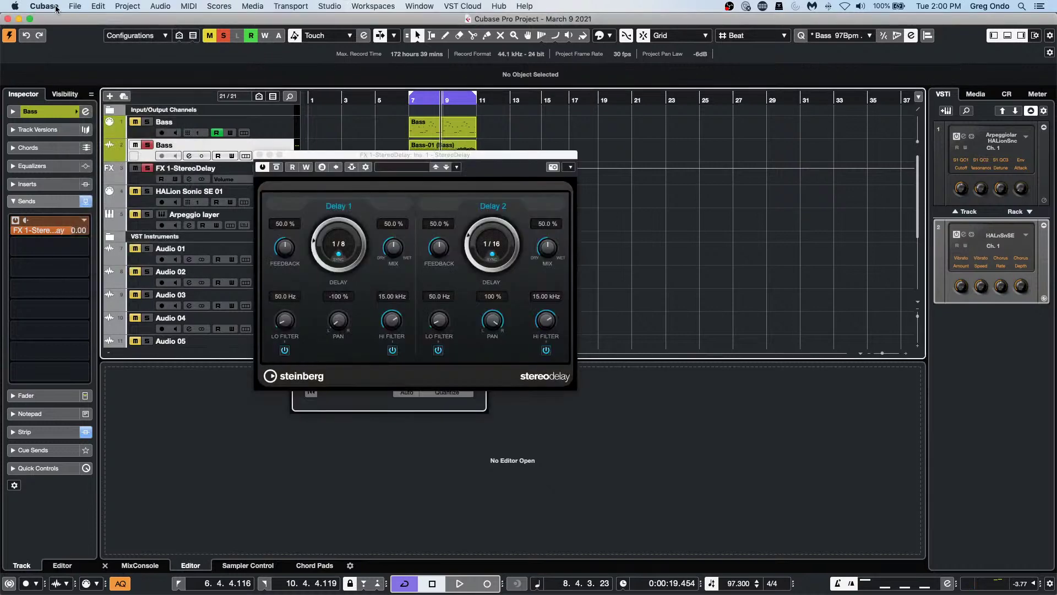
{"action": "left_click", "coordinate": [75, 7]}
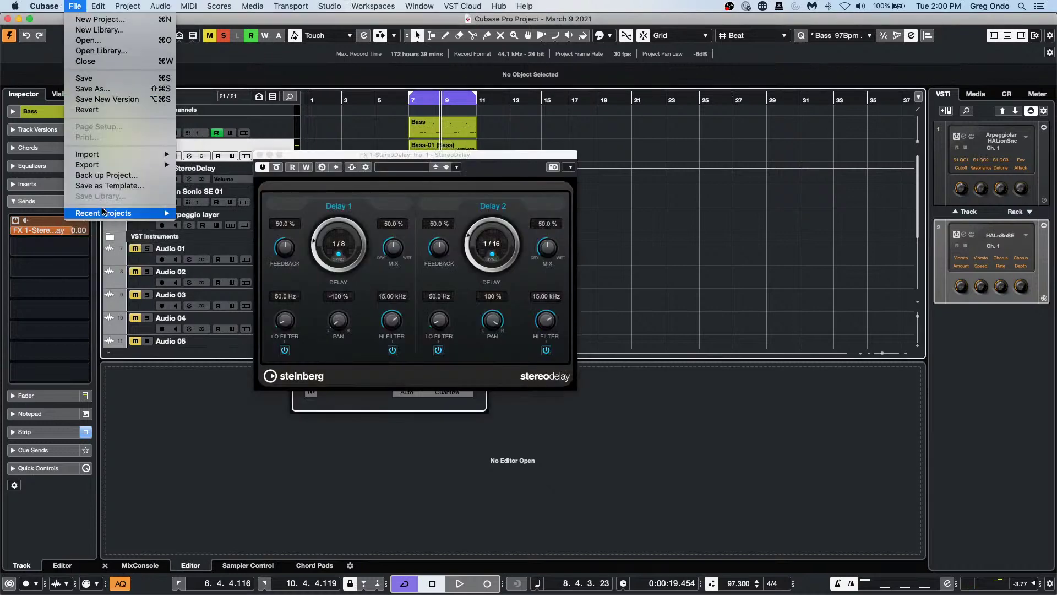
{"action": "mouse_move", "coordinate": [104, 213]}
{"action": "left_click", "coordinate": [290, 245]}
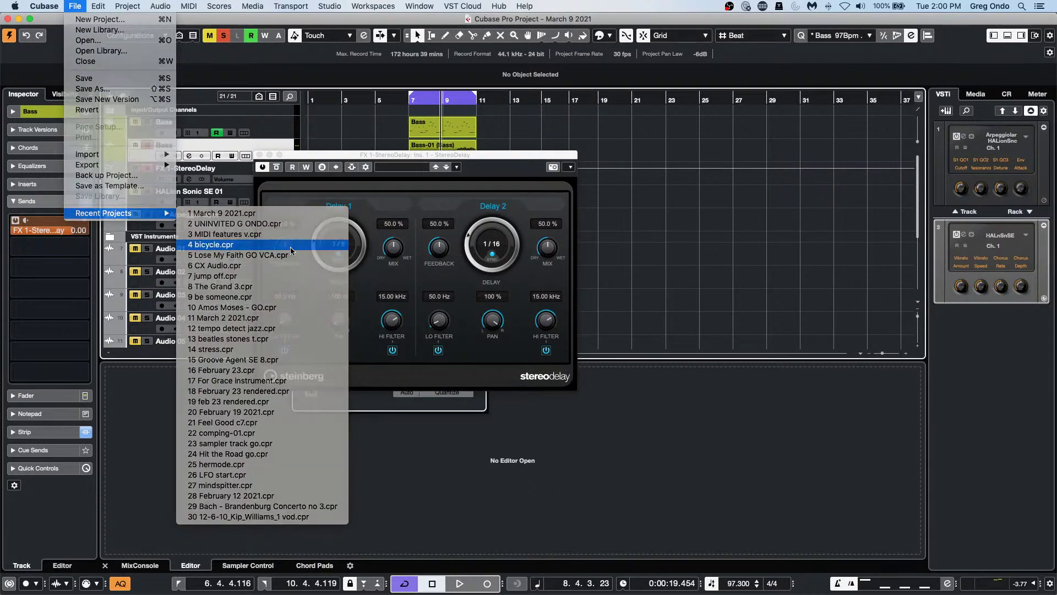
{"action": "left_click", "coordinate": [586, 210]}
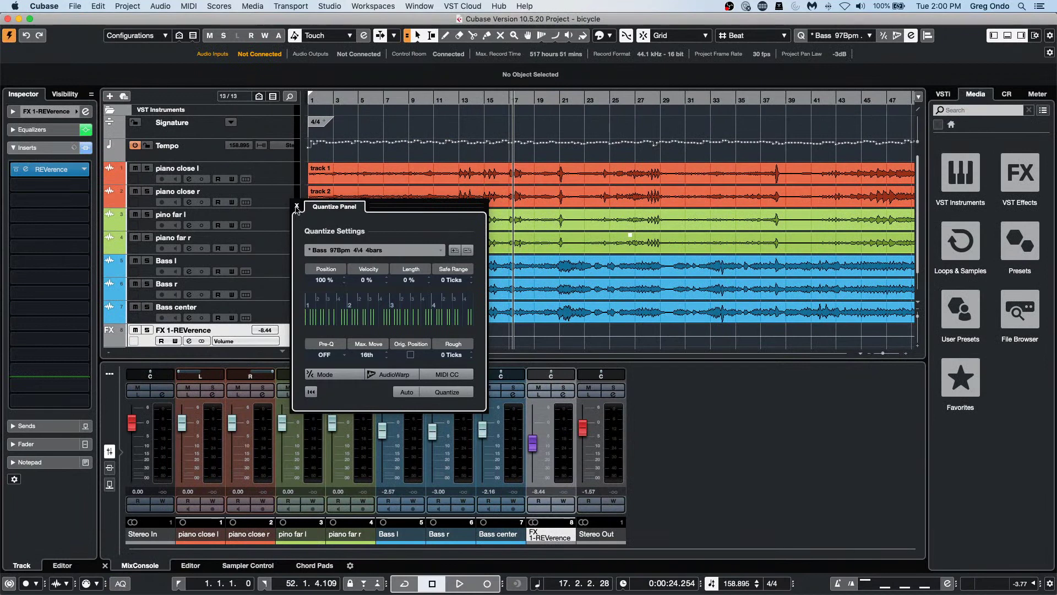
{"action": "left_click", "coordinate": [297, 205]}
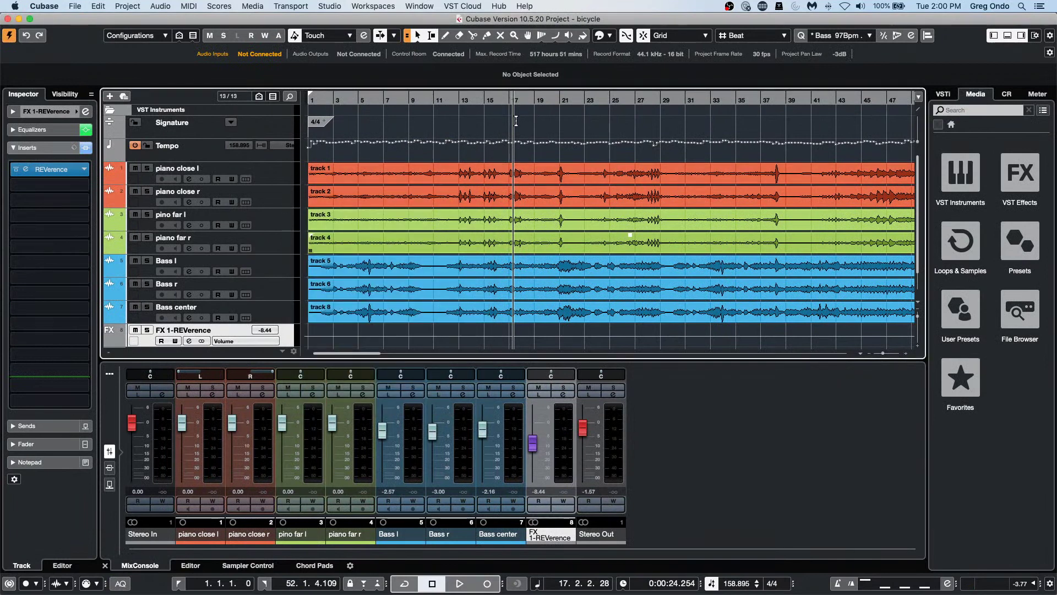
Step: Select a range from bar 17 to bar 23 on the Signature track and move the project cursor to bar 22
{"action": "left_click_drag", "start_coordinate": [510, 123], "coordinate": [585, 136]}
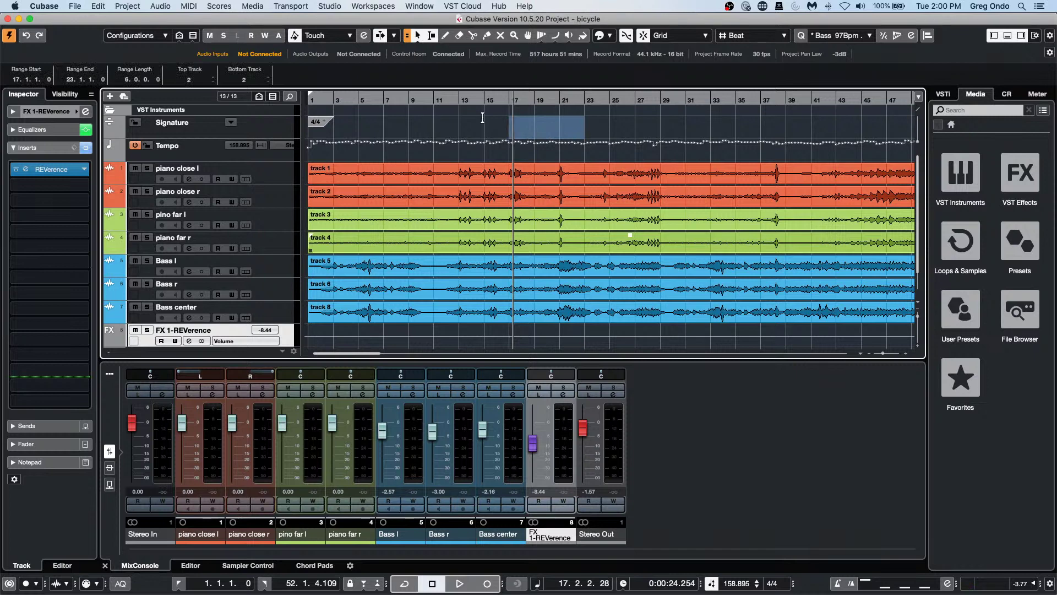
{"action": "left_click", "coordinate": [498, 181]}
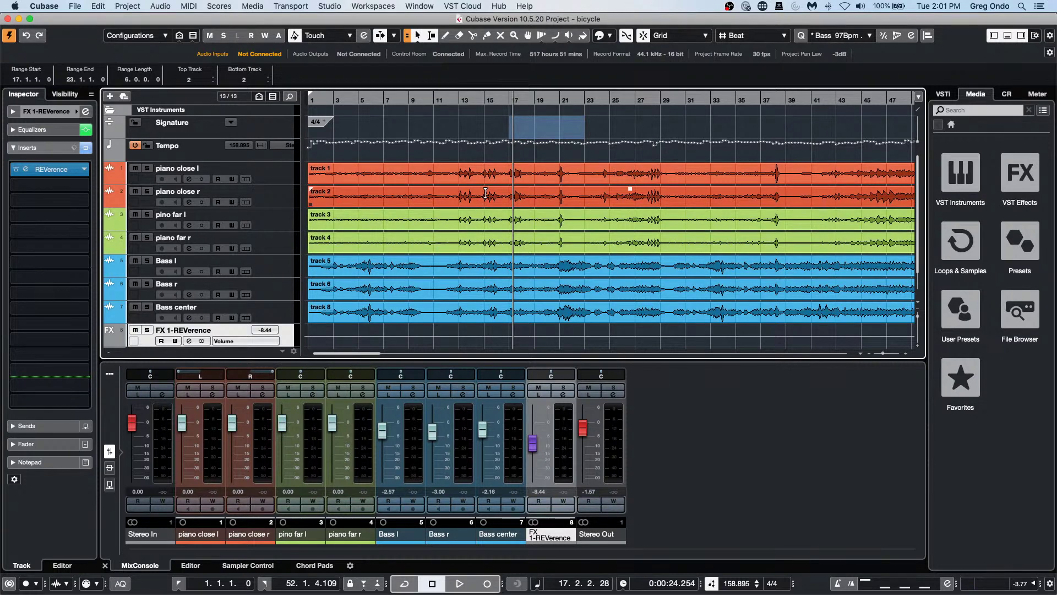
{"action": "key", "text": "KP_Add"}
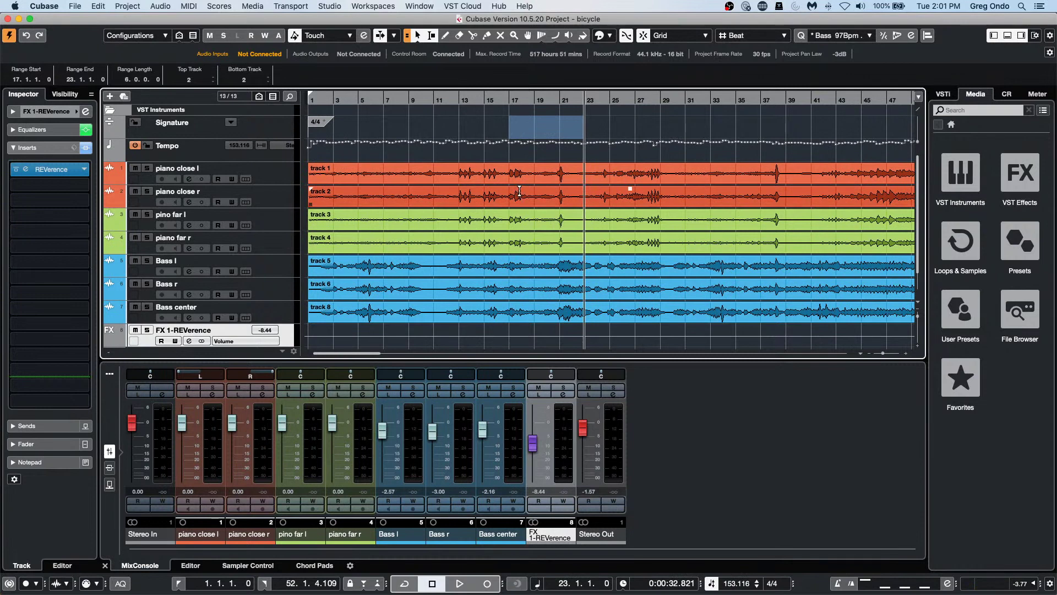
{"action": "key", "text": "KP_Subtract"}
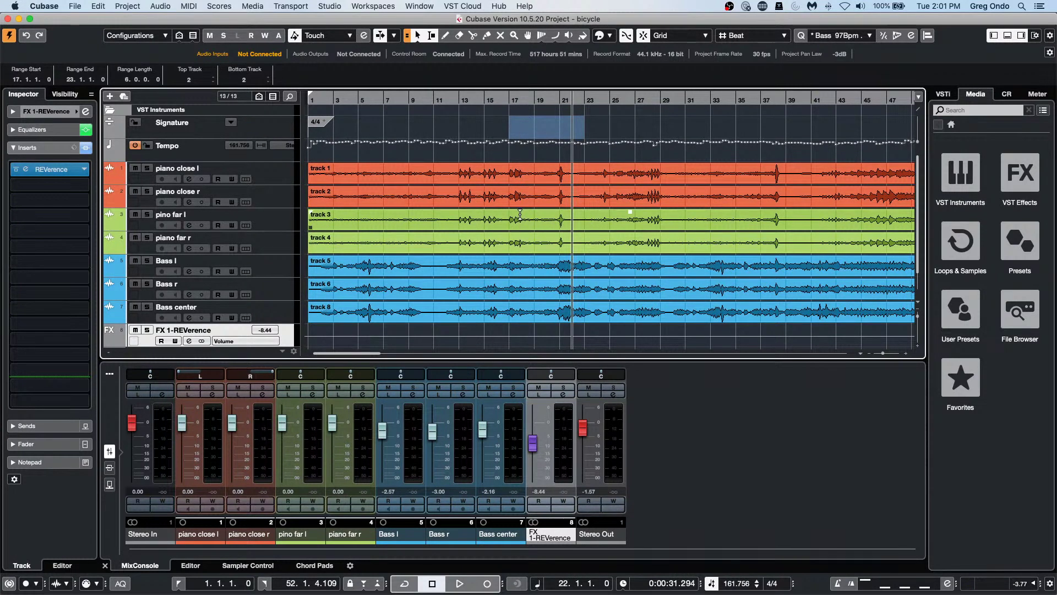
Step: Try range selections on the piano tracks, ending with a range across all tracks from 15.3.4.43 to 23.2.2.118
{"action": "left_click_drag", "start_coordinate": [520, 215], "coordinate": [577, 215]}
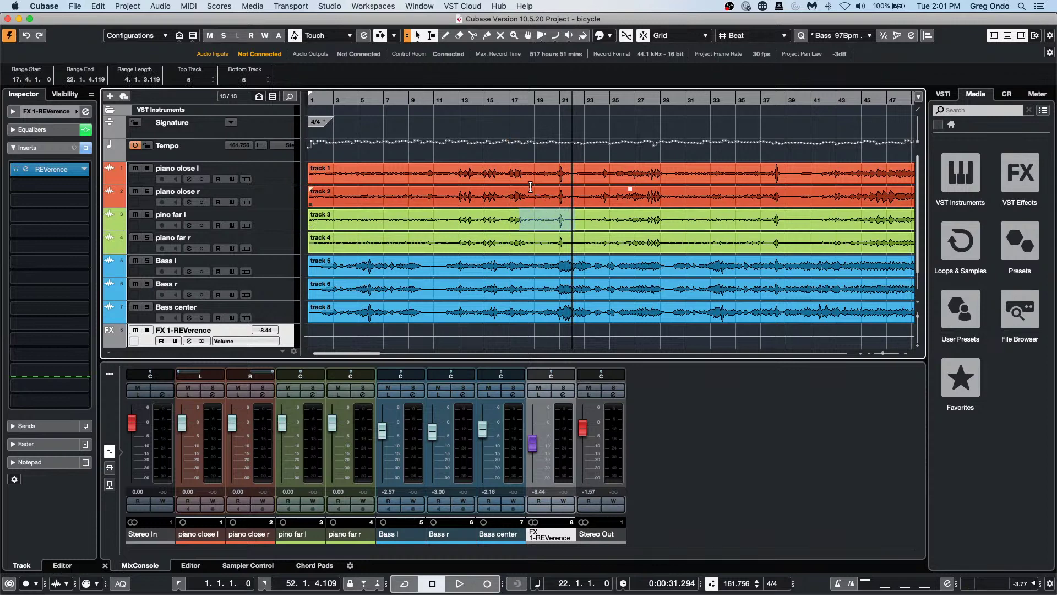
{"action": "left_click_drag", "start_coordinate": [532, 187], "coordinate": [633, 189]}
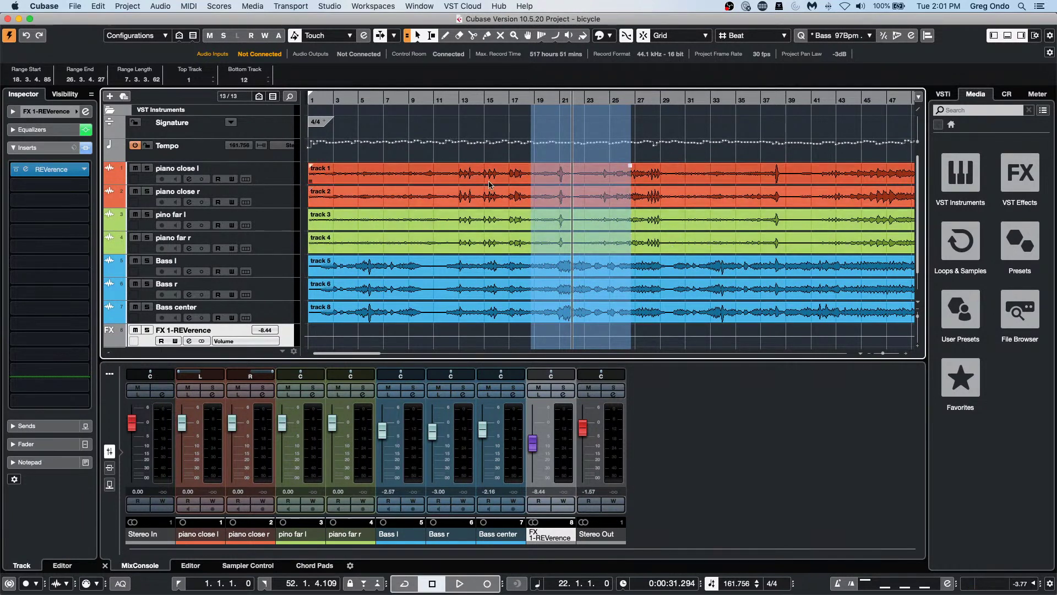
{"action": "left_click_drag", "start_coordinate": [493, 174], "coordinate": [589, 174]}
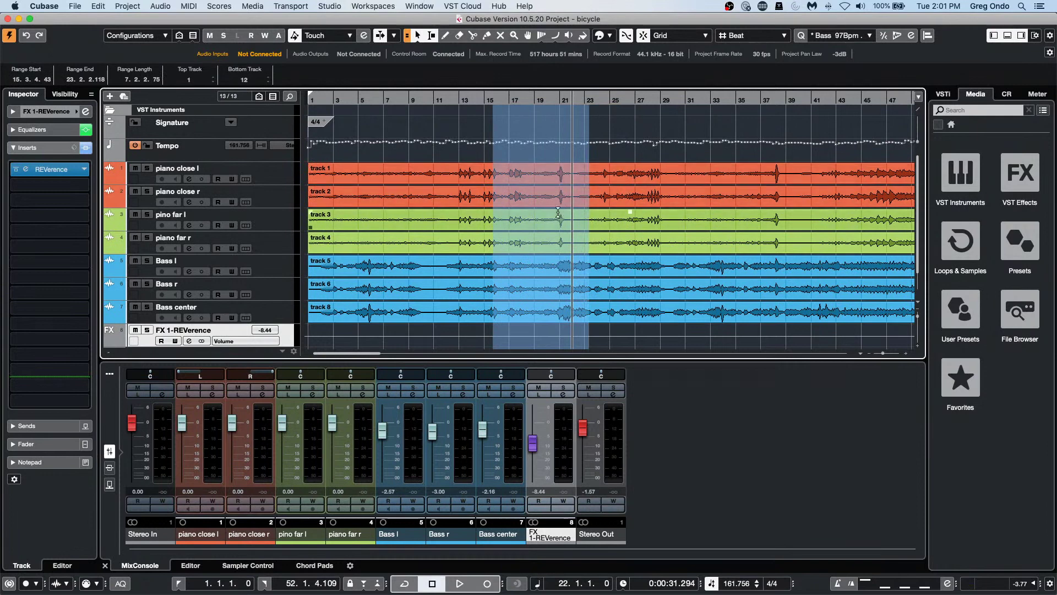
Step: Insert silence in the selected range across all tracks
{"action": "left_click", "coordinate": [98, 6]}
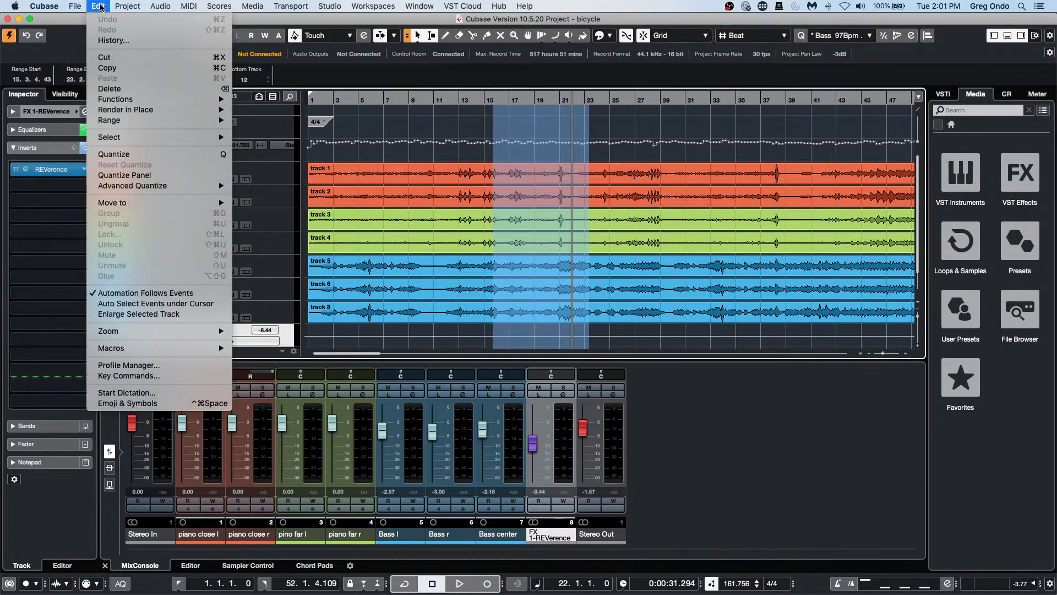
{"action": "mouse_move", "coordinate": [126, 120]}
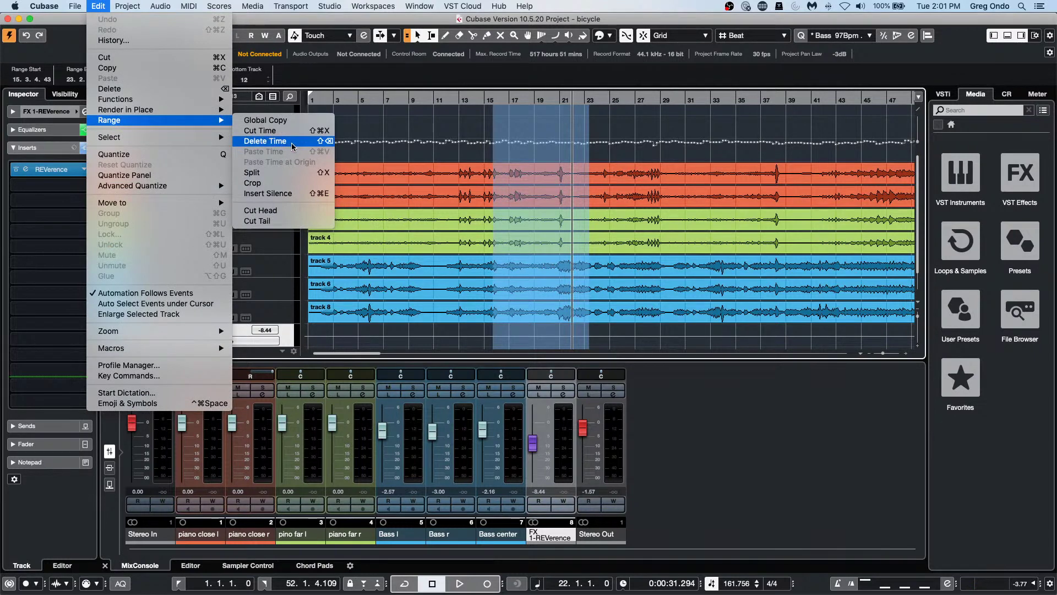
{"action": "left_click", "coordinate": [283, 198]}
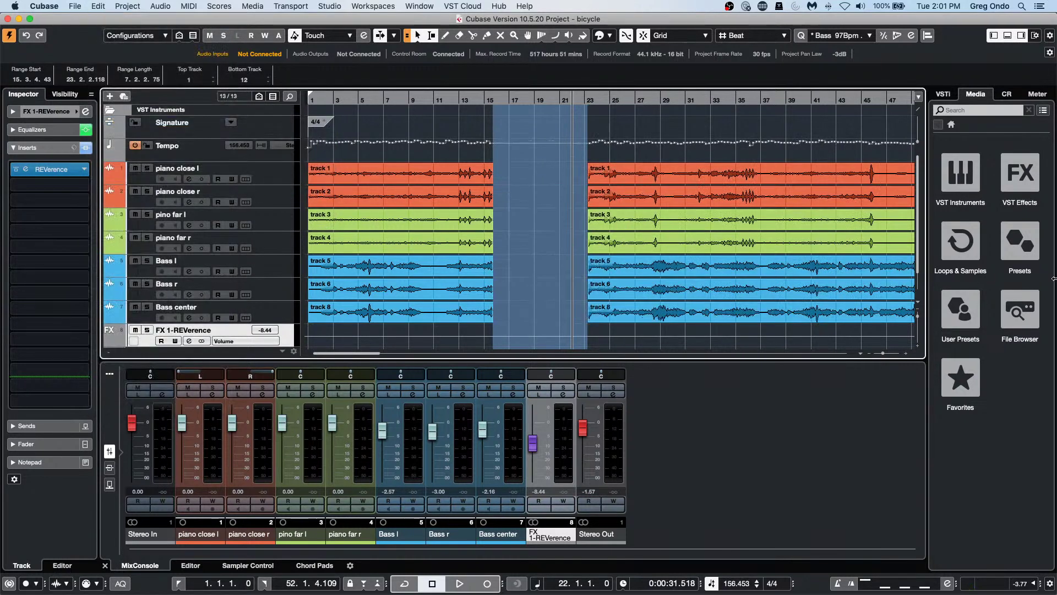
Step: Undo the inserted silence and zoom the arrangement out to show the full length of the tracks
{"action": "left_click_drag", "start_coordinate": [554, 97], "coordinate": [549, 77]}
{"action": "key", "text": "super+shift+x"}
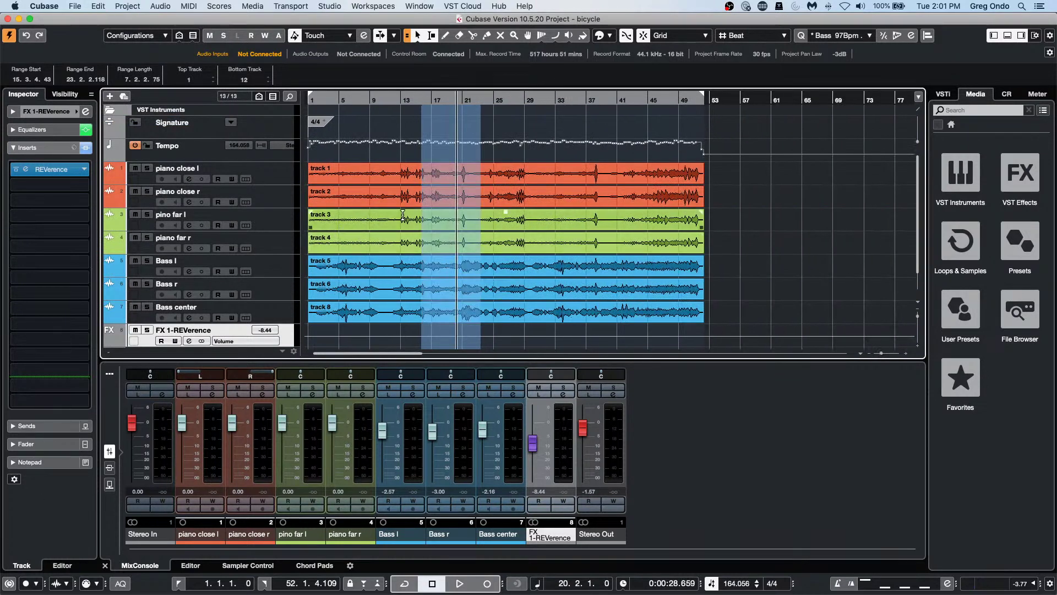
{"action": "left_click", "coordinate": [401, 182]}
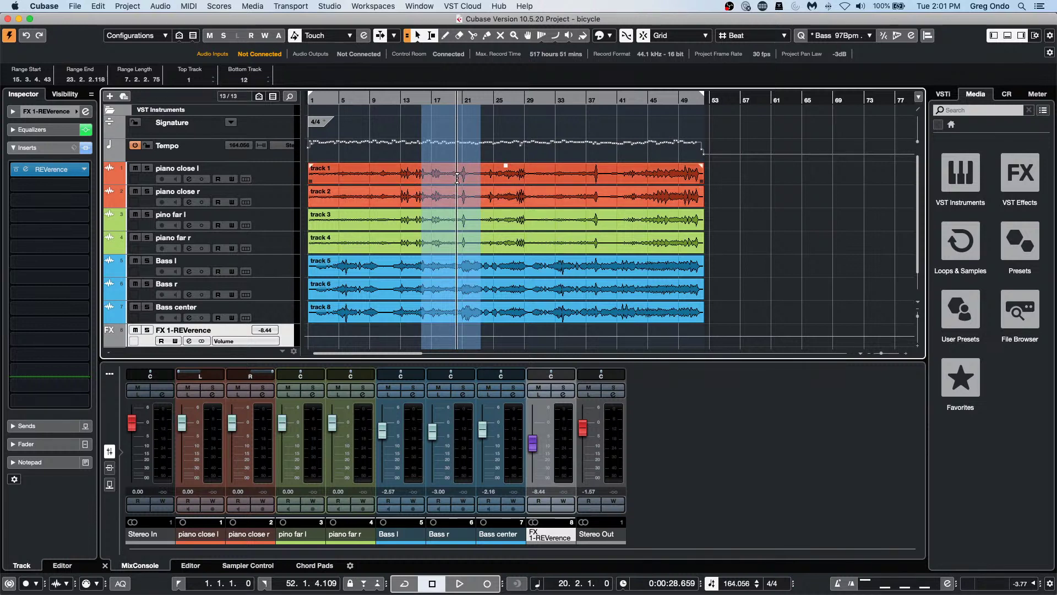
{"action": "left_click", "coordinate": [432, 233]}
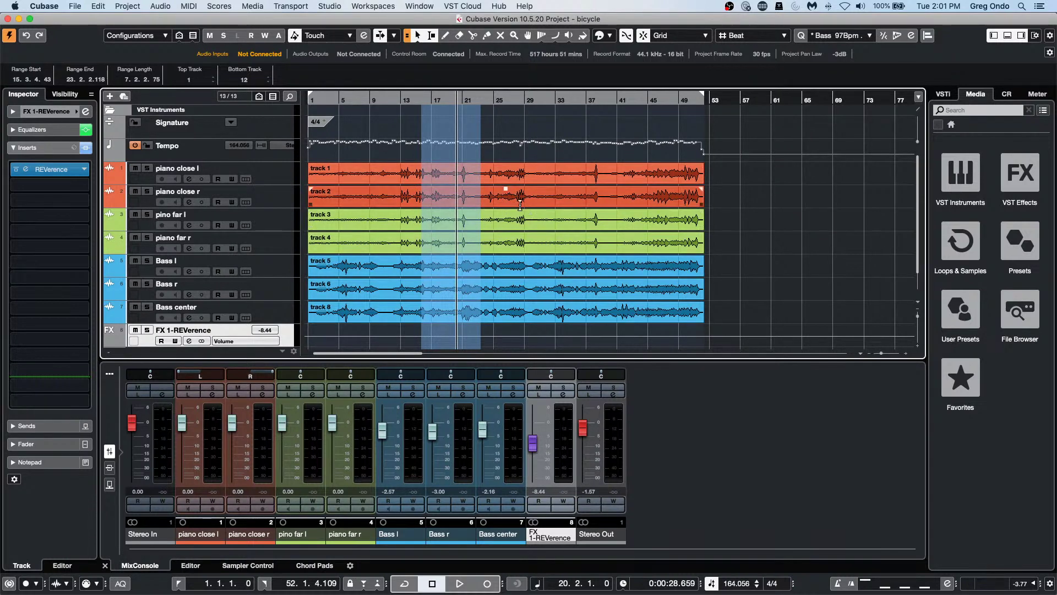
Step: Try inserting silence in the selected range across all tracks again, and undo it
{"action": "key", "text": "super+shift+e"}
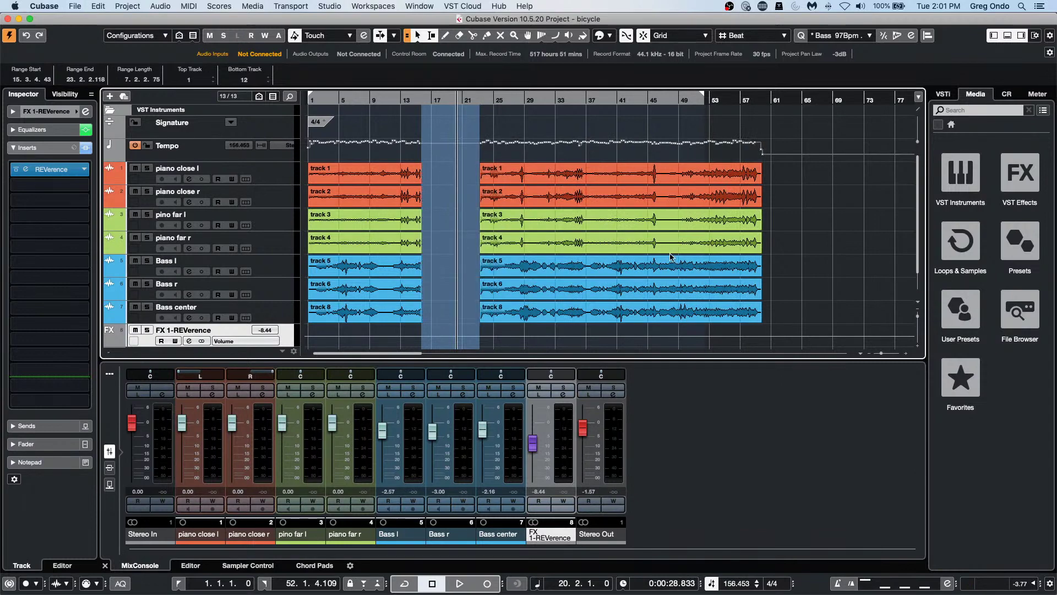
{"action": "key", "text": "super+z"}
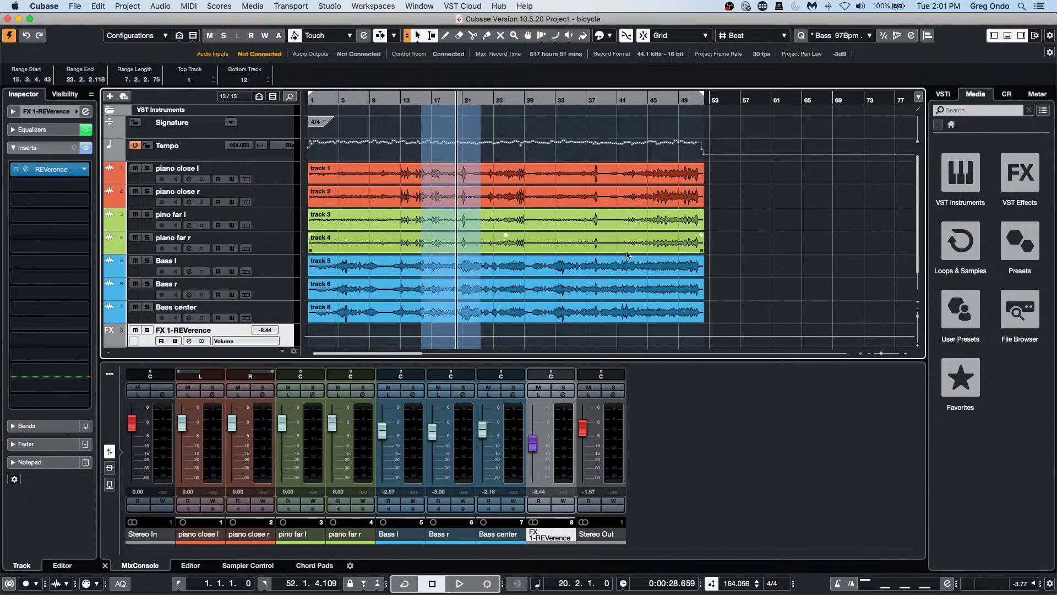
Step: Try inserting silence across all tracks in a range from 31.2.1.117 to 37.2.2.116, and undo it
{"action": "left_click", "coordinate": [569, 180]}
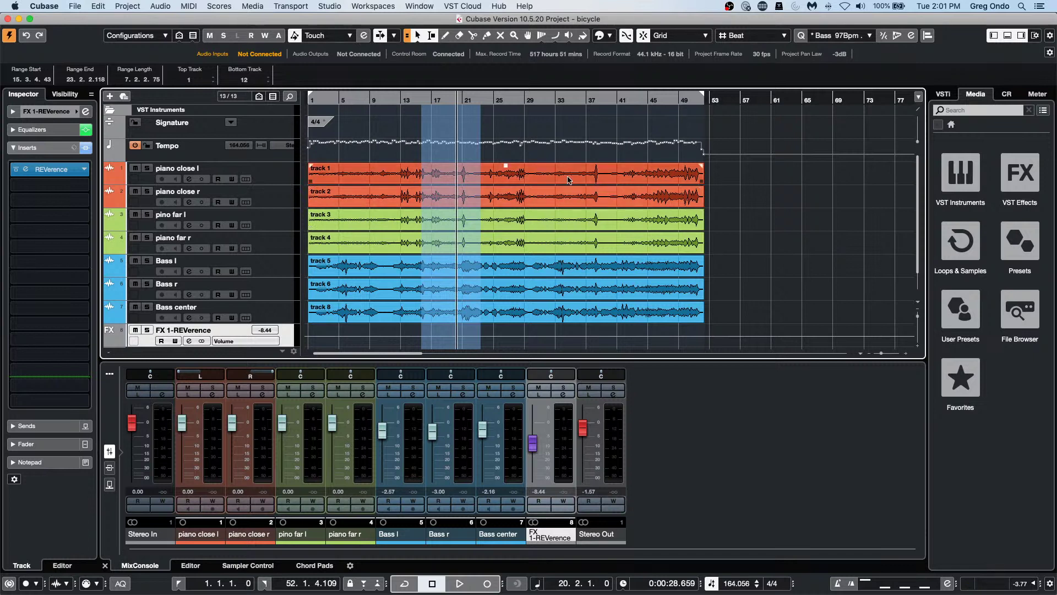
{"action": "left_click_drag", "start_coordinate": [542, 168], "coordinate": [588, 171]}
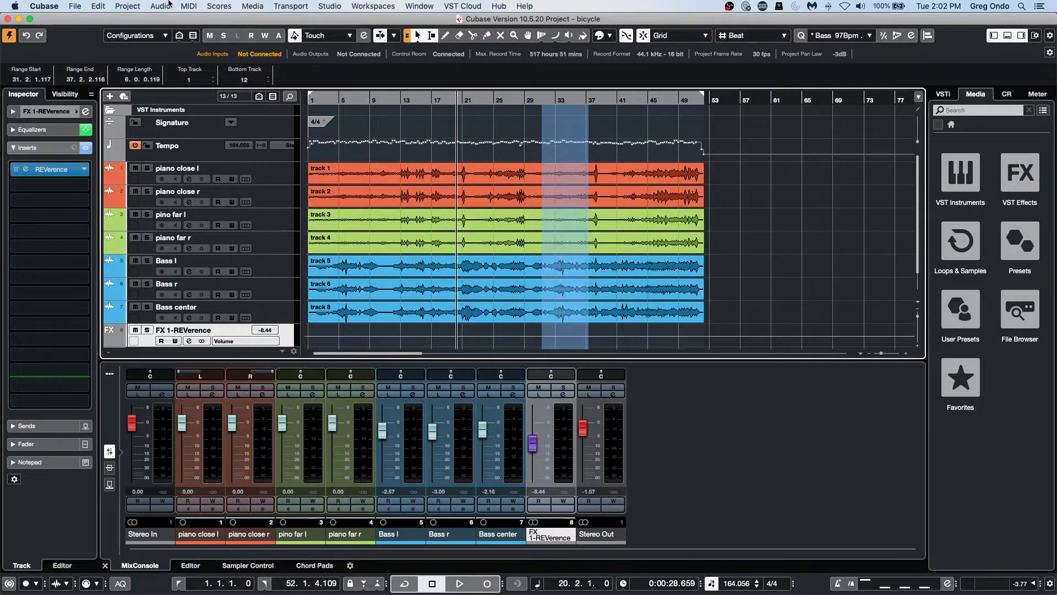
{"action": "left_click", "coordinate": [99, 7]}
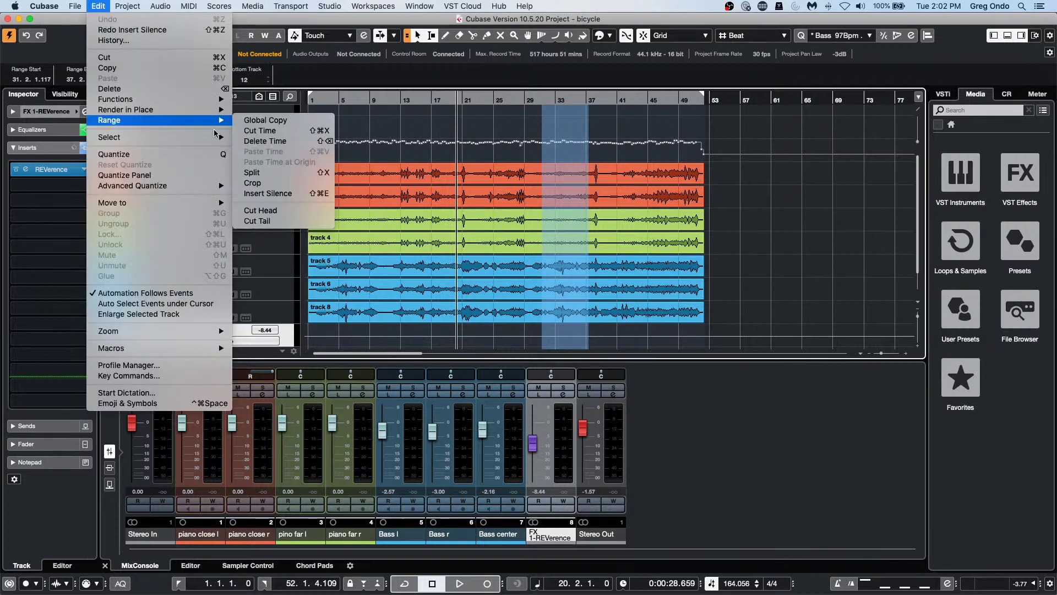
{"action": "left_click", "coordinate": [300, 193]}
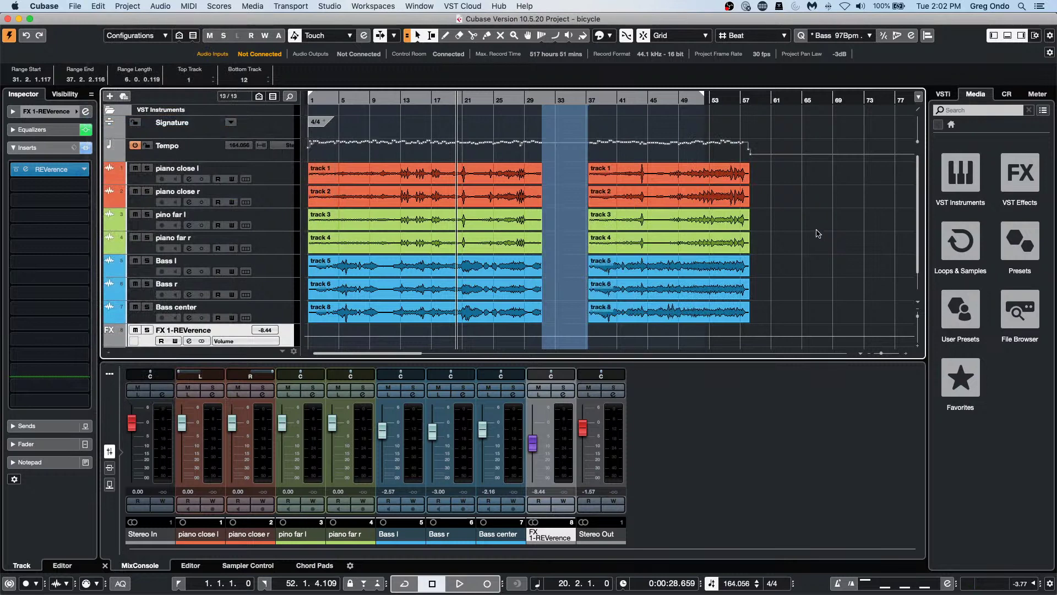
{"action": "key", "text": "super+z"}
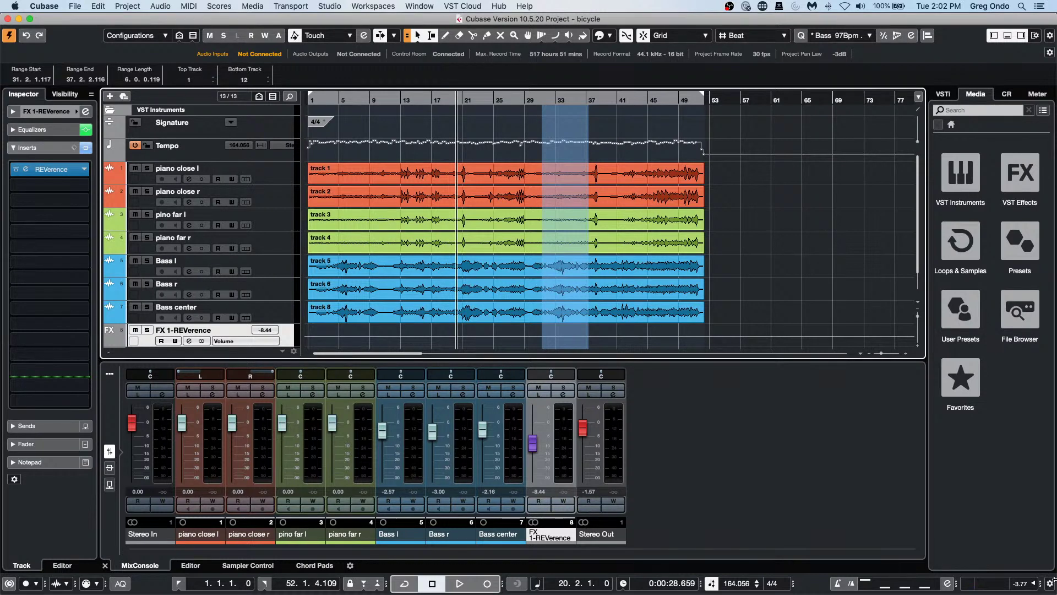
Step: Switch to the March 9 2021 project, activate it, and close its StereoDelay plug-in window
{"action": "mouse_move", "coordinate": [533, 592]}
{"action": "left_click", "coordinate": [419, 6]}
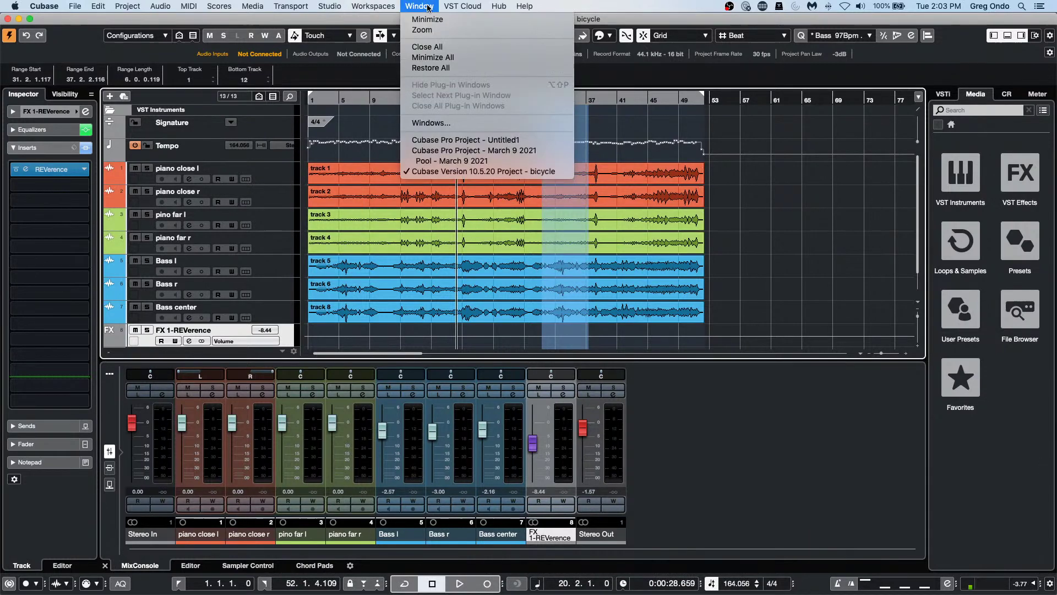
{"action": "left_click", "coordinate": [494, 151]}
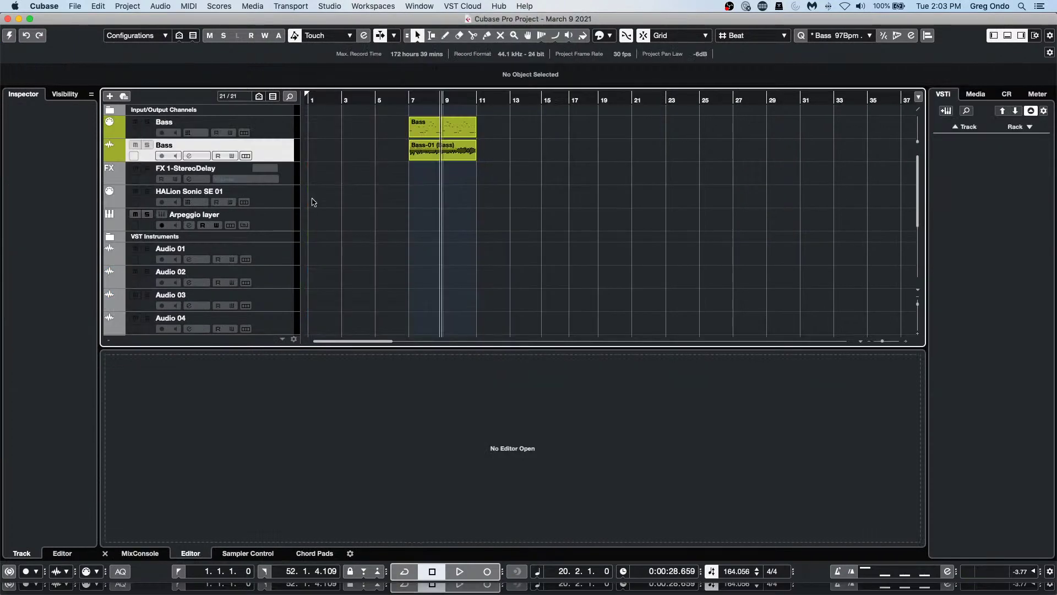
{"action": "scroll", "coordinate": [376, 226], "scroll_direction": "down", "scroll_amount": 5}
{"action": "scroll", "coordinate": [418, 198], "scroll_direction": "up", "scroll_amount": 6}
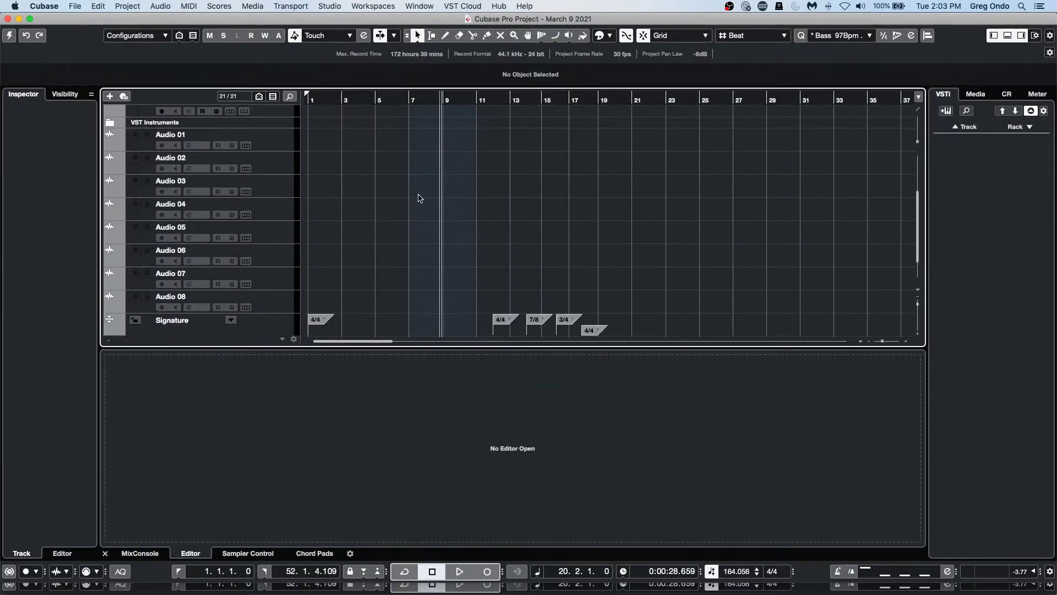
{"action": "left_click", "coordinate": [430, 99]}
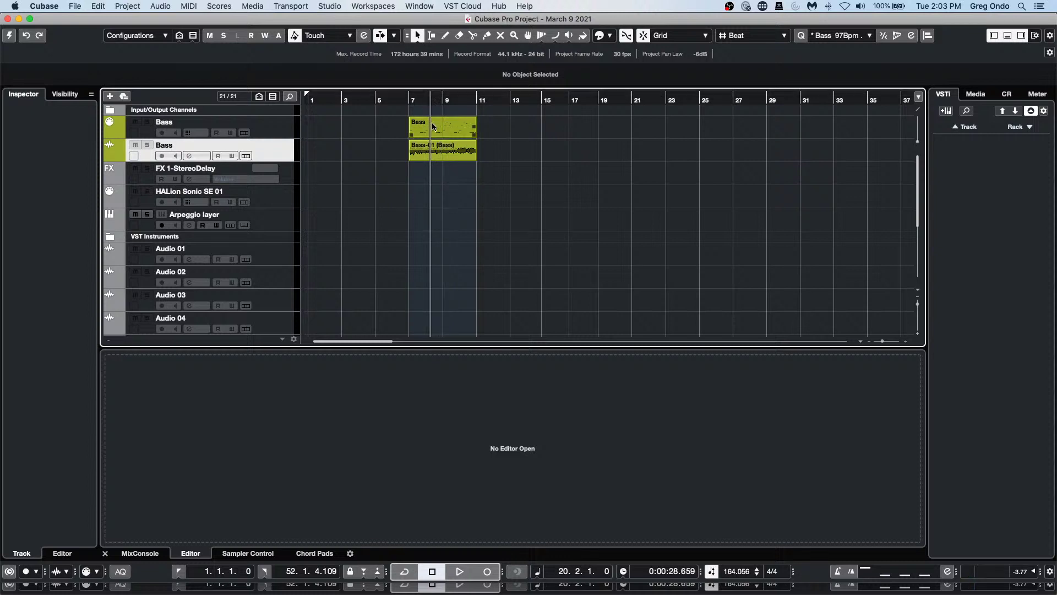
{"action": "left_click", "coordinate": [9, 35]}
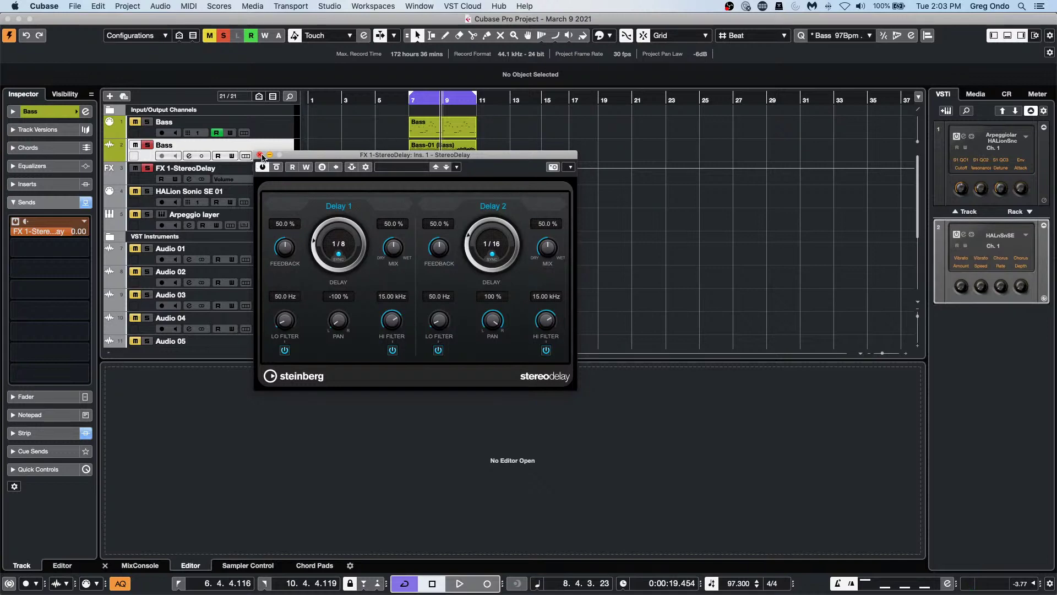
{"action": "left_click", "coordinate": [259, 156]}
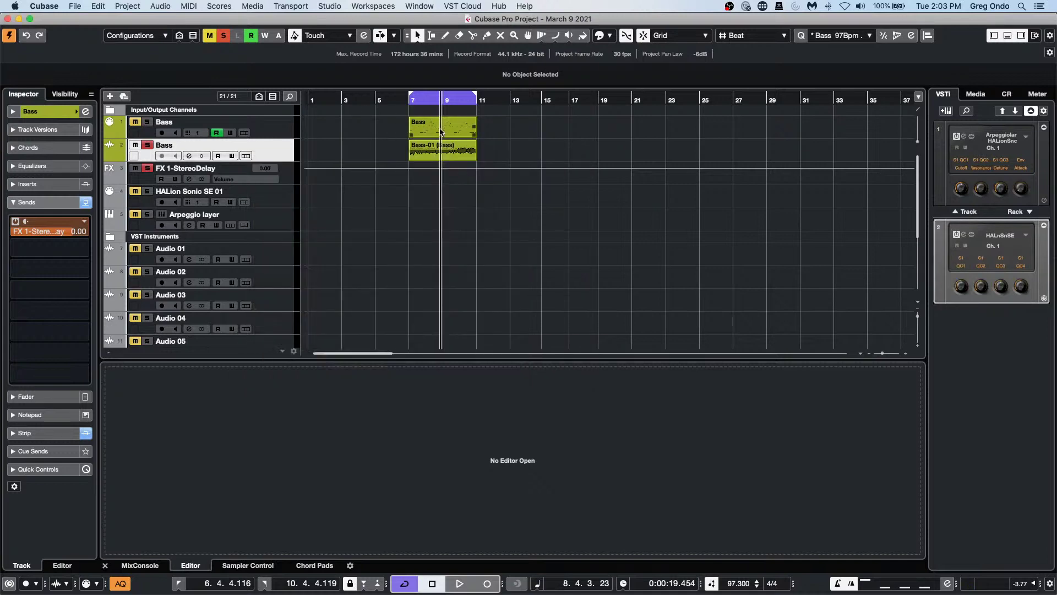
Step: Open the Bass MIDI part in the lower-zone Key Editor and toggle the display of its part borders
{"action": "left_click", "coordinate": [440, 131]}
{"action": "double_click", "coordinate": [441, 131]}
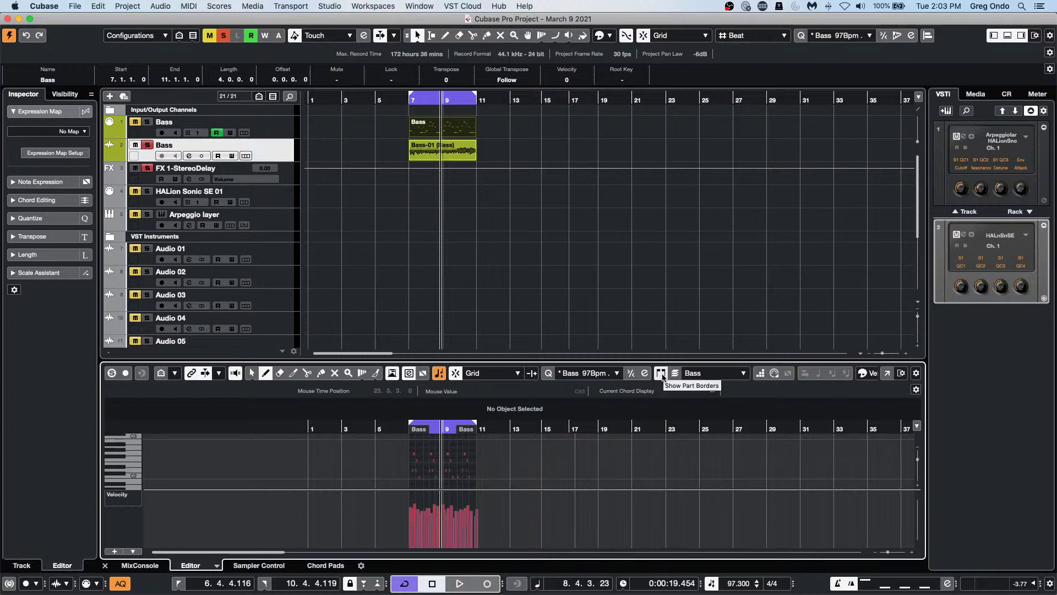
{"action": "left_click", "coordinate": [662, 377]}
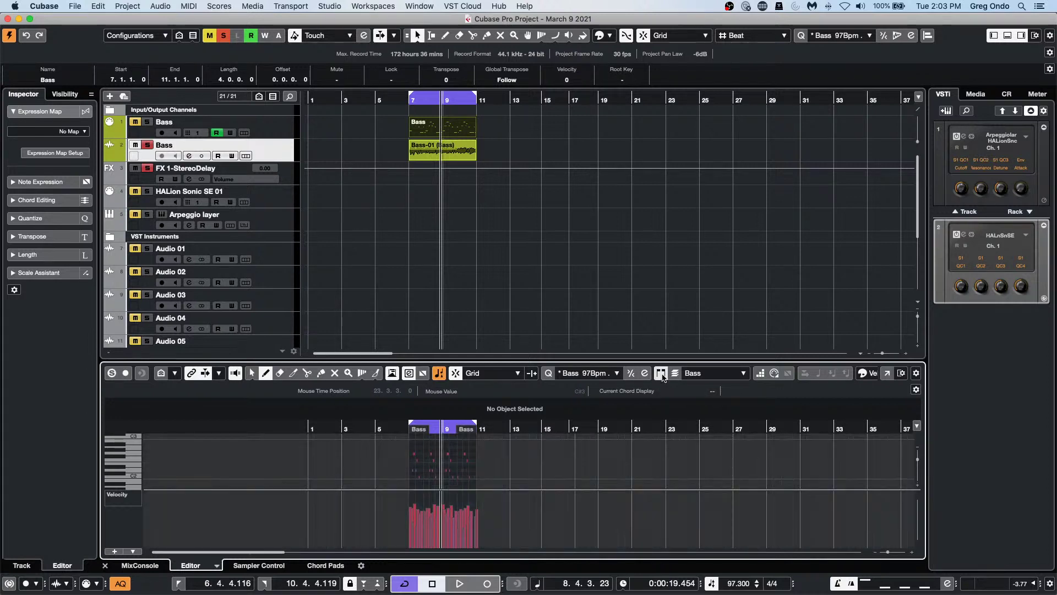
{"action": "left_click", "coordinate": [661, 376]}
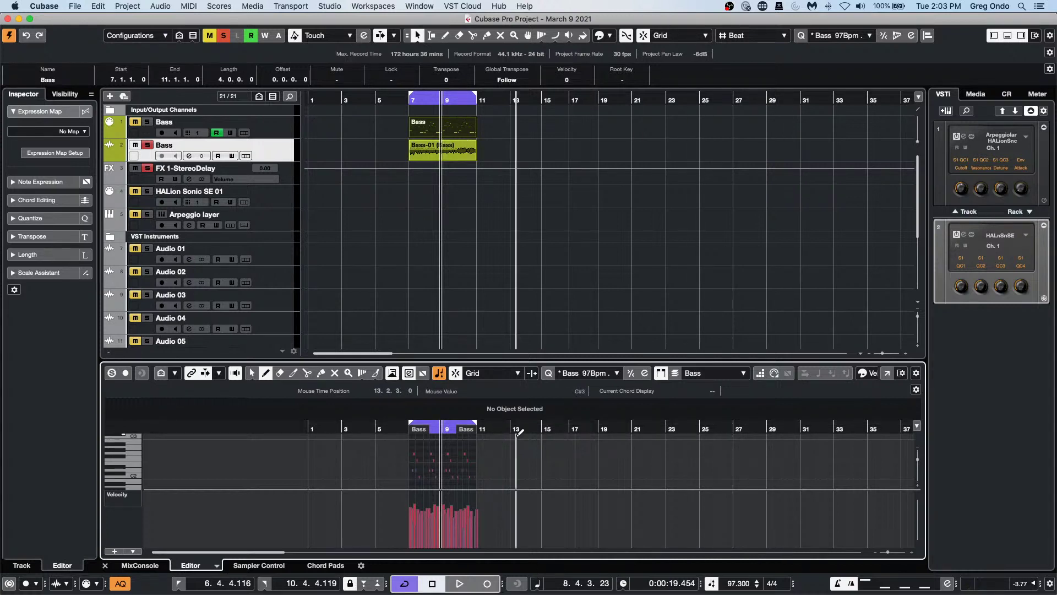
Step: Lengthen the Bass MIDI part to end at bar 15 with the Object Selection tool and open it for editing
{"action": "key", "text": "1"}
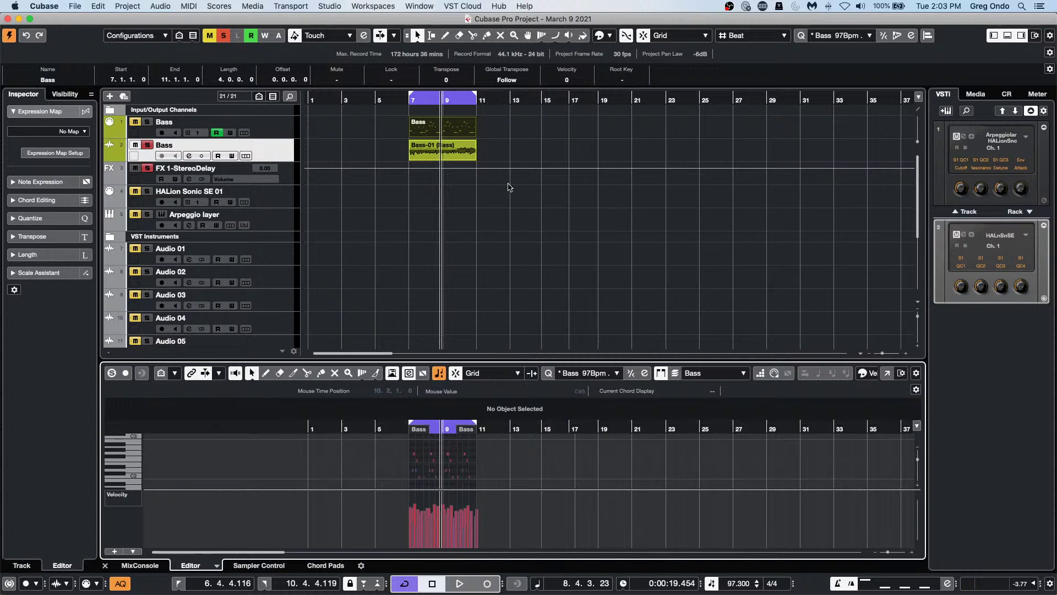
{"action": "left_click_drag", "start_coordinate": [478, 137], "coordinate": [547, 137]}
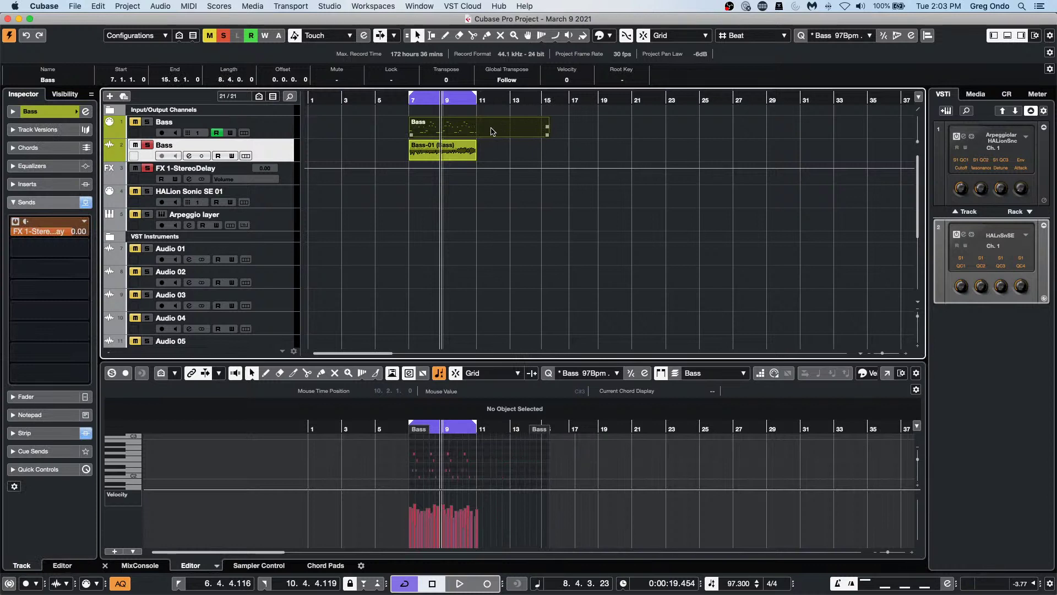
{"action": "double_click", "coordinate": [493, 132]}
Step: Draw a long G#2 note and several short notes with the Draw tool in the Bass part between bars 11 and 14
{"action": "right_click", "coordinate": [515, 460]}
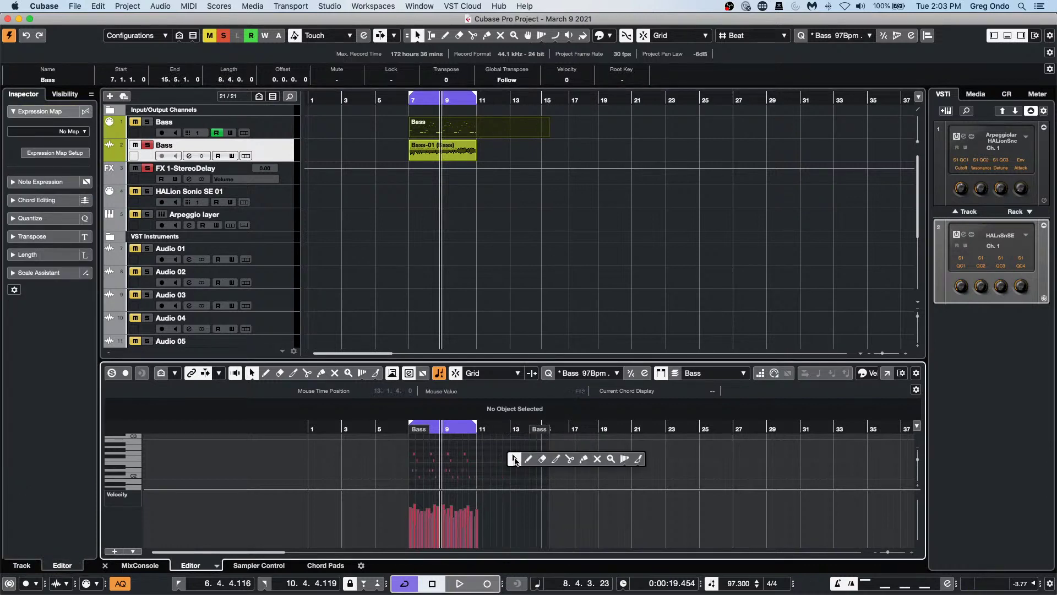
{"action": "left_click", "coordinate": [529, 459]}
{"action": "left_click_drag", "start_coordinate": [489, 451], "coordinate": [507, 450]}
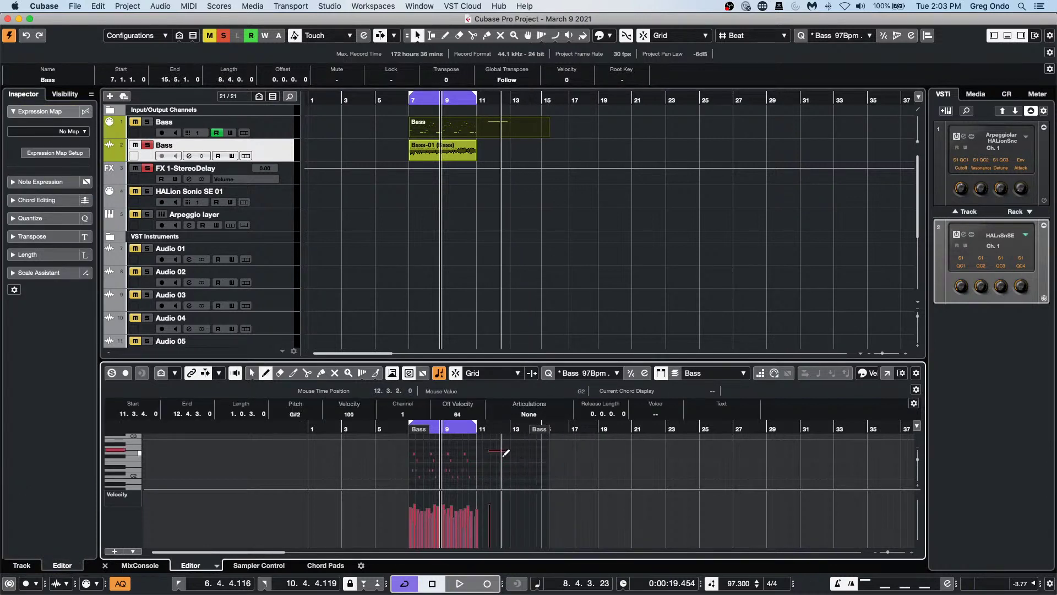
{"action": "left_click", "coordinate": [504, 462]}
{"action": "left_click", "coordinate": [499, 468]}
{"action": "left_click", "coordinate": [510, 466]}
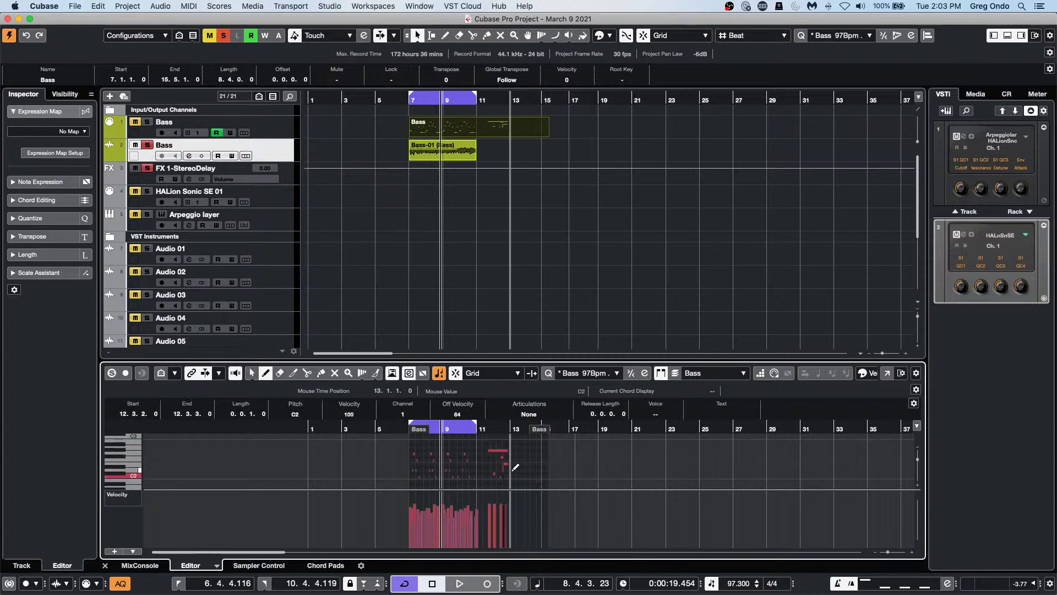
{"action": "left_click", "coordinate": [514, 471]}
{"action": "left_click", "coordinate": [519, 482]}
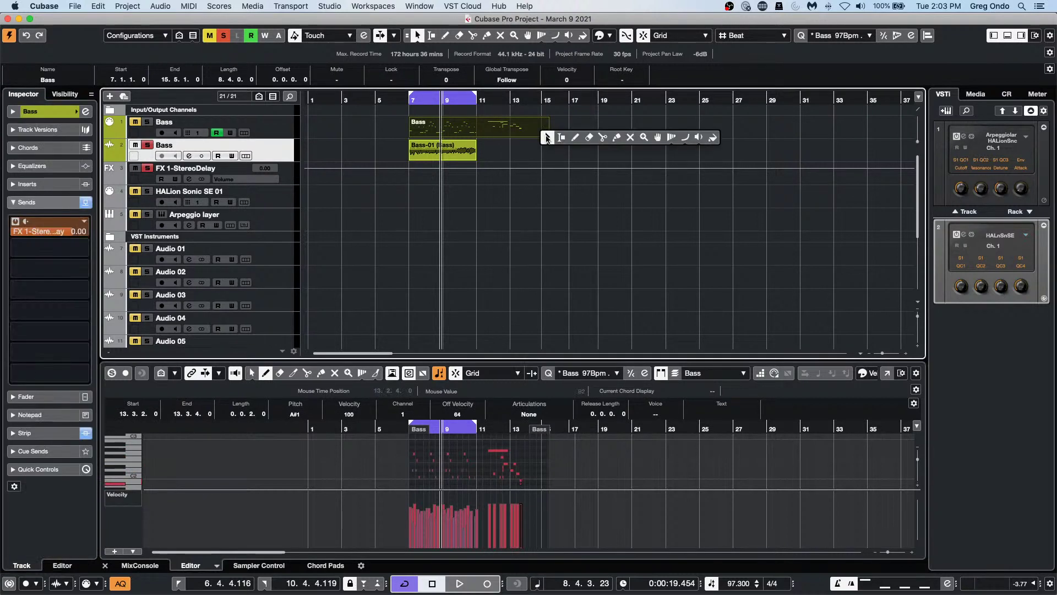
Step: Shorten the Bass MIDI part back to bar 11 and toggle the part borders off and on
{"action": "left_click_drag", "start_coordinate": [549, 135], "coordinate": [477, 136]}
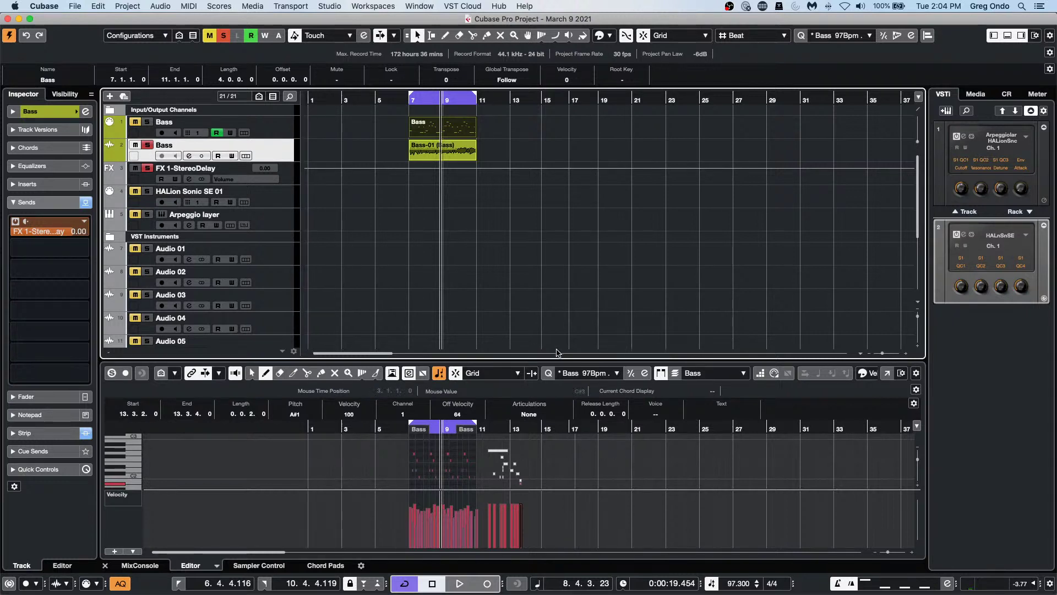
{"action": "left_click", "coordinate": [659, 374]}
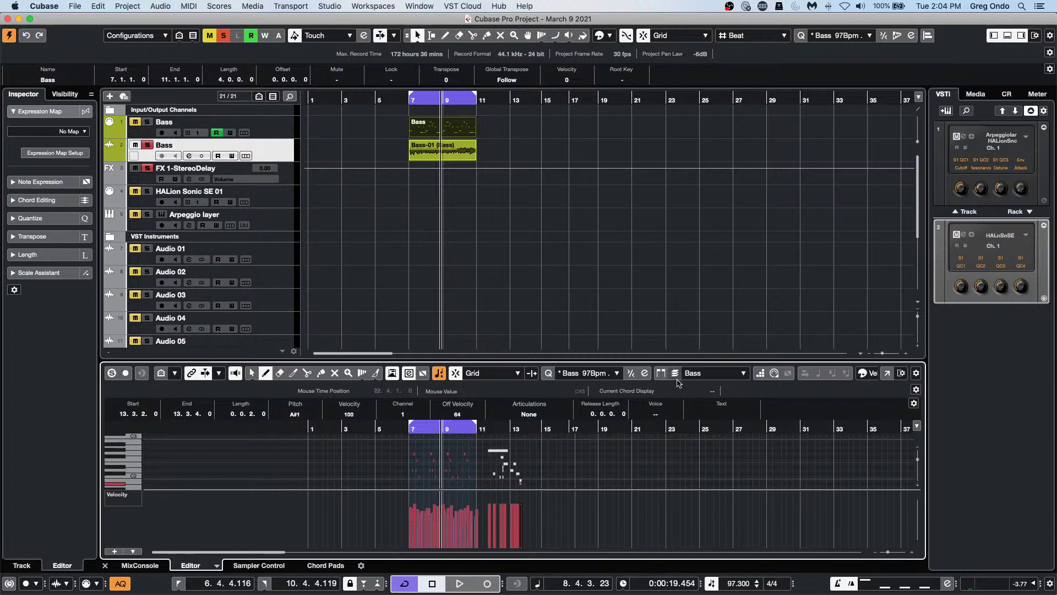
{"action": "left_click", "coordinate": [665, 375]}
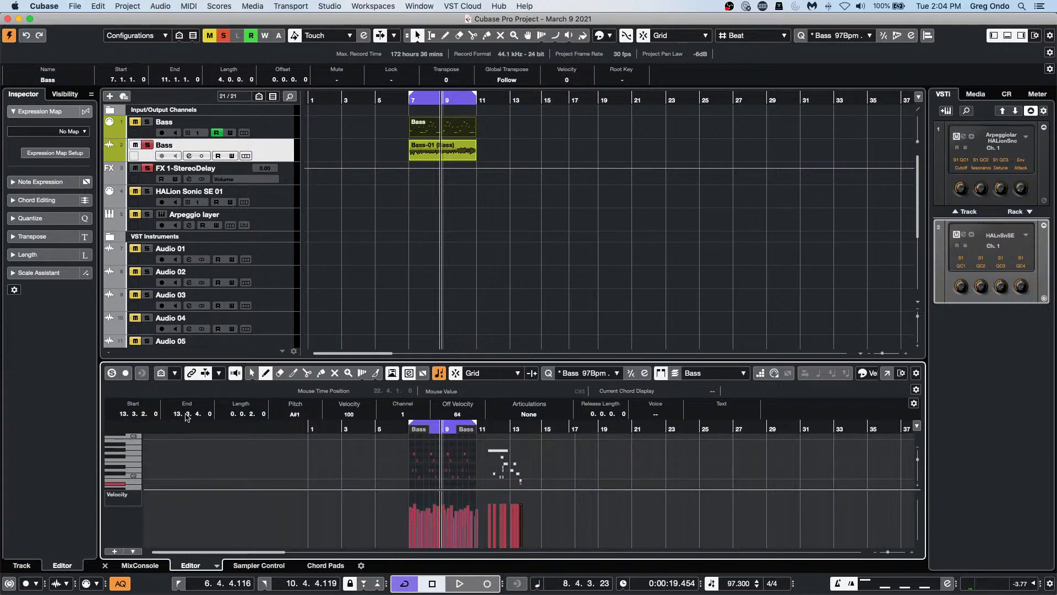
Step: Try extending the last drawn A#1 note outside the part to end at 14.1.2.0, and deselect it
{"action": "scroll", "coordinate": [177, 417], "scroll_direction": "up", "scroll_amount": 5}
{"action": "scroll", "coordinate": [177, 417], "scroll_direction": "down", "scroll_amount": 4}
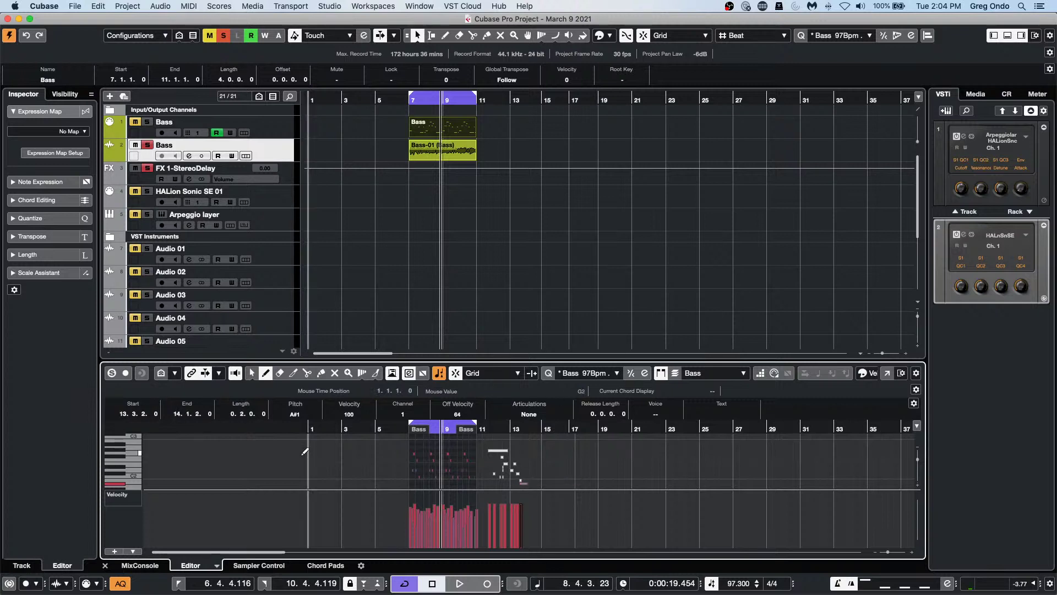
{"action": "left_click", "coordinate": [370, 475]}
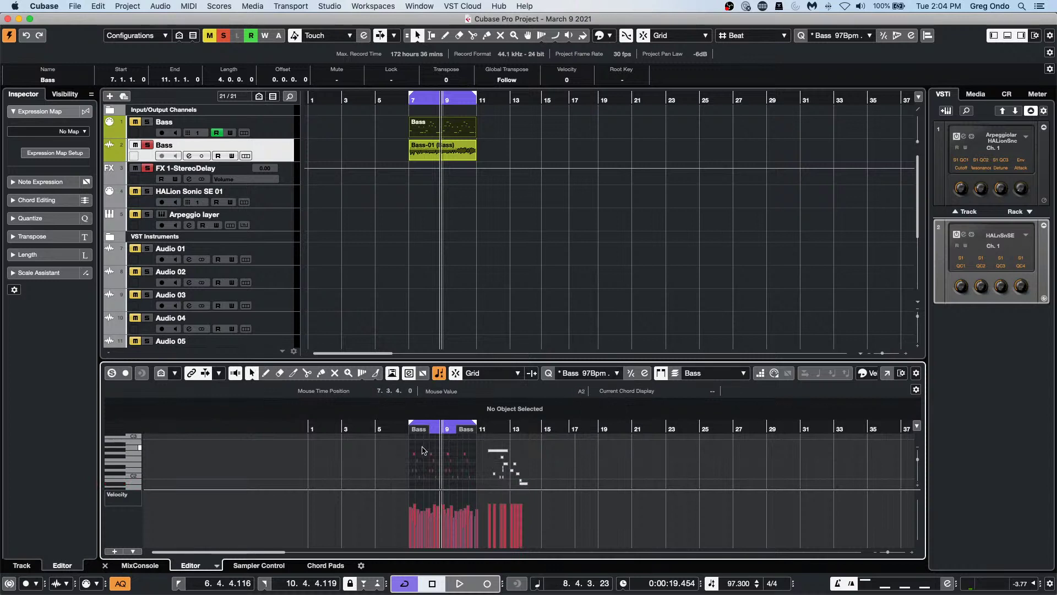
Step: View the editor's grid type options, and move the right locator to bar 15 and back to the Bass part's end
{"action": "left_click", "coordinate": [532, 373]}
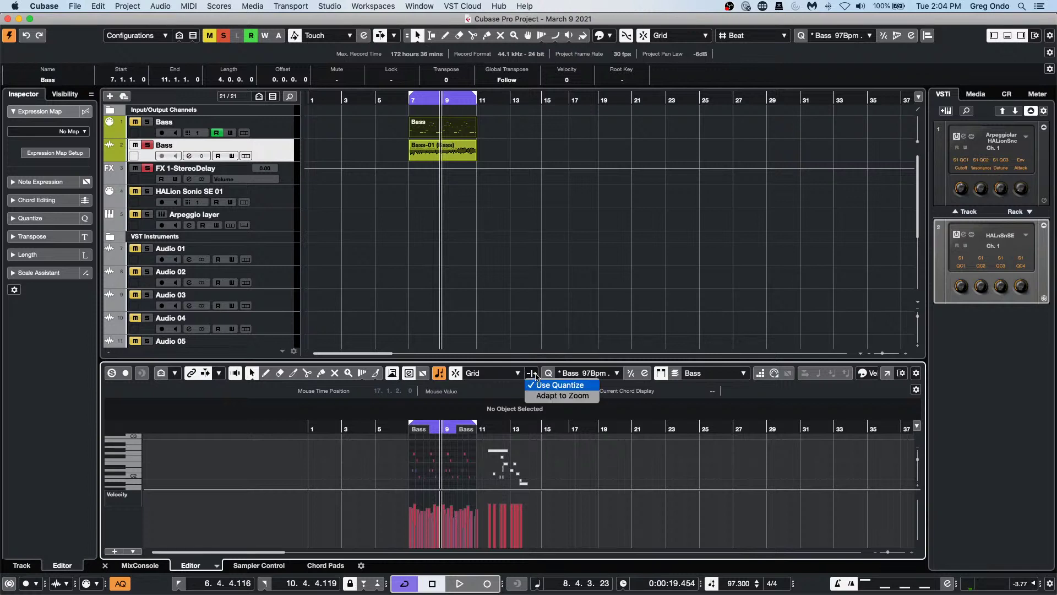
{"action": "left_click", "coordinate": [568, 337]}
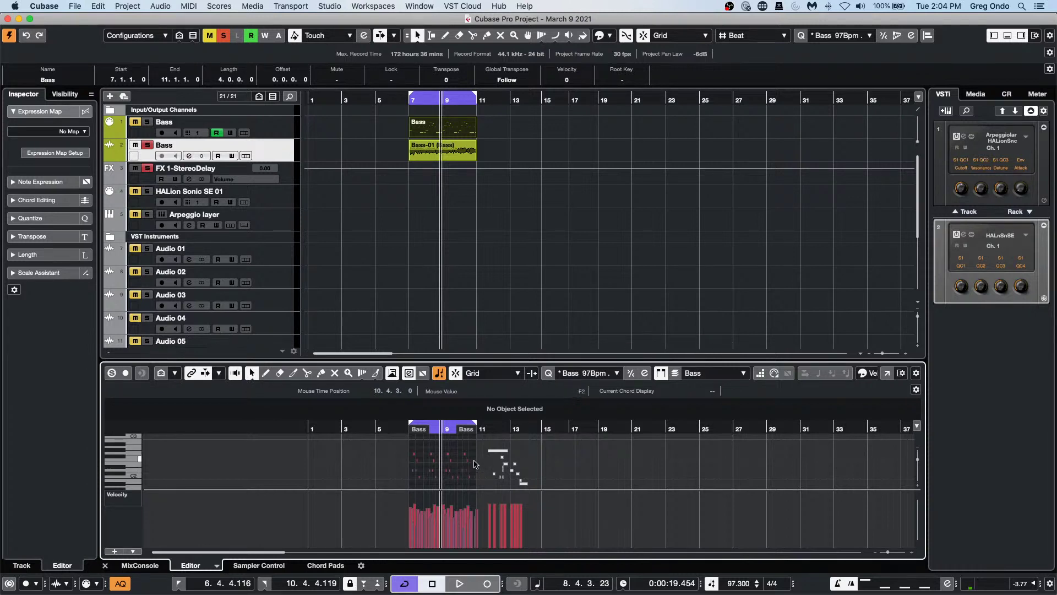
{"action": "left_click_drag", "start_coordinate": [474, 421], "coordinate": [548, 420]}
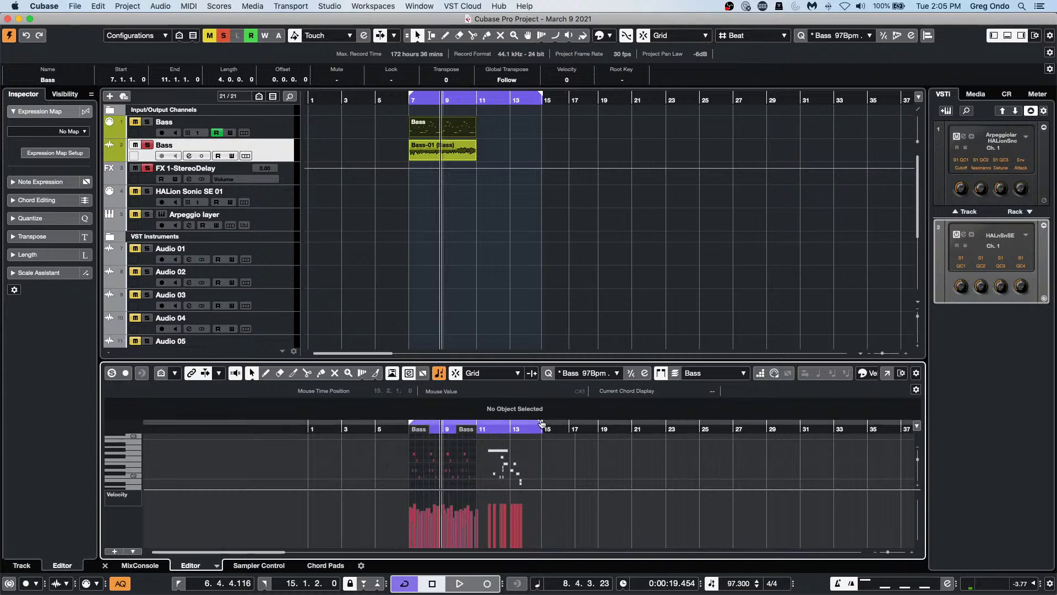
{"action": "left_click_drag", "start_coordinate": [543, 423], "coordinate": [476, 430]}
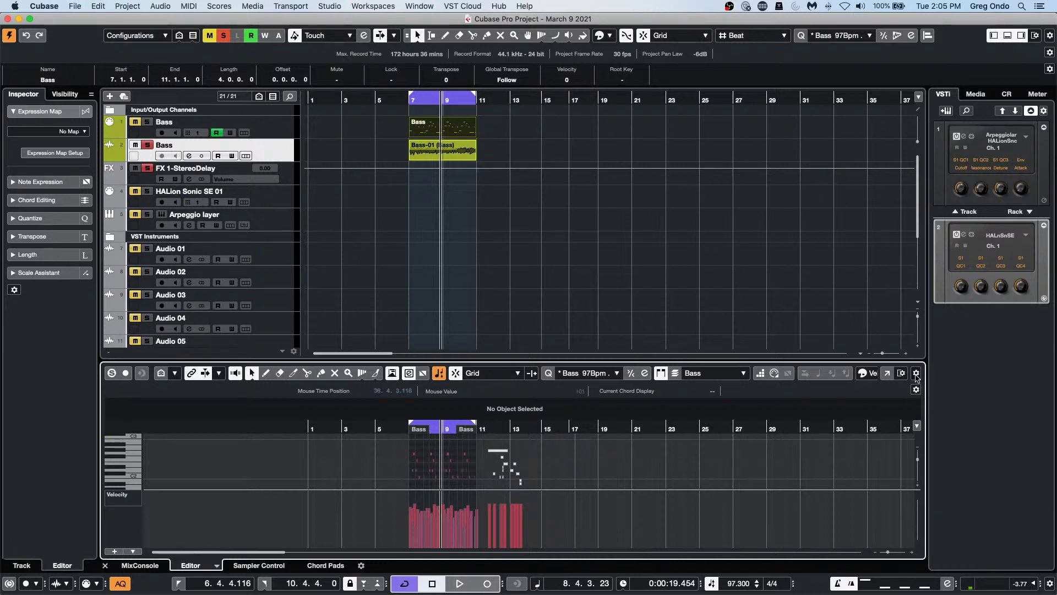
Step: Move the project cursor to 5.4.3.0 in the Key Editor and reset all of the editor's toolbar items to their defaults
{"action": "left_click", "coordinate": [917, 374]}
{"action": "left_click", "coordinate": [860, 436]}
{"action": "left_click", "coordinate": [902, 374]}
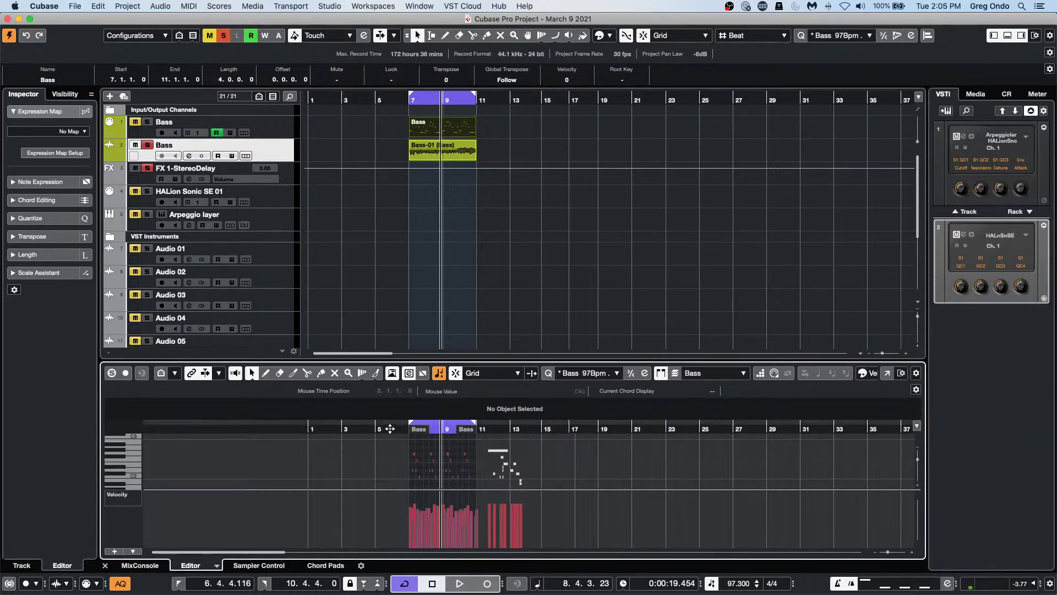
{"action": "left_click", "coordinate": [389, 429]}
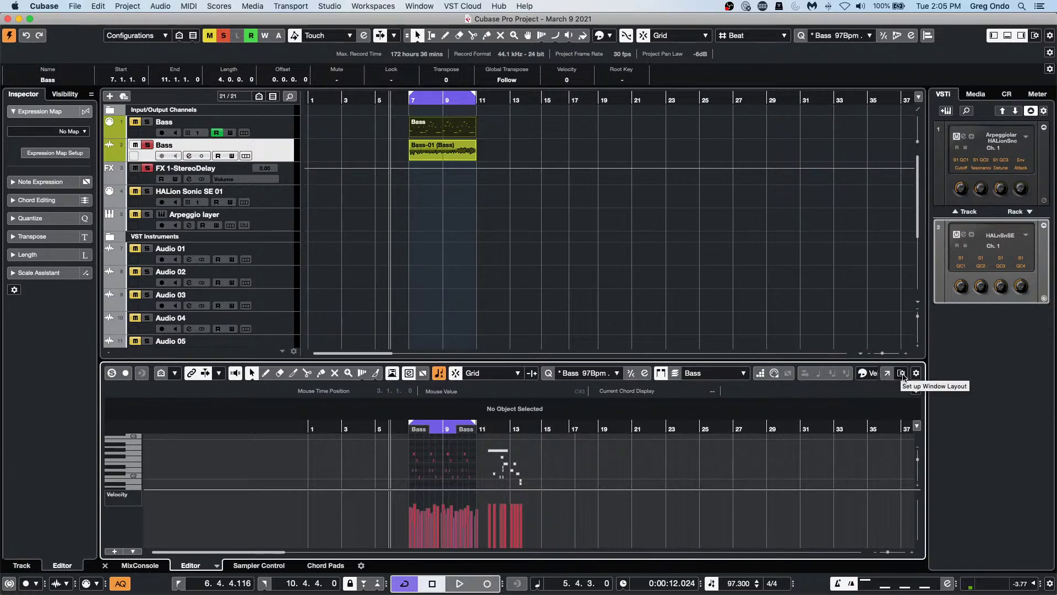
{"action": "left_click", "coordinate": [916, 376]}
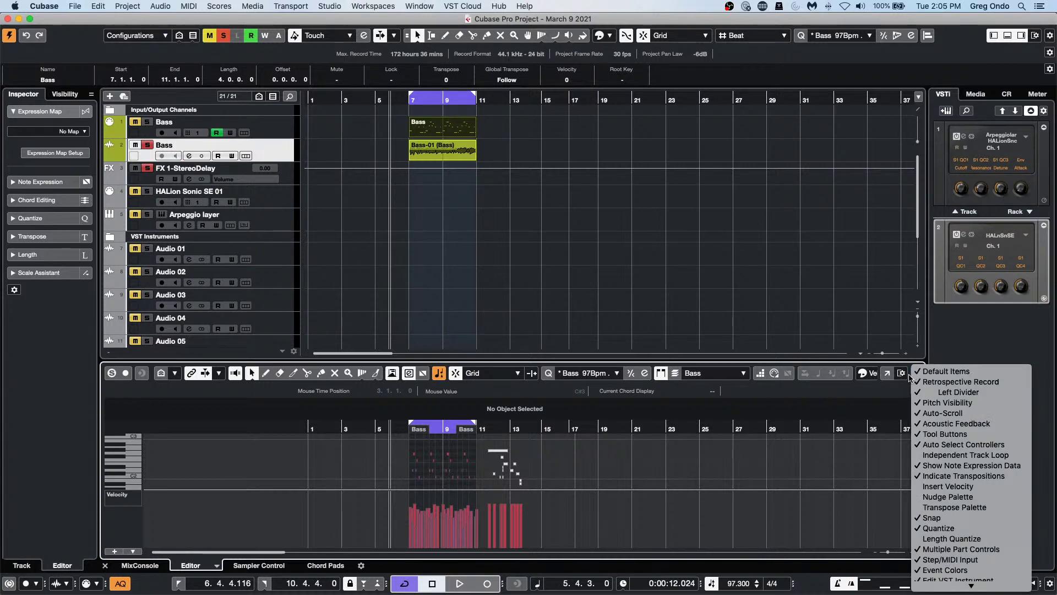
{"action": "mouse_move", "coordinate": [938, 587]}
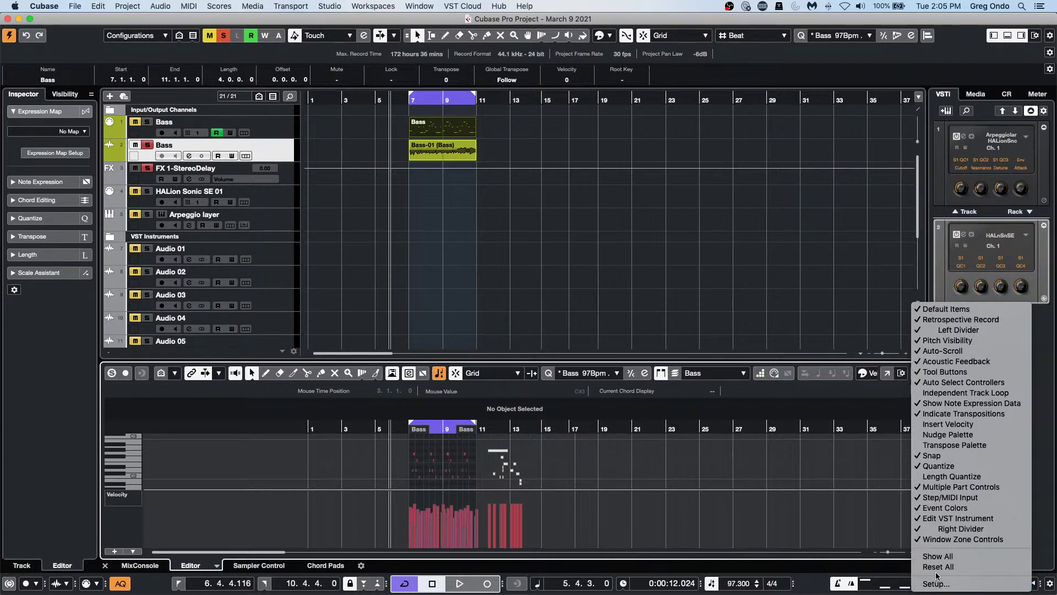
{"action": "left_click", "coordinate": [932, 569]}
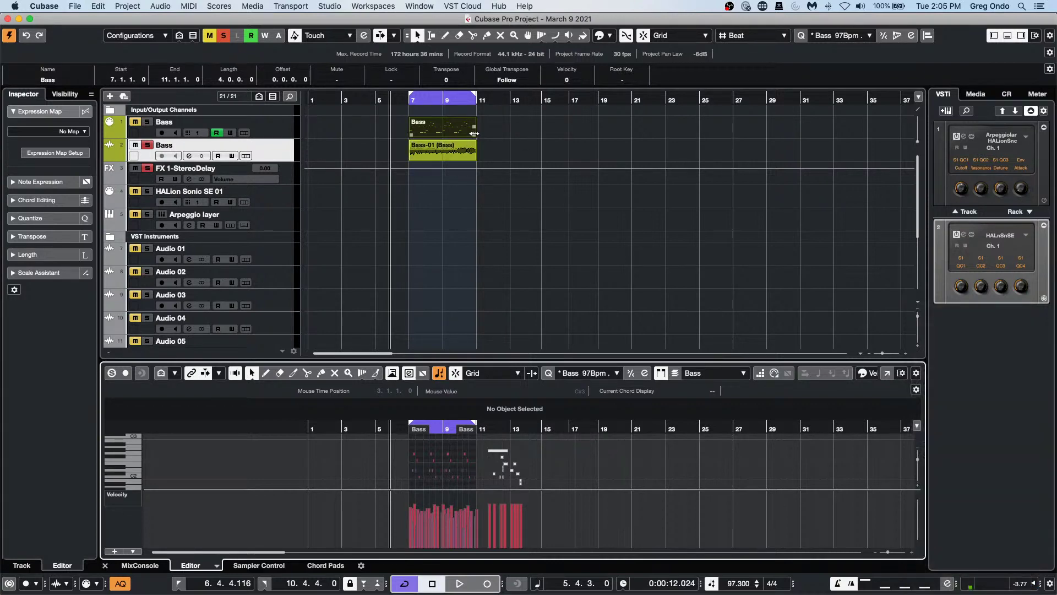
{"action": "mouse_move", "coordinate": [475, 135]}
{"action": "left_mouse_down"}
{"action": "mouse_move", "coordinate": [544, 143]}
{"action": "mouse_move", "coordinate": [481, 143]}
{"action": "mouse_move", "coordinate": [519, 143]}
{"action": "mouse_move", "coordinate": [477, 155]}
{"action": "mouse_move", "coordinate": [538, 142]}
{"action": "mouse_move", "coordinate": [470, 144]}
{"action": "mouse_move", "coordinate": [477, 129]}
{"action": "left_mouse_up"}
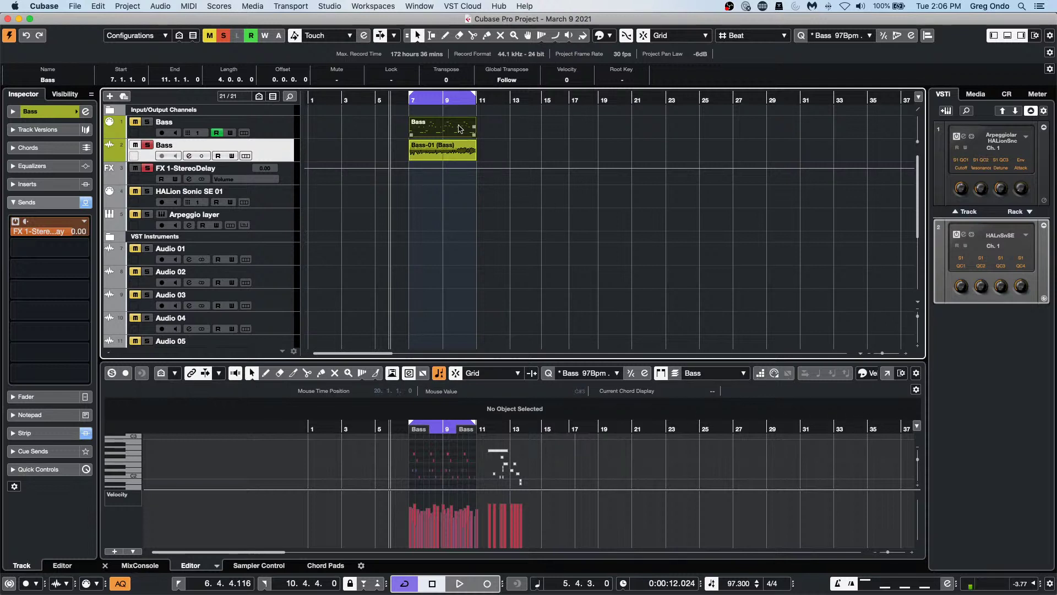
{"action": "mouse_move", "coordinate": [474, 130]}
{"action": "left_mouse_down"}
{"action": "mouse_move", "coordinate": [630, 130]}
{"action": "mouse_move", "coordinate": [447, 126]}
{"action": "mouse_move", "coordinate": [476, 126]}
{"action": "left_mouse_up"}
Step: Open the main MixConsole and show both its channel visibility list and its Control Room zone
{"action": "left_click", "coordinate": [369, 7]}
{"action": "mouse_move", "coordinate": [323, 10]}
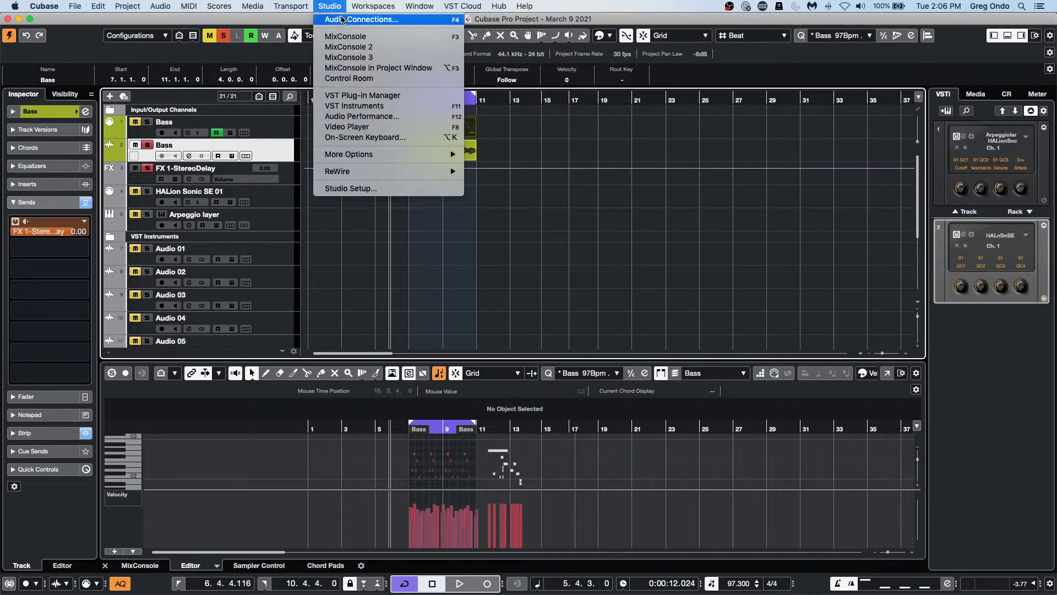
{"action": "left_click", "coordinate": [353, 38]}
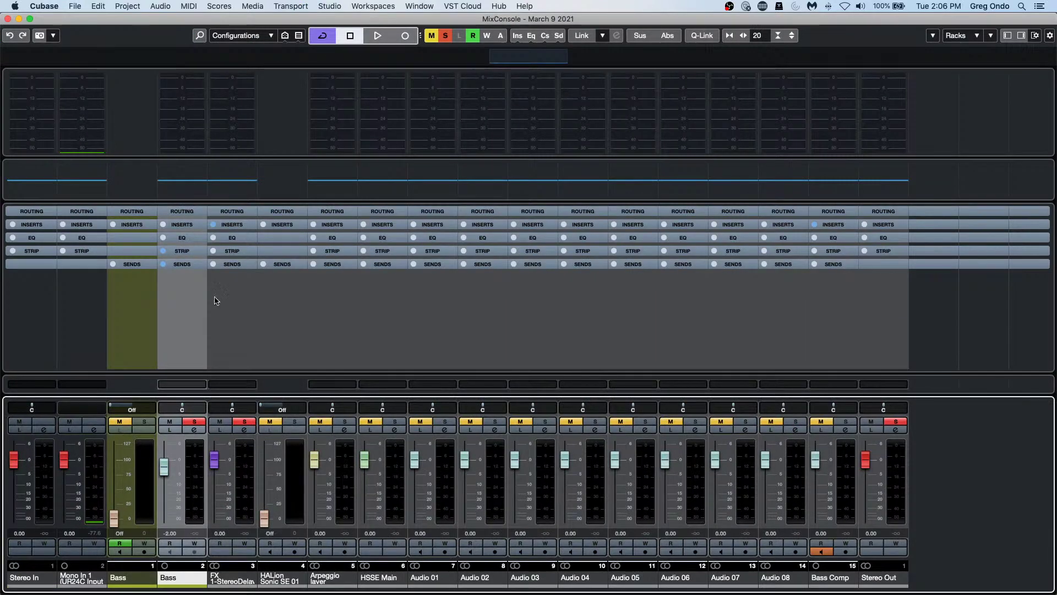
{"action": "left_click", "coordinate": [1008, 36]}
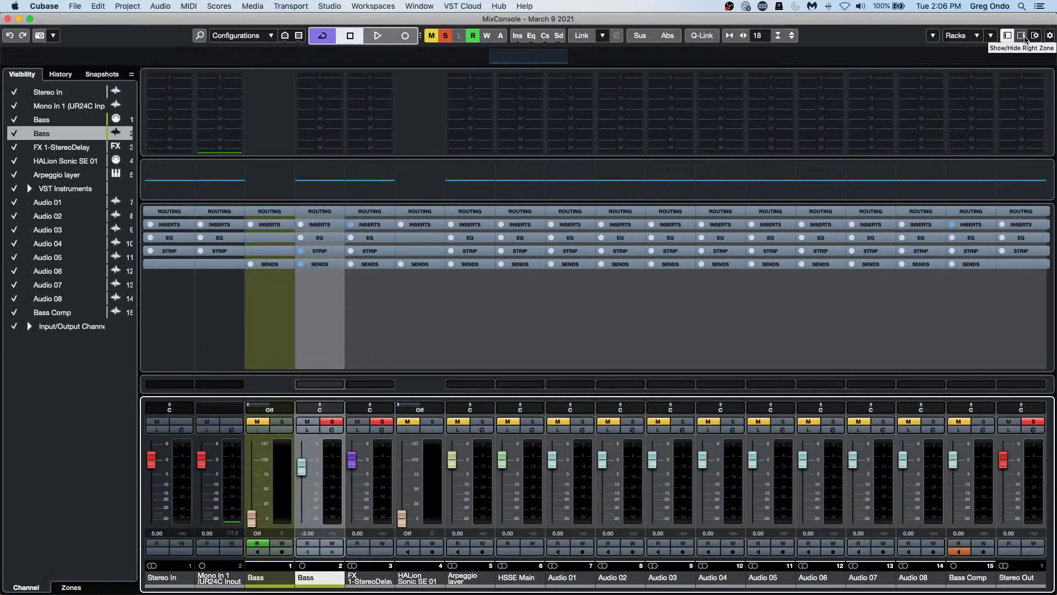
{"action": "left_click", "coordinate": [1021, 36]}
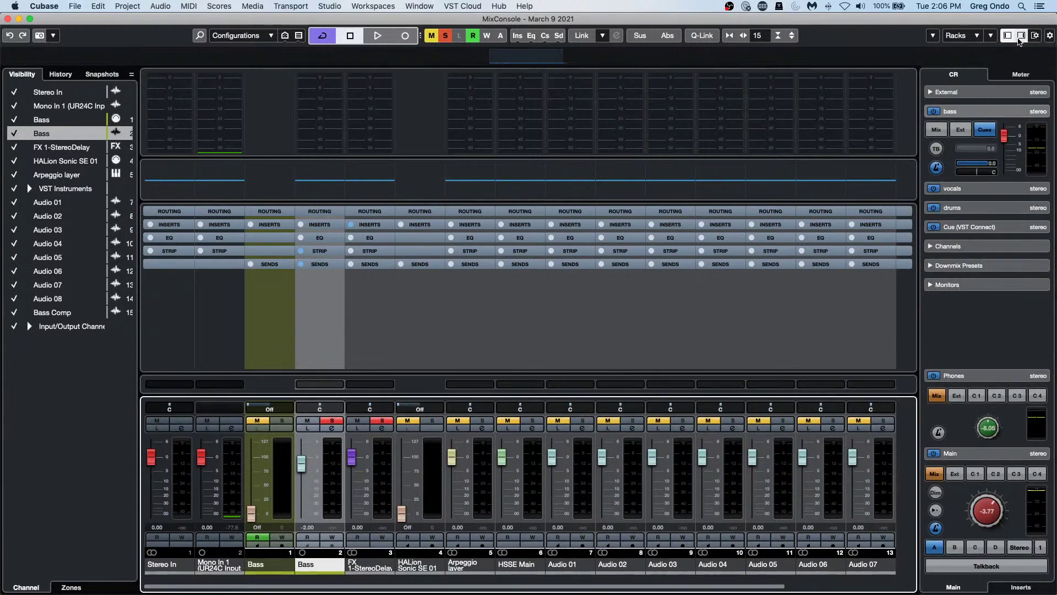
Step: Open MixConsole 2, filter it to only group channels, FX channels and VCA faders, and close it
{"action": "left_click", "coordinate": [329, 6]}
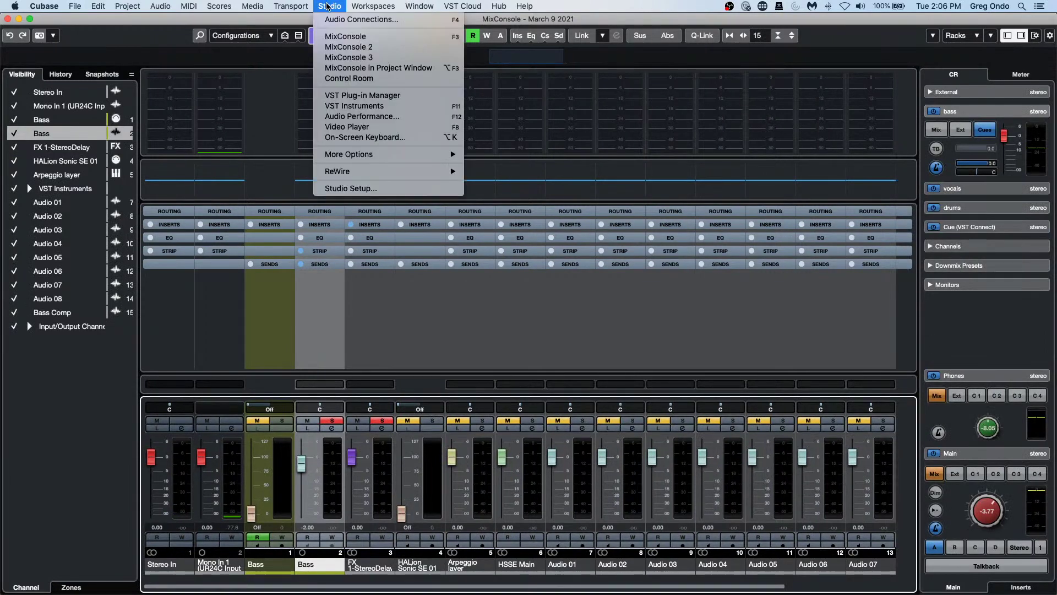
{"action": "mouse_move", "coordinate": [361, 10]}
{"action": "mouse_move", "coordinate": [329, 6]}
{"action": "left_click", "coordinate": [358, 47]}
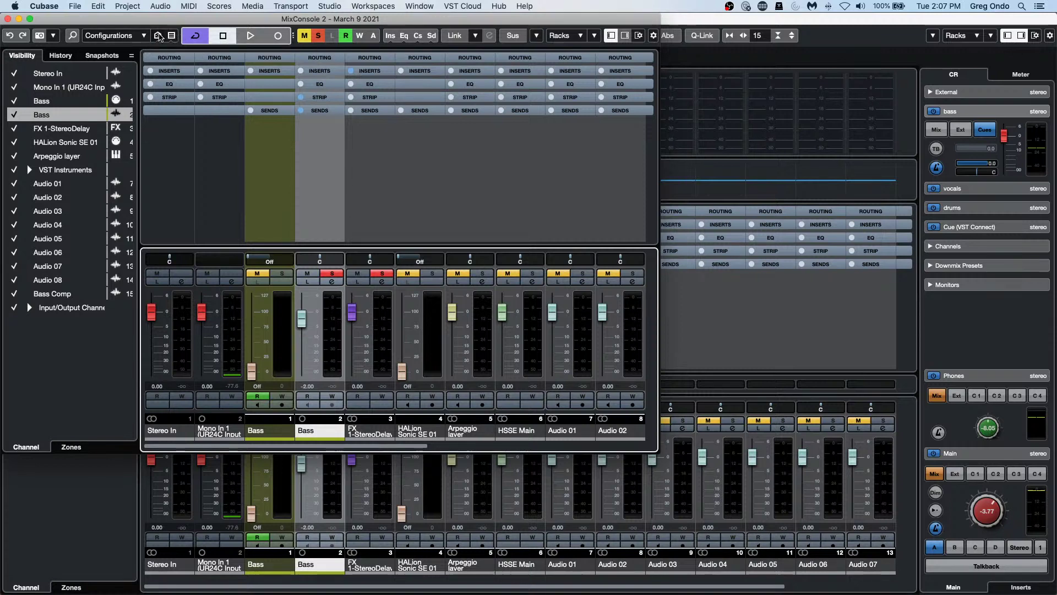
{"action": "left_click", "coordinate": [176, 36]}
{"action": "left_click", "coordinate": [180, 68]}
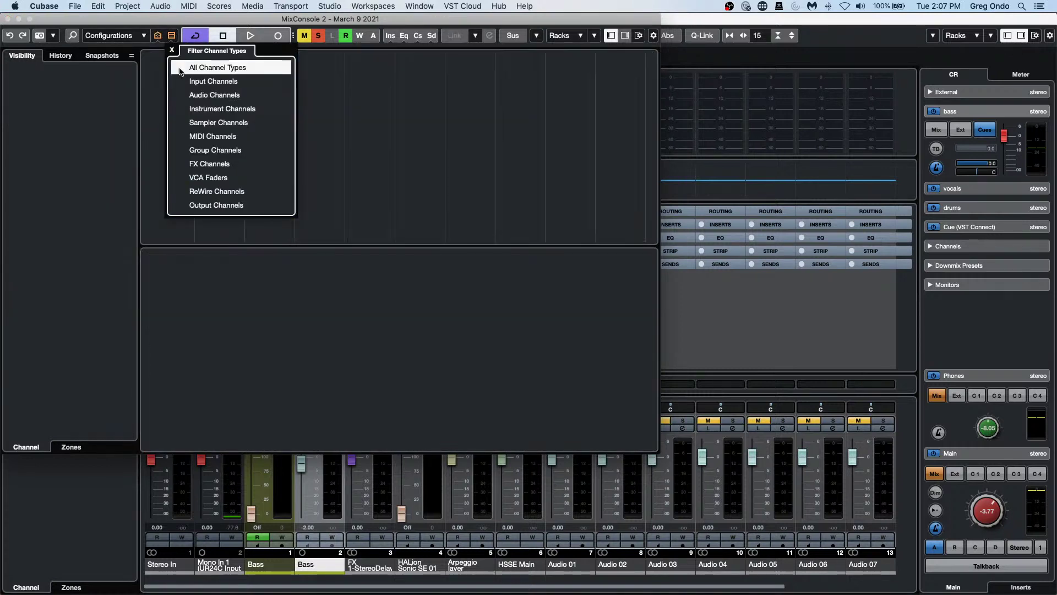
{"action": "left_click", "coordinate": [176, 151]}
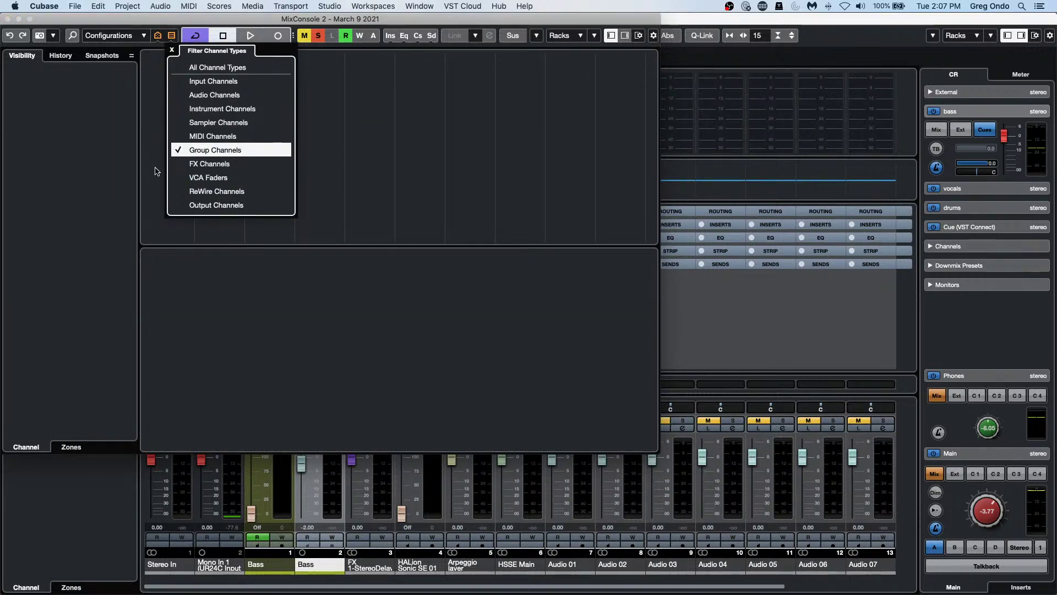
{"action": "left_click", "coordinate": [179, 165]}
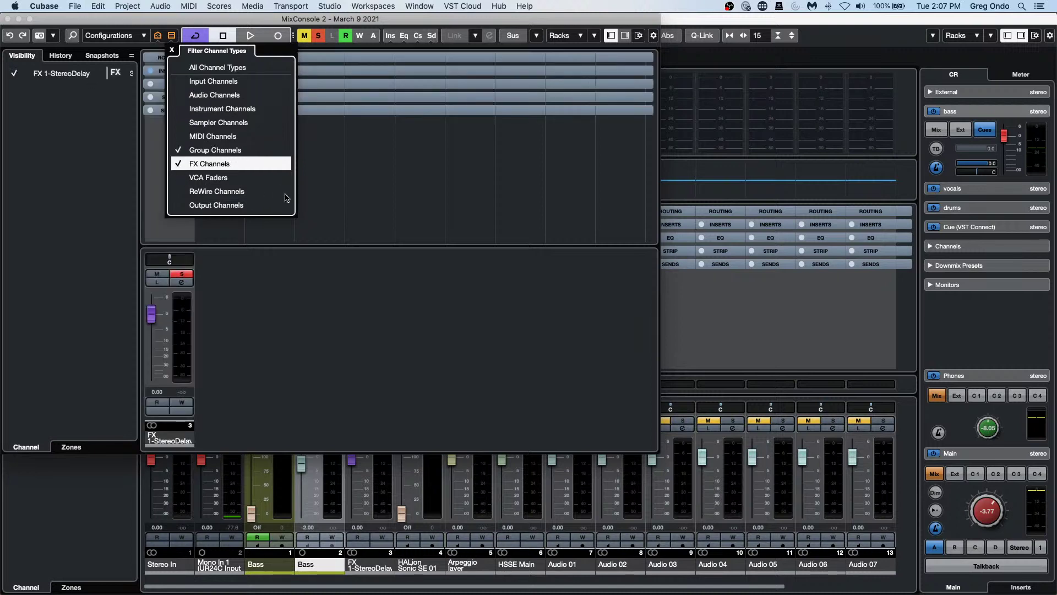
{"action": "left_click", "coordinate": [178, 179]}
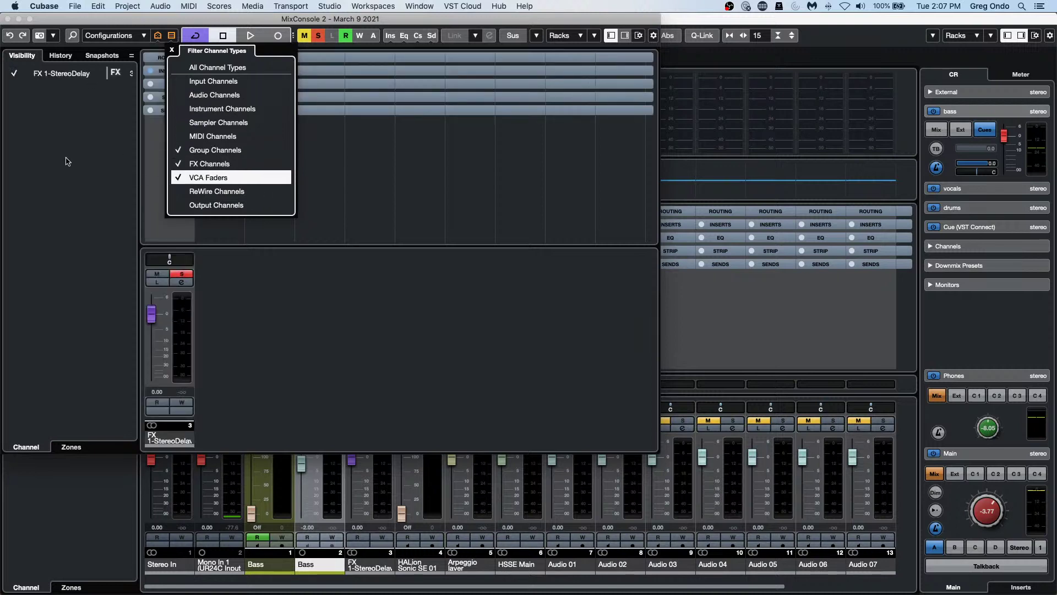
{"action": "left_click", "coordinate": [8, 19]}
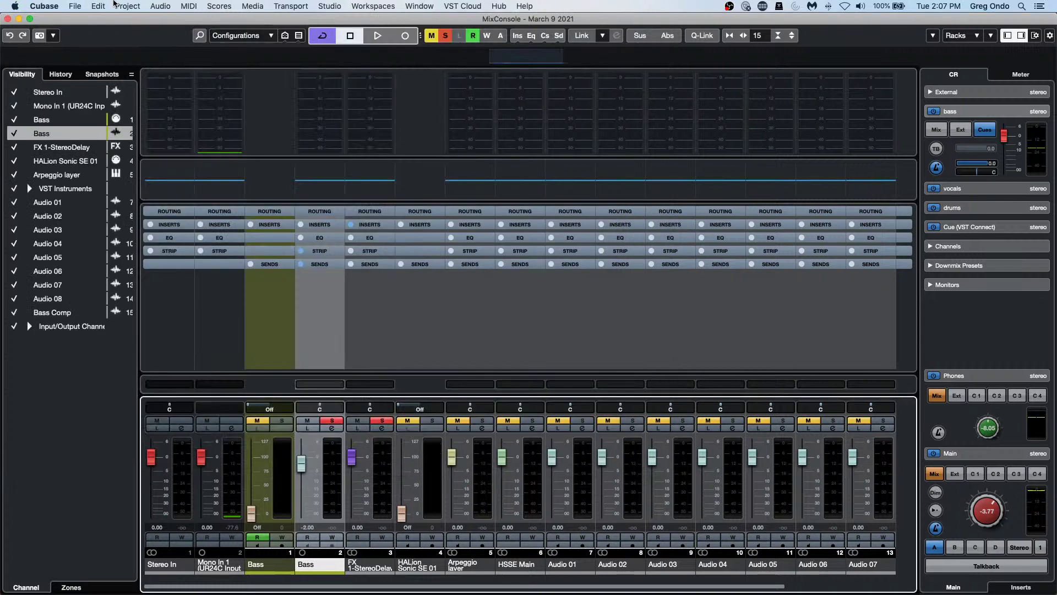
Step: Open MixConsole 3, filter it to only input and output channels, and close both it and the main MixConsole
{"action": "left_click", "coordinate": [291, 6]}
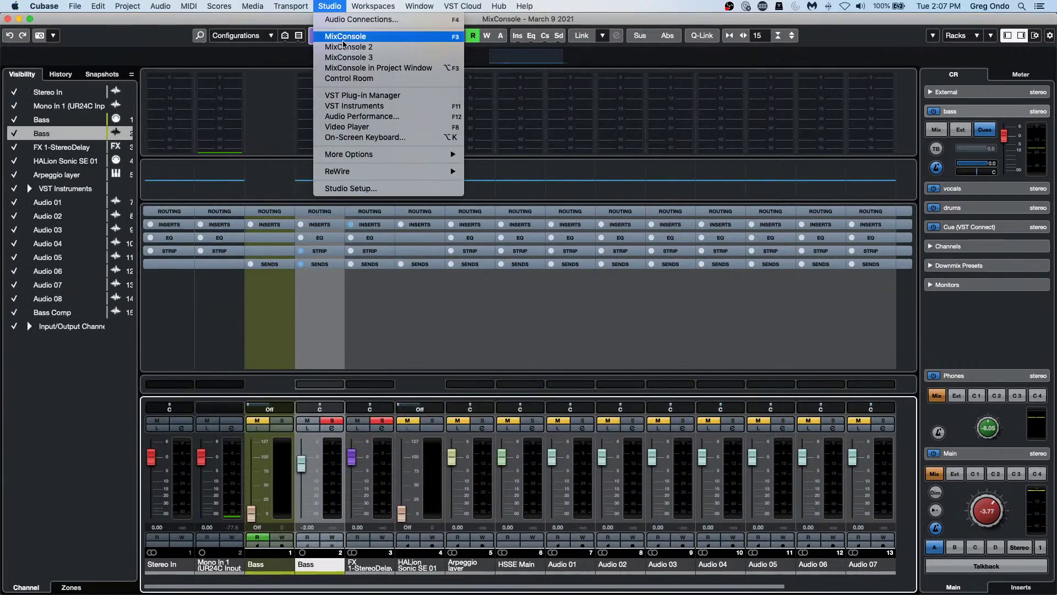
{"action": "left_click", "coordinate": [349, 57]}
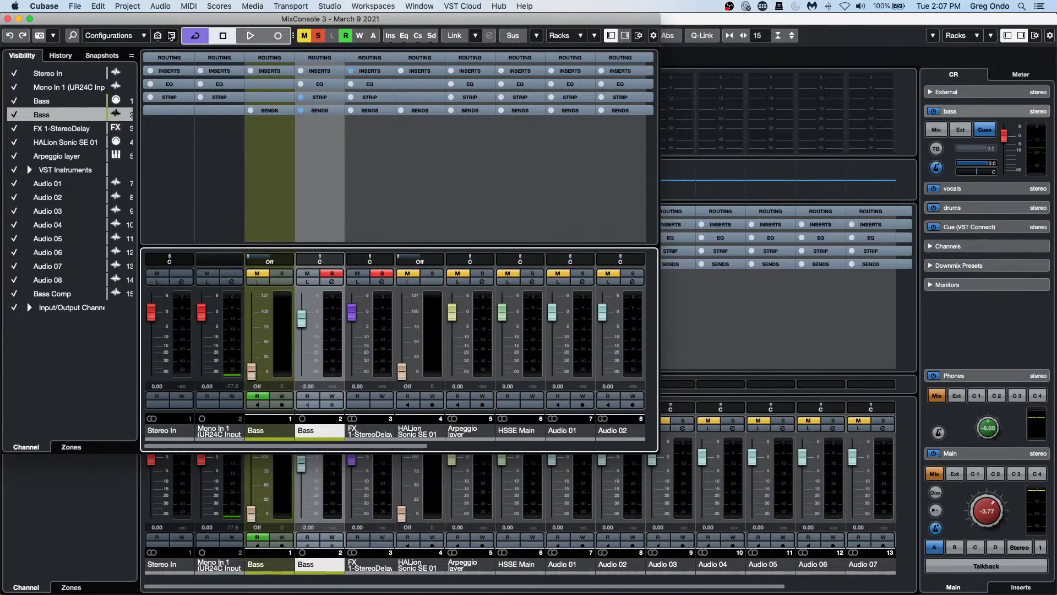
{"action": "left_click", "coordinate": [171, 35]}
{"action": "left_click", "coordinate": [170, 67]}
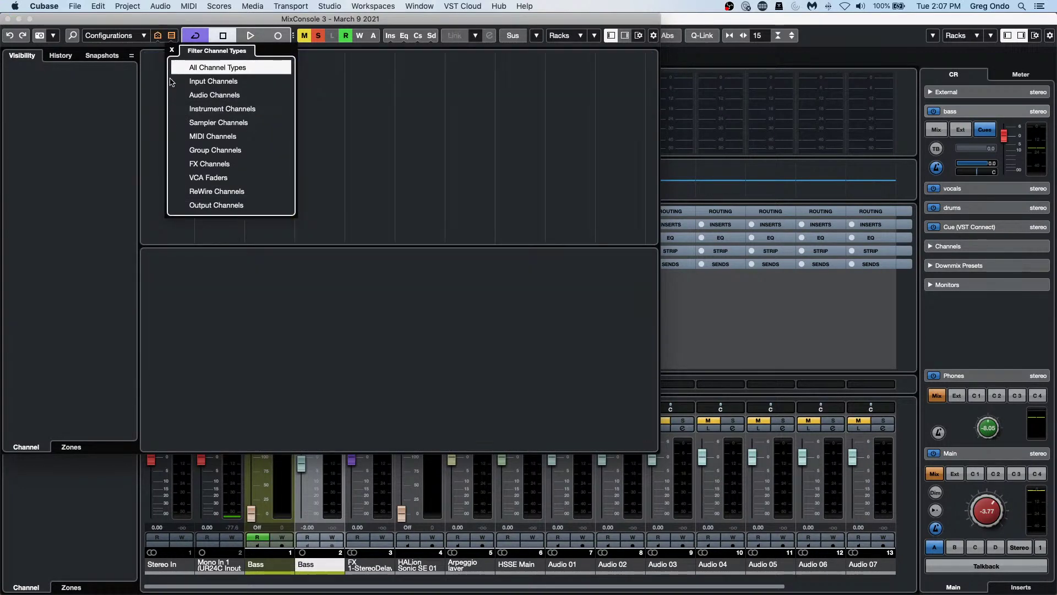
{"action": "left_click", "coordinate": [172, 81]}
{"action": "left_click", "coordinate": [181, 204]}
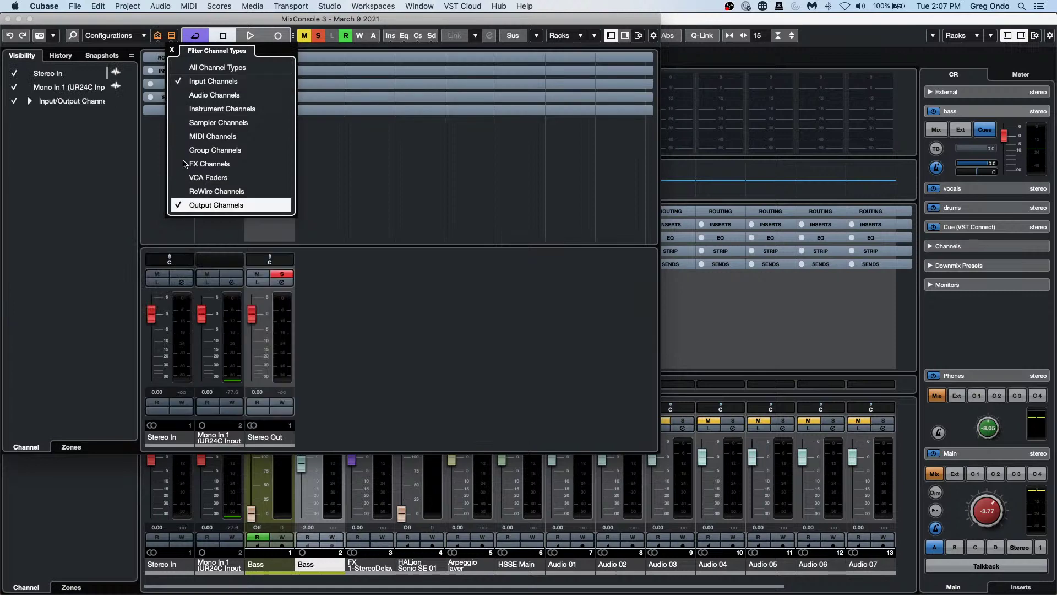
{"action": "left_click", "coordinate": [441, 166]}
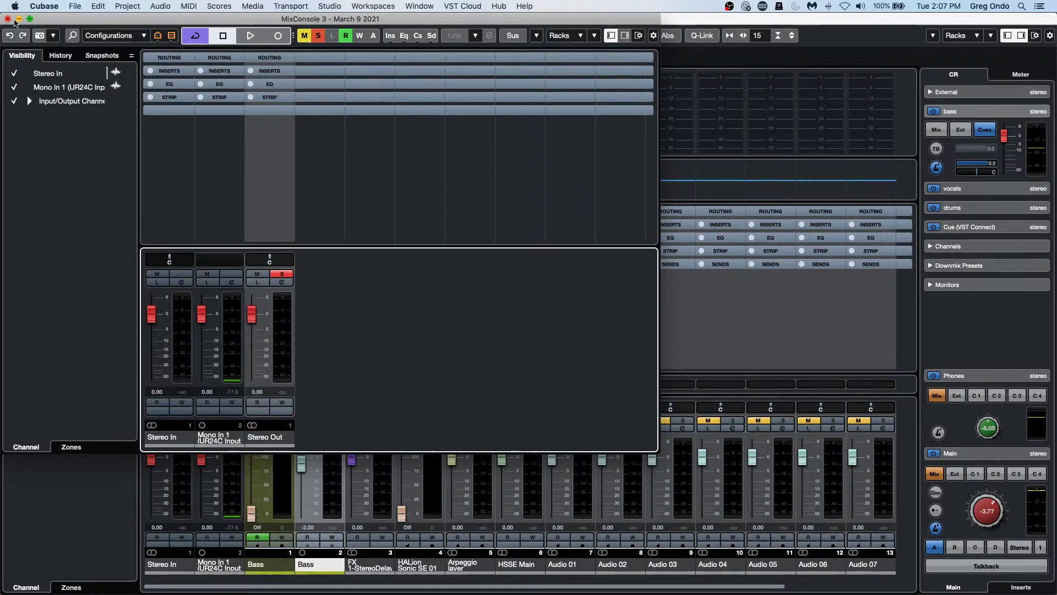
{"action": "left_click", "coordinate": [8, 19]}
{"action": "left_click", "coordinate": [7, 19]}
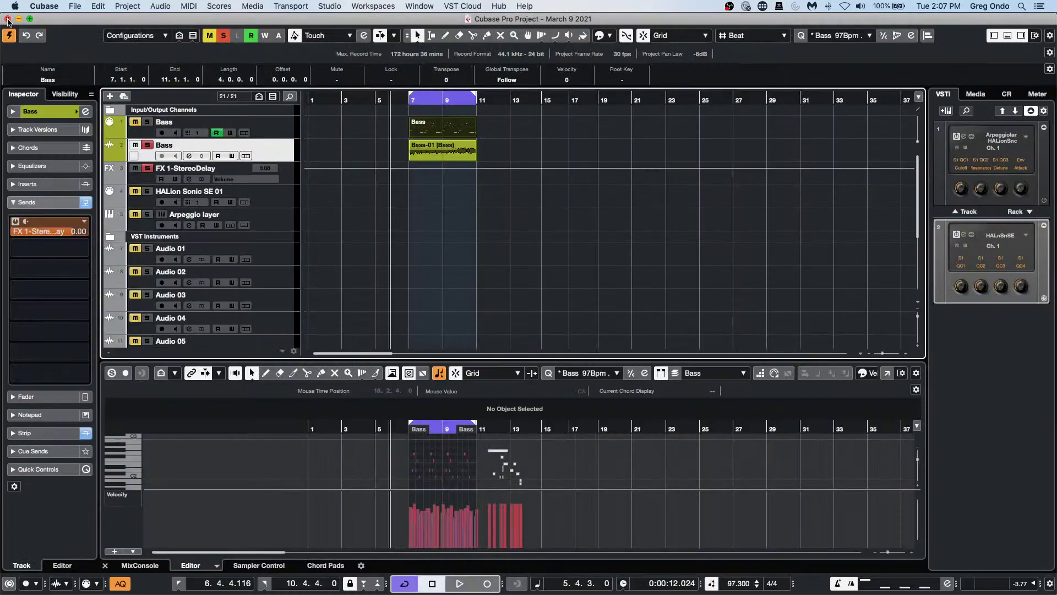
Step: Switch between MixConsole 3 and MixConsole 2 to compare their filtered channel views
{"action": "left_click", "coordinate": [374, 6]}
{"action": "mouse_move", "coordinate": [340, 6]}
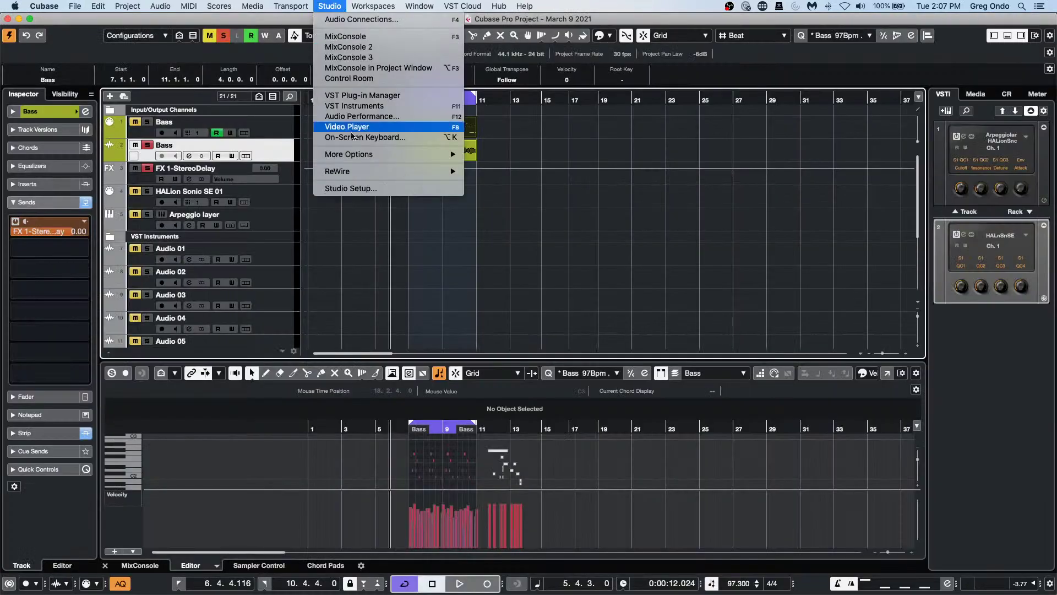
{"action": "left_click", "coordinate": [370, 58]}
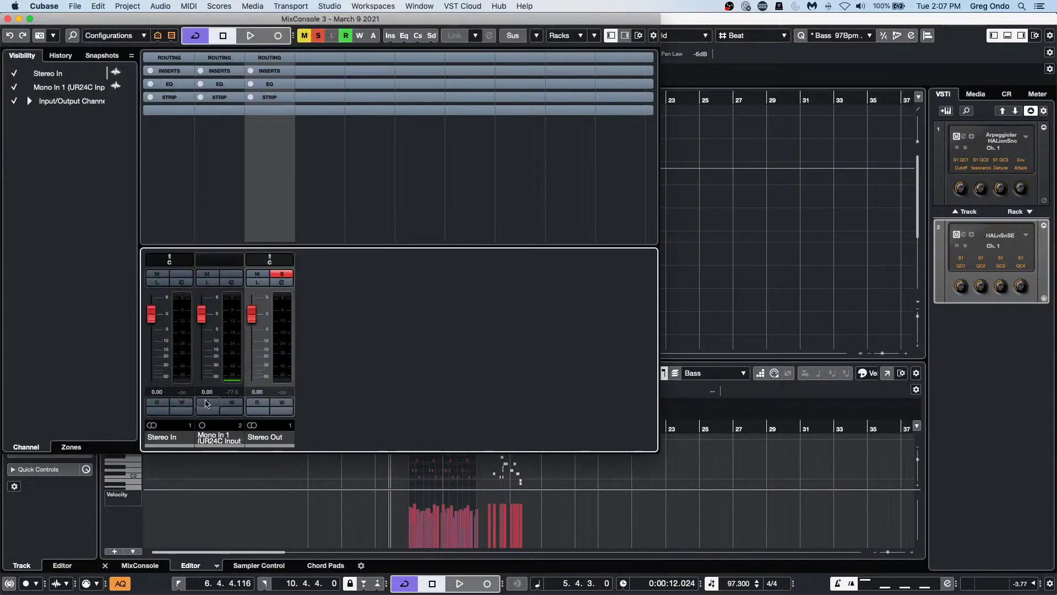
{"action": "left_click", "coordinate": [341, 7]}
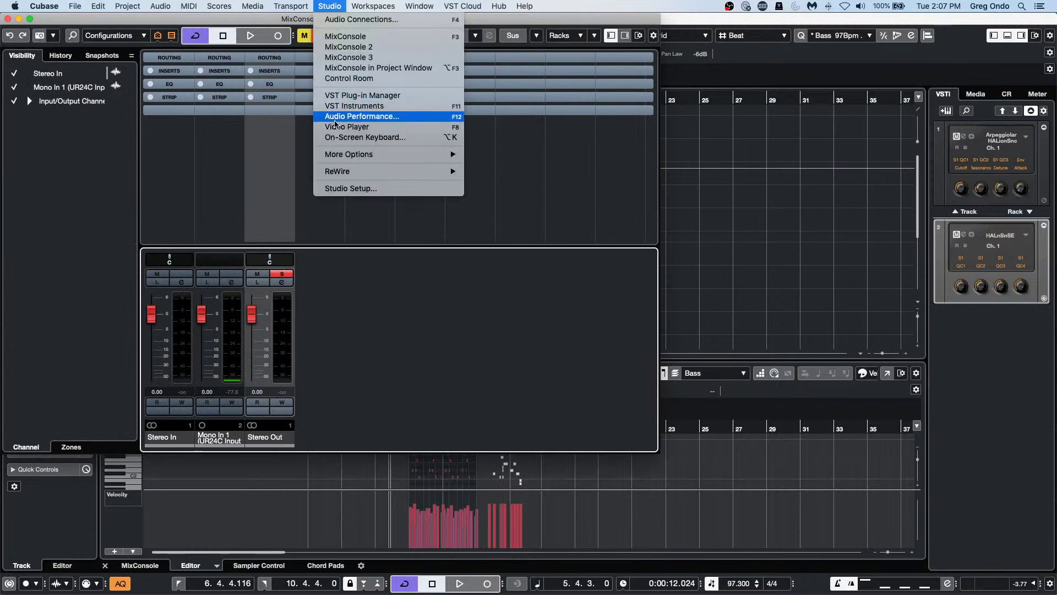
{"action": "left_click", "coordinate": [352, 47]}
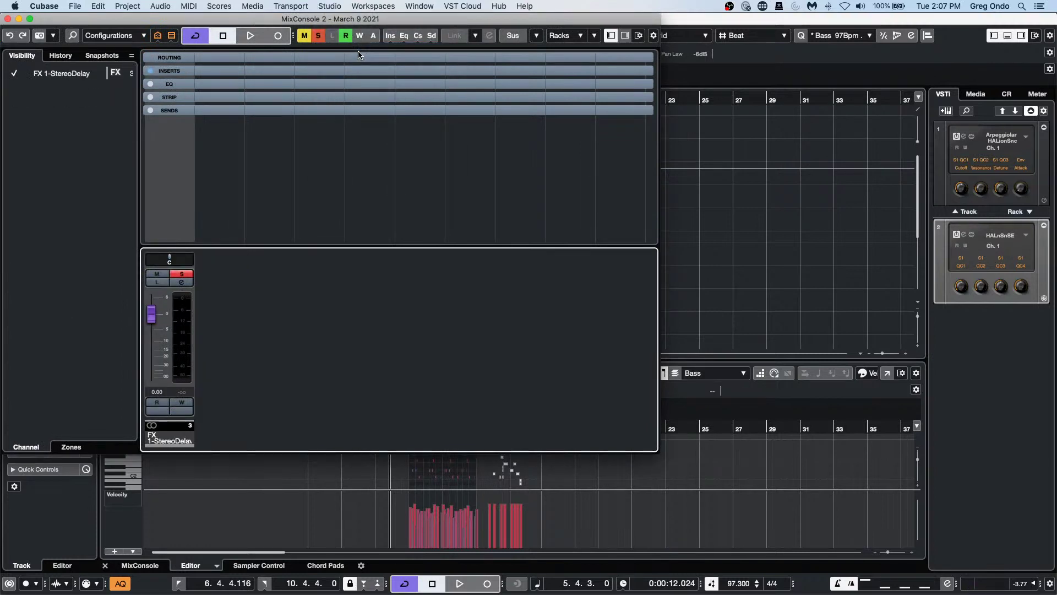
{"action": "left_click", "coordinate": [368, 6]}
{"action": "mouse_move", "coordinate": [339, 7]}
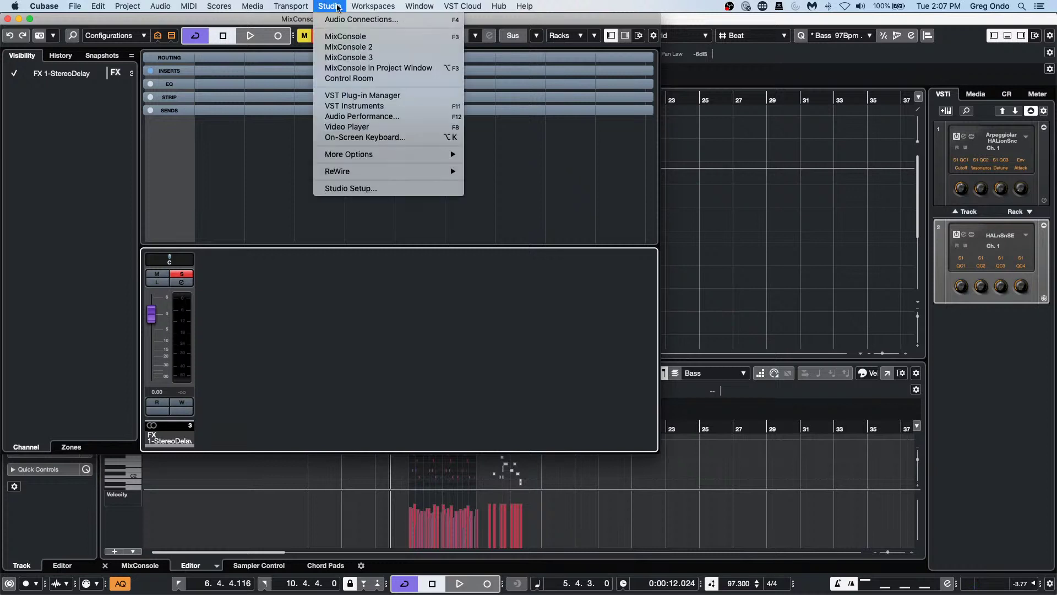
{"action": "left_click", "coordinate": [363, 57]}
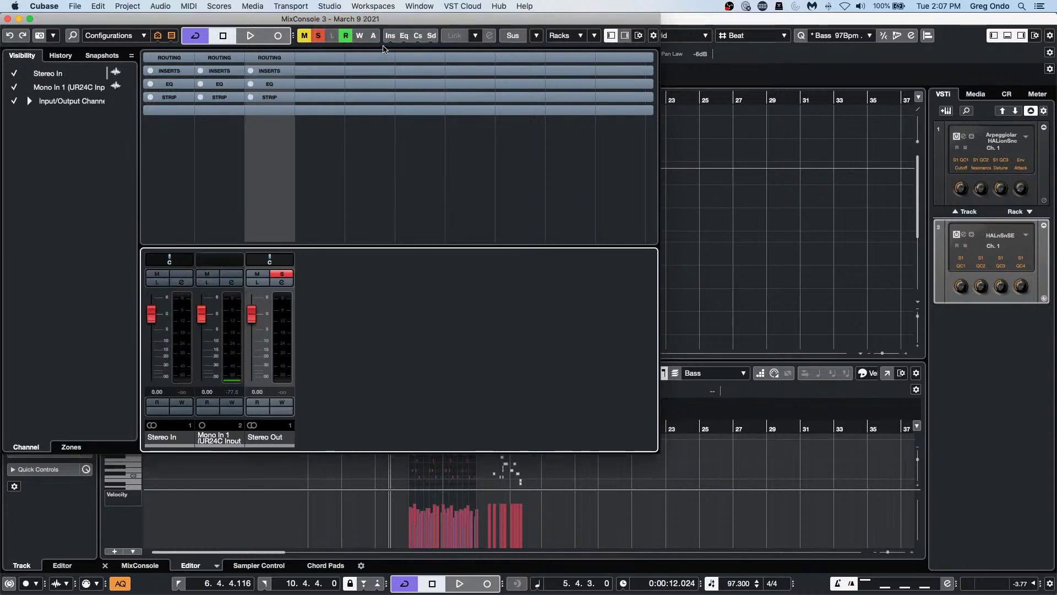
Step: Bring up the main MixConsole, and close it and MixConsole 3 to return to the project window
{"action": "left_click", "coordinate": [332, 6]}
{"action": "left_click", "coordinate": [341, 37]}
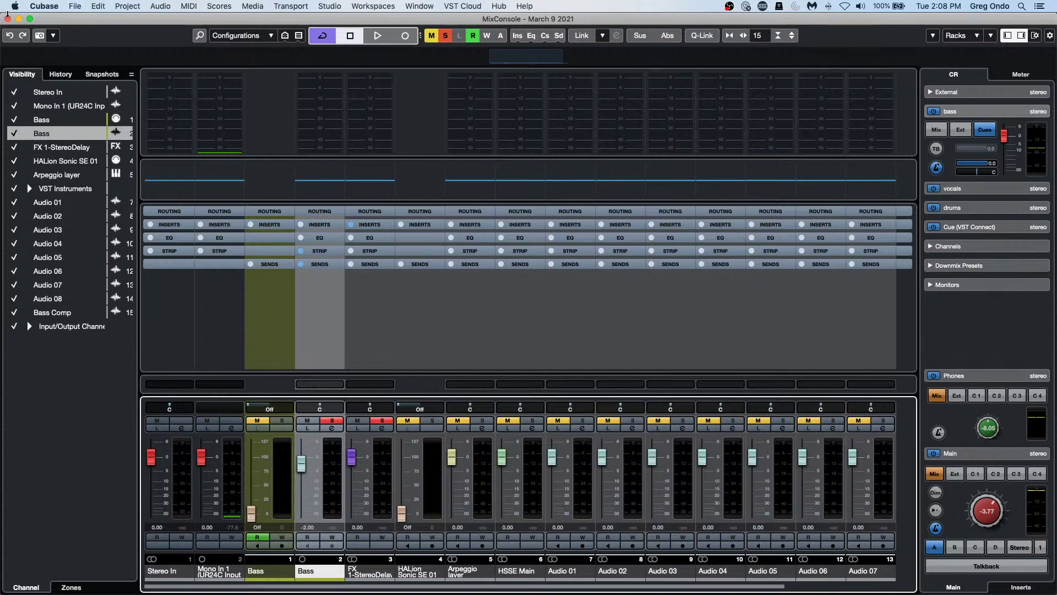
{"action": "left_click", "coordinate": [7, 19]}
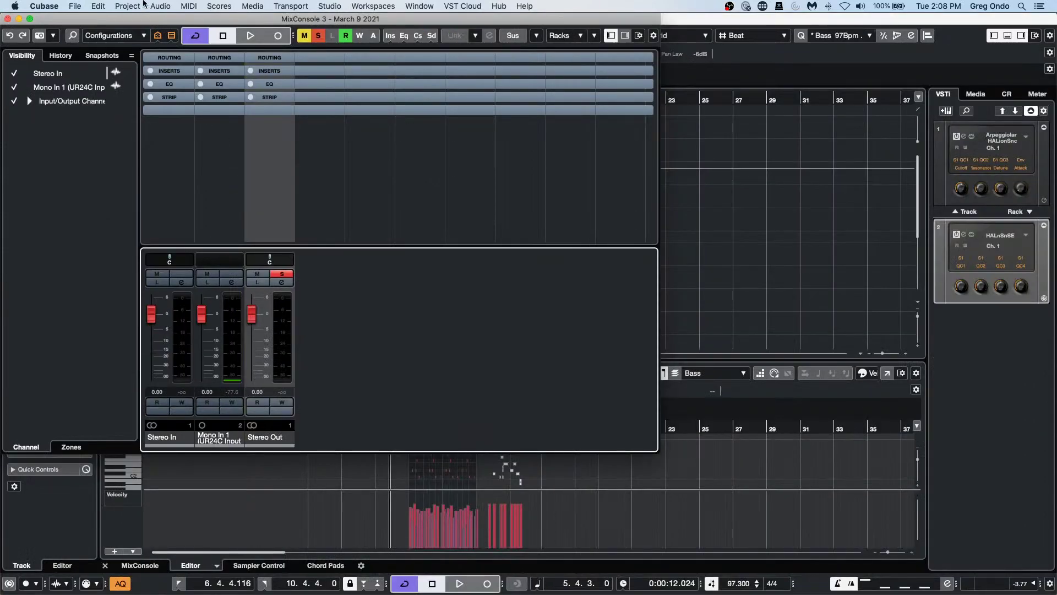
{"action": "left_click", "coordinate": [8, 19]}
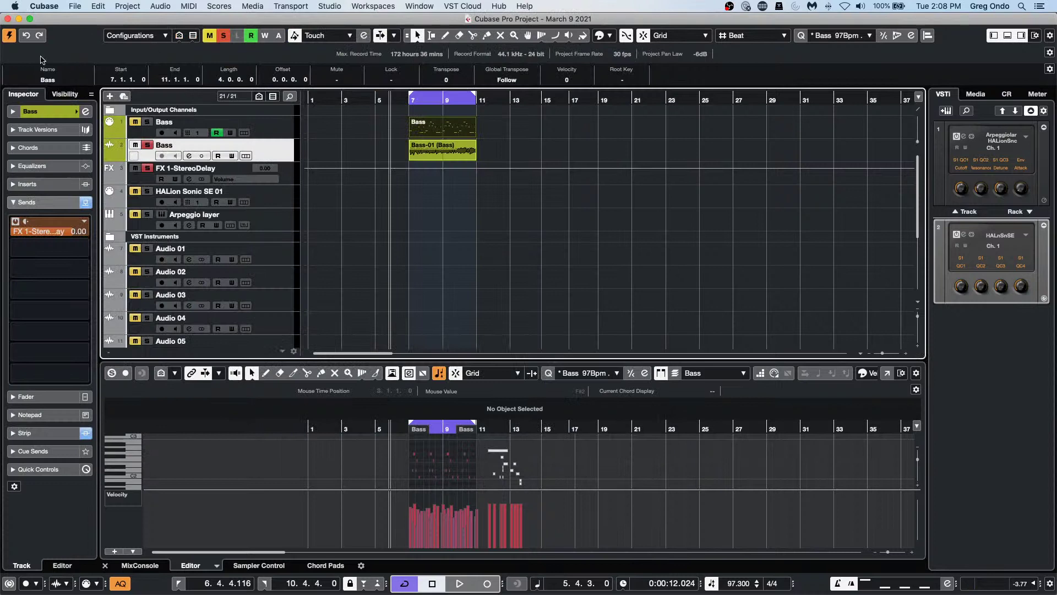
Step: Open the recent project Bach - Brandenburg Concerto no 3 and activate it
{"action": "left_click", "coordinate": [82, 4]}
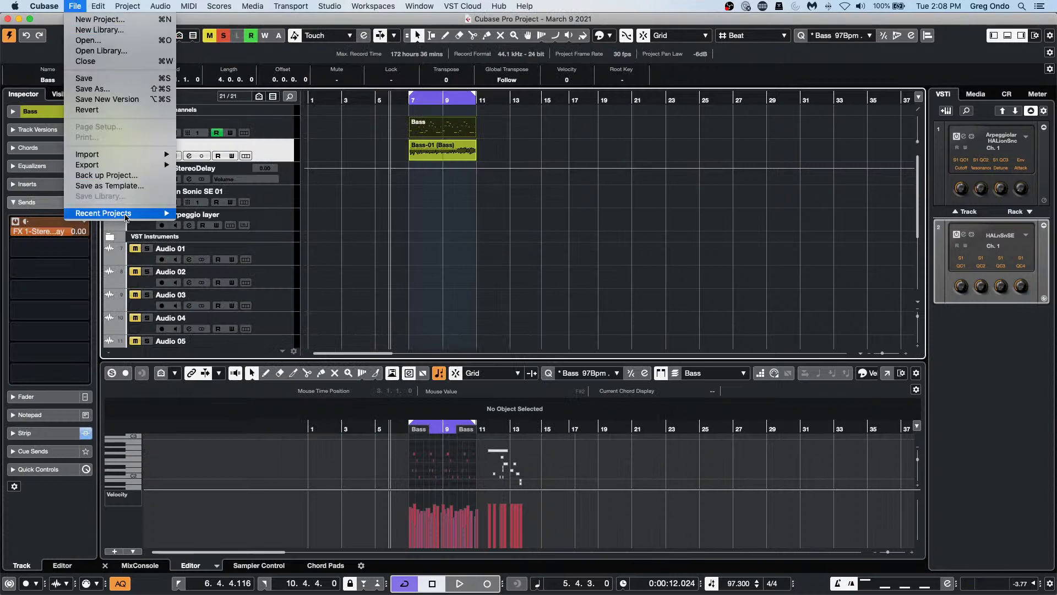
{"action": "mouse_move", "coordinate": [110, 213]}
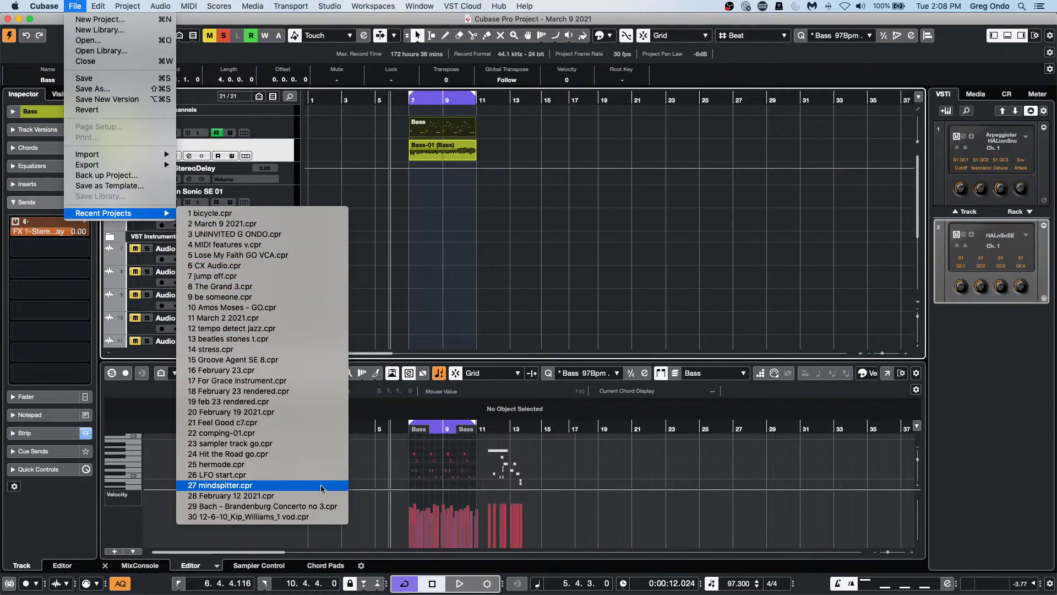
{"action": "left_click", "coordinate": [324, 507]}
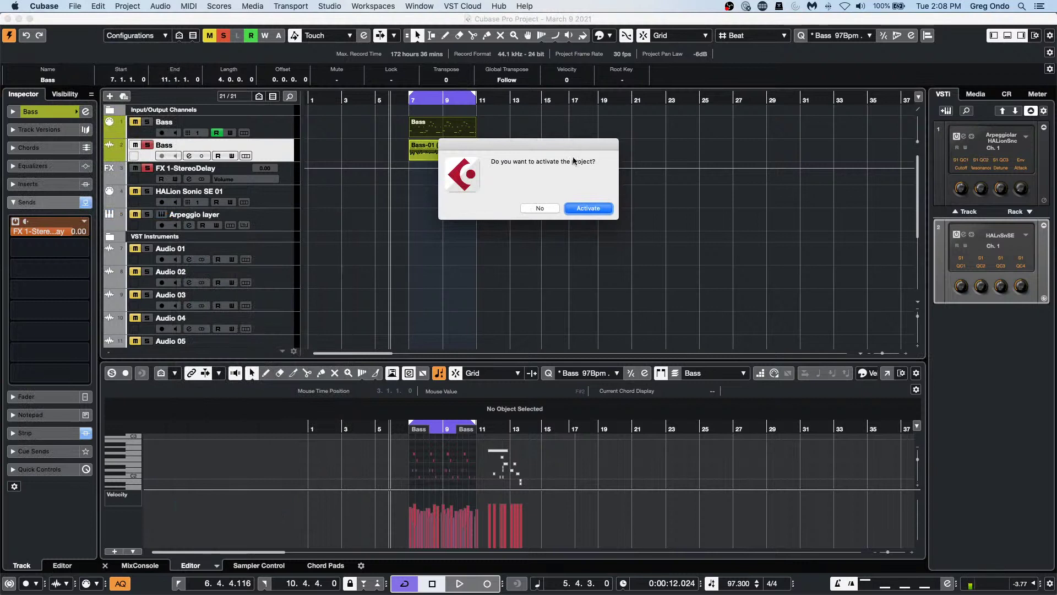
{"action": "left_click", "coordinate": [587, 209]}
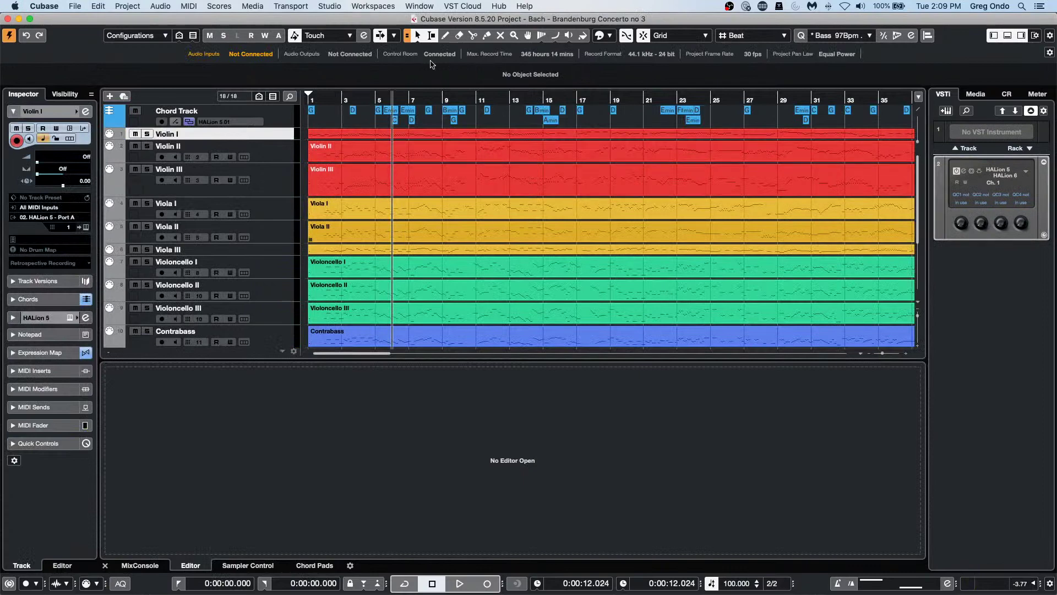
Step: Show the full length of the arrangement and select all MIDI parts from Violin I to Contrabass
{"action": "left_click_drag", "start_coordinate": [441, 98], "coordinate": [438, 76]}
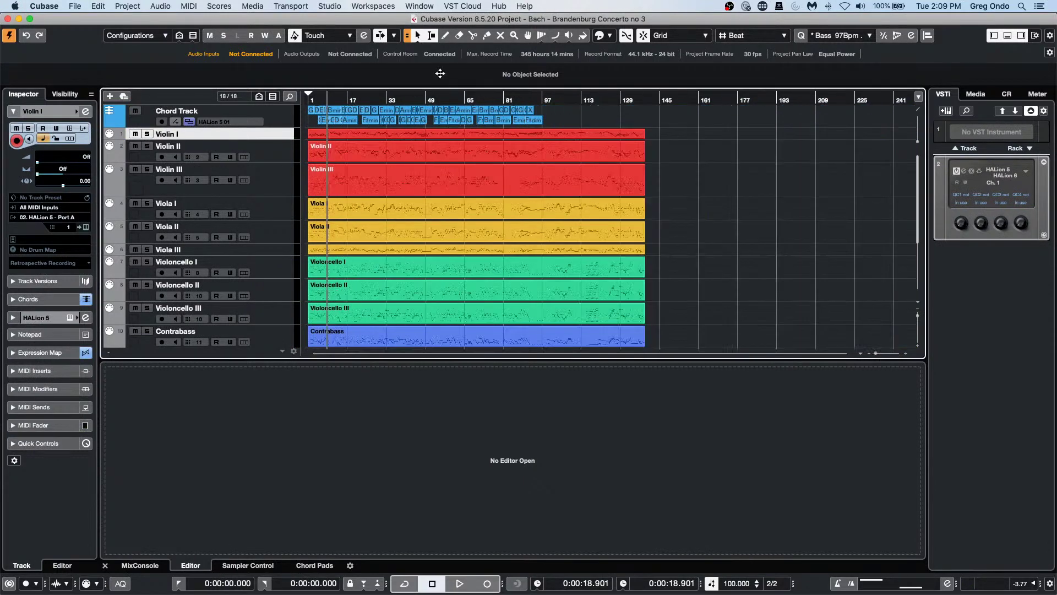
{"action": "left_click_drag", "start_coordinate": [661, 340], "coordinate": [703, 178]}
{"action": "scroll", "coordinate": [703, 178], "scroll_direction": "down", "scroll_amount": 5}
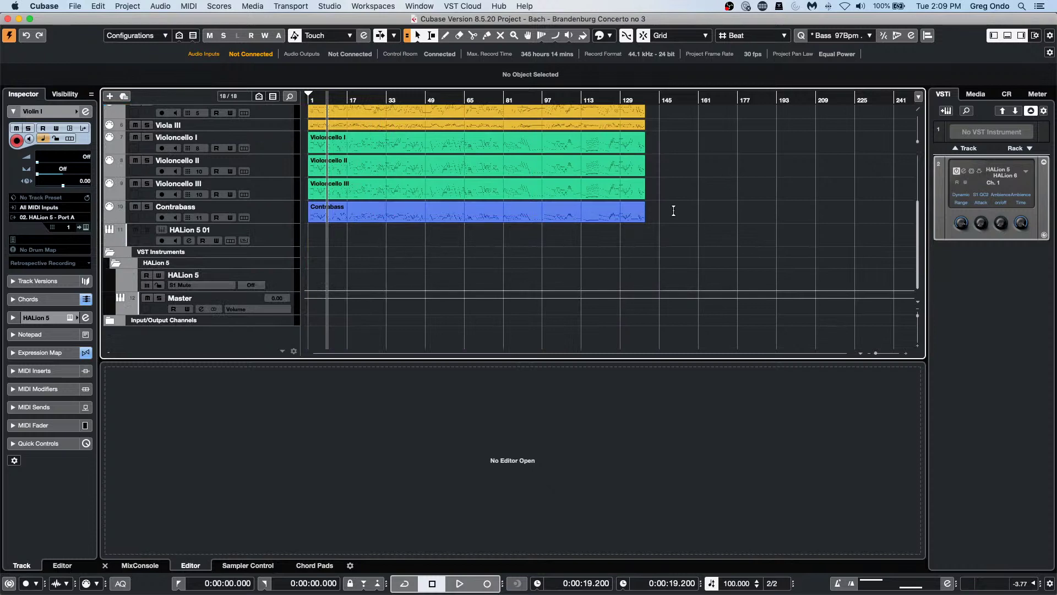
{"action": "left_click_drag", "start_coordinate": [668, 218], "coordinate": [342, 138]}
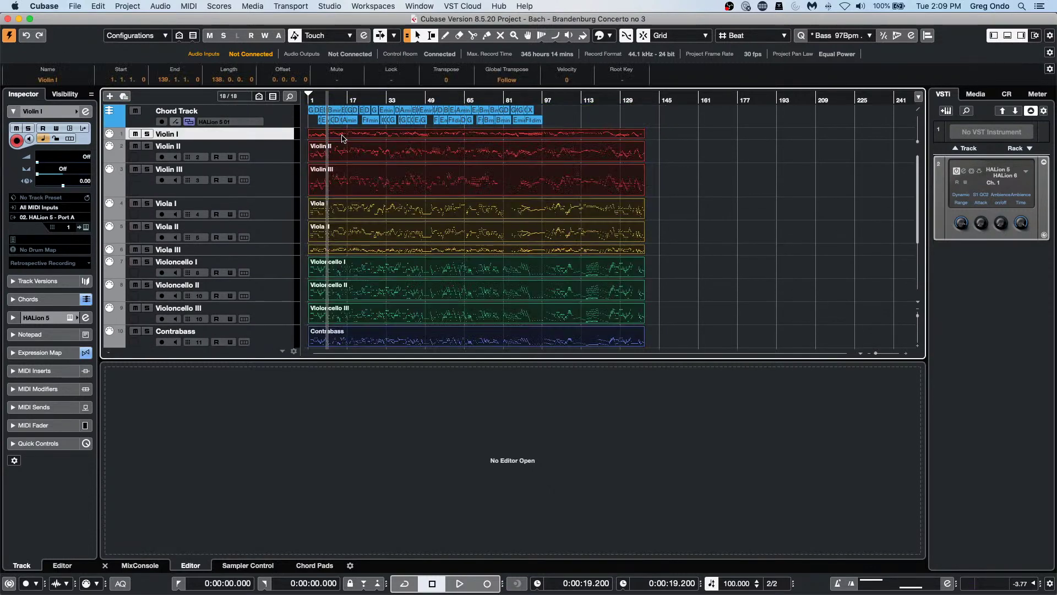
Step: Play two short excerpts of the concerto, stopping playback after each
{"action": "key", "text": "space"}
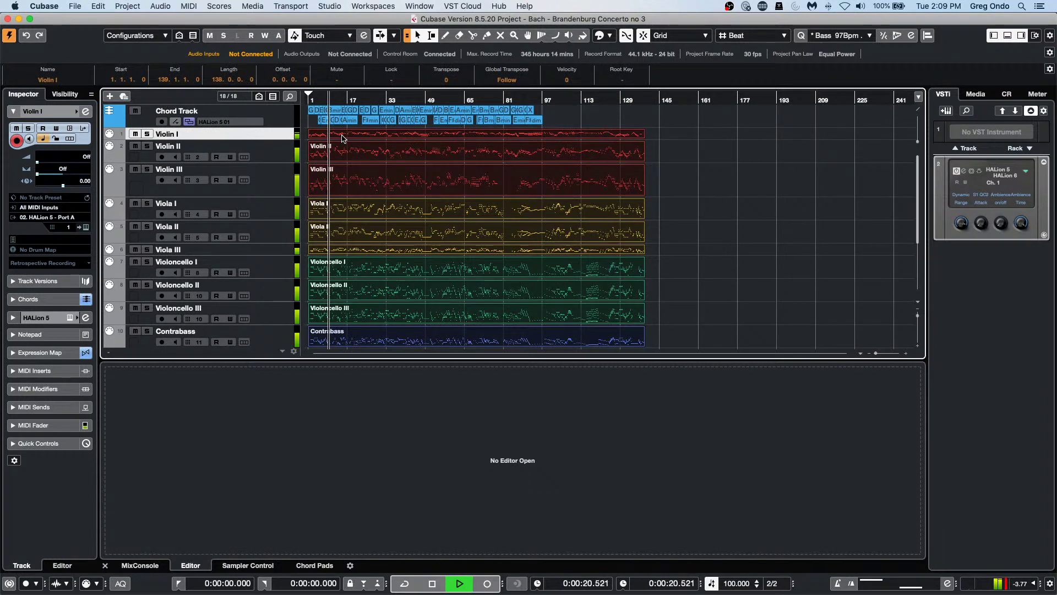
{"action": "key", "text": "space"}
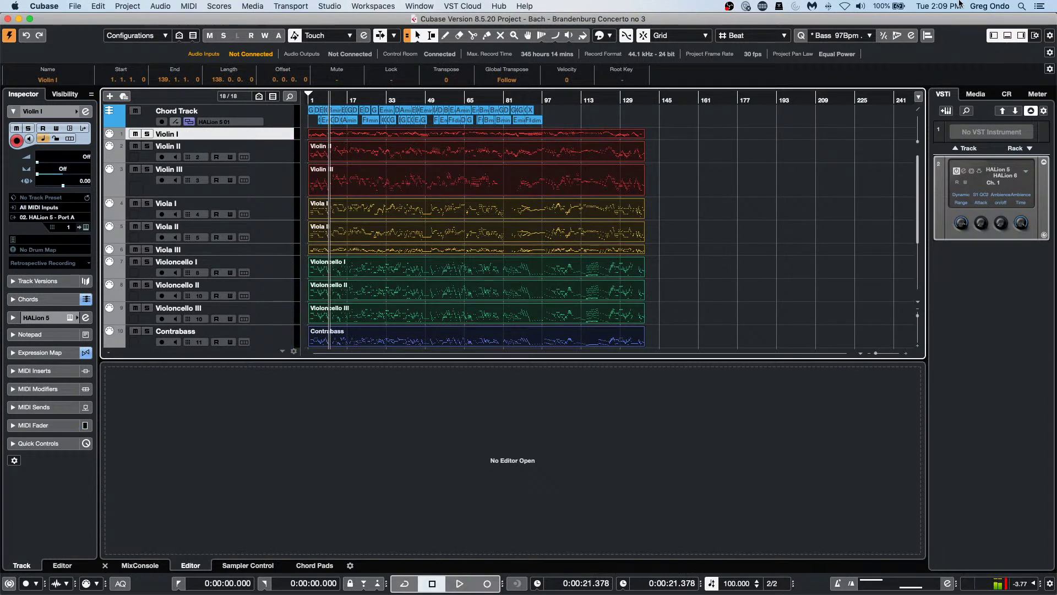
{"action": "left_click", "coordinate": [525, 194]}
{"action": "left_click", "coordinate": [600, 147]}
{"action": "left_click", "coordinate": [548, 191]}
{"action": "key", "text": "space"}
{"action": "key", "text": "space"}
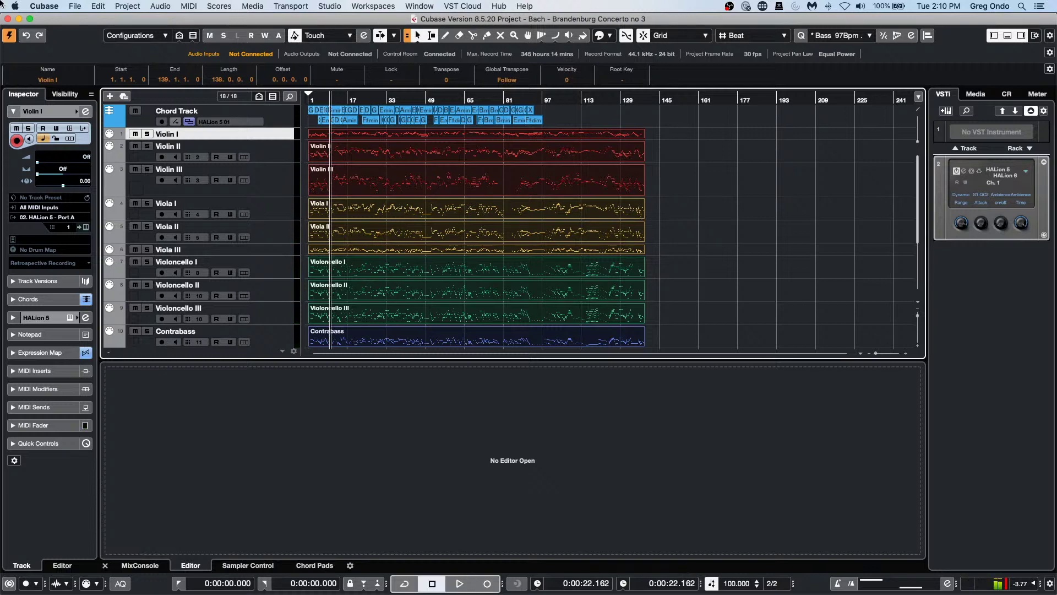
Step: Open the selected parts together in a separate Key Editor window and enlarge the note display by shrinking the Articulations lane
{"action": "key", "text": "Return"}
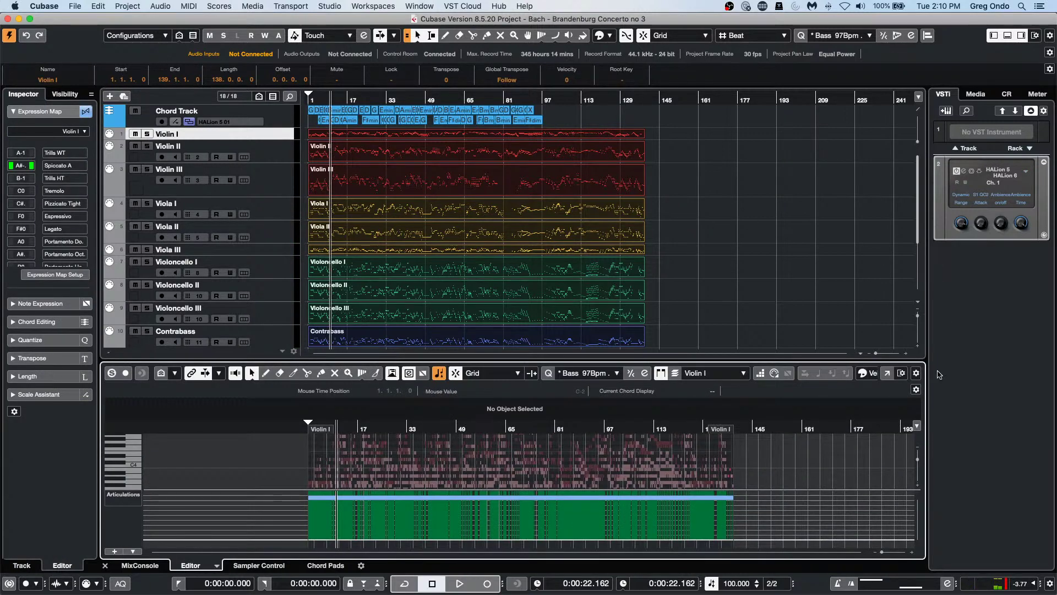
{"action": "left_click", "coordinate": [887, 372]}
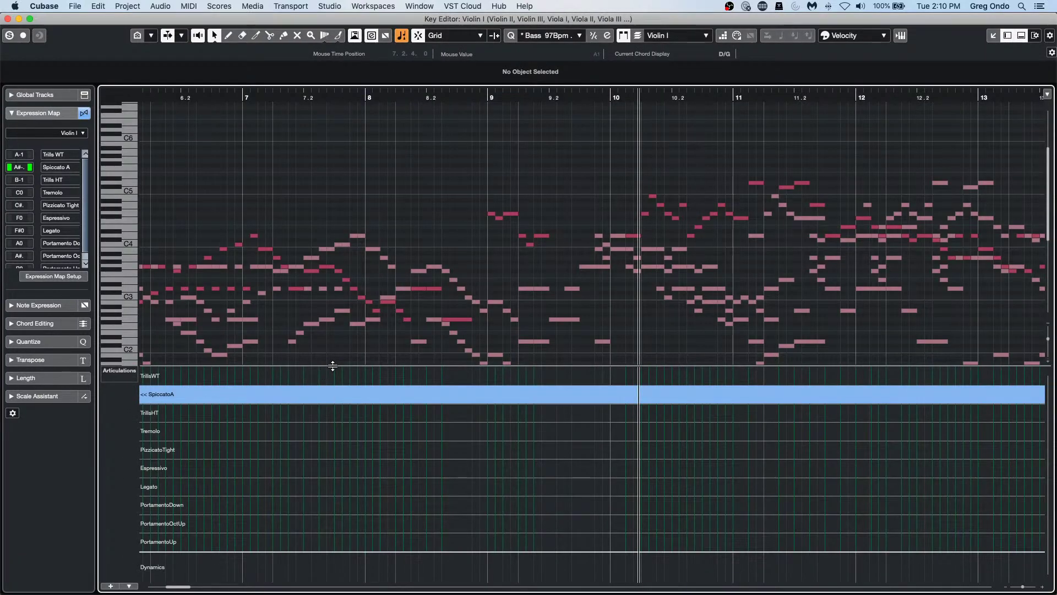
{"action": "left_click_drag", "start_coordinate": [331, 366], "coordinate": [317, 476]}
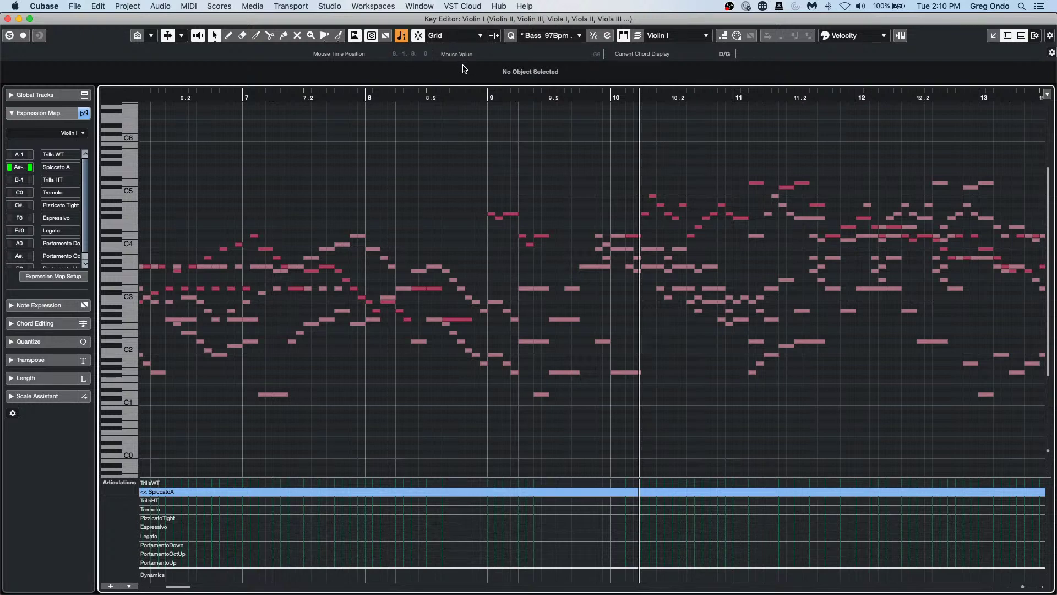
Step: Show about 49 bars in the Key Editor and set the event colors to Part
{"action": "left_click_drag", "start_coordinate": [417, 102], "coordinate": [408, 77]}
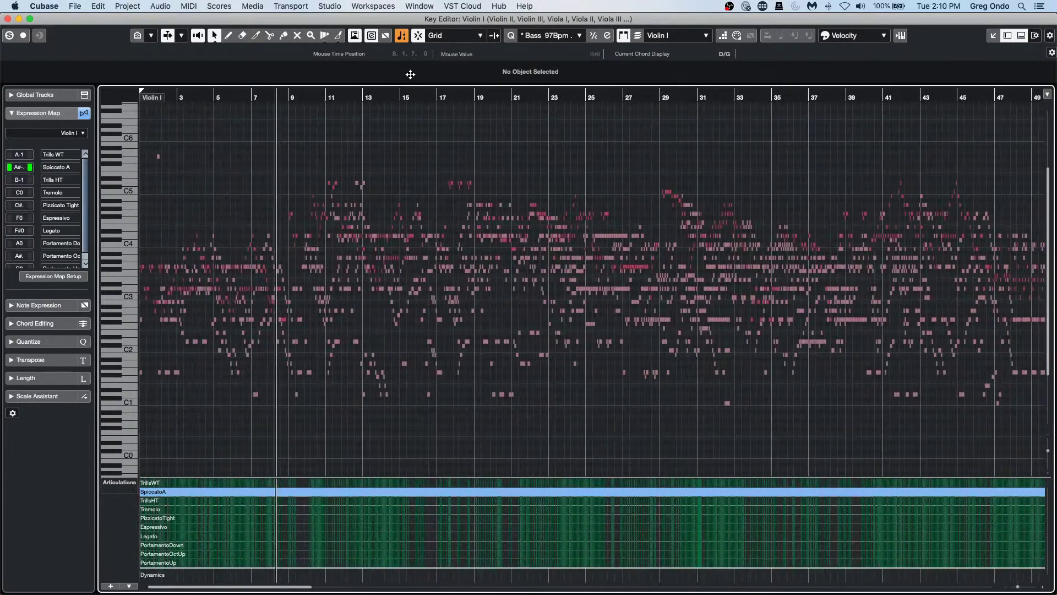
{"action": "left_click", "coordinate": [884, 38]}
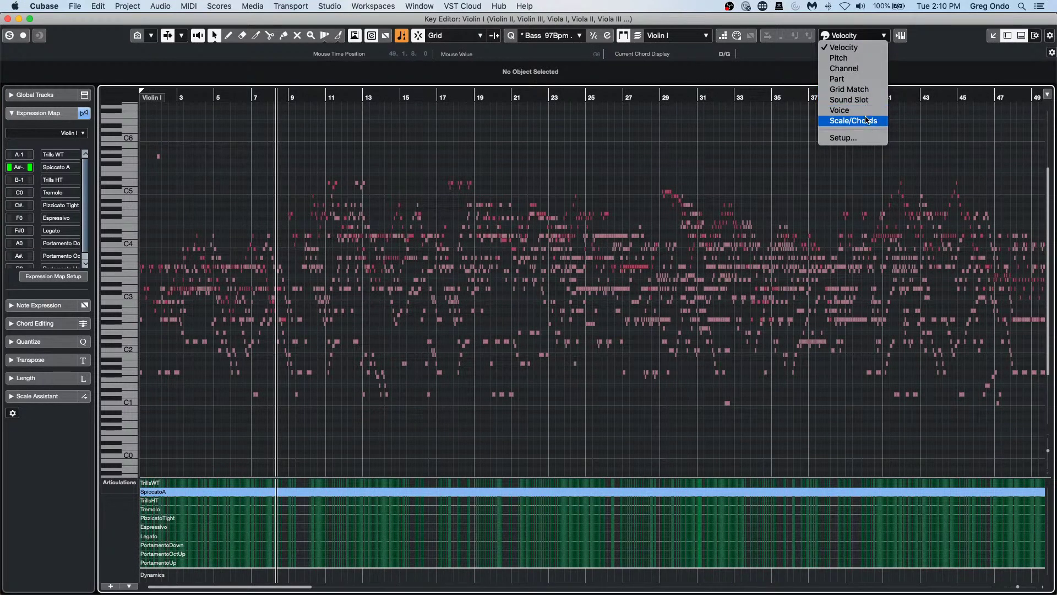
{"action": "left_click", "coordinate": [872, 79]}
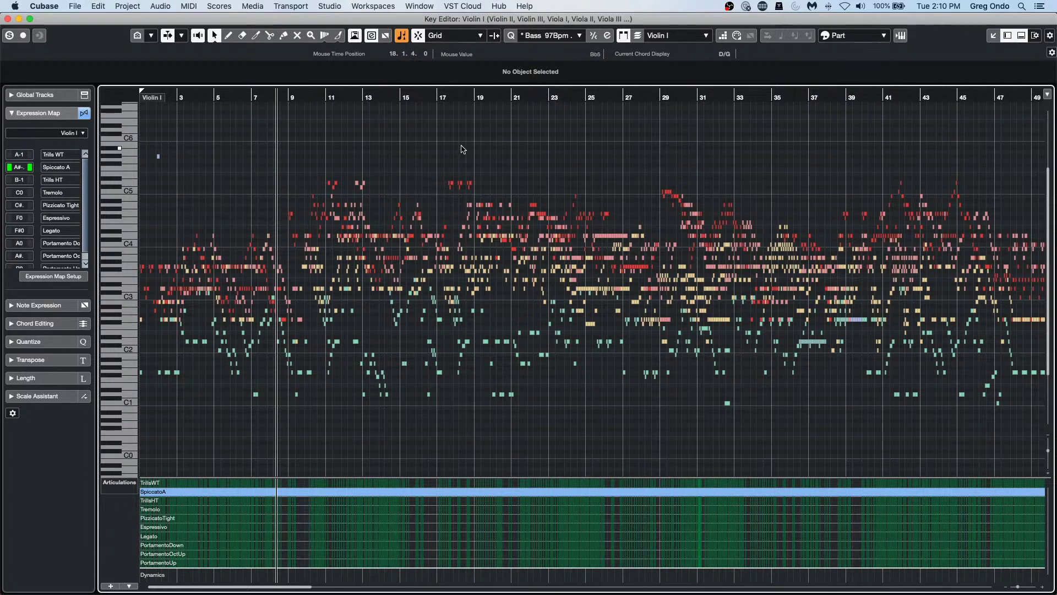
Step: Place the playback cursor just before bar 2 and play the color-coded parts in the Key Editor
{"action": "left_click", "coordinate": [170, 95]}
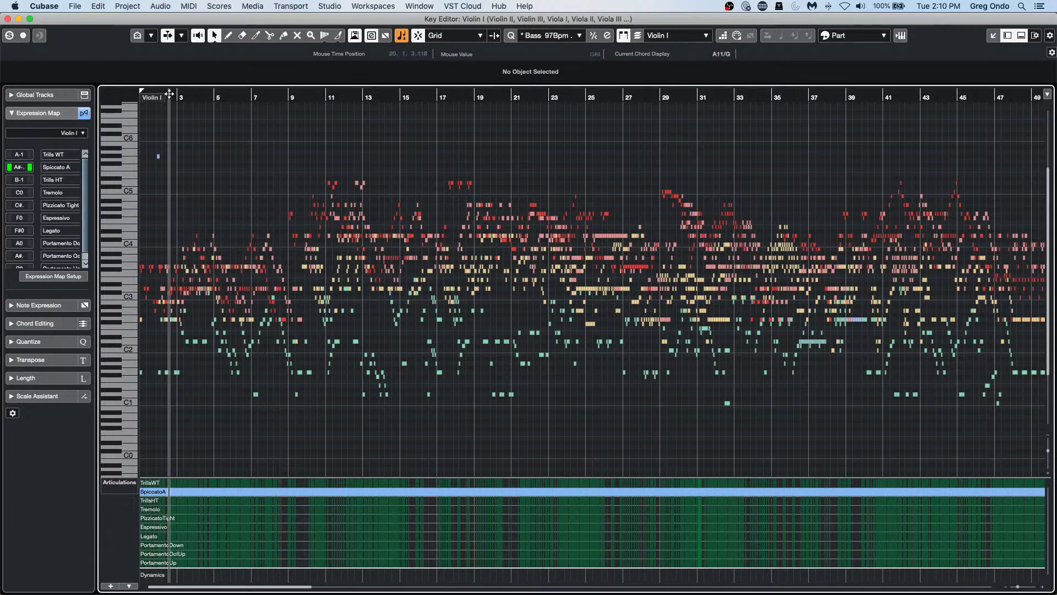
{"action": "left_click_drag", "start_coordinate": [169, 95], "coordinate": [160, 128]}
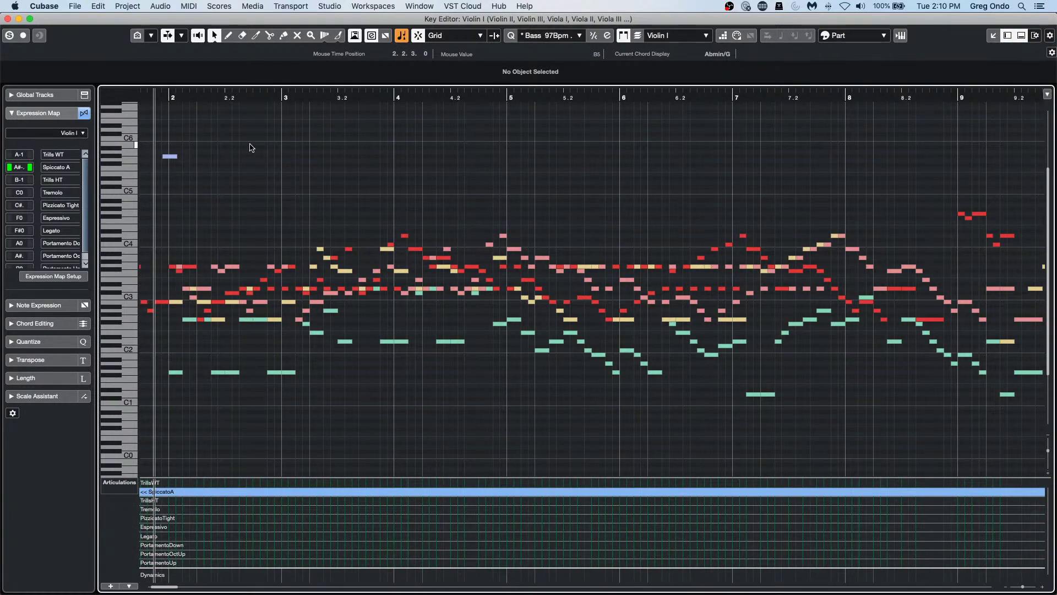
{"action": "key", "text": "space"}
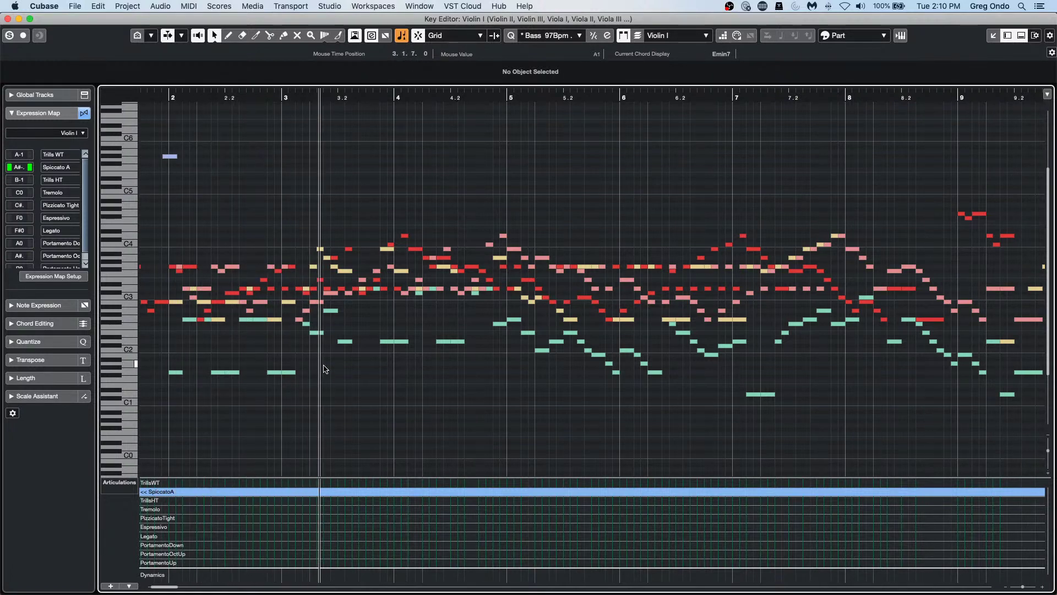
Step: Make Violoncello I the active part by selecting its low note at bar 3, and turn on Solo Editor
{"action": "left_click", "coordinate": [284, 373]}
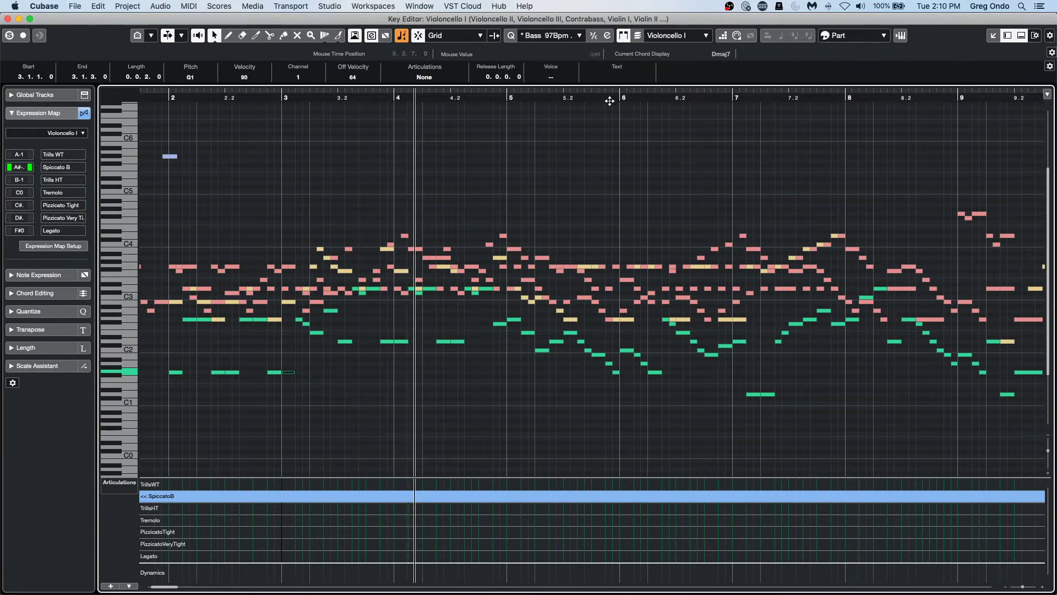
{"action": "left_click", "coordinate": [678, 35]}
{"action": "left_click", "coordinate": [609, 123]}
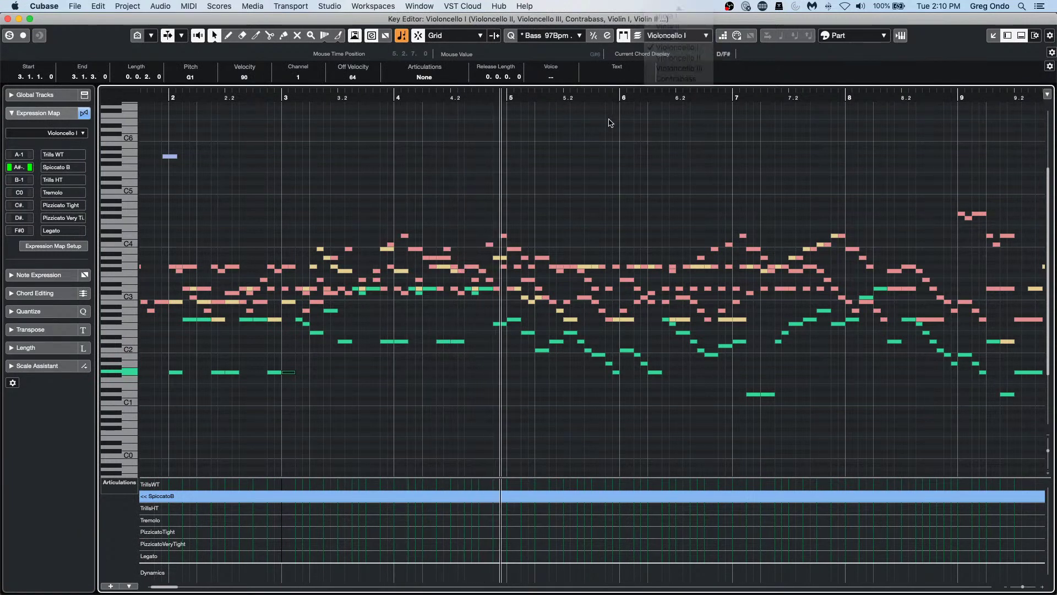
{"action": "left_click", "coordinate": [10, 36]}
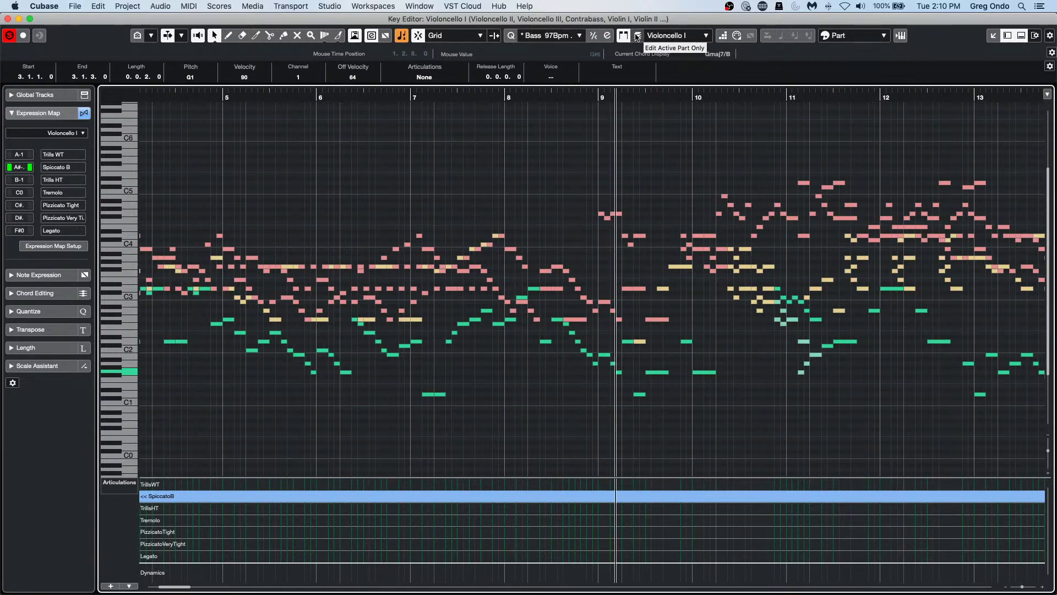
Step: Examine the colored notes of the different parts around bars 11 to 13 up close, and close the Key Editor window
{"action": "key", "text": "h"}
{"action": "key", "text": "h"}
{"action": "key", "text": "h"}
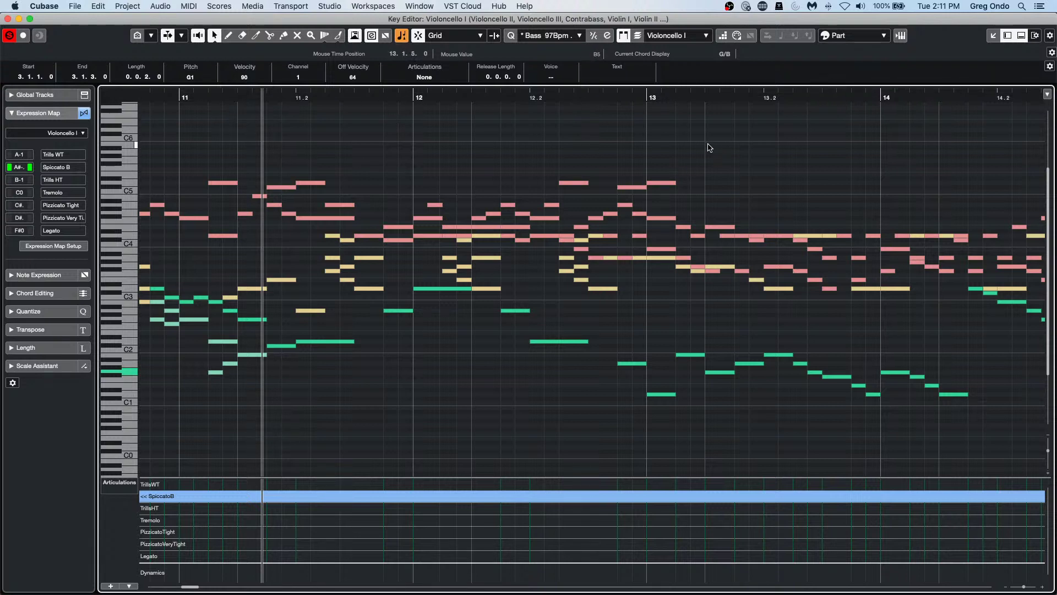
{"action": "left_click_drag", "start_coordinate": [669, 99], "coordinate": [386, 145]}
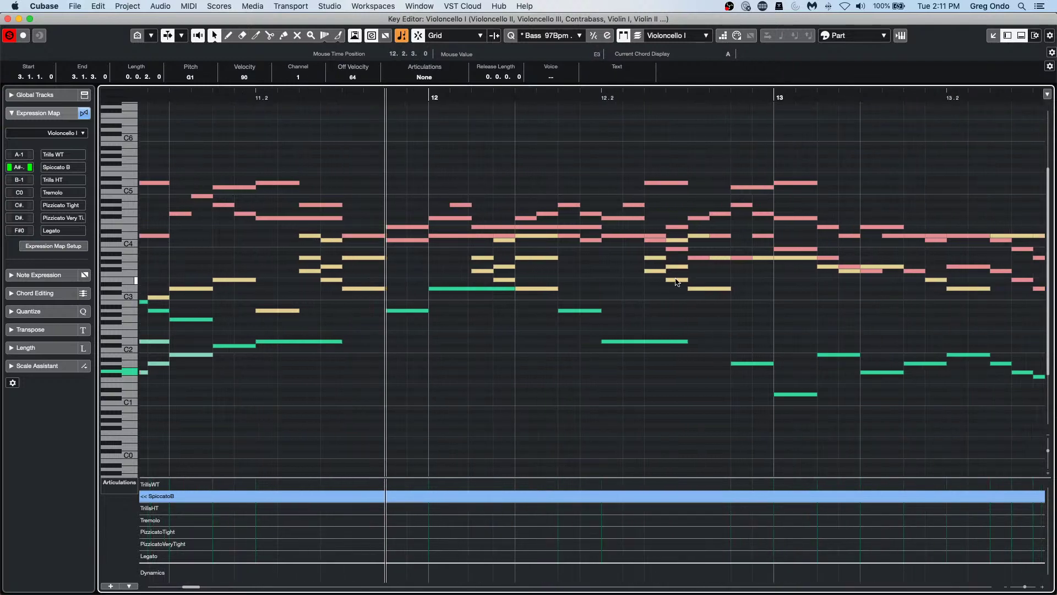
{"action": "left_click", "coordinate": [8, 18]}
{"action": "left_click", "coordinate": [75, 5]}
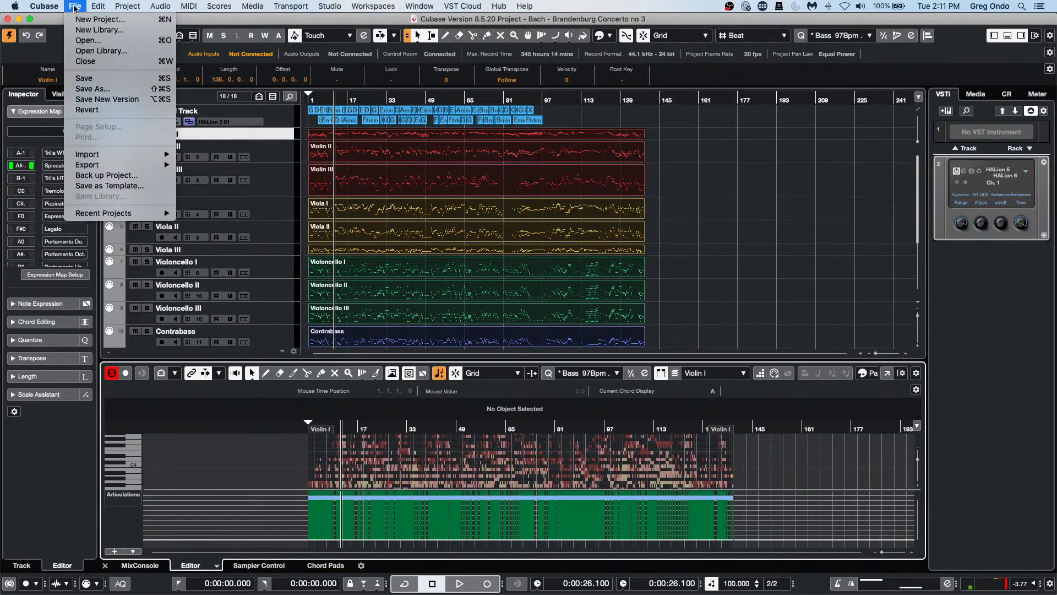
{"action": "mouse_move", "coordinate": [110, 165]}
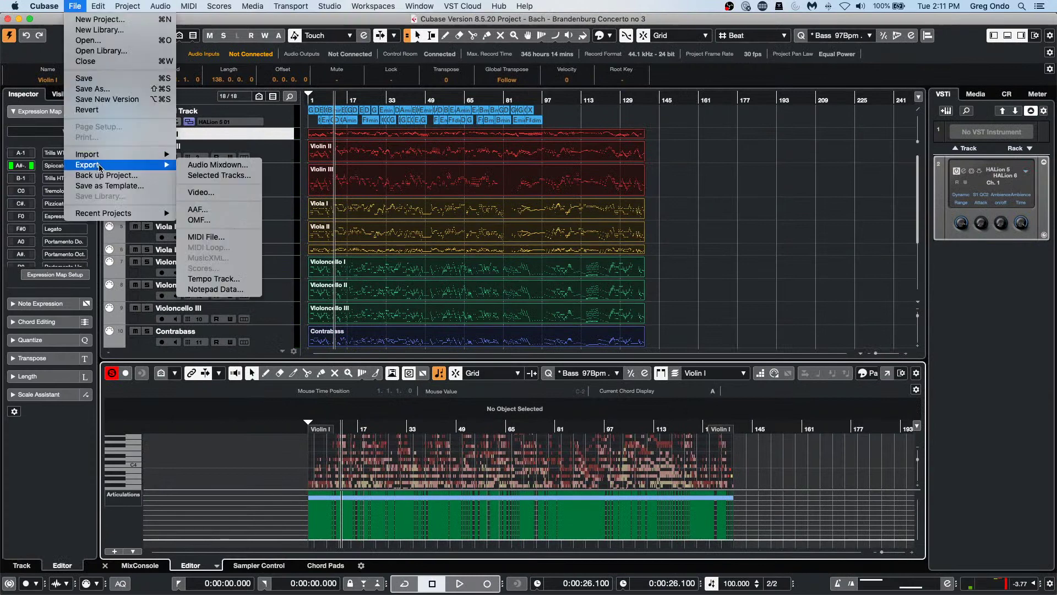
{"action": "left_click", "coordinate": [230, 237]}
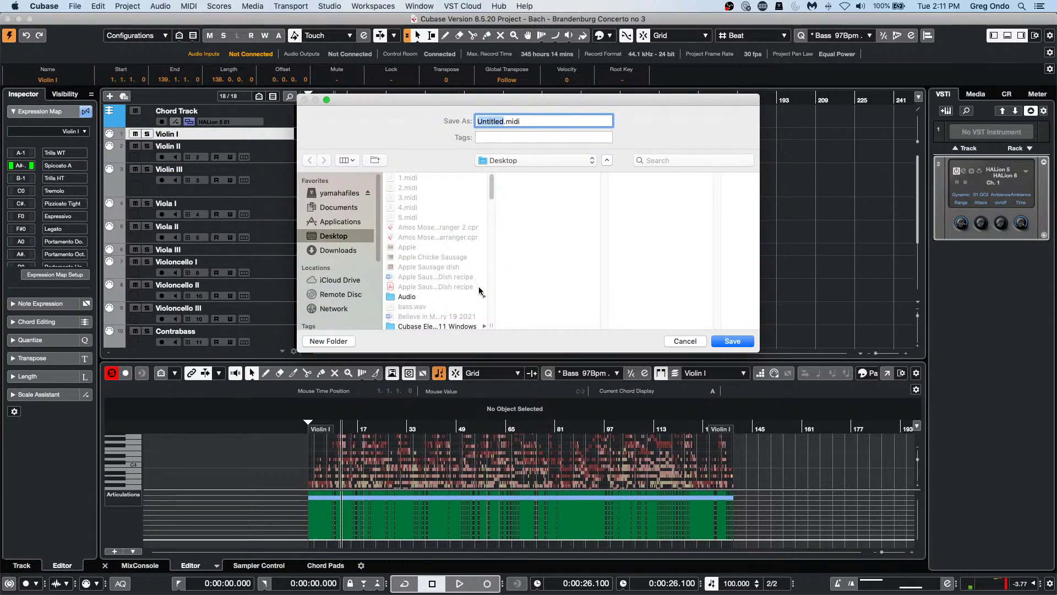
{"action": "left_click", "coordinate": [680, 342]}
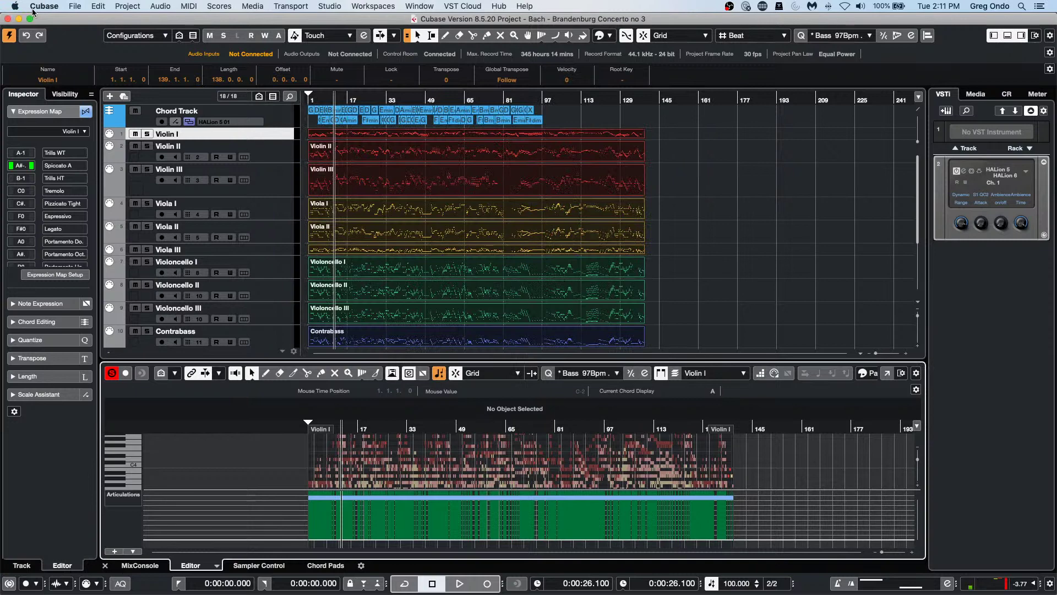
Step: Turn on Export as Type 0 in the MIDI File preferences, apply the change and close the preferences
{"action": "left_click", "coordinate": [75, 6]}
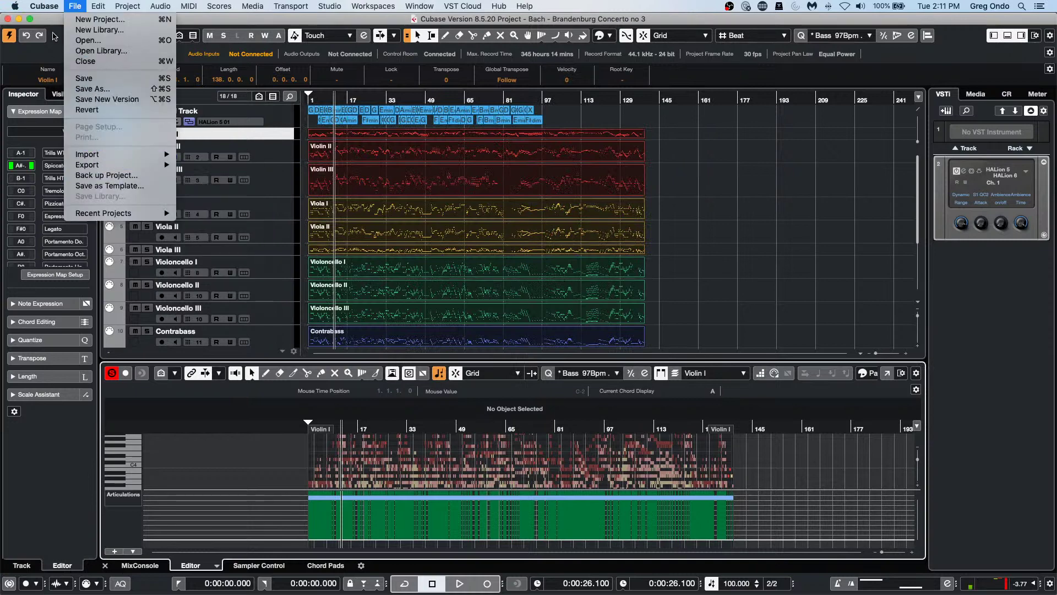
{"action": "mouse_move", "coordinate": [49, 7]}
{"action": "left_click", "coordinate": [51, 34]}
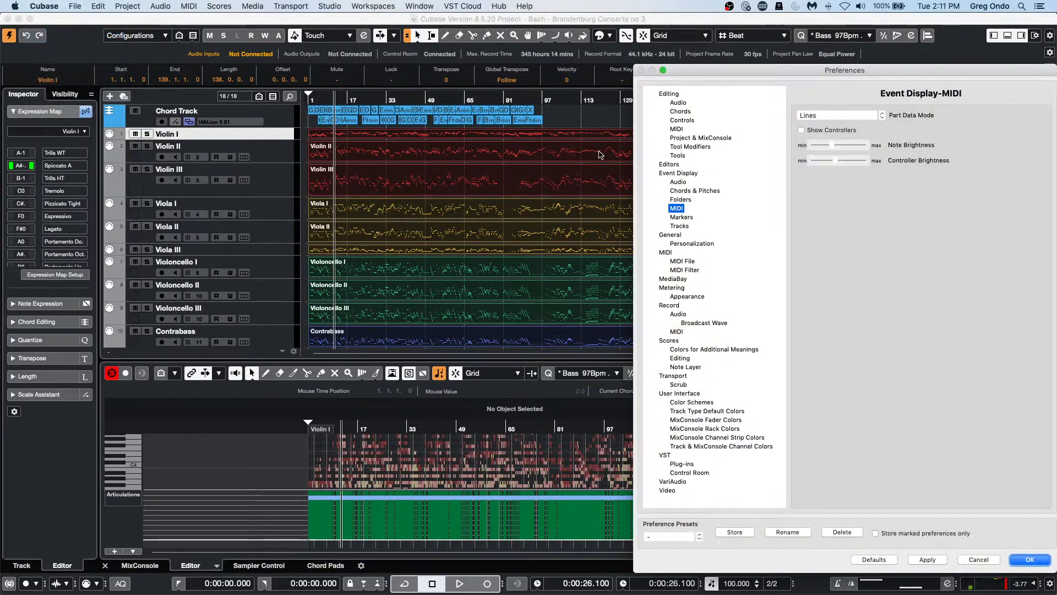
{"action": "left_click_drag", "start_coordinate": [756, 74], "coordinate": [380, 35]}
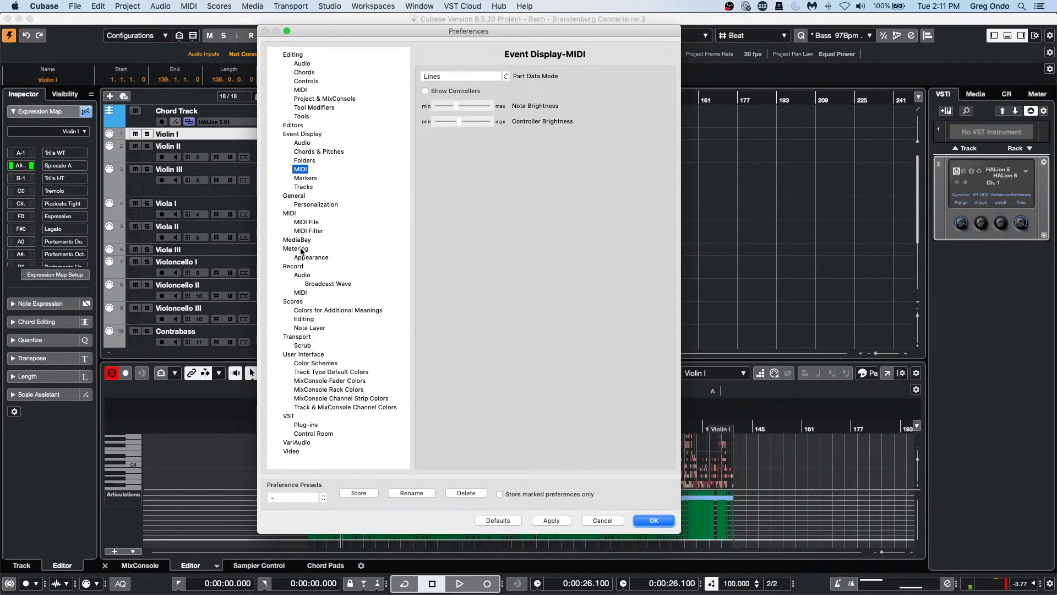
{"action": "left_click", "coordinate": [306, 222]}
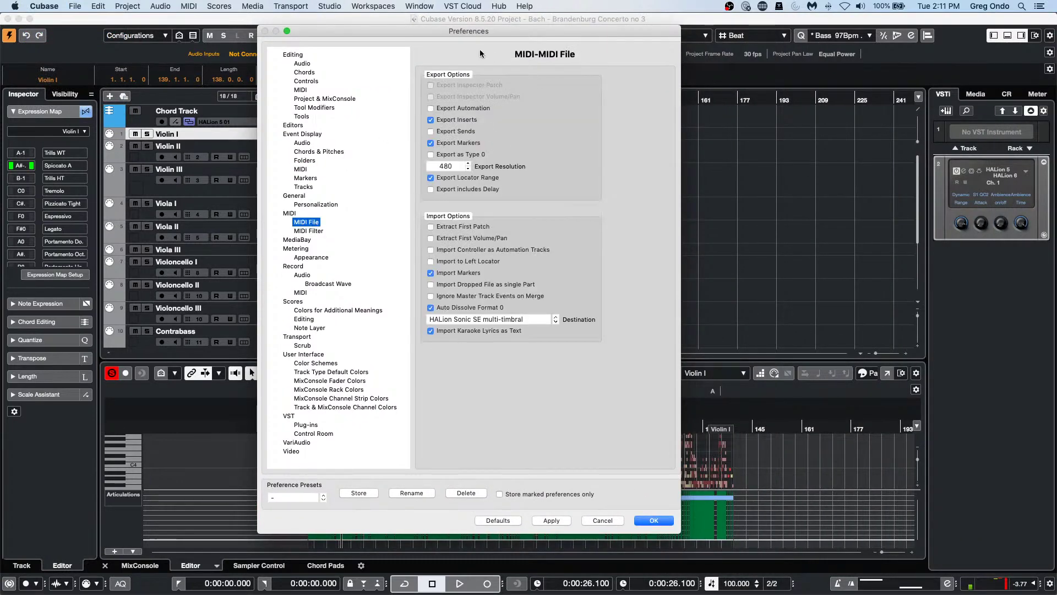
{"action": "left_click", "coordinate": [430, 155]}
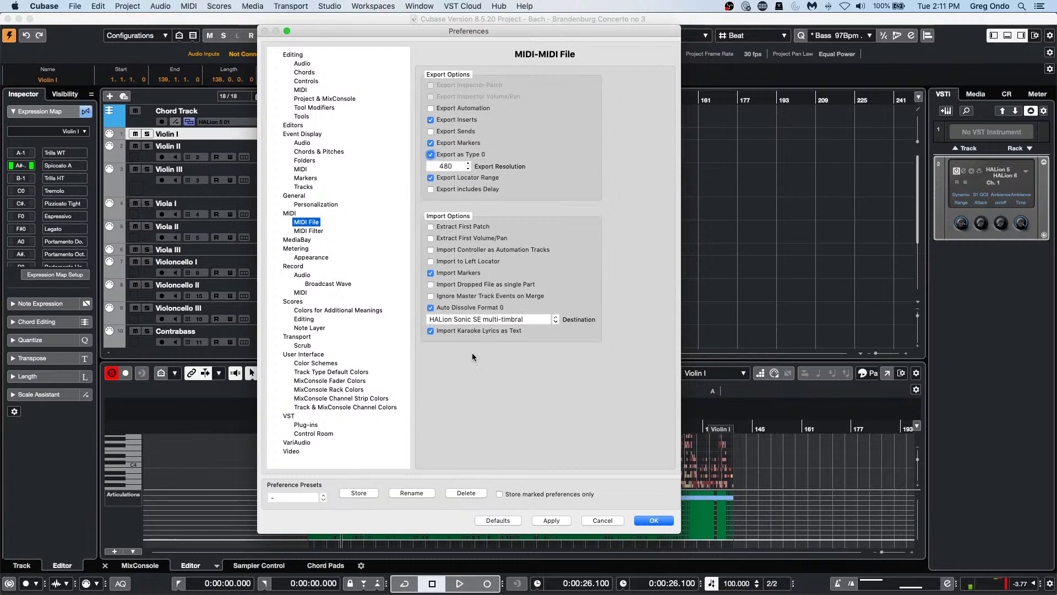
{"action": "left_click", "coordinate": [551, 520]}
{"action": "left_click", "coordinate": [654, 520]}
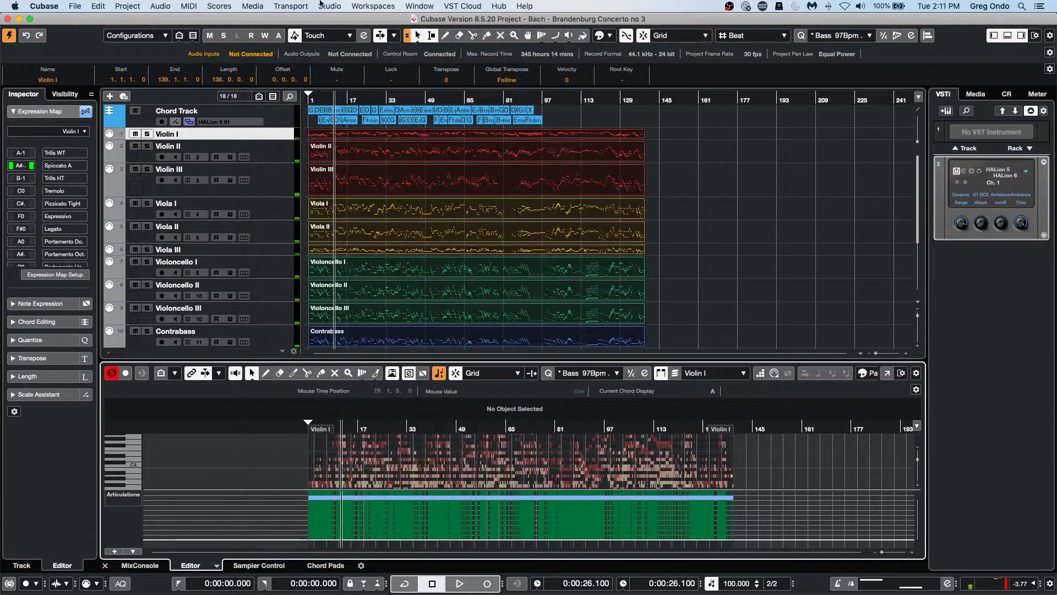
Step: Export the project as a Type 0 MIDI file to the Desktop, using a person's first name as the file name and keeping the offered options
{"action": "left_click", "coordinate": [75, 6]}
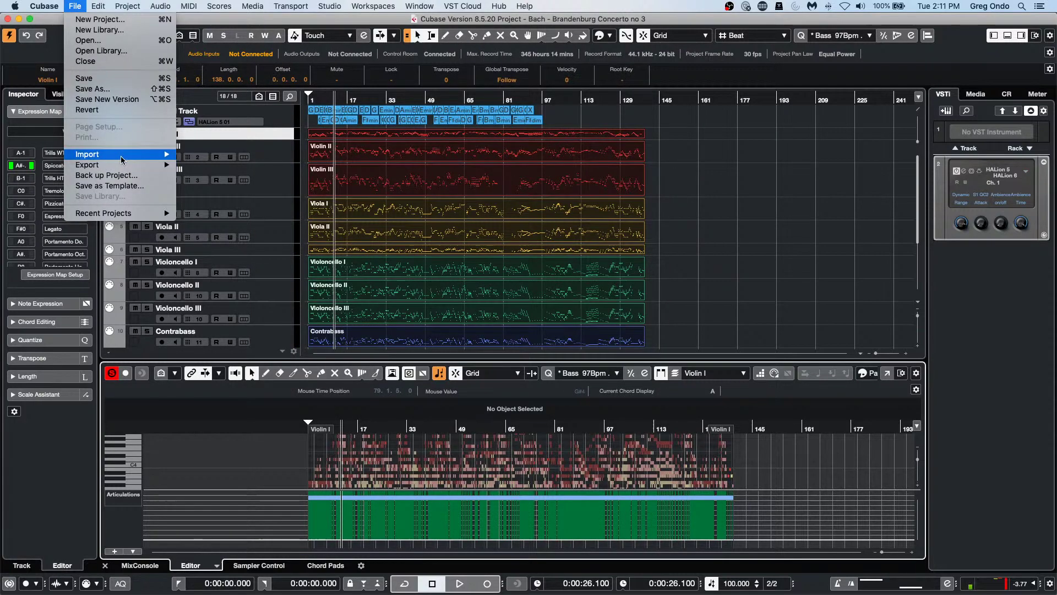
{"action": "mouse_move", "coordinate": [122, 164]}
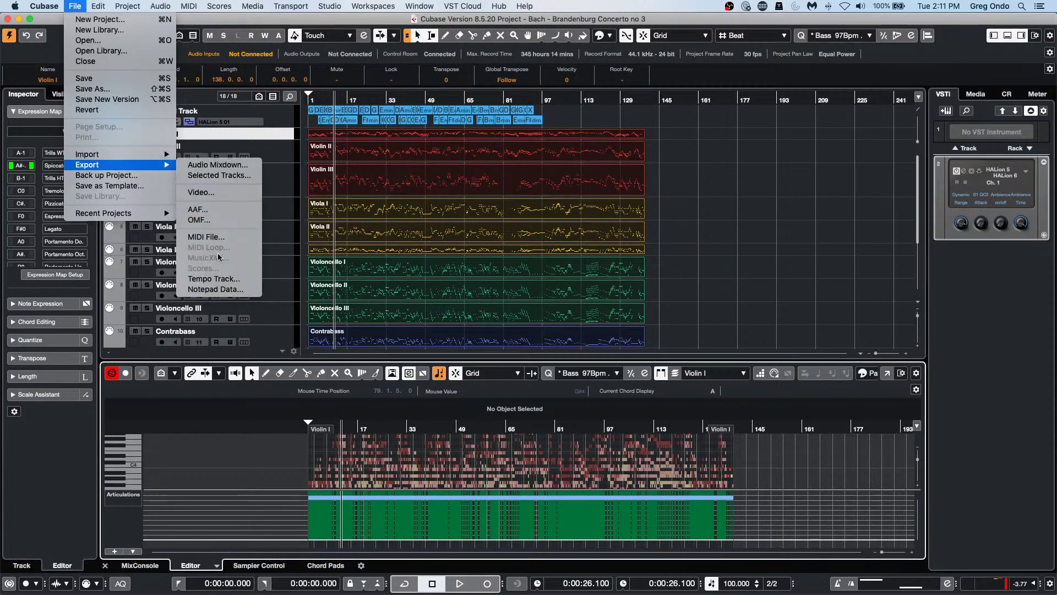
{"action": "left_click", "coordinate": [209, 237]}
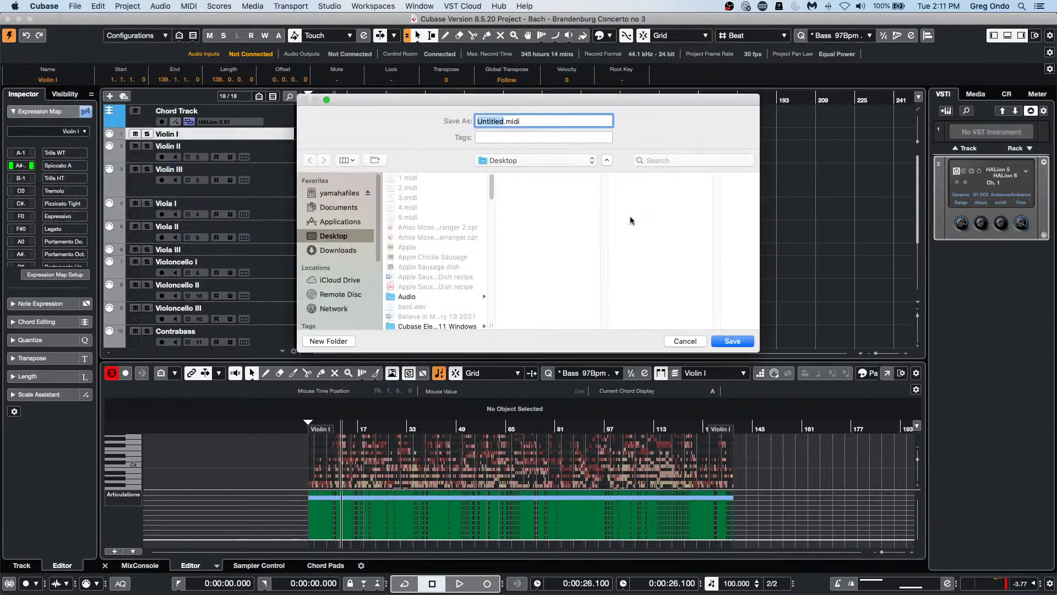
{"action": "type", "text": "tanmay"}
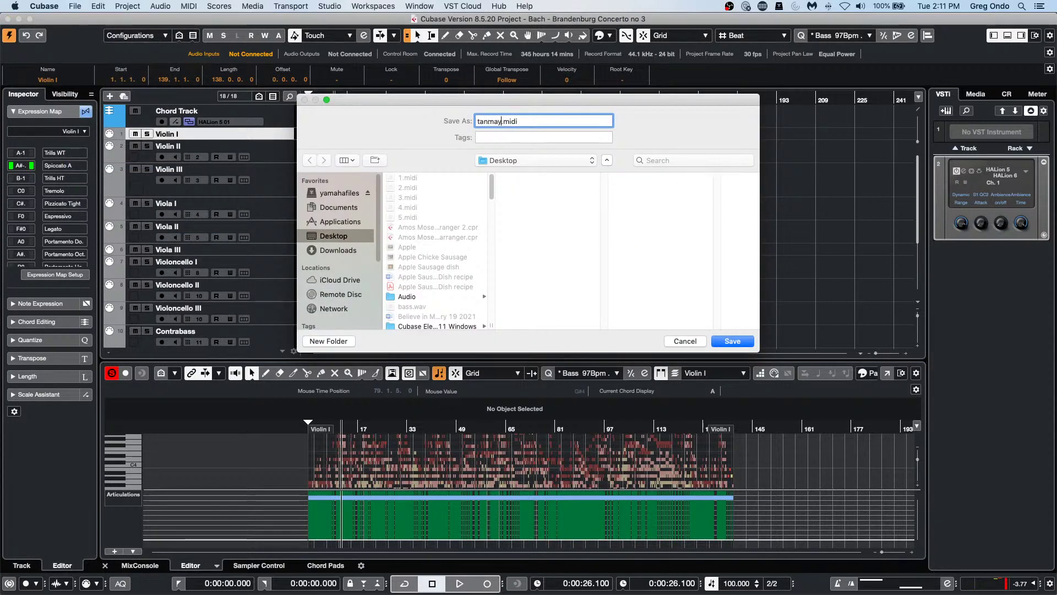
{"action": "key", "text": "Return"}
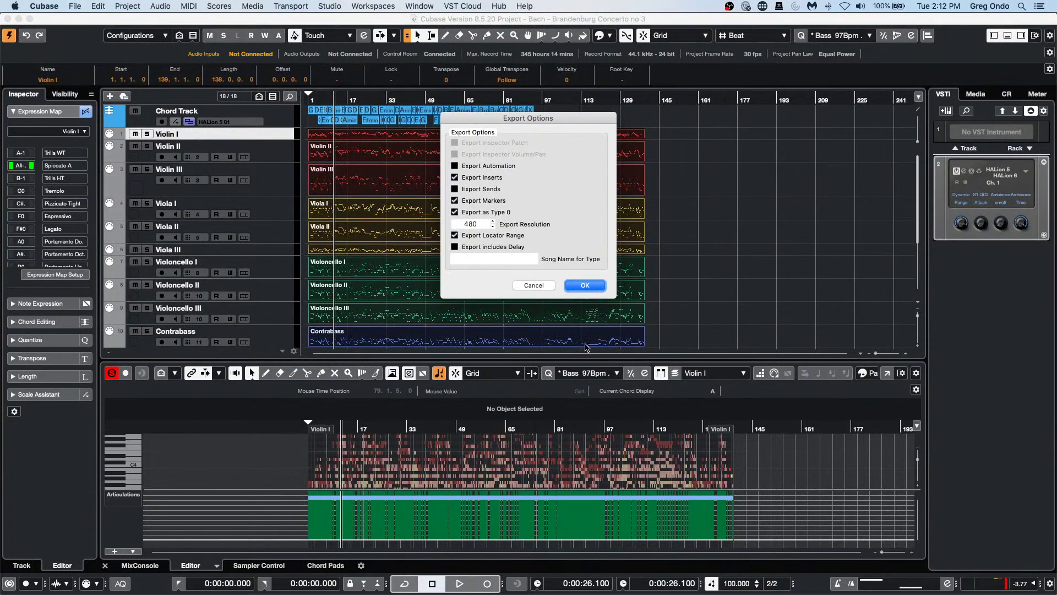
{"action": "left_click", "coordinate": [585, 285]}
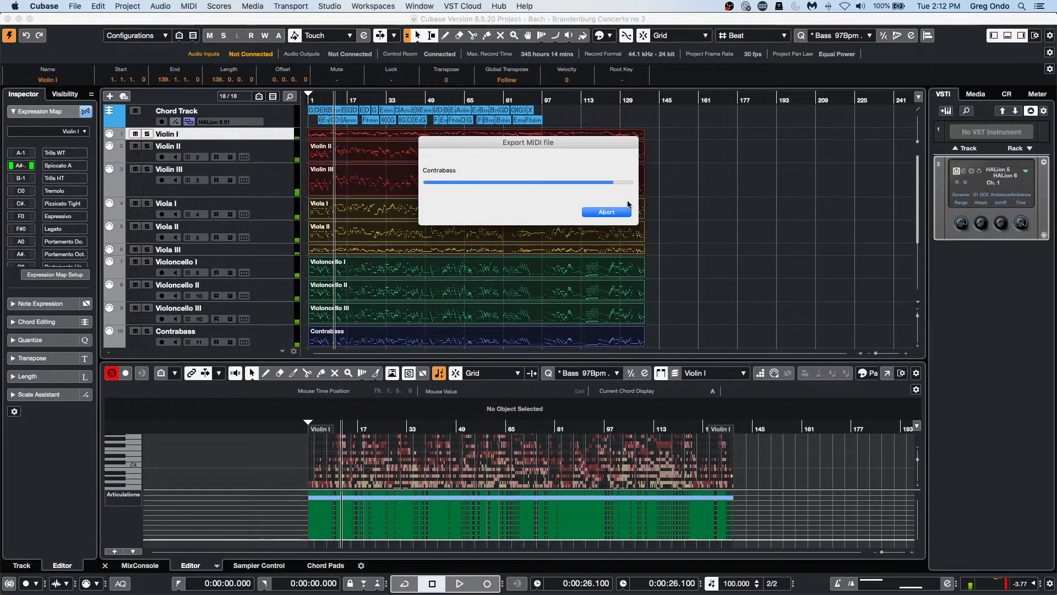
Step: Turn off Auto Dissolve Format 0 in the MIDI File import preferences, apply the change and close the preferences
{"action": "left_click", "coordinate": [34, 6]}
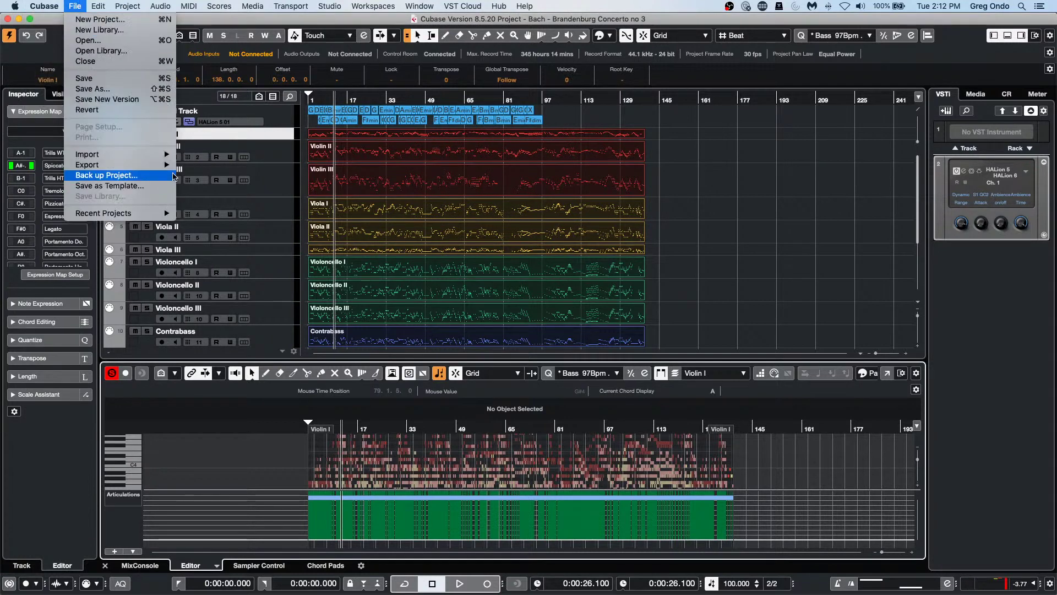
{"action": "mouse_move", "coordinate": [163, 155]}
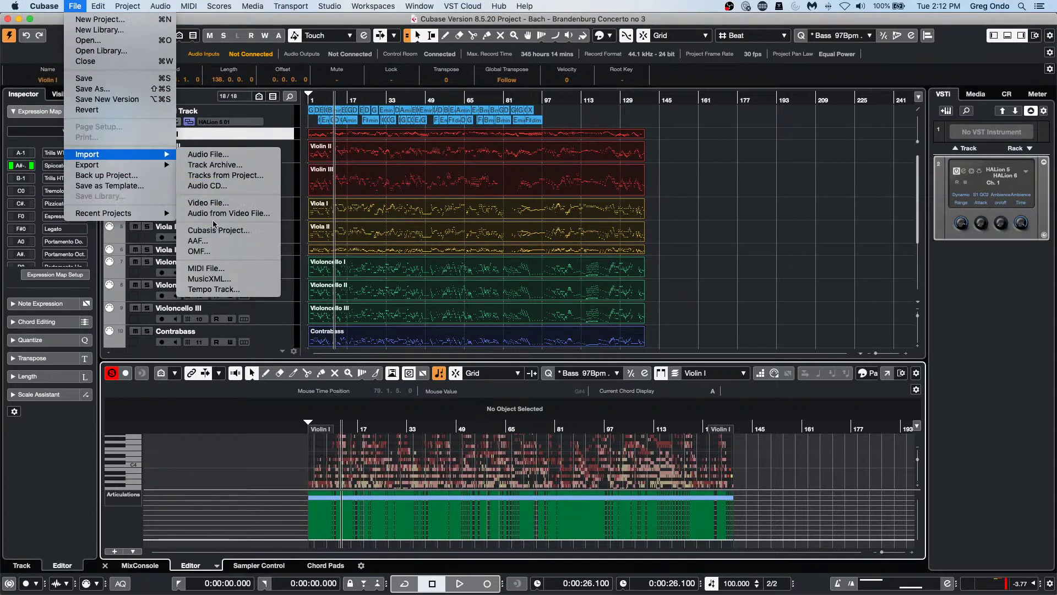
{"action": "mouse_move", "coordinate": [44, 5]}
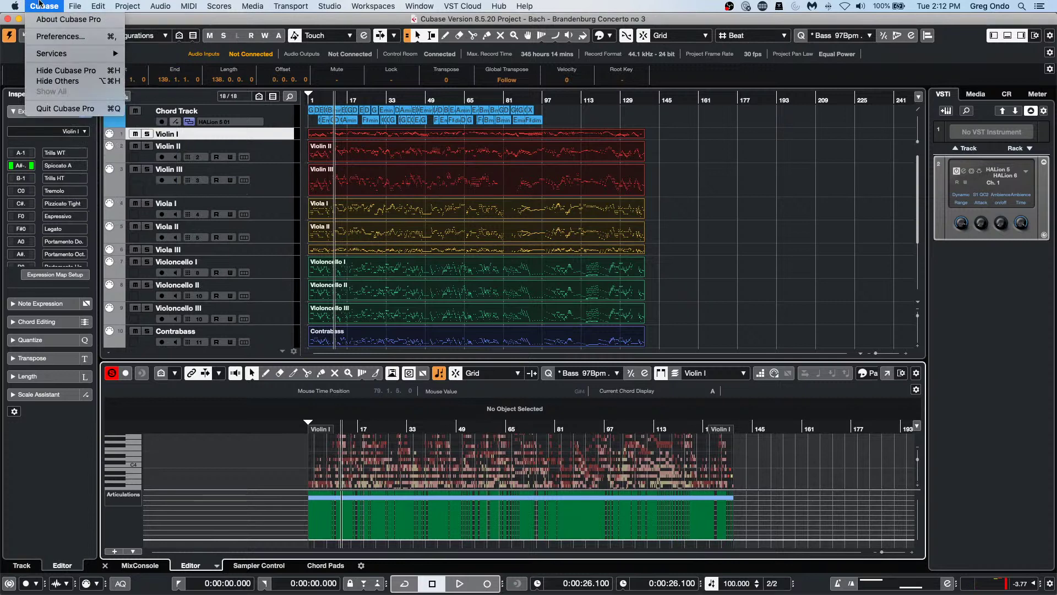
{"action": "left_click", "coordinate": [58, 36]}
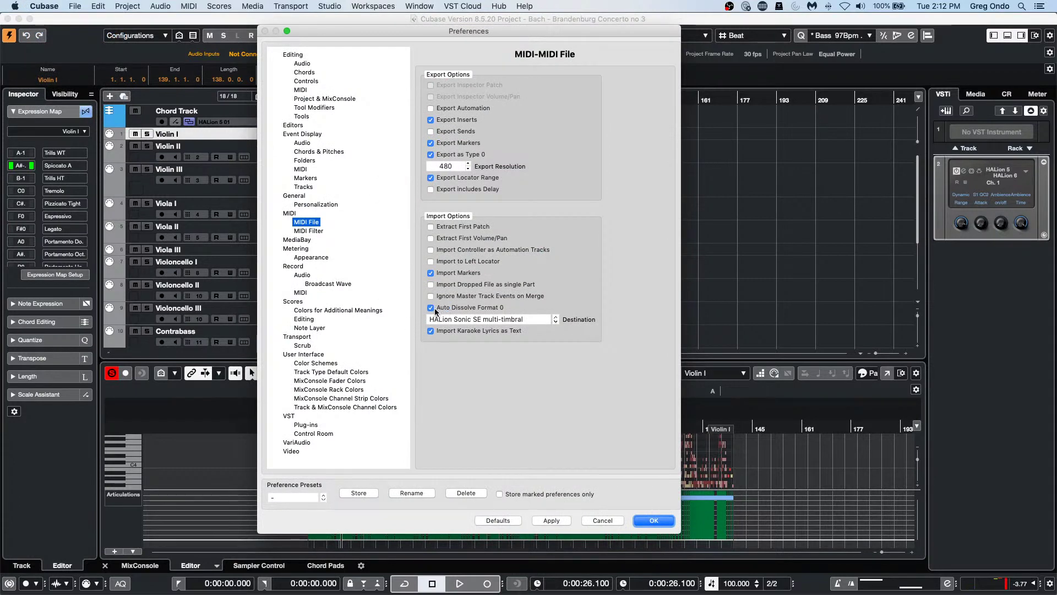
{"action": "left_click", "coordinate": [430, 308]}
{"action": "left_click", "coordinate": [559, 523]}
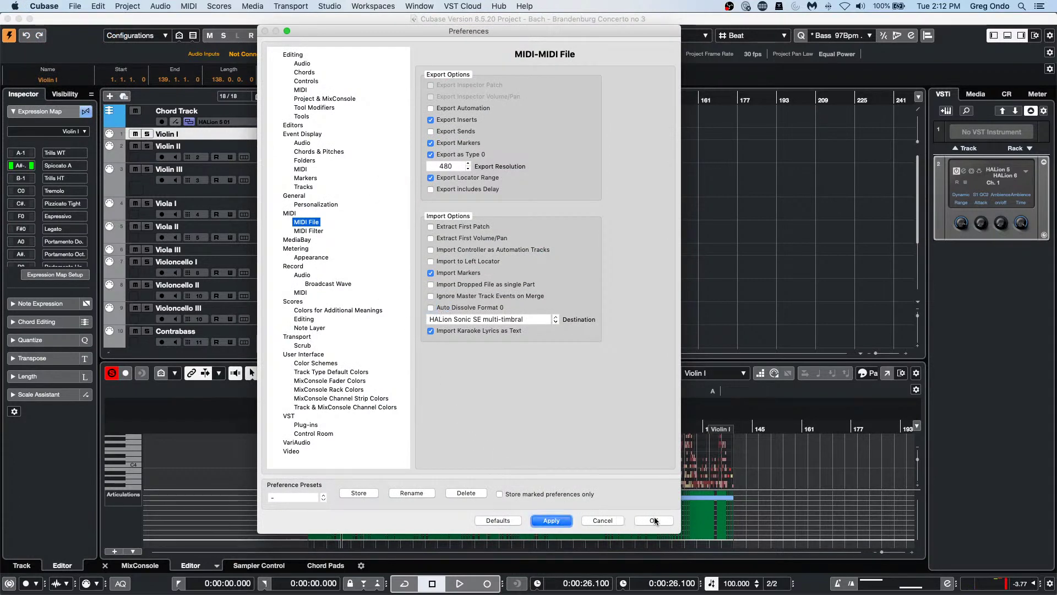
{"action": "left_click", "coordinate": [655, 520]}
Step: Import the exported MIDI file from the Desktop into a new project stored in the March 9 2021 folder
{"action": "left_click", "coordinate": [81, 8]}
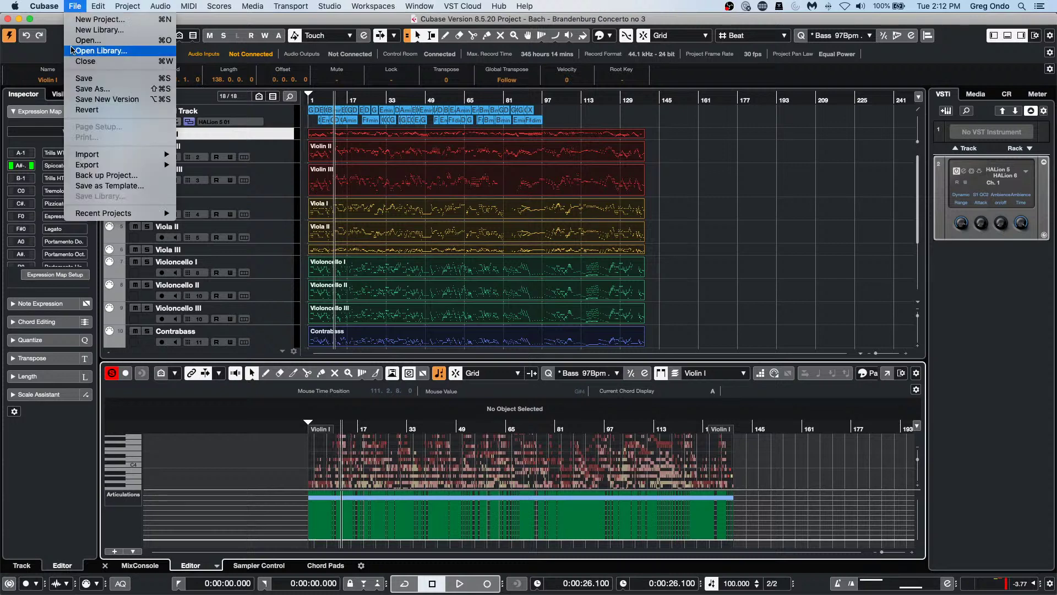
{"action": "mouse_move", "coordinate": [103, 214]}
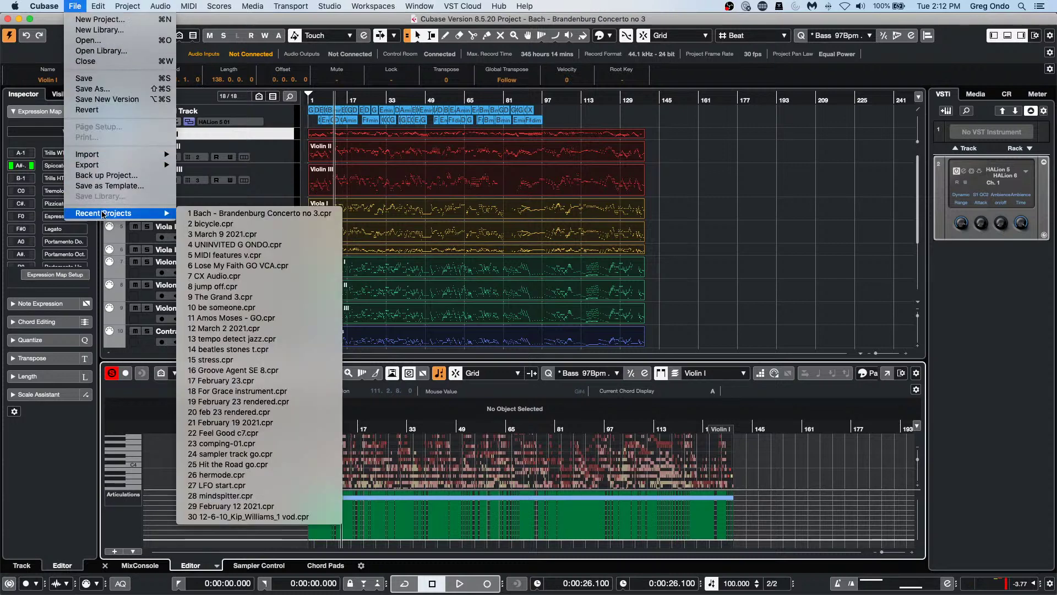
{"action": "mouse_move", "coordinate": [165, 155]}
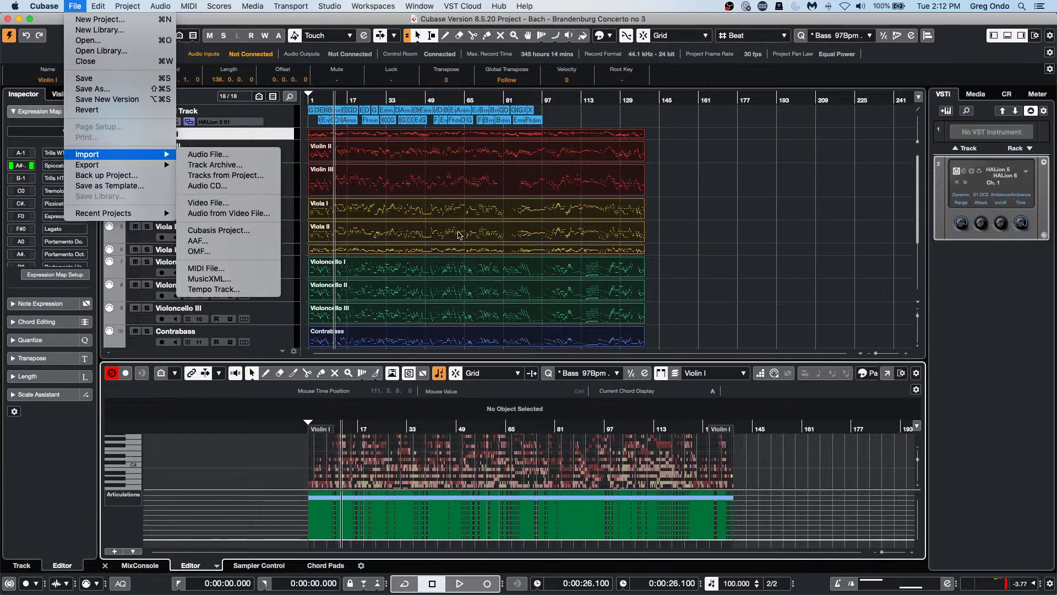
{"action": "left_click", "coordinate": [189, 269]}
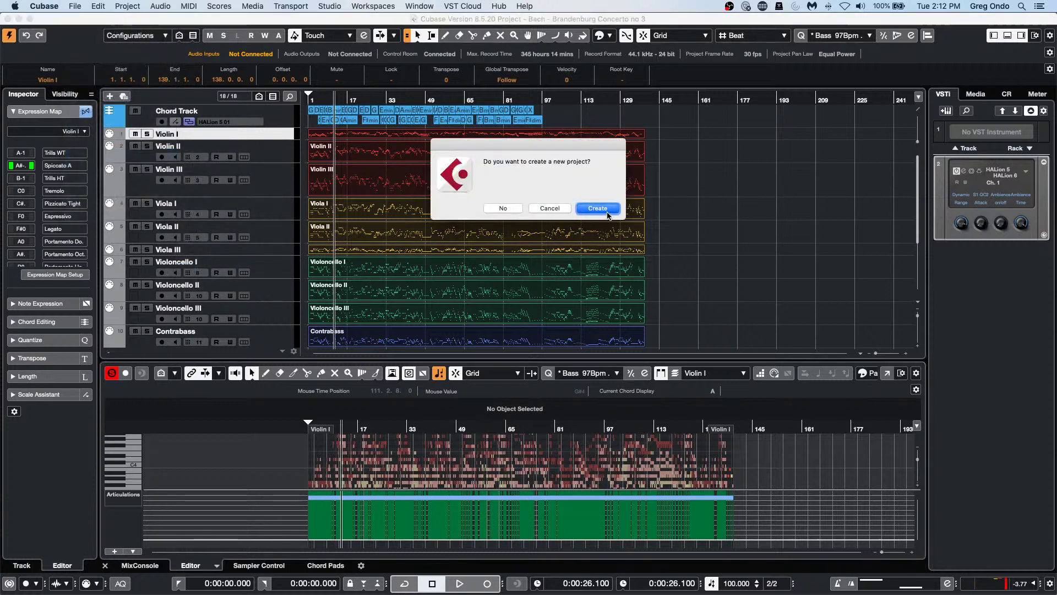
{"action": "left_click", "coordinate": [598, 209]}
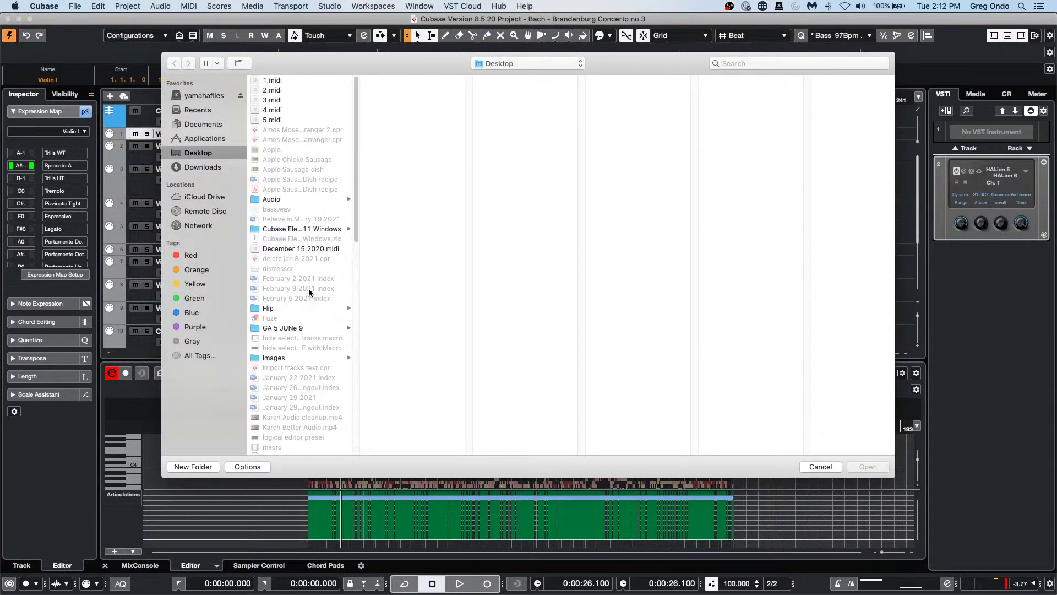
{"action": "scroll", "coordinate": [300, 180], "scroll_direction": "down", "scroll_amount": 15}
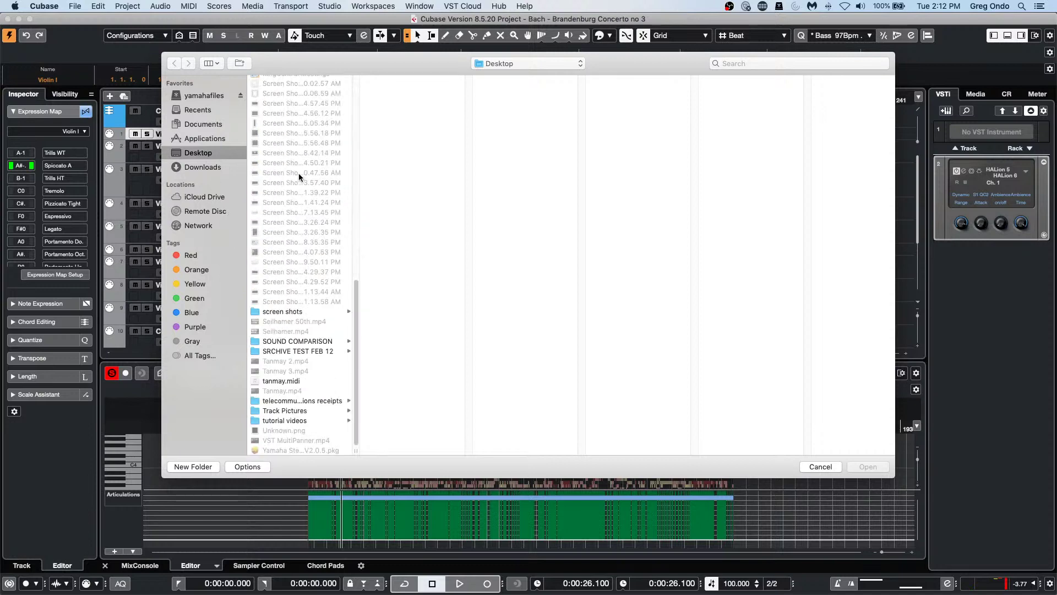
{"action": "double_click", "coordinate": [282, 382]}
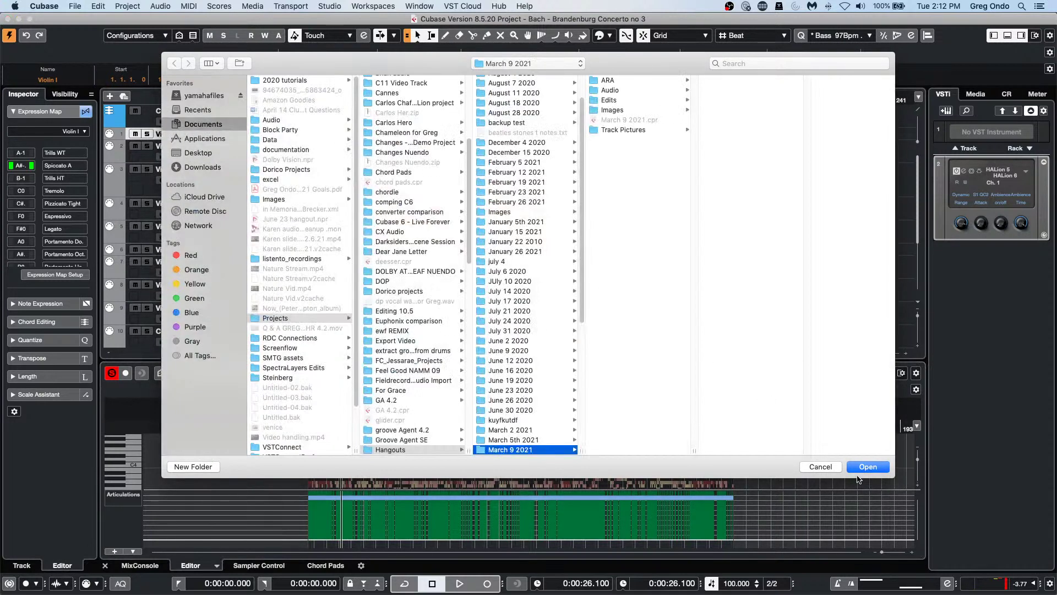
{"action": "left_click", "coordinate": [871, 469]}
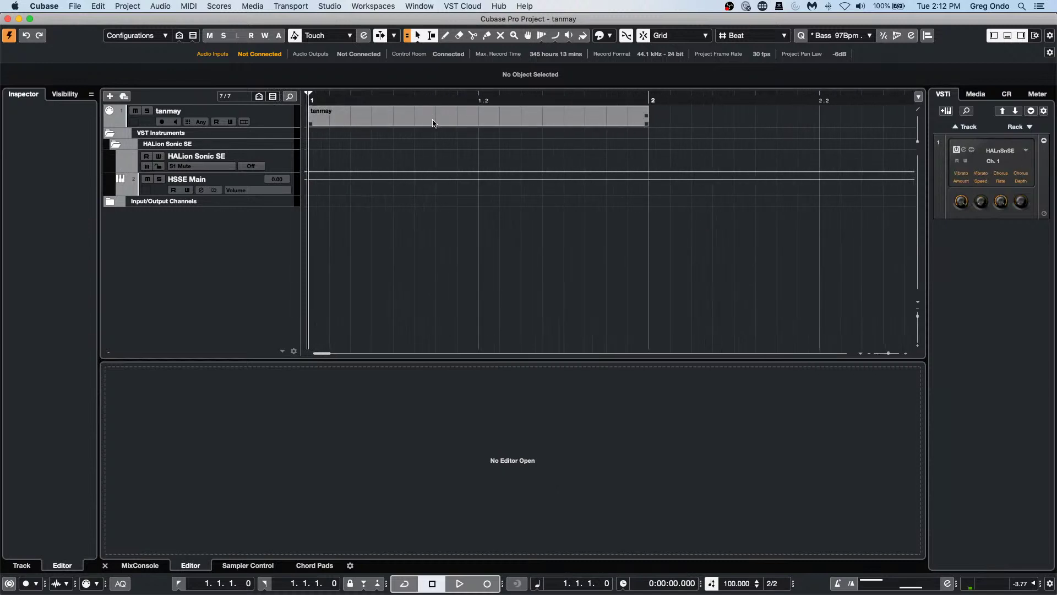
Step: Open the imported MIDI part in the lower-zone Key Editor and turn off Solo Editor
{"action": "double_click", "coordinate": [434, 123]}
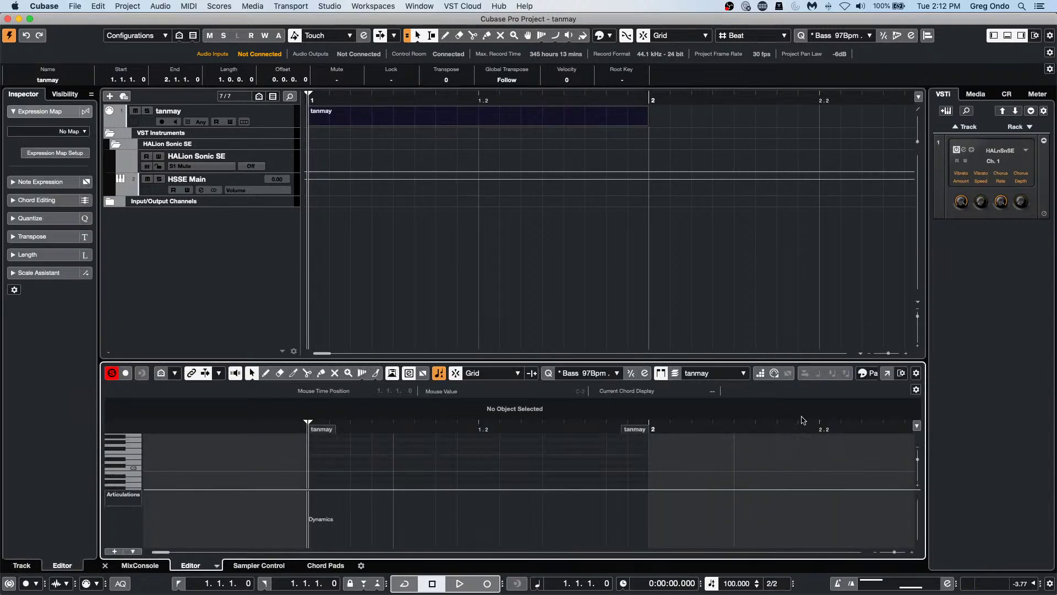
{"action": "left_click", "coordinate": [110, 374]}
{"action": "key", "text": "super+Tab"}
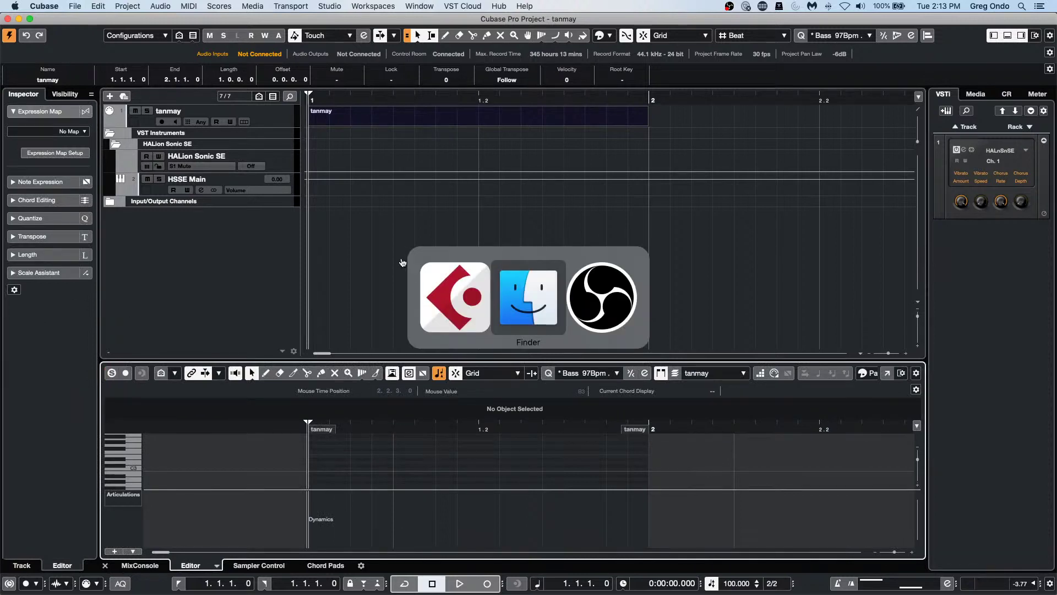
{"action": "key", "text": "super+Tab"}
Step: Switch back to the Bach - Brandenburg Concerto no 3 project window and deselect all events
{"action": "left_click", "coordinate": [414, 7]}
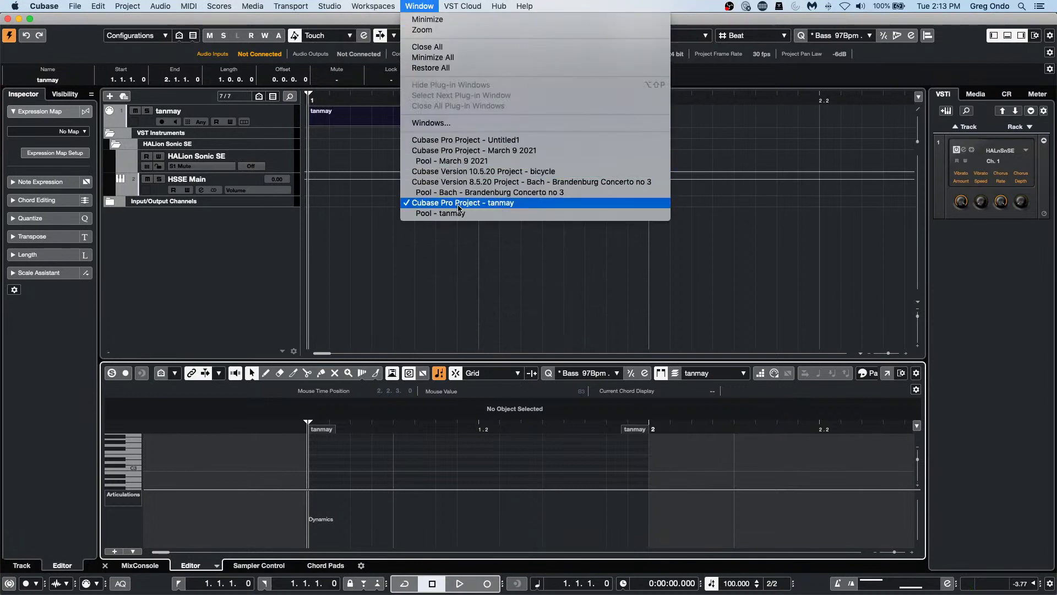
{"action": "left_click", "coordinate": [546, 187]}
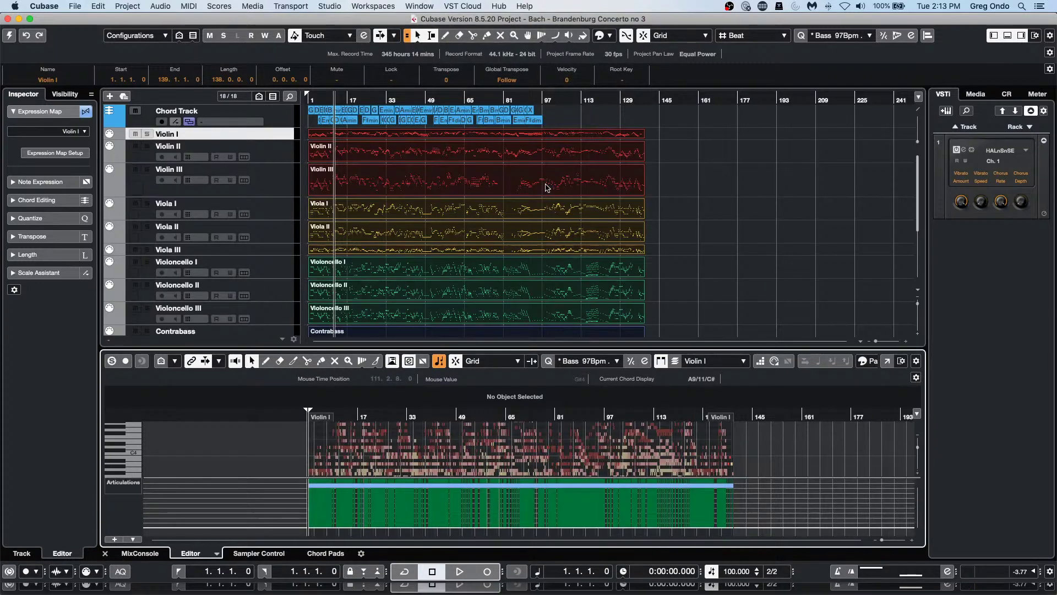
{"action": "left_click", "coordinate": [704, 199]}
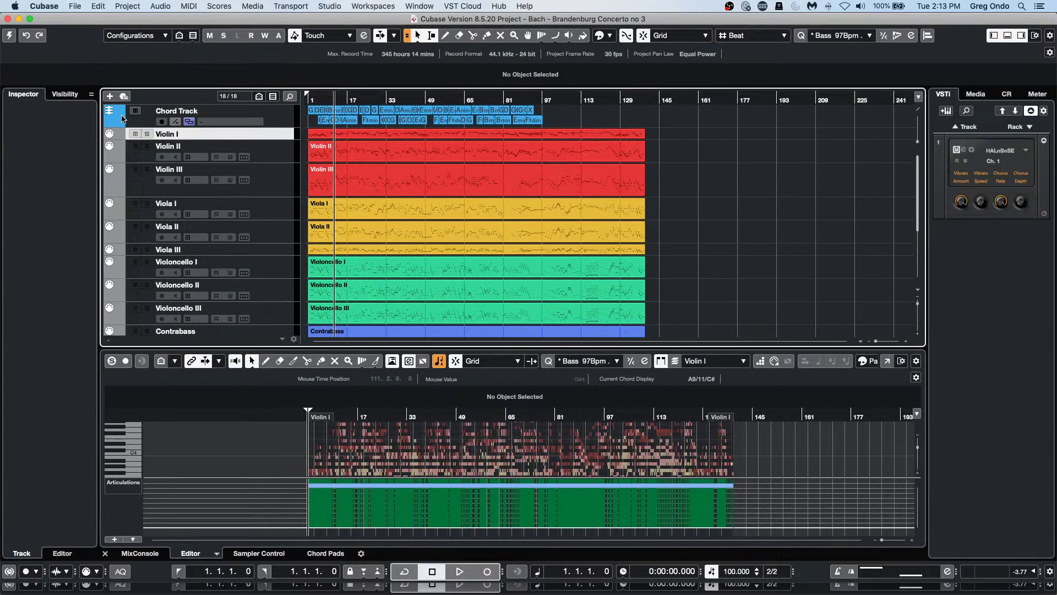
Step: Export a second Type 0 MIDI file to the Desktop, adding 2 to the previous file name and turning off Export Locator Range
{"action": "left_click", "coordinate": [81, 7]}
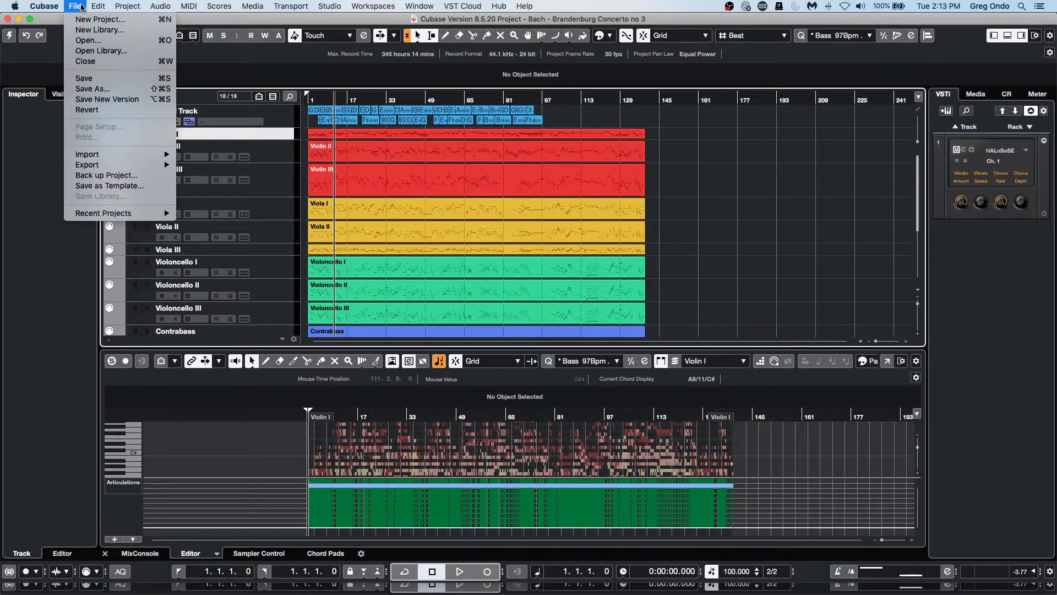
{"action": "mouse_move", "coordinate": [86, 165]}
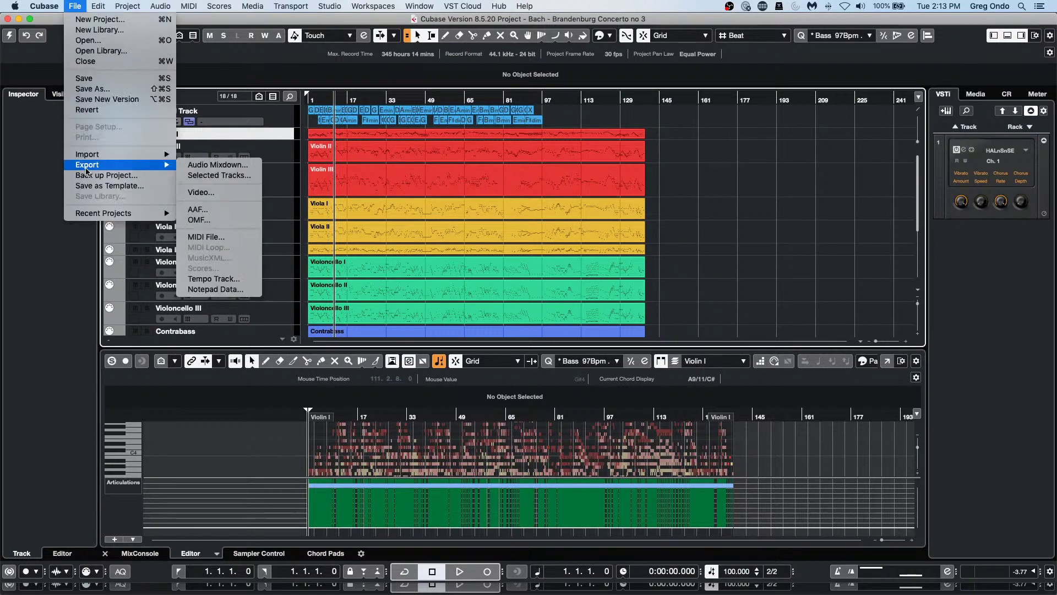
{"action": "left_click", "coordinate": [222, 238]}
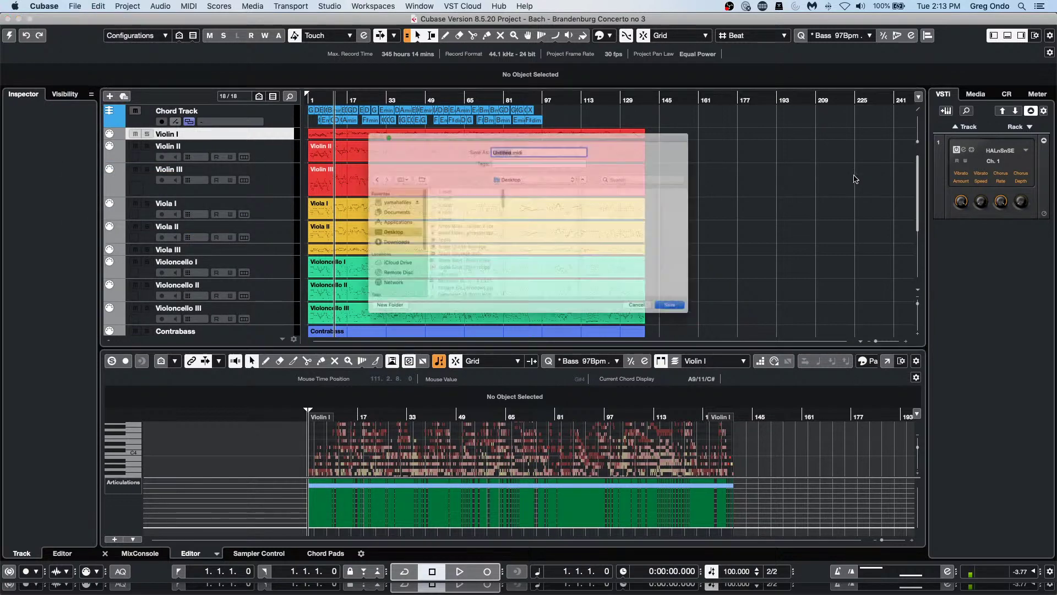
{"action": "type", "text": "t"}
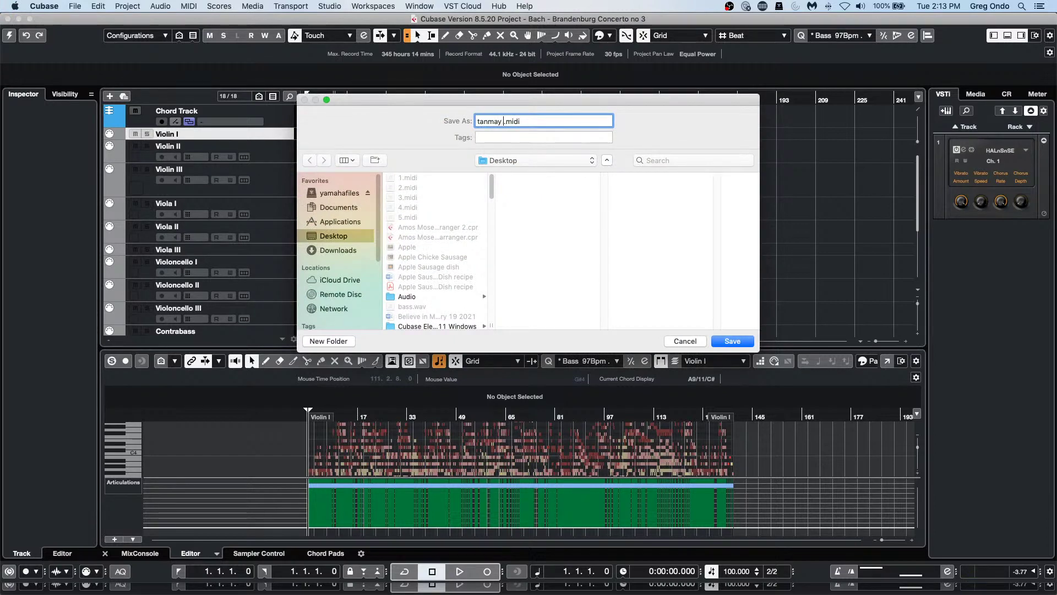
{"action": "type", "text": "anmay 2"}
{"action": "key", "text": "Return"}
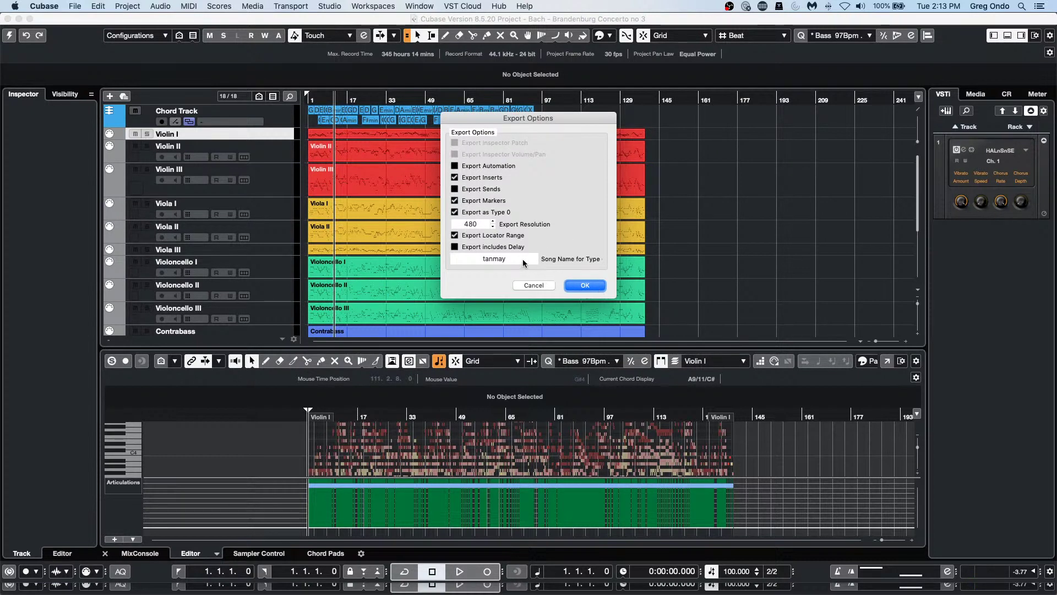
{"action": "left_click", "coordinate": [455, 235]}
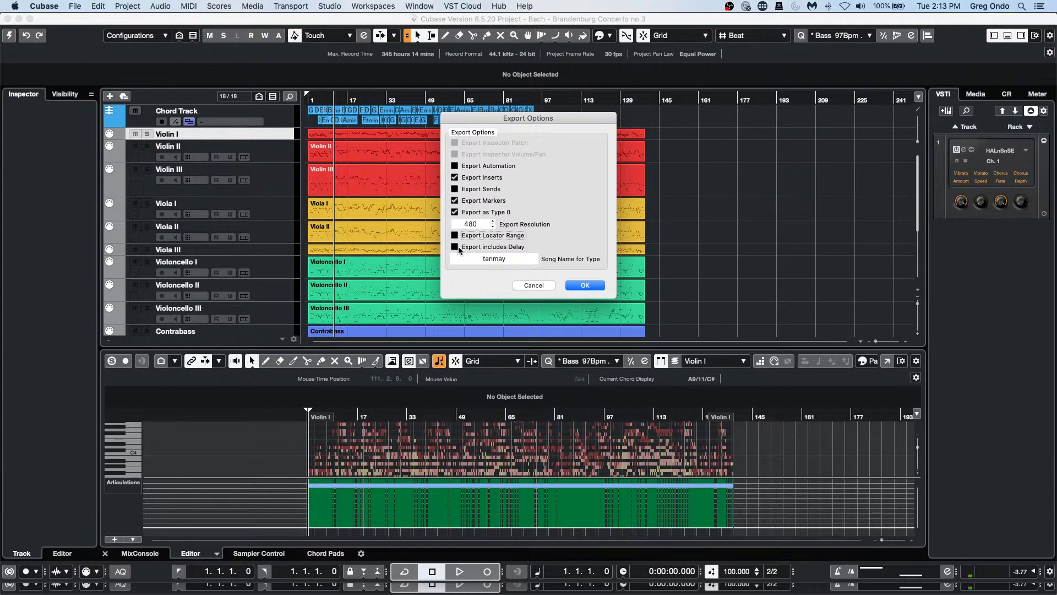
{"action": "left_click", "coordinate": [596, 286]}
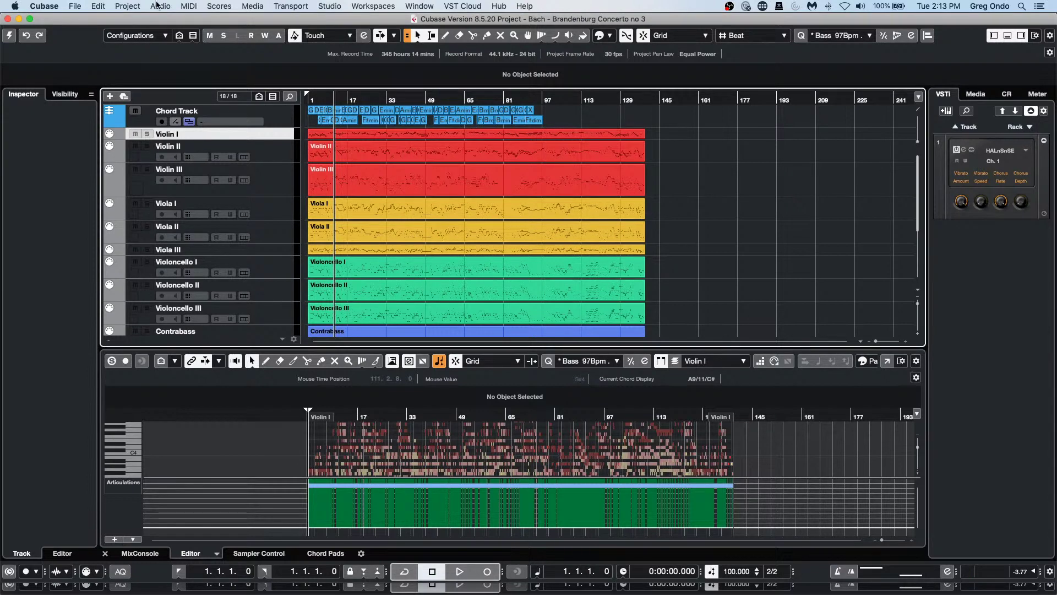
Step: Import the second exported MIDI file from the Desktop into a new project stored in the March 9 2021 folder
{"action": "left_click", "coordinate": [74, 7]}
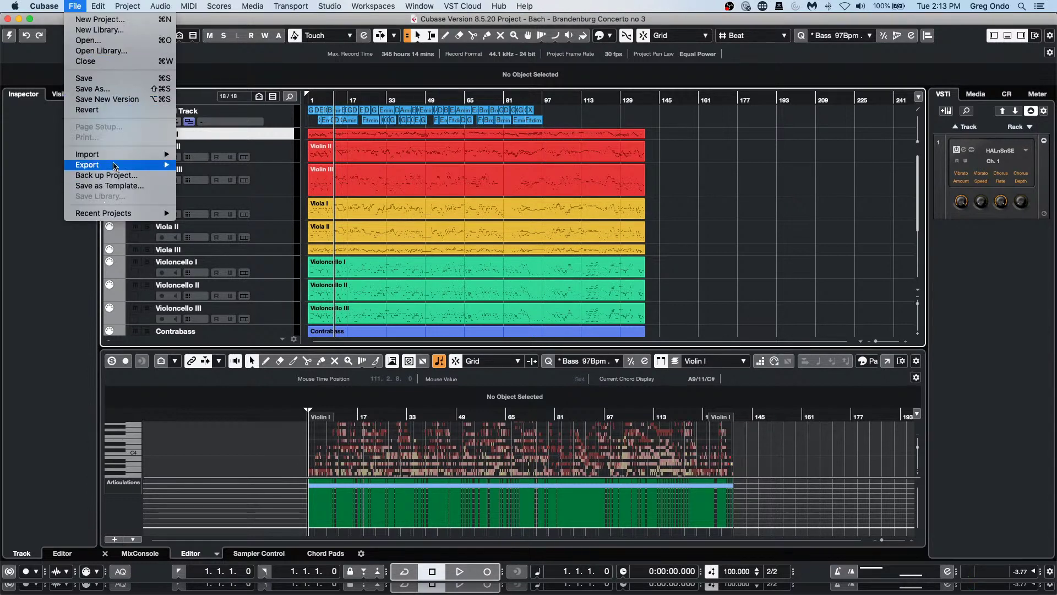
{"action": "mouse_move", "coordinate": [117, 159]}
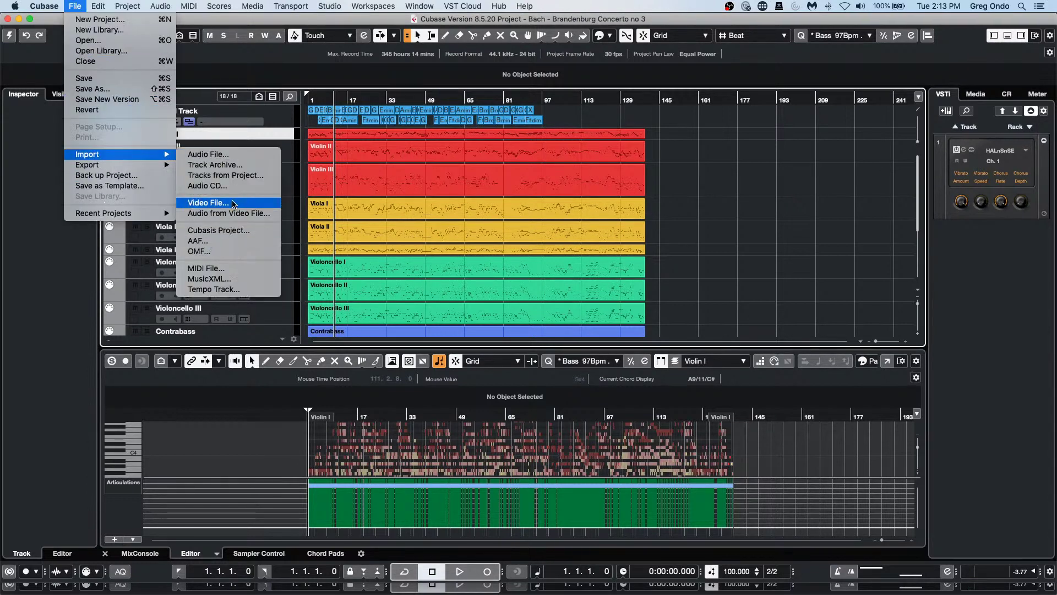
{"action": "left_click", "coordinate": [232, 274]}
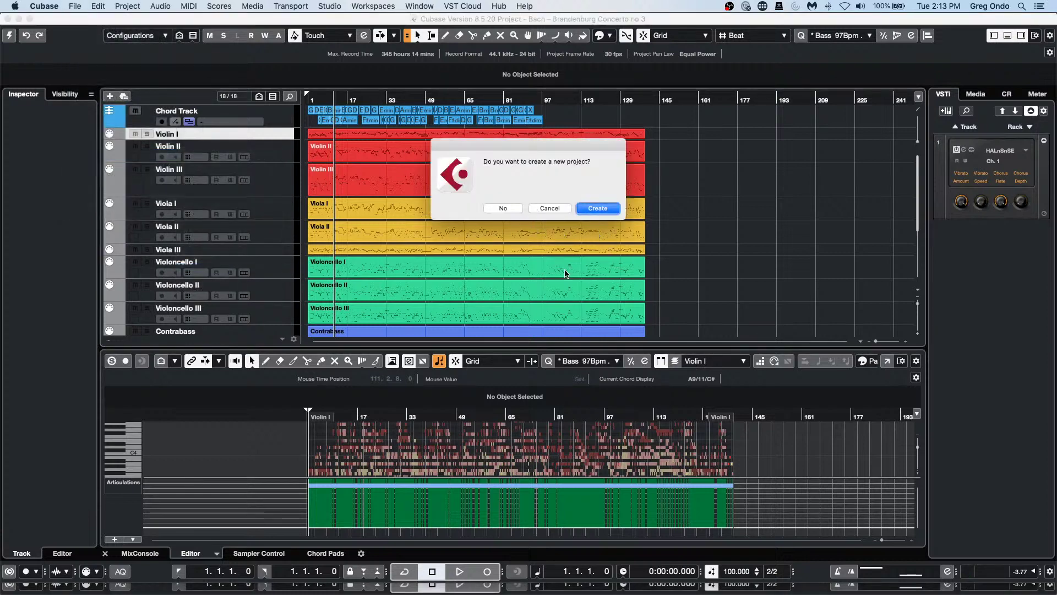
{"action": "left_click", "coordinate": [598, 208]}
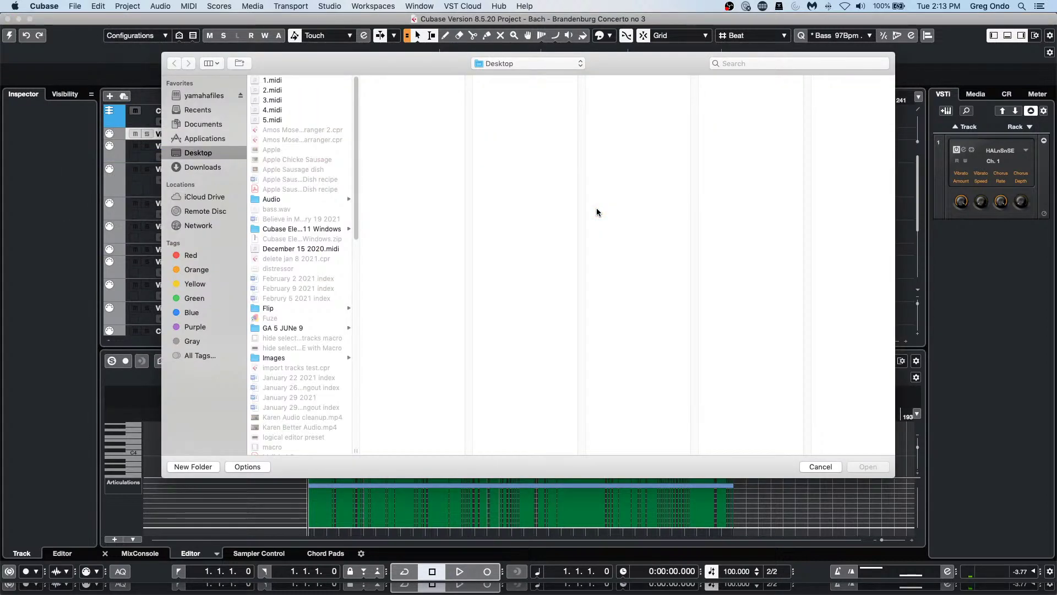
{"action": "scroll", "coordinate": [338, 368], "scroll_direction": "down", "scroll_amount": 10}
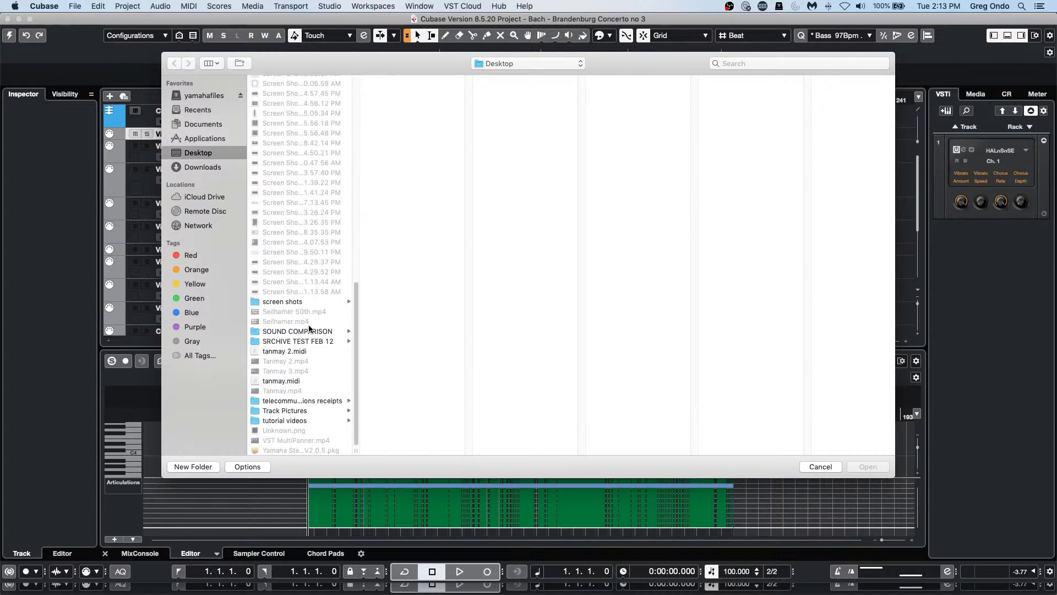
{"action": "left_click", "coordinate": [303, 351]}
{"action": "left_click", "coordinate": [203, 124]}
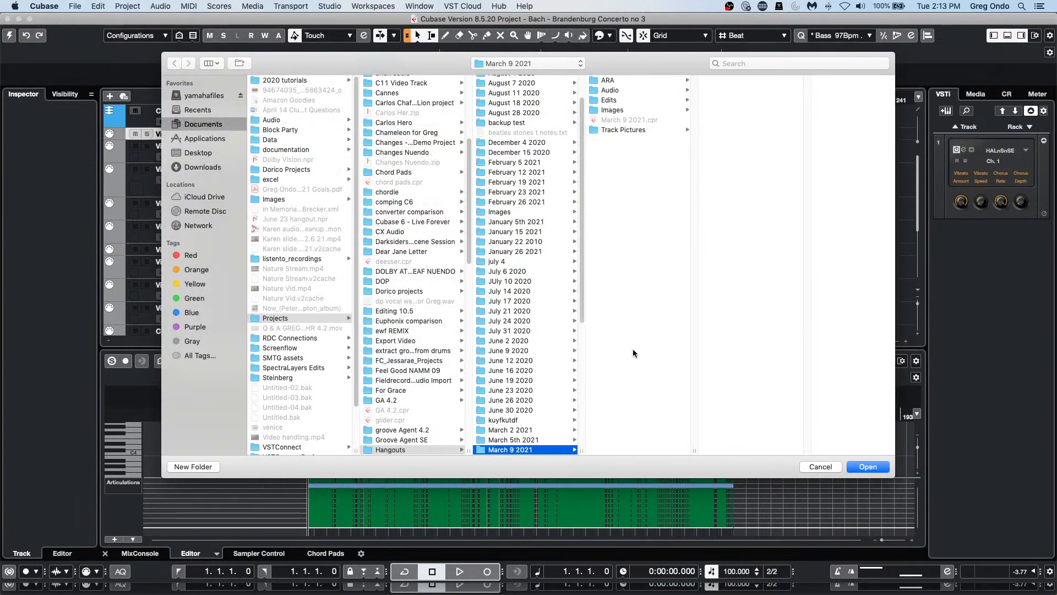
{"action": "left_click", "coordinate": [881, 471]}
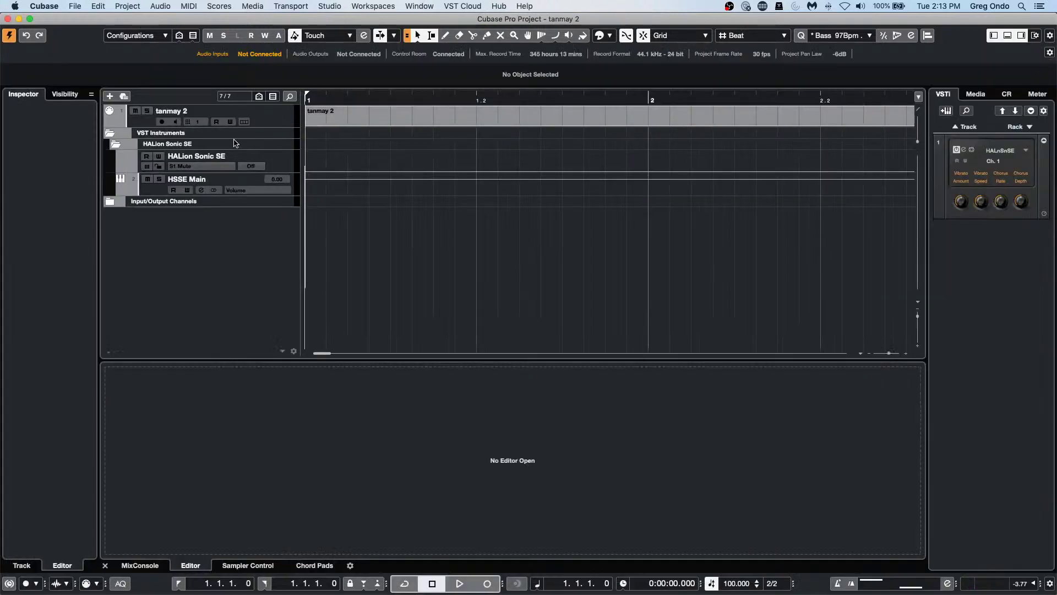
Step: Inspect the imported part in the Key Editor, enlarging the editor into its own window and closing that window again
{"action": "double_click", "coordinate": [422, 123]}
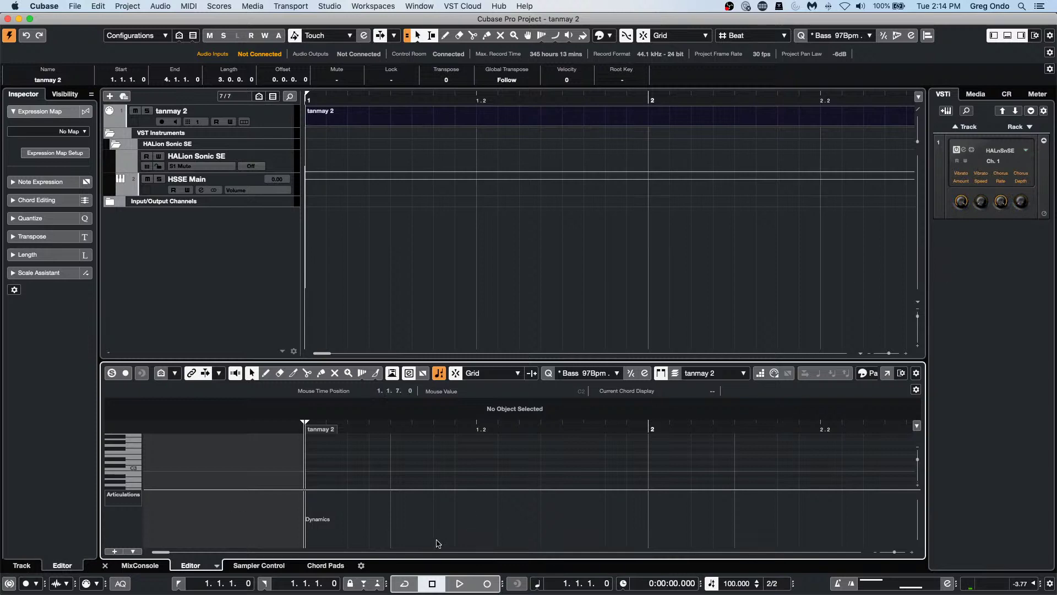
{"action": "left_click", "coordinate": [887, 374]}
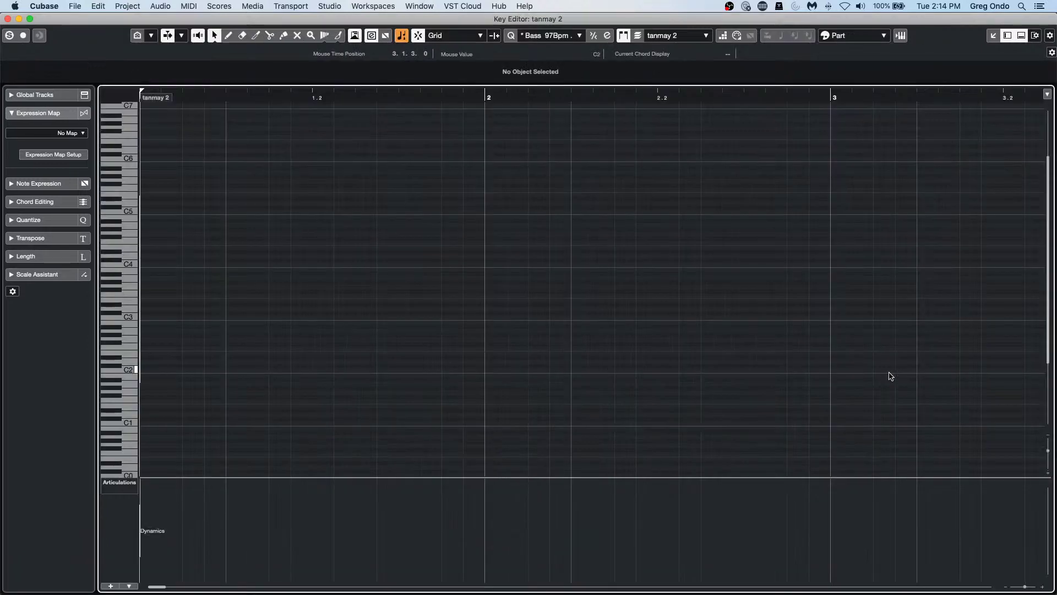
{"action": "left_click", "coordinate": [8, 19]}
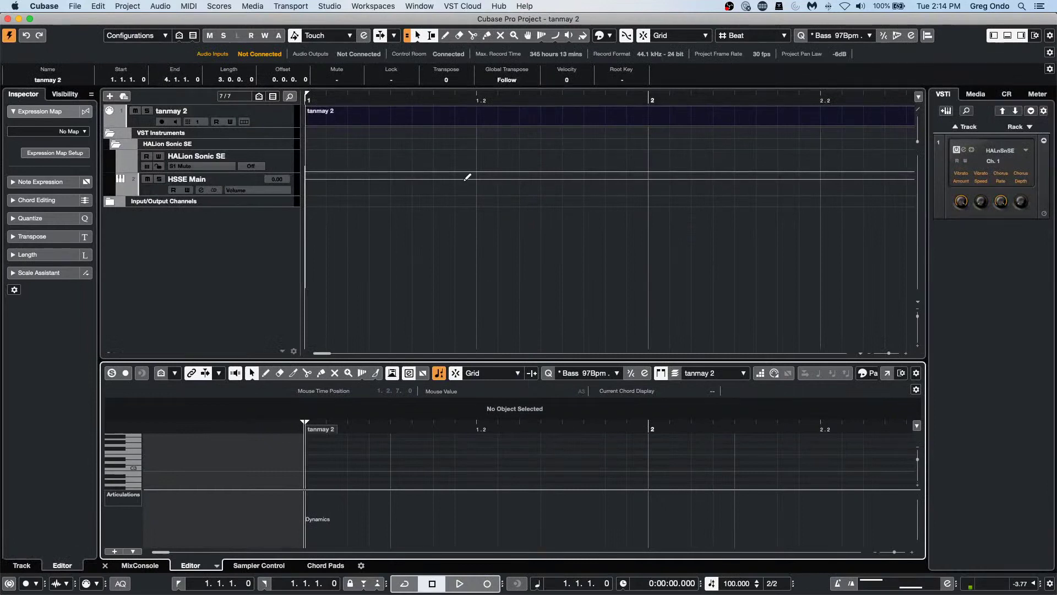
Step: Check the imported part's events in the List Editor and close the editor
{"action": "left_click", "coordinate": [123, 4]}
{"action": "mouse_move", "coordinate": [98, 6]}
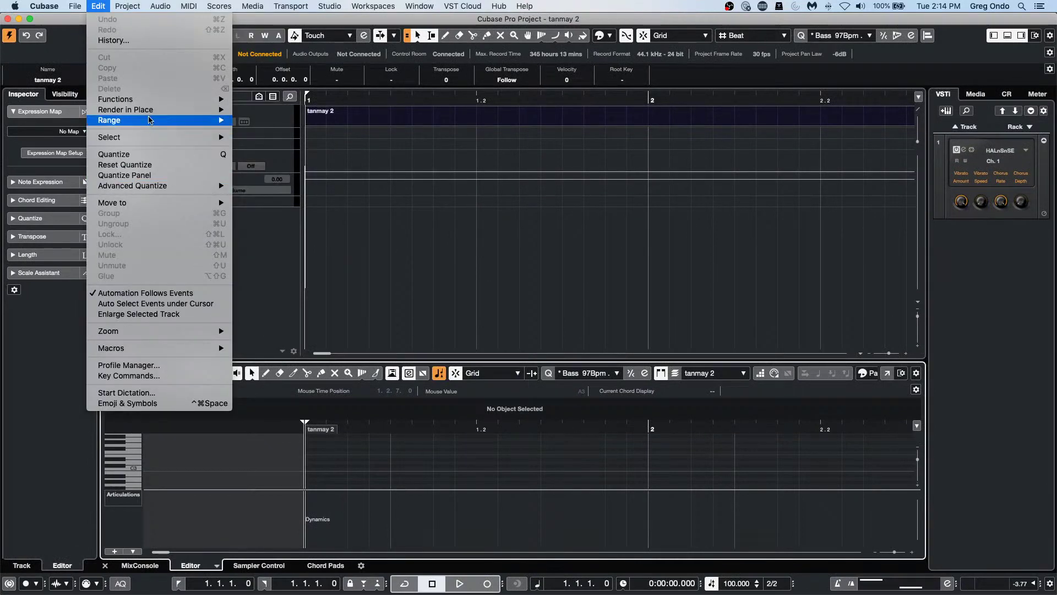
{"action": "mouse_move", "coordinate": [159, 108]}
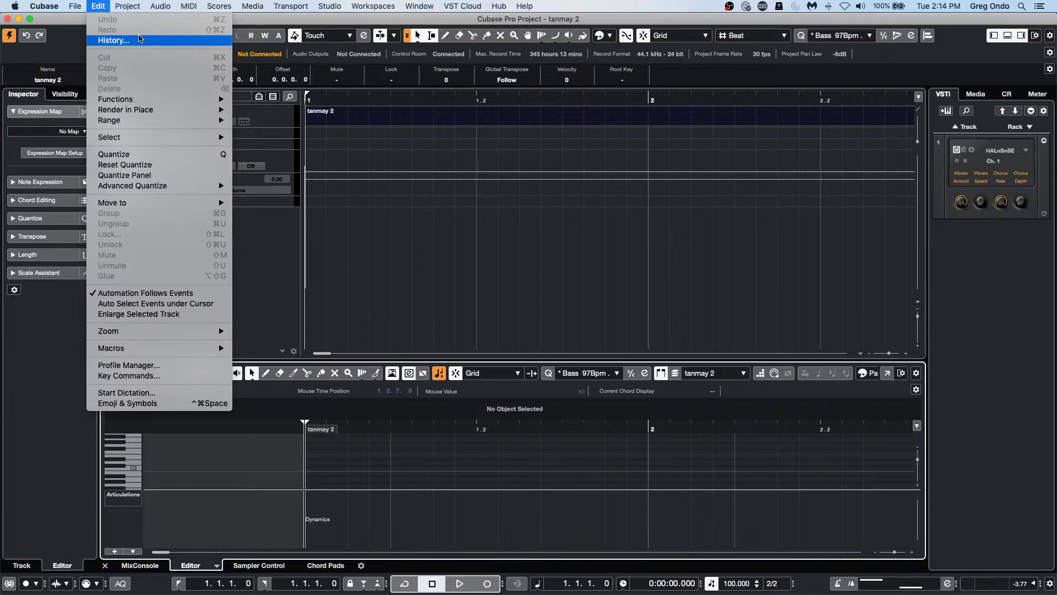
{"action": "mouse_move", "coordinate": [161, 5]}
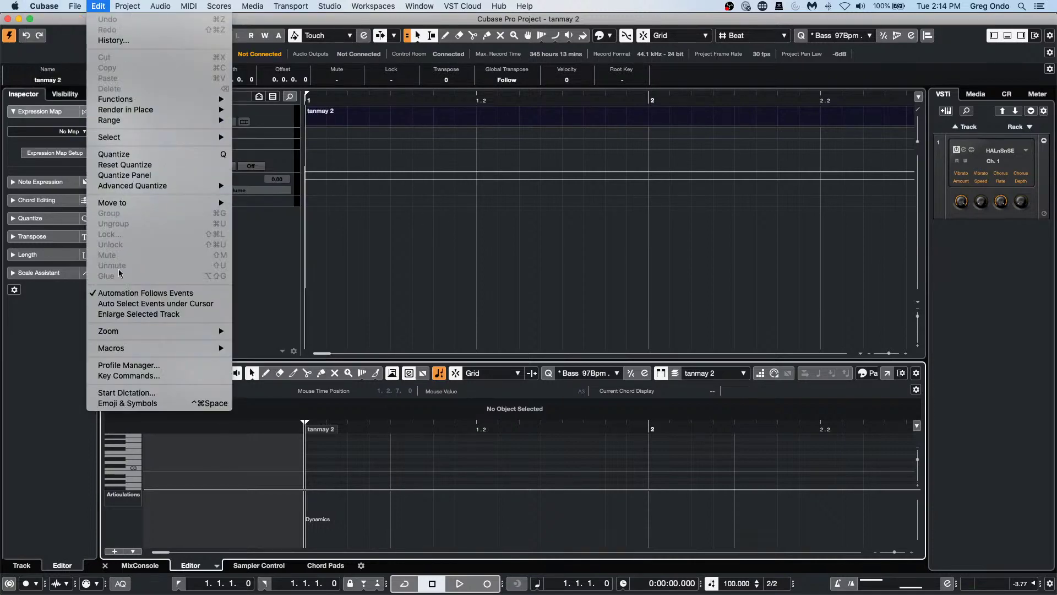
{"action": "mouse_move", "coordinate": [122, 331]}
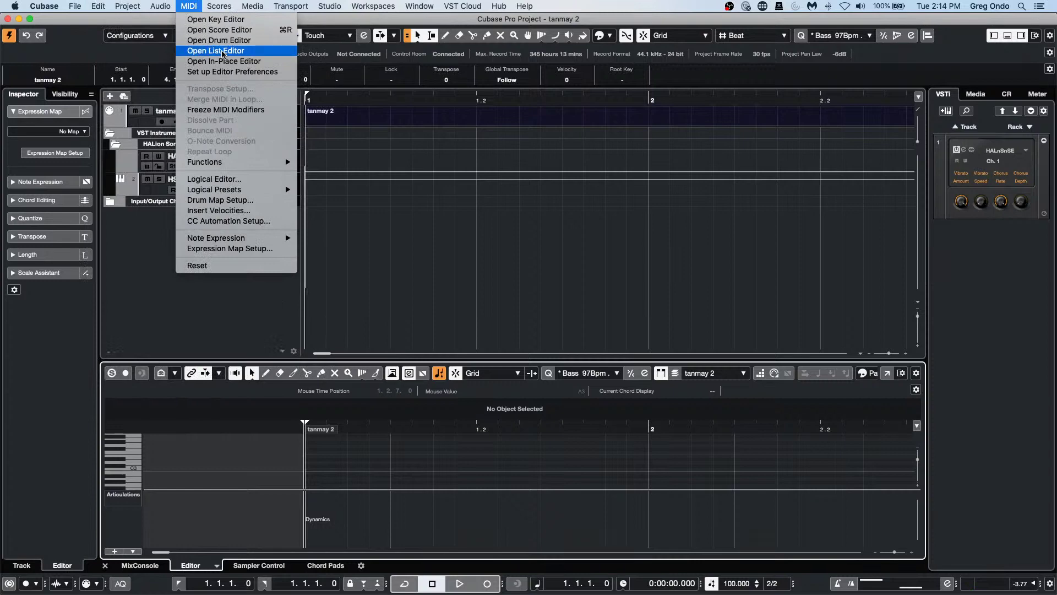
{"action": "left_click", "coordinate": [222, 51]}
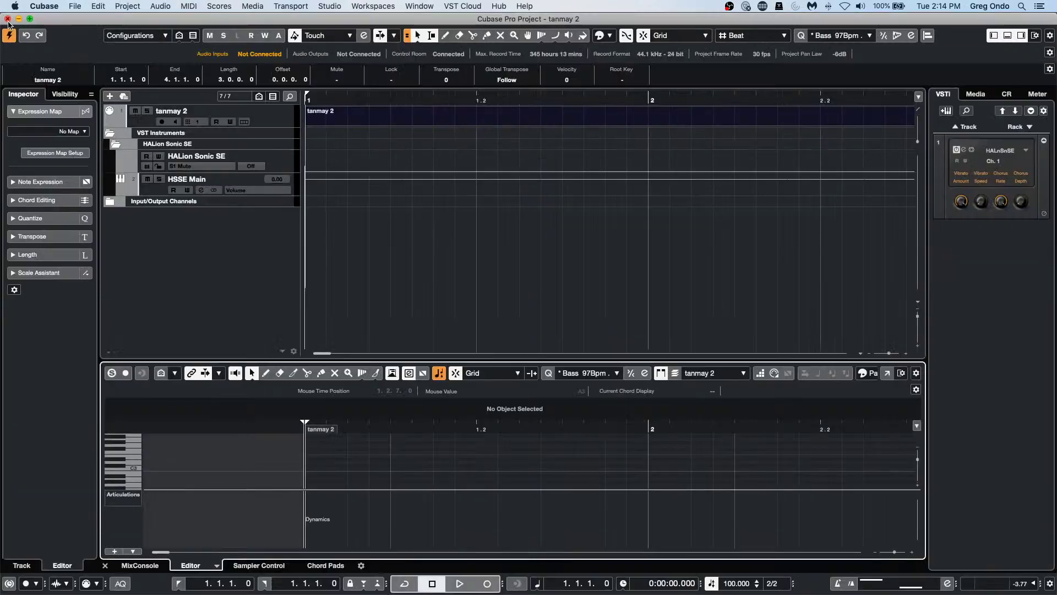
{"action": "left_click", "coordinate": [8, 20]}
Step: Close the imported project without saving and activate the Bach - Brandenburg Concerto no 3 project
{"action": "left_click", "coordinate": [7, 19]}
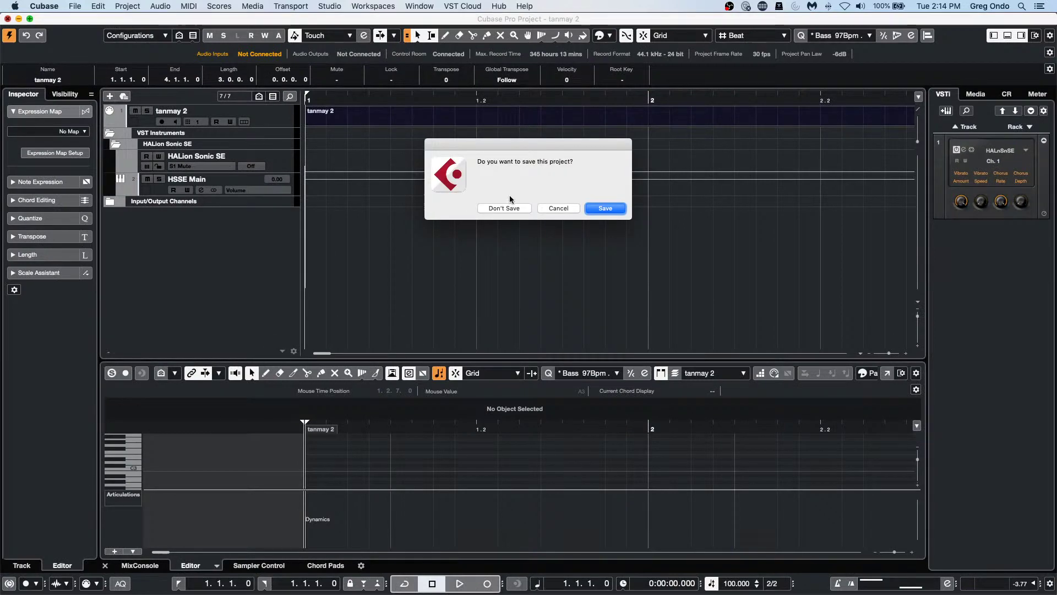
{"action": "left_click", "coordinate": [505, 208]}
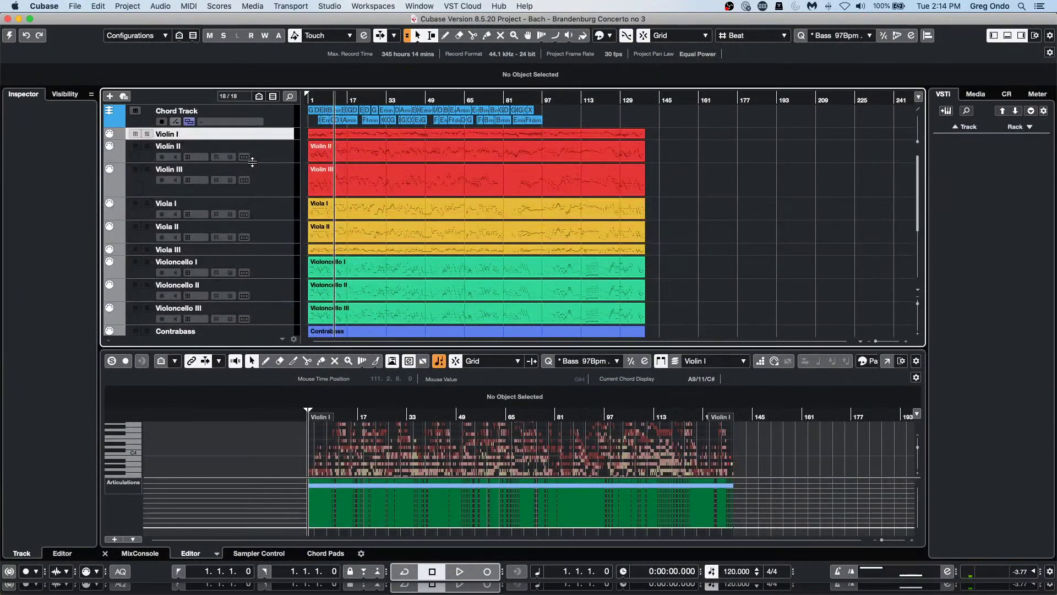
{"action": "left_click", "coordinate": [271, 181]}
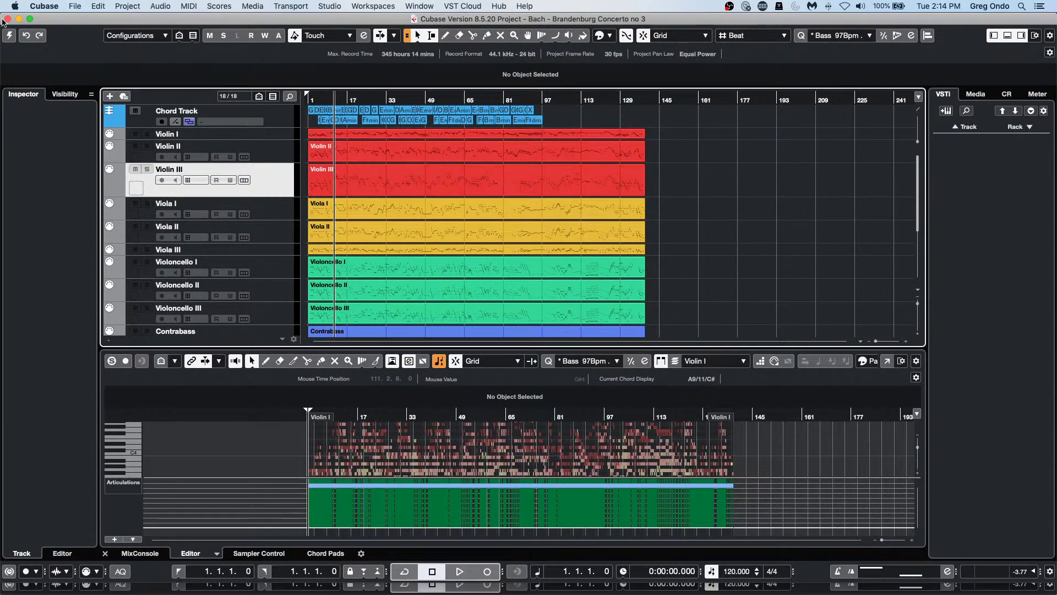
{"action": "left_click", "coordinate": [9, 35]}
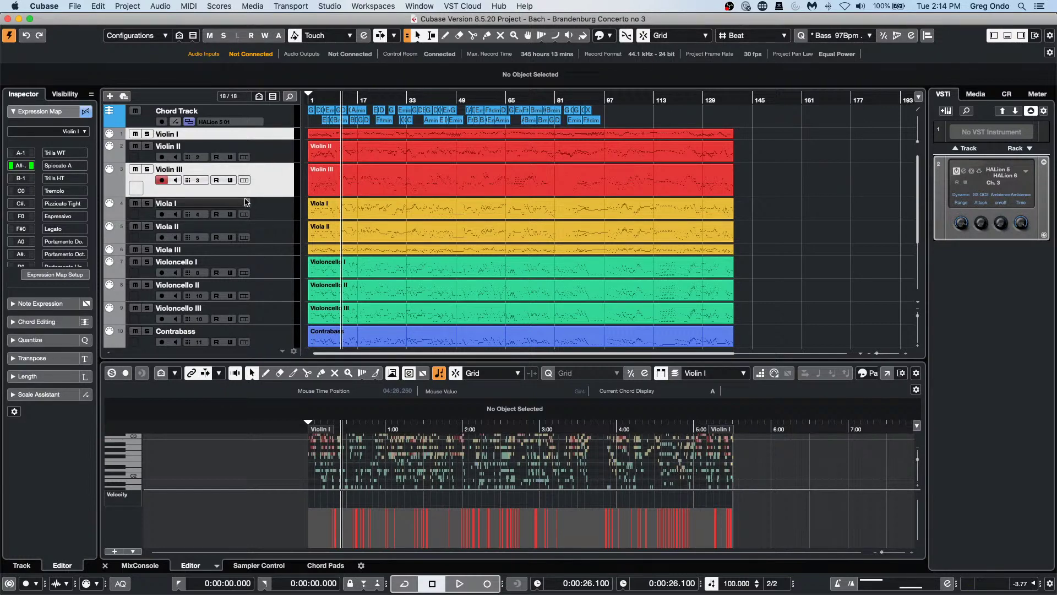
Step: Select only the Violin III track and show its MIDI Sends slots
{"action": "left_click", "coordinate": [272, 186]}
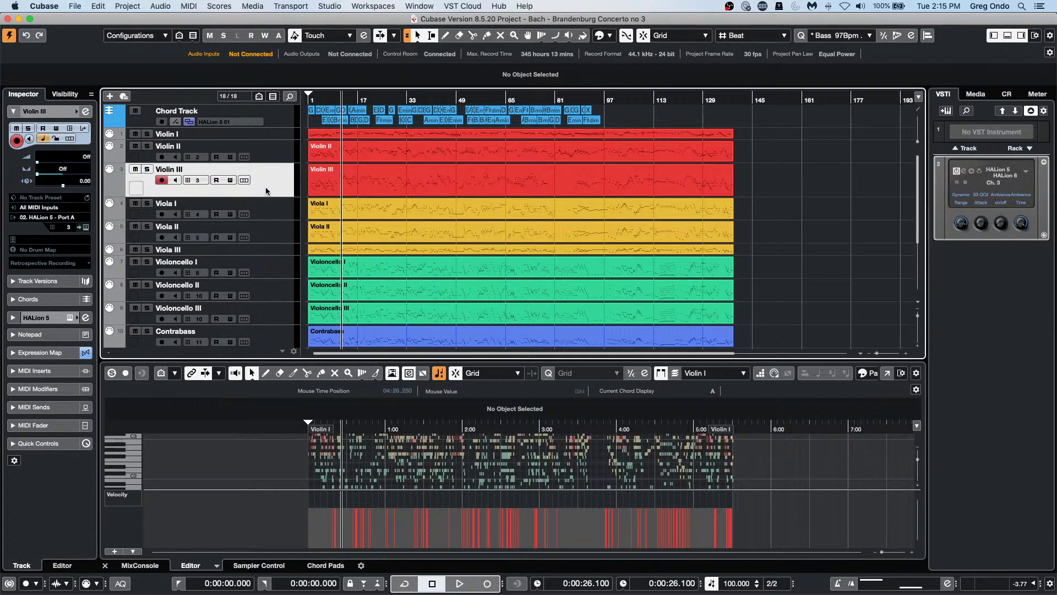
{"action": "left_click", "coordinate": [49, 407]}
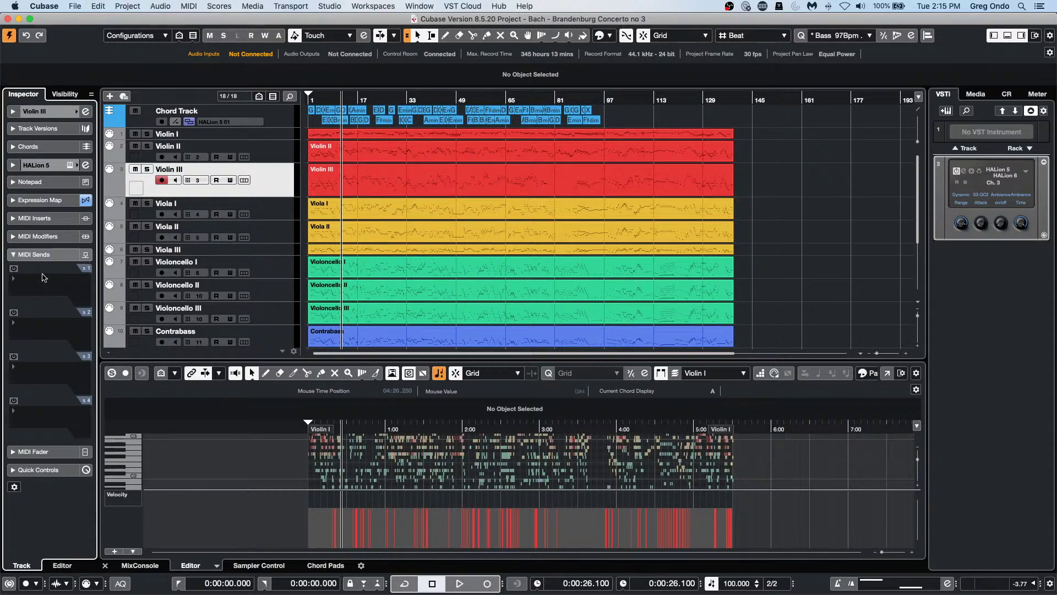
{"action": "left_click", "coordinate": [773, 344]}
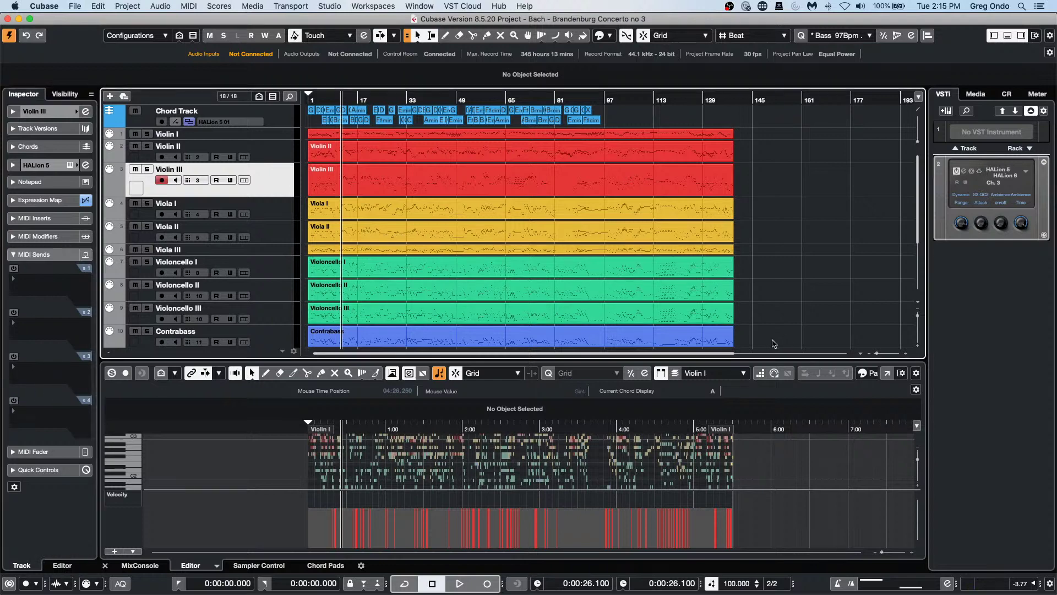
Step: Select all parts from Violin I through Contrabass and view them together in a separate Key Editor window
{"action": "scroll", "coordinate": [762, 327], "scroll_direction": "down", "scroll_amount": 3}
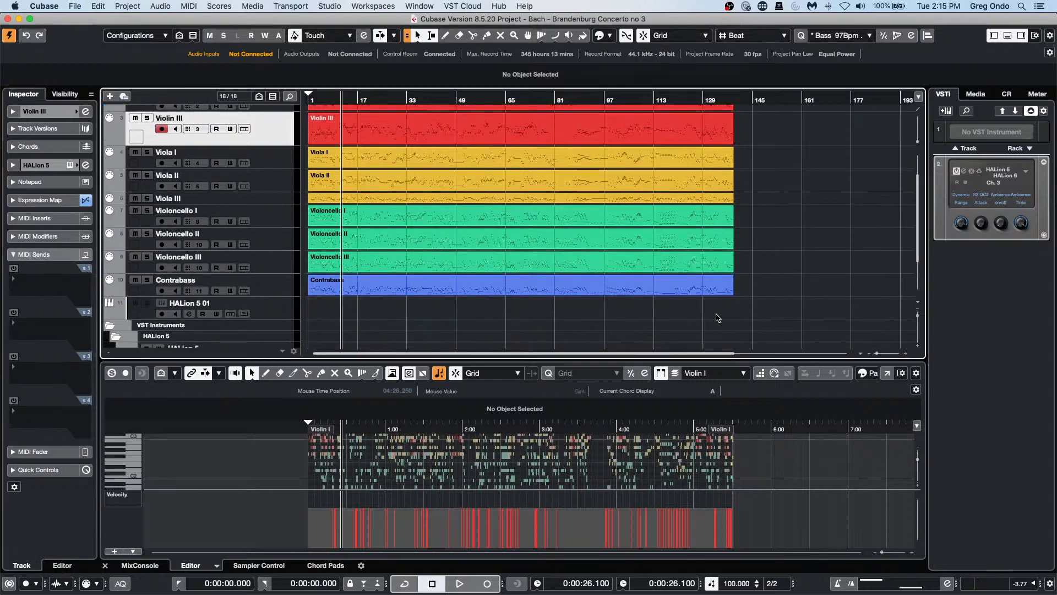
{"action": "left_click_drag", "start_coordinate": [717, 318], "coordinate": [309, 134]}
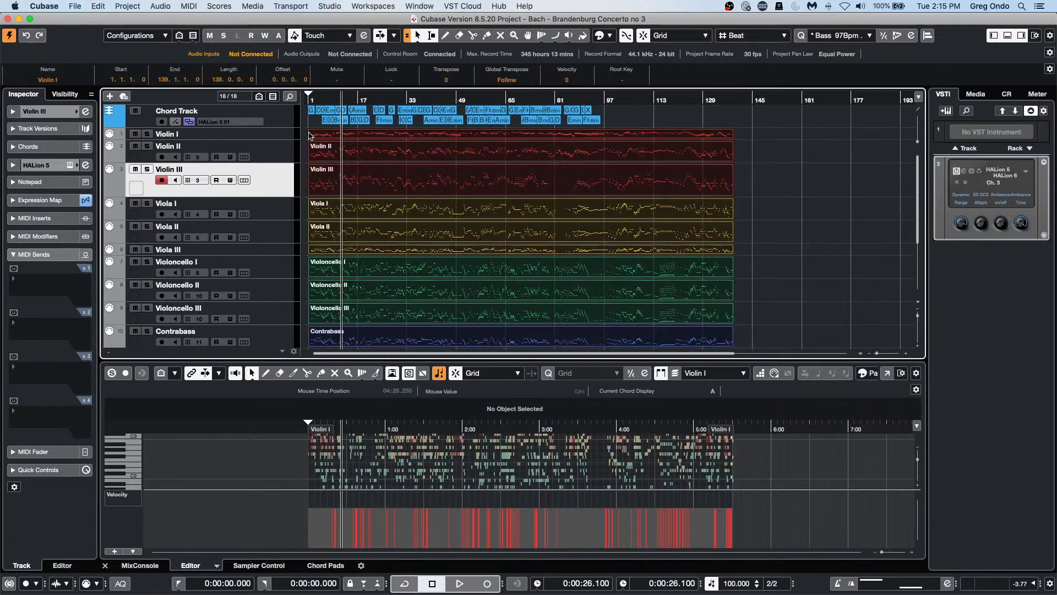
{"action": "left_click", "coordinate": [887, 374]}
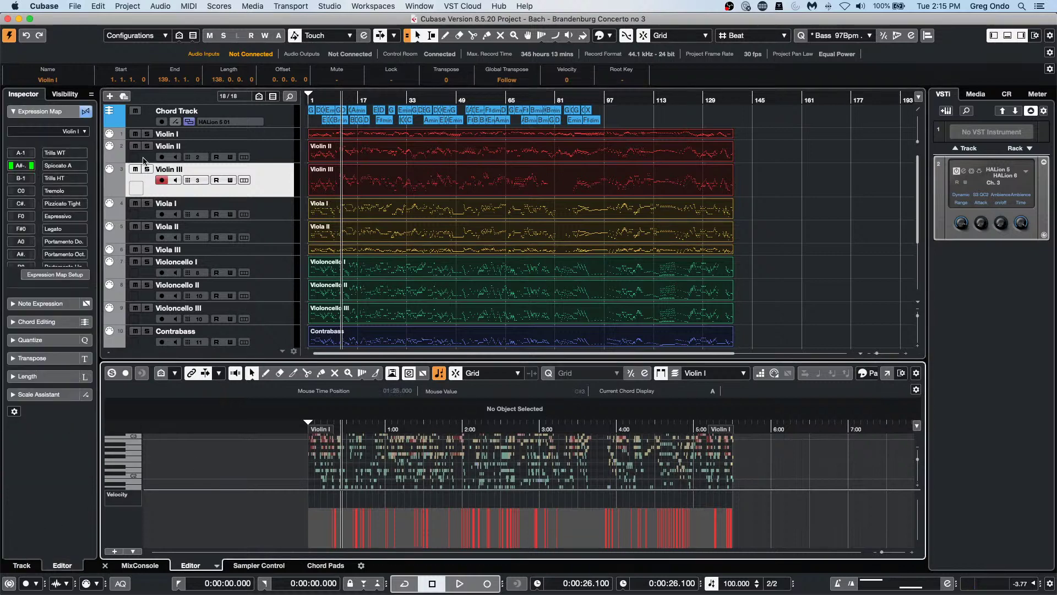
Step: Enlarge the Violin I track and move the tracks from Violin I through Contrabass into a new folder
{"action": "left_click_drag", "start_coordinate": [157, 139], "coordinate": [160, 150]}
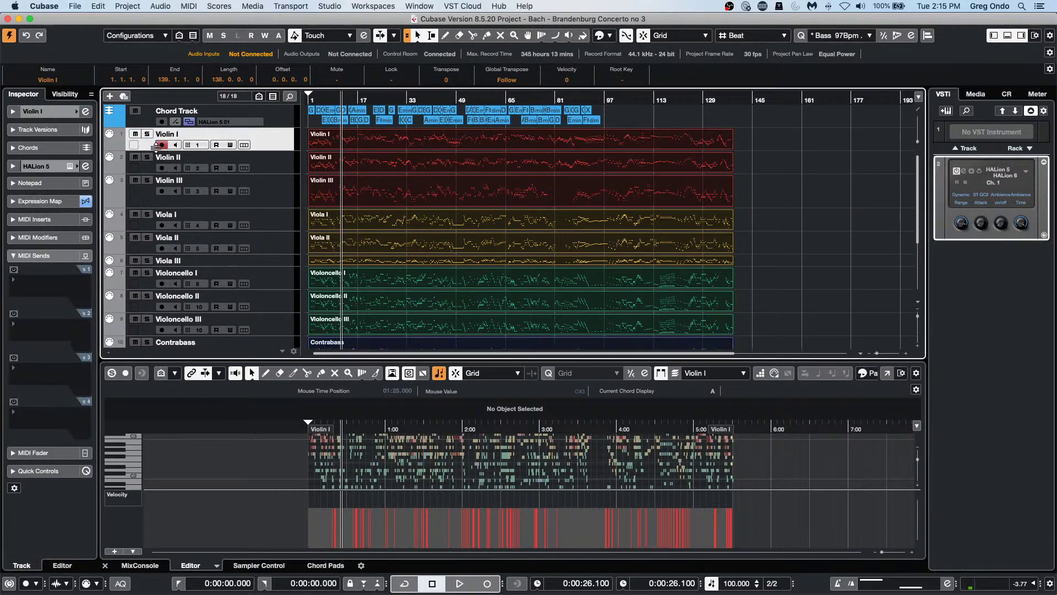
{"action": "scroll", "coordinate": [270, 168], "scroll_direction": "down", "scroll_amount": 5}
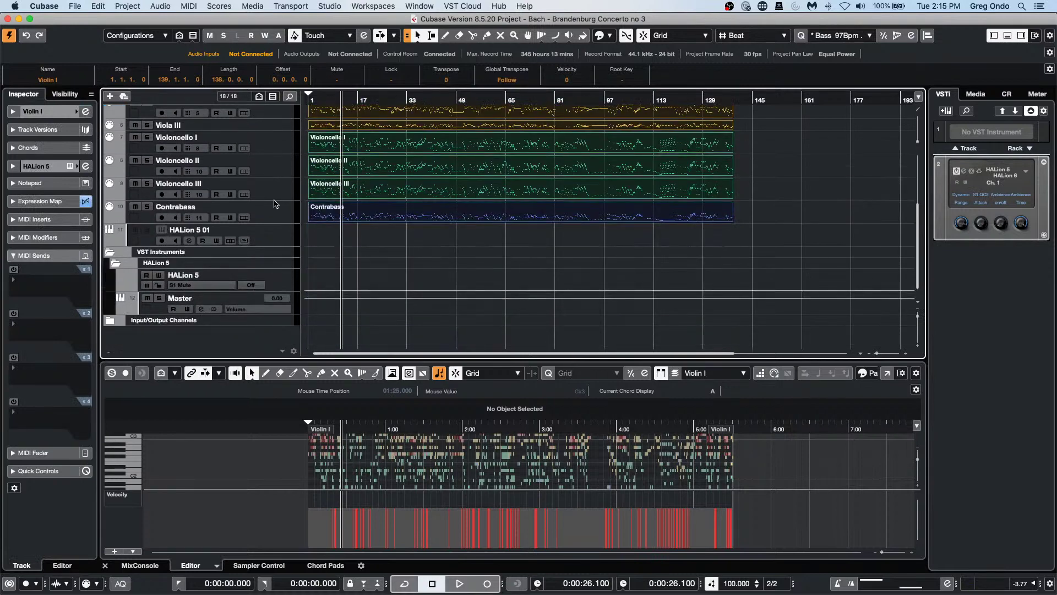
{"action": "left_click", "coordinate": [286, 212], "text": "shift"}
{"action": "scroll", "coordinate": [284, 165], "scroll_direction": "up", "scroll_amount": 5}
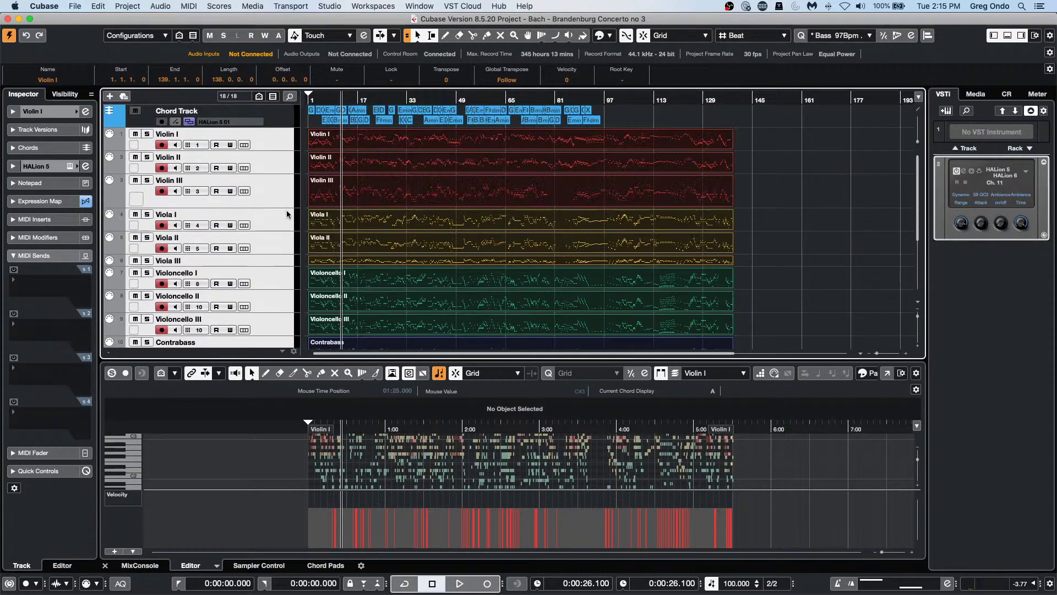
{"action": "right_click", "coordinate": [276, 139]}
{"action": "mouse_move", "coordinate": [287, 145]}
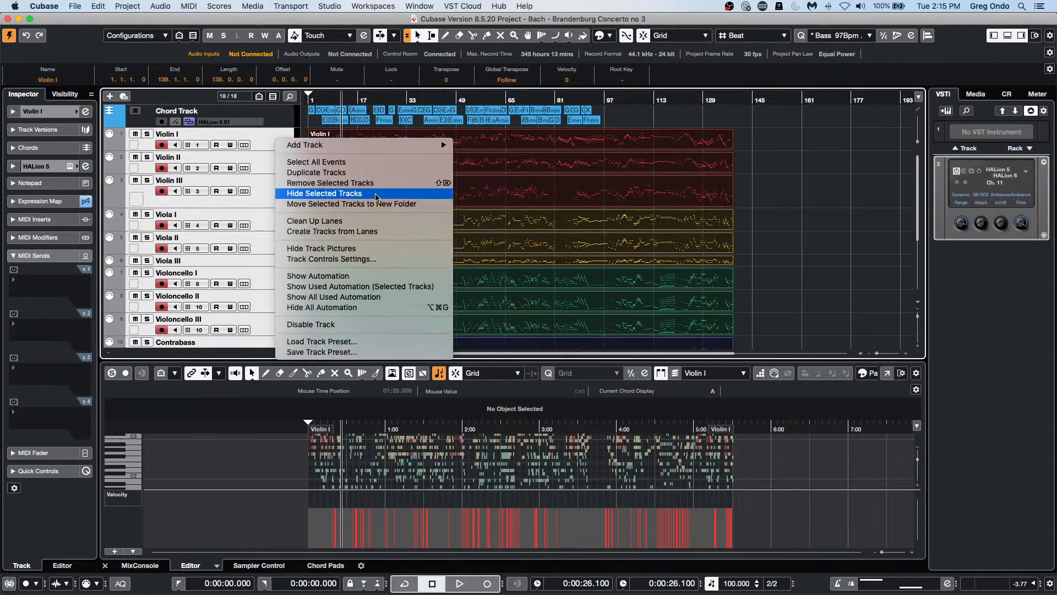
{"action": "left_click", "coordinate": [376, 208]}
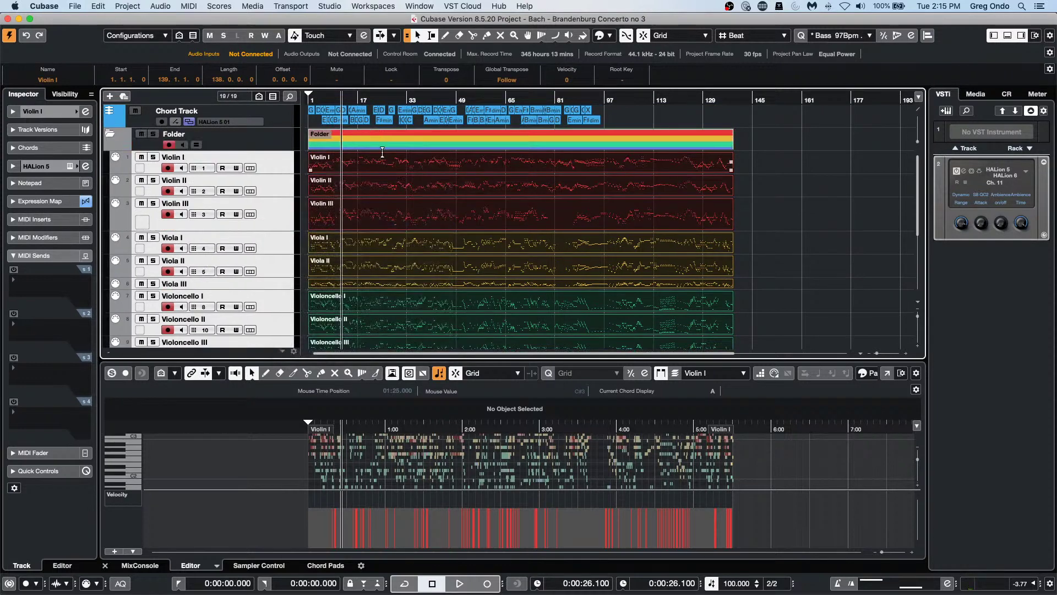
Step: Split the folder part at four positions with the Split tool, making the last two cuts at bars 48 and 61
{"action": "right_click", "coordinate": [386, 154]}
{"action": "left_click", "coordinate": [441, 153]}
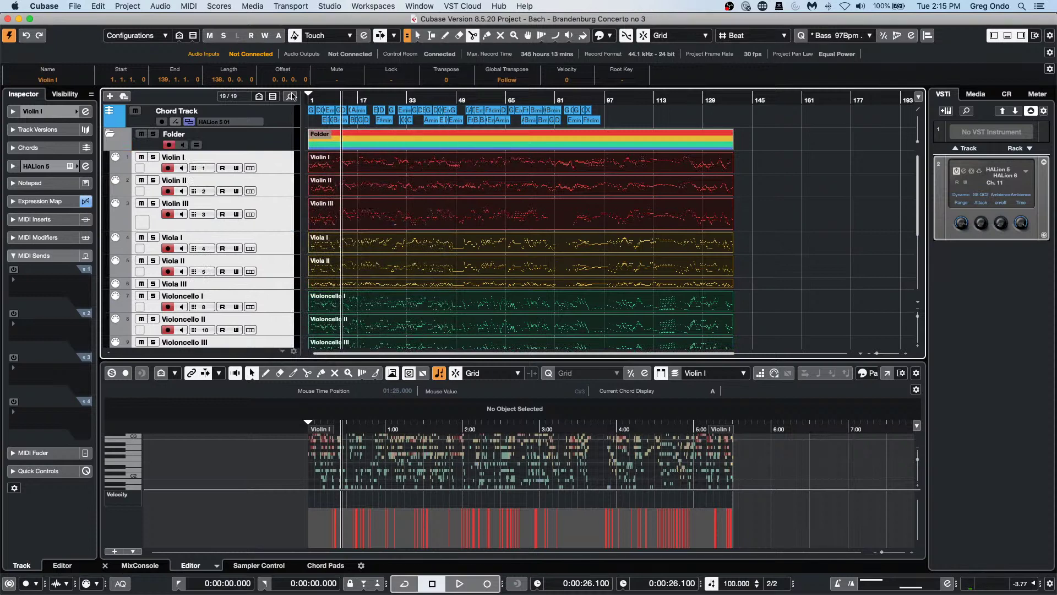
{"action": "left_click", "coordinate": [395, 141]}
{"action": "left_click", "coordinate": [426, 140]}
{"action": "left_click", "coordinate": [452, 140]}
{"action": "left_click", "coordinate": [494, 142]}
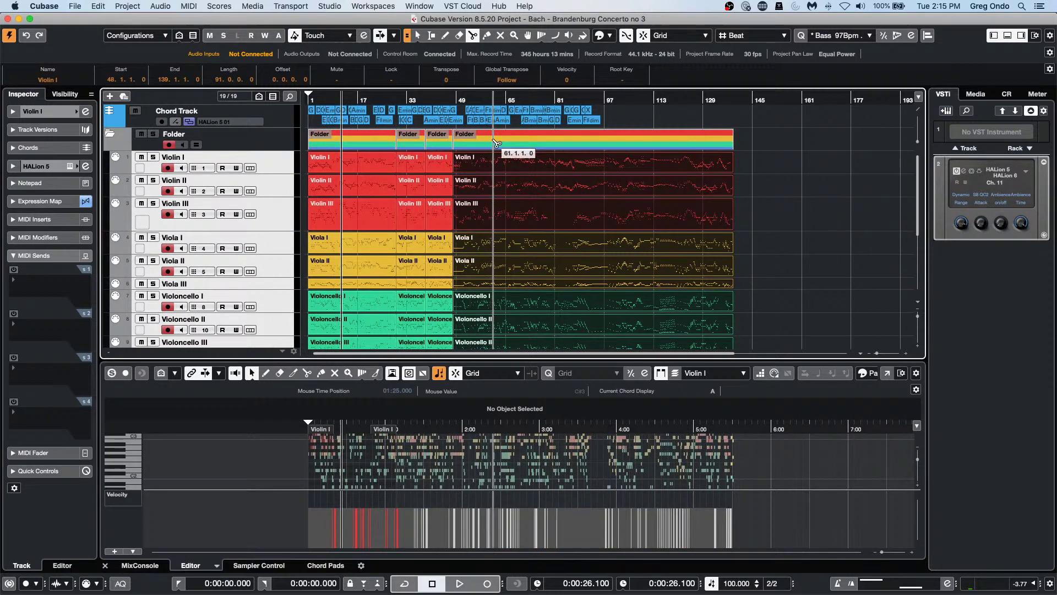
Step: Erase the third segment of the split folder part with the Erase tool
{"action": "right_click", "coordinate": [427, 145]}
{"action": "left_click", "coordinate": [468, 145]}
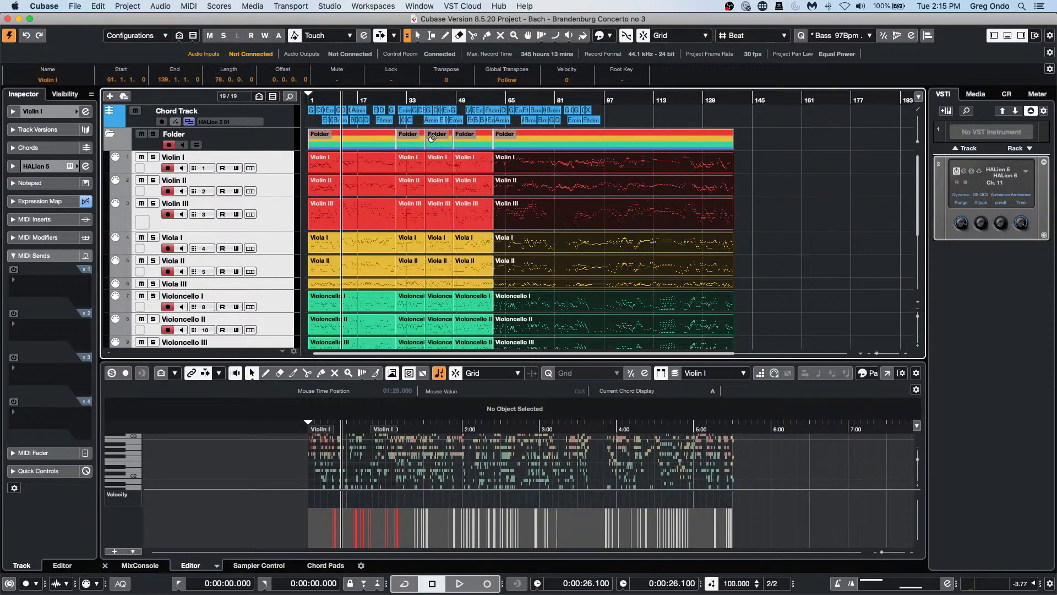
{"action": "left_click", "coordinate": [432, 140]}
Step: Undo the segment erasure and all four splits of the folder part
{"action": "key", "text": "super+z"}
{"action": "key", "text": "super+z"}
{"action": "key", "text": "super+z"}
{"action": "key", "text": "super+z"}
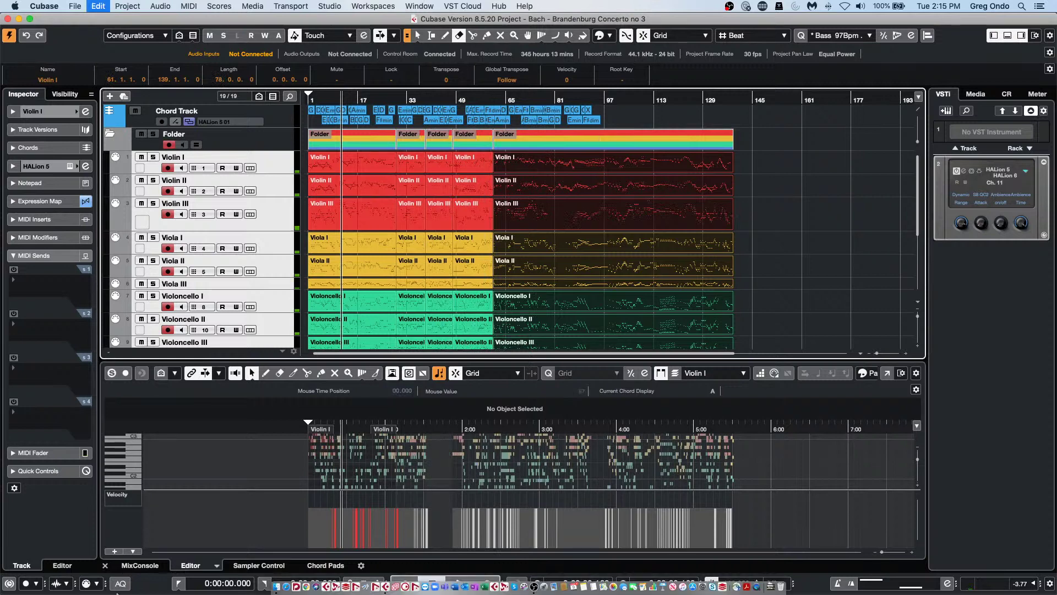
{"action": "key", "text": "super+z"}
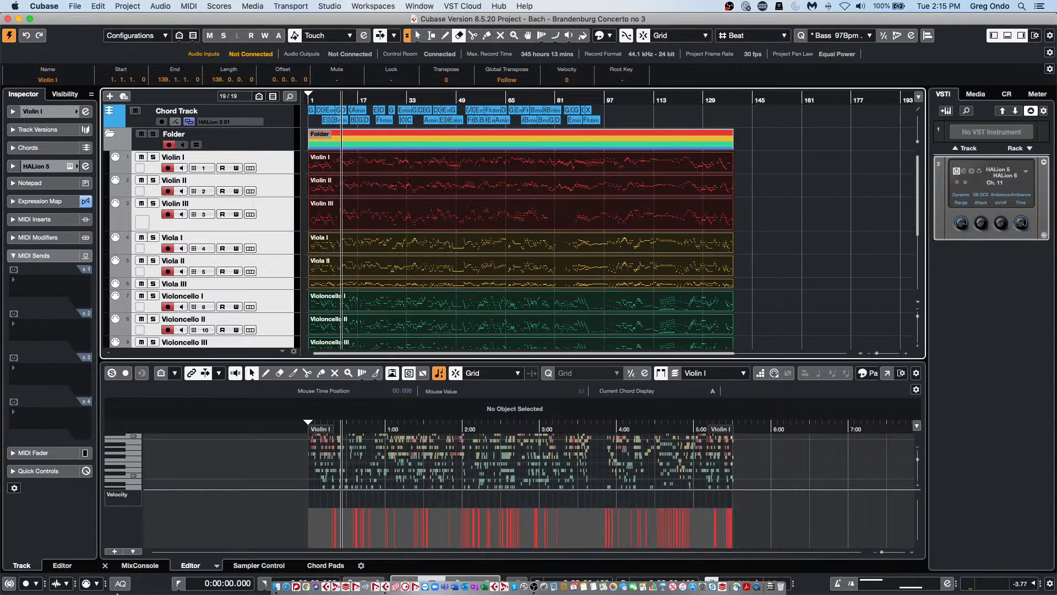
Step: Inspect all parts together in a separate Key Editor window, selecting Violoncello I, Viola I and Violin II notes to change the active part
{"action": "left_click", "coordinate": [888, 373]}
{"action": "left_click_drag", "start_coordinate": [378, 102], "coordinate": [373, 69]}
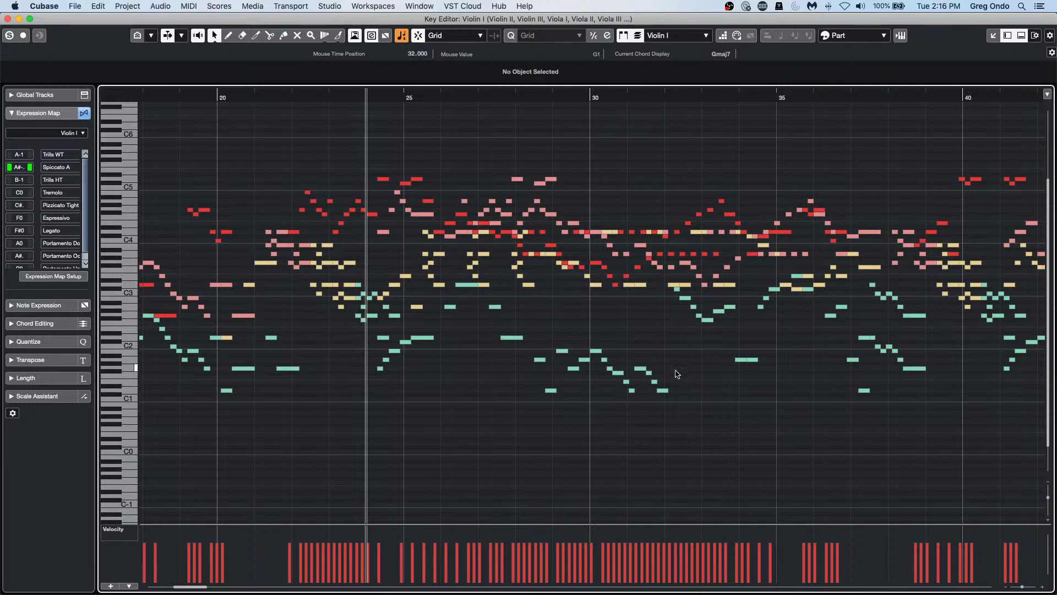
{"action": "left_click", "coordinate": [738, 361]}
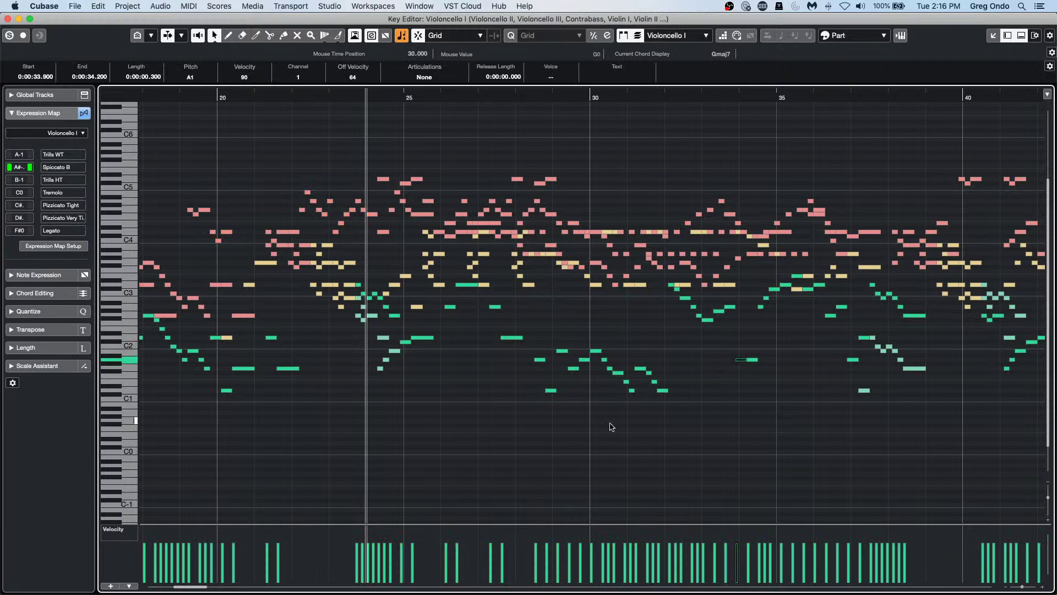
{"action": "left_click", "coordinate": [638, 286]}
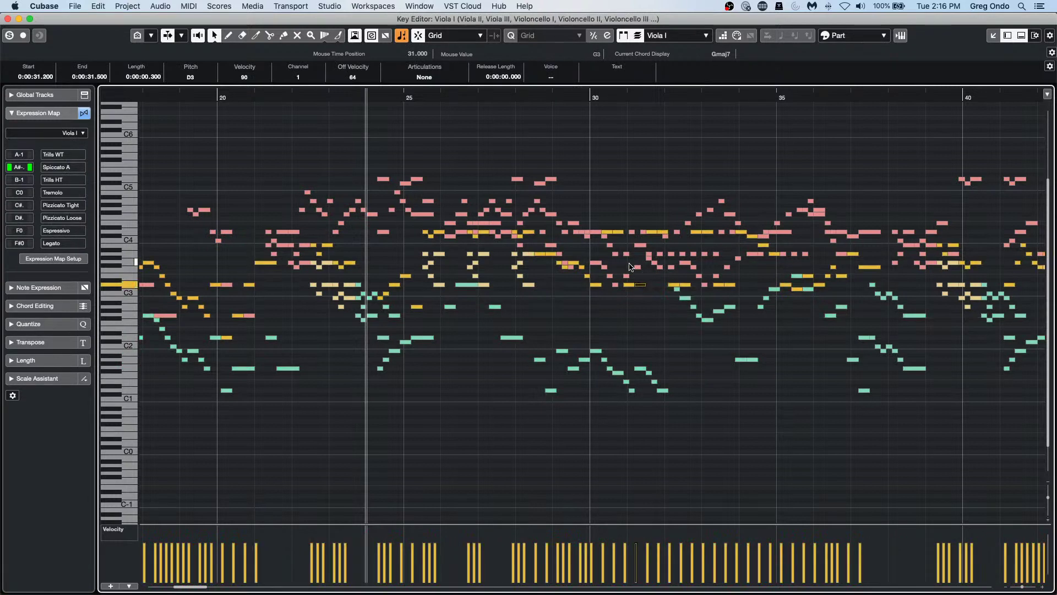
{"action": "left_click", "coordinate": [661, 233]}
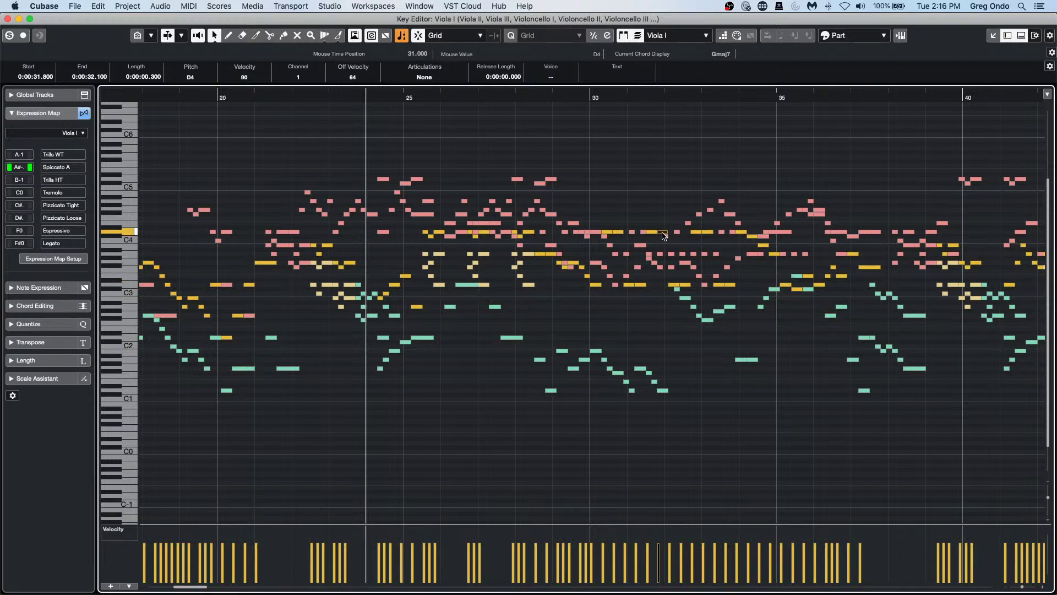
{"action": "left_click", "coordinate": [549, 181]}
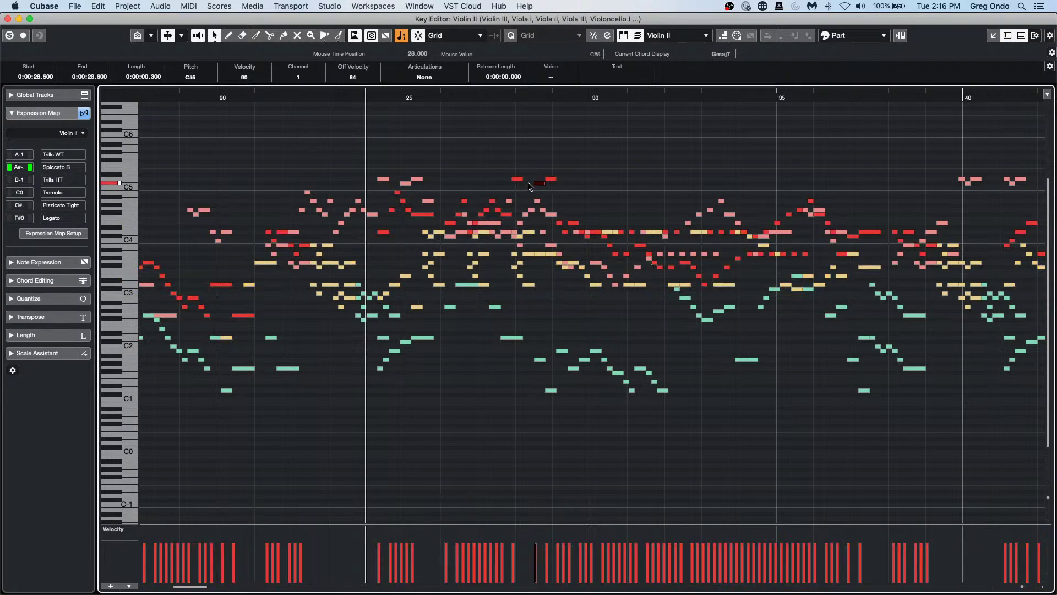
{"action": "left_click", "coordinate": [517, 179]}
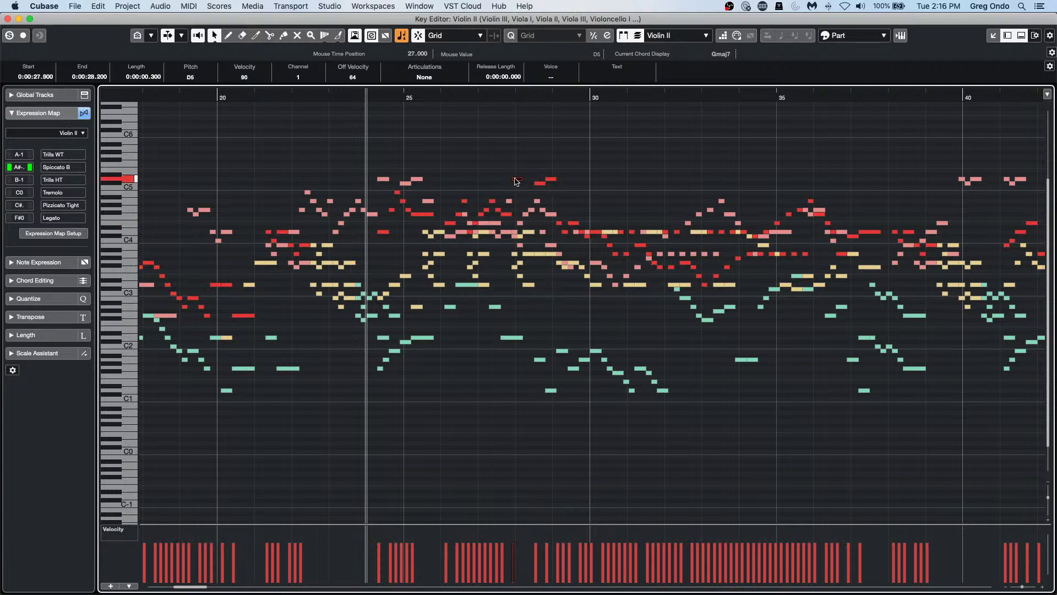
{"action": "left_click", "coordinate": [549, 254]}
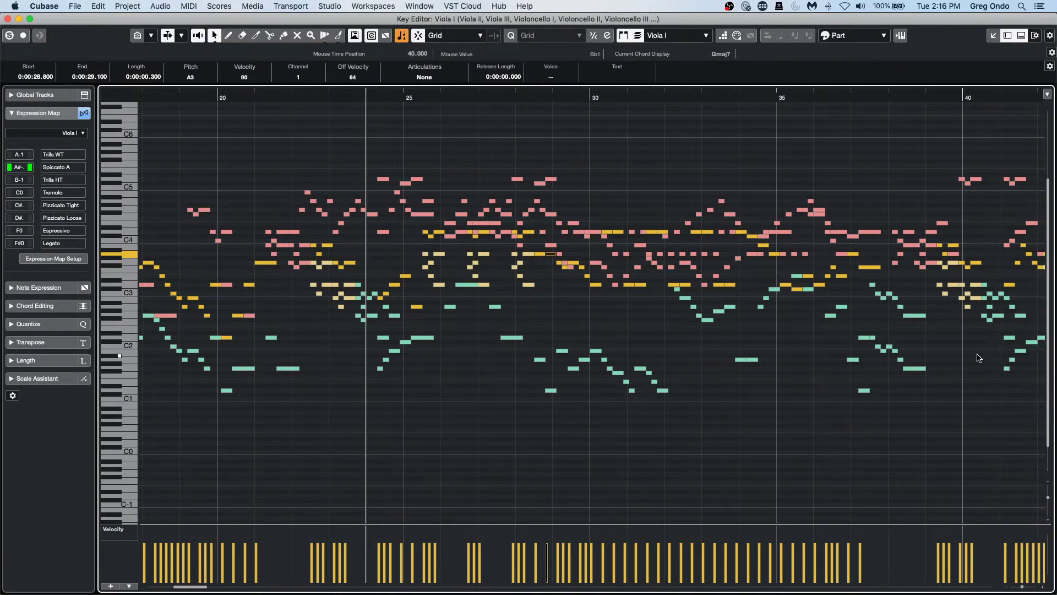
{"action": "left_click", "coordinate": [7, 19]}
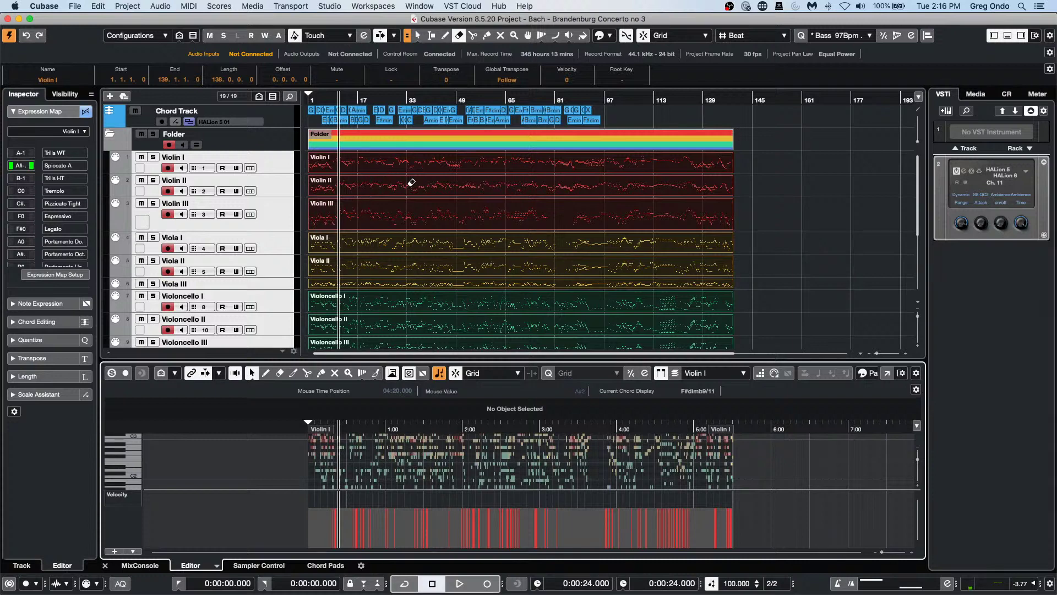
Step: Reopen the separate Key Editor window, play from about 22 seconds, and set auto-scroll to keep the cursor stationary
{"action": "left_click", "coordinate": [269, 191]}
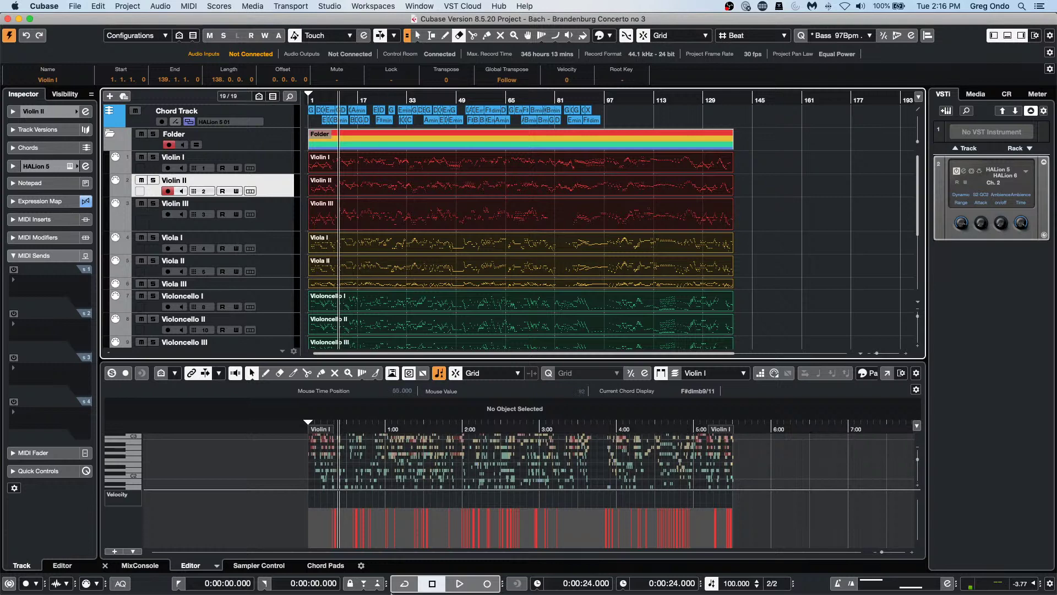
{"action": "left_click", "coordinate": [887, 373]}
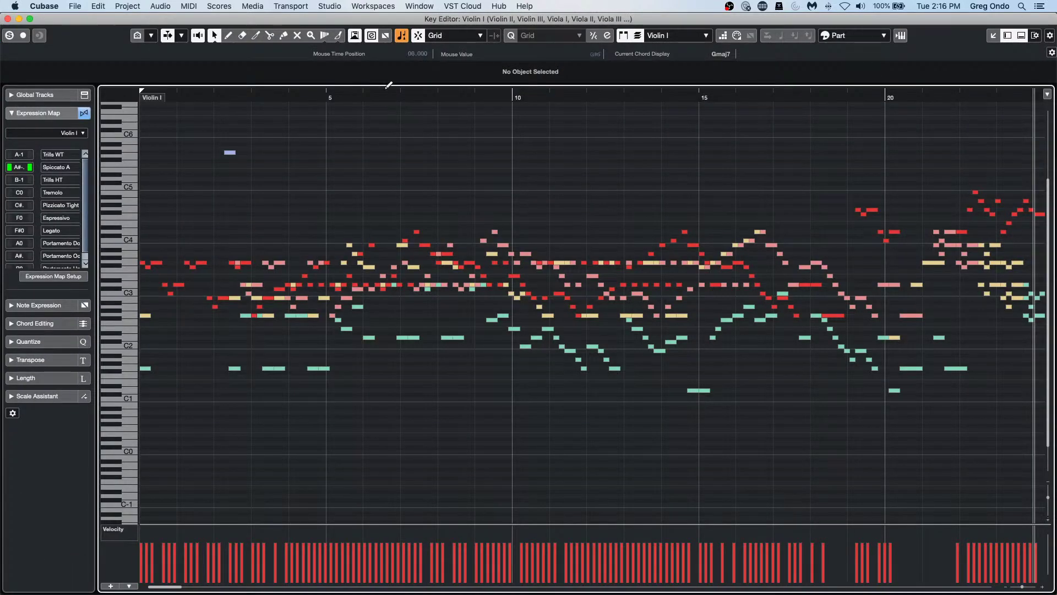
{"action": "left_click_drag", "start_coordinate": [377, 94], "coordinate": [377, 80]}
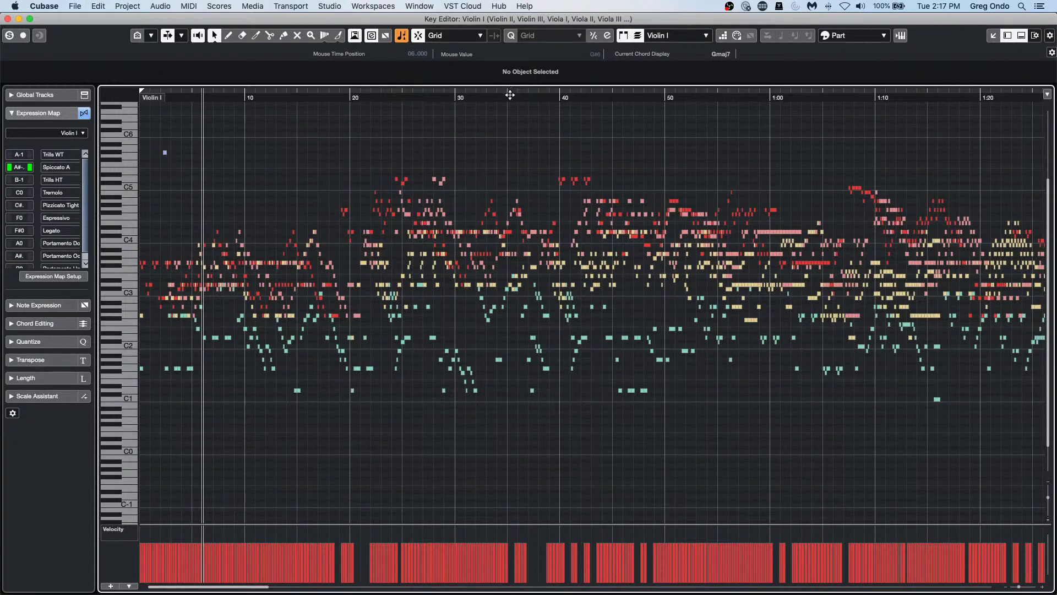
{"action": "left_click_drag", "start_coordinate": [511, 90], "coordinate": [224, 184]}
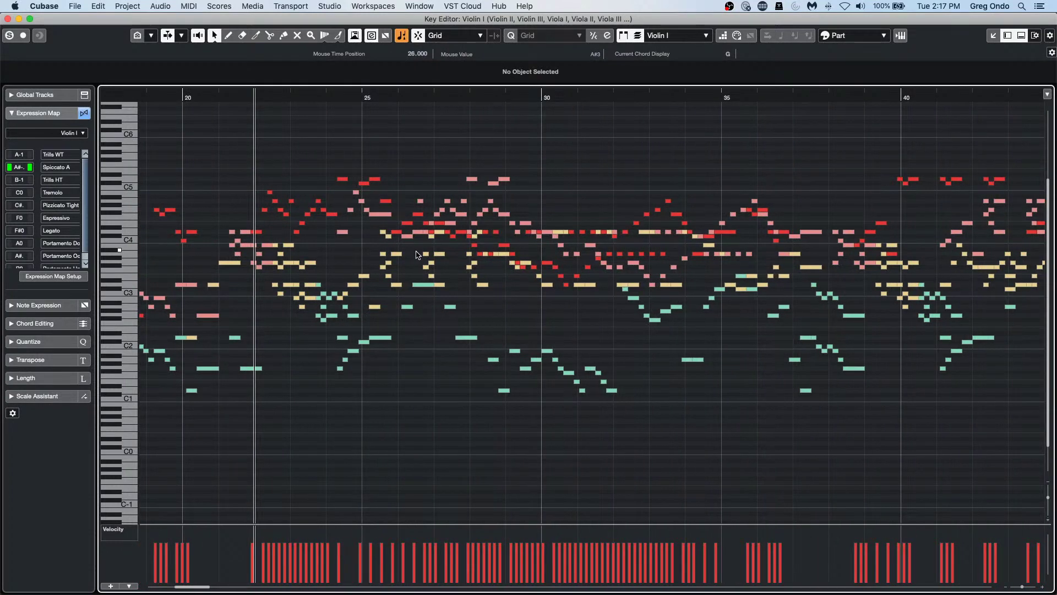
{"action": "key", "text": "space"}
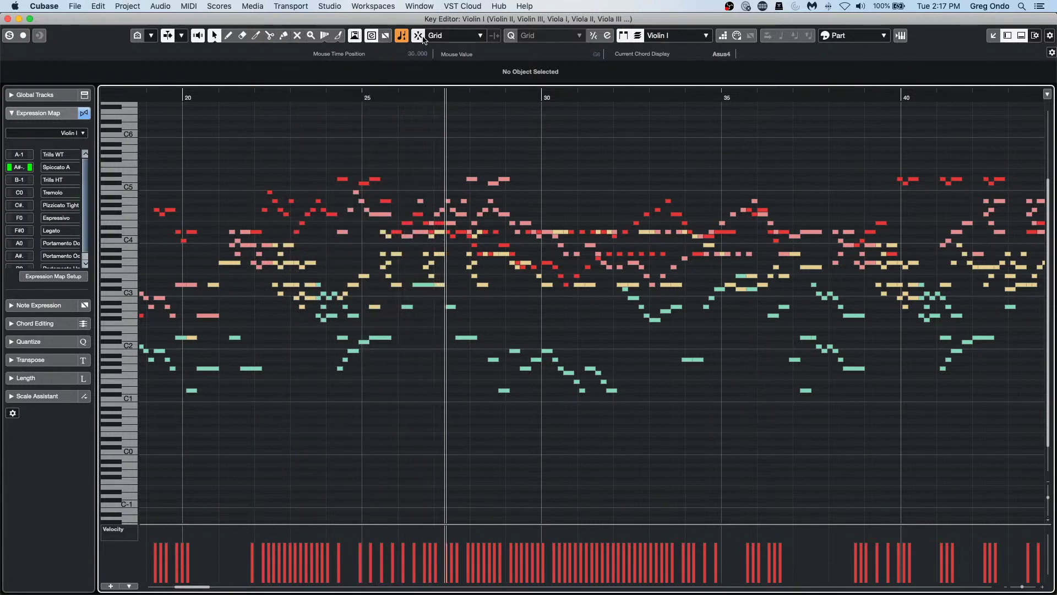
{"action": "left_click", "coordinate": [181, 35]}
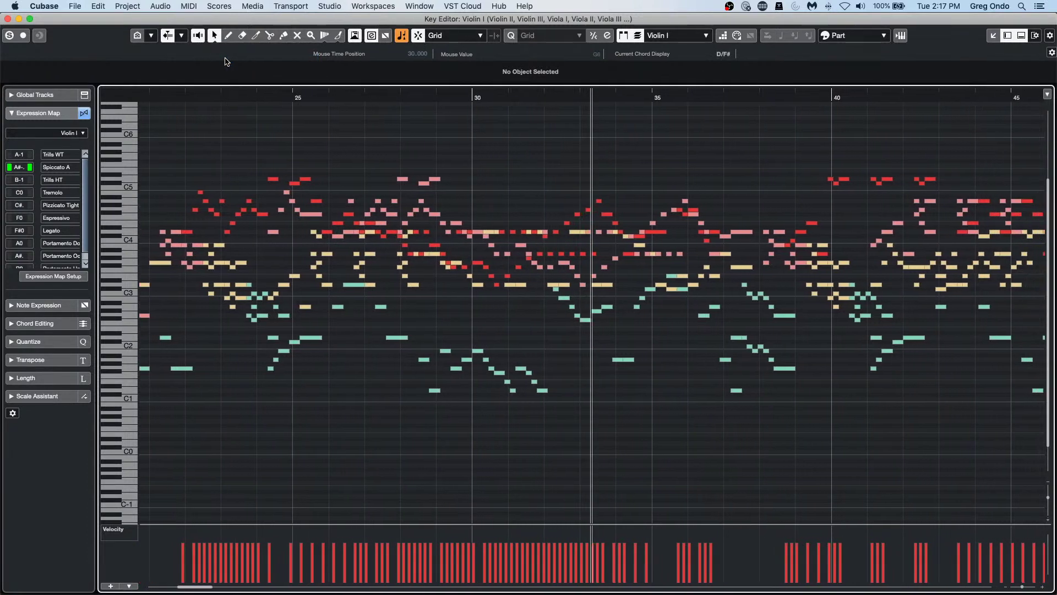
Step: Zoom the multi-part note display horizontally in and out during playback, and close the Key Editor window
{"action": "key", "text": "h"}
{"action": "key", "text": "h"}
{"action": "key", "text": "h"}
{"action": "key", "text": "g"}
{"action": "key", "text": "g"}
{"action": "key", "text": "g"}
{"action": "key", "text": "g"}
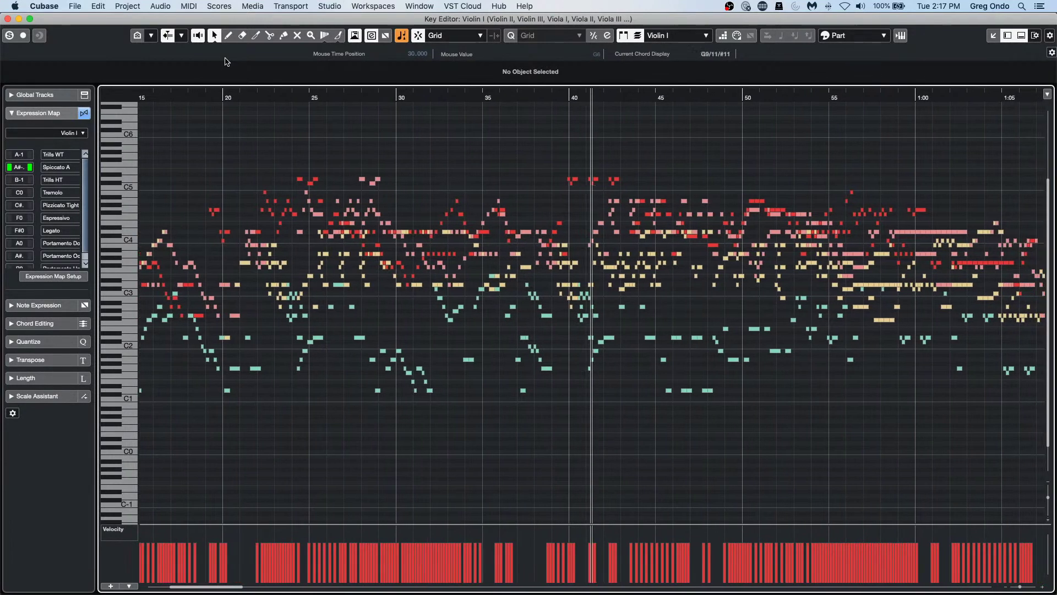
{"action": "key", "text": "h"}
{"action": "key", "text": "h"}
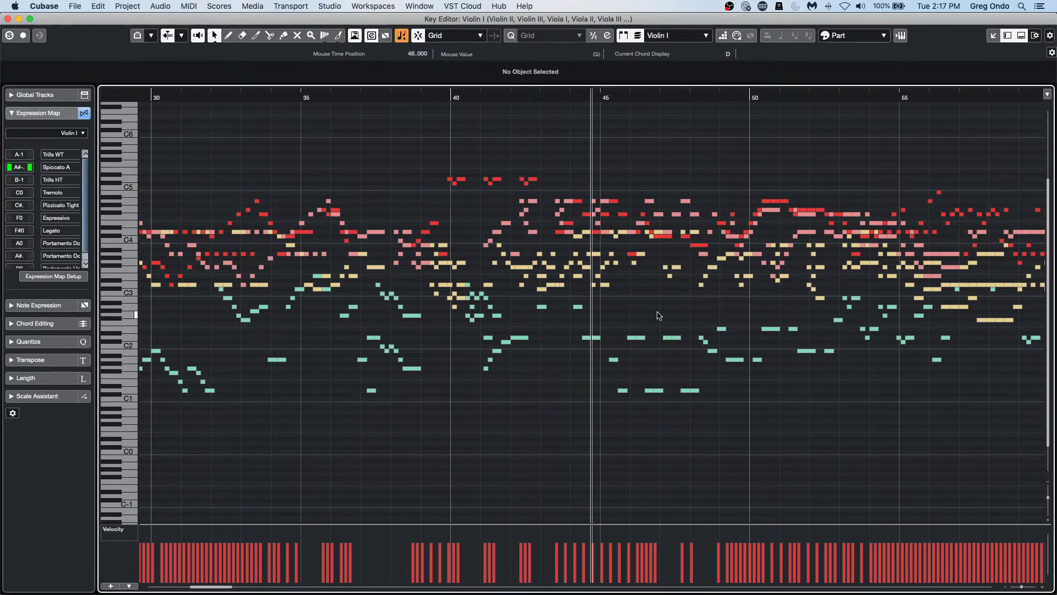
{"action": "left_click", "coordinate": [7, 18]}
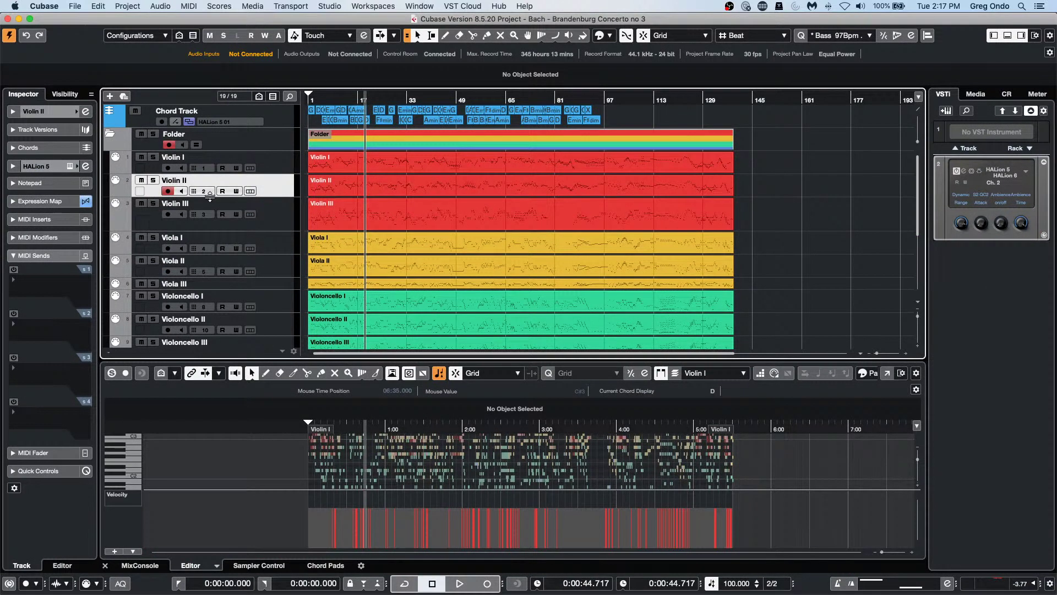
Step: Expand the Violin II track's basic settings and open the recent project March 9 2021.cpr
{"action": "left_click", "coordinate": [13, 111]}
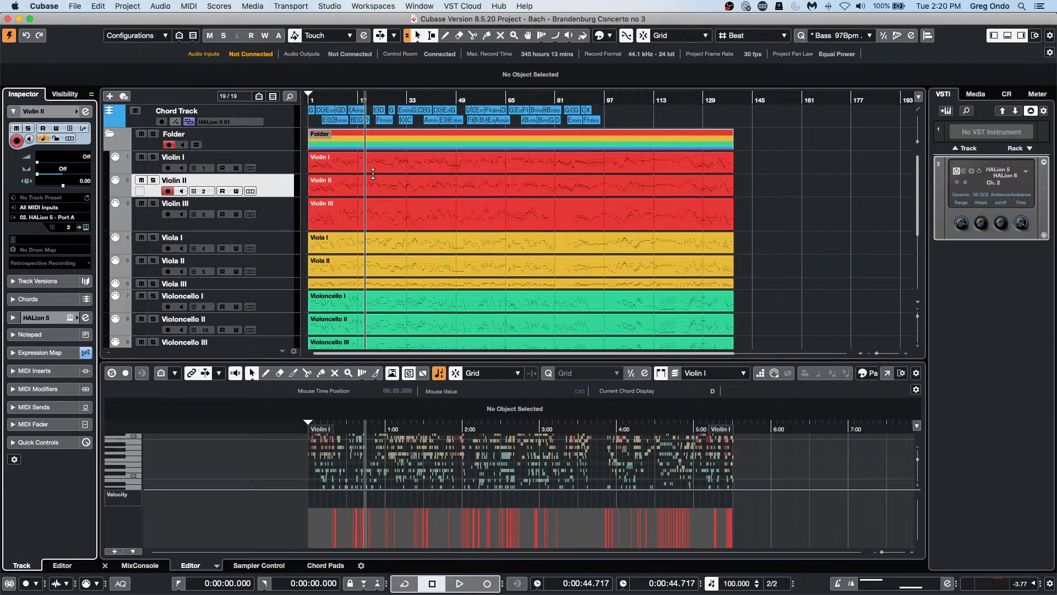
{"action": "left_click", "coordinate": [362, 188]}
{"action": "left_click", "coordinate": [353, 154]}
{"action": "left_click", "coordinate": [68, 9]}
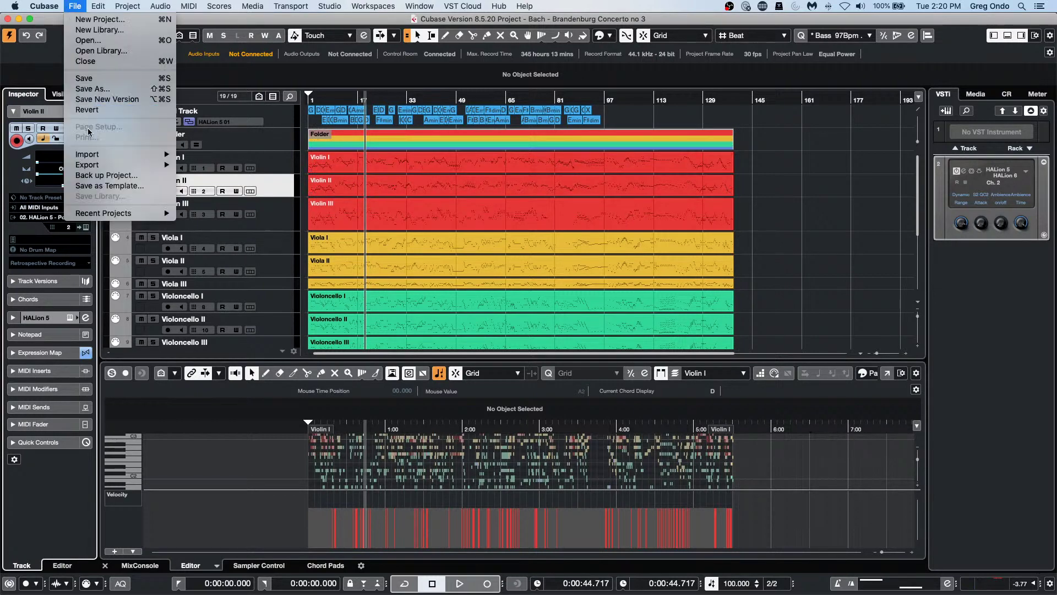
{"action": "mouse_move", "coordinate": [120, 6]}
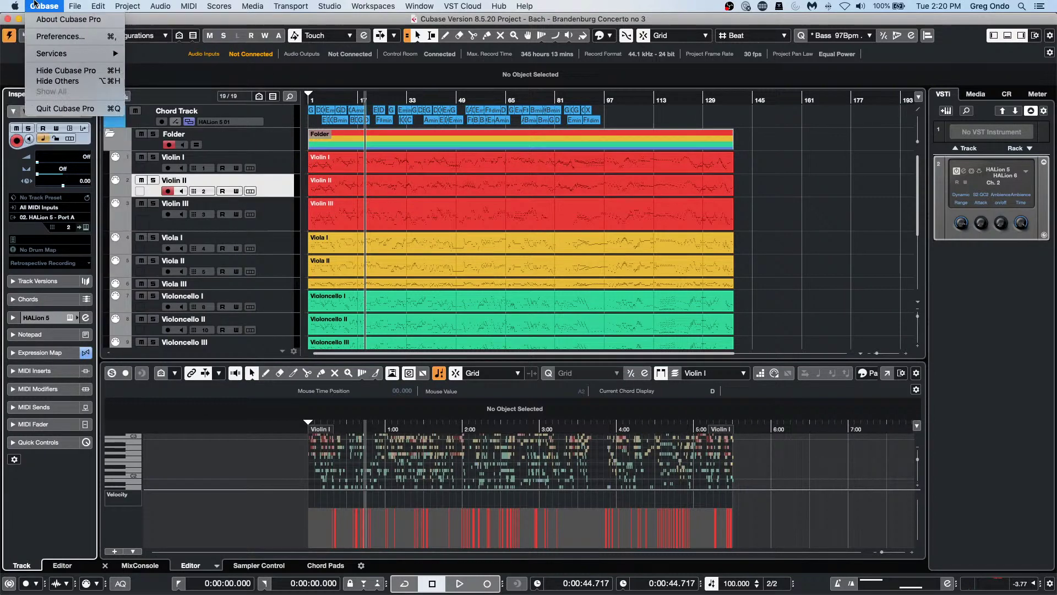
{"action": "mouse_move", "coordinate": [75, 6]}
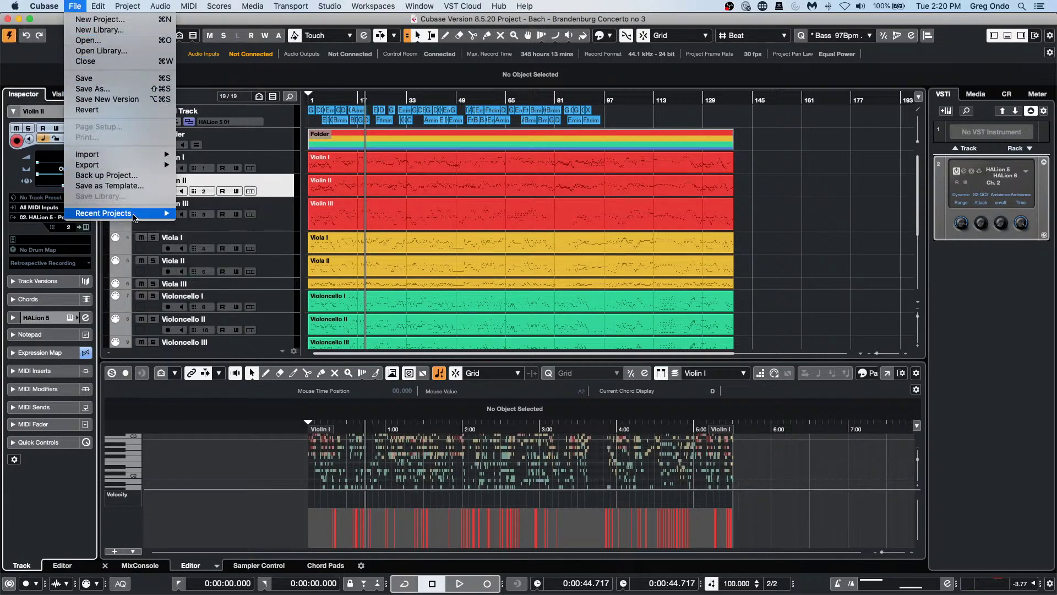
{"action": "mouse_move", "coordinate": [135, 215]}
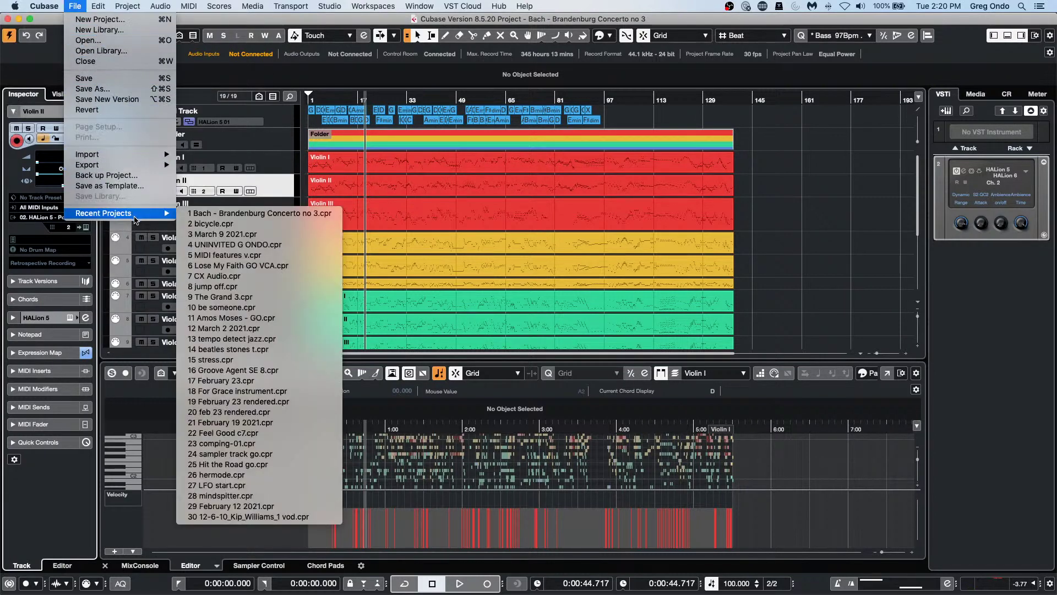
{"action": "left_click", "coordinate": [278, 236]}
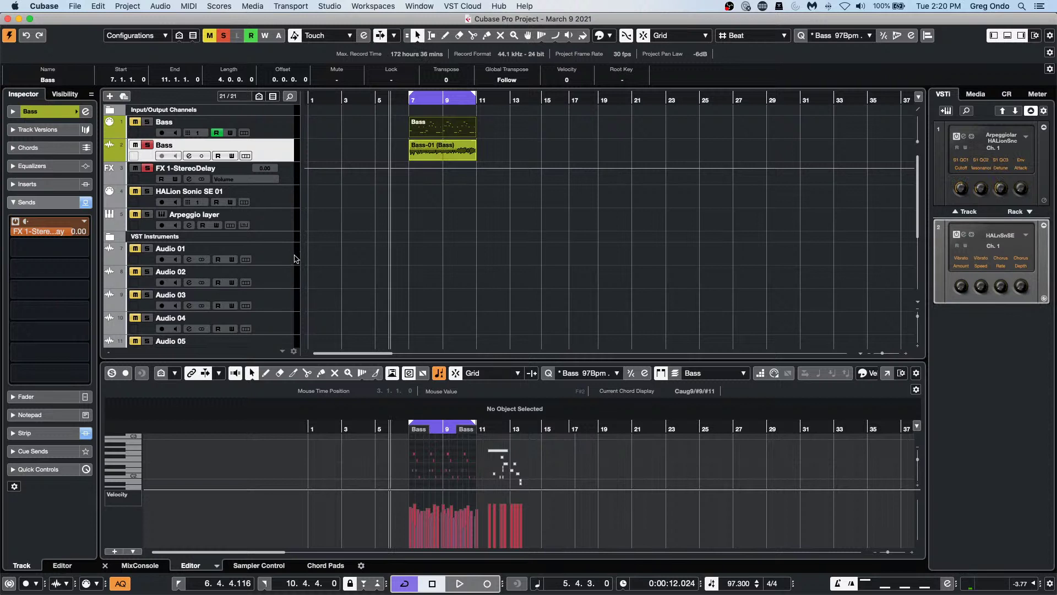
Step: Place the Vocals_108_G#m_Adlibs_09_AKB sample from the Bloom loop set on the Audio 01 track at bar 3
{"action": "left_click", "coordinate": [275, 263]}
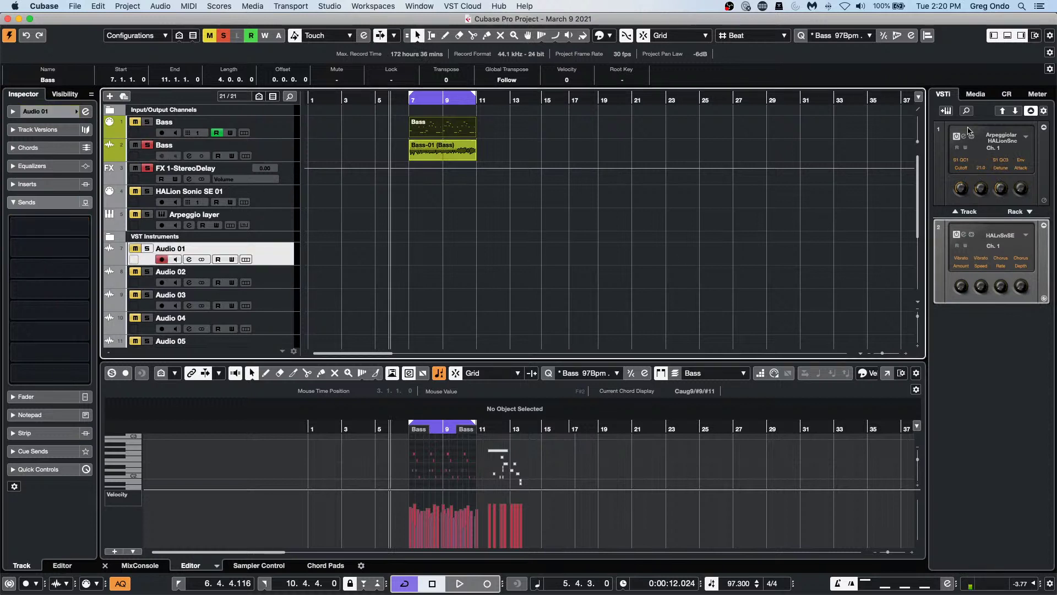
{"action": "left_click", "coordinate": [976, 94]}
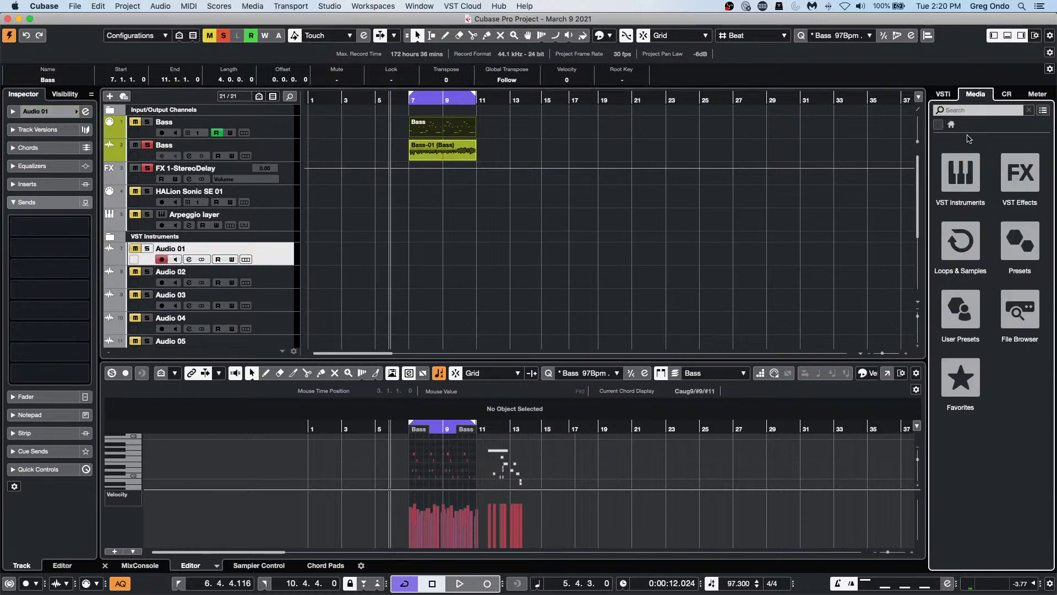
{"action": "left_click", "coordinate": [969, 250]}
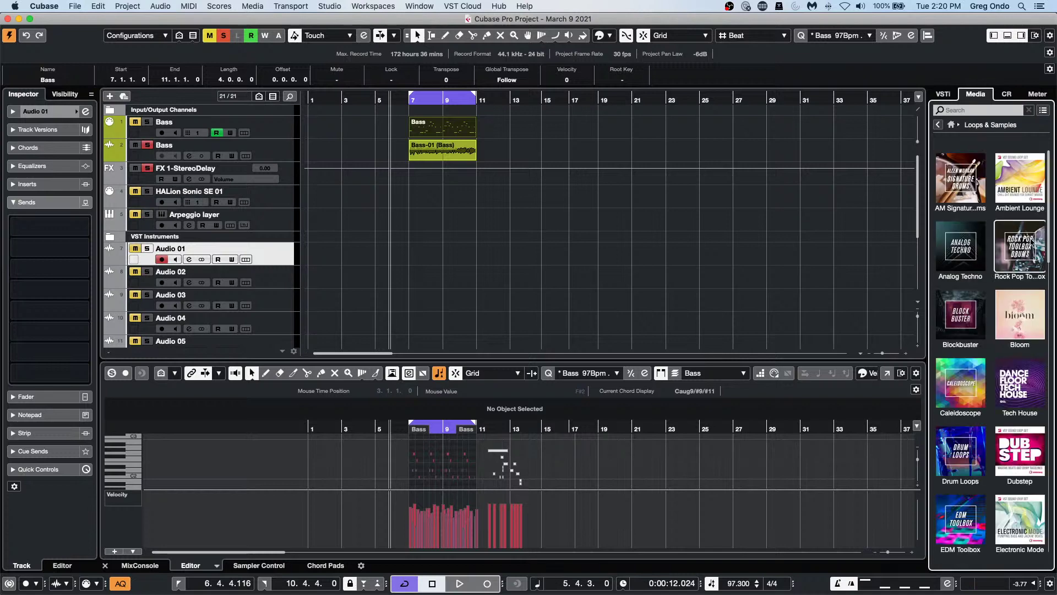
{"action": "left_click", "coordinate": [986, 320]}
{"action": "left_click", "coordinate": [987, 322]}
{"action": "left_click_drag", "start_coordinate": [988, 320], "coordinate": [342, 259]}
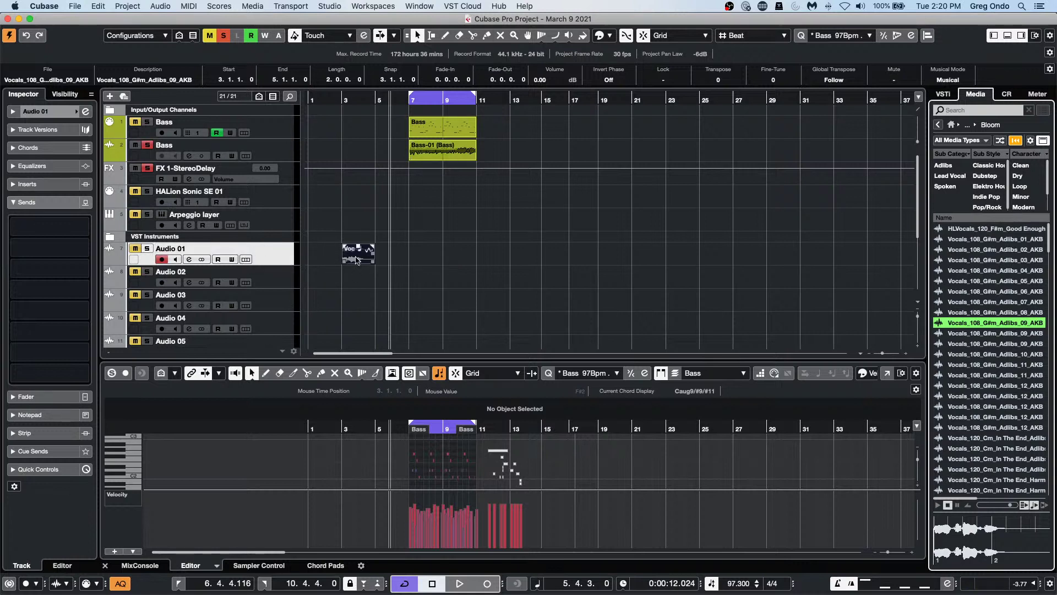
Step: Create an empty second version of the Audio 01 track and import Vocals_108_G#m_Adlibs_12_AKB into it at bar 3
{"action": "left_click", "coordinate": [247, 249]}
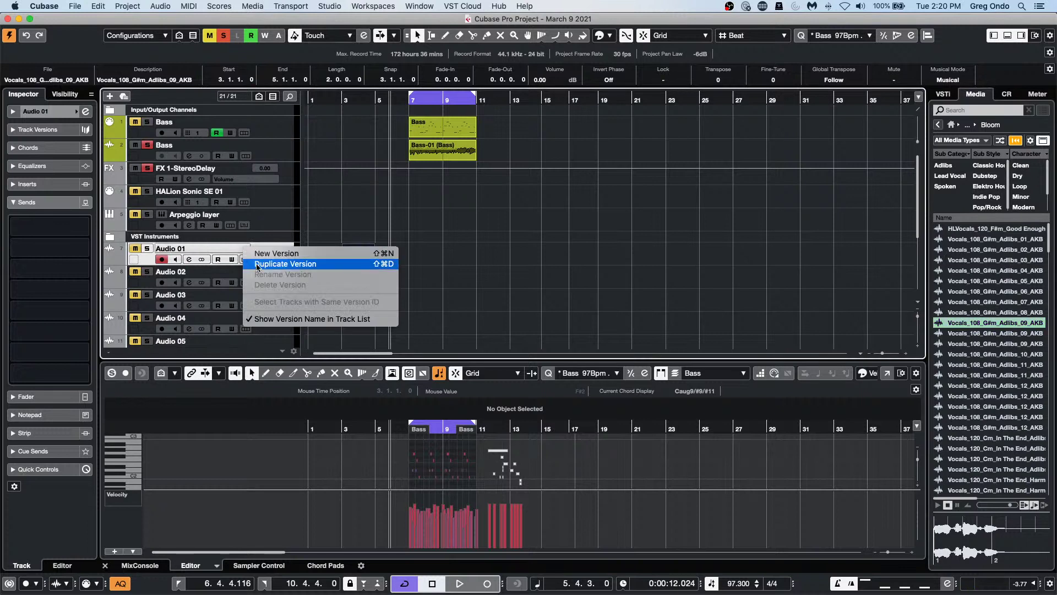
{"action": "left_click", "coordinate": [257, 266]}
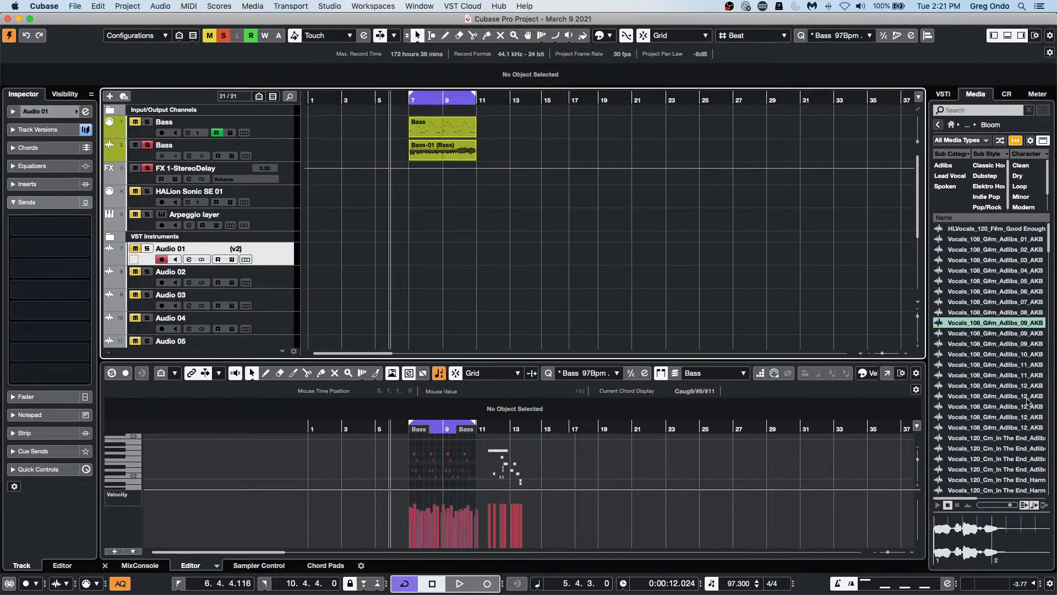
{"action": "left_click_drag", "start_coordinate": [1026, 398], "coordinate": [345, 258]}
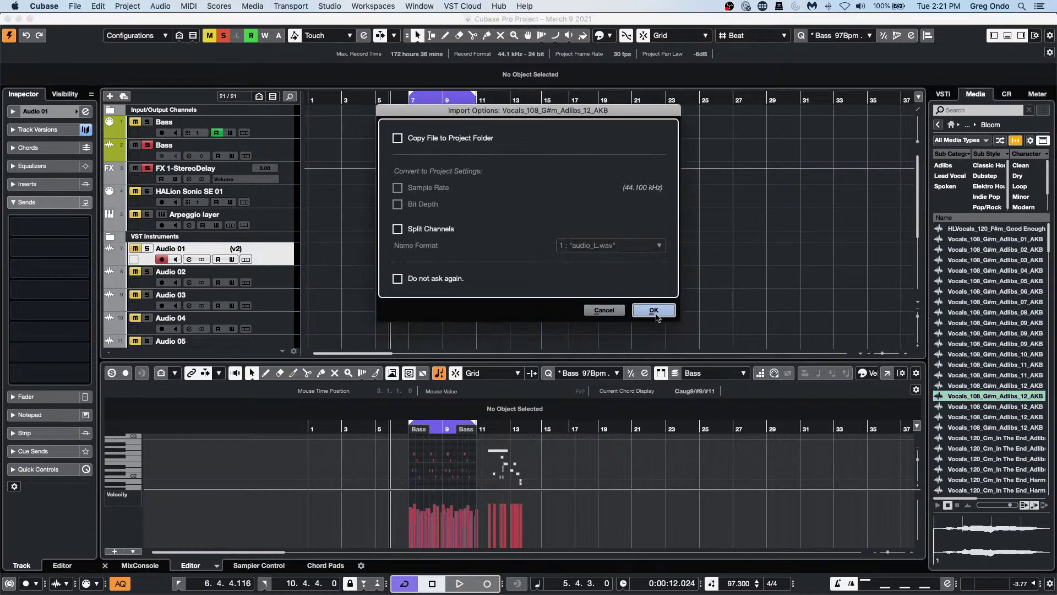
{"action": "left_click", "coordinate": [655, 311]}
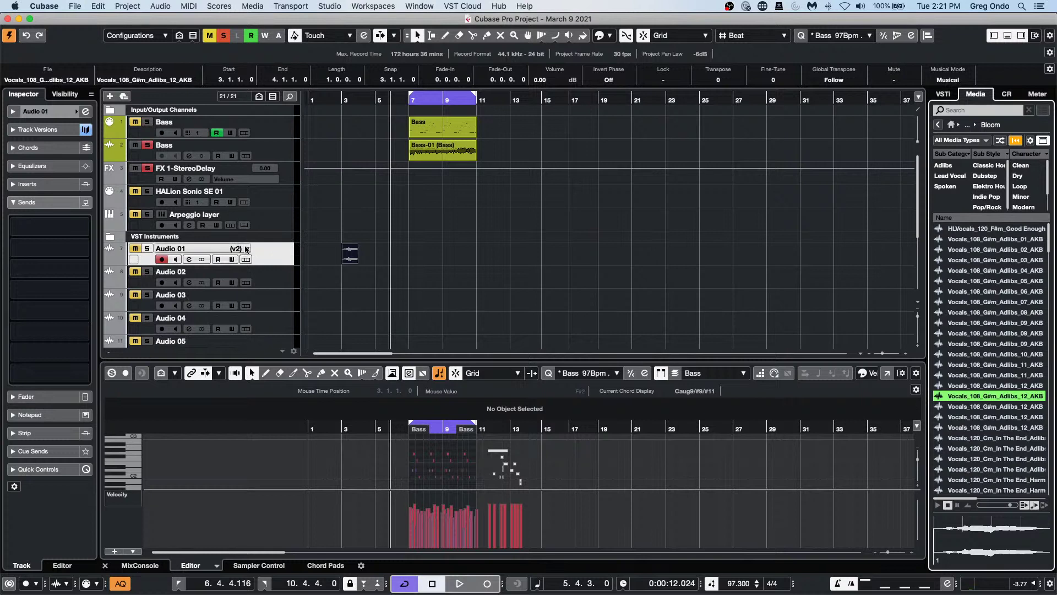
Step: On Audio 01's equalizer, cut band 2 near 500 Hz, cut band 3 about 2.2 dB at 2.98 kHz, and boost the high band
{"action": "left_click", "coordinate": [238, 249]}
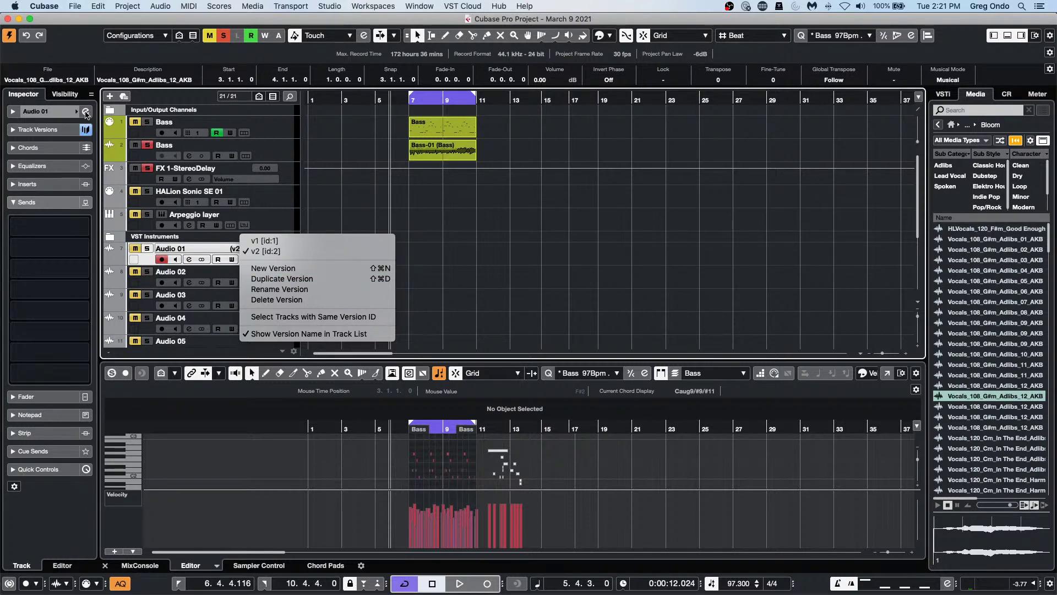
{"action": "left_click", "coordinate": [86, 112]}
{"action": "left_click_drag", "start_coordinate": [562, 194], "coordinate": [562, 210]}
{"action": "left_click_drag", "start_coordinate": [638, 193], "coordinate": [639, 201]}
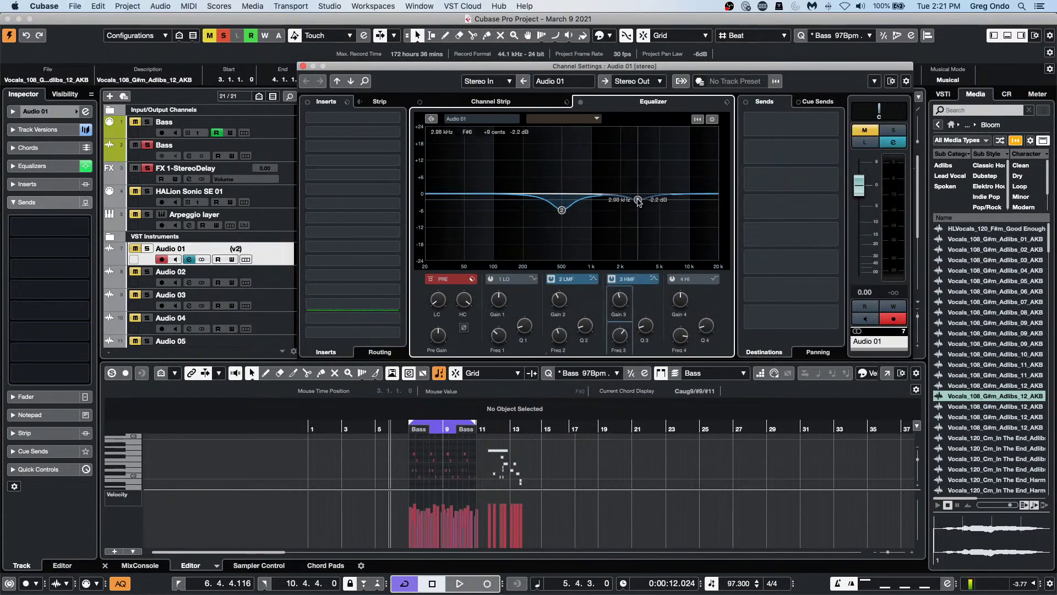
{"action": "left_click", "coordinate": [684, 179]}
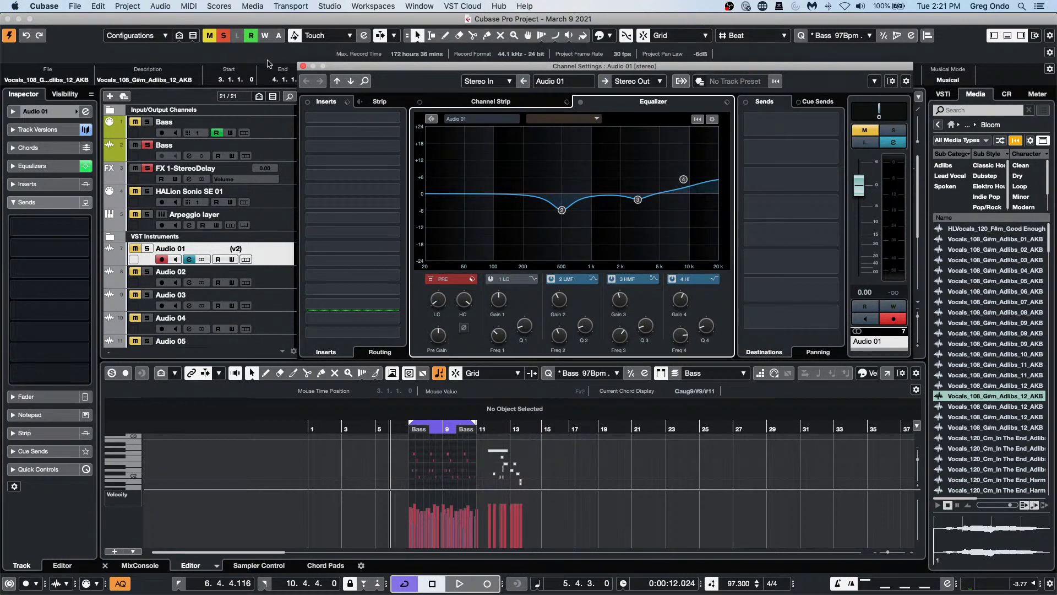
{"action": "left_click", "coordinate": [303, 67]}
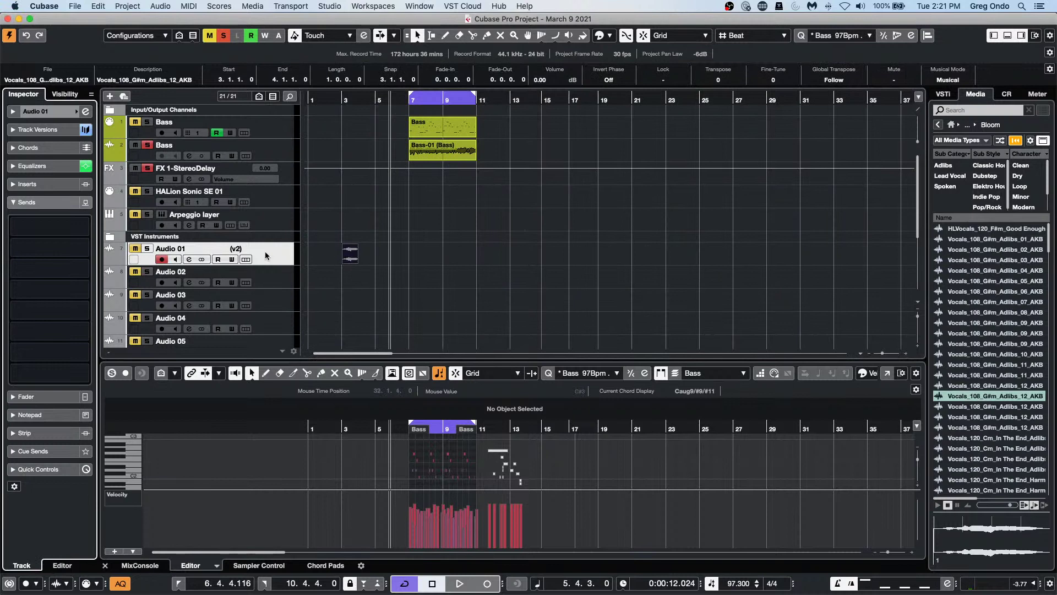
Step: Create a third empty version of the Audio 01 track and import Vocals_120_Cm_In The End_Adlibs_01_AKB into it at 3.4.1.0
{"action": "left_click", "coordinate": [241, 250]}
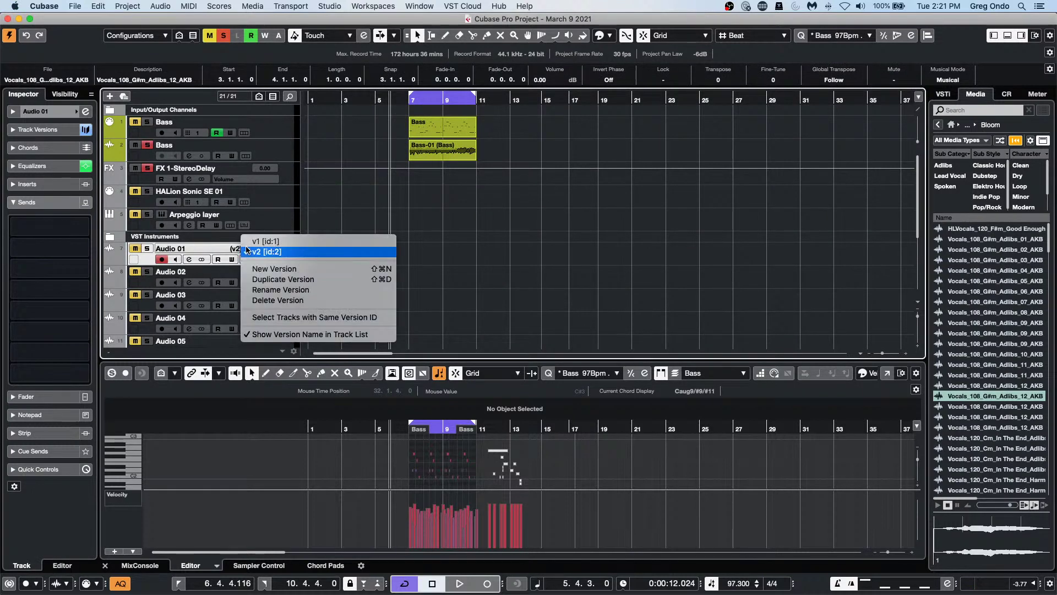
{"action": "left_click", "coordinate": [266, 266]}
{"action": "left_click_drag", "start_coordinate": [991, 438], "coordinate": [353, 251]}
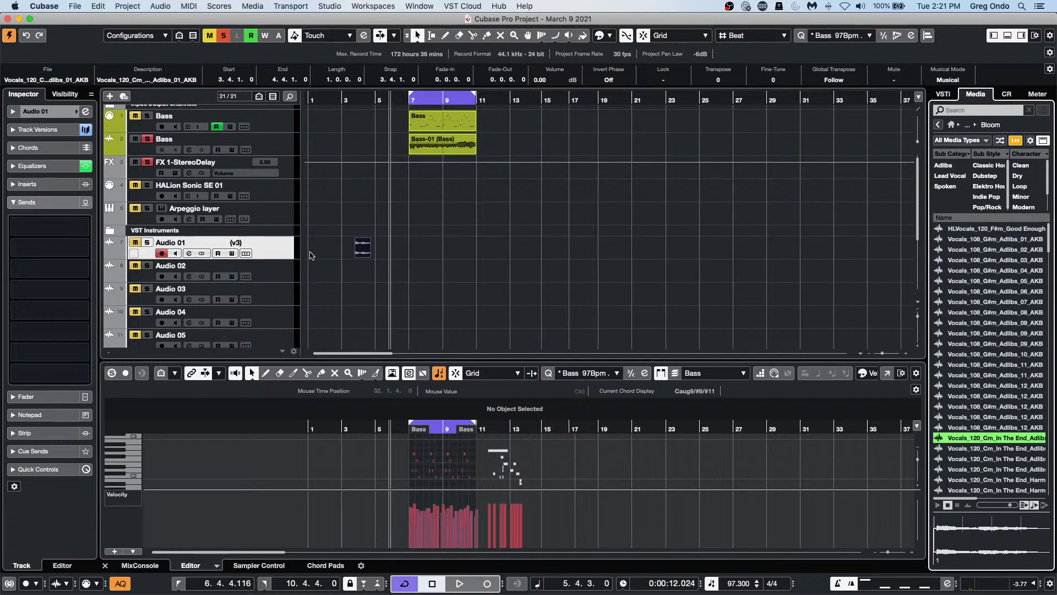
Step: Switch the Audio 01 track to version v2 and audition its event with the Play tool
{"action": "left_click", "coordinate": [246, 244]}
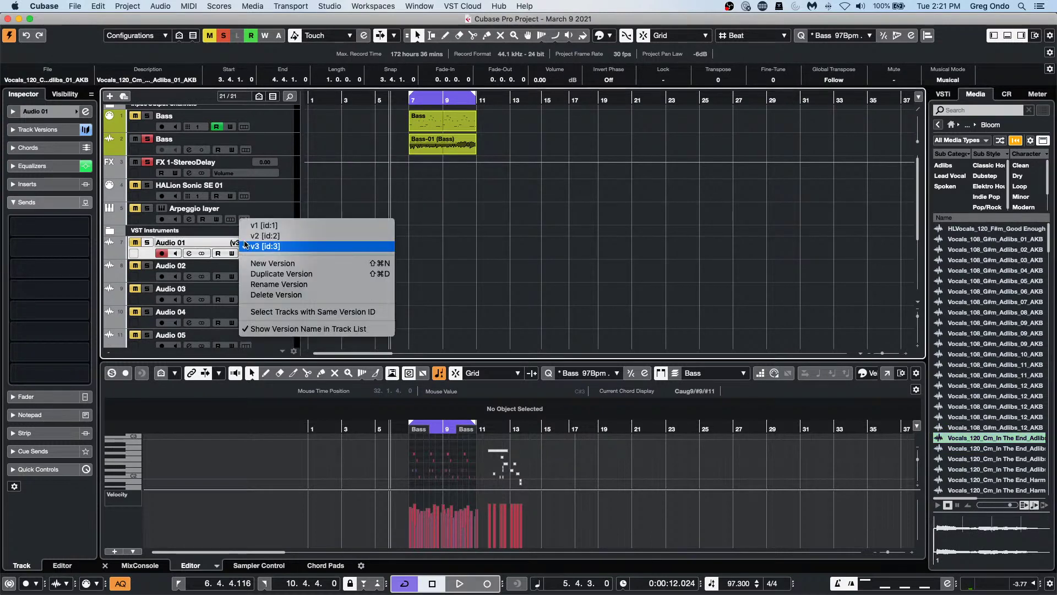
{"action": "left_click", "coordinate": [272, 232]}
{"action": "right_click", "coordinate": [353, 252]}
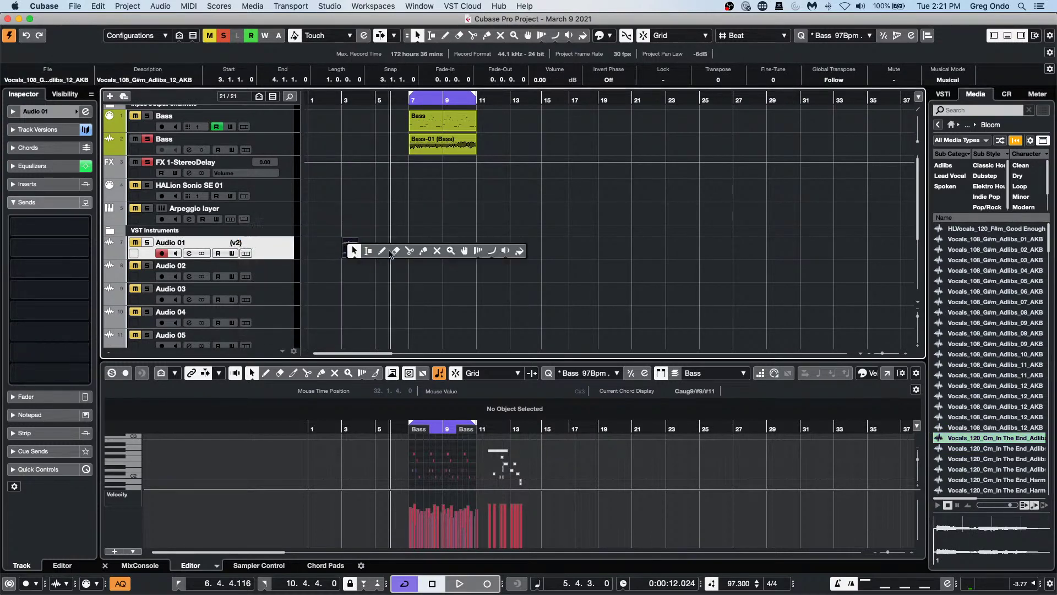
{"action": "left_click", "coordinate": [505, 257]}
{"action": "left_click", "coordinate": [347, 250]}
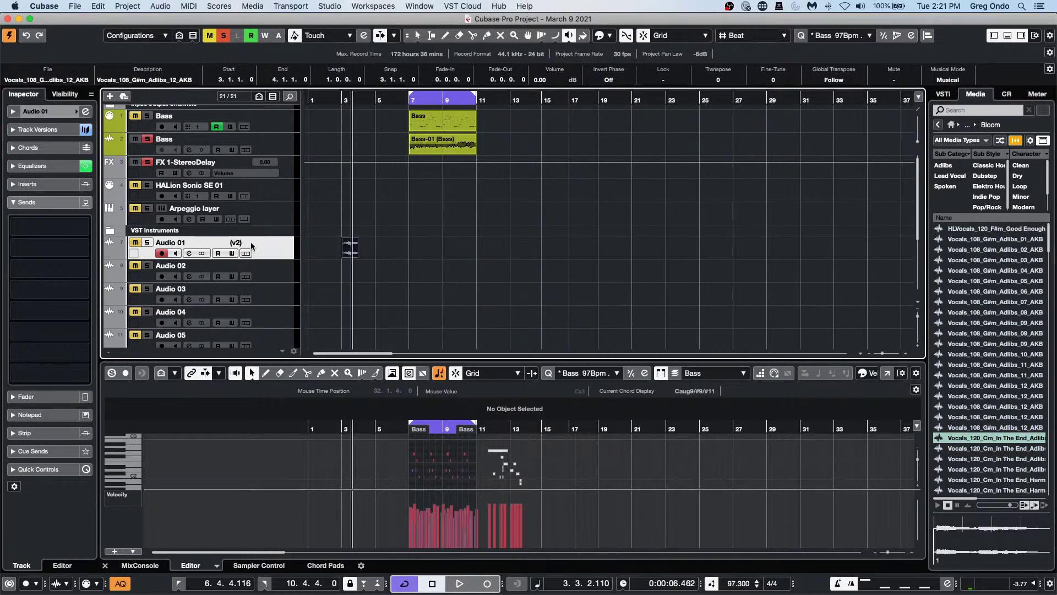
Step: Switch the Audio 01 track to version v1 and audition its event
{"action": "left_click", "coordinate": [252, 246]}
{"action": "left_click", "coordinate": [252, 238]}
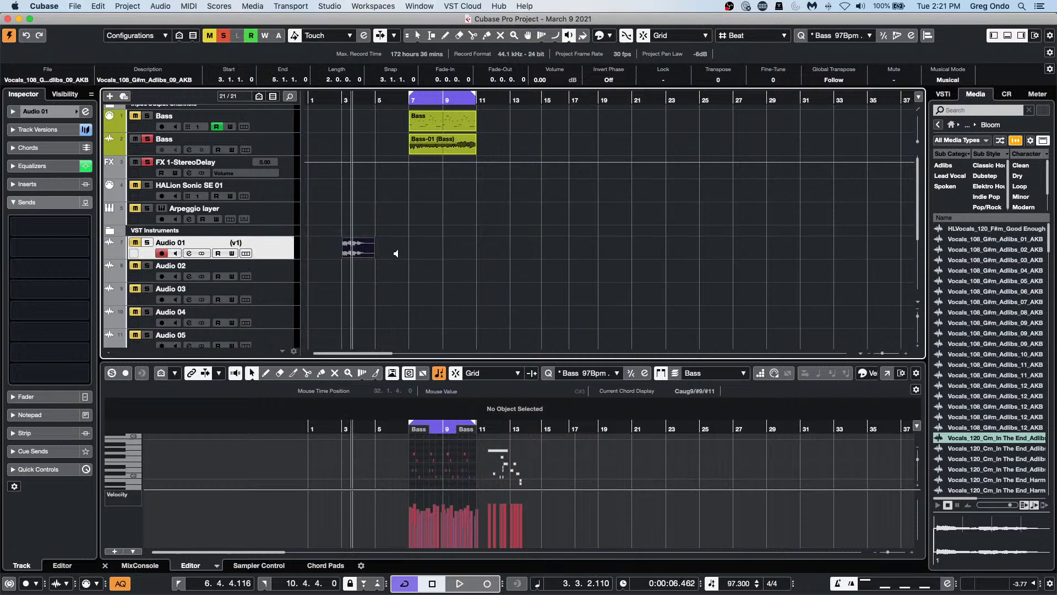
{"action": "left_click", "coordinate": [339, 250]}
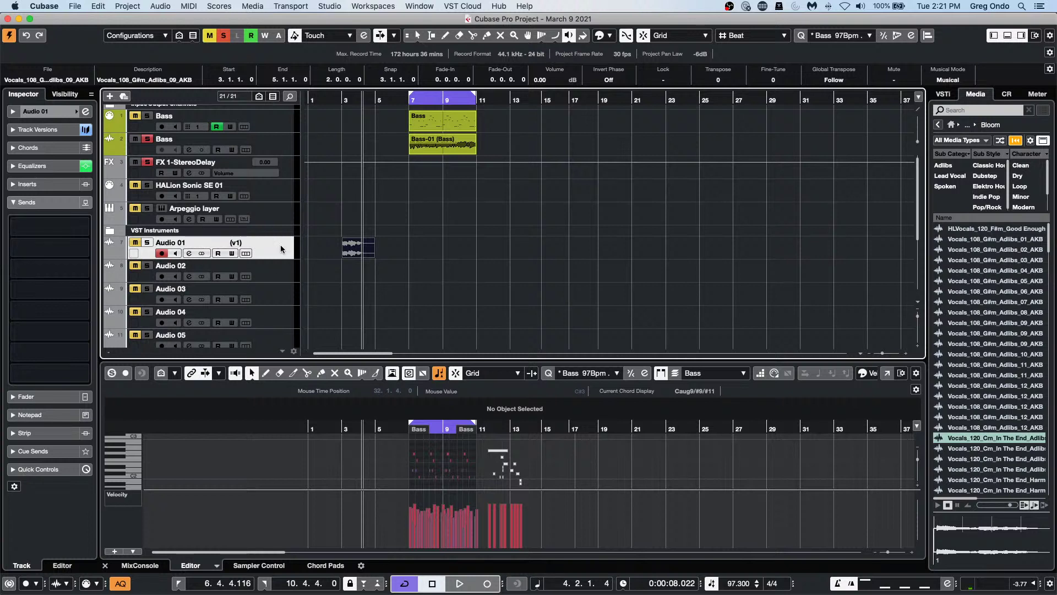
Step: Cycle the Audio 01 track through versions v1, v2 and v3, leaving v2 active
{"action": "left_click", "coordinate": [247, 243]}
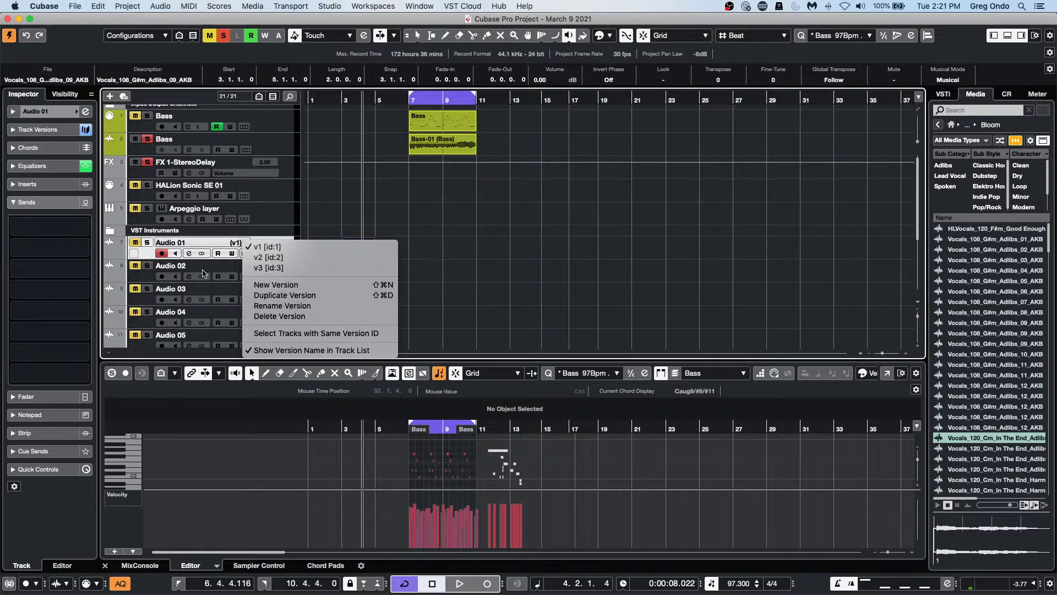
{"action": "left_click", "coordinate": [472, 279]}
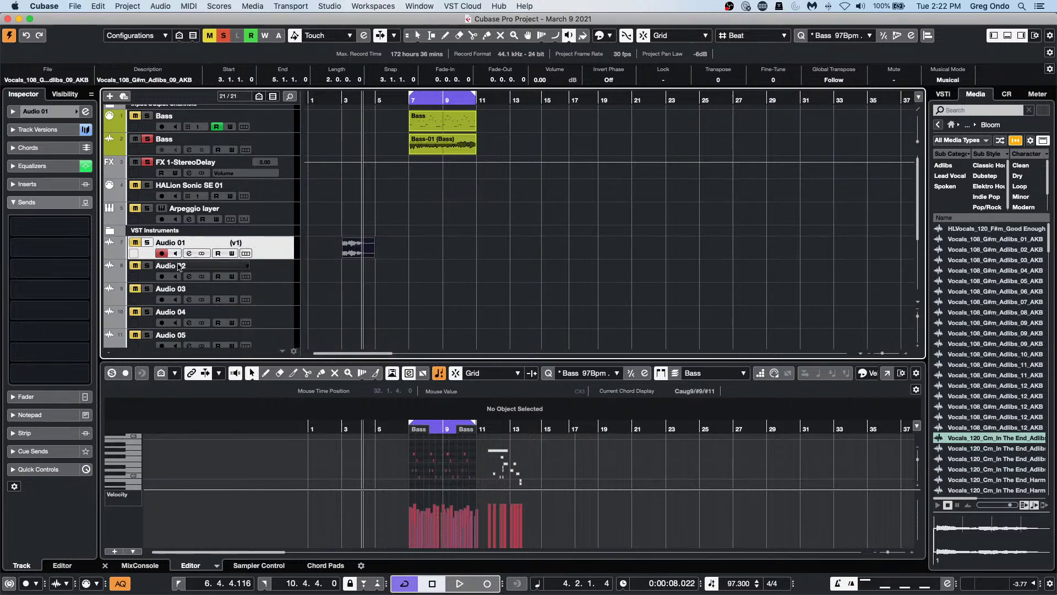
{"action": "left_click", "coordinate": [247, 245]}
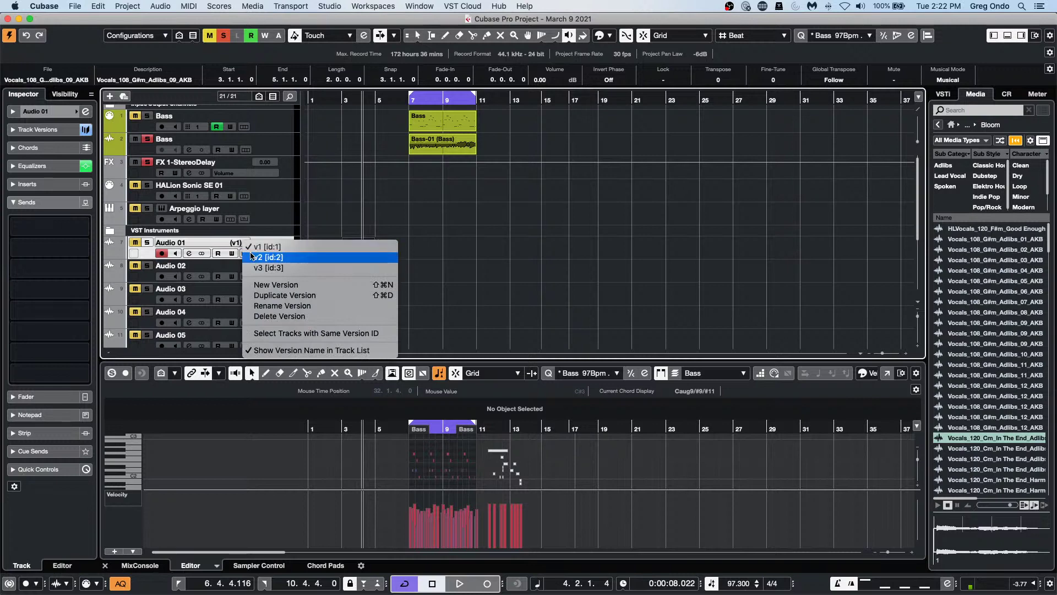
{"action": "left_click", "coordinate": [252, 256]}
{"action": "left_click", "coordinate": [248, 246]}
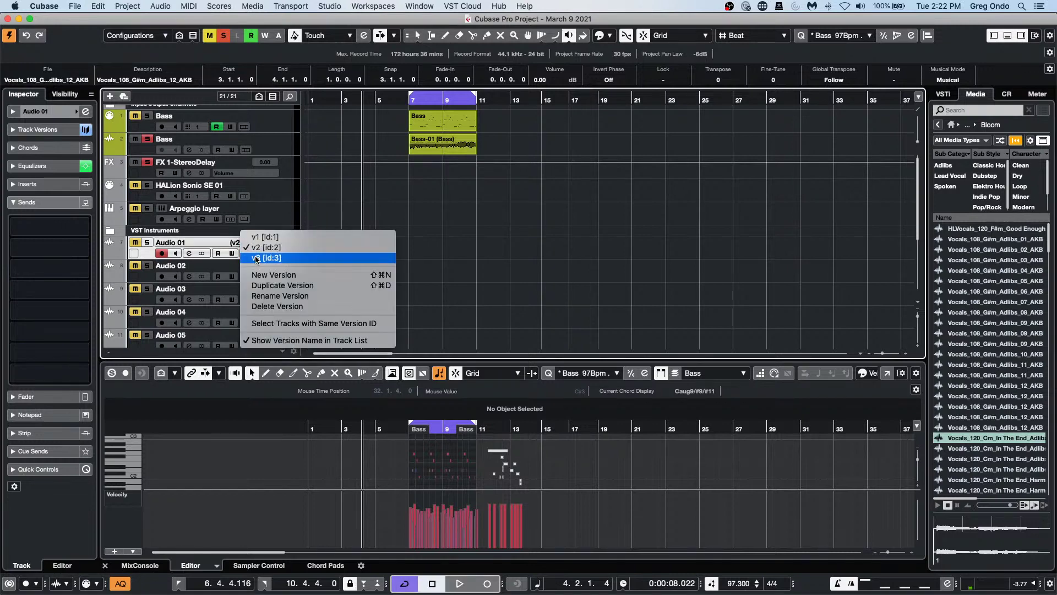
{"action": "left_click", "coordinate": [256, 258]}
{"action": "left_click", "coordinate": [248, 246]}
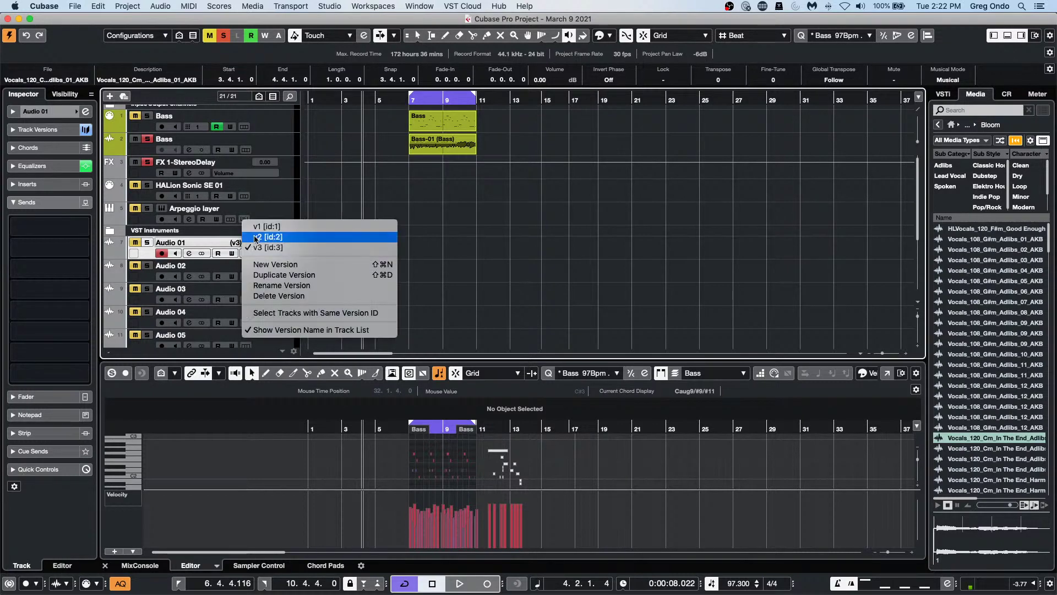
{"action": "left_click", "coordinate": [256, 238]}
{"action": "left_click", "coordinate": [247, 243]}
{"action": "left_click", "coordinate": [266, 237]}
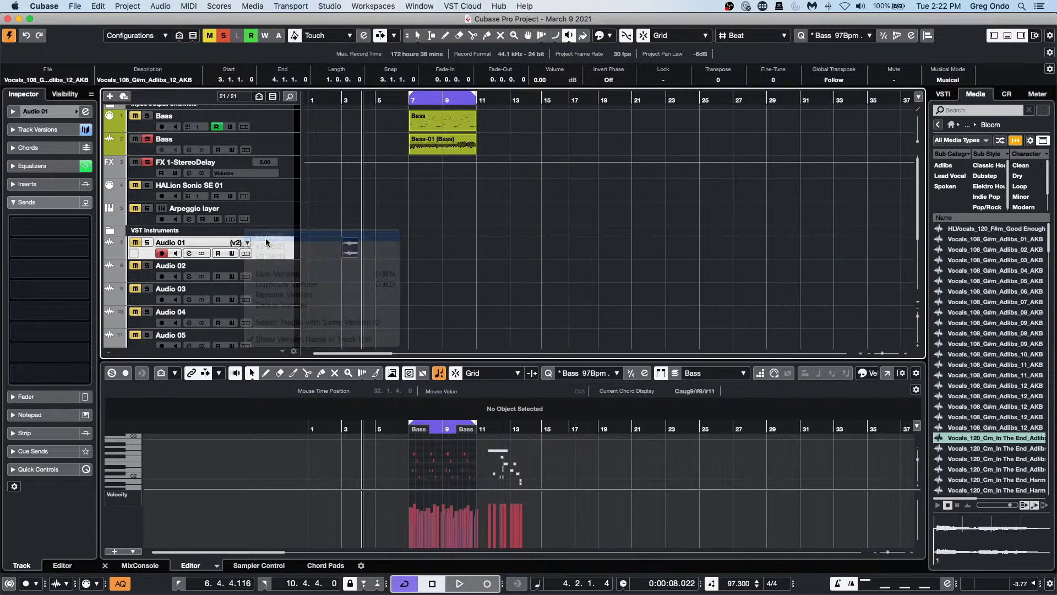
{"action": "left_click", "coordinate": [247, 244]}
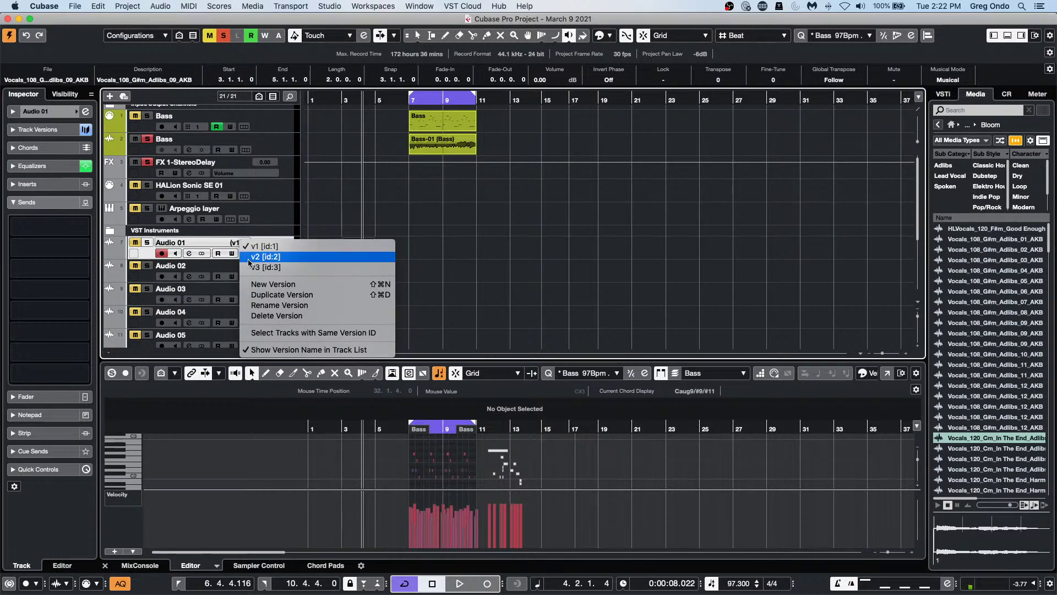
{"action": "left_click", "coordinate": [249, 259]}
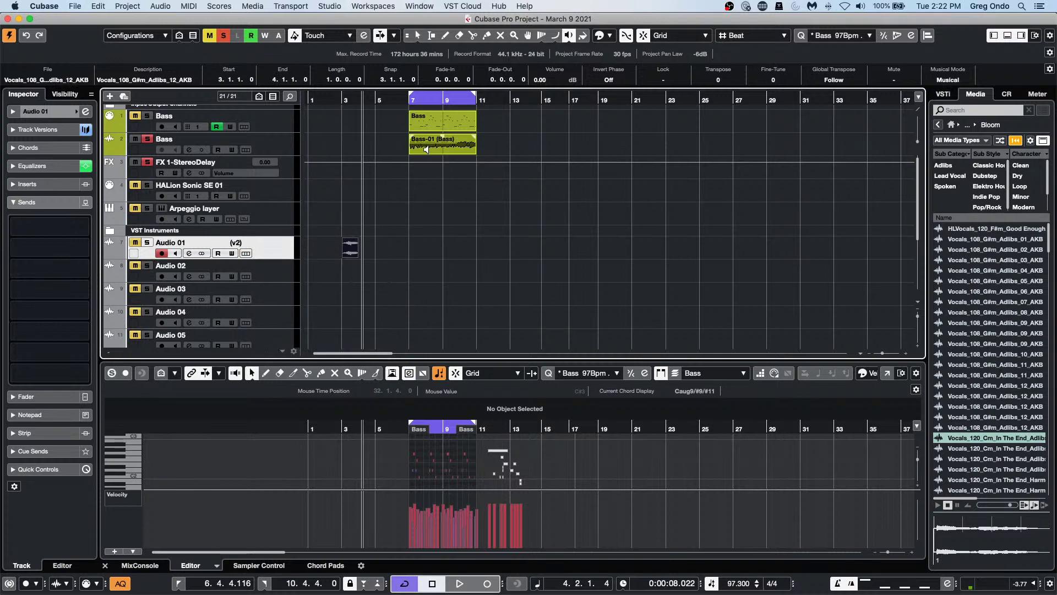
Step: Hide the Audio 01 track from the track list and play the project from just before bar 3
{"action": "left_click", "coordinate": [349, 103]}
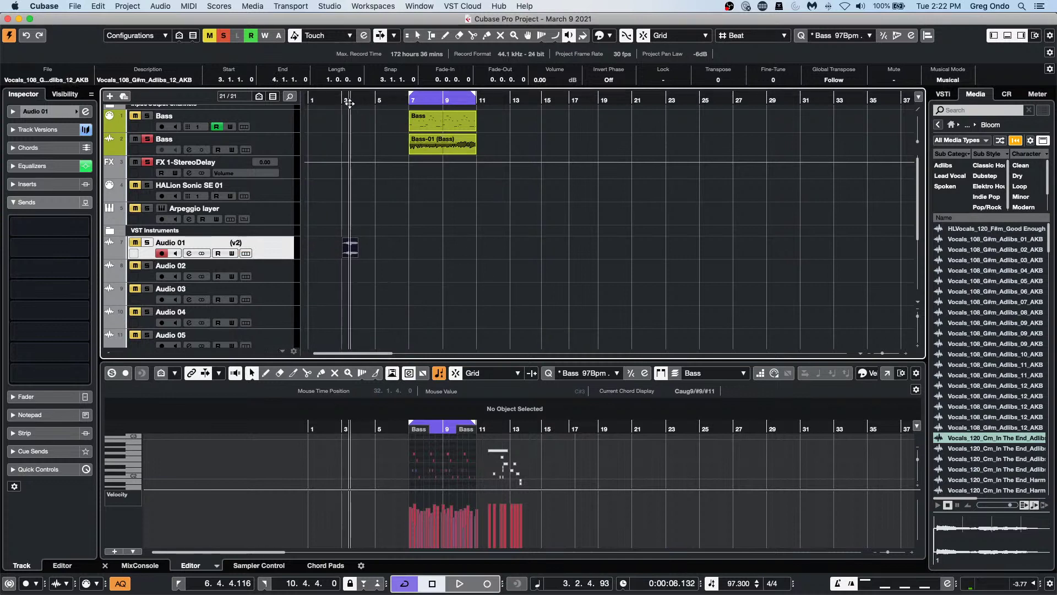
{"action": "left_click", "coordinate": [64, 94]}
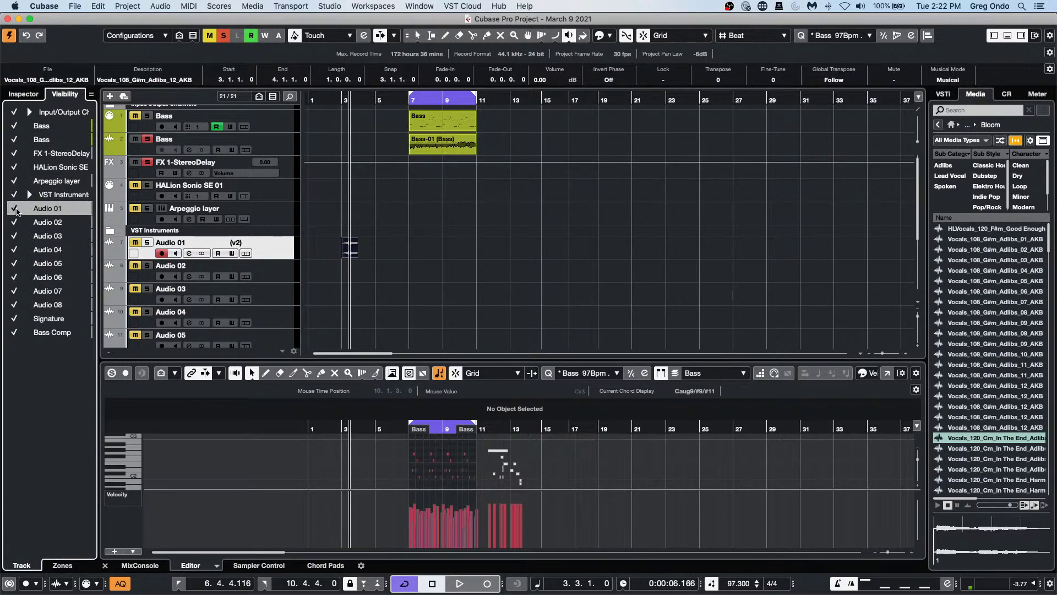
{"action": "left_click", "coordinate": [15, 208]}
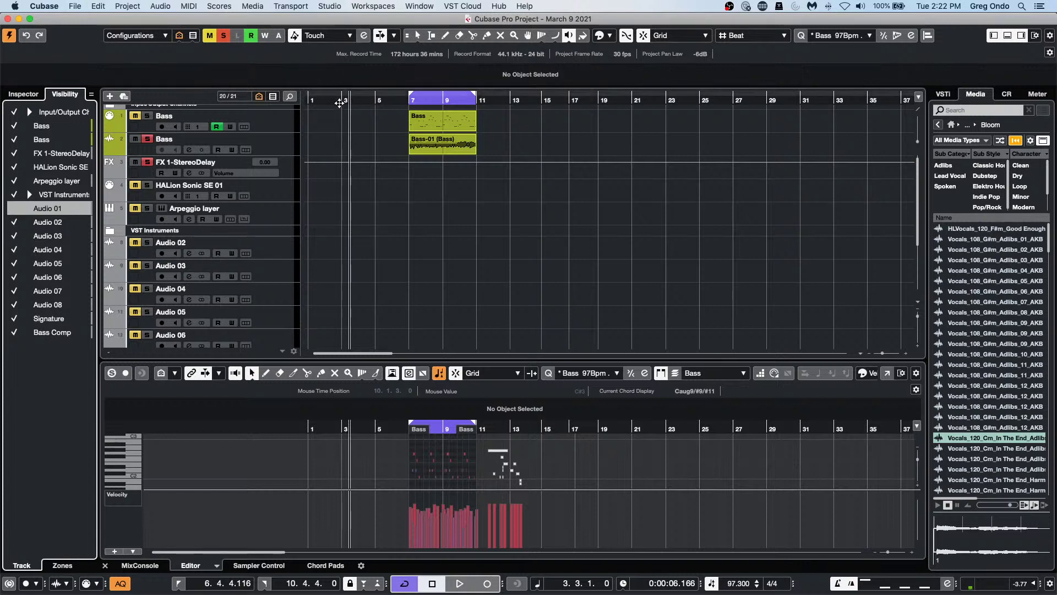
{"action": "left_click", "coordinate": [338, 101]}
{"action": "key", "text": "space"}
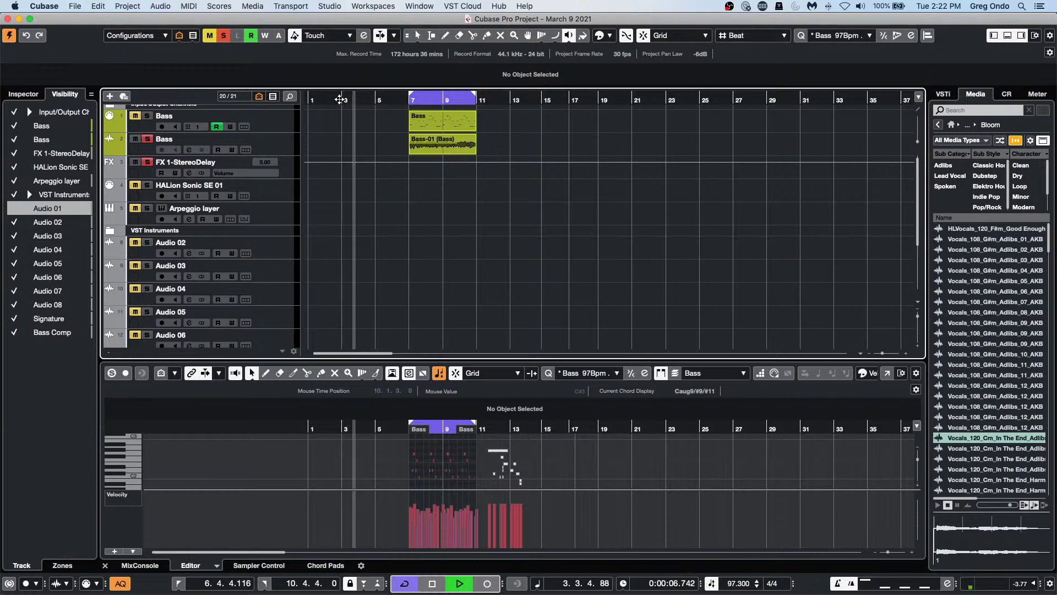
{"action": "key", "text": "space"}
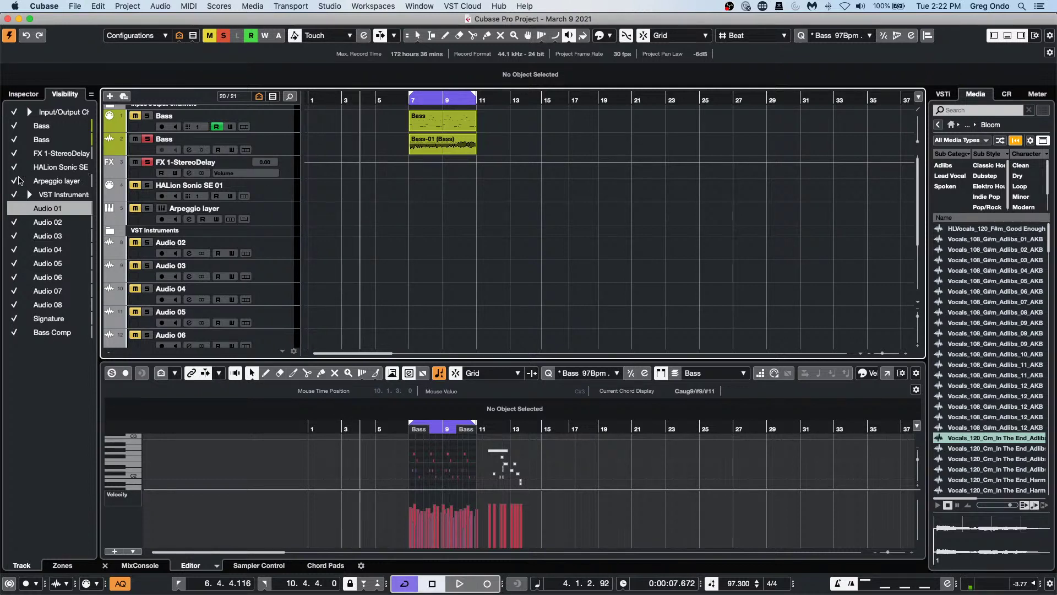
Step: Show the Audio 01 track again and play it soloed from 2.4.1.0
{"action": "left_click", "coordinate": [11, 209]}
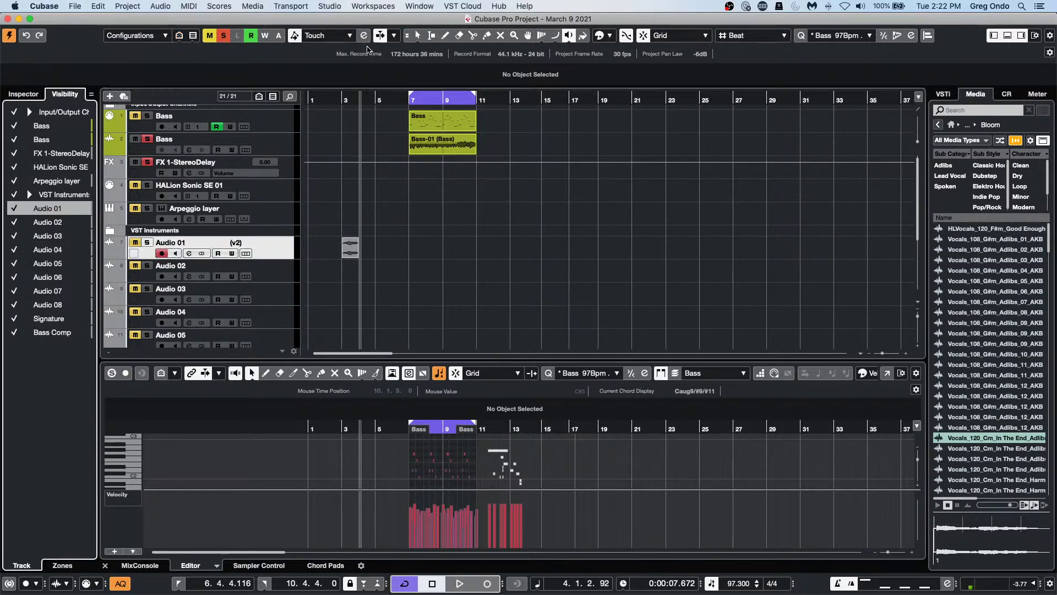
{"action": "left_click", "coordinate": [338, 98]}
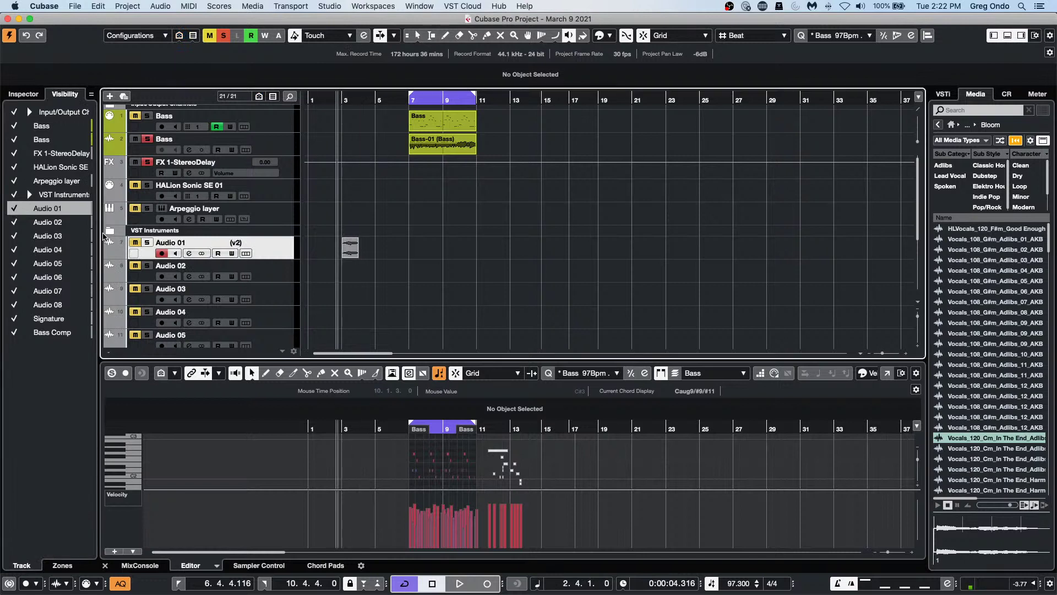
{"action": "left_click", "coordinate": [143, 242]}
{"action": "key", "text": "space"}
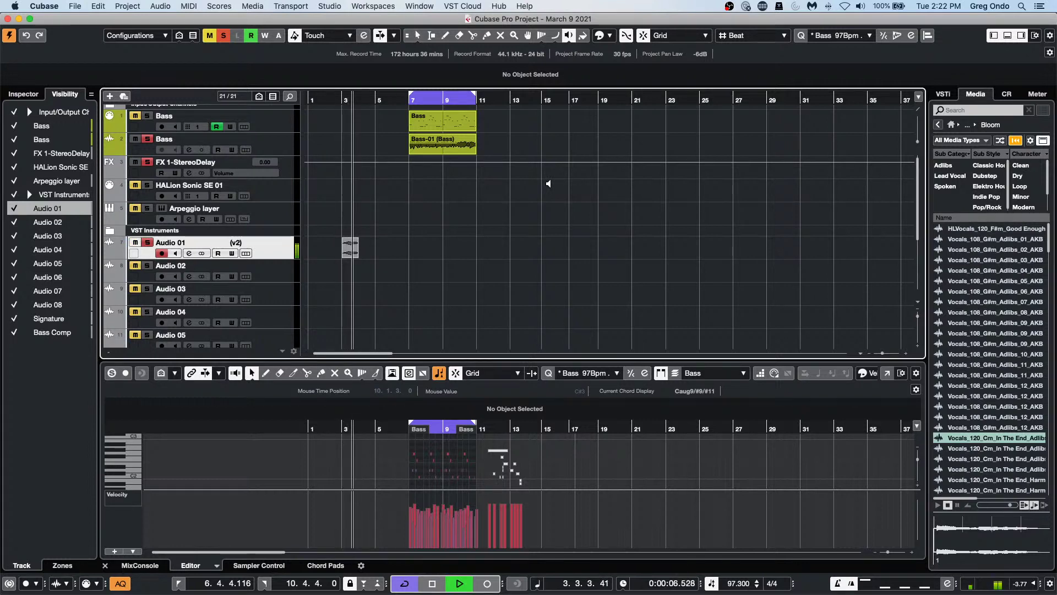
{"action": "key", "text": "space"}
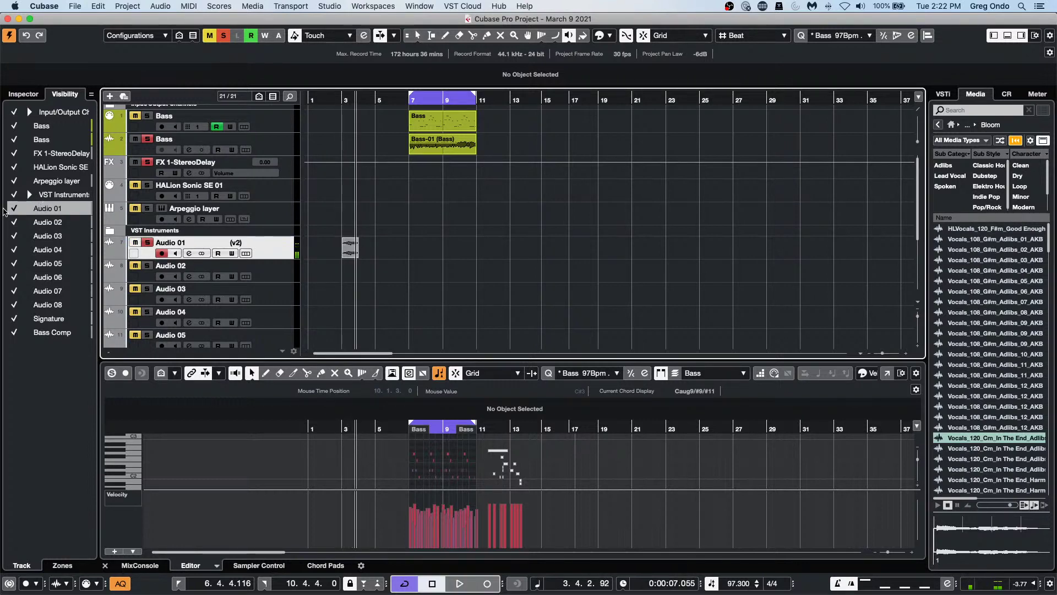
Step: Play the project from 2.4.1.0 with the soloed Audio 01 track temporarily hidden
{"action": "left_click", "coordinate": [14, 208]}
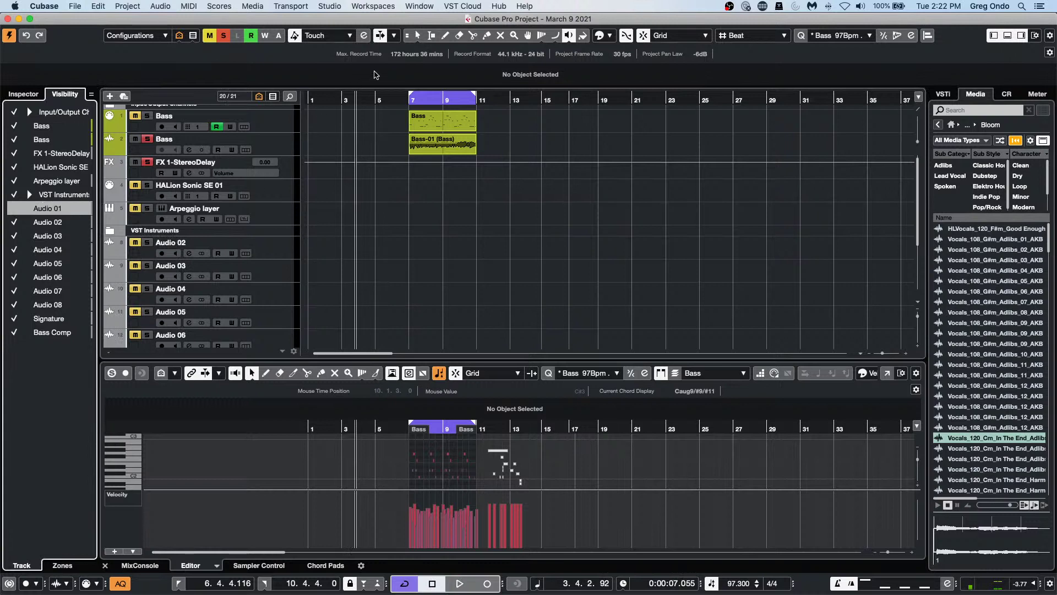
{"action": "left_click", "coordinate": [337, 100]}
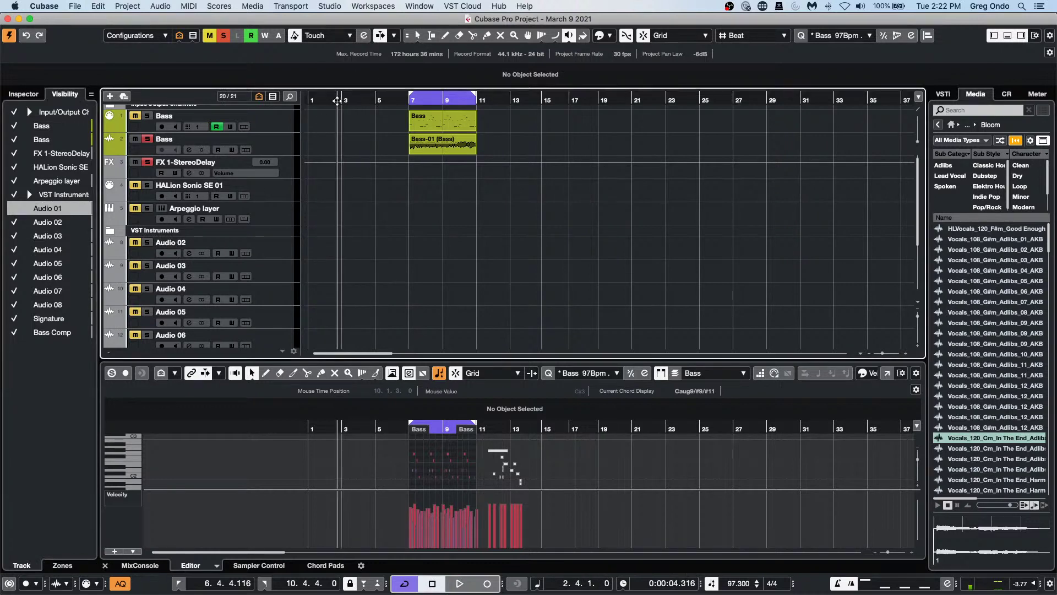
{"action": "key", "text": "space"}
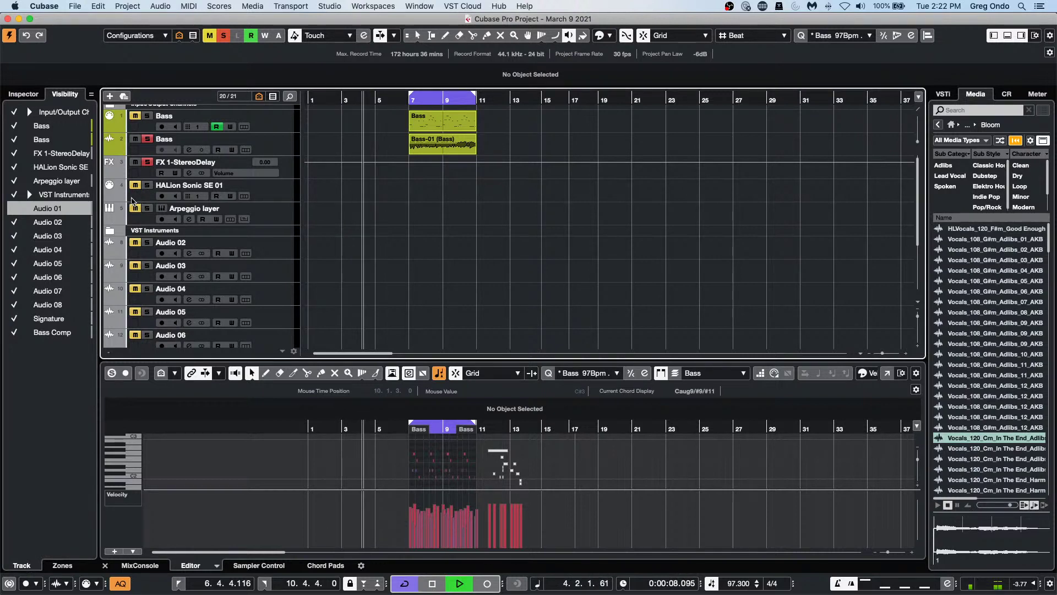
{"action": "key", "text": "space"}
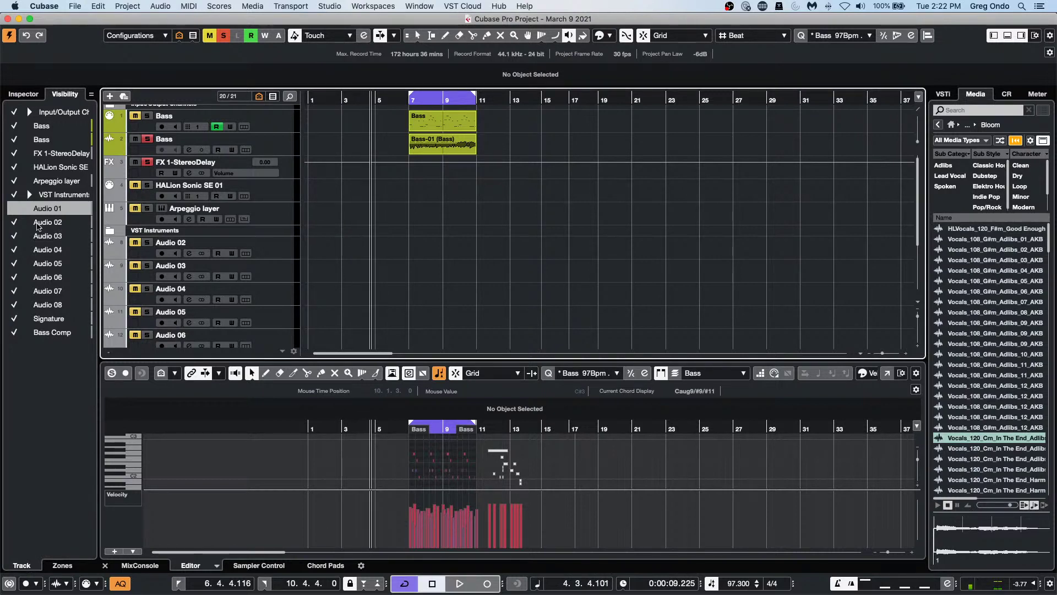
{"action": "left_click", "coordinate": [14, 208]}
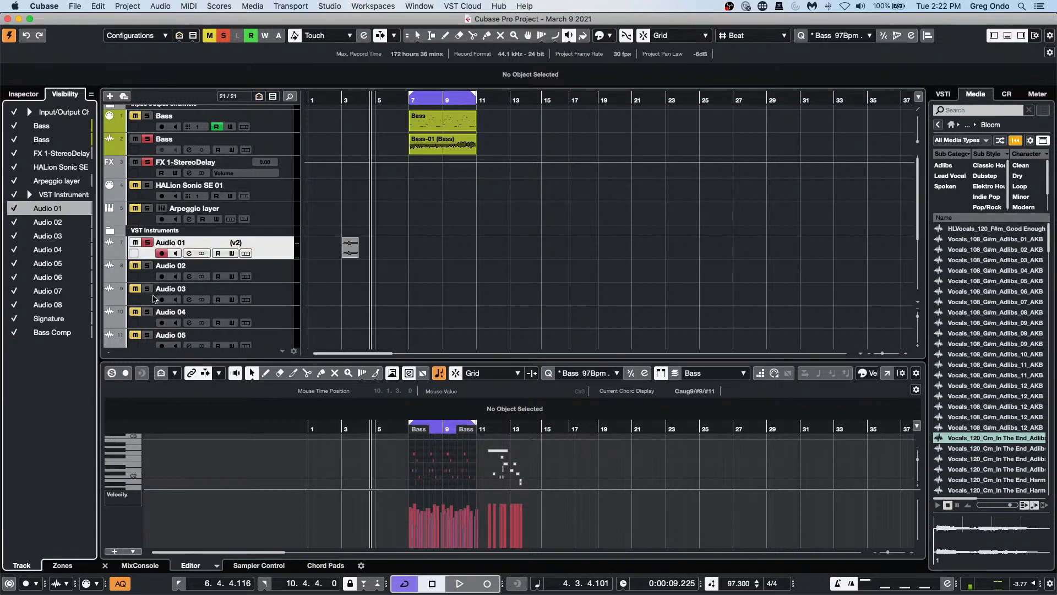
Step: Select the Audio 01 through Audio 08 tracks and hide all other tracks from the track list
{"action": "scroll", "coordinate": [194, 210], "scroll_direction": "down", "scroll_amount": 5}
{"action": "scroll", "coordinate": [199, 209], "scroll_direction": "up", "scroll_amount": 2}
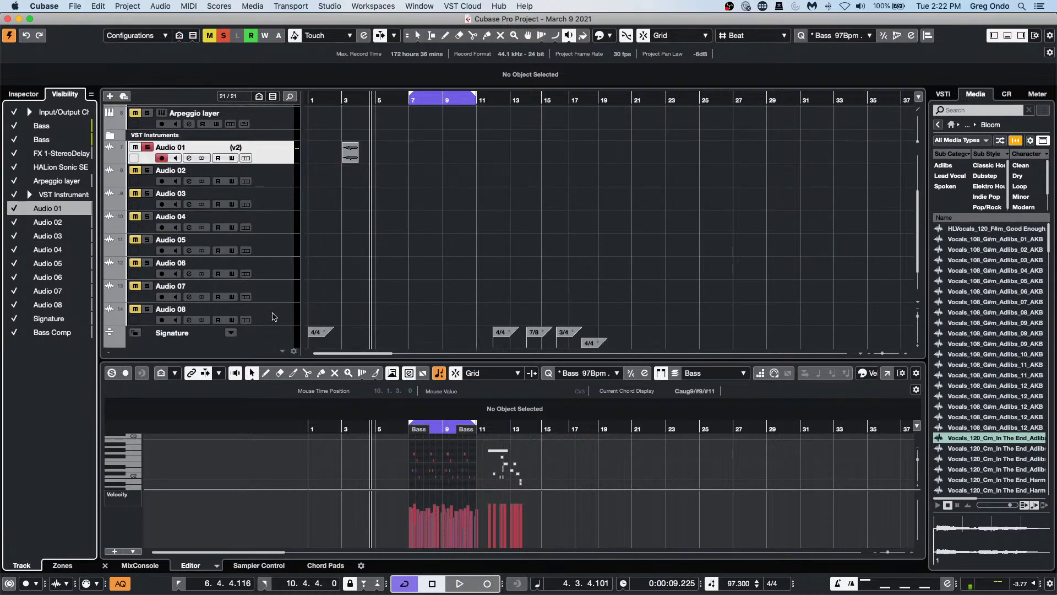
{"action": "left_click", "coordinate": [274, 317], "text": "shift"}
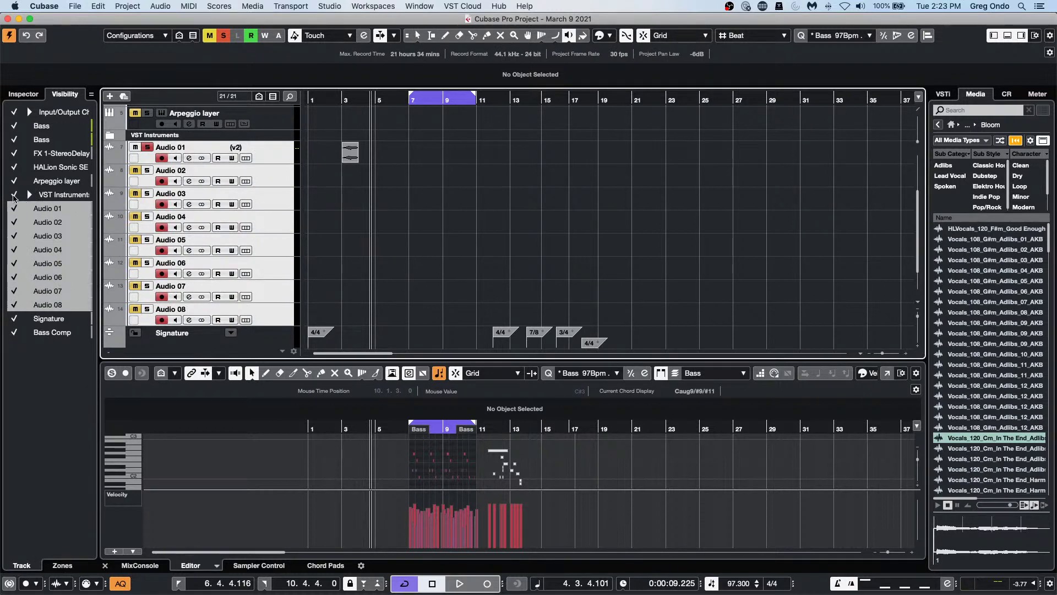
{"action": "left_click", "coordinate": [14, 195]}
{"action": "left_click", "coordinate": [14, 180]}
{"action": "left_click", "coordinate": [15, 167]}
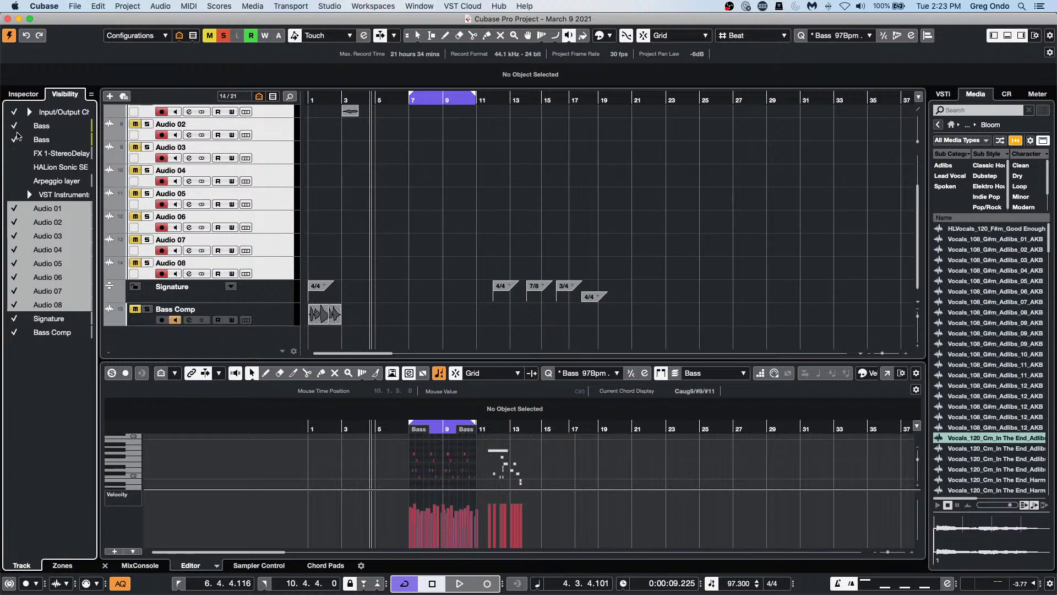
{"action": "left_click", "coordinate": [15, 138]}
{"action": "left_click", "coordinate": [8, 333]}
{"action": "left_click", "coordinate": [7, 320]}
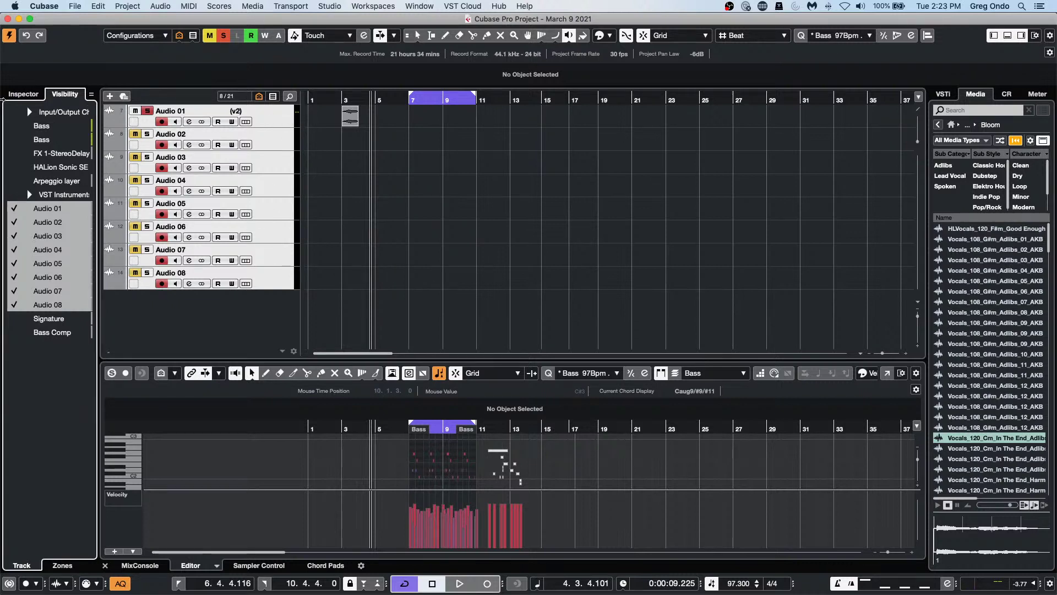
Step: Show all hidden tracks again, from Input/Output Channels through VST Instruments, plus the Signature and Bass Comp tracks
{"action": "left_click", "coordinate": [13, 112]}
{"action": "left_click", "coordinate": [14, 126]}
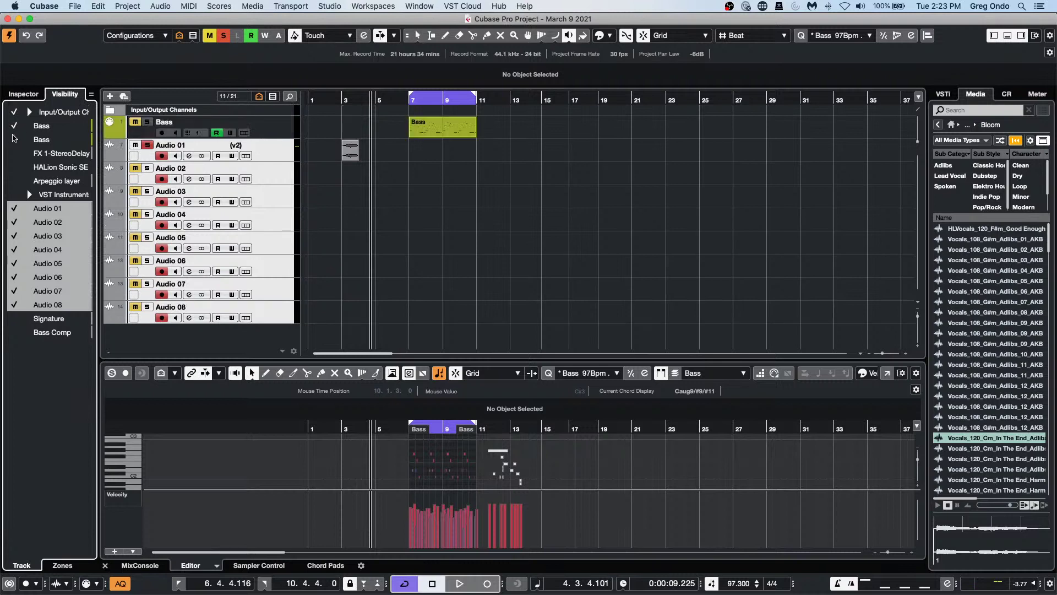
{"action": "left_click", "coordinate": [14, 139]}
{"action": "left_click", "coordinate": [16, 153]}
{"action": "left_click", "coordinate": [16, 166]}
{"action": "left_click", "coordinate": [15, 180]}
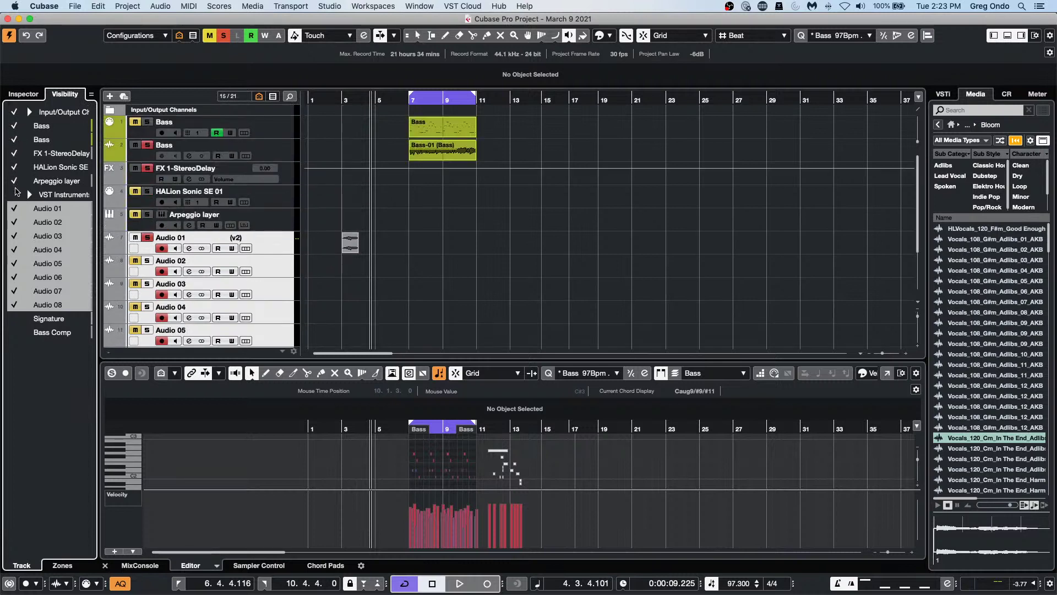
{"action": "left_click", "coordinate": [15, 195]}
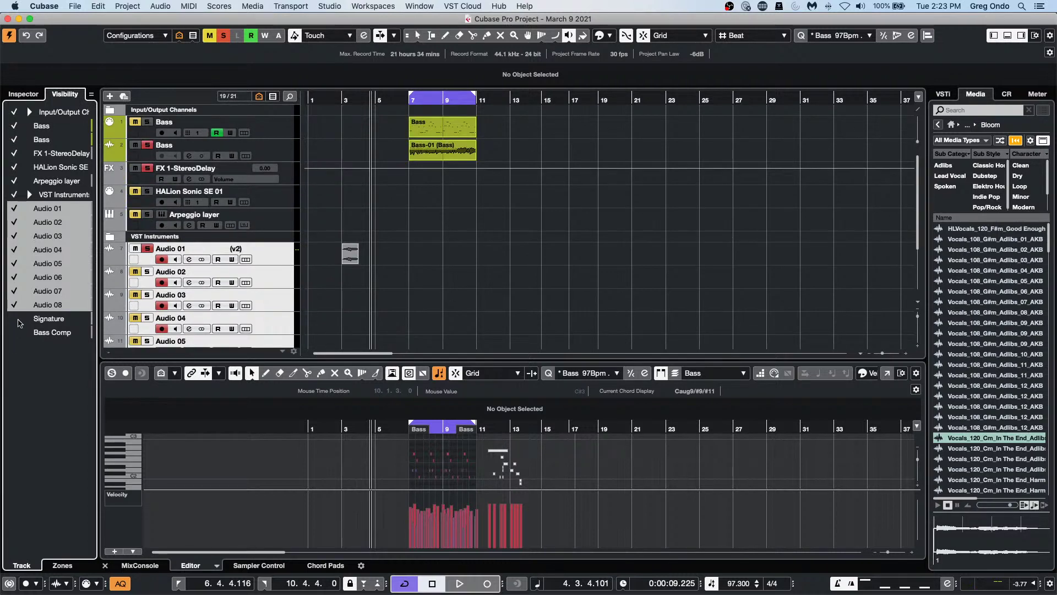
{"action": "left_click", "coordinate": [14, 319]}
{"action": "left_click", "coordinate": [15, 332]}
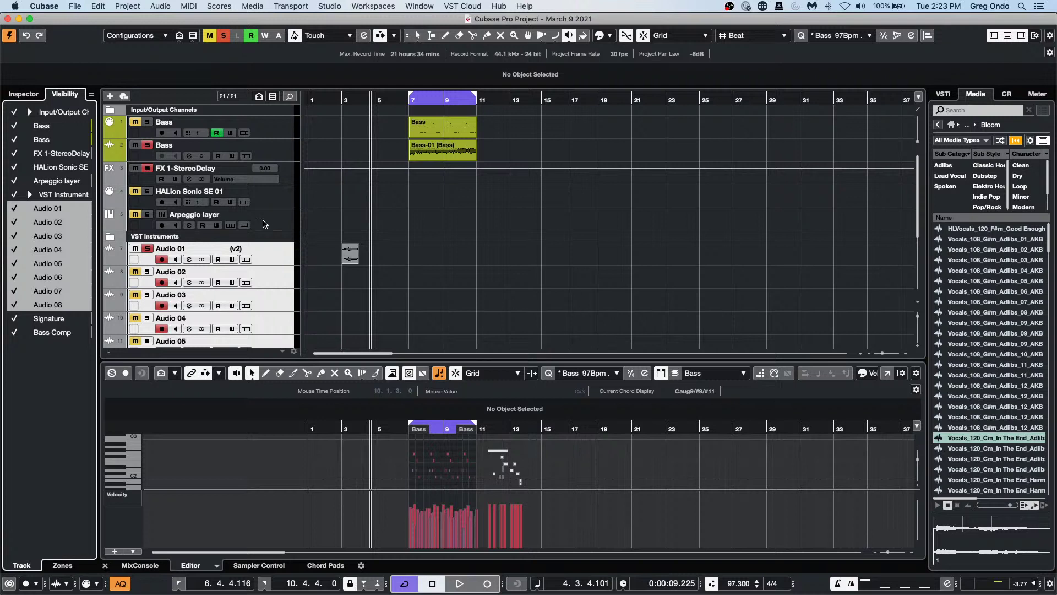
Step: Play the project from 2.4.1.0 through the vocal event on Audio 01
{"action": "left_click", "coordinate": [314, 265]}
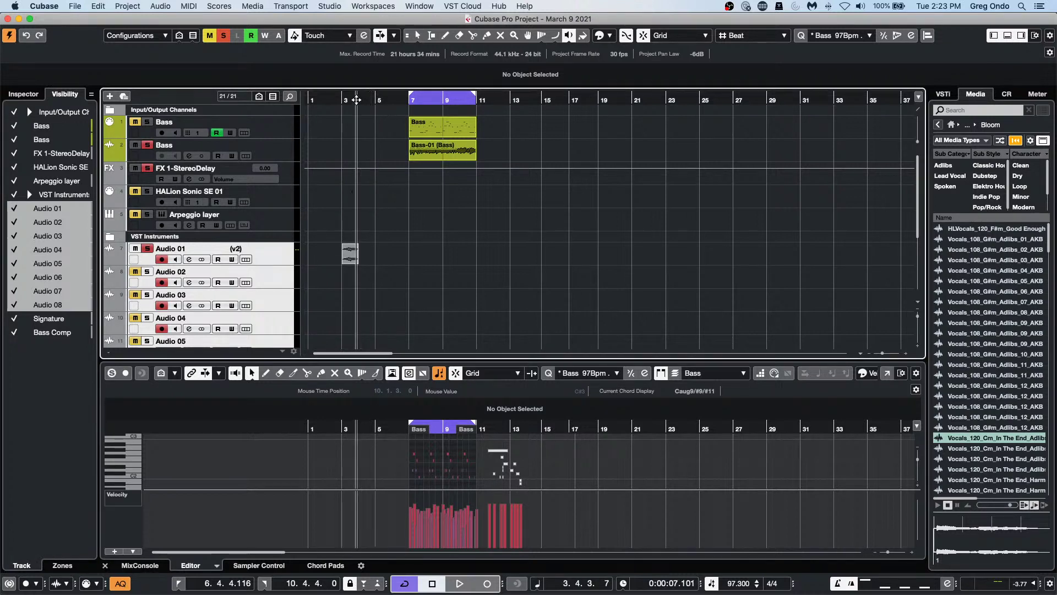
{"action": "left_click_drag", "start_coordinate": [355, 100], "coordinate": [335, 147]}
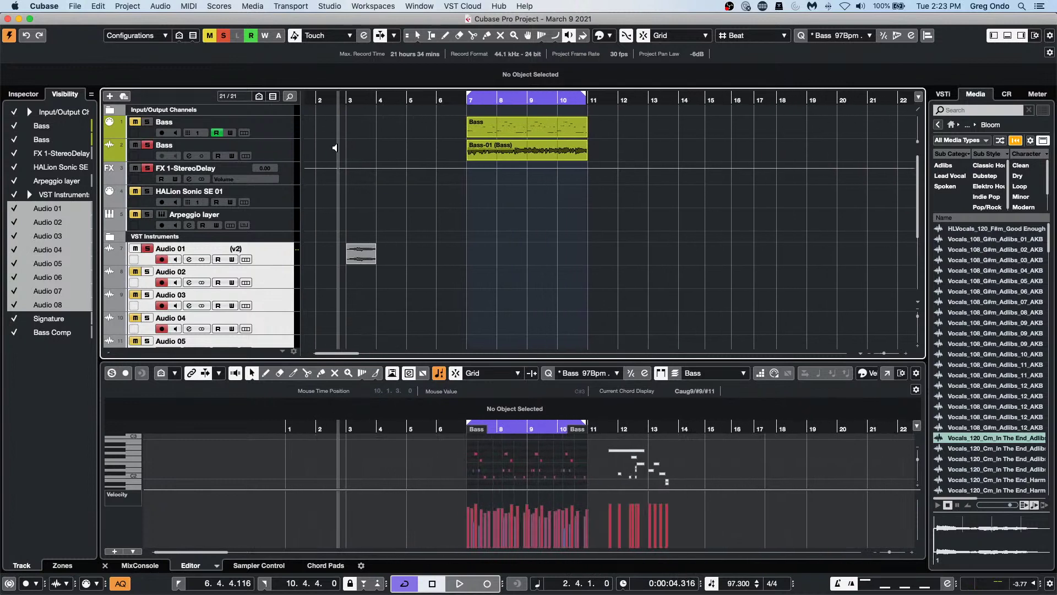
{"action": "key", "text": "space"}
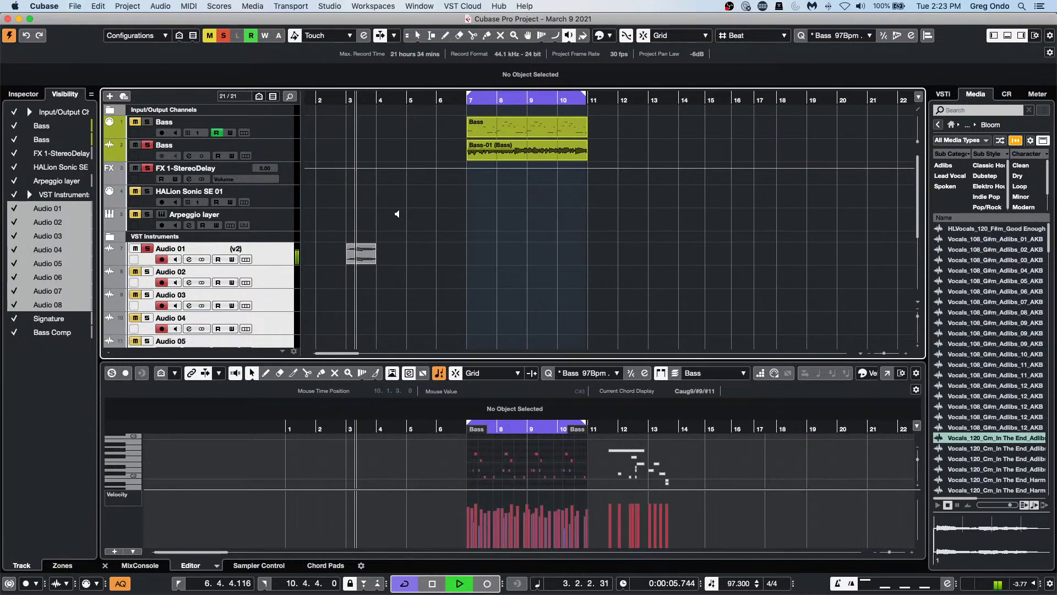
{"action": "key", "text": "space"}
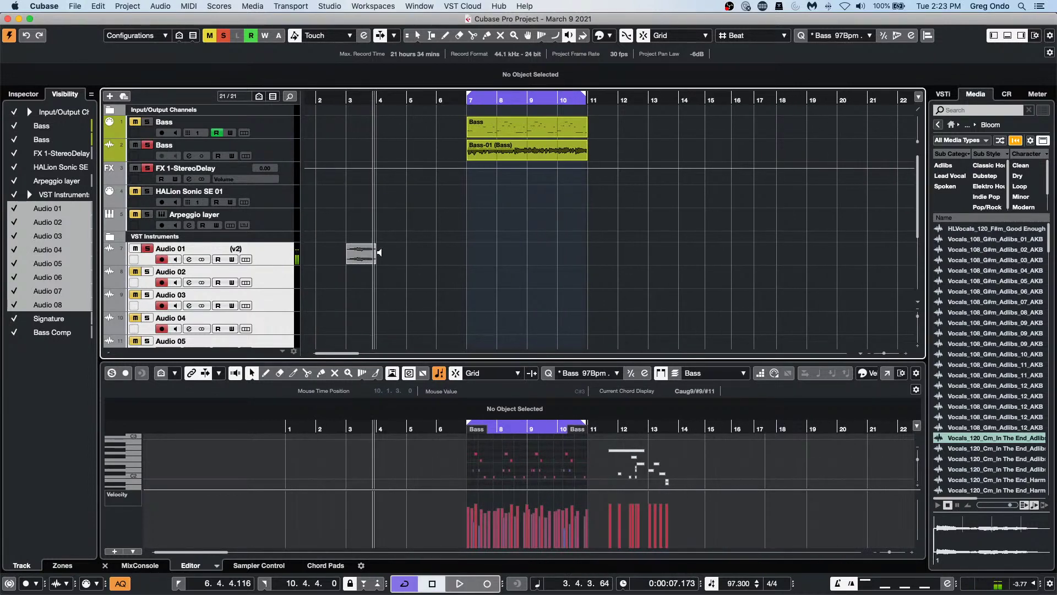
Step: Play the project from 2.4.1.0 with the Audio 01 track temporarily disabled
{"action": "left_click", "coordinate": [272, 258]}
{"action": "right_click", "coordinate": [269, 256]}
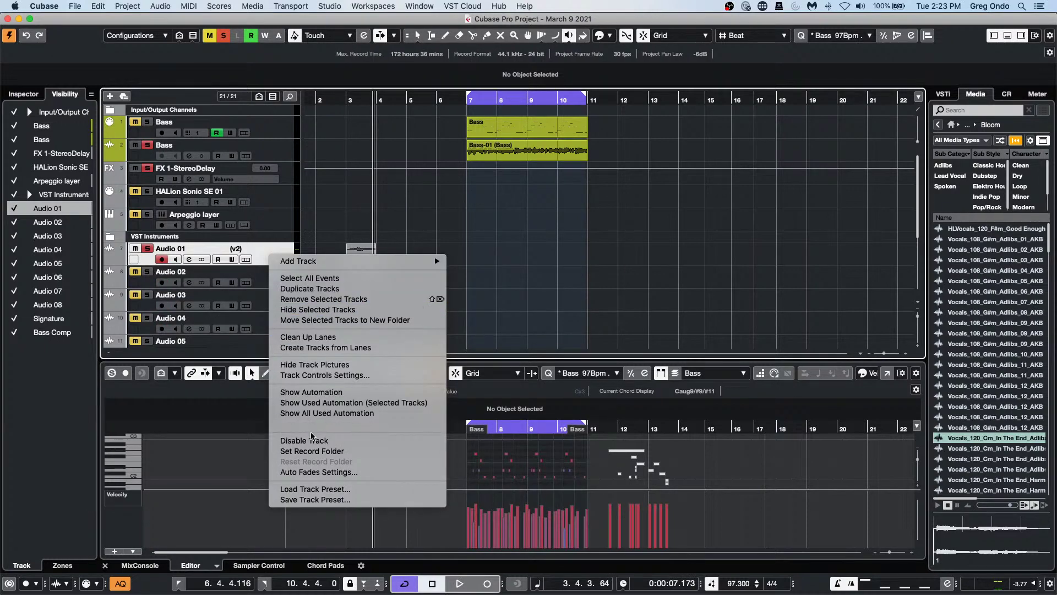
{"action": "left_click", "coordinate": [329, 442]}
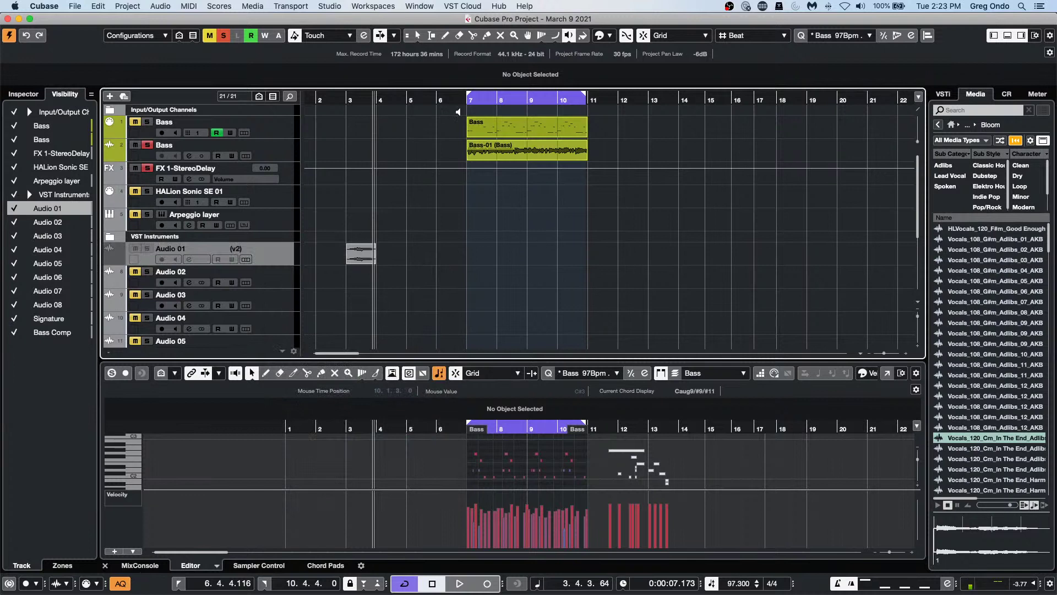
{"action": "left_click", "coordinate": [353, 97]}
{"action": "left_click_drag", "start_coordinate": [353, 97], "coordinate": [331, 97]}
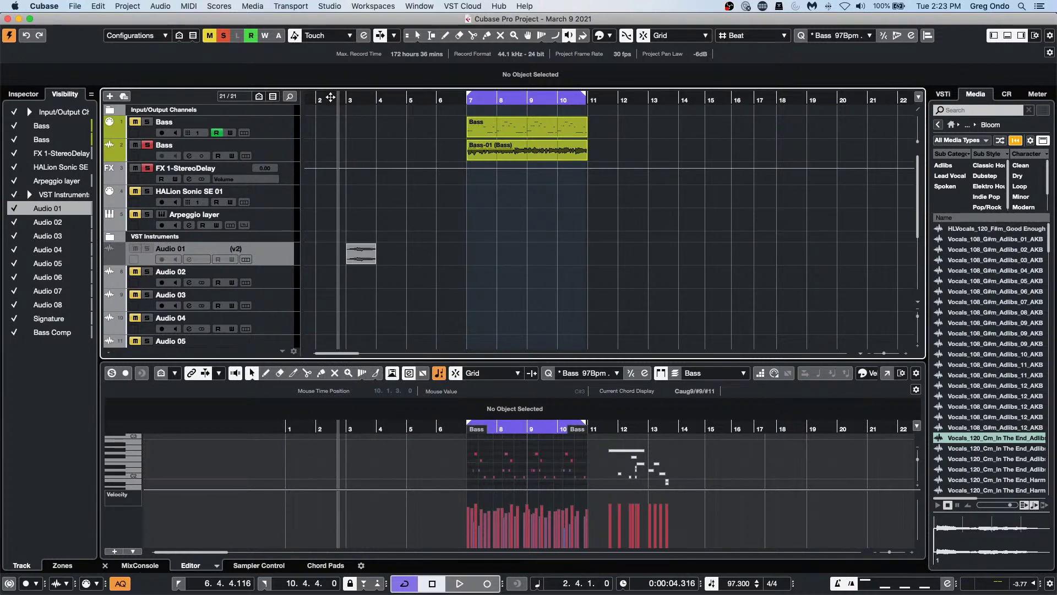
{"action": "key", "text": "space"}
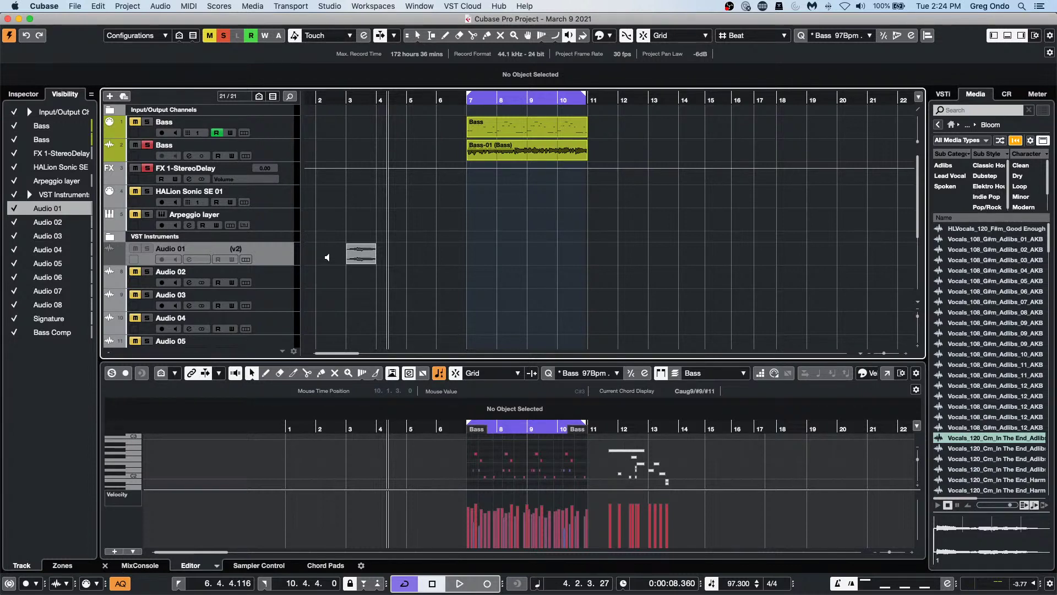
{"action": "right_click", "coordinate": [271, 258]}
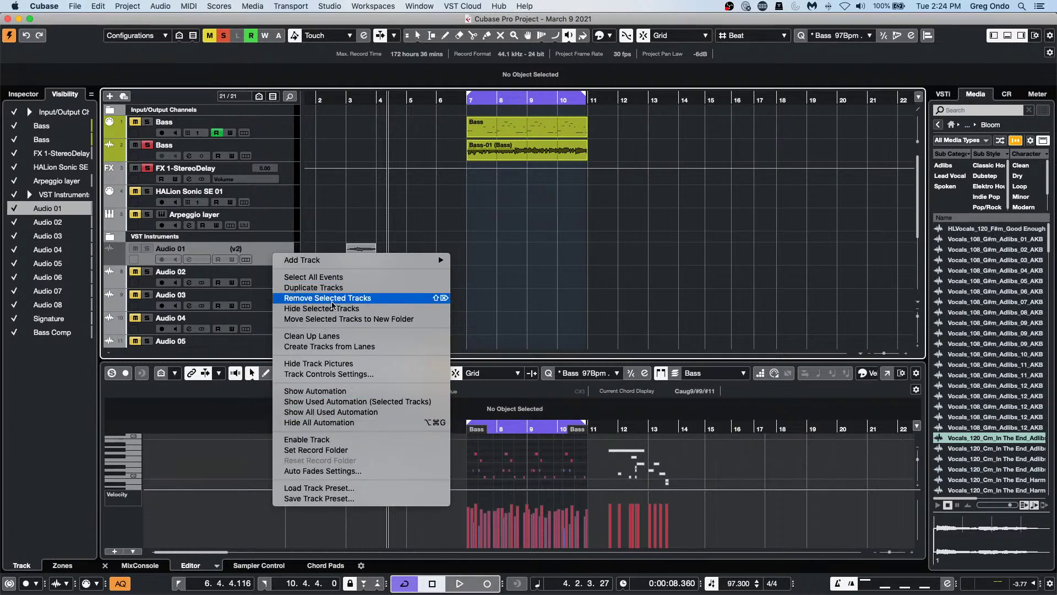
{"action": "left_click", "coordinate": [347, 450]}
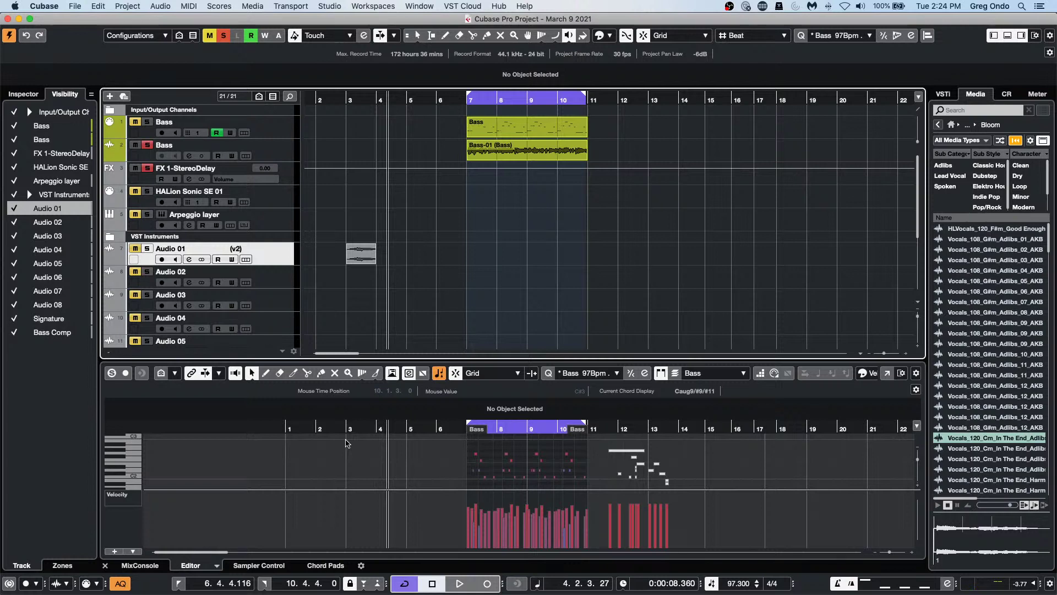
Step: Choose the Object Selection tool and open the vocal event at bar 3 of Audio 01 in the Sample Editor
{"action": "right_click", "coordinate": [365, 259]}
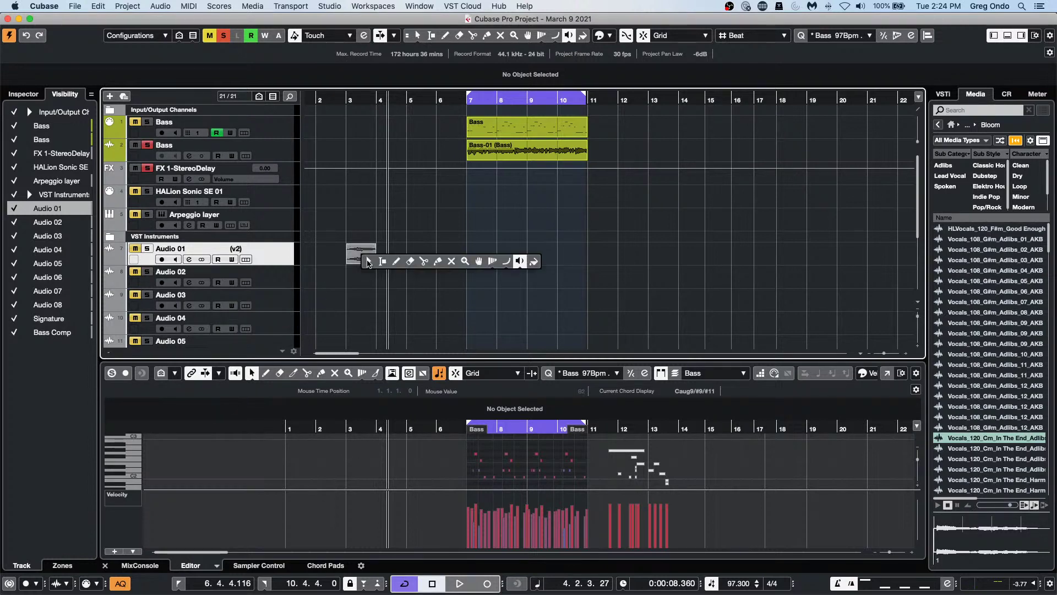
{"action": "left_click", "coordinate": [365, 263]}
{"action": "left_click", "coordinate": [366, 263]}
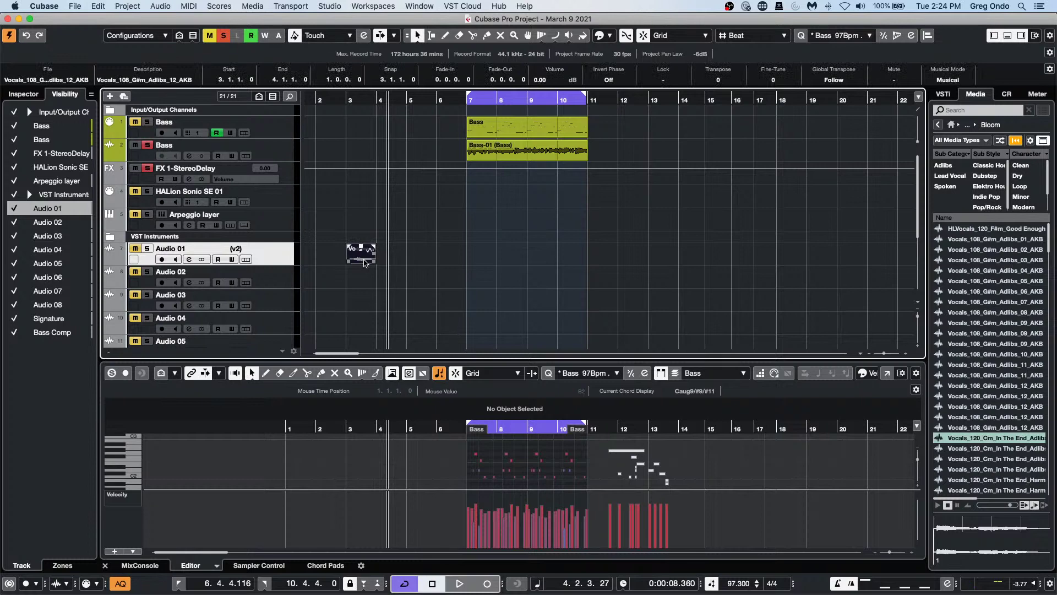
{"action": "double_click", "coordinate": [365, 263]}
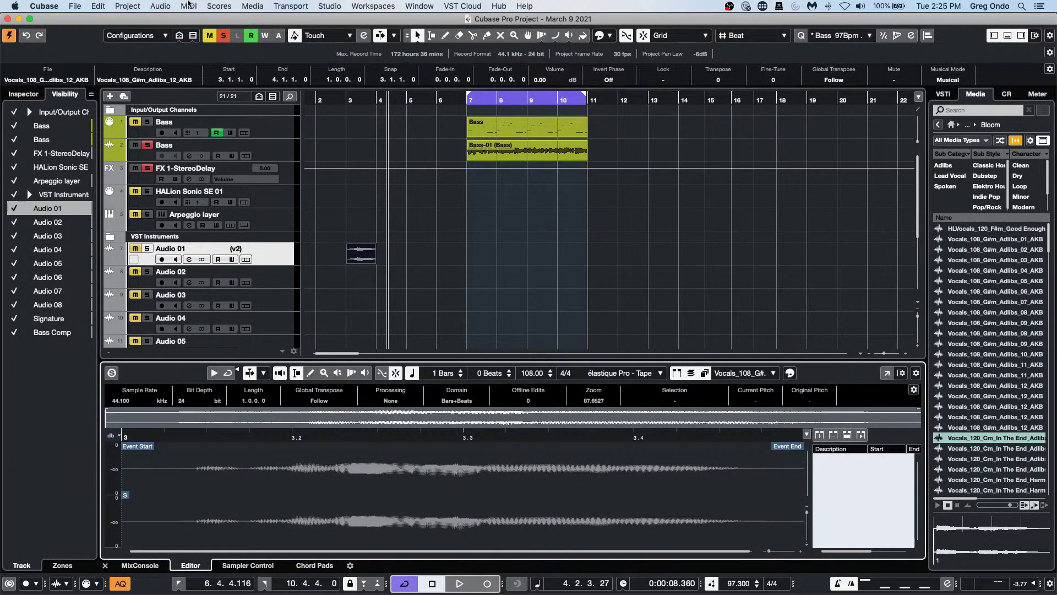
Step: Apply the SpectraLayers extension to the vocal event and switch its spectrogram to the coloured display
{"action": "left_click", "coordinate": [160, 6]}
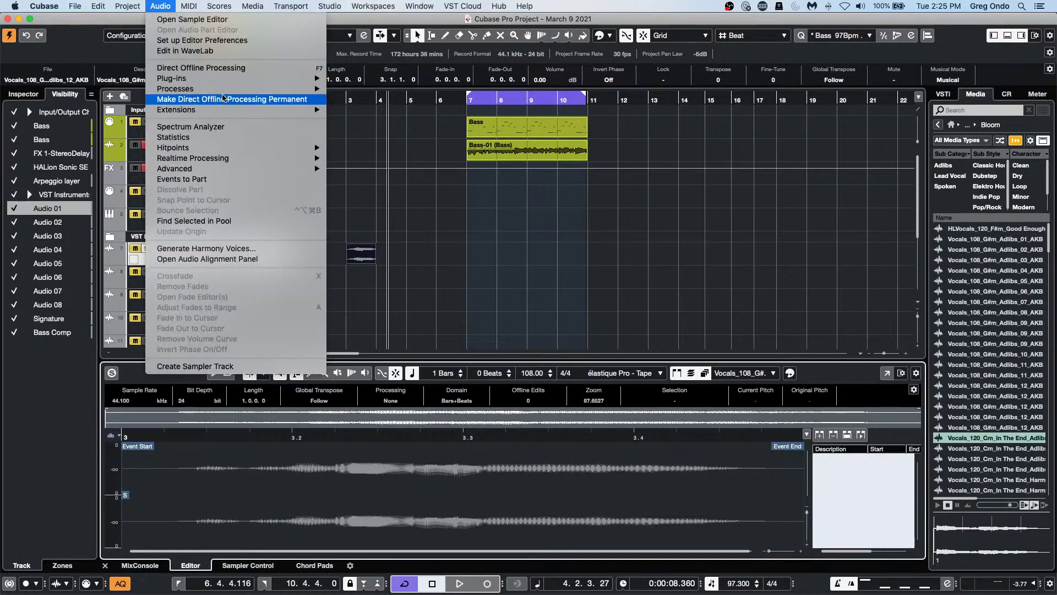
{"action": "mouse_move", "coordinate": [225, 110]}
{"action": "left_click", "coordinate": [445, 110]}
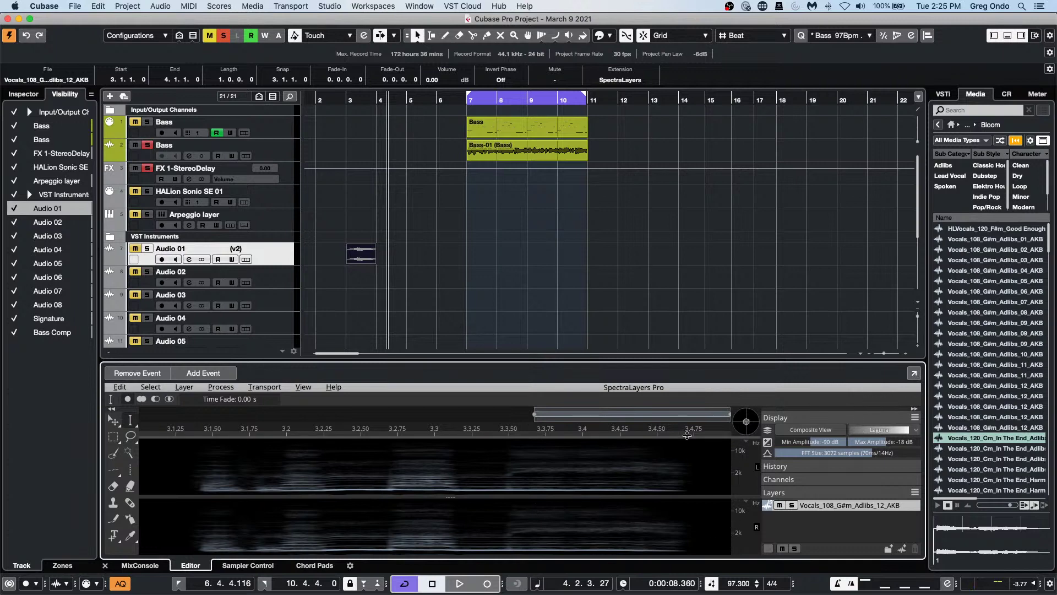
{"action": "left_click", "coordinate": [811, 430]}
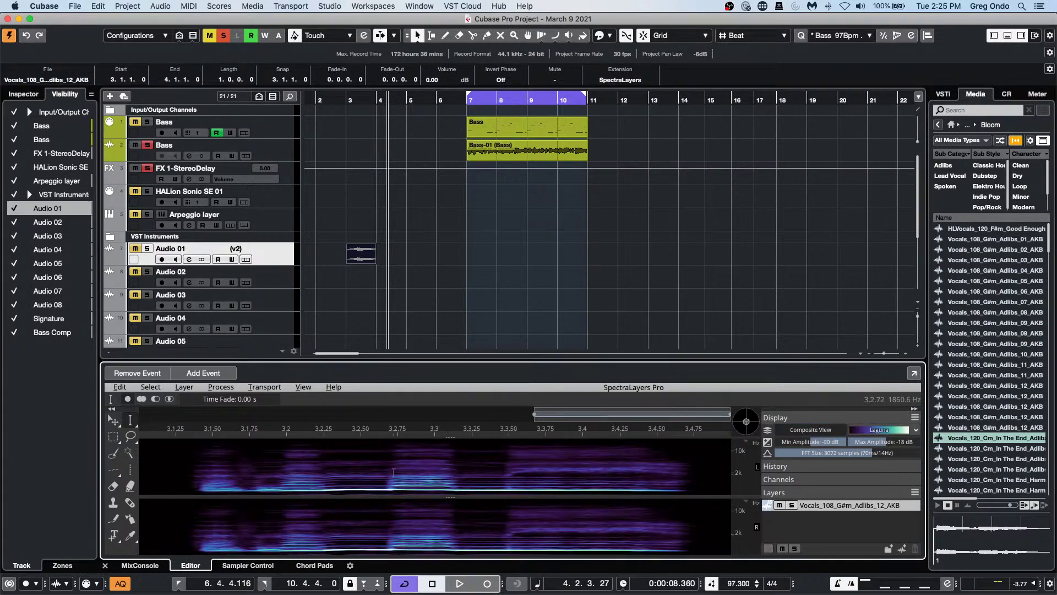
Step: Delete a rectangular region of the vocal spectrogram around 3.3, spanning roughly 685 Hz to 2 kHz
{"action": "left_click", "coordinate": [113, 437]}
{"action": "left_click_drag", "start_coordinate": [389, 471], "coordinate": [457, 483]}
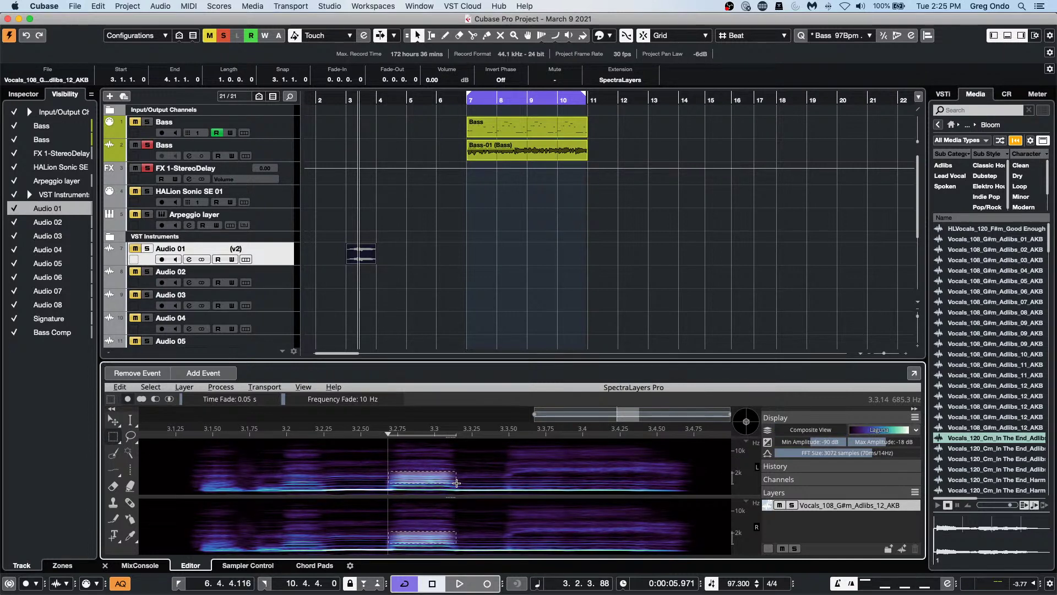
{"action": "key", "text": "Delete"}
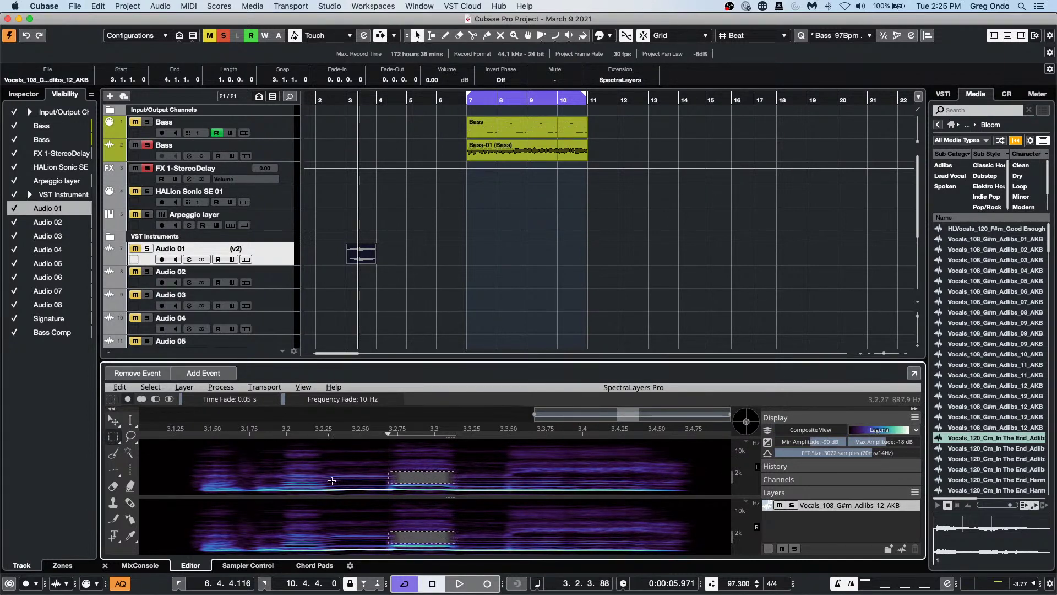
Step: Solo the Audio 01 track and play the spectrally edited vocal from just before bar 3
{"action": "left_click", "coordinate": [491, 474]}
{"action": "key", "text": "space"}
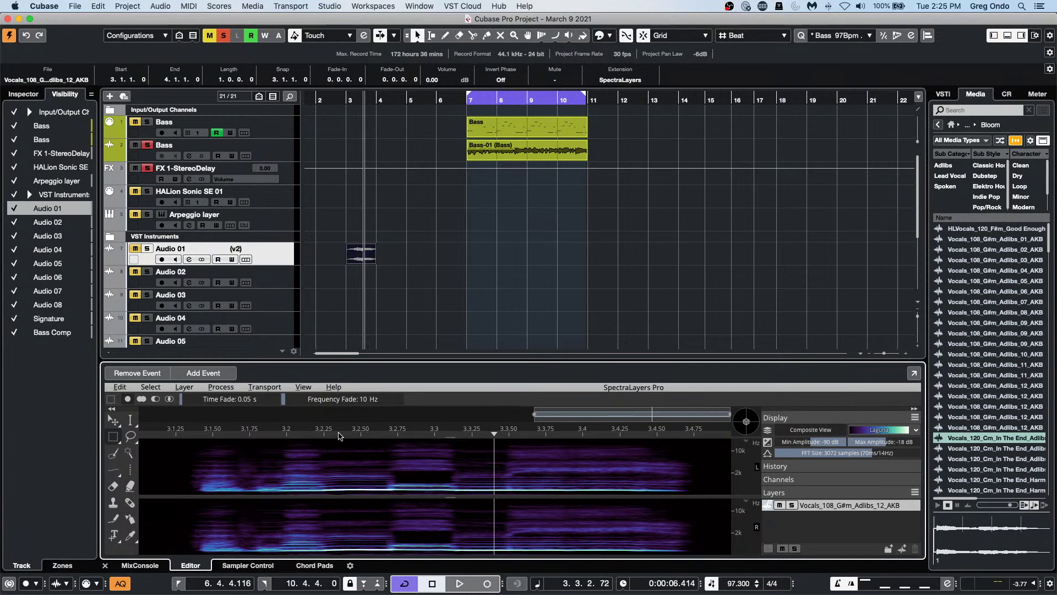
{"action": "left_click", "coordinate": [305, 434]}
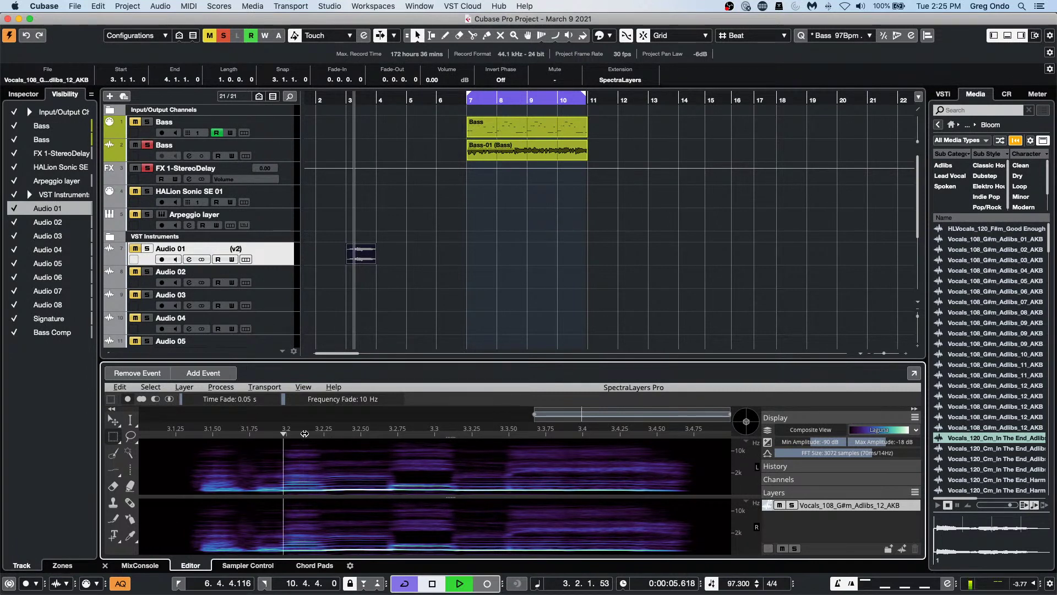
{"action": "left_click", "coordinate": [147, 249]}
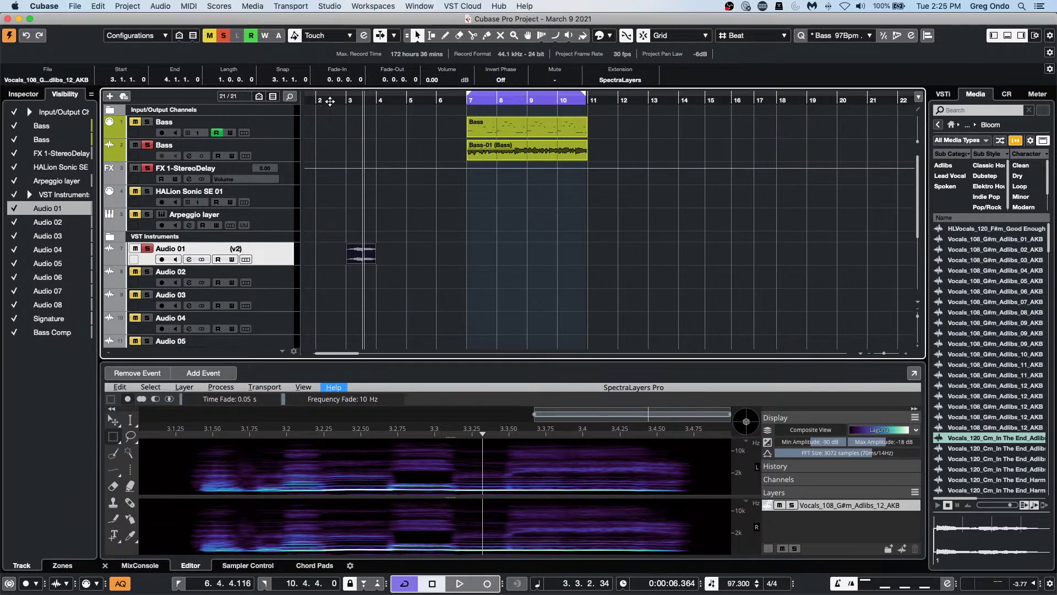
{"action": "double_click", "coordinate": [331, 100]}
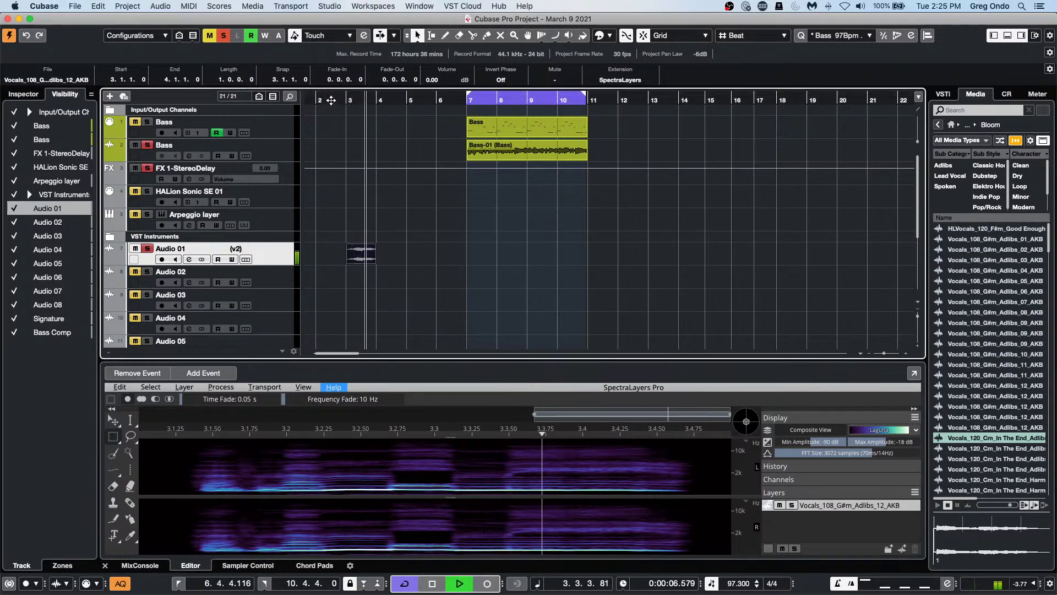
{"action": "key", "text": "space"}
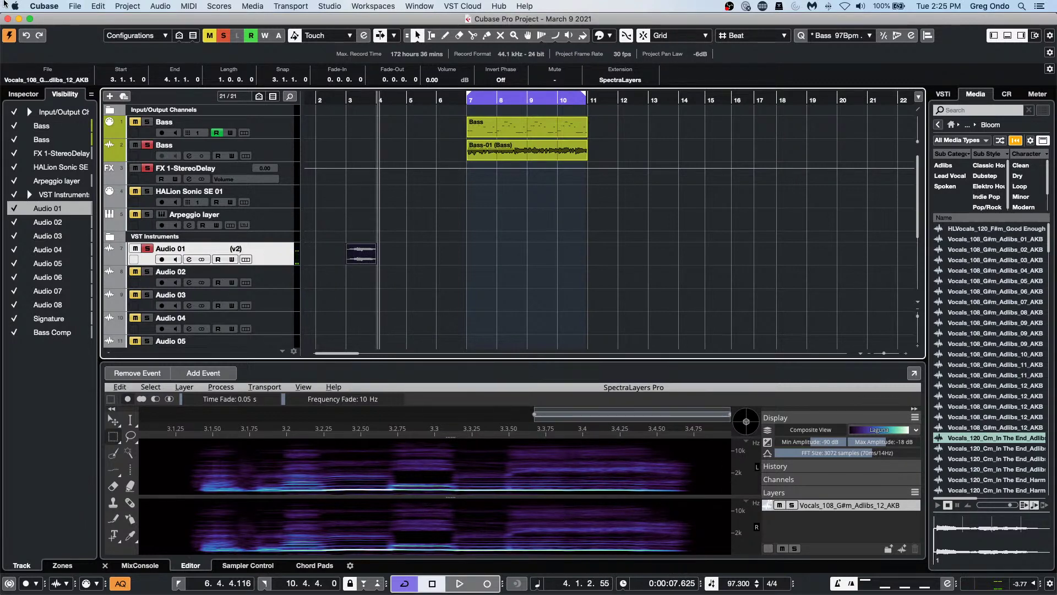
Step: Save the project under the new name "March 9 2021 save as" in the March 9 2021 folder
{"action": "left_click", "coordinate": [76, 6]}
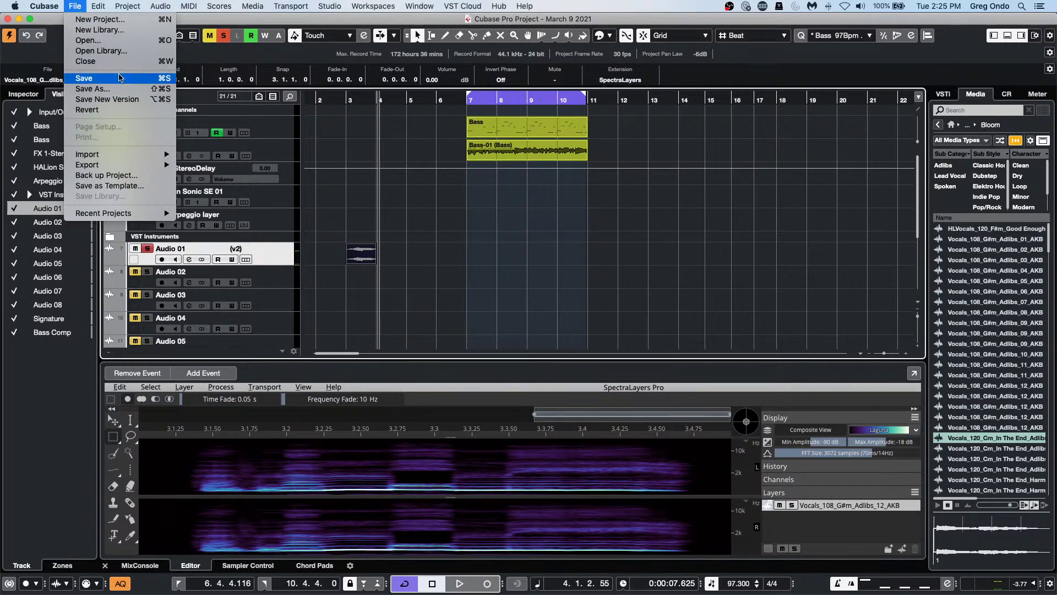
{"action": "left_click", "coordinate": [188, 117]}
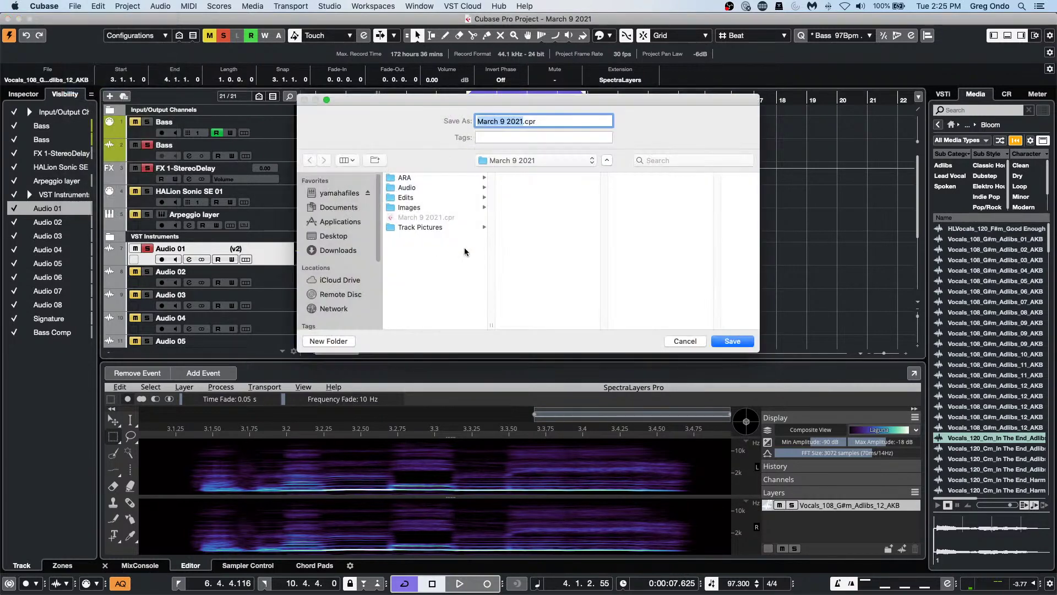
{"action": "left_click", "coordinate": [523, 121]}
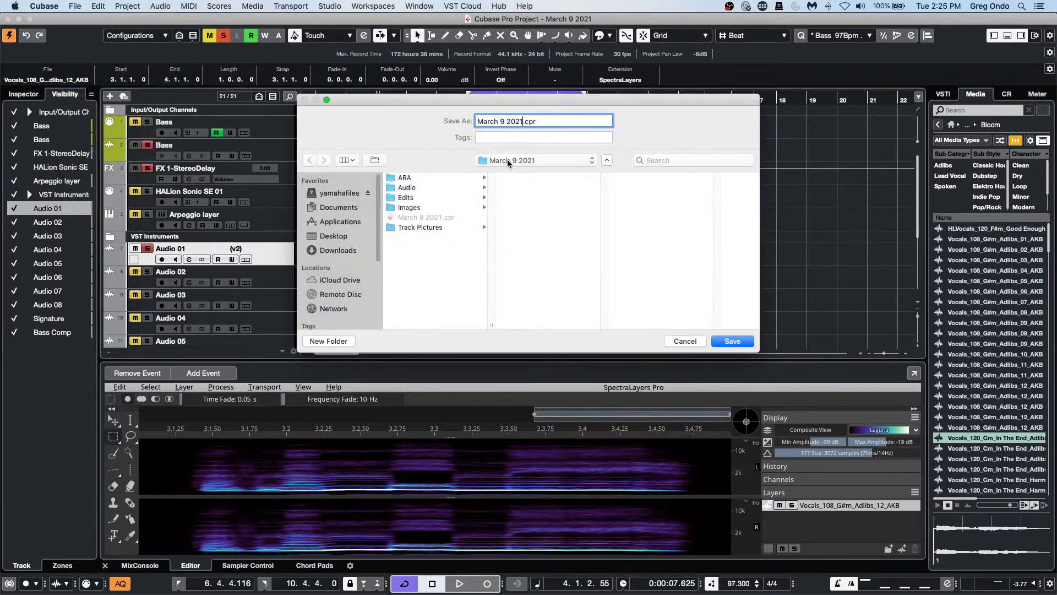
{"action": "type", "text": "save as"}
{"action": "left_click", "coordinate": [735, 343]}
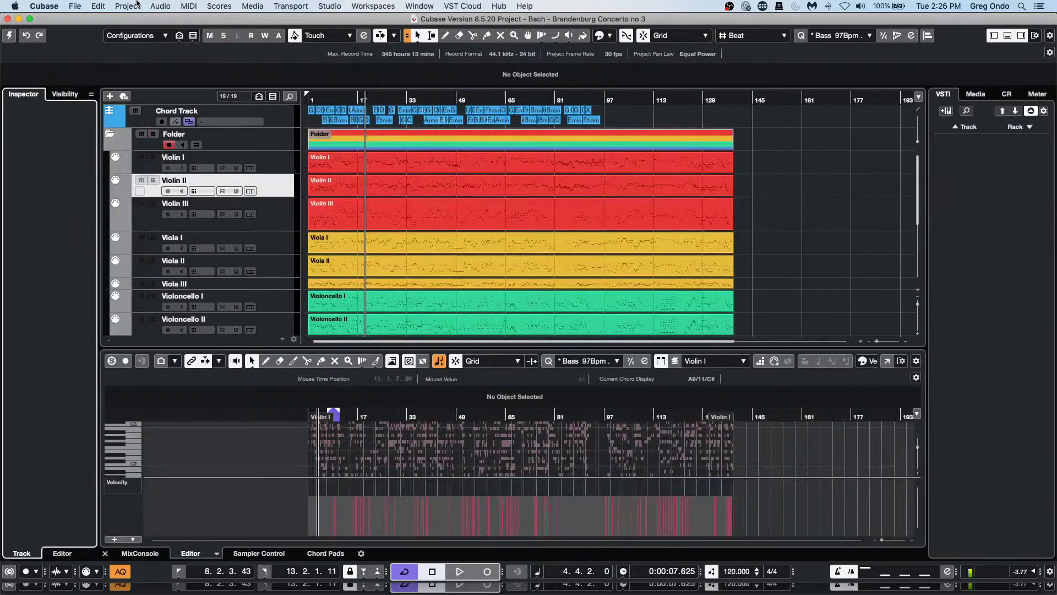
Step: Reopen the recent project March 9 2021 save as.cpr and activate it
{"action": "left_click", "coordinate": [73, 6]}
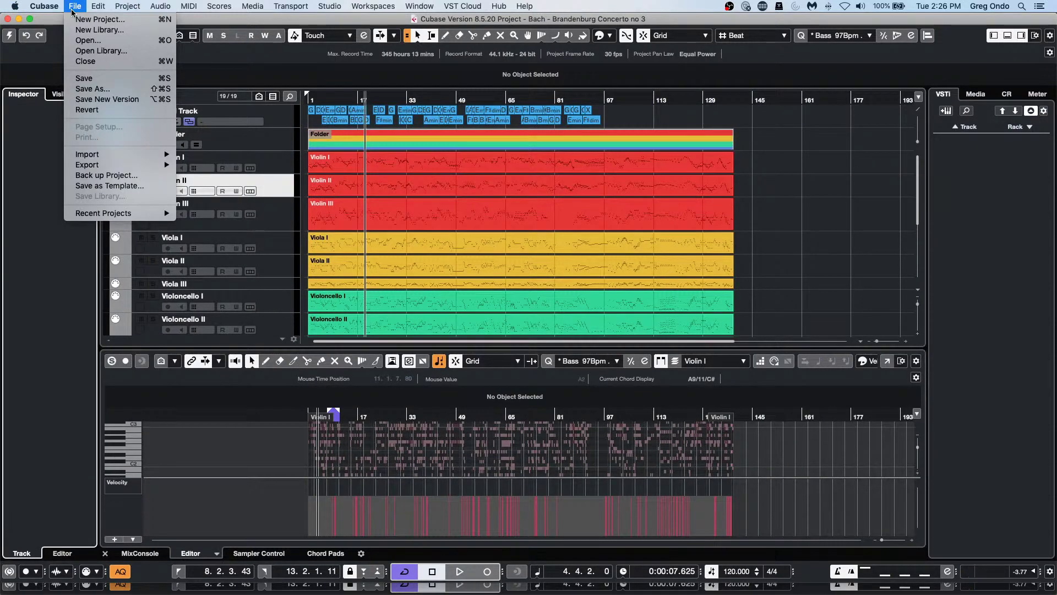
{"action": "mouse_move", "coordinate": [128, 214]}
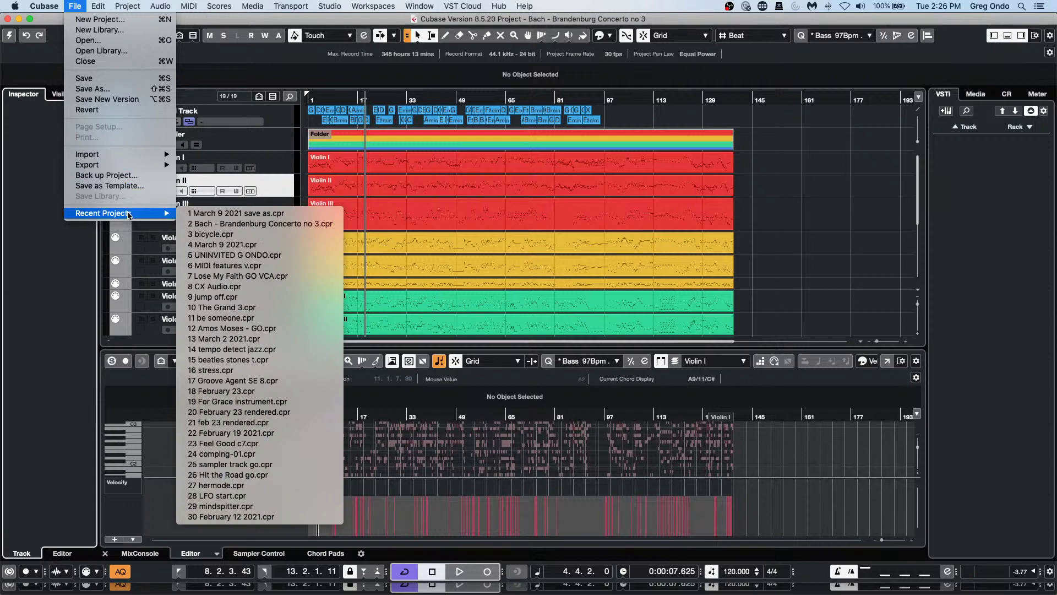
{"action": "left_click", "coordinate": [287, 214]}
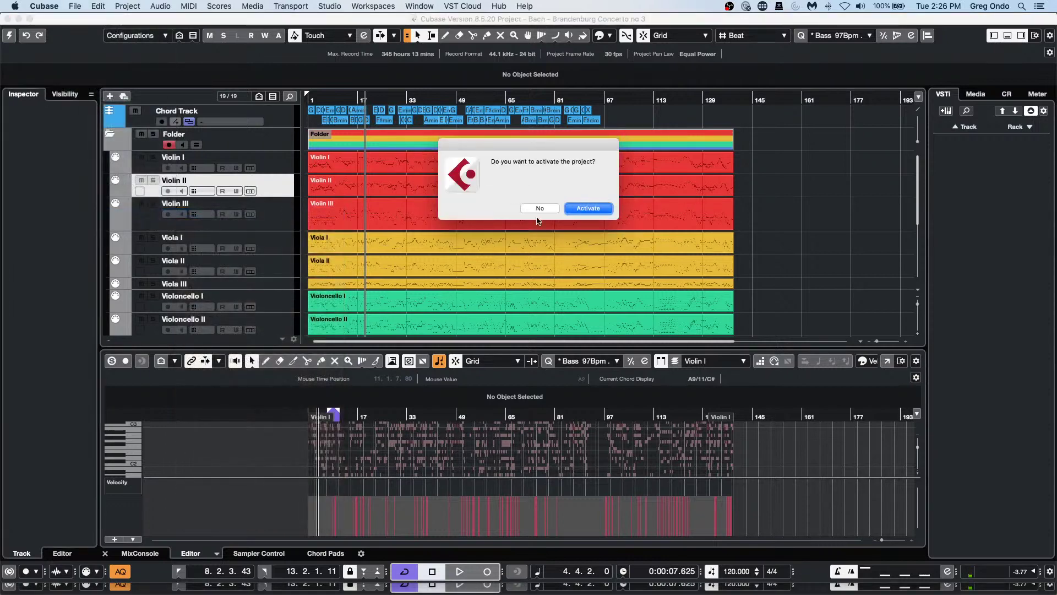
{"action": "left_click", "coordinate": [587, 209]}
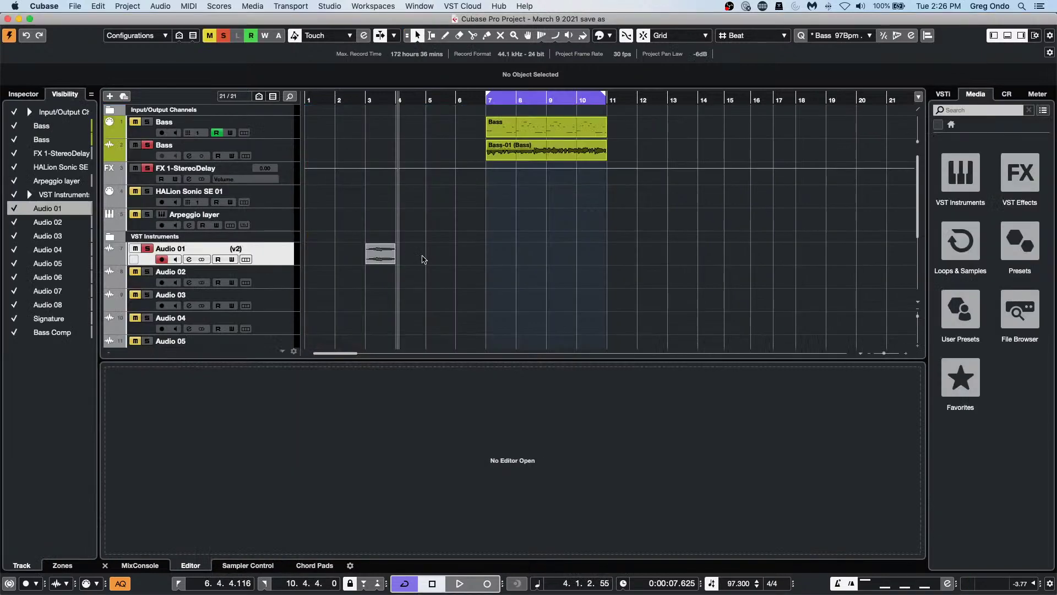
Step: Select the vocal event at bar 3 on Audio 01 to view its spectrogram in the reopened project
{"action": "left_click", "coordinate": [384, 258]}
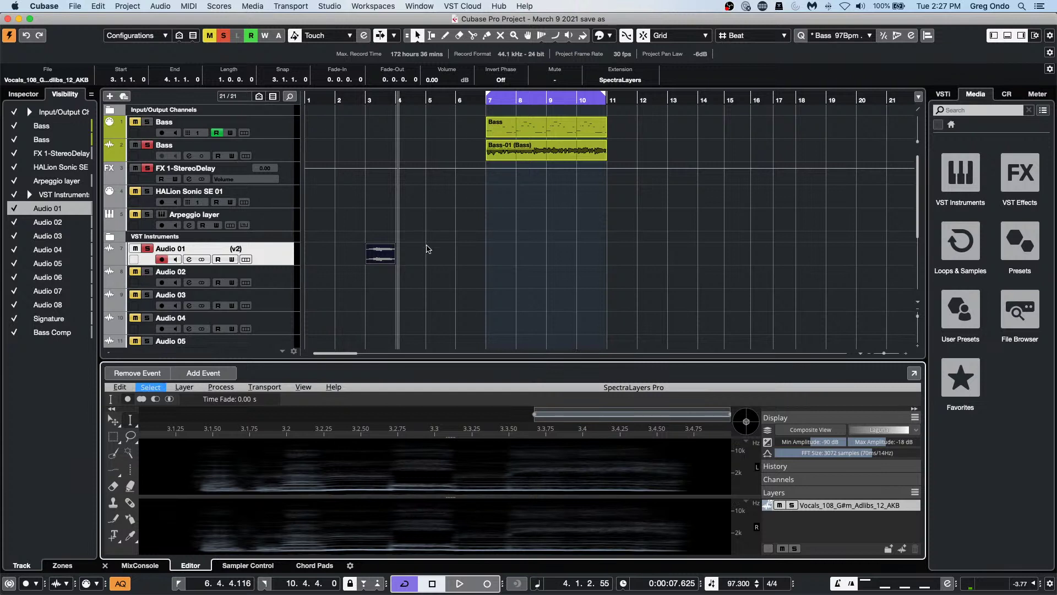
Step: Create a new project using the March 9 2021 folder as its project folder
{"action": "left_click", "coordinate": [76, 6]}
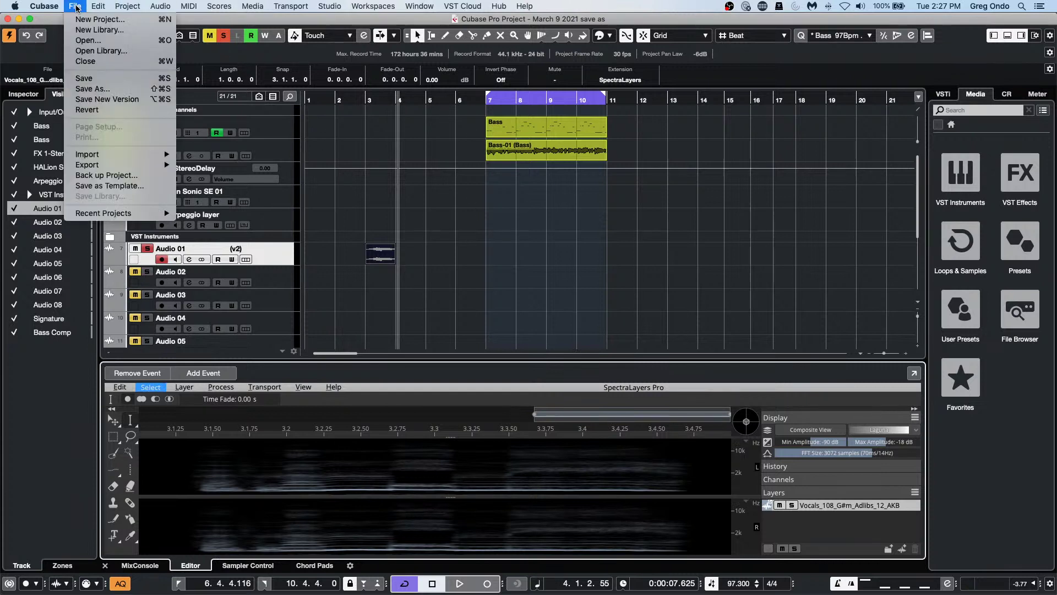
{"action": "left_click", "coordinate": [114, 23]}
{"action": "left_click", "coordinate": [745, 401]}
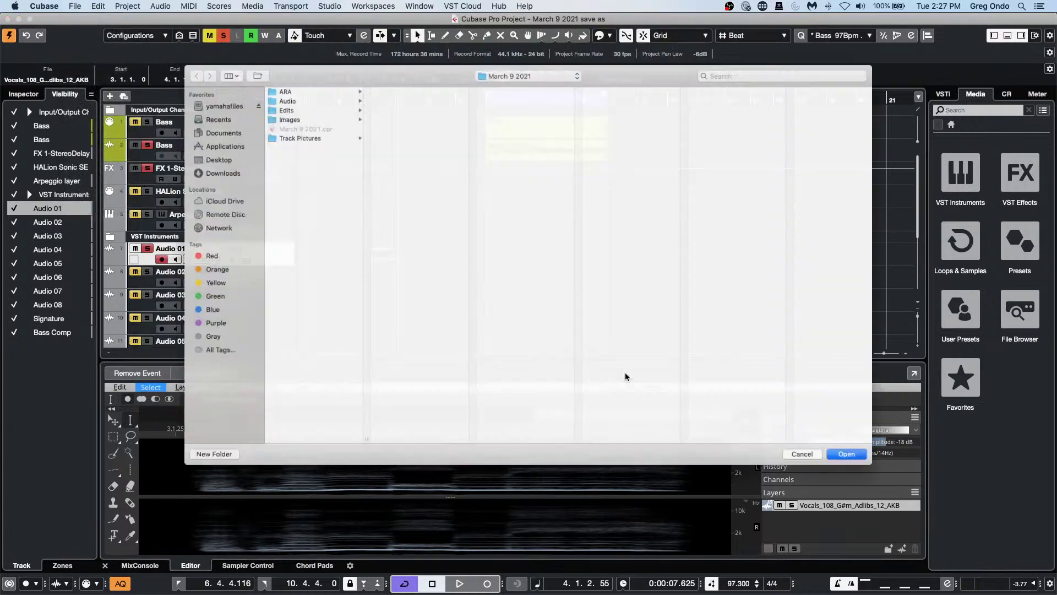
{"action": "left_click", "coordinate": [868, 469]}
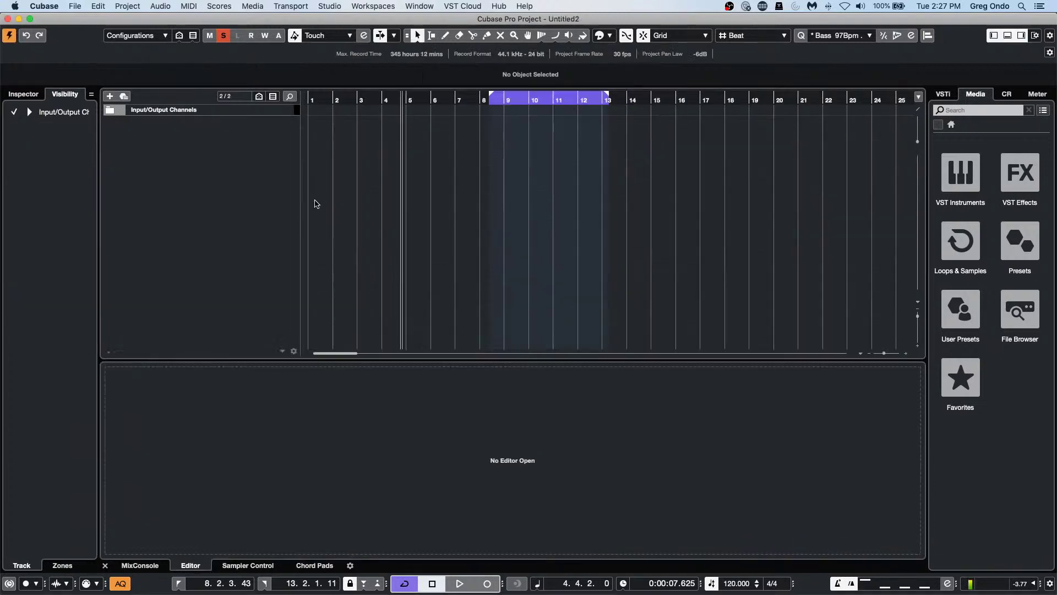
Step: Add one instrument track using Padshop, routed to Stereo Out
{"action": "right_click", "coordinate": [181, 143]}
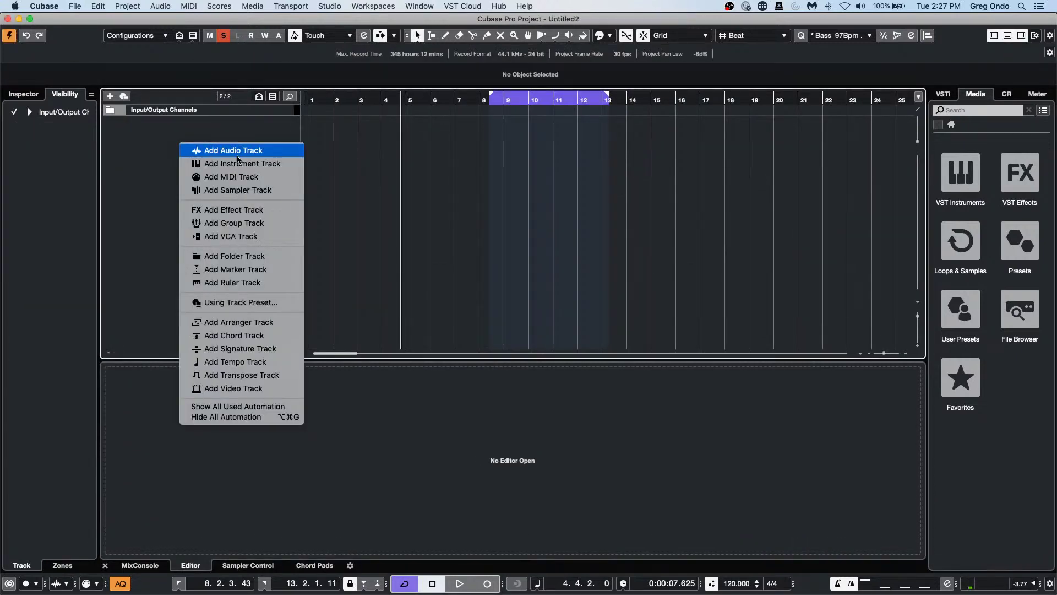
{"action": "left_click", "coordinate": [241, 163]}
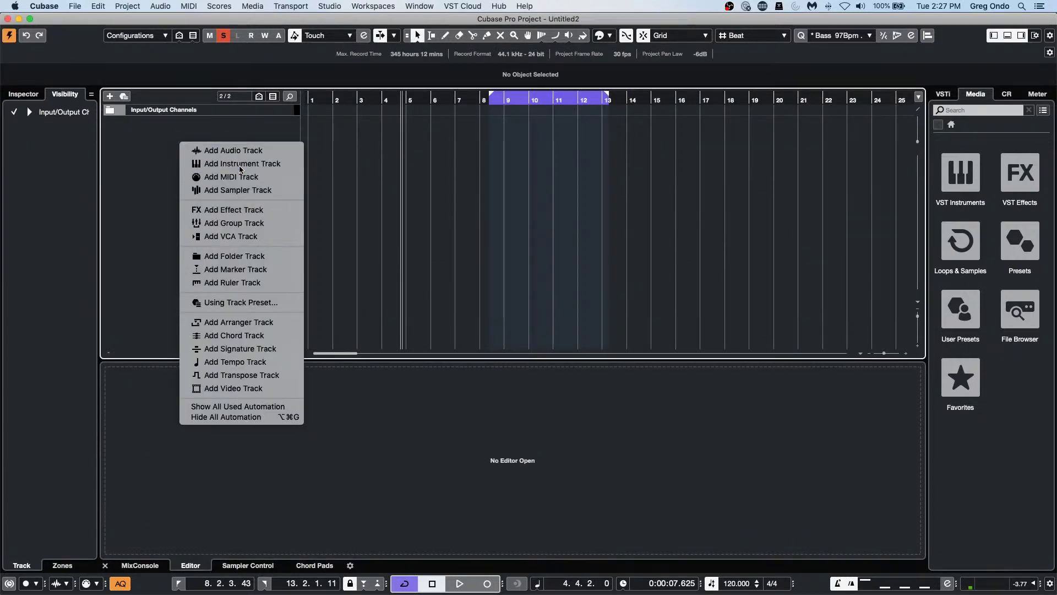
{"action": "left_click", "coordinate": [687, 217]}
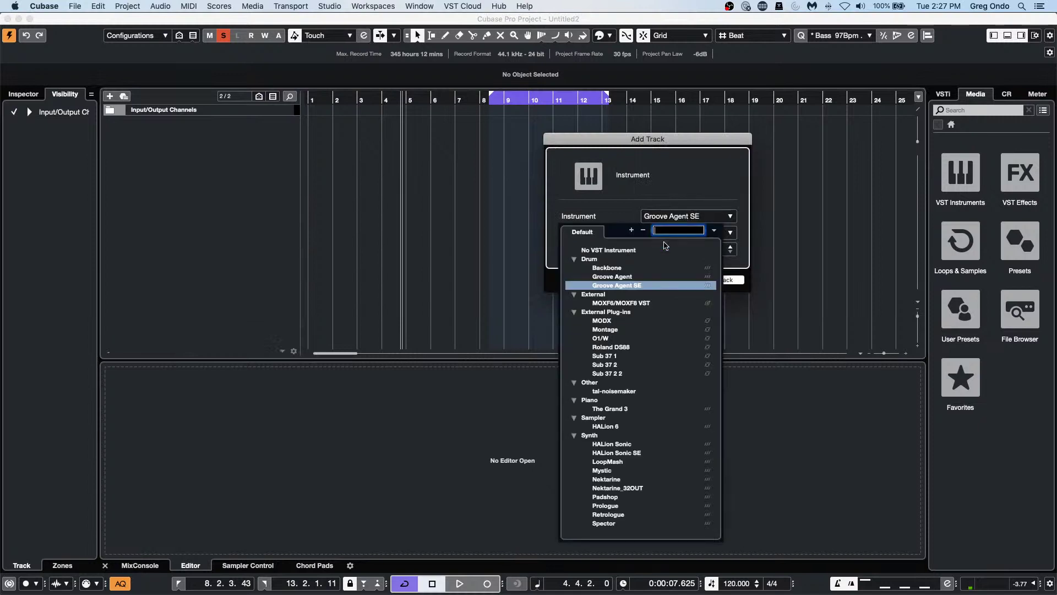
{"action": "left_click", "coordinate": [611, 497]}
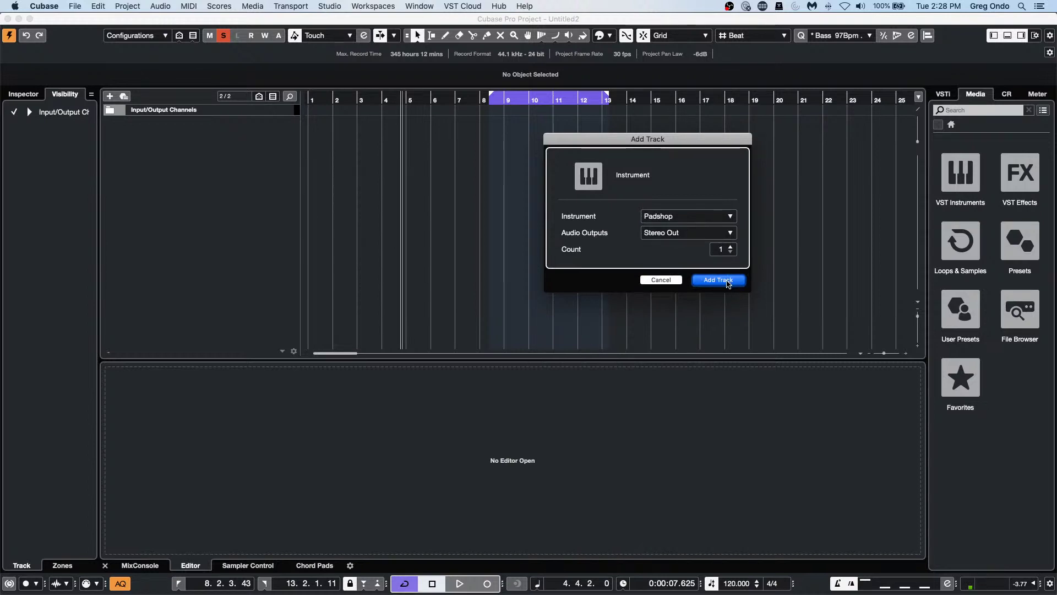
{"action": "left_click", "coordinate": [726, 282]}
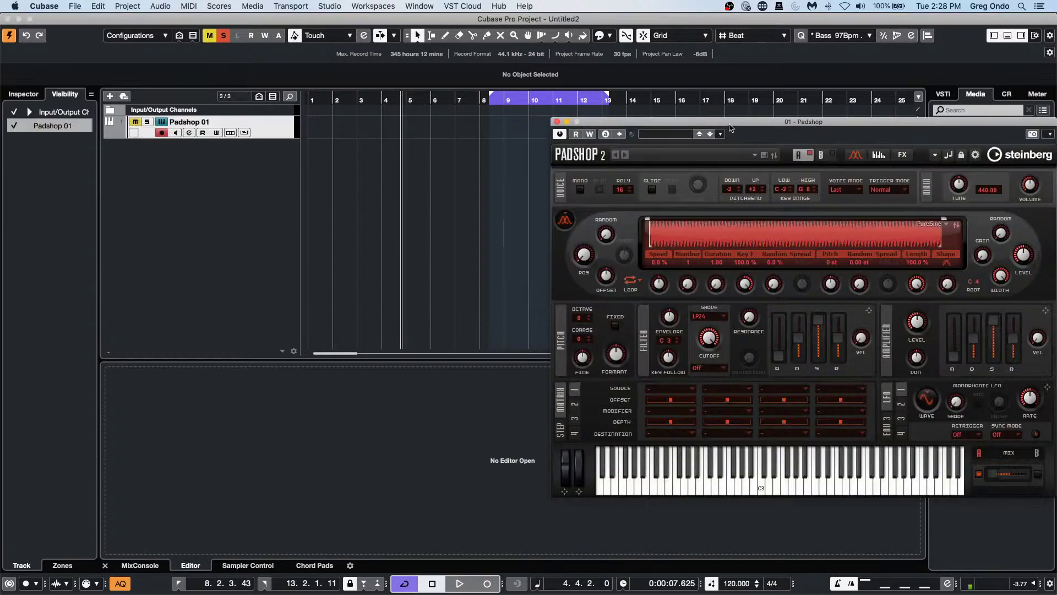
Step: Clear the content set filter in Padshop's preset browser and load the Analog Brass Power preset
{"action": "left_click", "coordinate": [686, 134]}
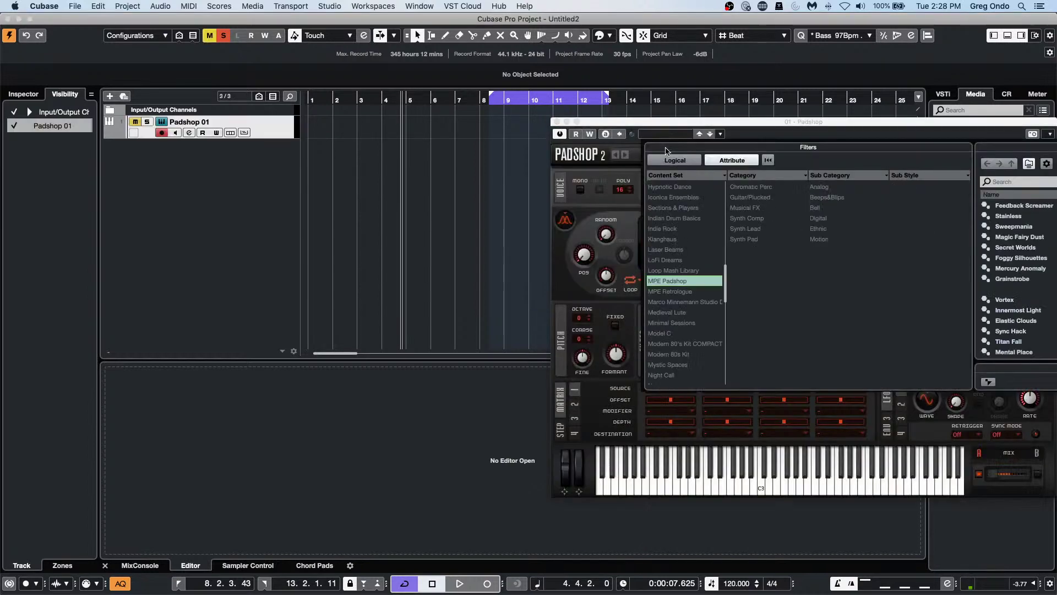
{"action": "left_click", "coordinate": [665, 283]}
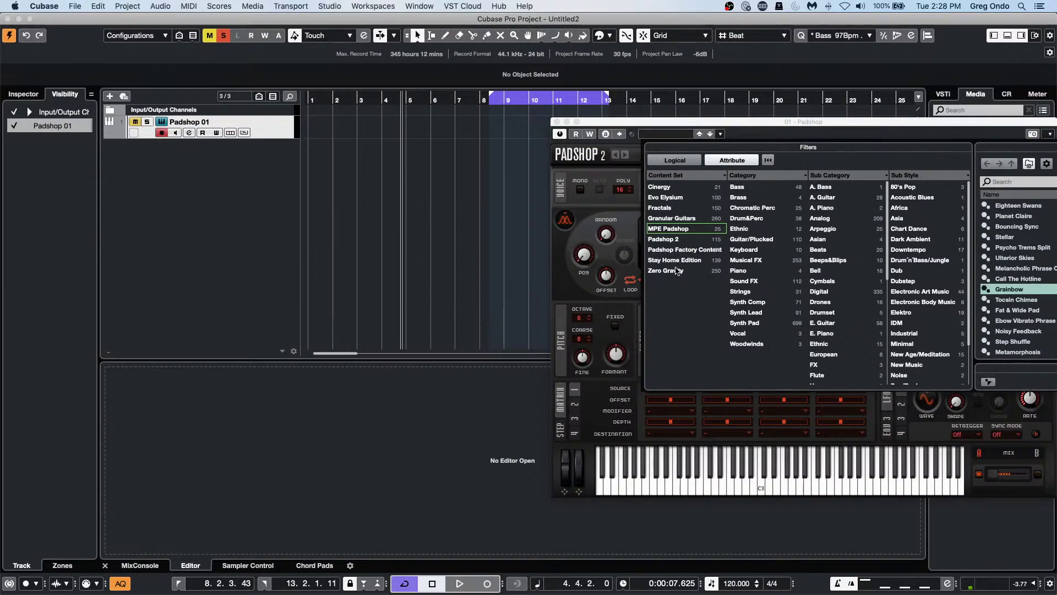
{"action": "left_click", "coordinate": [686, 260]}
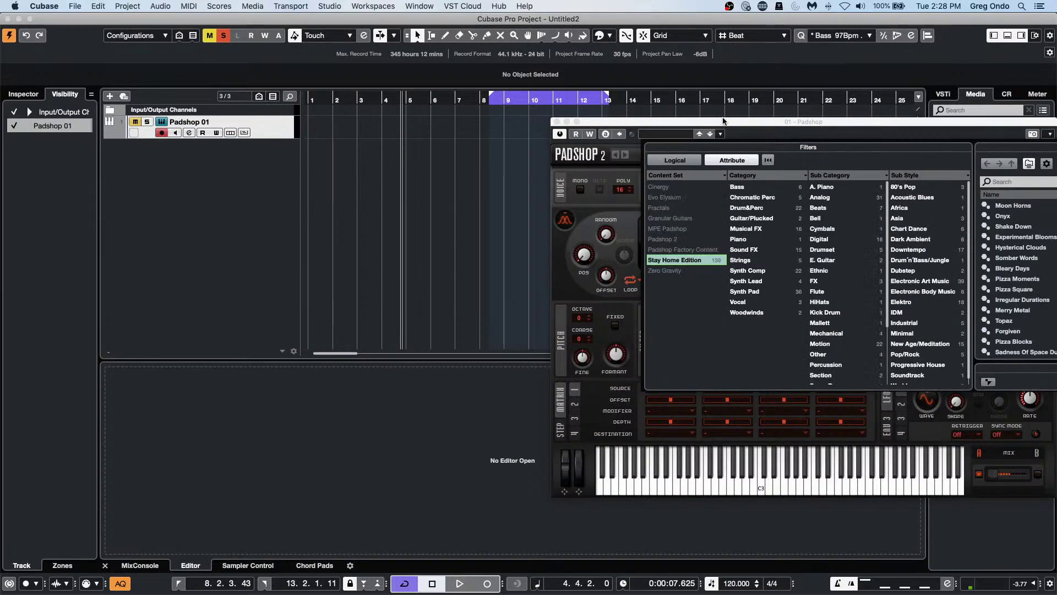
{"action": "left_click", "coordinate": [744, 133]}
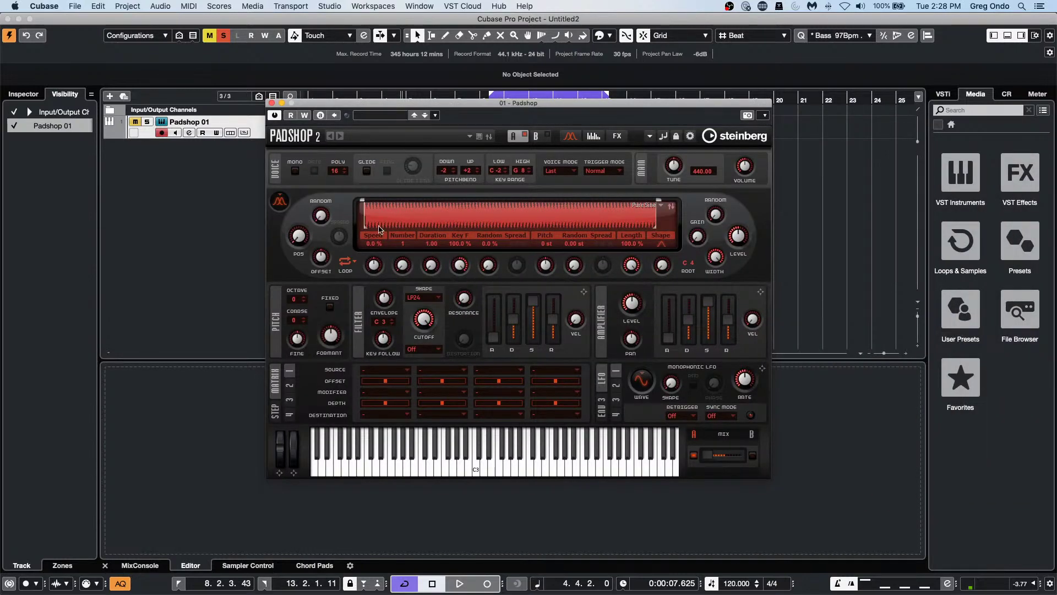
{"action": "left_click", "coordinate": [386, 115]}
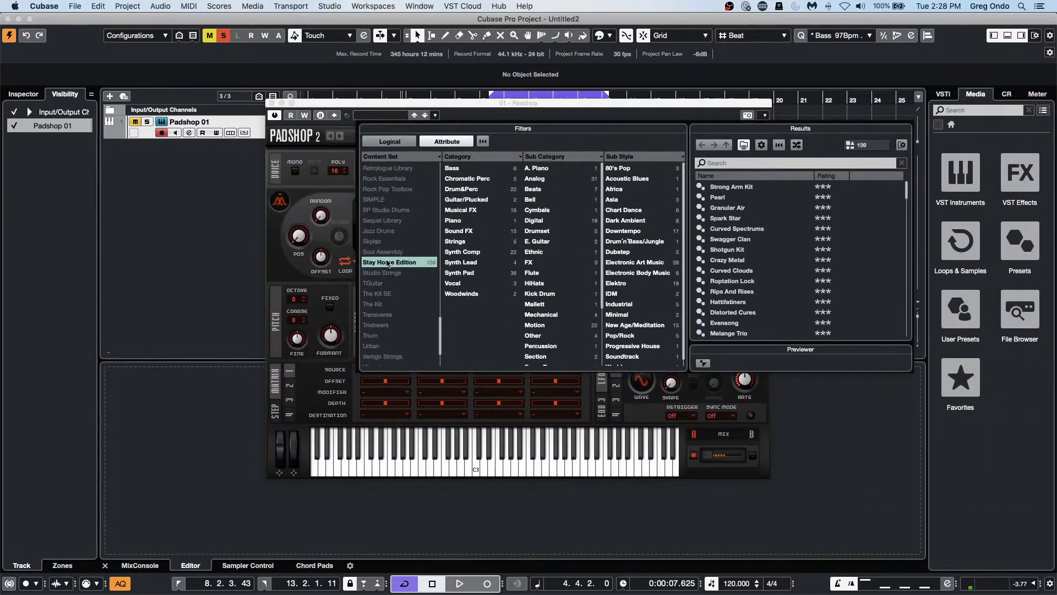
{"action": "left_click", "coordinate": [387, 264]}
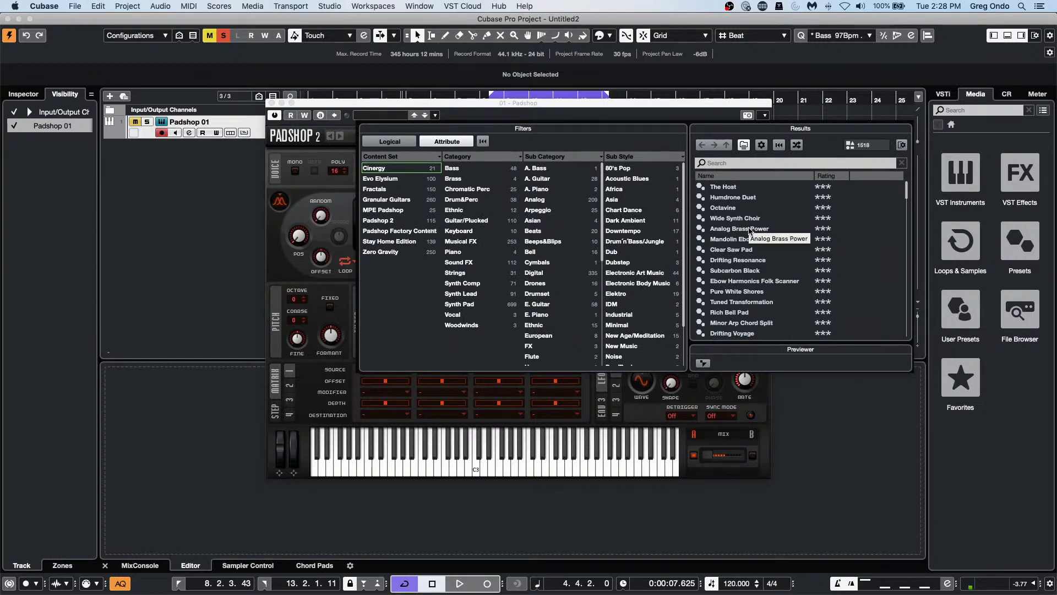
{"action": "double_click", "coordinate": [750, 231]}
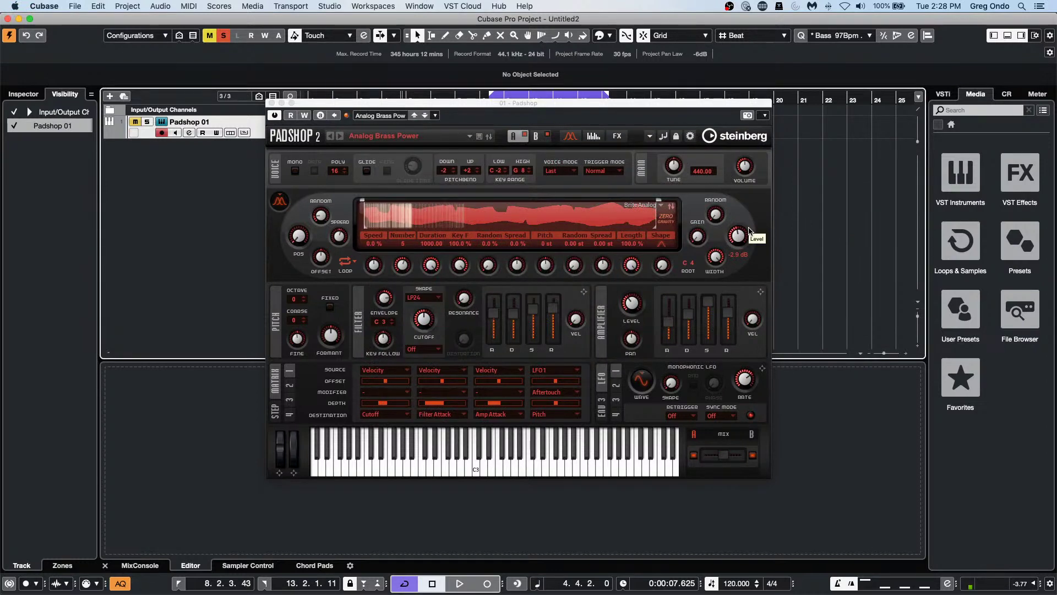
Step: Solo the Padshop 01 track and record a played part on it from bar 1 to about bar 10
{"action": "left_click", "coordinate": [135, 122]}
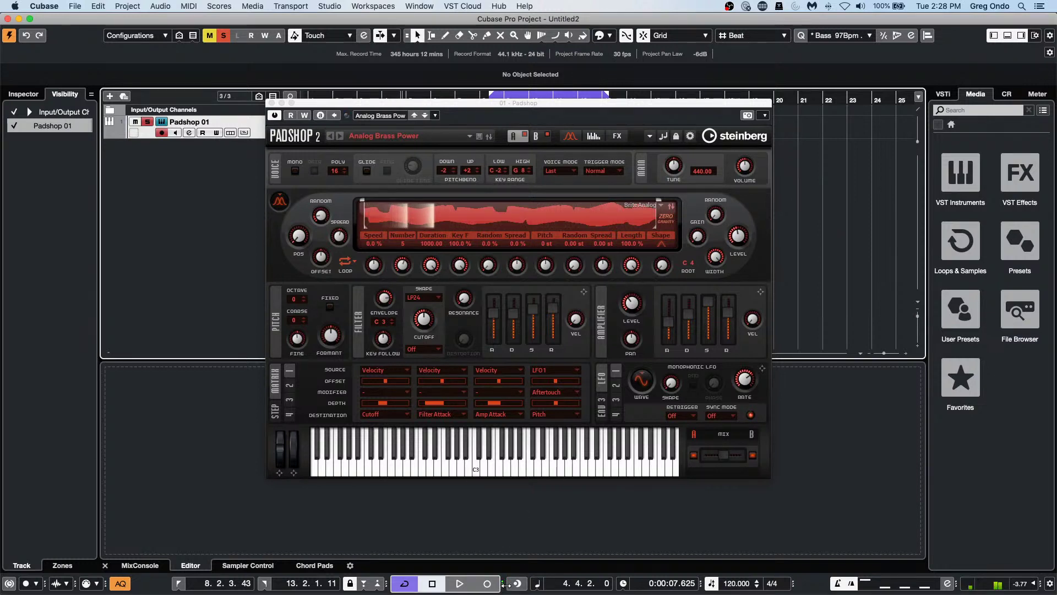
{"action": "left_click", "coordinate": [502, 584]}
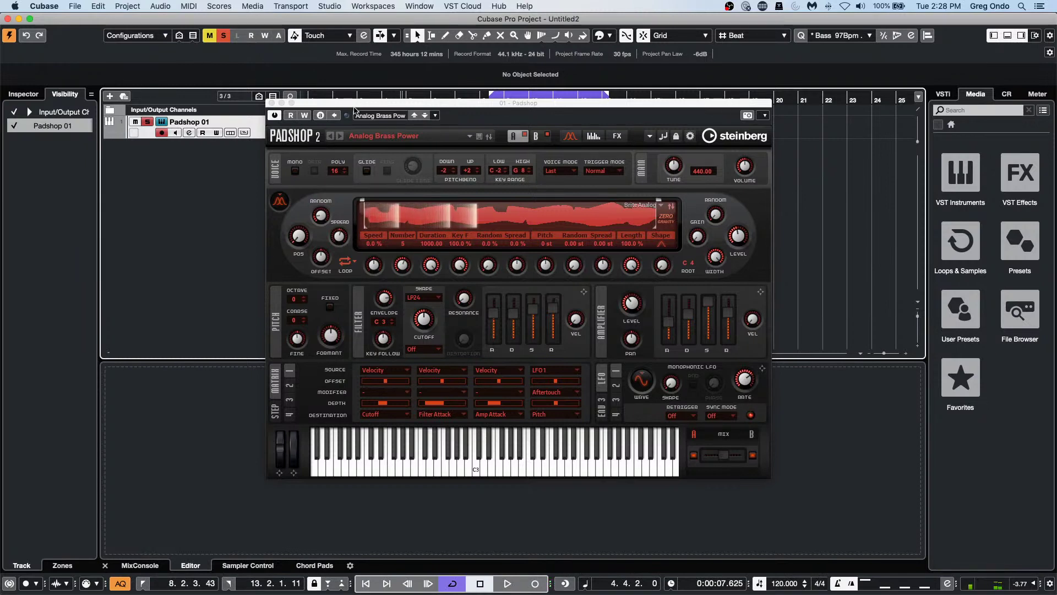
{"action": "left_click_drag", "start_coordinate": [359, 103], "coordinate": [375, 176]}
{"action": "left_click", "coordinate": [392, 103]}
{"action": "key", "text": "Home"}
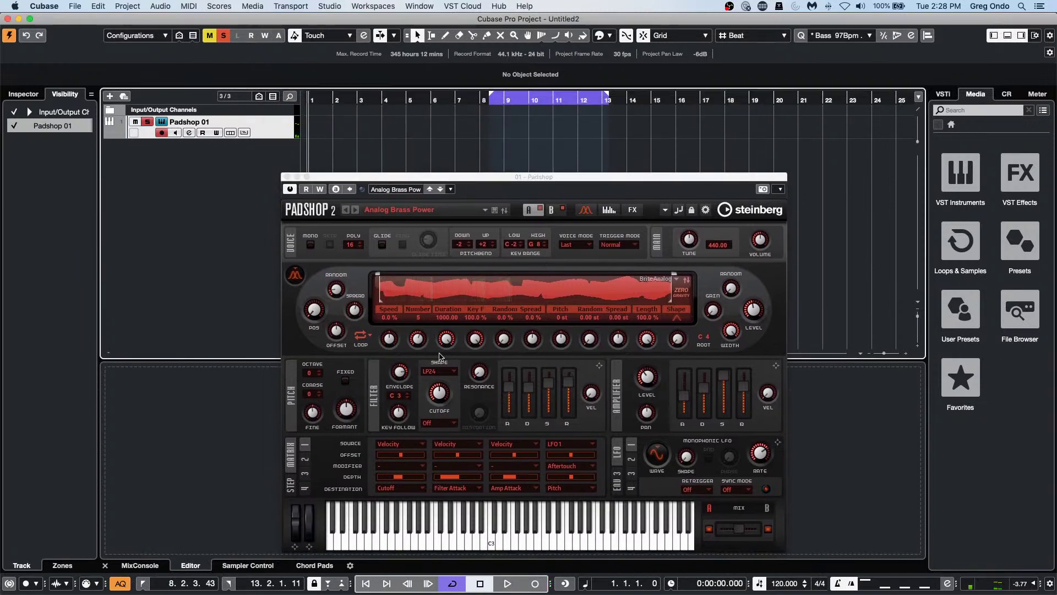
{"action": "left_click", "coordinate": [537, 583]}
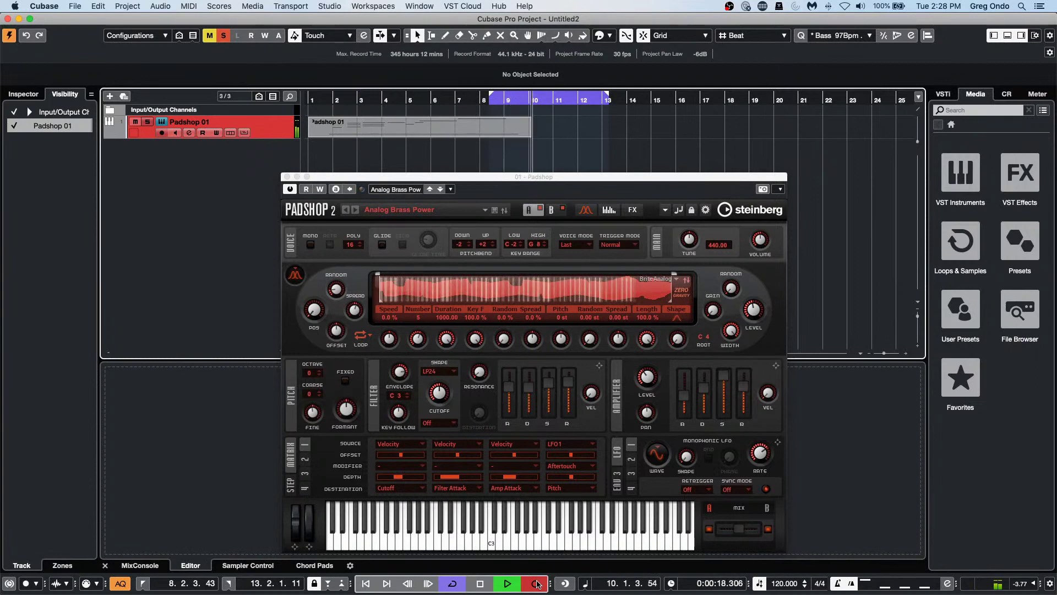
{"action": "key", "text": "space"}
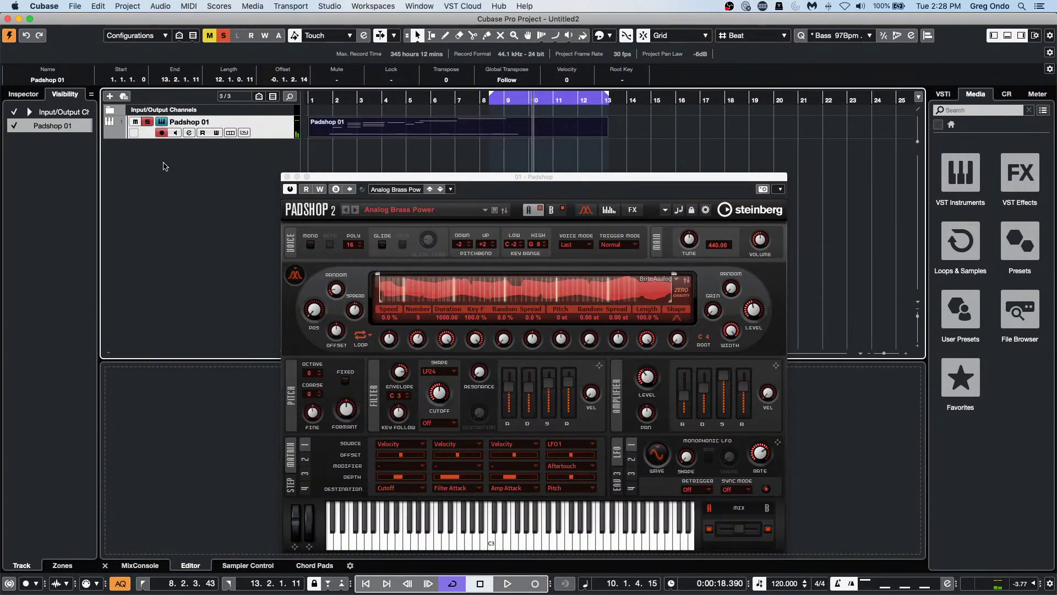
Step: Add a tempo track below Padshop 01 and close the Padshop instrument window
{"action": "right_click", "coordinate": [165, 163]}
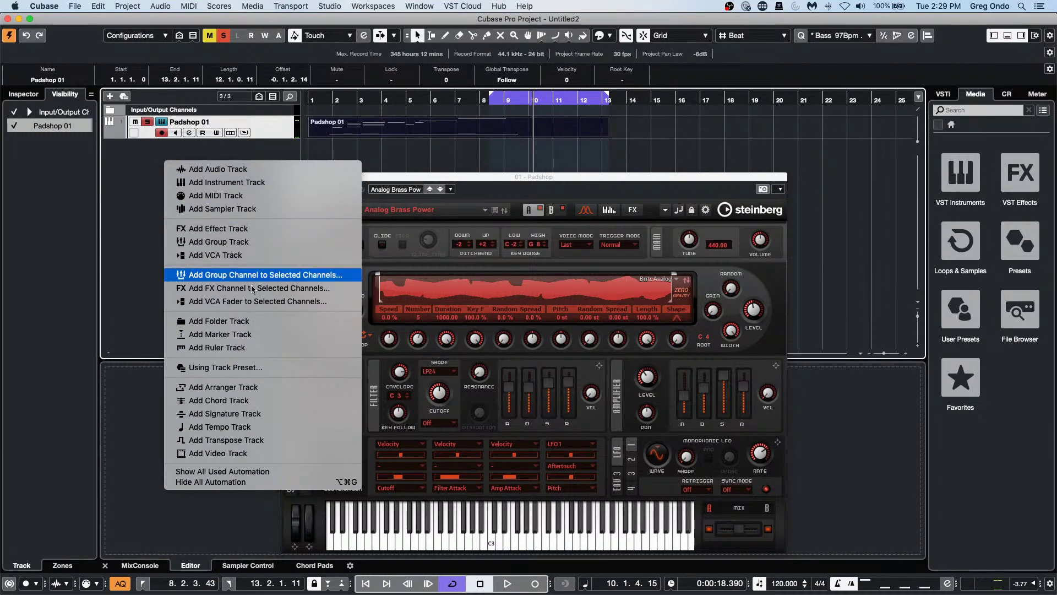
{"action": "left_click", "coordinate": [275, 427]}
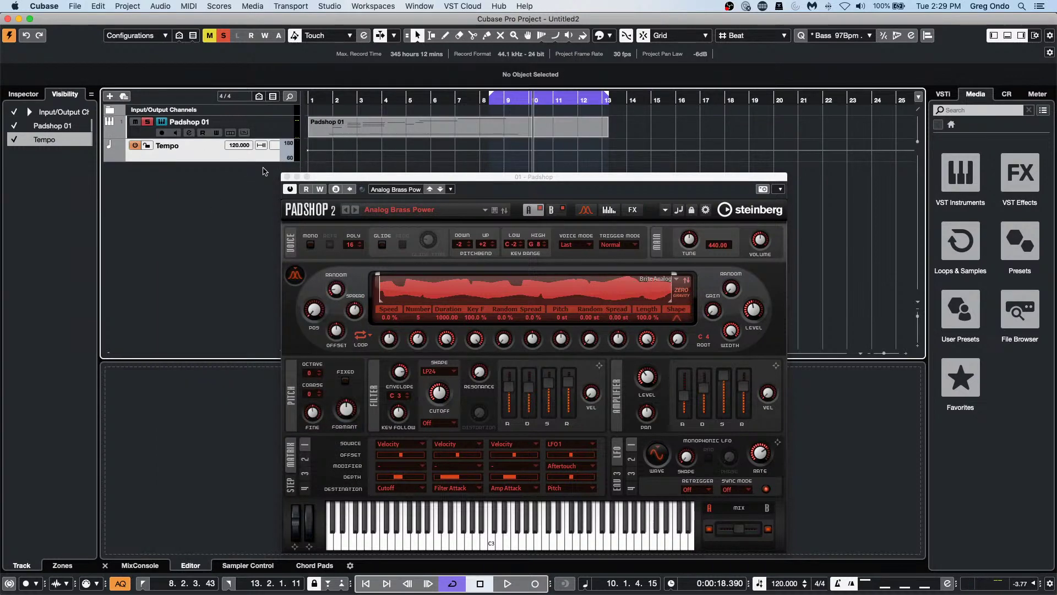
{"action": "left_click", "coordinate": [287, 177]}
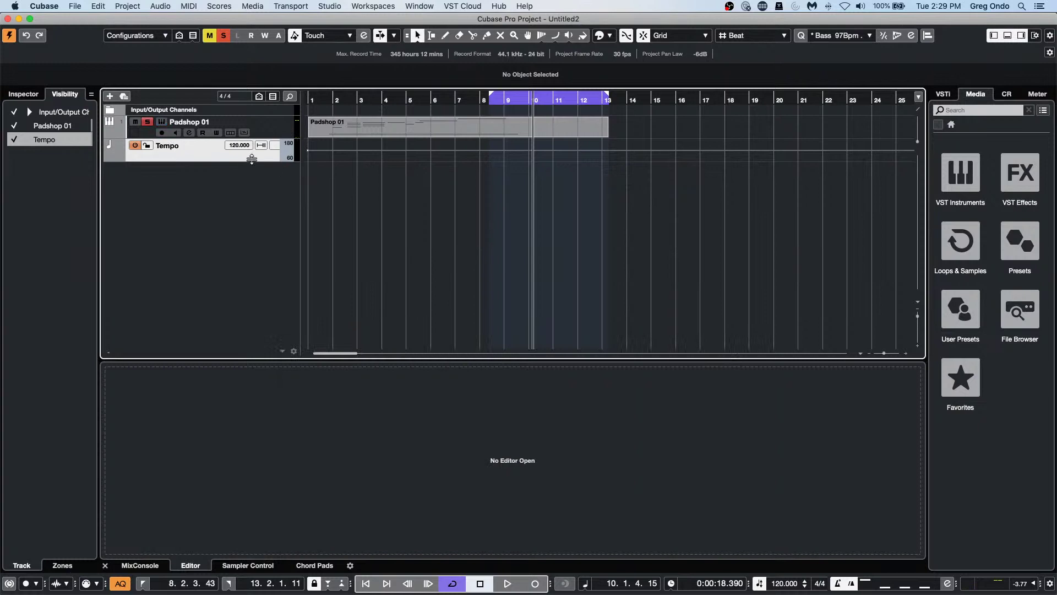
Step: Make the Tempo track taller and draw freehand tempo rises and dips between about bars 4 and 9 with the Draw tool
{"action": "left_click_drag", "start_coordinate": [252, 159], "coordinate": [251, 227]}
{"action": "right_click", "coordinate": [378, 197]}
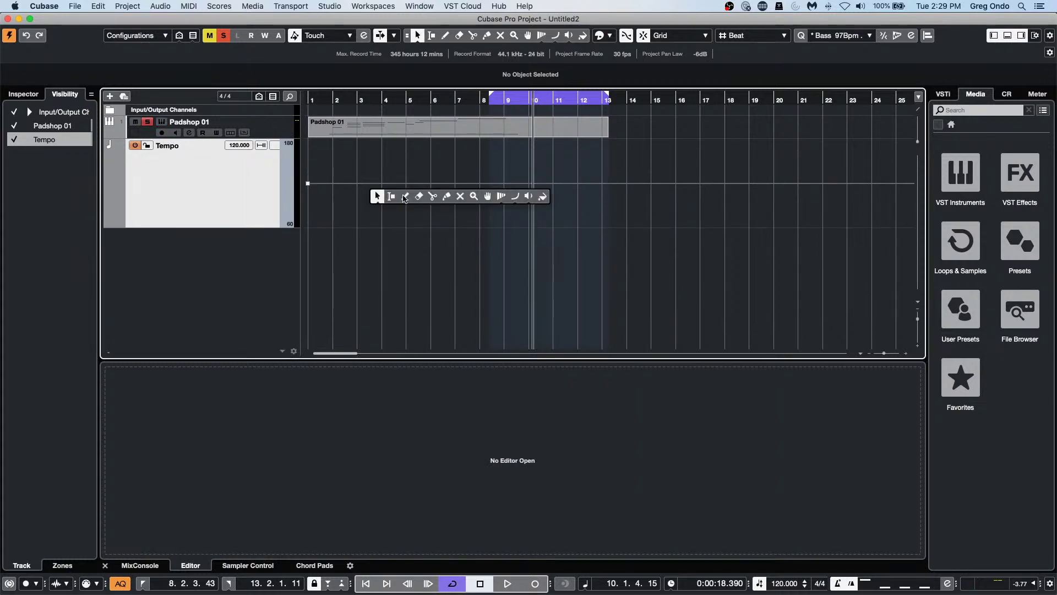
{"action": "left_click", "coordinate": [405, 196]}
{"action": "mouse_move", "coordinate": [387, 182]}
{"action": "left_mouse_down"}
{"action": "mouse_move", "coordinate": [408, 174]}
{"action": "mouse_move", "coordinate": [469, 214]}
{"action": "mouse_move", "coordinate": [520, 179]}
{"action": "left_mouse_up"}
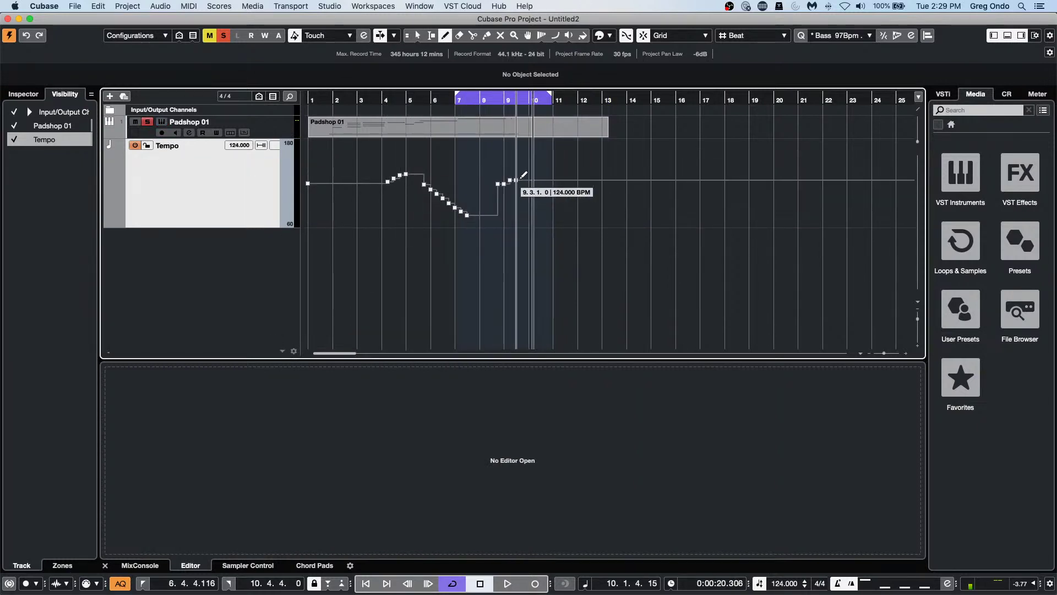
{"action": "mouse_move", "coordinate": [424, 184]}
{"action": "left_mouse_down"}
{"action": "mouse_move", "coordinate": [443, 197]}
{"action": "mouse_move", "coordinate": [503, 196]}
{"action": "left_mouse_up"}
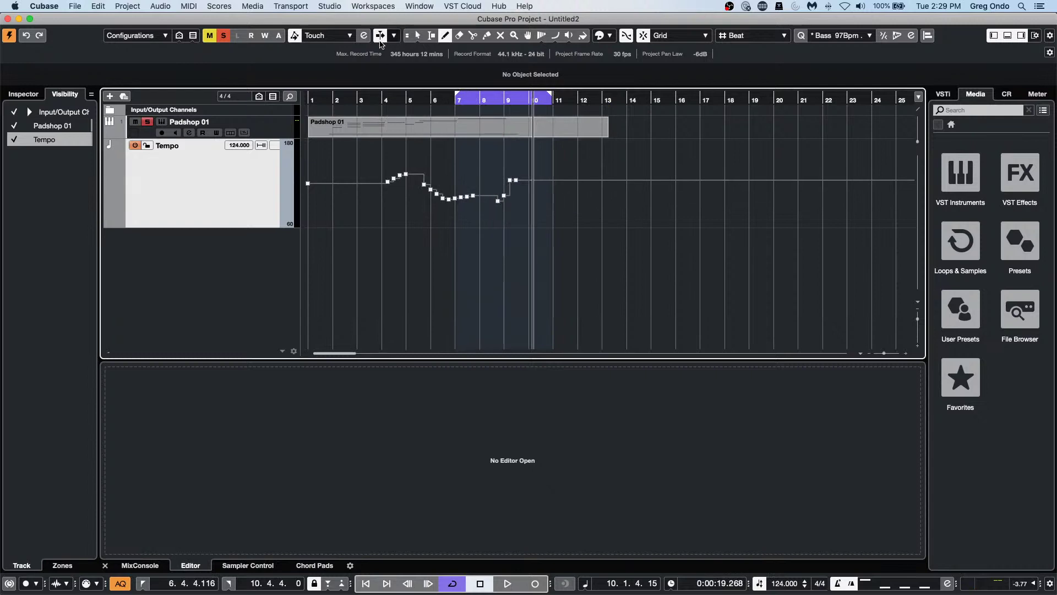
Step: Play the project from around bar 3 through the first tempo changes and stop playback
{"action": "left_click", "coordinate": [372, 103]}
{"action": "key", "text": "space"}
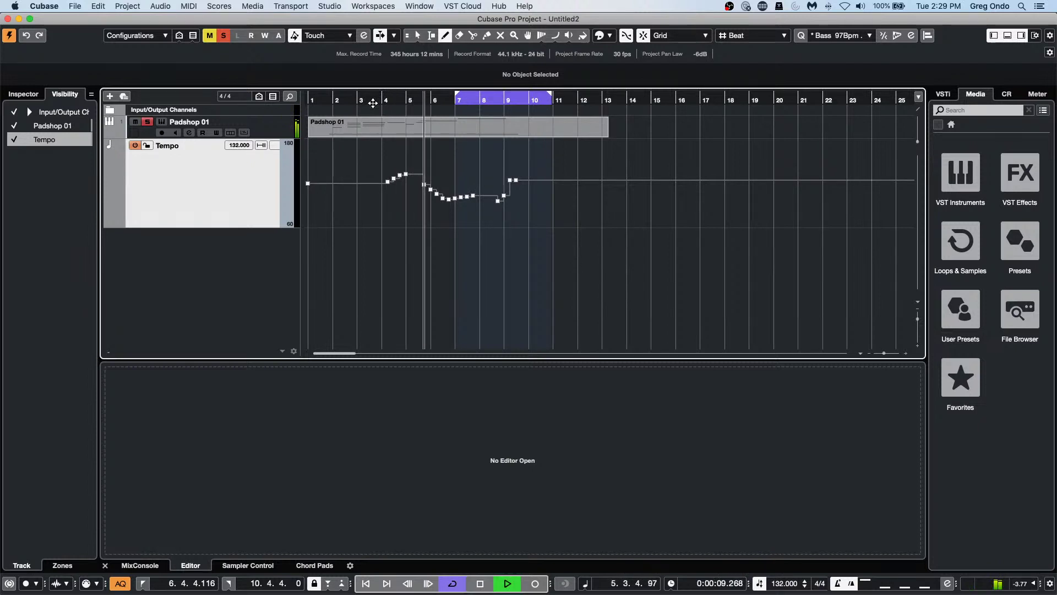
{"action": "key", "text": "space"}
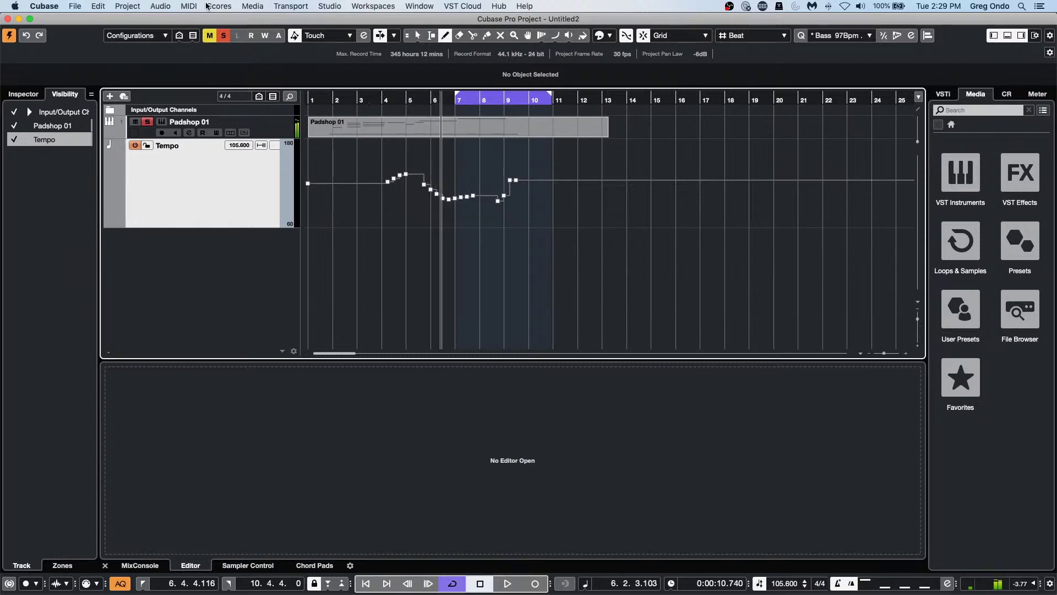
{"action": "left_click", "coordinate": [75, 6]}
{"action": "mouse_move", "coordinate": [138, 164]}
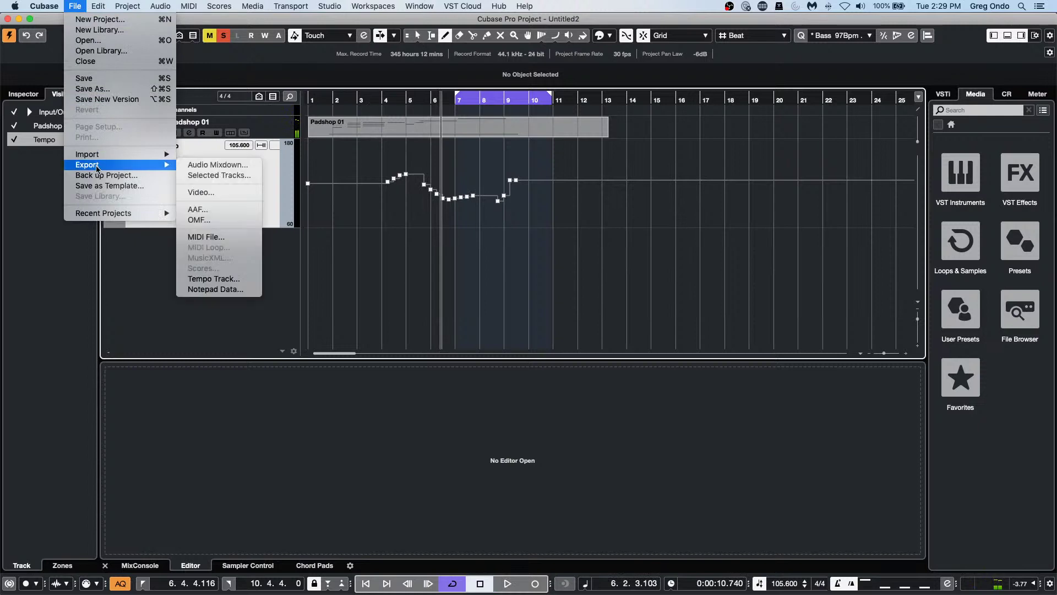
{"action": "left_click", "coordinate": [224, 236]}
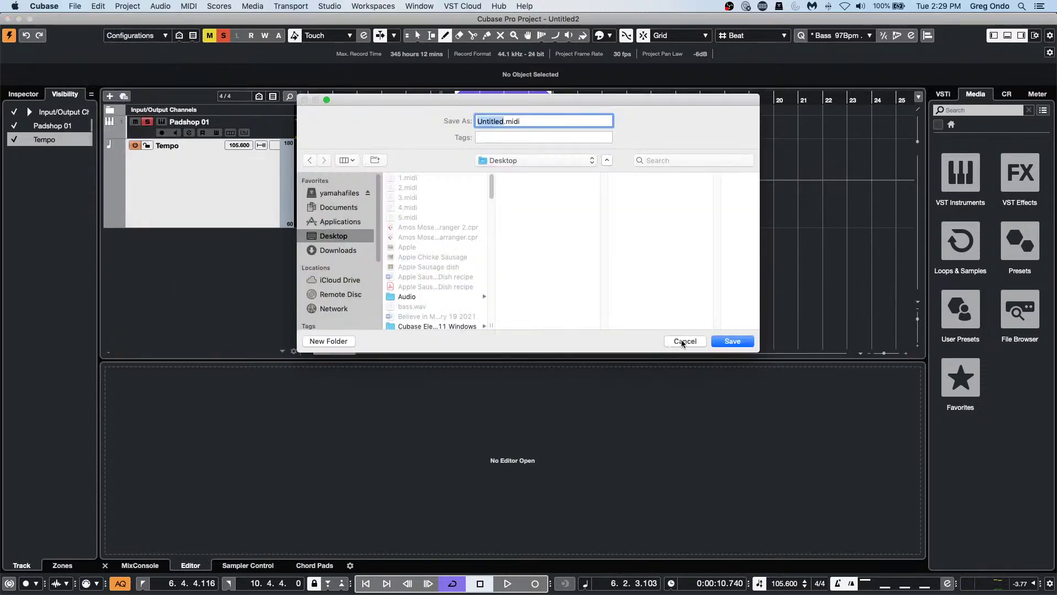
{"action": "left_click", "coordinate": [683, 342]}
Step: Export the project to the Desktop as a MIDI file named "midi w tempo", accepting the existing export options
{"action": "left_click", "coordinate": [75, 6]}
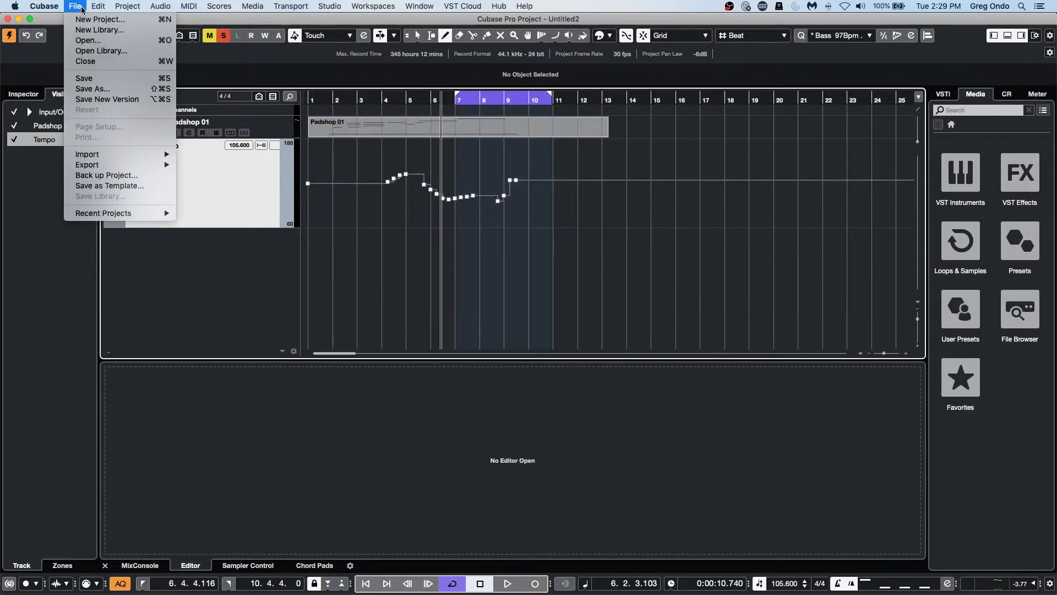
{"action": "mouse_move", "coordinate": [128, 165]}
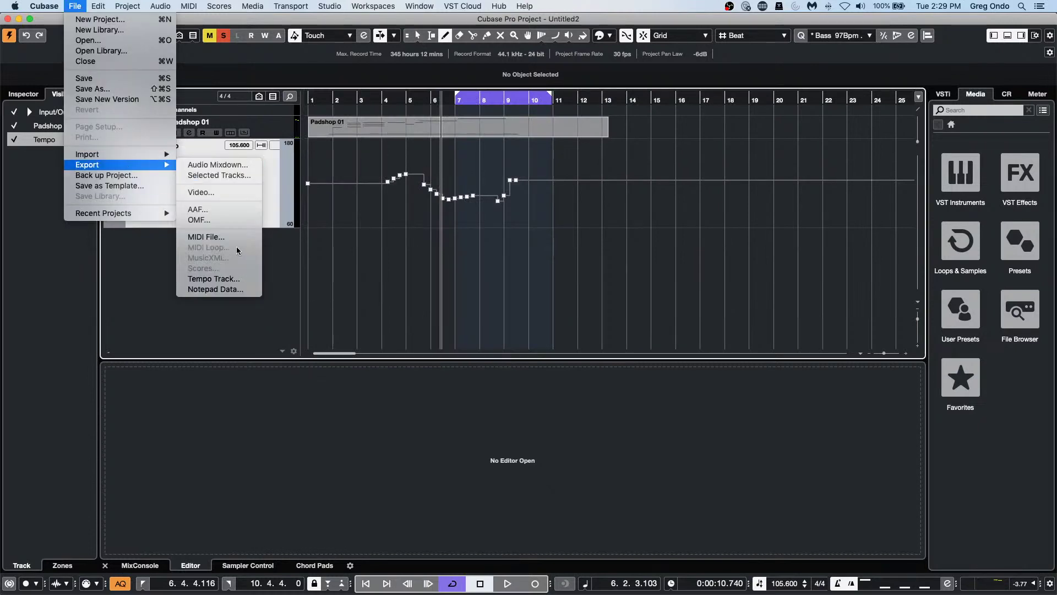
{"action": "left_click", "coordinate": [222, 238]}
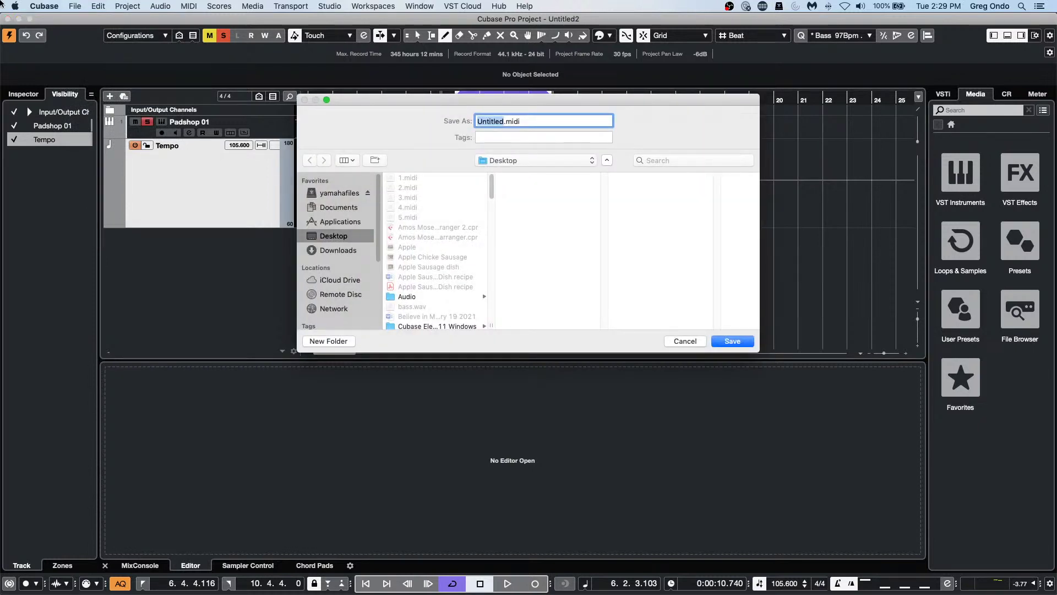
{"action": "type", "text": "midi w tempo"}
{"action": "left_click", "coordinate": [733, 342]}
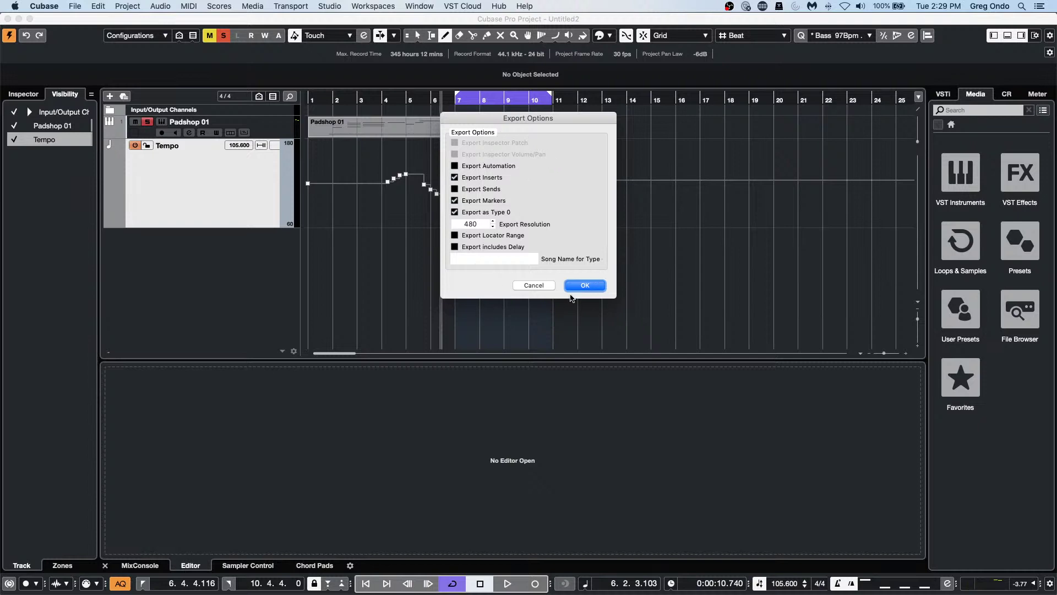
{"action": "left_click", "coordinate": [586, 286]}
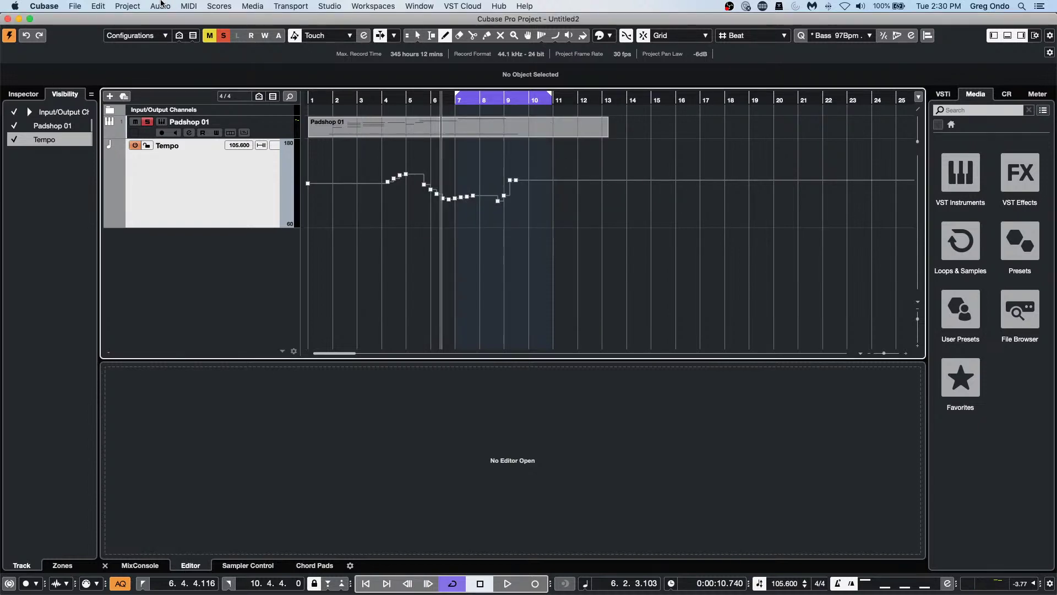
Step: Review the MIDI File export and import options in the preferences
{"action": "left_click", "coordinate": [75, 5]}
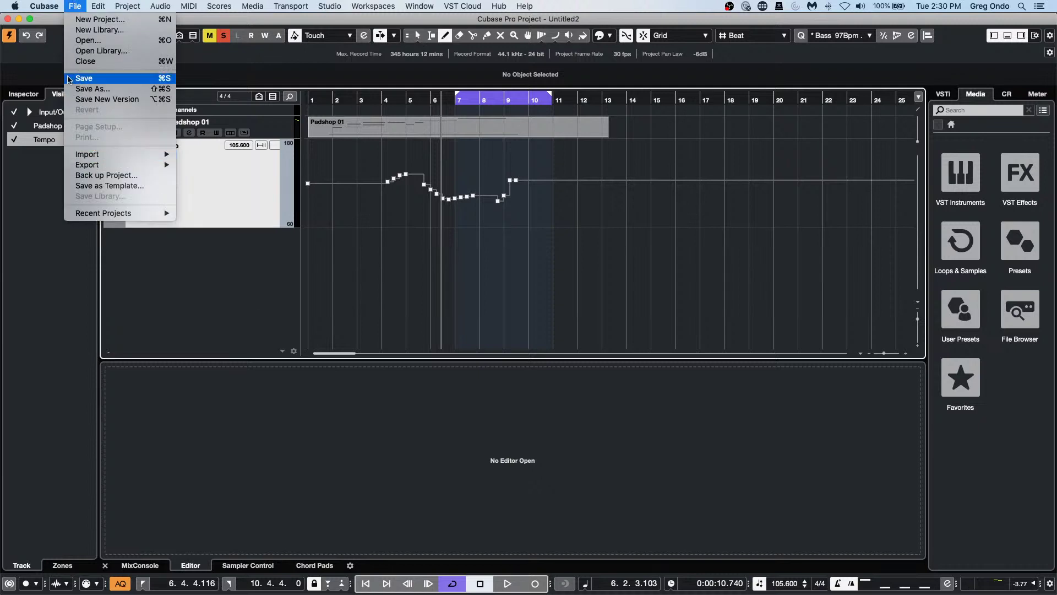
{"action": "mouse_move", "coordinate": [39, 5]}
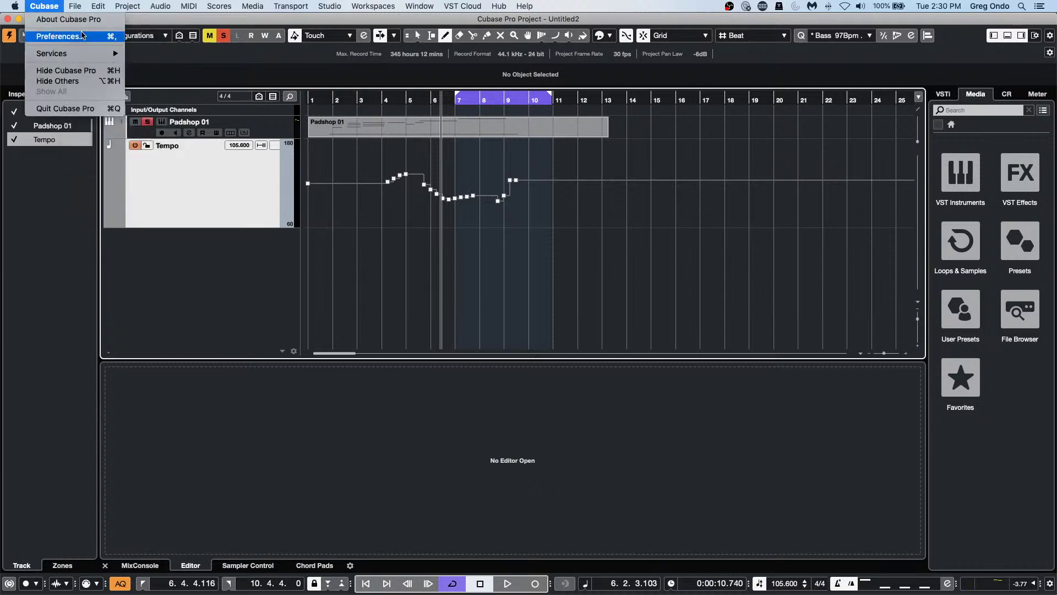
{"action": "left_click", "coordinate": [60, 36]}
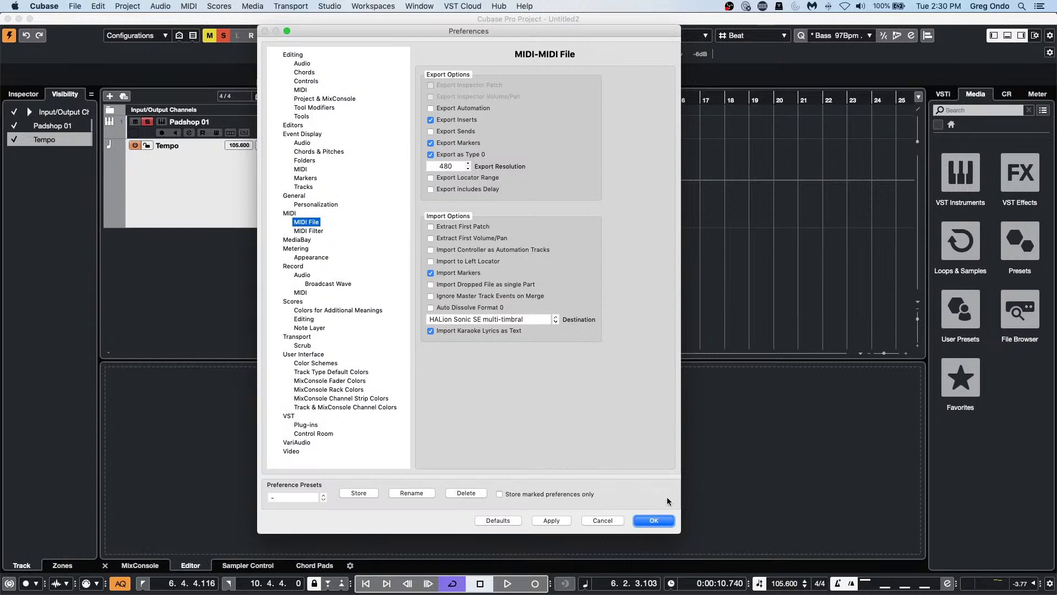
{"action": "left_click", "coordinate": [662, 521]}
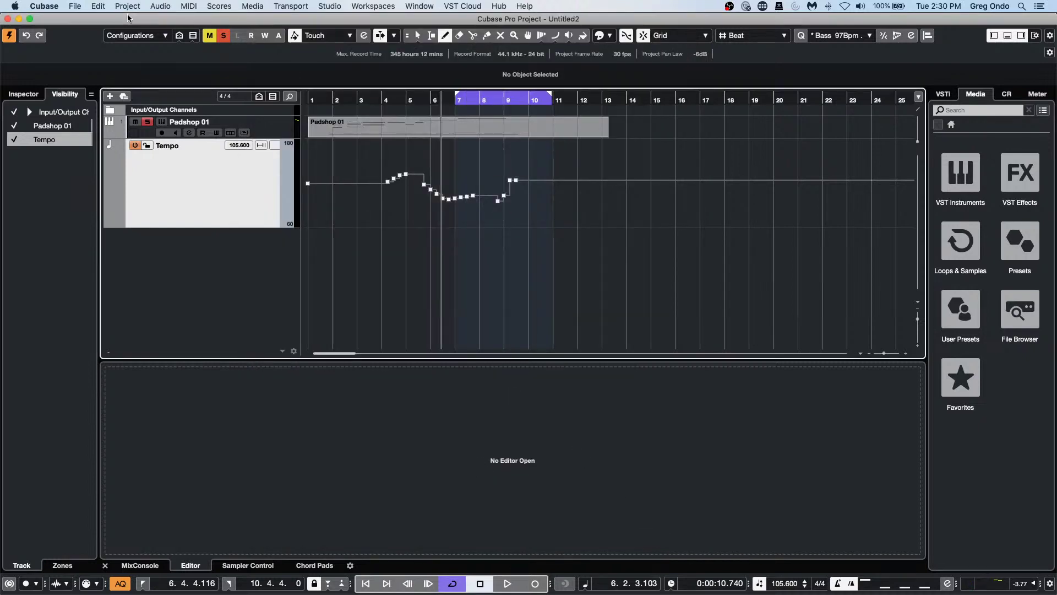
Step: Close the project without saving and import midi w tempo.midi from the Desktop as a new project in the March 9 2021 folder
{"action": "left_click", "coordinate": [7, 20]}
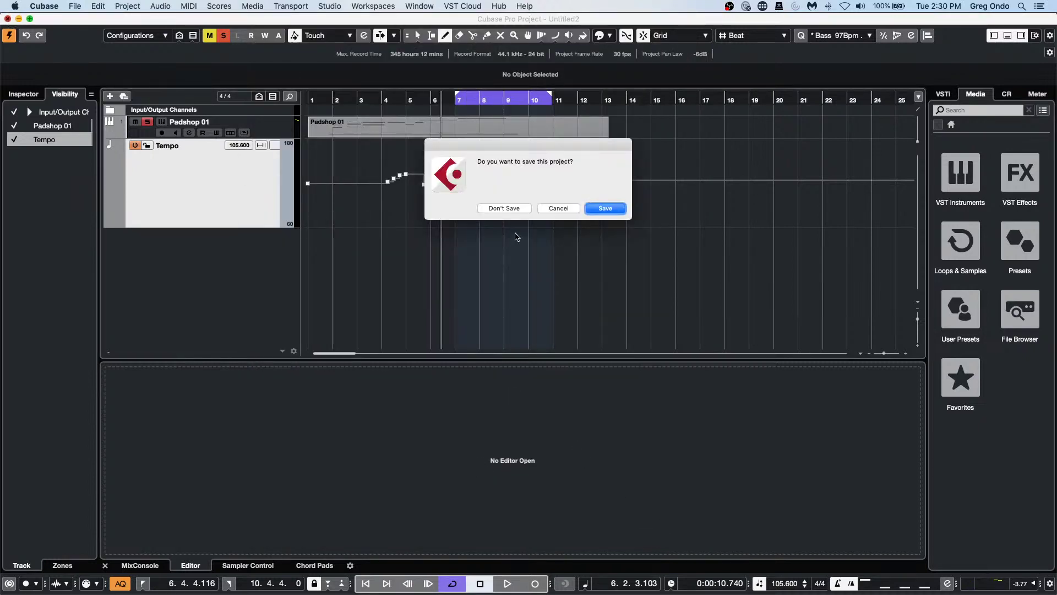
{"action": "left_click", "coordinate": [513, 210]}
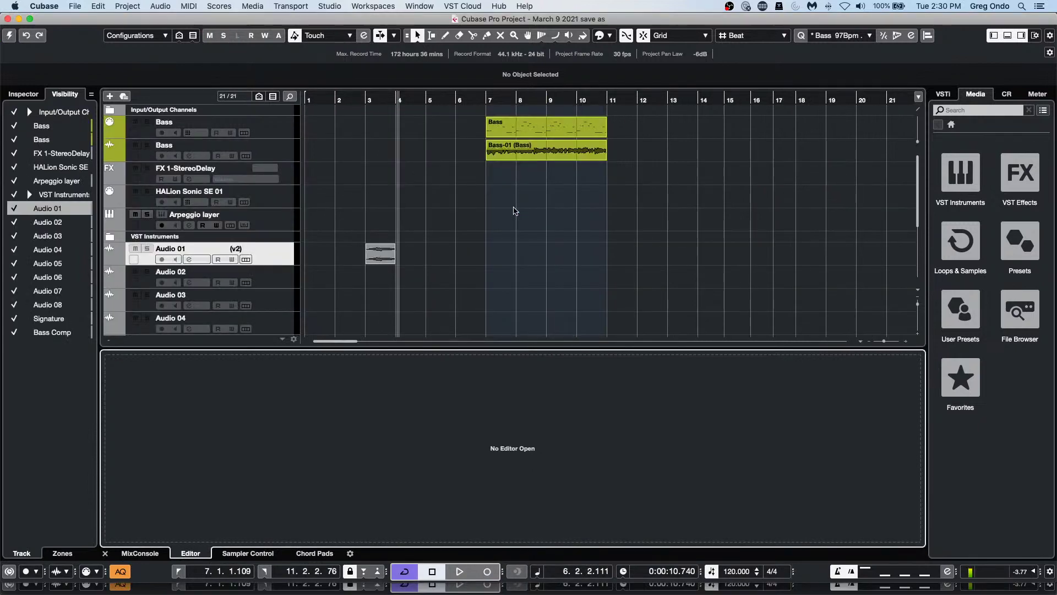
{"action": "left_click", "coordinate": [83, 7]}
{"action": "mouse_move", "coordinate": [100, 156]}
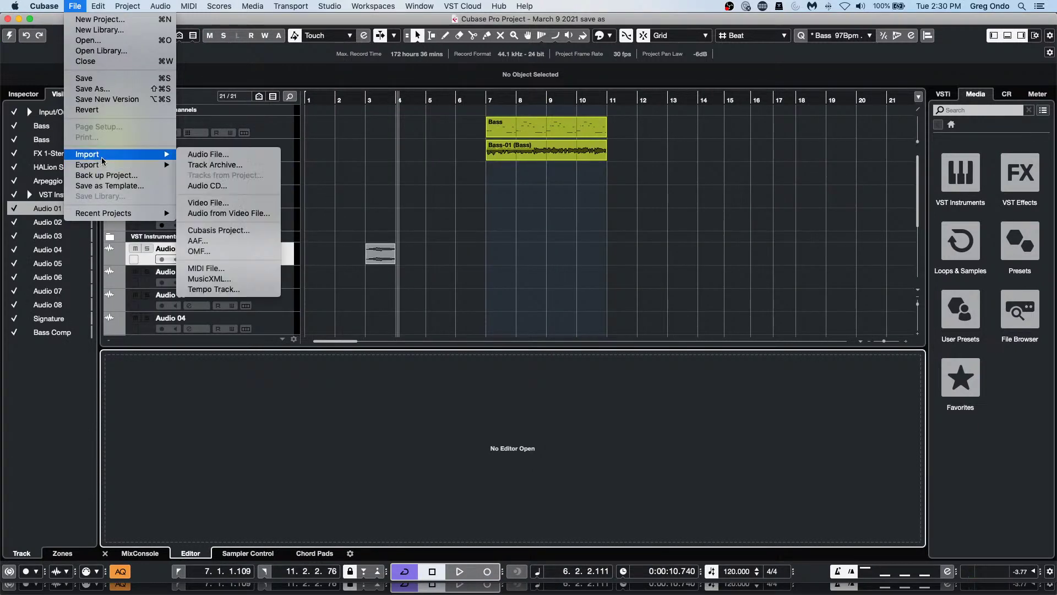
{"action": "left_click", "coordinate": [221, 269]}
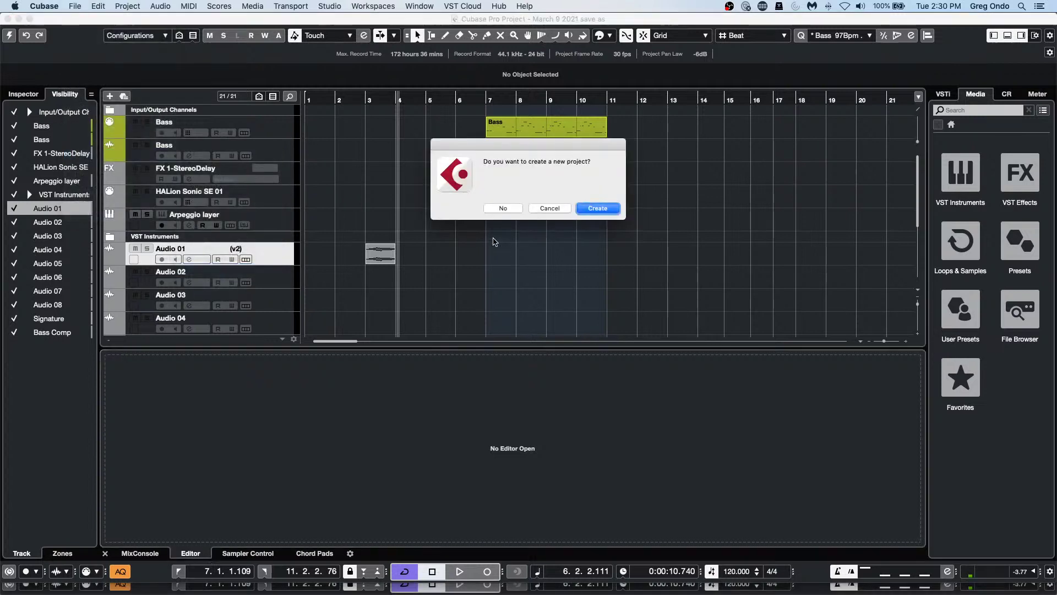
{"action": "left_click", "coordinate": [605, 212]}
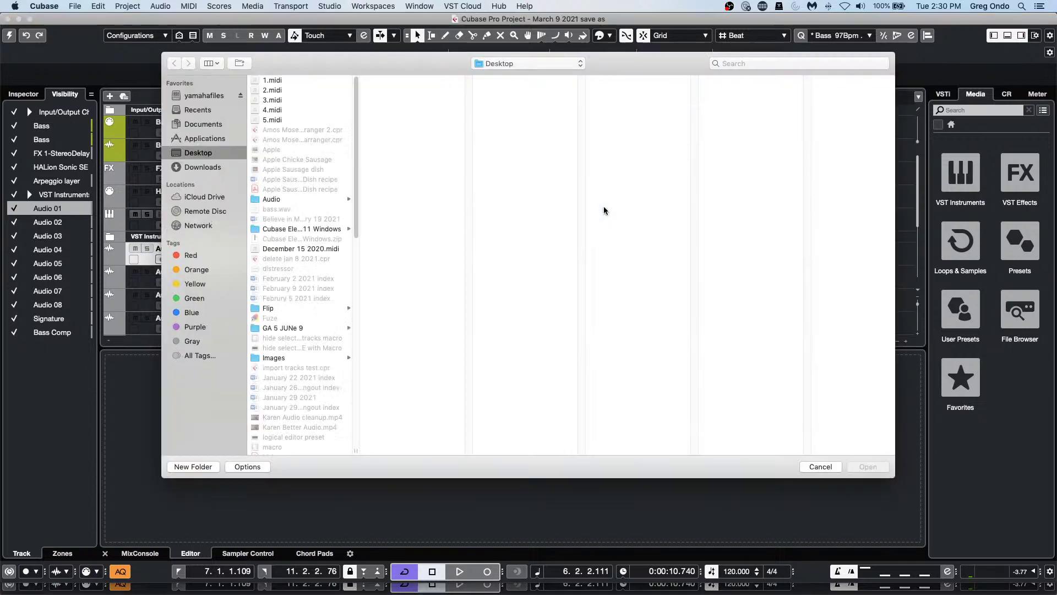
{"action": "scroll", "coordinate": [284, 310], "scroll_direction": "down", "scroll_amount": 10}
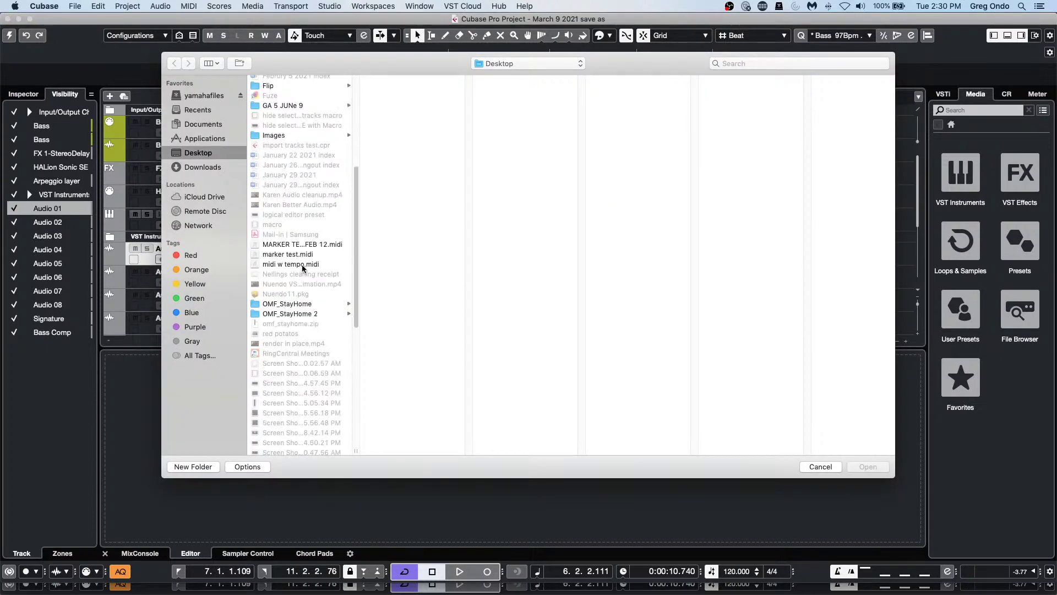
{"action": "left_click", "coordinate": [304, 264]}
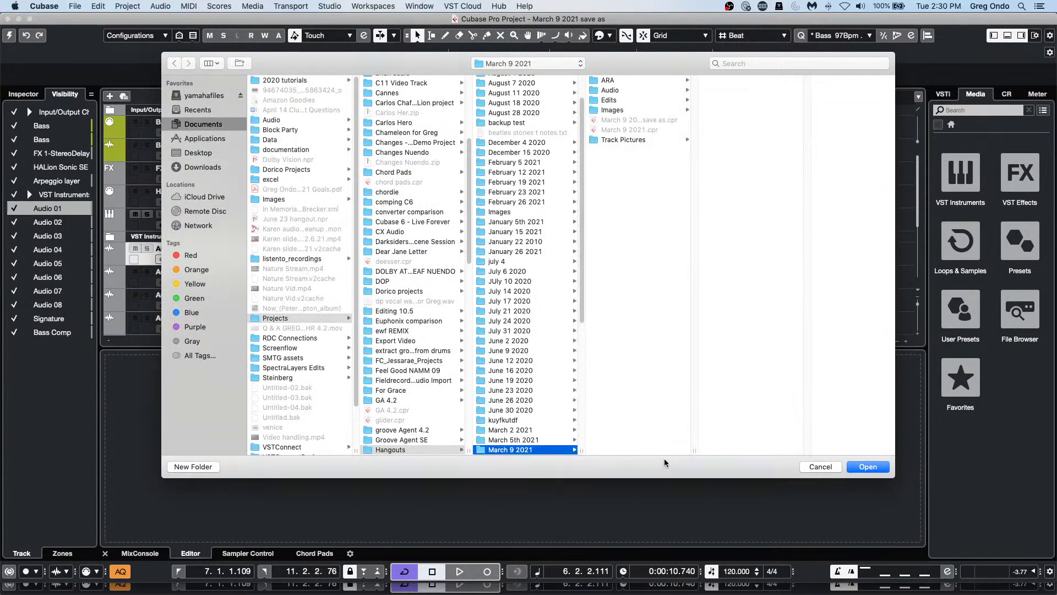
{"action": "left_click", "coordinate": [869, 467]}
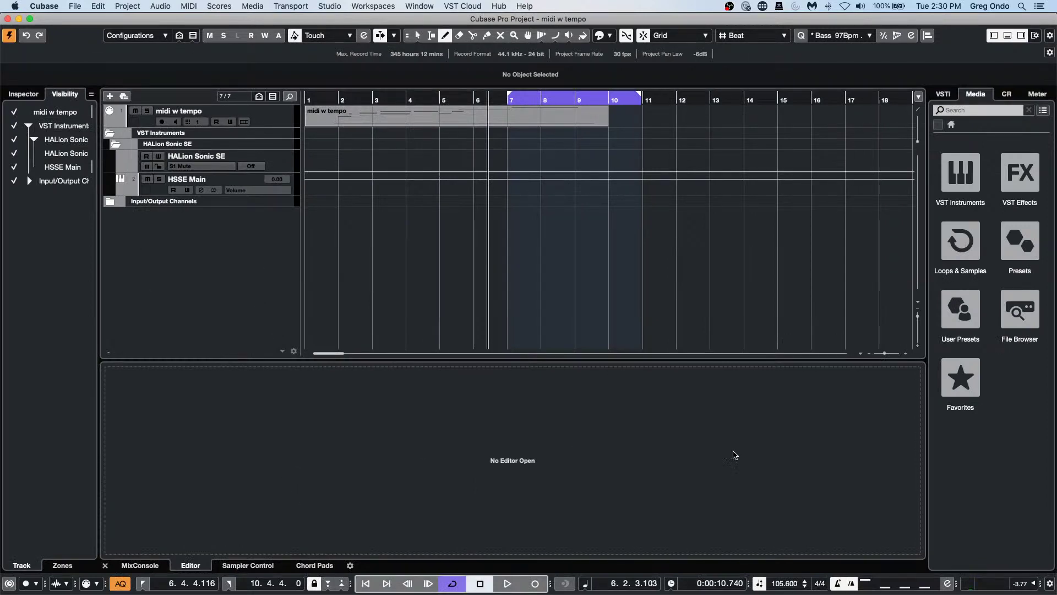
Step: Add a tempo track to the project created from the MIDI import
{"action": "right_click", "coordinate": [250, 228]}
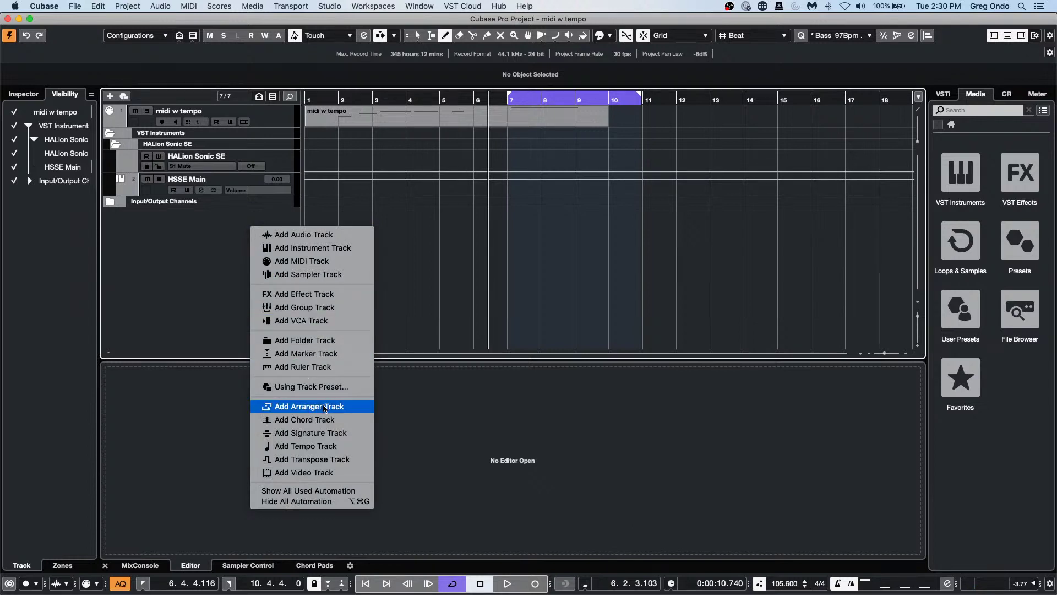
{"action": "left_click", "coordinate": [300, 446]}
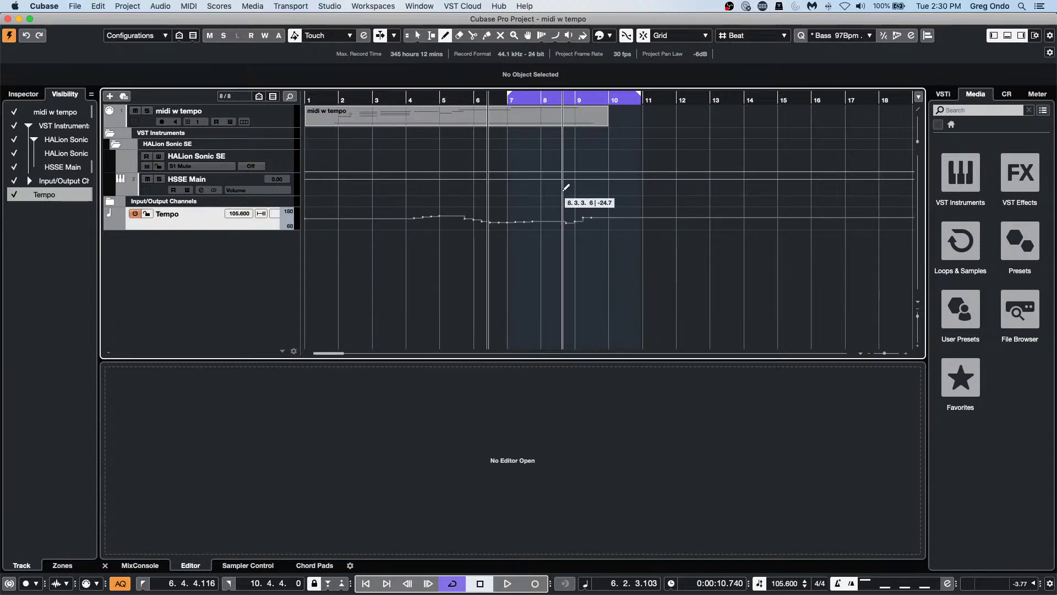
Step: Check the import options for MIDI files in the preferences, including Ignore Master Track Events on Merge
{"action": "left_click", "coordinate": [77, 7]}
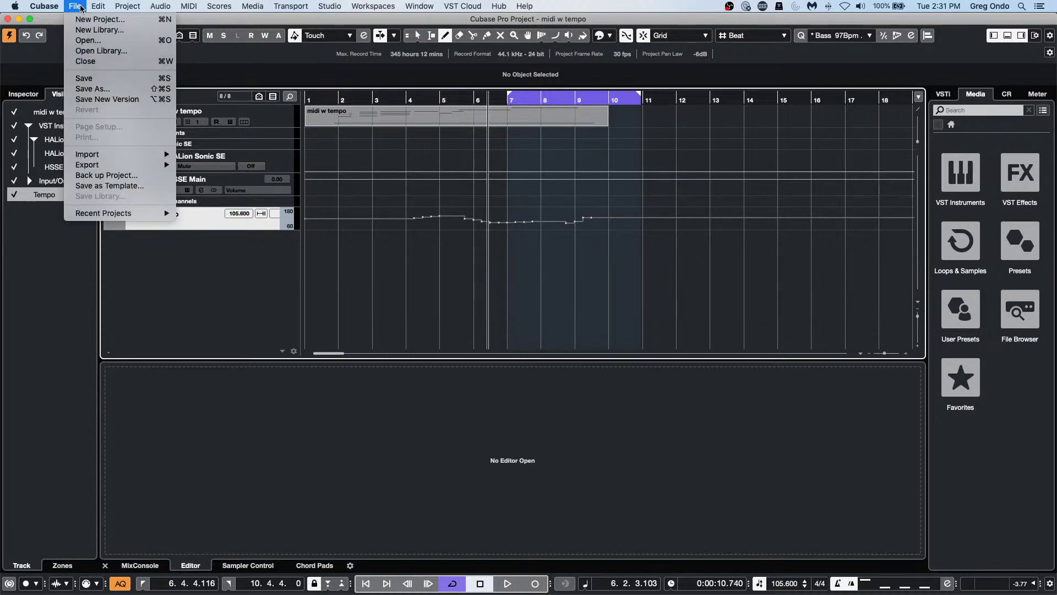
{"action": "mouse_move", "coordinate": [106, 167]}
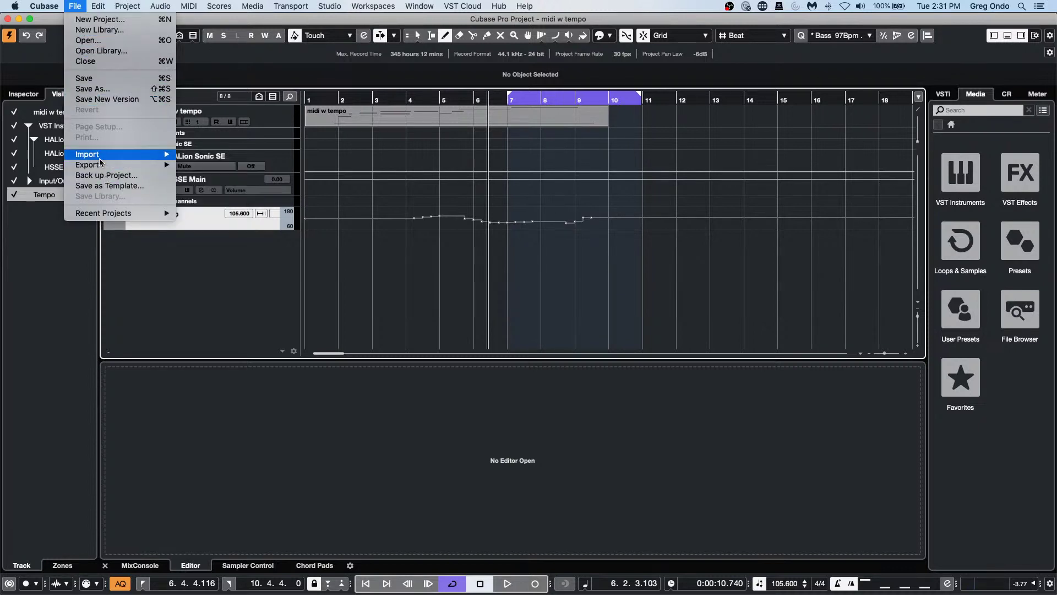
{"action": "mouse_move", "coordinate": [44, 6]}
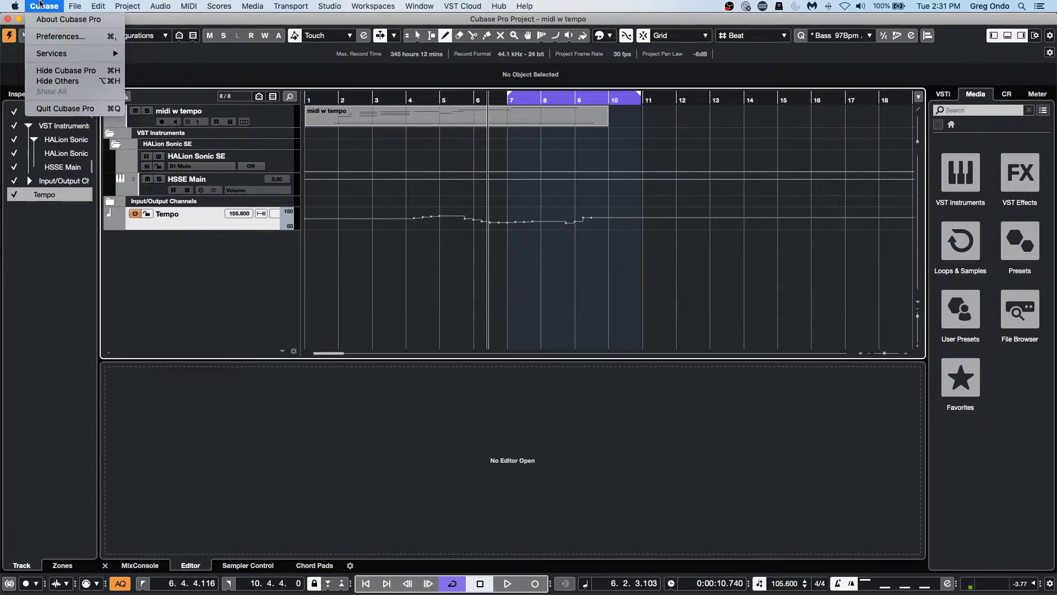
{"action": "left_click", "coordinate": [60, 37]}
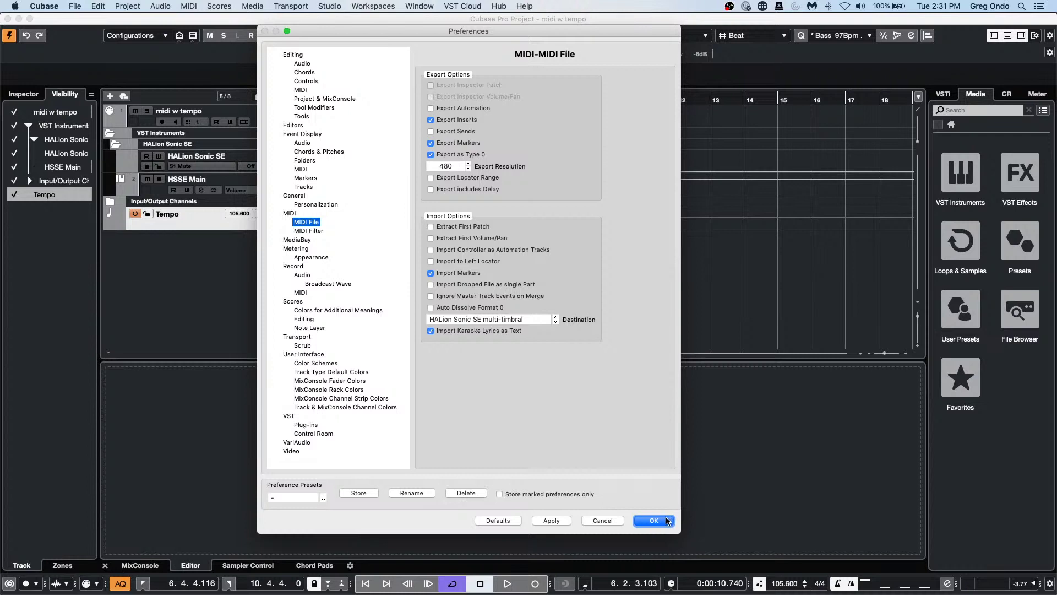
{"action": "left_click", "coordinate": [653, 521]}
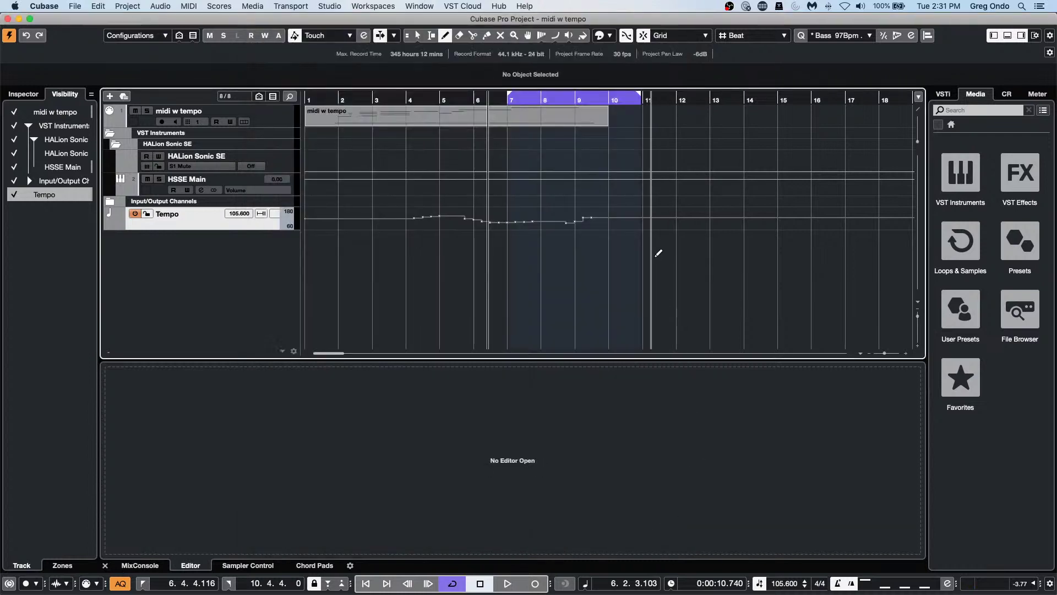
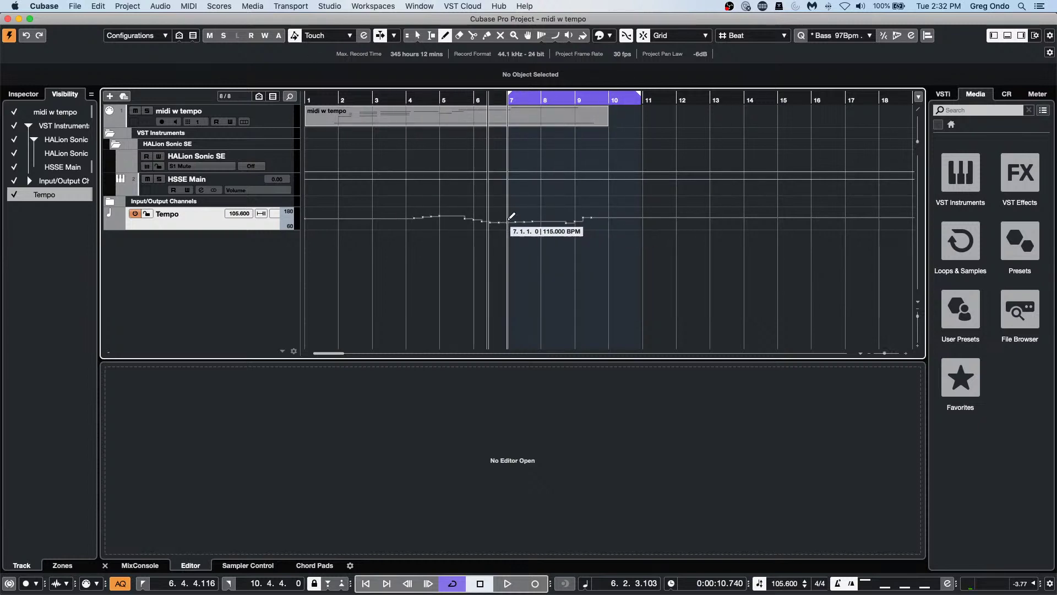
{"action": "left_click", "coordinate": [583, 218]}
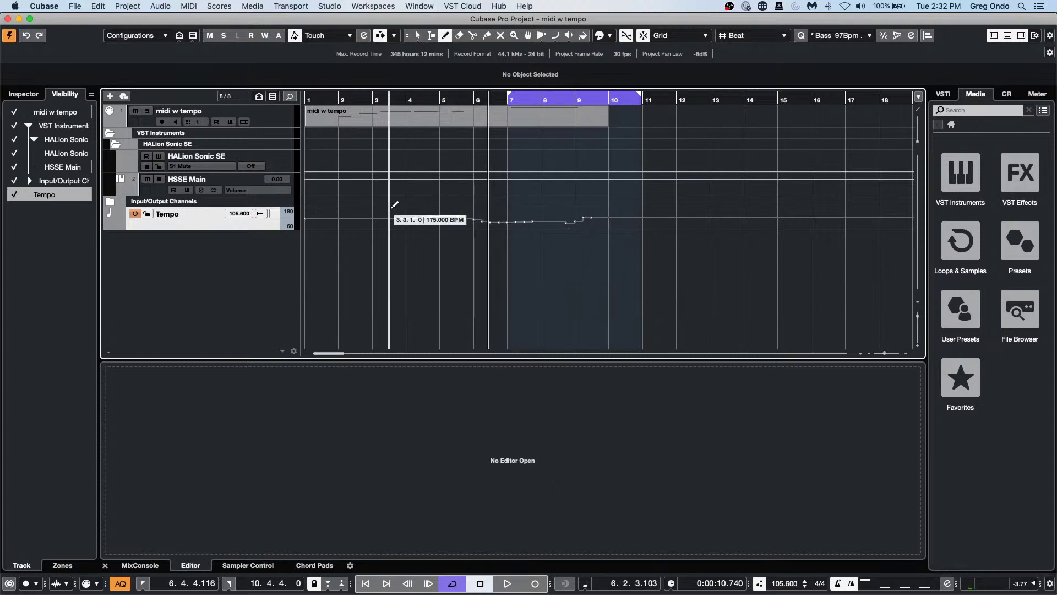
{"action": "left_click_drag", "start_coordinate": [414, 217], "coordinate": [492, 219]}
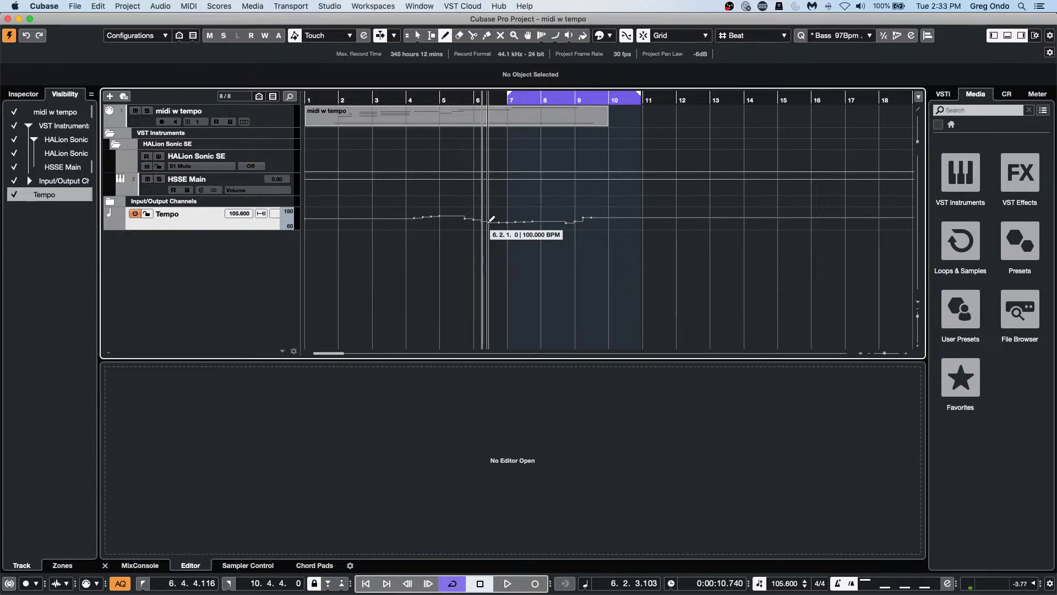
{"action": "right_click", "coordinate": [273, 252]}
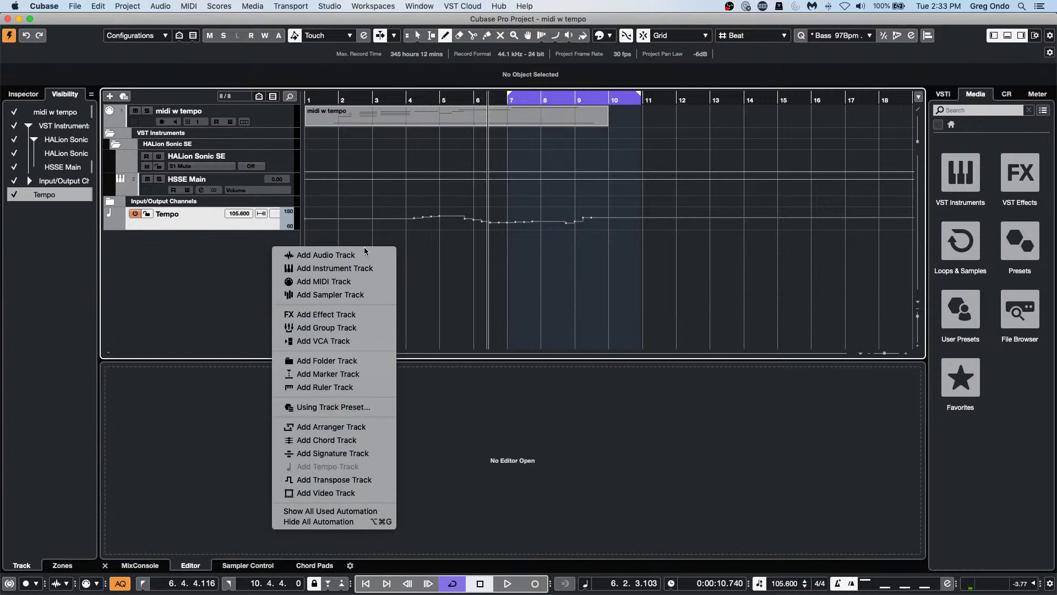
Step: Add one instrument track using Groove Agent SE, routed to Stereo Out
{"action": "left_click", "coordinate": [351, 270]}
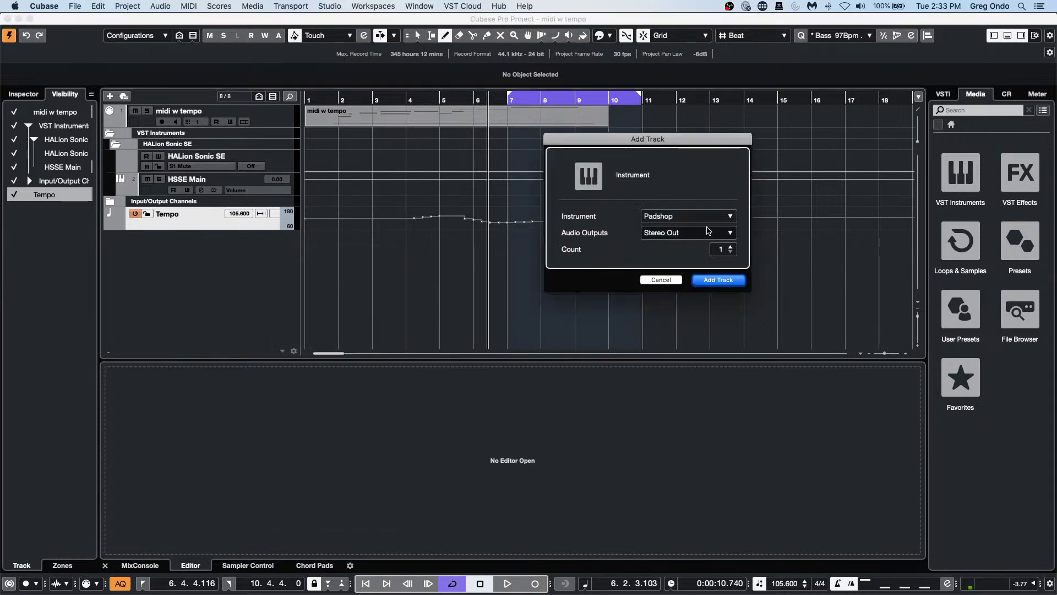
{"action": "left_click", "coordinate": [689, 216]}
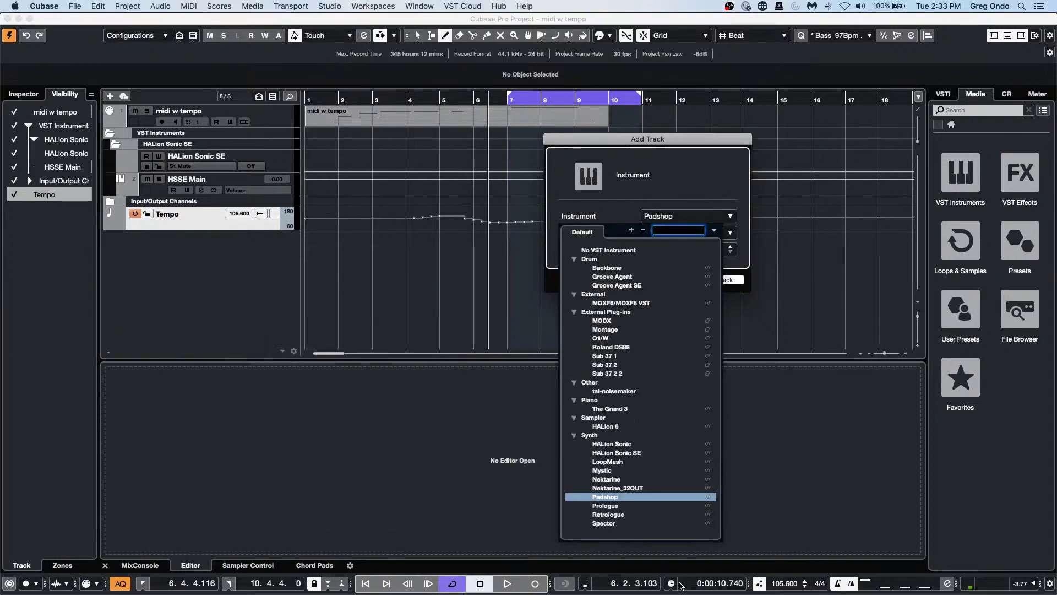
{"action": "left_click", "coordinate": [626, 286]}
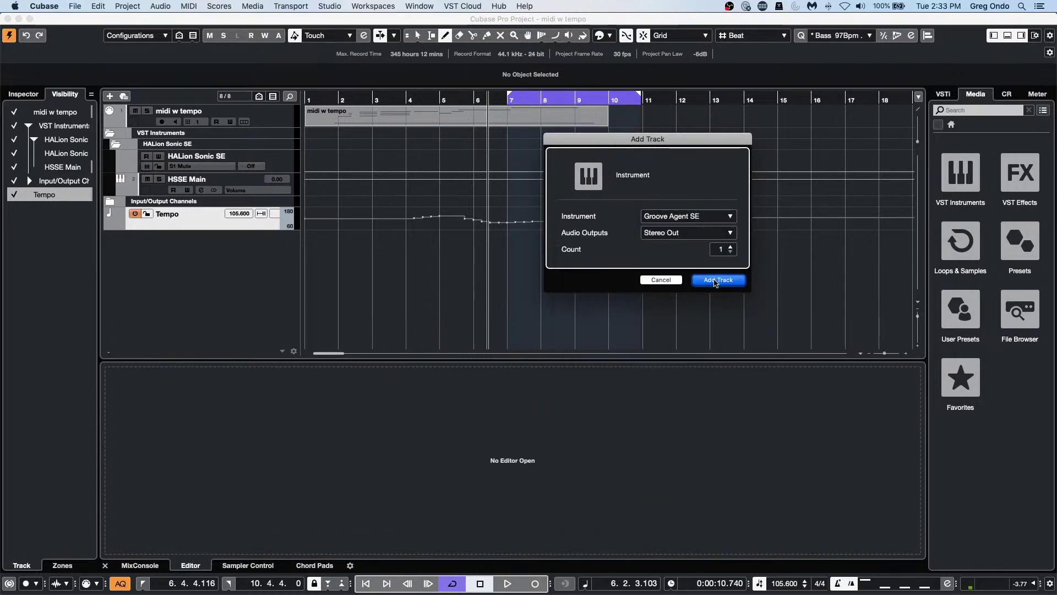
{"action": "left_click", "coordinate": [696, 279]}
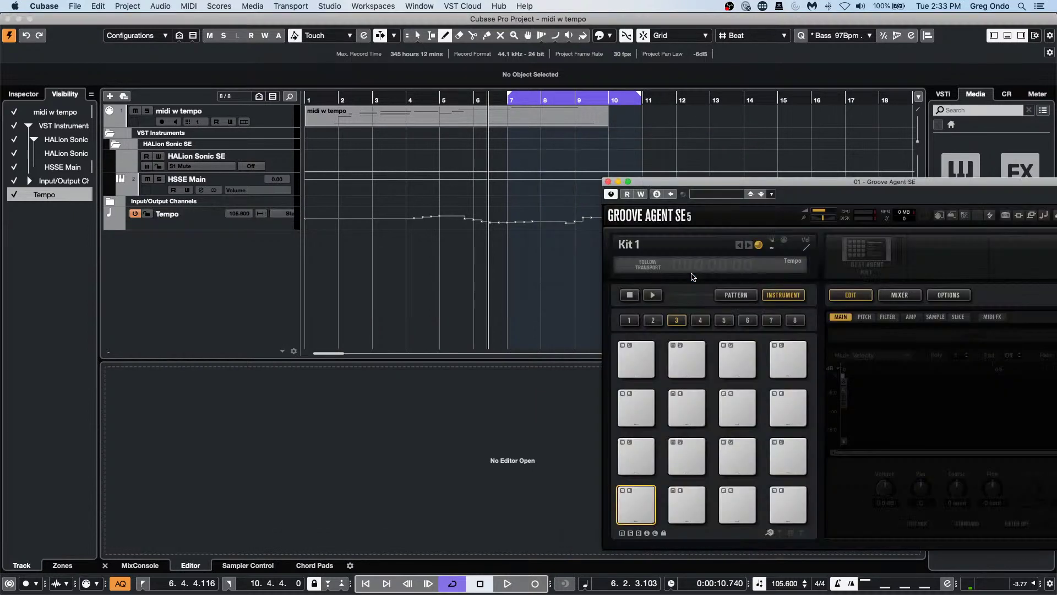
Step: Search the kits for "maple" and load Maple Kit CD with its patterns into Groove Agent SE's kit slot
{"action": "right_click", "coordinate": [853, 257]}
{"action": "left_click", "coordinate": [909, 270]}
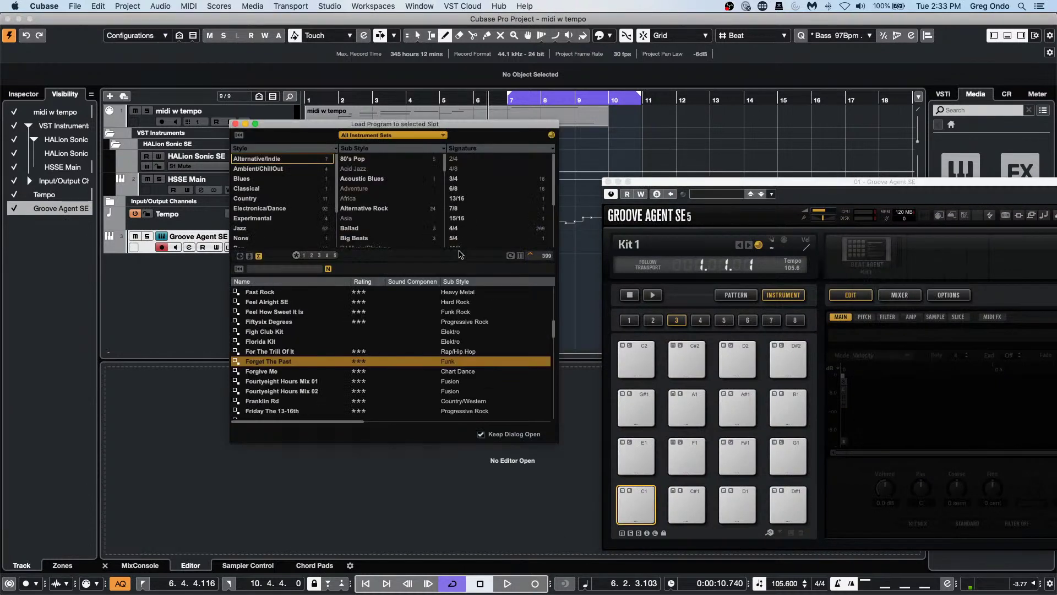
{"action": "left_click", "coordinate": [289, 363]}
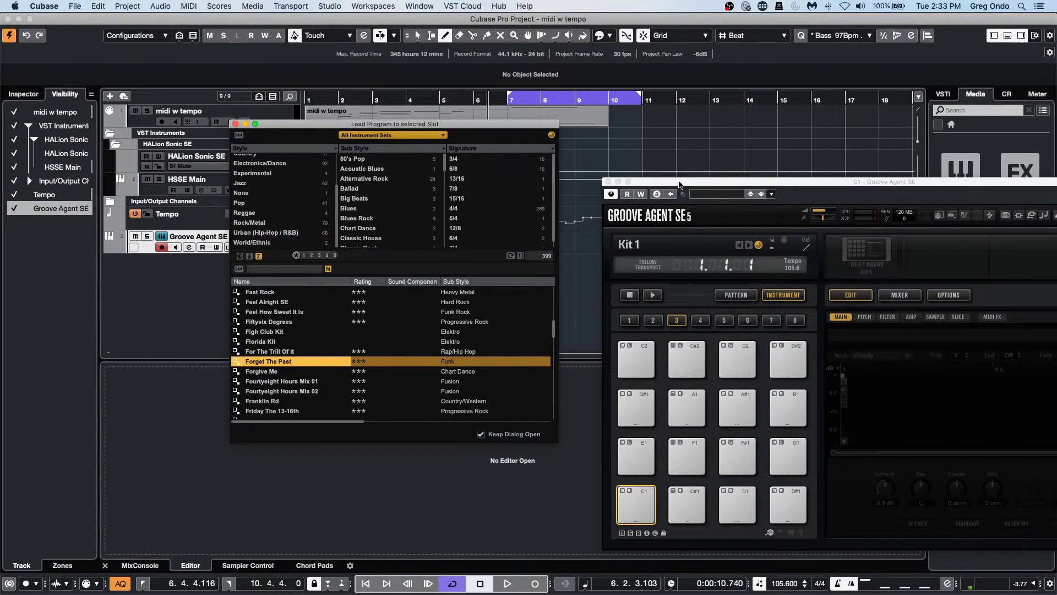
{"action": "left_click", "coordinate": [861, 250]}
{"action": "left_click", "coordinate": [861, 251]}
{"action": "left_click", "coordinate": [861, 250]}
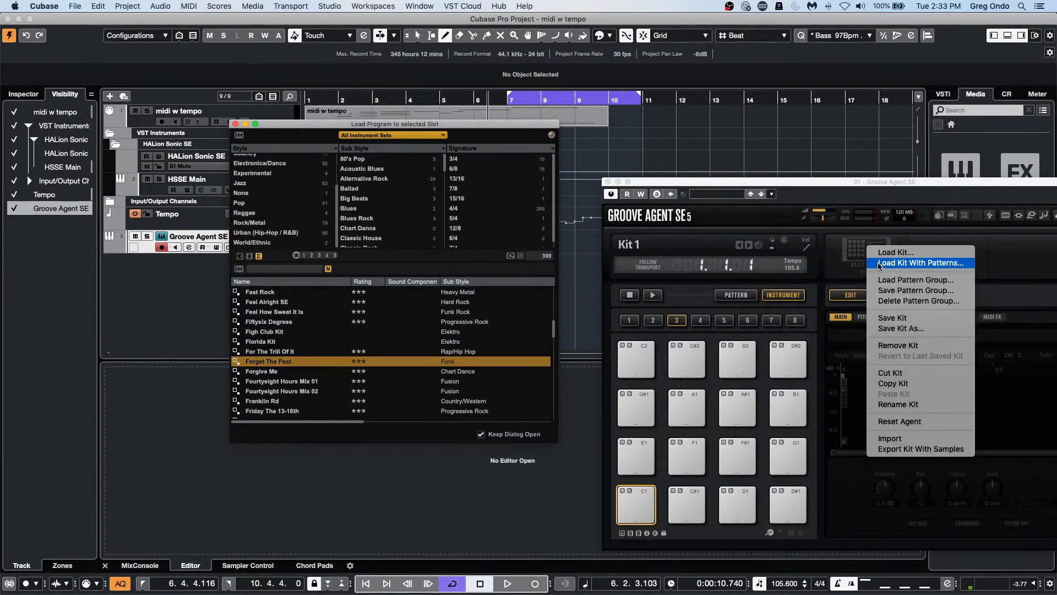
{"action": "left_click", "coordinate": [878, 264]}
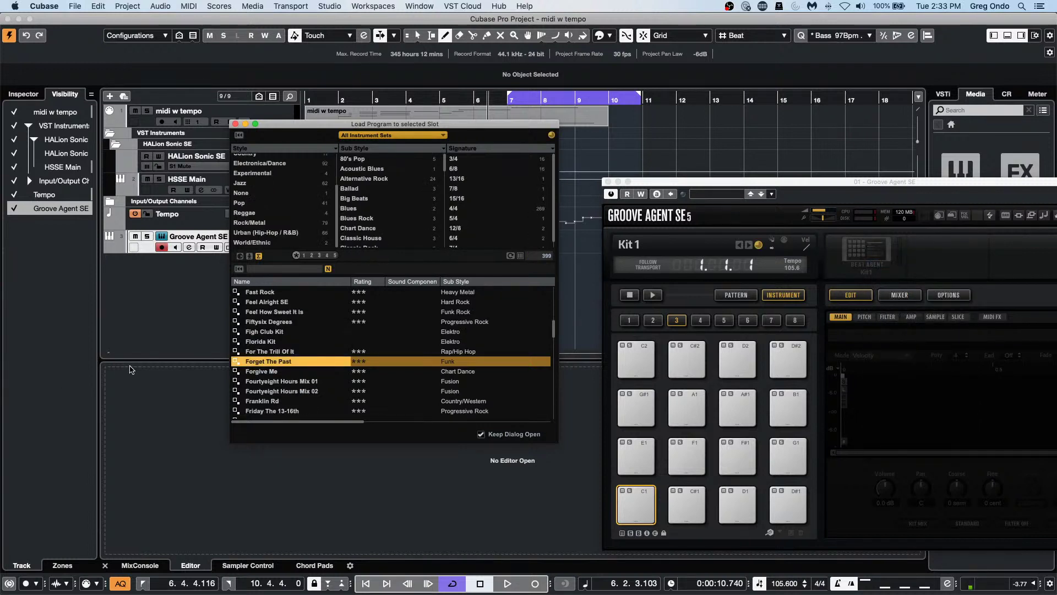
{"action": "left_click", "coordinate": [267, 270]}
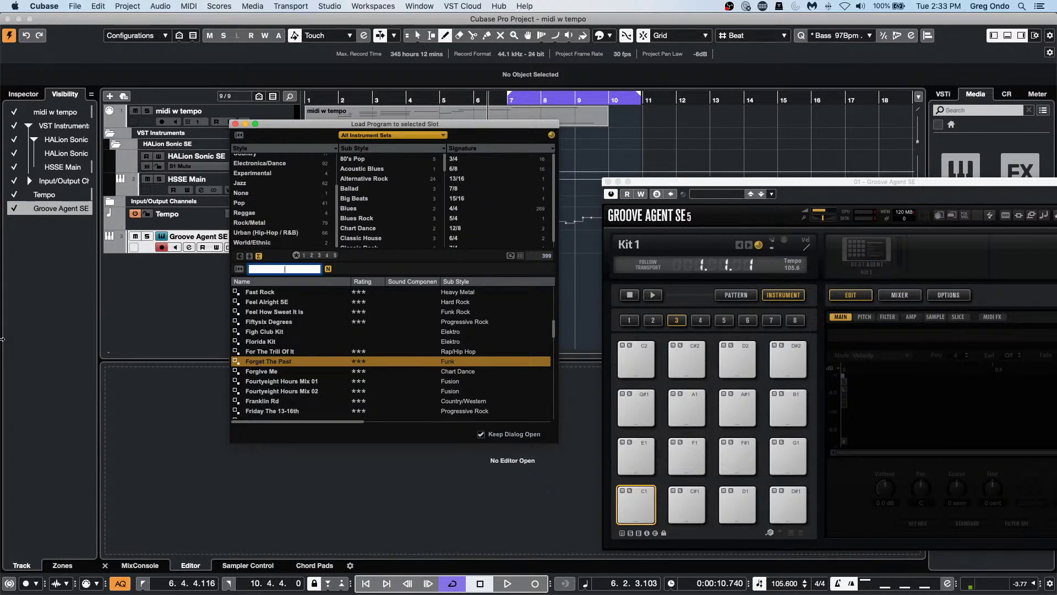
{"action": "type", "text": "mapl"}
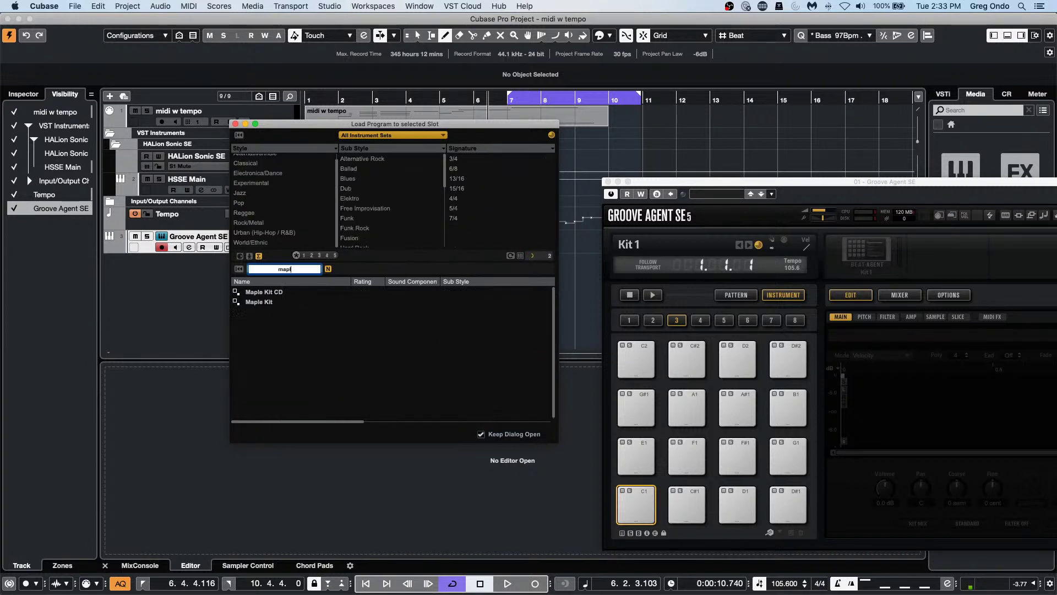
{"action": "type", "text": "e"}
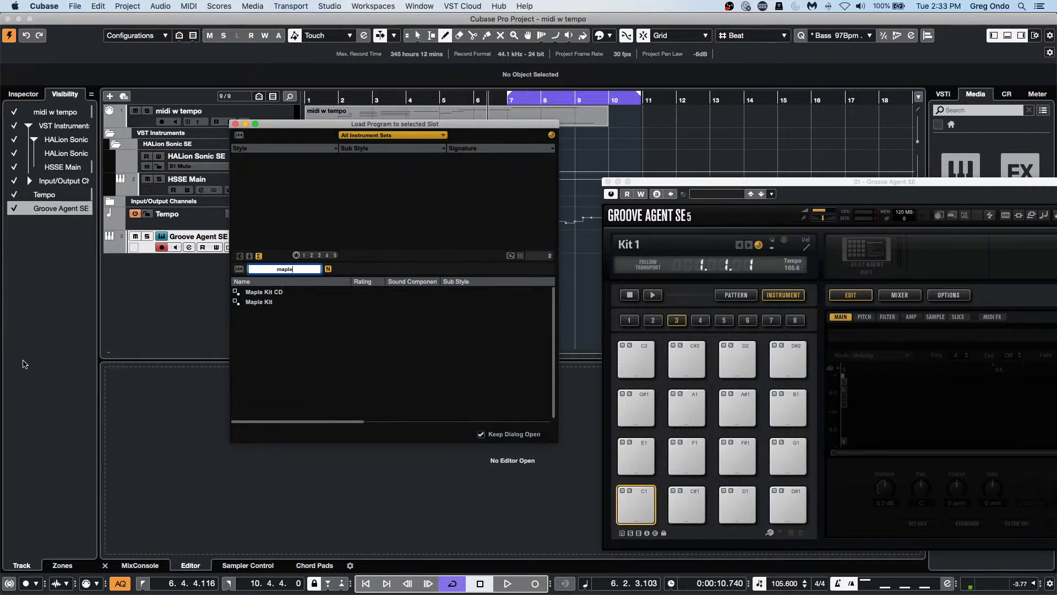
{"action": "double_click", "coordinate": [285, 292]}
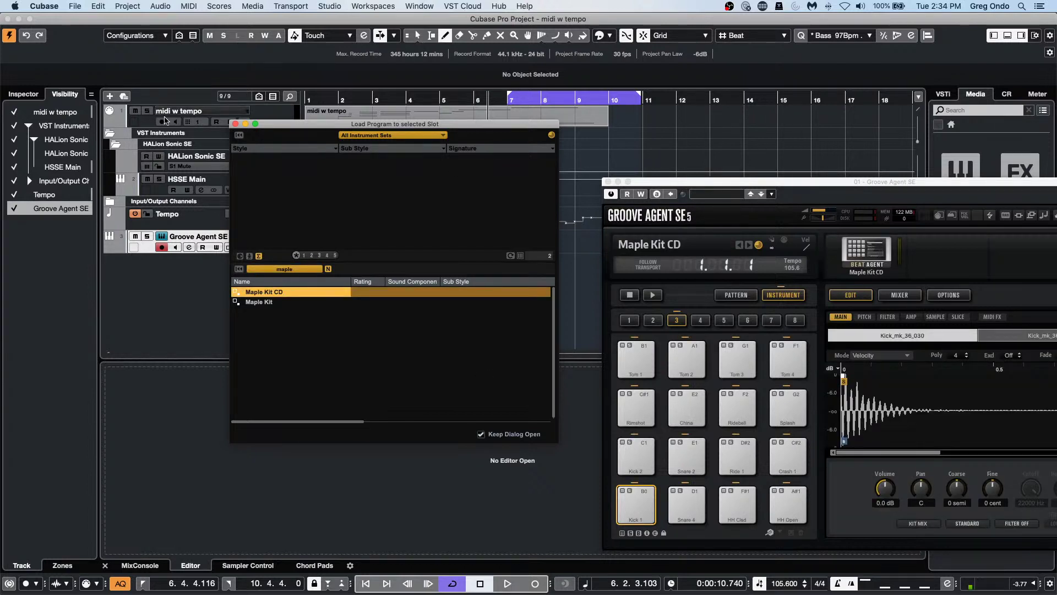
{"action": "left_click", "coordinate": [235, 124]}
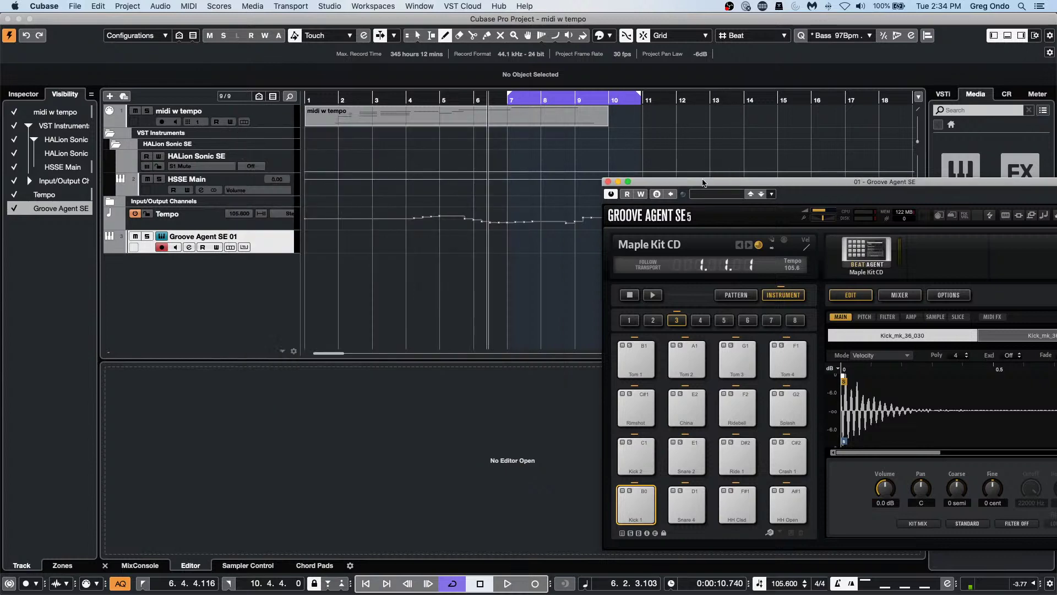
{"action": "left_click_drag", "start_coordinate": [702, 181], "coordinate": [435, 73]}
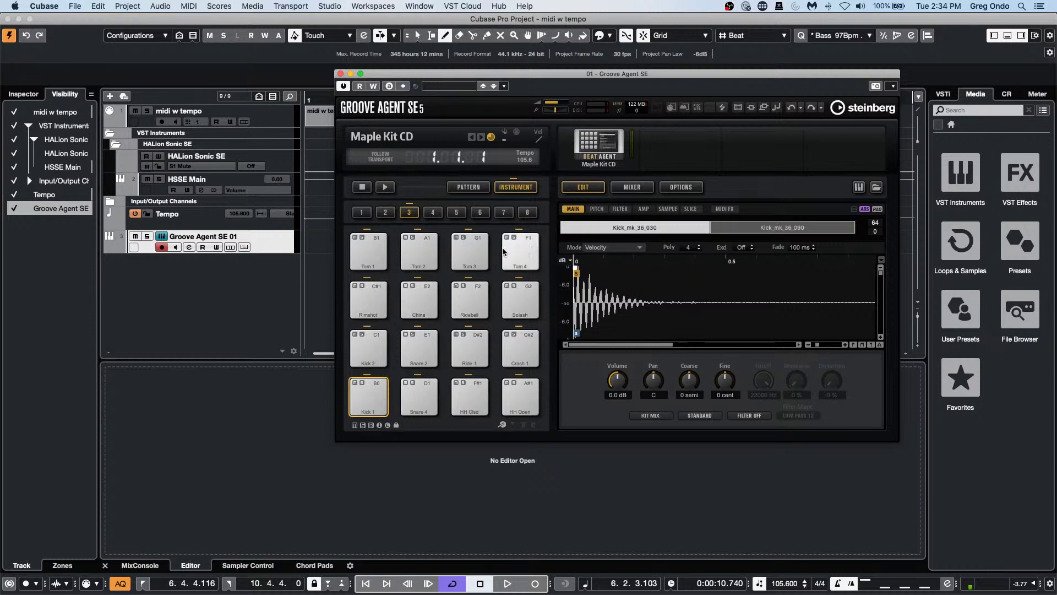
Step: Reverse the upper velocity-layer samples of the Crash 1 pad in the sample settings and audition the reversed crash
{"action": "left_click", "coordinate": [525, 345]}
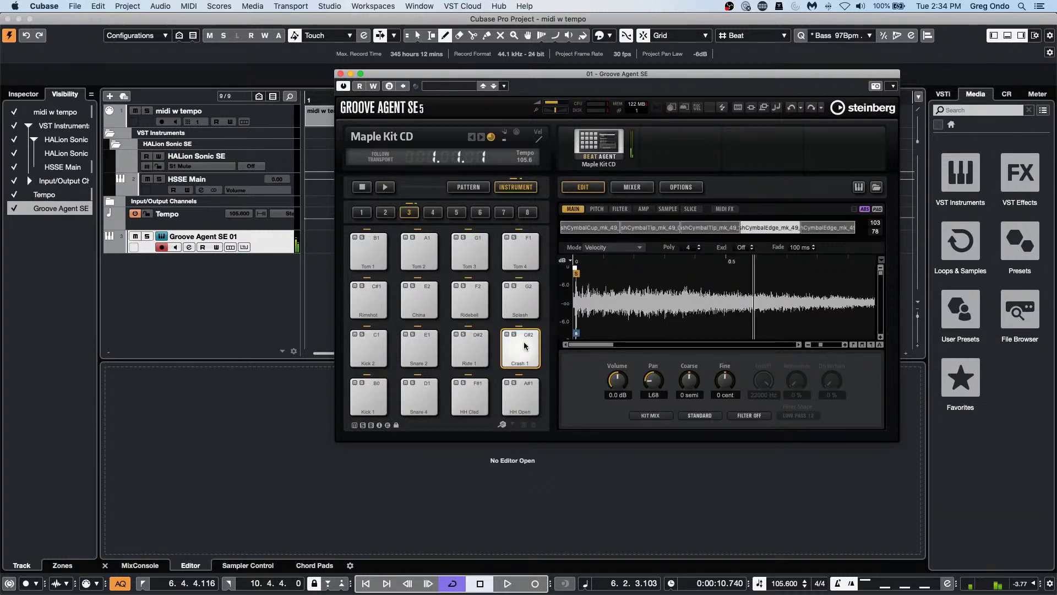
{"action": "left_click", "coordinate": [525, 346]}
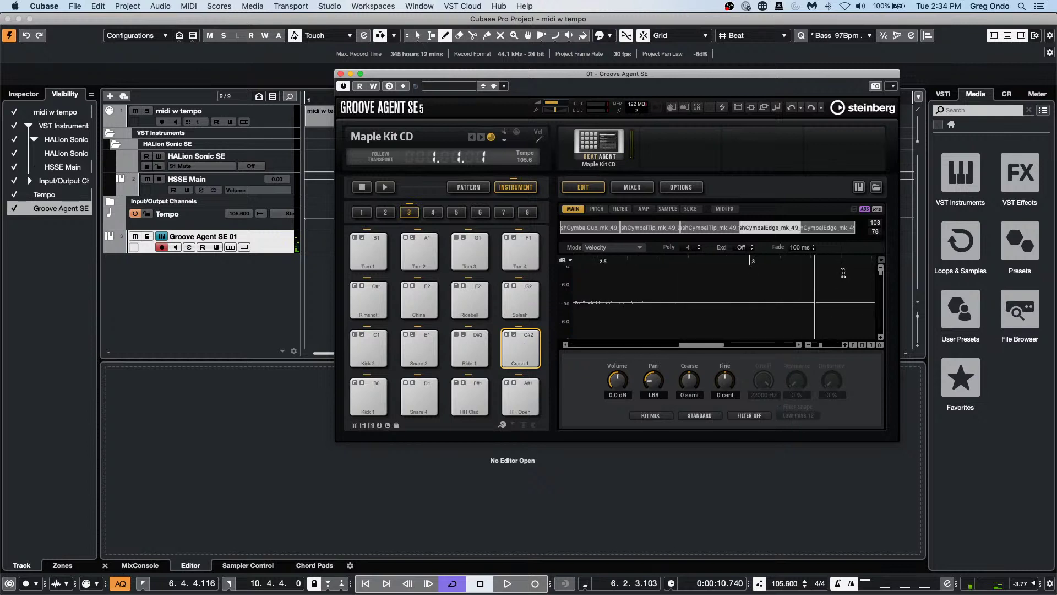
{"action": "left_click", "coordinate": [668, 210]}
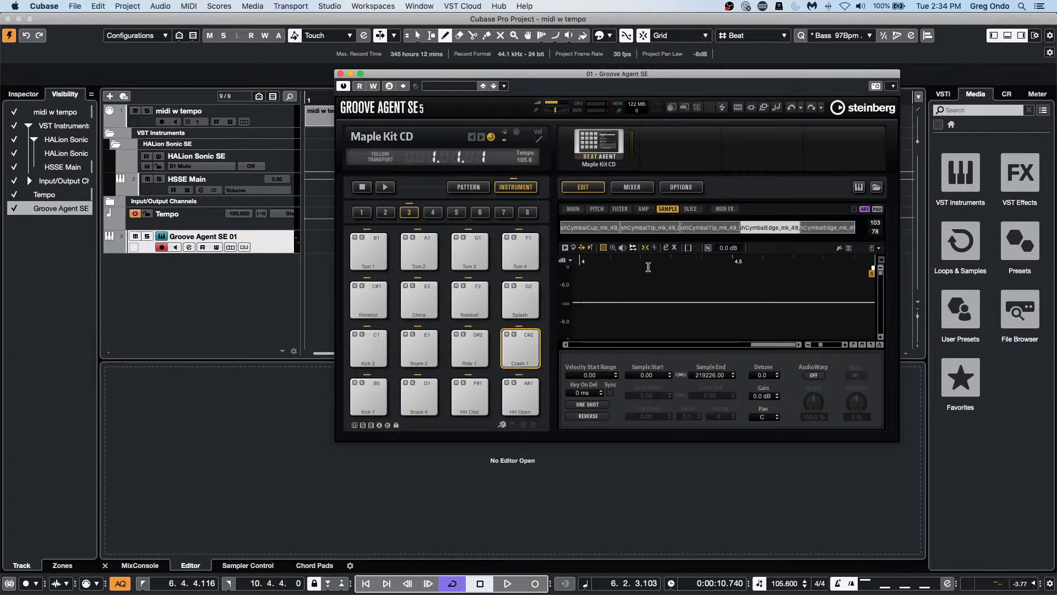
{"action": "left_click", "coordinate": [523, 338]}
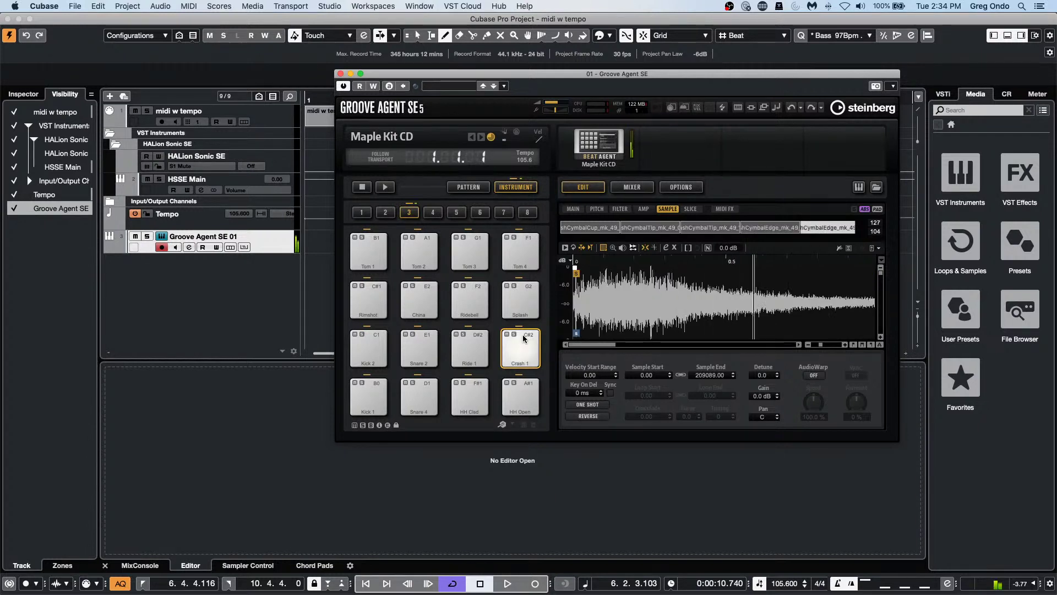
{"action": "left_click", "coordinate": [595, 418]}
{"action": "left_click", "coordinate": [534, 346]}
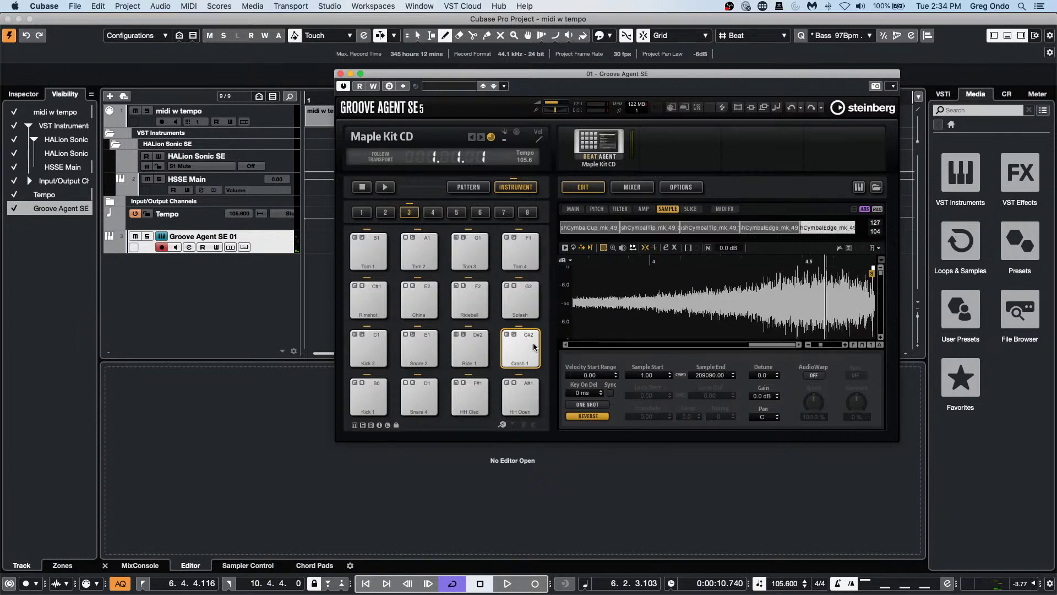
{"action": "left_click", "coordinate": [531, 346]}
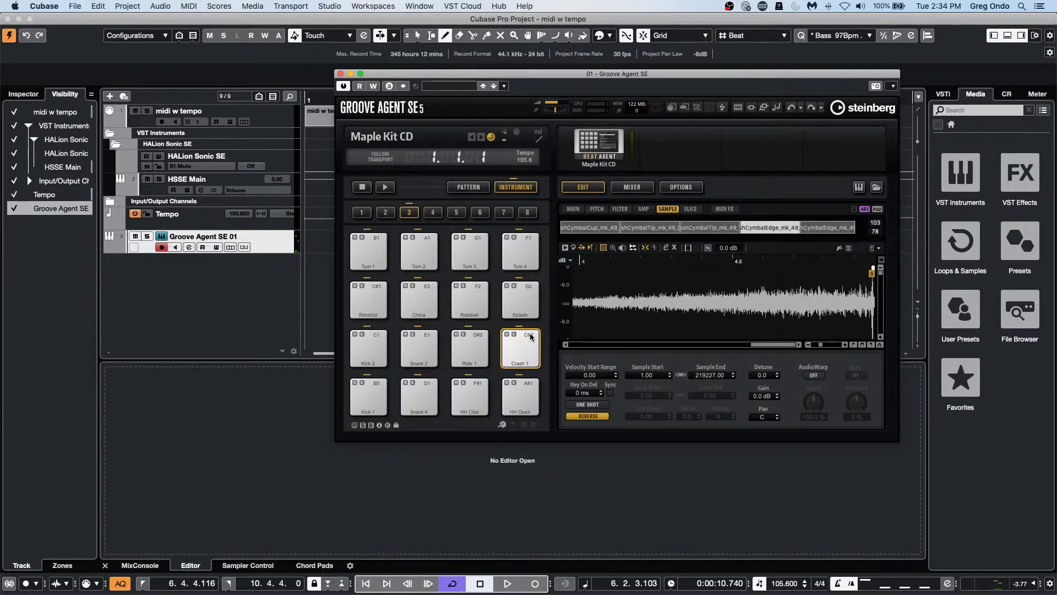
{"action": "left_click", "coordinate": [531, 337]}
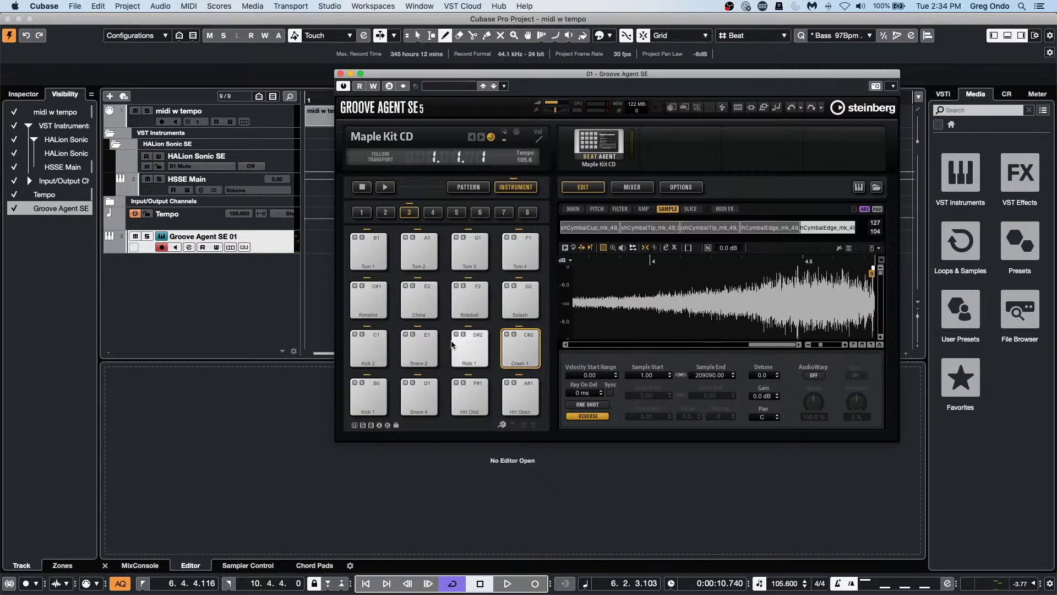
Step: Reverse the Snare 2 pad's 86–127 velocity sample, set its sample start to about 40603, and audition it
{"action": "left_click", "coordinate": [432, 348]}
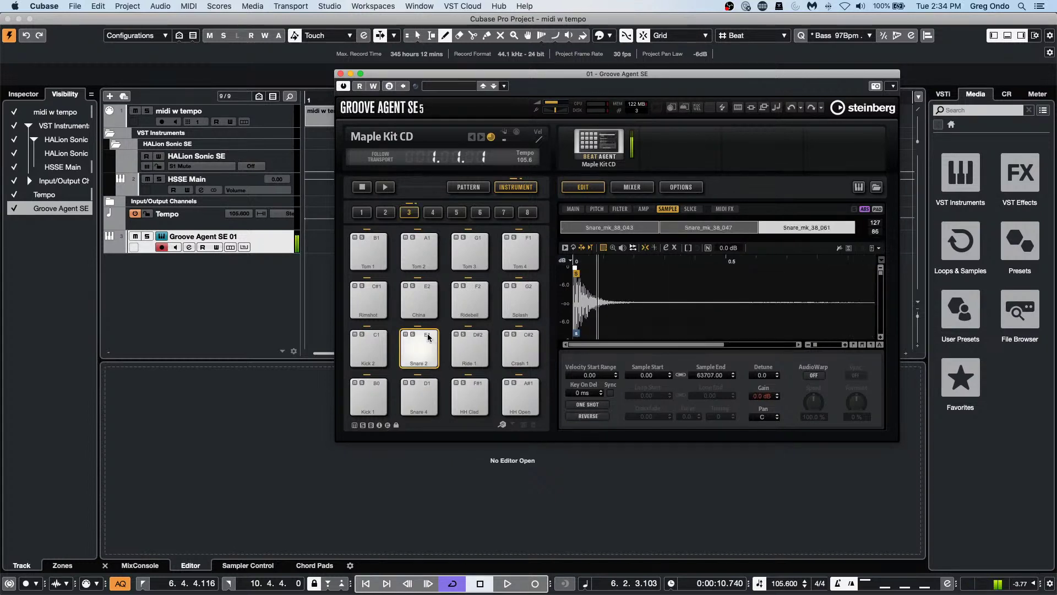
{"action": "left_click", "coordinate": [594, 417]}
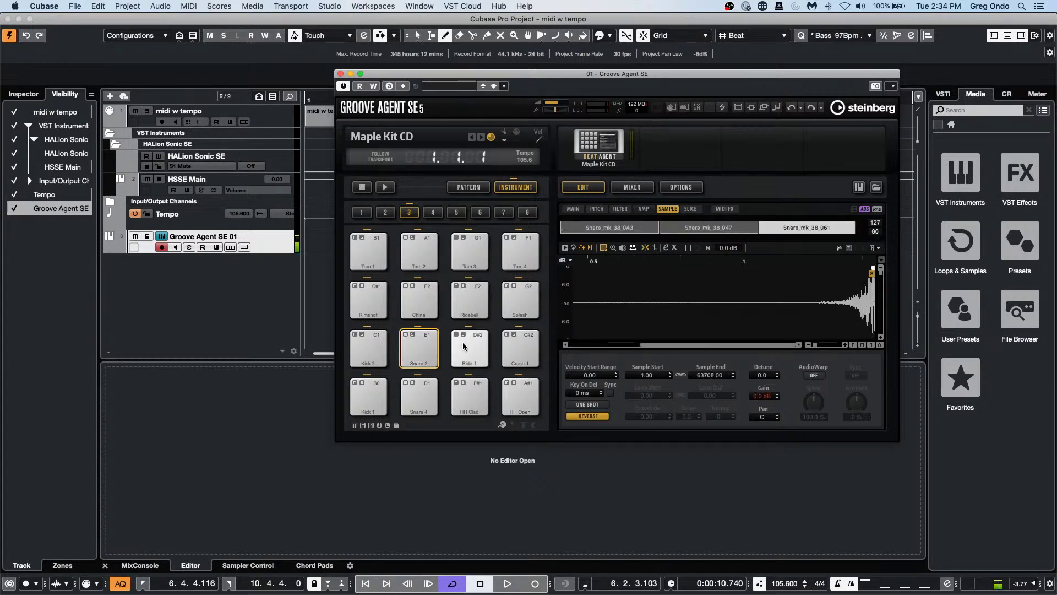
{"action": "left_click", "coordinate": [423, 340]}
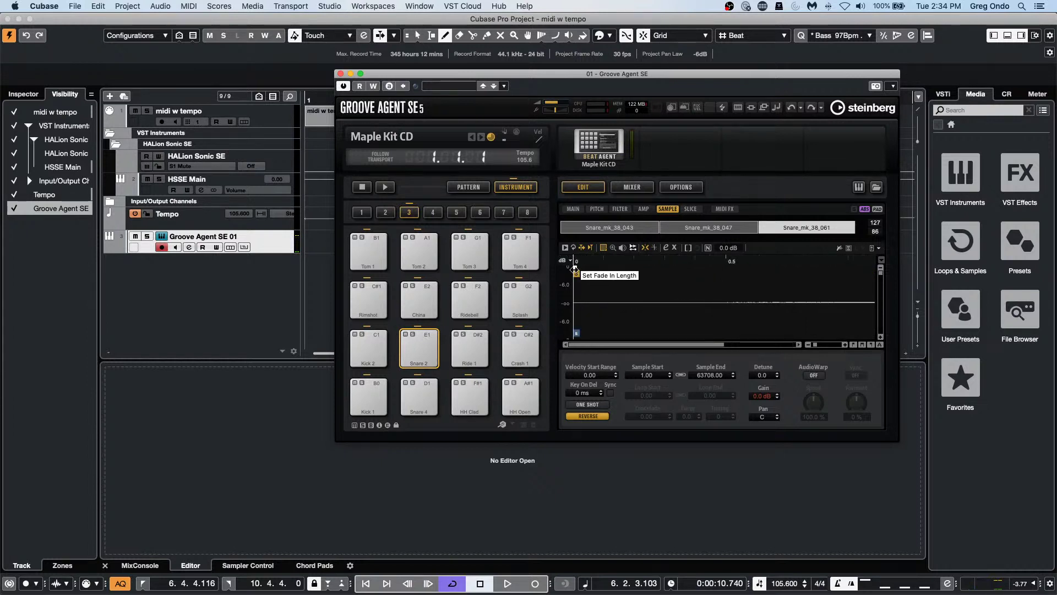
{"action": "mouse_move", "coordinate": [577, 268]}
{"action": "left_mouse_down"}
{"action": "mouse_move", "coordinate": [857, 275]}
{"action": "mouse_move", "coordinate": [857, 295]}
{"action": "left_mouse_up"}
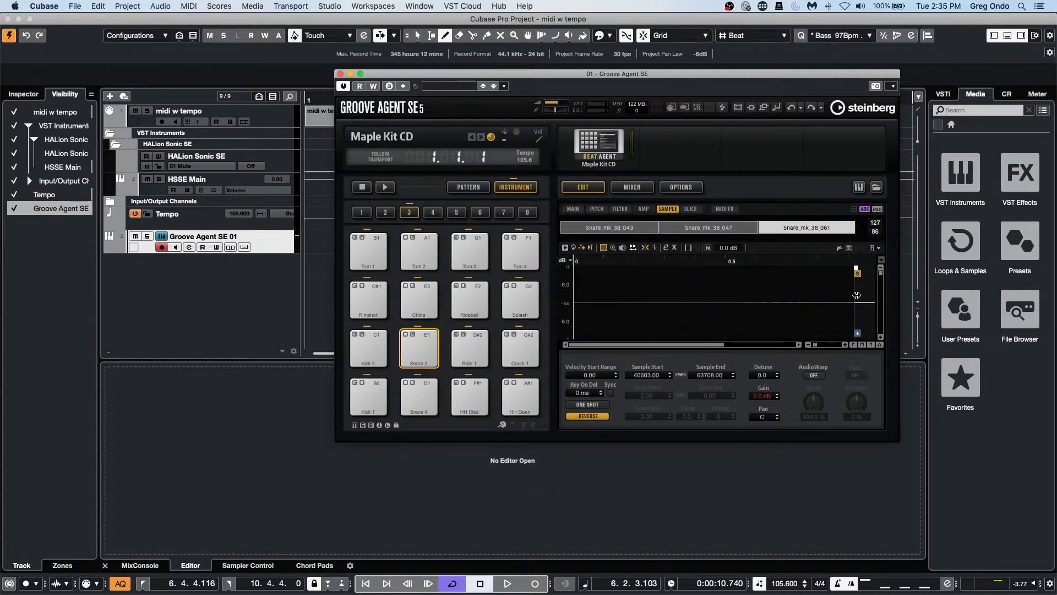
{"action": "left_click", "coordinate": [427, 338]}
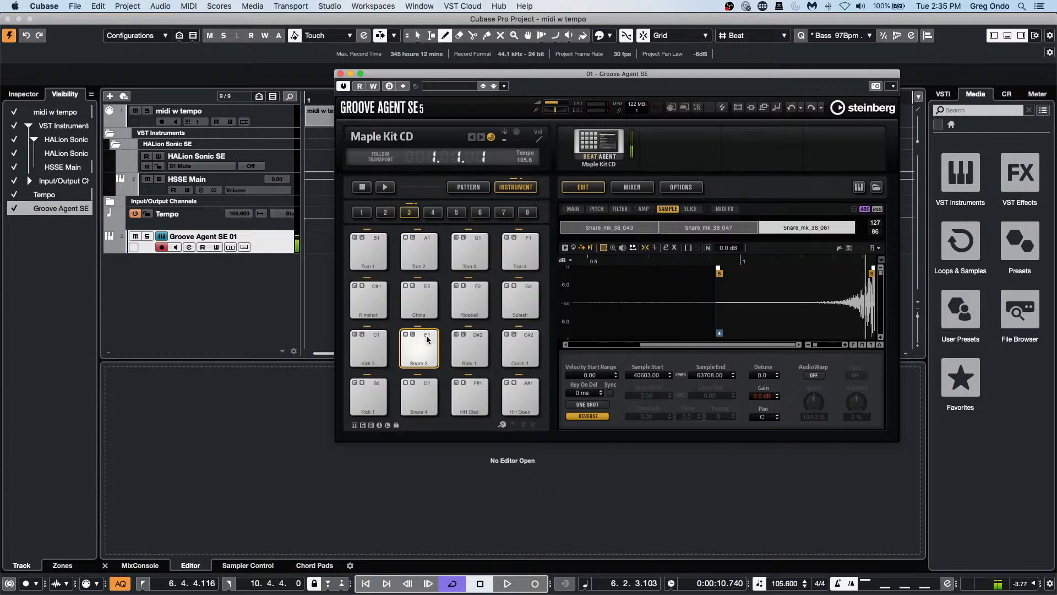
Step: Set Crash 1's reversed sample starts to about 166310 for velocities 78–103 and 168866 for 104–127, and audition the pads
{"action": "left_click", "coordinate": [529, 341]}
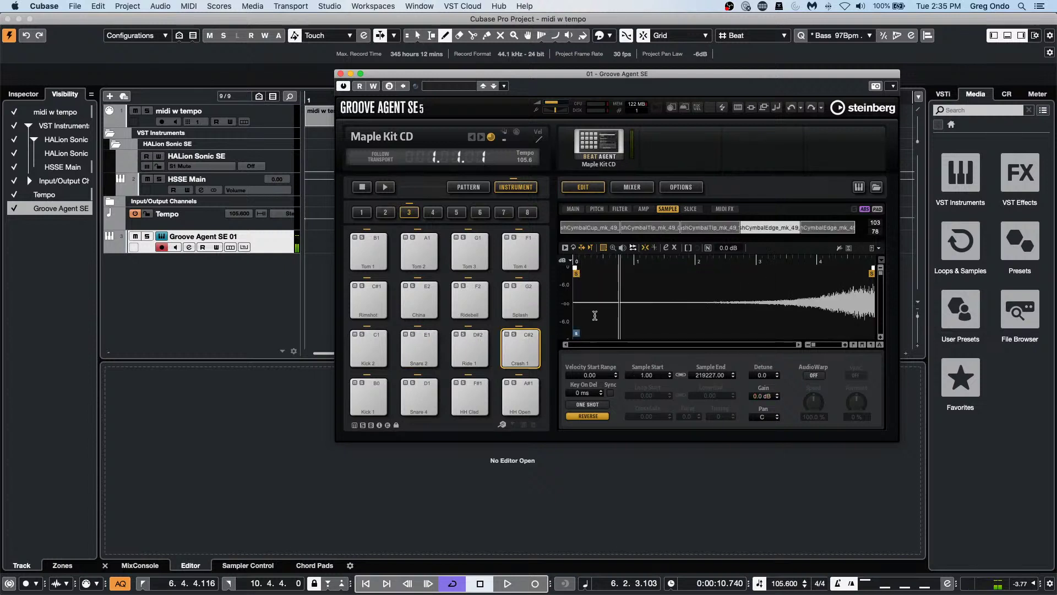
{"action": "left_click_drag", "start_coordinate": [574, 270], "coordinate": [806, 302]}
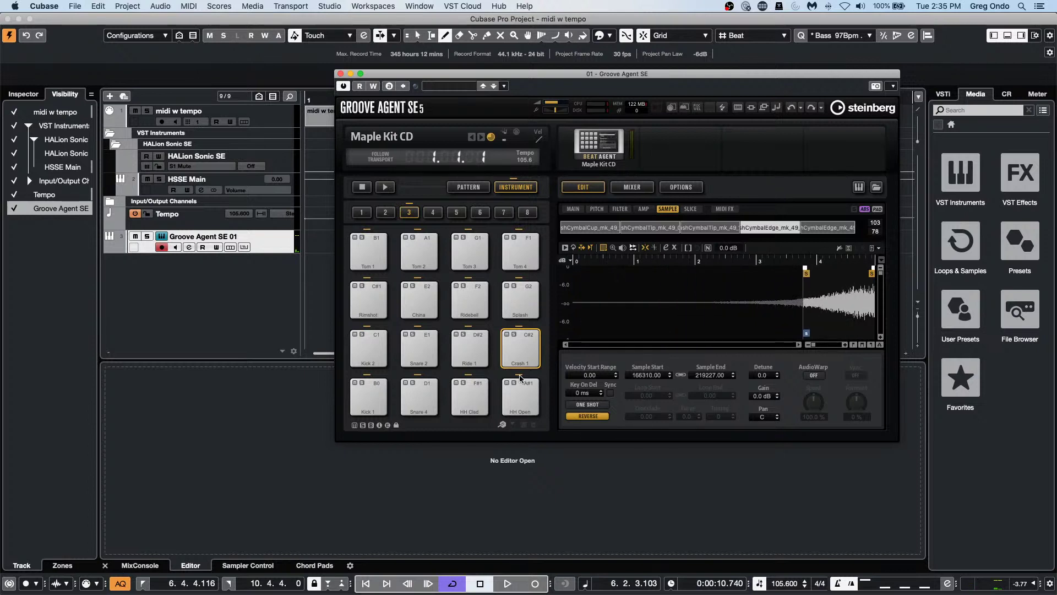
{"action": "left_click", "coordinate": [527, 339]}
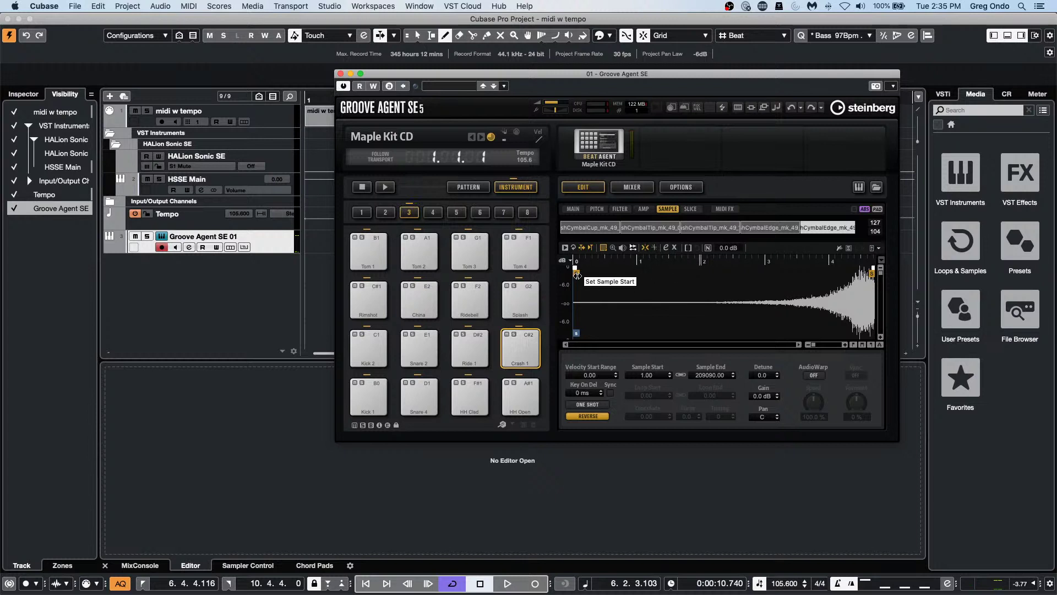
{"action": "left_click_drag", "start_coordinate": [577, 275], "coordinate": [821, 302]}
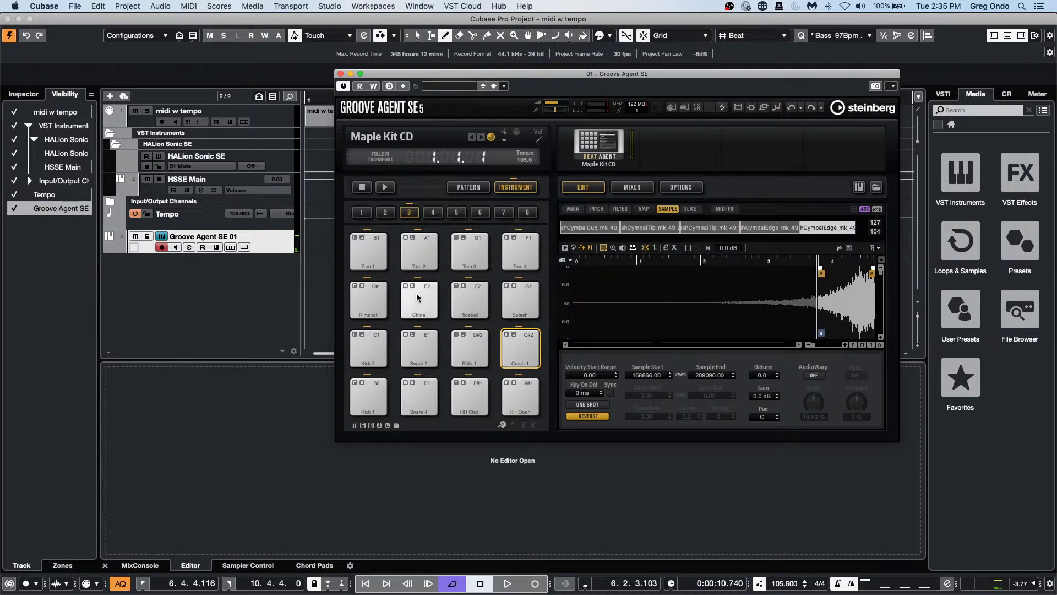
{"action": "left_click", "coordinate": [521, 337]}
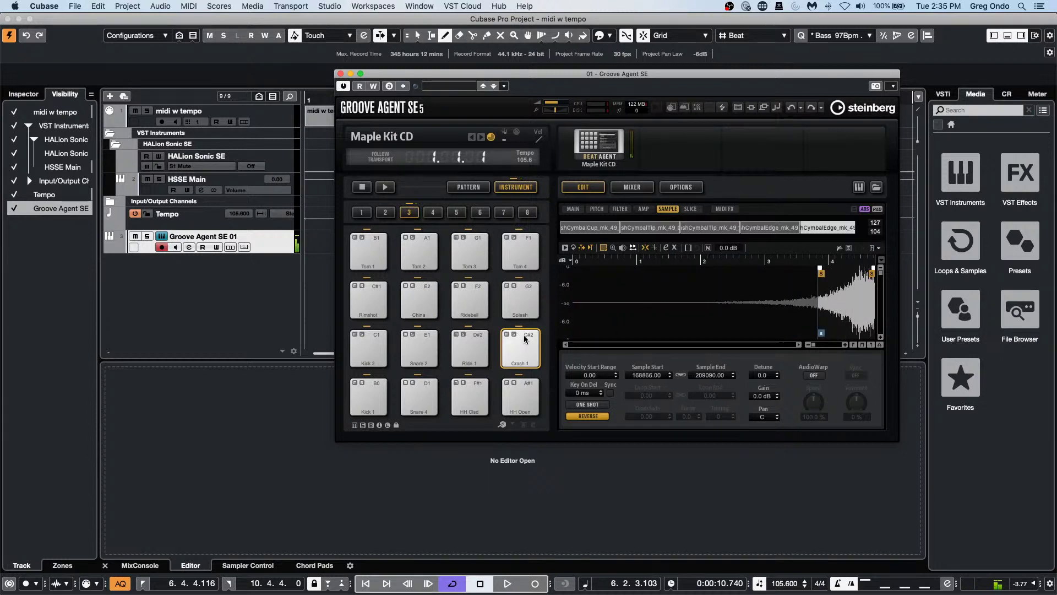
{"action": "left_click", "coordinate": [523, 341]}
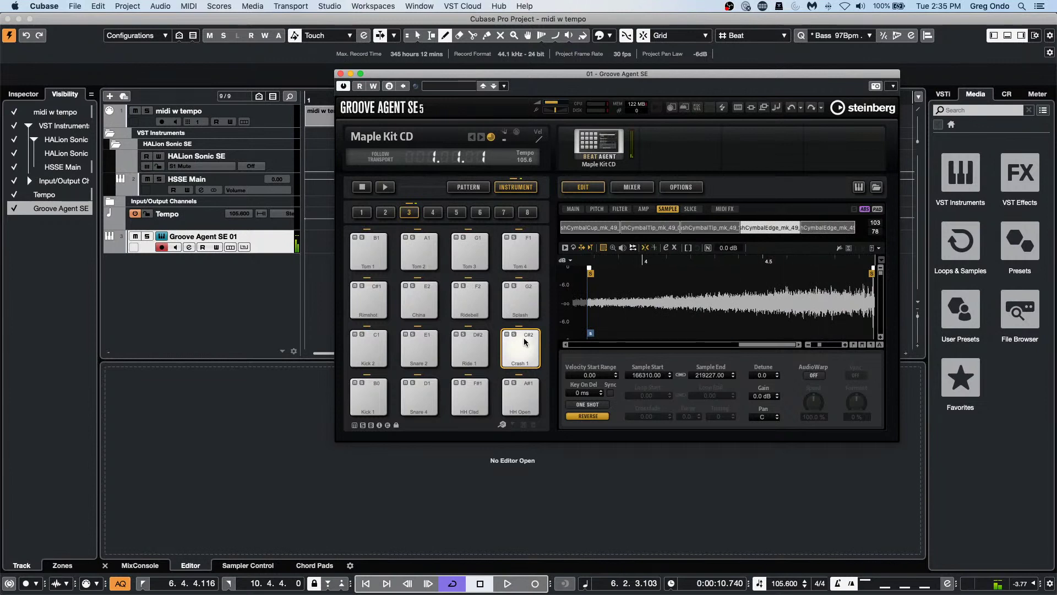
{"action": "left_click", "coordinate": [525, 335]}
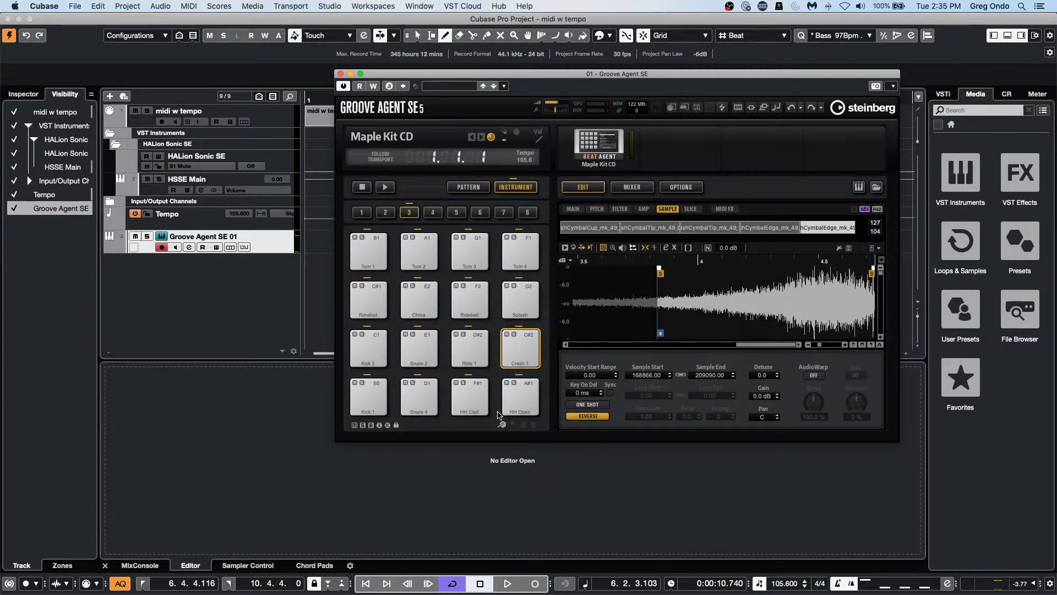
{"action": "left_click", "coordinate": [368, 250]}
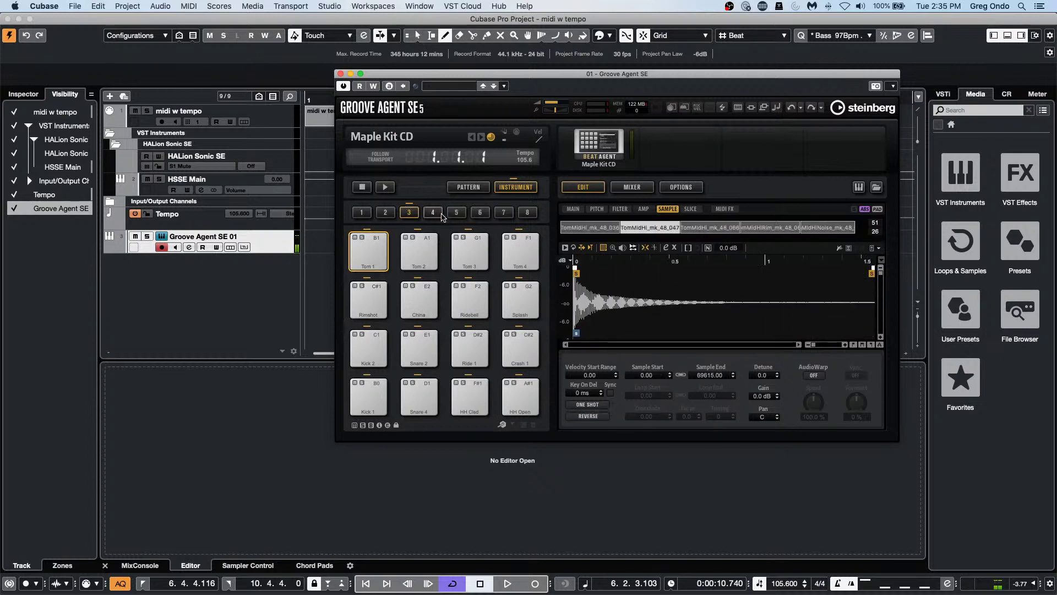
{"action": "left_click", "coordinate": [539, 347]}
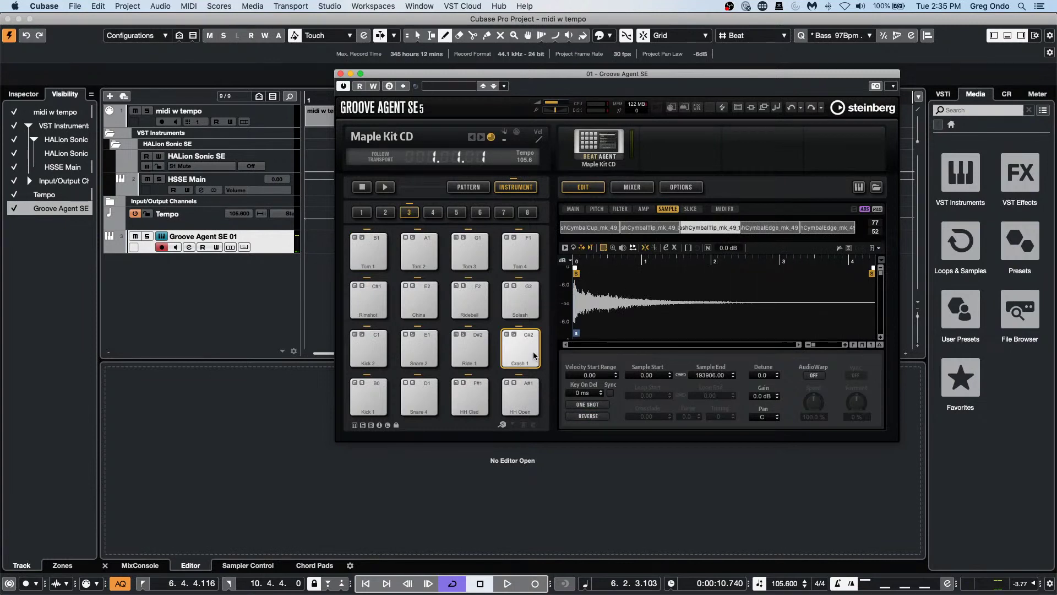
Step: Draw a MIDI part on the Groove Agent SE 01 track from bar 2 to 5.2.1.0 and open it for editing
{"action": "left_click_drag", "start_coordinate": [432, 77], "coordinate": [686, 117]}
{"action": "left_click_drag", "start_coordinate": [343, 245], "coordinate": [445, 249]}
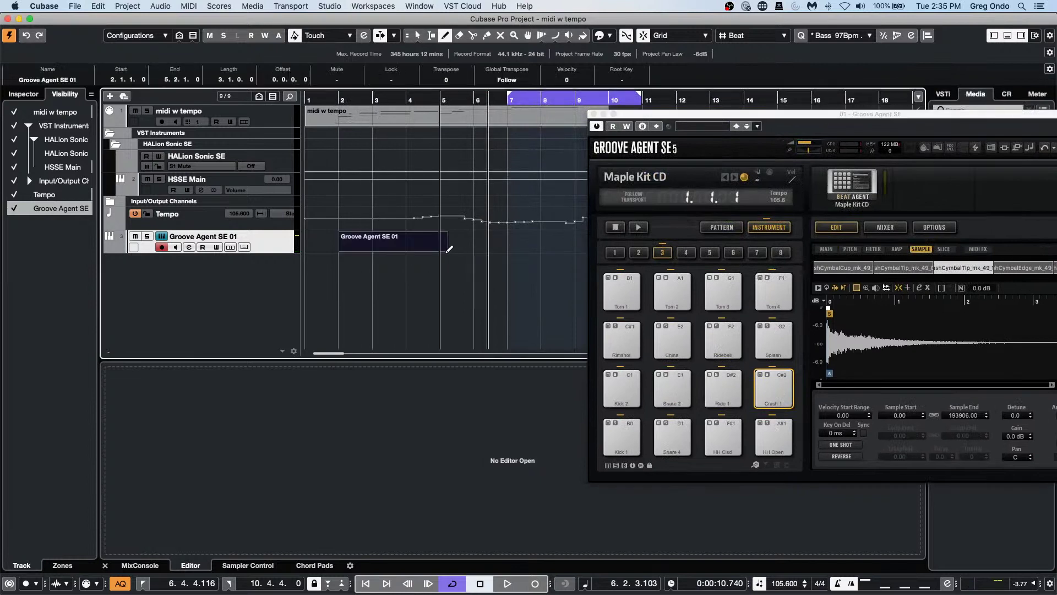
{"action": "right_click", "coordinate": [384, 249]}
{"action": "left_click", "coordinate": [389, 257]}
{"action": "double_click", "coordinate": [357, 249]}
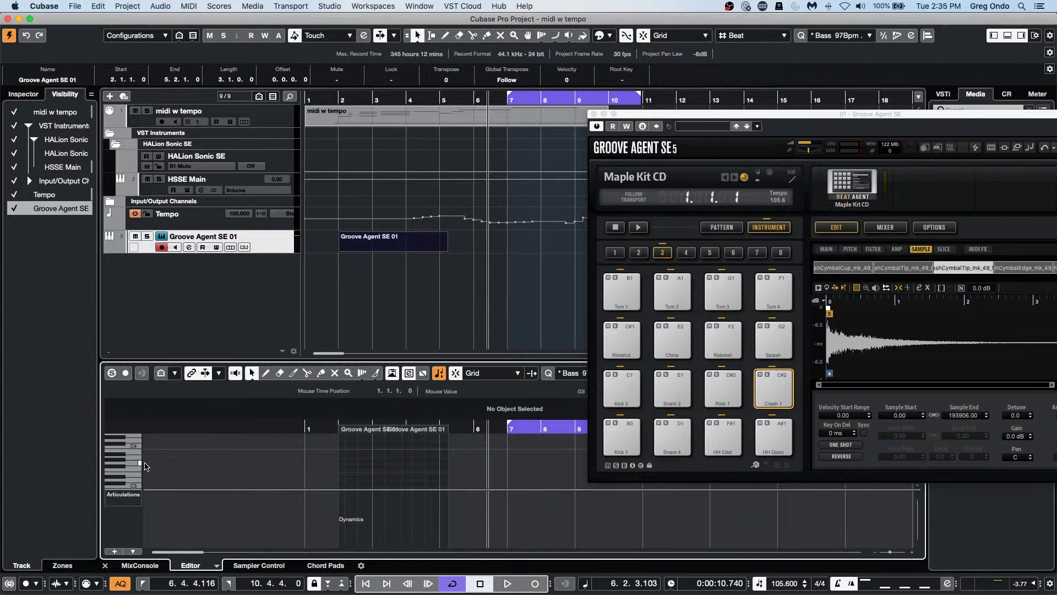
Step: Draw a C#2 note about two bars long at the start of the Groove Agent SE 01 part
{"action": "scroll", "coordinate": [144, 467], "scroll_direction": "down", "scroll_amount": 4}
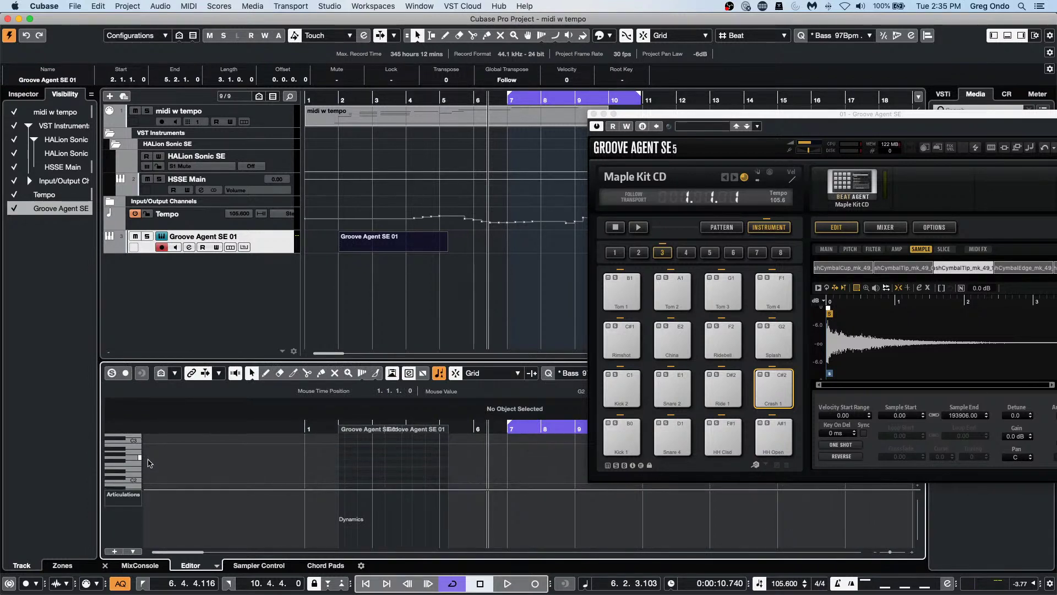
{"action": "right_click", "coordinate": [356, 477]}
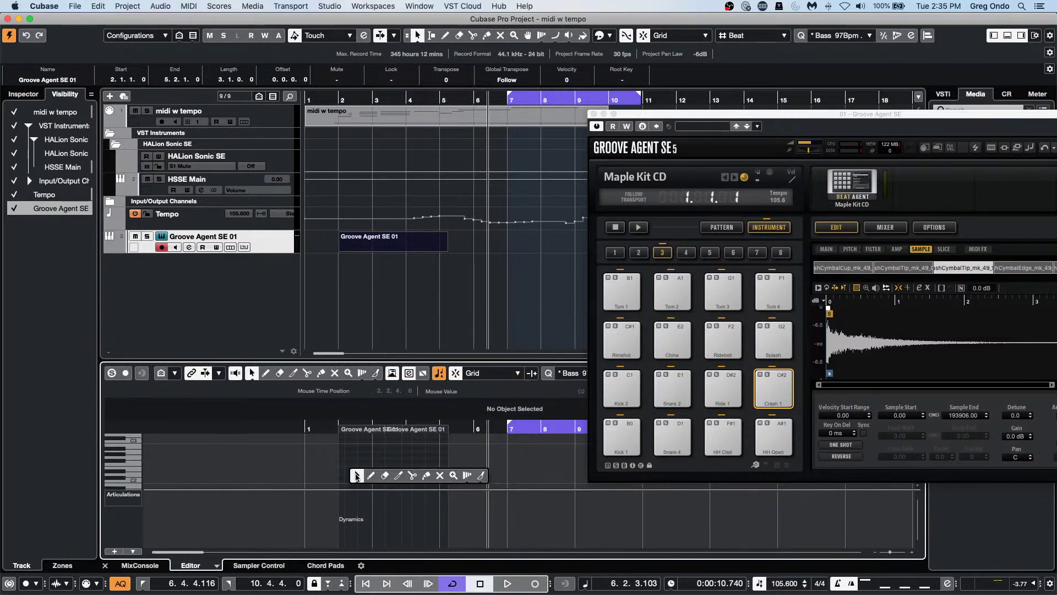
{"action": "left_click", "coordinate": [372, 477]}
{"action": "left_click", "coordinate": [342, 477]}
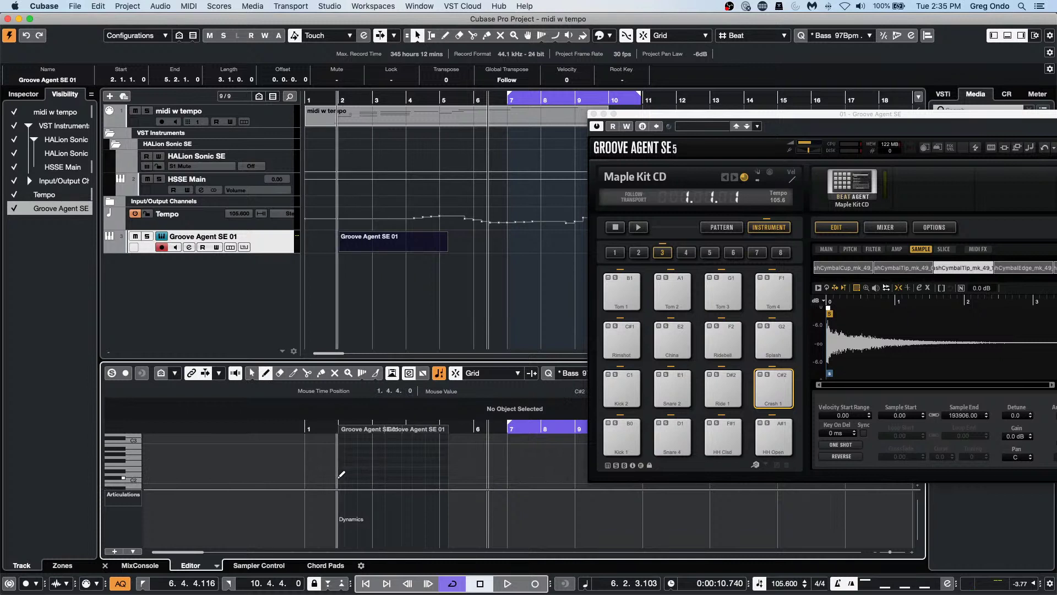
{"action": "left_click_drag", "start_coordinate": [345, 478], "coordinate": [407, 478]}
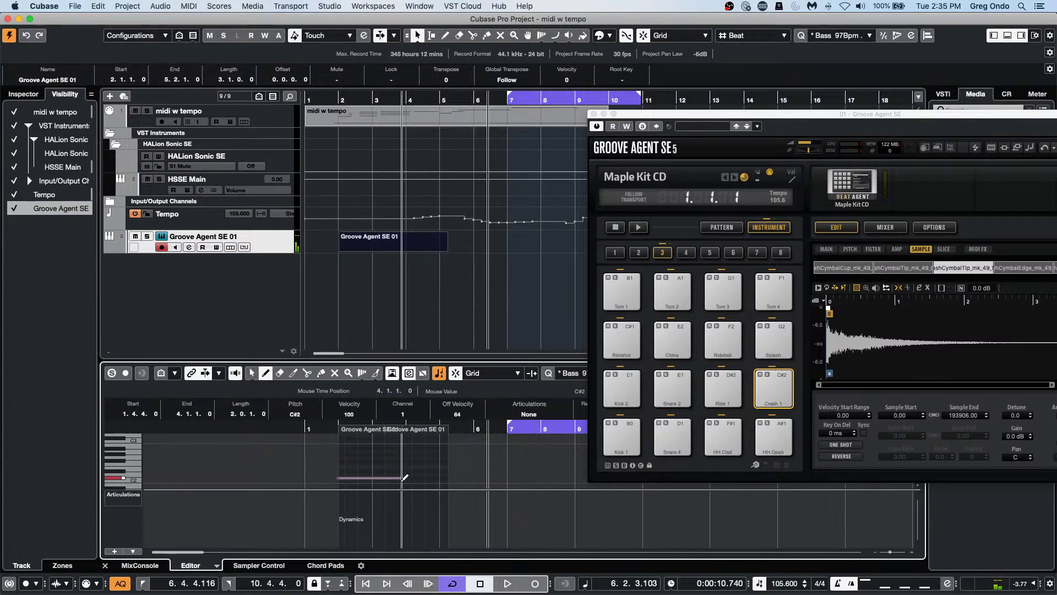
{"action": "key", "text": "1"}
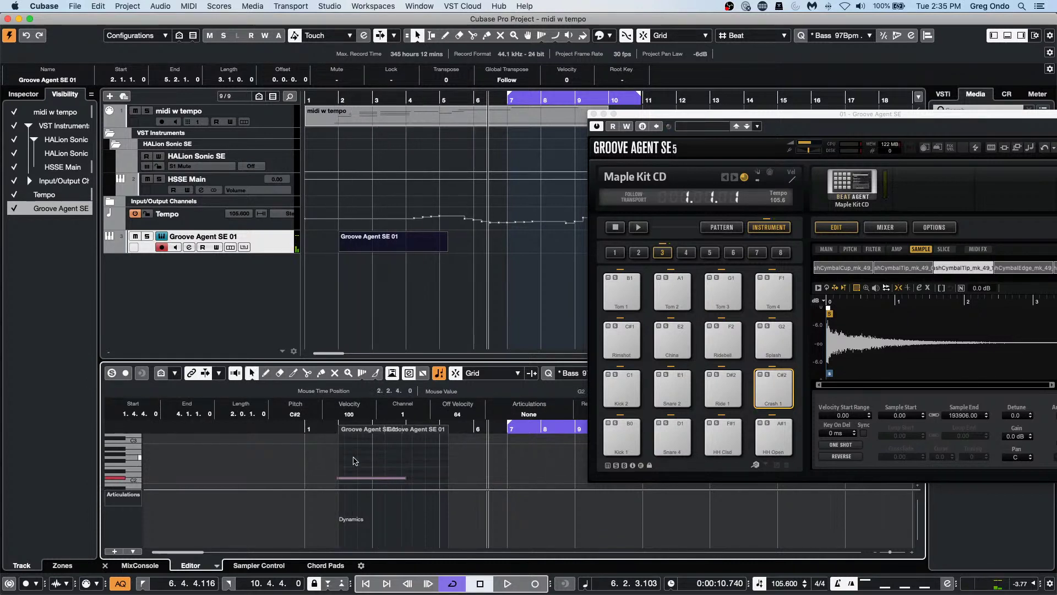
Step: Try rendering the Groove Agent SE 01 part in place as one event using Channel Settings processing
{"action": "left_click", "coordinate": [378, 243]}
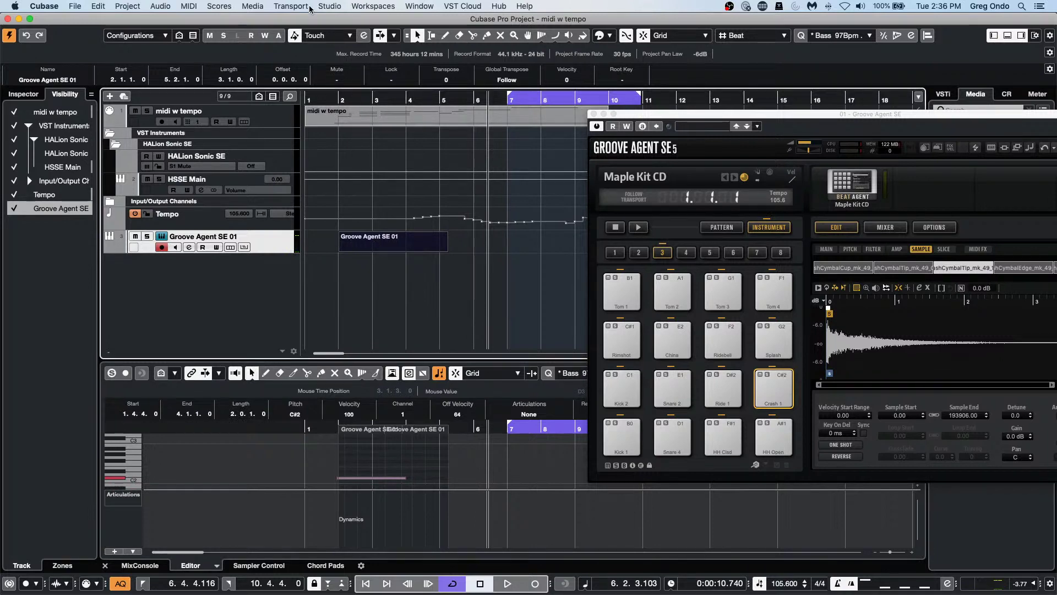
{"action": "left_click", "coordinate": [231, 6]}
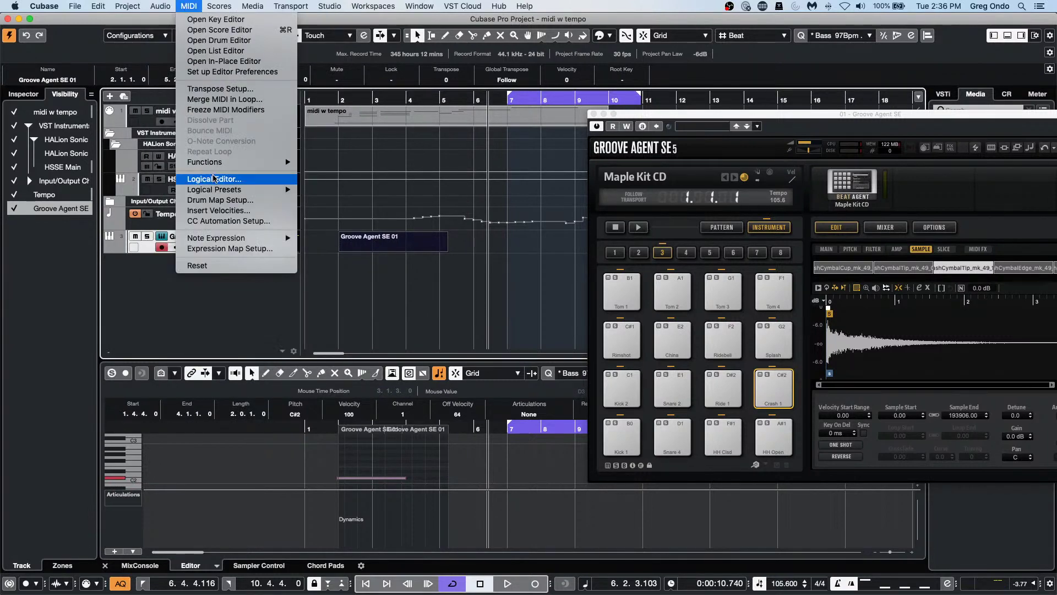
{"action": "mouse_move", "coordinate": [98, 6]}
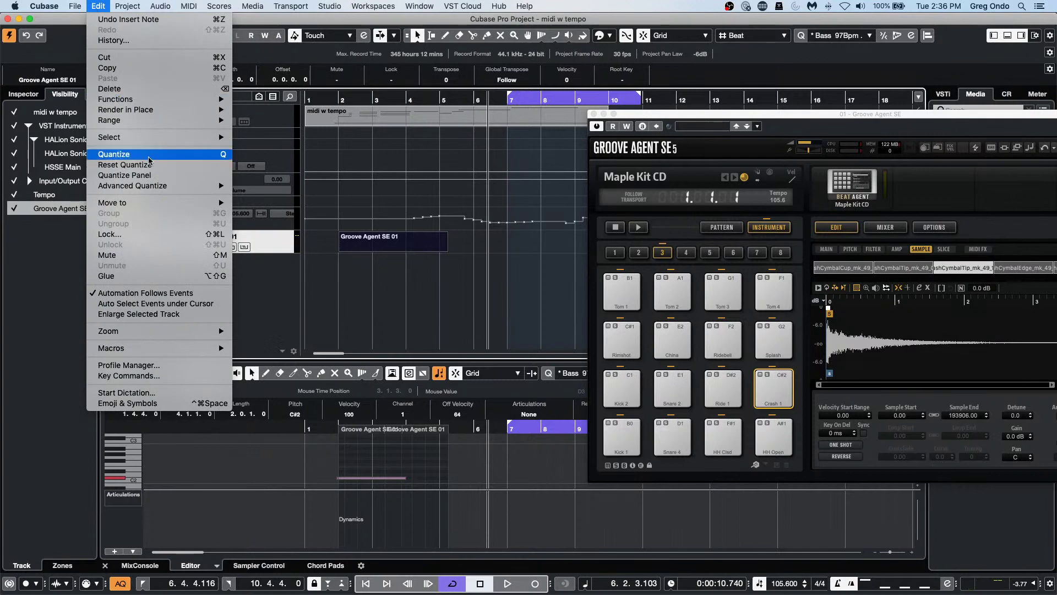
{"action": "mouse_move", "coordinate": [157, 110]}
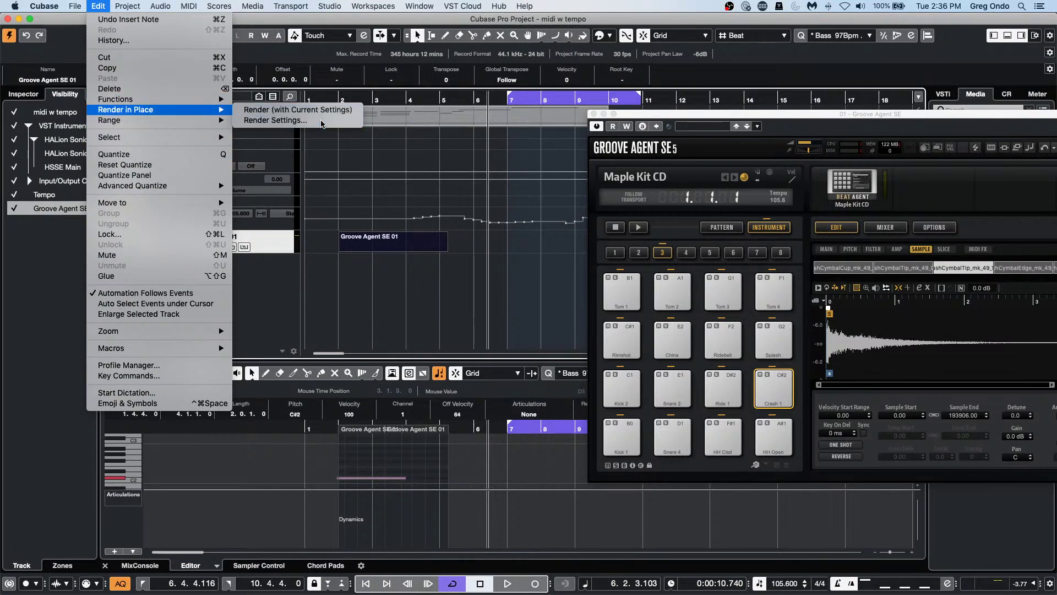
{"action": "left_click", "coordinate": [275, 120]}
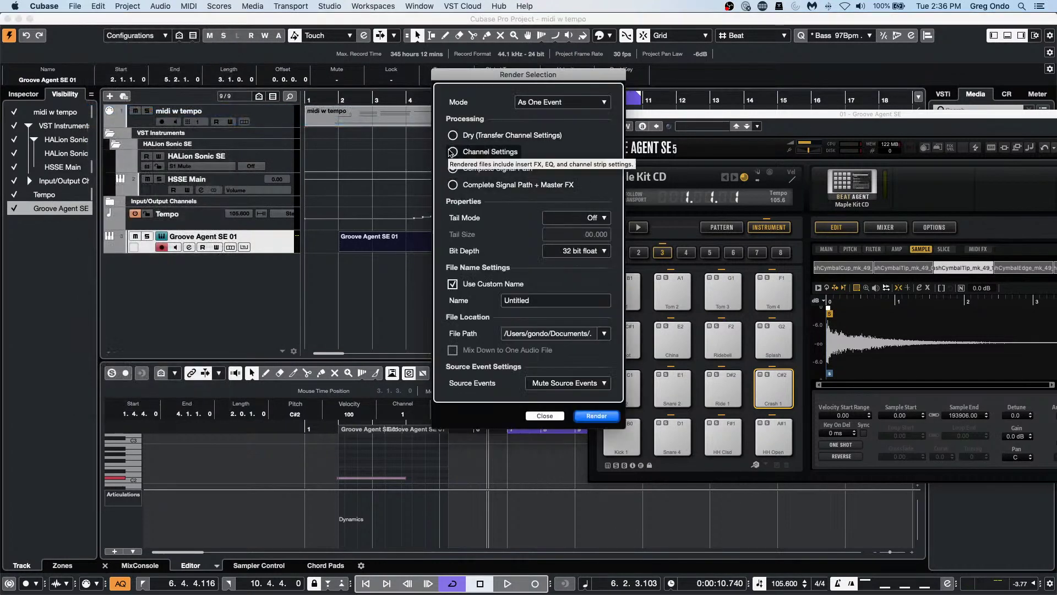
{"action": "left_click", "coordinate": [452, 152]}
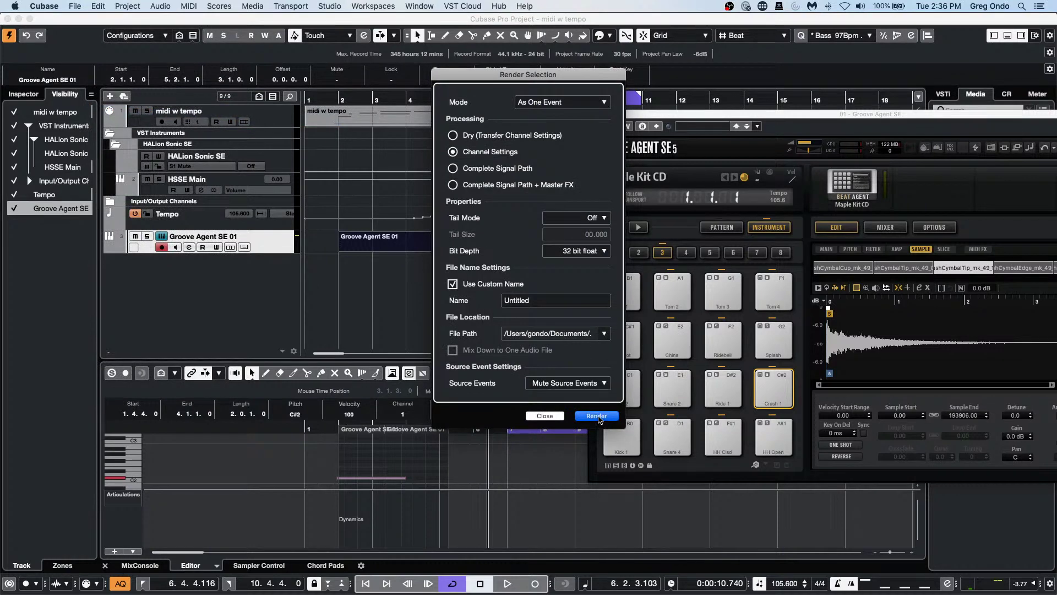
{"action": "left_click", "coordinate": [598, 417]}
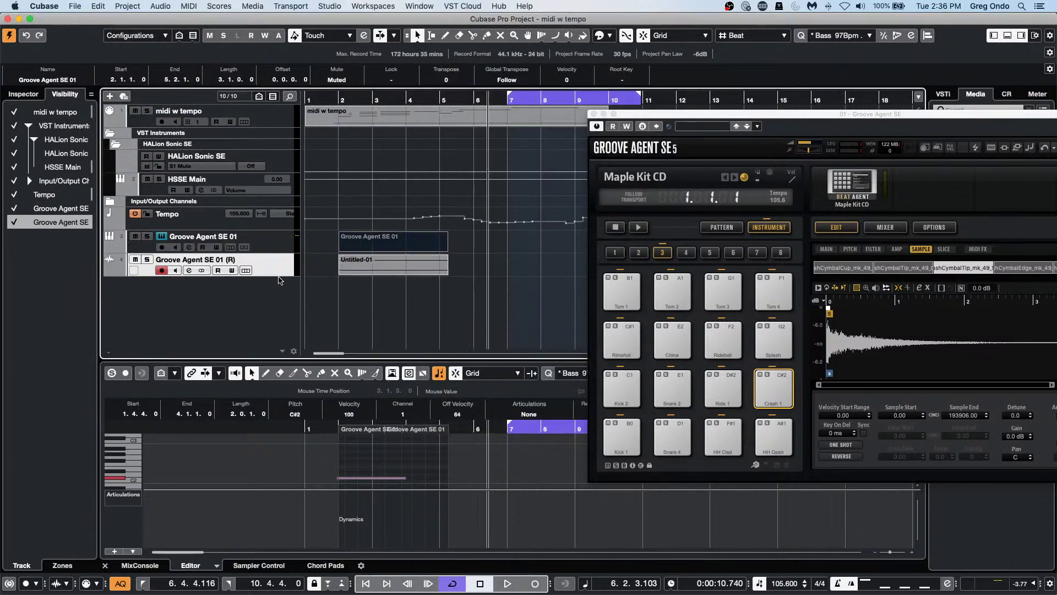
Step: Enlarge the rendered audio track and audition the Untitled-01 event with the Play tool
{"action": "left_click_drag", "start_coordinate": [279, 275], "coordinate": [279, 298]}
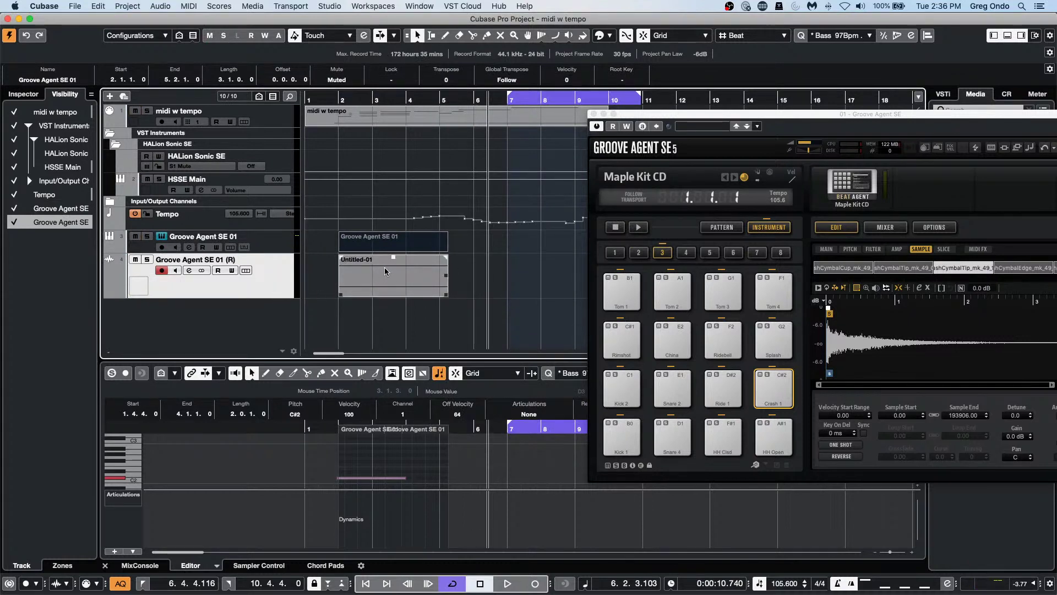
{"action": "right_click", "coordinate": [371, 278]}
{"action": "left_click", "coordinate": [414, 278]}
{"action": "right_click", "coordinate": [373, 283]}
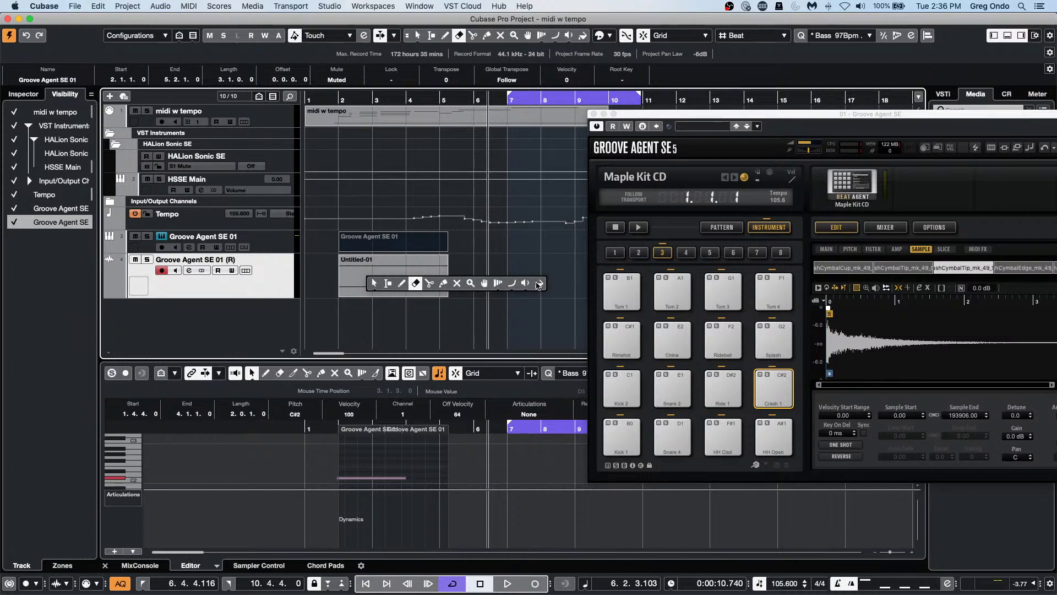
{"action": "left_click", "coordinate": [418, 35]}
{"action": "right_click", "coordinate": [527, 283]}
{"action": "left_click", "coordinate": [678, 282]}
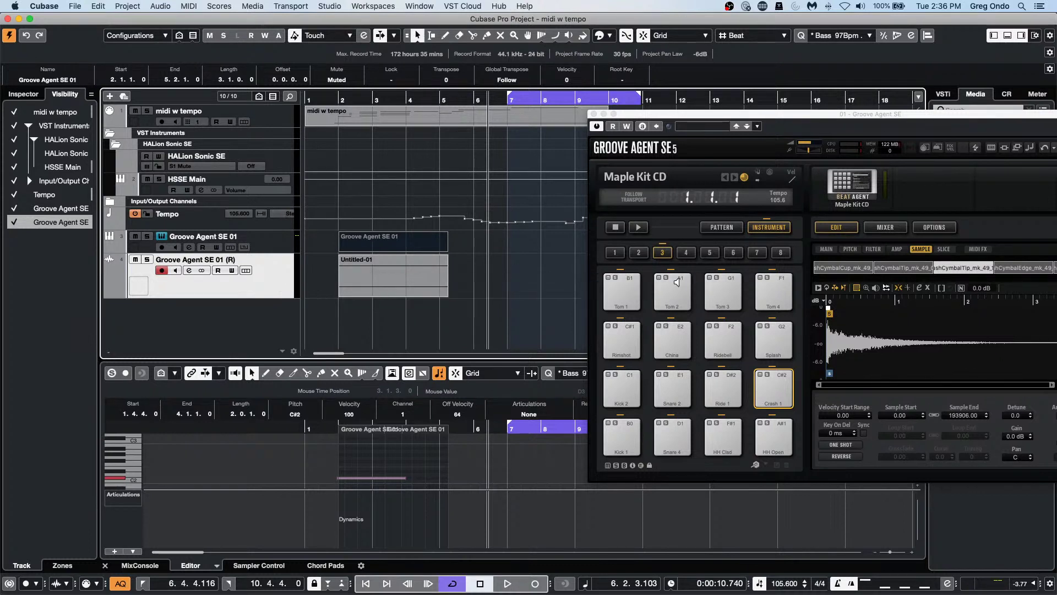
{"action": "left_click_drag", "start_coordinate": [353, 282], "coordinate": [464, 283]}
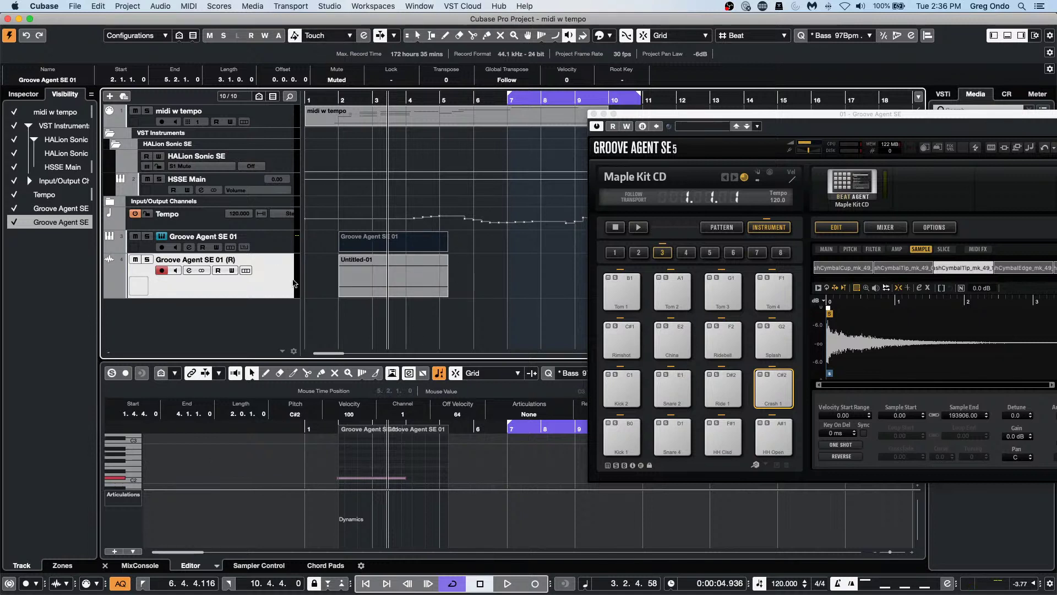
Step: Undo the render so its audio track is removed, and play the MIDI part from bar 2
{"action": "key", "text": "Delete"}
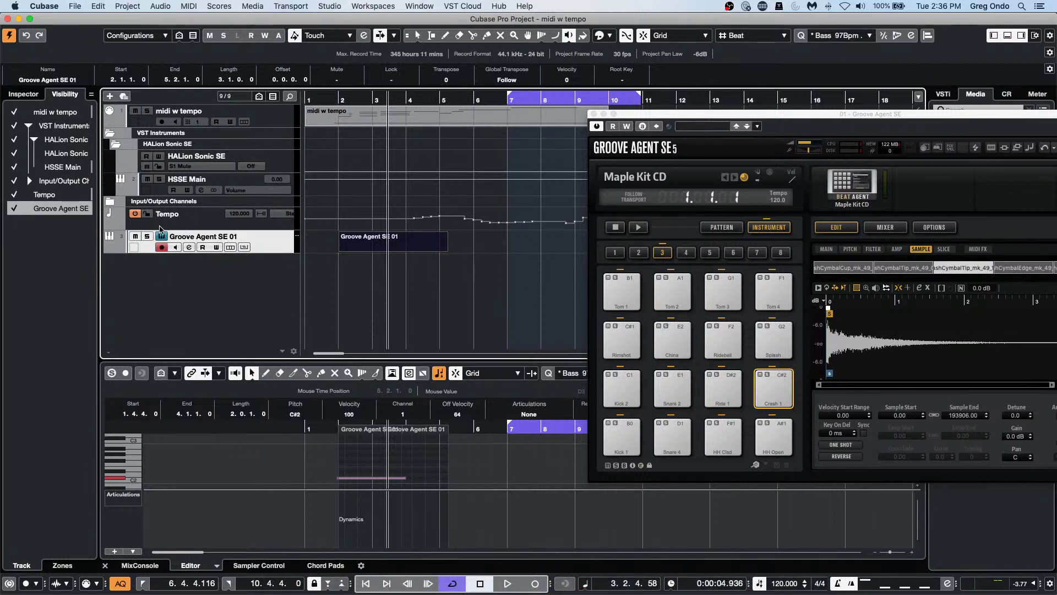
{"action": "double_click", "coordinate": [341, 100]}
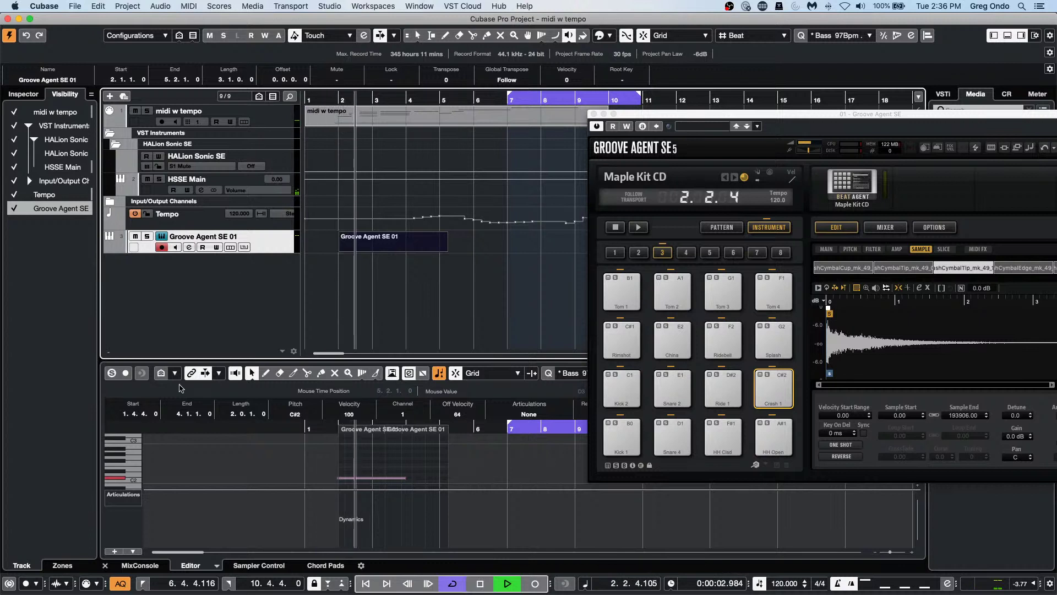
{"action": "key", "text": "space"}
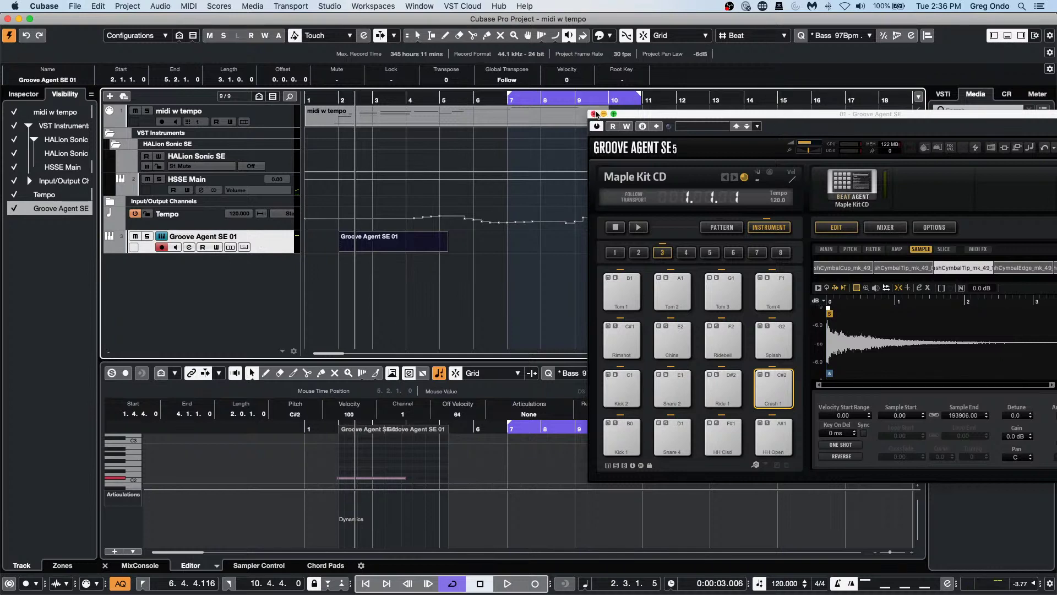
Step: Close the Groove Agent SE window and search Loops & Samples for "crash"
{"action": "left_click", "coordinate": [594, 114]}
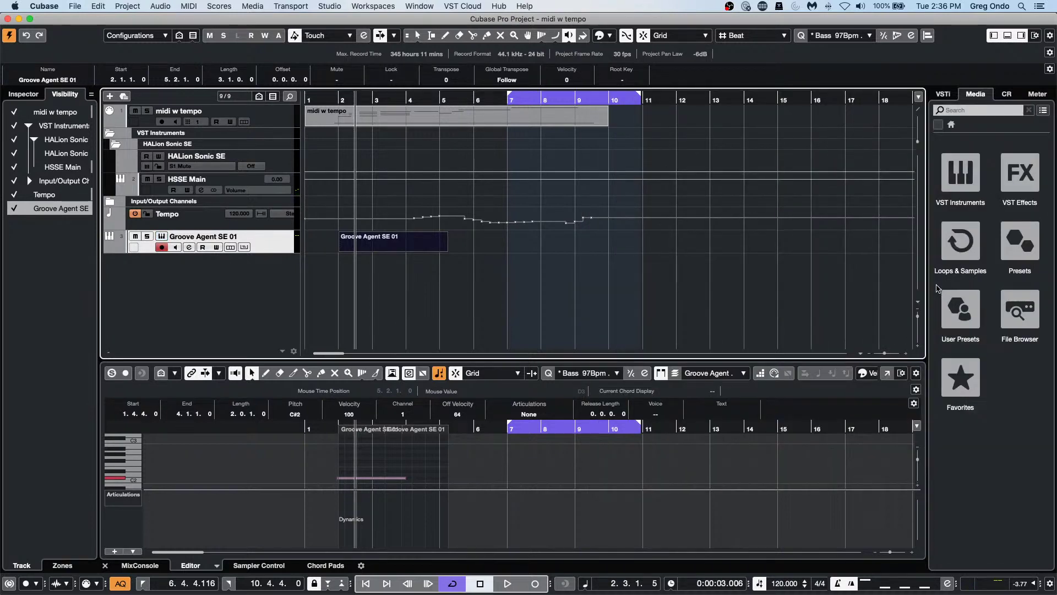
{"action": "left_click", "coordinate": [964, 241]}
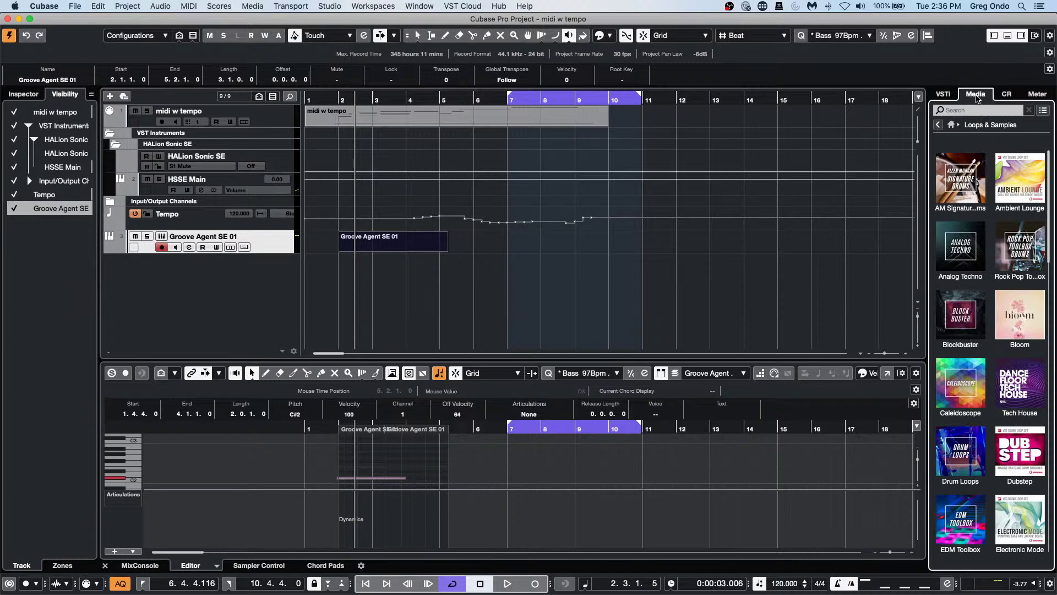
{"action": "left_click", "coordinate": [967, 111]}
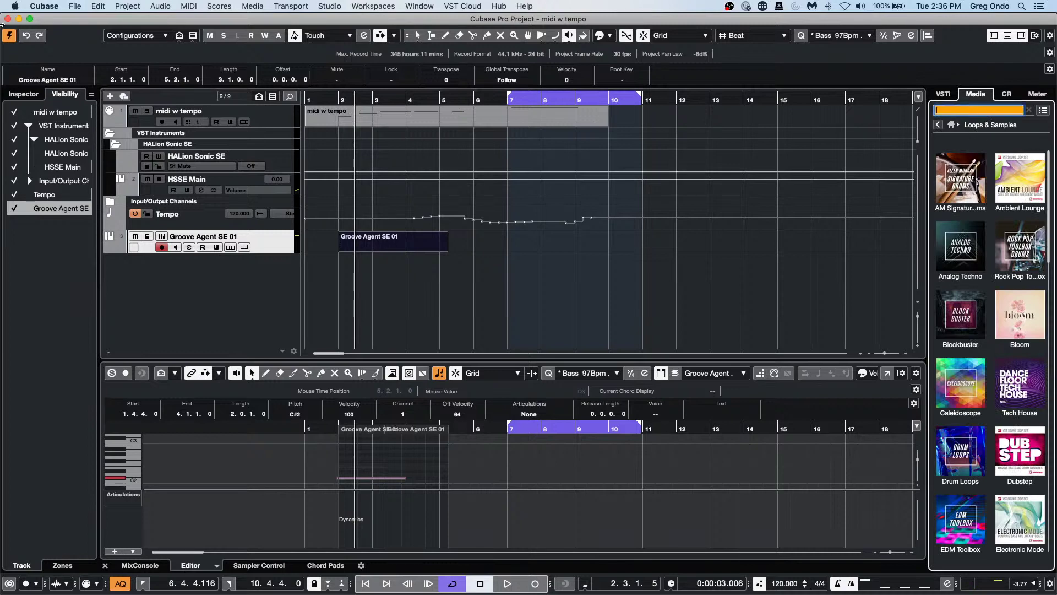
{"action": "type", "text": "cras"}
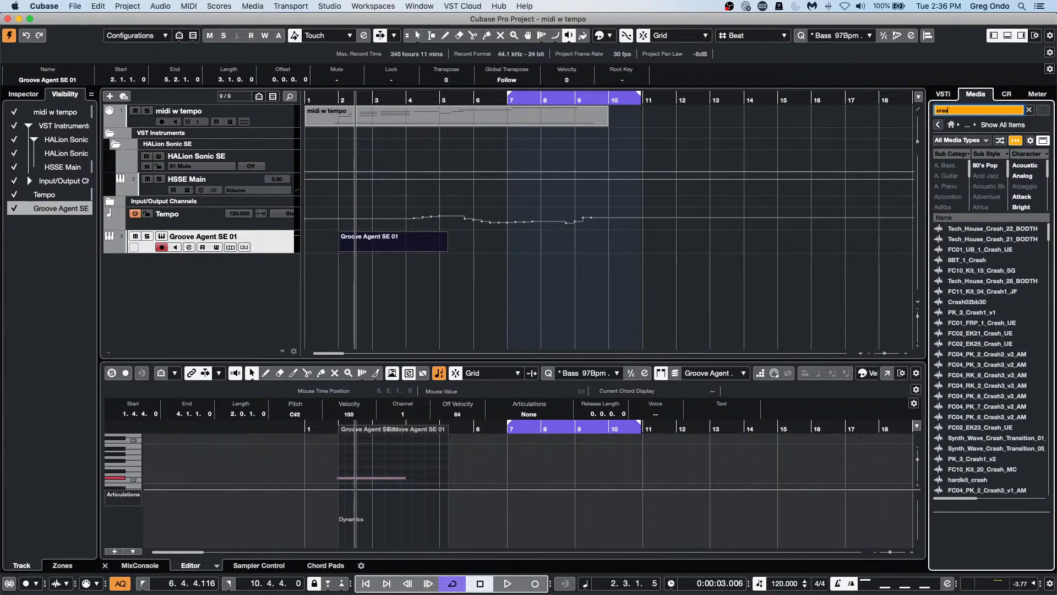
{"action": "type", "text": "h"}
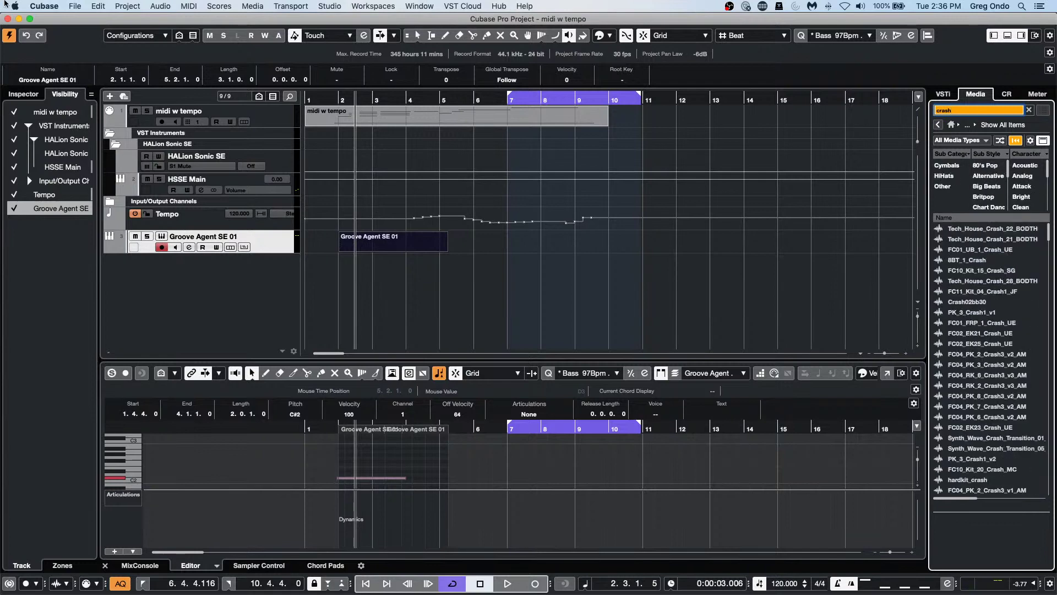
Step: Audition crash samples and place FC04_RK_6_Crash3_v3_AM at bar 2 on a new audio track
{"action": "left_click", "coordinate": [991, 345]}
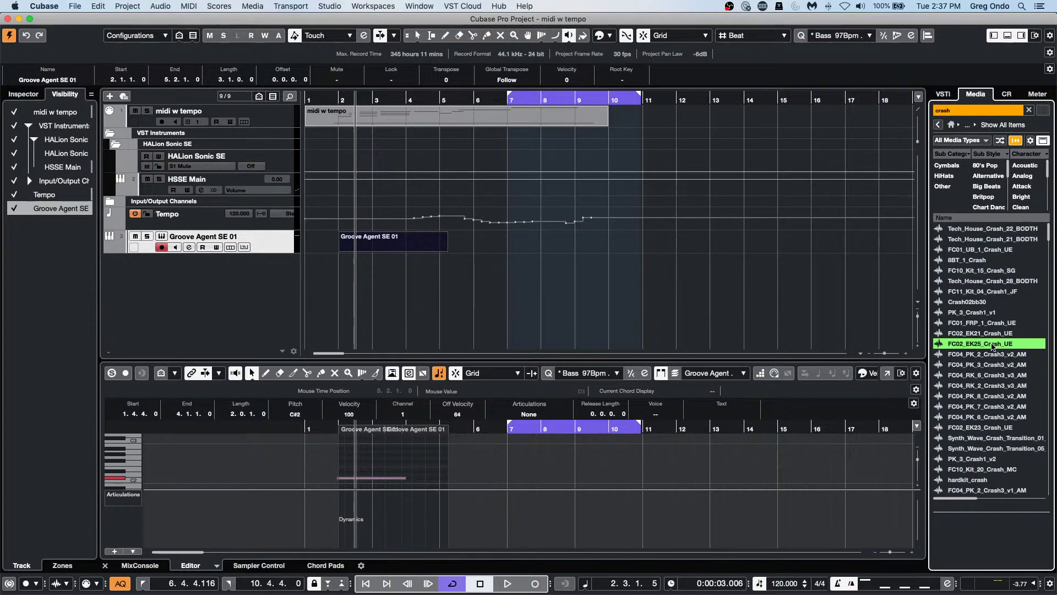
{"action": "left_click", "coordinate": [968, 378]}
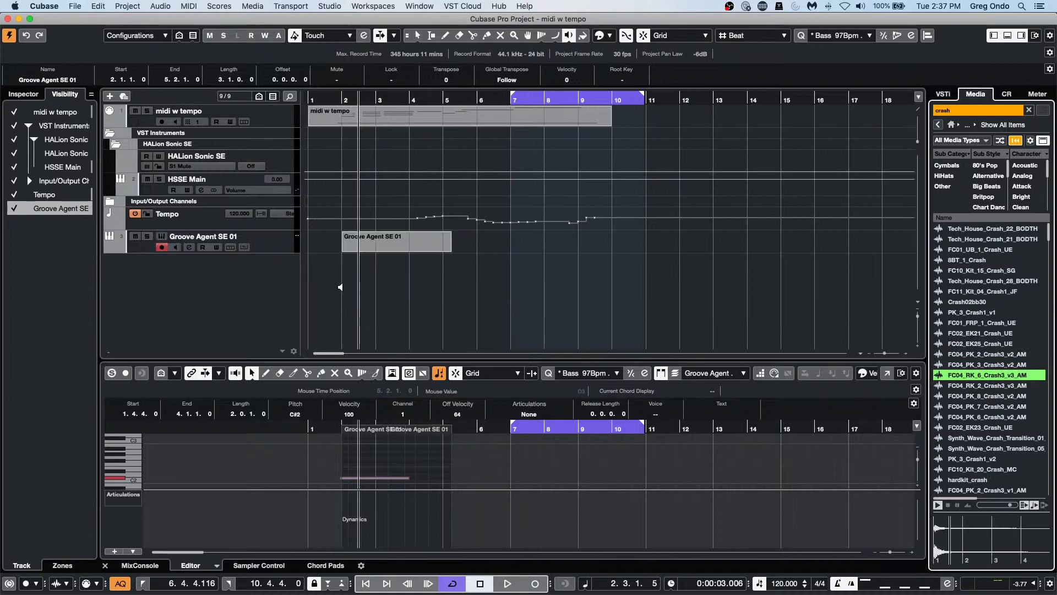
{"action": "left_click_drag", "start_coordinate": [341, 286], "coordinate": [352, 245]}
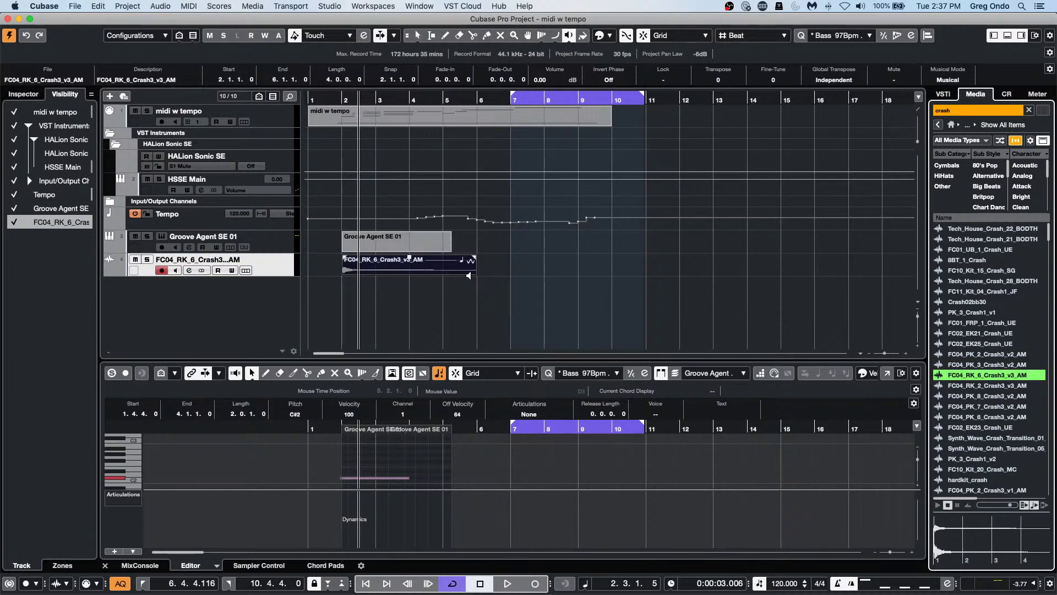
Step: Enlarge the crash audio track and shorten its event to end at about 2.4.4.119
{"action": "left_click_drag", "start_coordinate": [478, 274], "coordinate": [392, 269]}
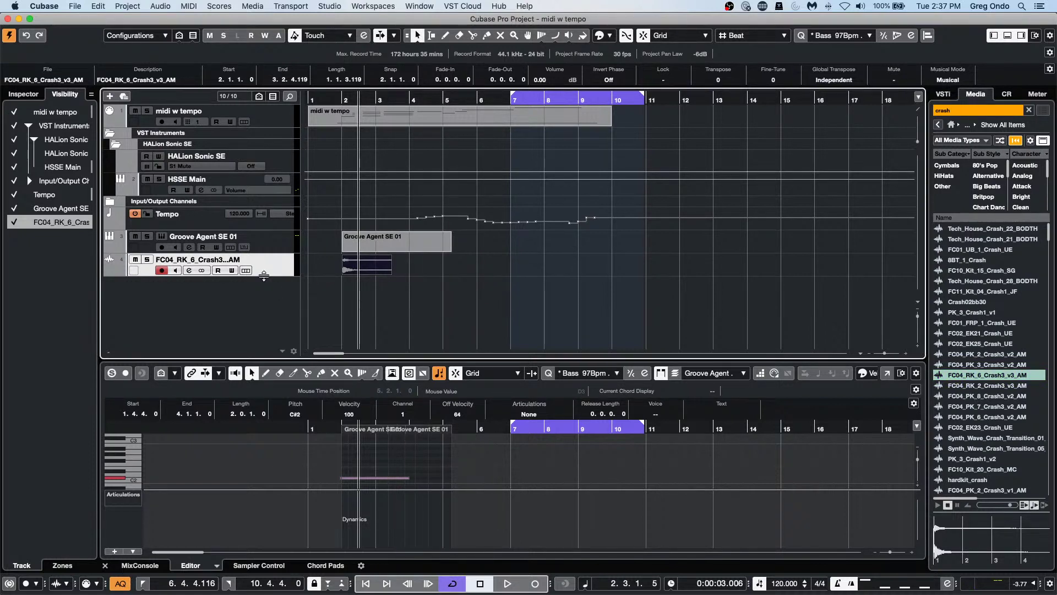
{"action": "left_click_drag", "start_coordinate": [264, 276], "coordinate": [263, 314]}
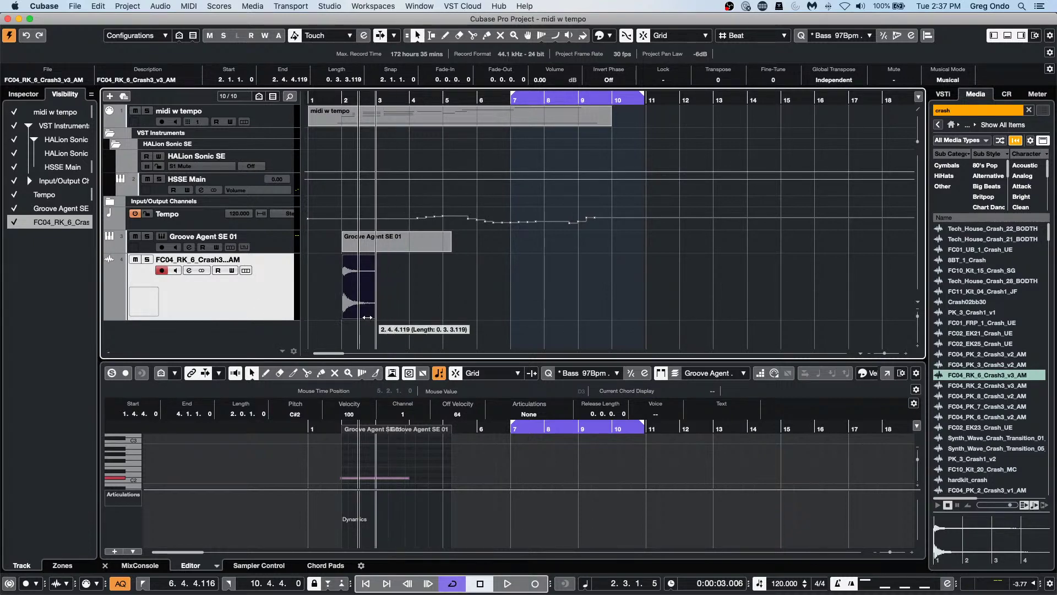
Step: Apply the Reverse process to the shortened crash event and solo its track
{"action": "left_click", "coordinate": [175, 7]}
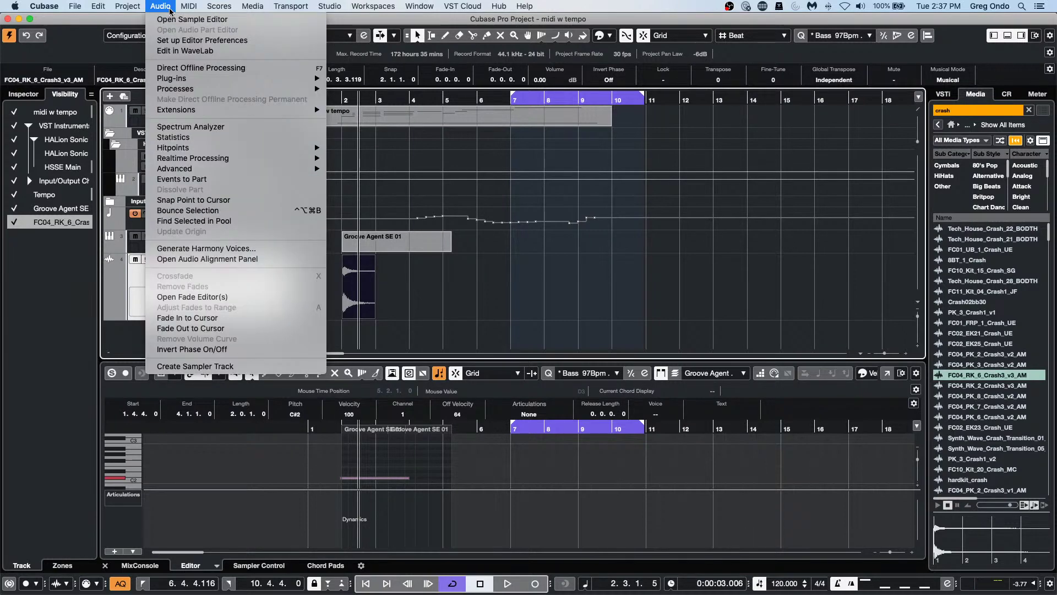
{"action": "mouse_move", "coordinate": [221, 90]}
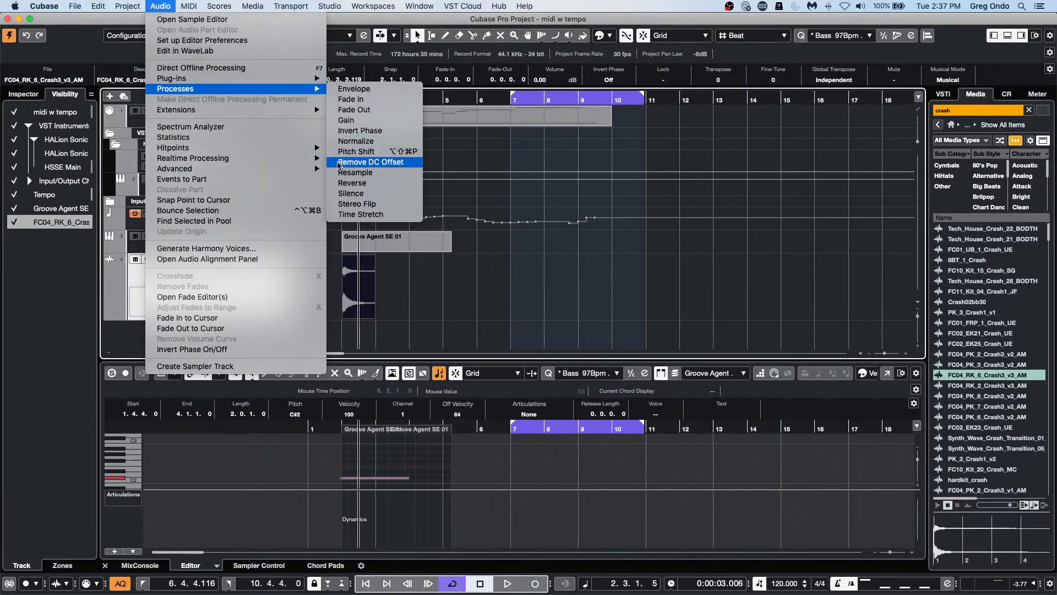
{"action": "left_click", "coordinate": [342, 183]}
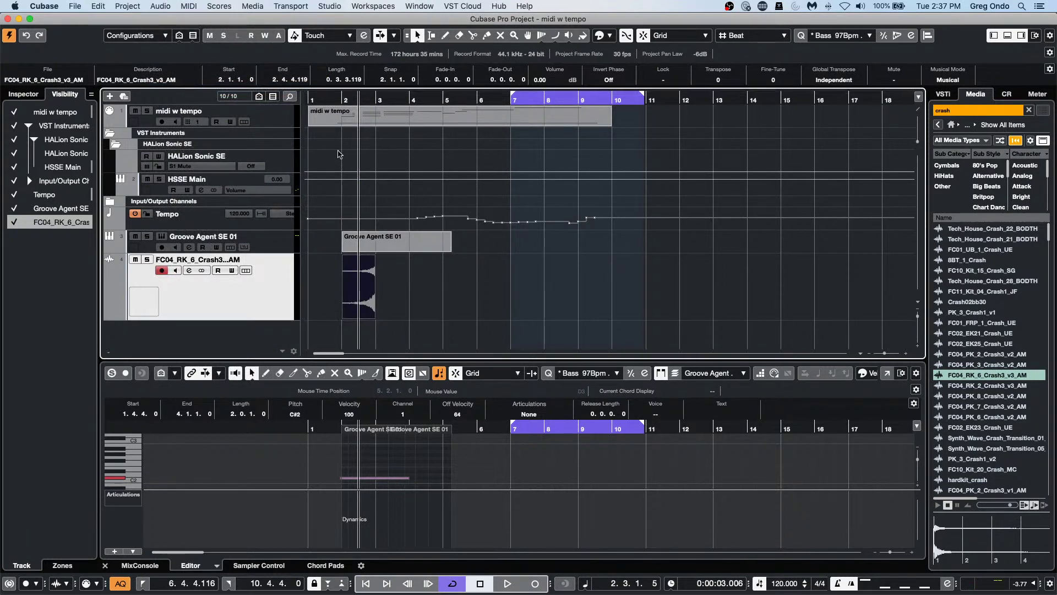
{"action": "left_click", "coordinate": [147, 259]}
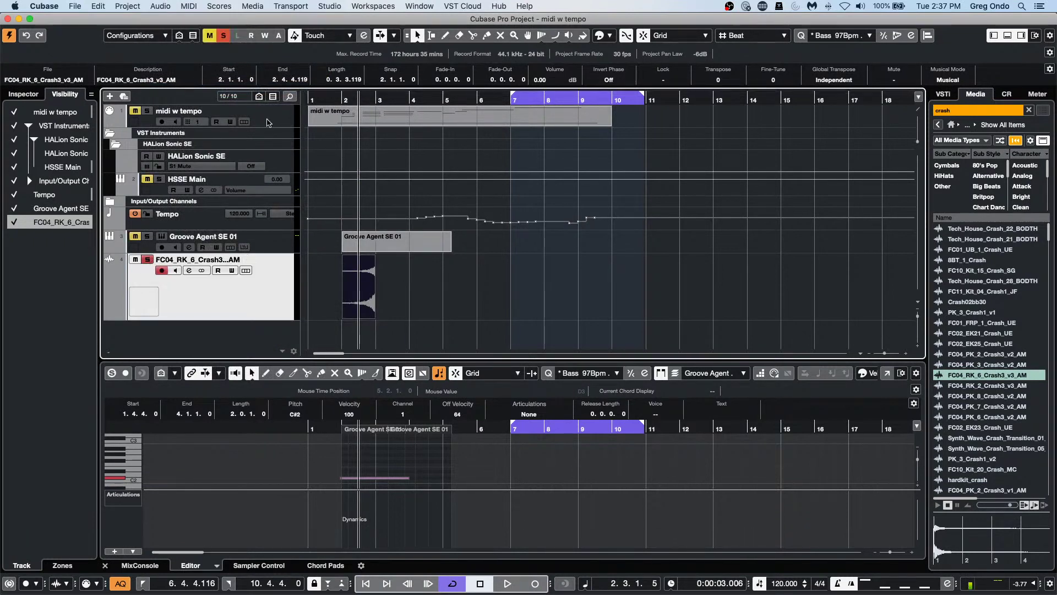
Step: Play the reversed crash event from just before bar 2, stop playback and solo the Groove Agent SE 01 track
{"action": "double_click", "coordinate": [334, 98]}
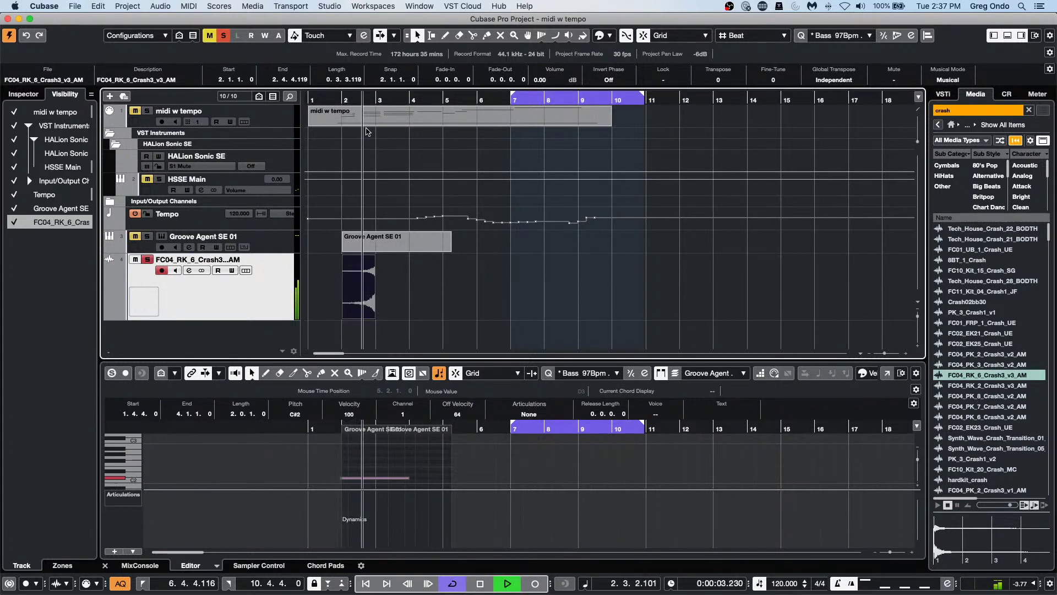
{"action": "key", "text": "space"}
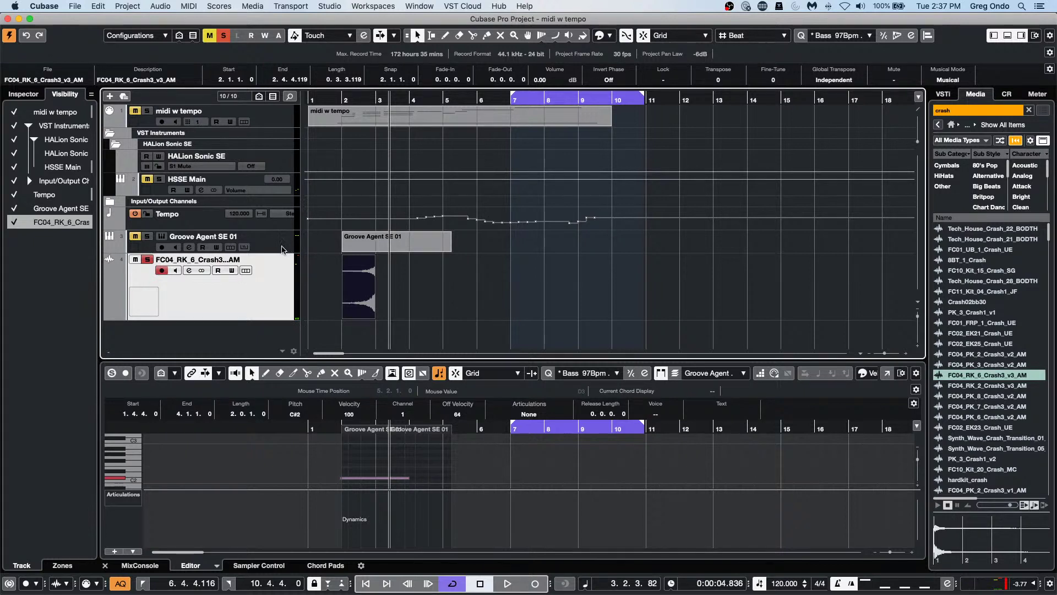
{"action": "left_click", "coordinate": [280, 245]}
{"action": "left_click", "coordinate": [147, 237]}
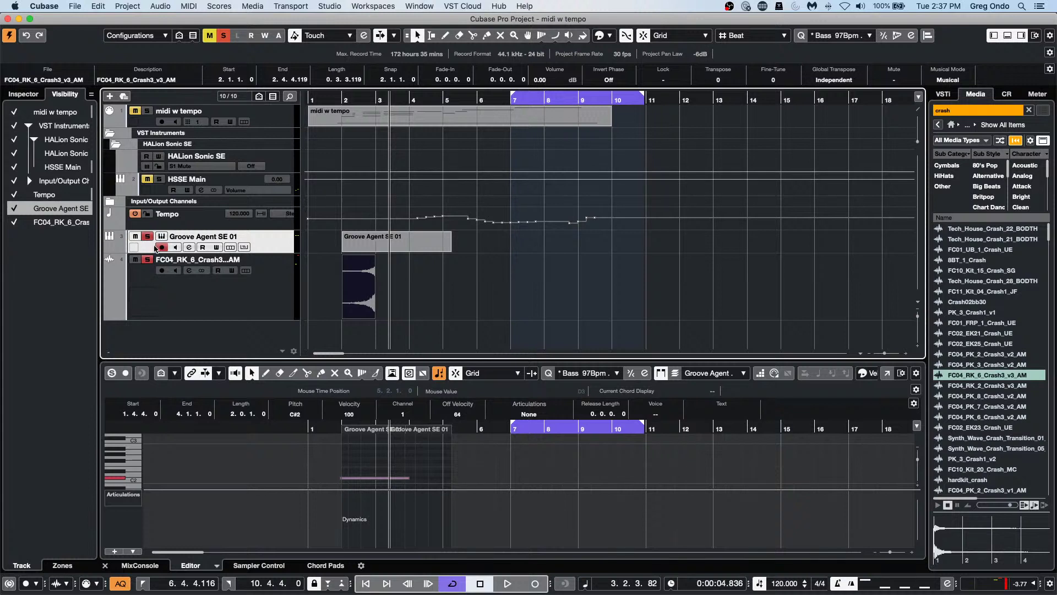
Step: Open the instrument window of the Groove Agent SE 01 track and switch to pad group 6
{"action": "left_click", "coordinate": [187, 221]}
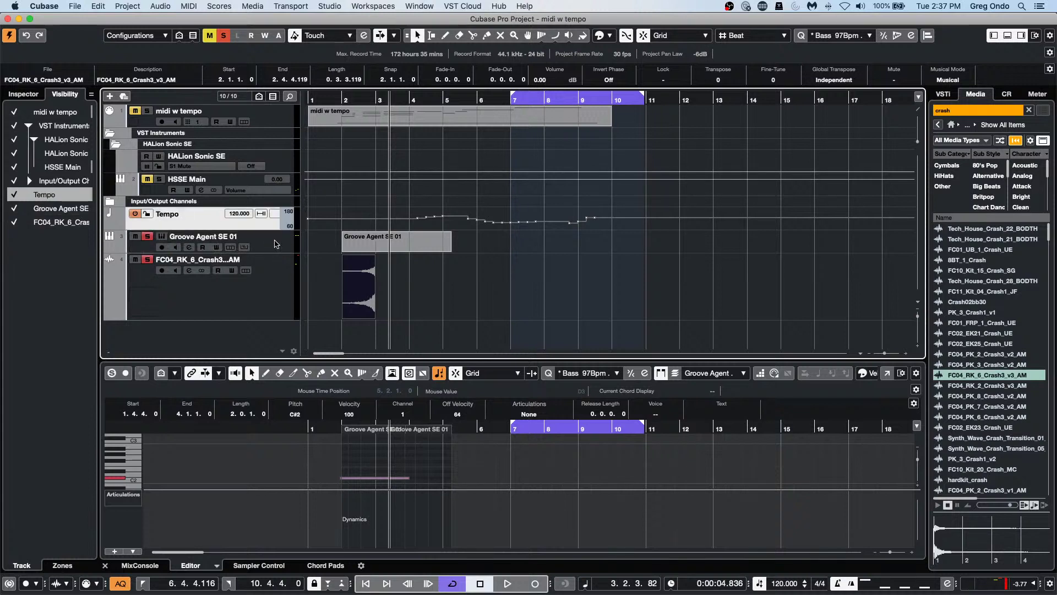
{"action": "left_click", "coordinate": [272, 243]}
{"action": "left_click", "coordinate": [23, 93]}
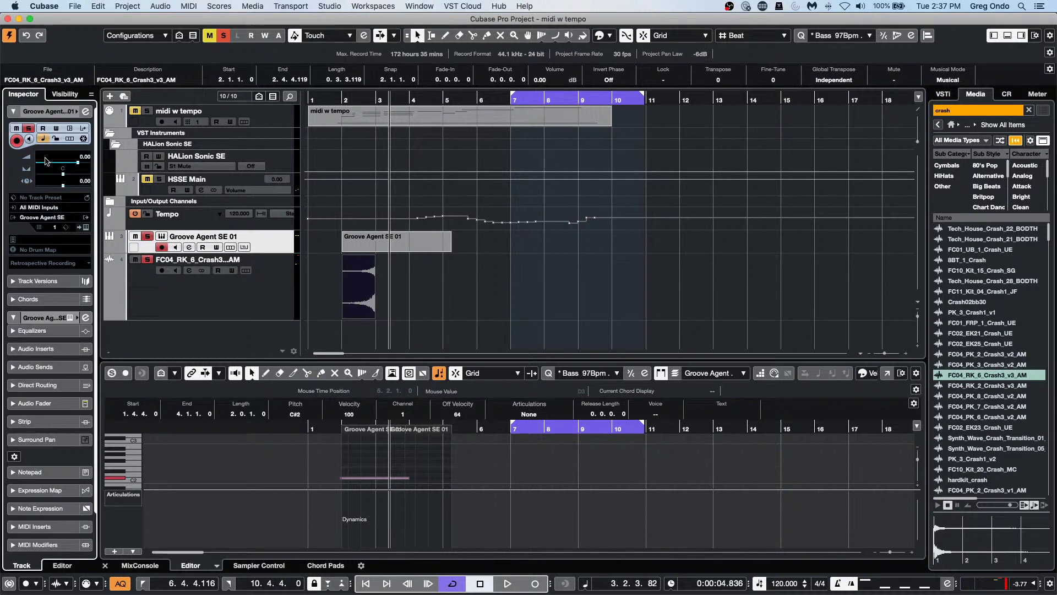
{"action": "left_click", "coordinate": [85, 226]}
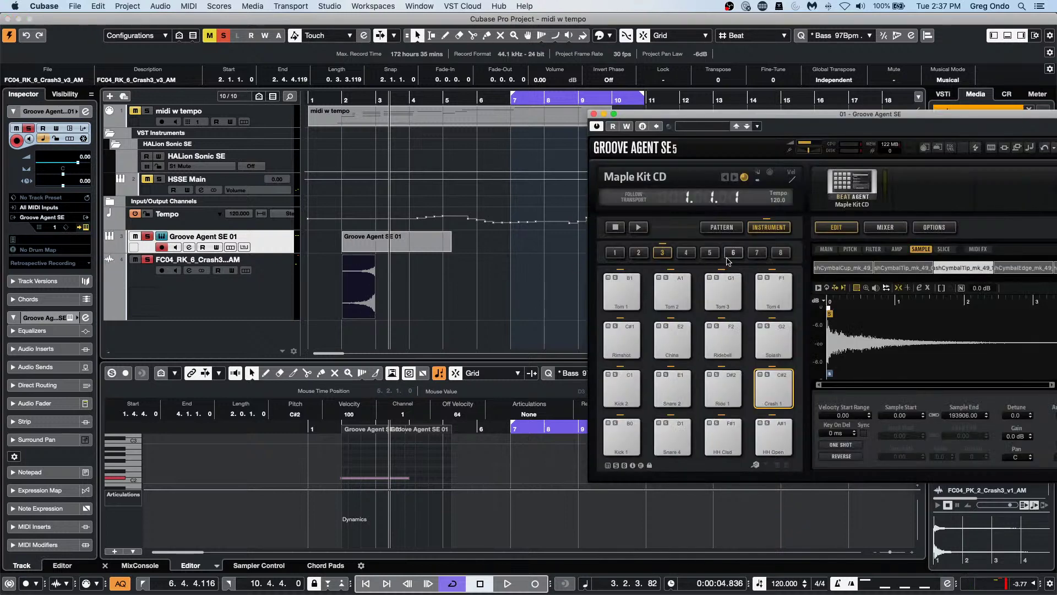
{"action": "left_click", "coordinate": [733, 253]}
Step: Load the reversed crash event onto the F5 pad, turn on Reverse for the sample and trigger the pad
{"action": "left_click_drag", "start_coordinate": [355, 291], "coordinate": [677, 383]}
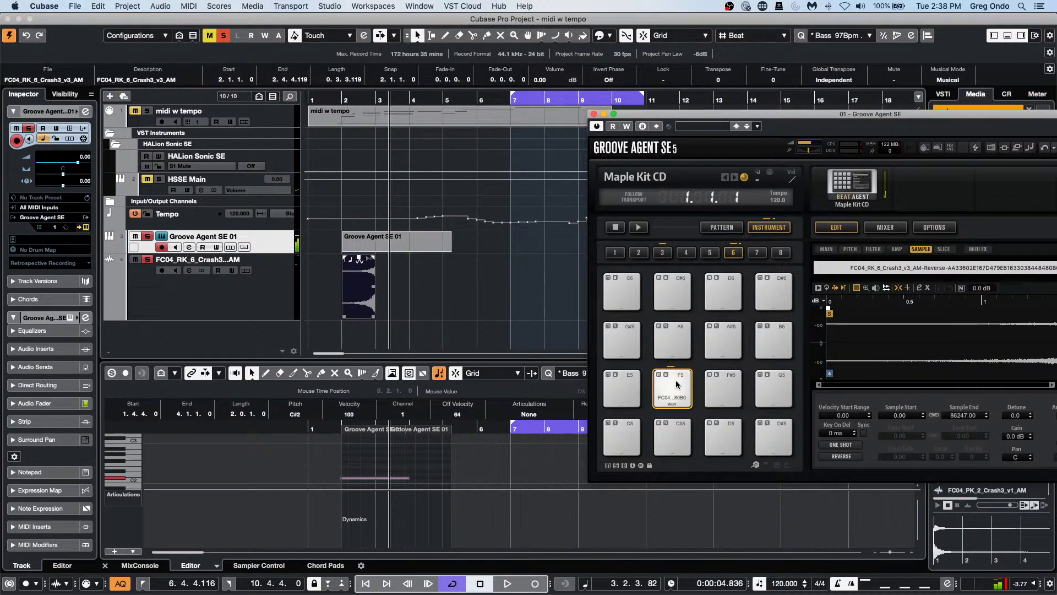
{"action": "left_click", "coordinate": [840, 456]}
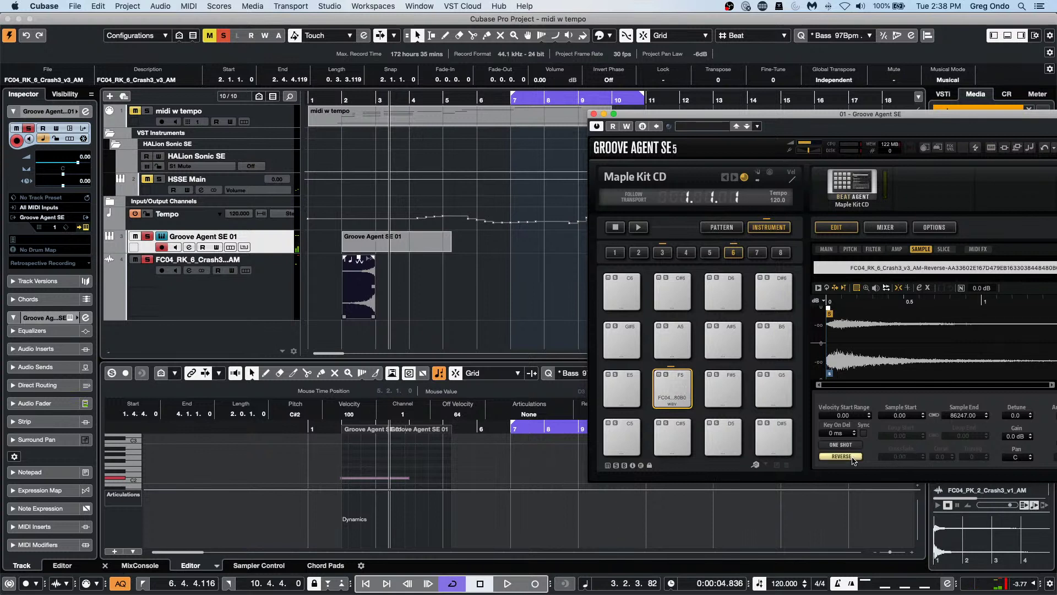
{"action": "left_click", "coordinate": [674, 385]}
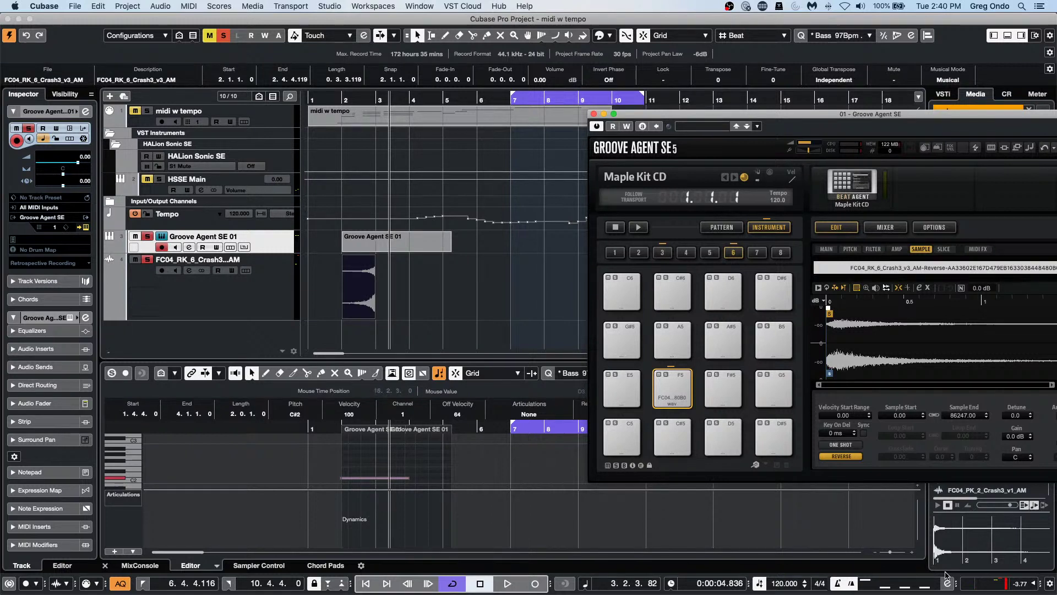
Step: Close the Groove Agent SE window and add one HALion Sonic SE instrument track routed to Stereo Out
{"action": "mouse_move", "coordinate": [798, 593]}
{"action": "left_click", "coordinate": [593, 113]}
{"action": "right_click", "coordinate": [263, 244]}
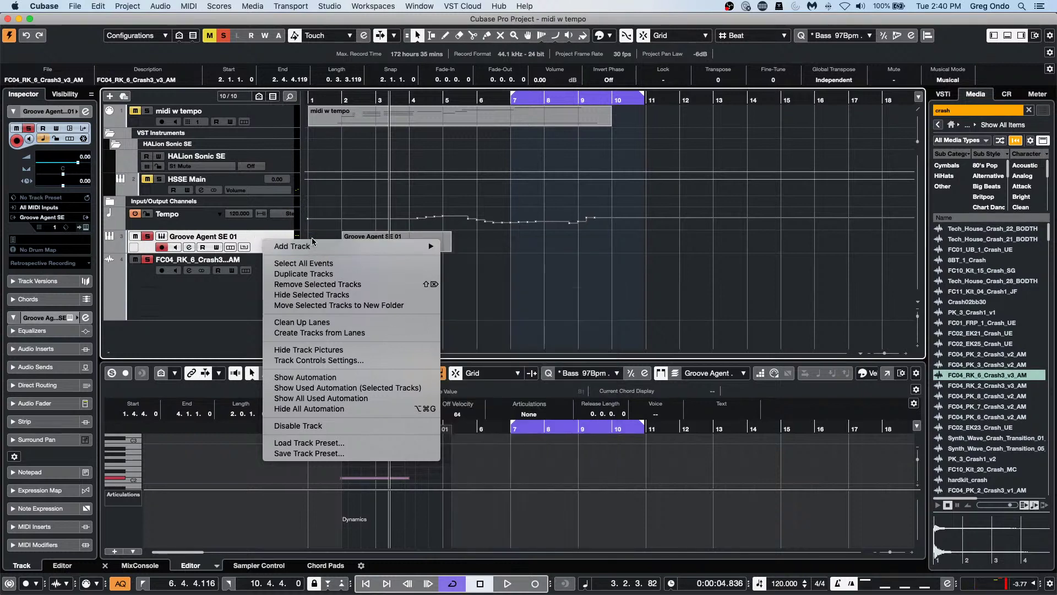
{"action": "mouse_move", "coordinate": [315, 246]}
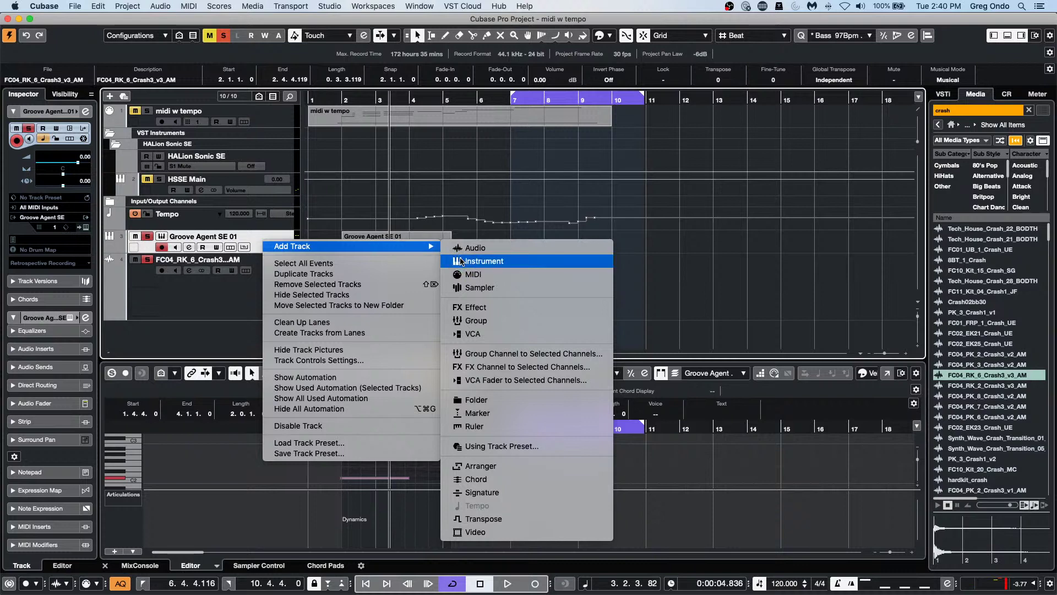
{"action": "left_click", "coordinate": [461, 261]}
{"action": "left_click", "coordinate": [678, 216]}
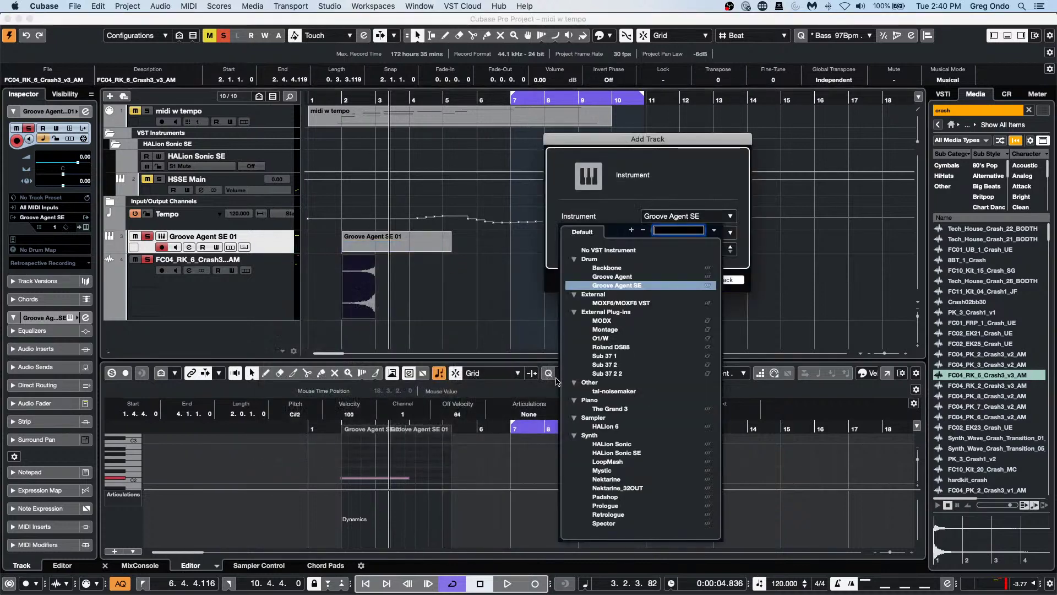
{"action": "left_click", "coordinate": [617, 452]}
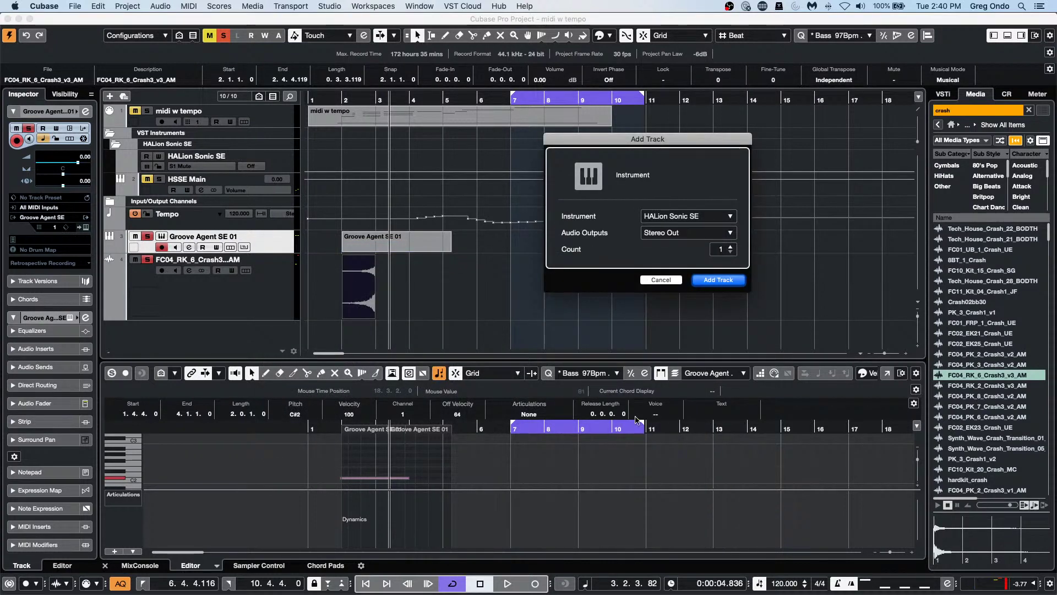
{"action": "left_click", "coordinate": [717, 281]}
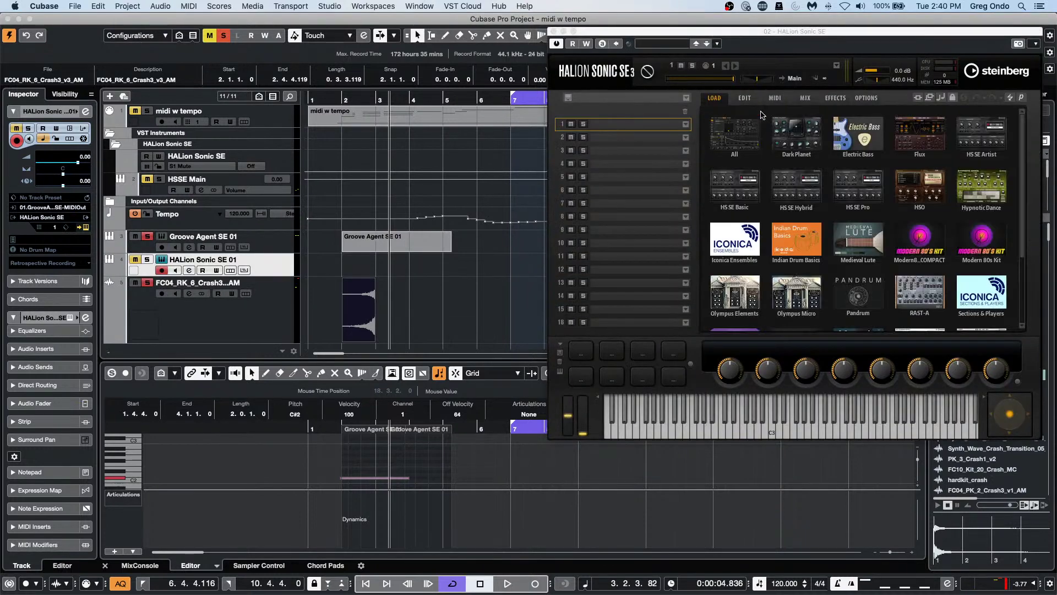
Step: Load the Medieval Lute program in HALion Sonic SE and unmute its track to play test notes
{"action": "left_click", "coordinate": [853, 253]}
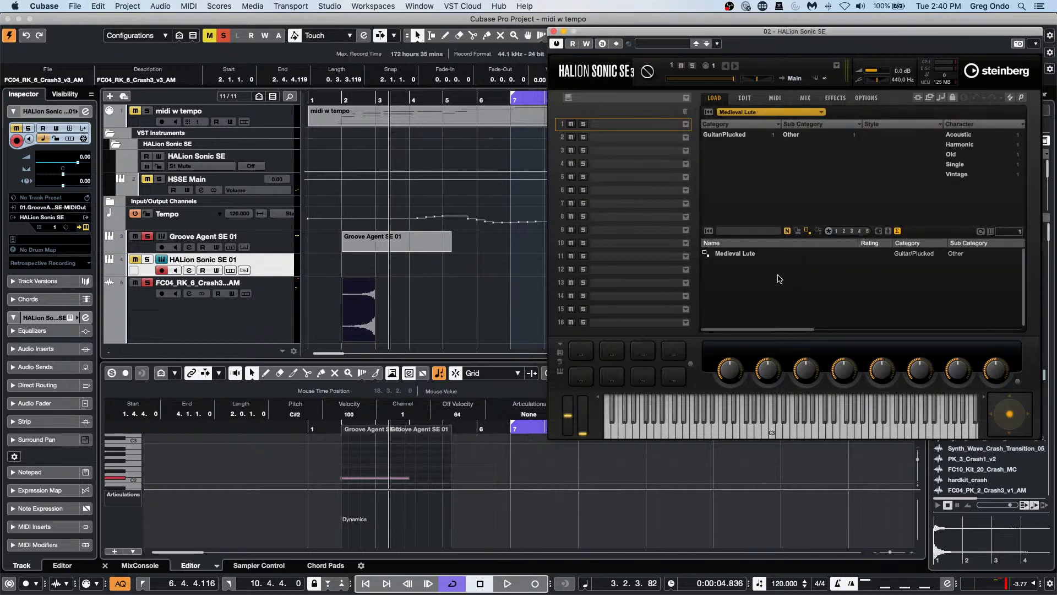
{"action": "double_click", "coordinate": [750, 255]}
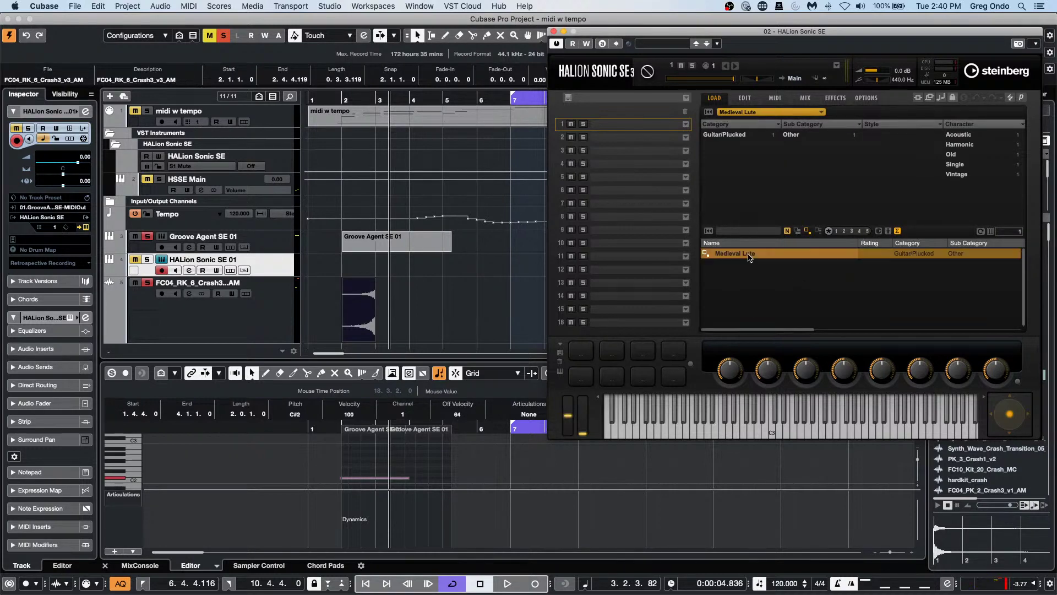
{"action": "left_click", "coordinate": [777, 442]}
{"action": "left_click", "coordinate": [763, 433]}
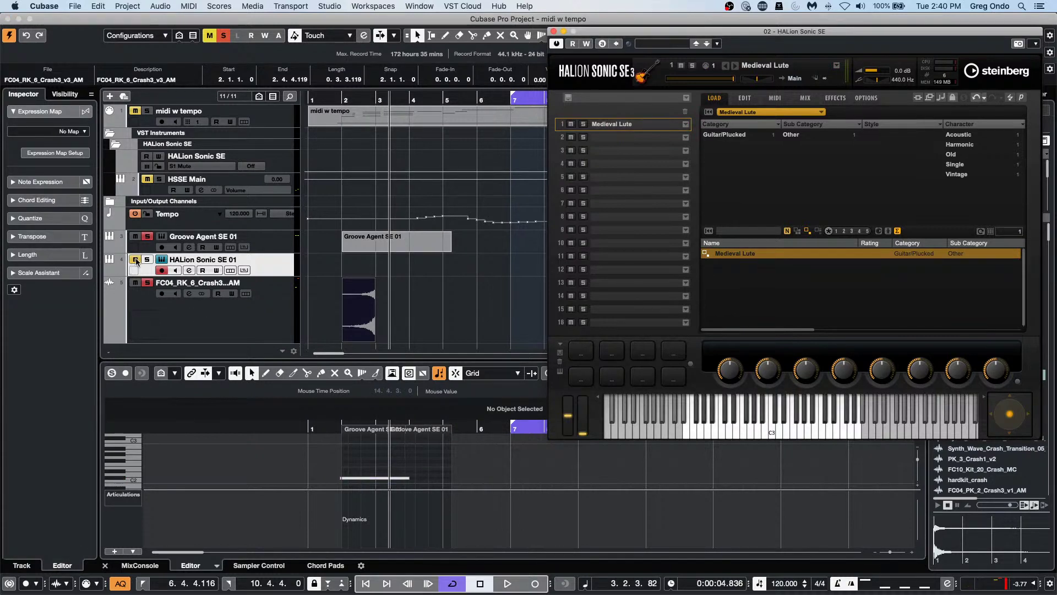
{"action": "left_click", "coordinate": [136, 261]}
{"action": "left_click", "coordinate": [784, 435]}
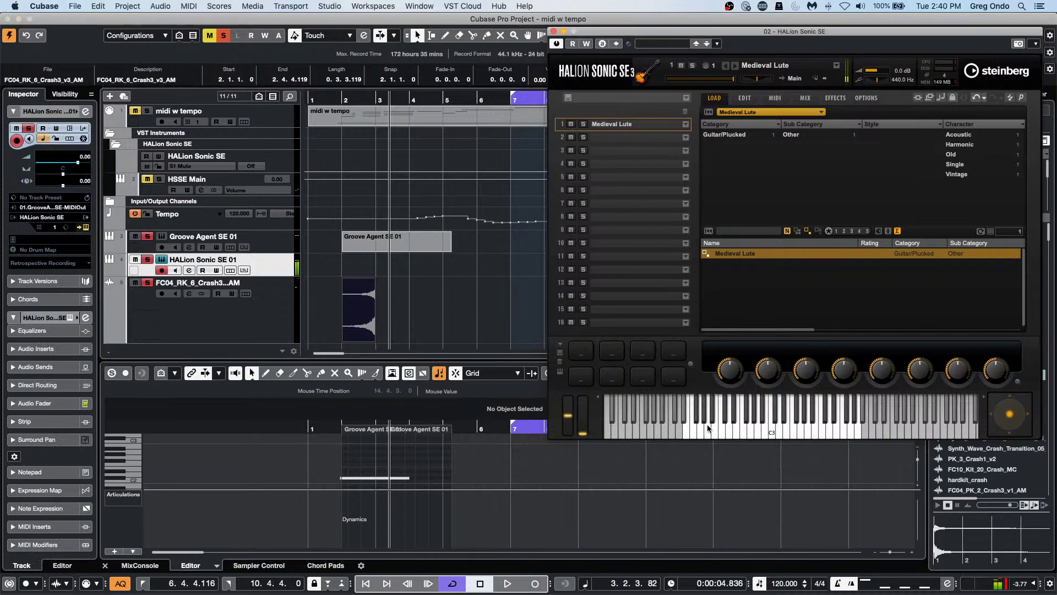
Step: Filter all instrument sets by Organ and Electric and load the Vintage Dance Organ program
{"action": "left_click", "coordinate": [771, 113]}
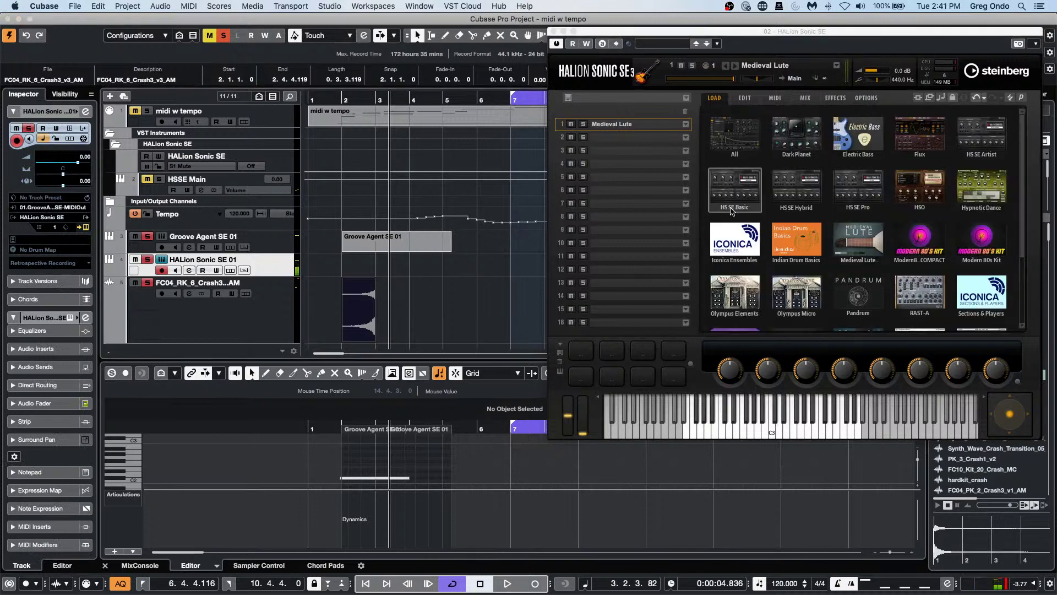
{"action": "left_click", "coordinate": [749, 141]}
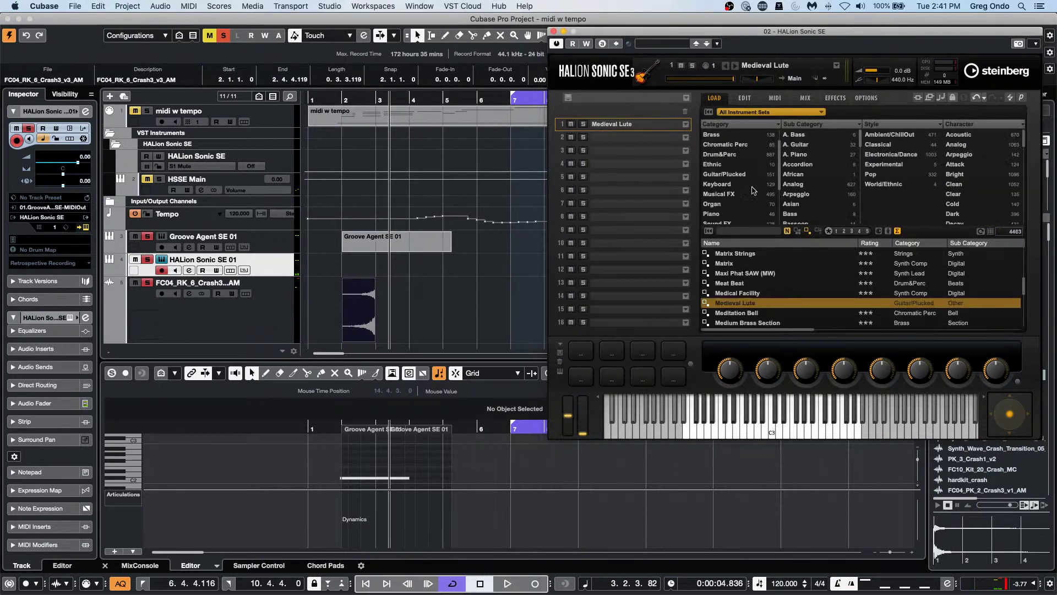
{"action": "left_click", "coordinate": [716, 205]}
{"action": "left_click", "coordinate": [799, 137]}
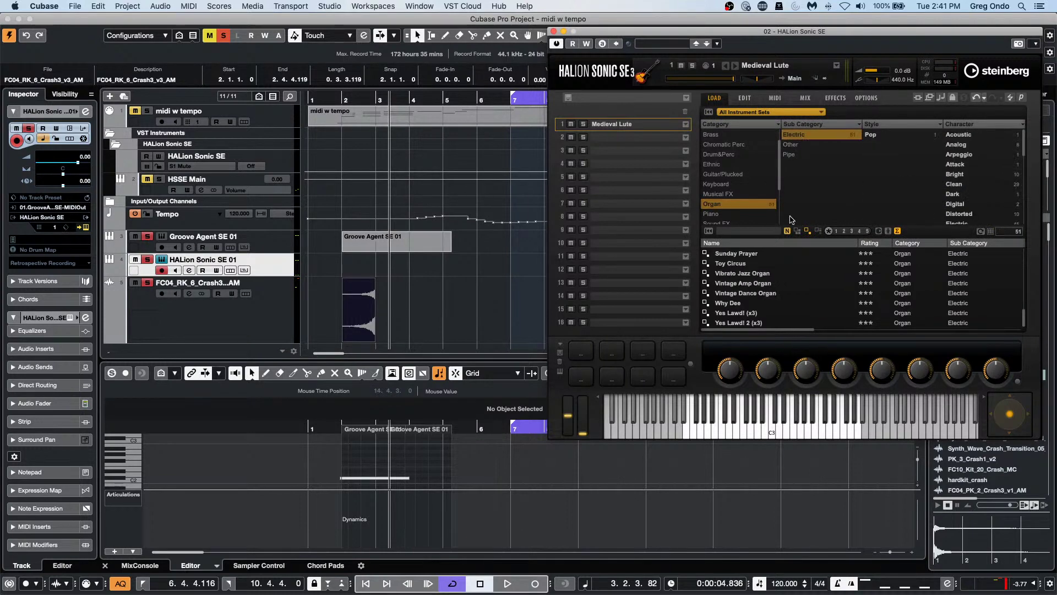
{"action": "double_click", "coordinate": [740, 296]}
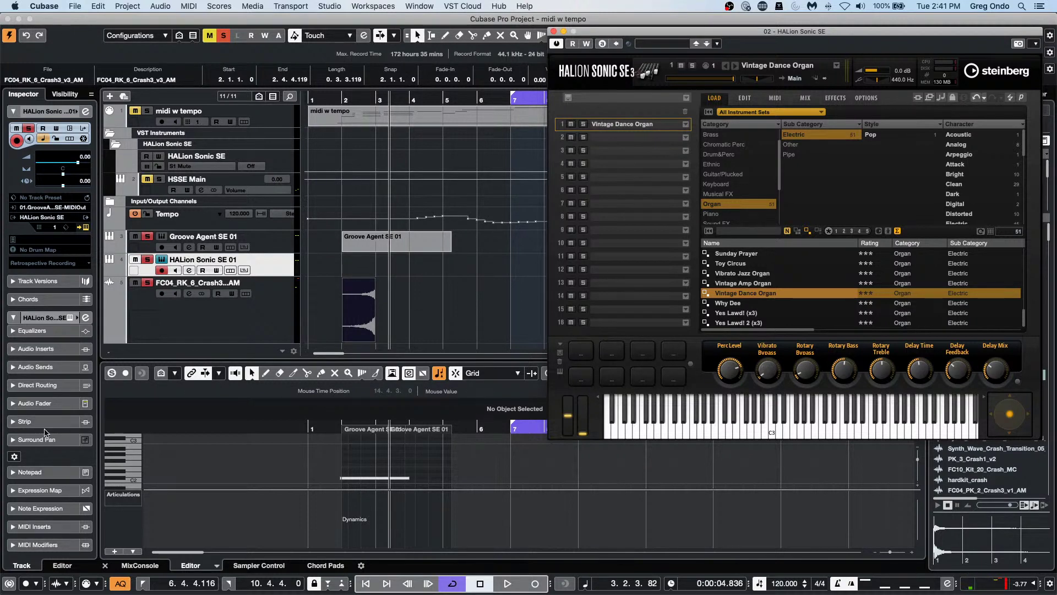
Step: Show the HALion Sonic SE track's Quick Controls and set Perc Level to 47.2
{"action": "scroll", "coordinate": [46, 424], "scroll_direction": "down", "scroll_amount": 3}
{"action": "left_click", "coordinate": [41, 533]}
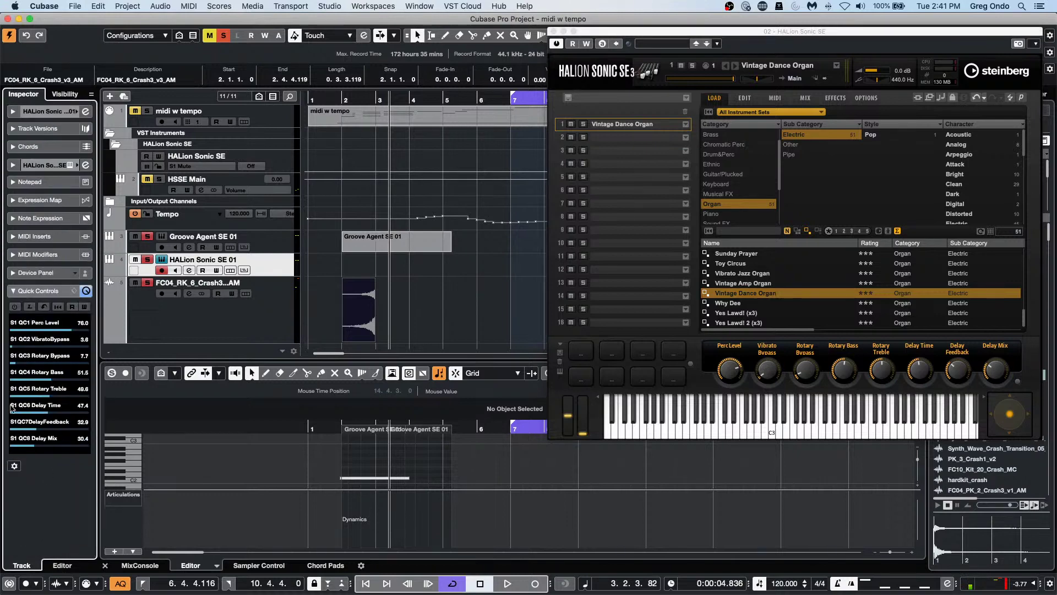
{"action": "left_click_drag", "start_coordinate": [33, 336], "coordinate": [47, 334]}
Step: Examine the editing parameters of the organ program's L1 and L2 layers, including the automation options for Level and Octave
{"action": "left_click", "coordinate": [745, 99]}
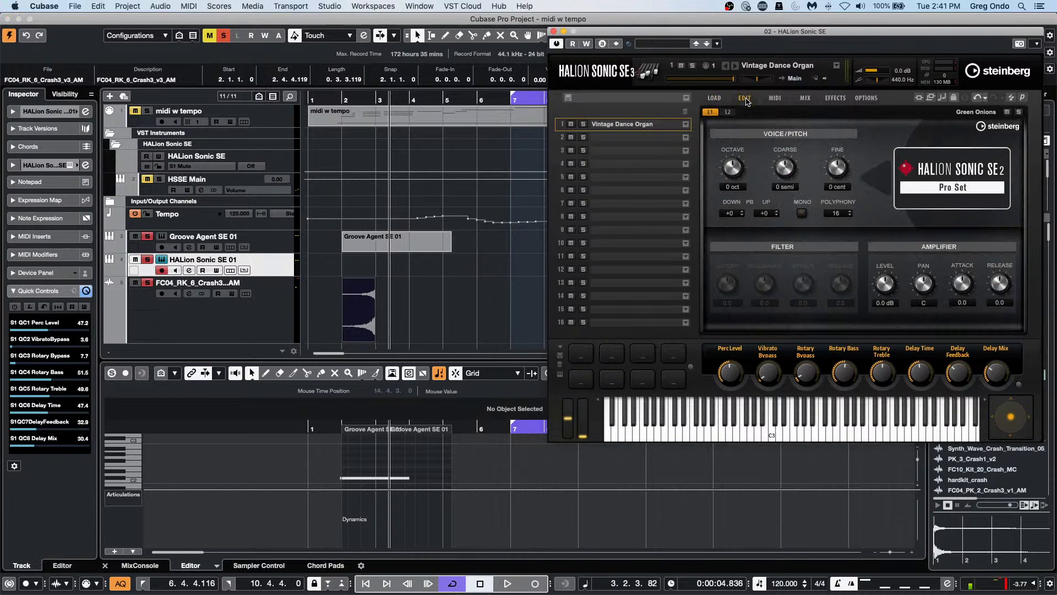
{"action": "right_click", "coordinate": [890, 283]}
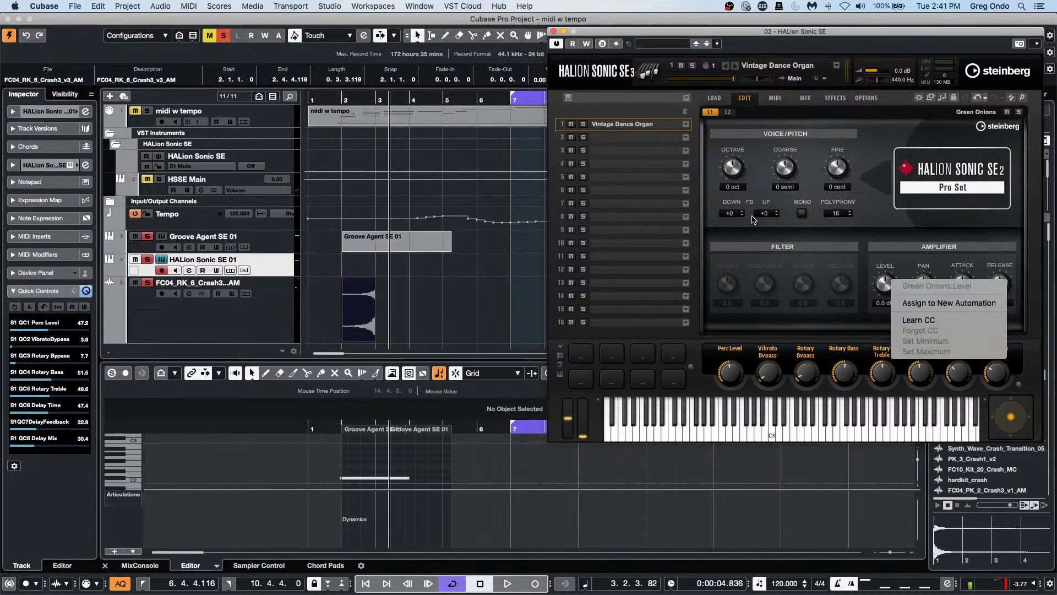
{"action": "left_click", "coordinate": [734, 172]}
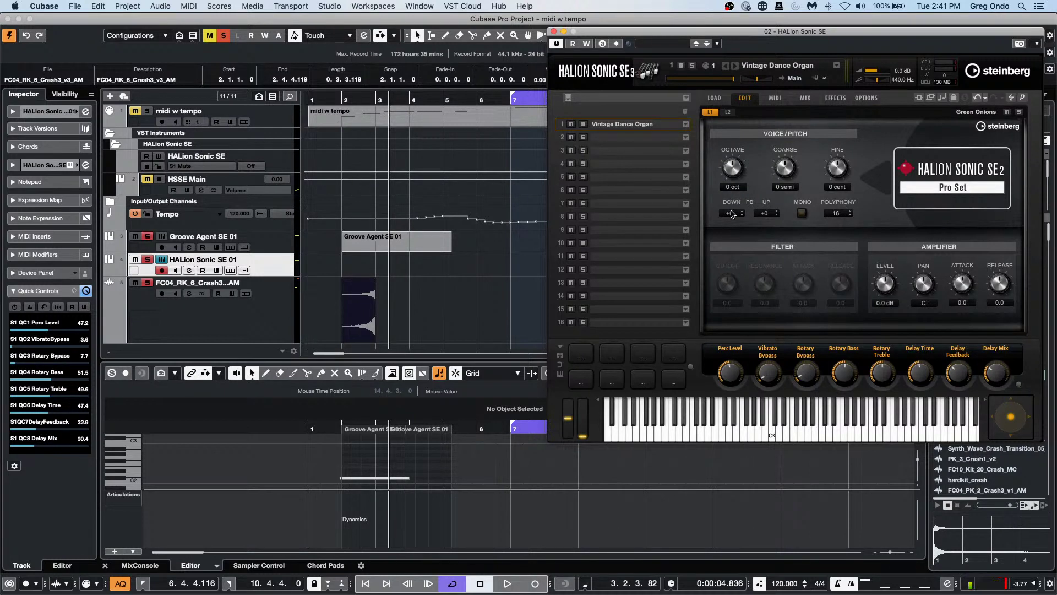
{"action": "scroll", "coordinate": [733, 214], "scroll_direction": "up", "scroll_amount": 8}
{"action": "right_click", "coordinate": [730, 168]}
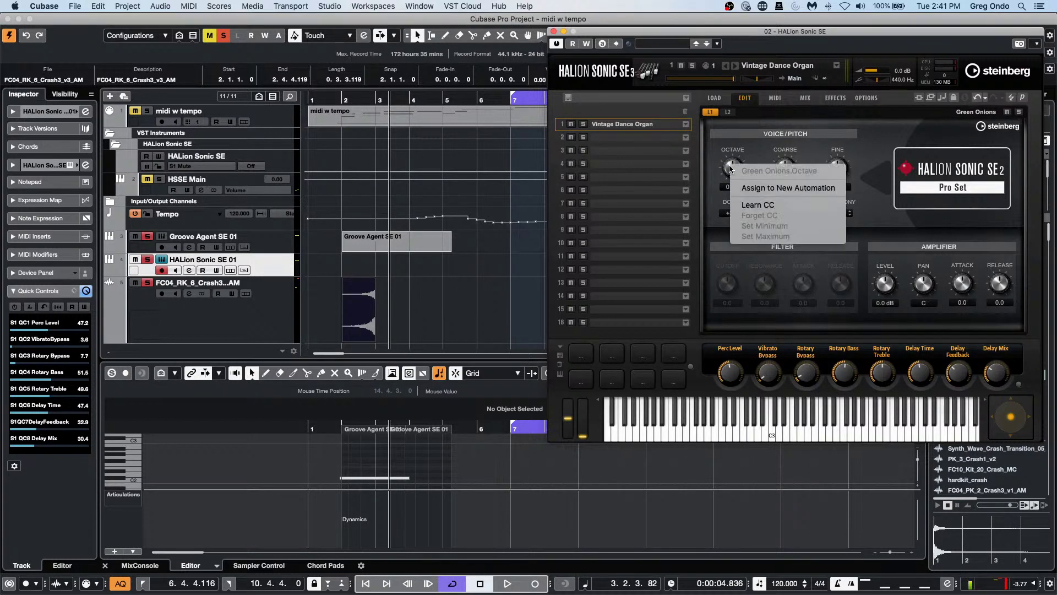
{"action": "left_click", "coordinate": [772, 152]}
{"action": "left_click", "coordinate": [727, 111]}
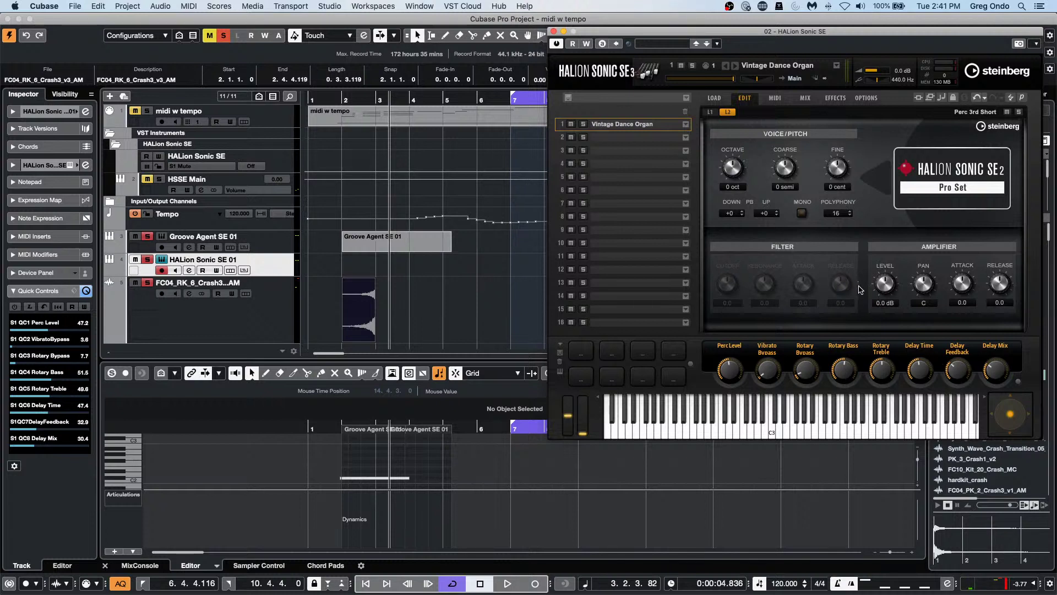
Step: Switch the program browser to the SIMPLE instrument set and clear the Organ category filter
{"action": "left_click", "coordinate": [715, 100]}
{"action": "left_click", "coordinate": [747, 113]}
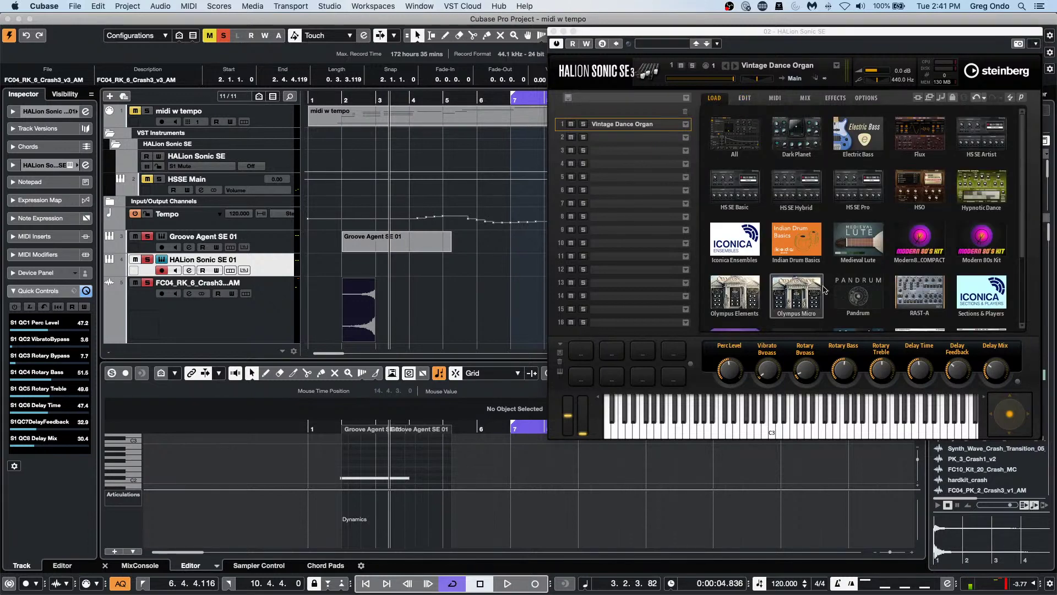
{"action": "scroll", "coordinate": [922, 228], "scroll_direction": "down", "scroll_amount": 3}
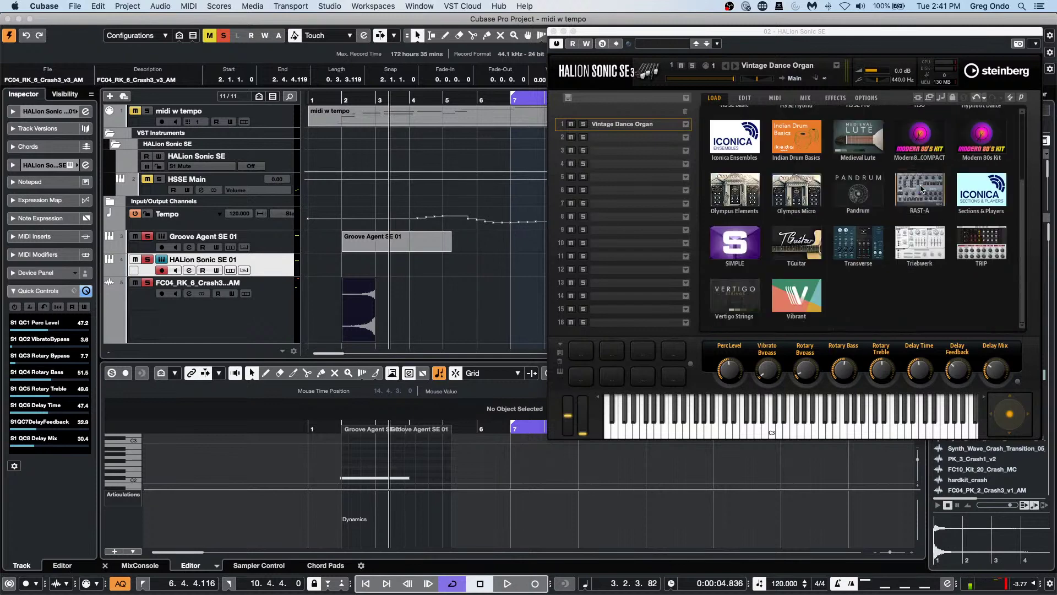
{"action": "left_click", "coordinate": [739, 238]}
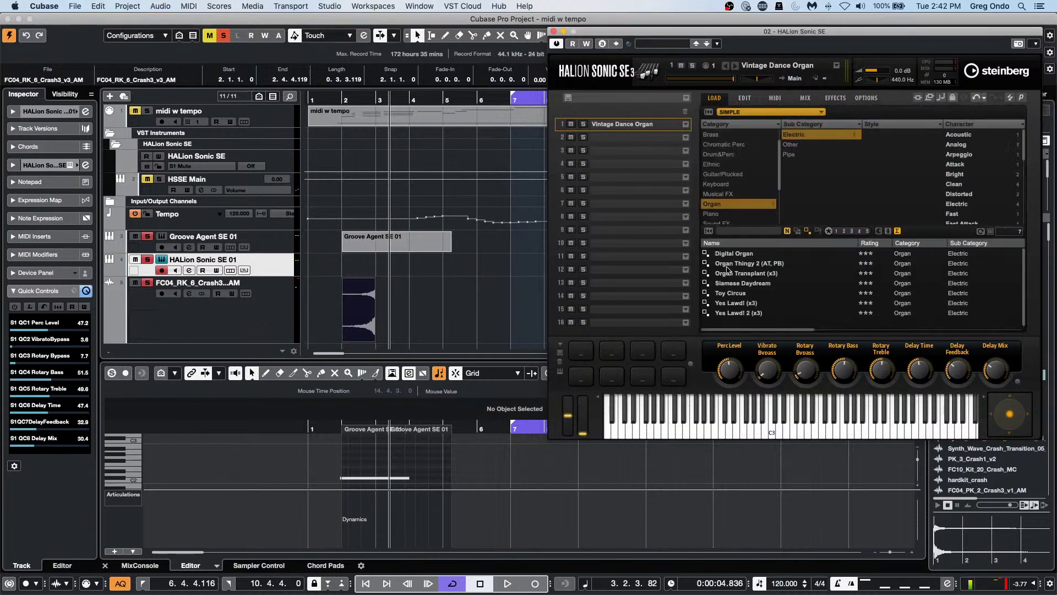
{"action": "left_click", "coordinate": [746, 205]}
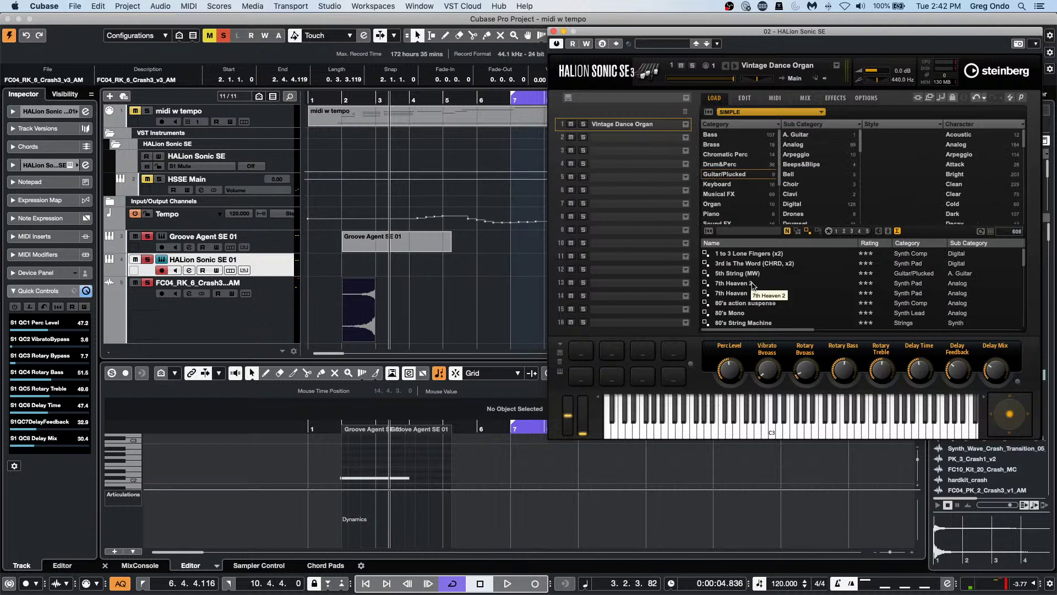
Step: Load the 7th Heaven 2 program and replace it with 80's action suspense
{"action": "left_click", "coordinate": [749, 284]}
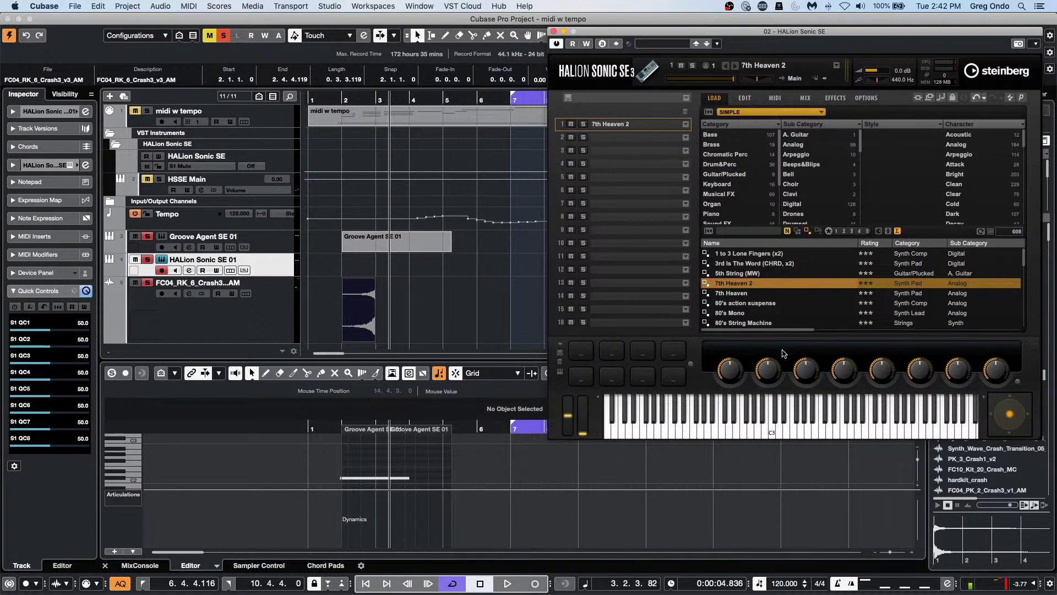
{"action": "left_click", "coordinate": [735, 305]}
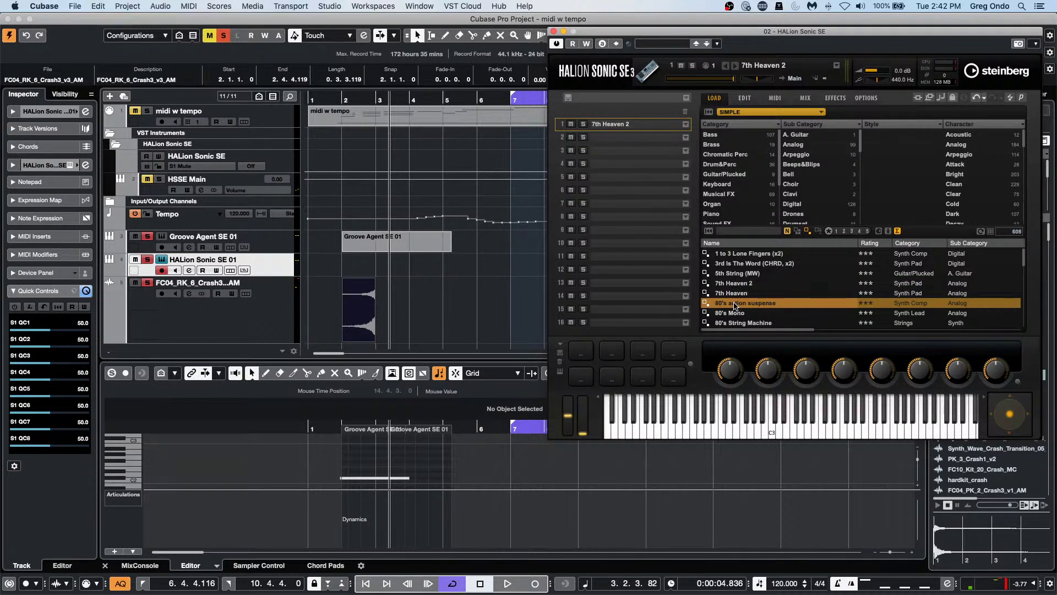
{"action": "double_click", "coordinate": [735, 304]}
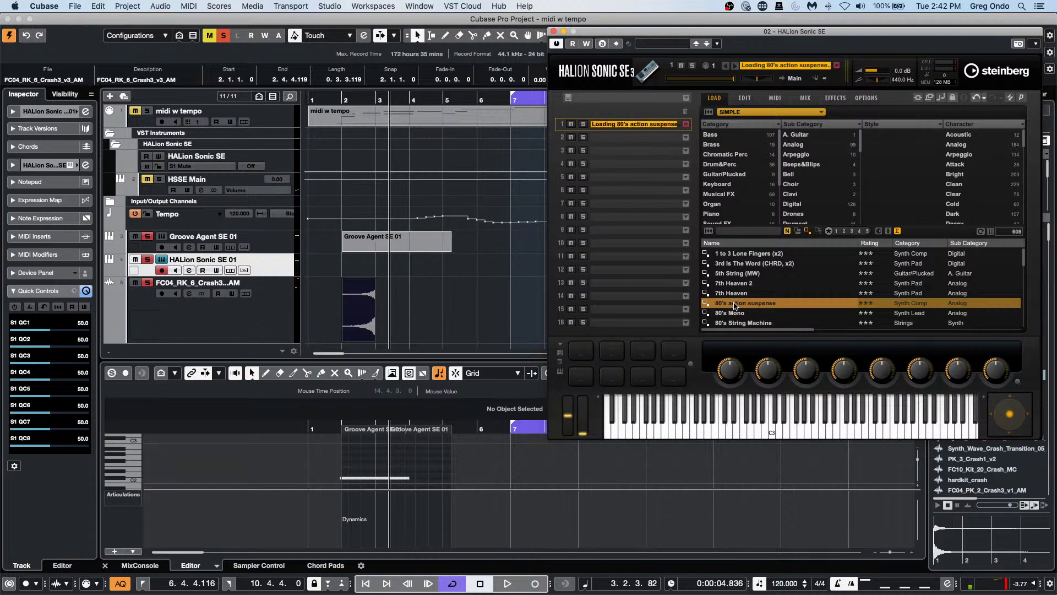
Step: Examine the 80's action suspense program's oscillator editing page, including the Osc1 Pitch automation options, and close the HALion Sonic SE window
{"action": "left_click", "coordinate": [744, 97]}
{"action": "left_click", "coordinate": [892, 474]}
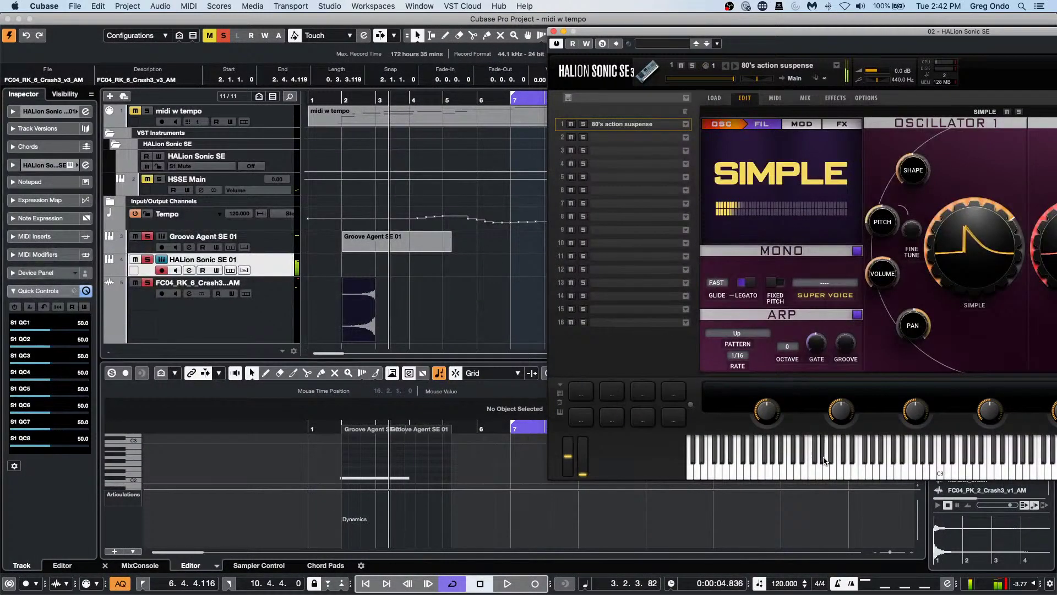
{"action": "left_click", "coordinate": [986, 470]}
{"action": "right_click", "coordinate": [878, 219]}
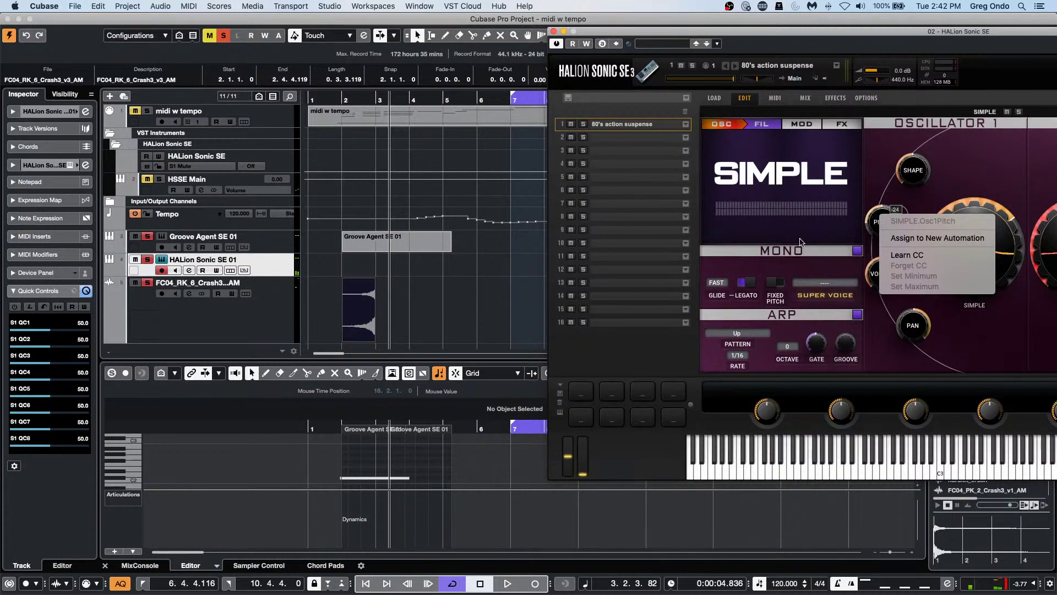
{"action": "left_click", "coordinate": [778, 266]}
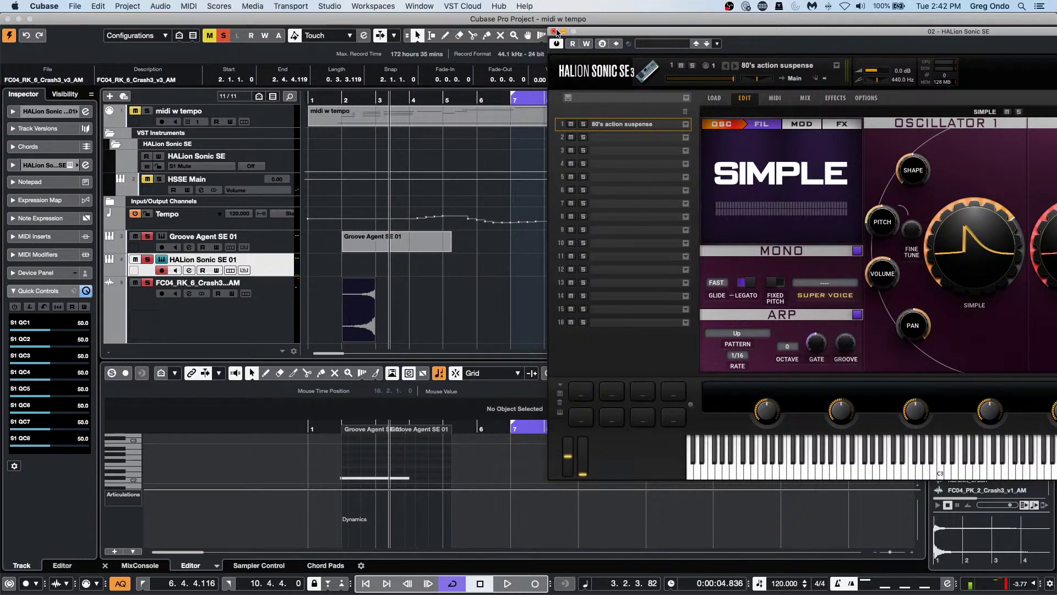
{"action": "left_click", "coordinate": [554, 31]}
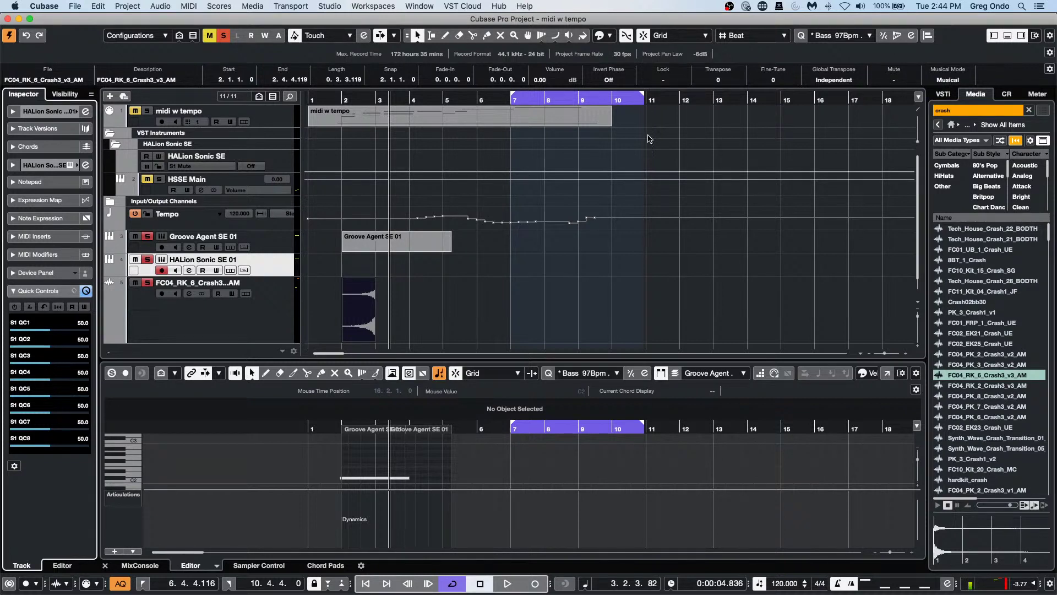
Step: Select the FC04_RK_6_Crash3 audio track below the HALion Sonic SE 01 track
{"action": "left_click", "coordinate": [432, 251]}
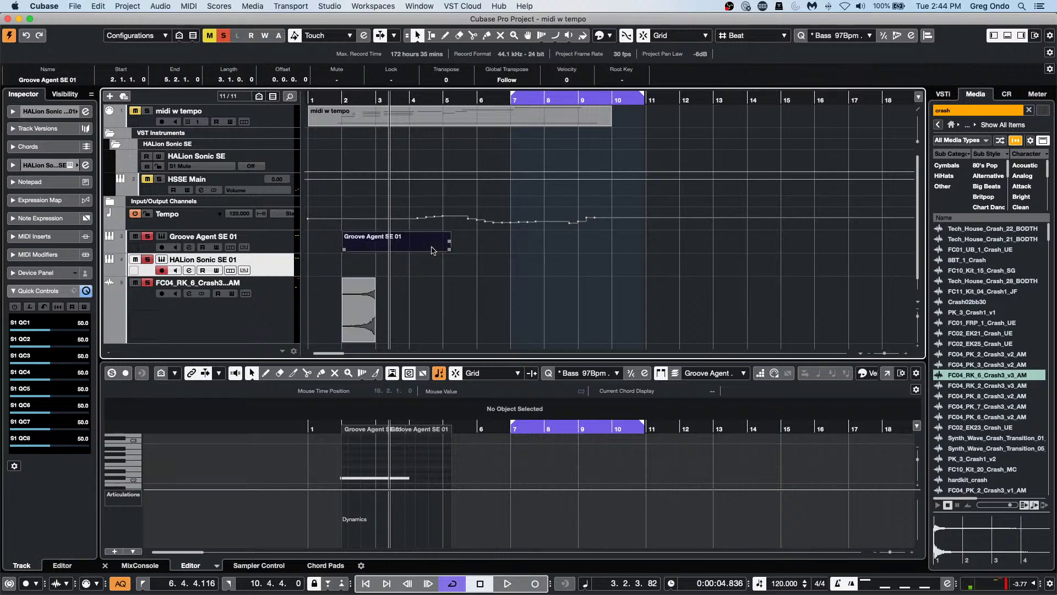
{"action": "left_click", "coordinate": [273, 244]}
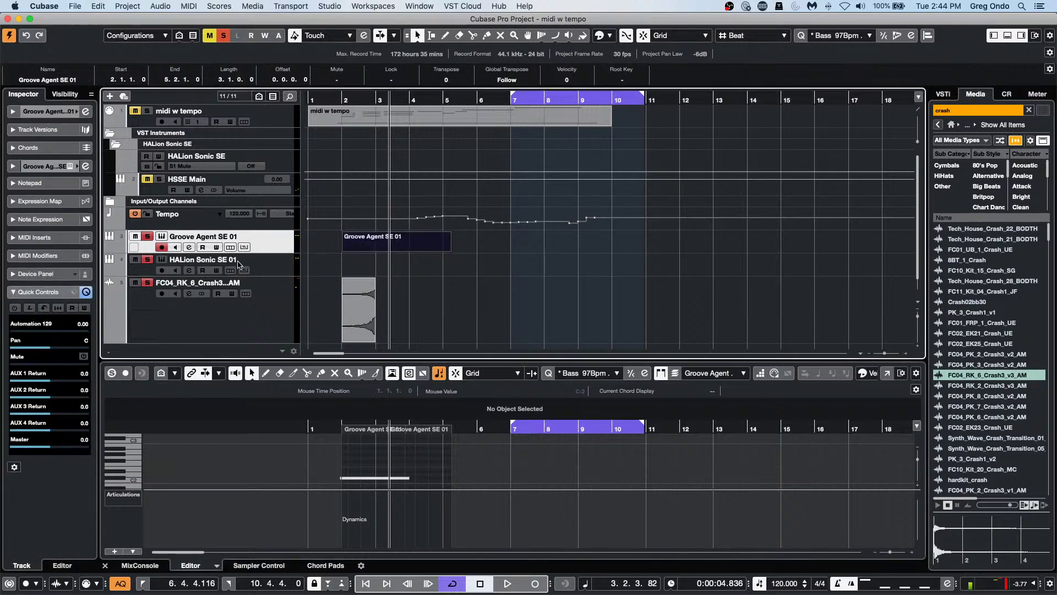
{"action": "left_click", "coordinate": [268, 263]}
{"action": "right_click", "coordinate": [270, 320]}
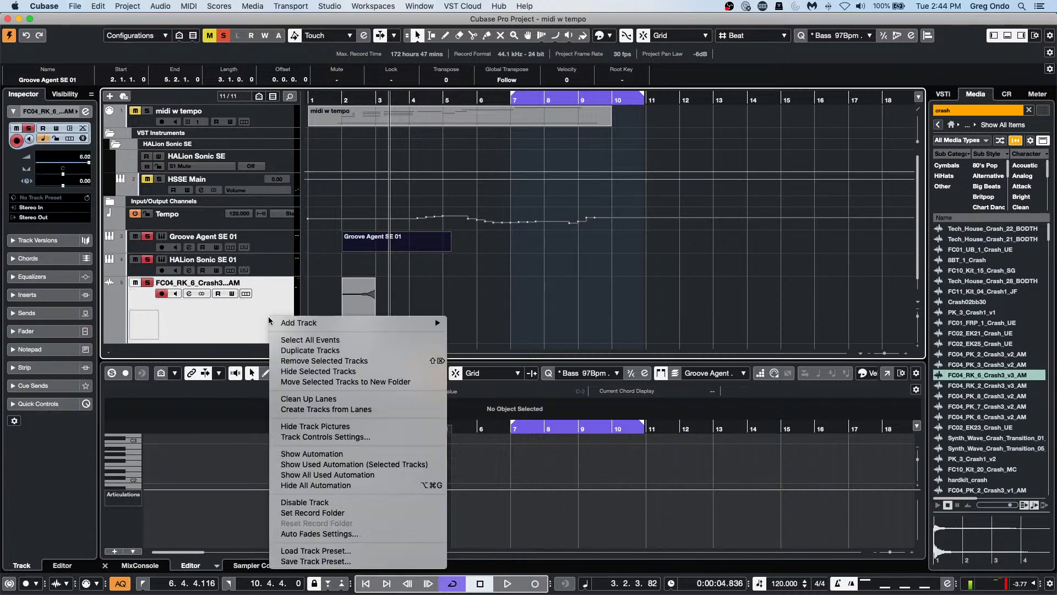
{"action": "left_click", "coordinate": [237, 322]}
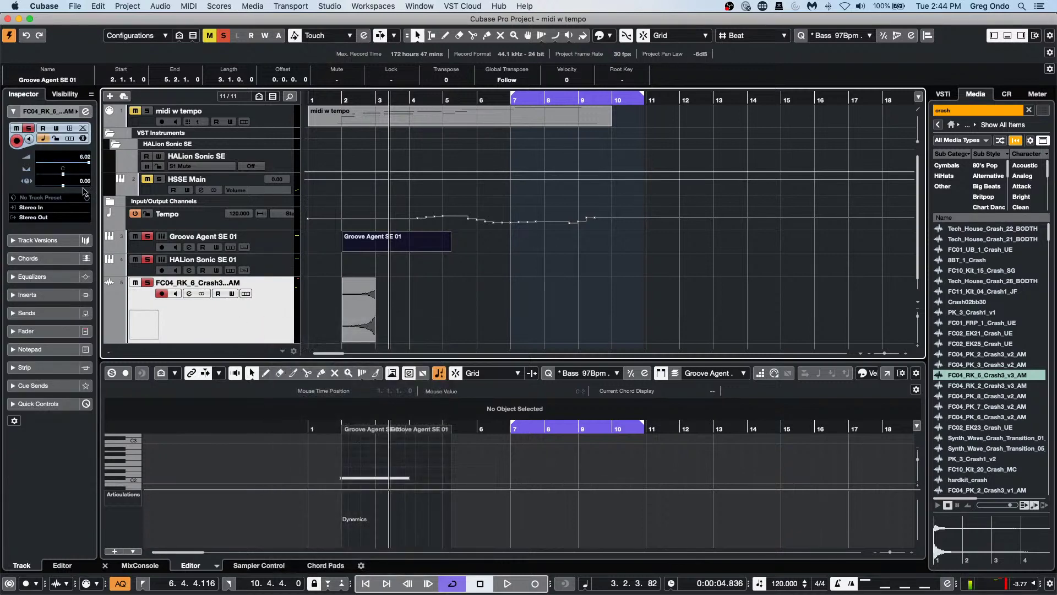
Step: Insert the Frequency equalizer on the crash track, boosting band 5 by 10.1 dB, cutting band 4 by 13.8 dB and raising band 3 by 2.1 dB
{"action": "left_click", "coordinate": [27, 294]}
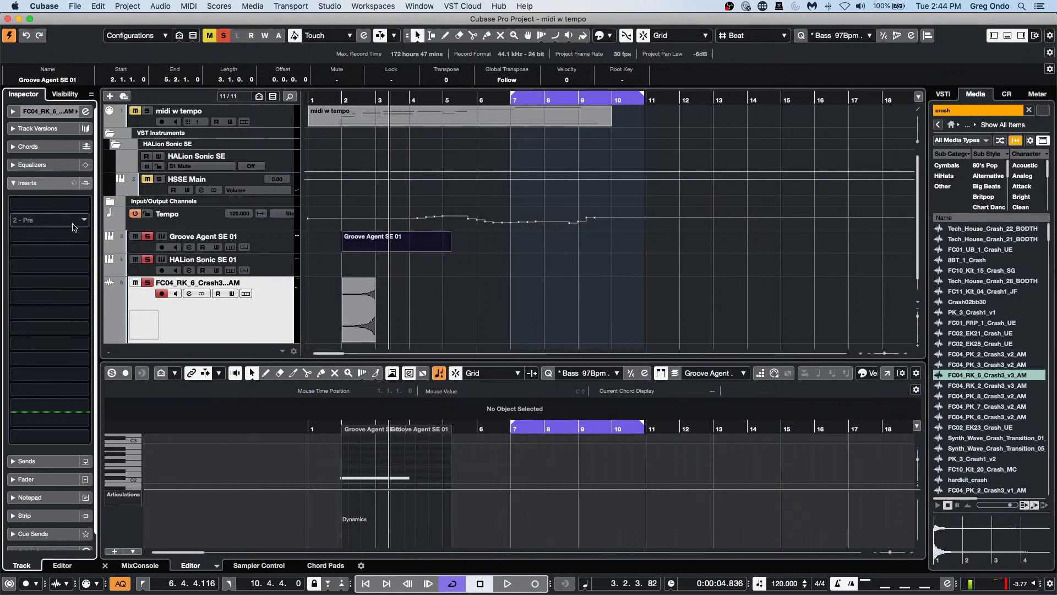
{"action": "left_click", "coordinate": [61, 205]}
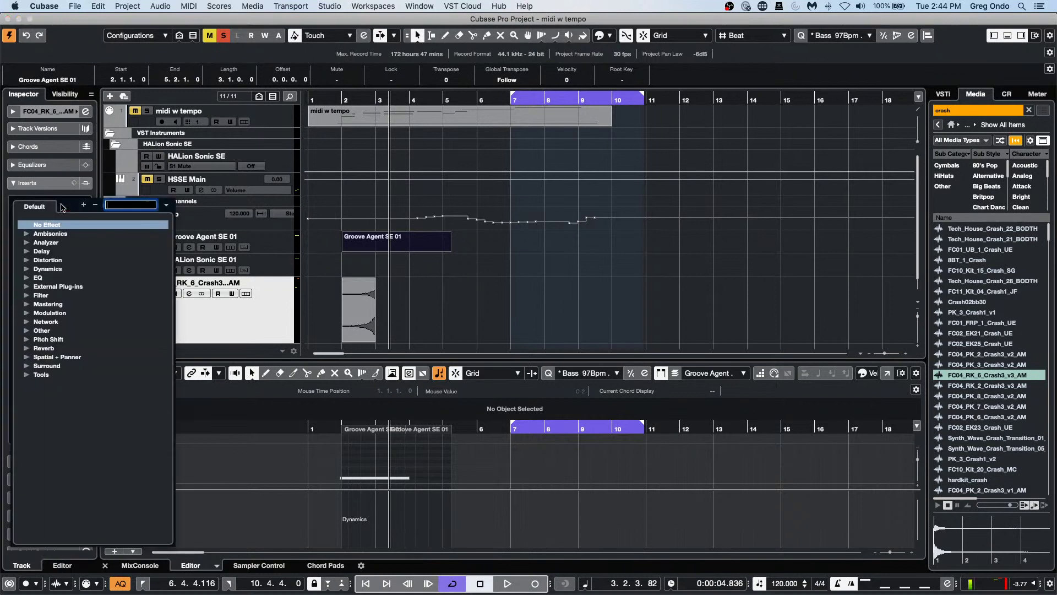
{"action": "left_click", "coordinate": [27, 252]}
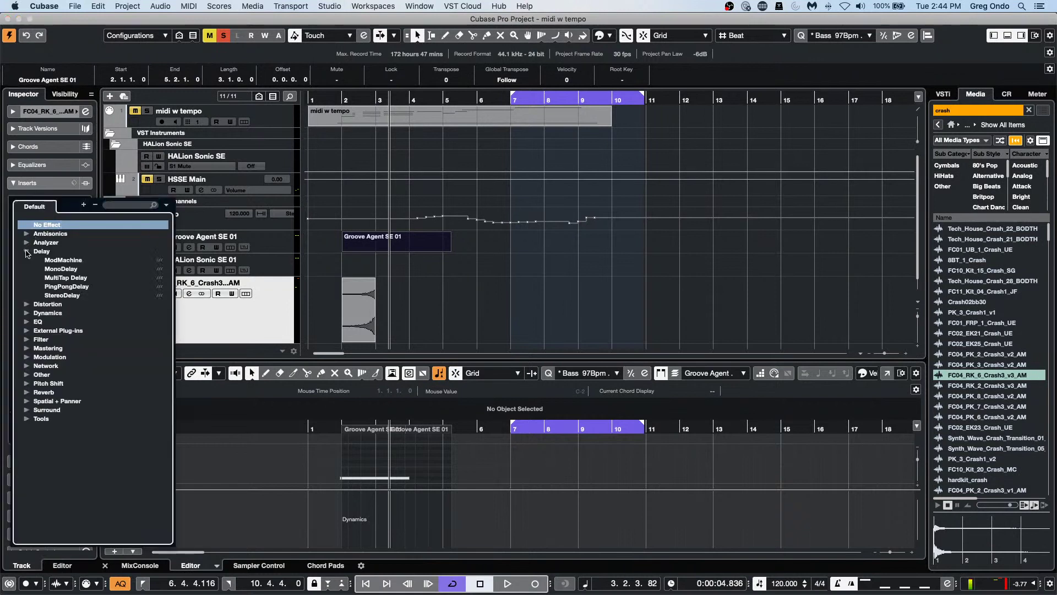
{"action": "left_click", "coordinate": [26, 322]}
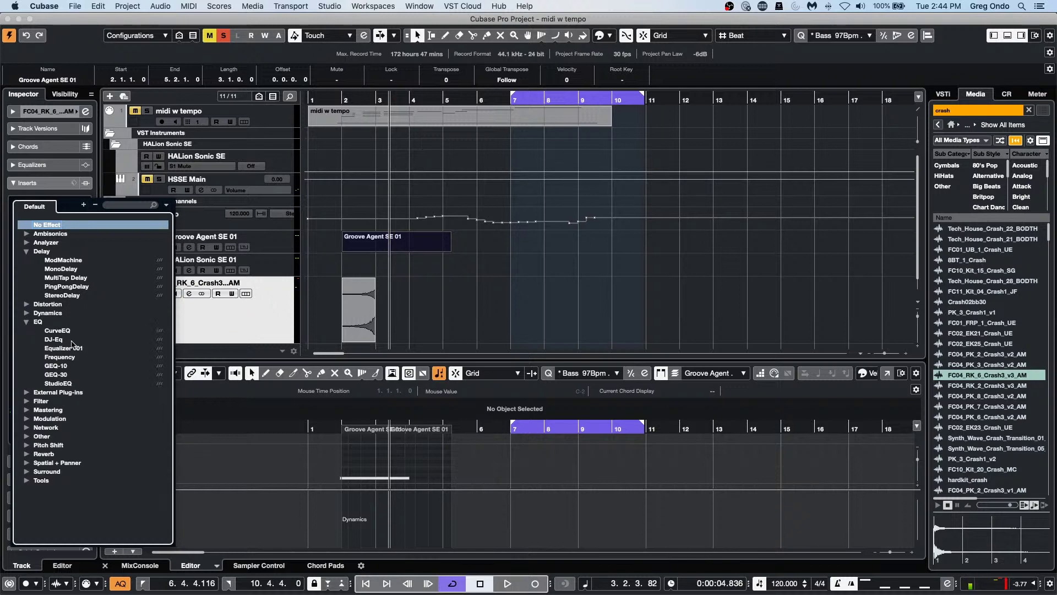
{"action": "left_click", "coordinate": [72, 358]}
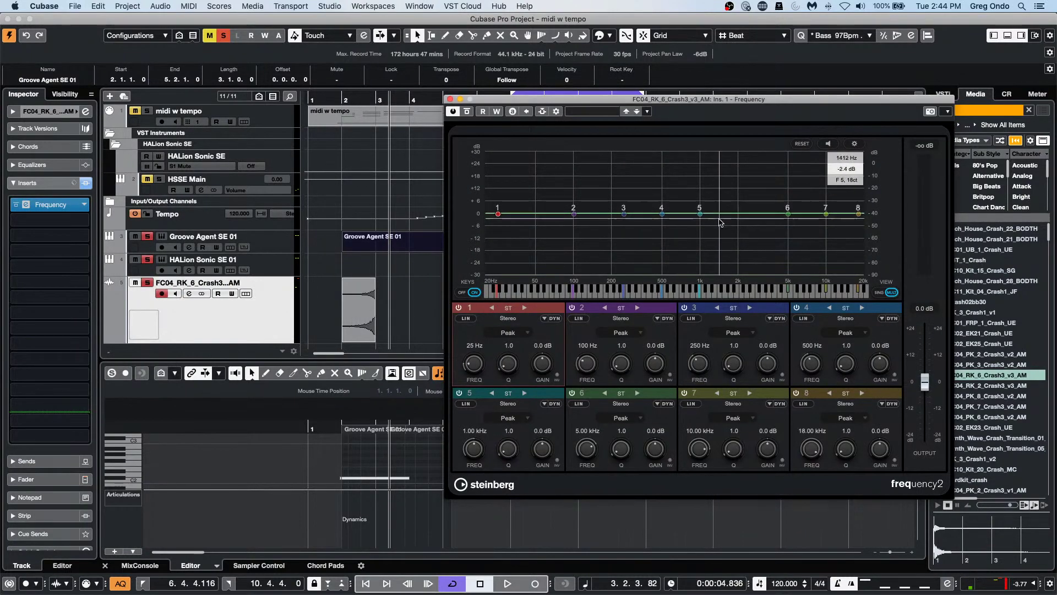
{"action": "left_click_drag", "start_coordinate": [700, 213], "coordinate": [624, 208]}
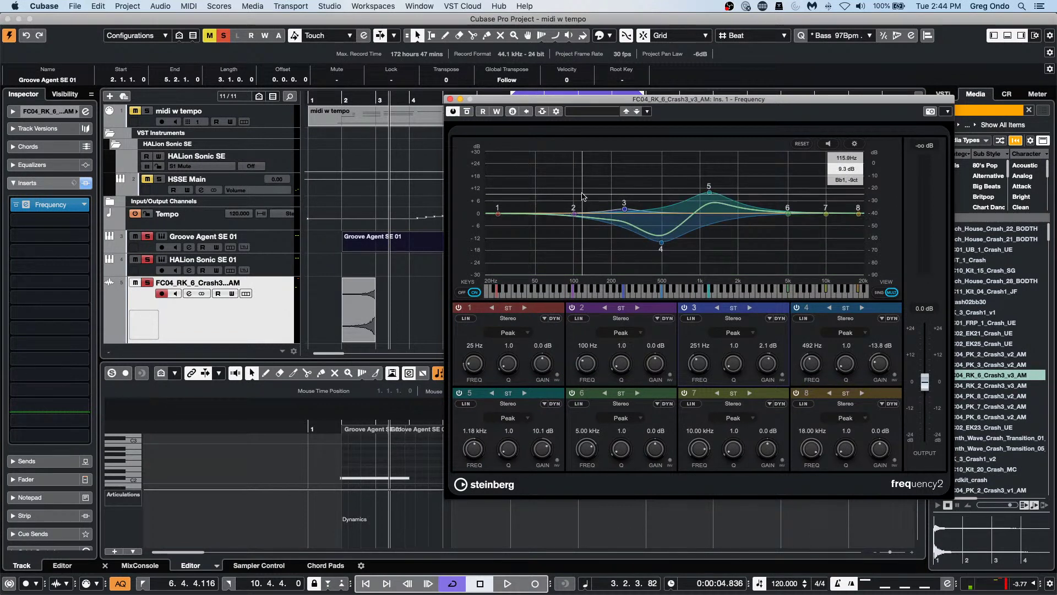
Step: Replace the NOTCH filter in the Frequency preset browser with a search for "init" and close the browser
{"action": "left_click", "coordinate": [603, 112]}
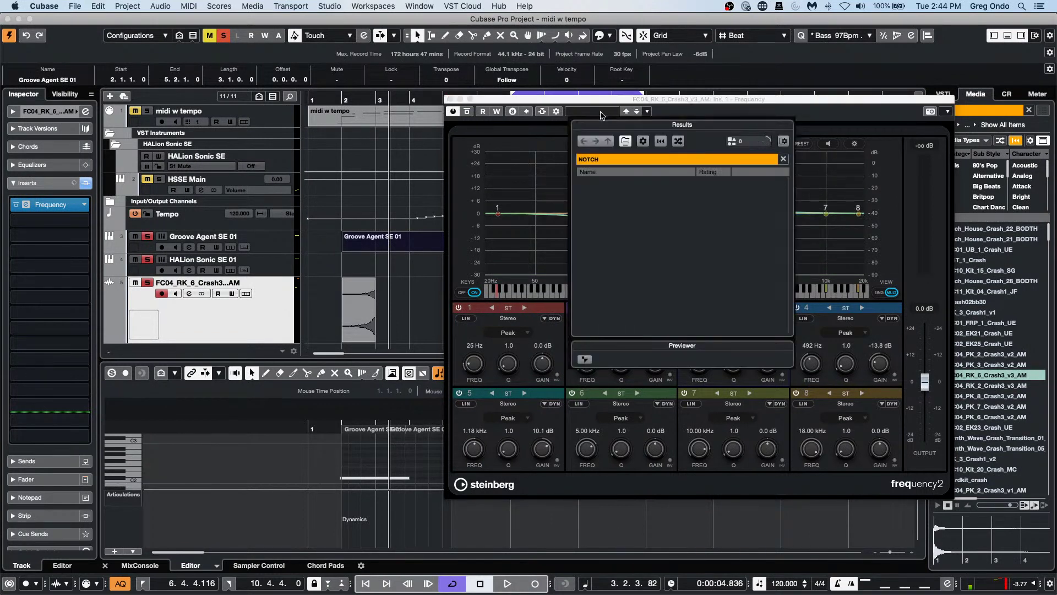
{"action": "left_click", "coordinate": [618, 157]}
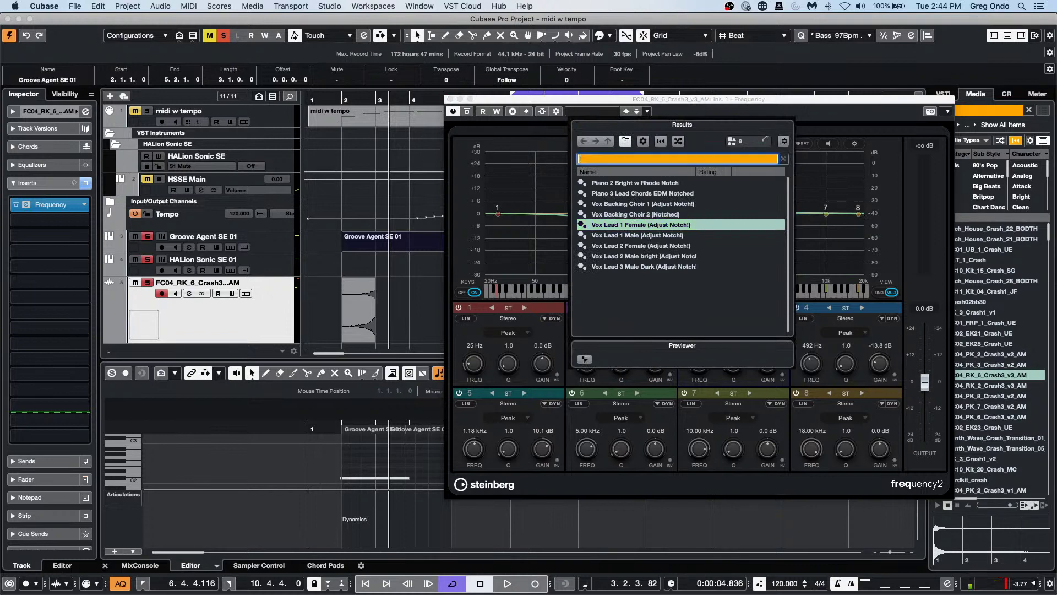
{"action": "key", "text": "BackSpace"}
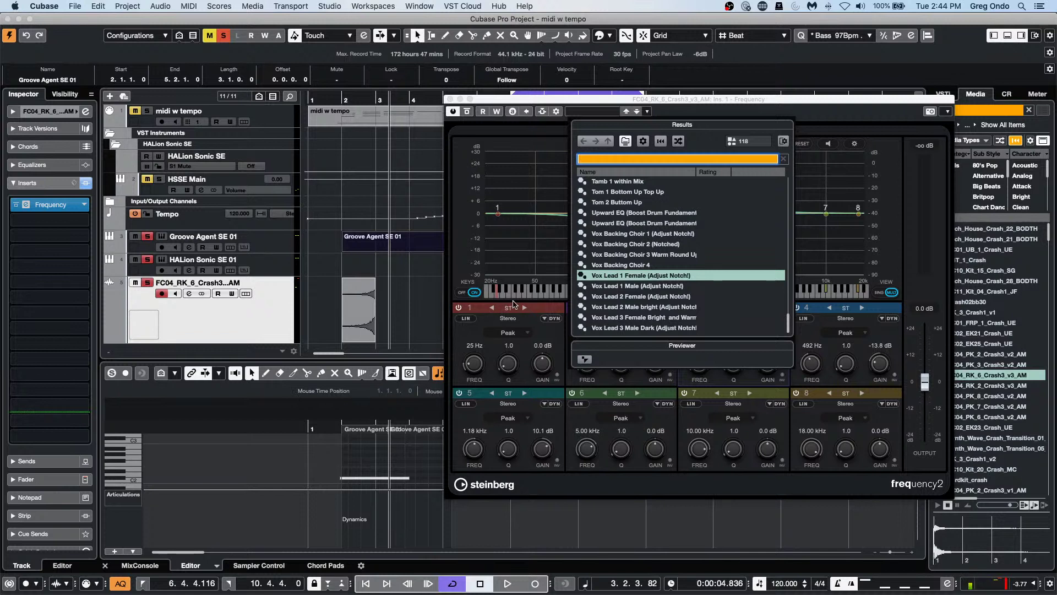
{"action": "type", "text": "init"}
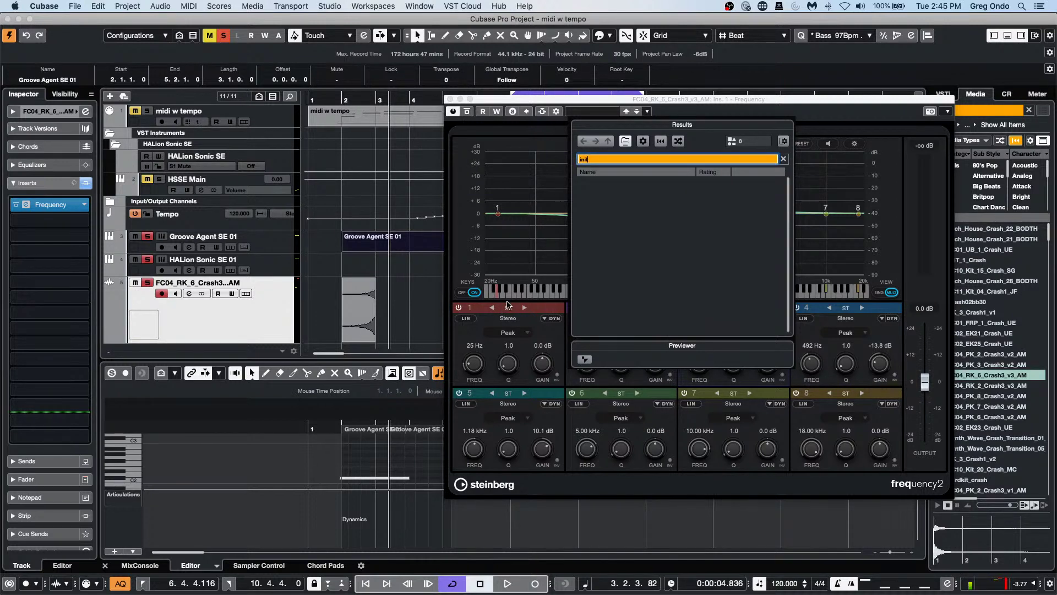
{"action": "key", "text": "Return"}
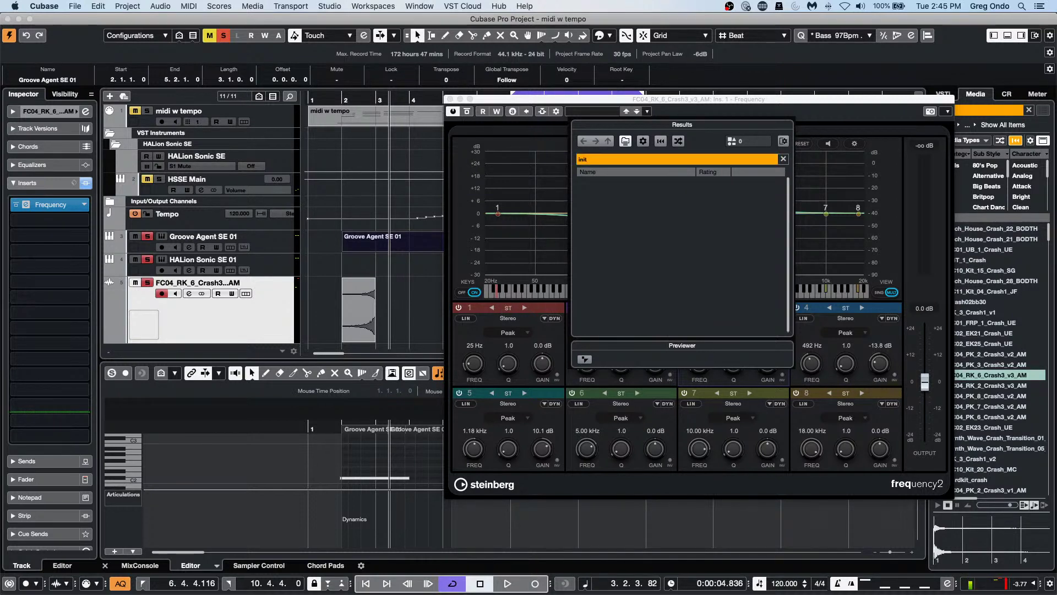
{"action": "left_click", "coordinate": [542, 161]}
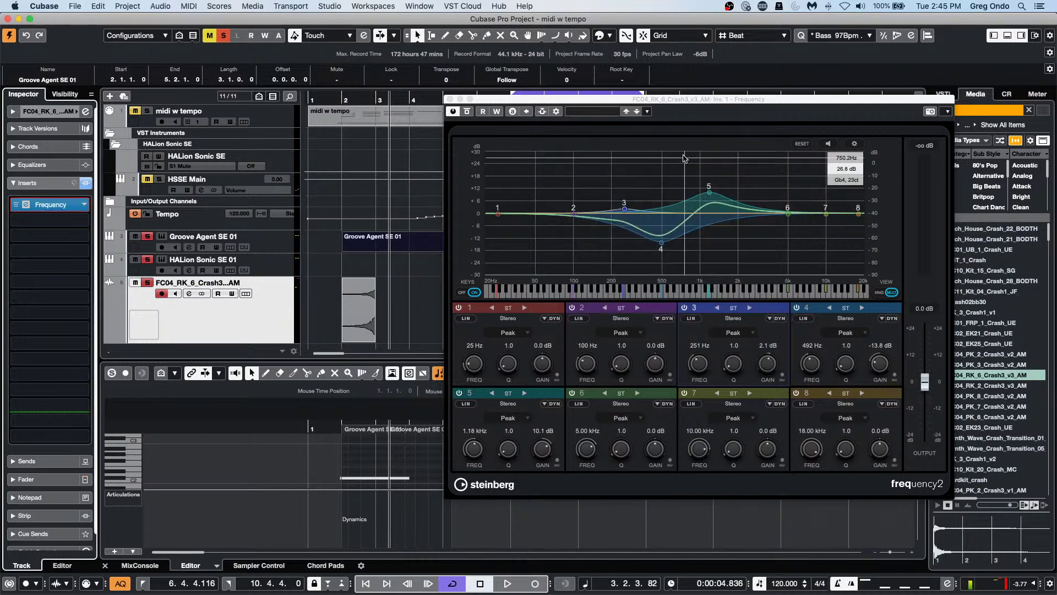
Step: Clear the preset search and look through the full list of Frequency presets
{"action": "left_click", "coordinate": [608, 112]}
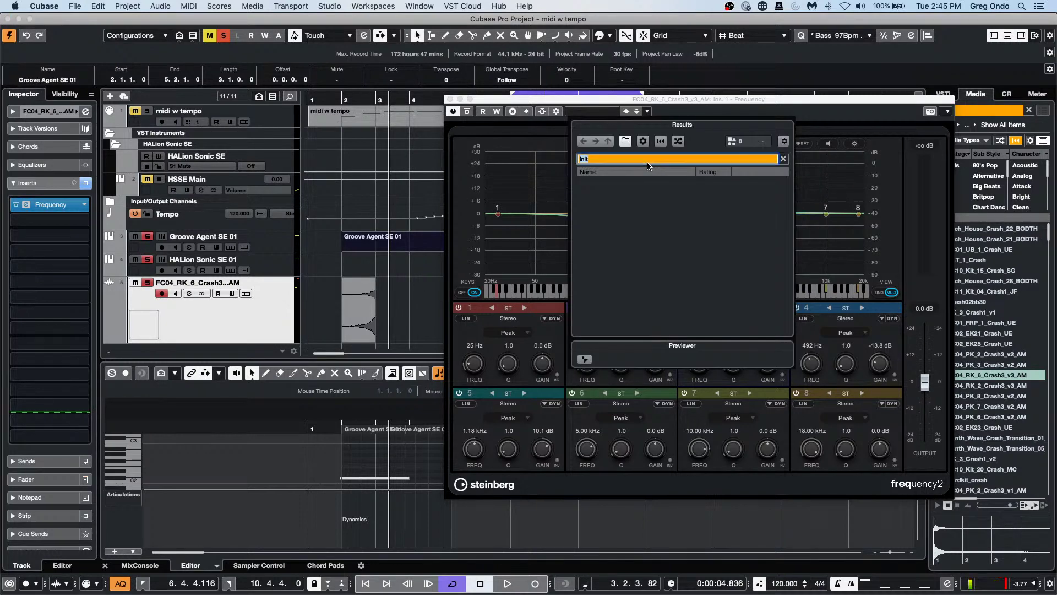
{"action": "key", "text": "BackSpace"}
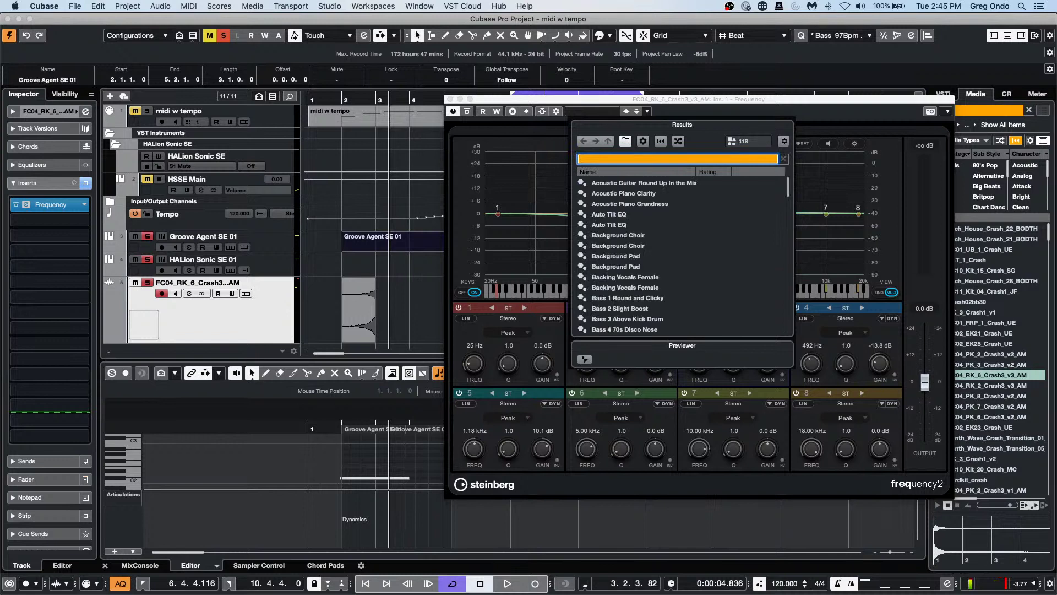
{"action": "scroll", "coordinate": [669, 278], "scroll_direction": "down", "scroll_amount": 6}
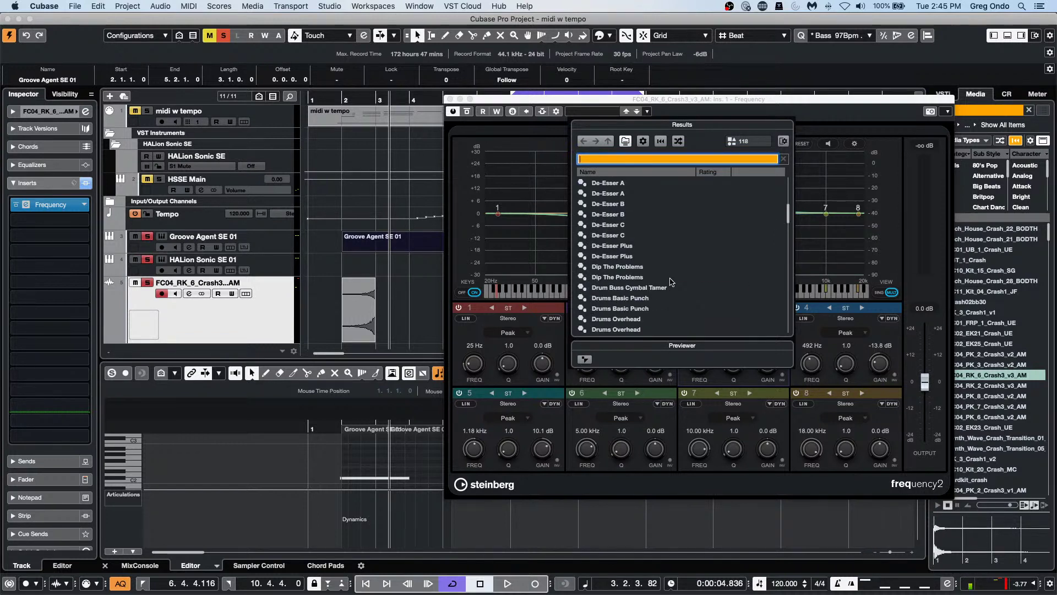
{"action": "scroll", "coordinate": [671, 281], "scroll_direction": "down", "scroll_amount": 4}
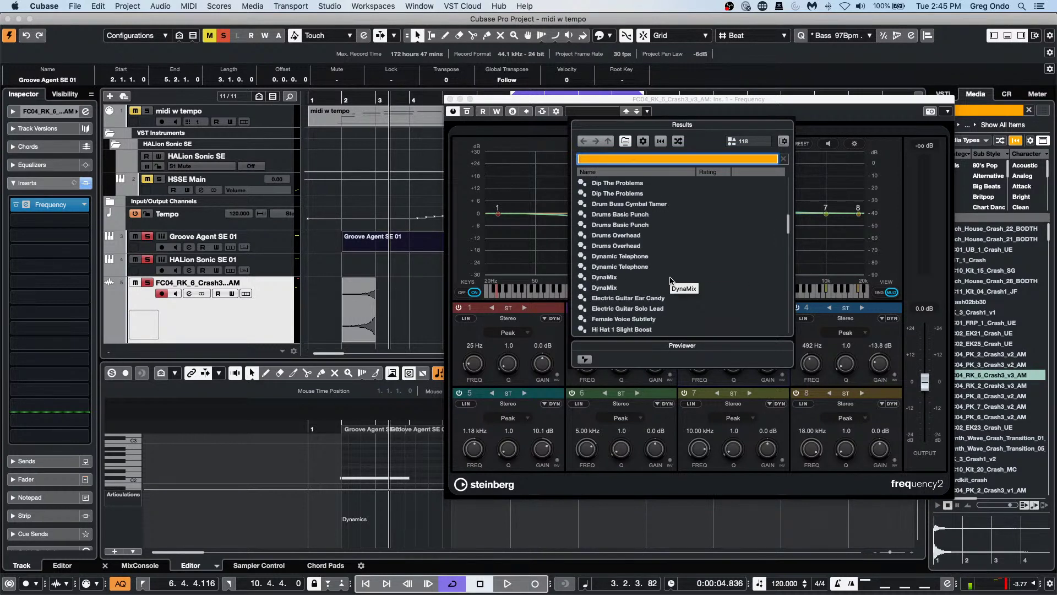
{"action": "scroll", "coordinate": [671, 280], "scroll_direction": "down", "scroll_amount": 3}
{"action": "scroll", "coordinate": [671, 280], "scroll_direction": "up", "scroll_amount": 5}
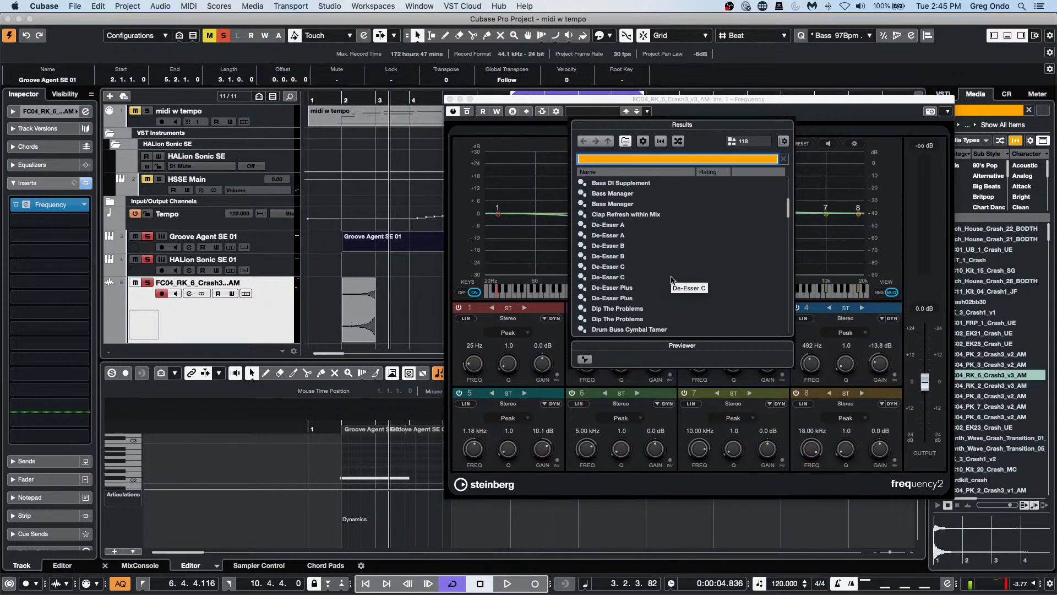
{"action": "scroll", "coordinate": [672, 280], "scroll_direction": "down", "scroll_amount": 10}
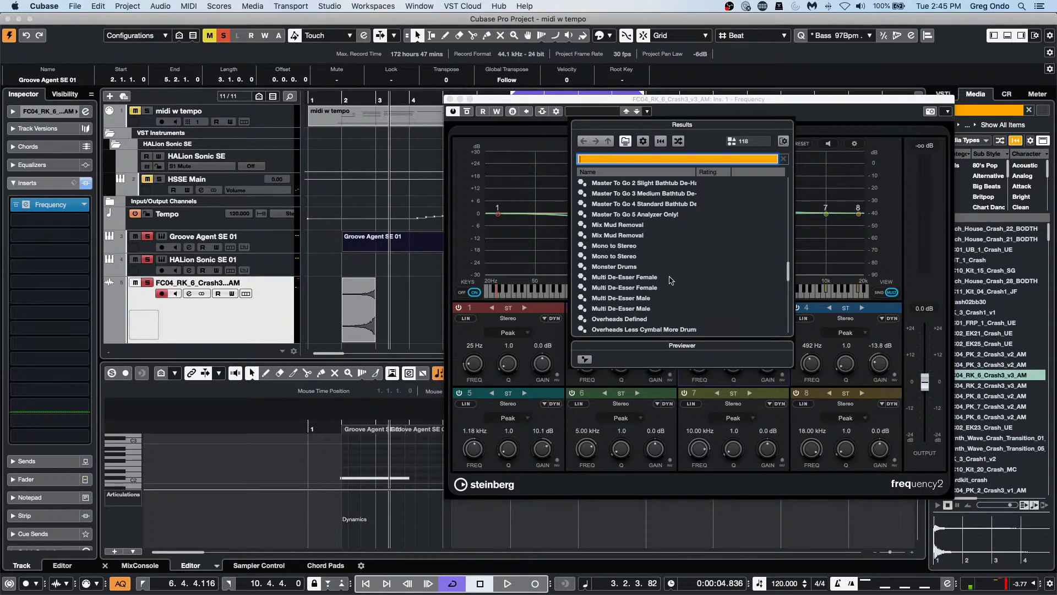
{"action": "double_click", "coordinate": [673, 281]}
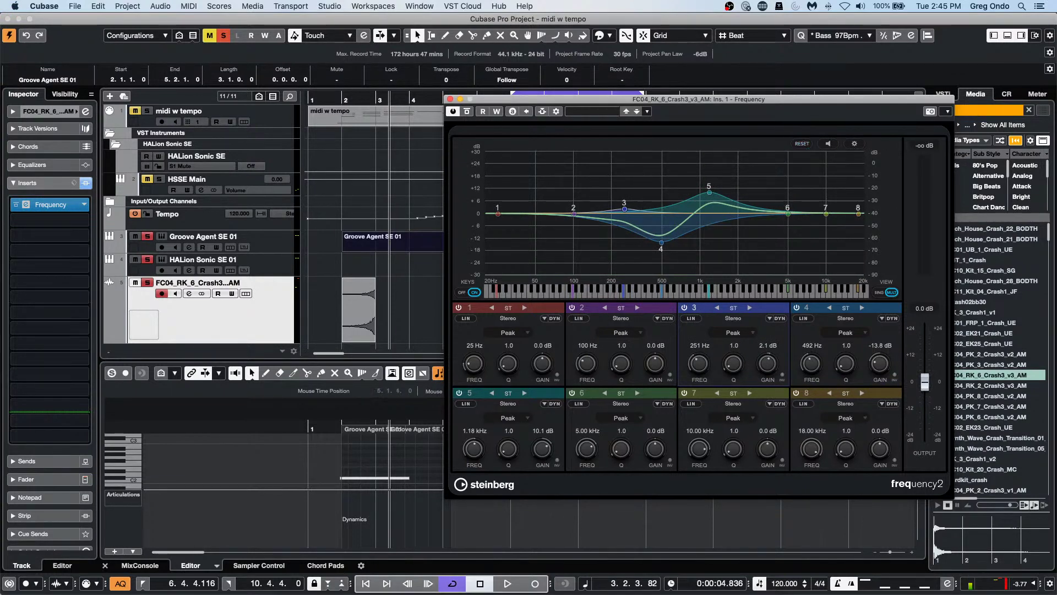
Step: Undo the latest changes back to before the Frequency equalizer was inserted on the crash track
{"action": "mouse_move", "coordinate": [534, 592]}
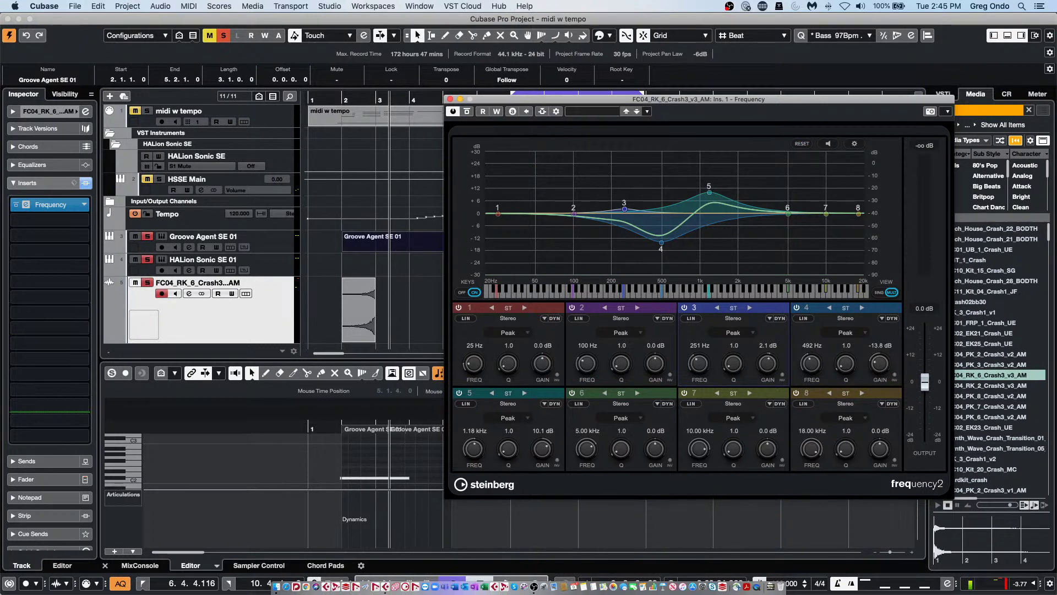
{"action": "key", "text": "super+z"}
{"action": "key", "text": "super+z"}
{"action": "key", "text": "super+z"}
{"action": "key", "text": "super+z"}
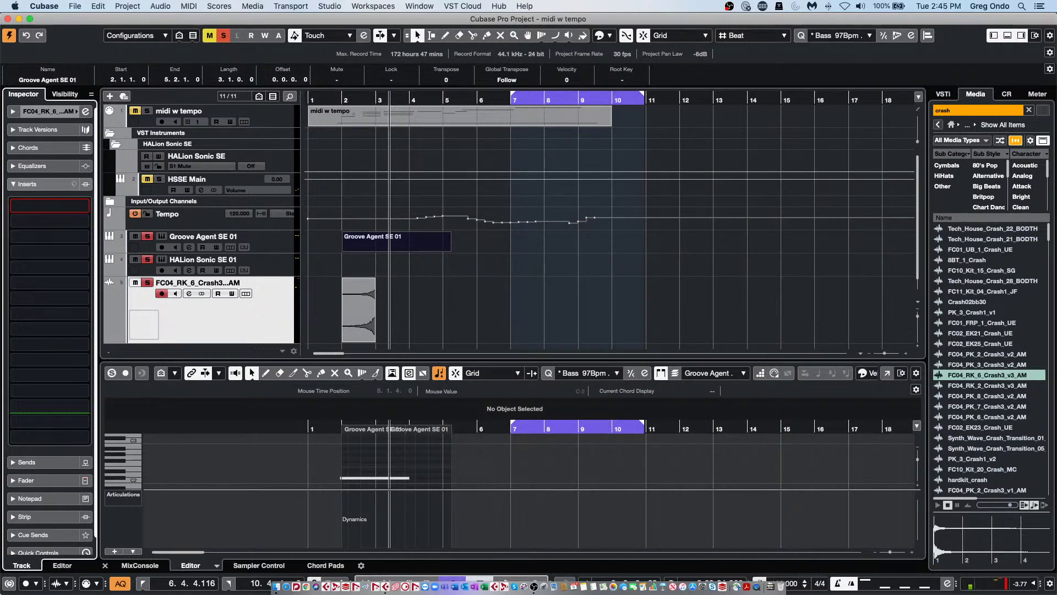
{"action": "left_click", "coordinate": [406, 242]}
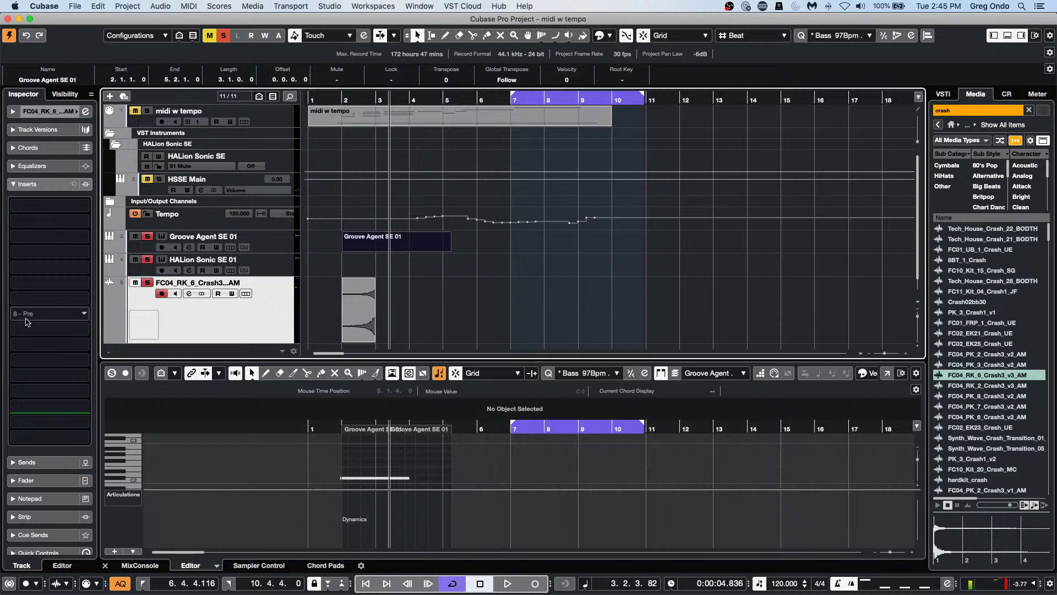
{"action": "left_click", "coordinate": [88, 205]}
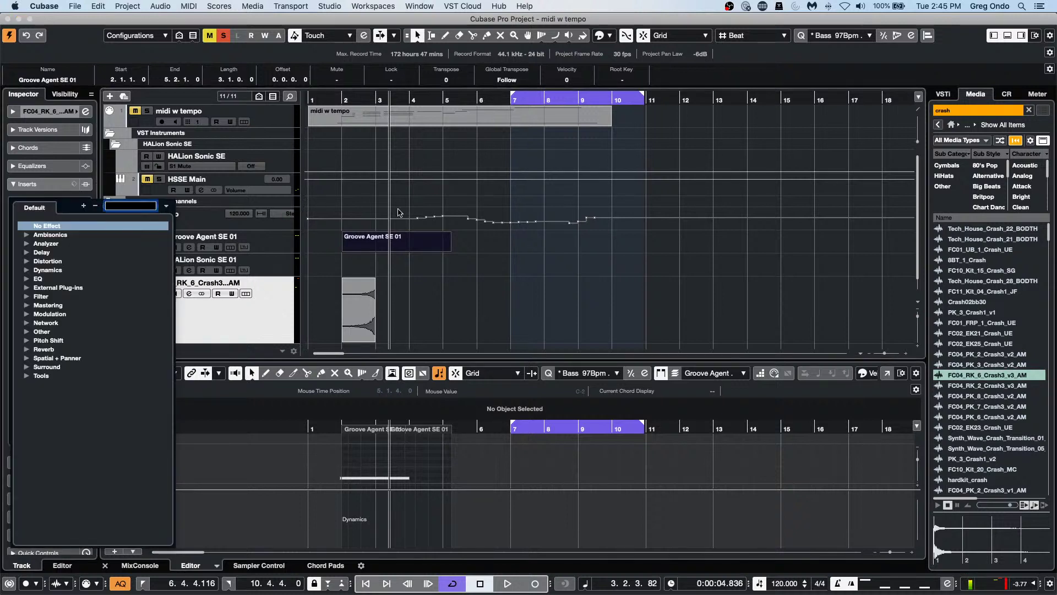
{"action": "left_click", "coordinate": [537, 220]}
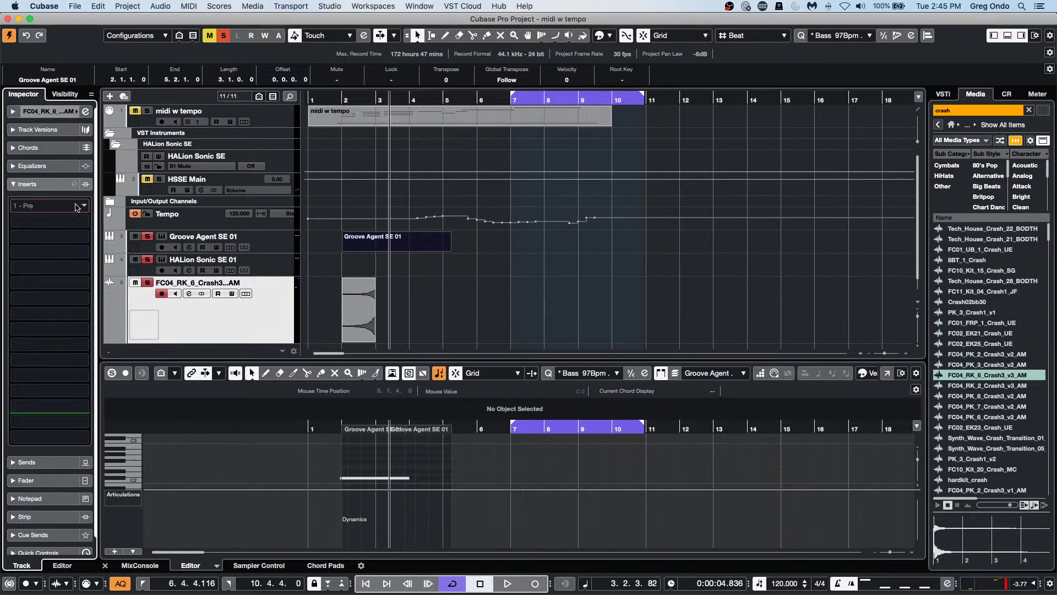
Step: Open the crash track's channel settings and cut equalizer band 2 by about 9 dB near 300 Hz
{"action": "left_click", "coordinate": [85, 112]}
{"action": "left_click_drag", "start_coordinate": [572, 192], "coordinate": [540, 218]}
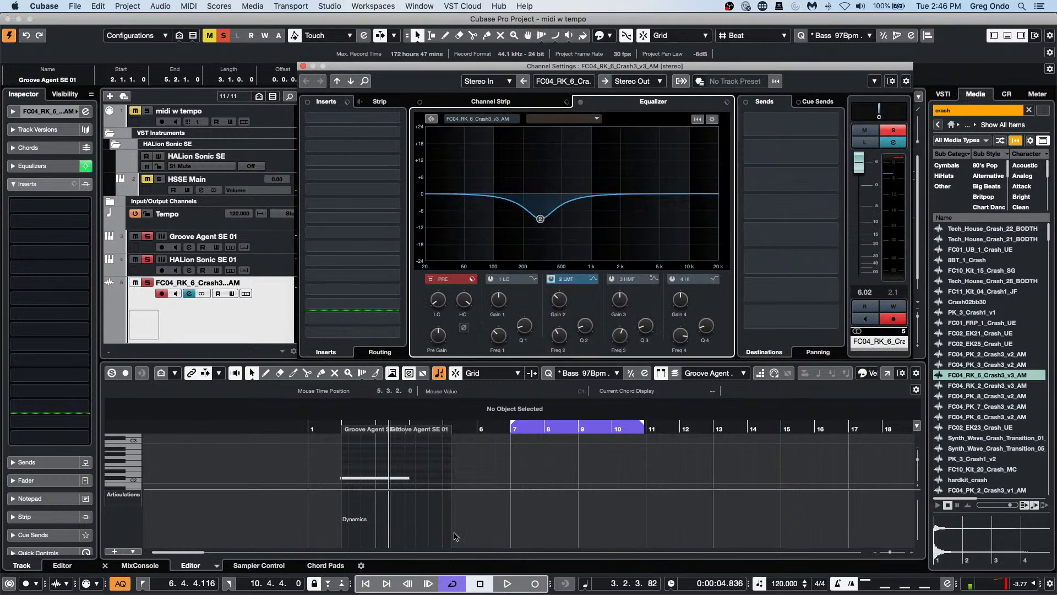
Step: Reset equalizer band 2's gain, frequency and Q to their defaults, and cut the band by about 21 dB near 5 kHz
{"action": "left_click", "coordinate": [559, 299], "text": "super"}
{"action": "left_click", "coordinate": [559, 334], "text": "super"}
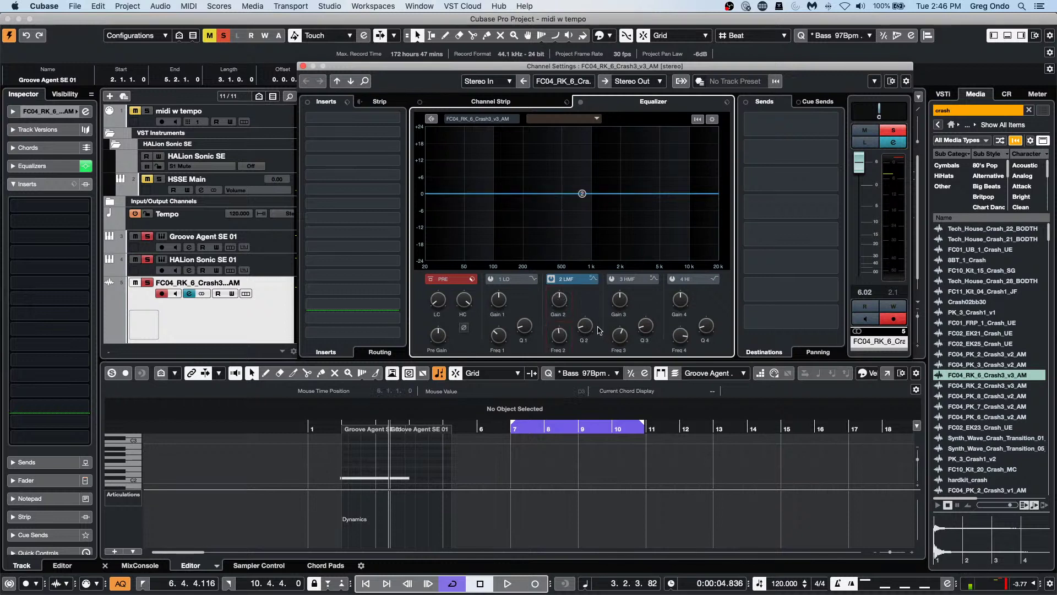
{"action": "left_click", "coordinate": [585, 331], "text": "super"}
{"action": "left_click_drag", "start_coordinate": [550, 299], "coordinate": [577, 311]}
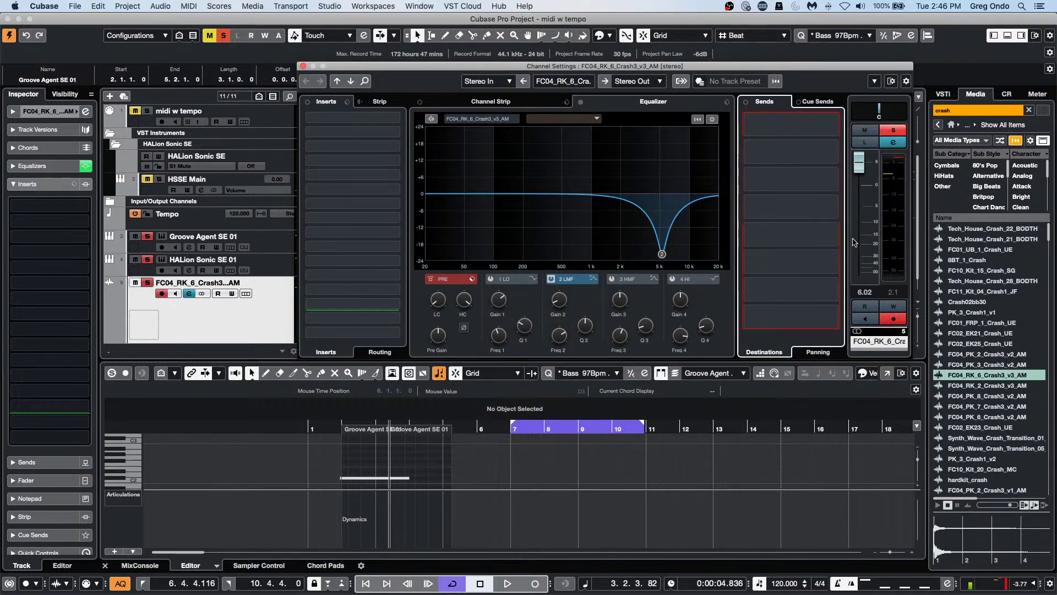
Step: Lower the crash channel's volume to -10.6 dB, pan it to R80, and add equalizer bands 1 and 3 alongside the existing band 2
{"action": "left_click_drag", "start_coordinate": [859, 162], "coordinate": [859, 223]}
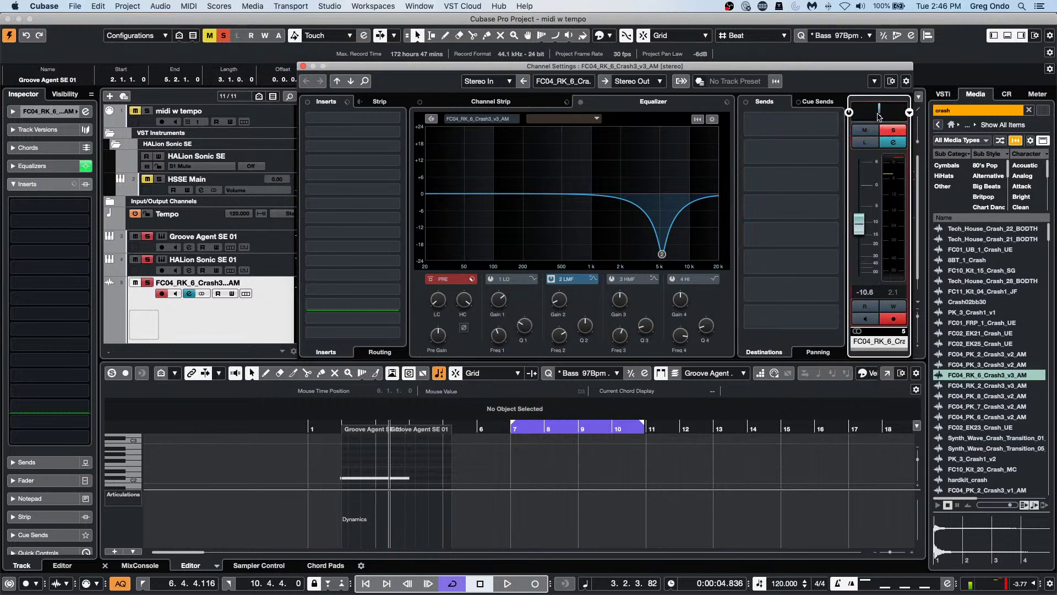
{"action": "left_click_drag", "start_coordinate": [879, 110], "coordinate": [903, 111]}
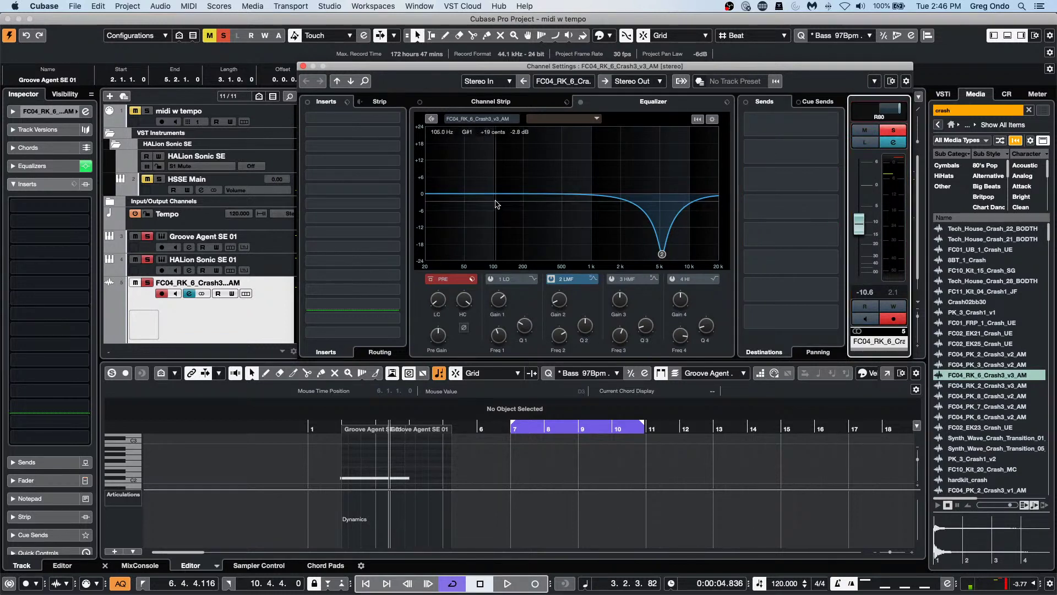
{"action": "left_click", "coordinate": [540, 178]}
{"action": "left_click", "coordinate": [493, 211]}
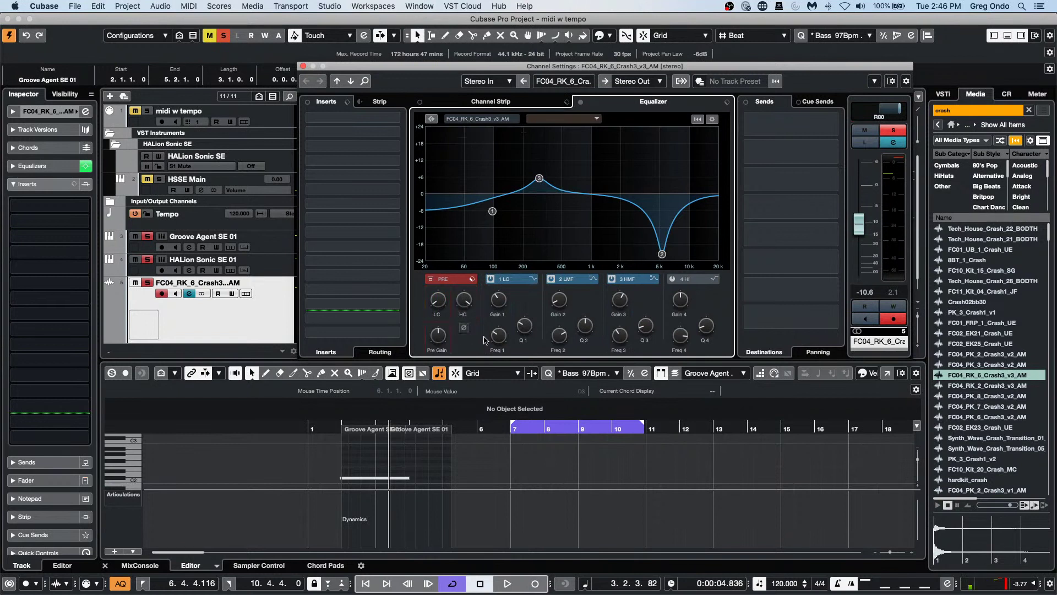
Step: Reset the settings of equalizer bands 1 to 3 and the crash channel's volume and pan to their defaults
{"action": "left_click_drag", "start_coordinate": [499, 302], "coordinate": [559, 341]}
{"action": "left_click_drag", "start_coordinate": [617, 300], "coordinate": [619, 329]}
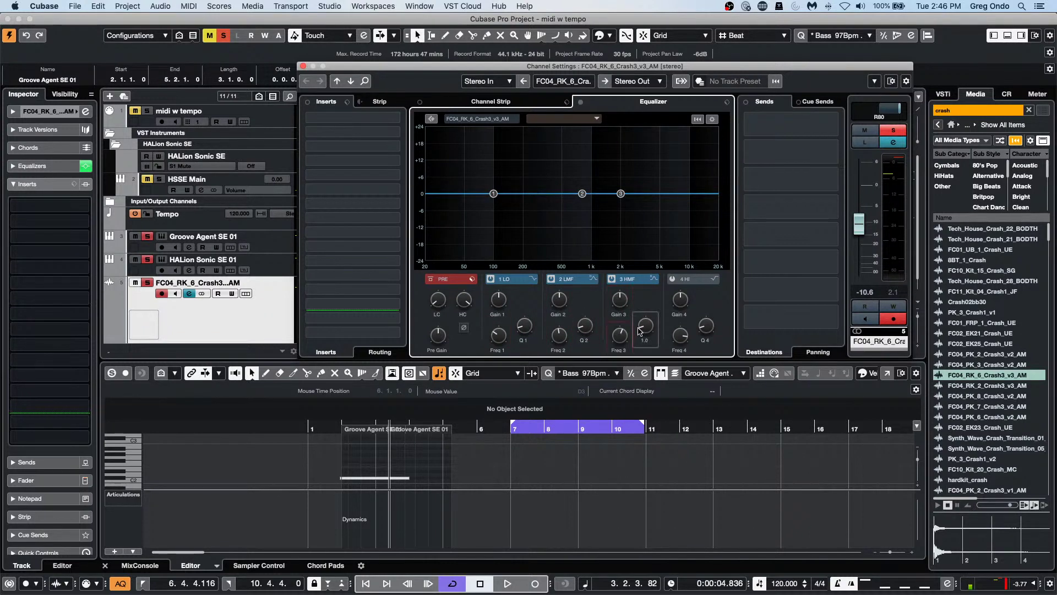
{"action": "left_click", "coordinate": [859, 224], "text": "super"}
{"action": "left_click", "coordinate": [880, 110], "text": "super"}
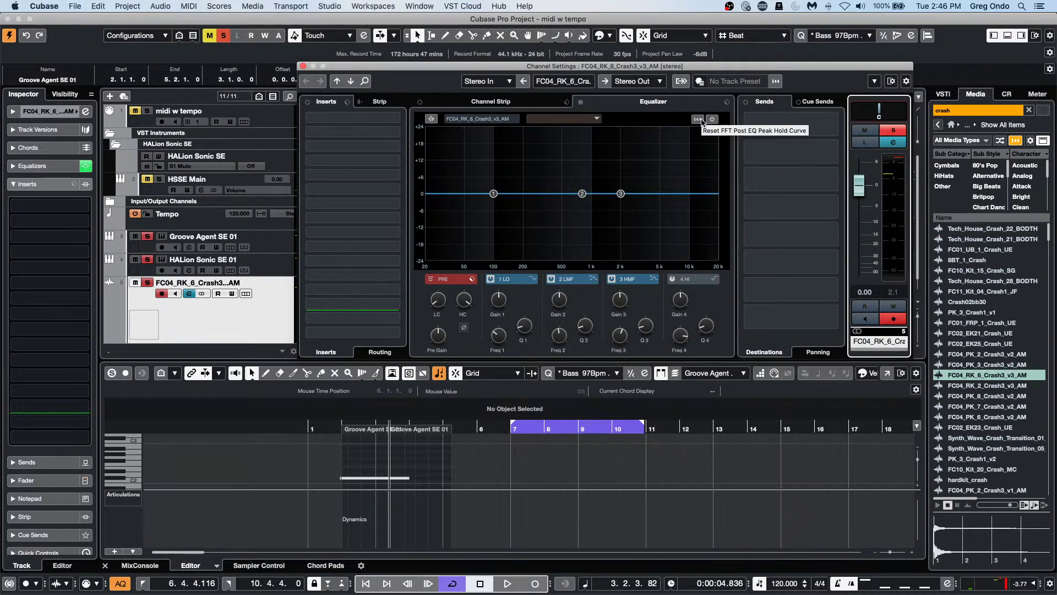
Step: Look at the equalizer's comparison channel choices and its display settings without changing anything
{"action": "left_click", "coordinate": [600, 119]}
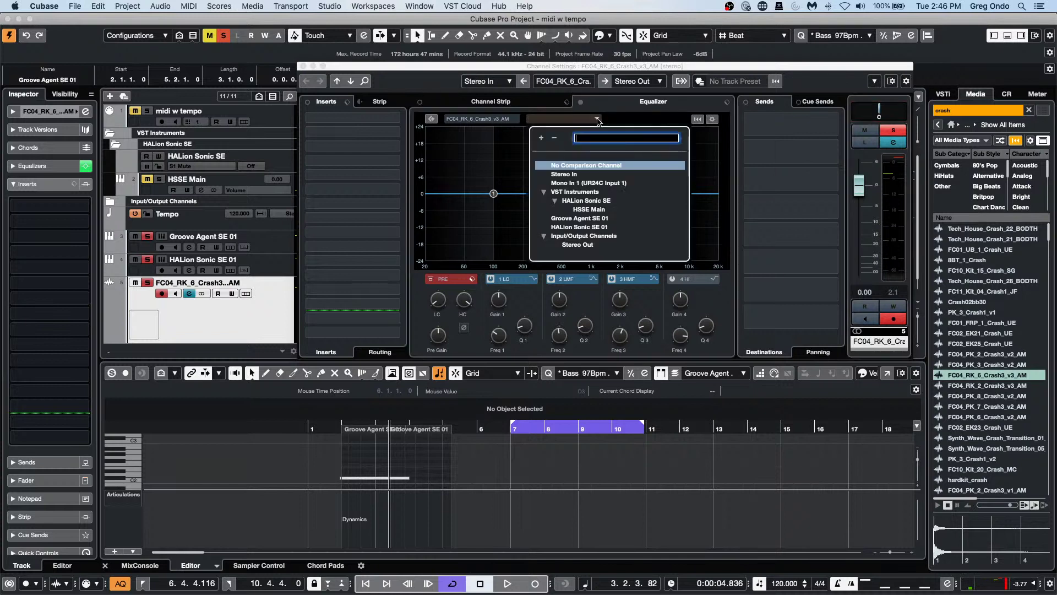
{"action": "left_click", "coordinate": [703, 137]}
{"action": "left_click", "coordinate": [712, 119]}
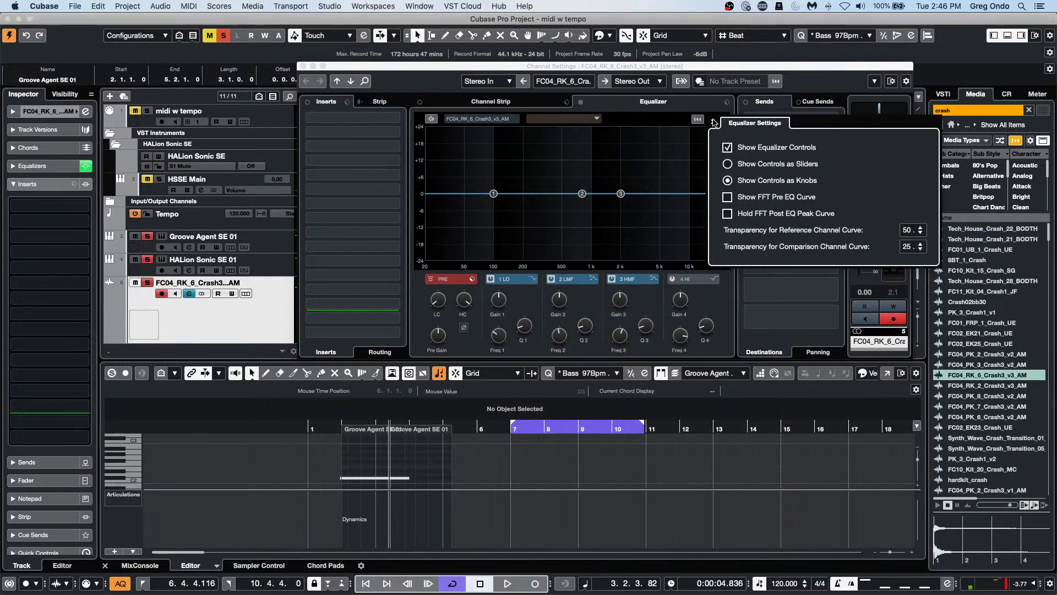
{"action": "left_click", "coordinate": [683, 159]}
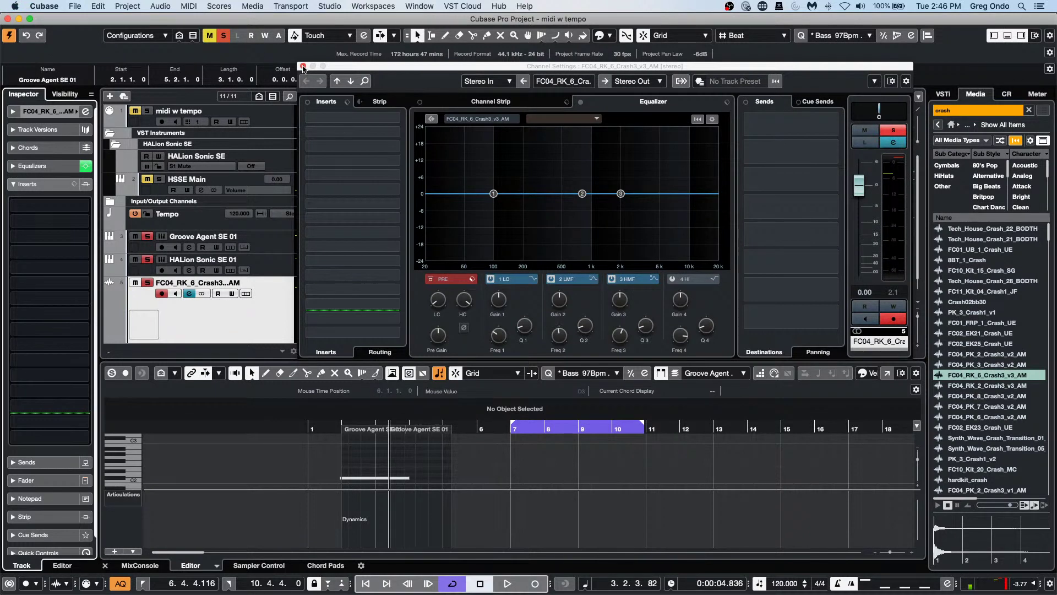
Step: Boost equalizer band 2 by about 16 dB, try its Q at 5.6 and 1.0, and reset the band's gain
{"action": "left_click", "coordinate": [581, 324]}
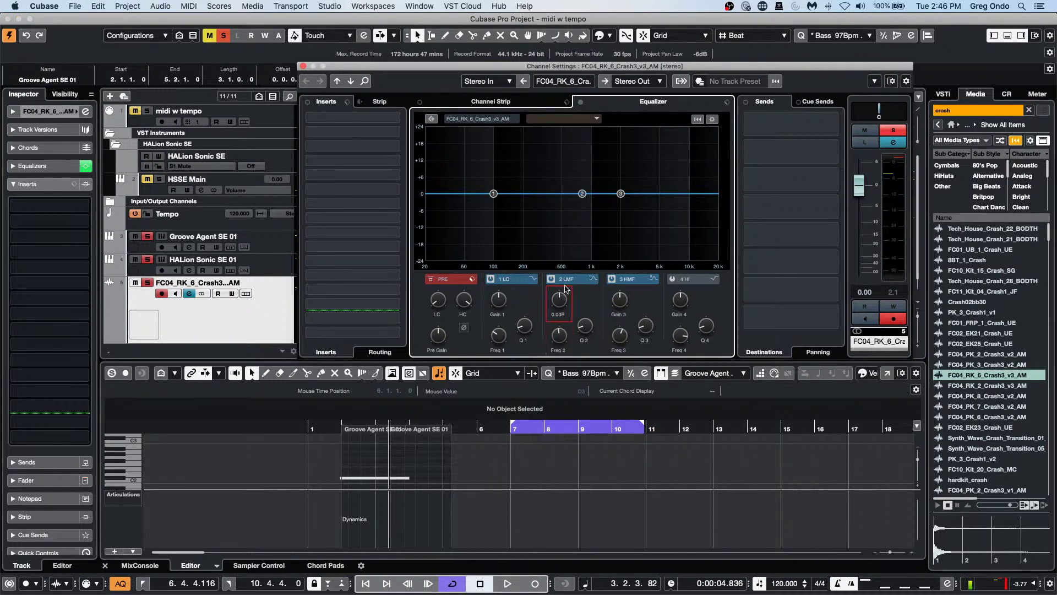
{"action": "left_click_drag", "start_coordinate": [559, 299], "coordinate": [559, 259]}
{"action": "scroll", "coordinate": [593, 335], "scroll_direction": "up", "scroll_amount": 5}
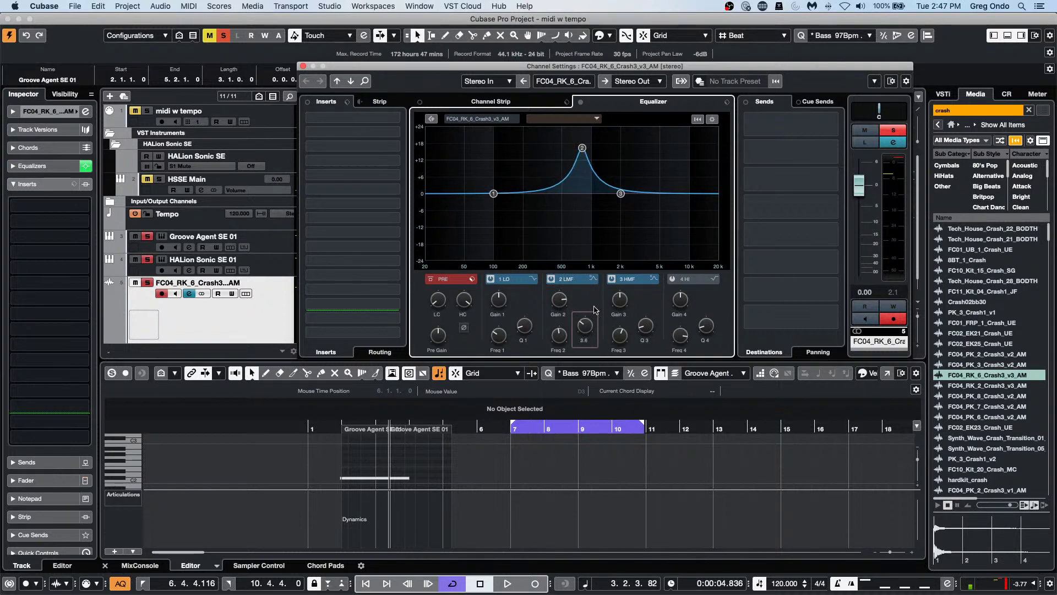
{"action": "scroll", "coordinate": [584, 327], "scroll_direction": "down", "scroll_amount": 4}
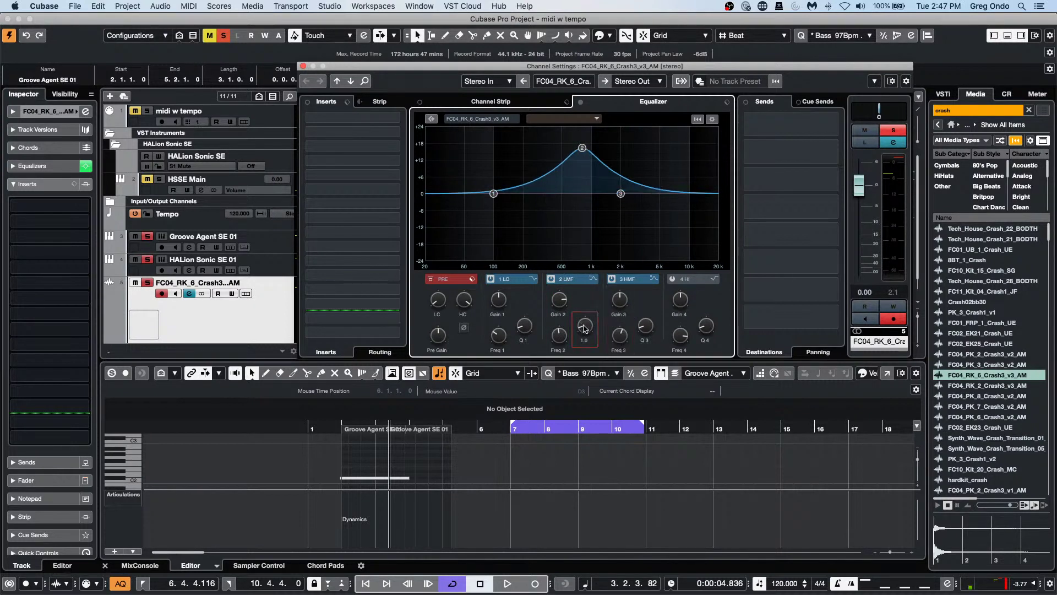
{"action": "left_click", "coordinate": [558, 300], "text": "super"}
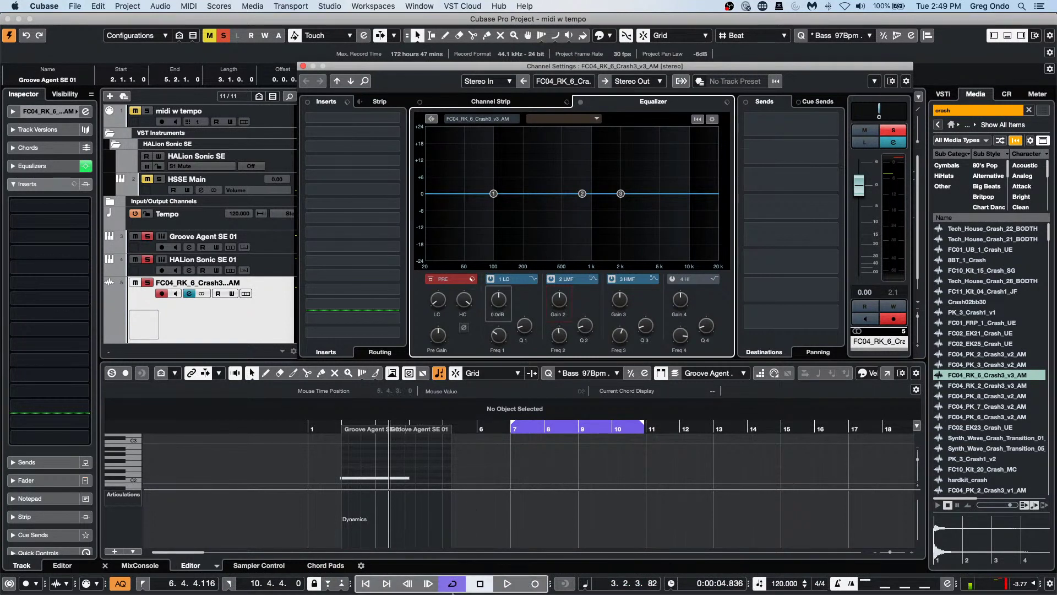
Step: Open Steinberg Download Assistant, review the downloads offered for Cubase Pro 11, and close it
{"action": "mouse_move", "coordinate": [468, 592]}
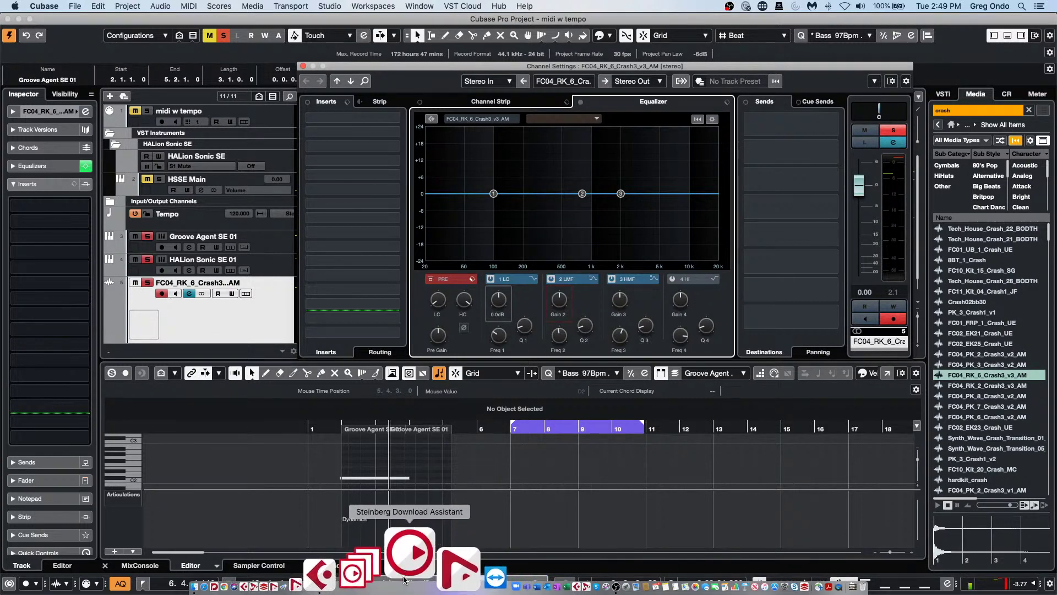
{"action": "left_click", "coordinate": [409, 556]}
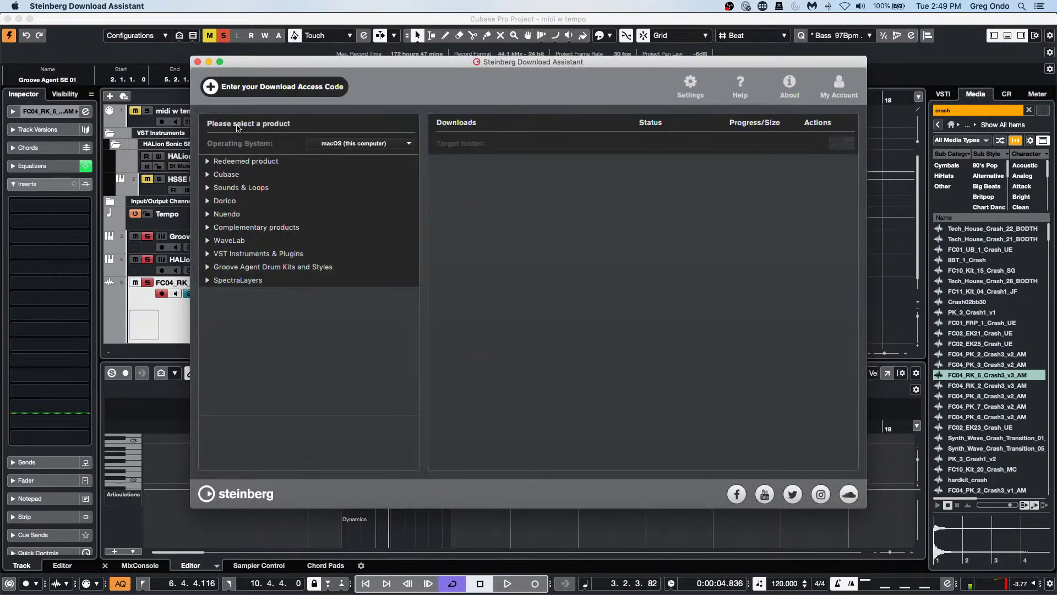
{"action": "left_click", "coordinate": [215, 175]}
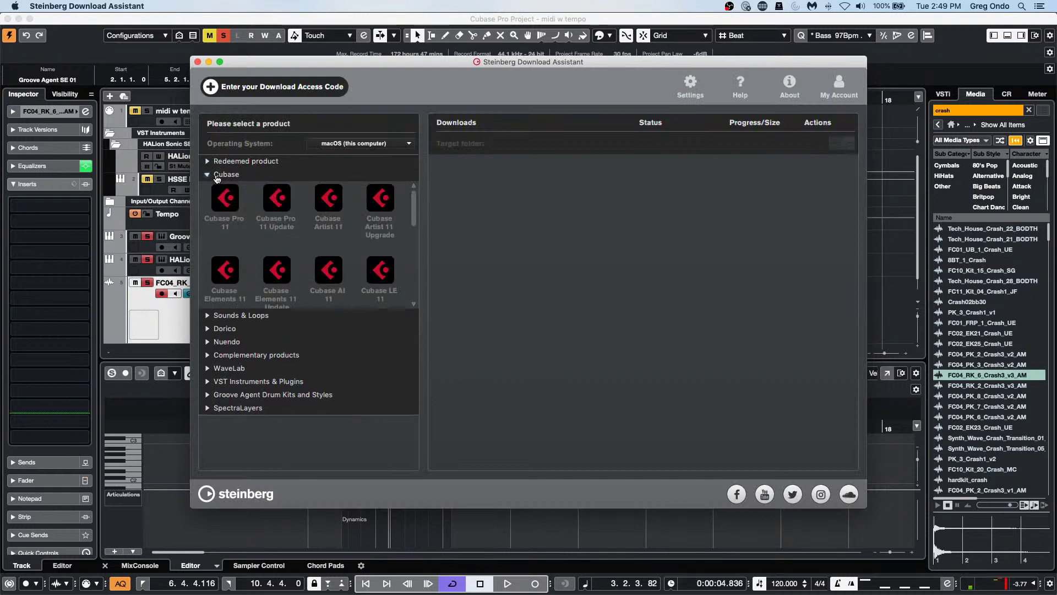
{"action": "left_click", "coordinate": [226, 203]}
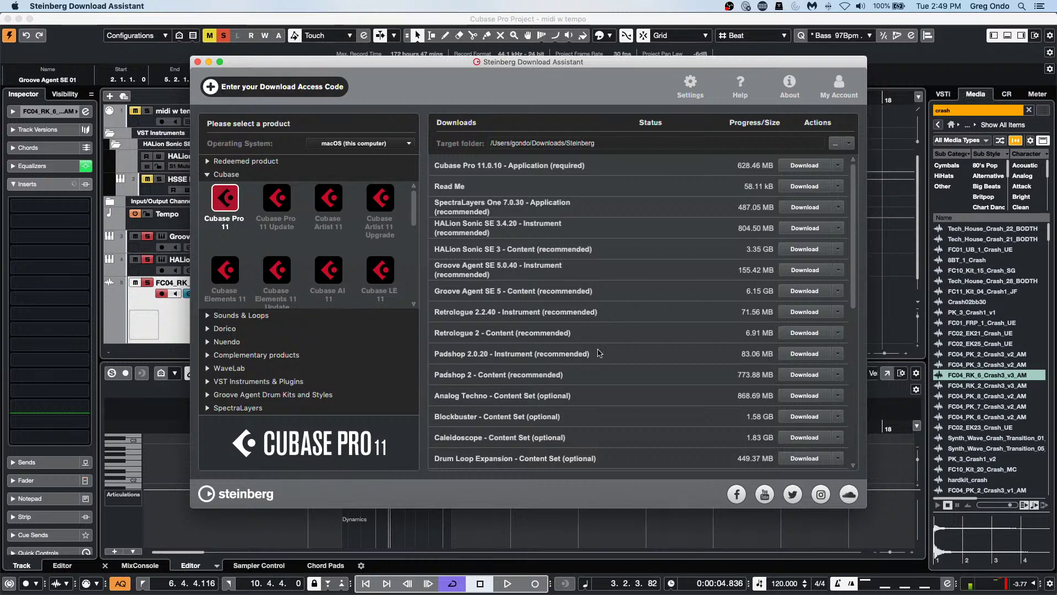
{"action": "left_click", "coordinate": [198, 62]}
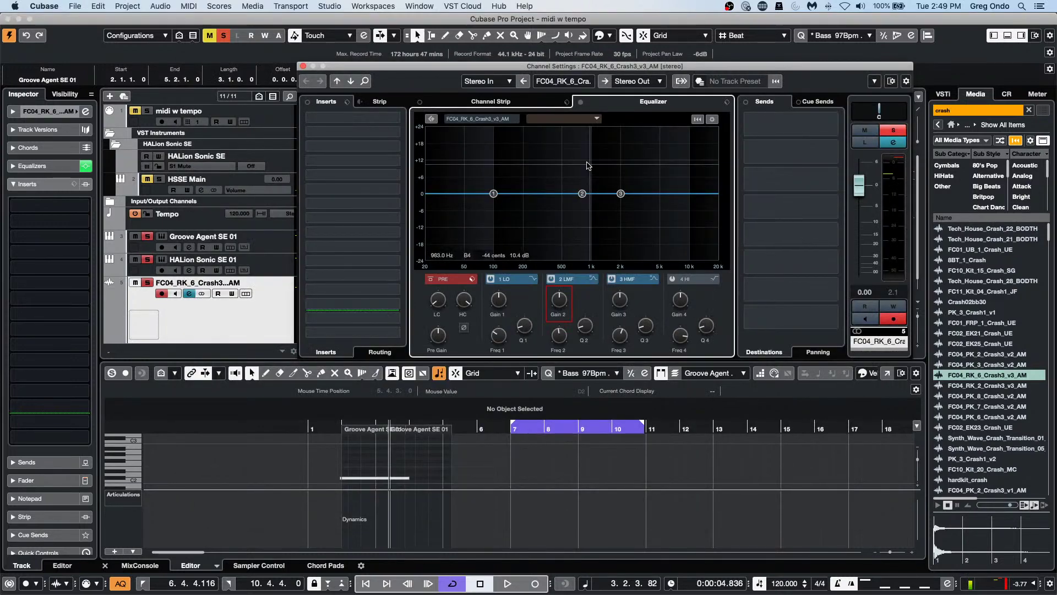
Step: Close the crash channel's settings and set Auto Monitoring to Tapemachine Style in the VST preferences
{"action": "left_click", "coordinate": [303, 66]}
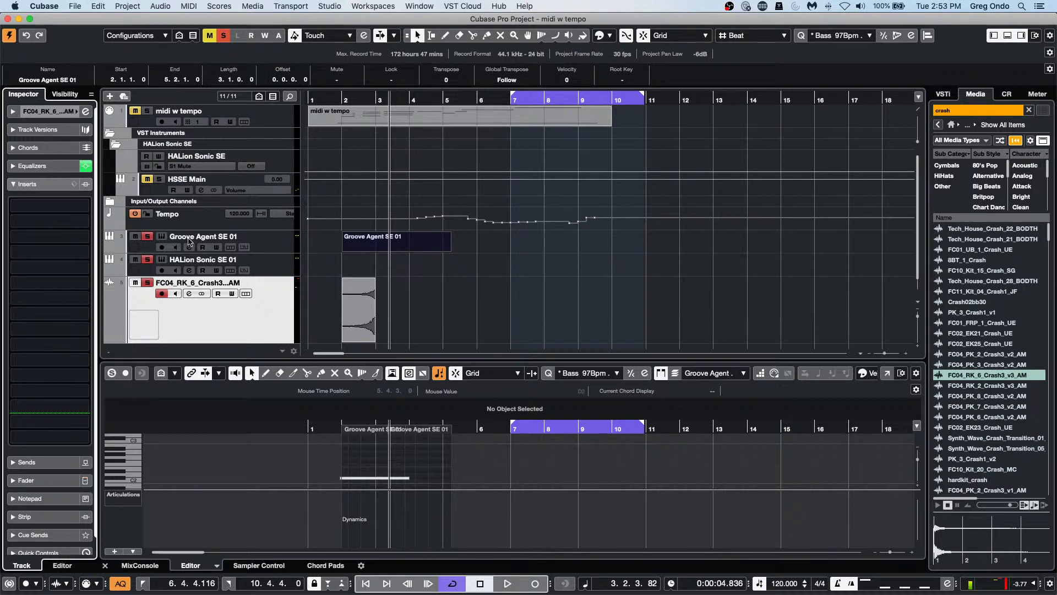
{"action": "left_click", "coordinate": [58, 7]}
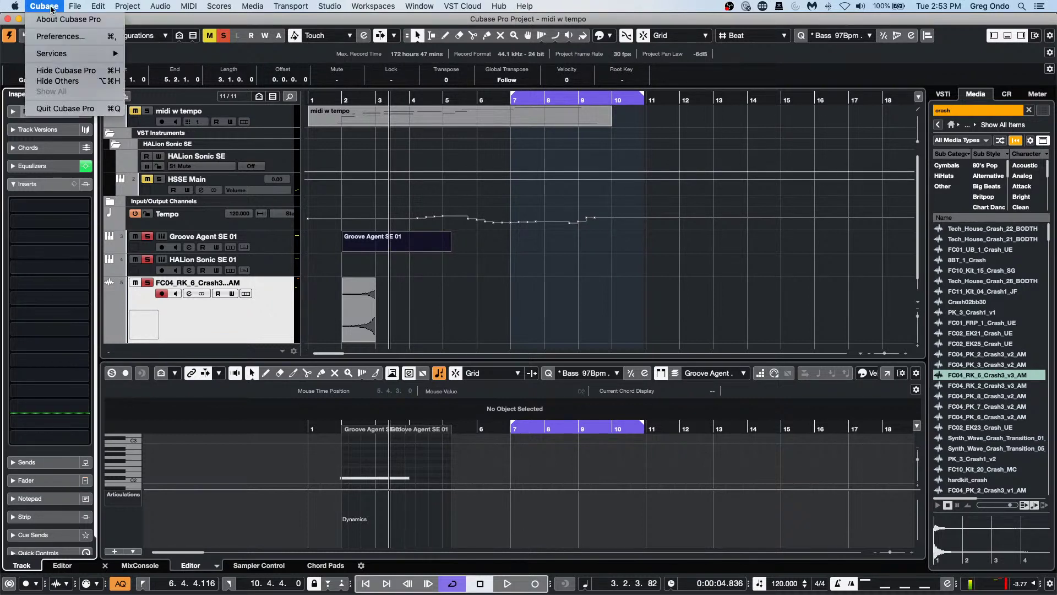
{"action": "left_click", "coordinate": [57, 36]}
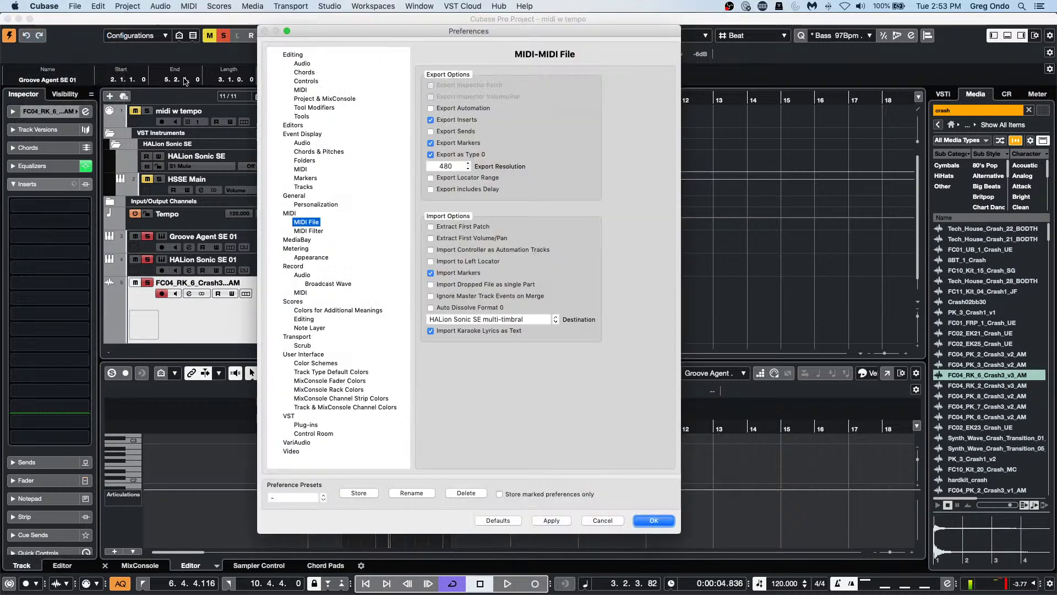
{"action": "left_click", "coordinate": [287, 416]}
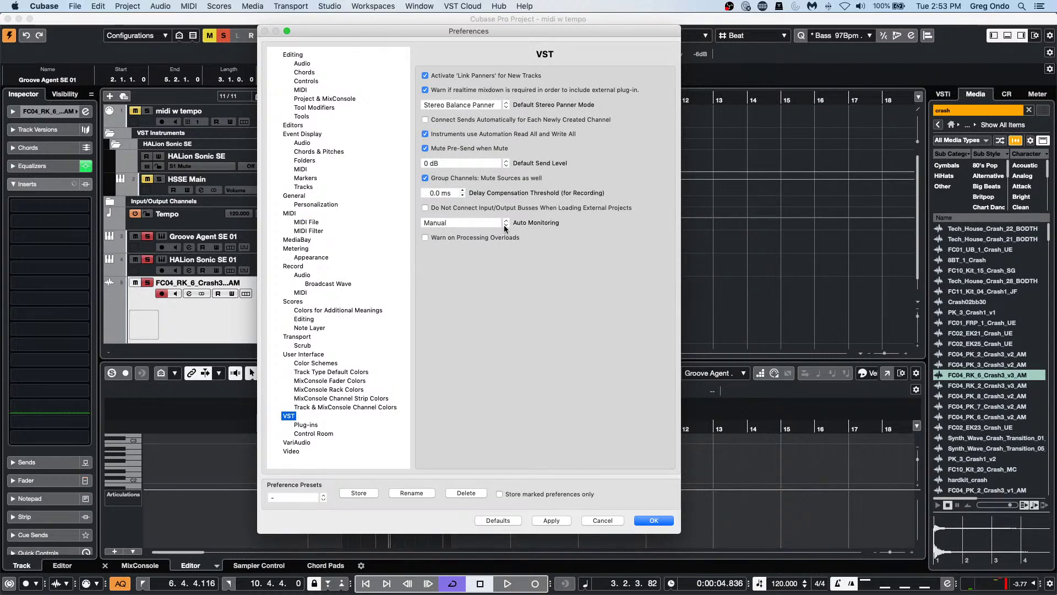
{"action": "left_click", "coordinate": [502, 223]}
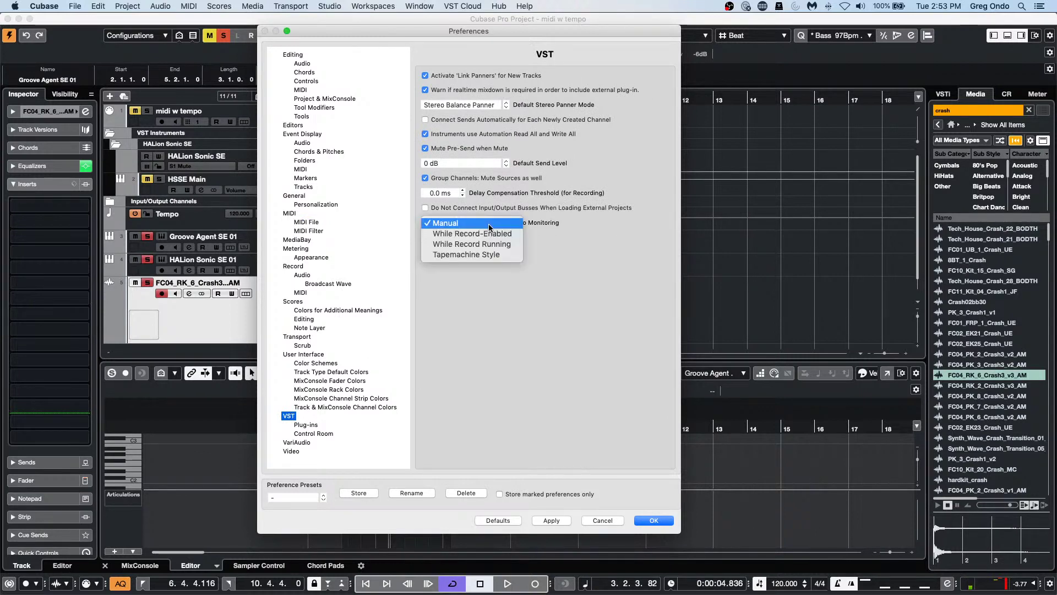
{"action": "left_click", "coordinate": [467, 254]}
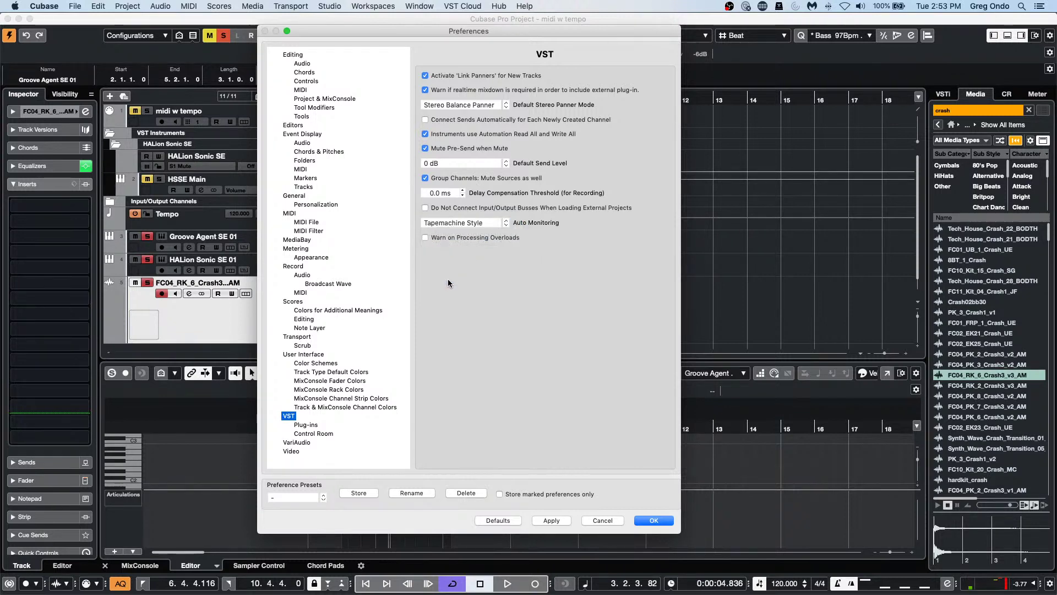
{"action": "left_click", "coordinate": [552, 521]}
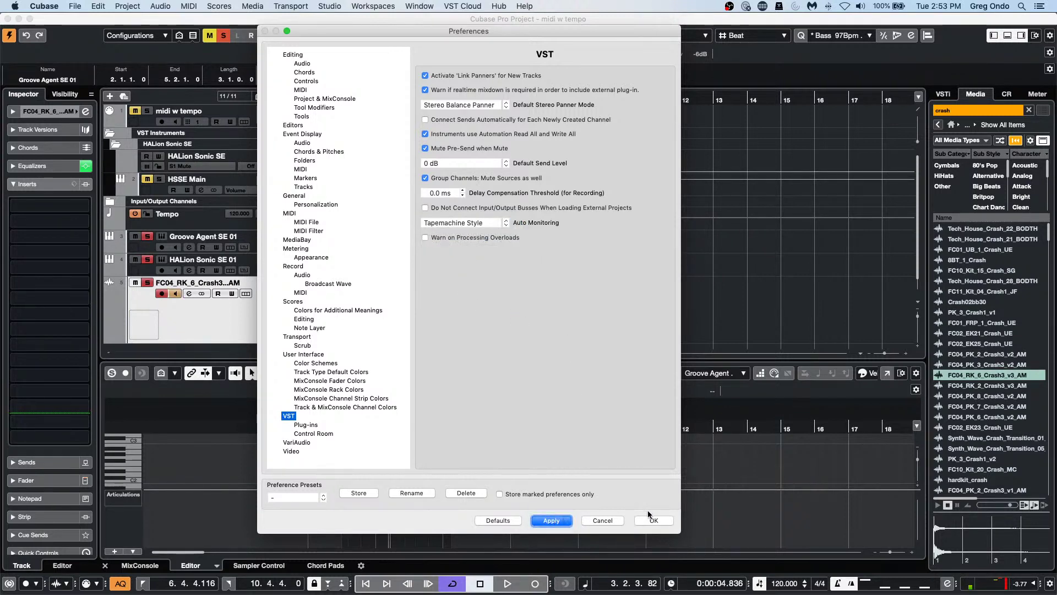
{"action": "left_click", "coordinate": [650, 519]}
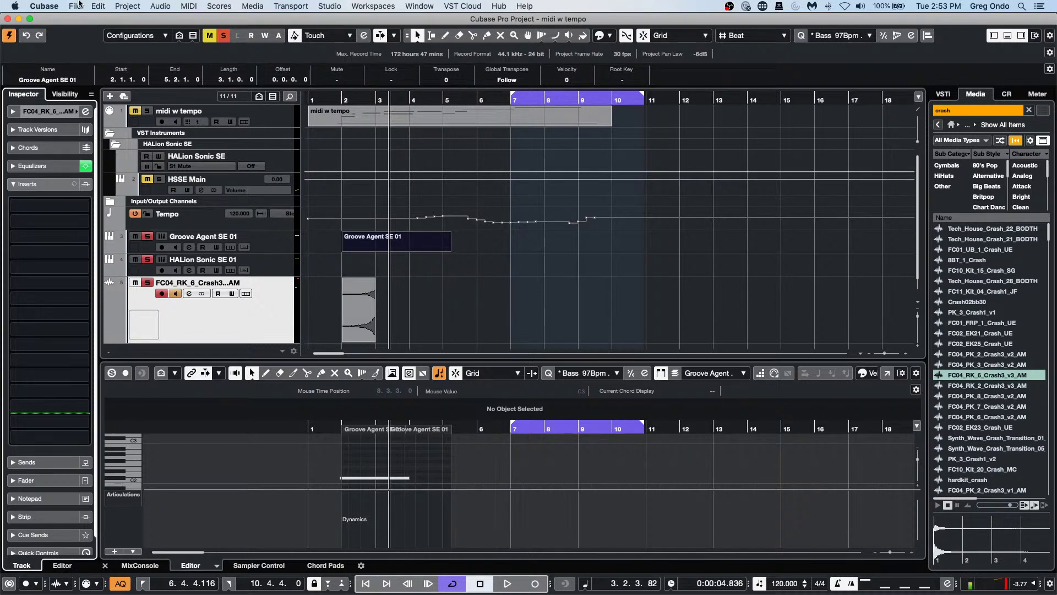
Step: Review the Auto Monitoring options in the VST preferences, keeping Tapemachine Style
{"action": "left_click", "coordinate": [76, 5]}
{"action": "mouse_move", "coordinate": [44, 6]}
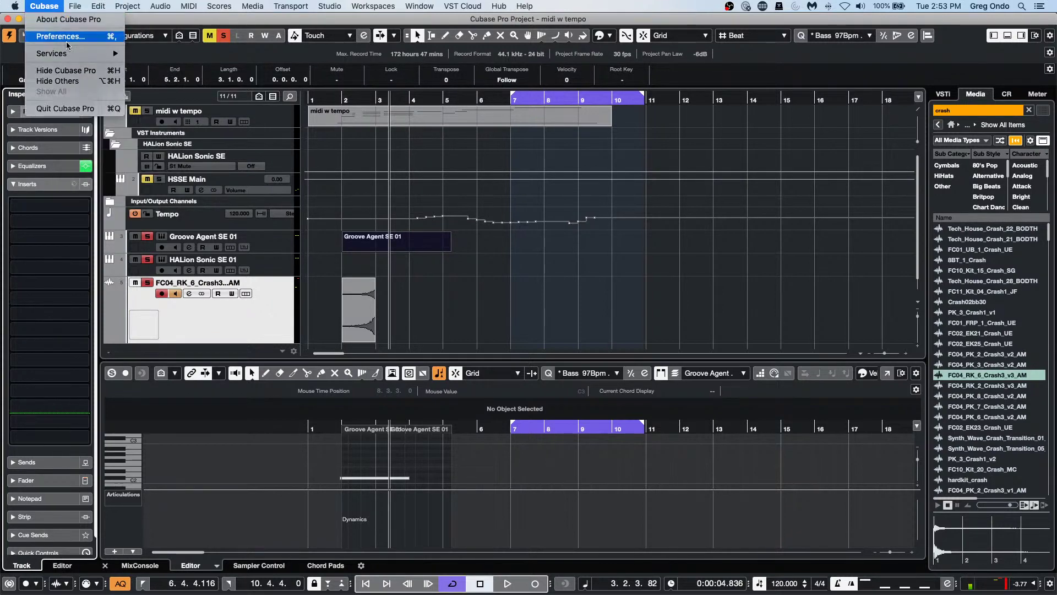
{"action": "left_click", "coordinate": [55, 35]}
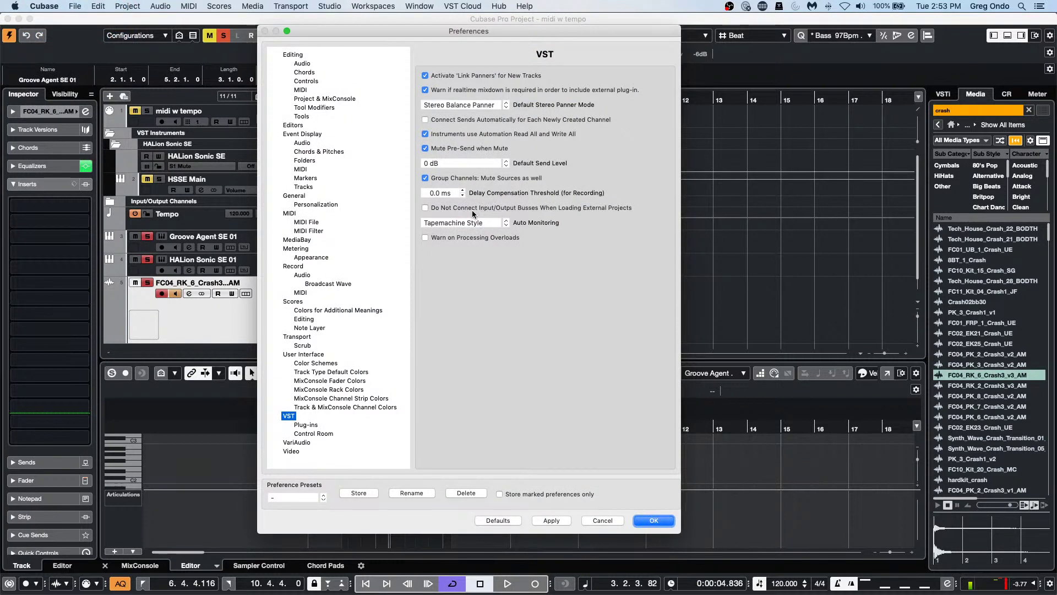
{"action": "left_click", "coordinate": [430, 222]}
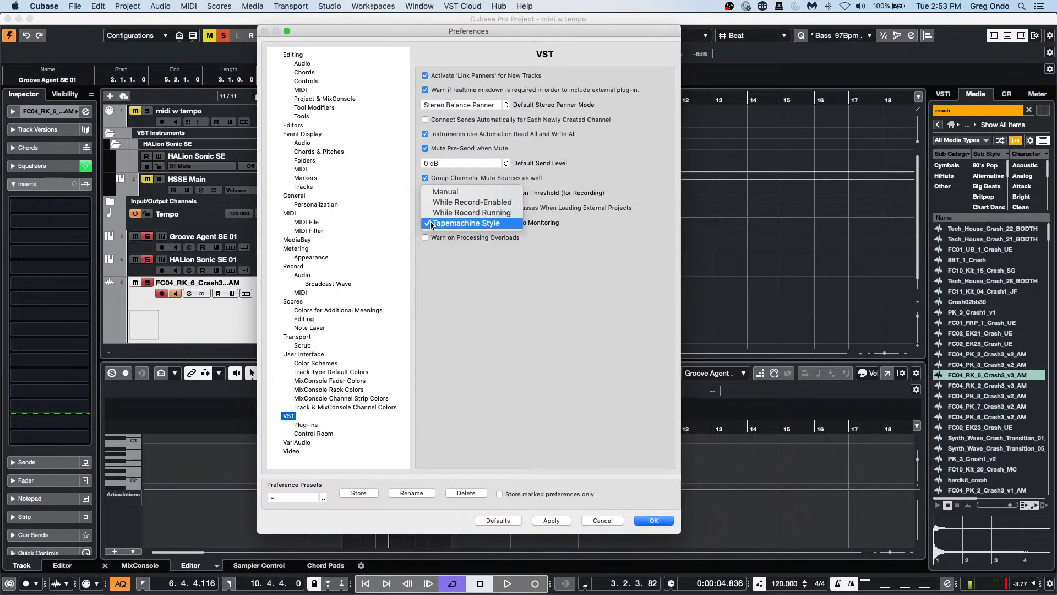
{"action": "left_click", "coordinate": [430, 223]}
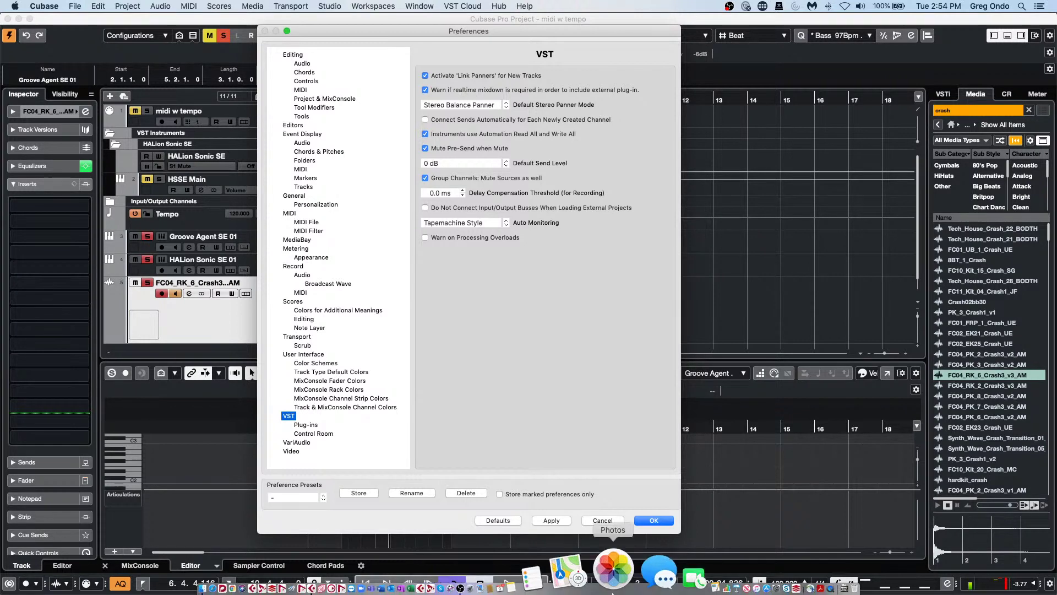
{"action": "left_click", "coordinate": [664, 523]}
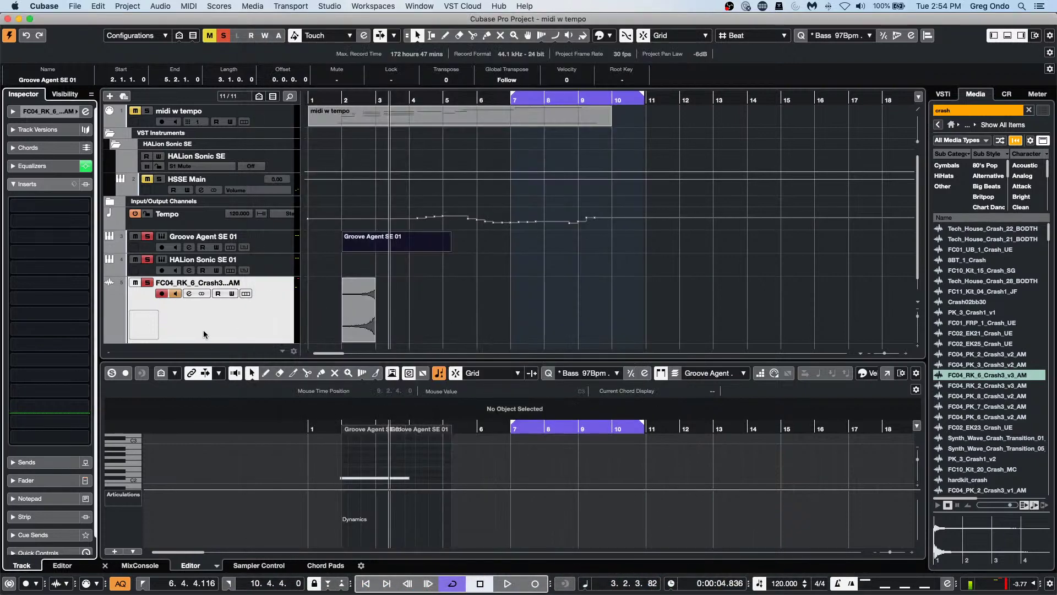
Step: Add two audio tracks below the crash track and select the first of them
{"action": "scroll", "coordinate": [219, 299], "scroll_direction": "down", "scroll_amount": 2}
{"action": "right_click", "coordinate": [235, 302]}
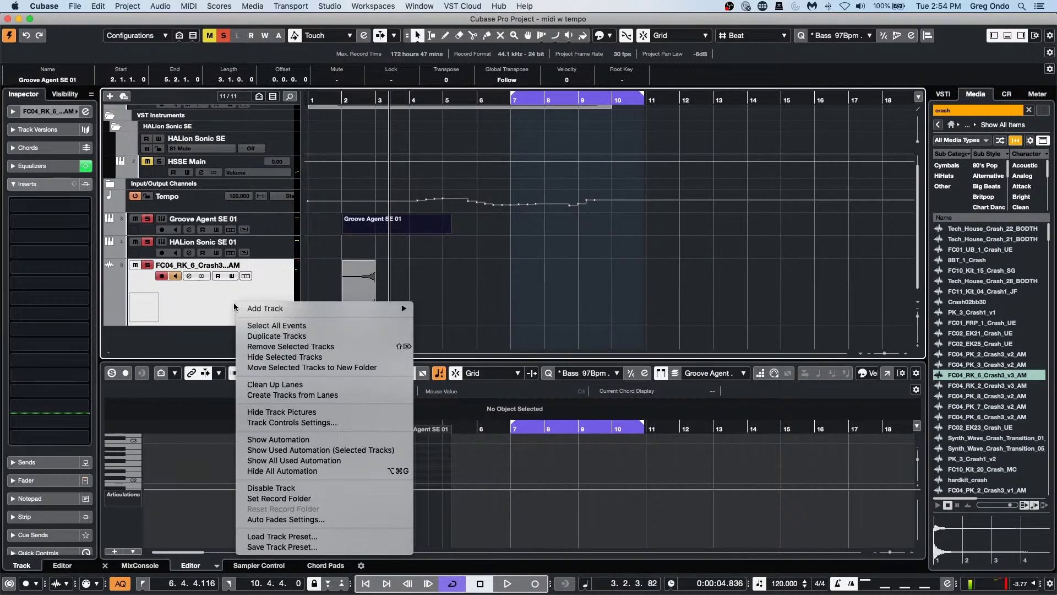
{"action": "mouse_move", "coordinate": [261, 308]}
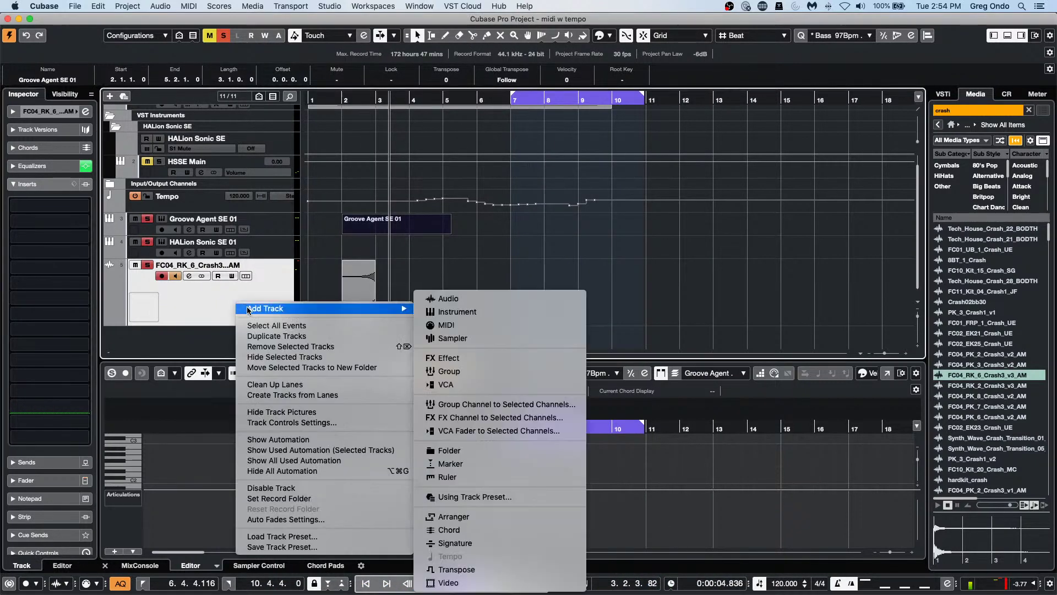
{"action": "left_click", "coordinate": [429, 299]}
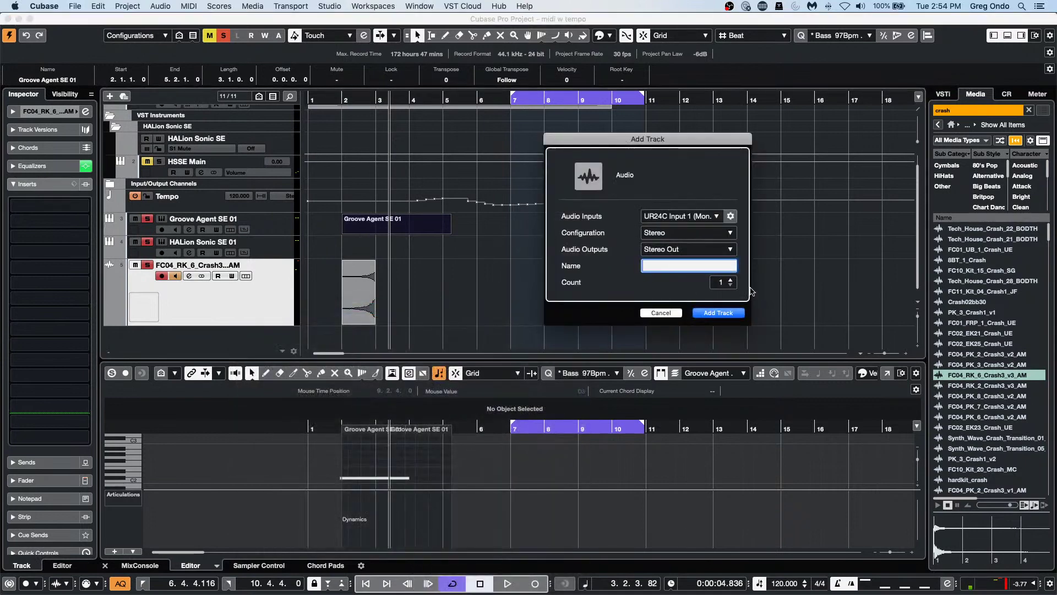
{"action": "key", "text": "Escape"}
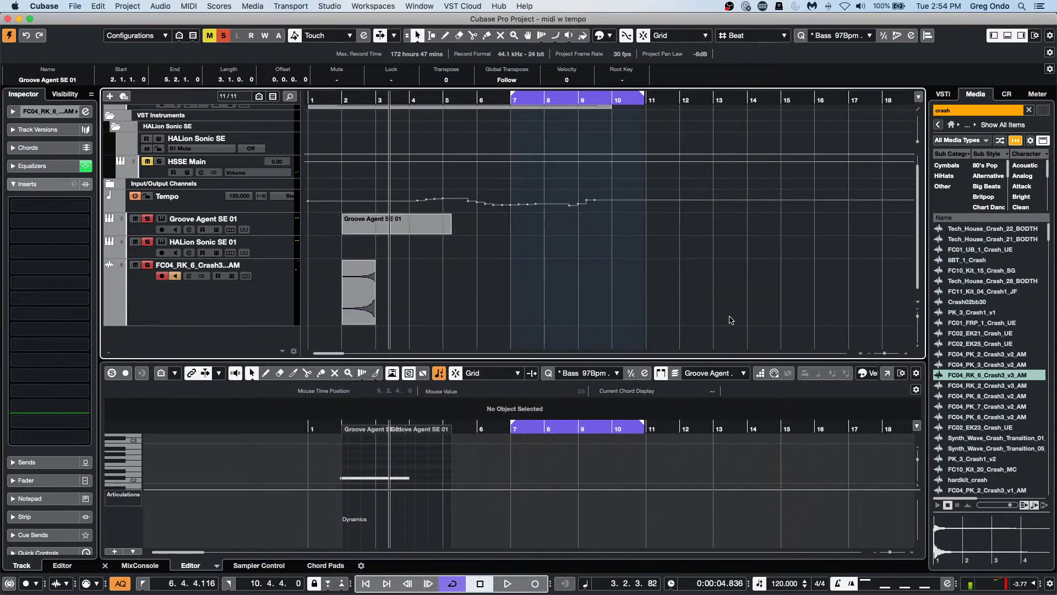
{"action": "left_click", "coordinate": [269, 283]}
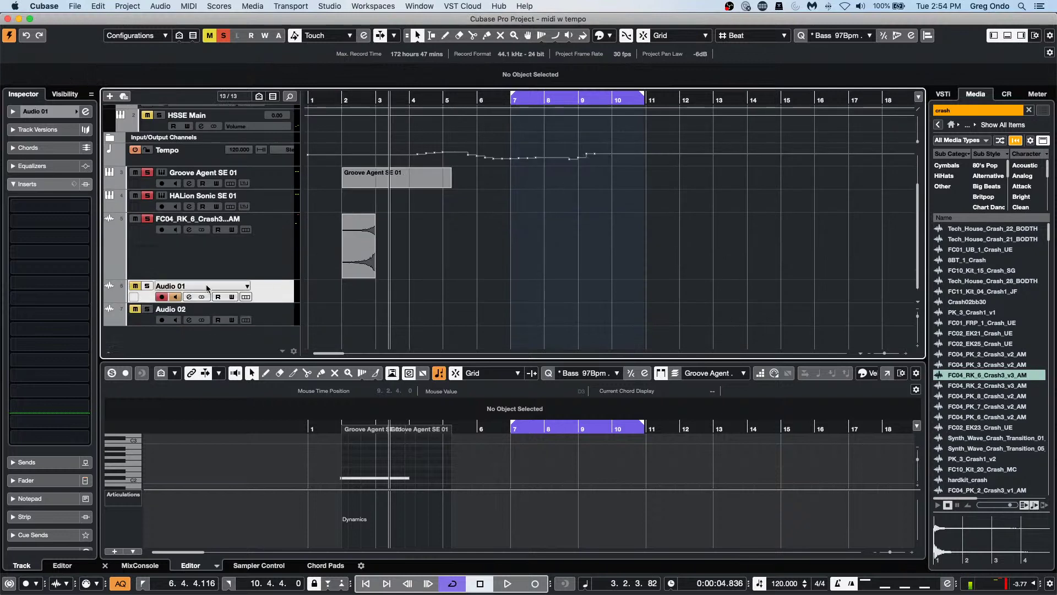
Step: Select both the Audio 01 and Audio 02 tracks and add a VCA fader to the selected channels
{"action": "left_click", "coordinate": [13, 111]}
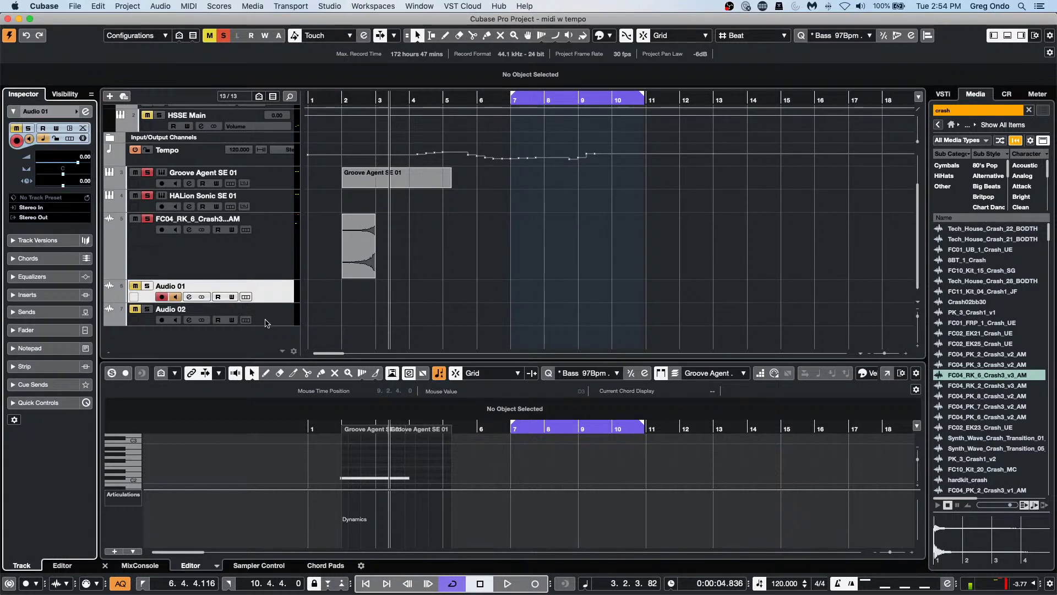
{"action": "key", "text": "Down"}
{"action": "left_click", "coordinate": [272, 296]}
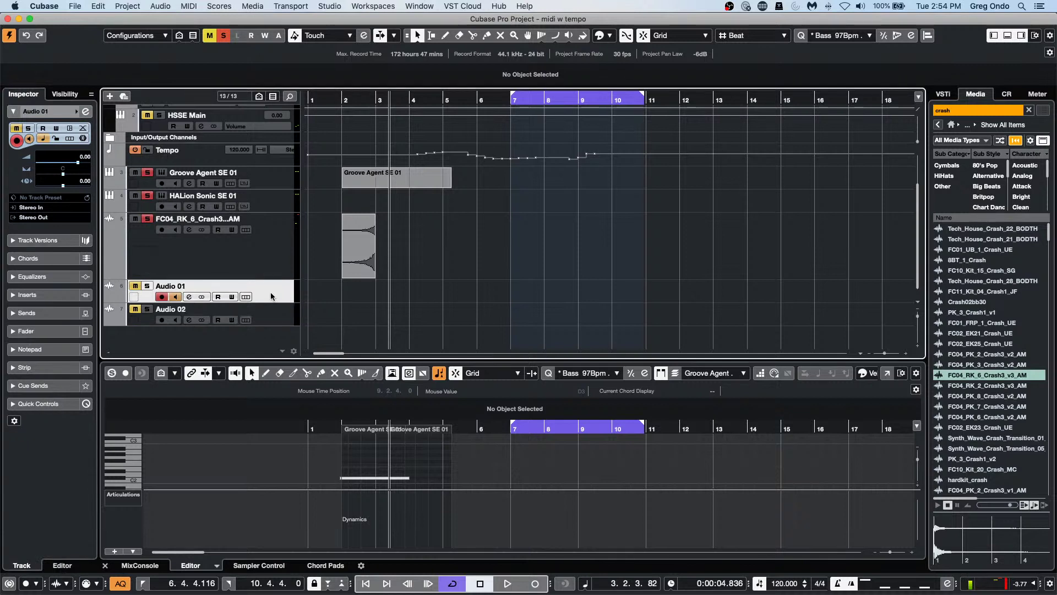
{"action": "left_click", "coordinate": [278, 312], "text": "shift"}
{"action": "right_click", "coordinate": [275, 313]}
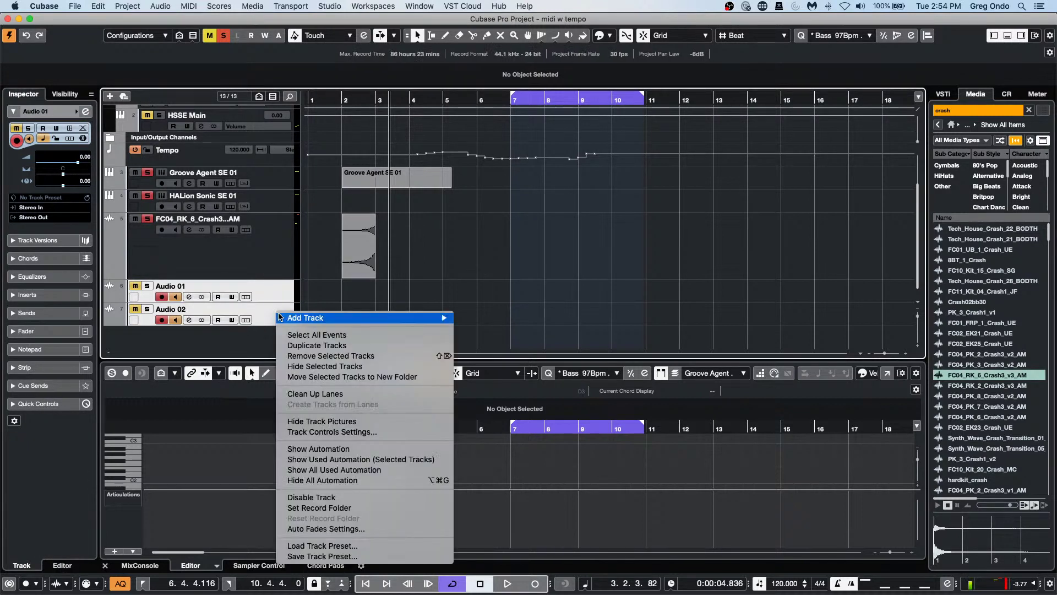
{"action": "mouse_move", "coordinate": [375, 320]}
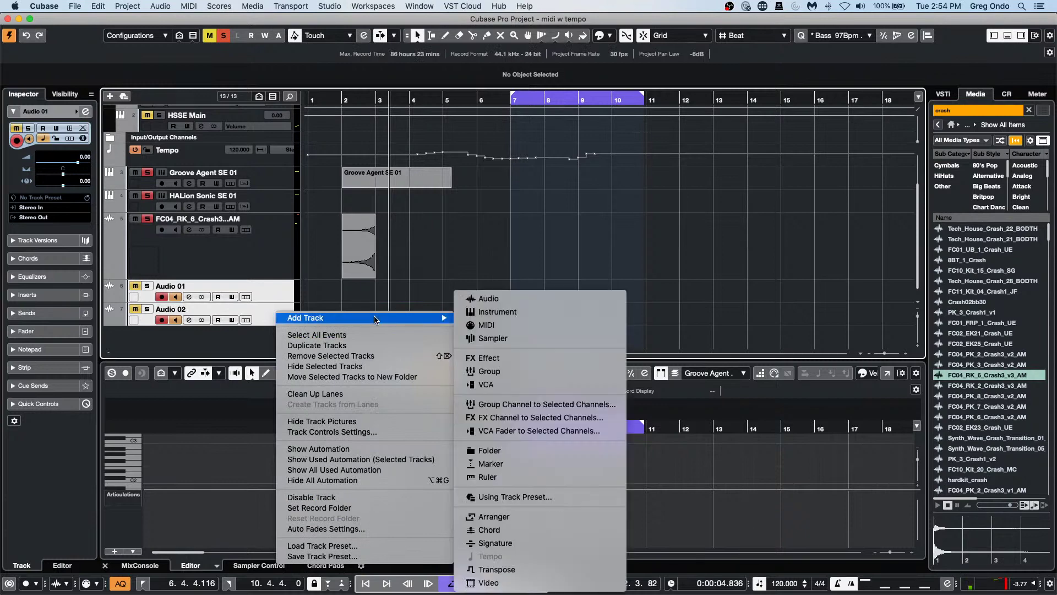
{"action": "left_click", "coordinate": [543, 433]}
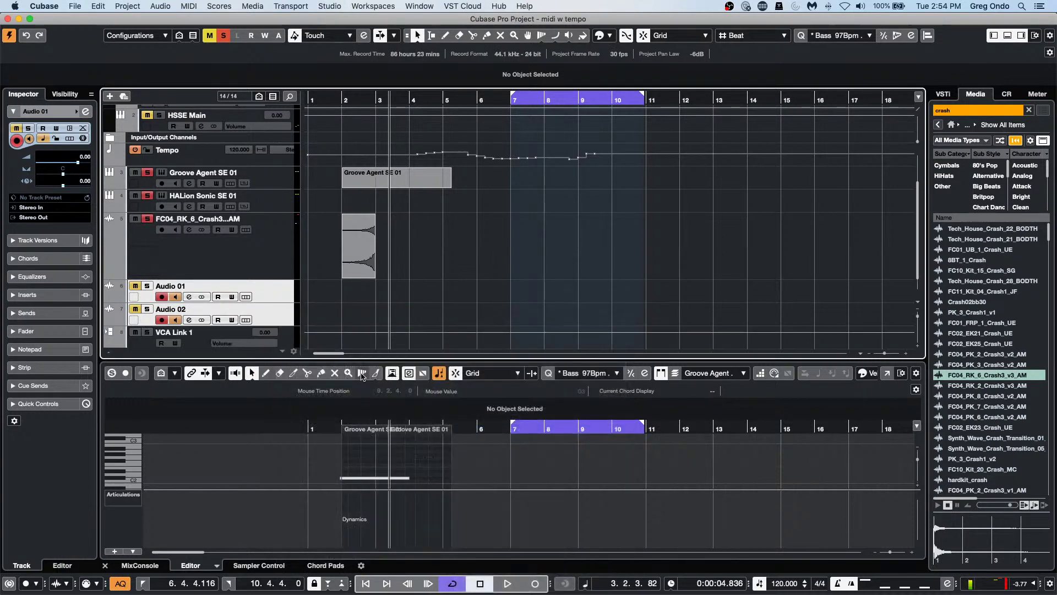
Step: Show the mixer in the lower zone and lower the VCA Link 1 fader to -2.47 dB
{"action": "scroll", "coordinate": [365, 303], "scroll_direction": "down", "scroll_amount": 1}
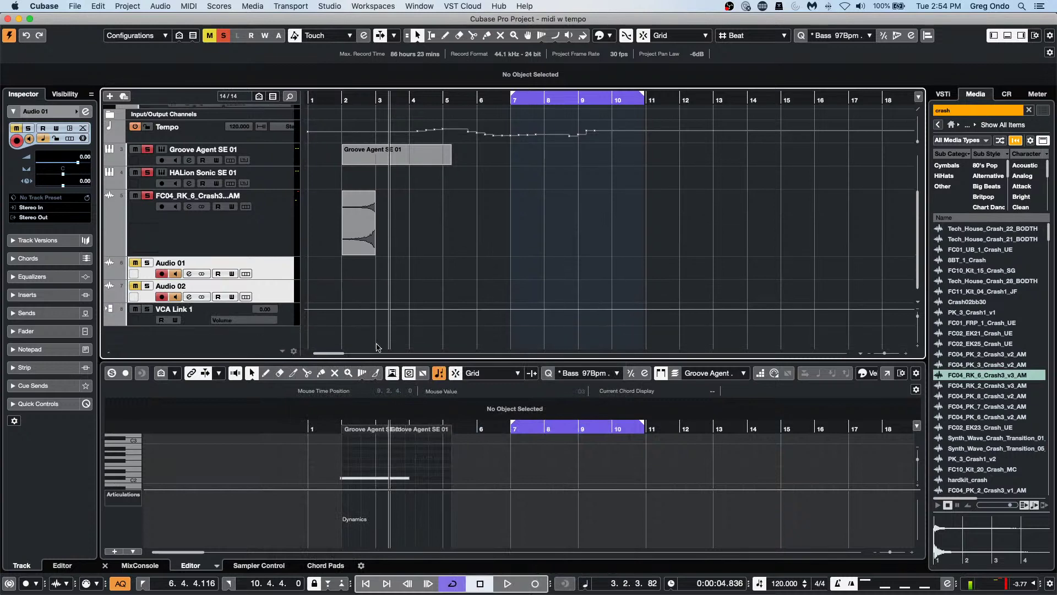
{"action": "left_click", "coordinate": [140, 565]}
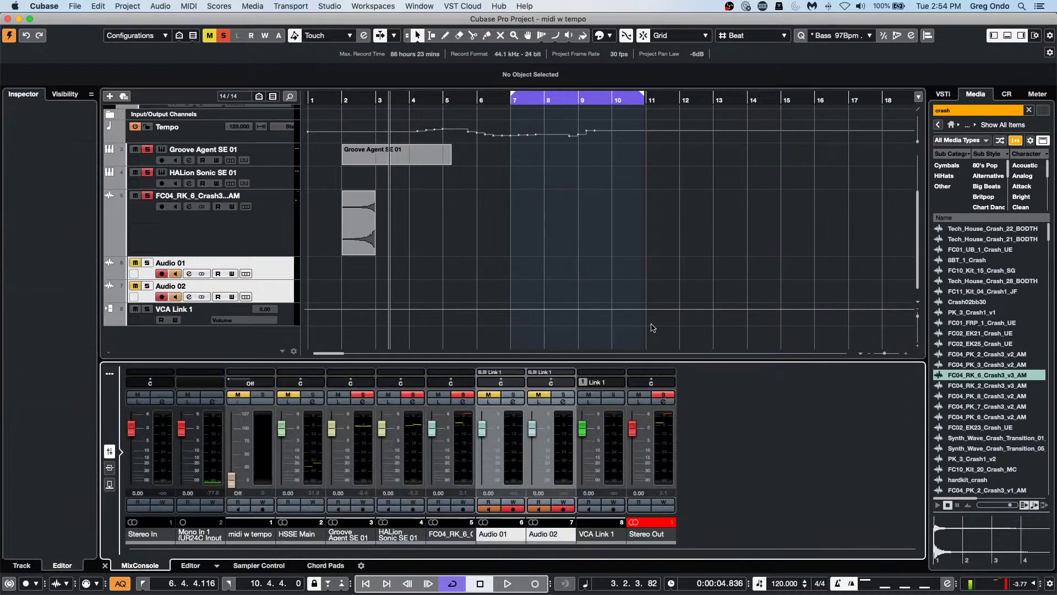
{"action": "mouse_move", "coordinate": [592, 447]}
{"action": "left_mouse_down"}
{"action": "mouse_move", "coordinate": [593, 435]}
{"action": "mouse_move", "coordinate": [584, 437]}
{"action": "left_mouse_up"}
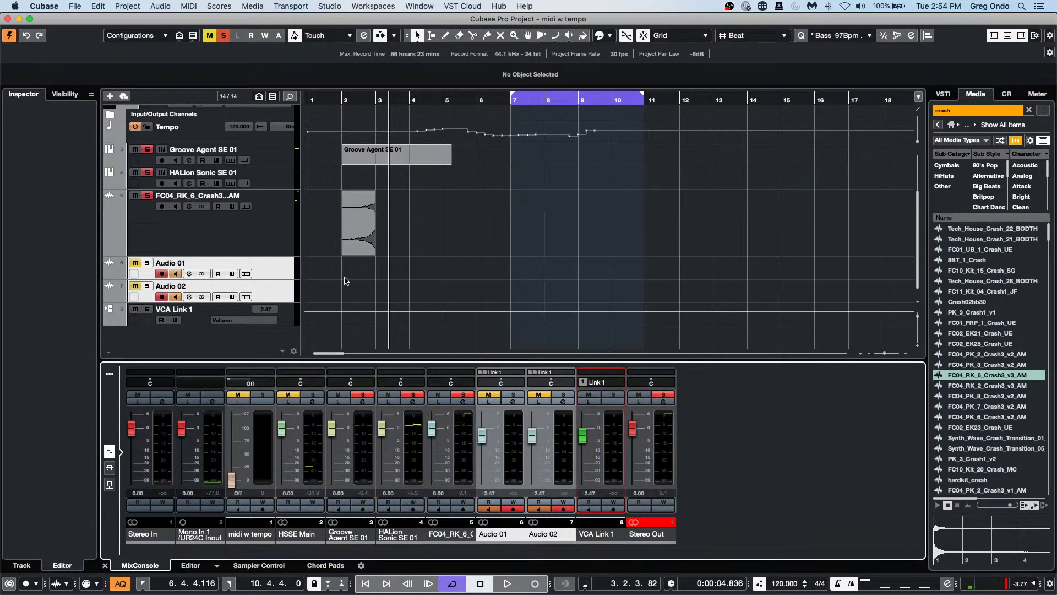
Step: Select Audio 01, Audio 02 and VCA Link 1 in turn, and remove the VCA Link 1 track
{"action": "left_click", "coordinate": [269, 273]}
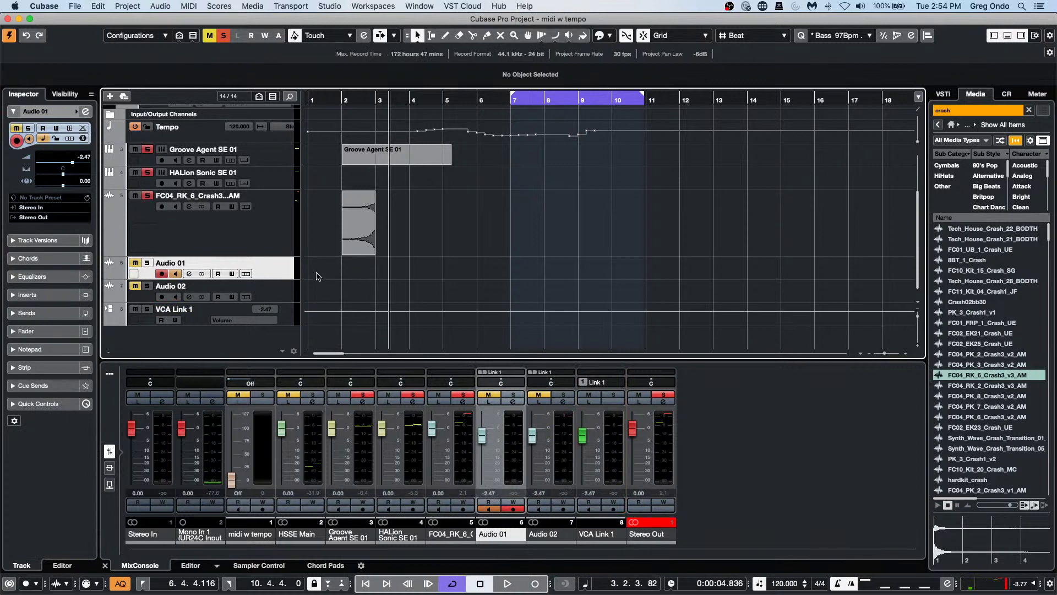
{"action": "left_click", "coordinate": [286, 301]}
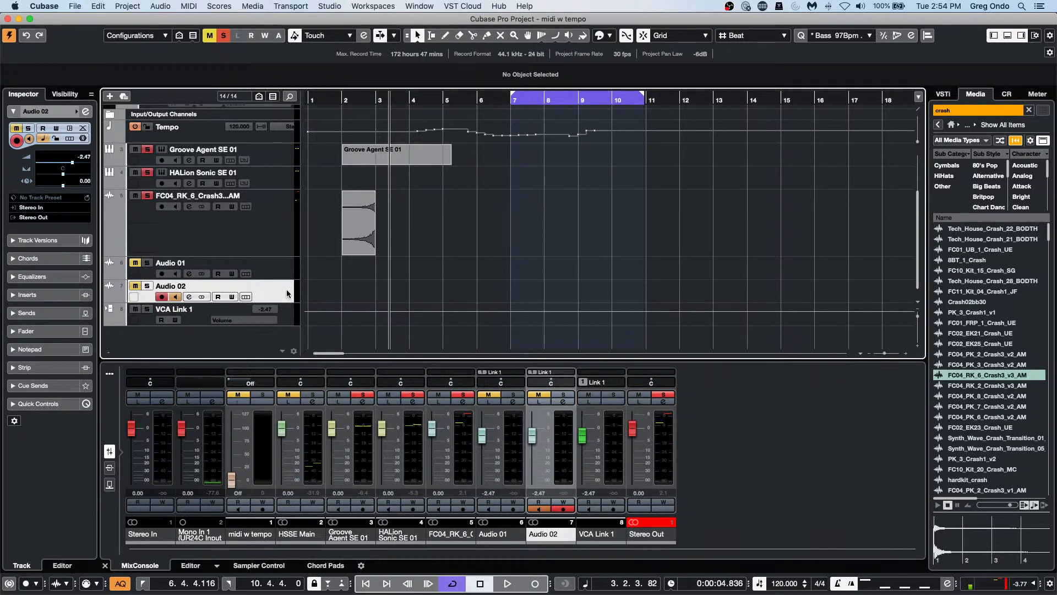
{"action": "left_click", "coordinate": [286, 322]}
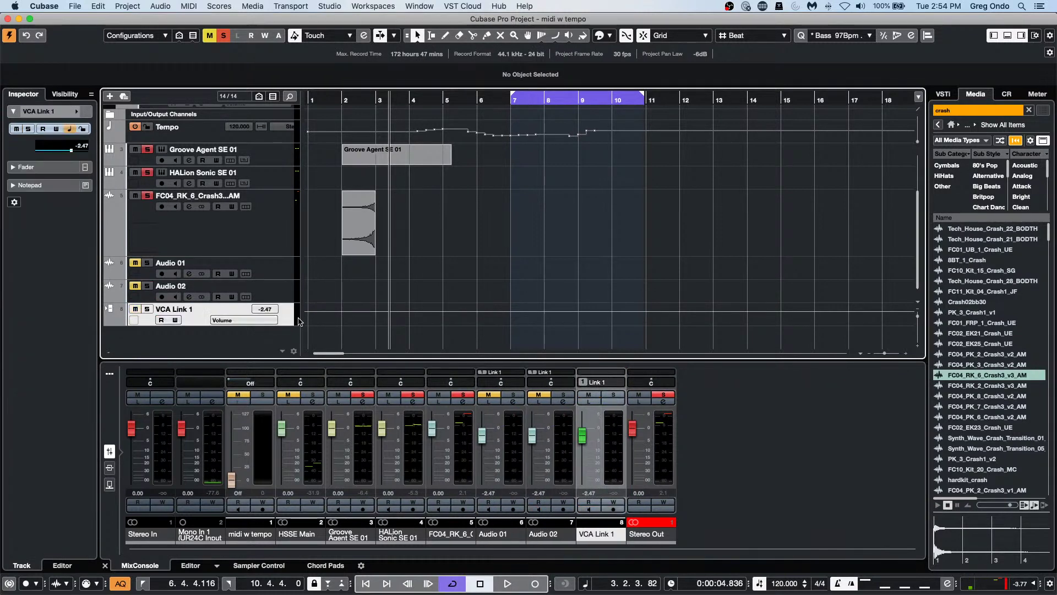
{"action": "right_click", "coordinate": [299, 321]}
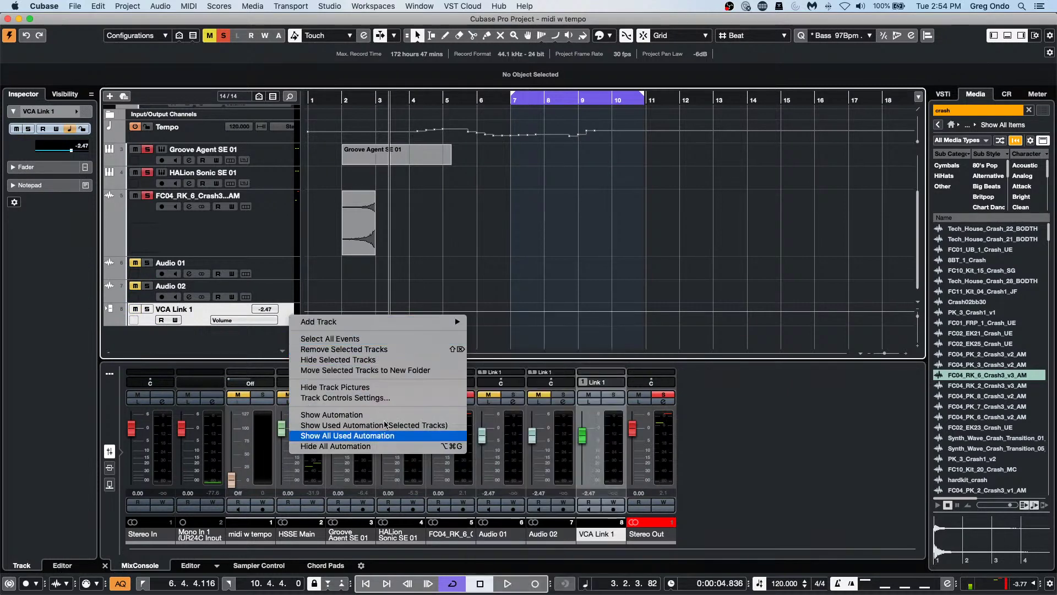
{"action": "left_click", "coordinate": [385, 349]}
Step: Pan Audio 01 to L38 and Audio 02 to R48
{"action": "left_click", "coordinate": [274, 292]}
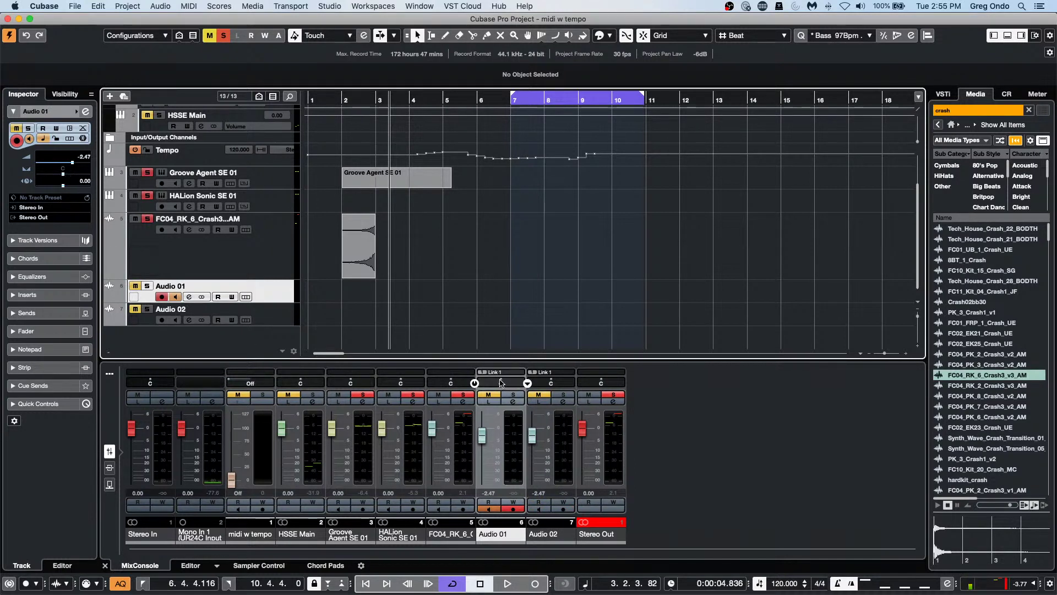
{"action": "left_click_drag", "start_coordinate": [500, 383], "coordinate": [474, 383]}
{"action": "mouse_move", "coordinate": [538, 382]}
{"action": "left_mouse_down"}
{"action": "mouse_move", "coordinate": [573, 382]}
{"action": "mouse_move", "coordinate": [556, 390]}
{"action": "left_mouse_up"}
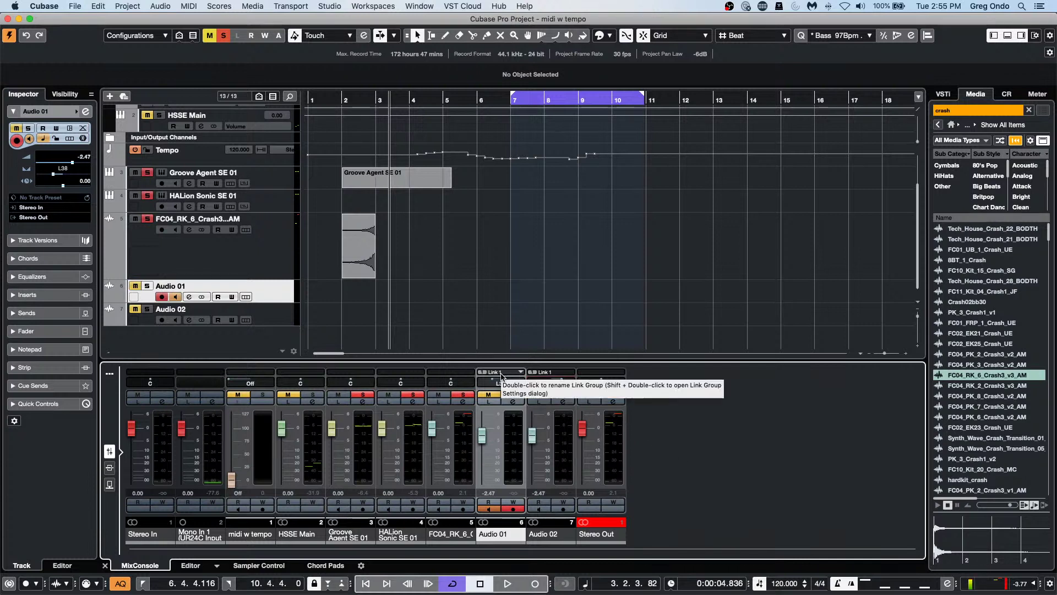
Step: Set the output routing of Audio 01 and Audio 02 to No Bus
{"action": "left_click", "coordinate": [58, 218]}
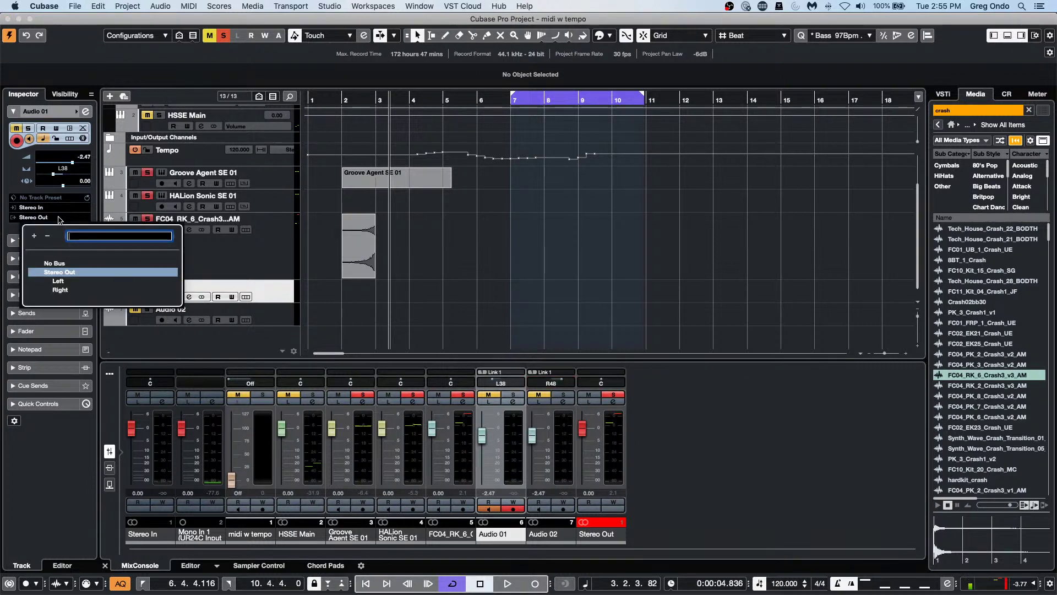
{"action": "left_click", "coordinate": [55, 264]}
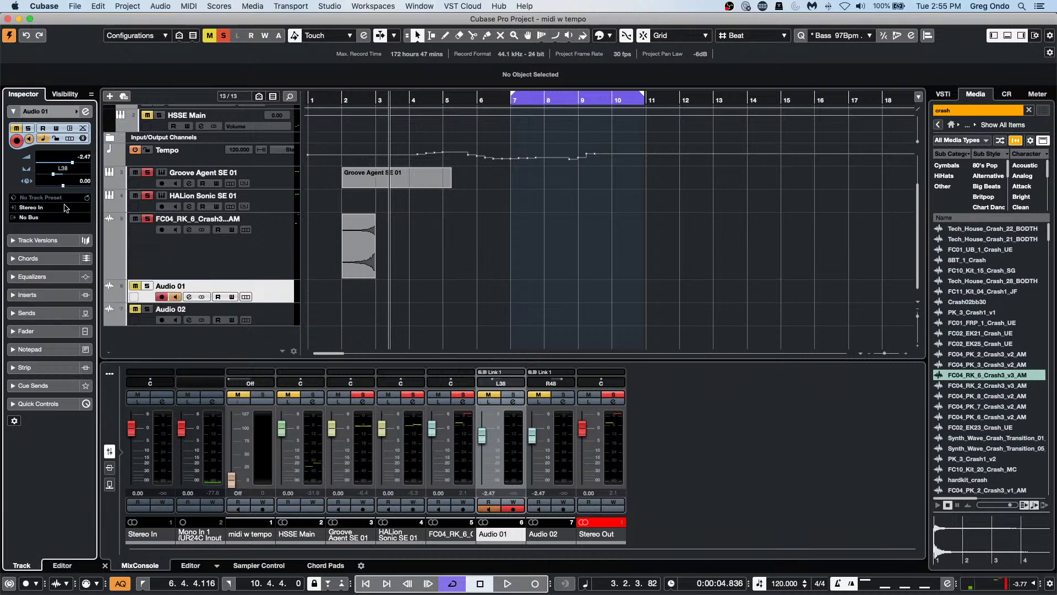
{"action": "left_click", "coordinate": [284, 321]}
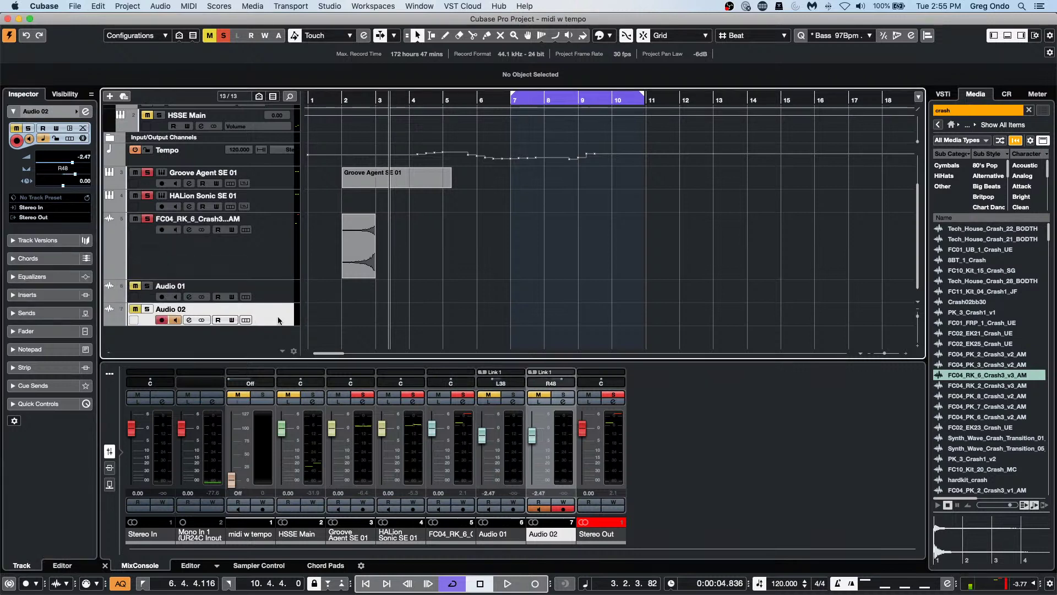
{"action": "left_click", "coordinate": [58, 221]}
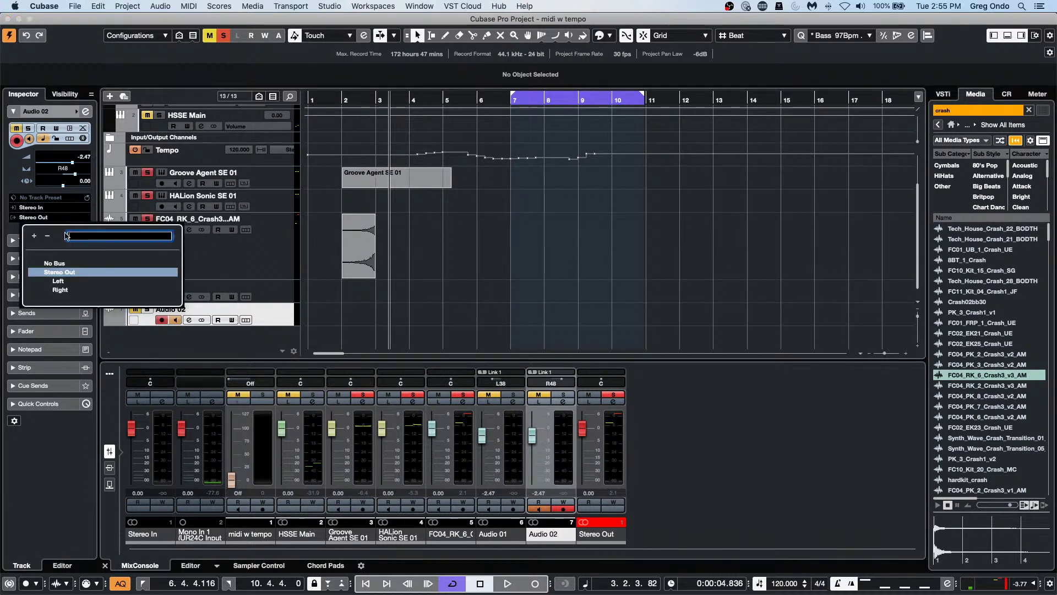
{"action": "left_click", "coordinate": [67, 264]}
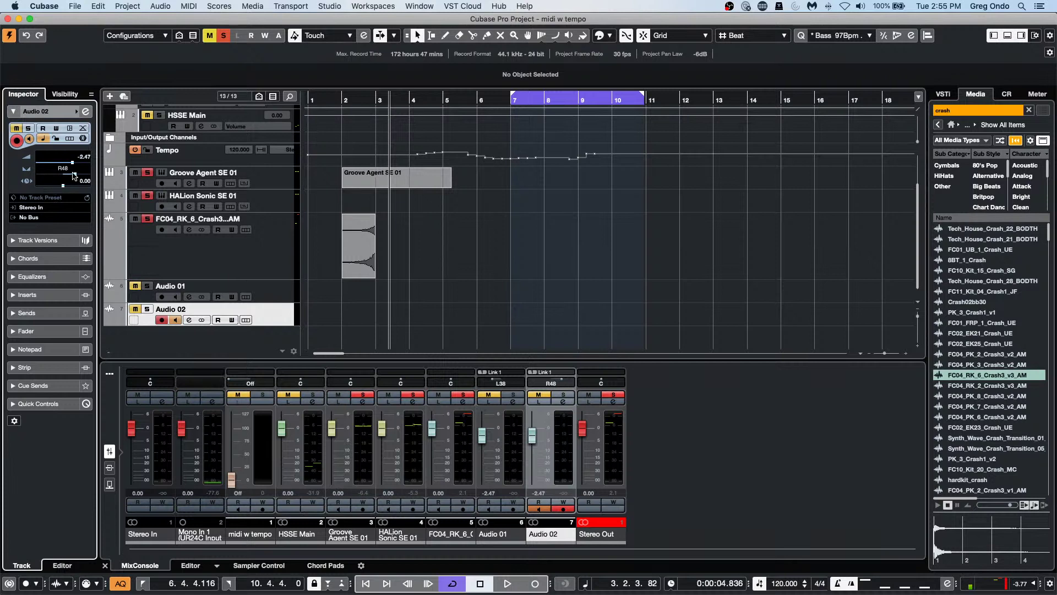
Step: Pan Audio 02 to L13 and route its output to Stereo Out
{"action": "left_click_drag", "start_coordinate": [74, 175], "coordinate": [59, 175]}
{"action": "left_click", "coordinate": [44, 220]}
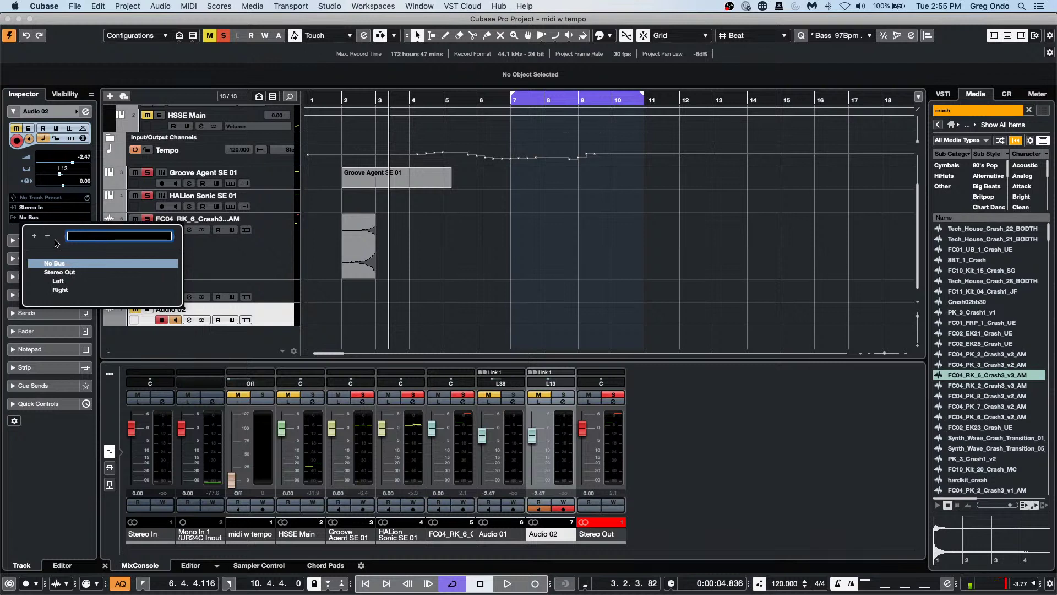
{"action": "left_click", "coordinate": [61, 273]}
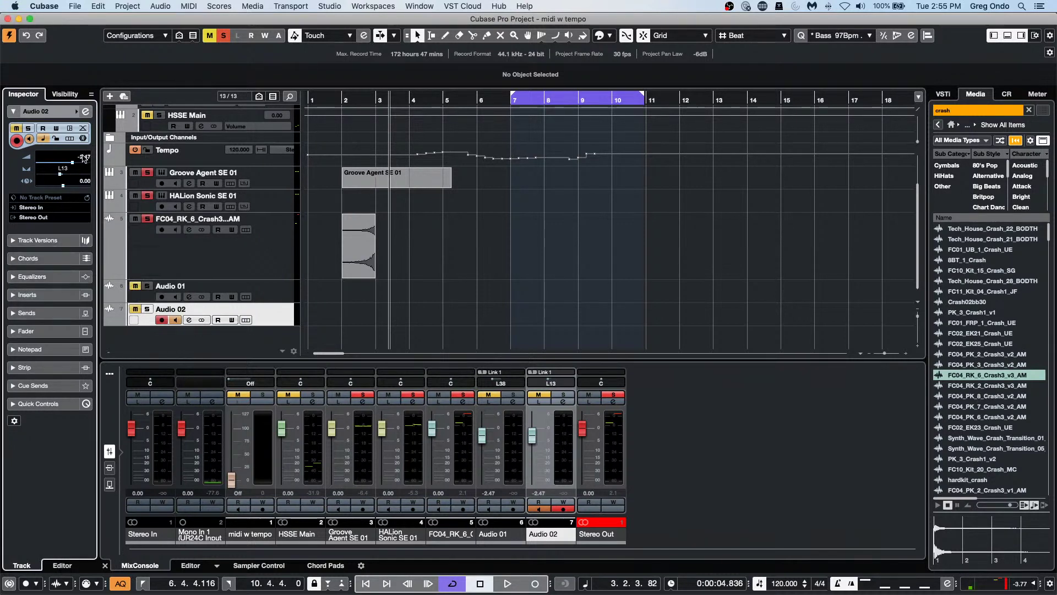
Step: Route Audio 01's output to Stereo Out, pan it further left and reset its pan to the default
{"action": "left_click", "coordinate": [52, 220]}
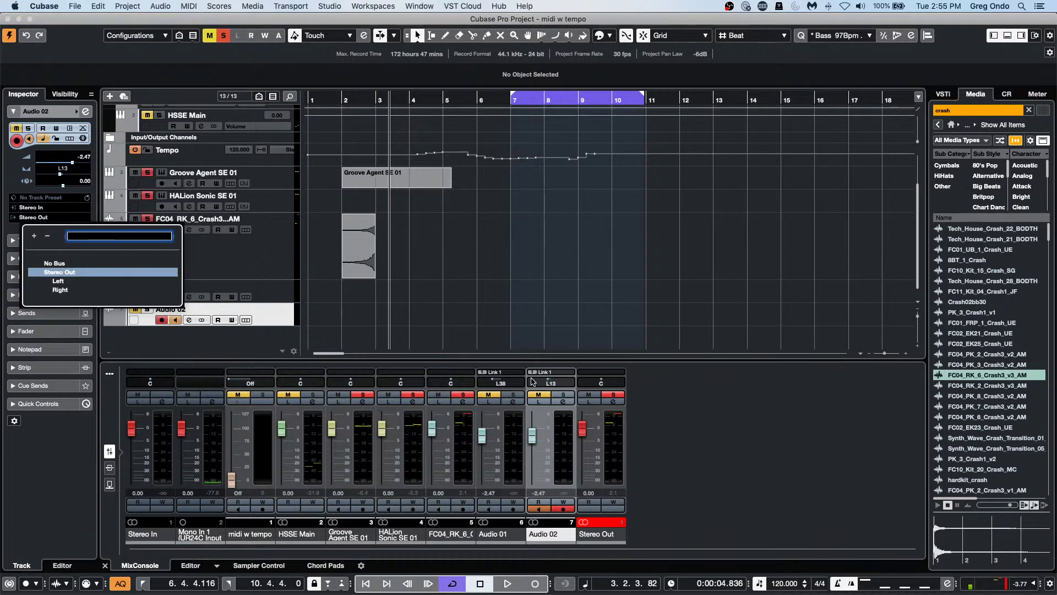
{"action": "left_click", "coordinate": [513, 384]}
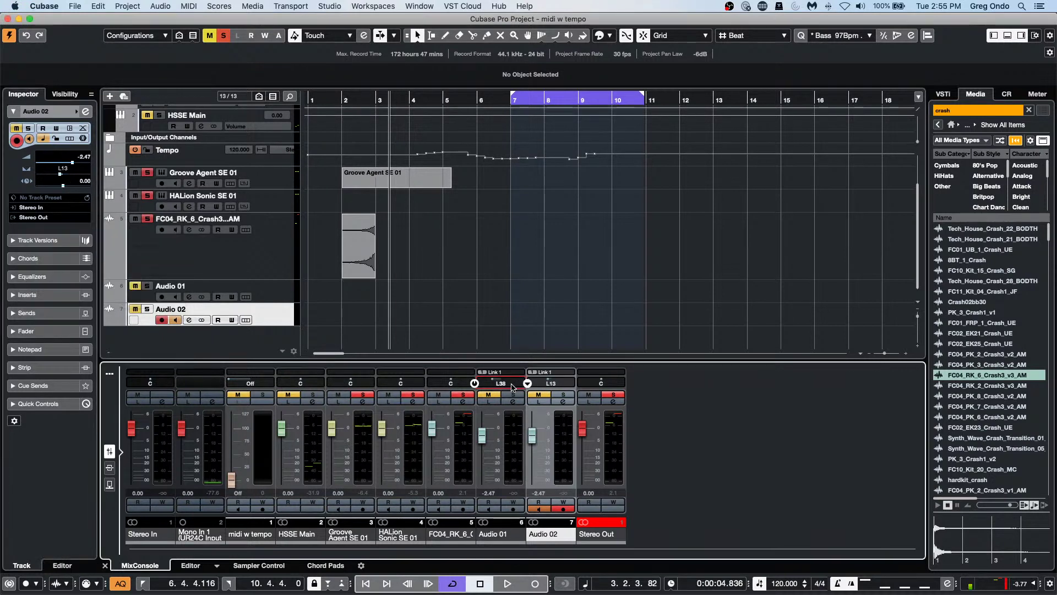
{"action": "left_click", "coordinate": [512, 438]}
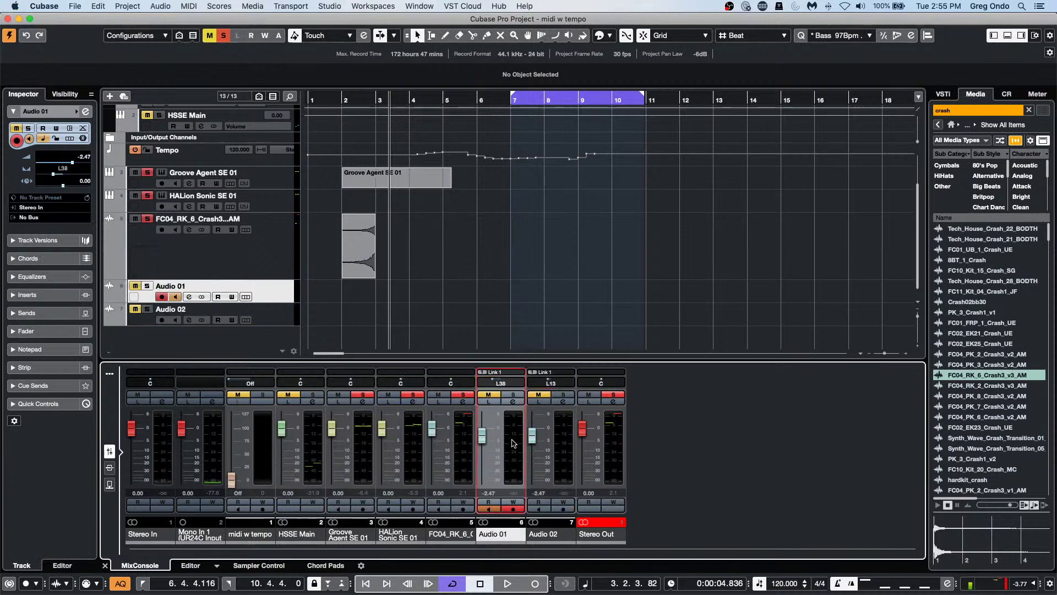
{"action": "left_click", "coordinate": [47, 220]}
{"action": "left_click", "coordinate": [66, 272]}
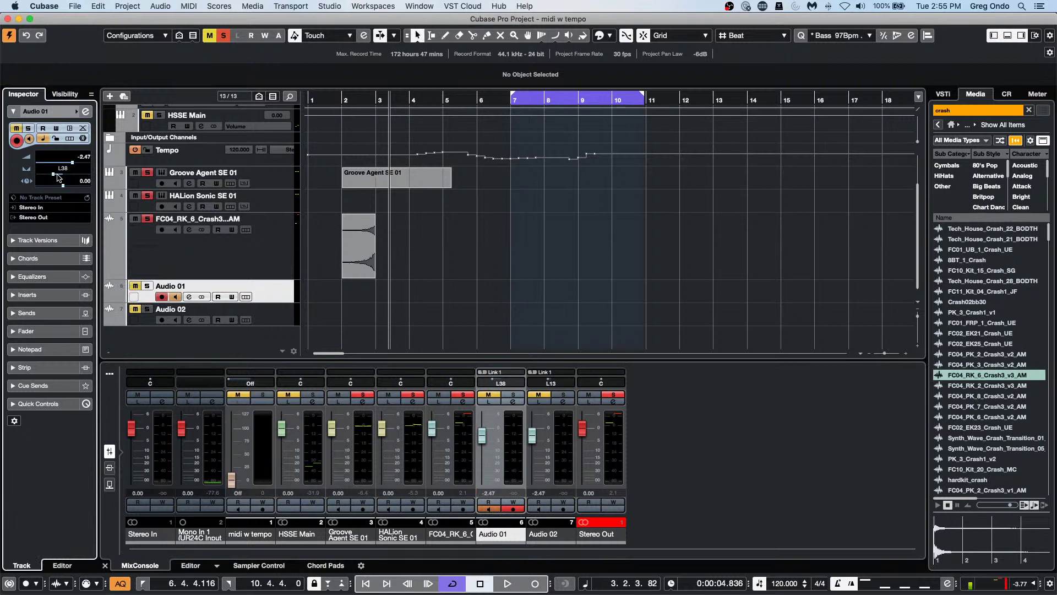
{"action": "left_click_drag", "start_coordinate": [60, 175], "coordinate": [41, 178]}
{"action": "left_click", "coordinate": [41, 178], "text": "super"}
Step: Route Audio 02's output to the Left channel of Stereo Out
{"action": "left_click", "coordinate": [568, 434]}
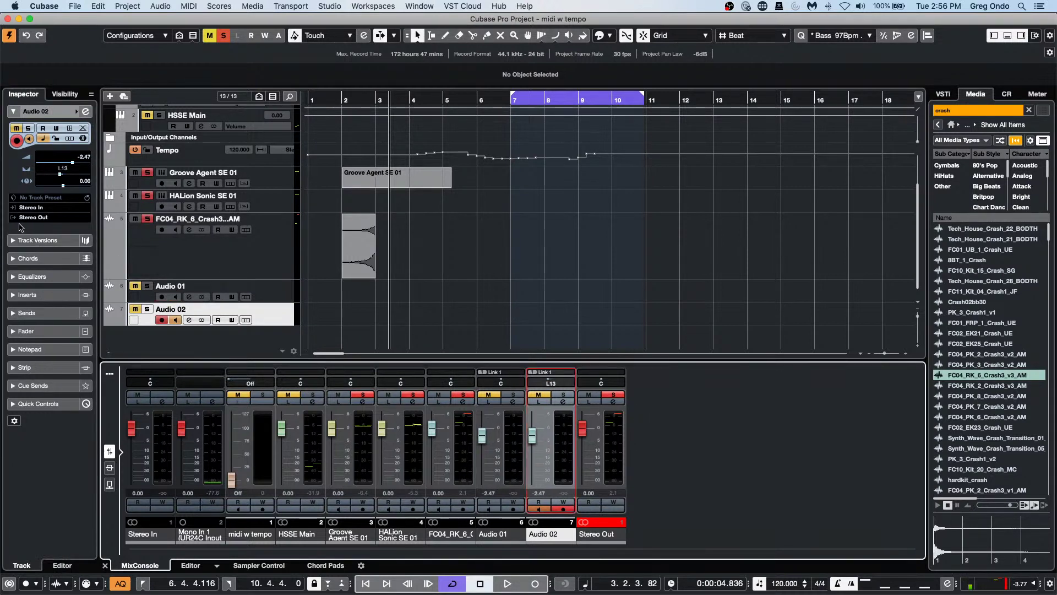
{"action": "left_click", "coordinate": [39, 218]}
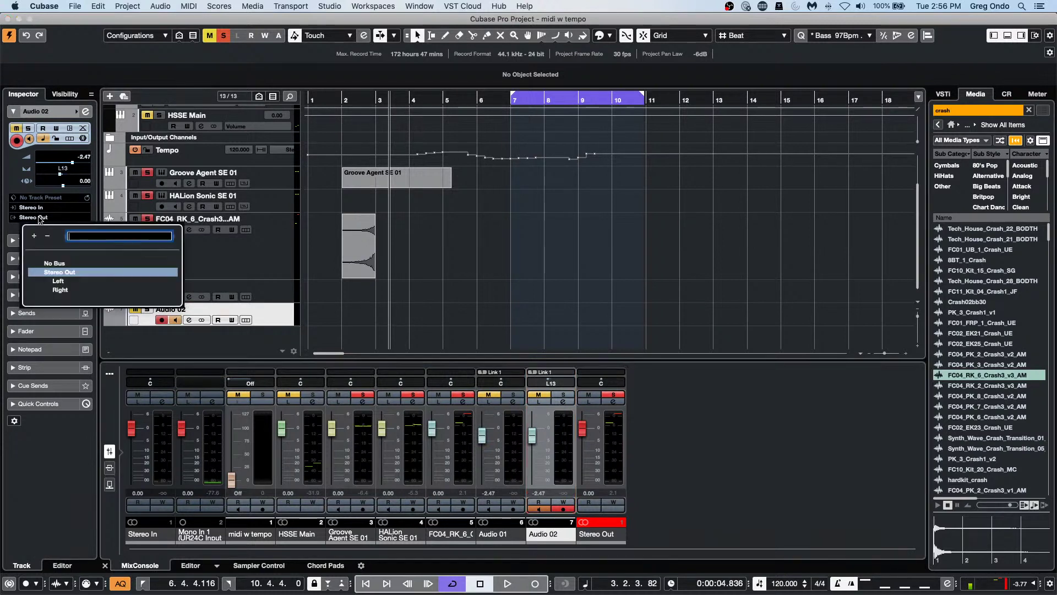
{"action": "left_click", "coordinate": [58, 281]}
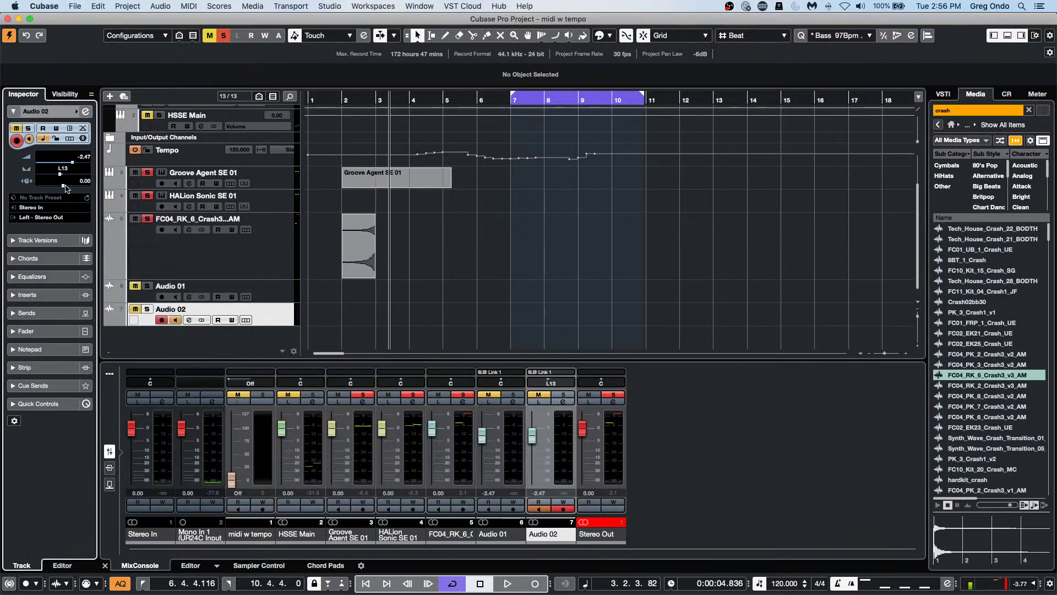
Step: Pan Audio 02 fully left and set its output routing to No Bus
{"action": "left_click_drag", "start_coordinate": [61, 174], "coordinate": [26, 176]}
{"action": "left_click", "coordinate": [38, 218]}
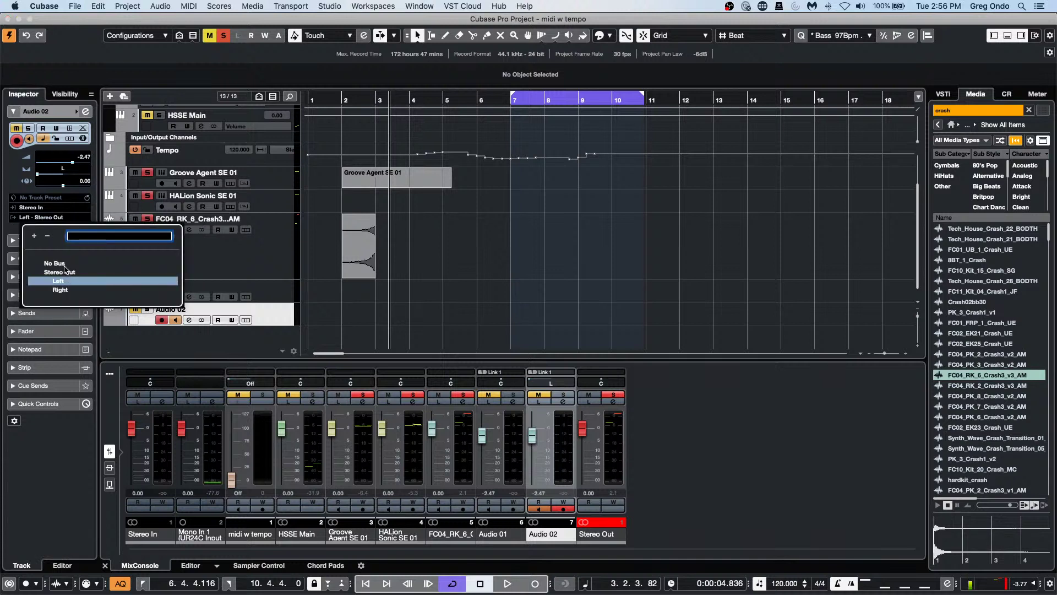
{"action": "left_click", "coordinate": [62, 264]}
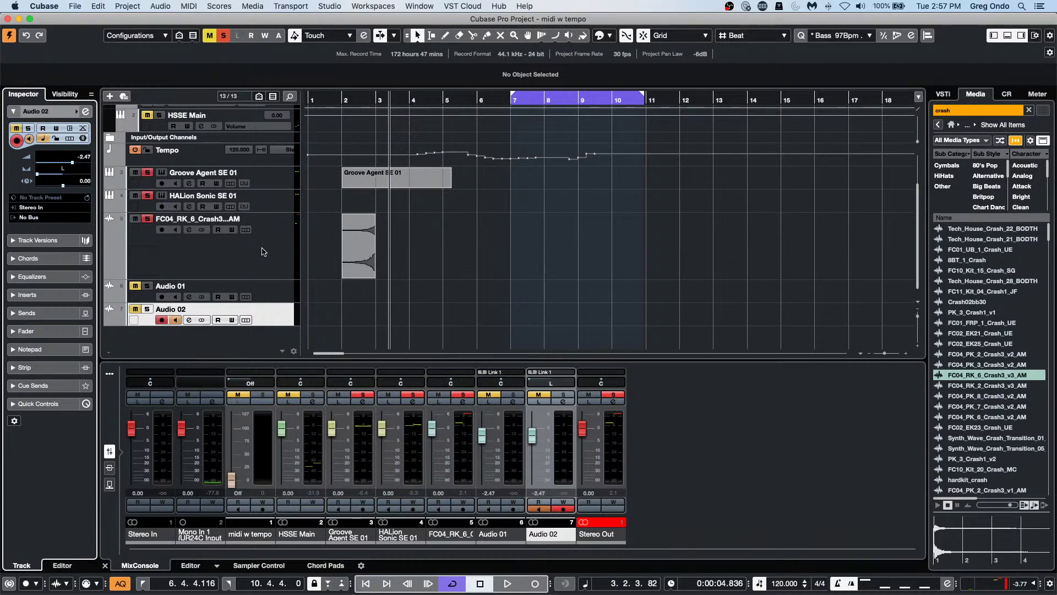
Step: Open the recent project March 9 2021.cpr and activate it
{"action": "scroll", "coordinate": [457, 199], "scroll_direction": "up", "scroll_amount": 4}
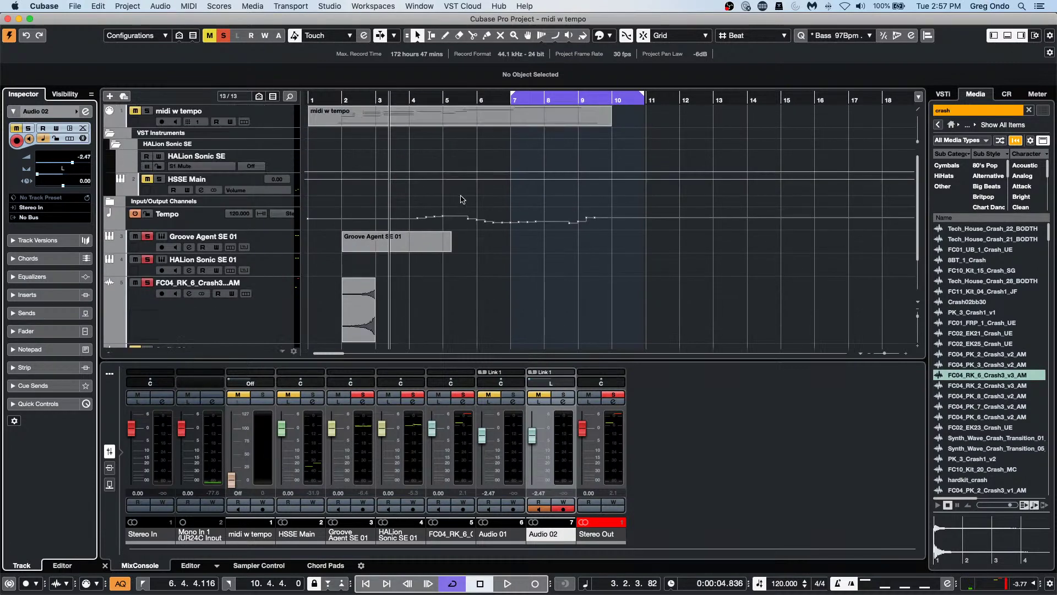
{"action": "left_click", "coordinate": [75, 6]}
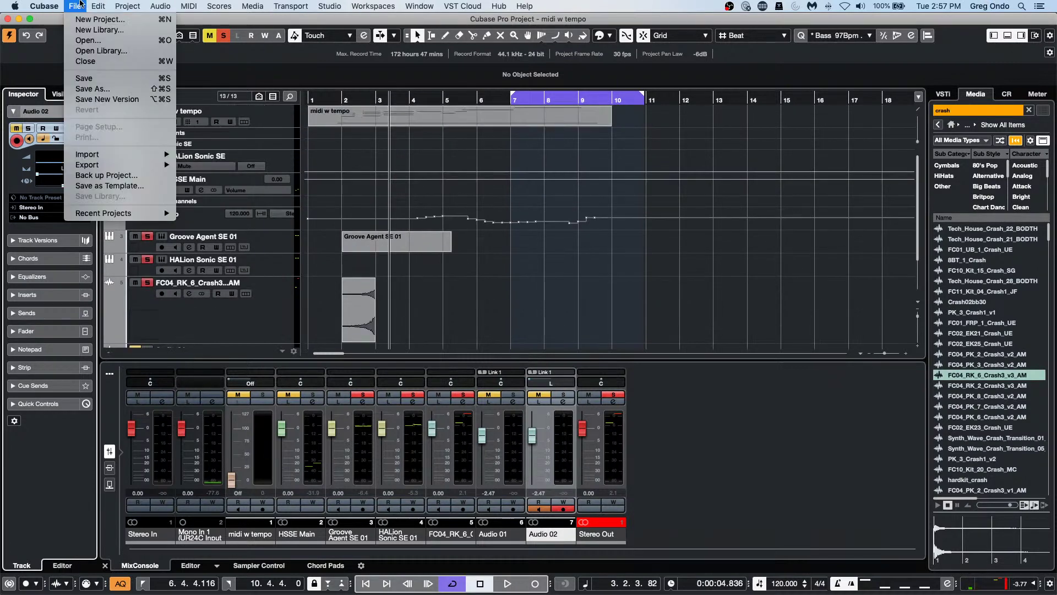
{"action": "mouse_move", "coordinate": [104, 213]}
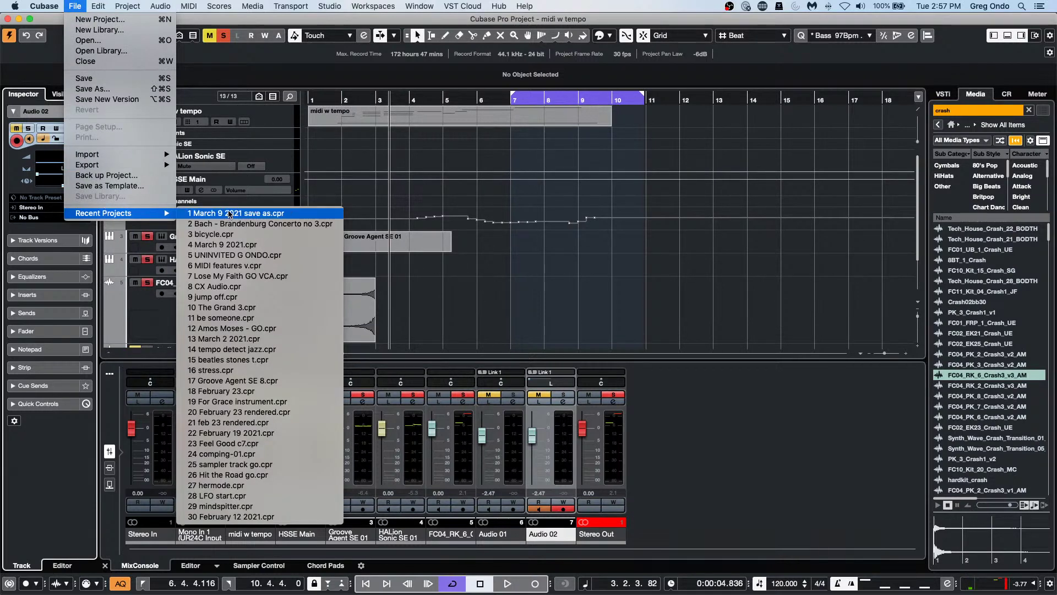
{"action": "left_click", "coordinate": [263, 244]}
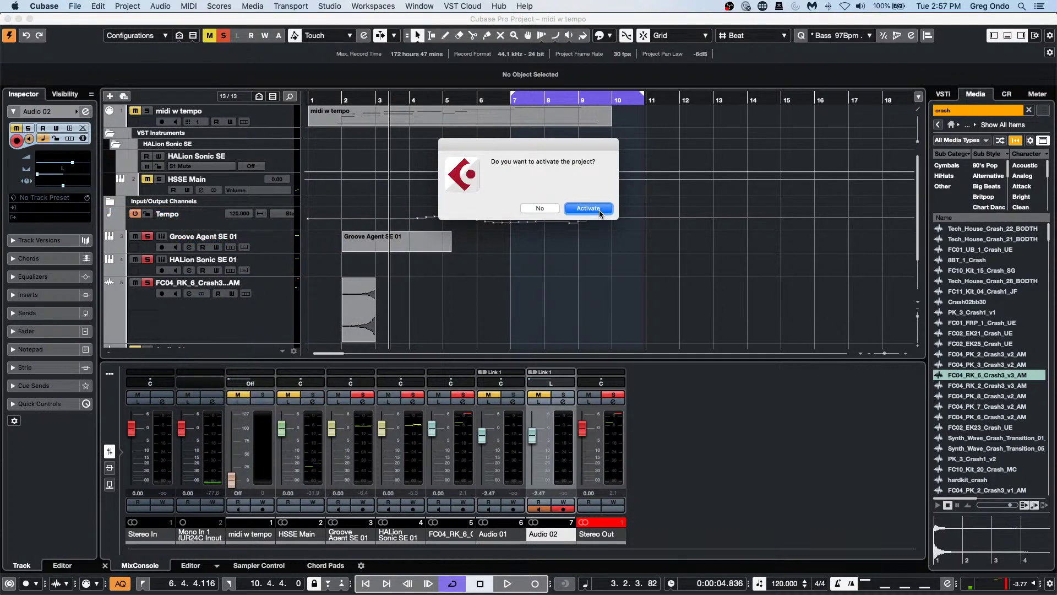
{"action": "left_click", "coordinate": [600, 211]}
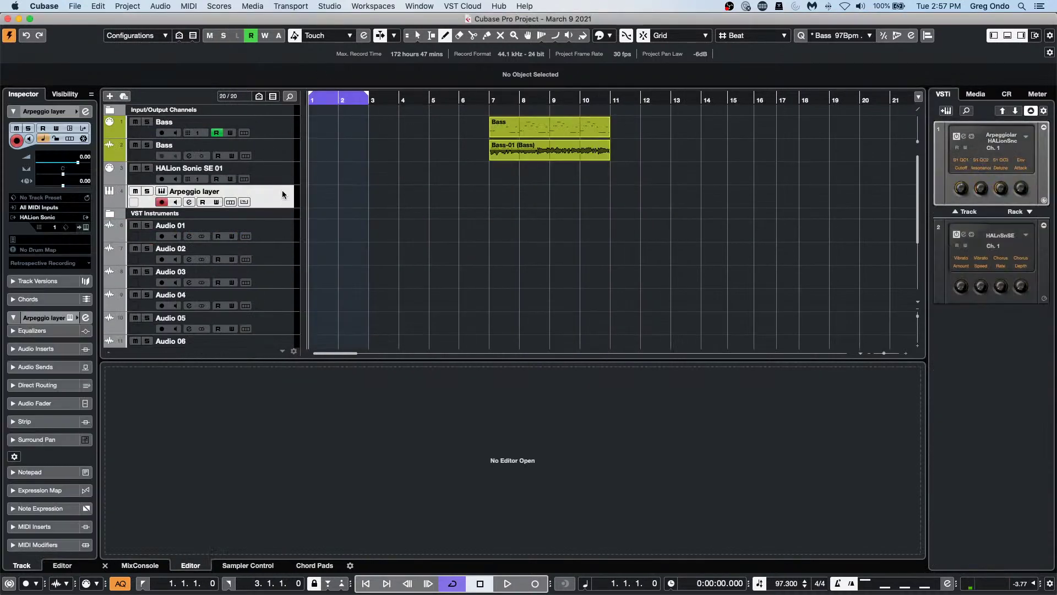
Step: Add a Groove Agent SE instrument track routed to Stereo Out below the HALion Sonic SE 01 track
{"action": "scroll", "coordinate": [282, 193], "scroll_direction": "down", "scroll_amount": 5}
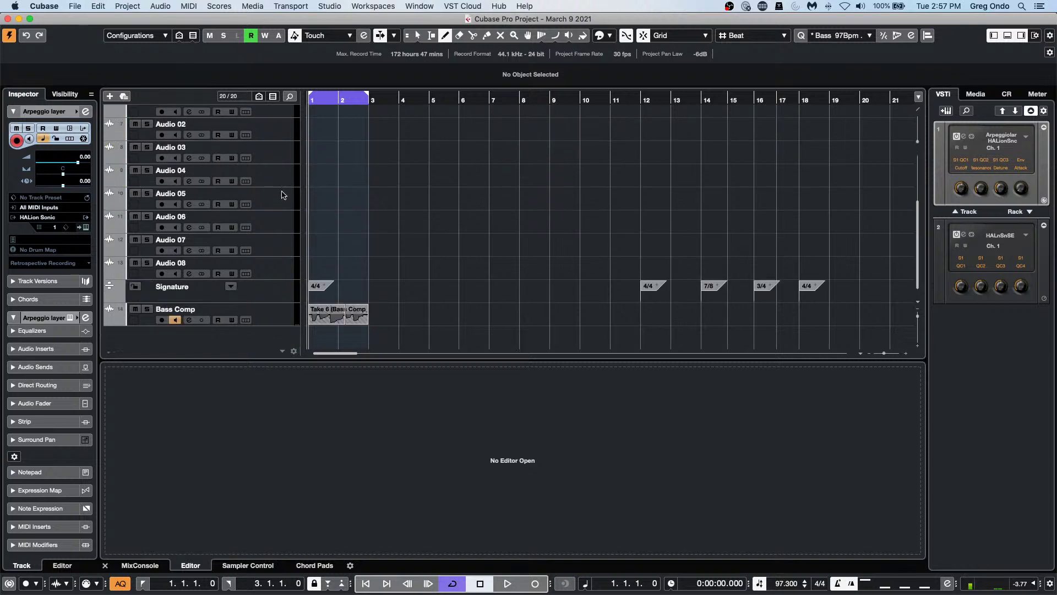
{"action": "scroll", "coordinate": [287, 241], "scroll_direction": "up", "scroll_amount": 5}
{"action": "left_click", "coordinate": [281, 168]}
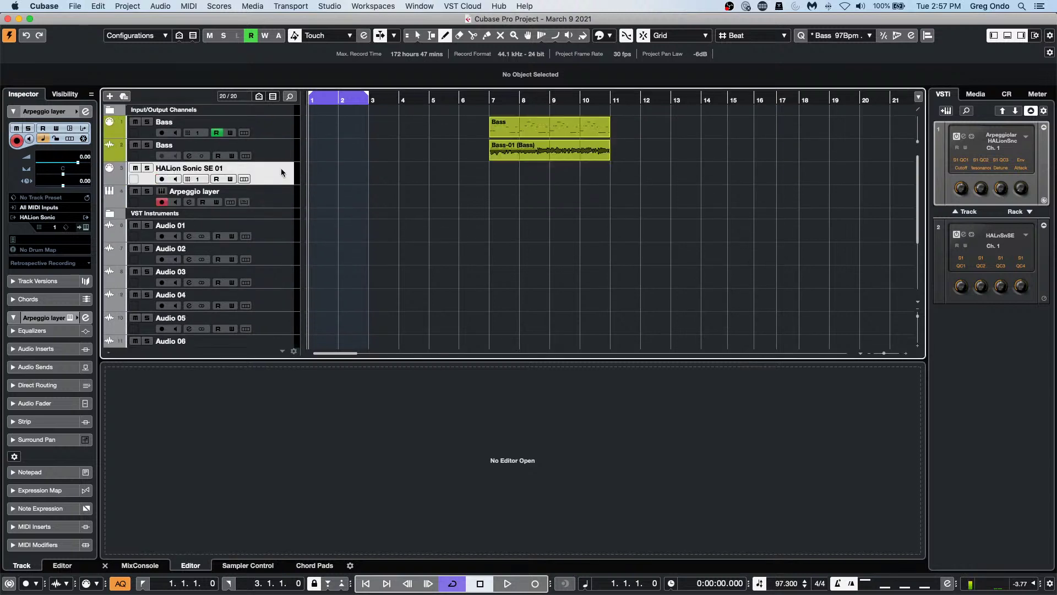
{"action": "right_click", "coordinate": [281, 167]}
{"action": "mouse_move", "coordinate": [333, 173]}
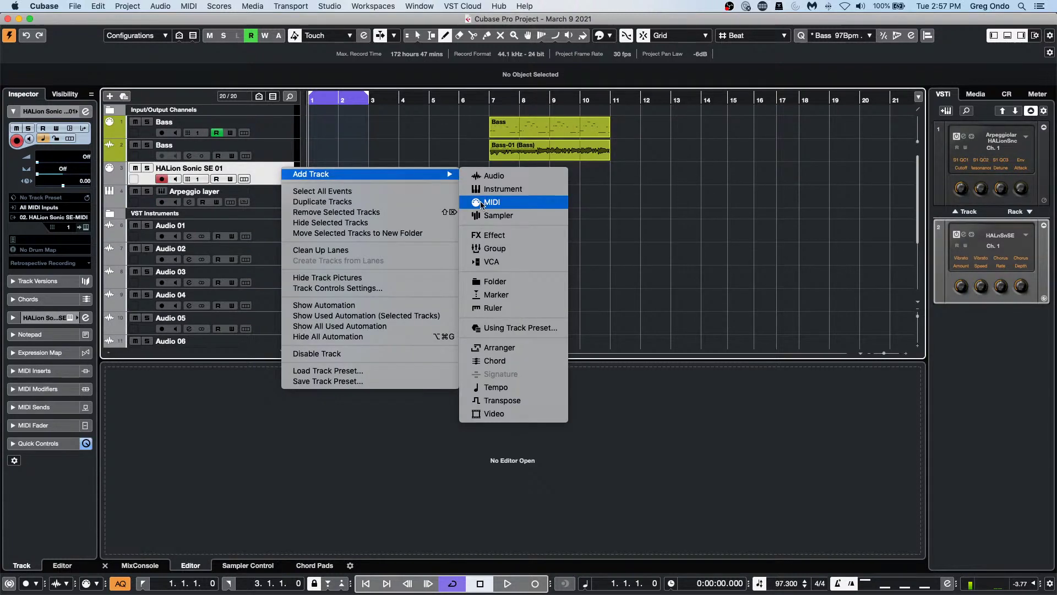
{"action": "left_click", "coordinate": [551, 192]}
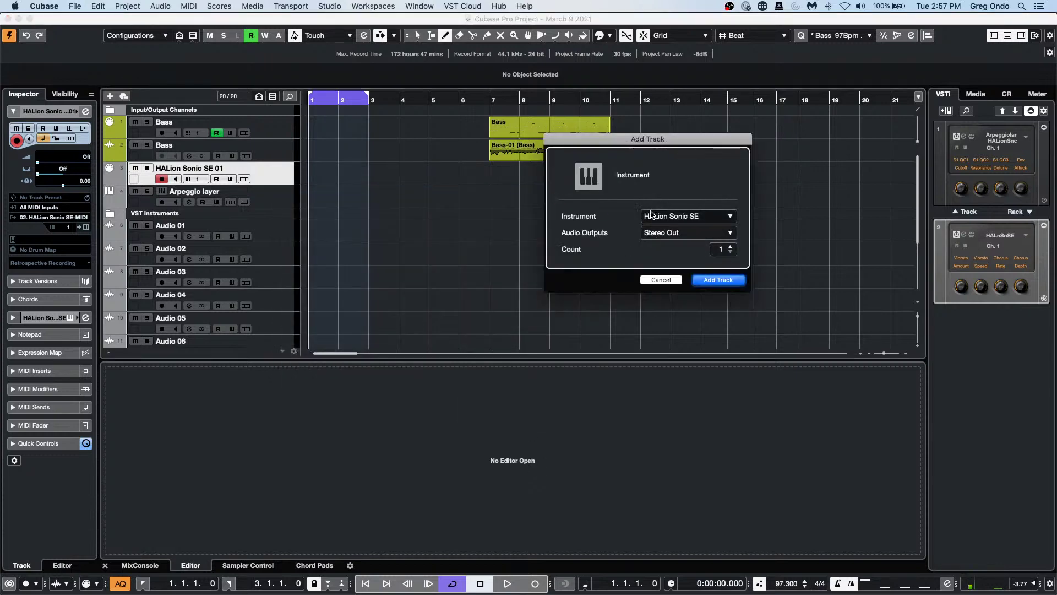
{"action": "left_click", "coordinate": [697, 220]}
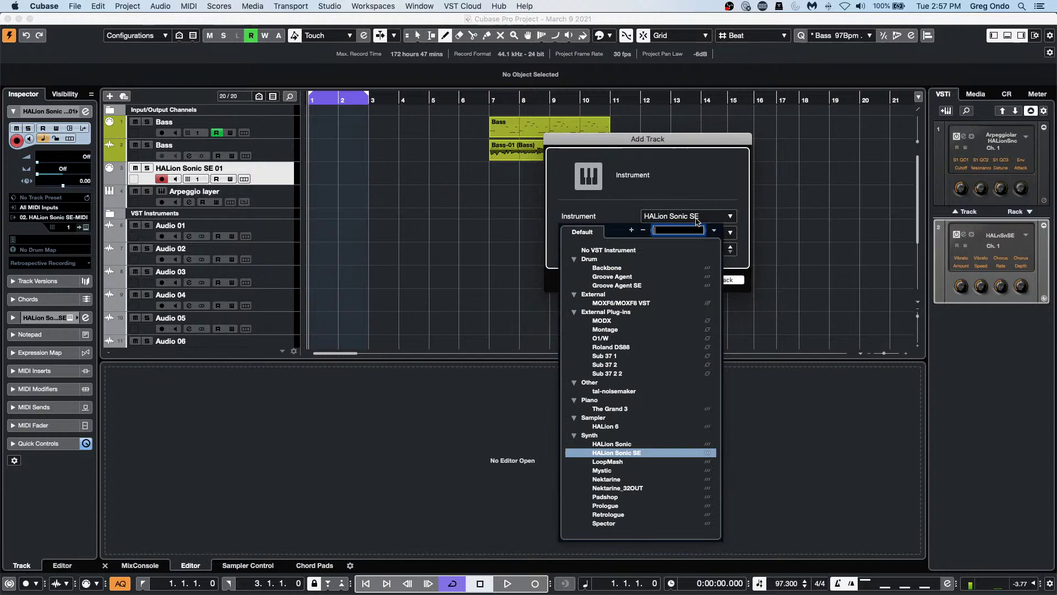
{"action": "left_click", "coordinate": [640, 285]}
{"action": "left_click", "coordinate": [701, 281]}
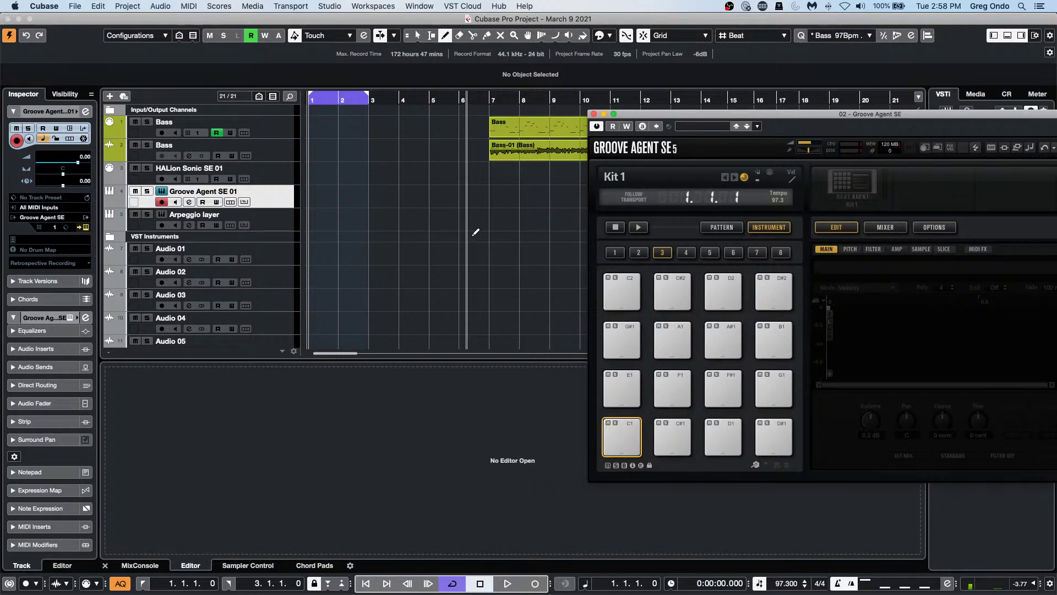
Step: Load the second Bass Comp event onto Groove Agent SE's F1 pad with the Object Selection tool and audition the pad
{"action": "scroll", "coordinate": [477, 229], "scroll_direction": "down", "scroll_amount": 5}
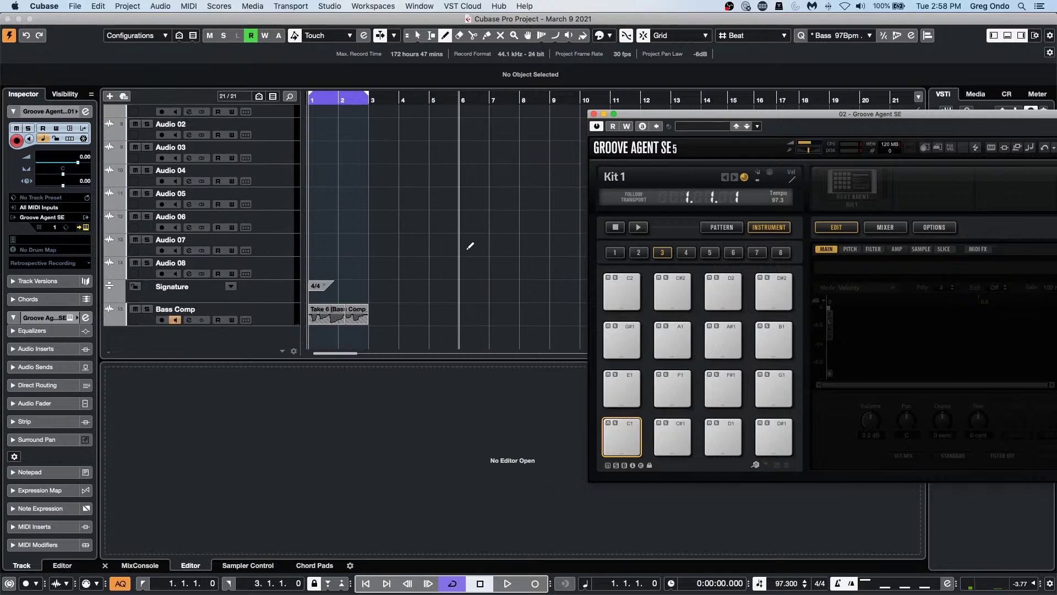
{"action": "left_click_drag", "start_coordinate": [746, 119], "coordinate": [566, 125]}
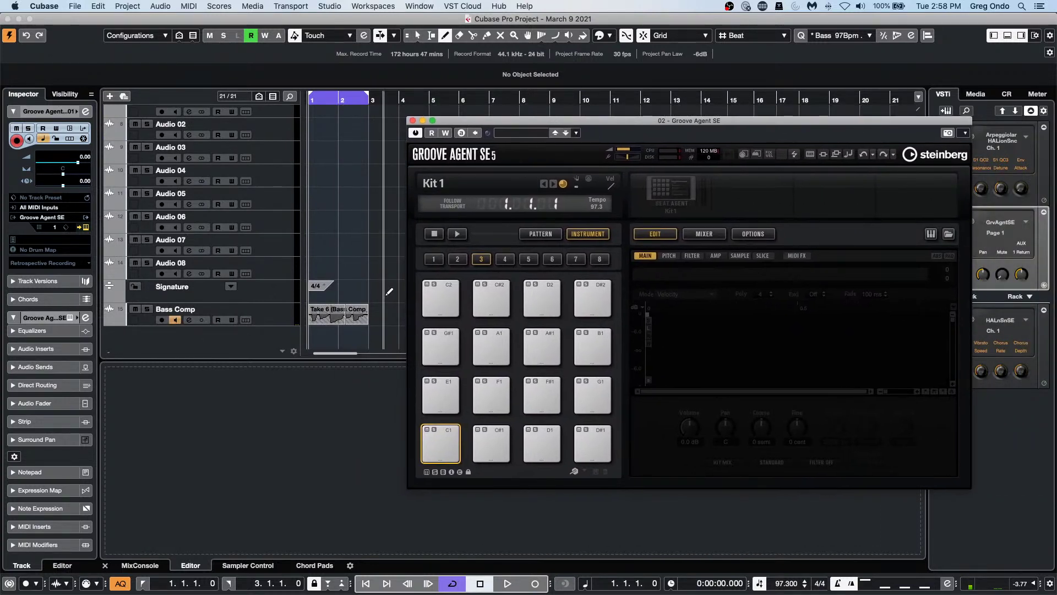
{"action": "right_click", "coordinate": [359, 315]}
{"action": "left_click", "coordinate": [364, 322]}
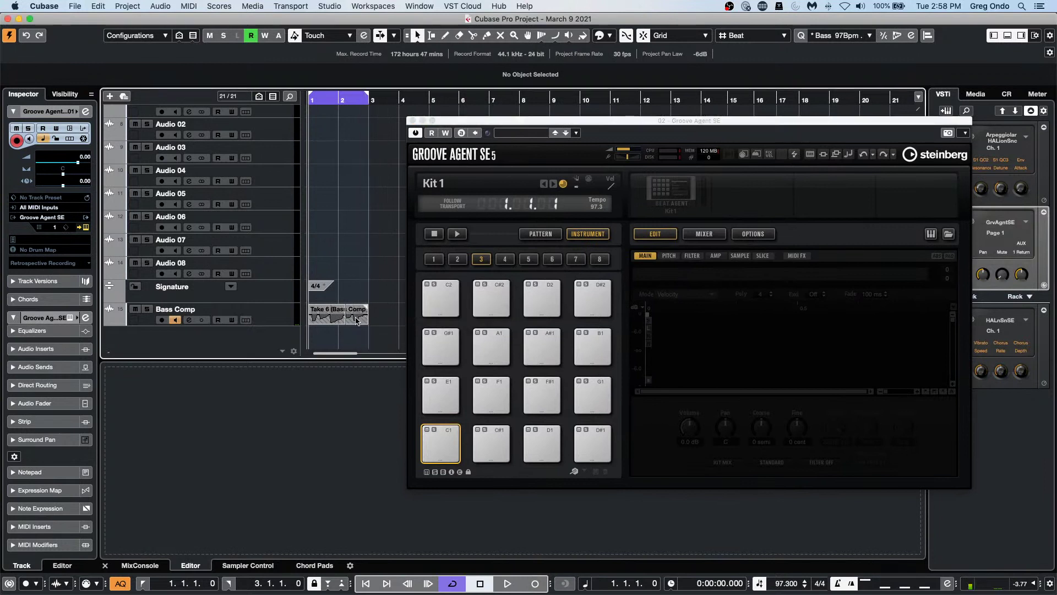
{"action": "left_click", "coordinate": [357, 320]}
{"action": "left_click_drag", "start_coordinate": [357, 320], "coordinate": [495, 394]}
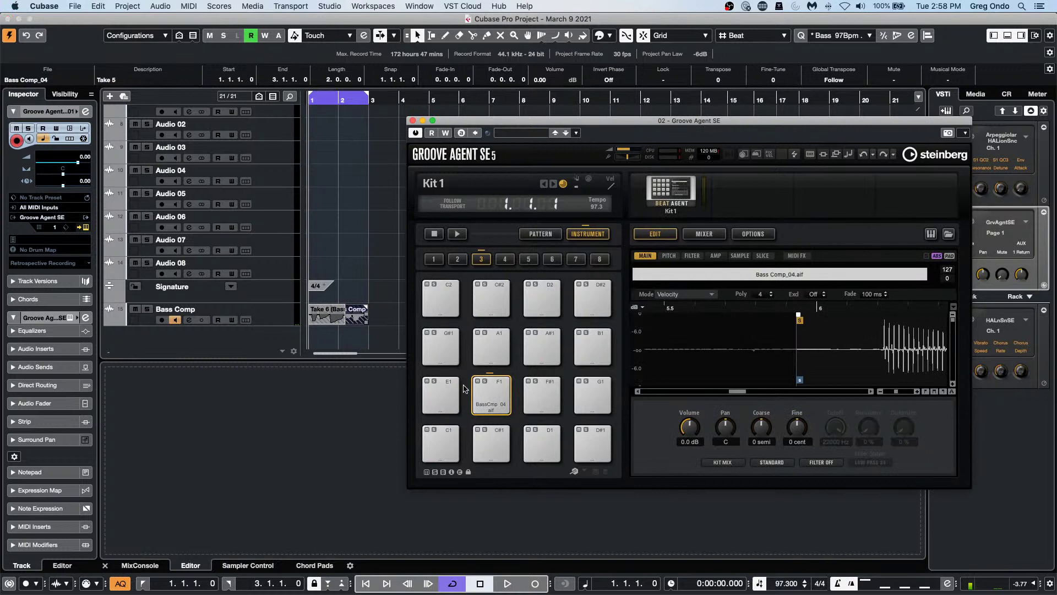
{"action": "left_click", "coordinate": [491, 392]}
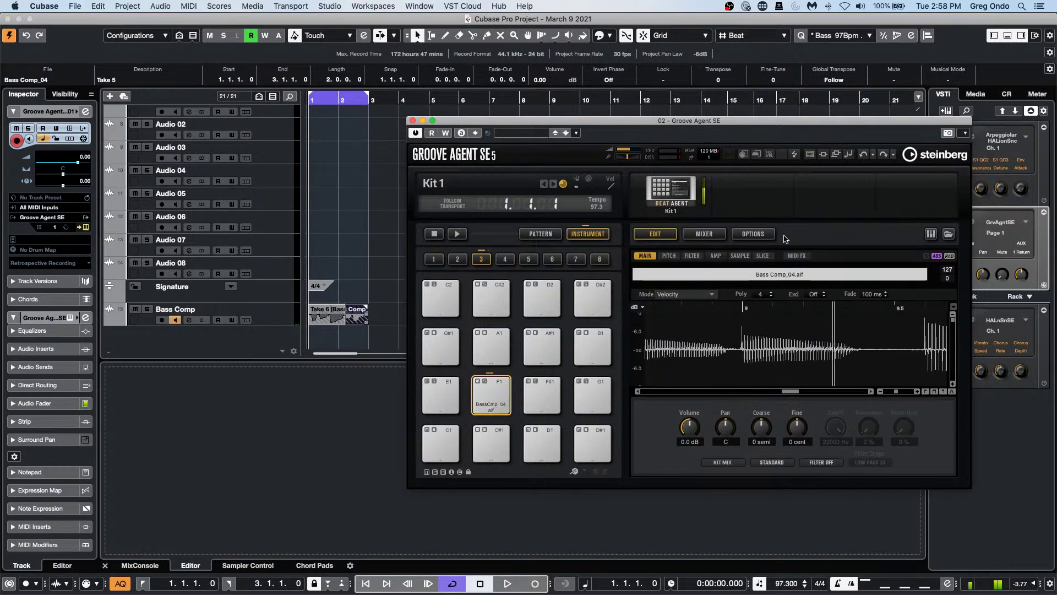
Step: Start exporting Kit 1 with its samples and open the Projects folder inside Documents as the location
{"action": "left_click_drag", "start_coordinate": [594, 126], "coordinate": [416, 68]}
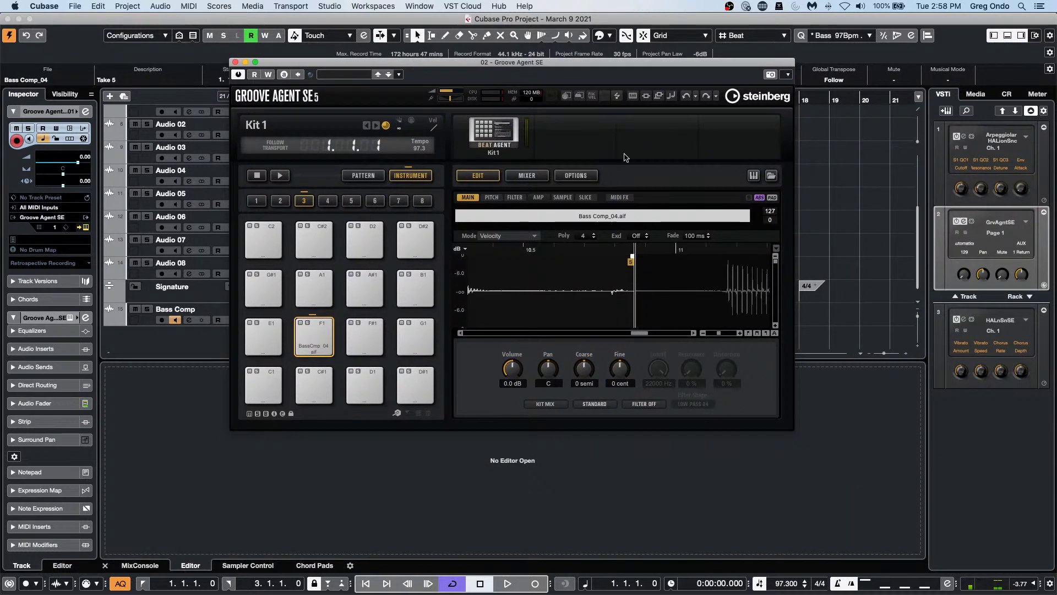
{"action": "right_click", "coordinate": [503, 132]}
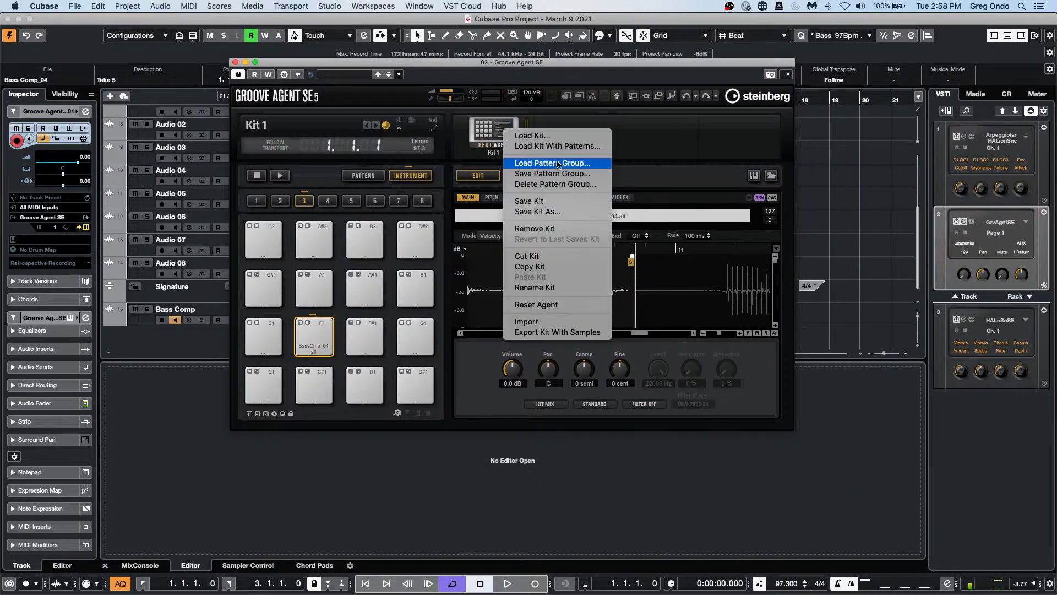
{"action": "left_click", "coordinate": [573, 333]}
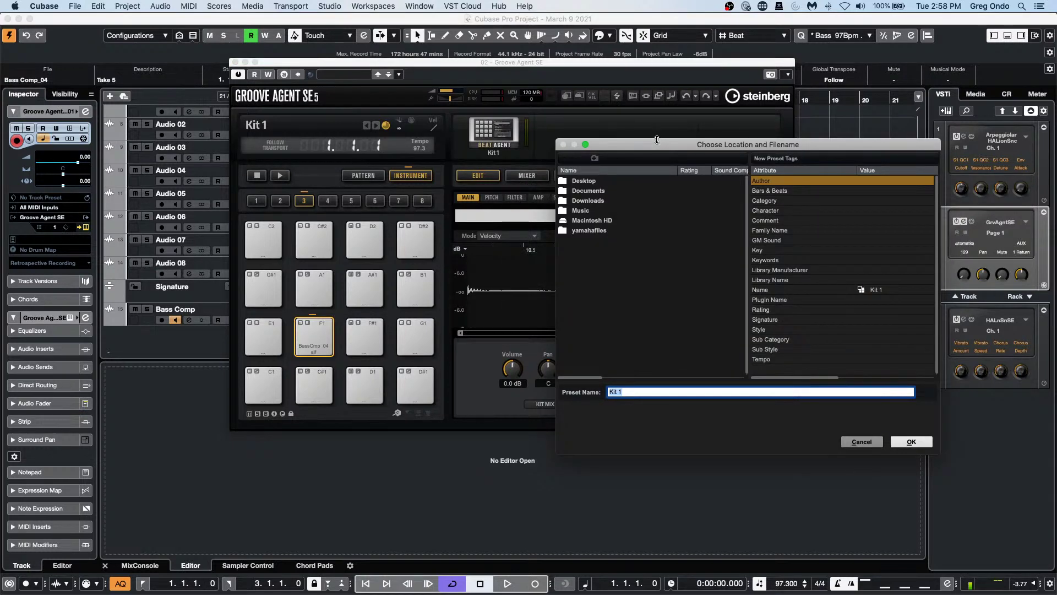
{"action": "left_click_drag", "start_coordinate": [657, 140], "coordinate": [365, 116]}
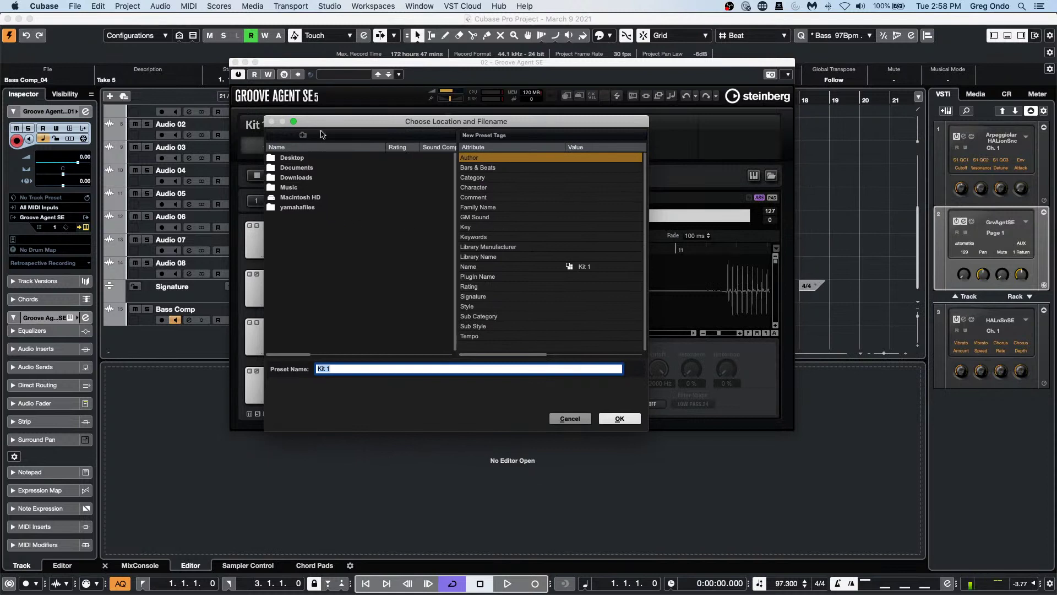
{"action": "left_click", "coordinate": [302, 168]}
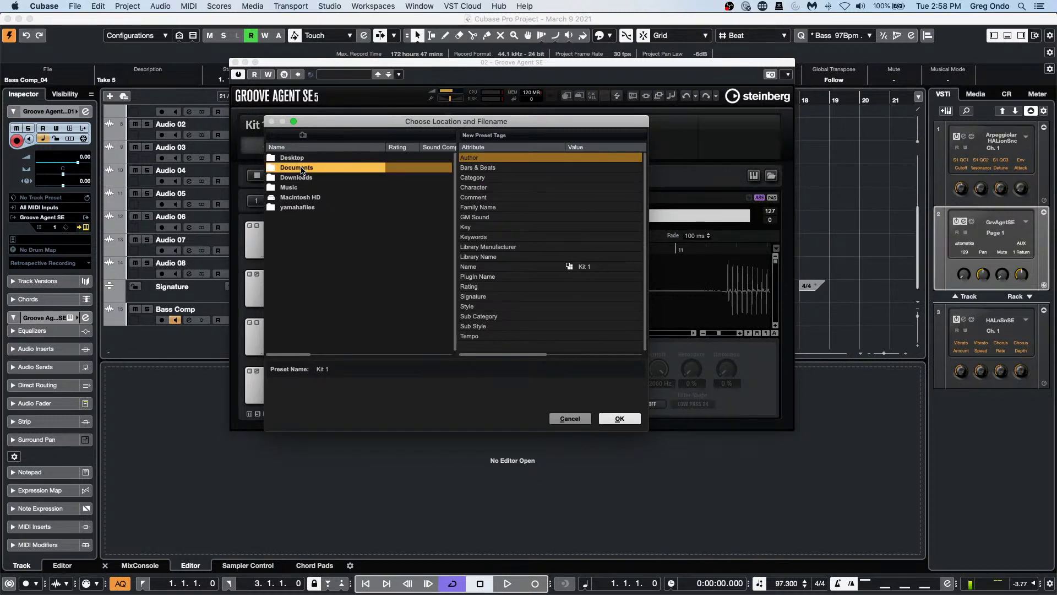
{"action": "double_click", "coordinate": [302, 168]}
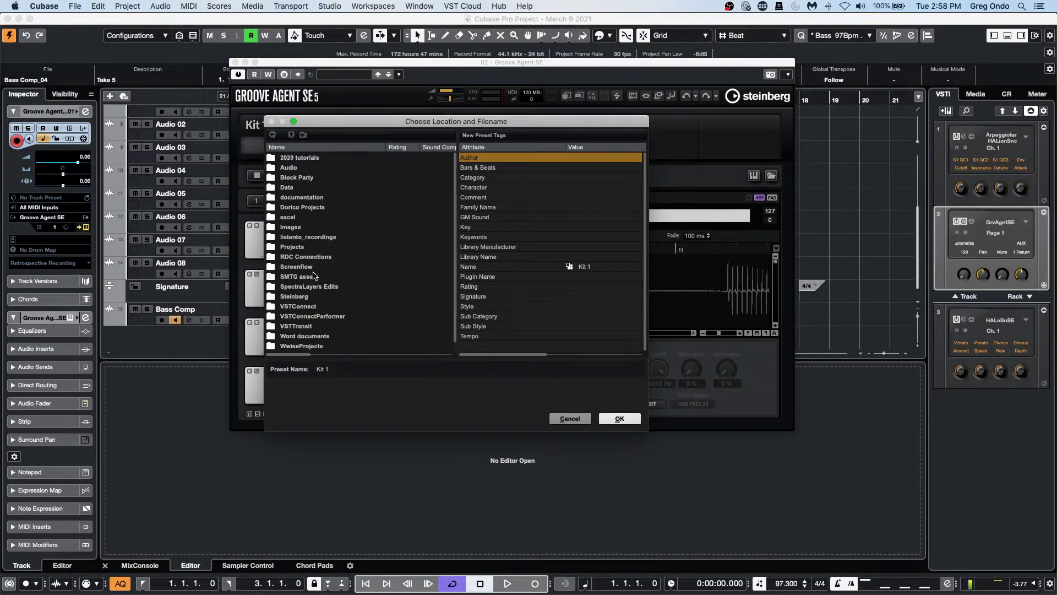
{"action": "scroll", "coordinate": [355, 270], "scroll_direction": "down", "scroll_amount": 1}
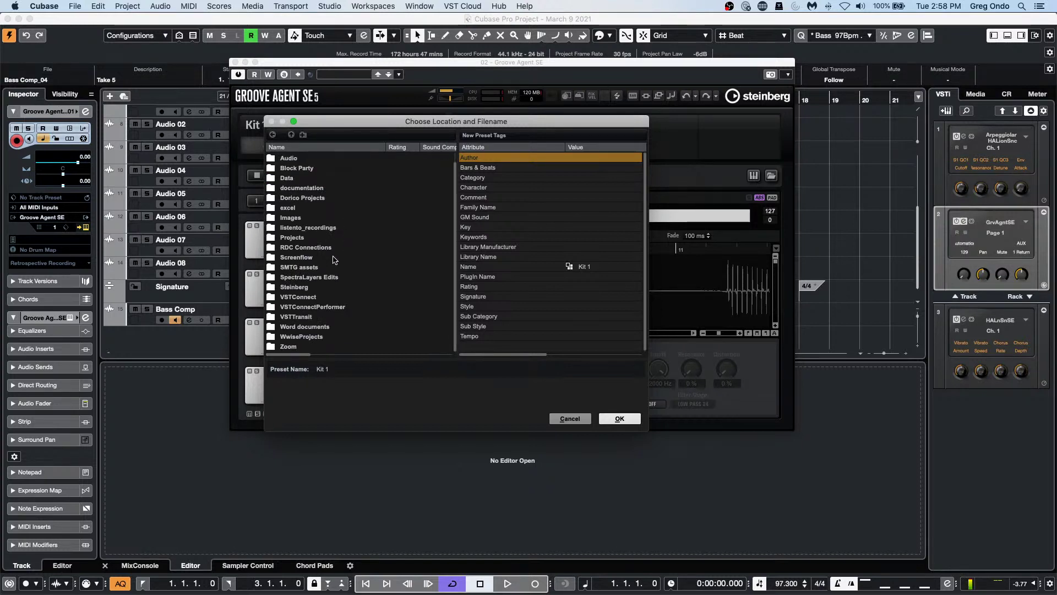
{"action": "double_click", "coordinate": [287, 237]}
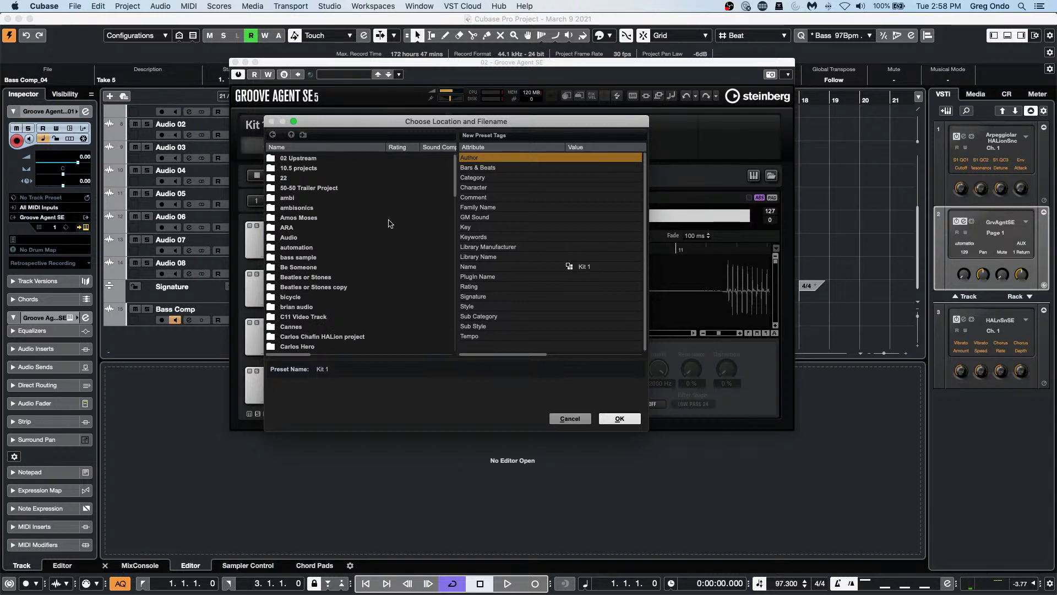
Step: Find the March 9 2021 folder among the projects and select it for the kit export
{"action": "scroll", "coordinate": [390, 223], "scroll_direction": "down", "scroll_amount": 5}
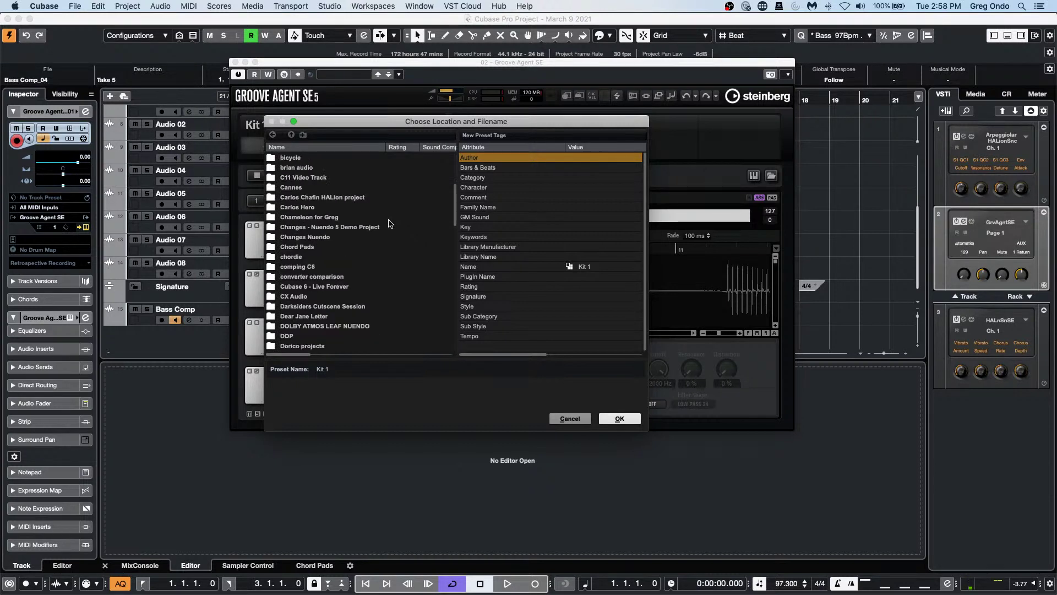
{"action": "scroll", "coordinate": [389, 223], "scroll_direction": "down", "scroll_amount": 8}
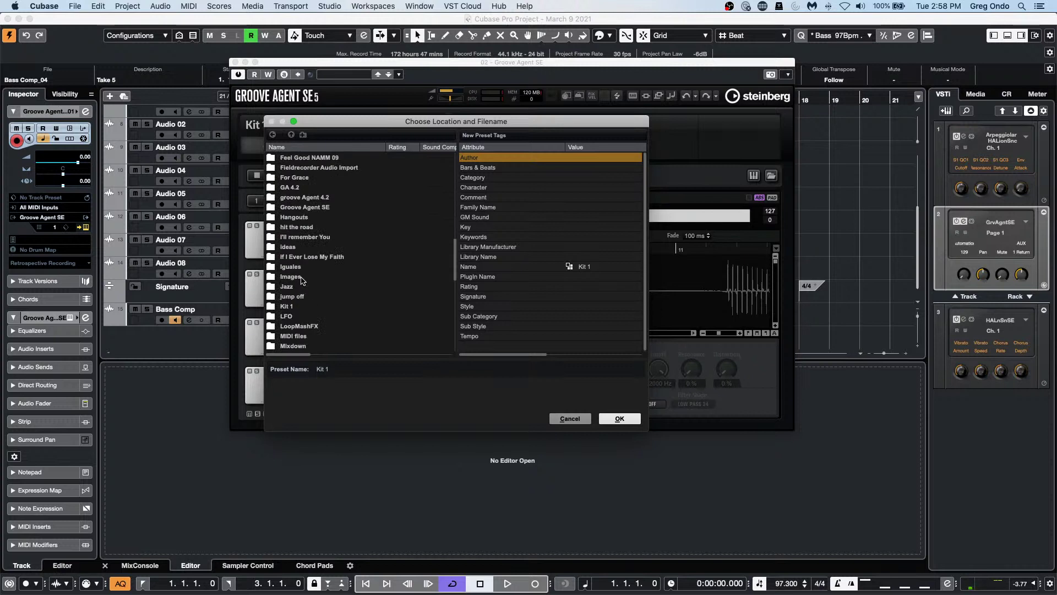
{"action": "scroll", "coordinate": [317, 225], "scroll_direction": "down", "scroll_amount": 8}
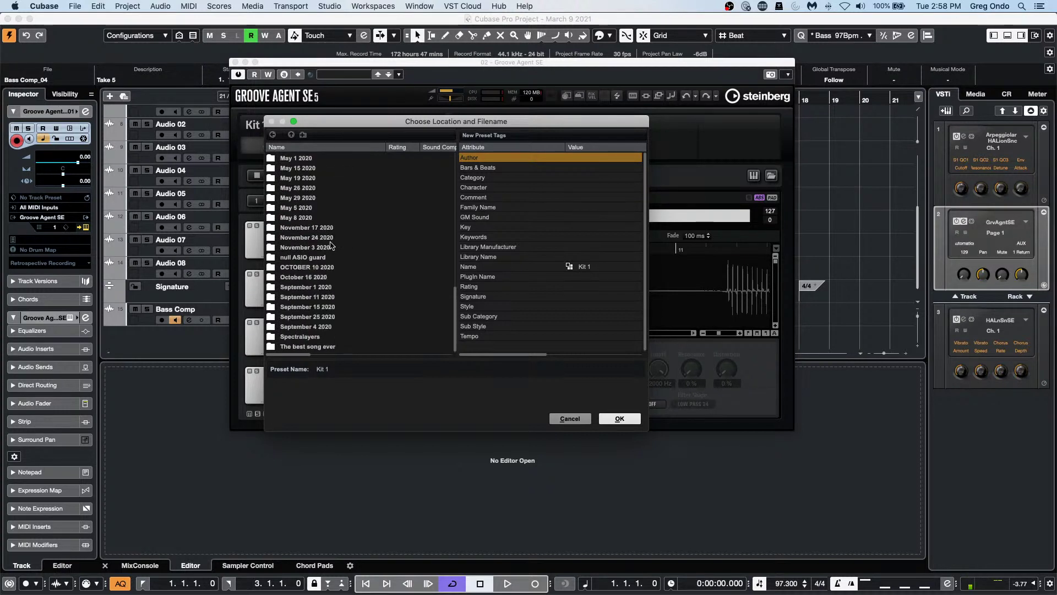
{"action": "scroll", "coordinate": [331, 245], "scroll_direction": "up", "scroll_amount": 4}
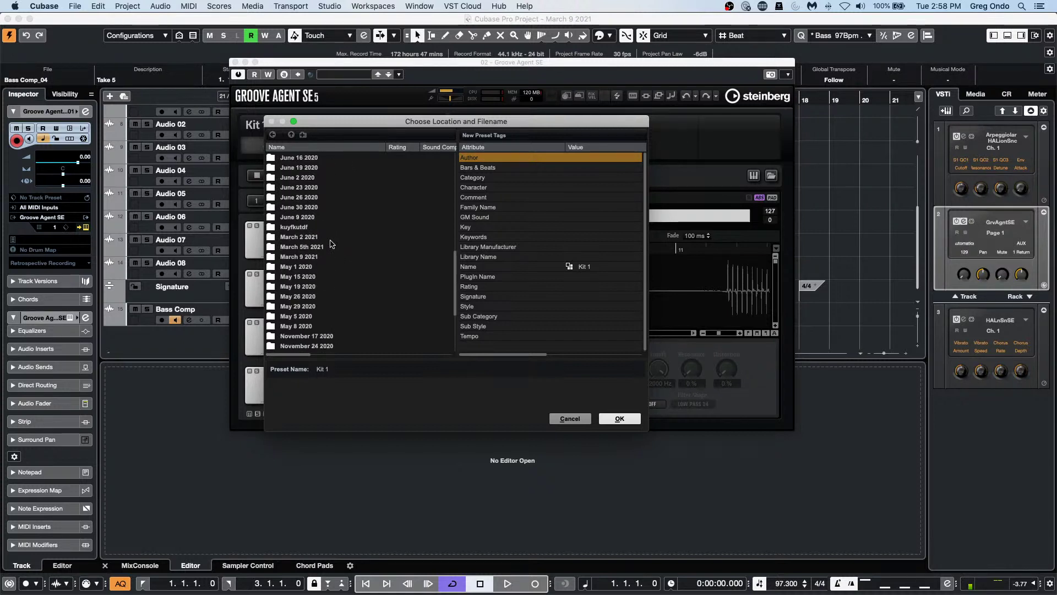
{"action": "left_click", "coordinate": [303, 258]}
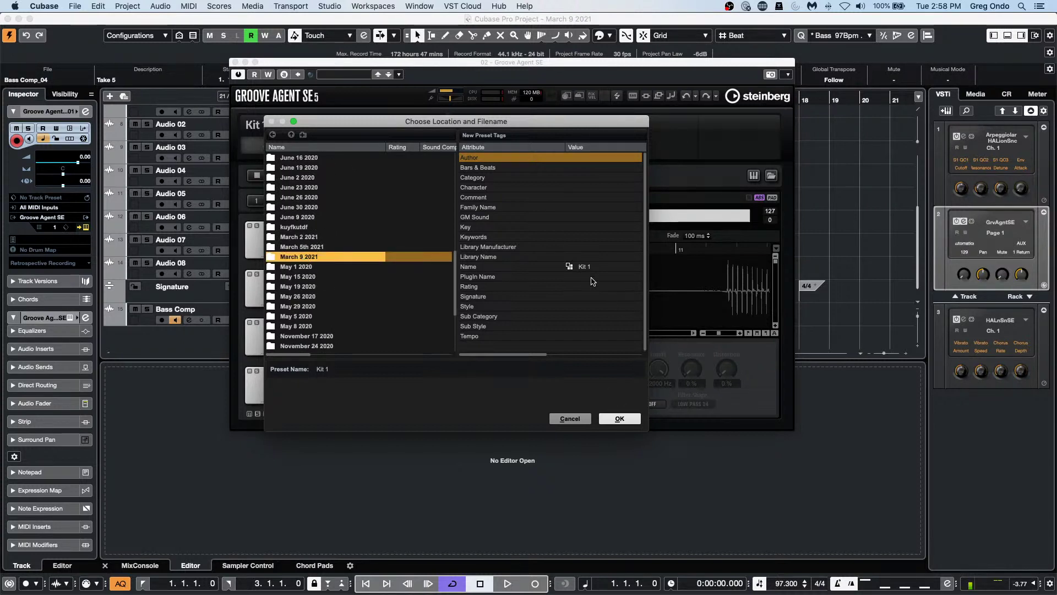
Step: Name the exported preset March 9 and complete the kit export
{"action": "left_click", "coordinate": [588, 267]}
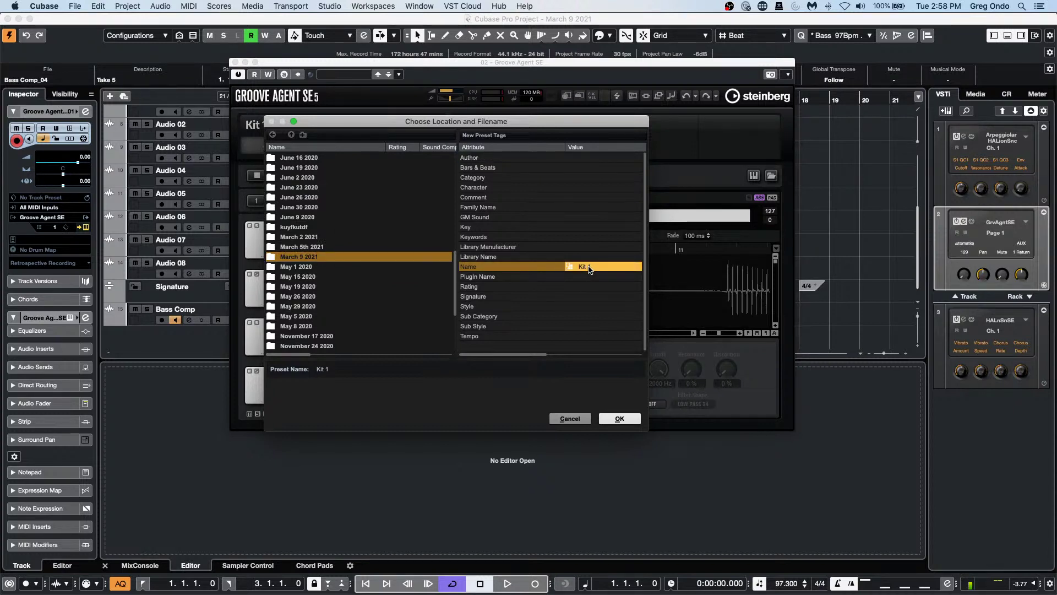
{"action": "left_click", "coordinate": [350, 367]}
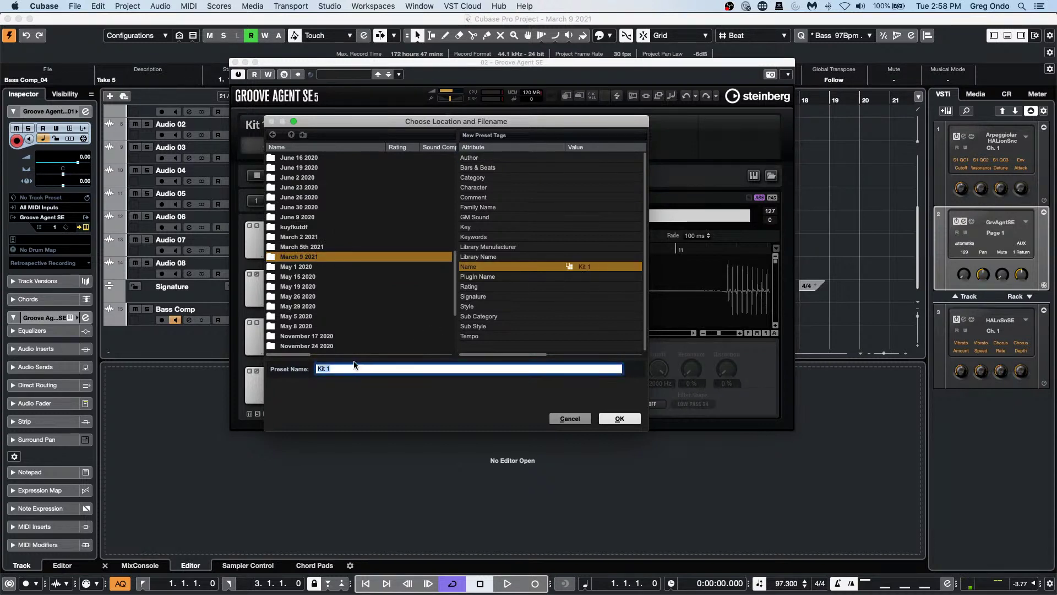
{"action": "type", "text": "Marc"}
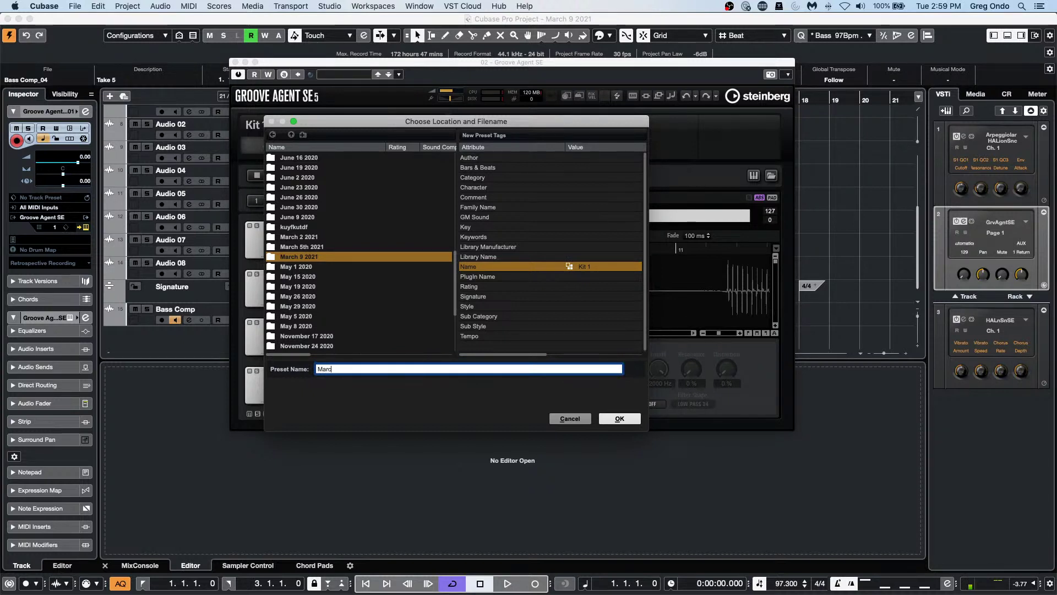
{"action": "type", "text": "h 9"}
{"action": "key", "text": "Return"}
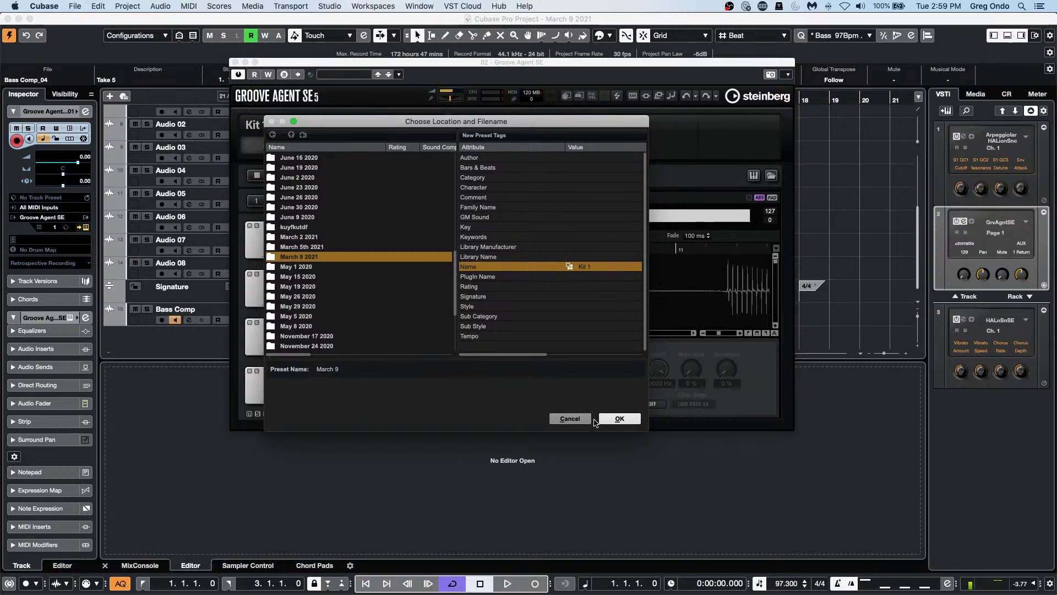
{"action": "left_click", "coordinate": [619, 418]}
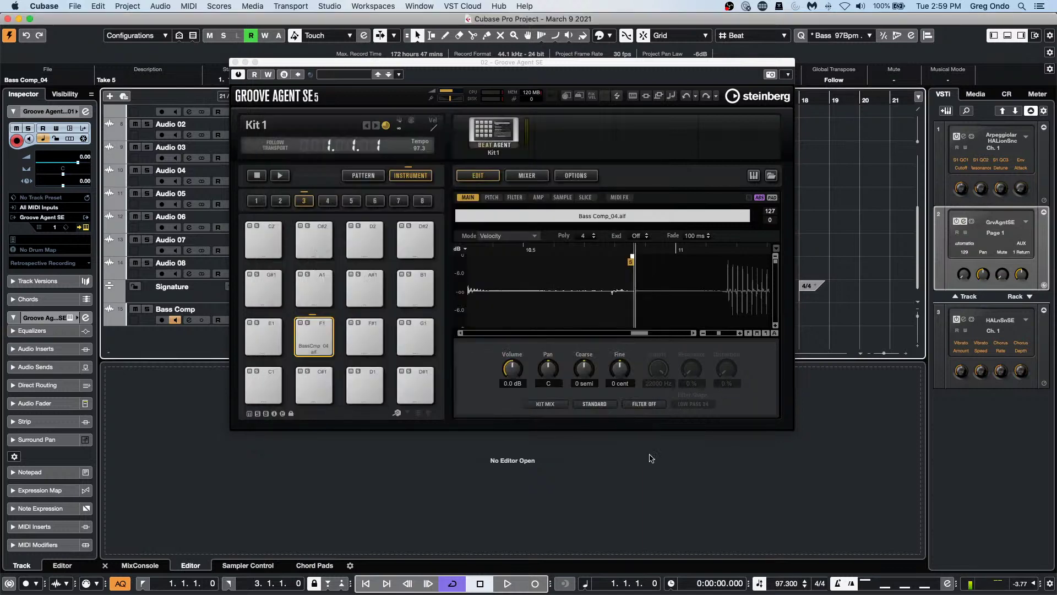
Step: Start exporting Kit 1 with its samples again and open the March 9 2021 folder as the location
{"action": "left_click", "coordinate": [484, 128]}
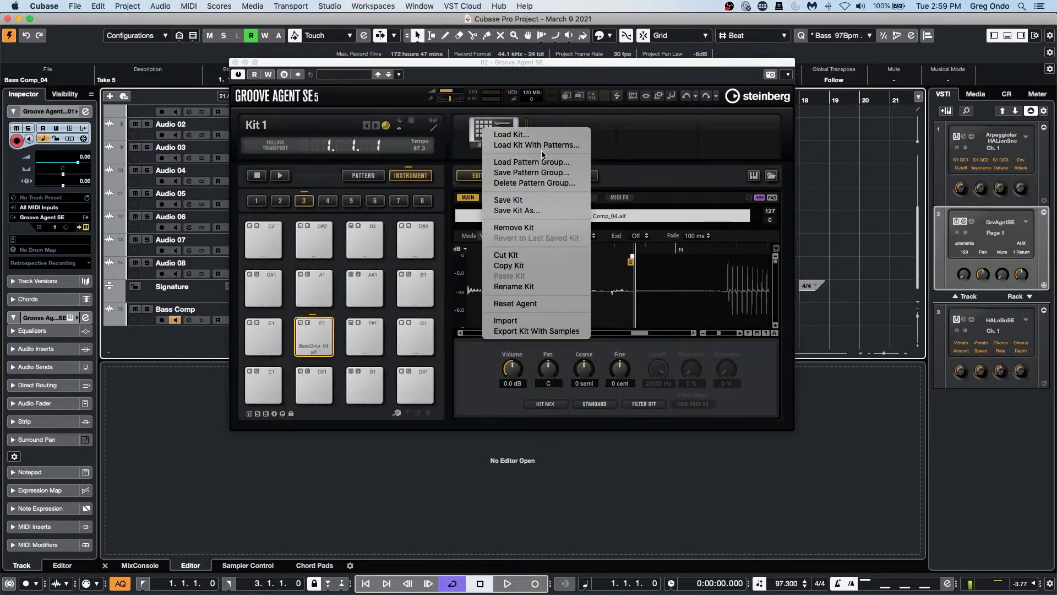
{"action": "left_click", "coordinate": [537, 331]}
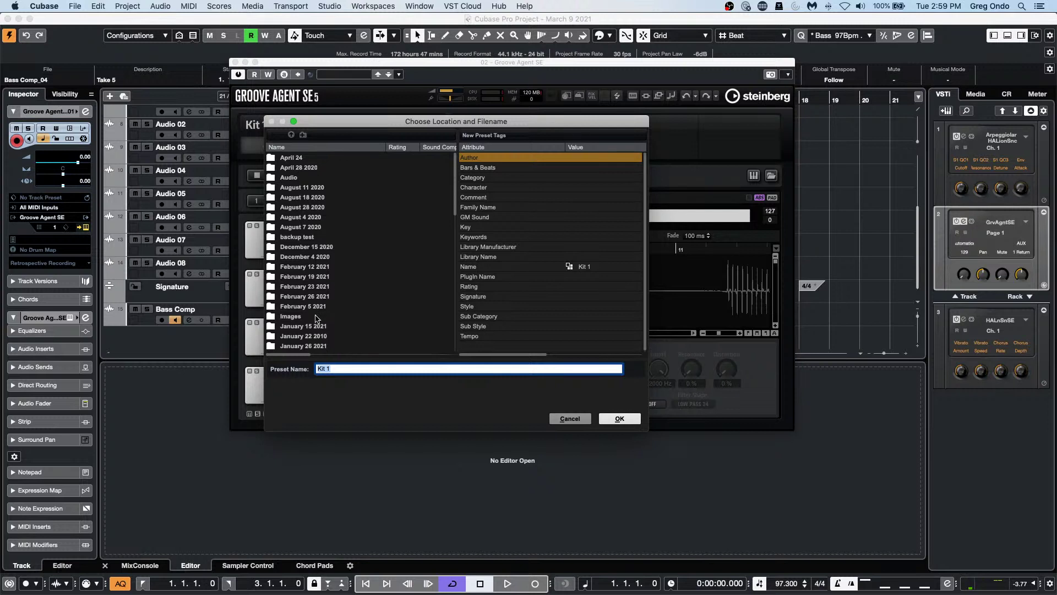
{"action": "scroll", "coordinate": [324, 251], "scroll_direction": "down", "scroll_amount": 5}
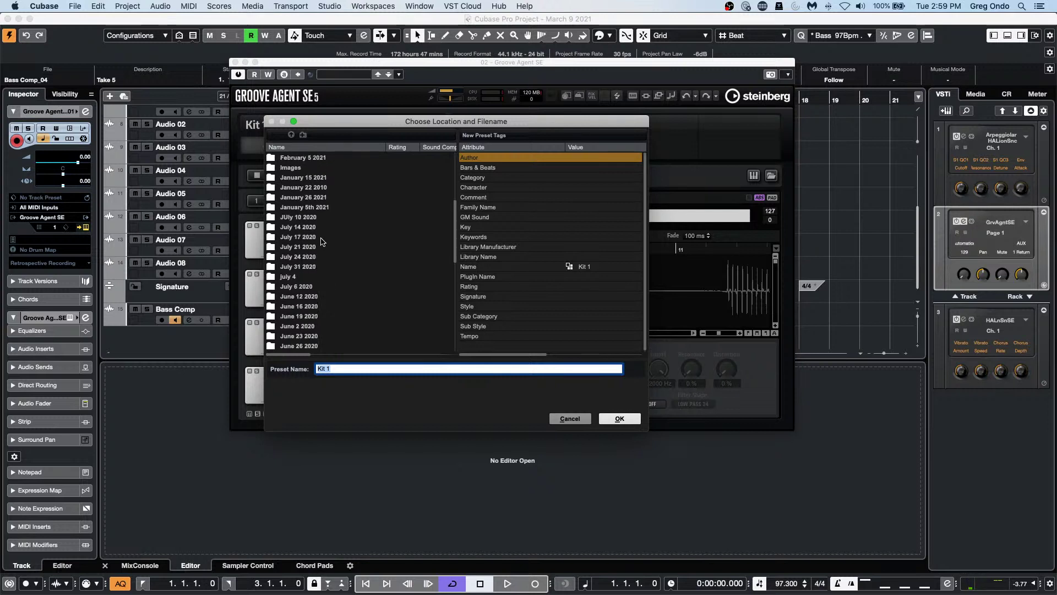
{"action": "scroll", "coordinate": [322, 241], "scroll_direction": "down", "scroll_amount": 5}
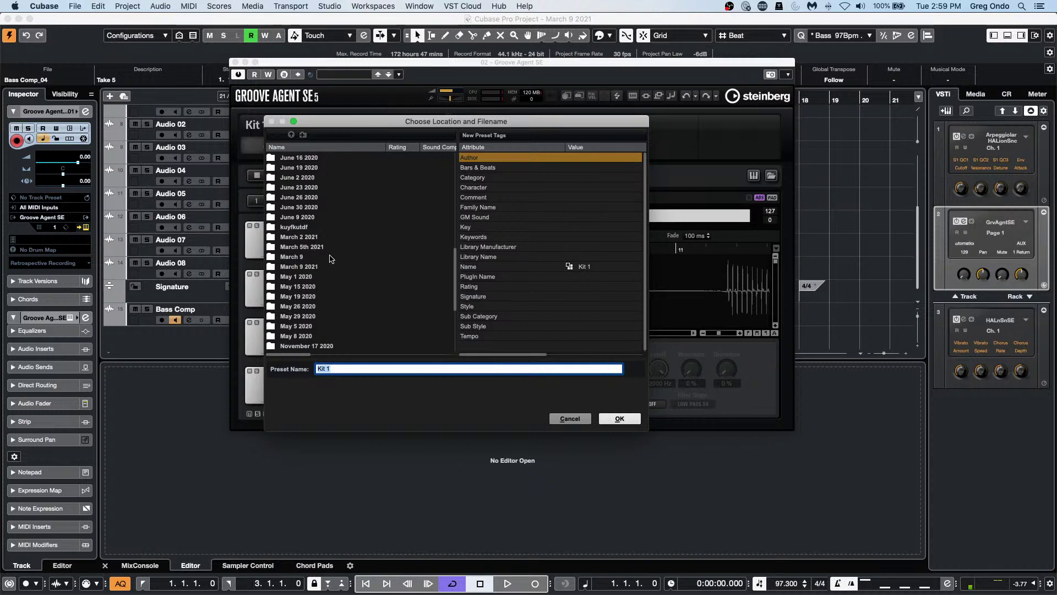
{"action": "left_click", "coordinate": [298, 267]}
{"action": "double_click", "coordinate": [301, 269]}
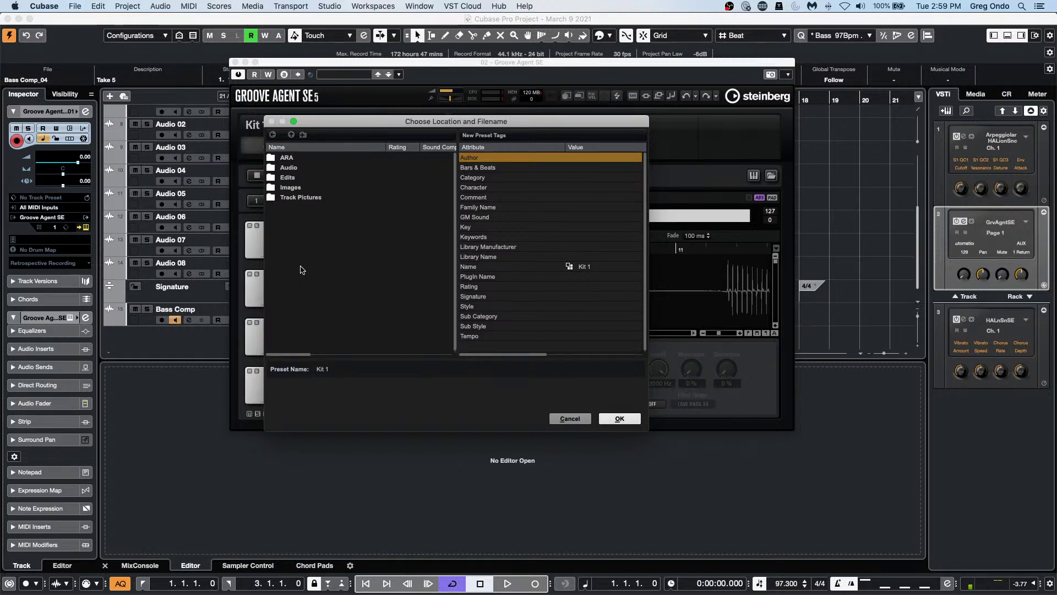
Step: Name the exported preset March 9 kit and complete the export
{"action": "left_click", "coordinate": [334, 369]}
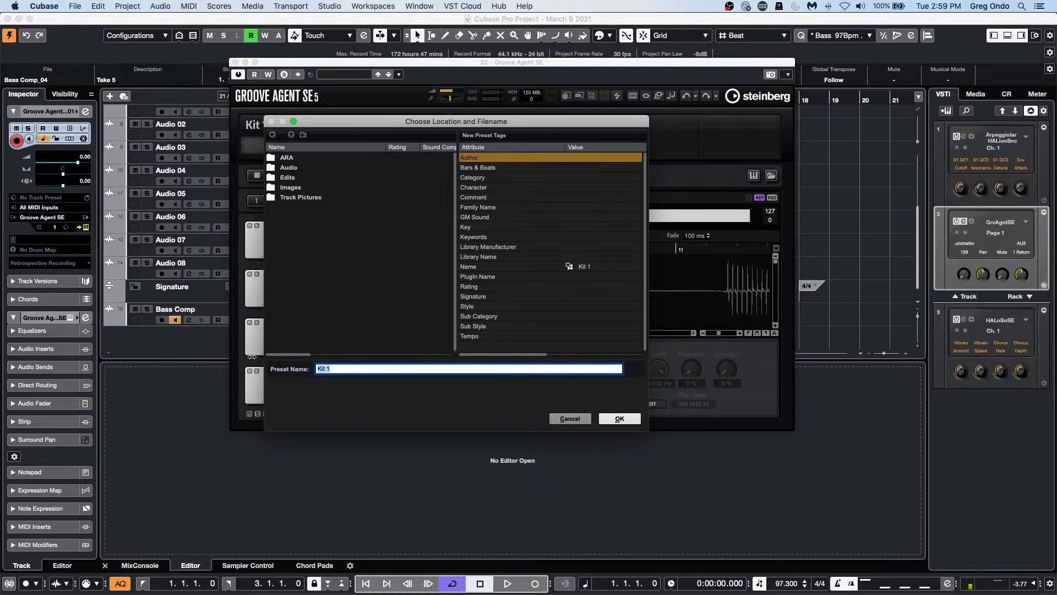
{"action": "type", "text": "Mar"}
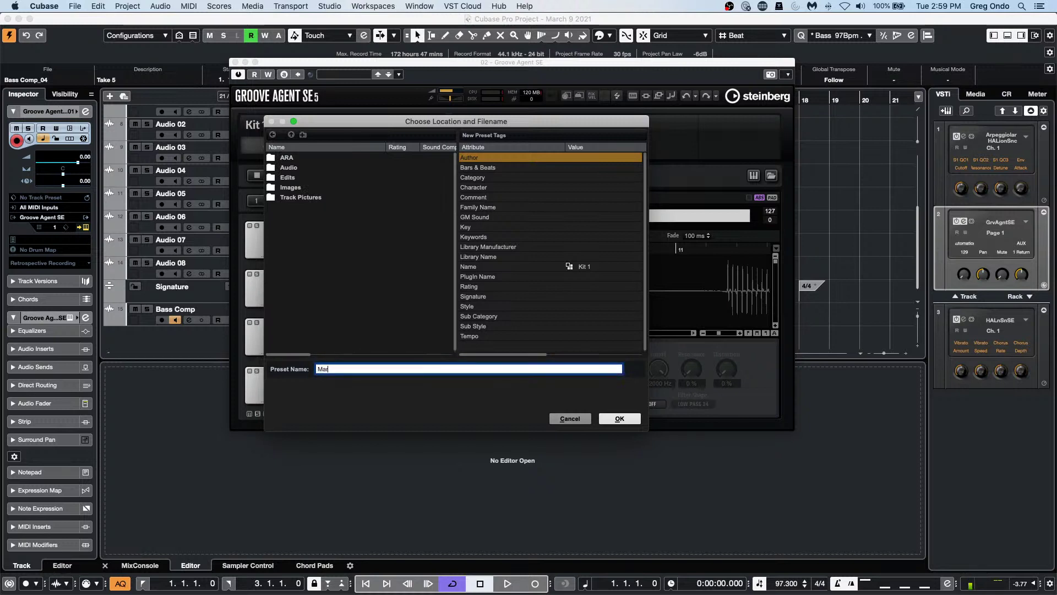
{"action": "type", "text": "ch "}
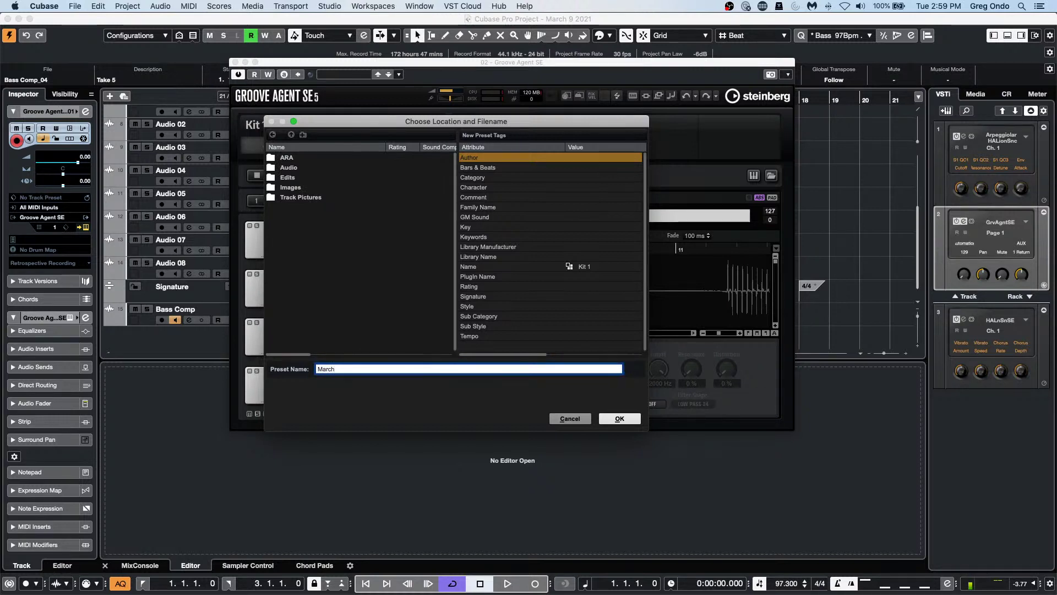
{"action": "type", "text": "9 kit"}
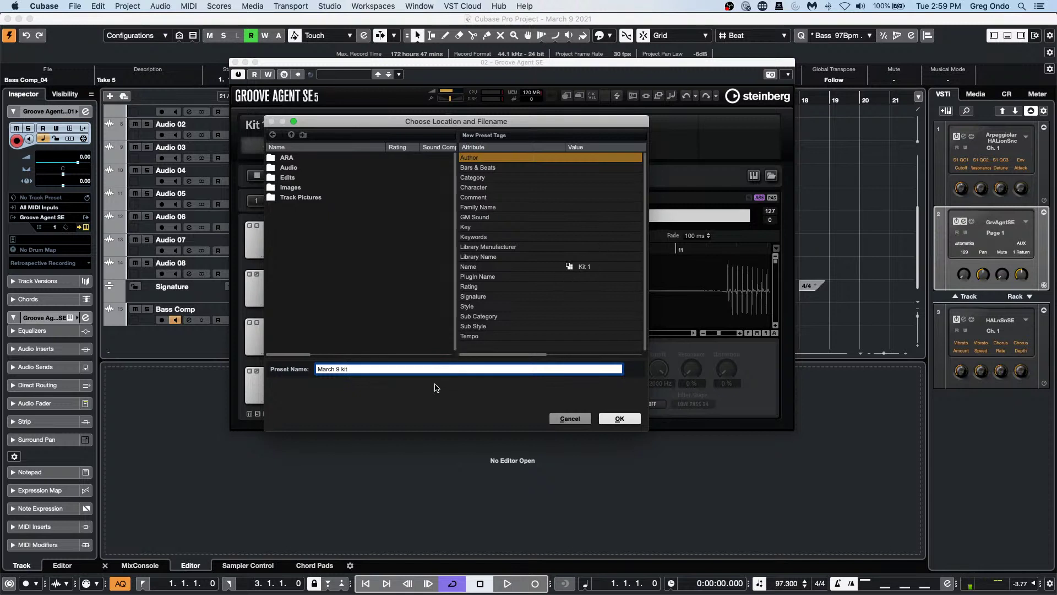
{"action": "key", "text": "Return"}
{"action": "left_click", "coordinate": [586, 266]}
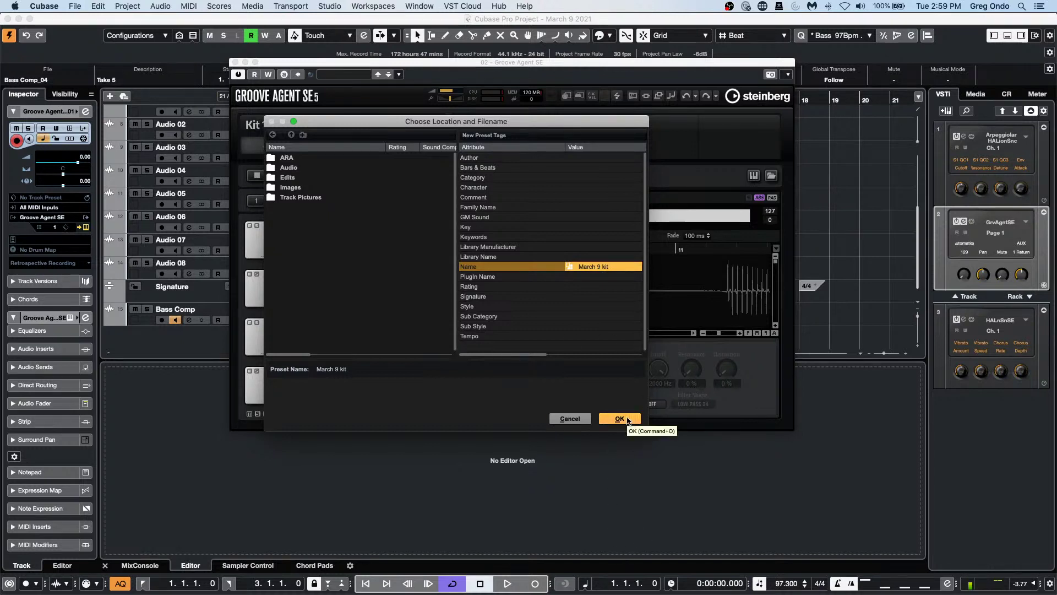
{"action": "left_click", "coordinate": [620, 419]}
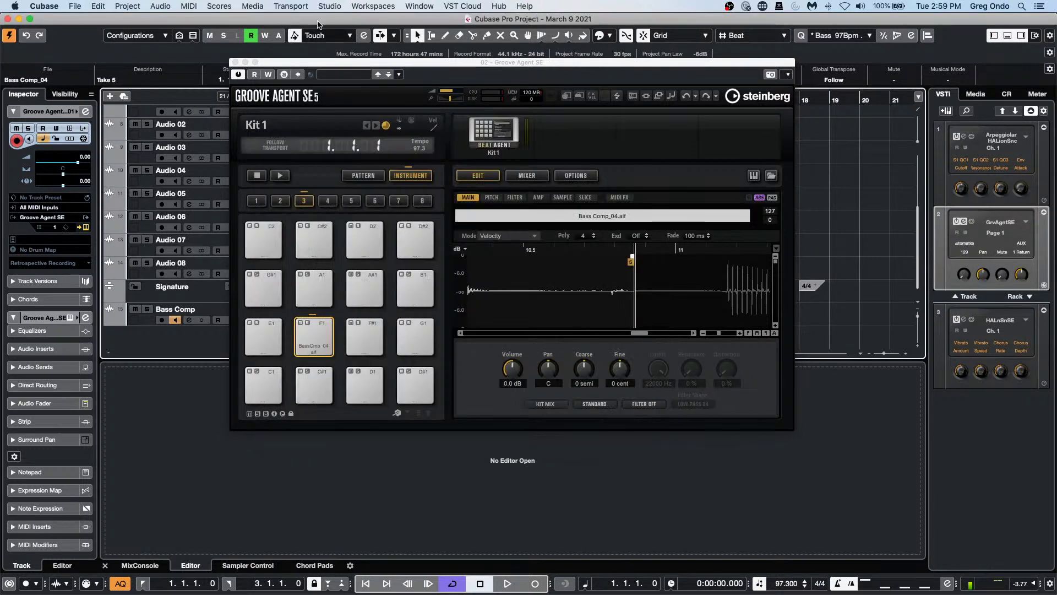
Step: Save the project under the new name March 9 2021 GA in the March 9 2021 folder
{"action": "left_click", "coordinate": [76, 6]}
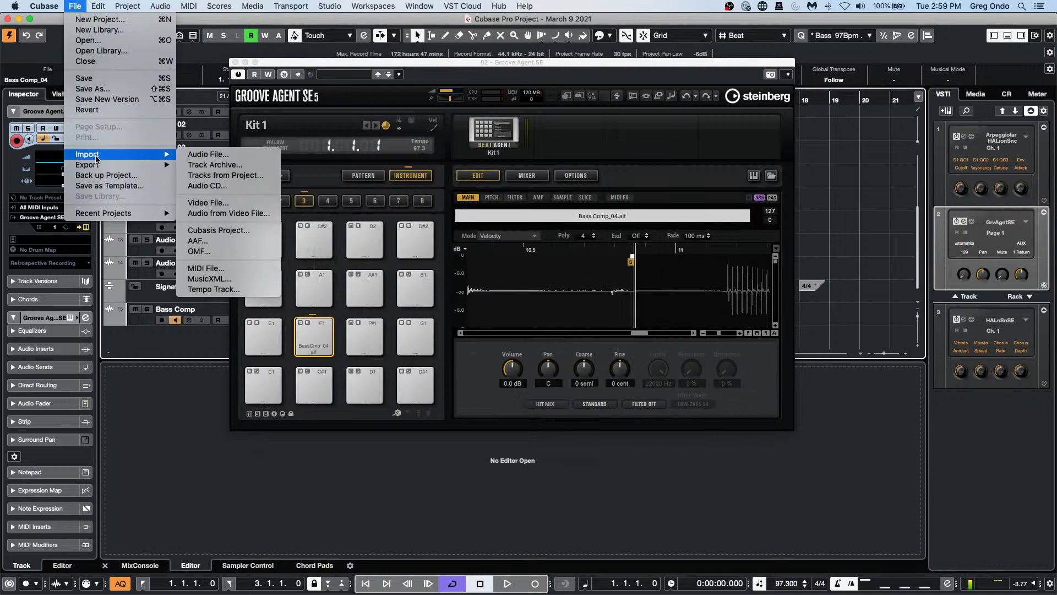
{"action": "left_click", "coordinate": [107, 99]}
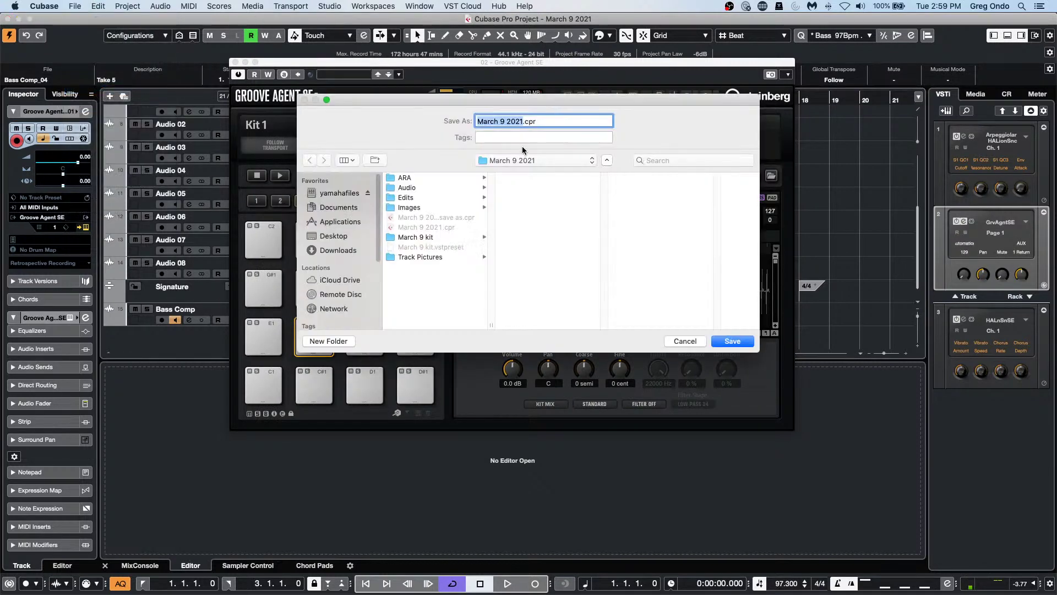
{"action": "left_click", "coordinate": [523, 121]}
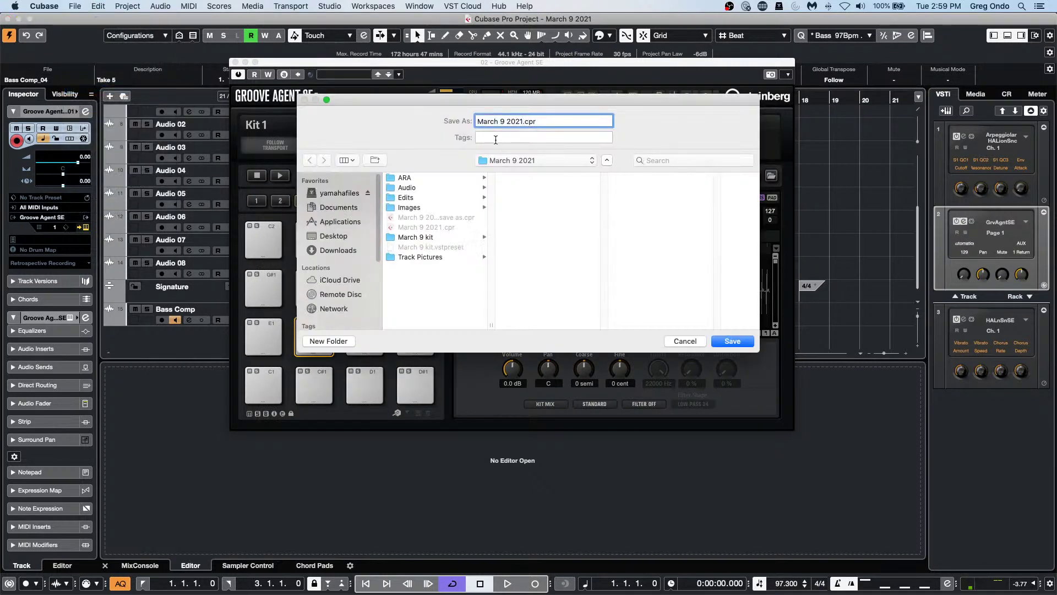
{"action": "key", "text": "Return"}
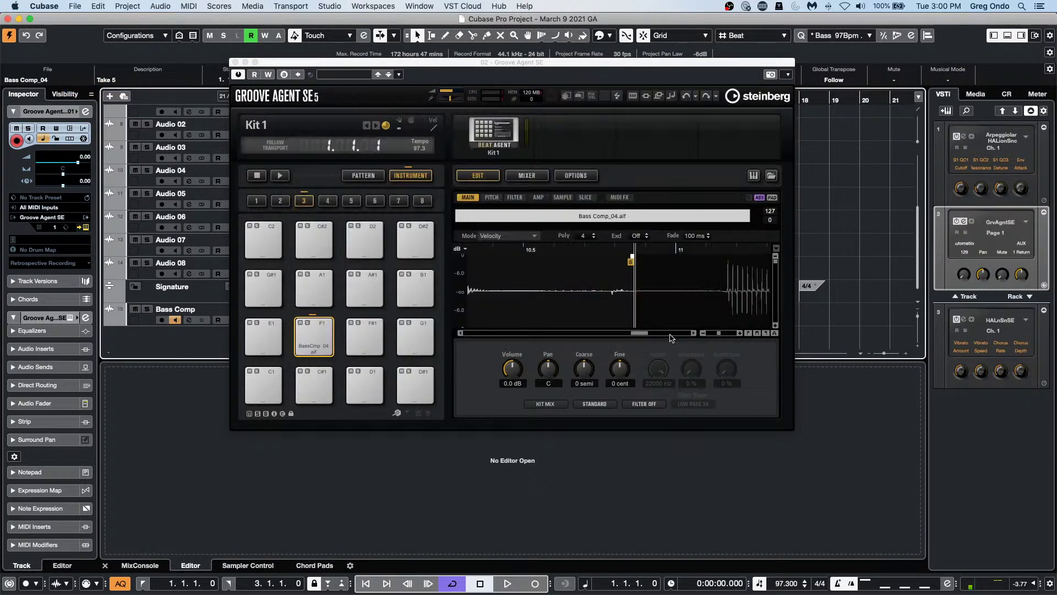
Step: Close the Groove Agent SE window and the March 9 2021 GA project
{"action": "left_click", "coordinate": [235, 62]}
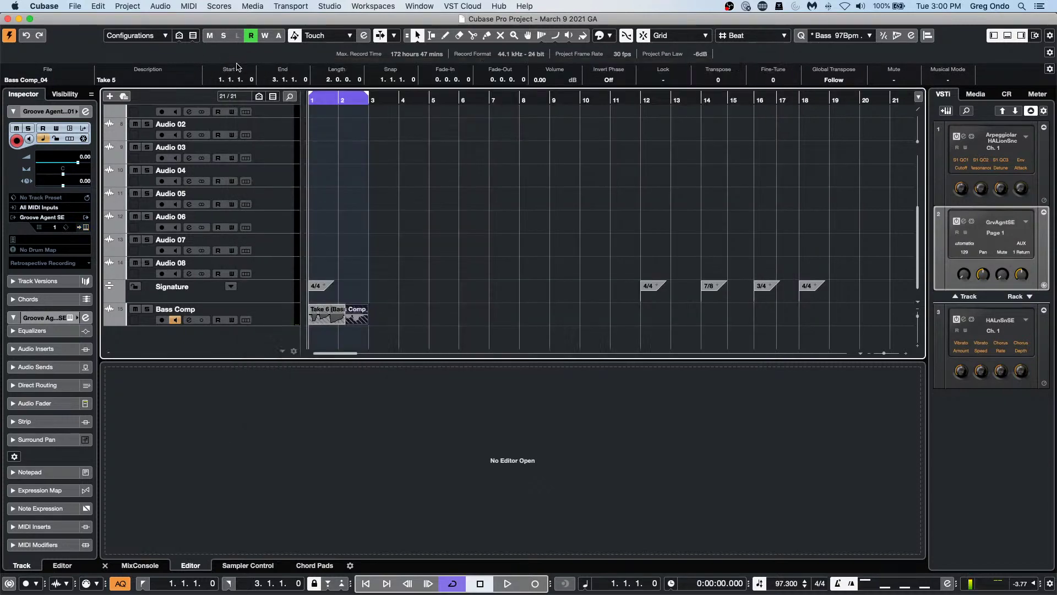
{"action": "left_click", "coordinate": [477, 155]}
{"action": "left_click", "coordinate": [74, 6]}
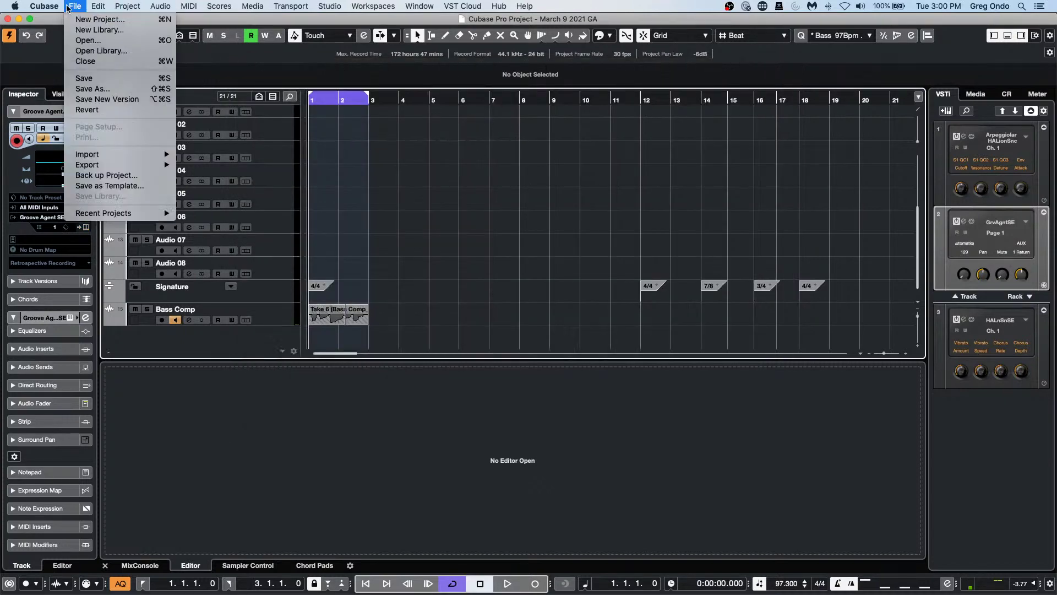
{"action": "left_click", "coordinate": [8, 20]}
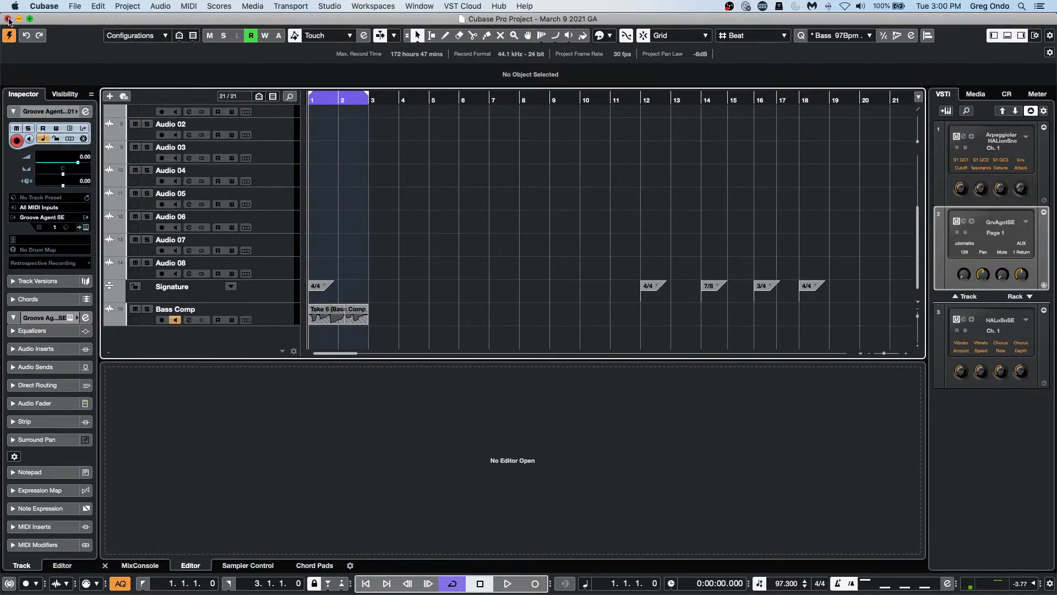
{"action": "left_click", "coordinate": [7, 19]}
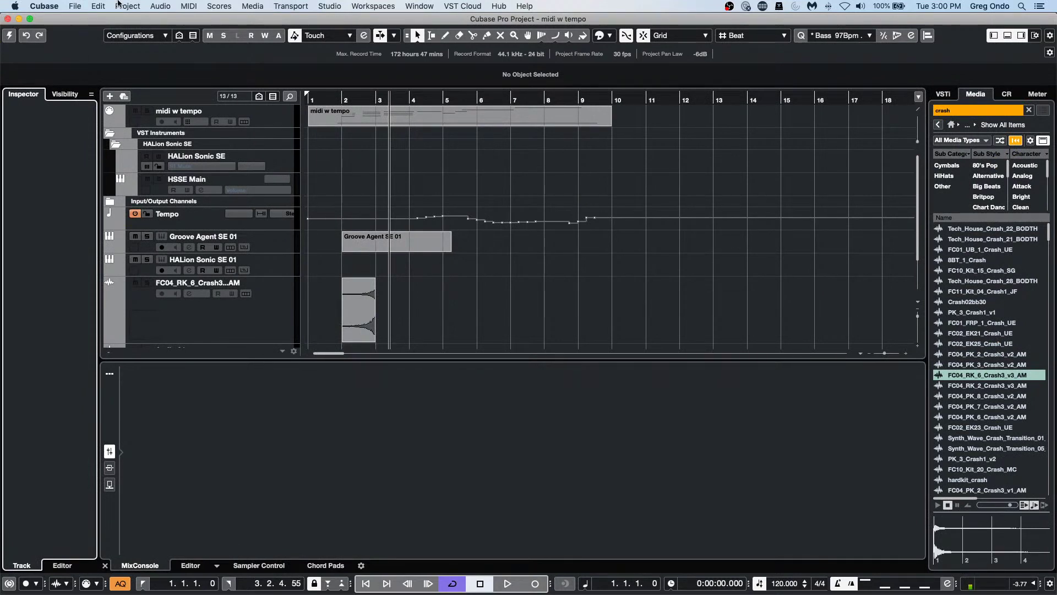
Step: Start opening a project file and browse to the Hangouts folder inside Projects
{"action": "left_click", "coordinate": [75, 6]}
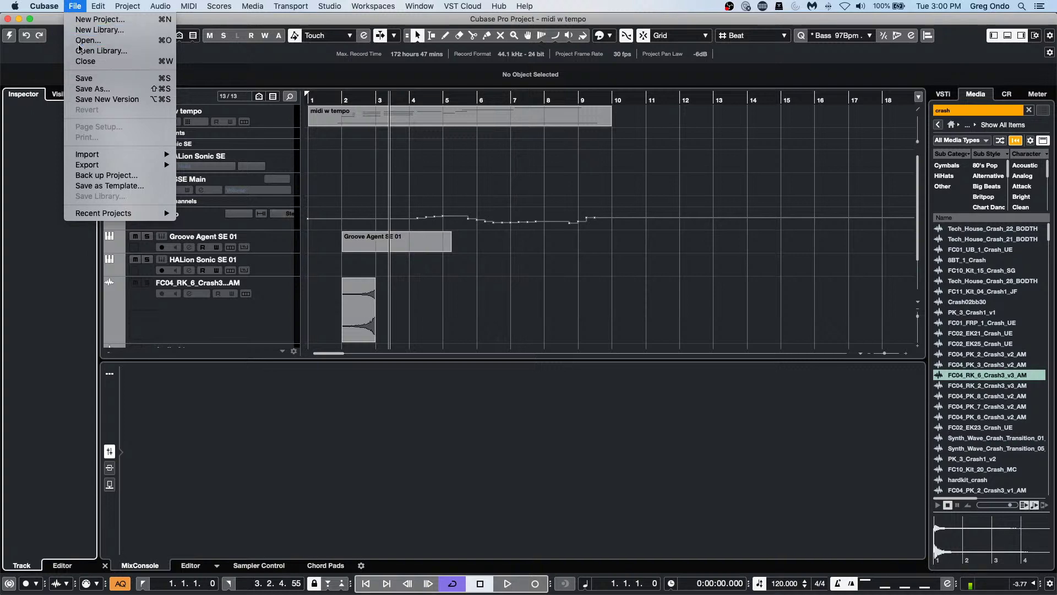
{"action": "left_click", "coordinate": [244, 68]}
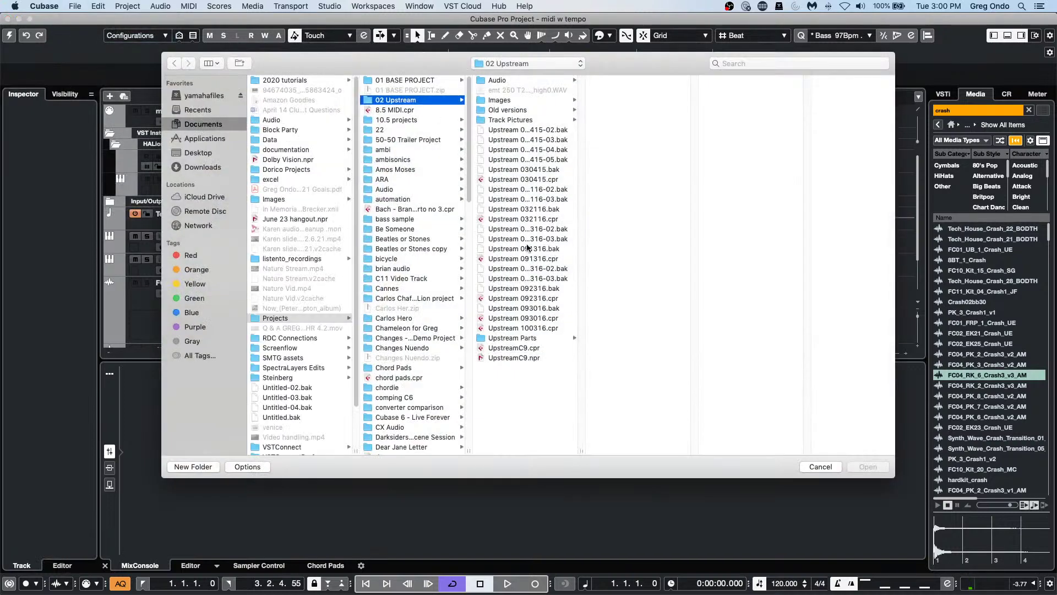
{"action": "scroll", "coordinate": [409, 328], "scroll_direction": "down", "scroll_amount": 4}
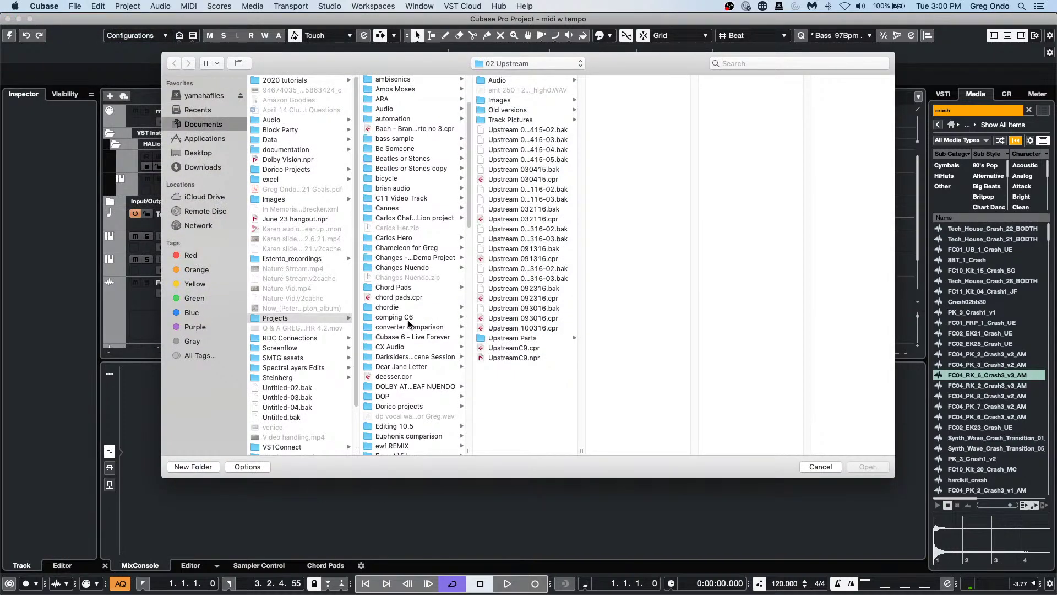
{"action": "scroll", "coordinate": [419, 263], "scroll_direction": "down", "scroll_amount": 8}
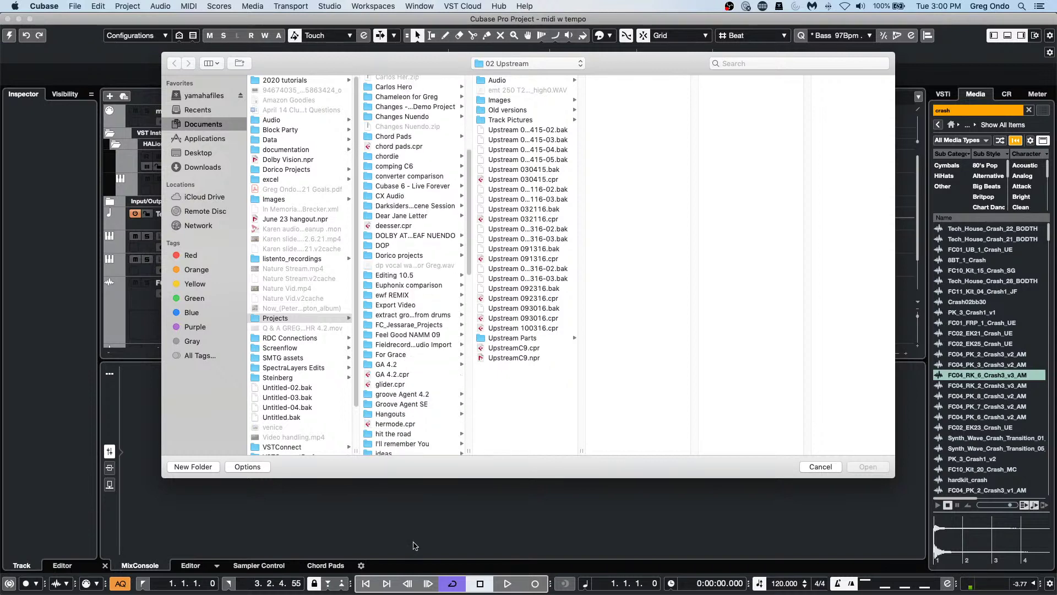
{"action": "scroll", "coordinate": [495, 324], "scroll_direction": "down", "scroll_amount": 5}
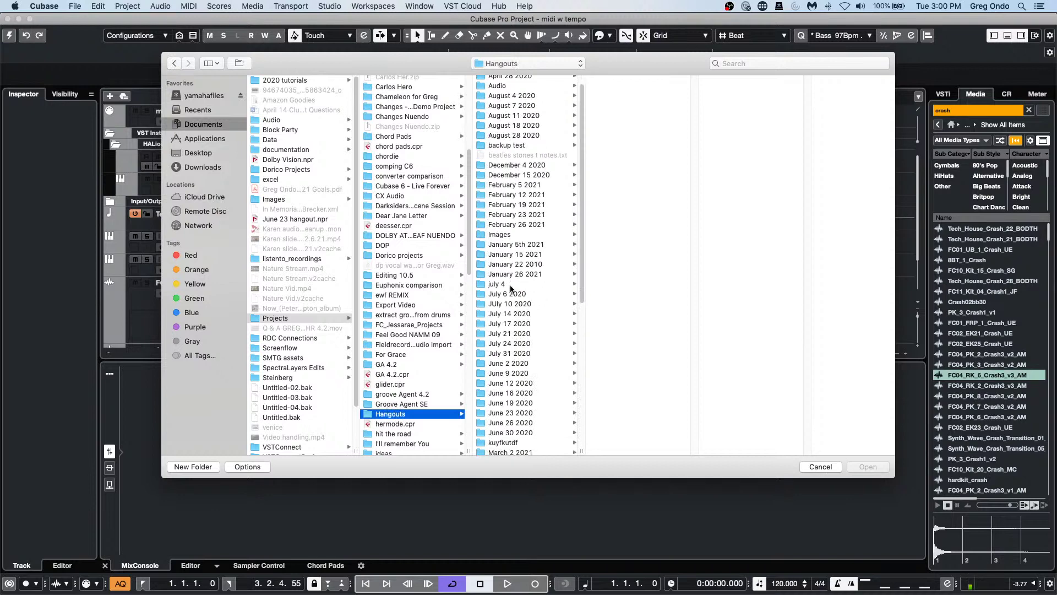
{"action": "scroll", "coordinate": [511, 289], "scroll_direction": "down", "scroll_amount": 4}
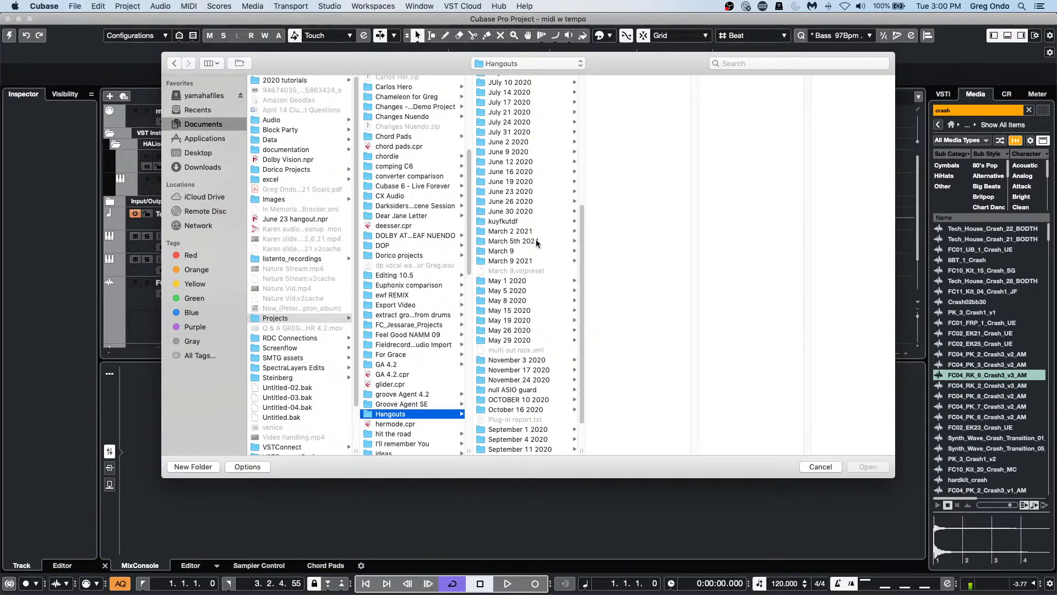
Step: Check the samples subfolder of March 9, and open and activate March 9 2021 GA.cpr from the March 9 2021 folder
{"action": "left_click", "coordinate": [513, 251]}
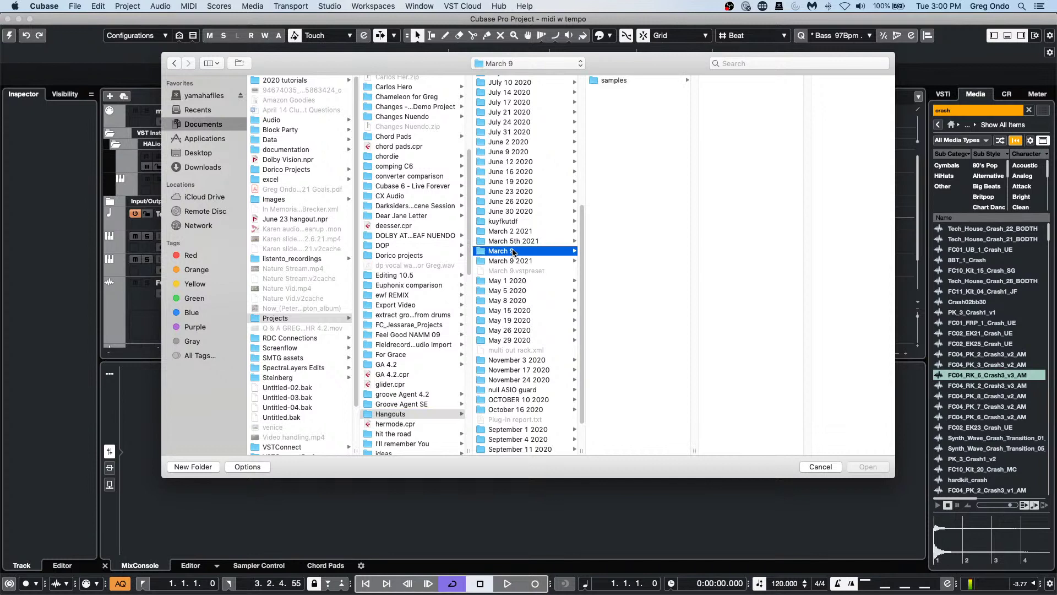
{"action": "left_click", "coordinate": [610, 80]}
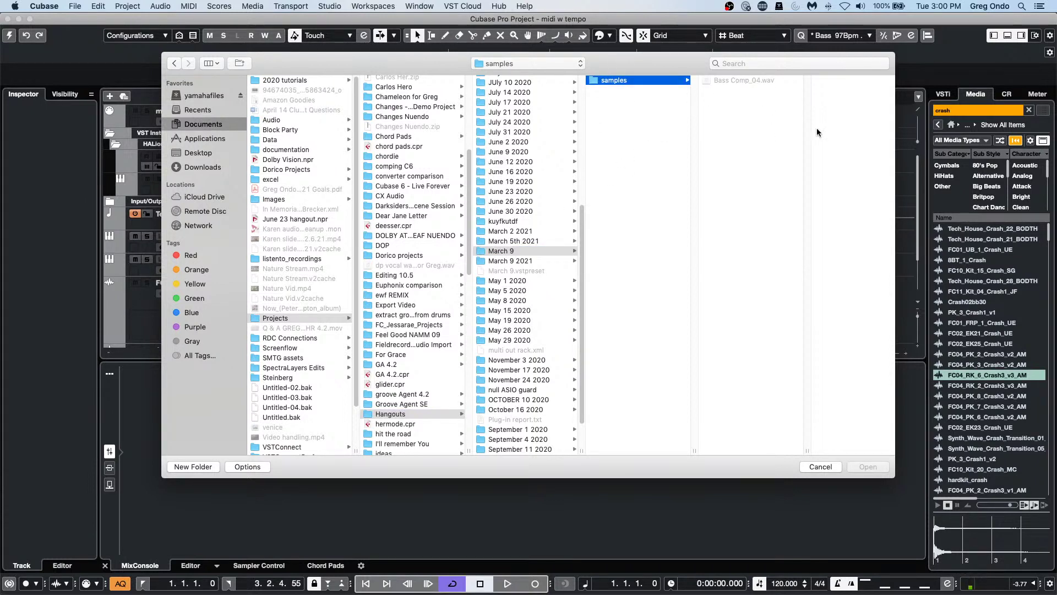
{"action": "left_click", "coordinate": [513, 261]}
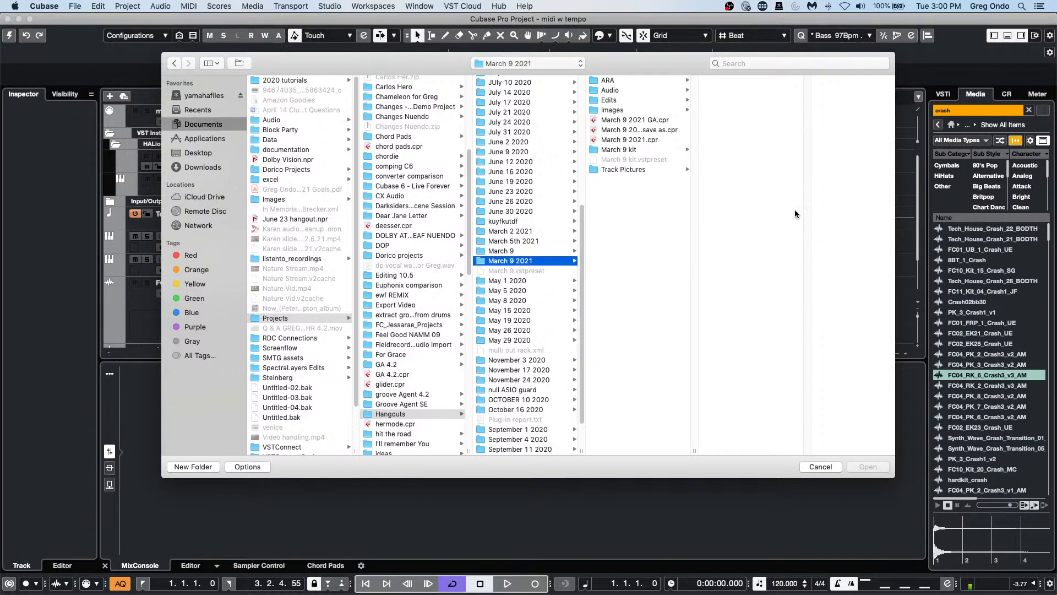
{"action": "double_click", "coordinate": [655, 121]}
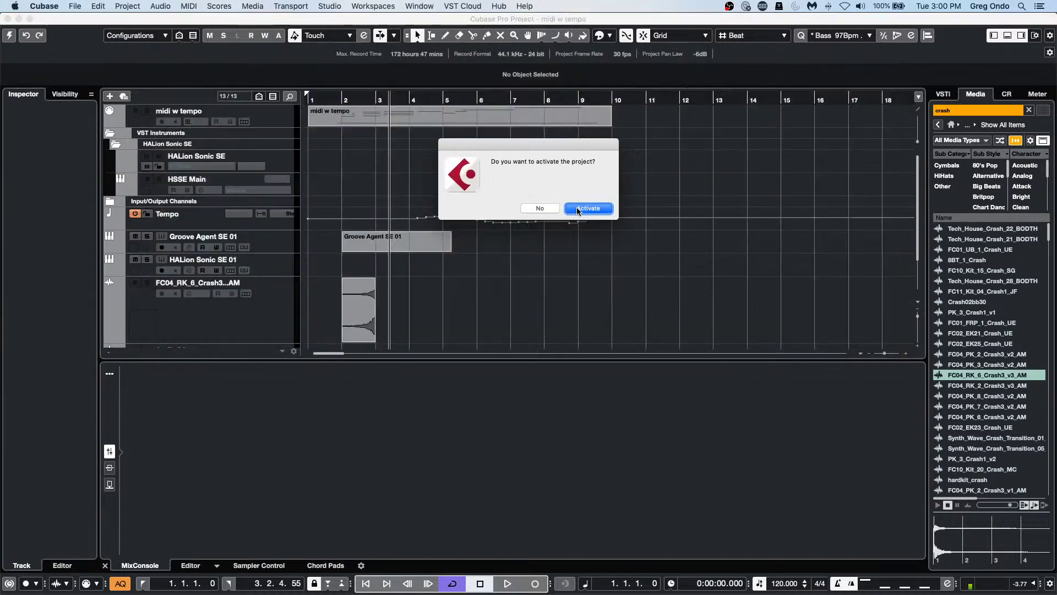
{"action": "left_click", "coordinate": [591, 210]}
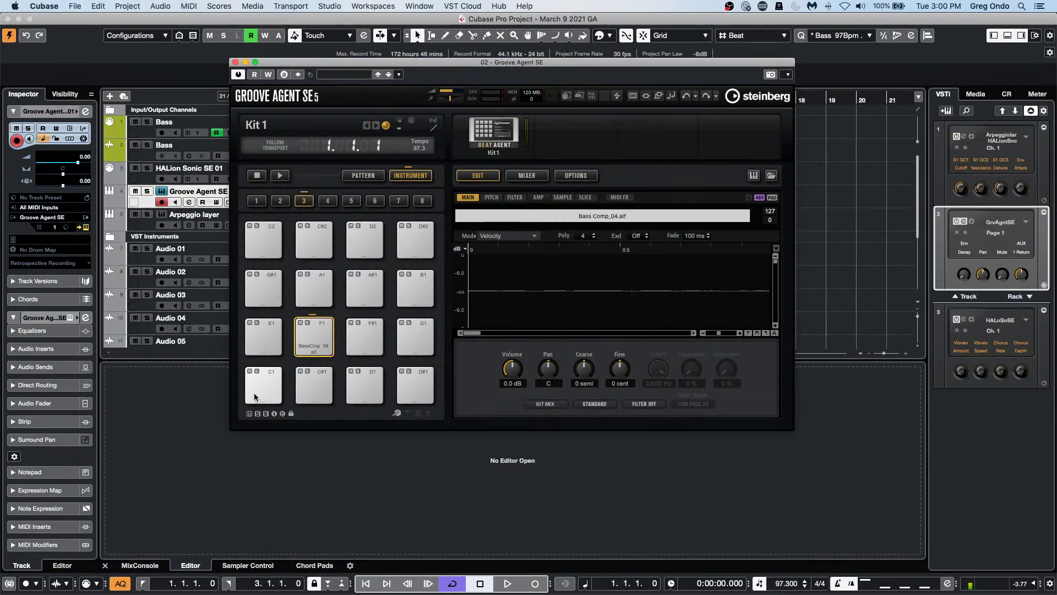
Step: Audition the F1 pad in Kit 1 and move the Groove Agent SE window clear of the track list
{"action": "left_click", "coordinate": [313, 334]}
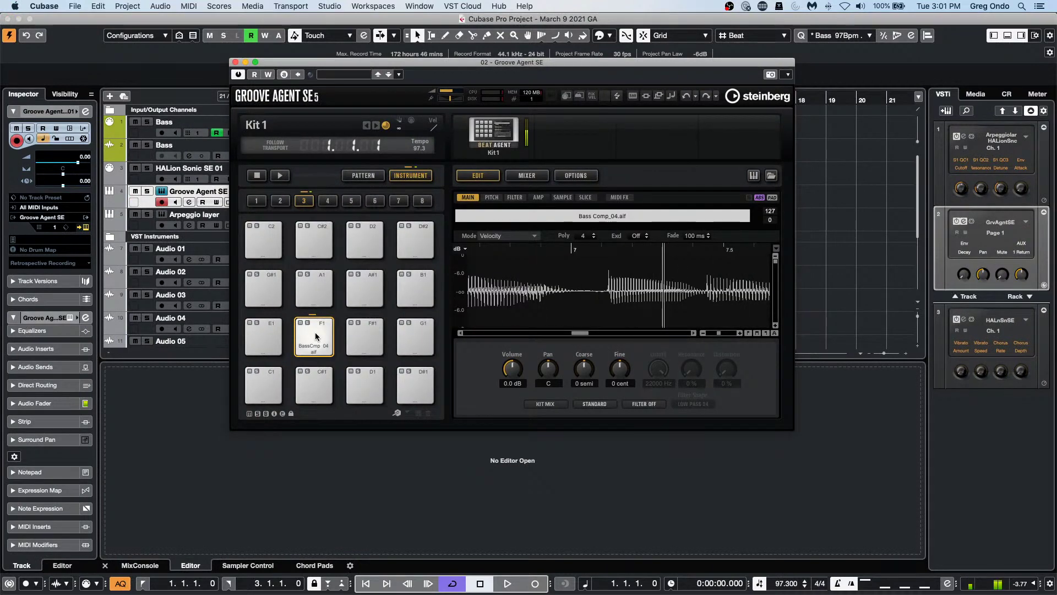
{"action": "left_click_drag", "start_coordinate": [349, 66], "coordinate": [595, 65]}
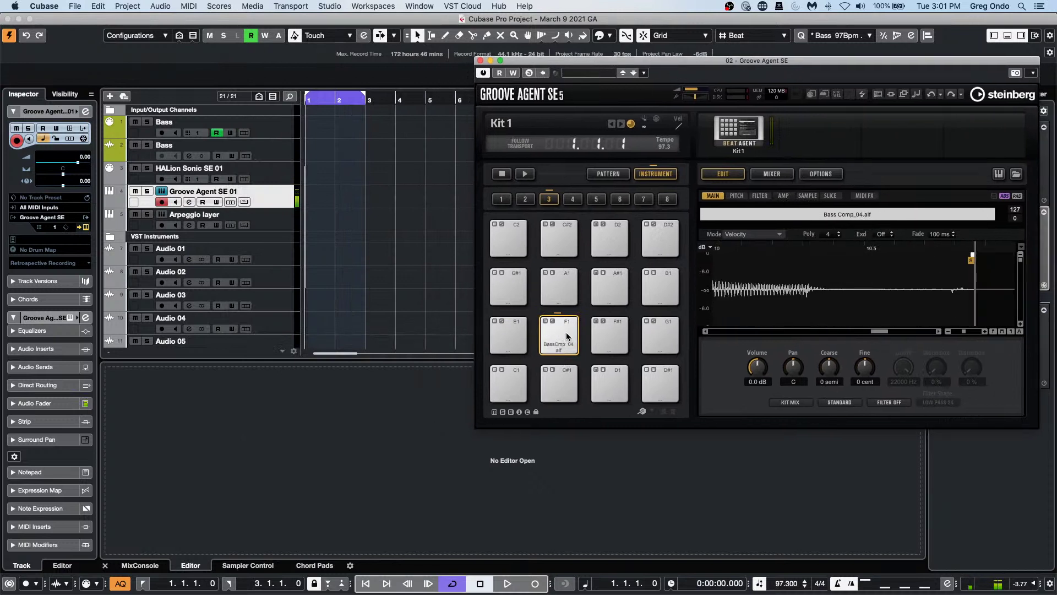
{"action": "left_click", "coordinate": [731, 134]}
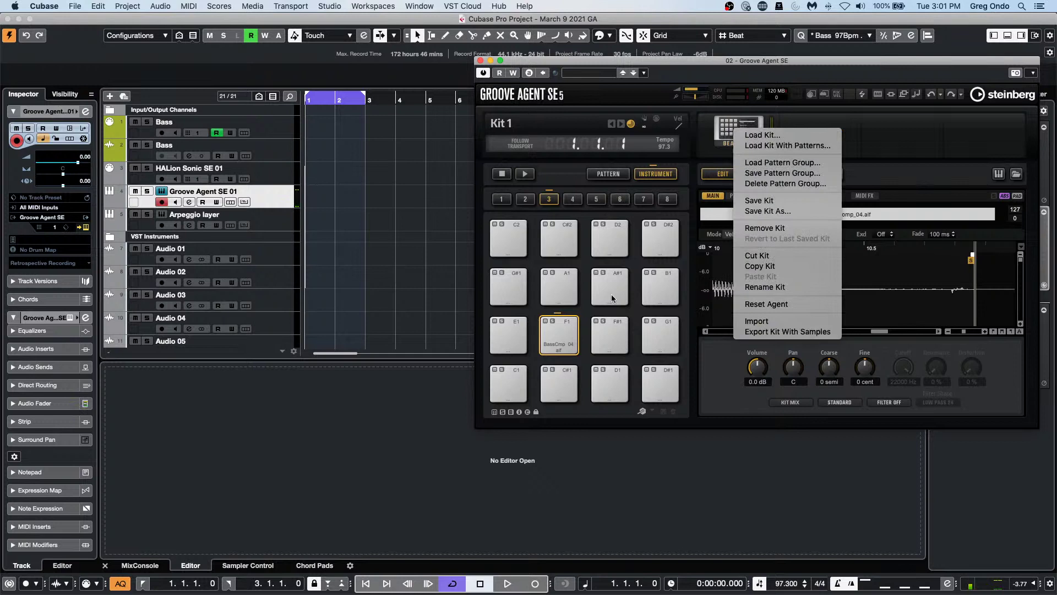
{"action": "left_click", "coordinate": [387, 226]}
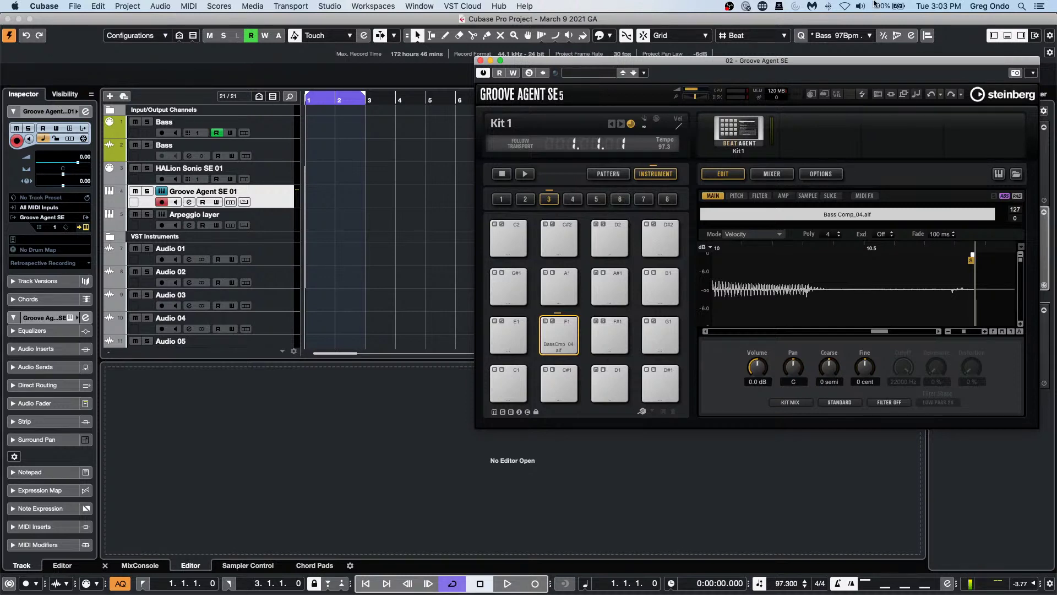
Step: Review the Audio System settings for the Steinberg UR24C driver in Studio Setup, including the advanced options, and close the dialog
{"action": "left_click", "coordinate": [330, 6]}
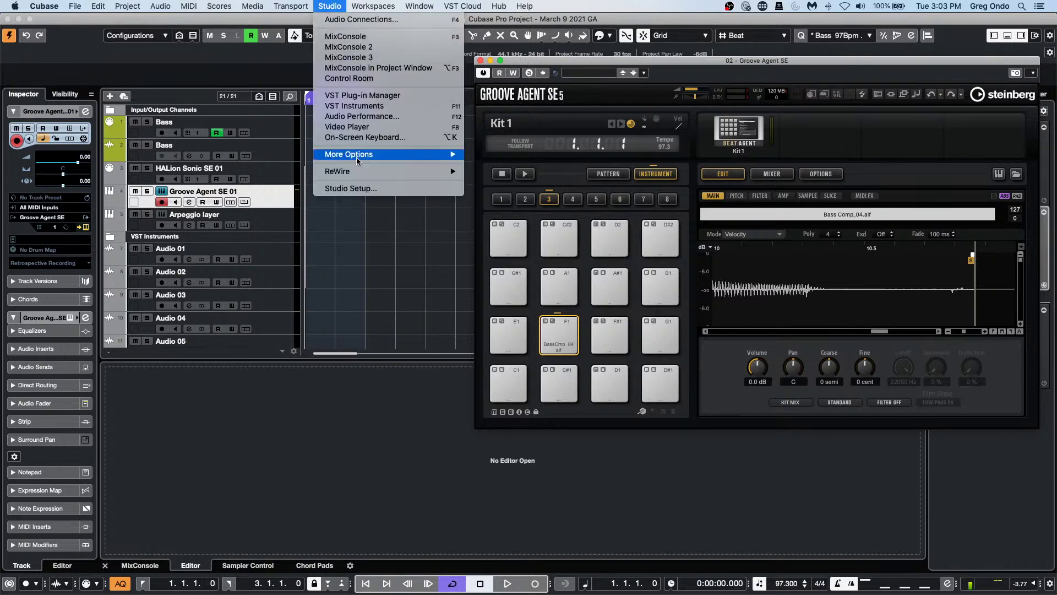
{"action": "left_click", "coordinate": [352, 187]}
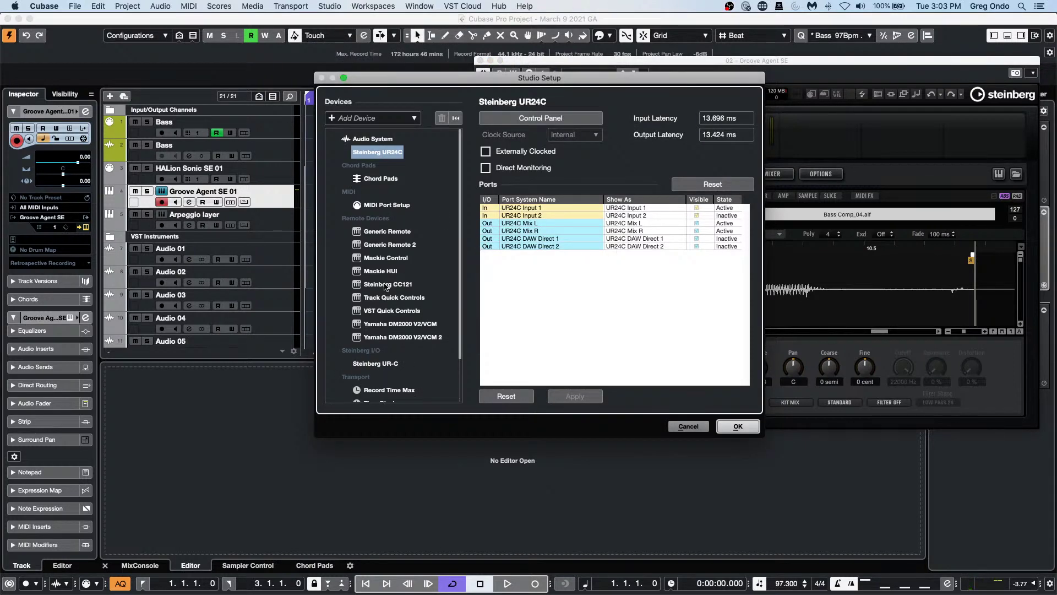
{"action": "scroll", "coordinate": [383, 287], "scroll_direction": "down", "scroll_amount": 3}
{"action": "scroll", "coordinate": [383, 275], "scroll_direction": "up", "scroll_amount": 3}
{"action": "left_click", "coordinate": [376, 139]}
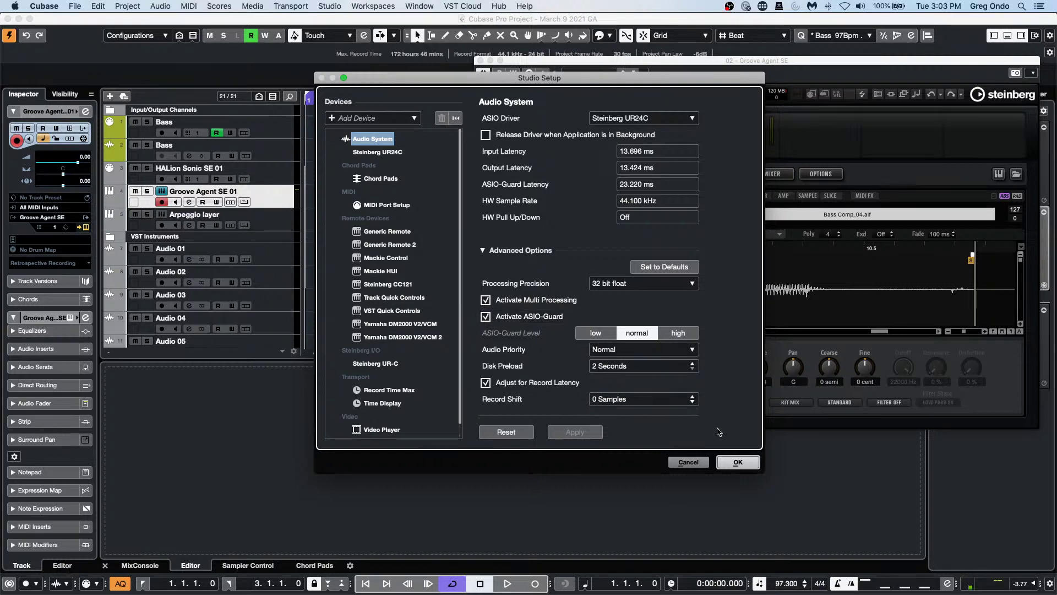
{"action": "left_click", "coordinate": [750, 462]}
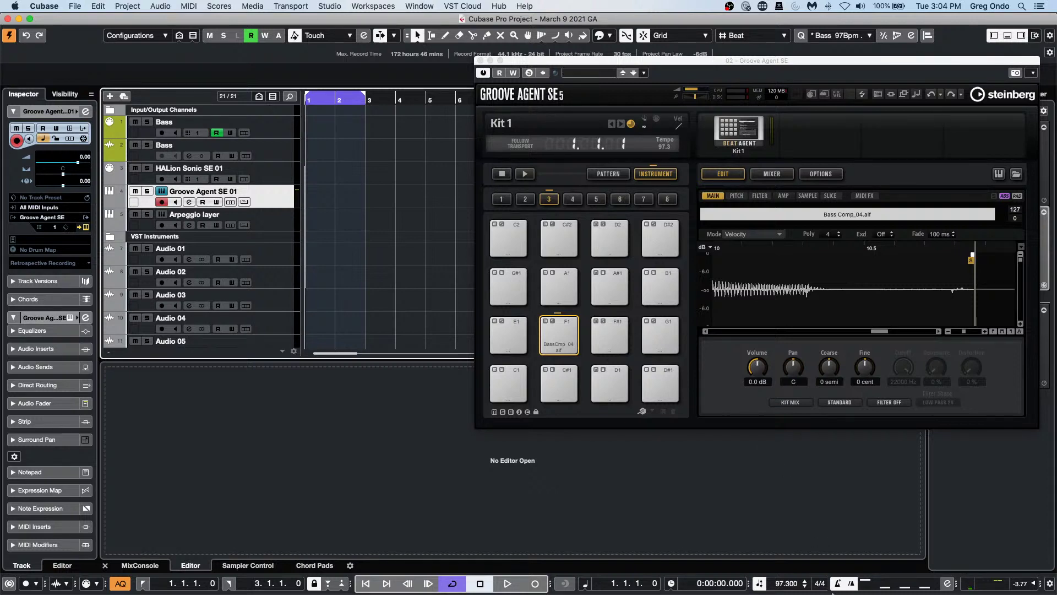
Step: Move the Groove Agent SE window clear of the arrangement and examine the commands for handling plug-in windows
{"action": "left_click_drag", "start_coordinate": [715, 61], "coordinate": [1054, 198]}
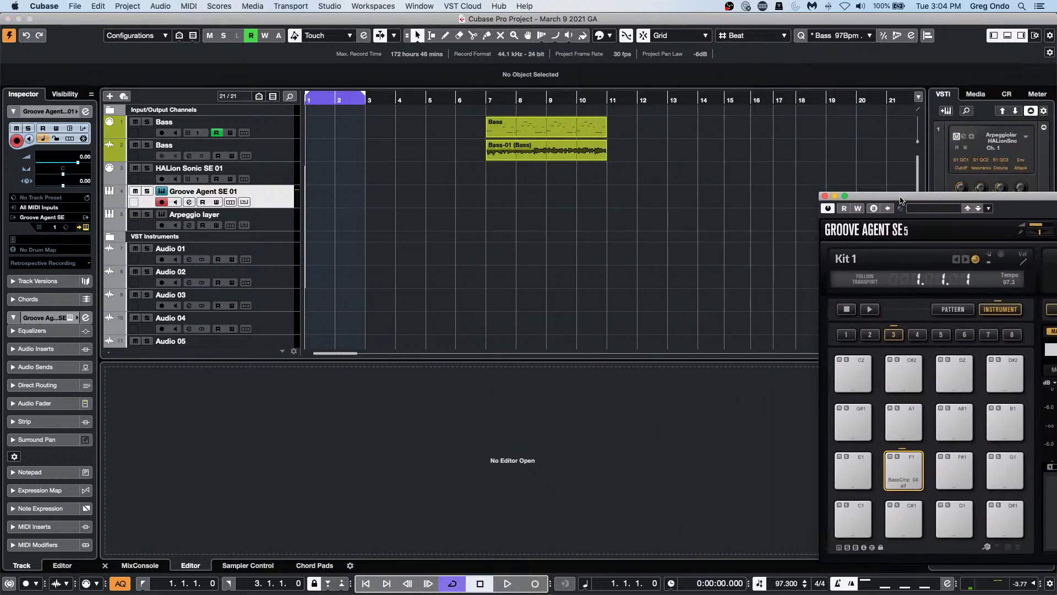
{"action": "left_click_drag", "start_coordinate": [903, 198], "coordinate": [995, 195]}
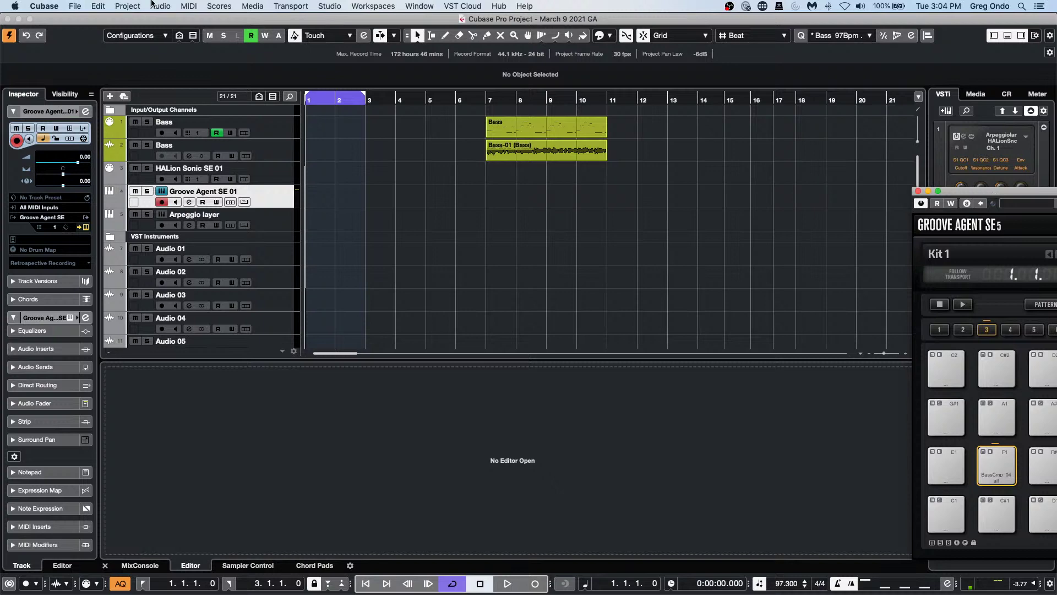
{"action": "left_click", "coordinate": [477, 6]}
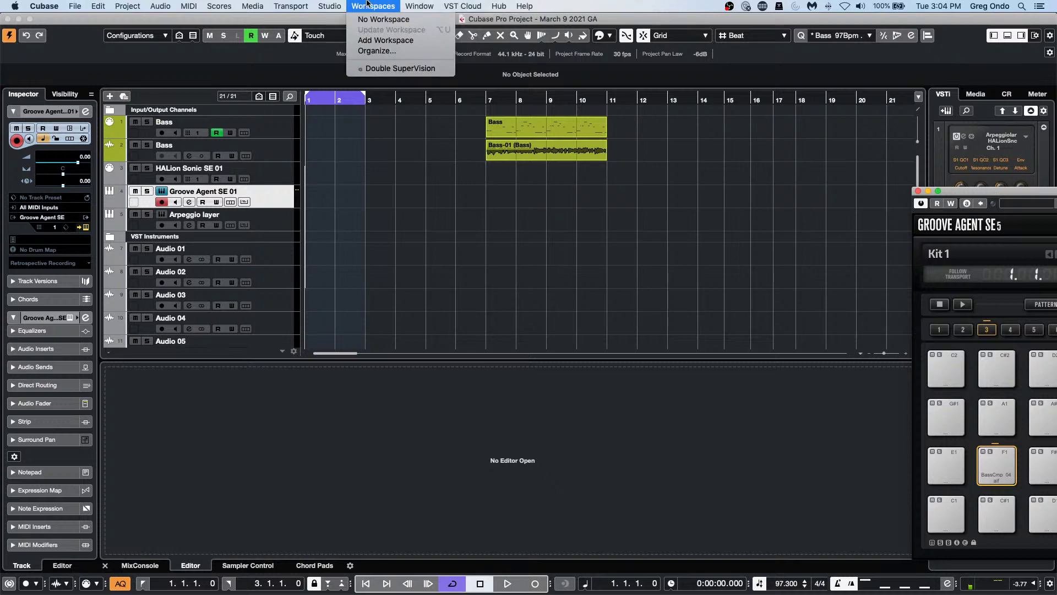
{"action": "mouse_move", "coordinate": [420, 6]}
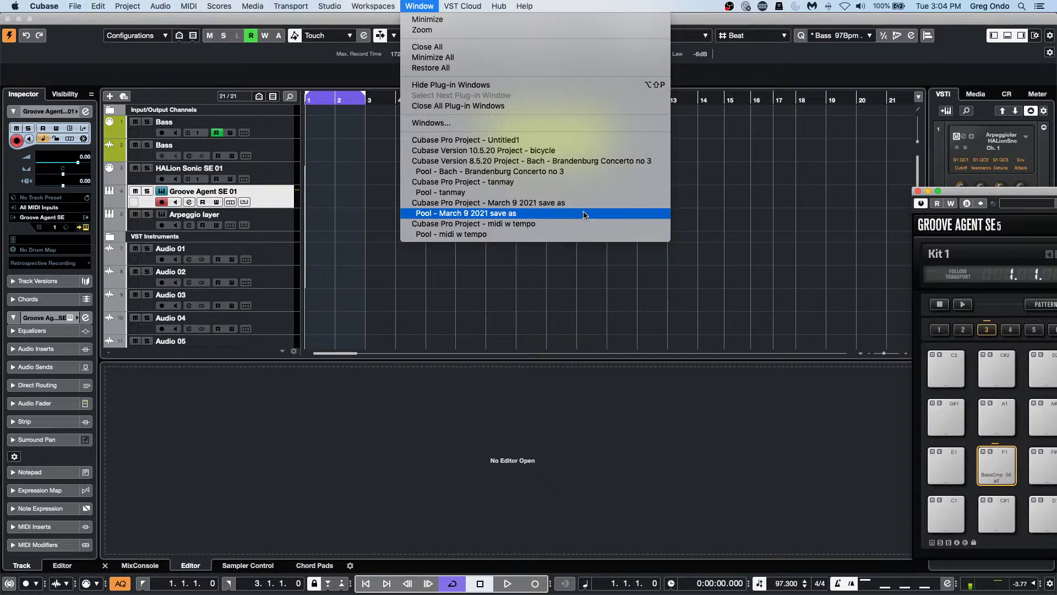
{"action": "left_click", "coordinate": [1011, 261]}
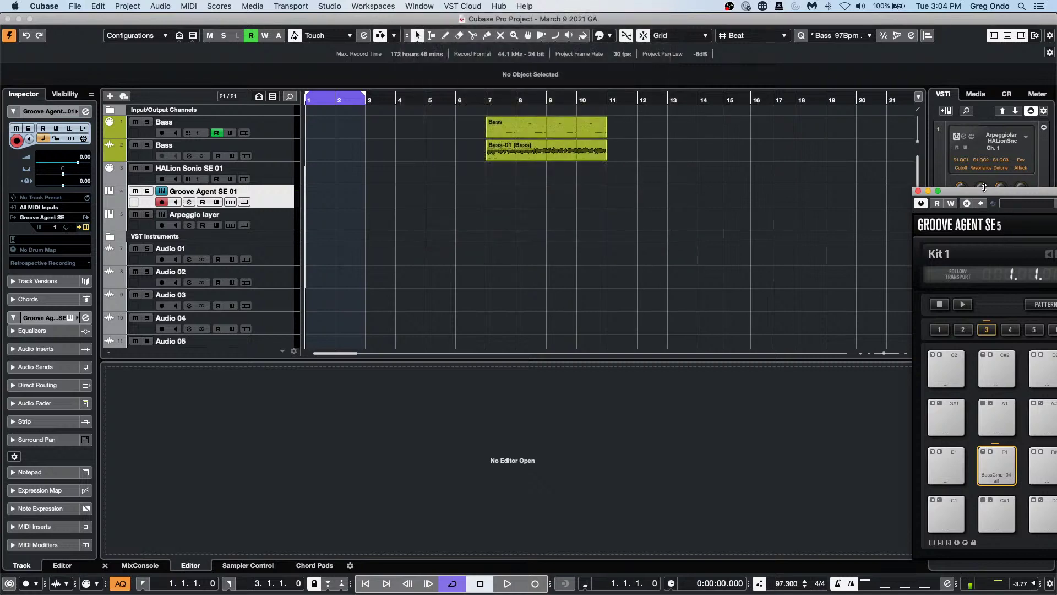
{"action": "left_click_drag", "start_coordinate": [978, 193], "coordinate": [1031, 194]}
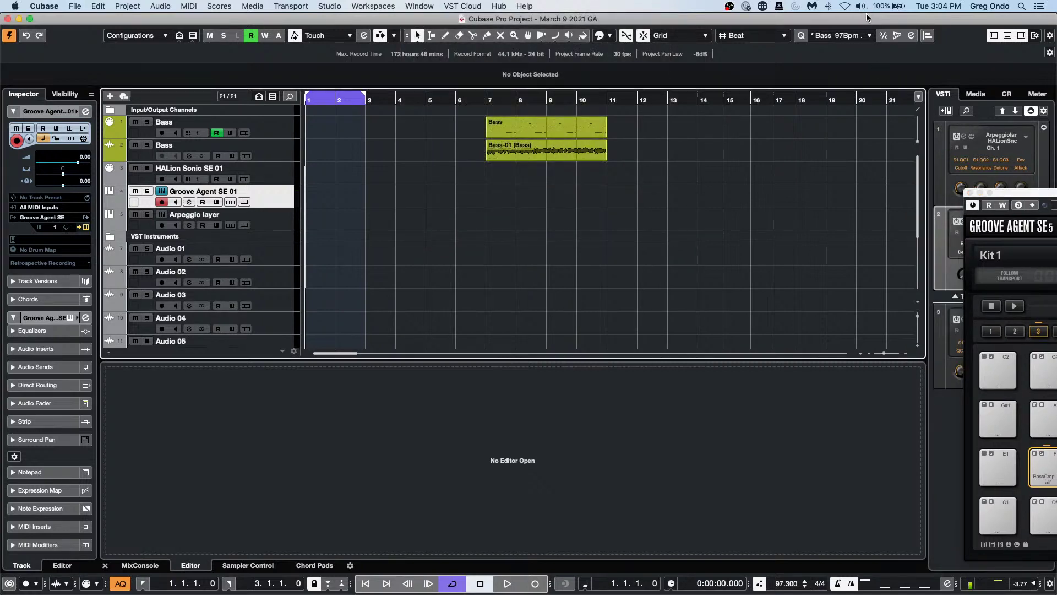
Step: Shift the March 9 2021 GA project window aside, restore it to full size, and reposition the Groove Agent SE window over it
{"action": "left_click_drag", "start_coordinate": [868, 19], "coordinate": [964, 24]}
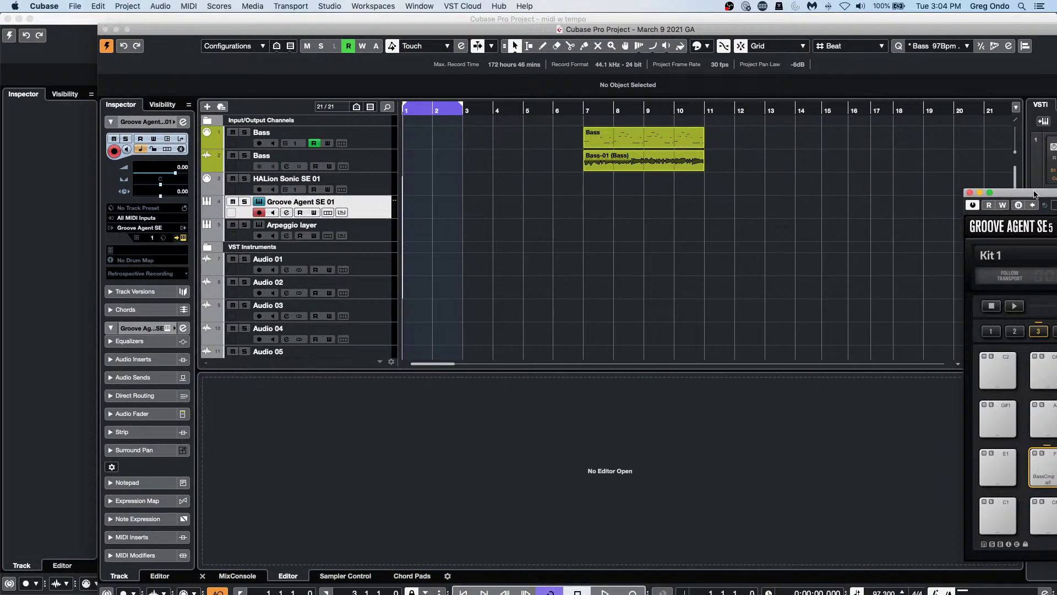
{"action": "left_click_drag", "start_coordinate": [1034, 194], "coordinate": [703, 191]}
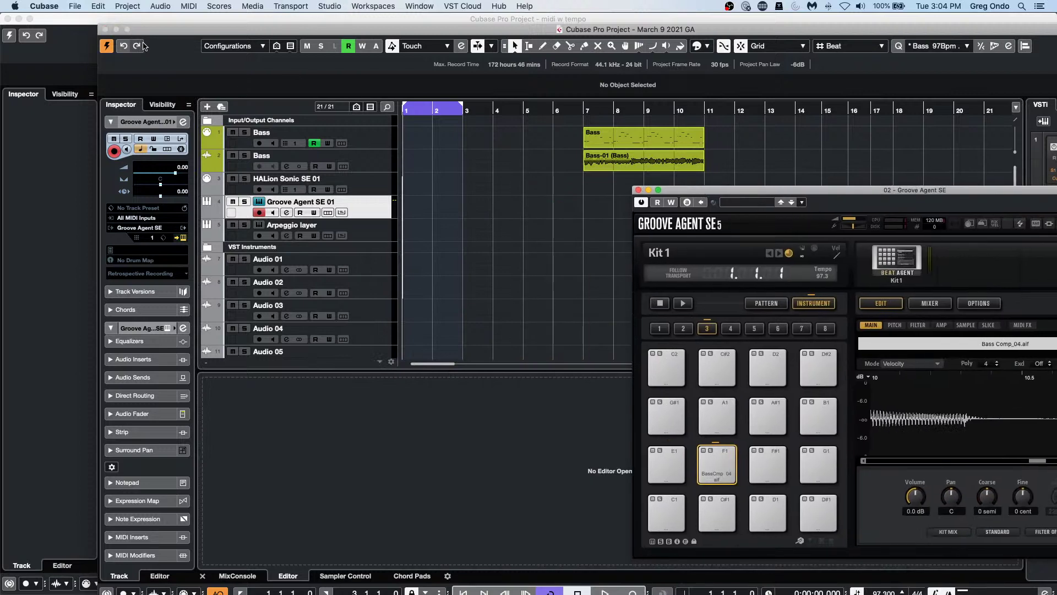
{"action": "left_click_drag", "start_coordinate": [130, 31], "coordinate": [127, 31]}
{"action": "left_click", "coordinate": [125, 30]}
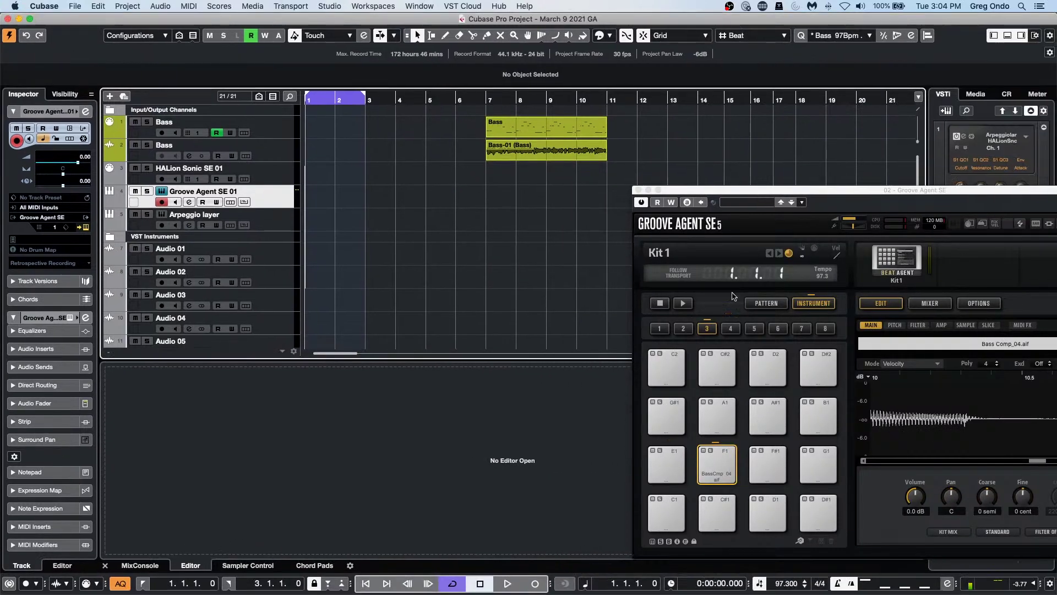
{"action": "left_click_drag", "start_coordinate": [857, 195], "coordinate": [619, 164]}
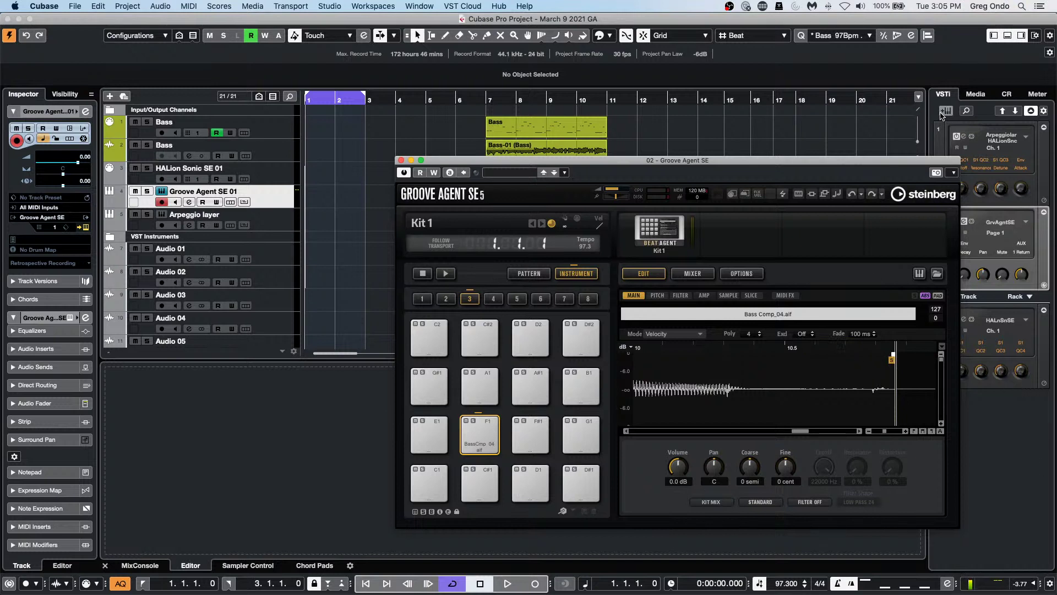
Step: Recheck the window-management commands, move the Groove Agent SE window aside and close it
{"action": "left_click", "coordinate": [477, 7]}
{"action": "mouse_move", "coordinate": [420, 6]}
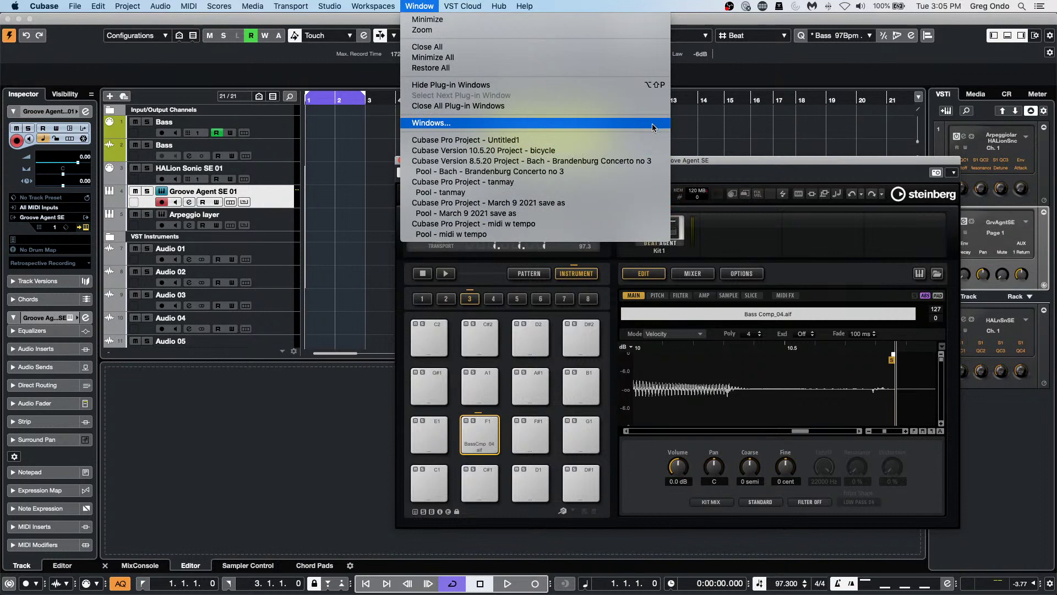
{"action": "left_click", "coordinate": [514, 69]}
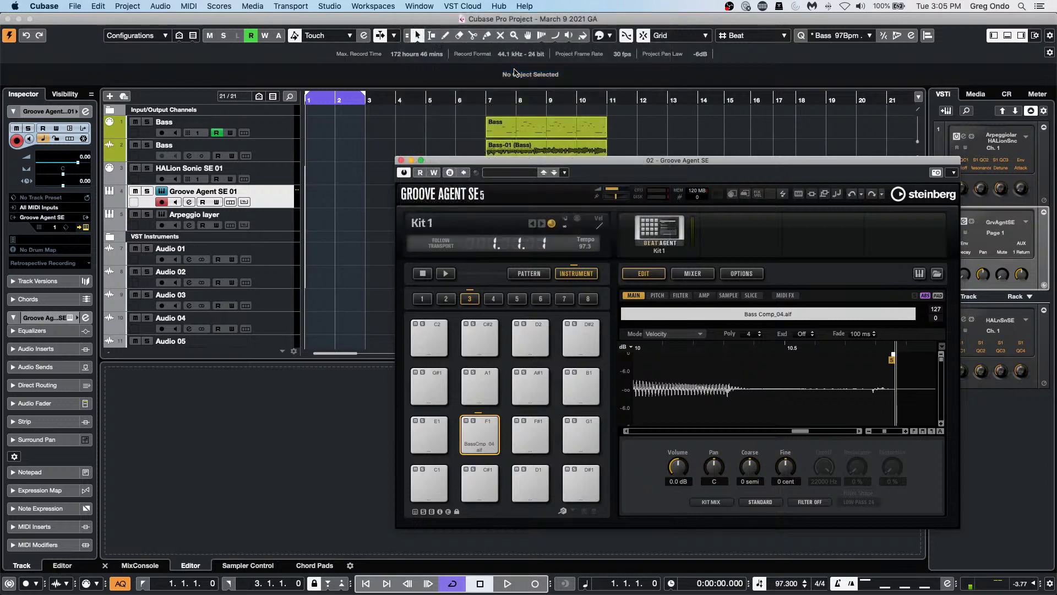
{"action": "left_click_drag", "start_coordinate": [429, 162], "coordinate": [797, 197]}
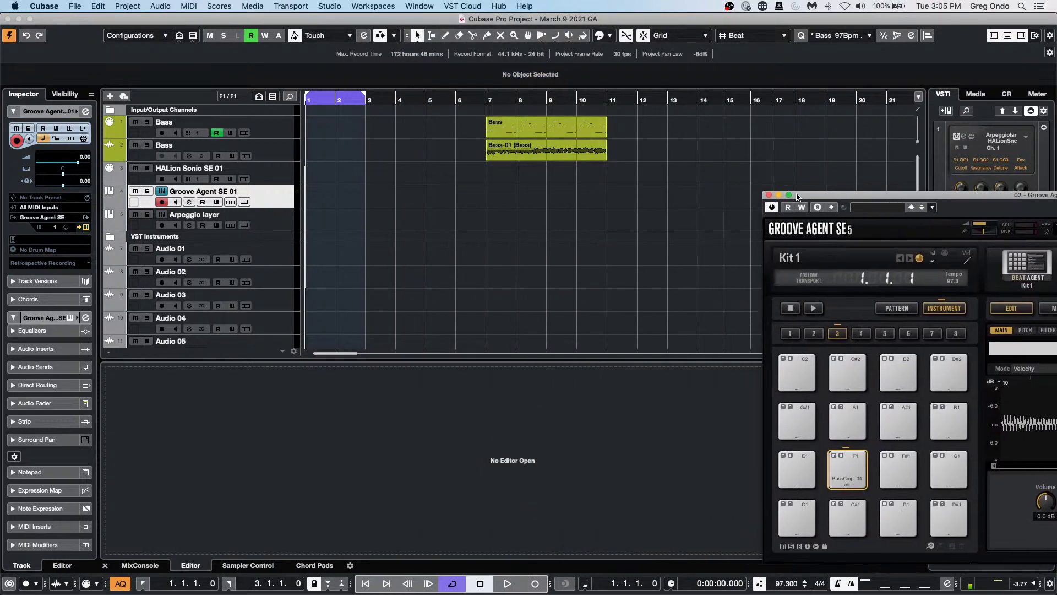
{"action": "left_click", "coordinate": [769, 195]}
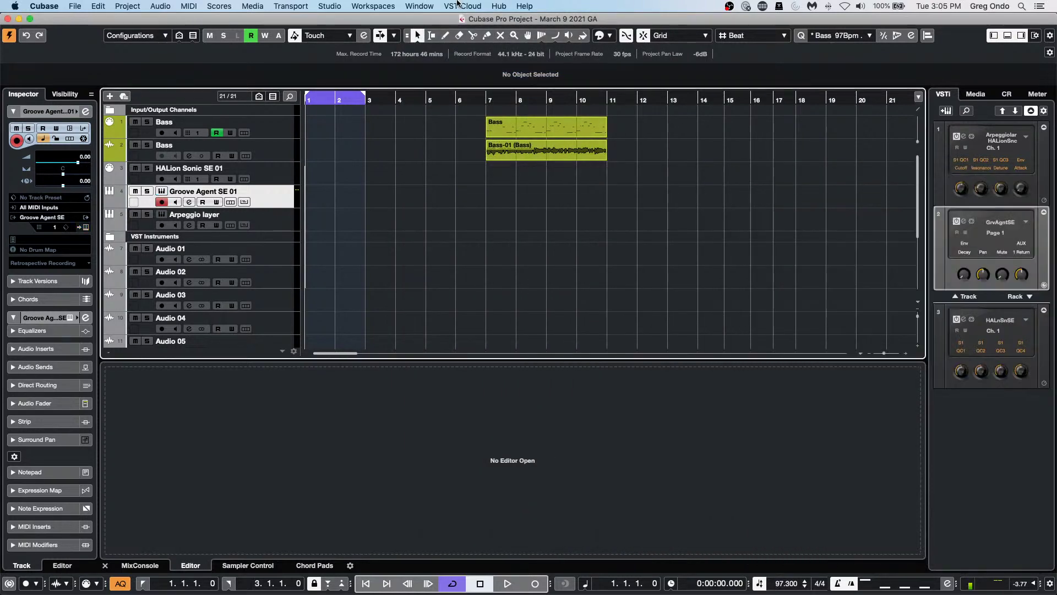
Step: Examine which window-management commands are available with no plug-in window open
{"action": "left_click", "coordinate": [423, 7]}
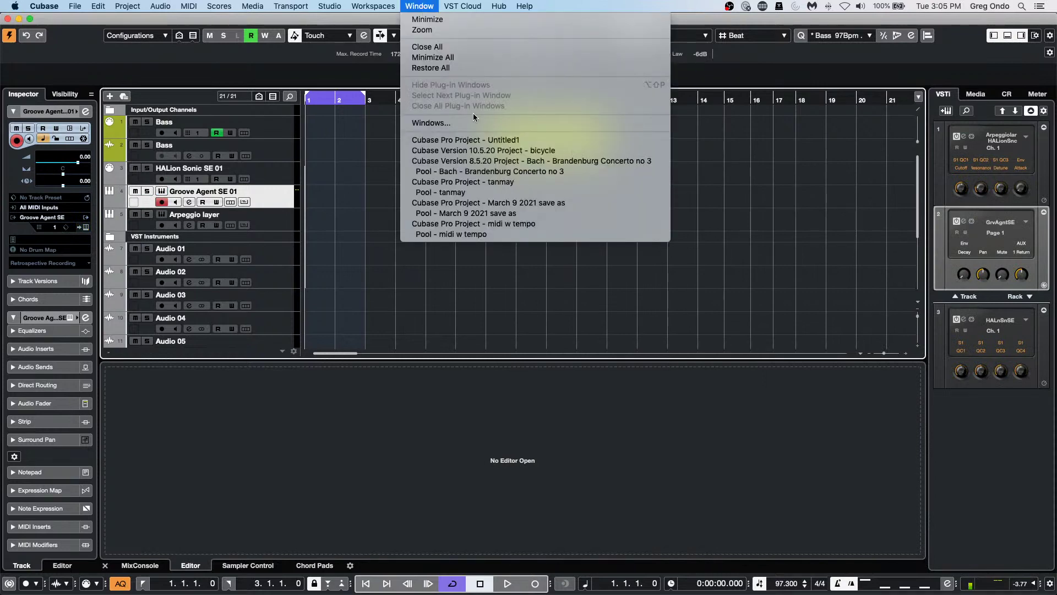
{"action": "left_click", "coordinate": [464, 30]}
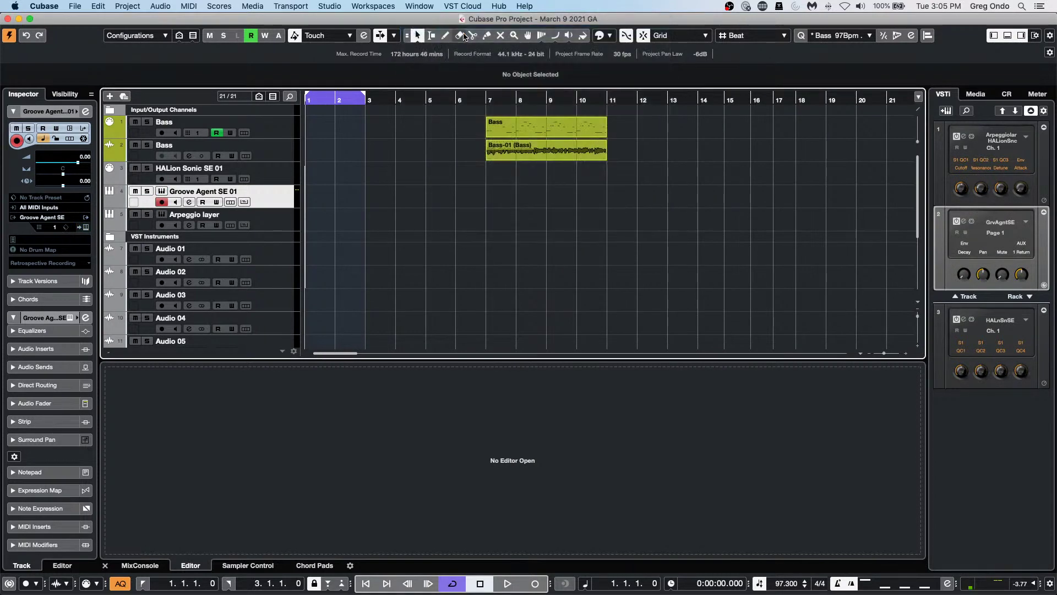
{"action": "left_click", "coordinate": [412, 5]}
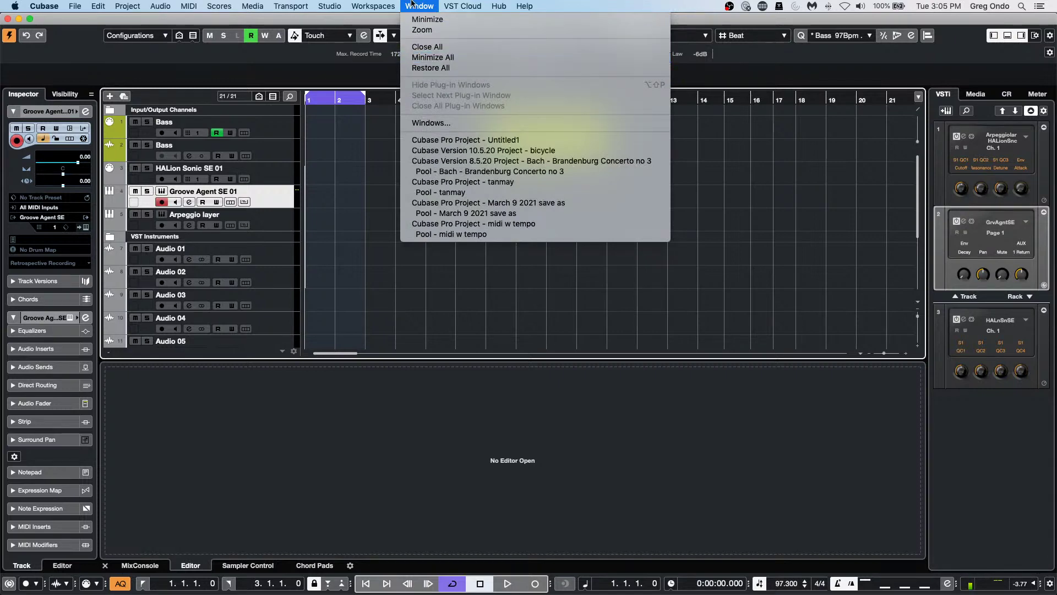
{"action": "left_click", "coordinate": [363, 124]}
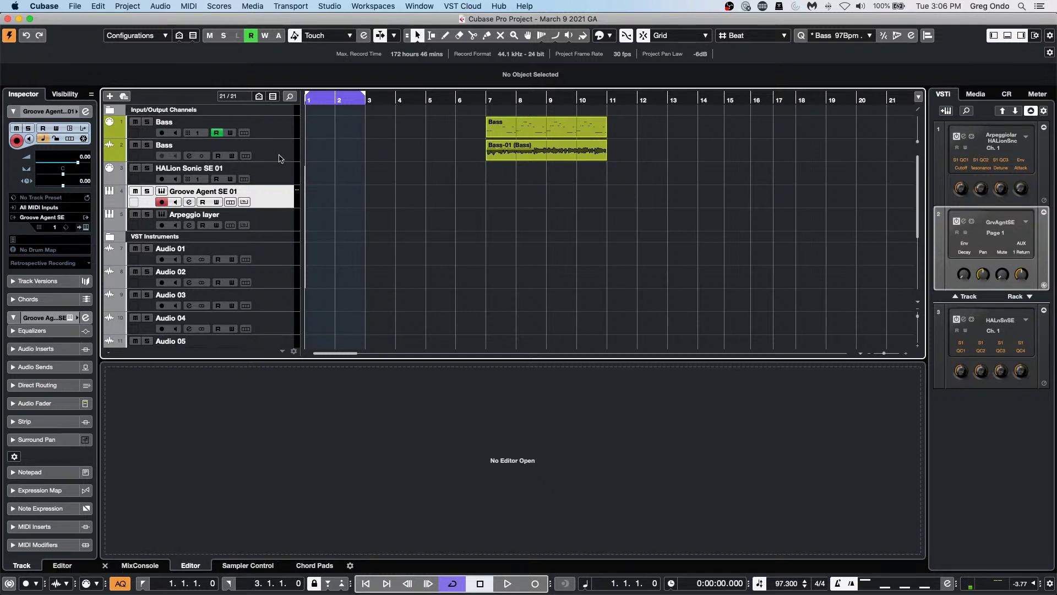
Step: Open the first insert's effect list on the Bass audio track and expand the Dynamics, Distortion, Delay, Ambisonics and Analyzer categories
{"action": "left_click", "coordinate": [289, 152]}
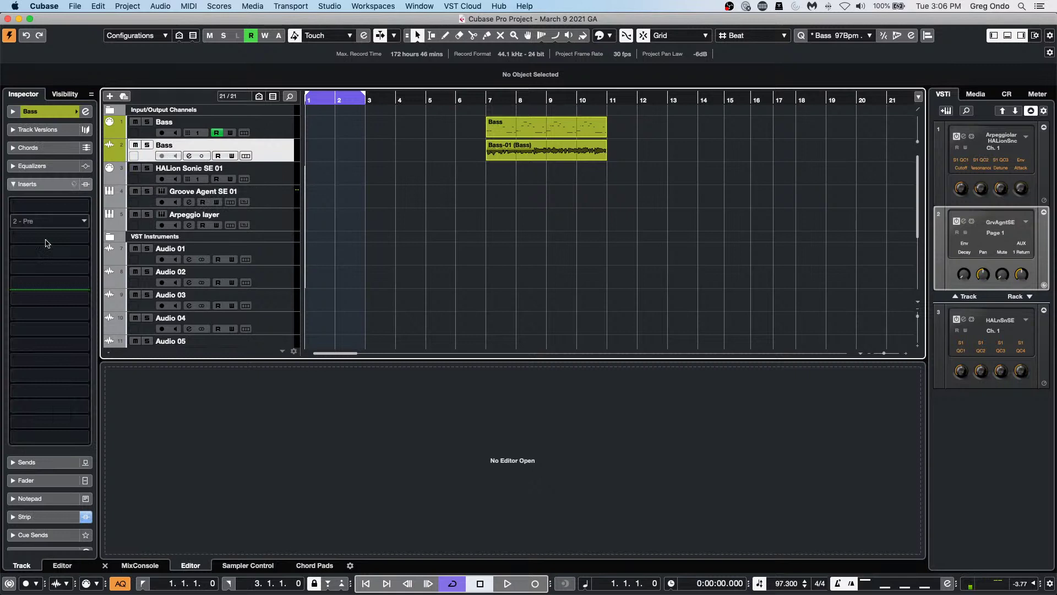
{"action": "left_click", "coordinate": [80, 207]}
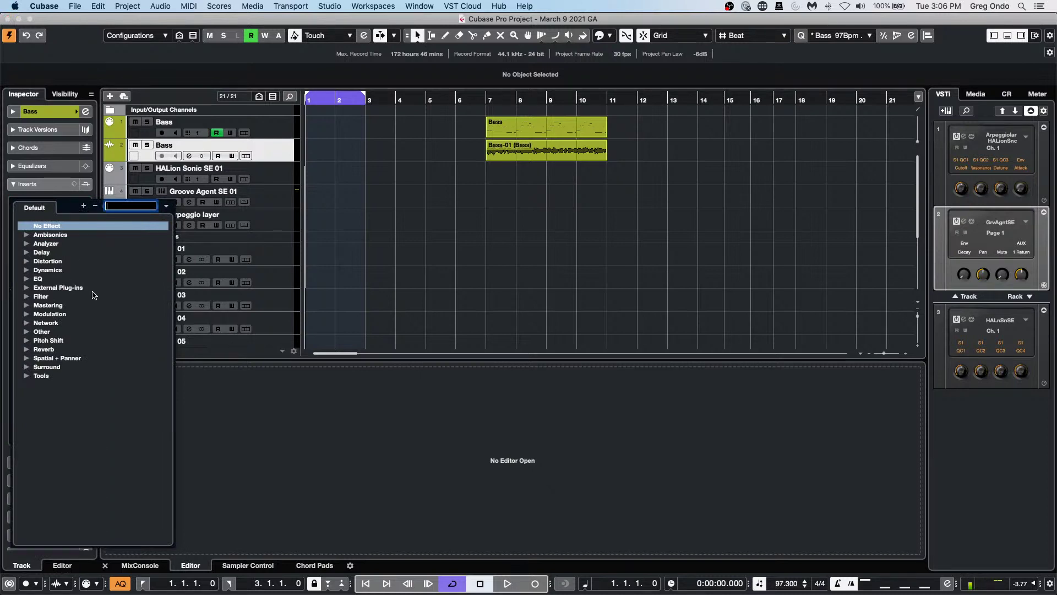
{"action": "left_click", "coordinate": [27, 270]}
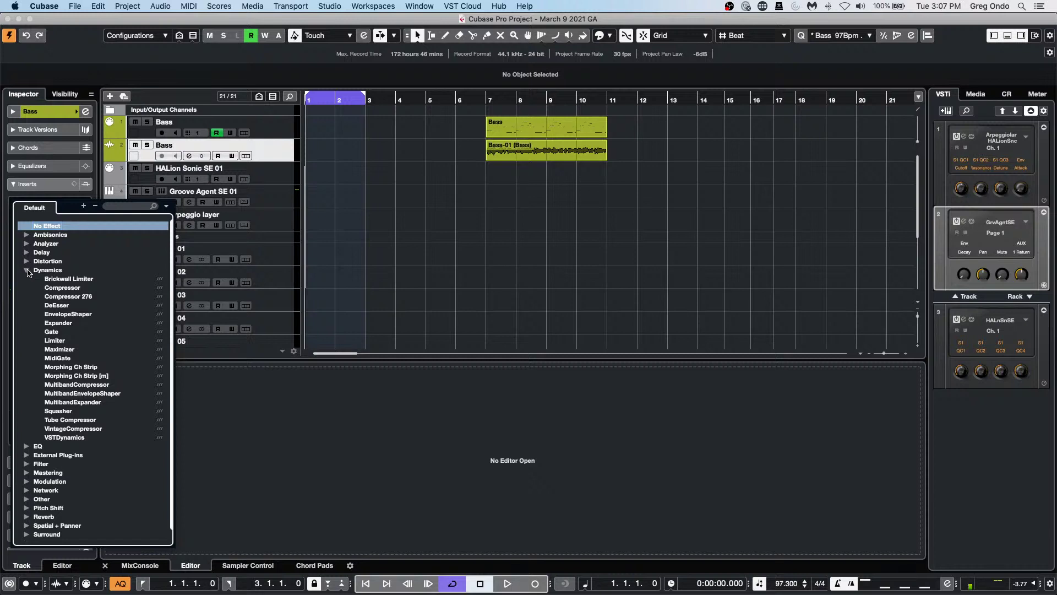
{"action": "left_click", "coordinate": [27, 261]}
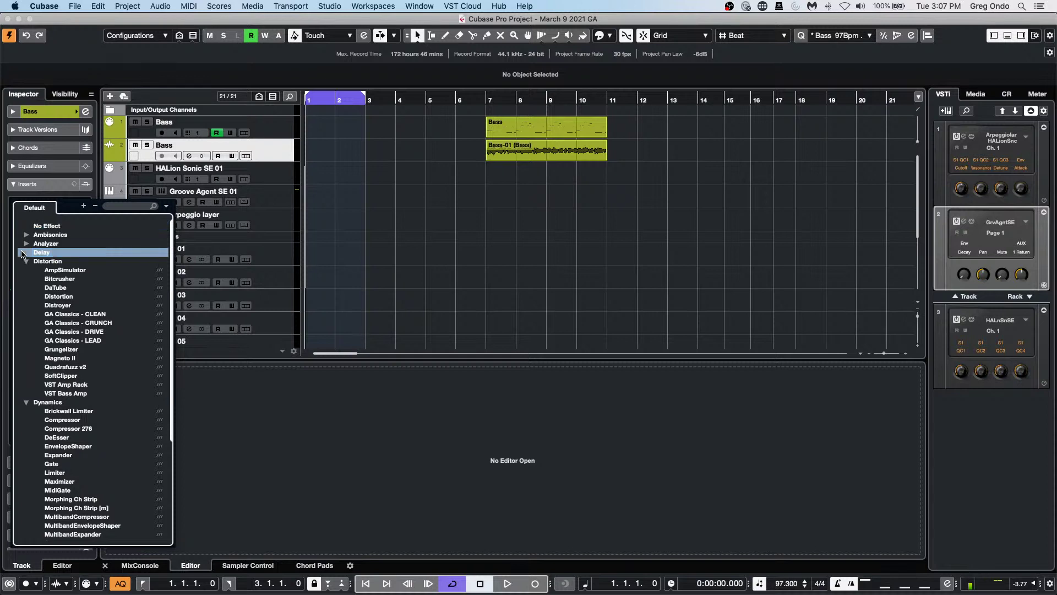
{"action": "left_click", "coordinate": [26, 252]}
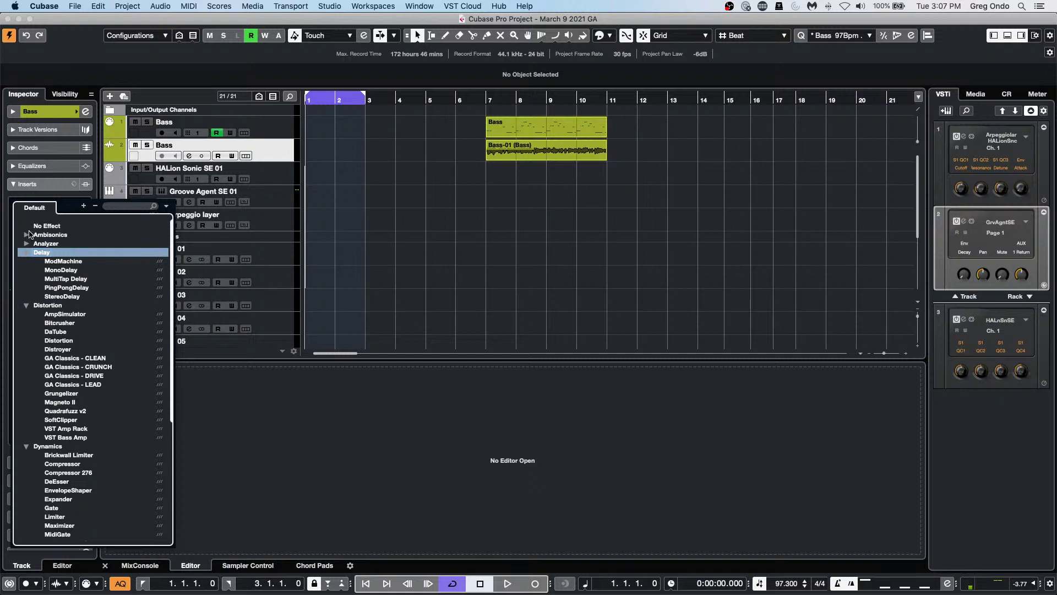
{"action": "left_click", "coordinate": [27, 236]}
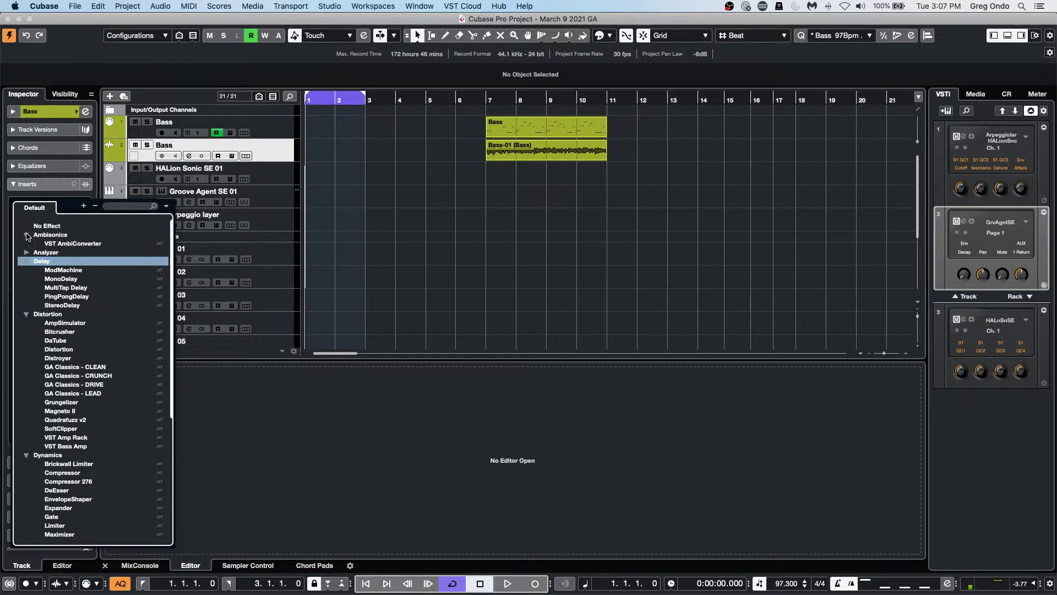
{"action": "left_click", "coordinate": [27, 252]}
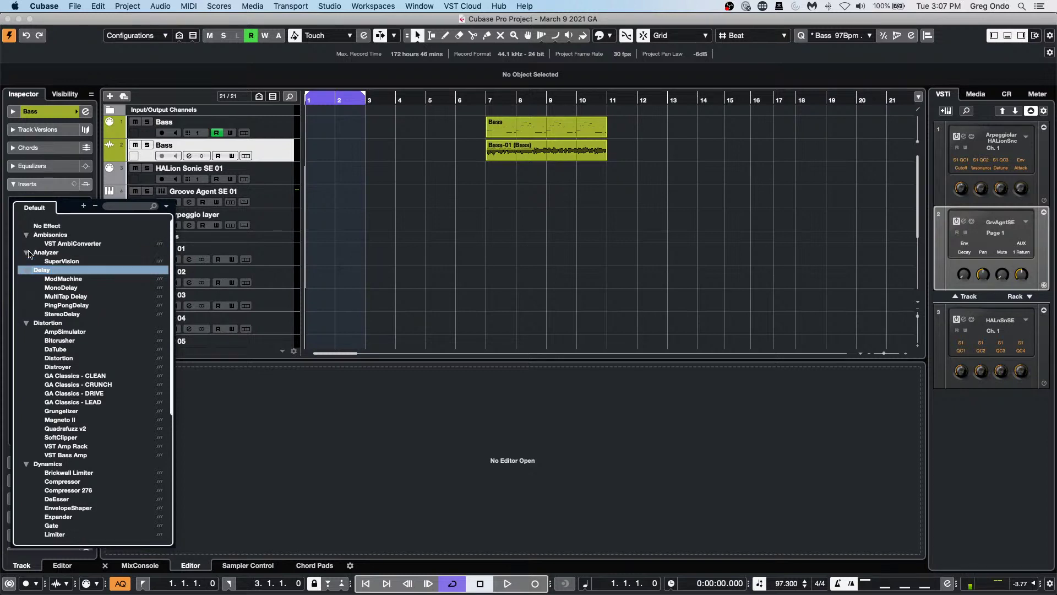
Step: Look through the Delay, Distortion and Dynamics effects in the insert list, and expand the EQ category to view its plug-ins
{"action": "scroll", "coordinate": [38, 257], "scroll_direction": "down", "scroll_amount": 2}
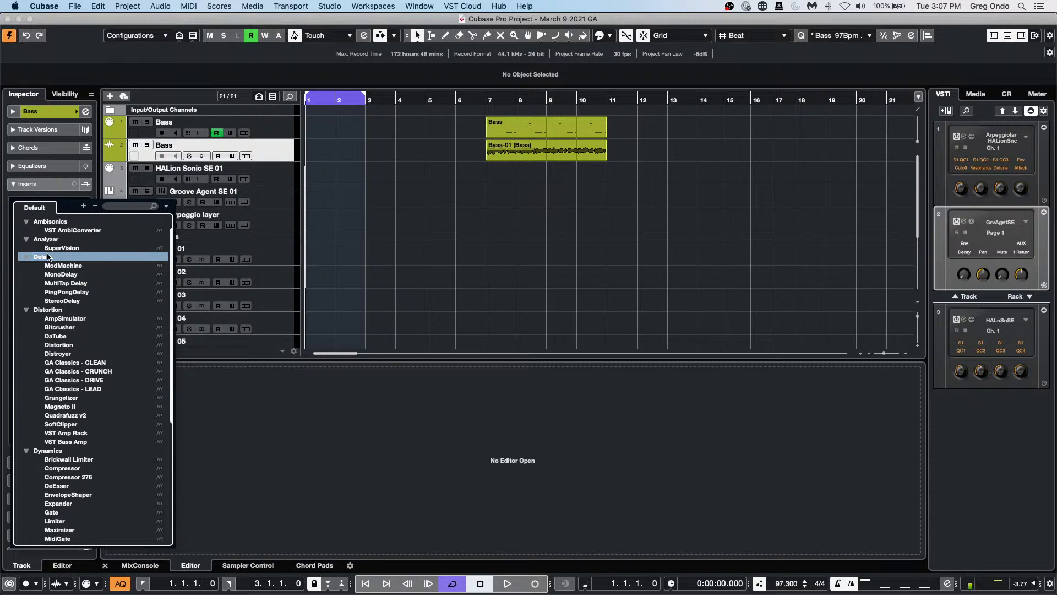
{"action": "left_click", "coordinate": [48, 254]}
{"action": "left_click", "coordinate": [49, 254]}
{"action": "scroll", "coordinate": [48, 256], "scroll_direction": "down", "scroll_amount": 5}
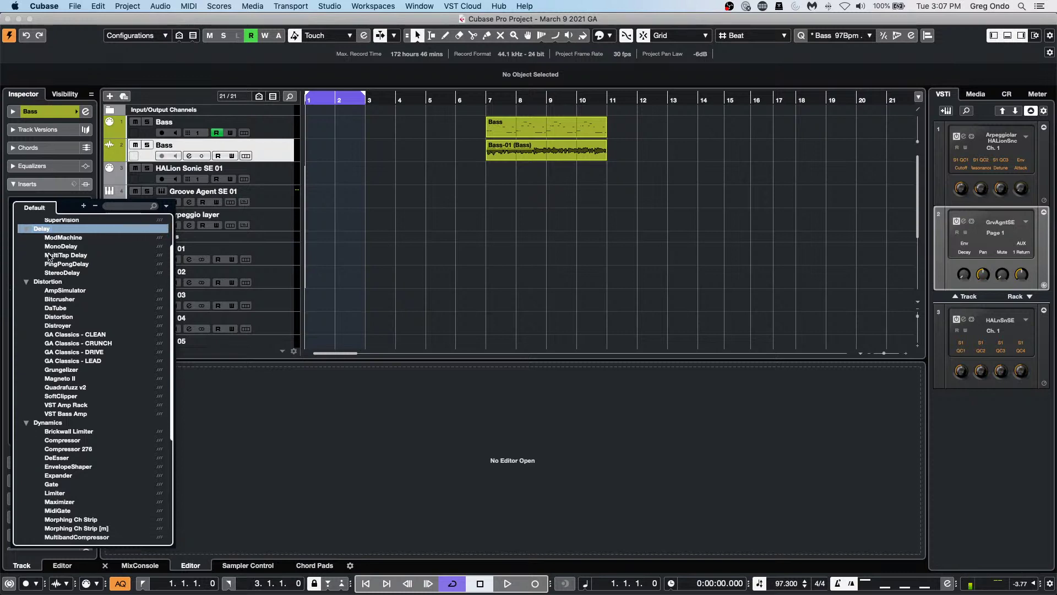
{"action": "scroll", "coordinate": [48, 255], "scroll_direction": "down", "scroll_amount": 8}
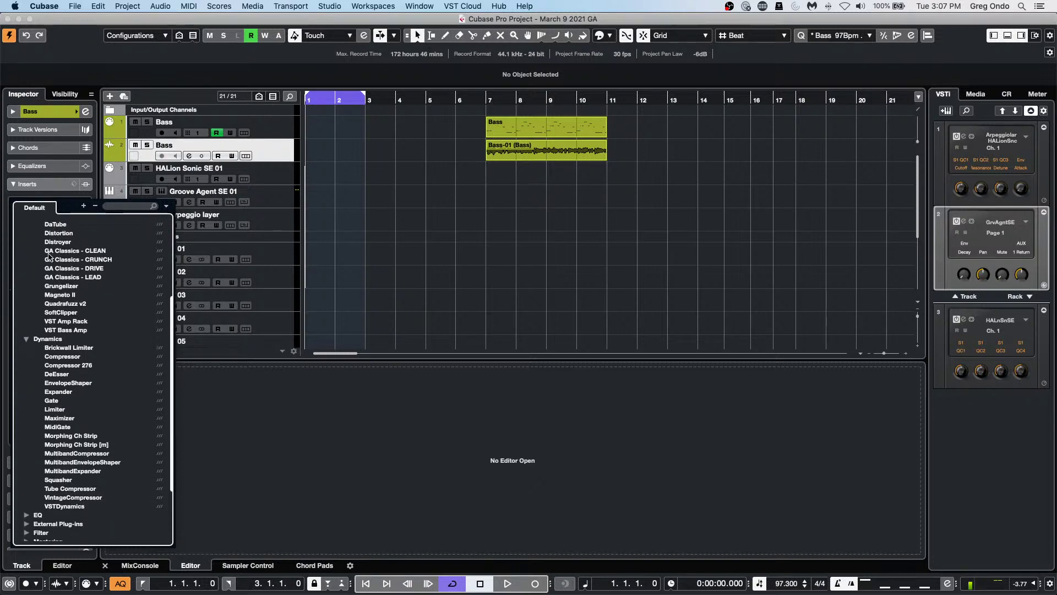
{"action": "scroll", "coordinate": [48, 255], "scroll_direction": "down", "scroll_amount": 8}
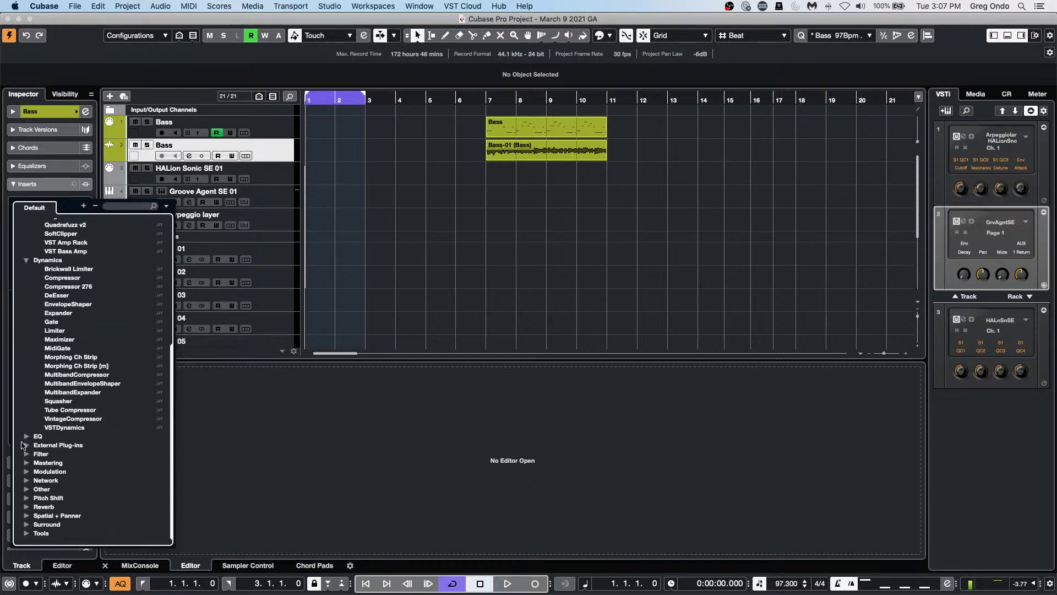
{"action": "left_click", "coordinate": [27, 437]}
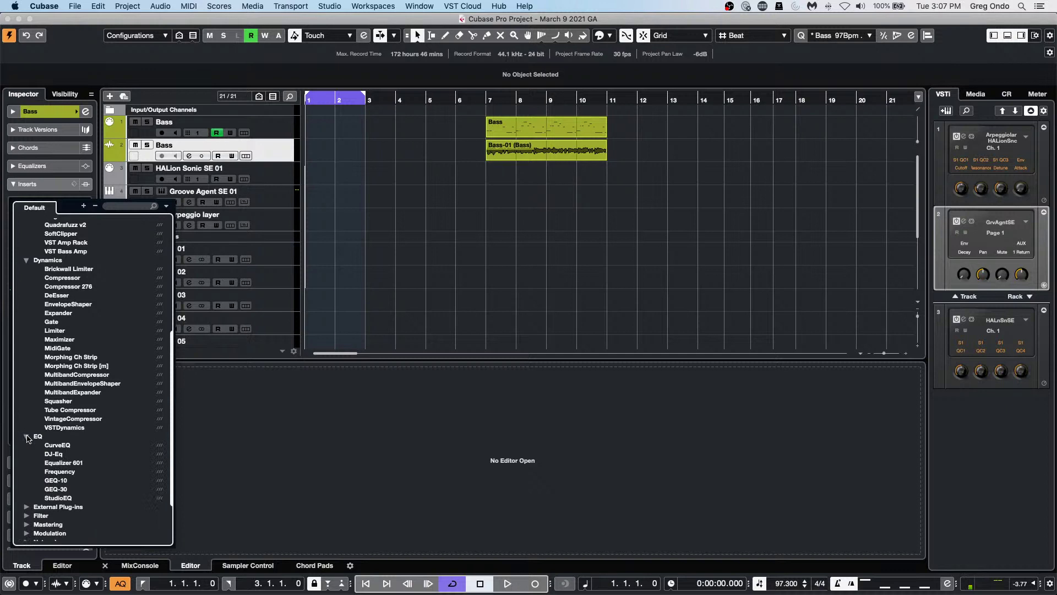
{"action": "scroll", "coordinate": [27, 439], "scroll_direction": "down", "scroll_amount": 3}
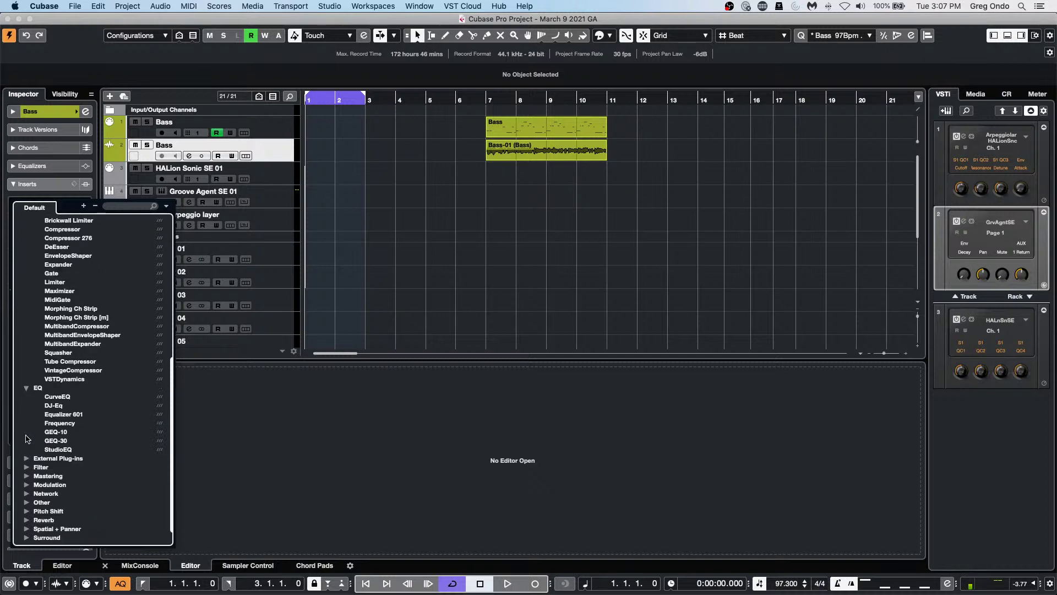
{"action": "scroll", "coordinate": [27, 439], "scroll_direction": "down", "scroll_amount": 1}
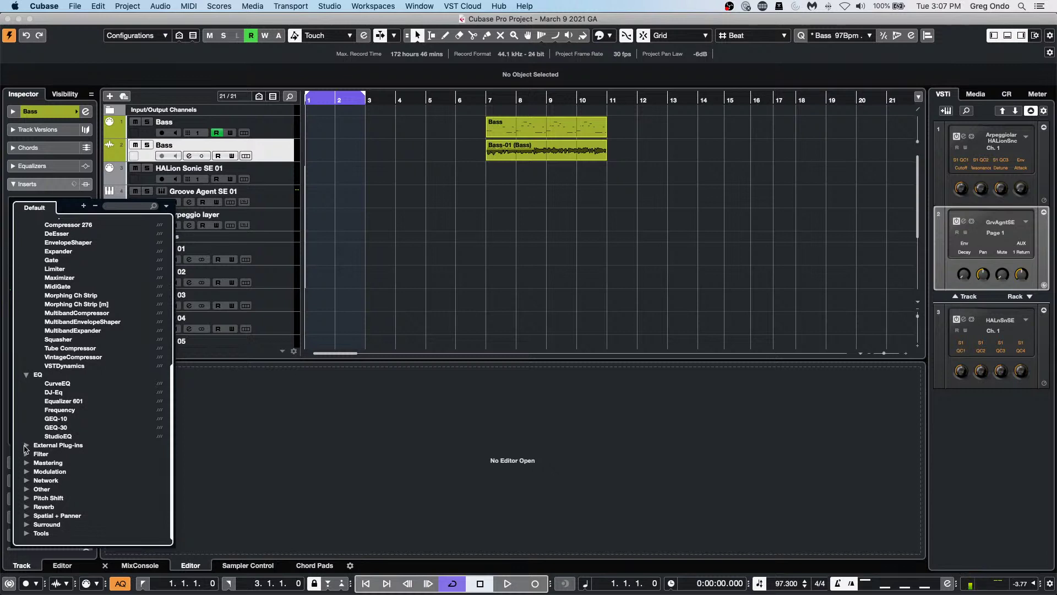
Step: Expand the Filter, Mastering and Modulation categories and look through their included effects
{"action": "left_click", "coordinate": [26, 454]}
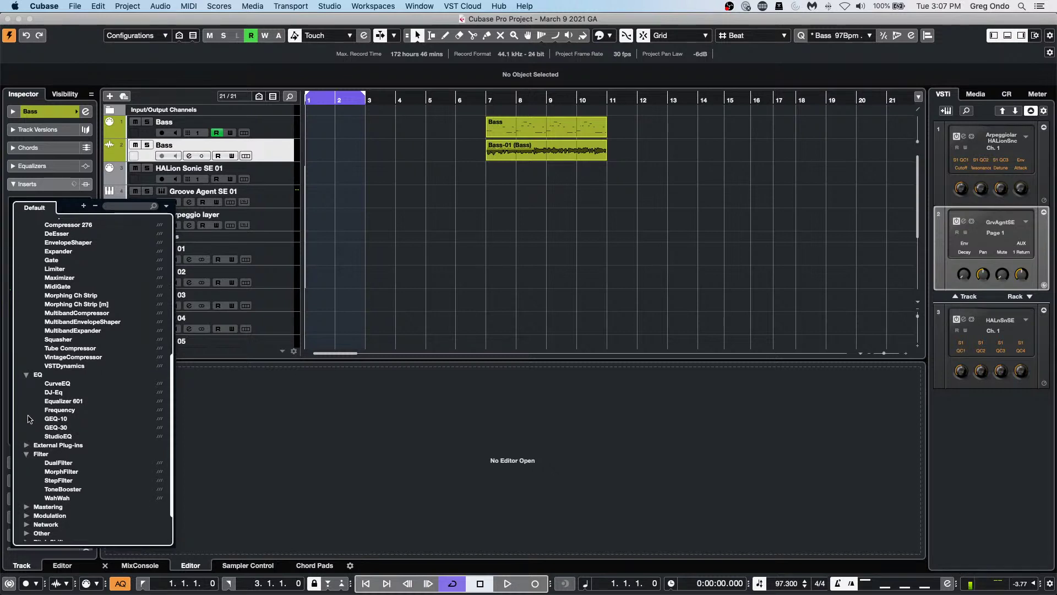
{"action": "scroll", "coordinate": [29, 420], "scroll_direction": "down", "scroll_amount": 3}
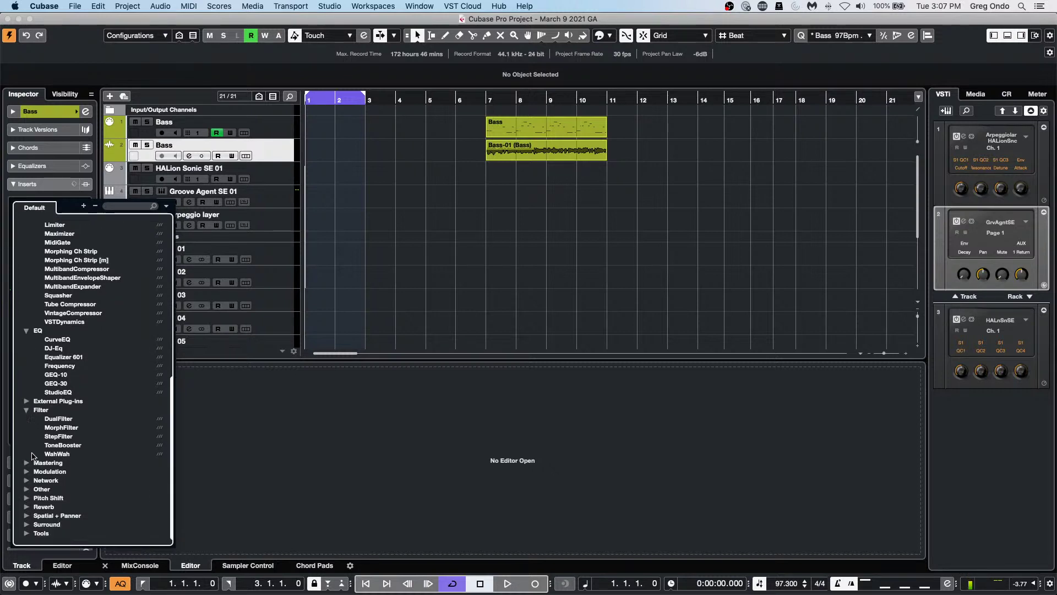
{"action": "left_click", "coordinate": [26, 463]}
{"action": "scroll", "coordinate": [29, 450], "scroll_direction": "down", "scroll_amount": 1}
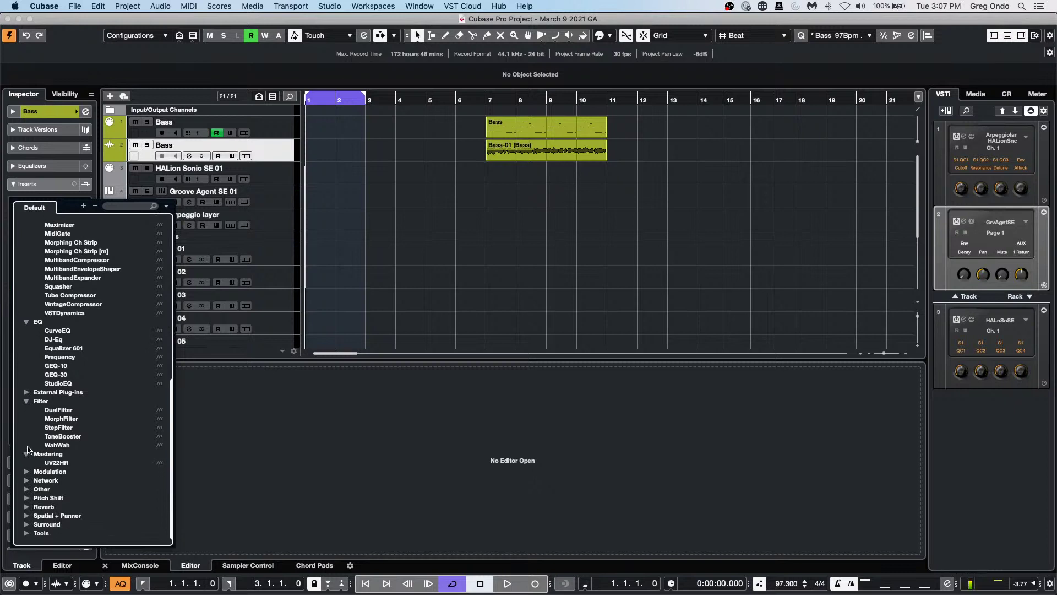
{"action": "left_click", "coordinate": [26, 472]}
{"action": "scroll", "coordinate": [44, 431], "scroll_direction": "down", "scroll_amount": 3}
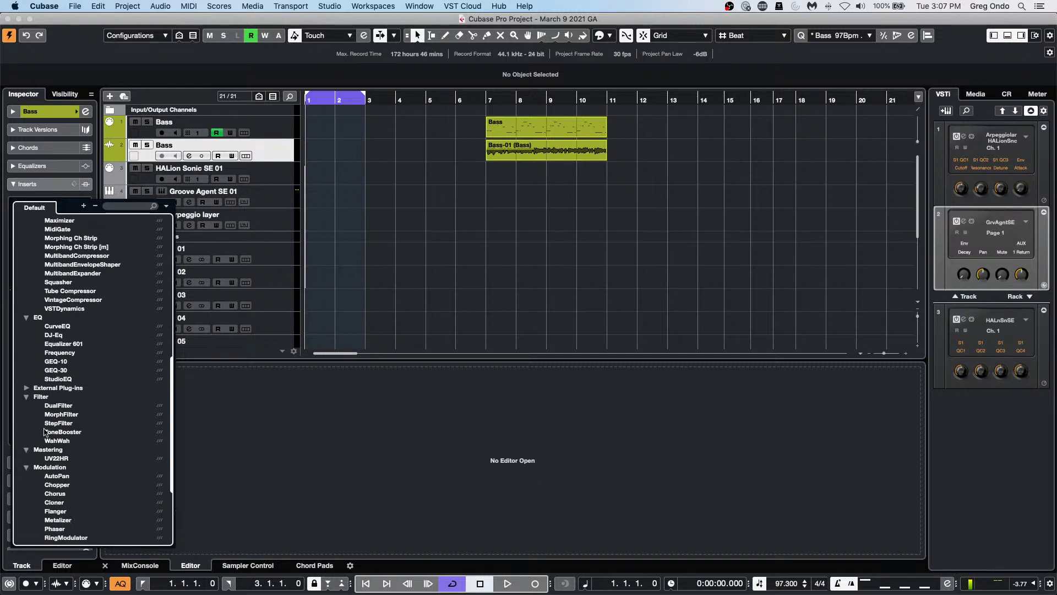
{"action": "scroll", "coordinate": [44, 432], "scroll_direction": "down", "scroll_amount": 5}
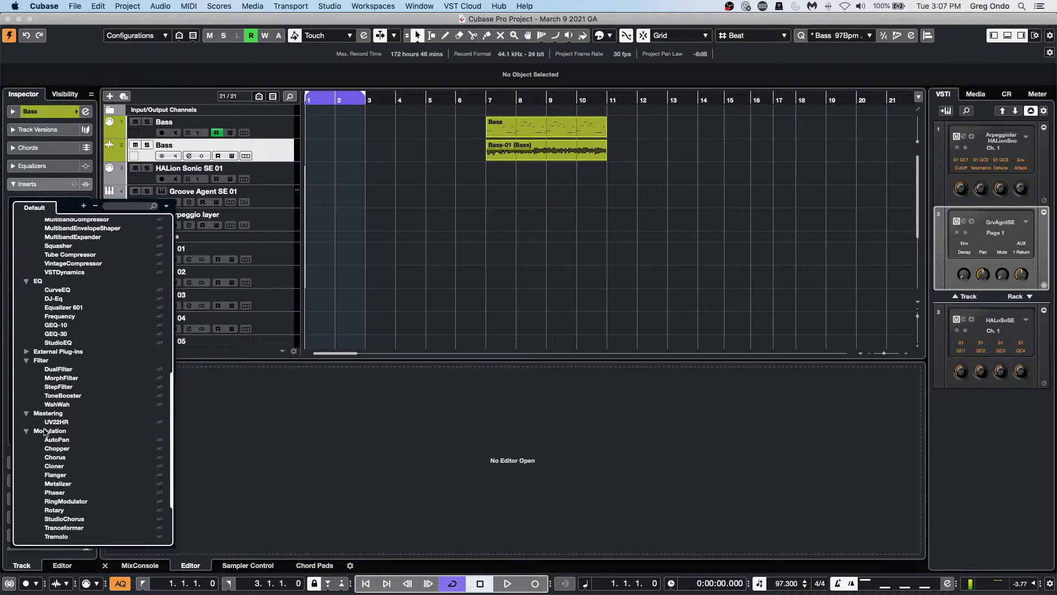
{"action": "scroll", "coordinate": [45, 433], "scroll_direction": "down", "scroll_amount": 5}
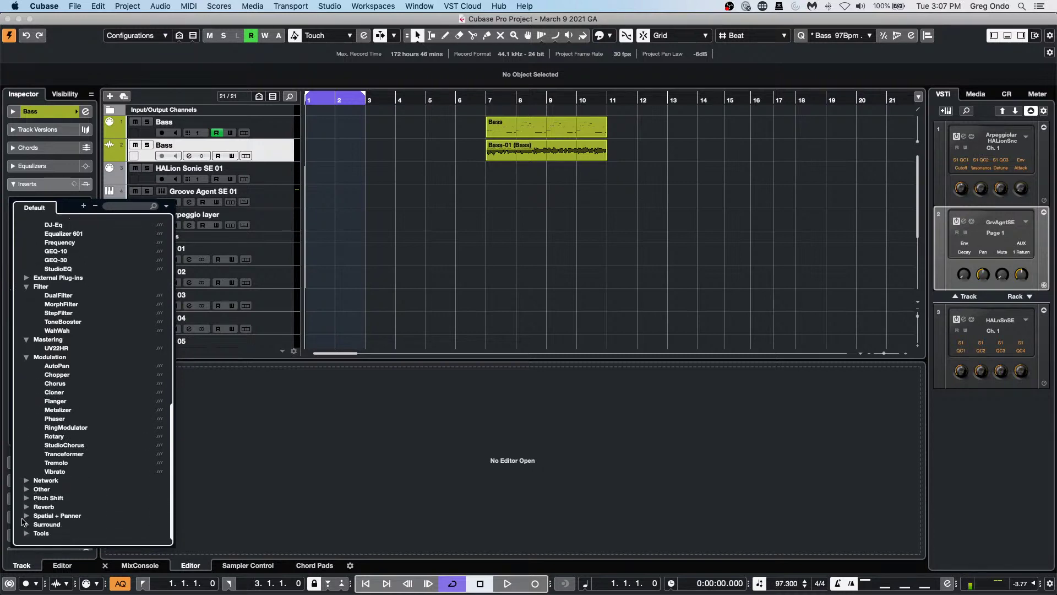
Step: Expand the Spatial + Panner, Reverb, Pitch Shift and Other categories to view their effects, and check the Network category
{"action": "left_click", "coordinate": [26, 516]}
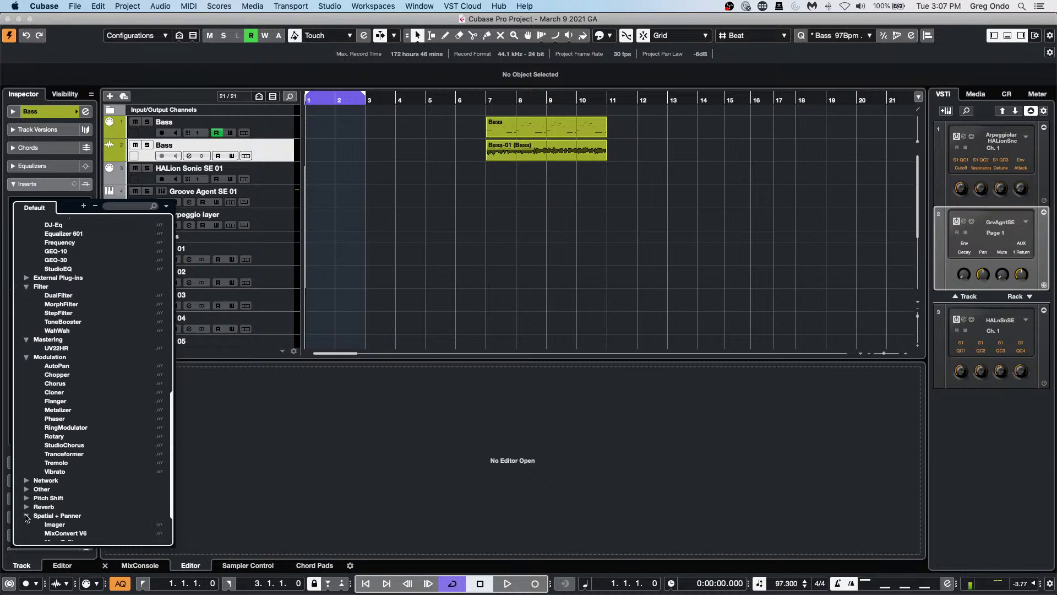
{"action": "scroll", "coordinate": [81, 388], "scroll_direction": "down", "scroll_amount": 2}
{"action": "scroll", "coordinate": [81, 388], "scroll_direction": "down", "scroll_amount": 4}
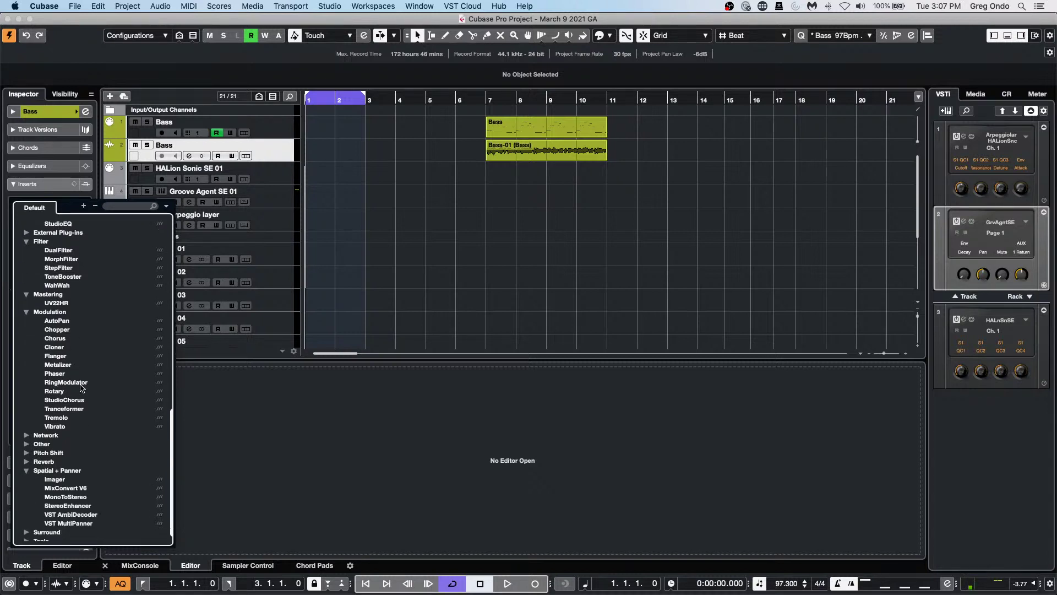
{"action": "scroll", "coordinate": [81, 396], "scroll_direction": "down", "scroll_amount": 1}
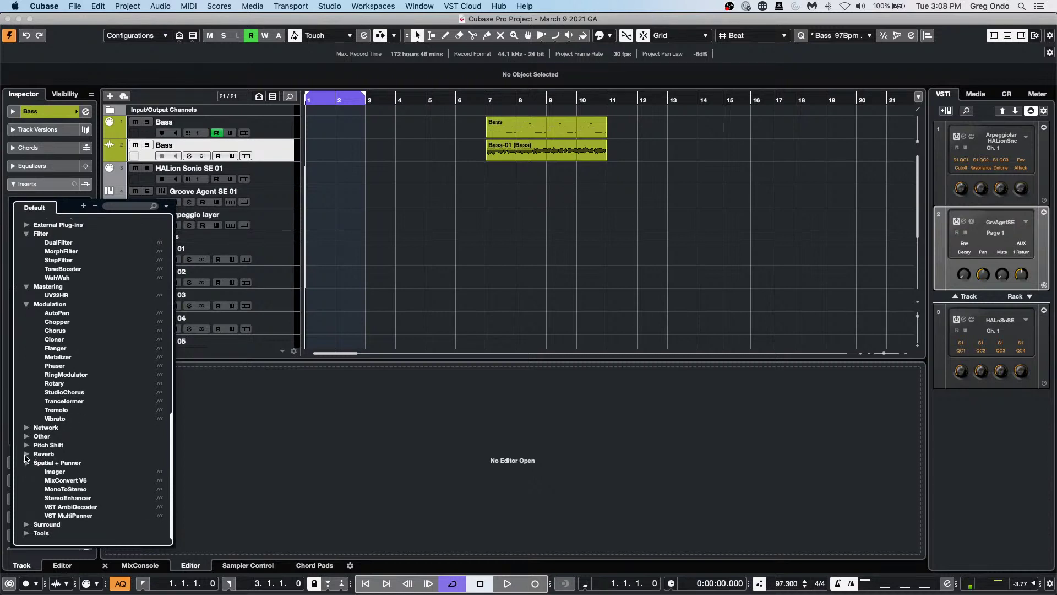
{"action": "left_click", "coordinate": [46, 453]}
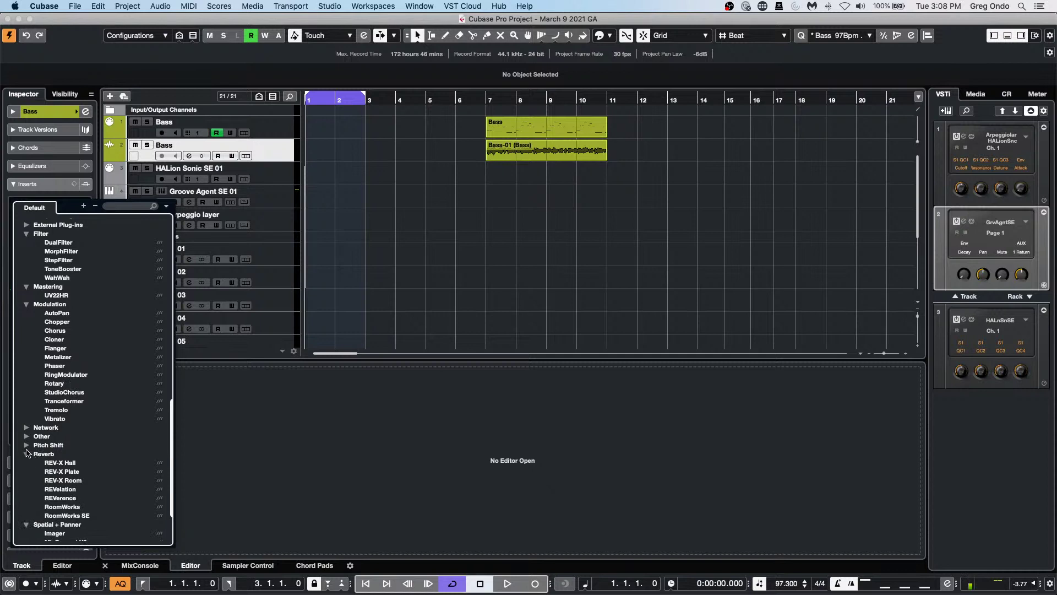
{"action": "left_click", "coordinate": [26, 445]}
{"action": "left_click", "coordinate": [27, 437]}
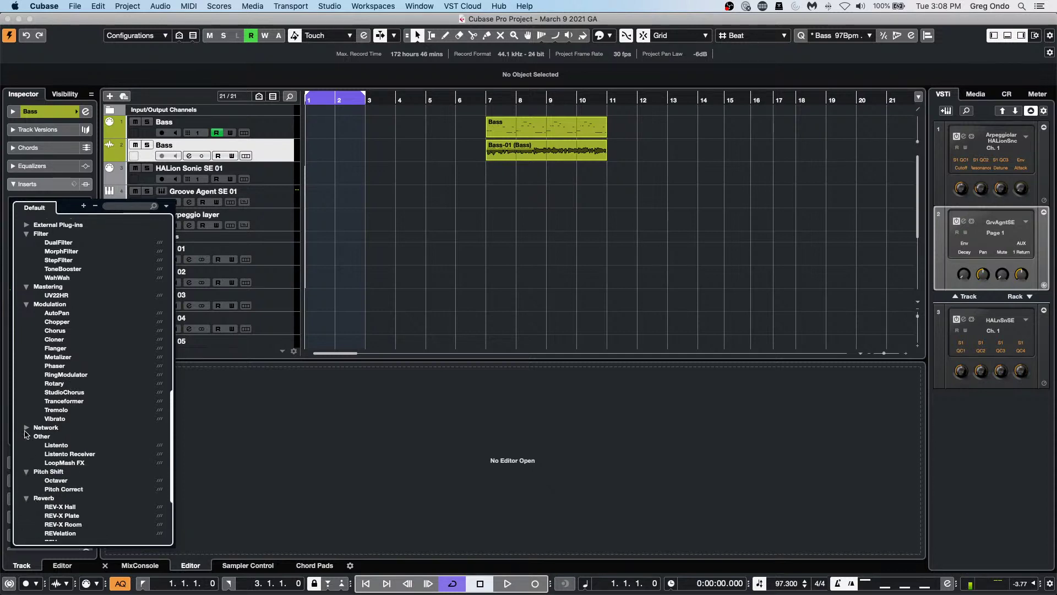
{"action": "left_click", "coordinate": [25, 432]}
{"action": "left_click", "coordinate": [26, 430]}
{"action": "left_click", "coordinate": [26, 430]}
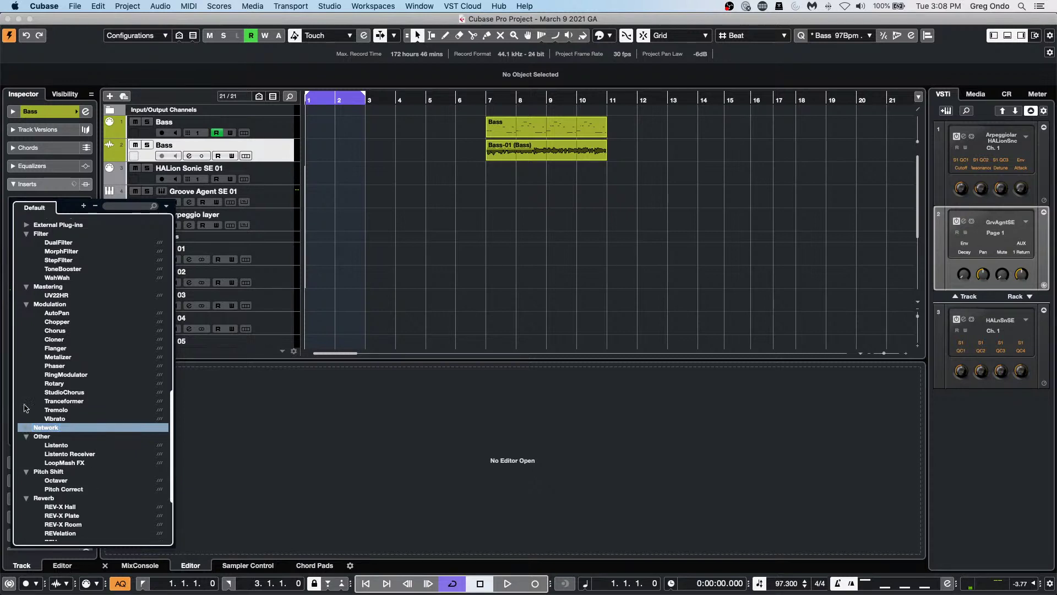
Step: Collapse the Filter, Mastering, Modulation, Delay and Analyzer categories in the effect list
{"action": "left_click", "coordinate": [25, 233]}
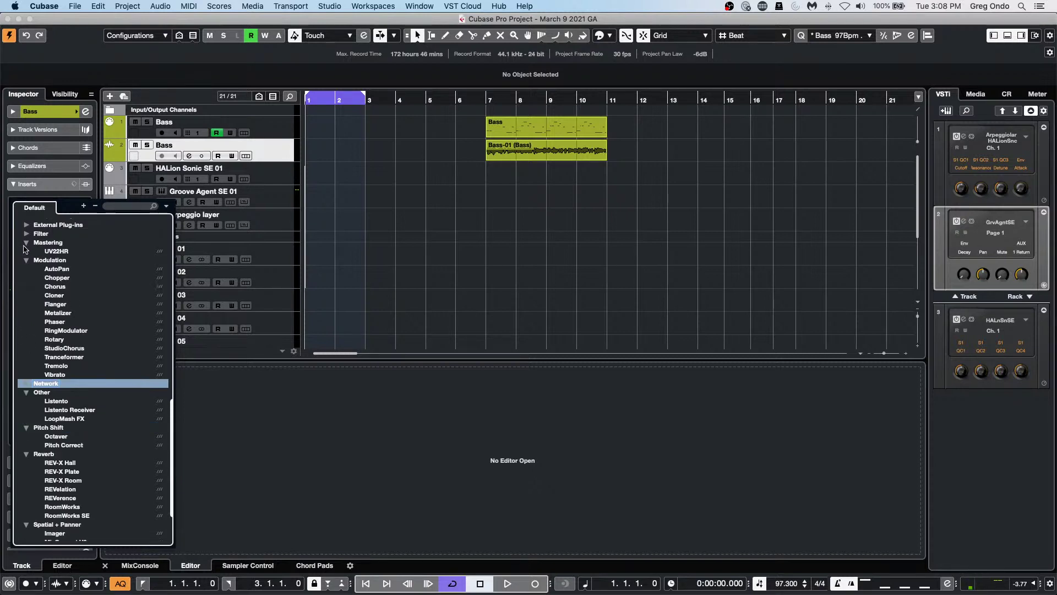
{"action": "left_click", "coordinate": [26, 242]}
{"action": "left_click", "coordinate": [26, 252]}
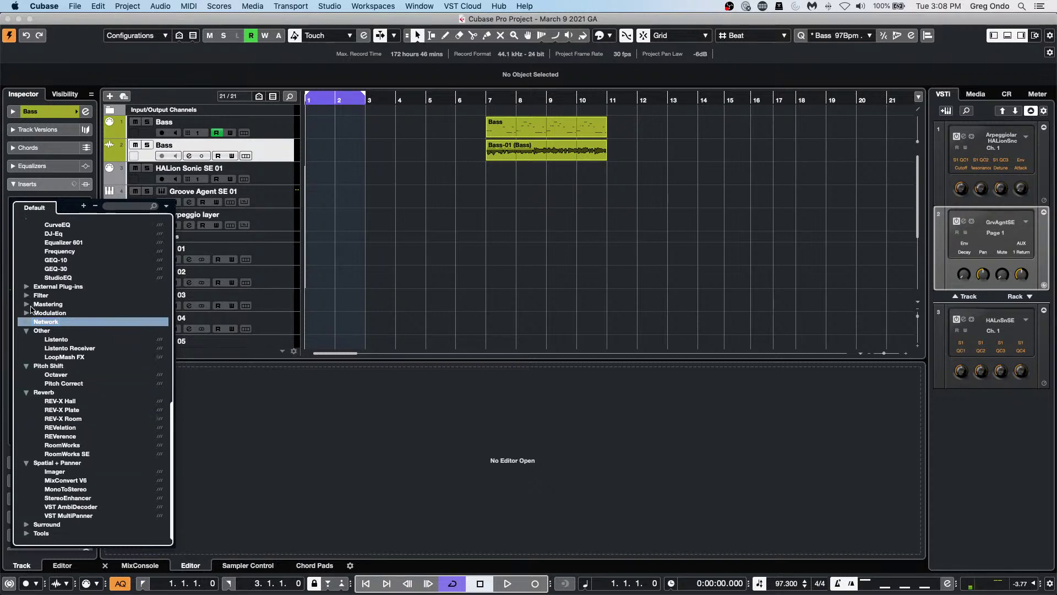
{"action": "scroll", "coordinate": [49, 303], "scroll_direction": "up", "scroll_amount": 10}
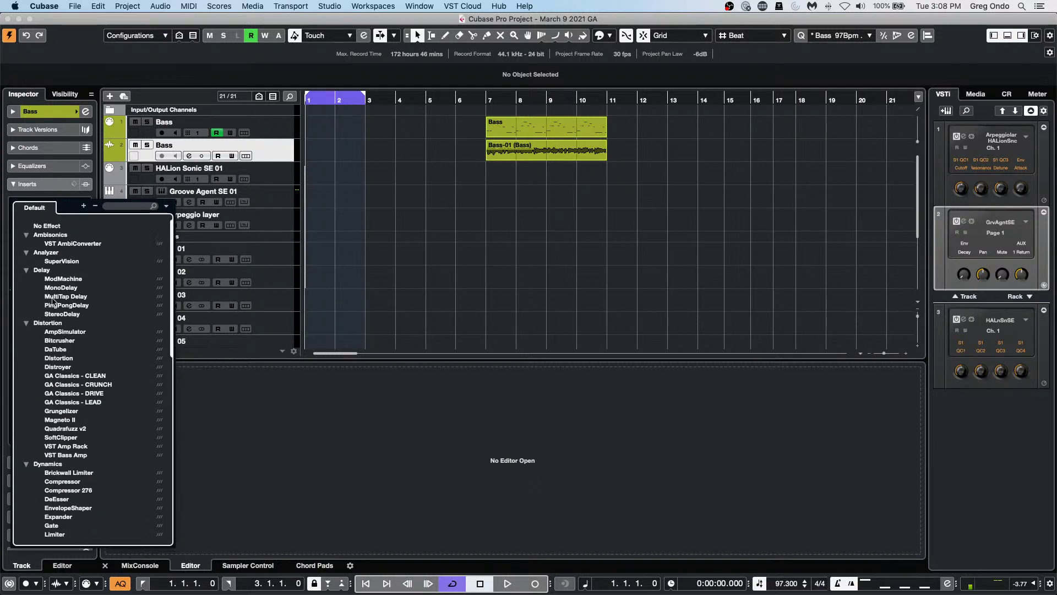
{"action": "left_click", "coordinate": [28, 271]}
{"action": "left_click", "coordinate": [27, 253]}
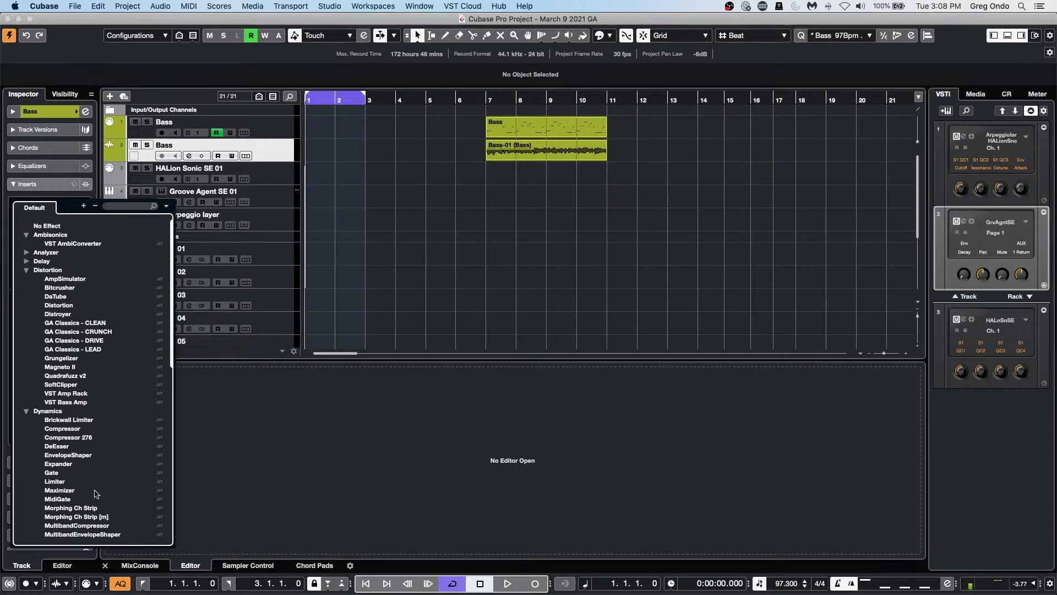
Step: Load Limiter in the Bass audio track's first insert slot and MultibandExpander from the Dynamics category in the second
{"action": "left_click", "coordinate": [62, 482]}
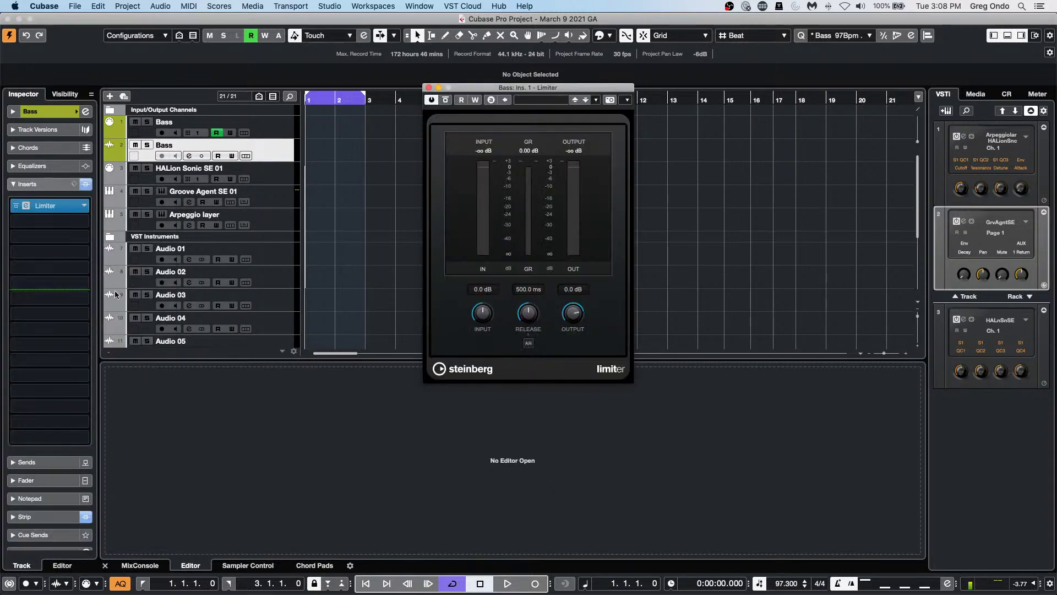
{"action": "left_click", "coordinate": [78, 220]}
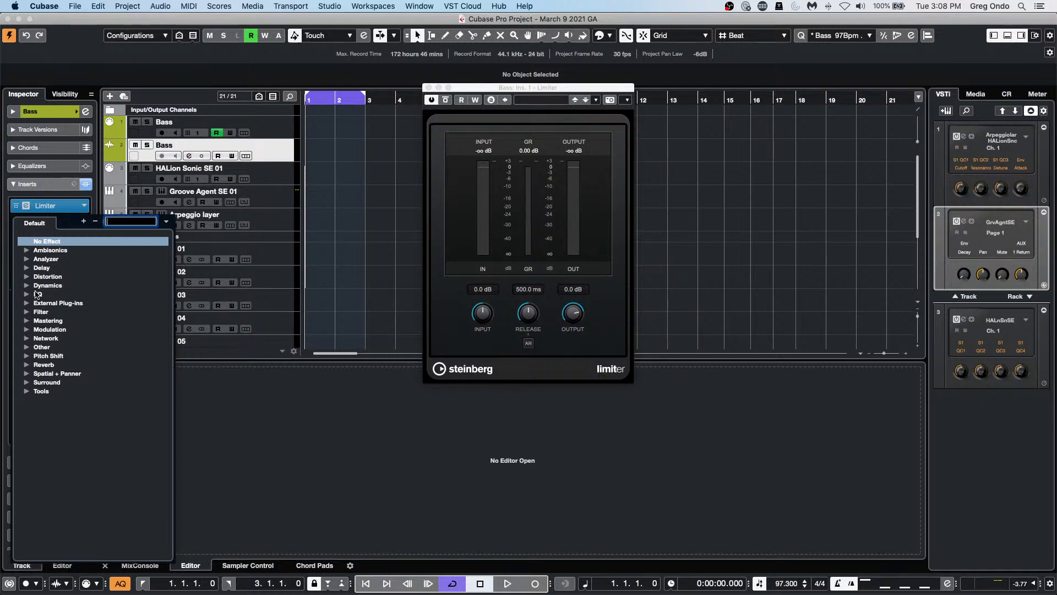
{"action": "left_click", "coordinate": [26, 286]}
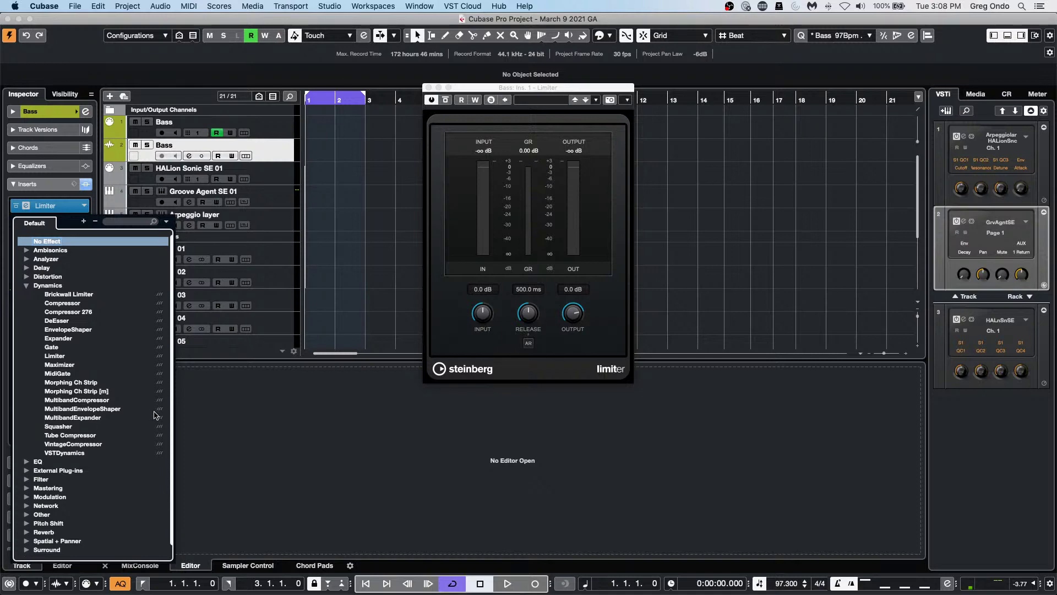
{"action": "left_click", "coordinate": [73, 417]}
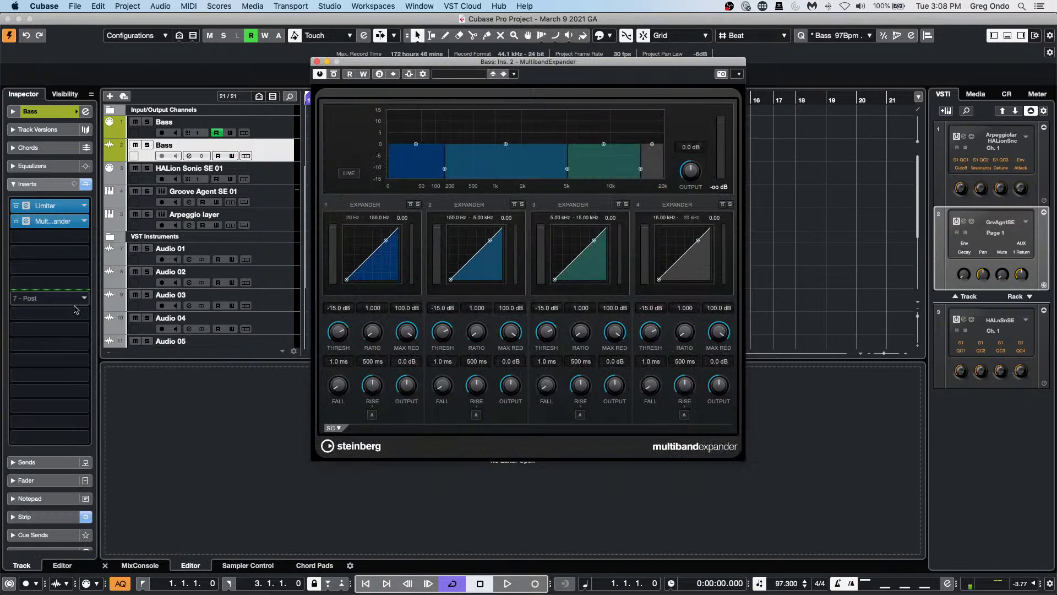
Step: Switch to WaveLab Pro 10.0 and start with an empty project
{"action": "mouse_move", "coordinate": [319, 583]}
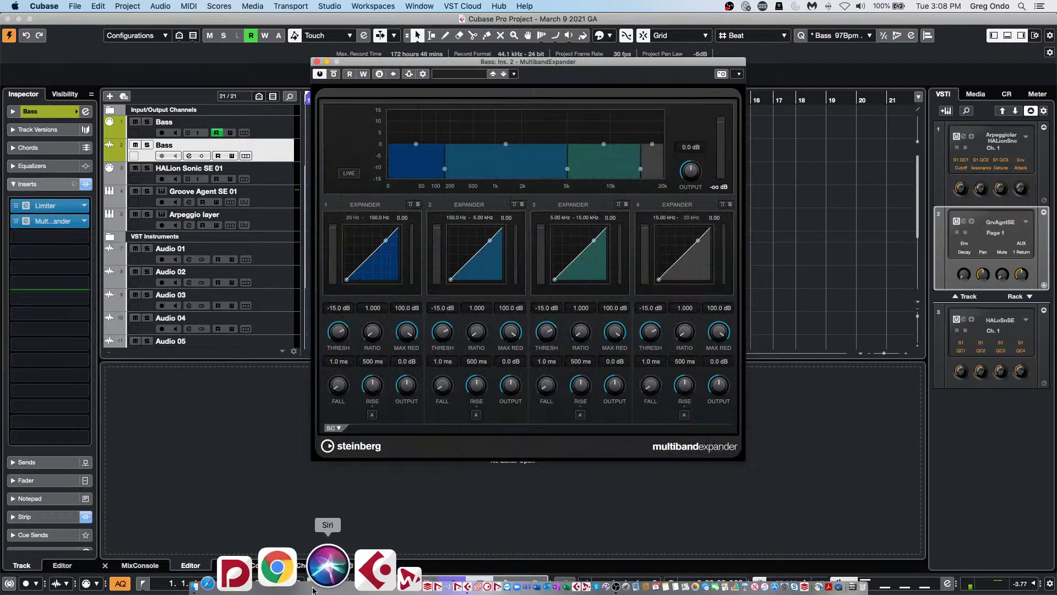
{"action": "left_click", "coordinate": [337, 583]}
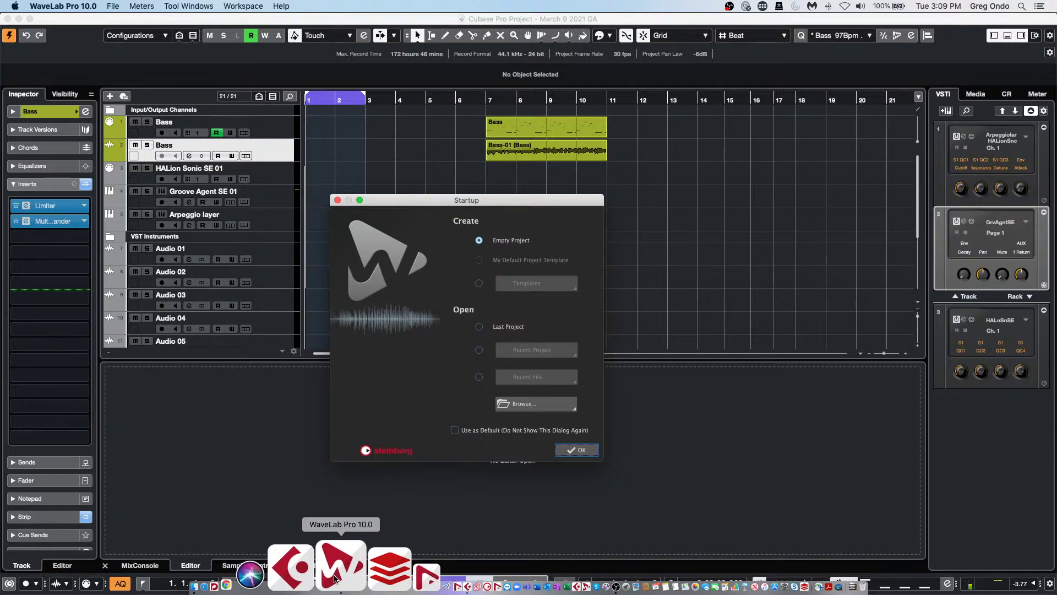
{"action": "left_click", "coordinate": [588, 455]}
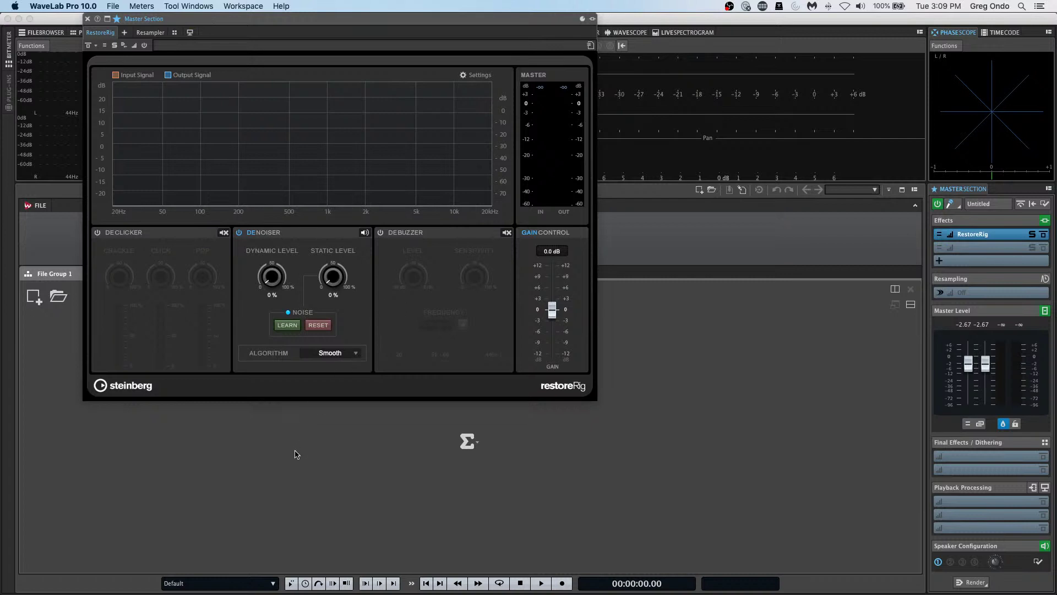
Step: Load Steinberg's MasterRig from the Mastering effects in the Master Section's second slot, and open its selection of addable modules
{"action": "left_click", "coordinate": [976, 236]}
{"action": "left_click", "coordinate": [1006, 249]}
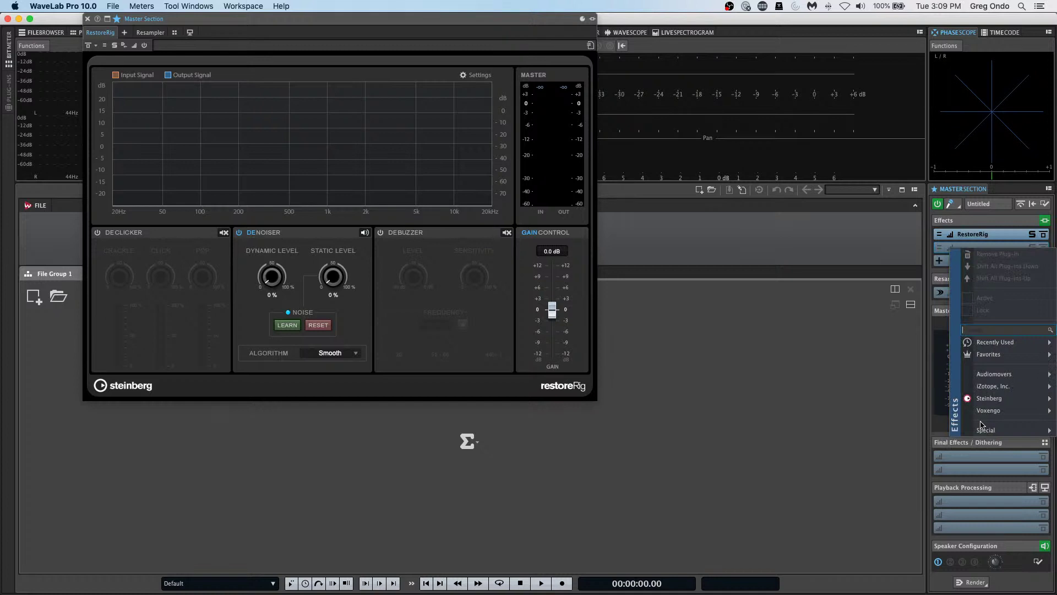
{"action": "mouse_move", "coordinate": [988, 398]}
{"action": "mouse_move", "coordinate": [923, 505]}
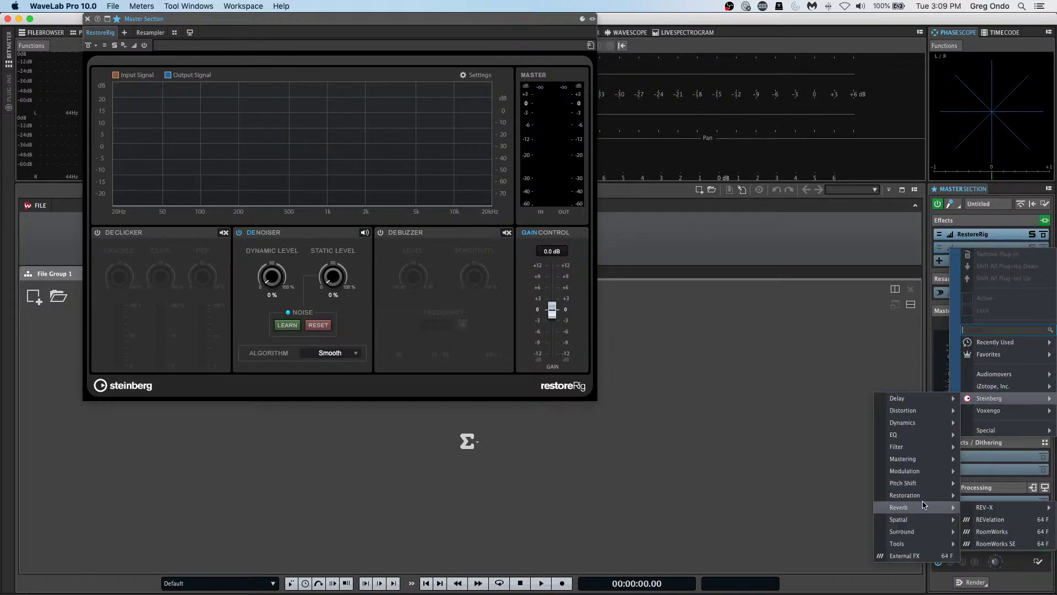
{"action": "mouse_move", "coordinate": [931, 458]}
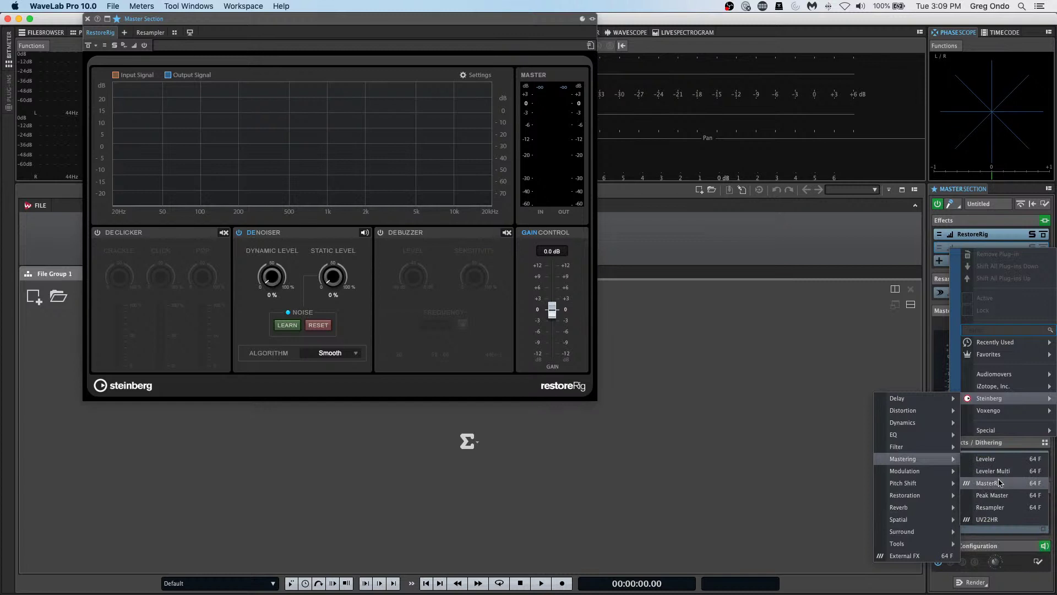
{"action": "left_click", "coordinate": [1017, 487]}
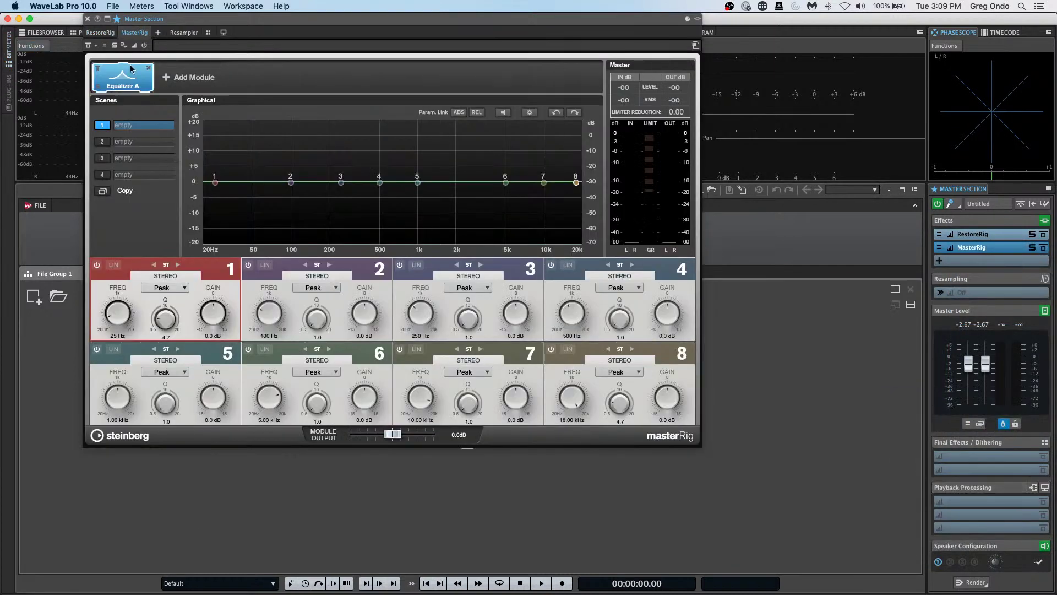
{"action": "left_click", "coordinate": [190, 78]}
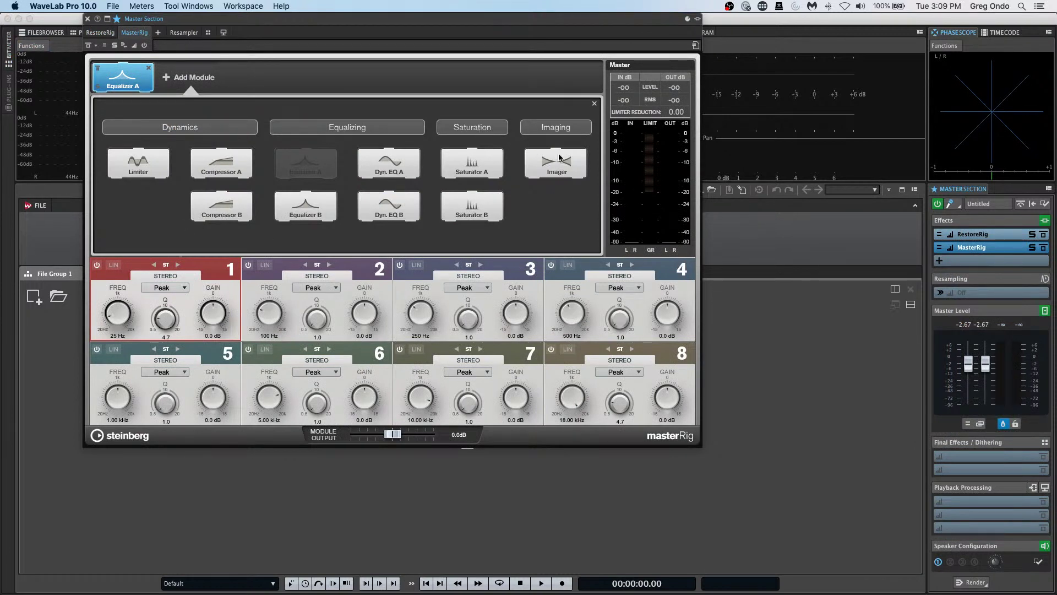
Step: Add the Limiter module to MasterRig, enable its Harmonics section and adjust the 2nd harmonic, 3rd harmonic and drive amounts
{"action": "left_click", "coordinate": [145, 172]}
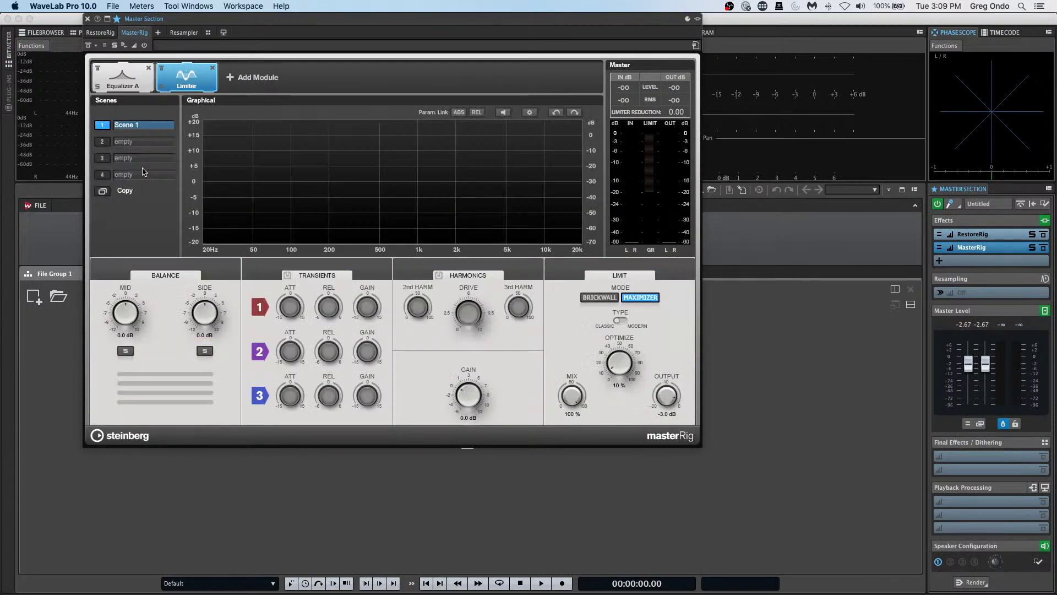
{"action": "left_click", "coordinate": [439, 277]}
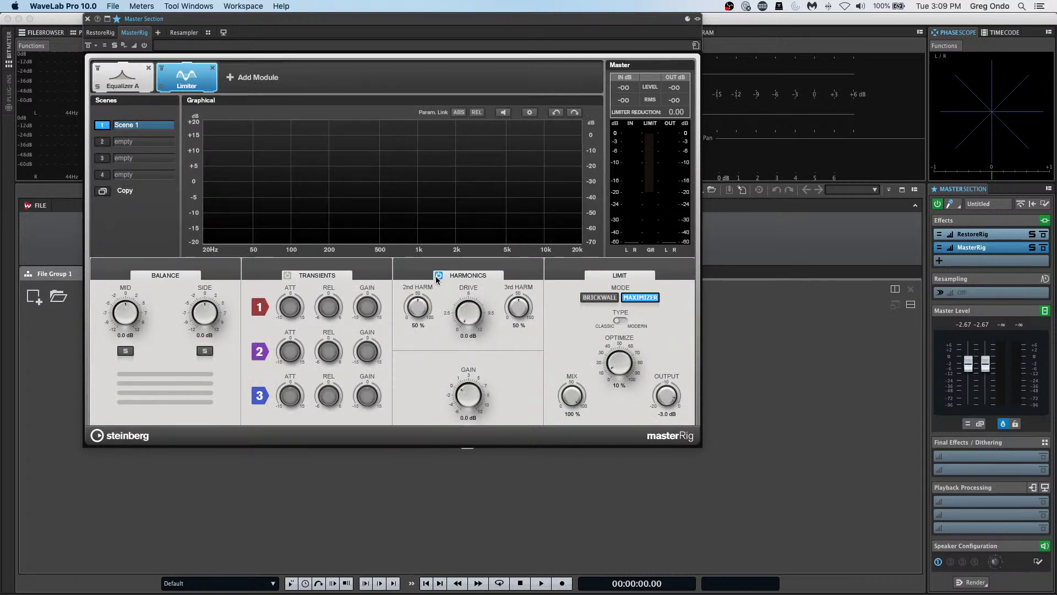
{"action": "left_click_drag", "start_coordinate": [421, 303], "coordinate": [432, 280]}
{"action": "left_click_drag", "start_coordinate": [524, 296], "coordinate": [506, 308]}
{"action": "left_click_drag", "start_coordinate": [470, 291], "coordinate": [466, 307]}
{"action": "left_click_drag", "start_coordinate": [524, 307], "coordinate": [501, 344]}
{"action": "scroll", "coordinate": [504, 314], "scroll_direction": "up", "scroll_amount": 4}
{"action": "scroll", "coordinate": [518, 313], "scroll_direction": "up", "scroll_amount": 2}
Step: Close the Master Section plug-in window and quit WaveLab Pro
{"action": "left_click", "coordinate": [87, 19]}
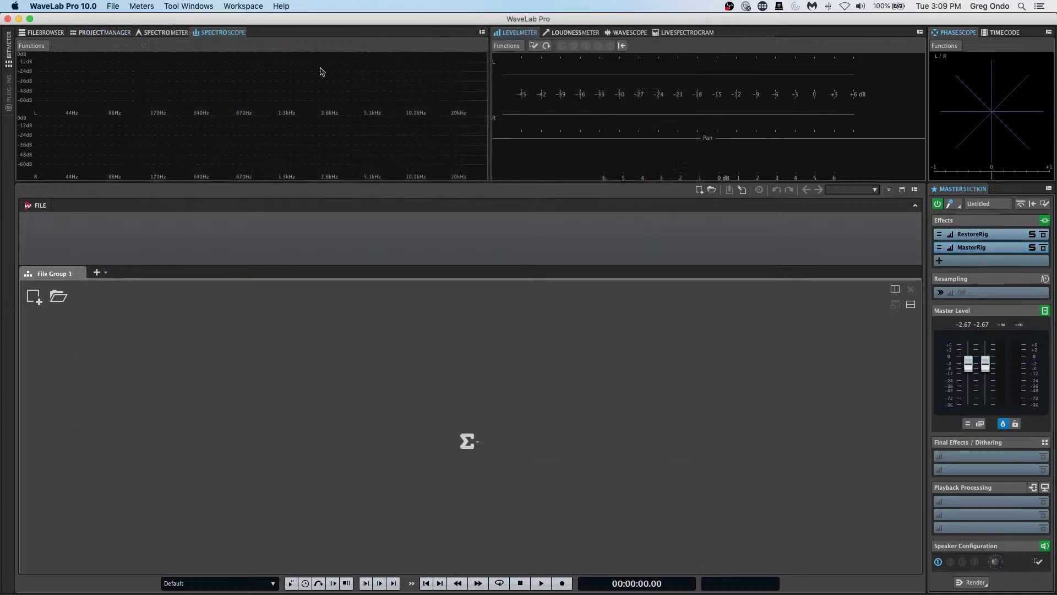
{"action": "left_click", "coordinate": [8, 19]}
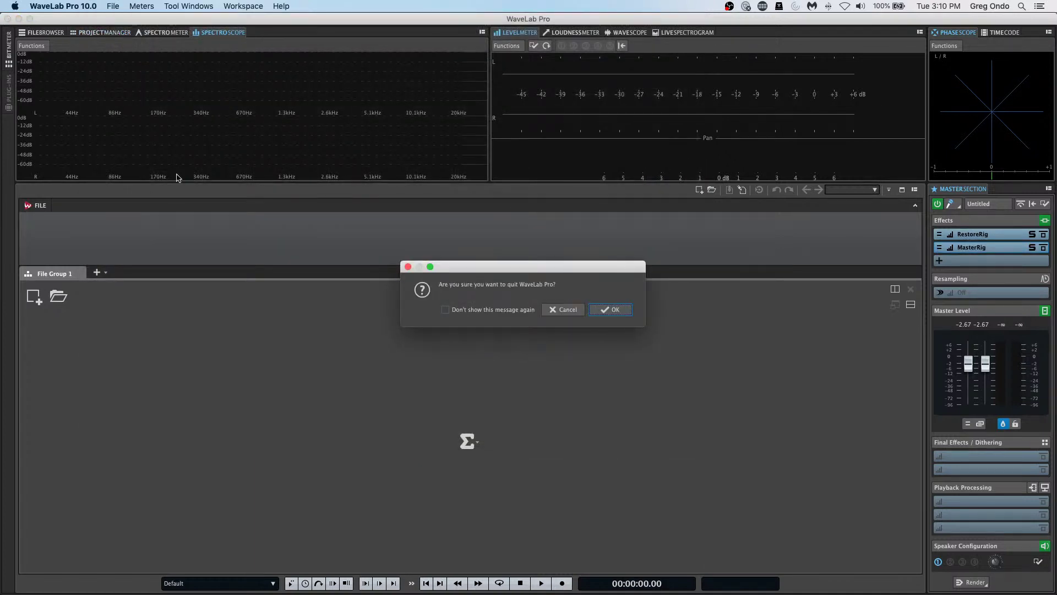
{"action": "left_click", "coordinate": [613, 311]}
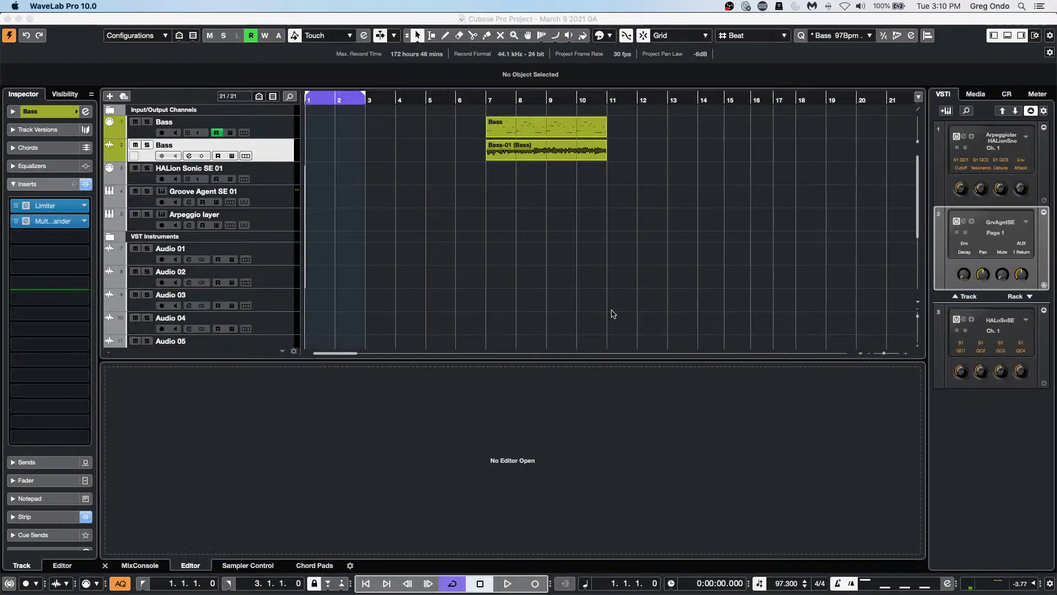
Step: Switch to Cubase and show the MultibandExpander editor from the Bass audio track's second insert slot
{"action": "left_click", "coordinate": [26, 221]}
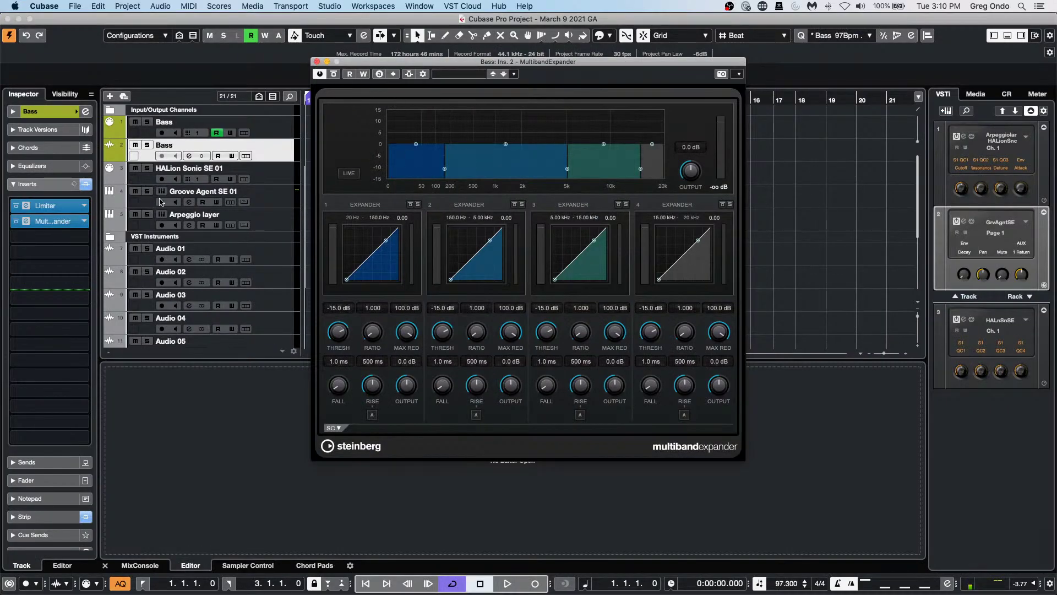
Step: Insert the Frequency EQ in the third insert slot of the Bass audio track
{"action": "left_click", "coordinate": [55, 222]}
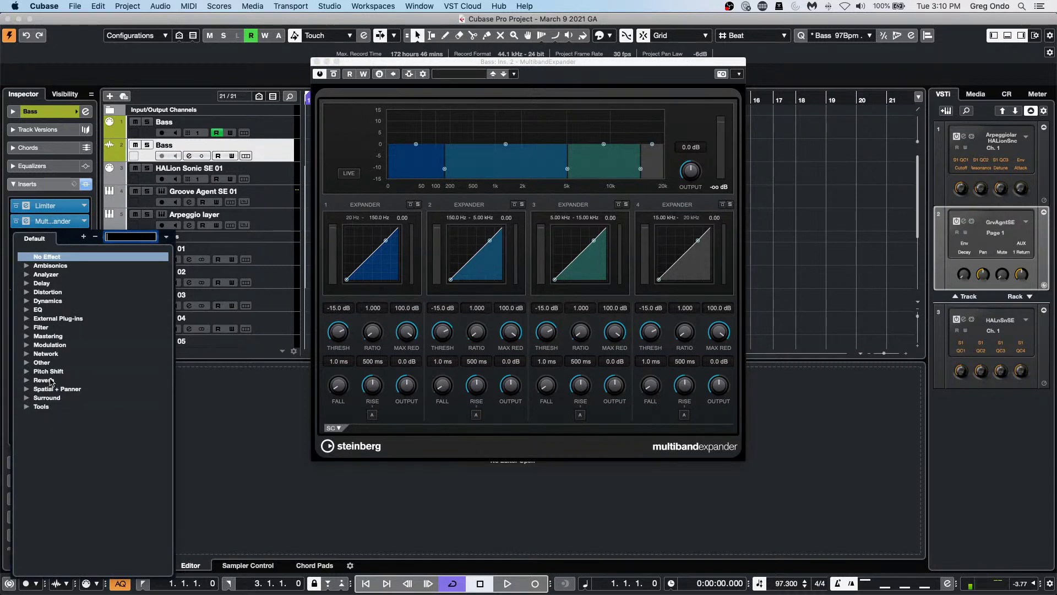
{"action": "left_click", "coordinate": [27, 310]}
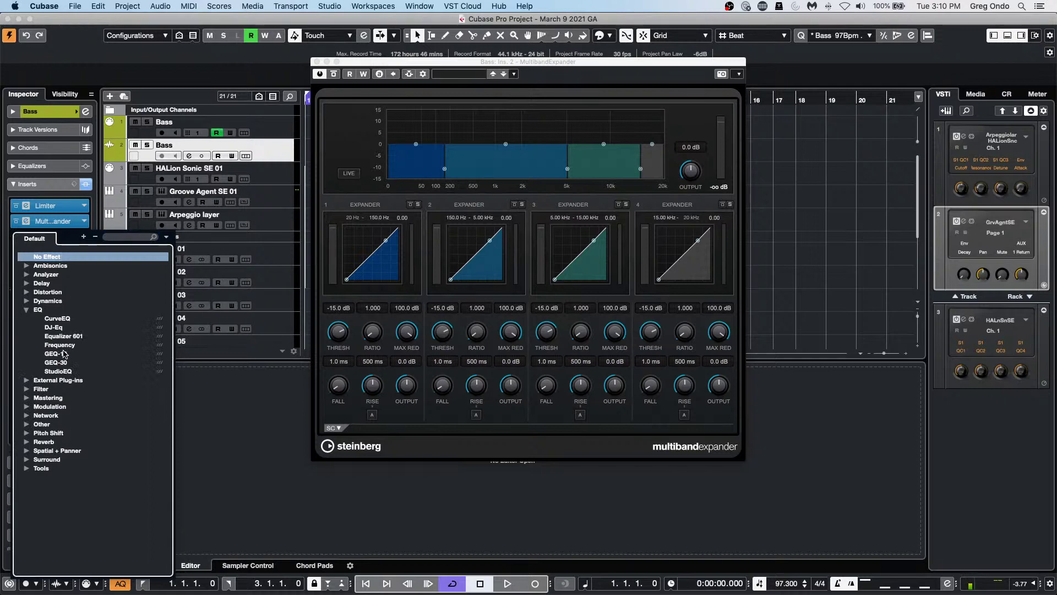
{"action": "left_click", "coordinate": [58, 345]}
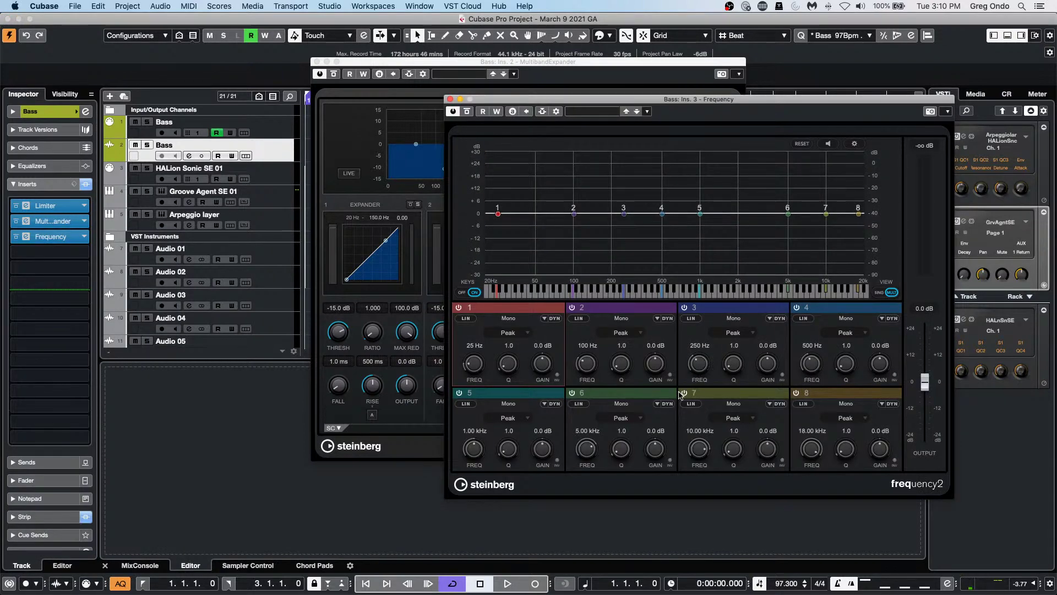
Step: Set Frequency EQ band 6 to the note A6, with a Q of 5.3 and a gain of 13.2 dB
{"action": "left_click", "coordinate": [573, 393]}
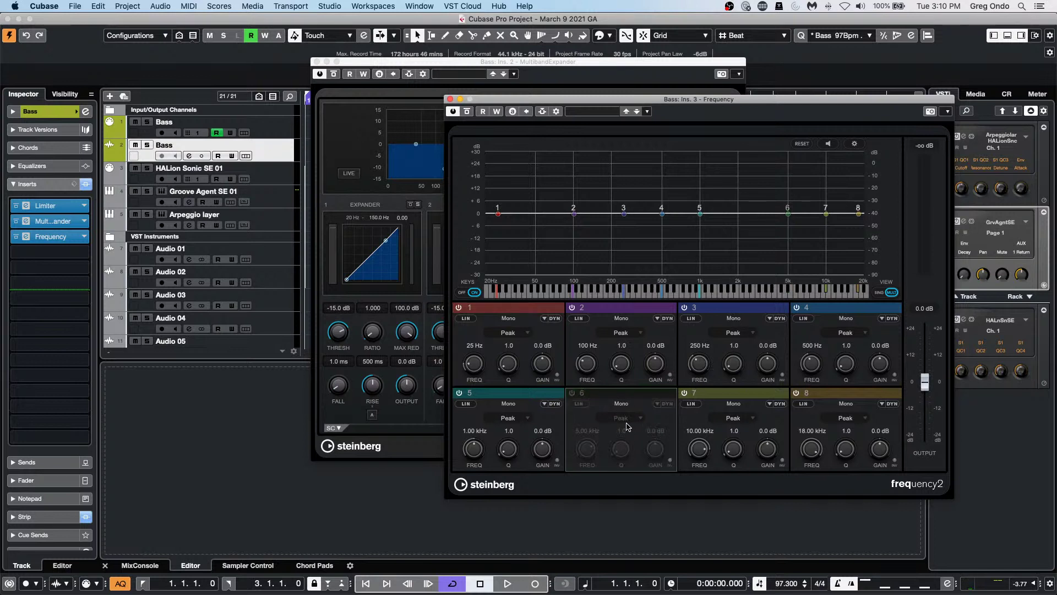
{"action": "left_click", "coordinate": [573, 394]}
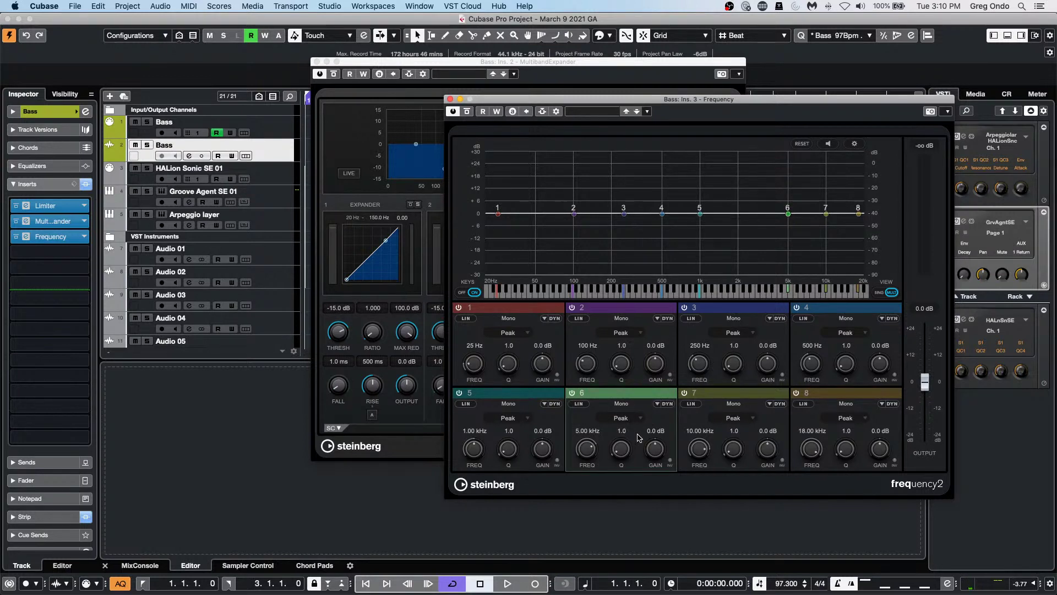
{"action": "left_click", "coordinate": [591, 434]}
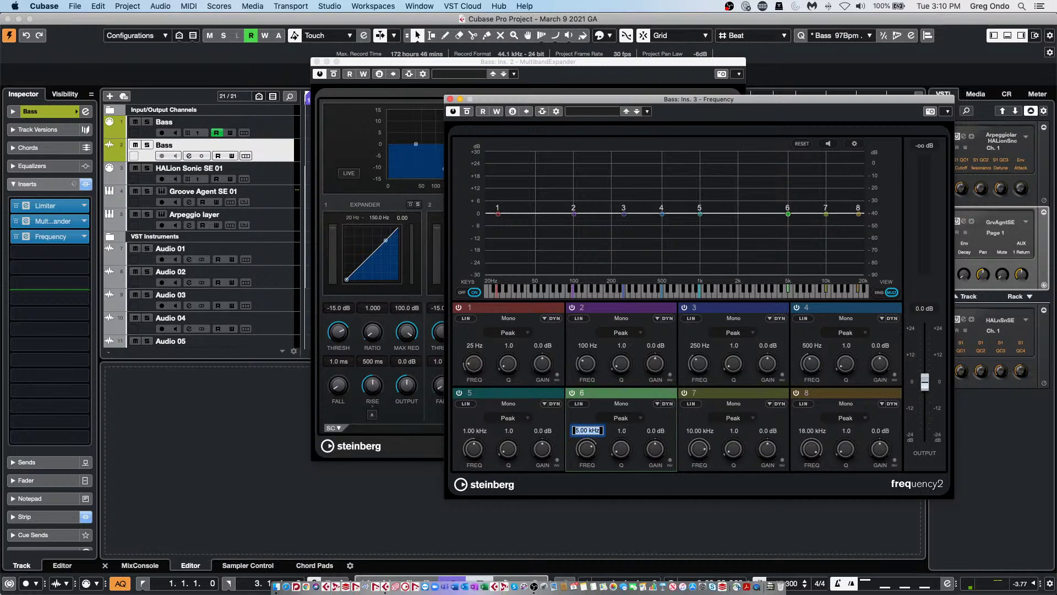
{"action": "type", "text": "a6"}
{"action": "key", "text": "Return"}
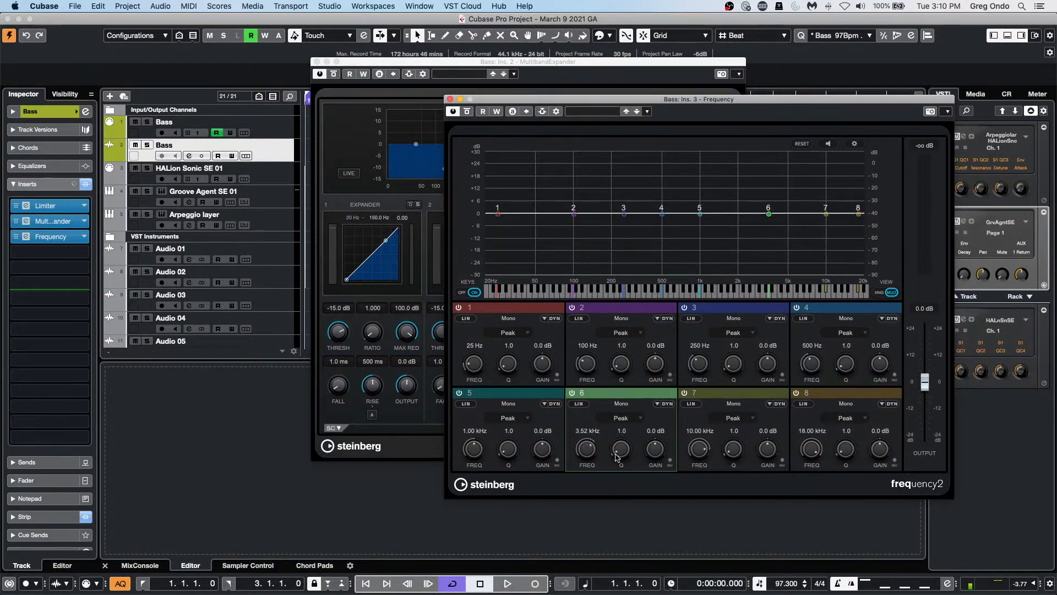
{"action": "left_click_drag", "start_coordinate": [619, 456], "coordinate": [661, 421]}
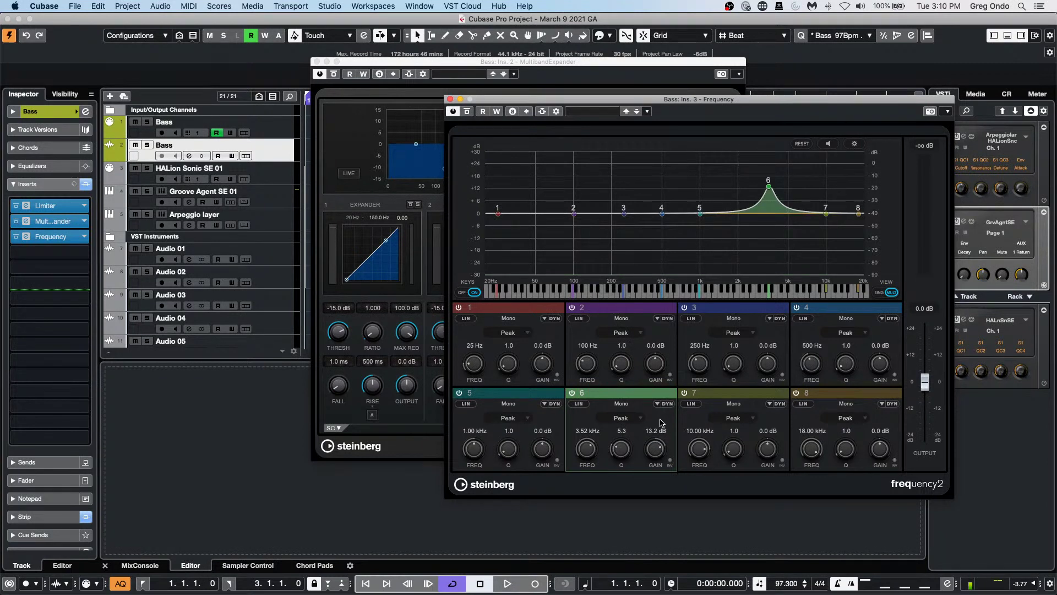
Step: Set Frequency EQ band 7 to the note A8, with a Q of 10.2 and a gain of 9.8 dB
{"action": "left_click", "coordinate": [684, 392]}
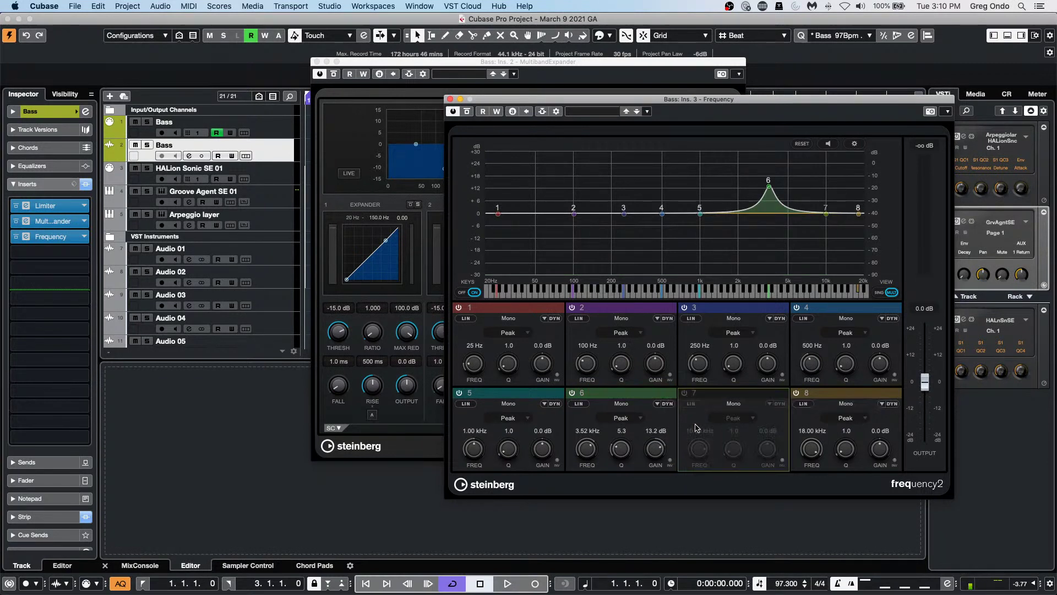
{"action": "left_click", "coordinate": [734, 418]}
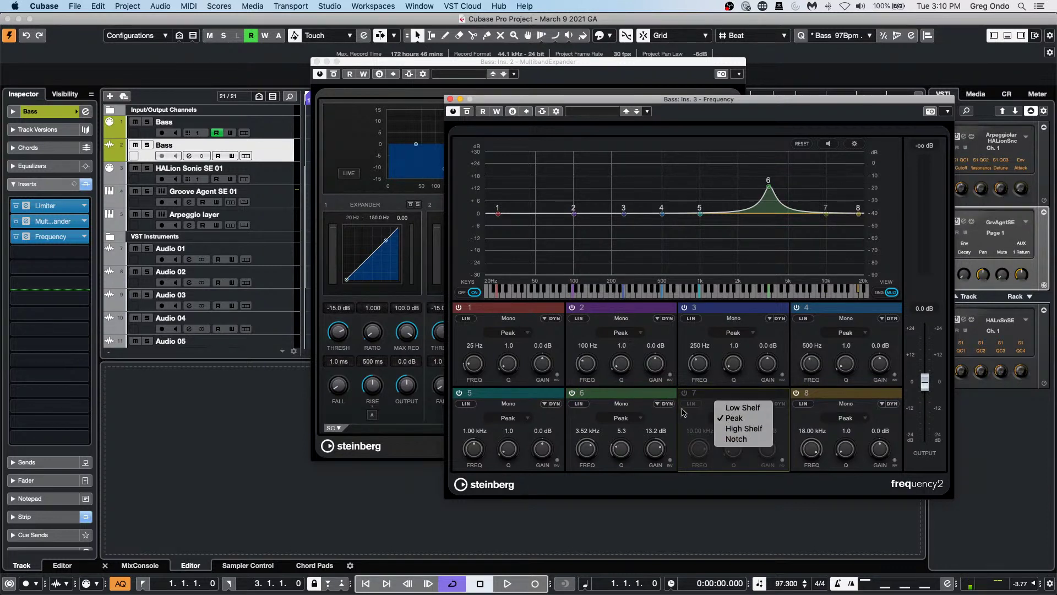
{"action": "left_click", "coordinate": [698, 417]}
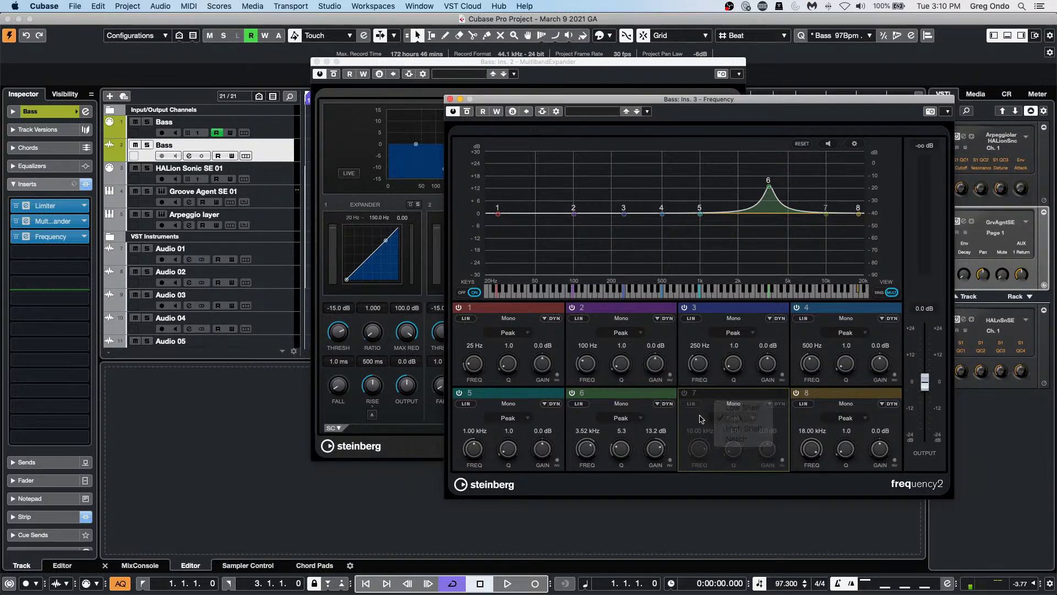
{"action": "left_click", "coordinate": [683, 392]}
{"action": "left_click", "coordinate": [698, 431]}
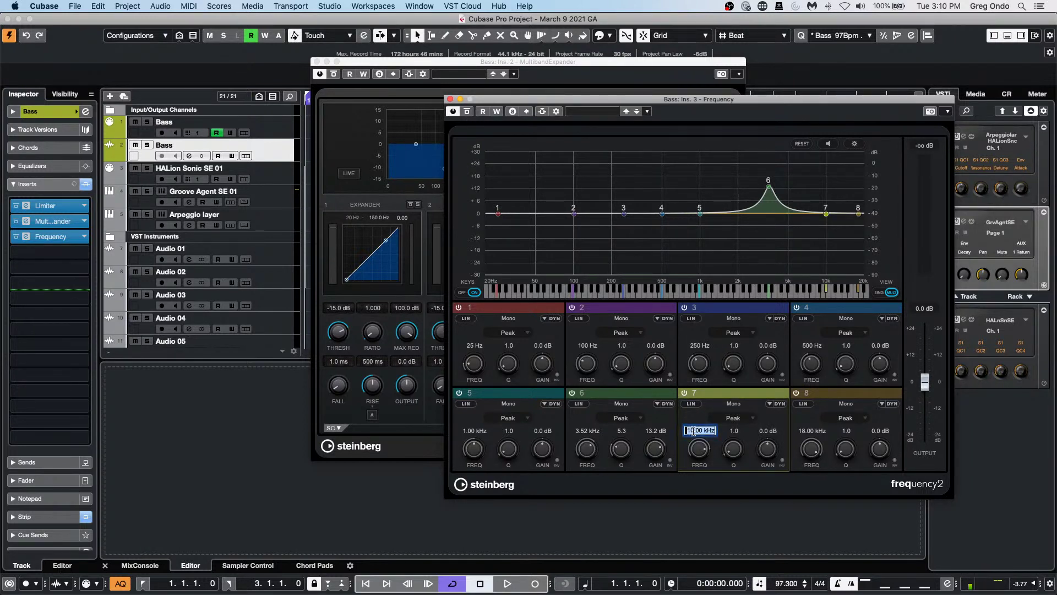
{"action": "type", "text": "a8"}
{"action": "key", "text": "Return"}
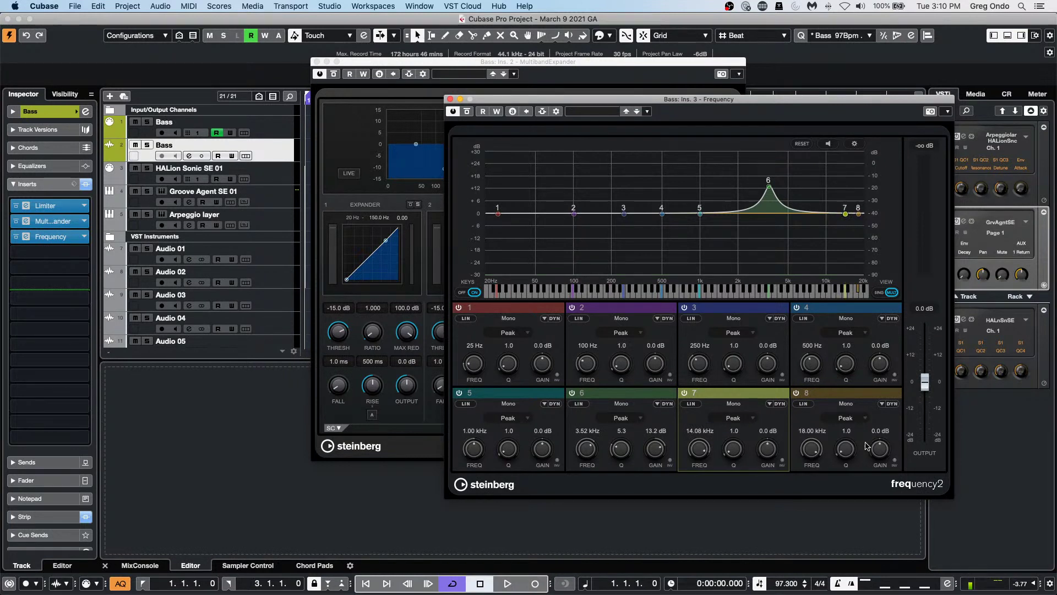
{"action": "left_click_drag", "start_coordinate": [775, 450], "coordinate": [749, 409]}
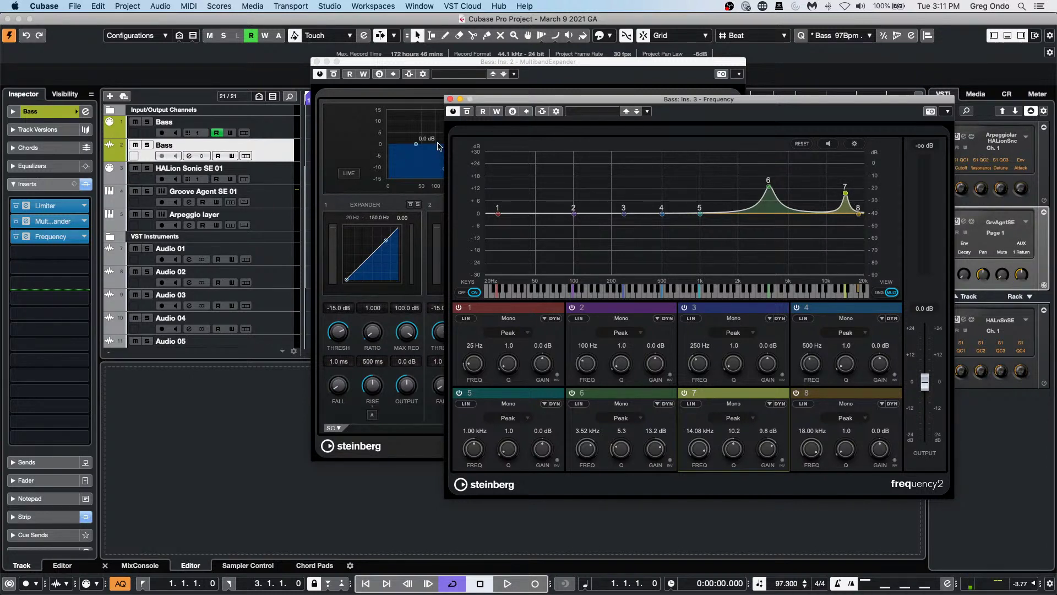
Step: Close the Frequency, MultibandExpander and Limiter plug-in windows
{"action": "left_click", "coordinate": [451, 100]}
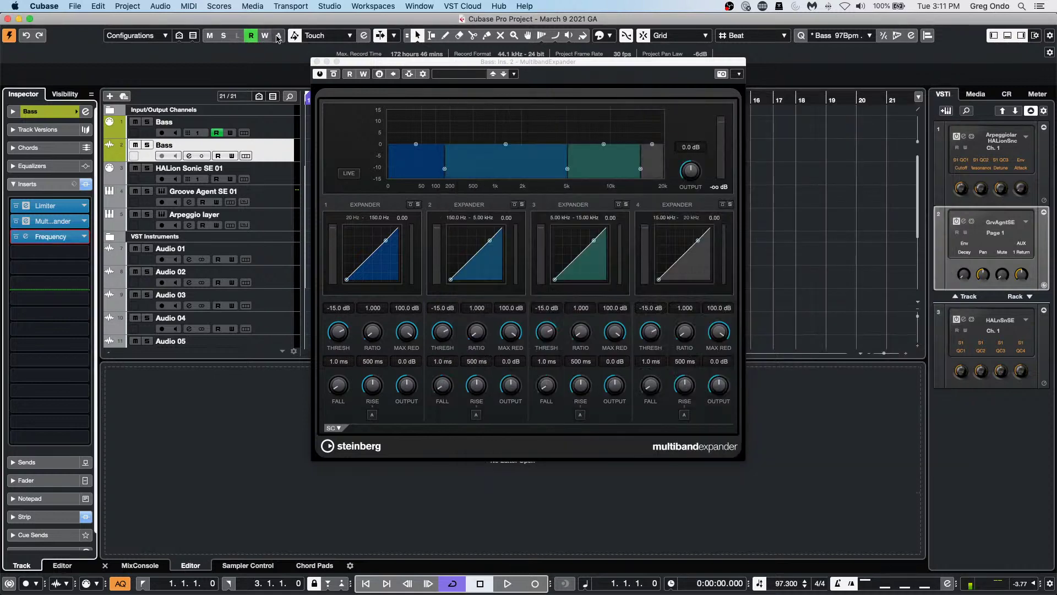
{"action": "left_click", "coordinate": [317, 61]}
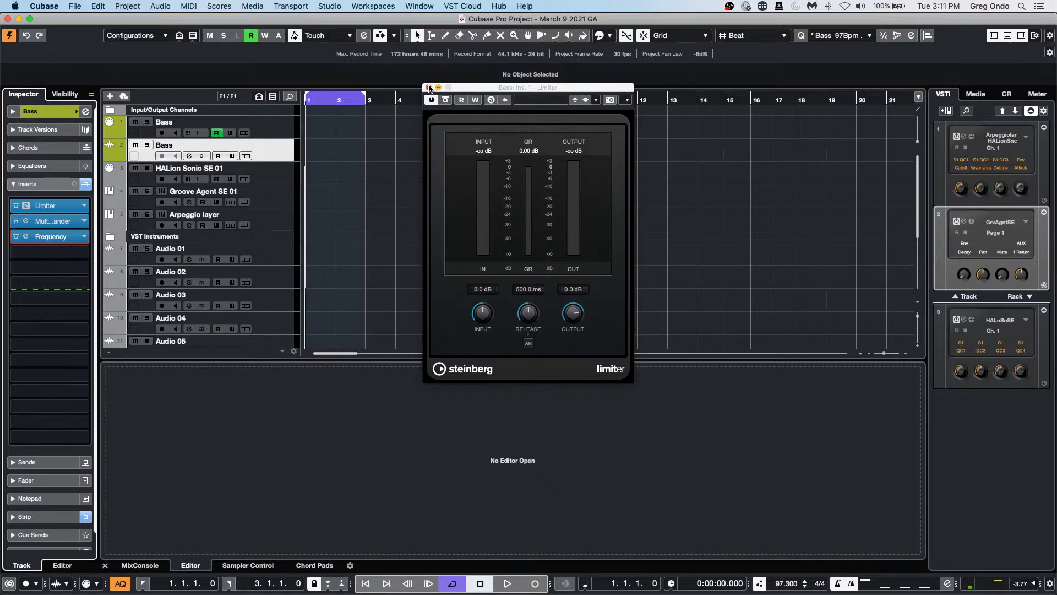
{"action": "left_click", "coordinate": [429, 87]}
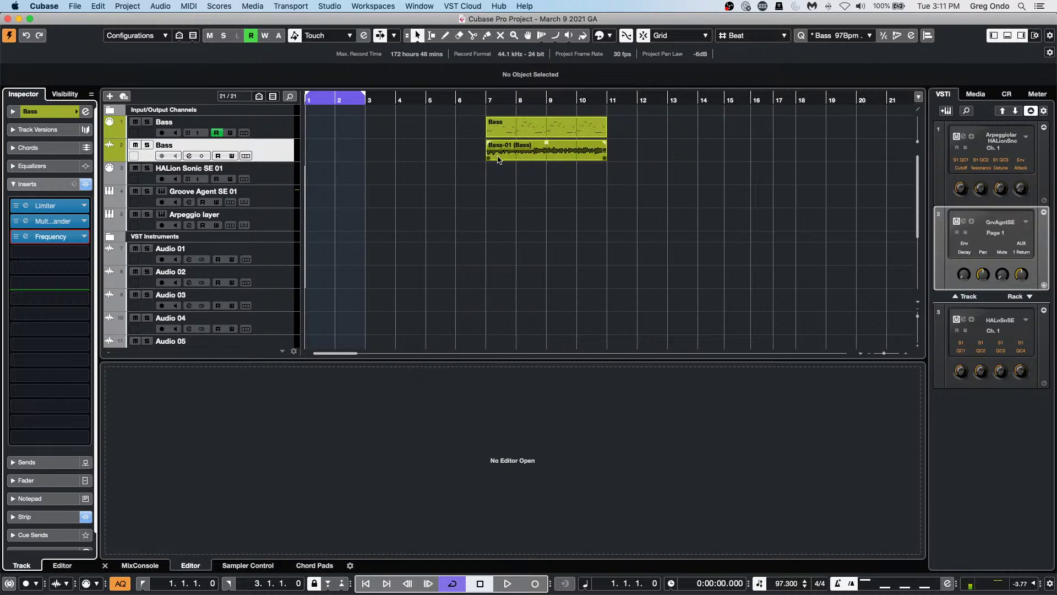
Step: Audition the Bass-01 audio clip with the Play tool
{"action": "right_click", "coordinate": [520, 154]}
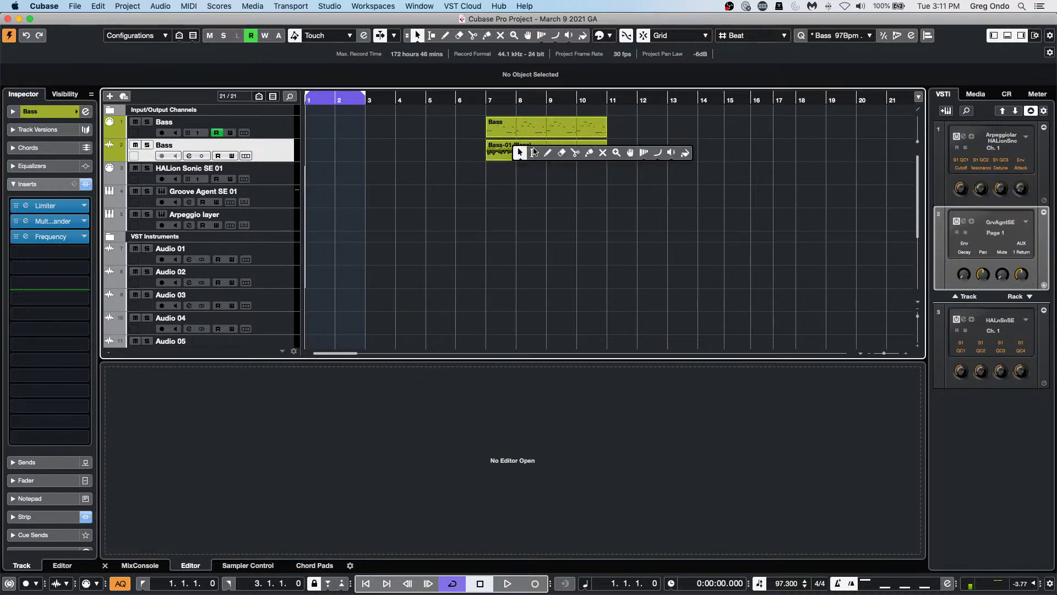
{"action": "left_click", "coordinate": [672, 153]}
{"action": "left_click", "coordinate": [509, 152]}
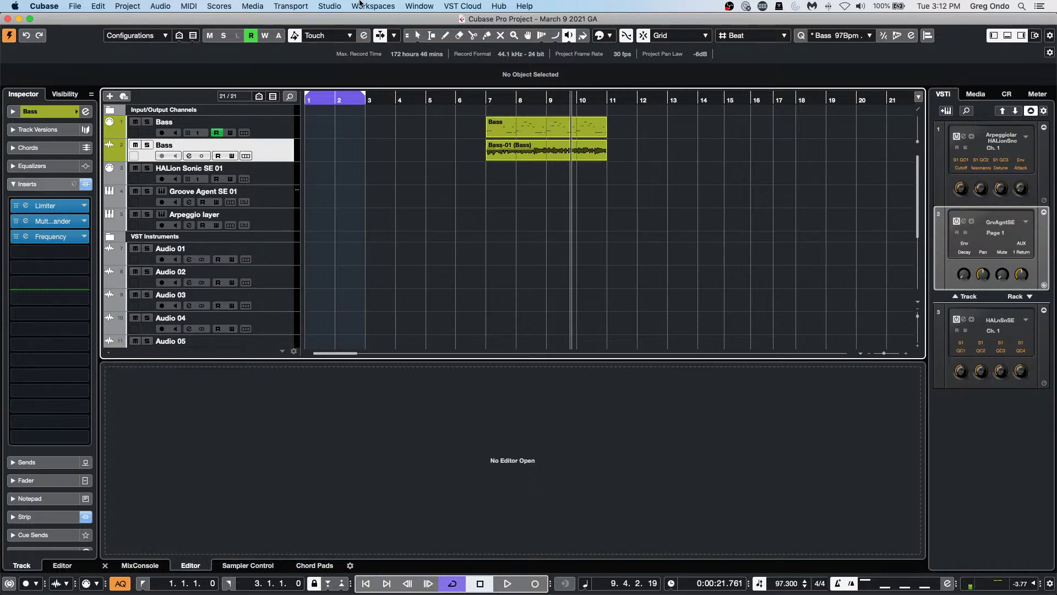
{"action": "left_click", "coordinate": [188, 6]}
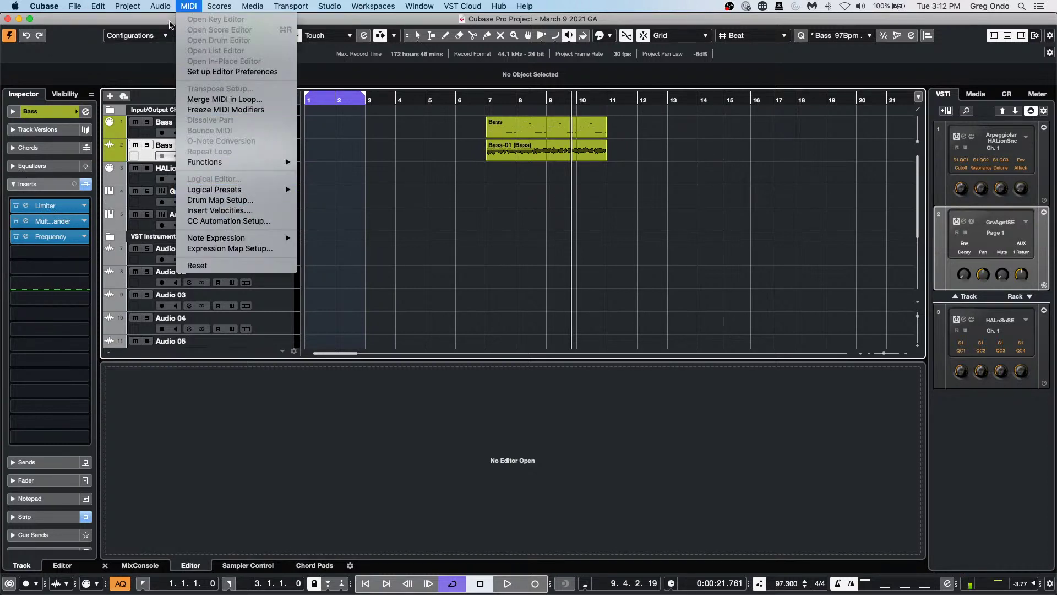
{"action": "mouse_move", "coordinate": [162, 6]}
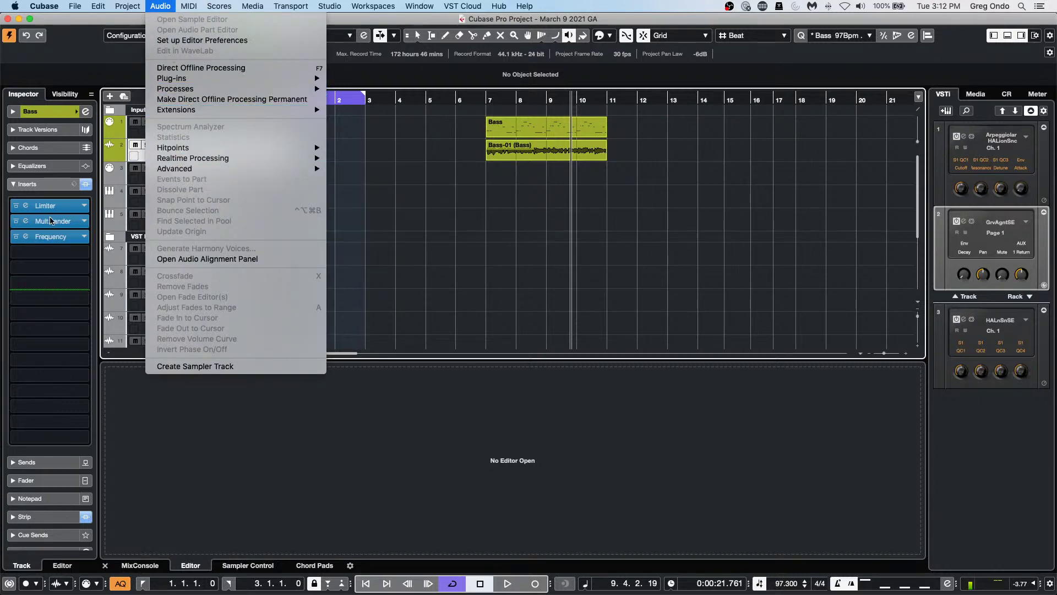
{"action": "left_click", "coordinate": [9, 221]}
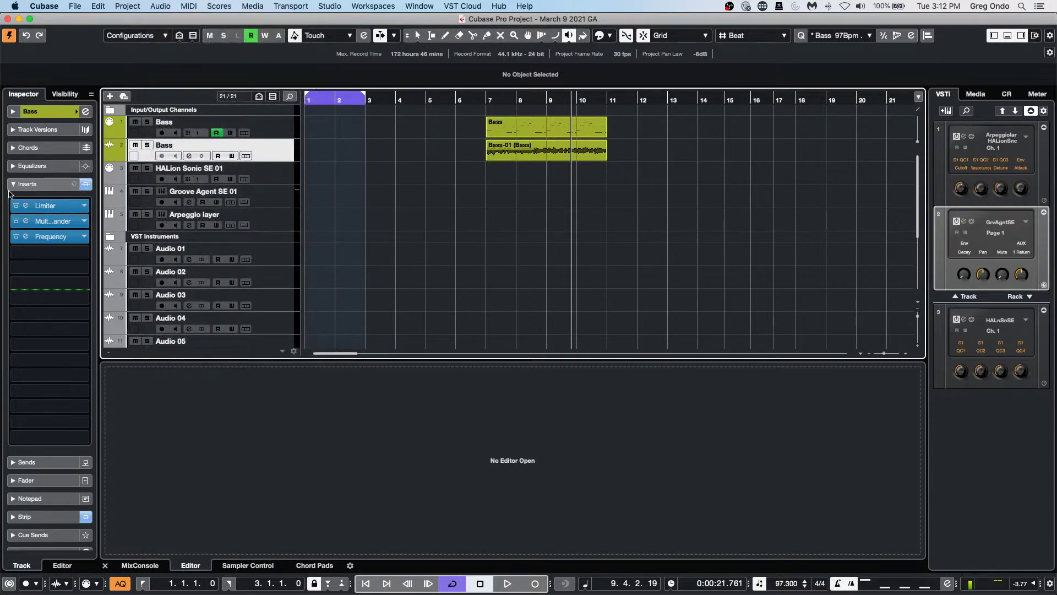
Step: Audition the Bass-01 clip with all the Bass track's inserts bypassed, and re-enable the inserts
{"action": "left_click", "coordinate": [86, 184]}
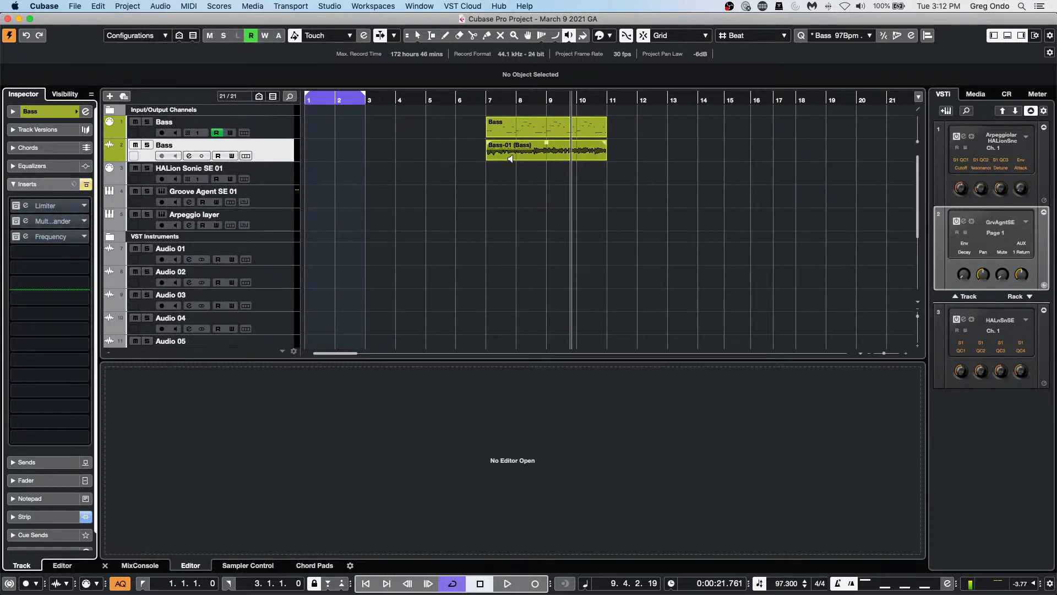
{"action": "left_click", "coordinate": [503, 153]}
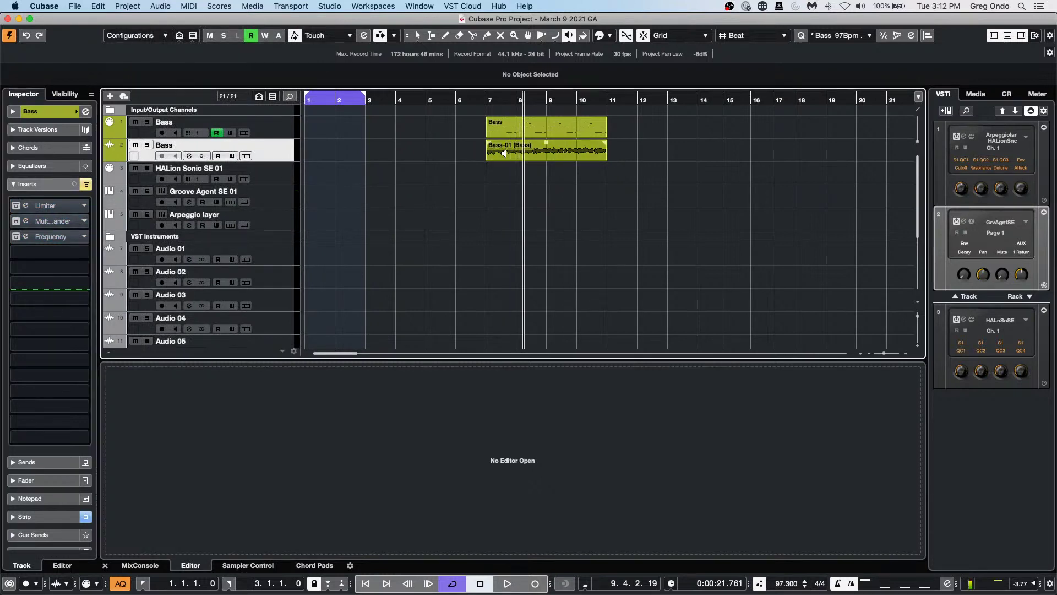
{"action": "left_click", "coordinate": [86, 184]}
Step: Insert VST Bass Amp in the fourth insert slot of the Bass audio track and move its window fully into view
{"action": "left_click", "coordinate": [81, 252]}
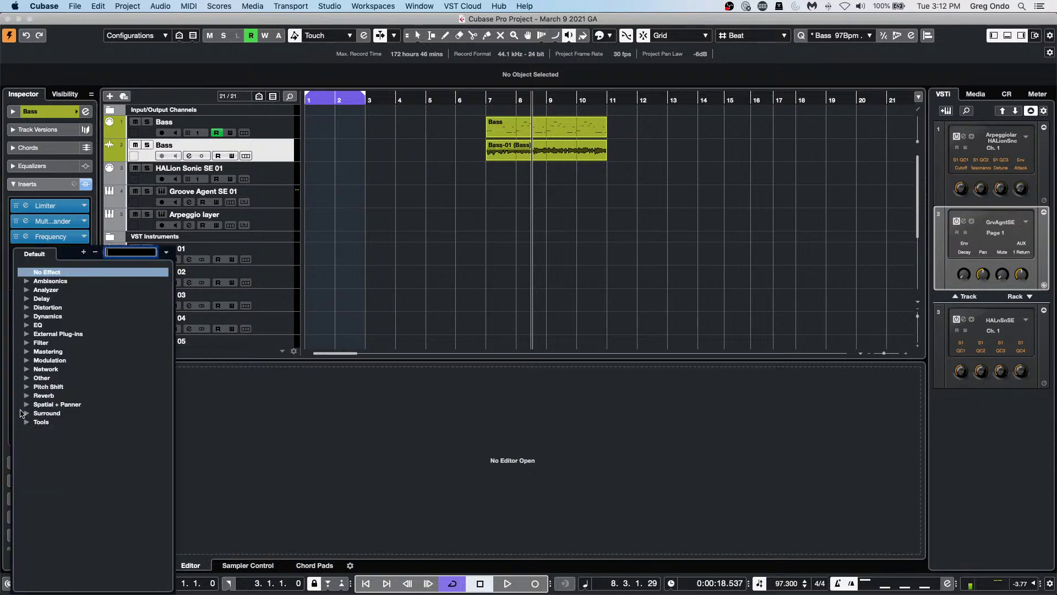
{"action": "left_click", "coordinate": [26, 308]}
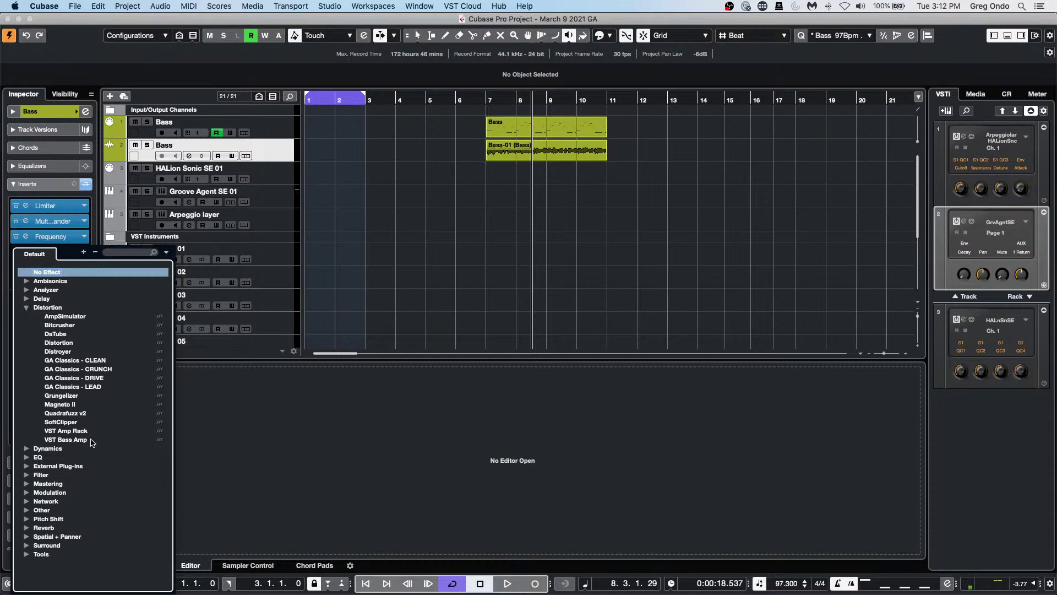
{"action": "key", "text": "Escape"}
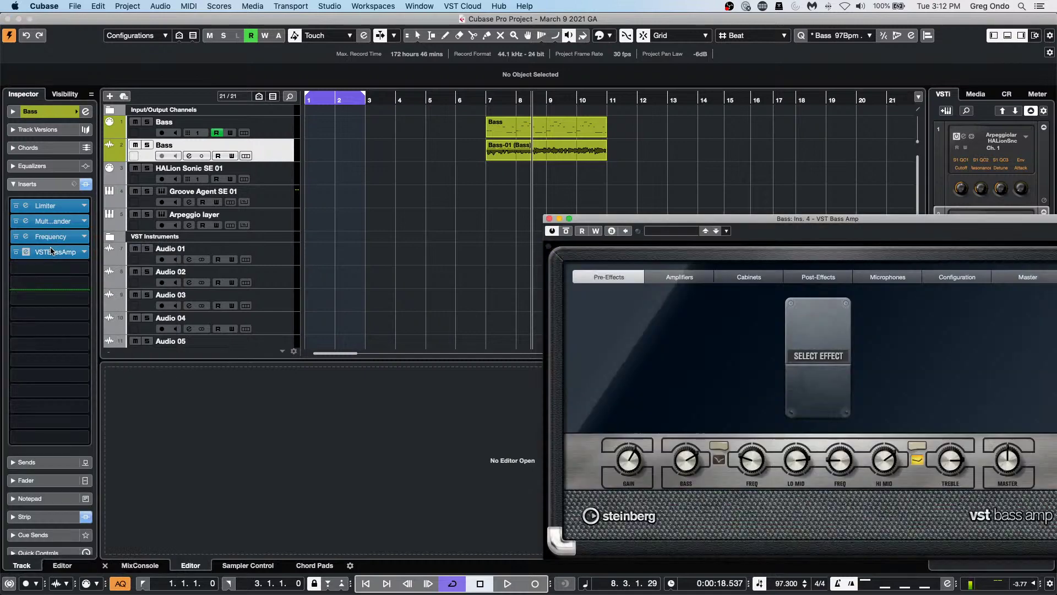
{"action": "left_click_drag", "start_coordinate": [709, 220], "coordinate": [438, 183]}
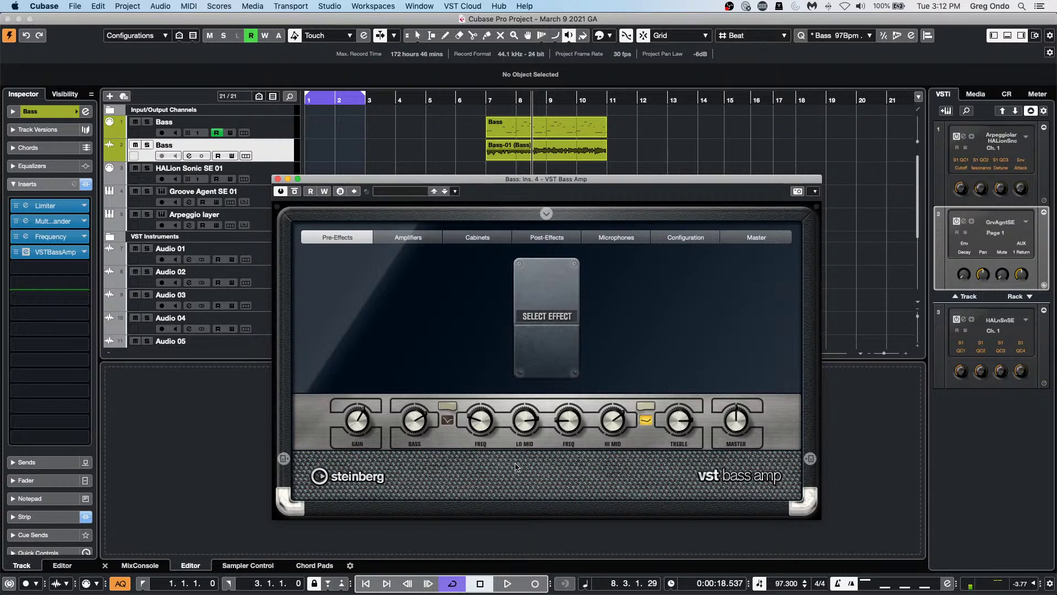
Step: Set the locators around the Bass-01 clip during playback, briefly soloing its track, and play from the left locator
{"action": "mouse_move", "coordinate": [516, 467]}
{"action": "key", "text": "space"}
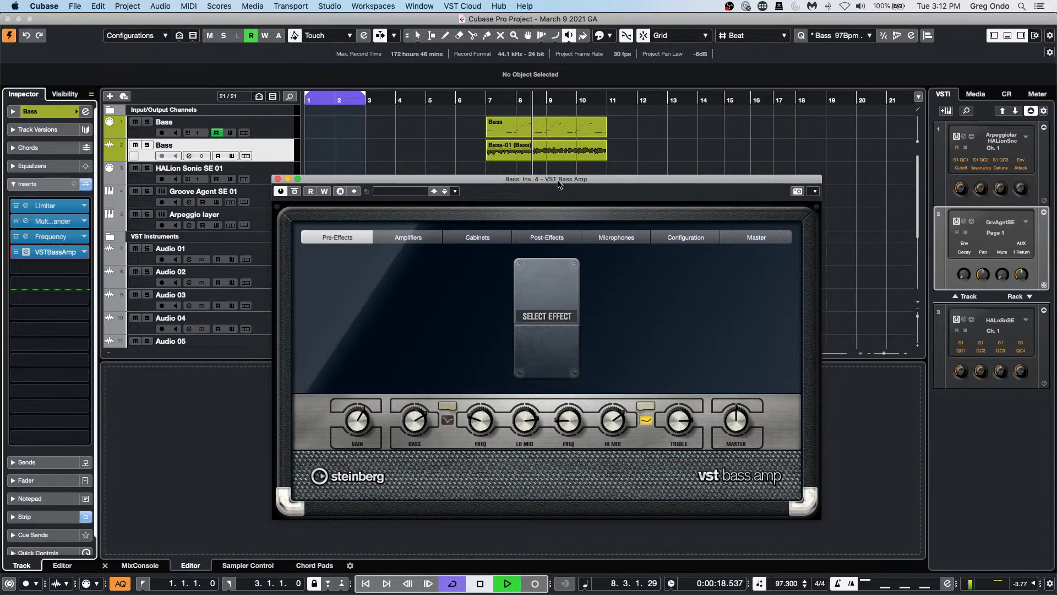
{"action": "key", "text": "1"}
{"action": "left_click", "coordinate": [513, 159]}
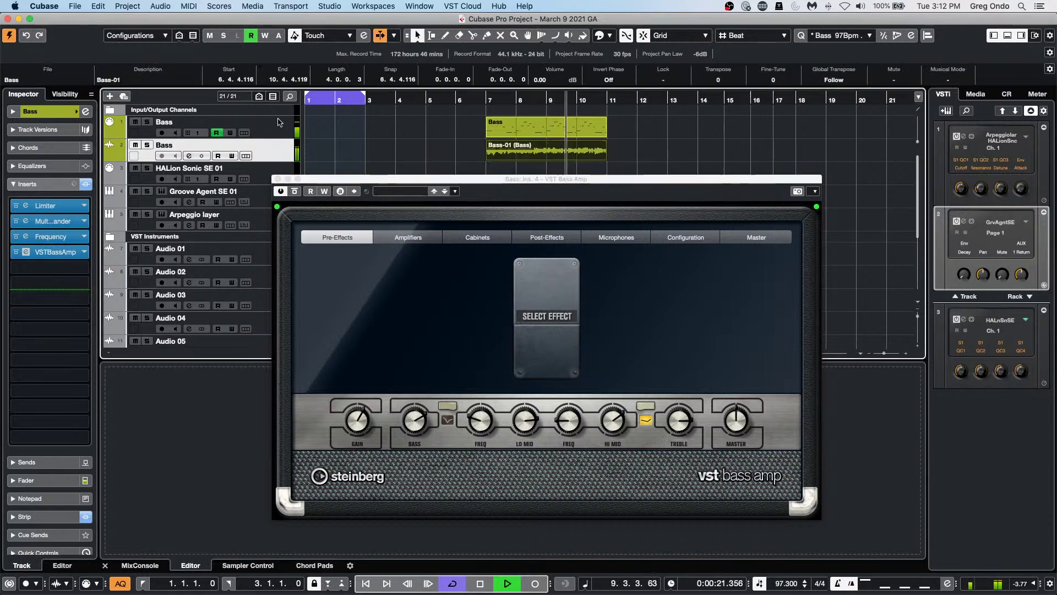
{"action": "left_click", "coordinate": [147, 145]}
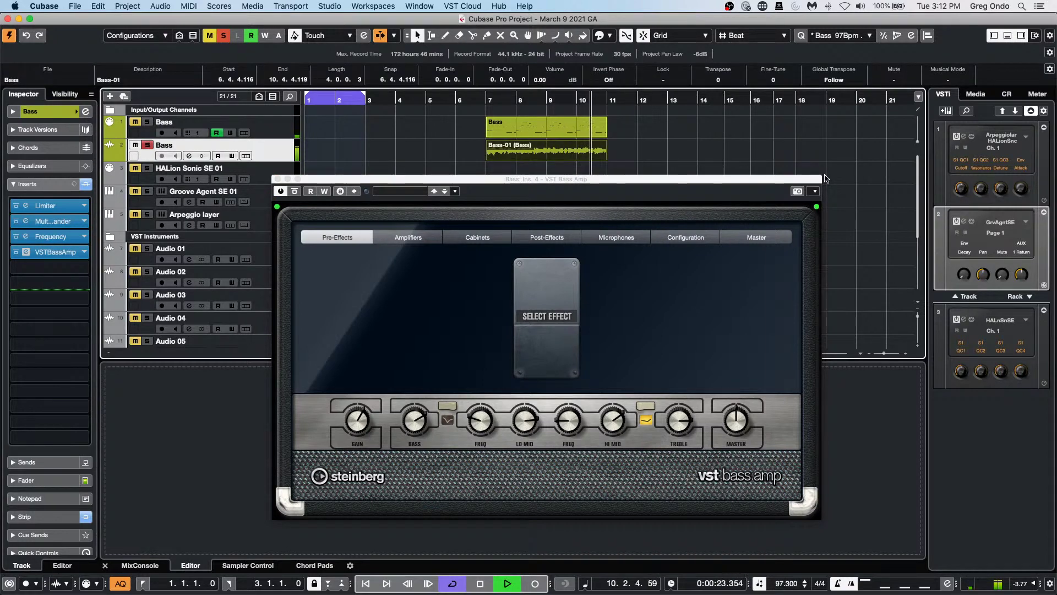
{"action": "key", "text": "s"}
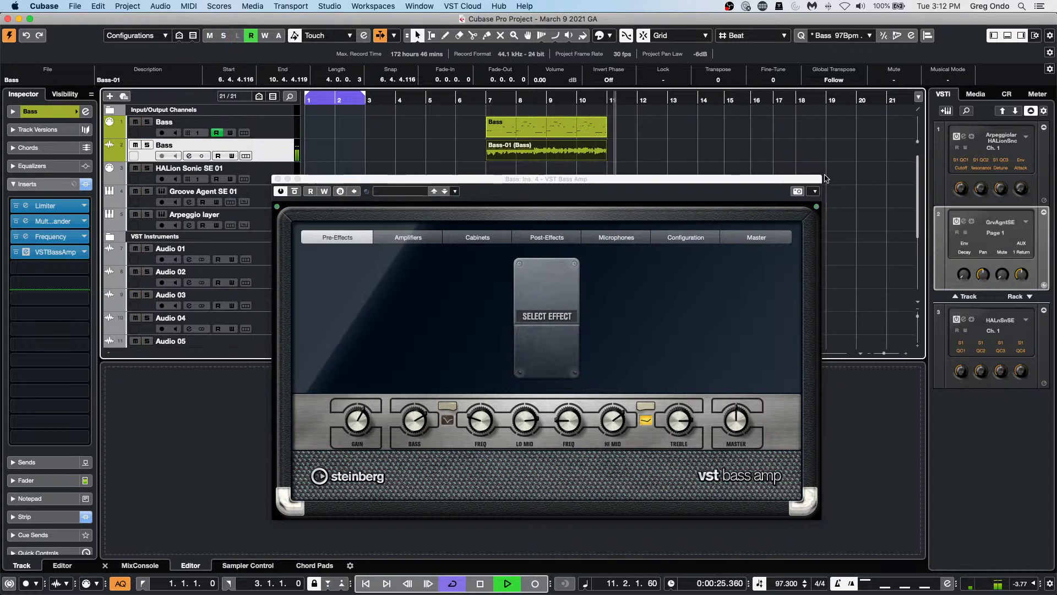
{"action": "key", "text": "p"}
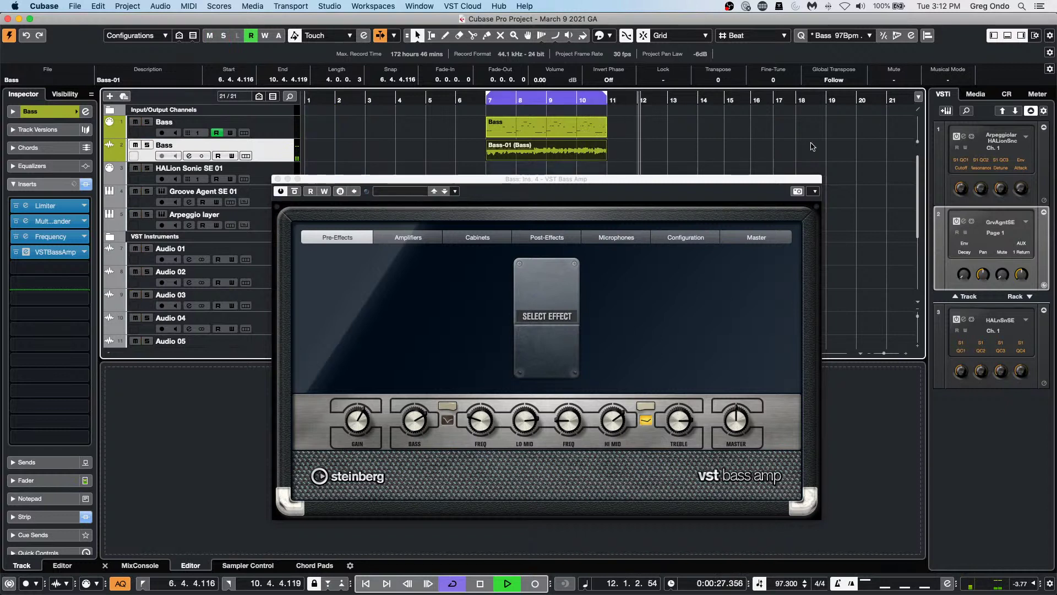
{"action": "key", "text": "KP_1"}
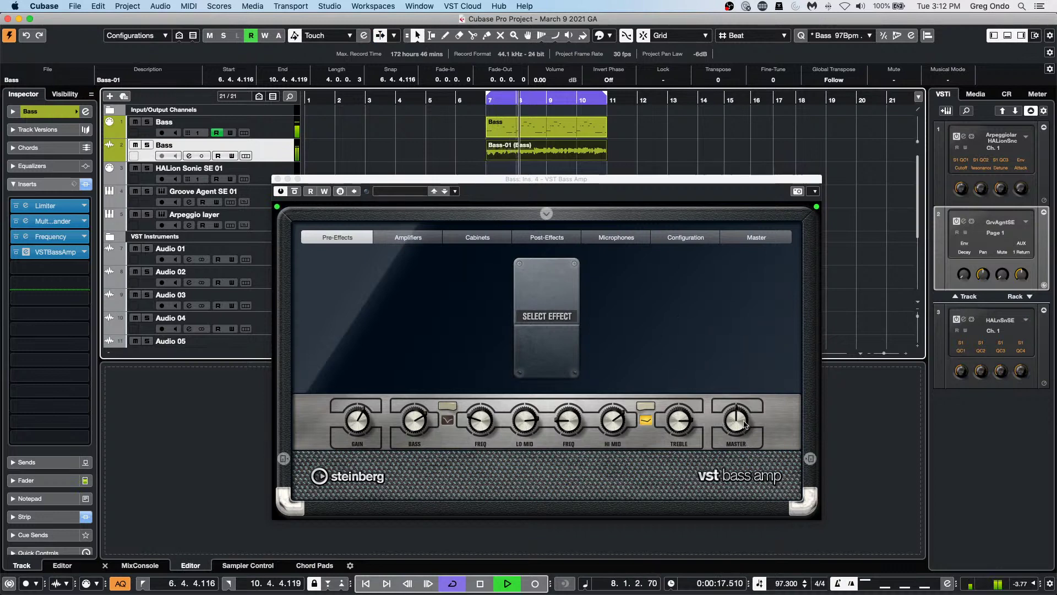
Step: Raise the VST Bass Amp's Master level to 7.9
{"action": "left_click", "coordinate": [747, 420]}
{"action": "left_click_drag", "start_coordinate": [747, 420], "coordinate": [749, 405]}
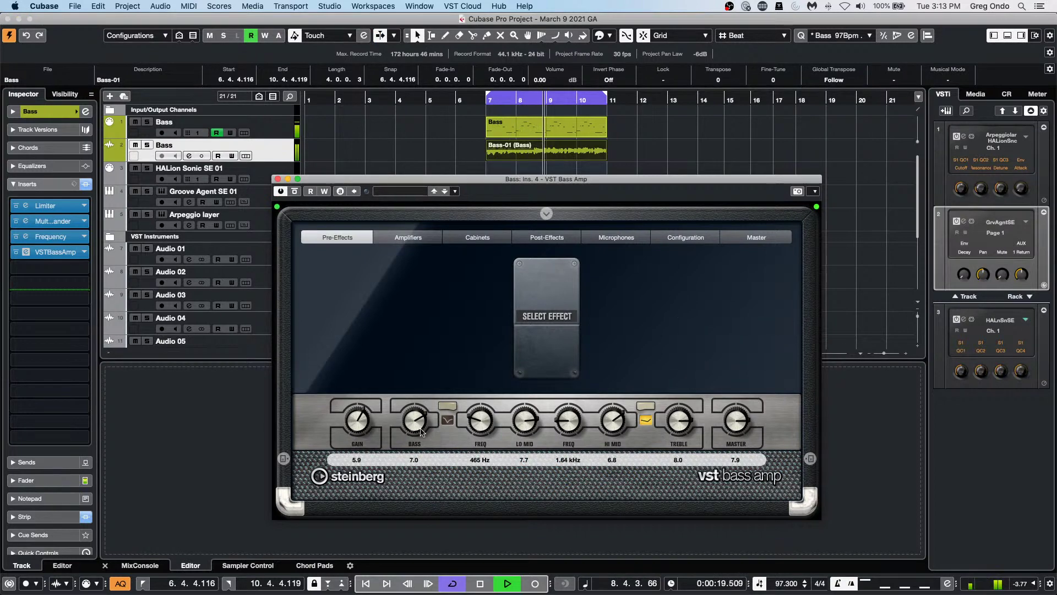
Step: Set the VST Bass Amp's Lo Mid to 9.8 at 631 Hz and Hi Mid to 9.6 at 2.06 kHz, then stop playback and close it
{"action": "left_click_drag", "start_coordinate": [480, 423], "coordinate": [545, 422]}
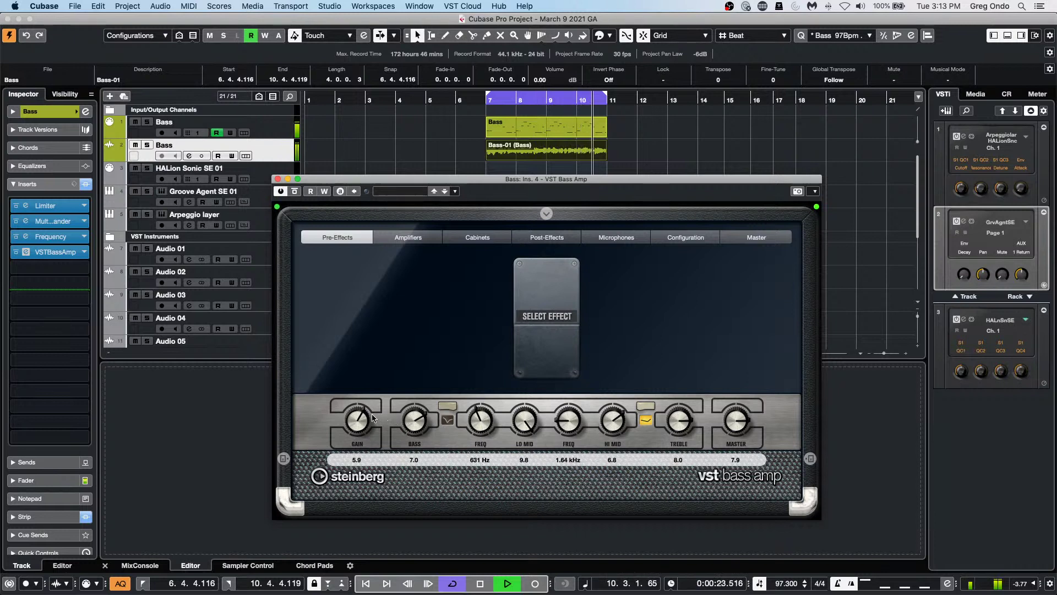
{"action": "left_click_drag", "start_coordinate": [568, 421], "coordinate": [627, 408]}
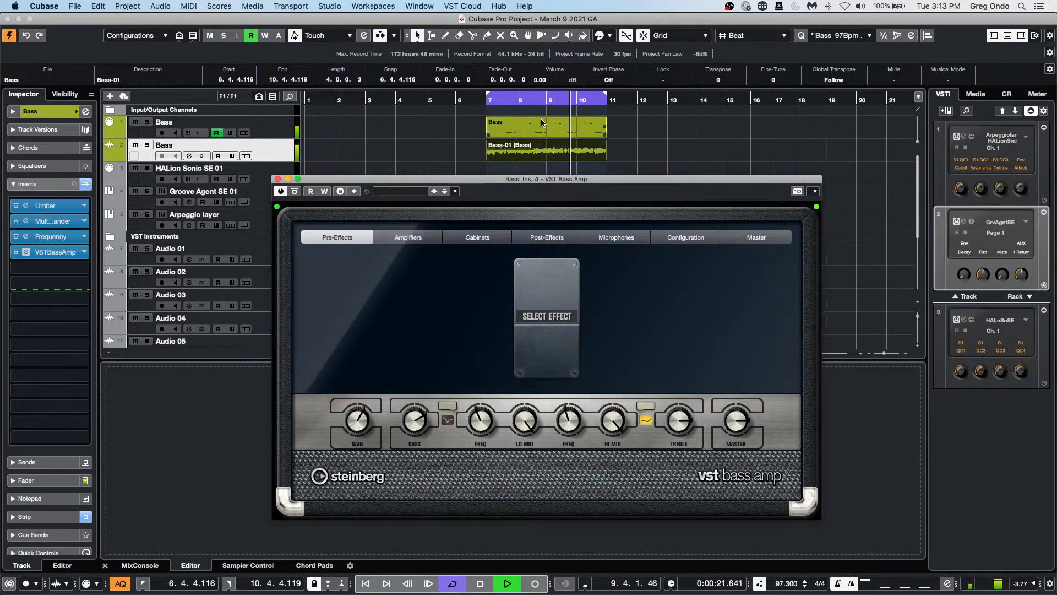
{"action": "key", "text": "space"}
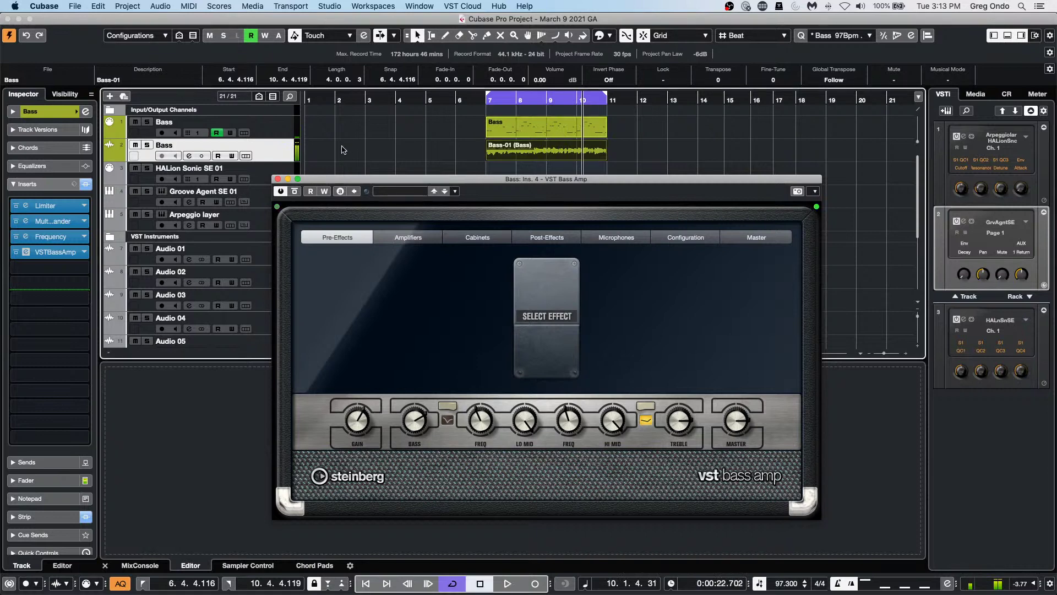
{"action": "left_click", "coordinate": [278, 178]}
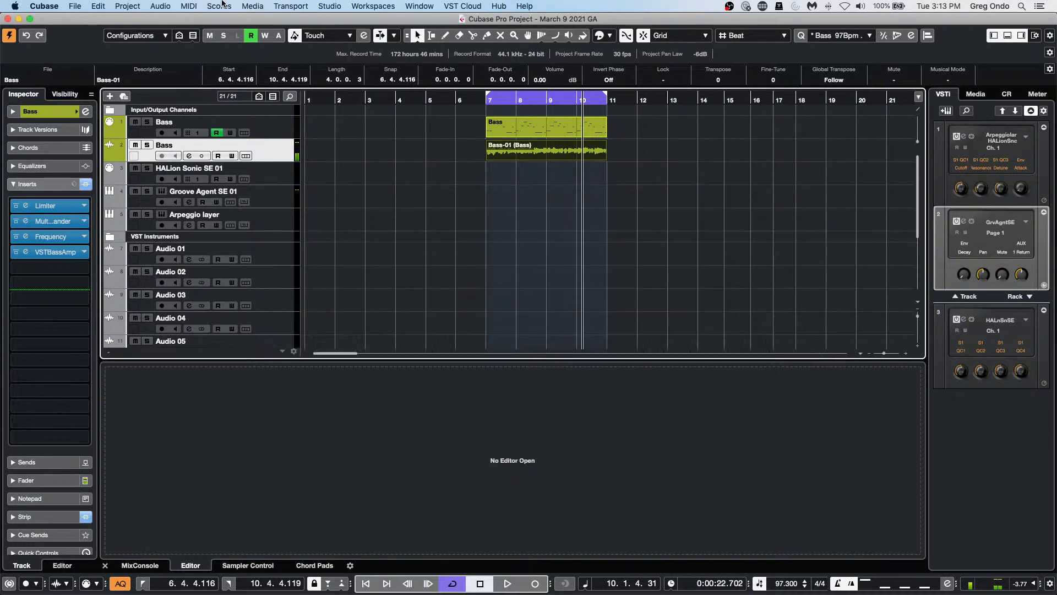
Step: Open Direct Offline Processing for the Bass-01 clip and move its window clear of the tracks and mixer area
{"action": "left_click", "coordinate": [179, 6]}
{"action": "mouse_move", "coordinate": [142, 6]}
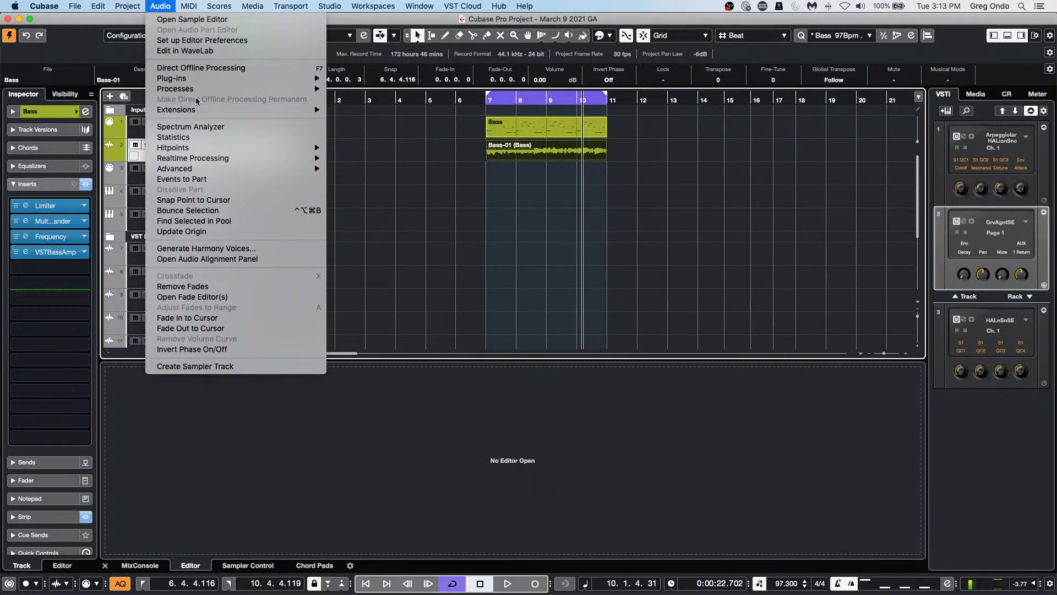
{"action": "left_click", "coordinate": [219, 68]}
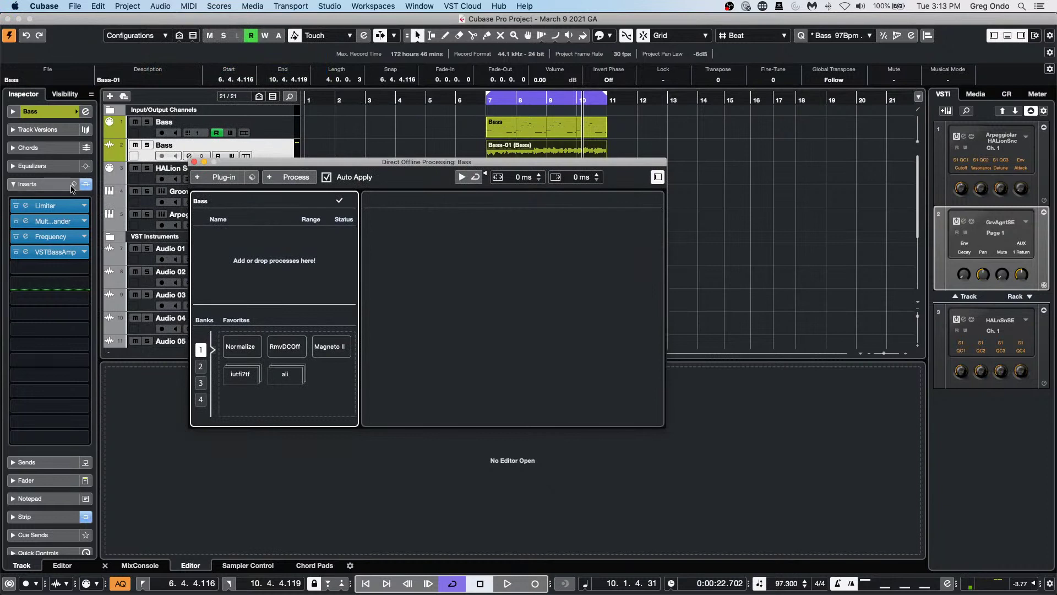
{"action": "left_click", "coordinate": [73, 185]}
{"action": "left_click", "coordinate": [240, 276]}
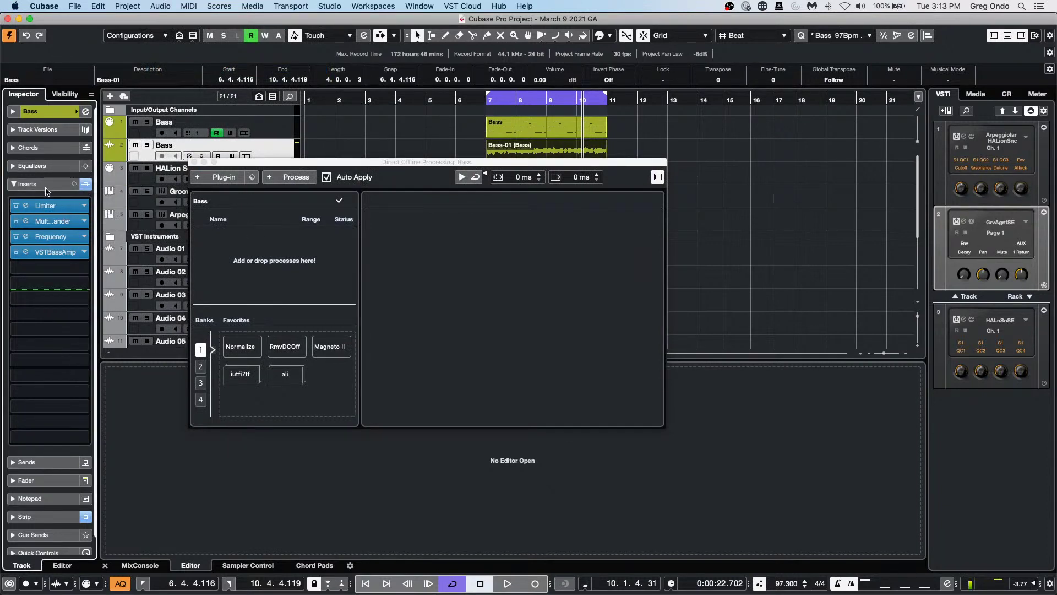
{"action": "left_click_drag", "start_coordinate": [293, 158], "coordinate": [528, 121]}
Step: Show the MixConsole's inserts in the lower zone and copy the Bass channel's whole insert chain into the Direct Offline Processing list
{"action": "left_click", "coordinate": [139, 565]}
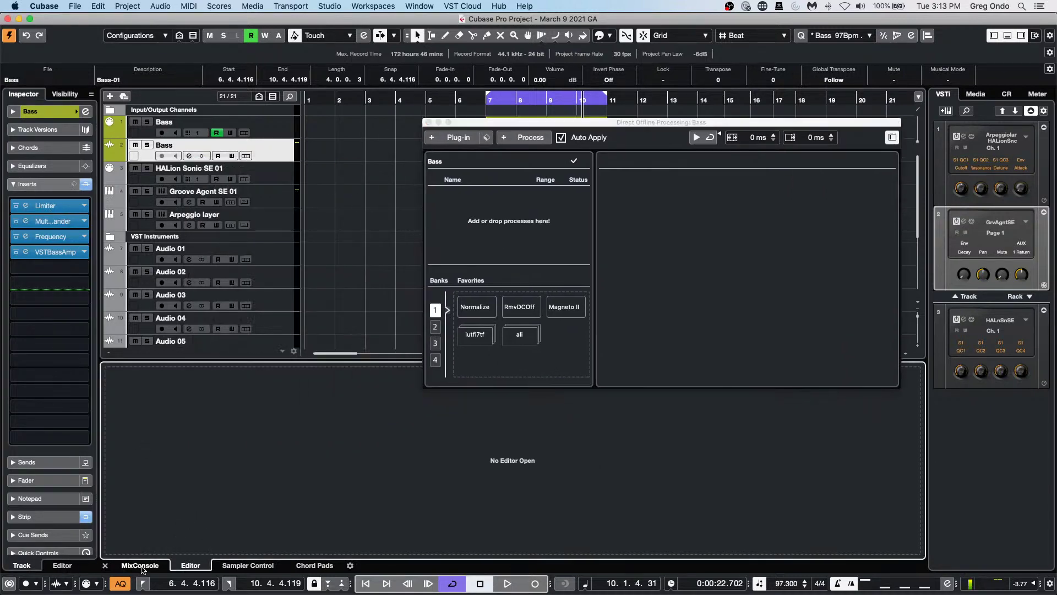
{"action": "left_click", "coordinate": [112, 472]}
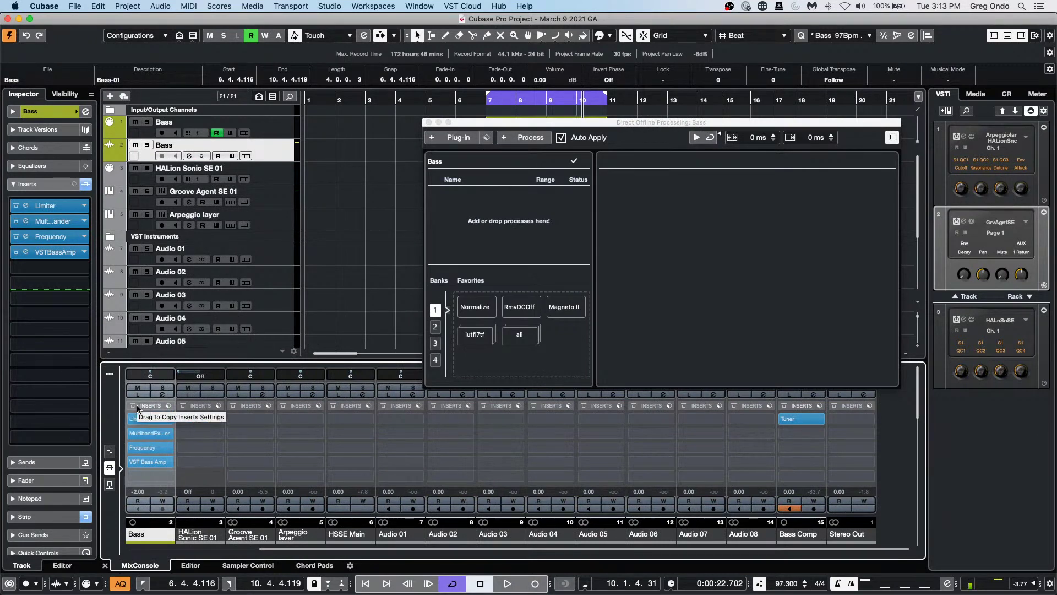
{"action": "left_click_drag", "start_coordinate": [144, 408], "coordinate": [482, 225]}
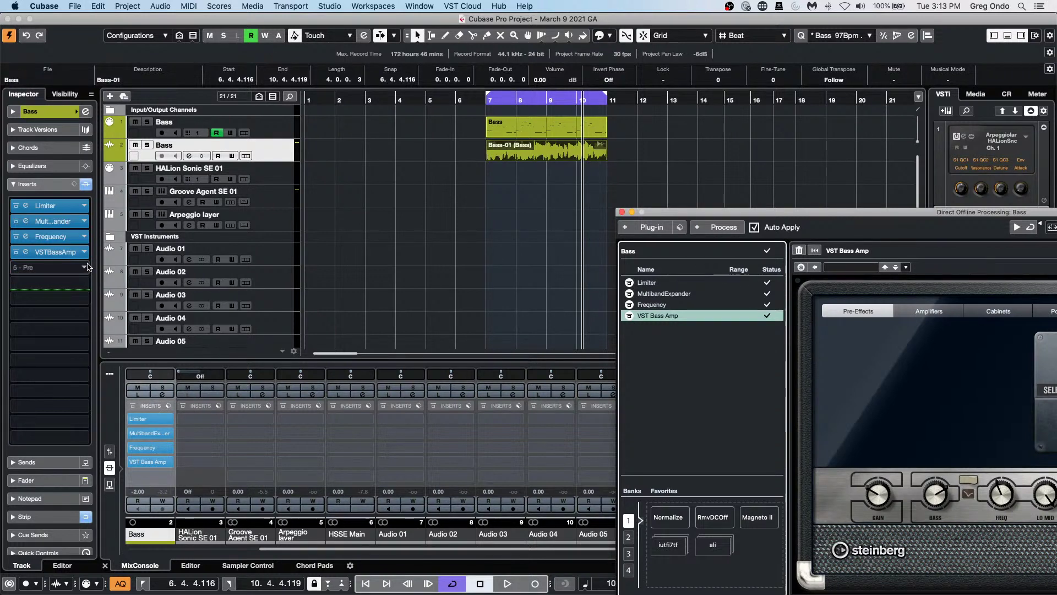
Step: Bypass all inserts on the Bass audio track and audition the offline-processed clip from bar 7
{"action": "left_click", "coordinate": [88, 186]}
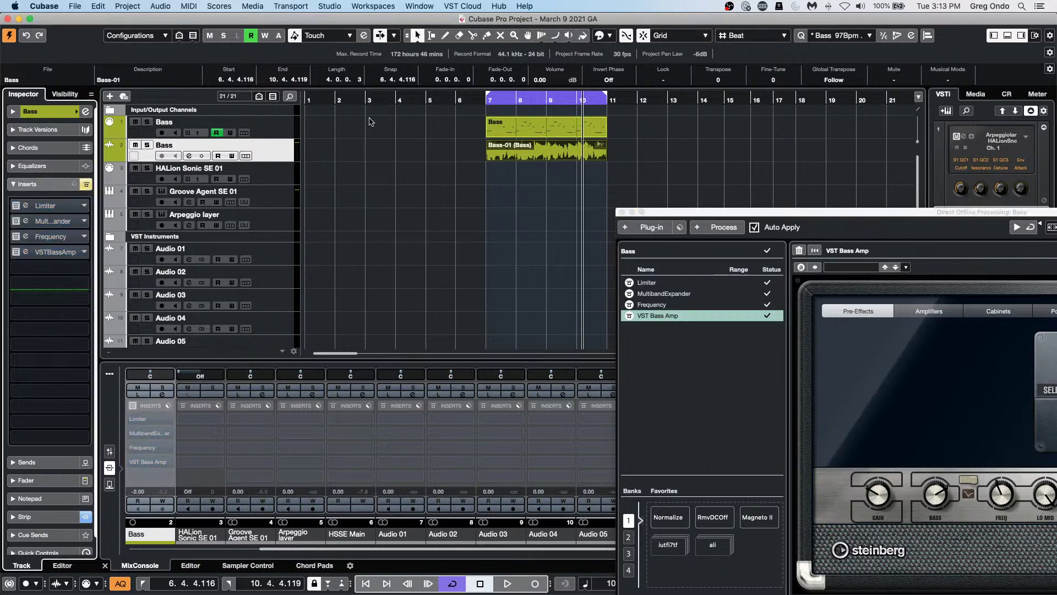
{"action": "left_click", "coordinate": [486, 98]}
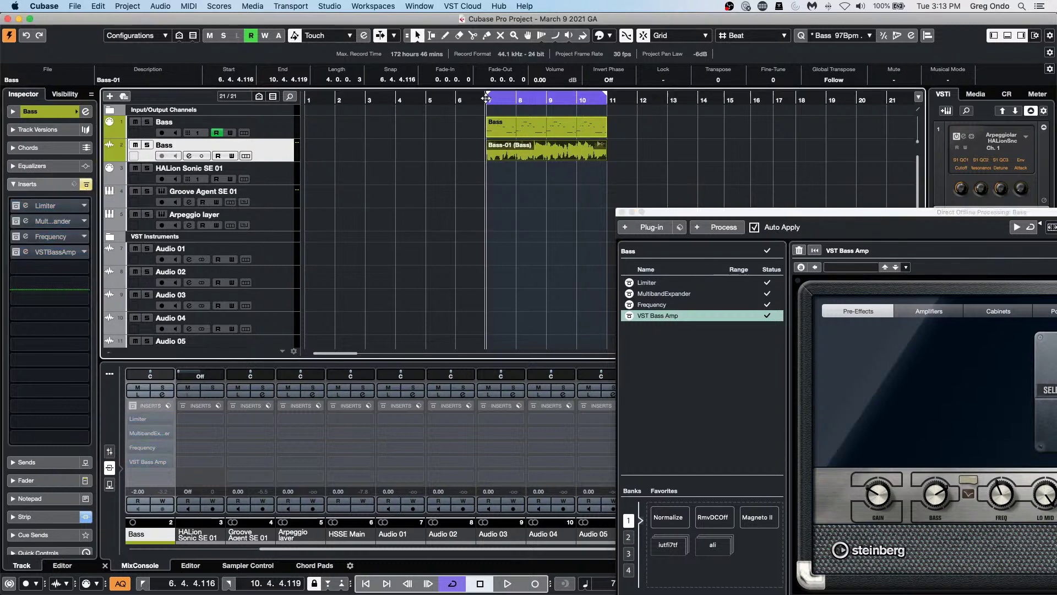
{"action": "key", "text": "space"}
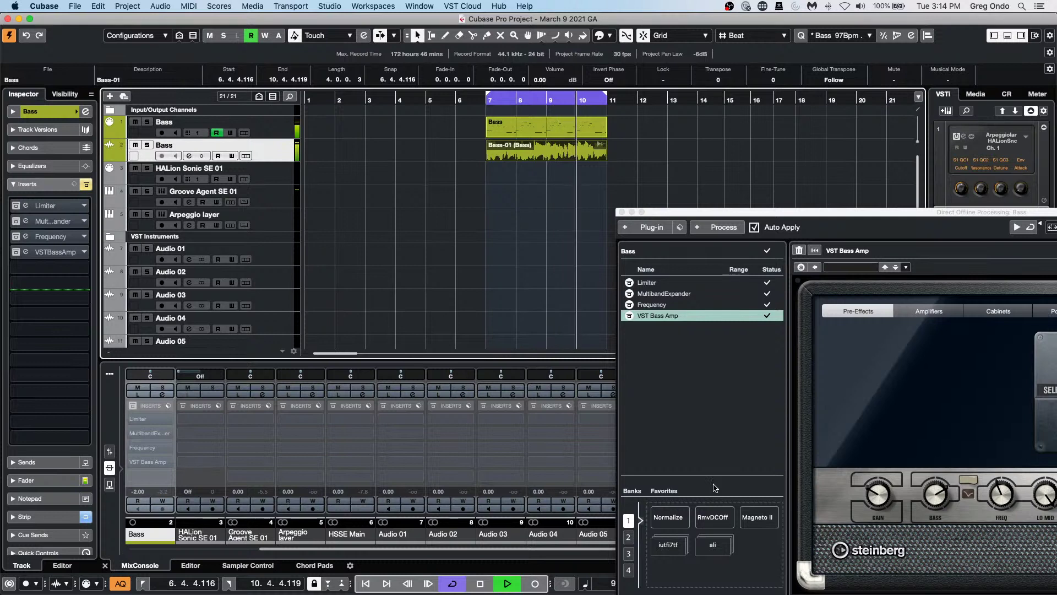
{"action": "key", "text": "space"}
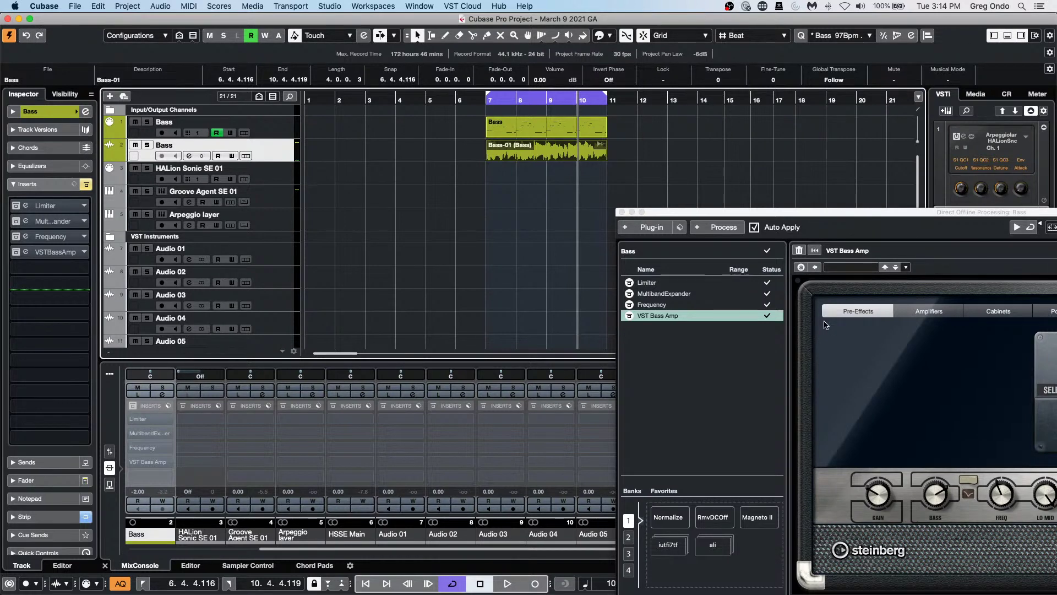
Step: Move the Direct Offline Processing window fully into view, set the amp's Gain to 3.0, and play from bar 7 with its Cabinets page shown
{"action": "left_click_drag", "start_coordinate": [760, 217], "coordinate": [258, 189]}
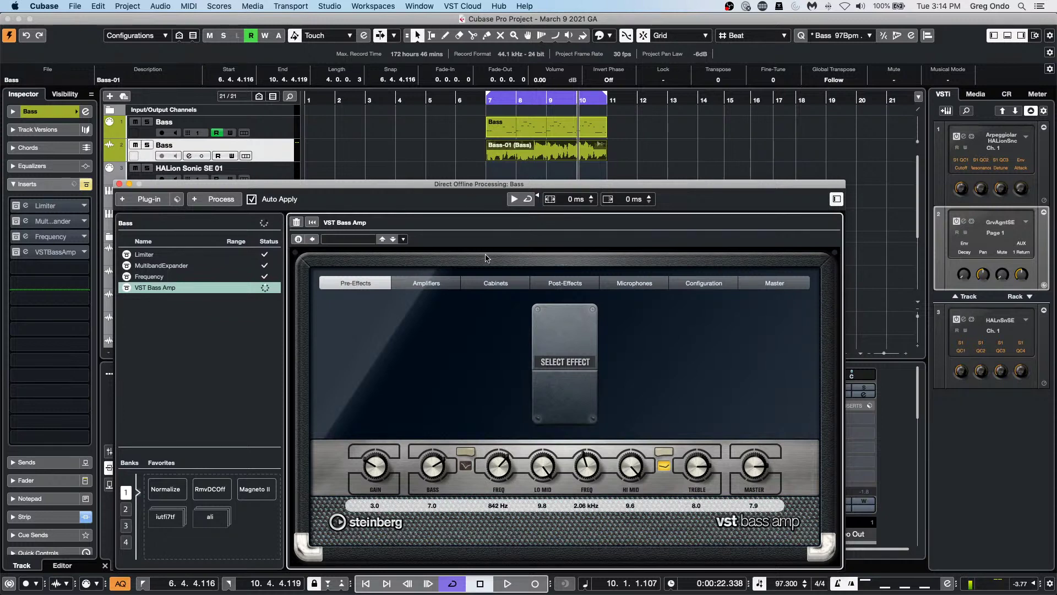
{"action": "left_click", "coordinate": [502, 286]}
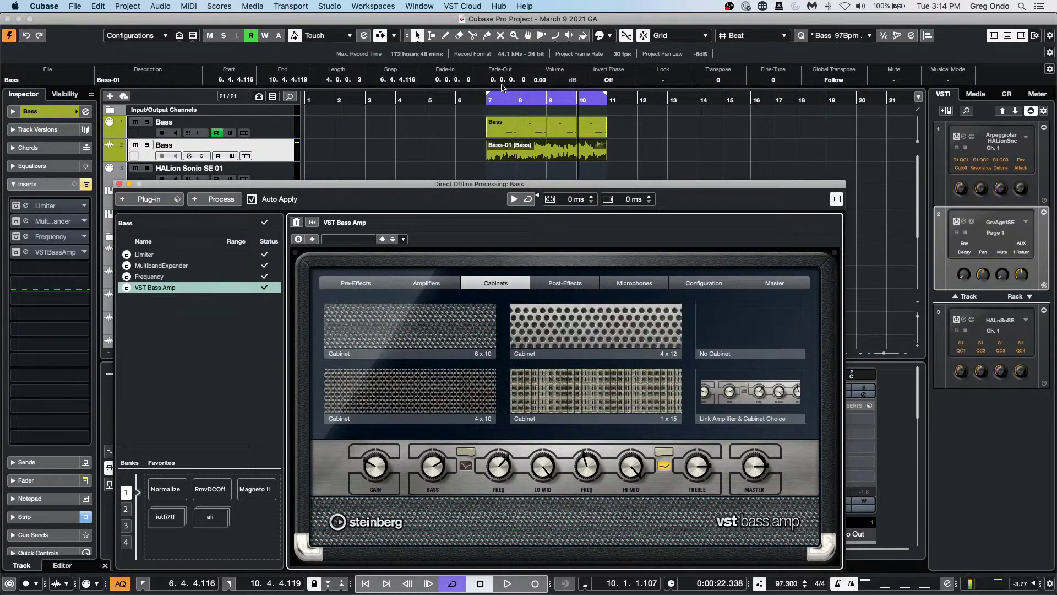
{"action": "left_click", "coordinate": [503, 100]}
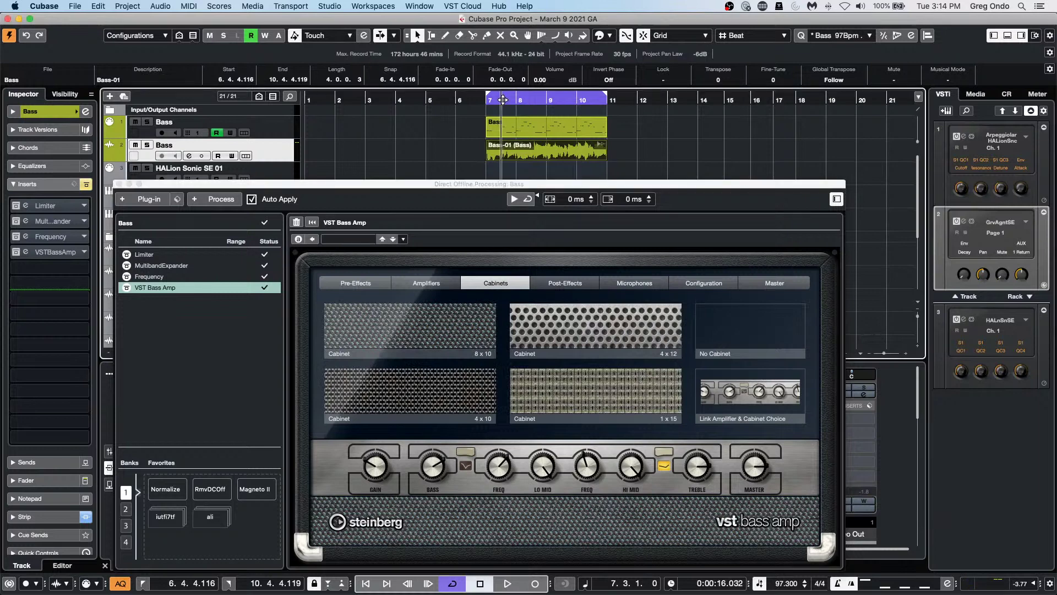
{"action": "key", "text": "space"}
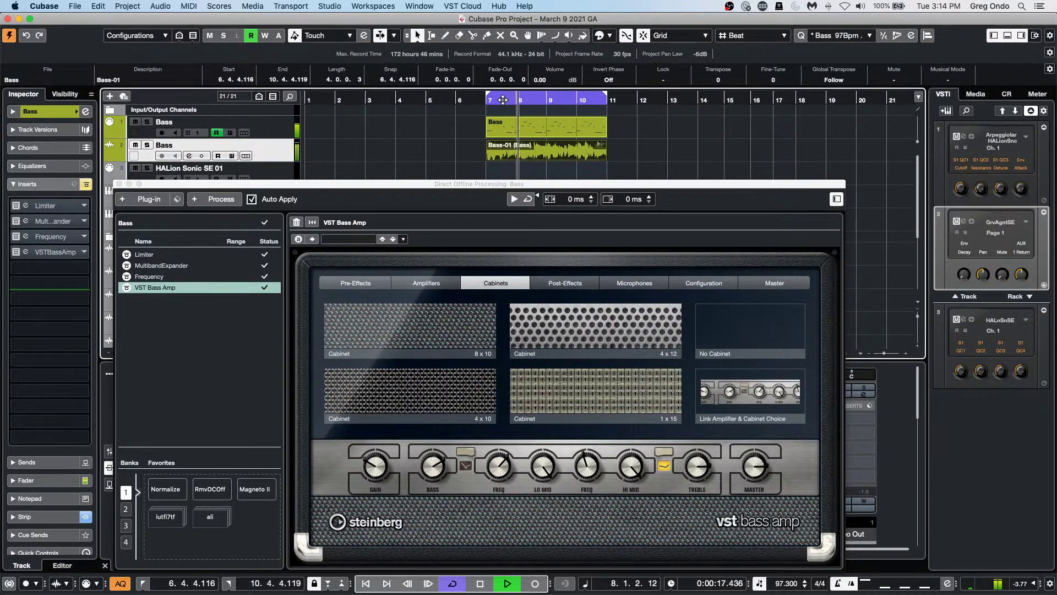
Step: Set the offline VST Bass Amp's Bass to 6.9, activate the shape switch beside it, and lower the Lo Mid frequency
{"action": "left_click", "coordinate": [507, 466]}
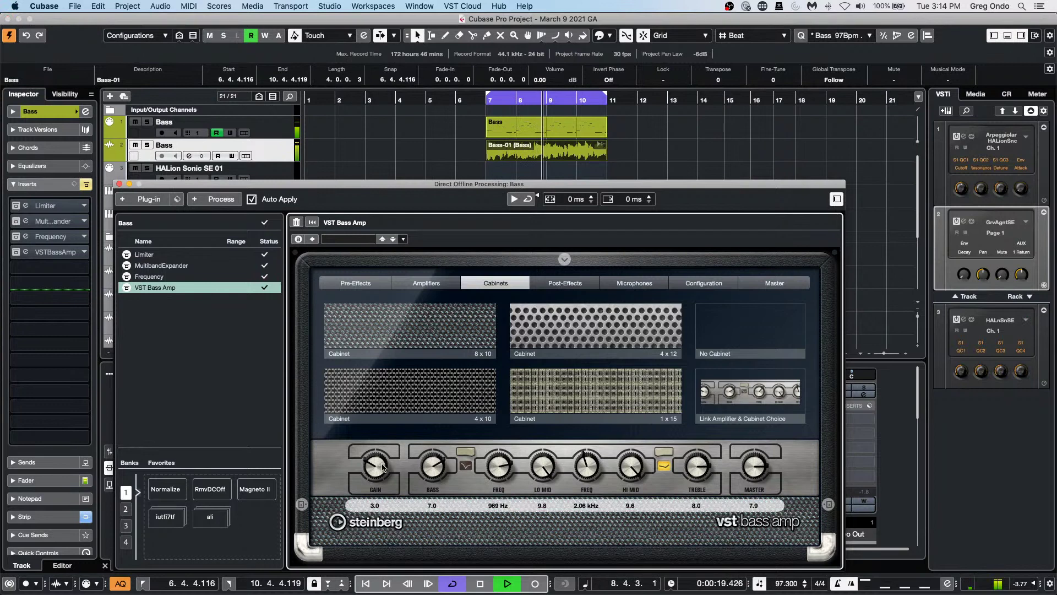
{"action": "left_click", "coordinate": [478, 449]}
{"action": "left_click", "coordinate": [478, 449]}
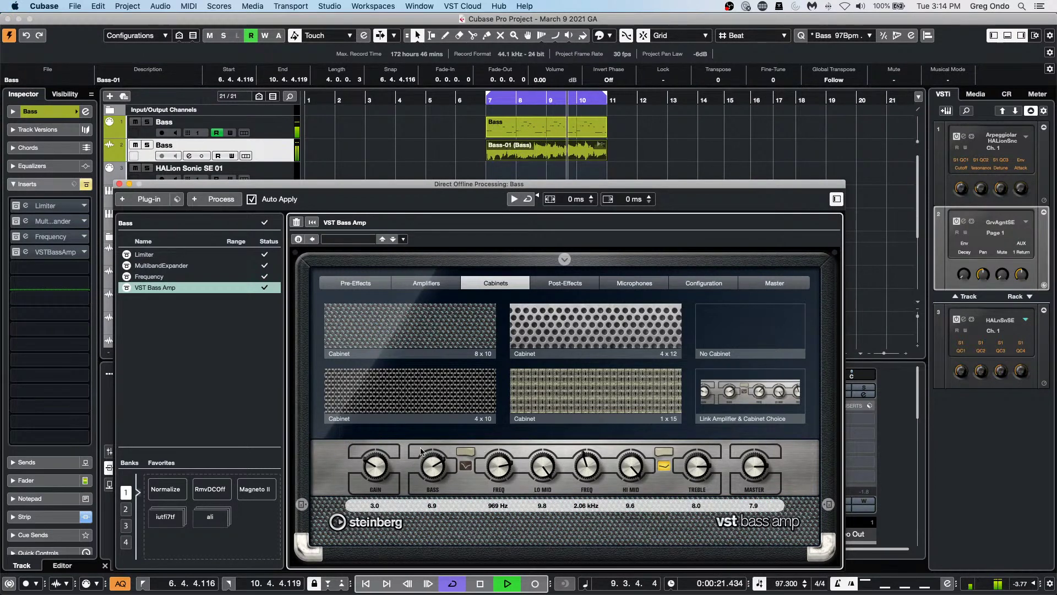
{"action": "left_click", "coordinate": [465, 460]}
{"action": "left_click_drag", "start_coordinate": [499, 466], "coordinate": [505, 479]}
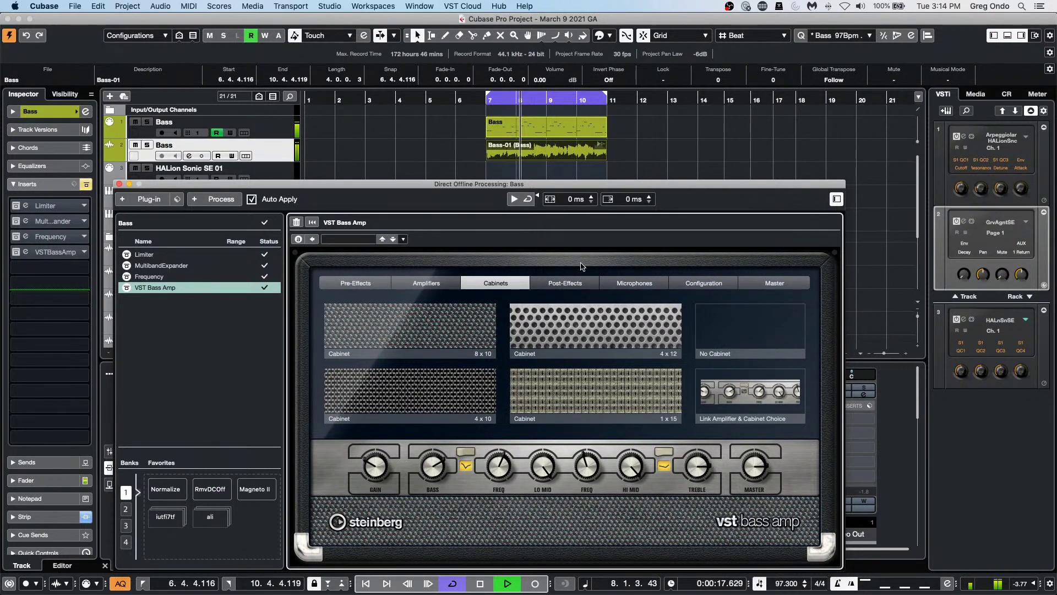
Step: Add a Flanger as a post-effect in the offline VST Bass Amp and stop playback
{"action": "left_click", "coordinate": [551, 286]}
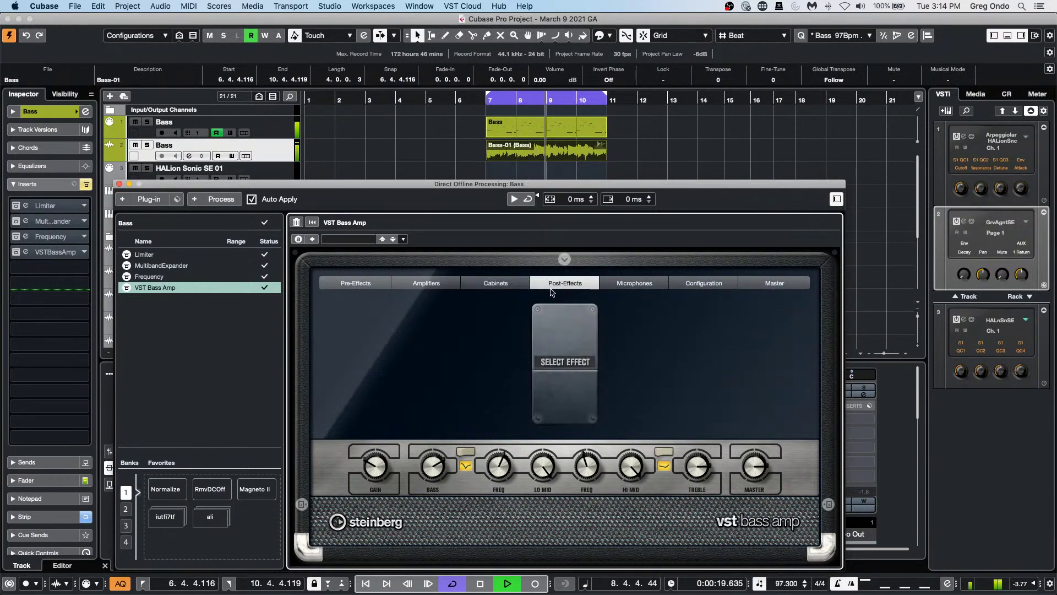
{"action": "left_click", "coordinate": [569, 361]}
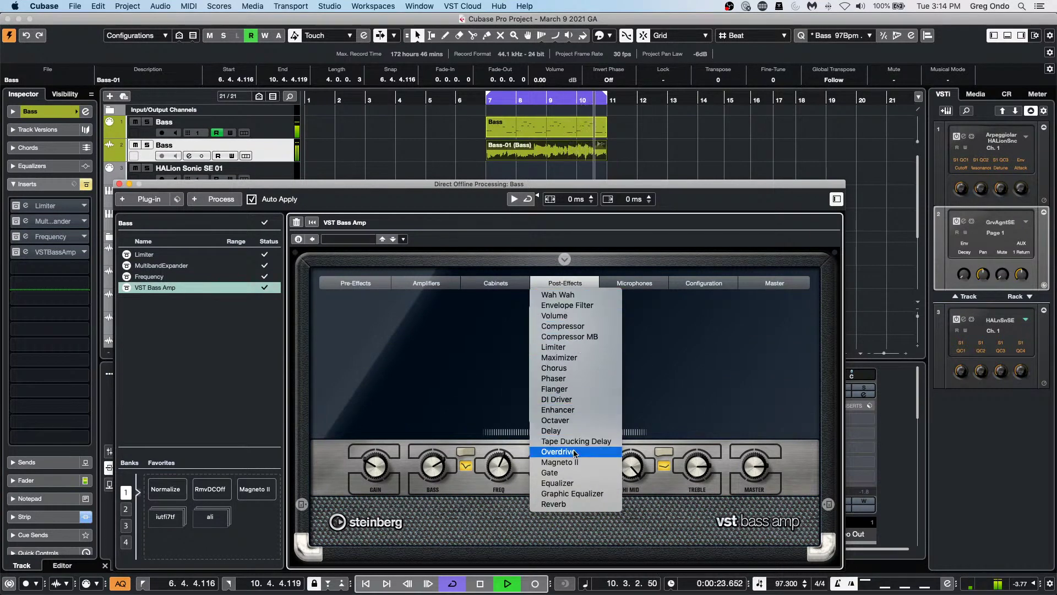
{"action": "left_click", "coordinate": [591, 391]}
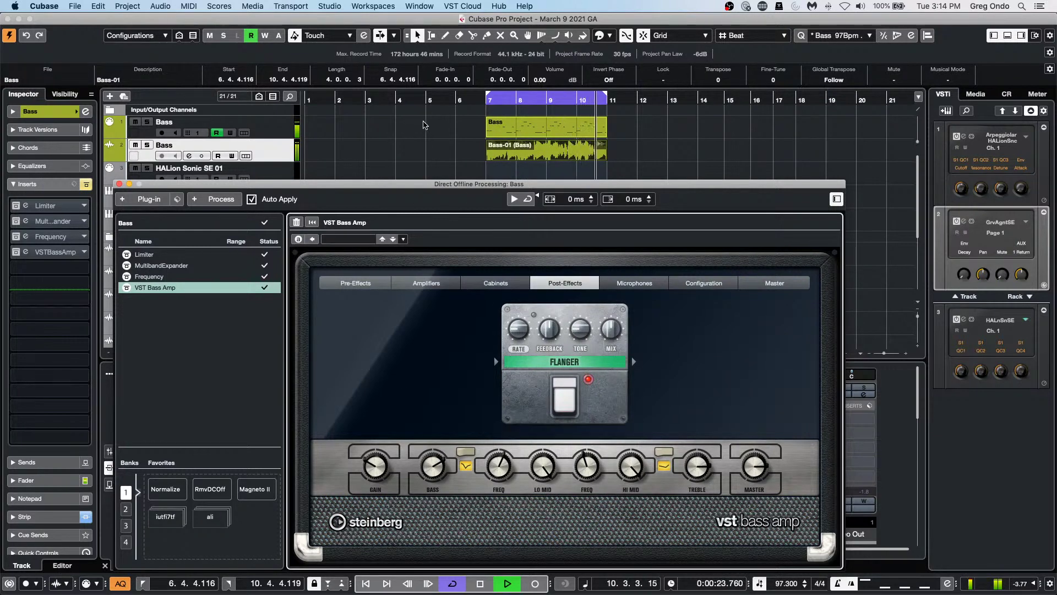
{"action": "key", "text": "space"}
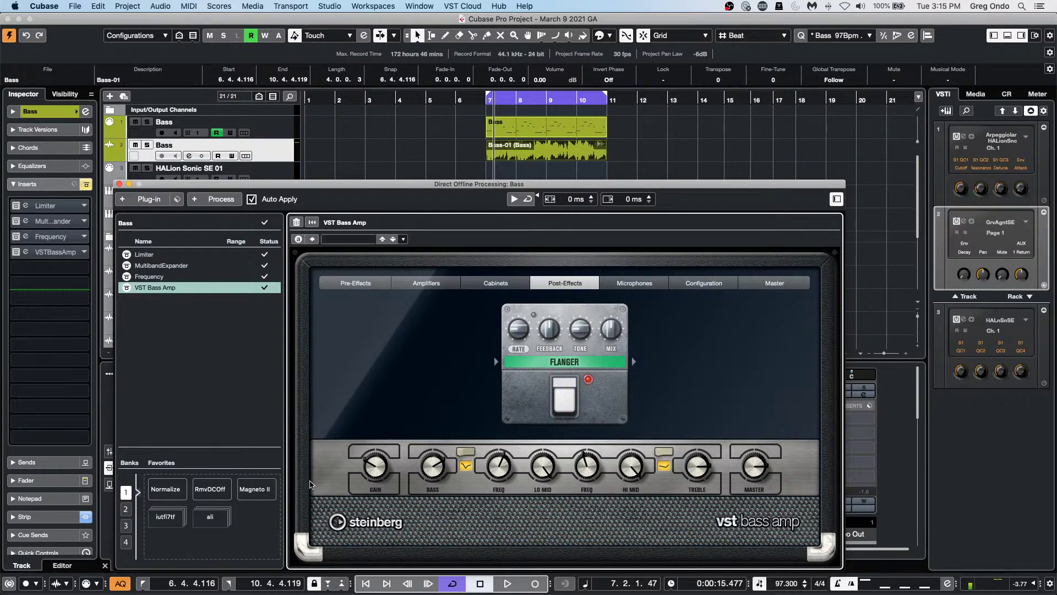
Step: Delete the MultibandExpander from the Bass clip's Direct Offline Processing list
{"action": "left_click", "coordinate": [173, 268]}
{"action": "right_click", "coordinate": [174, 269]}
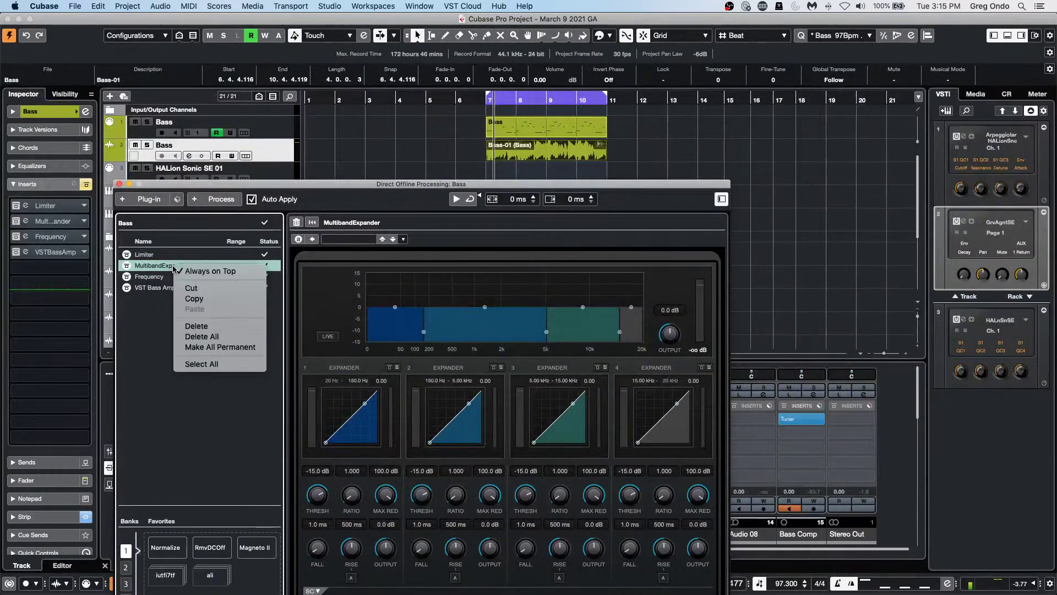
{"action": "left_click", "coordinate": [232, 328]}
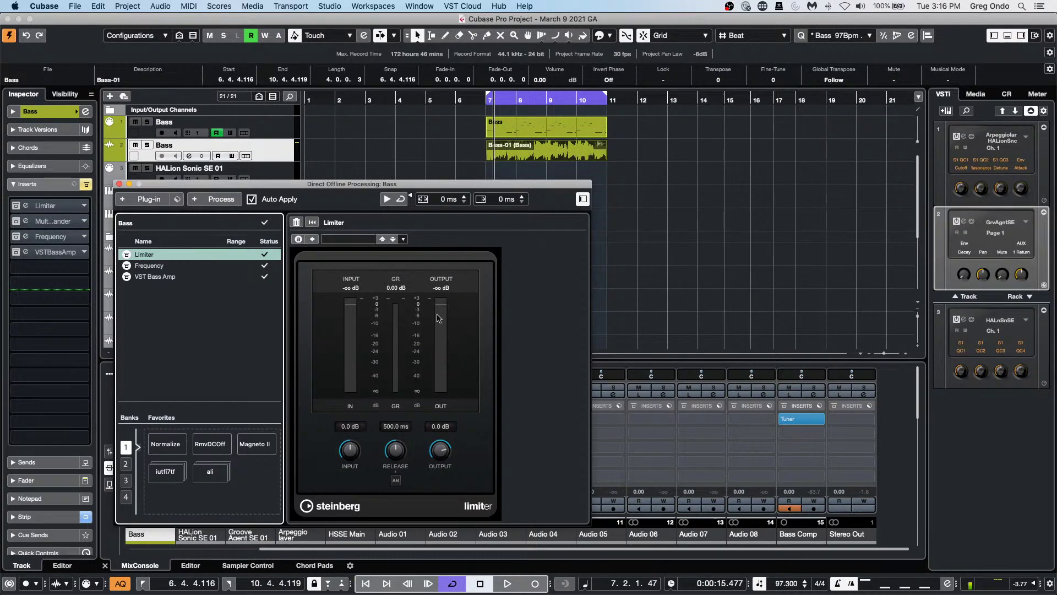
Step: Move VST Bass Amp to the top of the Direct Offline Processing list, ahead of Limiter and Frequency
{"action": "left_click", "coordinate": [158, 258]}
{"action": "left_click_drag", "start_coordinate": [158, 257], "coordinate": [157, 257]}
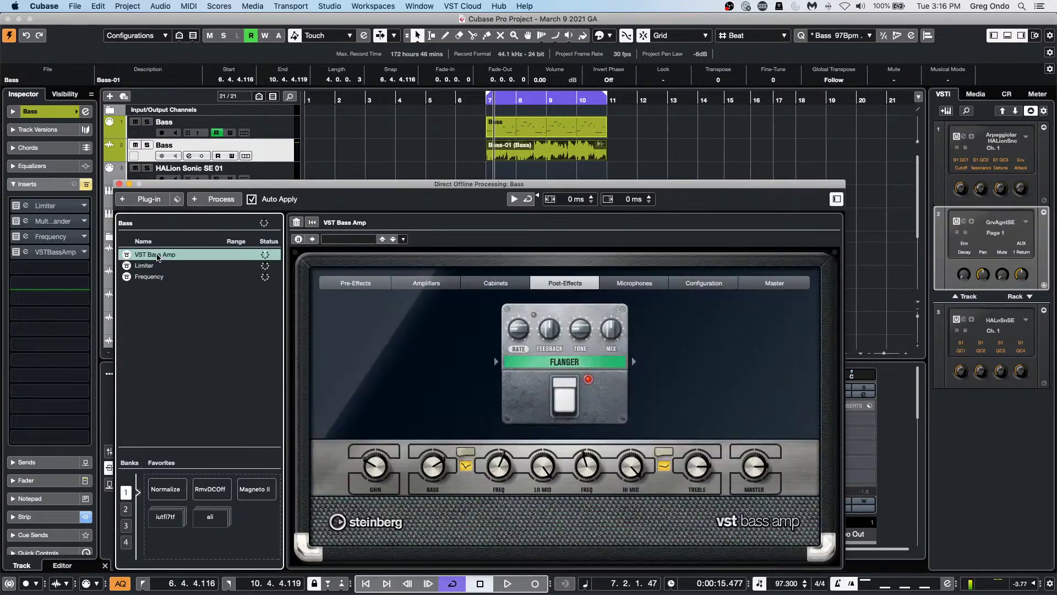
{"action": "mouse_move", "coordinate": [611, 345]}
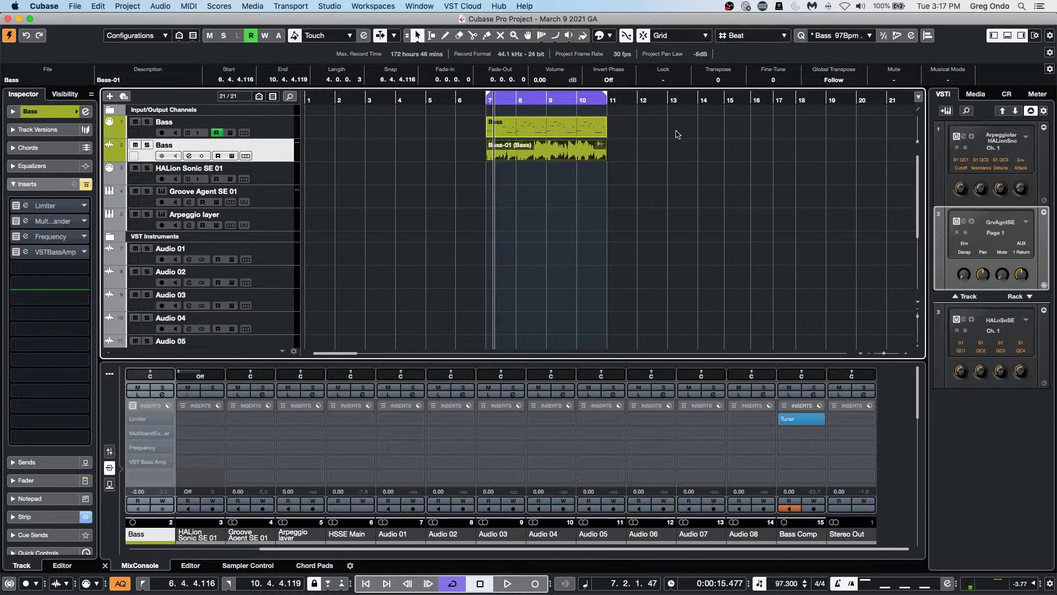
Step: Switch the ASIO driver to Built-in Audio in Studio Setup and open that device's control panel
{"action": "left_click", "coordinate": [333, 6]}
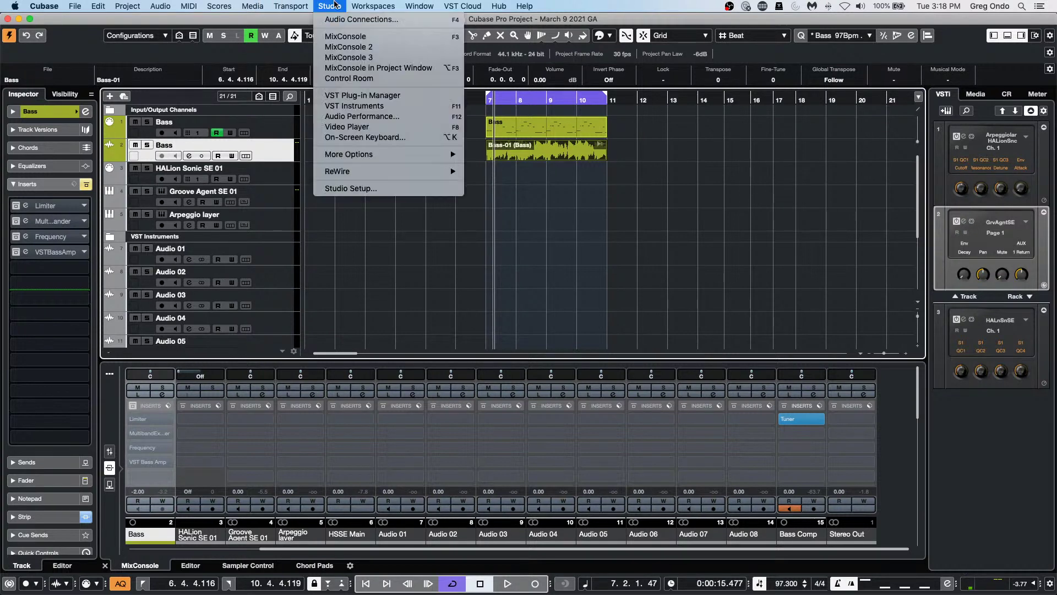
{"action": "left_click", "coordinate": [361, 189]}
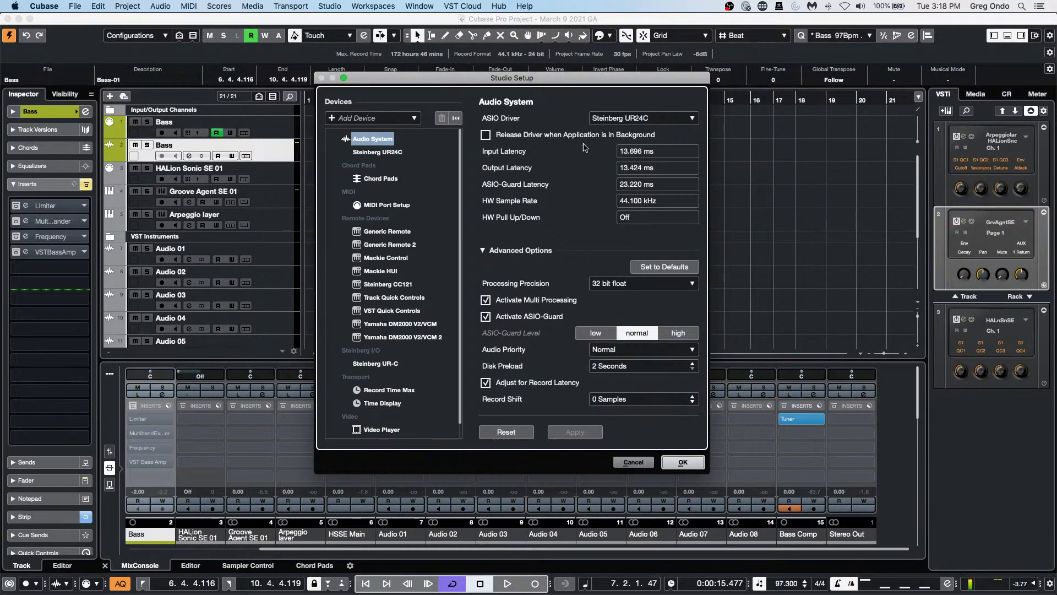
{"action": "left_click", "coordinate": [621, 117]}
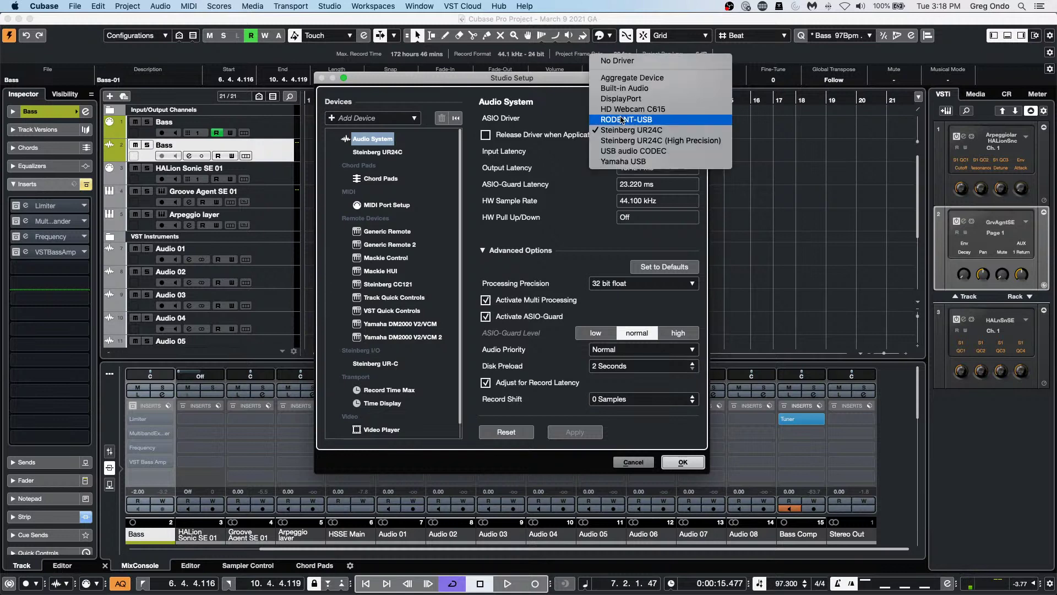
{"action": "left_click", "coordinate": [639, 89]}
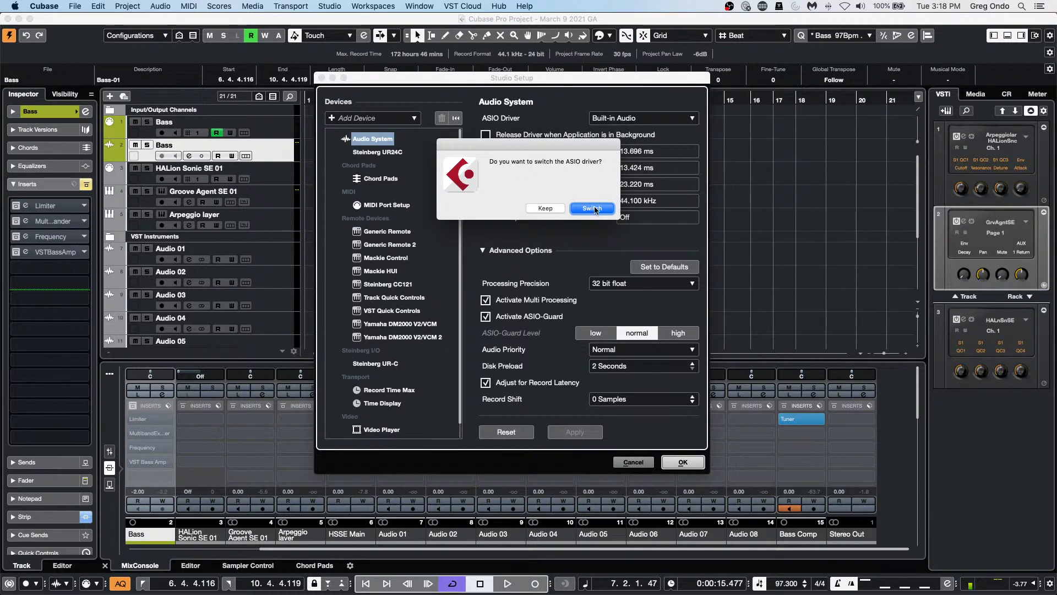
{"action": "key", "text": "Return"}
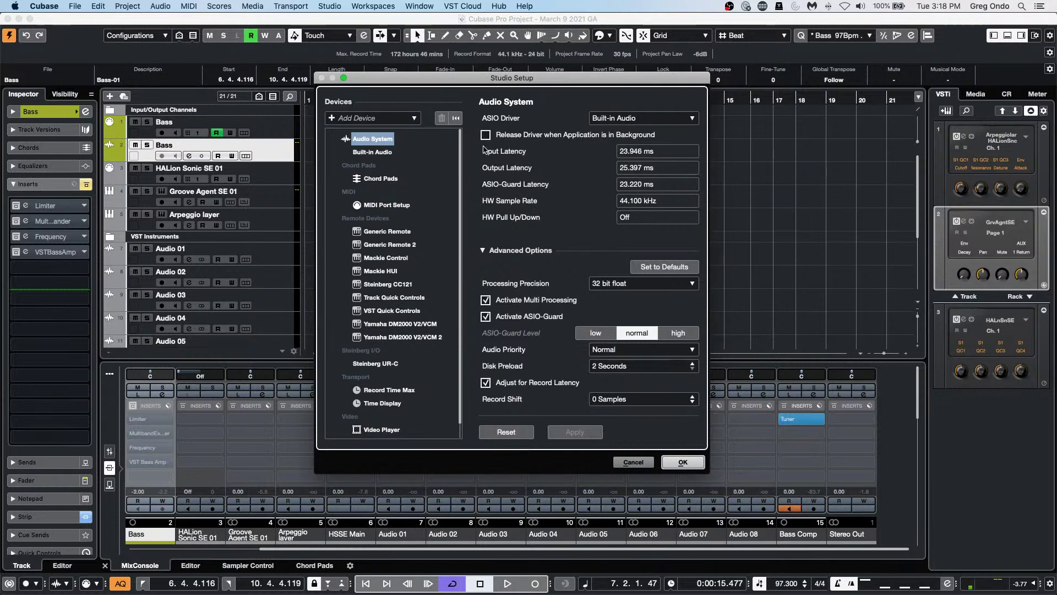
{"action": "left_click", "coordinate": [368, 153]}
{"action": "left_click", "coordinate": [540, 118]}
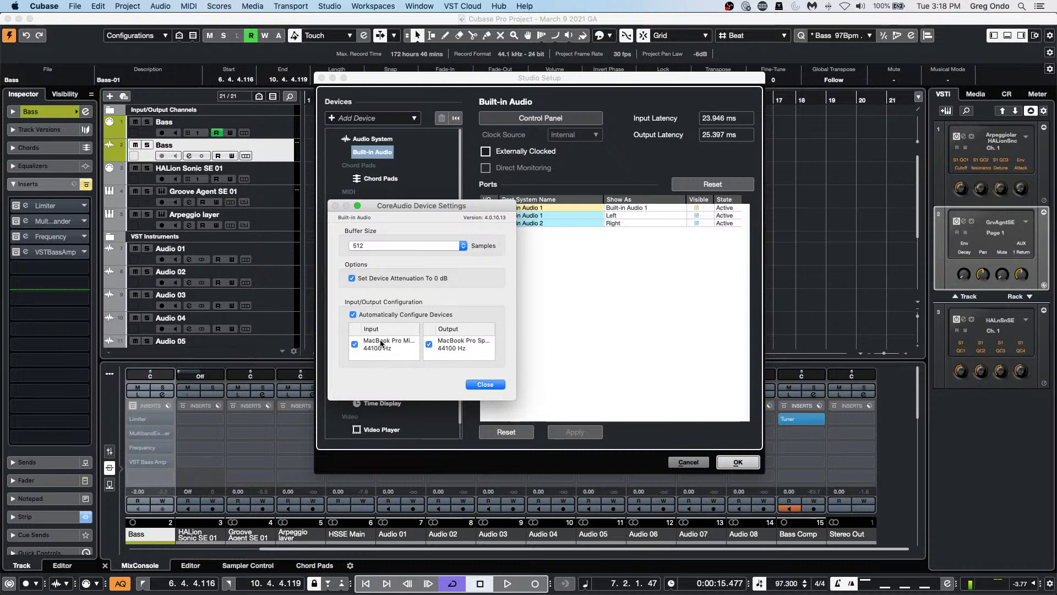
Step: Review the input and output devices in the Built-in Audio control panel and accept the Studio Setup
{"action": "left_click", "coordinate": [477, 388]}
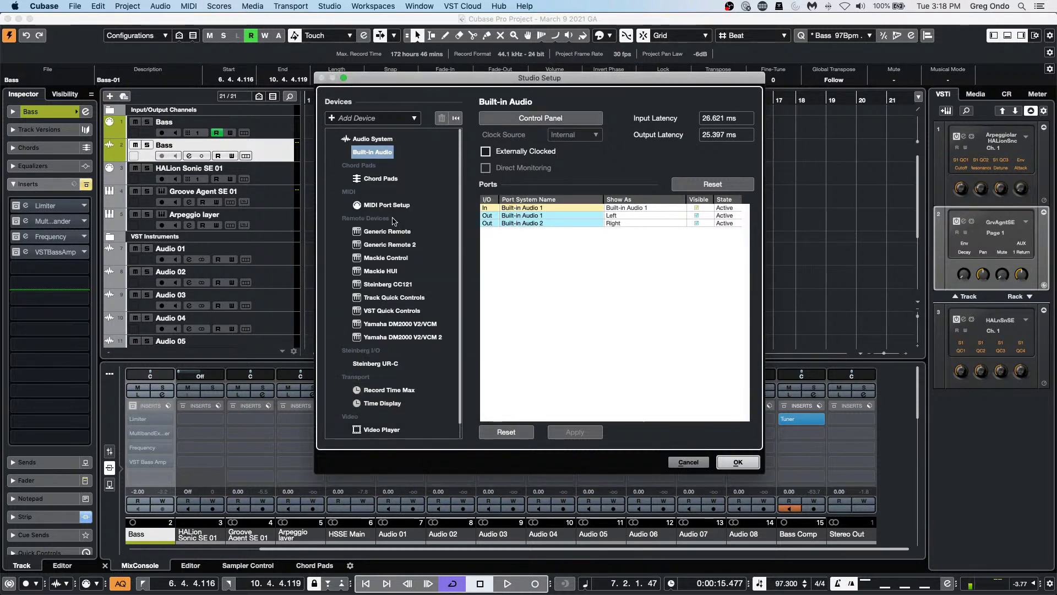
{"action": "left_click", "coordinate": [556, 119]}
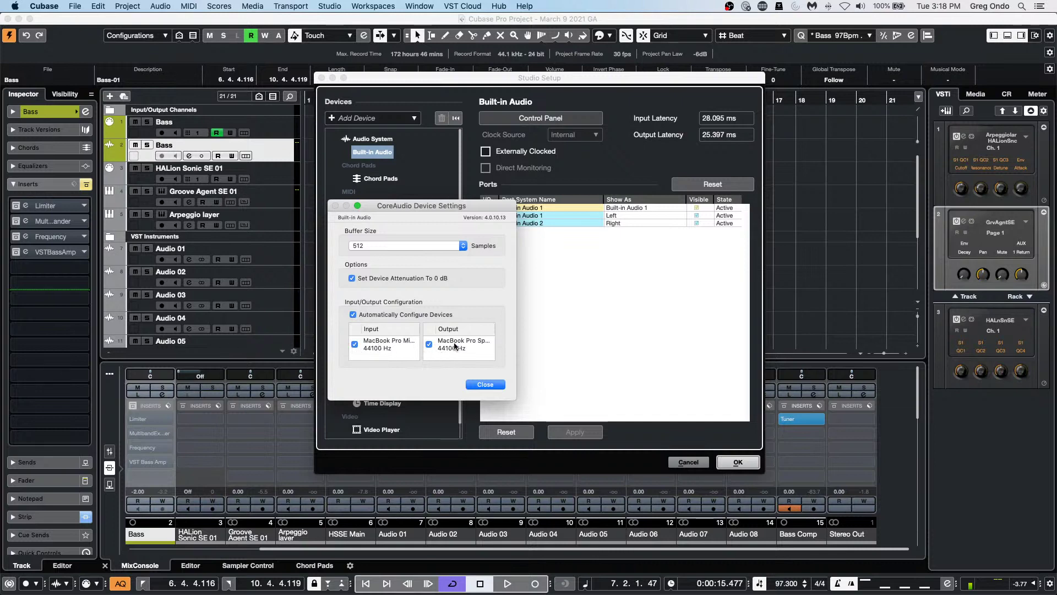
{"action": "left_click", "coordinate": [486, 385]}
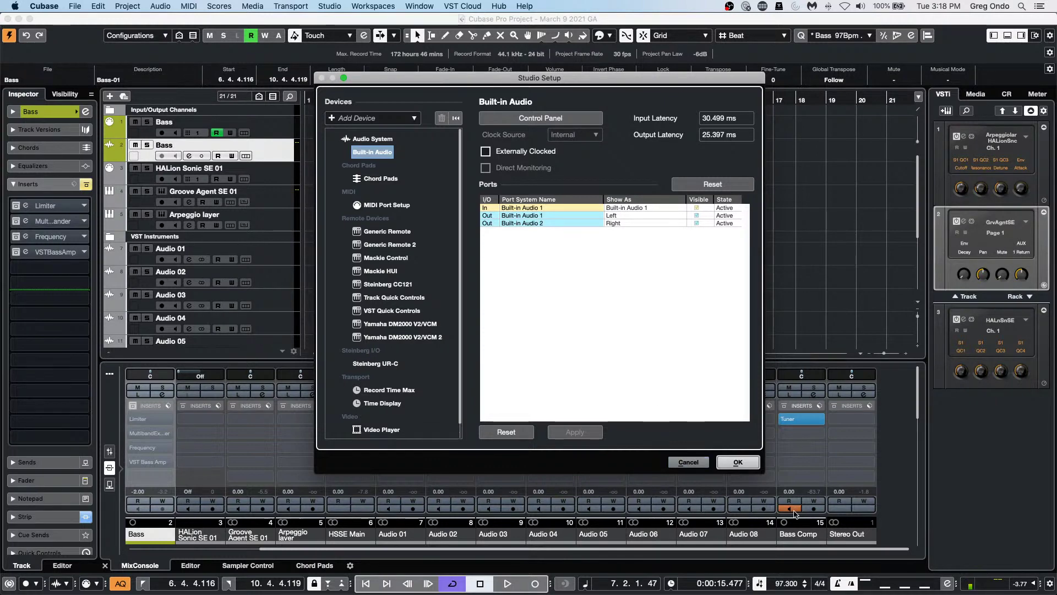
{"action": "left_click", "coordinate": [737, 463]}
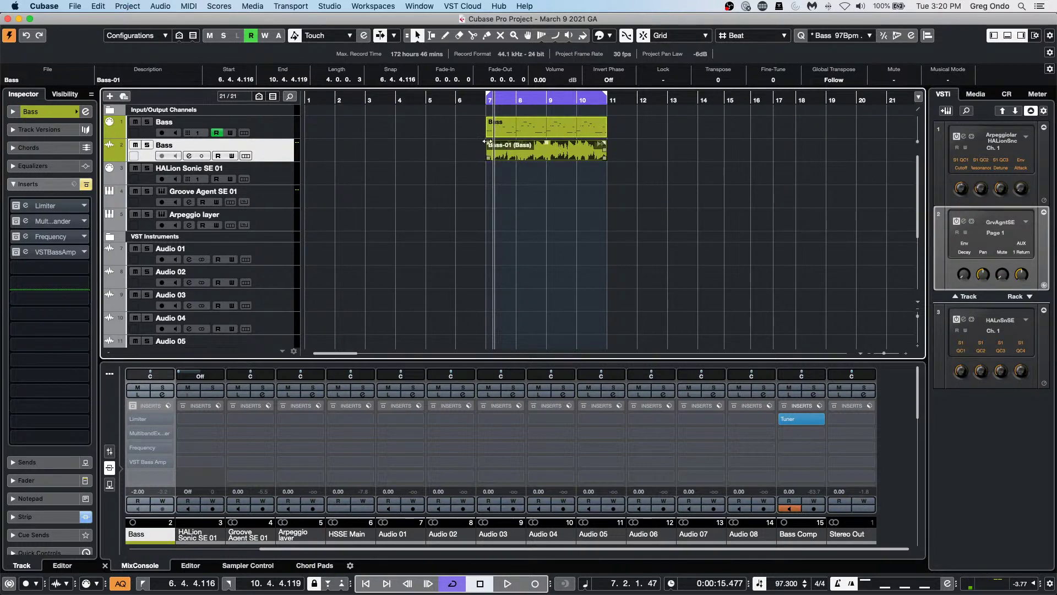
Step: Apply the SpectraLayers extension to the Bass-01 audio event
{"action": "left_click", "coordinate": [131, 6]}
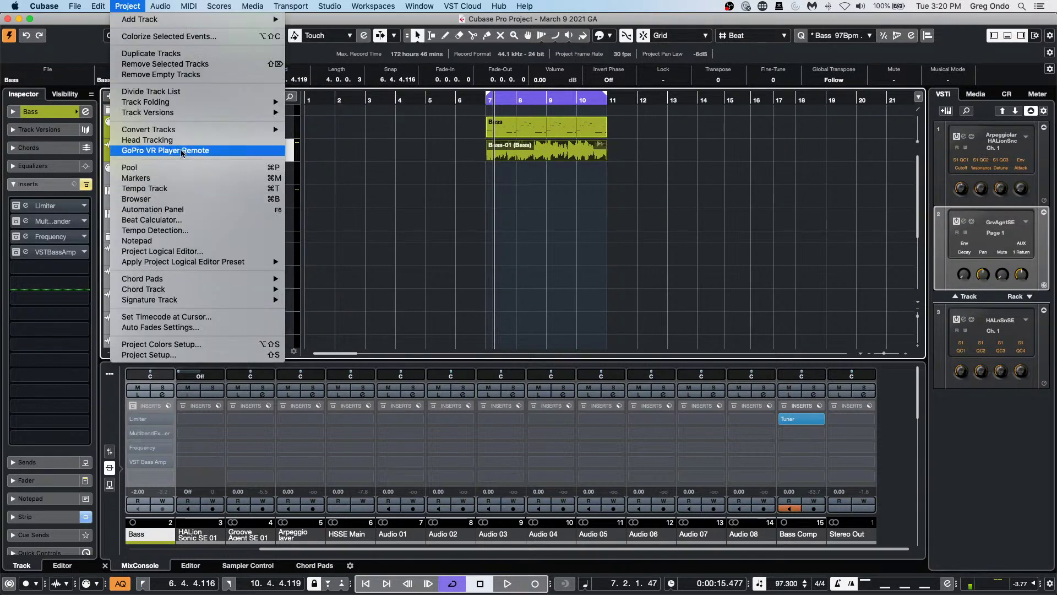
{"action": "left_click", "coordinate": [599, 197]}
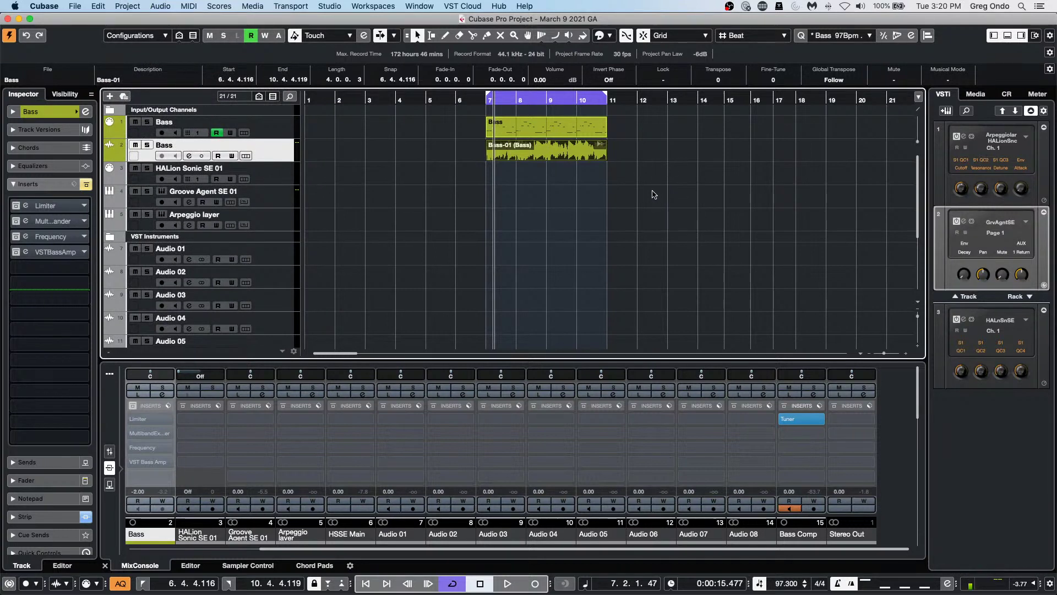
{"action": "left_click", "coordinate": [534, 121]}
{"action": "left_click", "coordinate": [608, 167]}
{"action": "left_click", "coordinate": [135, 8]}
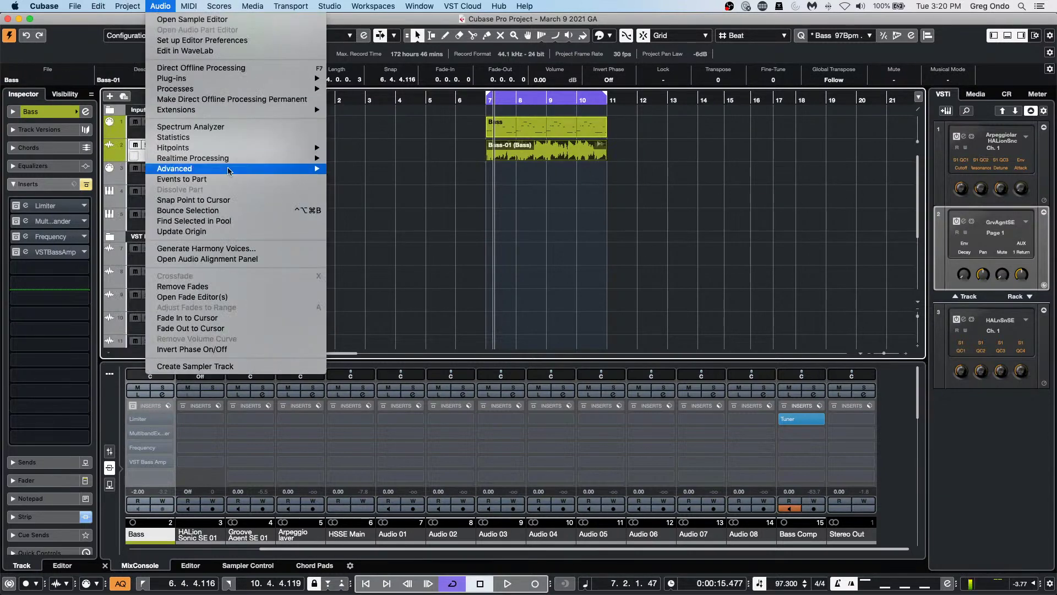
{"action": "mouse_move", "coordinate": [205, 114]}
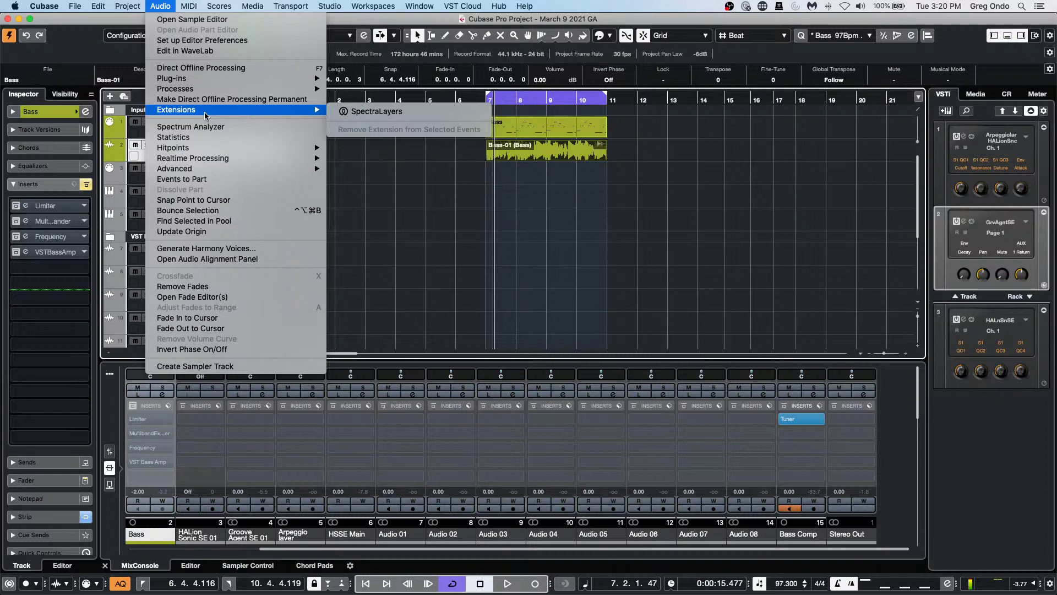
{"action": "left_click", "coordinate": [383, 115]}
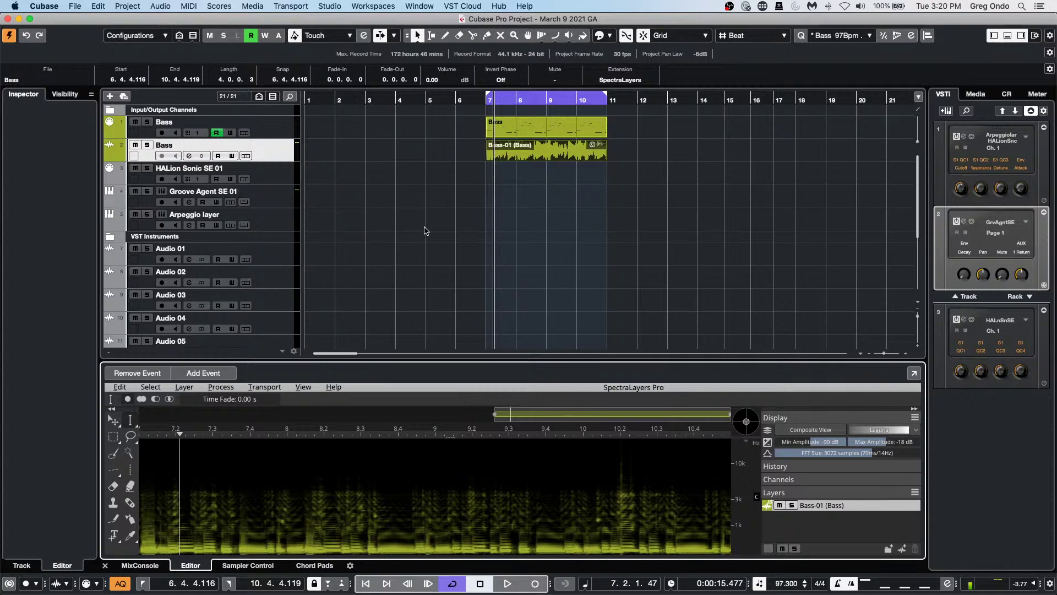
Step: Revert the project to its previously saved version
{"action": "left_click", "coordinate": [76, 6]}
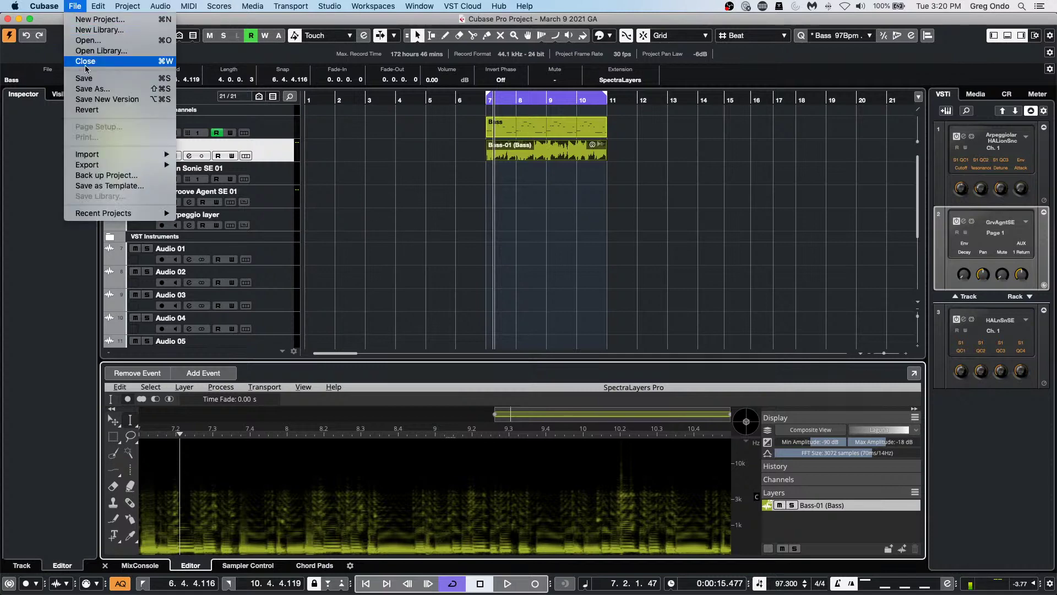
{"action": "left_click", "coordinate": [99, 109]}
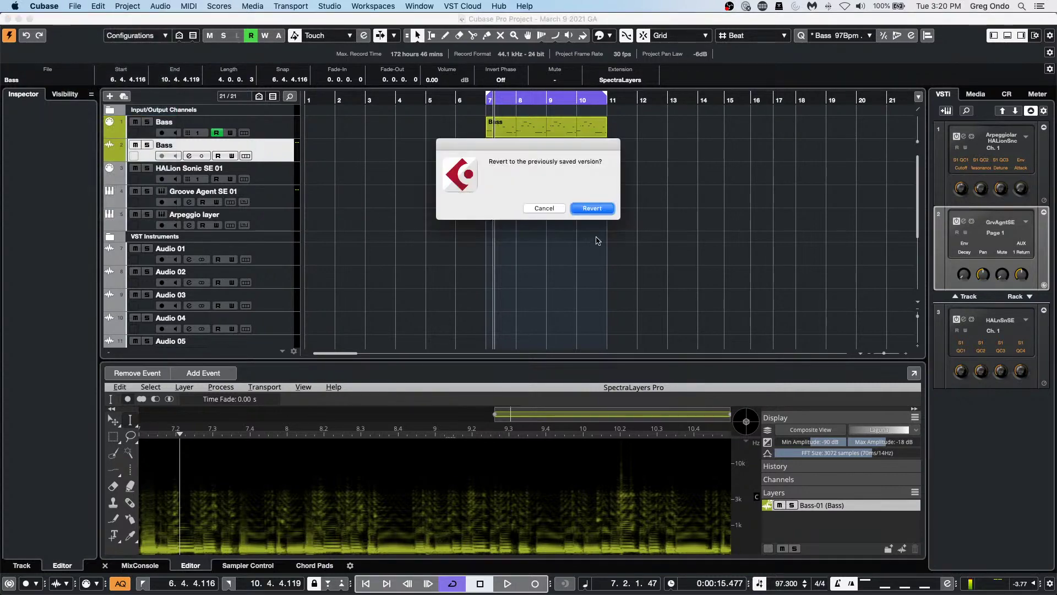
{"action": "left_click", "coordinate": [590, 212]}
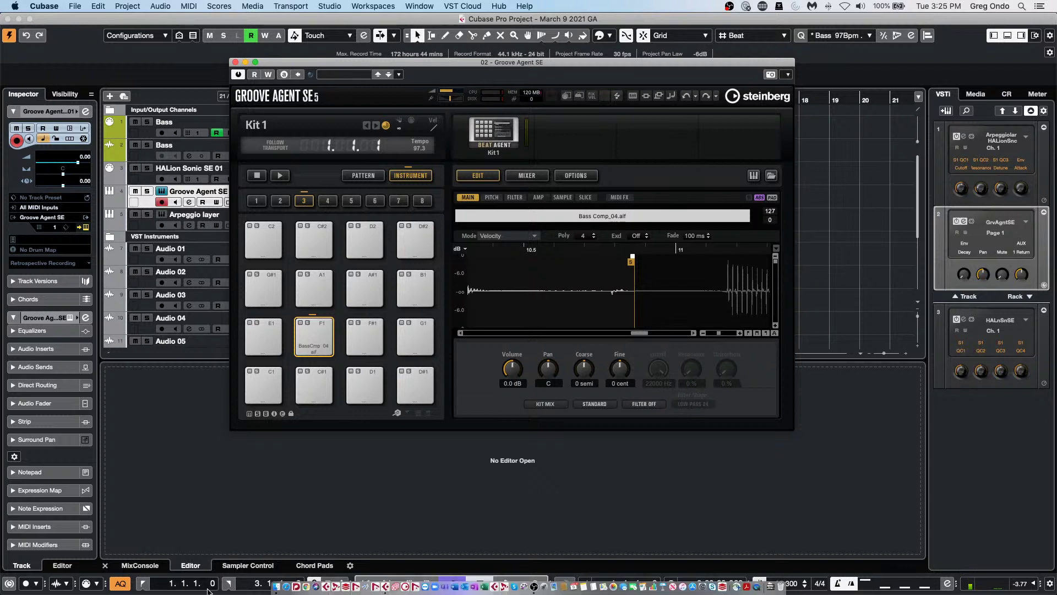
Step: Close the Groove Agent SE window and split the Bass-01 audio event midway through bars 8 and 9
{"action": "left_click", "coordinate": [235, 62]}
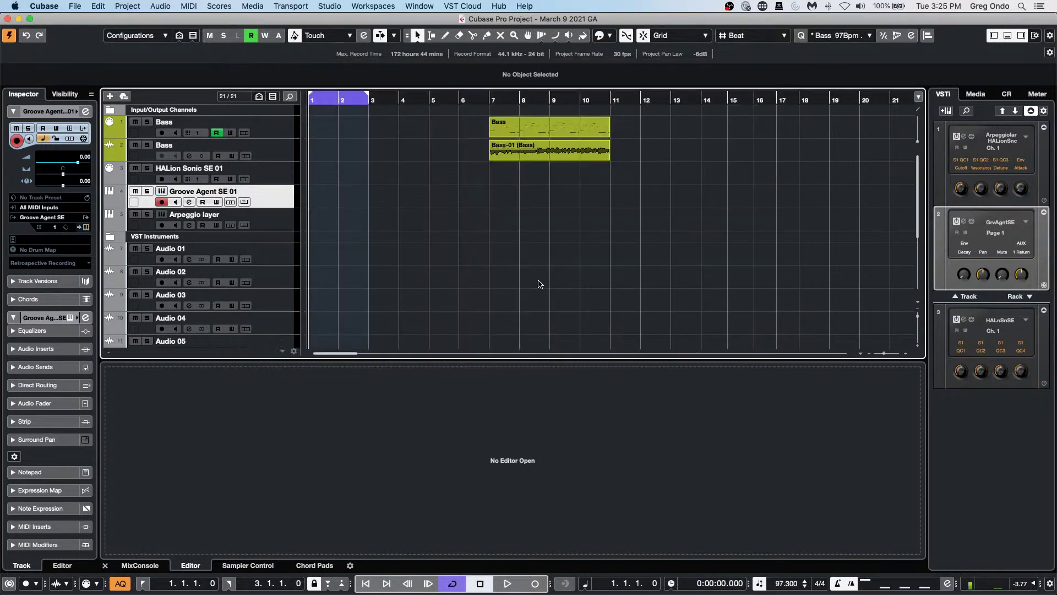
{"action": "right_click", "coordinate": [546, 177]}
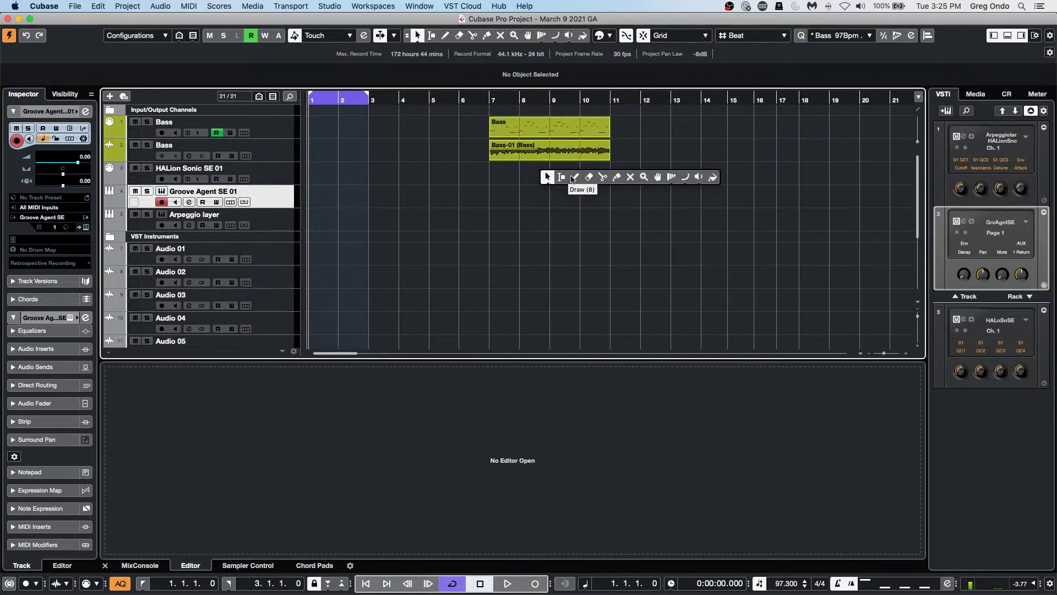
{"action": "left_click", "coordinate": [603, 177]}
{"action": "left_click", "coordinate": [535, 150]}
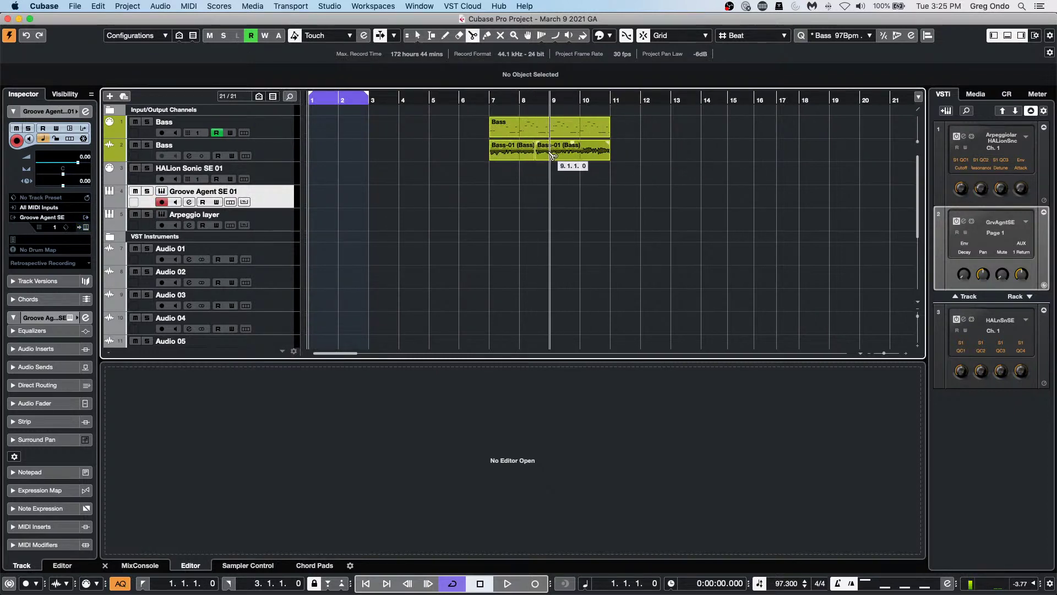
{"action": "left_click", "coordinate": [566, 151]}
Step: Erase the middle section of the split Bass-01 audio event and return to the selection tool
{"action": "right_click", "coordinate": [567, 156]}
{"action": "left_click", "coordinate": [573, 154]}
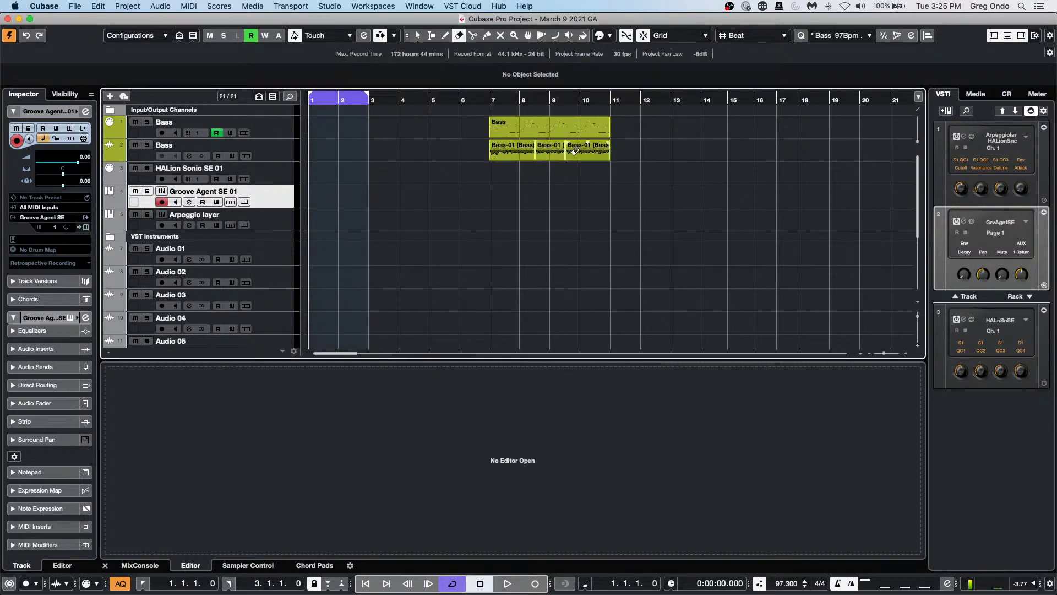
{"action": "left_click", "coordinate": [550, 154]}
{"action": "right_click", "coordinate": [573, 188]}
{"action": "left_click", "coordinate": [554, 192]}
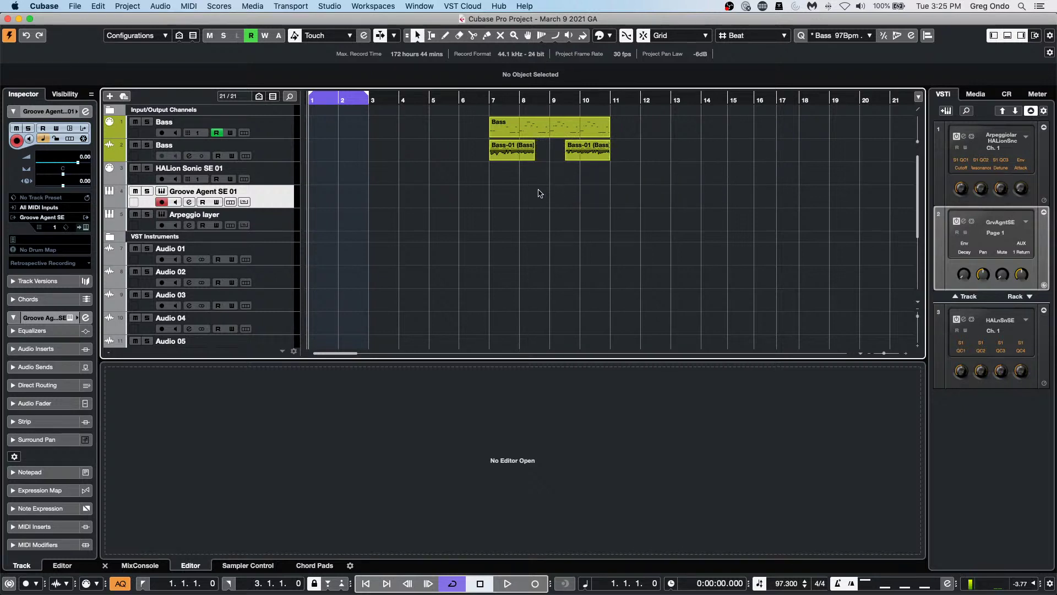
Step: Bounce the two remaining Bass-01 sections into one audio event, replacing the original events on the enlarged Bass track
{"action": "left_click_drag", "start_coordinate": [516, 174], "coordinate": [651, 157]}
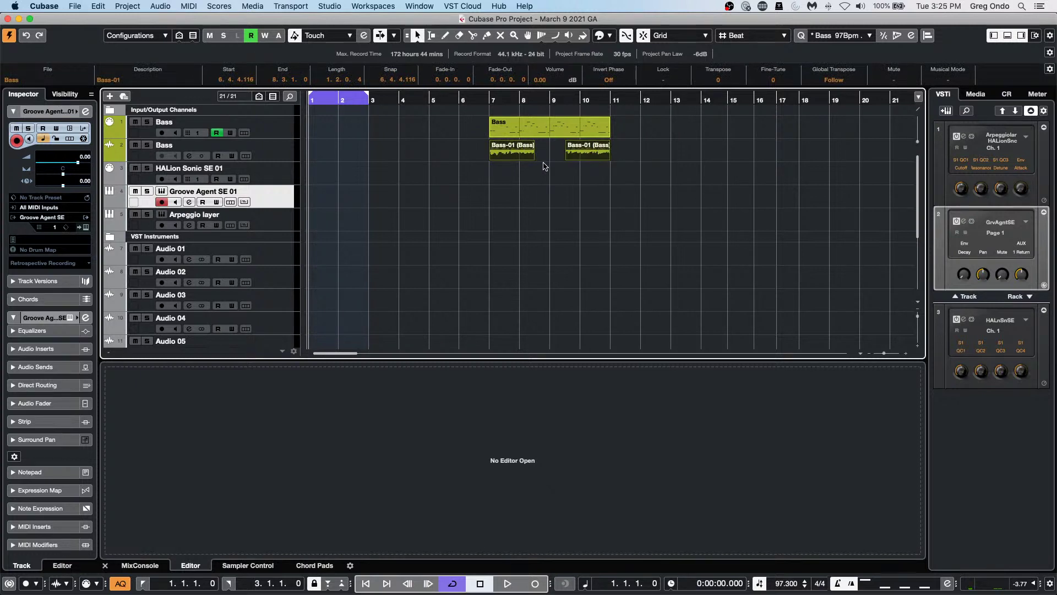
{"action": "left_click_drag", "start_coordinate": [273, 161], "coordinate": [276, 205]}
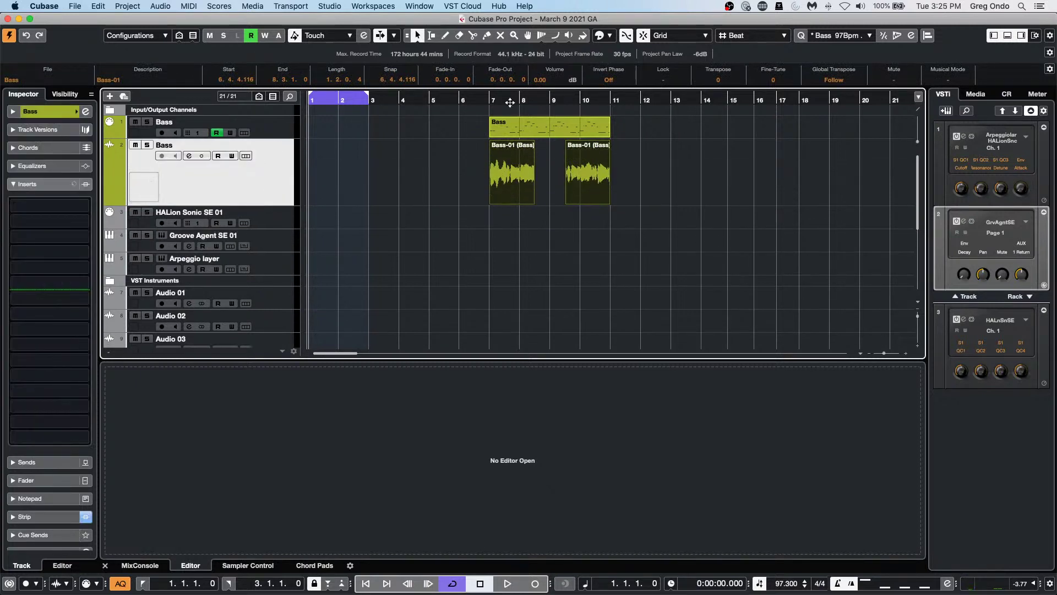
{"action": "left_click_drag", "start_coordinate": [554, 101], "coordinate": [564, 182]}
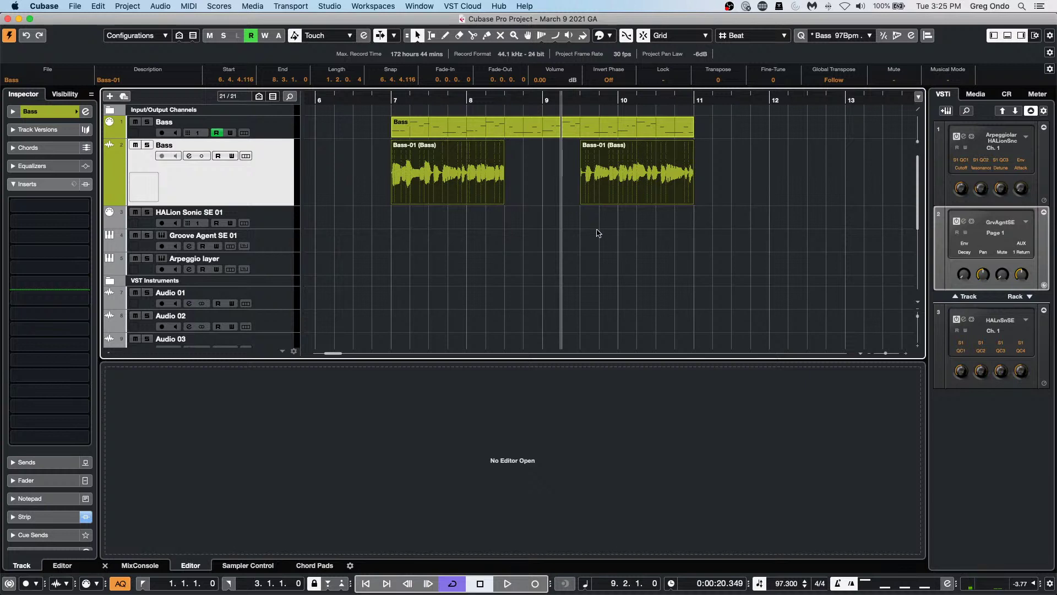
{"action": "left_click", "coordinate": [154, 6]}
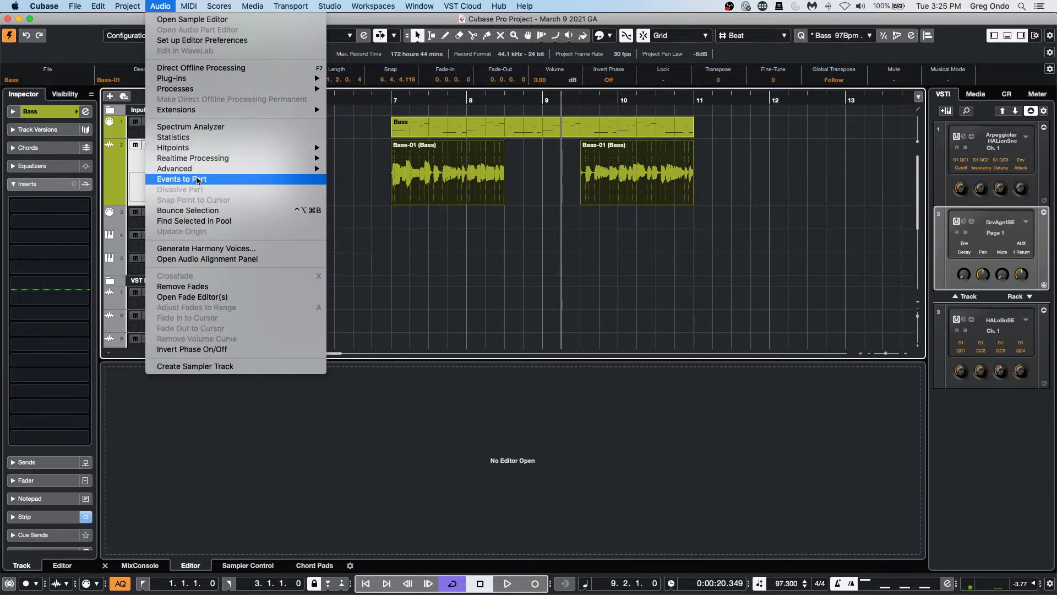
{"action": "left_click", "coordinate": [198, 210]}
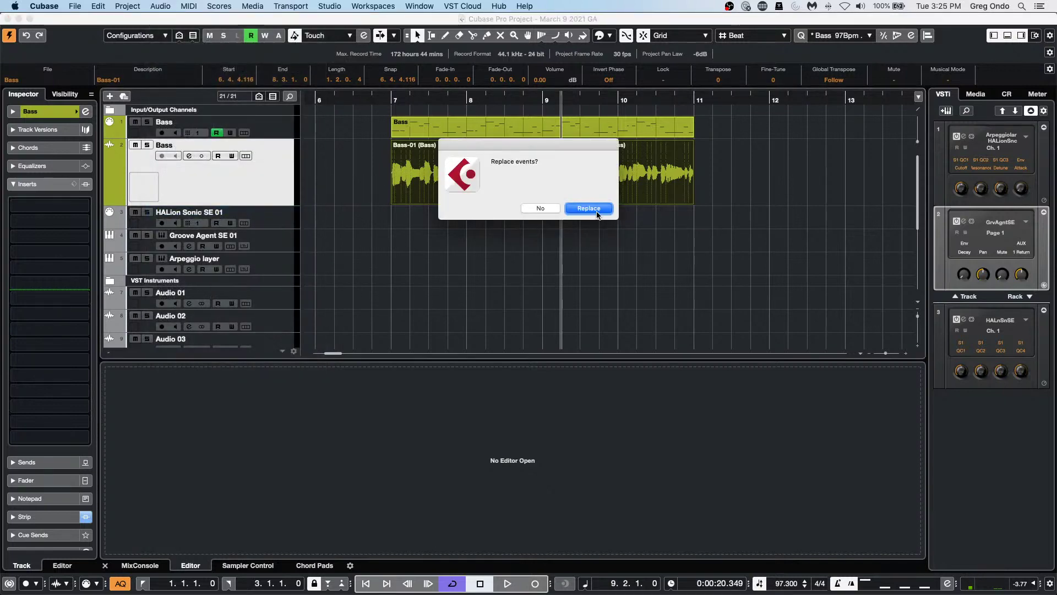
{"action": "left_click", "coordinate": [588, 208]}
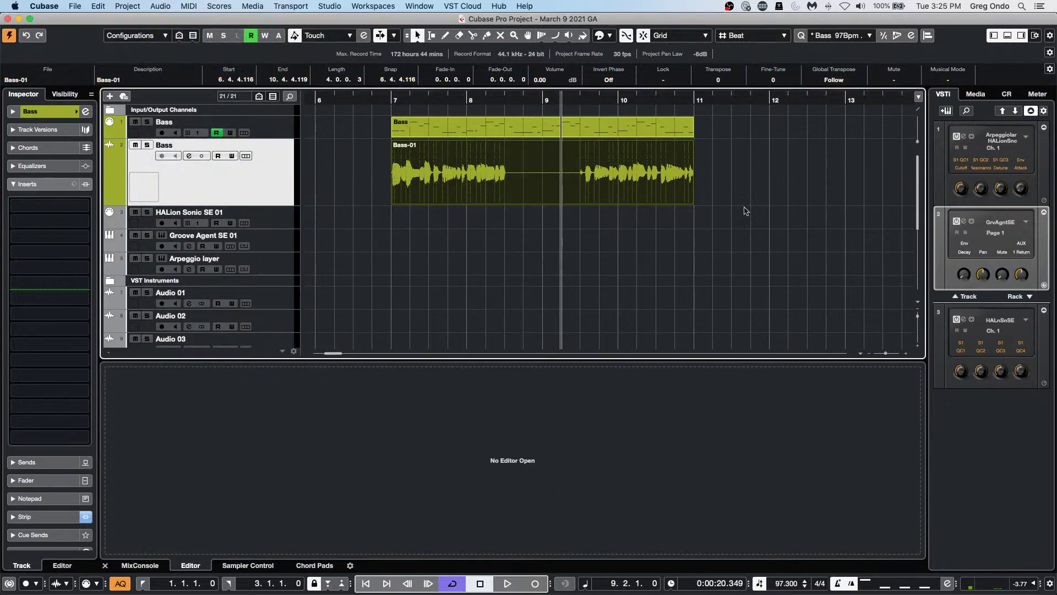
Step: Try moving the bounced Bass-01 event to start at 8.4.1.0, enlarge its track, and undo the move
{"action": "left_click_drag", "start_coordinate": [483, 179], "coordinate": [614, 178]}
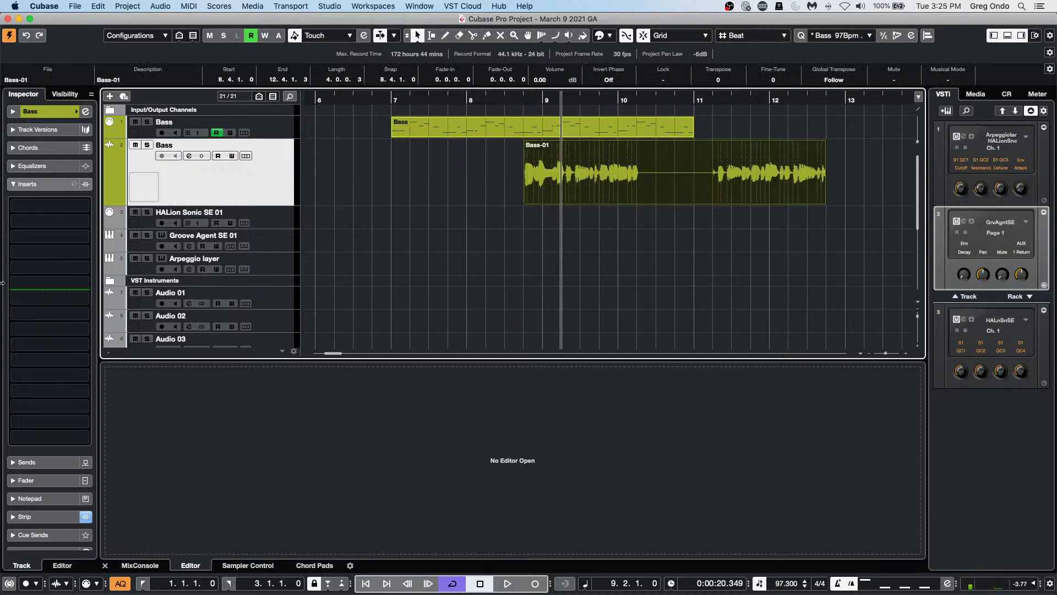
{"action": "key", "text": "z"}
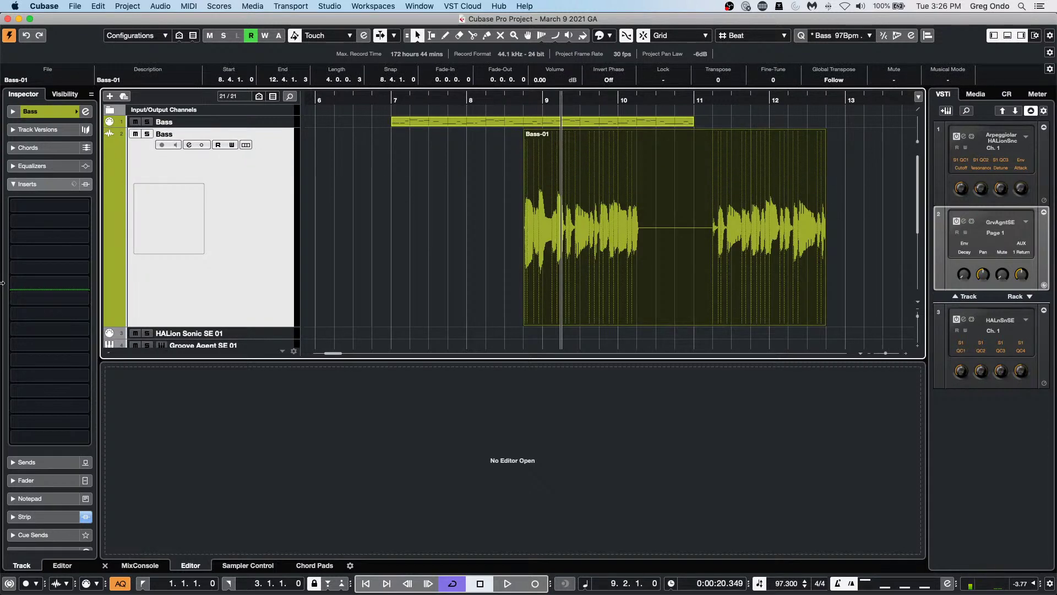
{"action": "key", "text": "super+z"}
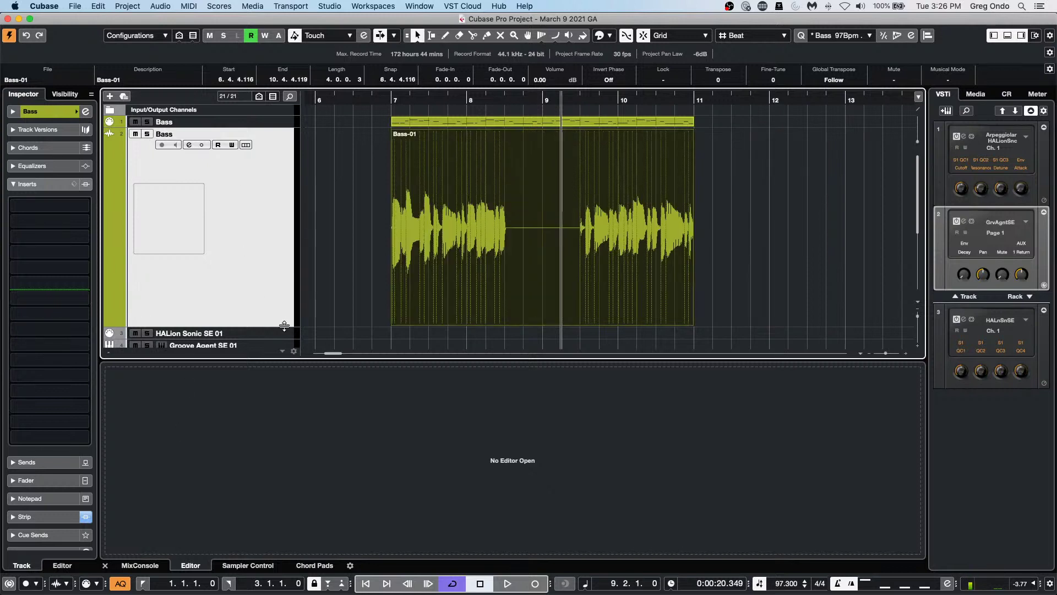
Step: Reduce the Bass audio track's height and undo the bounce and the erased middle section
{"action": "left_click_drag", "start_coordinate": [282, 324], "coordinate": [286, 161]}
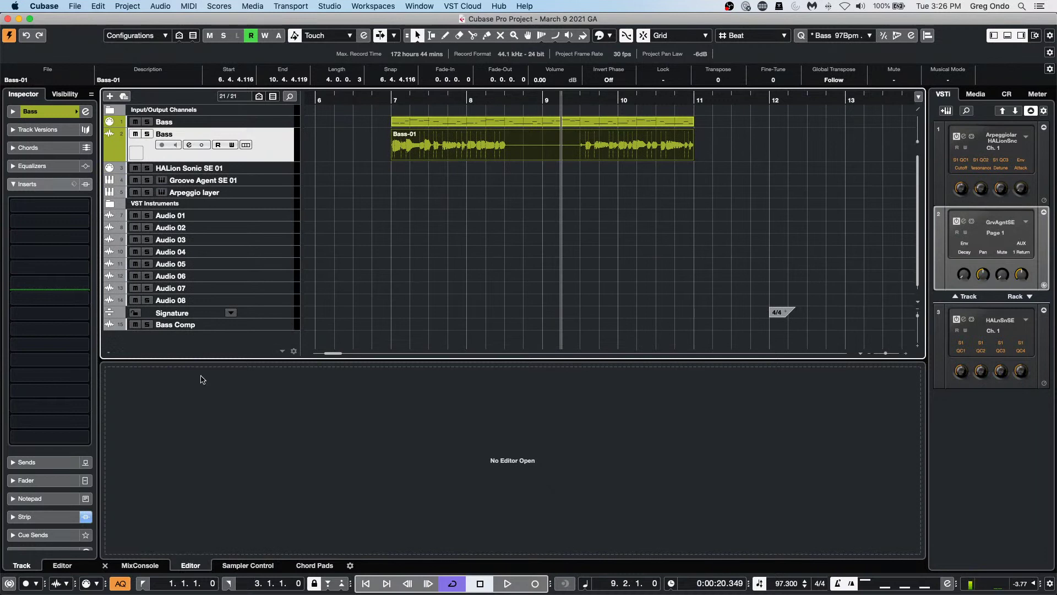
{"action": "key", "text": "super+z"}
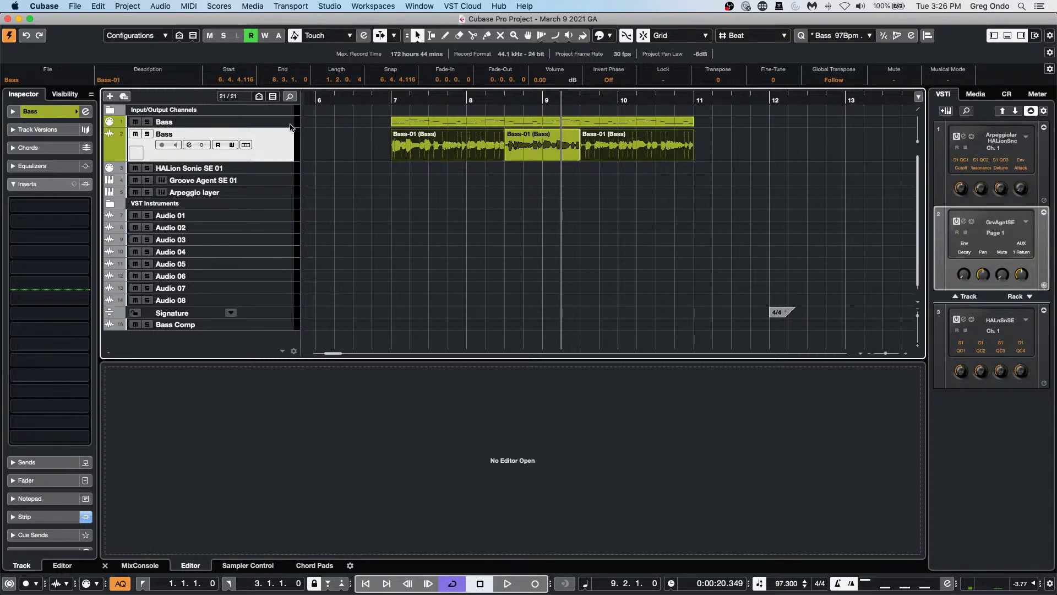
Step: Enlarge the Bass MIDI track, solo it and play a short passage starting in bar 7
{"action": "left_click_drag", "start_coordinate": [285, 127], "coordinate": [283, 149]}
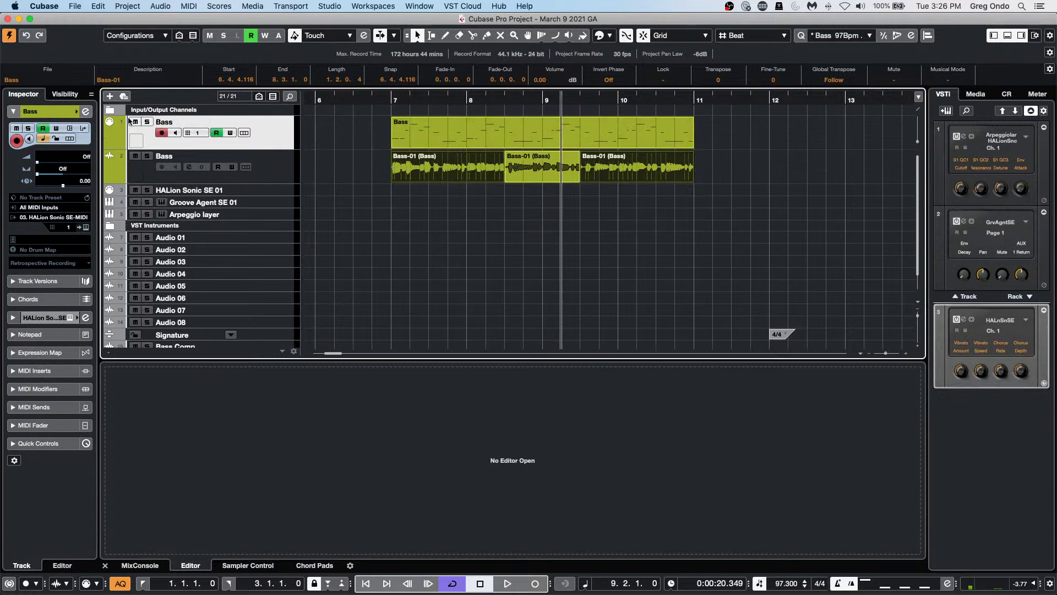
{"action": "left_click", "coordinate": [147, 122]}
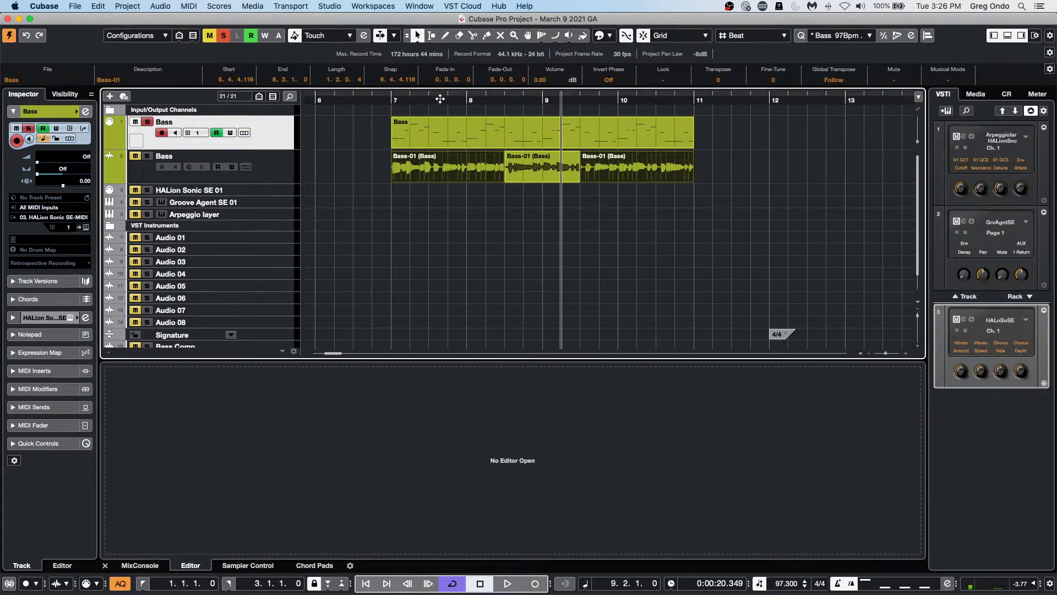
{"action": "left_click_drag", "start_coordinate": [441, 101], "coordinate": [448, 103]}
{"action": "key", "text": "space"}
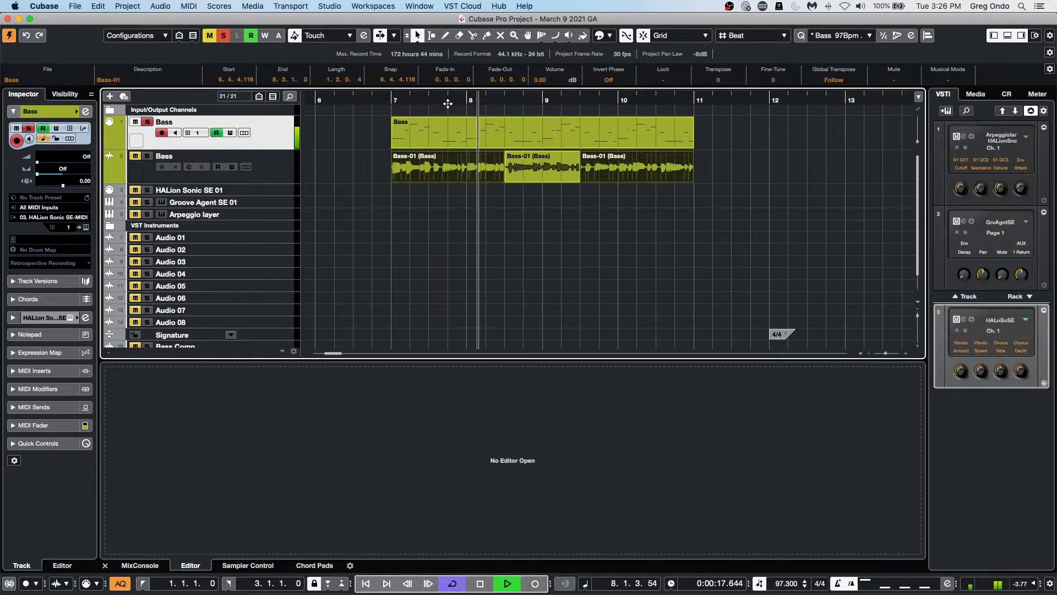
{"action": "key", "text": "space"}
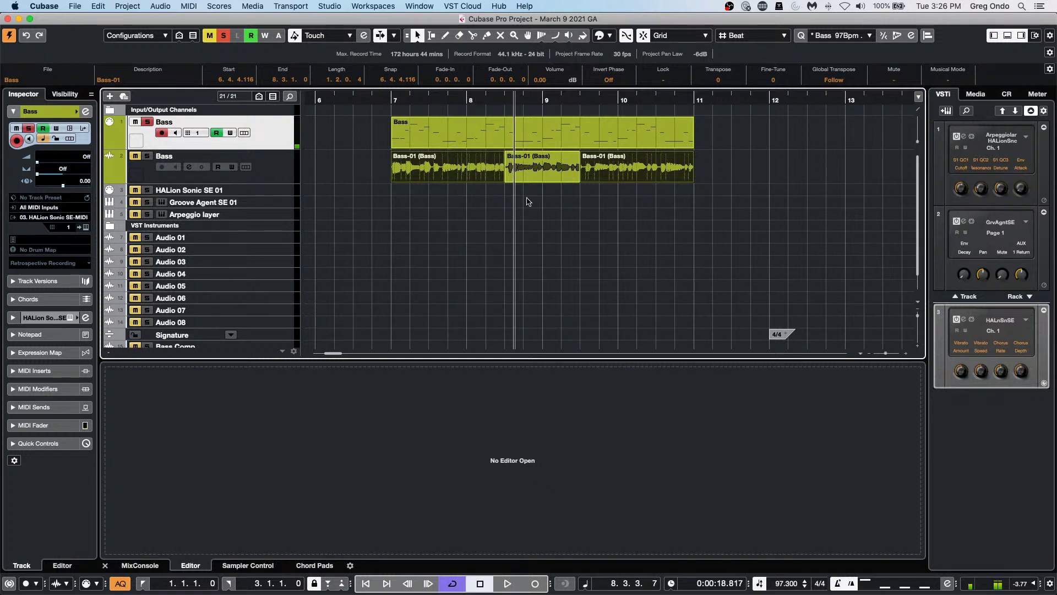
Step: Switch the audio system's ASIO driver to Steinberg UR24C in the studio setup and apply the change
{"action": "left_click", "coordinate": [331, 6]}
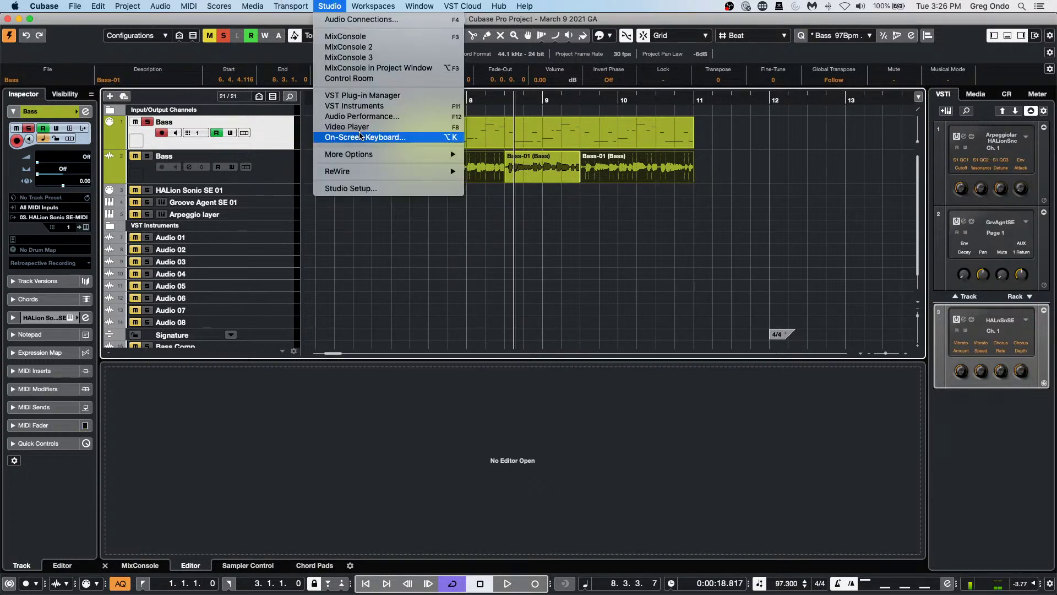
{"action": "left_click", "coordinate": [351, 188]}
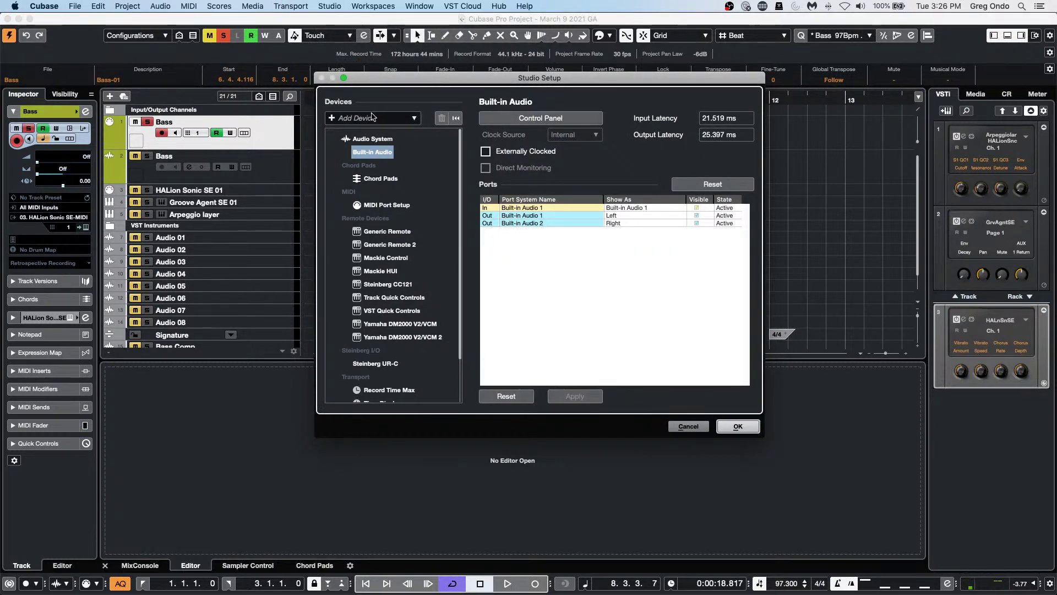
{"action": "left_click", "coordinate": [384, 138]}
{"action": "left_click", "coordinate": [642, 118]}
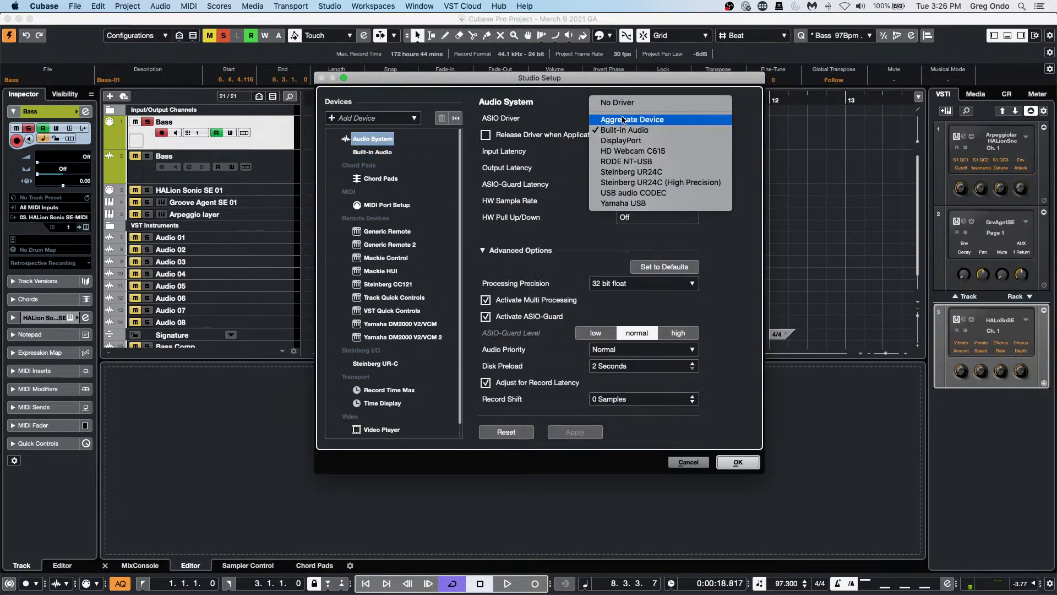
{"action": "left_click", "coordinate": [659, 174]}
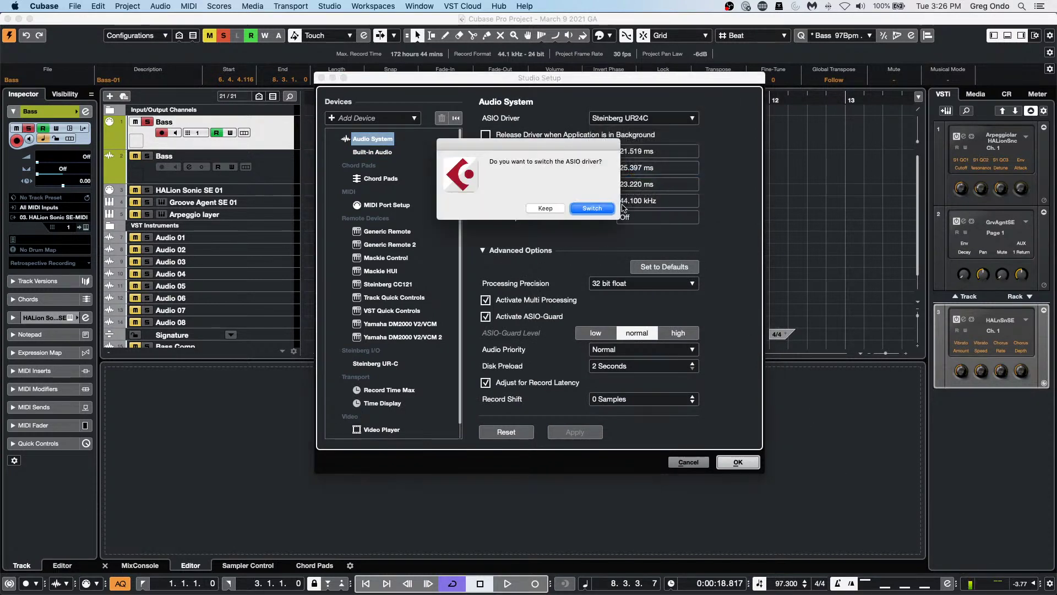
{"action": "left_click", "coordinate": [600, 208]}
{"action": "left_click", "coordinate": [738, 462]}
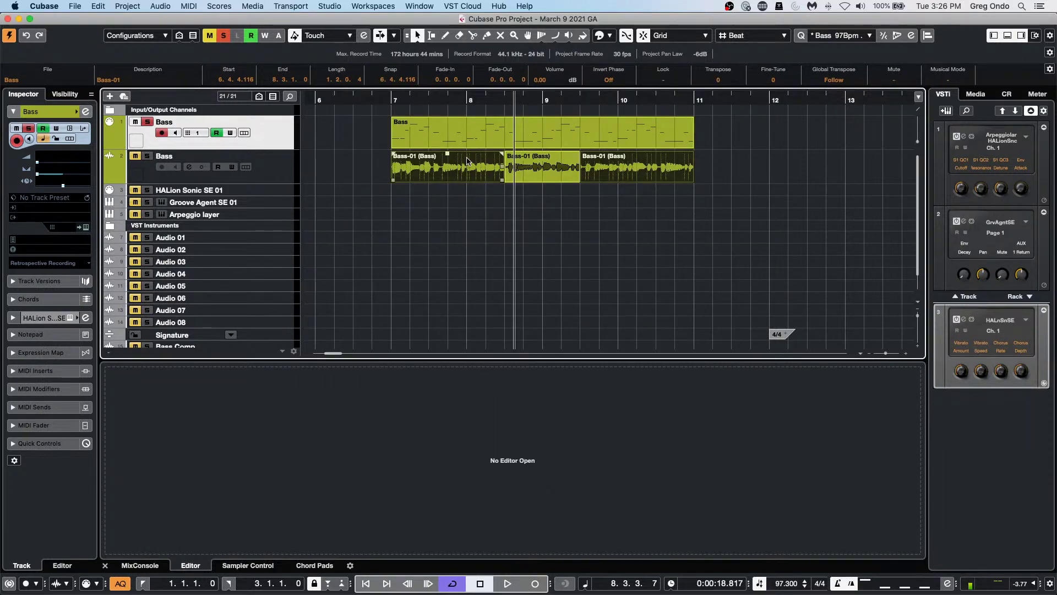
Step: Check the output and Control Room audio connections, and play a short passage of the soloed Bass MIDI track
{"action": "key", "text": "F4"}
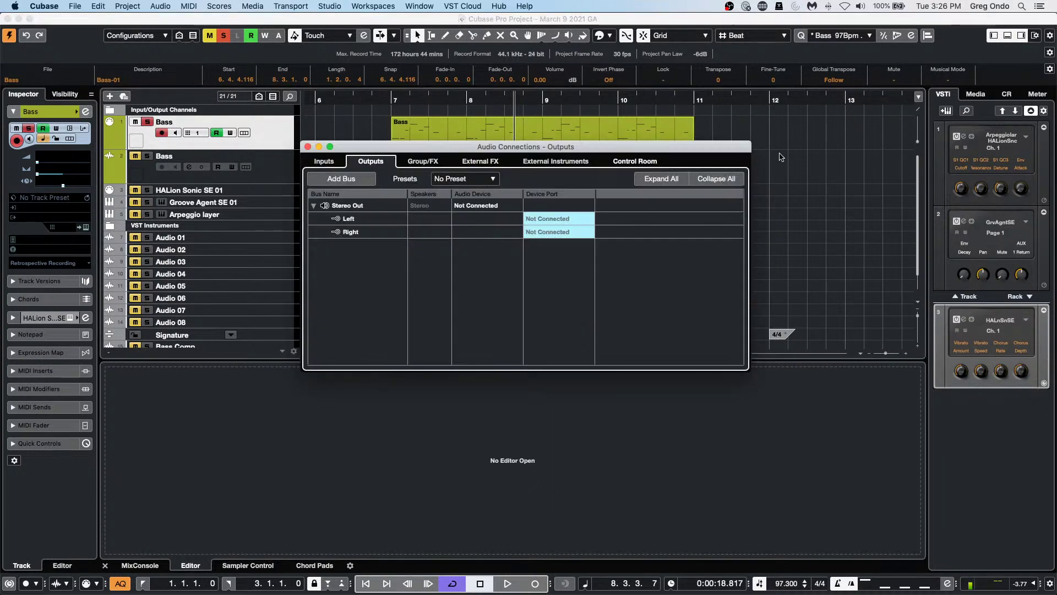
{"action": "left_click", "coordinate": [635, 161]}
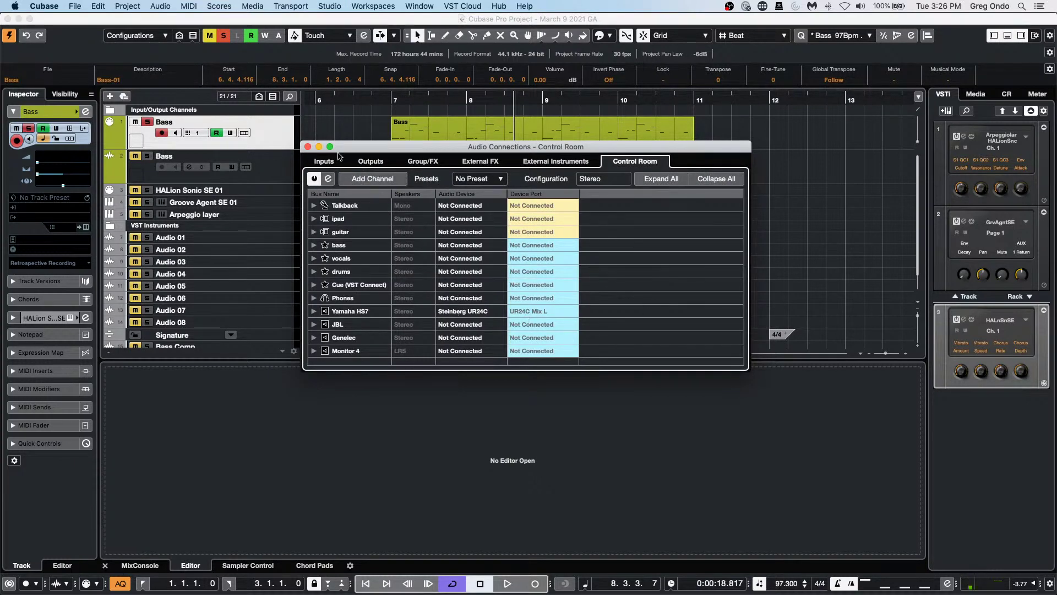
{"action": "left_click", "coordinate": [309, 146]}
{"action": "key", "text": "space"}
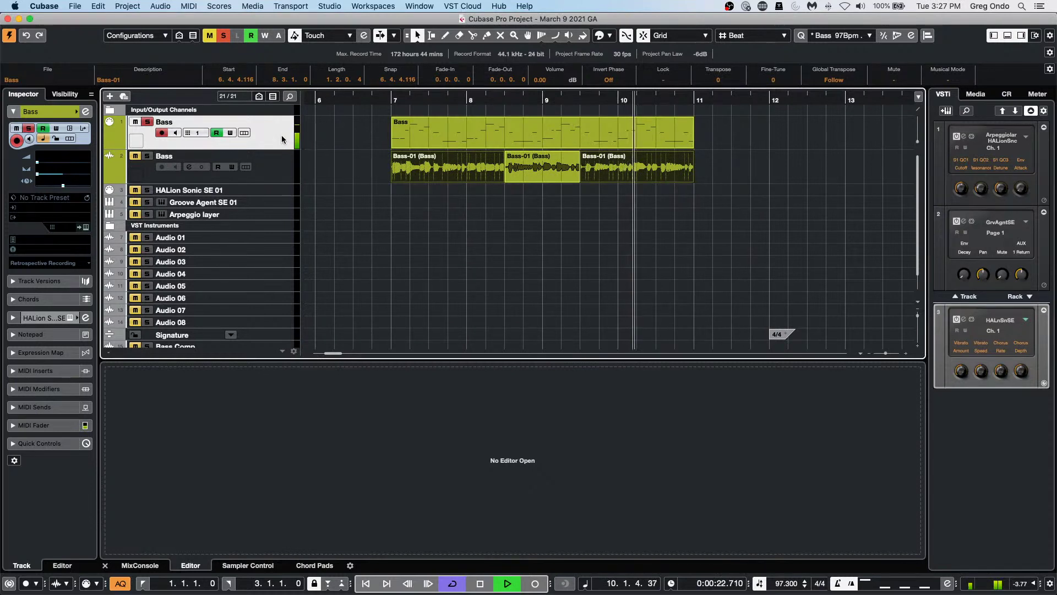
{"action": "key", "text": "space"}
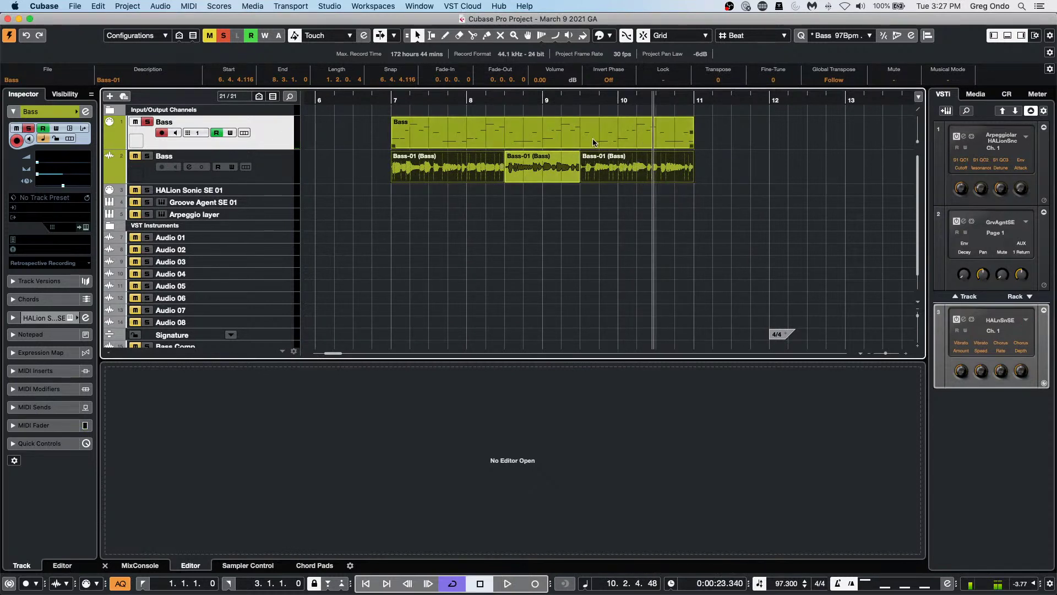
Step: Examine the Render in Place settings for the Bass MIDI part
{"action": "left_click", "coordinate": [481, 141]}
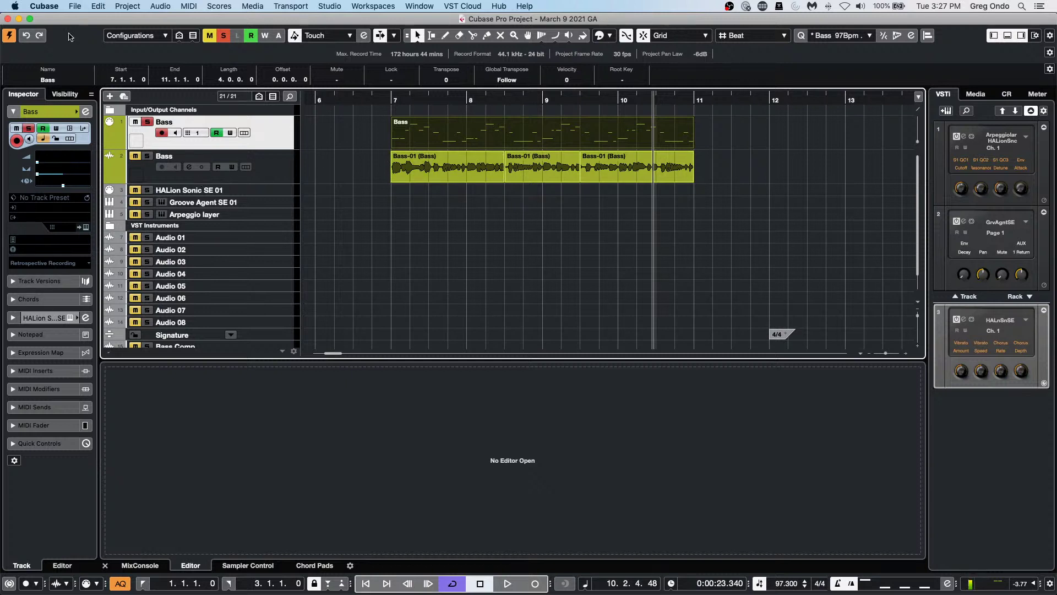
{"action": "left_click", "coordinate": [127, 6]}
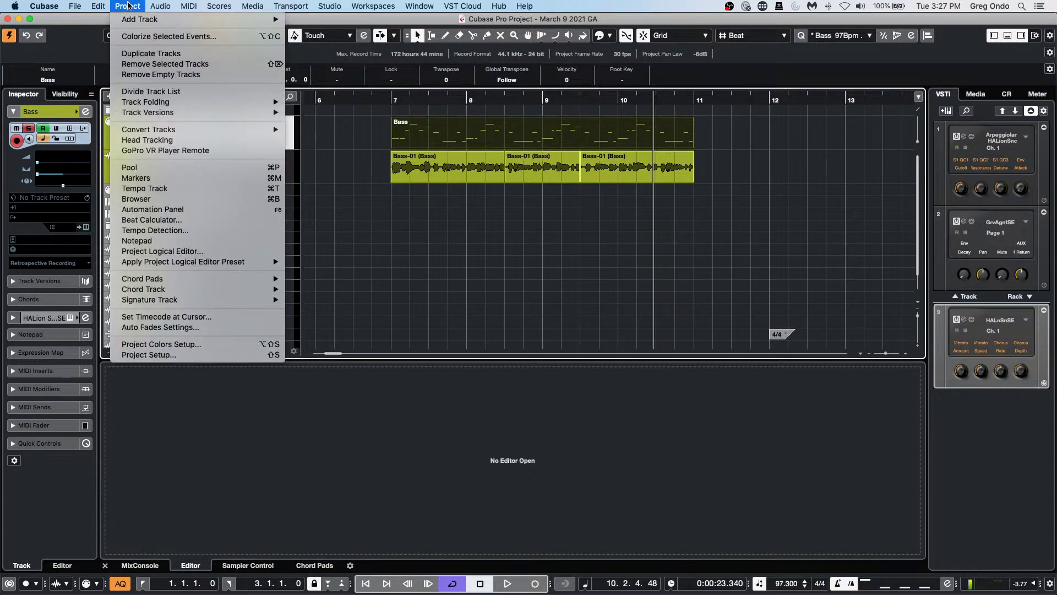
{"action": "mouse_move", "coordinate": [98, 6]}
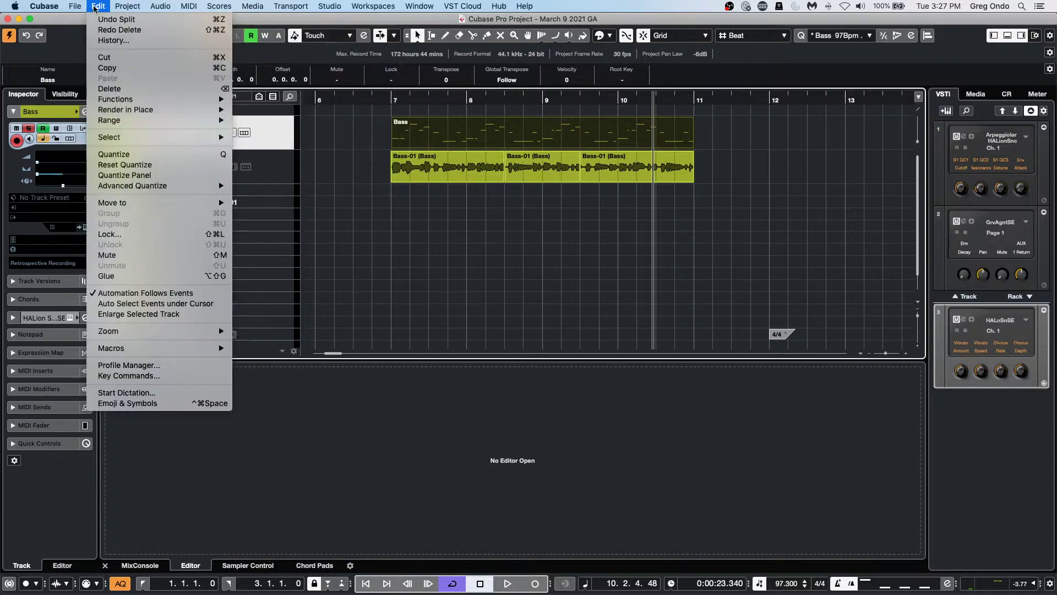
{"action": "mouse_move", "coordinate": [116, 109]}
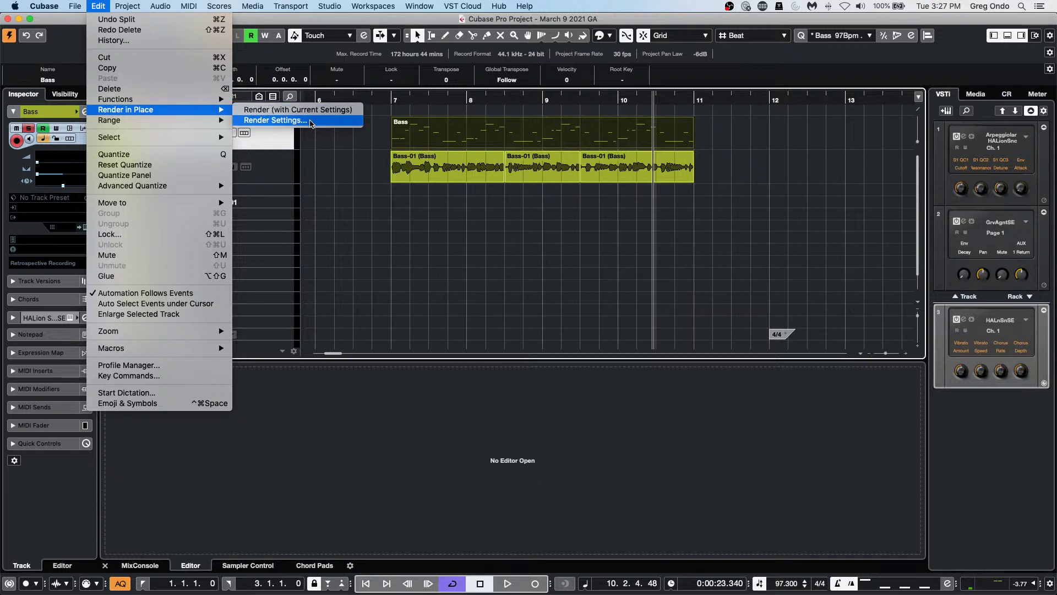
{"action": "left_click", "coordinate": [309, 120]}
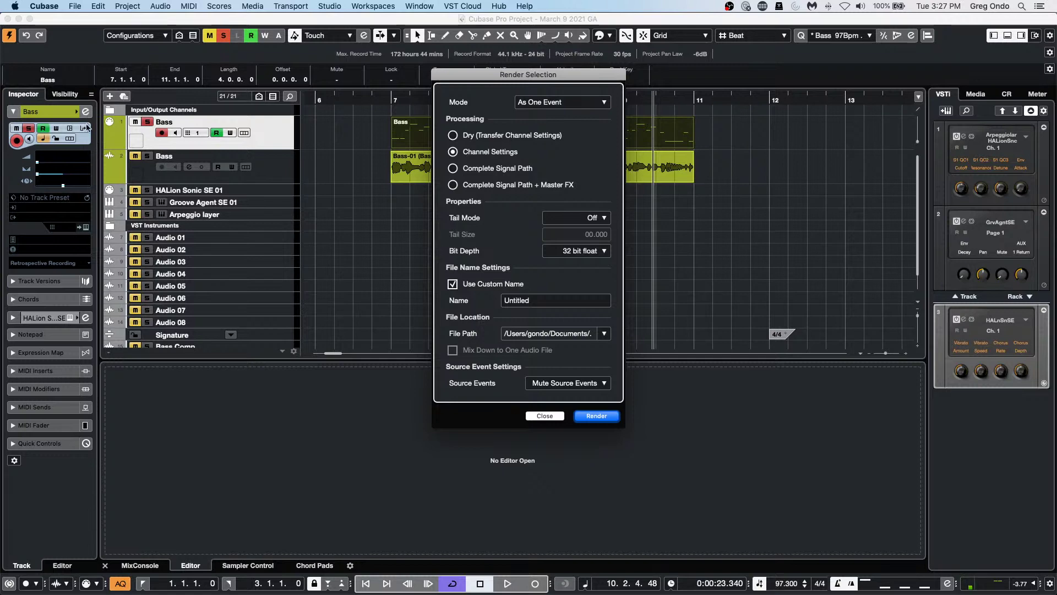
{"action": "left_click", "coordinate": [596, 416]}
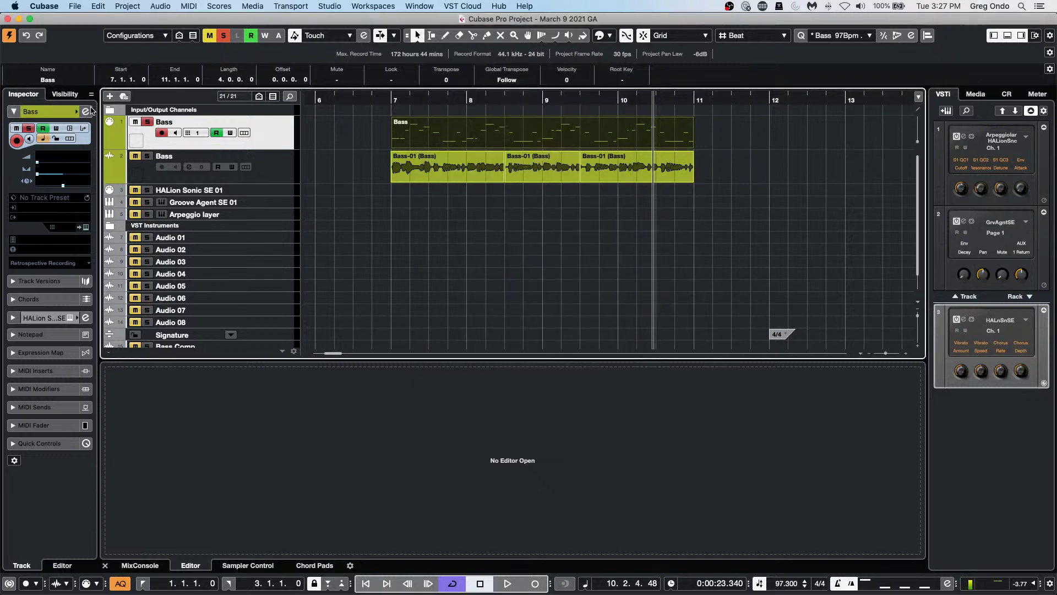
Step: Compare the Bass MIDI track's channel settings with those of its HSSE Main instrument output
{"action": "left_click", "coordinate": [86, 112]}
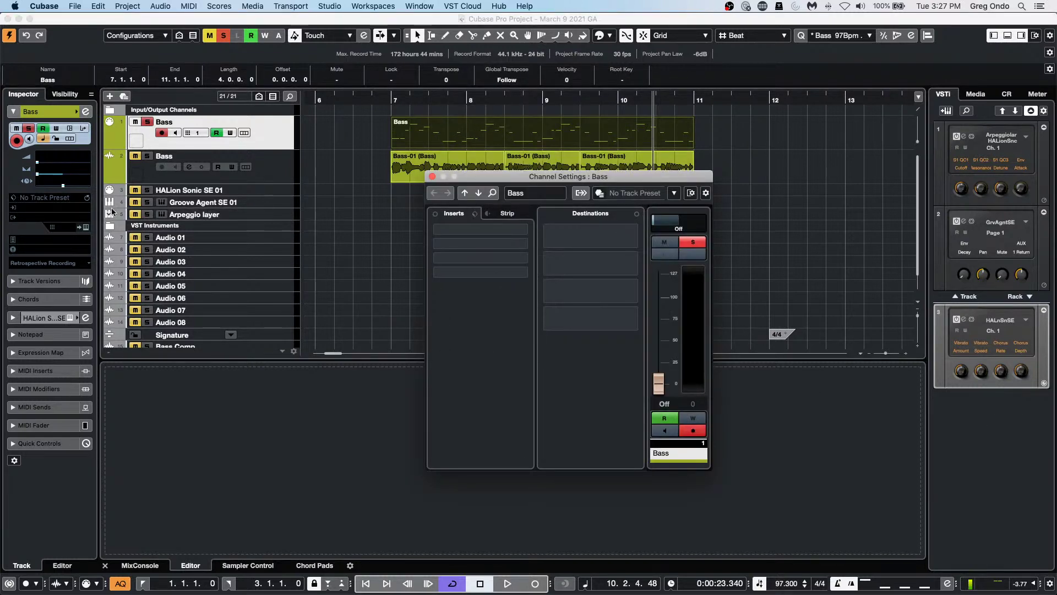
{"action": "left_click", "coordinate": [39, 113]}
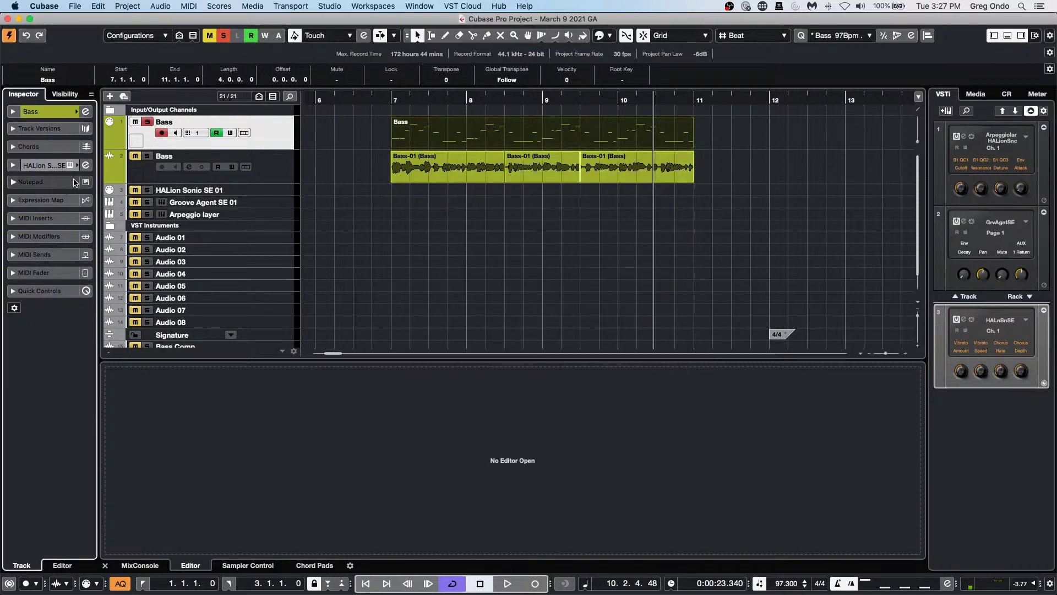
{"action": "left_click", "coordinate": [85, 165]}
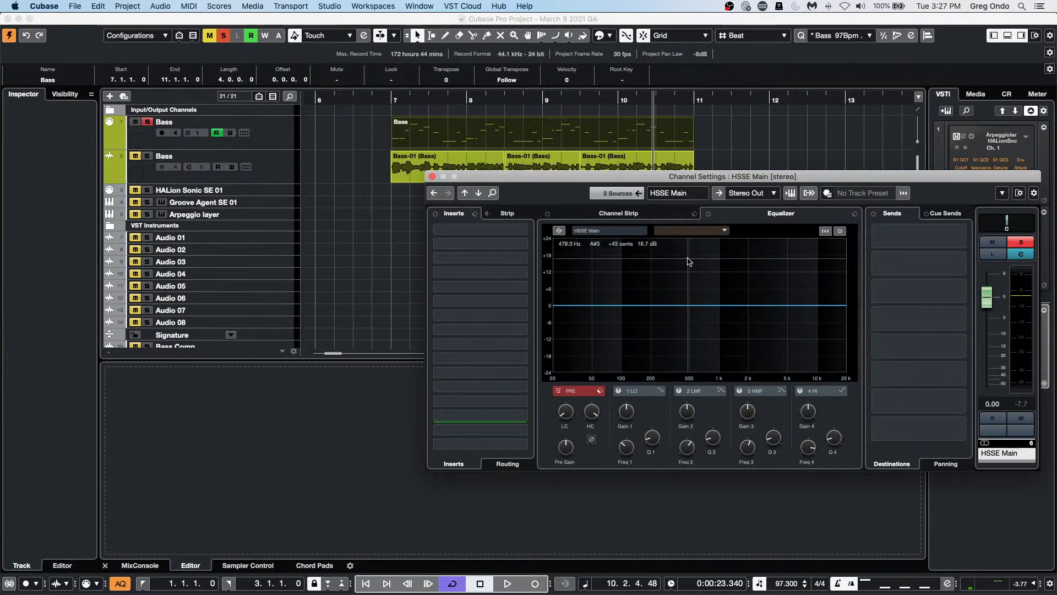
Step: Set the locators around the Bass MIDI part, from bar 7 to bar 11, and start looped playback
{"action": "left_click", "coordinate": [586, 138]}
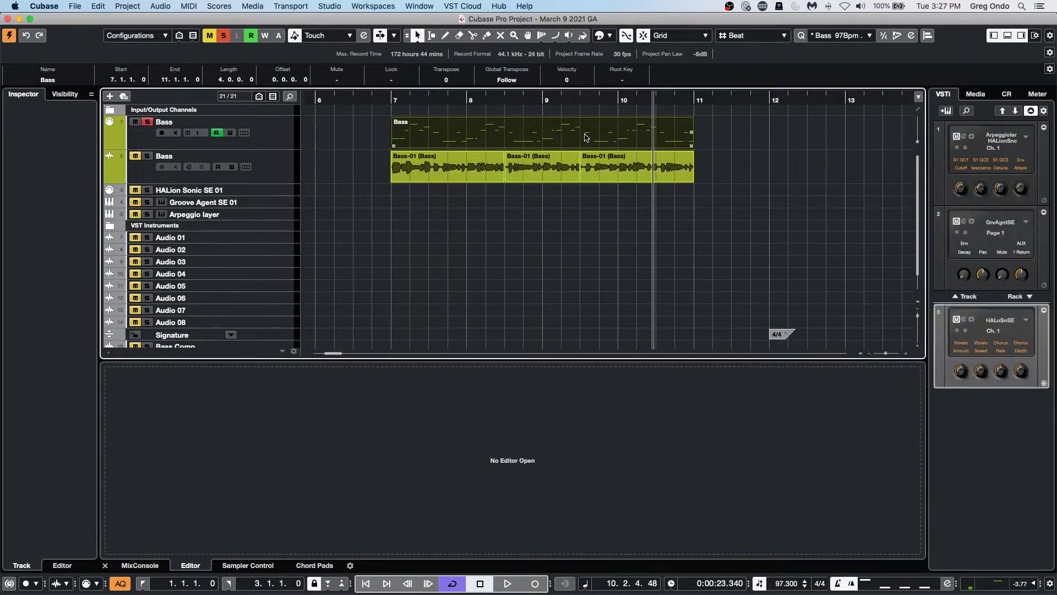
{"action": "key", "text": "p"}
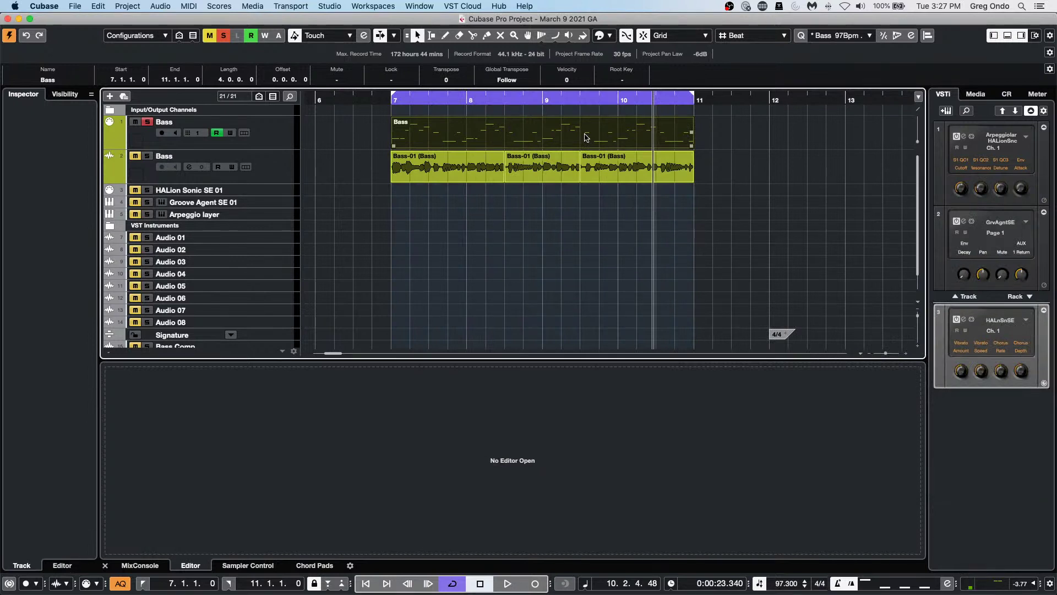
{"action": "left_click", "coordinate": [497, 250]}
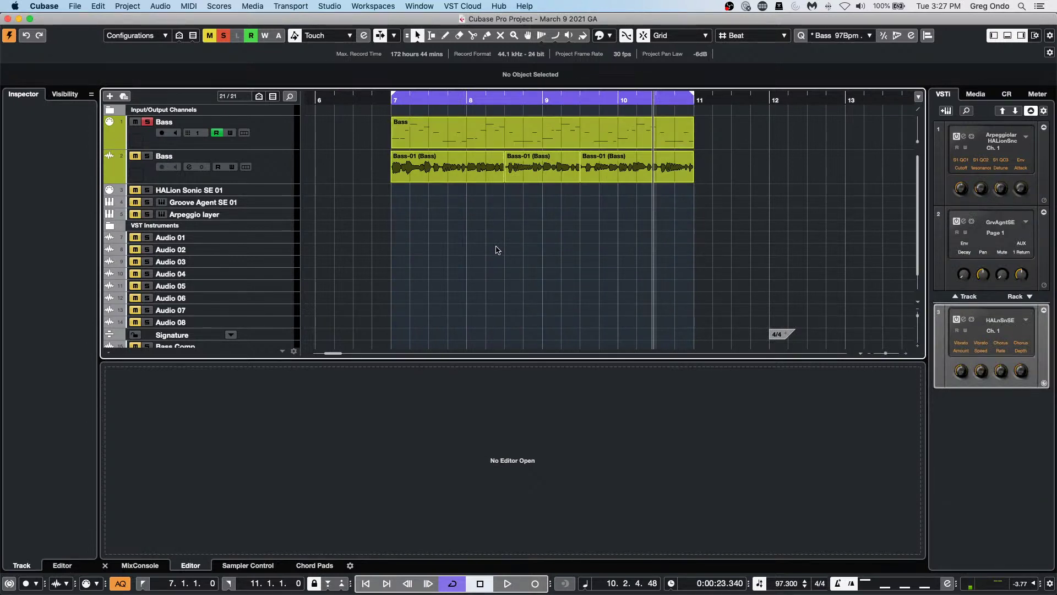
{"action": "key", "text": "space"}
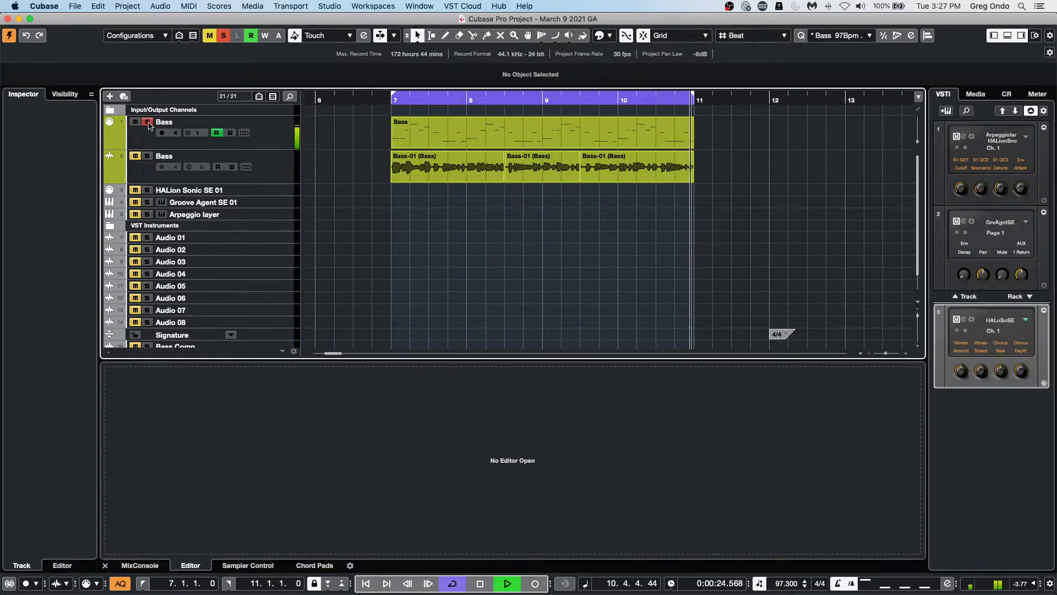
Step: On the HSSE Main equalizer, boost the HMF band 8.1 dB at 2718 Hz, enable the LO and HI bands and set an 85.3 Hz low cut
{"action": "left_click", "coordinate": [271, 140]}
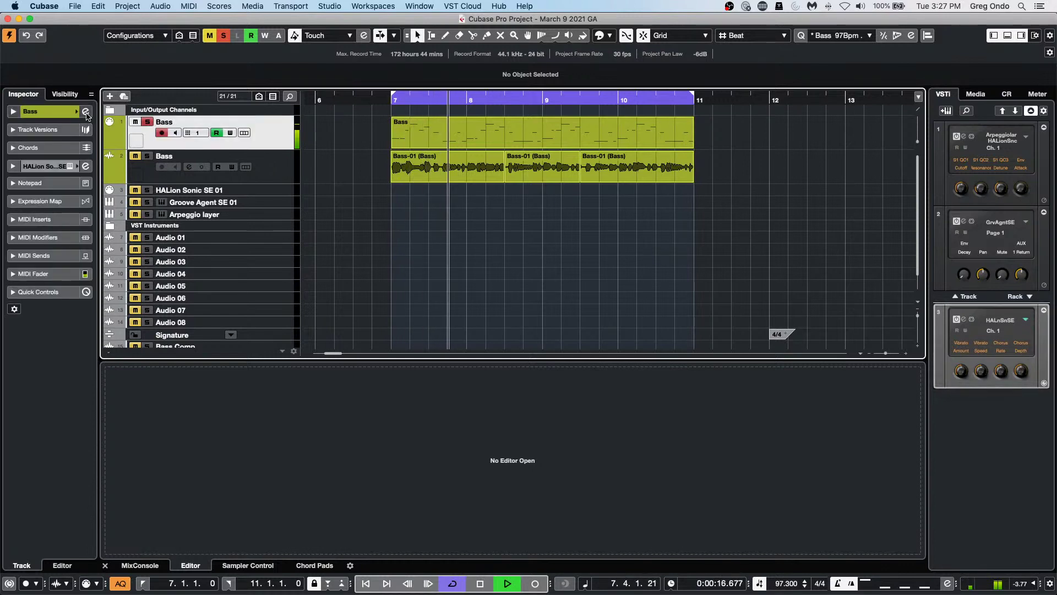
{"action": "left_click", "coordinate": [86, 111]}
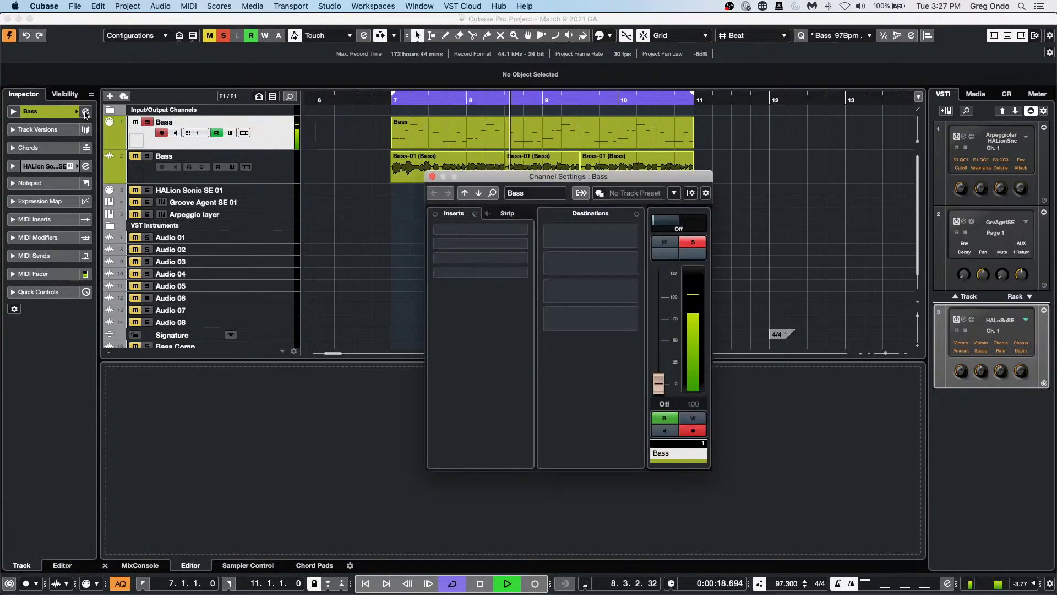
{"action": "left_click", "coordinate": [86, 167]}
{"action": "left_click_drag", "start_coordinate": [793, 304], "coordinate": [765, 269]}
{"action": "left_click", "coordinate": [736, 301]}
{"action": "left_click", "coordinate": [557, 308]}
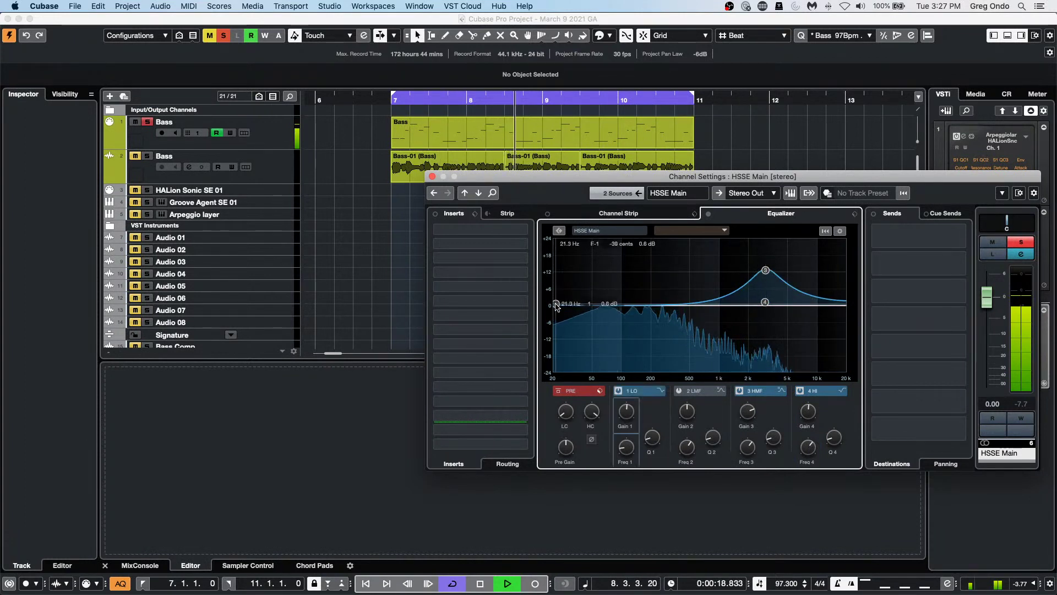
{"action": "left_click_drag", "start_coordinate": [565, 384], "coordinate": [568, 384]}
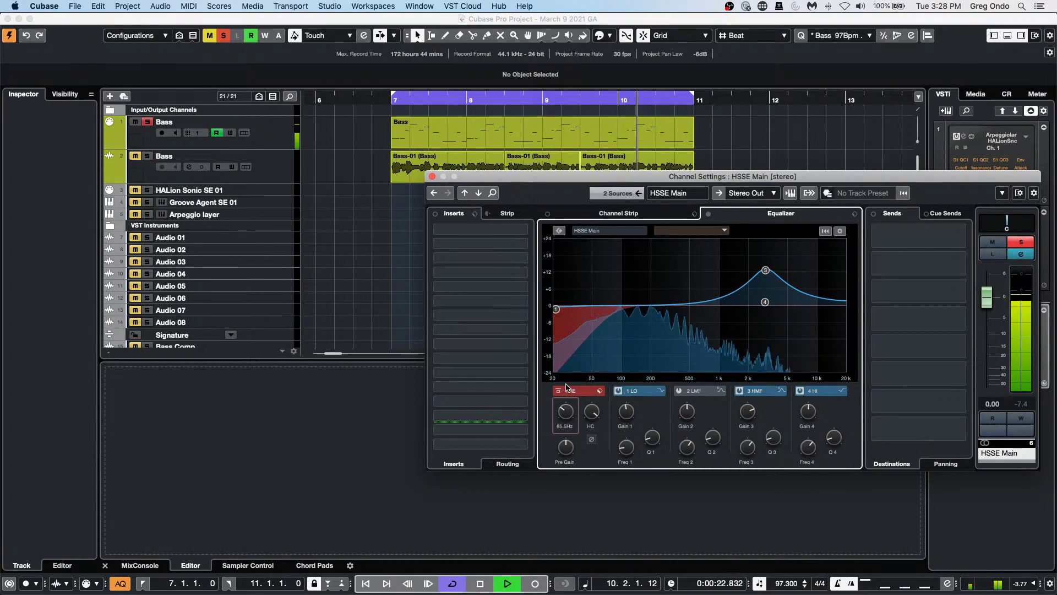
{"action": "left_click_drag", "start_coordinate": [766, 270], "coordinate": [762, 283]}
{"action": "left_click", "coordinate": [515, 230]}
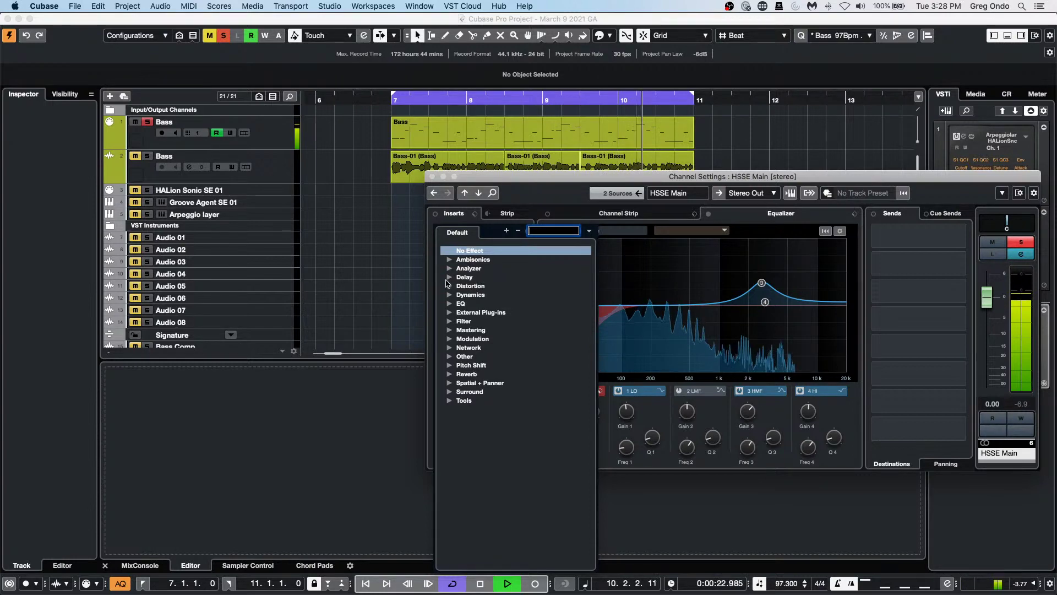
{"action": "left_click", "coordinate": [625, 213]}
{"action": "left_click", "coordinate": [625, 213]}
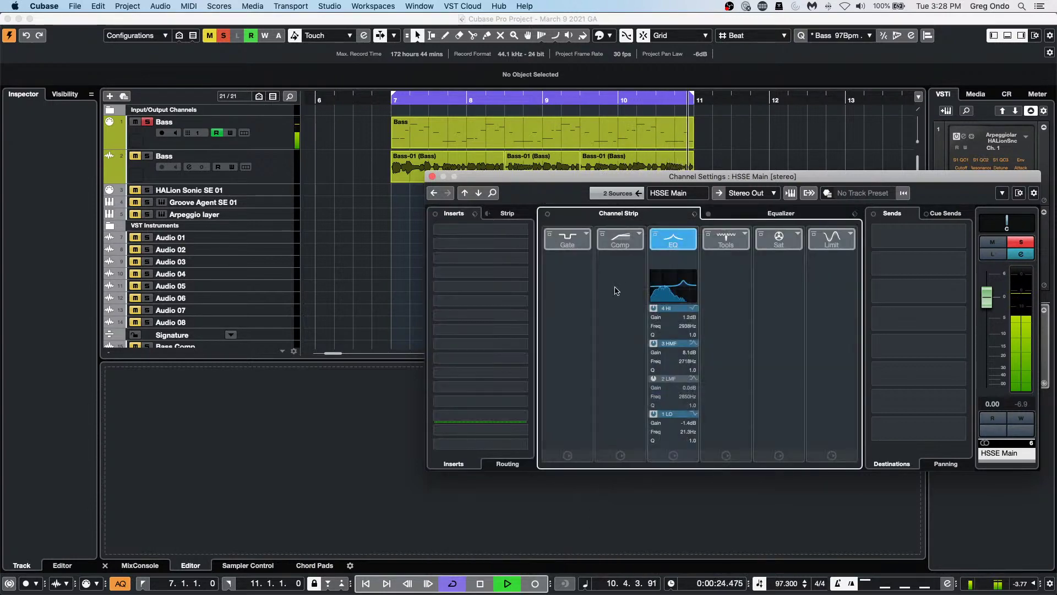
{"action": "left_click", "coordinate": [639, 235]}
{"action": "left_click", "coordinate": [695, 254]}
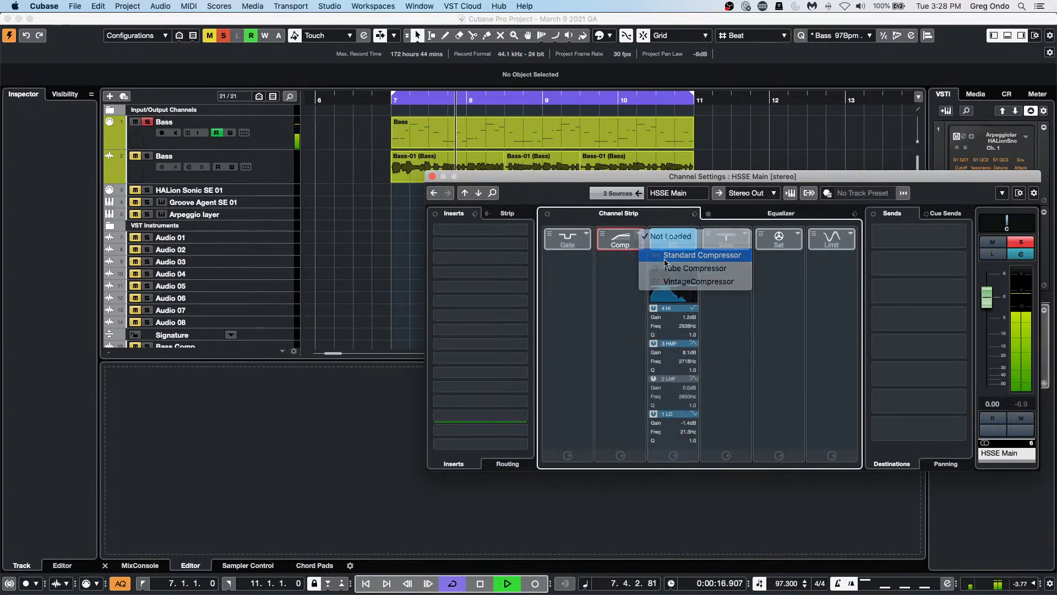
{"action": "left_click", "coordinate": [621, 283]}
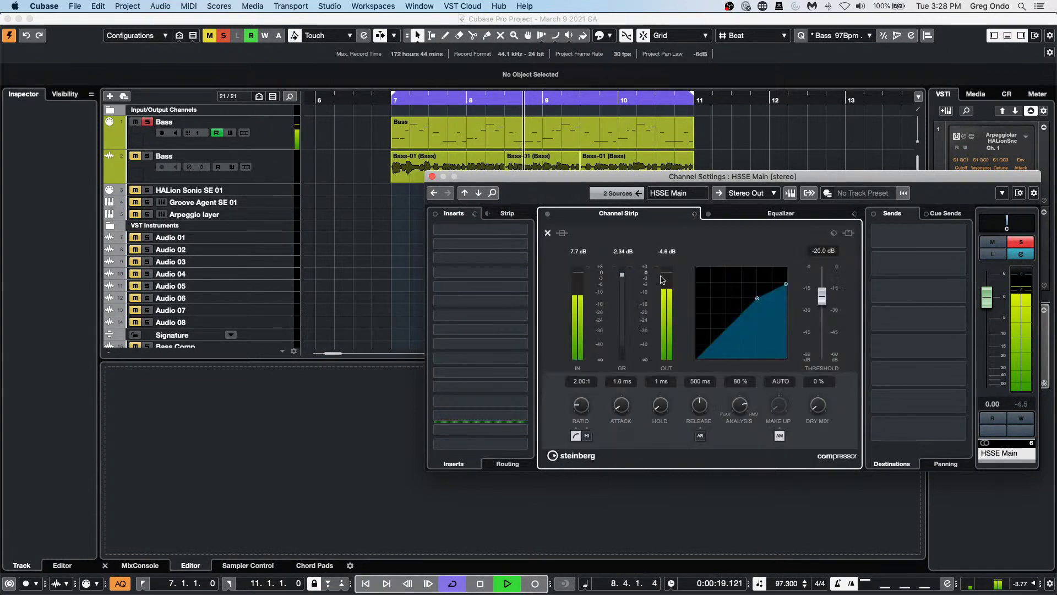
{"action": "left_click_drag", "start_coordinate": [764, 303], "coordinate": [740, 322]}
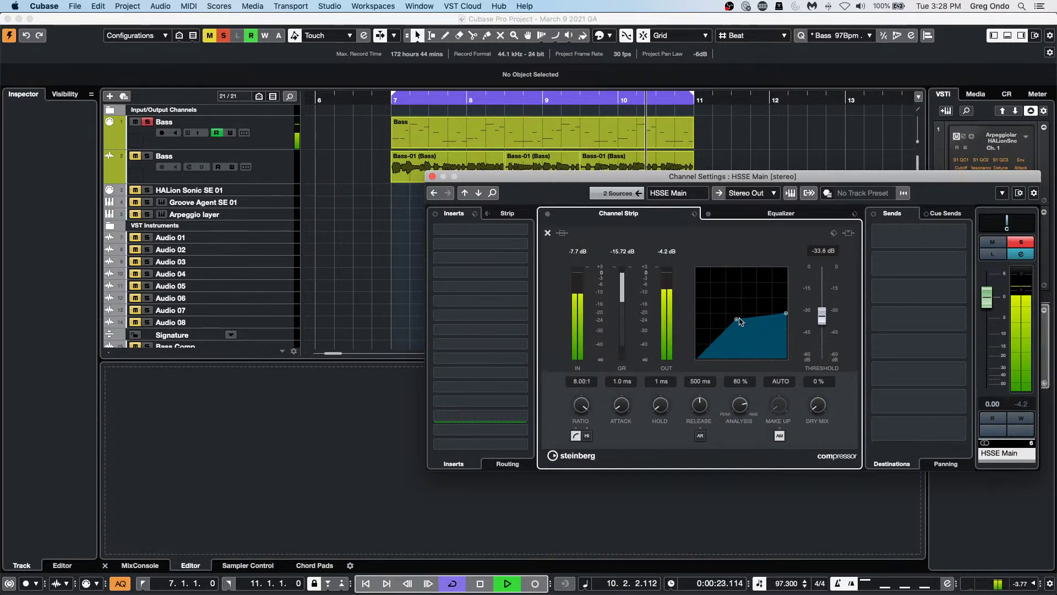
Step: Add a stereo Chorus FX channel routed to Stereo Out on the first send of HSSE Main
{"action": "left_click", "coordinate": [959, 237]}
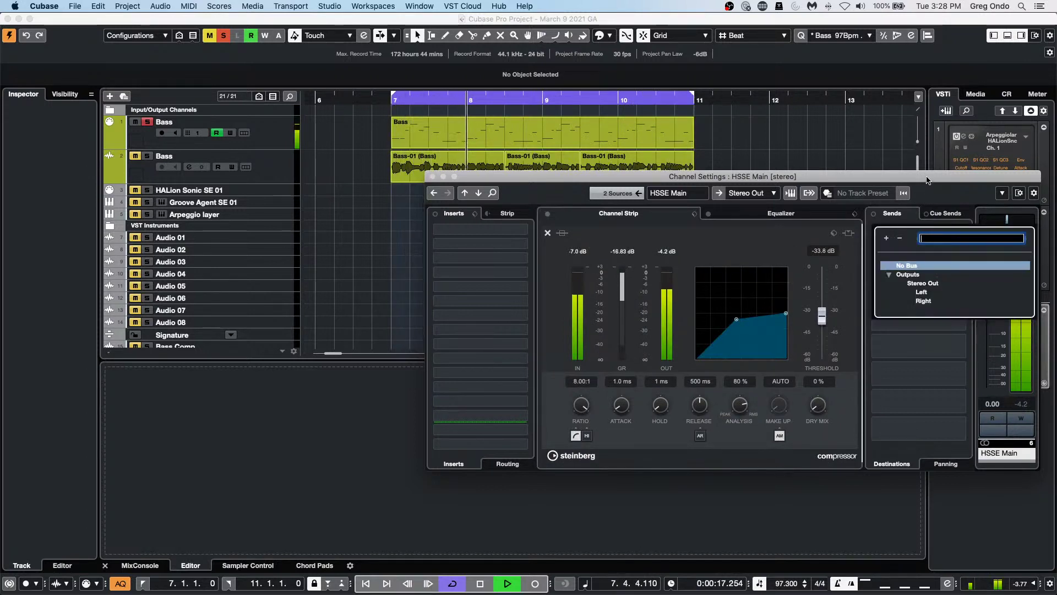
{"action": "key", "text": "Escape"}
{"action": "right_click", "coordinate": [917, 236]}
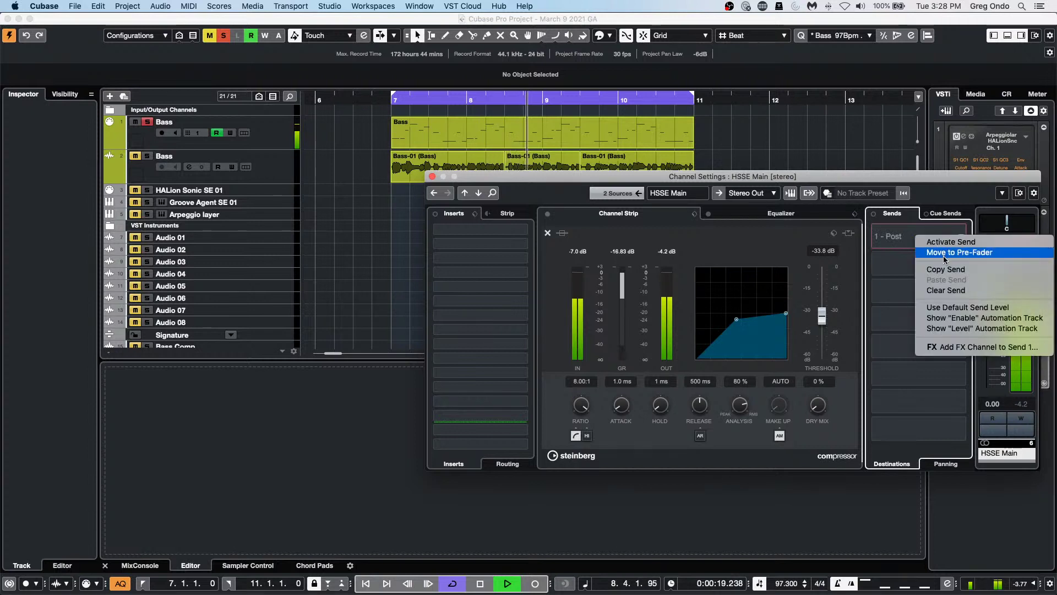
{"action": "left_click", "coordinate": [947, 347]}
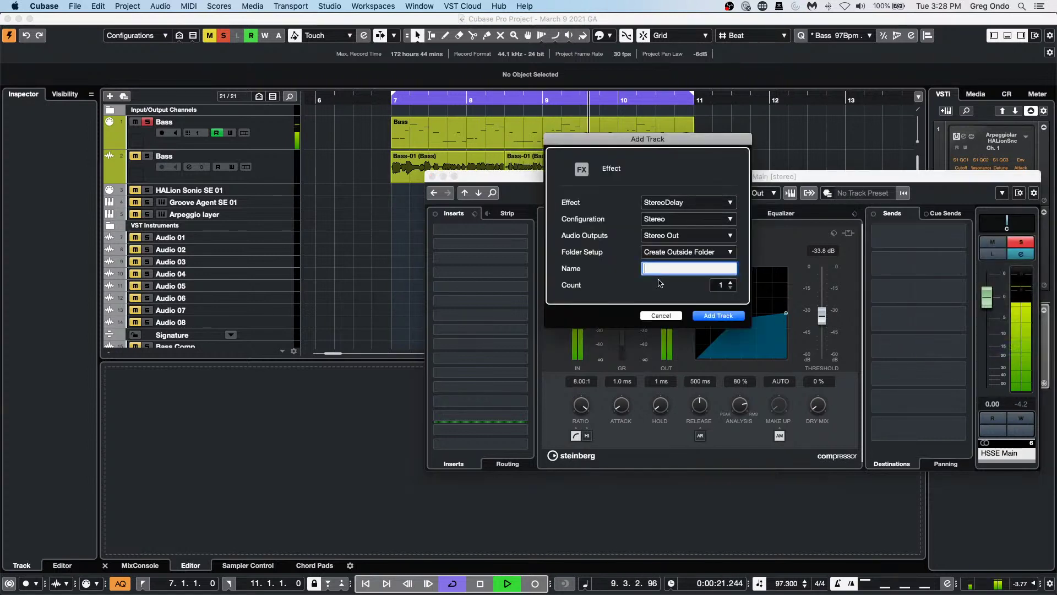
{"action": "left_click", "coordinate": [698, 203]}
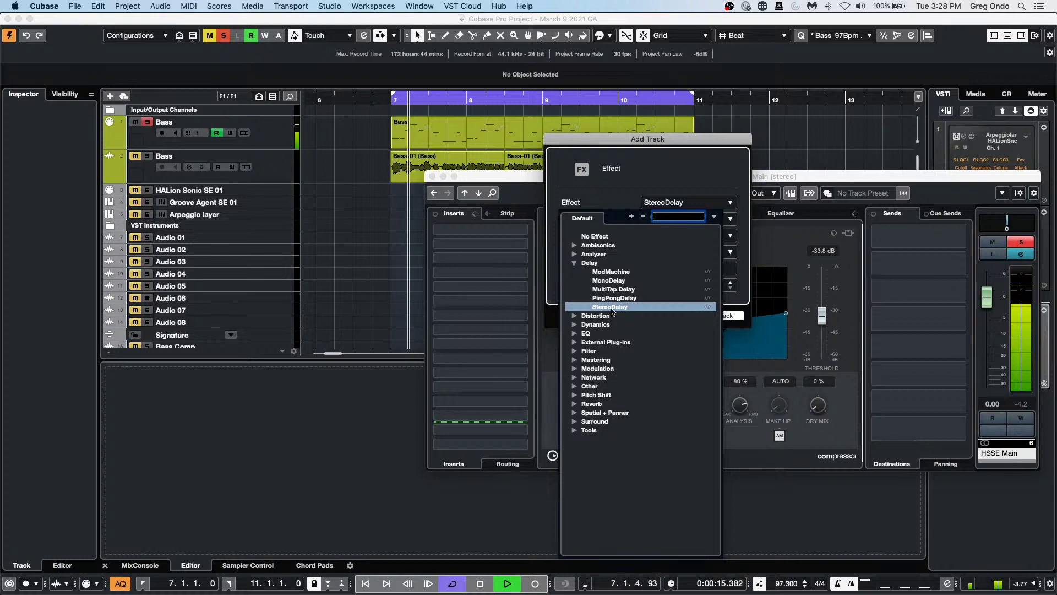
{"action": "left_click", "coordinate": [575, 370]}
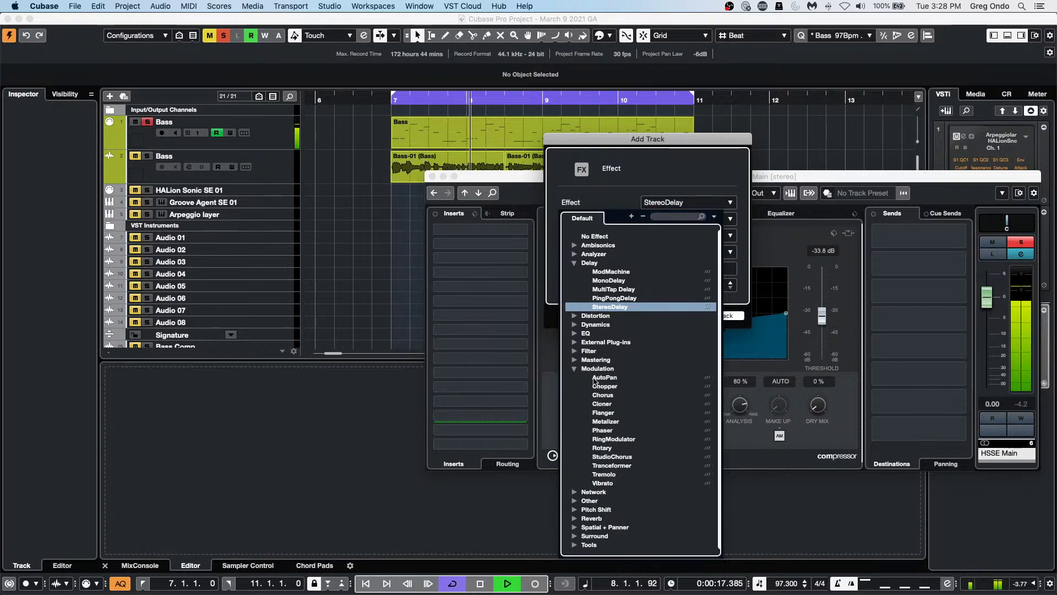
{"action": "left_click", "coordinate": [603, 396]}
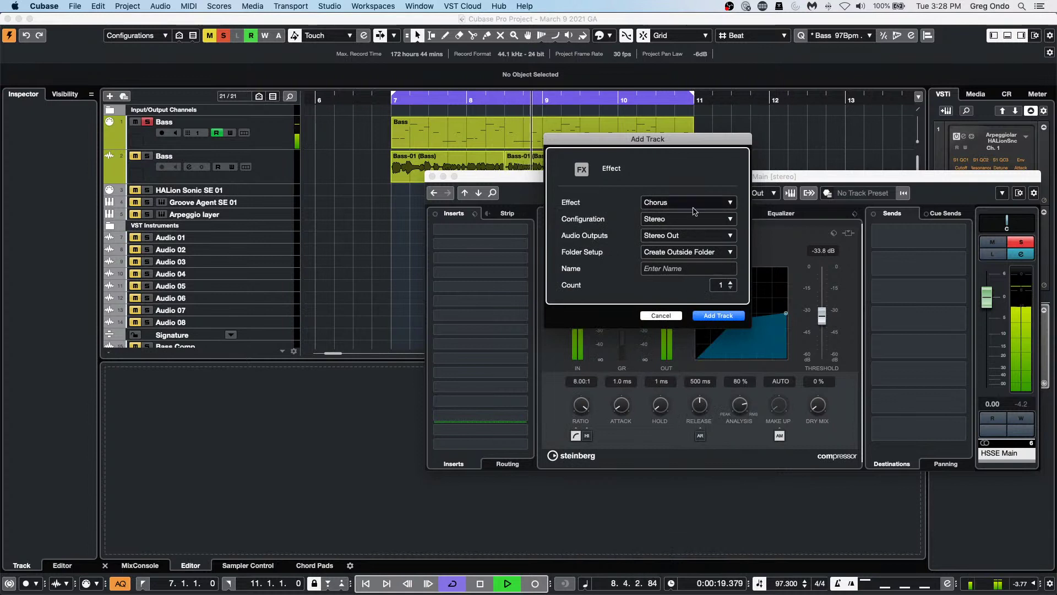
{"action": "left_click", "coordinate": [718, 315]}
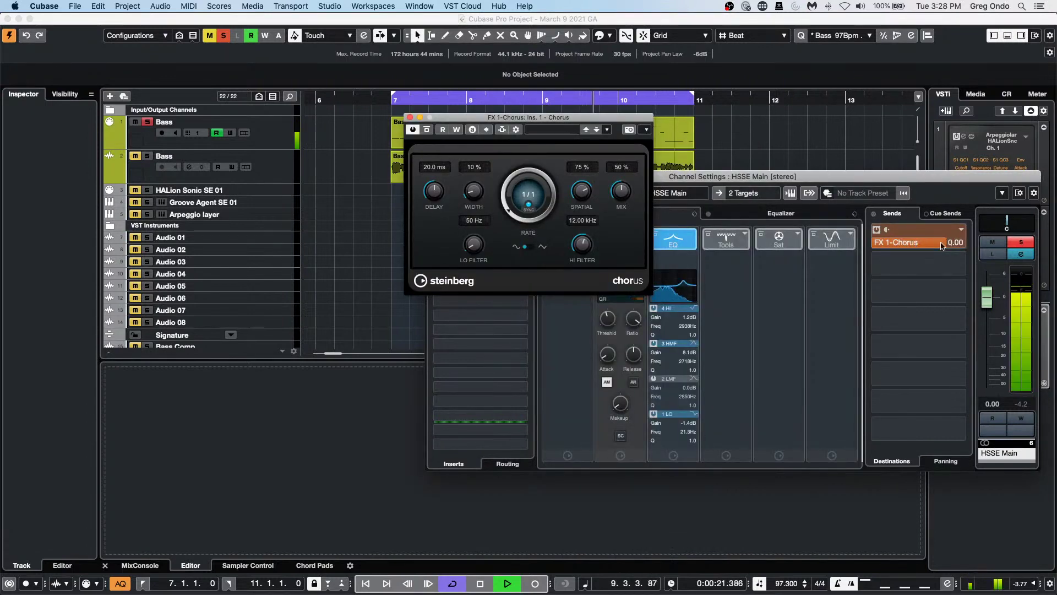
Step: Lower HSSE Main's send level to FX 1-Chorus to about -2.08 dB, close the Chorus window and stop playback
{"action": "left_click_drag", "start_coordinate": [940, 246], "coordinate": [932, 246]}
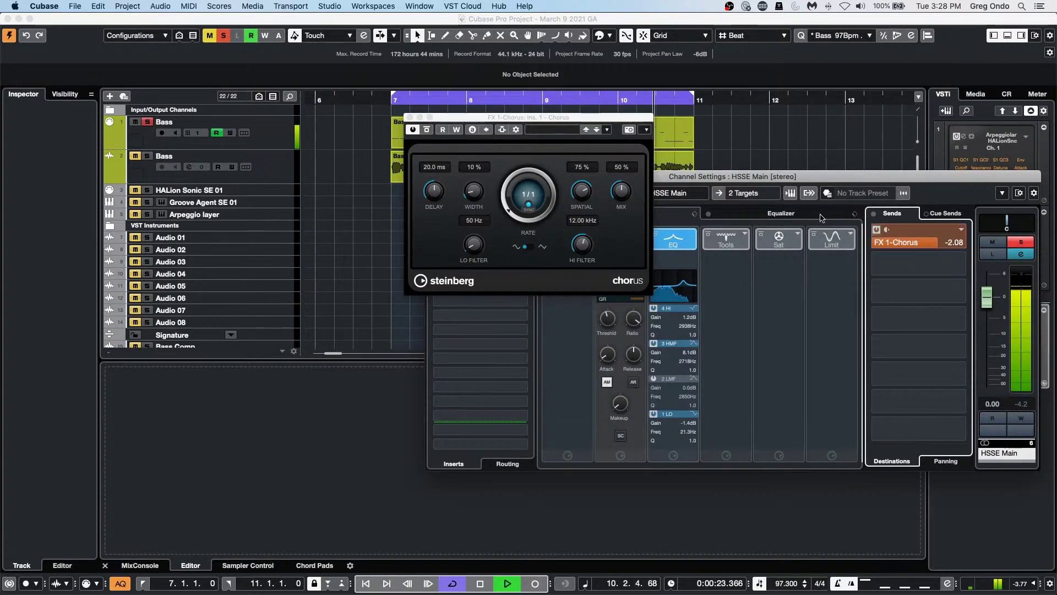
{"action": "left_click", "coordinate": [409, 117]}
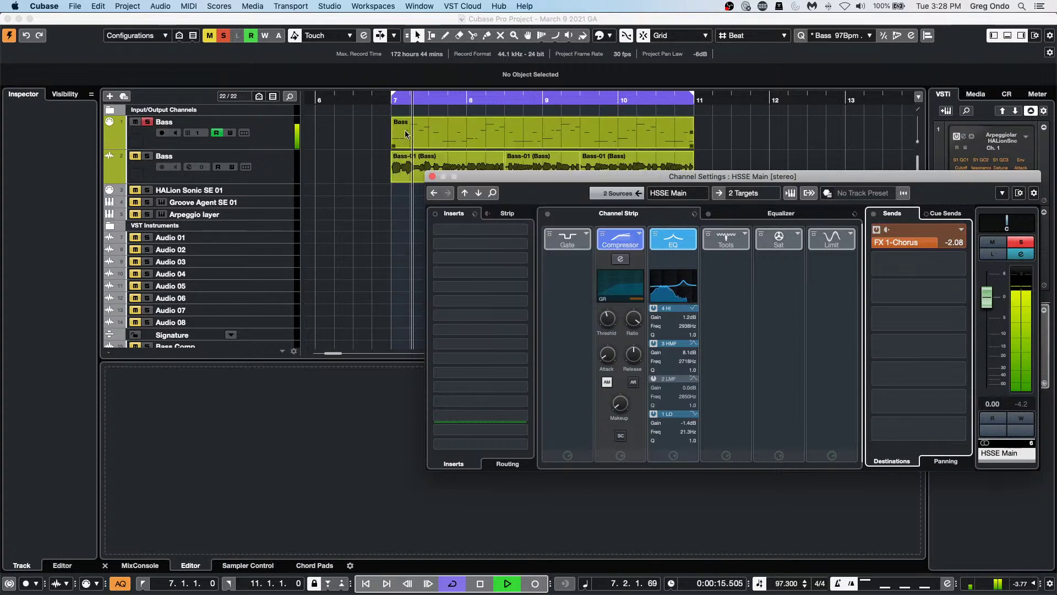
{"action": "key", "text": "space"}
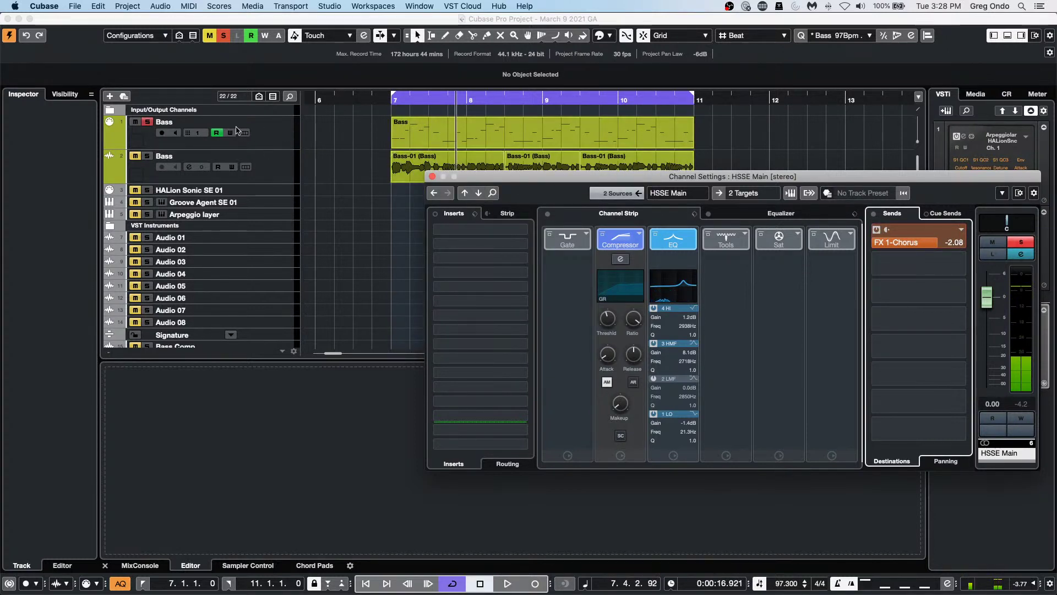
Step: Return to the project window and select the Bass MIDI track
{"action": "left_click", "coordinate": [198, 122]}
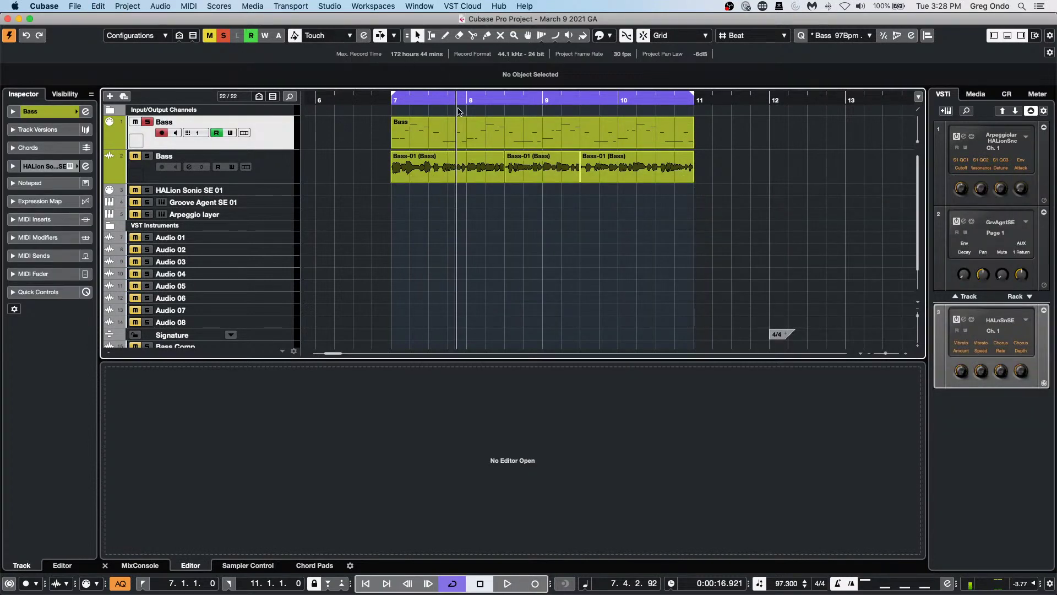
{"action": "left_click", "coordinate": [161, 6]}
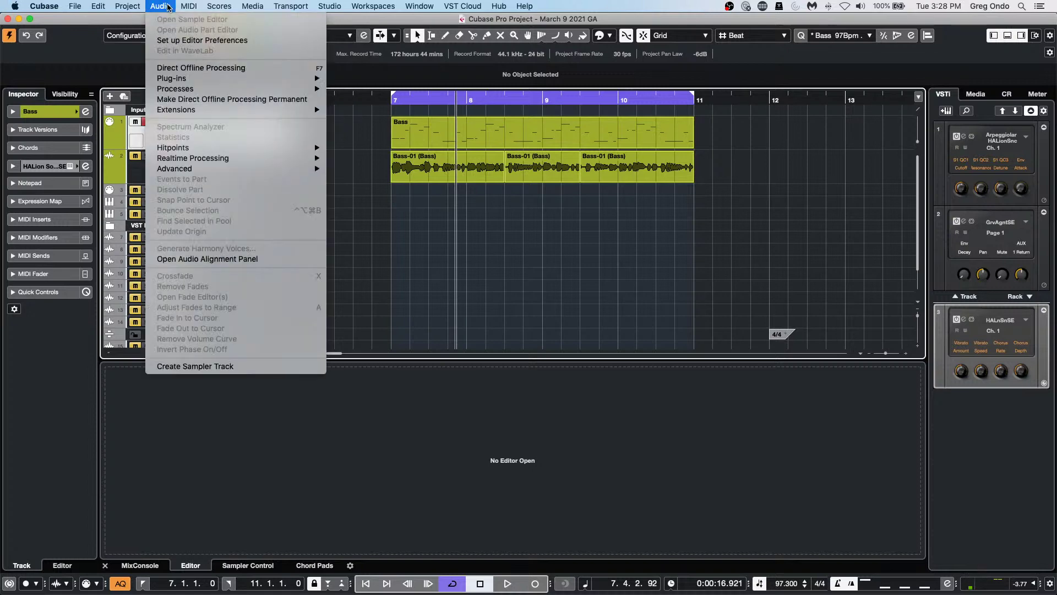
{"action": "mouse_move", "coordinate": [127, 9]}
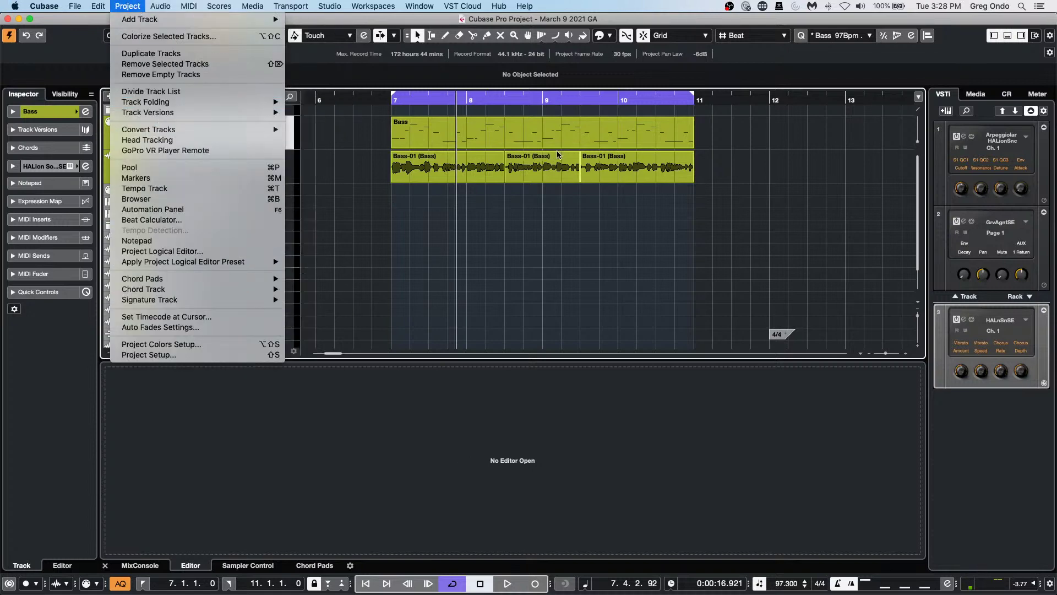
{"action": "left_click", "coordinate": [520, 200]}
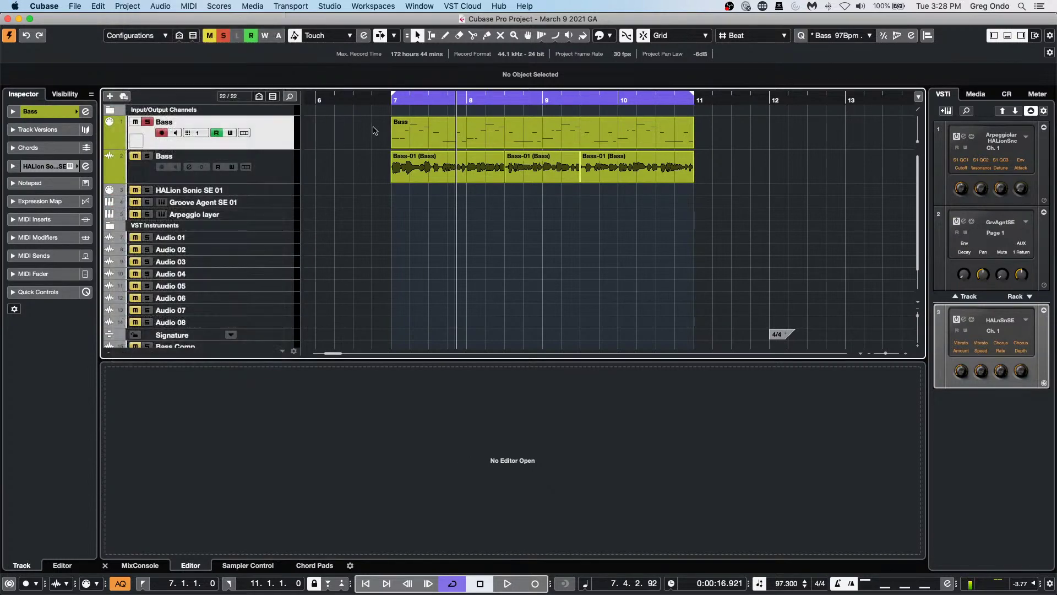
Step: Start playback and inspect the edit page of the Clean MM-Bass sound in the Bass track's HALion Sonic SE instrument
{"action": "key", "text": "space"}
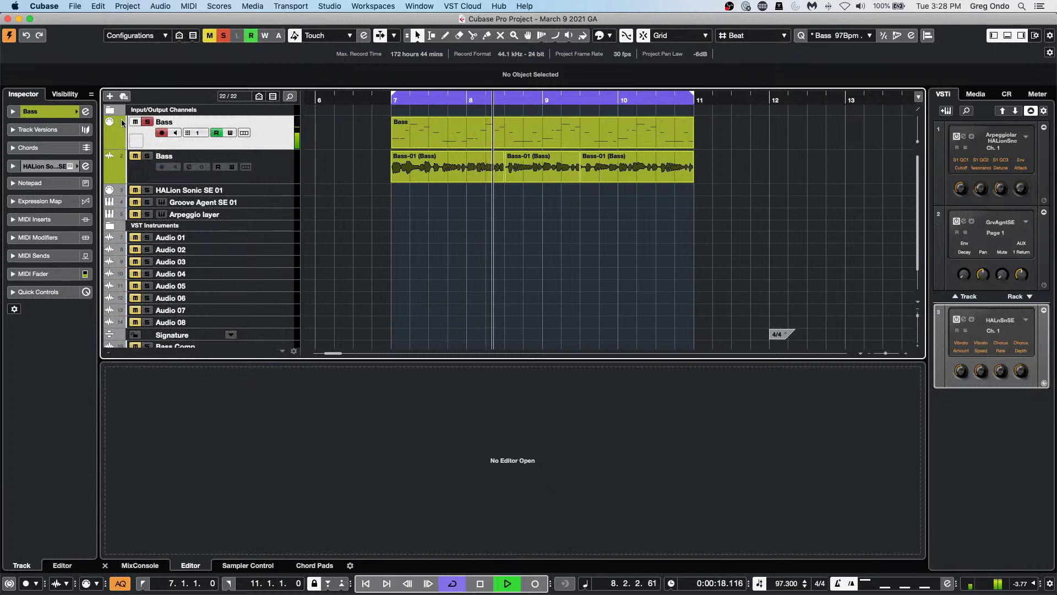
{"action": "left_click", "coordinate": [40, 112]}
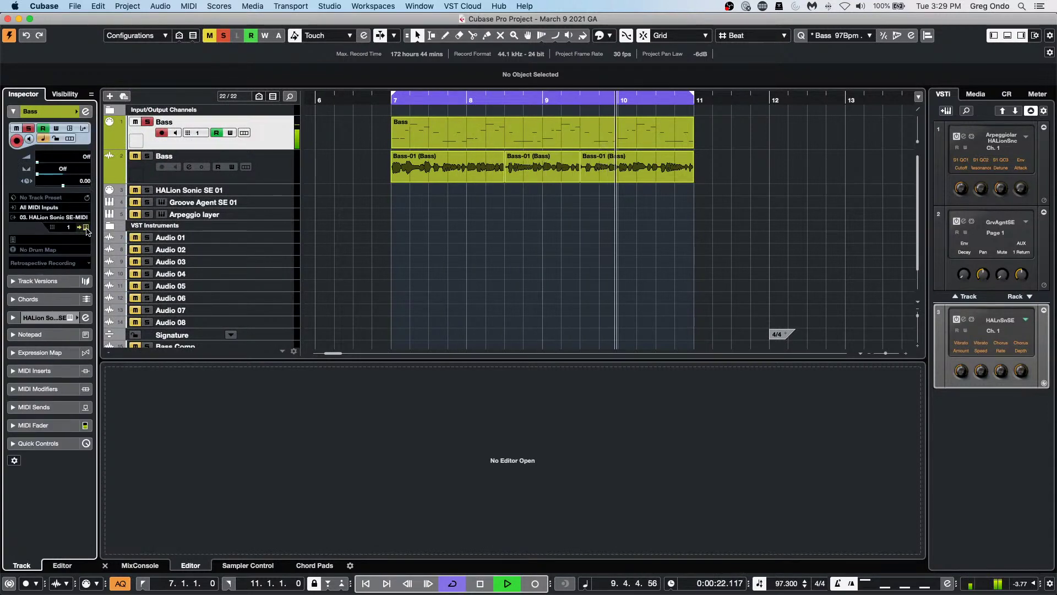
{"action": "left_click", "coordinate": [964, 320]}
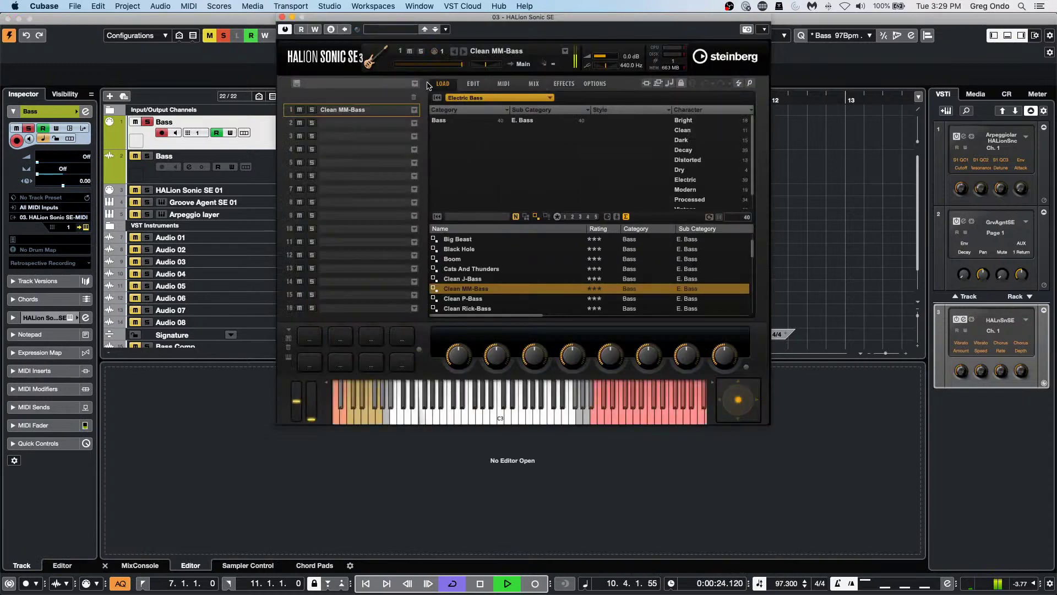
{"action": "left_click", "coordinate": [472, 84]}
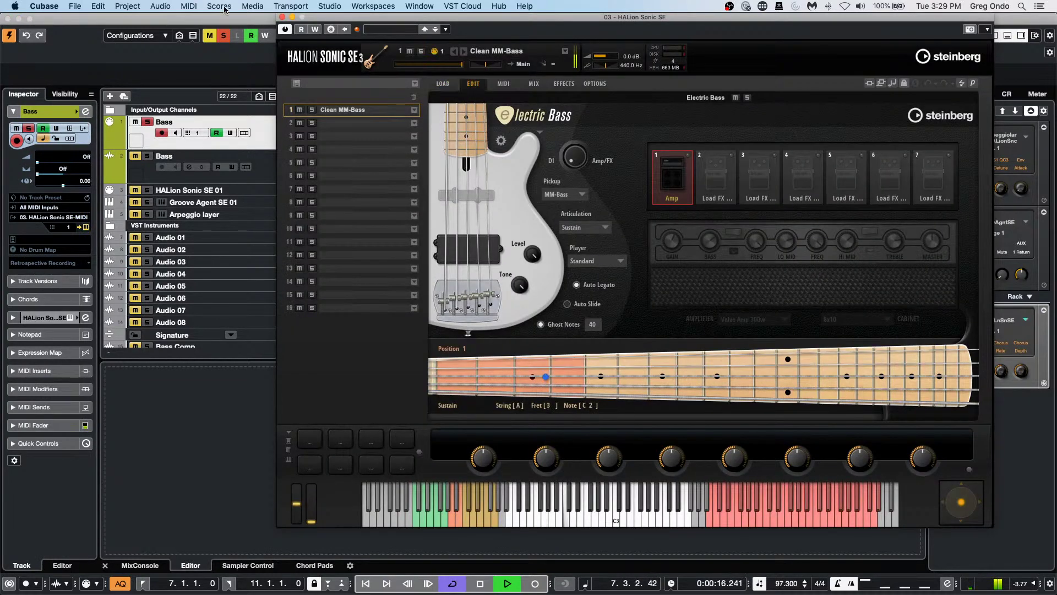
{"action": "left_click", "coordinate": [282, 17]}
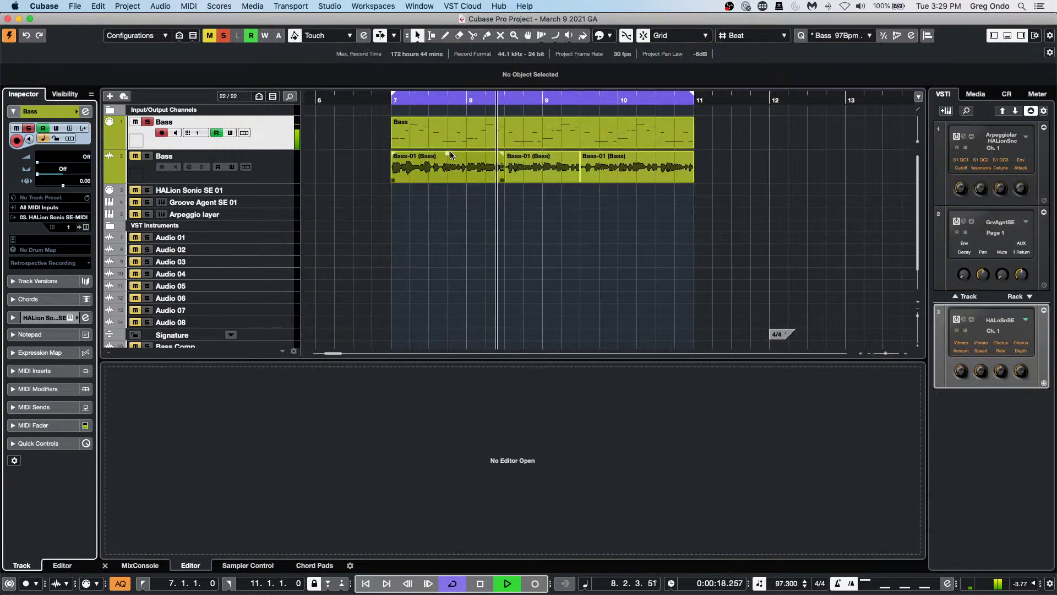
Step: Render the Bass MIDI track in place with the current settings, then undo the render
{"action": "left_click", "coordinate": [120, 6]}
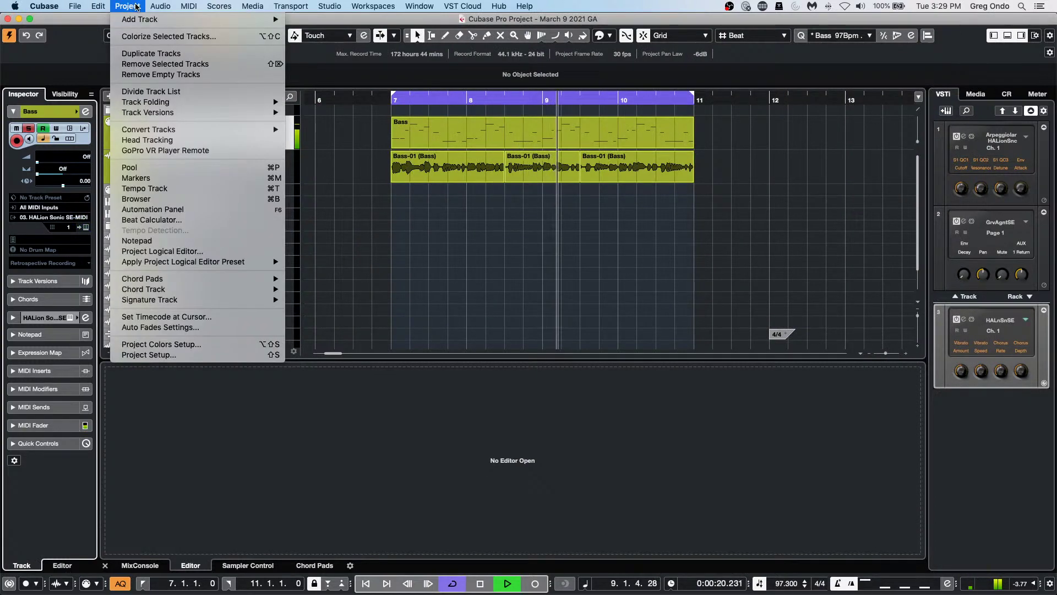
{"action": "mouse_move", "coordinate": [102, 8]}
{"action": "mouse_move", "coordinate": [165, 109]}
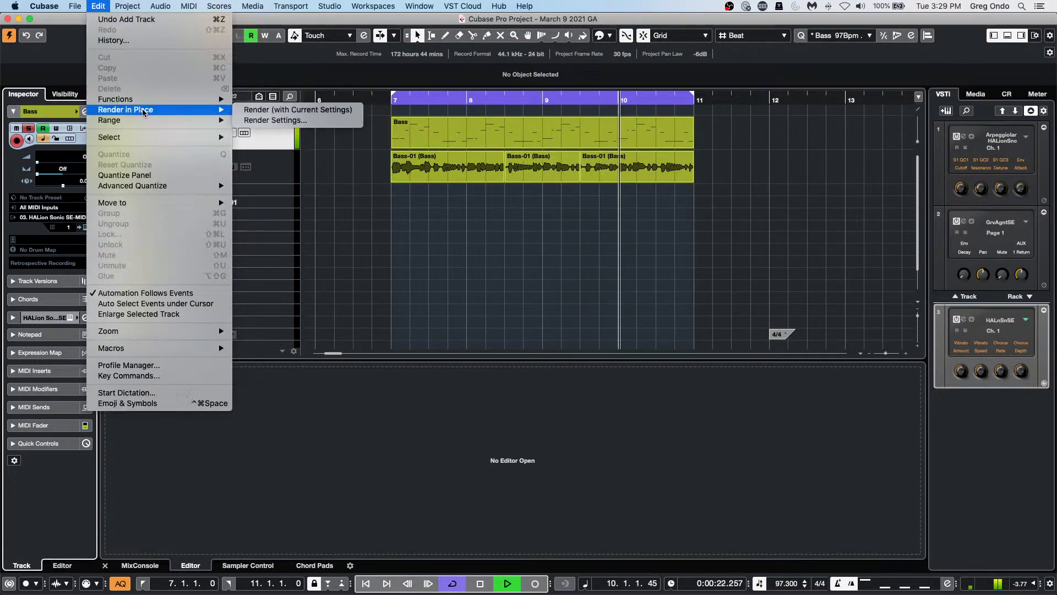
{"action": "left_click", "coordinate": [310, 110]}
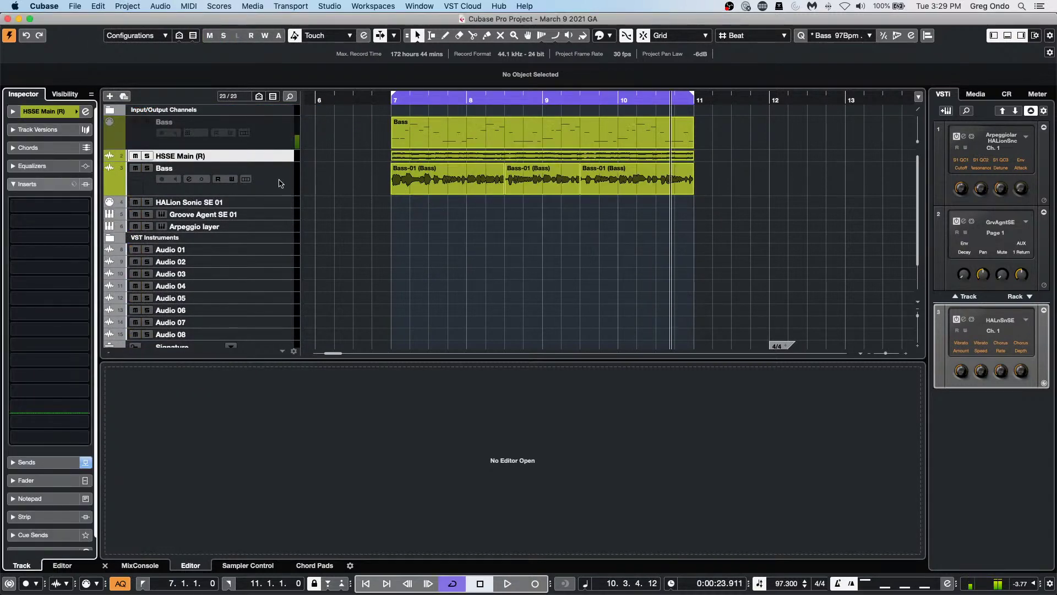
{"action": "mouse_move", "coordinate": [594, 594]}
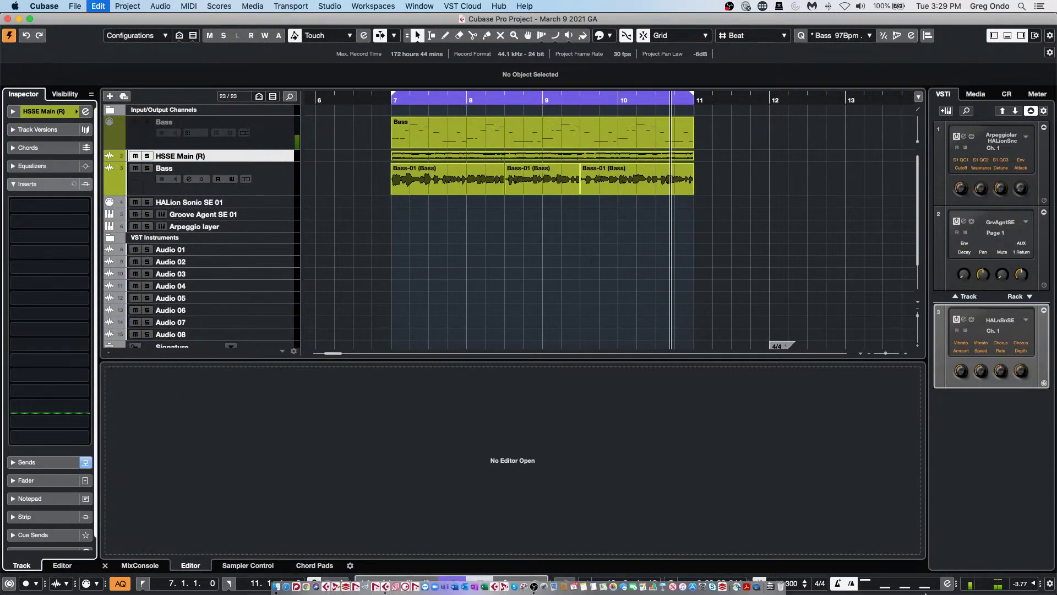
{"action": "key", "text": "super+z"}
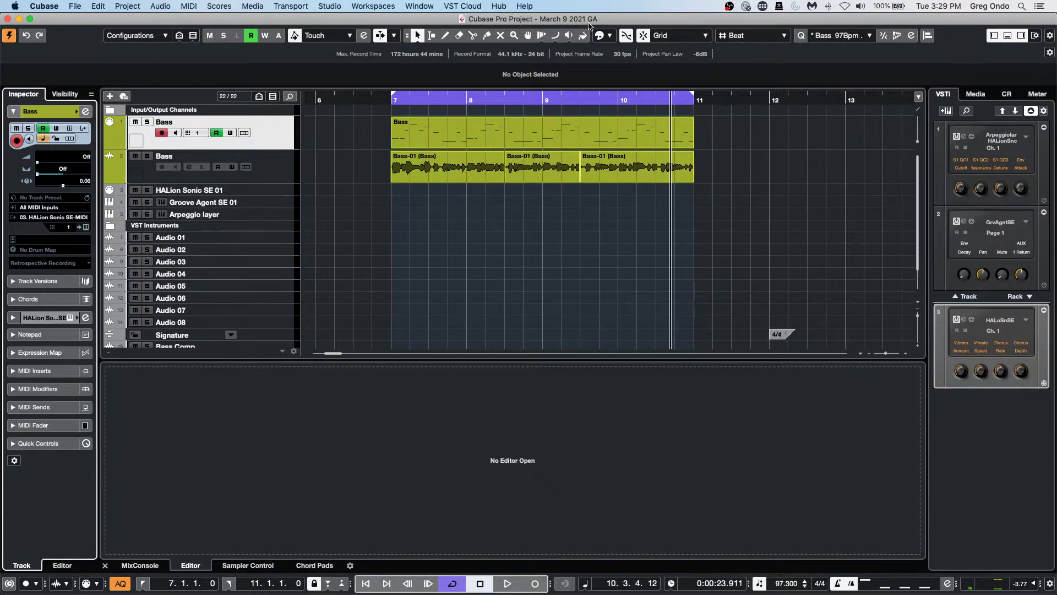
Step: Render the Bass MIDI track in place as one event, with processing set to Complete Signal Path
{"action": "left_click", "coordinate": [94, 6]}
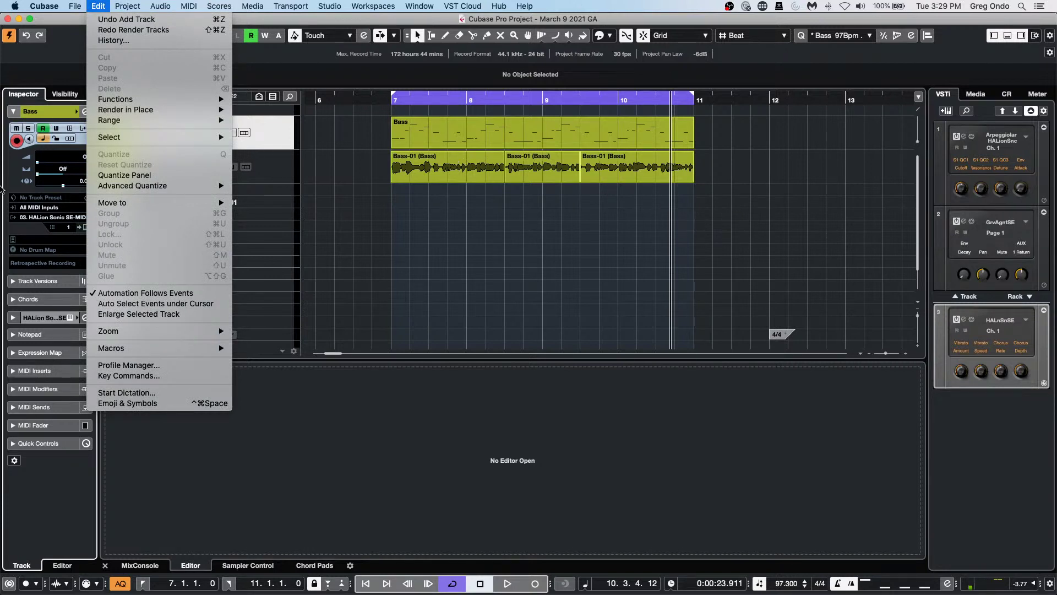
{"action": "mouse_move", "coordinate": [163, 111]}
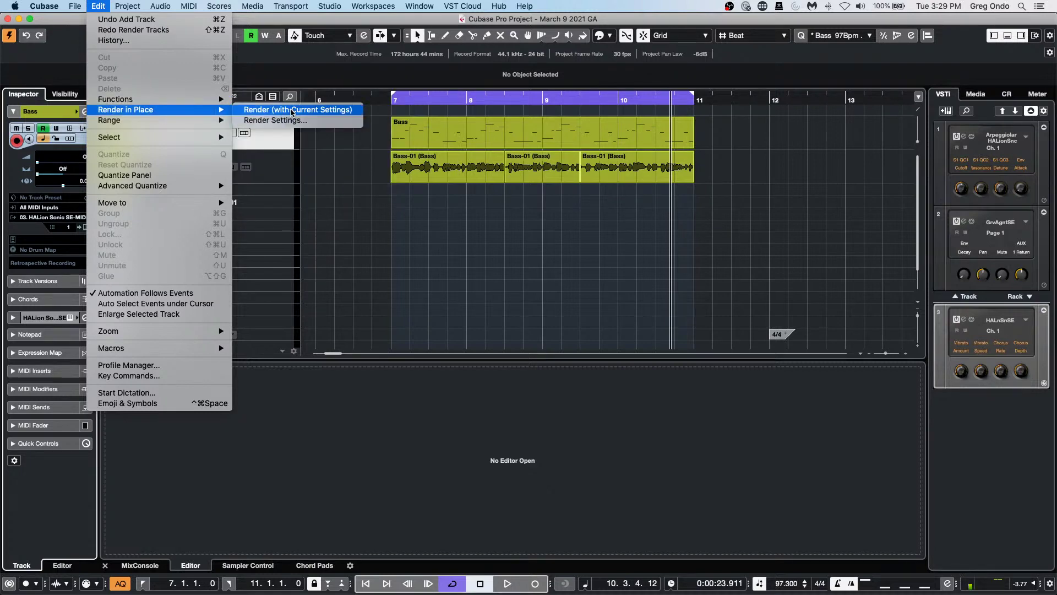
{"action": "left_click", "coordinate": [288, 125]}
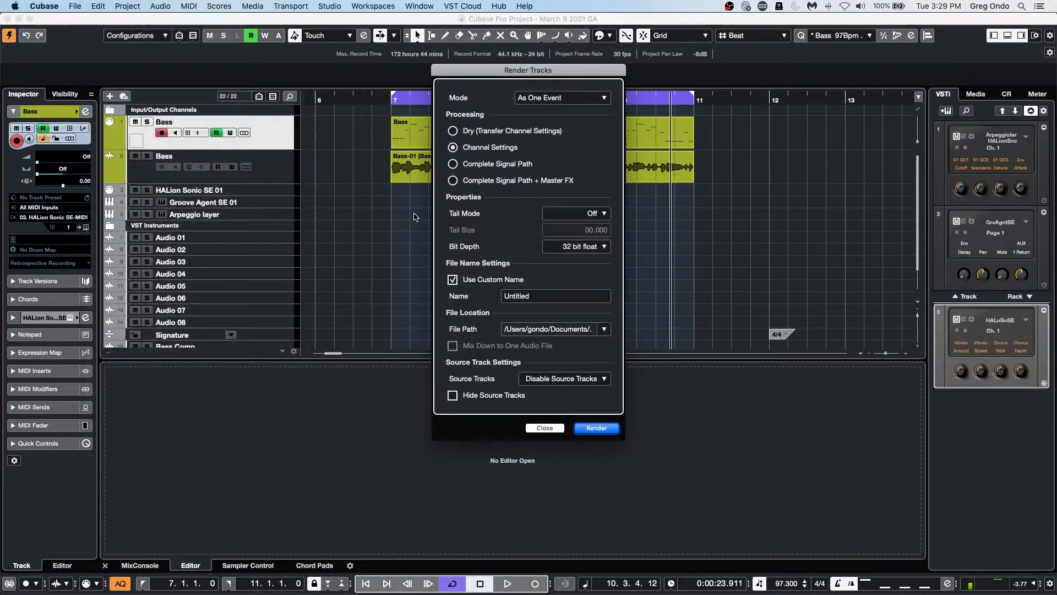
{"action": "left_click", "coordinate": [453, 163]}
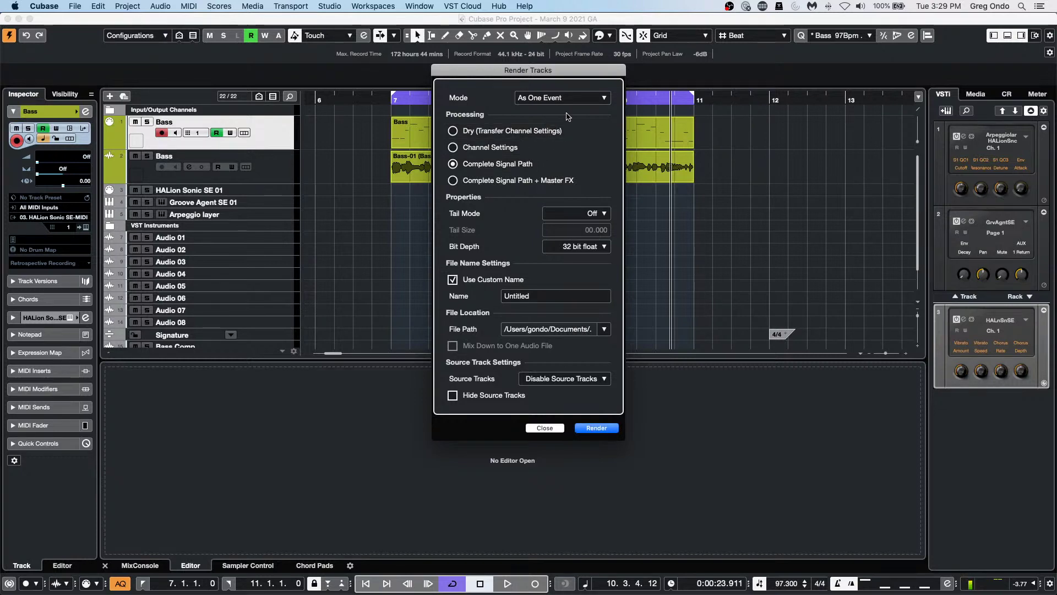
{"action": "left_click", "coordinate": [596, 428]}
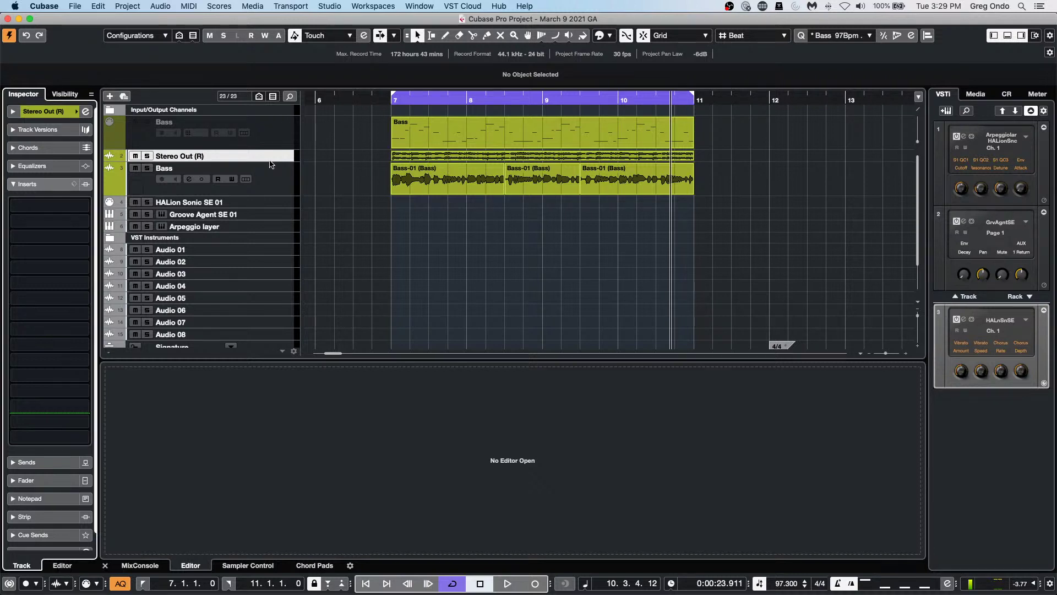
Step: Audition the rendered audio event on the Stereo Out (R) track with the Play tool
{"action": "left_click", "coordinate": [273, 161]}
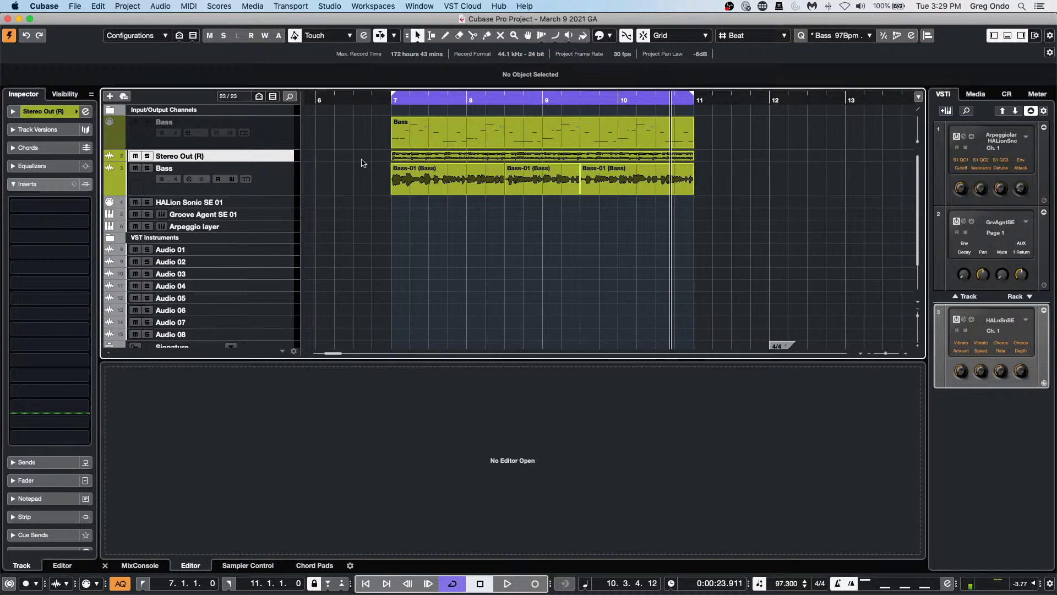
{"action": "right_click", "coordinate": [443, 152]}
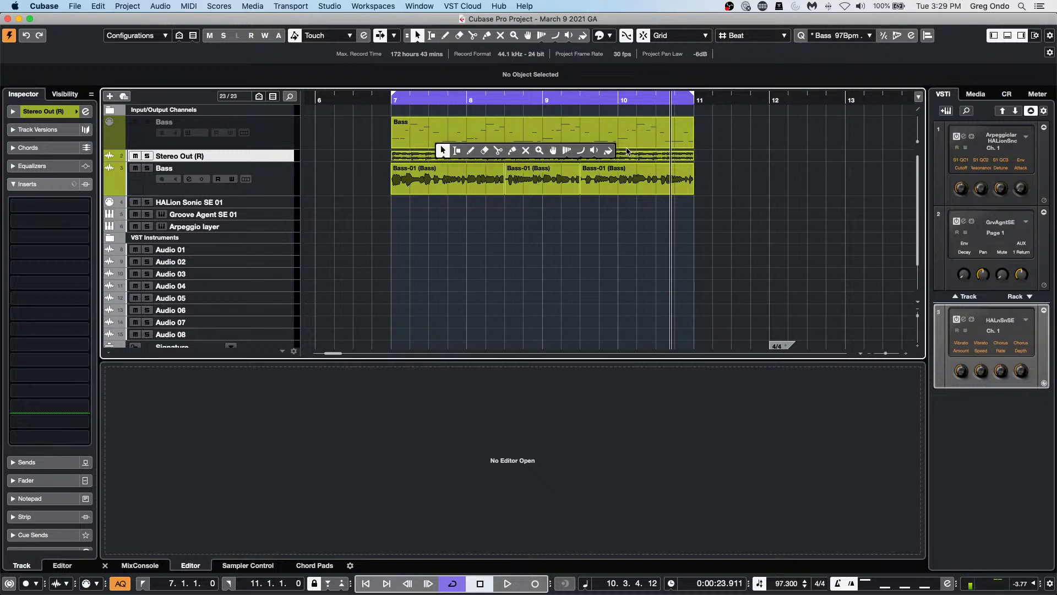
{"action": "left_click", "coordinate": [595, 152]}
{"action": "left_click", "coordinate": [437, 153]}
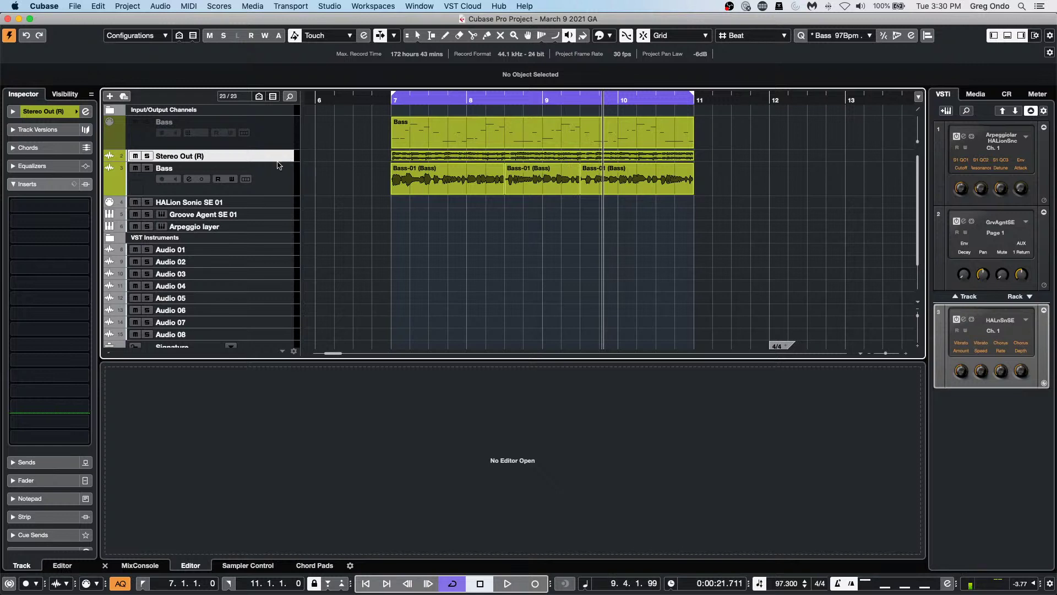
Step: Enlarge the Stereo Out (R) track's height to examine its stereo waveform, then undo the render
{"action": "left_click_drag", "start_coordinate": [278, 161], "coordinate": [277, 194]}
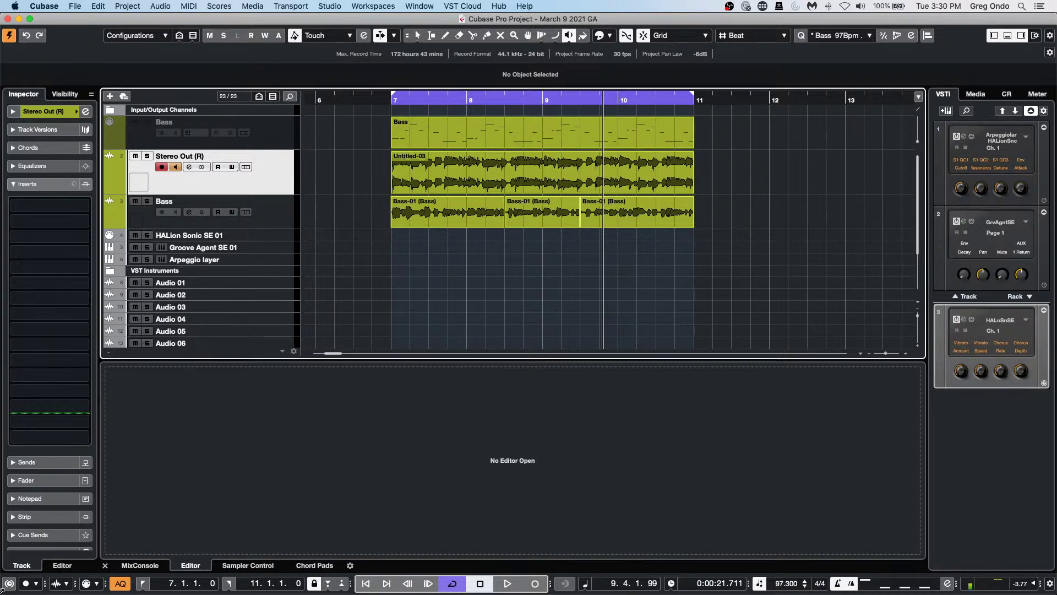
{"action": "mouse_move", "coordinate": [528, 594]}
{"action": "key", "text": "super+z"}
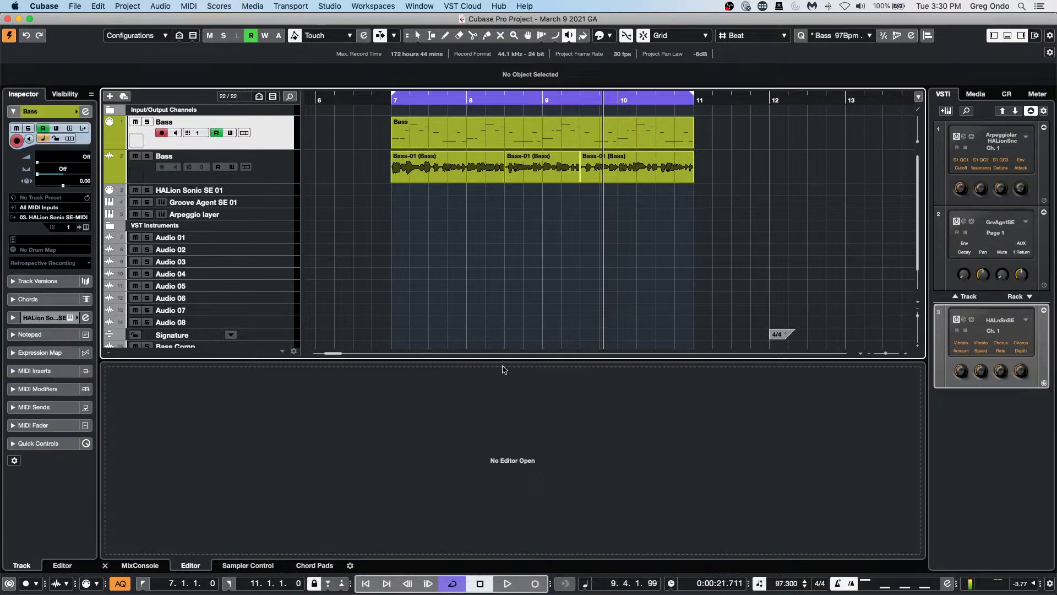
Step: Render the Bass MIDI track in place as one event through the Complete Signal Path, with Source Tracks set to Remove Source Tracks
{"action": "left_click", "coordinate": [139, 3]}
{"action": "mouse_move", "coordinate": [98, 5]}
{"action": "mouse_move", "coordinate": [186, 113]}
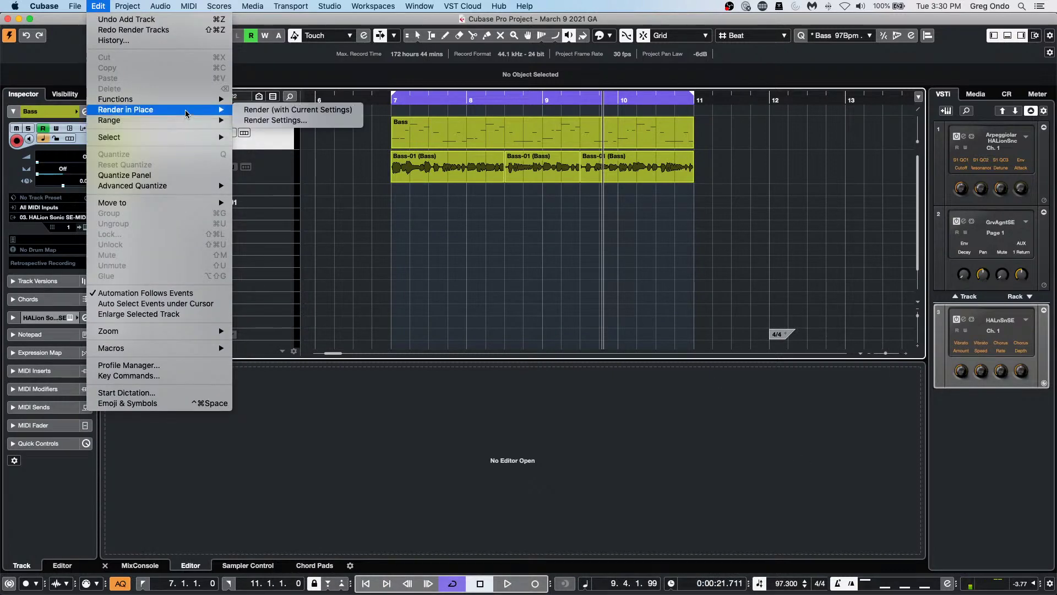
{"action": "left_click", "coordinate": [275, 120]}
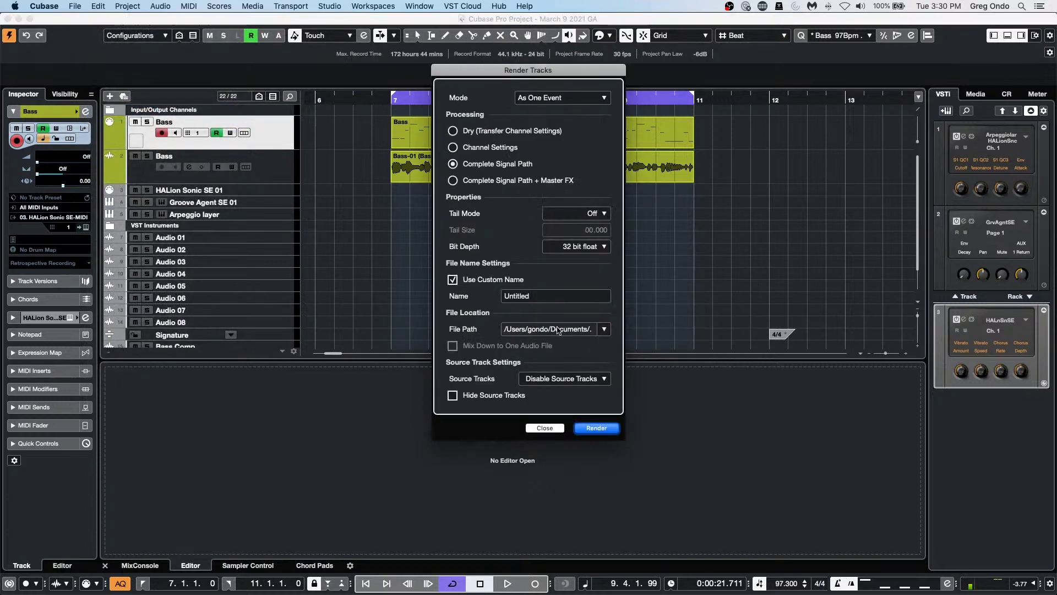
{"action": "left_click", "coordinate": [556, 380]}
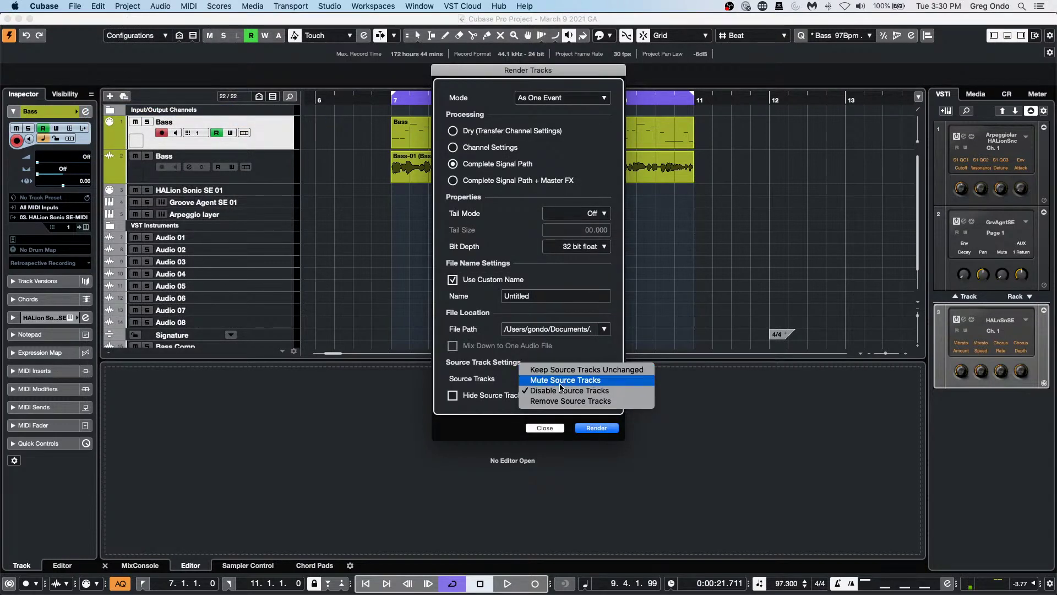
{"action": "key", "text": "Escape"}
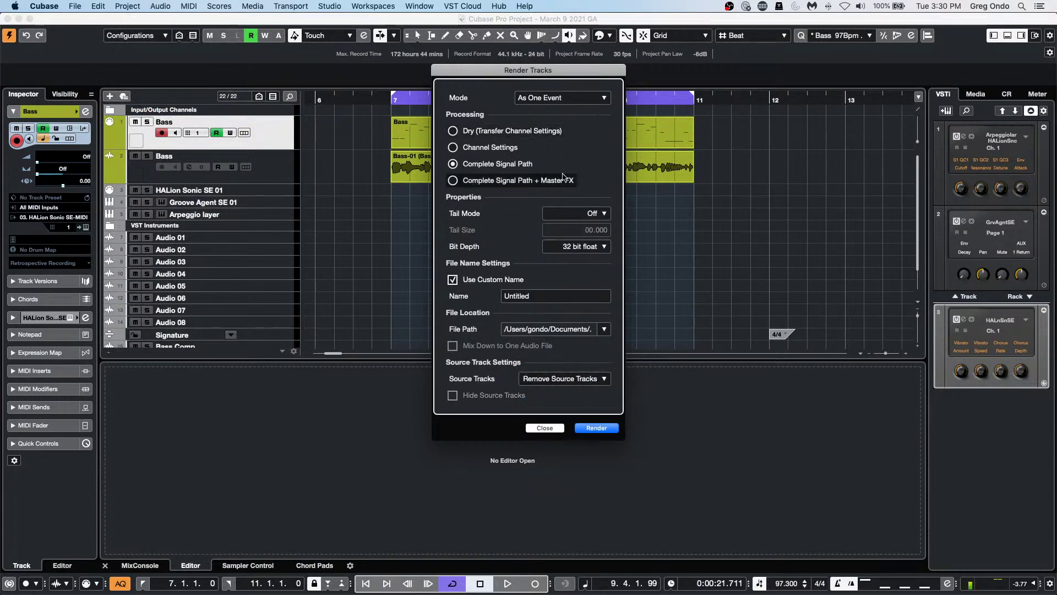
{"action": "left_click_drag", "start_coordinate": [569, 69], "coordinate": [888, 85]}
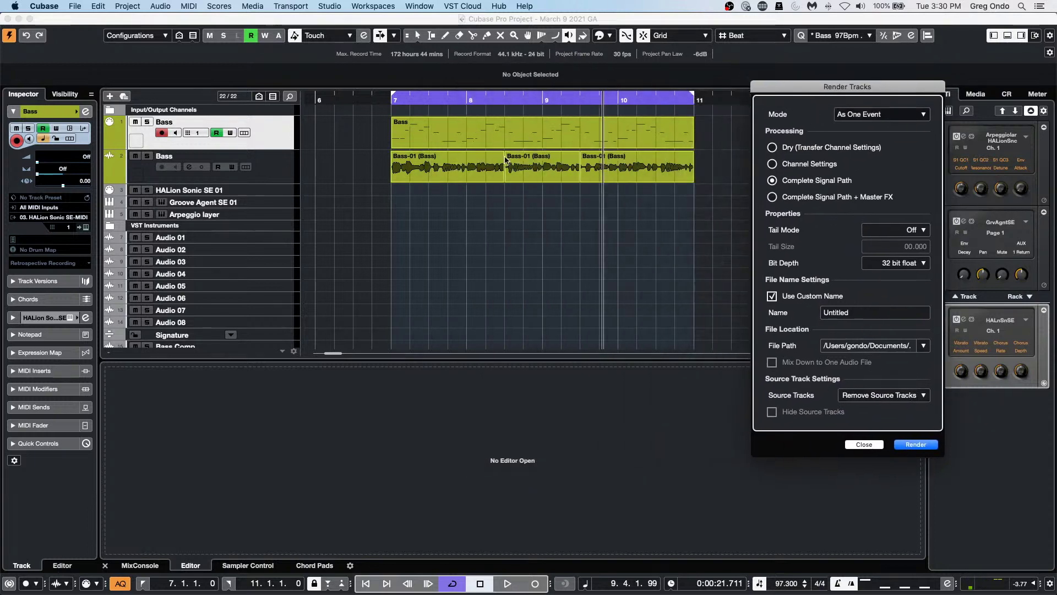
{"action": "left_click", "coordinate": [912, 447]}
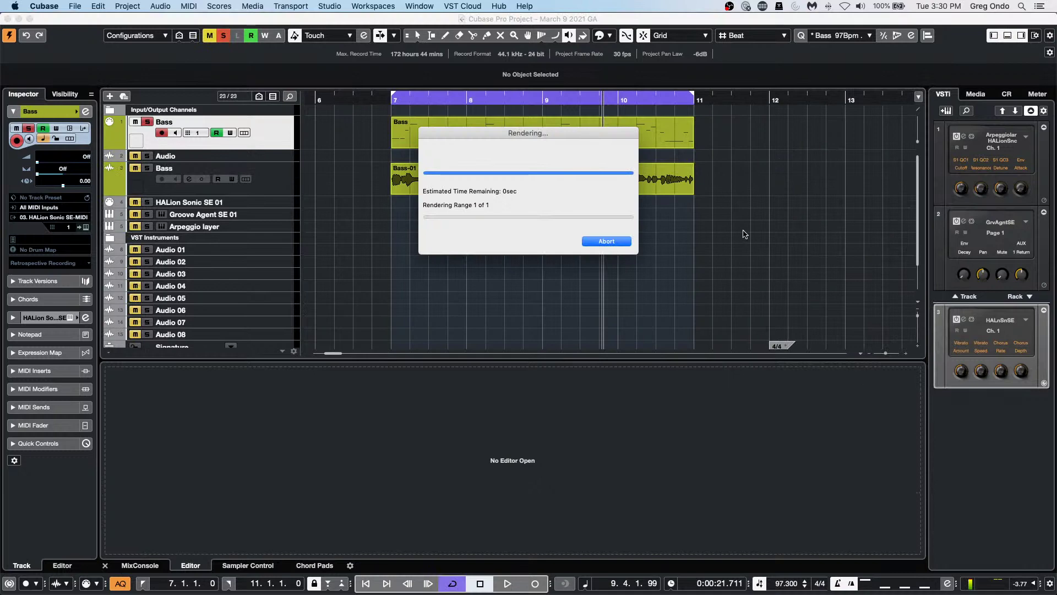
Step: Enlarge the newly rendered Stereo Out (R) track to inspect its audio event, then undo the render
{"action": "right_click", "coordinate": [274, 127]}
{"action": "key", "text": "Escape"}
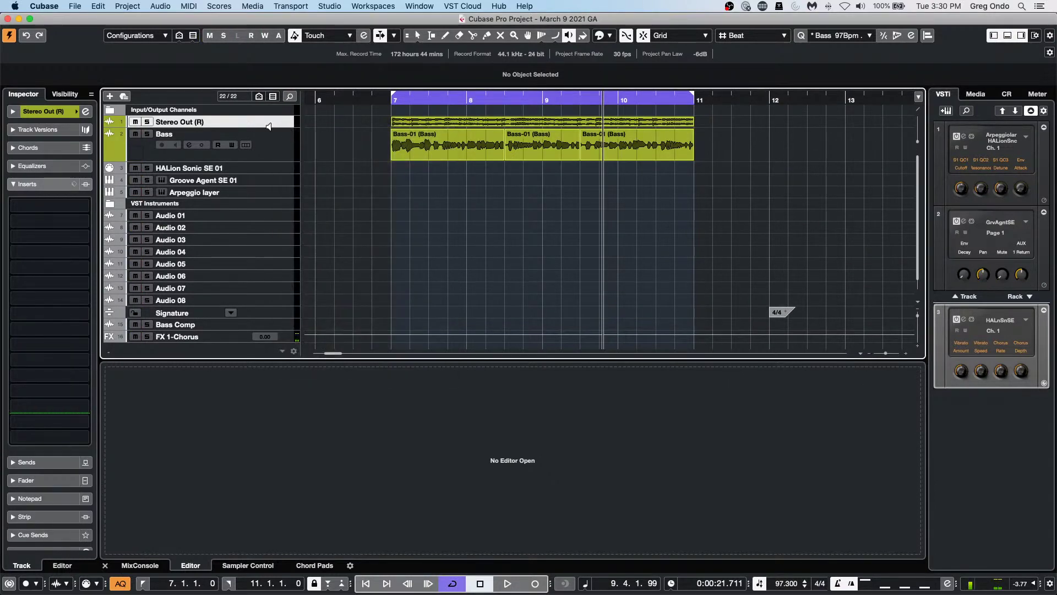
{"action": "key", "text": "1"}
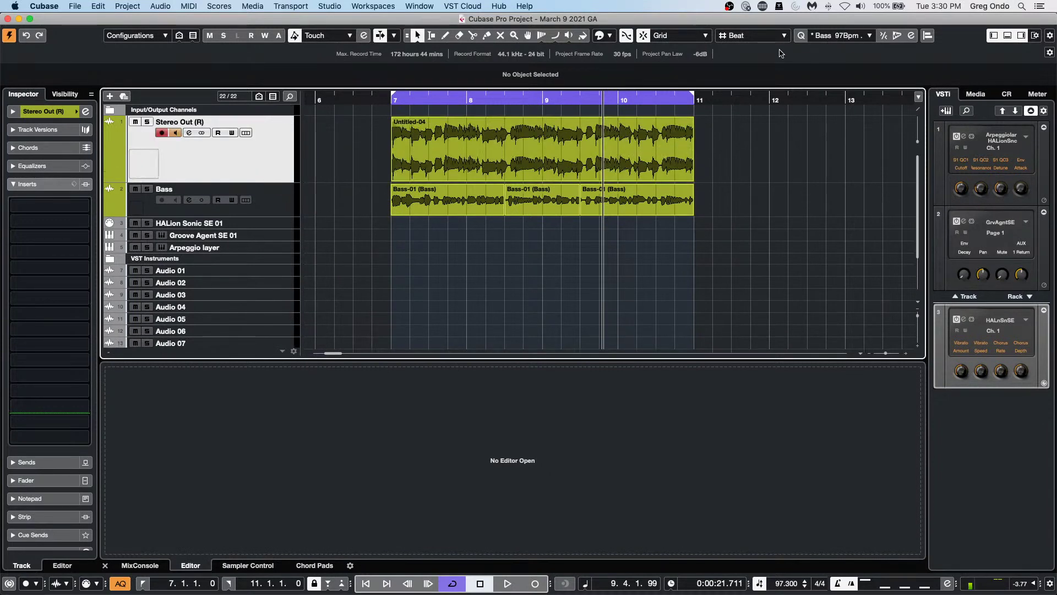
{"action": "key", "text": "super+z"}
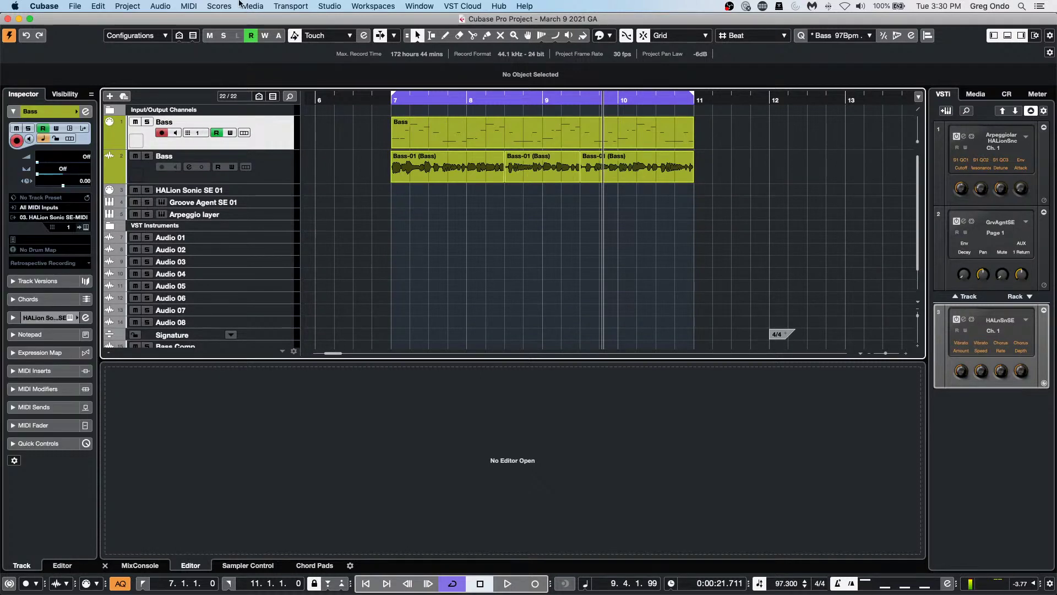
Step: Examine the Export Audio Mixdown settings for the Stereo Out channel and close them without exporting
{"action": "left_click", "coordinate": [70, 6]}
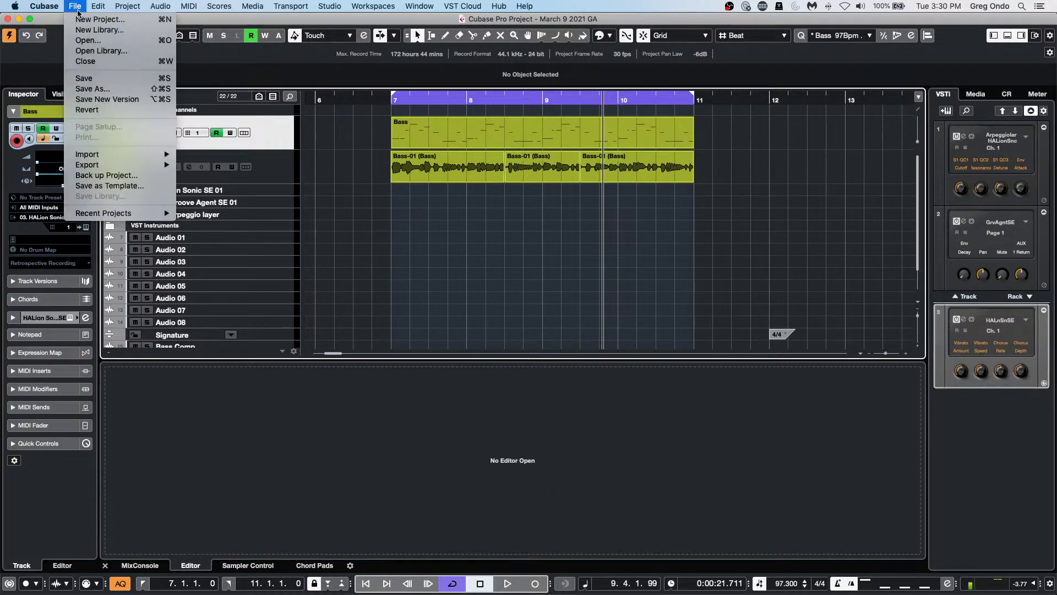
{"action": "mouse_move", "coordinate": [94, 165]}
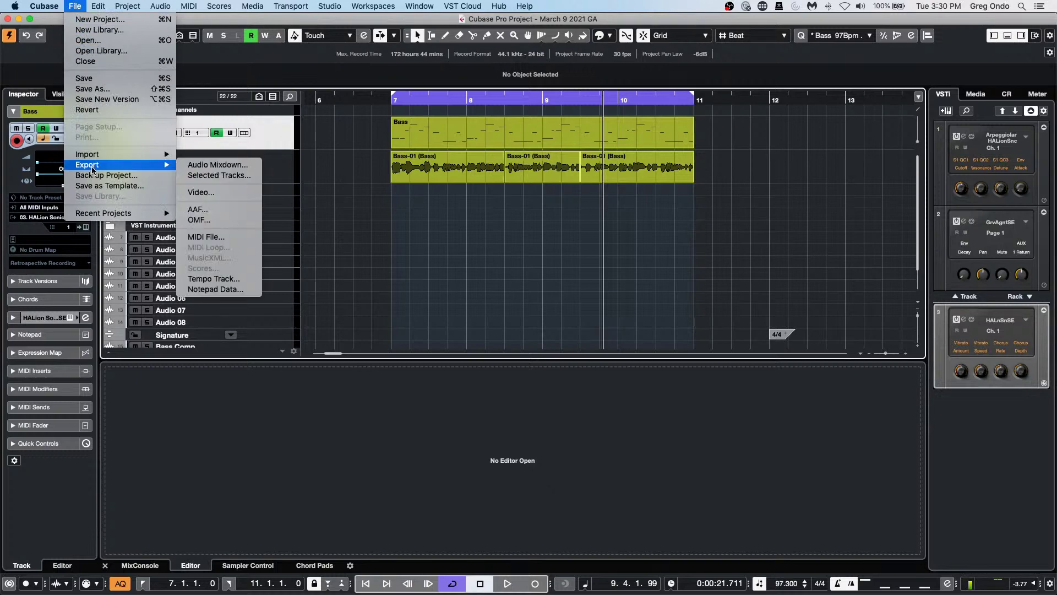
{"action": "left_click", "coordinate": [200, 167]}
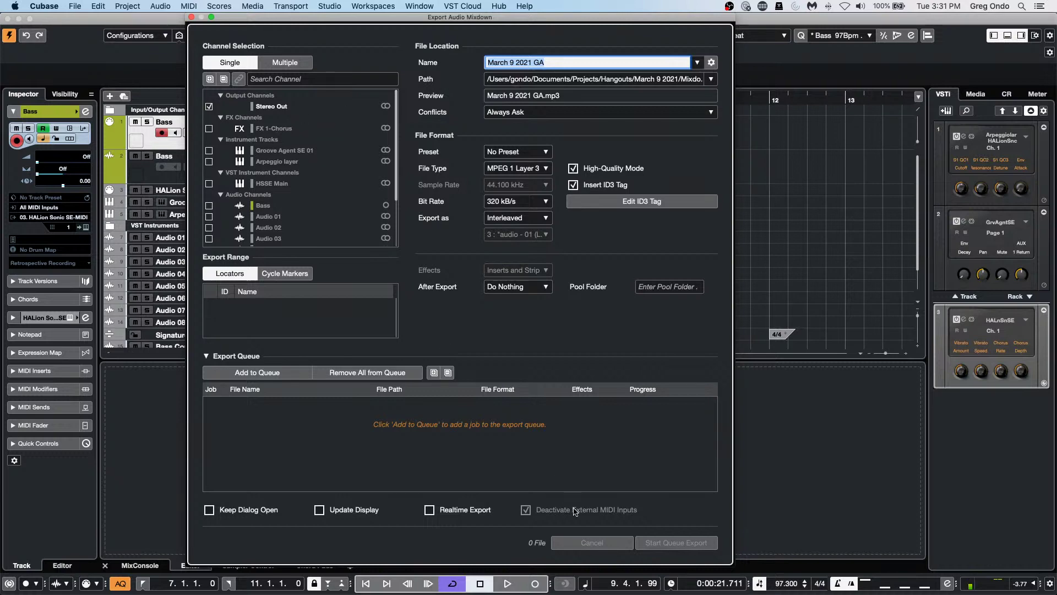
{"action": "left_click", "coordinate": [192, 18]}
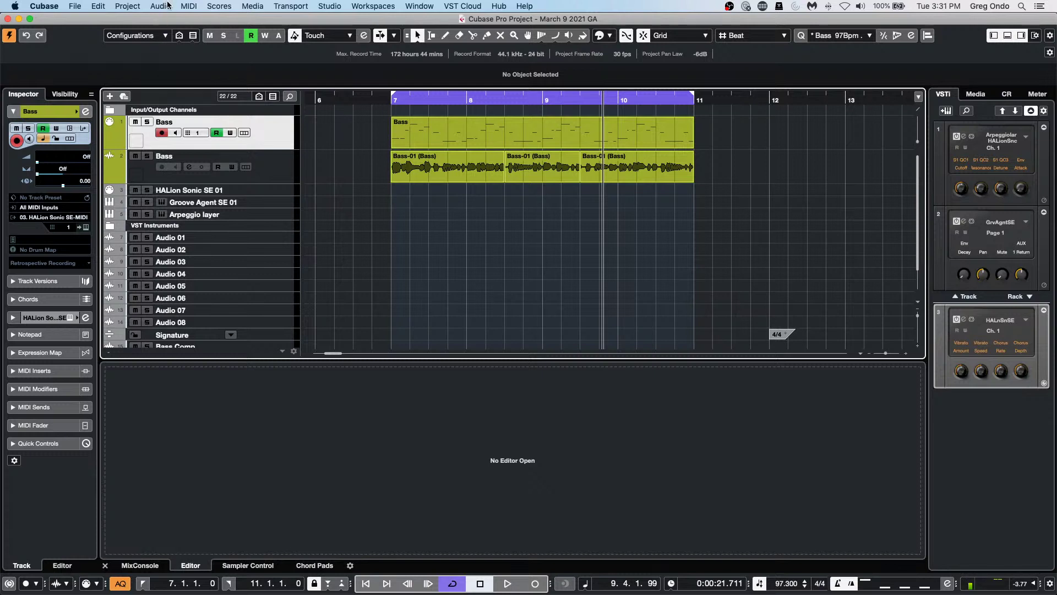
{"action": "left_click", "coordinate": [74, 6]}
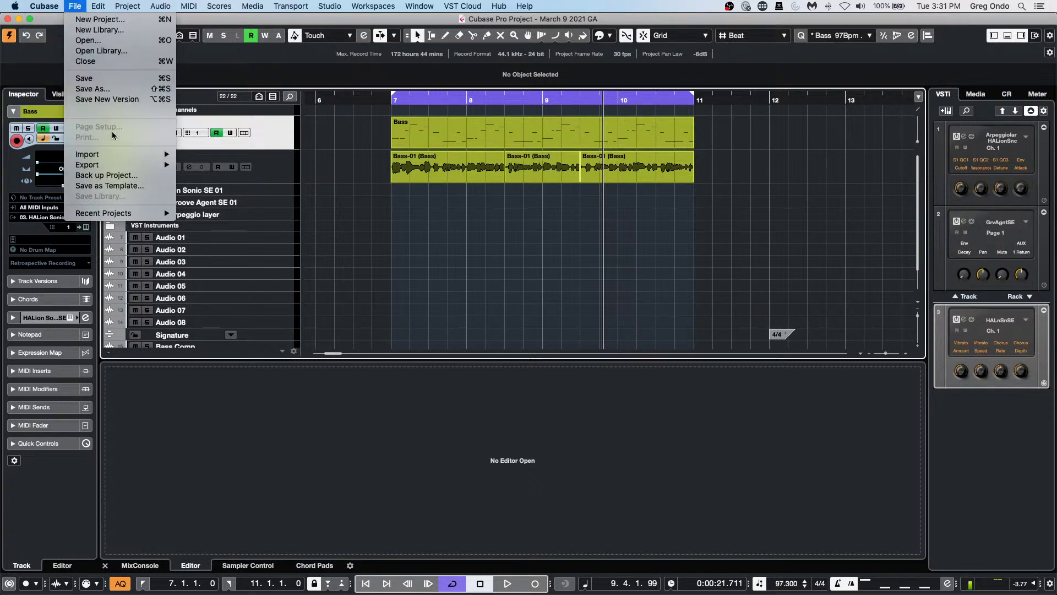
{"action": "mouse_move", "coordinate": [123, 165]}
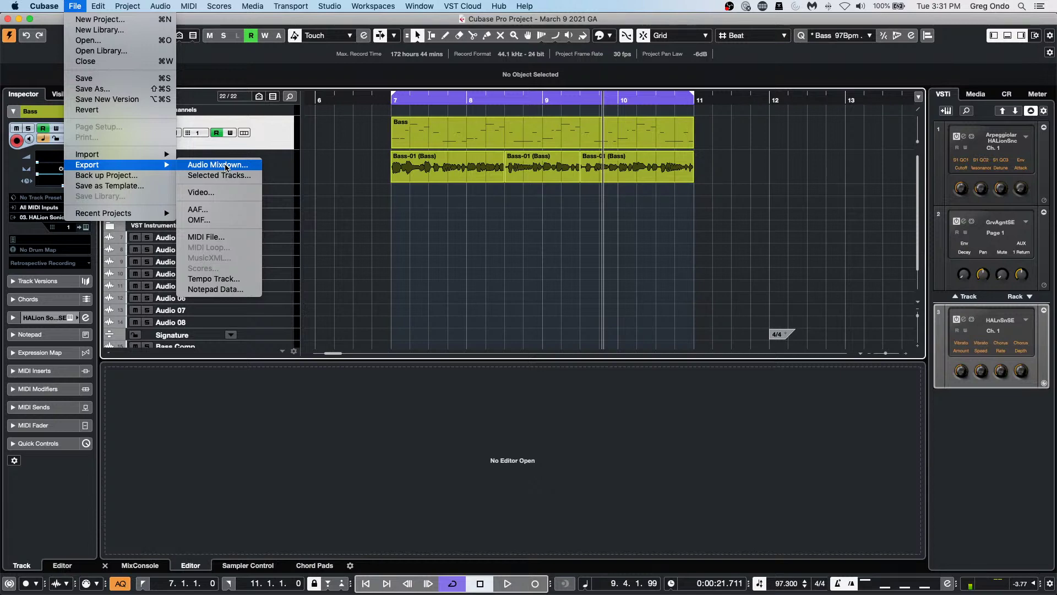
{"action": "left_click", "coordinate": [225, 165]}
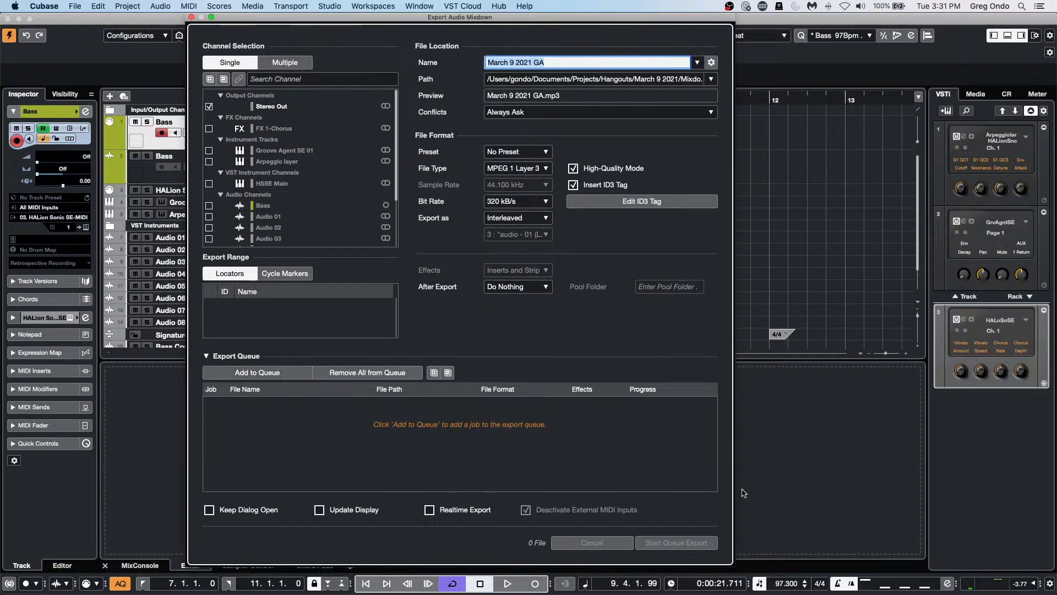
{"action": "left_click", "coordinate": [191, 17]}
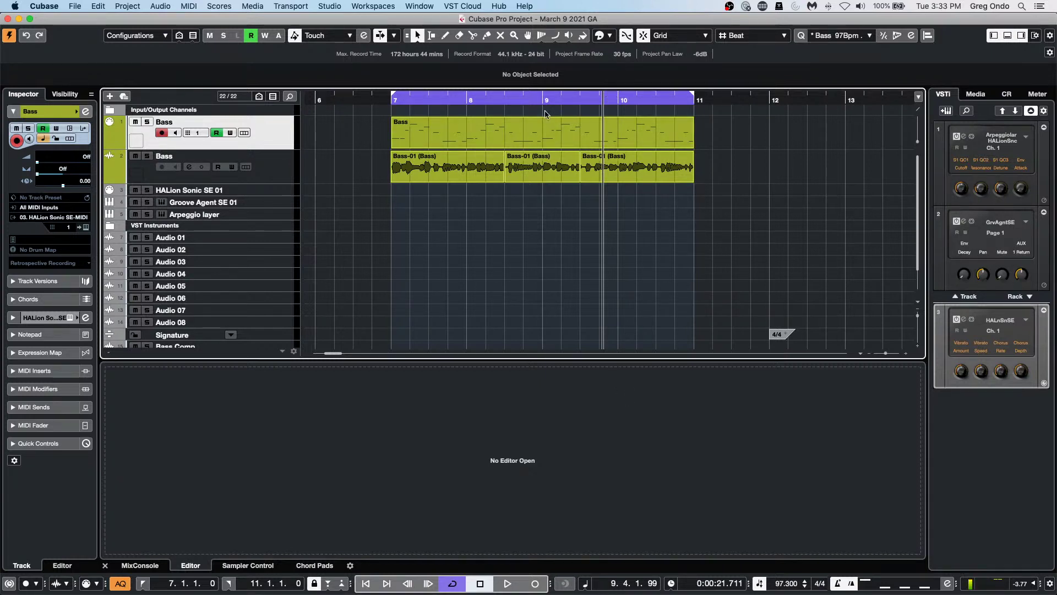
Step: Set the locators to 9.3.1.0 and 10.1.1.0, and activate Punch In and Punch Out for the Bass audio track with the cursor at bar 8
{"action": "left_click_drag", "start_coordinate": [394, 97], "coordinate": [581, 97]}
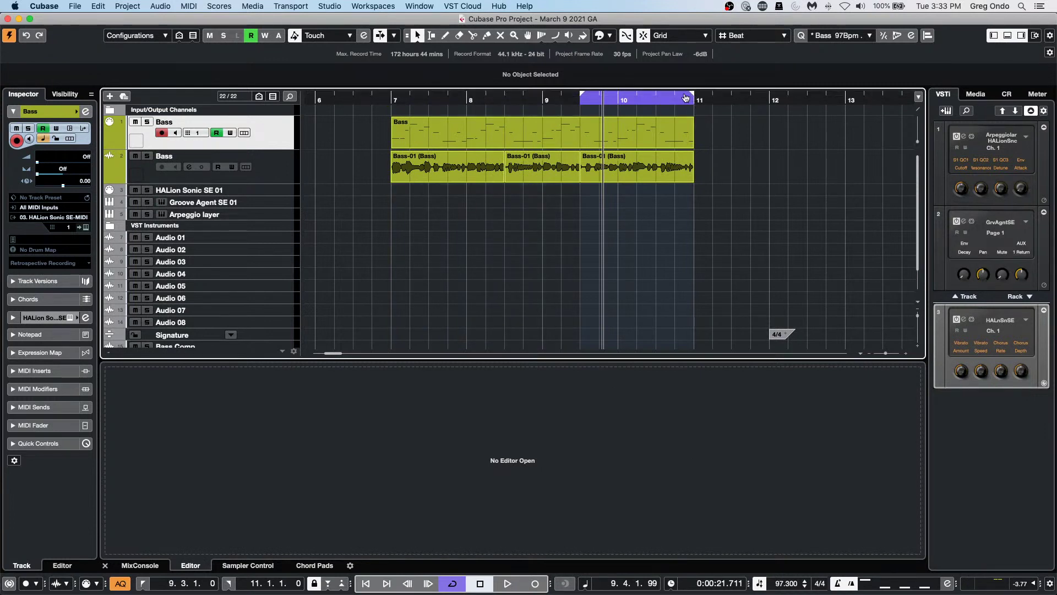
{"action": "left_click_drag", "start_coordinate": [690, 96], "coordinate": [618, 97]}
{"action": "left_click", "coordinate": [286, 173]}
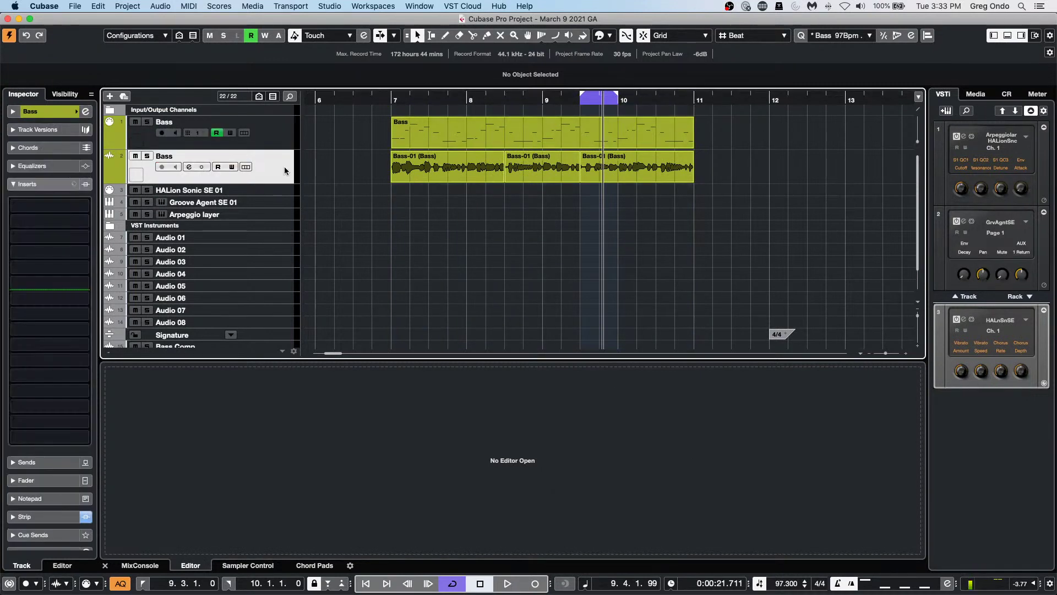
{"action": "left_click", "coordinate": [461, 97]}
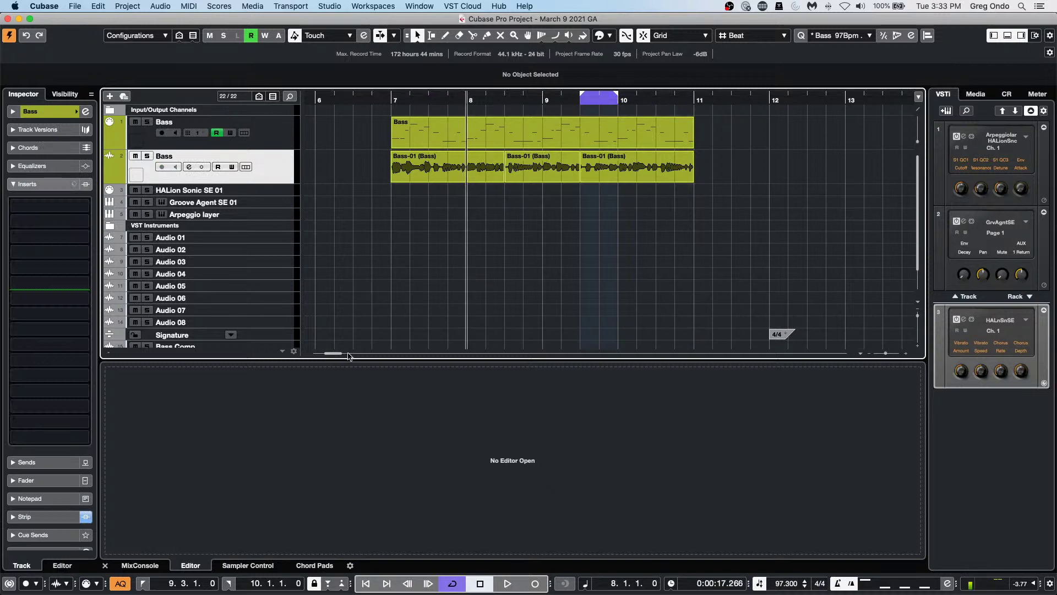
{"action": "left_click", "coordinate": [327, 584]}
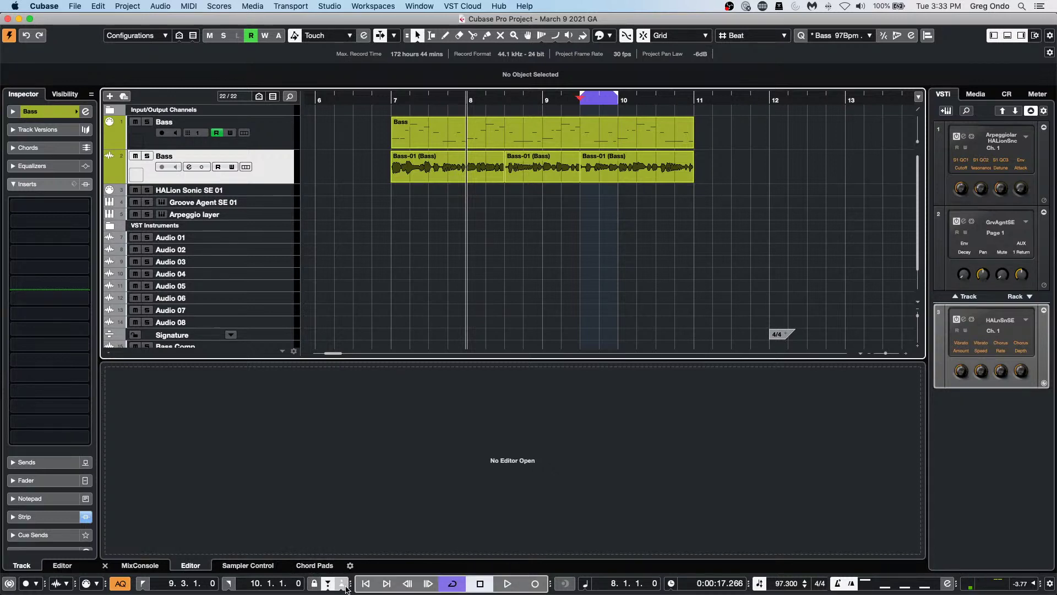
{"action": "left_click", "coordinate": [343, 584]}
Step: Set the Bass audio track's input routing to the left channel of the guitar bus
{"action": "left_click", "coordinate": [48, 111]}
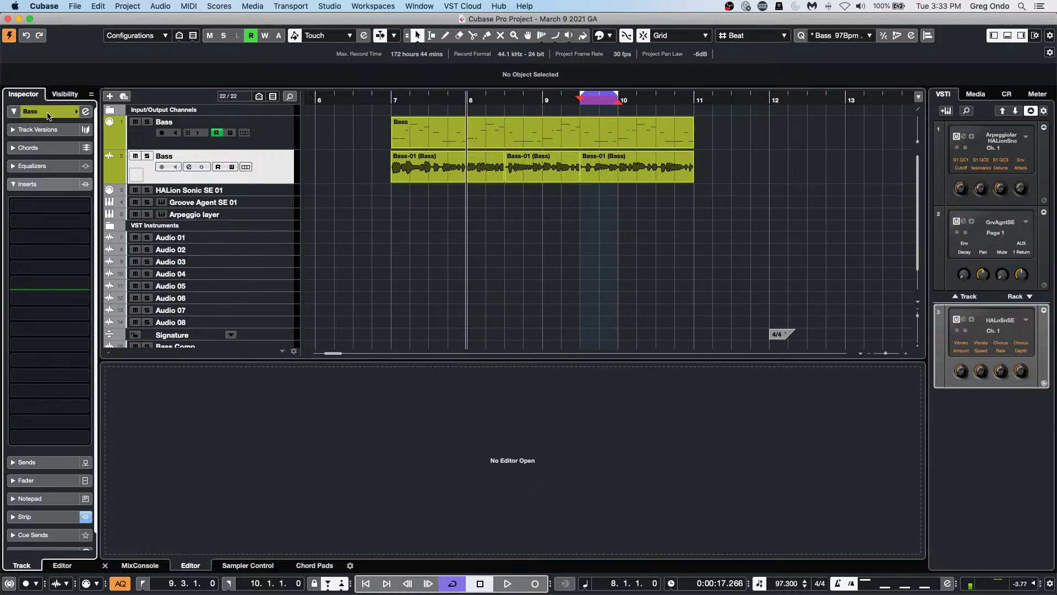
{"action": "left_click", "coordinate": [32, 208]}
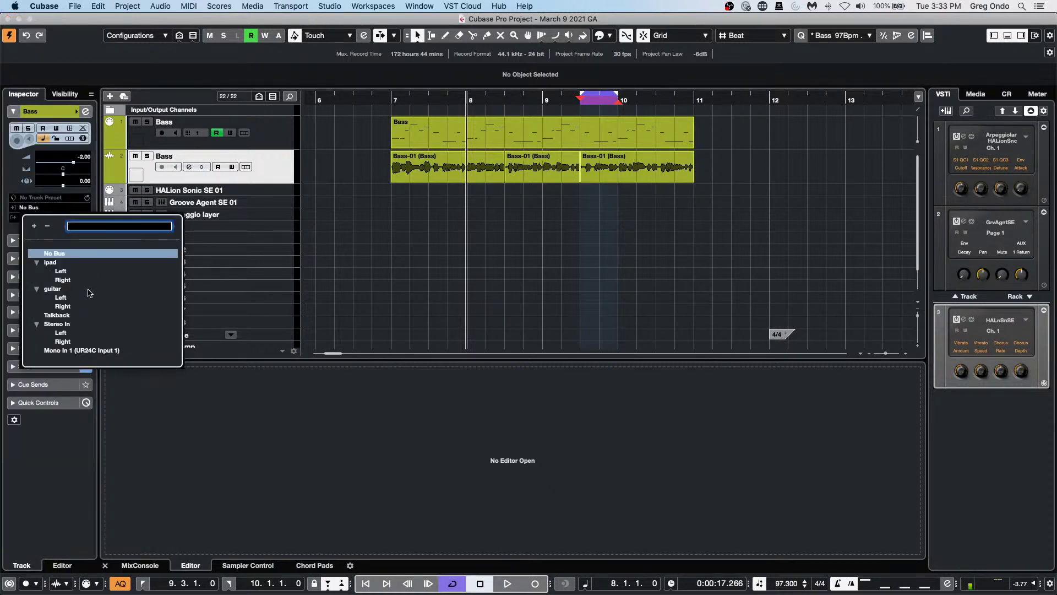
{"action": "left_click", "coordinate": [62, 297]}
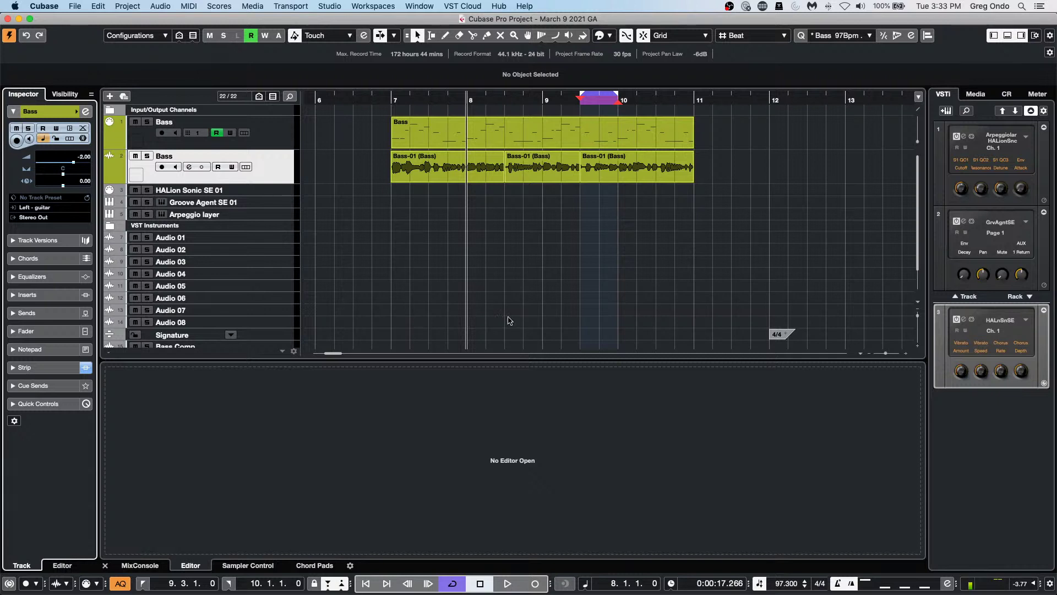
Step: Switch Punch In and Punch Out off and back on
{"action": "left_click", "coordinate": [665, 172]}
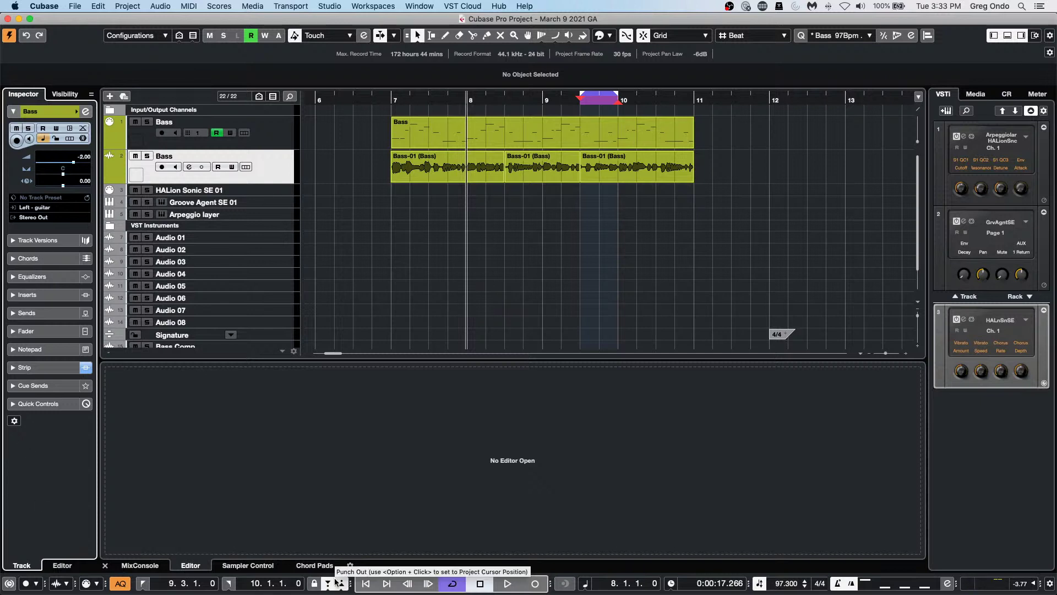
{"action": "key", "text": "i"}
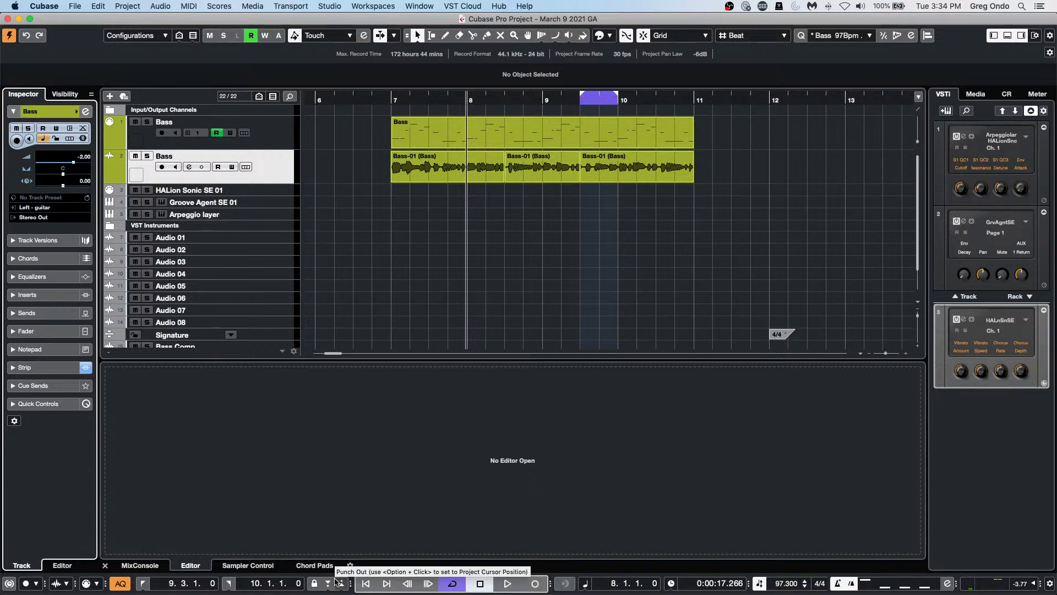
{"action": "key", "text": "i"}
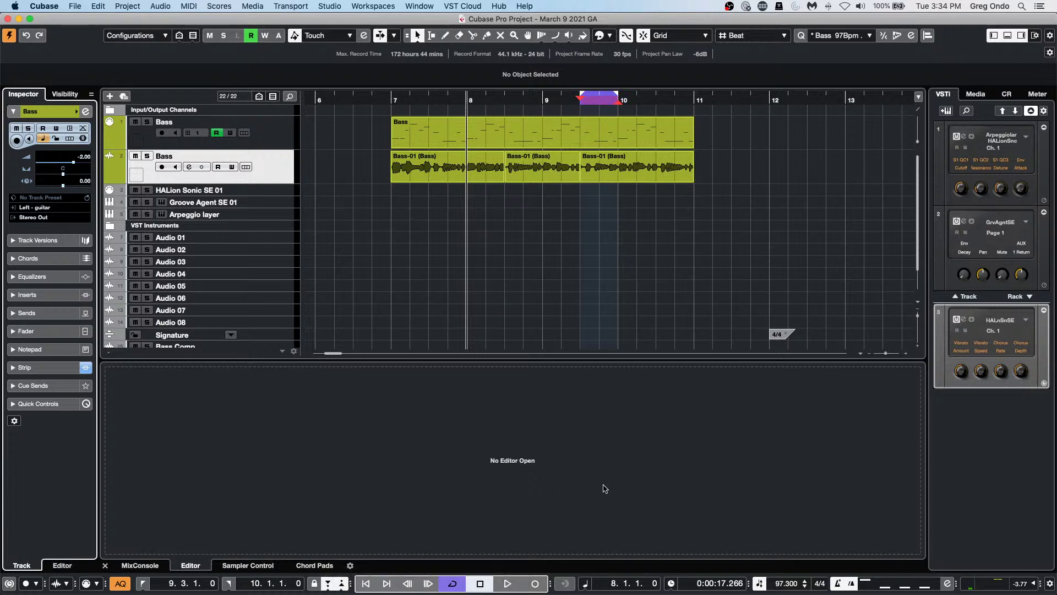
Step: Record-enable the Bass audio track while playing from bar 8 to punch-record a take, then undo the recorded take
{"action": "key", "text": "space"}
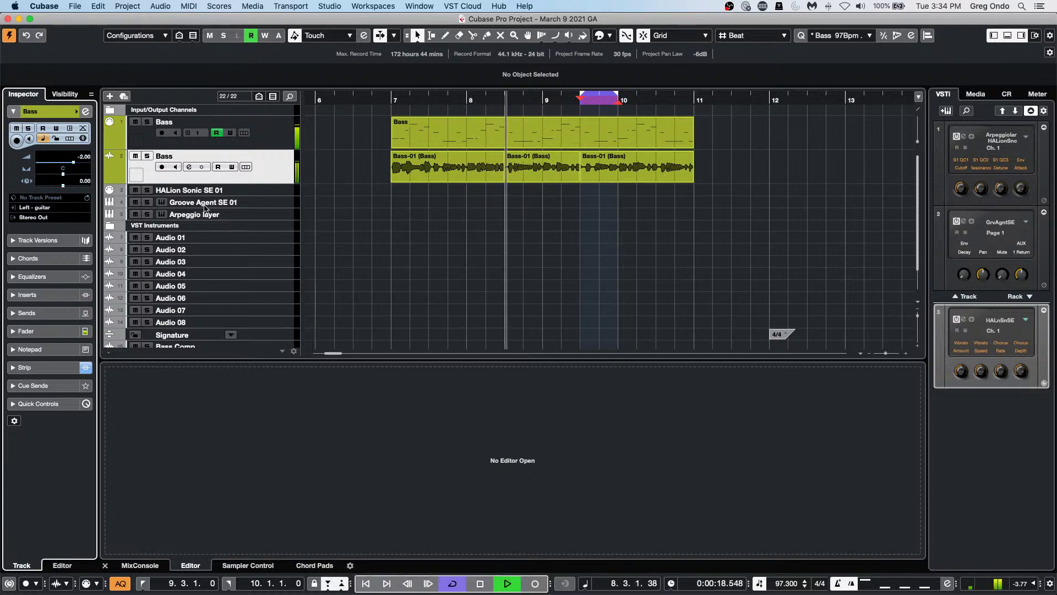
{"action": "left_click", "coordinate": [161, 167]}
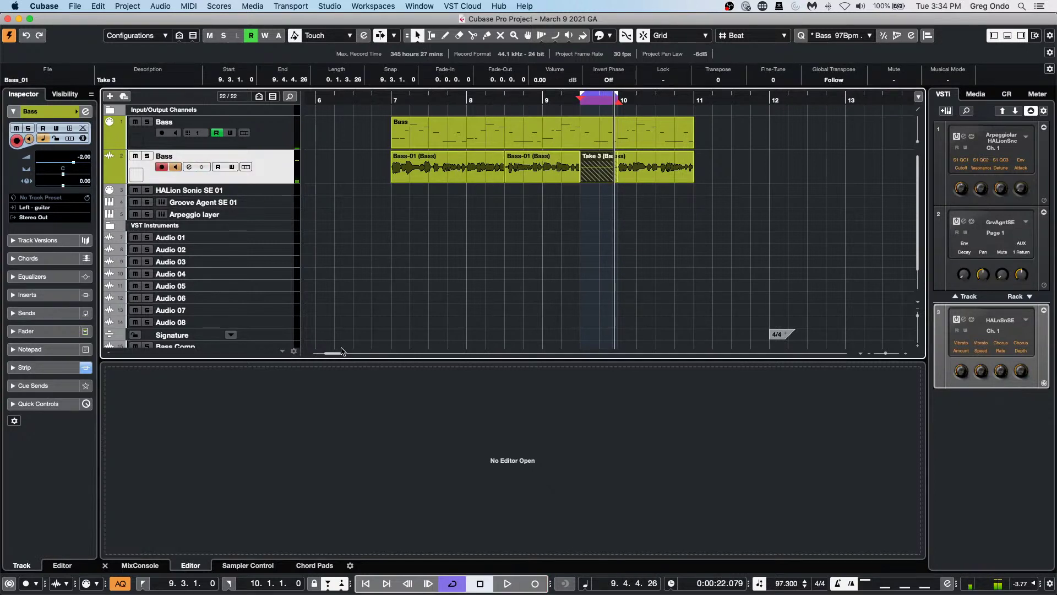
{"action": "key", "text": "super+z"}
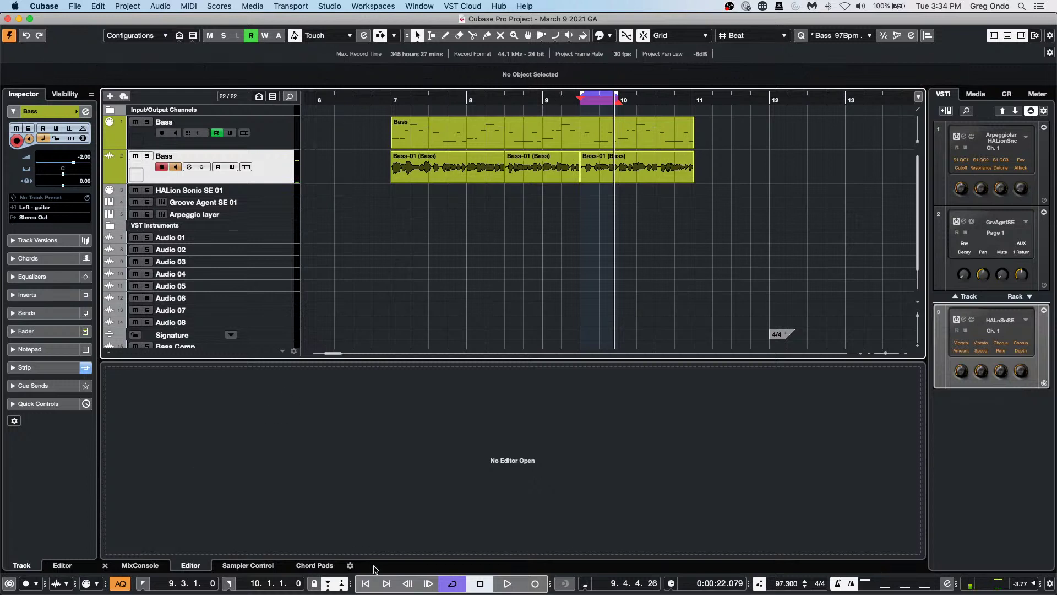
Step: With Cycle off and the Bass audio track soloed, start playback from 9.2.1.0 to punch-record between the locators
{"action": "left_click", "coordinate": [452, 583]}
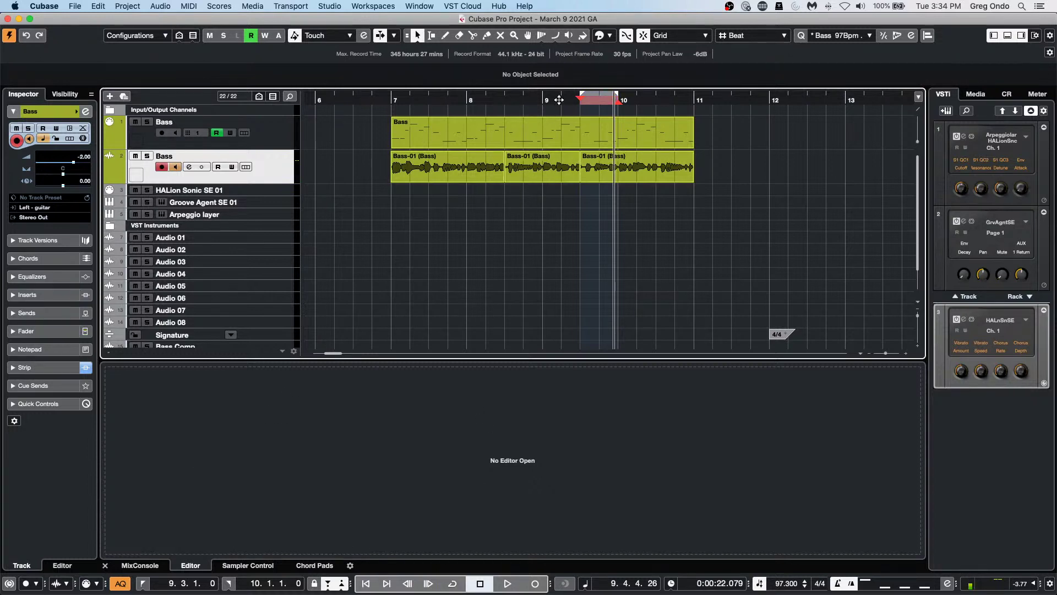
{"action": "left_click", "coordinate": [486, 100]}
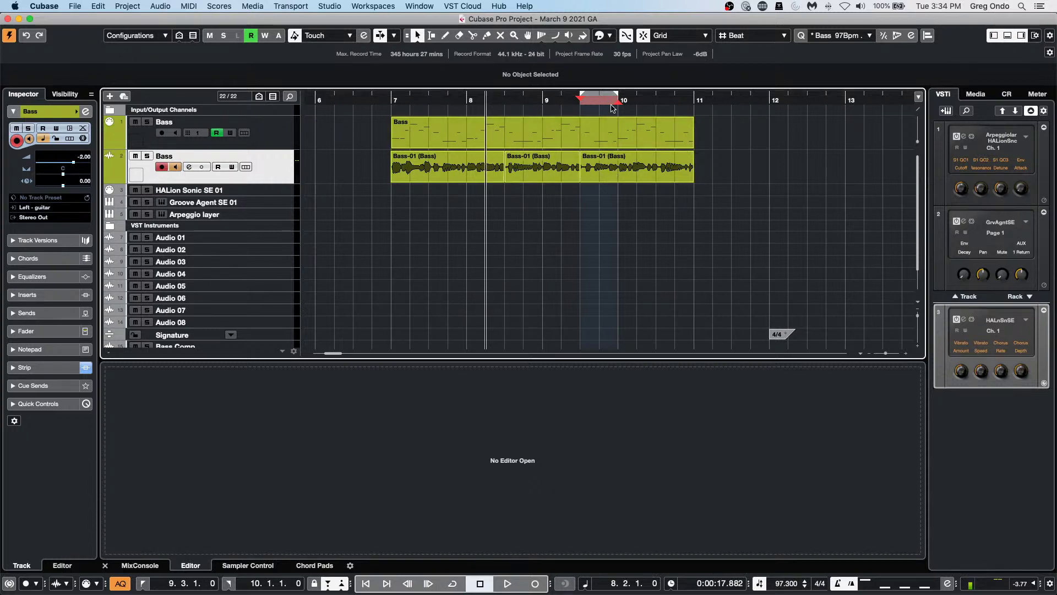
{"action": "left_click_drag", "start_coordinate": [601, 101], "coordinate": [565, 148]}
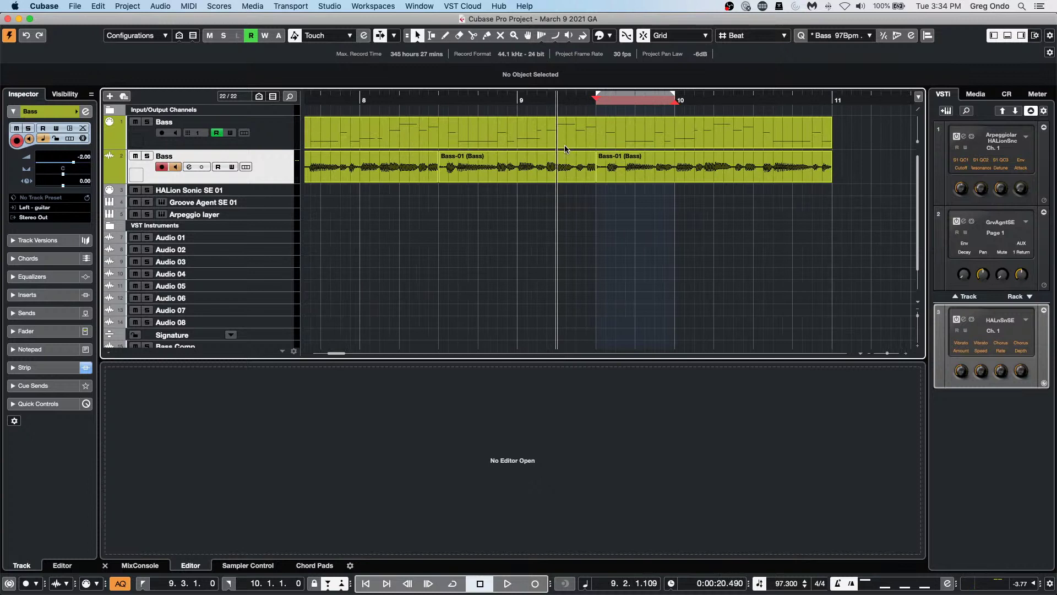
{"action": "left_click", "coordinate": [148, 157]}
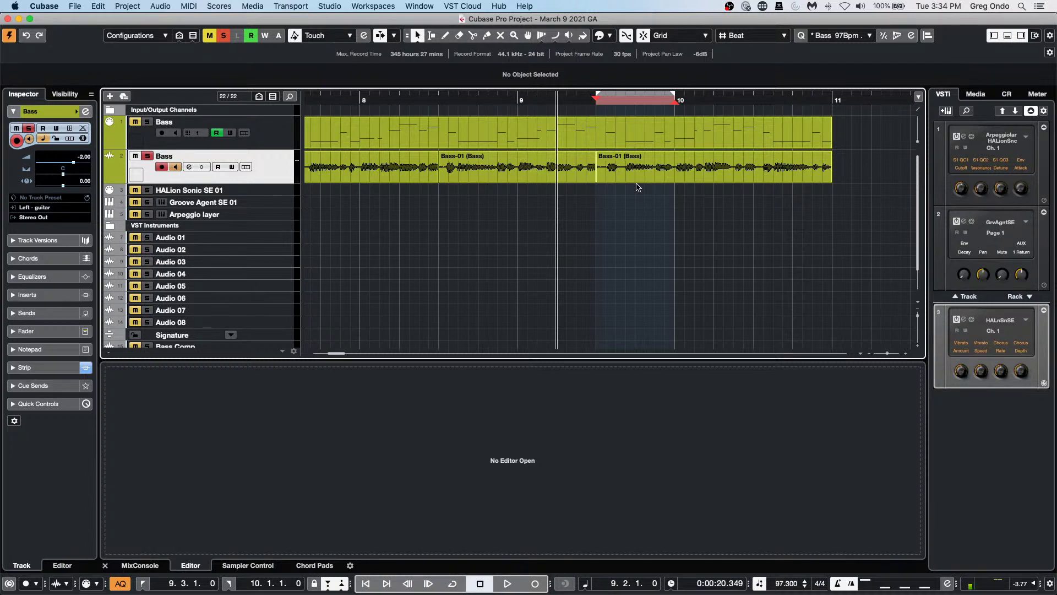
{"action": "left_click", "coordinate": [507, 583]}
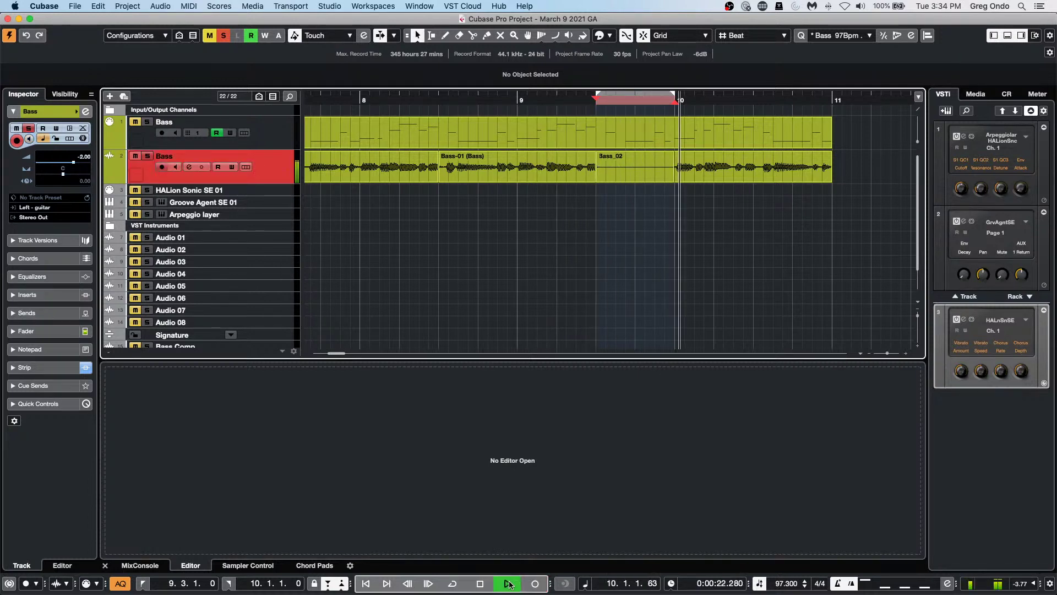
Step: Stop playback and undo the take punch-recorded on the Bass audio track
{"action": "key", "text": "space"}
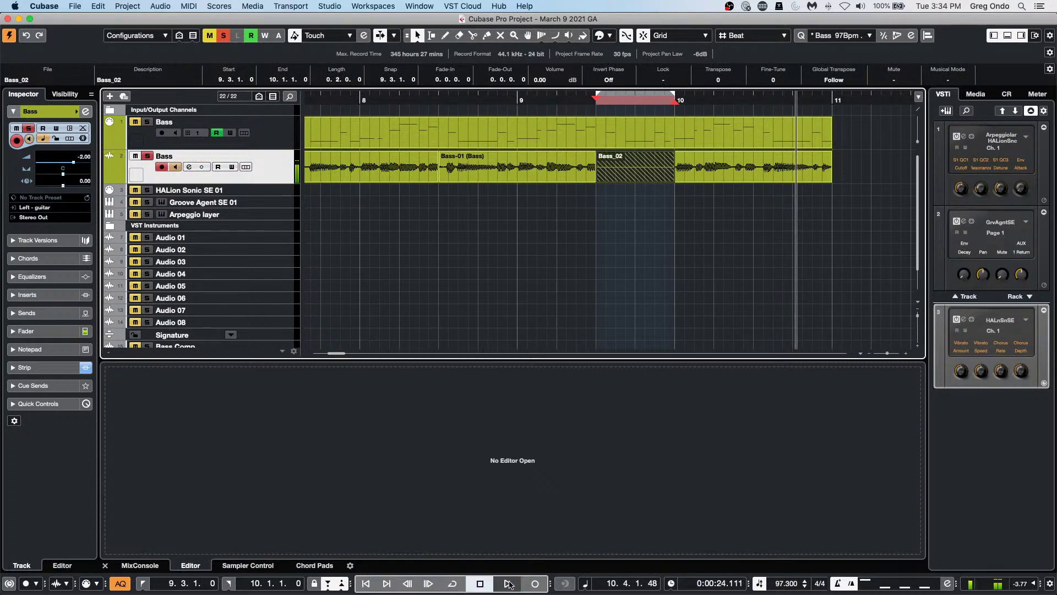
{"action": "key", "text": "super+z"}
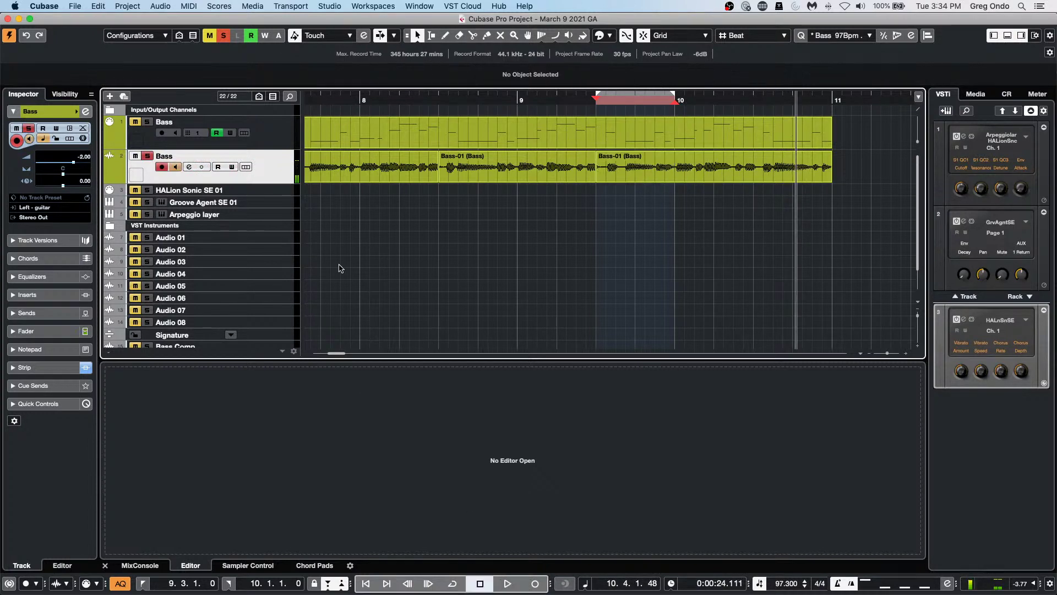
Step: Punch-record another Bass take with playback starting at 8.2.1.0, stop, then undo the take and the event split at the left locator
{"action": "left_click", "coordinate": [385, 97]}
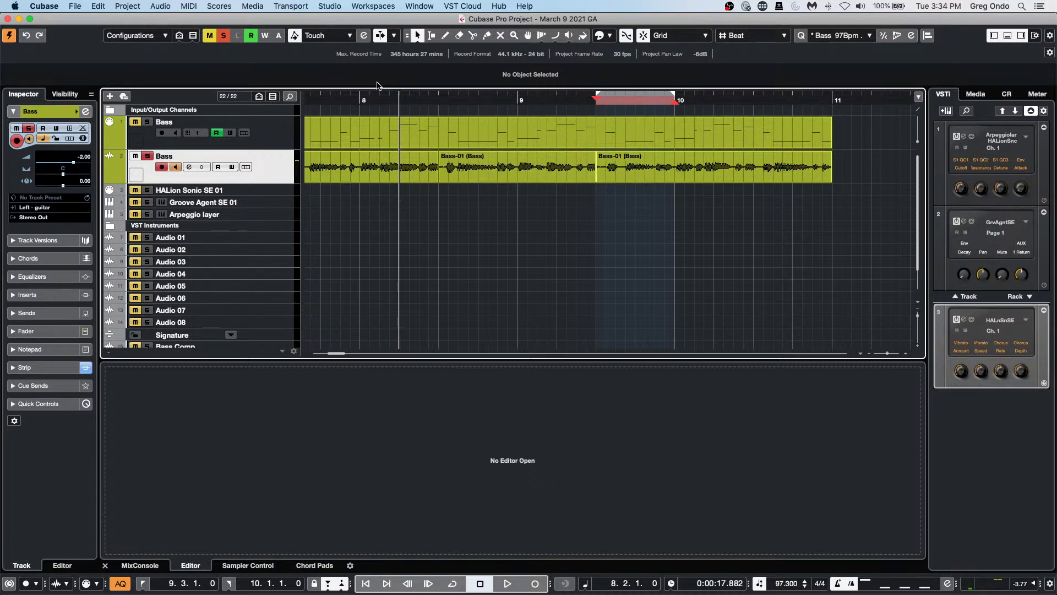
{"action": "key", "text": "space"}
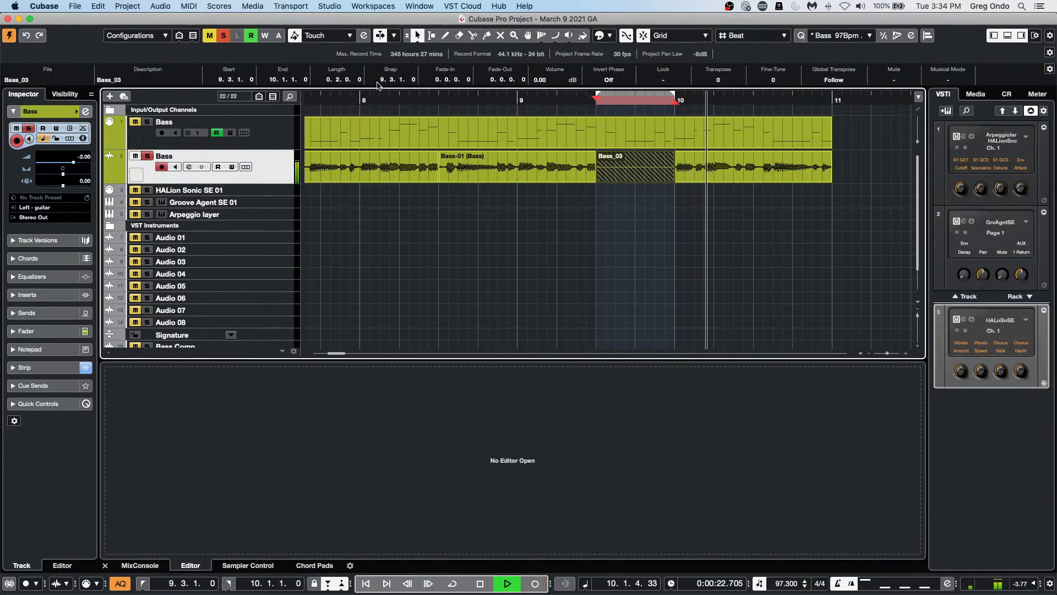
{"action": "key", "text": "space"}
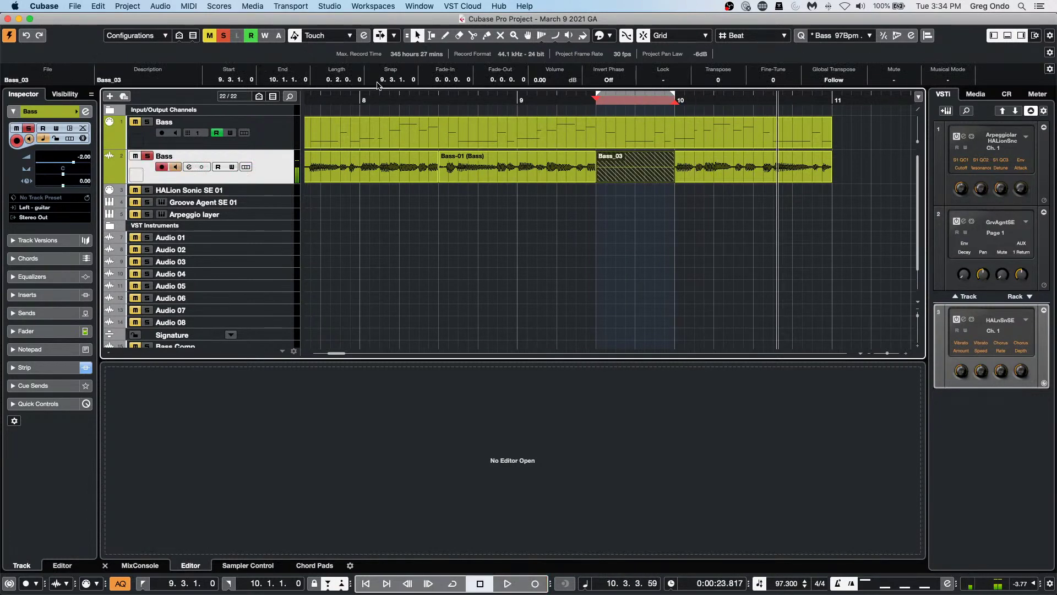
{"action": "key", "text": "super+z"}
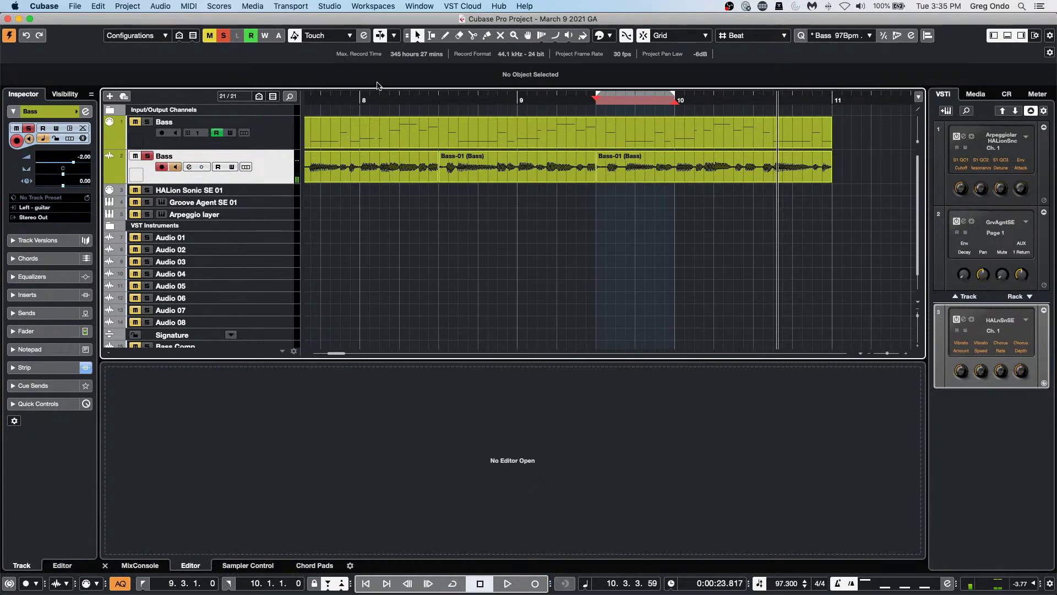
{"action": "key", "text": "super+z"}
{"action": "left_click", "coordinate": [99, 6]}
{"action": "left_click", "coordinate": [550, 203]}
{"action": "left_click", "coordinate": [76, 7]}
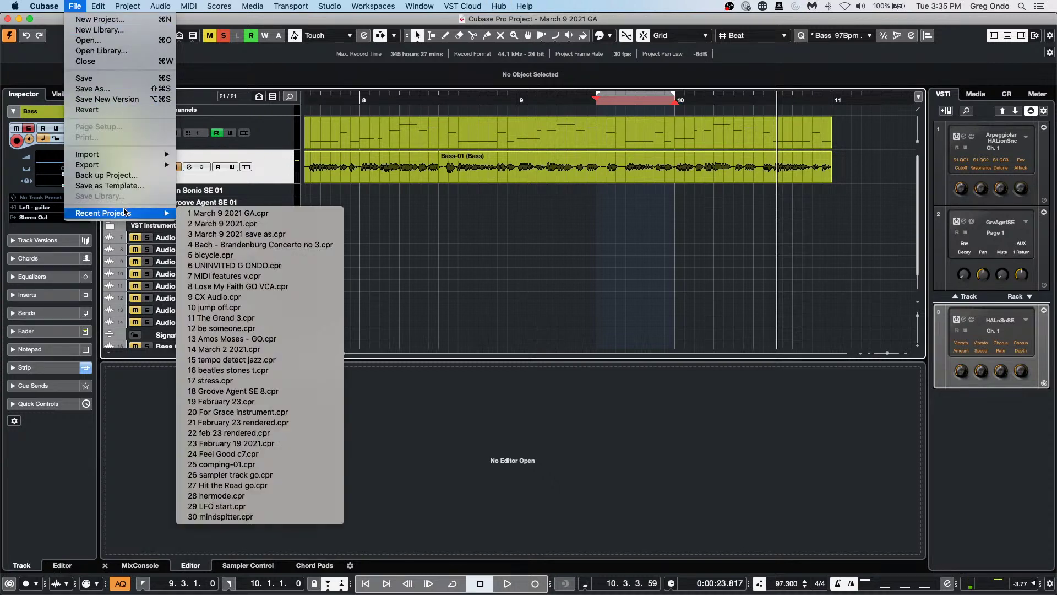
{"action": "left_click", "coordinate": [326, 169]}
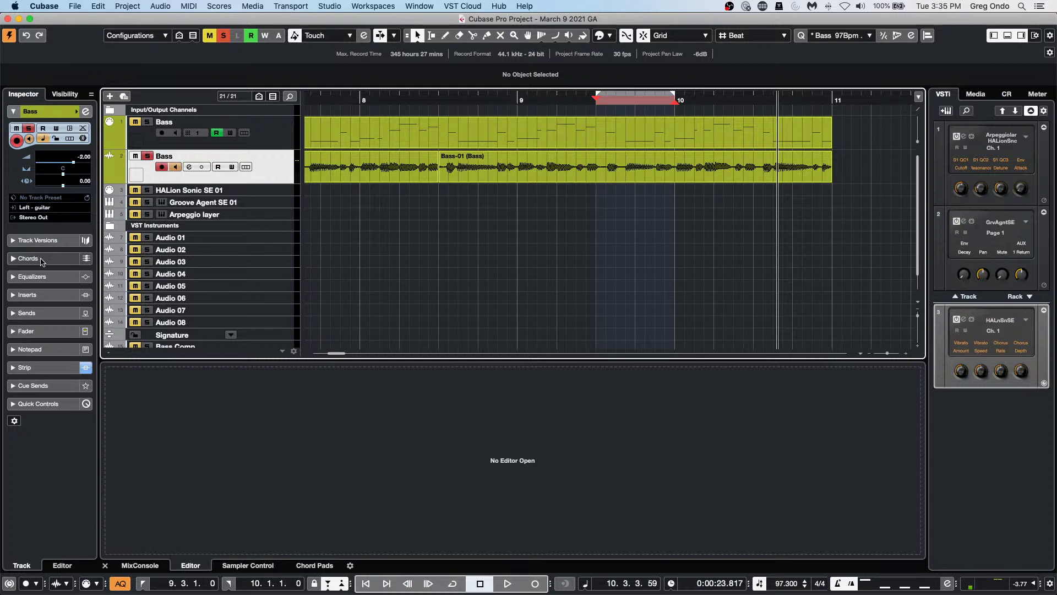
Step: Load VST Amp Rack from the Distortion effects into the Bass audio track's first insert slot and show its Master page
{"action": "left_click", "coordinate": [30, 295]}
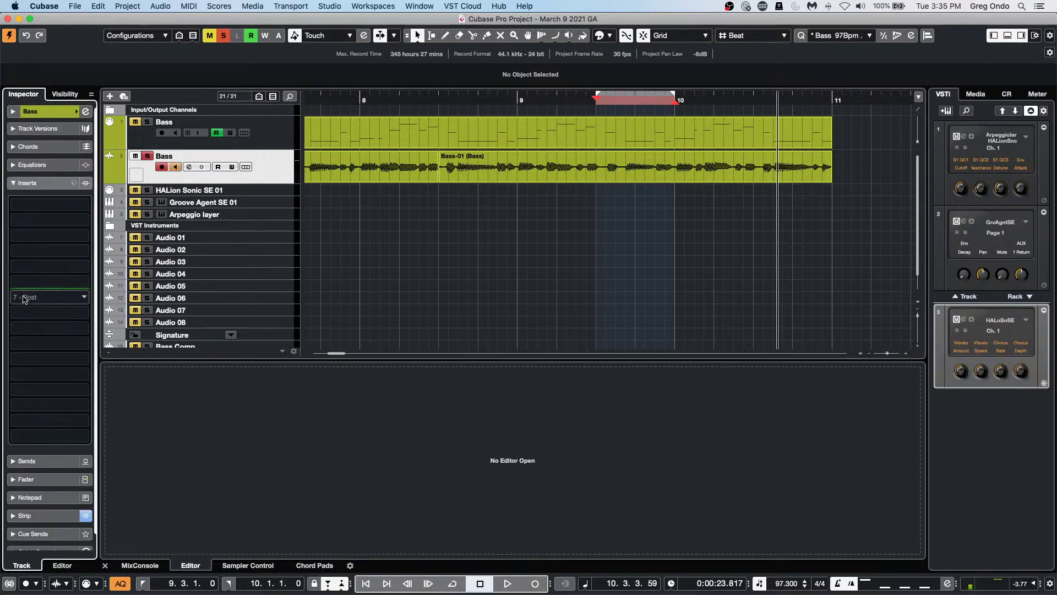
{"action": "left_click", "coordinate": [87, 204]}
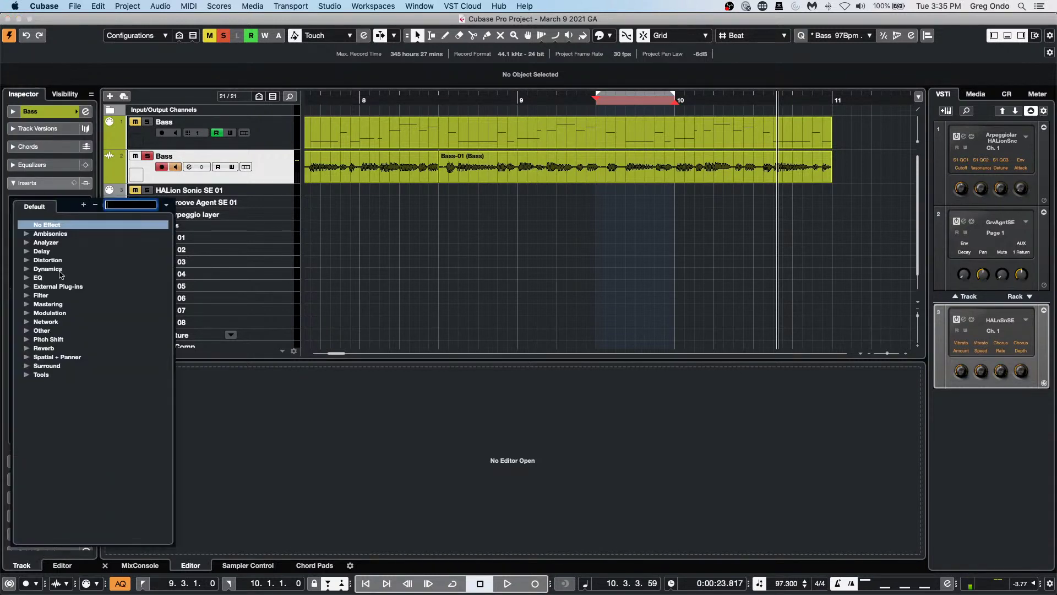
{"action": "left_click", "coordinate": [27, 270]}
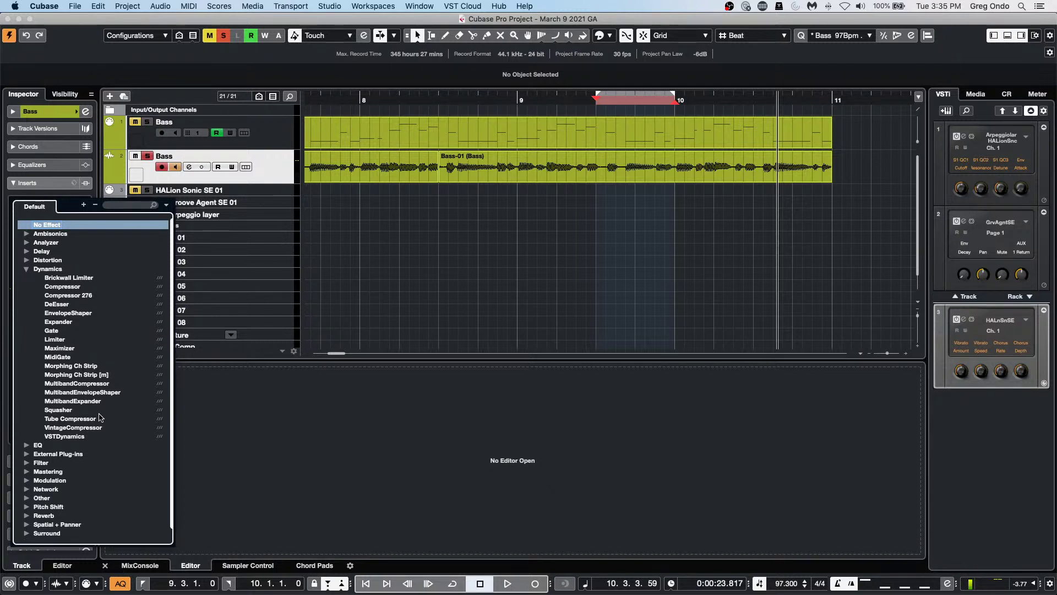
{"action": "left_click", "coordinate": [26, 259]}
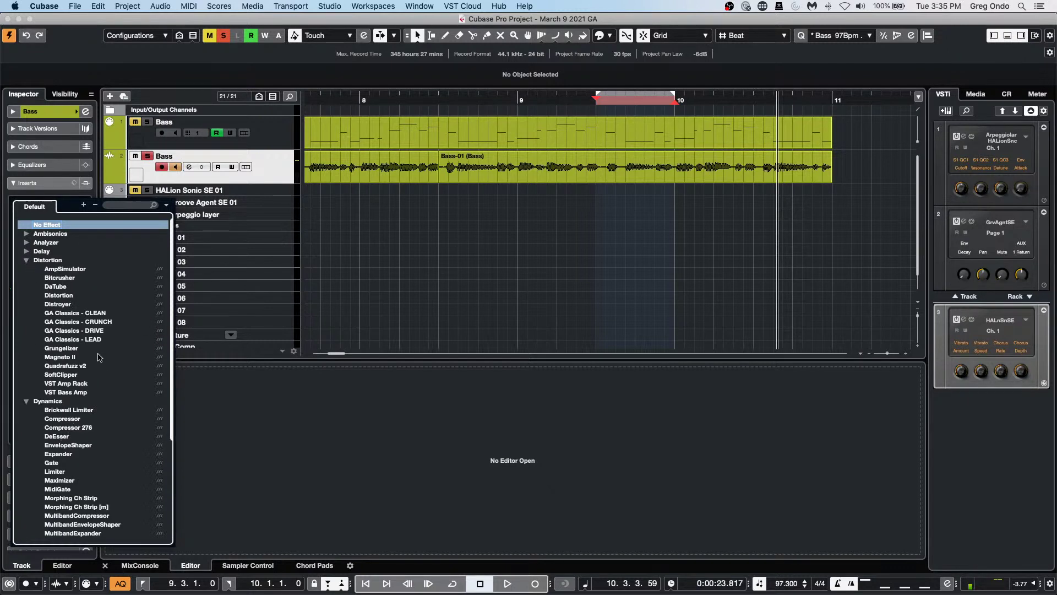
{"action": "left_click", "coordinate": [79, 386]}
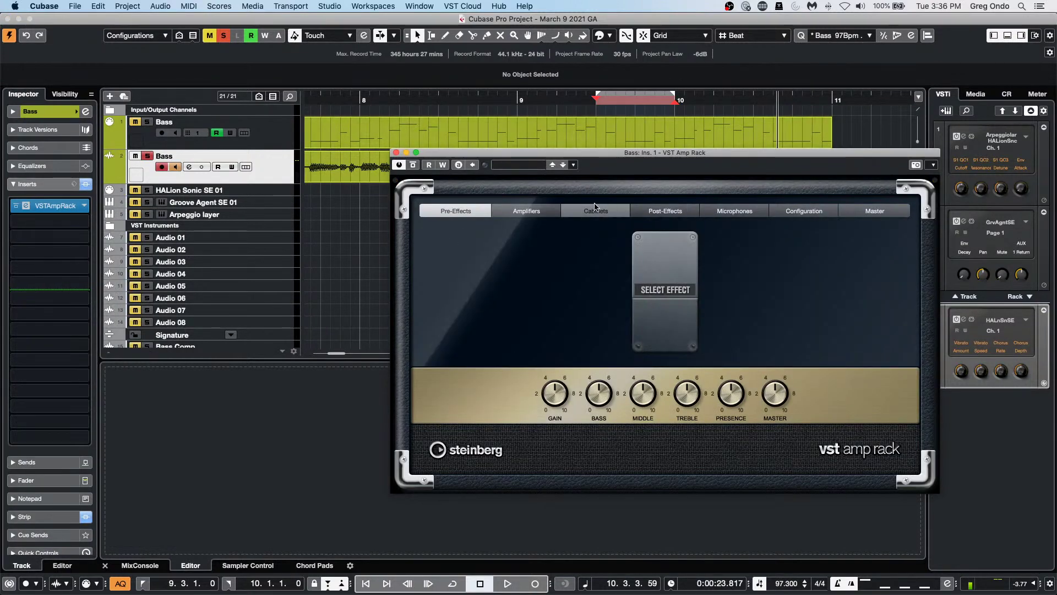
{"action": "left_click", "coordinate": [520, 212]}
{"action": "left_click", "coordinate": [875, 211]}
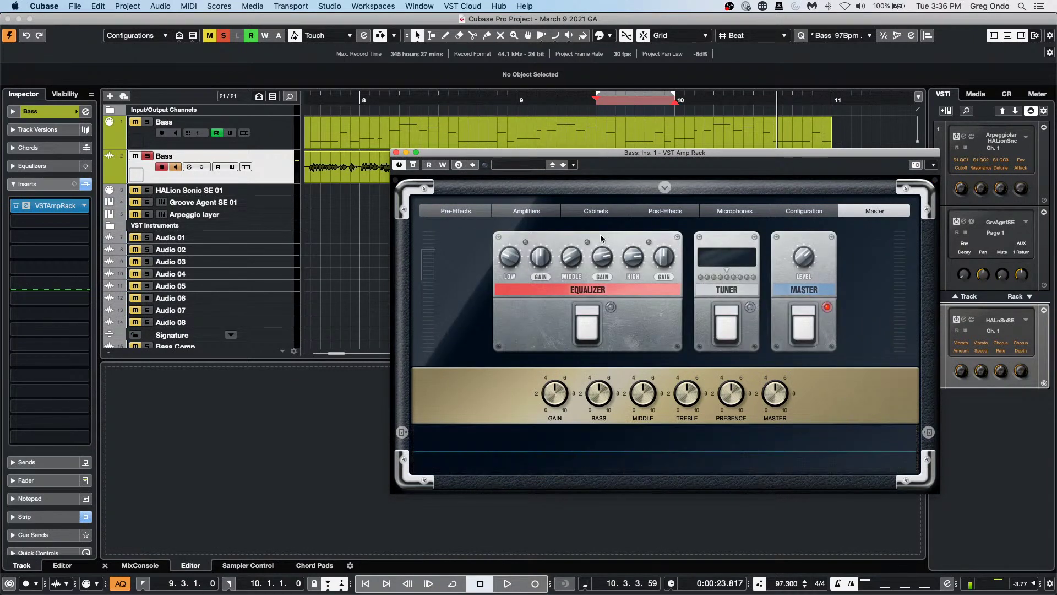
Step: Close the amp window, examine VST Bass Amp's entry and the collection options in the VST Plug-in Manager, and close the manager
{"action": "left_click", "coordinate": [331, 6]}
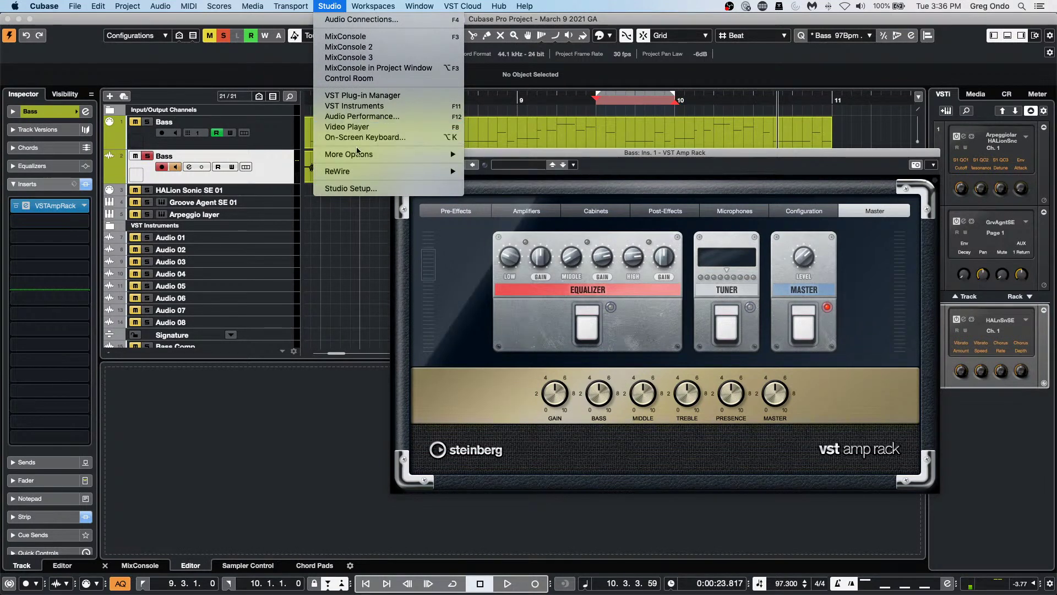
{"action": "left_click", "coordinate": [383, 95]}
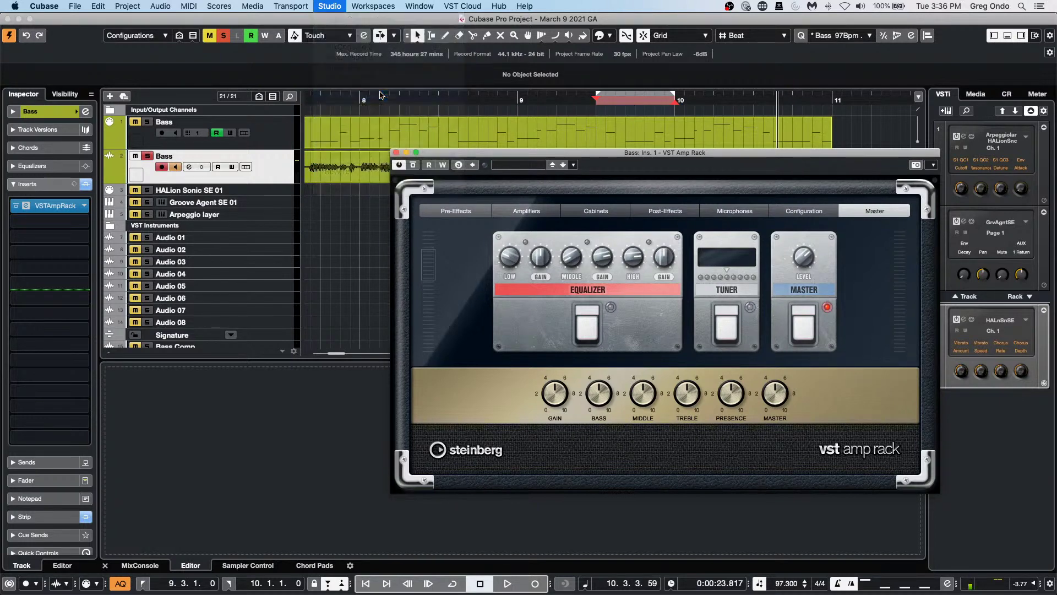
{"action": "left_click", "coordinate": [396, 153]}
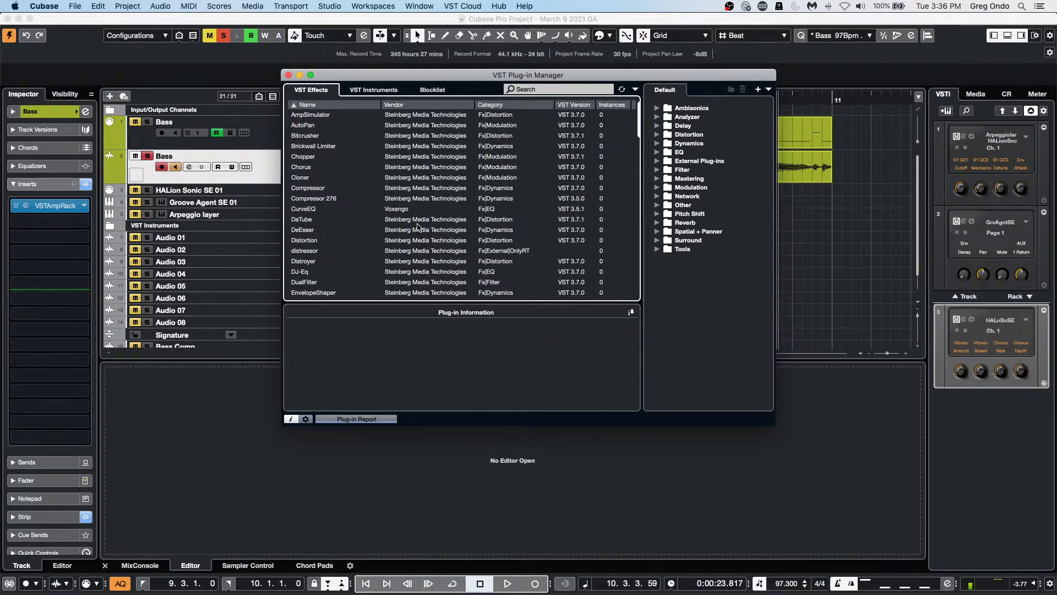
{"action": "scroll", "coordinate": [418, 226], "scroll_direction": "down", "scroll_amount": 10}
{"action": "scroll", "coordinate": [418, 226], "scroll_direction": "down", "scroll_amount": 9}
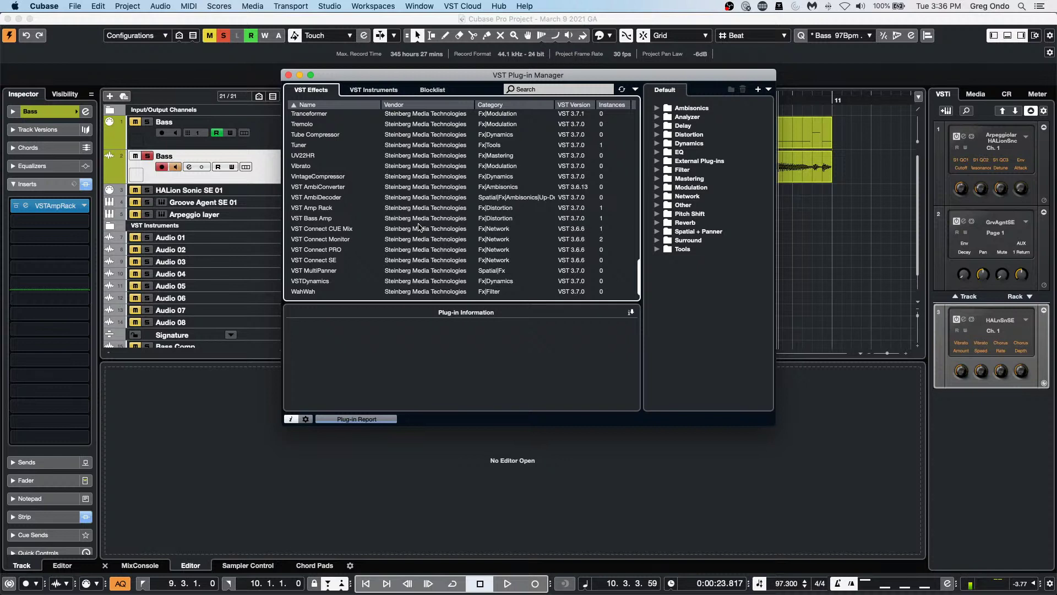
{"action": "left_click", "coordinate": [324, 219]}
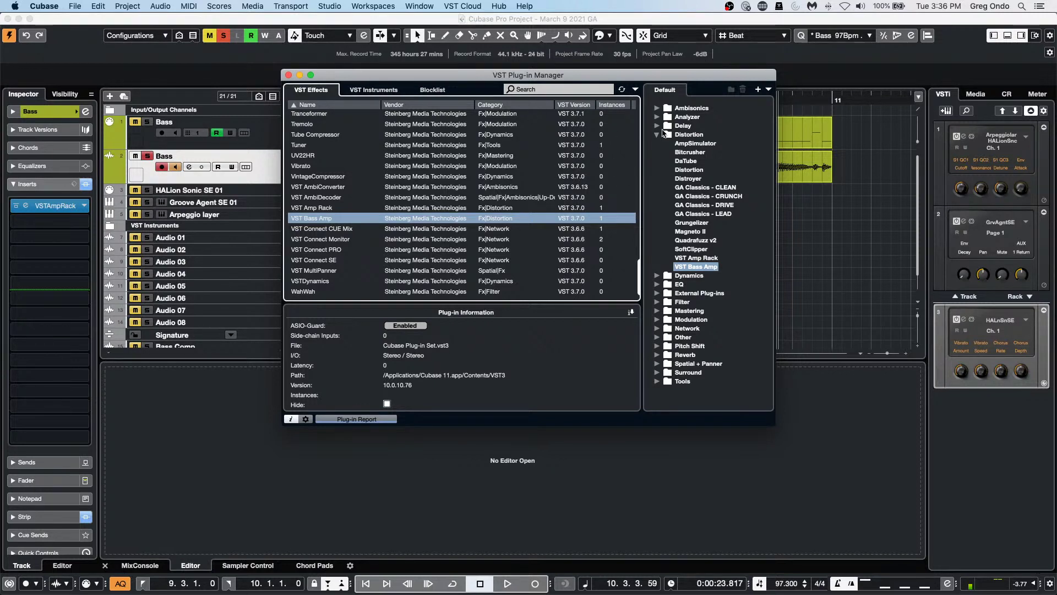
{"action": "left_click", "coordinate": [769, 90]}
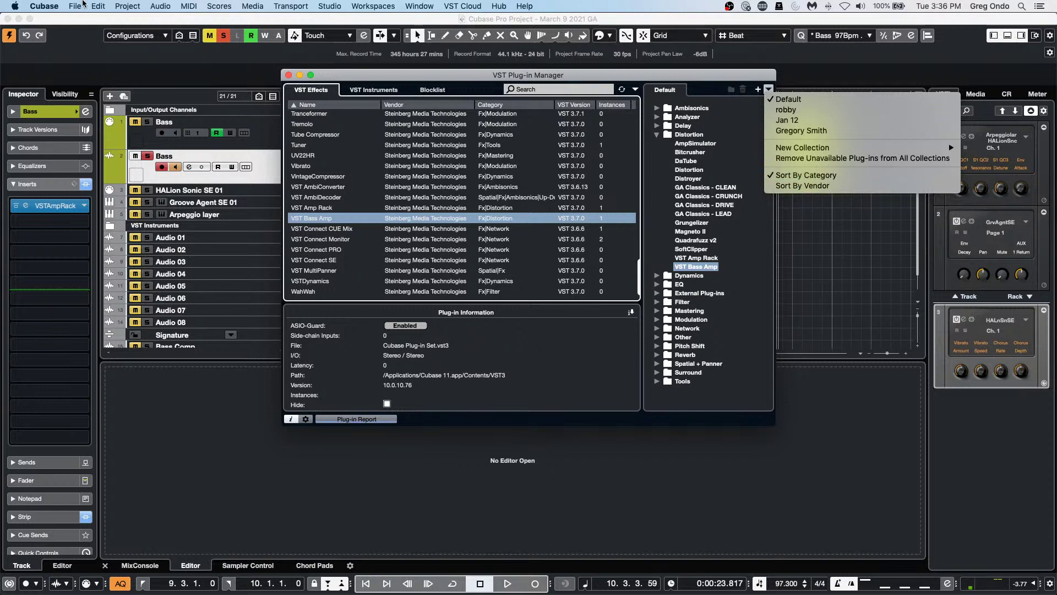
{"action": "left_click", "coordinate": [287, 76]}
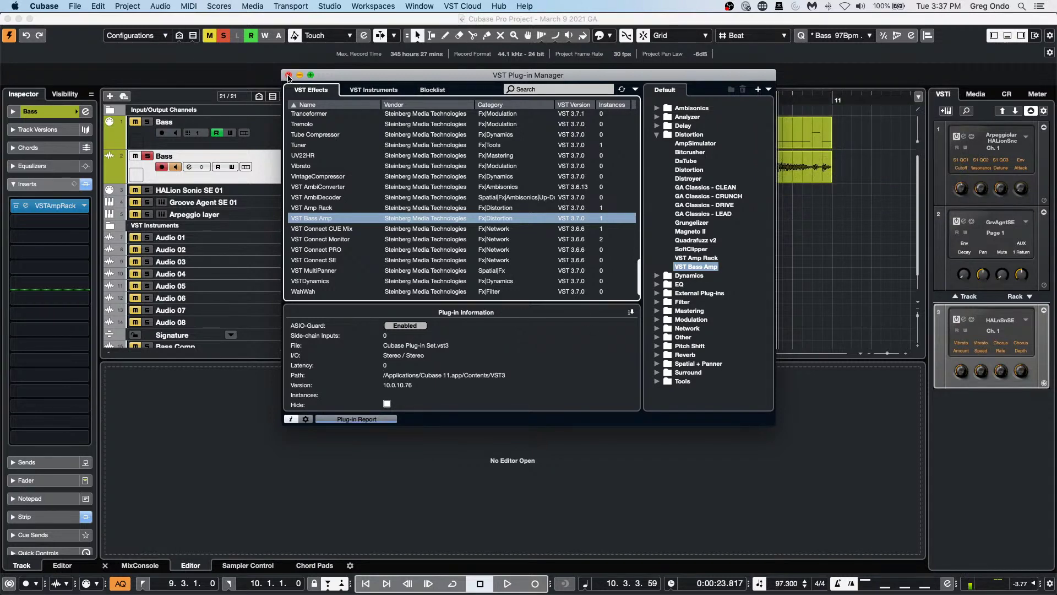
{"action": "left_click", "coordinate": [287, 76]}
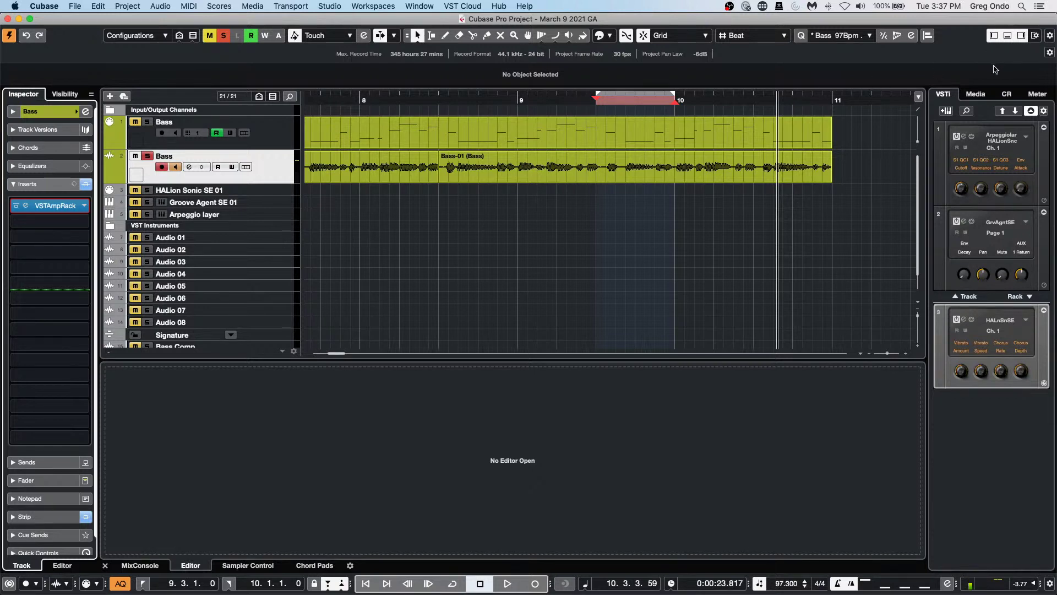
Step: Show the VST Instruments library in the media browser and go to Retrologue among the synths
{"action": "left_click", "coordinate": [977, 94]}
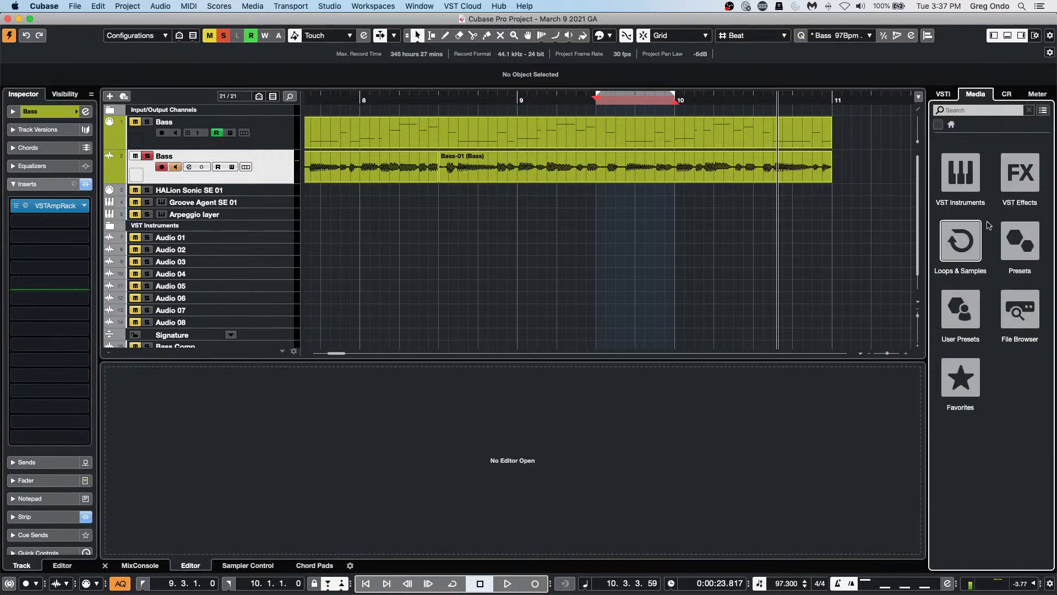
{"action": "left_click", "coordinate": [977, 193]}
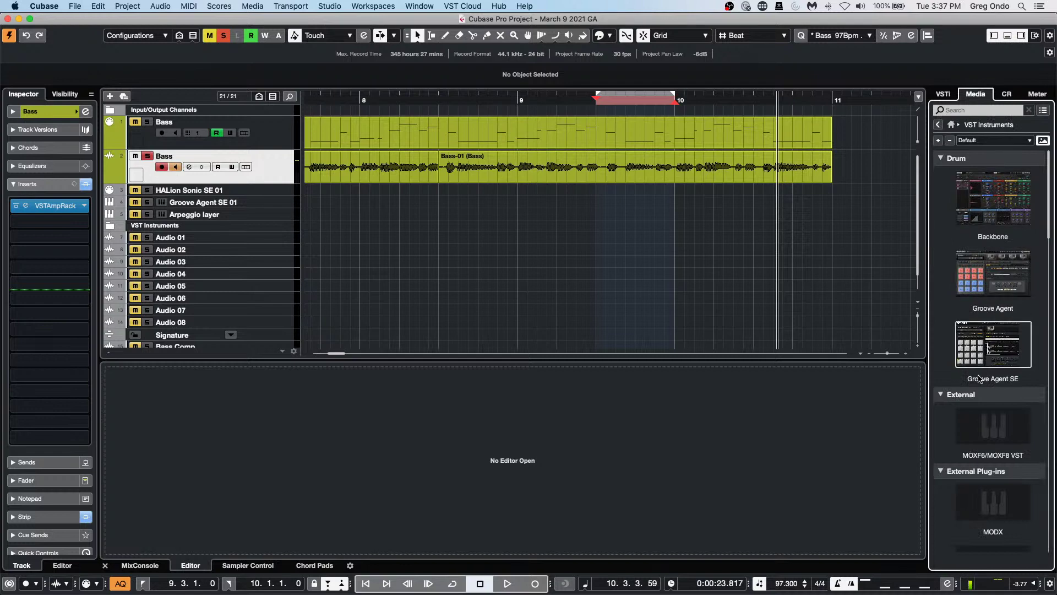
{"action": "scroll", "coordinate": [982, 379], "scroll_direction": "down", "scroll_amount": 5}
{"action": "scroll", "coordinate": [996, 410], "scroll_direction": "down", "scroll_amount": 3}
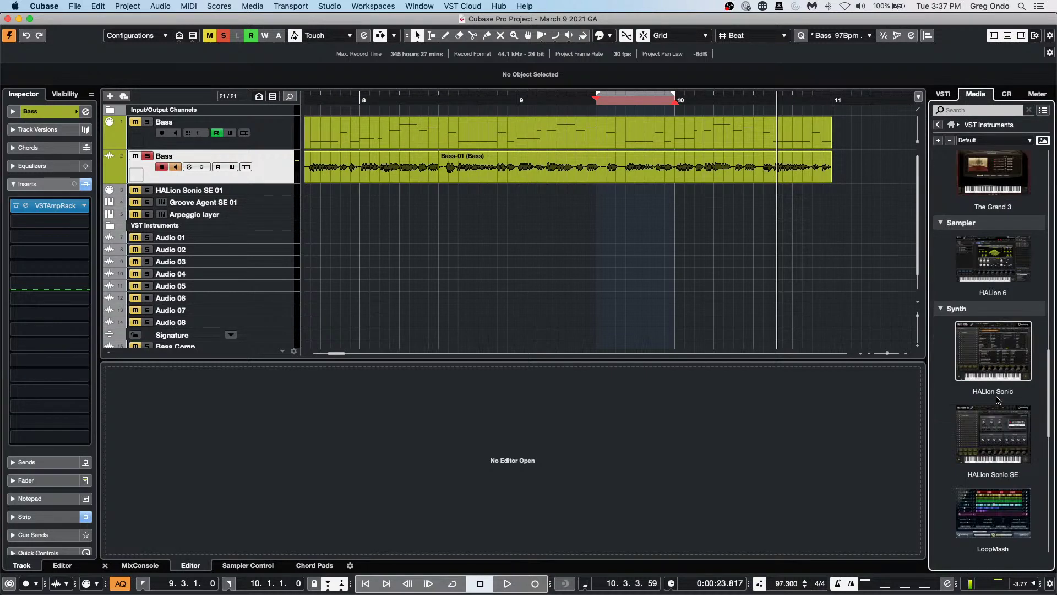
{"action": "scroll", "coordinate": [997, 401], "scroll_direction": "down", "scroll_amount": 5}
Step: Add a Retrologue instrument track between the Bass MIDI and Bass audio tracks, close its window, and undo the addition
{"action": "left_click_drag", "start_coordinate": [998, 427], "coordinate": [274, 130]}
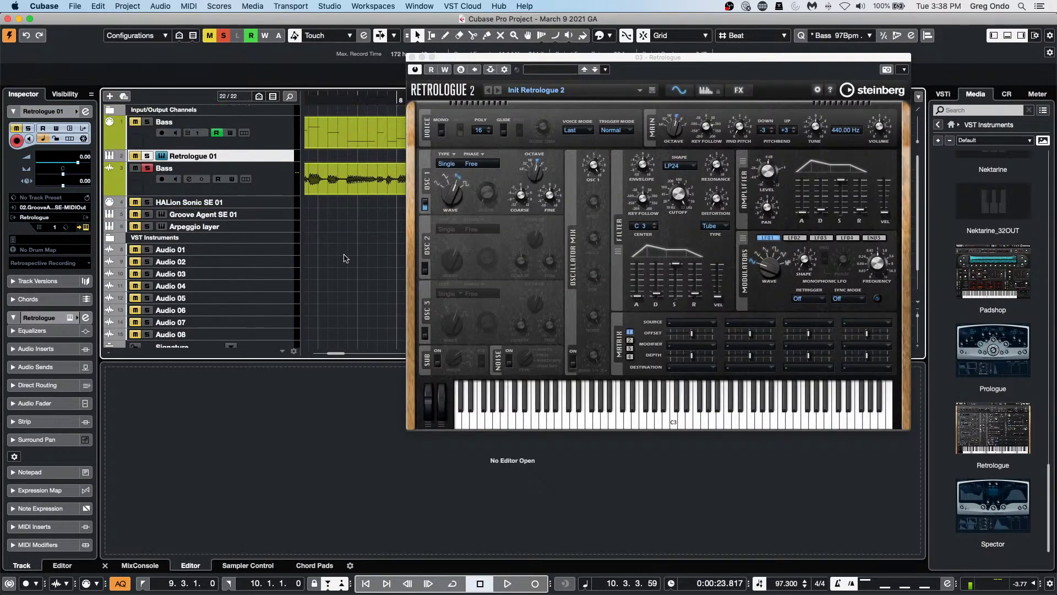
{"action": "left_click", "coordinate": [412, 57]}
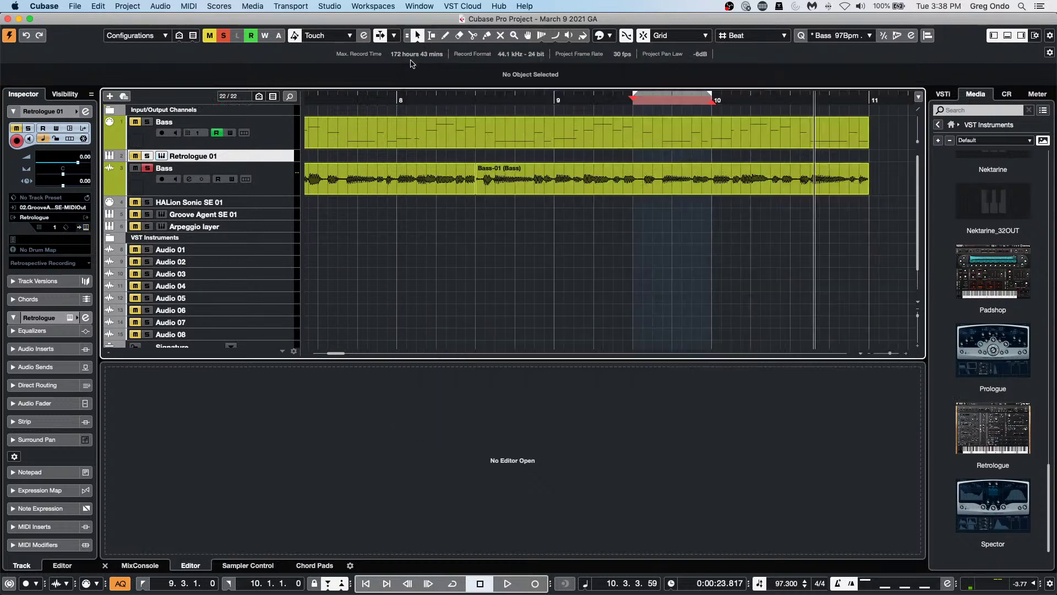
{"action": "key", "text": "super+z"}
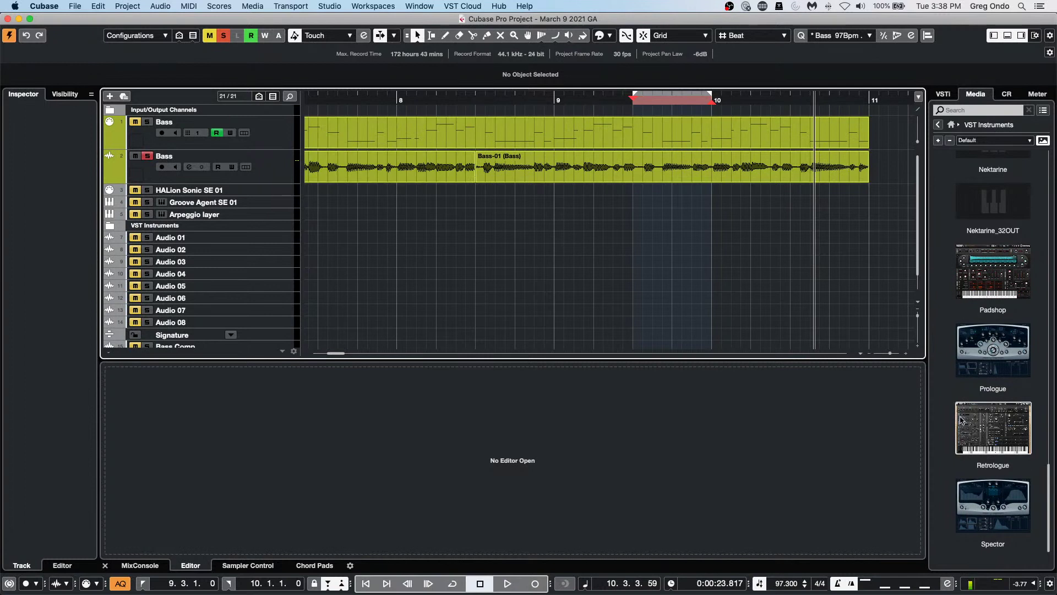
Step: Add a Prologue instrument track between the two Bass tracks, close its instrument window, and increase the track's height
{"action": "left_click_drag", "start_coordinate": [1001, 369], "coordinate": [236, 132]}
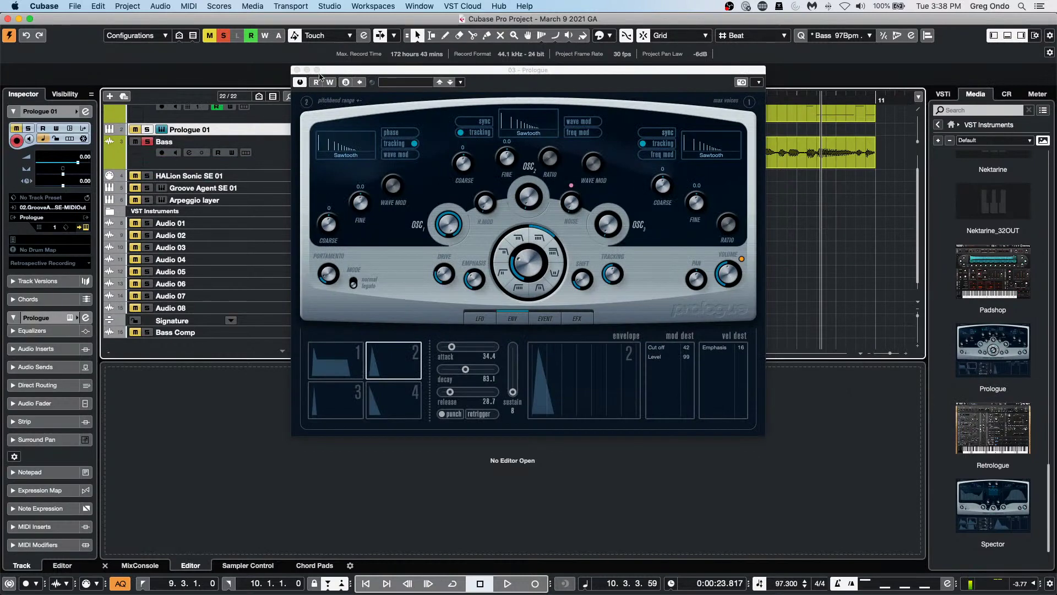
{"action": "left_click", "coordinate": [297, 70]}
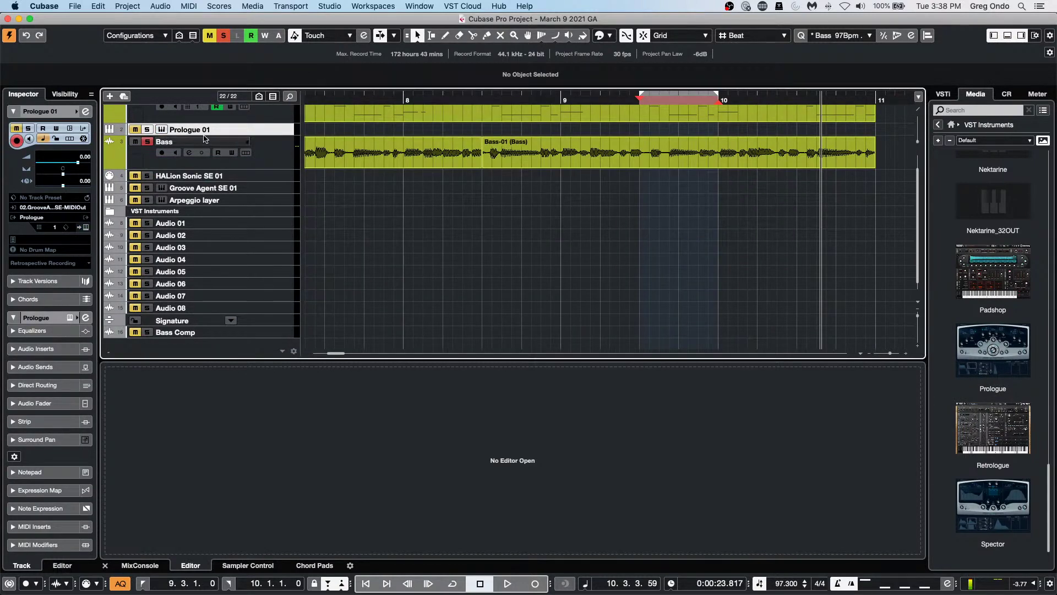
{"action": "left_click_drag", "start_coordinate": [274, 135], "coordinate": [280, 179]}
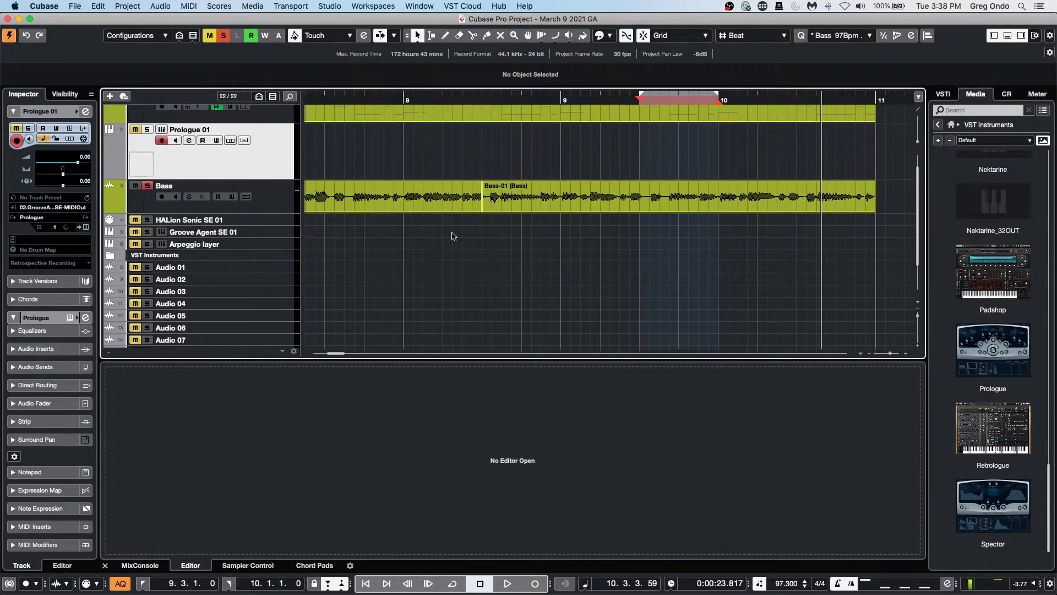
Step: List the Prologue presets and add the Apple Fields preset as a new track above the Bass audio track
{"action": "left_click", "coordinate": [993, 355]}
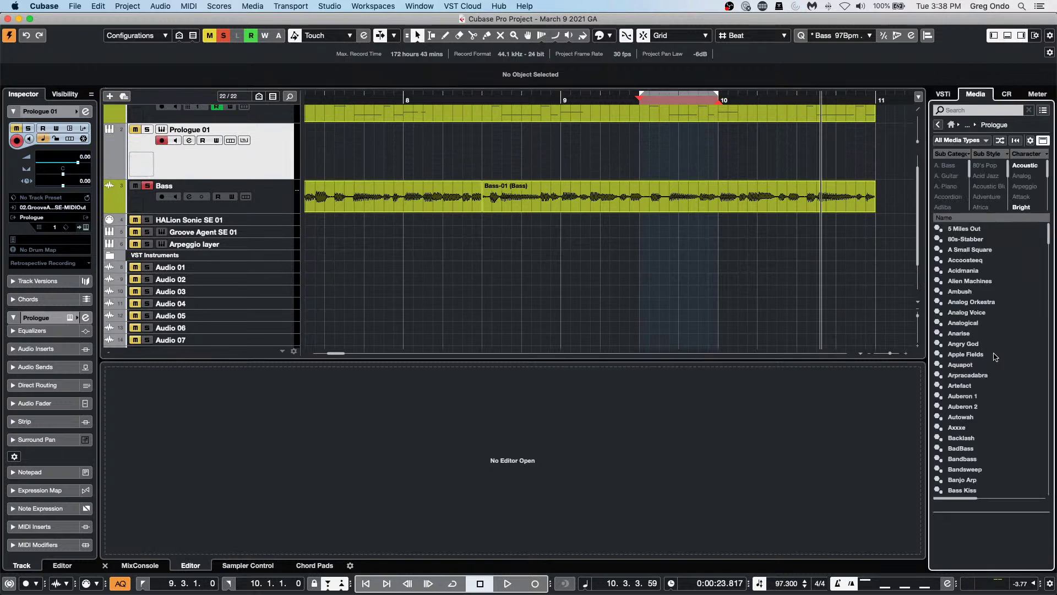
{"action": "left_click_drag", "start_coordinate": [978, 357], "coordinate": [271, 189]}
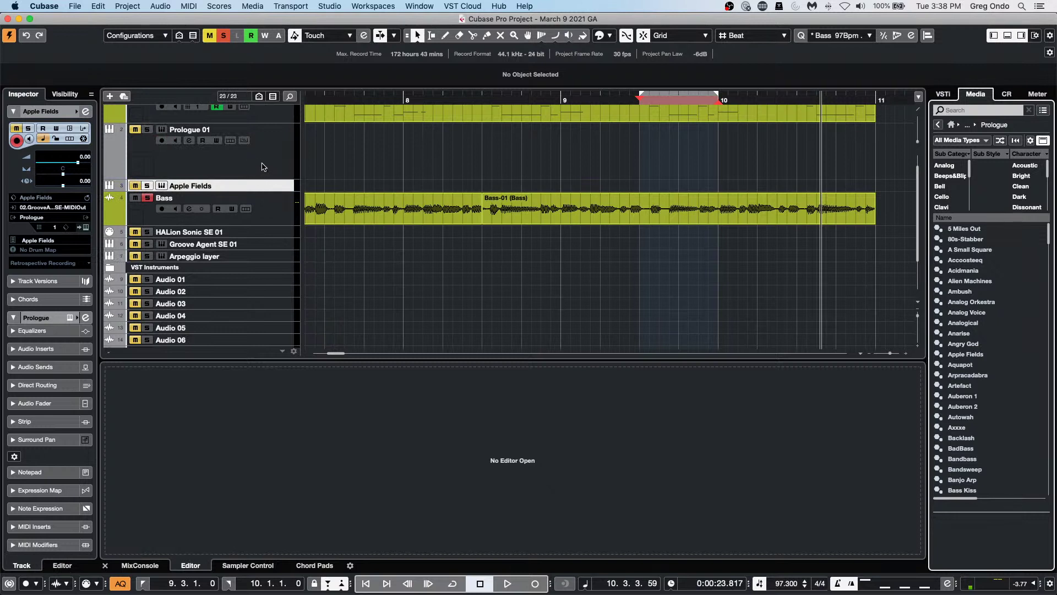
Step: Add the Prologue preset Convoy as a new instrument track directly below the Audio 05 track
{"action": "left_click", "coordinate": [263, 167]}
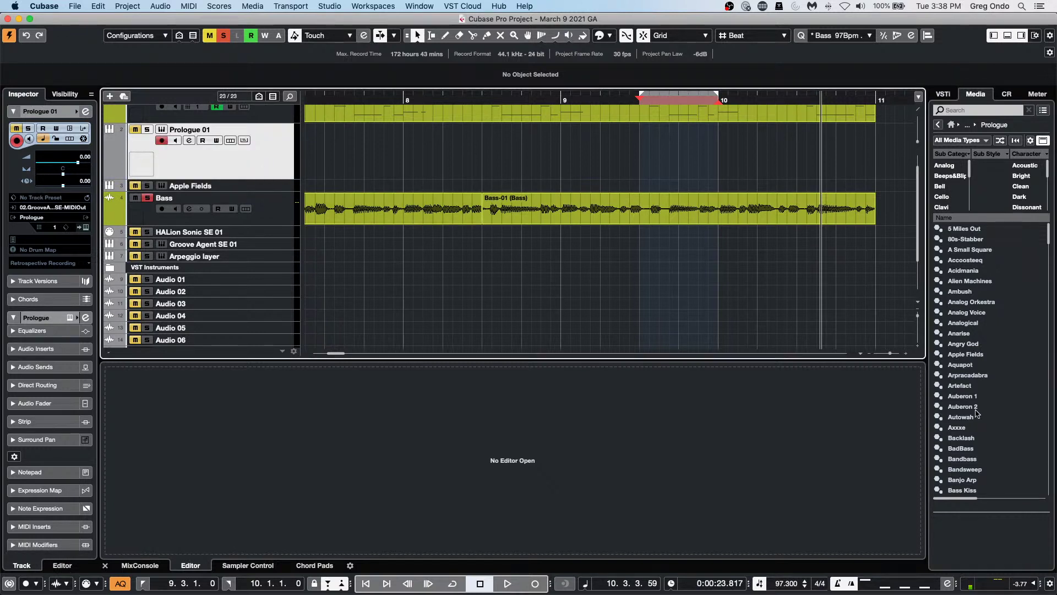
{"action": "scroll", "coordinate": [965, 369], "scroll_direction": "down", "scroll_amount": 5}
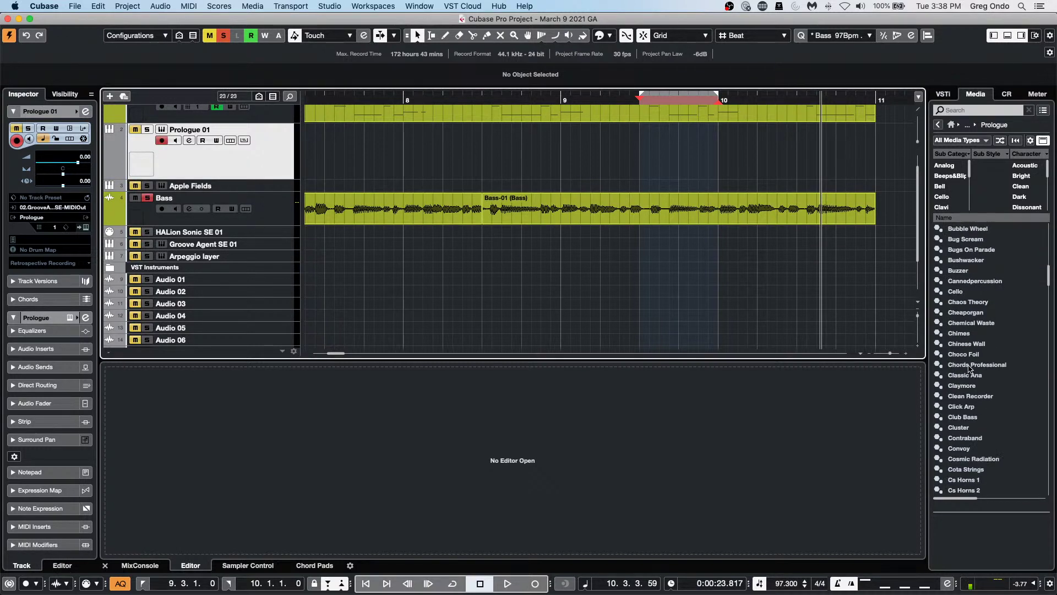
{"action": "left_click", "coordinate": [243, 326]}
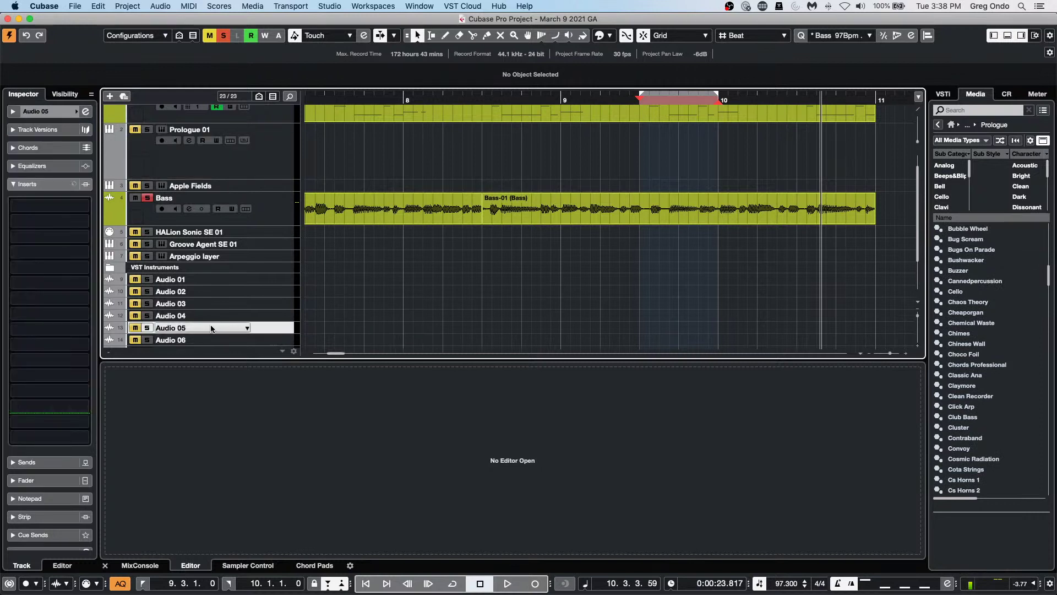
{"action": "double_click", "coordinate": [956, 450]}
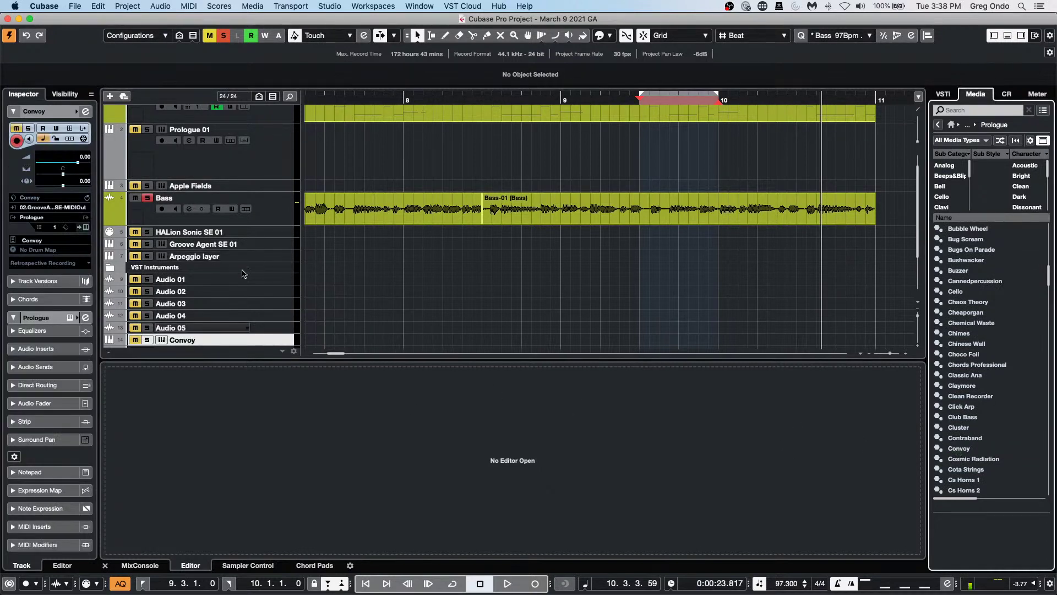
{"action": "scroll", "coordinate": [204, 259], "scroll_direction": "down", "scroll_amount": 3}
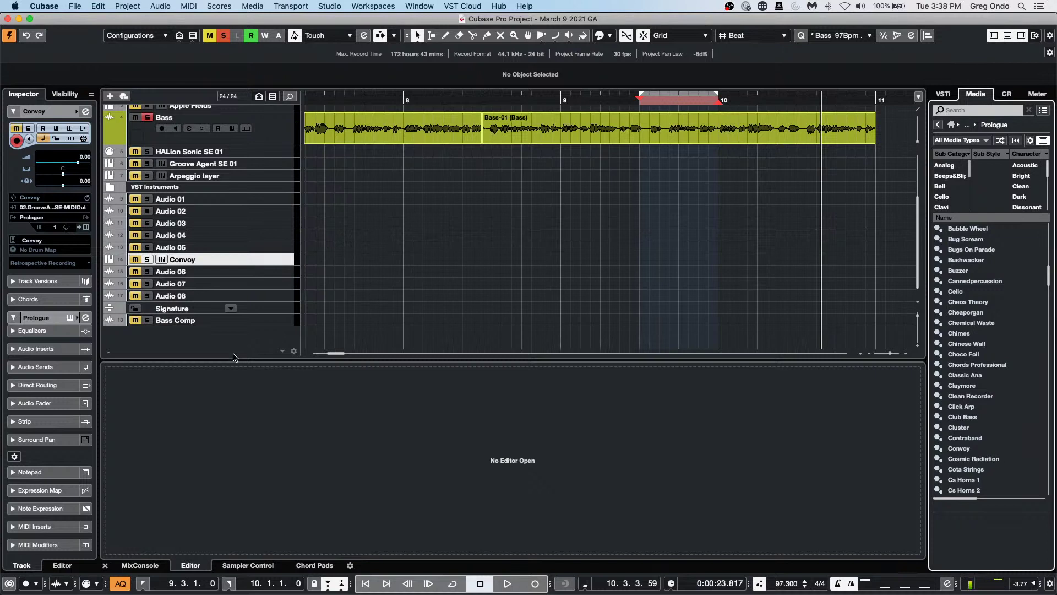
{"action": "left_click", "coordinate": [383, 217]}
{"action": "left_click", "coordinate": [477, 128]}
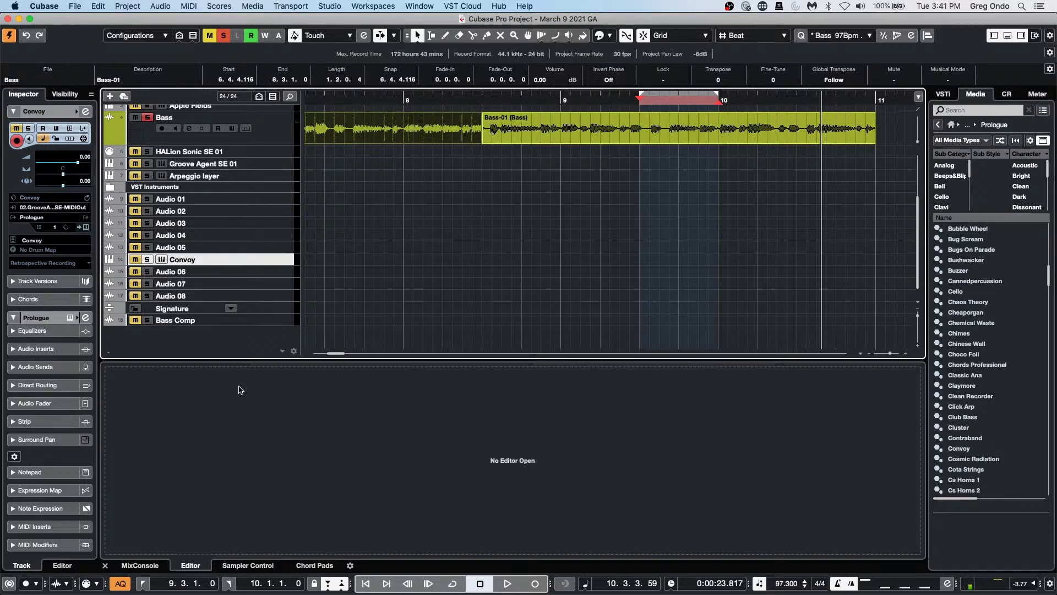
Step: Open the recent project Amos Moses - GO.cpr and activate it
{"action": "left_click", "coordinate": [75, 6]}
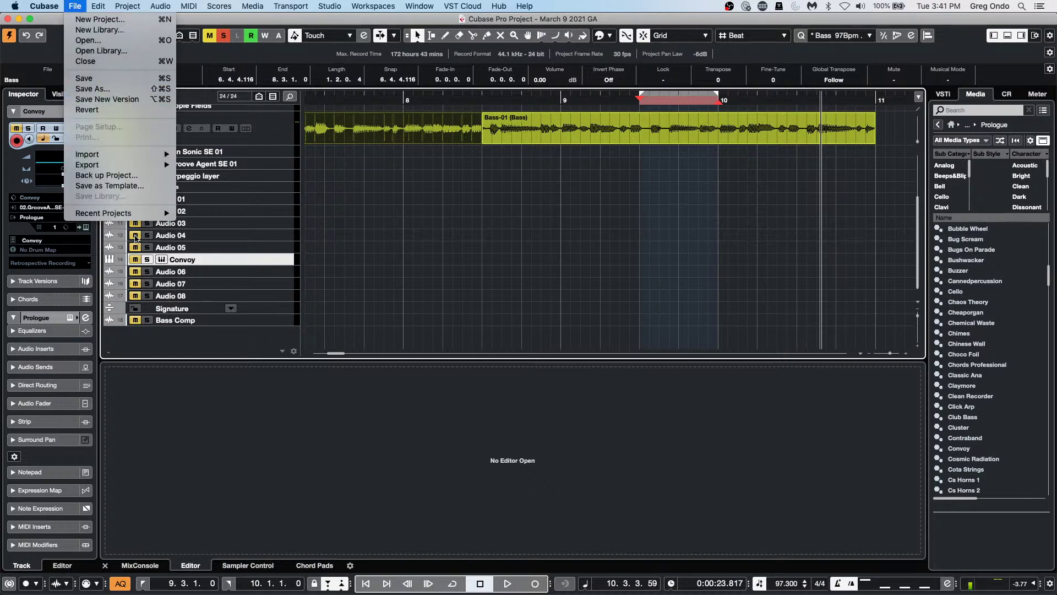
{"action": "mouse_move", "coordinate": [147, 217]}
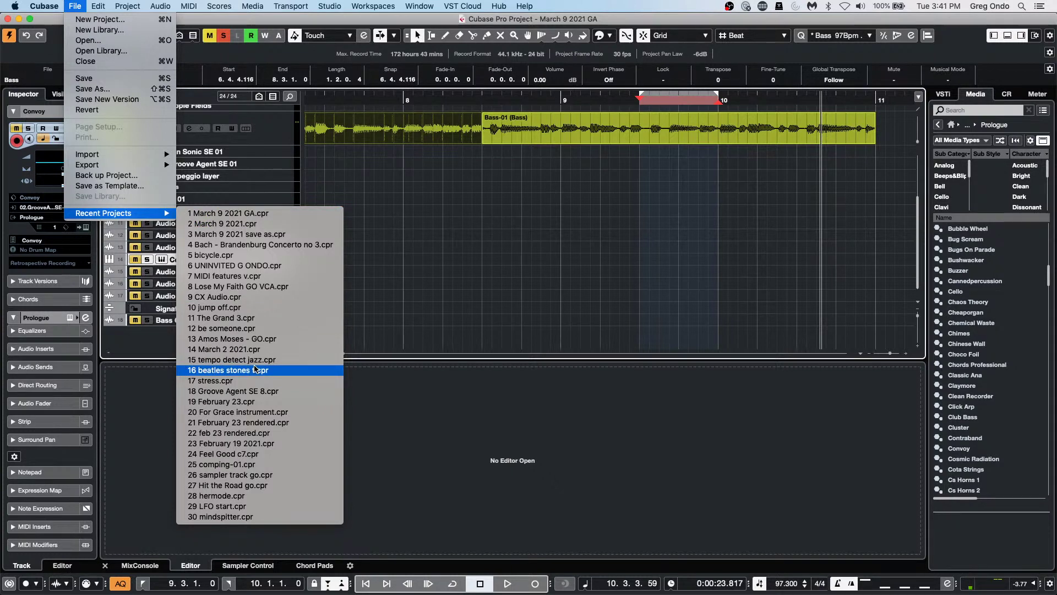
{"action": "left_click", "coordinate": [260, 338]}
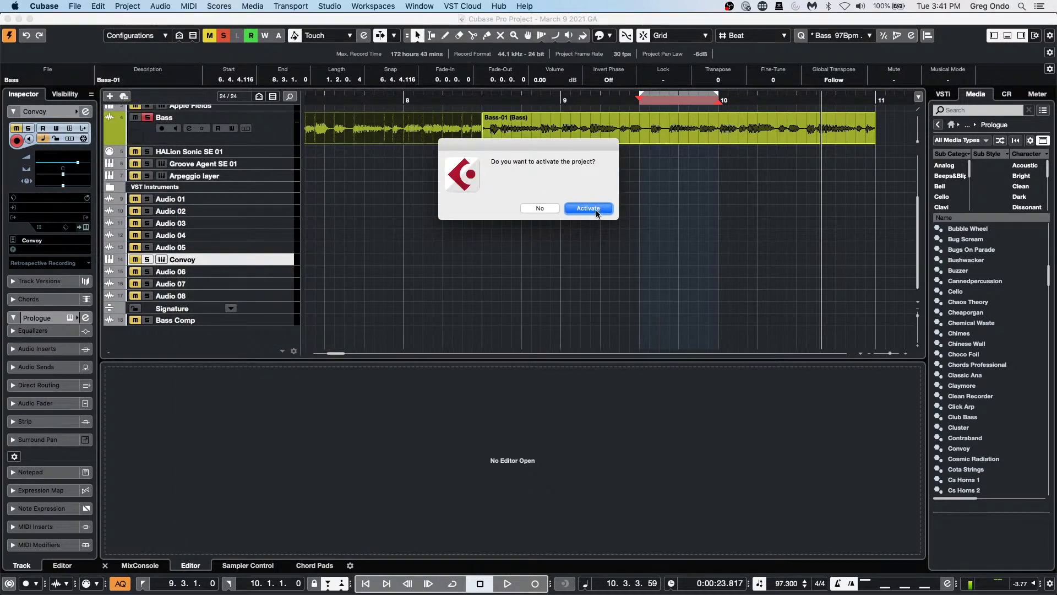
{"action": "left_click", "coordinate": [597, 214]}
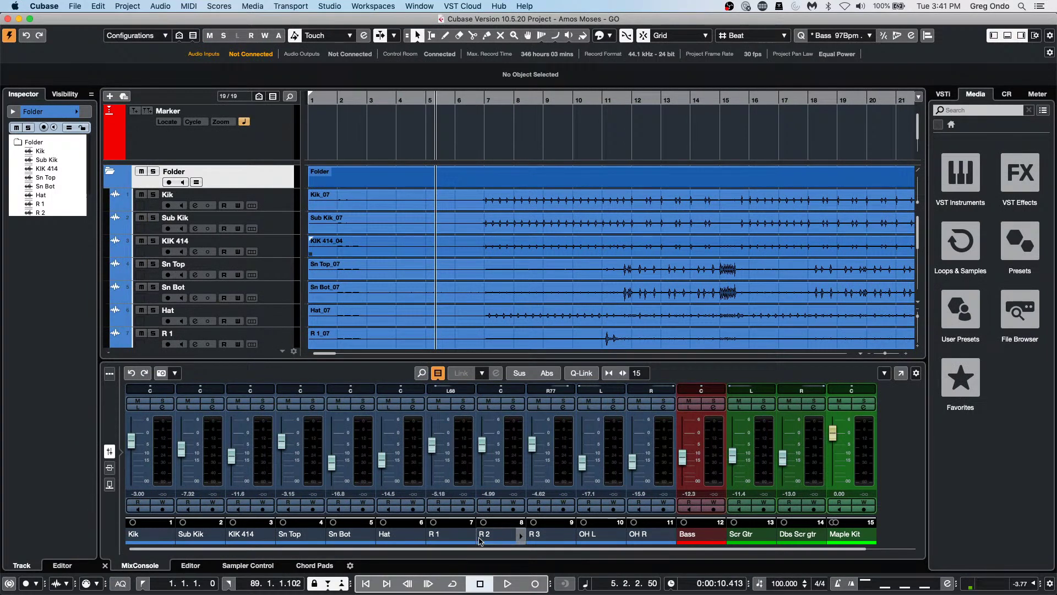
Step: Open the Stereo Out channel settings and load the SuperVision analyzer in its first insert slot
{"action": "left_click_drag", "start_coordinate": [466, 551], "coordinate": [652, 553]}
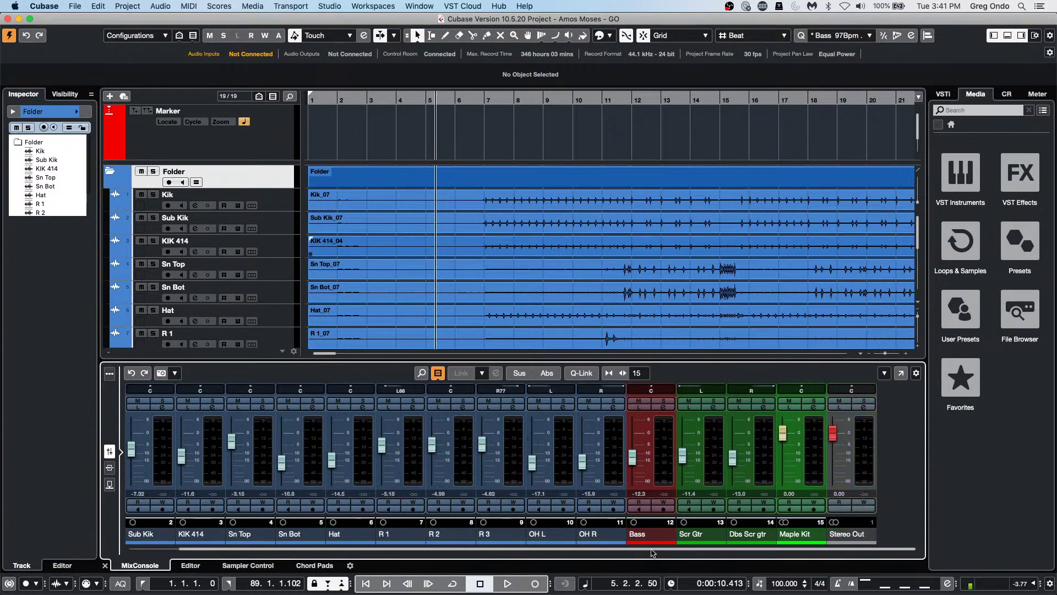
{"action": "left_click", "coordinate": [863, 408]}
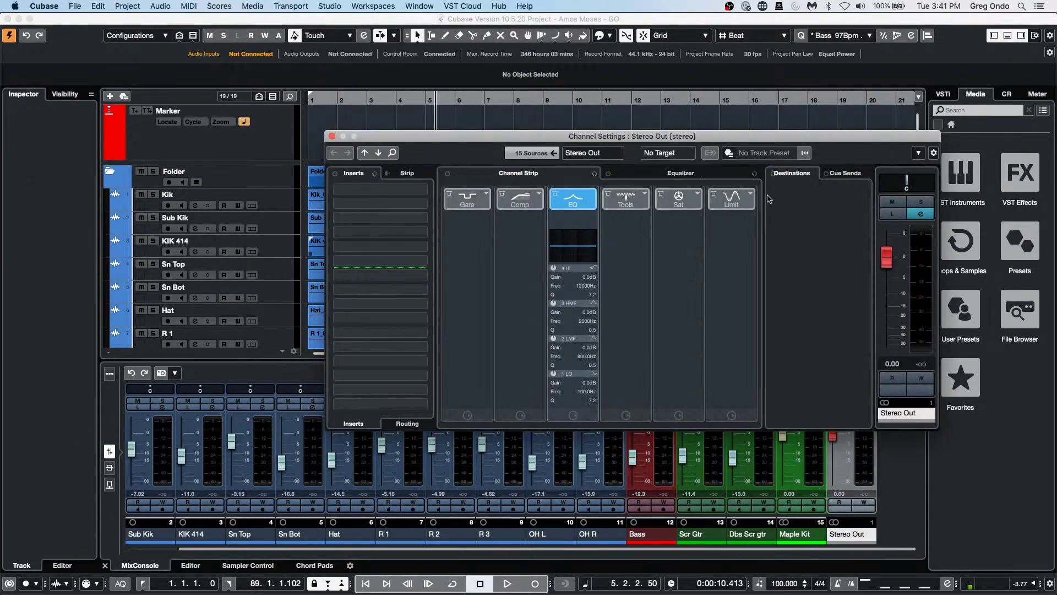
{"action": "left_click", "coordinate": [861, 190]}
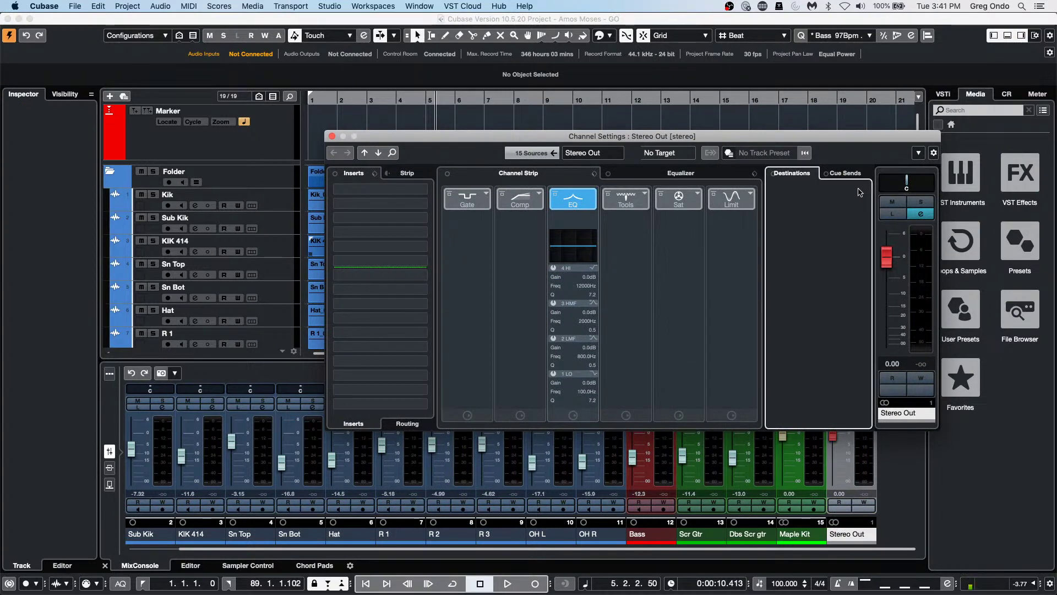
{"action": "left_click", "coordinate": [424, 190]}
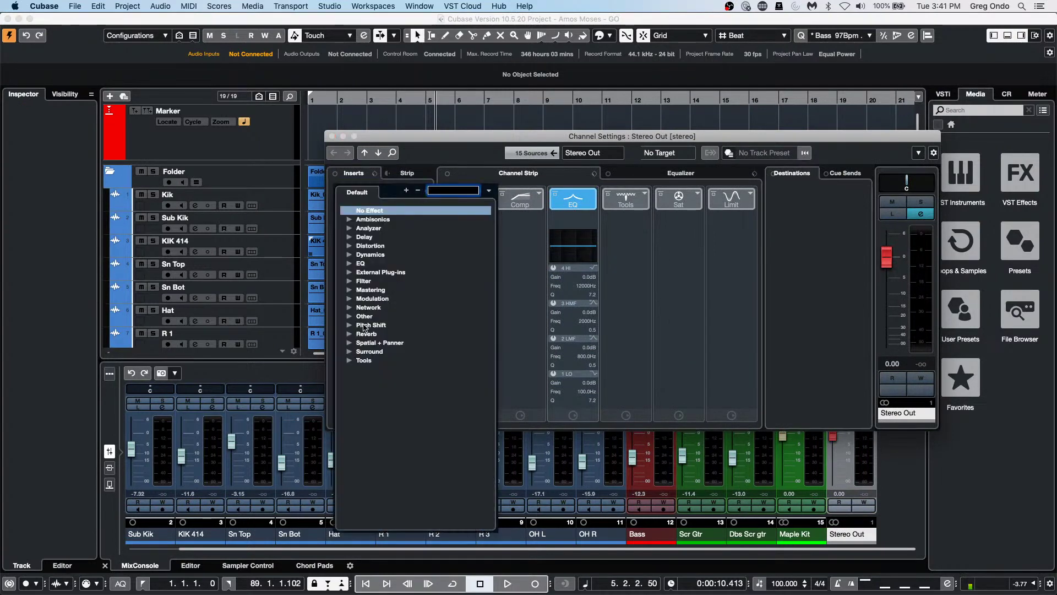
{"action": "left_click", "coordinate": [348, 228]}
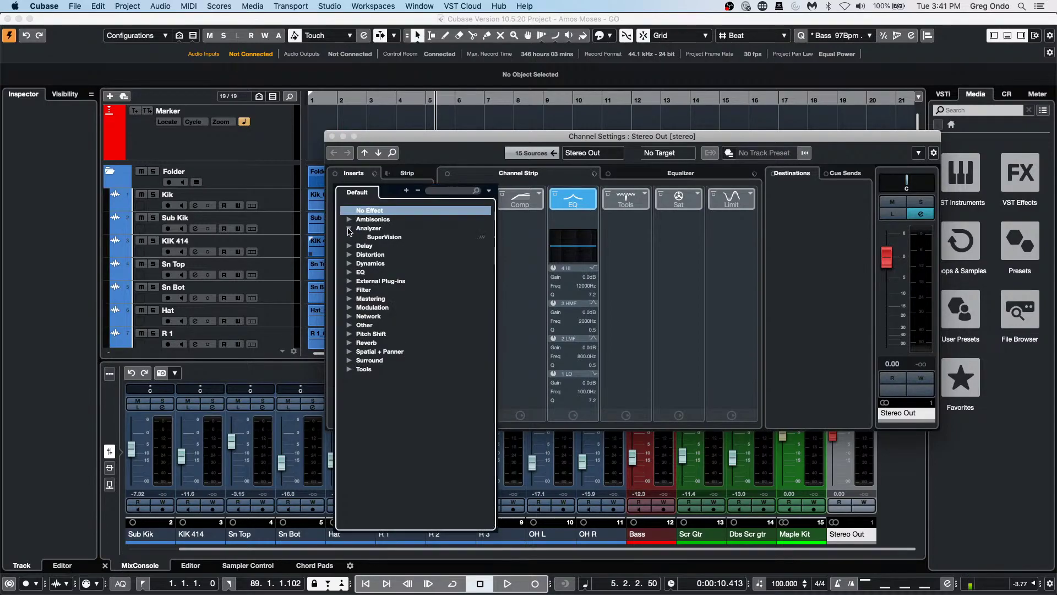
{"action": "left_click", "coordinate": [383, 237]}
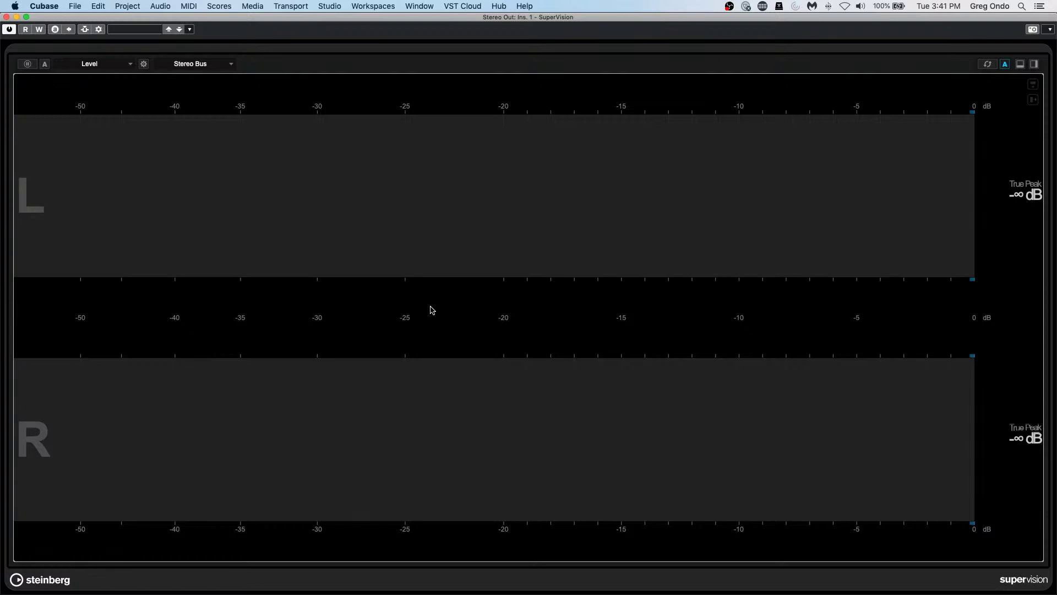
Step: Start playback and load the Control Room View preset in SuperVision
{"action": "key", "text": "space"}
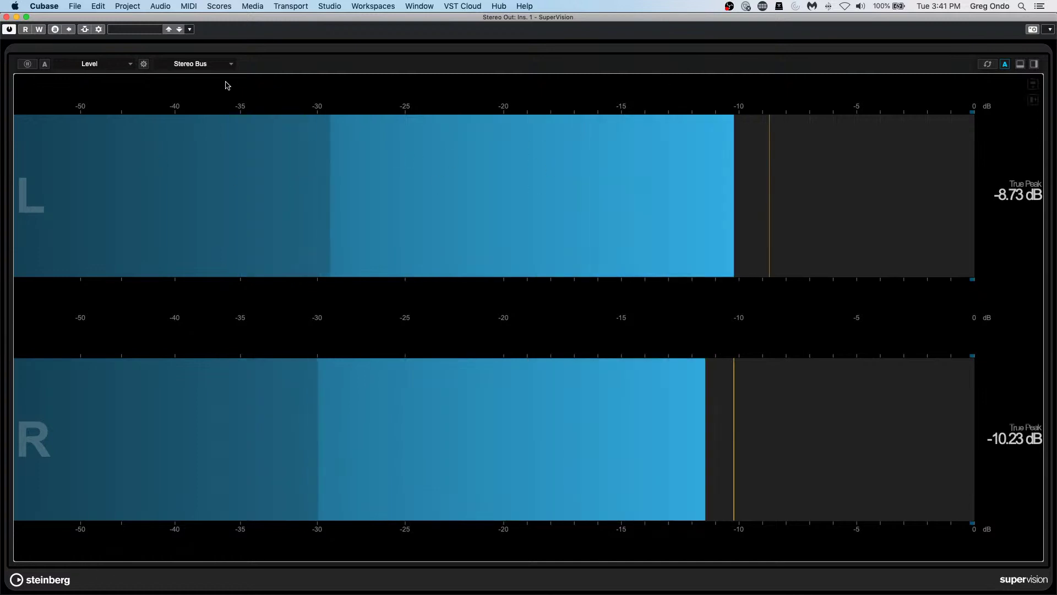
{"action": "left_click", "coordinate": [99, 65]}
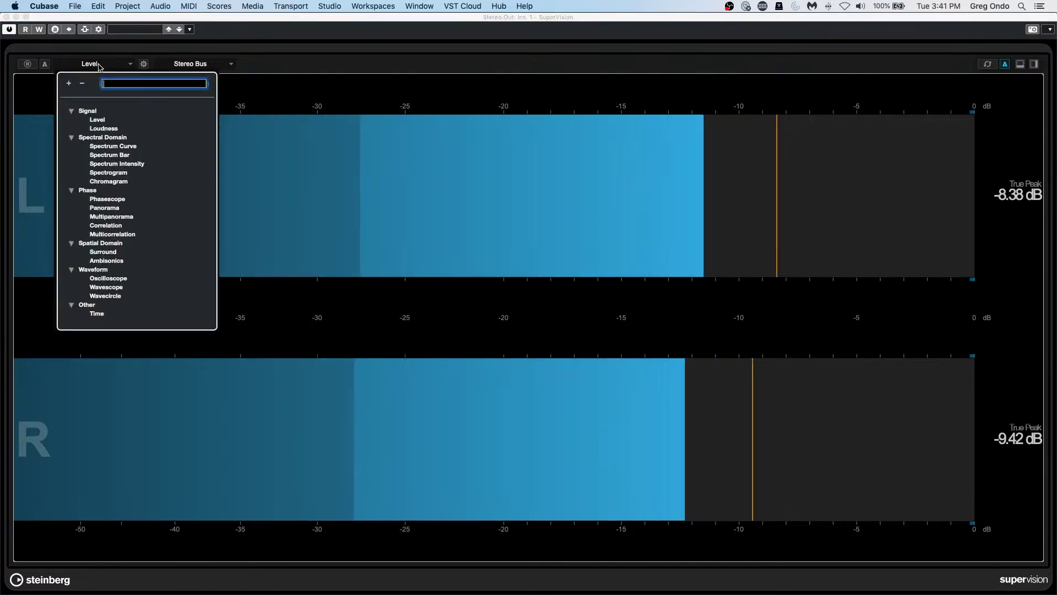
{"action": "left_click", "coordinate": [99, 64]}
{"action": "left_click", "coordinate": [138, 29]}
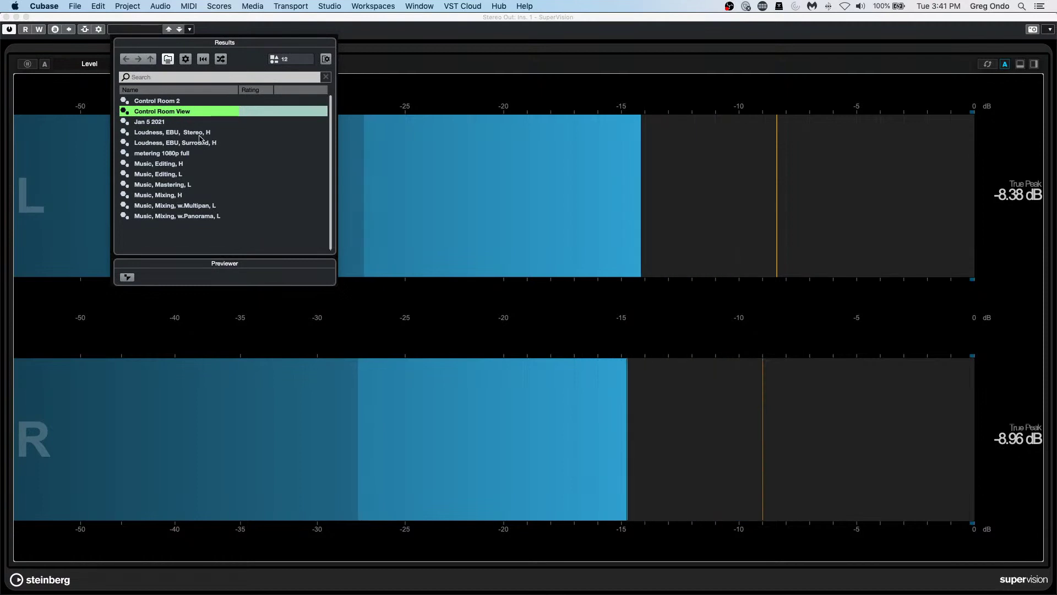
{"action": "double_click", "coordinate": [179, 112]}
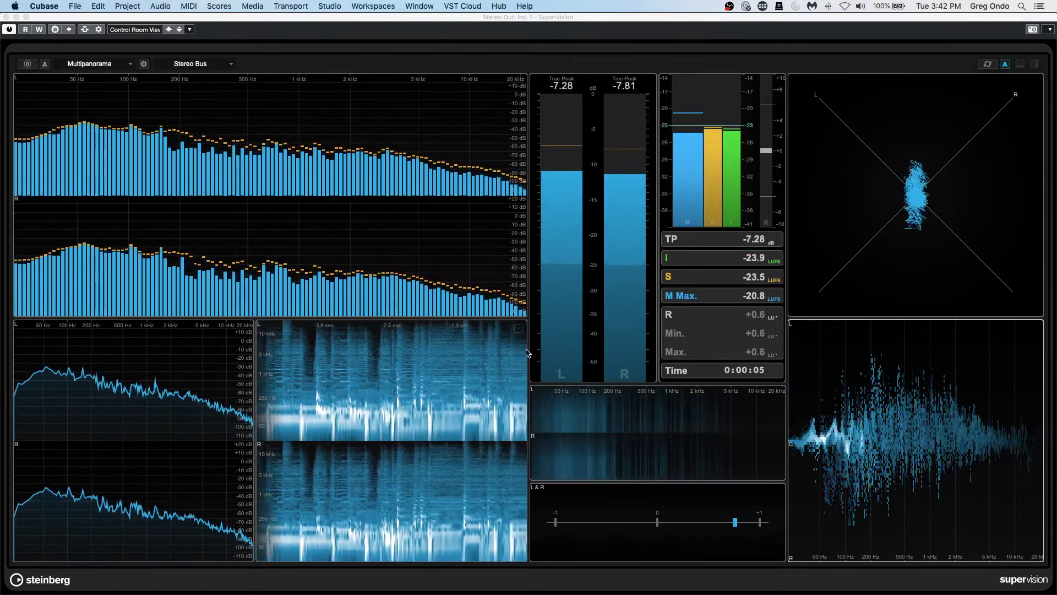
Step: Examine the Correlation and Phasescope modules in SuperVision during playback, pausing and resuming the song between readings
{"action": "left_click", "coordinate": [683, 506]}
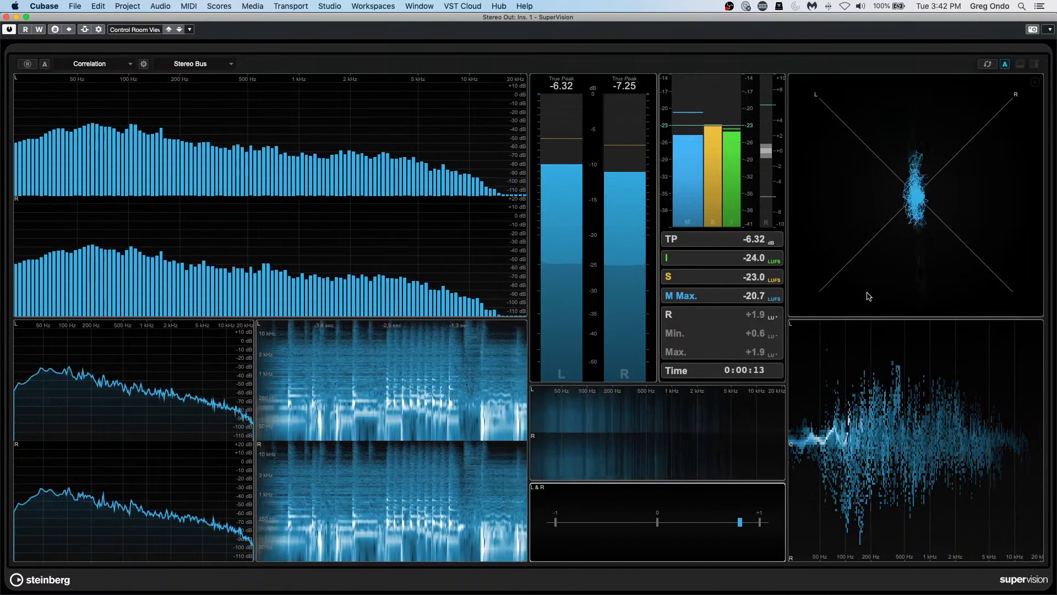
{"action": "left_click", "coordinate": [896, 223]}
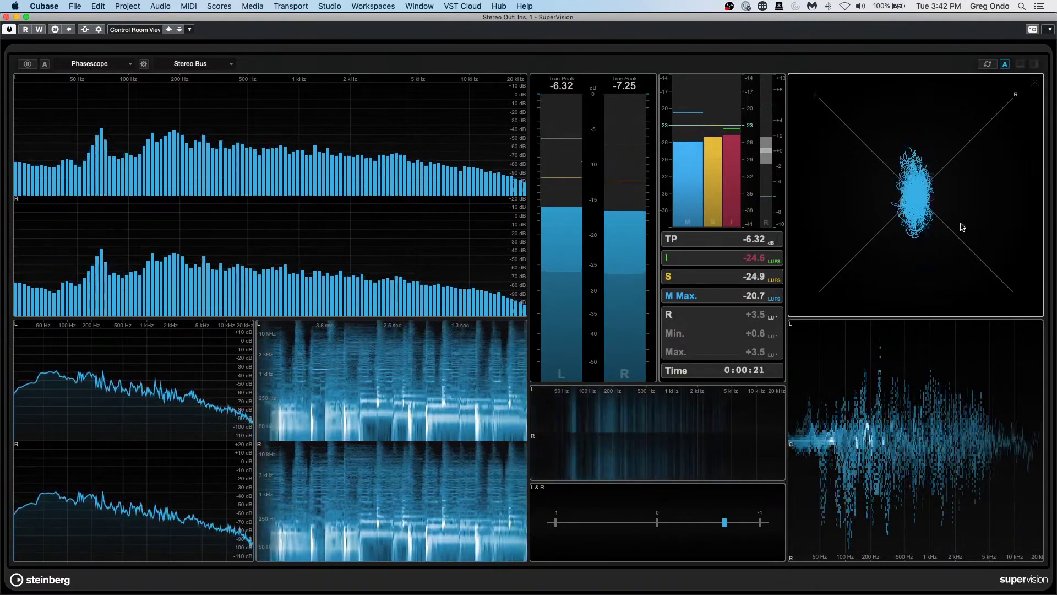
{"action": "key", "text": "space"}
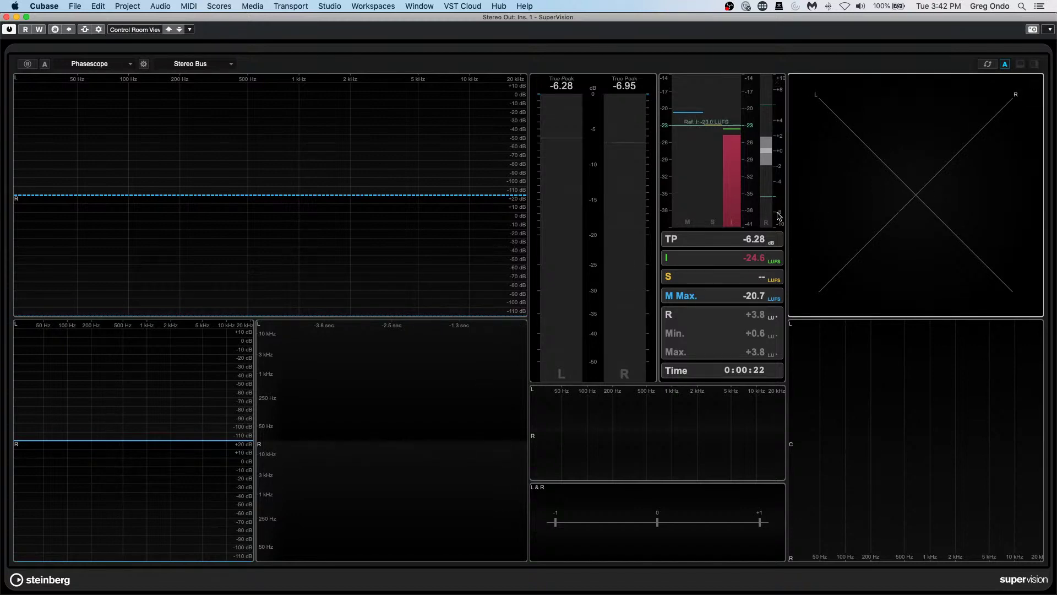
{"action": "key", "text": "space"}
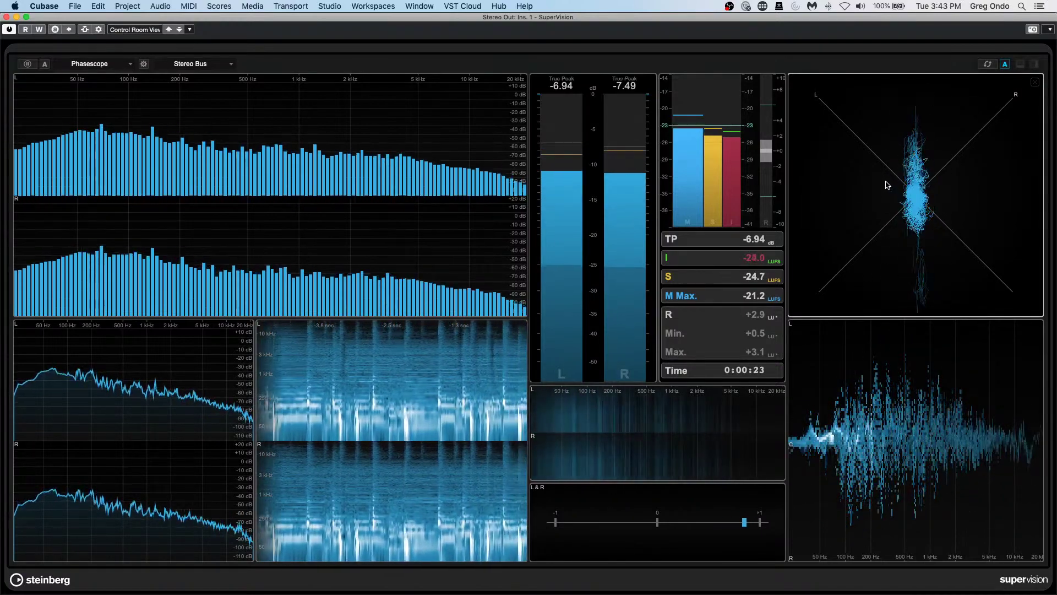
{"action": "key", "text": "space"}
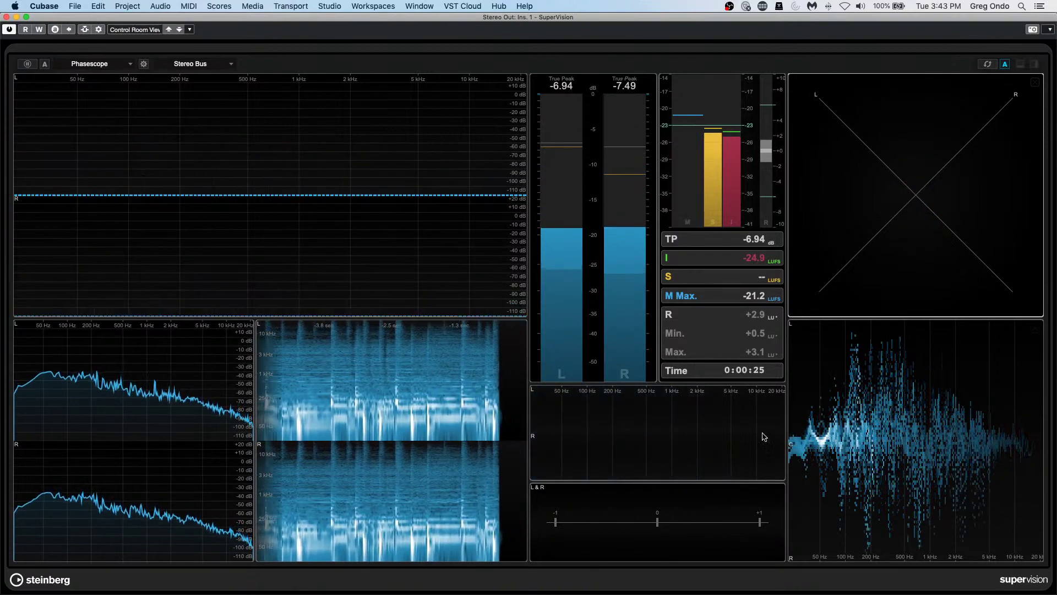
Step: Change SuperVision's Spectrum Intensity module to Multicorrelation and play the song through it
{"action": "left_click", "coordinate": [629, 507]}
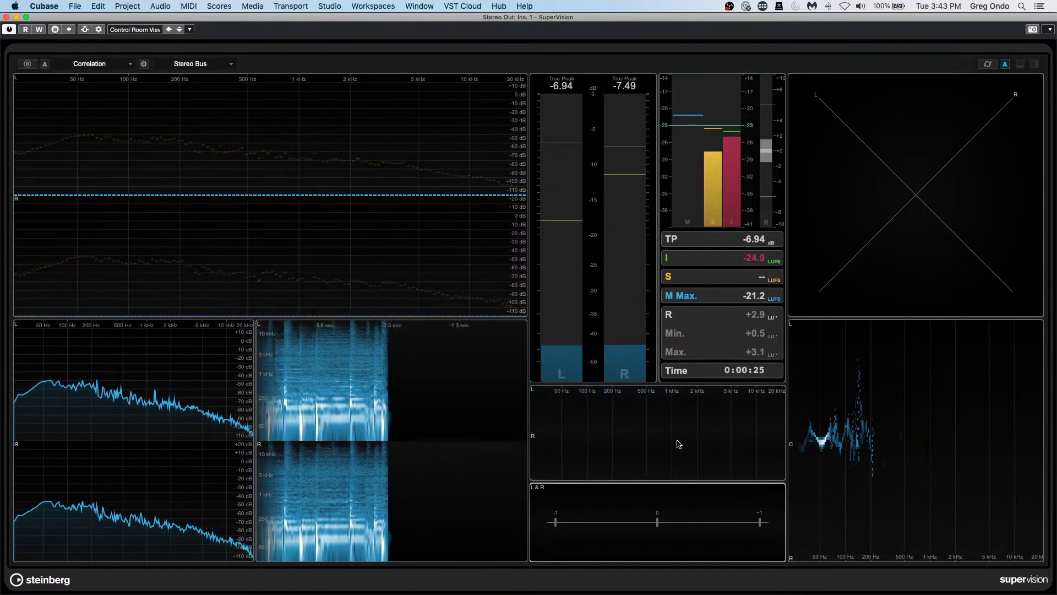
{"action": "left_click", "coordinate": [822, 438]}
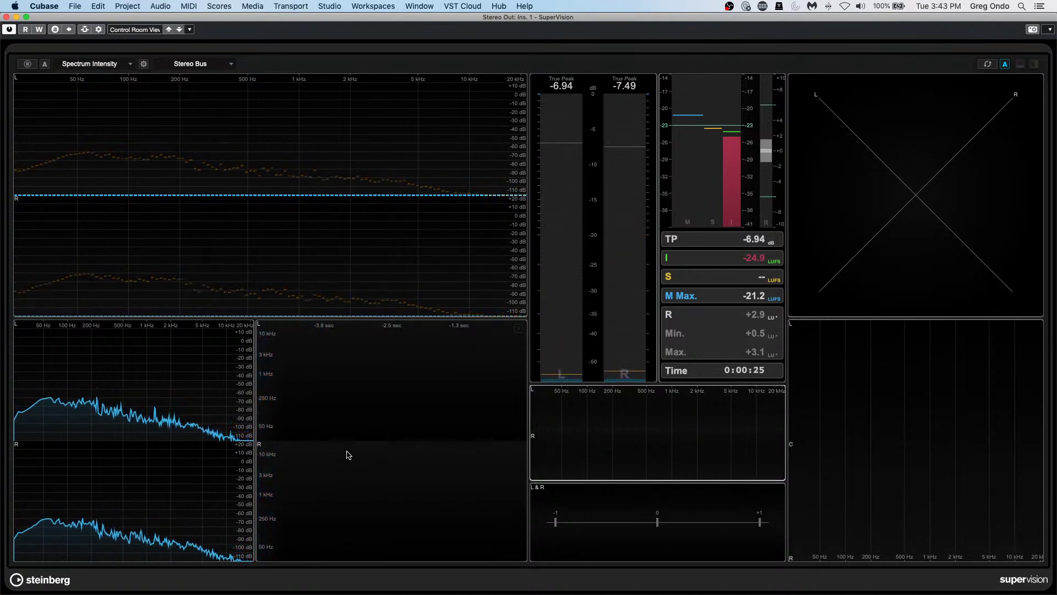
{"action": "left_click", "coordinate": [109, 62]}
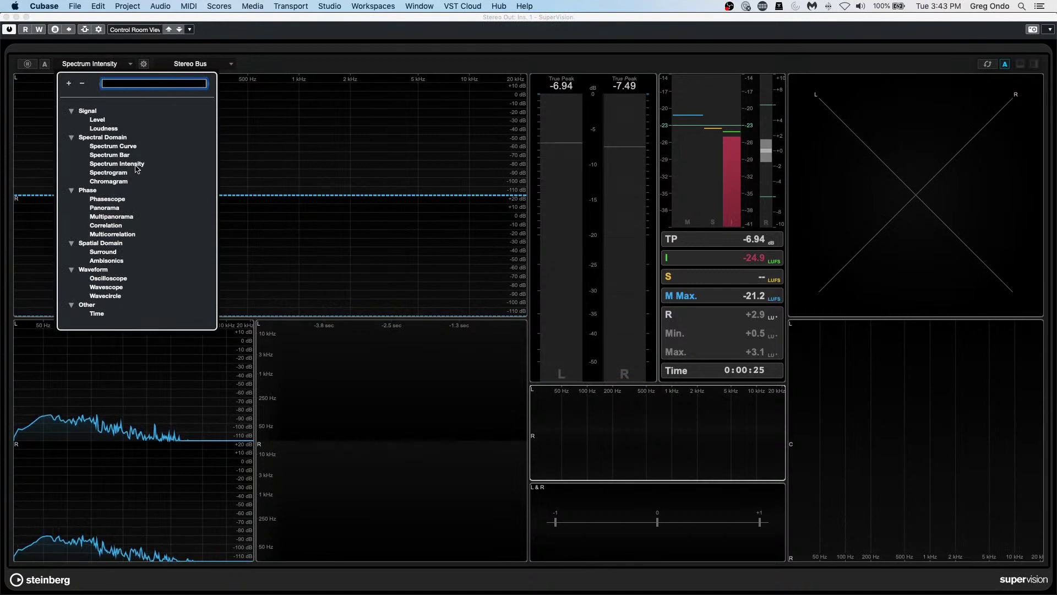
{"action": "left_click", "coordinate": [123, 234]}
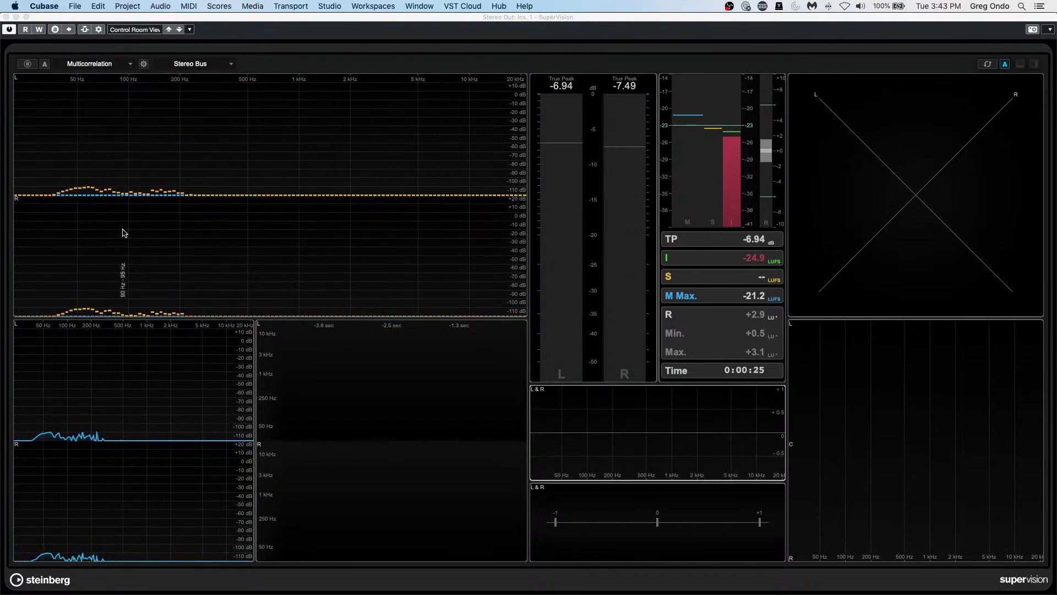
{"action": "key", "text": "space"}
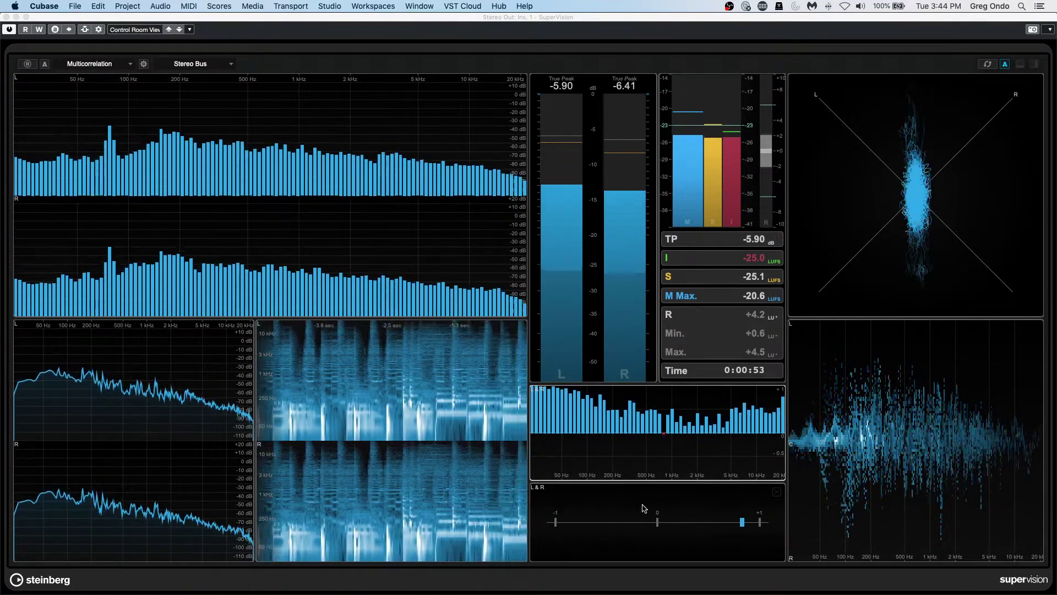
Step: Restore the SuperVision window to a smaller size and move it over the track list and mixer during playback
{"action": "left_click", "coordinate": [6, 17]}
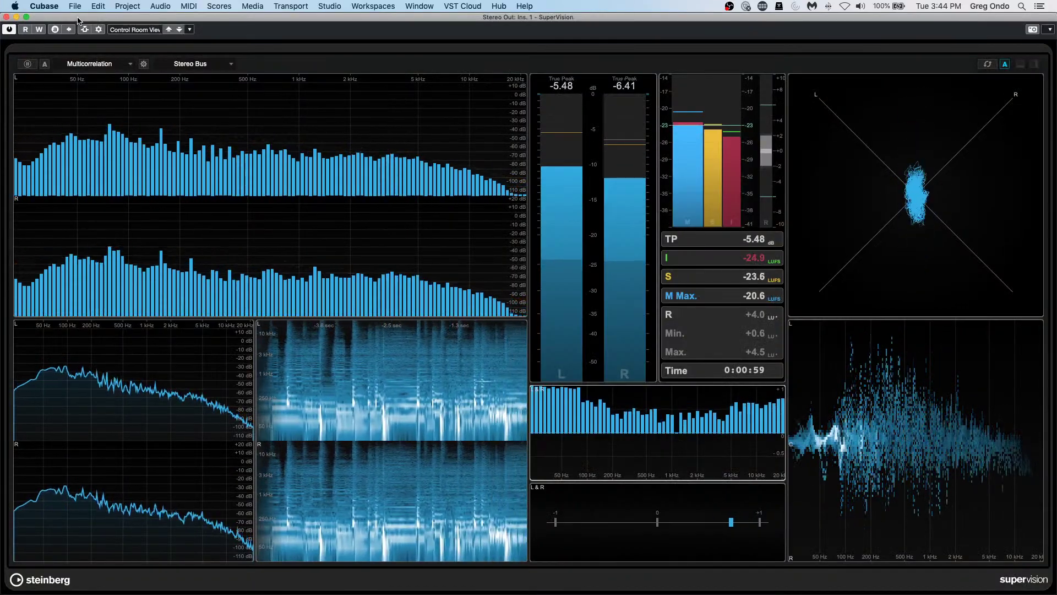
{"action": "left_click_drag", "start_coordinate": [80, 18], "coordinate": [83, 30]}
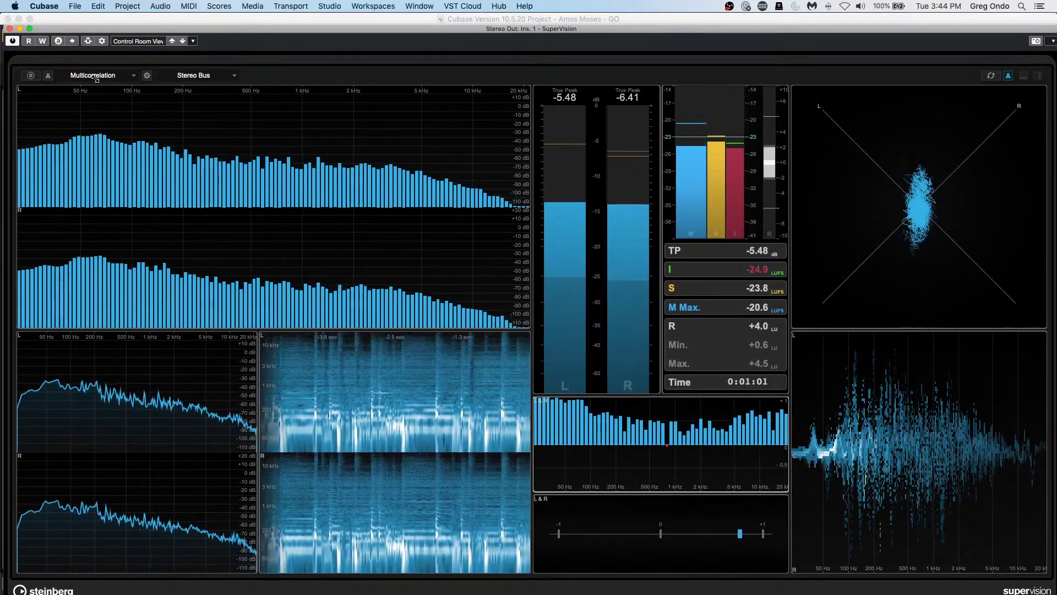
{"action": "left_click", "coordinate": [30, 28]}
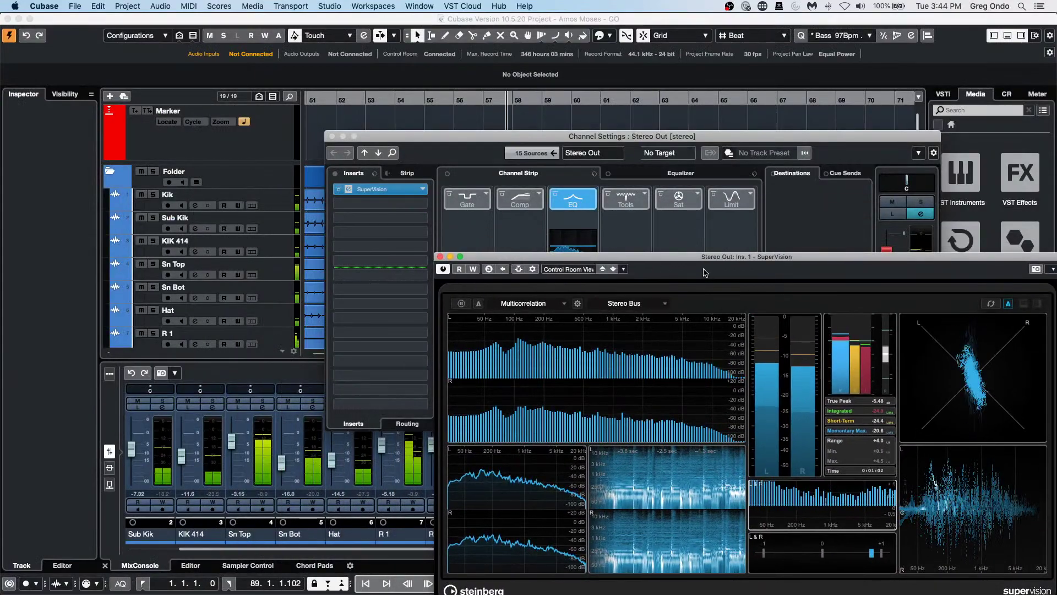
{"action": "left_click_drag", "start_coordinate": [666, 249], "coordinate": [320, 172]}
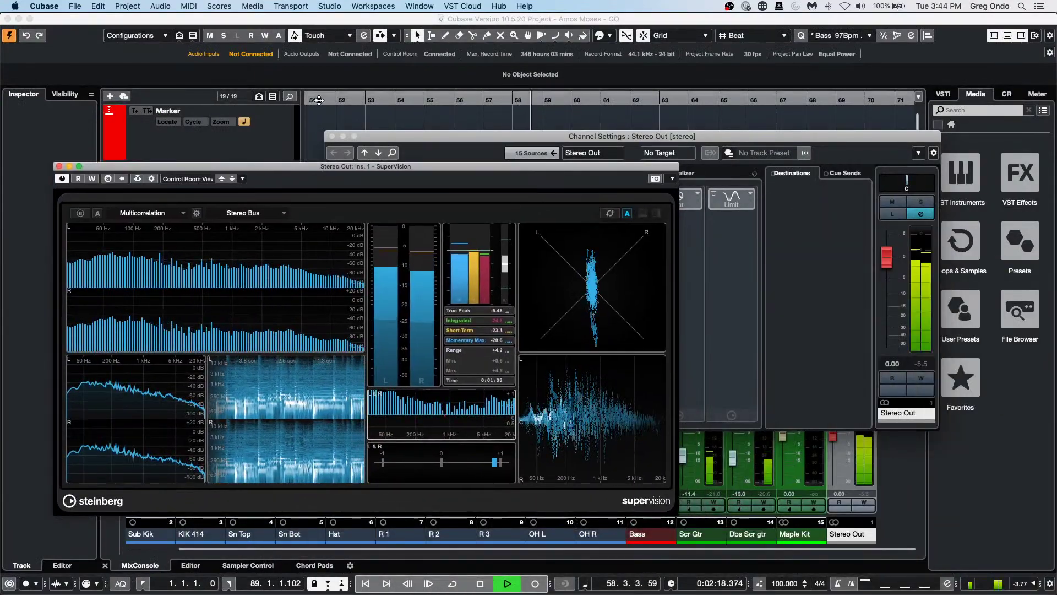
{"action": "left_click", "coordinate": [759, 384]}
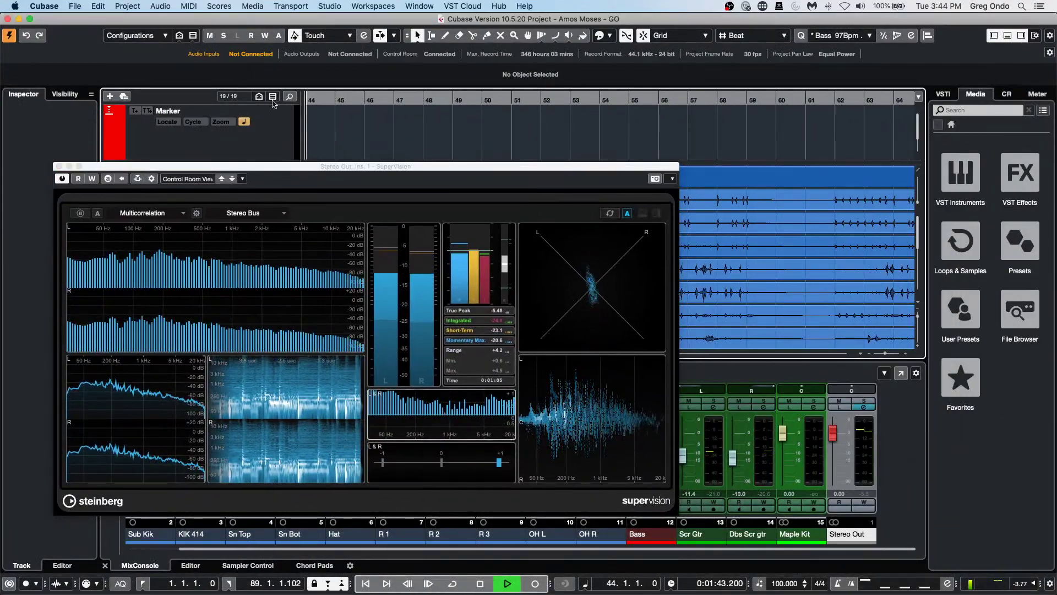
Step: Switch the Stereo Out channel to the Stereo Combined Panner and vary its stereo panning during playback
{"action": "right_click", "coordinate": [875, 390]}
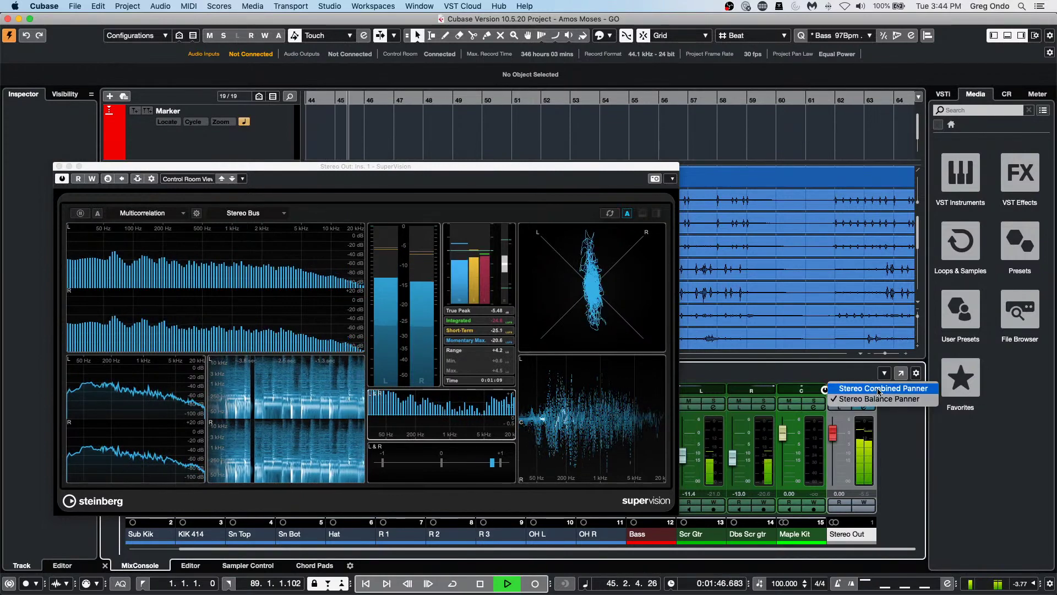
{"action": "left_click", "coordinate": [878, 388]}
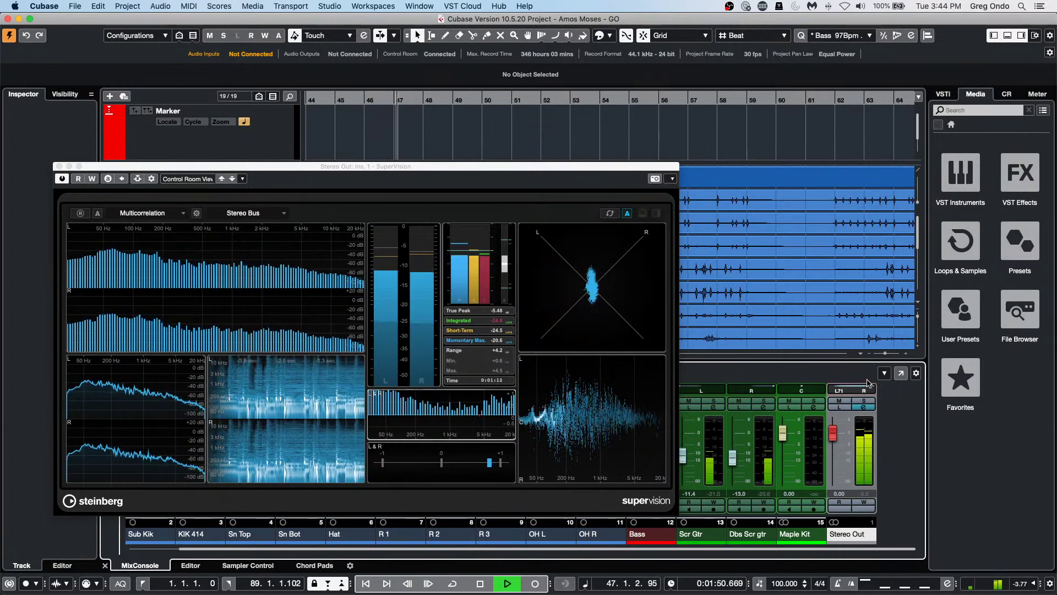
{"action": "left_click_drag", "start_coordinate": [868, 359], "coordinate": [867, 423]}
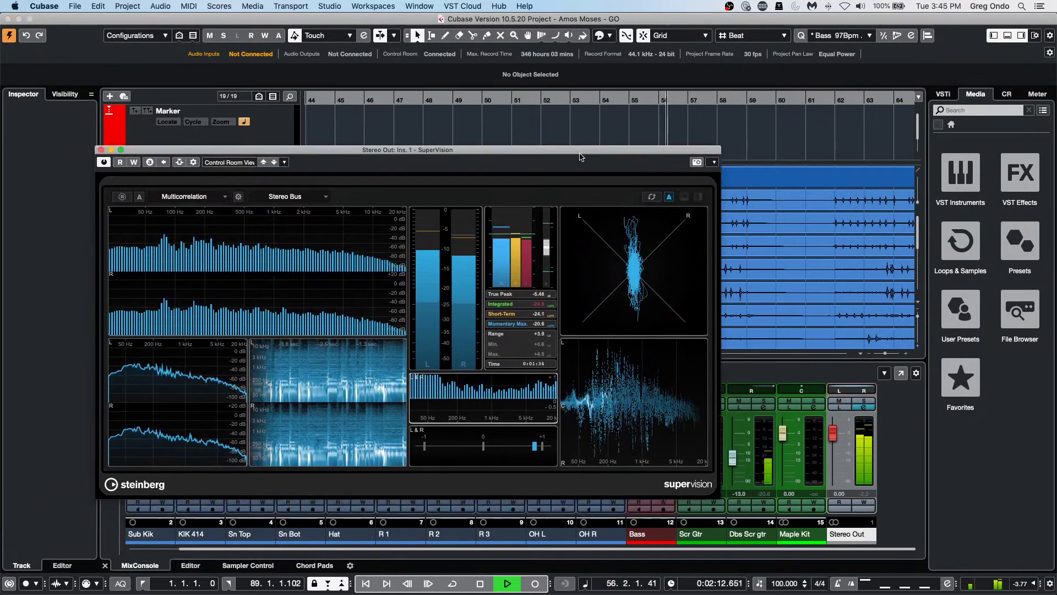
Step: Open the Stereo Out channel settings and move the SuperVision insert from the first slot to the first post-fader slot
{"action": "left_click_drag", "start_coordinate": [363, 165], "coordinate": [426, 124]}
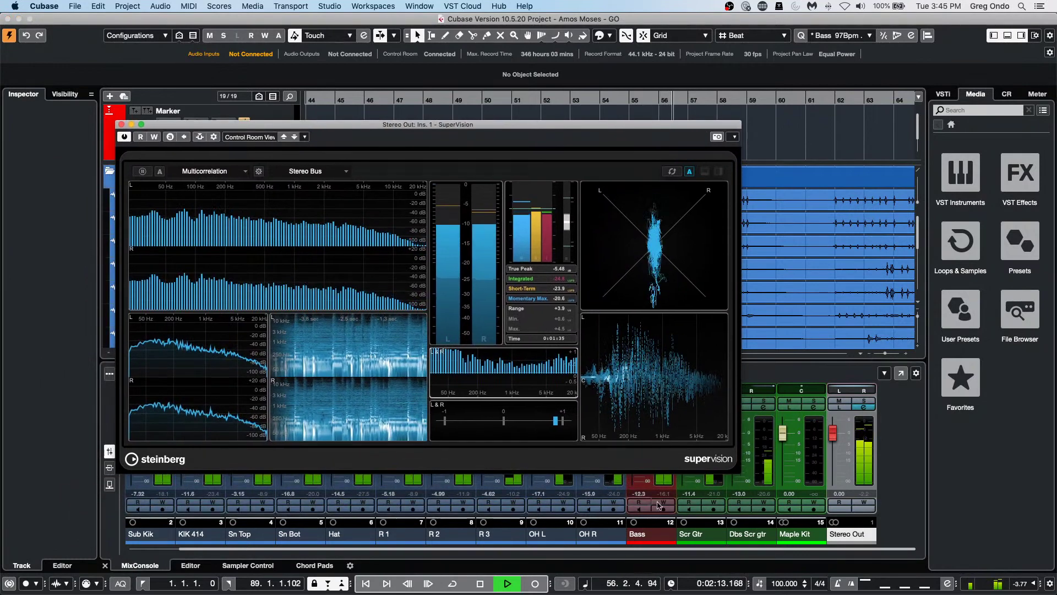
{"action": "left_click", "coordinate": [864, 408]}
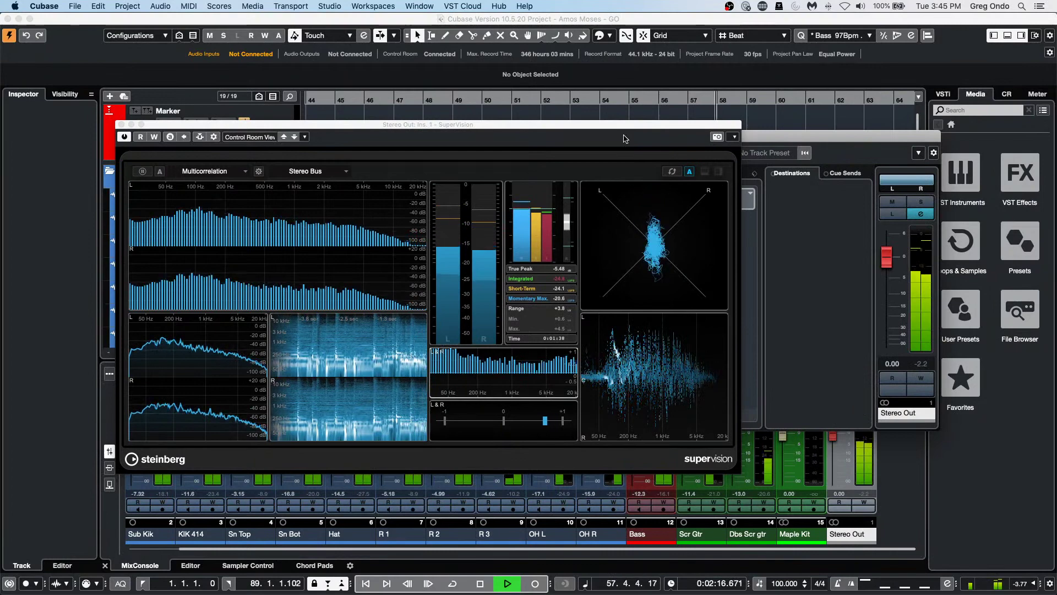
{"action": "left_click_drag", "start_coordinate": [595, 126], "coordinate": [626, 348]}
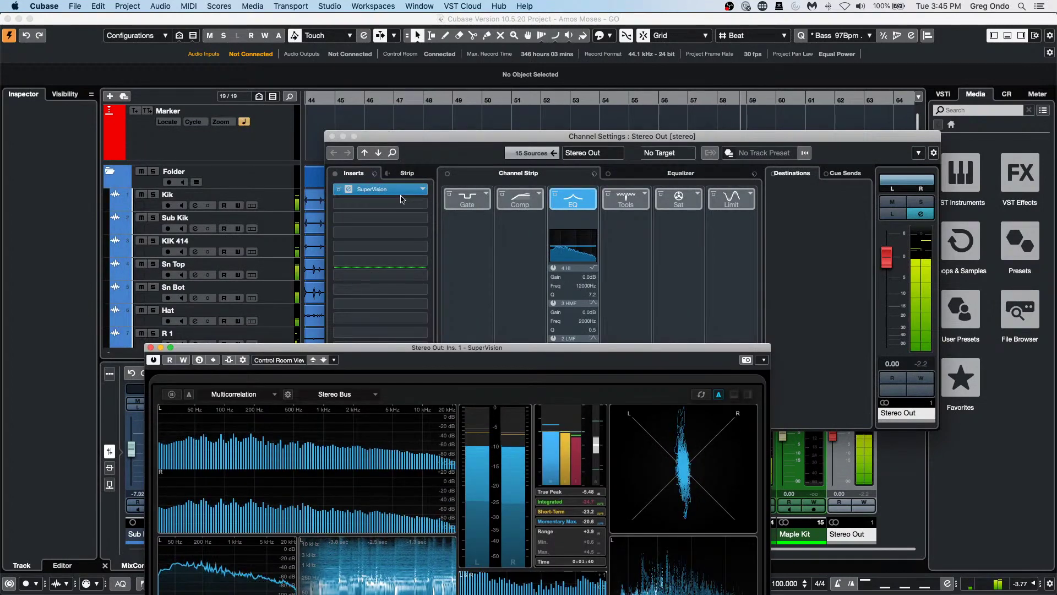
{"action": "left_click_drag", "start_coordinate": [380, 189], "coordinate": [395, 276]}
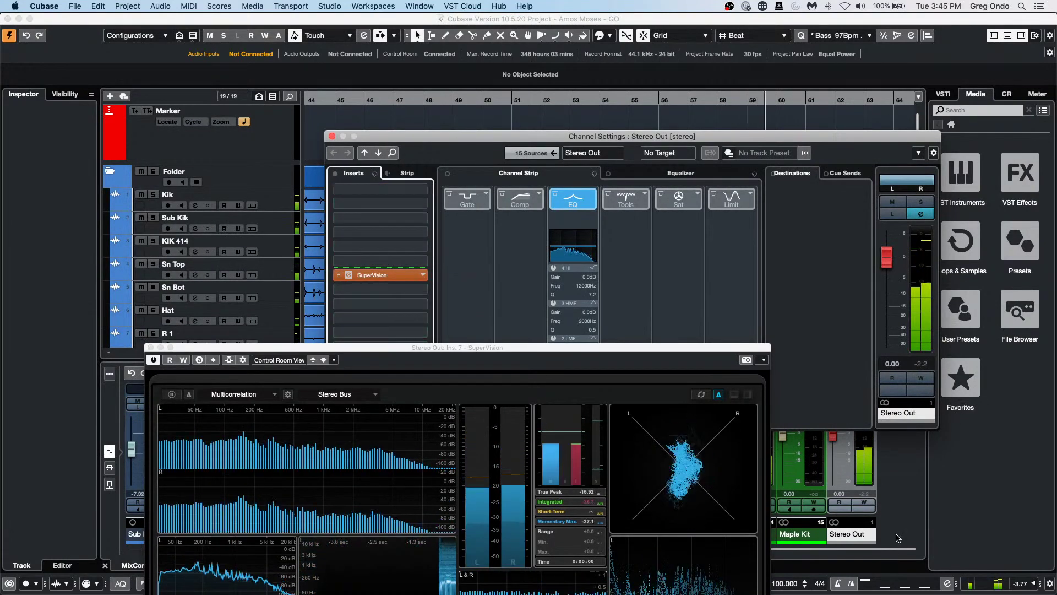
Step: Close the channel settings, view the post-fader SuperVision meters at full-screen size, and close the plug-in window
{"action": "left_click", "coordinate": [863, 407]}
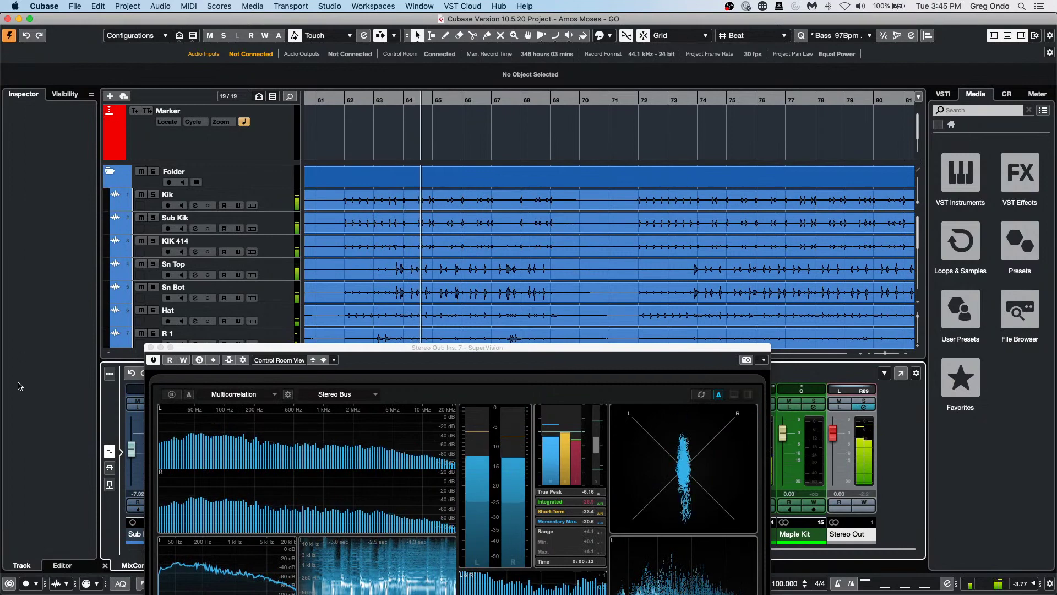
{"action": "left_click", "coordinate": [171, 348]}
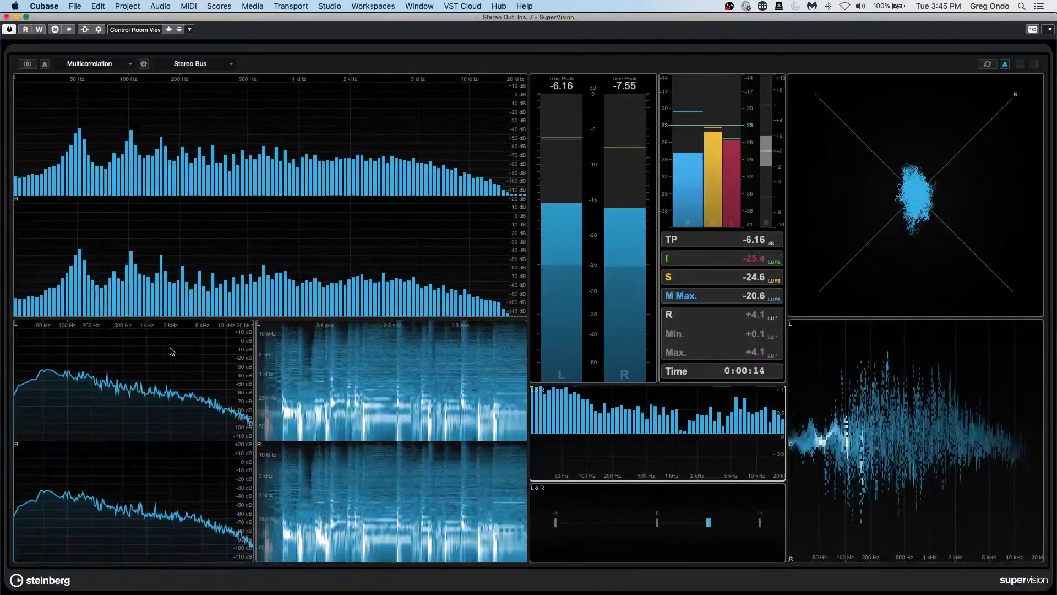
{"action": "left_click", "coordinate": [6, 17]}
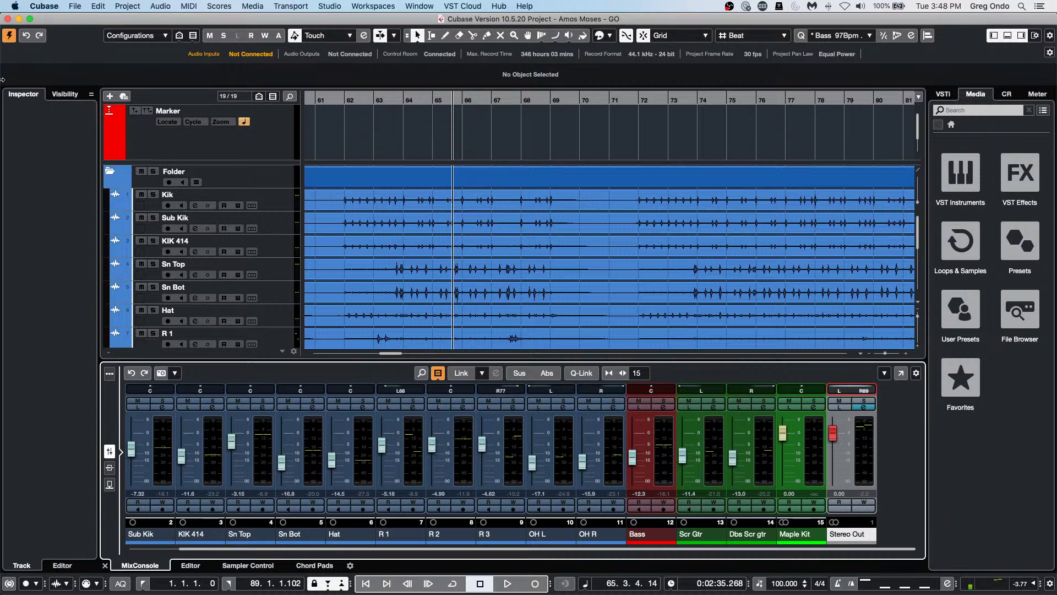
Step: Open the recent project March 9 2021.cpr and activate it
{"action": "left_click", "coordinate": [75, 6]}
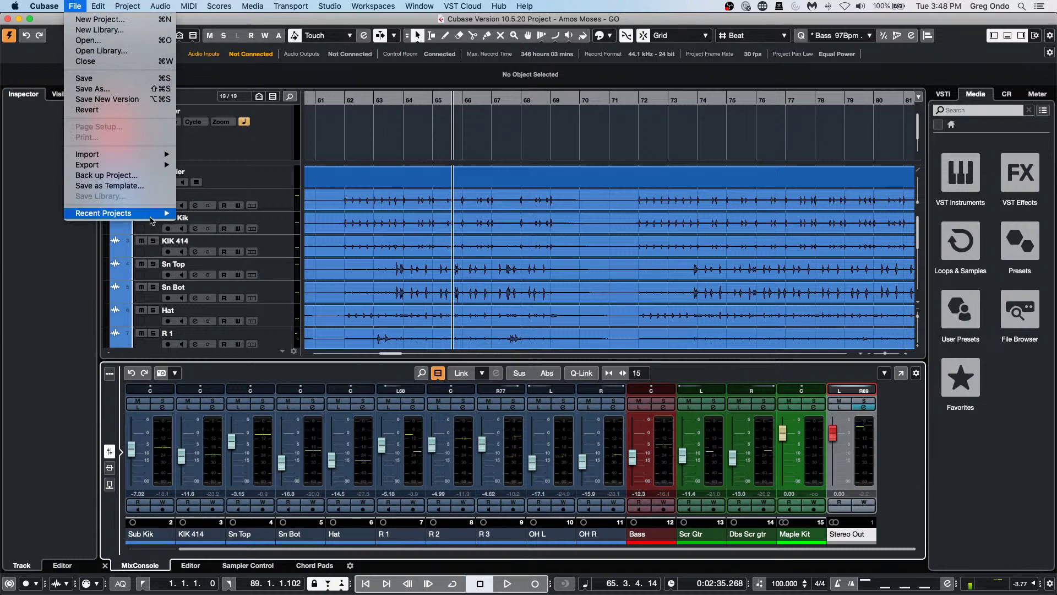
{"action": "mouse_move", "coordinate": [150, 215]}
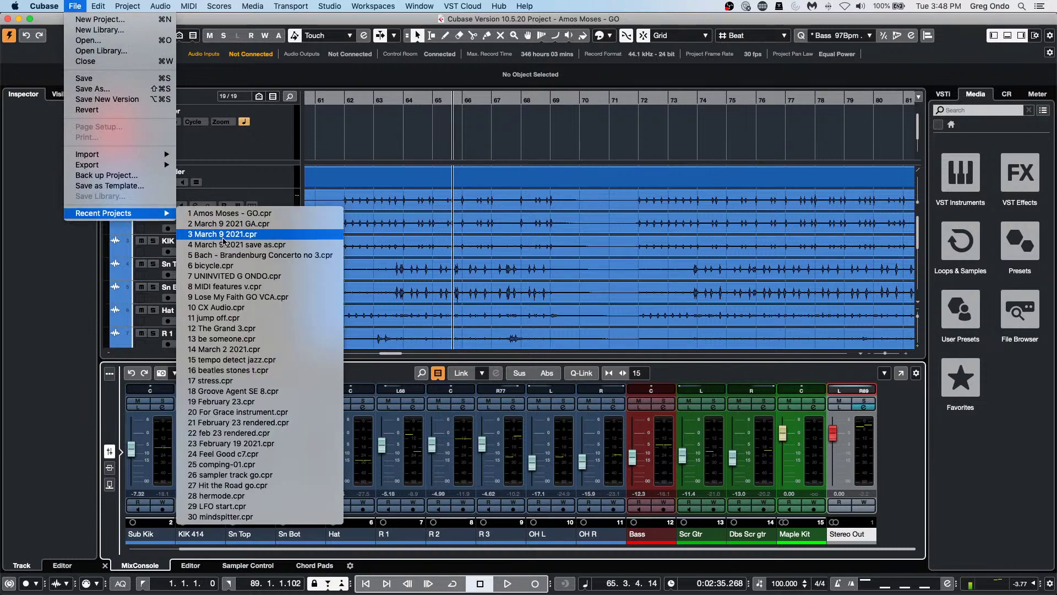
{"action": "left_click", "coordinate": [223, 239]}
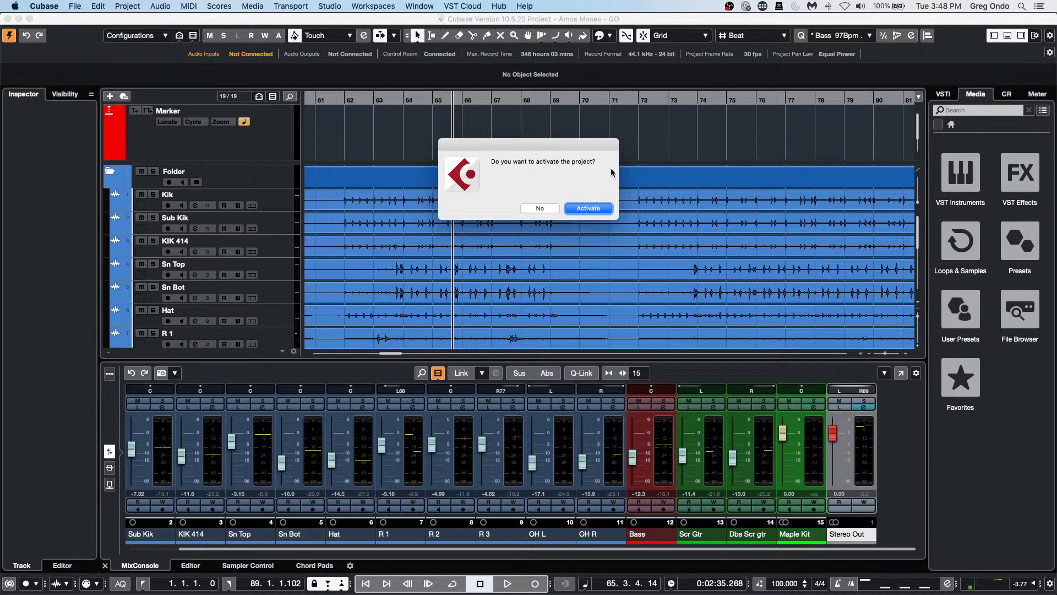
{"action": "left_click", "coordinate": [601, 207]}
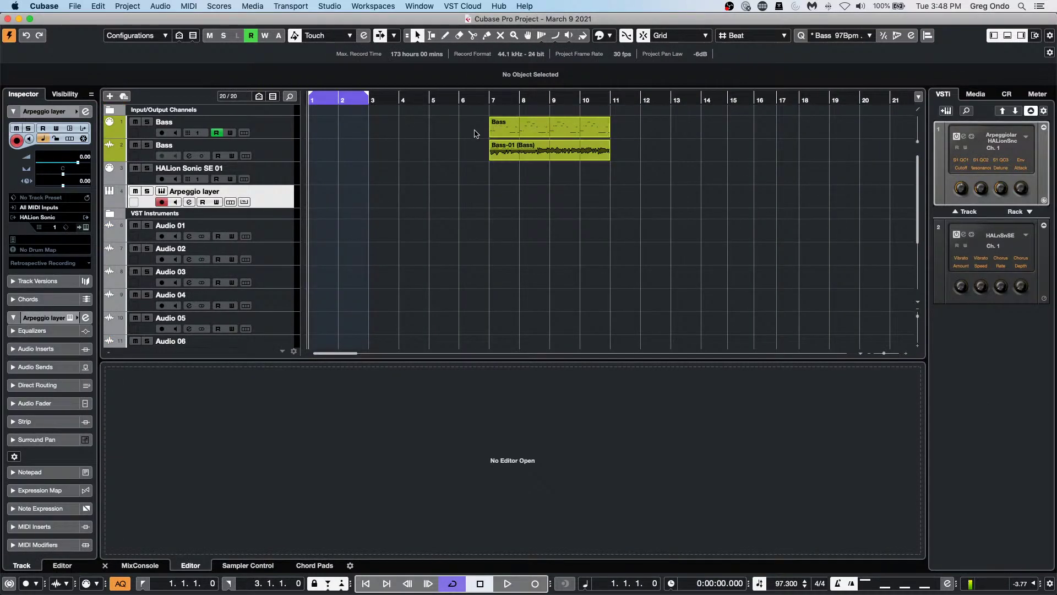
Step: Set the locators around the Bass MIDI part on the first track and play the cycle, punching recording in and out
{"action": "left_click", "coordinate": [281, 130]}
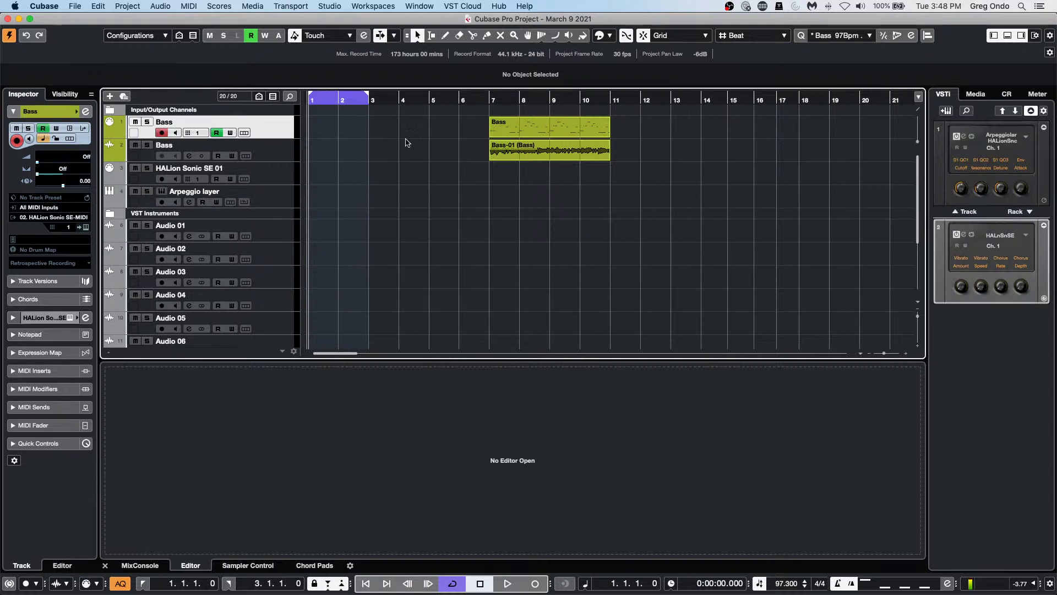
{"action": "left_click", "coordinate": [528, 132]}
{"action": "key", "text": "p"}
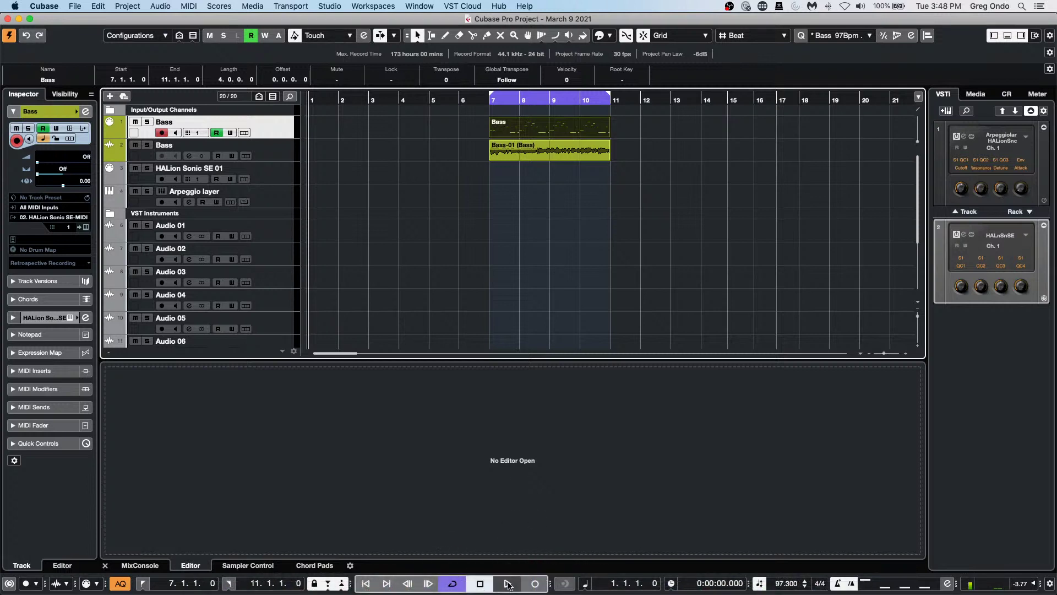
{"action": "left_click", "coordinate": [508, 582]}
{"action": "key", "text": "KP_Multiply"}
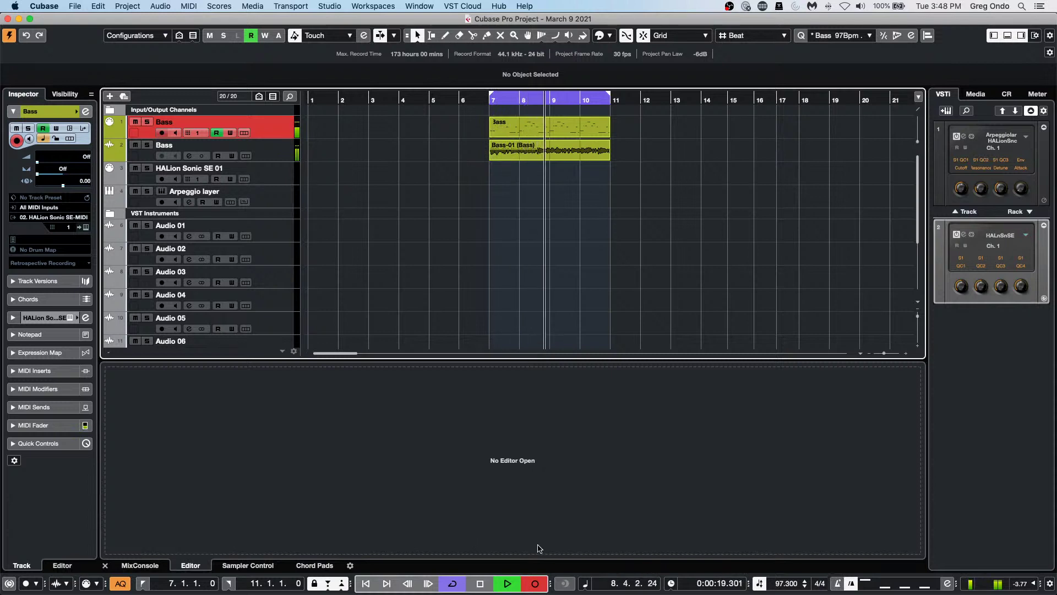
{"action": "key", "text": "KP_Multiply"}
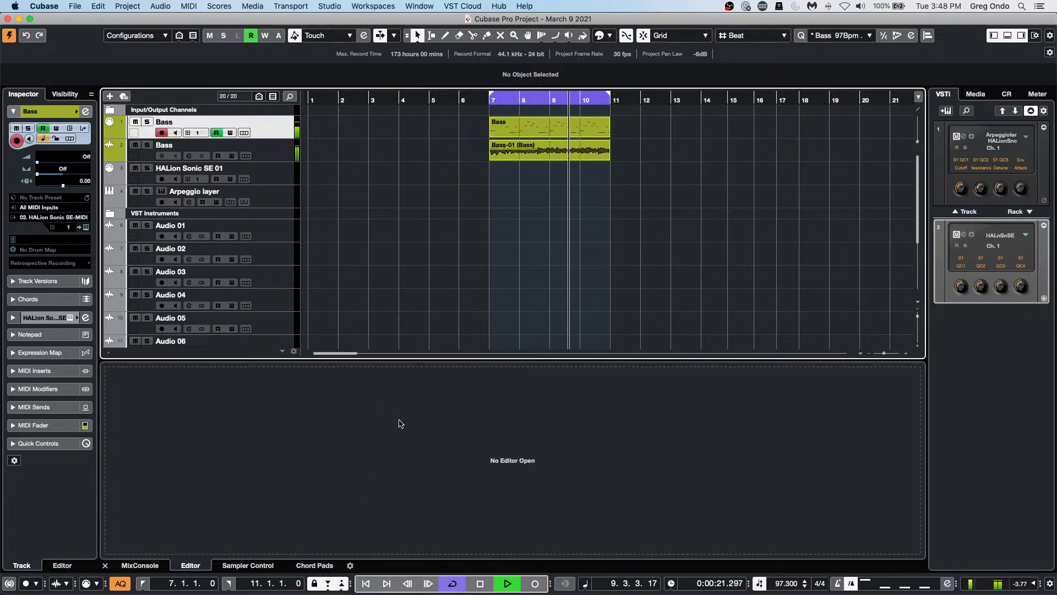
Step: Mute the Bass audio track and show the edit page of the MIDI Bass track's HALion Sonic SE instrument
{"action": "left_click", "coordinate": [135, 145]}
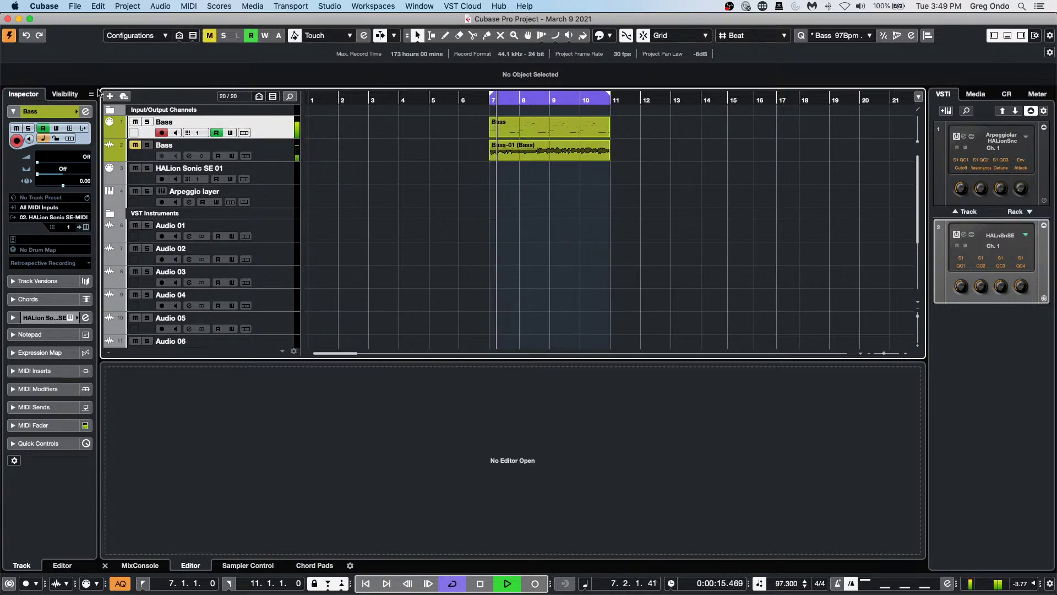
{"action": "left_click", "coordinate": [86, 112]}
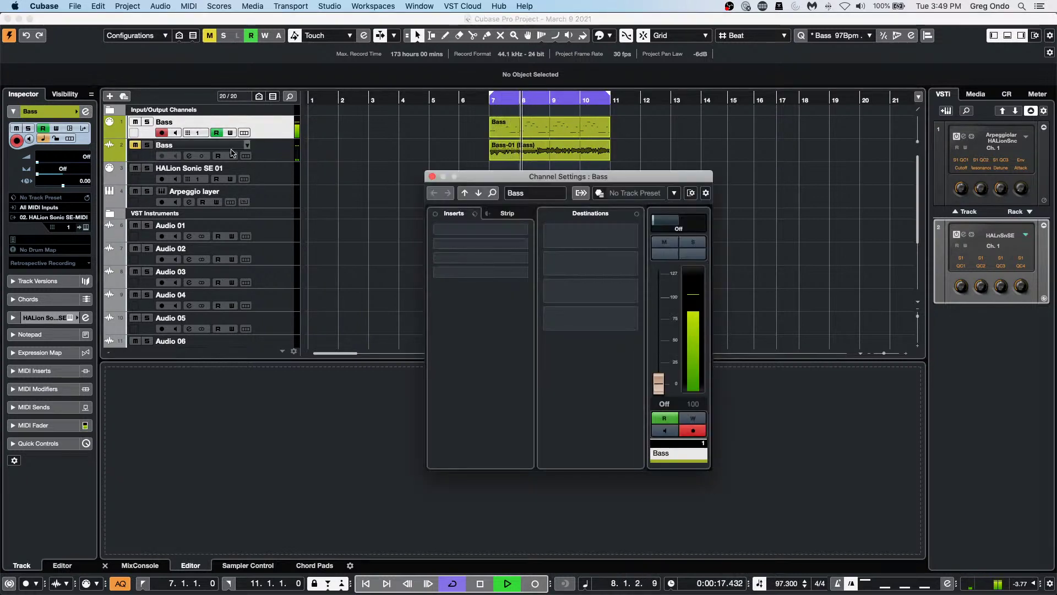
{"action": "key", "text": "super+w"}
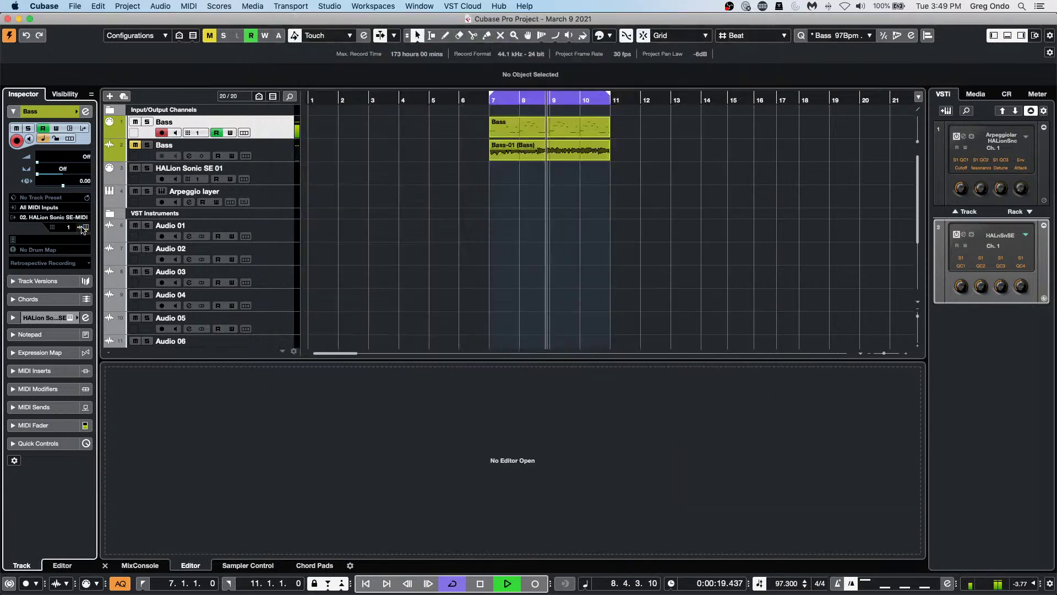
{"action": "left_click", "coordinate": [84, 227]}
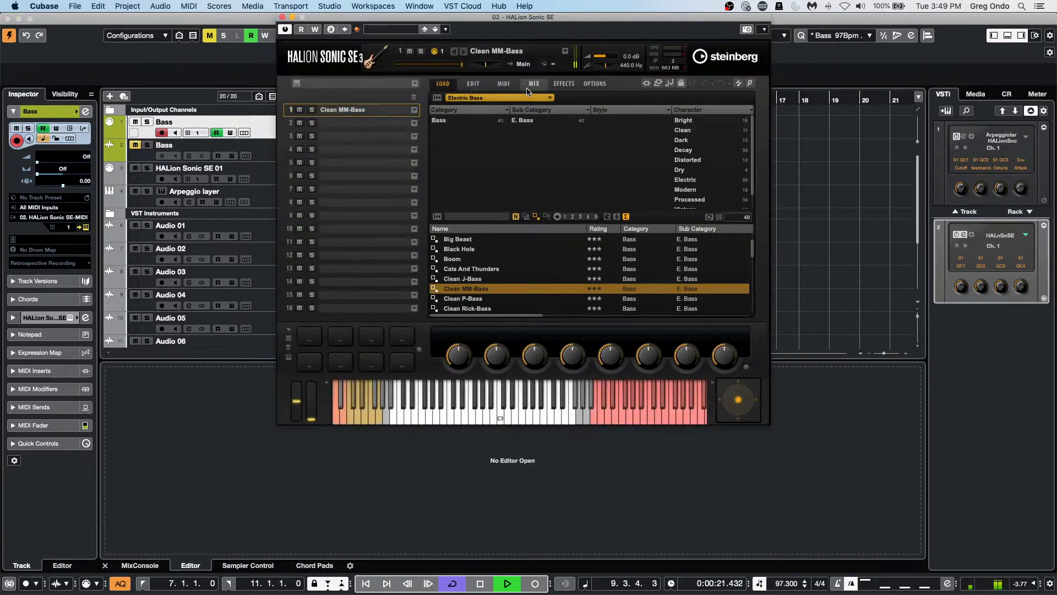
{"action": "left_click", "coordinate": [474, 87]}
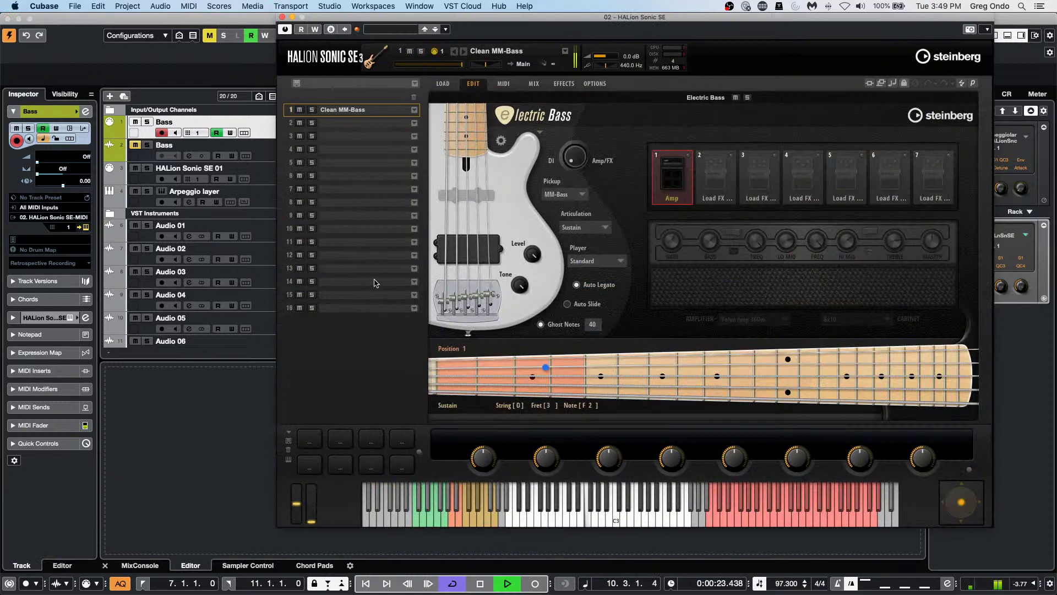
Step: Try the J-Bass pickup on the Electric Bass during playback and set the pickup to Bridge only
{"action": "left_click", "coordinate": [580, 194]}
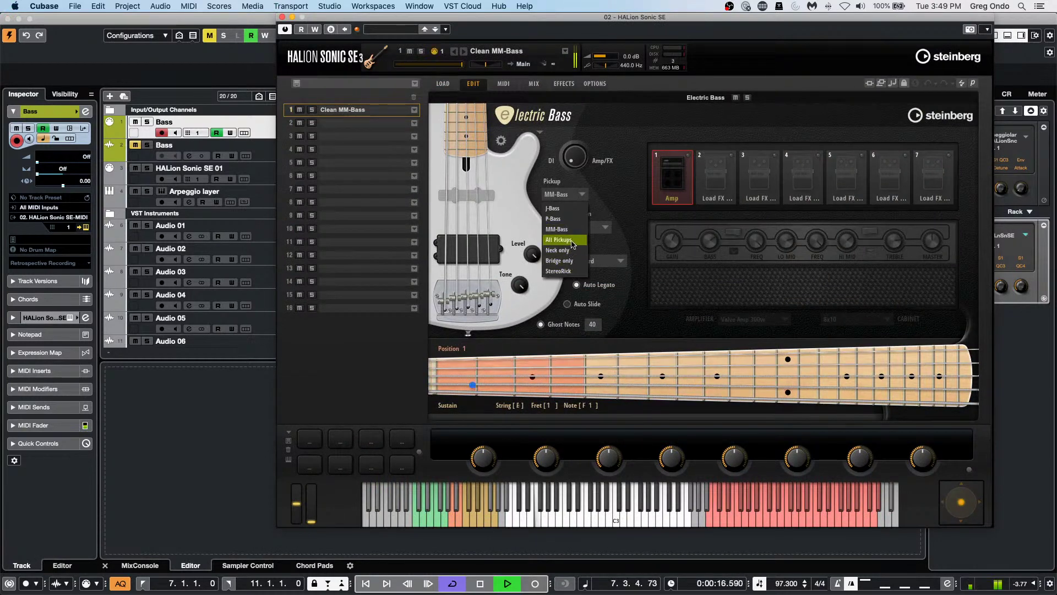
{"action": "left_click", "coordinate": [557, 209]}
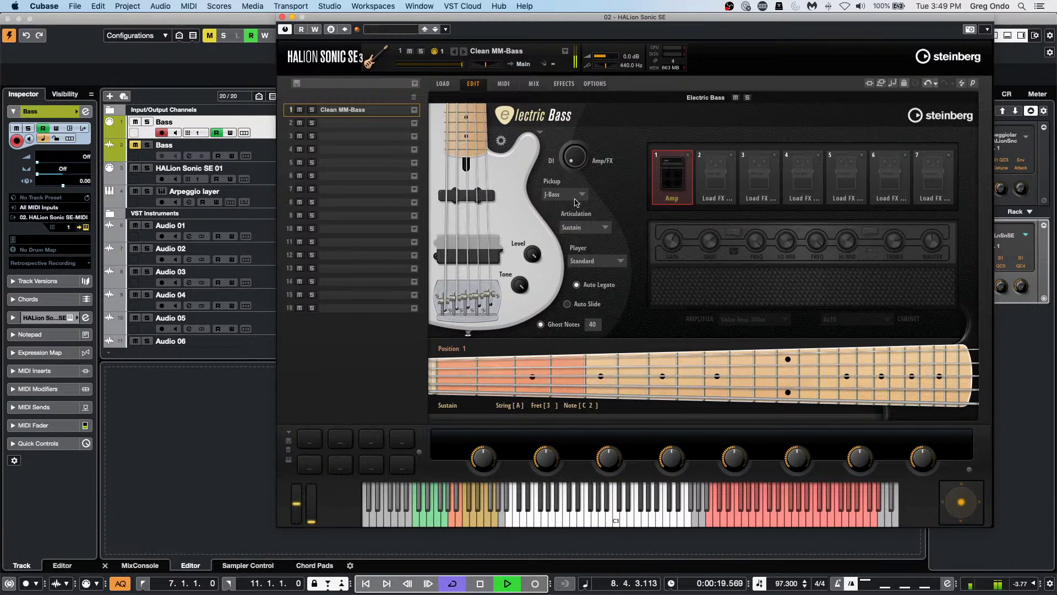
{"action": "left_click", "coordinate": [569, 194]}
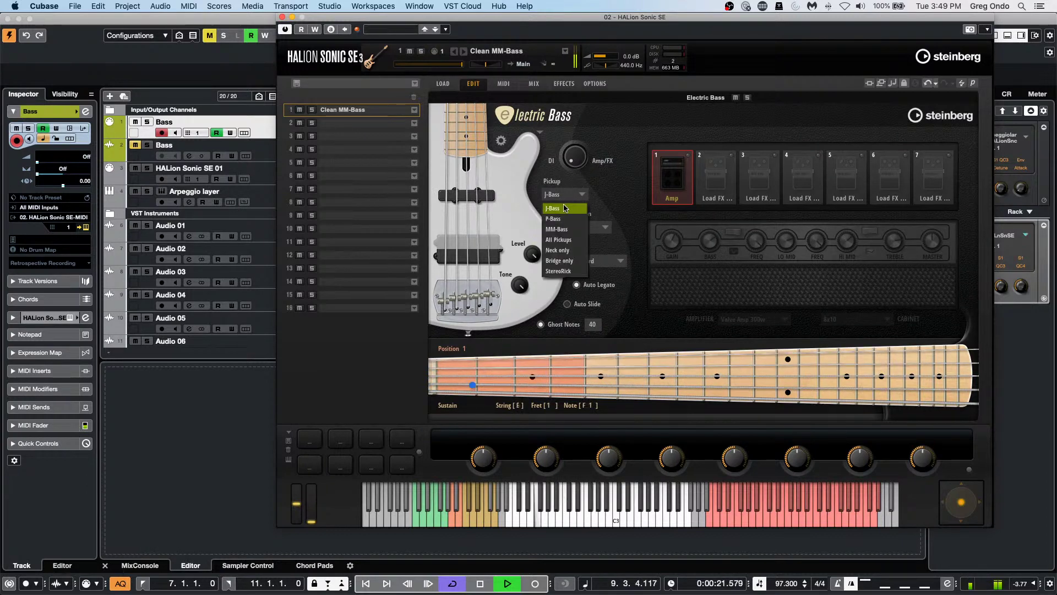
{"action": "left_click", "coordinate": [559, 261]}
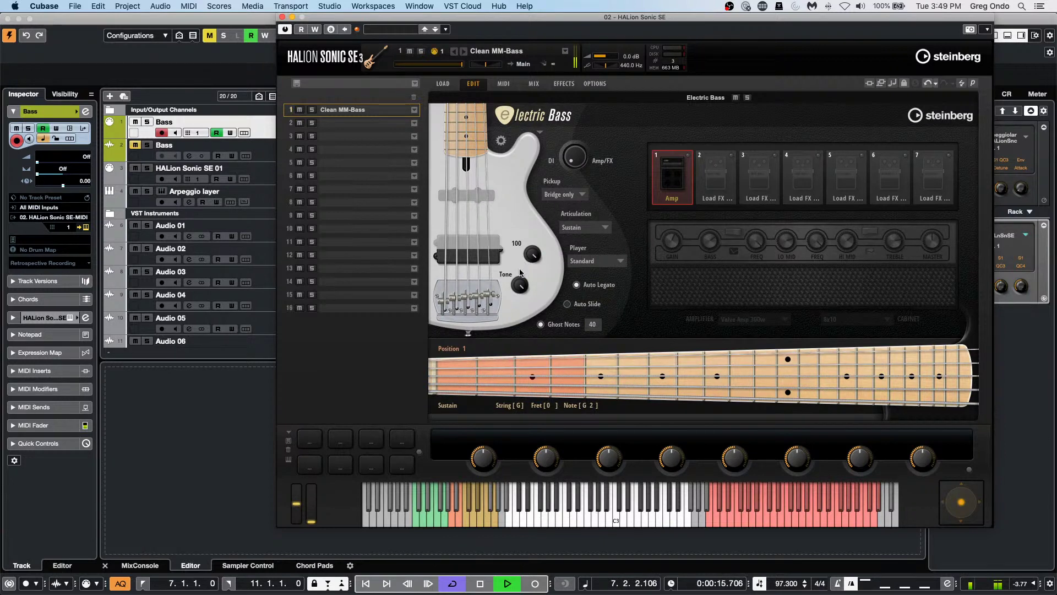
{"action": "mouse_move", "coordinate": [518, 321]}
{"action": "left_mouse_down"}
{"action": "mouse_move", "coordinate": [506, 379]}
{"action": "mouse_move", "coordinate": [513, 342]}
{"action": "left_mouse_up"}
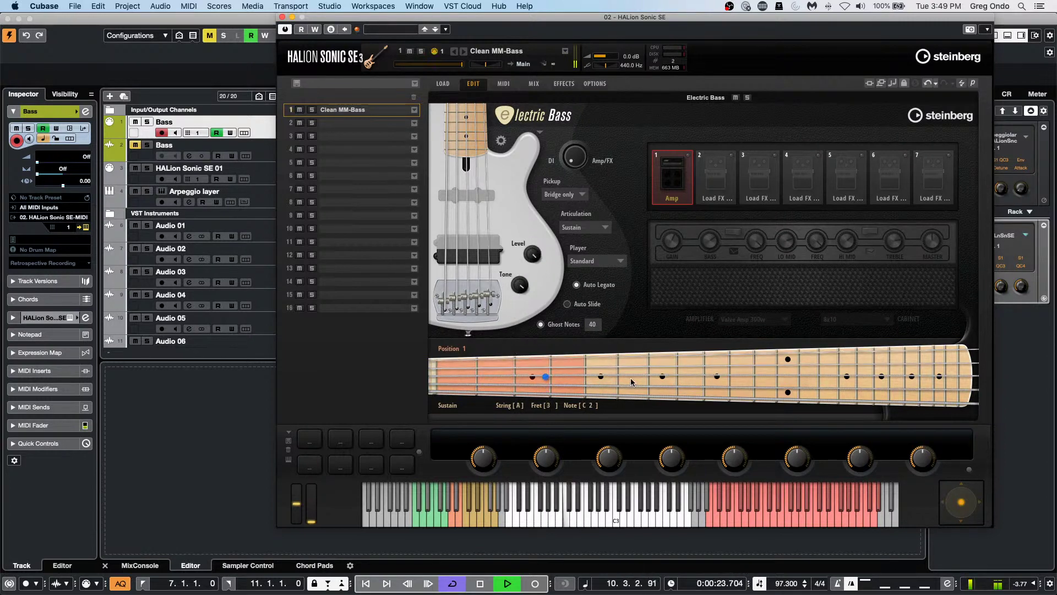
Step: Audition the Mute articulation on the Electric Bass and return the articulation to Sustain
{"action": "left_click", "coordinate": [601, 228]}
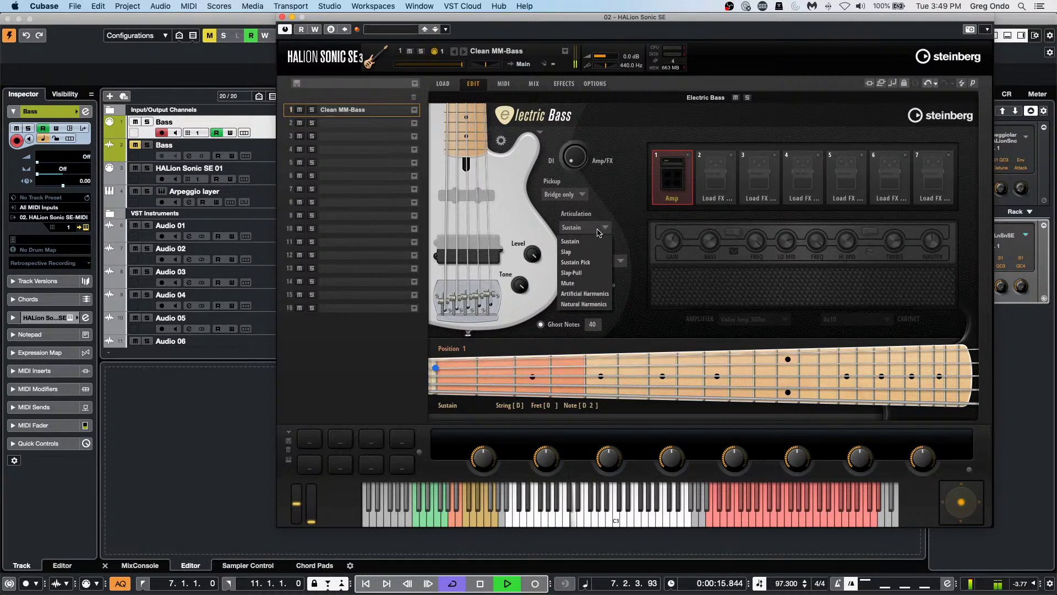
{"action": "left_click", "coordinate": [600, 229]}
{"action": "left_click", "coordinate": [600, 229]}
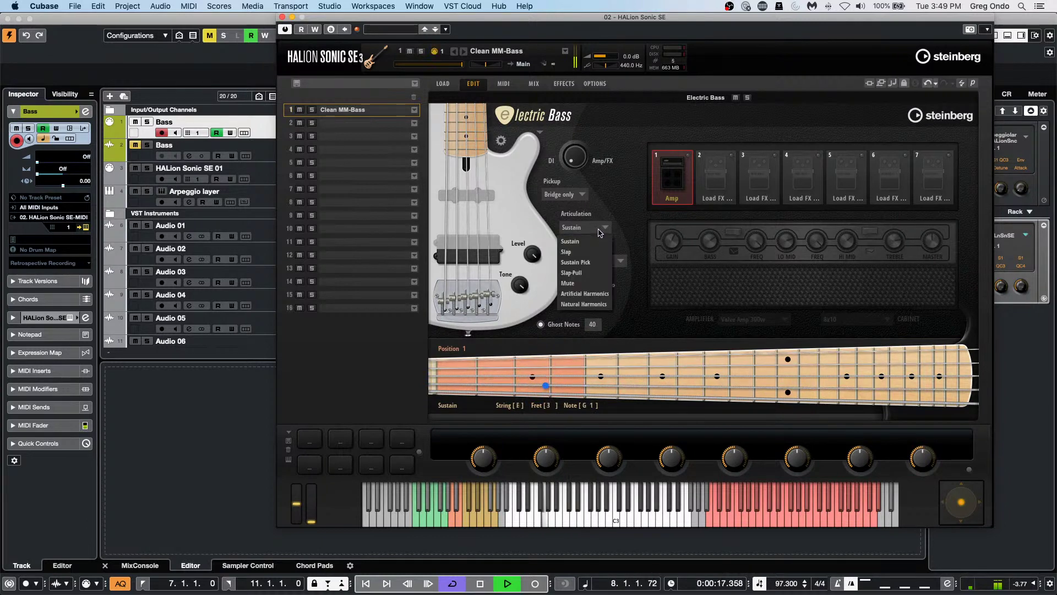
{"action": "left_click", "coordinate": [606, 283]}
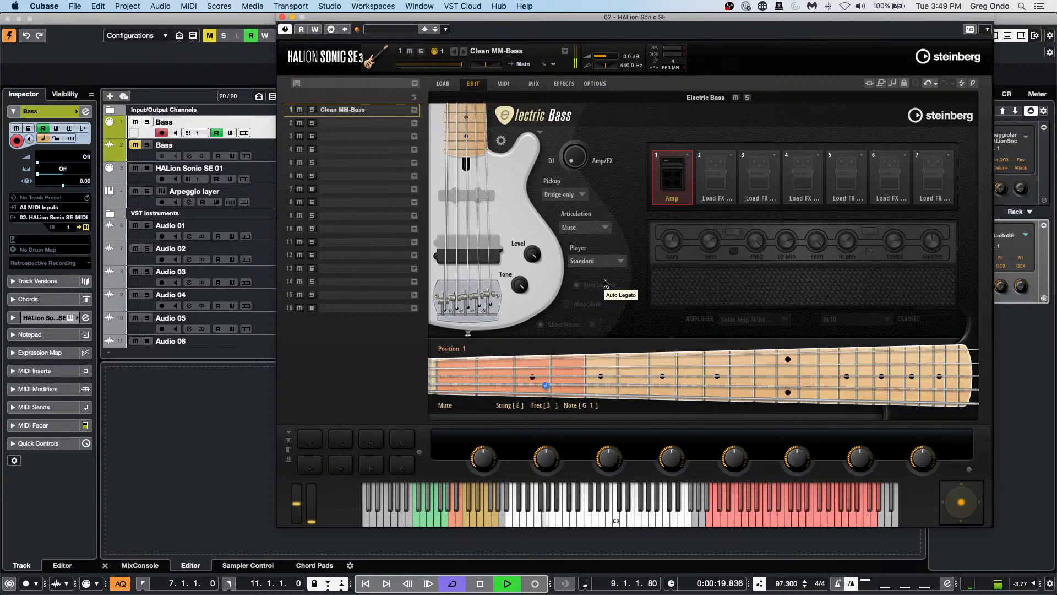
{"action": "left_click", "coordinate": [606, 232]}
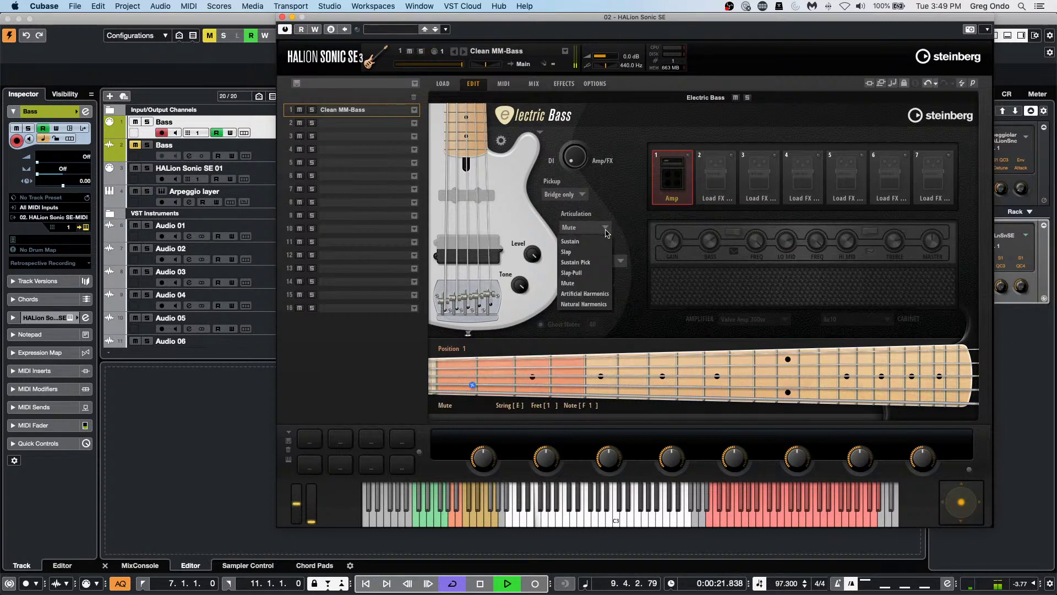
{"action": "left_click", "coordinate": [606, 241]}
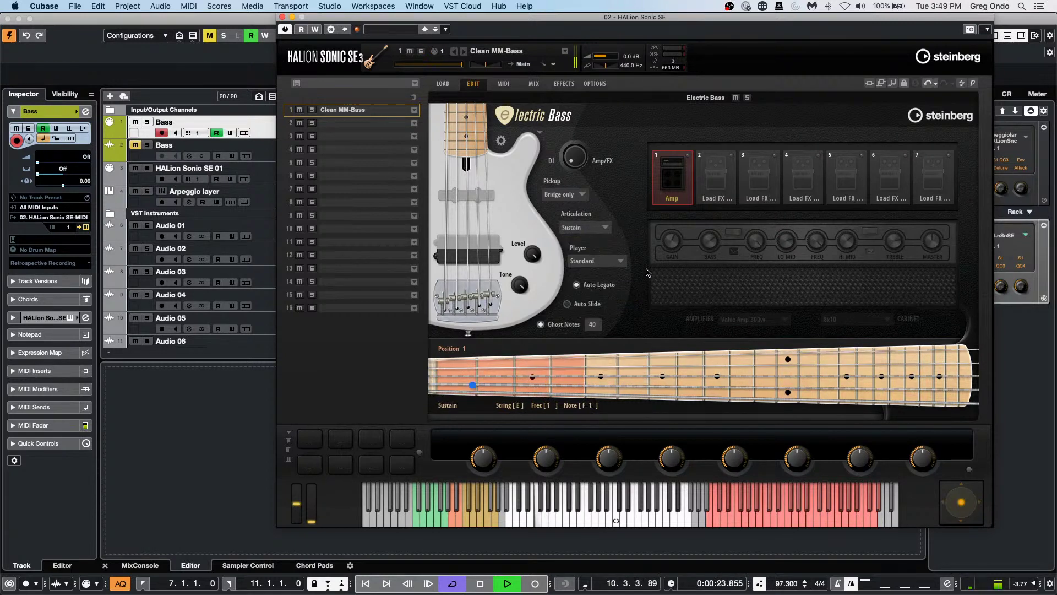
Step: Set the Electric Bass player style to Blues while the bass part plays
{"action": "left_click", "coordinate": [612, 261]}
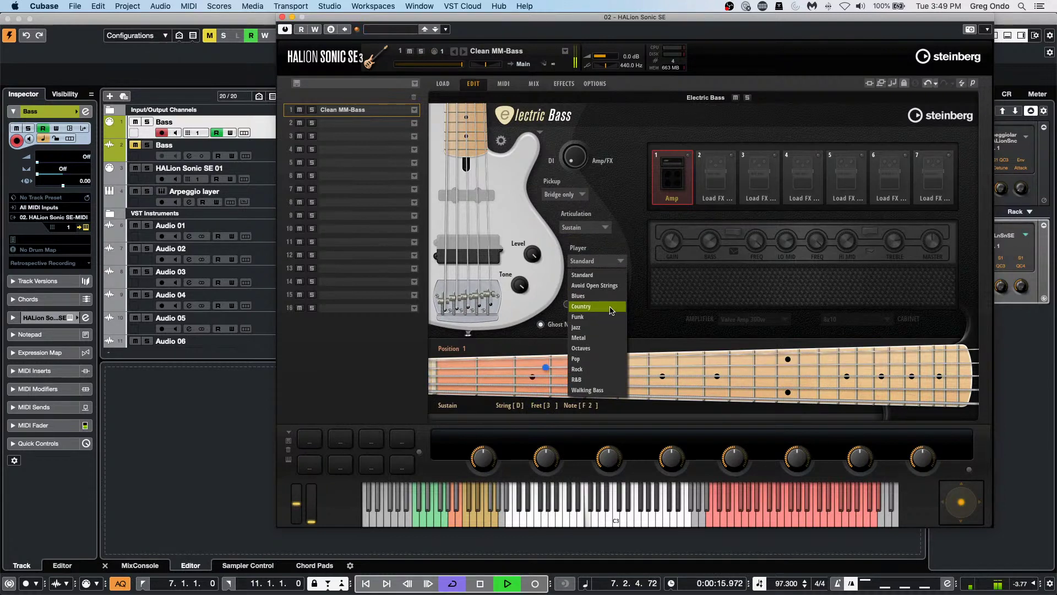
{"action": "left_click", "coordinate": [583, 296]}
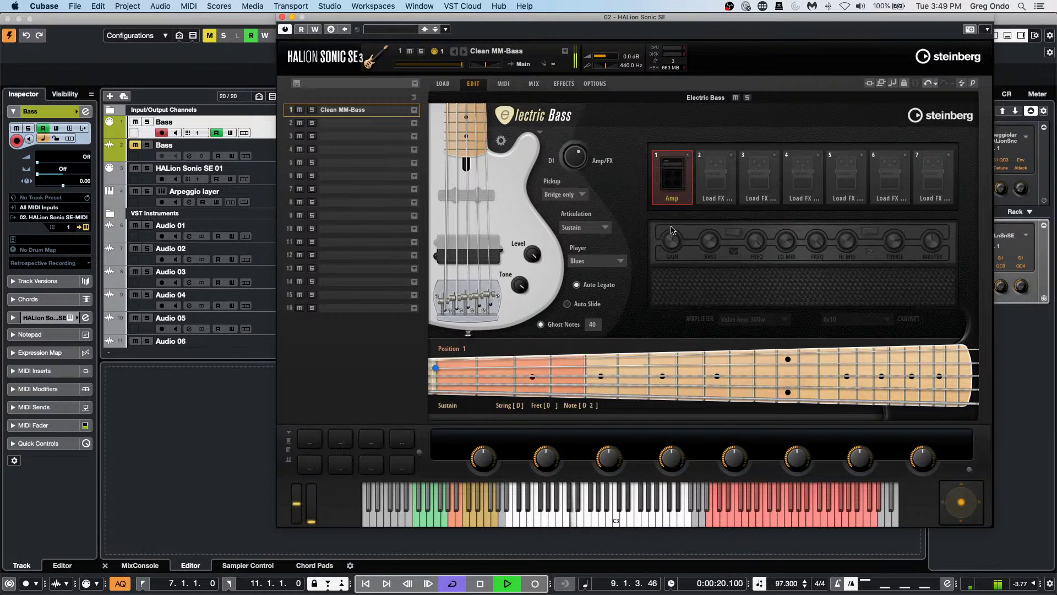
Step: Audition the P-Bass, All Pickups and StereoRick pickups on the Electric Bass and return the pickup to Bridge only
{"action": "left_click", "coordinate": [578, 193]}
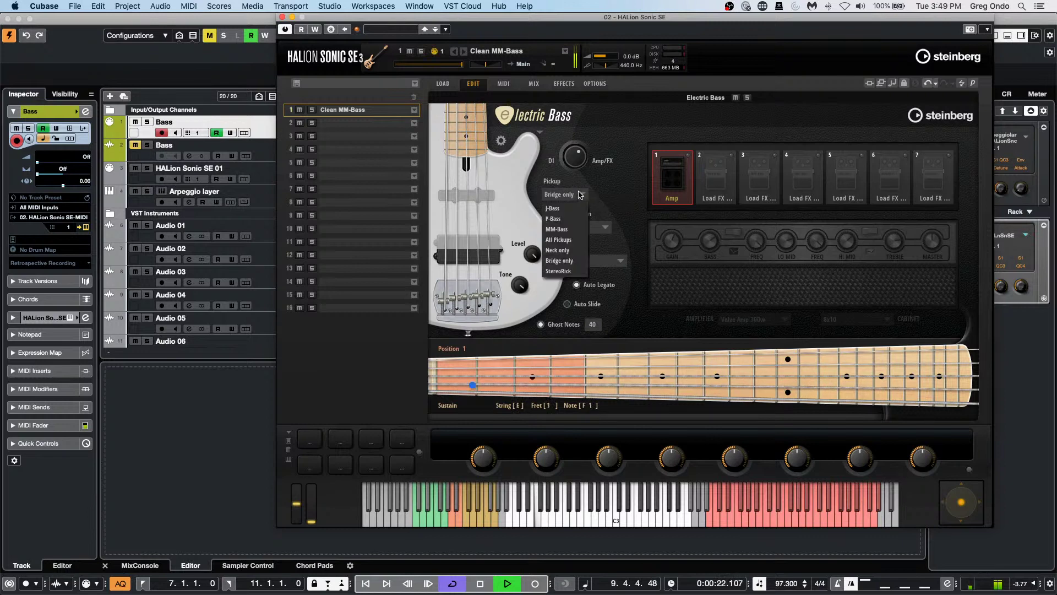
{"action": "left_click", "coordinate": [570, 219]}
{"action": "left_click", "coordinate": [570, 219]}
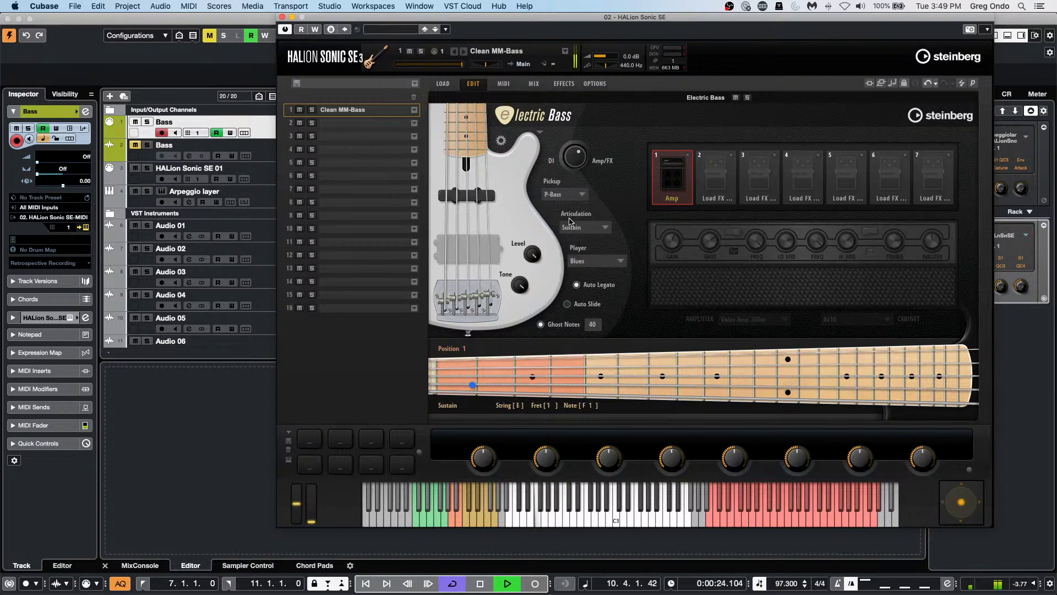
{"action": "left_click", "coordinate": [576, 196]}
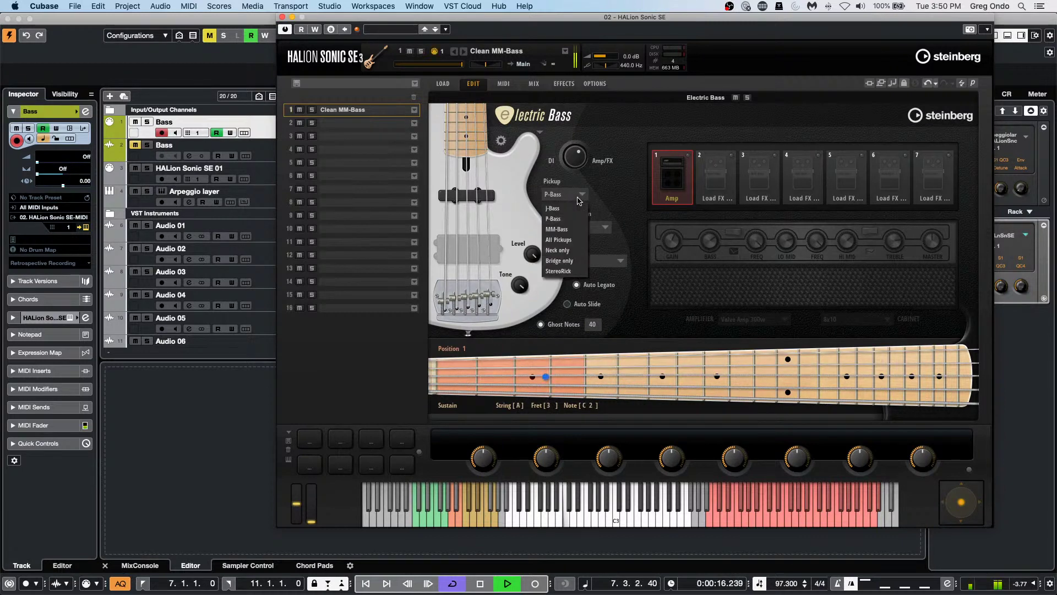
{"action": "left_click", "coordinate": [572, 240]}
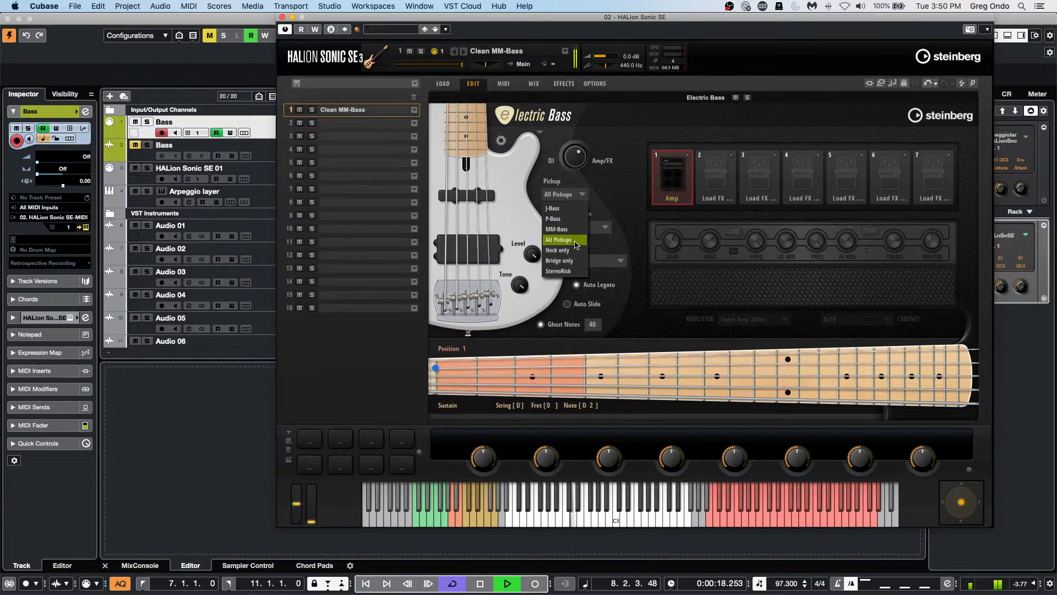
{"action": "left_click", "coordinate": [570, 195]}
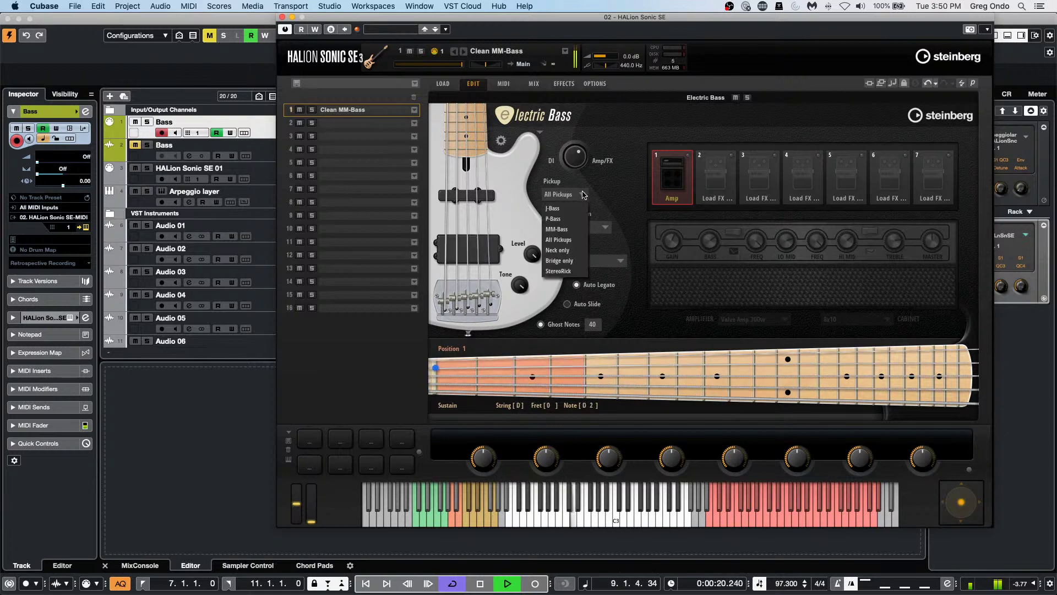
{"action": "left_click", "coordinate": [575, 271]}
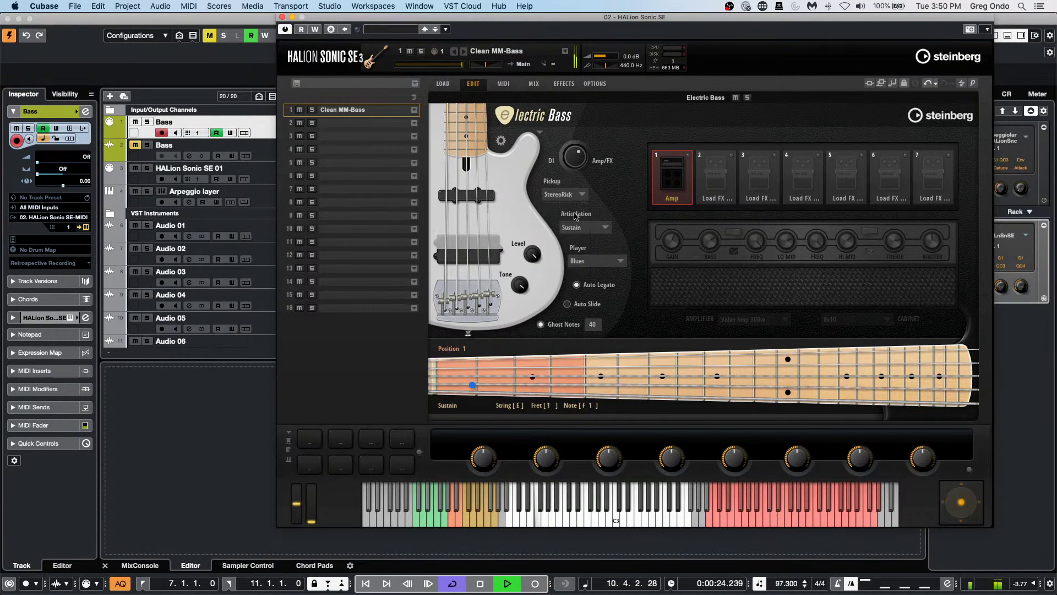
{"action": "left_click", "coordinate": [582, 198]}
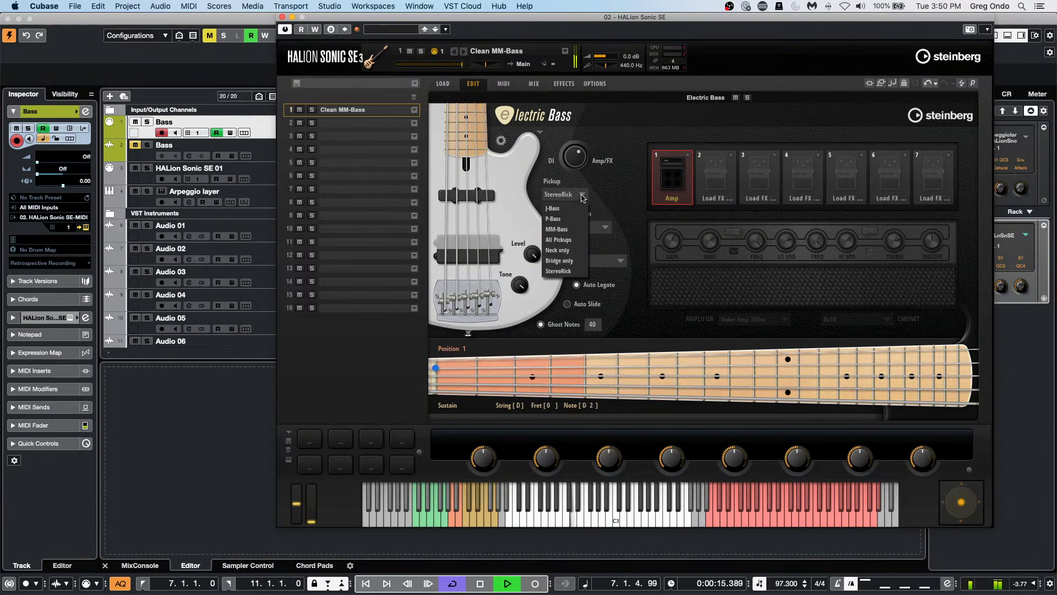
{"action": "left_click", "coordinate": [571, 262]}
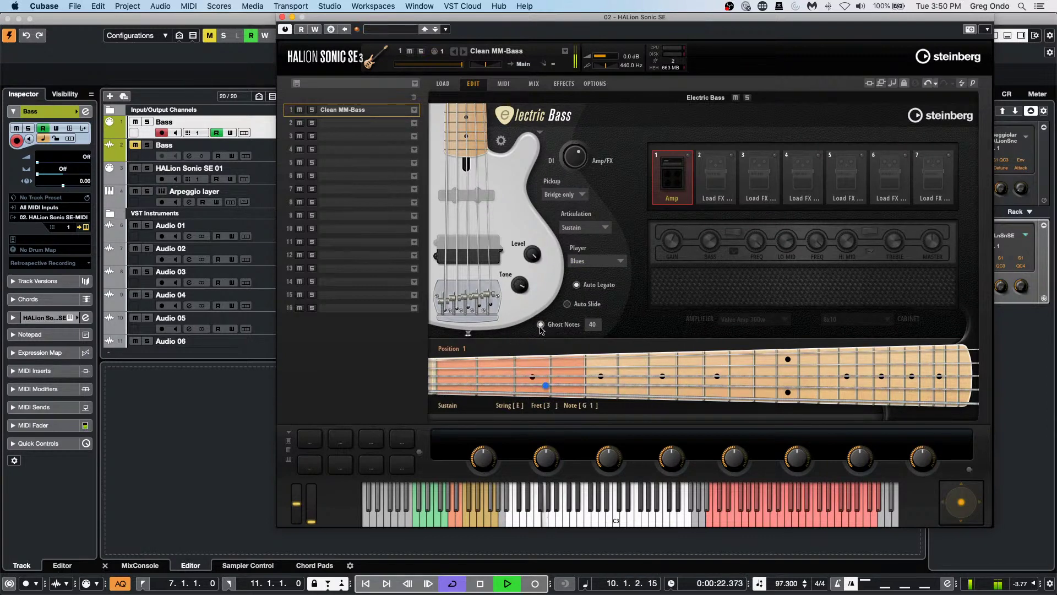
Step: Review the Electric Bass Ghost Notes option and inspect effect slots 2 and 3 beside the amp
{"action": "left_click", "coordinate": [570, 323]}
{"action": "left_click", "coordinate": [571, 322]}
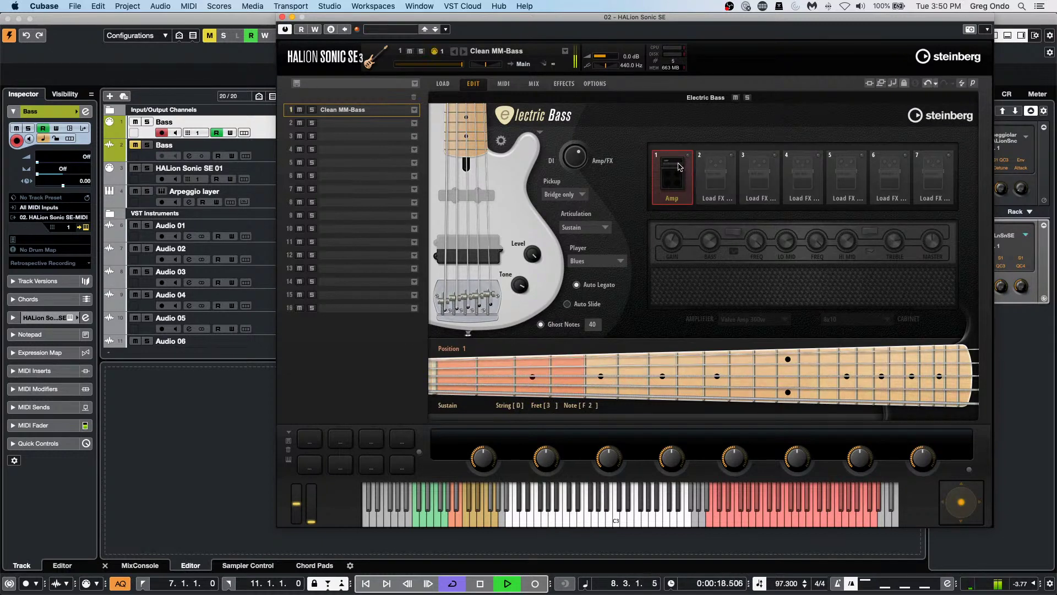
{"action": "left_click", "coordinate": [716, 168]}
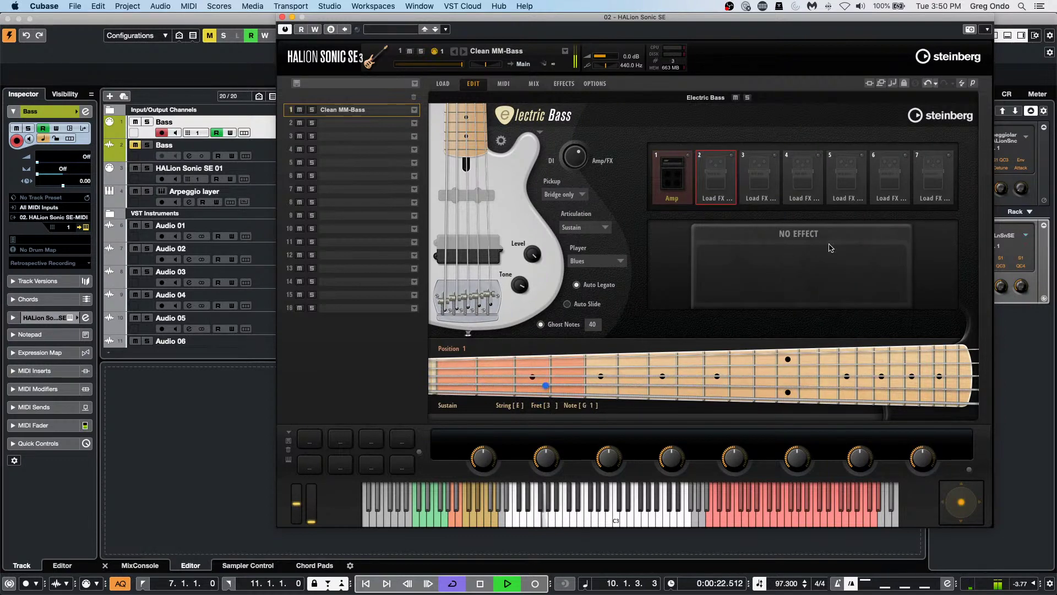
{"action": "left_click", "coordinate": [771, 177]}
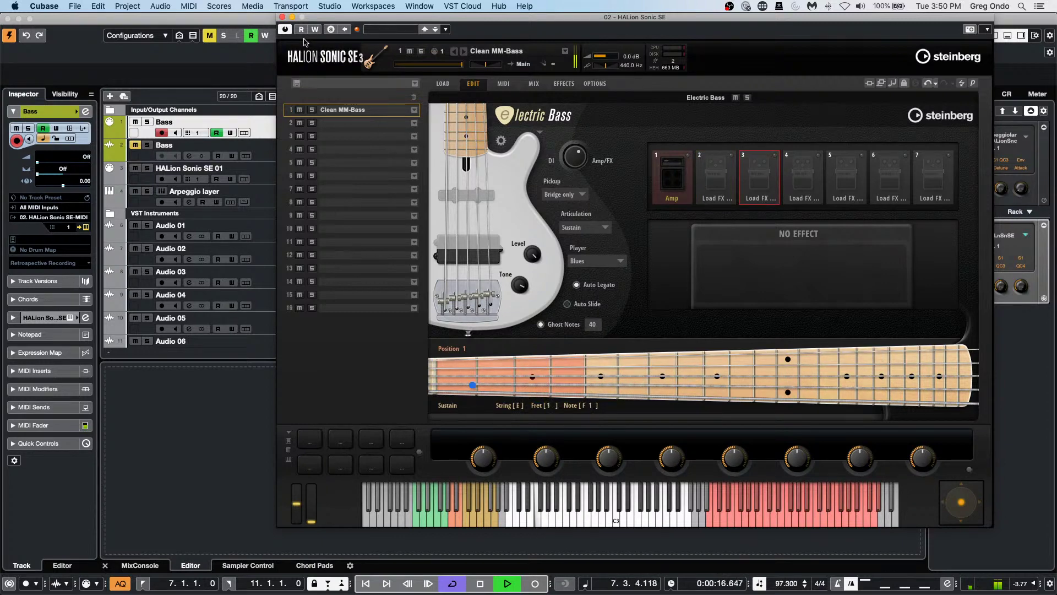
Step: Close the HALion Sonic SE instrument window and stop playback
{"action": "left_click", "coordinate": [282, 17]}
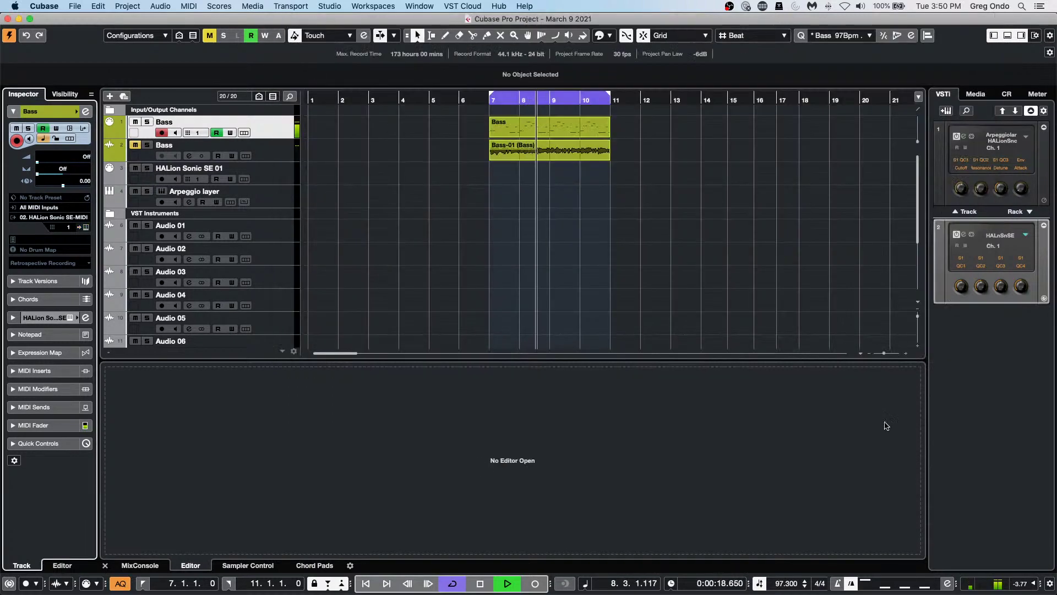
{"action": "key", "text": "space"}
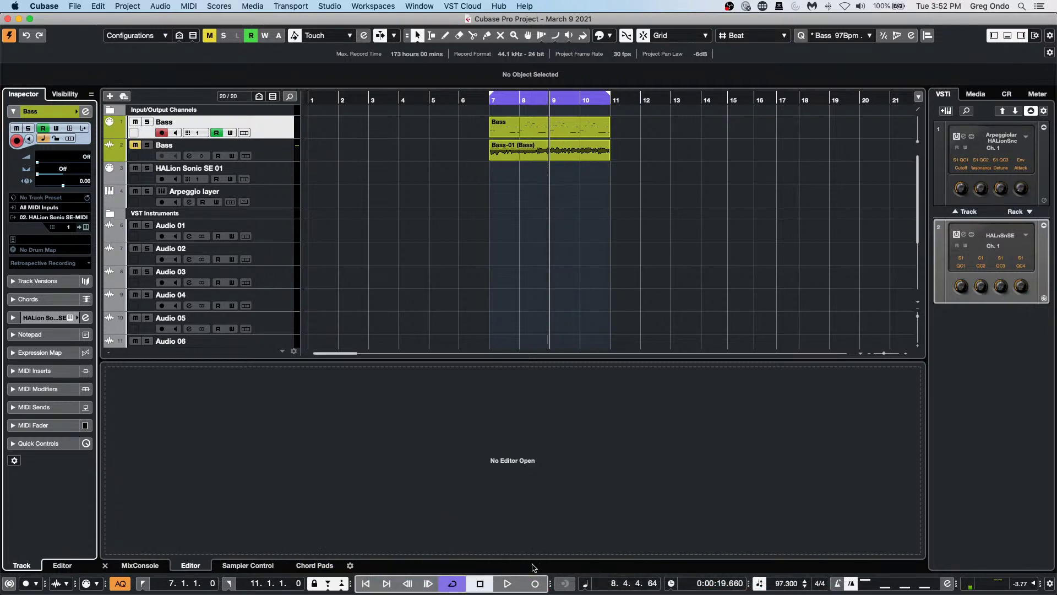
Step: Show the Steinberg UR24C device page in Studio Setup and open the interface's control panel
{"action": "left_click", "coordinate": [373, 6]}
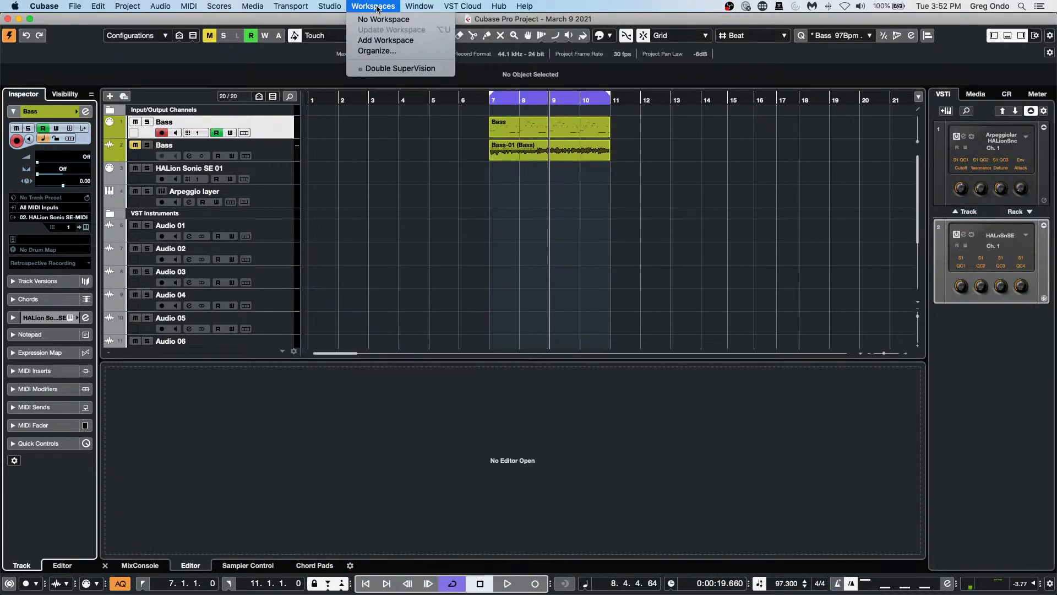
{"action": "mouse_move", "coordinate": [330, 6]}
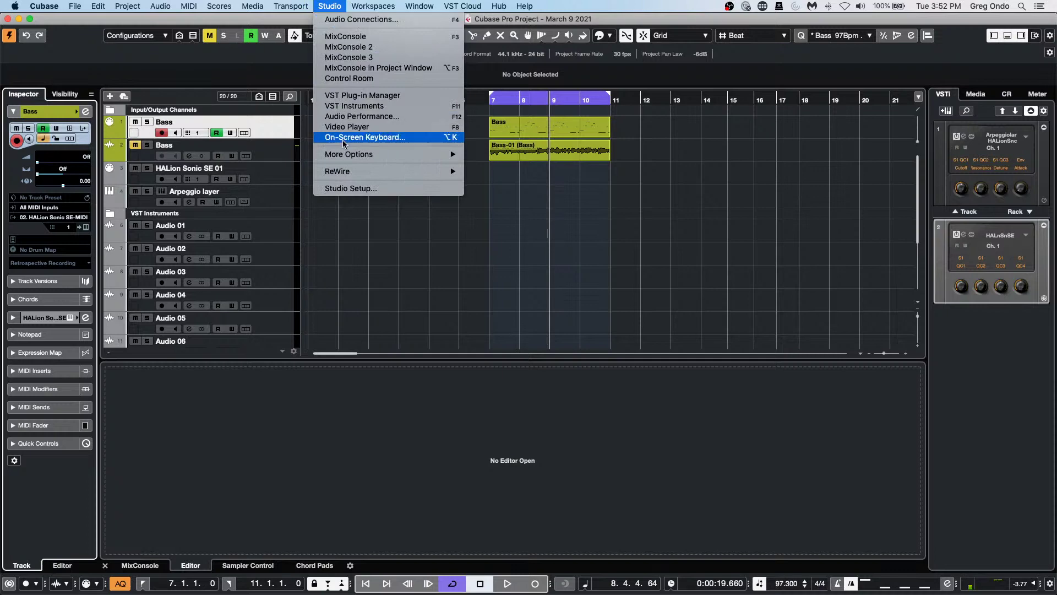
{"action": "left_click", "coordinate": [350, 188]}
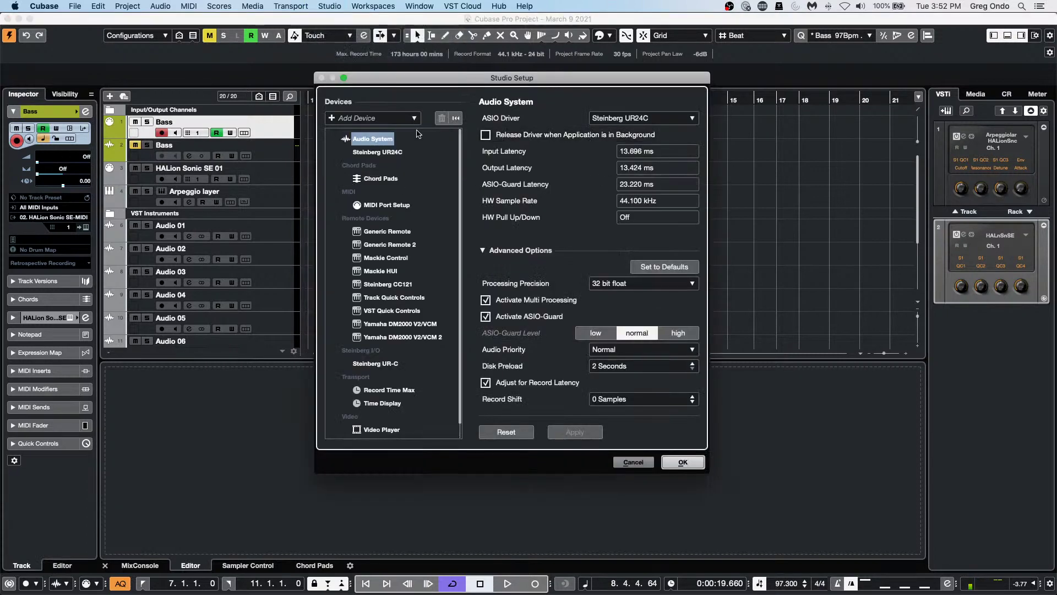
{"action": "left_click", "coordinate": [385, 152]}
{"action": "left_click", "coordinate": [541, 118]}
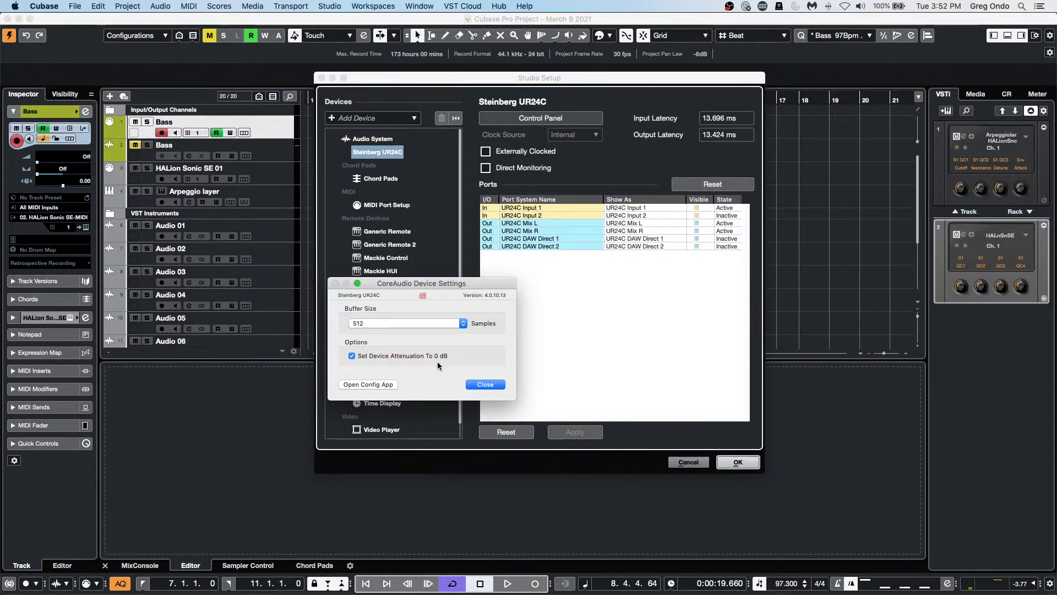
Step: Check the UR24C's USB mode in its config app, and close the driver dialogs and Studio Setup without changes
{"action": "left_click", "coordinate": [396, 383]}
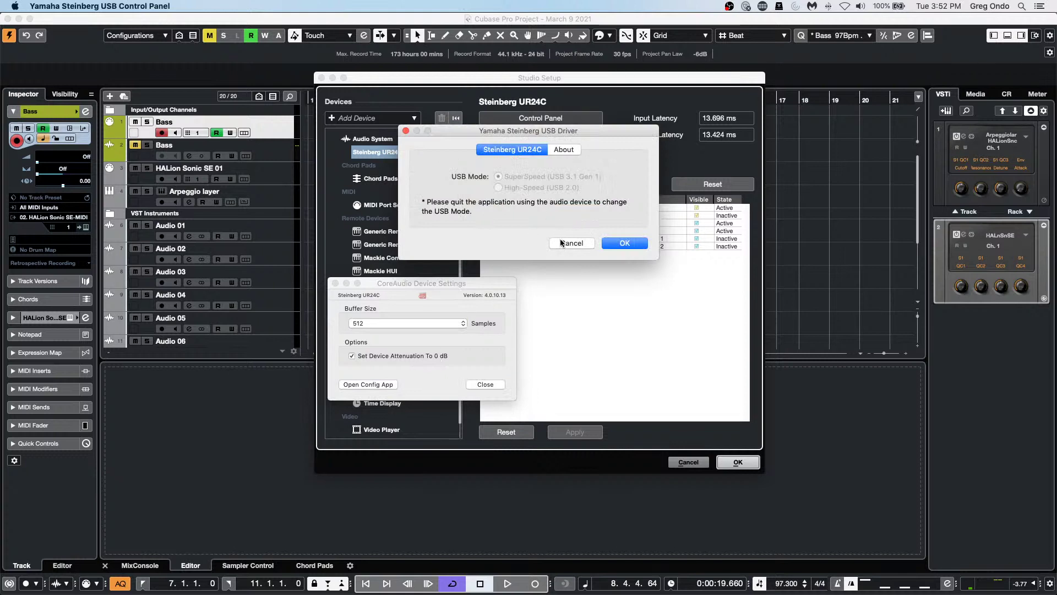
{"action": "left_click", "coordinate": [588, 245]}
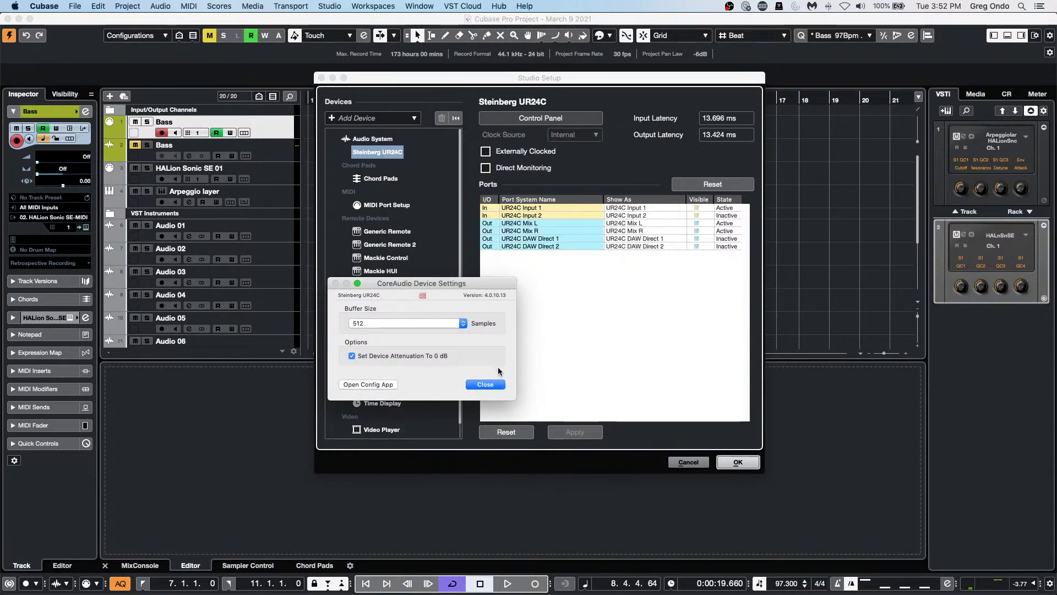
{"action": "left_click", "coordinate": [485, 384]}
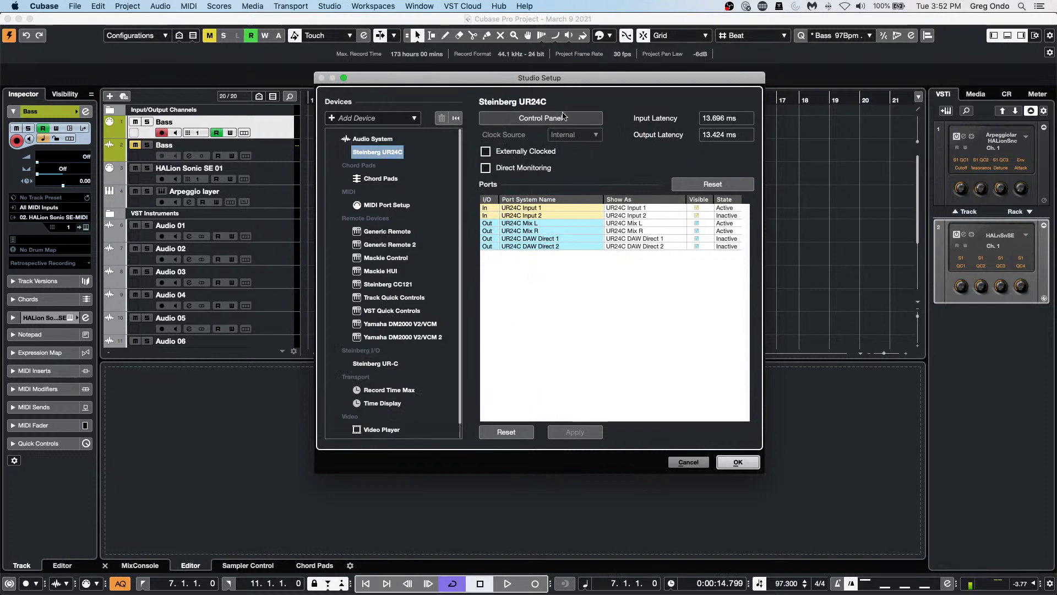
{"action": "left_click", "coordinate": [738, 462]}
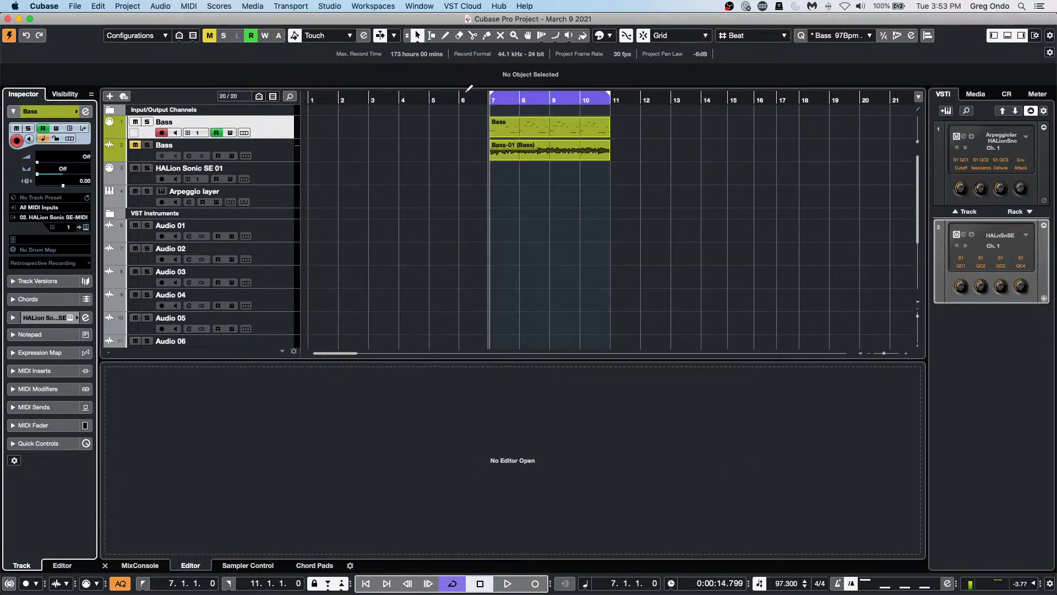
Step: Switch to Finder and browse the Applications folder for the dspMixFx applications
{"action": "mouse_move", "coordinate": [380, 592]}
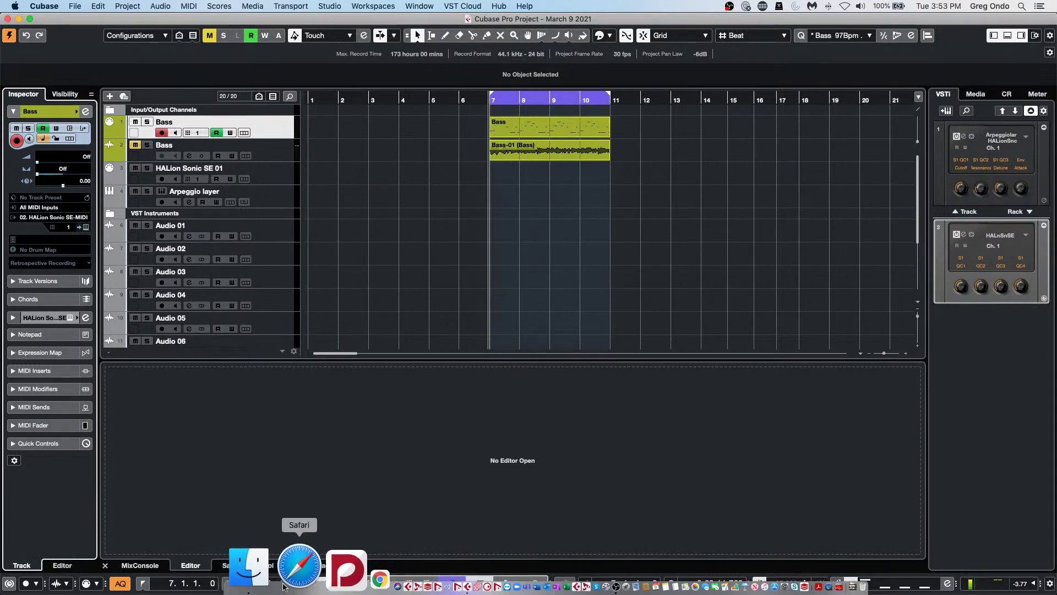
{"action": "left_click", "coordinate": [278, 582]}
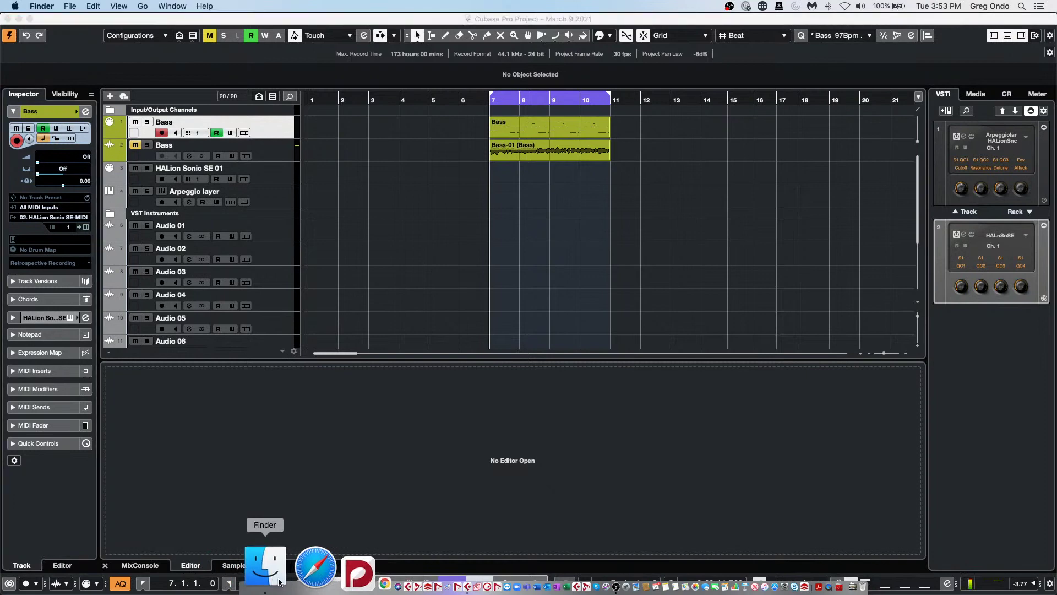
{"action": "left_click_drag", "start_coordinate": [693, 161], "coordinate": [361, 167]}
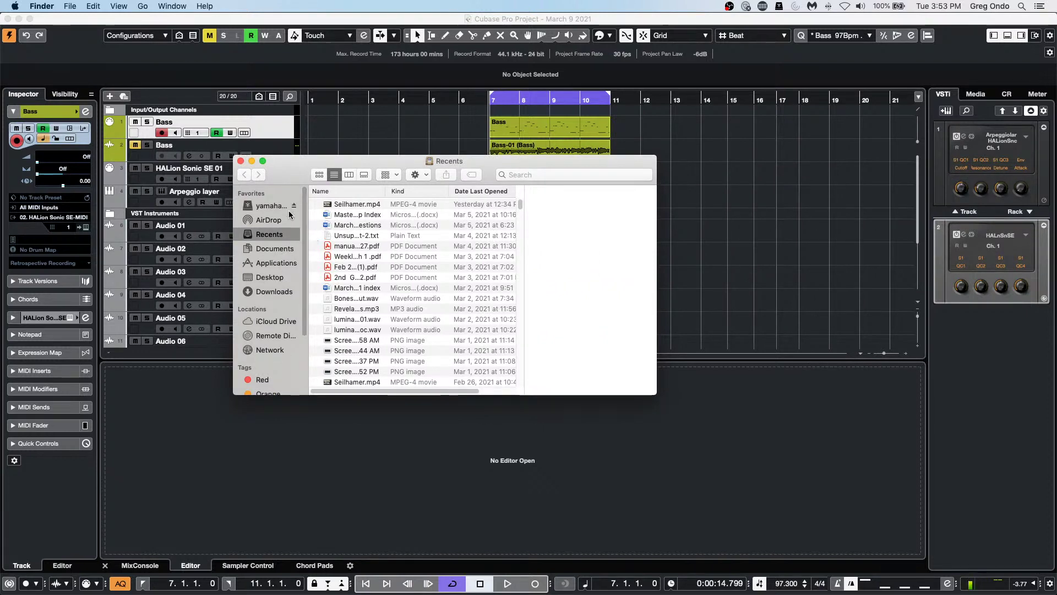
{"action": "left_click", "coordinate": [280, 263]}
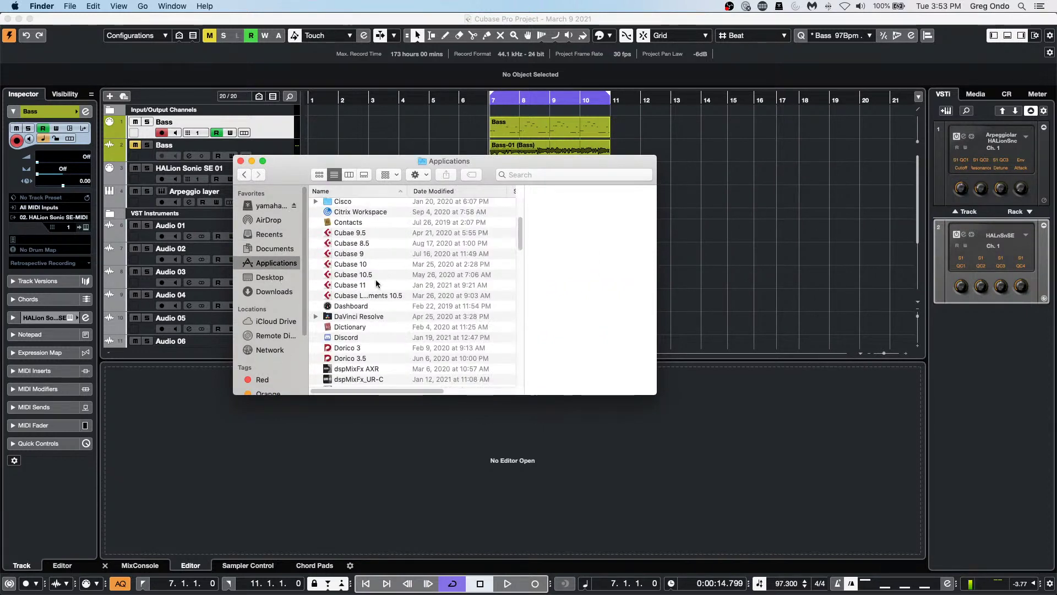
{"action": "scroll", "coordinate": [388, 284], "scroll_direction": "down", "scroll_amount": 1}
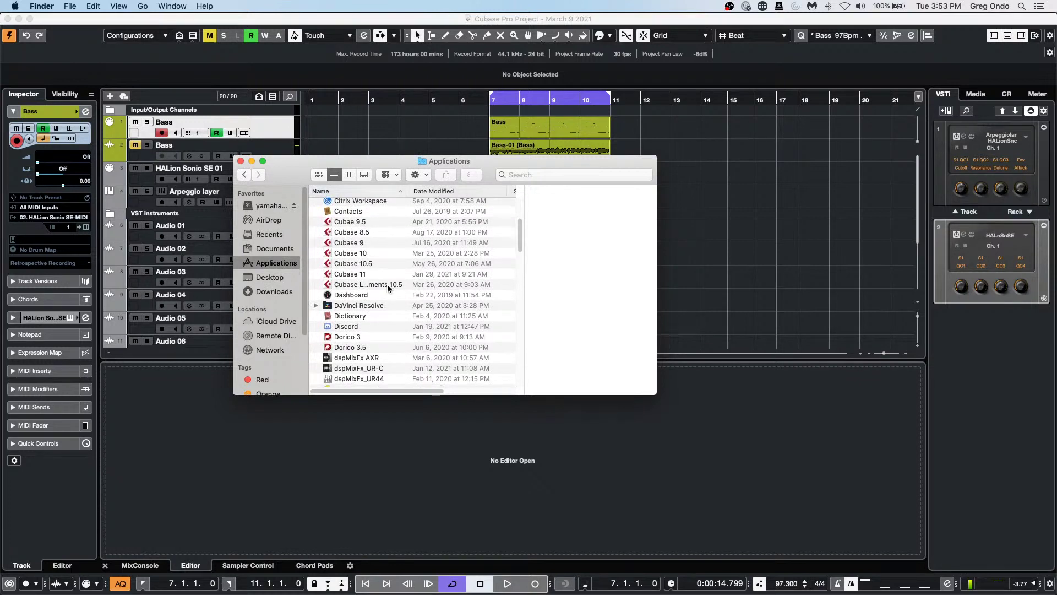
{"action": "scroll", "coordinate": [388, 284], "scroll_direction": "down", "scroll_amount": 1}
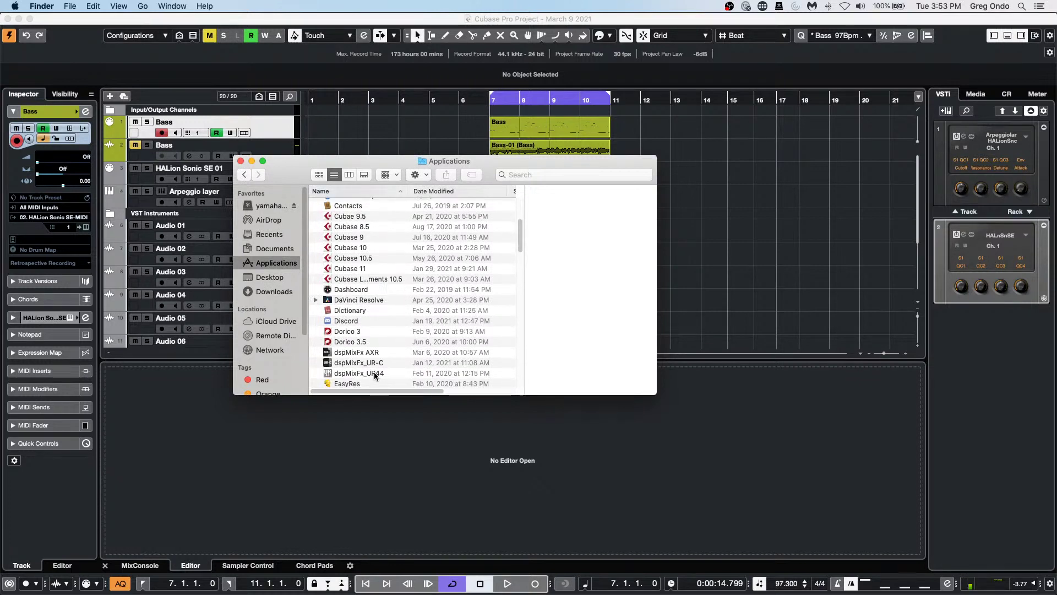
Step: Try dspMixFx_UR44, close it, and launch dspMixFx_UR-C with its channel level meters shown
{"action": "double_click", "coordinate": [374, 374]}
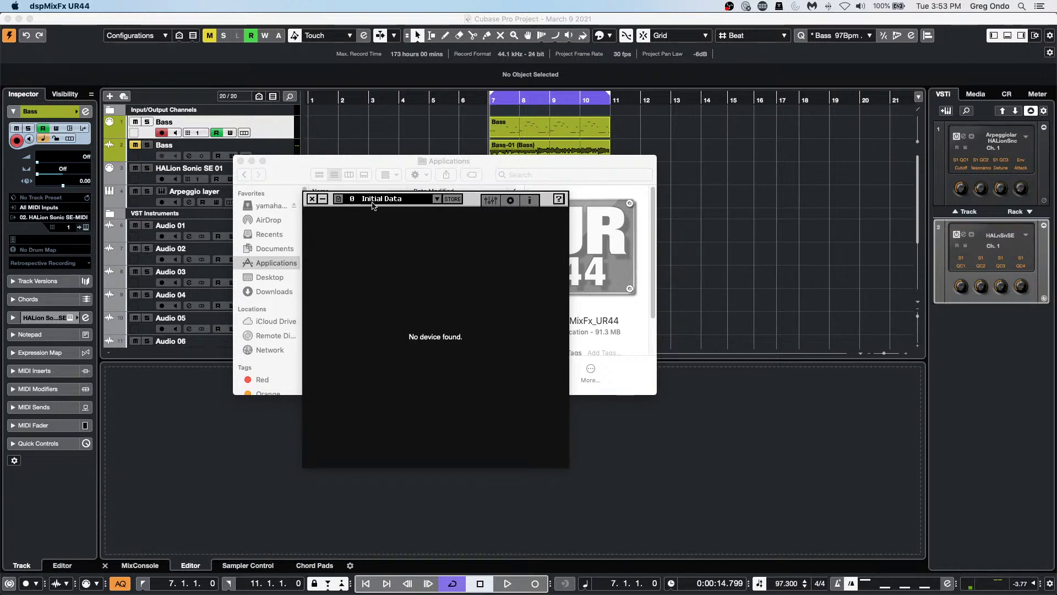
{"action": "left_click", "coordinate": [312, 199]}
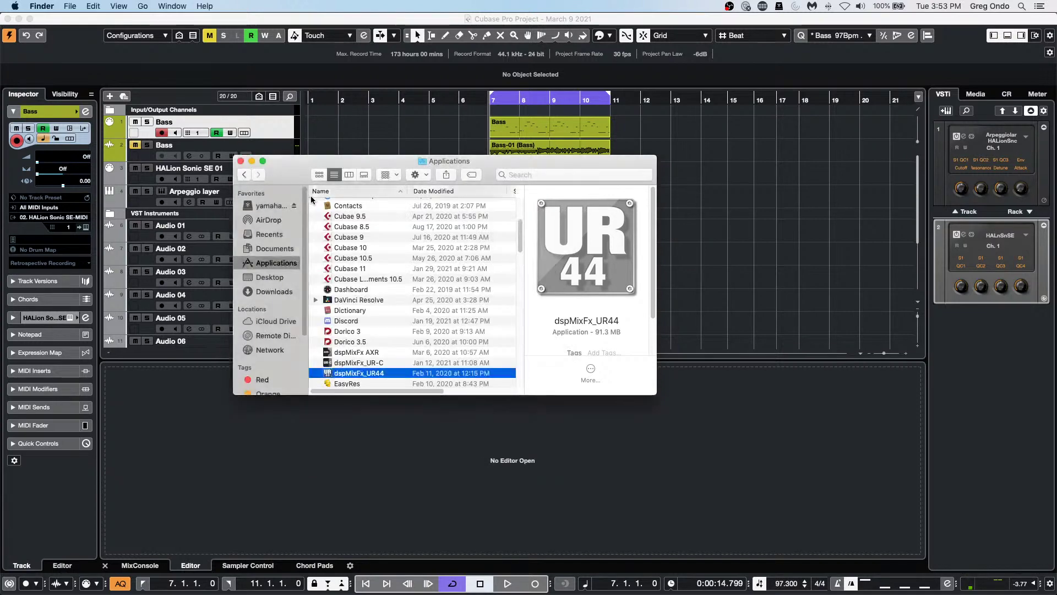
{"action": "double_click", "coordinate": [385, 364]}
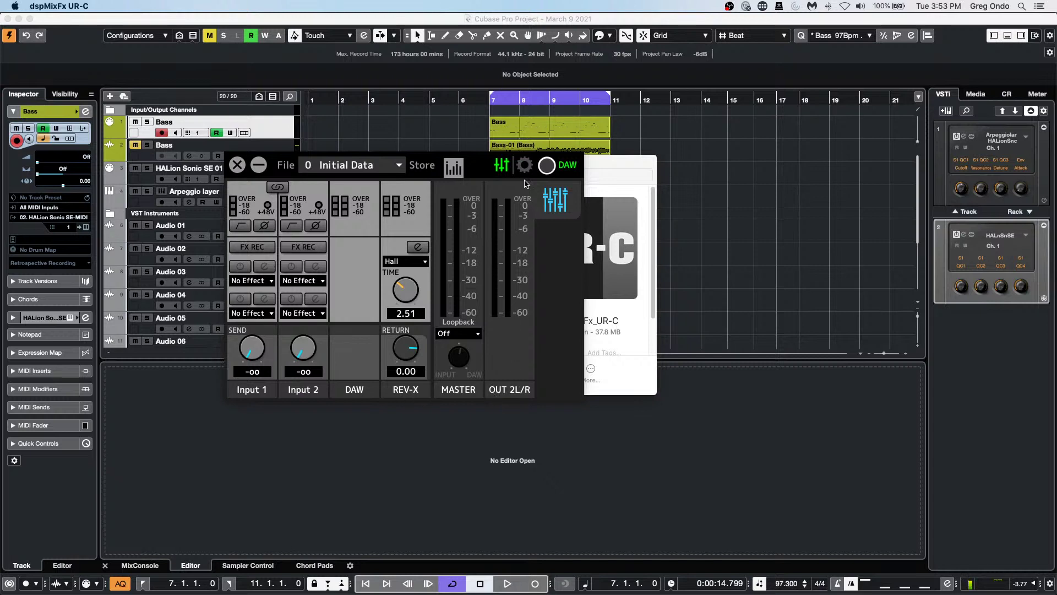
{"action": "left_click", "coordinate": [453, 169]}
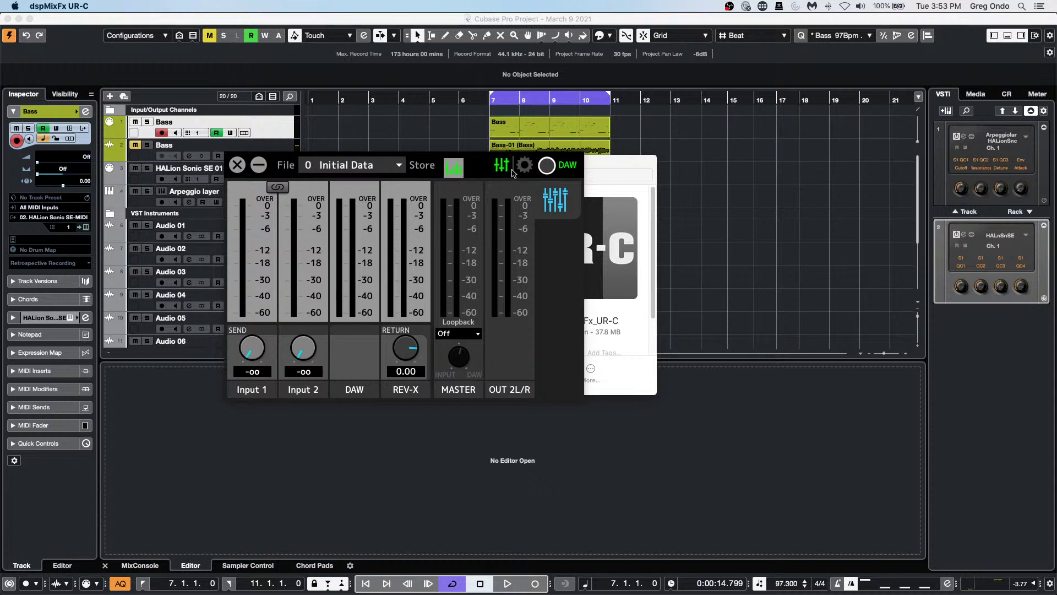
Step: Review the dspMixFx UR-C settings and the audio devices behind its control panel, and return to the mixer page
{"action": "left_click", "coordinate": [526, 166]}
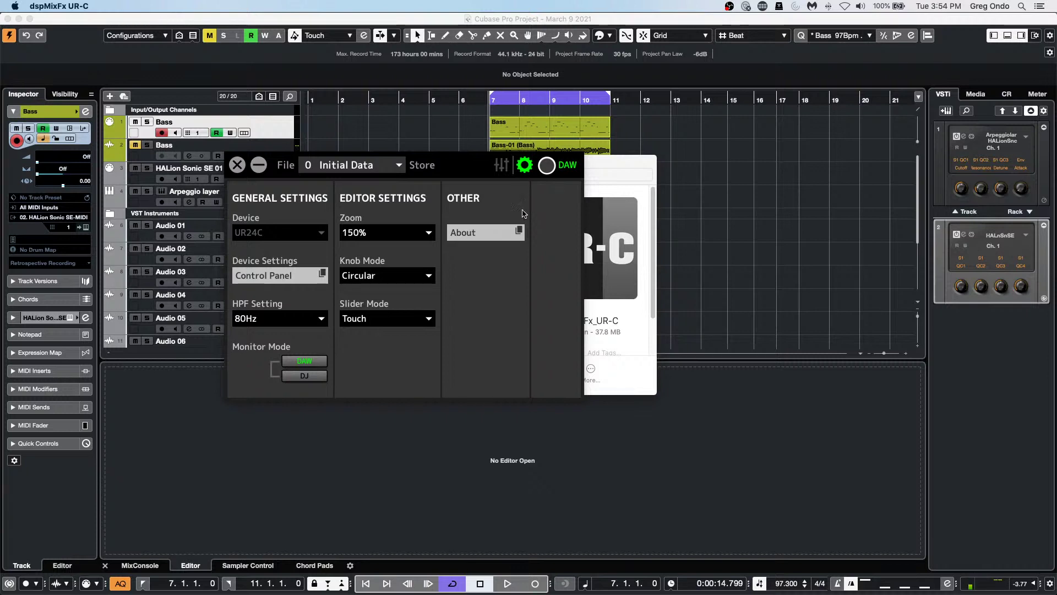
{"action": "left_click", "coordinate": [292, 277]}
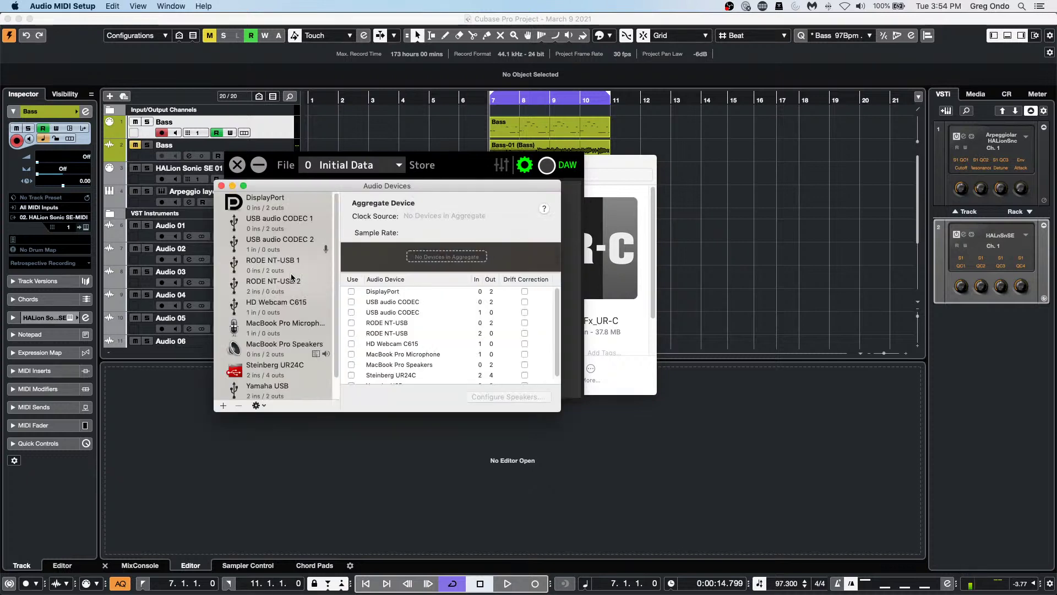
{"action": "left_click", "coordinate": [221, 186]}
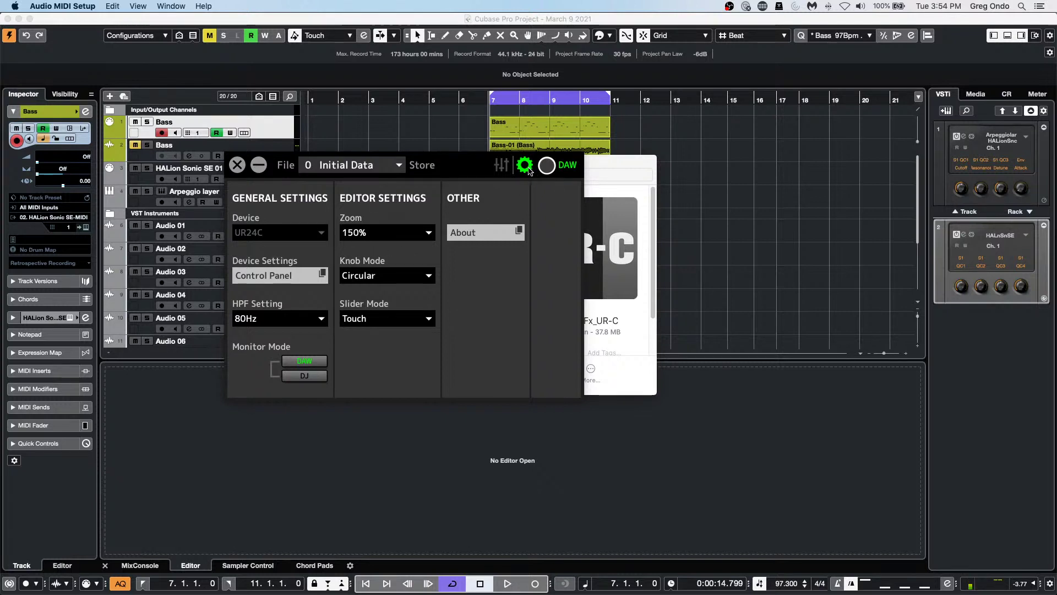
{"action": "left_click", "coordinate": [526, 166]}
{"action": "left_click", "coordinate": [505, 167]}
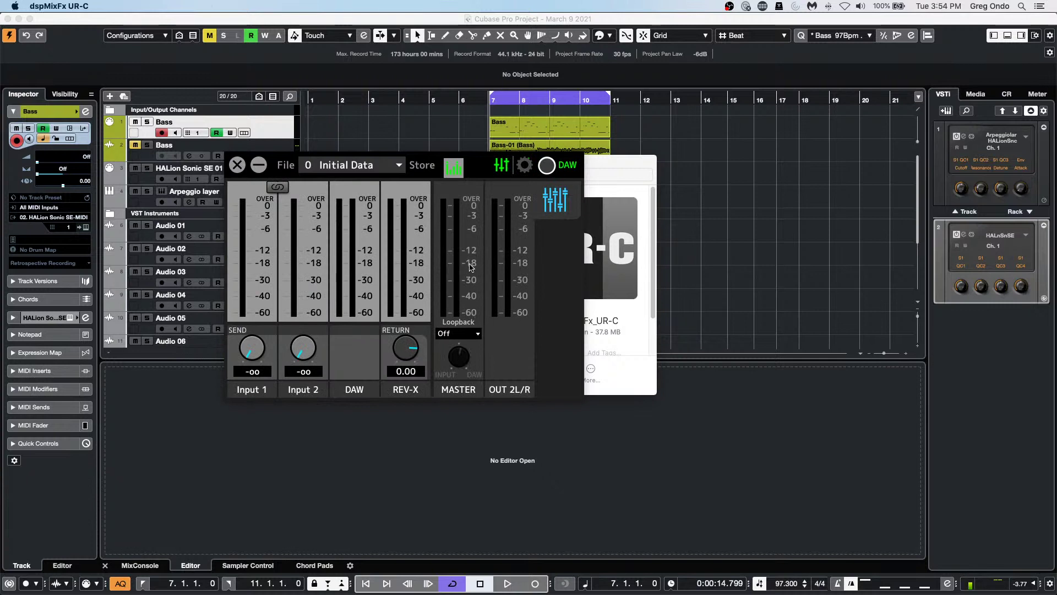
Step: Check the loopback modes available for the master output in dspMixFx and switch back to the Cubase project
{"action": "left_click", "coordinate": [459, 334]}
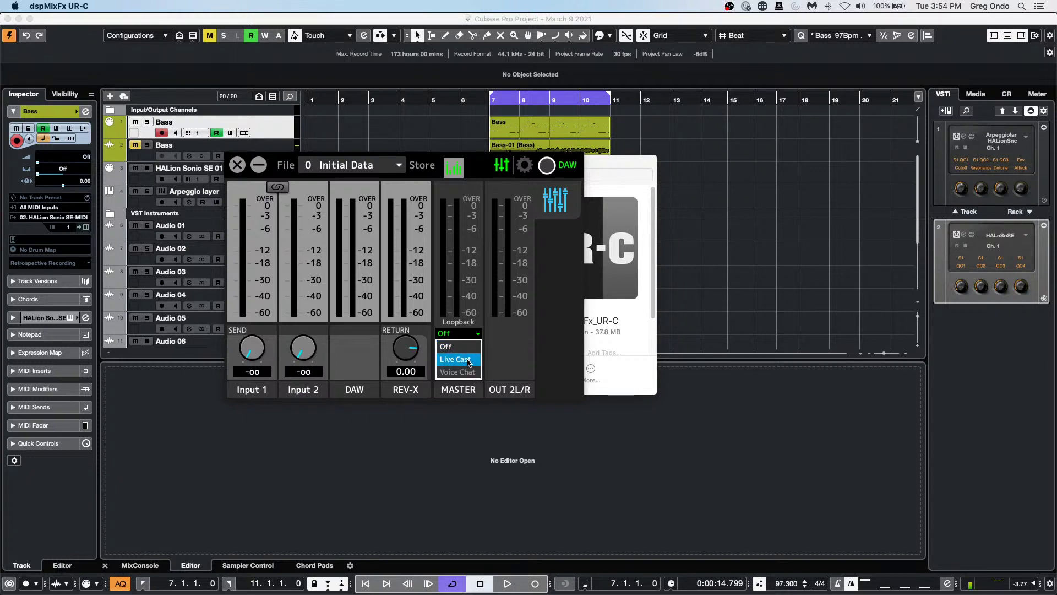
{"action": "left_click", "coordinate": [768, 322]}
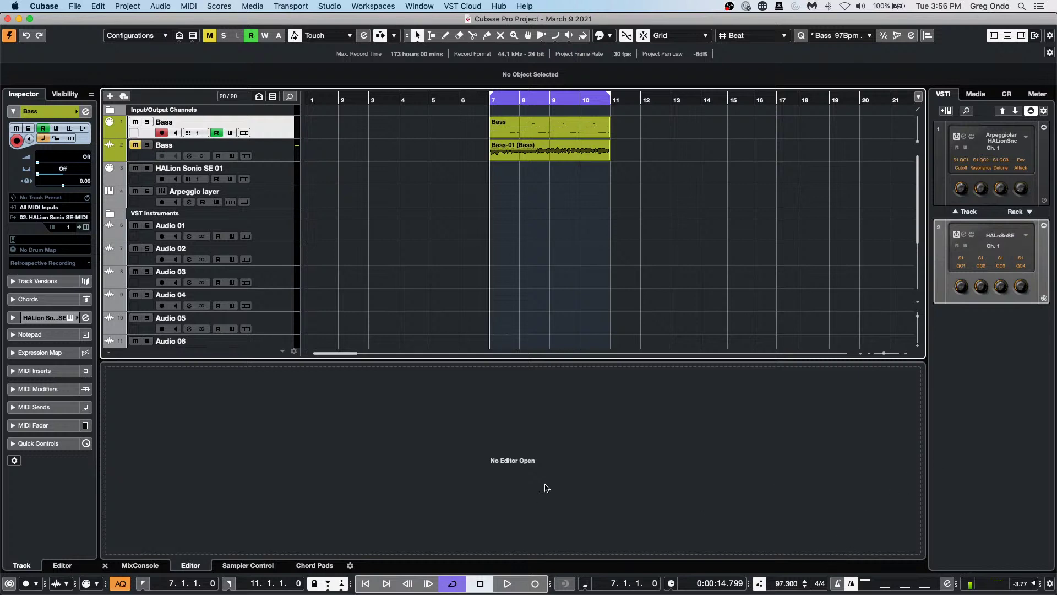
Step: Apply the SpectraLayers extension to the Bass-01 audio event on the Bass audio track
{"action": "left_click", "coordinate": [556, 152]}
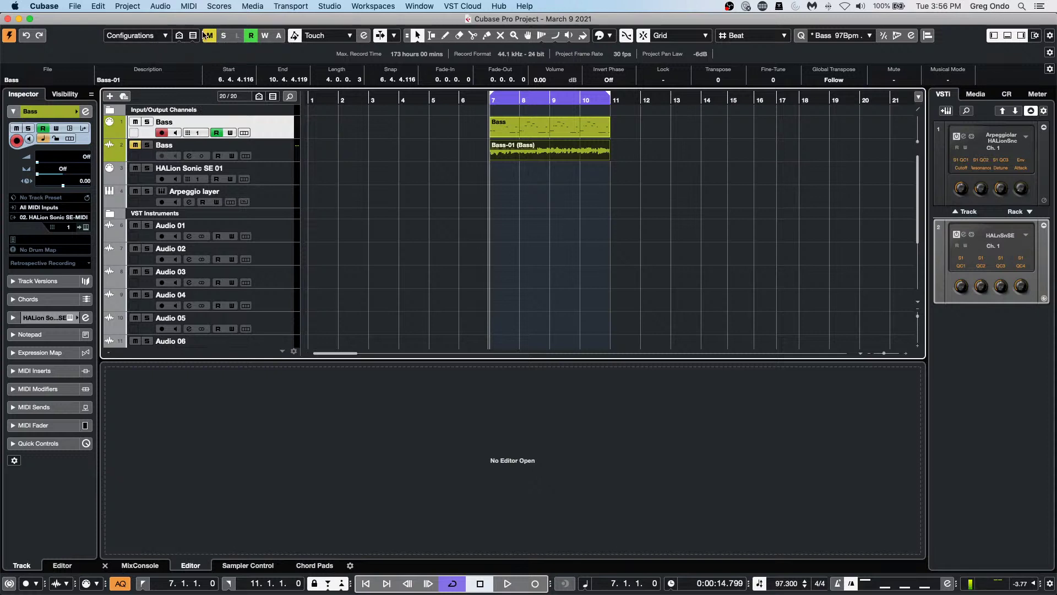
{"action": "left_click", "coordinate": [128, 6]}
{"action": "mouse_move", "coordinate": [98, 6]}
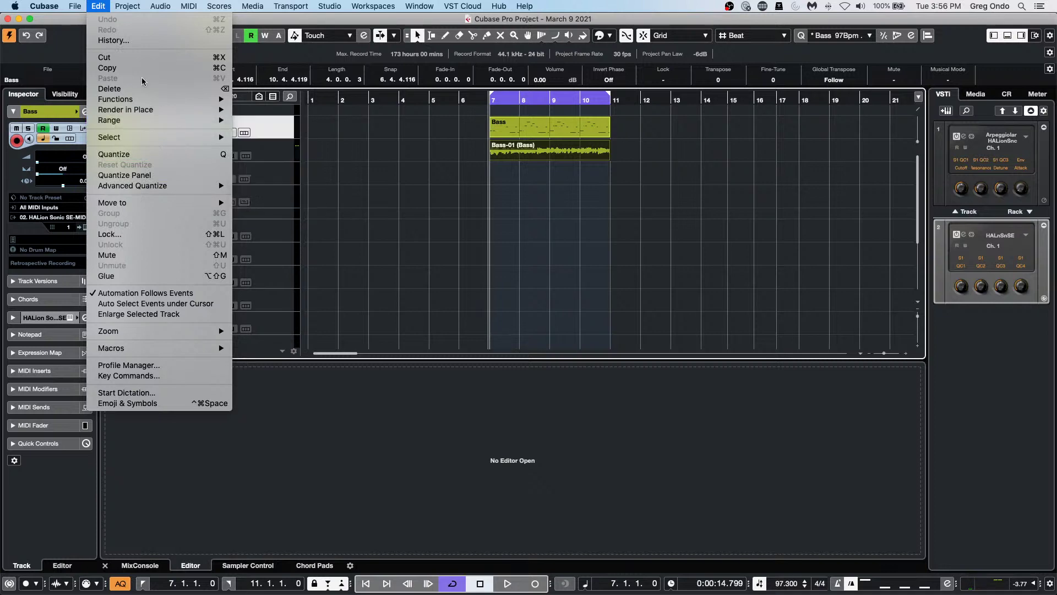
{"action": "mouse_move", "coordinate": [160, 6]}
{"action": "mouse_move", "coordinate": [201, 111]}
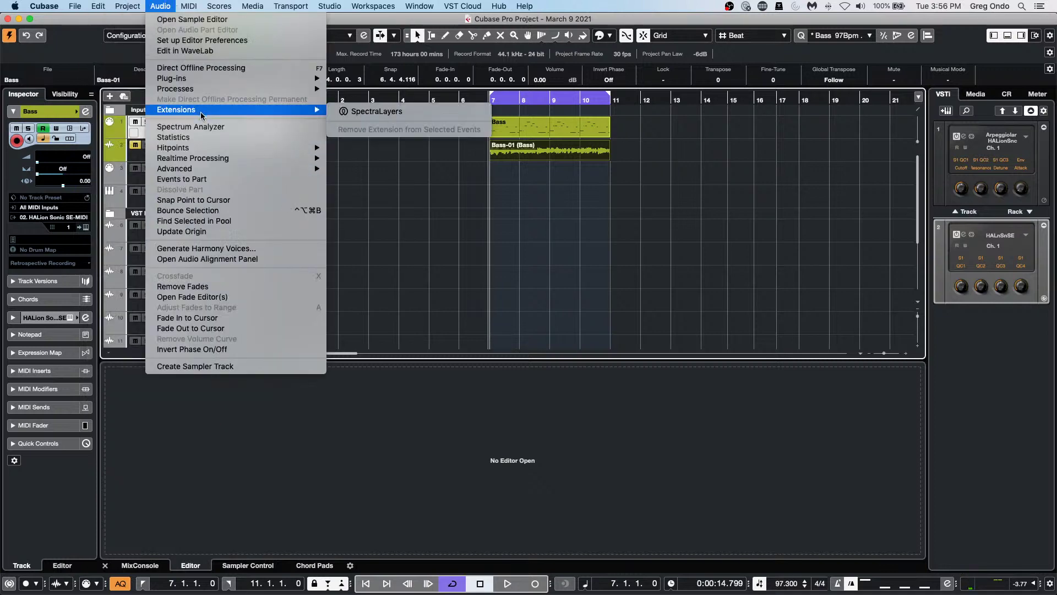
{"action": "key", "text": "Escape"}
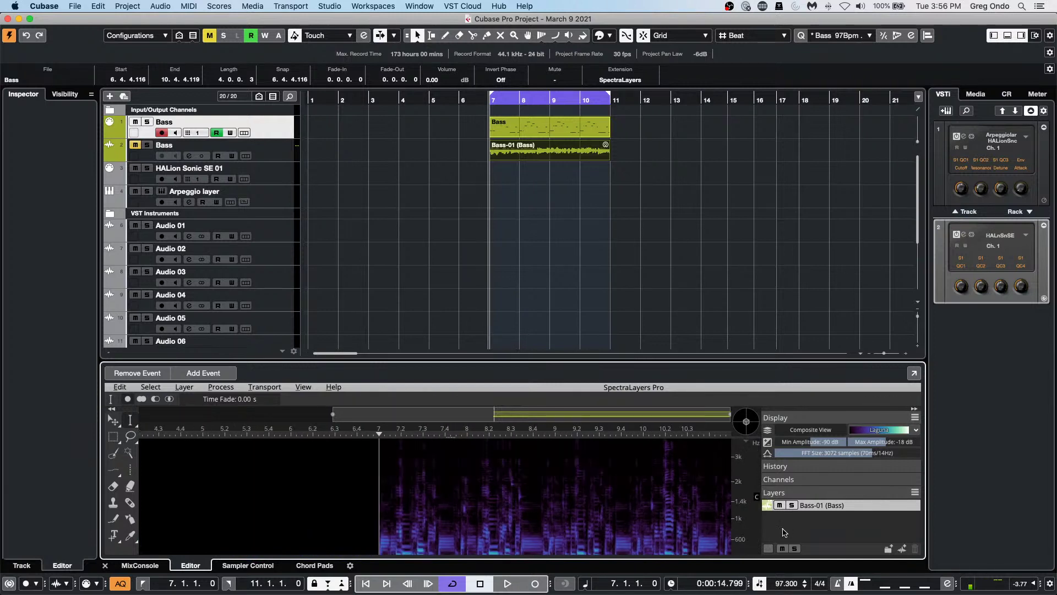
Step: Make a rectangular selection over the low frequencies of the bass spectrogram, from about bar 7.3 to 9.4
{"action": "scroll", "coordinate": [756, 530], "scroll_direction": "up", "scroll_amount": 2}
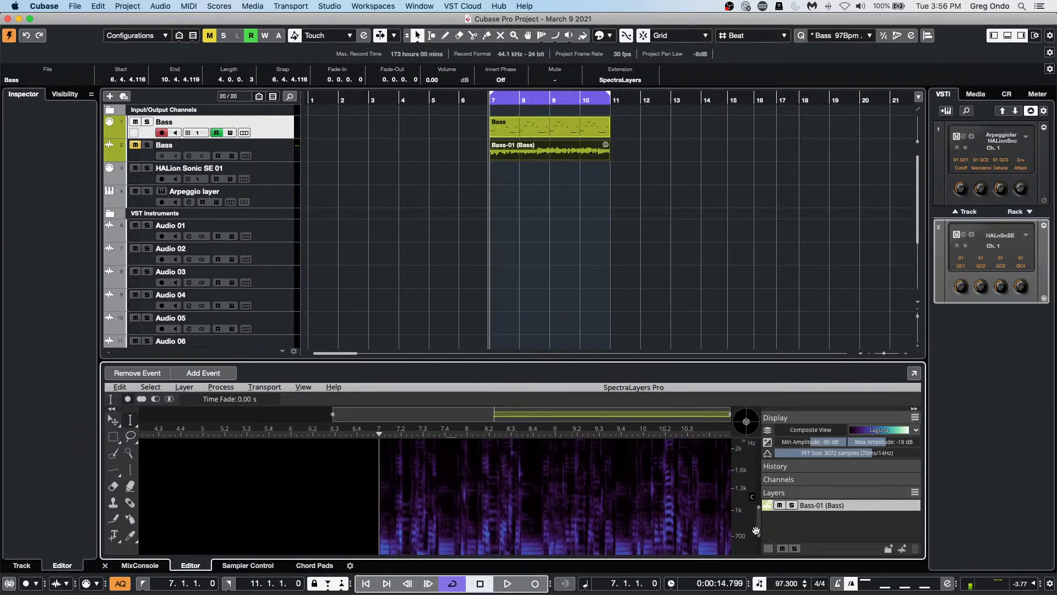
{"action": "scroll", "coordinate": [740, 529], "scroll_direction": "down", "scroll_amount": 2}
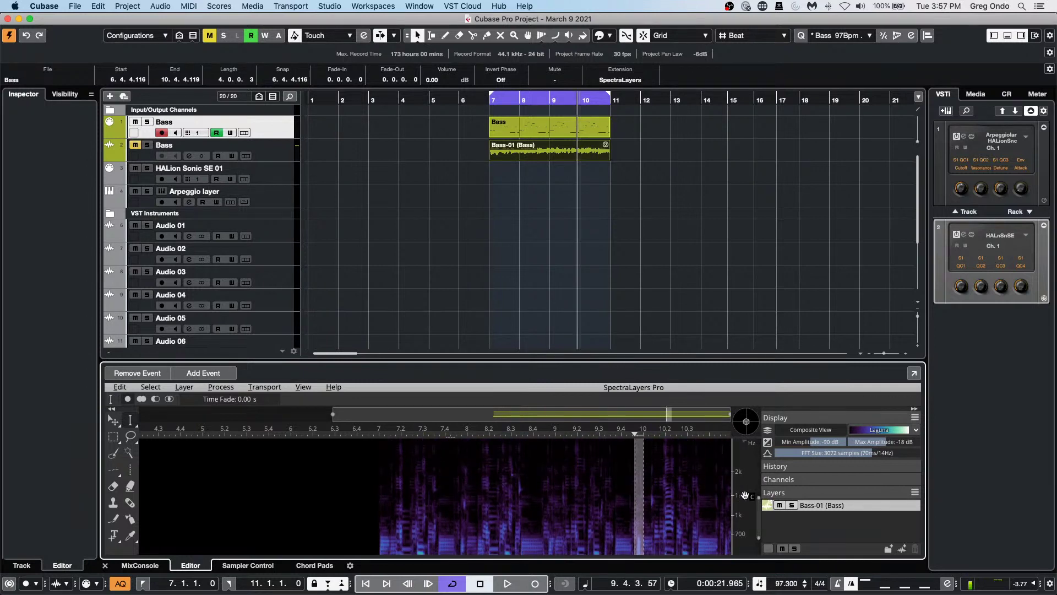
{"action": "left_click_drag", "start_coordinate": [760, 540], "coordinate": [754, 540]}
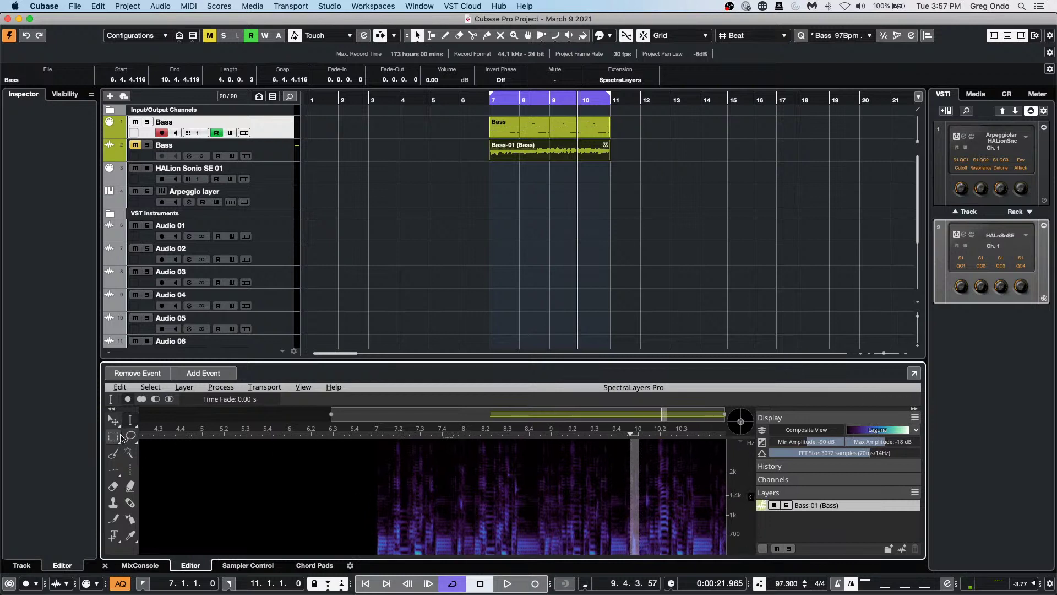
{"action": "left_click", "coordinate": [114, 437]}
{"action": "left_click_drag", "start_coordinate": [412, 520], "coordinate": [622, 551]}
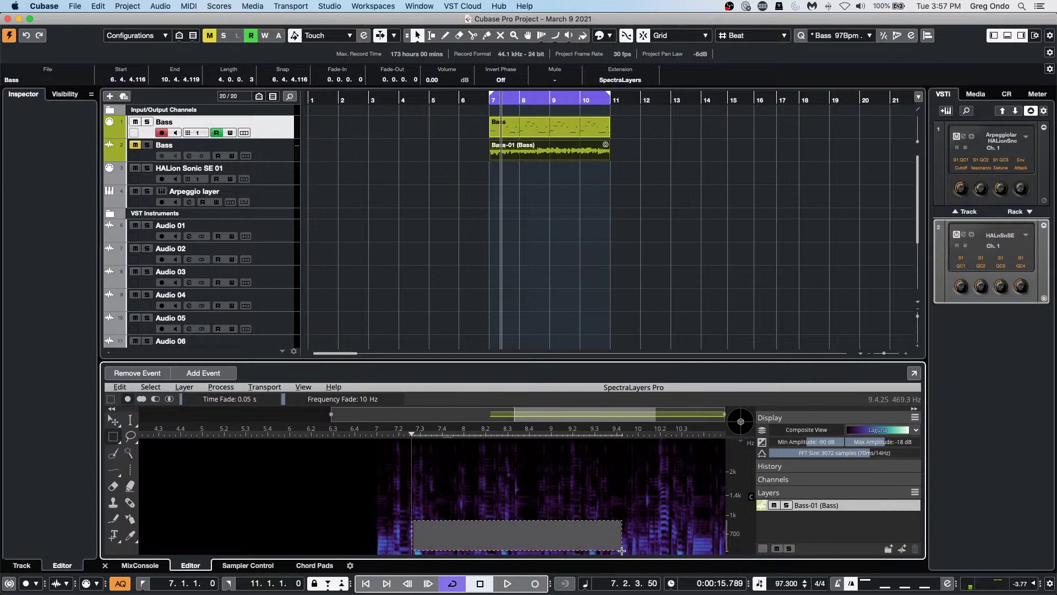
Step: Remove the SpectraLayers extension from the Bass-01 audio event
{"action": "left_click", "coordinate": [606, 322]}
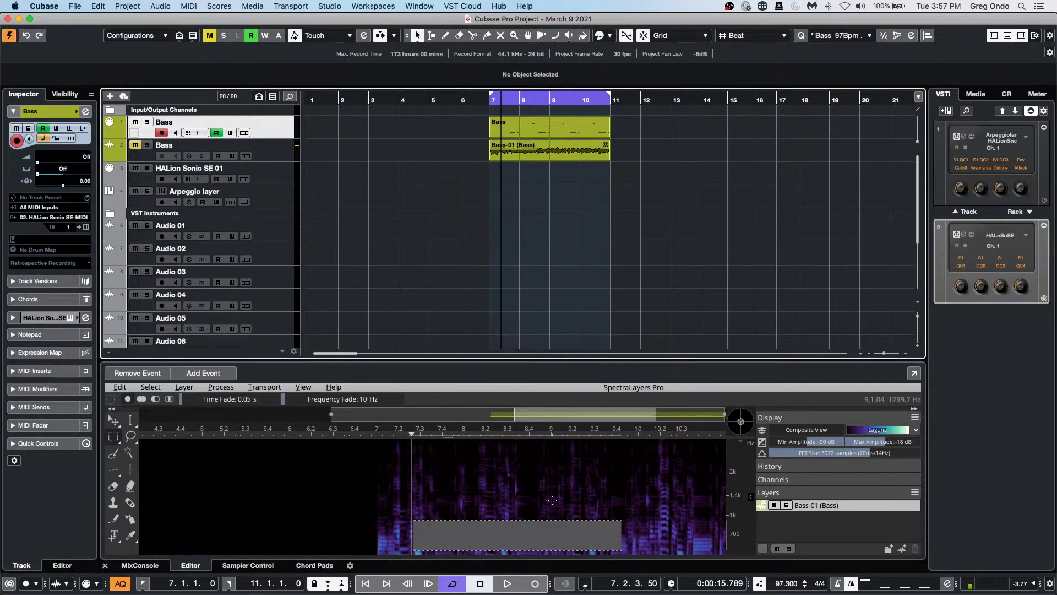
{"action": "left_click", "coordinate": [548, 154]}
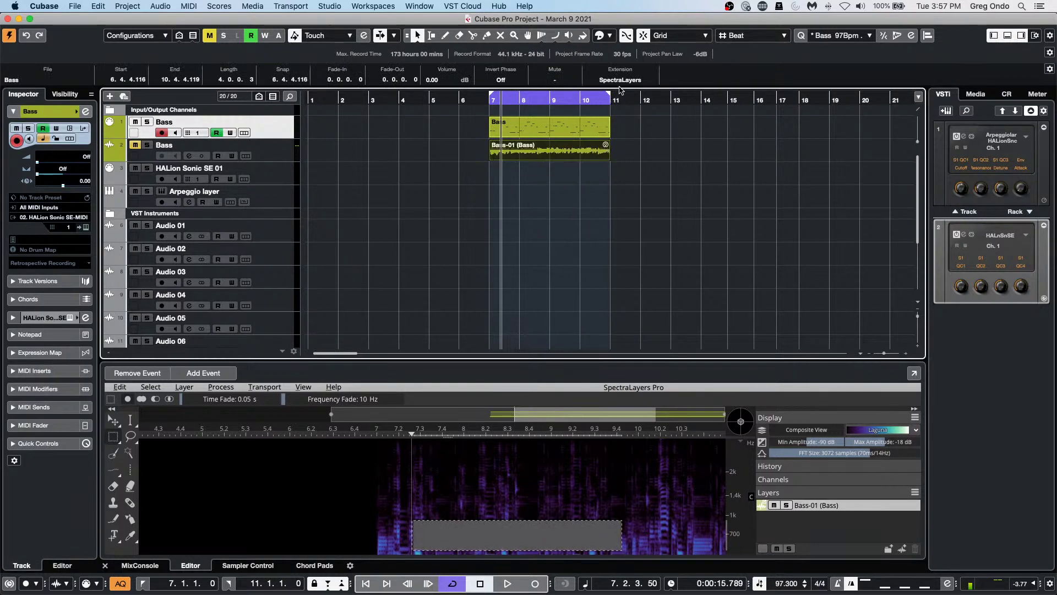
{"action": "left_click", "coordinate": [621, 80]}
{"action": "left_click", "coordinate": [624, 77]}
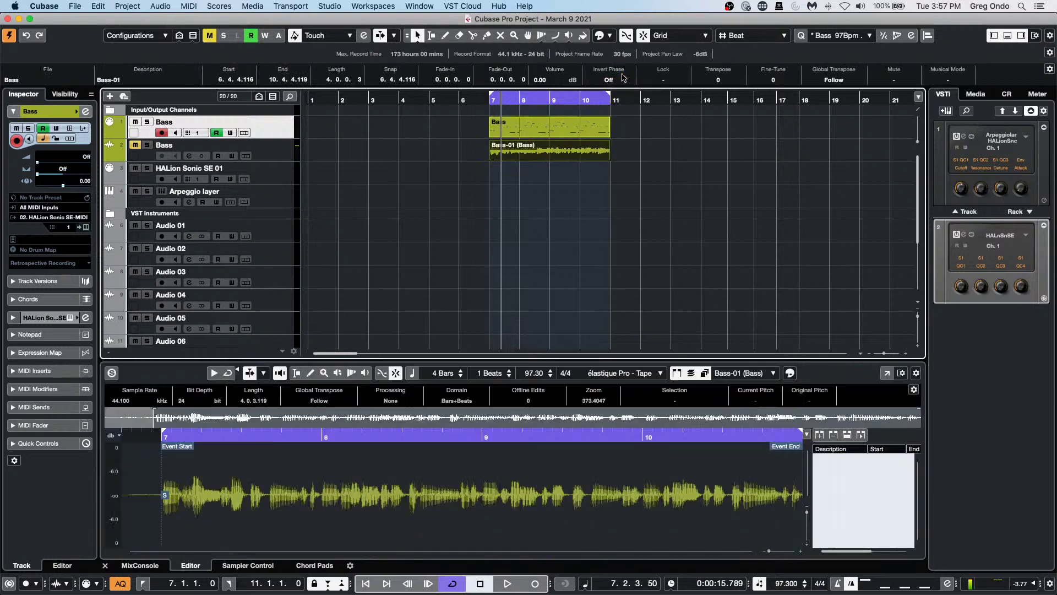
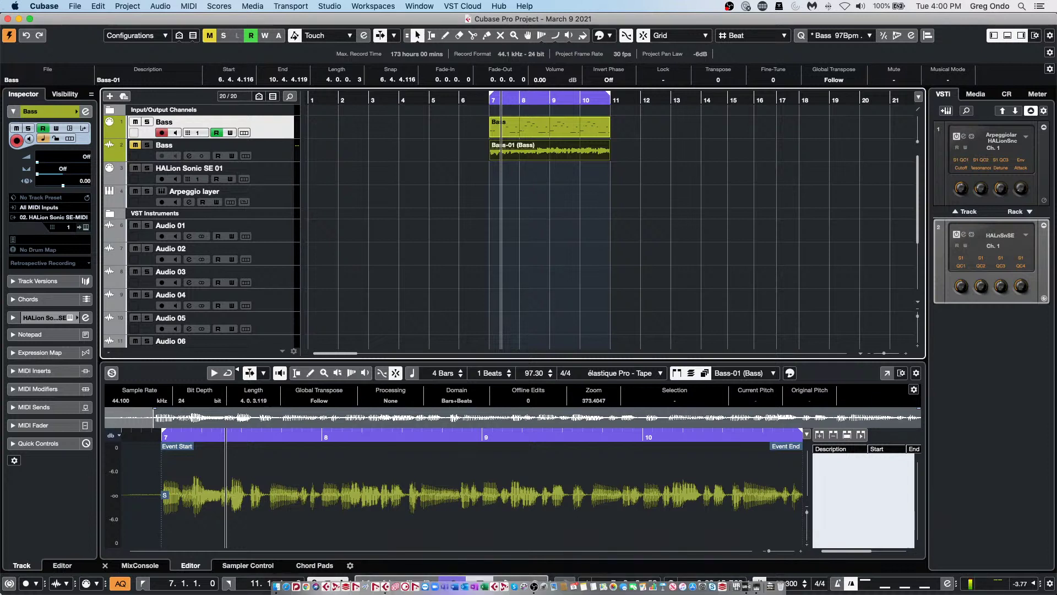
Step: Open the recent project Bach - Brandenburg Concerto no 3.cpr and play it from the start
{"action": "left_click", "coordinate": [76, 7]}
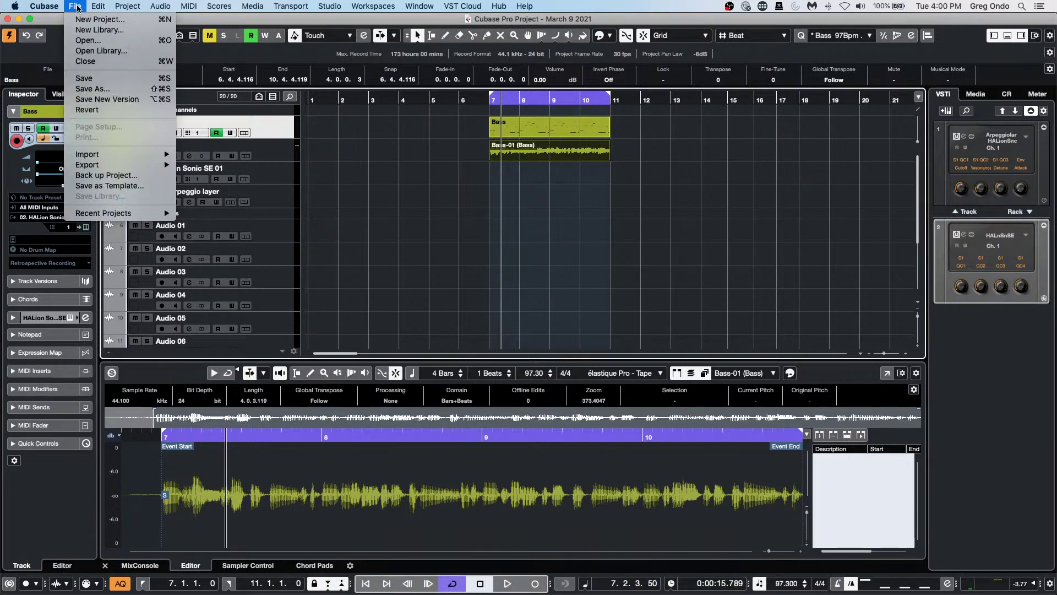
{"action": "mouse_move", "coordinate": [117, 214]}
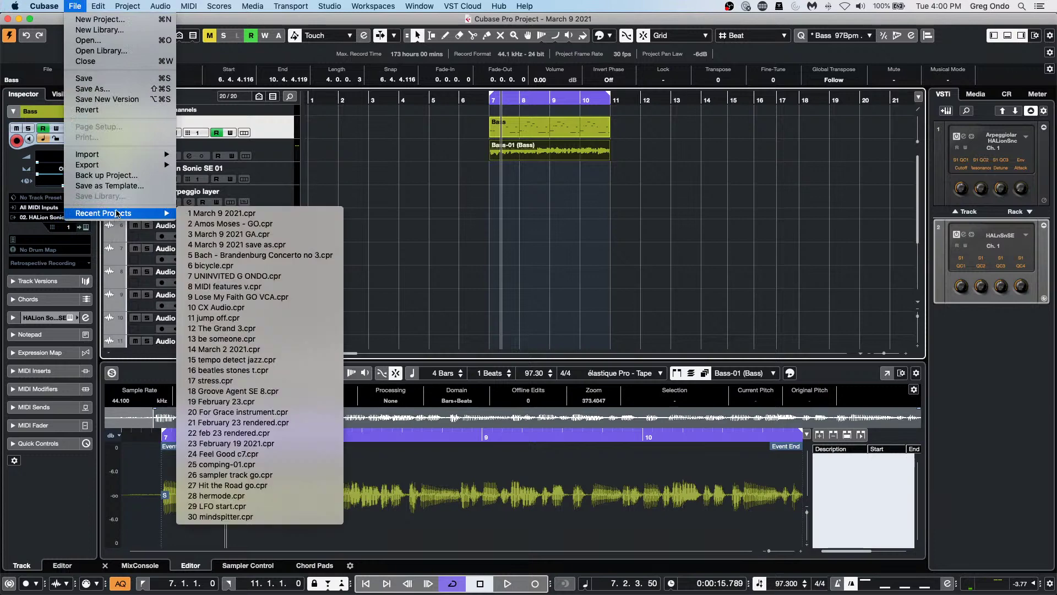
{"action": "left_click", "coordinate": [290, 256]}
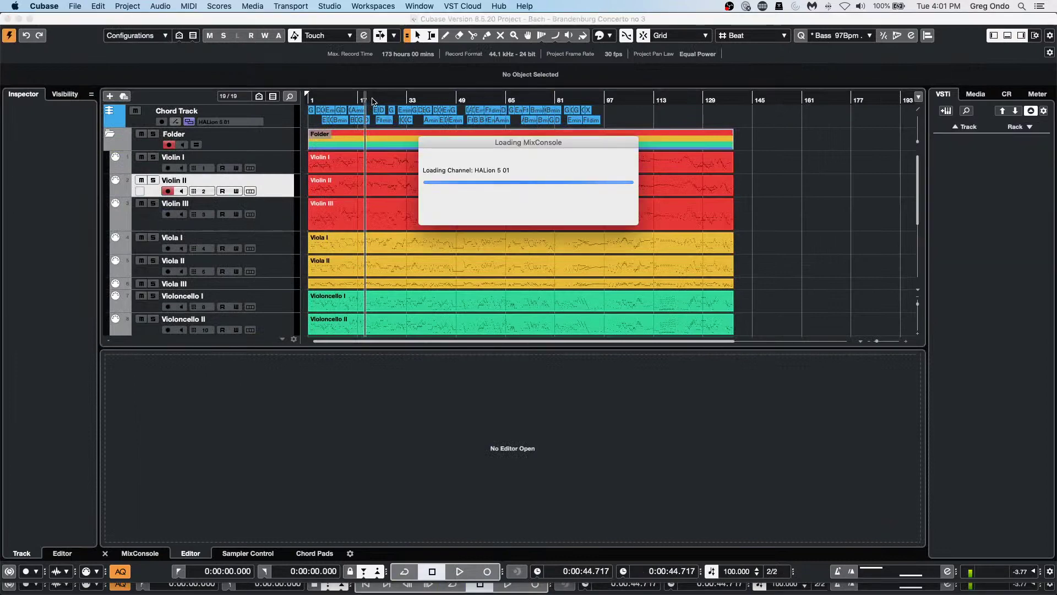
{"action": "left_click", "coordinate": [308, 98]}
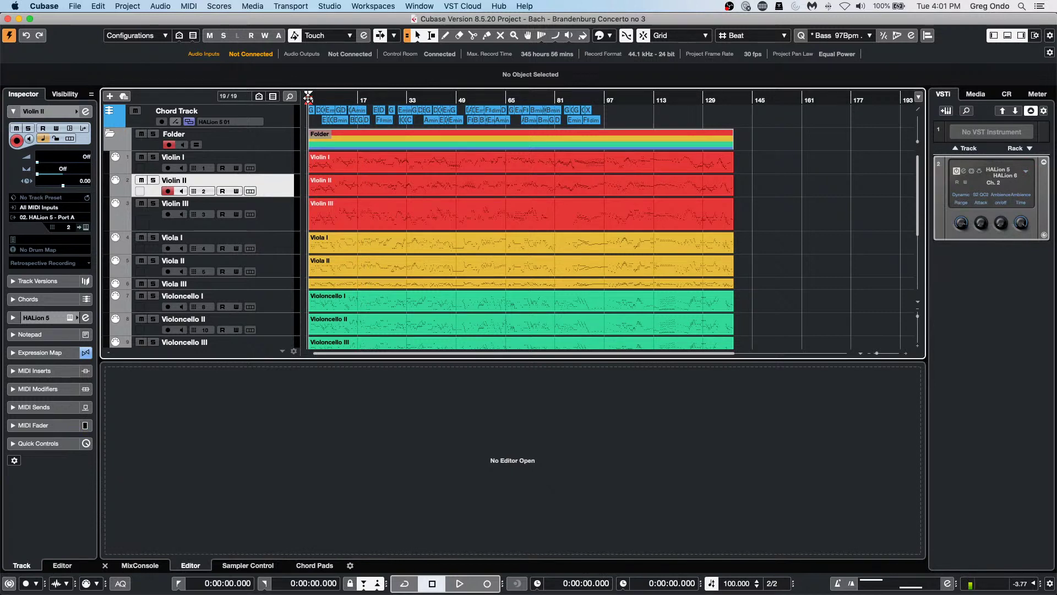
{"action": "key", "text": "space"}
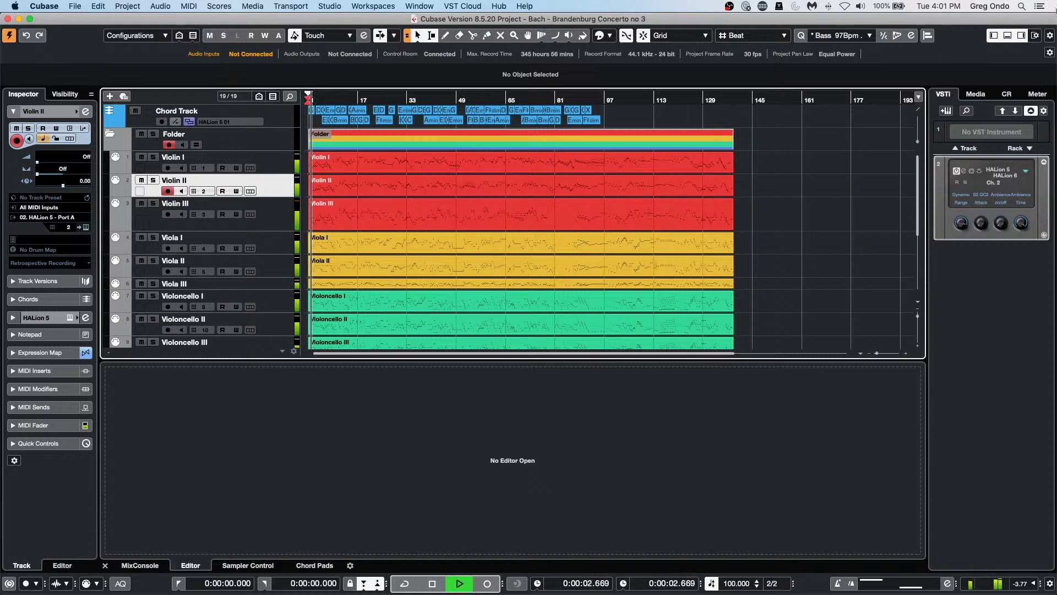
Step: Open the HALion instrument and show the macro editing page of the Violins I A Combi program
{"action": "left_click", "coordinate": [965, 176]}
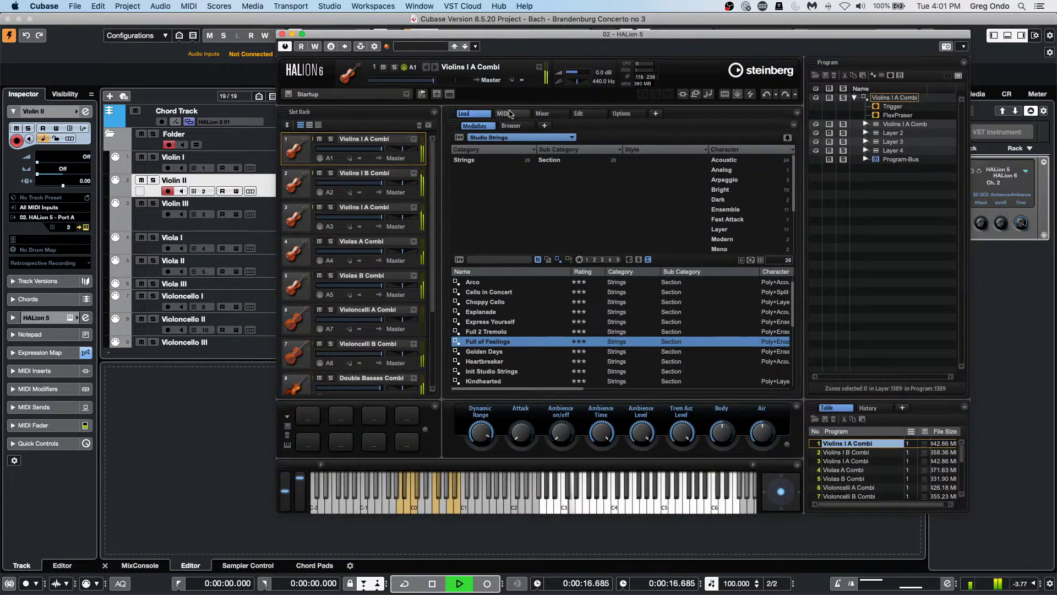
{"action": "left_click", "coordinate": [578, 114]}
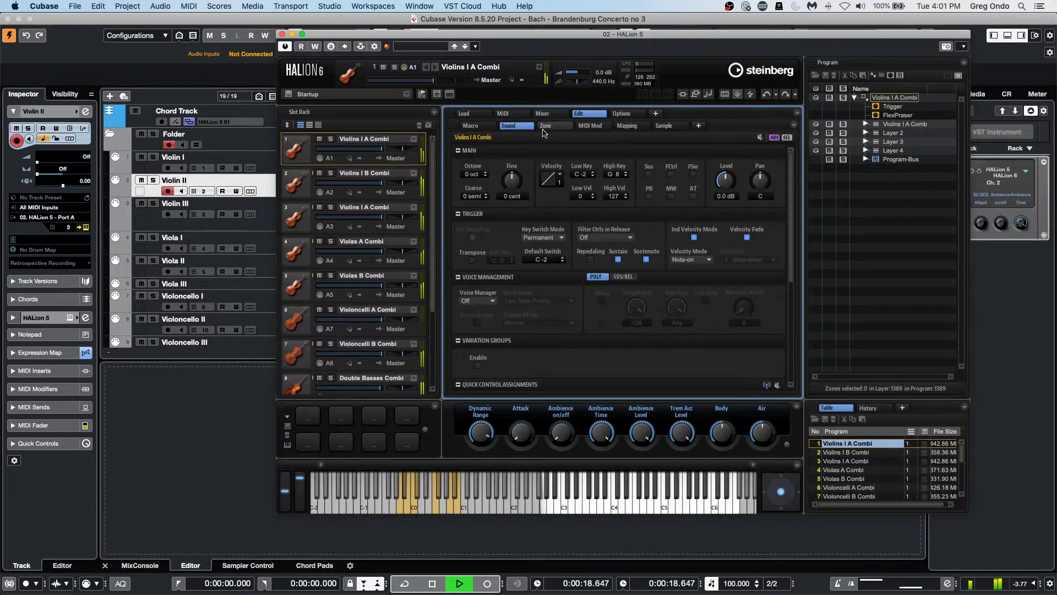
{"action": "left_click", "coordinate": [485, 127]}
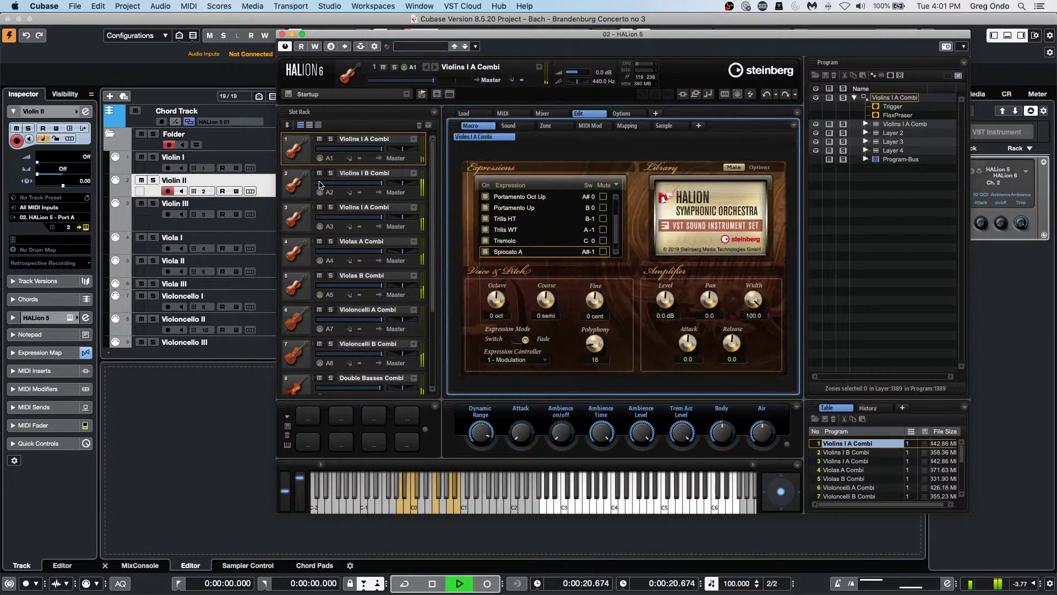
Step: Step through the string tracks down to Contrabass while reviewing their HALion programs, then stop playback and close the instrument window
{"action": "key", "text": "Down"}
{"action": "key", "text": "Down"}
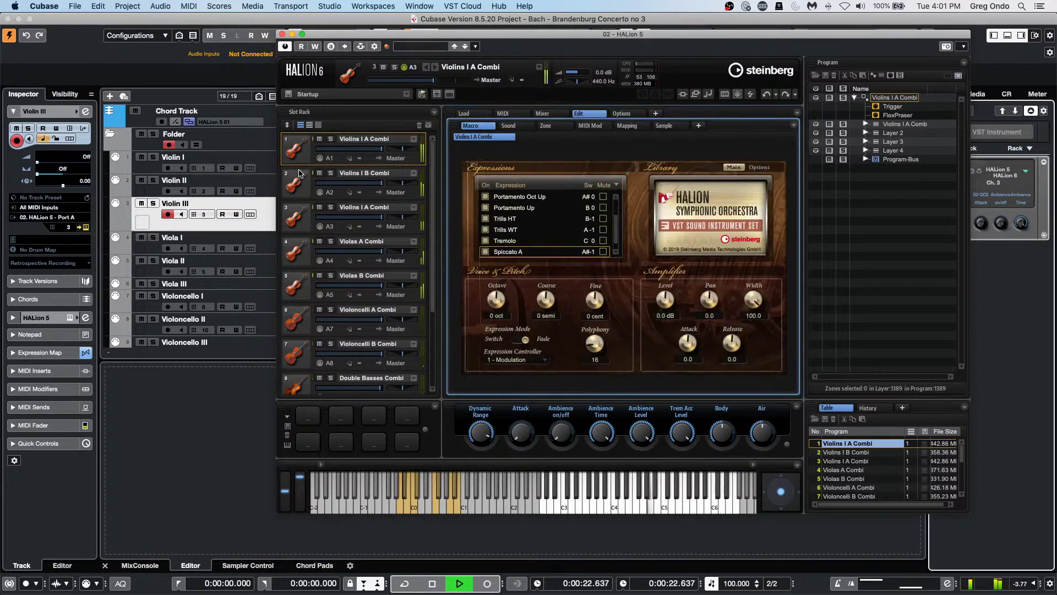
{"action": "key", "text": "Down"}
{"action": "key", "text": "Down"}
{"action": "key", "text": "Down"}
{"action": "key", "text": "Down"}
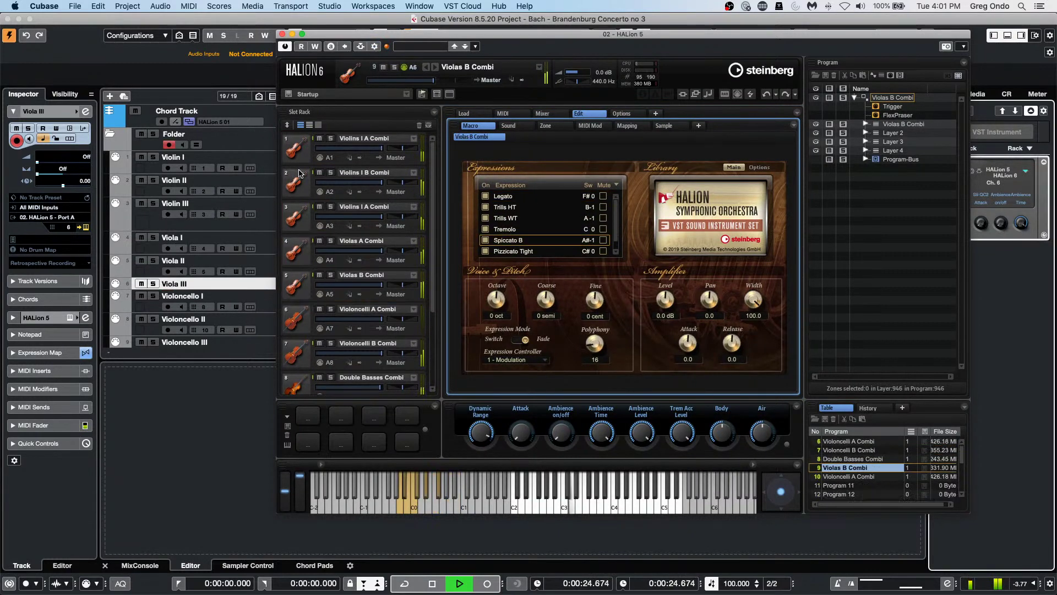
{"action": "key", "text": "Down"}
{"action": "key", "text": "Down"}
{"action": "key", "text": "Down"}
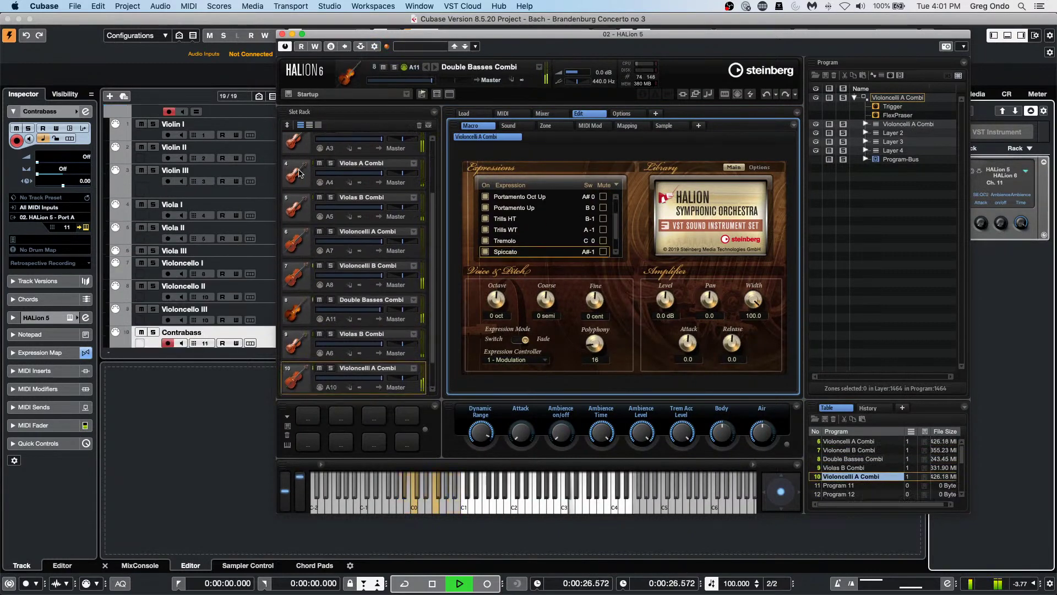
{"action": "key", "text": "Down"}
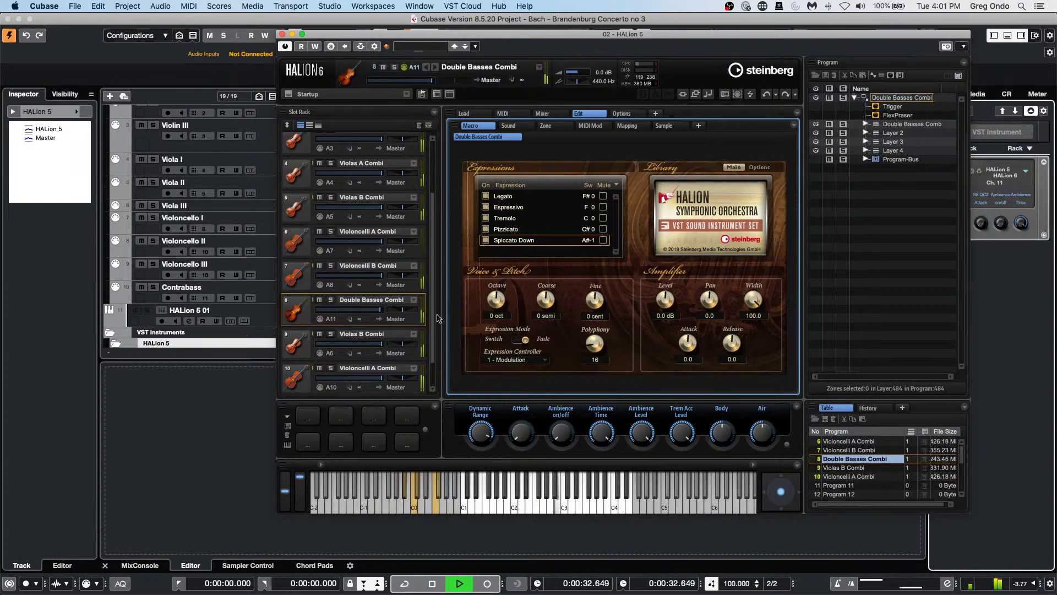
{"action": "scroll", "coordinate": [434, 361], "scroll_direction": "down", "scroll_amount": 2}
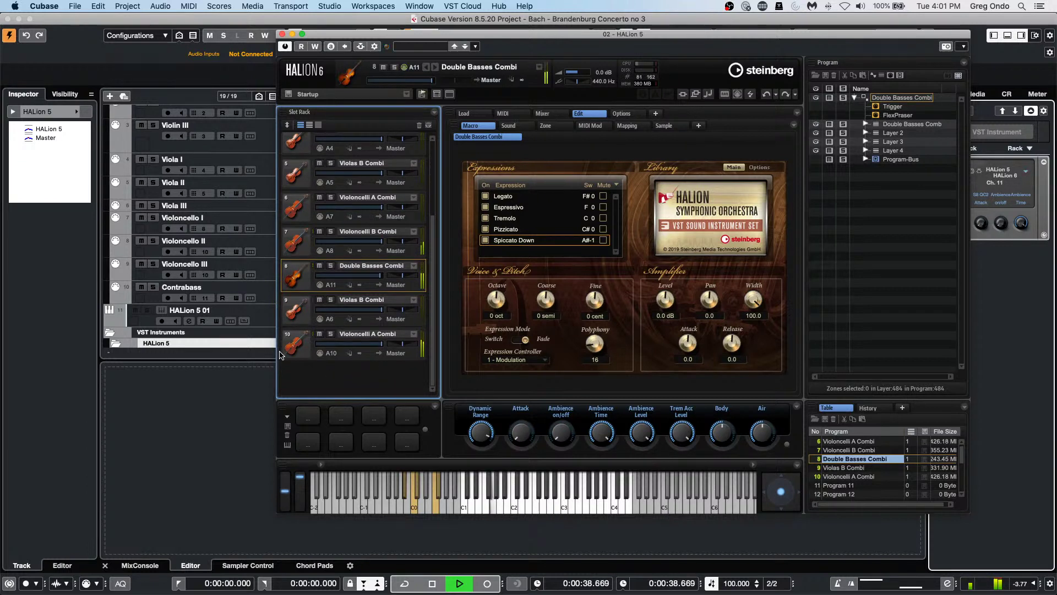
{"action": "key", "text": "space"}
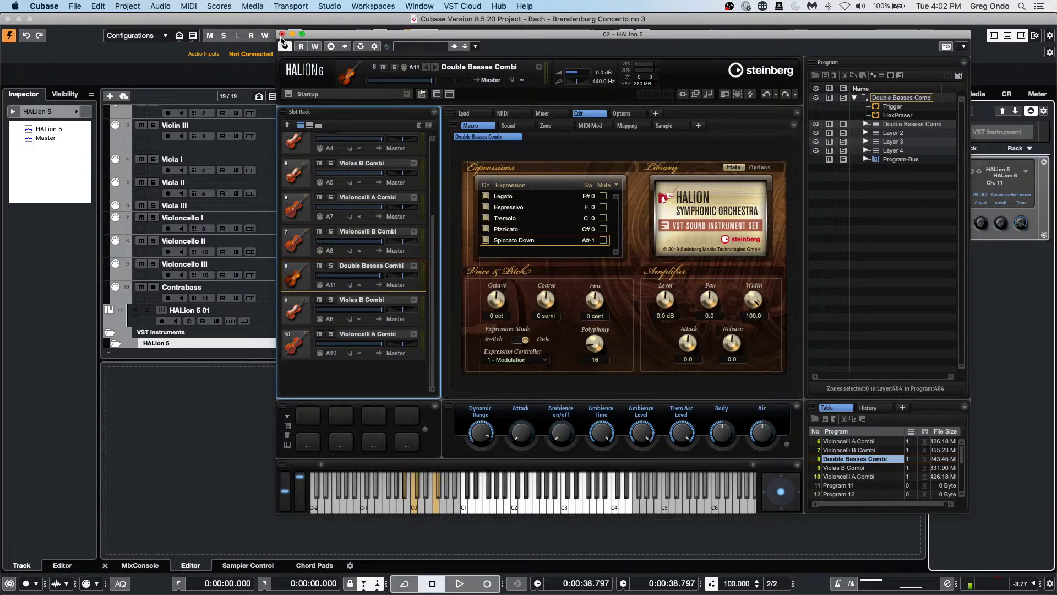
{"action": "left_click", "coordinate": [282, 35]}
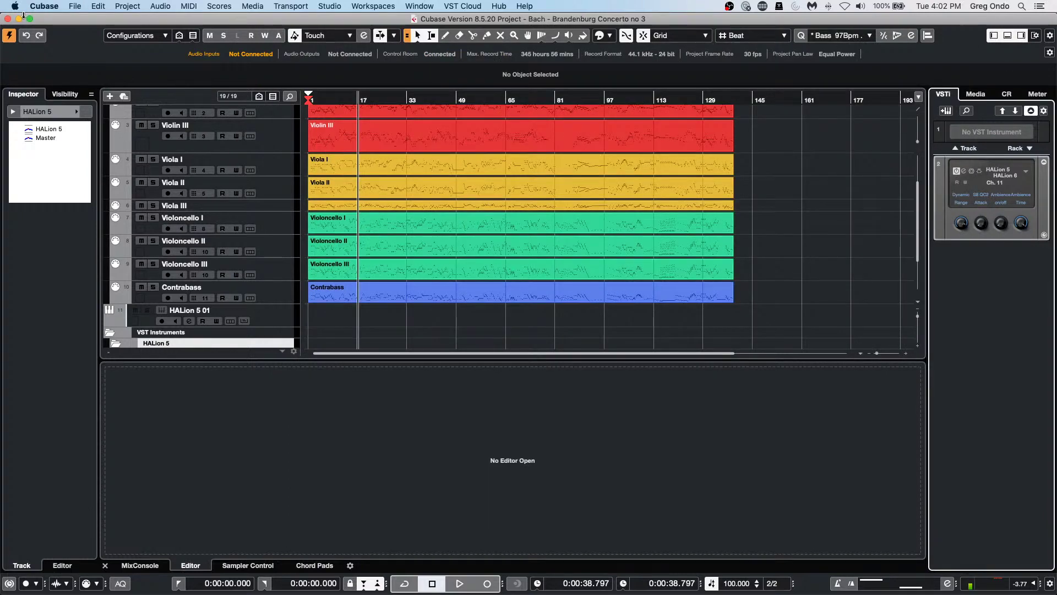
Step: Open the schubert project file ending in DOUBLE.cpr from the Projects folder, using Projects as its project folder
{"action": "left_click", "coordinate": [76, 6]}
{"action": "mouse_move", "coordinate": [151, 215]}
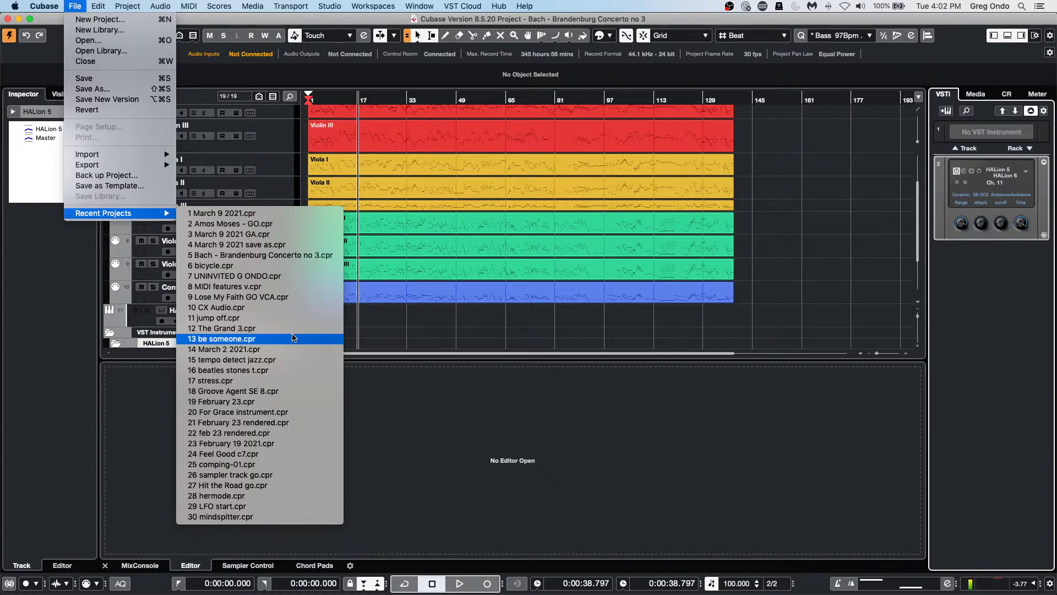
{"action": "left_click", "coordinate": [83, 41]}
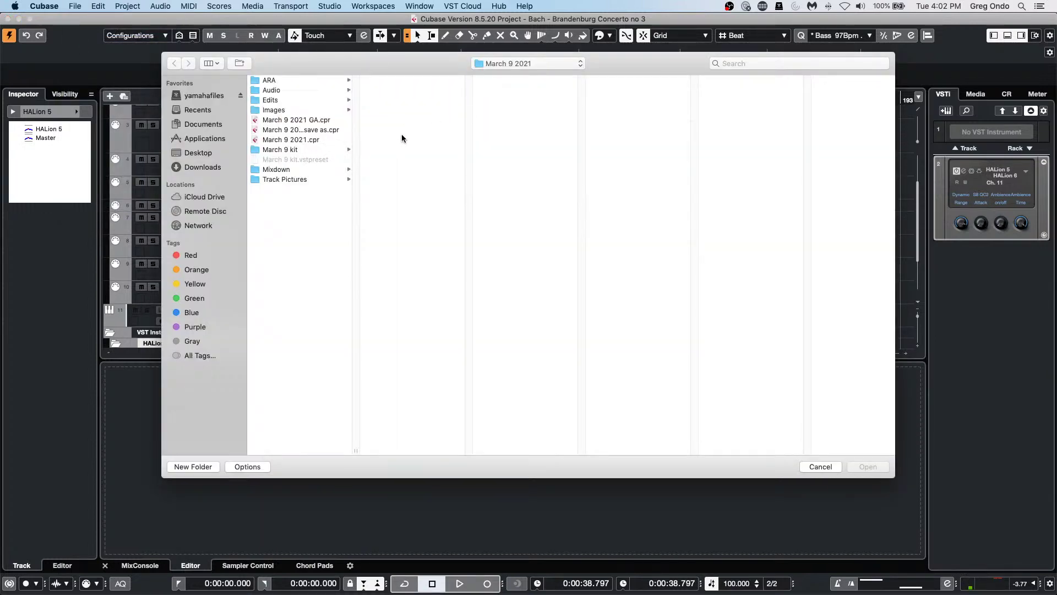
{"action": "left_click", "coordinate": [498, 63]}
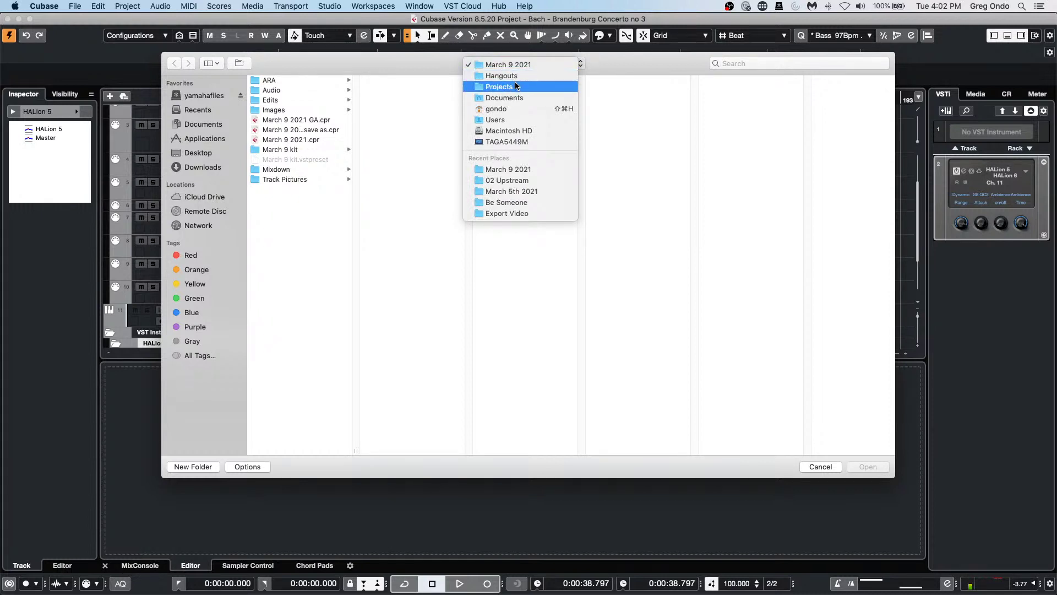
{"action": "left_click", "coordinate": [516, 86]}
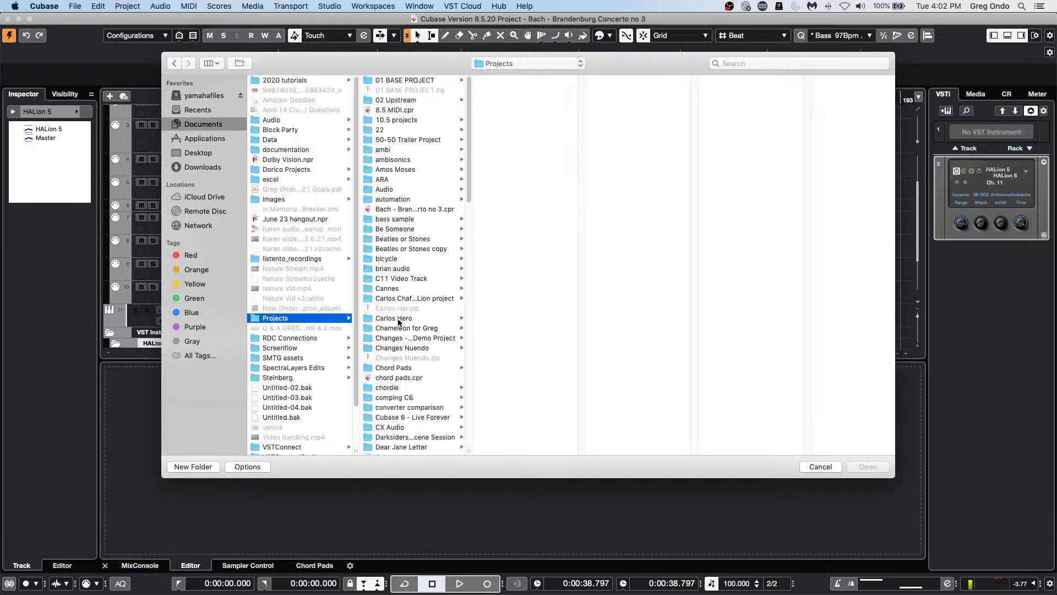
{"action": "scroll", "coordinate": [398, 322], "scroll_direction": "down", "scroll_amount": 15}
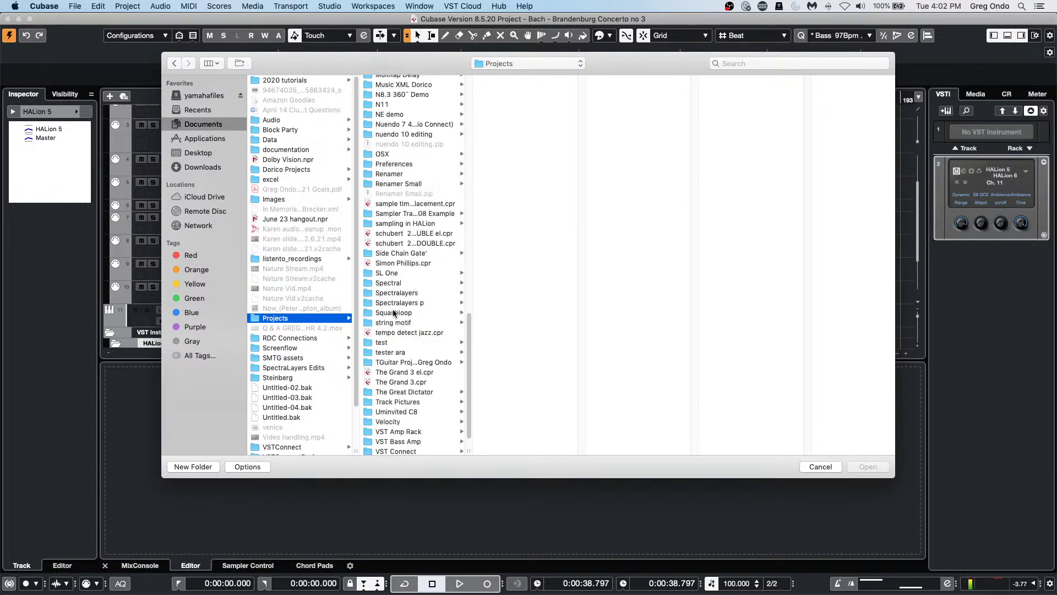
{"action": "scroll", "coordinate": [394, 312], "scroll_direction": "down", "scroll_amount": 1}
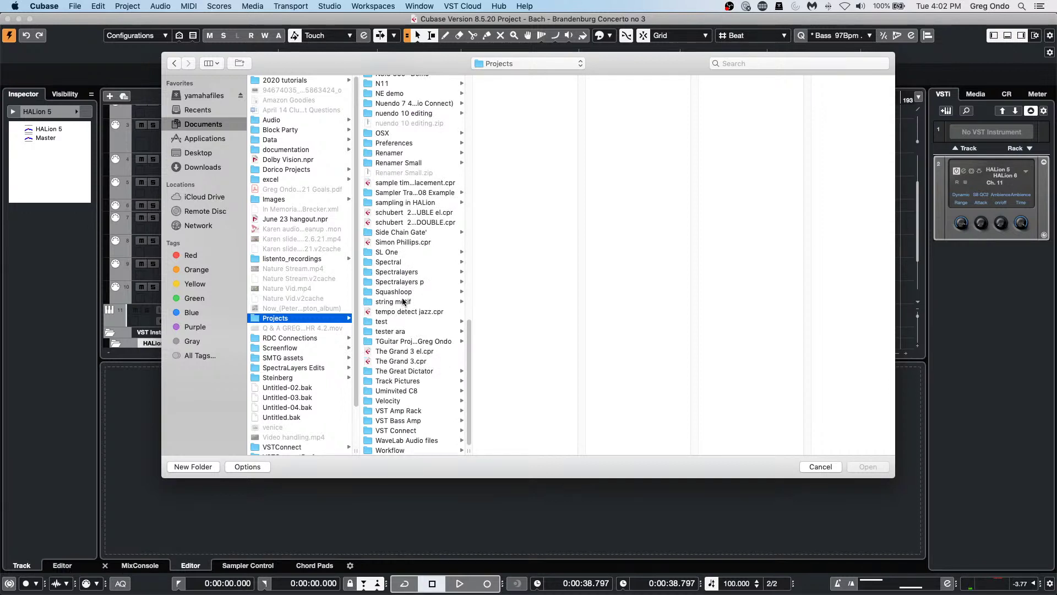
{"action": "double_click", "coordinate": [424, 223]}
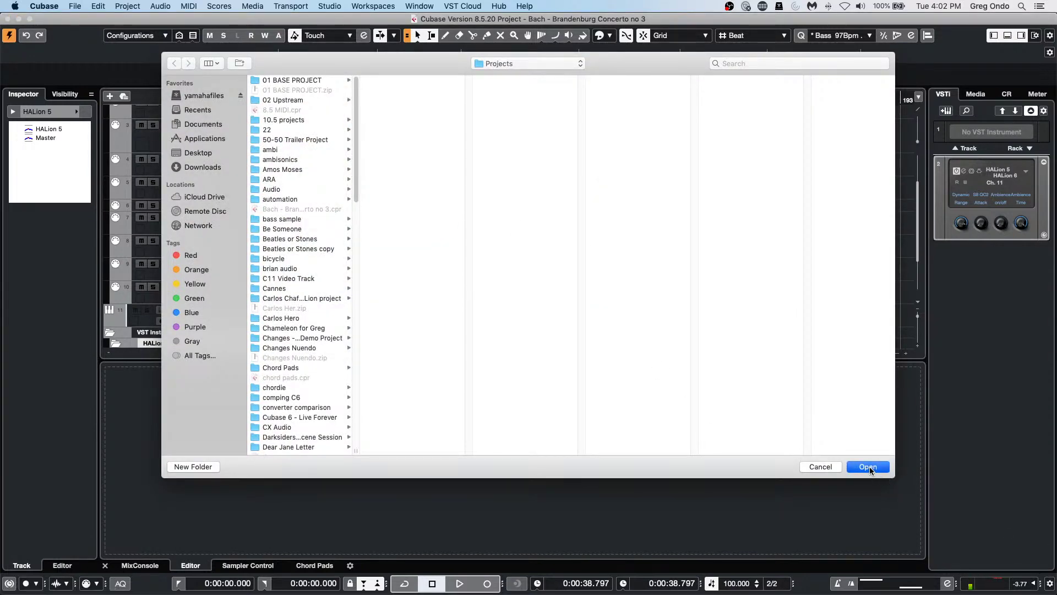
{"action": "left_click", "coordinate": [868, 468]}
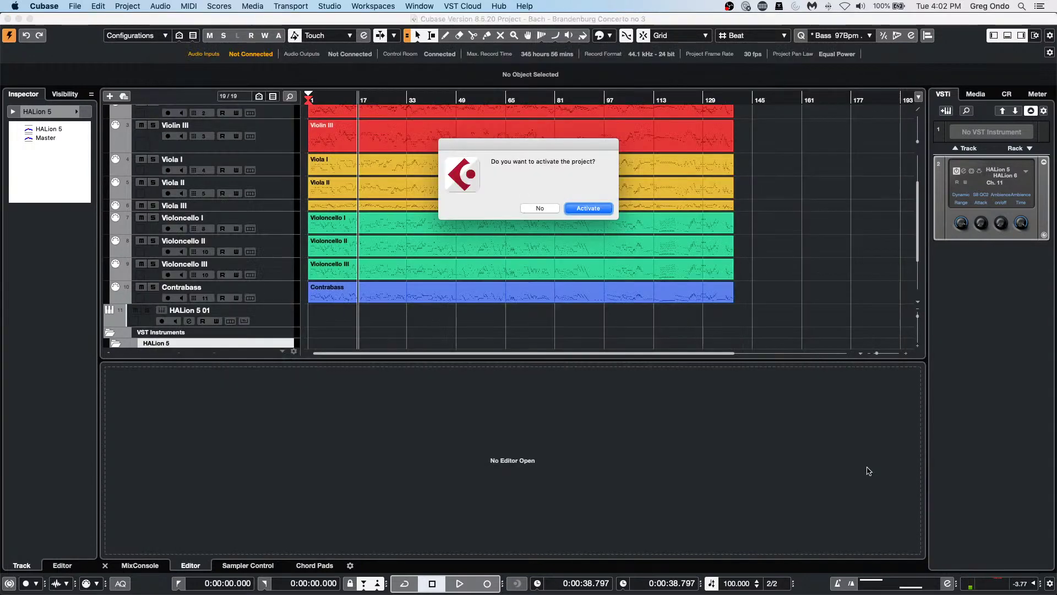
Step: Activate the Schubert project, start playback, and punch in recording on the flute and oboe tracks before stopping the transport
{"action": "left_click", "coordinate": [589, 210]}
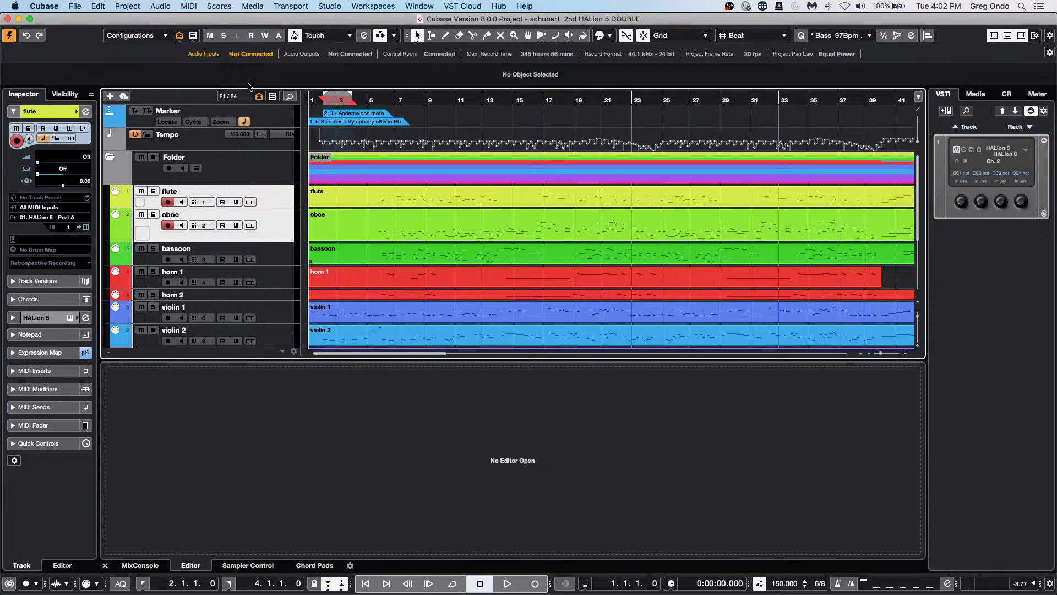
{"action": "key", "text": "space"}
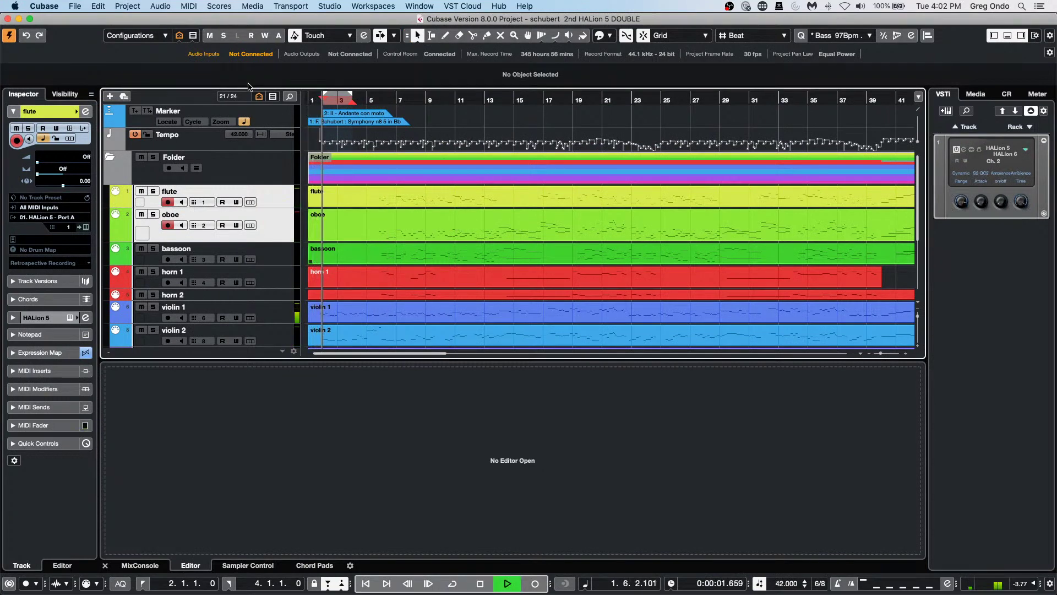
{"action": "key", "text": "KP_Multiply"}
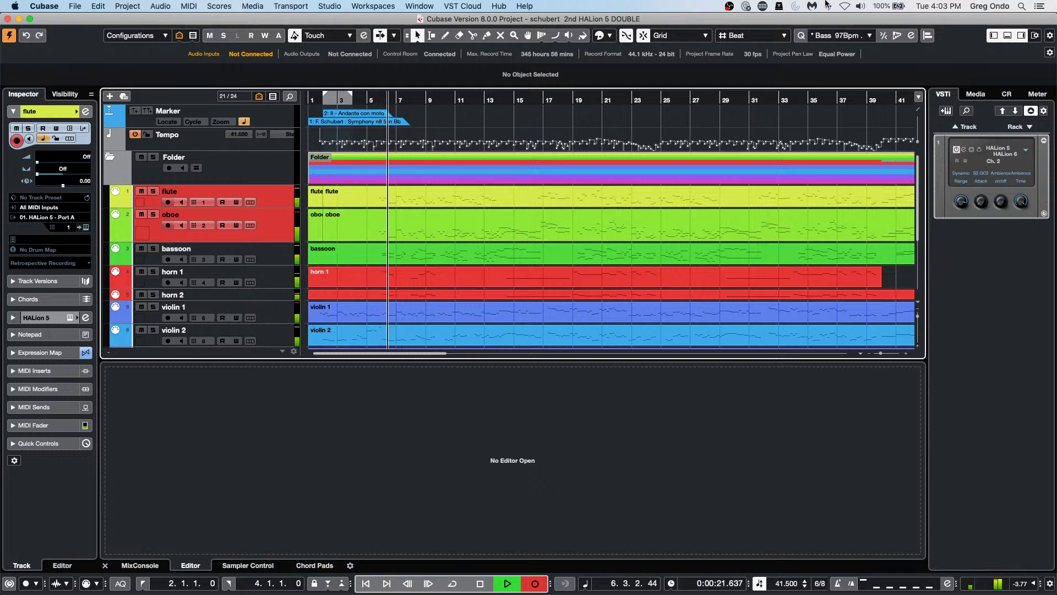
{"action": "key", "text": "space"}
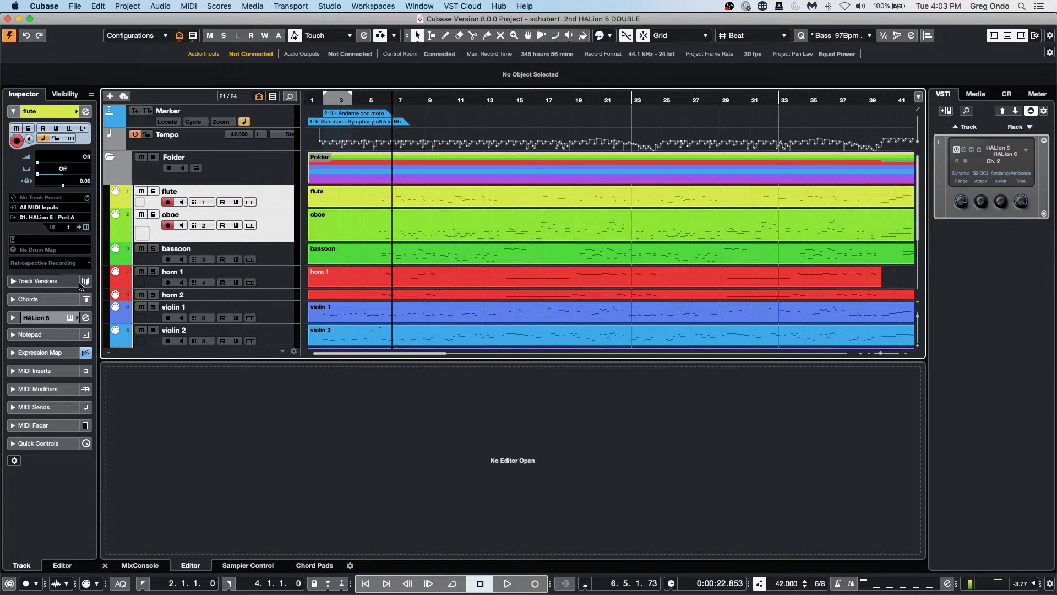
Step: Examine the expression settings of the oboe, horn and violin programs in the flute track's HALion instrument, and close it
{"action": "left_click", "coordinate": [86, 226]}
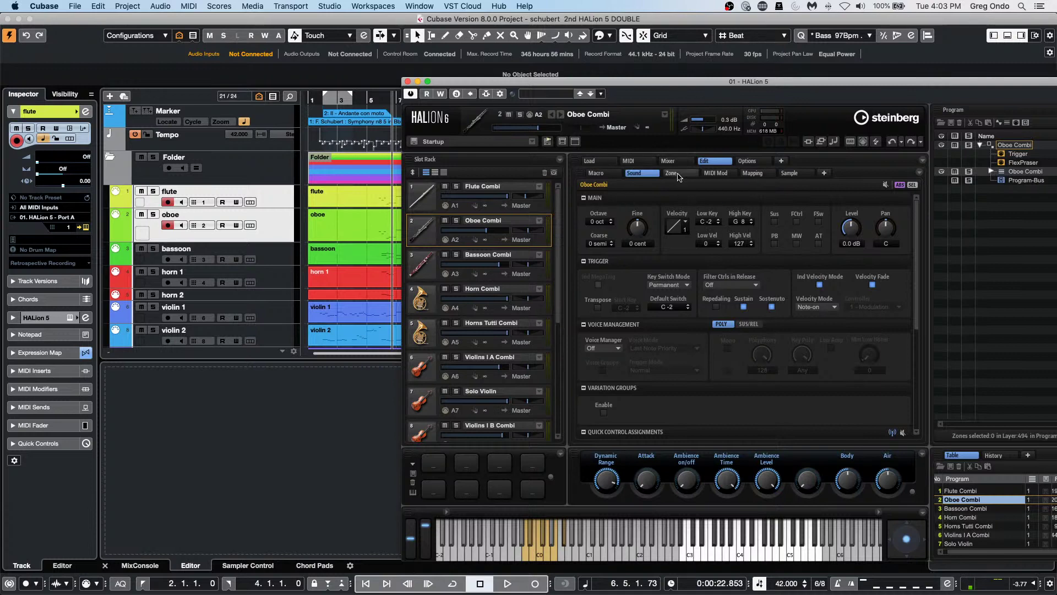
{"action": "left_click", "coordinate": [597, 173]}
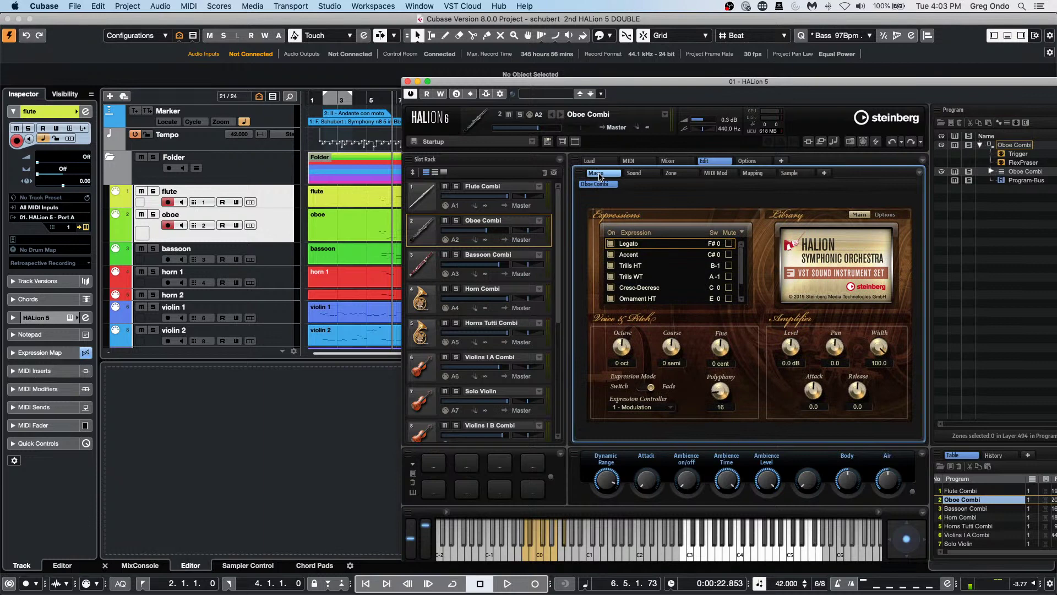
{"action": "left_click", "coordinate": [422, 270]}
{"action": "left_click", "coordinate": [421, 294]}
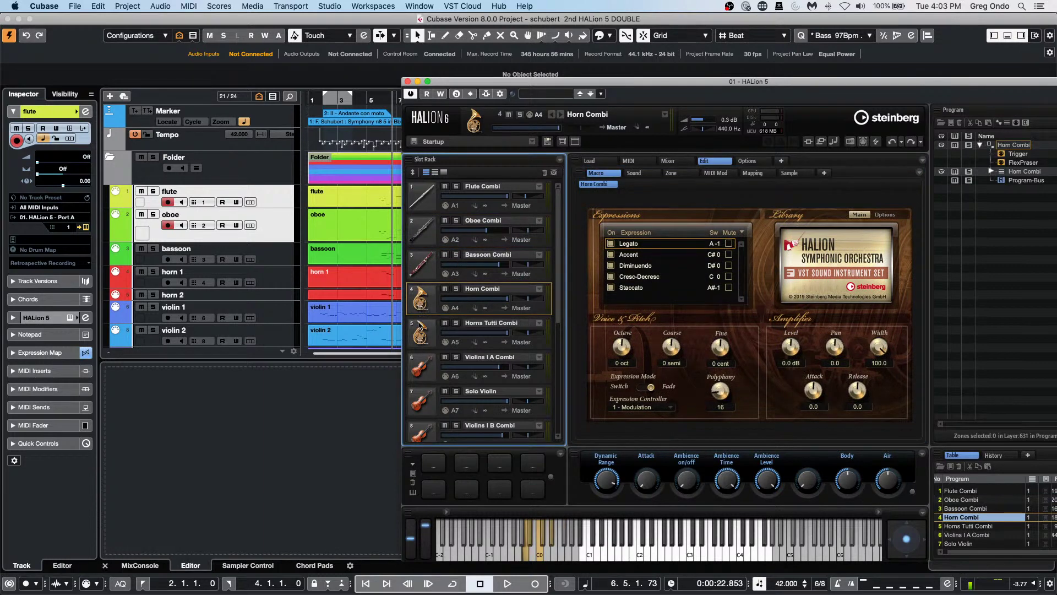
{"action": "left_click", "coordinate": [420, 337]}
{"action": "left_click", "coordinate": [425, 376]}
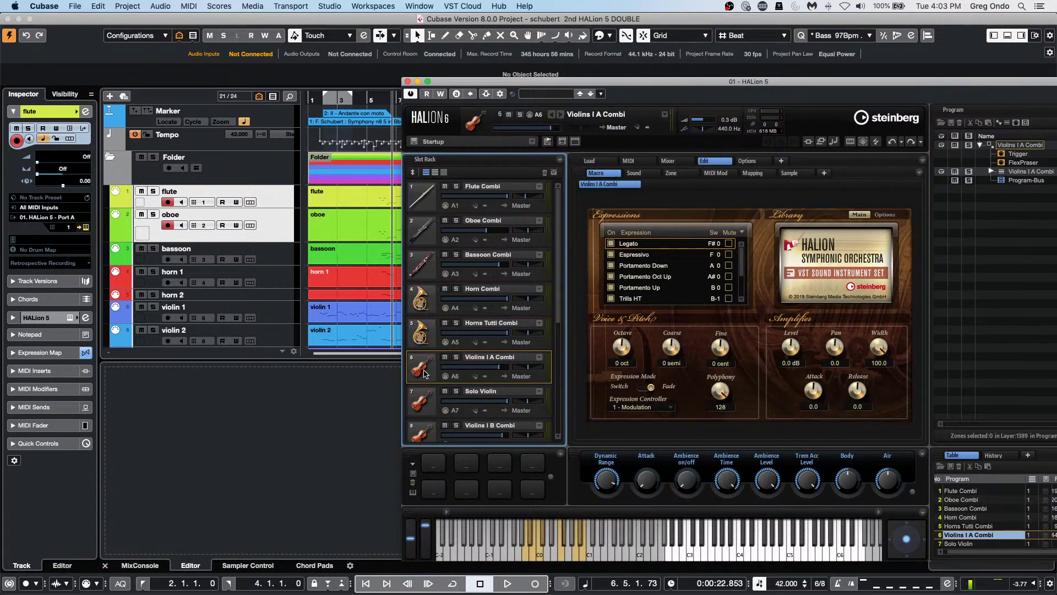
{"action": "scroll", "coordinate": [425, 367], "scroll_direction": "down", "scroll_amount": 5}
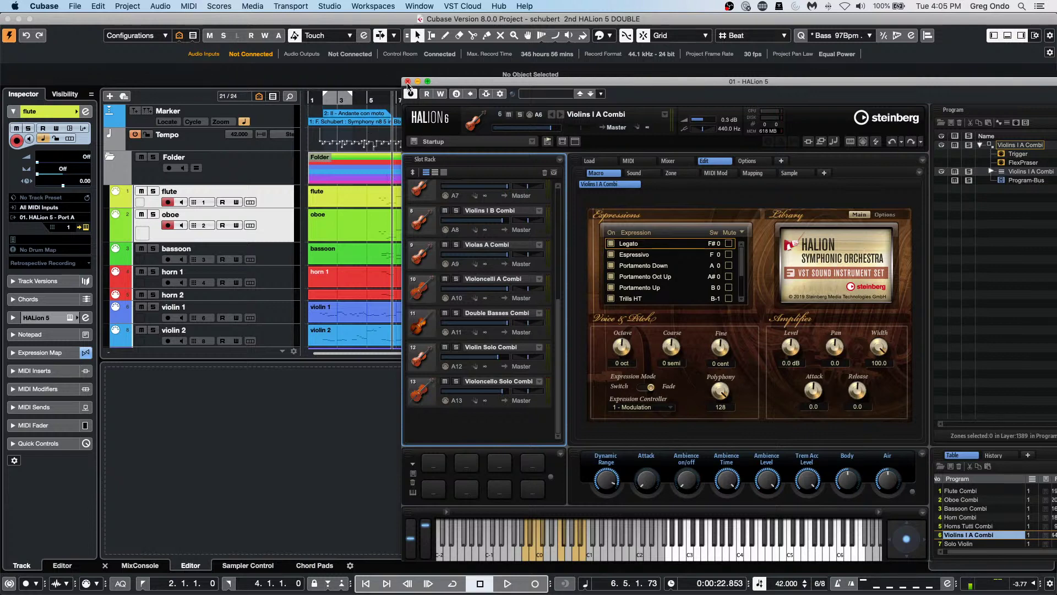
{"action": "left_click", "coordinate": [407, 82]}
Step: Open the recent project March 9 2021.cpr and activate it
{"action": "left_click", "coordinate": [75, 7]}
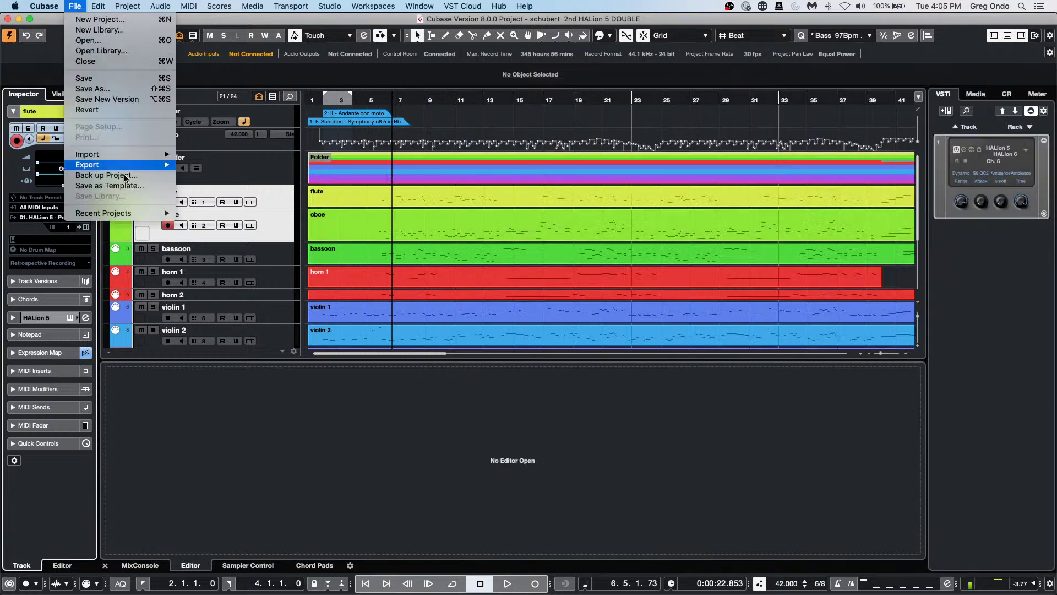
{"action": "mouse_move", "coordinate": [130, 214]}
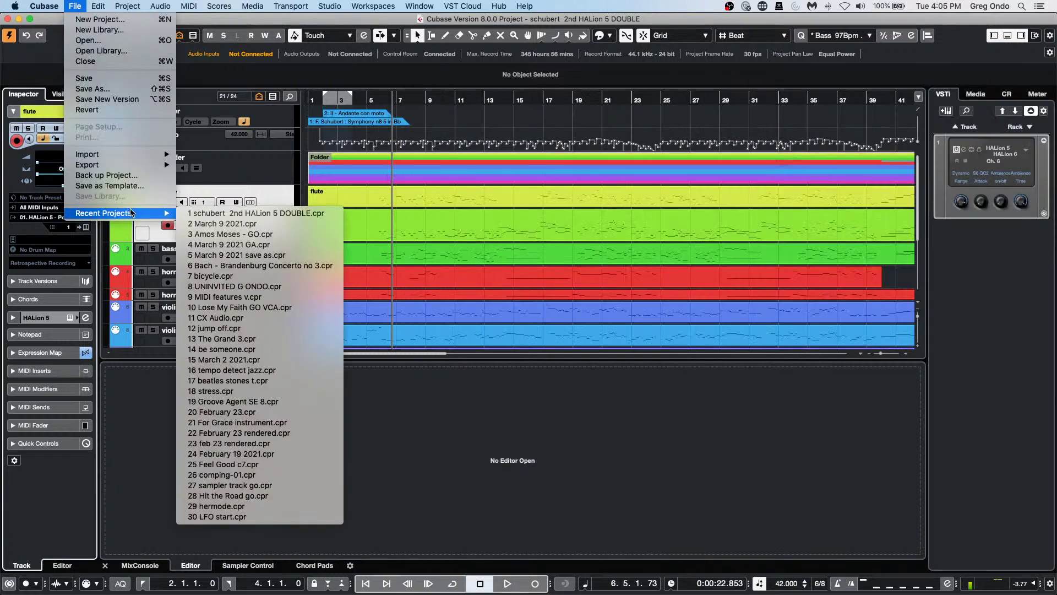
{"action": "left_click", "coordinate": [303, 223]}
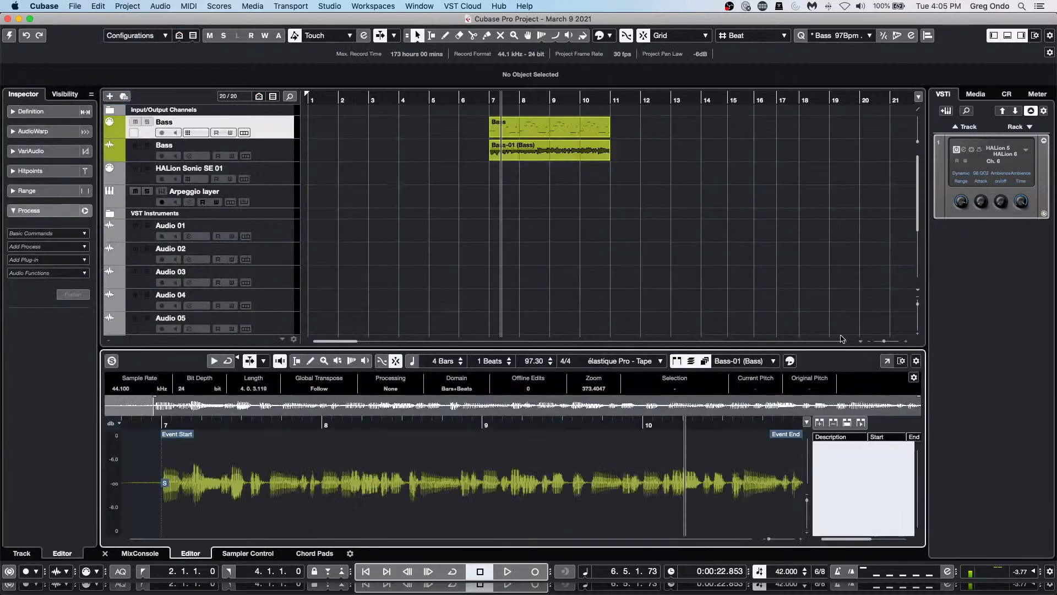
{"action": "left_click", "coordinate": [9, 36]}
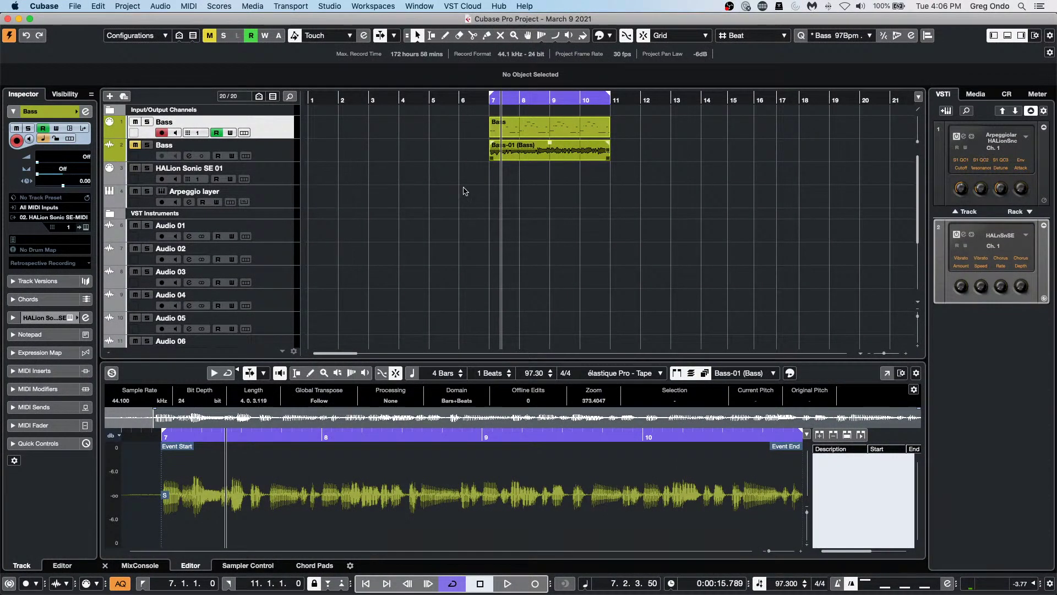
Step: Render the Bass MIDI part in place as one event with the complete signal path, and undo the render
{"action": "left_click", "coordinate": [543, 134]}
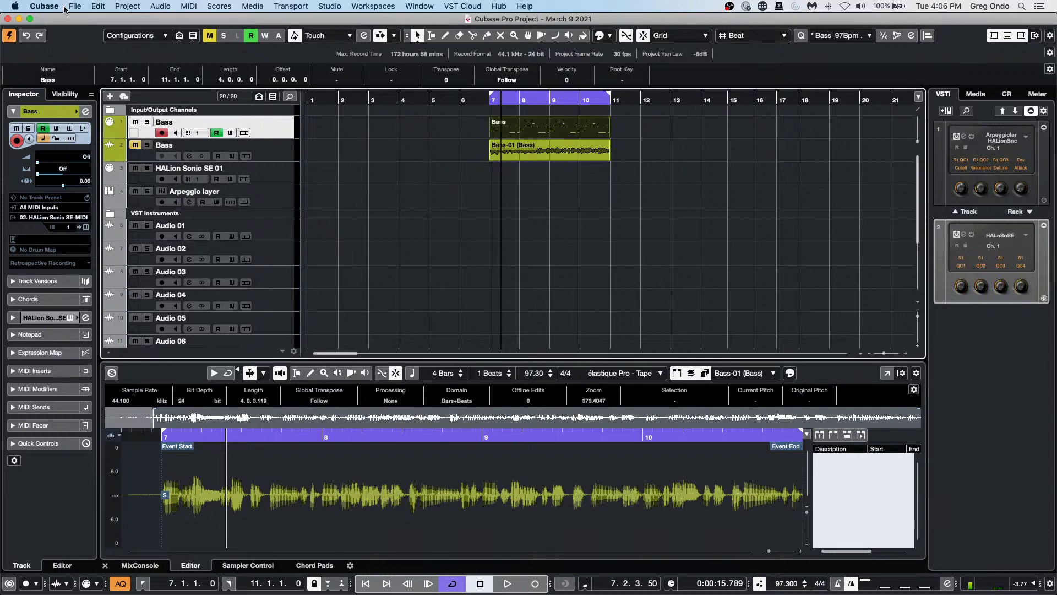
{"action": "left_click", "coordinate": [130, 6]}
{"action": "mouse_move", "coordinate": [98, 6]}
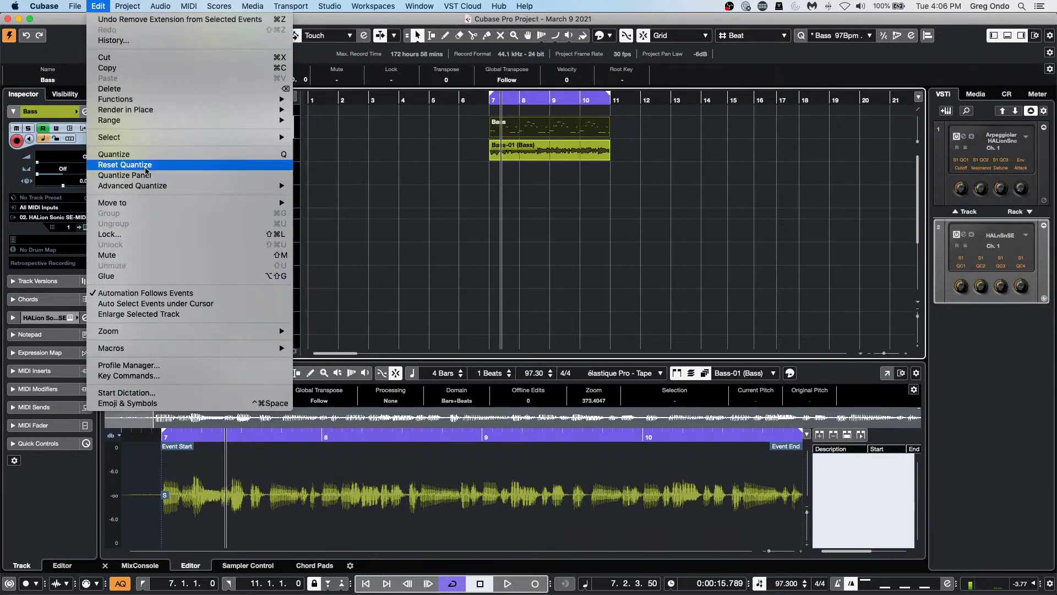
{"action": "mouse_move", "coordinate": [261, 108]}
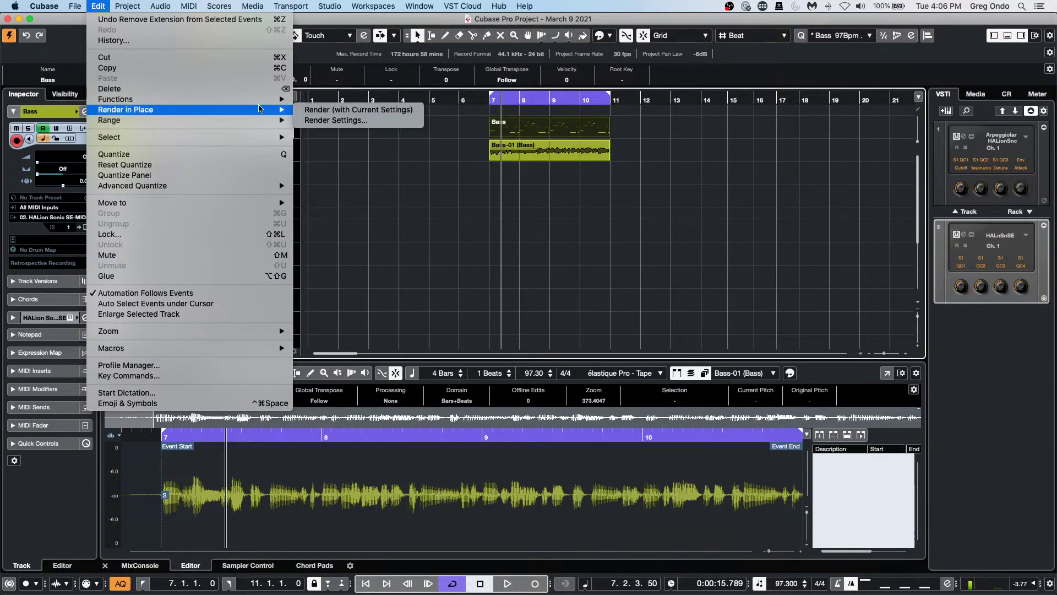
{"action": "left_click", "coordinate": [393, 122]}
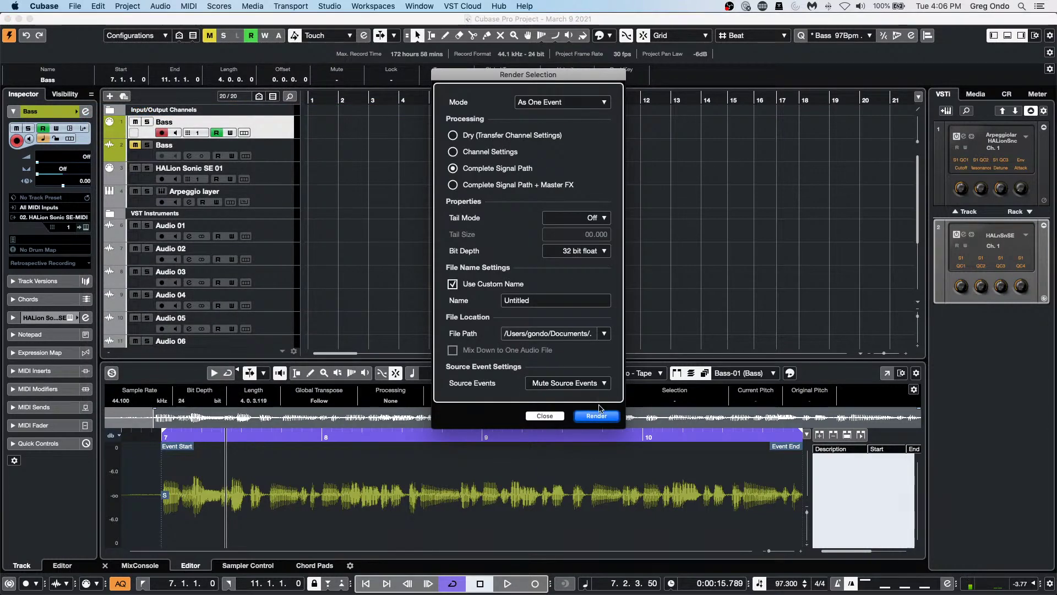
{"action": "left_click", "coordinate": [599, 416]}
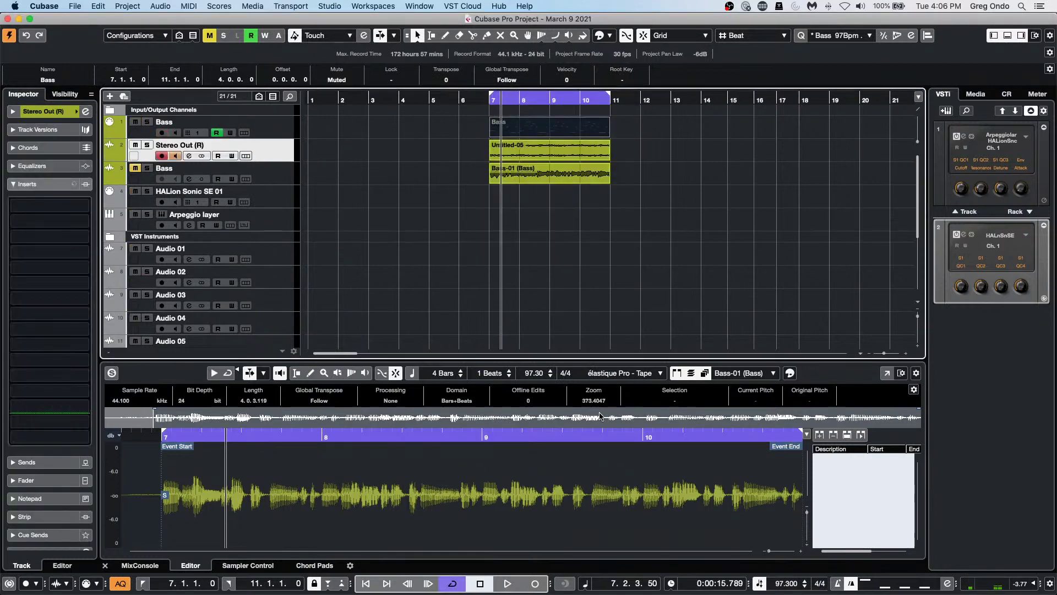
{"action": "key", "text": "super+z"}
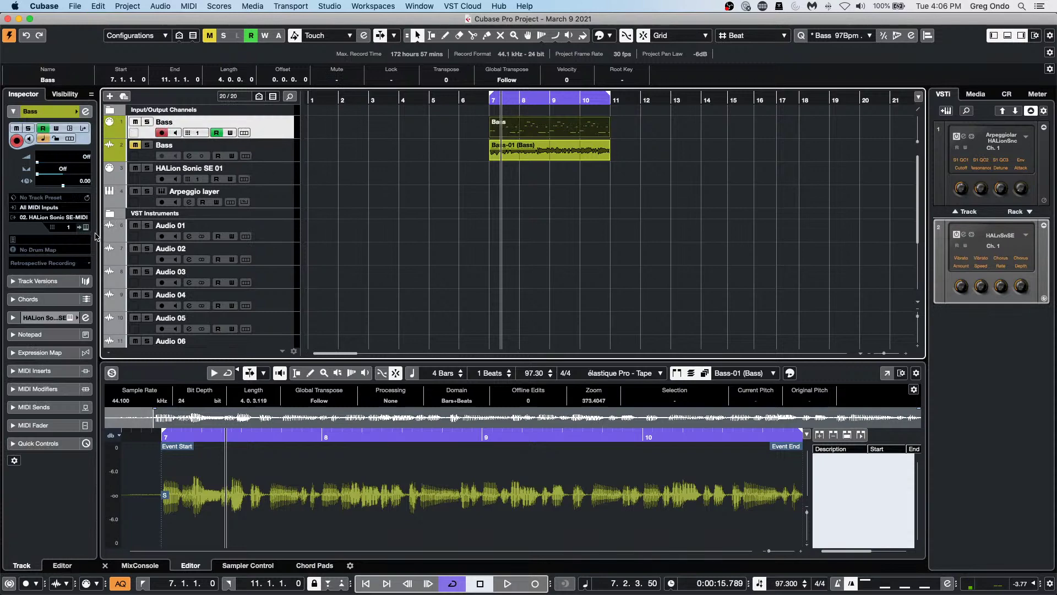
{"action": "left_click", "coordinate": [85, 318]}
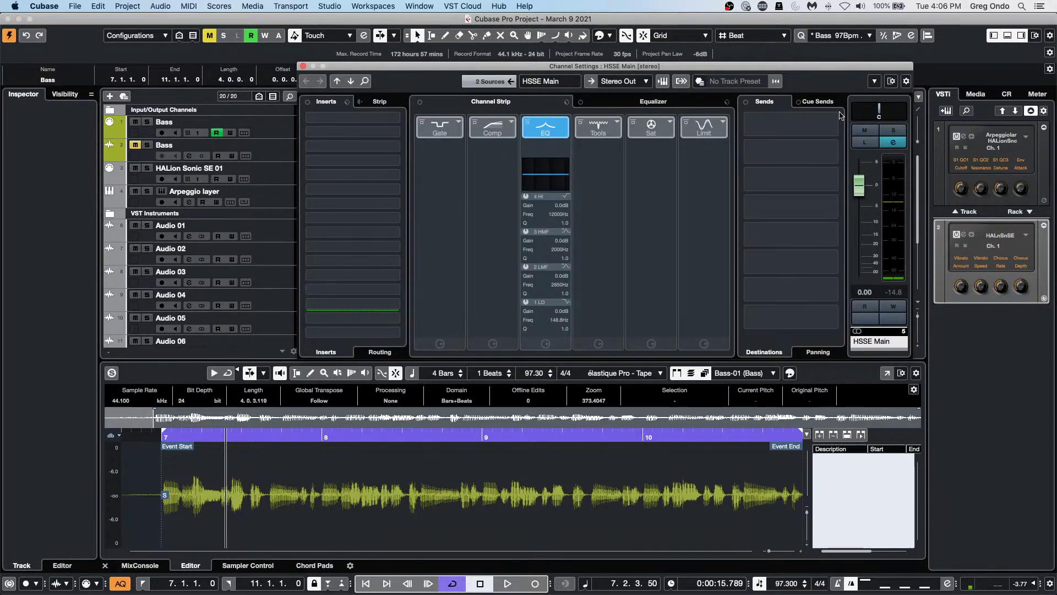
{"action": "right_click", "coordinate": [813, 126]}
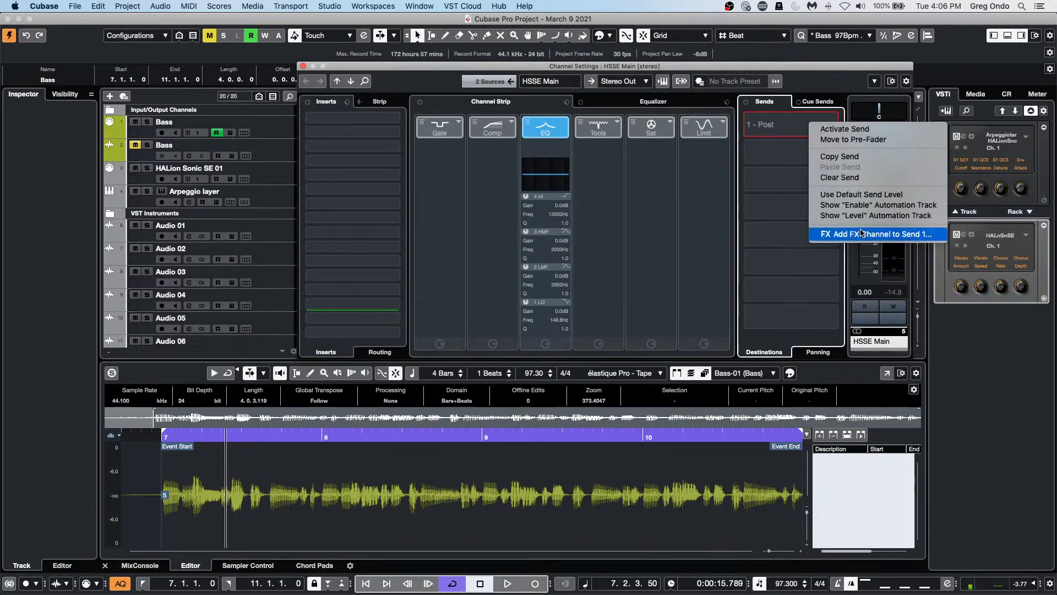
{"action": "left_click", "coordinate": [293, 232]}
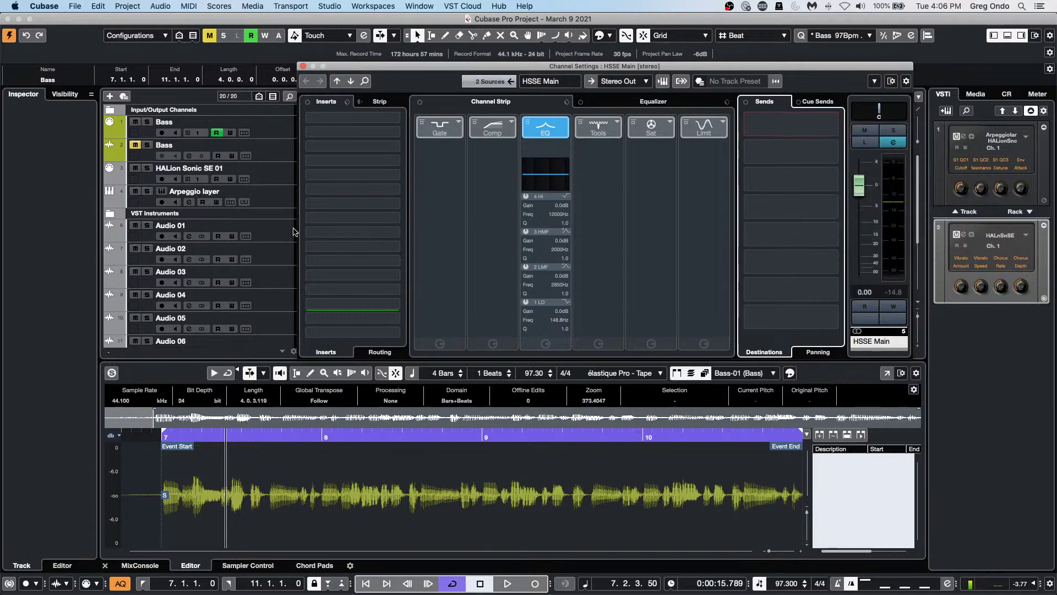
{"action": "left_click", "coordinate": [302, 66]}
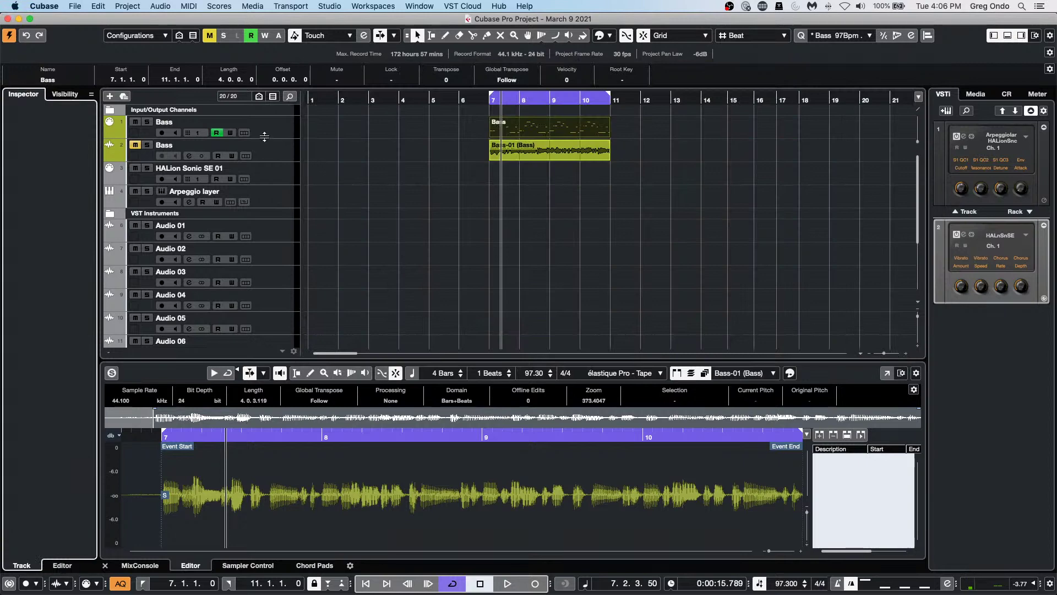
Step: Add one stereo group track routed to Stereo Out below the Bass MIDI track
{"action": "right_click", "coordinate": [269, 130]}
{"action": "mouse_move", "coordinate": [358, 133]}
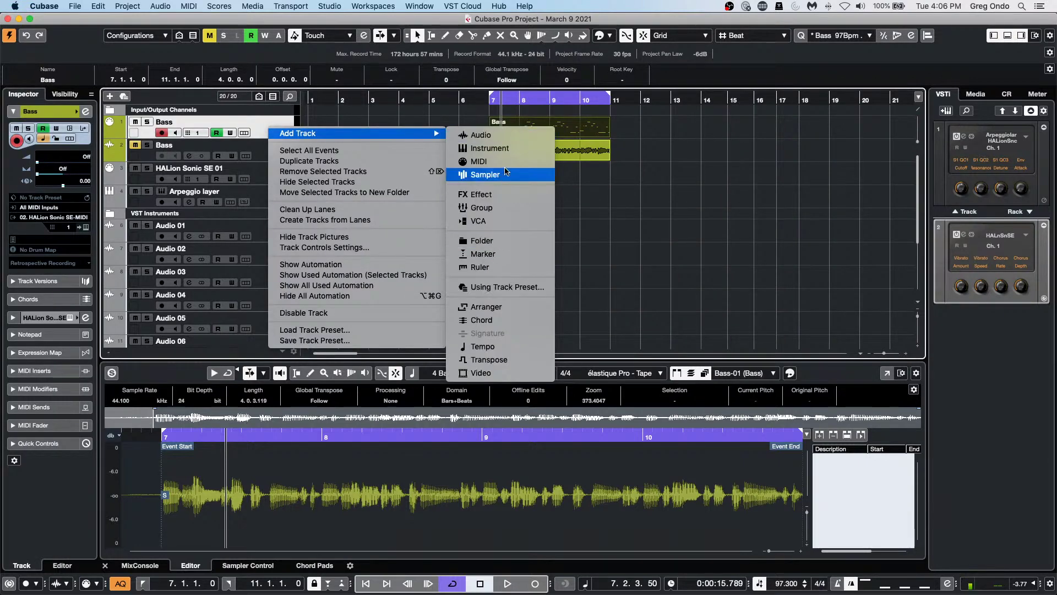
{"action": "left_click", "coordinate": [485, 207]}
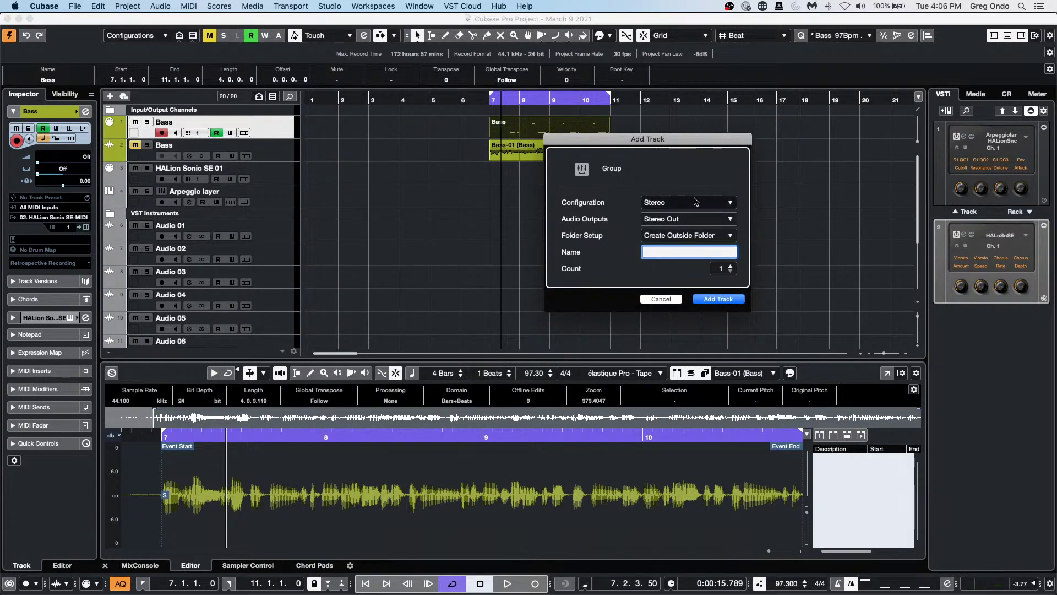
{"action": "left_click", "coordinate": [723, 303]}
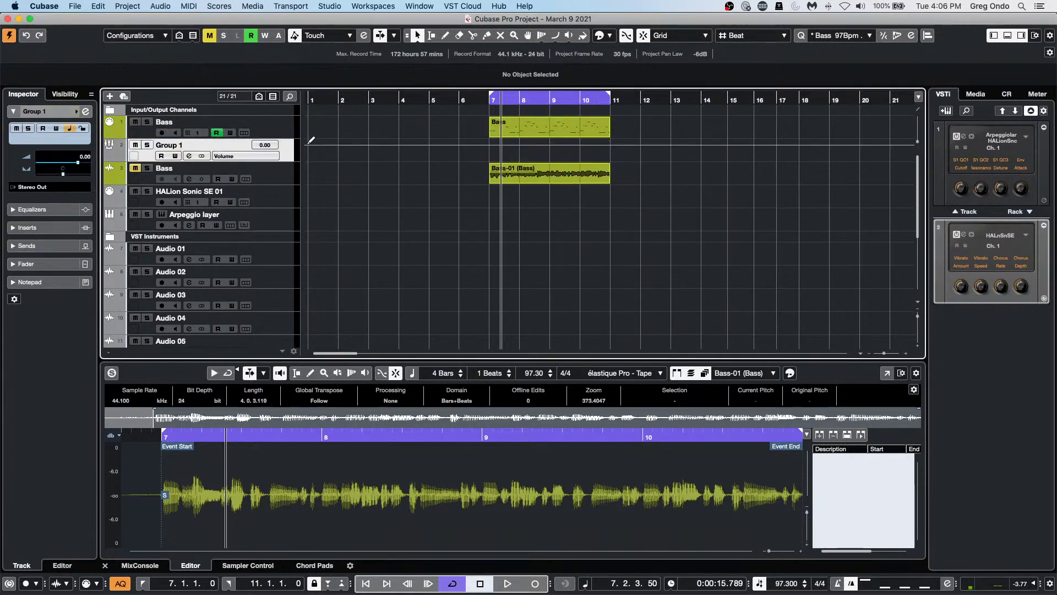
Step: Add one stereo audio track routed to Stereo Out below the Group 1 track
{"action": "right_click", "coordinate": [284, 152]}
{"action": "mouse_move", "coordinate": [314, 160]}
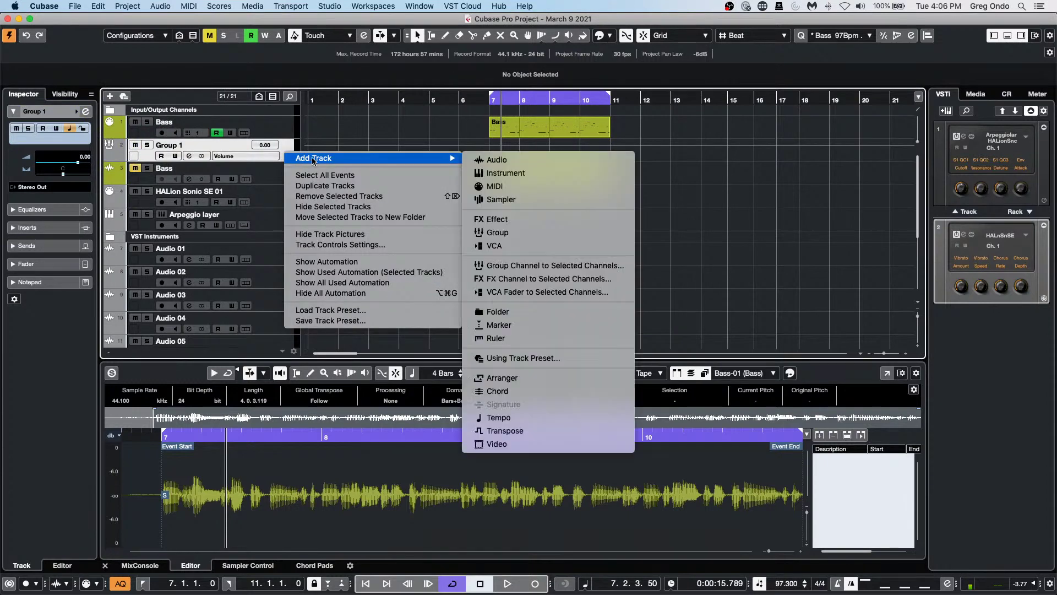
{"action": "left_click", "coordinate": [567, 163]}
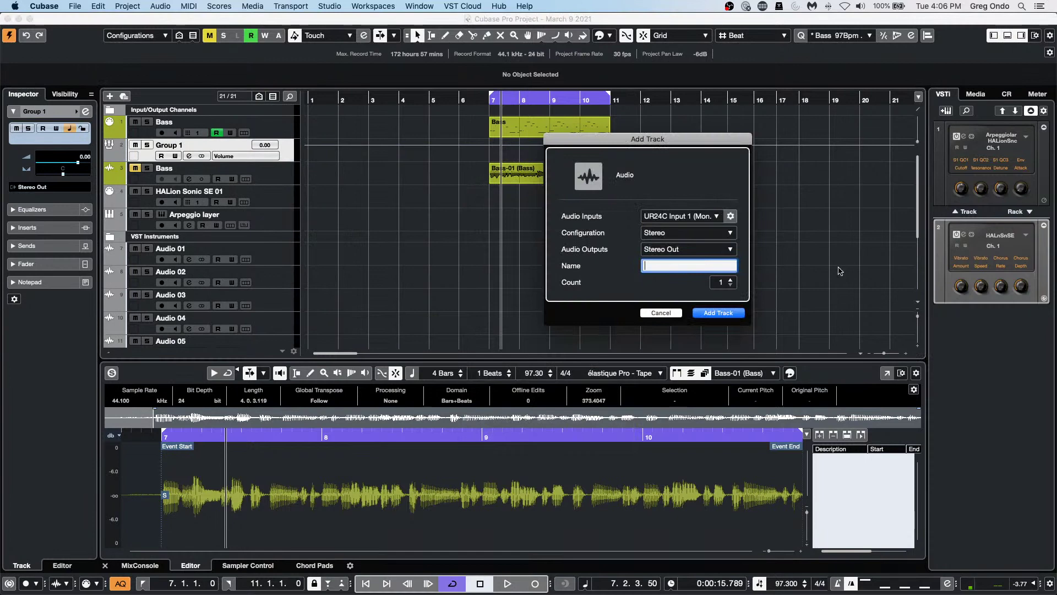
{"action": "left_click", "coordinate": [718, 312]}
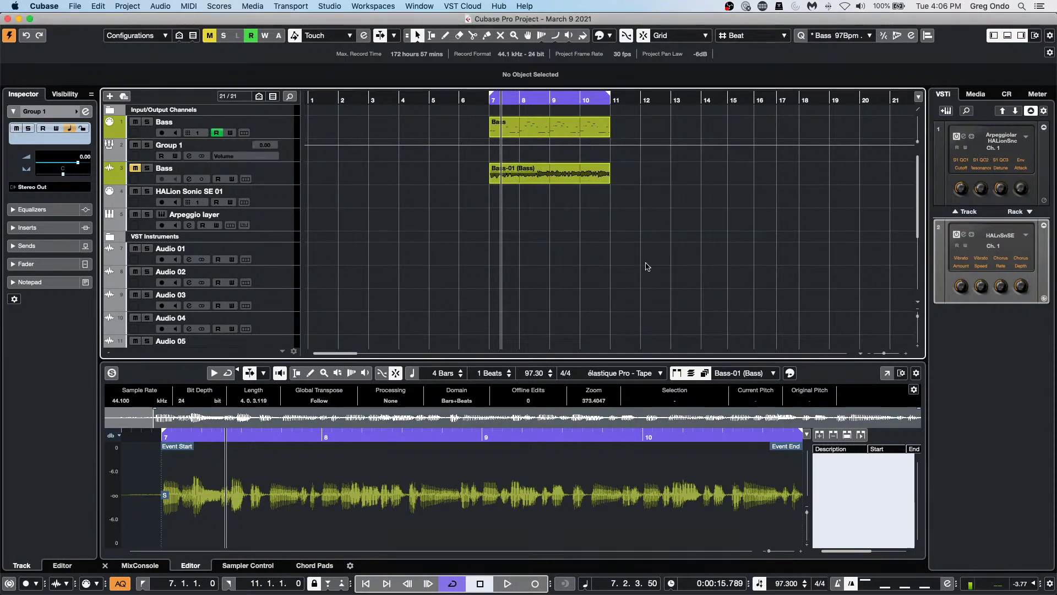
Step: Route the output of the Bass MIDI track's HSSE Main instrument channel to Group 1
{"action": "left_click", "coordinate": [293, 129]}
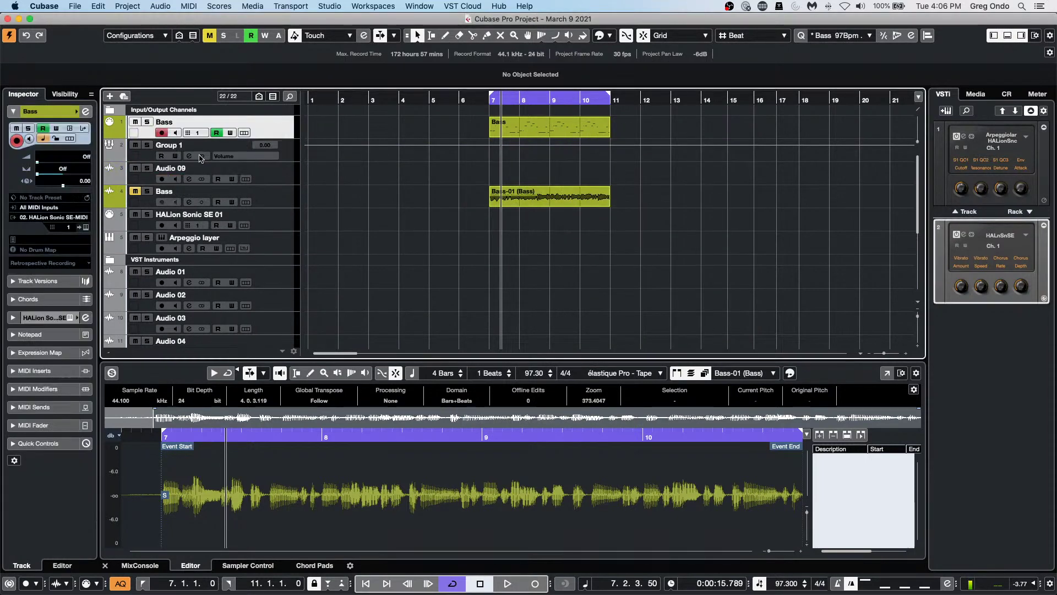
{"action": "left_click", "coordinate": [85, 318]}
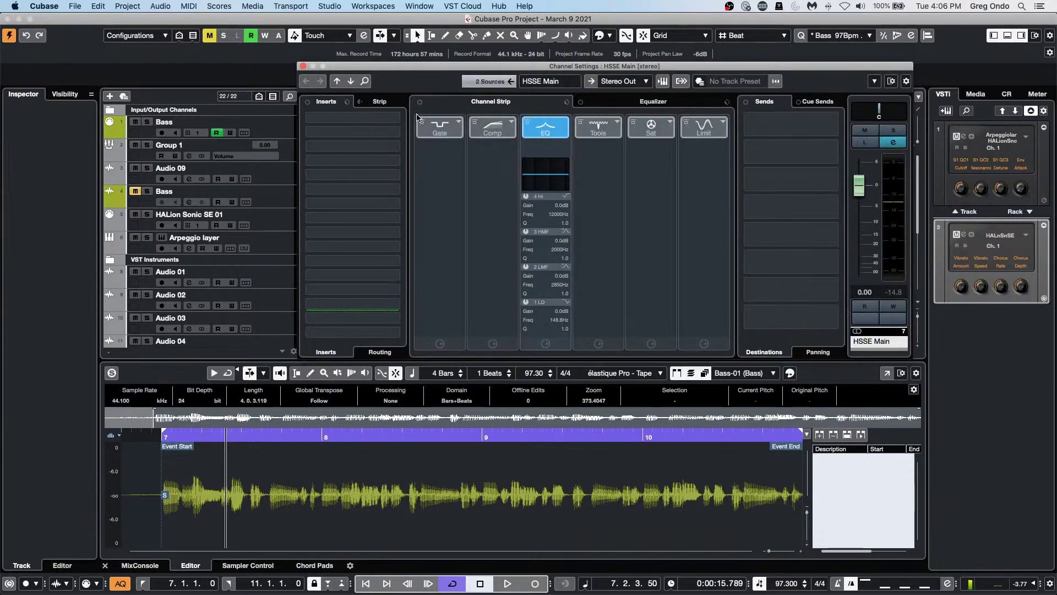
{"action": "left_click", "coordinate": [605, 78]}
{"action": "left_click", "coordinate": [644, 173]}
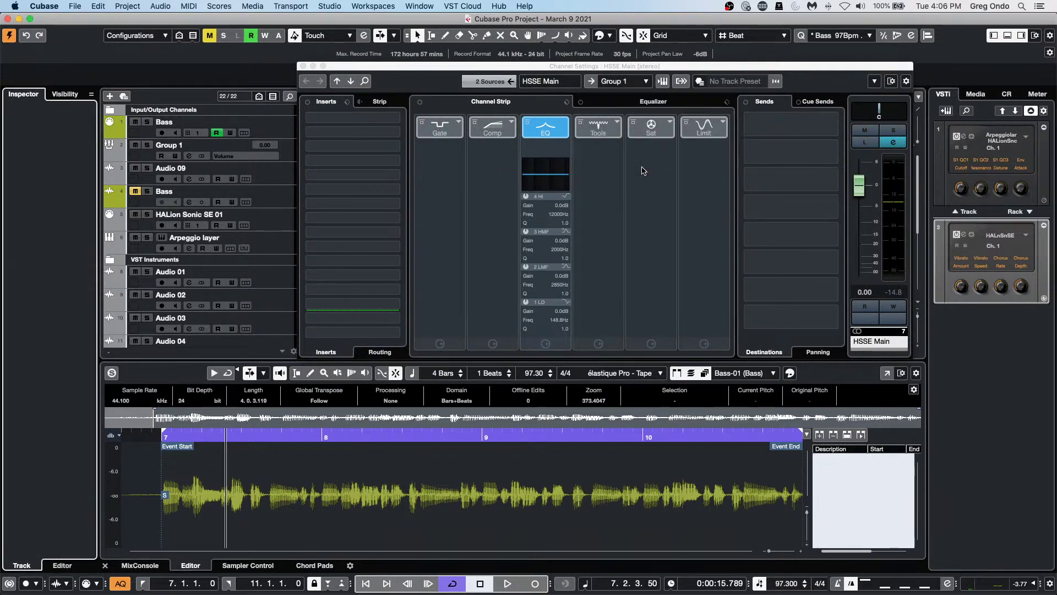
{"action": "left_click", "coordinate": [303, 66]}
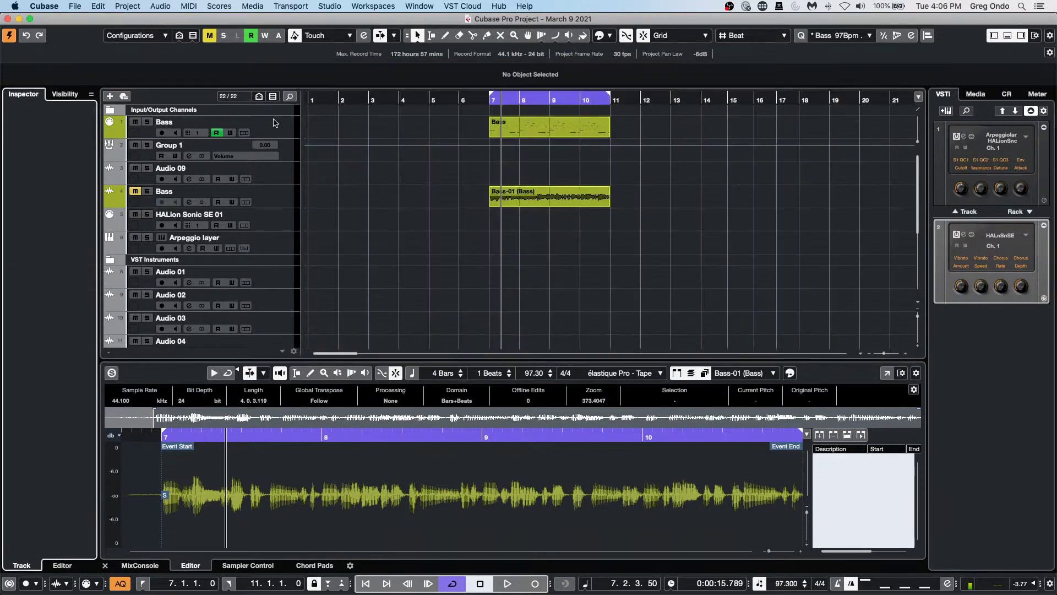
Step: Set the Audio 09 track's input to Group 1 and record the bass onto it from about bar 7 to bar 10
{"action": "left_click", "coordinate": [285, 170]}
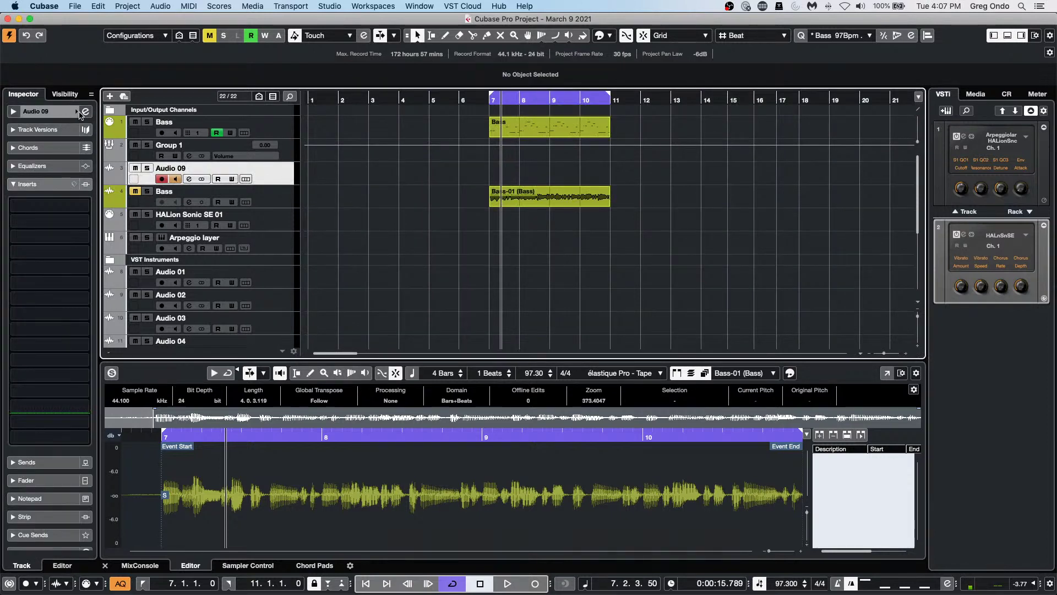
{"action": "left_click", "coordinate": [36, 113]}
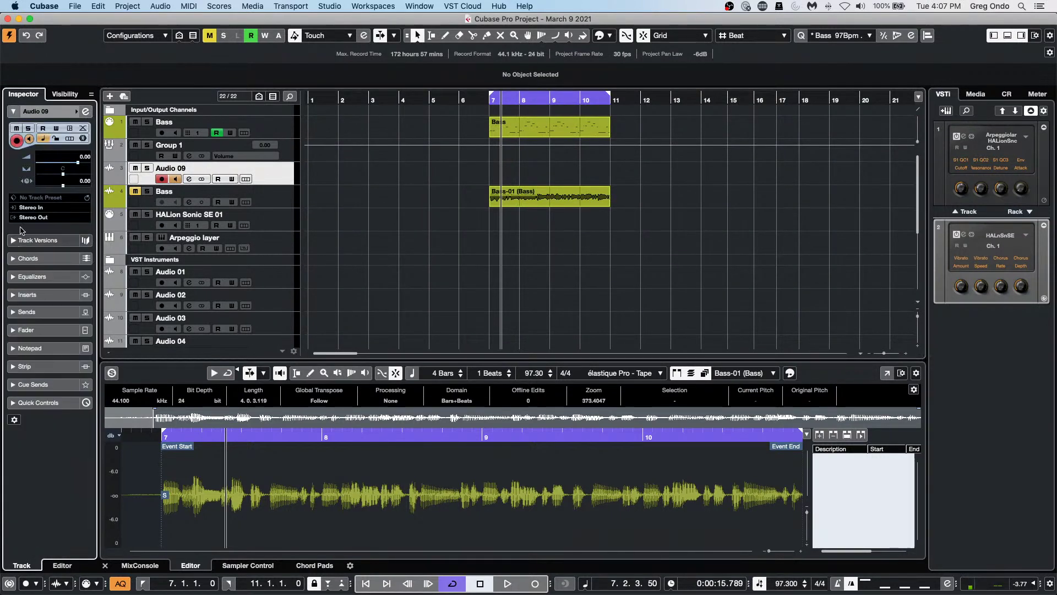
{"action": "left_click", "coordinate": [43, 208]}
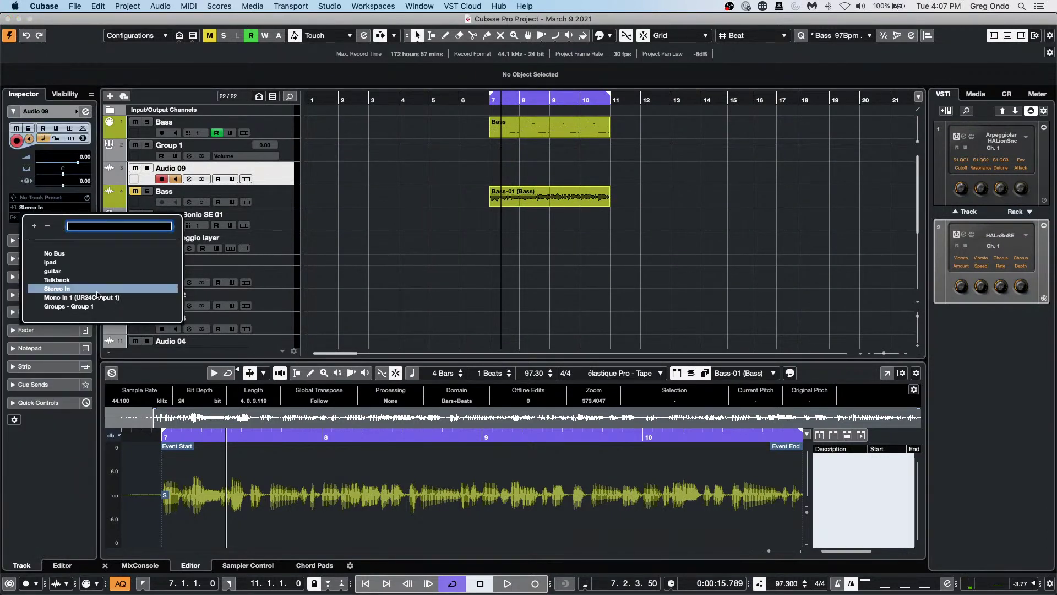
{"action": "left_click", "coordinate": [76, 306]}
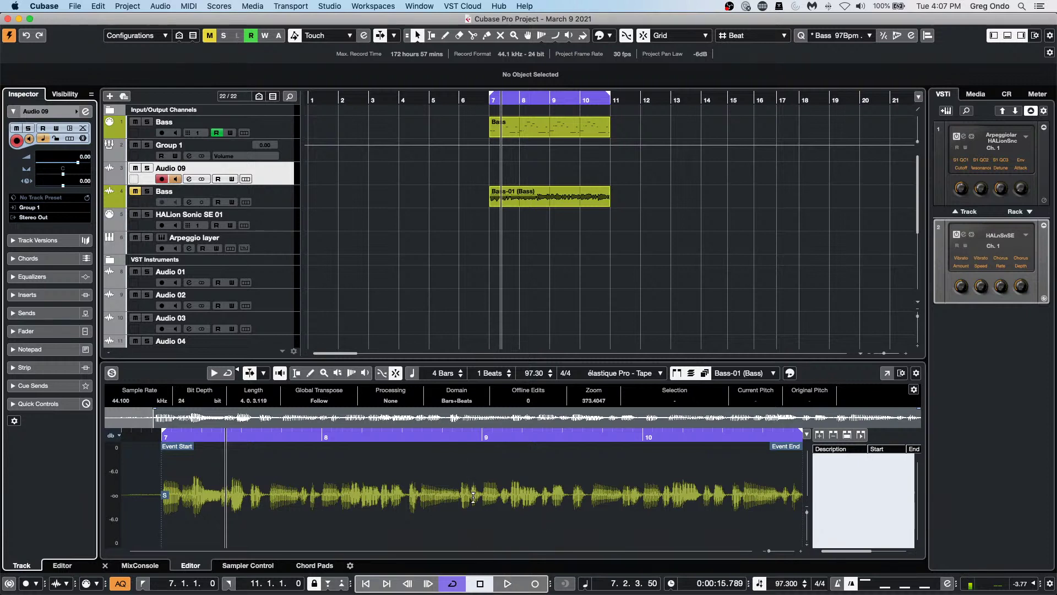
{"action": "key", "text": "KP_Multiply"}
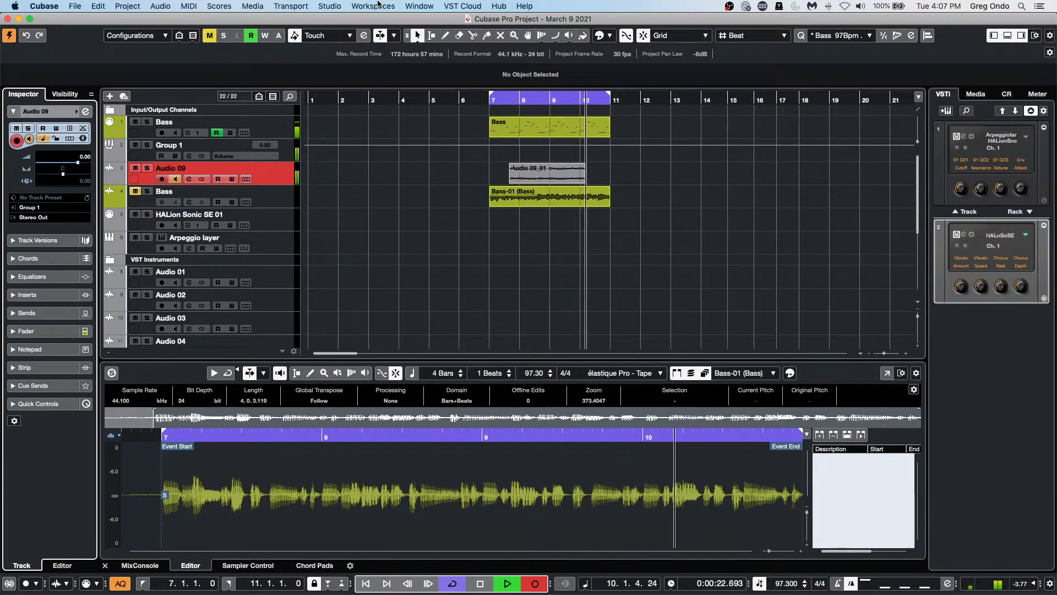
{"action": "key", "text": "space"}
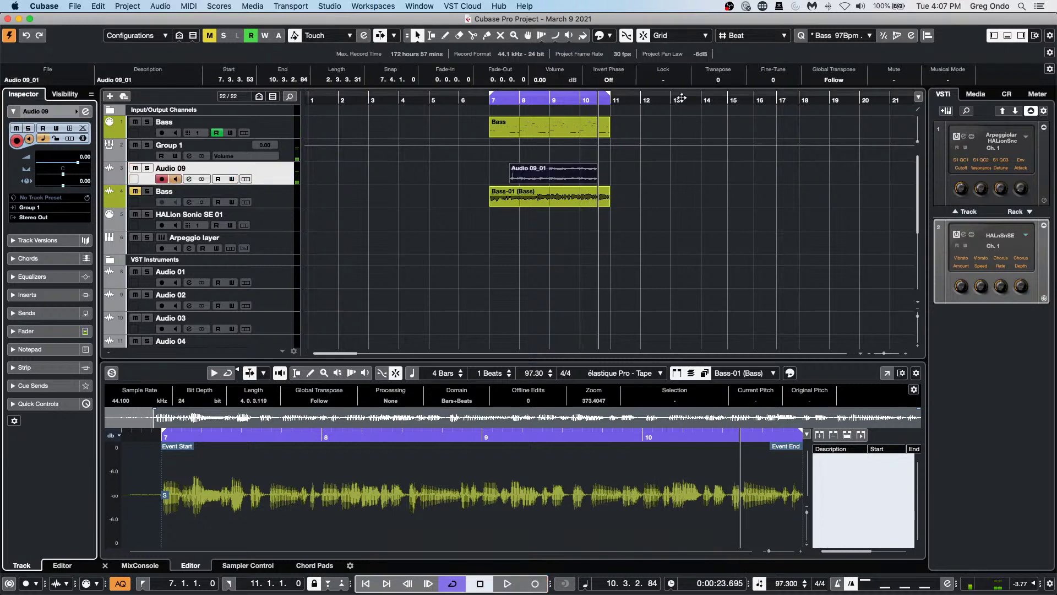
Step: Record the Bass MIDI track and Audio 09 simultaneously from bar 13 to about bar 19 with both tracks record-enabled
{"action": "left_click", "coordinate": [682, 98]}
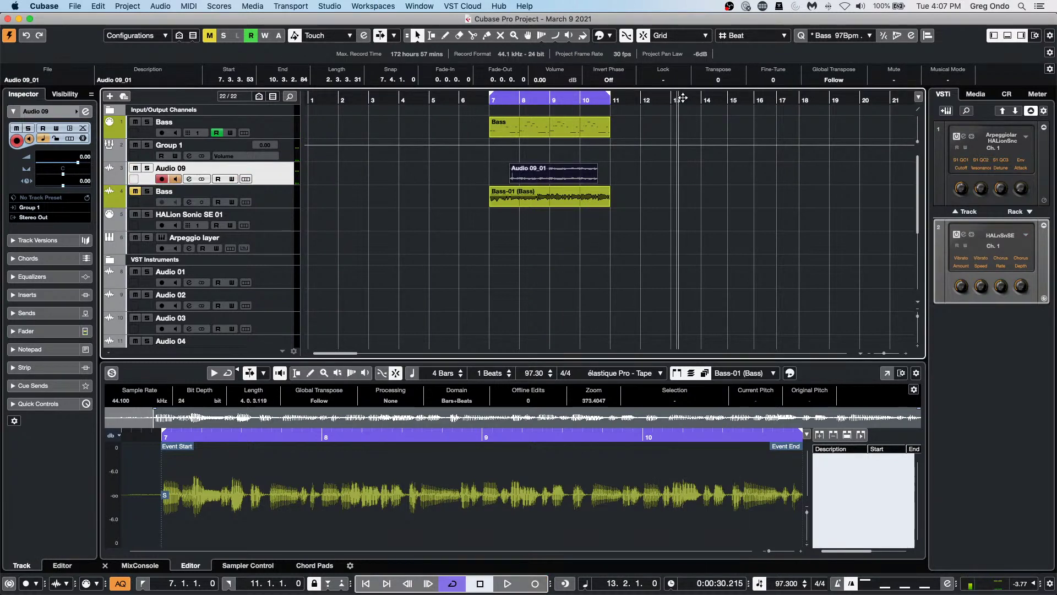
{"action": "left_click", "coordinate": [263, 133]}
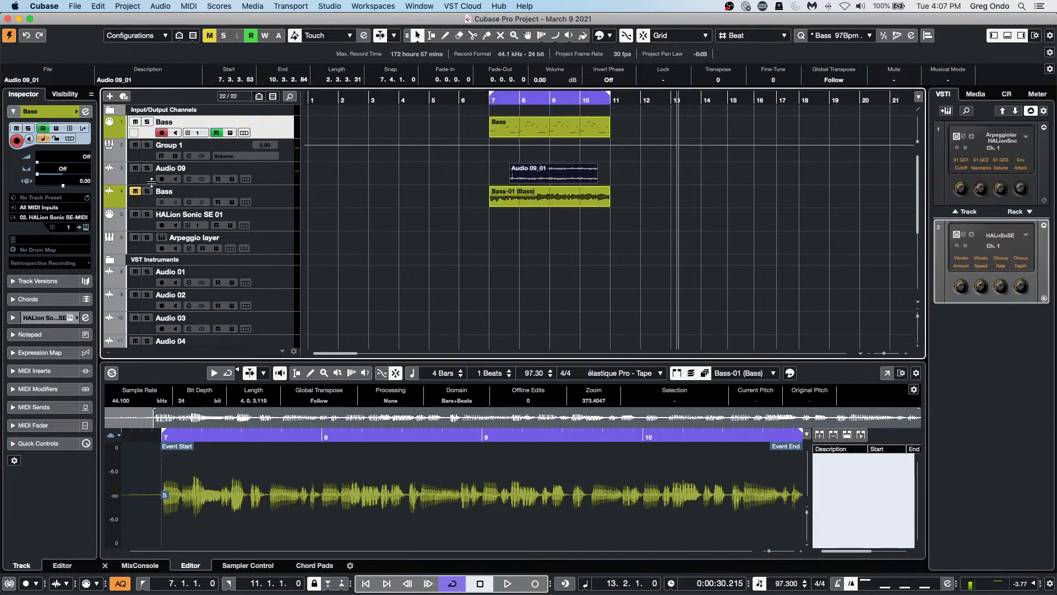
{"action": "left_click", "coordinate": [161, 179]}
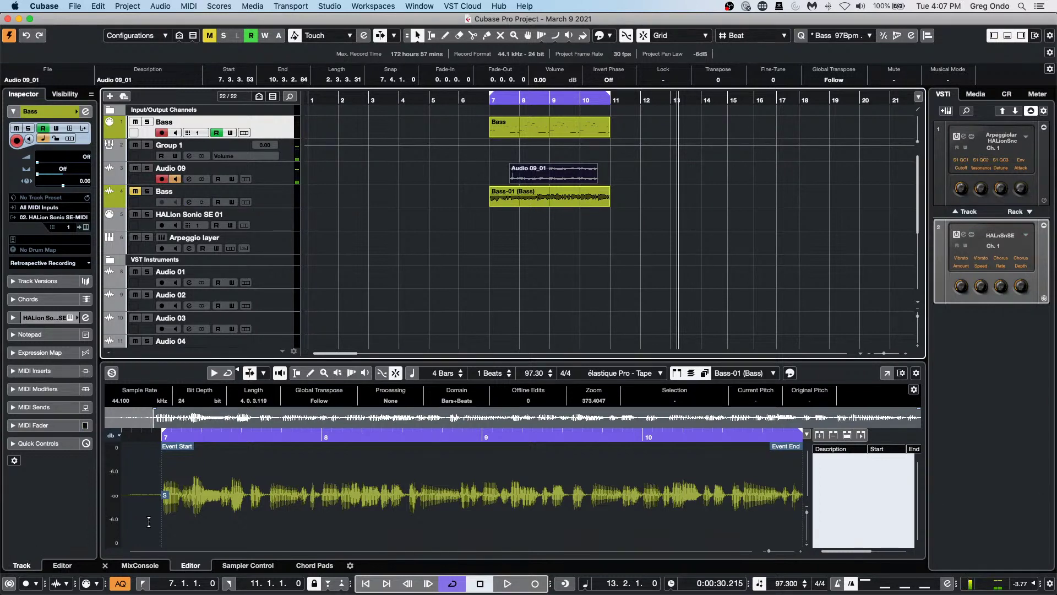
{"action": "left_click", "coordinate": [508, 583]}
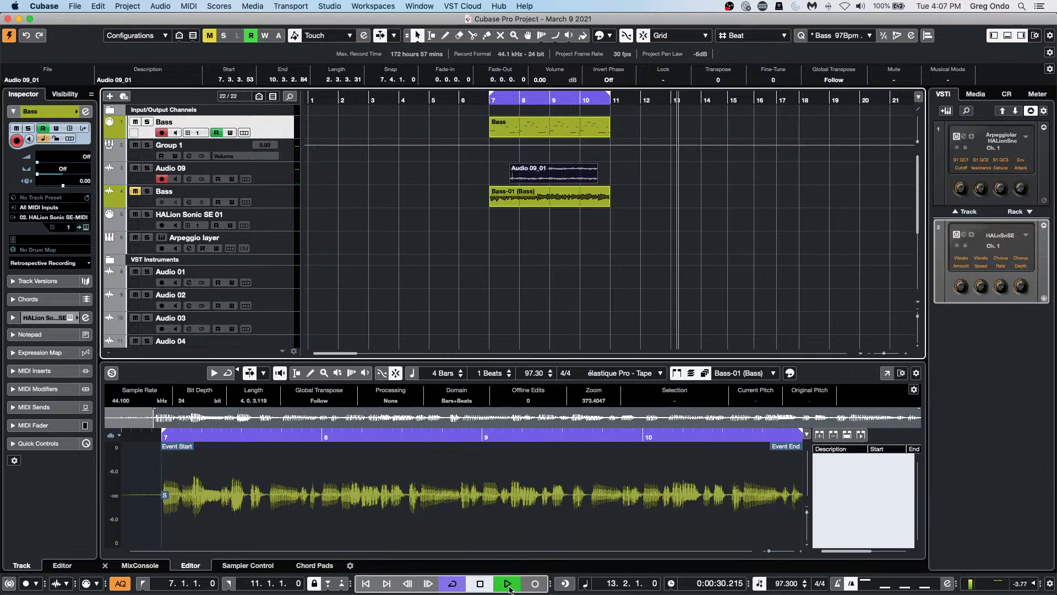
{"action": "left_click", "coordinate": [536, 583]}
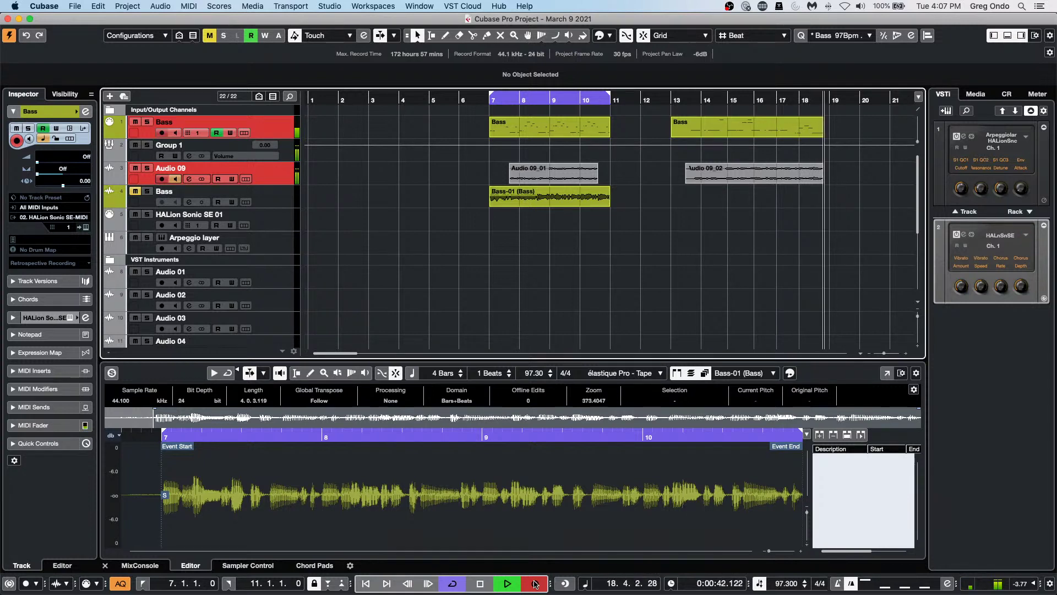
{"action": "left_click", "coordinate": [534, 584]}
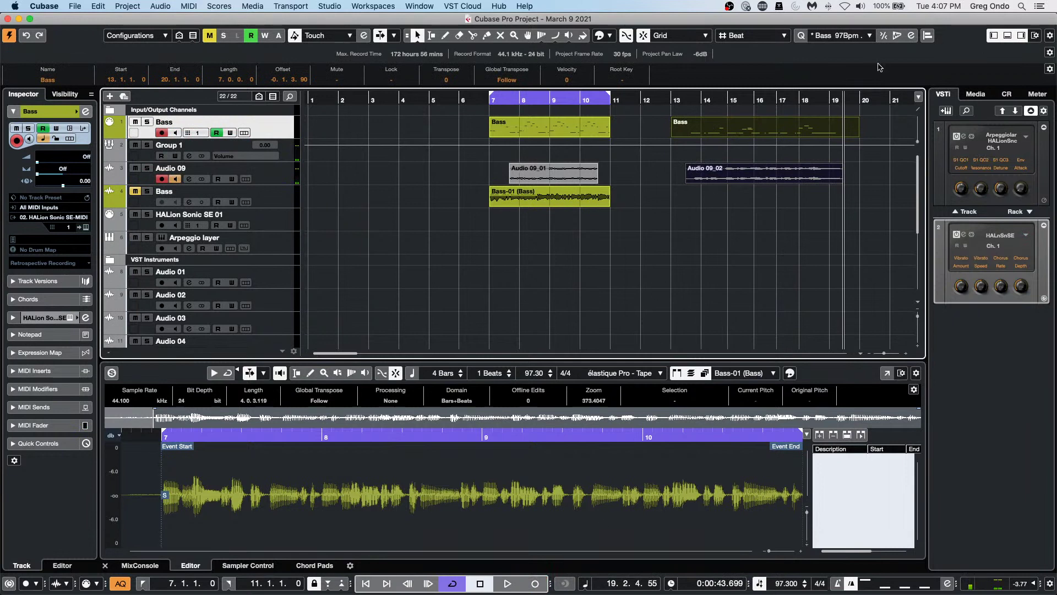
{"action": "left_click", "coordinate": [698, 180]}
{"action": "left_click", "coordinate": [450, 170]}
{"action": "left_click", "coordinate": [748, 244]}
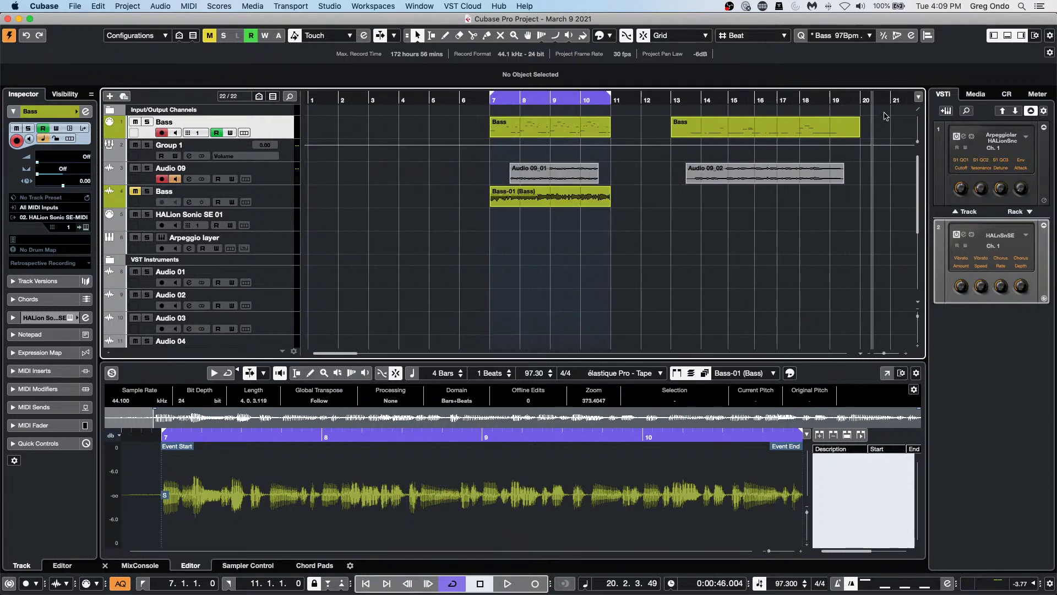
Step: Select the range from bar 25 to bar 27 on Audio 09 and set the locators to that range
{"action": "key", "text": "g"}
{"action": "key", "text": "g"}
{"action": "key", "text": "g"}
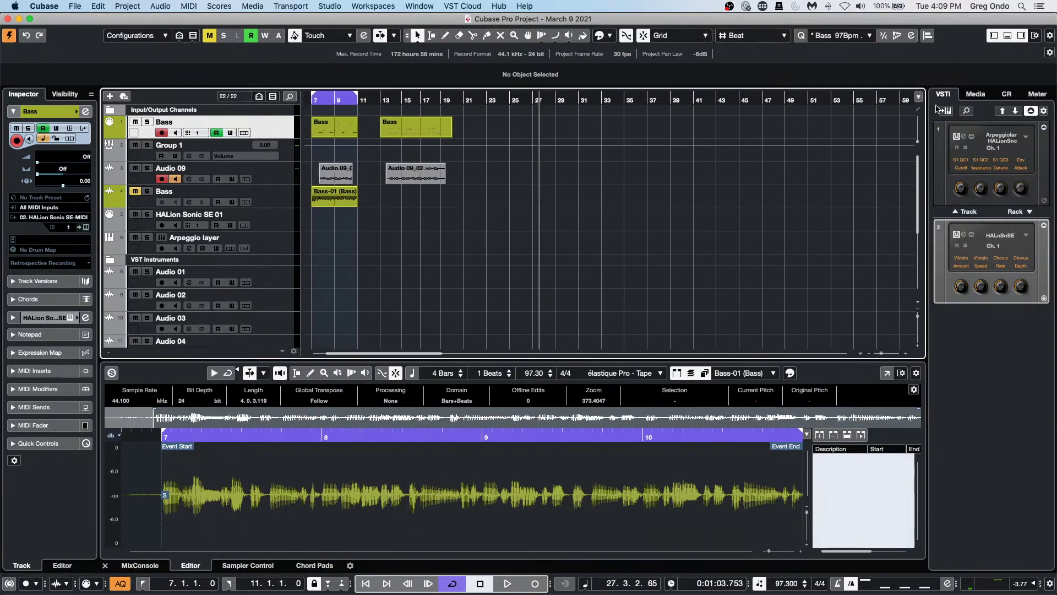
{"action": "left_click", "coordinate": [383, 99]}
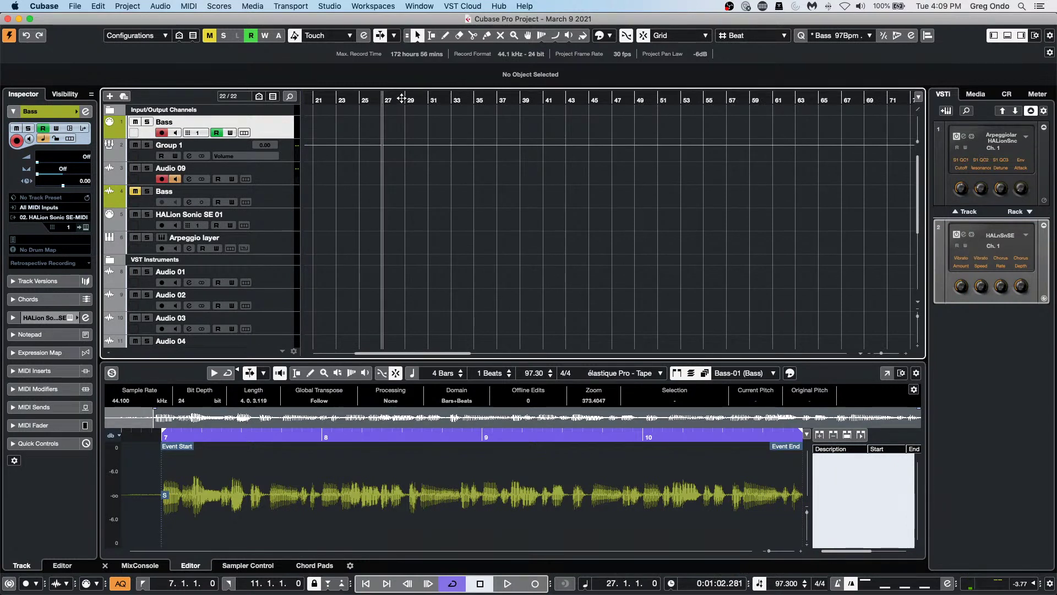
{"action": "left_click", "coordinate": [385, 100]}
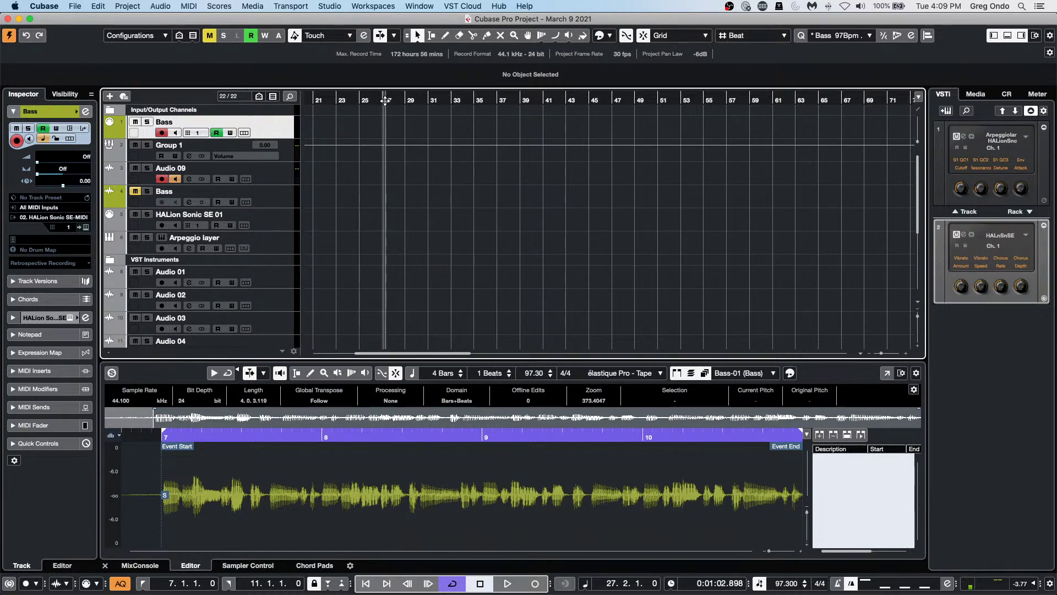
{"action": "left_click", "coordinate": [388, 100]}
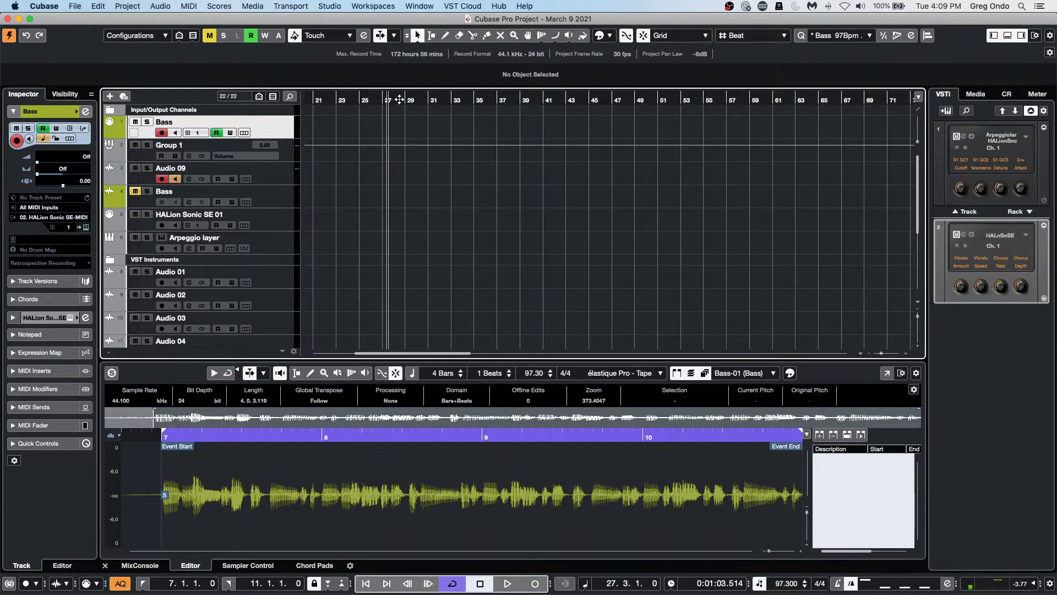
{"action": "right_click", "coordinate": [393, 120]}
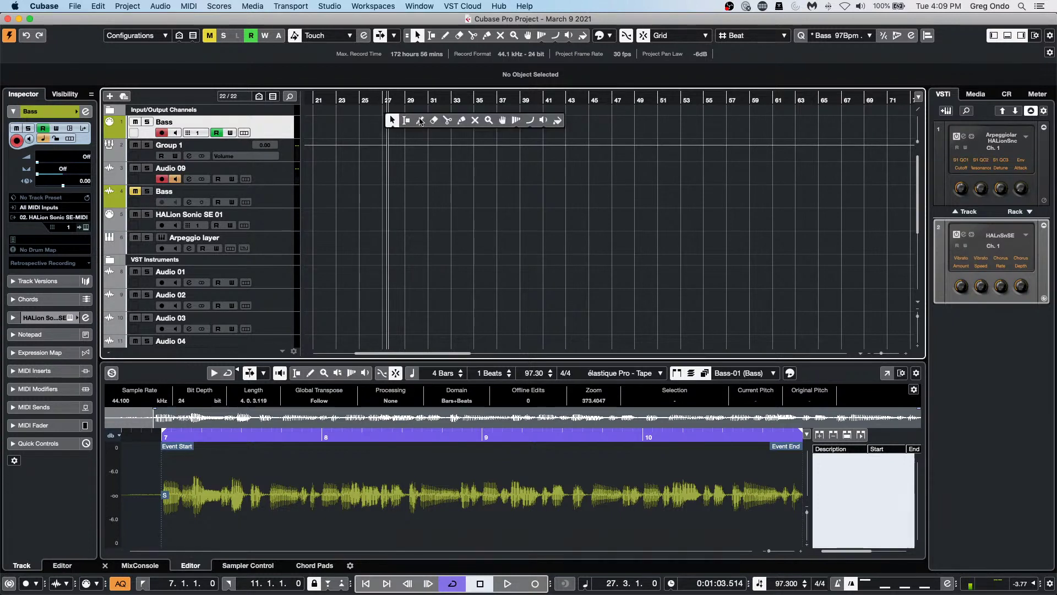
{"action": "left_click", "coordinate": [405, 120]}
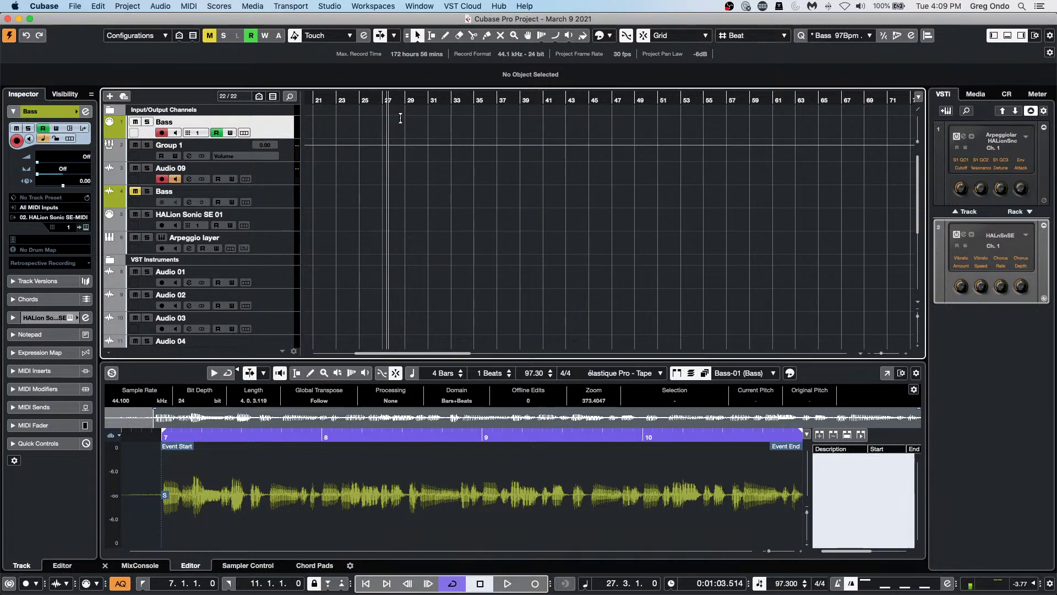
{"action": "left_click", "coordinate": [368, 152]}
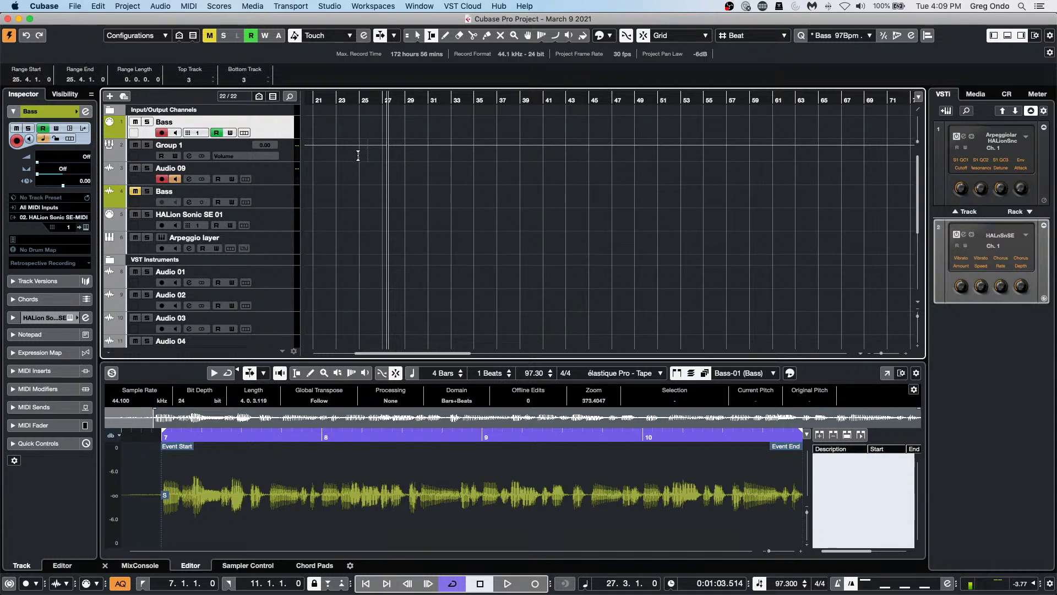
{"action": "mouse_move", "coordinate": [361, 173]}
{"action": "left_mouse_down"}
{"action": "mouse_move", "coordinate": [383, 174]}
{"action": "mouse_move", "coordinate": [358, 172]}
{"action": "left_mouse_up"}
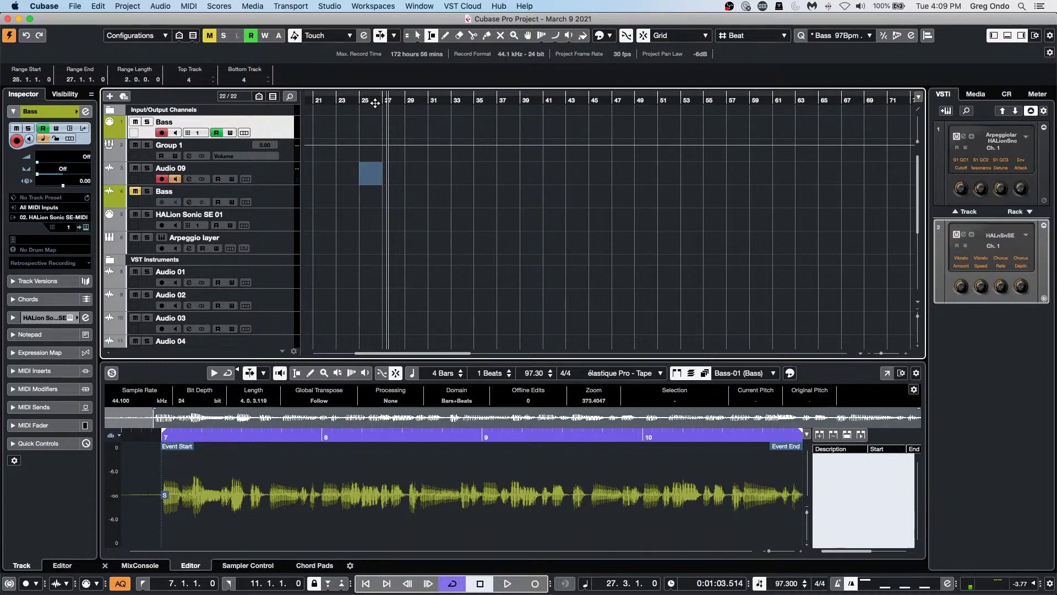
{"action": "left_click", "coordinate": [375, 103]}
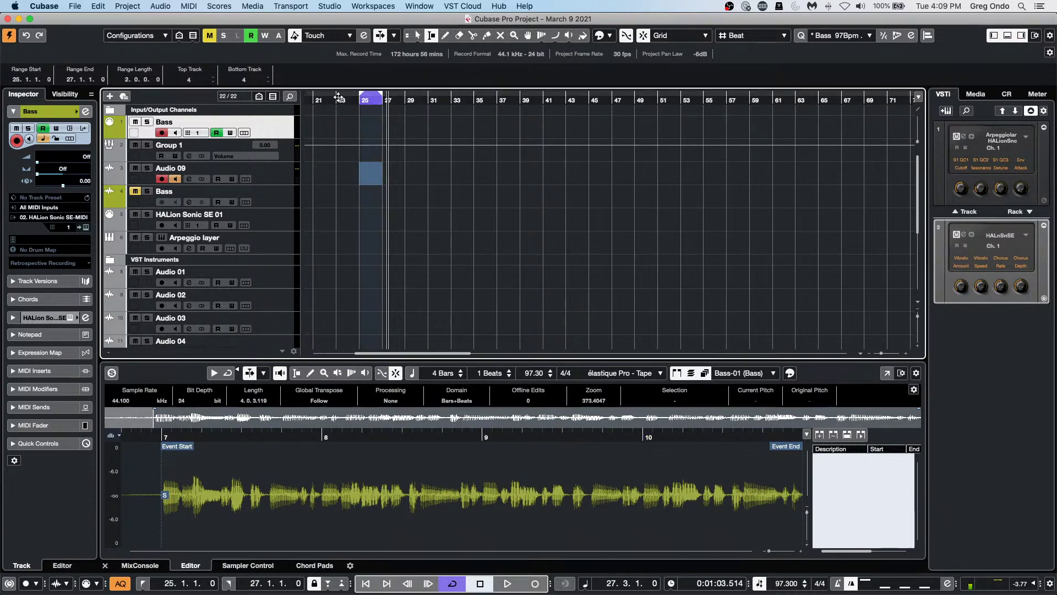
Step: Cycle-record three takes on the Bass MIDI track and Audio 09 over bars 25 to 27, starting from bar 24
{"action": "left_click_drag", "start_coordinate": [346, 101], "coordinate": [313, 153]}
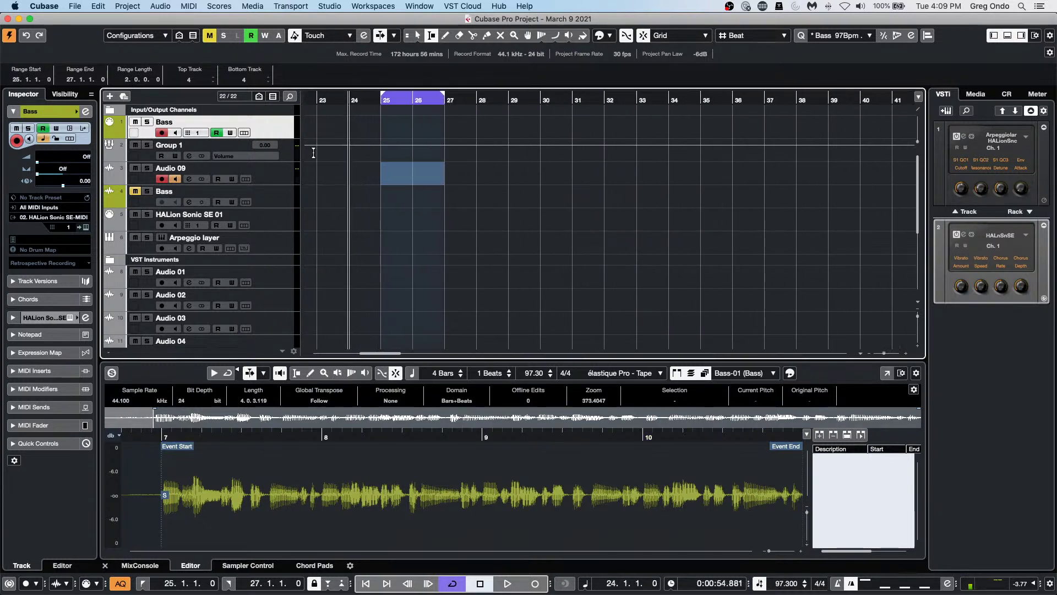
{"action": "left_click", "coordinate": [161, 133]}
{"action": "left_click", "coordinate": [157, 134]}
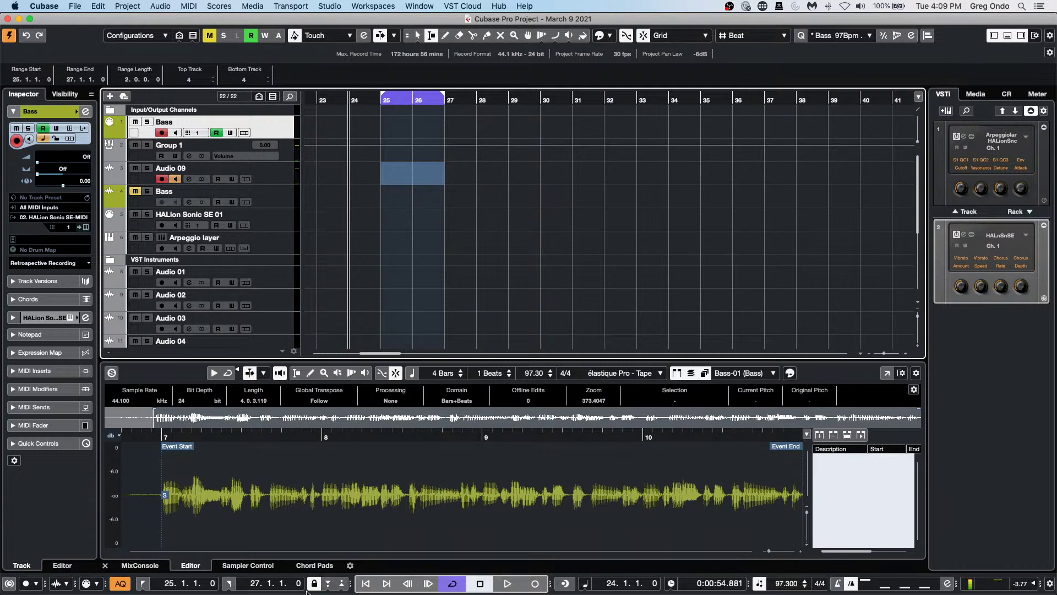
{"action": "left_click", "coordinate": [535, 584]}
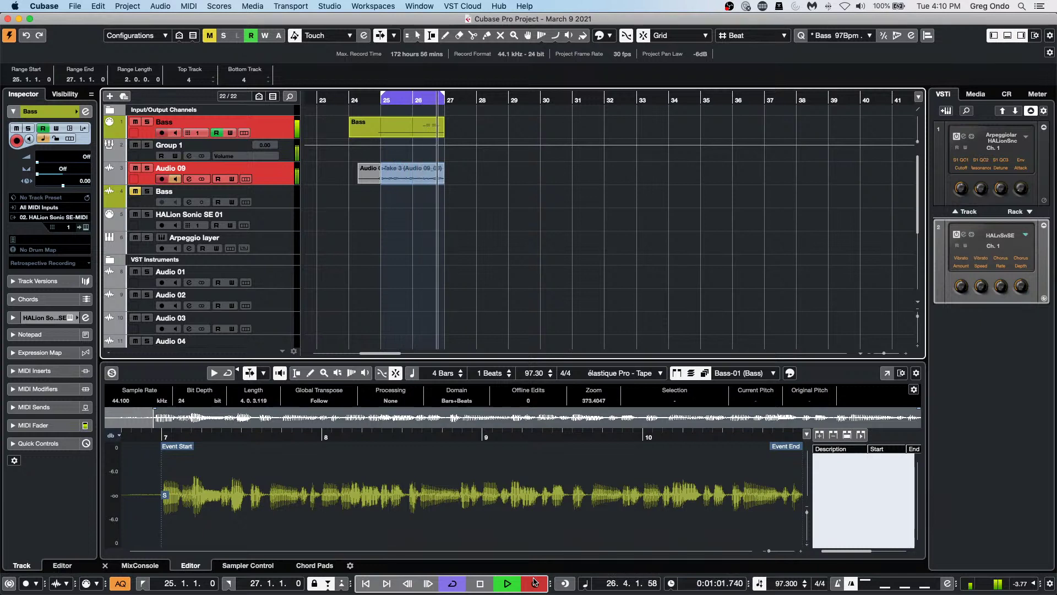
{"action": "left_click", "coordinate": [535, 582]}
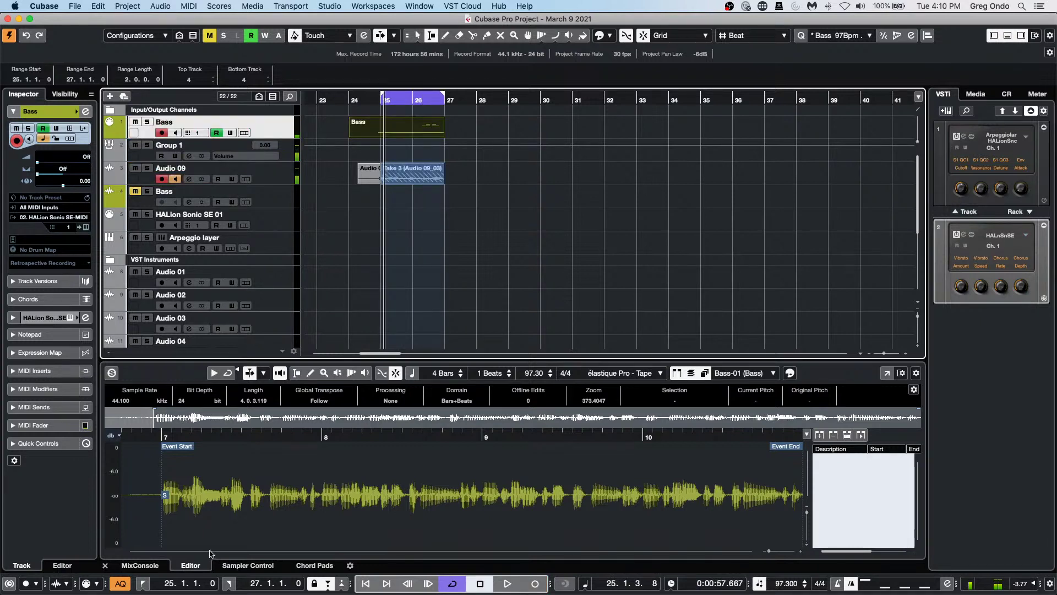
Step: Comp the three takes in Audio 09's lanes into segments from different takes, and hide the lanes
{"action": "left_click", "coordinate": [246, 179]}
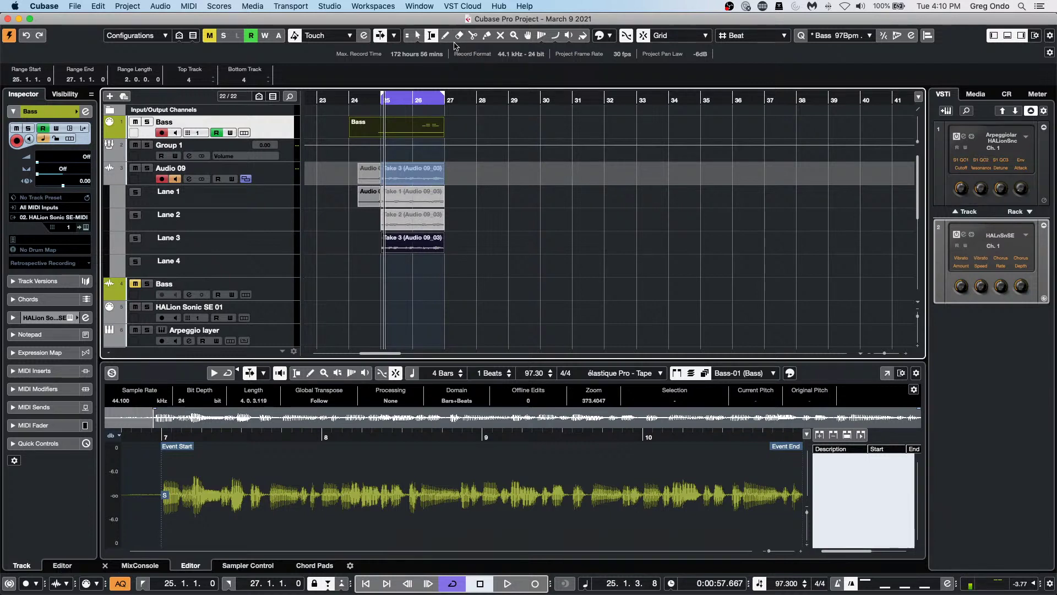
{"action": "right_click", "coordinate": [521, 236]}
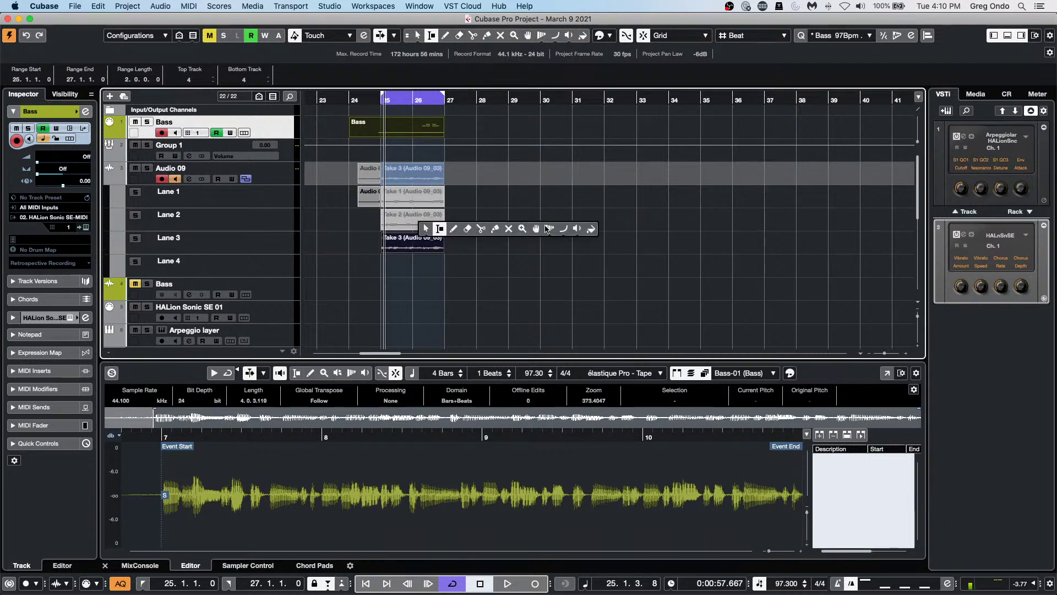
{"action": "left_click", "coordinate": [546, 229]}
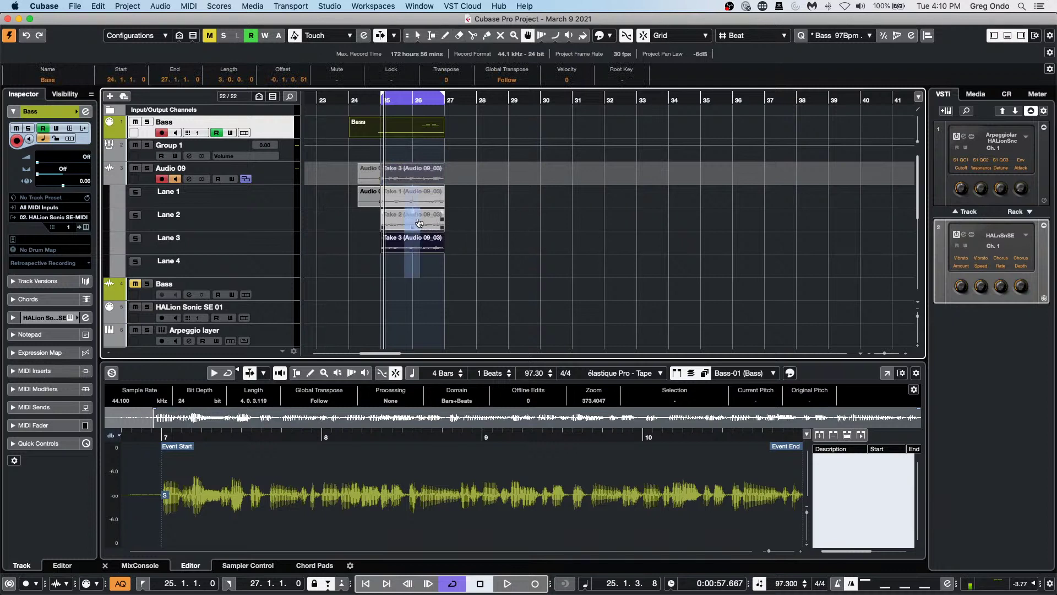
{"action": "left_click", "coordinate": [419, 222]}
{"action": "left_click_drag", "start_coordinate": [438, 199], "coordinate": [397, 220]}
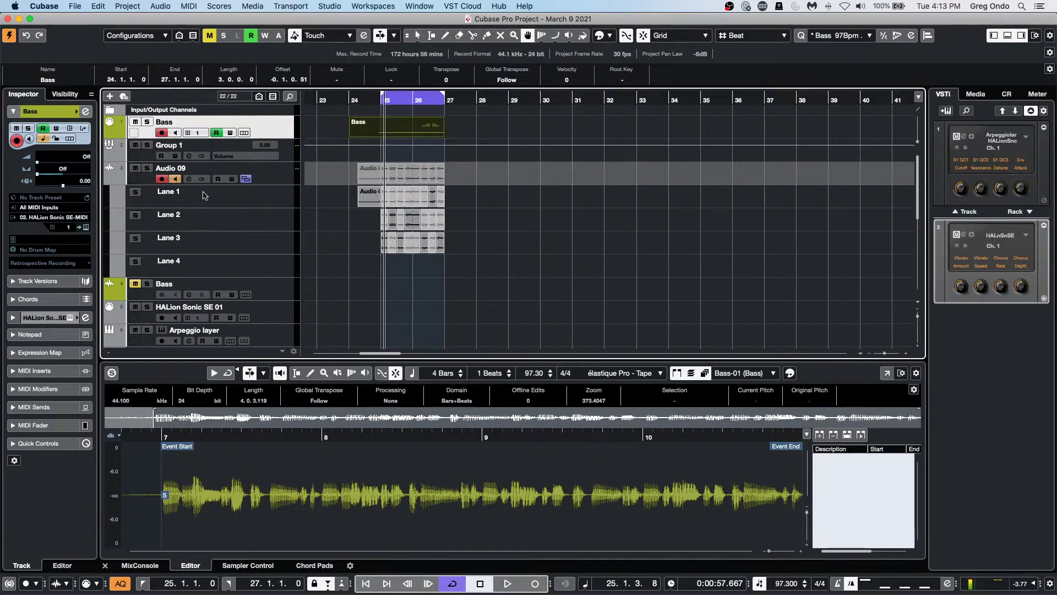
{"action": "left_click", "coordinate": [245, 180]}
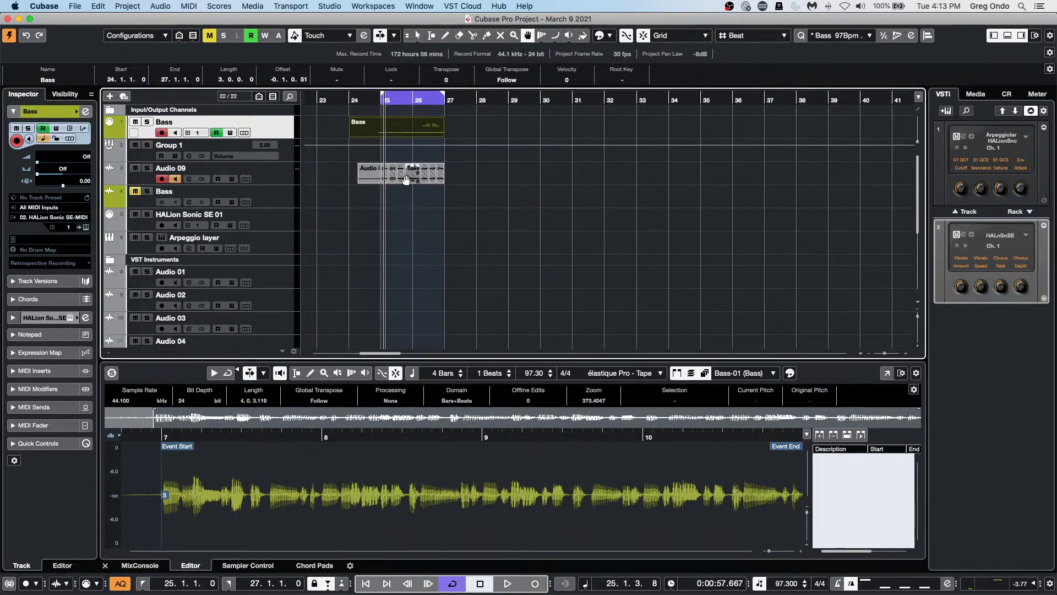
Step: Check the alternative takes available for the comped Take 2 segment on Audio 09 and select that segment
{"action": "left_click_drag", "start_coordinate": [391, 98], "coordinate": [436, 185]}
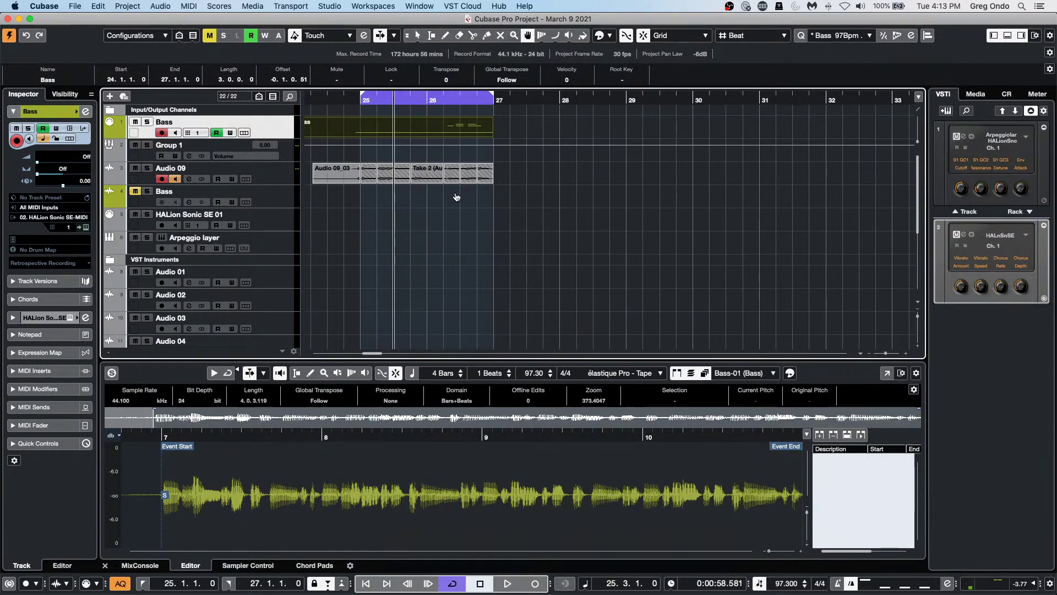
{"action": "right_click", "coordinate": [455, 194]}
{"action": "left_click", "coordinate": [454, 196]}
{"action": "left_click", "coordinate": [428, 180]}
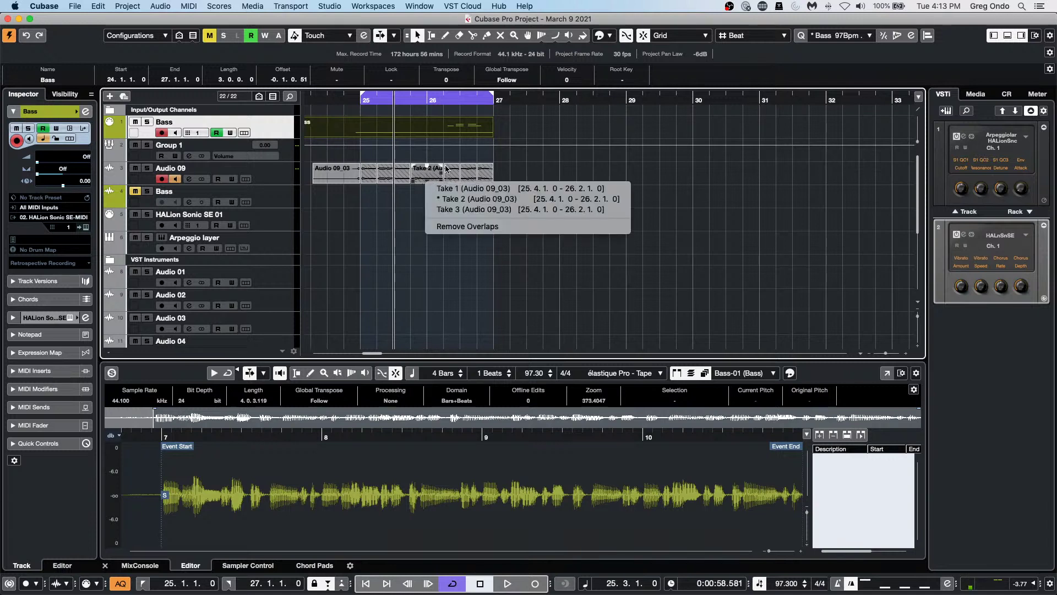
{"action": "left_click", "coordinate": [717, 209]}
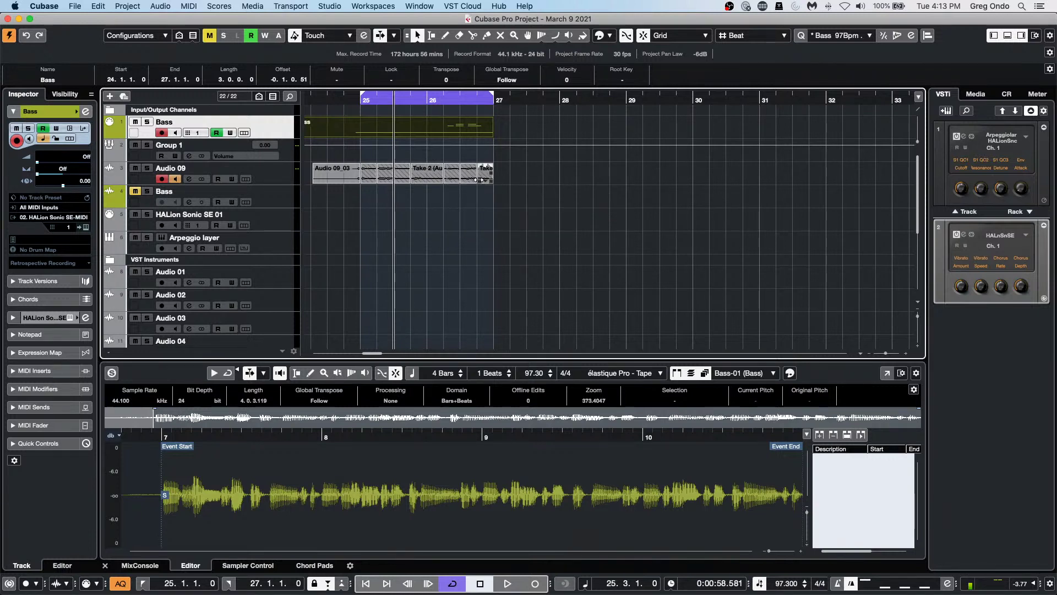
{"action": "left_click", "coordinate": [429, 175]}
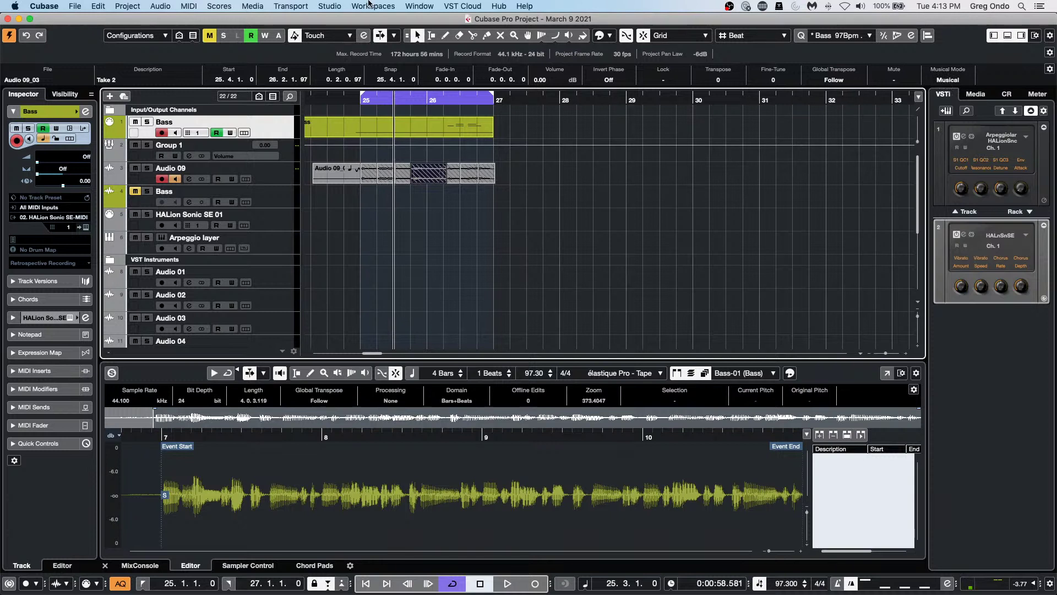
Step: Hide the Transpose field on the info line and view the élastique algorithms available for the selected Audio 09 segment
{"action": "left_click", "coordinate": [428, 136]}
{"action": "left_click", "coordinate": [1051, 70]}
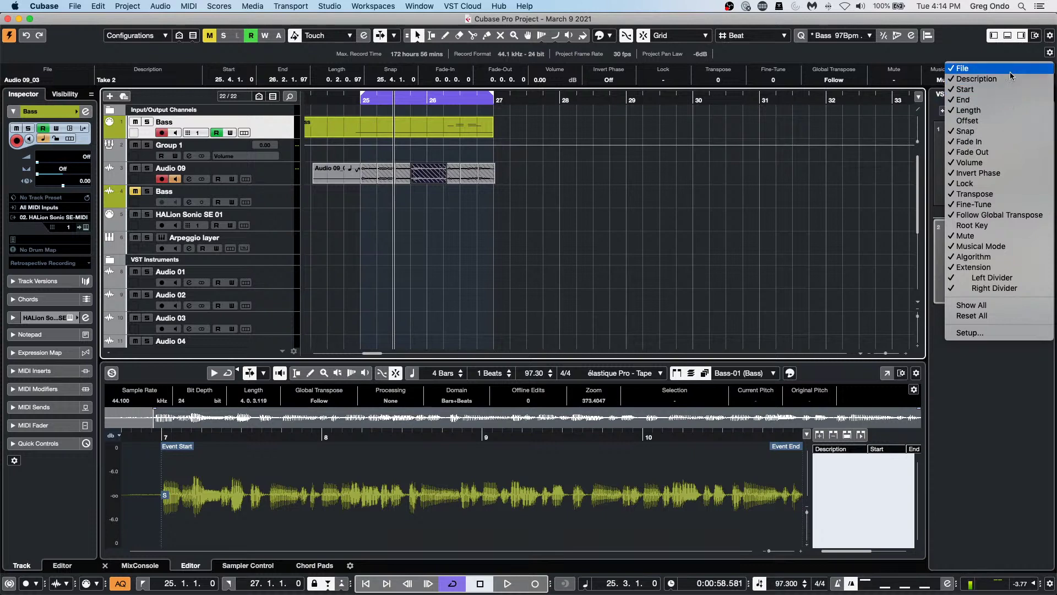
{"action": "left_click", "coordinate": [990, 195]}
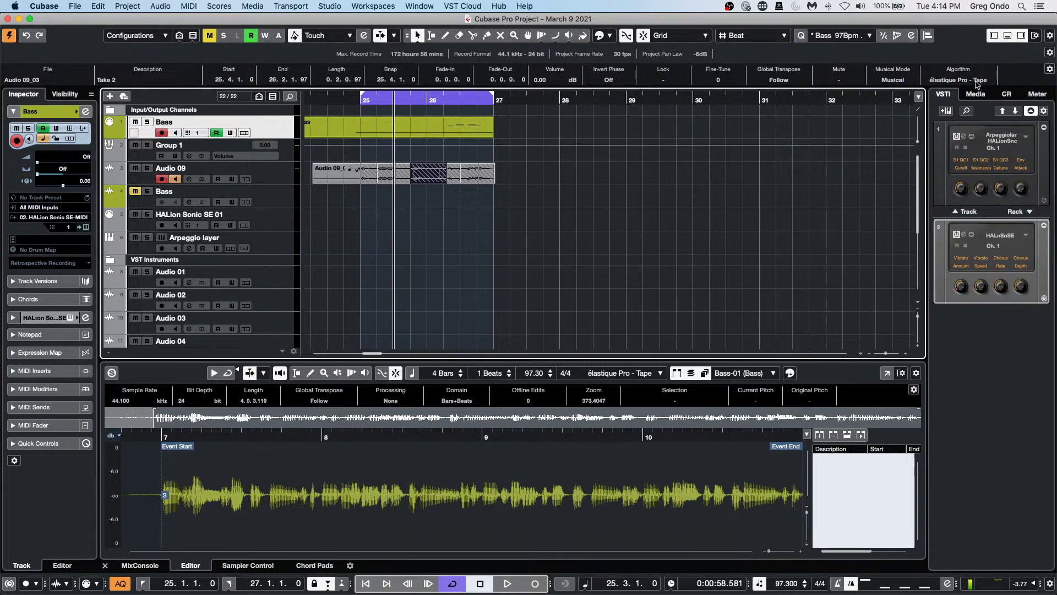
{"action": "left_click", "coordinate": [978, 83]}
{"action": "mouse_move", "coordinate": [979, 93]}
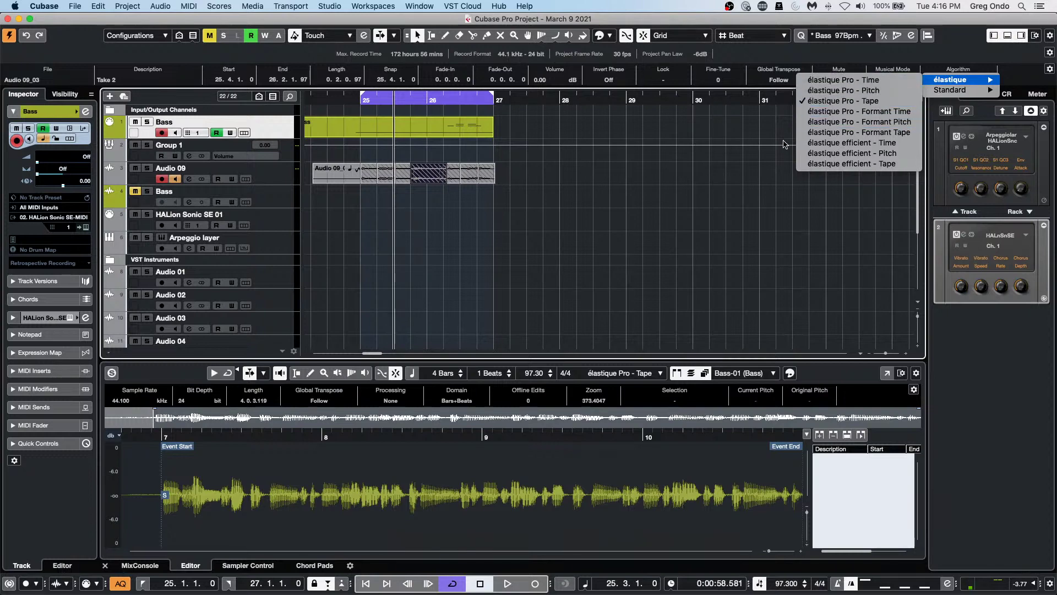
{"action": "left_click", "coordinate": [807, 197]}
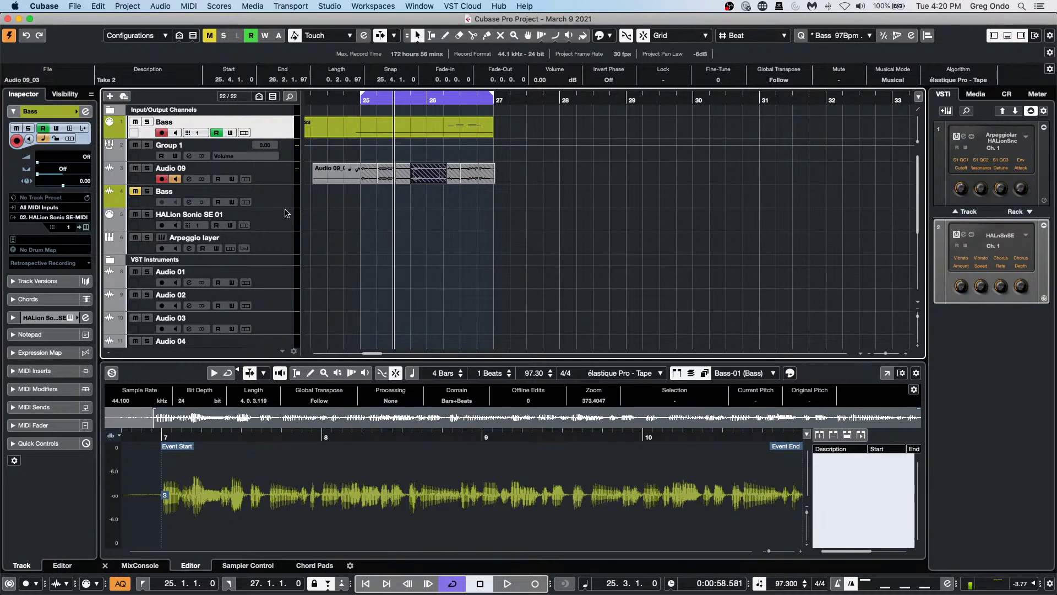
Step: Add one Groove Agent SE instrument track routed to Stereo Out below the HALion Sonic SE 01 track
{"action": "right_click", "coordinate": [281, 221]}
{"action": "mouse_move", "coordinate": [385, 227]}
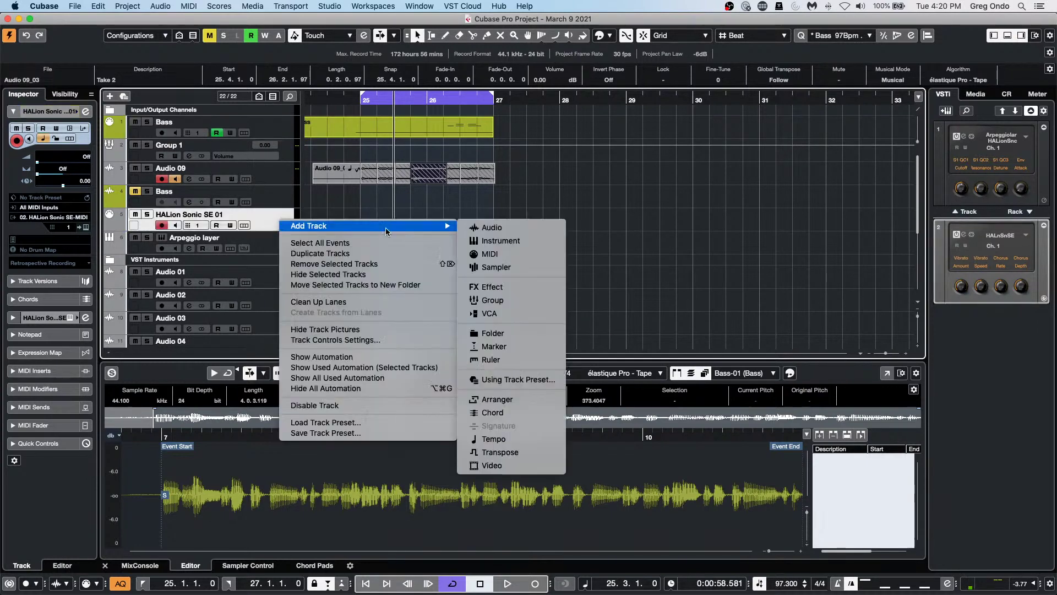
{"action": "left_click", "coordinate": [540, 243]}
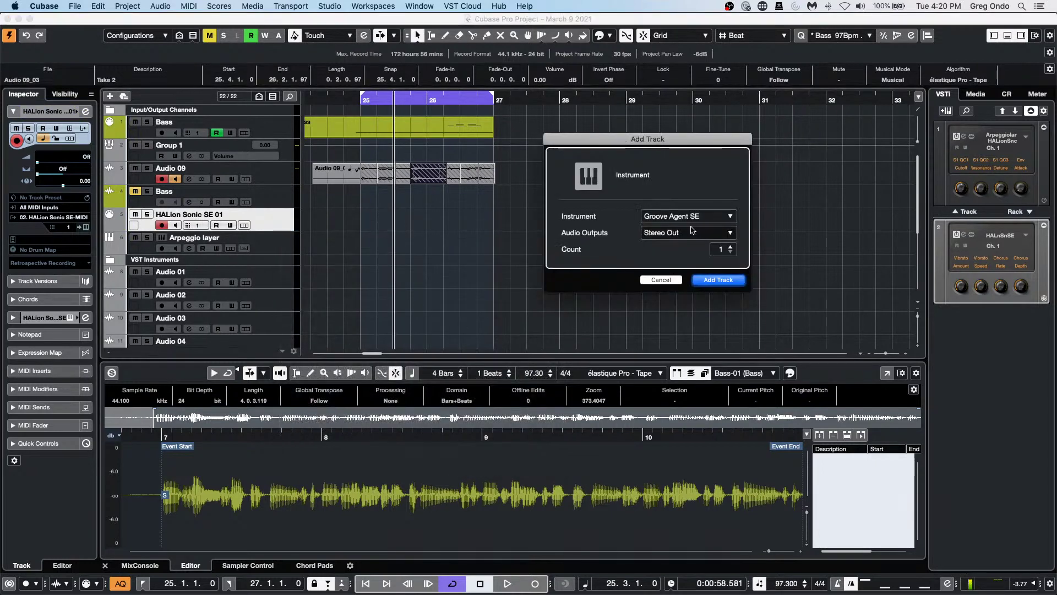
{"action": "left_click", "coordinate": [718, 280]}
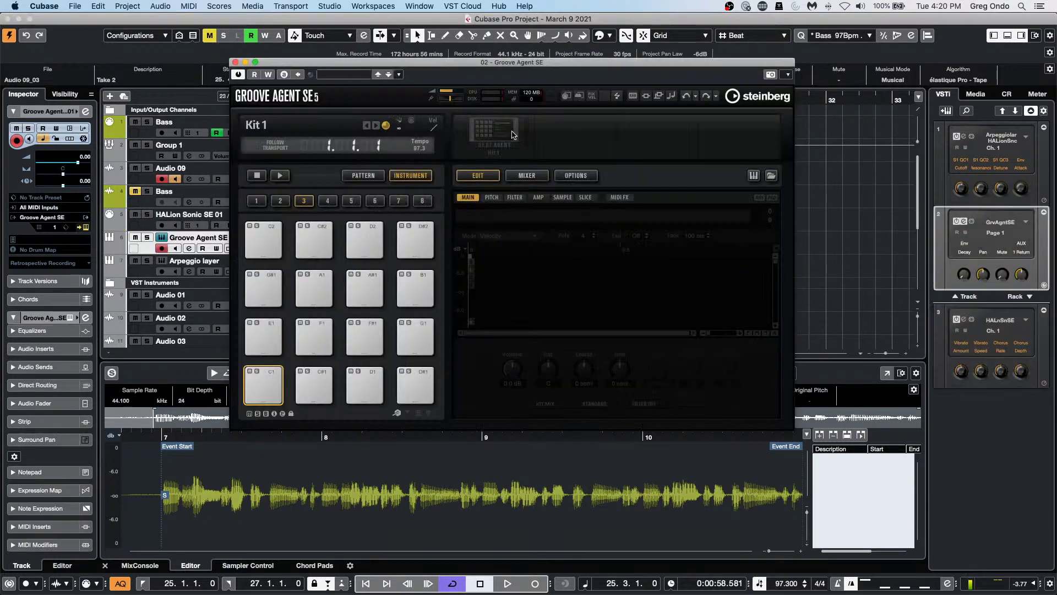
Step: Search the Groove Agent SE kits for "forget" and load Forget The Past into the first kit slot
{"action": "right_click", "coordinate": [513, 134]}
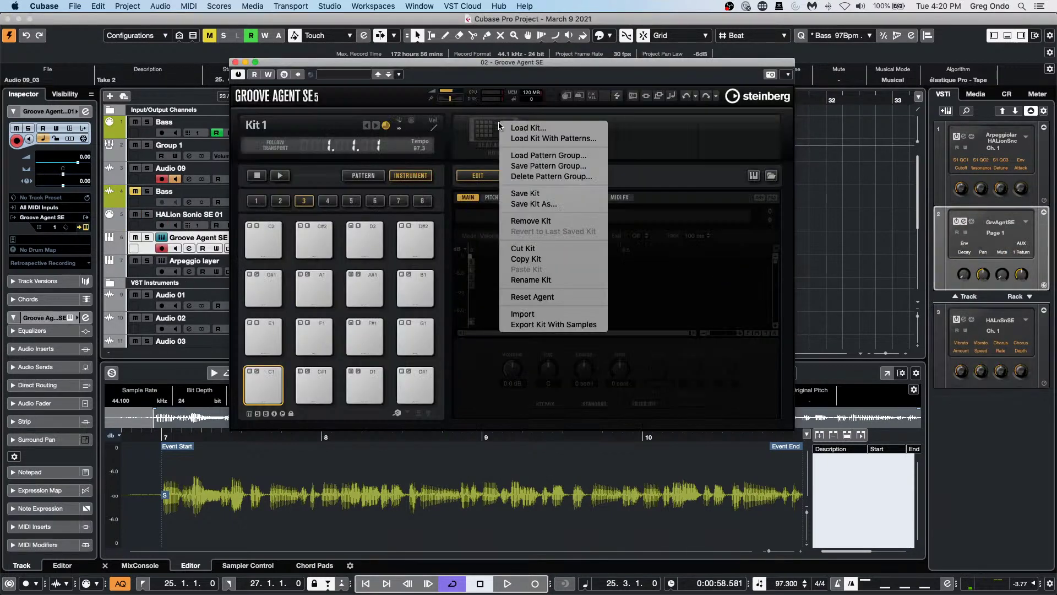
{"action": "left_click", "coordinate": [527, 139]}
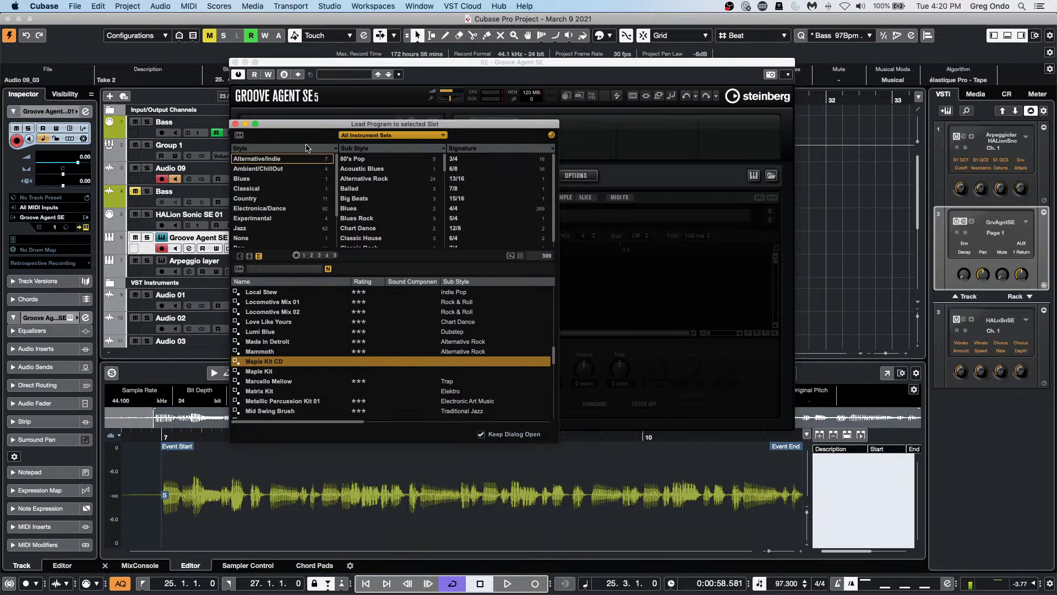
{"action": "left_click", "coordinate": [300, 268]}
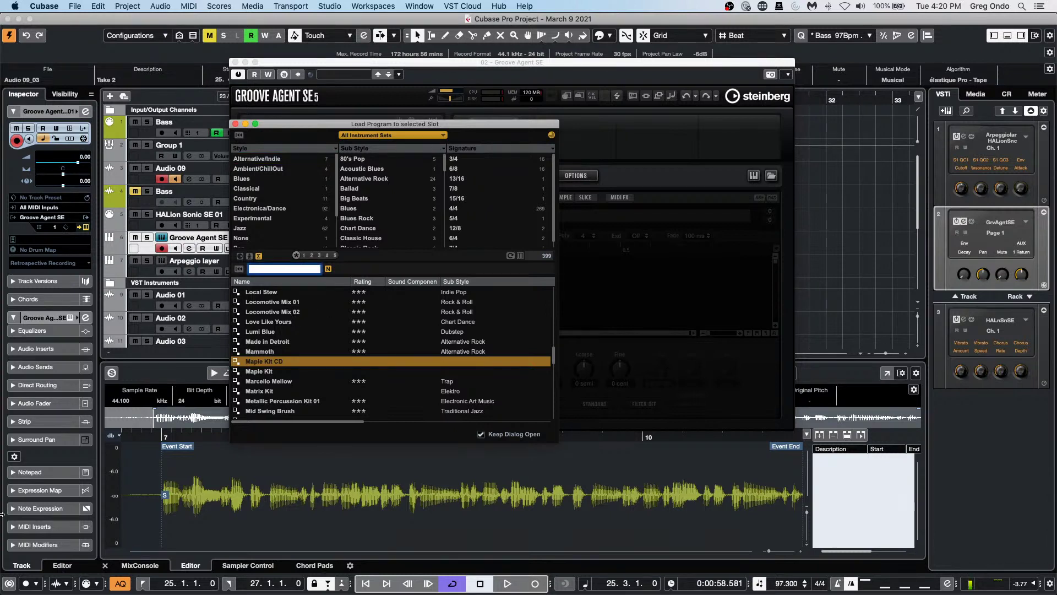
{"action": "type", "text": "fo"}
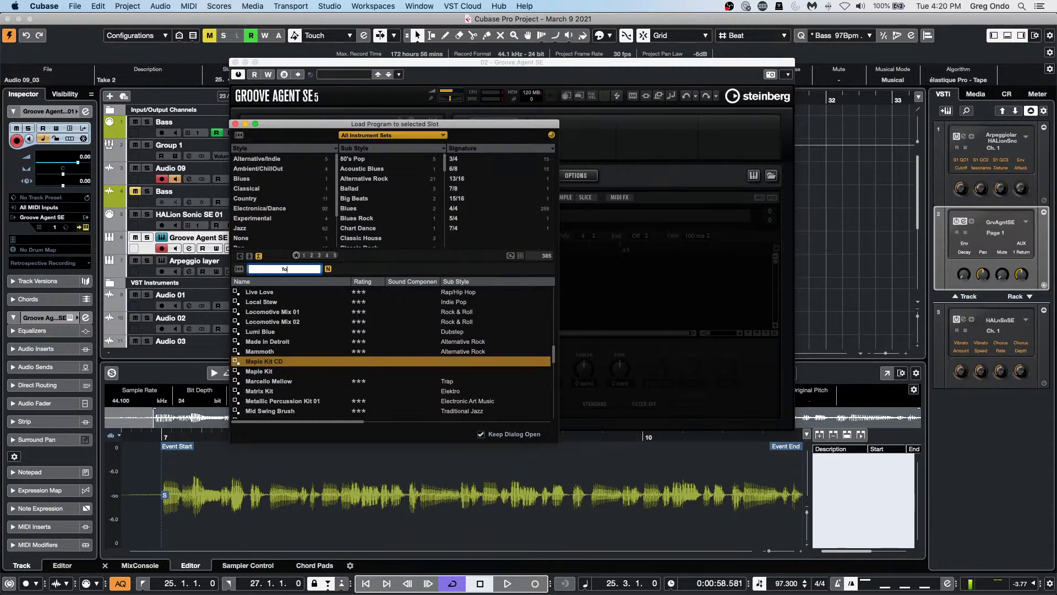
{"action": "type", "text": "rget"}
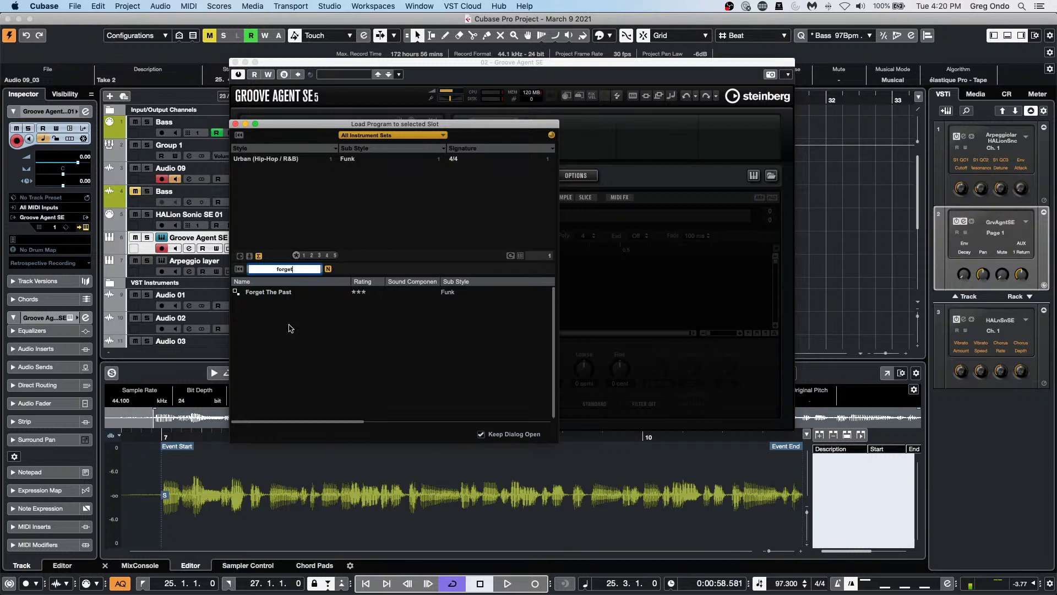
{"action": "double_click", "coordinate": [290, 293]}
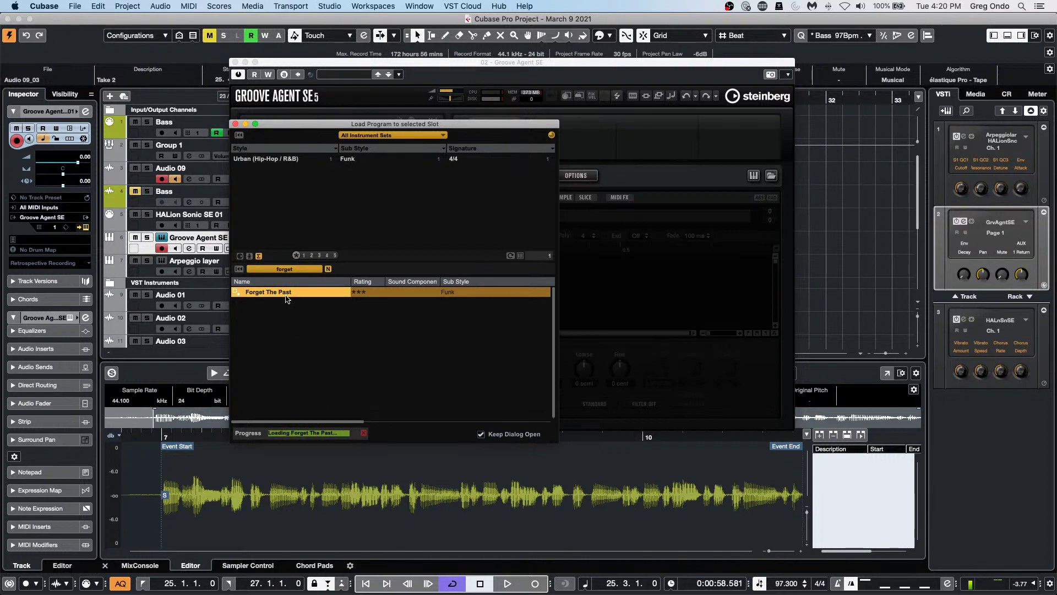
{"action": "left_click", "coordinate": [686, 244]}
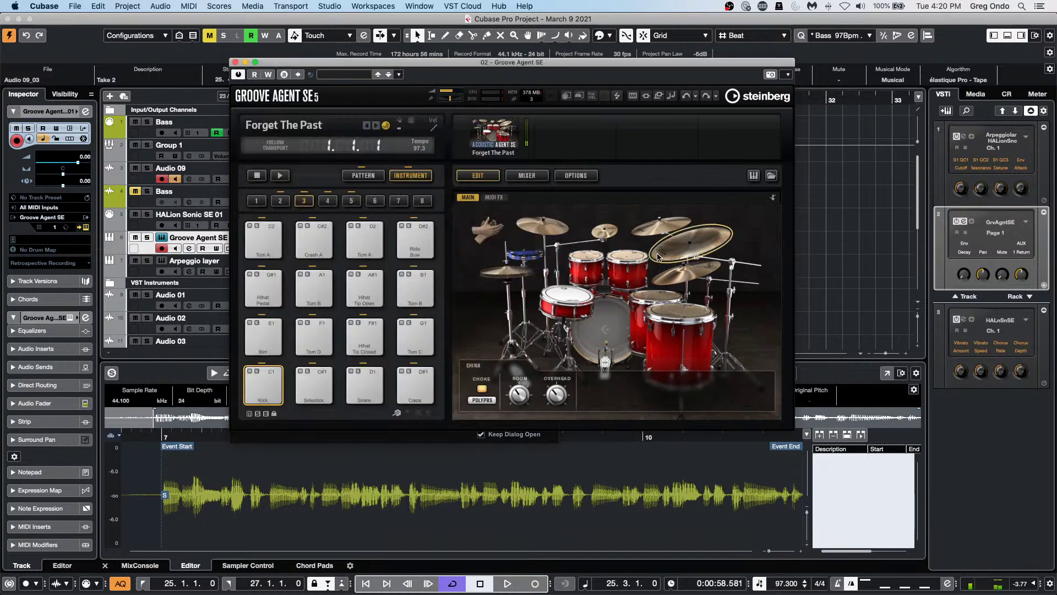
Step: Turn on the compressor and the envelope shaper for the Snare channel in Groove Agent SE's mixer
{"action": "left_click", "coordinate": [545, 177]}
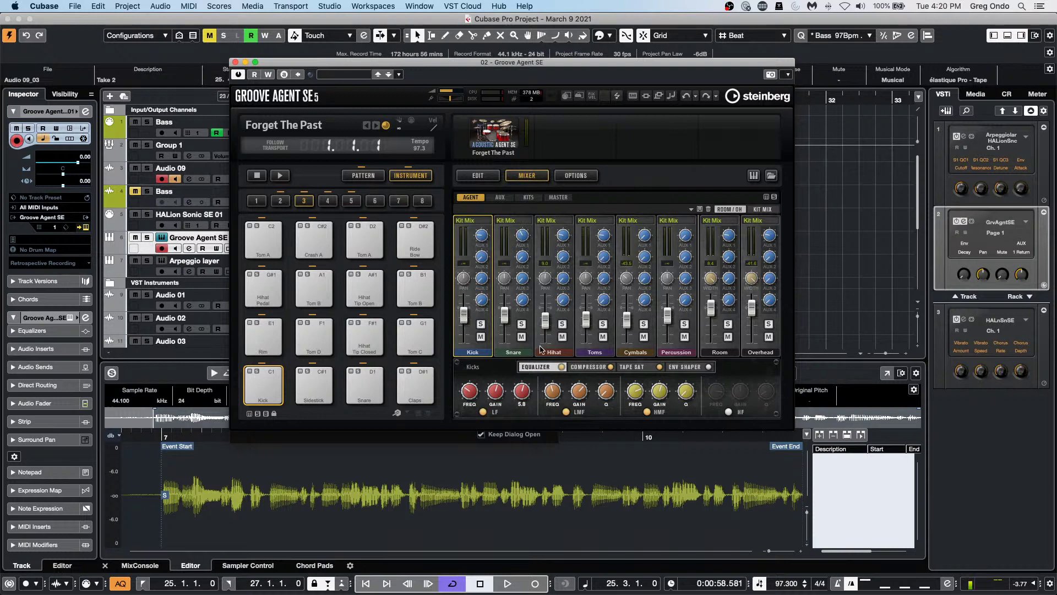
{"action": "left_click", "coordinate": [511, 352]}
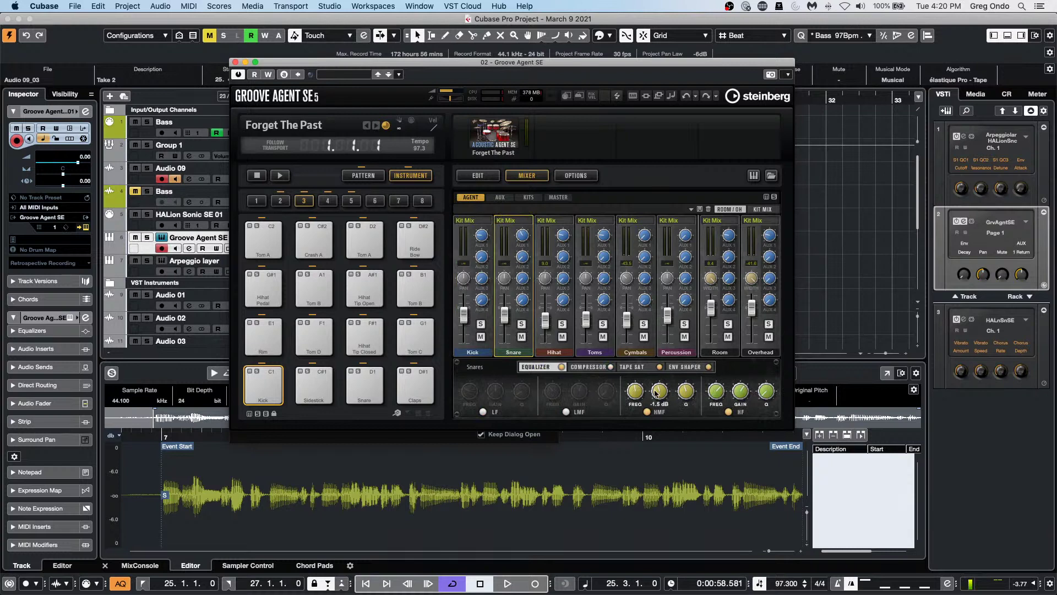
{"action": "left_click", "coordinate": [589, 367]}
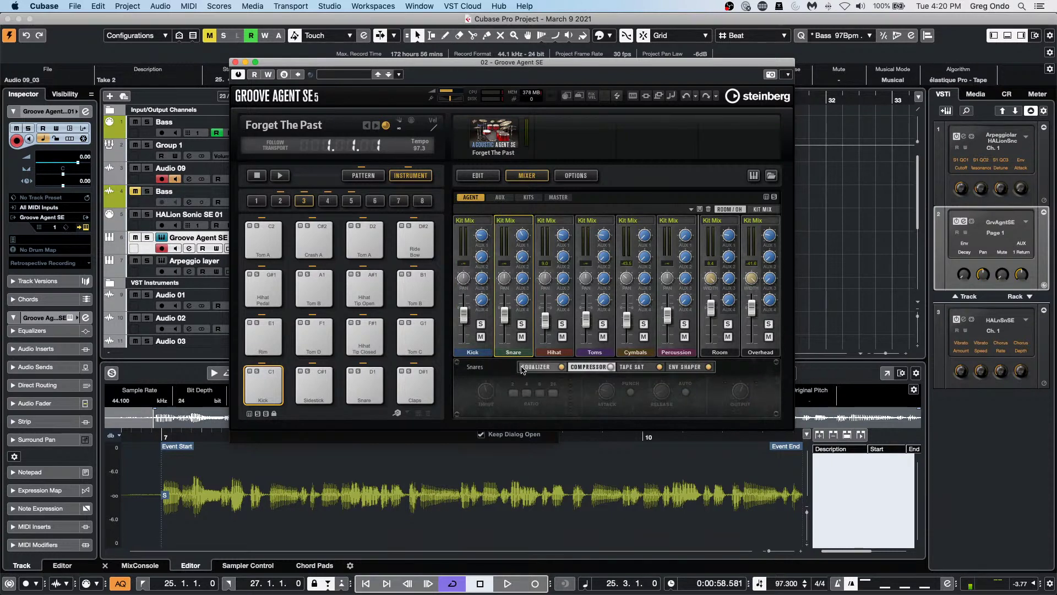
{"action": "left_click", "coordinate": [610, 367]}
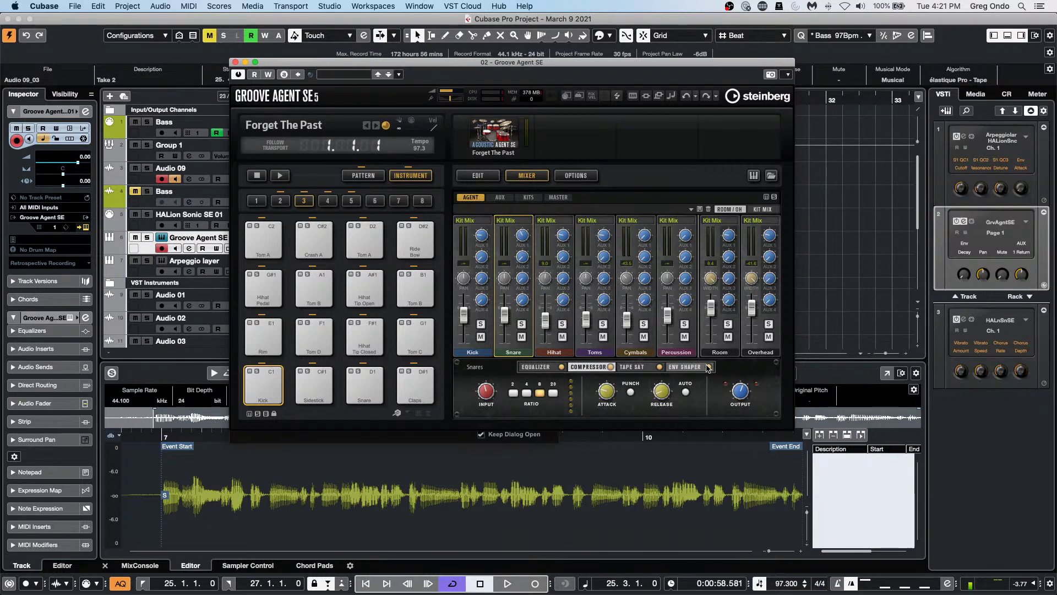
{"action": "left_click", "coordinate": [686, 368]}
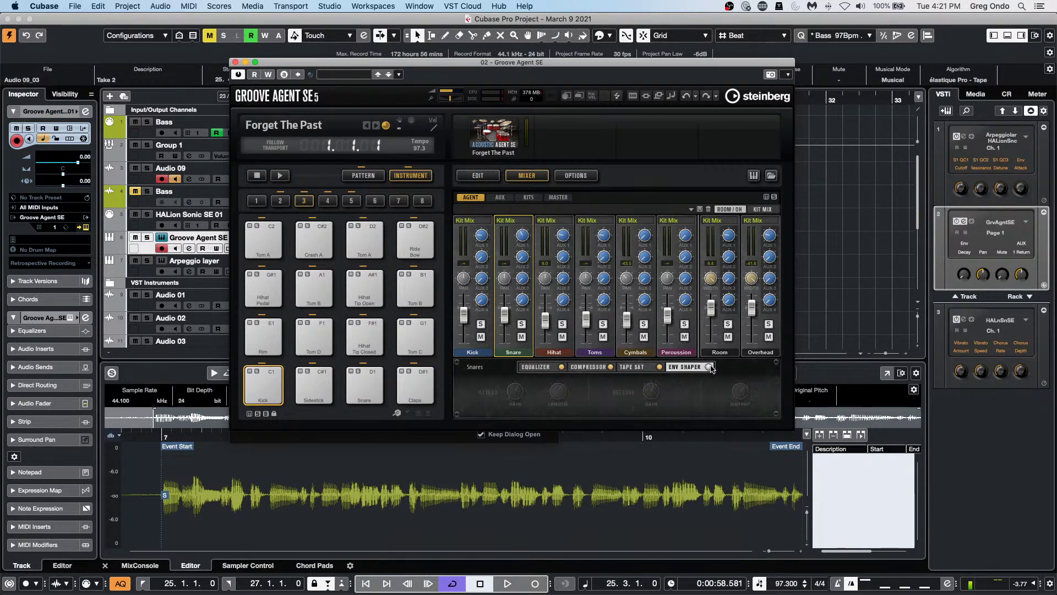
{"action": "left_click", "coordinate": [709, 367]}
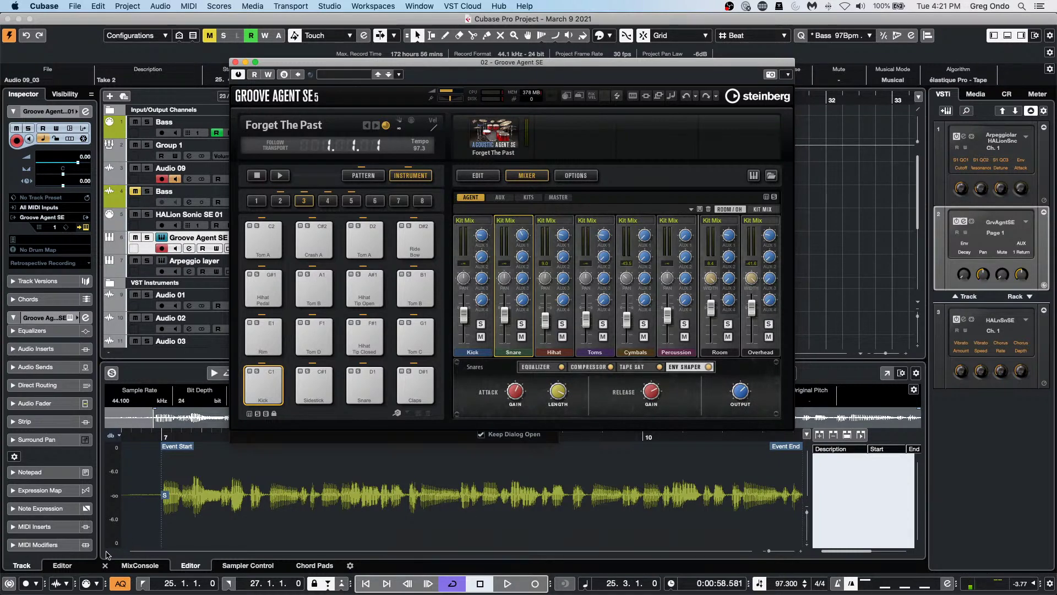
Step: Show the MixConsole in the lower zone, export the kit's mixer and effects to Cubase, and close Groove Agent SE
{"action": "left_click", "coordinate": [150, 569]}
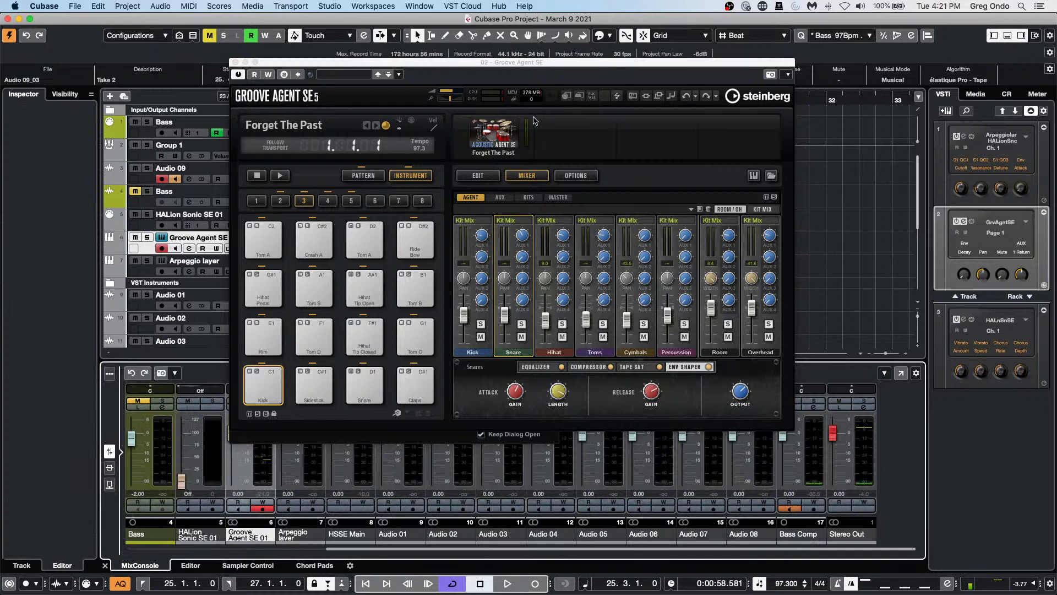
{"action": "right_click", "coordinate": [497, 142]}
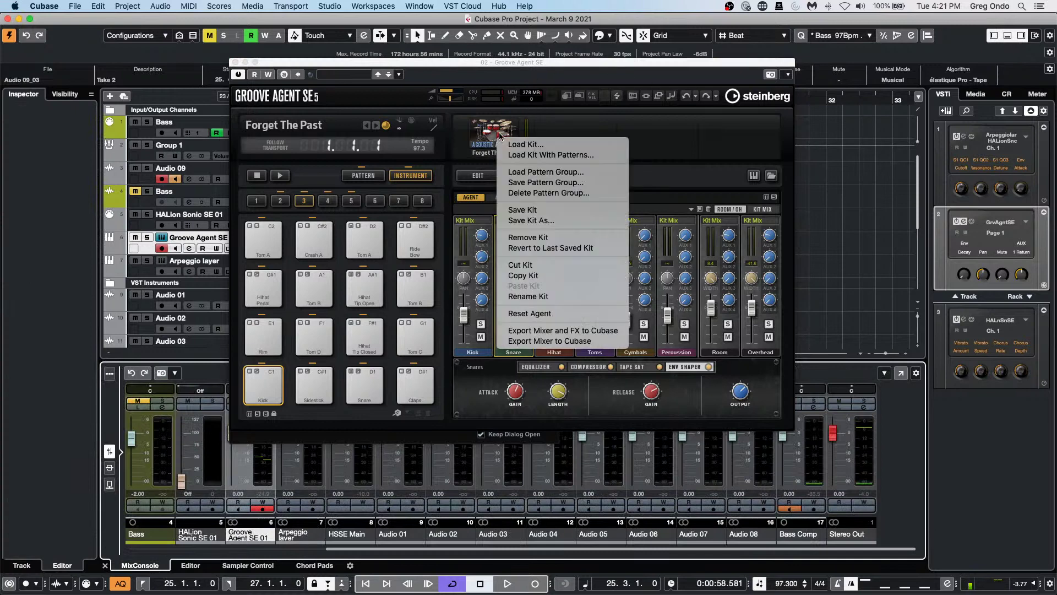
{"action": "left_click", "coordinate": [599, 330]}
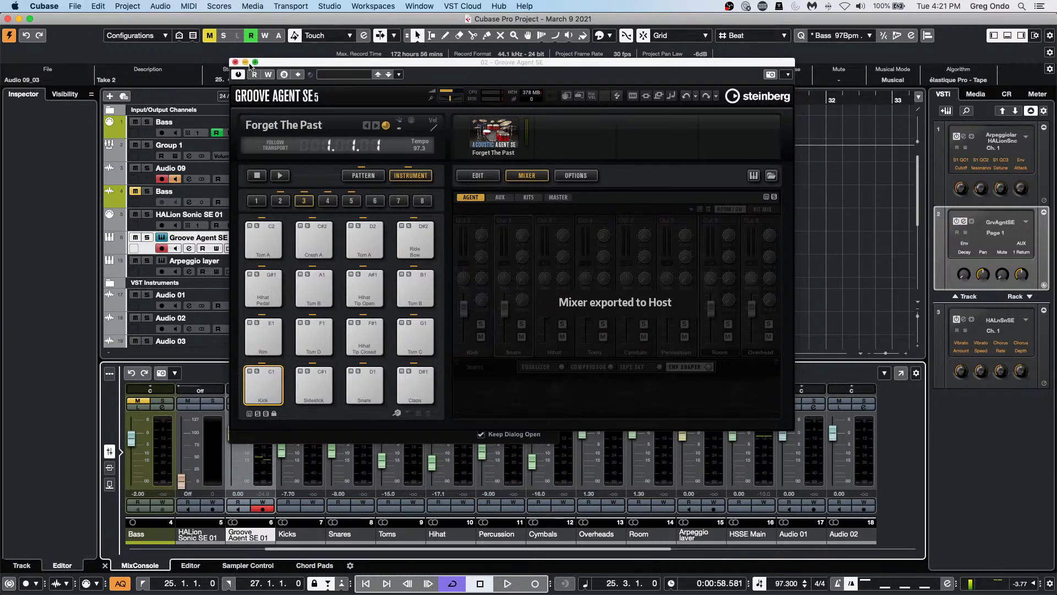
{"action": "left_click", "coordinate": [235, 62]}
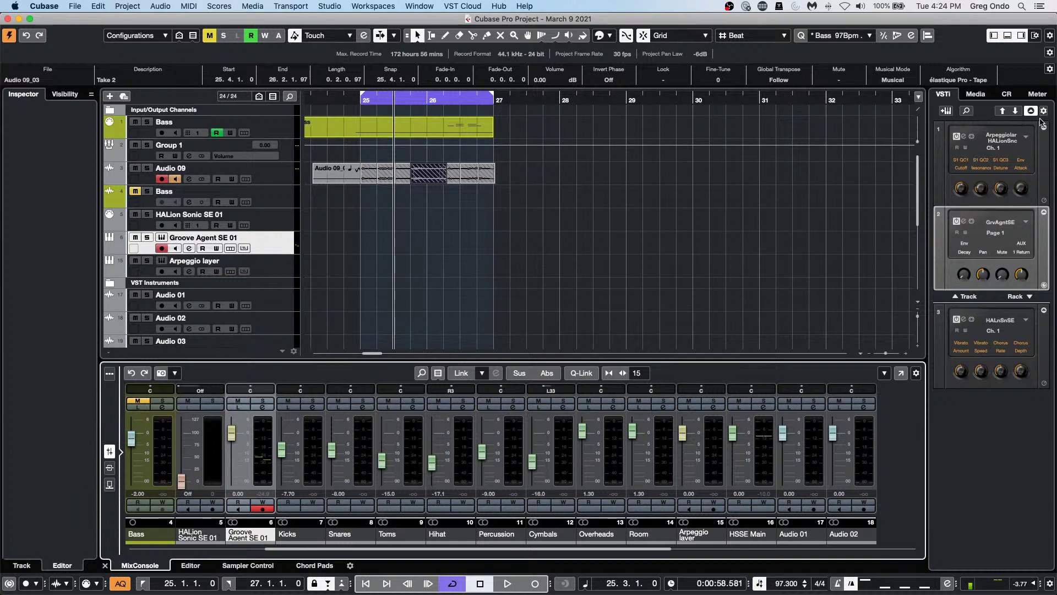
Step: Add one HALion 6 instrument track routed to Stereo Out below the Groove Agent SE 01 track
{"action": "left_click", "coordinate": [961, 298]}
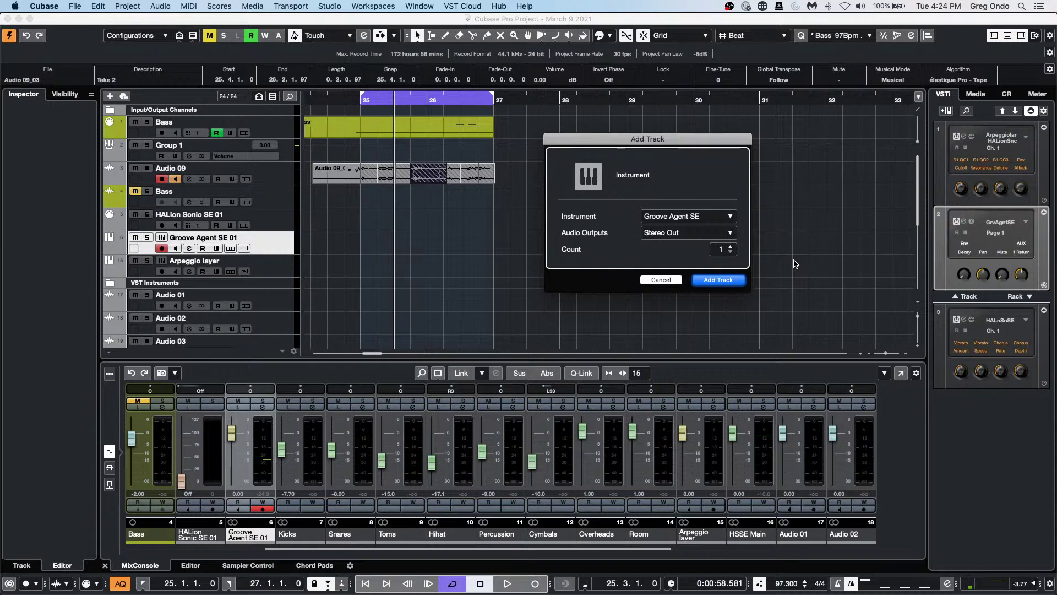
{"action": "left_click", "coordinate": [697, 219]}
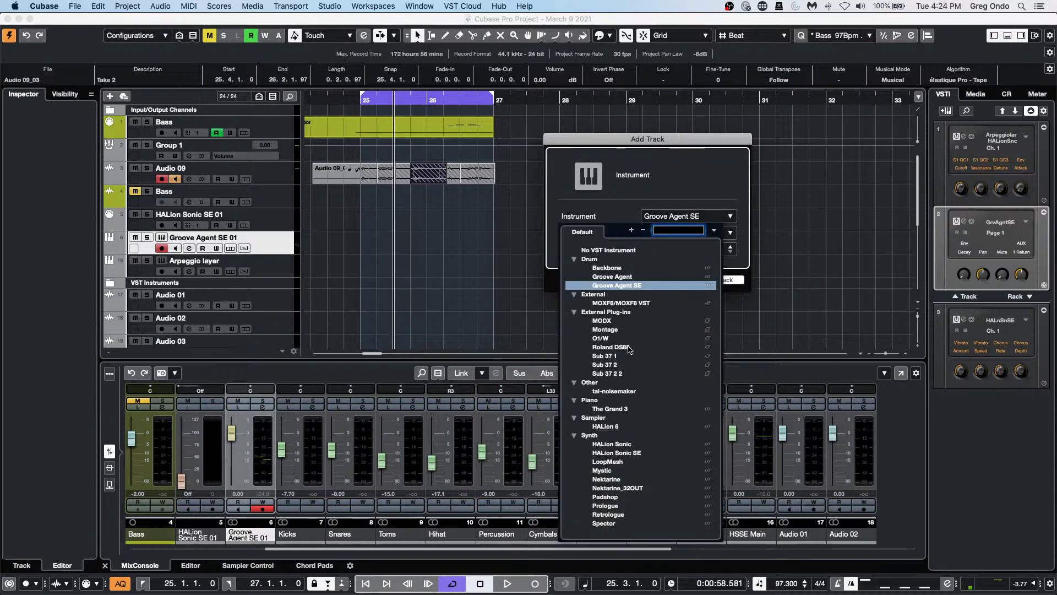
{"action": "left_click", "coordinate": [621, 427]}
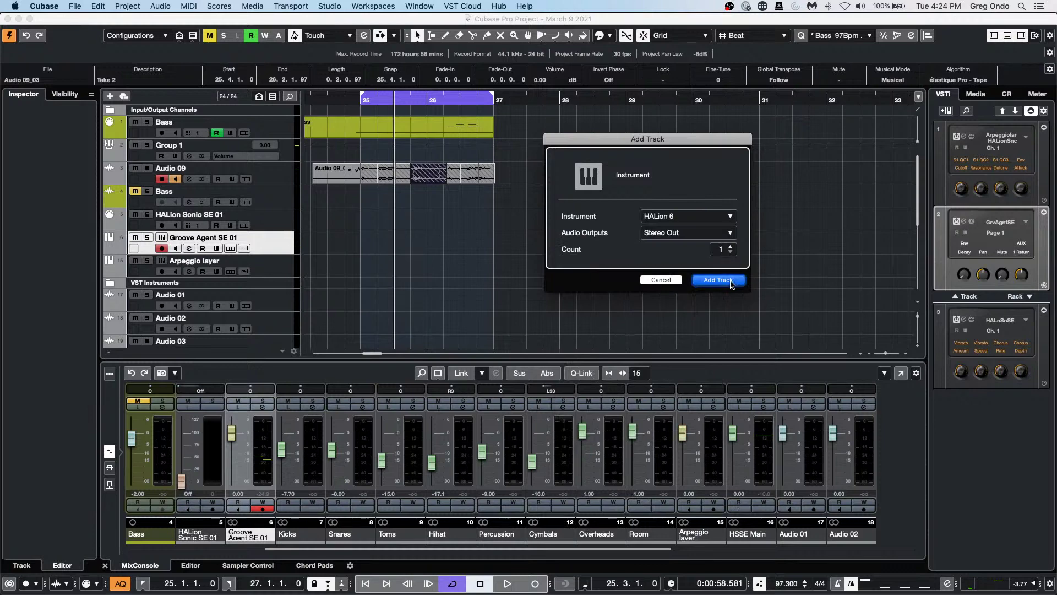
{"action": "left_click", "coordinate": [718, 280]}
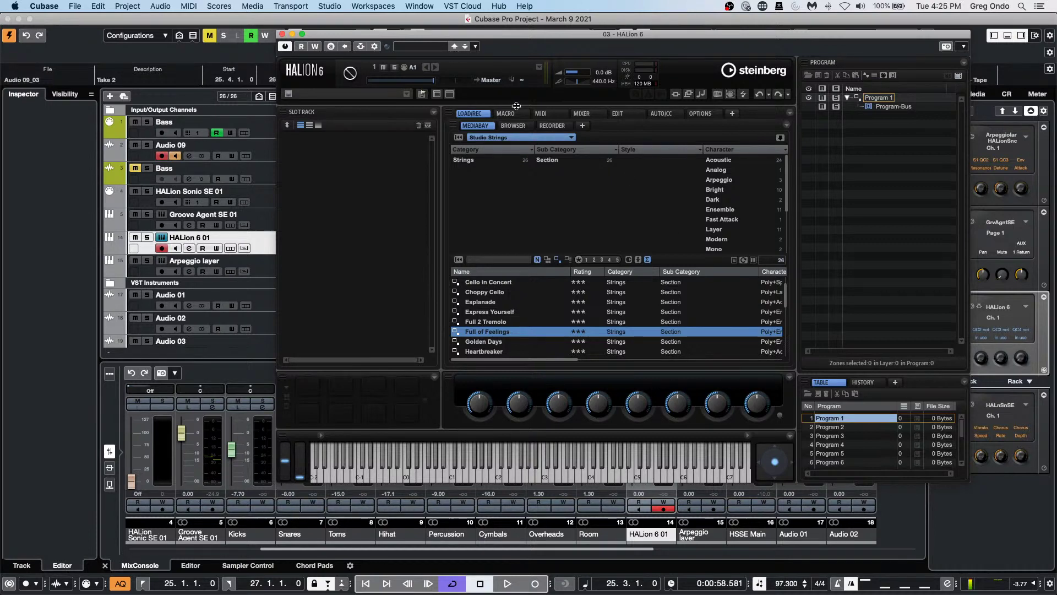
Step: Load the Big Beast program from the Electric Bass library into HALion 6's first slot
{"action": "left_click", "coordinate": [518, 138]}
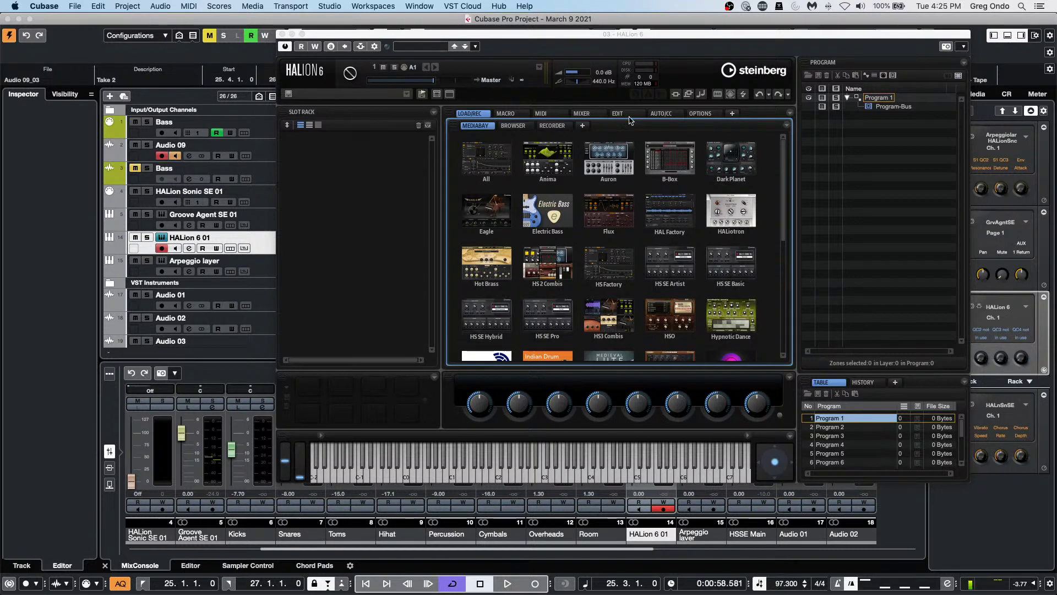
{"action": "left_click", "coordinate": [552, 222]}
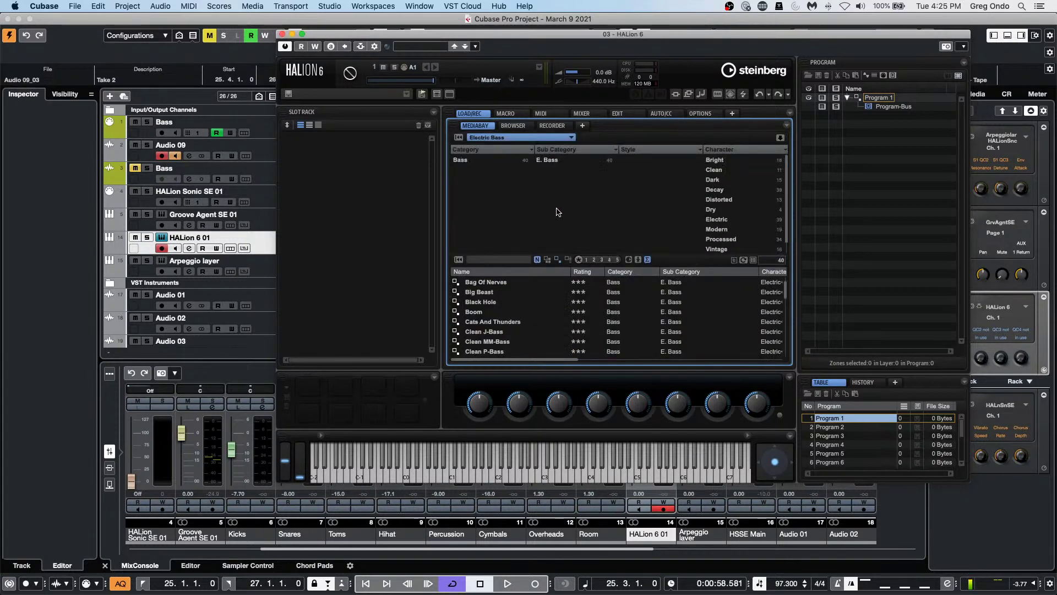
{"action": "double_click", "coordinate": [478, 293]}
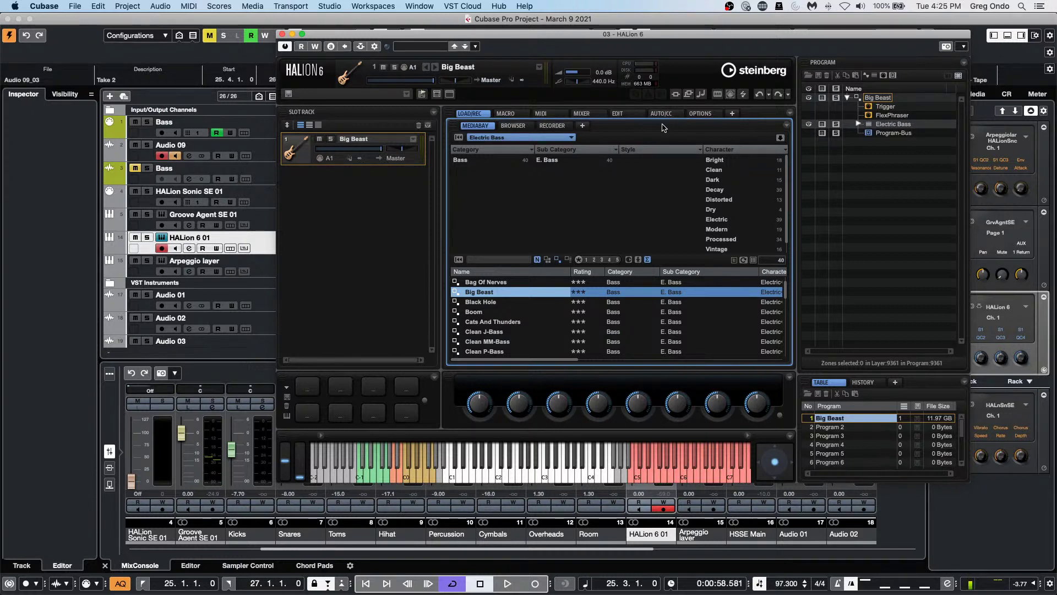
Step: Examine the Sound, Sample, Mapping, MIDI modulation and Zone editors for the Big Beast program in HALion 6
{"action": "left_click", "coordinate": [627, 117]}
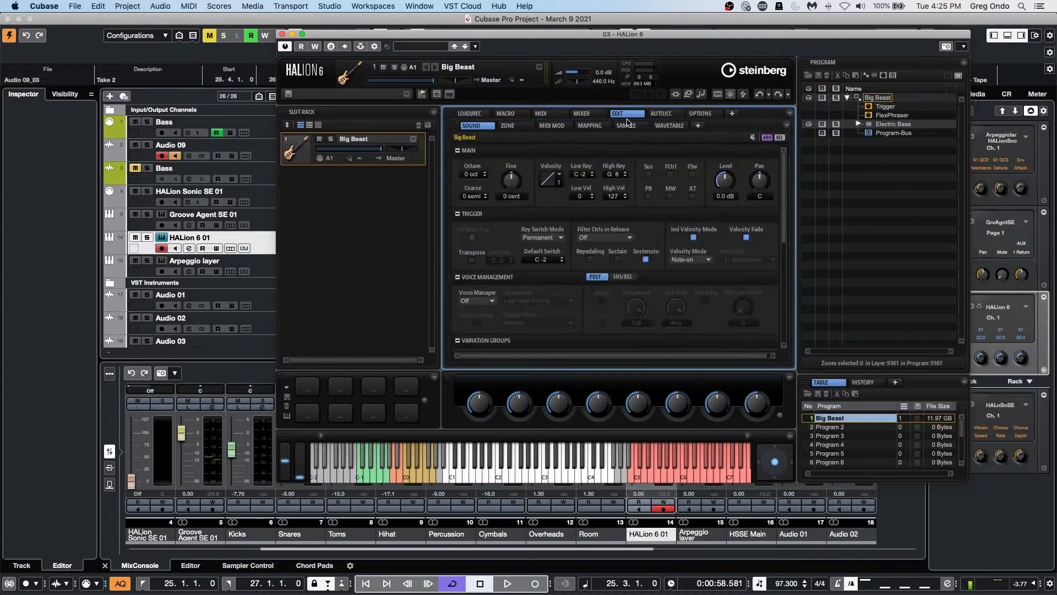
{"action": "left_click", "coordinate": [631, 126]}
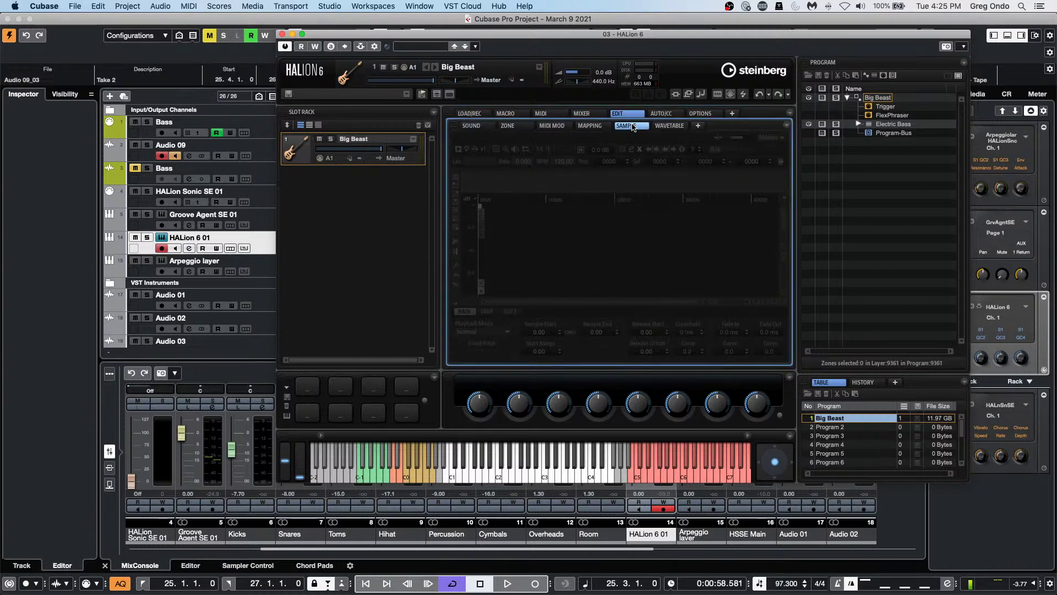
{"action": "left_click", "coordinate": [590, 126]}
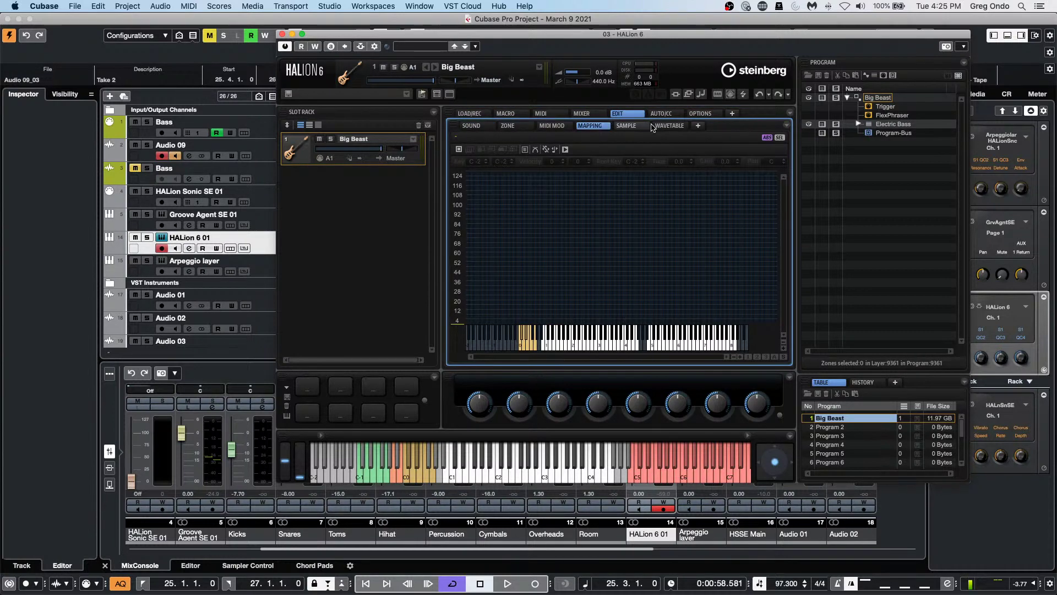
{"action": "left_click", "coordinate": [555, 125]}
{"action": "left_click", "coordinate": [508, 125]}
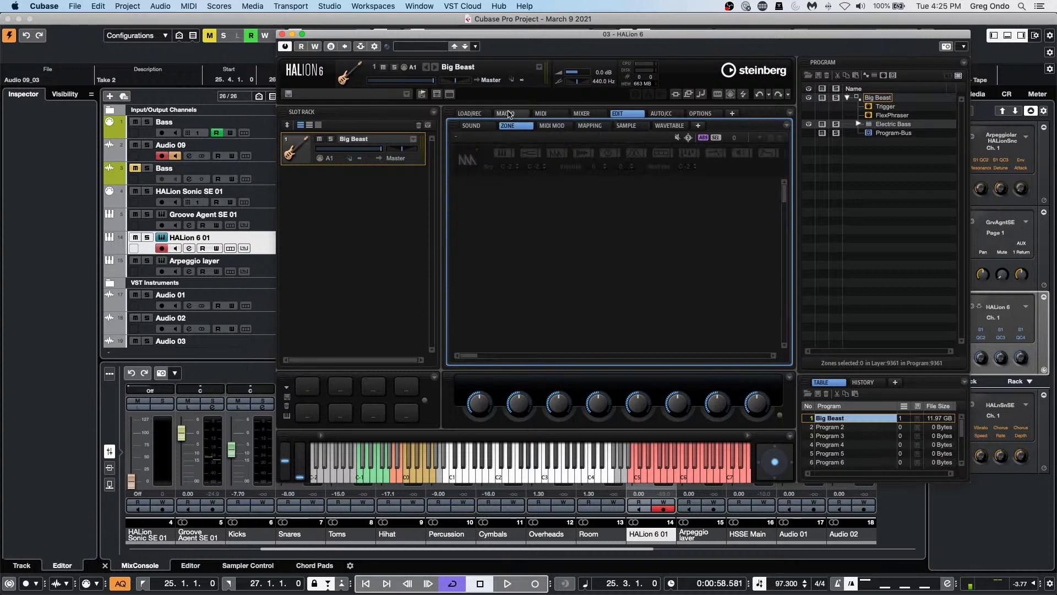
Step: Show Big Beast's macro page, and replace the program with 80's String Machine from the SIMPLE library
{"action": "left_click", "coordinate": [508, 114]}
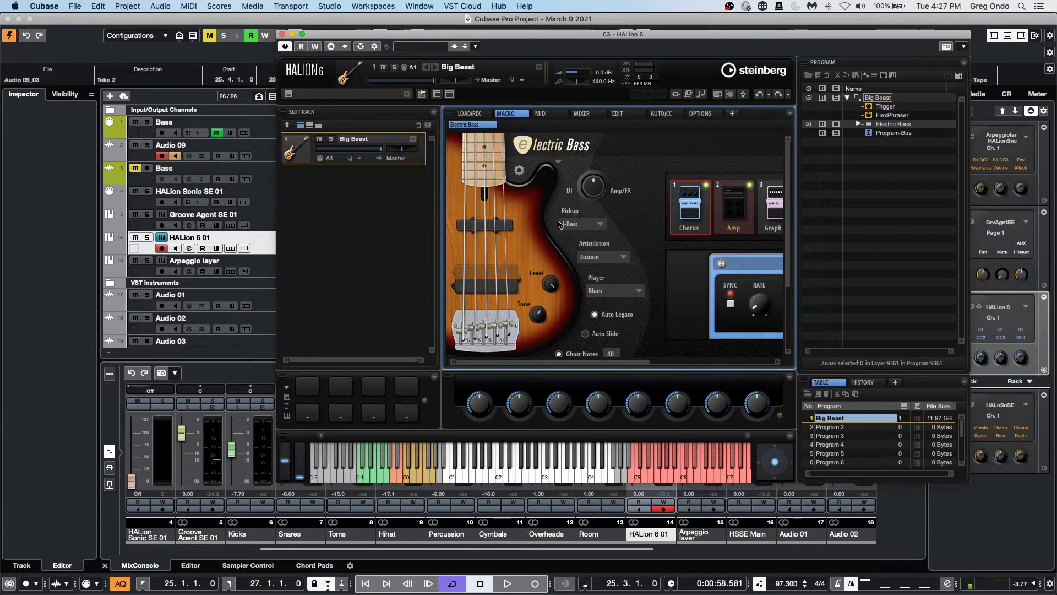
{"action": "left_click", "coordinate": [463, 114]}
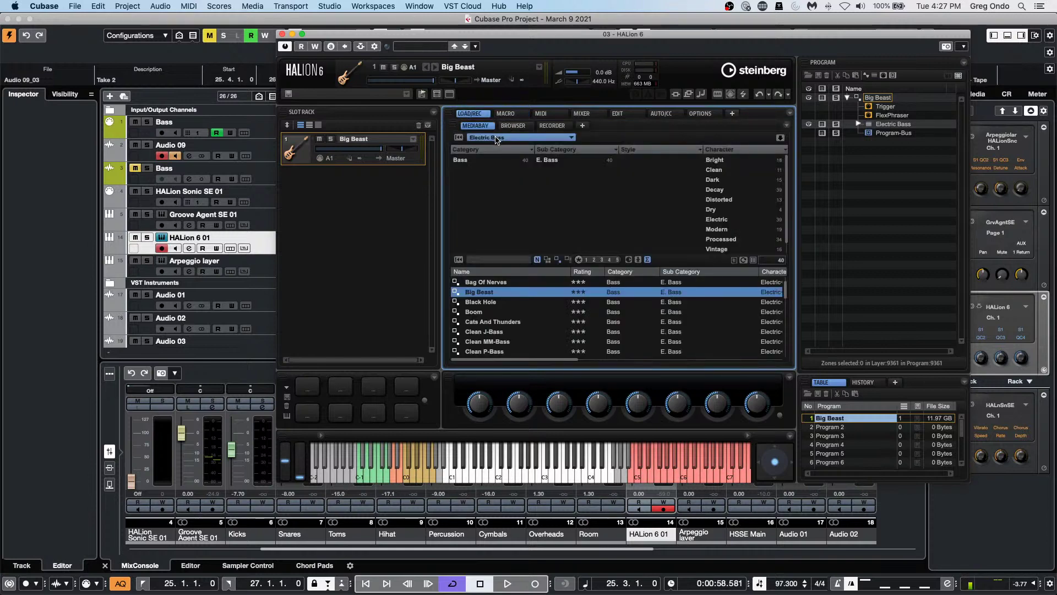
{"action": "scroll", "coordinate": [649, 217], "scroll_direction": "down", "scroll_amount": 3}
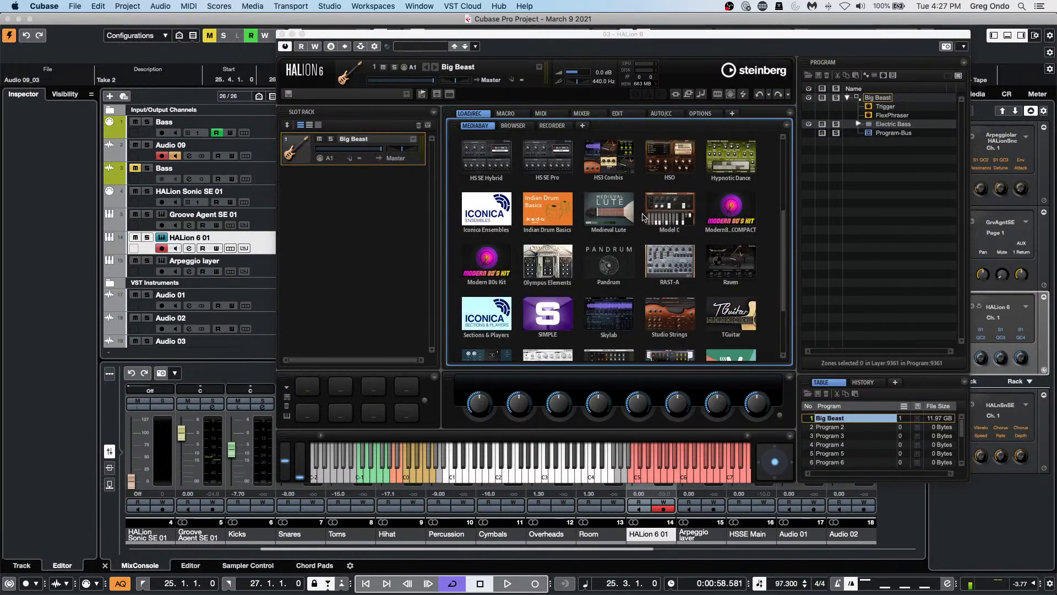
{"action": "scroll", "coordinate": [643, 217], "scroll_direction": "down", "scroll_amount": 2}
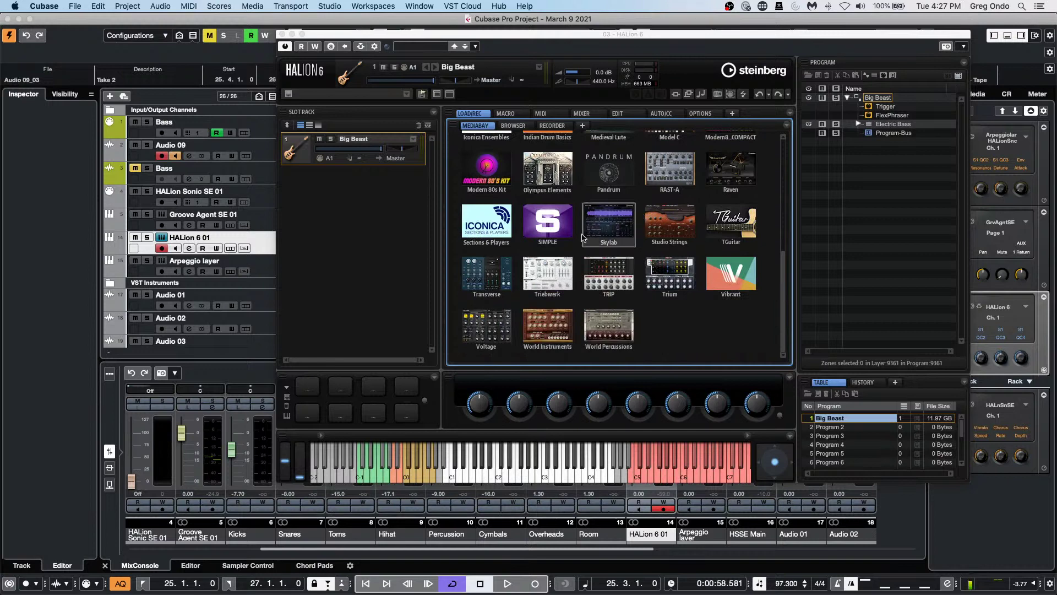
{"action": "left_click", "coordinate": [556, 226]}
{"action": "double_click", "coordinate": [502, 331]}
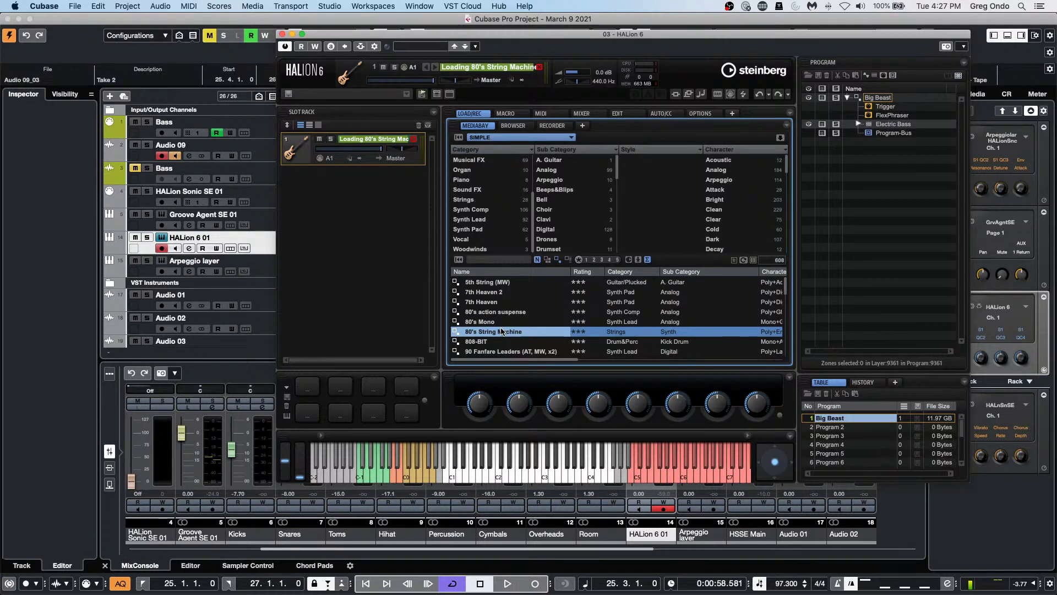
Step: Audition 80's String Machine and examine its SIMPLE macro controls, including the filter, modulation and effects sections and the Super Tone description
{"action": "left_click", "coordinate": [507, 114]}
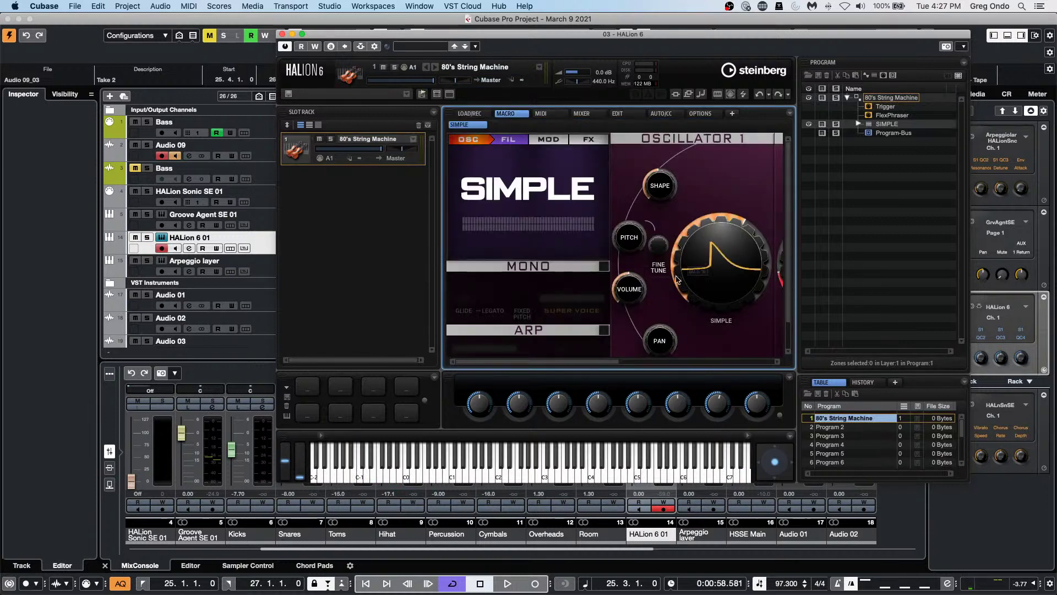
{"action": "left_click", "coordinate": [606, 473]}
{"action": "left_click", "coordinate": [461, 475]}
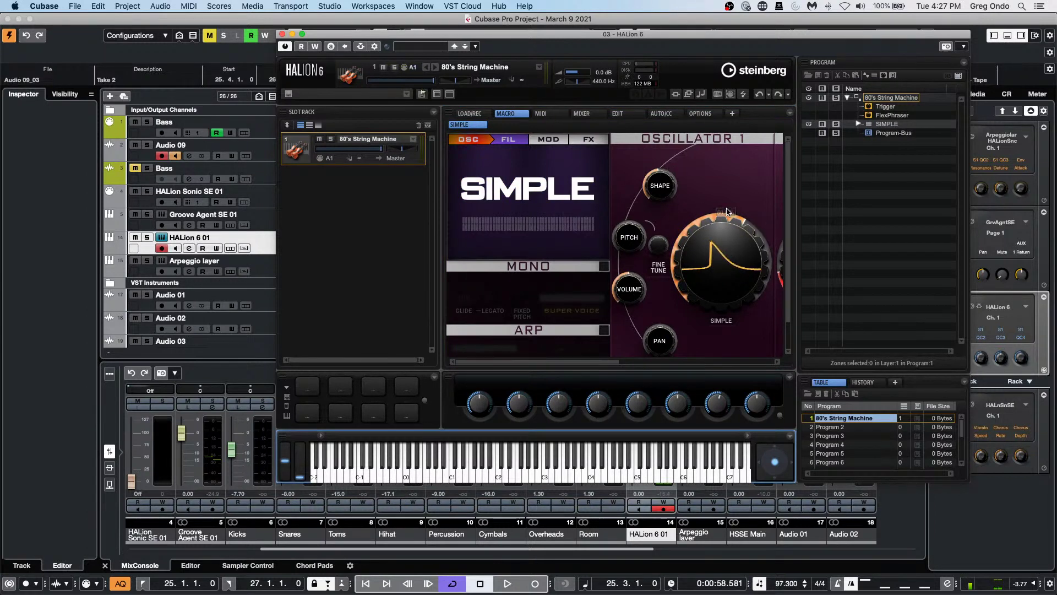
{"action": "left_click", "coordinate": [549, 139]}
{"action": "left_click", "coordinate": [582, 140]}
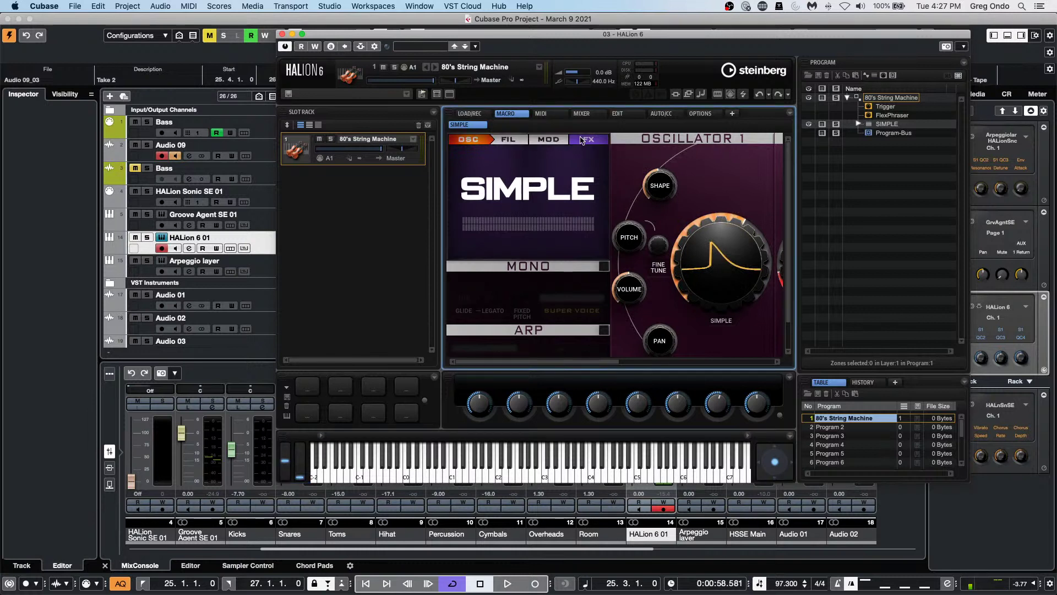
{"action": "left_click", "coordinate": [544, 144]}
{"action": "left_click", "coordinate": [514, 144]}
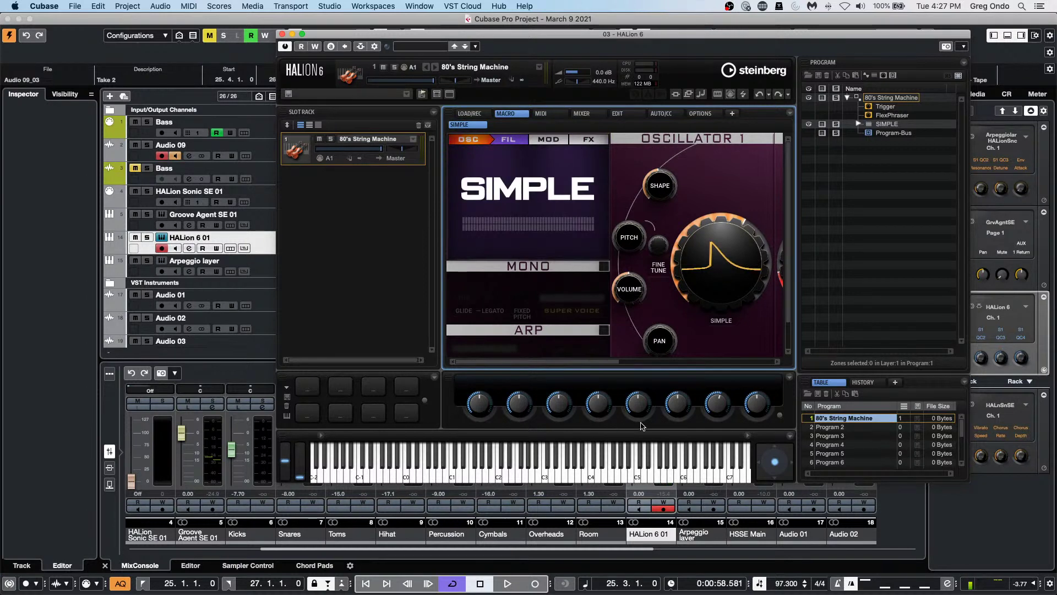
{"action": "mouse_move", "coordinate": [465, 216]}
{"action": "mouse_move", "coordinate": [540, 150]}
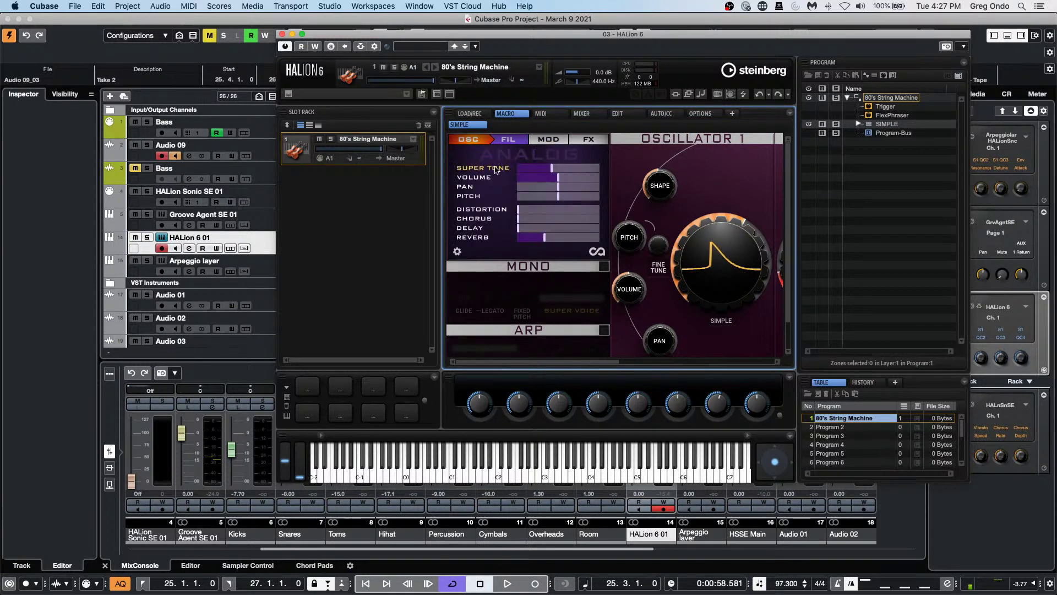
{"action": "mouse_move", "coordinate": [464, 170]}
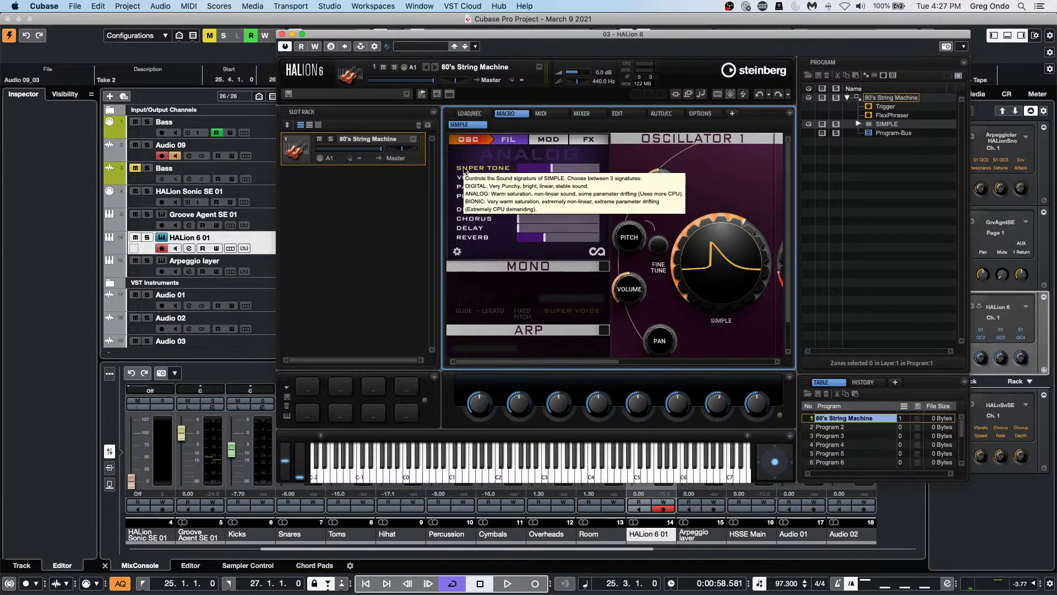
Step: Look through the instrument libraries installed in HALion 6, and close the HALion 6 window
{"action": "left_click", "coordinate": [465, 129]}
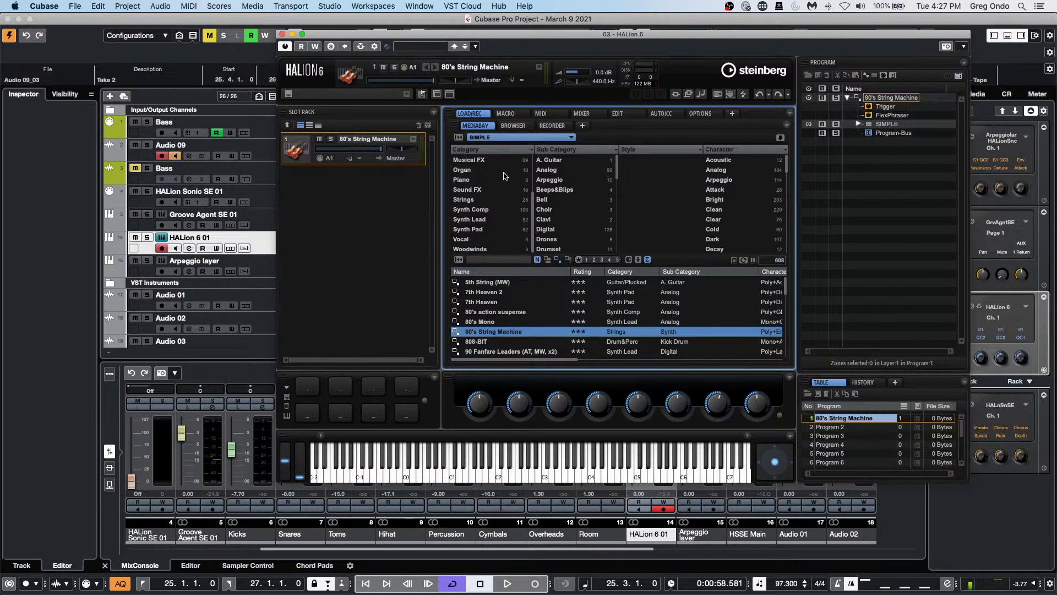
{"action": "left_click", "coordinate": [535, 139]}
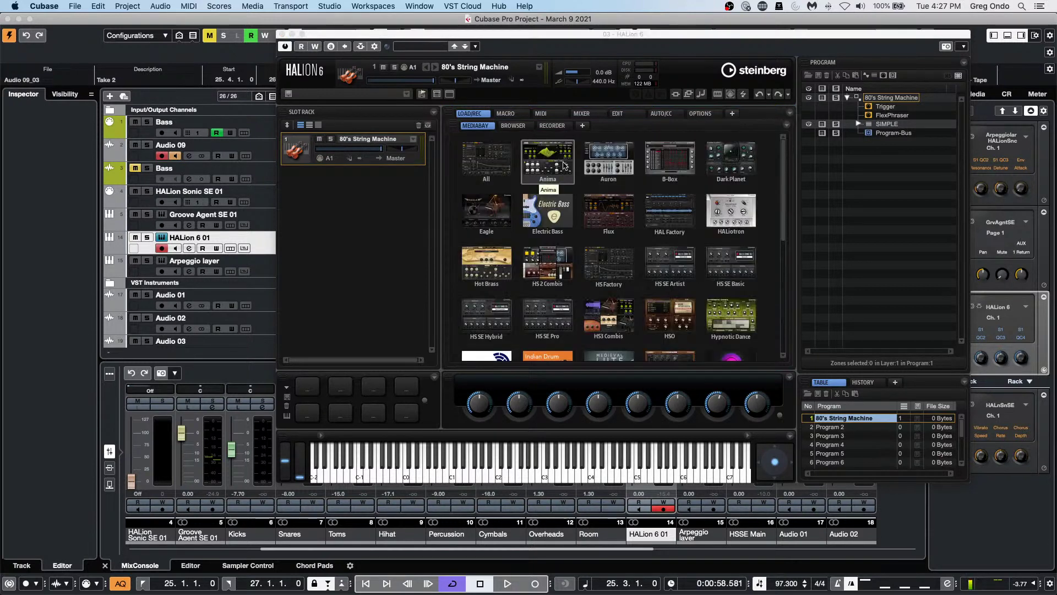
{"action": "scroll", "coordinate": [670, 311], "scroll_direction": "down", "scroll_amount": 3}
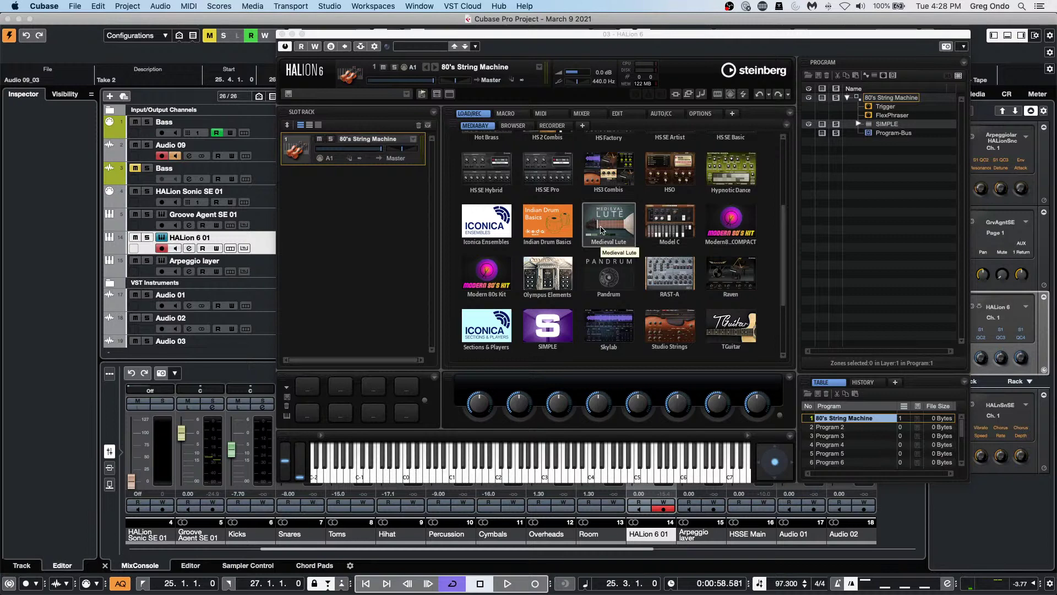
{"action": "scroll", "coordinate": [601, 230], "scroll_direction": "up", "scroll_amount": 3}
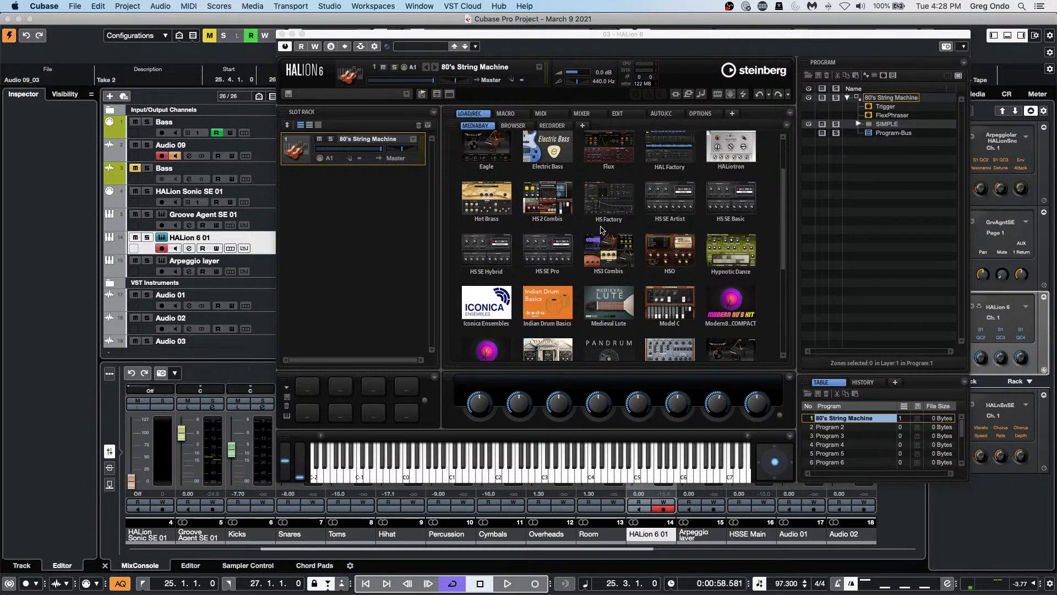
{"action": "scroll", "coordinate": [602, 231], "scroll_direction": "down", "scroll_amount": 1}
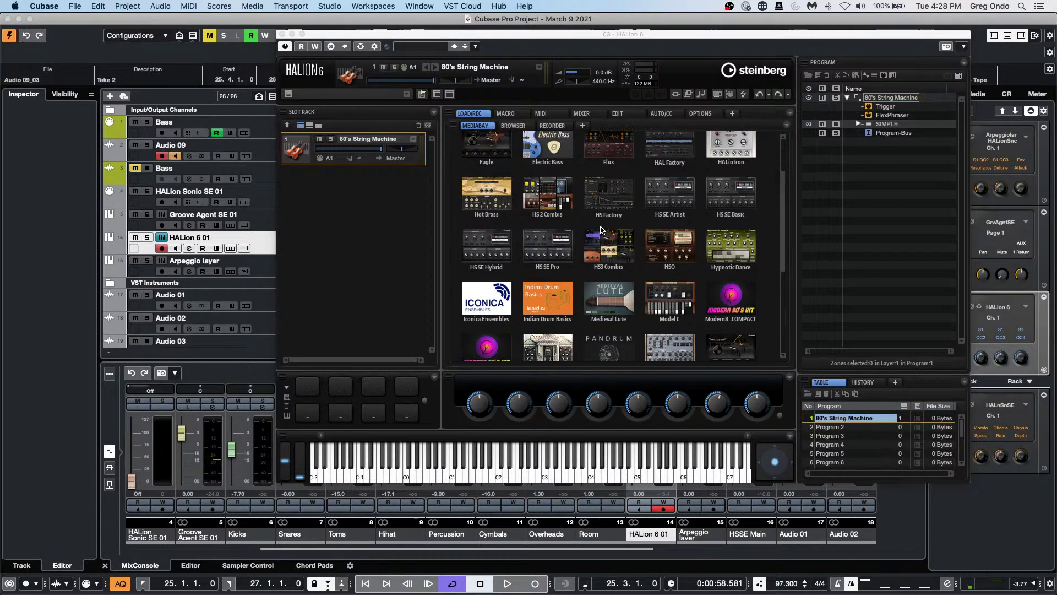
{"action": "scroll", "coordinate": [601, 230], "scroll_direction": "down", "scroll_amount": 3}
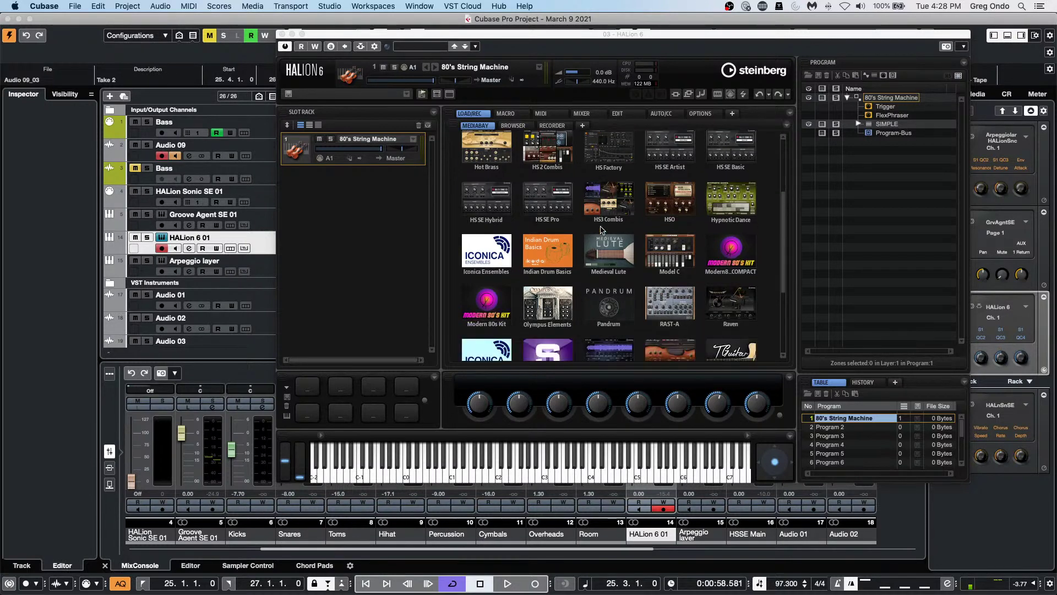
{"action": "scroll", "coordinate": [601, 230], "scroll_direction": "down", "scroll_amount": 5}
{"action": "scroll", "coordinate": [602, 230], "scroll_direction": "down", "scroll_amount": 1}
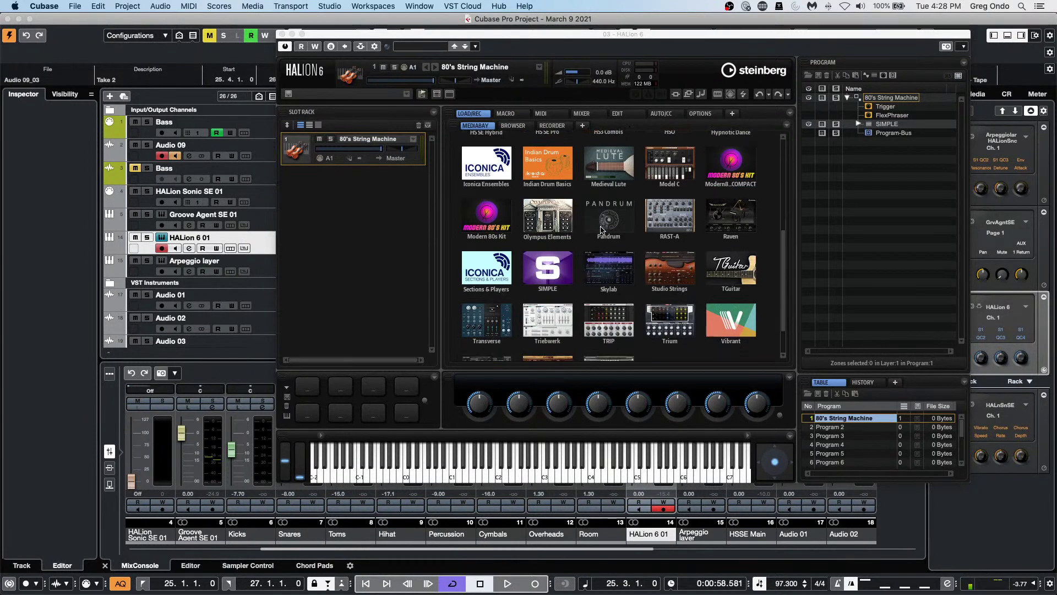
{"action": "scroll", "coordinate": [602, 230], "scroll_direction": "down", "scroll_amount": 3}
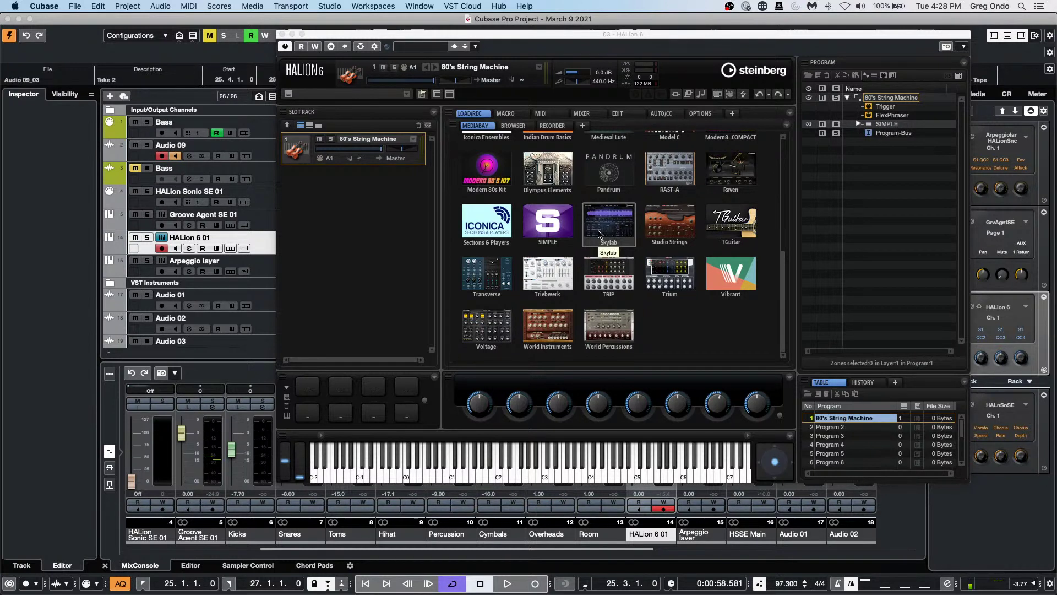
{"action": "left_click", "coordinate": [281, 35]}
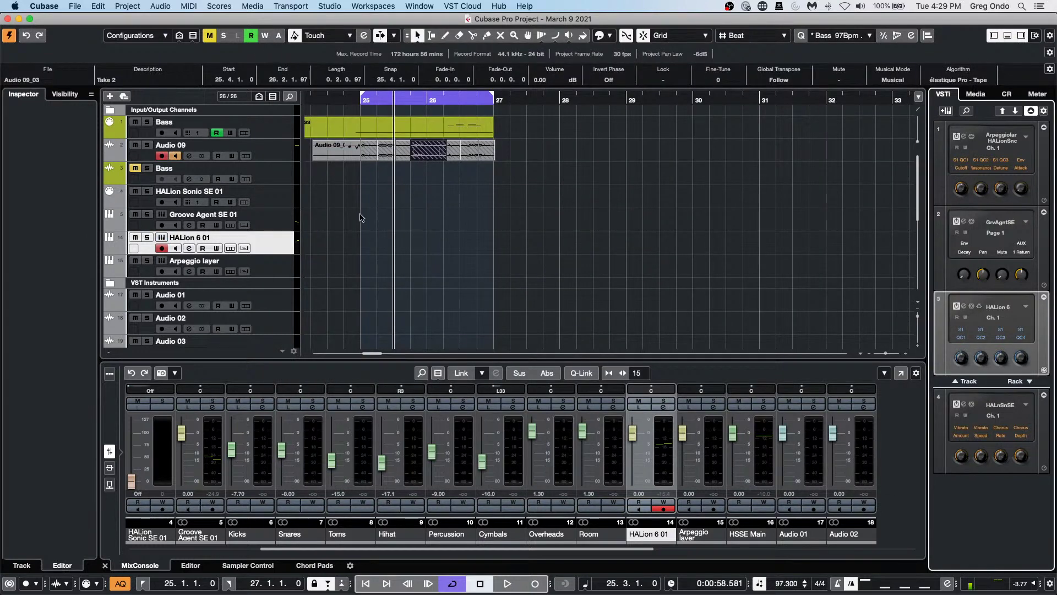
Step: Draw a MIDI part from 24.3.1.0 to 26.2.1.0 on the HALion 6 01 track and open it in a separate Key Editor window
{"action": "right_click", "coordinate": [329, 248]}
{"action": "left_click", "coordinate": [365, 245]}
{"action": "left_click_drag", "start_coordinate": [330, 245], "coordinate": [437, 246]}
{"action": "right_click", "coordinate": [387, 234]}
{"action": "left_click", "coordinate": [384, 241]}
{"action": "double_click", "coordinate": [384, 242]}
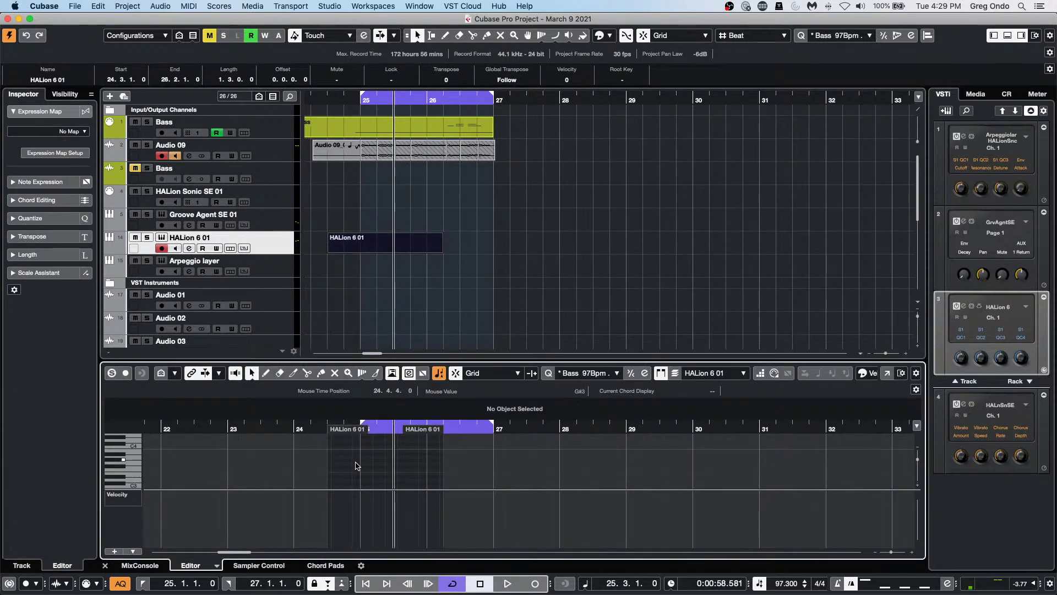
{"action": "left_click", "coordinate": [333, 6]}
{"action": "left_click", "coordinate": [887, 373]}
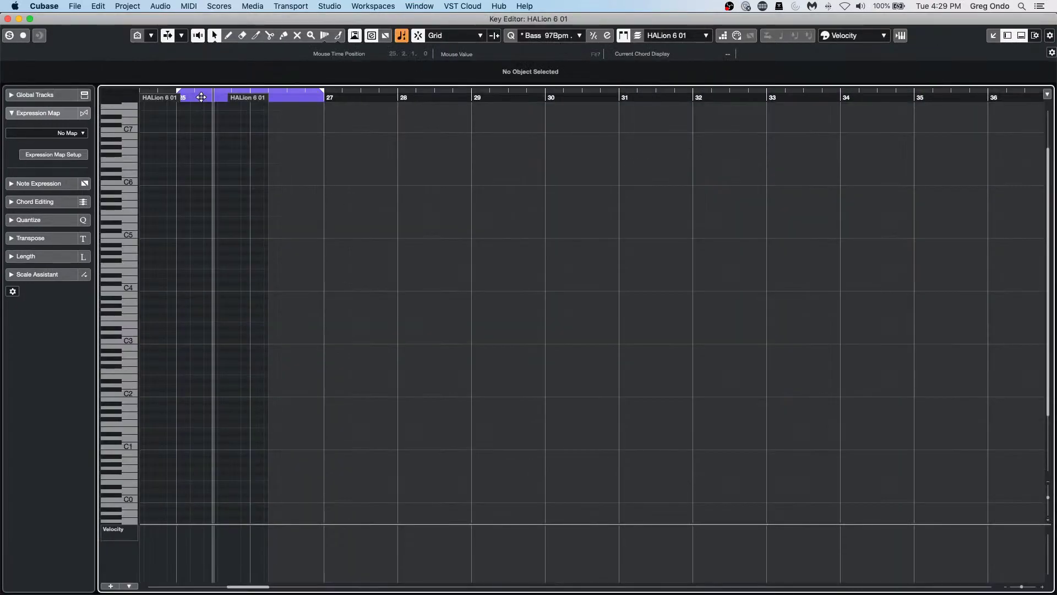
Step: Draw scattered notes of varying lengths in bar 25, ranging from A2 to just below C6
{"action": "left_click_drag", "start_coordinate": [202, 97], "coordinate": [160, 161]}
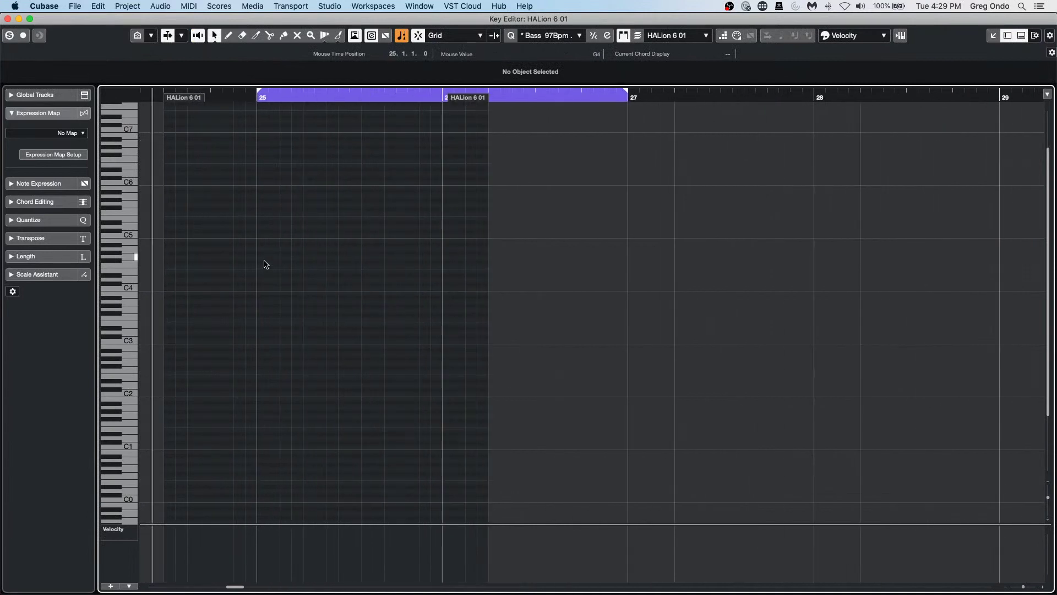
{"action": "right_click", "coordinate": [284, 255]}
{"action": "left_click", "coordinate": [298, 255]}
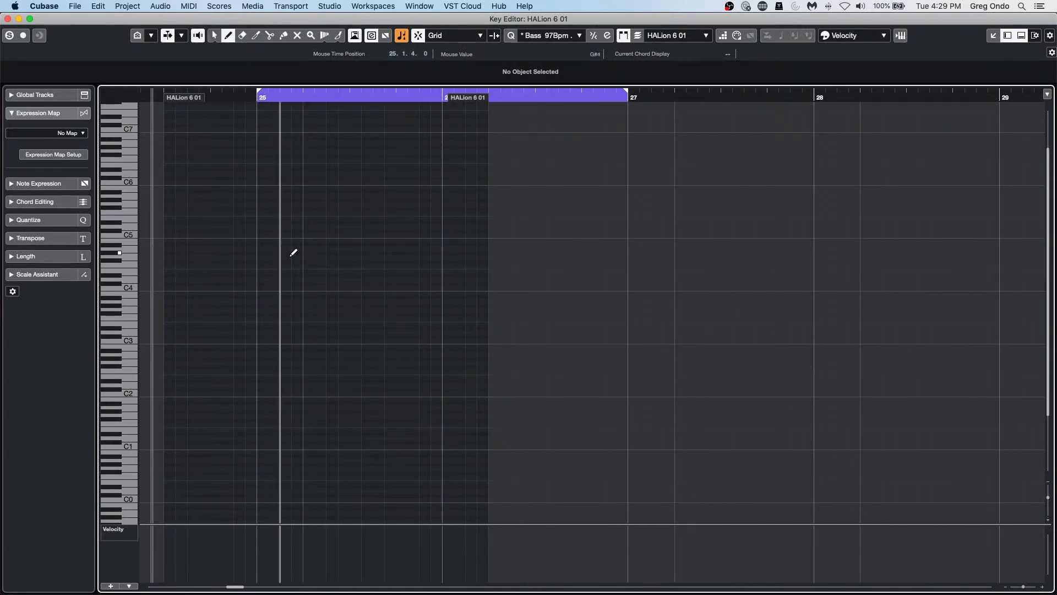
{"action": "left_click", "coordinate": [286, 253]}
{"action": "left_click", "coordinate": [390, 324]}
{"action": "left_click_drag", "start_coordinate": [341, 200], "coordinate": [364, 205]}
{"action": "left_click", "coordinate": [353, 222]}
{"action": "left_click", "coordinate": [331, 293]}
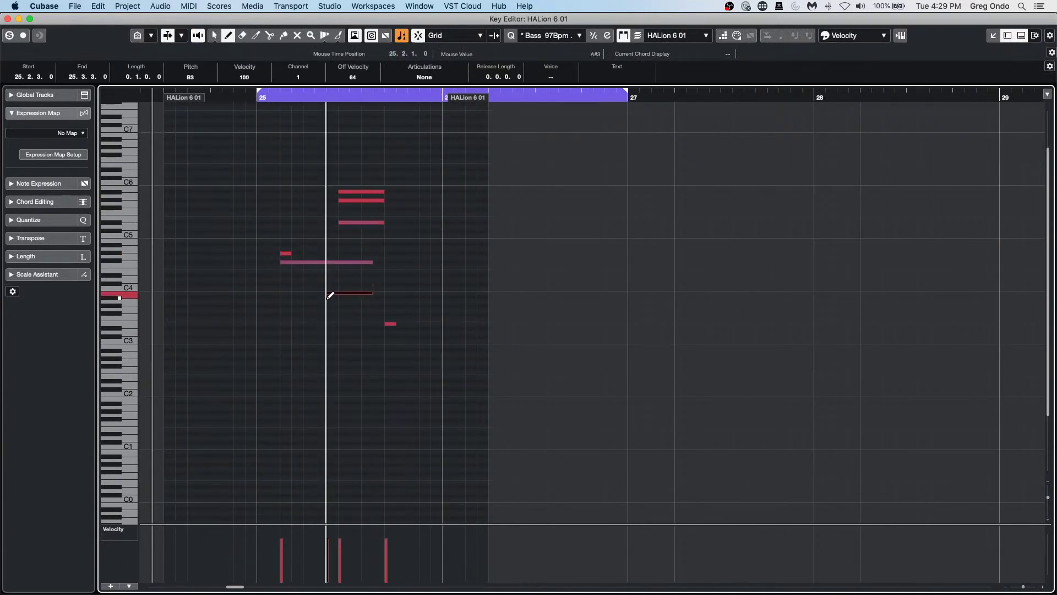
{"action": "left_click", "coordinate": [330, 297]}
{"action": "mouse_move", "coordinate": [260, 305]}
{"action": "left_mouse_down"}
{"action": "mouse_move", "coordinate": [325, 305]}
{"action": "mouse_move", "coordinate": [384, 328]}
{"action": "left_mouse_up"}
{"action": "left_click_drag", "start_coordinate": [337, 354], "coordinate": [395, 359]}
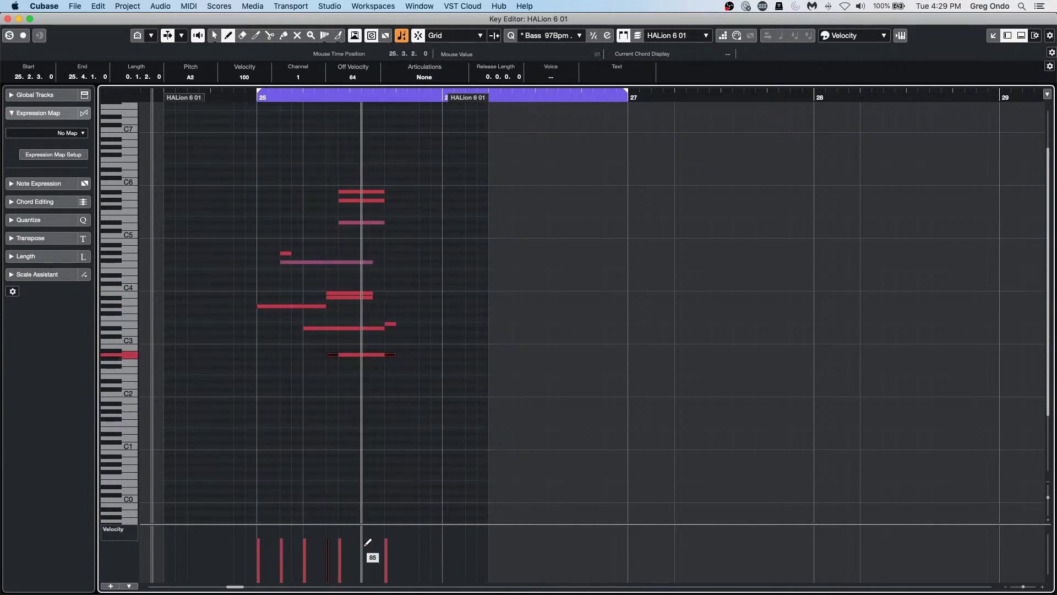
Step: Draw four low notes of varying lengths in bar 25, the lowest at G-1, and clear the note selection
{"action": "left_click_drag", "start_coordinate": [258, 434], "coordinate": [373, 435]}
{"action": "left_click_drag", "start_coordinate": [258, 478], "coordinate": [384, 478]}
{"action": "left_click_drag", "start_coordinate": [305, 474], "coordinate": [338, 473]}
{"action": "left_click_drag", "start_coordinate": [293, 521], "coordinate": [431, 495]}
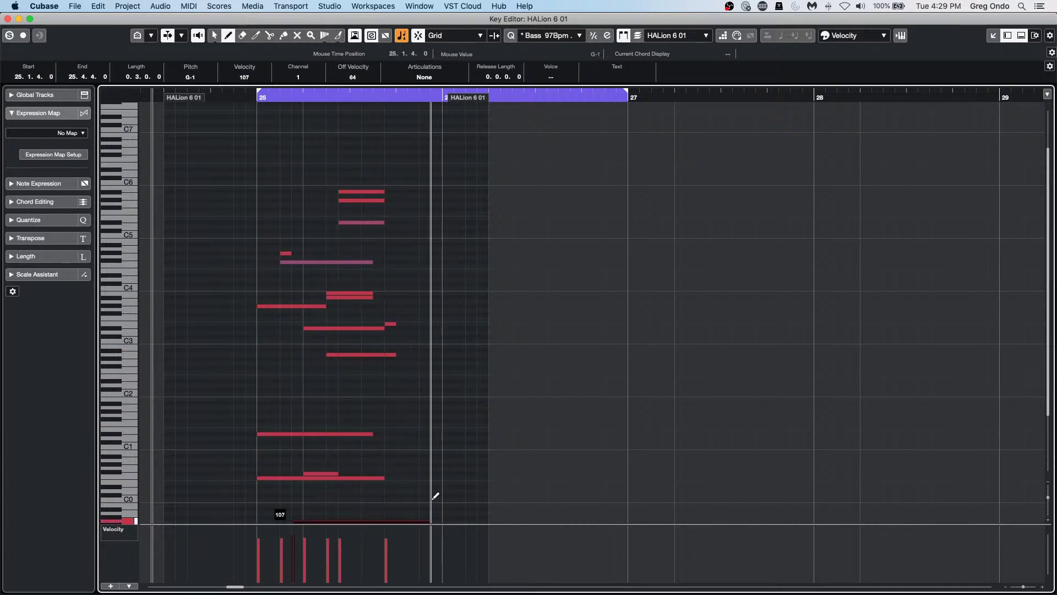
{"action": "right_click", "coordinate": [374, 205]}
{"action": "left_click", "coordinate": [375, 205]}
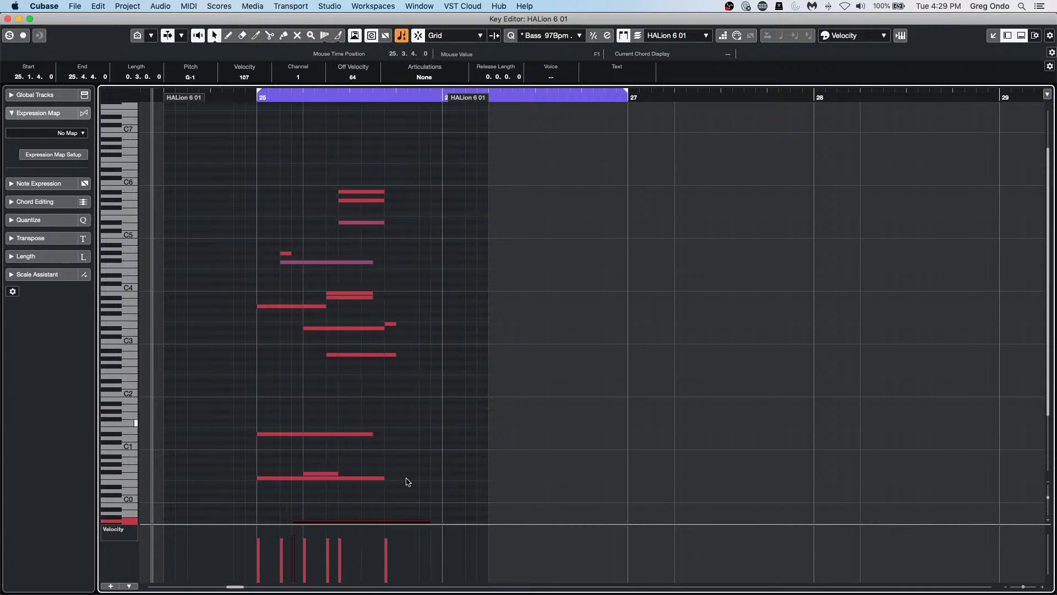
{"action": "left_click", "coordinate": [325, 401]}
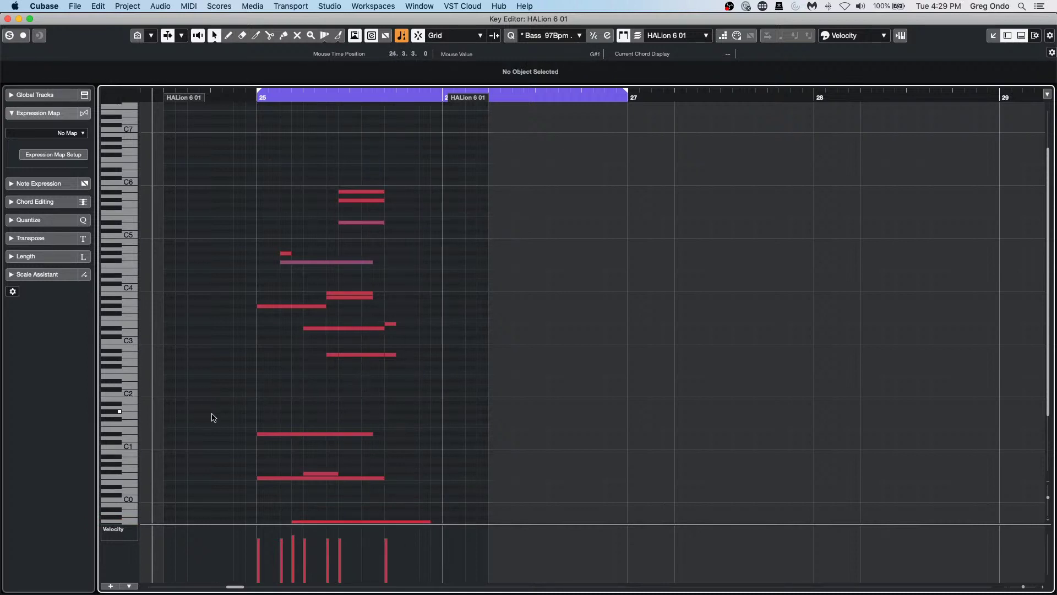
Step: Open the Logical Editor for the drawn notes and set its function to Delete
{"action": "left_click", "coordinate": [165, 8]}
{"action": "mouse_move", "coordinate": [187, 8]}
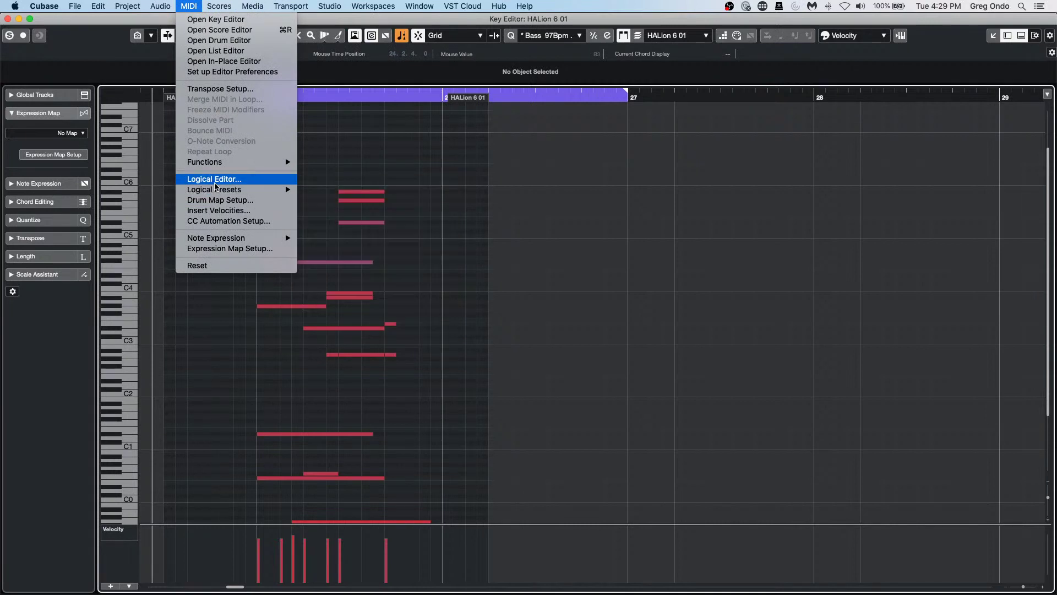
{"action": "left_click", "coordinate": [217, 179]}
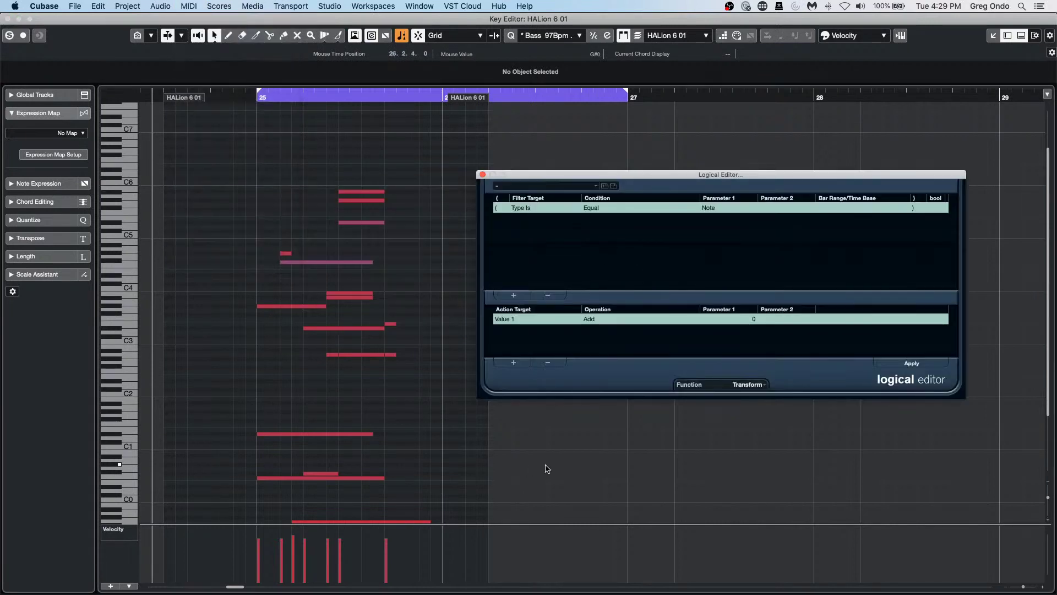
{"action": "left_click", "coordinate": [750, 385]}
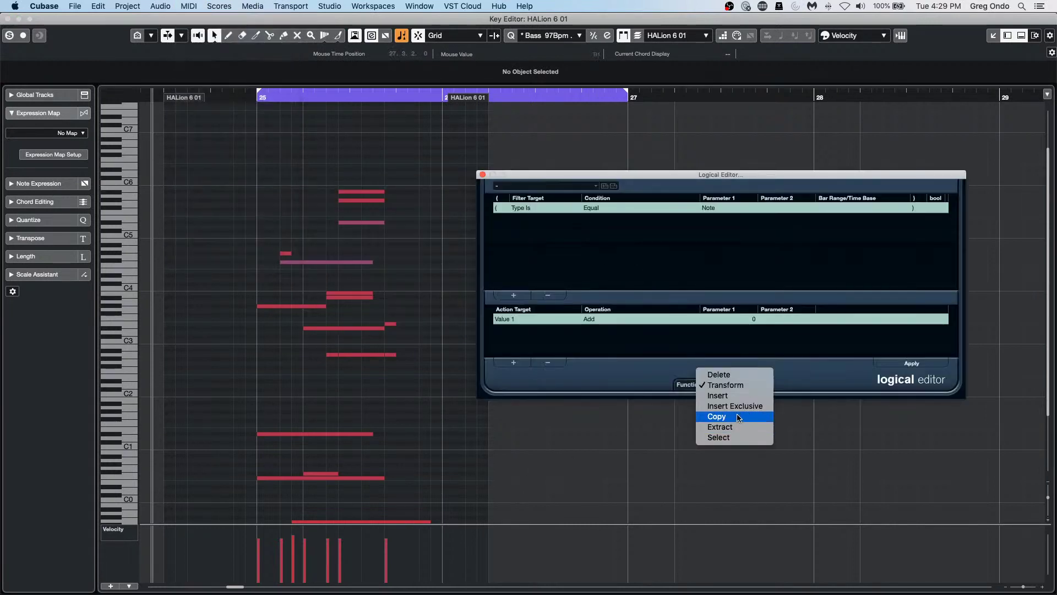
{"action": "left_click", "coordinate": [719, 375]}
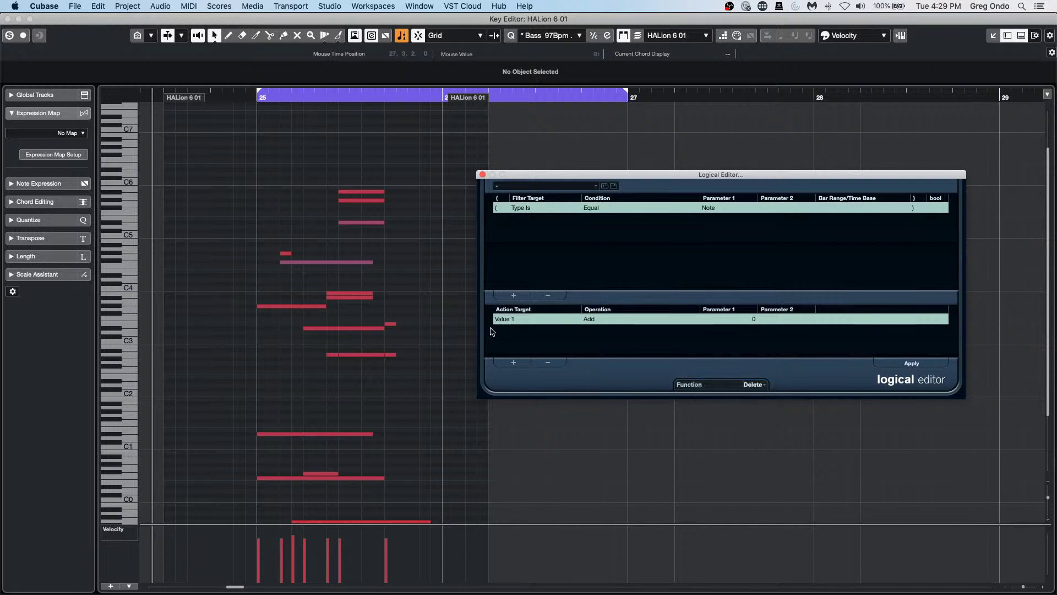
Step: Remove the Value 1 action row from the Logical Editor so that no action target is defined
{"action": "left_click", "coordinate": [606, 322]}
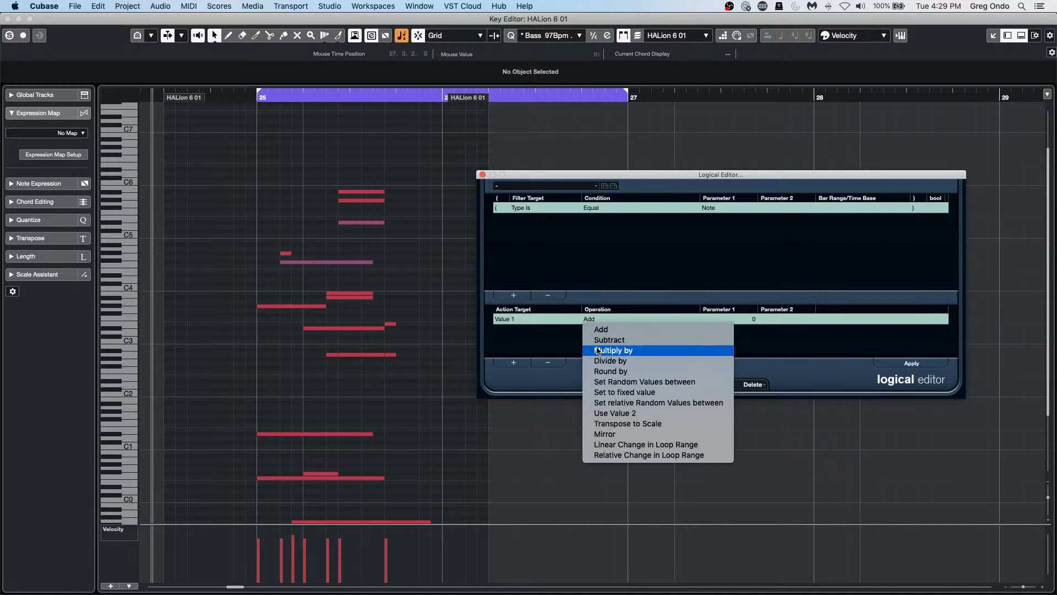
{"action": "left_click", "coordinate": [520, 325]}
{"action": "left_click", "coordinate": [609, 319]}
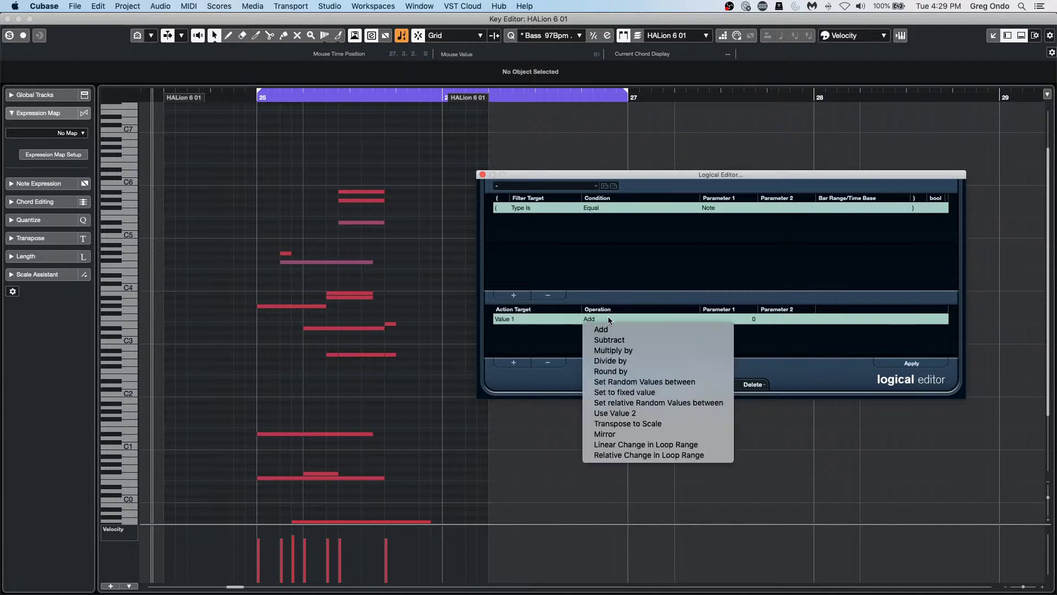
{"action": "left_click", "coordinate": [547, 363]}
{"action": "left_click", "coordinate": [547, 362]}
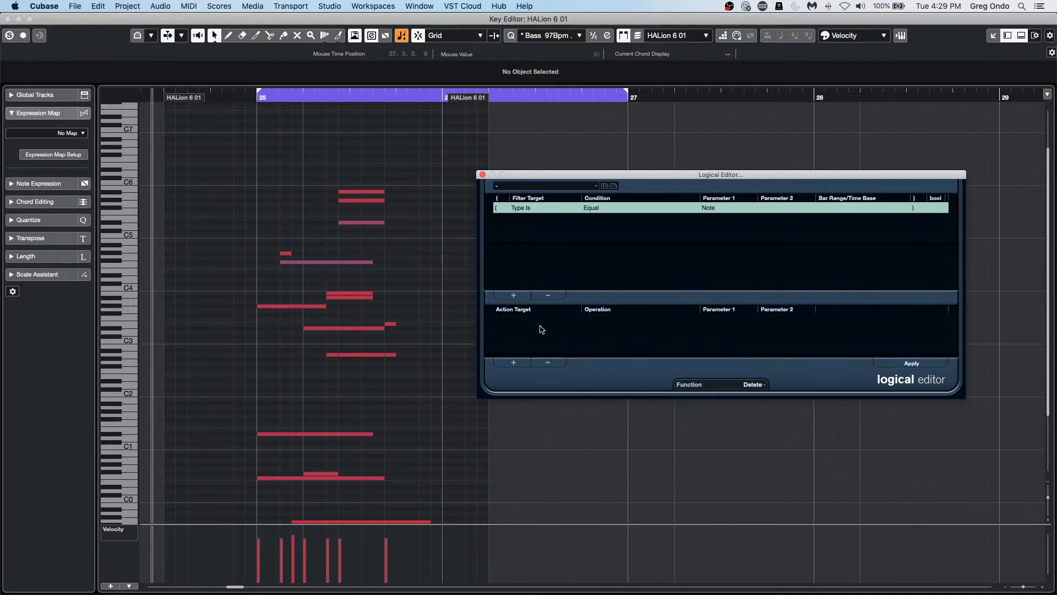
Step: Add a second Logical Editor filter condition for Value 1 (pitch), set to Less than C2
{"action": "left_click", "coordinate": [514, 295]}
{"action": "left_click", "coordinate": [532, 219]}
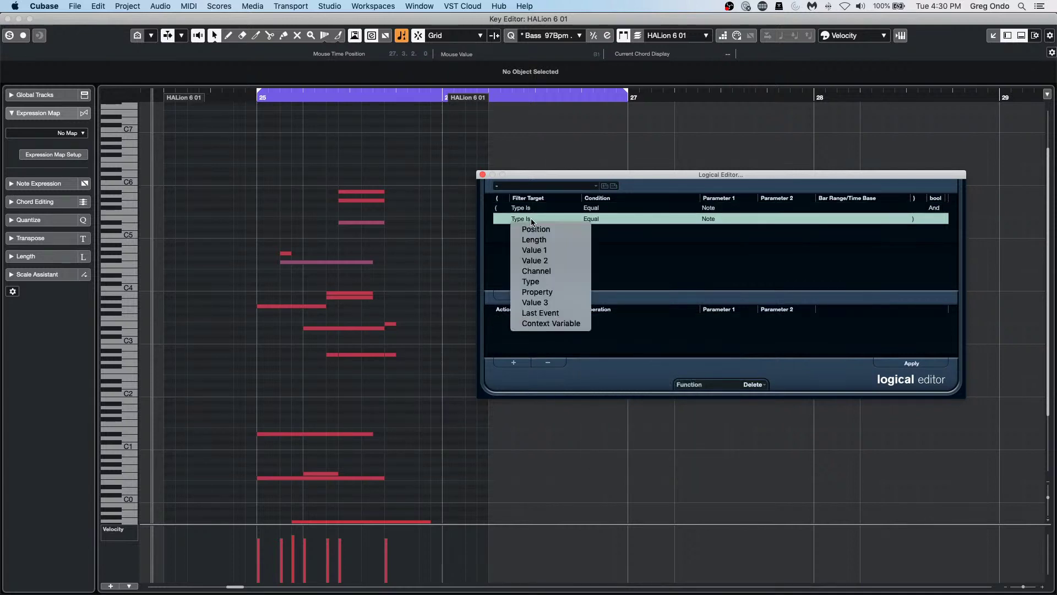
{"action": "left_click", "coordinate": [534, 250]}
{"action": "left_click", "coordinate": [600, 219]}
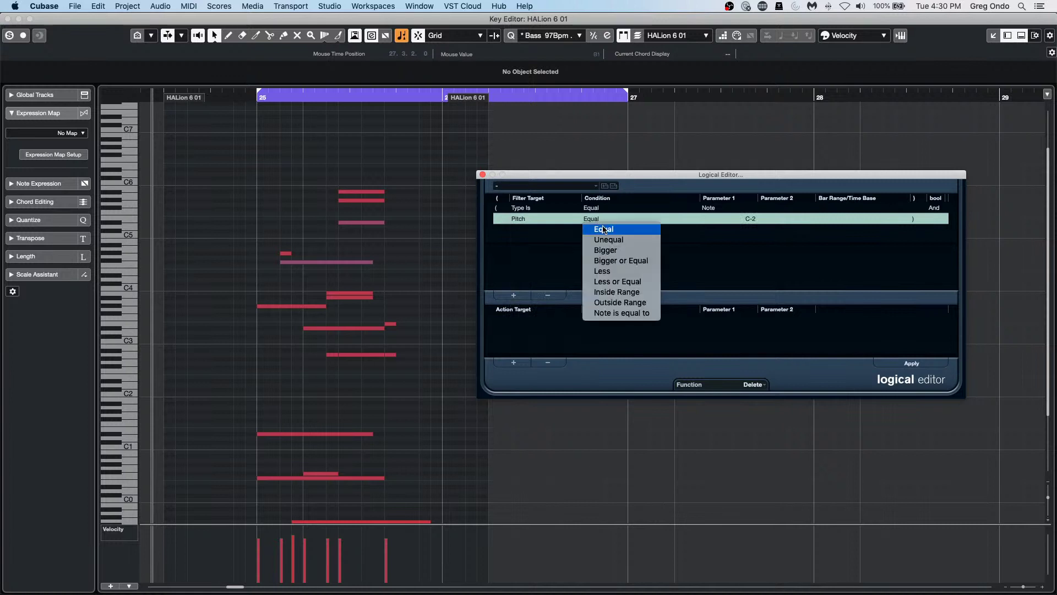
{"action": "left_click", "coordinate": [602, 271]}
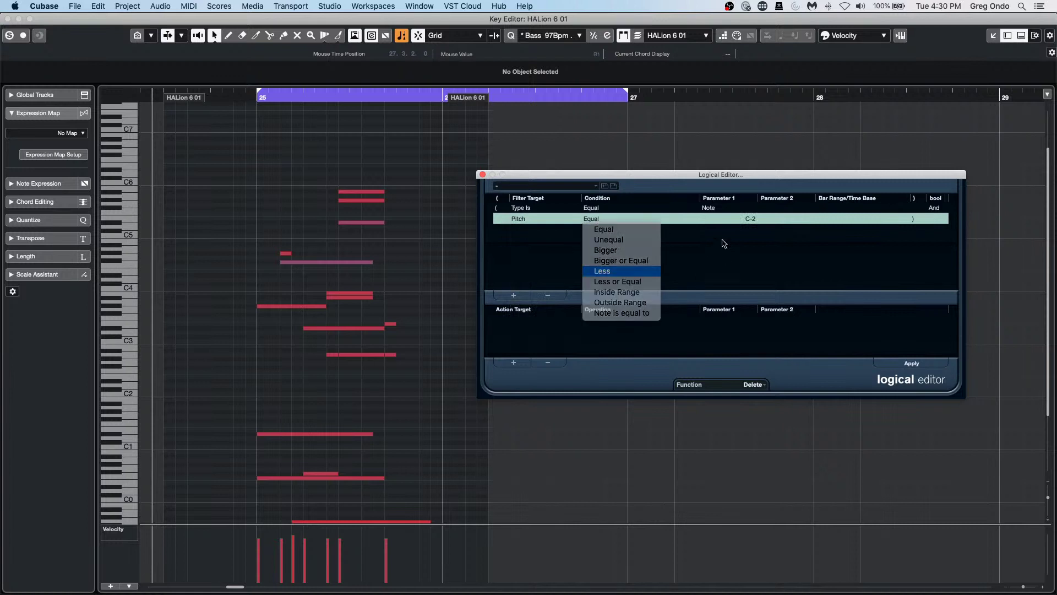
{"action": "left_click", "coordinate": [751, 220]}
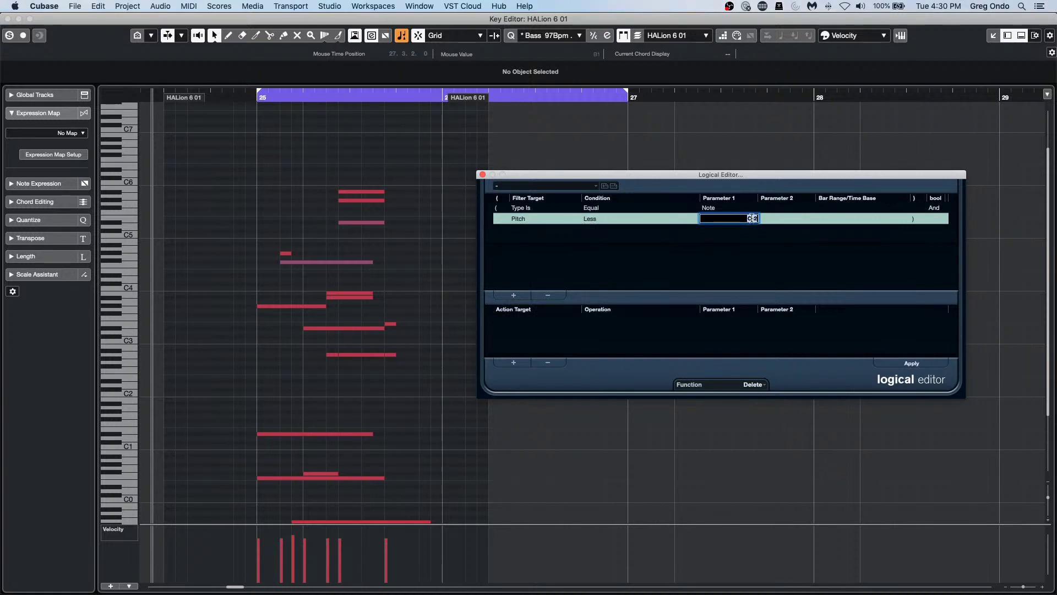
{"action": "type", "text": "c"}
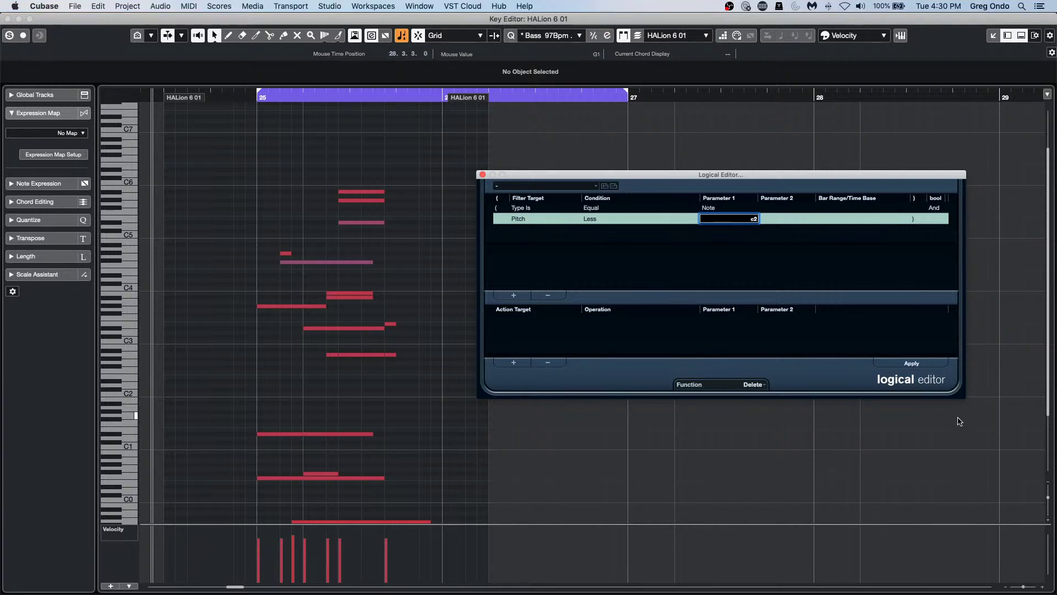
{"action": "key", "text": "Return"}
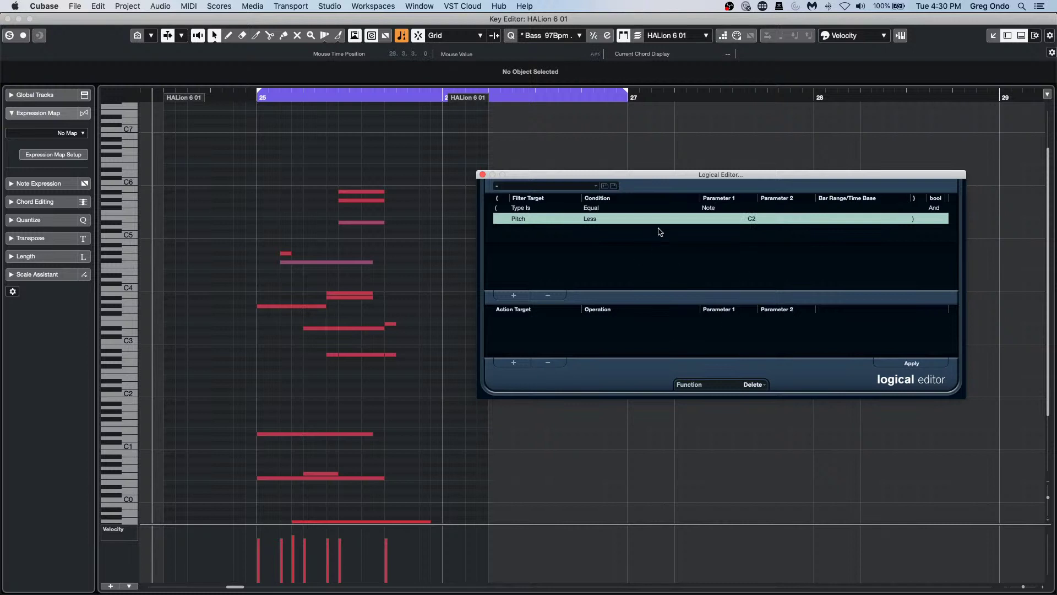
Step: Apply the Logical Editor to delete the notes below C2, and undo the deletion
{"action": "left_click", "coordinate": [927, 364]}
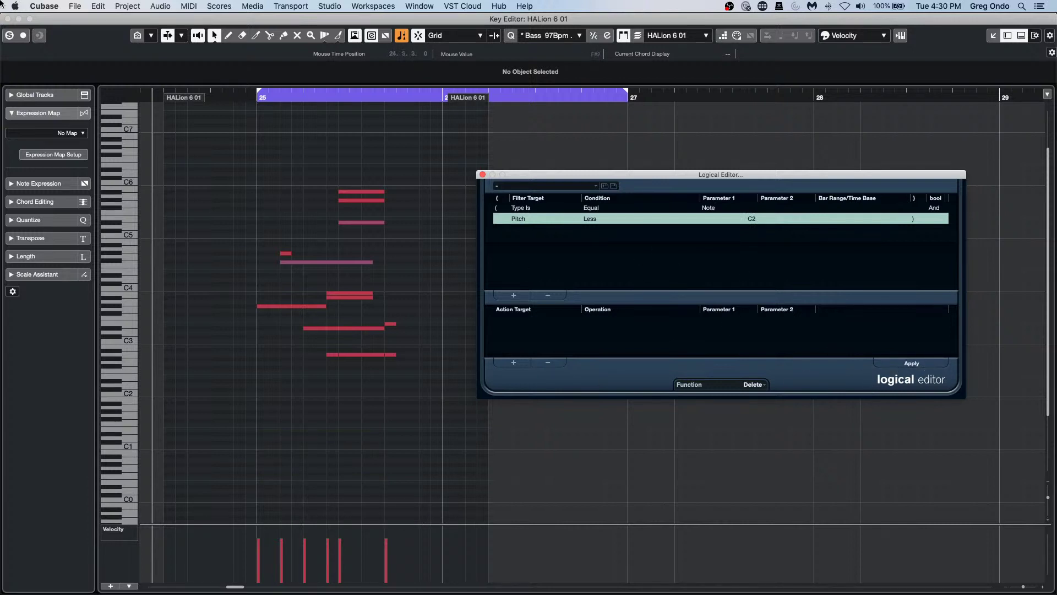
{"action": "key", "text": "super+z"}
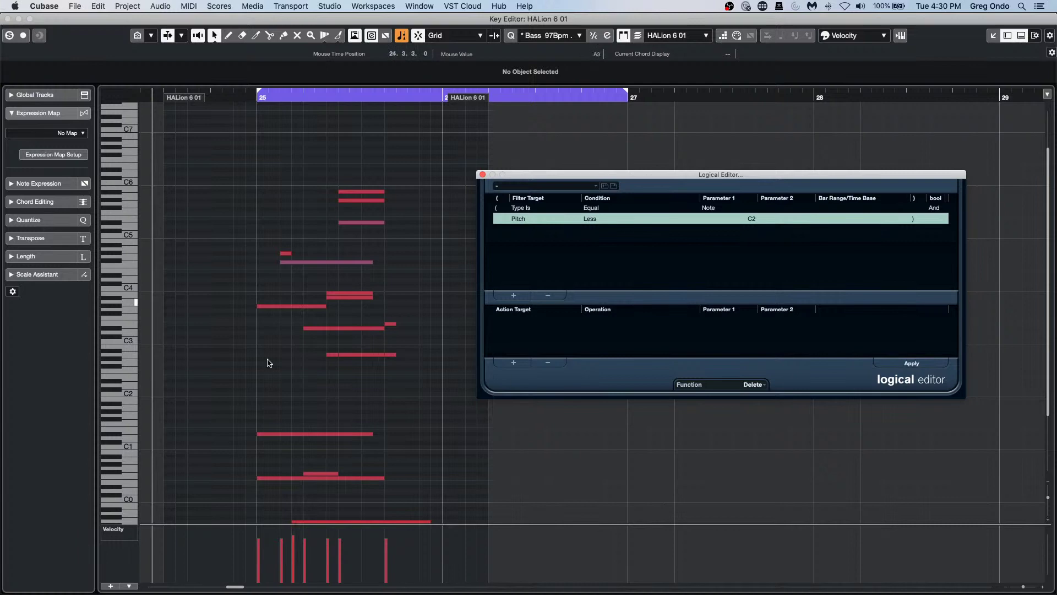
Step: Open the local Input Transformer for the HALion 6 01 track, with the Key Editor and Logical Editor windows closed
{"action": "left_click", "coordinate": [8, 19]}
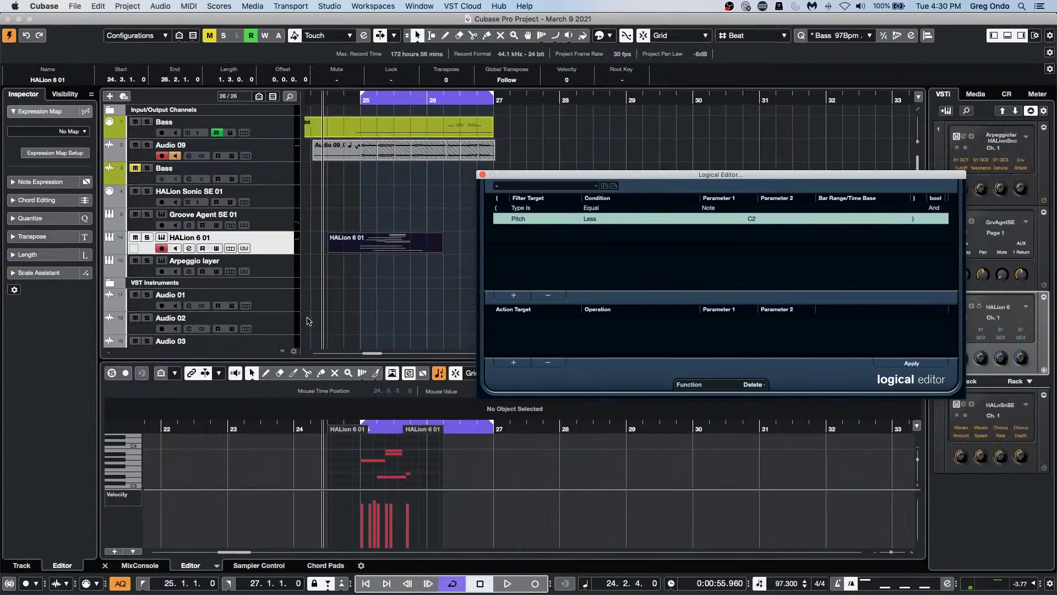
{"action": "left_click", "coordinate": [287, 253]}
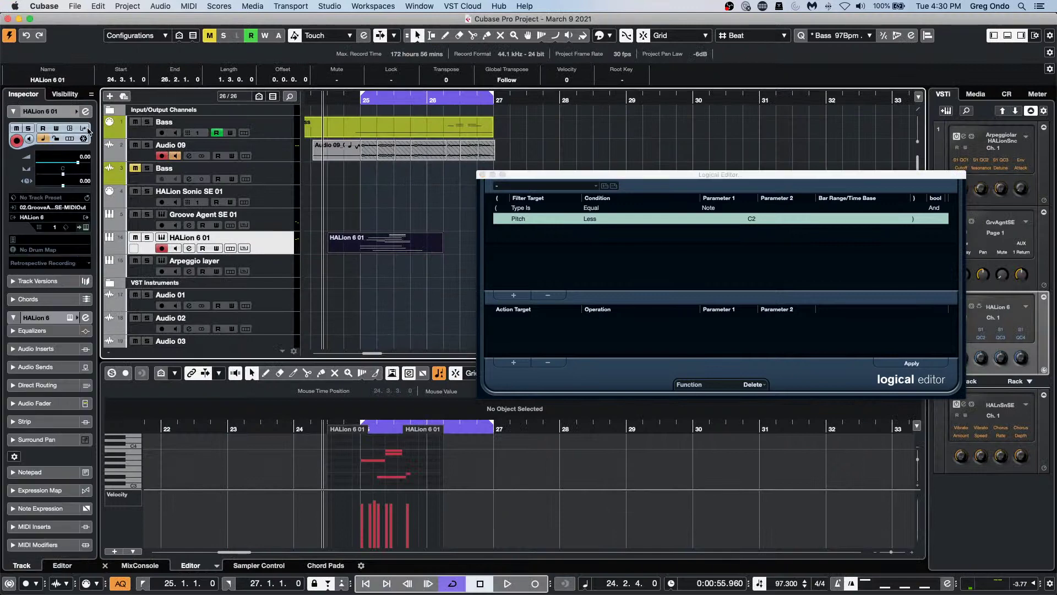
{"action": "left_click", "coordinate": [86, 130]}
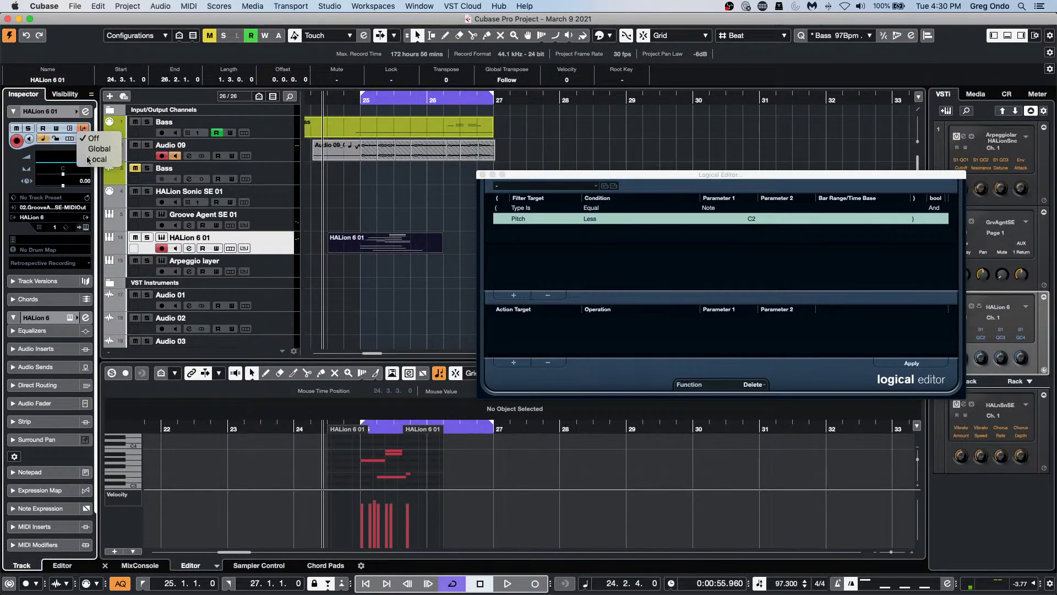
{"action": "left_click", "coordinate": [87, 159]}
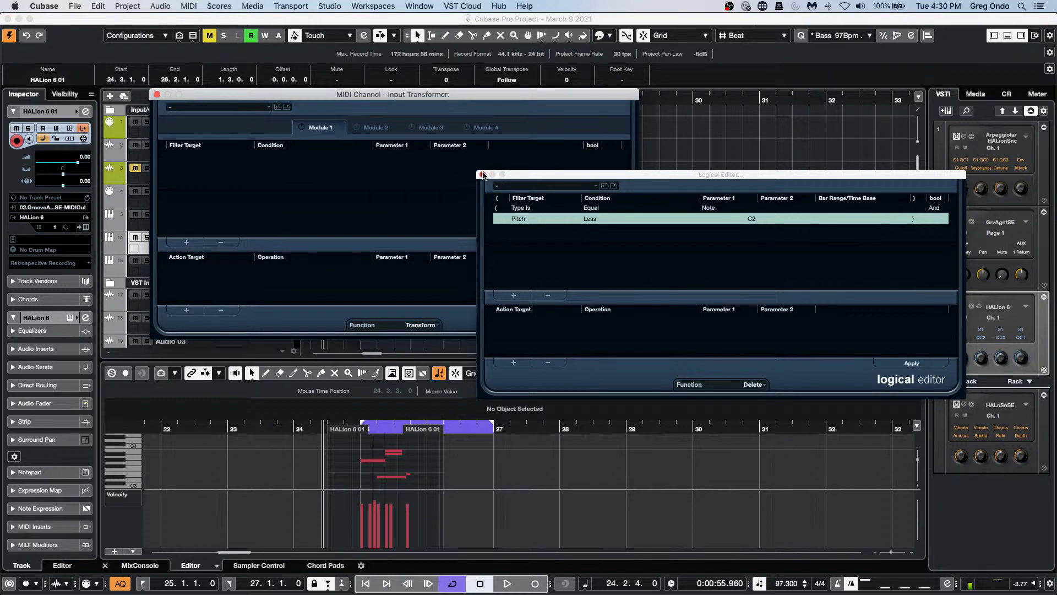
{"action": "left_click", "coordinate": [482, 174]}
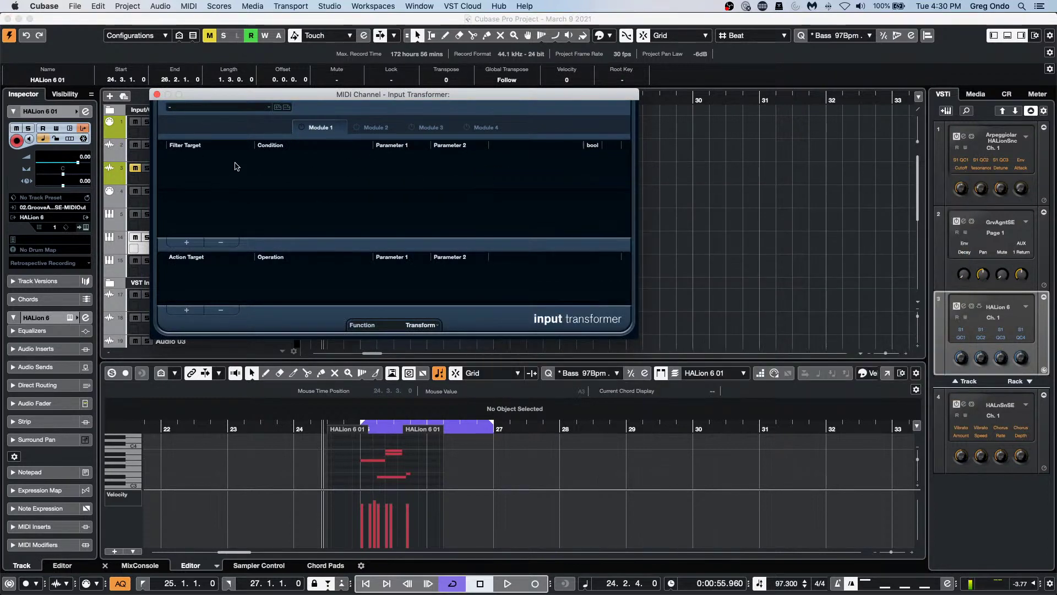
Step: Activate Module 1 of the Input Transformer and set its function to Filter
{"action": "left_click", "coordinate": [394, 325]}
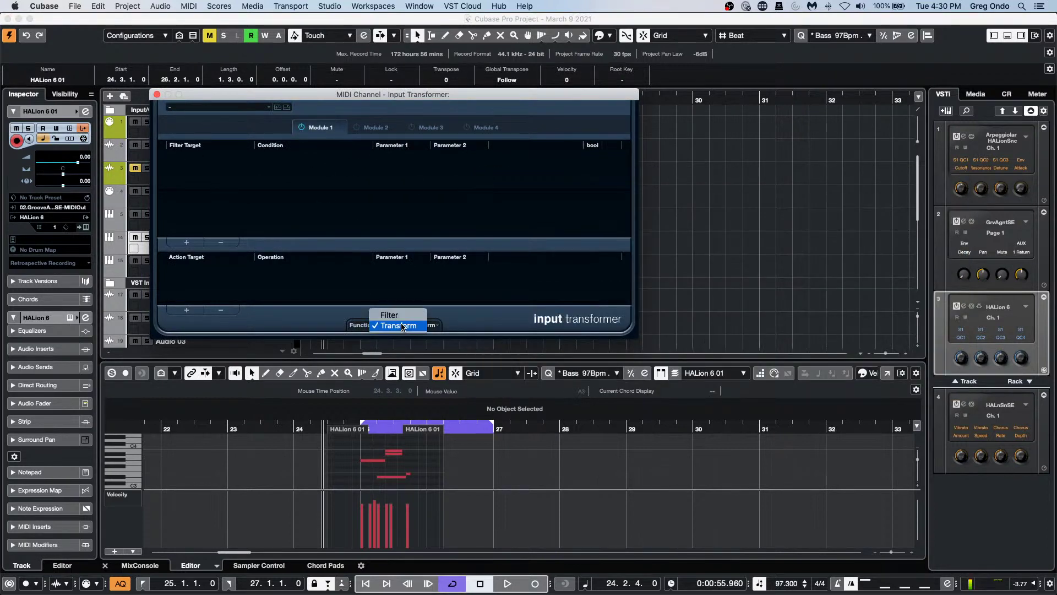
{"action": "left_click", "coordinate": [462, 322]}
{"action": "left_click", "coordinate": [413, 325]}
{"action": "left_click", "coordinate": [412, 324]}
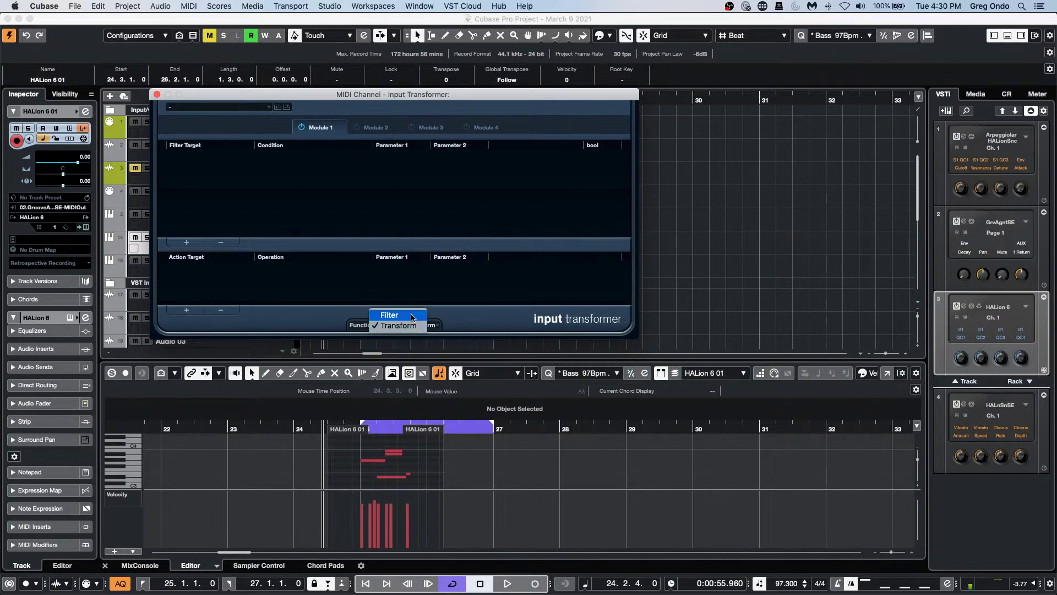
{"action": "left_click", "coordinate": [412, 313]}
Step: Add a Value 1 filter condition set to Less, open its first parameter for editing, and close the Input Transformer
{"action": "left_click", "coordinate": [187, 242]}
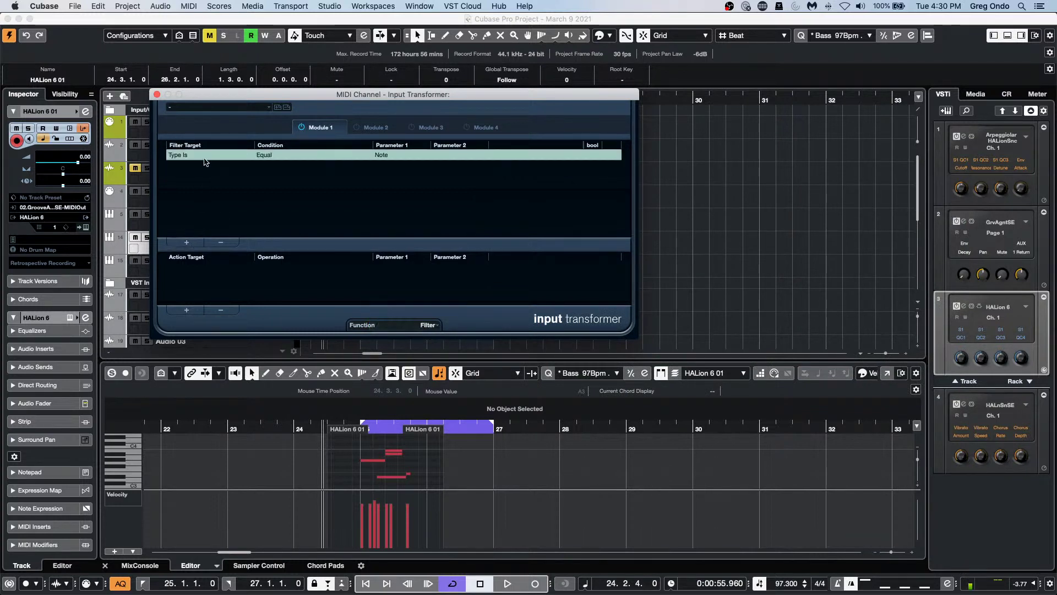
{"action": "left_click", "coordinate": [190, 155]}
{"action": "left_click", "coordinate": [198, 169]}
{"action": "left_click", "coordinate": [280, 156]}
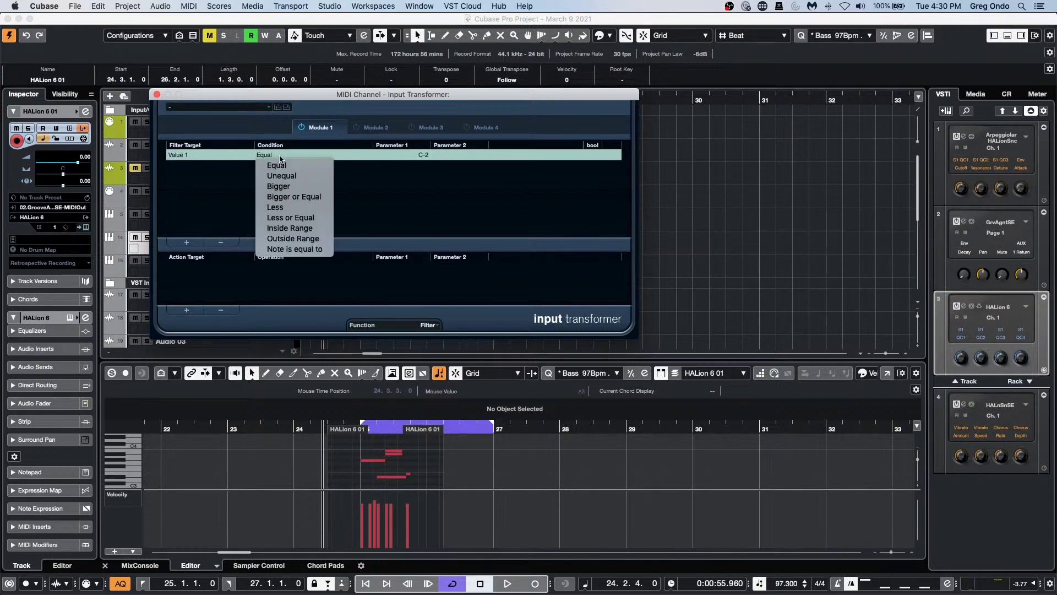
{"action": "left_click", "coordinate": [295, 207]}
{"action": "left_click", "coordinate": [430, 156]}
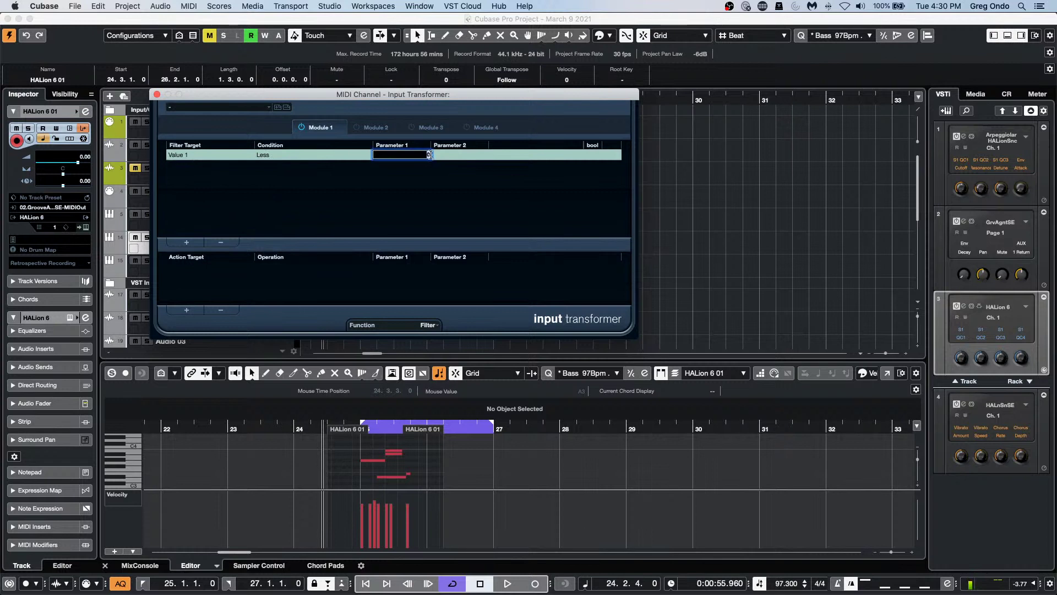
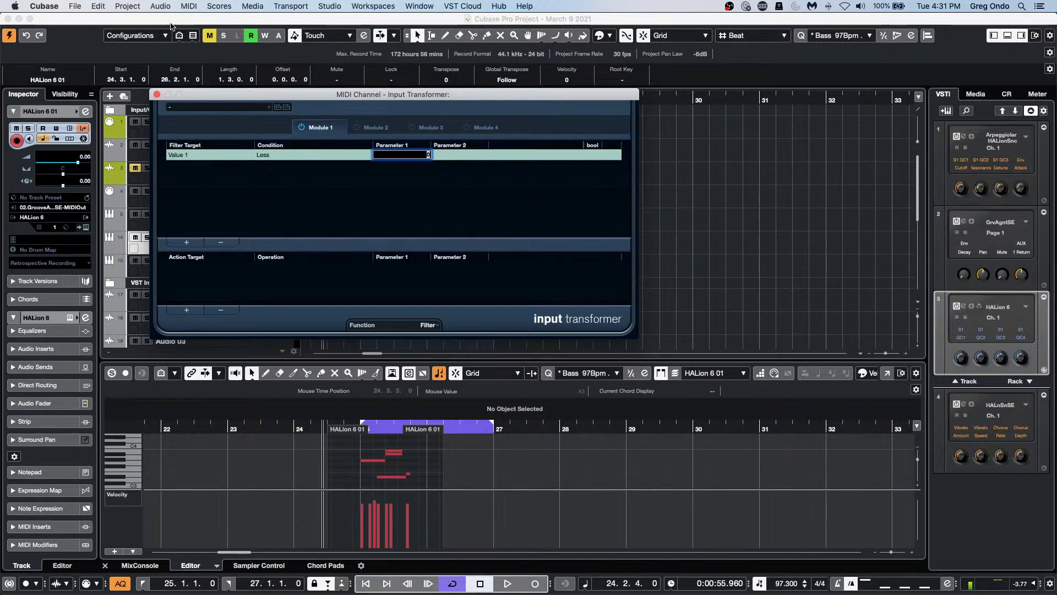
{"action": "left_click", "coordinate": [156, 94]}
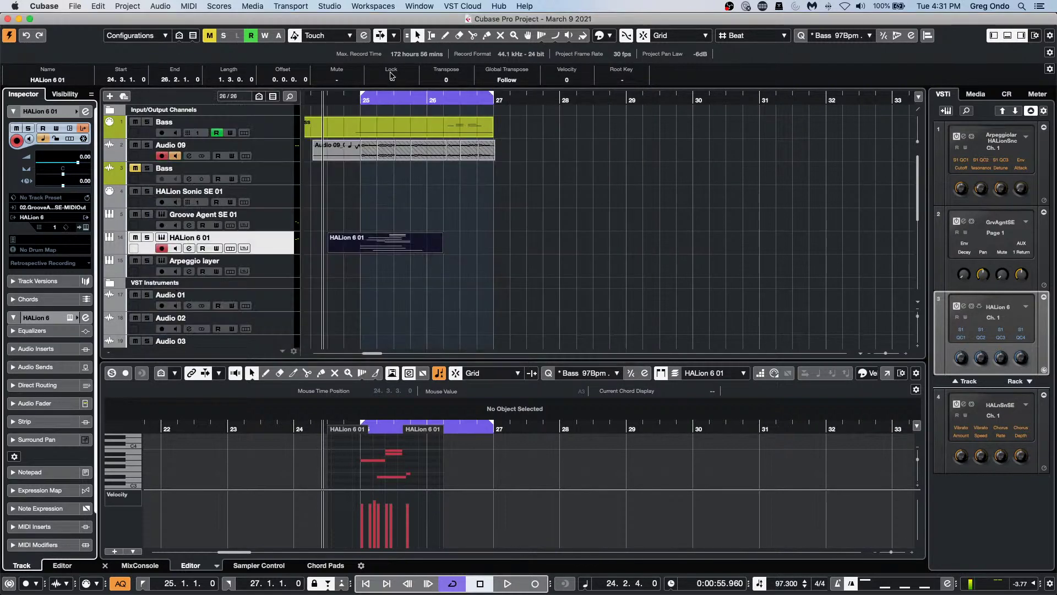
Step: Switch the Play tool to Scrub mode and scrub the Audio 09 event near the start of bar 25
{"action": "left_click", "coordinate": [569, 38]}
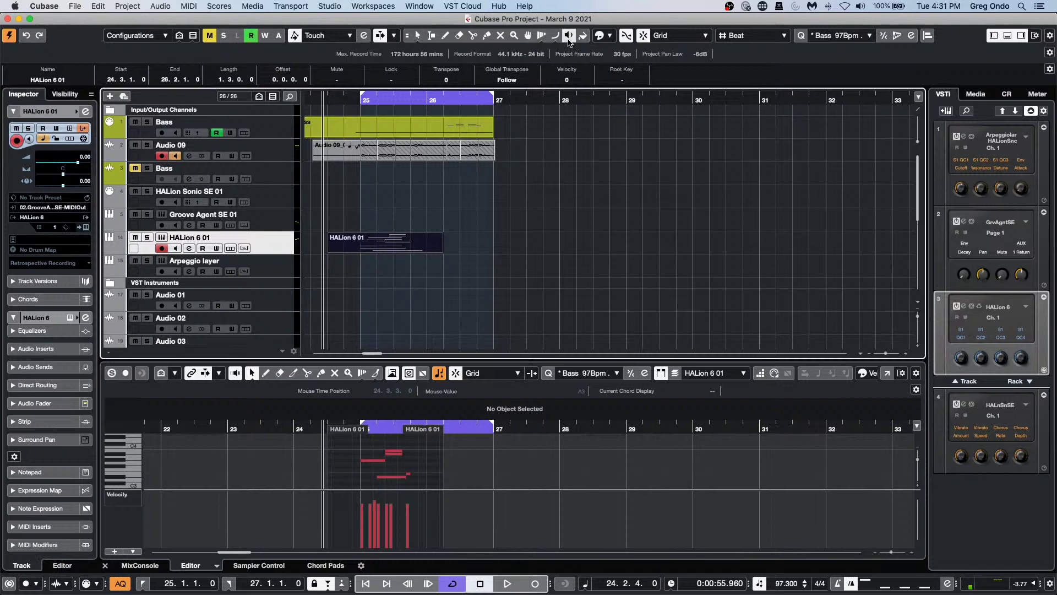
{"action": "left_click", "coordinate": [569, 38]}
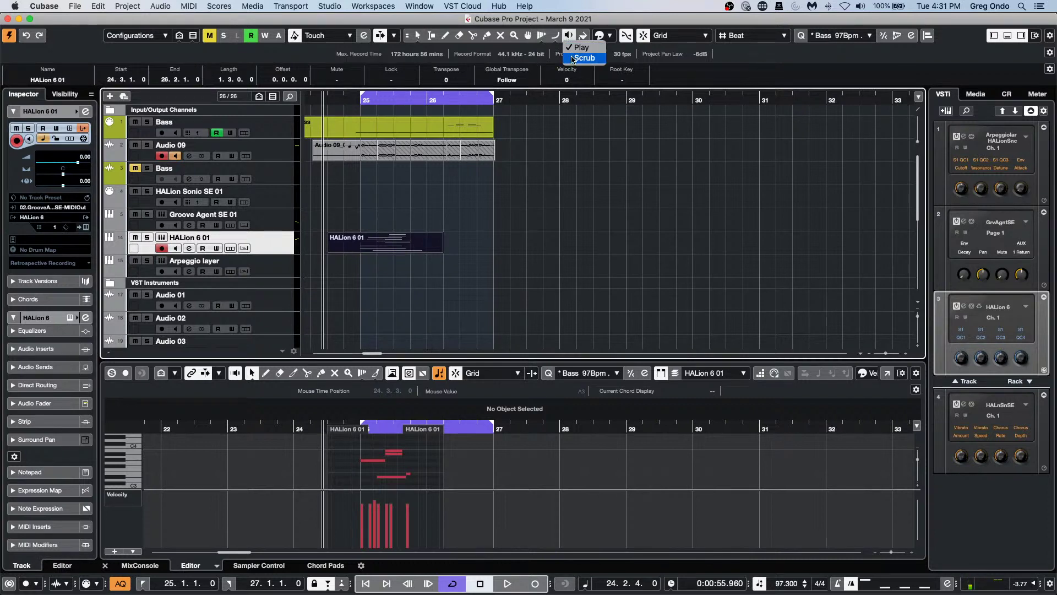
{"action": "left_click", "coordinate": [573, 58]}
{"action": "mouse_move", "coordinate": [379, 147]}
{"action": "left_mouse_down"}
{"action": "mouse_move", "coordinate": [410, 146]}
{"action": "mouse_move", "coordinate": [379, 146]}
{"action": "left_mouse_up"}
{"action": "scroll", "coordinate": [592, 206], "scroll_direction": "down", "scroll_amount": 4}
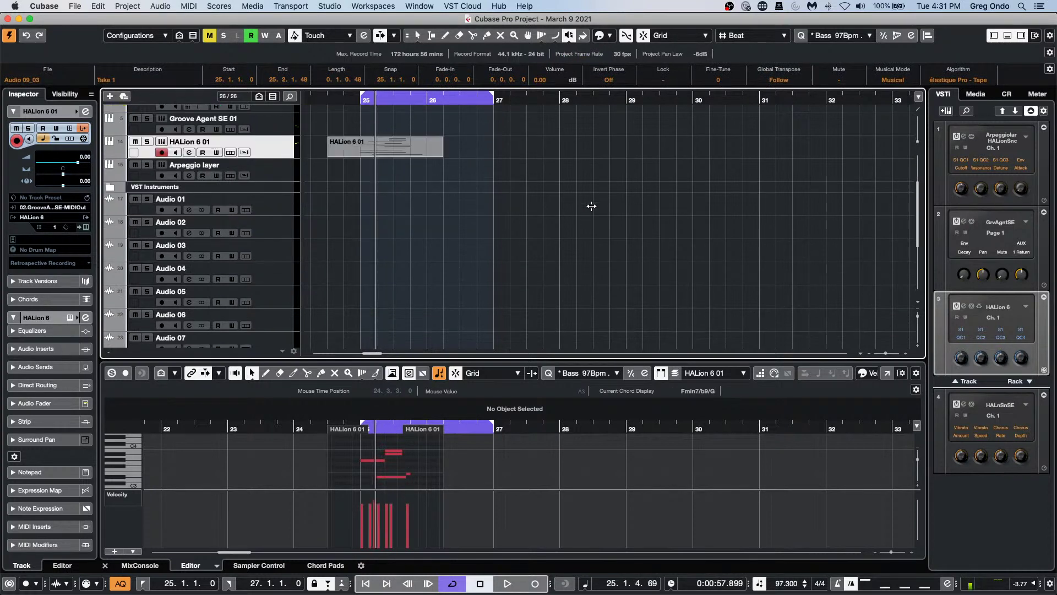
{"action": "scroll", "coordinate": [592, 206], "scroll_direction": "up", "scroll_amount": 3}
Step: Search the Key Commands for "shuttle", look over the Shuttle Play commands, and close the dialog
{"action": "left_click", "coordinate": [100, 7]}
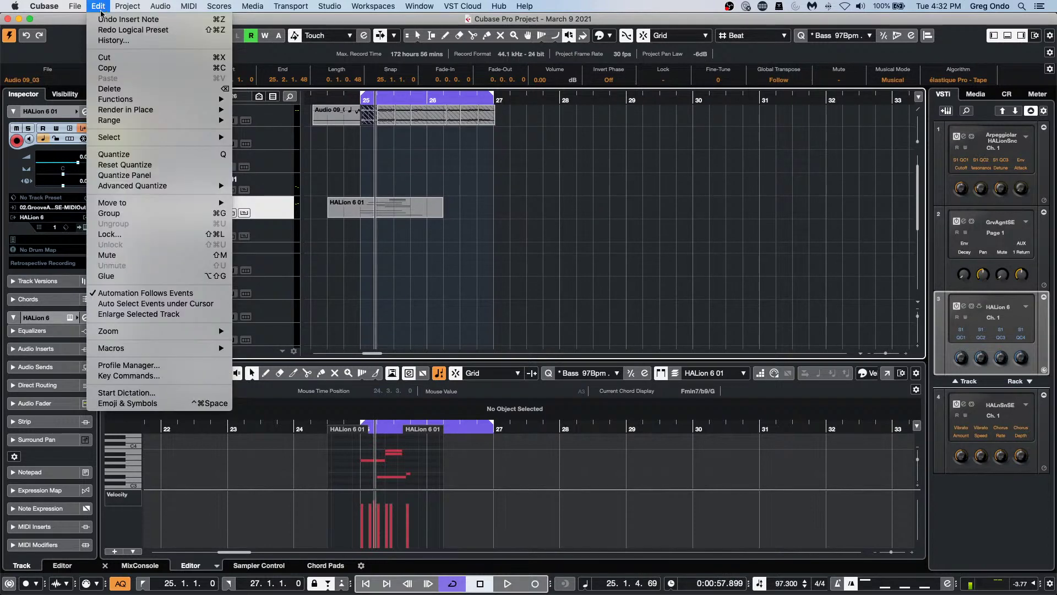
{"action": "left_click", "coordinate": [121, 376]}
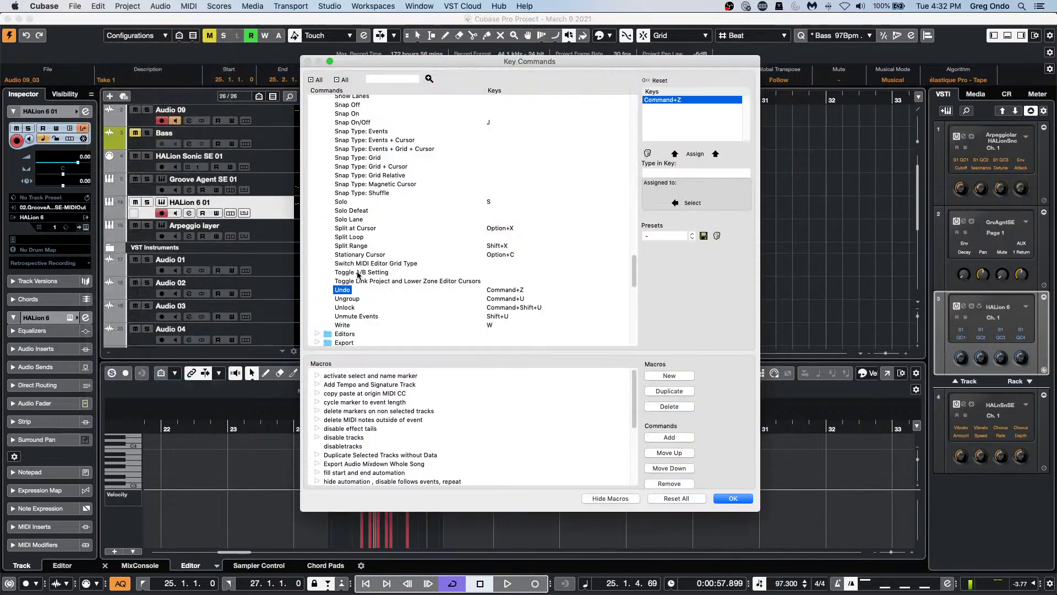
{"action": "scroll", "coordinate": [410, 292], "scroll_direction": "up", "scroll_amount": 5}
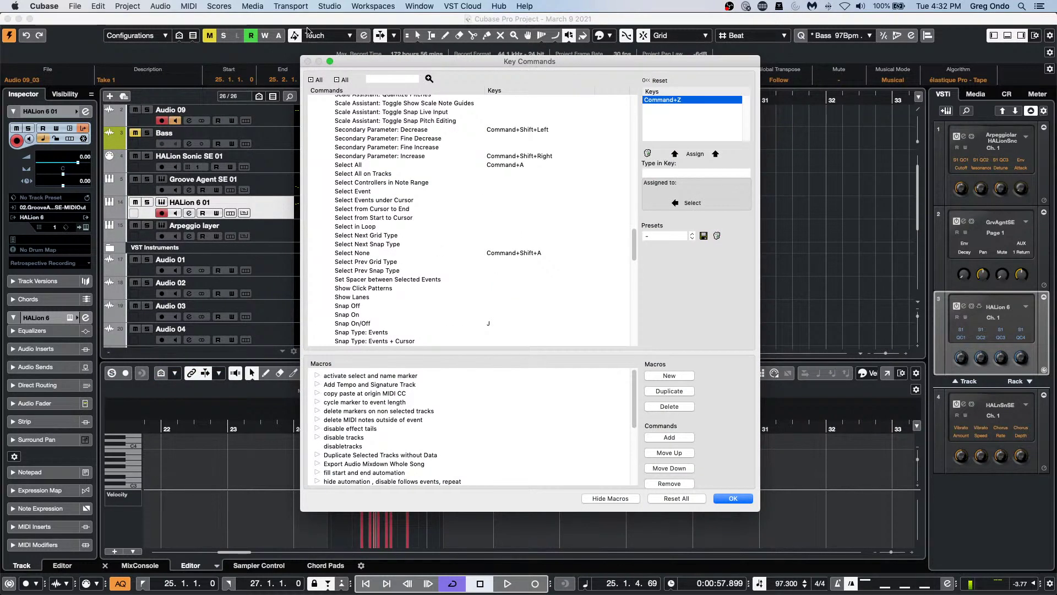
{"action": "left_click", "coordinate": [385, 79]}
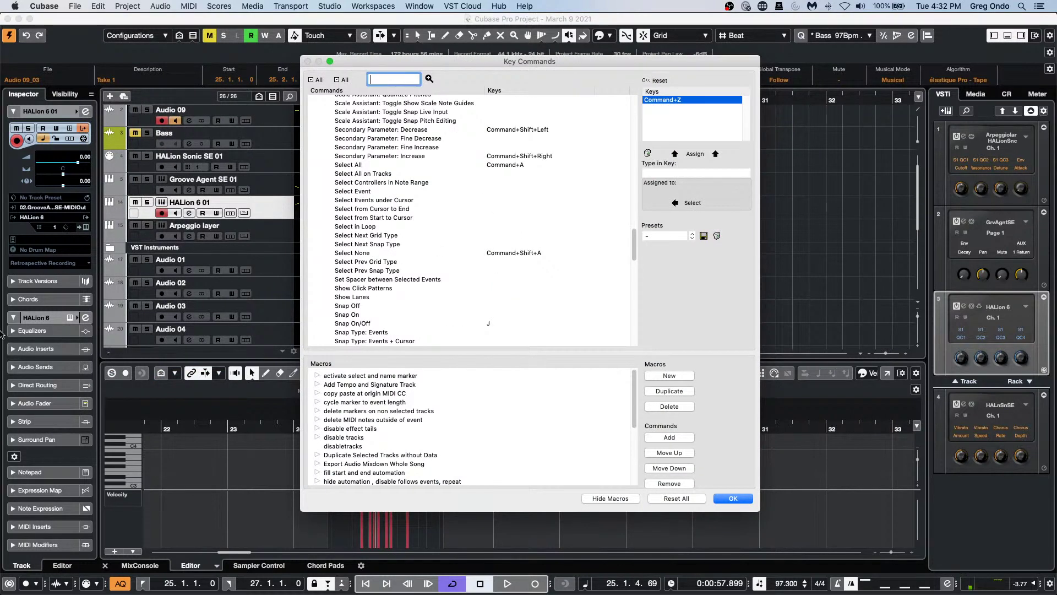
{"action": "type", "text": "shuttle"}
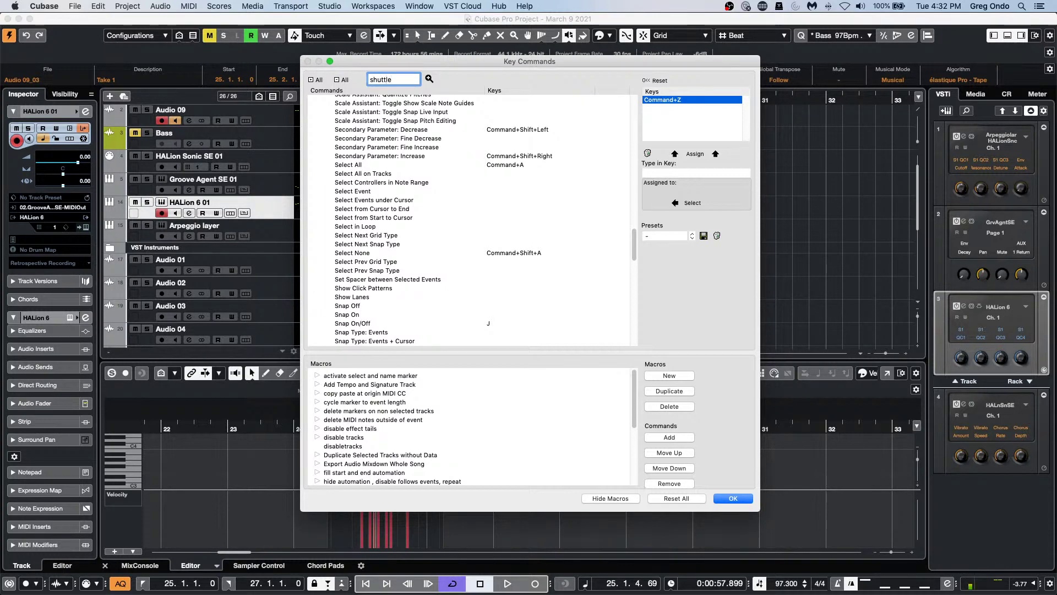
{"action": "key", "text": "Return"}
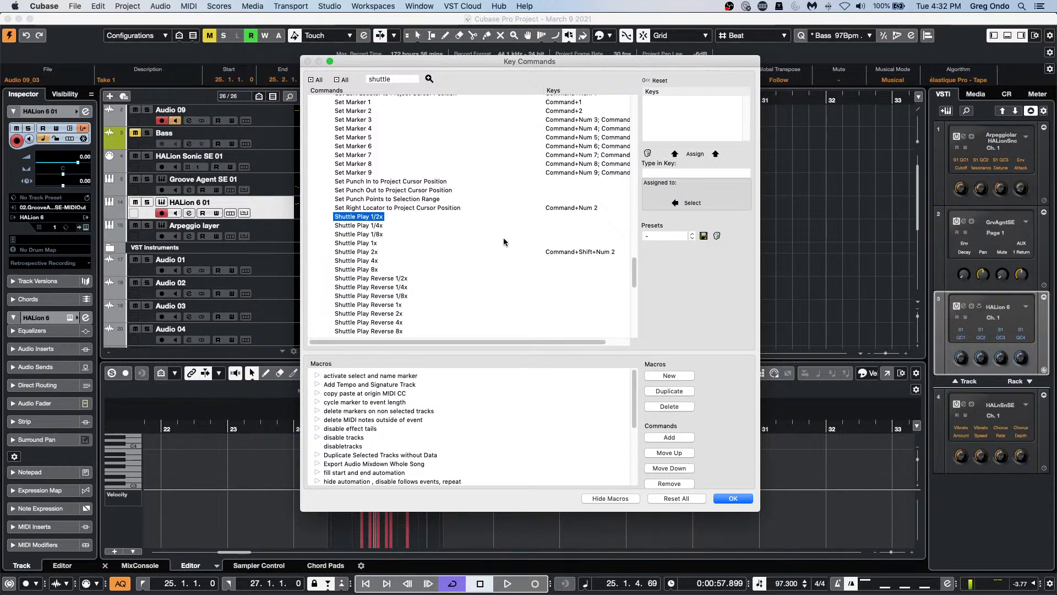
{"action": "left_click", "coordinate": [732, 499]}
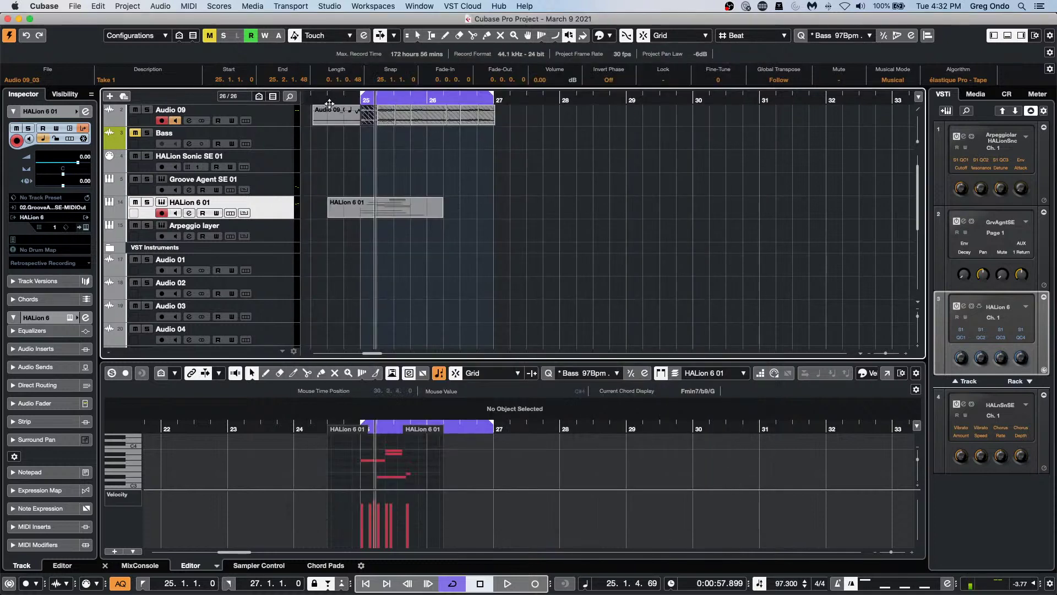
Step: Unmute the Bass audio track and play the project from 7.3.1.0
{"action": "key", "text": "Home"}
{"action": "left_click", "coordinate": [542, 100]}
{"action": "left_click_drag", "start_coordinate": [542, 103], "coordinate": [740, 101]}
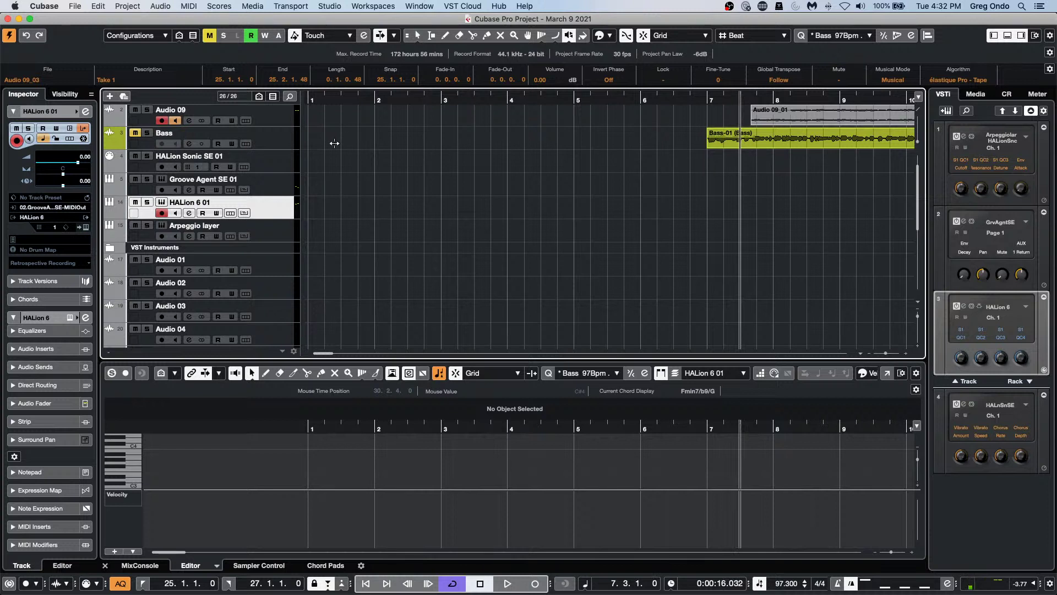
{"action": "left_click", "coordinate": [135, 133]}
{"action": "key", "text": "space"}
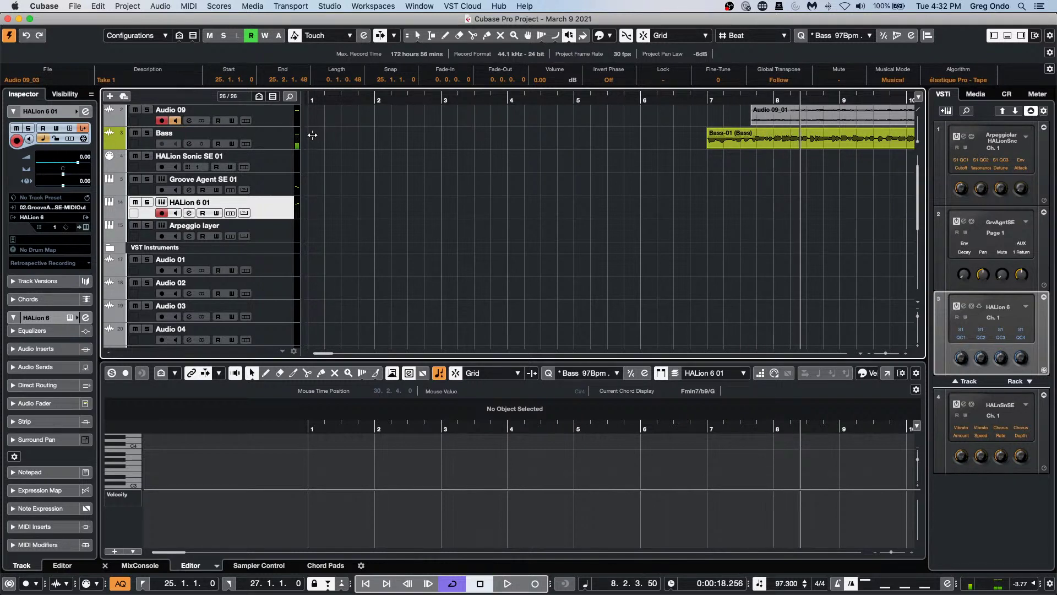
Step: Assign Command+Shift+Num 1 to Shuttle Play 1/2x in the Key Commands and close the dialog
{"action": "left_click", "coordinate": [103, 7]}
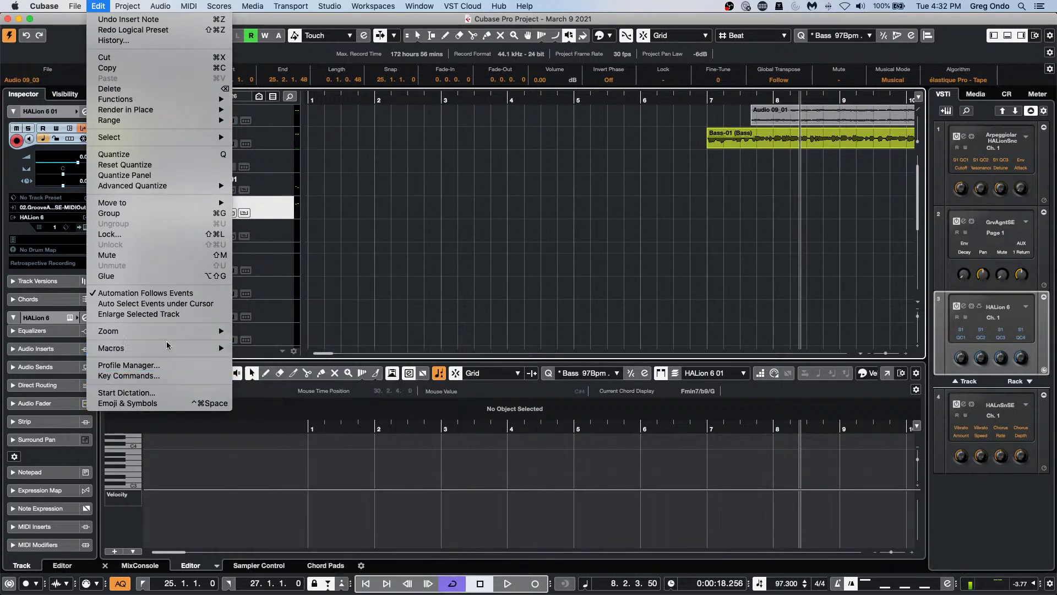
{"action": "mouse_move", "coordinate": [159, 350]}
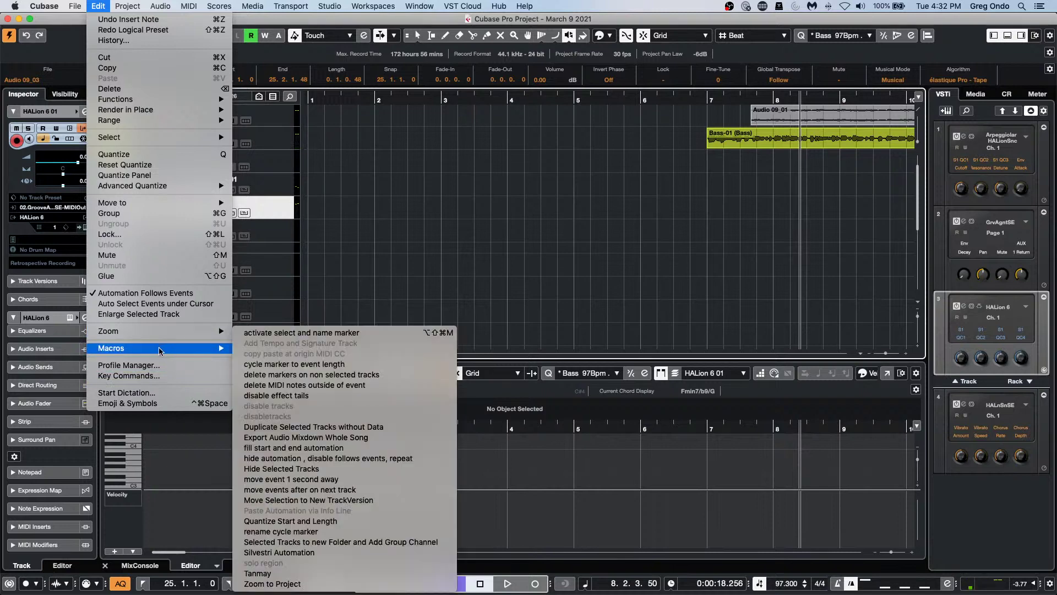
{"action": "left_click", "coordinate": [137, 375]}
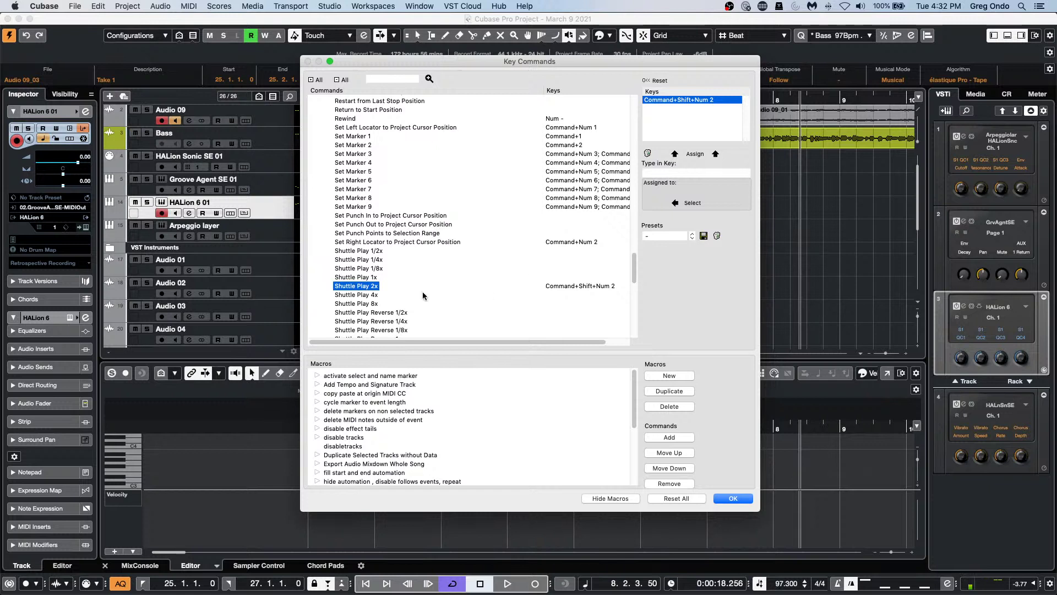
{"action": "left_click", "coordinate": [375, 251]}
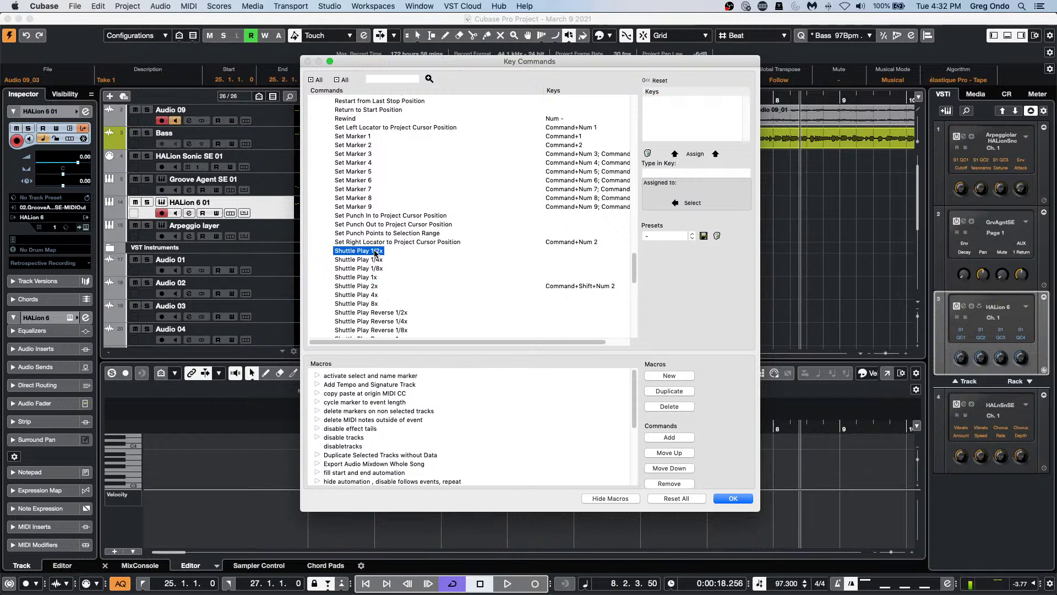
{"action": "left_click", "coordinate": [669, 174]}
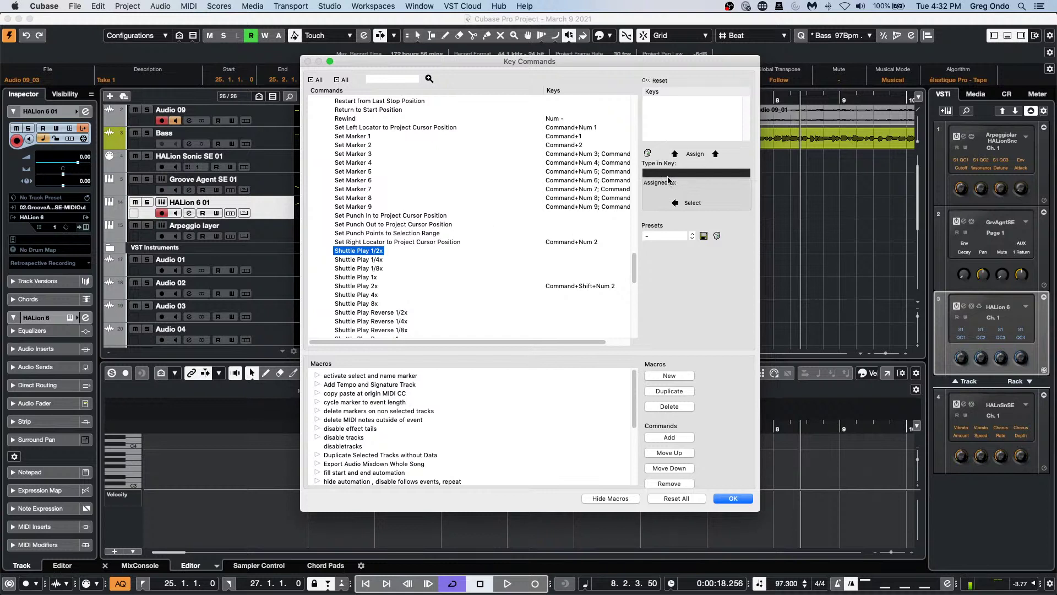
{"action": "key", "text": "super+shift+KP_1"}
{"action": "left_click", "coordinate": [694, 155]}
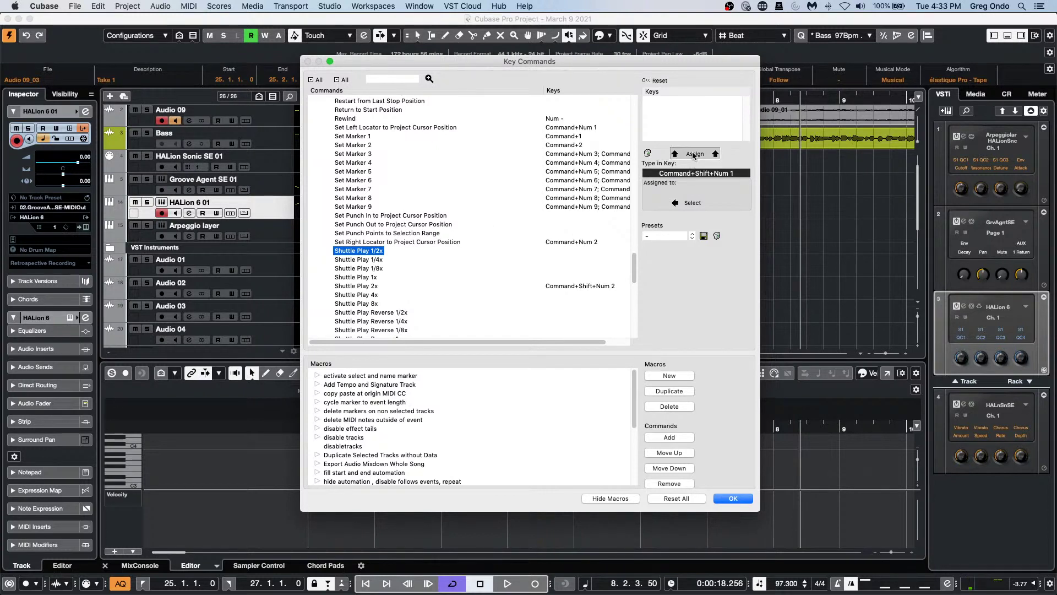
{"action": "left_click", "coordinate": [727, 499]}
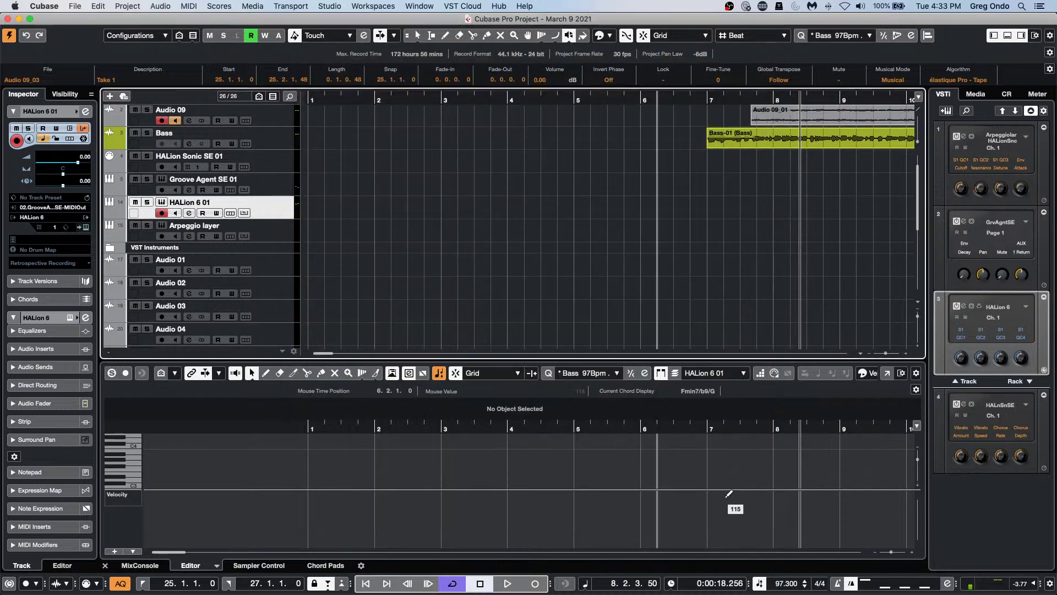
Step: Play the project forward at half speed with Shuttle Play 1/2x from 8.2.3.50, and stop playback in bar 10
{"action": "key", "text": "super+shift+KP_1"}
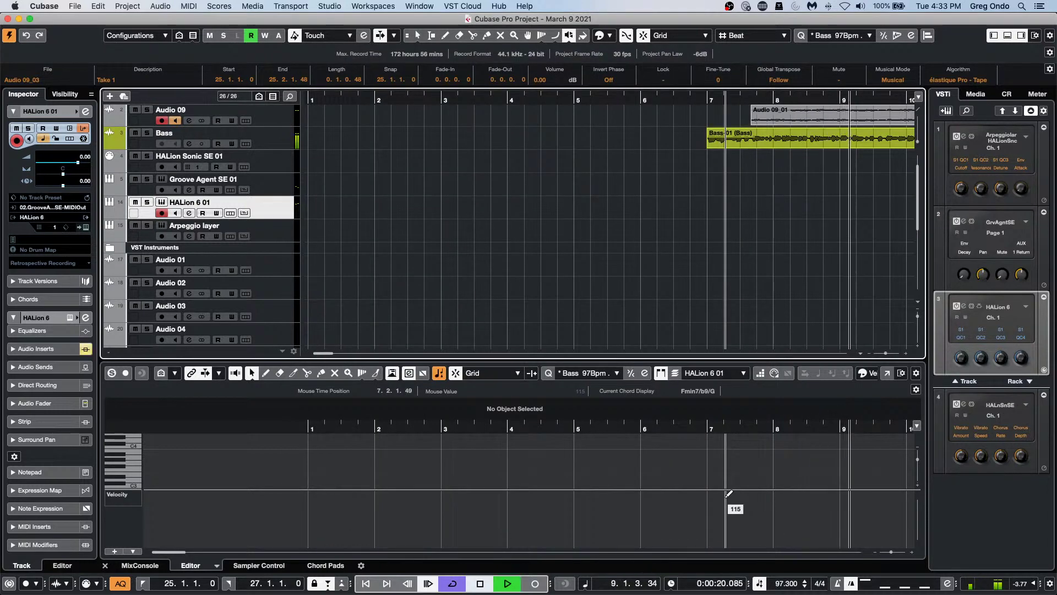
{"action": "key", "text": "space"}
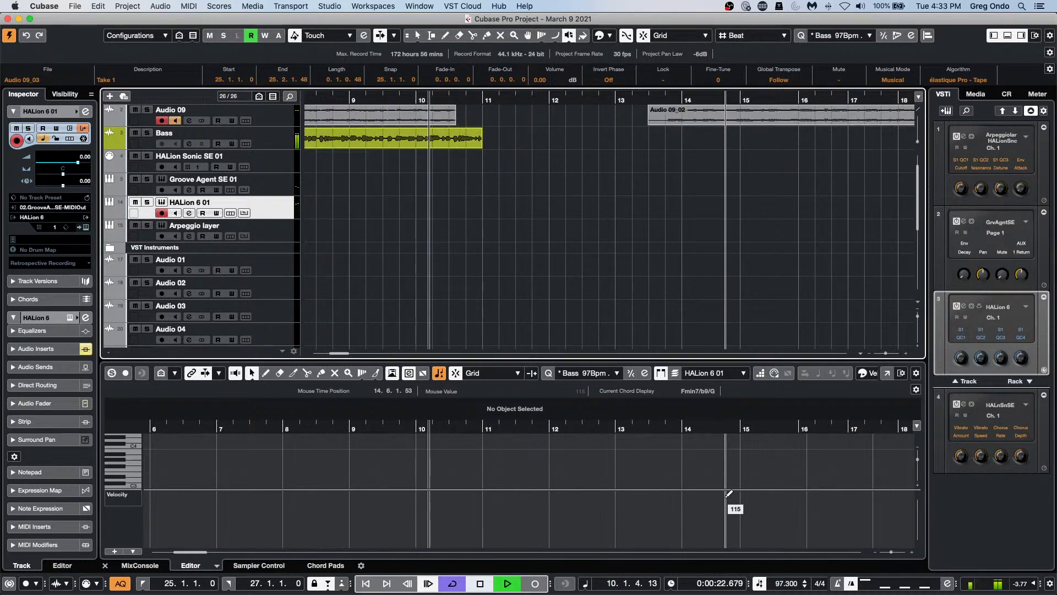
{"action": "key", "text": "space"}
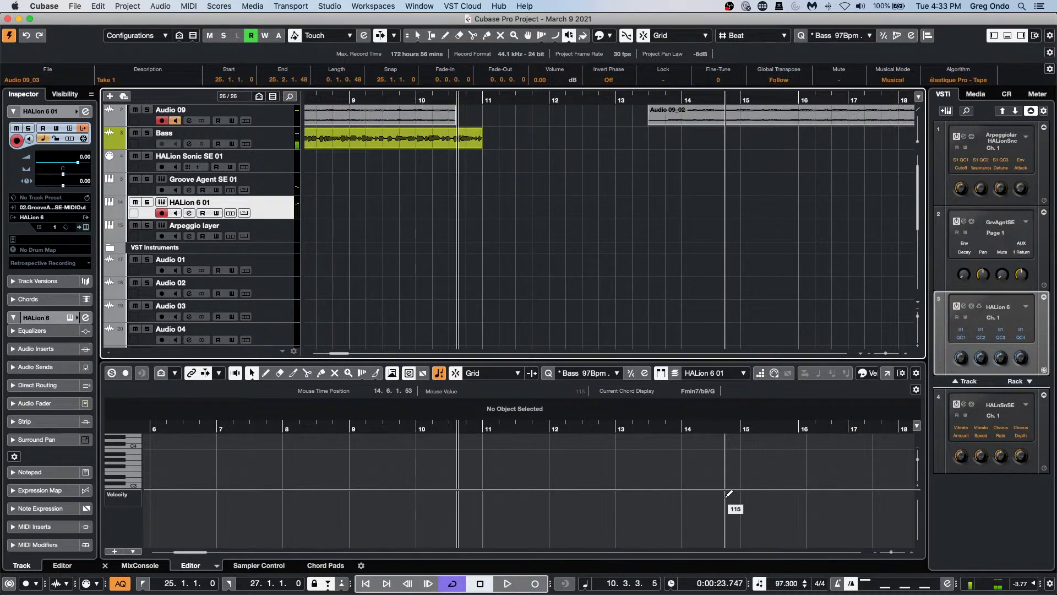
Step: Assign Command+Shift+Num 4 to Shuttle Play Reverse 1/2x in the Key Commands and close the dialog
{"action": "left_click", "coordinate": [82, 5]}
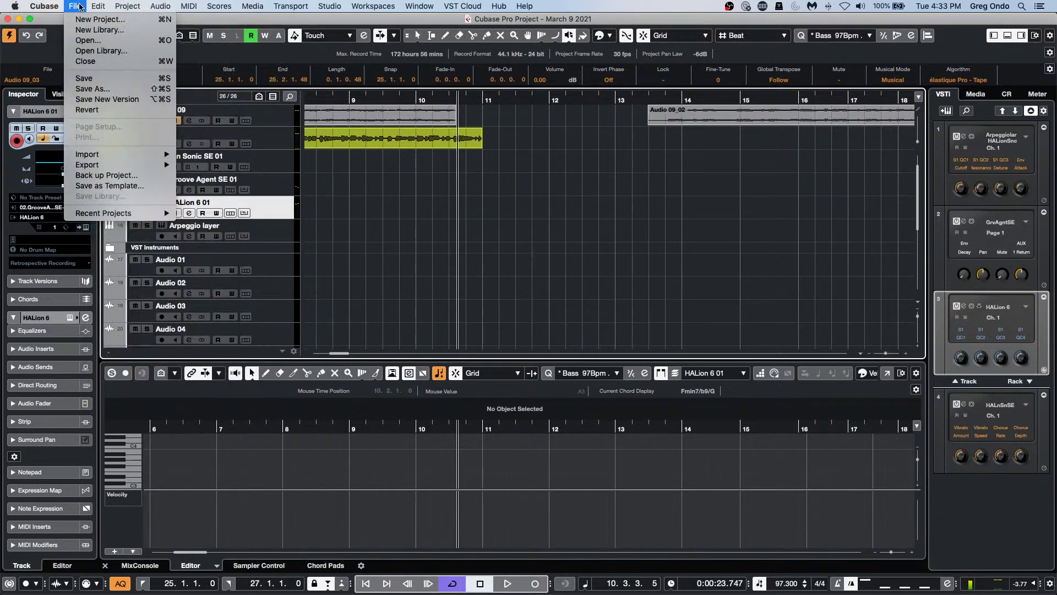
{"action": "mouse_move", "coordinate": [98, 6]}
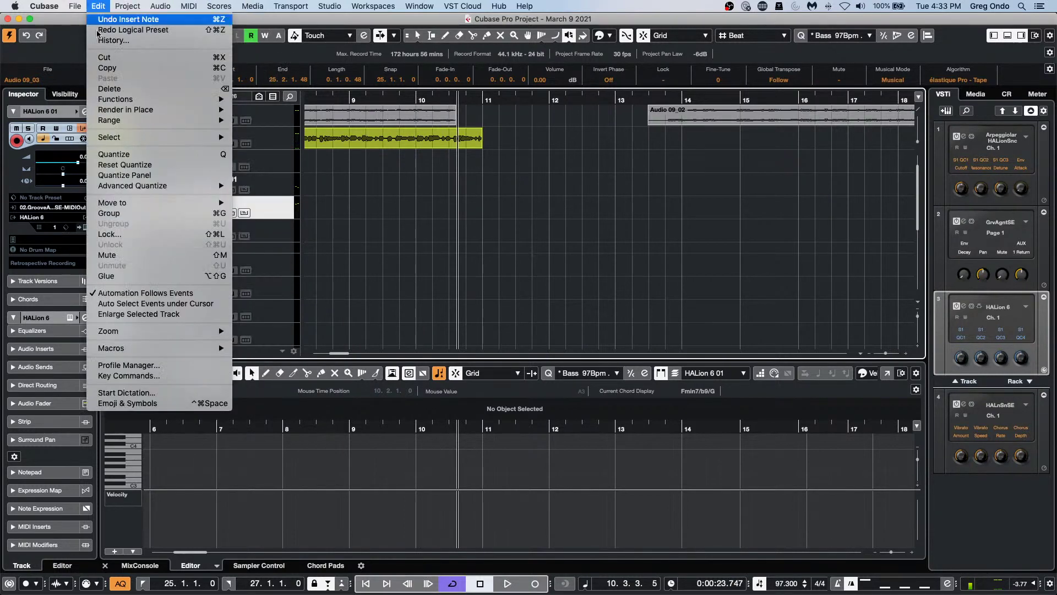
{"action": "left_click", "coordinate": [177, 376]}
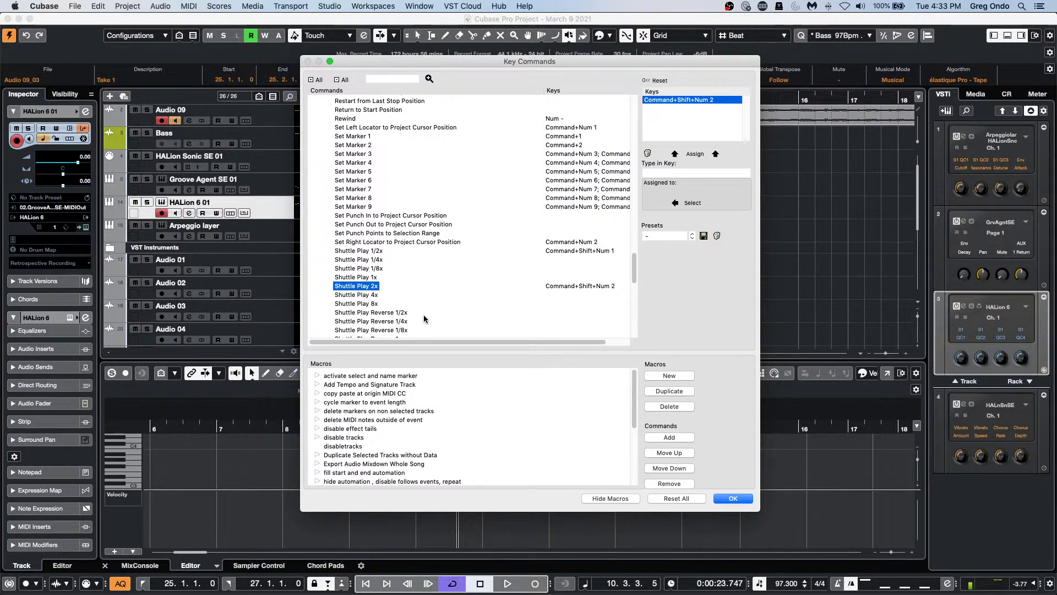
{"action": "left_click", "coordinate": [390, 312]}
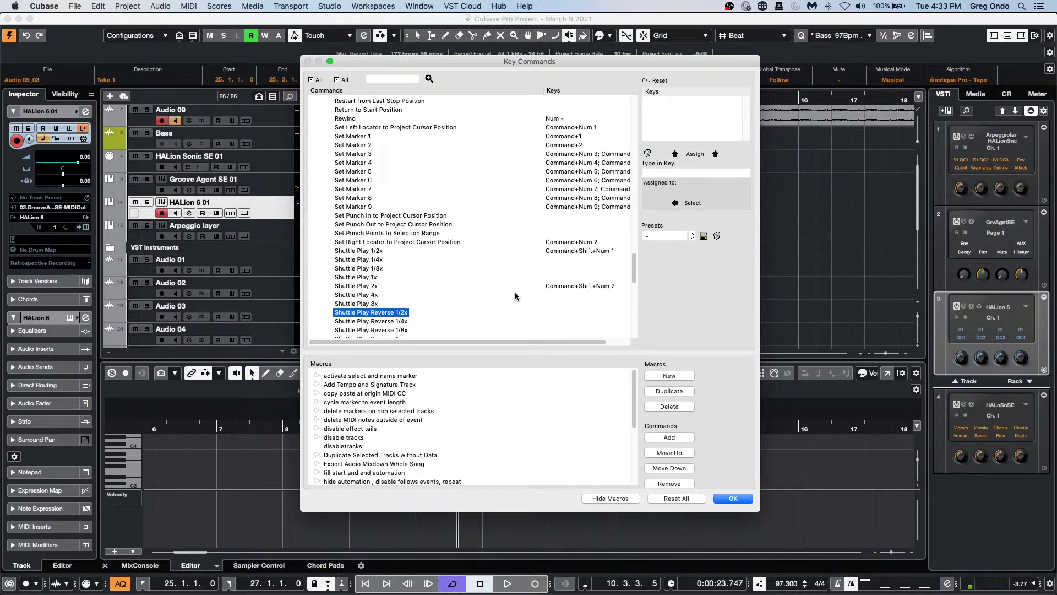
{"action": "left_click", "coordinate": [708, 173]}
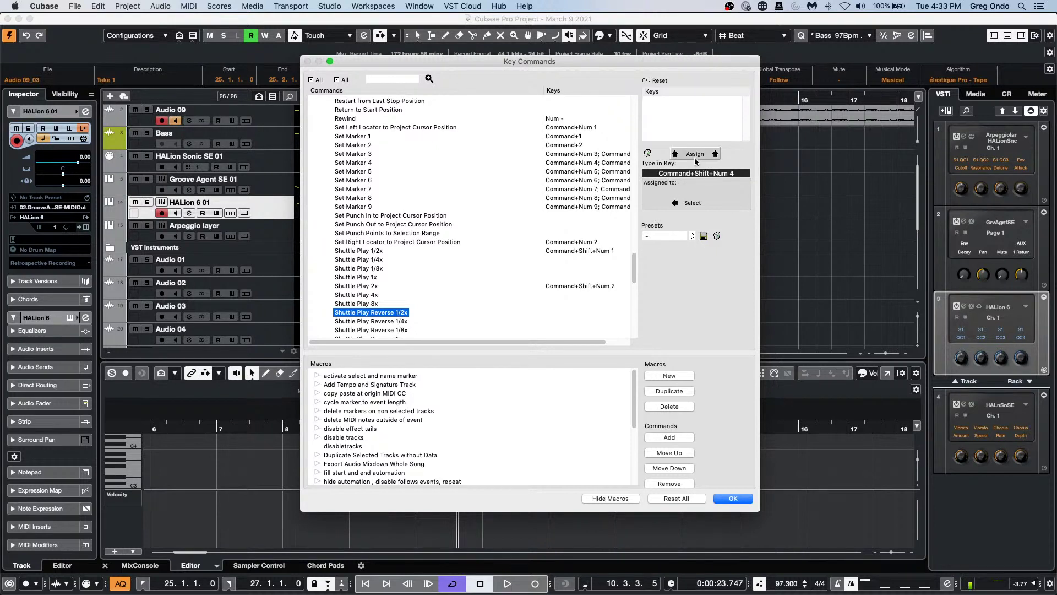
{"action": "left_click", "coordinate": [695, 155]}
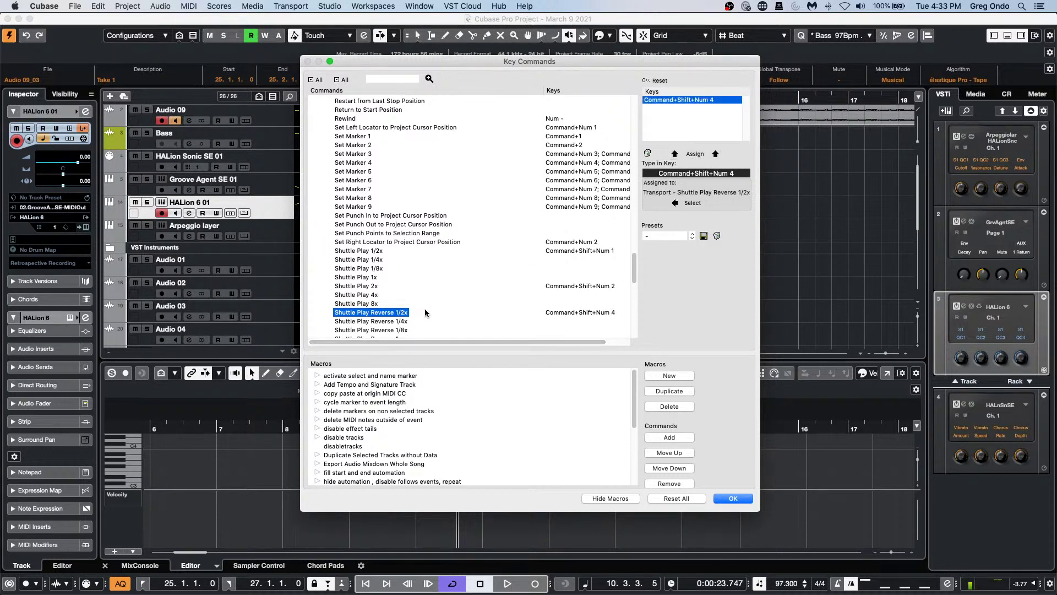
{"action": "scroll", "coordinate": [396, 316], "scroll_direction": "down", "scroll_amount": 3}
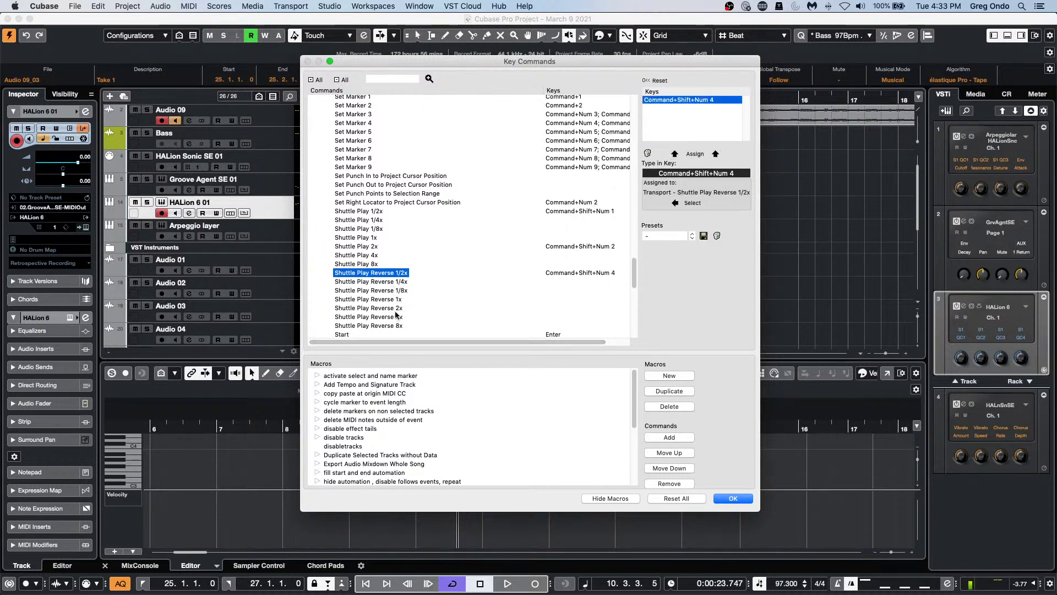
{"action": "left_click", "coordinate": [395, 311]}
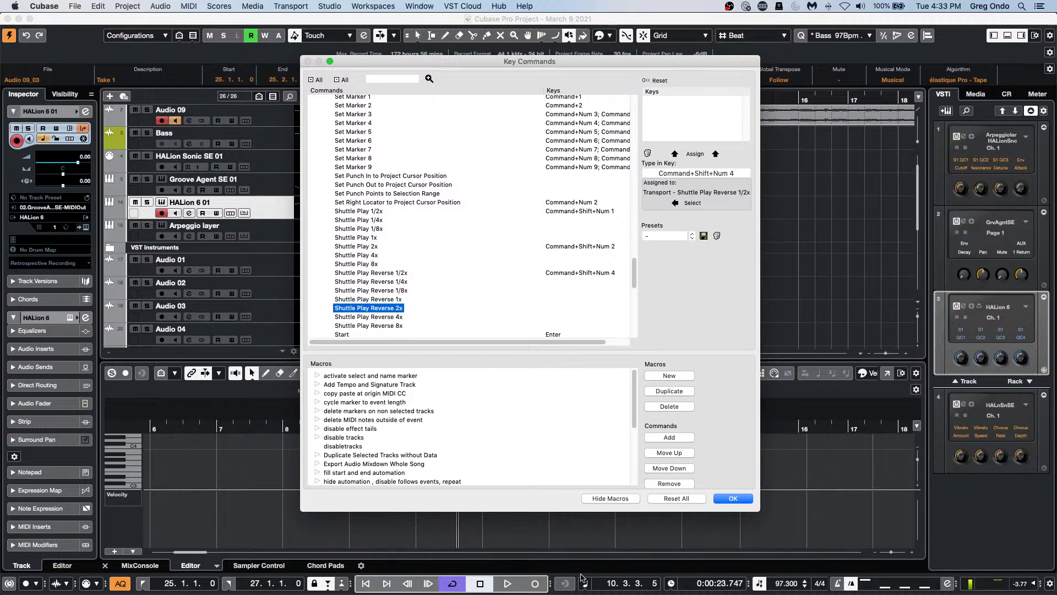
{"action": "left_click", "coordinate": [739, 498]}
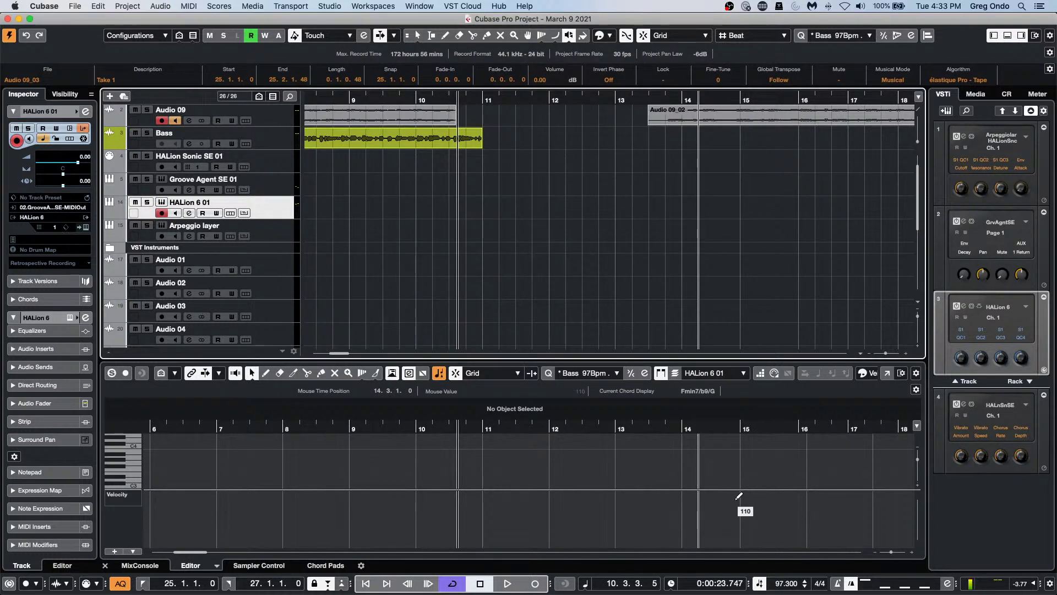
Step: Shuttle playback in reverse and forward at half speed around bar 10, and stop it
{"action": "key", "text": "j"}
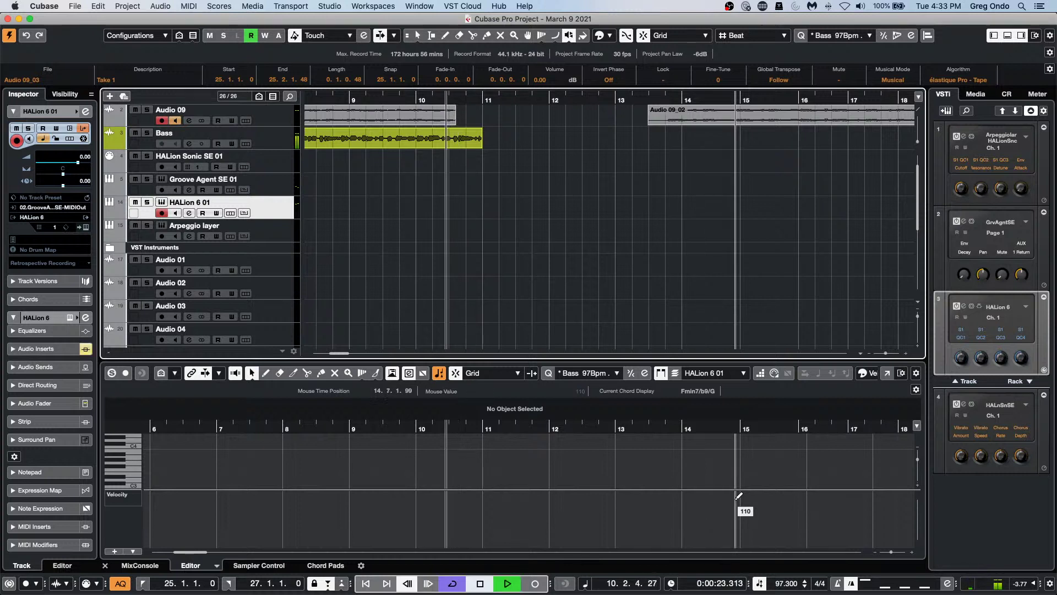
{"action": "key", "text": "l"}
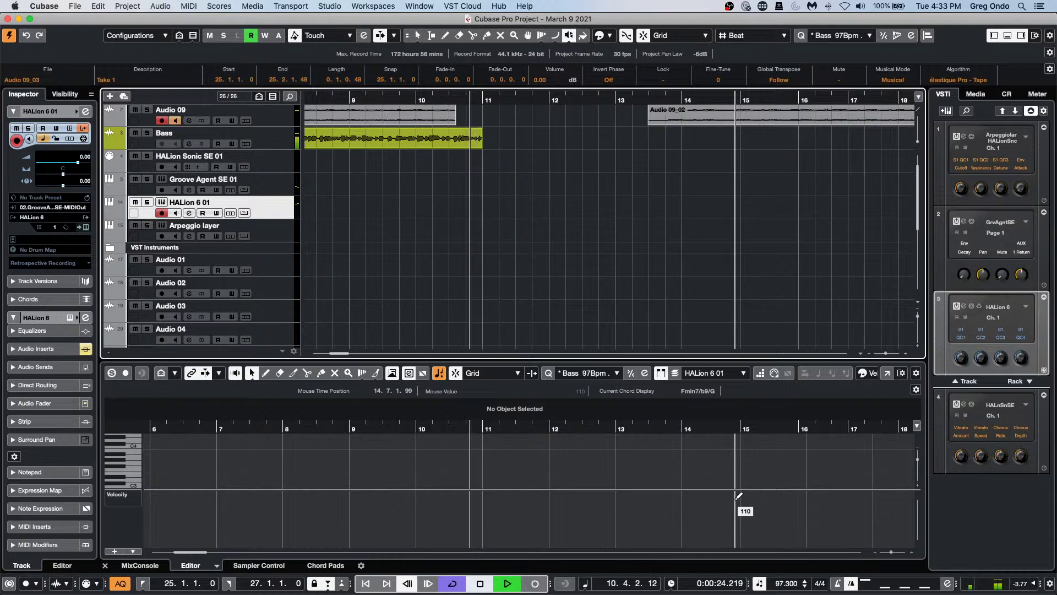
{"action": "key", "text": "space"}
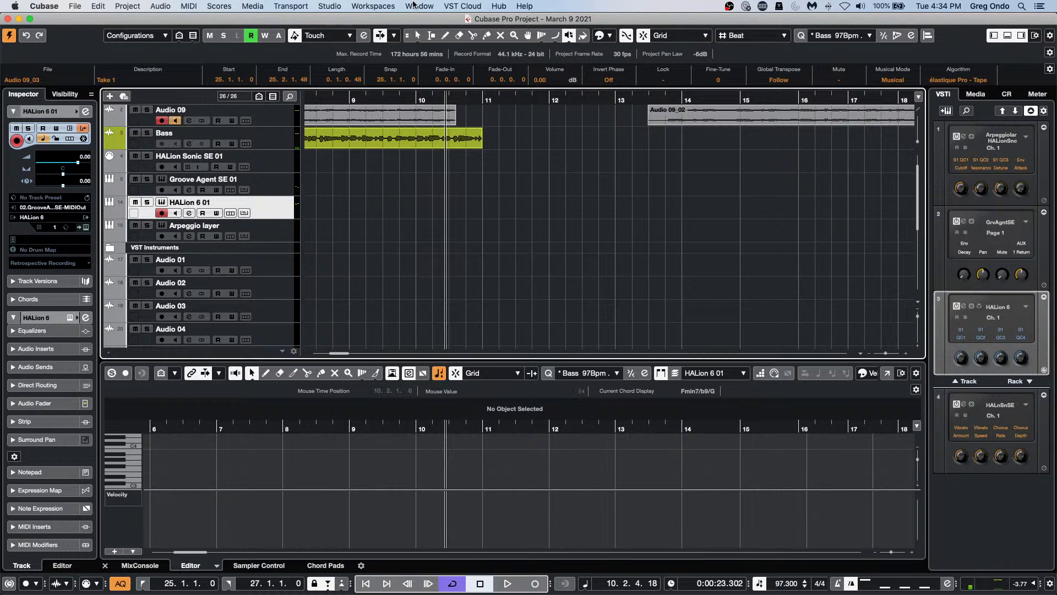
Step: Switch to the open project "bicycle" and activate it
{"action": "left_click", "coordinate": [419, 6]}
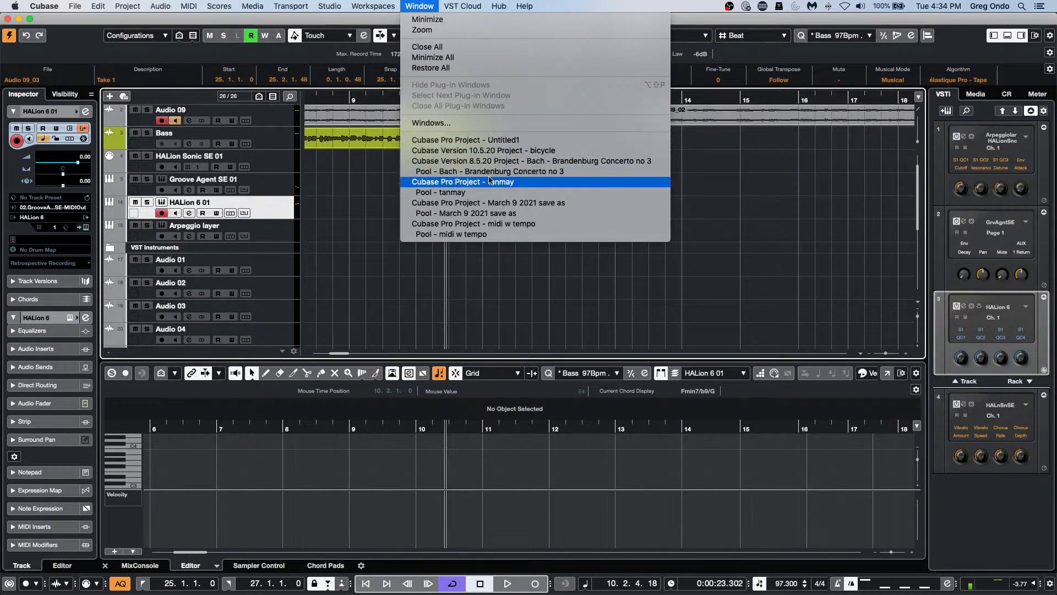
{"action": "left_click", "coordinate": [545, 151]}
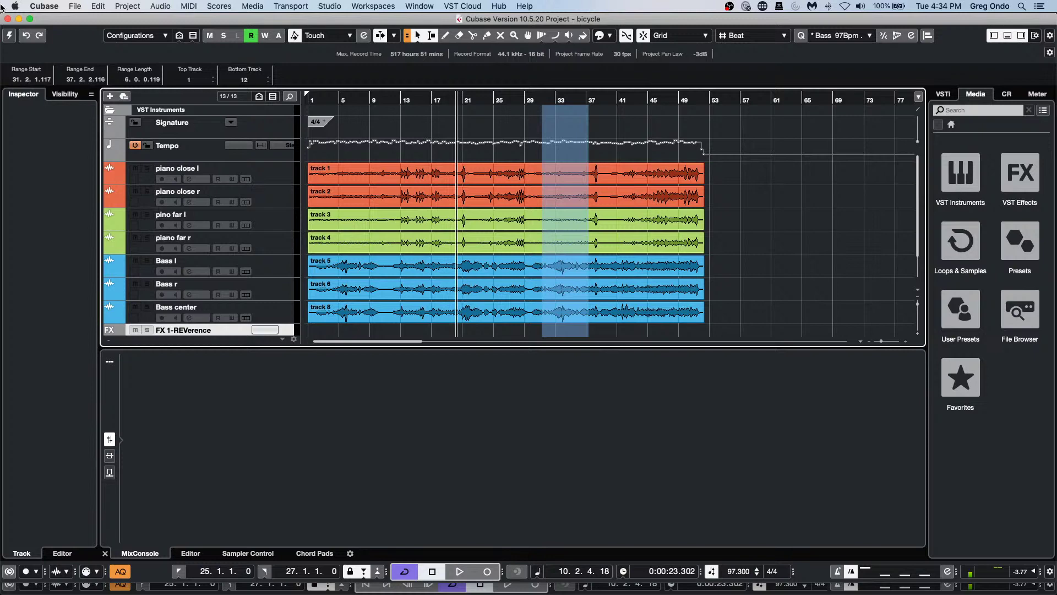
{"action": "left_click", "coordinate": [10, 36]}
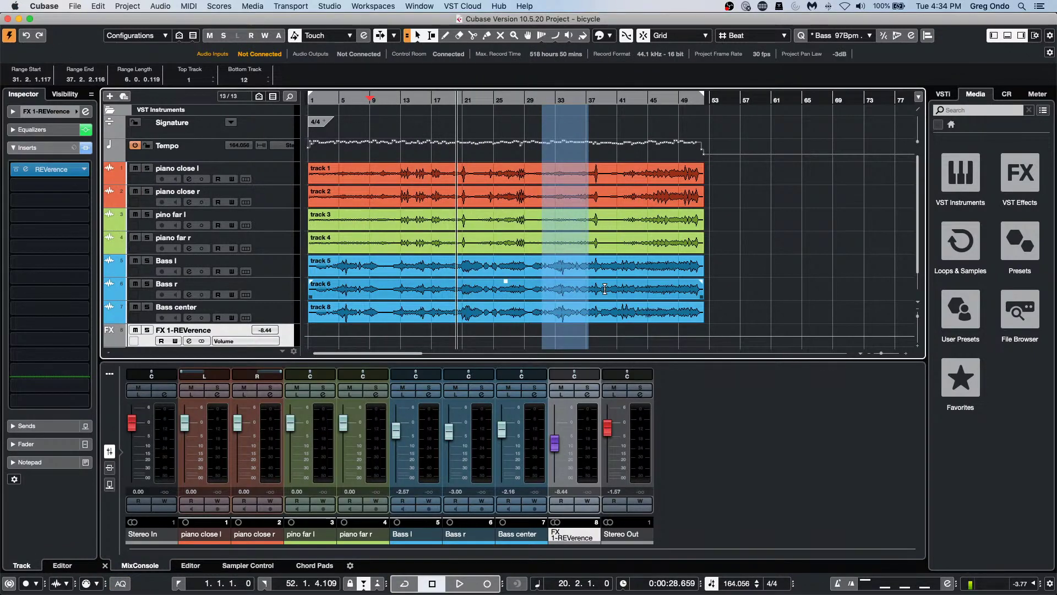
Step: Play the bicycle project from 20.2.1.0, and play it again from 31.3.1.0 past the selected range
{"action": "key", "text": "space"}
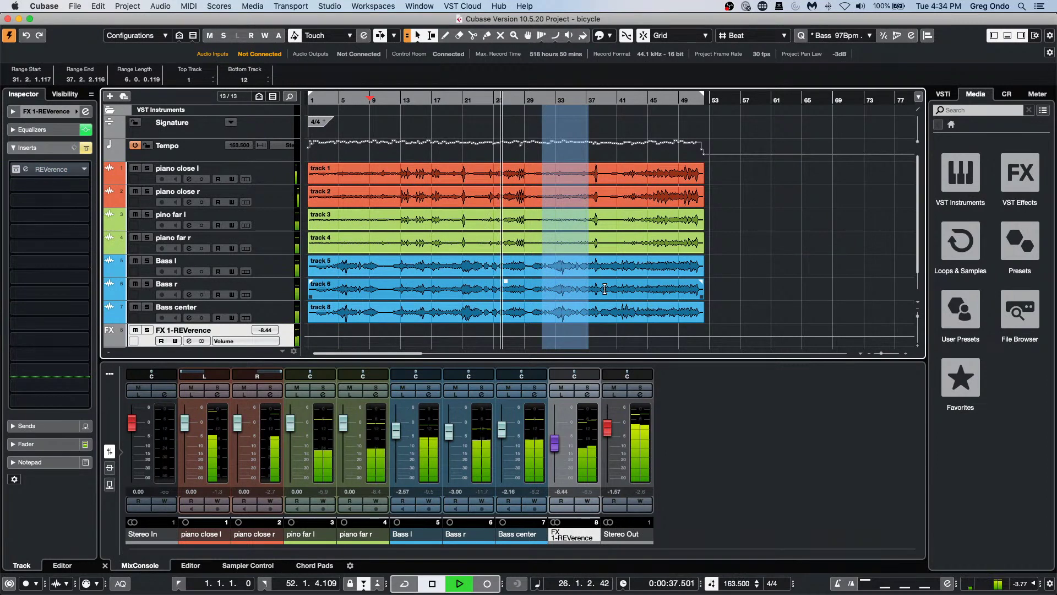
{"action": "key", "text": "space"}
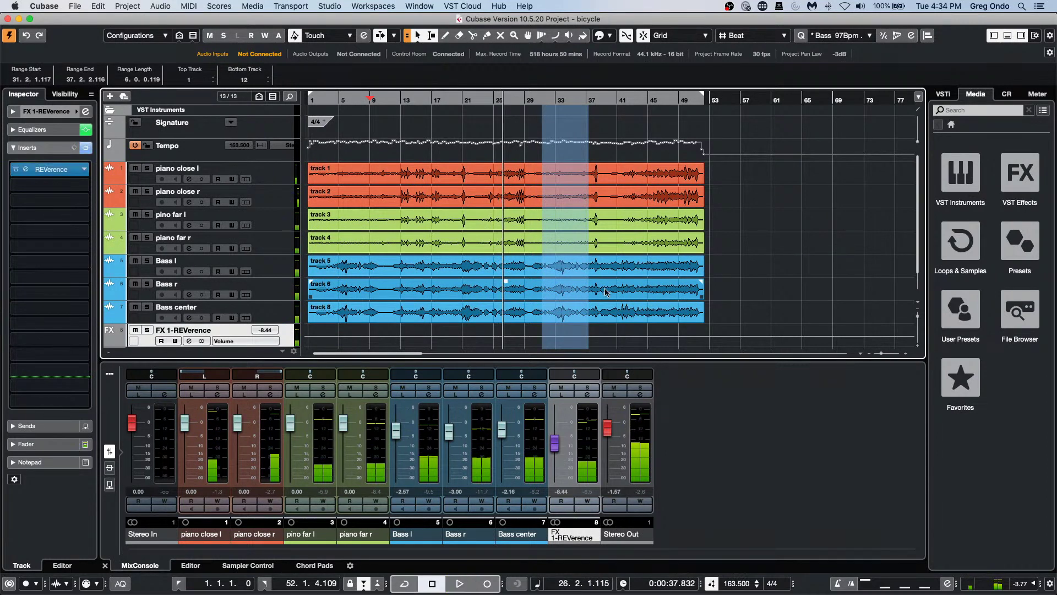
{"action": "mouse_move", "coordinate": [574, 593]}
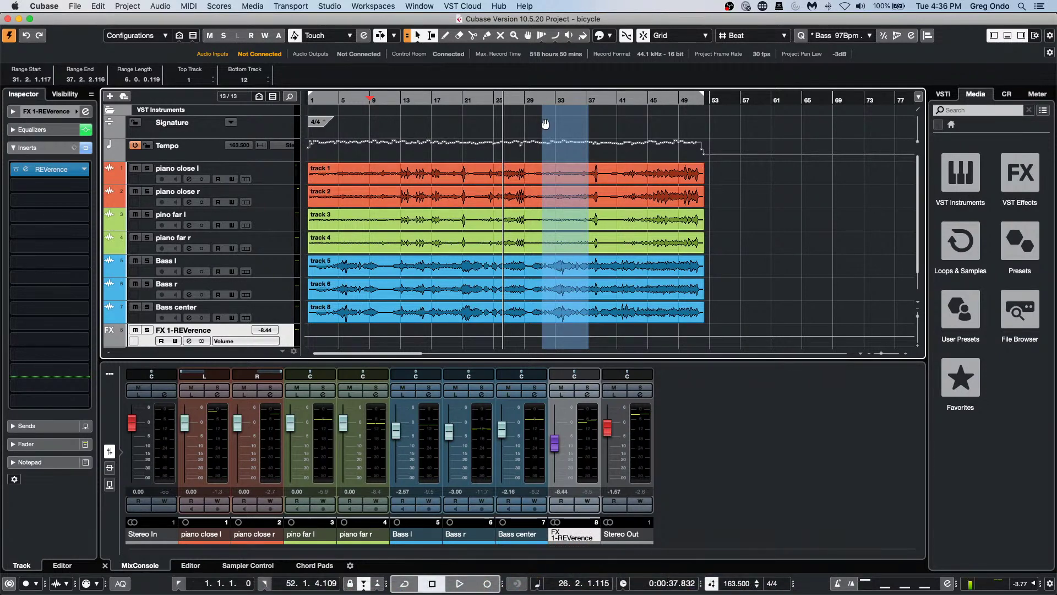
{"action": "left_click", "coordinate": [544, 99]}
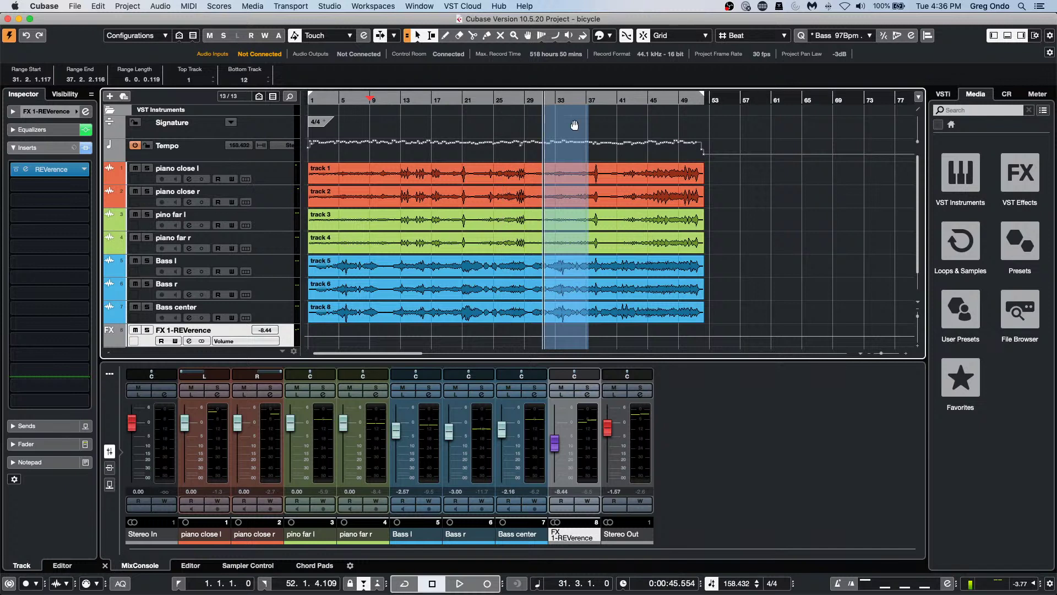
{"action": "key", "text": "space"}
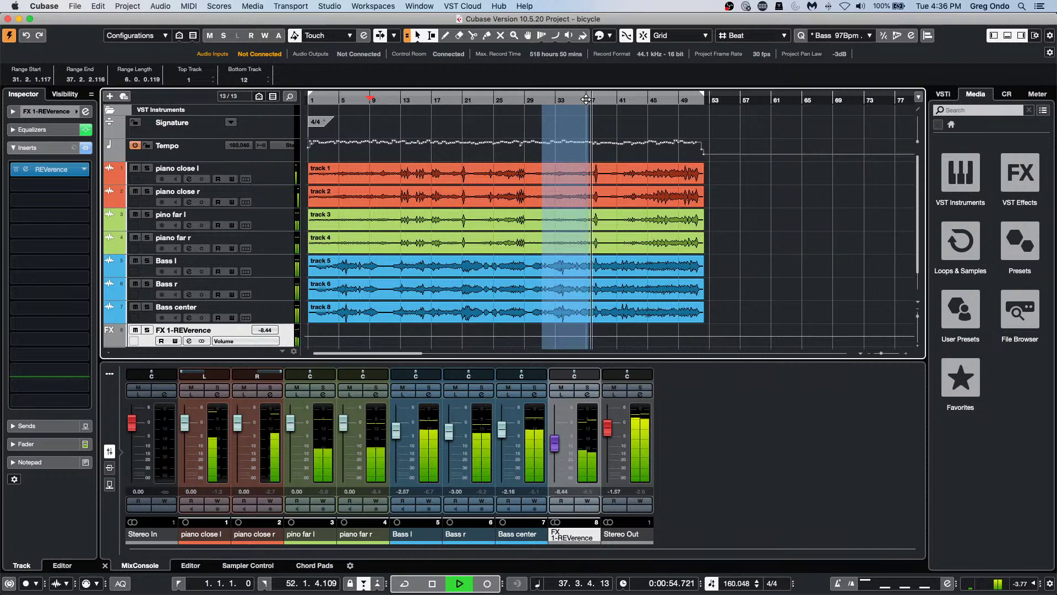
{"action": "key", "text": "space"}
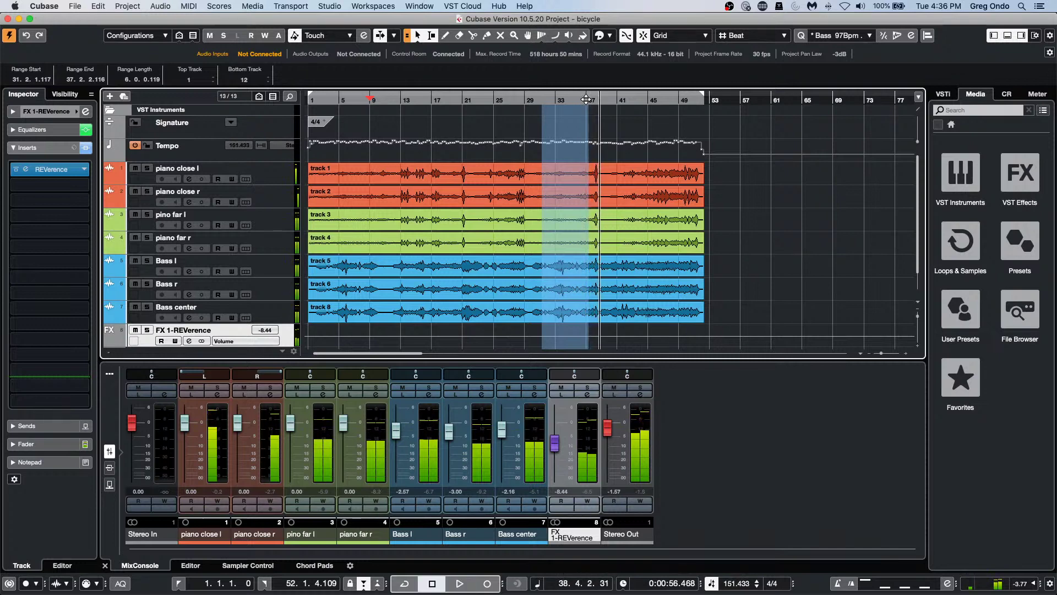
Step: Draw a stepped tempo drop across bar 38 of the Tempo track, from about 145 BPM down to about 95 BPM on beat 2
{"action": "left_click_drag", "start_coordinate": [586, 99], "coordinate": [596, 137]}
{"action": "right_click", "coordinate": [599, 141]}
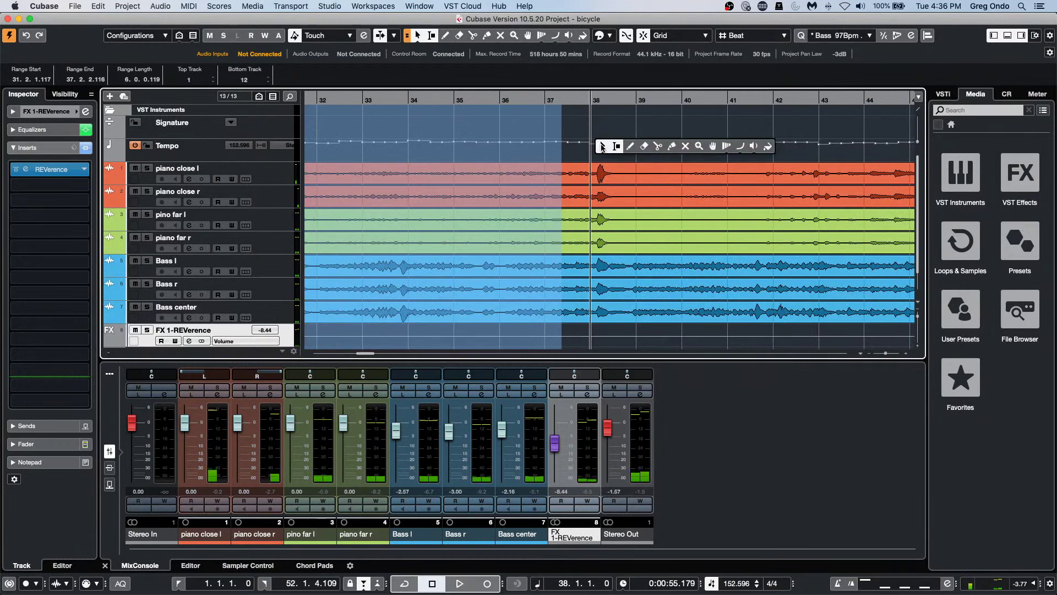
{"action": "left_click", "coordinate": [630, 146]}
{"action": "left_click_drag", "start_coordinate": [601, 144], "coordinate": [626, 158]}
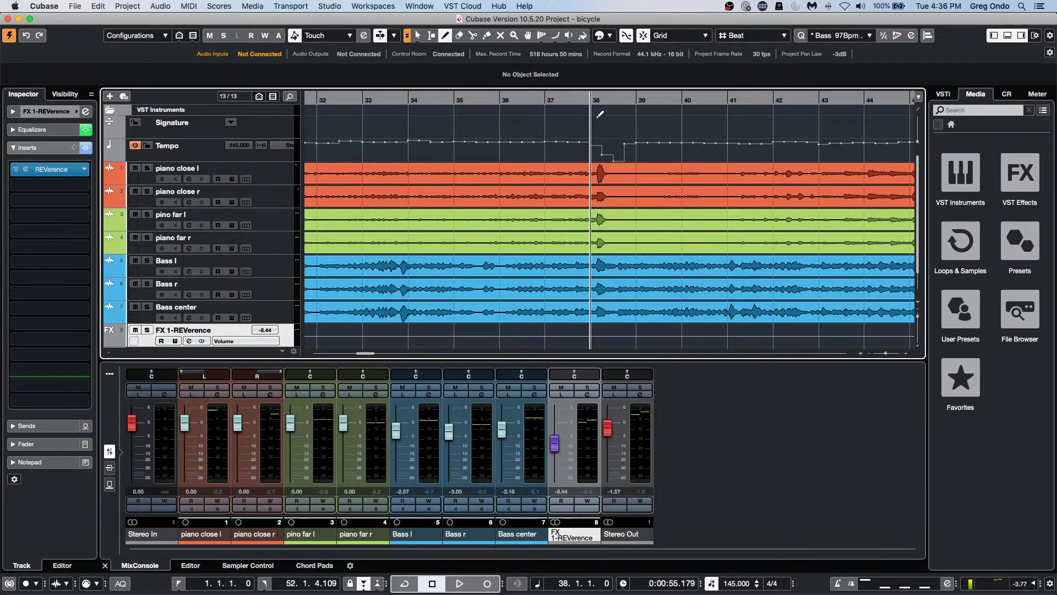
Step: Activate cycle mode and play the project from 37.3.1.0 through the tempo drop at bar 38
{"action": "key", "text": "slash"}
{"action": "left_click", "coordinate": [563, 98]}
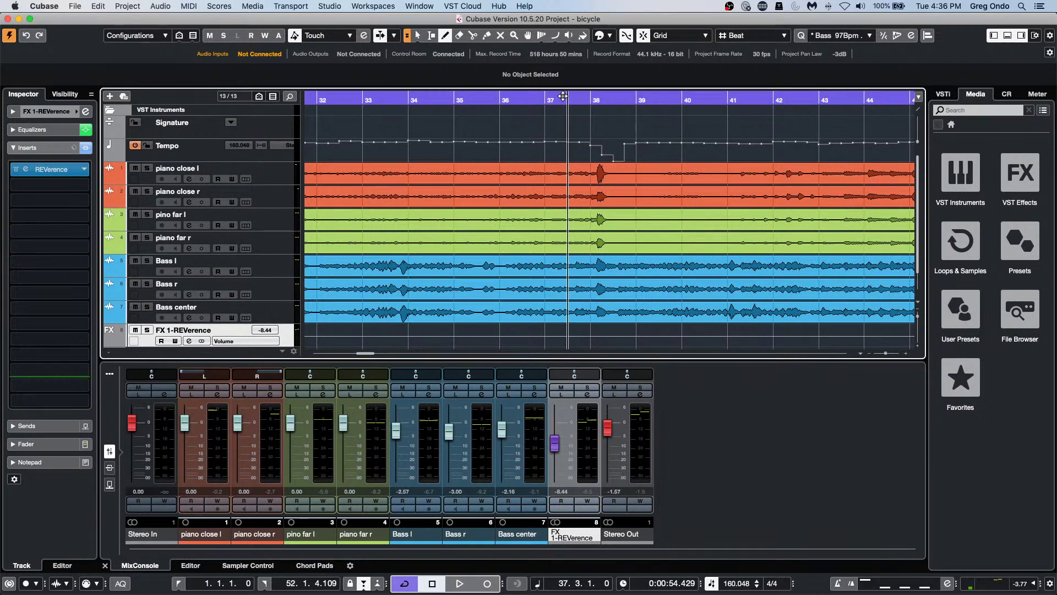
{"action": "key", "text": "space"}
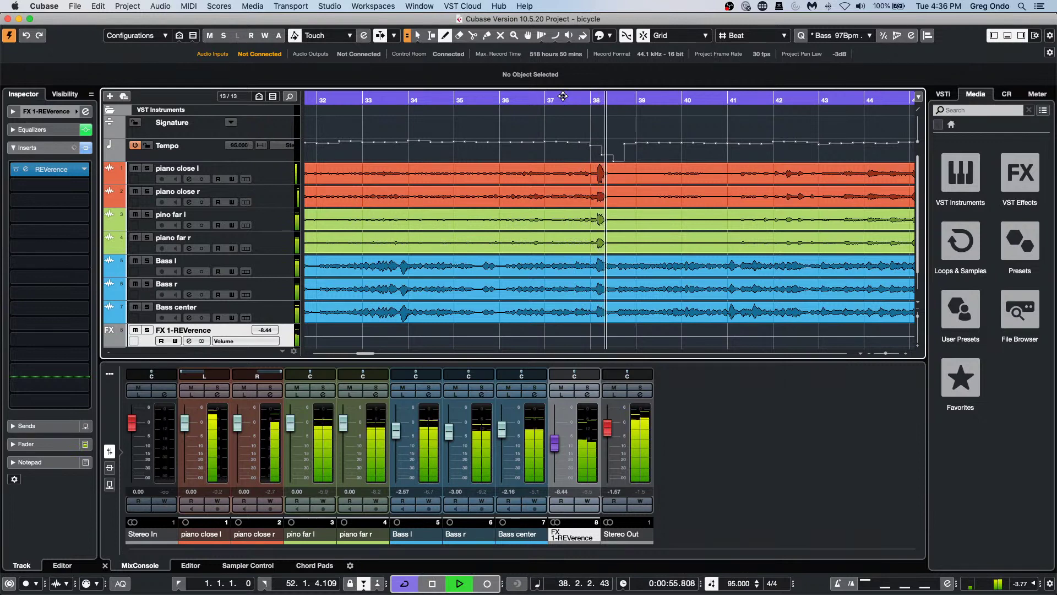
Step: Stop playback and open the recent project "schubert 2nd HALion 5 DOUBLE"
{"action": "key", "text": "space"}
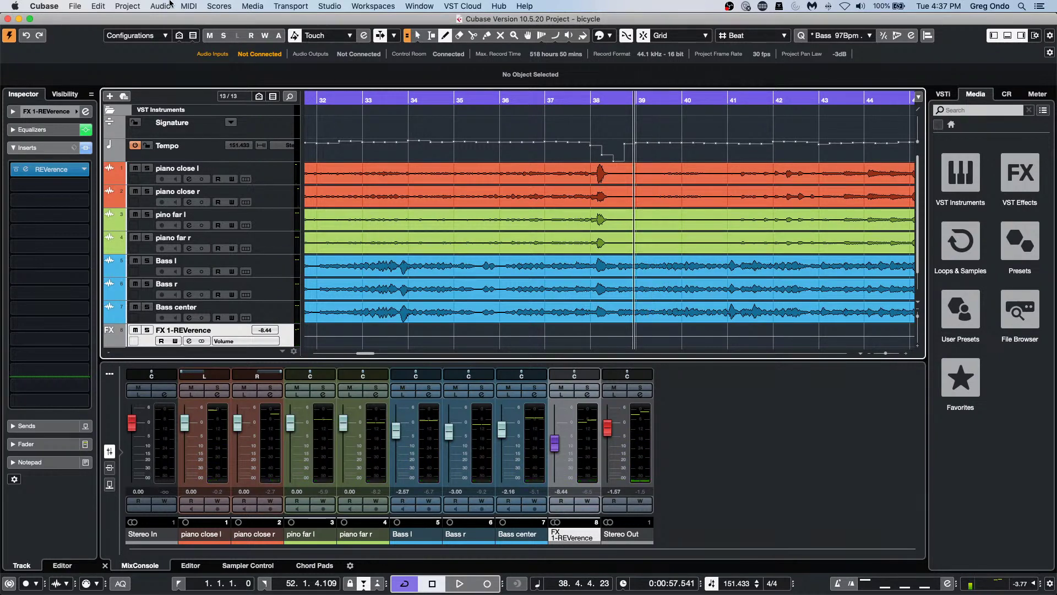
{"action": "left_click", "coordinate": [81, 6]}
{"action": "mouse_move", "coordinate": [159, 212]}
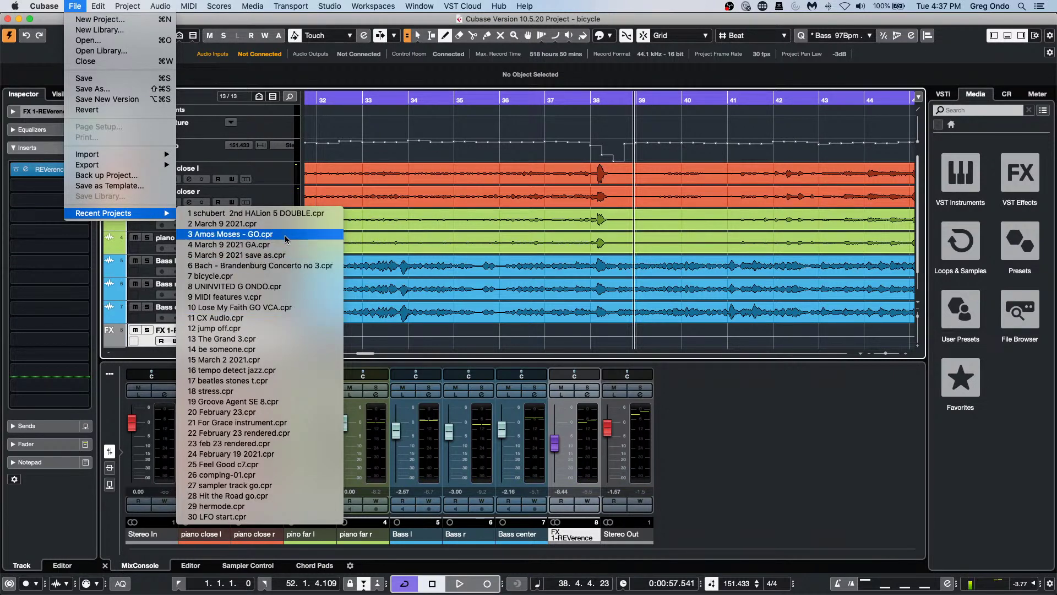
{"action": "mouse_move", "coordinate": [291, 5]}
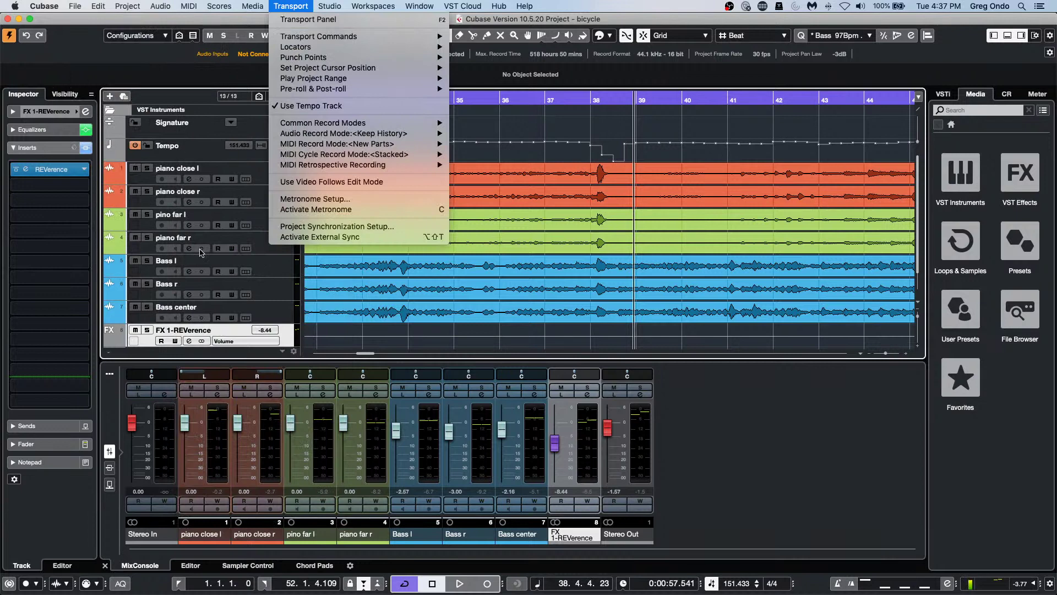
{"action": "left_click", "coordinate": [214, 345]}
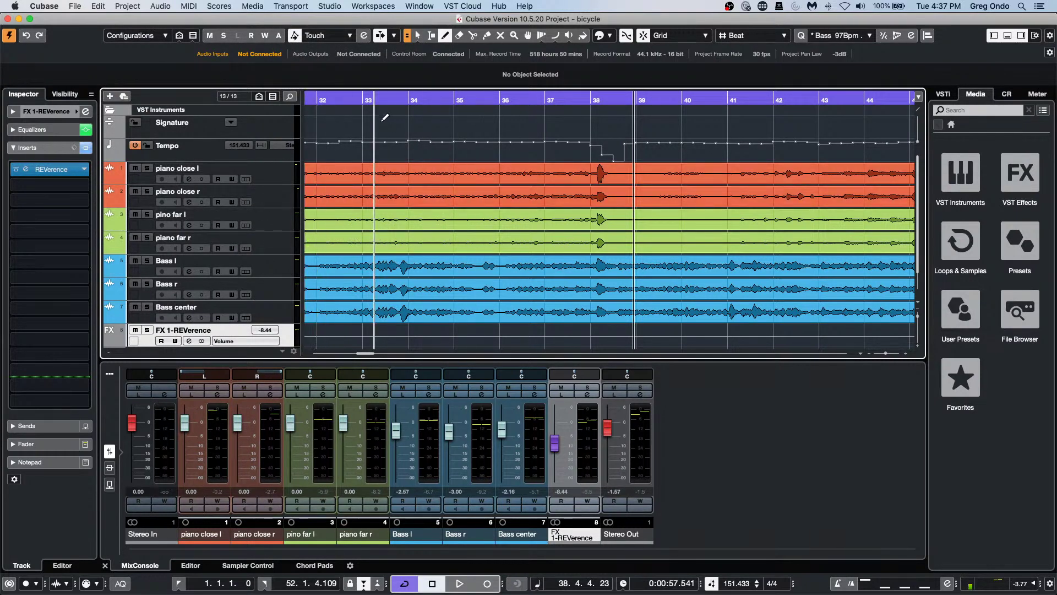
{"action": "left_click", "coordinate": [74, 6]}
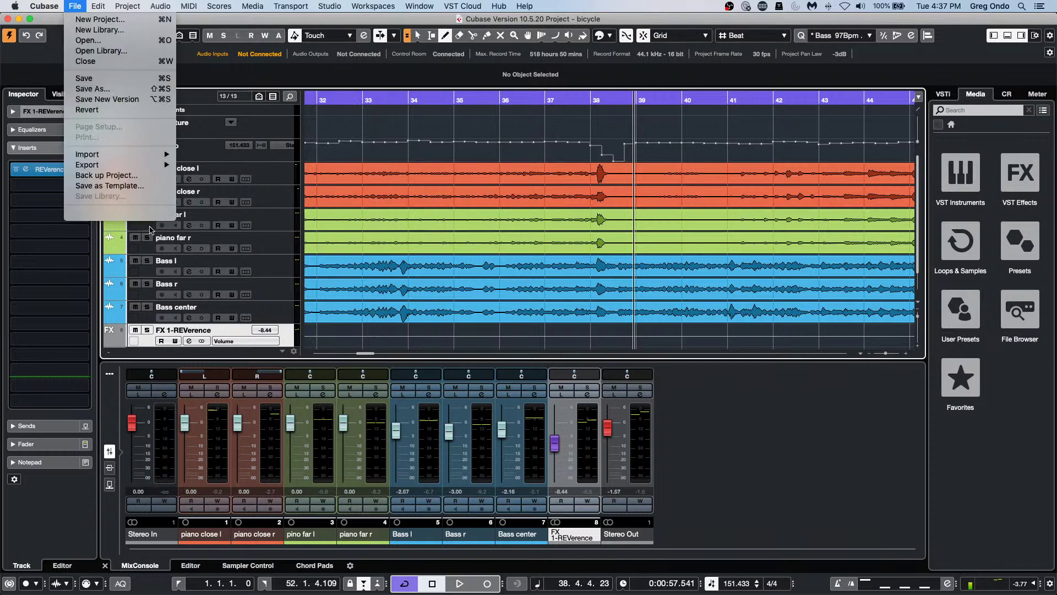
{"action": "mouse_move", "coordinate": [149, 218]}
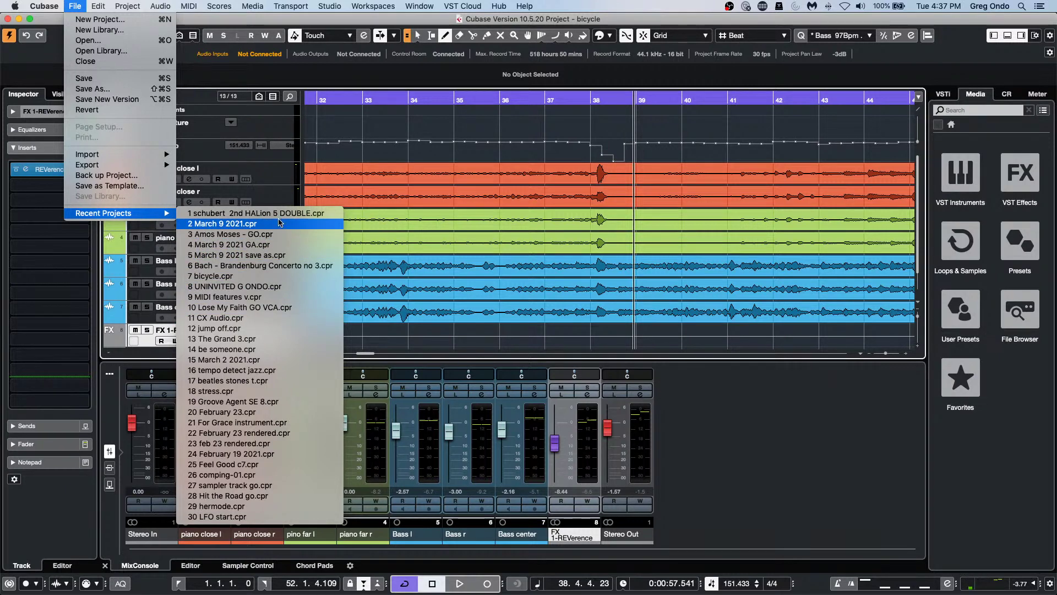
{"action": "left_click", "coordinate": [374, 214]}
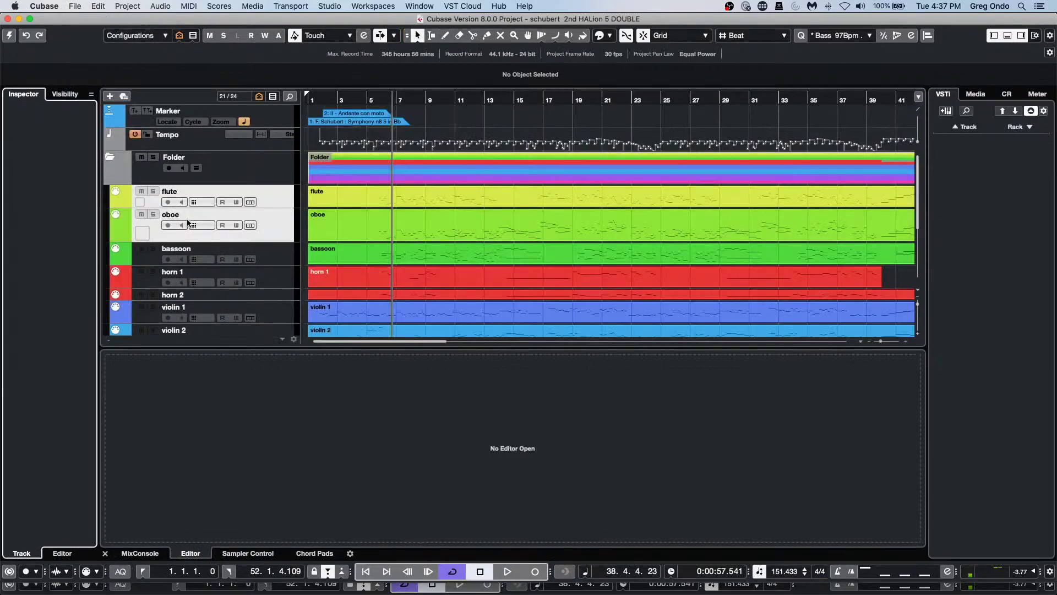
Step: Select the violin 1 track and open its part in the Score Editor
{"action": "scroll", "coordinate": [346, 258], "scroll_direction": "down", "scroll_amount": 5}
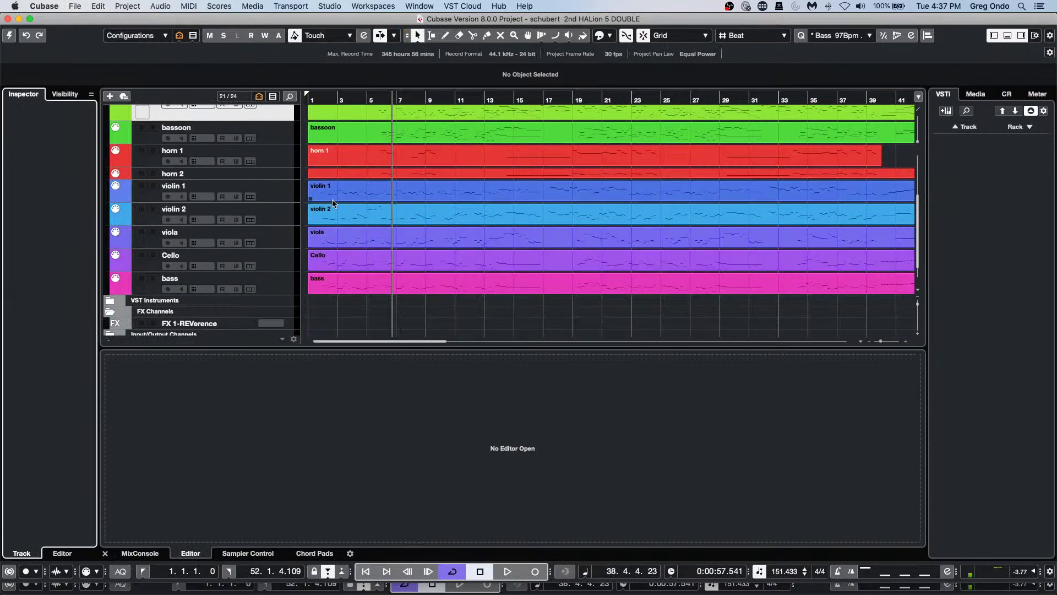
{"action": "left_click", "coordinate": [275, 195]}
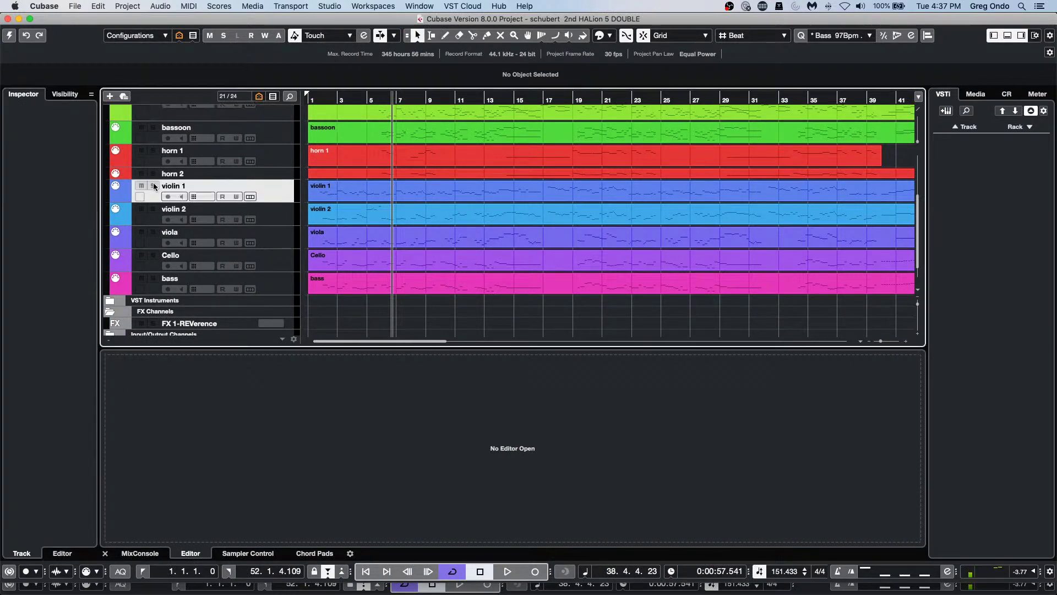
{"action": "left_click", "coordinate": [416, 201]}
{"action": "double_click", "coordinate": [416, 201]}
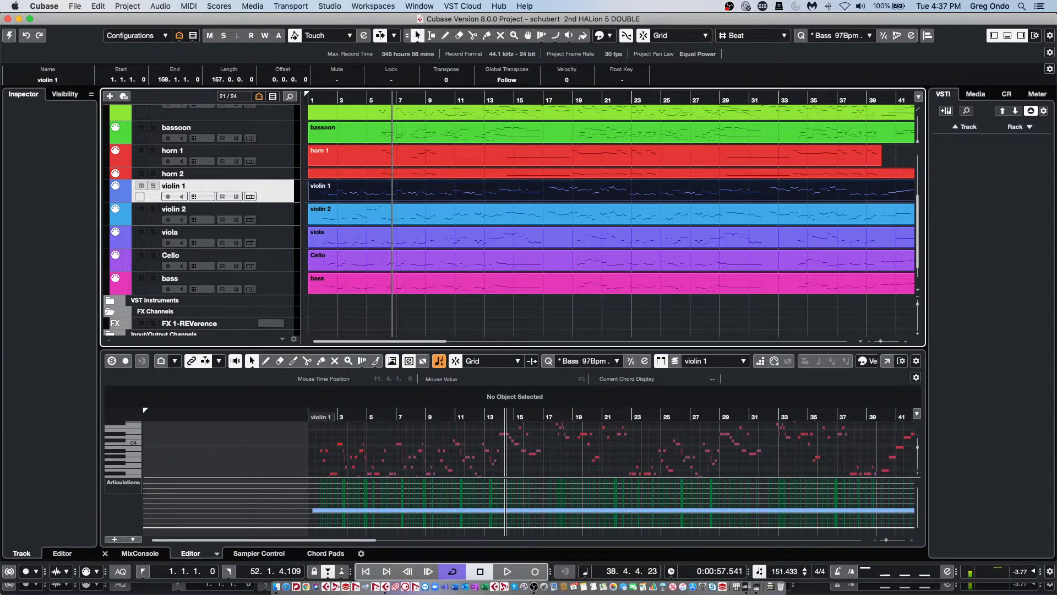
{"action": "key", "text": "super+r"}
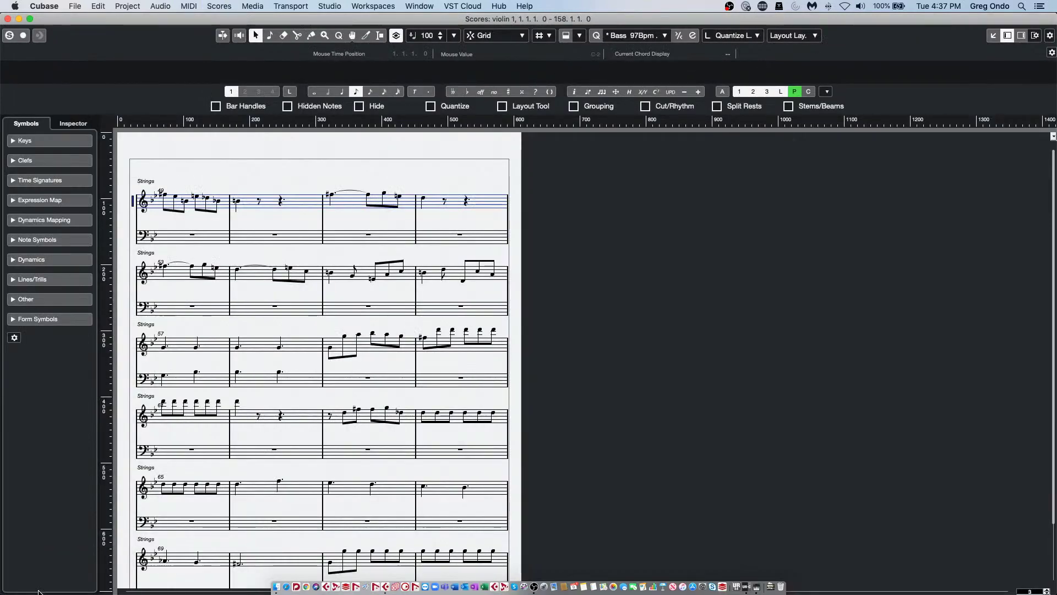
Step: Activate the schubert project and reopen its violin 1 part in the Score Editor
{"action": "left_click", "coordinate": [8, 19]}
{"action": "left_click", "coordinate": [8, 36]}
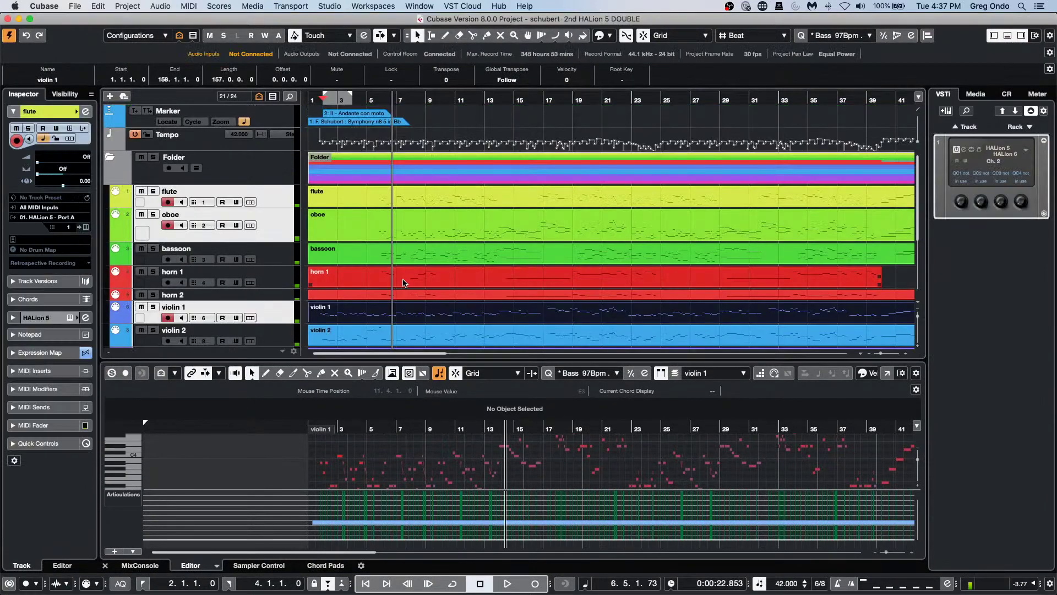
{"action": "double_click", "coordinate": [442, 315]}
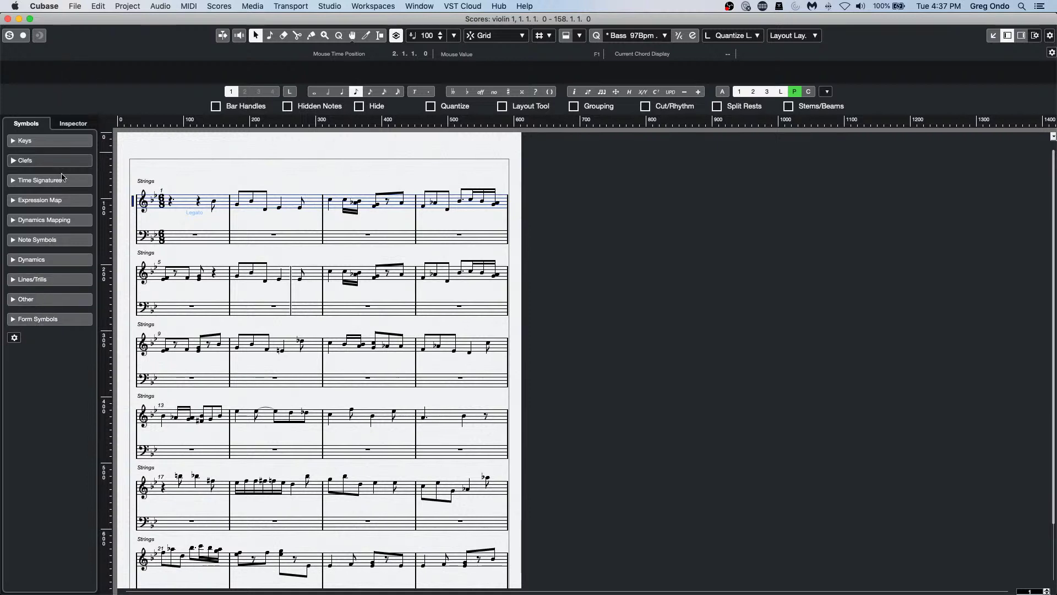
Step: Expand the Note Symbols and try to place a fermata in bar 6 of the violin 1 score
{"action": "left_click", "coordinate": [30, 238]}
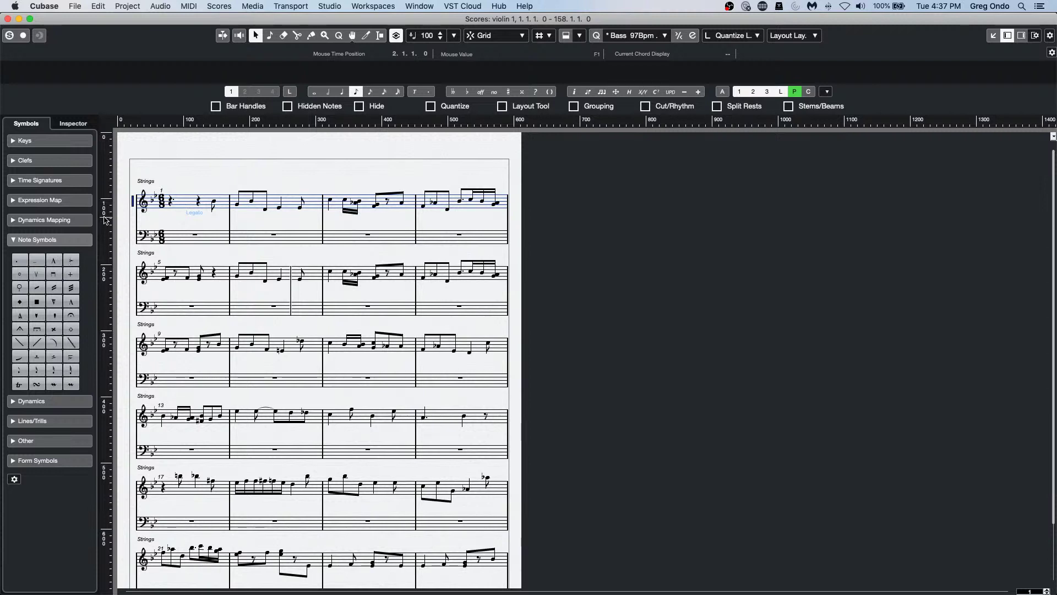
{"action": "left_click", "coordinate": [71, 316]}
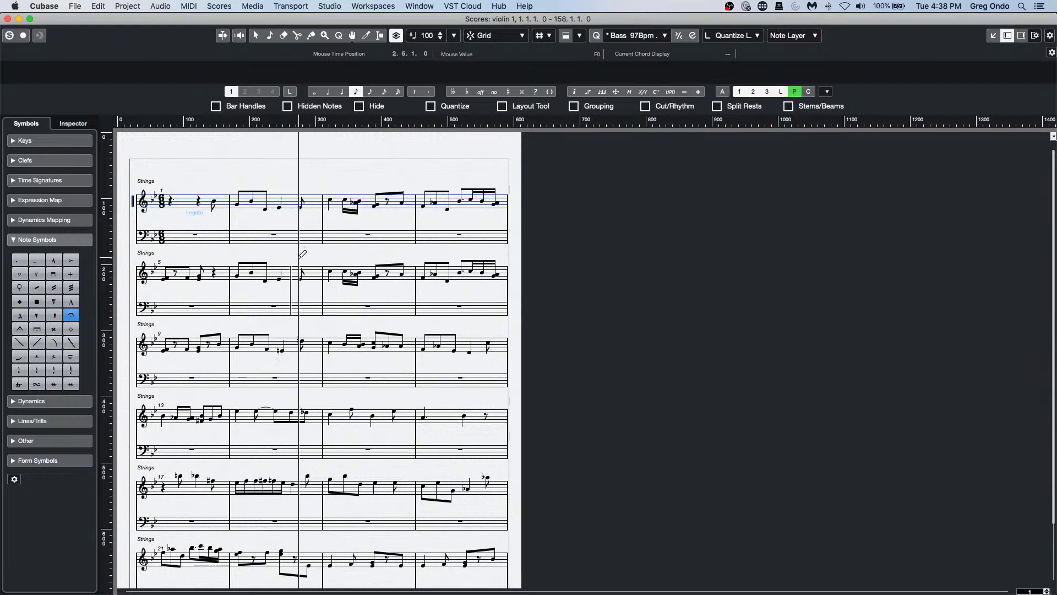
{"action": "key", "text": "Down"}
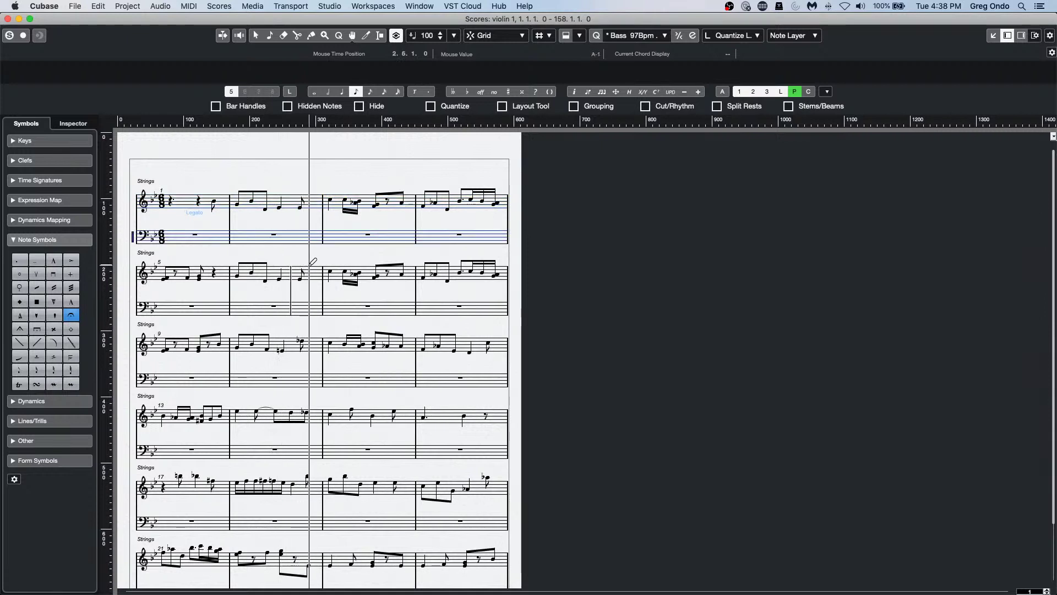
{"action": "right_click", "coordinate": [304, 257]}
{"action": "left_click", "coordinate": [310, 267]}
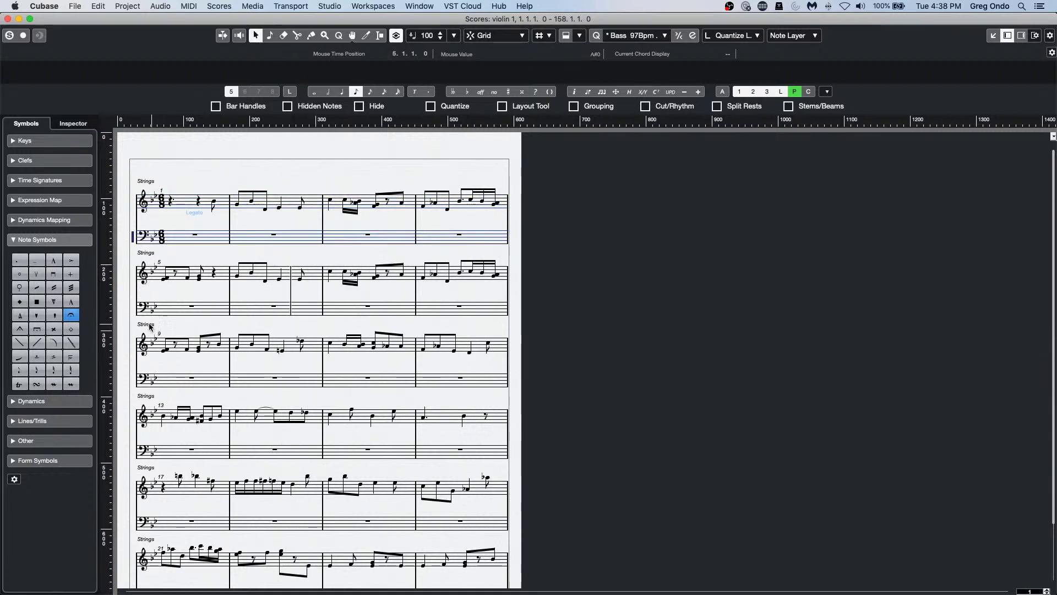
Step: Try to add the fermata symbol to notes in bar 2 of the violin 1 score
{"action": "left_click", "coordinate": [71, 314]}
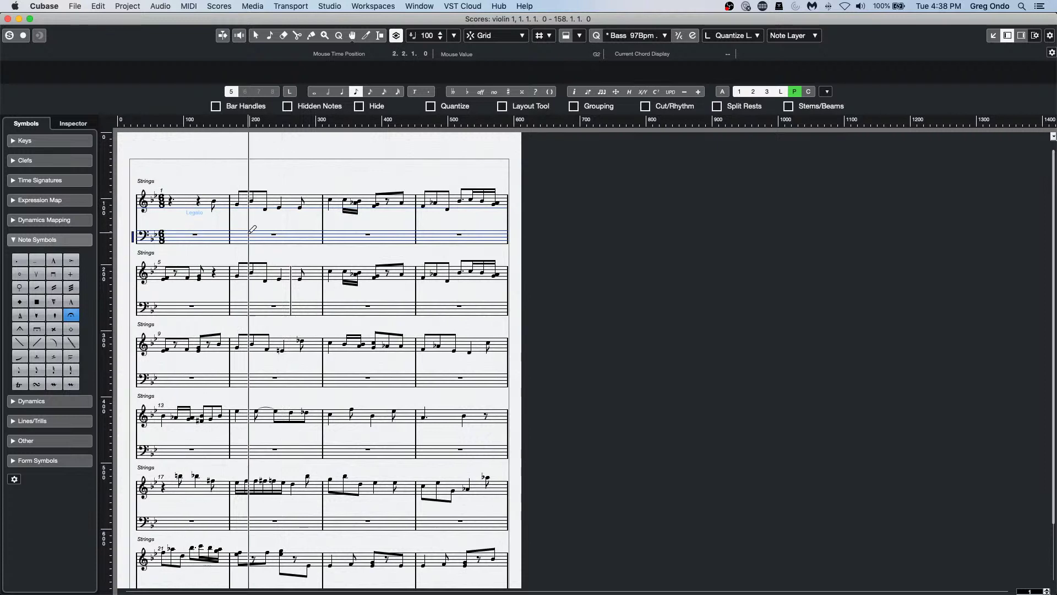
{"action": "right_click", "coordinate": [258, 234]}
{"action": "left_click", "coordinate": [260, 237]}
{"action": "left_click", "coordinate": [264, 210]}
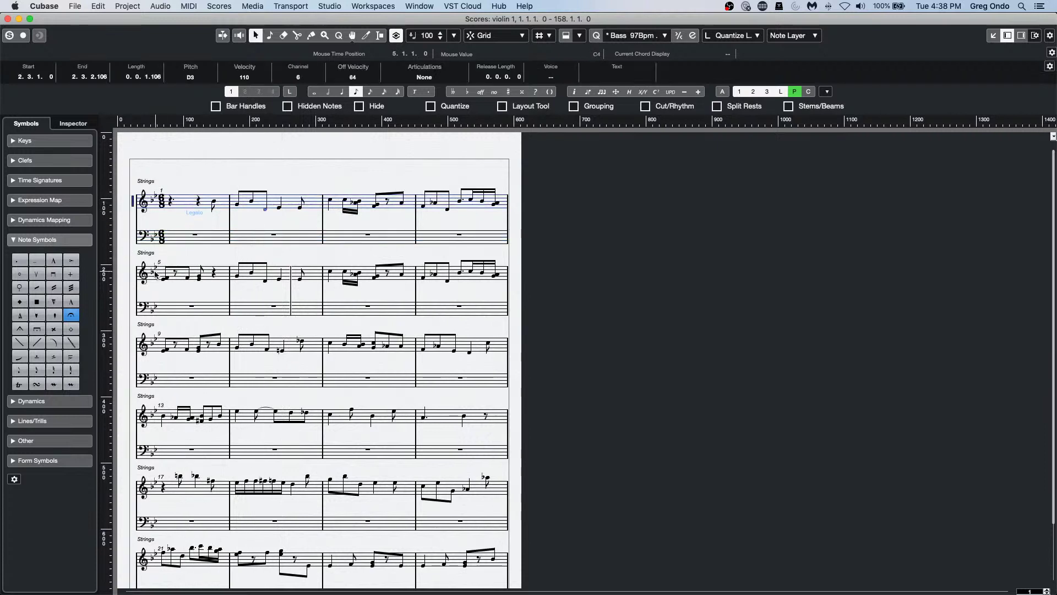
{"action": "left_click", "coordinate": [281, 208]}
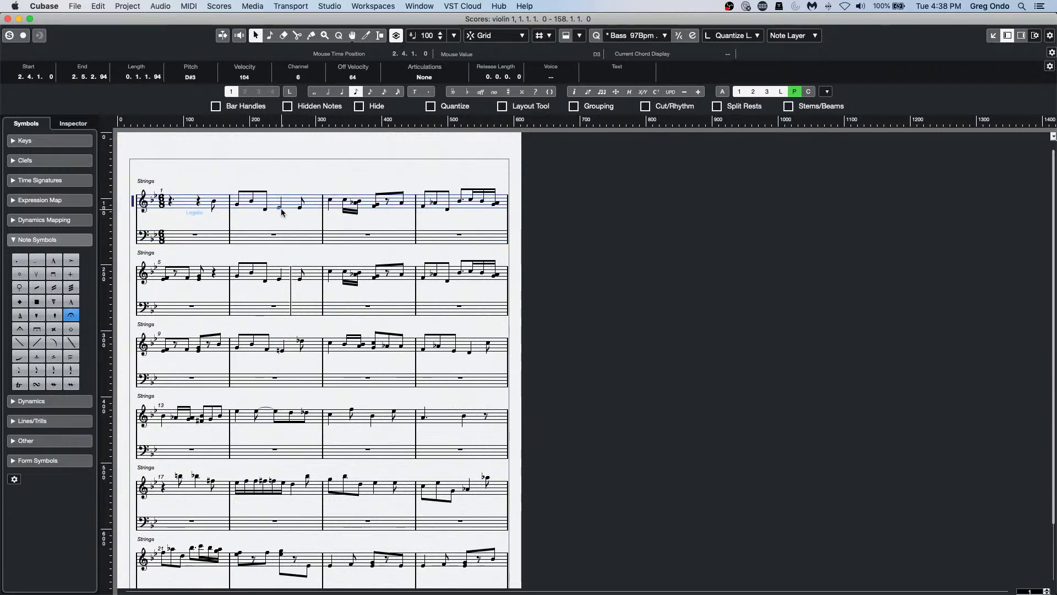
{"action": "left_click", "coordinate": [73, 318]}
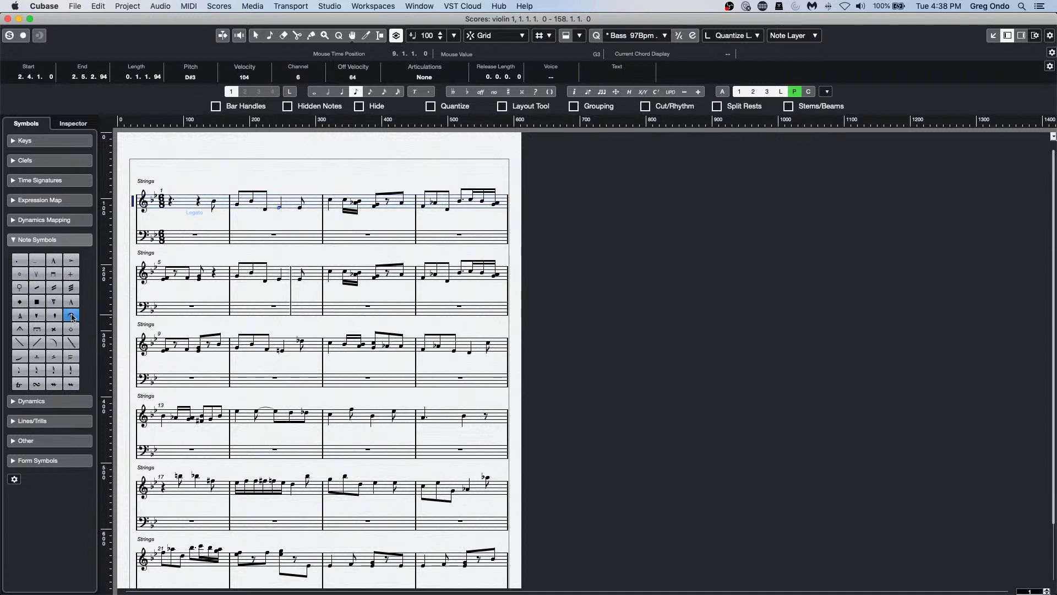
Step: Set the score's layer option to C, check the Dynamics Mapping symbols and close the score
{"action": "left_click", "coordinate": [813, 94]}
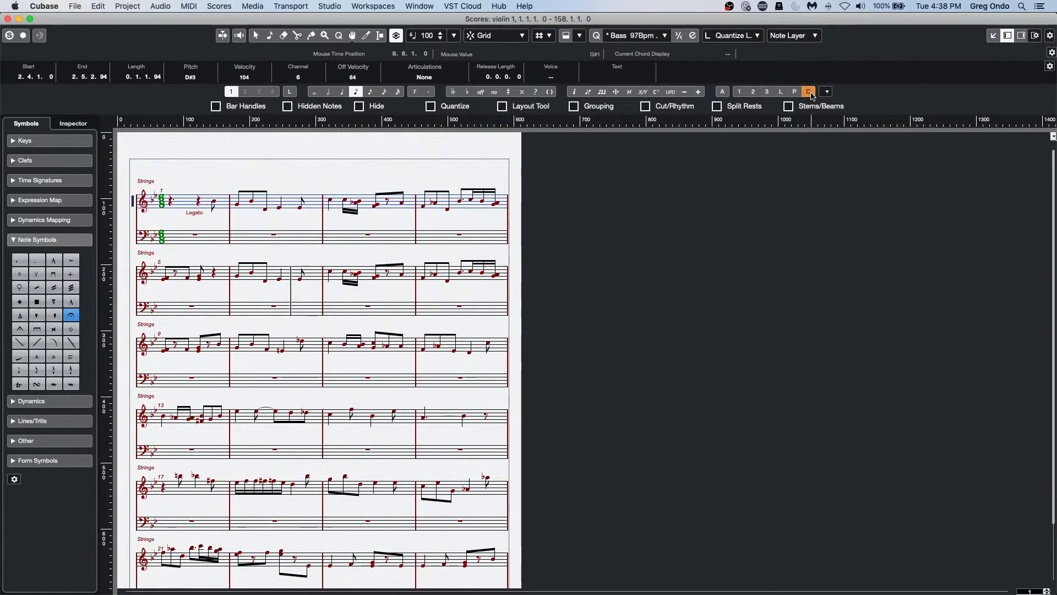
{"action": "left_click", "coordinate": [65, 222]}
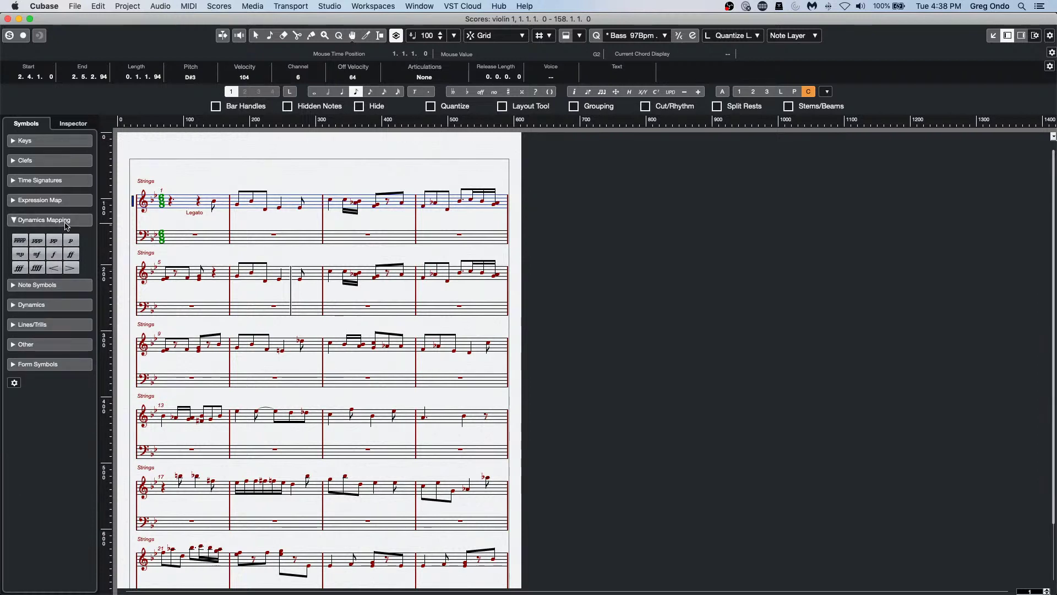
{"action": "left_click", "coordinate": [65, 222]}
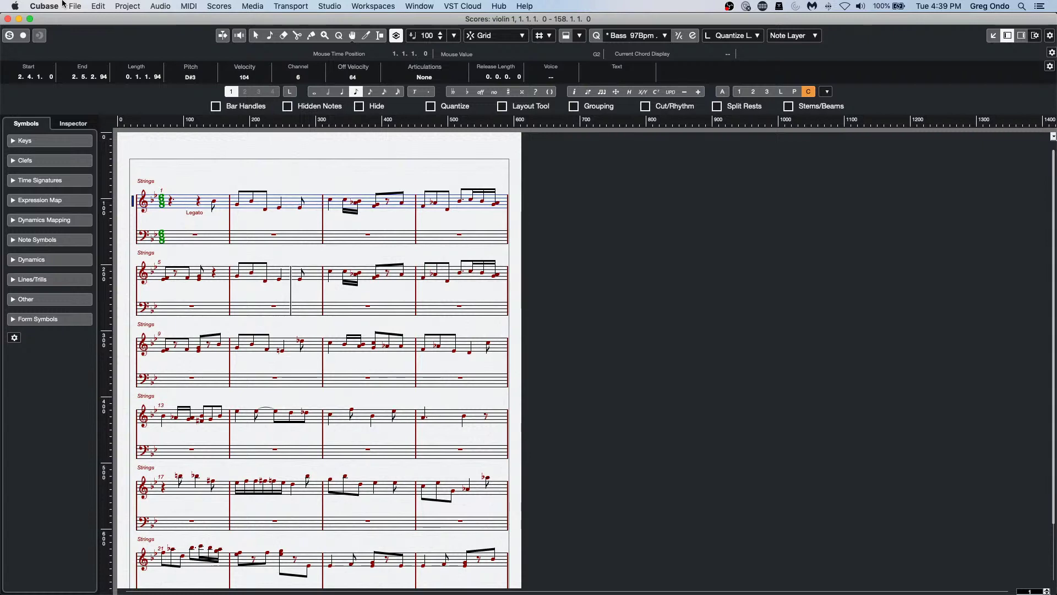
{"action": "left_click", "coordinate": [8, 18]}
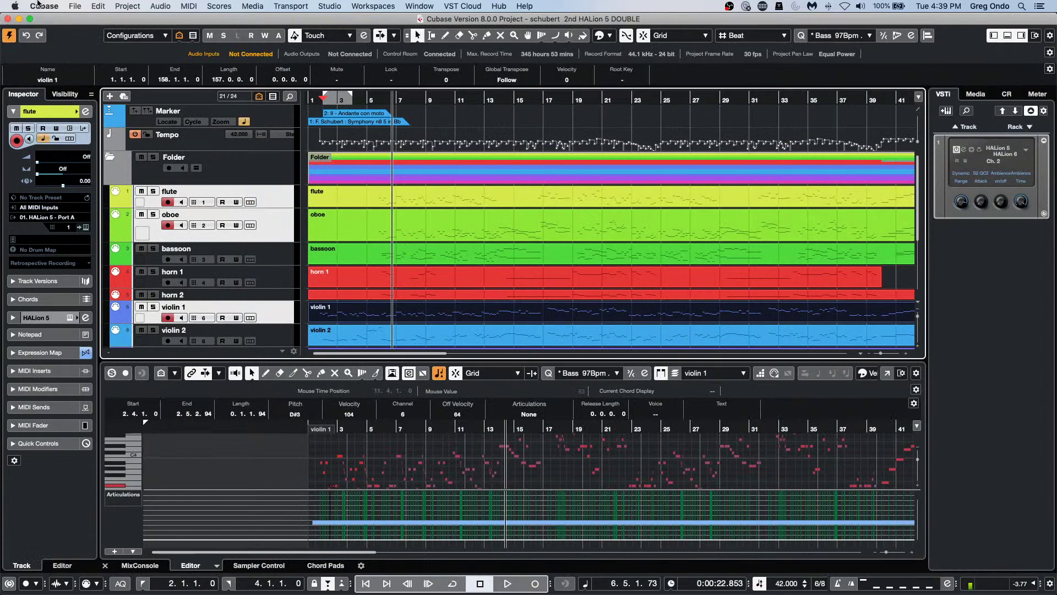
Step: Switch to the recent project "March 9 2021" and activate it
{"action": "left_click", "coordinate": [75, 6]}
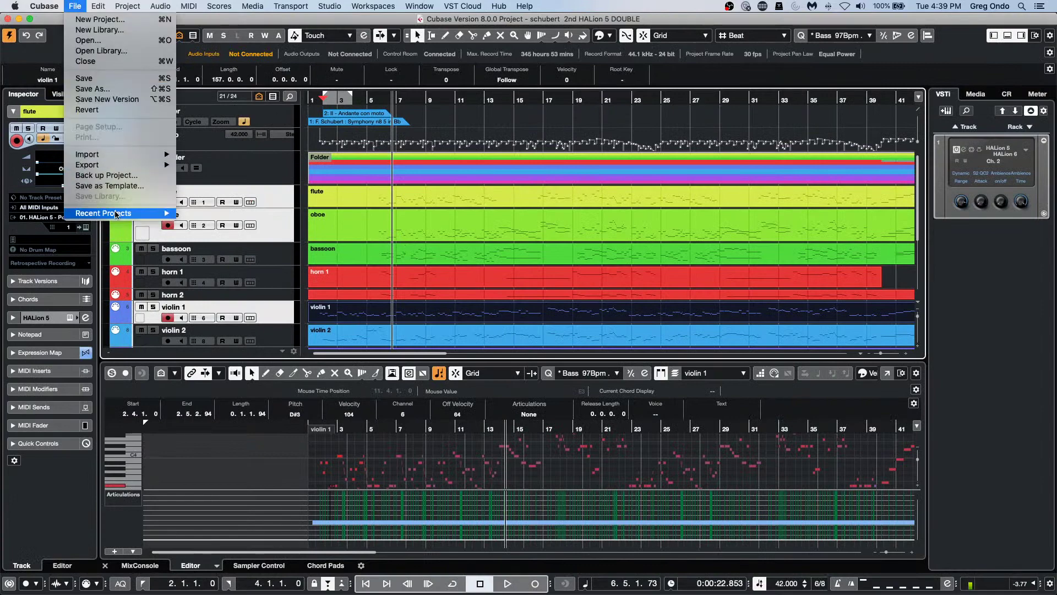
{"action": "mouse_move", "coordinate": [117, 215]}
{"action": "left_click", "coordinate": [266, 229]}
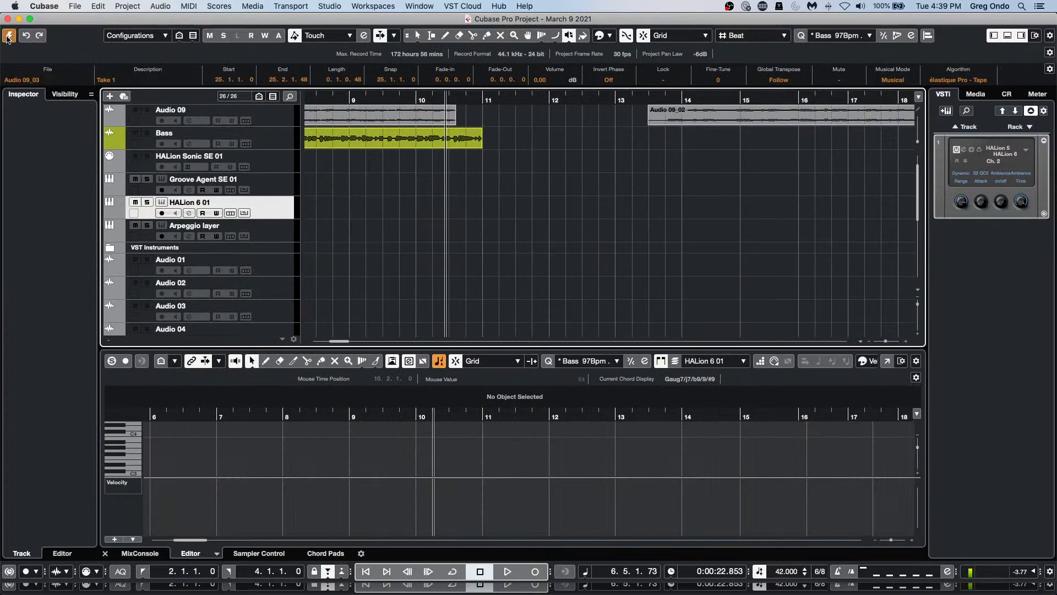
{"action": "left_click", "coordinate": [8, 36]}
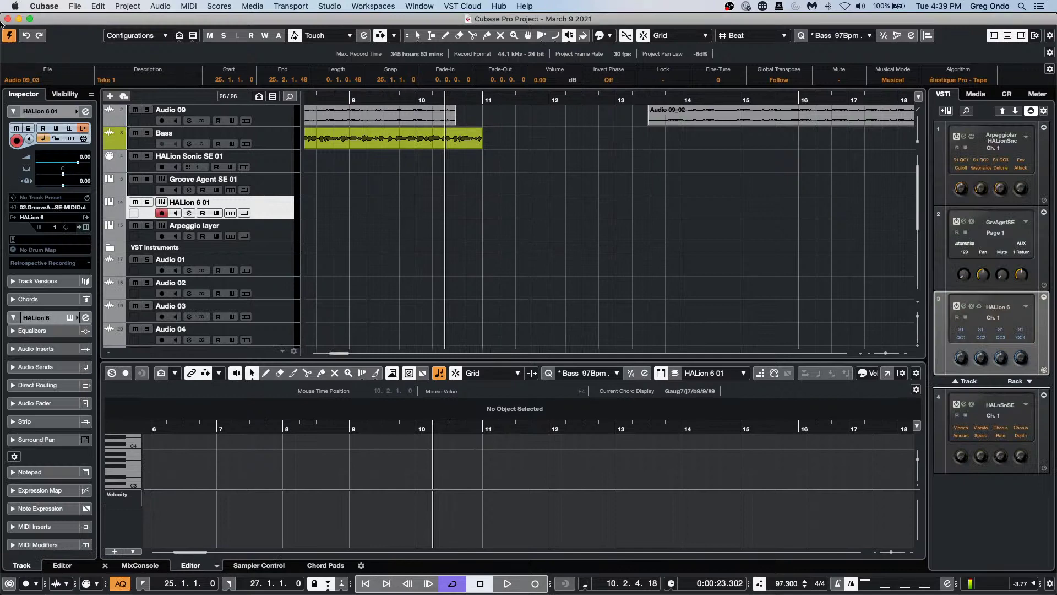
Step: Return the project cursor to the start and look over the arrangement of March 9 2021
{"action": "left_click", "coordinate": [370, 99]}
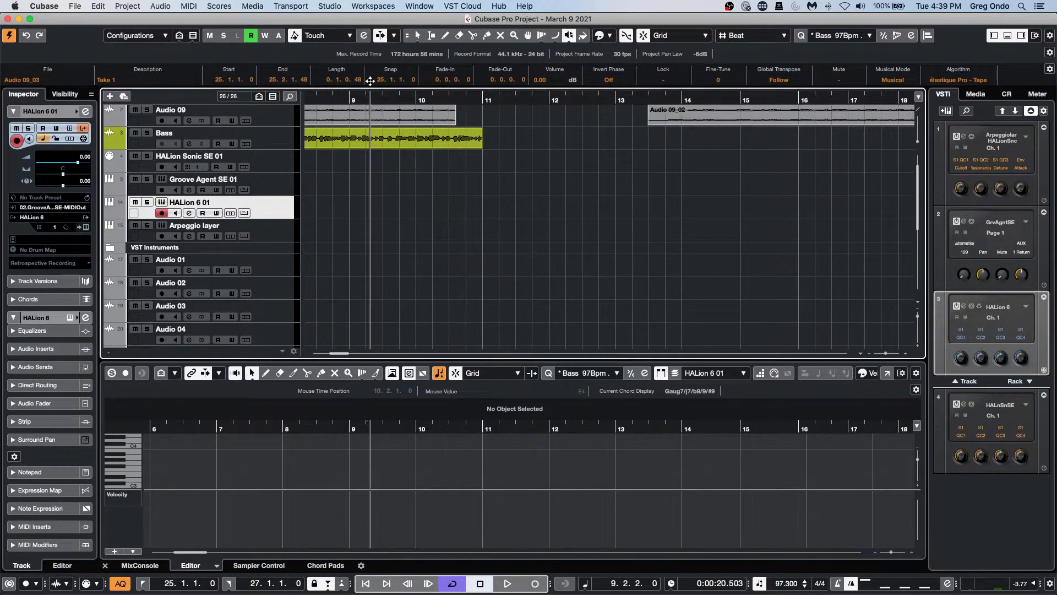
{"action": "key", "text": "g"}
{"action": "key", "text": "g"}
{"action": "key", "text": "comma"}
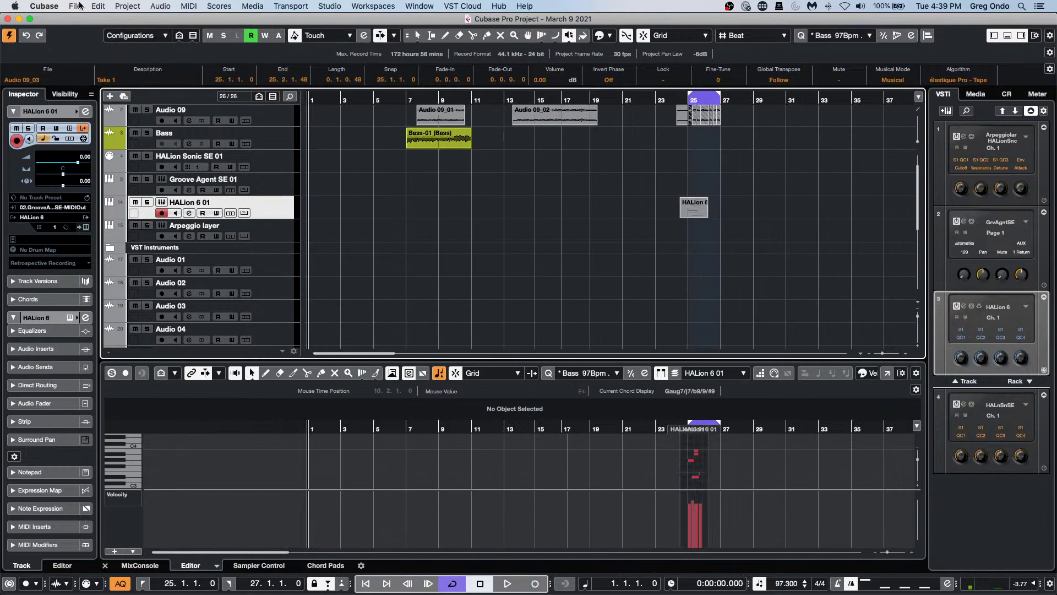
Step: Revert the March 9 2021 project to its last saved version and delete the newly created unsaved files
{"action": "left_click", "coordinate": [80, 5]}
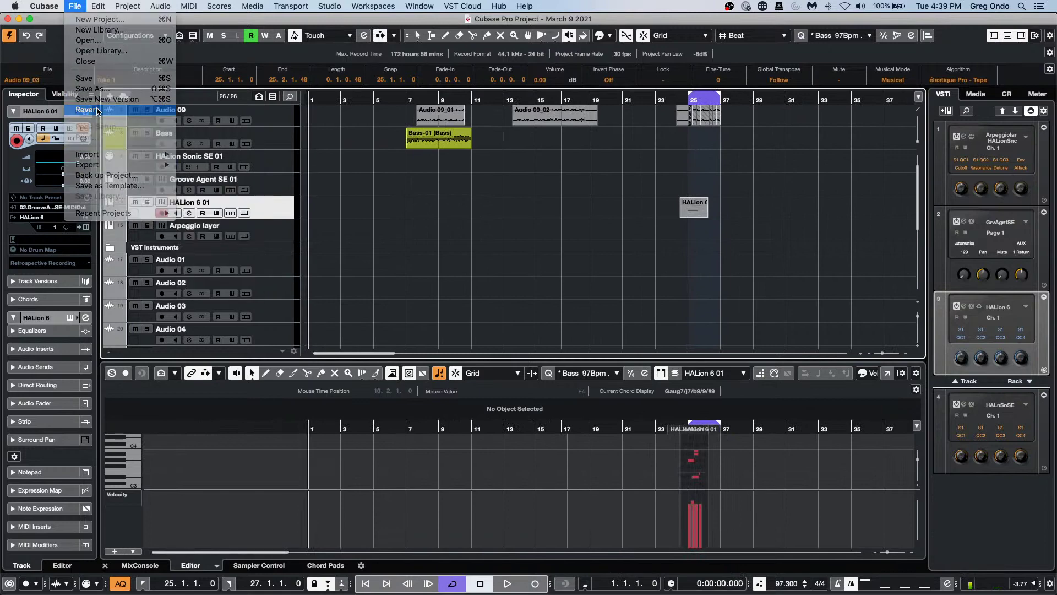
{"action": "left_click", "coordinate": [98, 112]}
{"action": "left_click", "coordinate": [599, 208]}
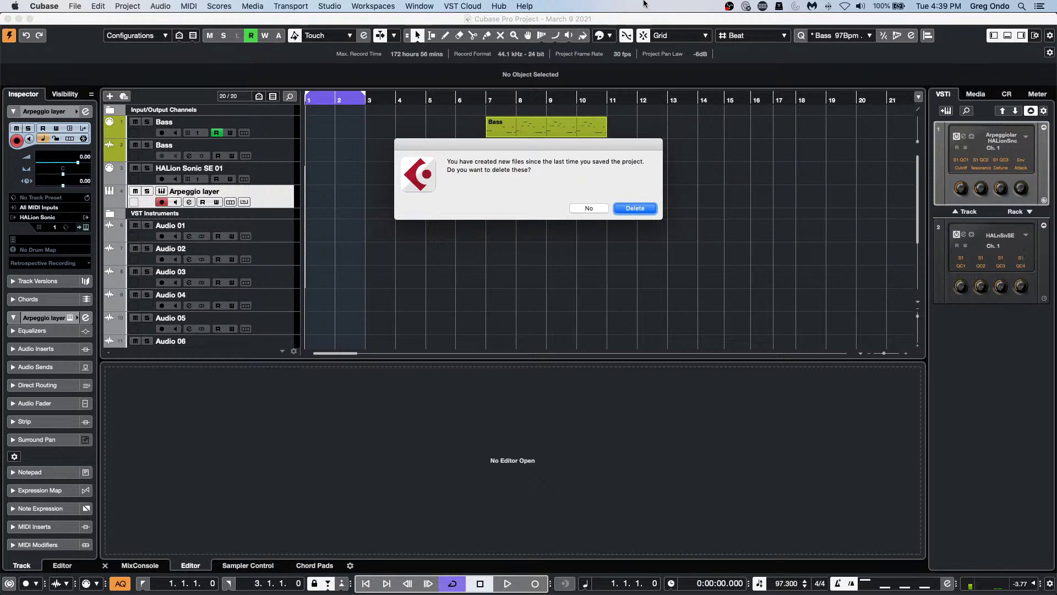
{"action": "left_click", "coordinate": [620, 209]}
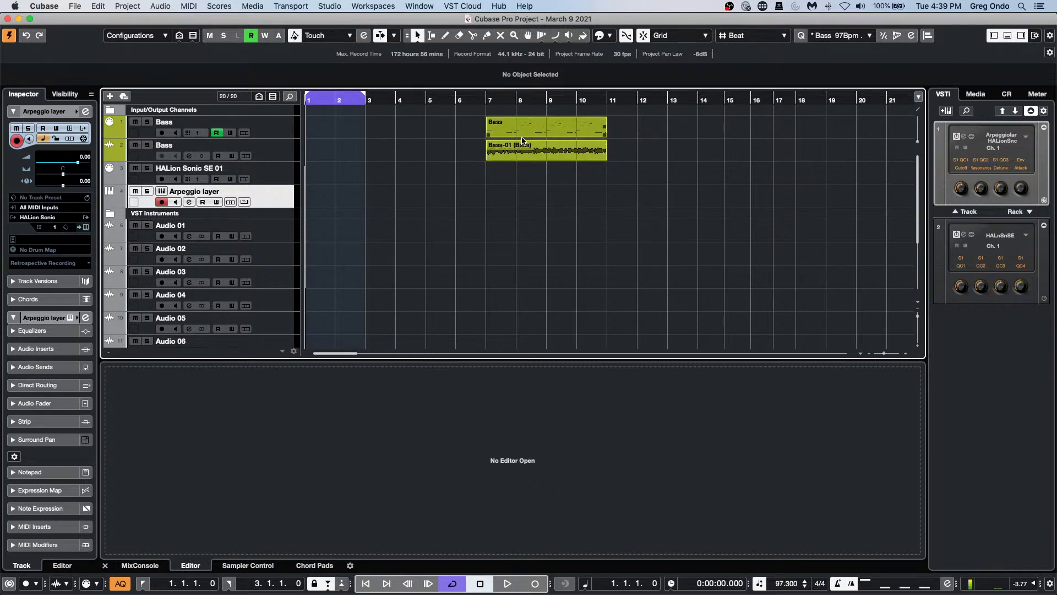
Step: Choose the 1/8 preset in the Quantize Panel and capture the Bass MIDI part's groove as the quantize grid
{"action": "left_click", "coordinate": [526, 138]}
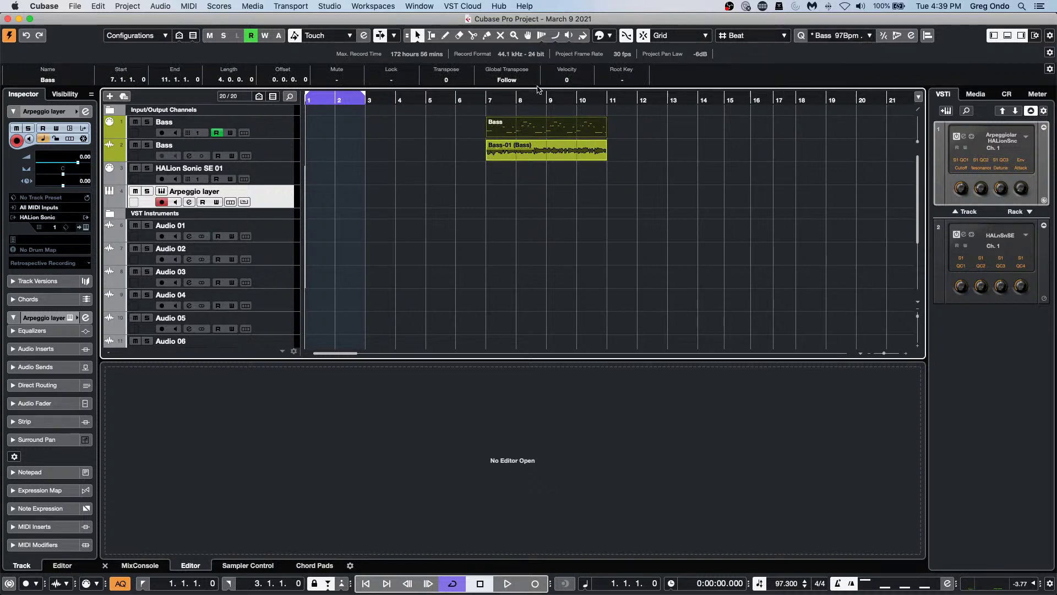
{"action": "left_click_drag", "start_coordinate": [505, 101], "coordinate": [524, 156]}
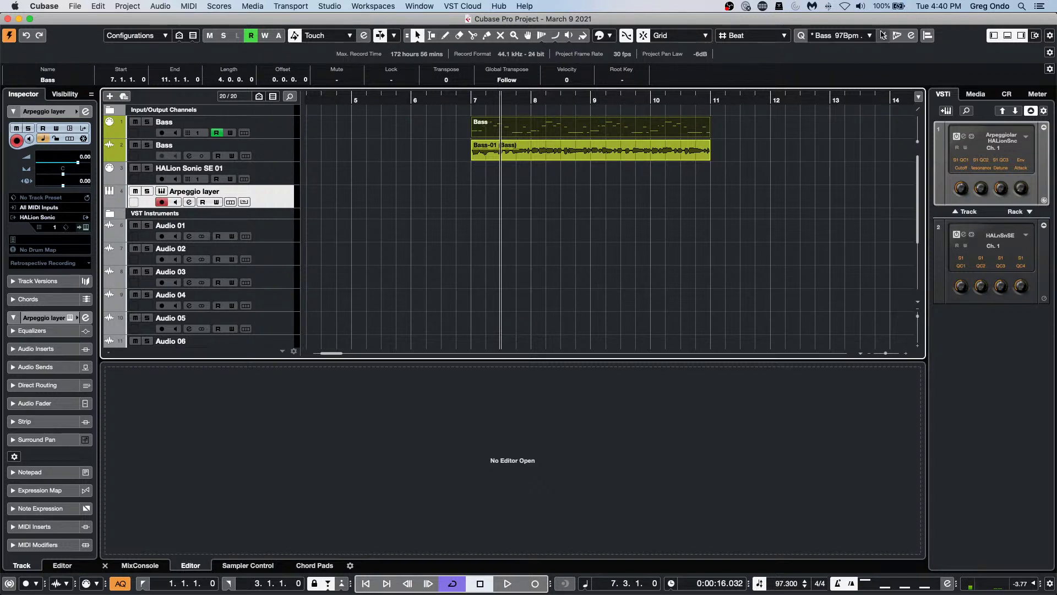
{"action": "left_click", "coordinate": [912, 36]}
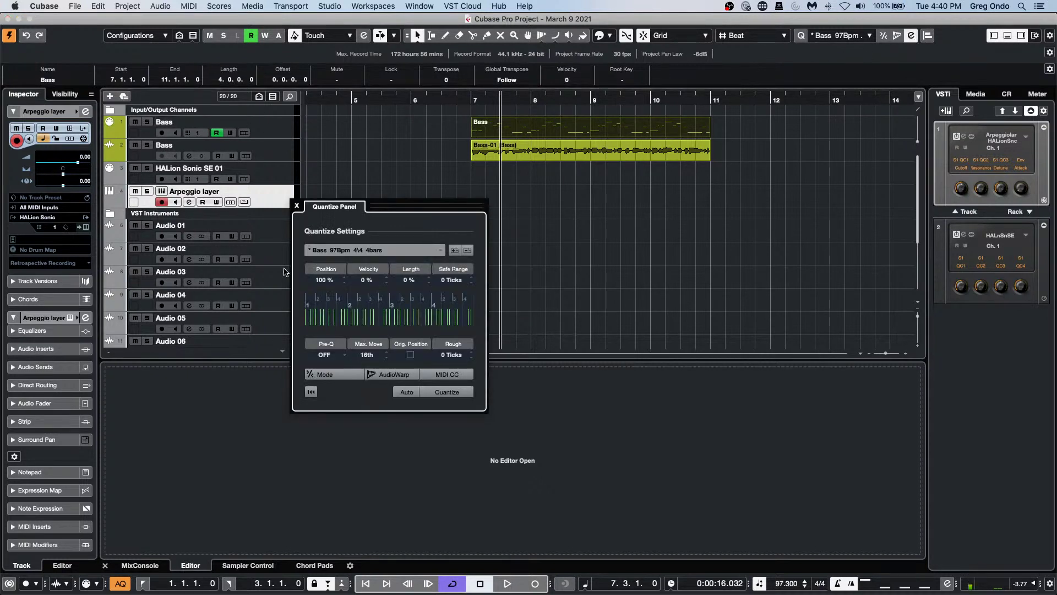
{"action": "left_click", "coordinate": [346, 251]}
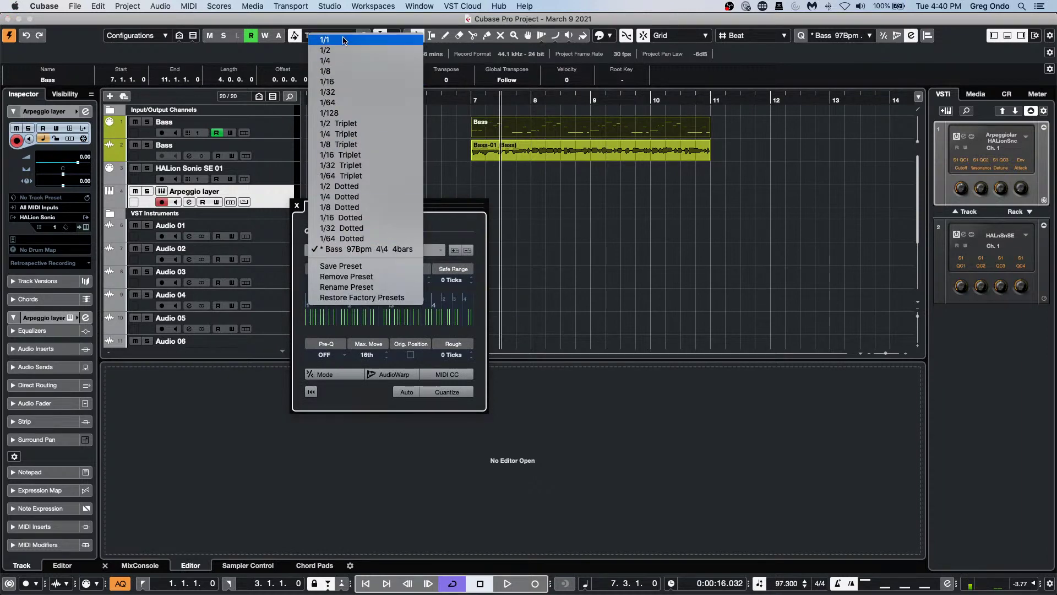
{"action": "left_click", "coordinate": [367, 72]}
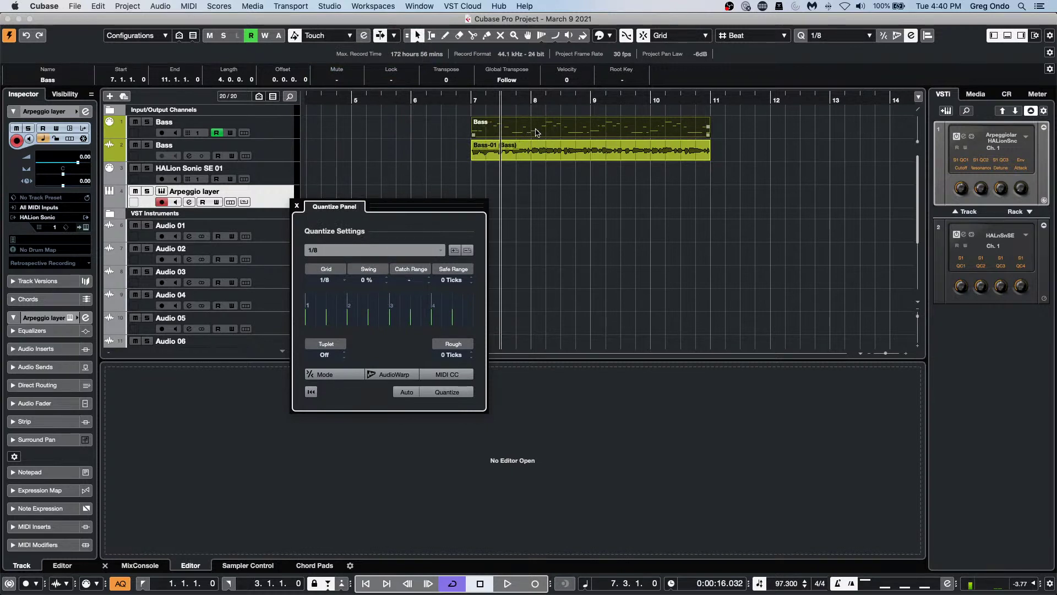
{"action": "left_click_drag", "start_coordinate": [537, 132], "coordinate": [408, 322]}
Step: Set the hitpoint threshold of the Bass-01 audio event to 18 and create slices from its hitpoints
{"action": "left_click", "coordinate": [540, 154]}
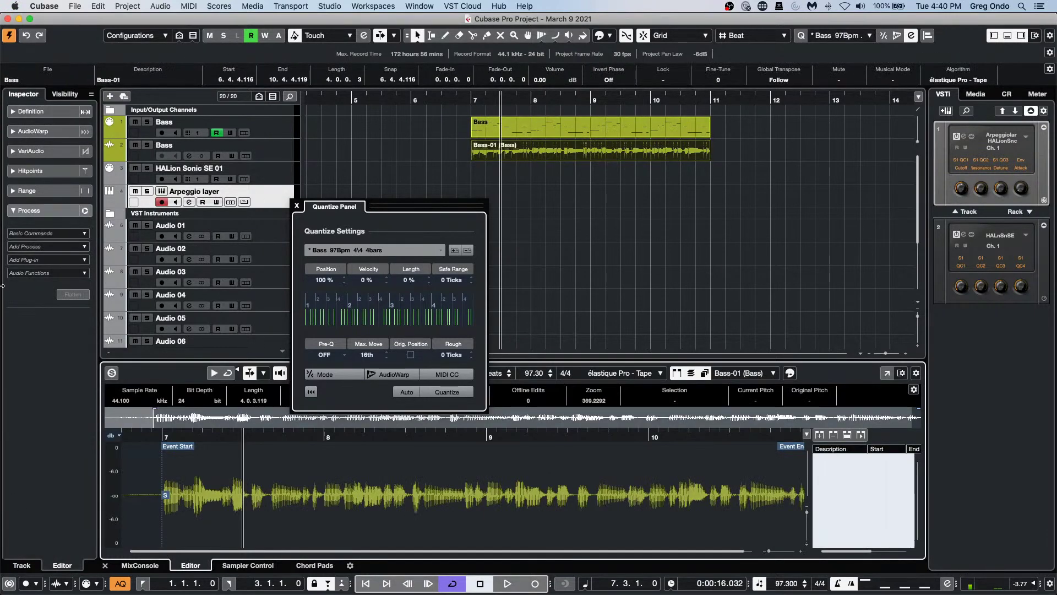
{"action": "left_click", "coordinate": [31, 170]}
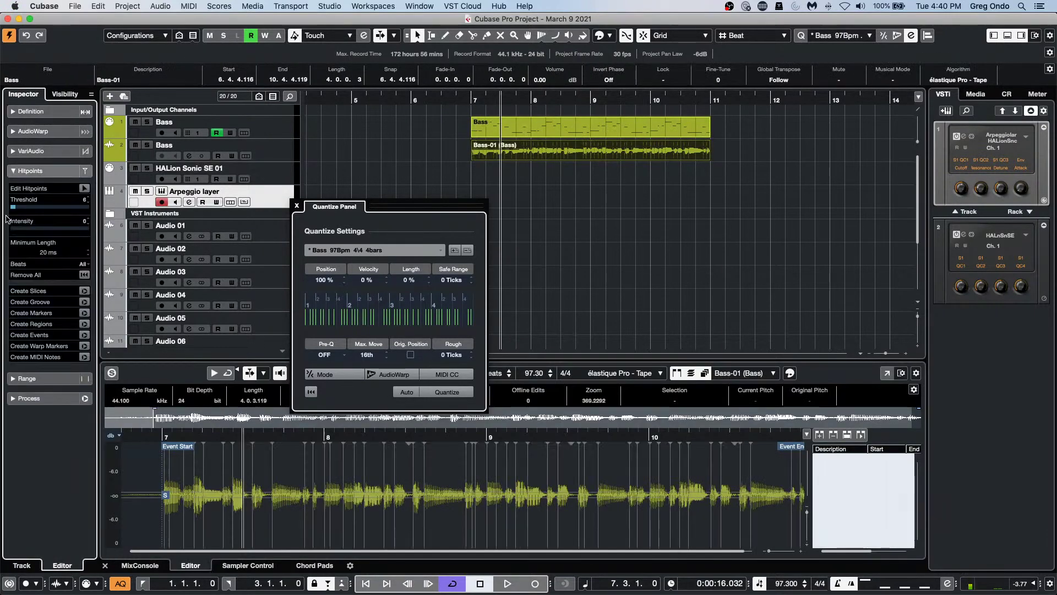
{"action": "left_click", "coordinate": [84, 189]}
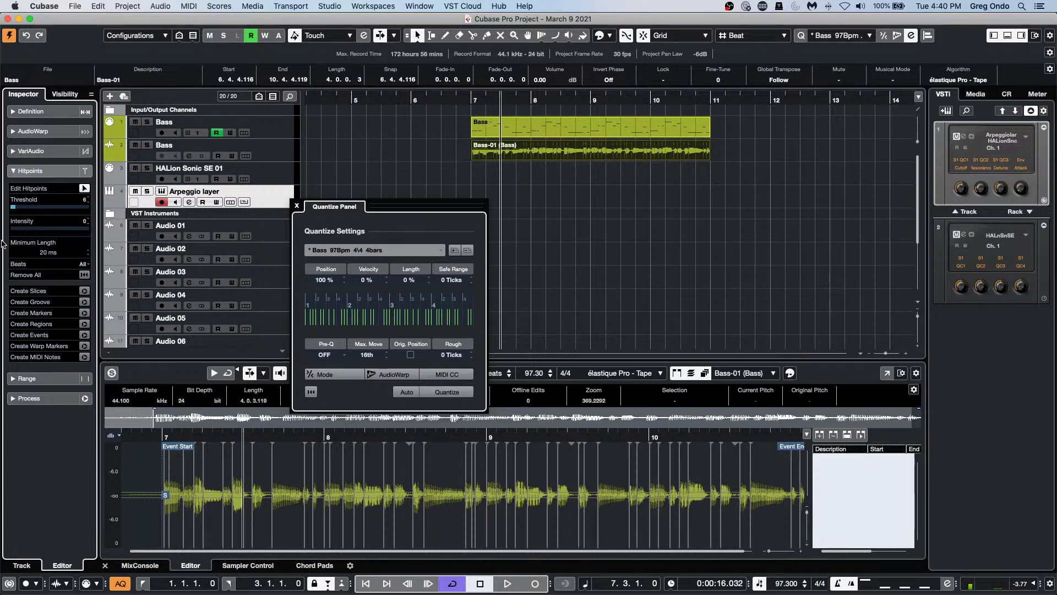
{"action": "left_click_drag", "start_coordinate": [18, 207], "coordinate": [25, 208]}
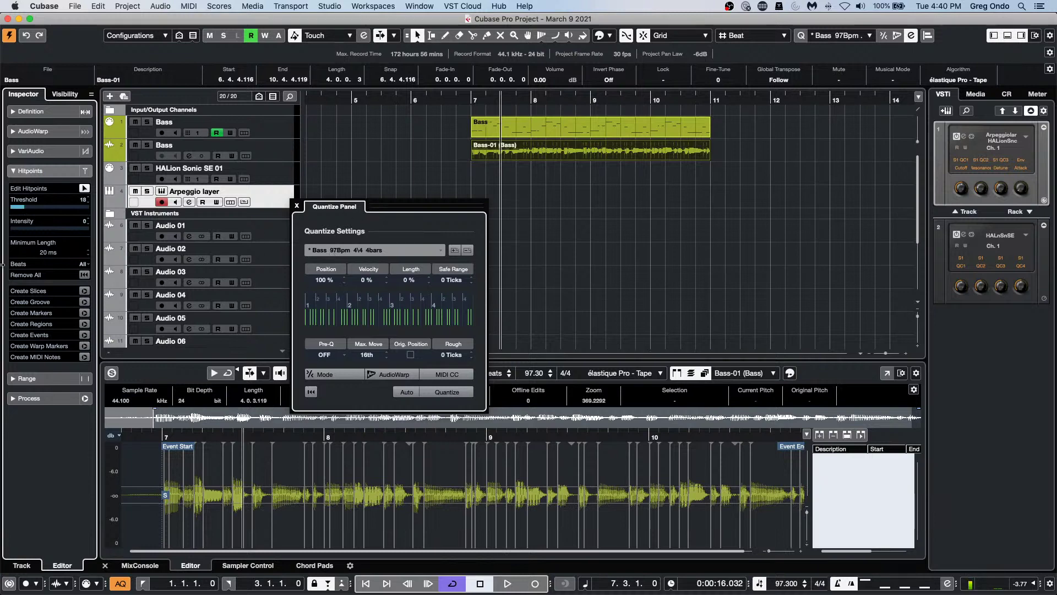
{"action": "left_click", "coordinate": [84, 291]}
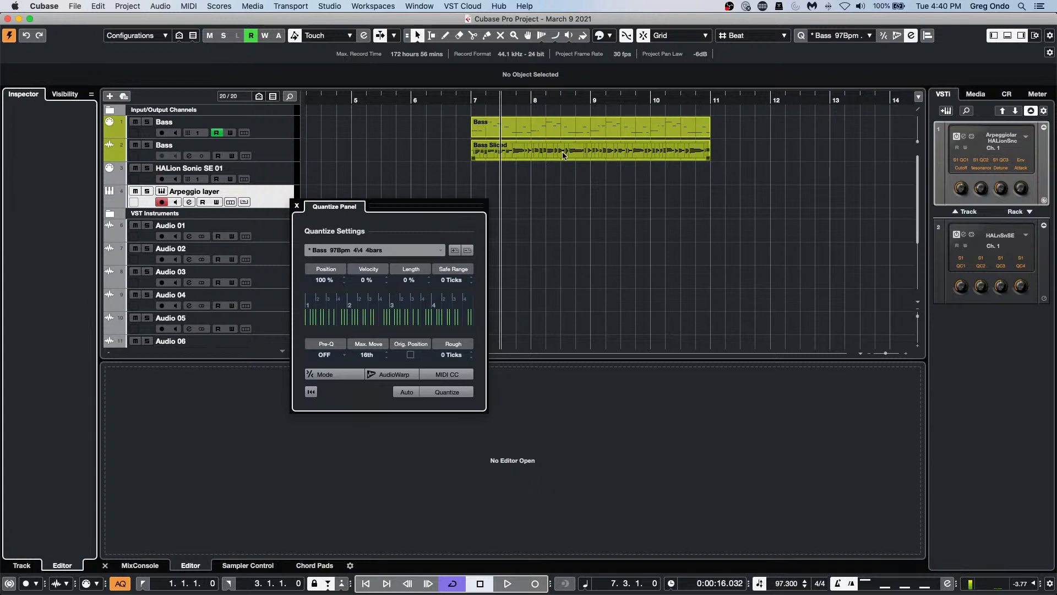
Step: Quantize the Bass Sliced part to the extracted bass groove with AudioWarp enabled and audition it from bar 7
{"action": "left_click", "coordinate": [562, 153]}
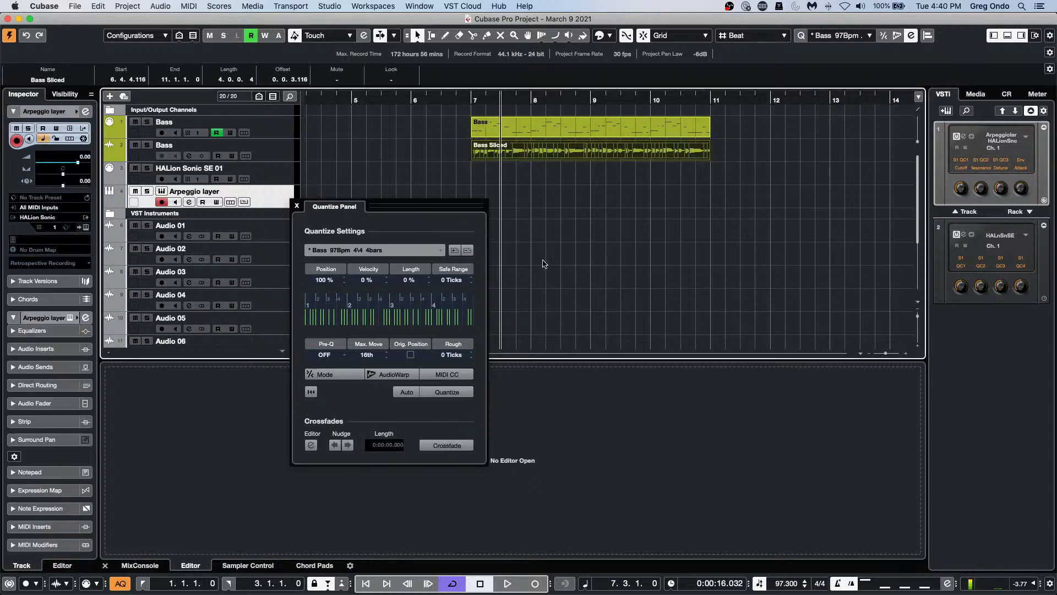
{"action": "left_click", "coordinate": [339, 377]}
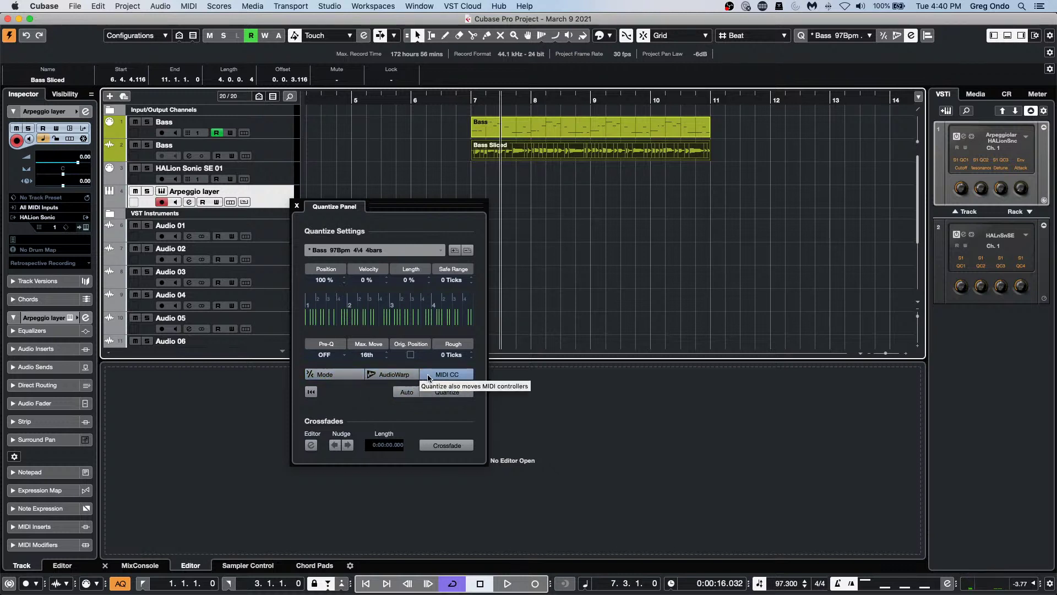
{"action": "left_click", "coordinate": [396, 378]}
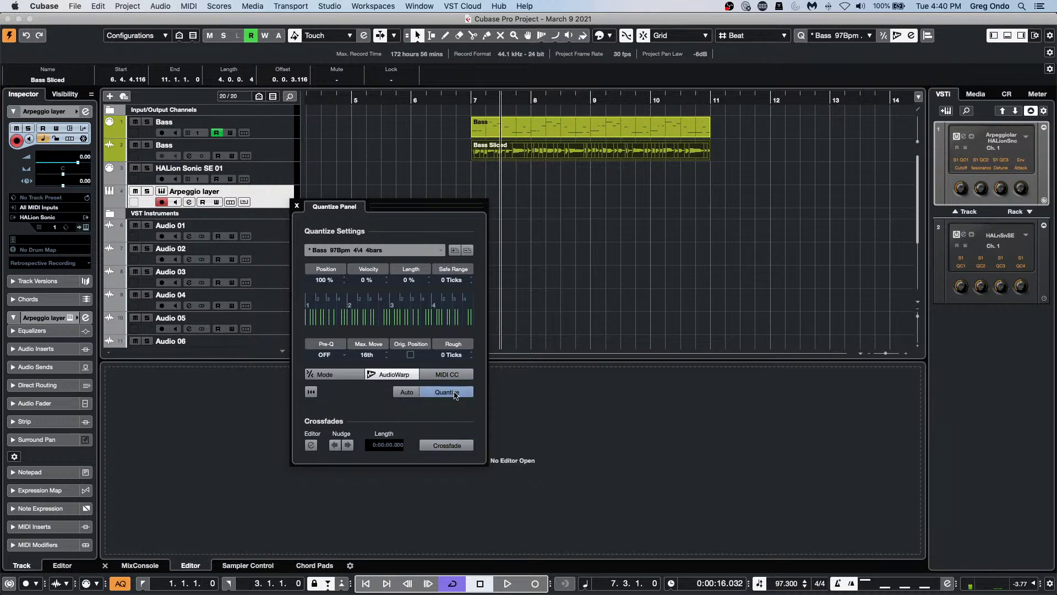
{"action": "left_click", "coordinate": [455, 394]}
{"action": "left_click_drag", "start_coordinate": [488, 91], "coordinate": [427, 117]}
{"action": "key", "text": "space"}
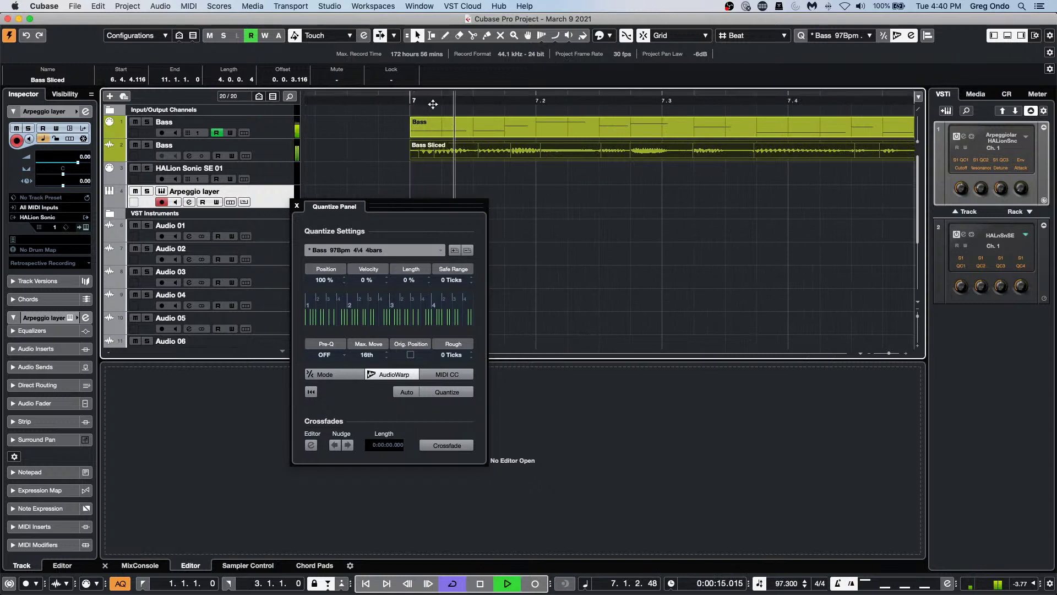
{"action": "key", "text": "space"}
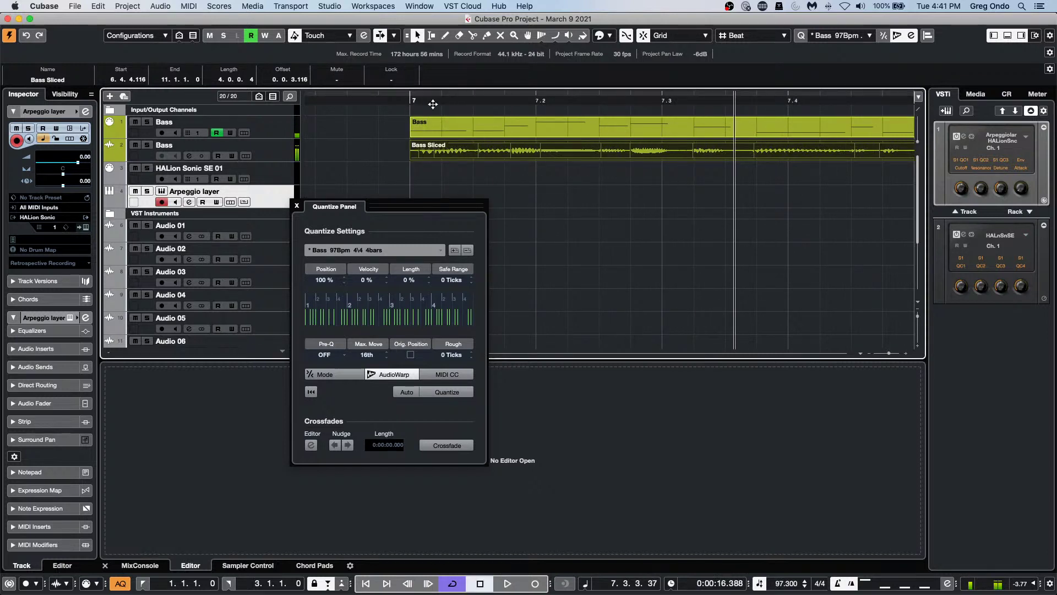
Step: Apply the groove quantize to the bass audio once more and check the Bass-01 hitpoints, closing the Quantize Panel
{"action": "left_click_drag", "start_coordinate": [624, 91], "coordinate": [601, 84]}
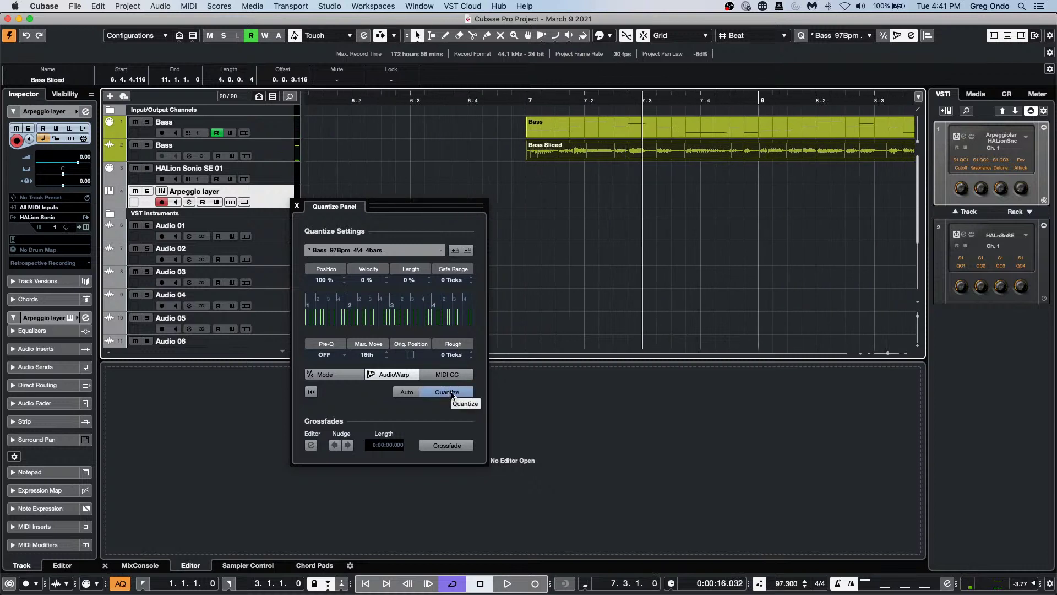
{"action": "left_click", "coordinate": [452, 394]}
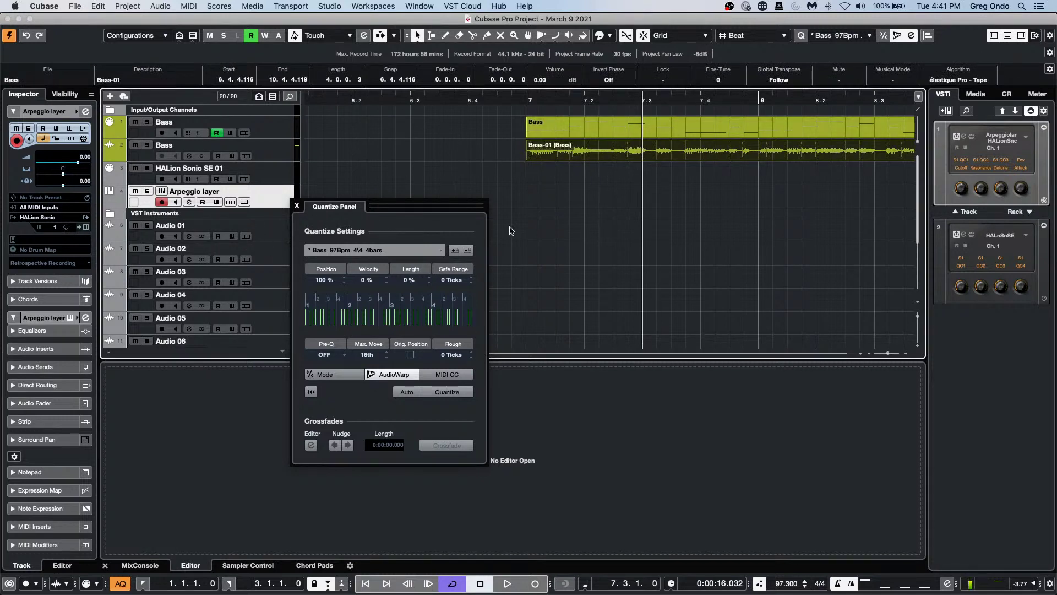
{"action": "double_click", "coordinate": [695, 156]}
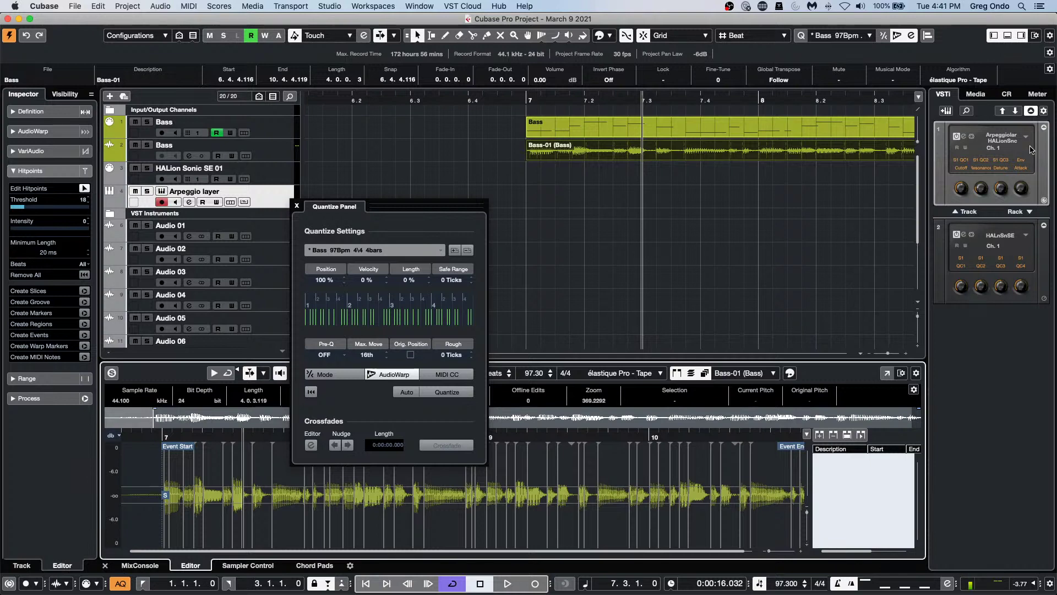
{"action": "left_click", "coordinate": [863, 253]}
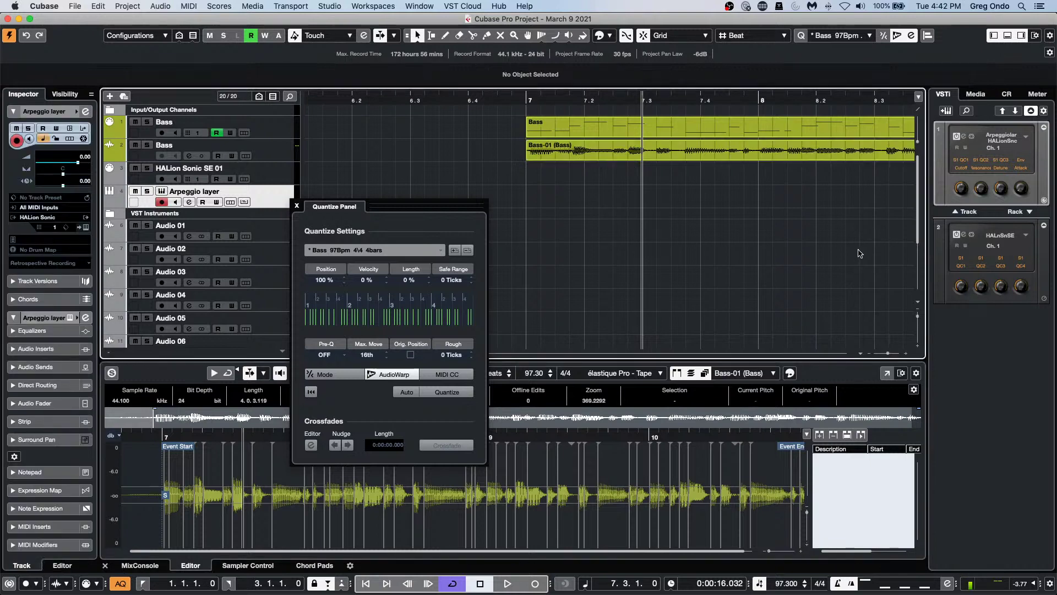
{"action": "left_click", "coordinate": [297, 207]}
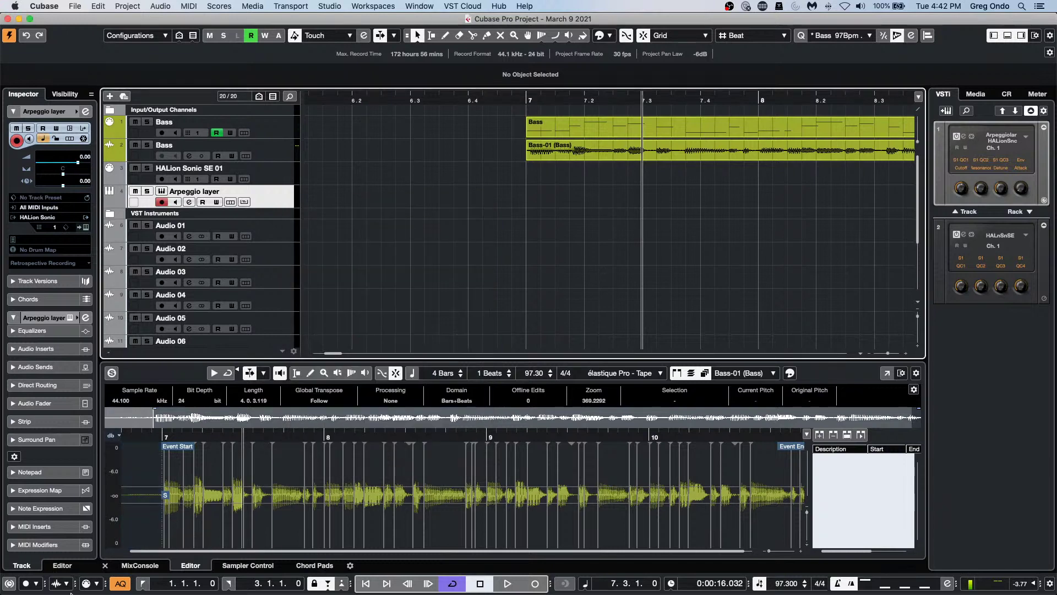
Step: Show the cue sends in the Stereo Out channel settings and bring up the Control Room
{"action": "left_click", "coordinate": [130, 573]}
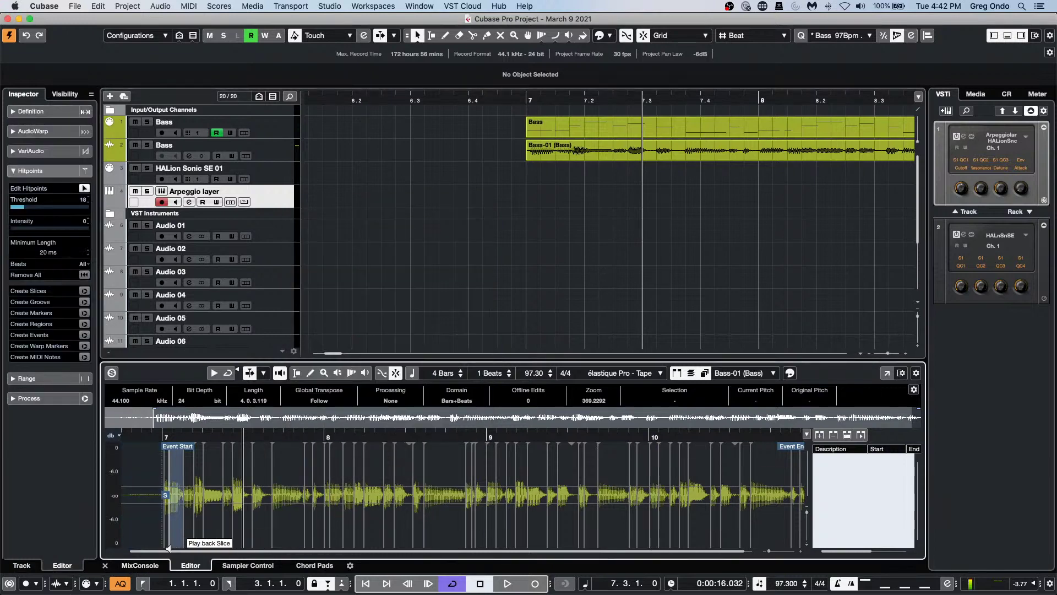
{"action": "left_click", "coordinate": [141, 566]}
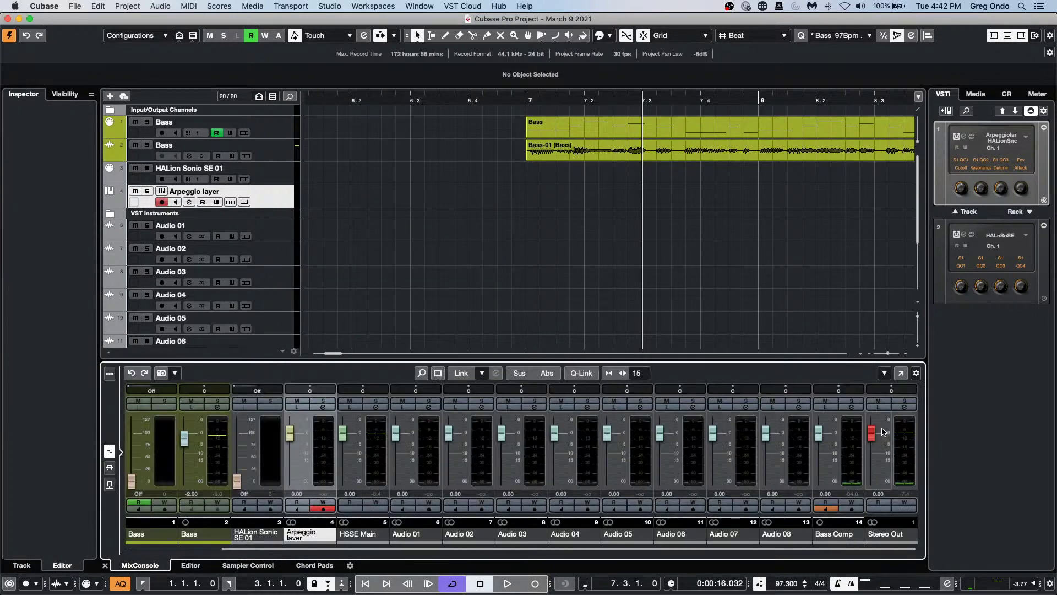
{"action": "left_click", "coordinate": [913, 407]}
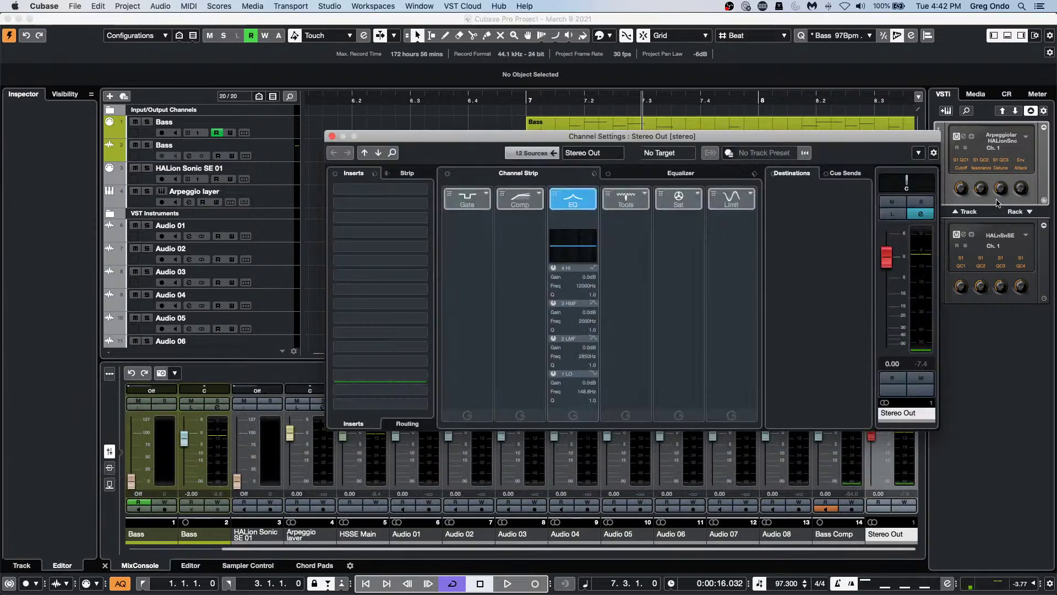
{"action": "left_click", "coordinate": [846, 173]}
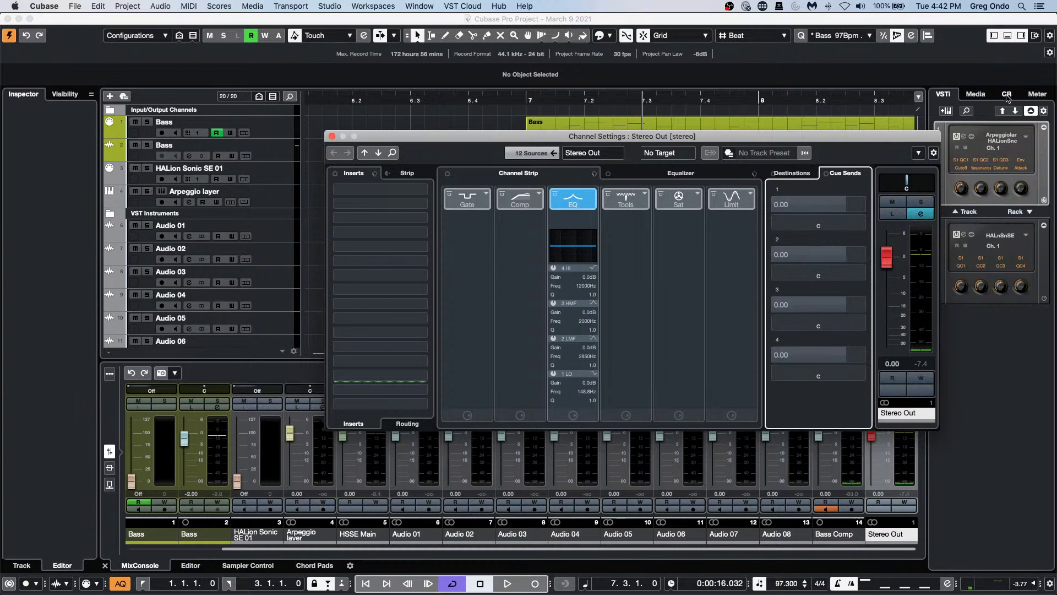
{"action": "left_click", "coordinate": [1007, 95]}
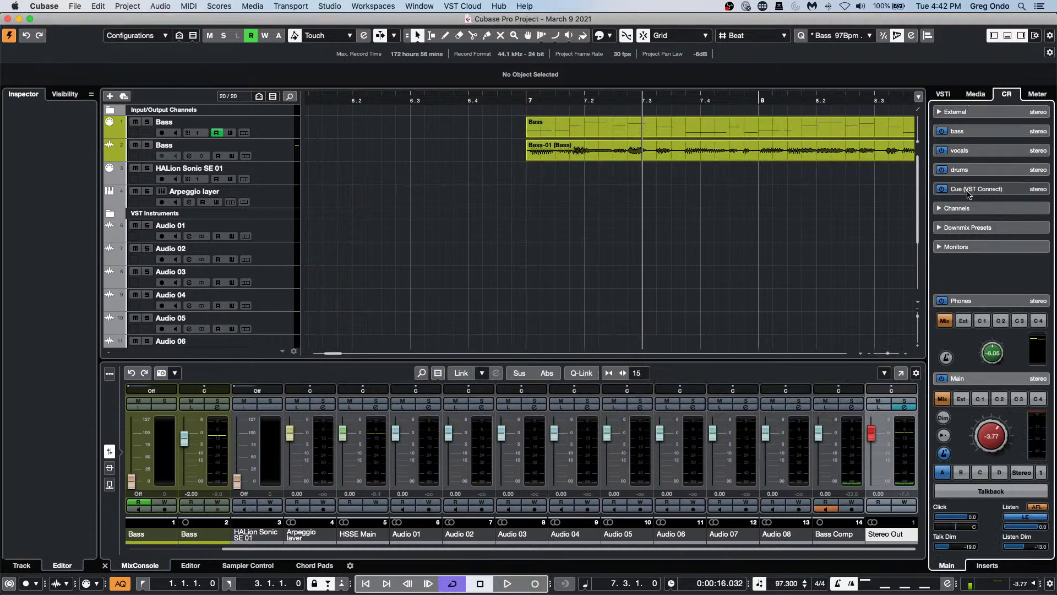
Step: Activate cue send 4 on the Stereo Out channel and close its channel settings
{"action": "left_click", "coordinate": [910, 409]}
{"action": "left_click", "coordinate": [909, 410]}
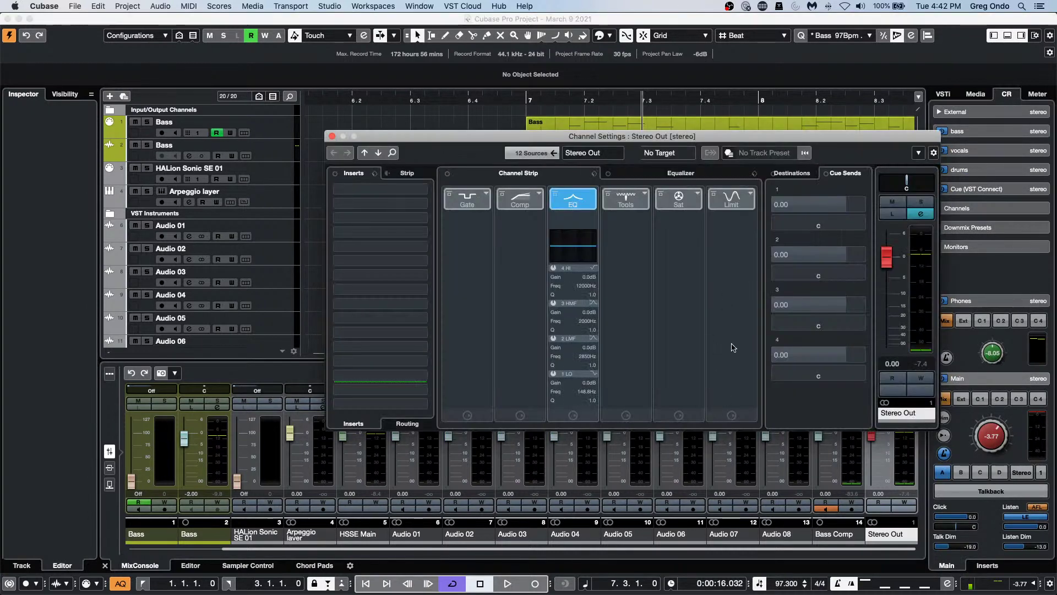
{"action": "left_click", "coordinate": [846, 361]}
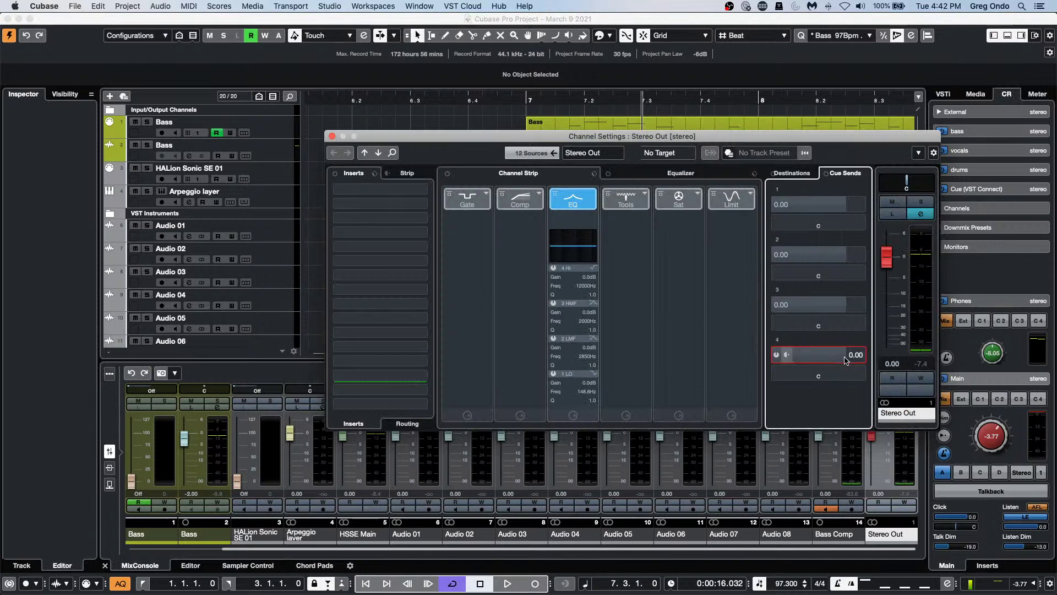
{"action": "left_click", "coordinate": [778, 356]}
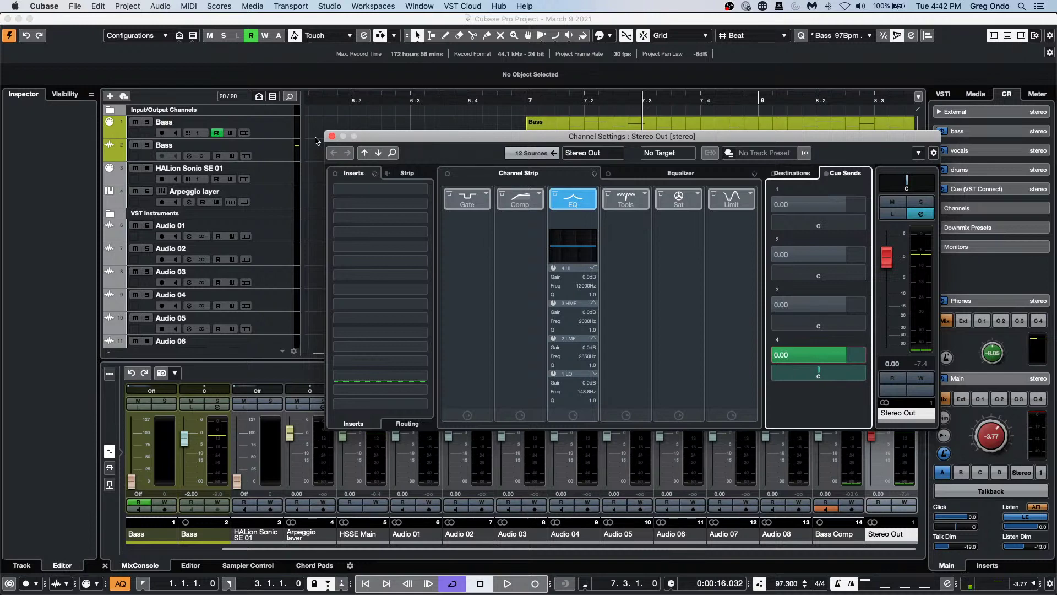
{"action": "left_click", "coordinate": [333, 136]}
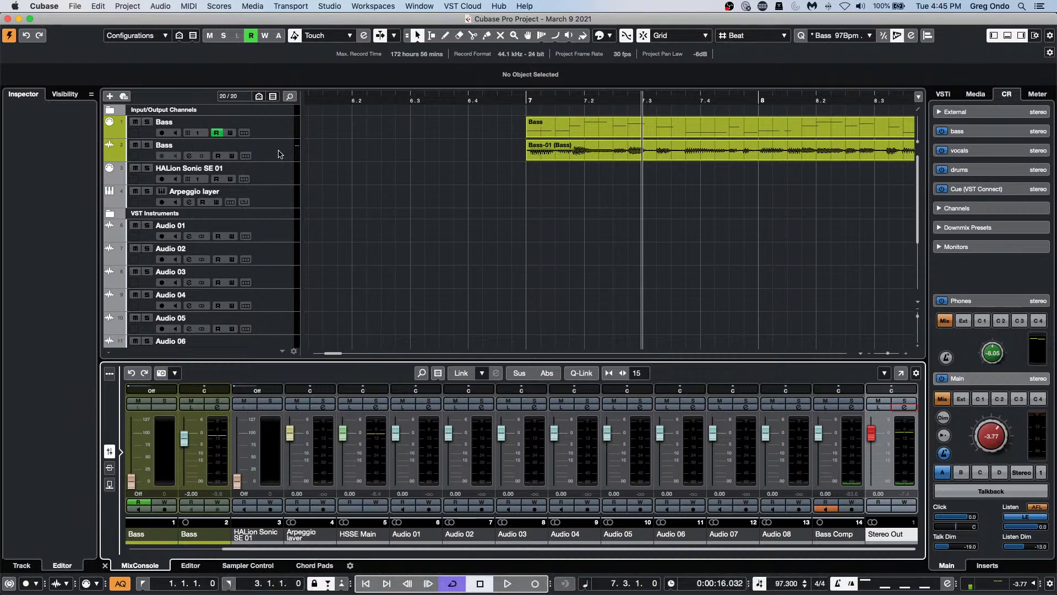
Step: Open the HALion Sonic instrument of the Arpeggio layer track and audition a few low notes
{"action": "left_click", "coordinate": [269, 200]}
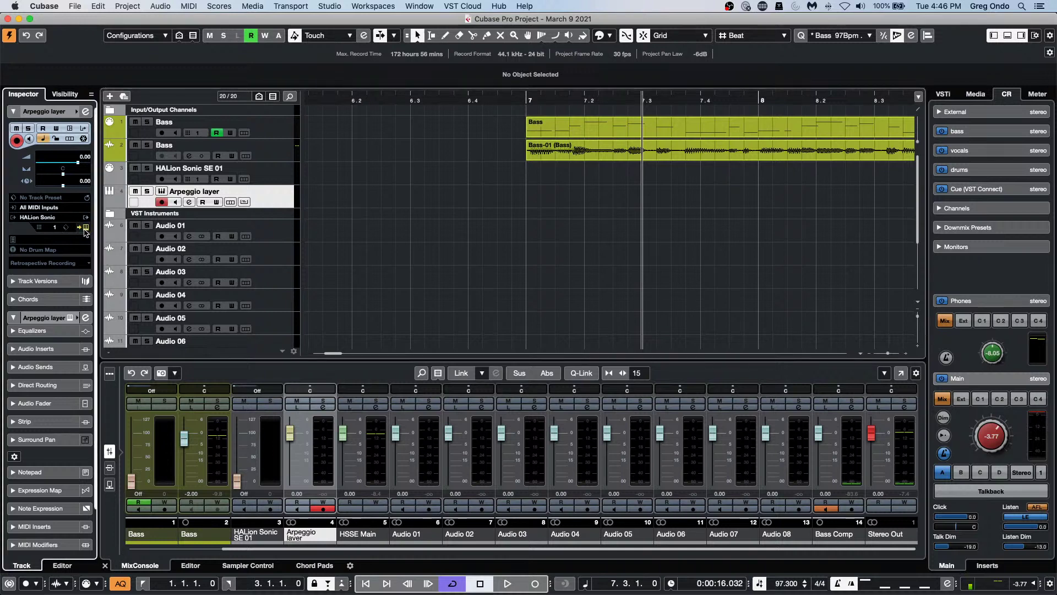
{"action": "left_click", "coordinate": [85, 228]}
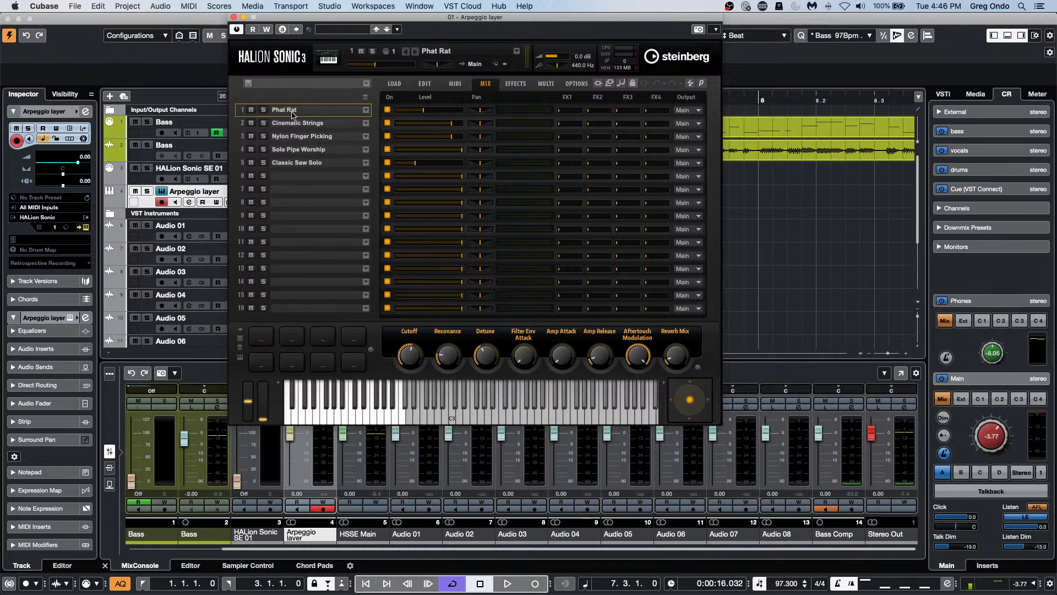
{"action": "left_click", "coordinate": [367, 417]}
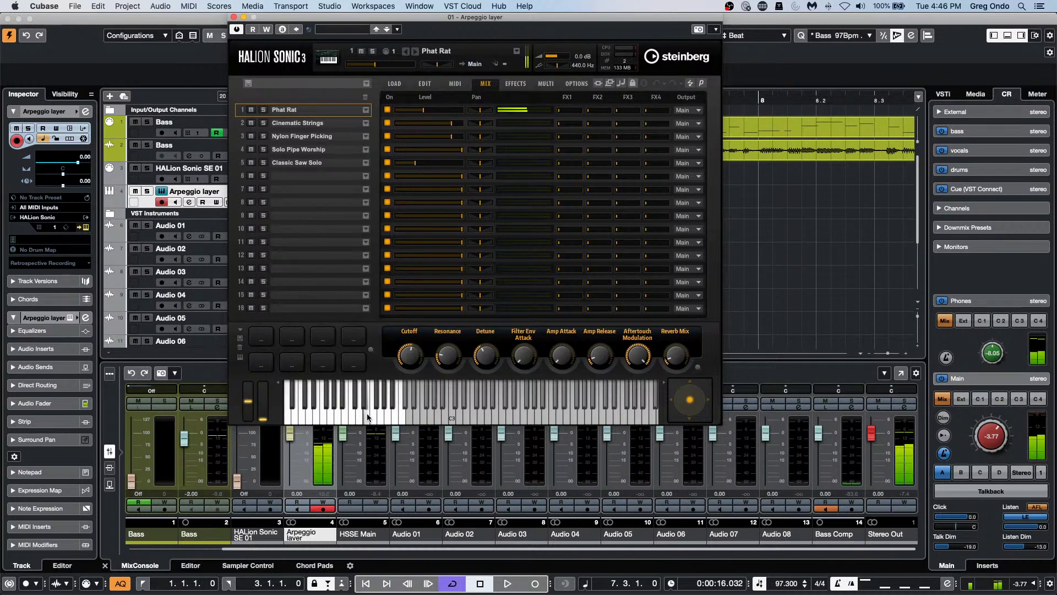
{"action": "left_click", "coordinate": [352, 419]}
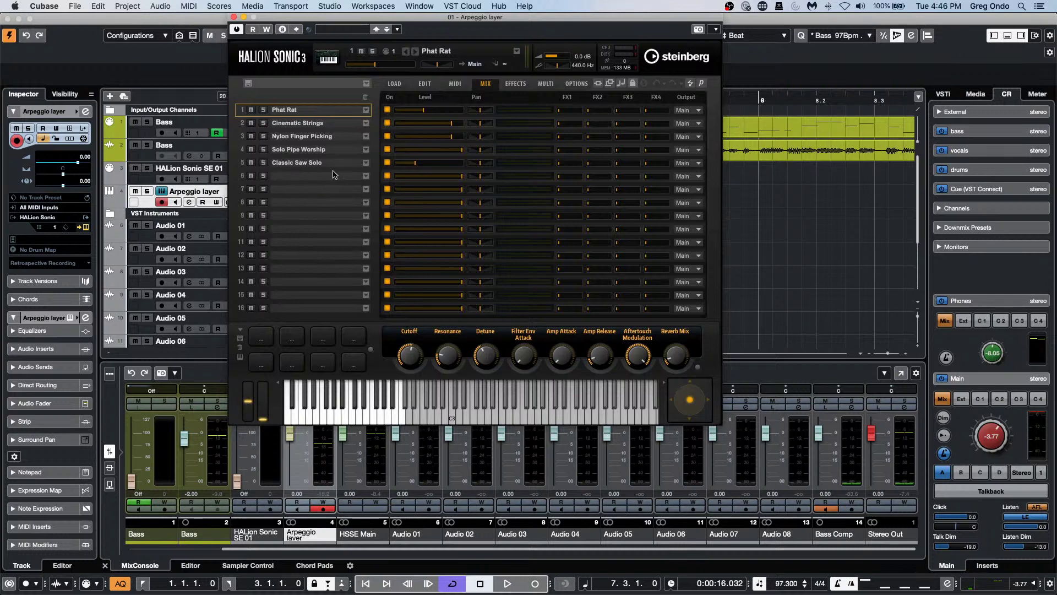
Step: Mute slots 2 to 5 in HALion Sonic, and with the slots' MIDI settings shown, unmute Cinematic Strings
{"action": "left_click_drag", "start_coordinate": [253, 166], "coordinate": [255, 132]}
{"action": "left_click", "coordinate": [455, 83]}
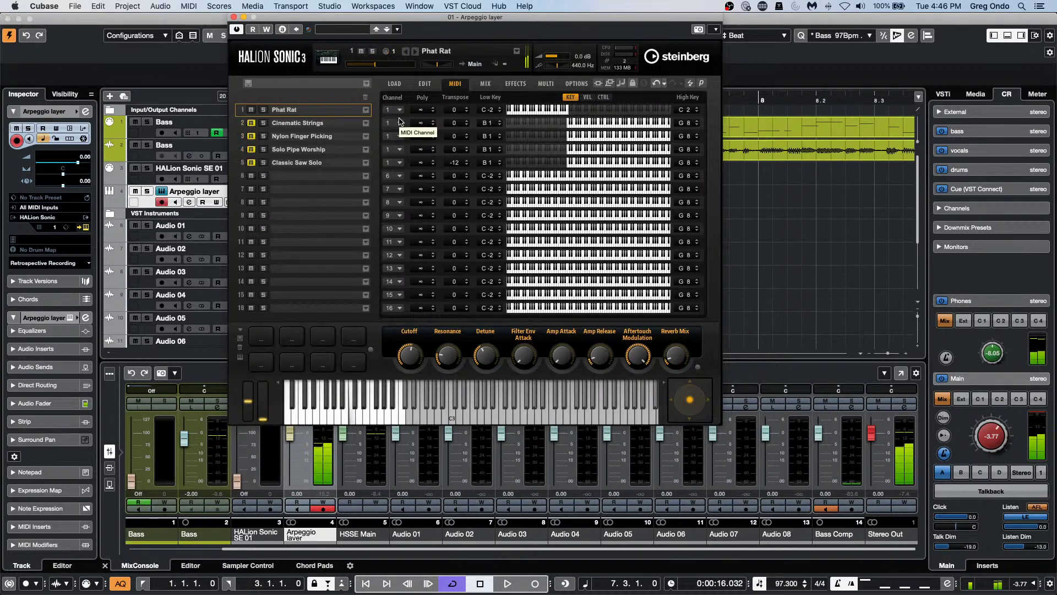
{"action": "left_click", "coordinate": [251, 123]}
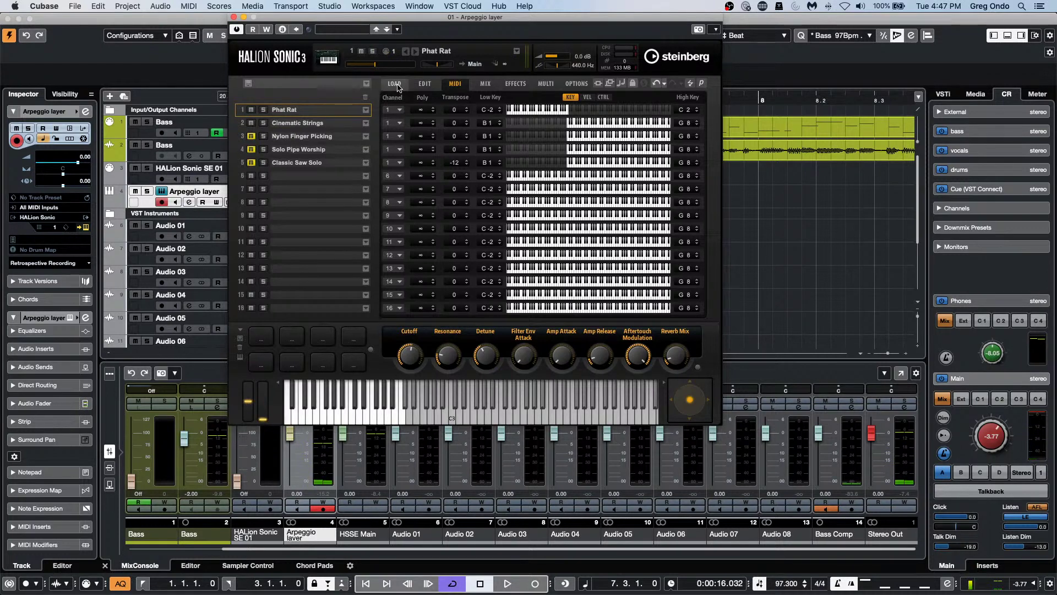
Step: Show the program edit page for Cinematic Strings and compare its sound with the FlexPhraser switched off and on again
{"action": "left_click", "coordinate": [424, 88]}
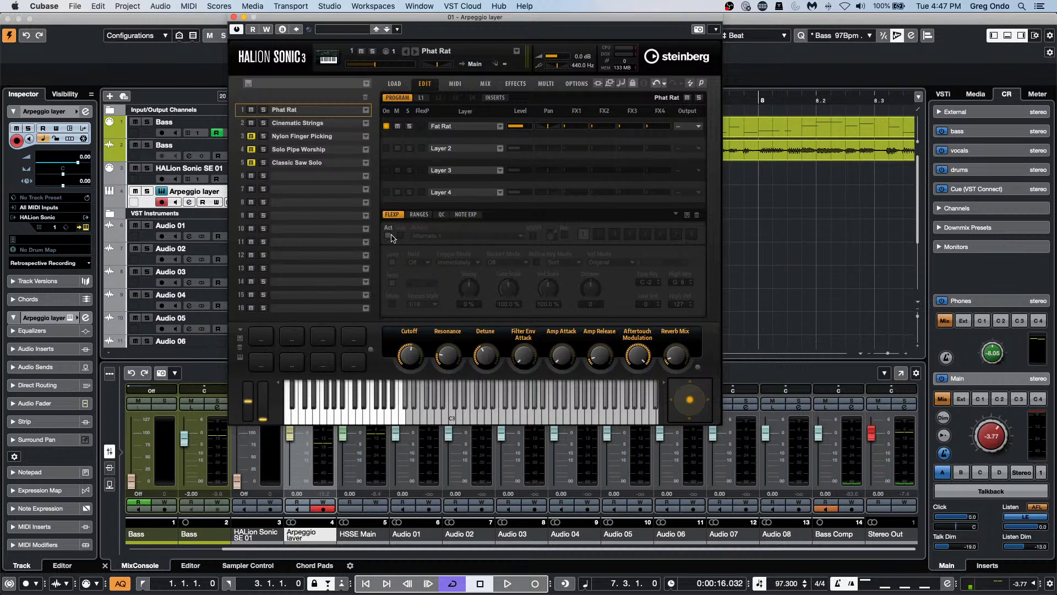
{"action": "left_click", "coordinate": [319, 123]}
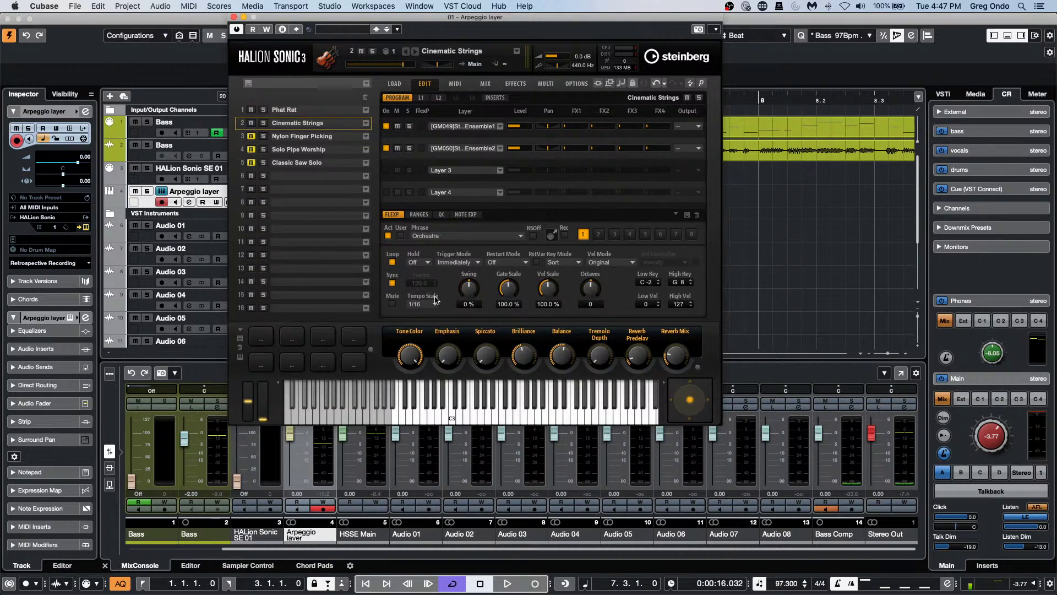
{"action": "left_click", "coordinate": [389, 236]}
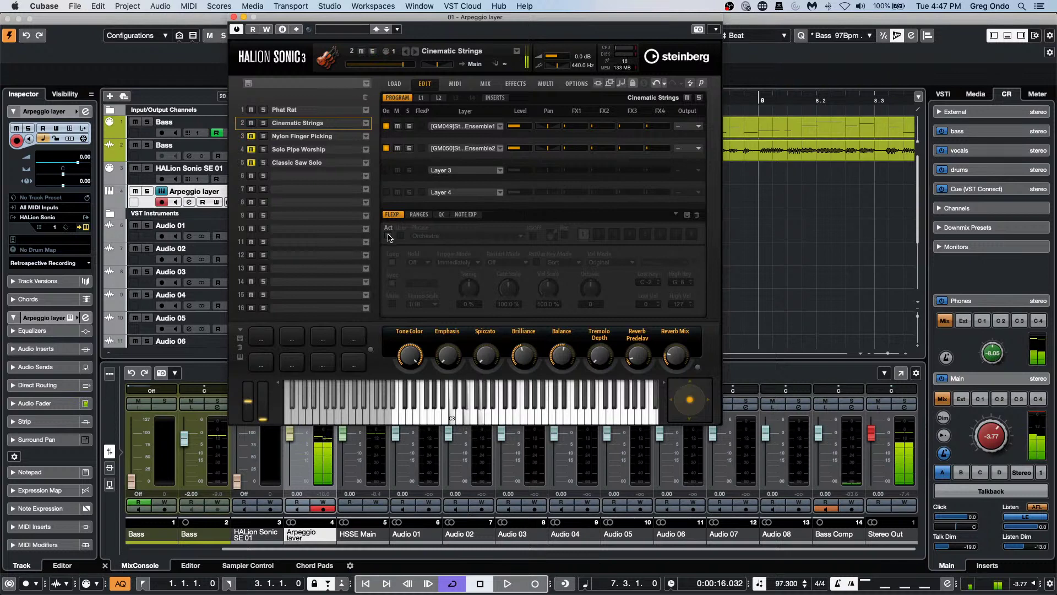
{"action": "left_click", "coordinate": [388, 236]}
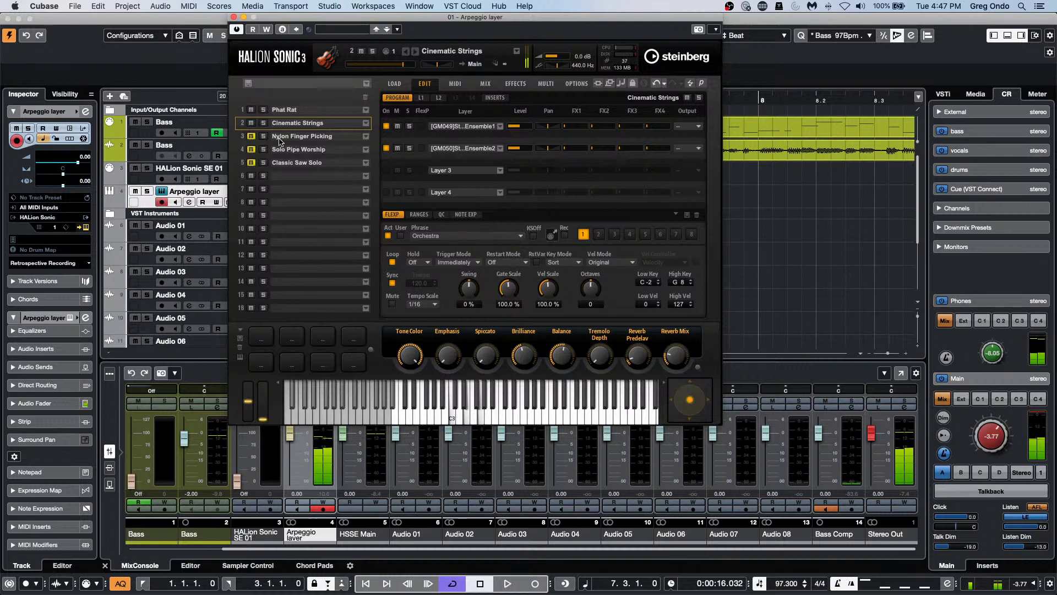
Step: Mute Cinematic Strings and audition Nylon Finger Picking and Solo Pipe Worship one at a time
{"action": "left_click", "coordinate": [252, 124]}
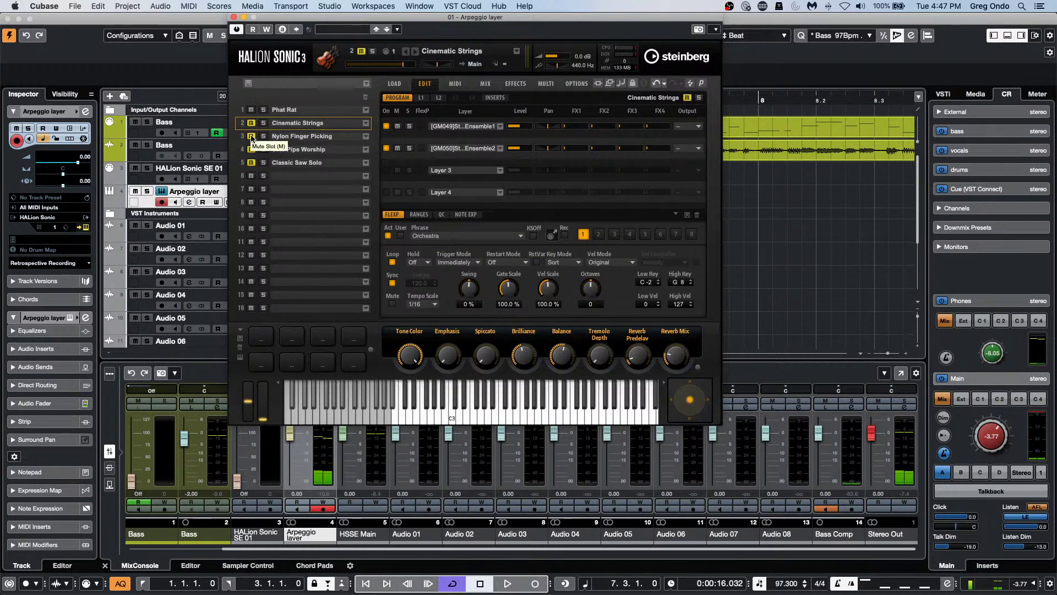
{"action": "left_click", "coordinate": [251, 137]}
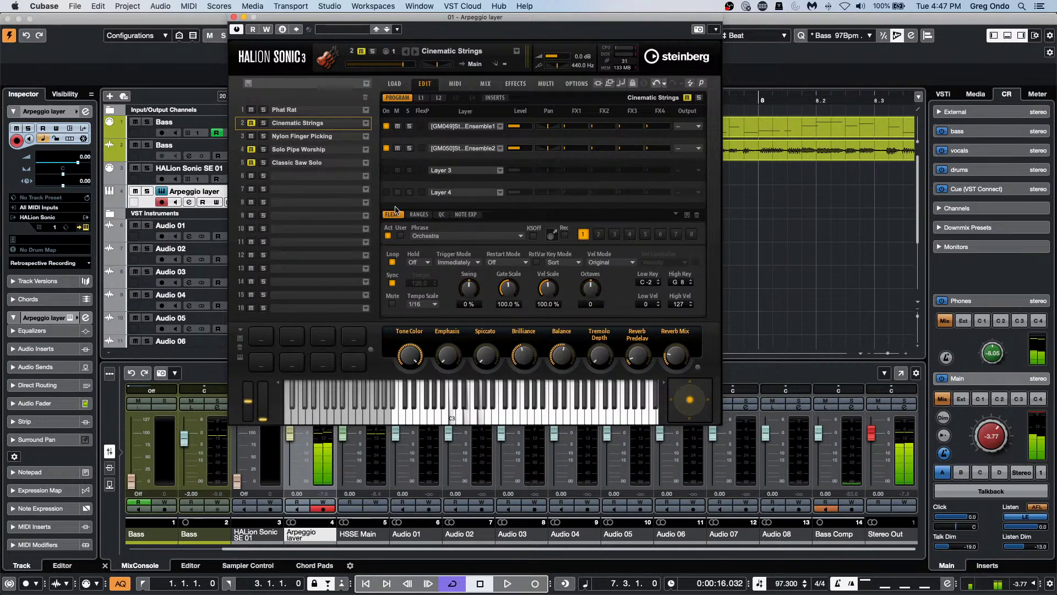
{"action": "left_click", "coordinate": [252, 136]}
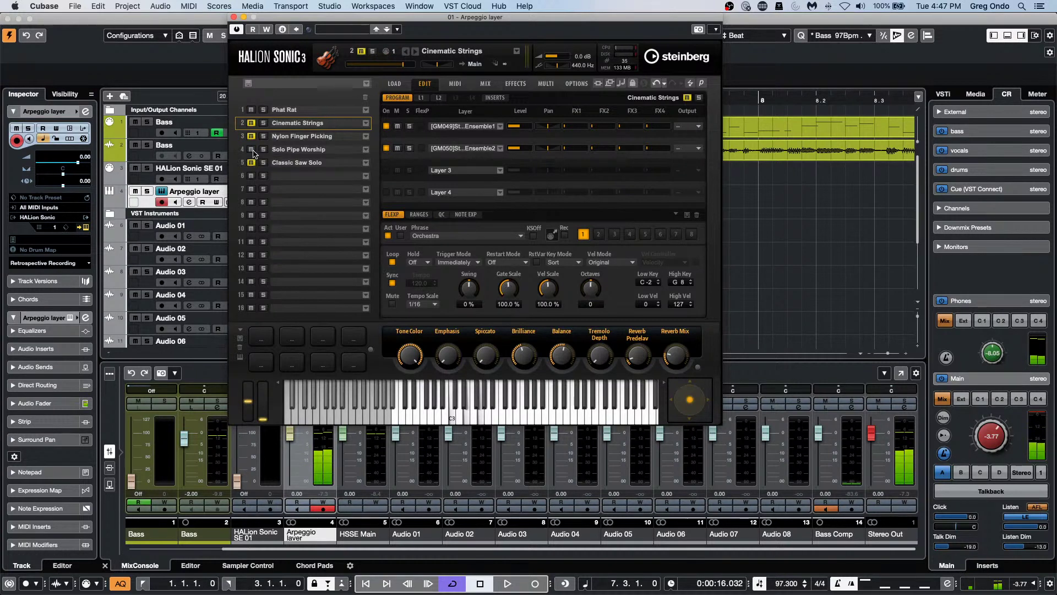
{"action": "left_click", "coordinate": [253, 152]}
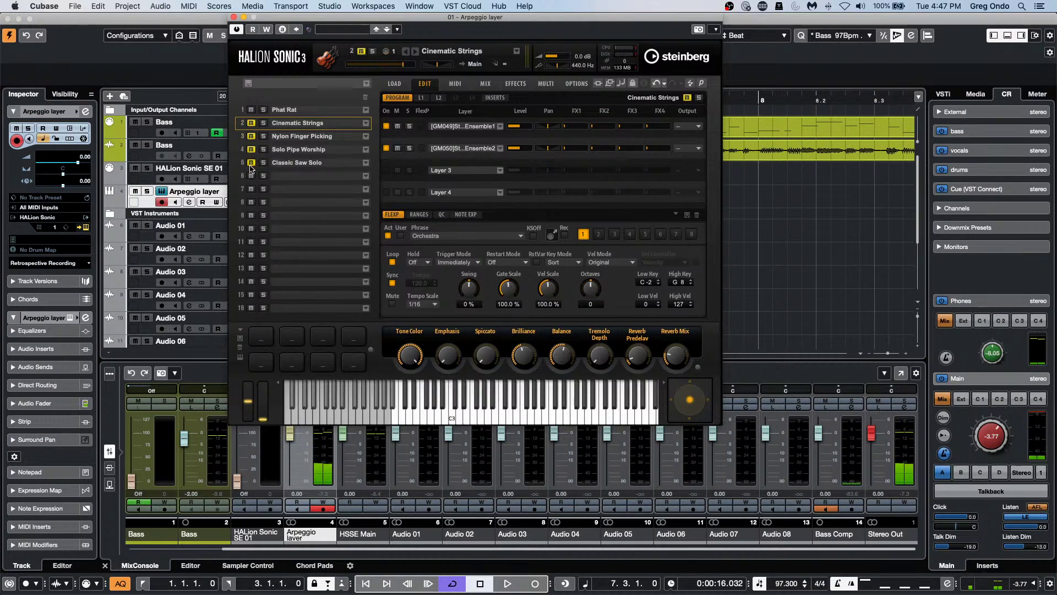
Step: Unmute Classic Saw Solo, Cinematic Strings, Nylon Finger Picking and Solo Pipe Worship so that all five slots play
{"action": "left_click", "coordinate": [251, 163]}
{"action": "left_click", "coordinate": [251, 123]}
{"action": "left_click", "coordinate": [251, 136]}
{"action": "left_click", "coordinate": [252, 149]}
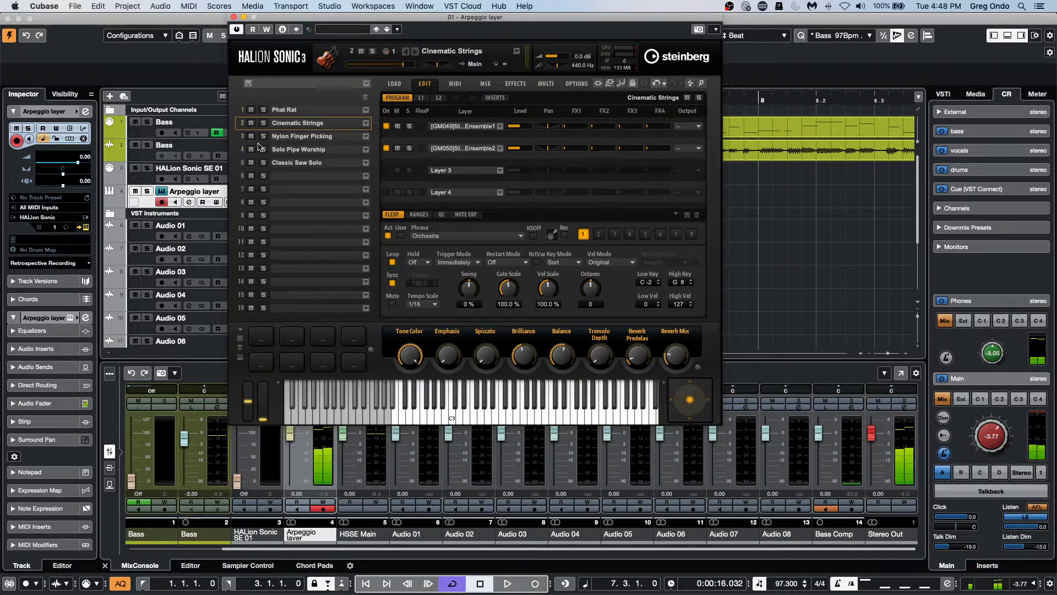
Step: Review the FlexPhraser settings of Classic Saw Solo and Solo Pipe Worship and the slots' MIDI key ranges, and close HALion Sonic
{"action": "left_click", "coordinate": [303, 164]}
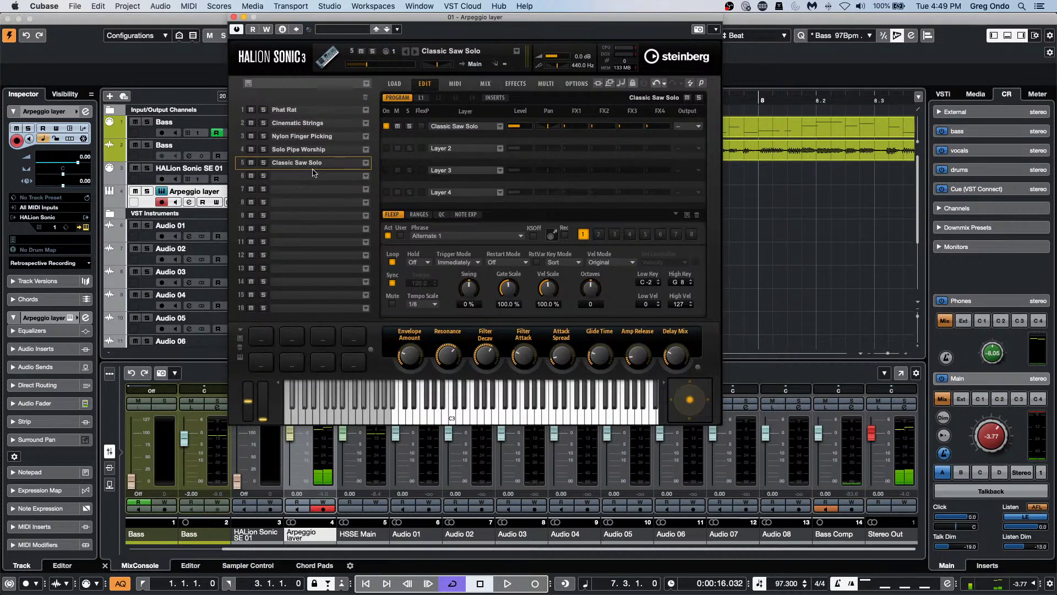
{"action": "left_click", "coordinate": [345, 150]}
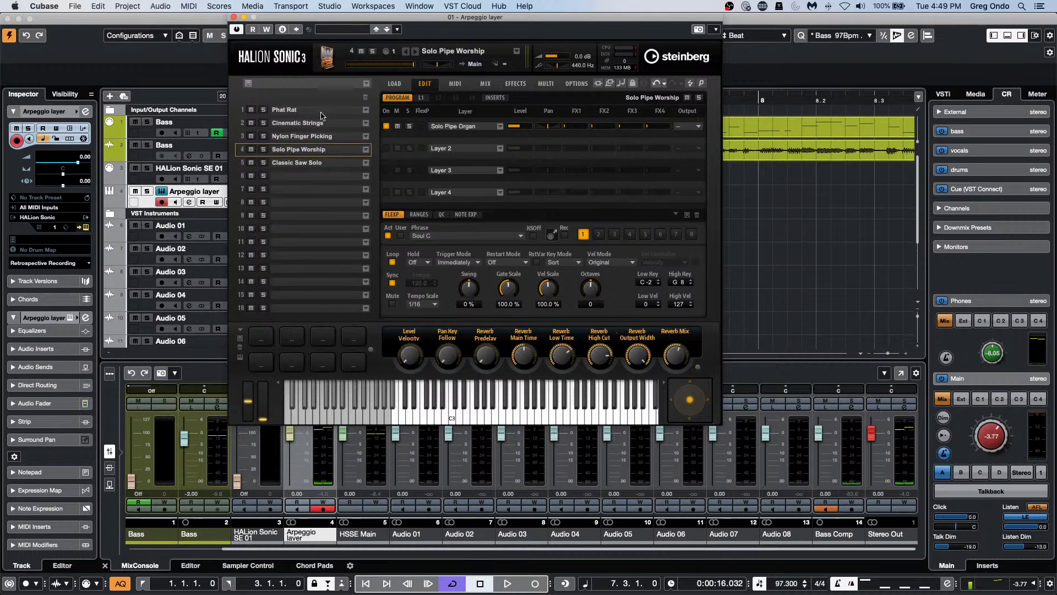
{"action": "left_click", "coordinate": [457, 85]}
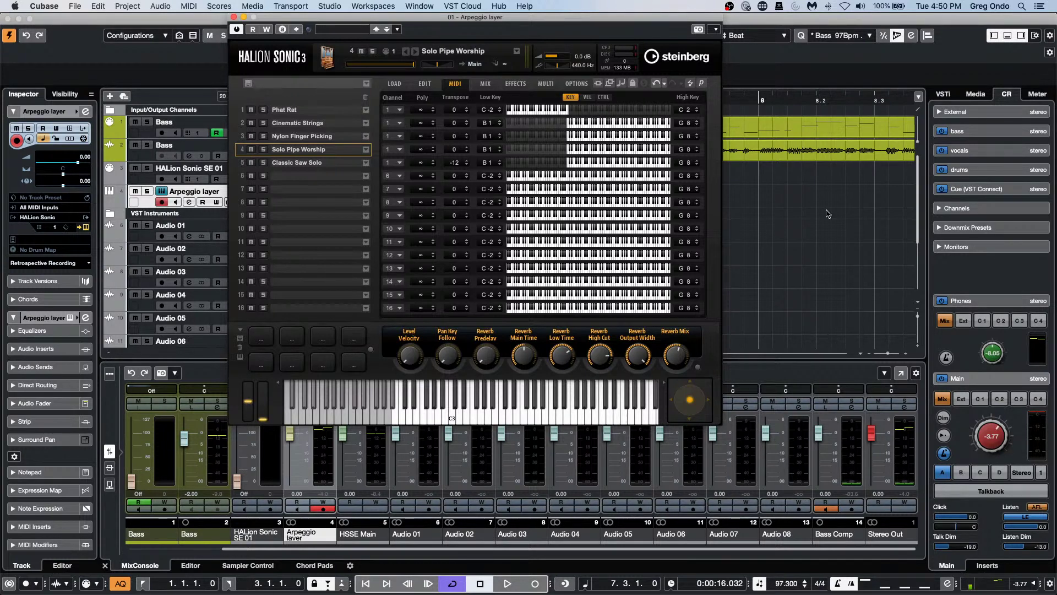
{"action": "left_click", "coordinate": [234, 17]}
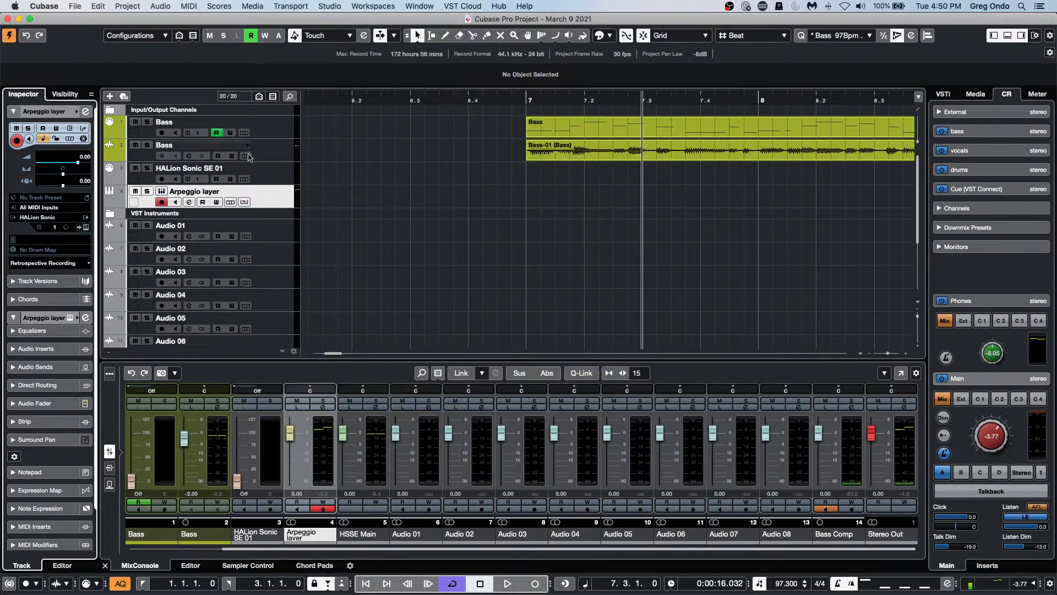
Step: Run the macro Selected Tracks to new Folder and Add Group Channel on tracks Audio 01 to Audio 08, naming the group utfiutd
{"action": "left_click", "coordinate": [268, 215]}
{"action": "left_click", "coordinate": [267, 231]}
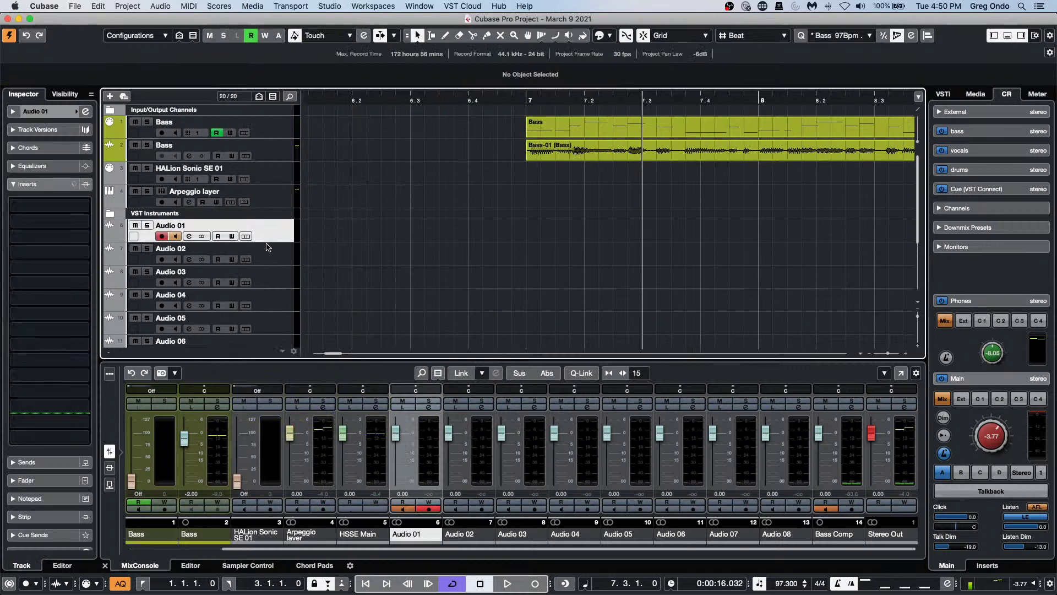
{"action": "scroll", "coordinate": [267, 246], "scroll_direction": "down", "scroll_amount": 5}
{"action": "left_click", "coordinate": [282, 276], "text": "shift"}
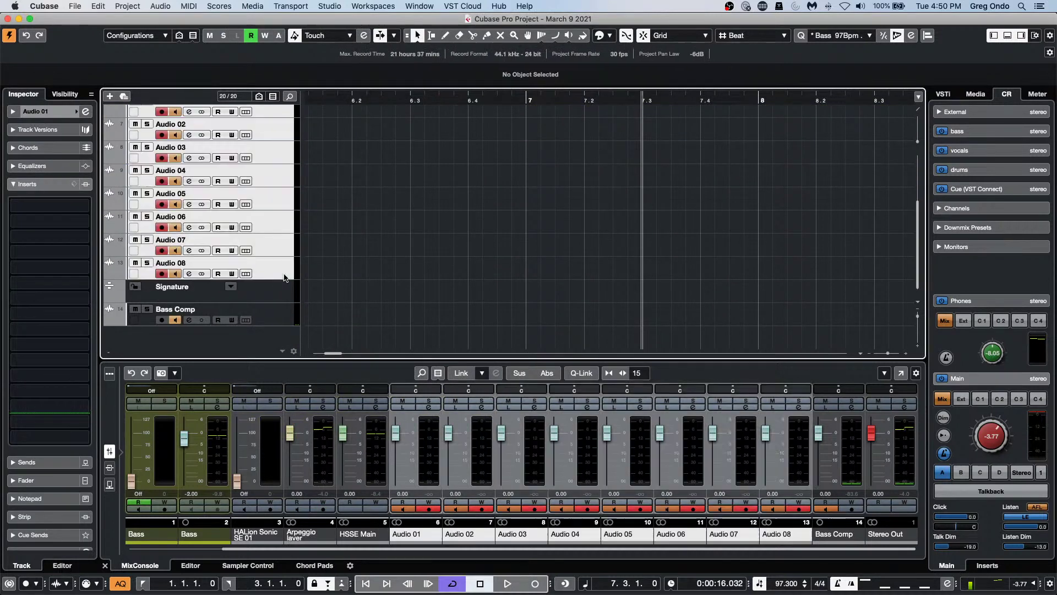
{"action": "left_click", "coordinate": [127, 6]}
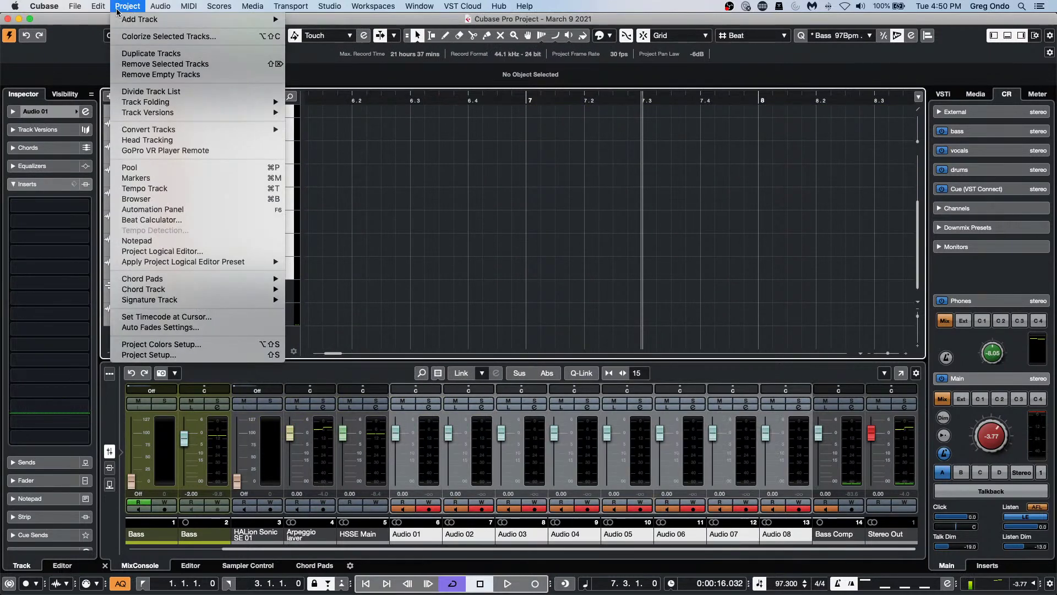
{"action": "mouse_move", "coordinate": [98, 6]}
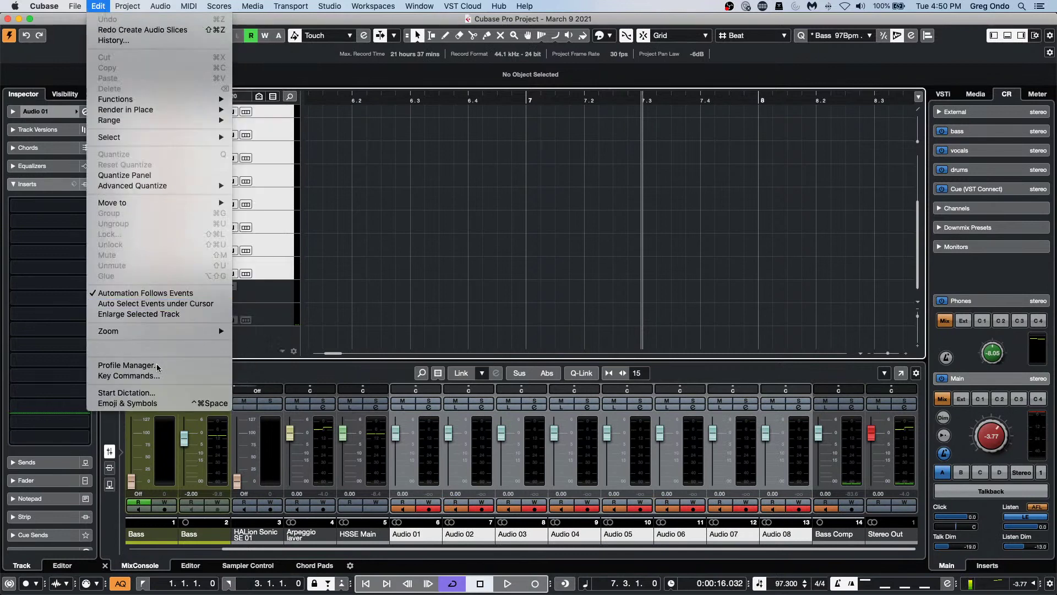
{"action": "mouse_move", "coordinate": [156, 353]}
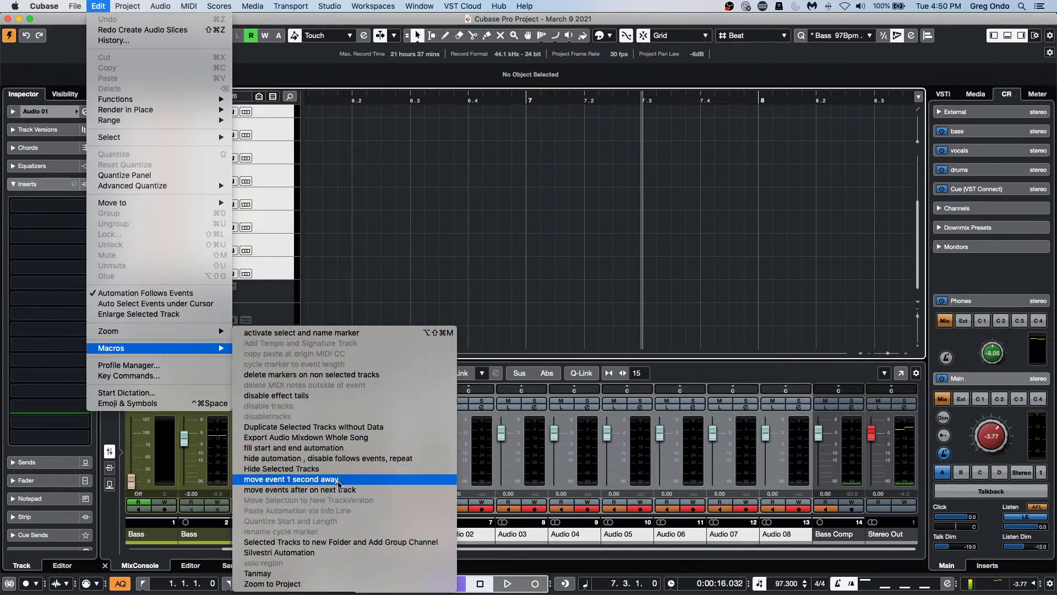
{"action": "left_click", "coordinate": [399, 544]}
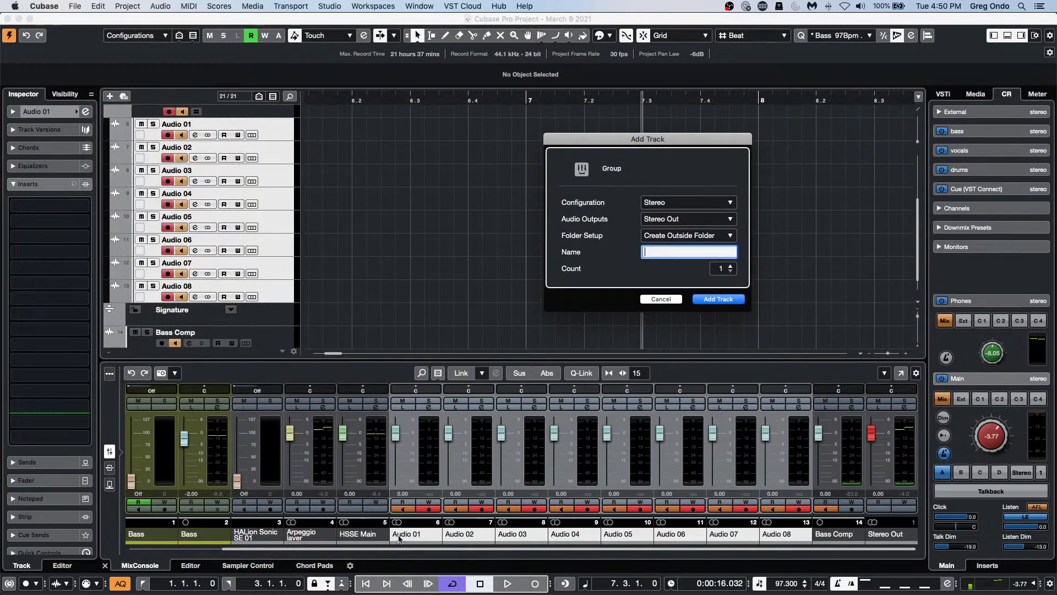
{"action": "type", "text": "utfiutd"}
{"action": "key", "text": "Return"}
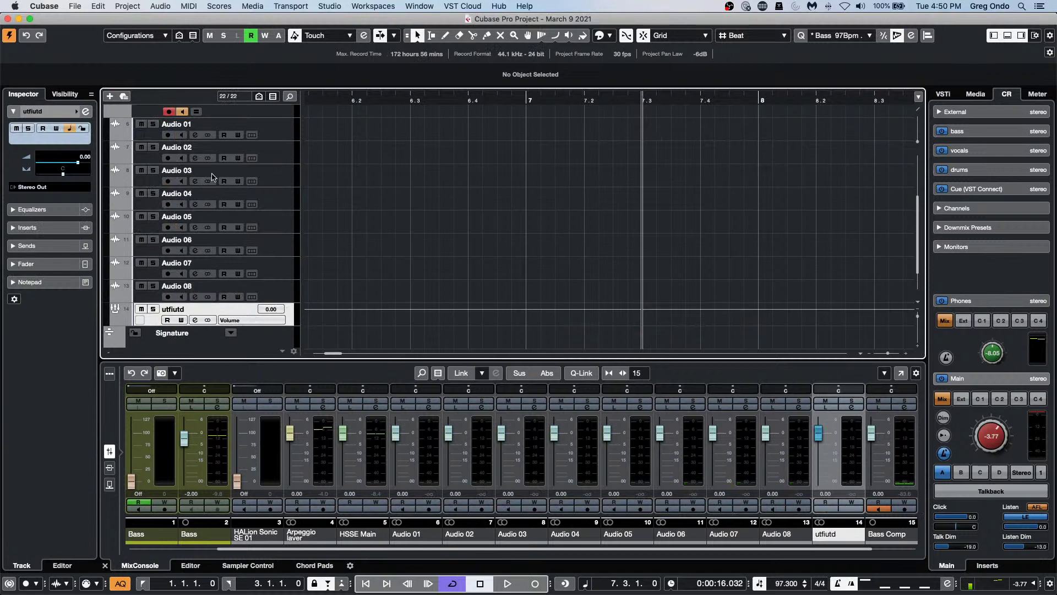
Step: Select the new folder track and look over the audio tracks it contains and the group track beneath them
{"action": "scroll", "coordinate": [226, 174], "scroll_direction": "up", "scroll_amount": 3}
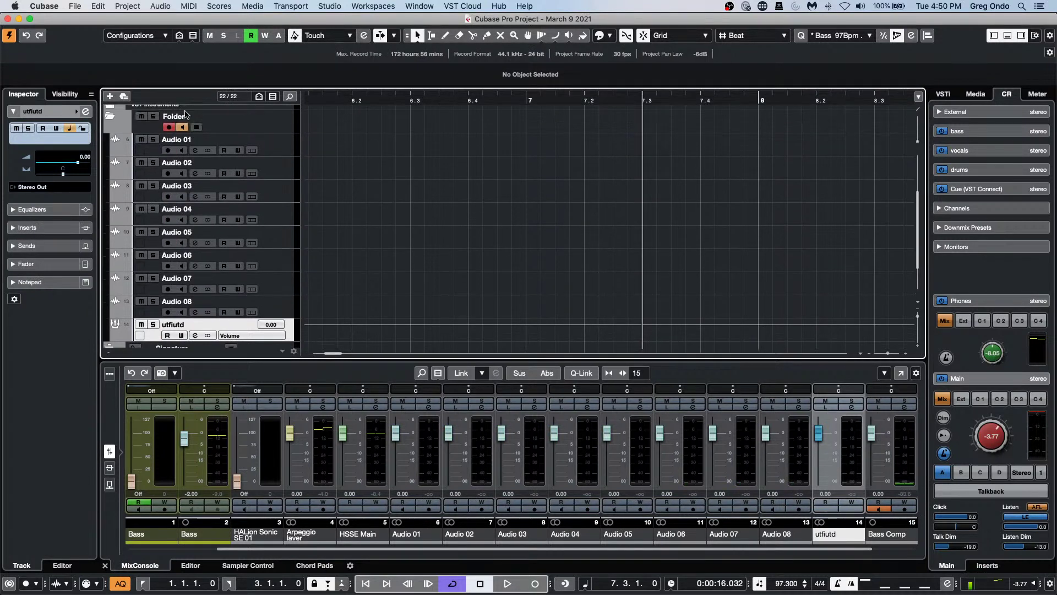
{"action": "left_click", "coordinate": [201, 117]}
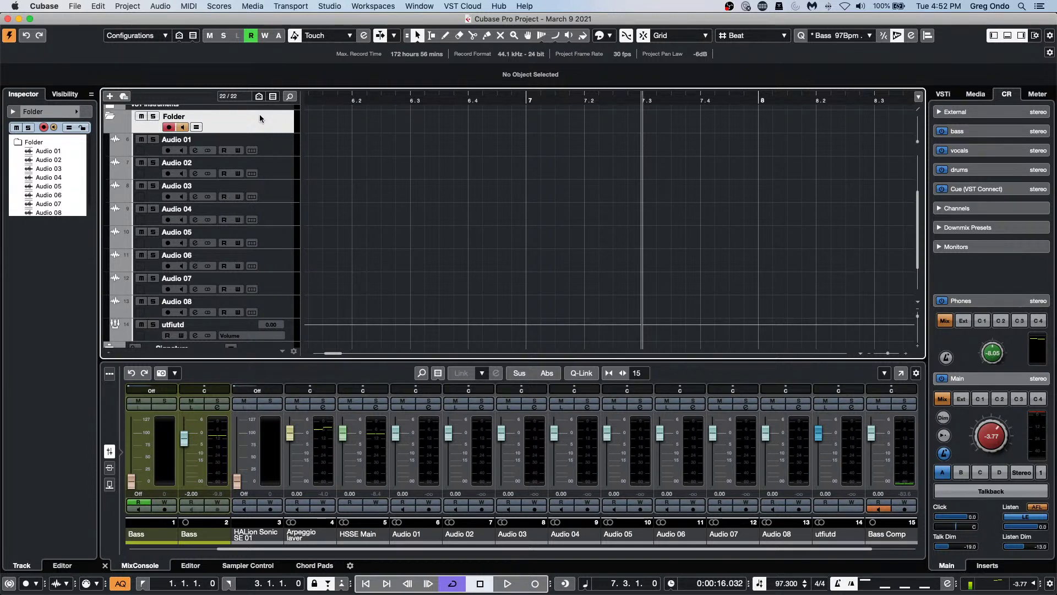
{"action": "scroll", "coordinate": [259, 114], "scroll_direction": "down", "scroll_amount": 1}
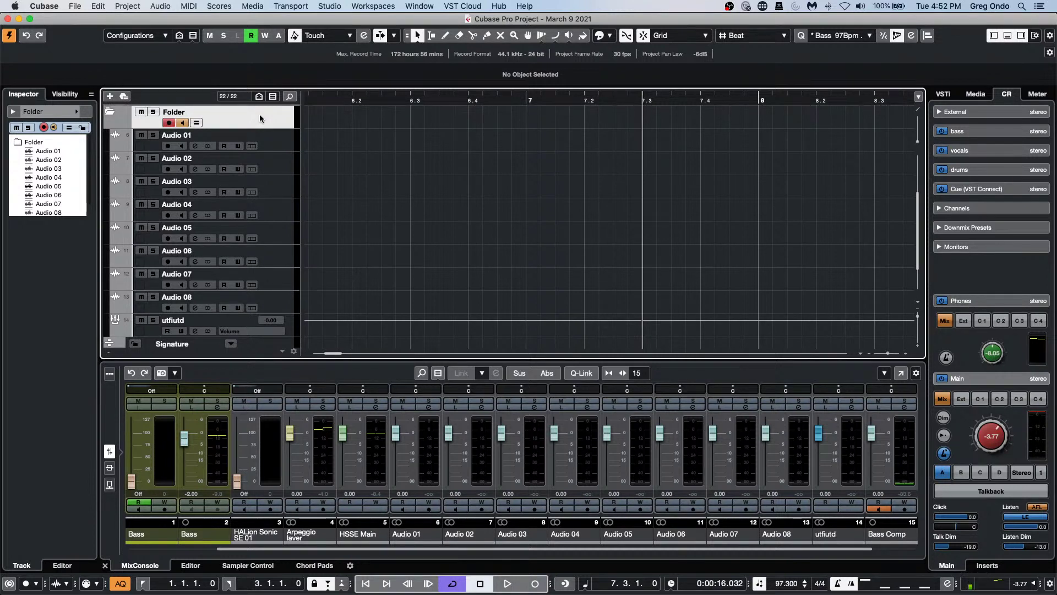
{"action": "scroll", "coordinate": [260, 114], "scroll_direction": "down", "scroll_amount": 2}
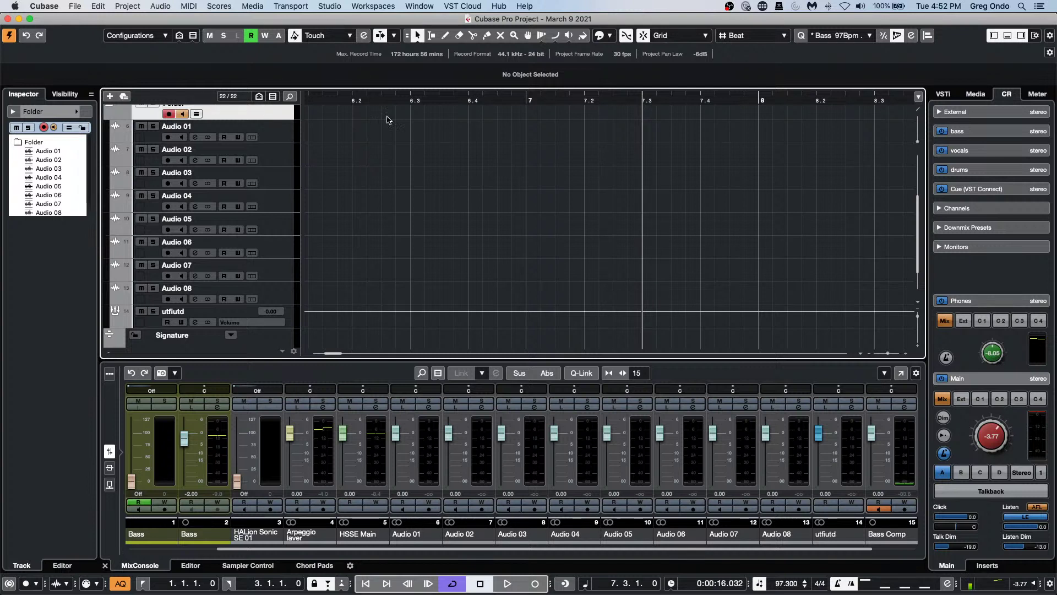
Step: Draw a time signature event at bar 5 on the Signature track and set it to 5/4
{"action": "left_click", "coordinate": [402, 99]}
{"action": "left_click_drag", "start_coordinate": [401, 99], "coordinate": [406, 26]}
{"action": "scroll", "coordinate": [512, 223], "scroll_direction": "up", "scroll_amount": 2}
{"action": "scroll", "coordinate": [513, 224], "scroll_direction": "down", "scroll_amount": 5}
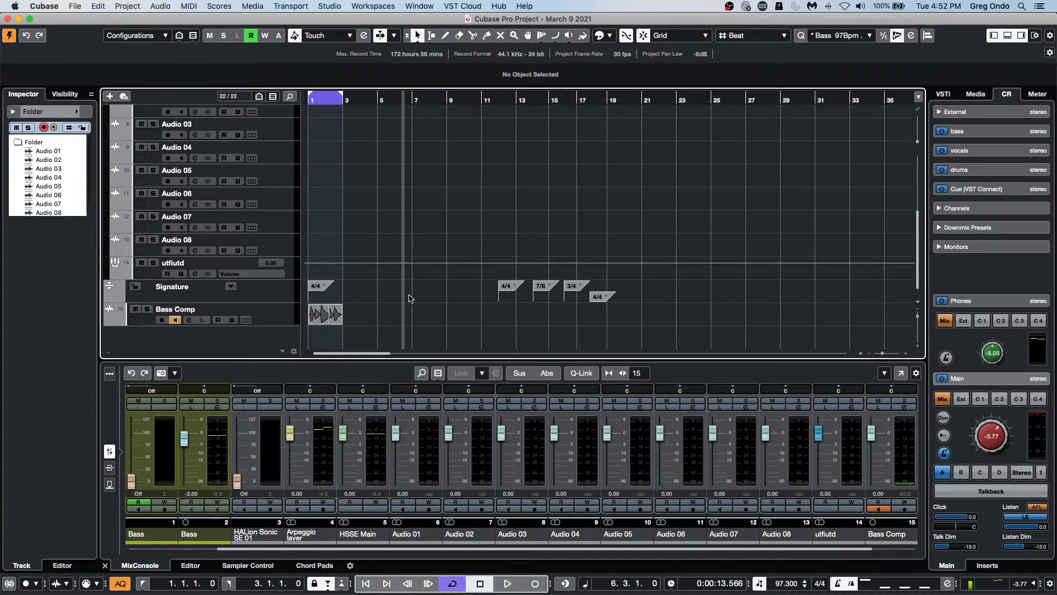
{"action": "right_click", "coordinate": [398, 296]}
{"action": "left_click", "coordinate": [427, 295]}
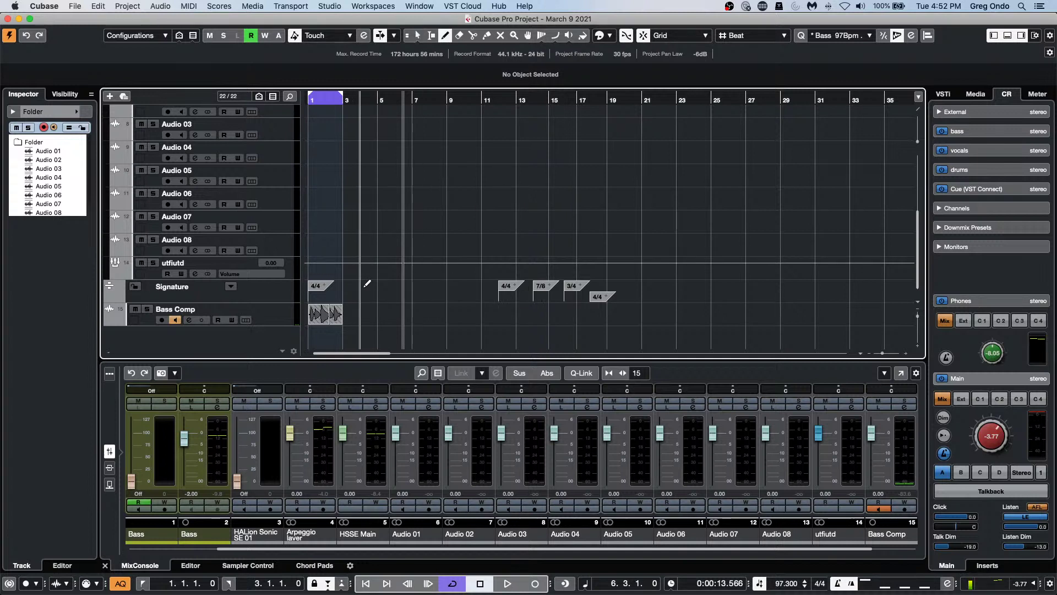
{"action": "left_click", "coordinate": [380, 294]}
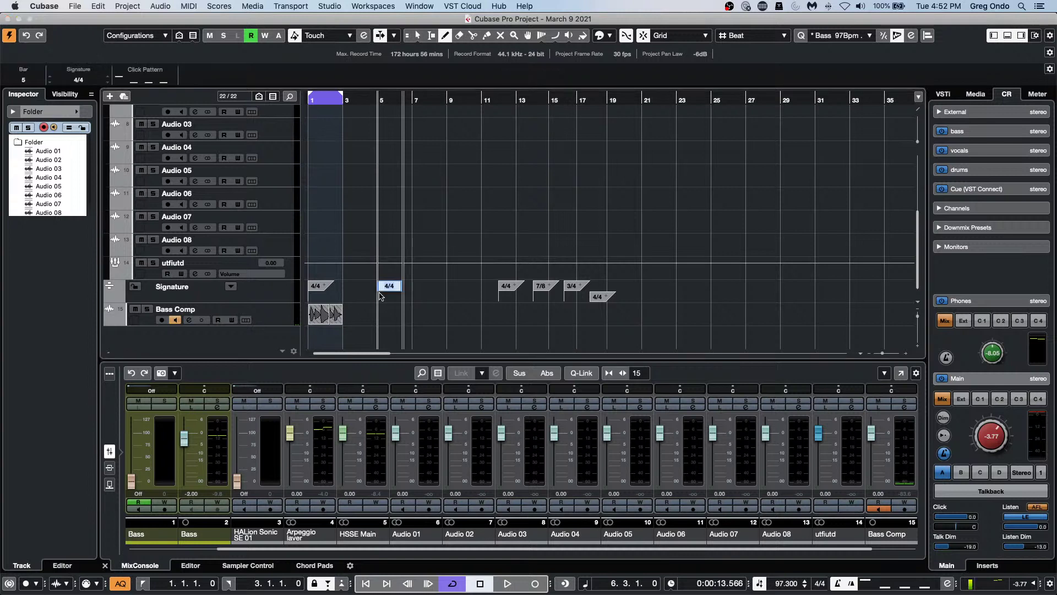
{"action": "double_click", "coordinate": [388, 286]}
{"action": "type", "text": "5"}
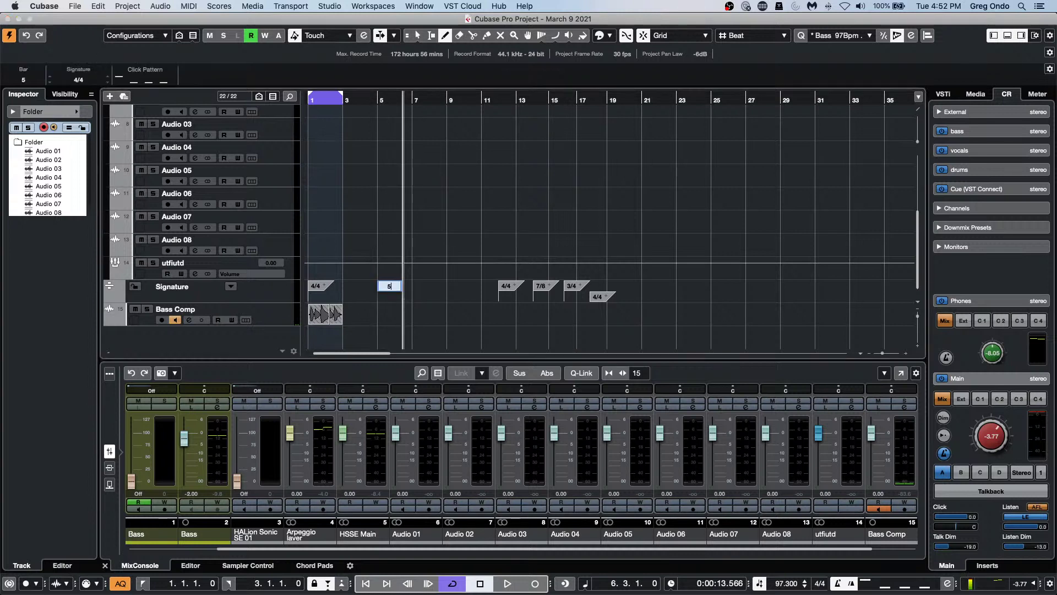
{"action": "type", "text": "/4"}
{"action": "key", "text": "Return"}
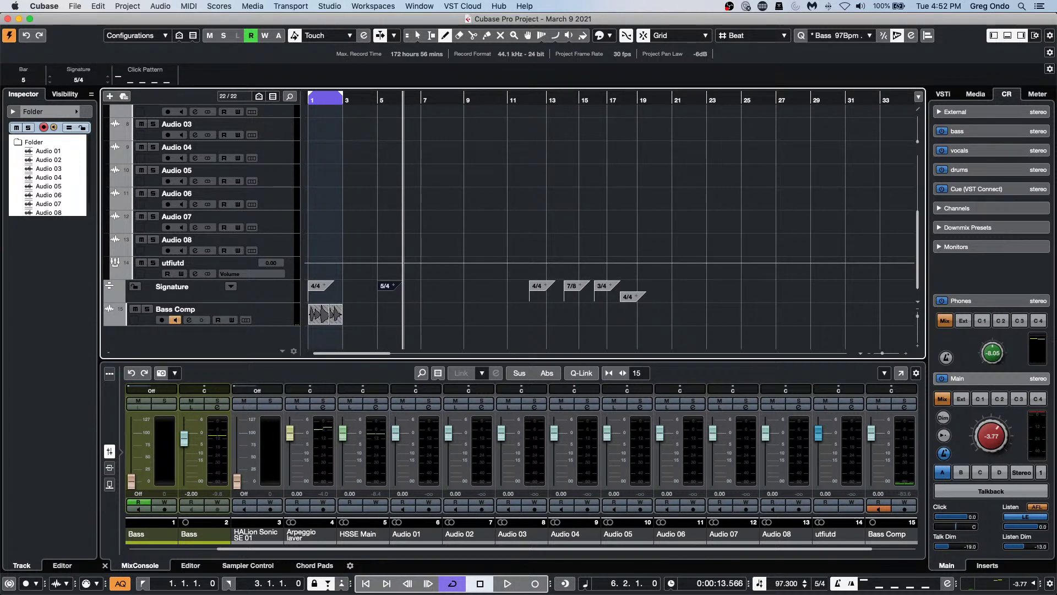
Step: Add a 4/4 time signature at bar 9 on the Signature track and return to the Object Selection tool
{"action": "left_click", "coordinate": [470, 286]}
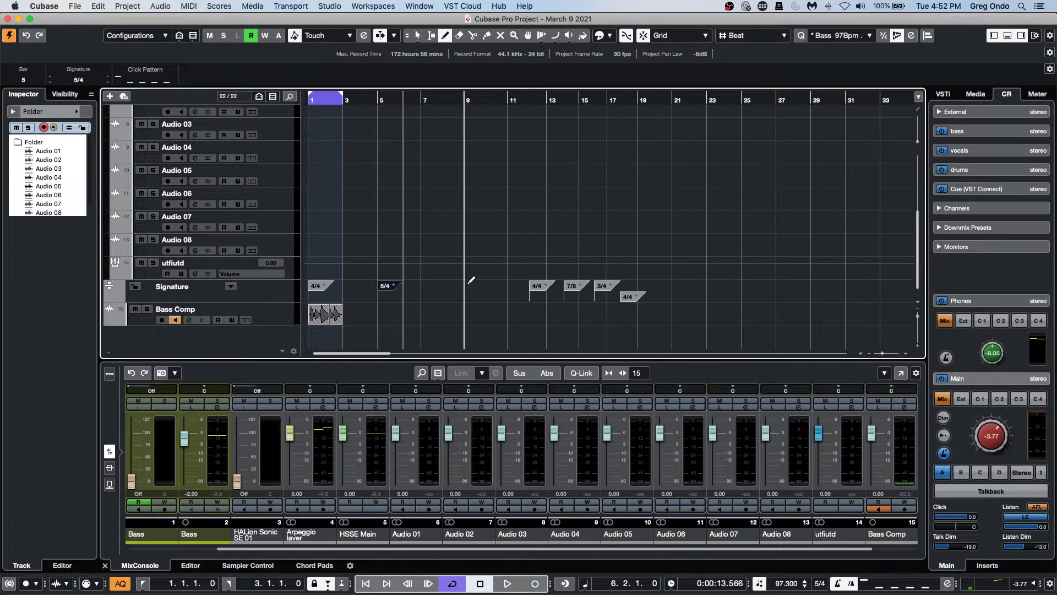
{"action": "double_click", "coordinate": [467, 287]}
{"action": "right_click", "coordinate": [434, 285]}
{"action": "left_click", "coordinate": [435, 285]}
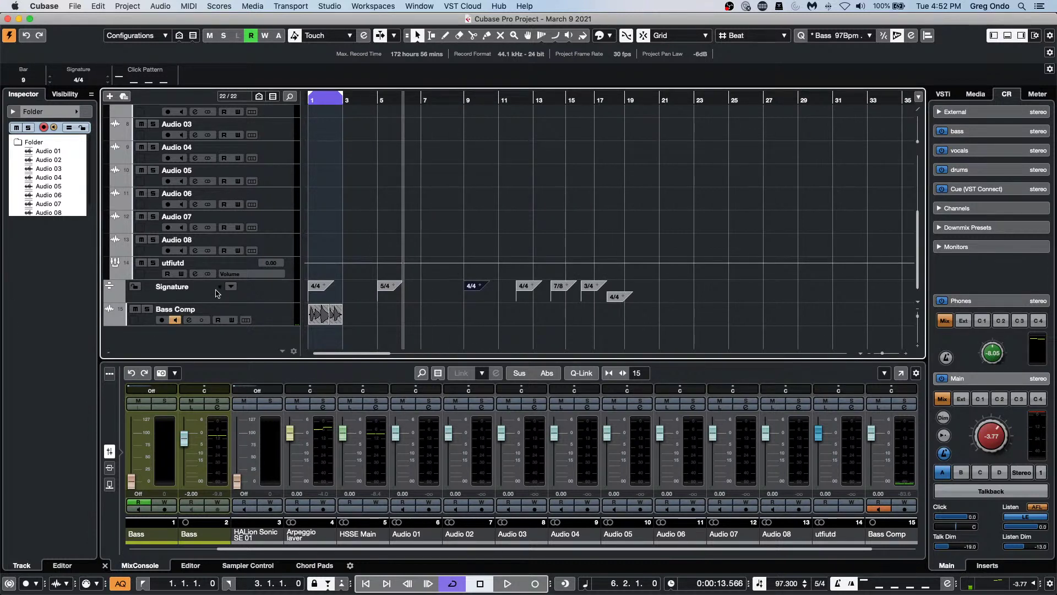
Step: With the Range Selection tool active, insert three 5/8 bars at bar 9 through the Signature track's Process Bars dialog
{"action": "right_click", "coordinate": [429, 293]}
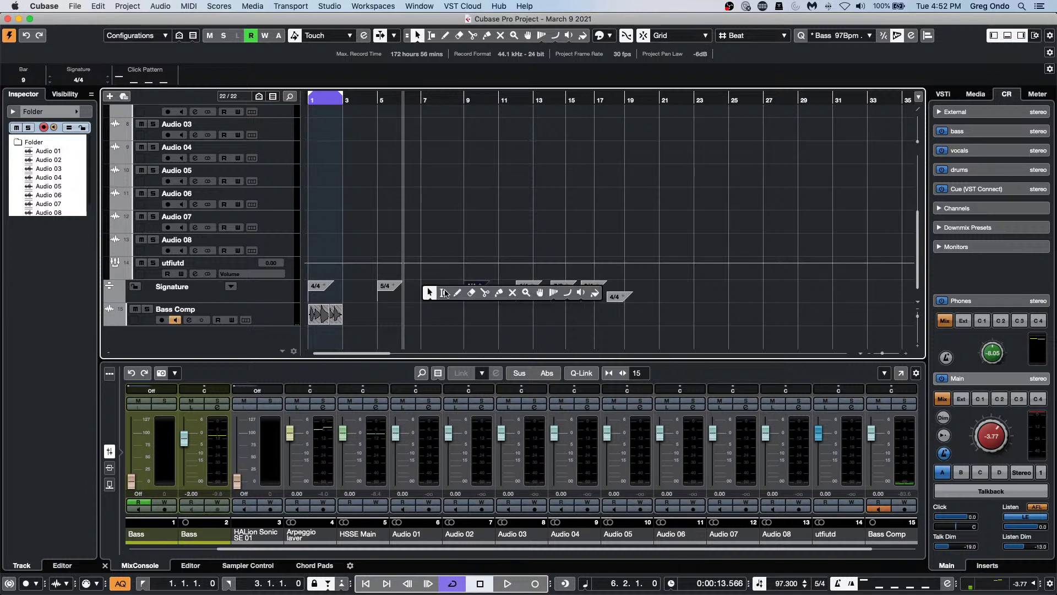
{"action": "left_click", "coordinate": [443, 294]}
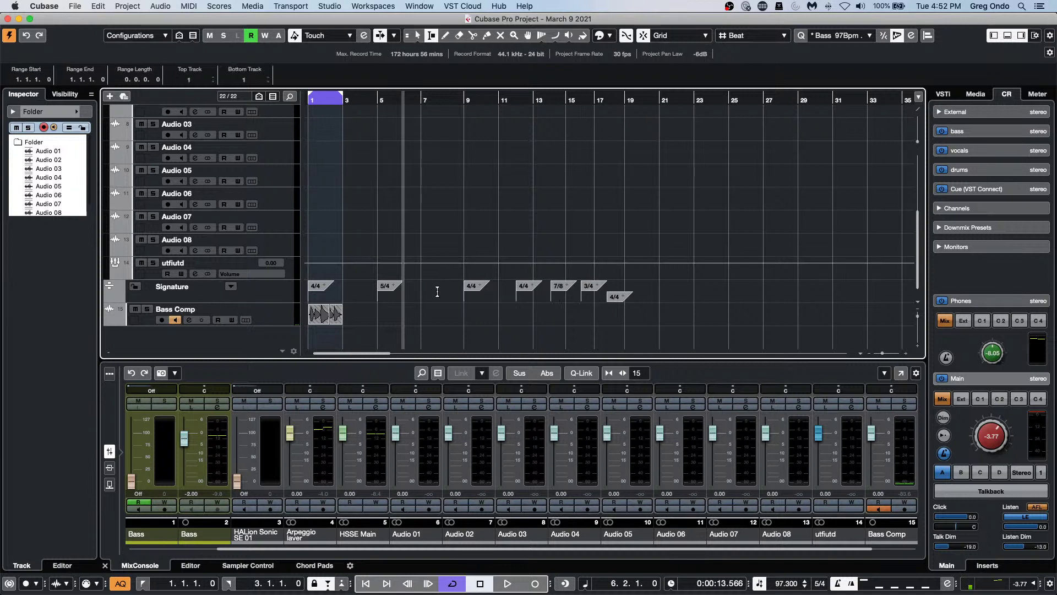
{"action": "left_click", "coordinate": [229, 286]}
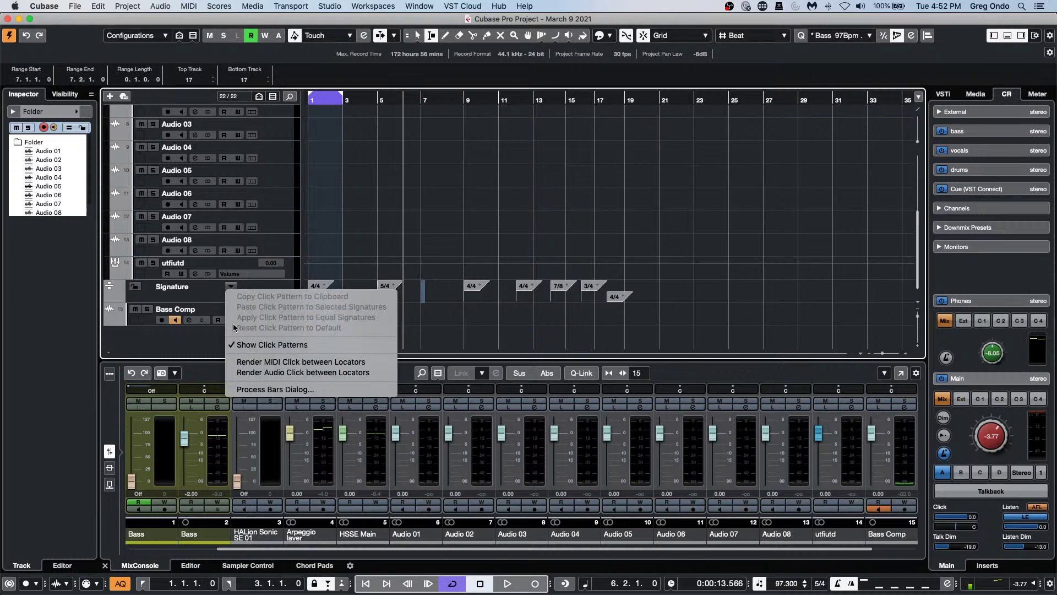
{"action": "left_click", "coordinate": [246, 389]}
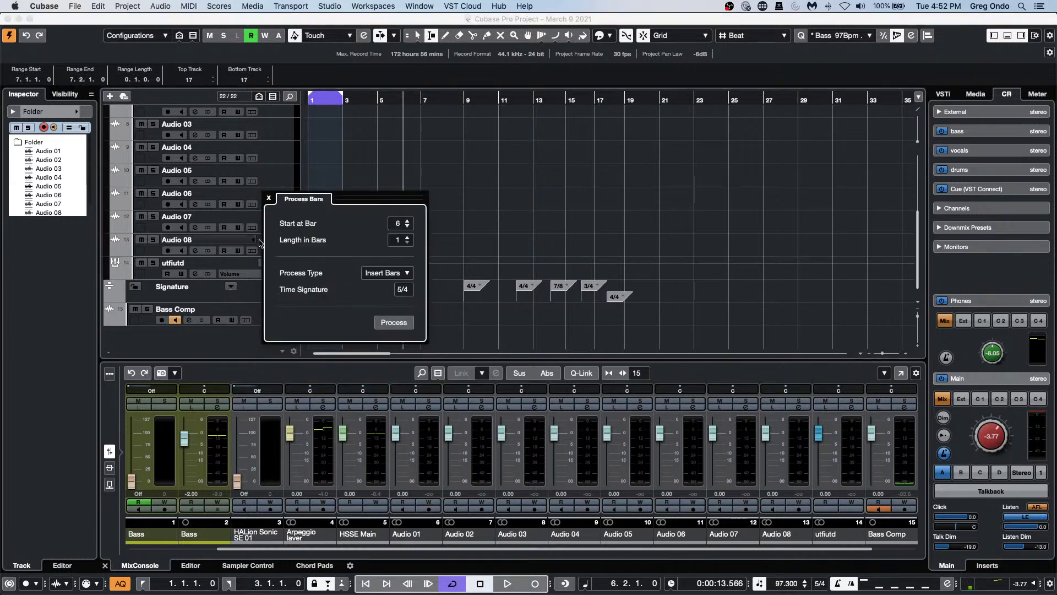
{"action": "left_click_drag", "start_coordinate": [353, 220], "coordinate": [241, 226]}
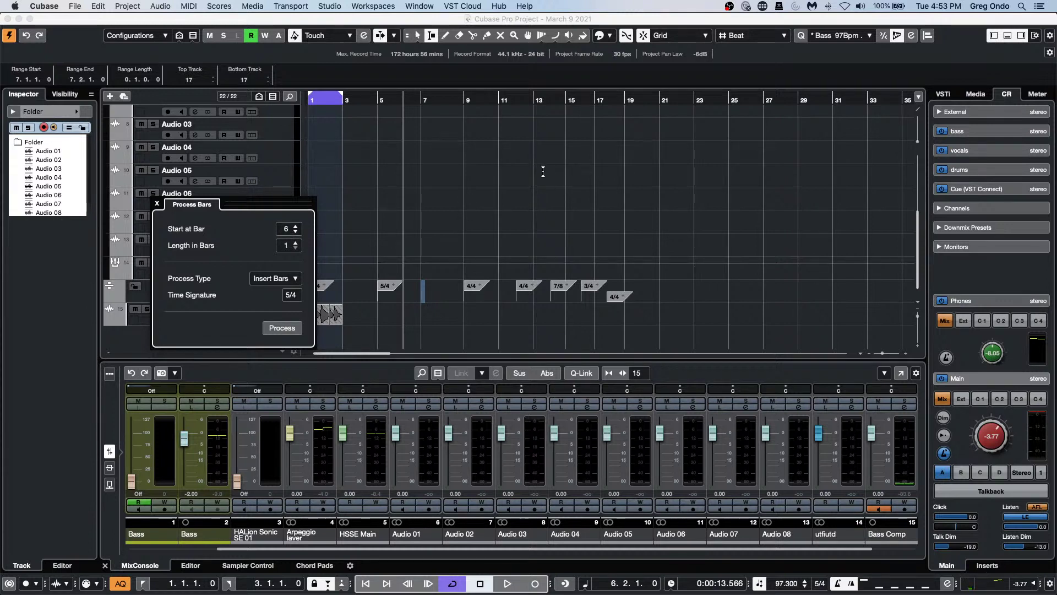
{"action": "scroll", "coordinate": [285, 232], "scroll_direction": "up", "scroll_amount": 1}
{"action": "left_click", "coordinate": [292, 296]}
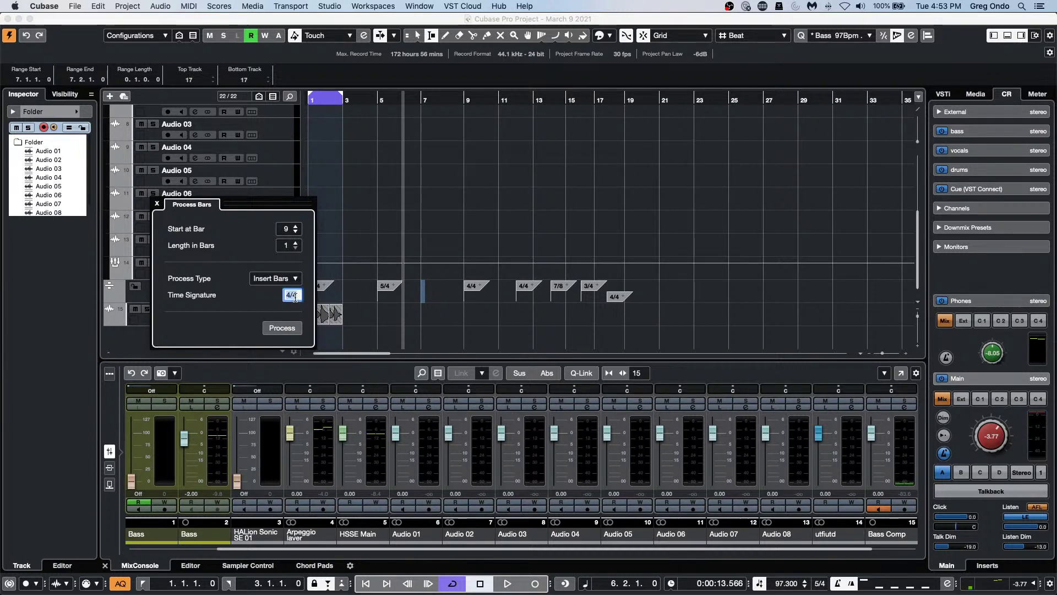
{"action": "type", "text": "5/8"}
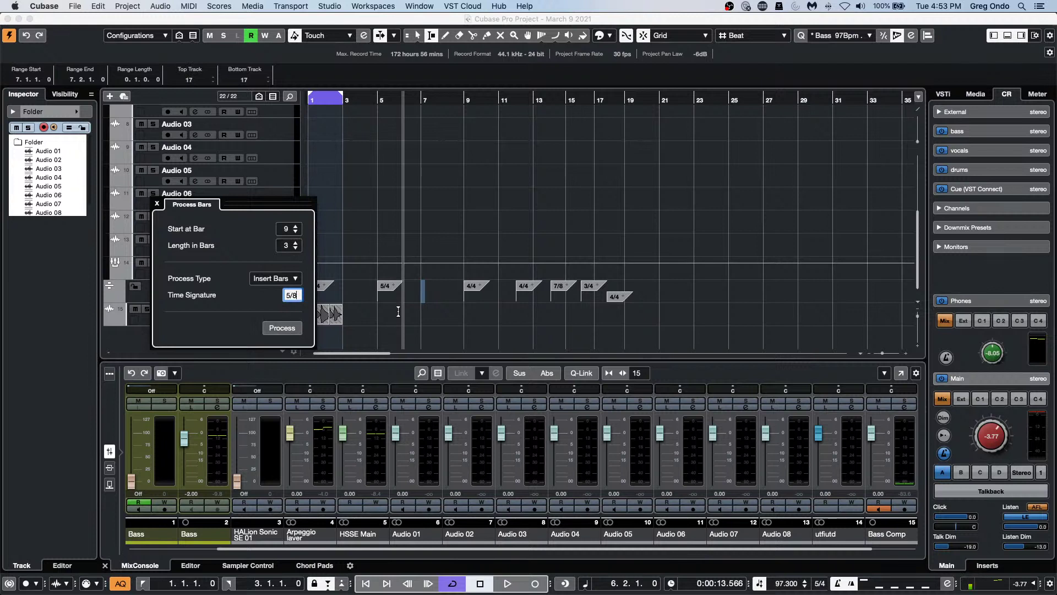
{"action": "left_click", "coordinate": [284, 329]}
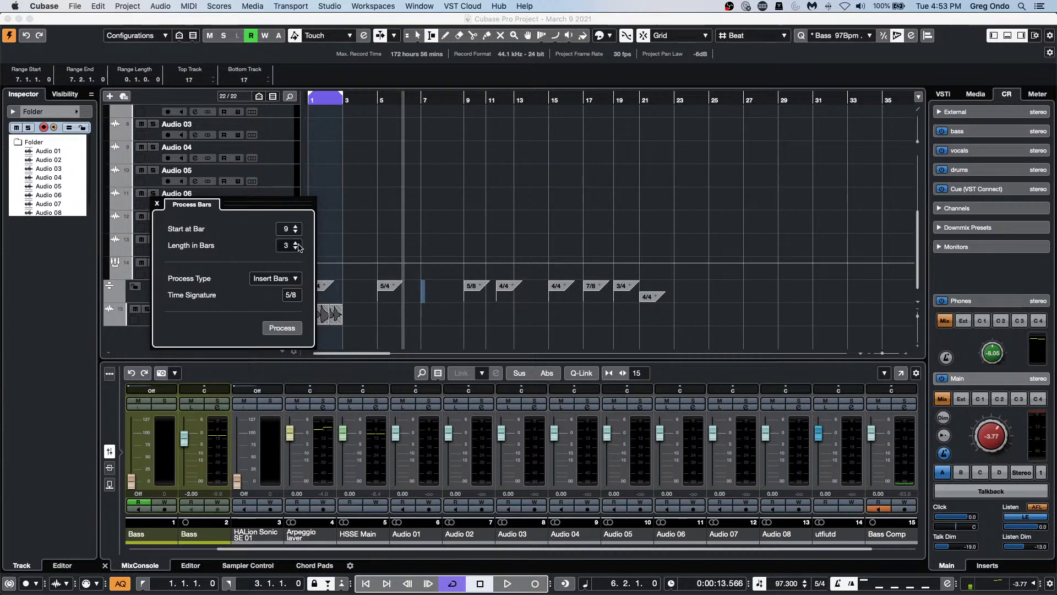
{"action": "left_click", "coordinate": [157, 204]}
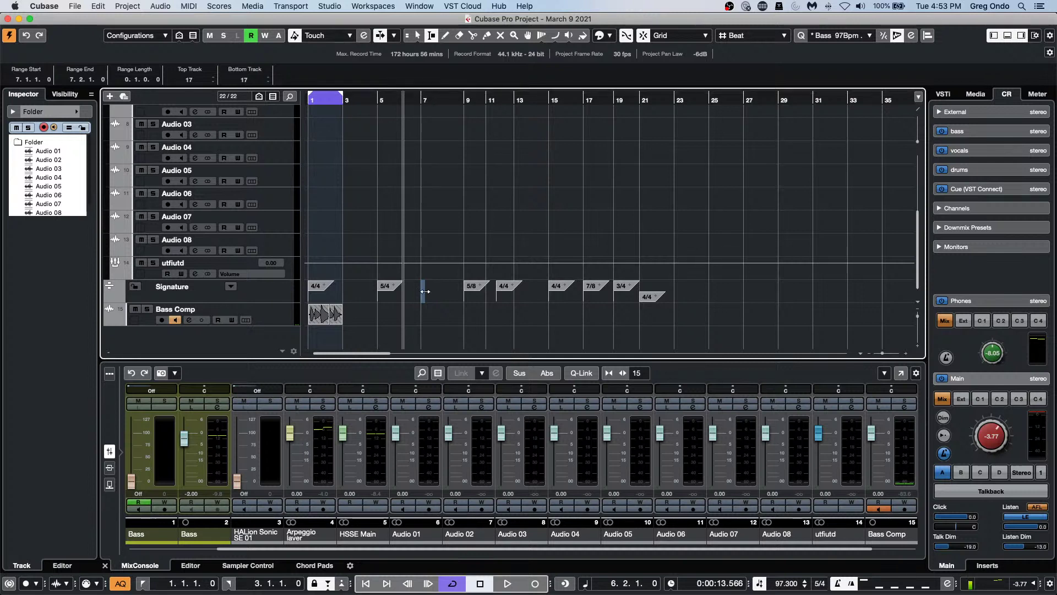
Step: Select the Signature track range from 7.1.1.0 to 9.2.1.0 and insert silence there
{"action": "left_click", "coordinate": [414, 107]}
{"action": "key", "text": "h"}
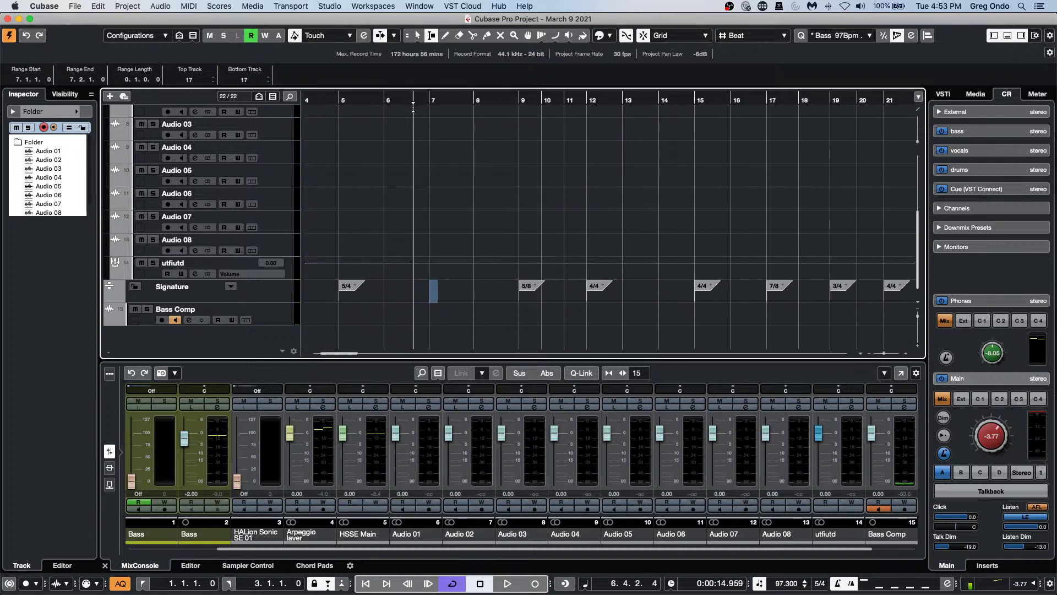
{"action": "left_click", "coordinate": [414, 107]}
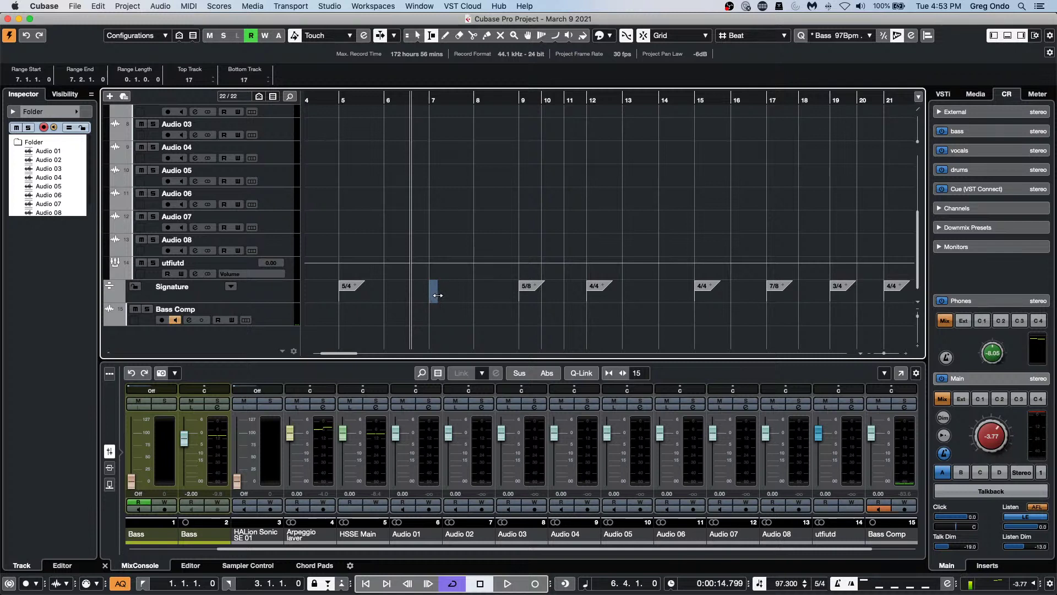
{"action": "mouse_move", "coordinate": [437, 296]}
{"action": "left_mouse_down"}
{"action": "mouse_move", "coordinate": [538, 294]}
{"action": "mouse_move", "coordinate": [509, 296]}
{"action": "mouse_move", "coordinate": [521, 297]}
{"action": "left_mouse_up"}
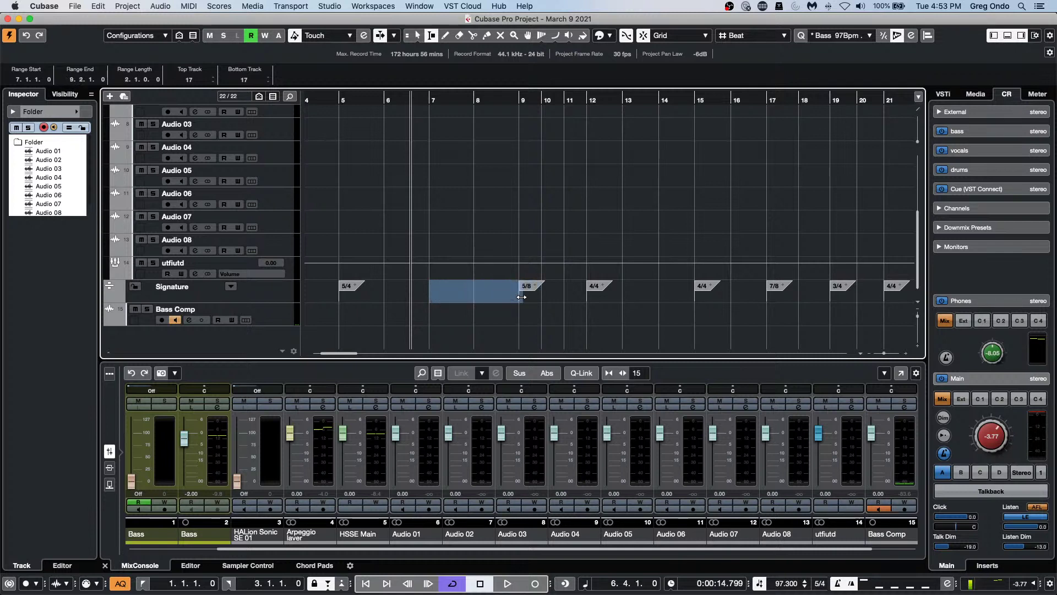
{"action": "left_click", "coordinate": [131, 4]}
{"action": "mouse_move", "coordinate": [98, 5]}
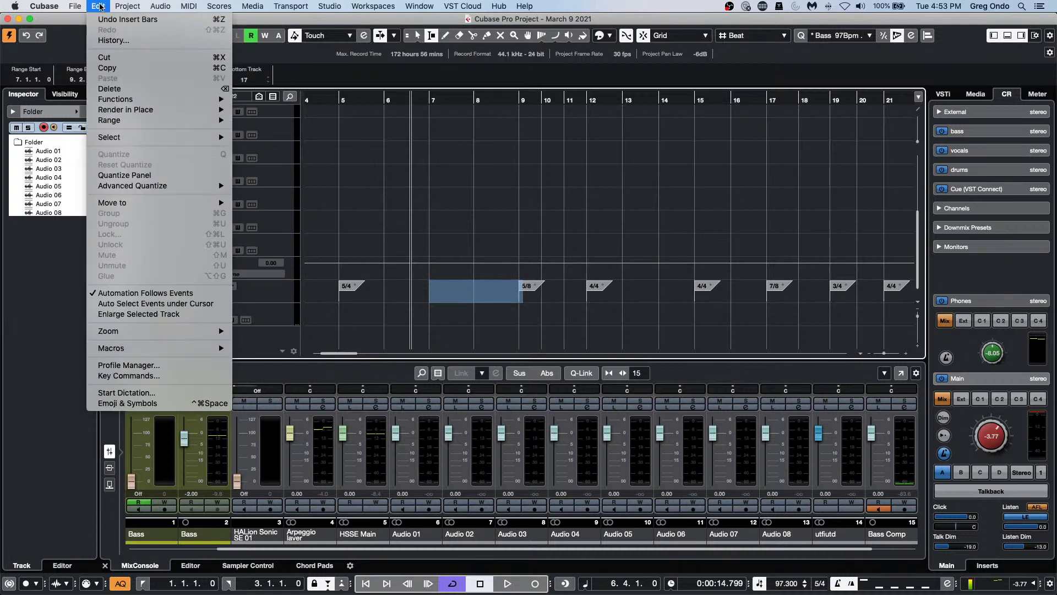
{"action": "mouse_move", "coordinate": [147, 128]}
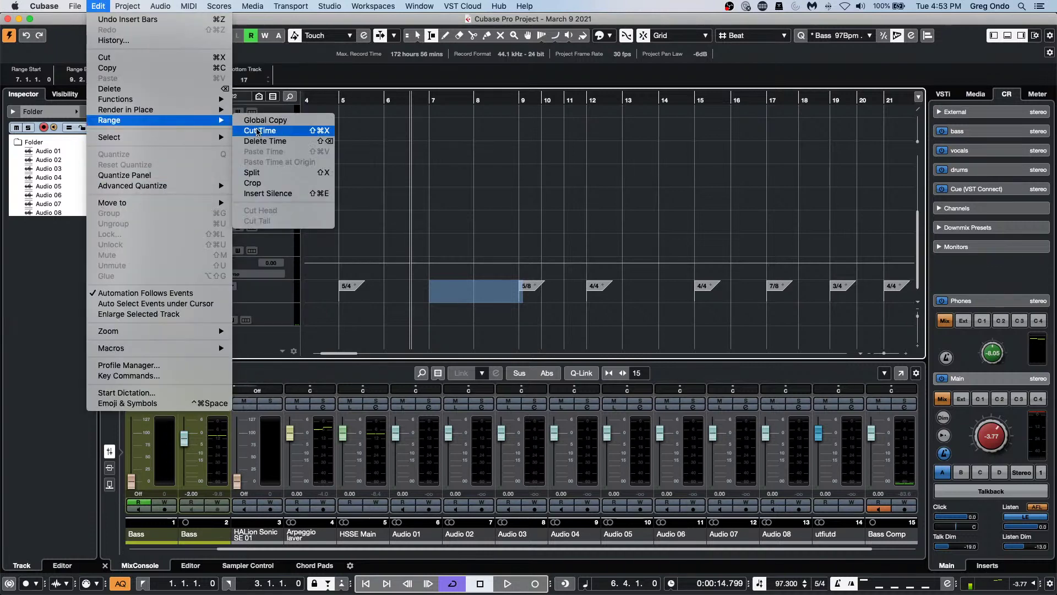
{"action": "left_click", "coordinate": [284, 196]}
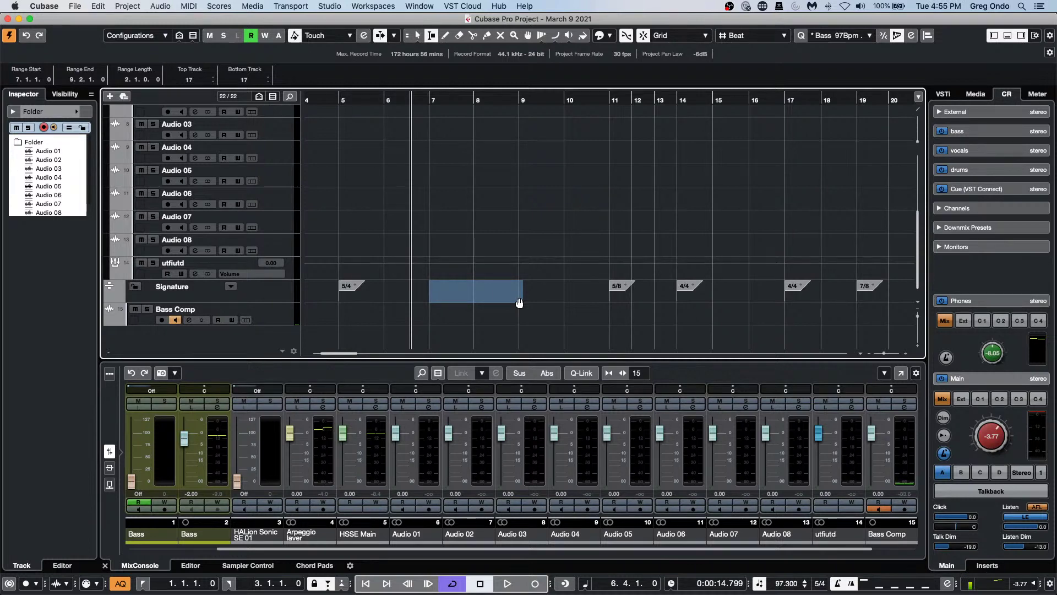
Step: Examine how the arrangement view responds while moving repeatedly through the track list and along the timeline
{"action": "key", "text": "super+Tab"}
{"action": "key", "text": "super+Tab"}
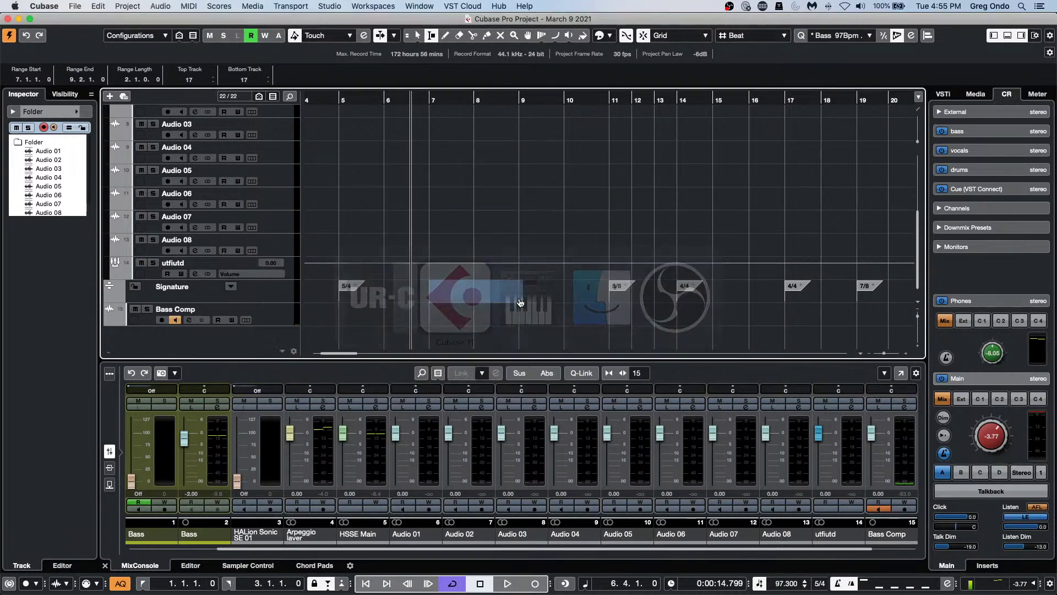
{"action": "scroll", "coordinate": [366, 219], "scroll_direction": "up", "scroll_amount": 5}
{"action": "scroll", "coordinate": [366, 219], "scroll_direction": "down", "scroll_amount": 5}
{"action": "scroll", "coordinate": [368, 218], "scroll_direction": "up", "scroll_amount": 5}
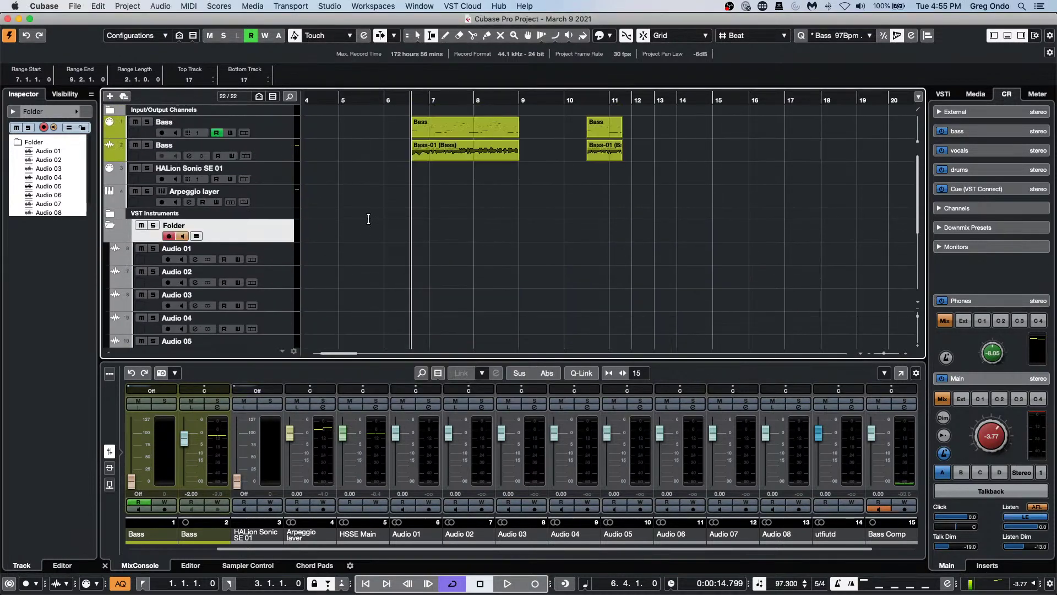
{"action": "scroll", "coordinate": [368, 219], "scroll_direction": "down", "scroll_amount": 5}
{"action": "scroll", "coordinate": [367, 220], "scroll_direction": "up", "scroll_amount": 4}
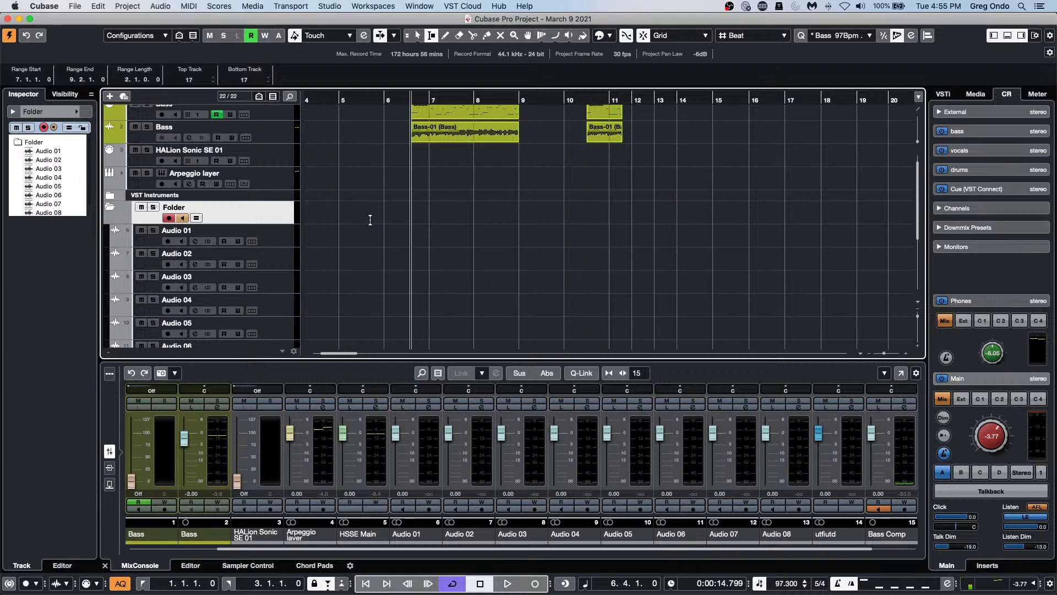
{"action": "scroll", "coordinate": [370, 220], "scroll_direction": "right", "scroll_amount": 3}
{"action": "scroll", "coordinate": [371, 220], "scroll_direction": "left", "scroll_amount": 6}
{"action": "scroll", "coordinate": [373, 220], "scroll_direction": "right", "scroll_amount": 8}
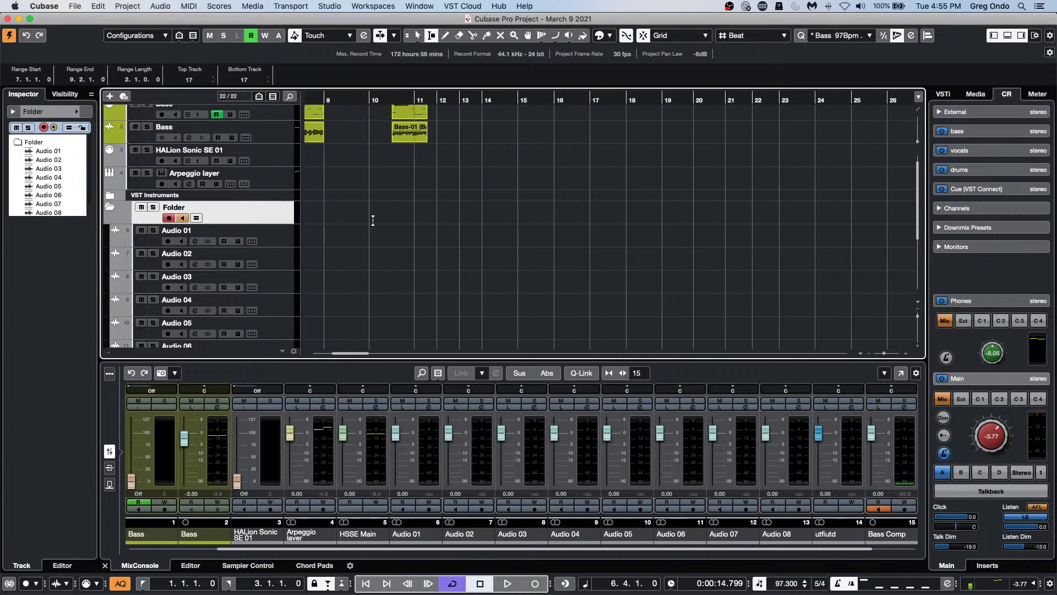
{"action": "scroll", "coordinate": [373, 220], "scroll_direction": "left", "scroll_amount": 6}
{"action": "scroll", "coordinate": [373, 219], "scroll_direction": "right", "scroll_amount": 6}
{"action": "scroll", "coordinate": [373, 218], "scroll_direction": "left", "scroll_amount": 6}
{"action": "scroll", "coordinate": [374, 219], "scroll_direction": "down", "scroll_amount": 5}
{"action": "scroll", "coordinate": [374, 218], "scroll_direction": "up", "scroll_amount": 6}
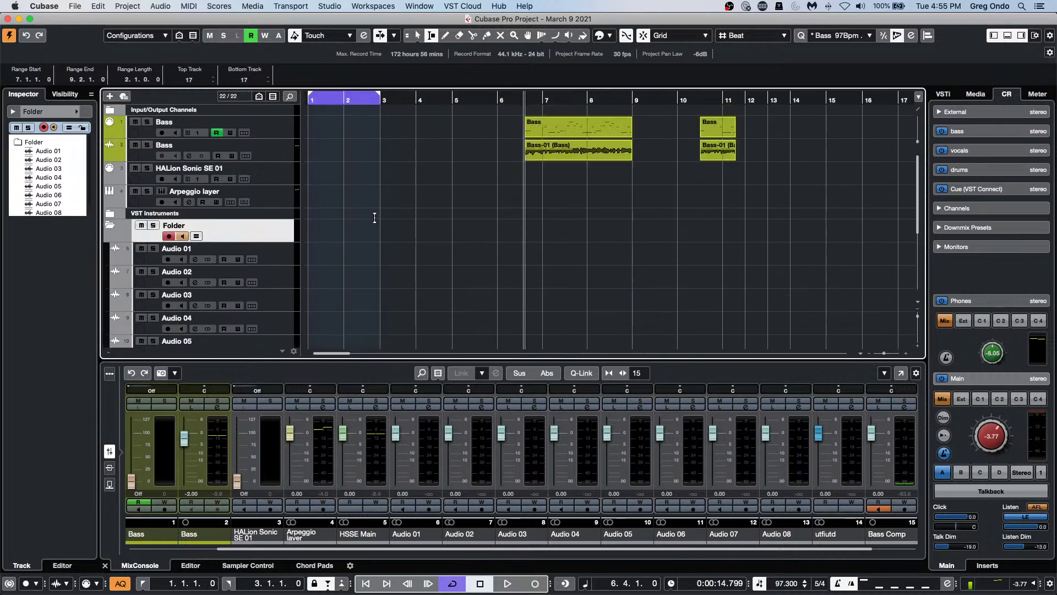
{"action": "scroll", "coordinate": [375, 217], "scroll_direction": "down", "scroll_amount": 5}
{"action": "scroll", "coordinate": [377, 215], "scroll_direction": "right", "scroll_amount": 15}
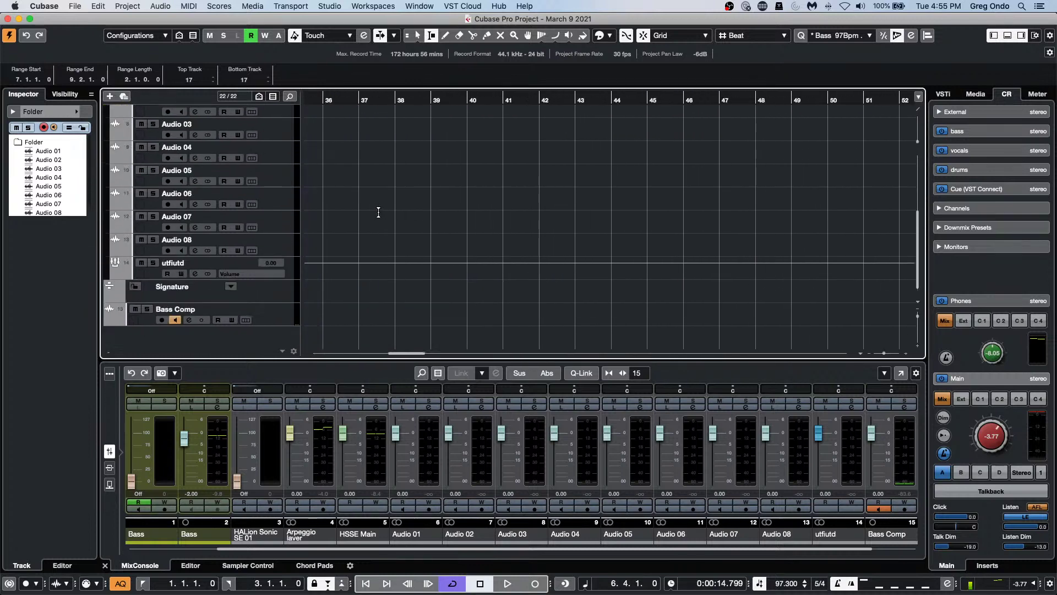
{"action": "scroll", "coordinate": [379, 212], "scroll_direction": "left", "scroll_amount": 15}
{"action": "scroll", "coordinate": [380, 211], "scroll_direction": "right", "scroll_amount": 12}
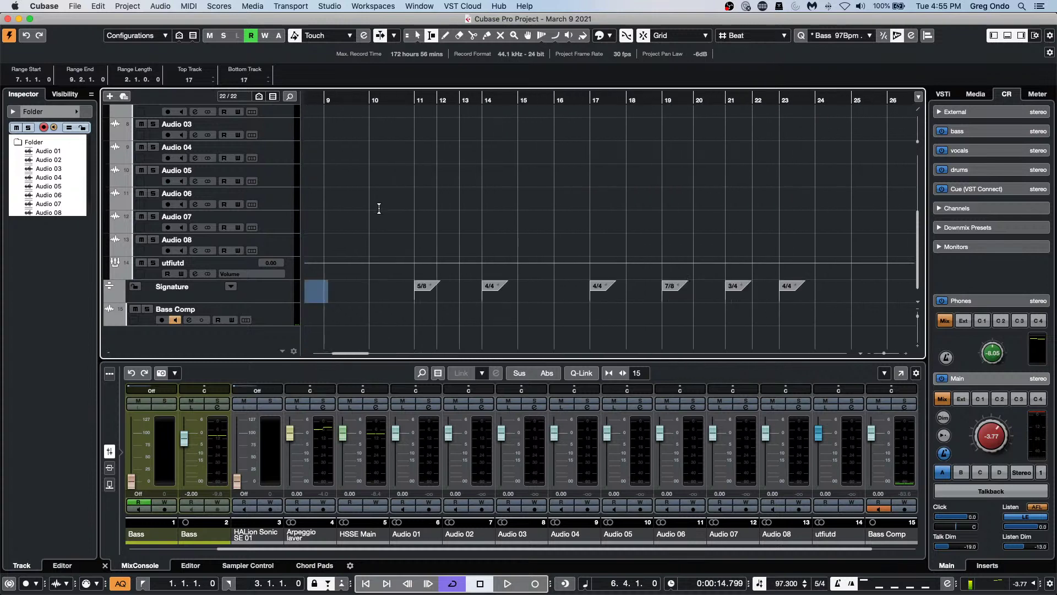
{"action": "scroll", "coordinate": [379, 209], "scroll_direction": "left", "scroll_amount": 12}
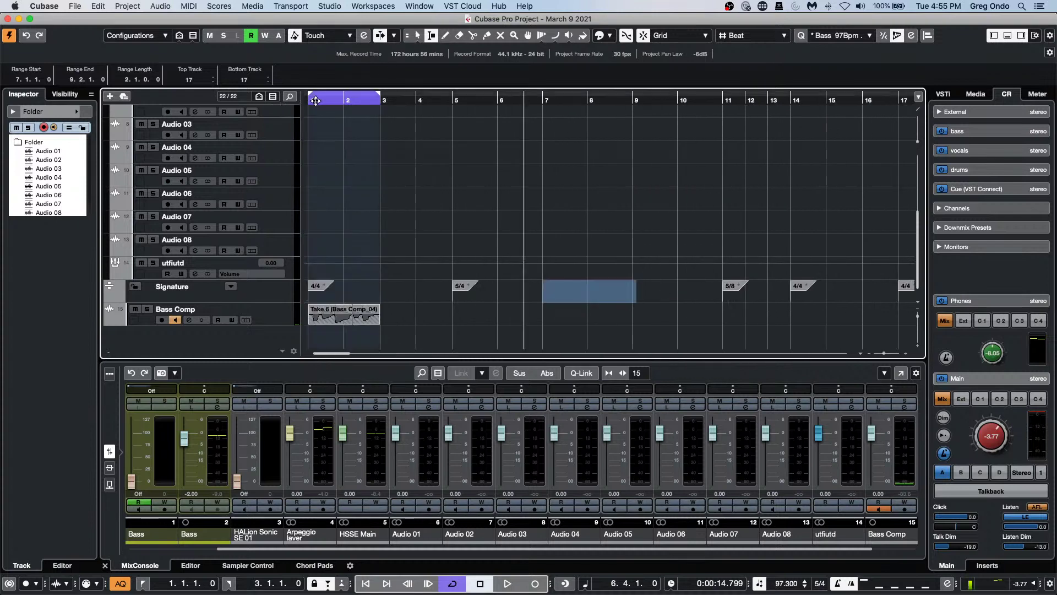
Step: Switch to the open project bicycle and bring its whole arrangement into view
{"action": "left_click", "coordinate": [452, 7]}
{"action": "mouse_move", "coordinate": [420, 7]}
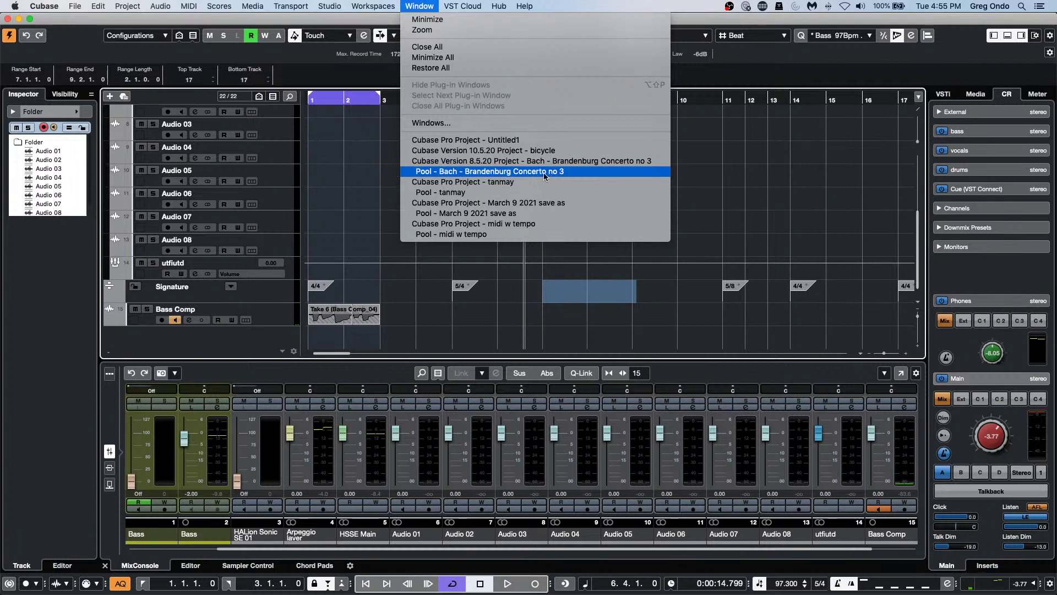
{"action": "left_click", "coordinate": [543, 151]}
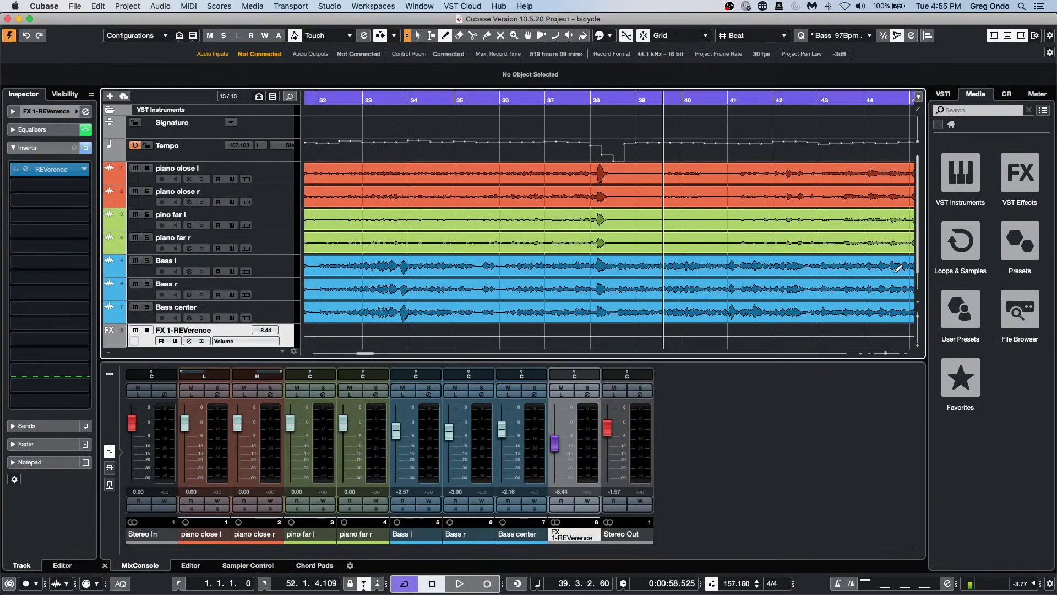
{"action": "left_click_drag", "start_coordinate": [486, 99], "coordinate": [487, 46]}
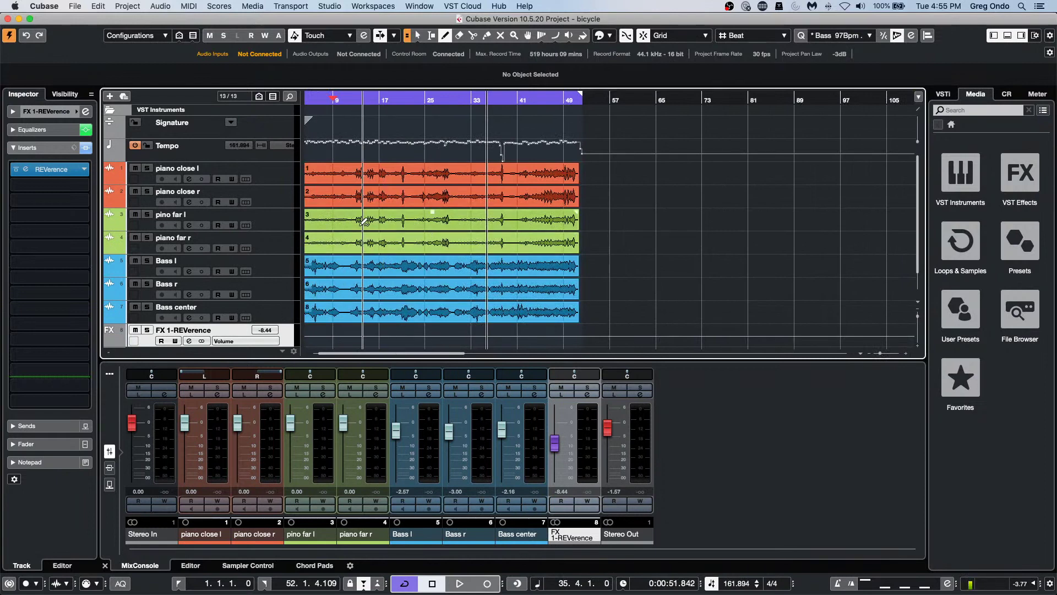
Step: Select all tracks from piano close l to FX 1-REVerence and duplicate them, then duplicate the resulting copies again
{"action": "left_click", "coordinate": [284, 171], "text": "shift"}
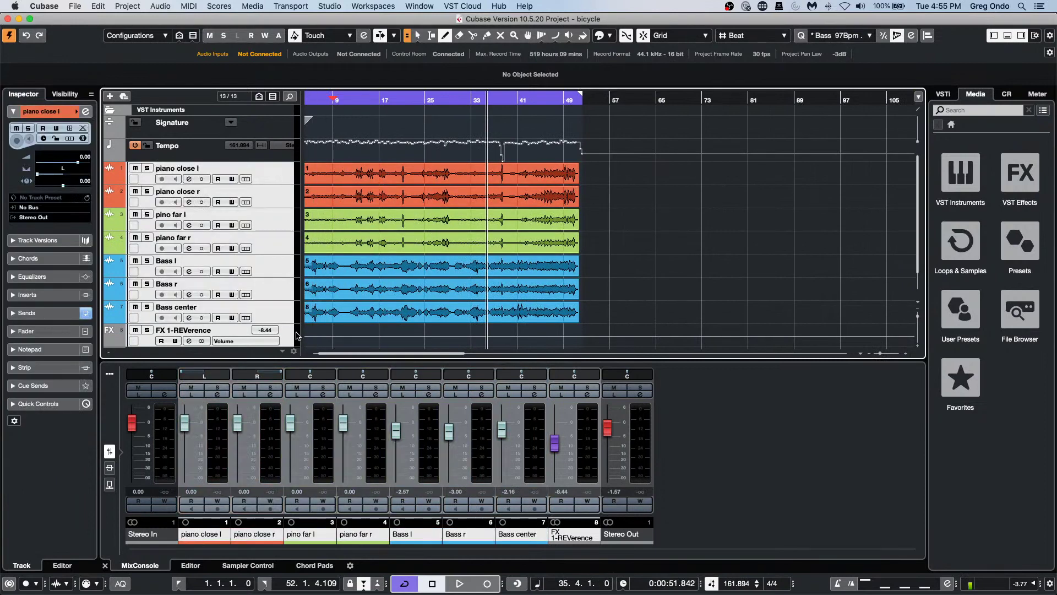
{"action": "right_click", "coordinate": [265, 268]}
{"action": "key", "text": "Escape"}
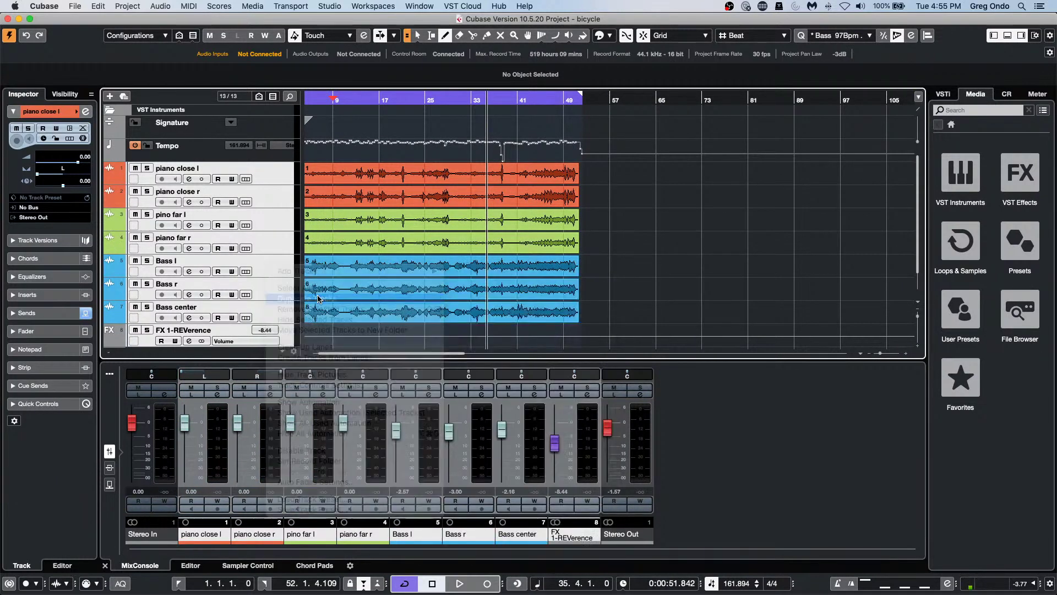
{"action": "right_click", "coordinate": [283, 198]}
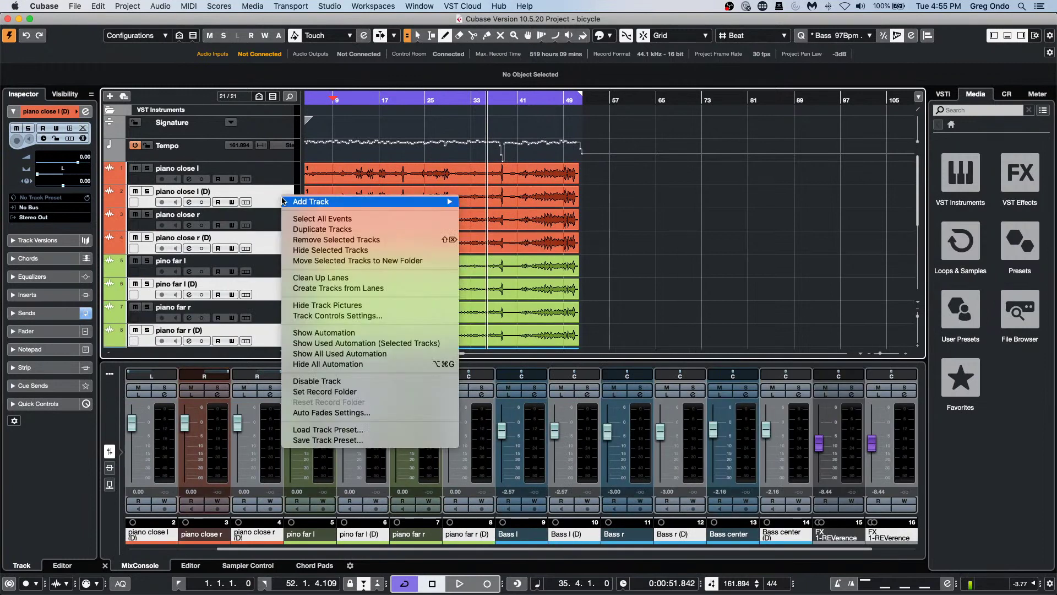
{"action": "left_click", "coordinate": [365, 229]}
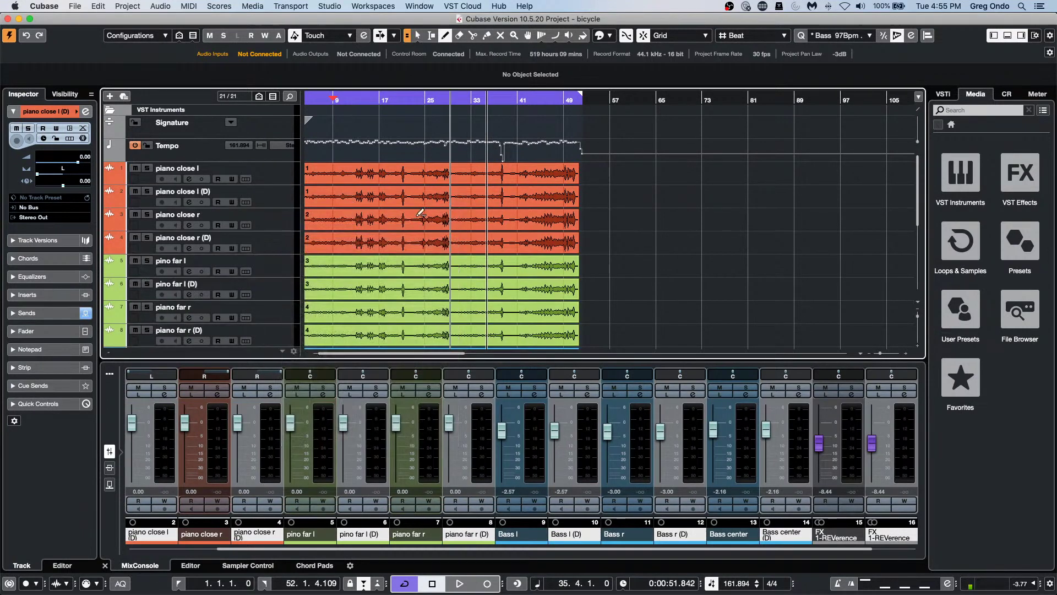
Step: Examine how the enlarged bicycle project's view responds while moving through all the duplicated tracks and along the timeline
{"action": "scroll", "coordinate": [417, 214], "scroll_direction": "down", "scroll_amount": 5}
{"action": "scroll", "coordinate": [418, 215], "scroll_direction": "up", "scroll_amount": 5}
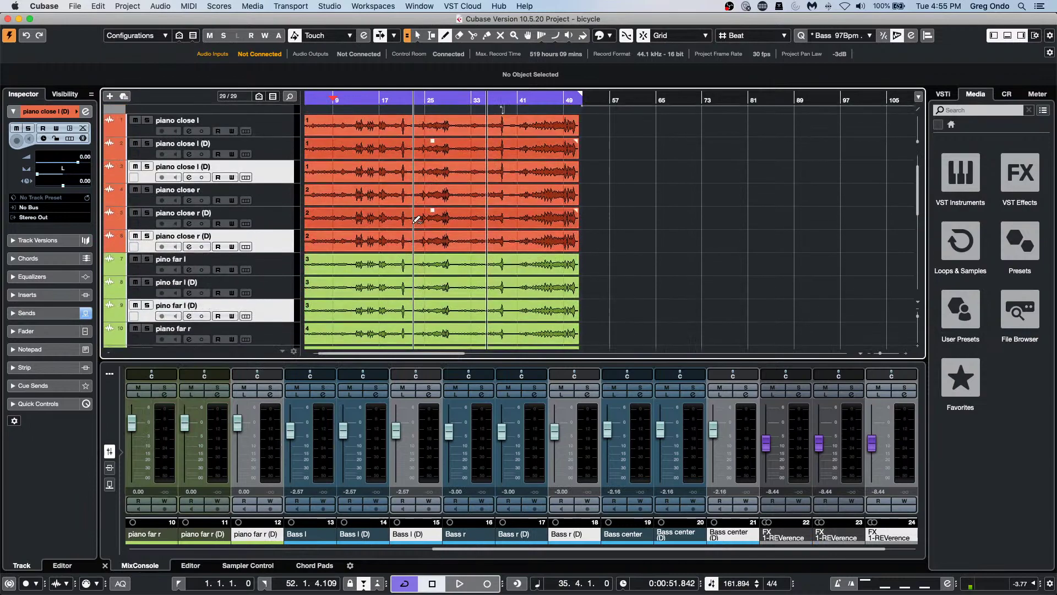
{"action": "scroll", "coordinate": [417, 219], "scroll_direction": "down", "scroll_amount": 1}
{"action": "scroll", "coordinate": [417, 220], "scroll_direction": "down", "scroll_amount": 10}
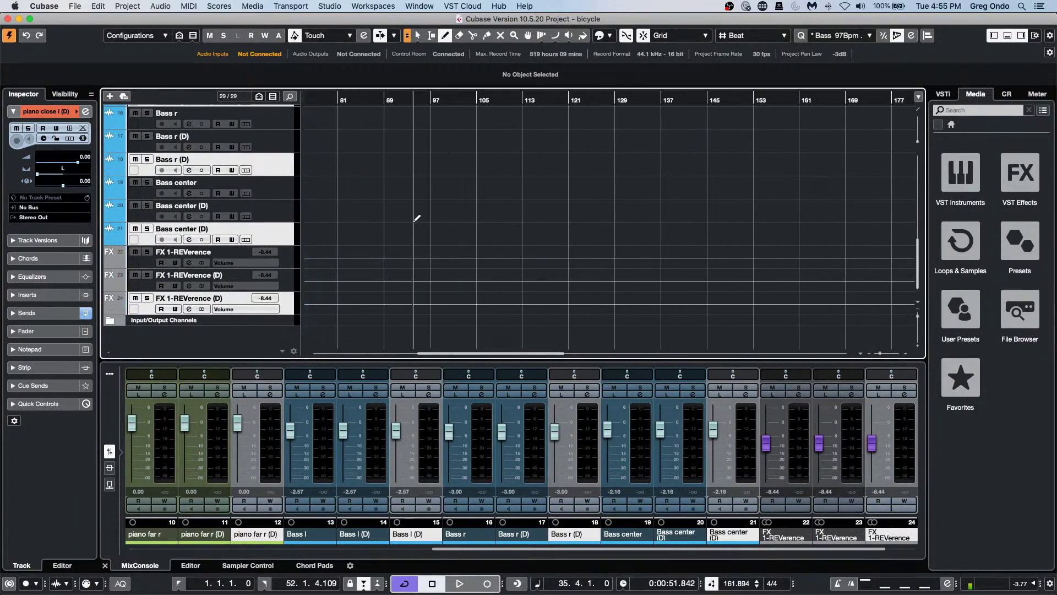
{"action": "scroll", "coordinate": [414, 217], "scroll_direction": "up", "scroll_amount": 10}
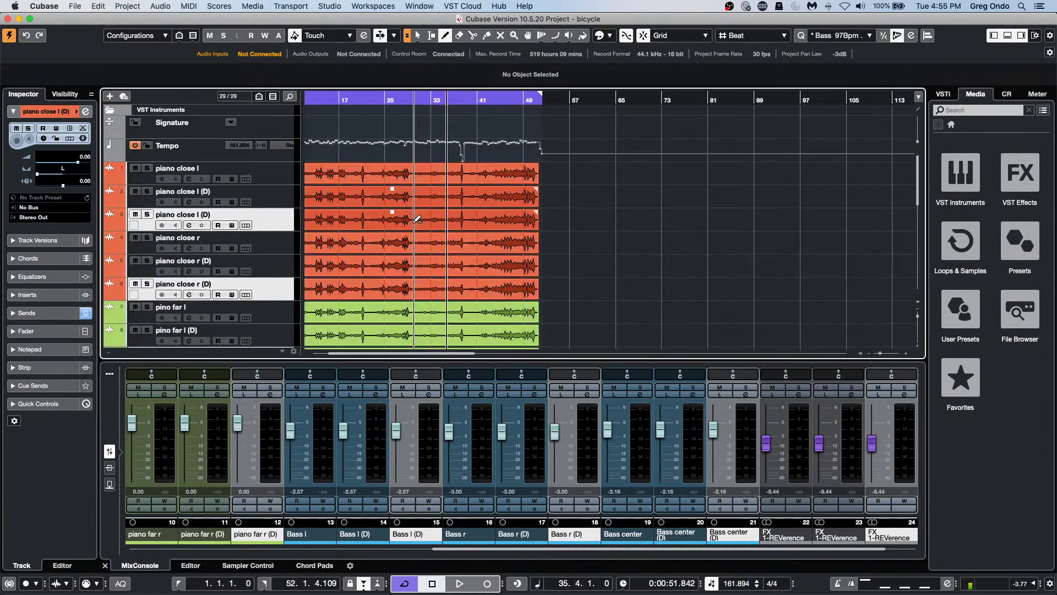
{"action": "scroll", "coordinate": [417, 220], "scroll_direction": "down", "scroll_amount": 10}
{"action": "scroll", "coordinate": [416, 223], "scroll_direction": "up", "scroll_amount": 12}
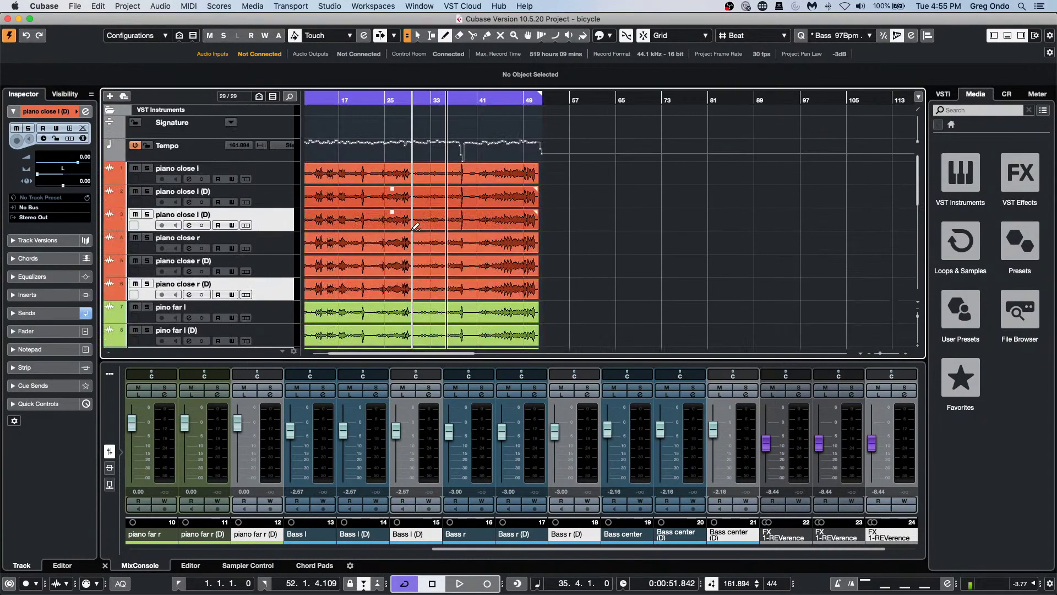
{"action": "scroll", "coordinate": [417, 227], "scroll_direction": "down", "scroll_amount": 10}
{"action": "scroll", "coordinate": [417, 225], "scroll_direction": "right", "scroll_amount": 10}
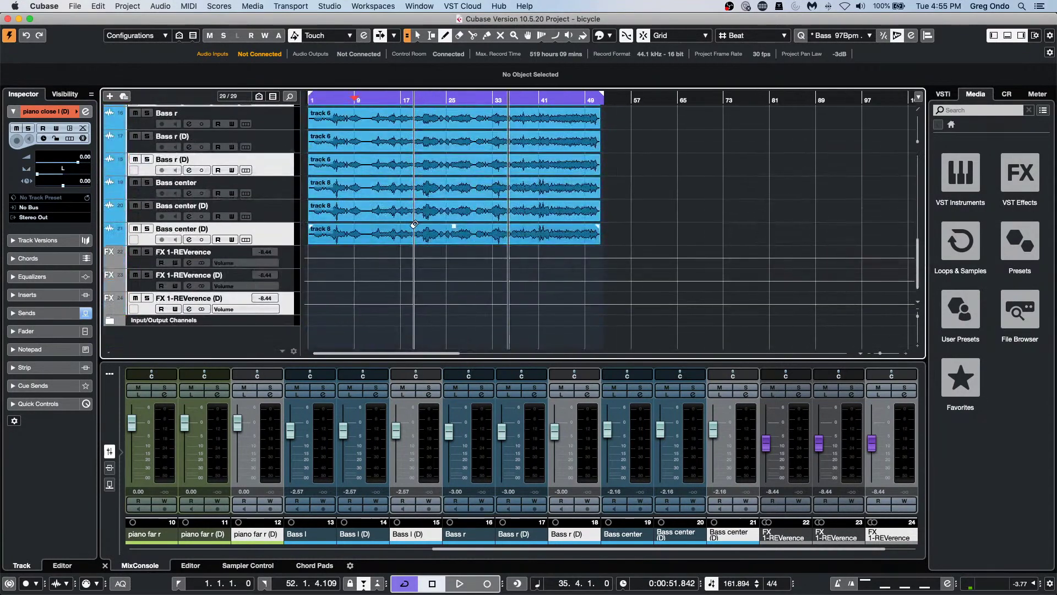
Step: Examine how the timeline zooms around bar 69 and moves from the project start across the bass and piano tracks
{"action": "scroll", "coordinate": [417, 224], "scroll_direction": "left", "scroll_amount": 11}
{"action": "scroll", "coordinate": [418, 225], "scroll_direction": "up", "scroll_amount": 5}
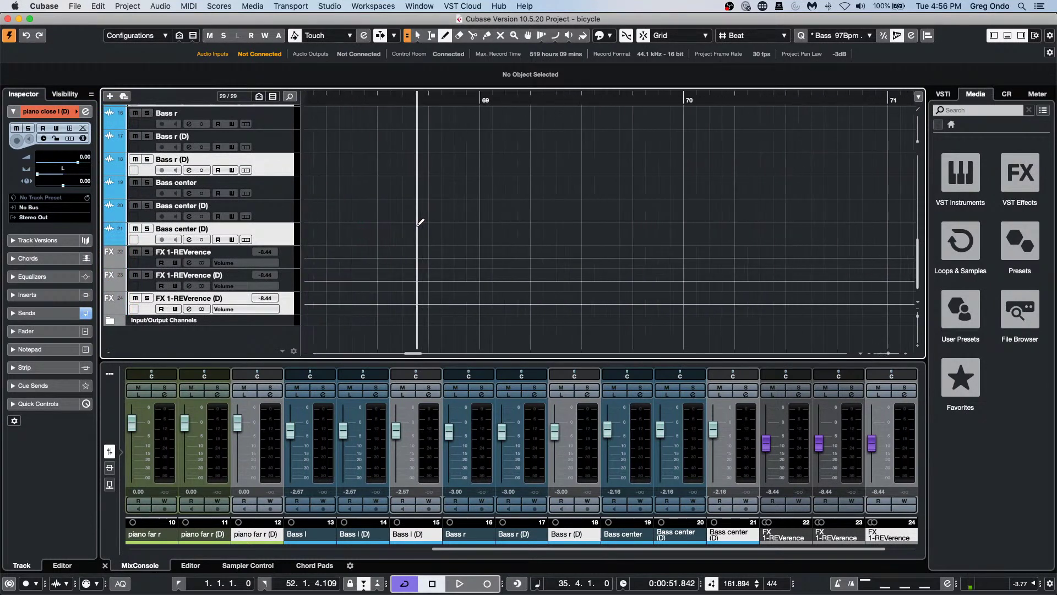
{"action": "scroll", "coordinate": [418, 224], "scroll_direction": "down", "scroll_amount": 2}
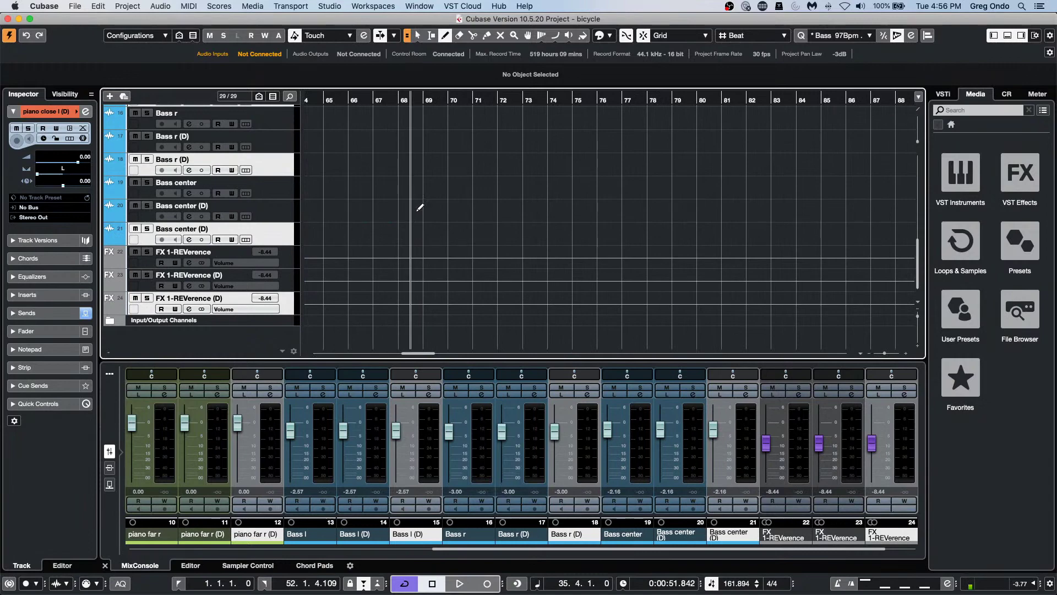
{"action": "left_click", "coordinate": [373, 107]}
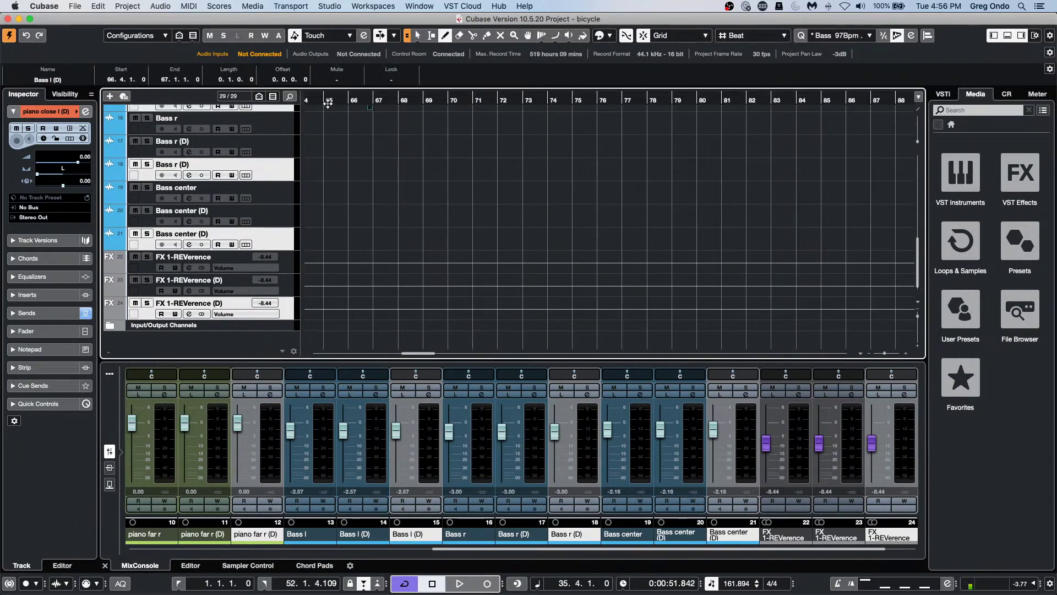
{"action": "key", "text": "comma"}
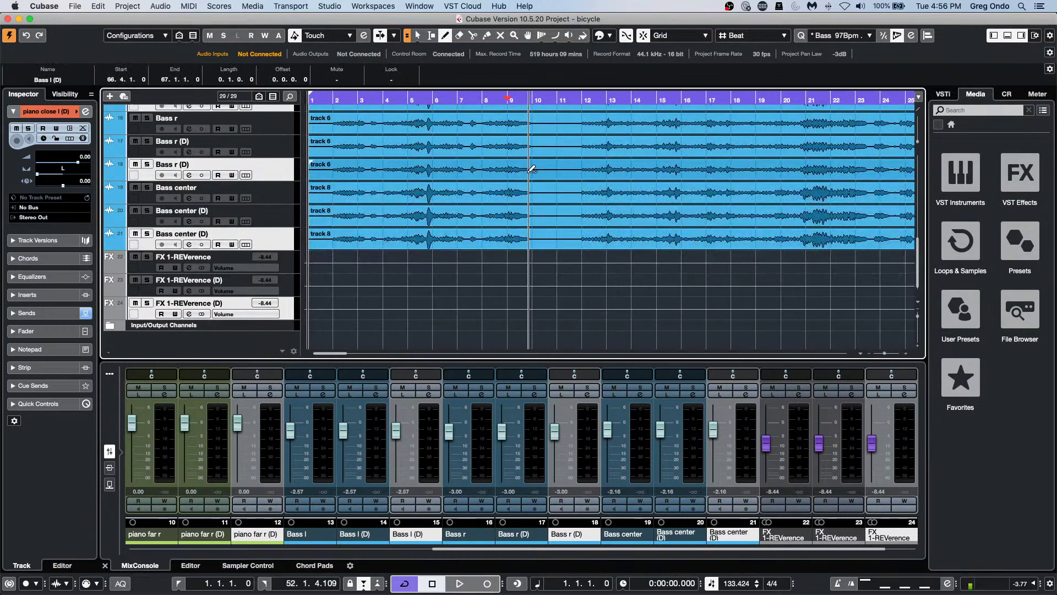
{"action": "scroll", "coordinate": [531, 172], "scroll_direction": "right", "scroll_amount": 5}
{"action": "scroll", "coordinate": [533, 175], "scroll_direction": "left", "scroll_amount": 5}
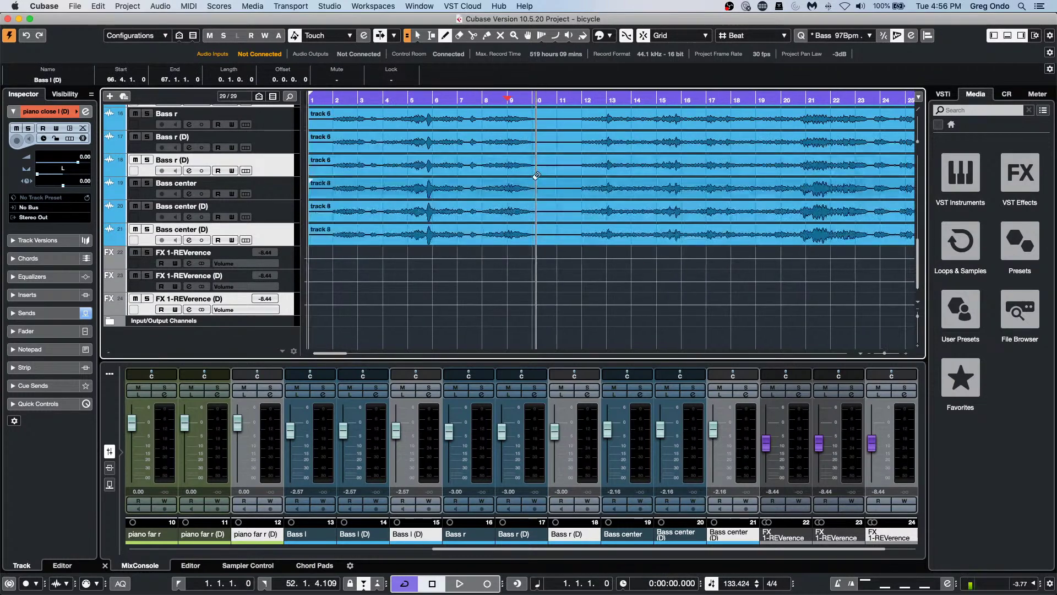
{"action": "scroll", "coordinate": [537, 176], "scroll_direction": "right", "scroll_amount": 10}
{"action": "scroll", "coordinate": [537, 175], "scroll_direction": "left", "scroll_amount": 10}
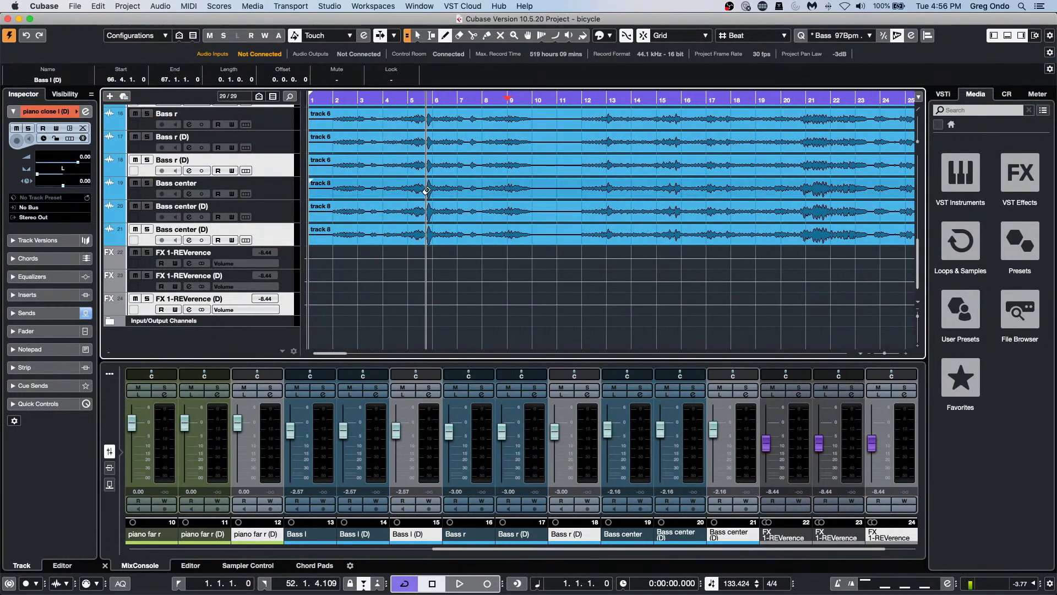
{"action": "scroll", "coordinate": [429, 193], "scroll_direction": "right", "scroll_amount": 10}
{"action": "scroll", "coordinate": [429, 193], "scroll_direction": "left", "scroll_amount": 8}
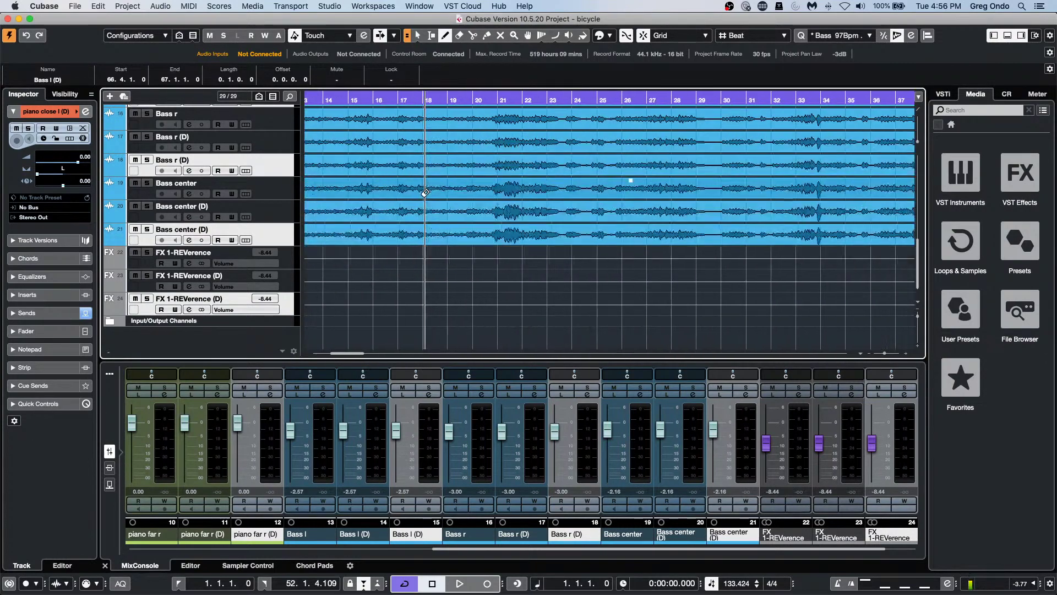
{"action": "scroll", "coordinate": [425, 192], "scroll_direction": "up", "scroll_amount": 10}
{"action": "scroll", "coordinate": [426, 192], "scroll_direction": "down", "scroll_amount": 10}
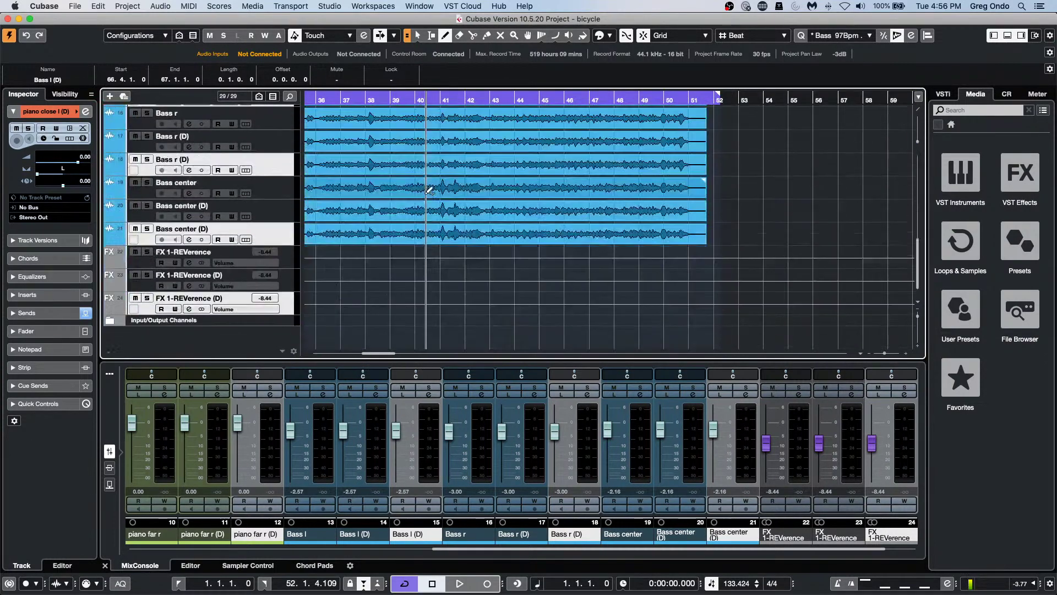
{"action": "scroll", "coordinate": [430, 192], "scroll_direction": "up", "scroll_amount": 10}
{"action": "scroll", "coordinate": [430, 192], "scroll_direction": "down", "scroll_amount": 5}
{"action": "scroll", "coordinate": [429, 189], "scroll_direction": "right", "scroll_amount": 2}
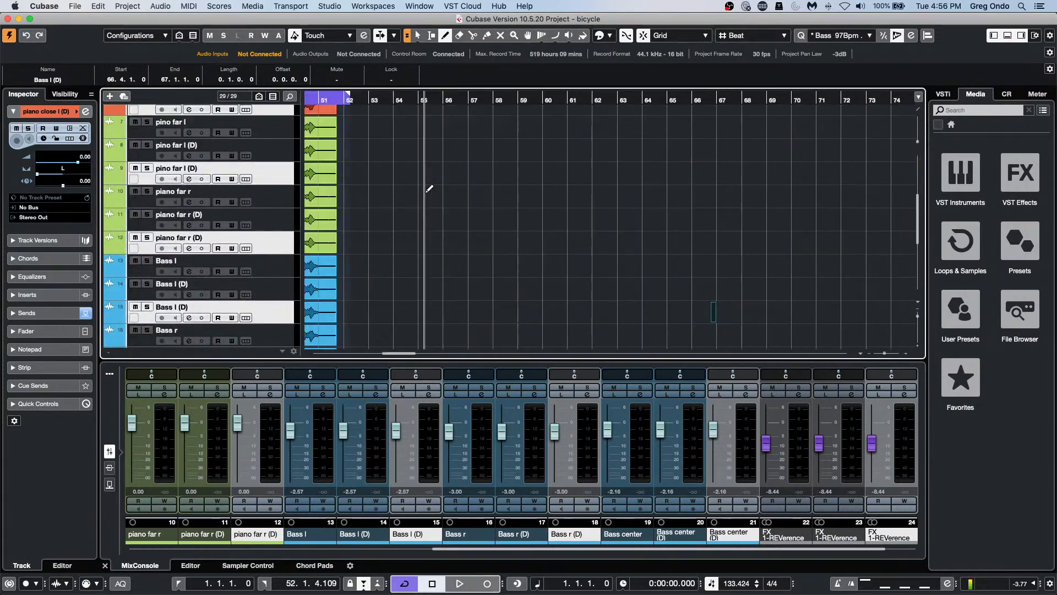
{"action": "scroll", "coordinate": [426, 189], "scroll_direction": "right", "scroll_amount": 3}
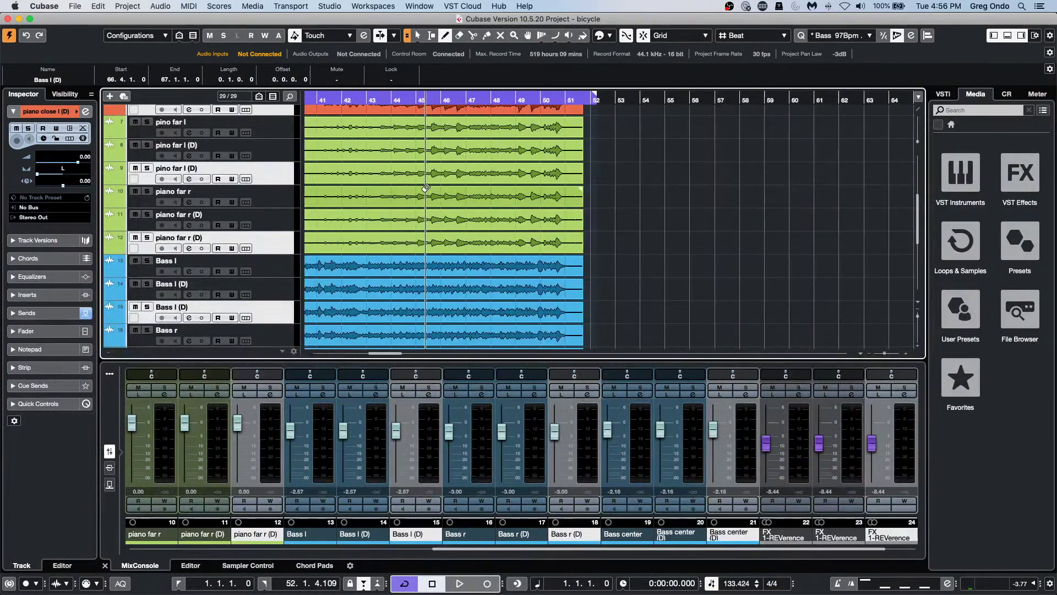
Step: Select the track 3 event on the last pino far l (D) track and examine how the surrounding arrangement moves in all directions
{"action": "left_click", "coordinate": [441, 185]}
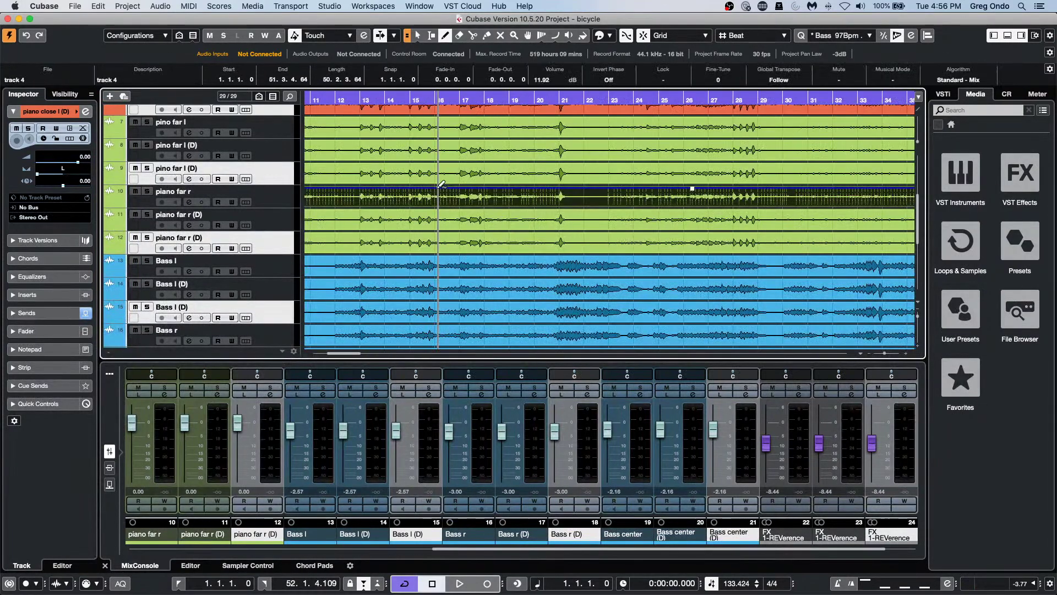
{"action": "left_click", "coordinate": [441, 183]}
{"action": "left_click", "coordinate": [447, 180]}
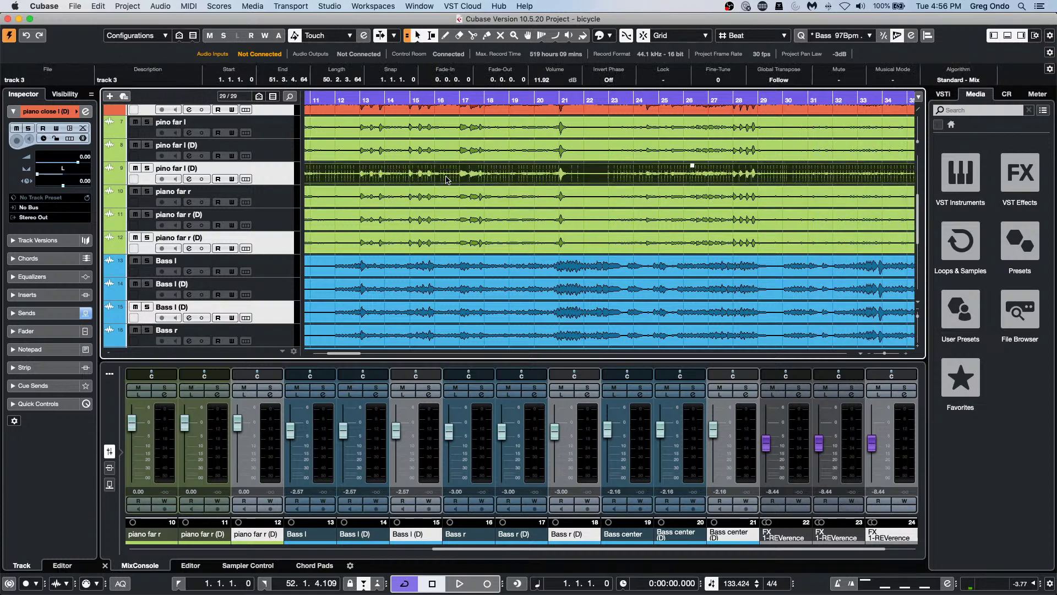
{"action": "scroll", "coordinate": [551, 193], "scroll_direction": "left", "scroll_amount": 5}
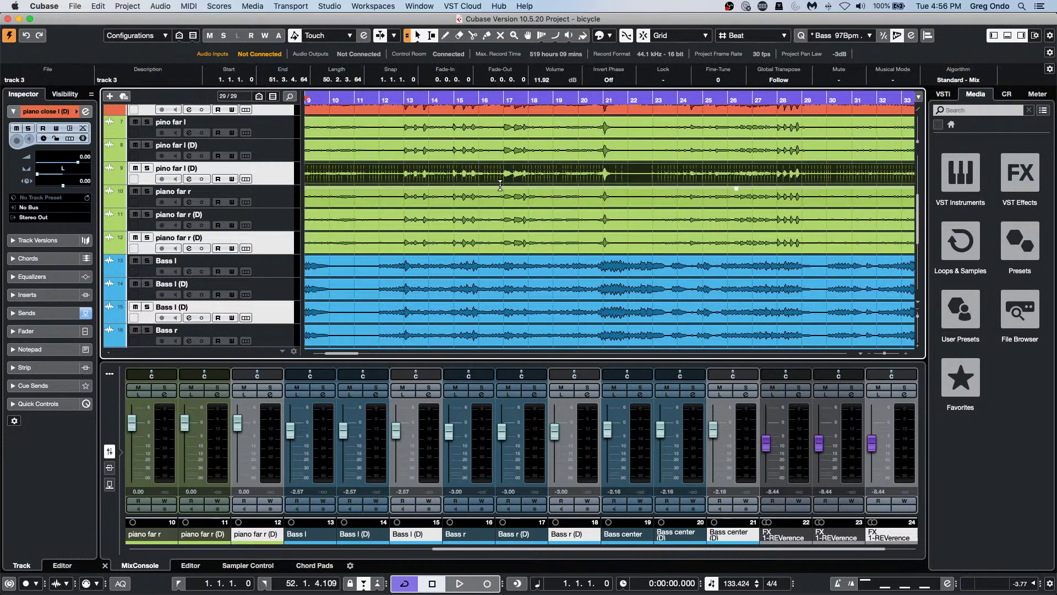
{"action": "scroll", "coordinate": [605, 196], "scroll_direction": "up", "scroll_amount": 1}
{"action": "scroll", "coordinate": [645, 200], "scroll_direction": "up", "scroll_amount": 3}
{"action": "scroll", "coordinate": [606, 206], "scroll_direction": "down", "scroll_amount": 3}
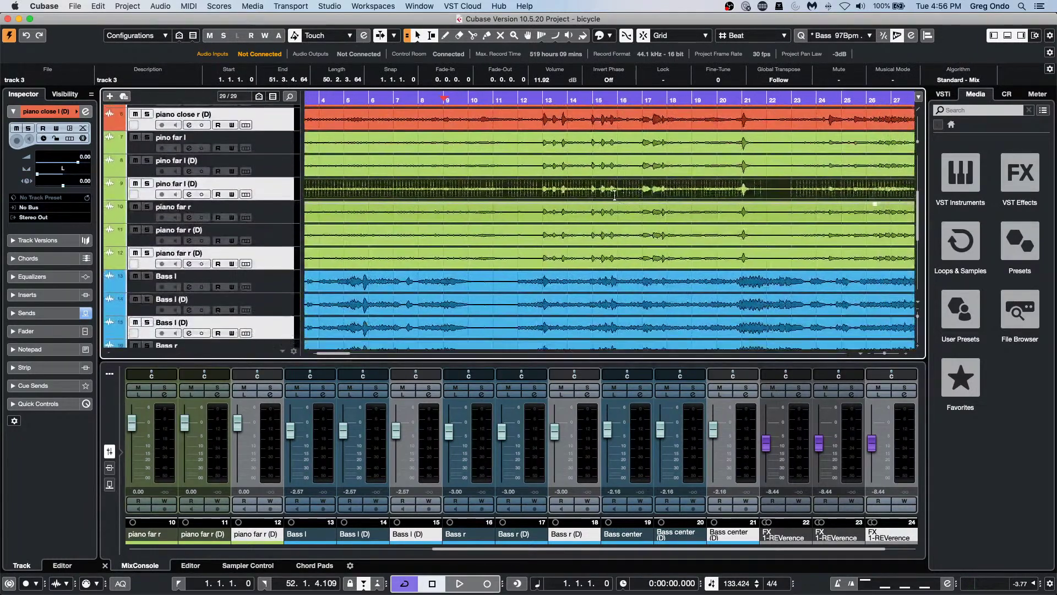
{"action": "scroll", "coordinate": [551, 215], "scroll_direction": "up", "scroll_amount": 2}
{"action": "scroll", "coordinate": [475, 225], "scroll_direction": "right", "scroll_amount": 5}
{"action": "scroll", "coordinate": [495, 220], "scroll_direction": "up", "scroll_amount": 4}
{"action": "scroll", "coordinate": [551, 215], "scroll_direction": "down", "scroll_amount": 7}
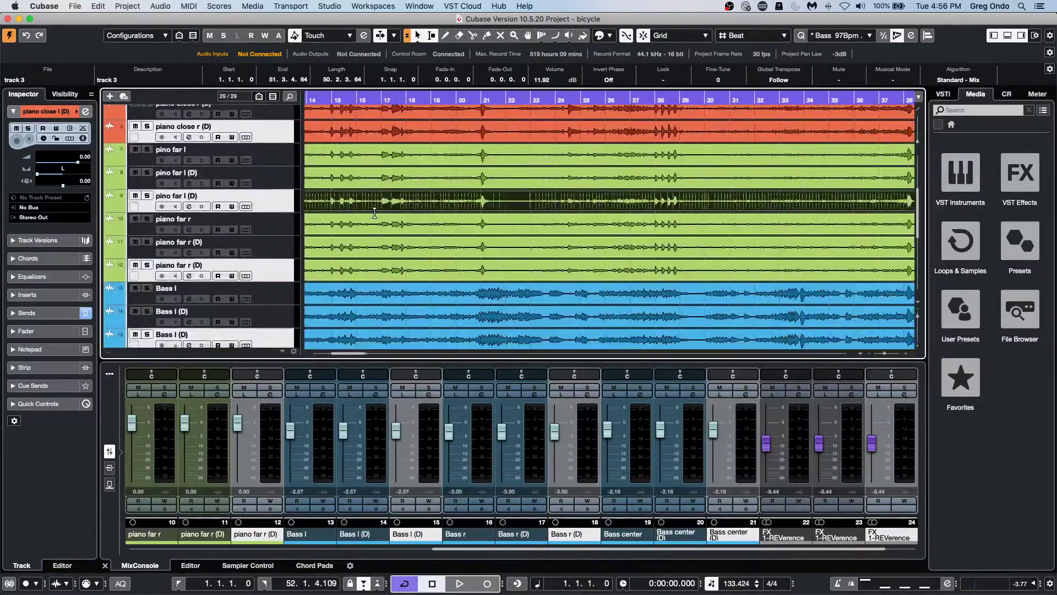
{"action": "scroll", "coordinate": [618, 204], "scroll_direction": "up", "scroll_amount": 2}
{"action": "scroll", "coordinate": [618, 203], "scroll_direction": "left", "scroll_amount": 2}
{"action": "scroll", "coordinate": [606, 205], "scroll_direction": "down", "scroll_amount": 3}
{"action": "scroll", "coordinate": [578, 205], "scroll_direction": "up", "scroll_amount": 4}
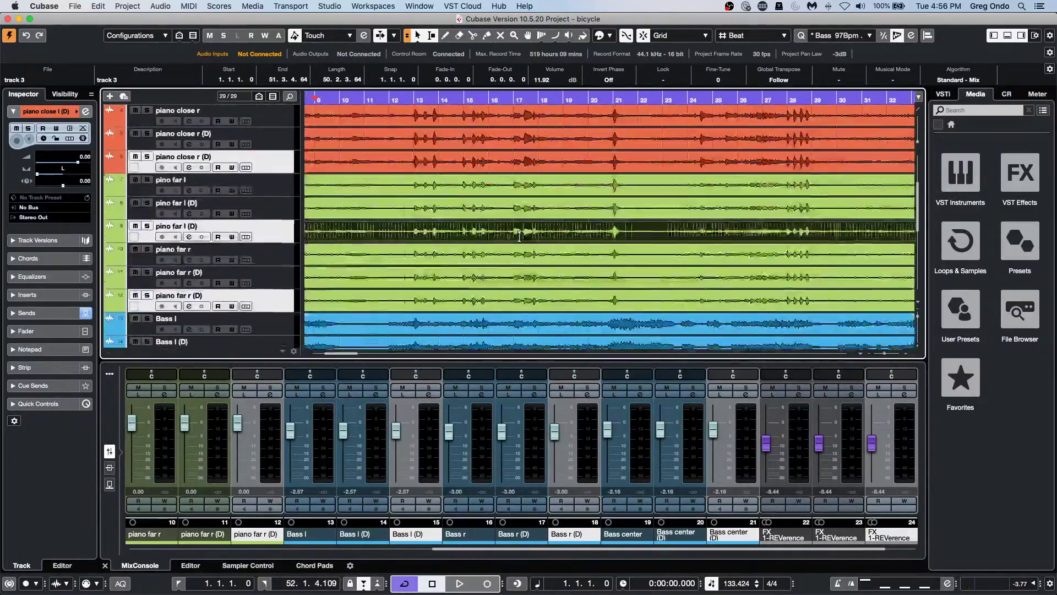
{"action": "scroll", "coordinate": [540, 205], "scroll_direction": "down", "scroll_amount": 1}
{"action": "scroll", "coordinate": [496, 206], "scroll_direction": "right", "scroll_amount": 3}
{"action": "scroll", "coordinate": [487, 206], "scroll_direction": "down", "scroll_amount": 2}
{"action": "scroll", "coordinate": [506, 208], "scroll_direction": "up", "scroll_amount": 2}
{"action": "scroll", "coordinate": [523, 208], "scroll_direction": "left", "scroll_amount": 2}
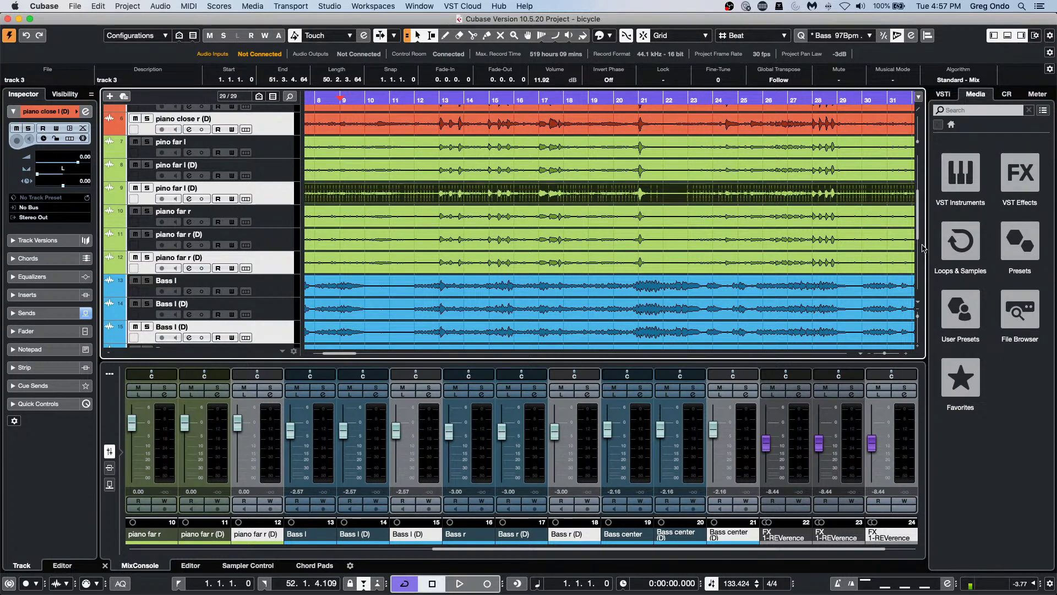
Step: Undo the last track duplication in the bicycle project
{"action": "mouse_move", "coordinate": [606, 593]}
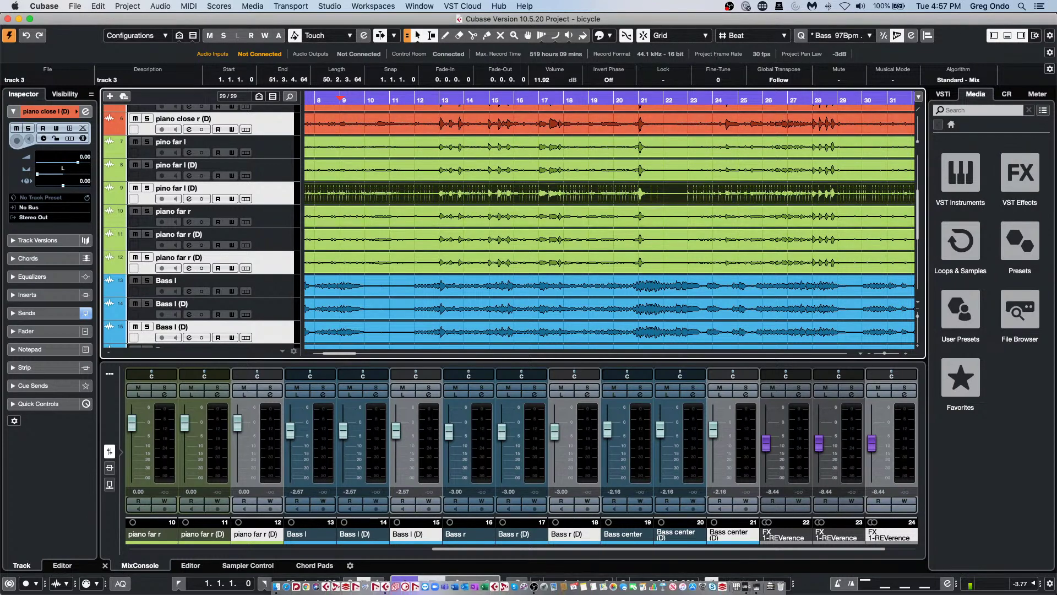
{"action": "key", "text": "super+z"}
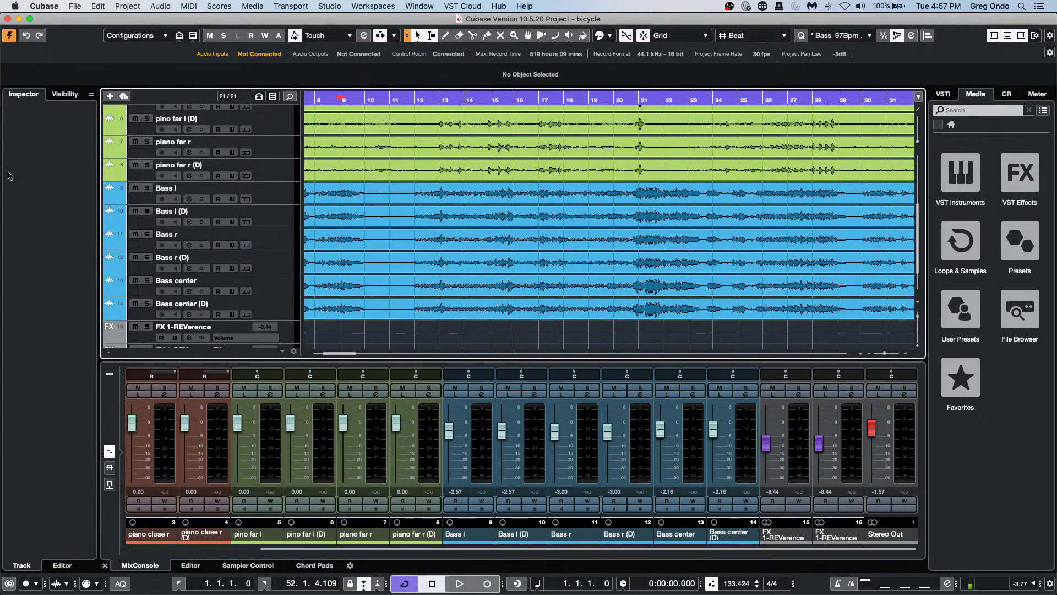
Step: Split the track 8 event on Bass center (D) near bar 40 and move its end section to 66.3.1.0
{"action": "left_click", "coordinate": [385, 99]}
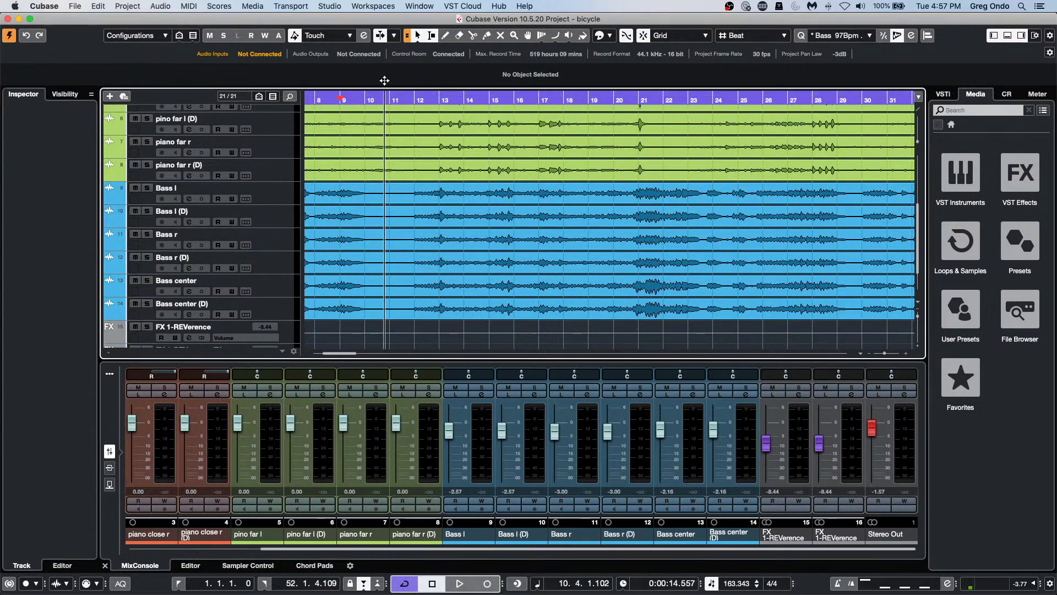
{"action": "left_click_drag", "start_coordinate": [385, 80], "coordinate": [386, 49]}
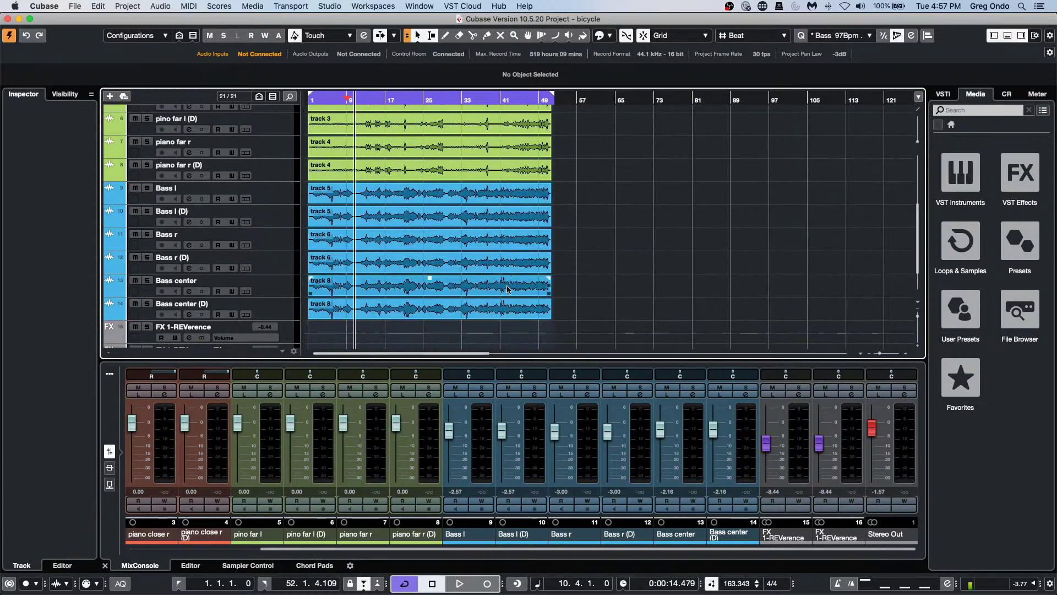
{"action": "key", "text": "3"}
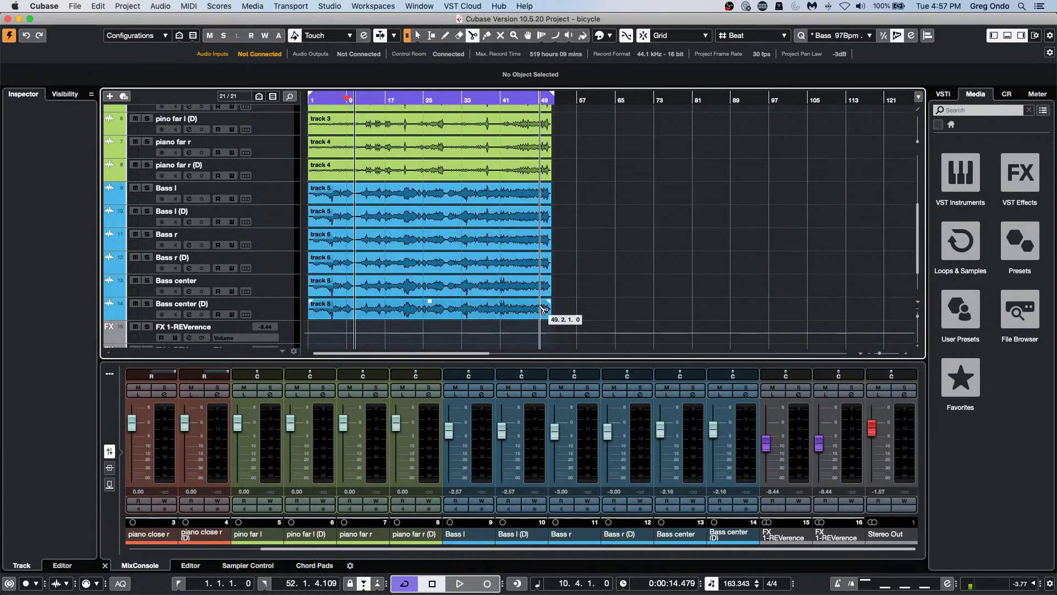
{"action": "left_click", "coordinate": [499, 314]}
{"action": "key", "text": "1"}
{"action": "left_click_drag", "start_coordinate": [504, 313], "coordinate": [641, 310]}
{"action": "scroll", "coordinate": [230, 285], "scroll_direction": "down", "scroll_amount": 1}
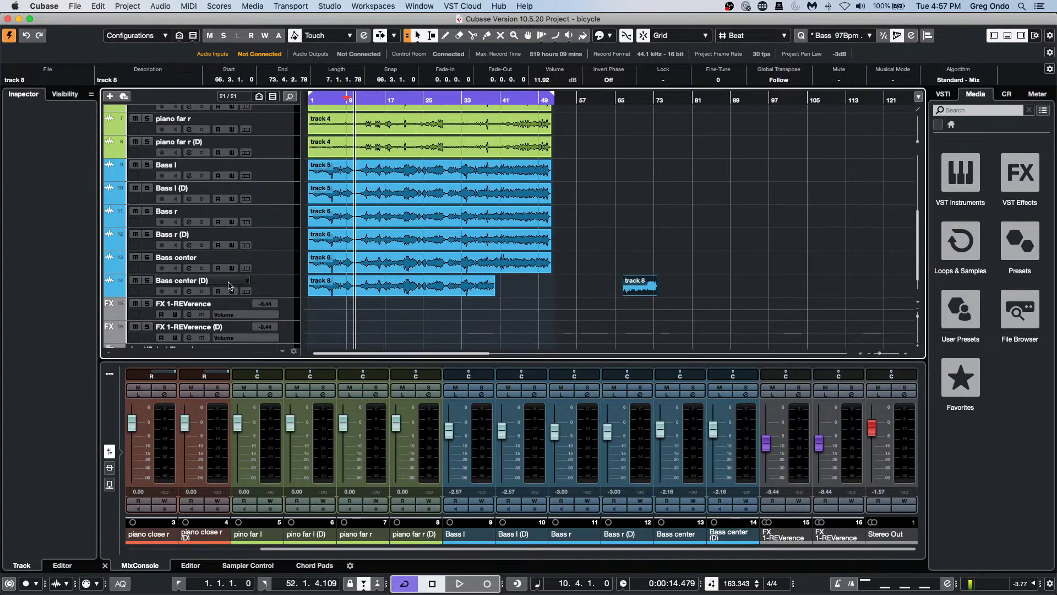
Step: Enlarge the Bass center (D) track and try resizing the moved section's end with Normal Sizing
{"action": "left_click_drag", "start_coordinate": [287, 296], "coordinate": [284, 325]}
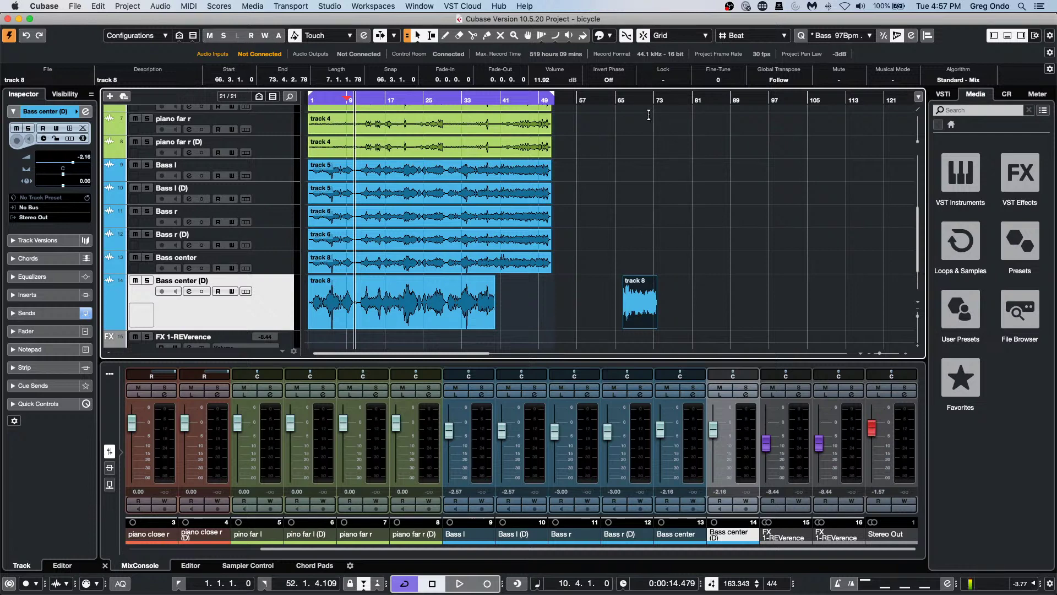
{"action": "left_click_drag", "start_coordinate": [640, 99], "coordinate": [640, 155]}
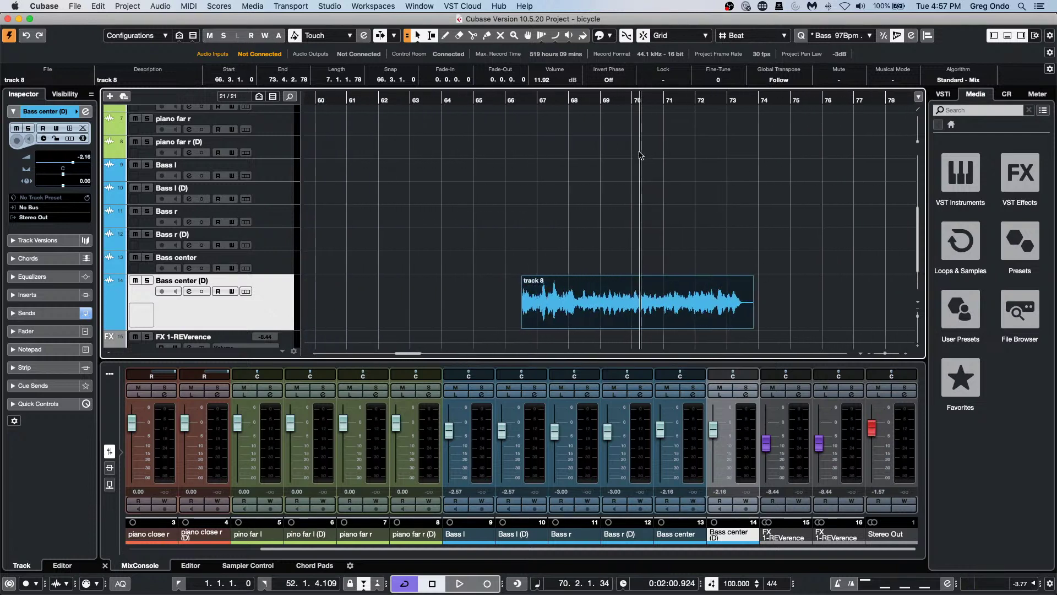
{"action": "left_click", "coordinate": [815, 280]}
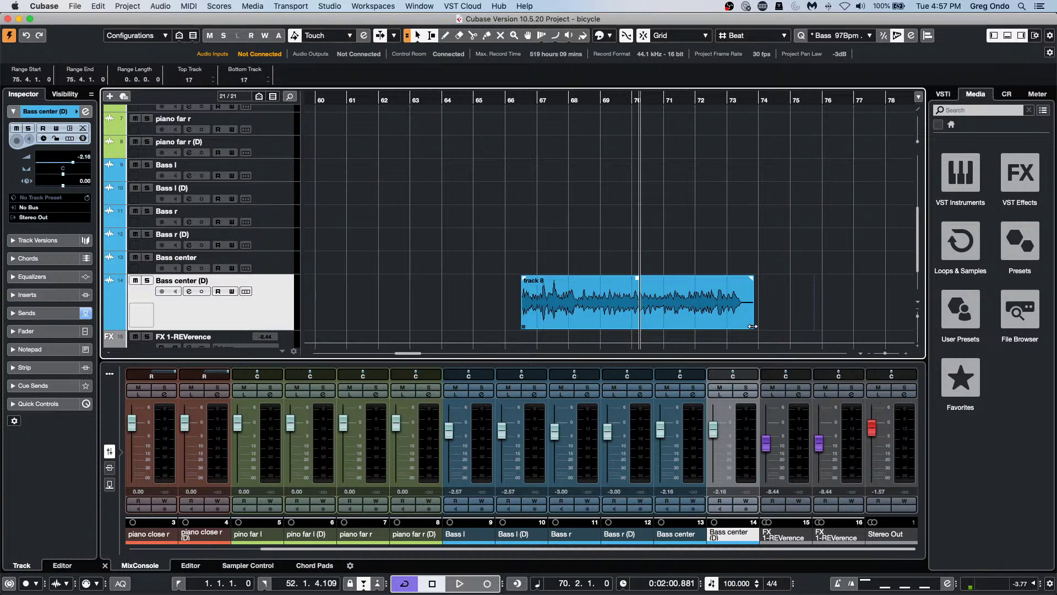
{"action": "left_click_drag", "start_coordinate": [752, 327], "coordinate": [753, 326]}
Step: Set the object selection tool to Sizing Moves Contents and shorten the moved section so that it ends at bar 73
{"action": "left_click", "coordinate": [420, 37]}
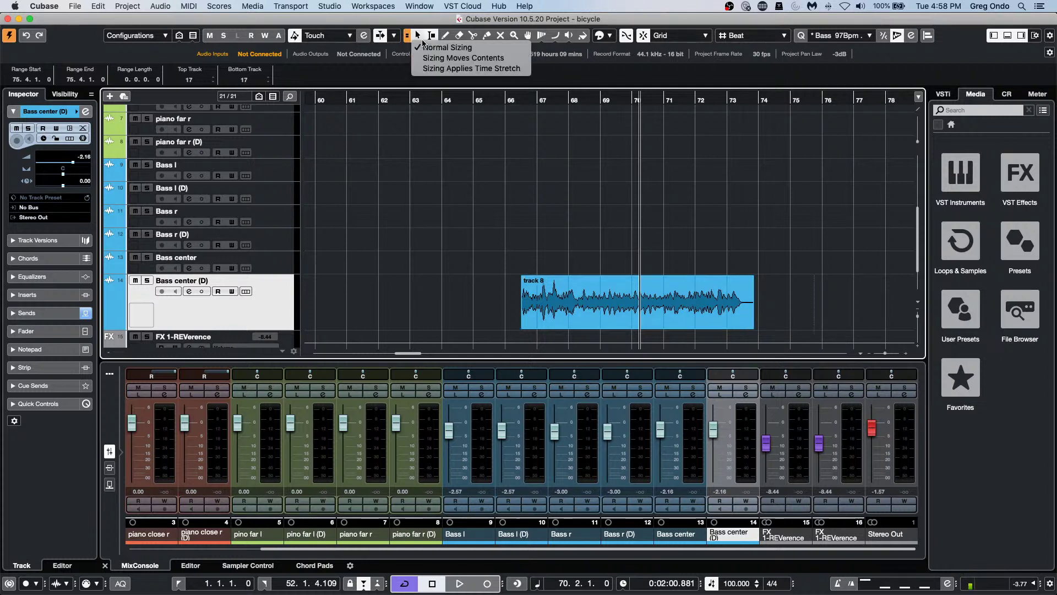
{"action": "left_click", "coordinate": [455, 58]}
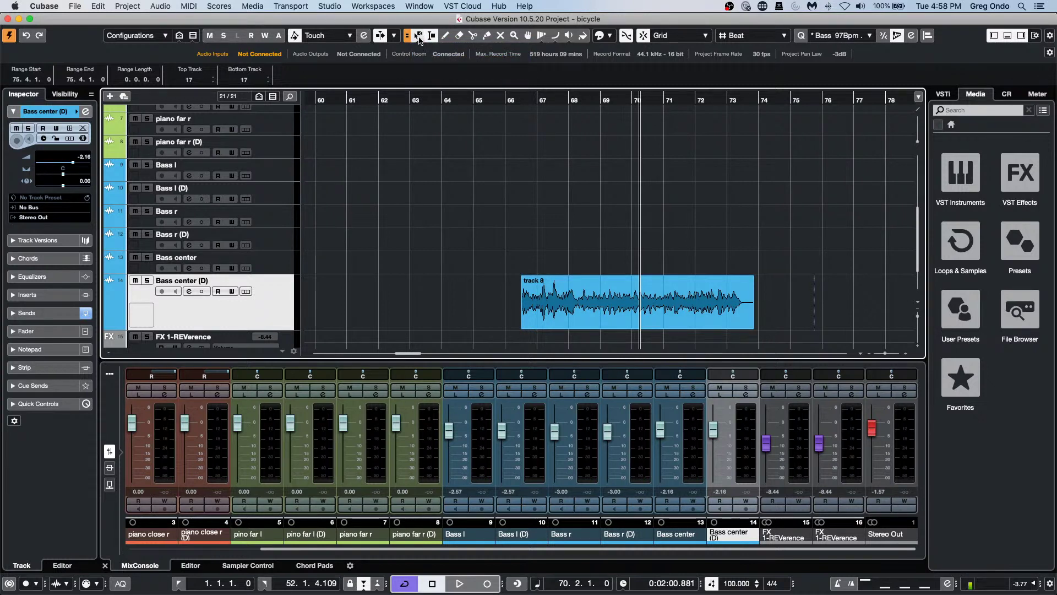
{"action": "left_click", "coordinate": [419, 40]}
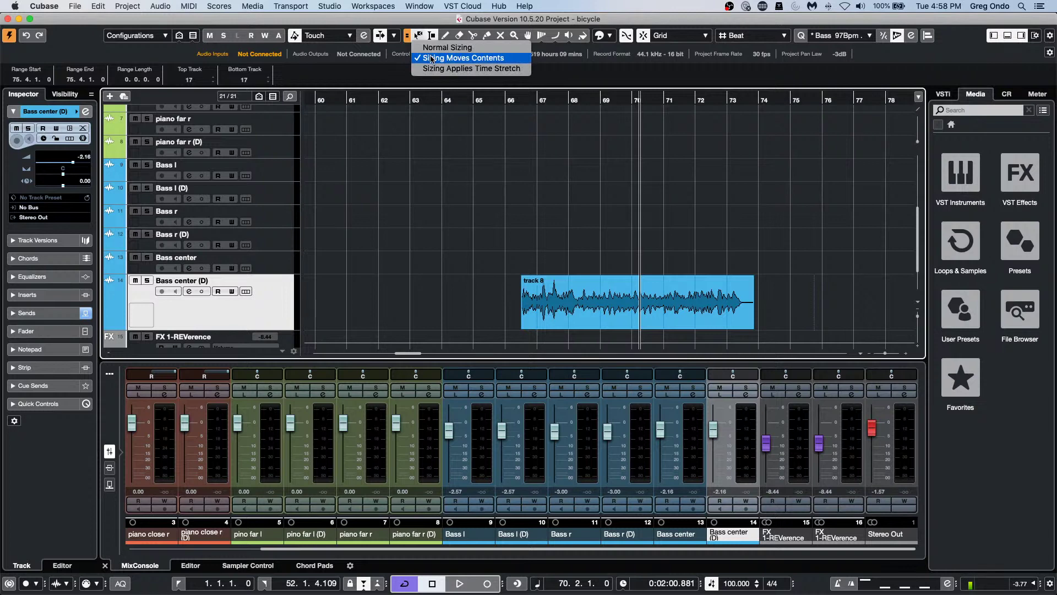
{"action": "left_click", "coordinate": [433, 58]}
{"action": "left_click", "coordinate": [743, 325]}
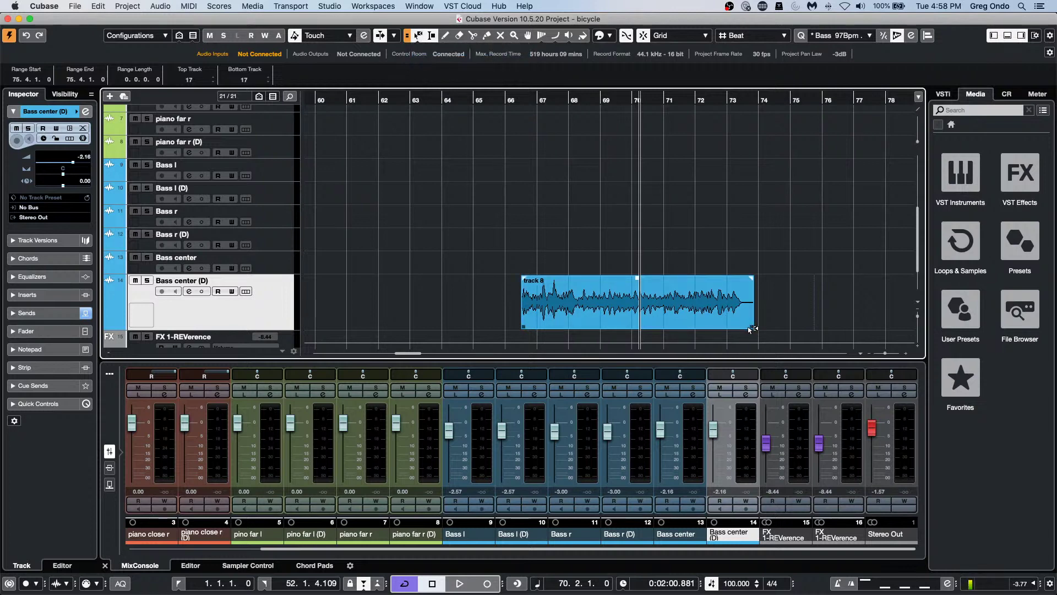
{"action": "mouse_move", "coordinate": [749, 329]}
{"action": "left_mouse_down"}
{"action": "mouse_move", "coordinate": [686, 325]}
{"action": "mouse_move", "coordinate": [733, 325]}
{"action": "left_mouse_up"}
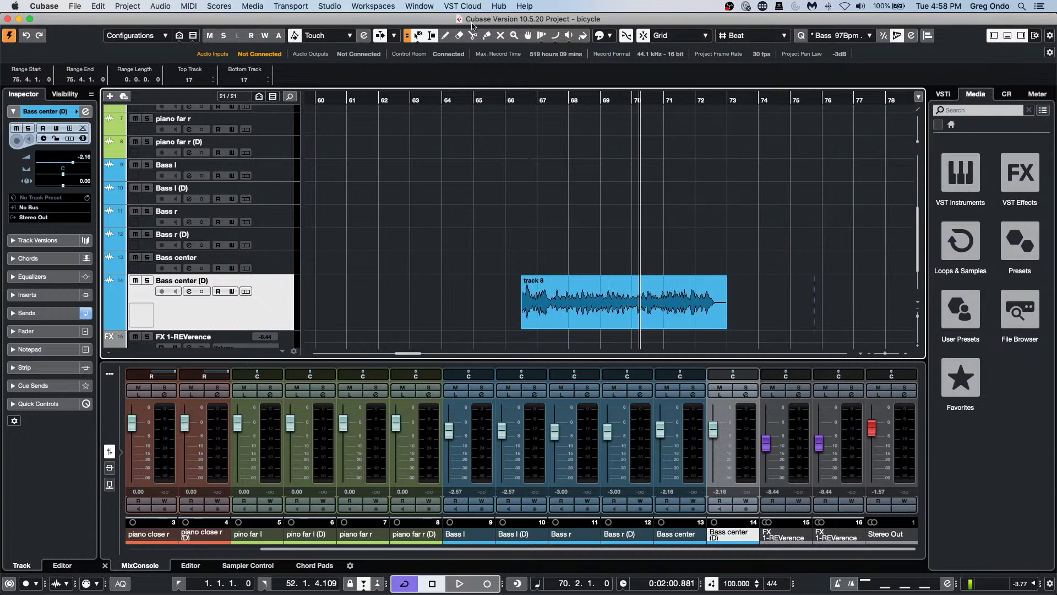
Step: Switch the object selection tool back to Normal Sizing and try resizing the section's end at bar 73
{"action": "left_click", "coordinate": [418, 36]}
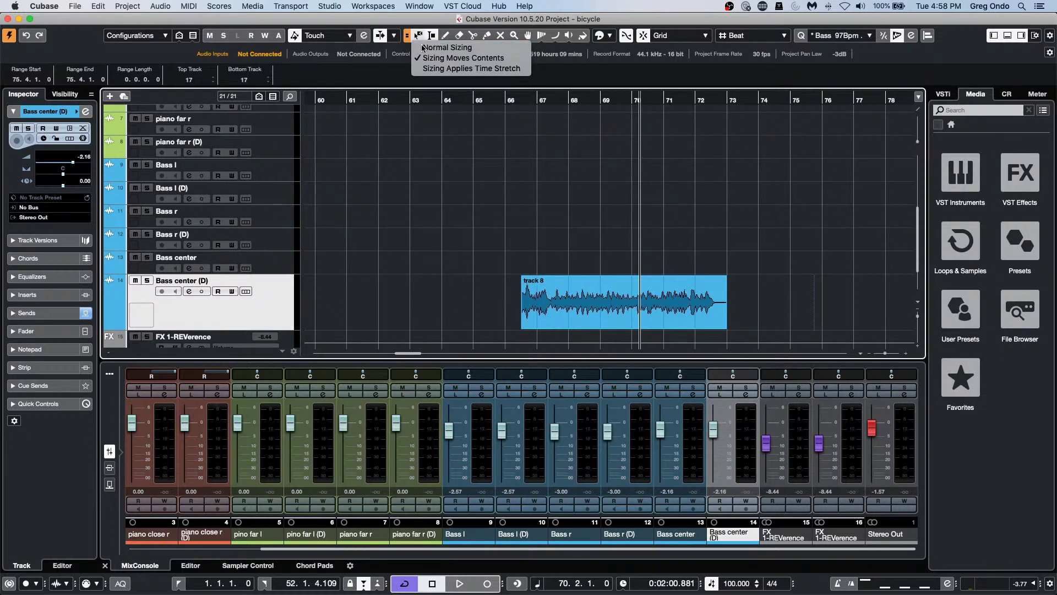
{"action": "left_click", "coordinate": [441, 58]}
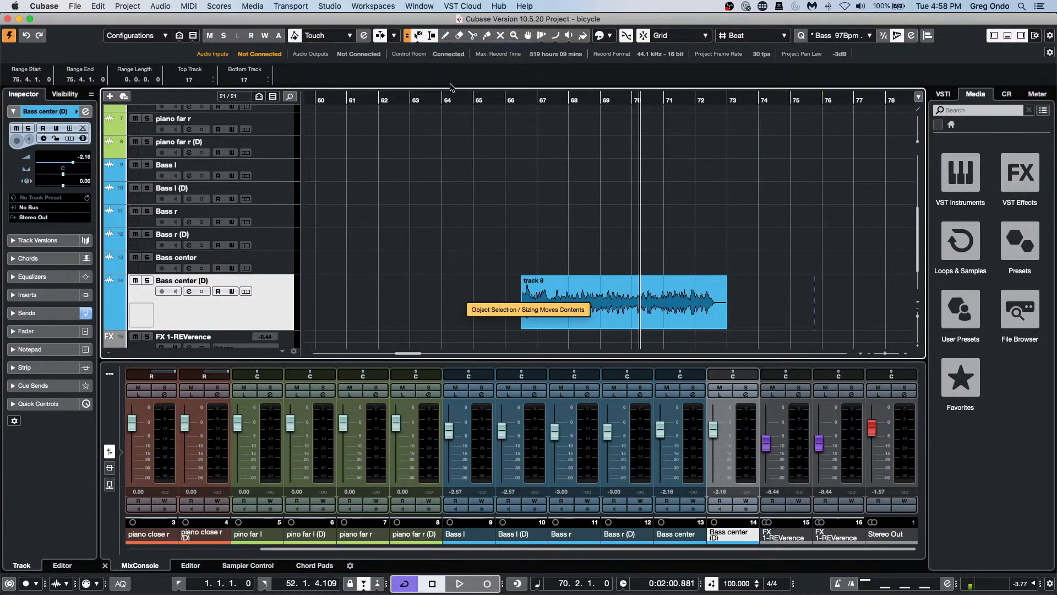
{"action": "key", "text": "1"}
{"action": "key", "text": "1"}
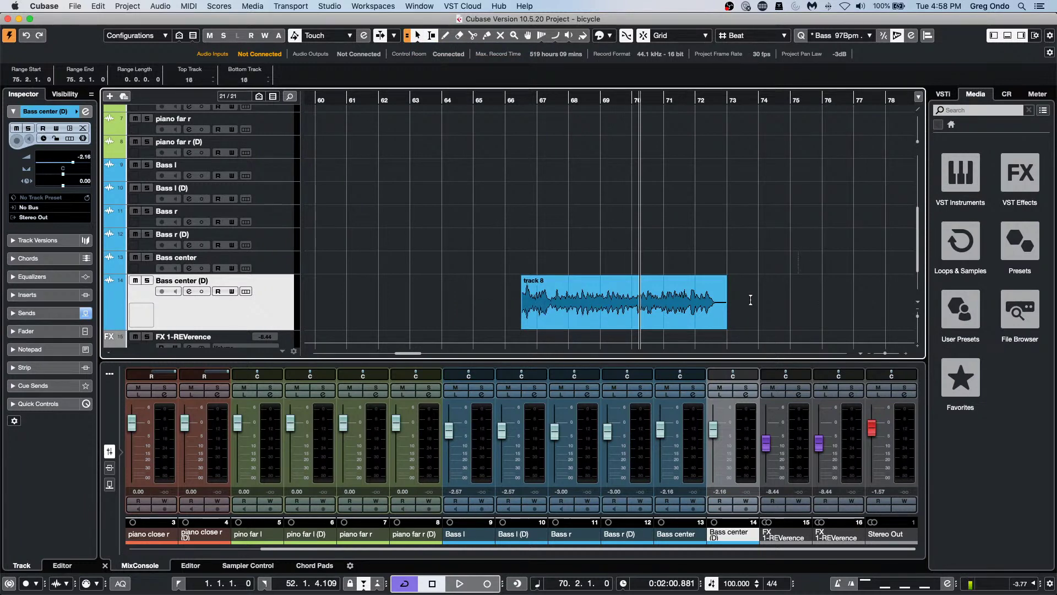
{"action": "mouse_move", "coordinate": [725, 327]}
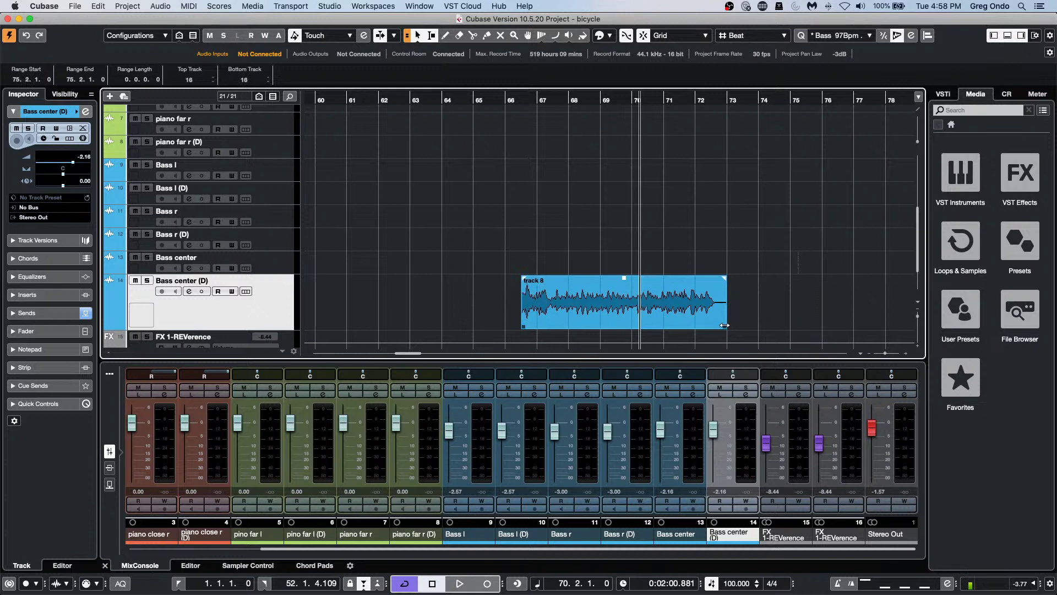
{"action": "mouse_move", "coordinate": [725, 325]}
{"action": "left_mouse_down"}
{"action": "mouse_move", "coordinate": [653, 326]}
{"action": "mouse_move", "coordinate": [727, 325]}
{"action": "left_mouse_up"}
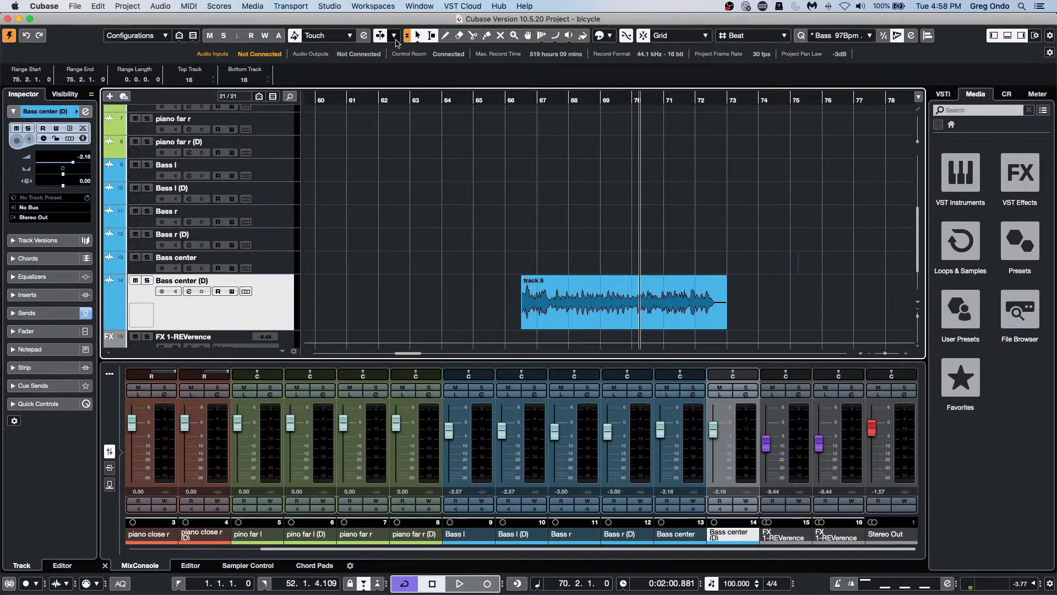
Step: Shorten the section to just before bar 73 with Sizing Moves Contents, and restore Normal Sizing for the object selection tool
{"action": "left_click", "coordinate": [417, 35]}
{"action": "left_click", "coordinate": [443, 54]}
{"action": "left_click_drag", "start_coordinate": [727, 330], "coordinate": [721, 306]}
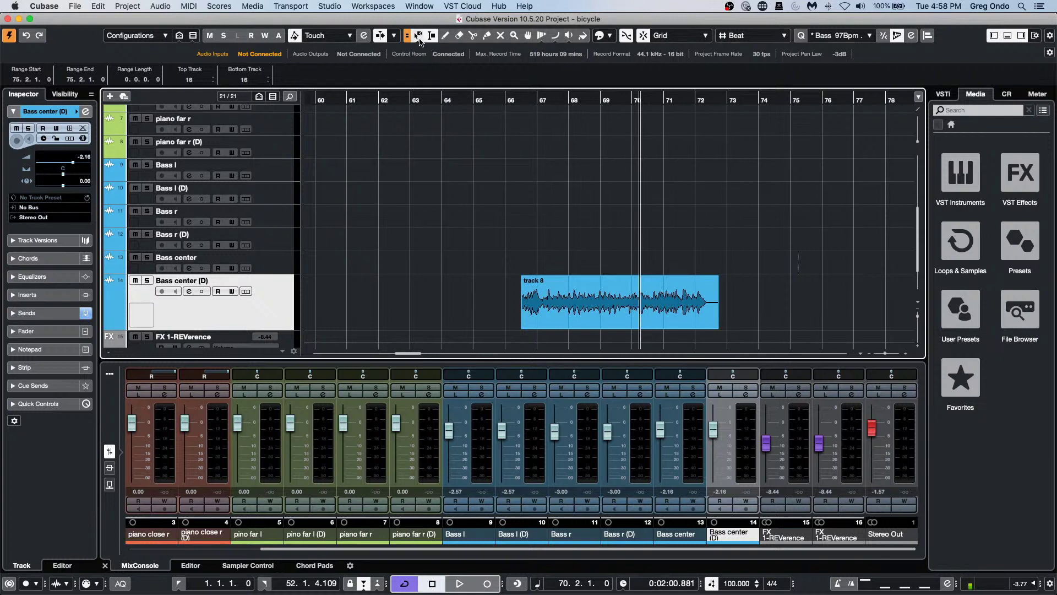
{"action": "left_click", "coordinate": [419, 35]}
{"action": "left_click", "coordinate": [425, 49]}
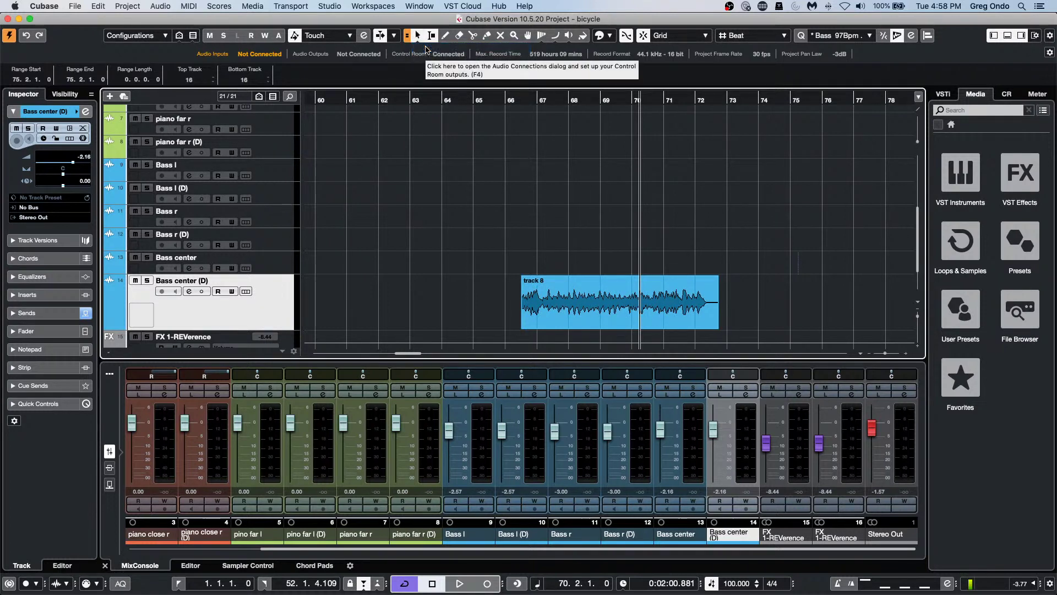